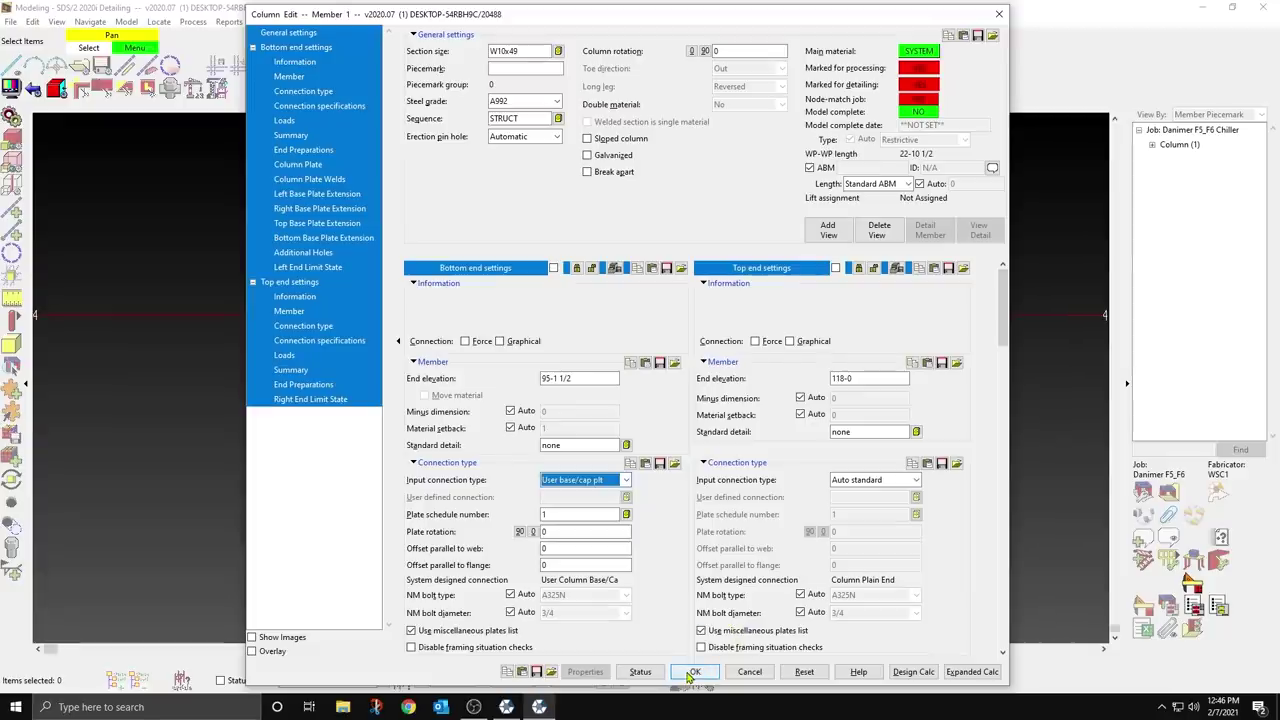
Step: Finish adding the W10x49 column at grid intersection B-4 and set its column rotation to 90
click(690, 673)
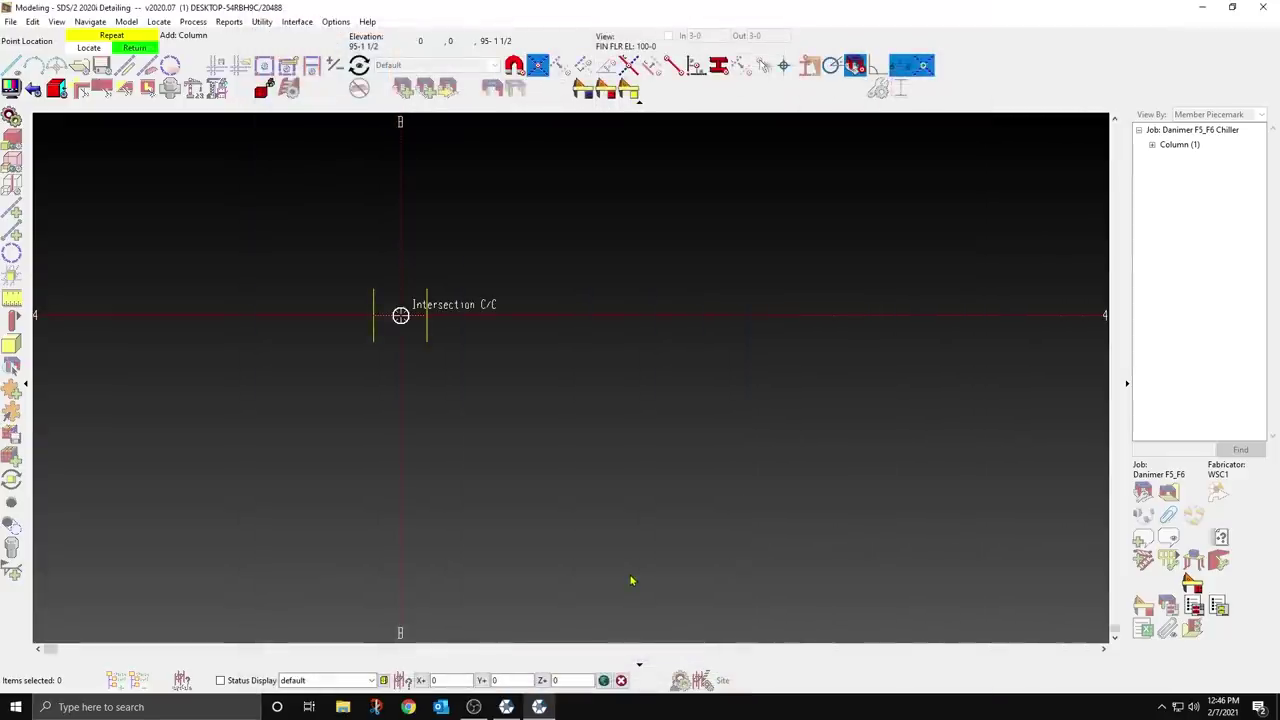
right_click(602, 493)
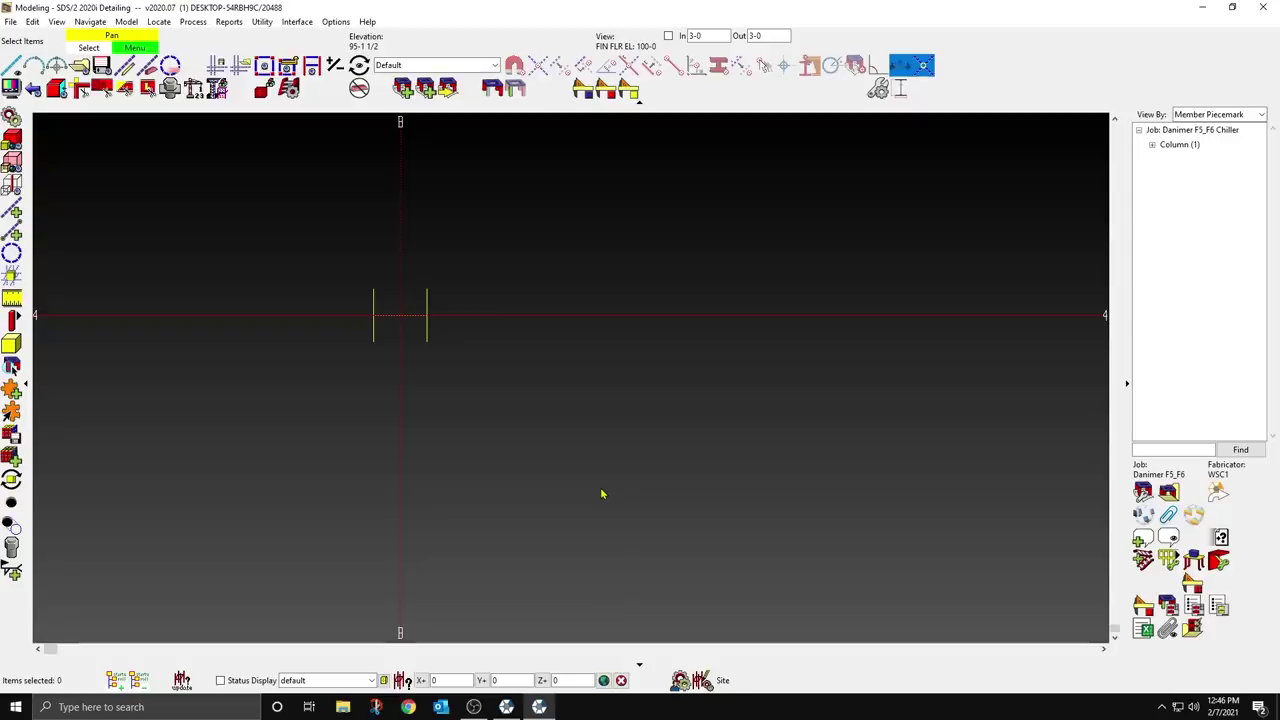
double_click(406, 323)
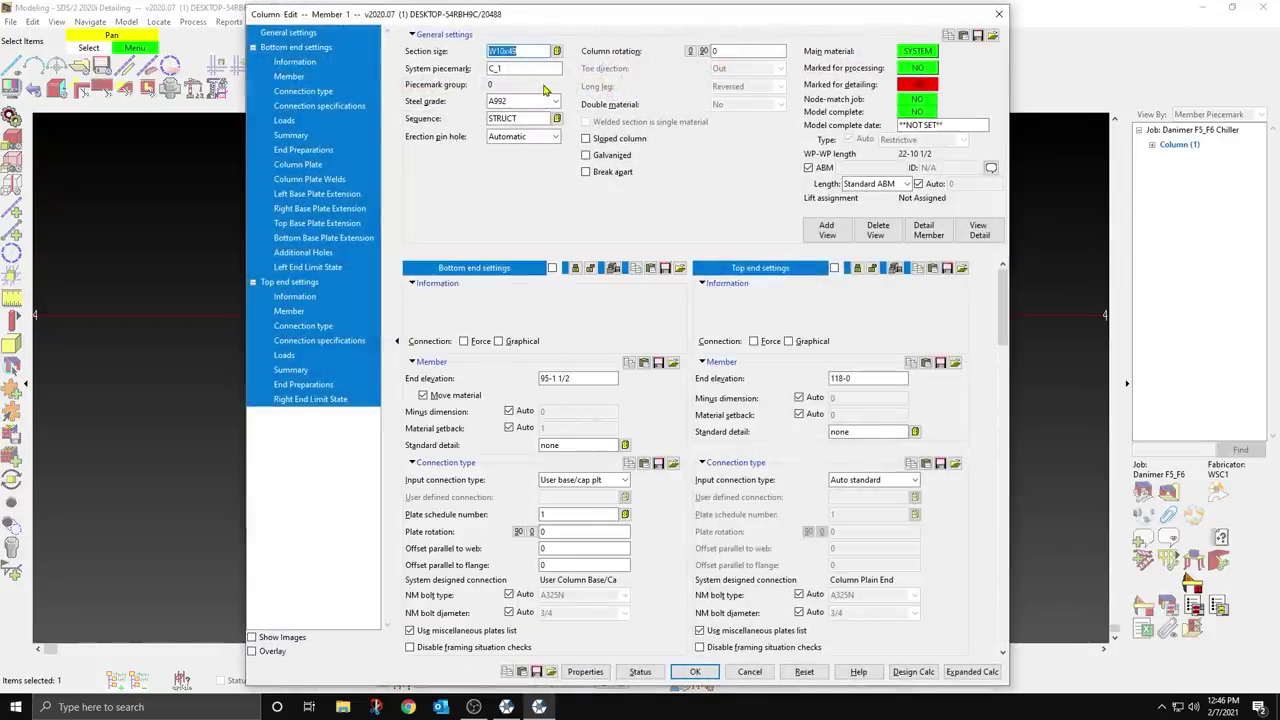
click(718, 51)
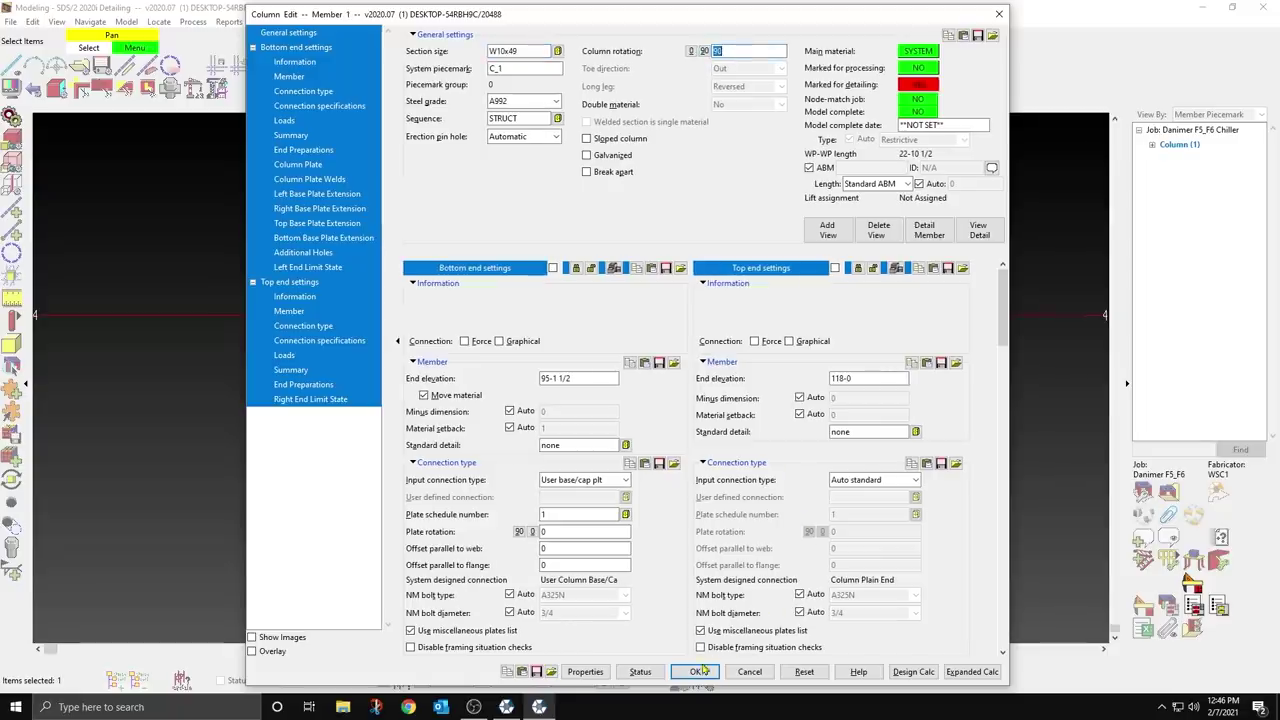
click(700, 671)
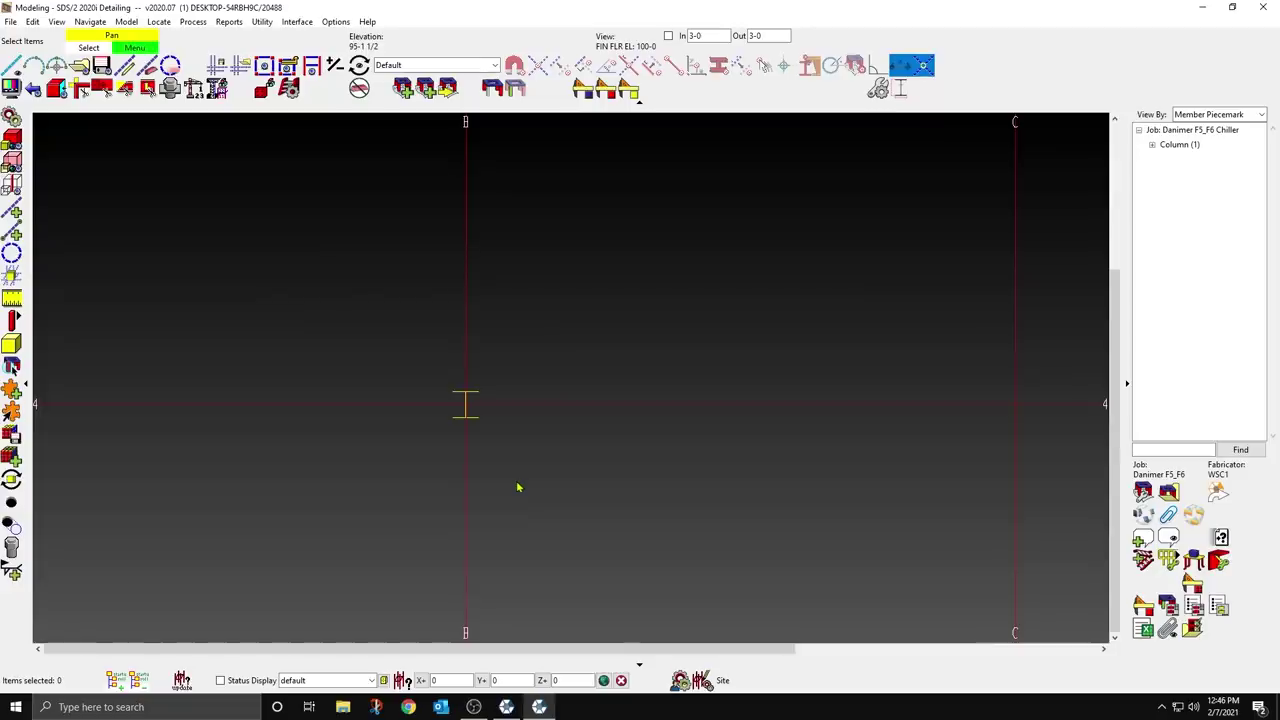
Step: Change the section size of the column at grid B-4 to W10x33
double_click(466, 405)
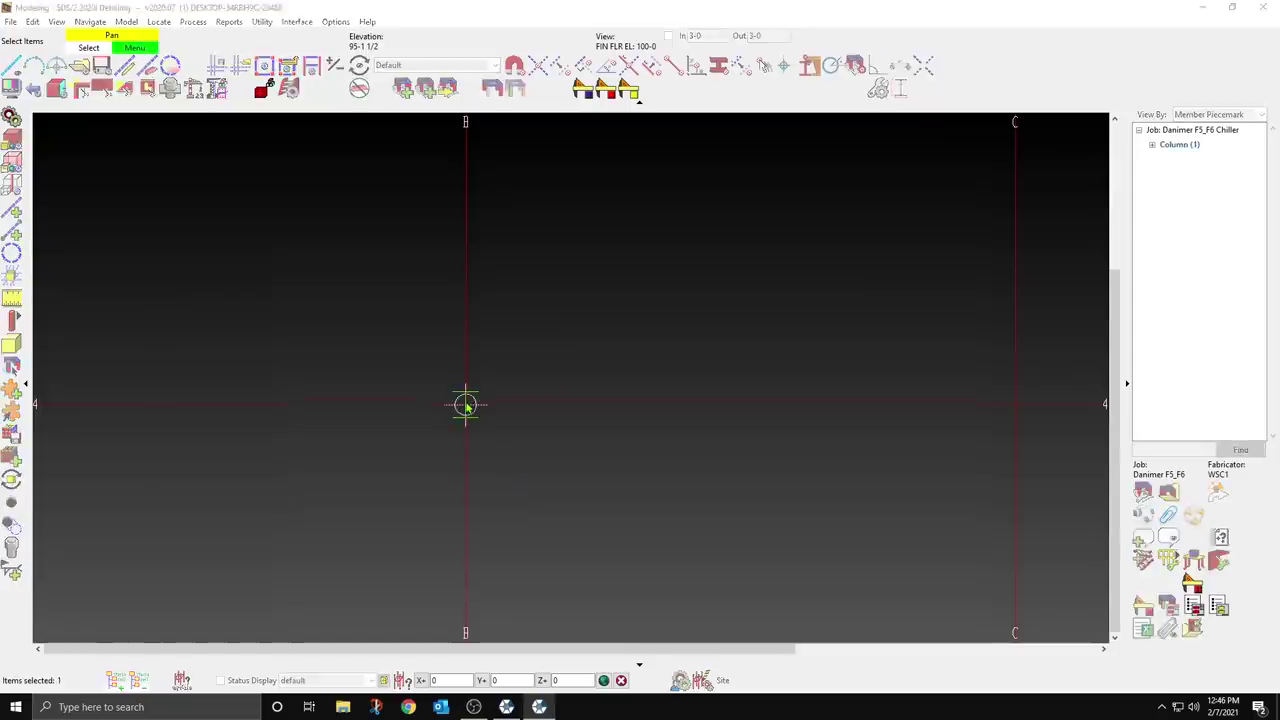
drag(529, 54, 510, 57)
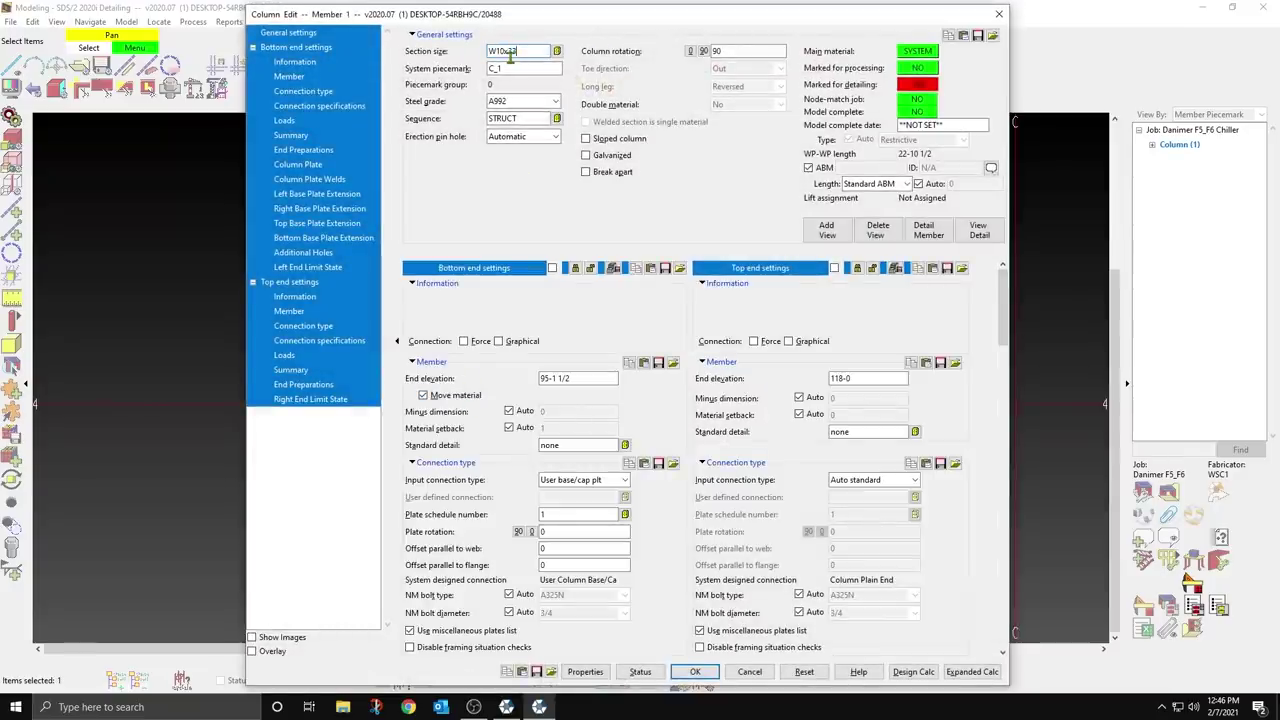
text(33)
key(Return)
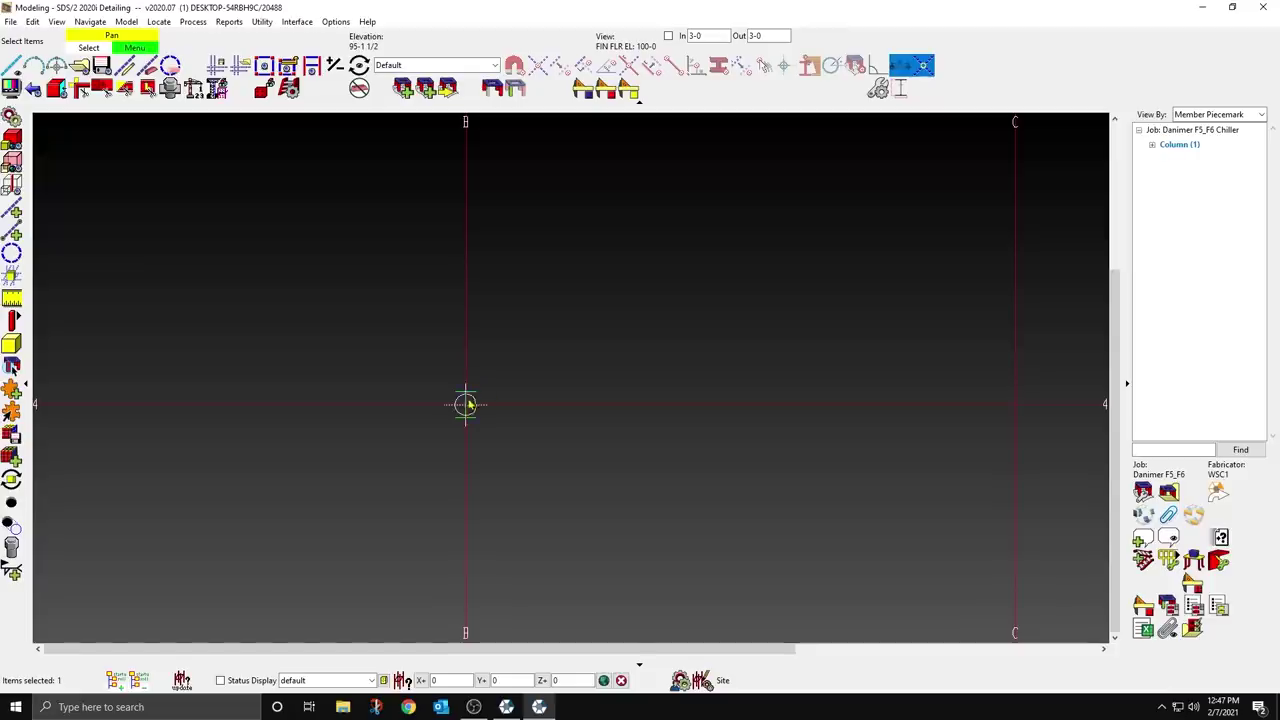
right_click(466, 403)
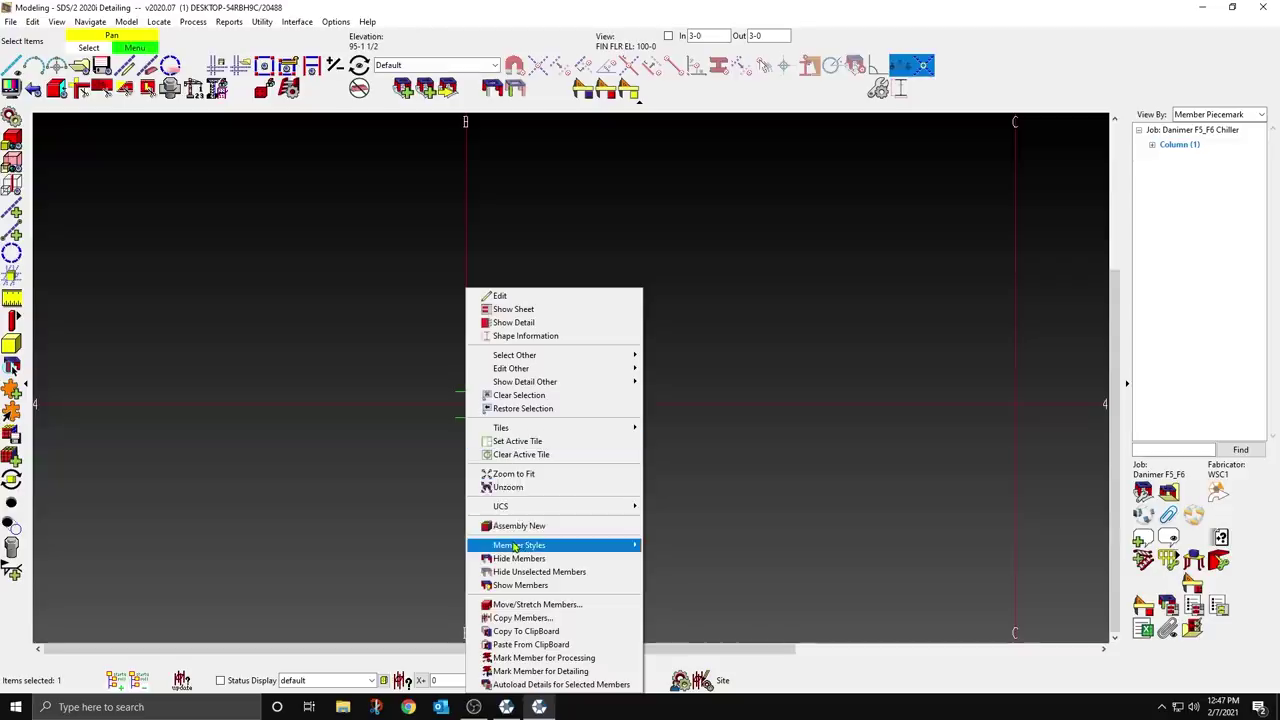
click(533, 619)
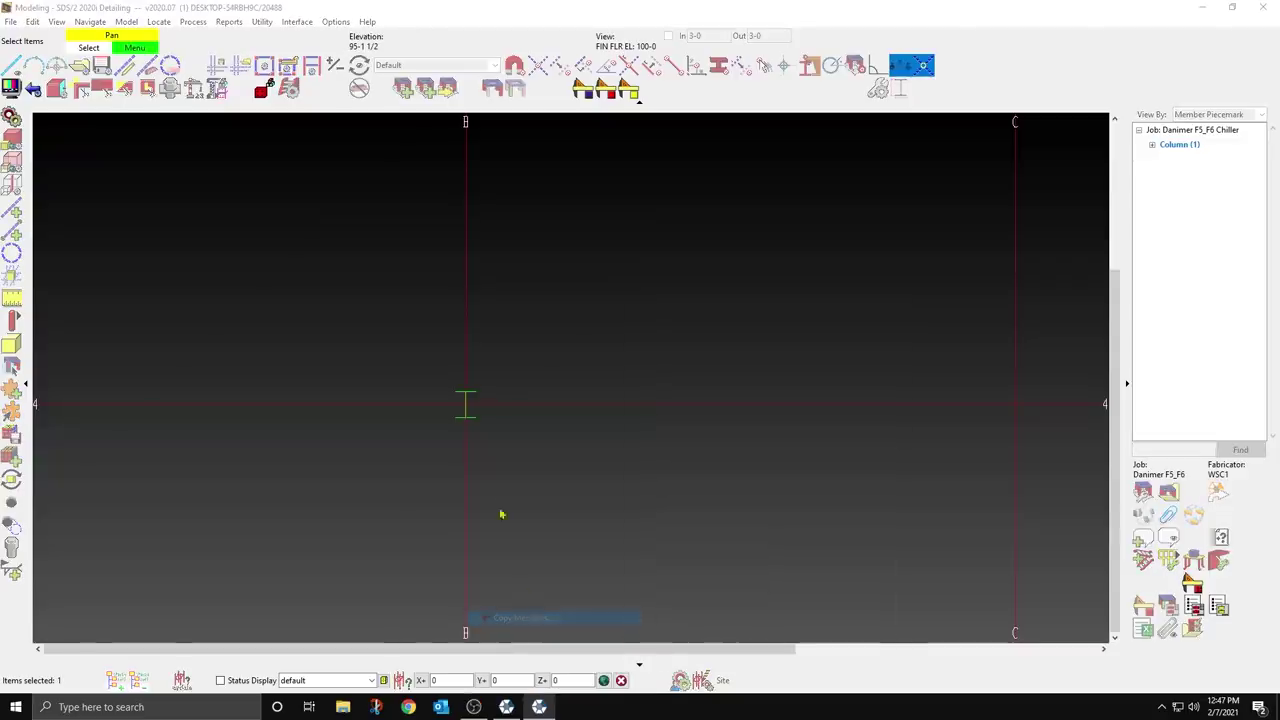
click(785, 631)
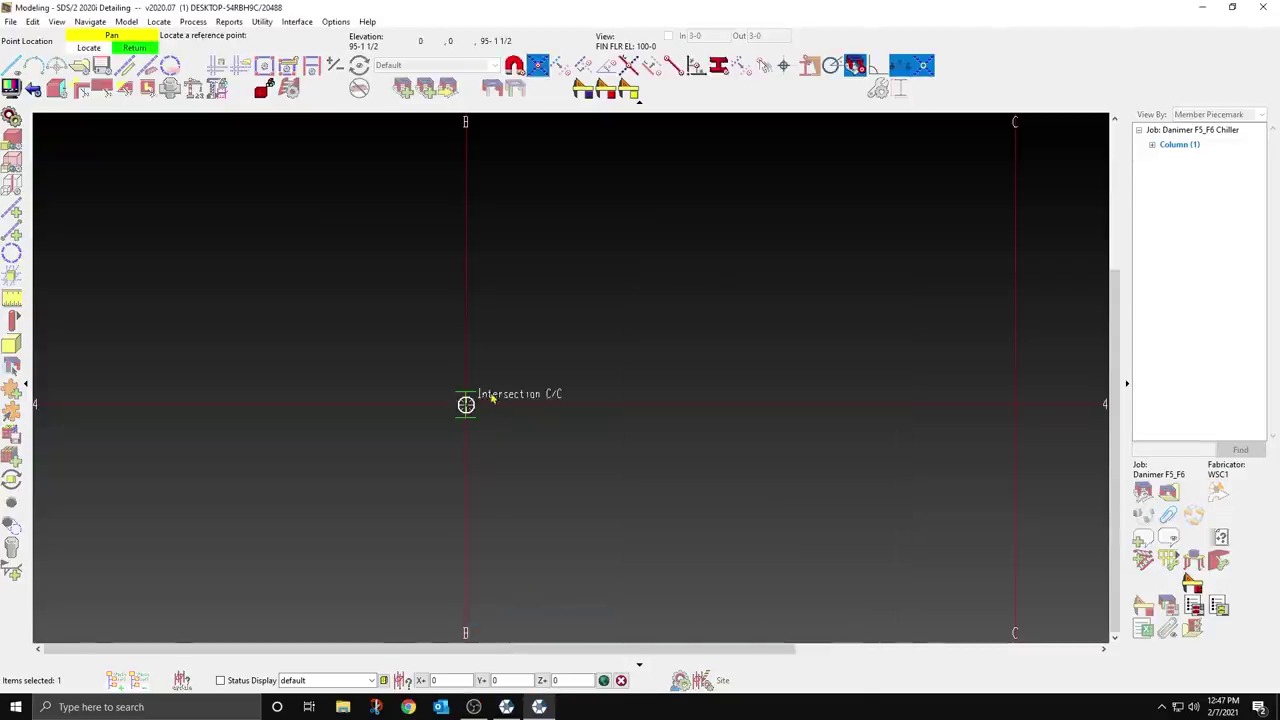
click(466, 404)
scroll(140, 305, down, 7)
scroll(618, 304, up, 2)
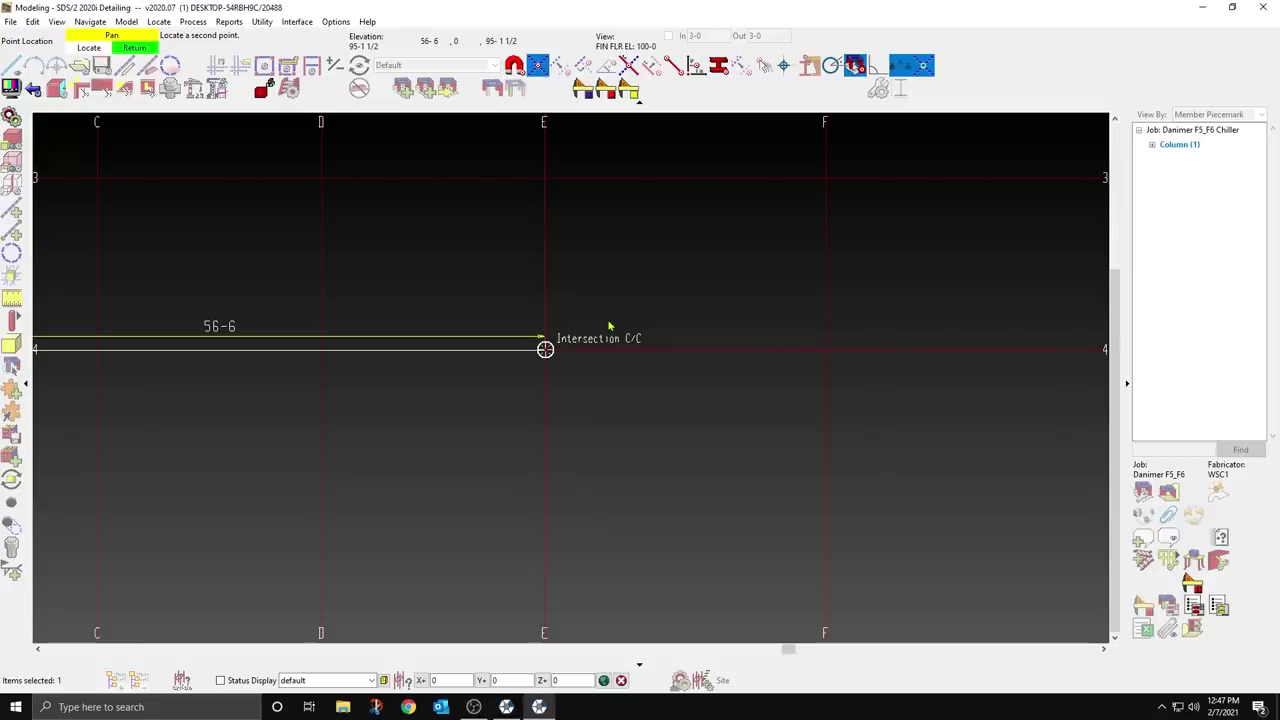
click(609, 326)
Step: Add a vertical construction line offset -12-3 from grid line F
click(12, 208)
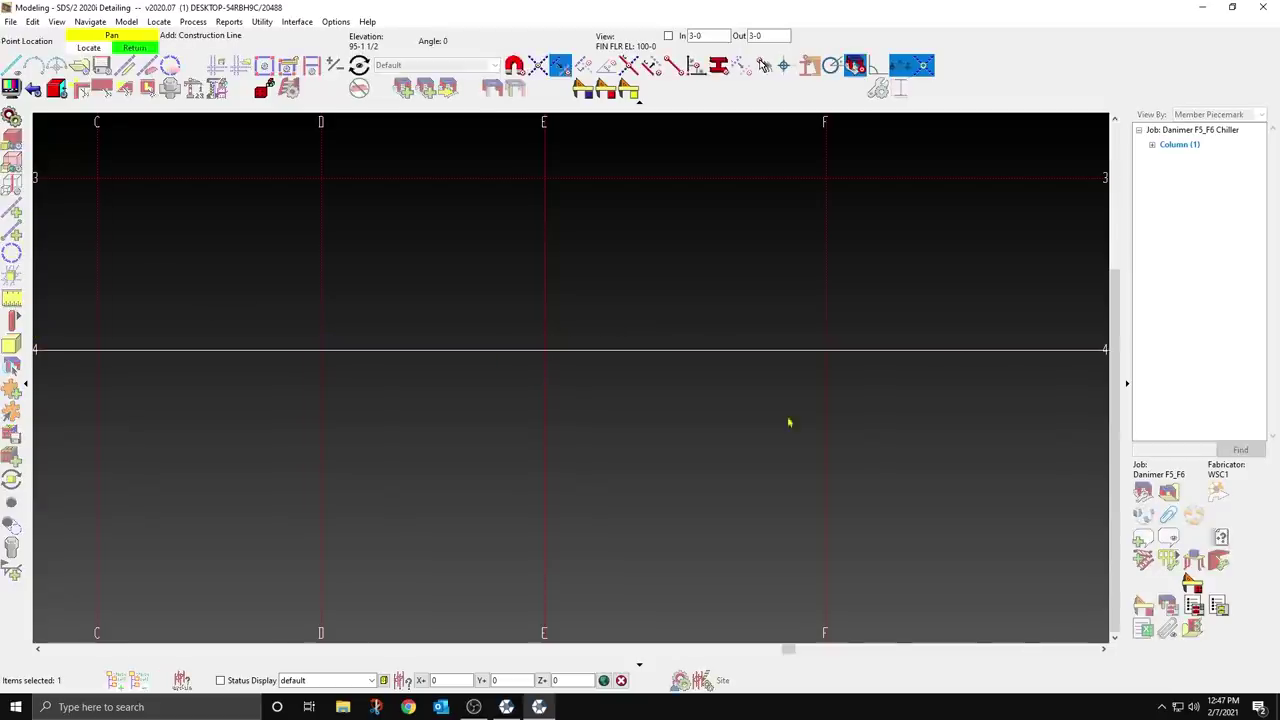
click(827, 422)
text(-12-)
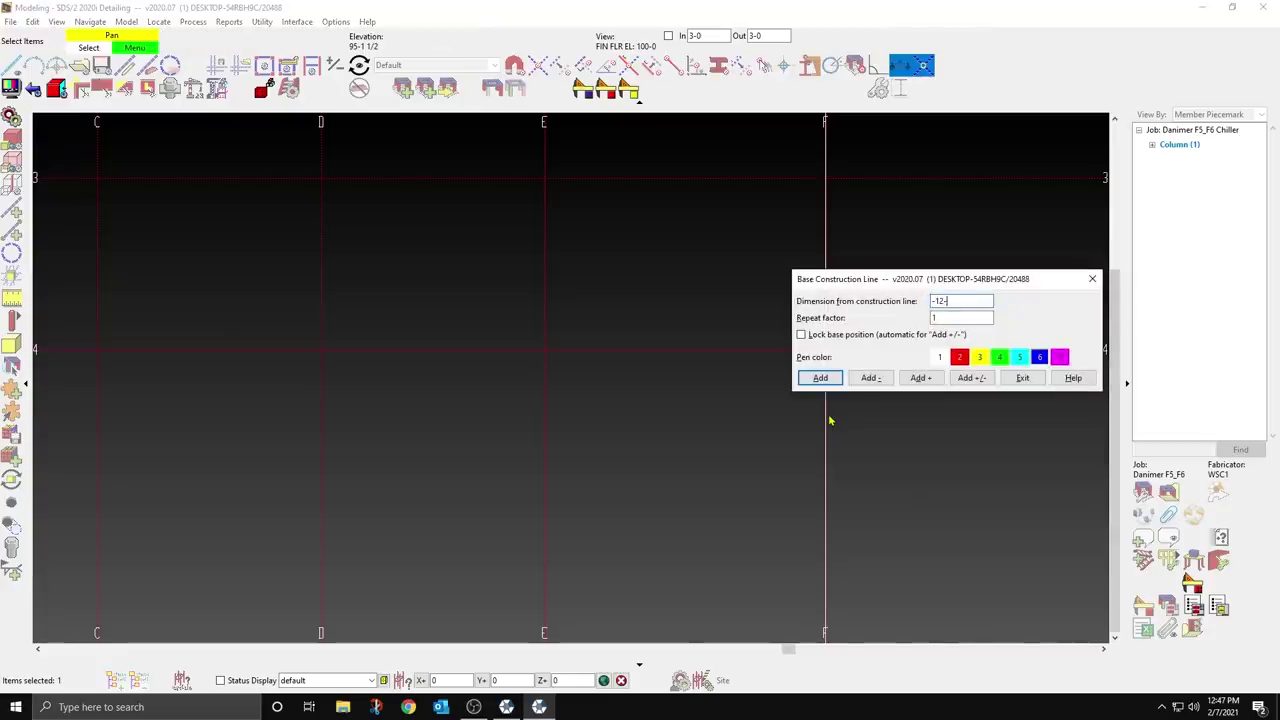
text(3)
key(Return)
click(1021, 378)
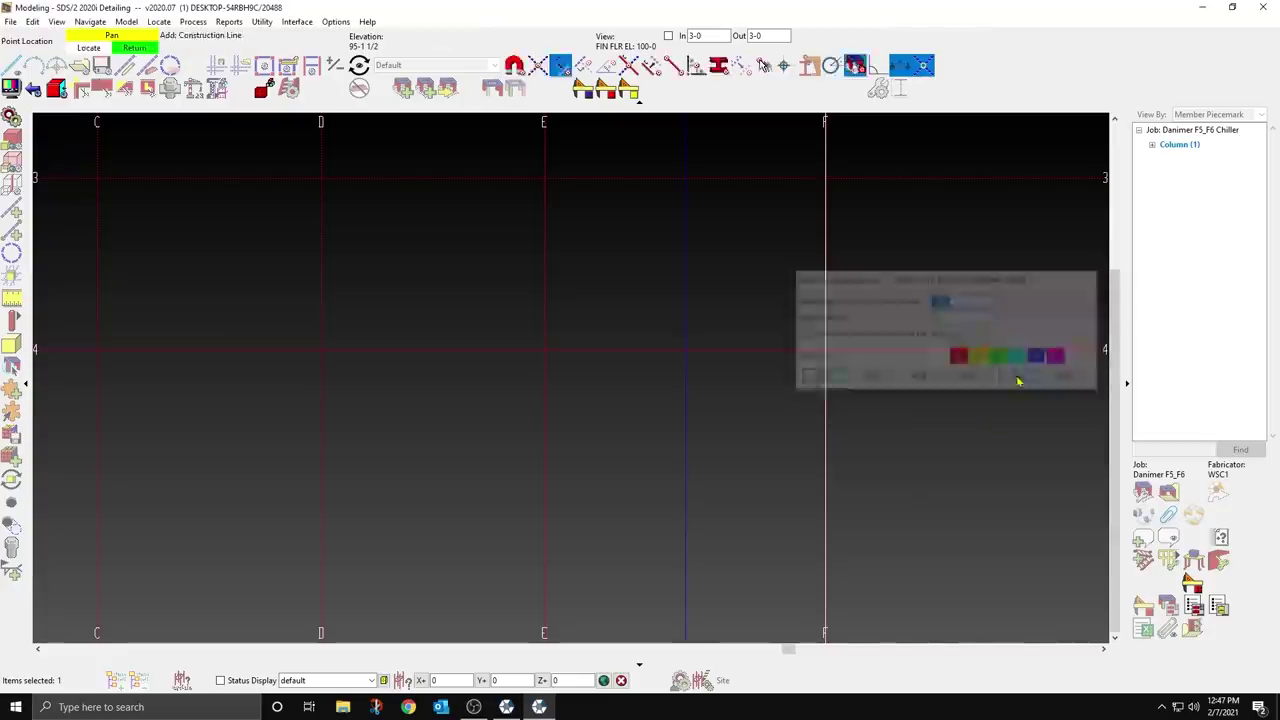
scroll(932, 460, down, 2)
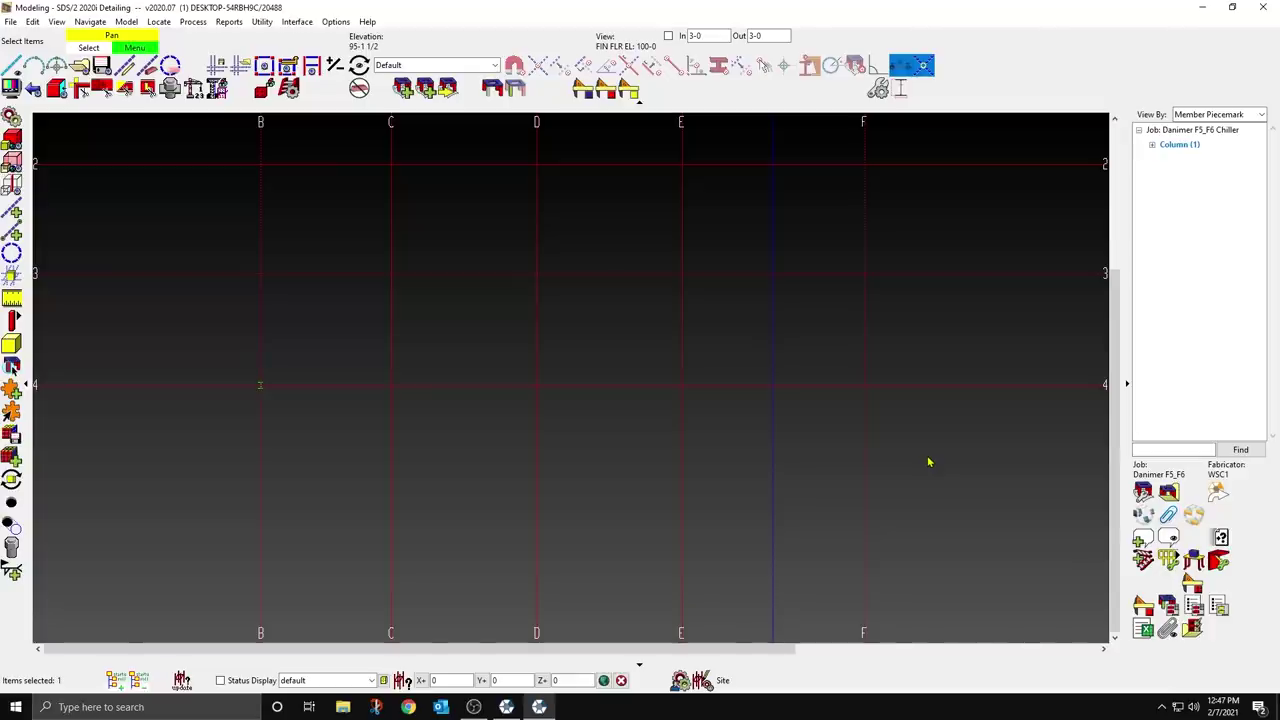
Step: Copy the column at grid B-4 as a single copy to where the new construction line crosses grid line 4
scroll(265, 405, up, 3)
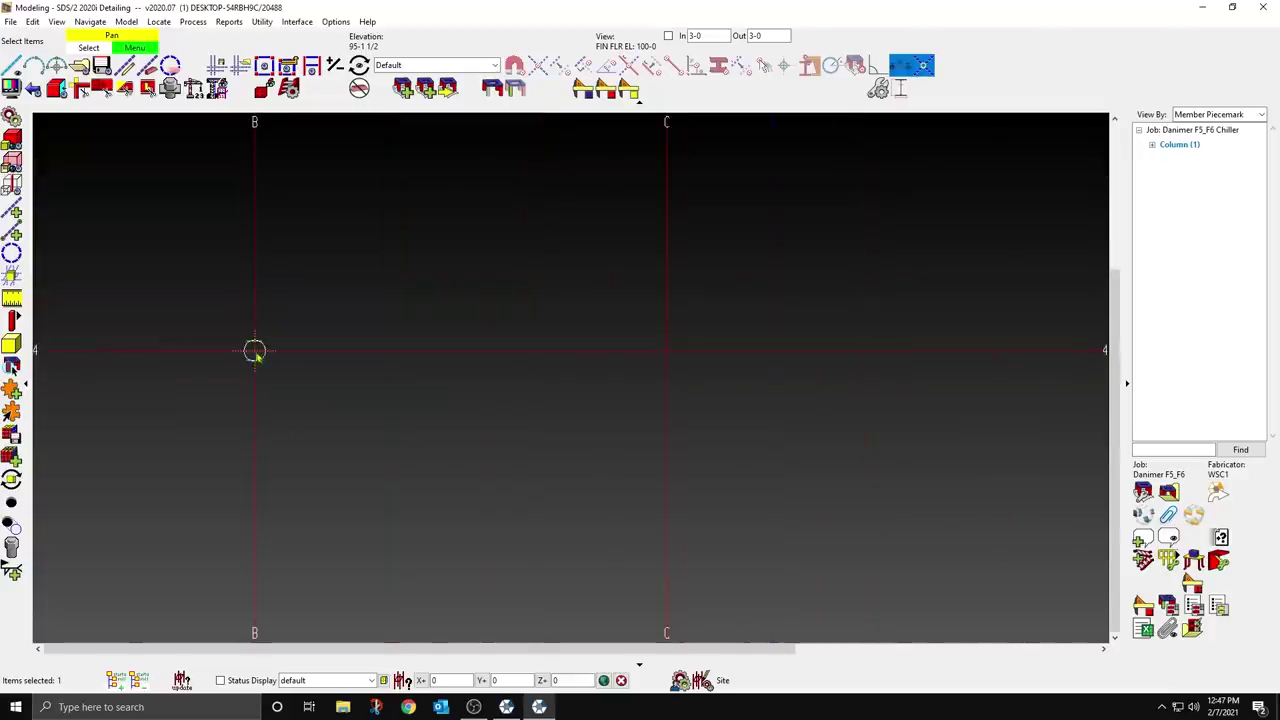
right_click(318, 333)
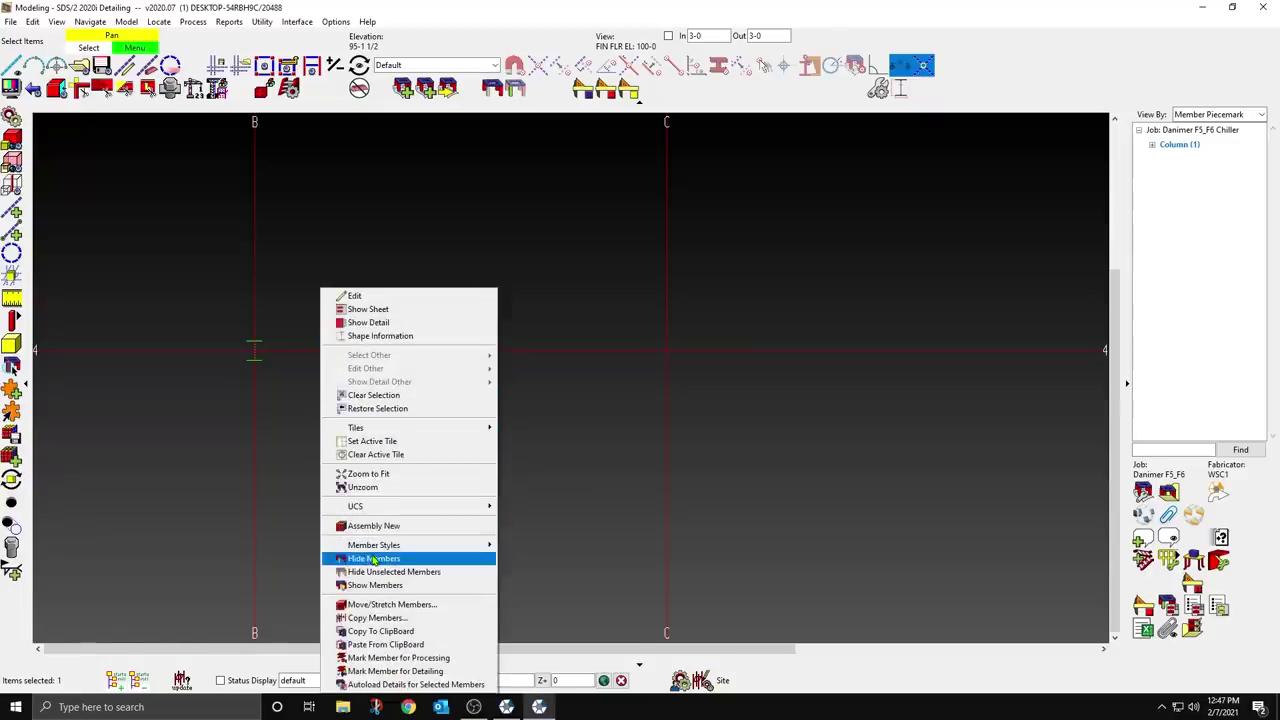
click(386, 617)
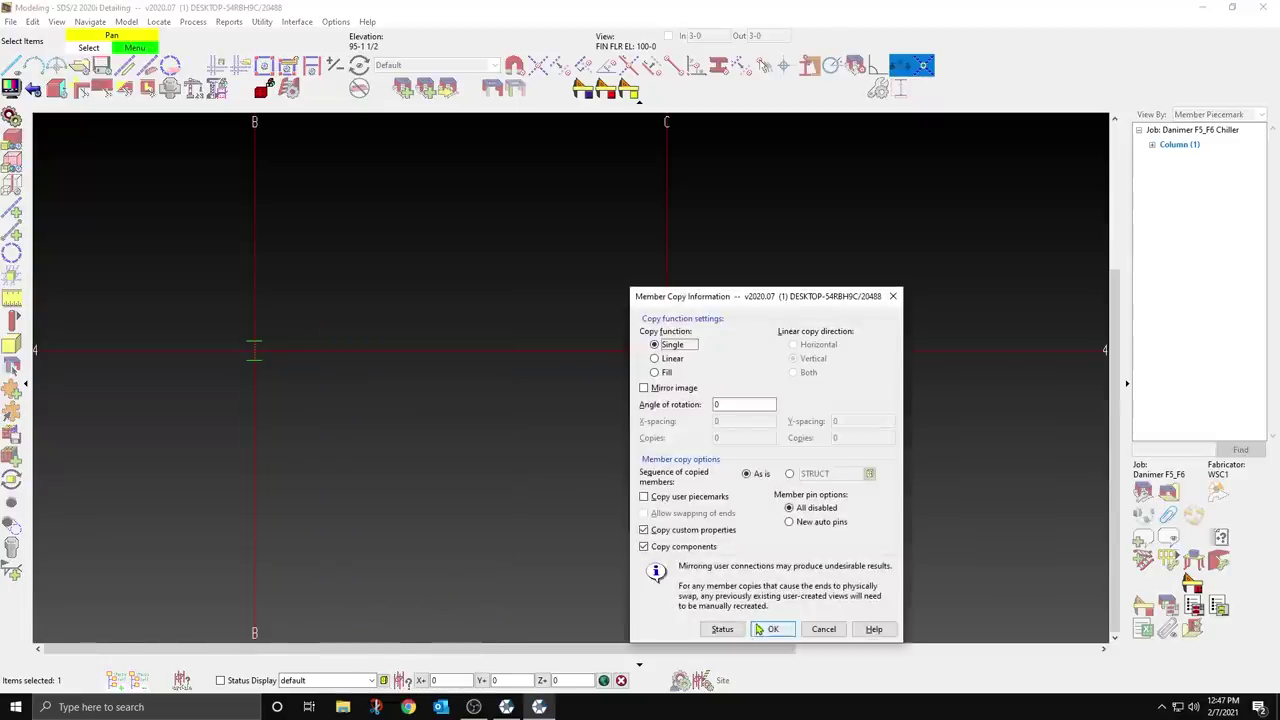
click(770, 623)
scroll(158, 375, down, 3)
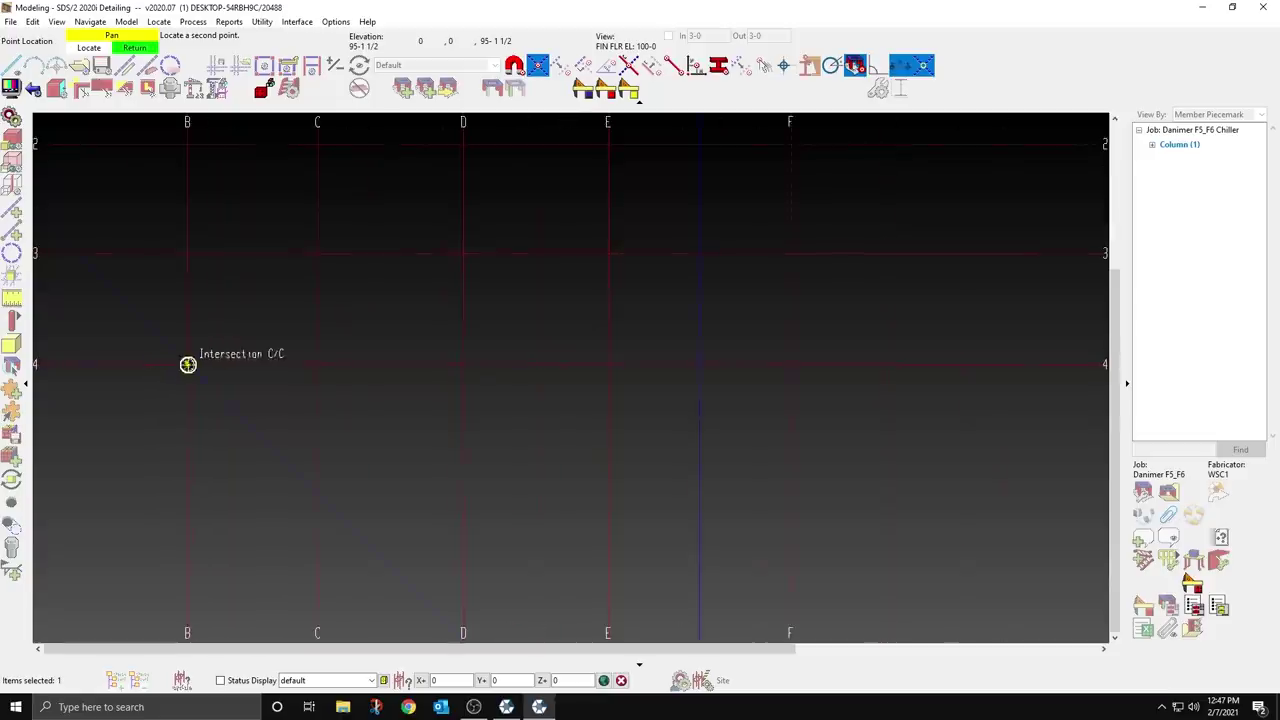
click(187, 364)
click(725, 393)
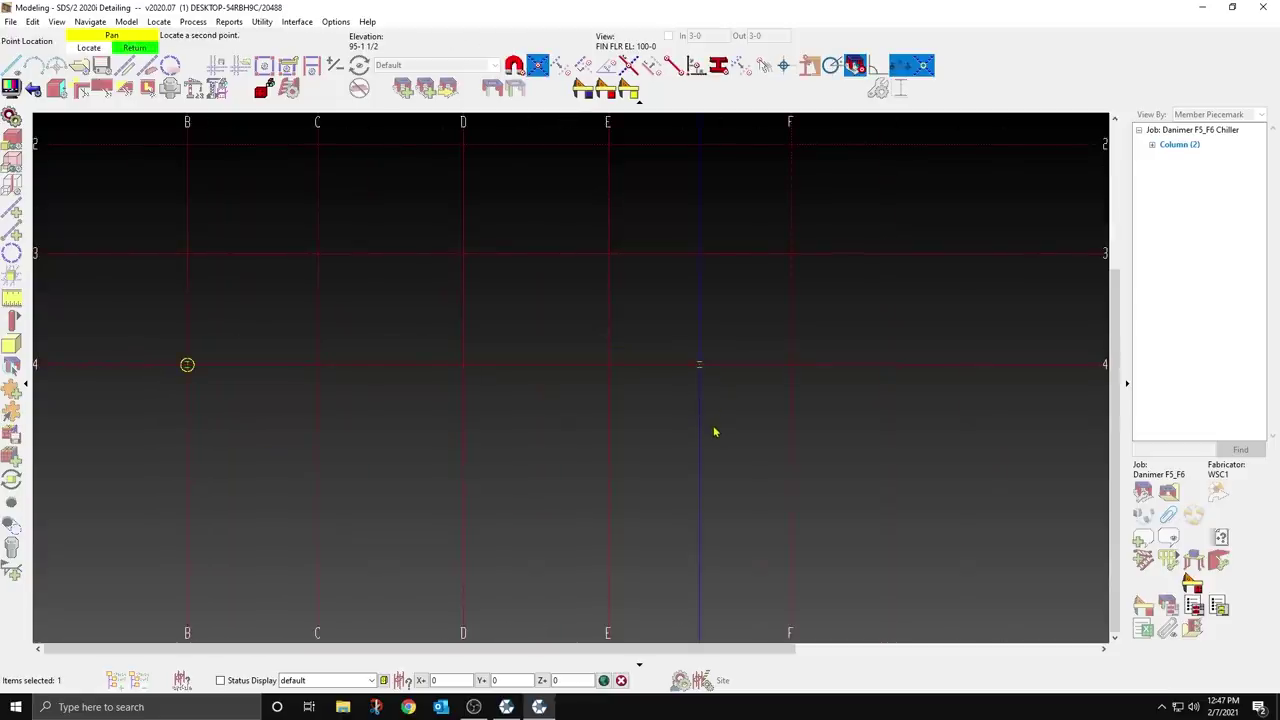
right_click(711, 411)
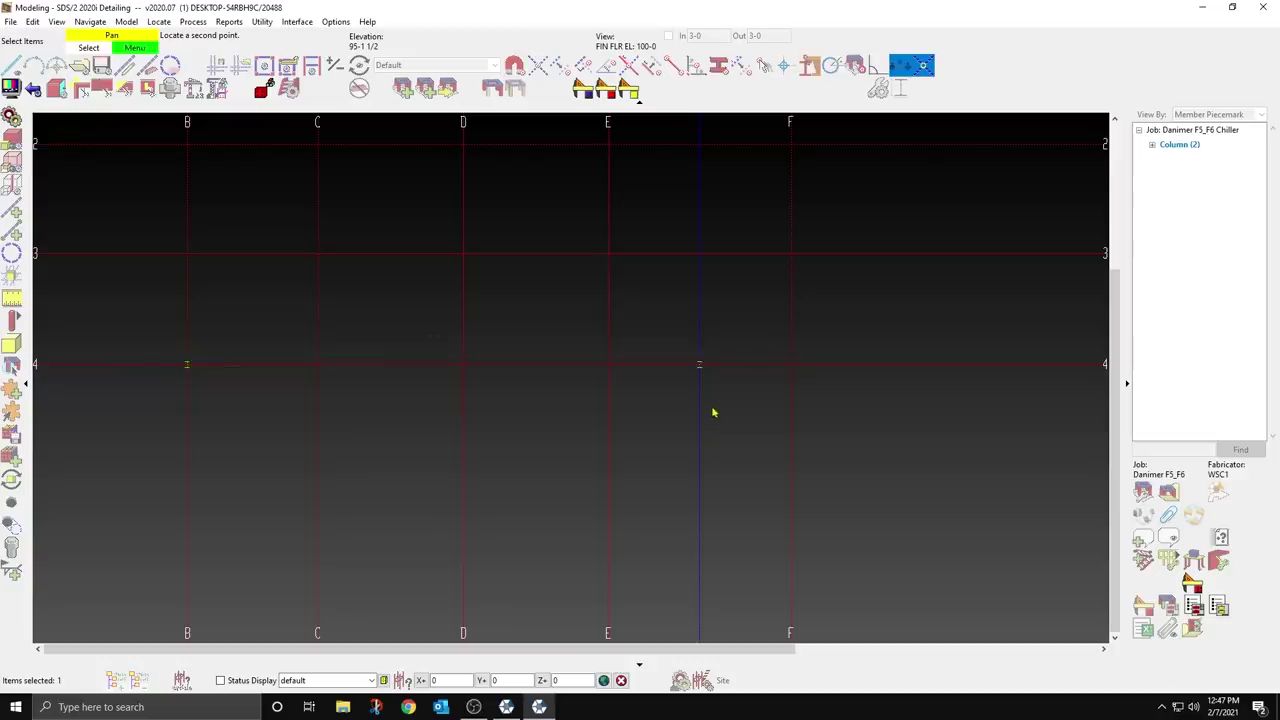
Step: Add a column at grid intersection C-4 with section size W10x49
scroll(335, 370, up, 3)
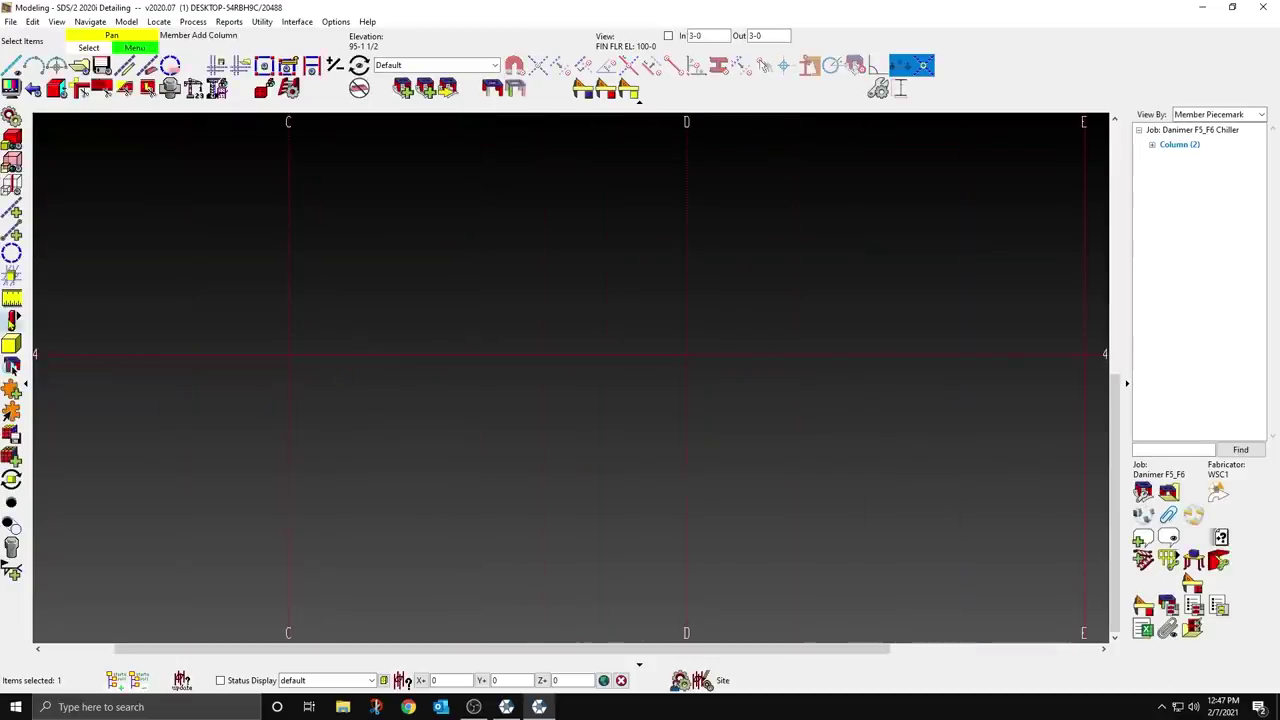
click(13, 320)
click(288, 354)
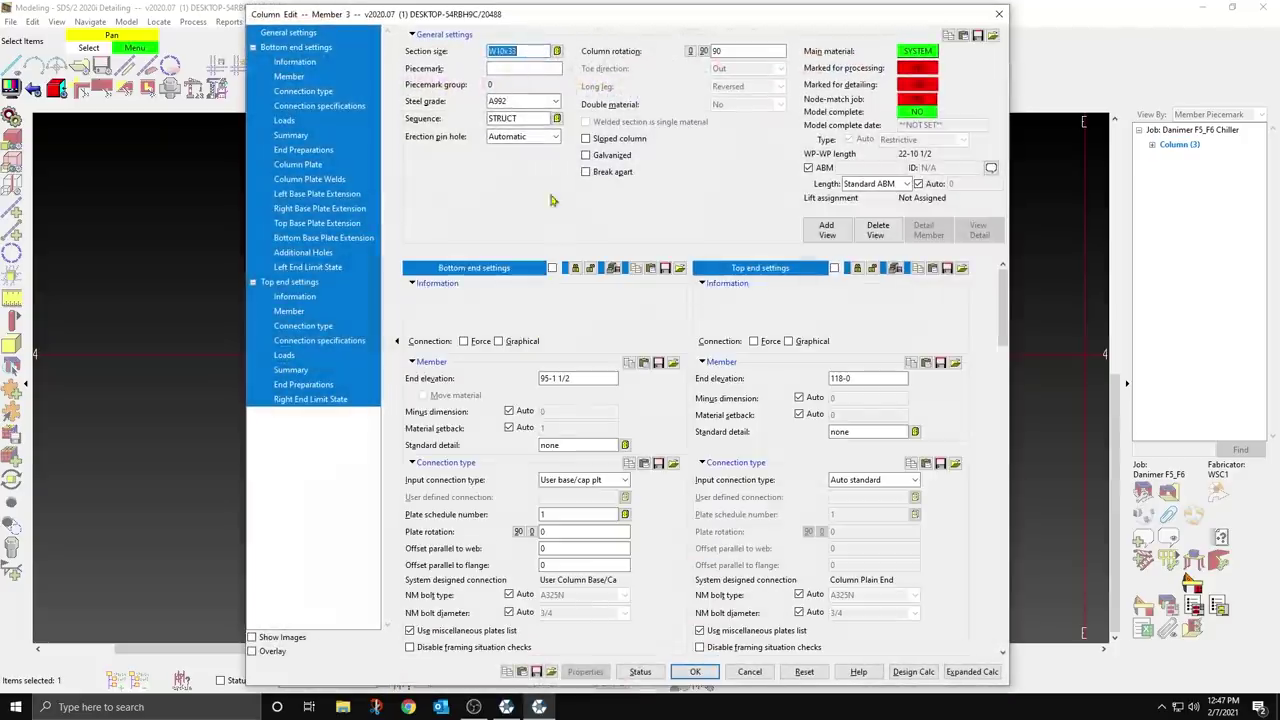
drag(522, 52, 508, 52)
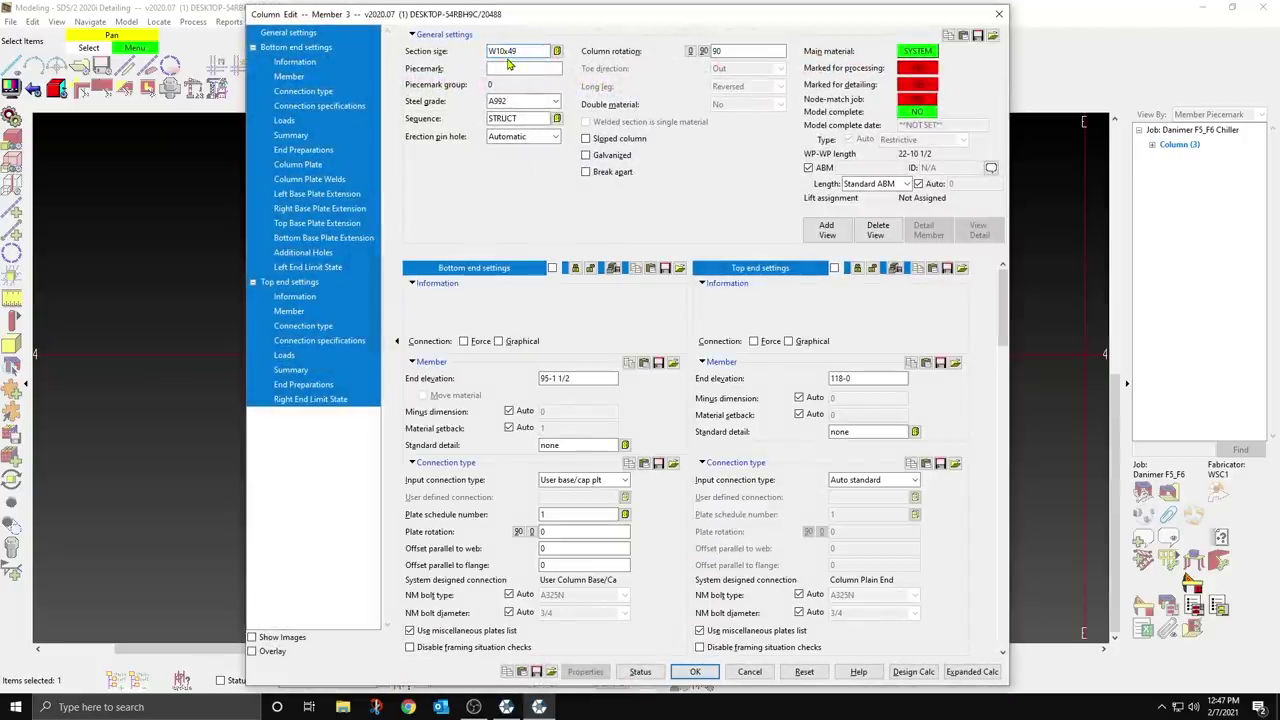
text(49)
key(Return)
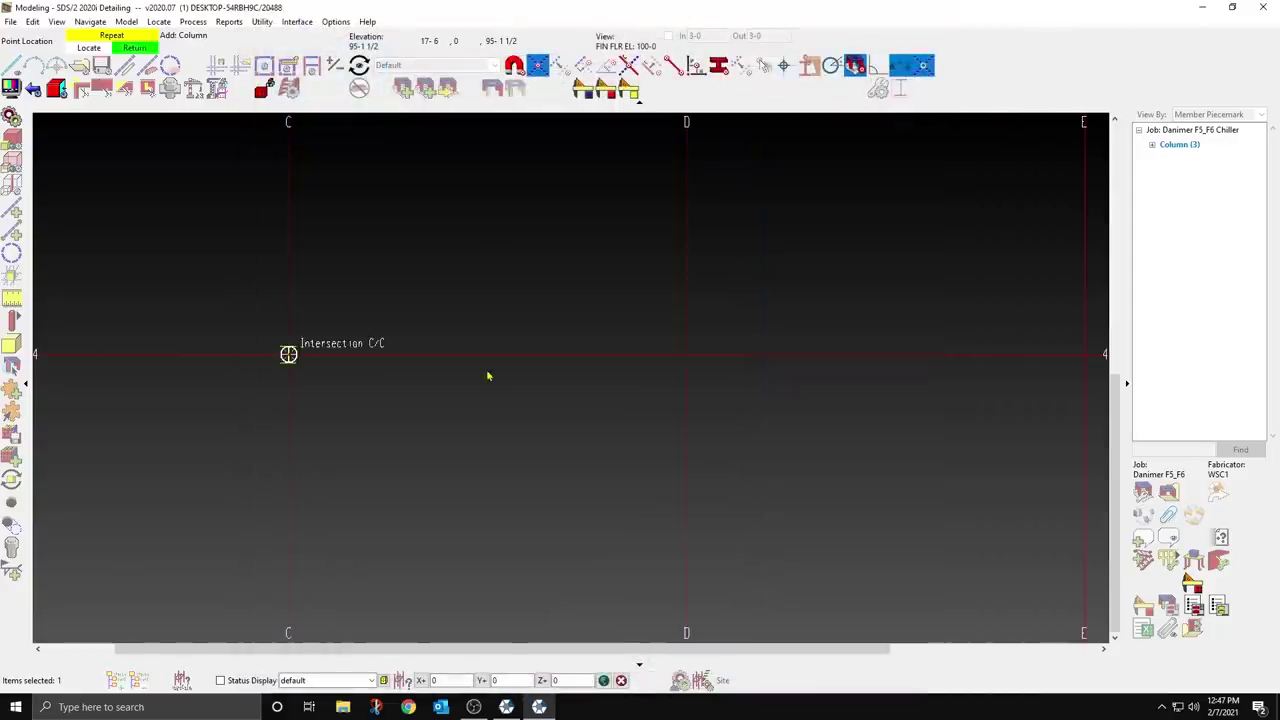
Step: Add a W10x49 column at grid intersection D-4 with a top end elevation of 124-6
scroll(585, 379, up, 1)
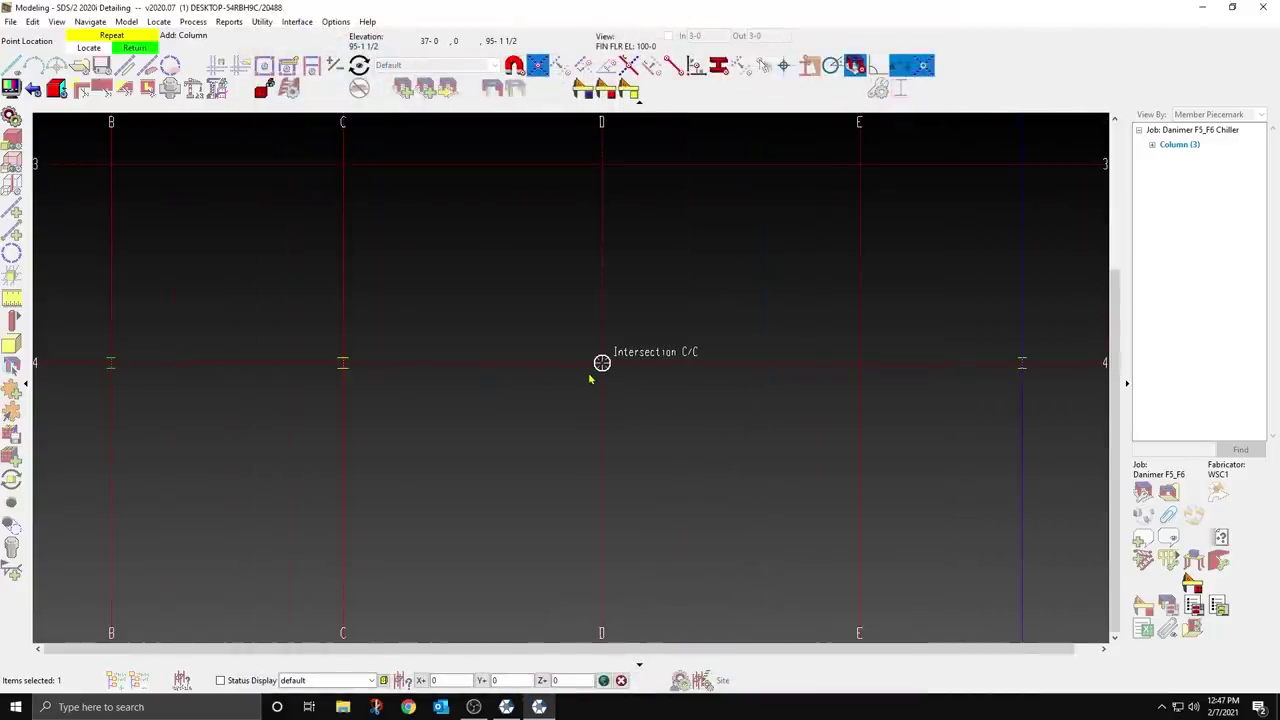
click(590, 378)
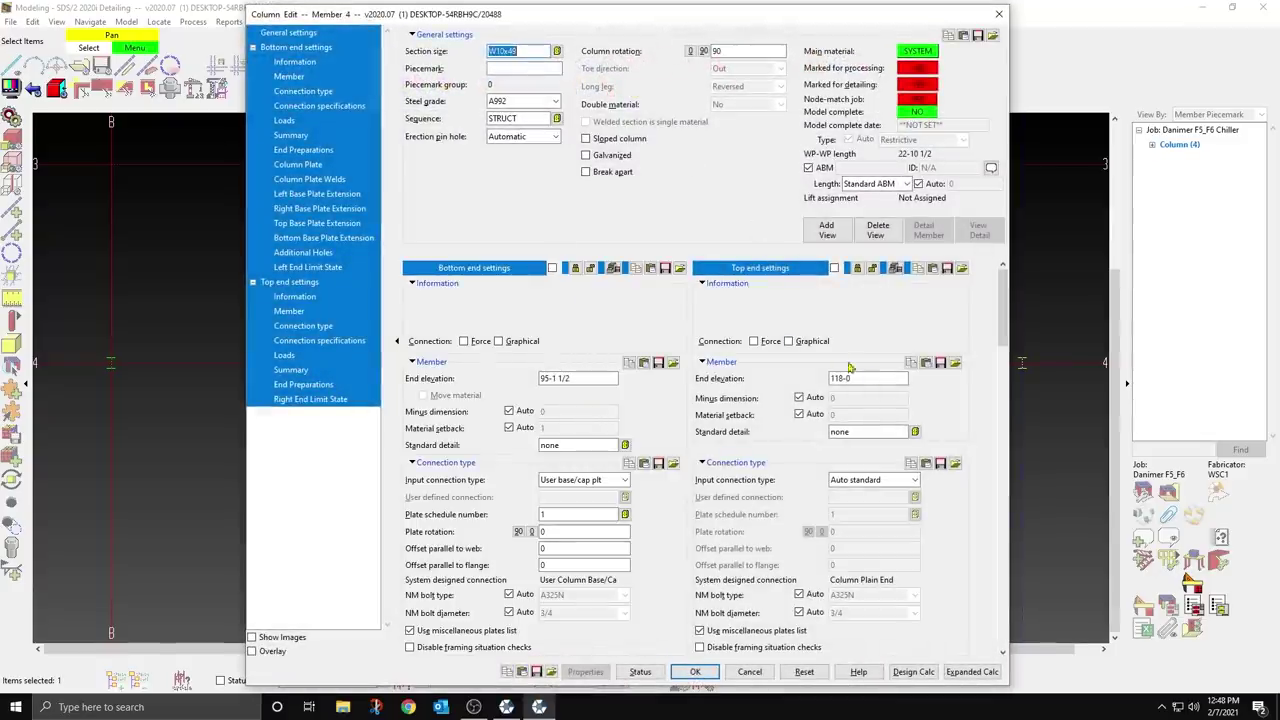
double_click(863, 377)
text(124)
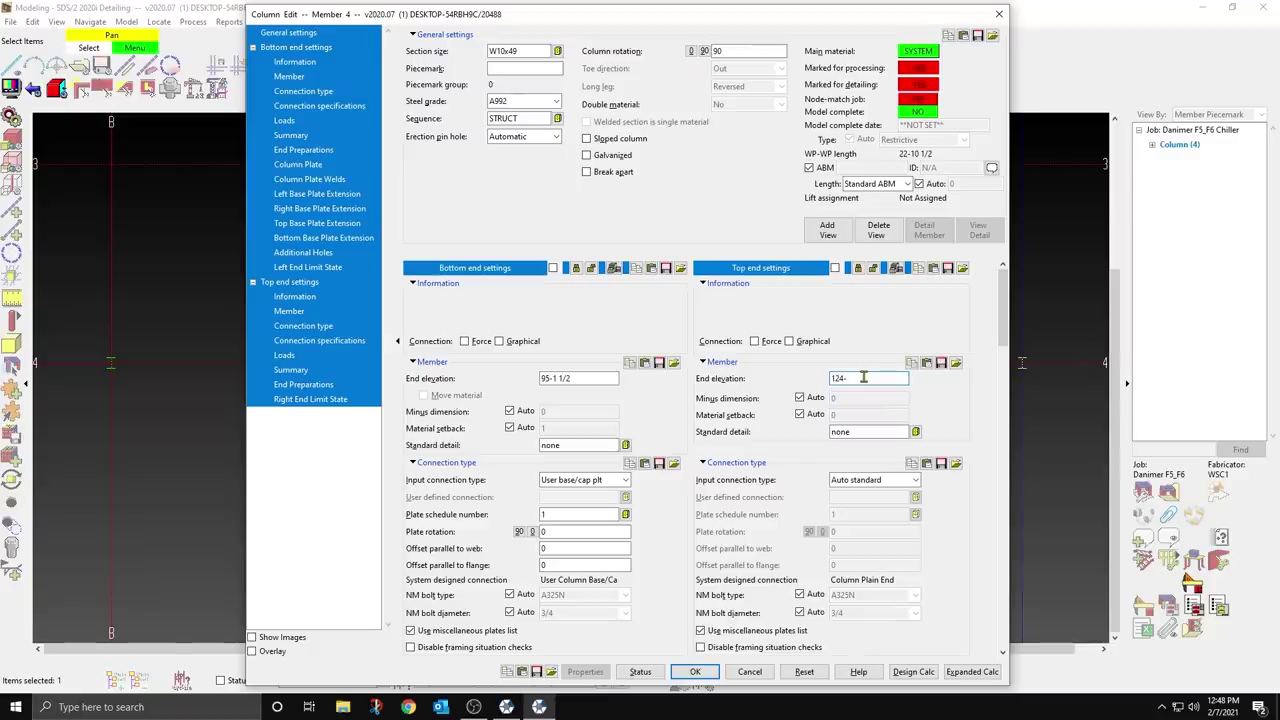
text(-6)
key(Return)
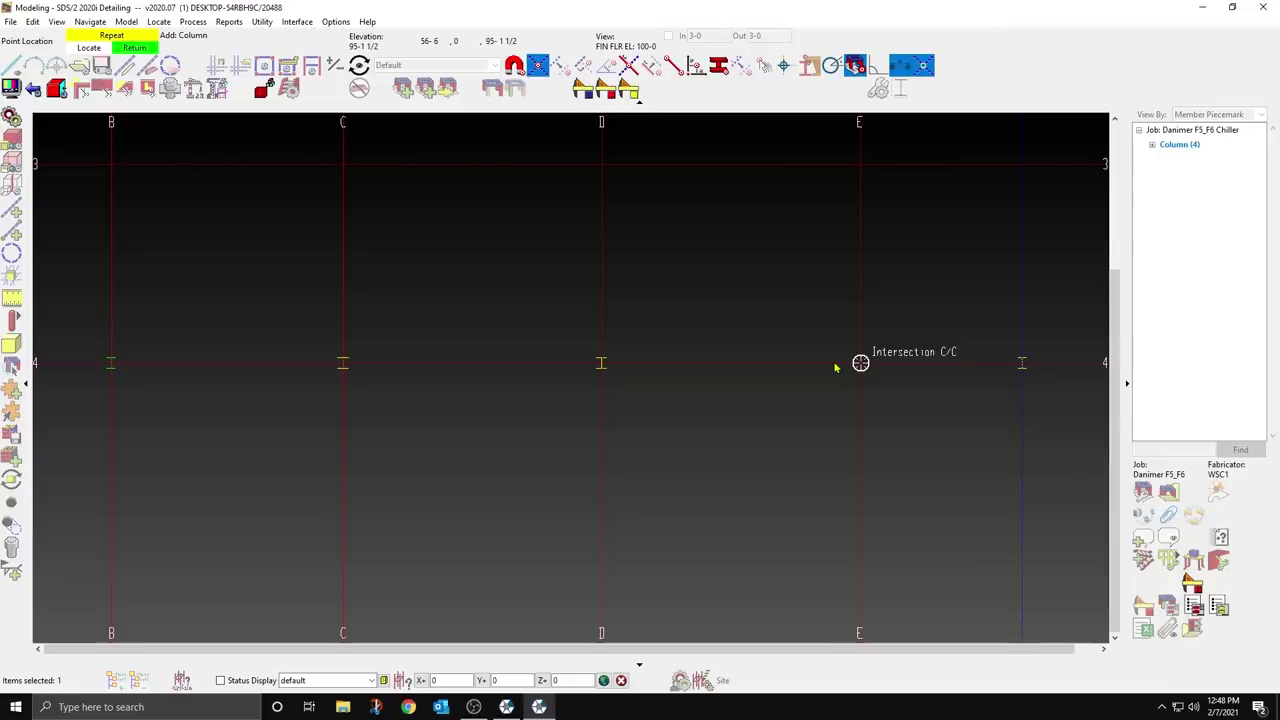
Step: Add a column at grid intersection E-4 with section size W10x77
click(835, 368)
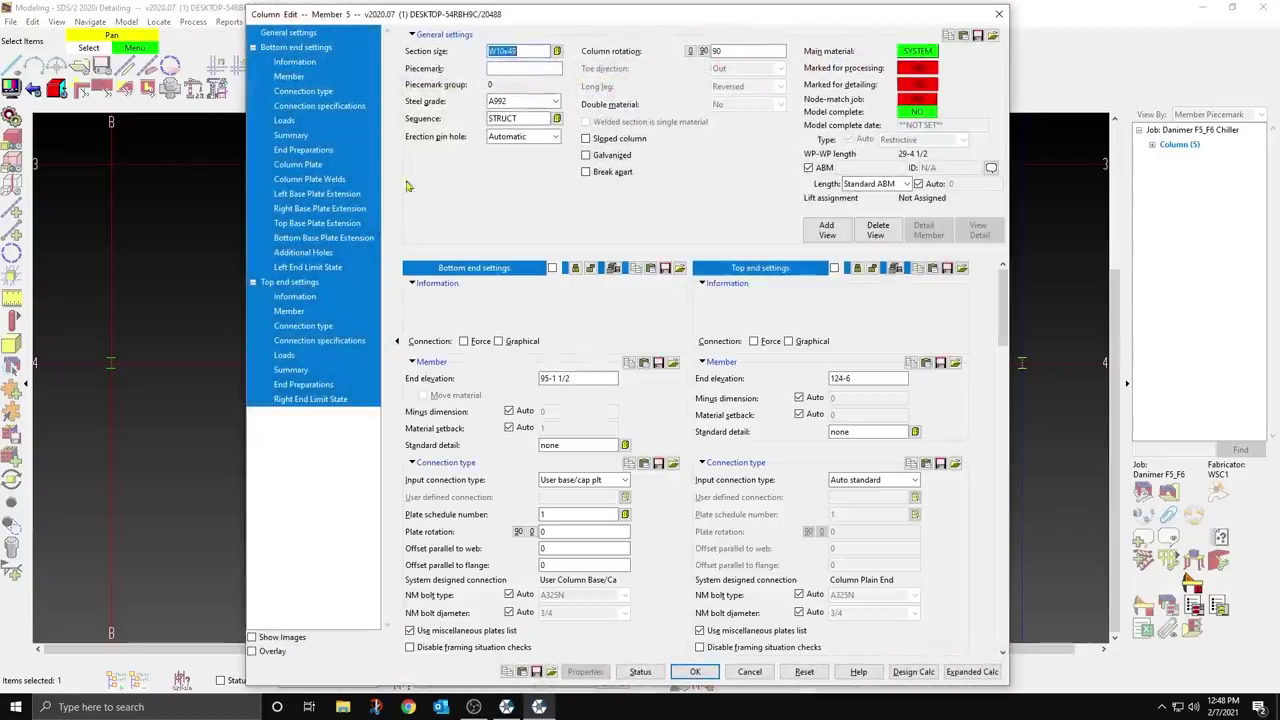
click(524, 54)
key(Return)
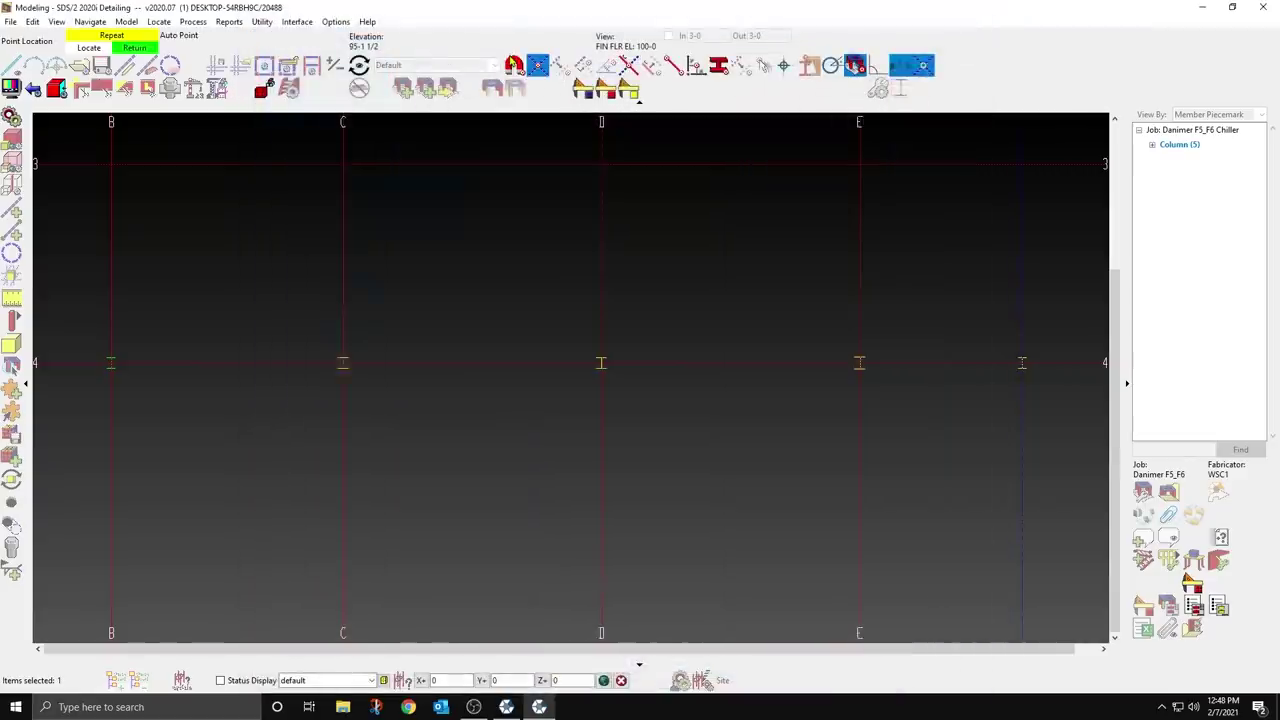
Step: Add a column at grid intersection F-4, editing its section size, and end column placement
click(905, 363)
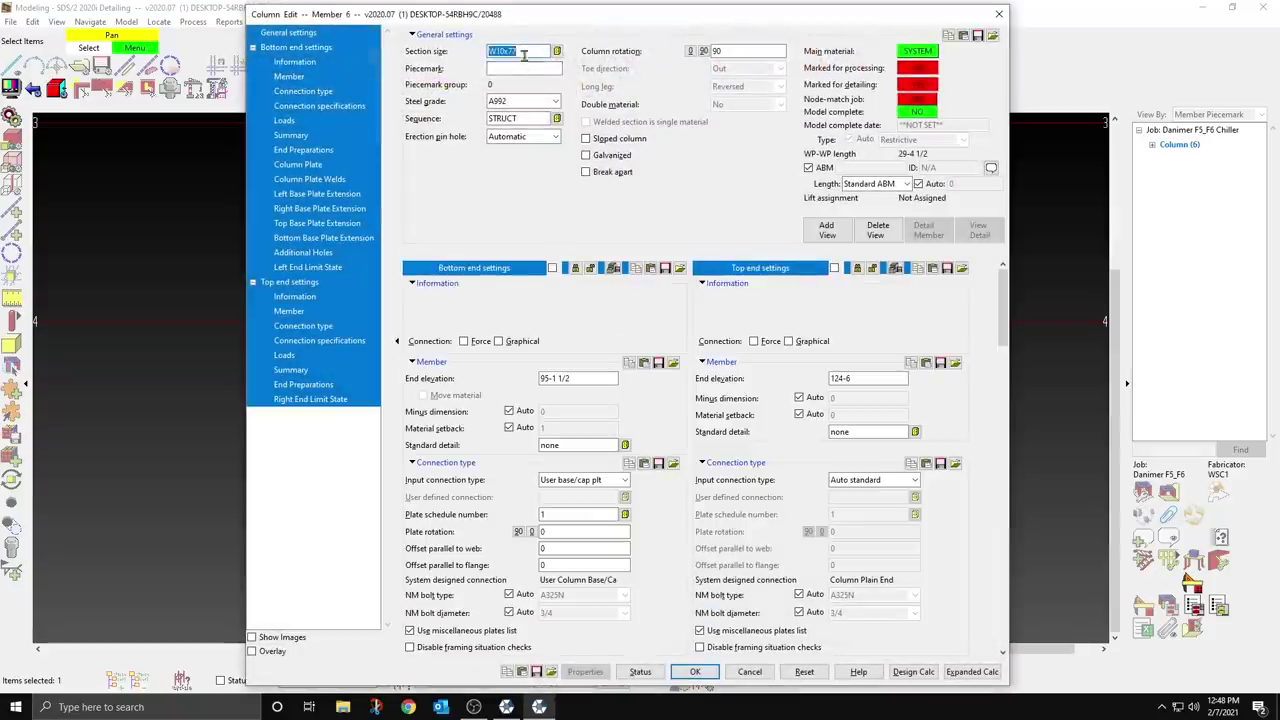
click(522, 56)
key(Return)
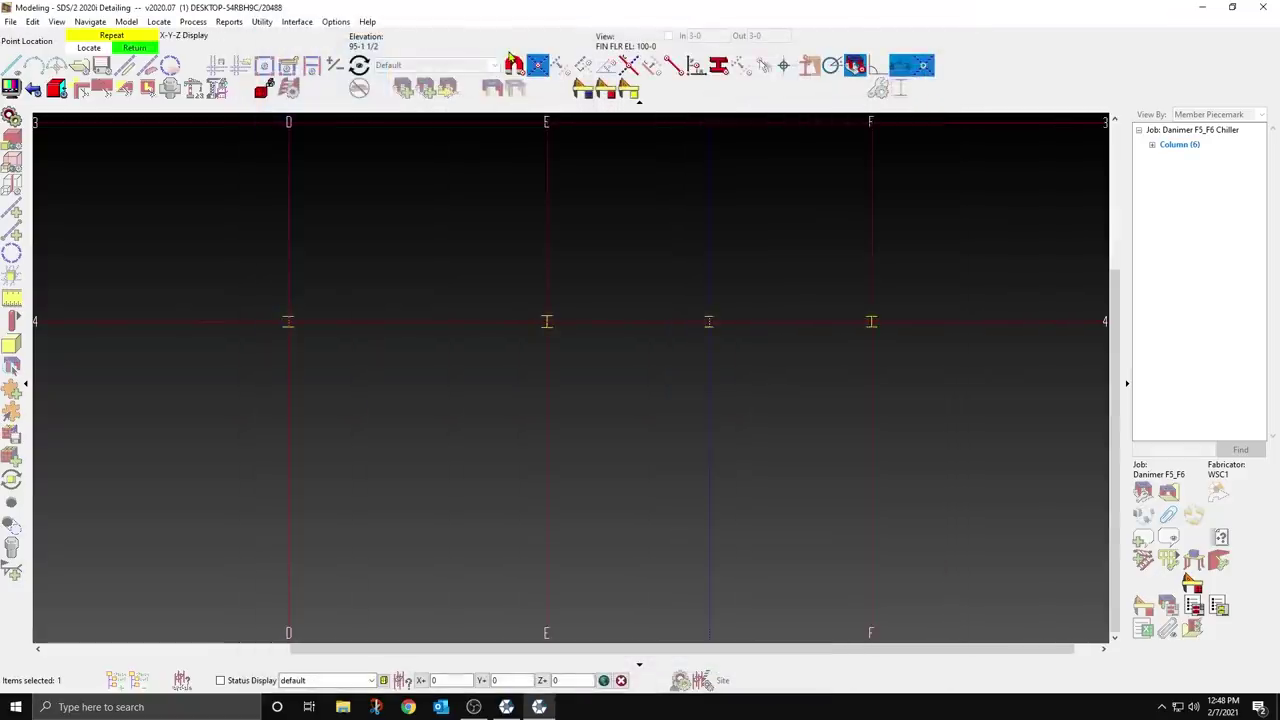
right_click(821, 505)
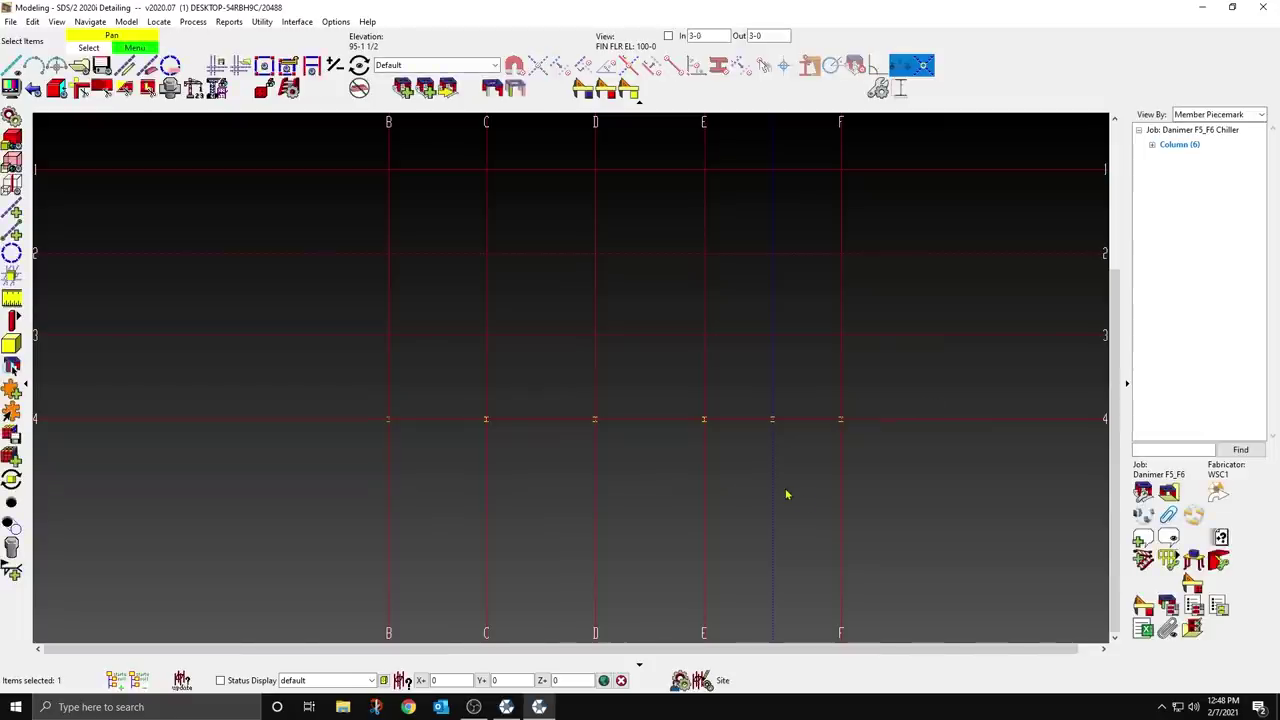
scroll(843, 423, up, 5)
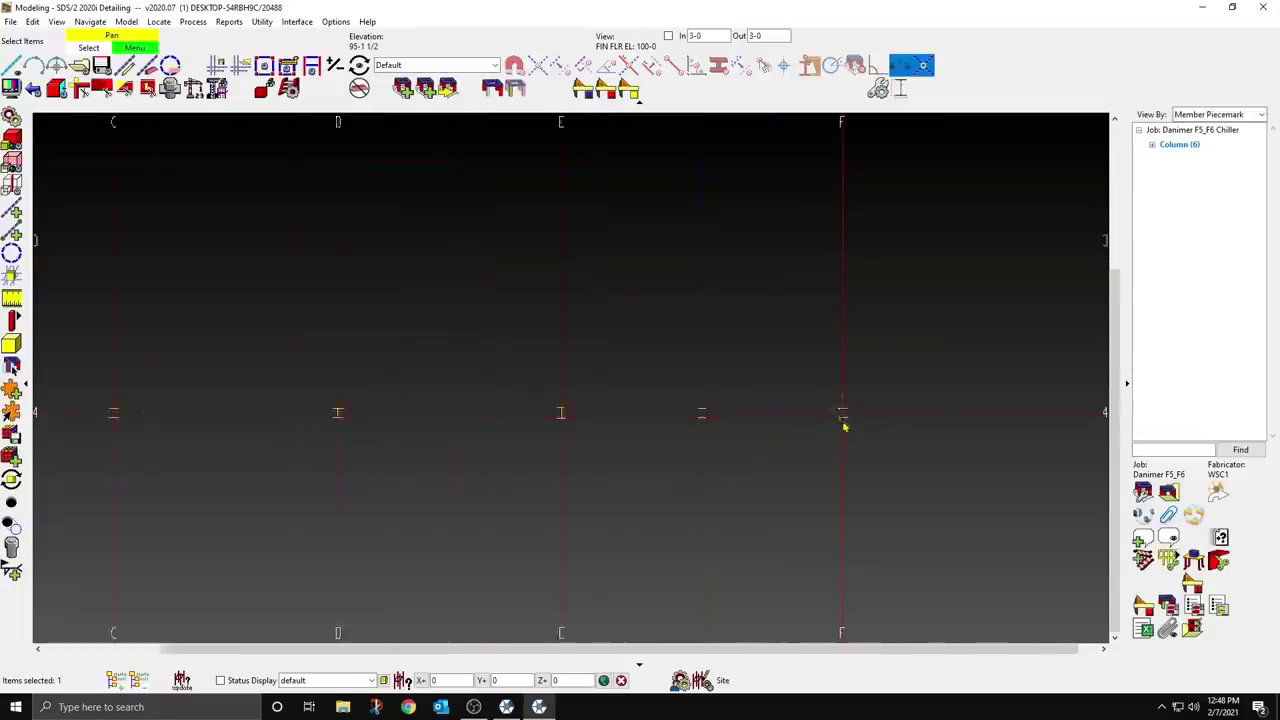
right_click(908, 368)
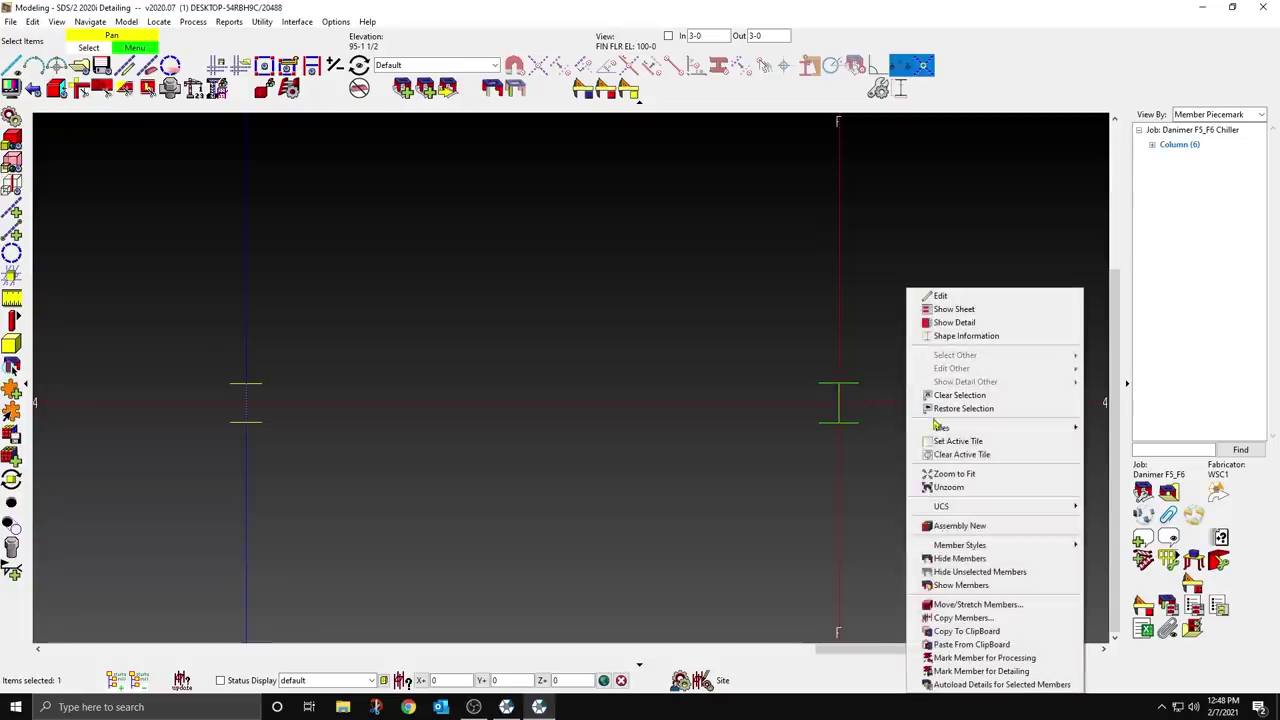
click(955, 619)
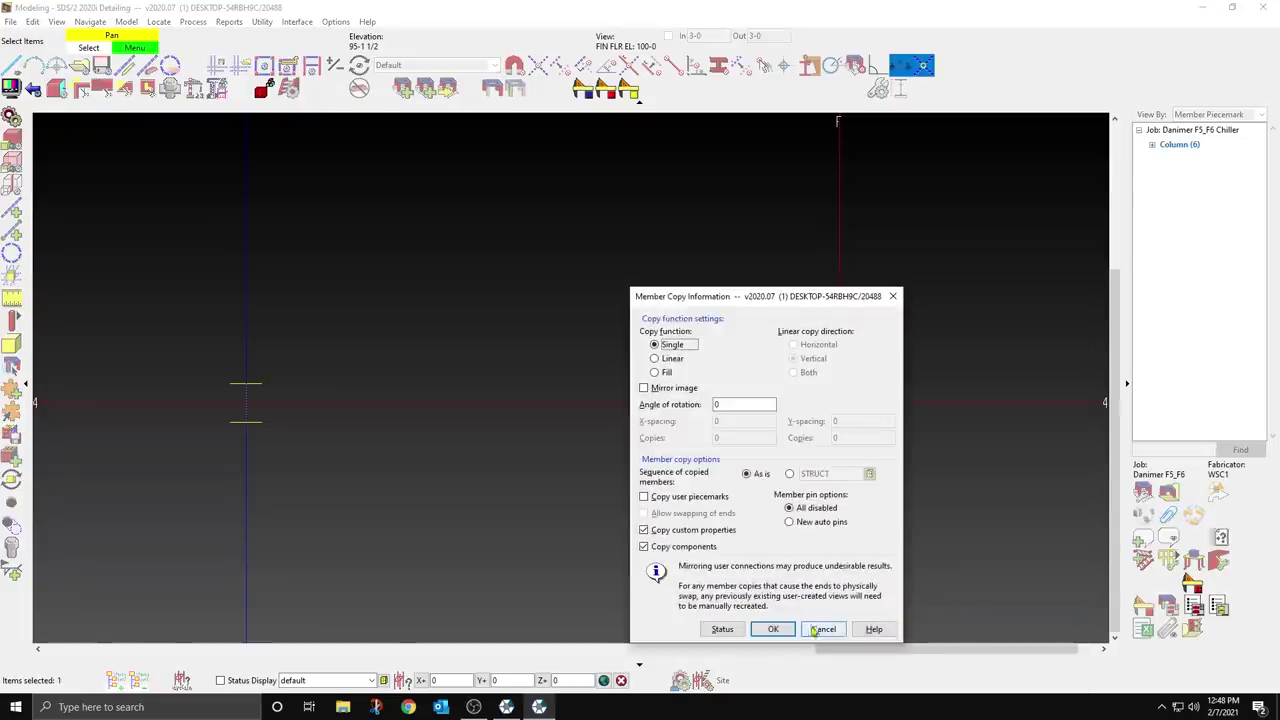
click(773, 630)
scroll(844, 482, down, 5)
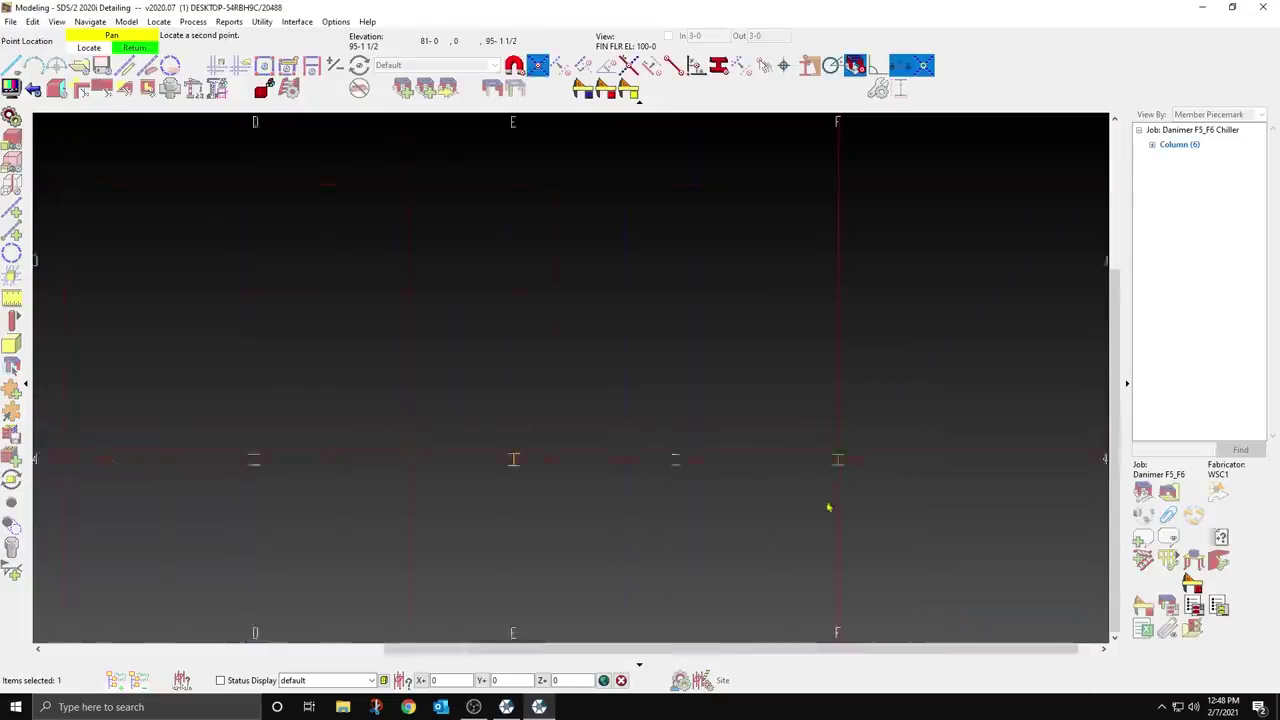
click(828, 510)
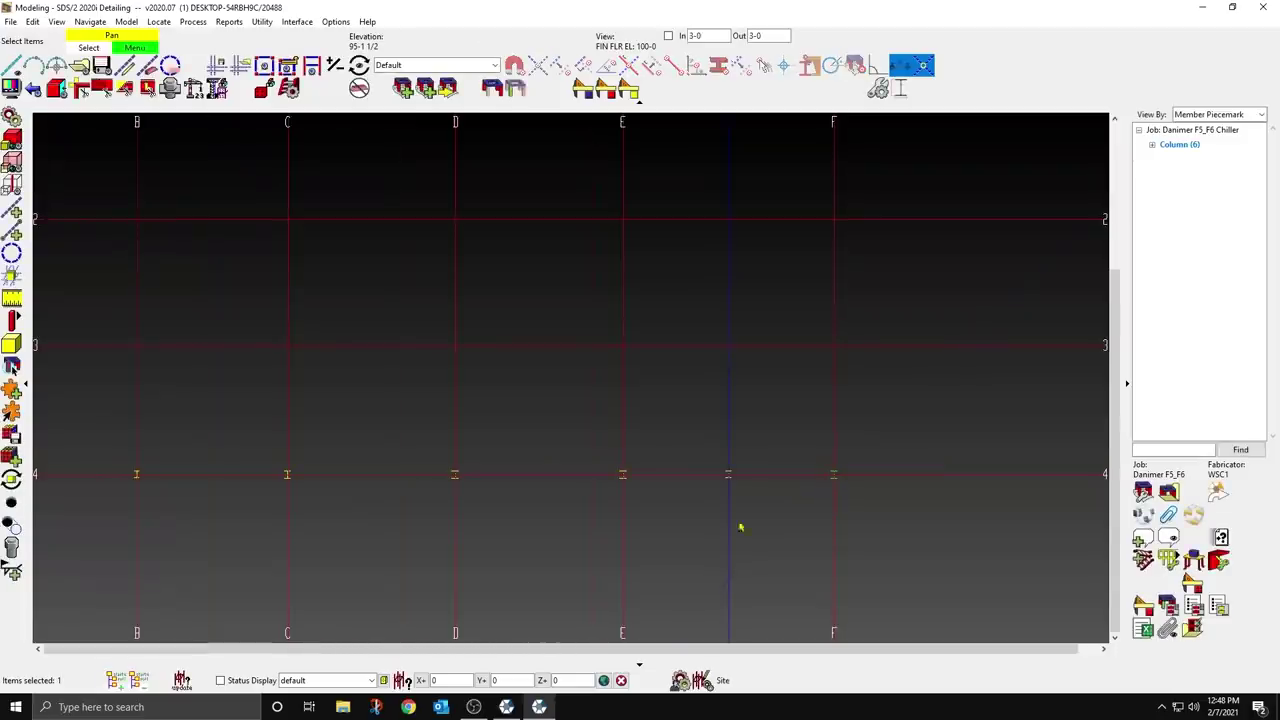
Step: Copy the column at grid intersection C-4 to C-1 as a single copy, using C-4 as the reference point
scroll(212, 508, down, 1)
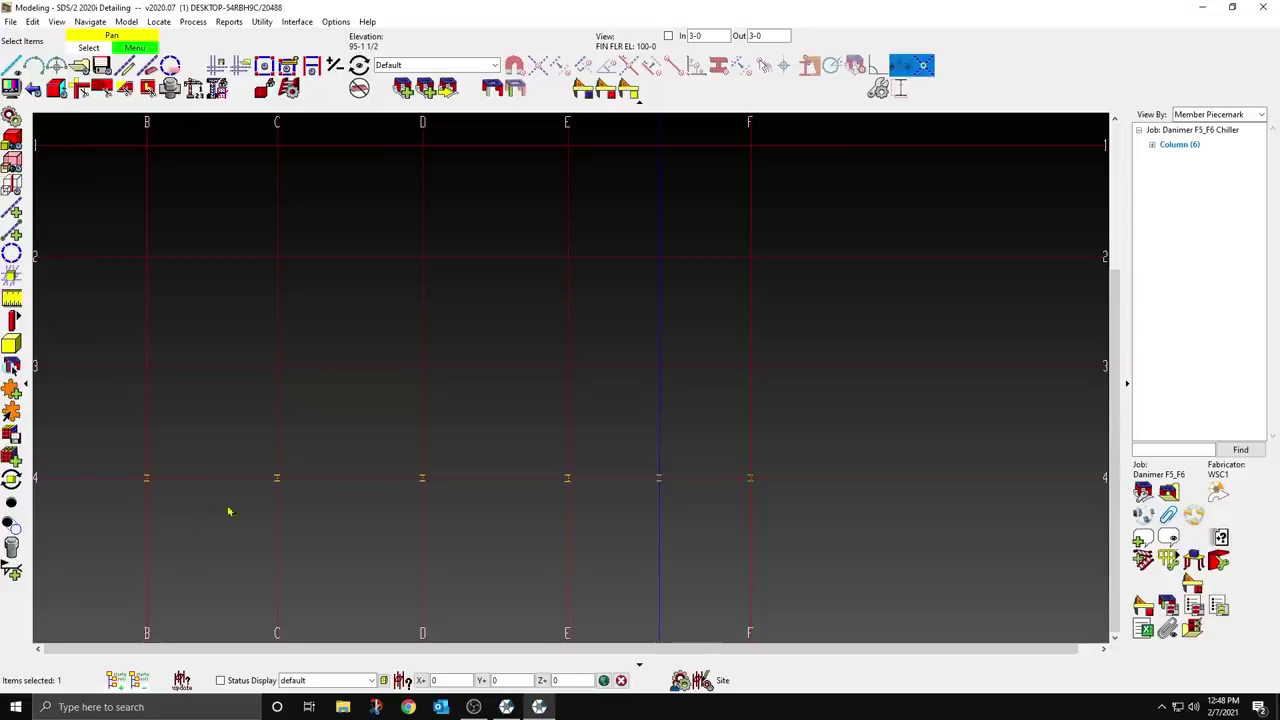
scroll(228, 512, up, 3)
right_click(341, 446)
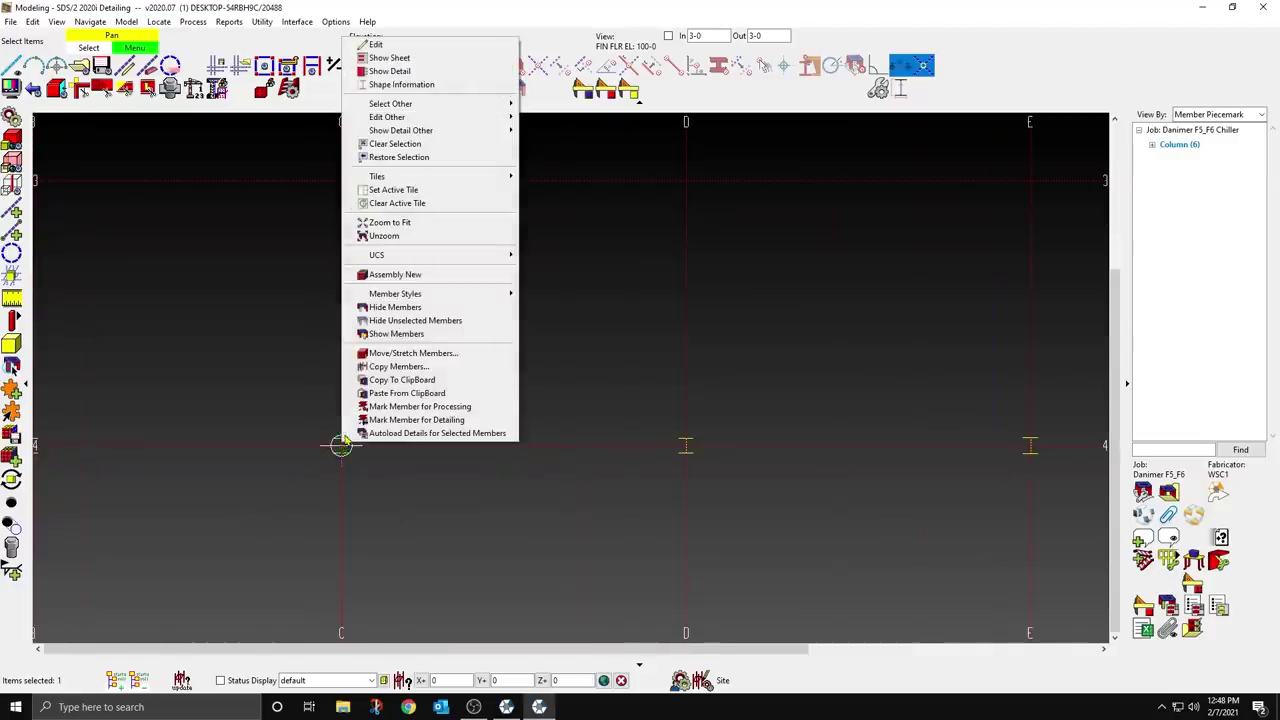
click(400, 368)
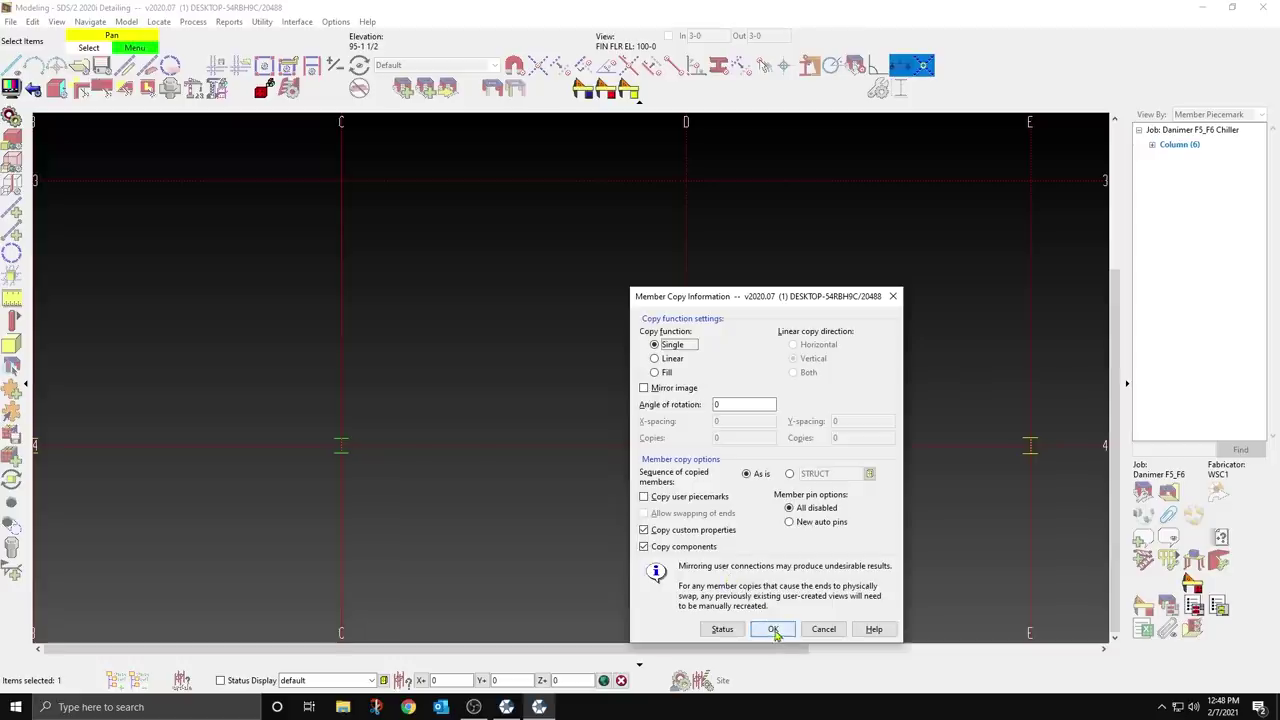
click(773, 630)
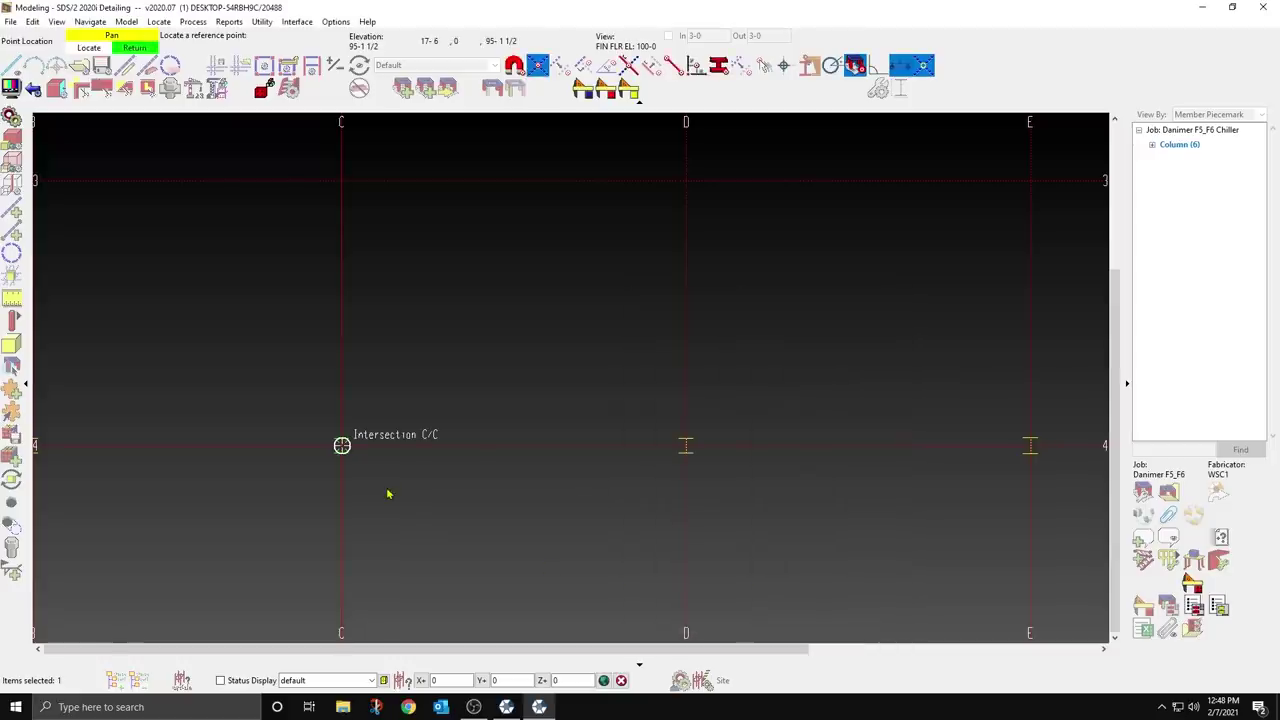
click(388, 493)
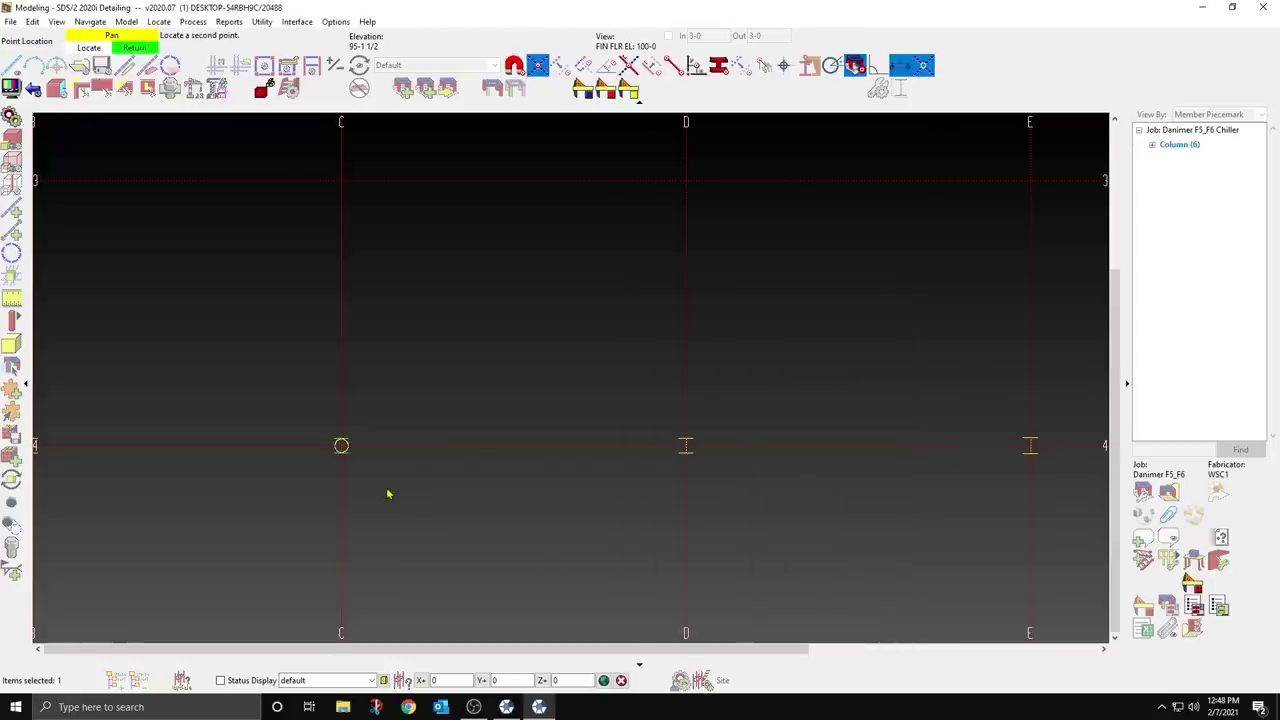
scroll(388, 493, down, 3)
click(382, 219)
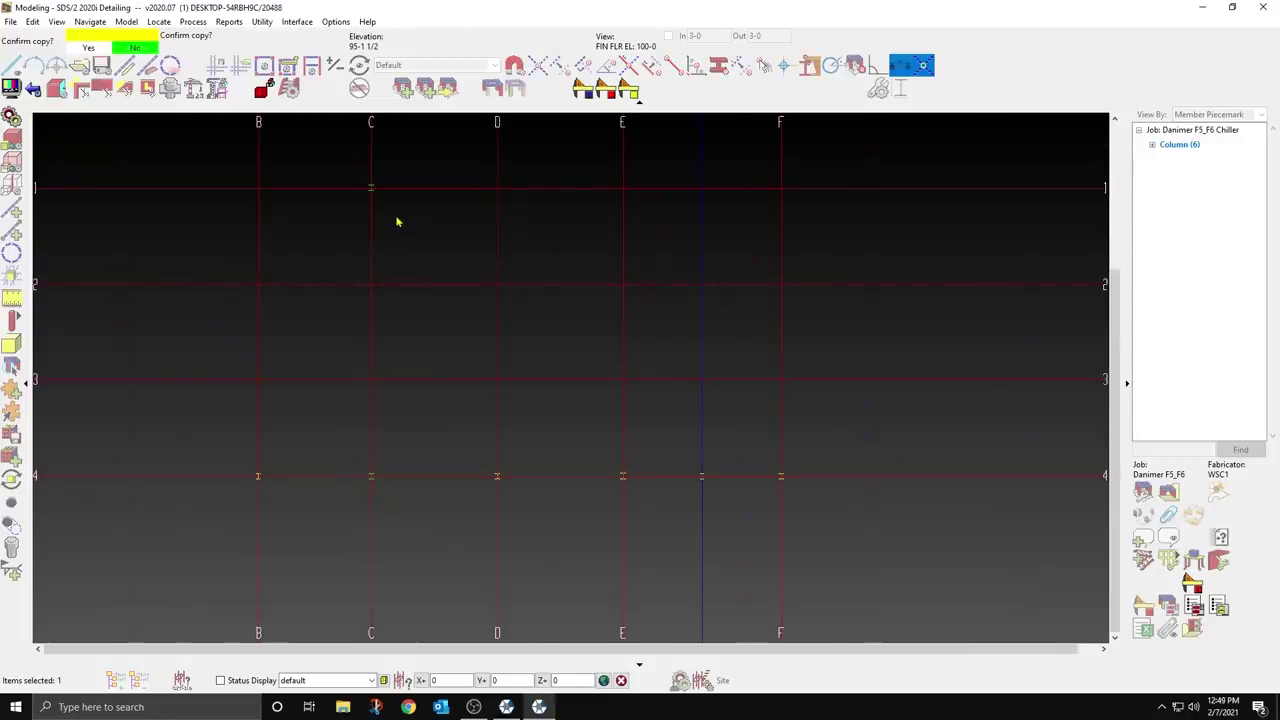
click(397, 222)
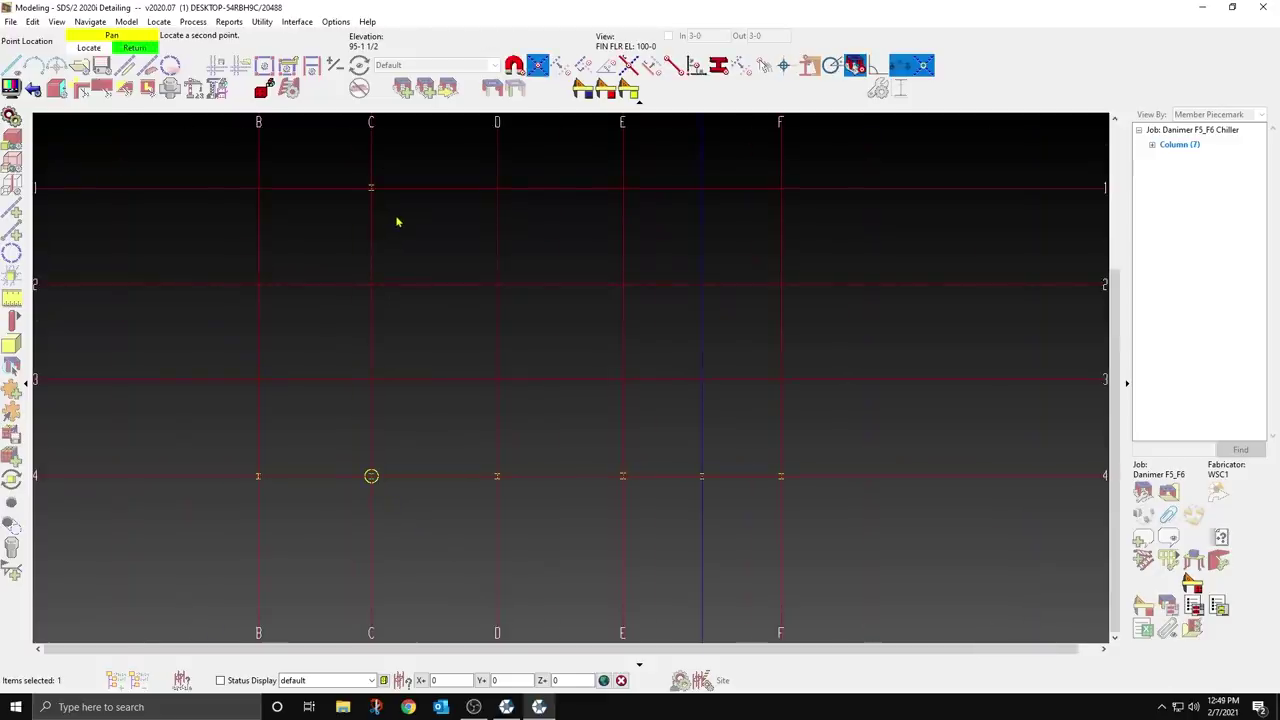
Step: Place further copies of the C-4 column at grid intersections D-1 and E-1, and end the copy
click(497, 188)
click(514, 231)
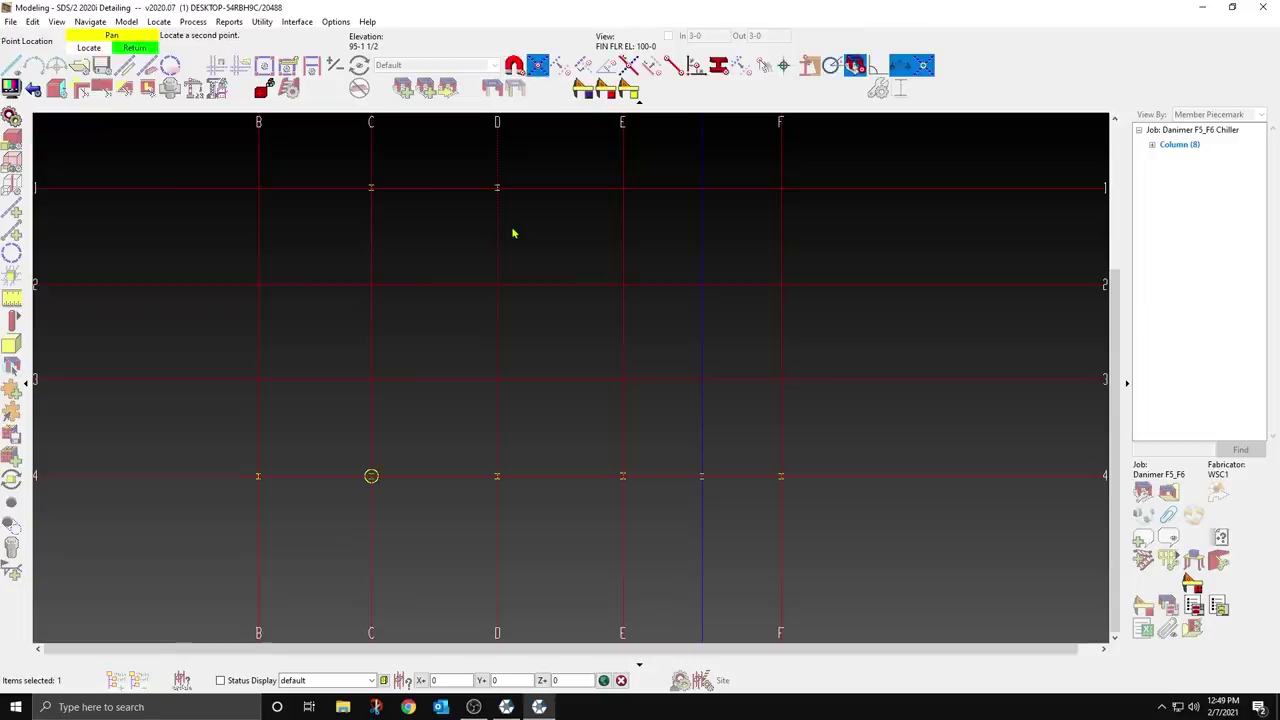
click(628, 210)
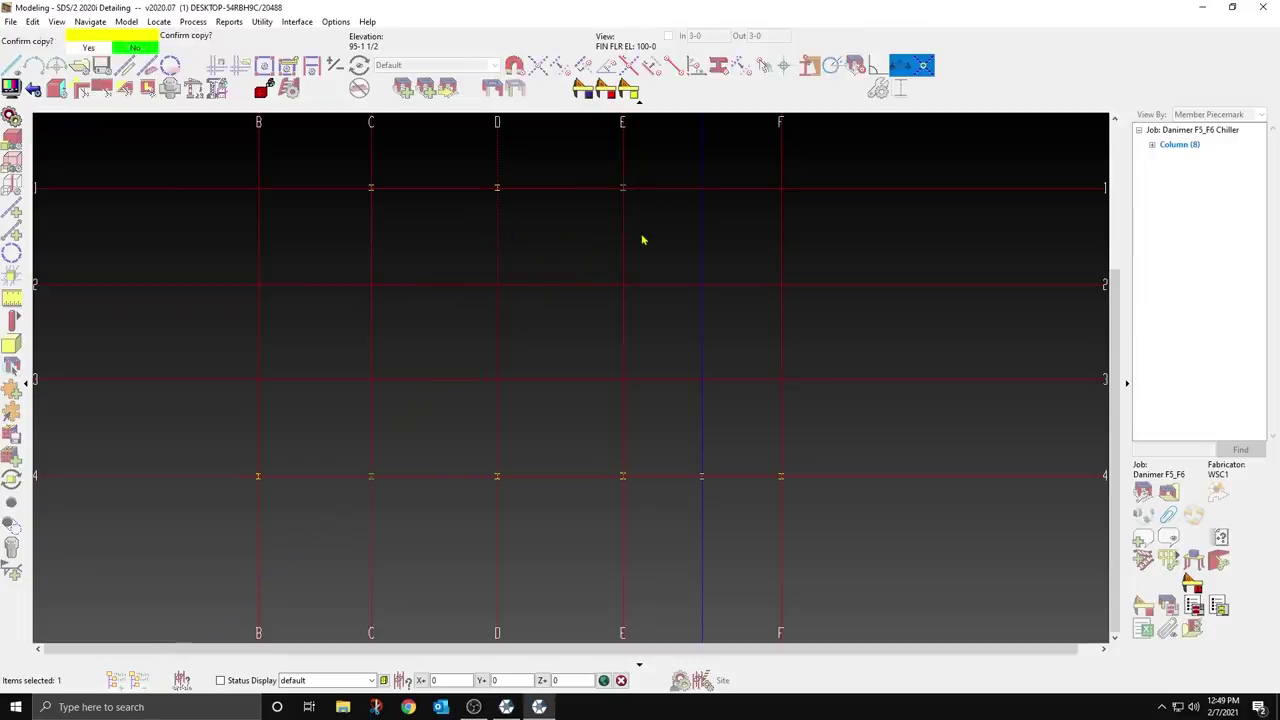
click(643, 240)
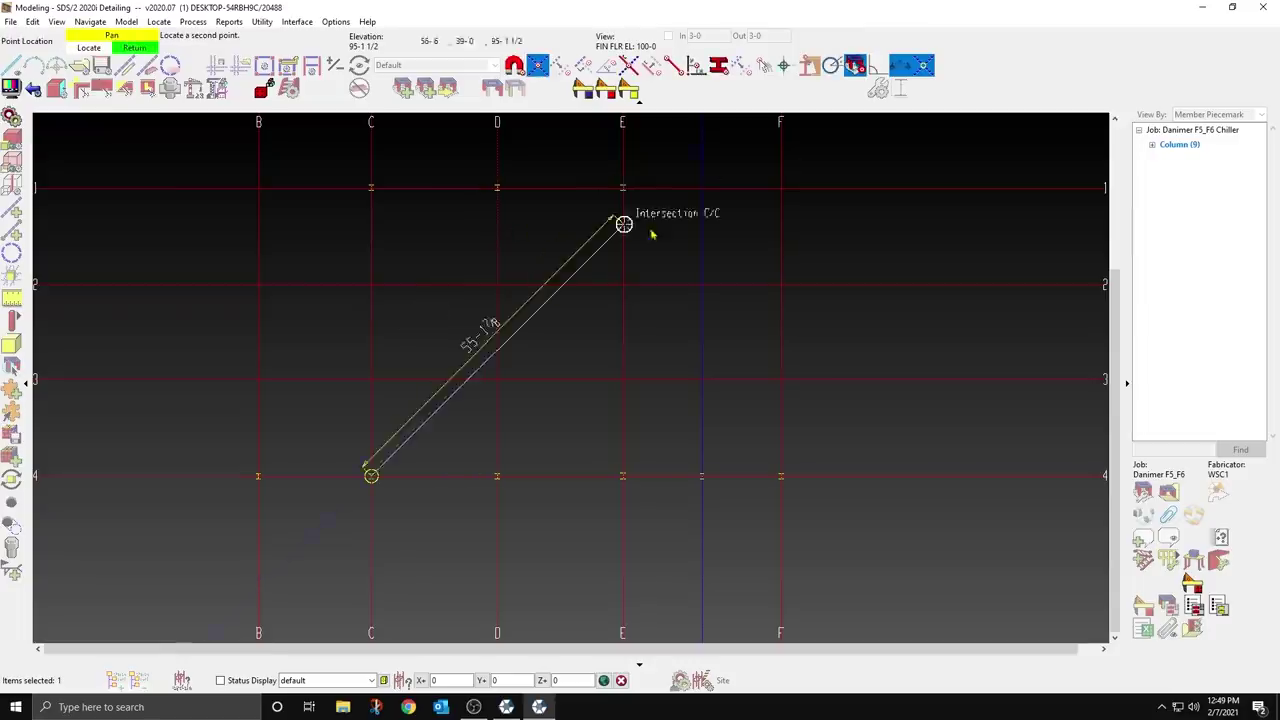
right_click(649, 234)
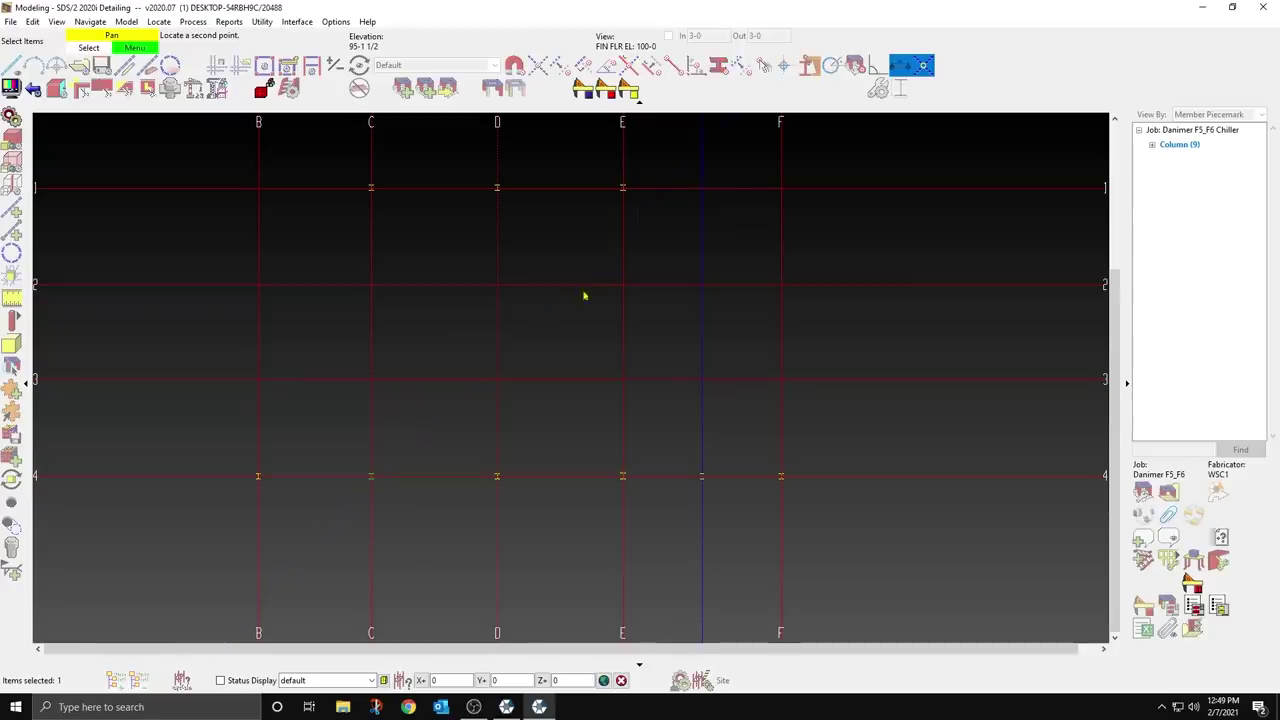
Step: Copy the column at grid intersection B-4 to B-1, F-1 and B-3, using B-4 as the reference point
right_click(260, 480)
click(268, 398)
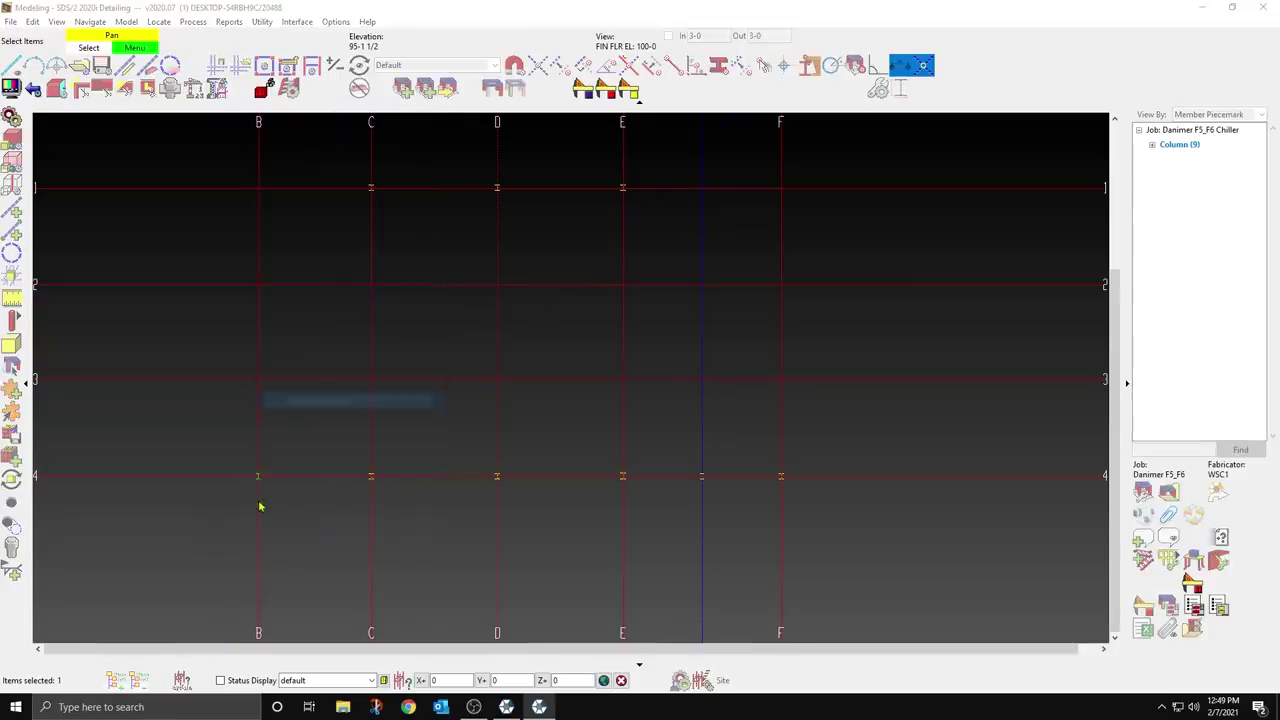
click(775, 630)
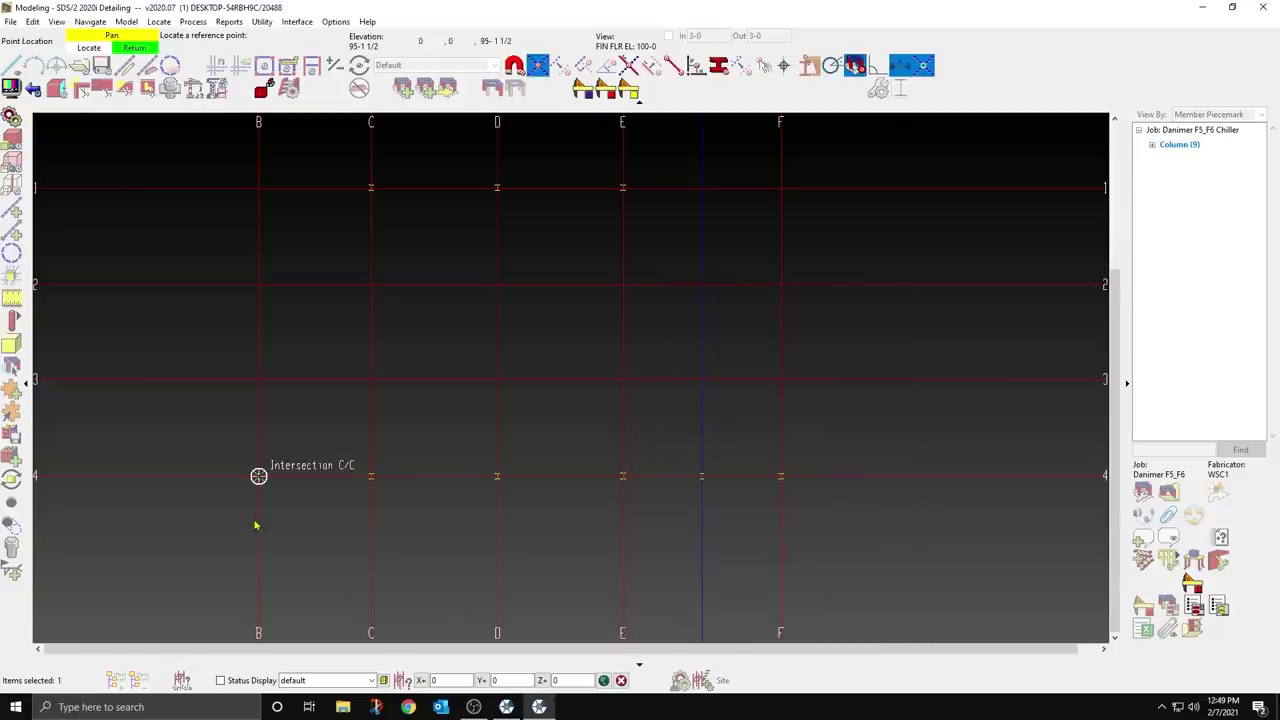
click(255, 525)
click(265, 219)
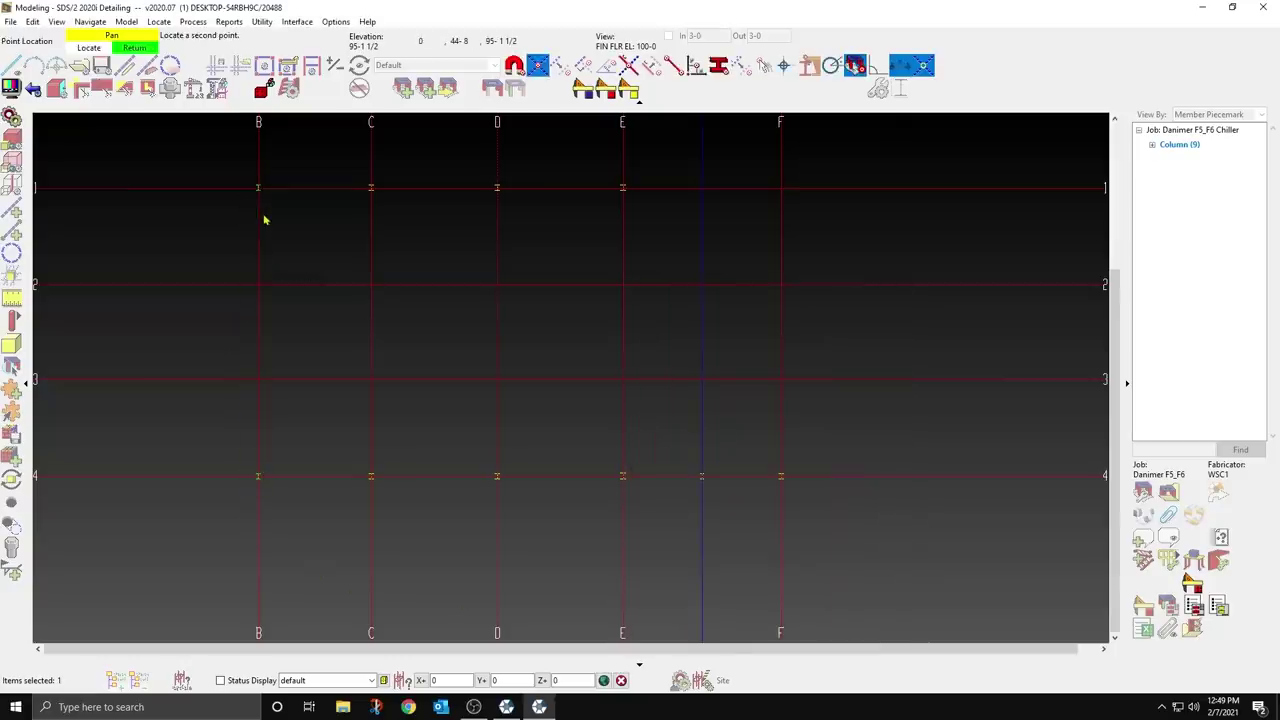
click(757, 210)
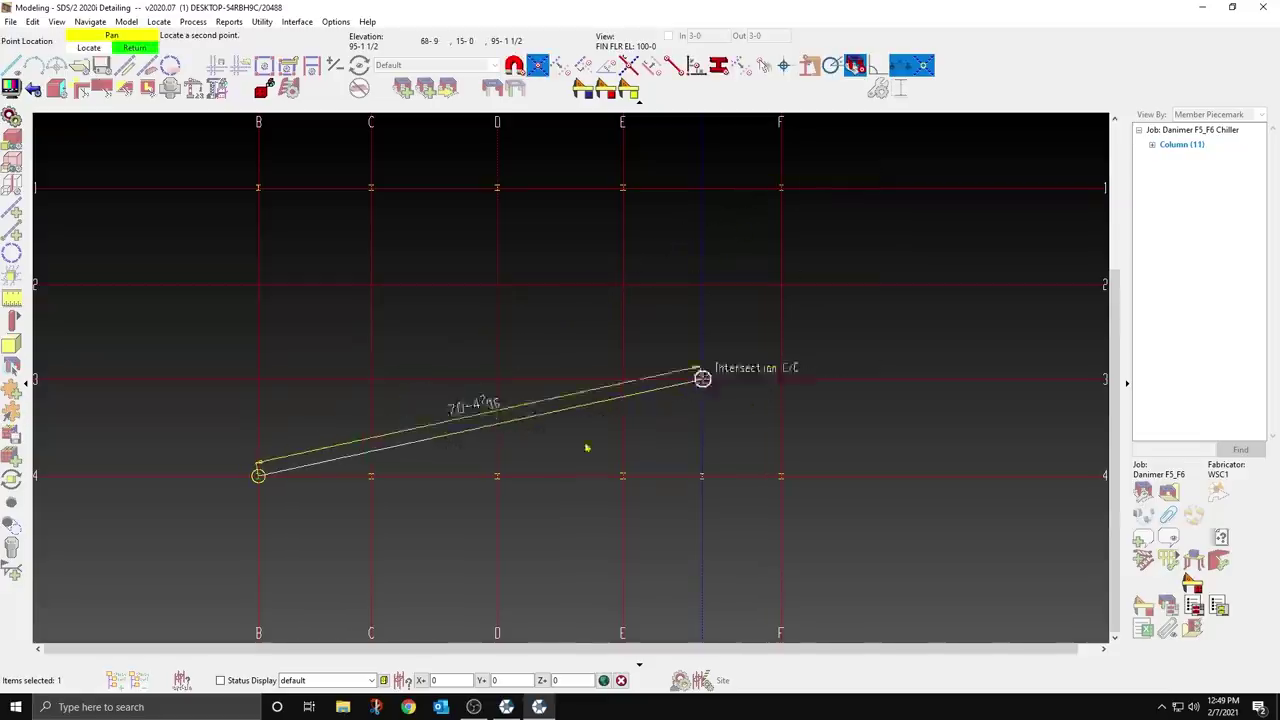
click(282, 405)
click(287, 416)
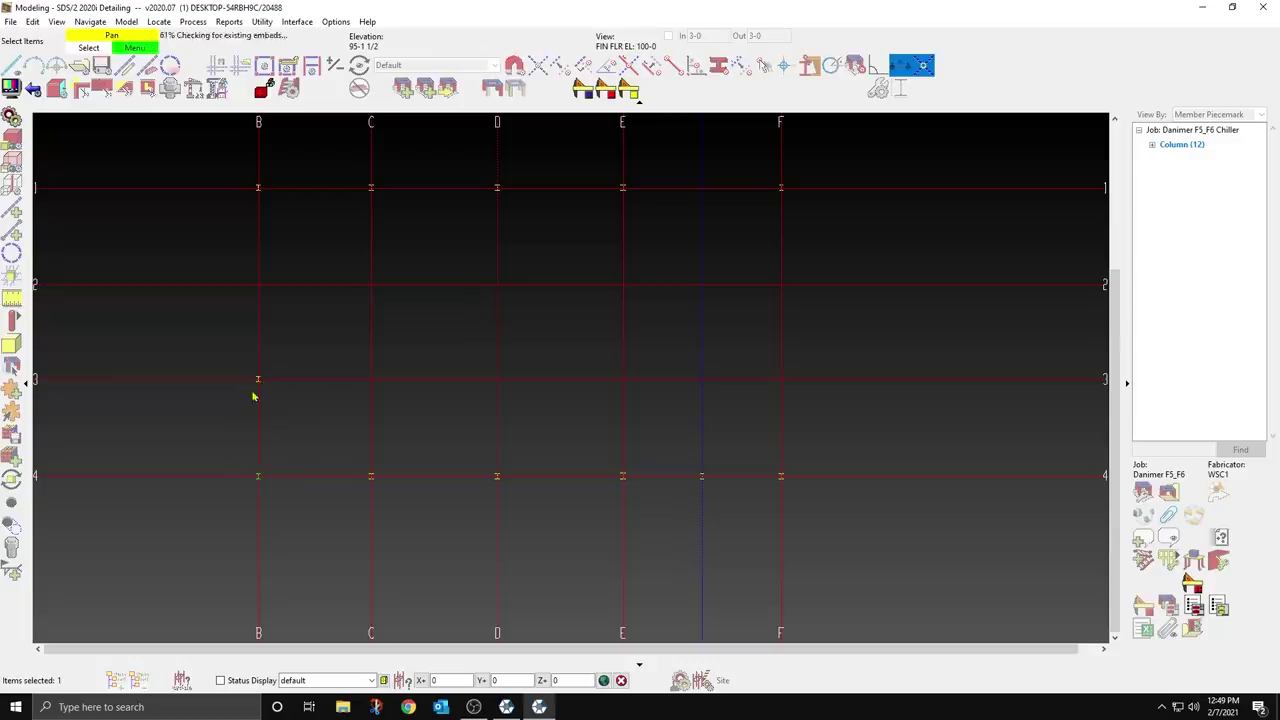
Step: Set the column rotation of the member at grid intersection B-3 to 0
scroll(251, 394, up, 2)
double_click(266, 369)
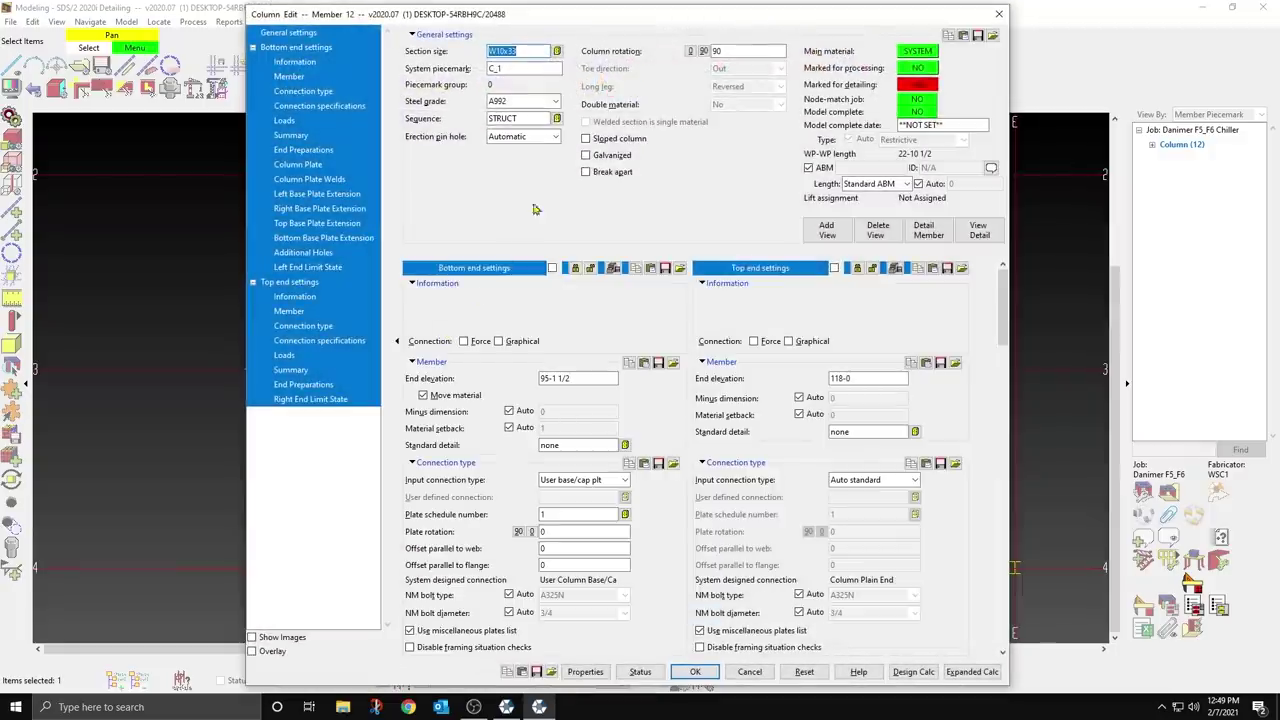
click(690, 51)
click(695, 671)
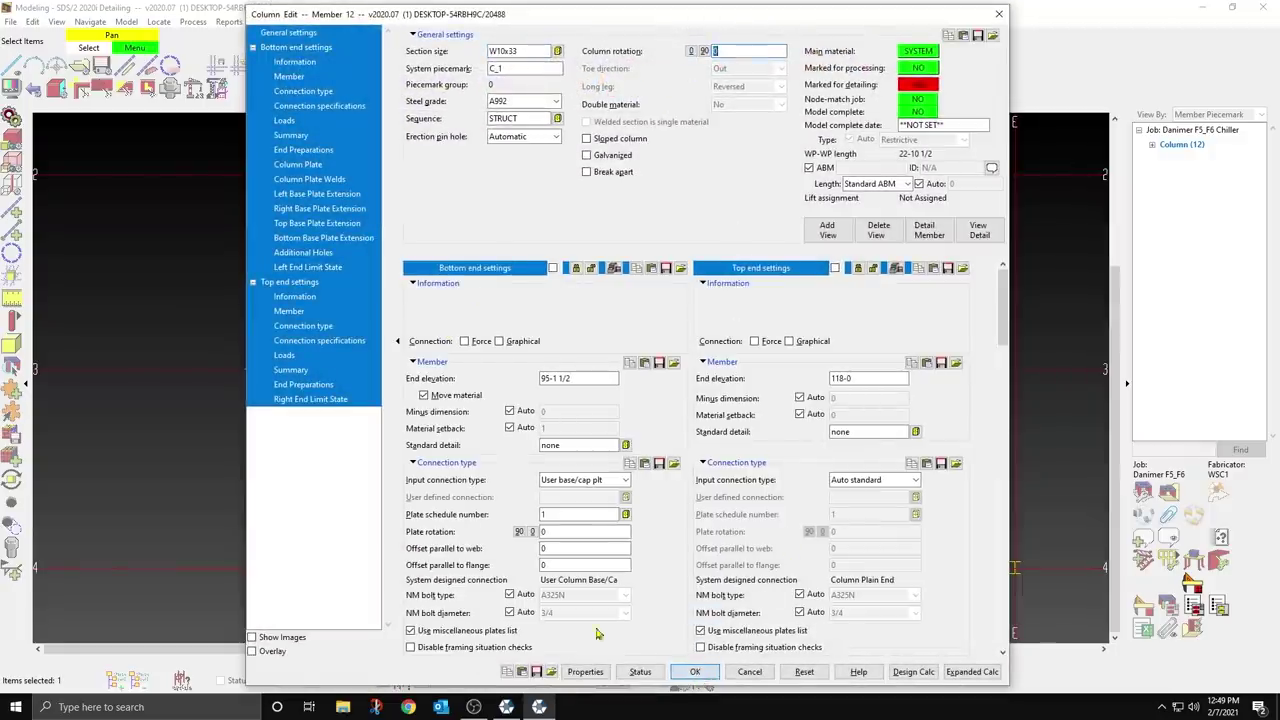
click(724, 423)
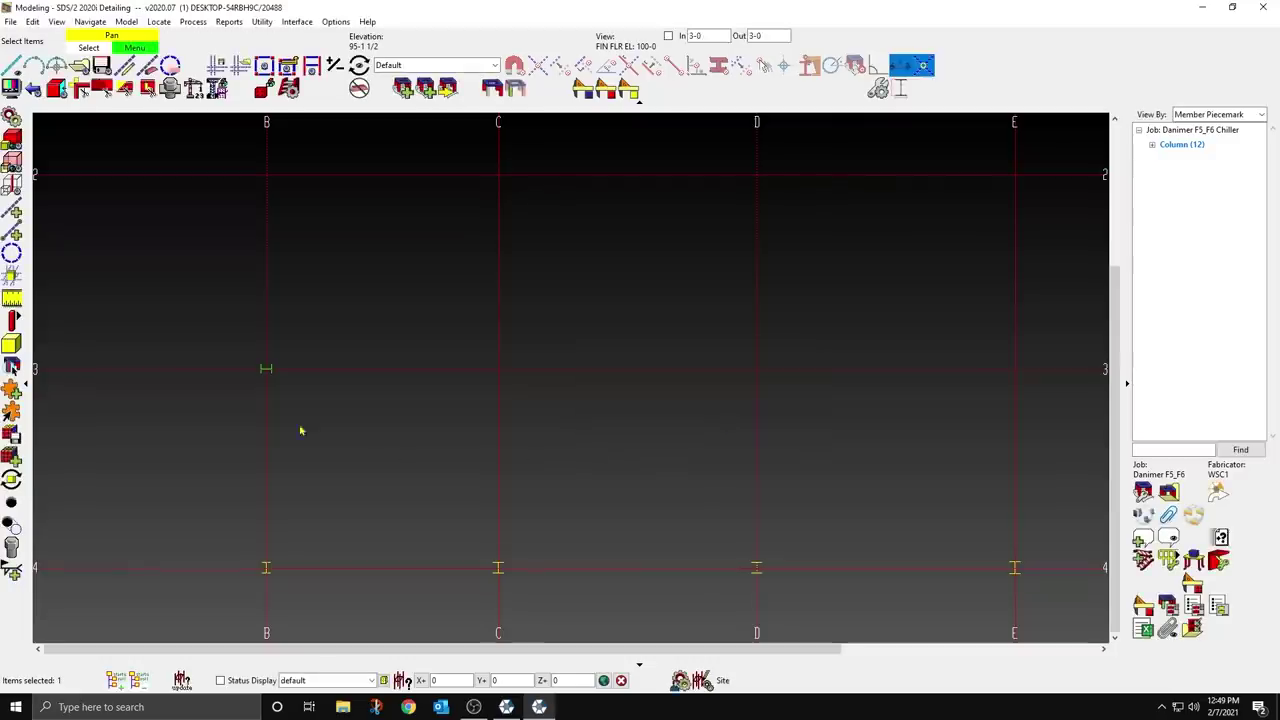
Step: Add a column at grid intersection B-2 with section size W10x49, and end column placement
scroll(295, 420, up, 2)
middle_drag(289, 409, 383, 565)
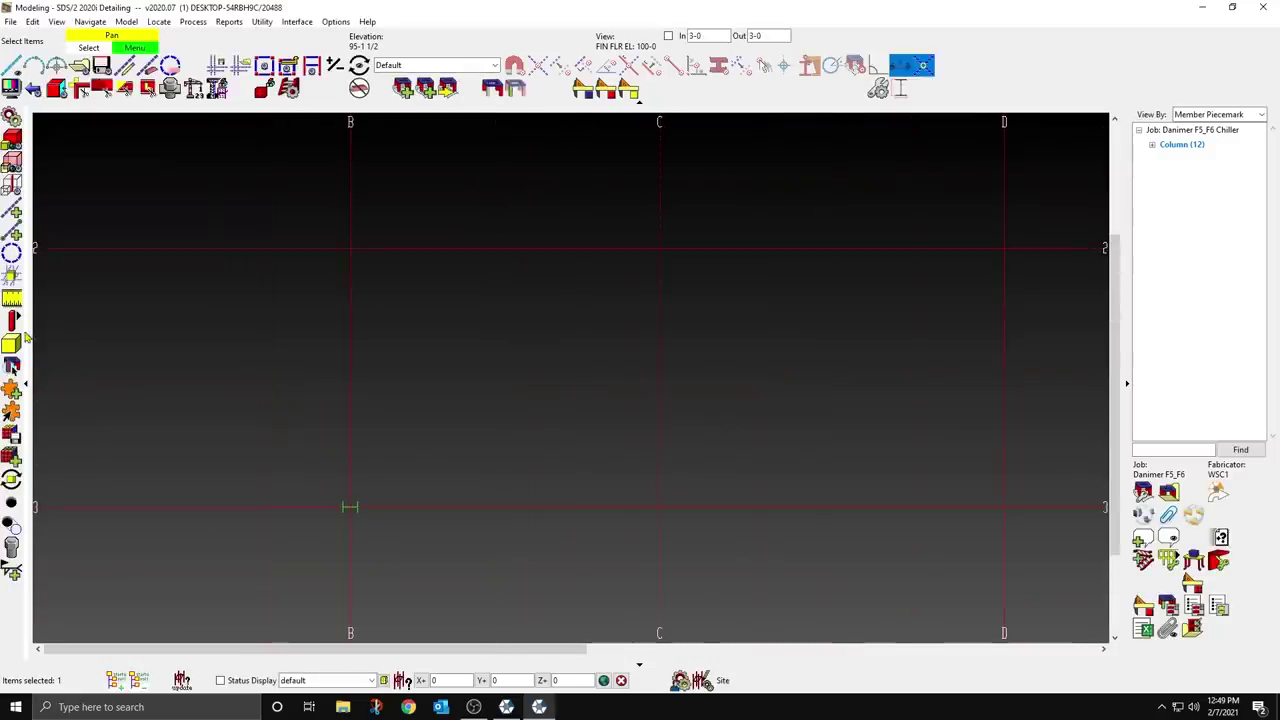
scroll(79, 325, down, 2)
click(185, 309)
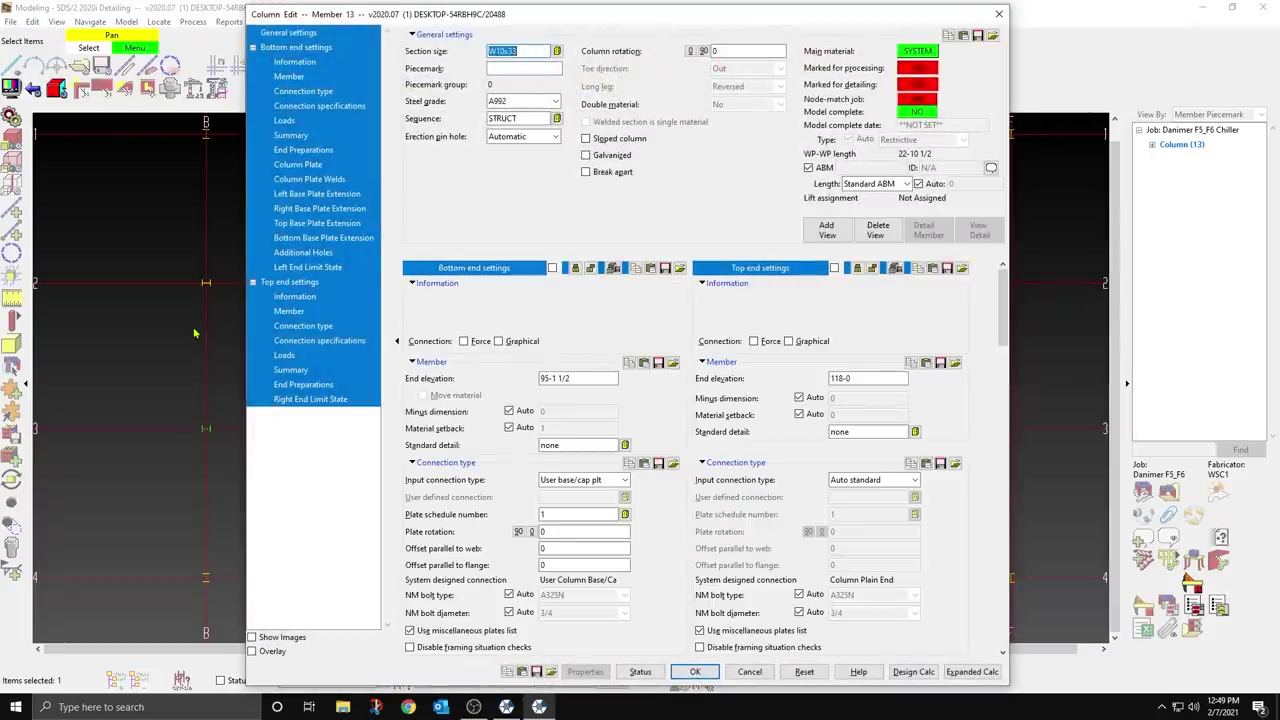
drag(518, 51, 509, 55)
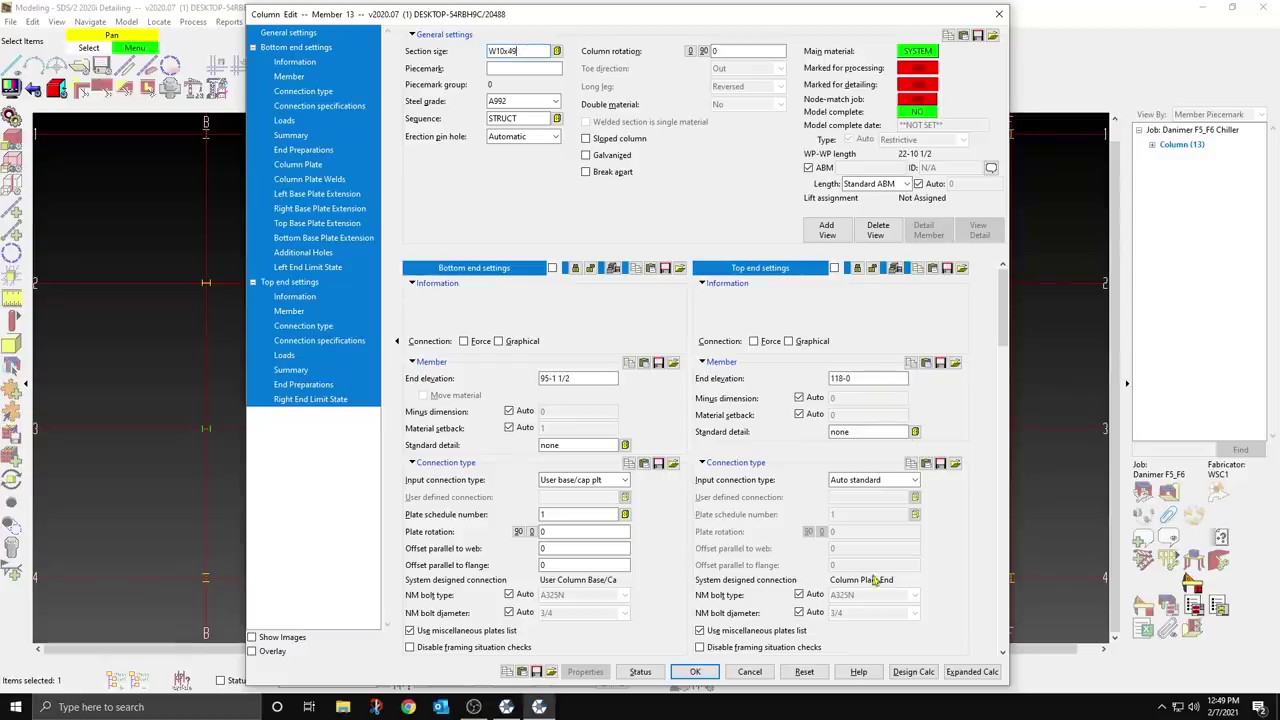
click(695, 671)
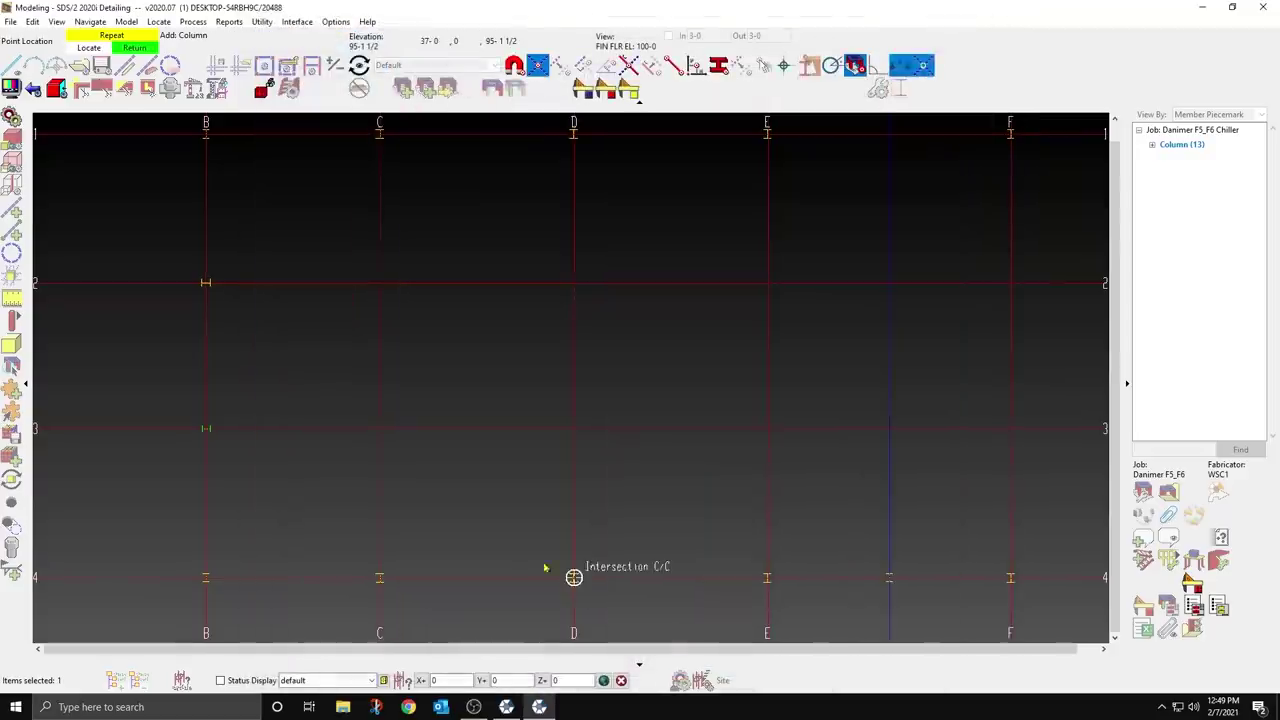
right_click(467, 490)
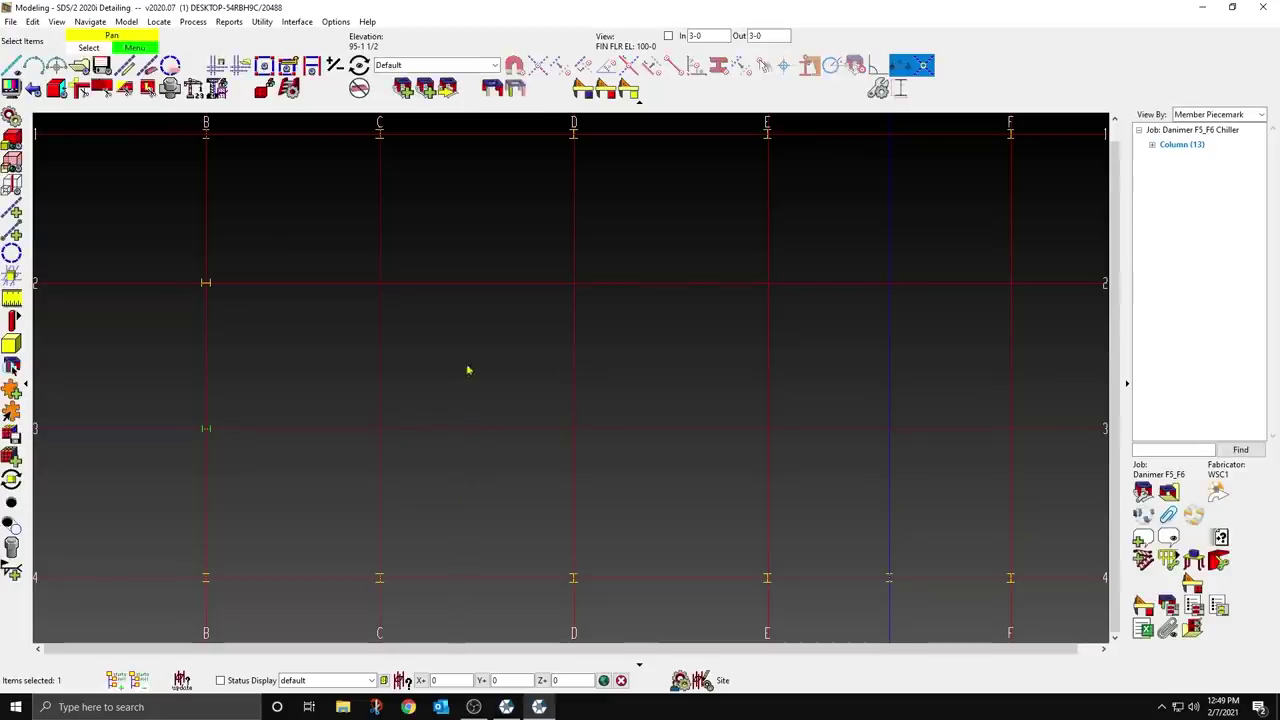
Step: Try to copy the column at grid intersection C-1, using C-2 as the reference point
middle_drag(468, 370, 465, 427)
click(377, 191)
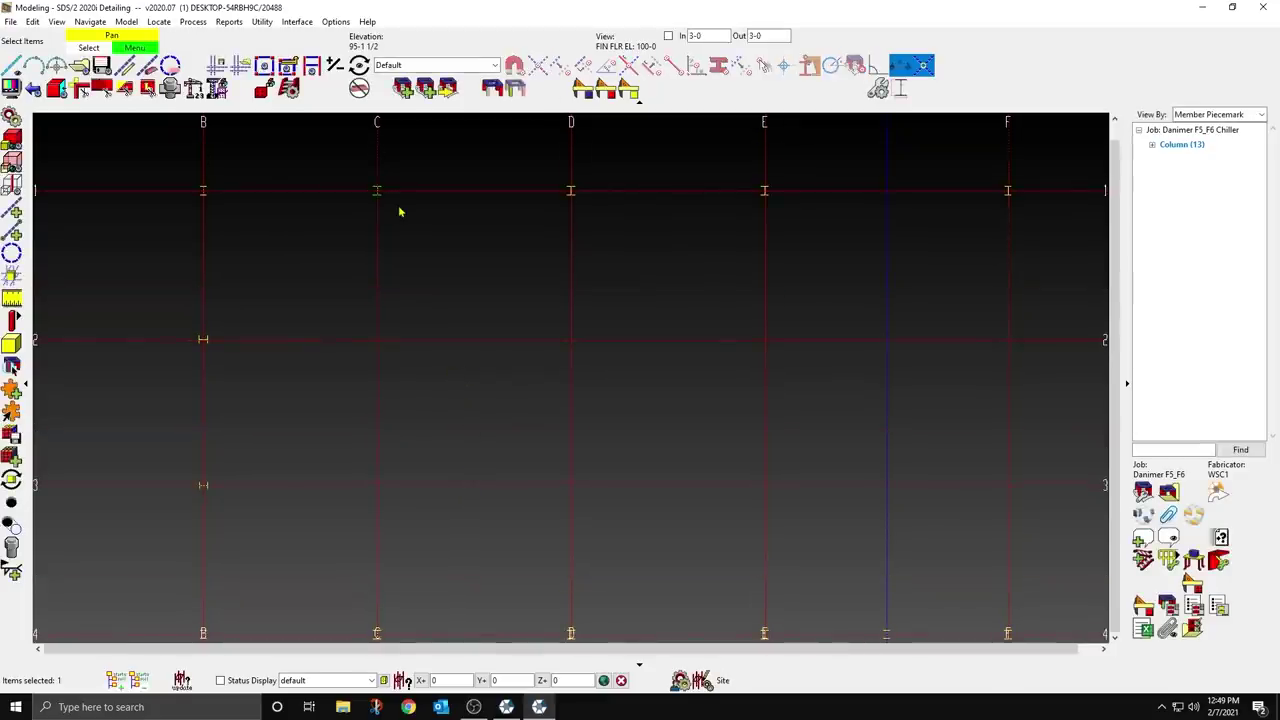
right_click(399, 212)
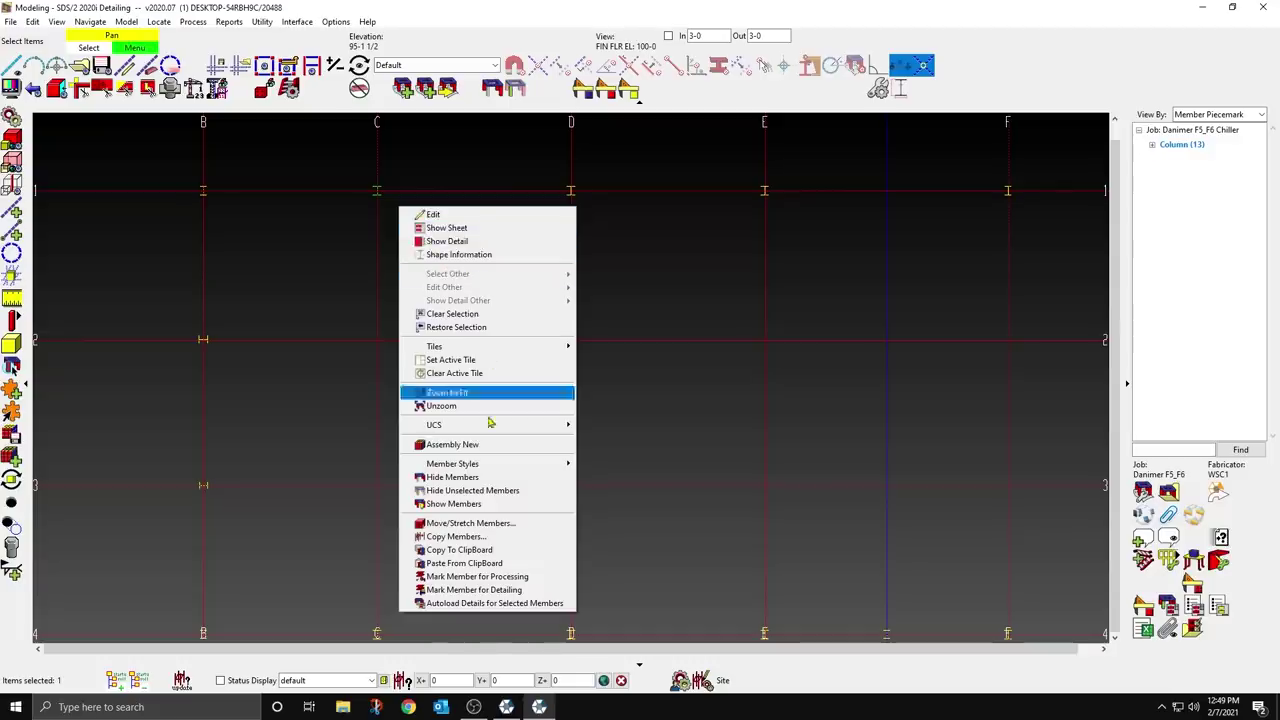
click(473, 535)
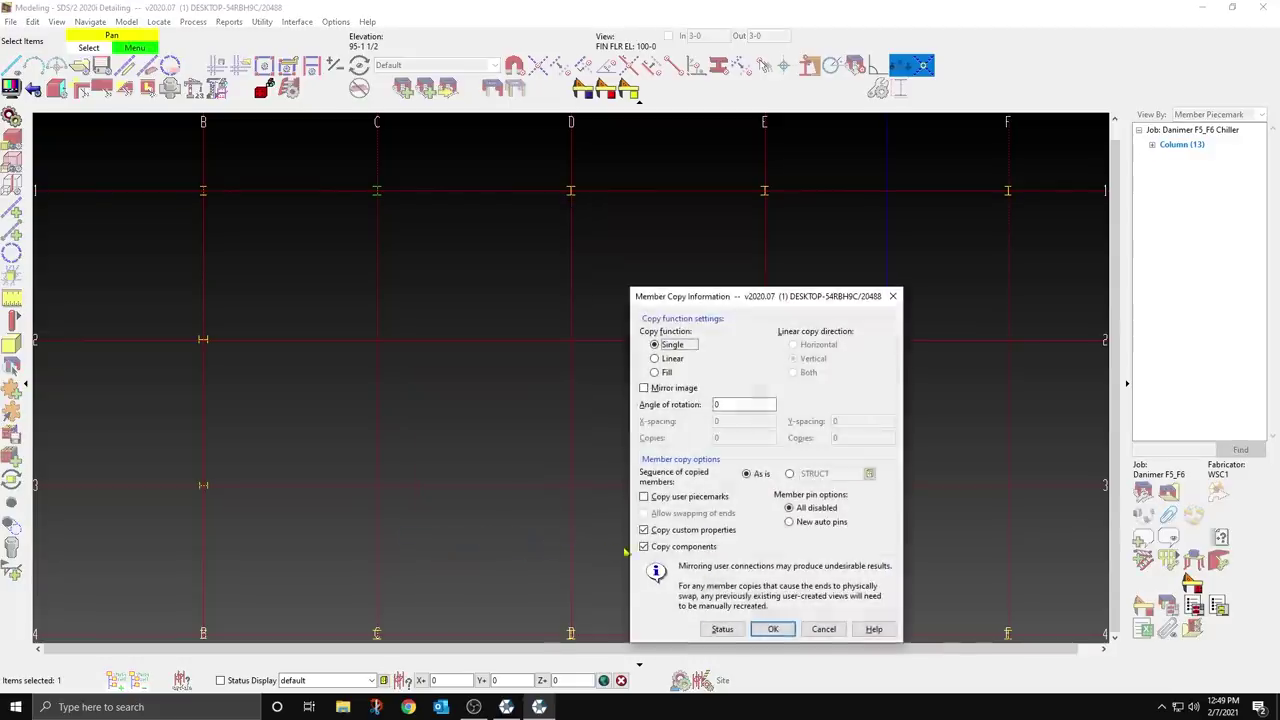
click(773, 626)
click(405, 399)
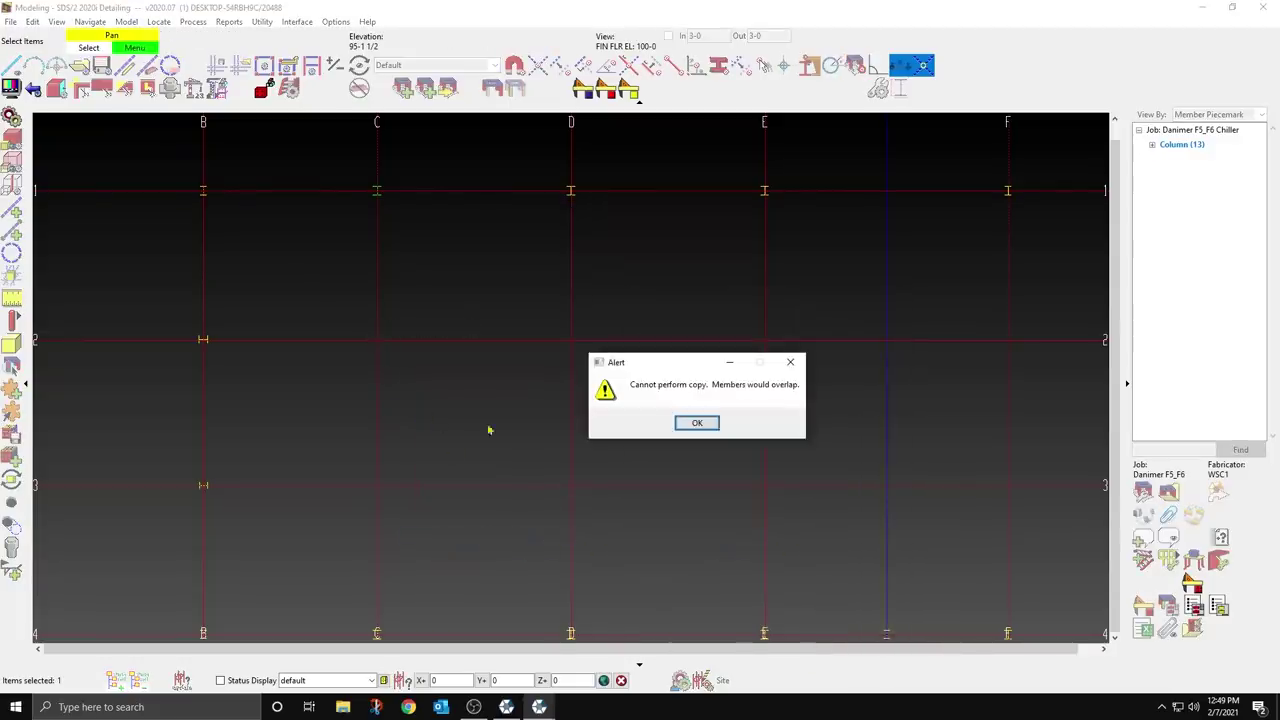
click(696, 422)
click(449, 397)
click(697, 423)
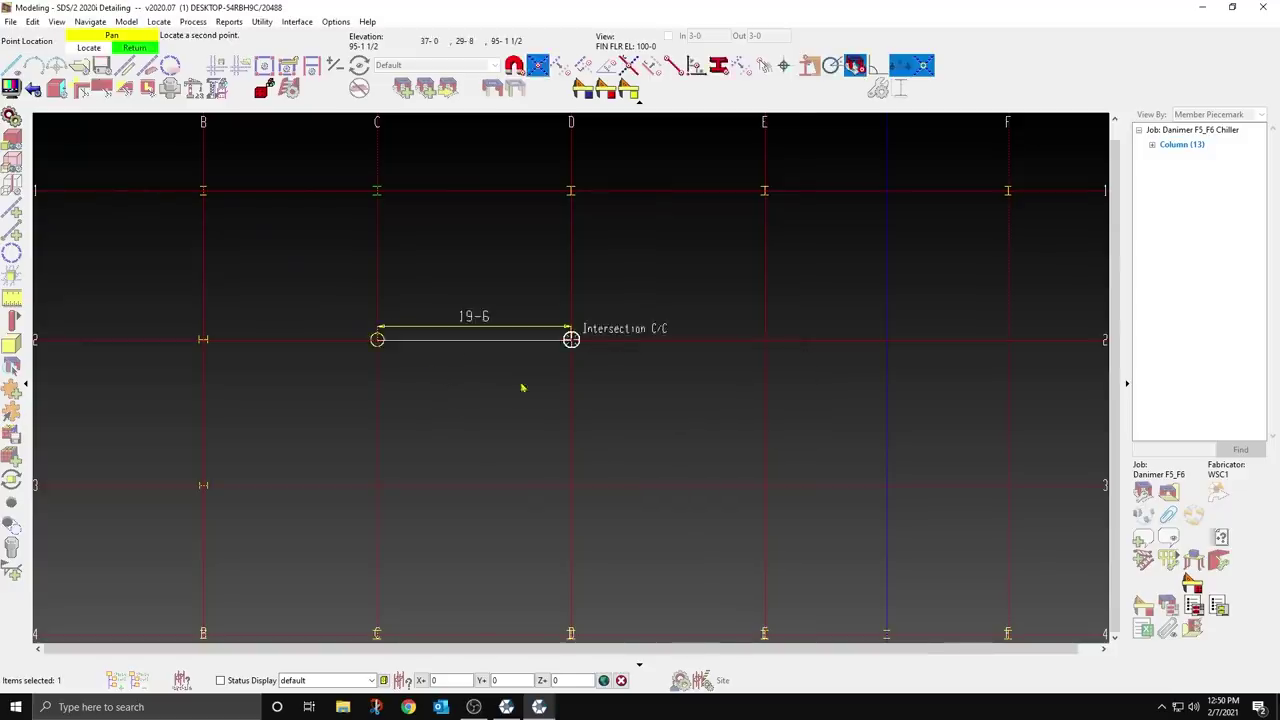
Step: Copy the column at grid intersection C-1 to C-2, using C-1 as the reference point
right_click(390, 201)
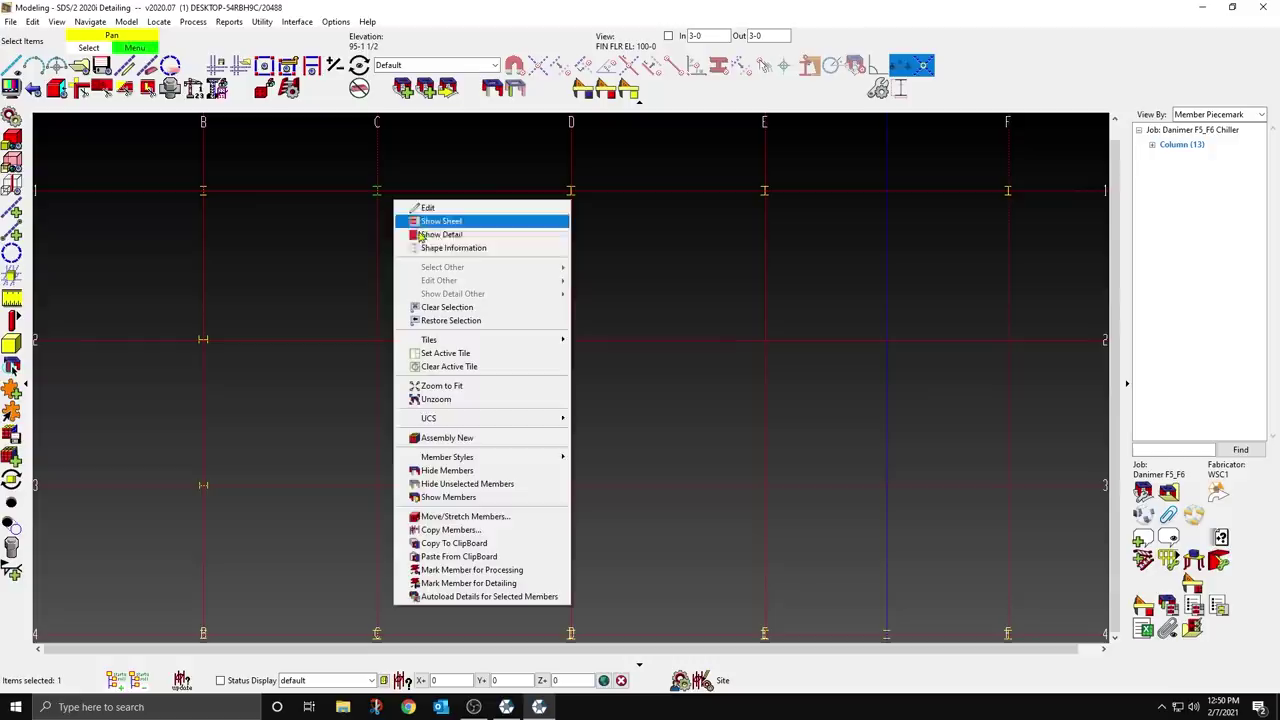
click(476, 530)
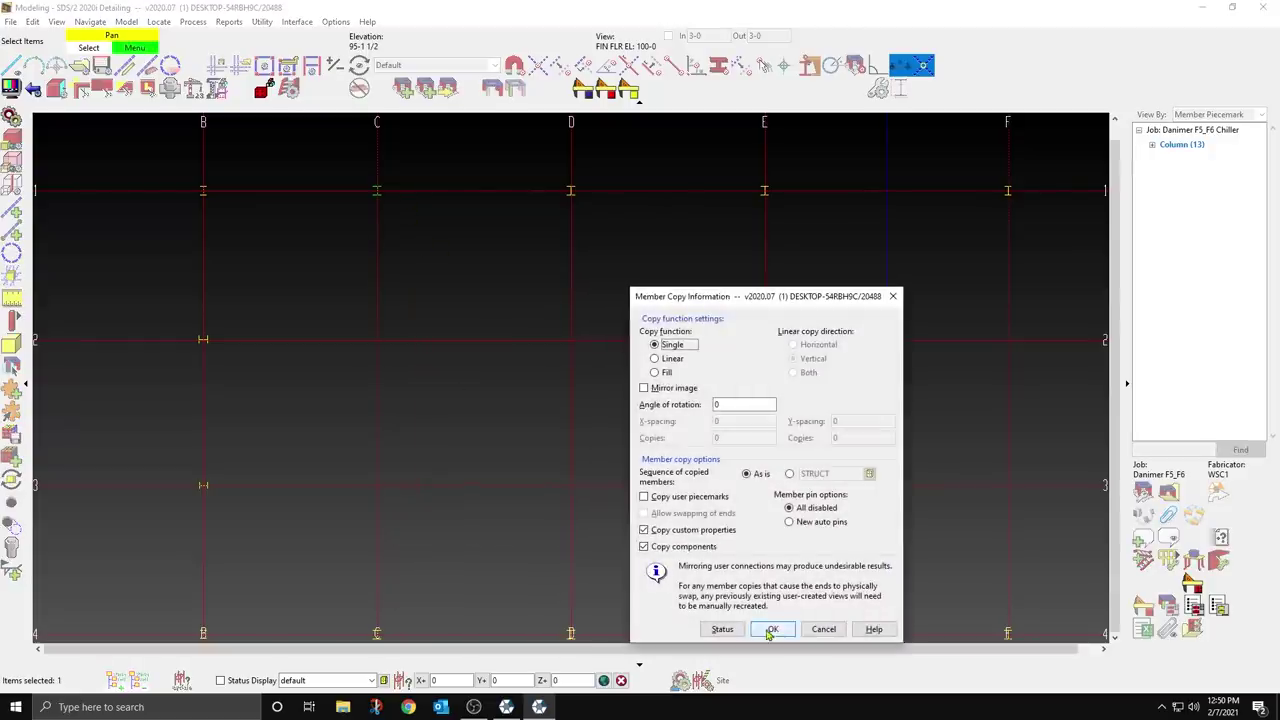
click(772, 630)
click(407, 201)
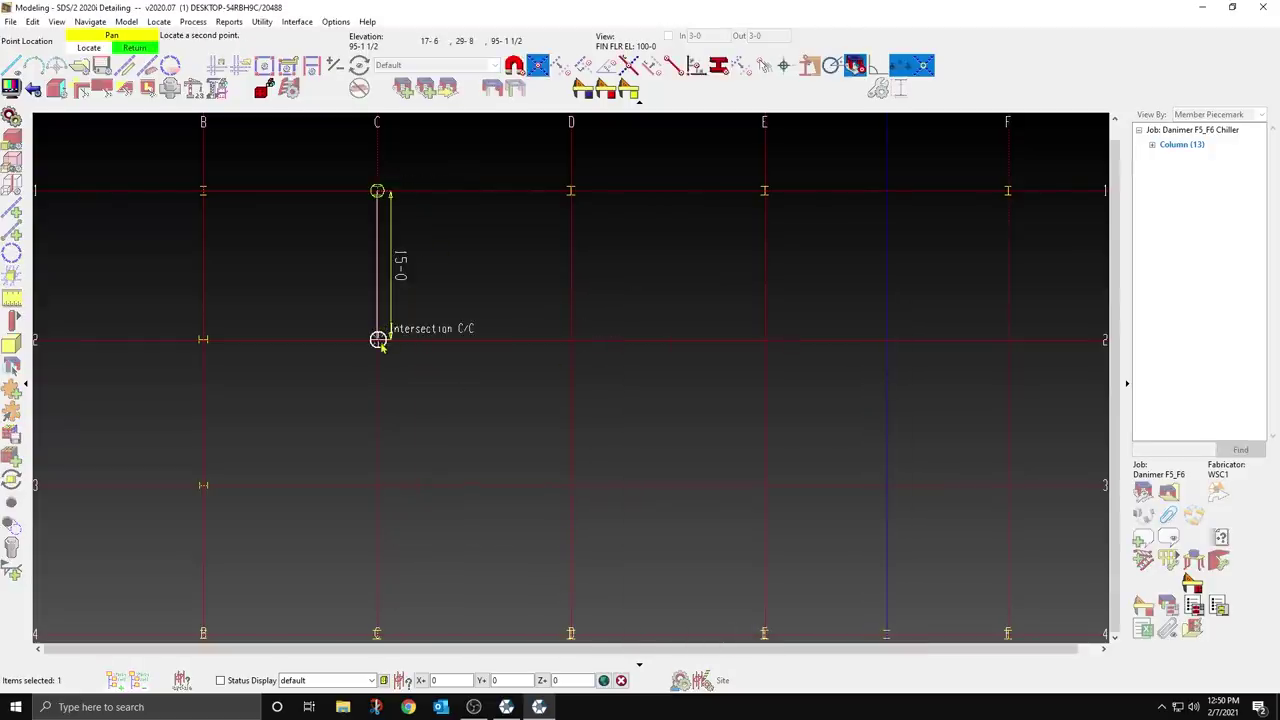
click(419, 406)
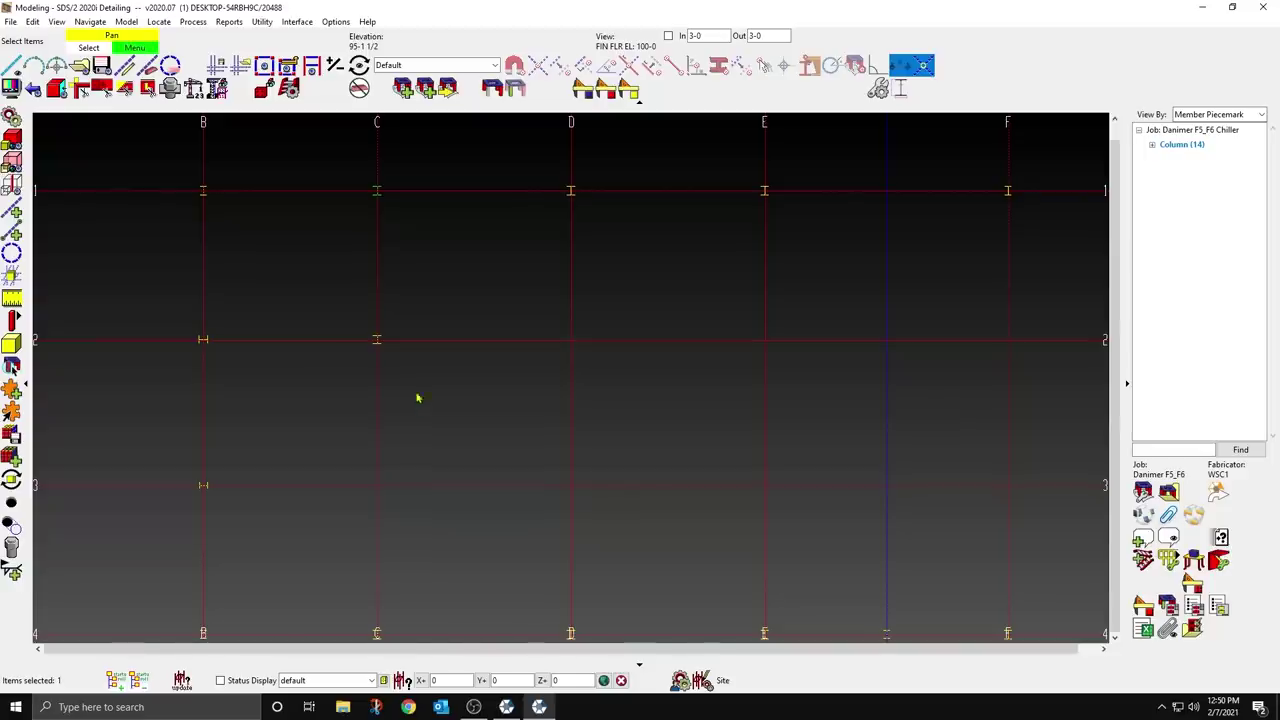
Step: Copy the columns at grid intersections D-4 and E-4 to D-2 and E-2, using D-4 as the reference point
scroll(420, 390, down, 2)
scroll(515, 535, up, 3)
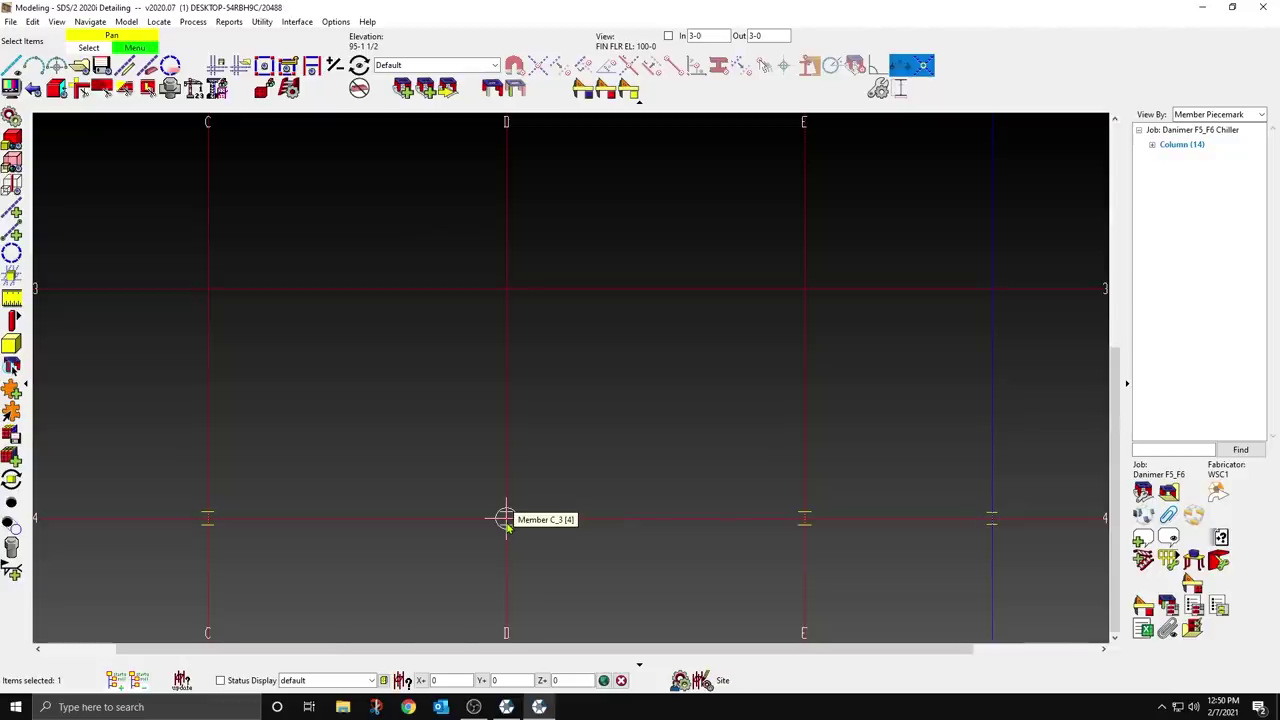
click(505, 520)
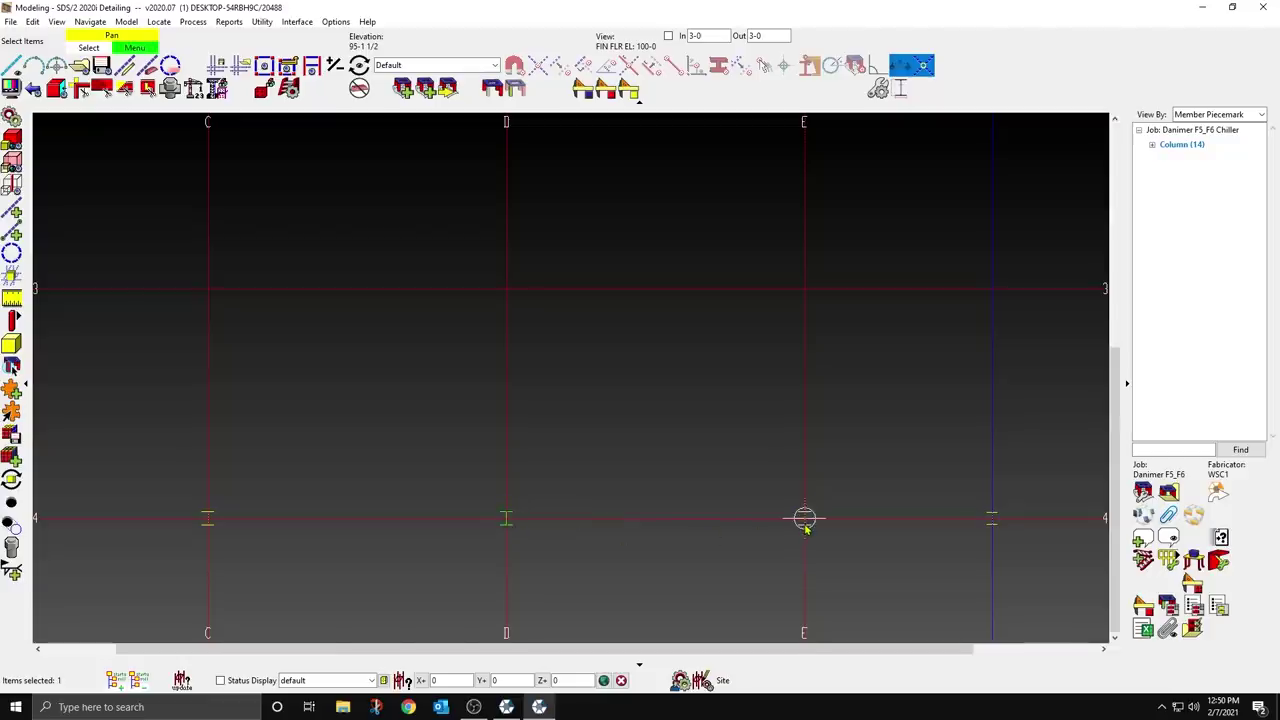
click(805, 520)
right_click(662, 363)
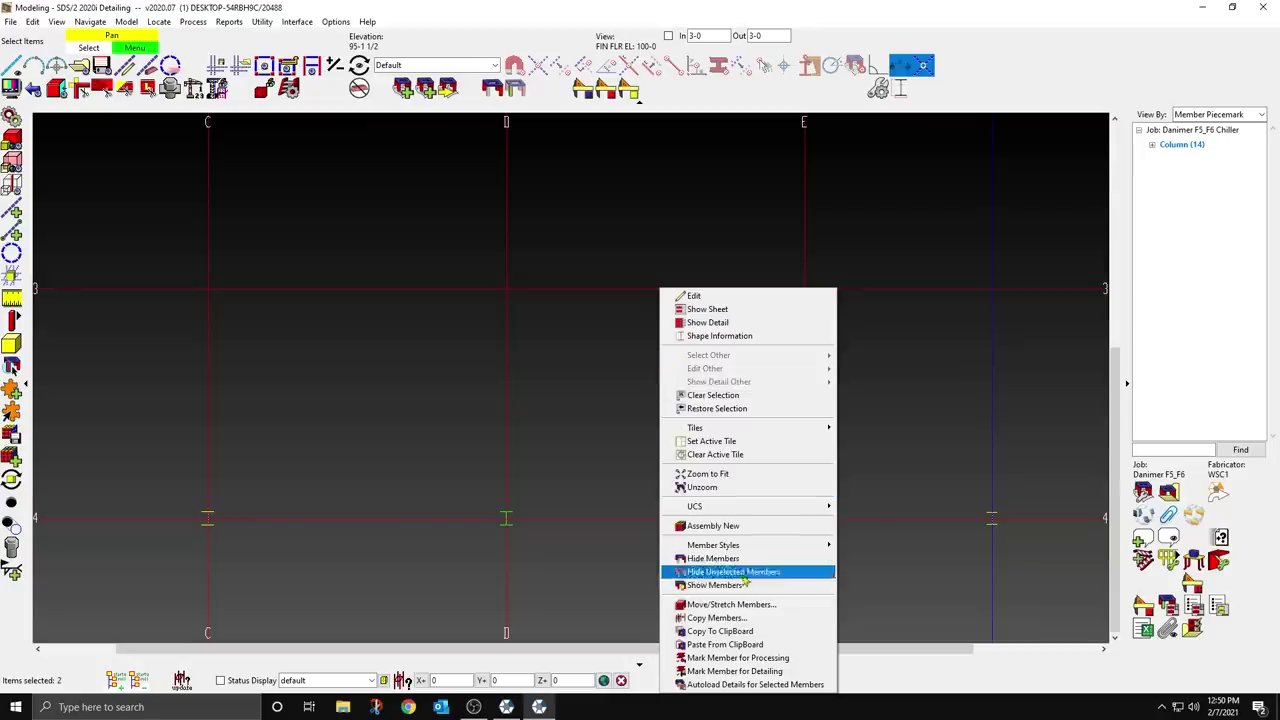
click(720, 617)
click(766, 628)
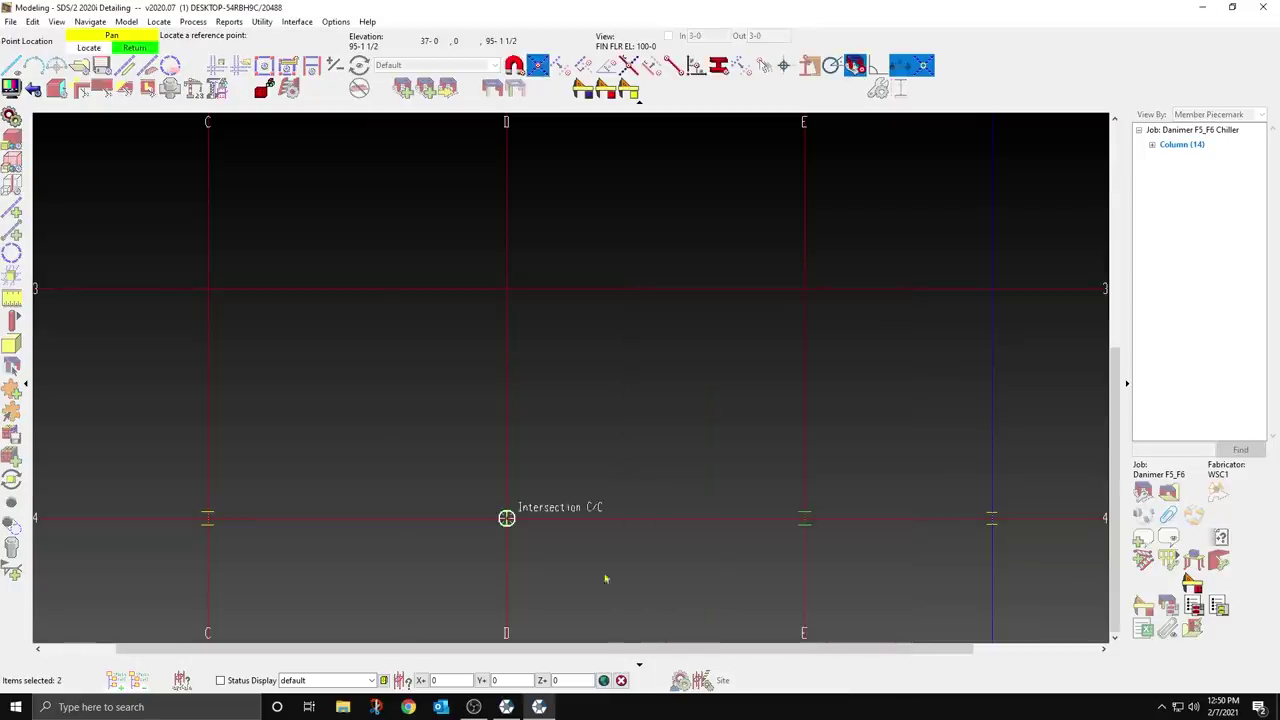
scroll(580, 557, down, 2)
click(577, 509)
click(549, 305)
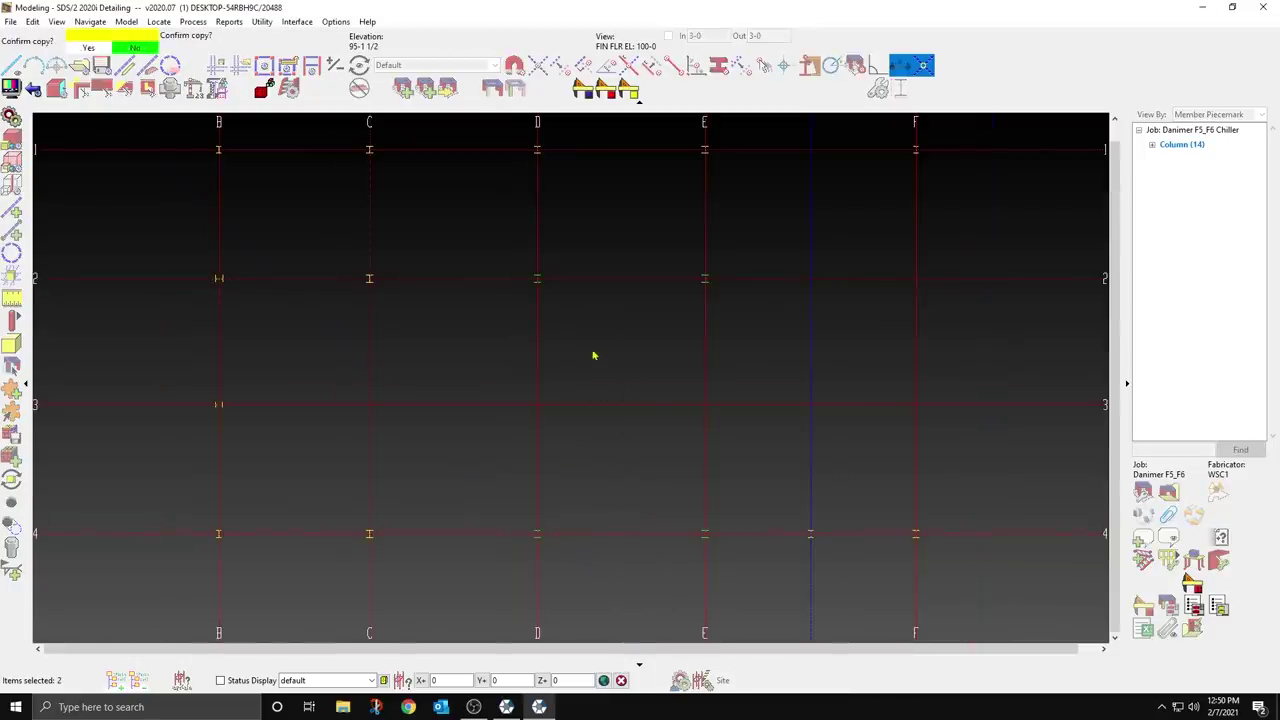
click(594, 358)
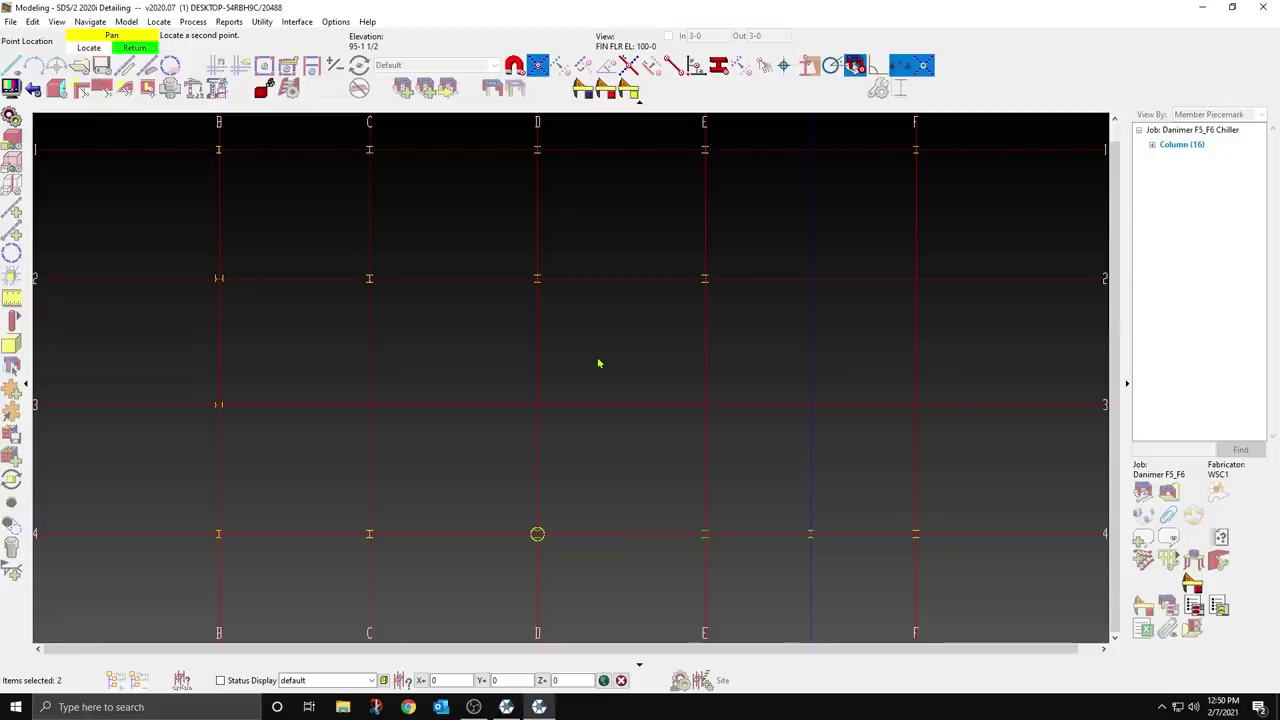
right_click(634, 343)
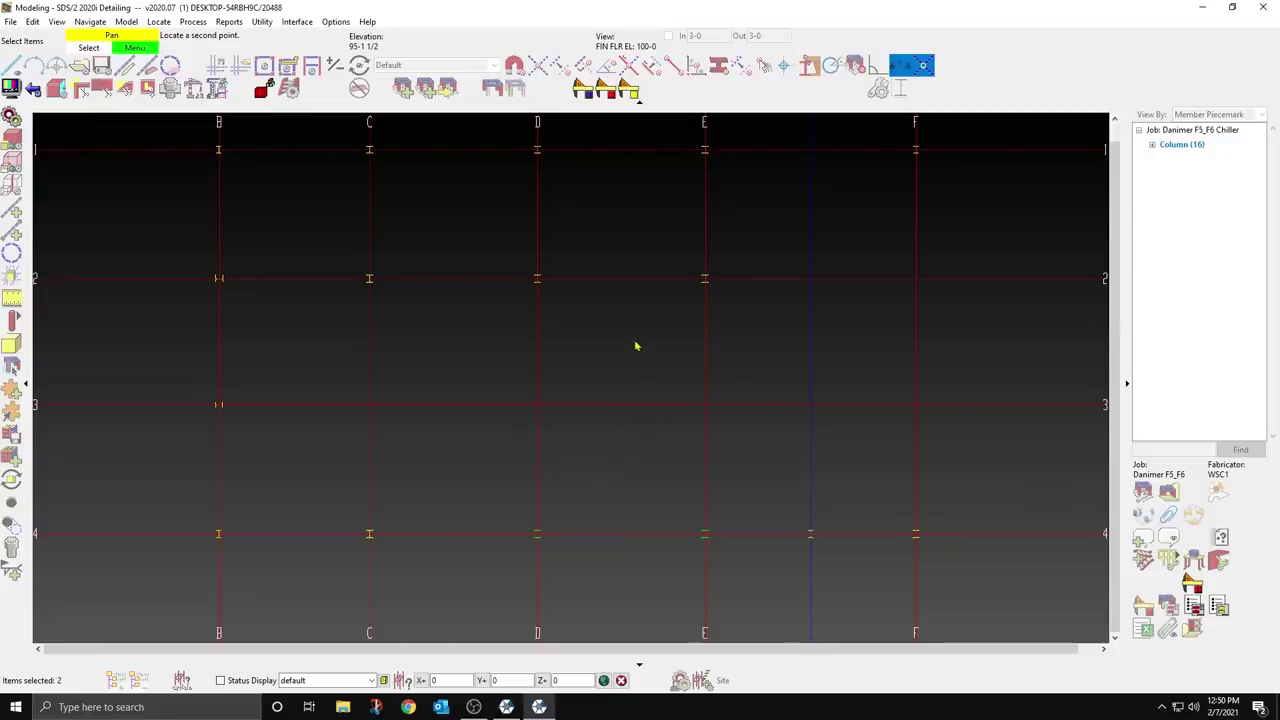
Step: Copy the column at grid intersection B-2 to F-2, using B-2 as the reference point
click(216, 285)
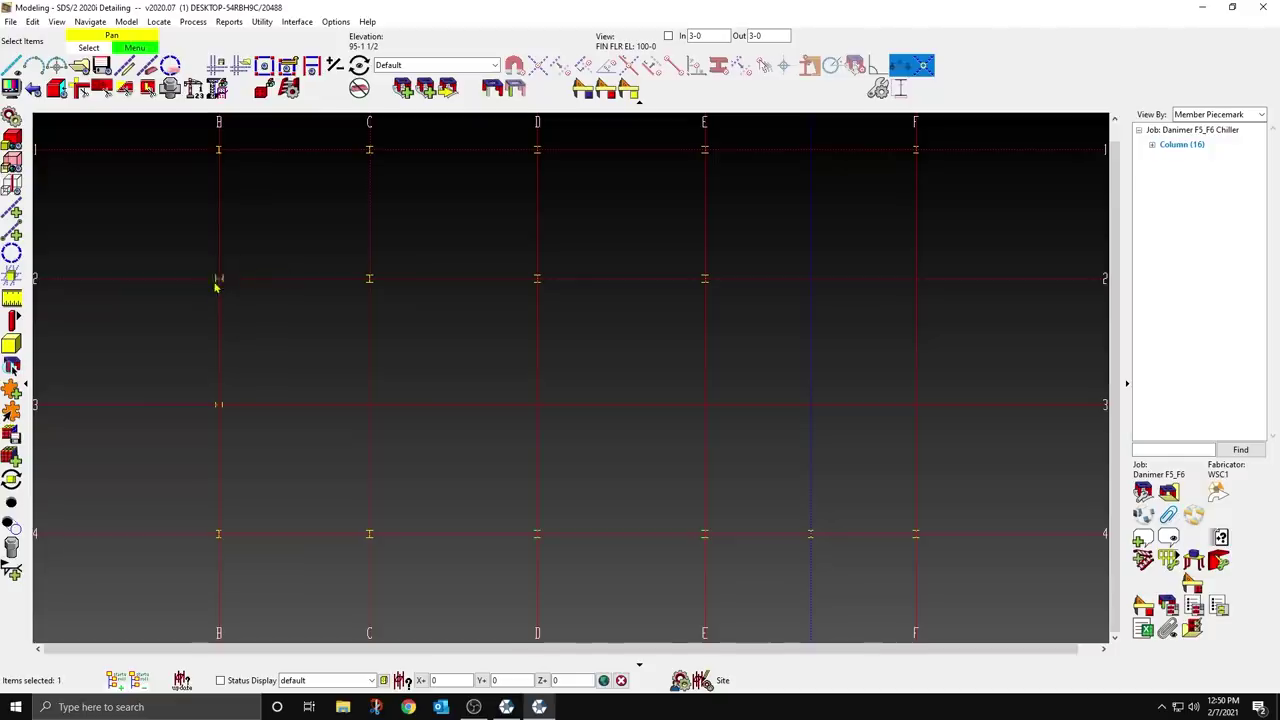
right_click(277, 320)
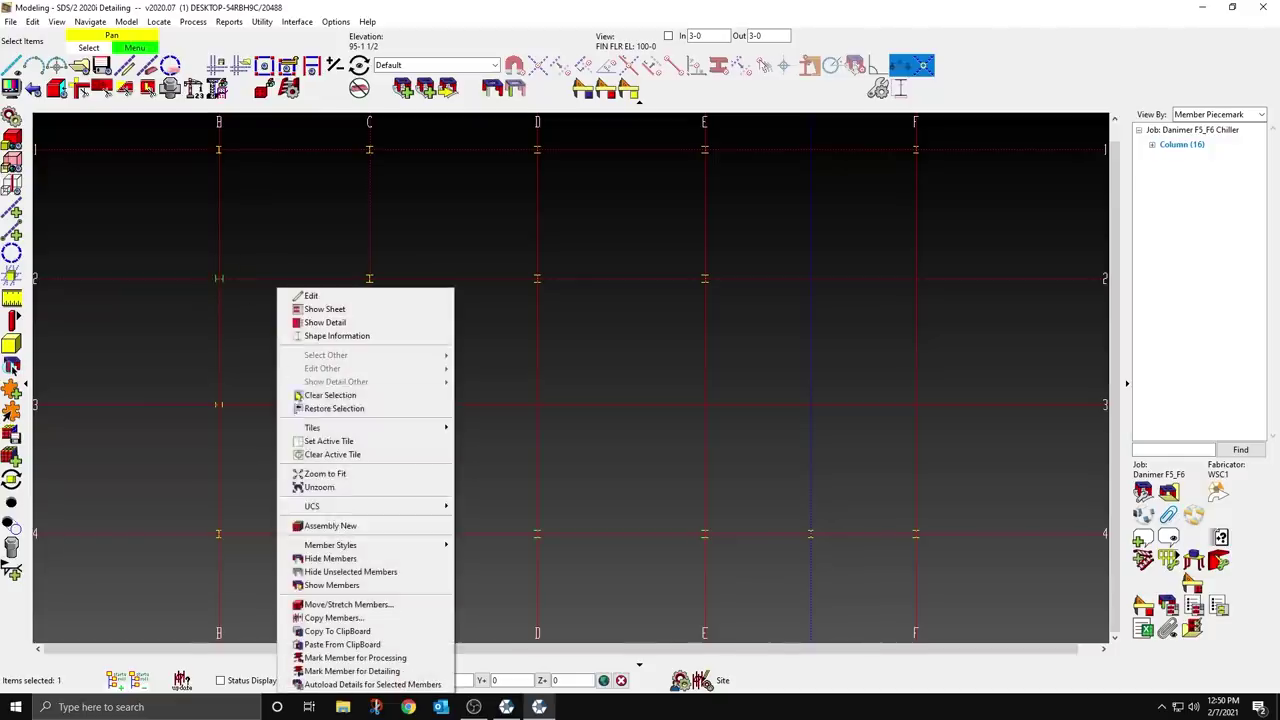
click(333, 617)
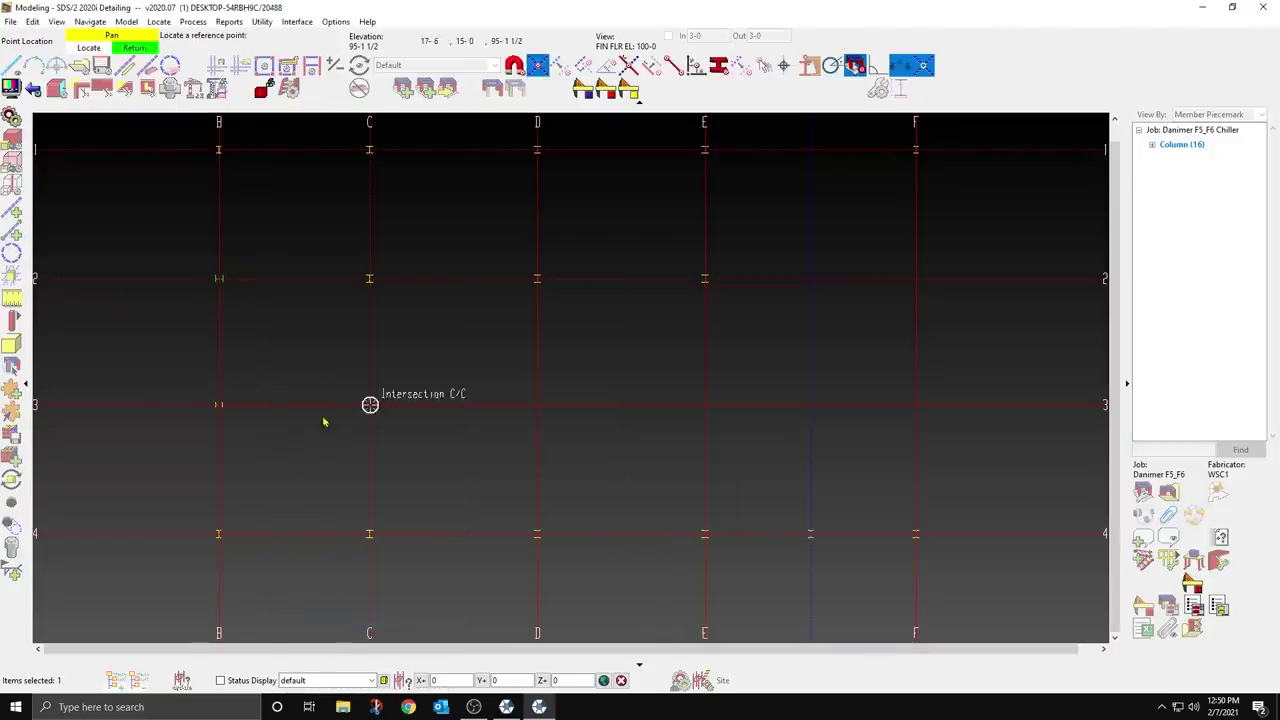
click(773, 628)
click(219, 278)
click(890, 325)
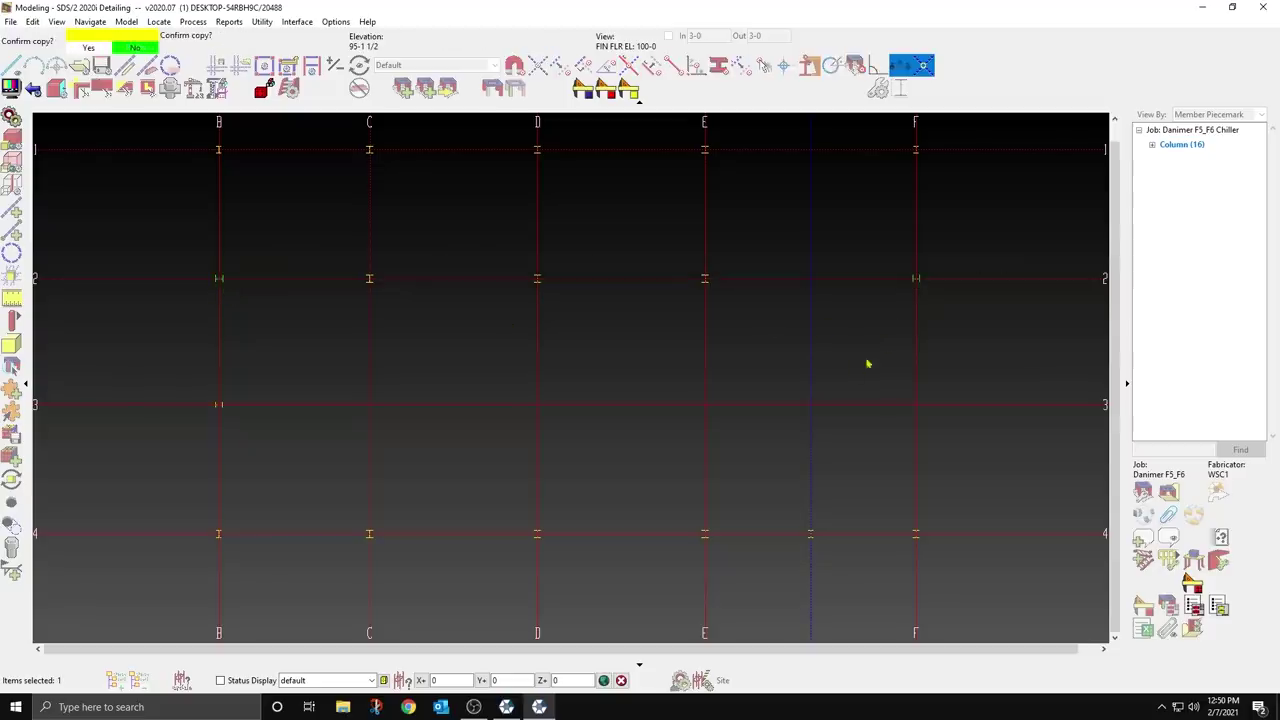
right_click(842, 354)
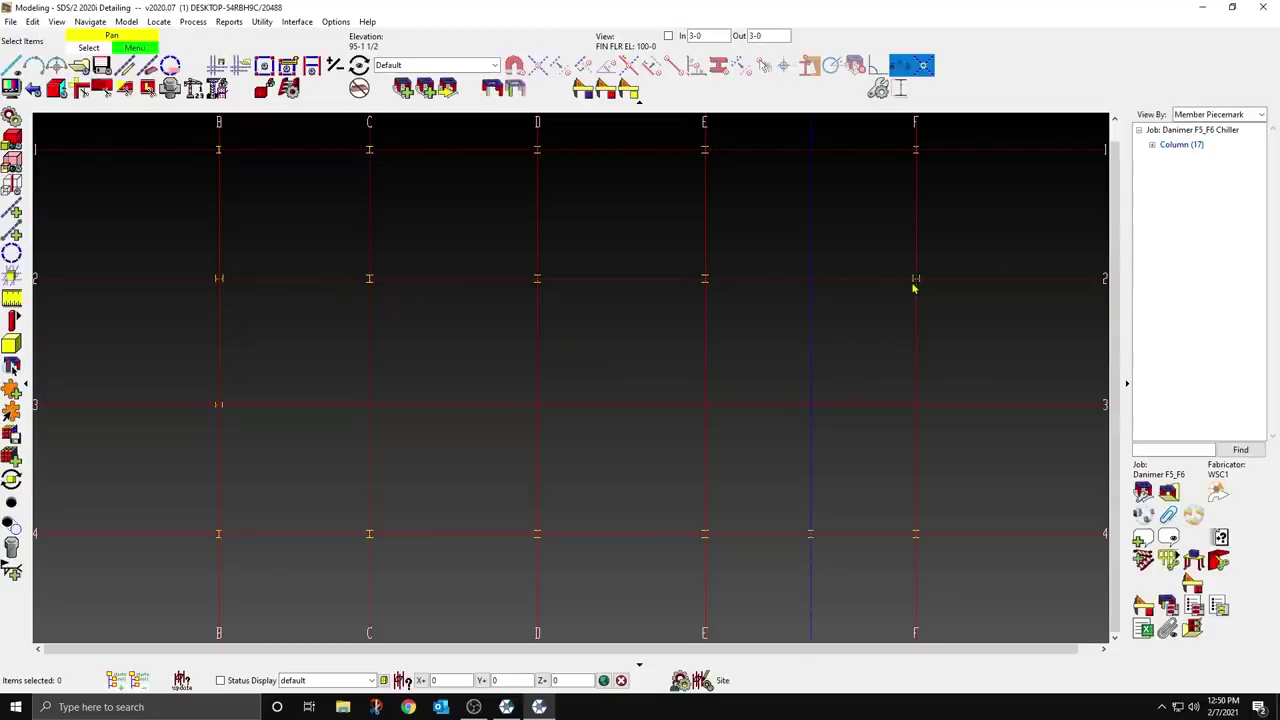
Step: Set the top end elevation of the column at grid intersection F-2 to 124-6
double_click(914, 280)
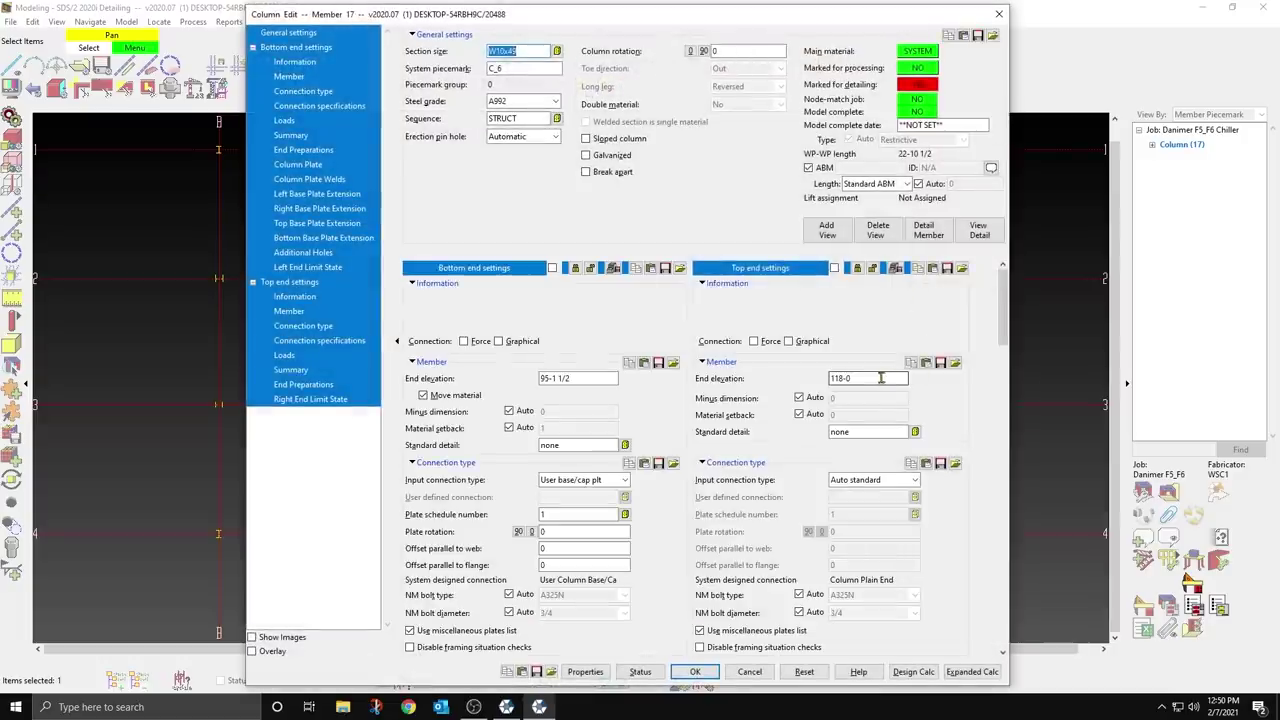
double_click(876, 379)
text(124-)
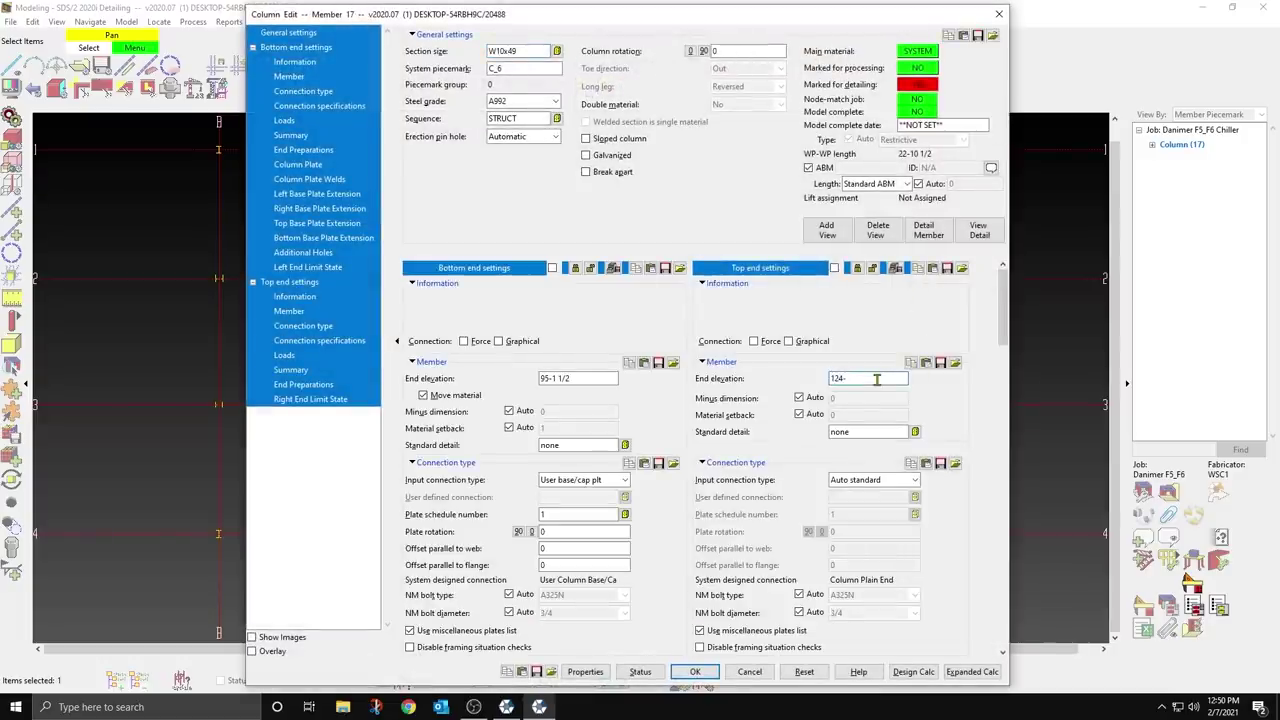
text(6)
key(Return)
click(727, 425)
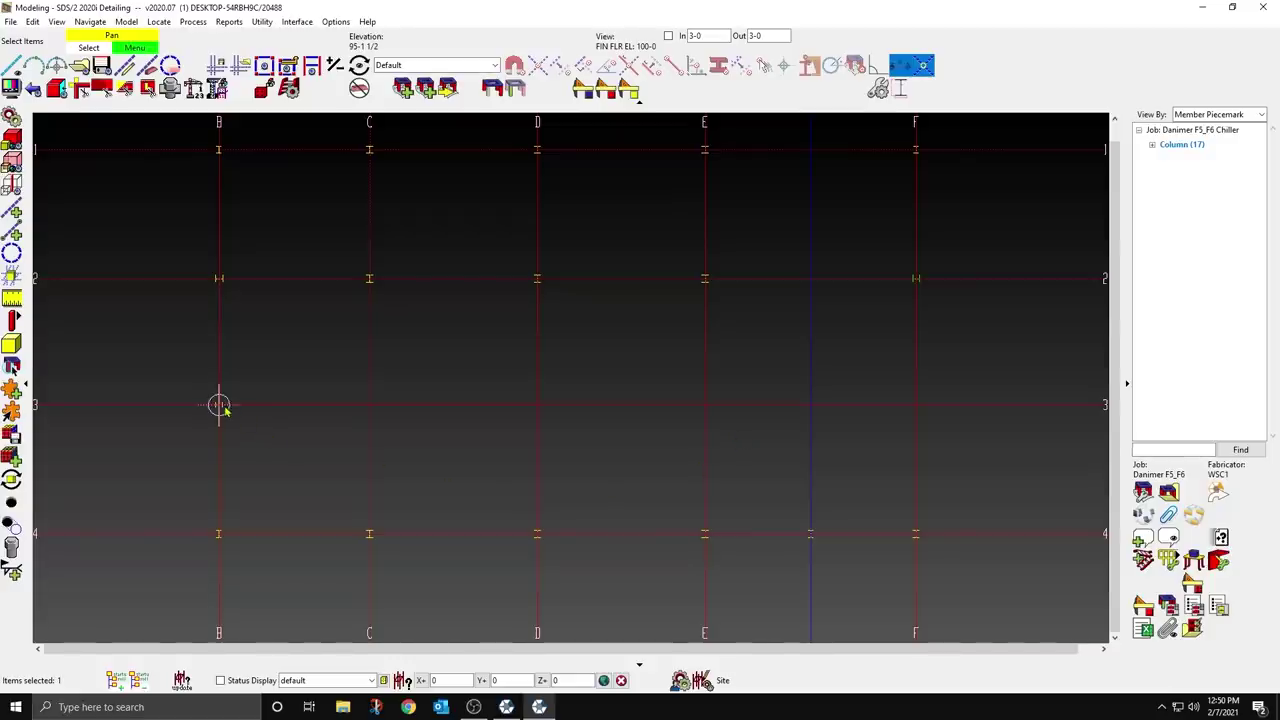
Step: Copy the column at grid intersection B-3 to F-3, using B-3 as the reference point
right_click(299, 382)
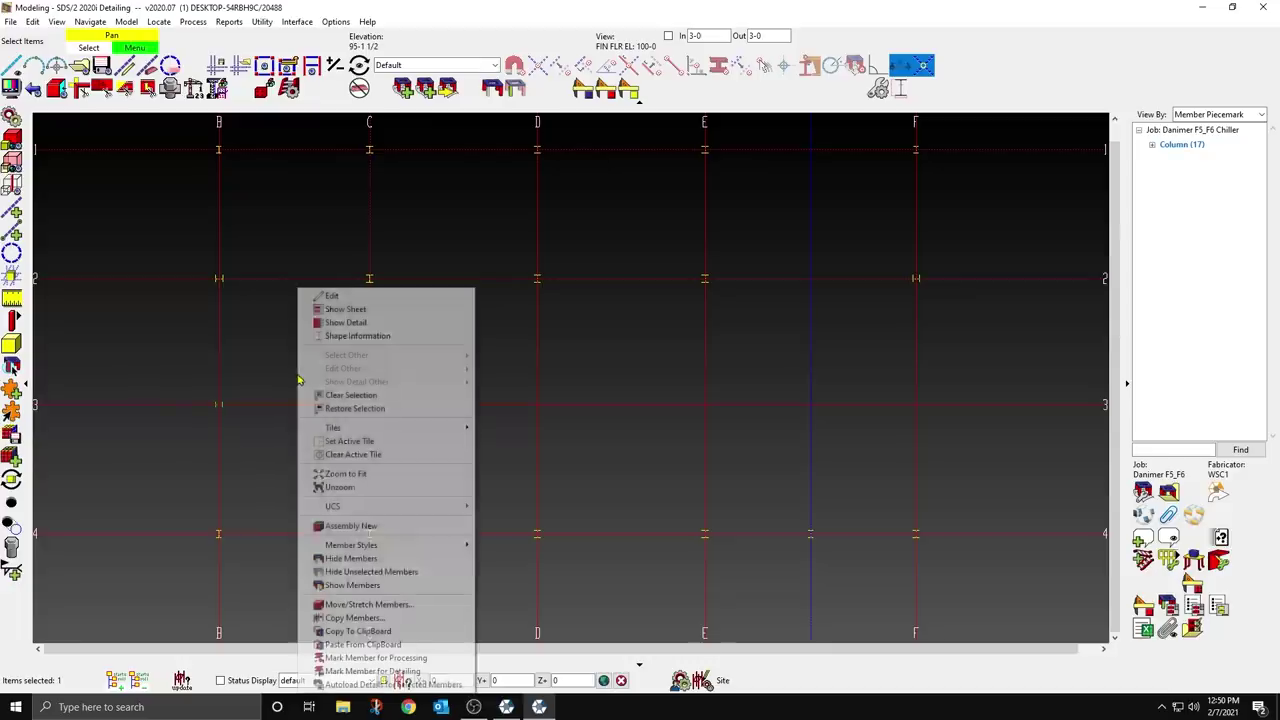
click(372, 619)
click(774, 633)
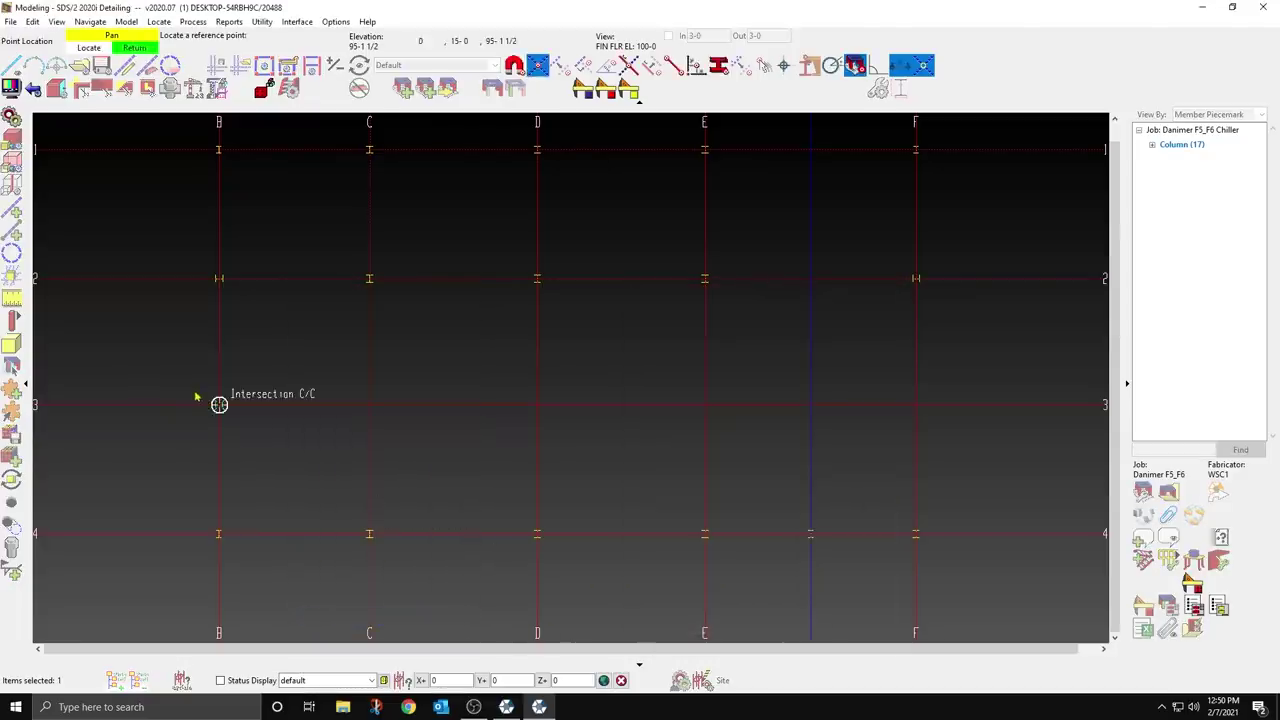
click(196, 396)
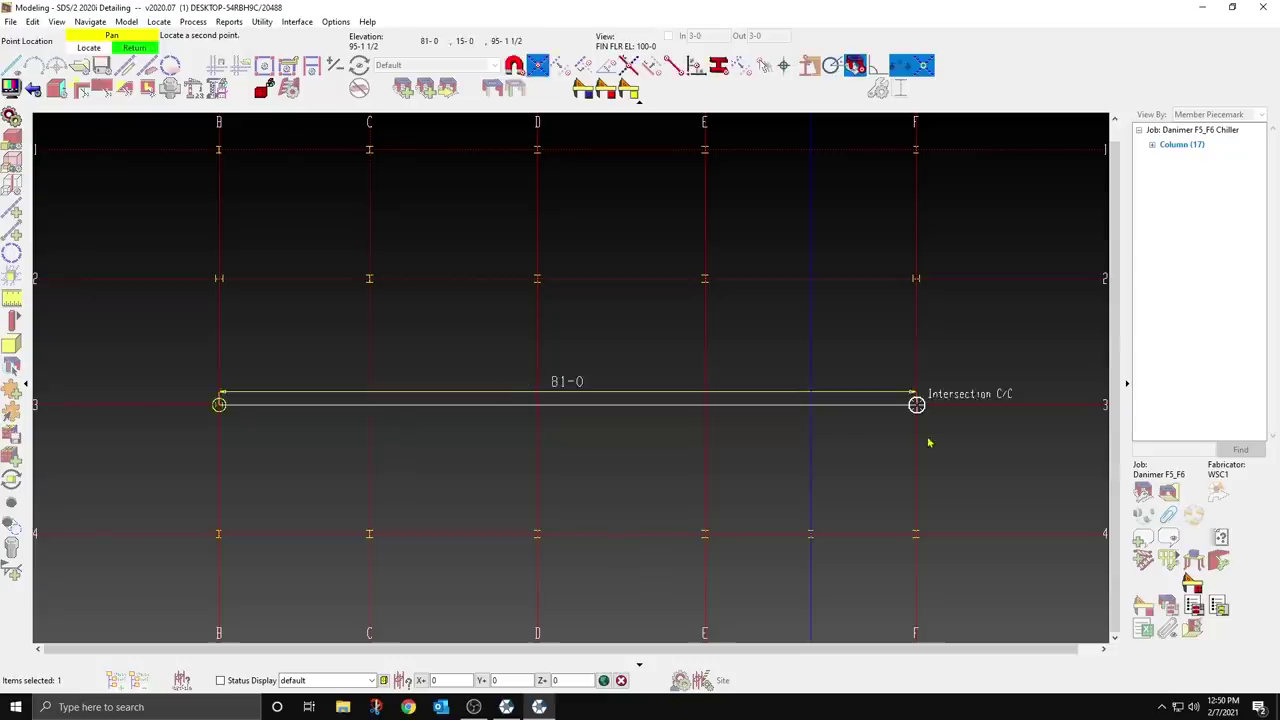
click(505, 421)
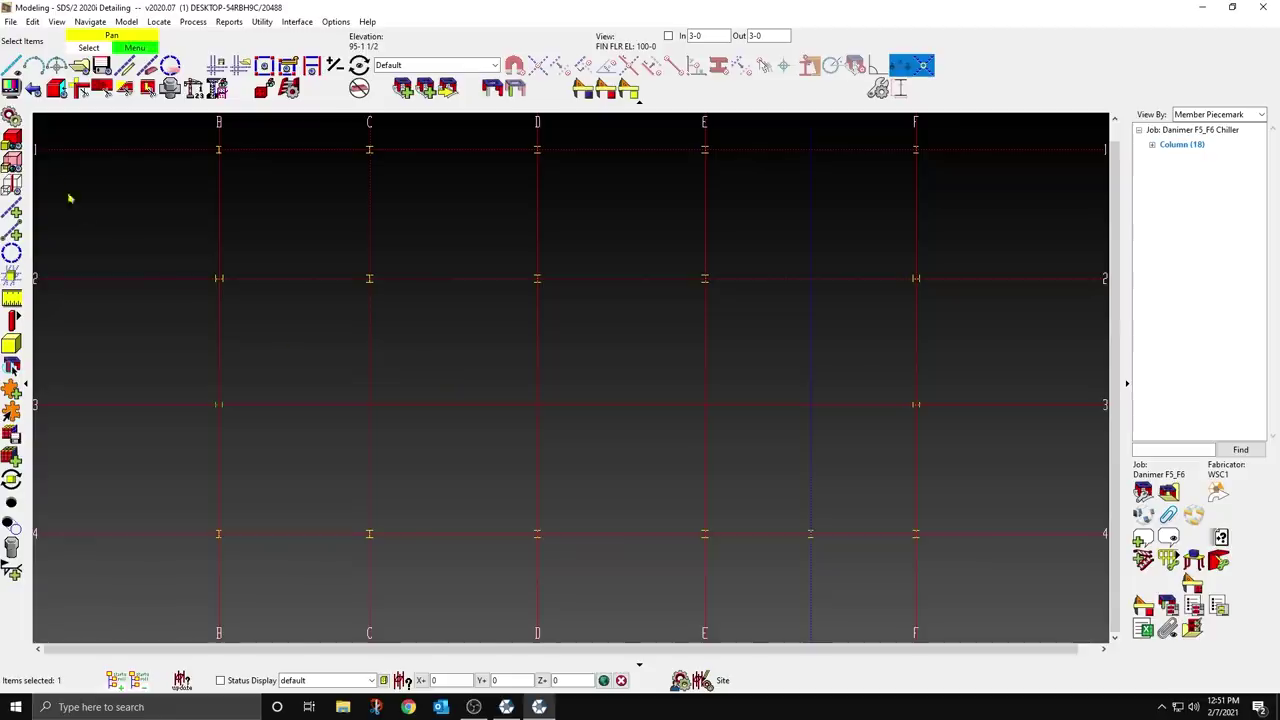
Step: Examine the column layout in 3D, including the base plate at the foot of a column
scroll(684, 424, down, 1)
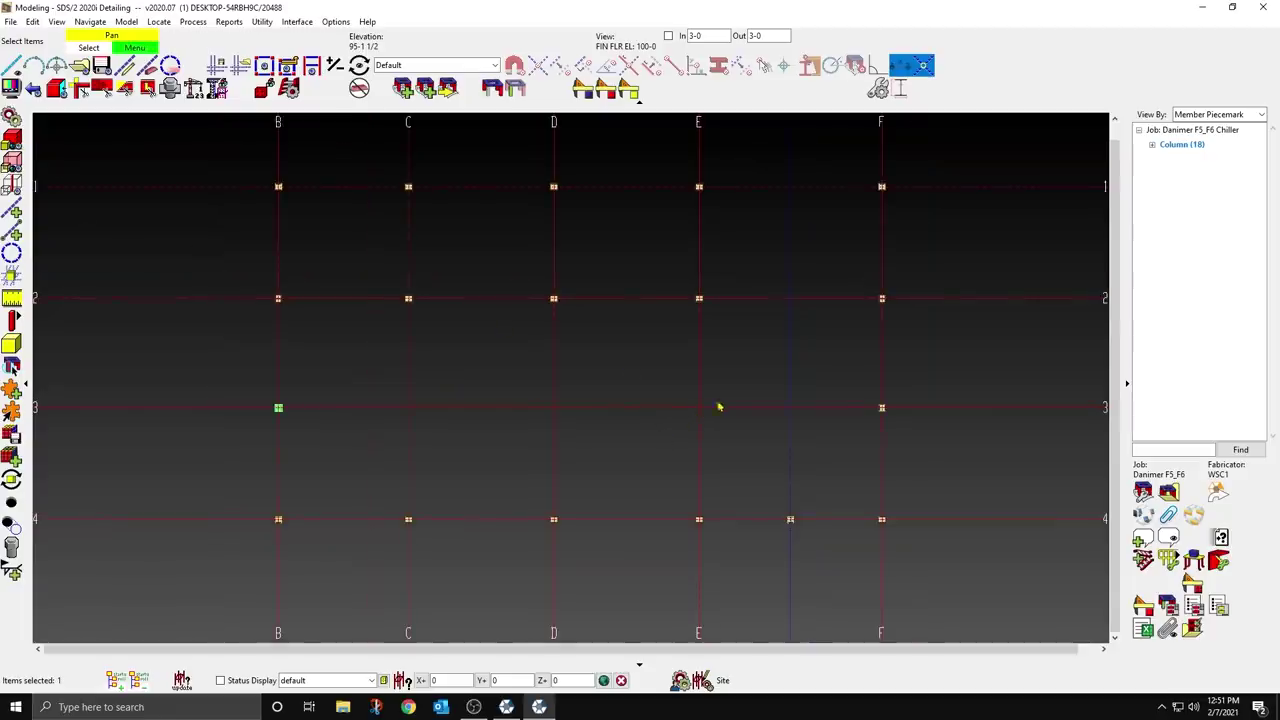
shift+middle_drag(733, 394, 603, 320)
click(605, 322)
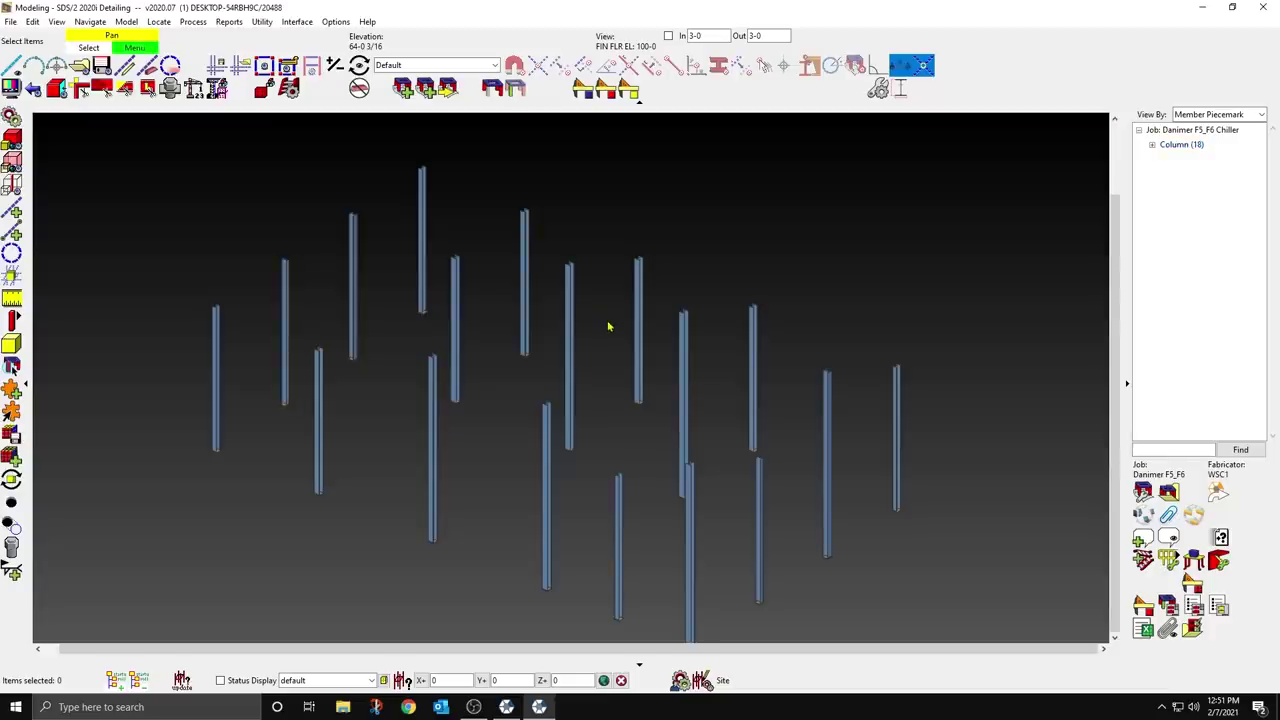
scroll(545, 575, up, 6)
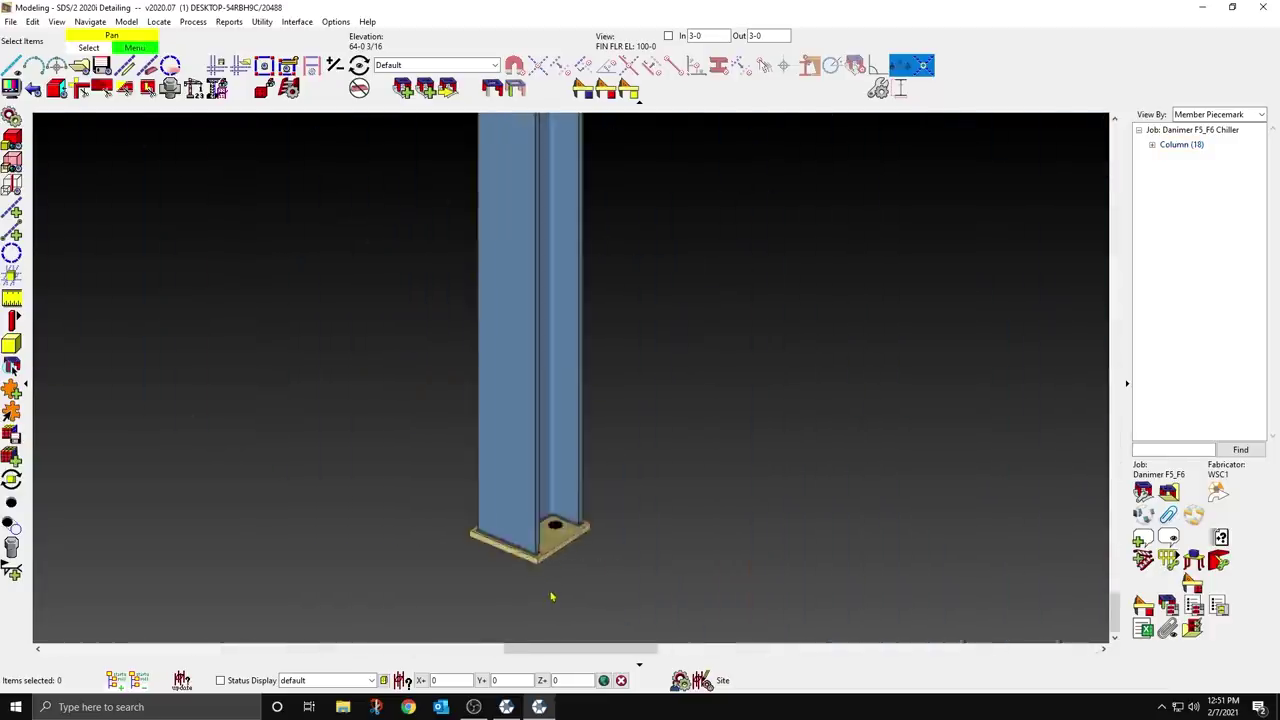
middle_drag(545, 533, 595, 560)
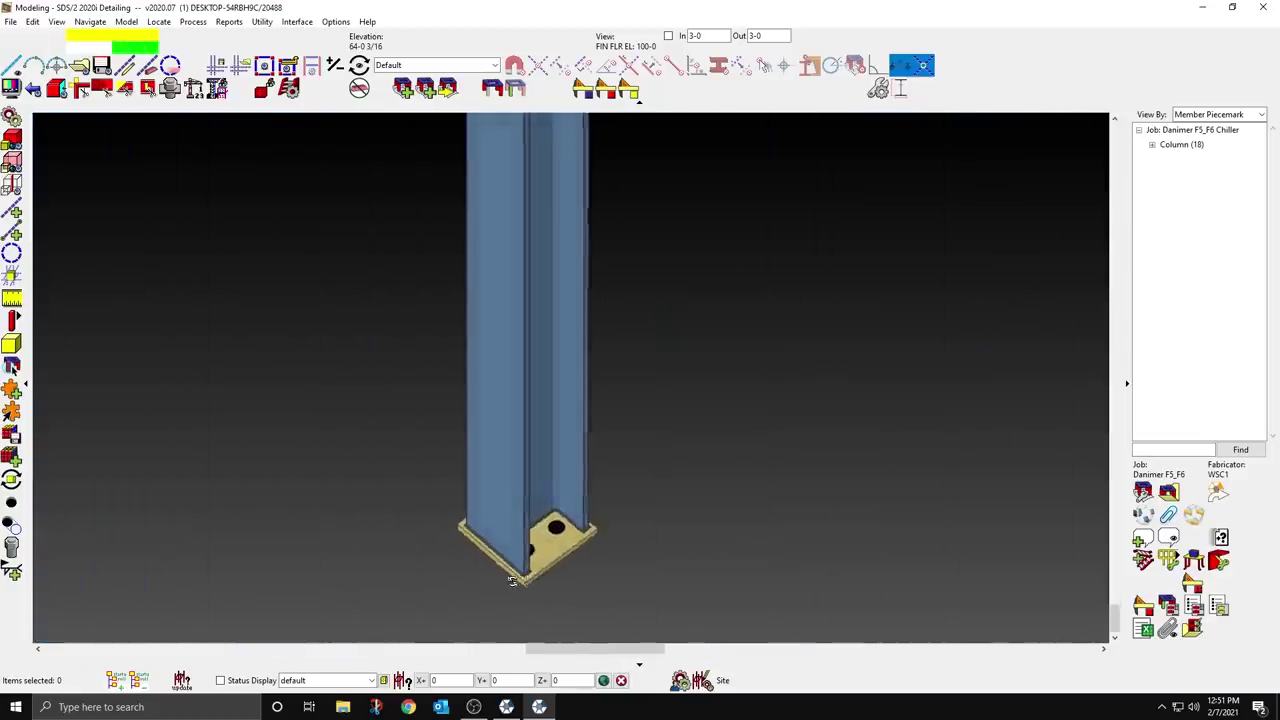
scroll(599, 540, down, 6)
scroll(599, 540, down, 3)
middle_drag(614, 506, 640, 395)
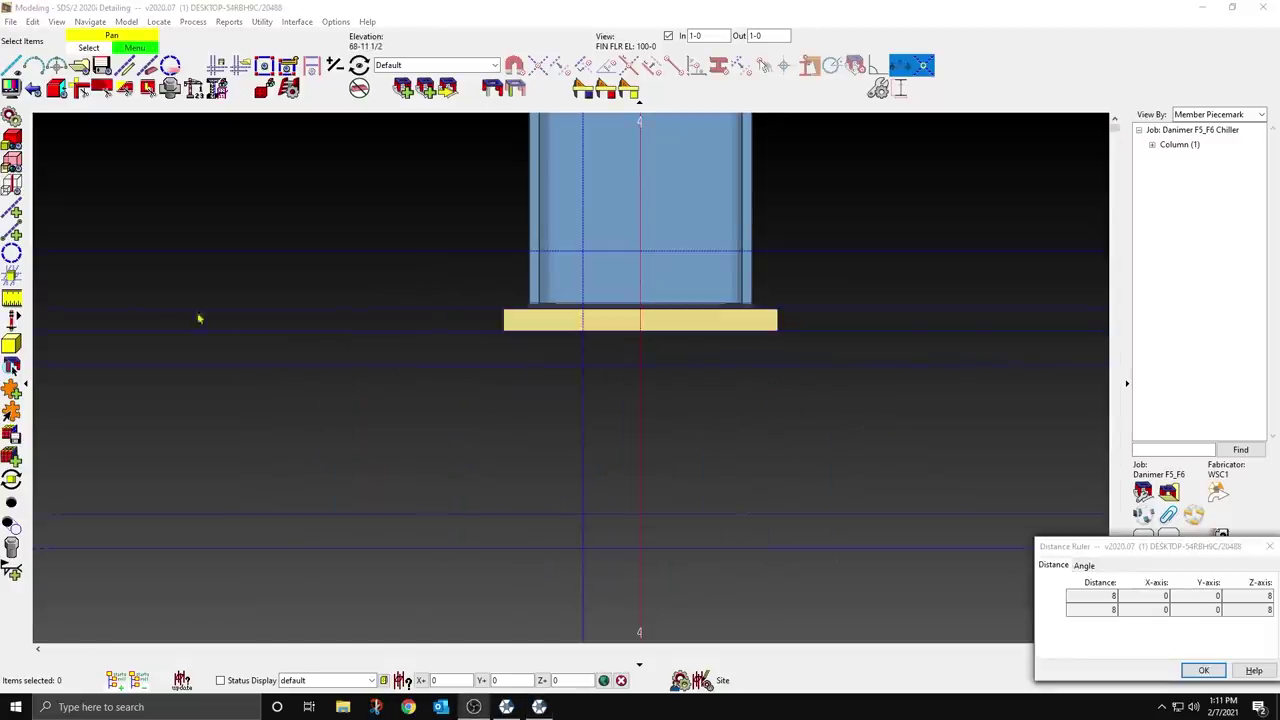
Step: Add a 3/4 diameter anchor rod through the base plate along the vertical construction line, from the lowest to the highest horizontal construction line
click(12, 319)
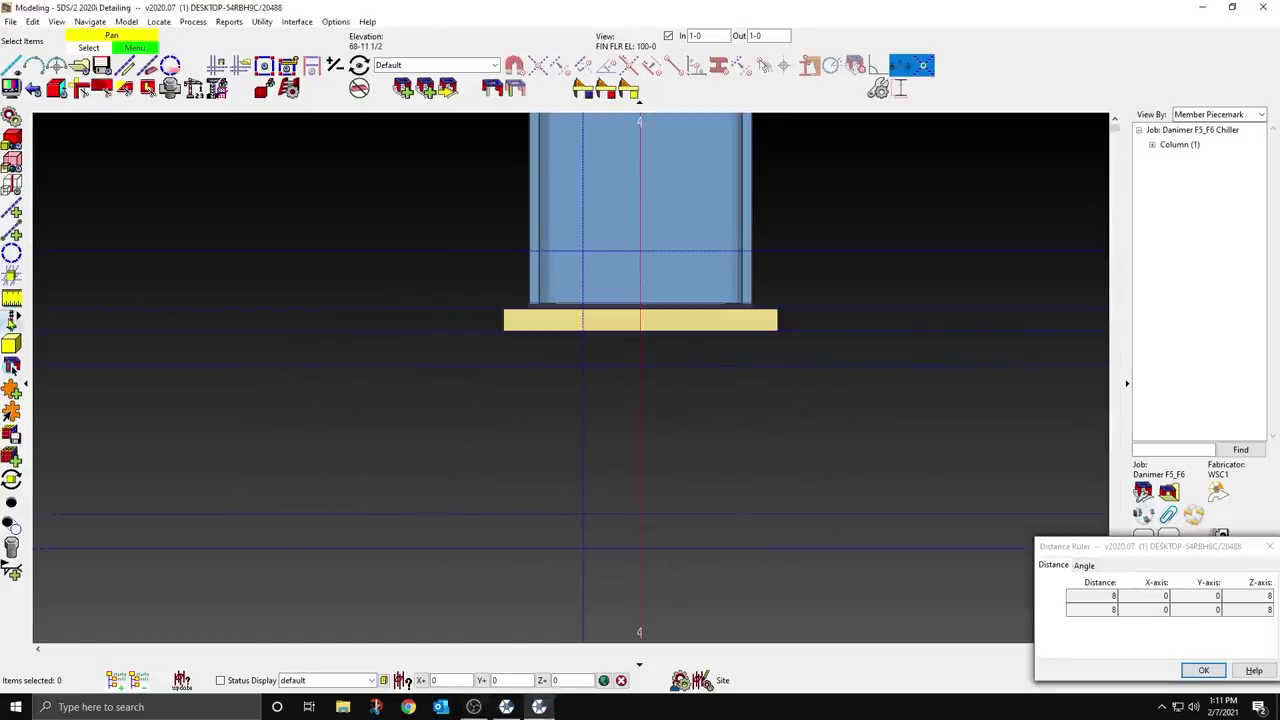
click(583, 548)
click(585, 251)
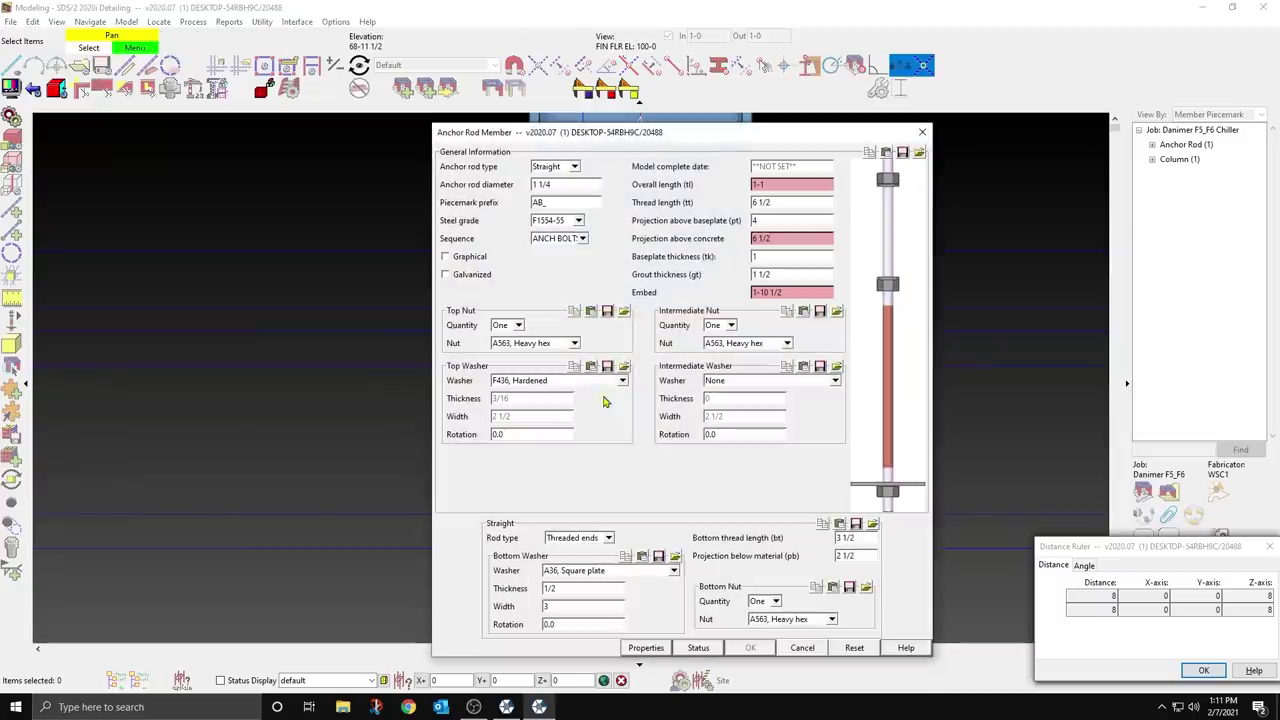
click(567, 185)
text(3/4)
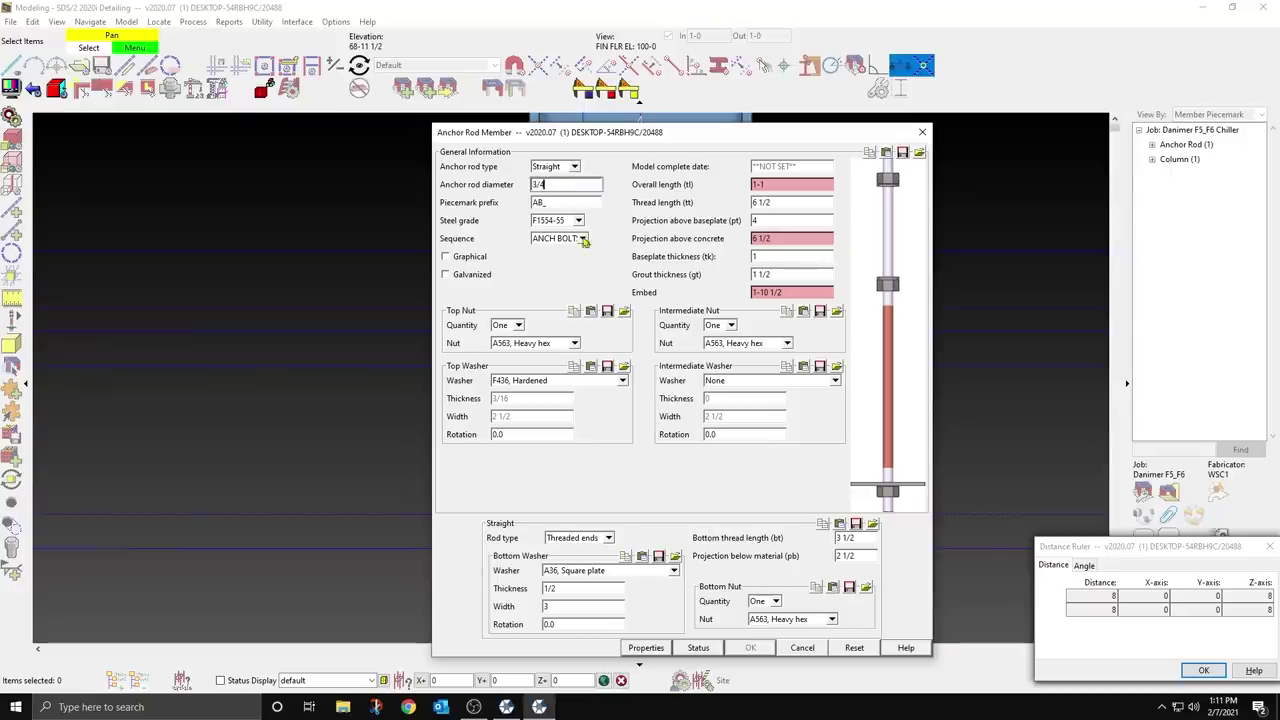
Step: Set the anchor rod's thread length to 5, projection above baseplate to 2 1/2, projection above concrete to 5 and embed to 8
click(777, 184)
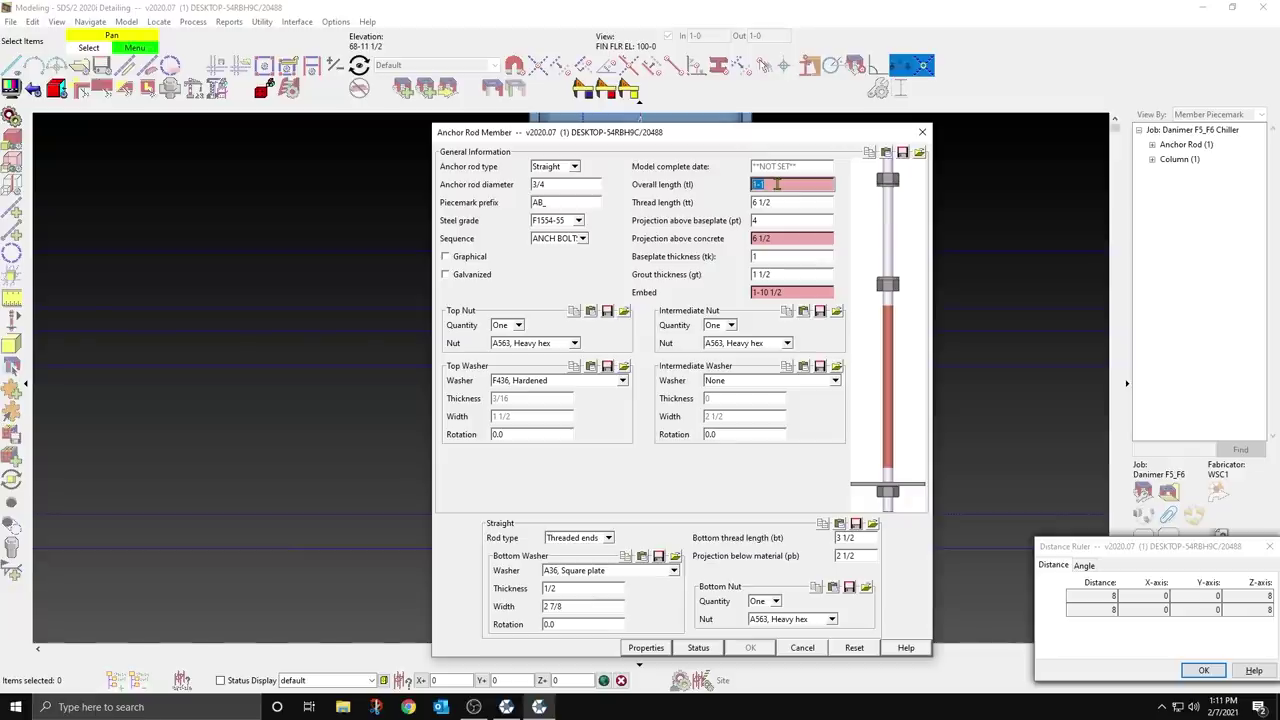
click(781, 201)
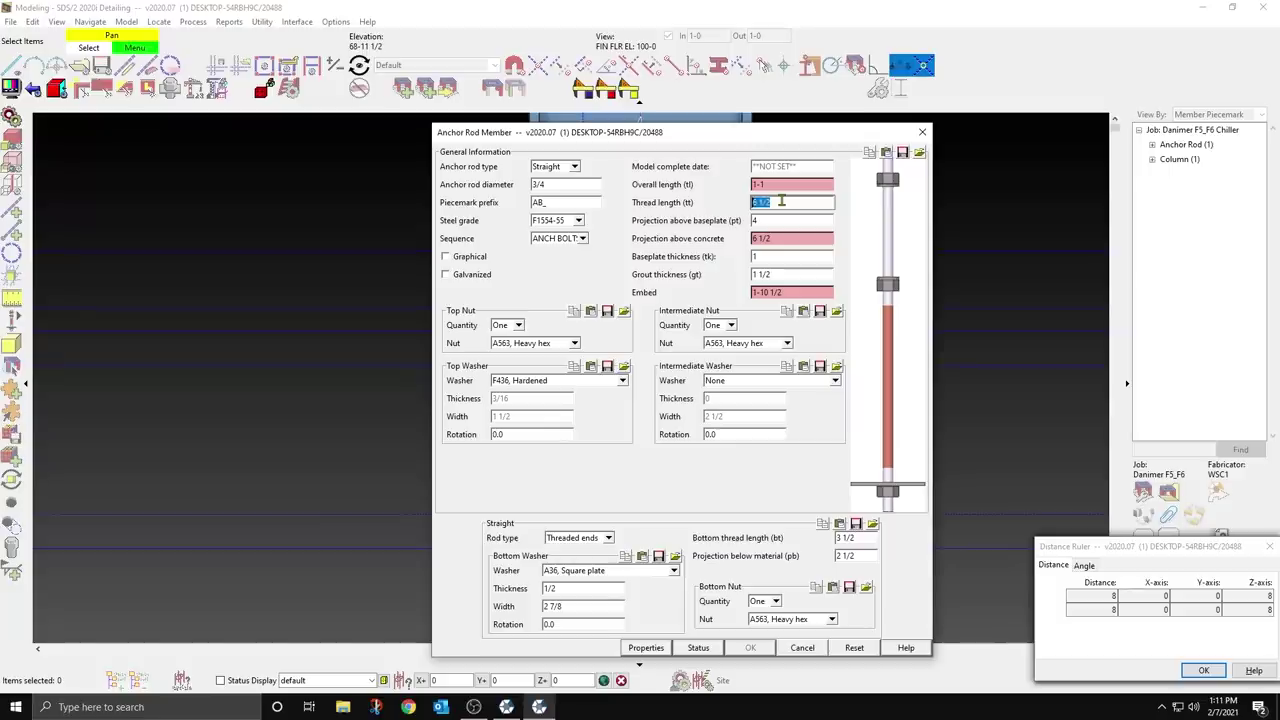
text(56)
double_click(777, 220)
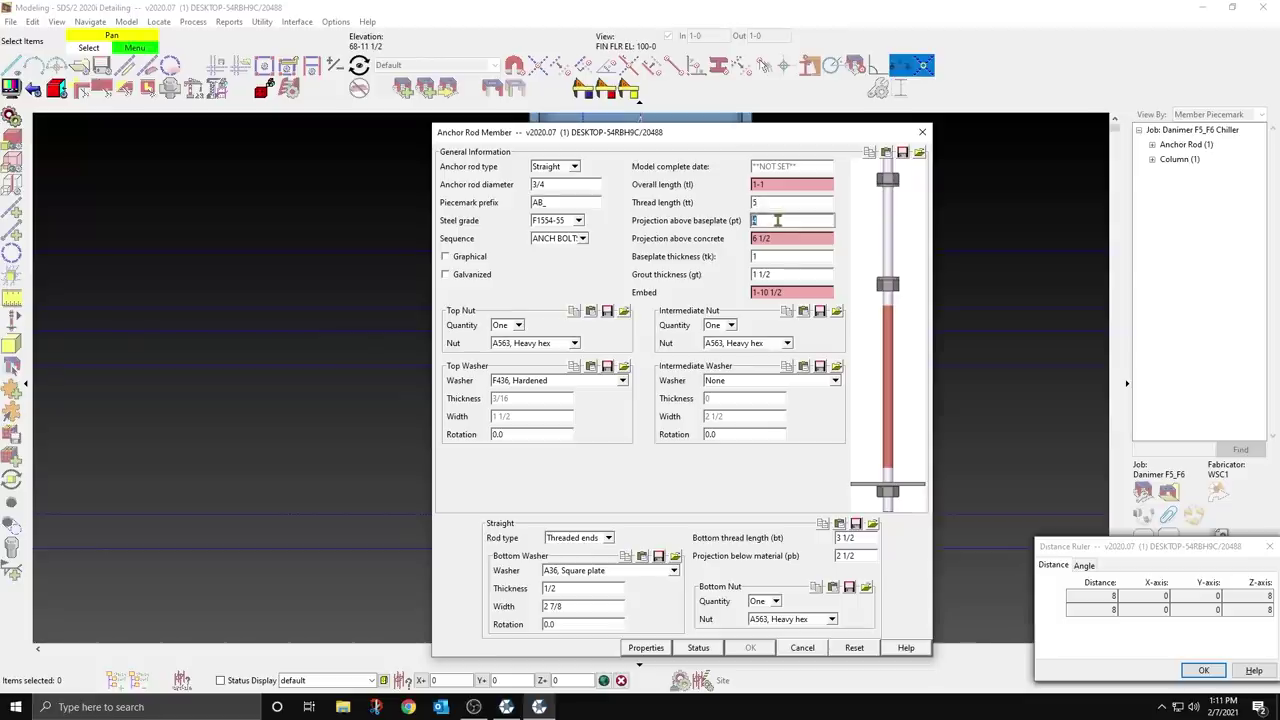
double_click(786, 238)
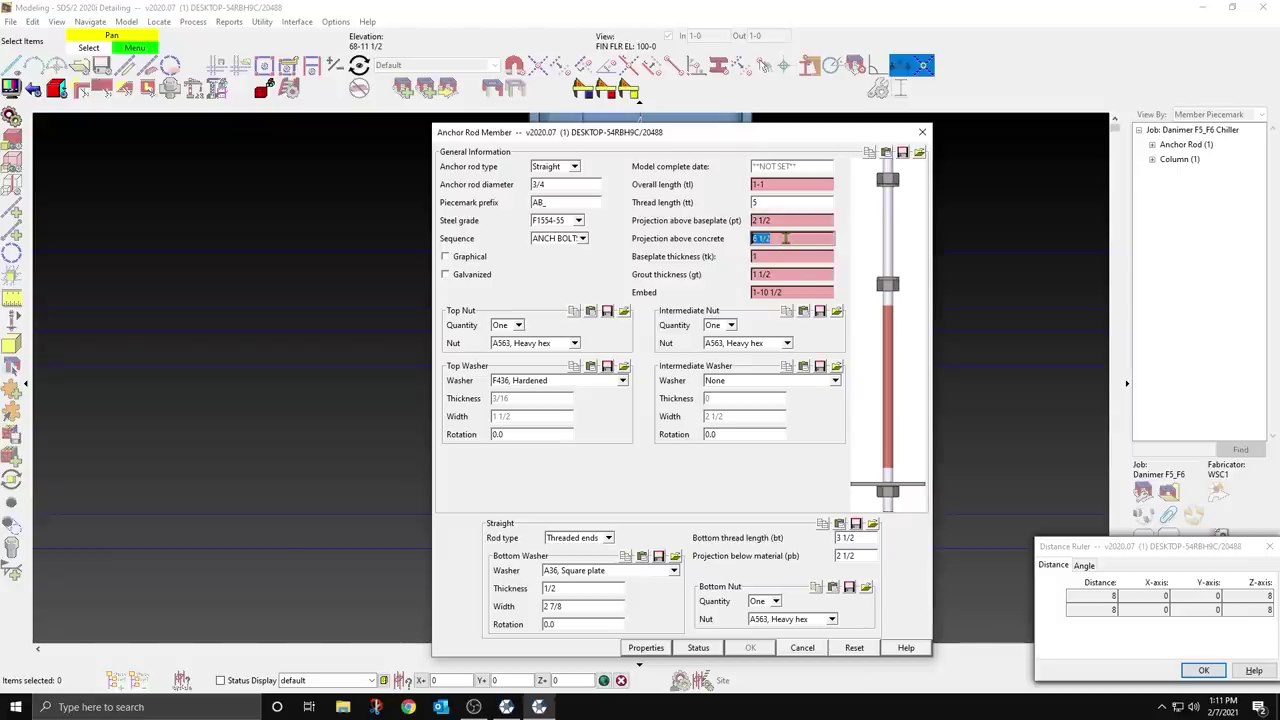
text(5)
double_click(778, 257)
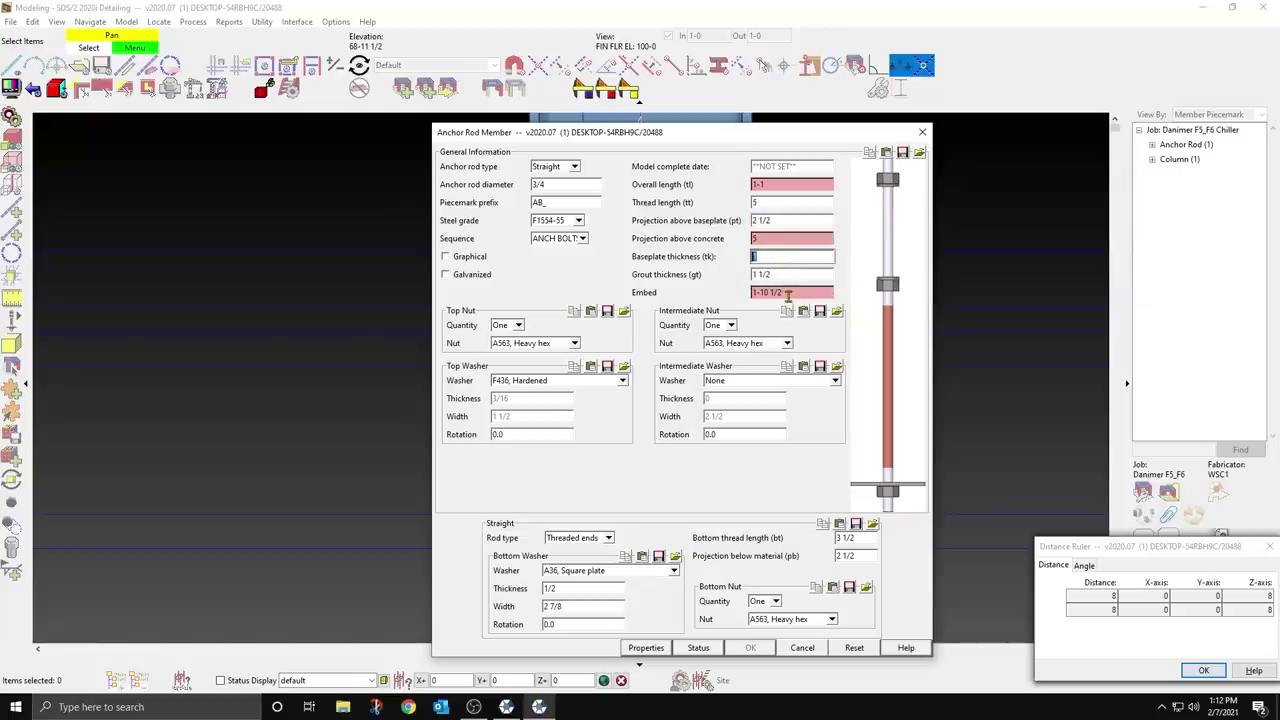
double_click(788, 293)
text(8)
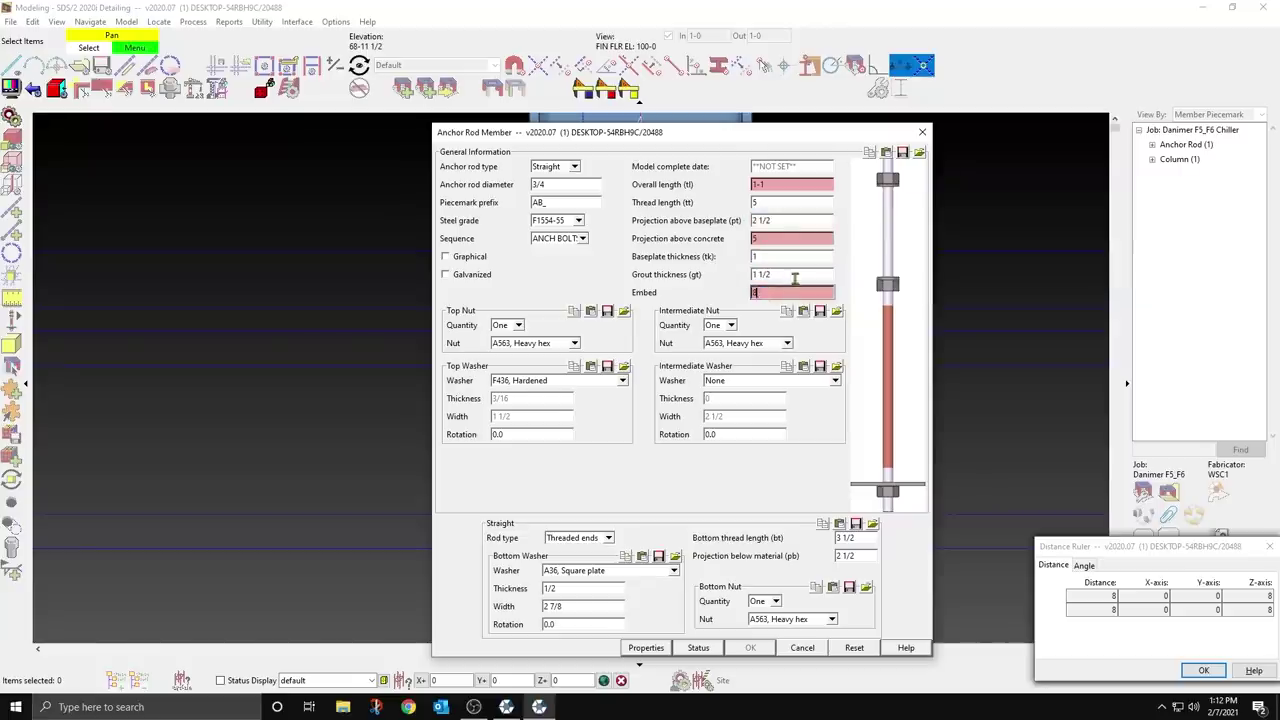
double_click(795, 276)
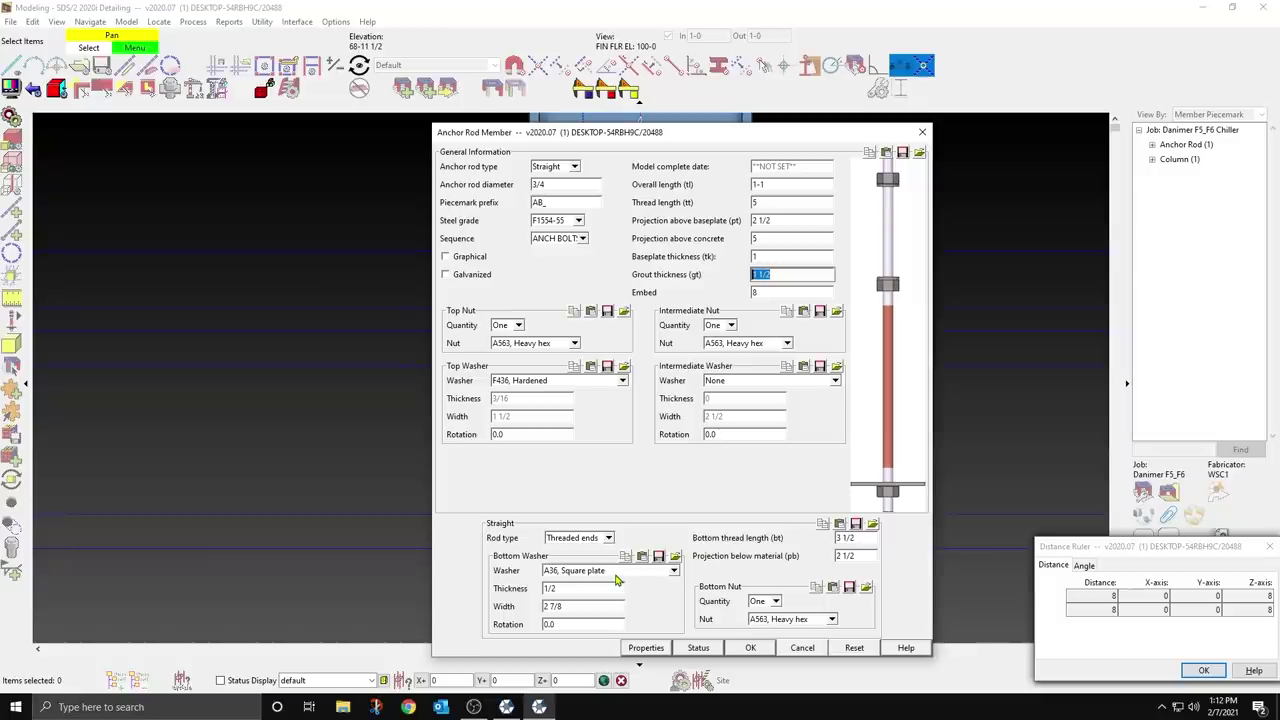
Step: Set the bottom washer to 1/4 thick and 2 1/2 wide, bottom thread length to 2 1/2 and projection below material to 1 1/2, and accept the rod
click(574, 587)
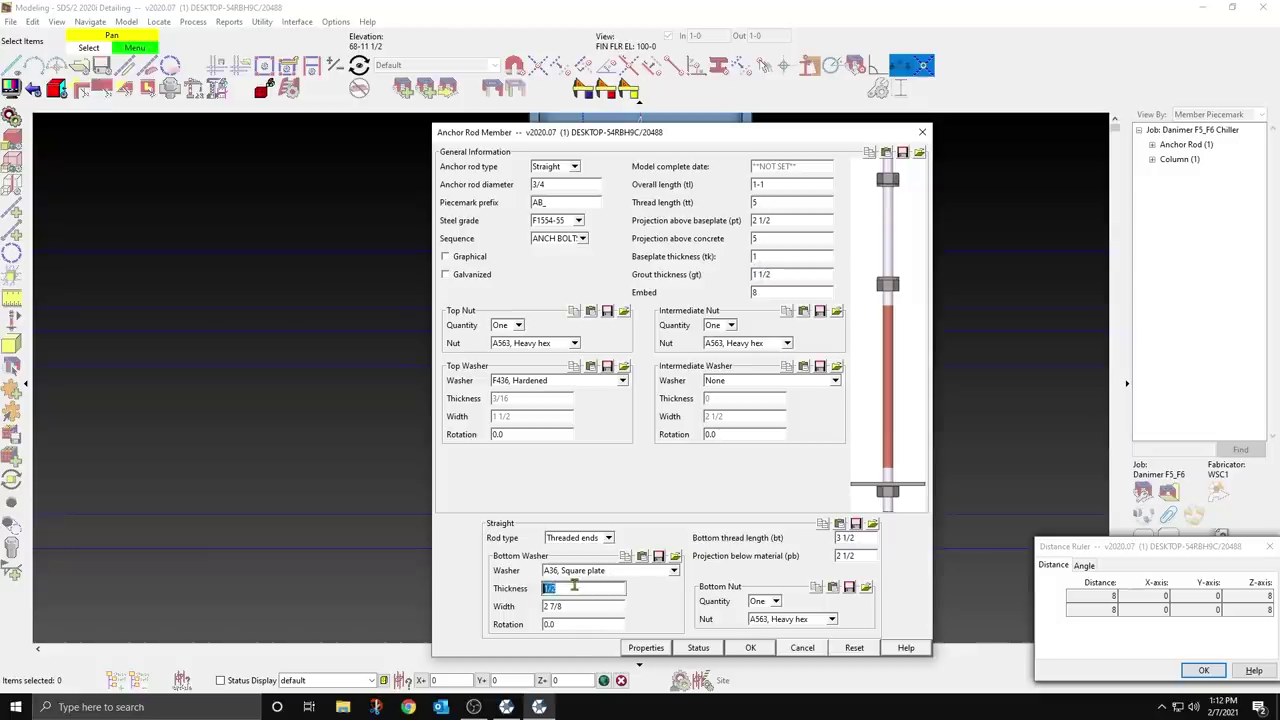
text(1/4)
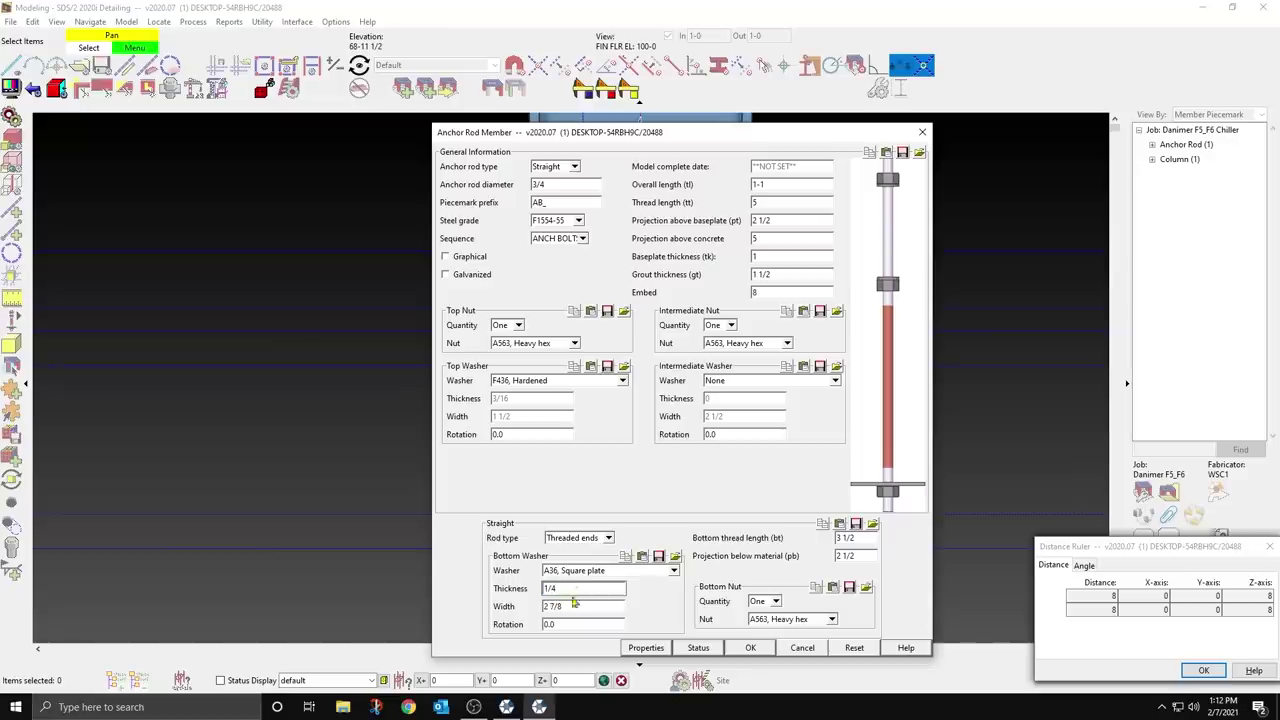
click(567, 607)
text(4)
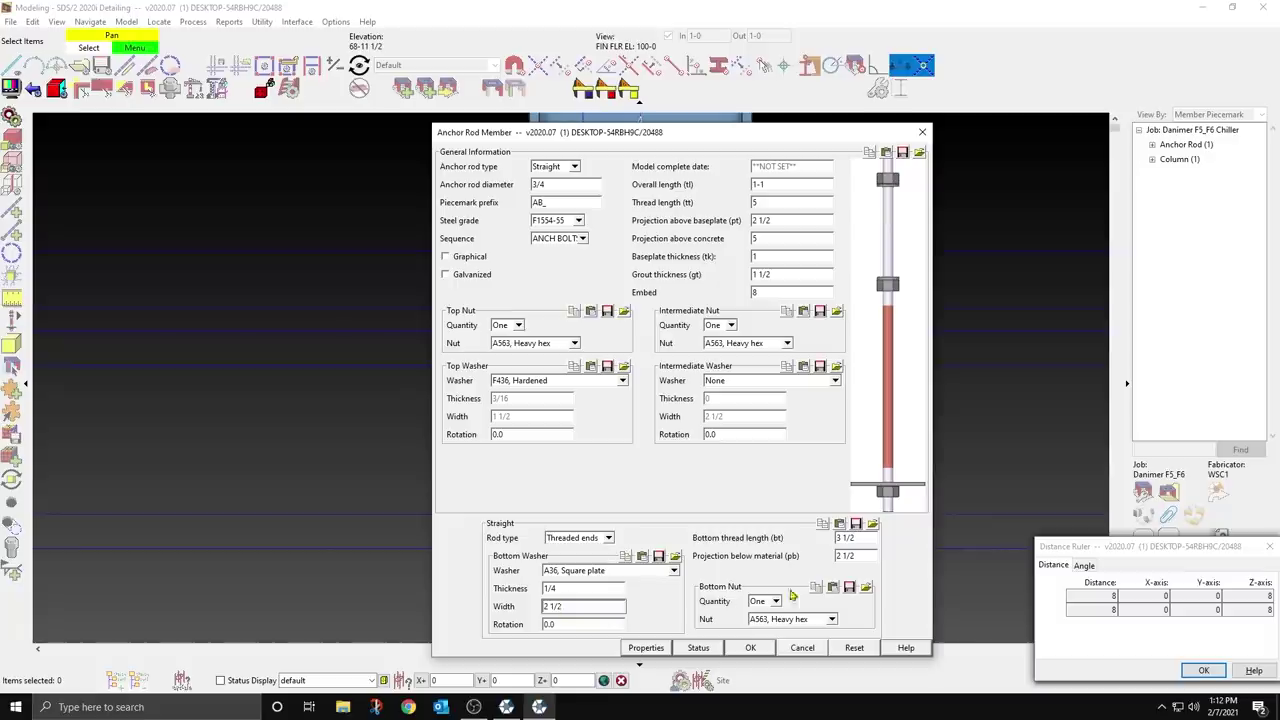
click(861, 538)
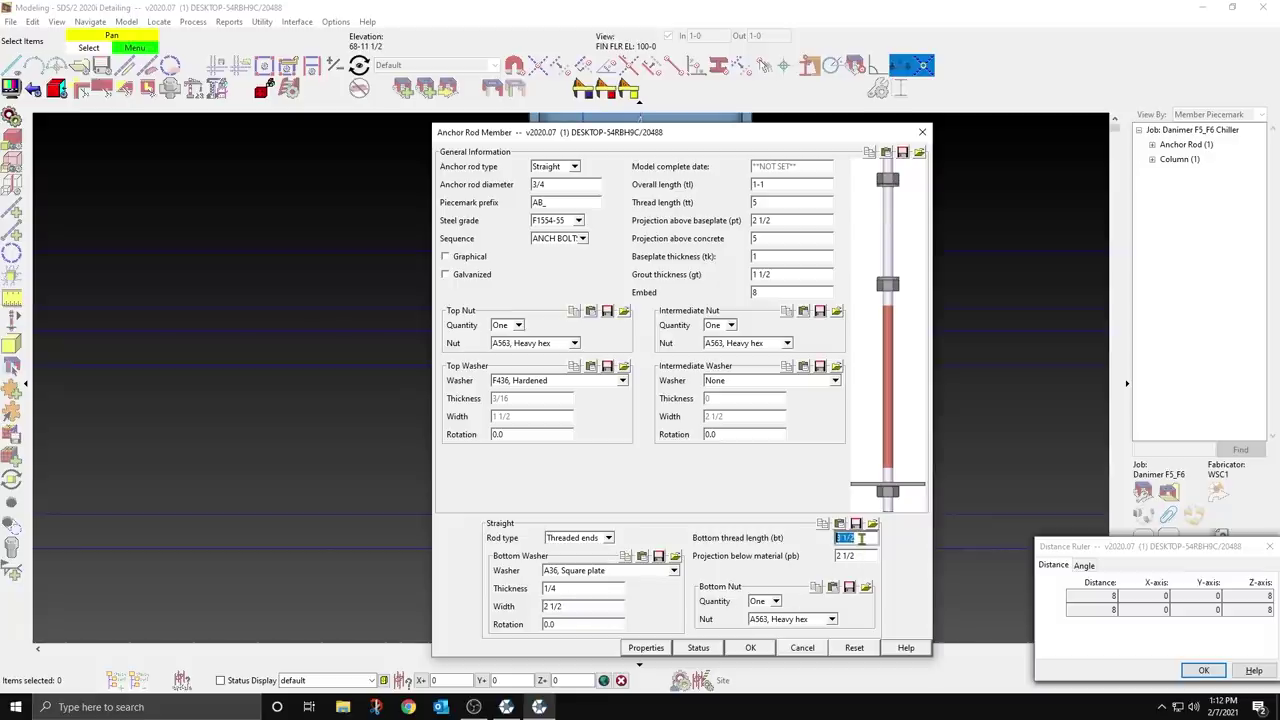
text(4)
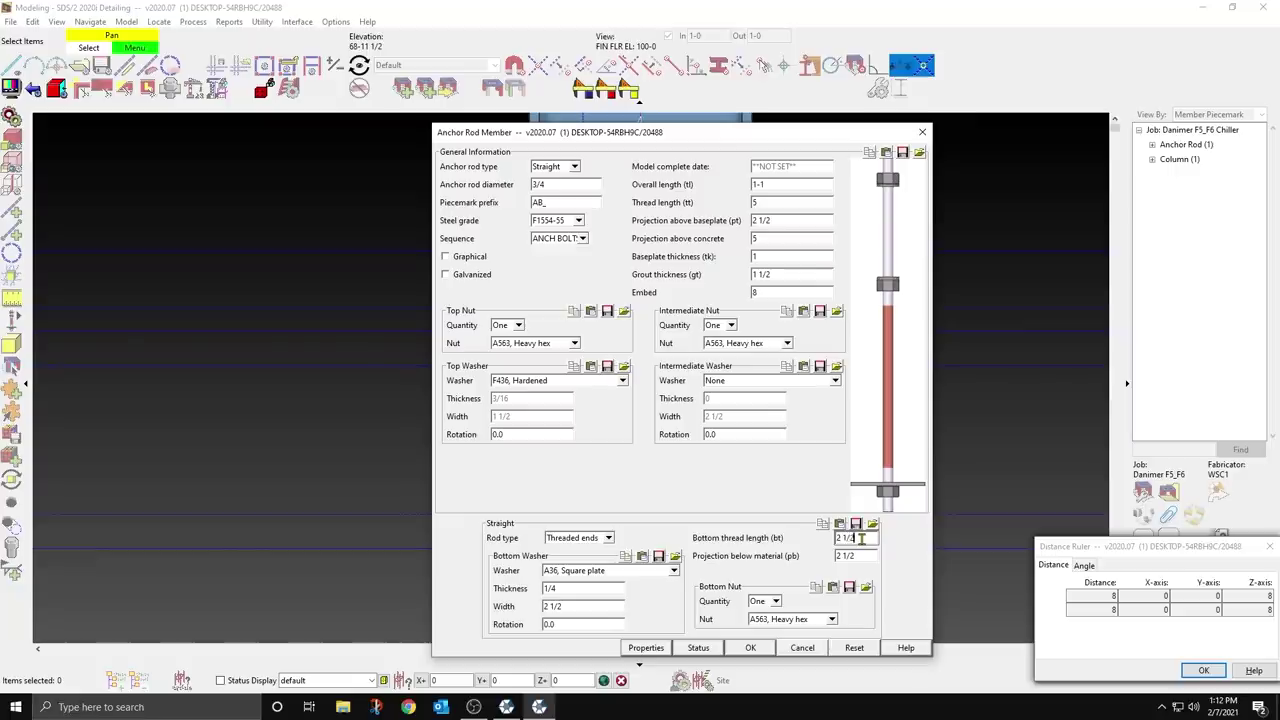
click(864, 556)
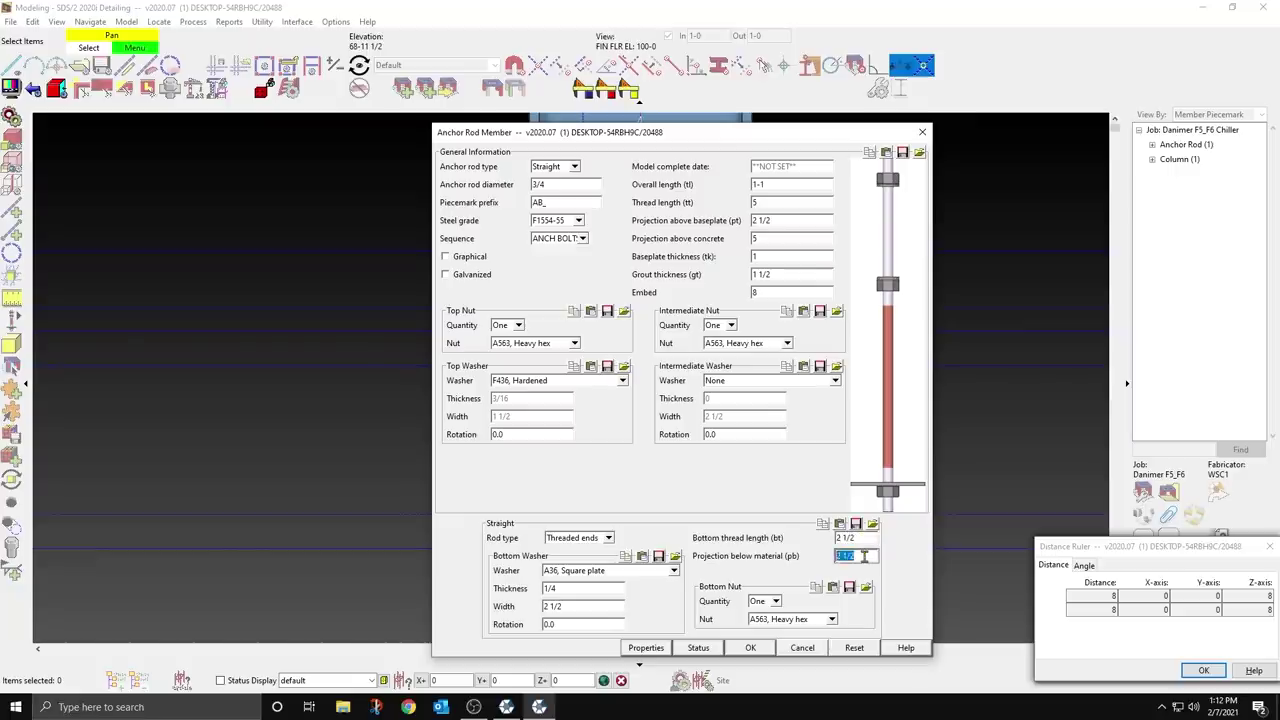
text(1 1/2)
key(Return)
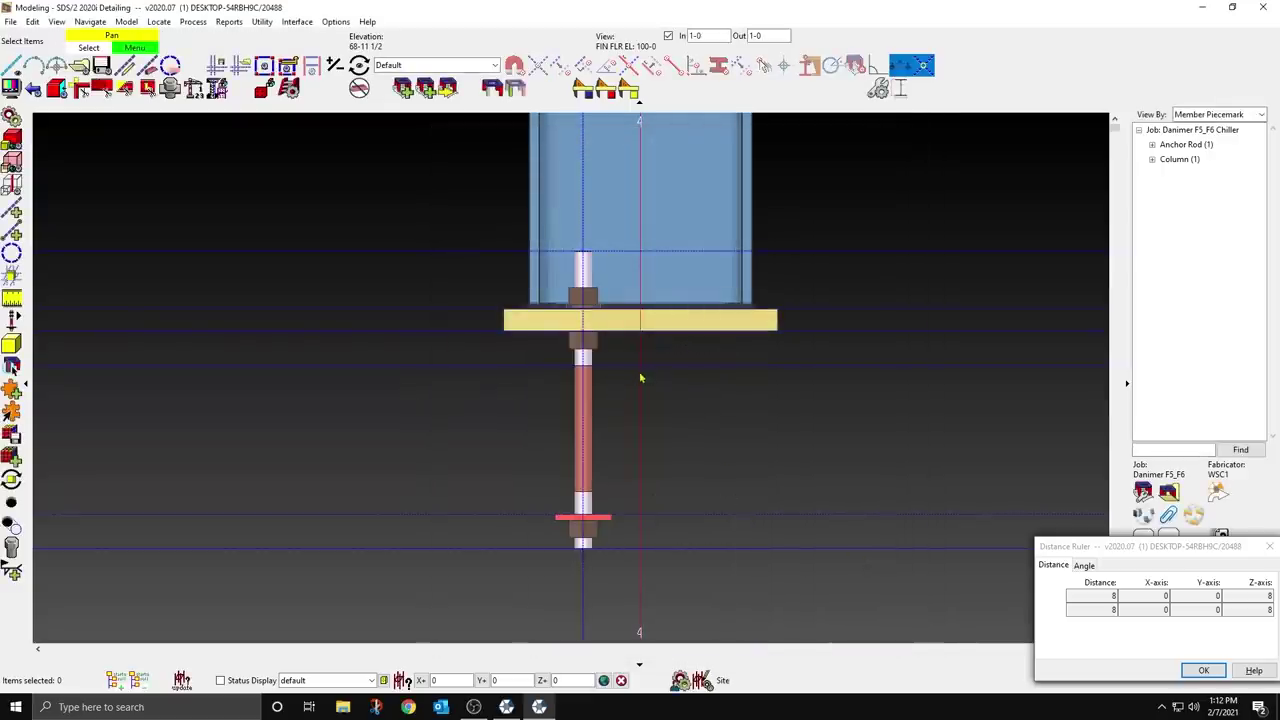
Step: Copy the anchor rod singly from its base plate hole to the other three holes, working on the plate's top surface
shift+middle_drag(631, 329, 714, 397)
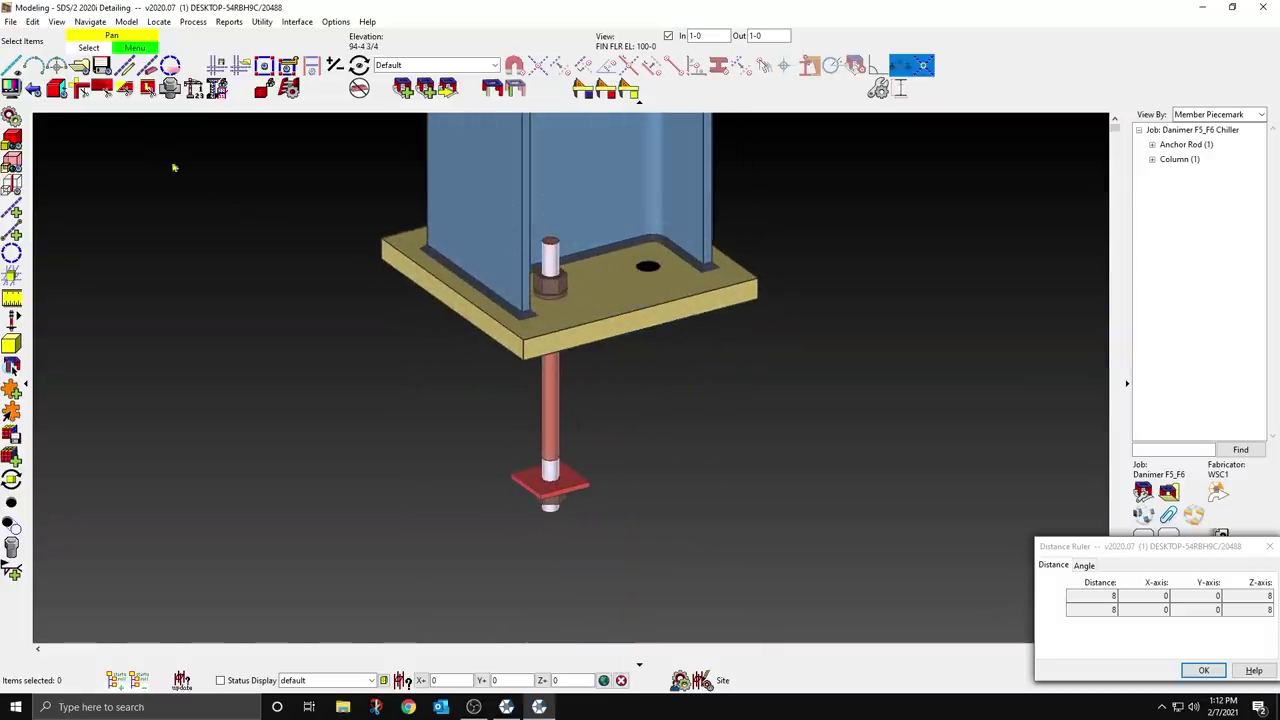
click(57, 88)
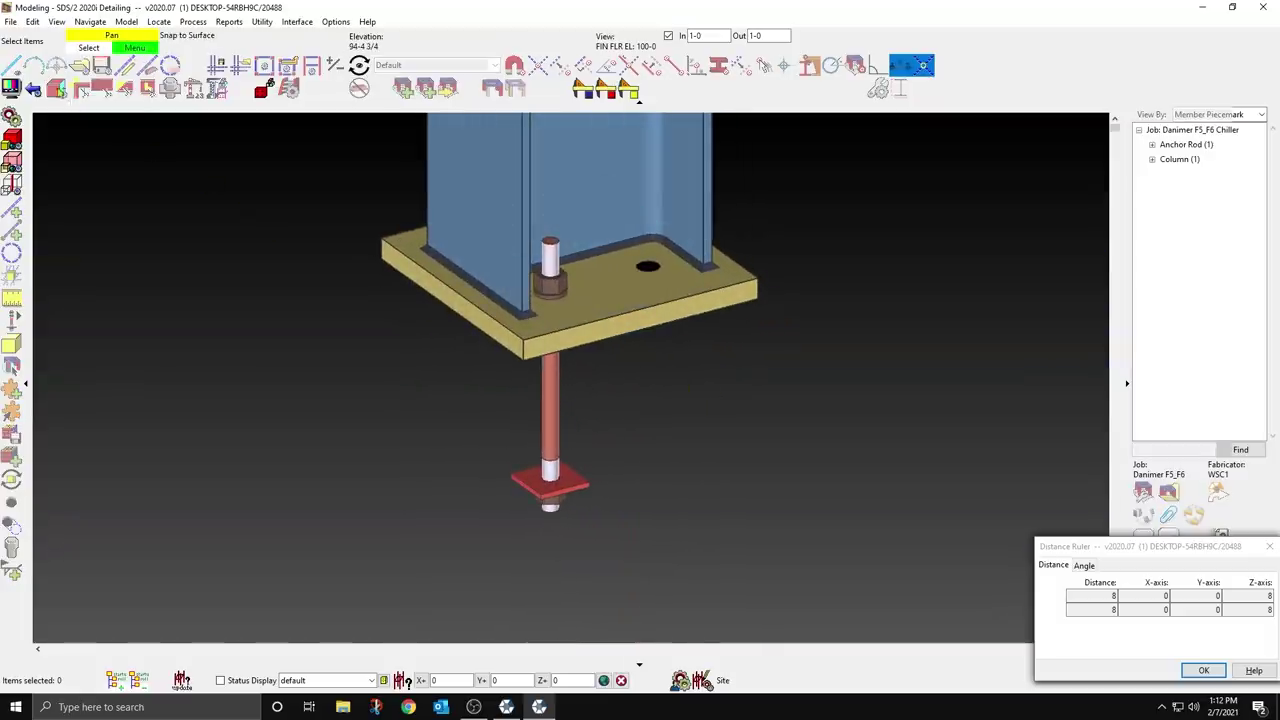
click(606, 308)
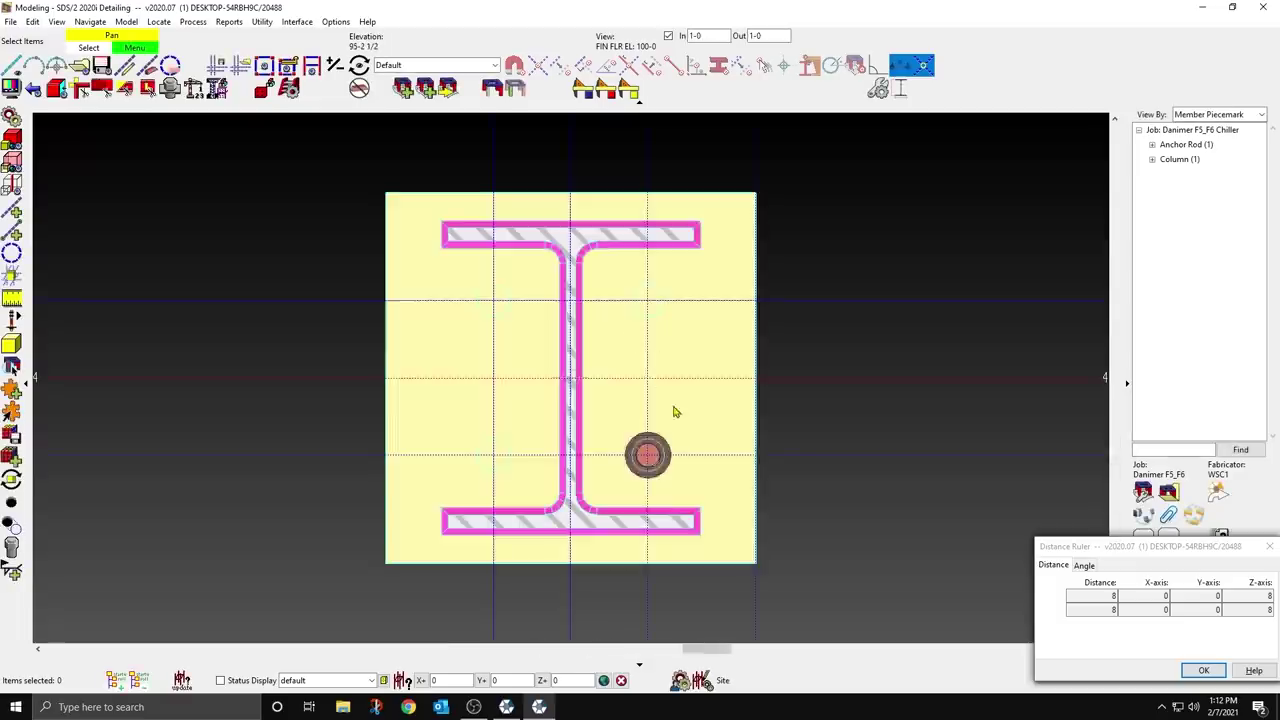
click(647, 454)
right_click(831, 386)
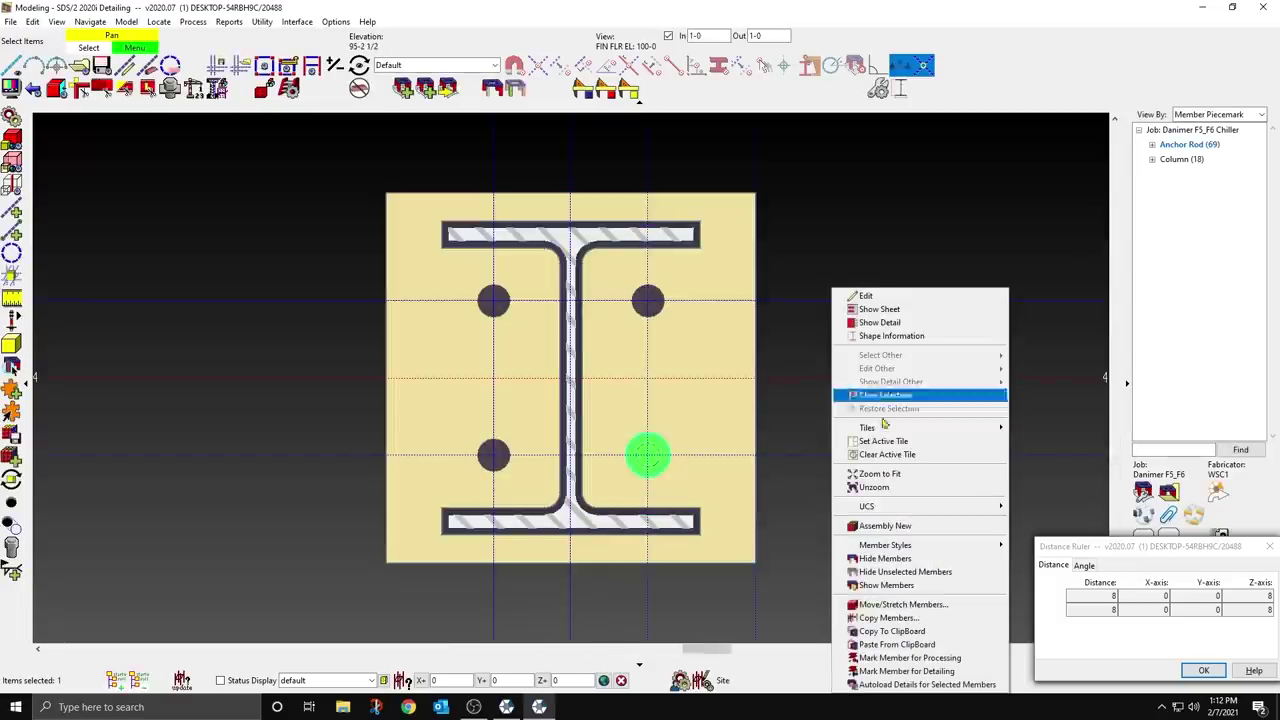
click(890, 617)
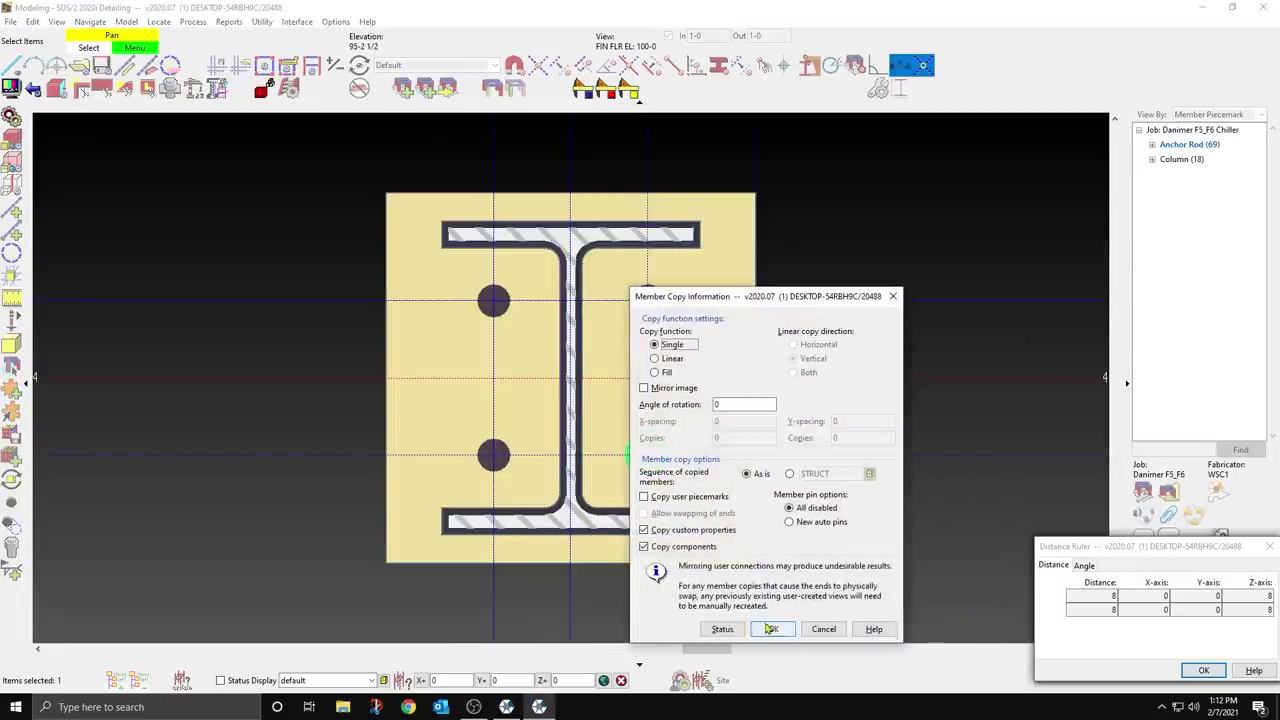
click(771, 629)
click(688, 465)
click(652, 326)
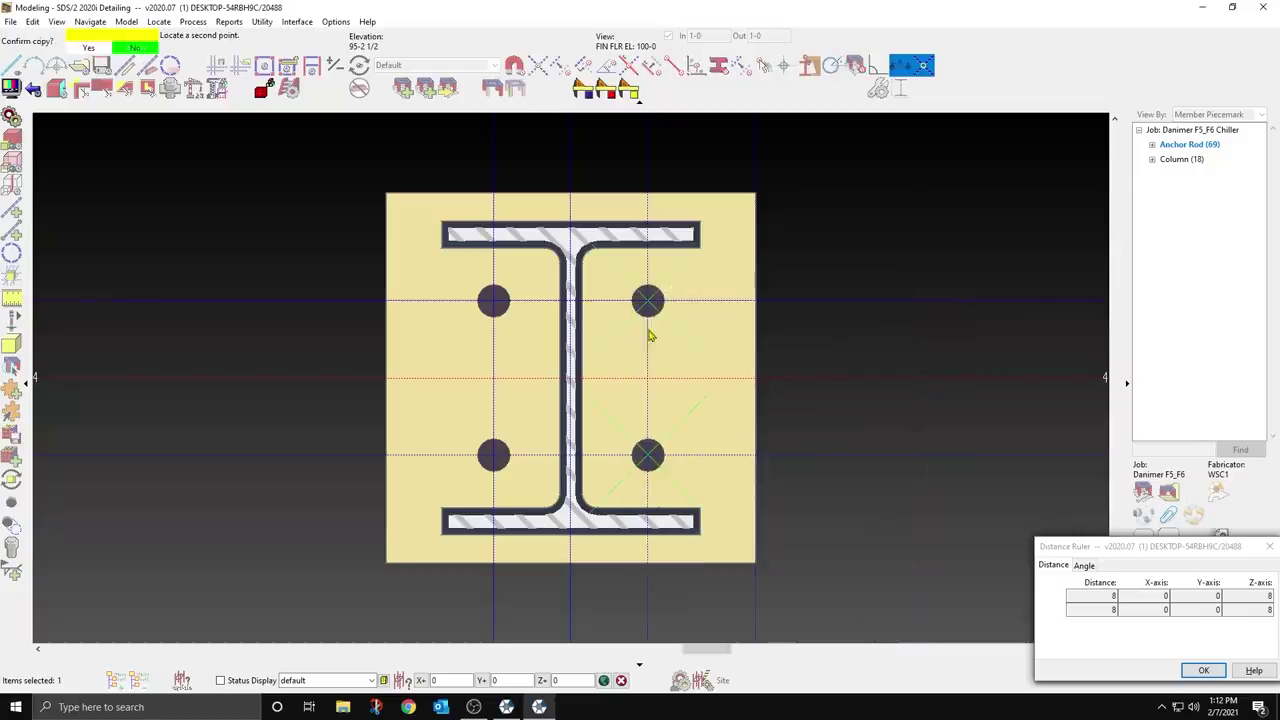
click(650, 333)
click(497, 304)
click(269, 352)
Step: Examine the anchor rods under the base plates of the different columns in 3D
scroll(391, 329, down, 3)
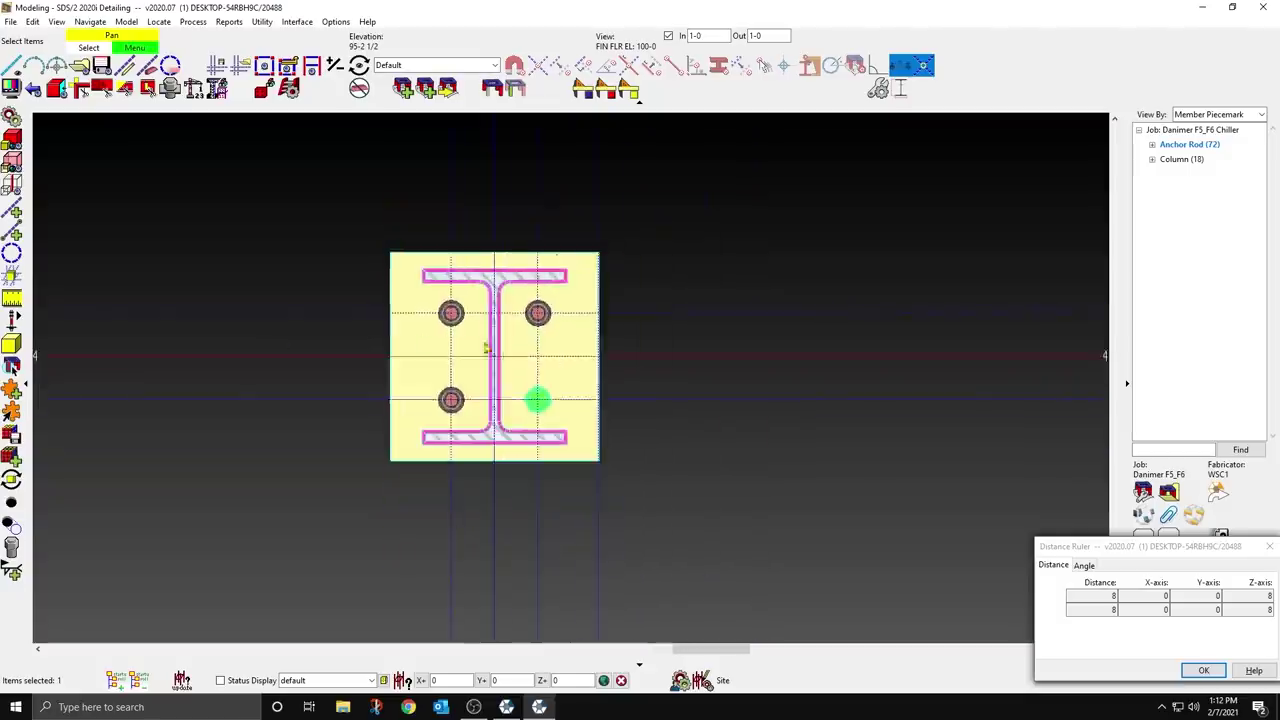
shift+middle_drag(486, 349, 361, 174)
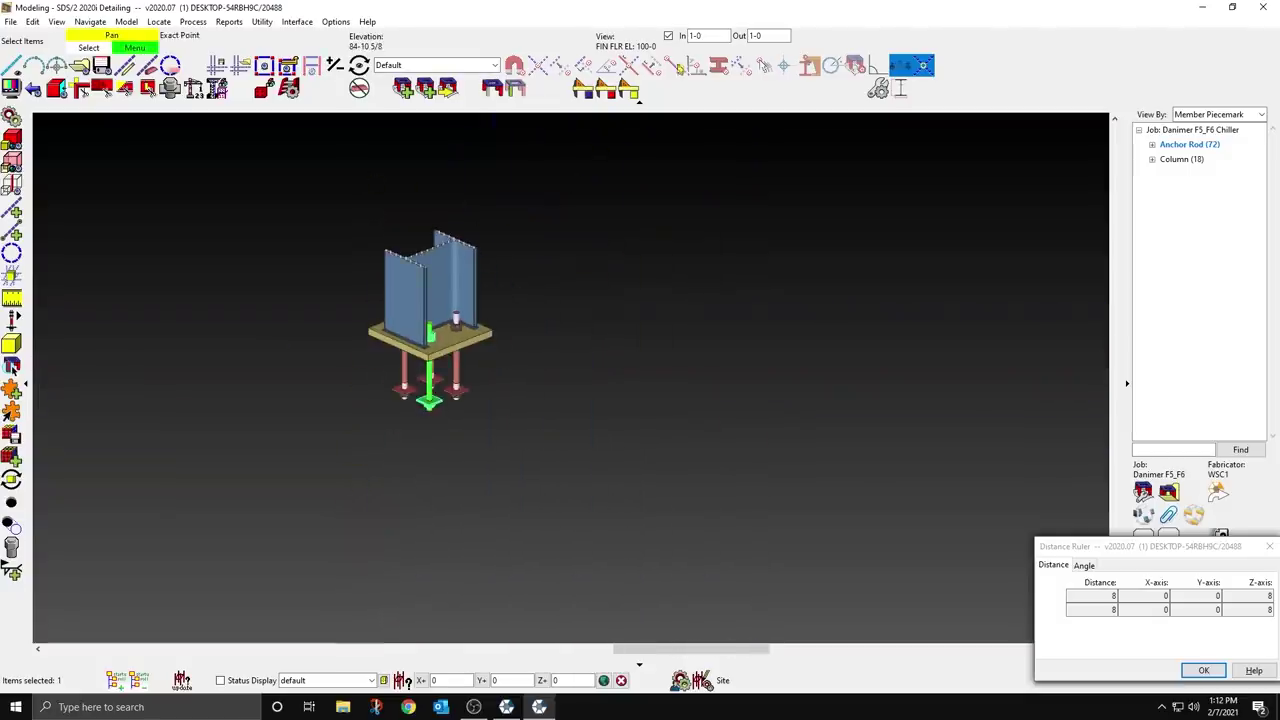
scroll(490, 407, up, 3)
scroll(490, 407, down, 3)
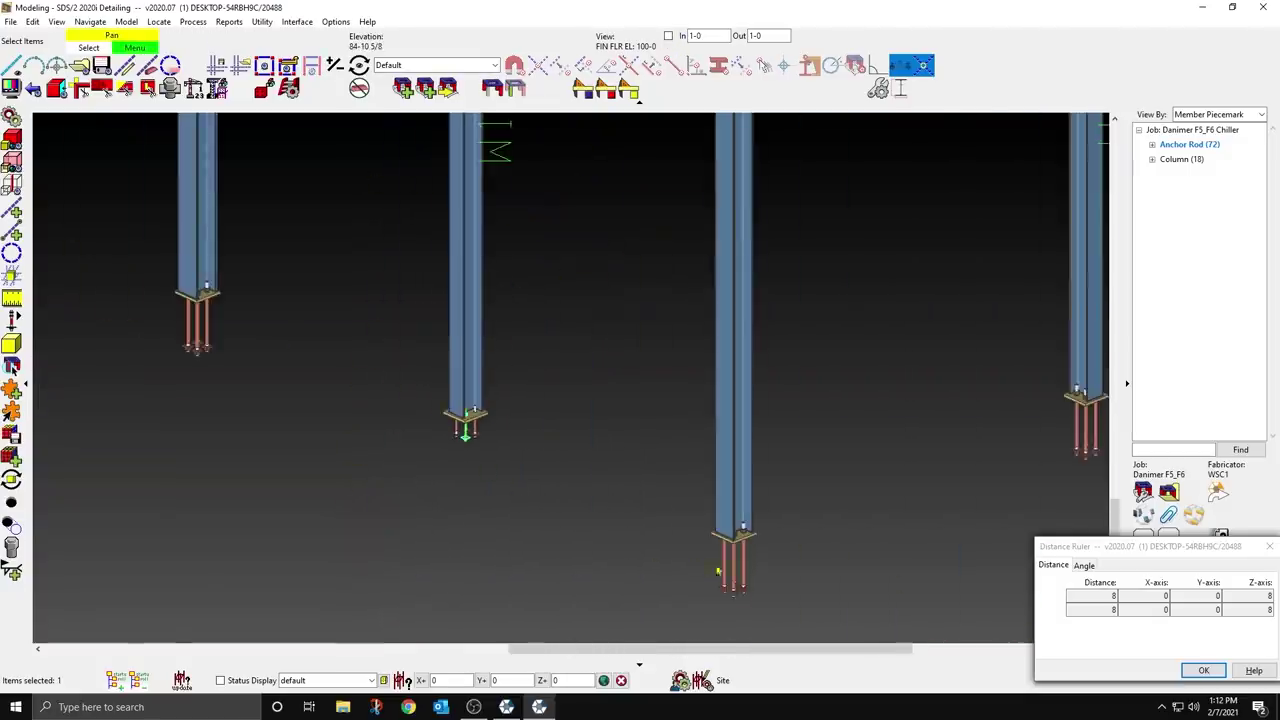
scroll(718, 571, up, 3)
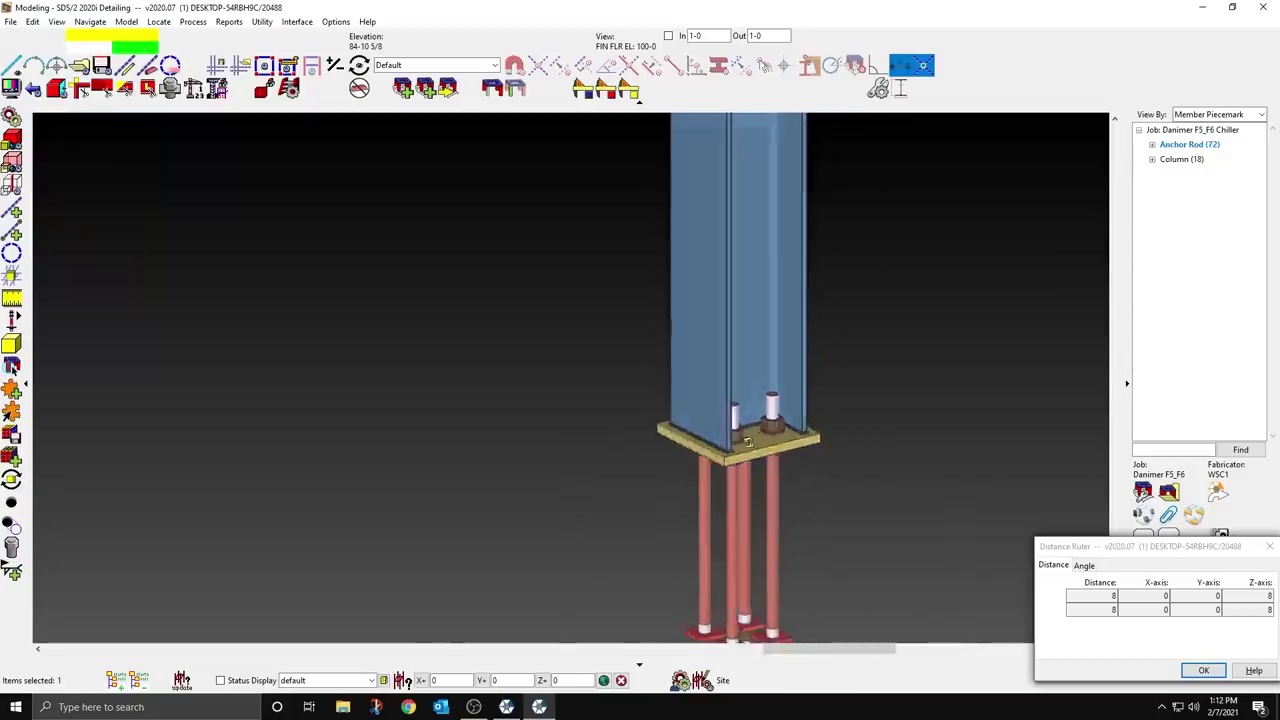
scroll(457, 457, down, 3)
scroll(282, 445, up, 3)
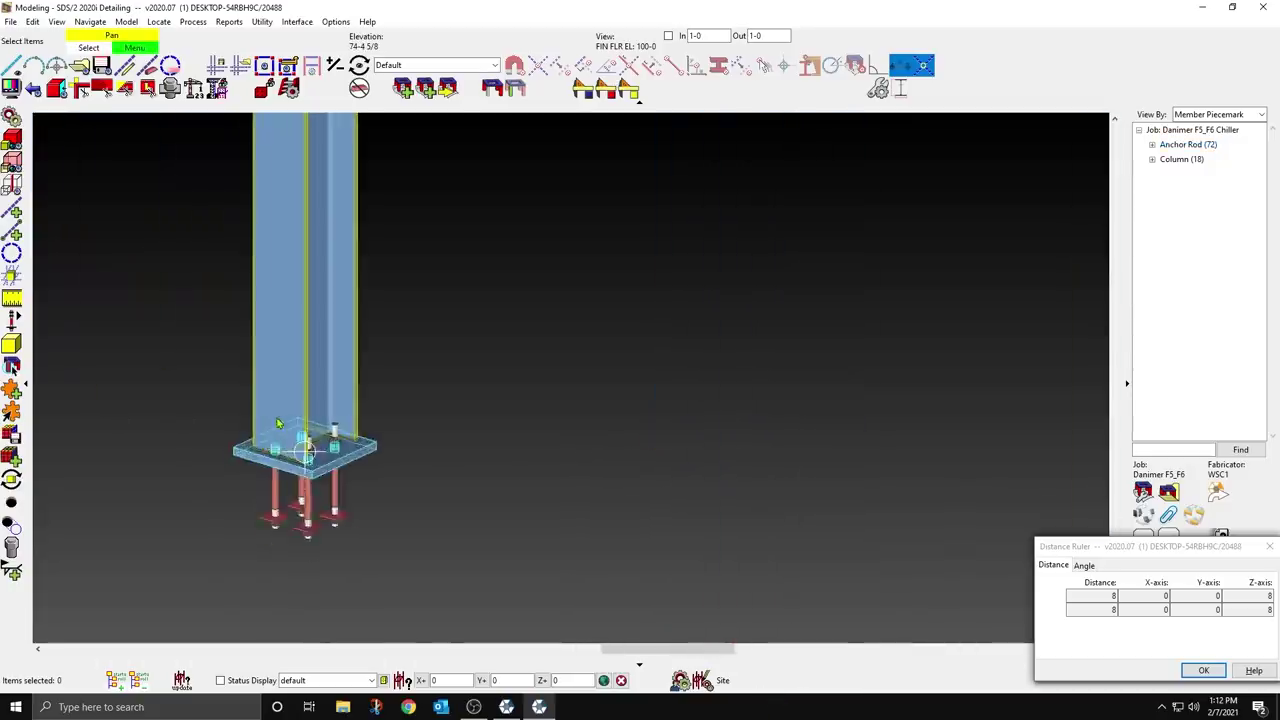
shift+middle_drag(278, 423, 340, 346)
scroll(241, 356, down, 10)
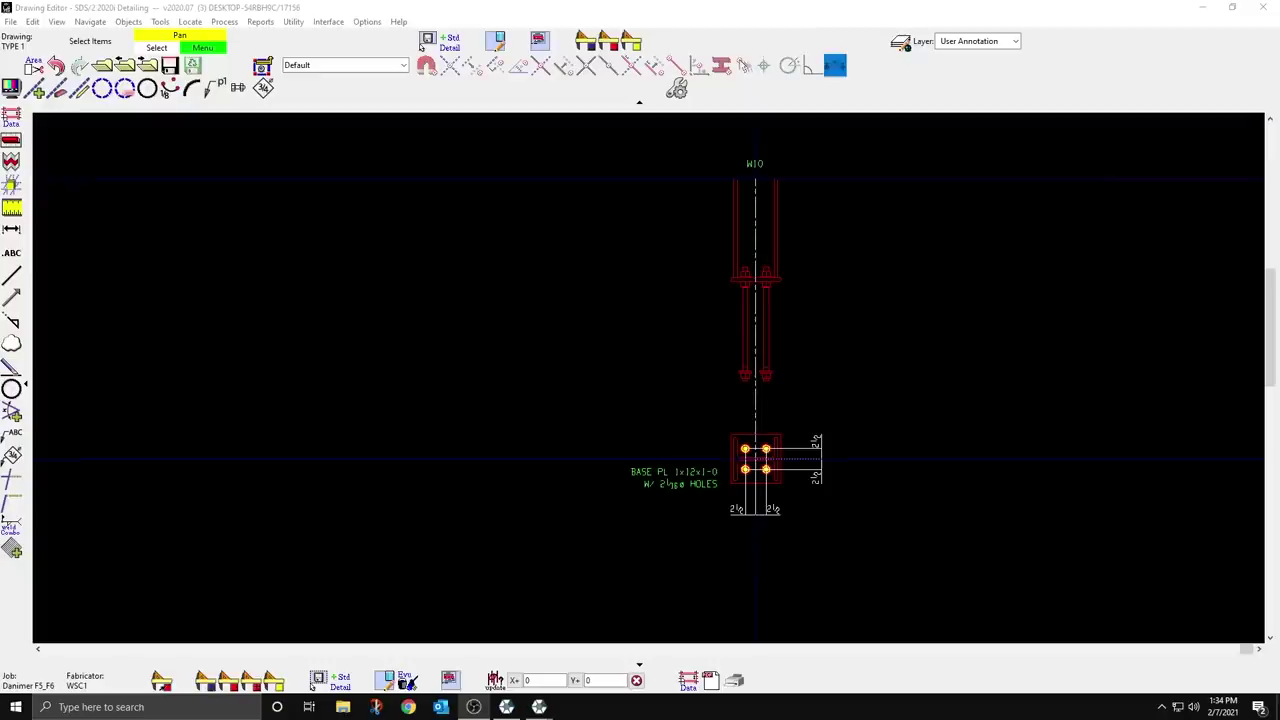
Step: In the Drawing Editor, add a horizontal construction line along the base plate's underside and a 45-degree one through its lower-left corner
scroll(795, 251, up, 3)
scroll(420, 240, up, 1)
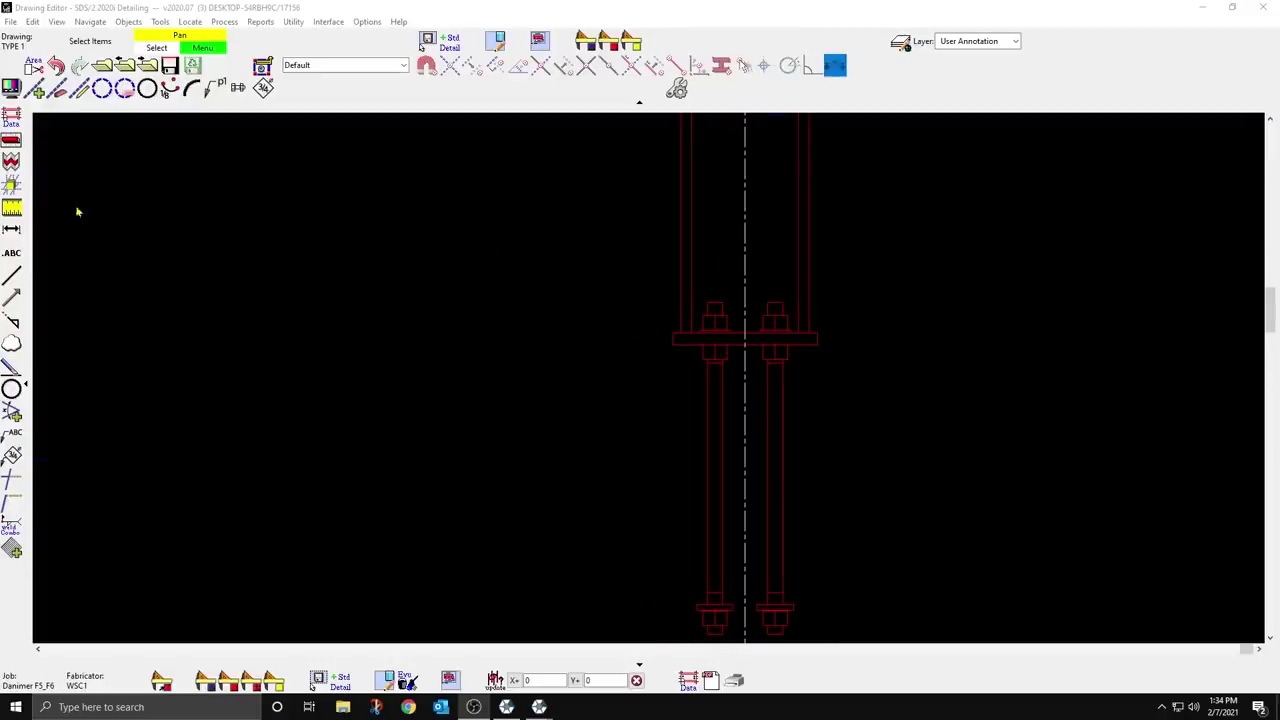
click(38, 89)
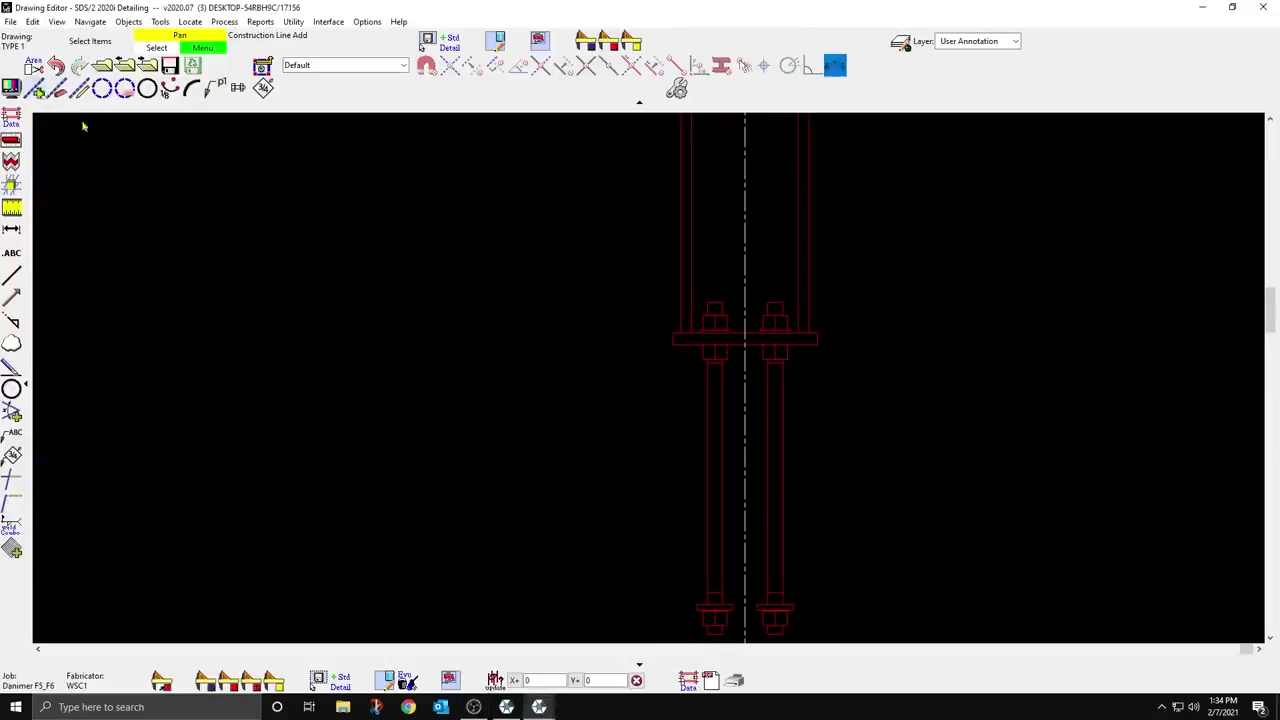
click(672, 345)
click(518, 64)
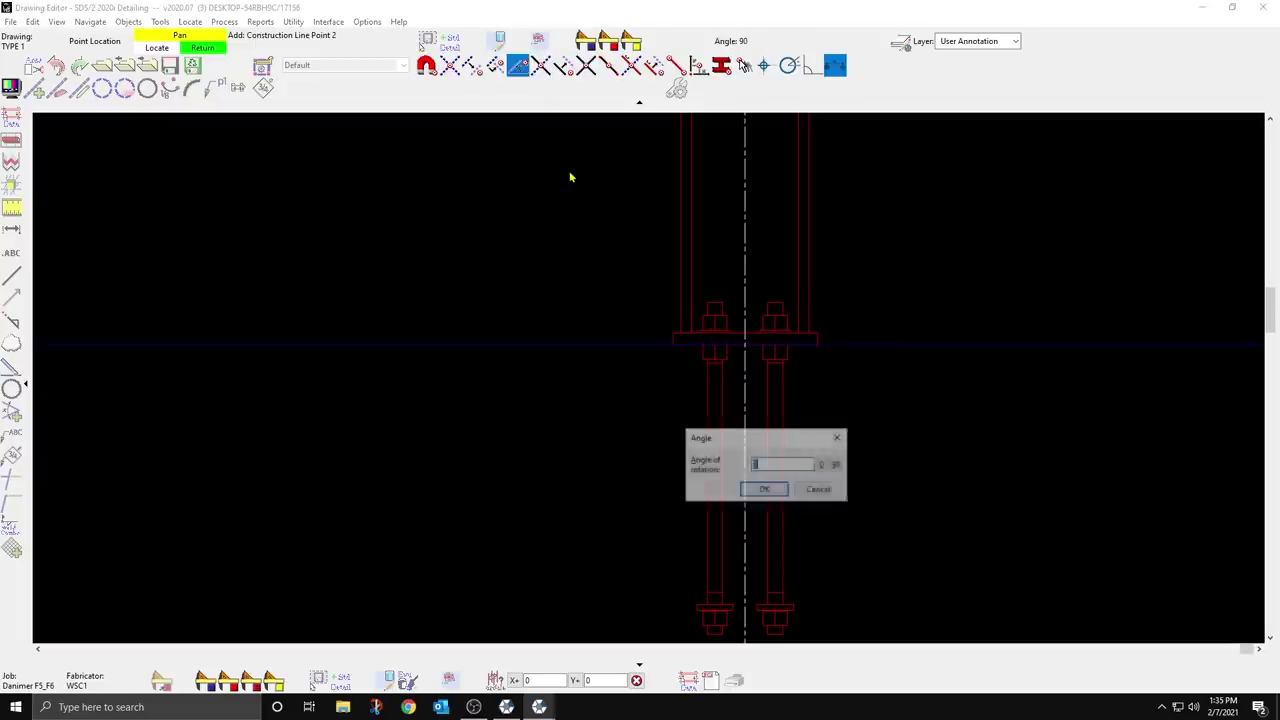
text(45)
key(Return)
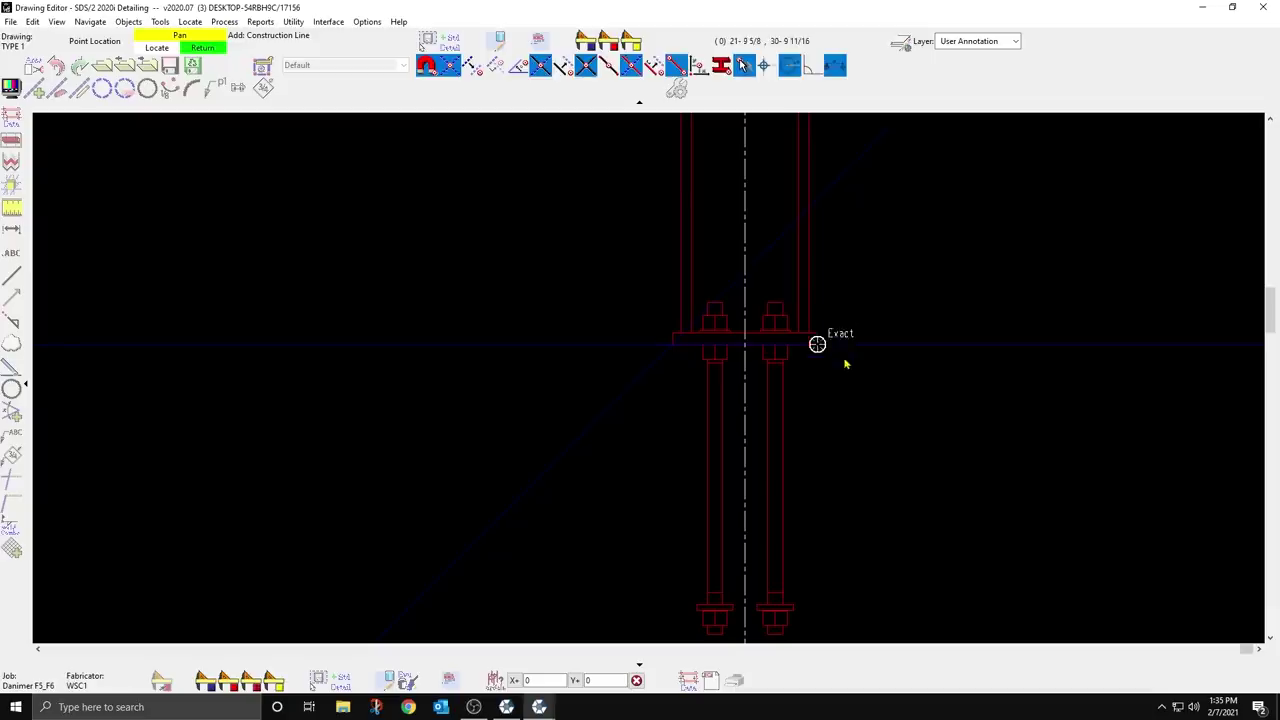
Step: Add a -45-degree construction line through the base plate's lower-right corner and a horizontal one 1 1/2 below the plate's underside
click(890, 333)
text(-45)
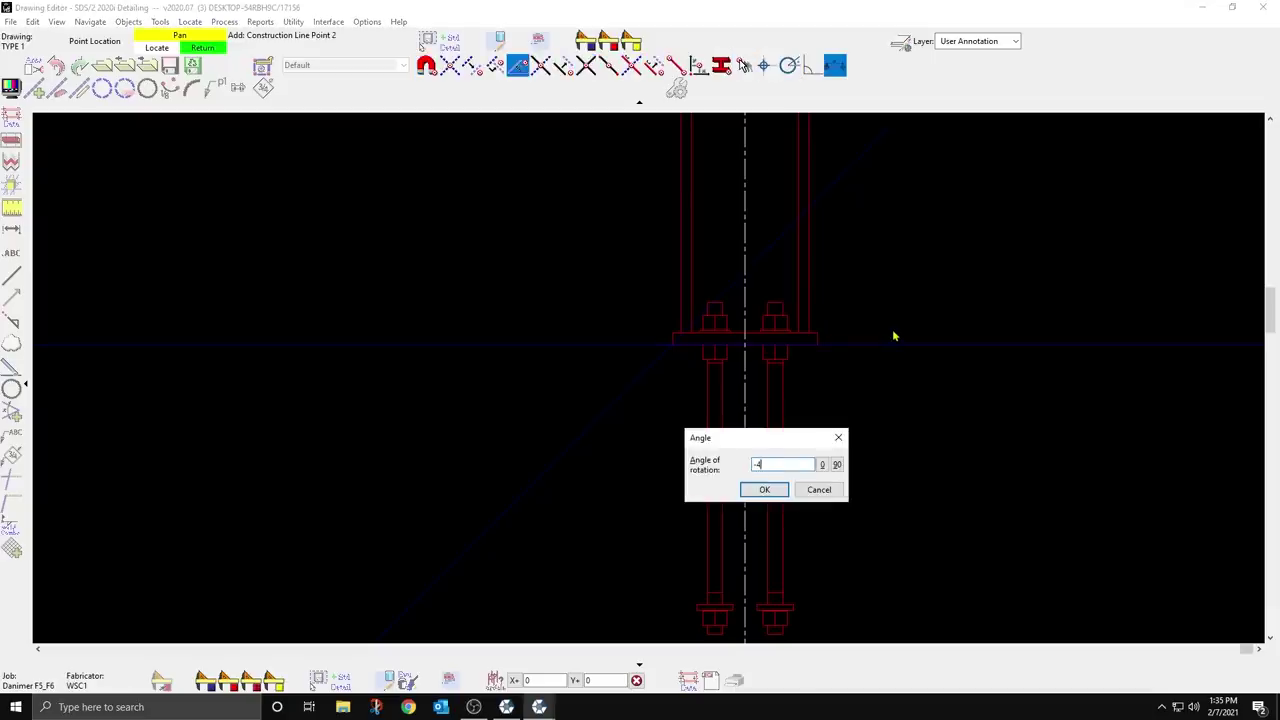
key(Return)
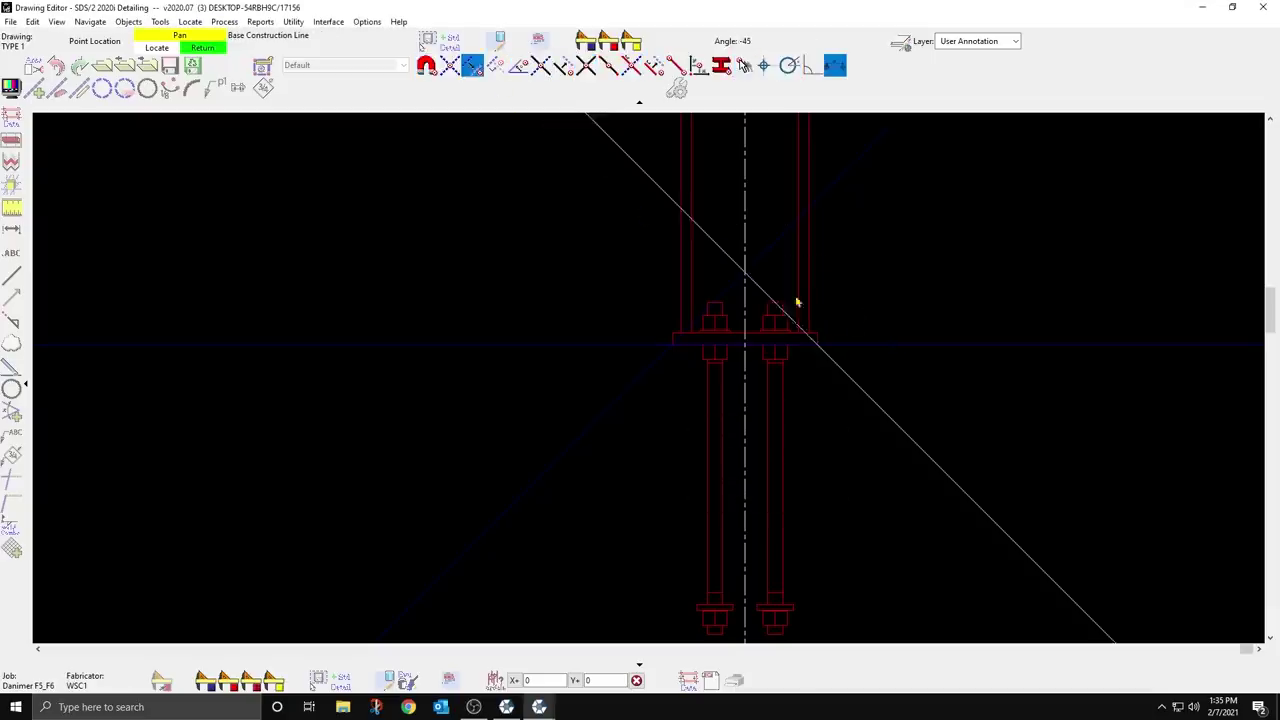
click(877, 340)
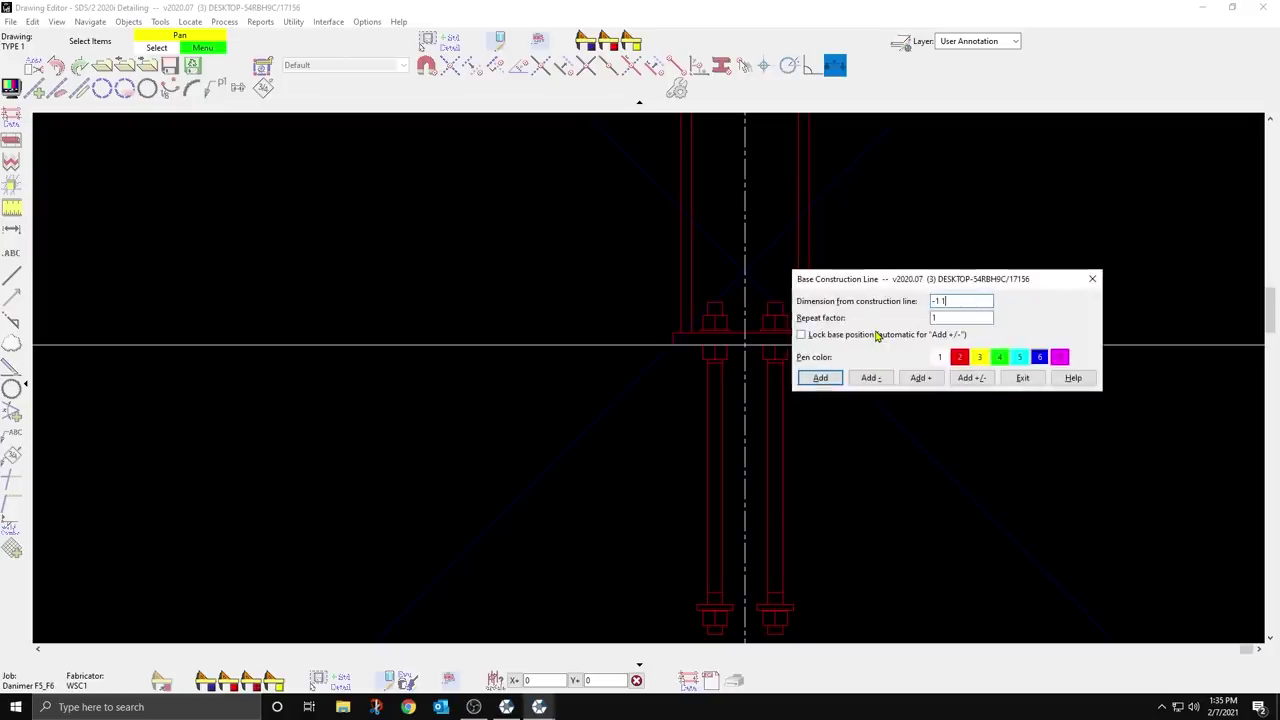
click(1022, 377)
Step: Draw a solid 45-degree line from the base plate's lower-left corner to the construction line below the plate
click(12, 277)
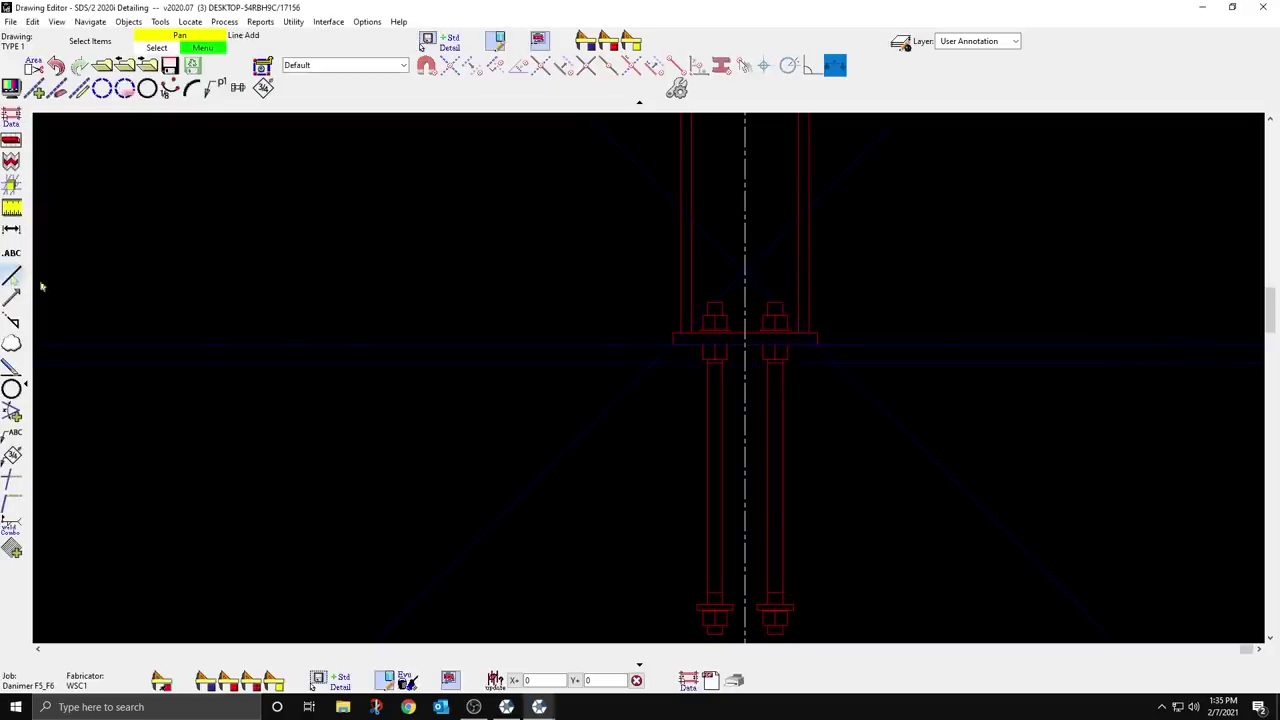
click(678, 362)
scroll(677, 363, up, 4)
scroll(578, 400, up, 2)
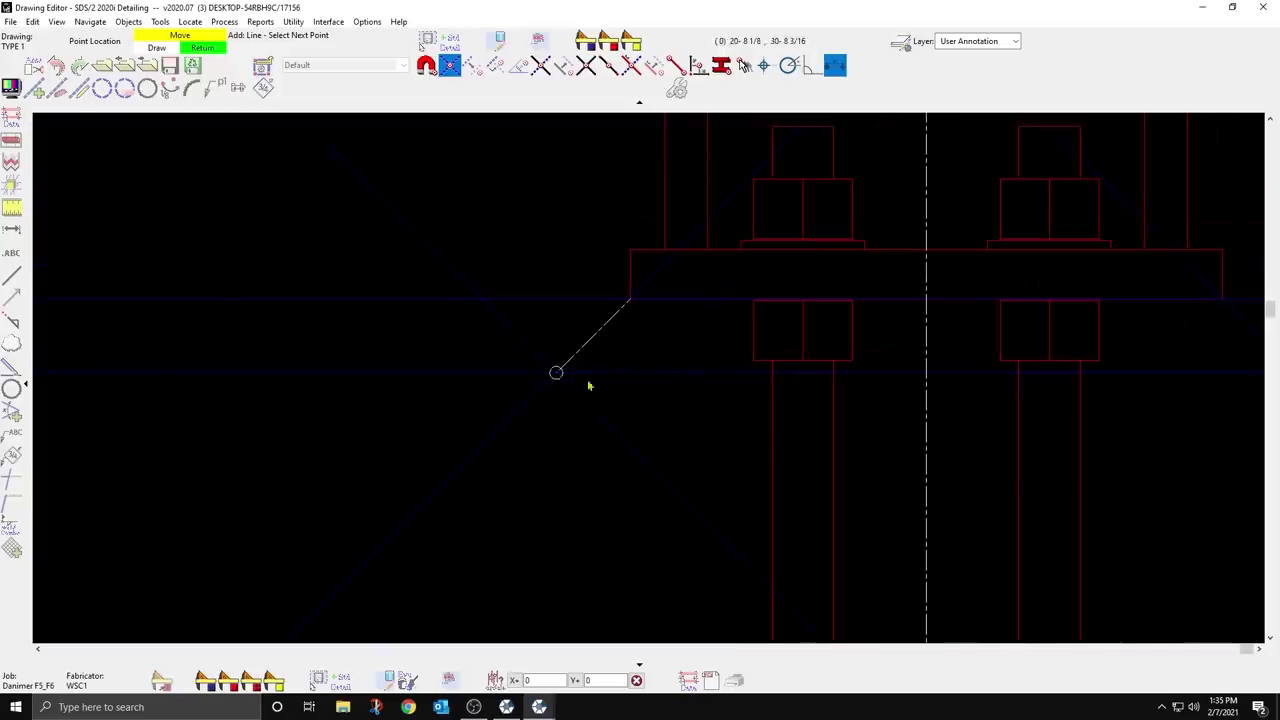
click(589, 383)
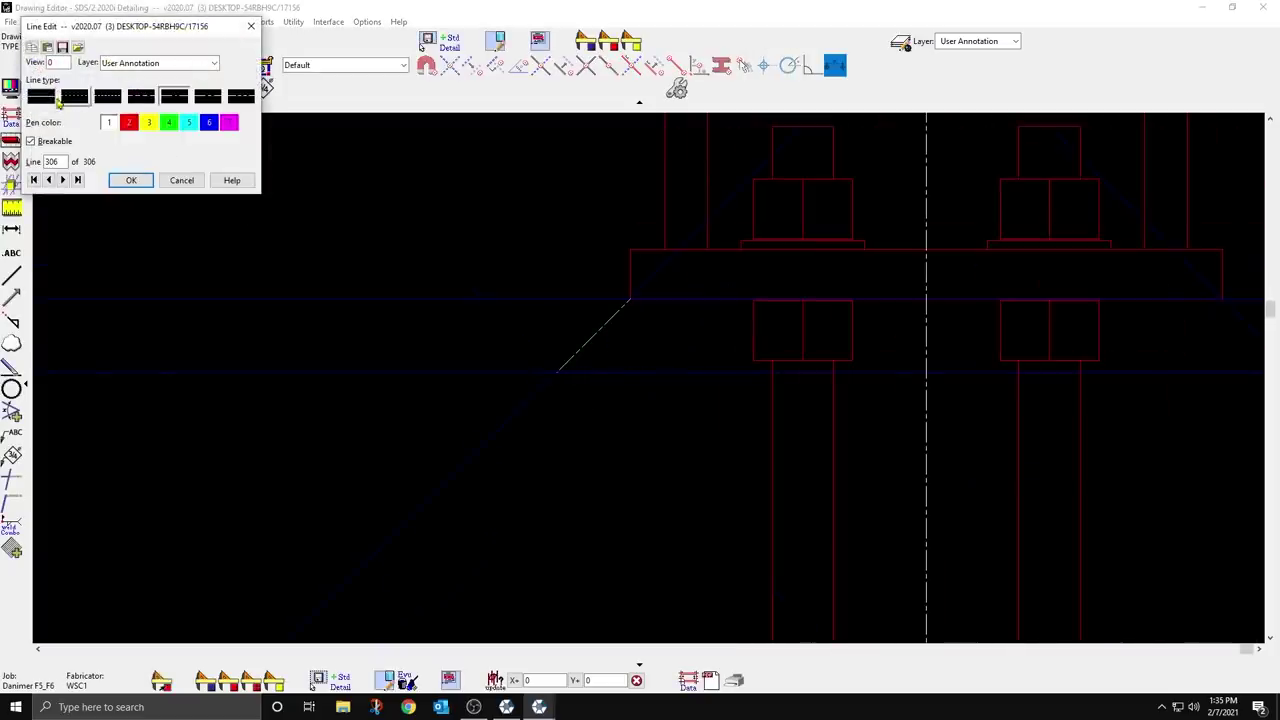
click(132, 181)
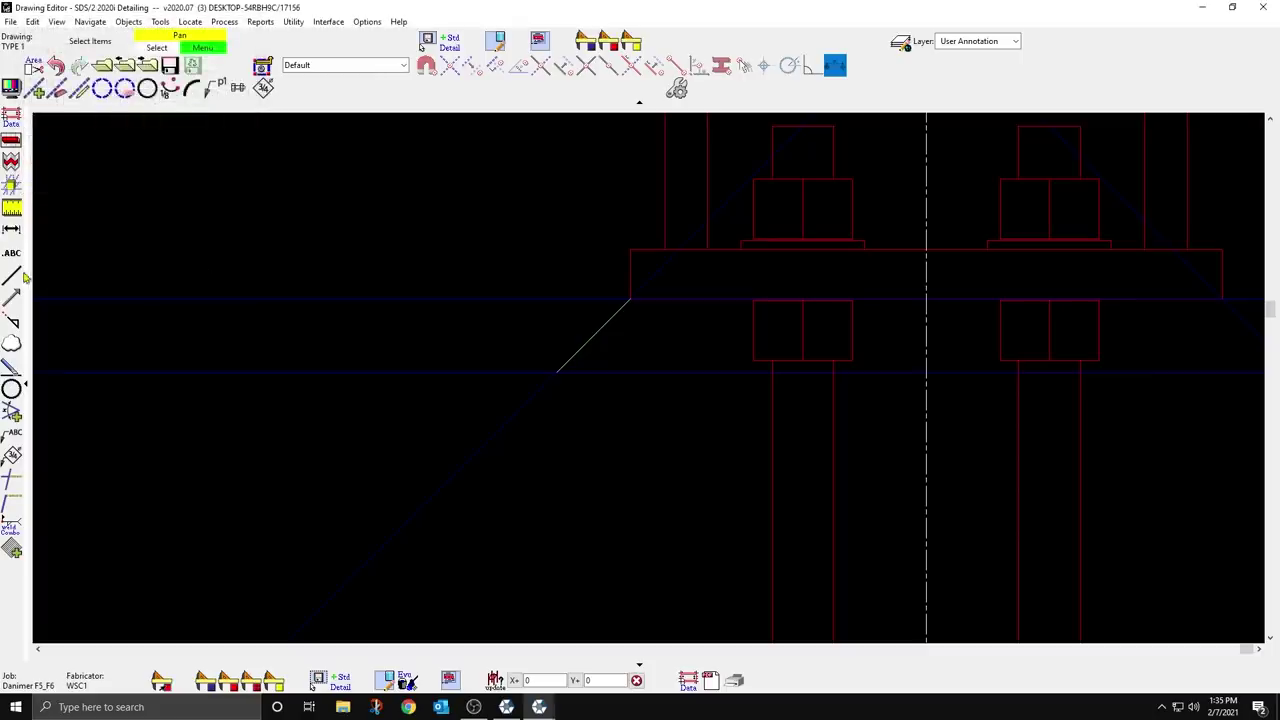
Step: Complete the grout outline with a bottom line between the two sloped construction lines and a slope up to the plate's lower-right corner
scroll(562, 396, down, 2)
click(561, 393)
click(1029, 382)
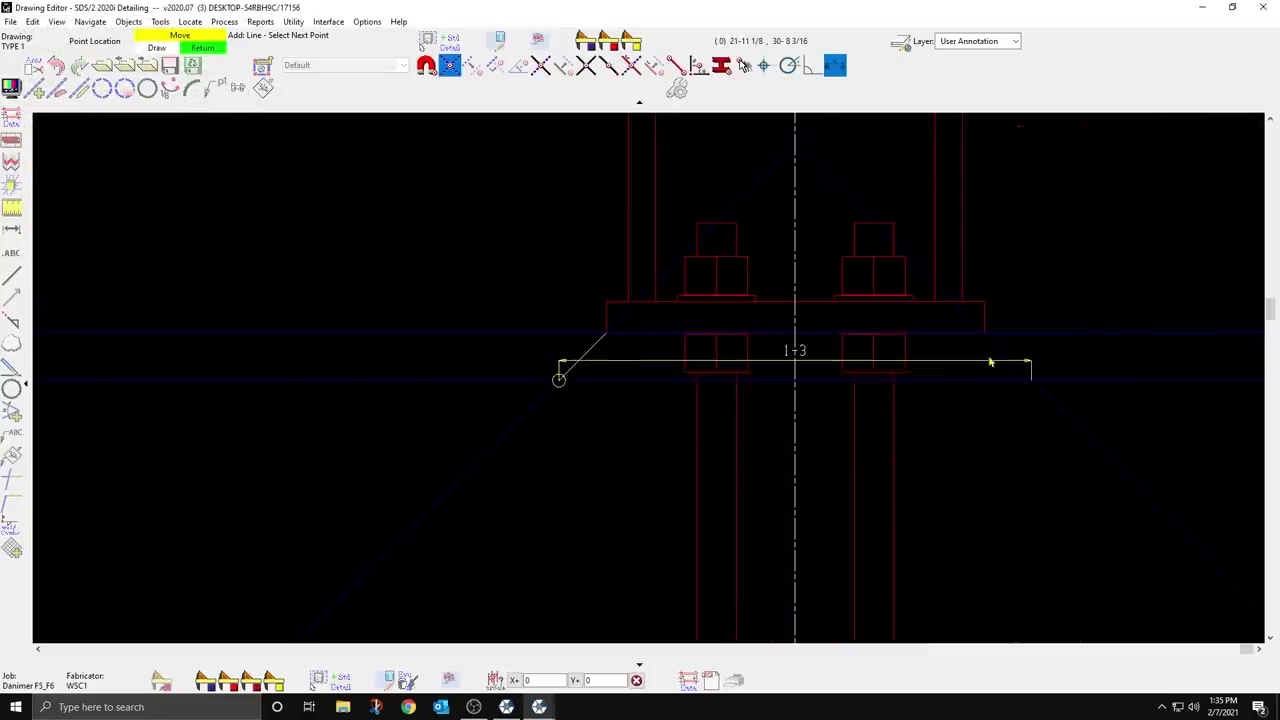
click(984, 343)
right_click(483, 348)
Step: Add a vertical dimension for the grout thickness to the left of the base plate
scroll(483, 348, down, 2)
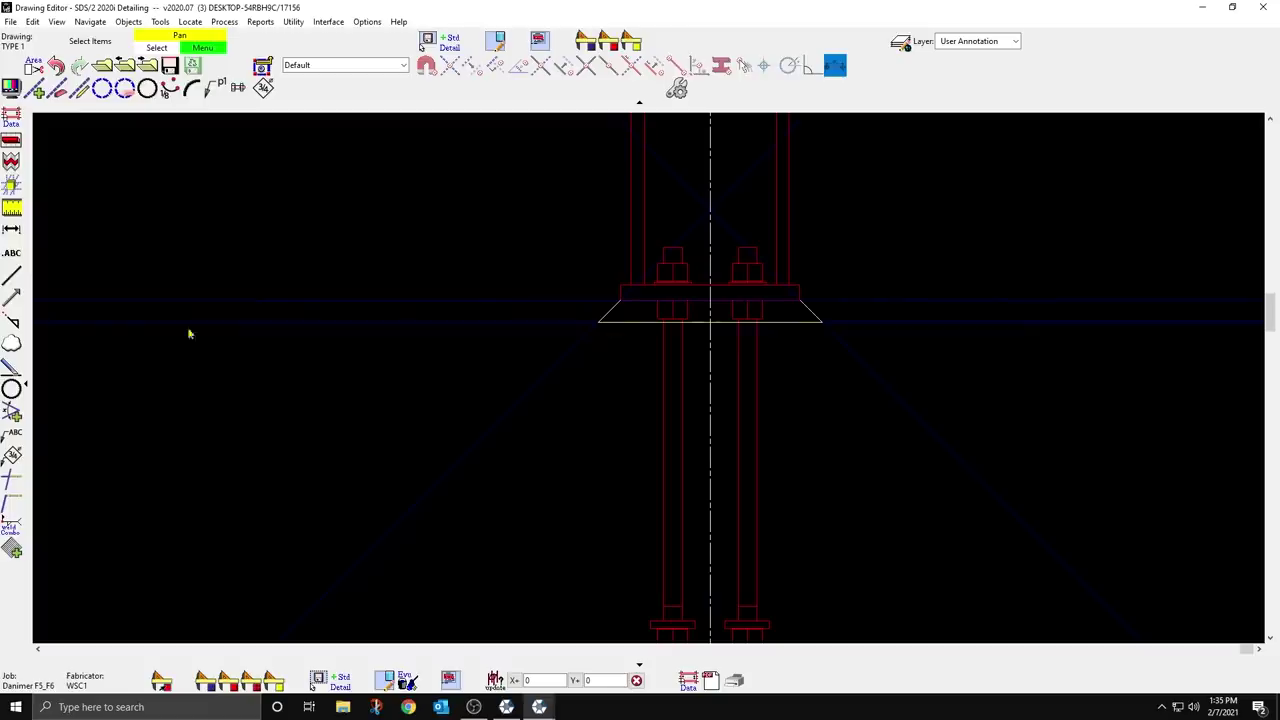
click(11, 228)
click(598, 322)
click(620, 298)
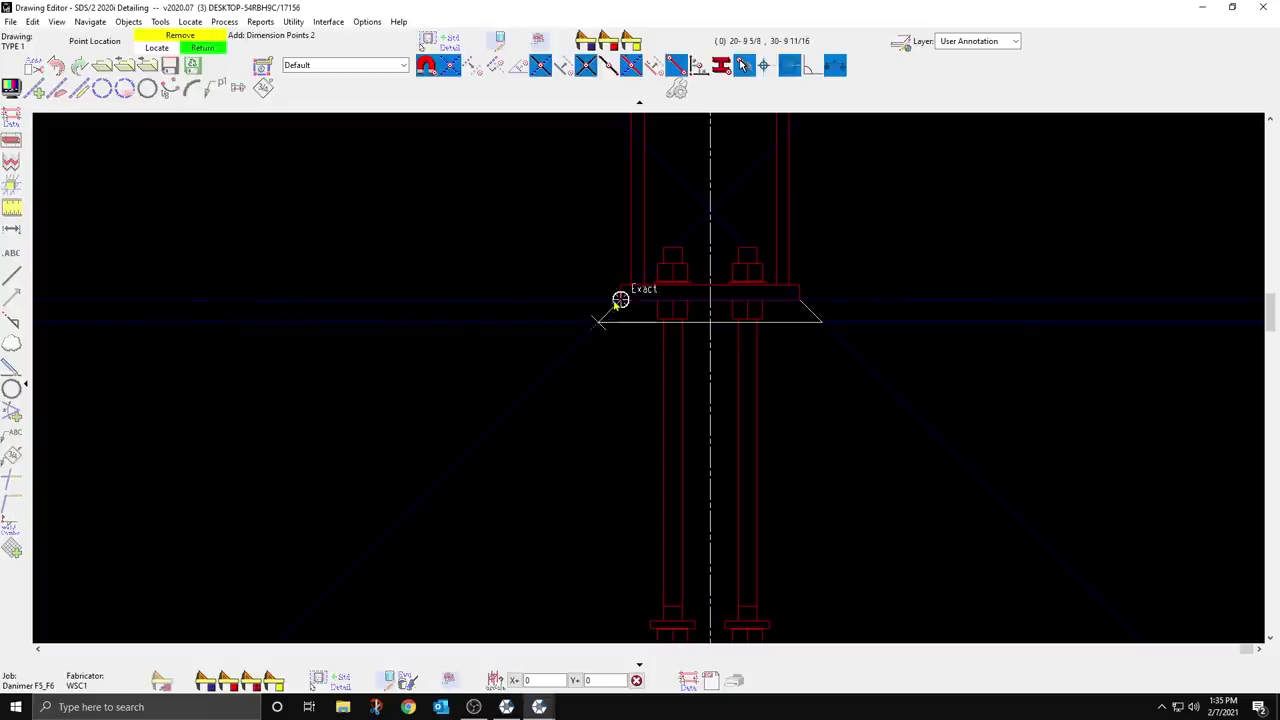
right_click(620, 298)
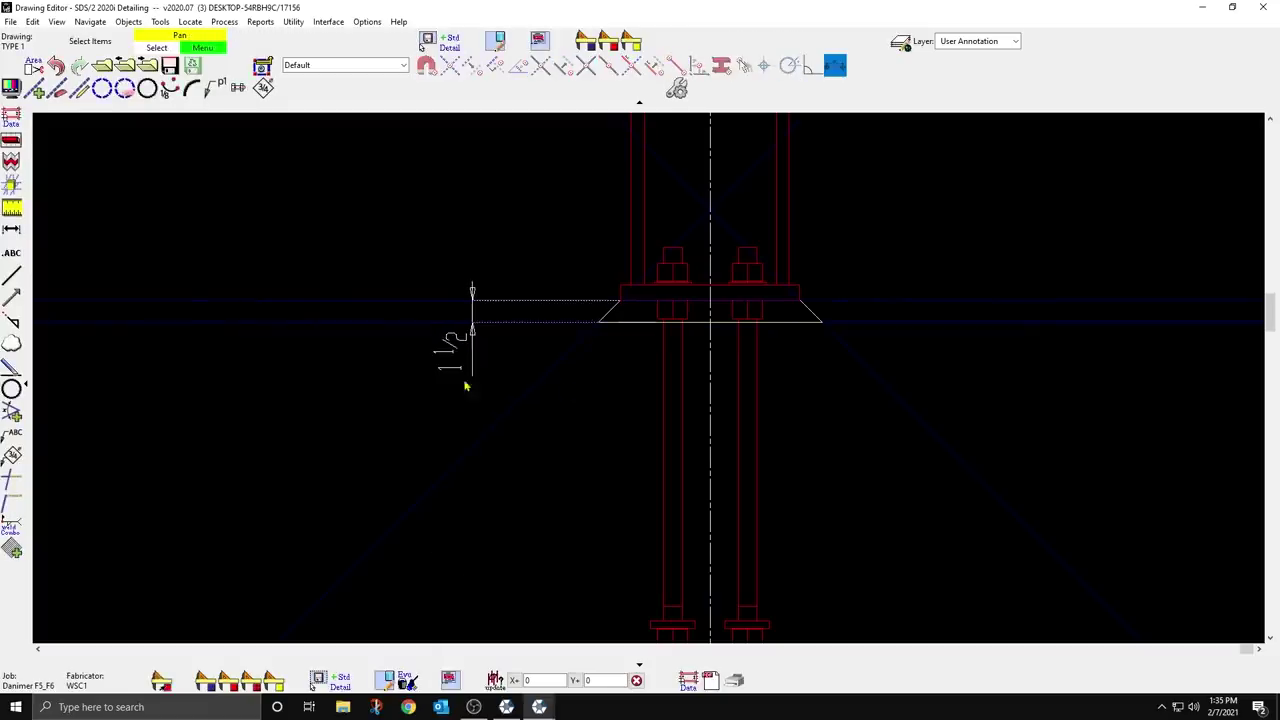
Step: Change the grout dimension's text to "GROUT 1 1/2" and shift the dimension slightly closer to the base plate
click(465, 370)
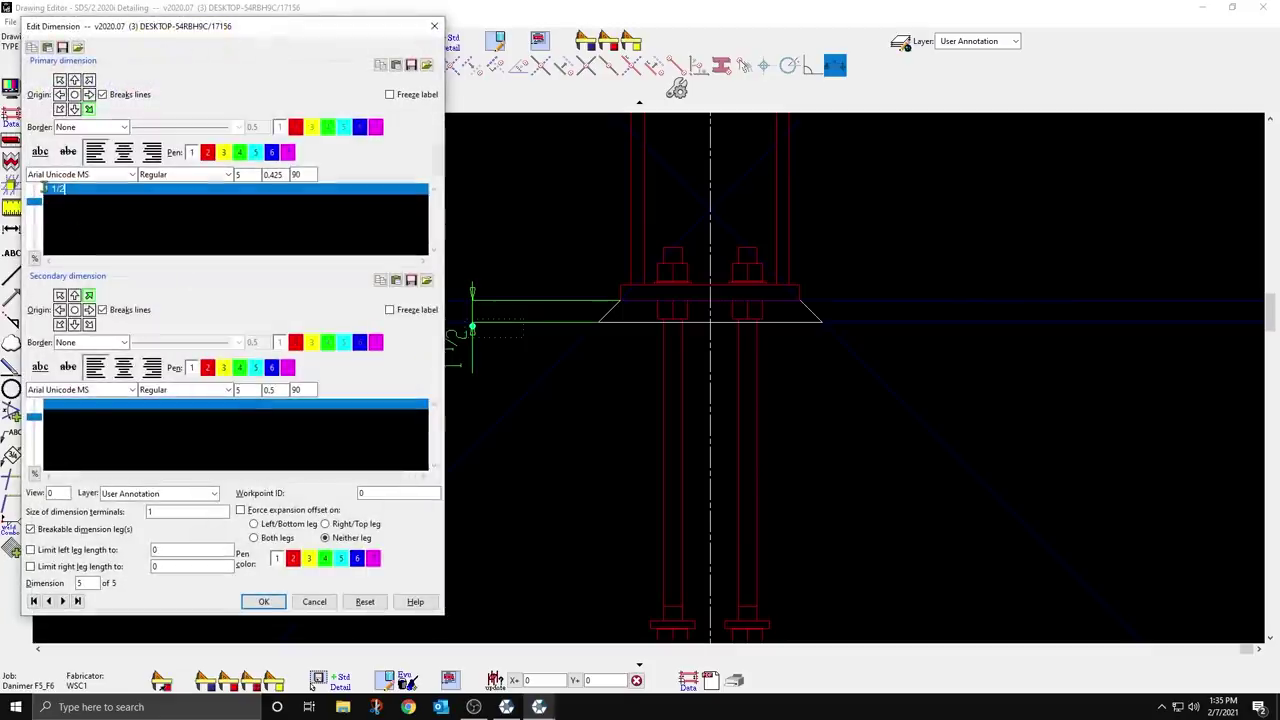
click(71, 226)
text(GROUT)
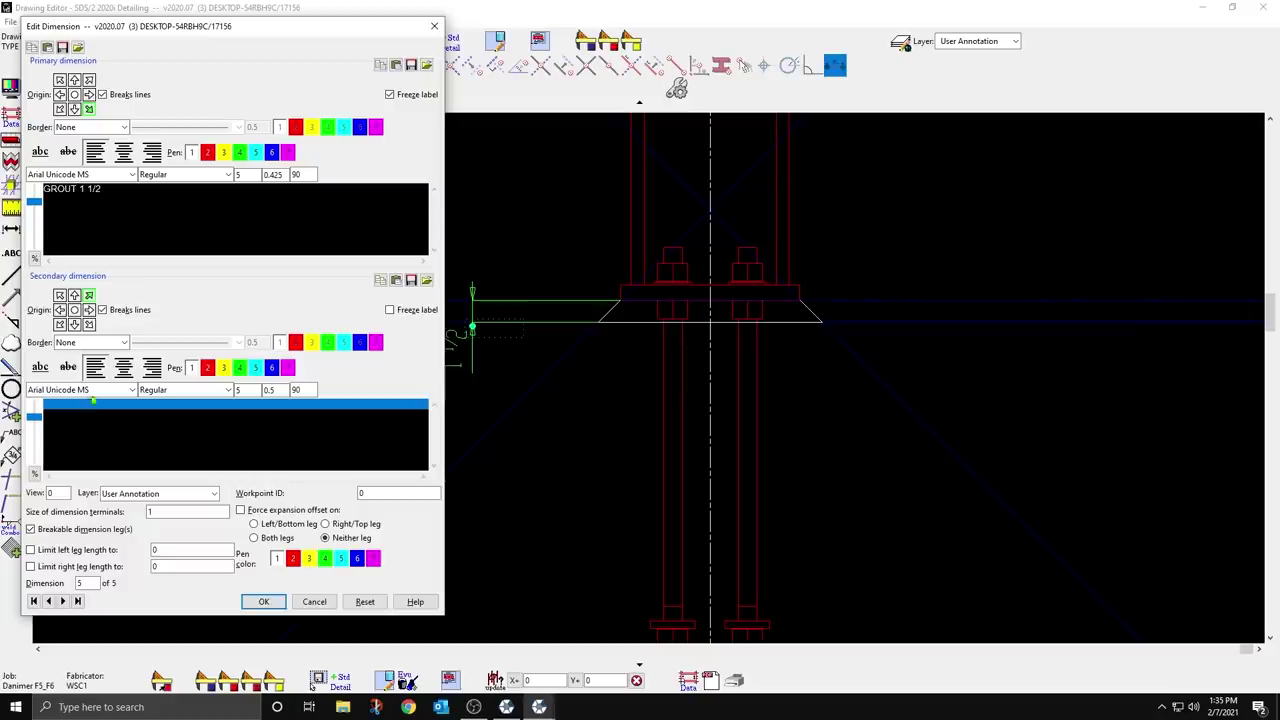
click(263, 601)
drag(454, 449, 470, 417)
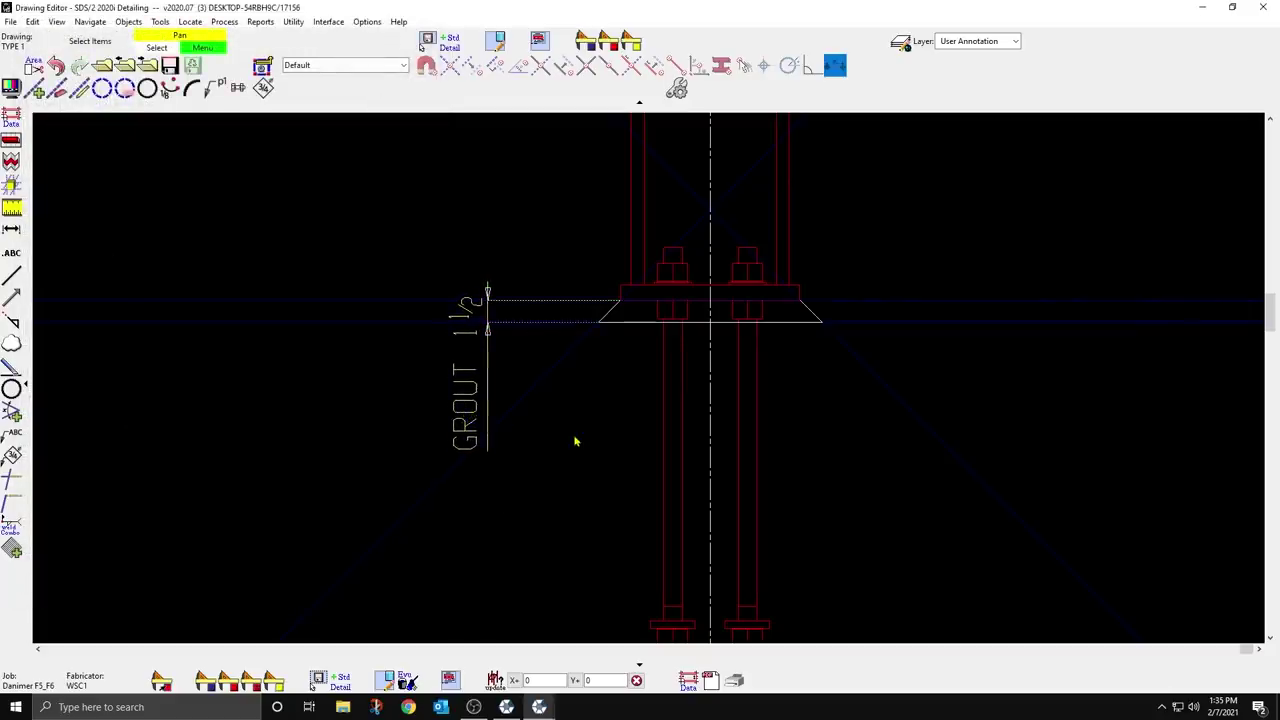
Step: Add a vertical dimension from the grout's bottom edge to the top of the right anchor rod, placed right of the column
scroll(575, 441, down, 1)
click(11, 232)
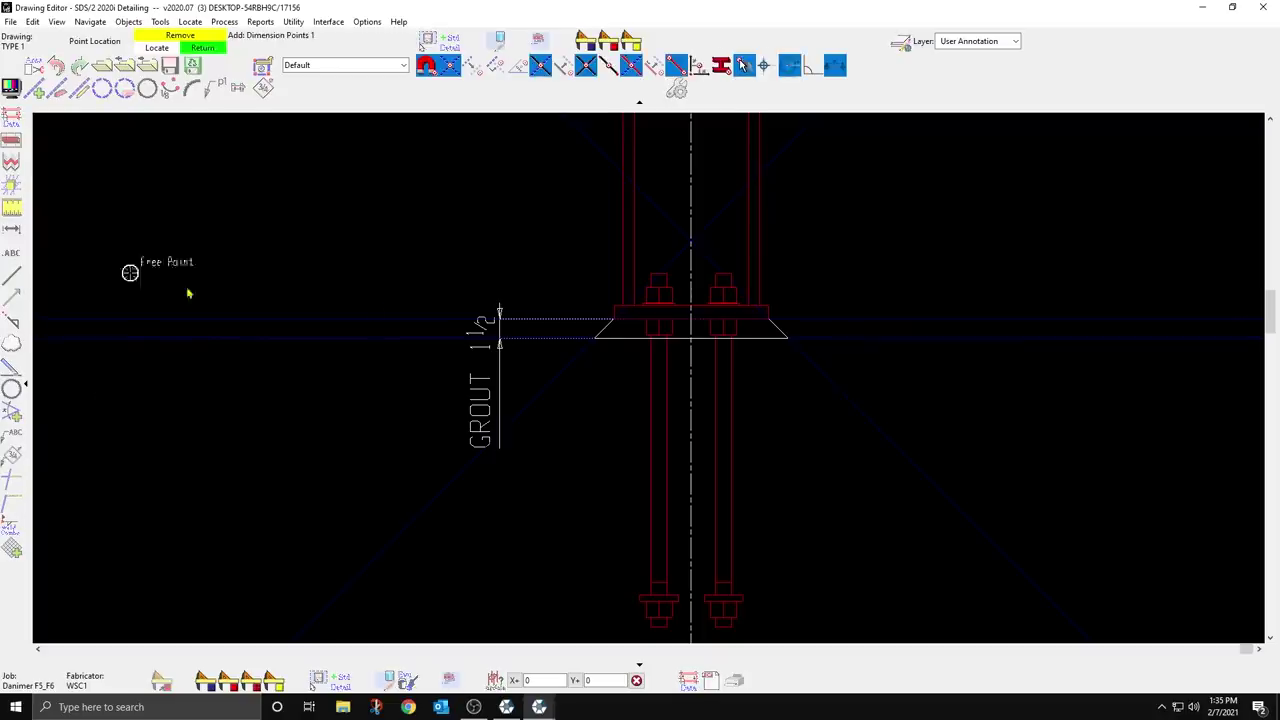
click(788, 337)
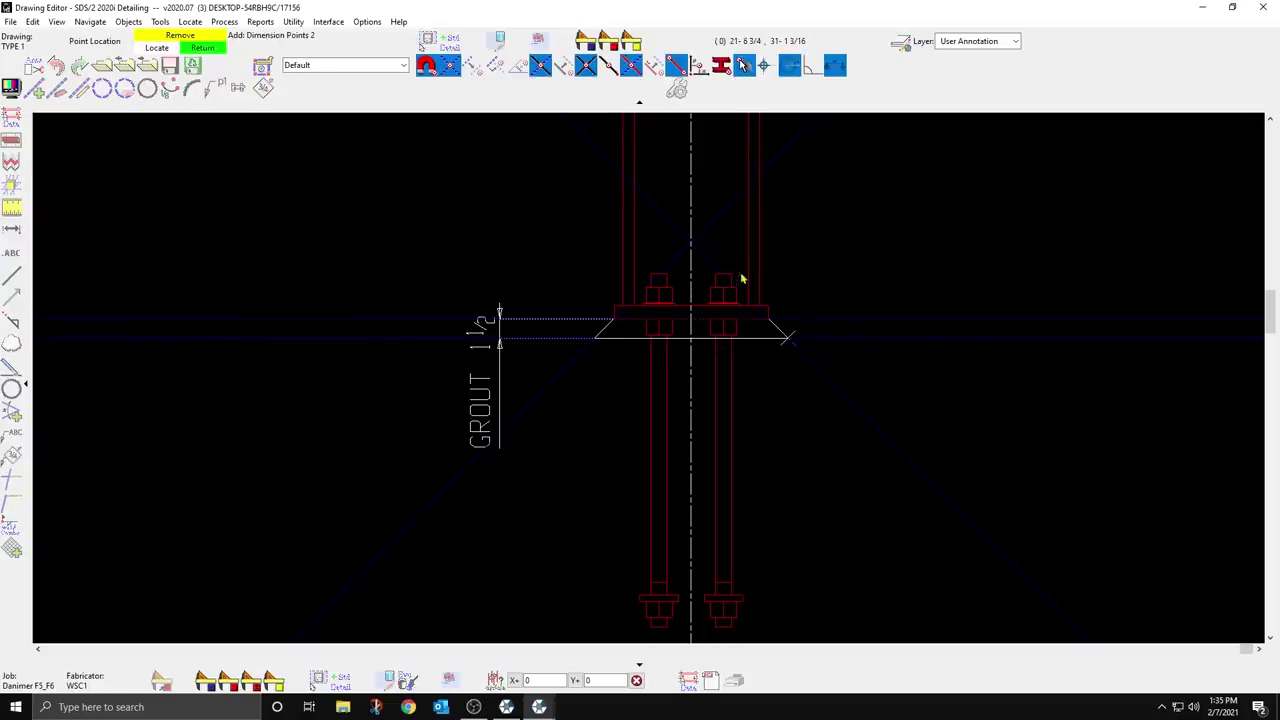
click(742, 279)
click(903, 440)
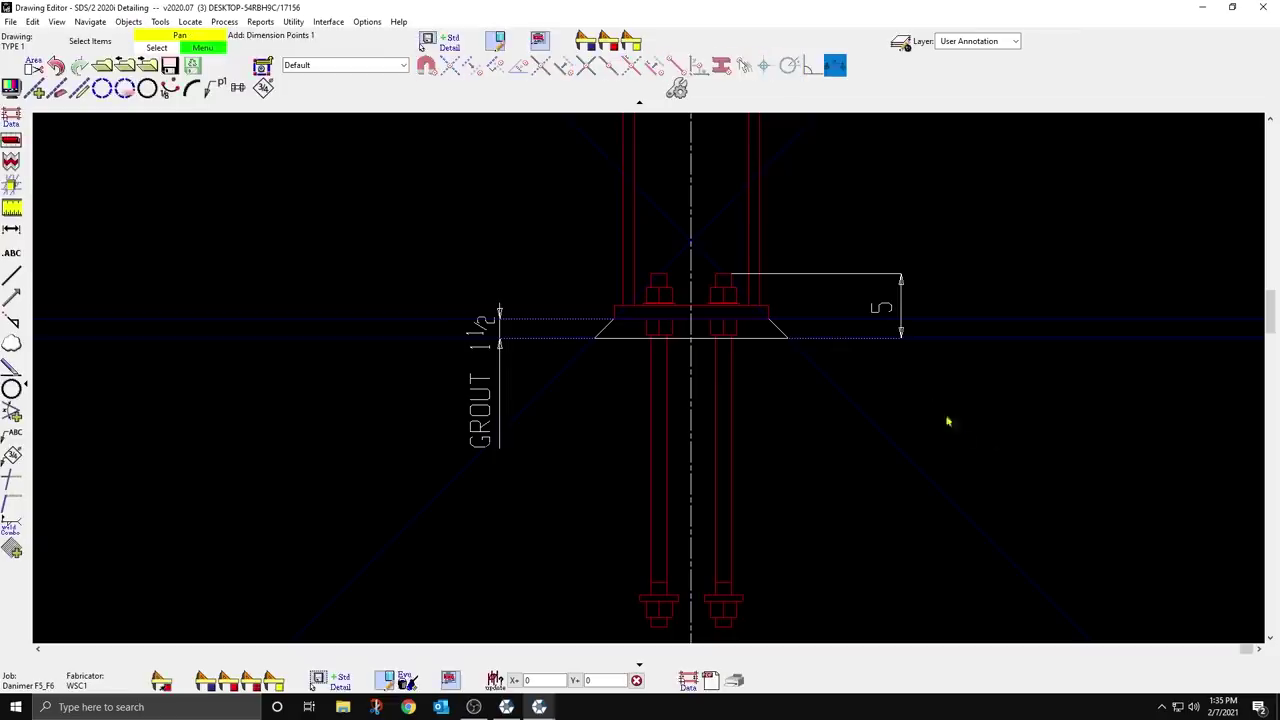
double_click(891, 310)
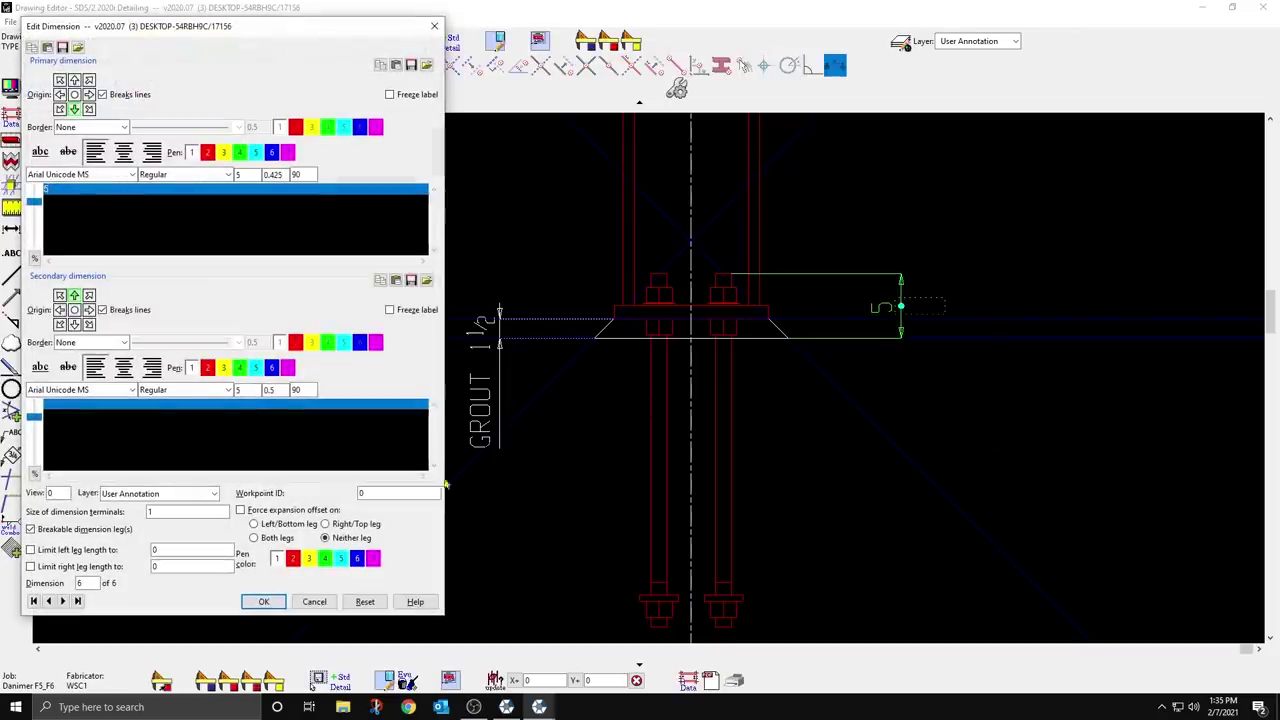
click(314, 601)
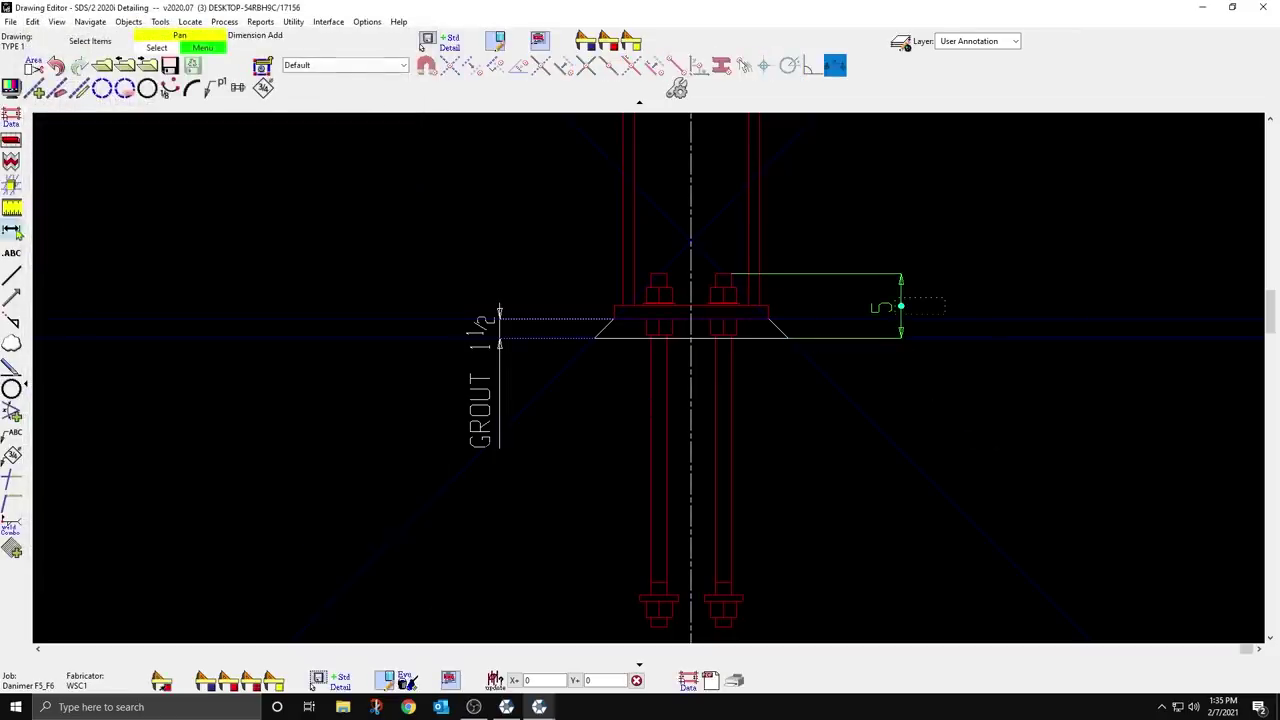
Step: Dimension from the grout's bottom edge down to the rod's lower plate washer and align it with the rod projection dimension
click(787, 338)
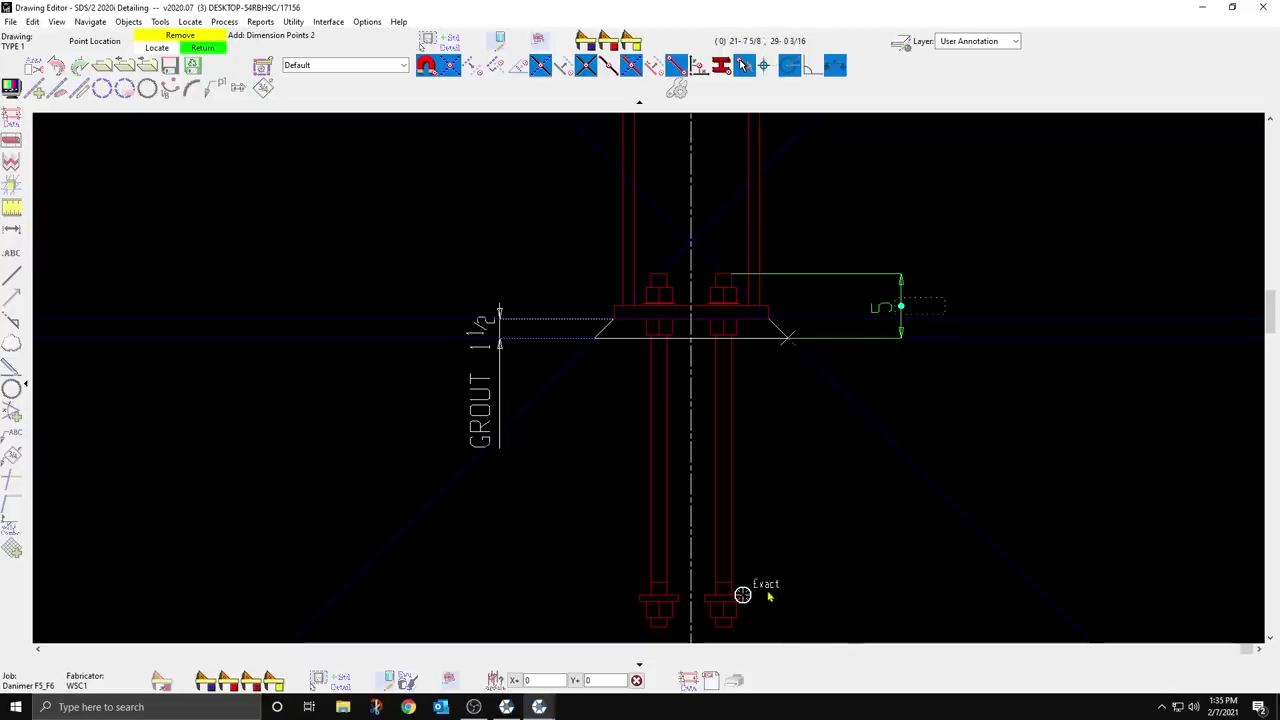
click(769, 596)
click(869, 403)
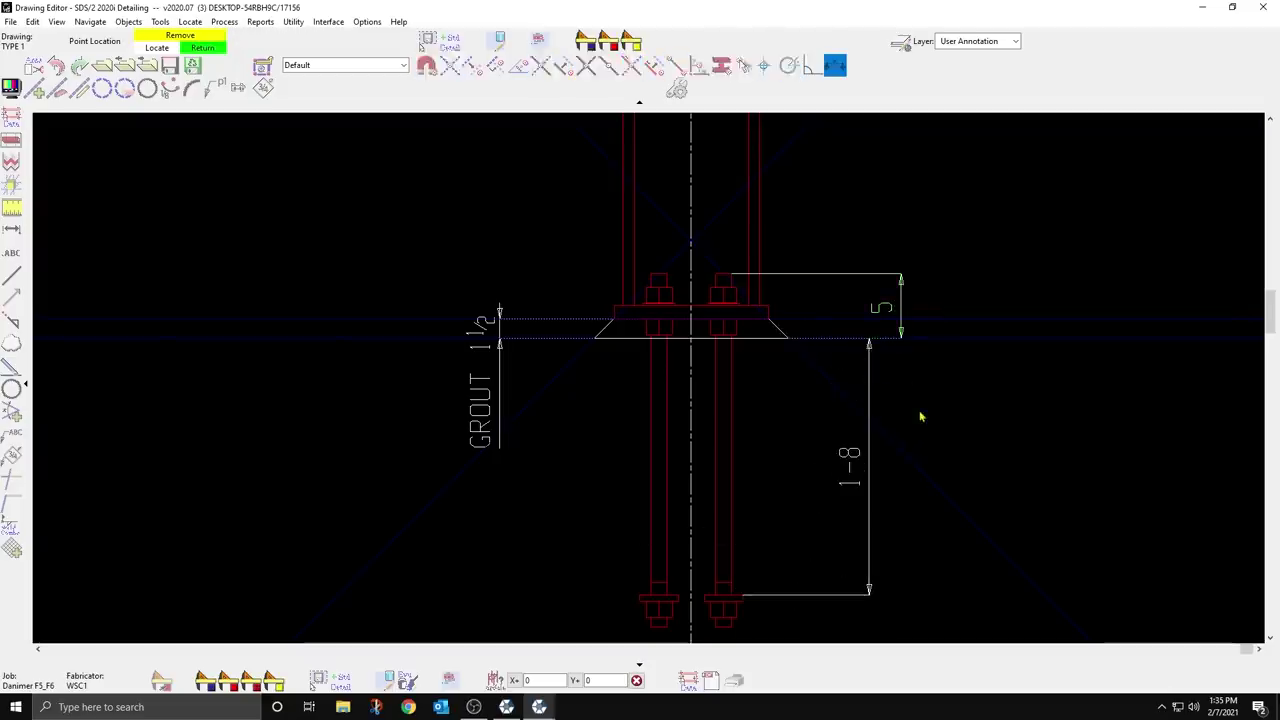
right_click(922, 416)
drag(875, 350, 893, 348)
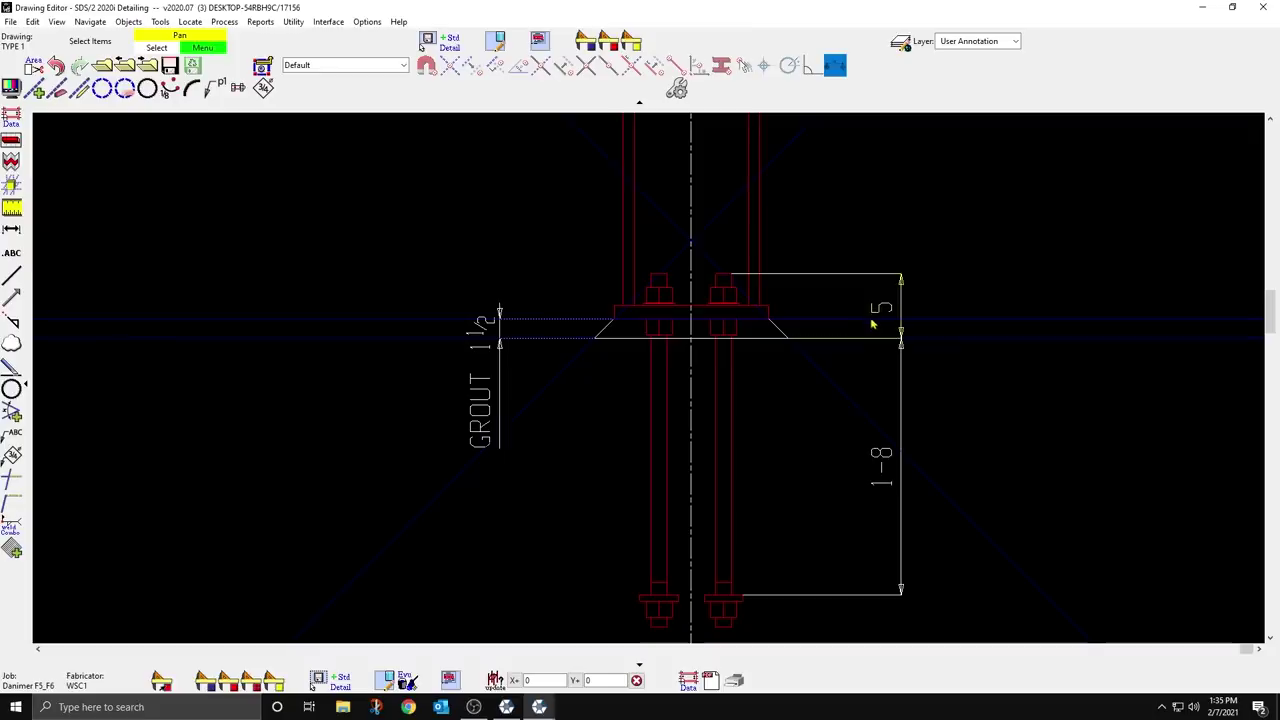
Step: Label the anchor rod projection dimension "5 PROJ", turn off its line breaking, and add extra space before PROJ
double_click(874, 315)
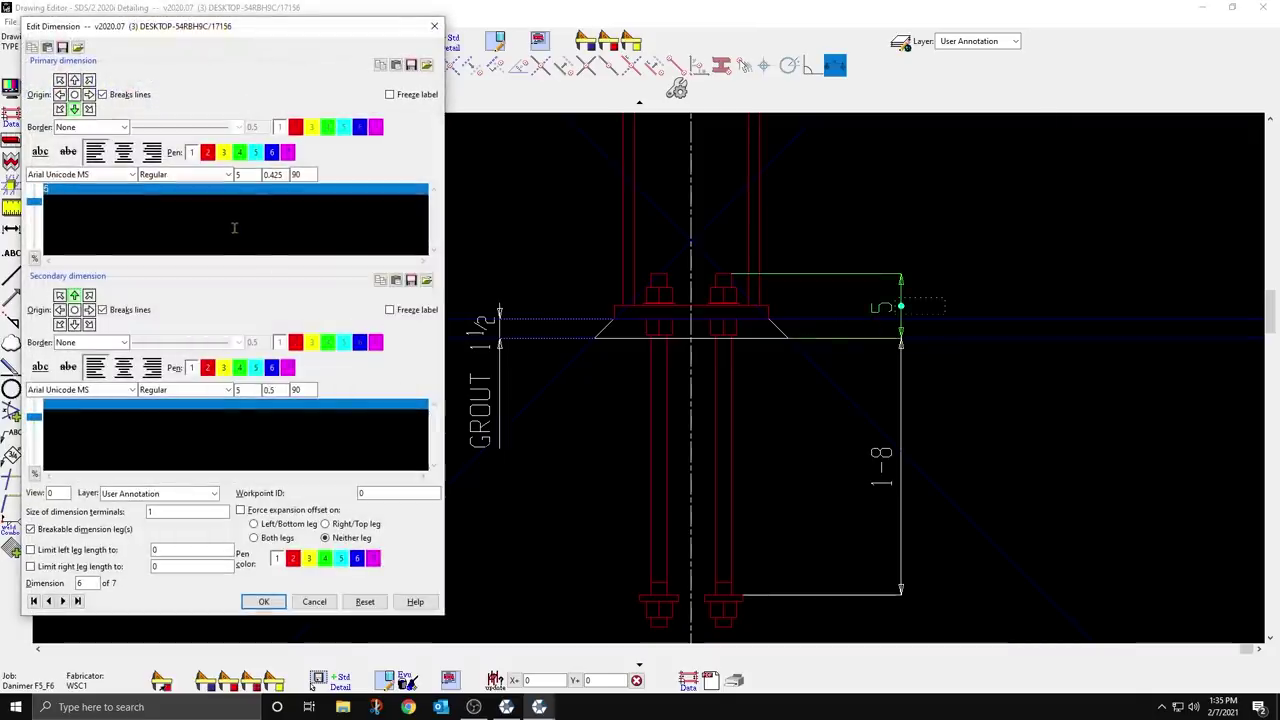
click(230, 195)
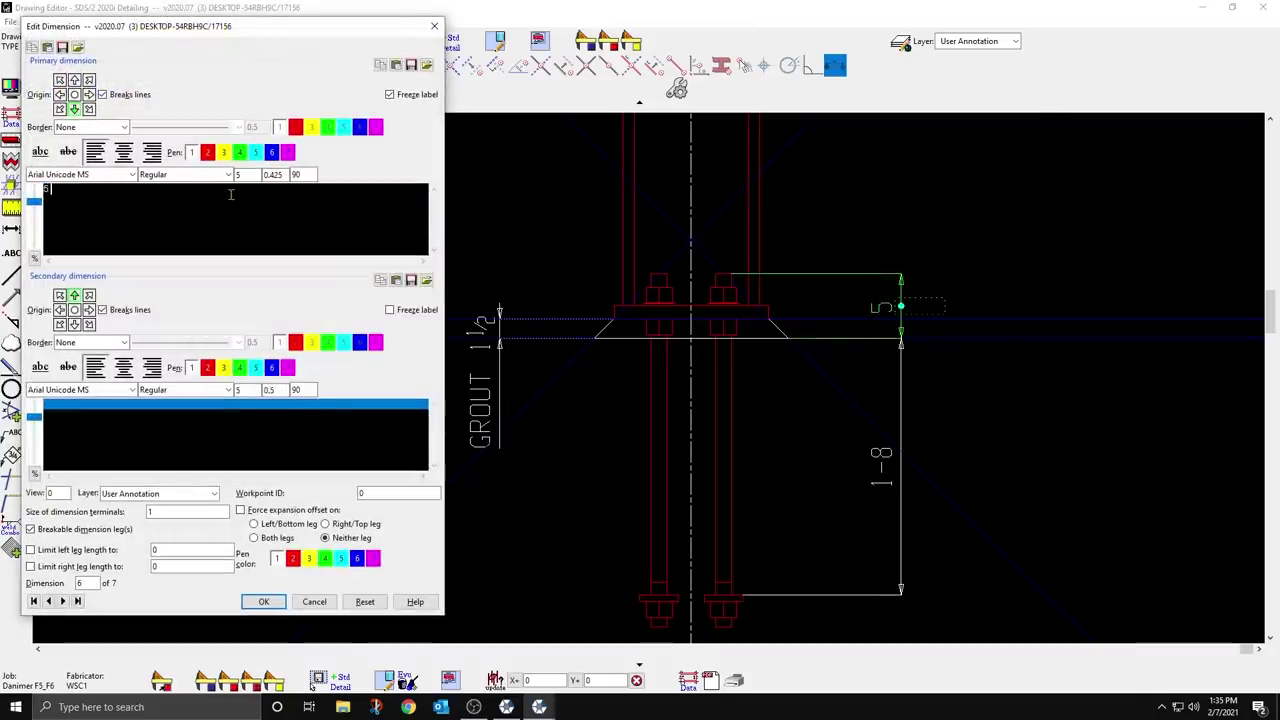
text(PROJ)
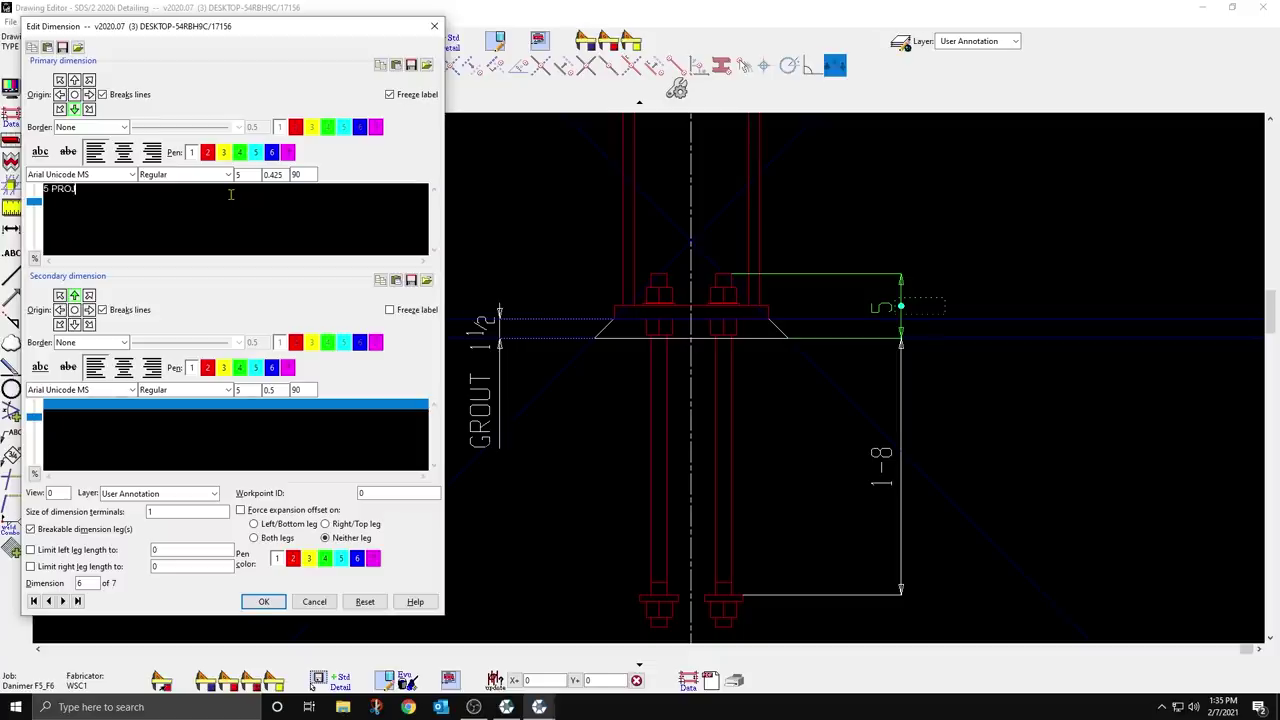
click(102, 94)
click(265, 601)
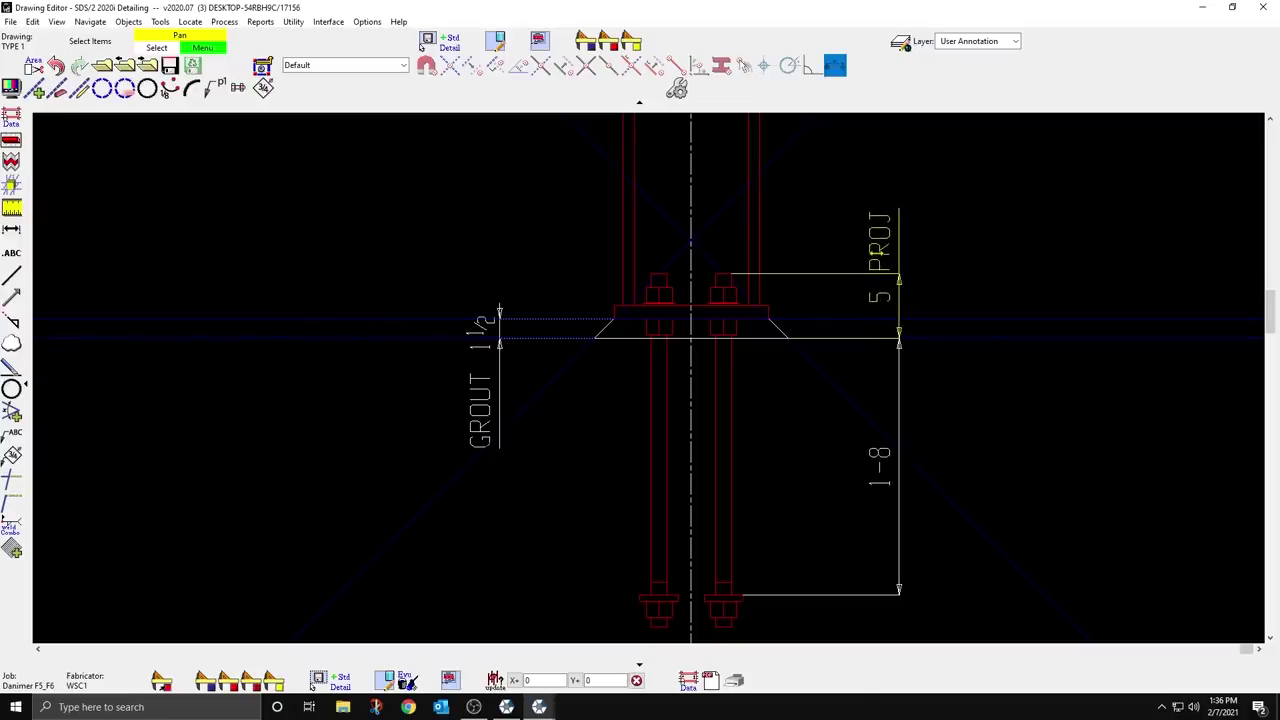
double_click(877, 258)
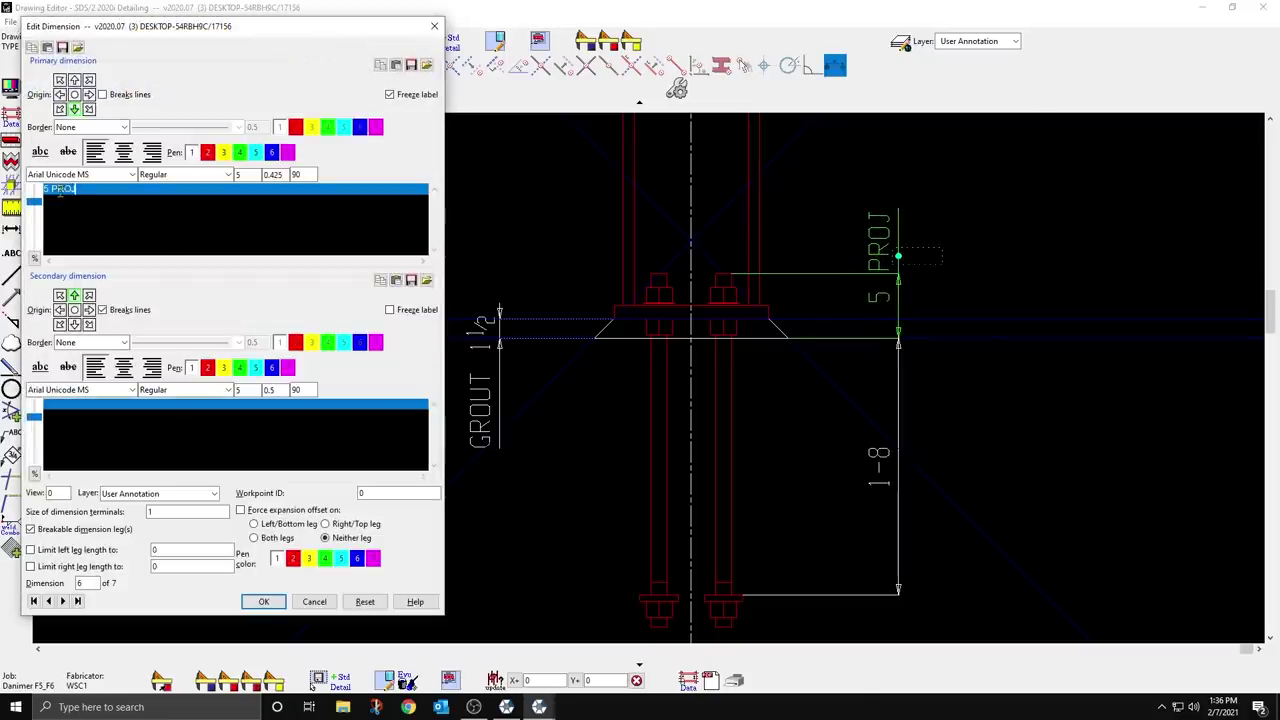
click(54, 189)
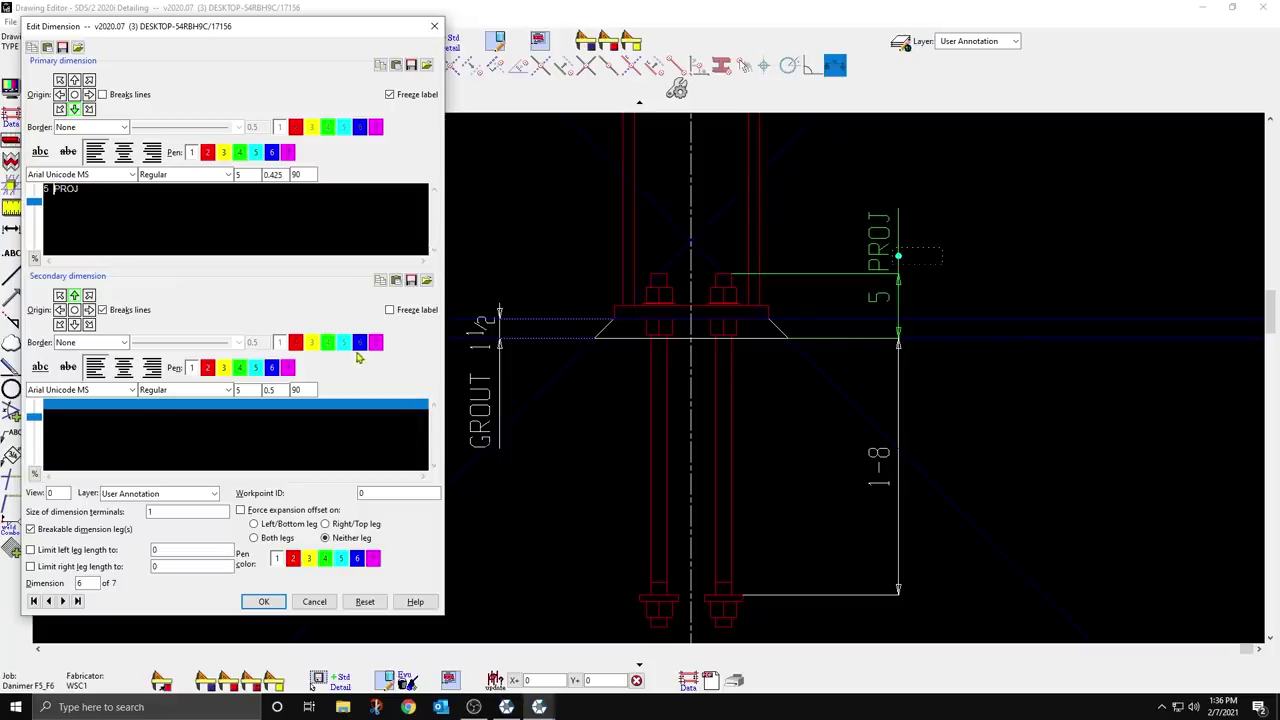
click(263, 601)
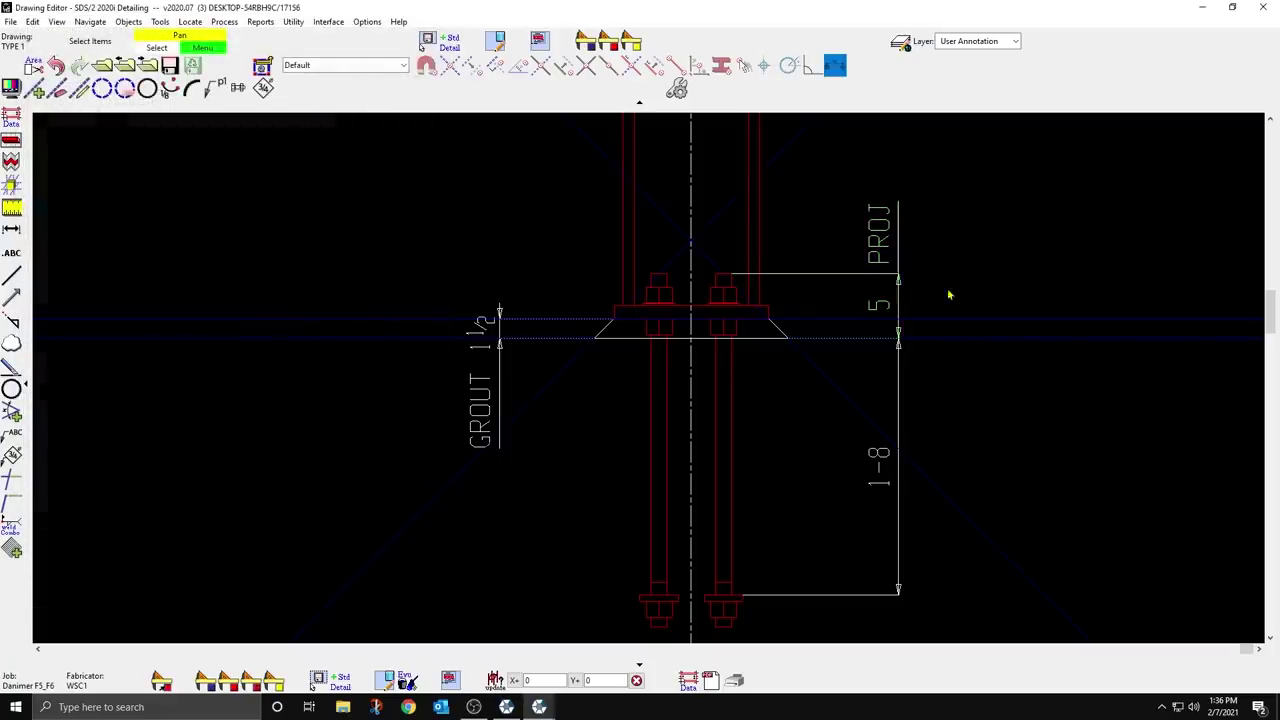
Step: Add "EMBEDMENT" as the secondary text of the 1-8 anchor rod dimension
click(898, 460)
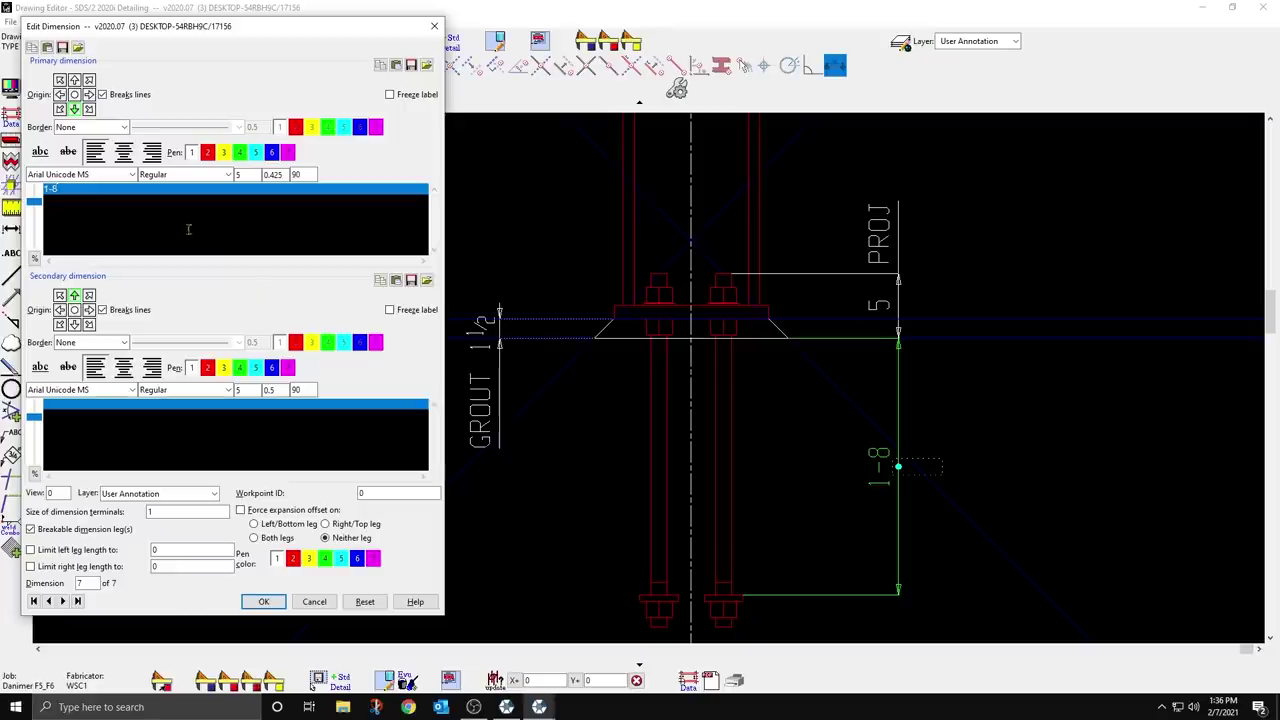
click(103, 402)
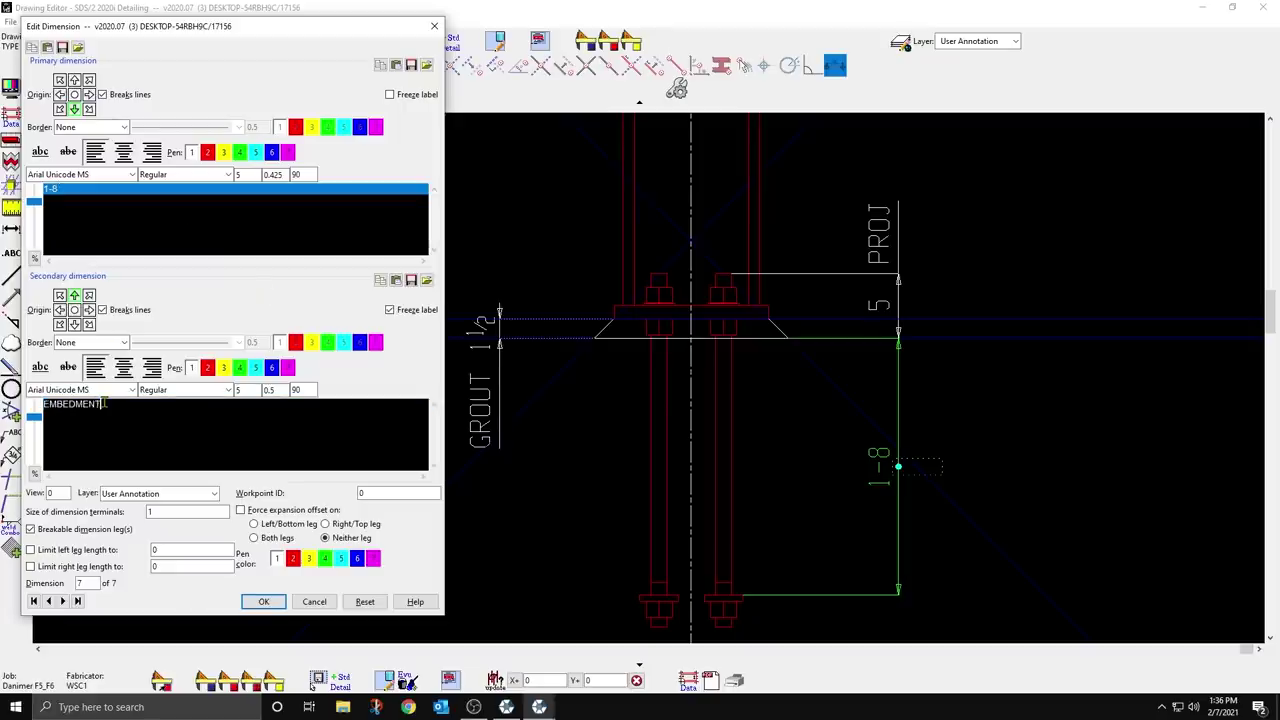
text(EMBEDMENT)
drag(91, 395, 4, 383)
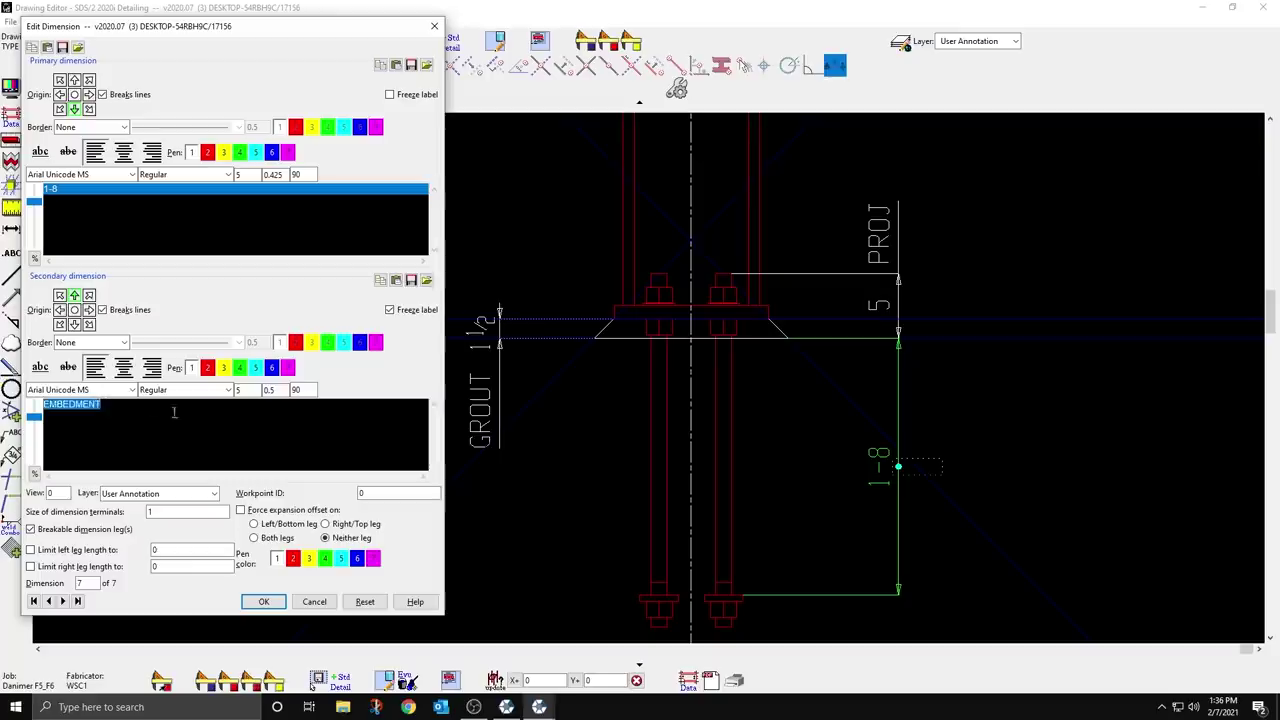
click(250, 388)
click(263, 601)
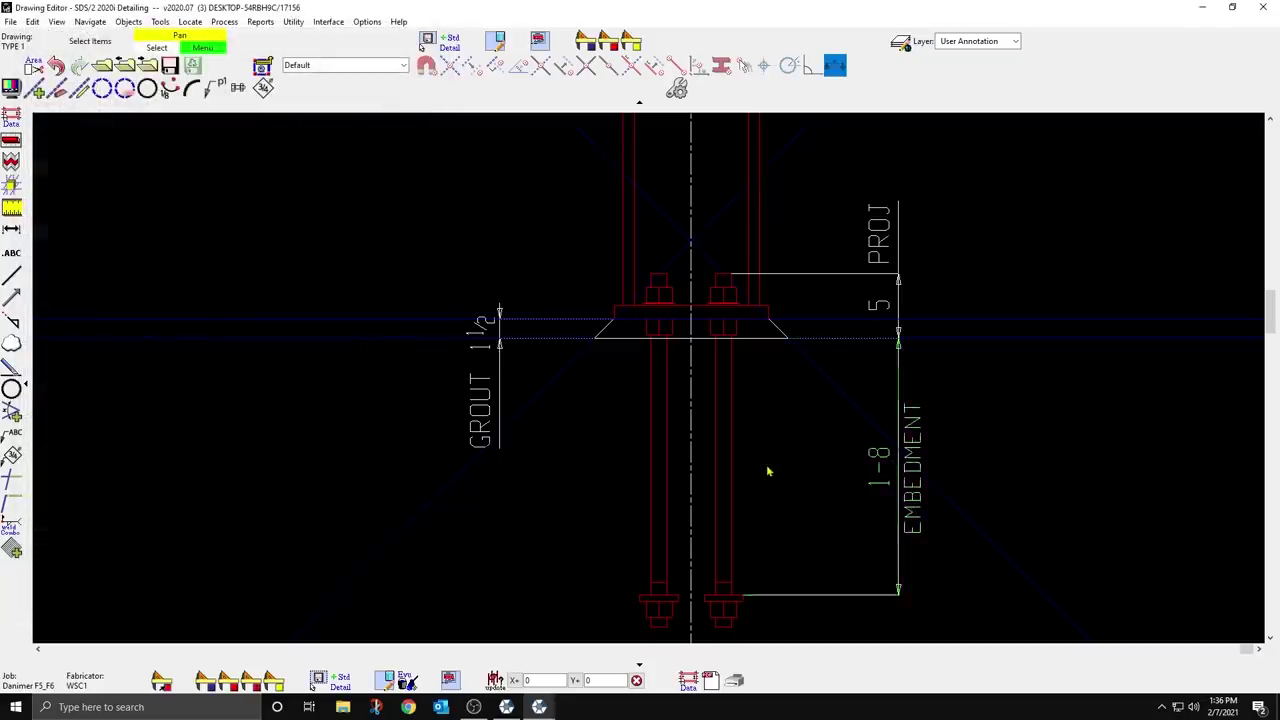
Step: Move the TYPE 1 title up to just below the base plate plan's dimensions
scroll(770, 480, down, 2)
mouse_move(780, 503)
middle_down()
mouse_move(770, 393)
mouse_move(746, 331)
mouse_move(710, 445)
middle_up()
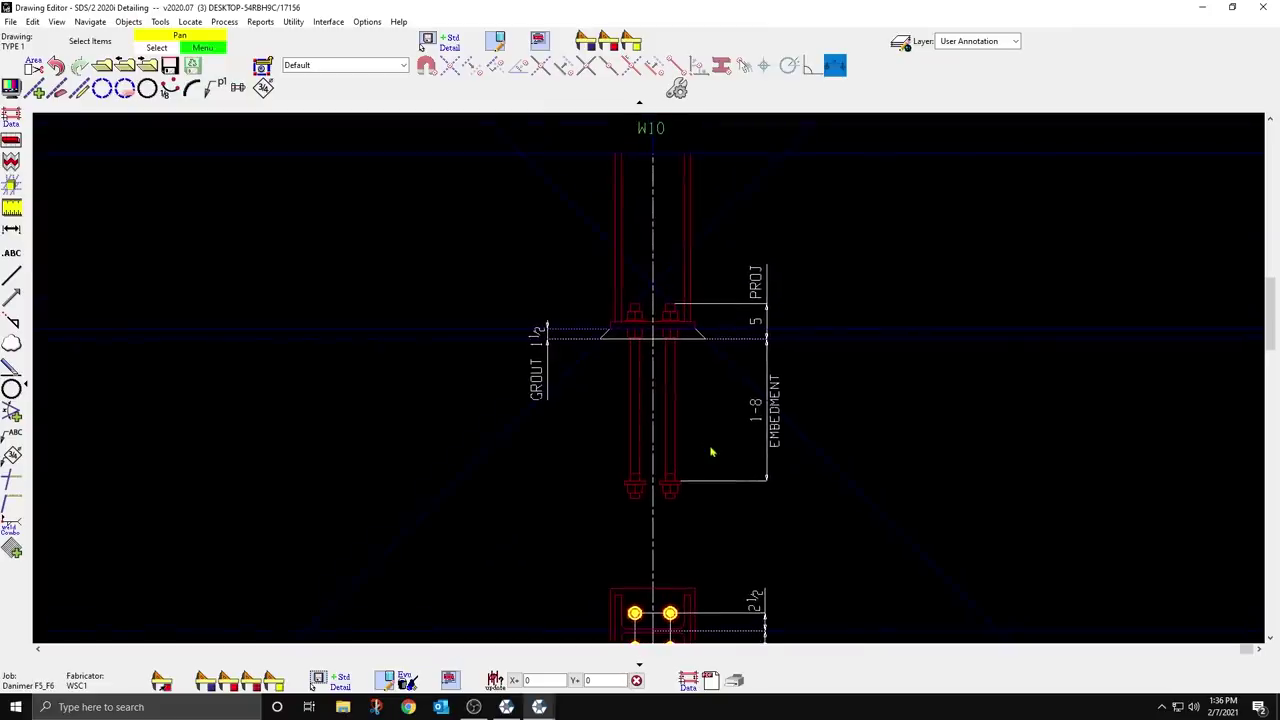
scroll(703, 409, down, 2)
middle_drag(766, 523, 768, 327)
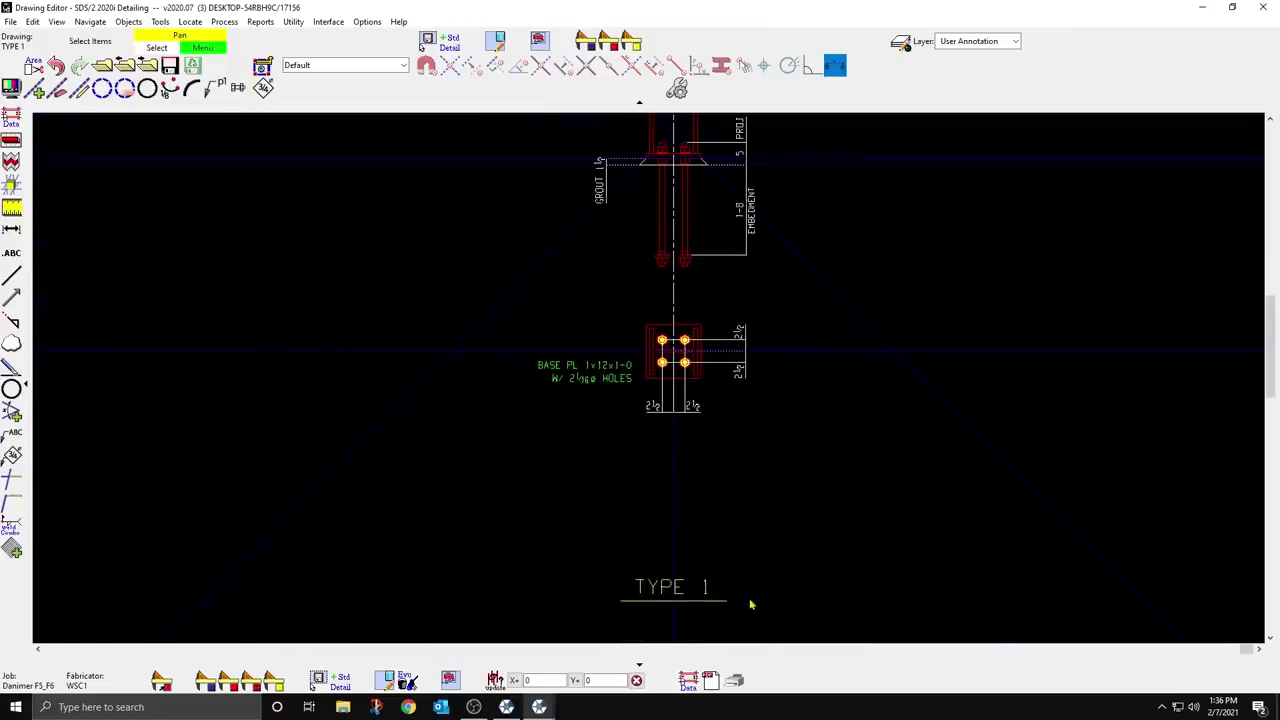
drag(674, 603, 679, 450)
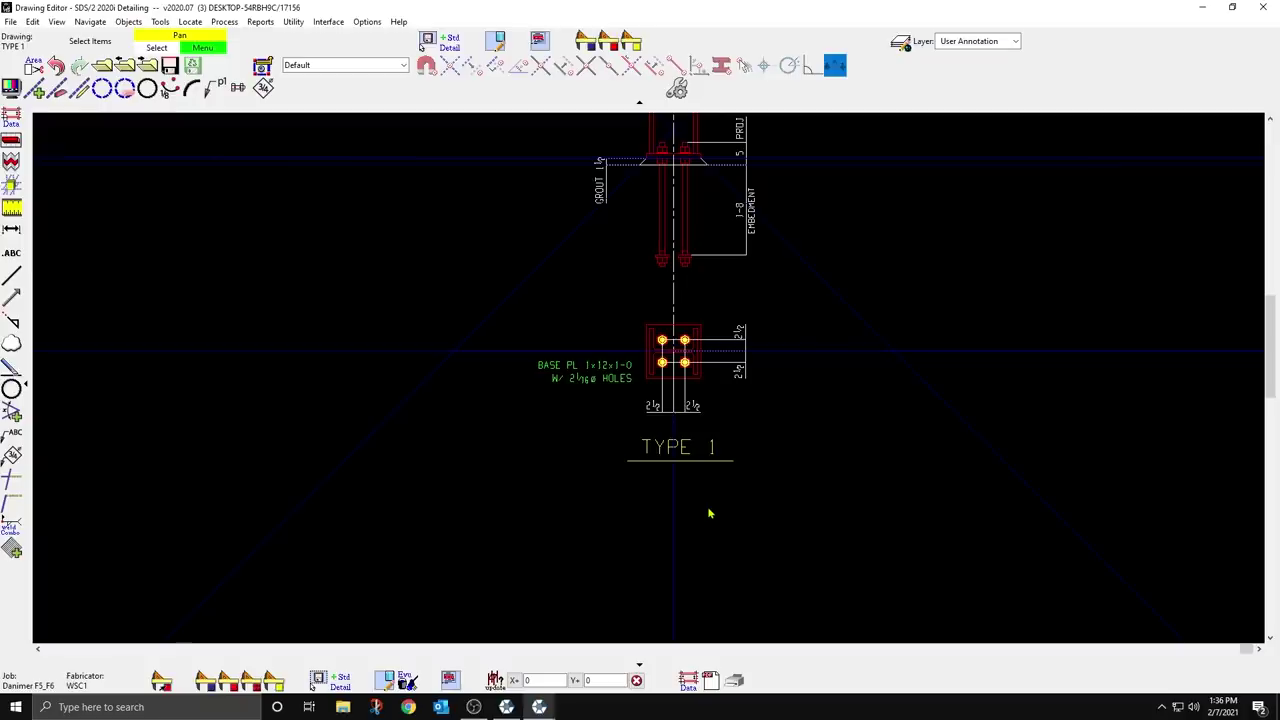
Step: Copy the base plate note to just below the TYPE 1 title and change the copy's text to "17 PLACES"
right_click(594, 384)
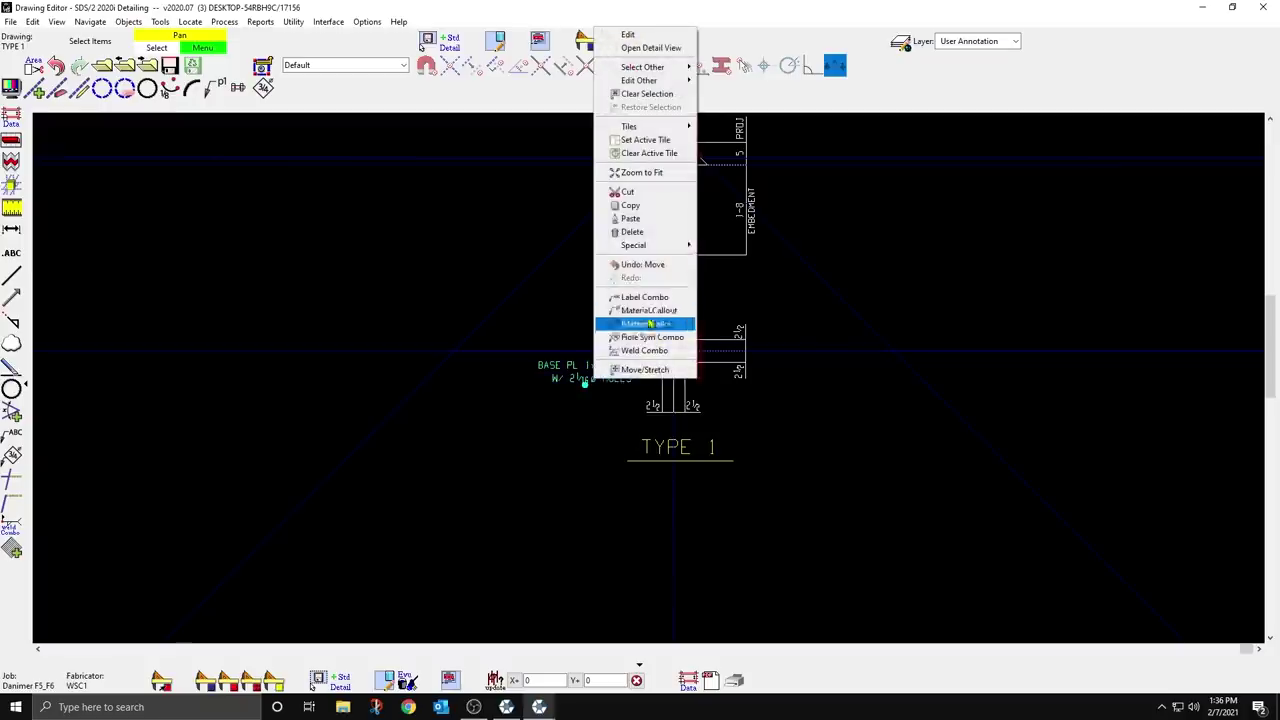
click(645, 205)
right_click(756, 284)
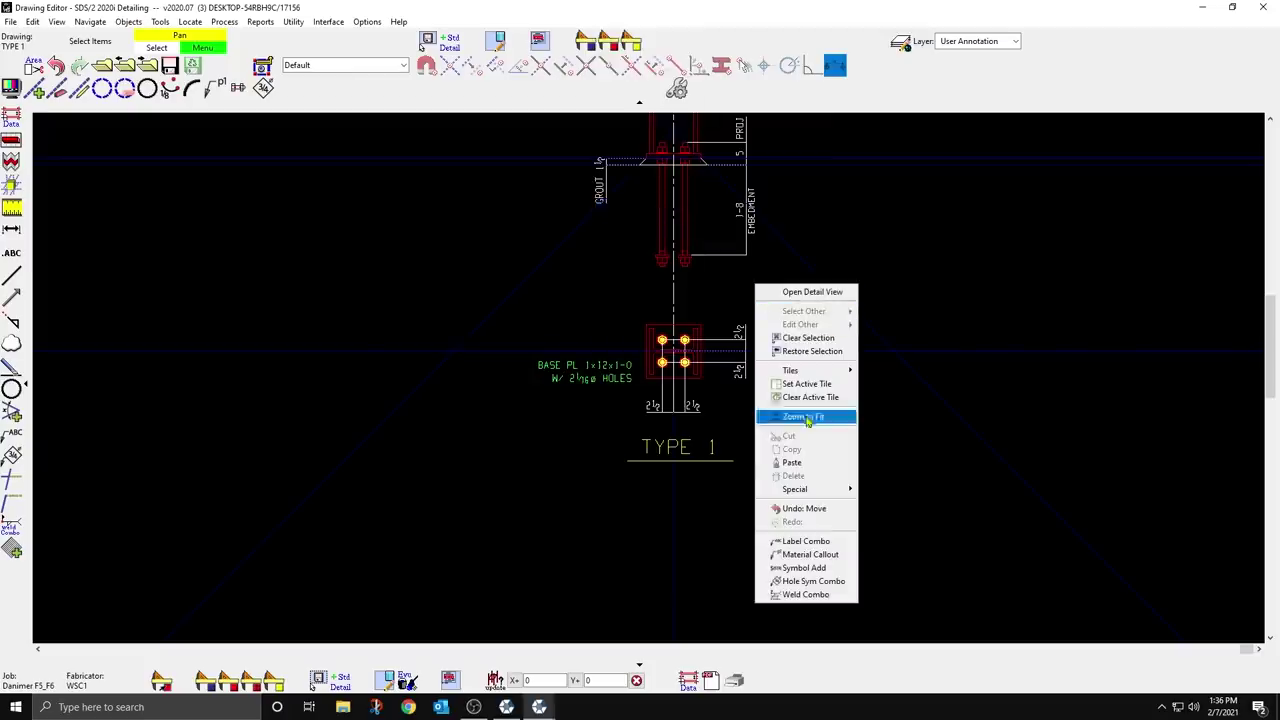
click(795, 464)
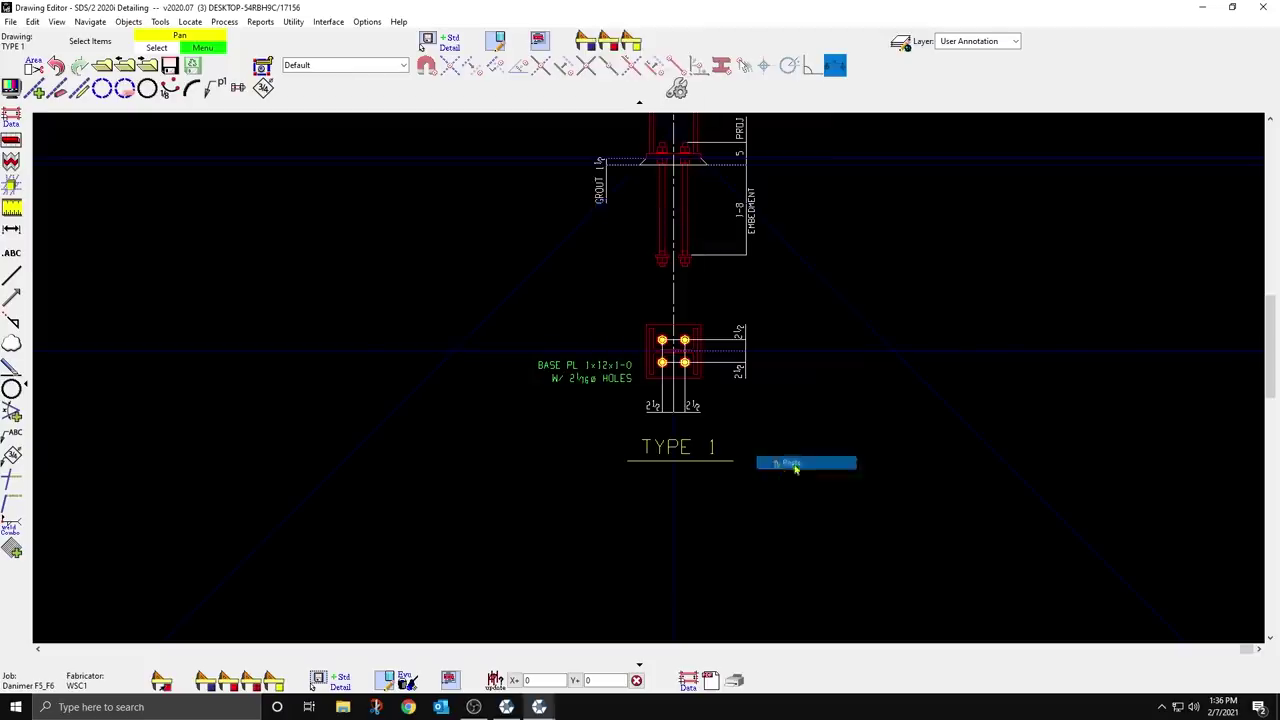
click(670, 490)
double_click(670, 490)
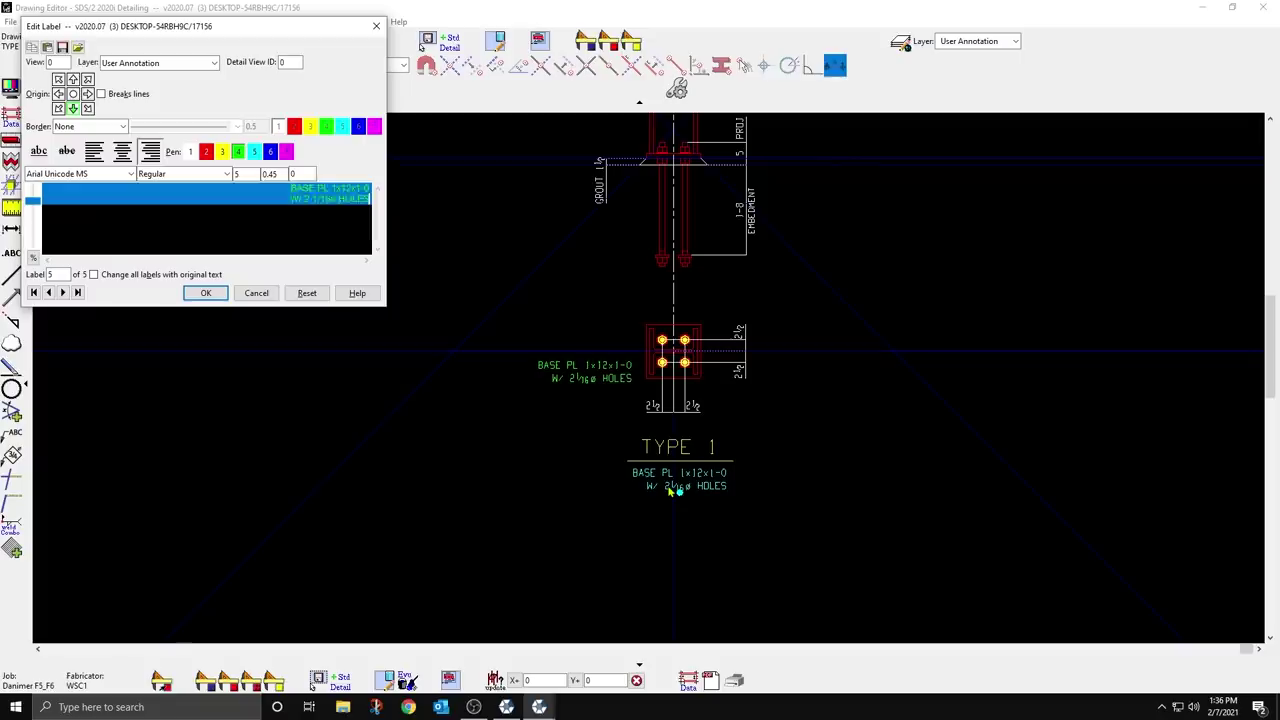
text(17)
text(17 PLACES)
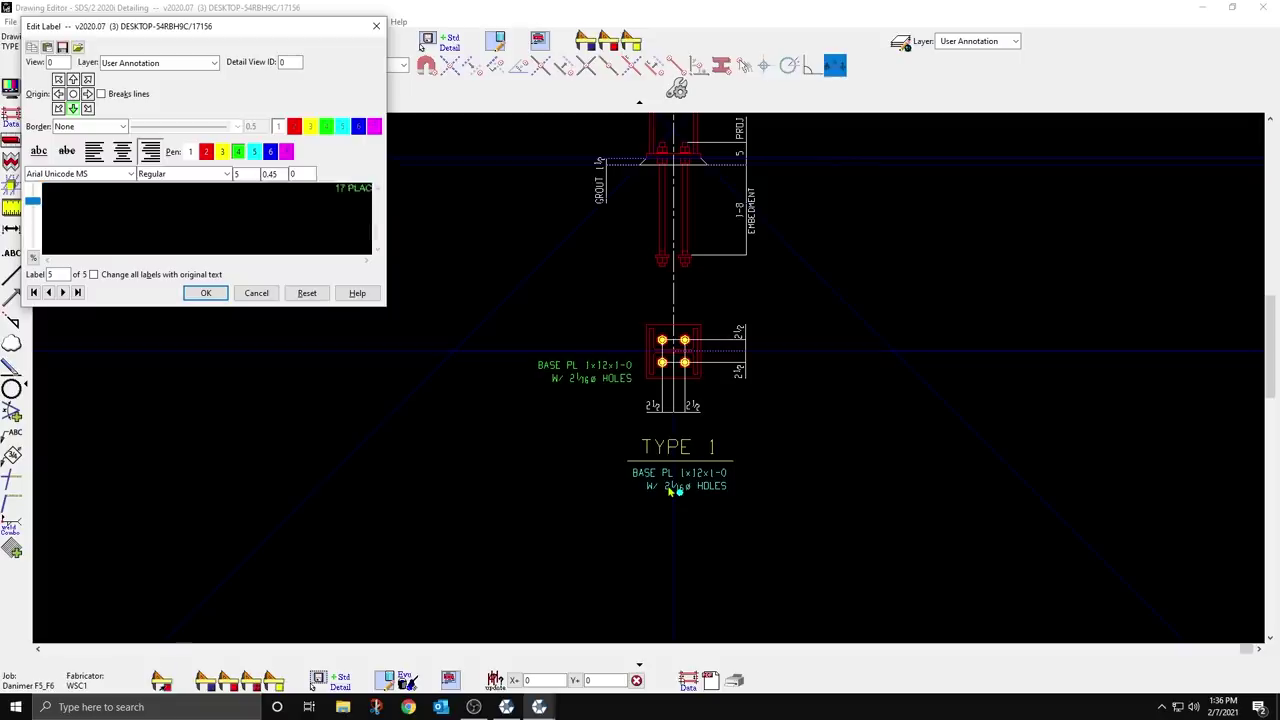
click(204, 293)
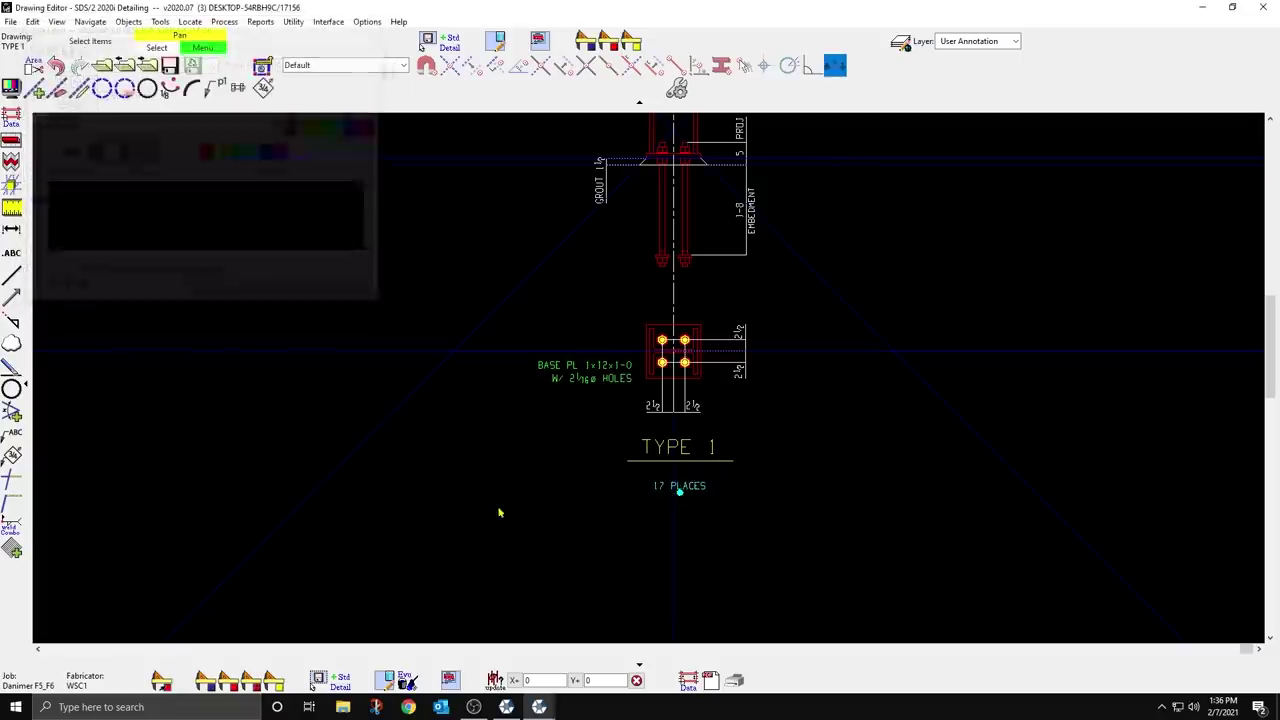
scroll(660, 505, up, 3)
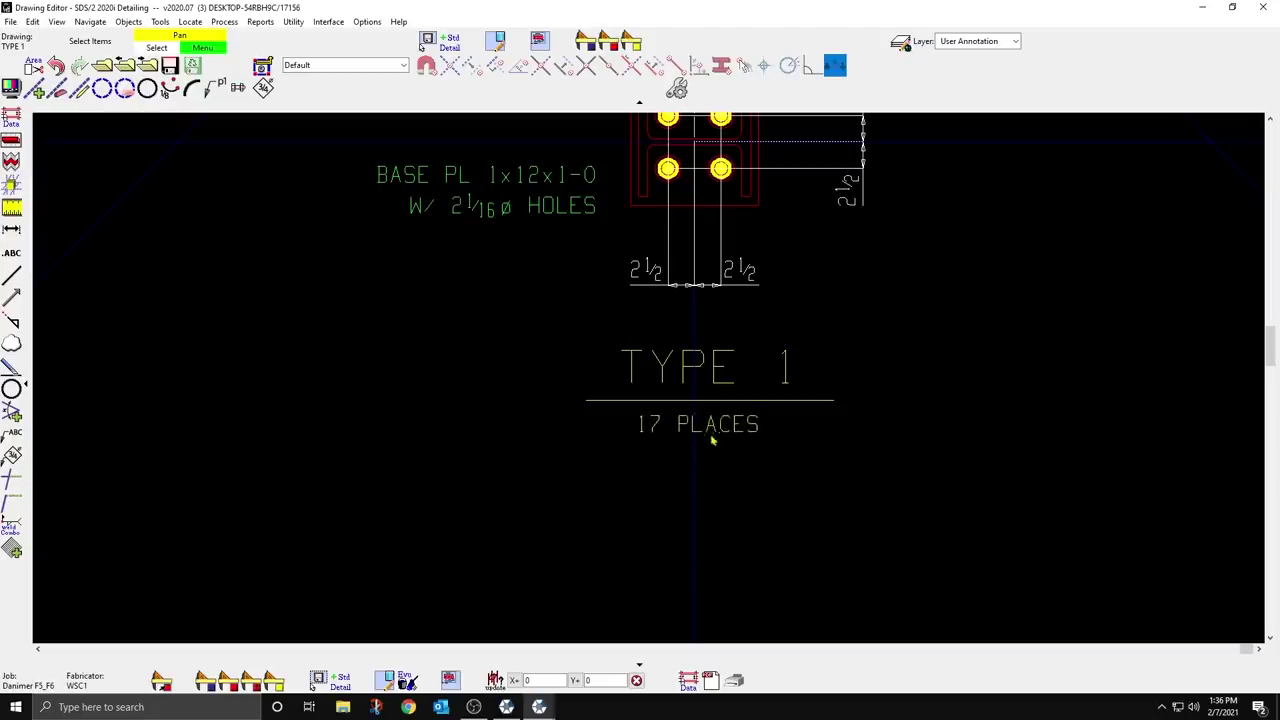
scroll(711, 437, down, 4)
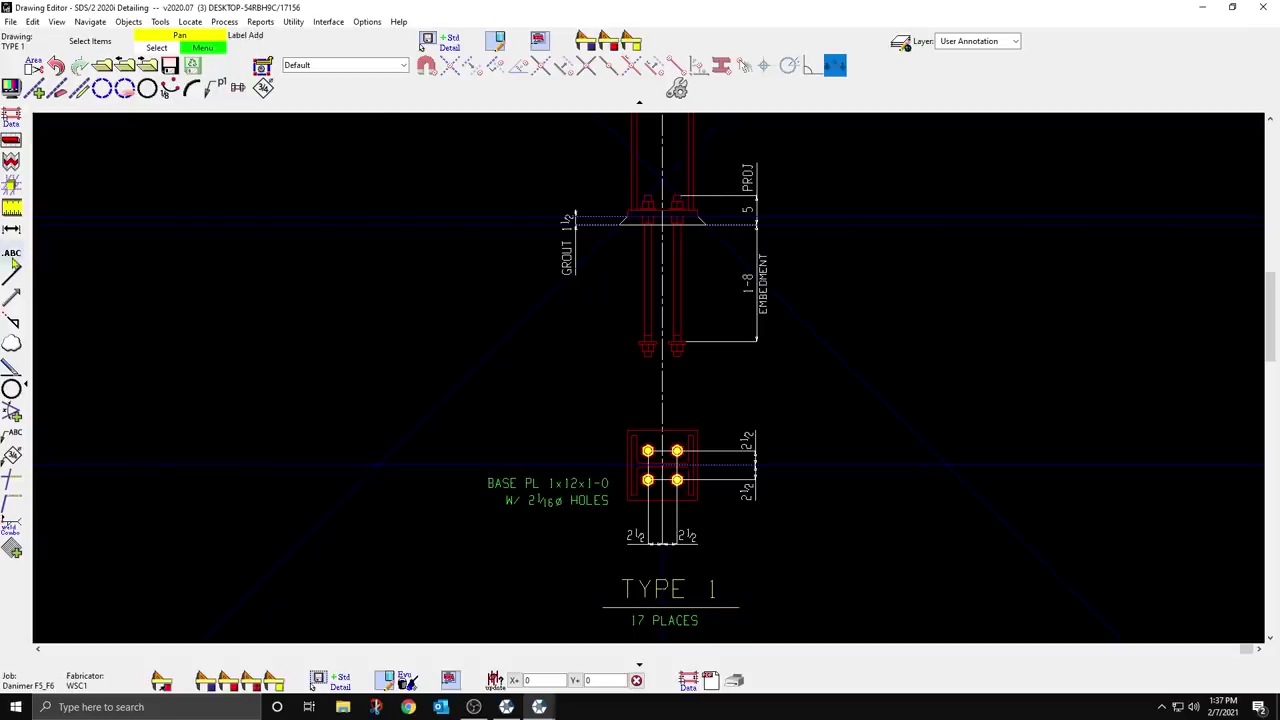
Step: Add a three-line label reading "4-1 1/4øx2-3 1/2", "(F1554-55)" and "AB200" beside the lower end of the anchor rods
click(11, 253)
click(500, 372)
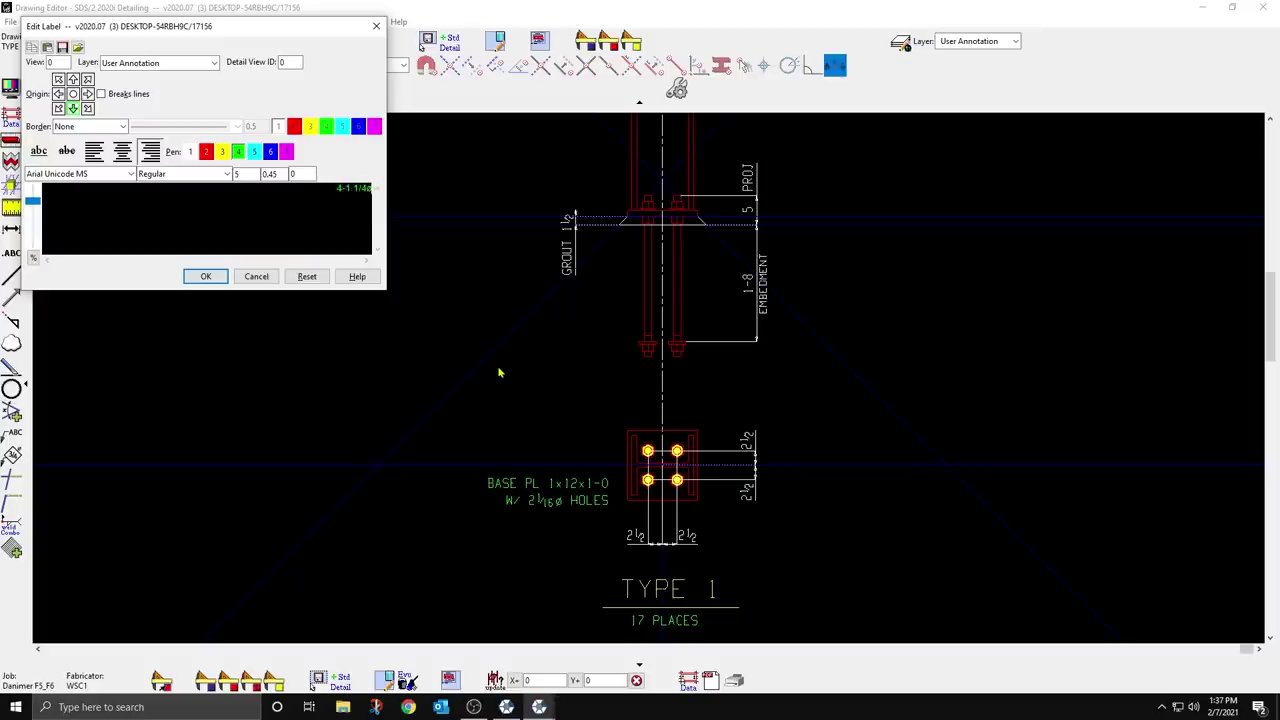
text(x)
text(2-3 1/2)
text((F1554-)
text(55)
text())
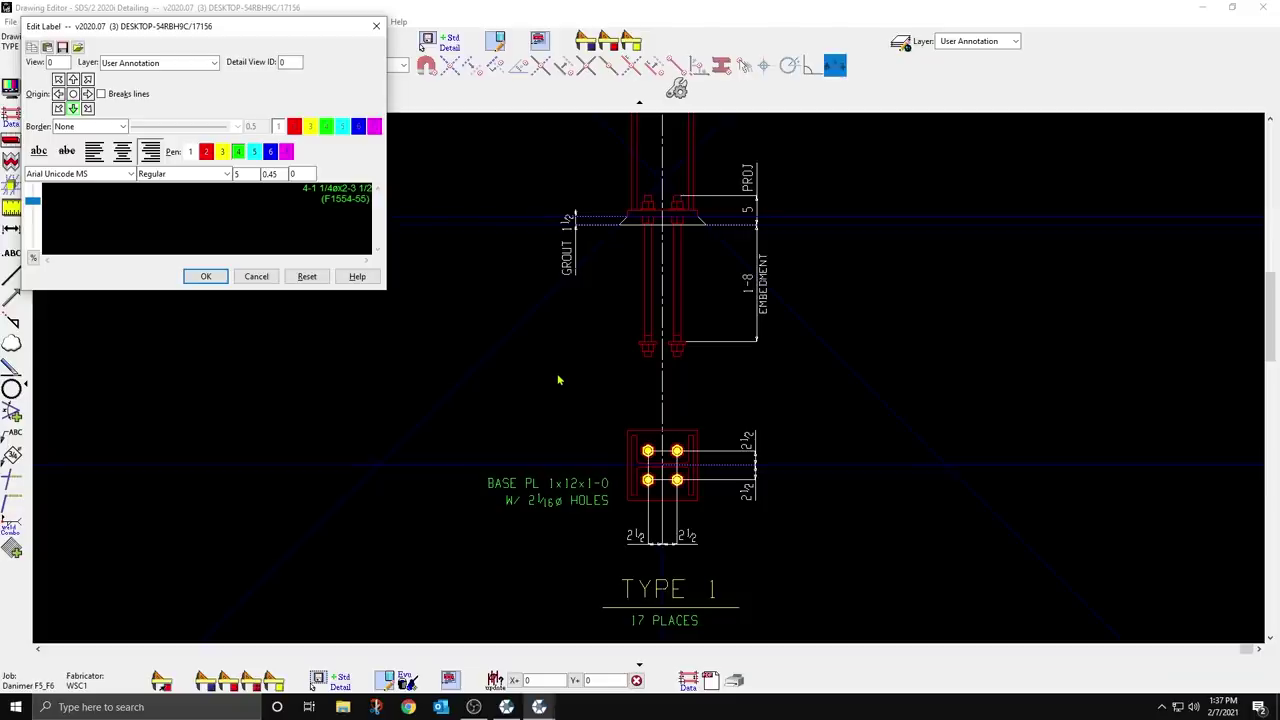
key(BackSpace)
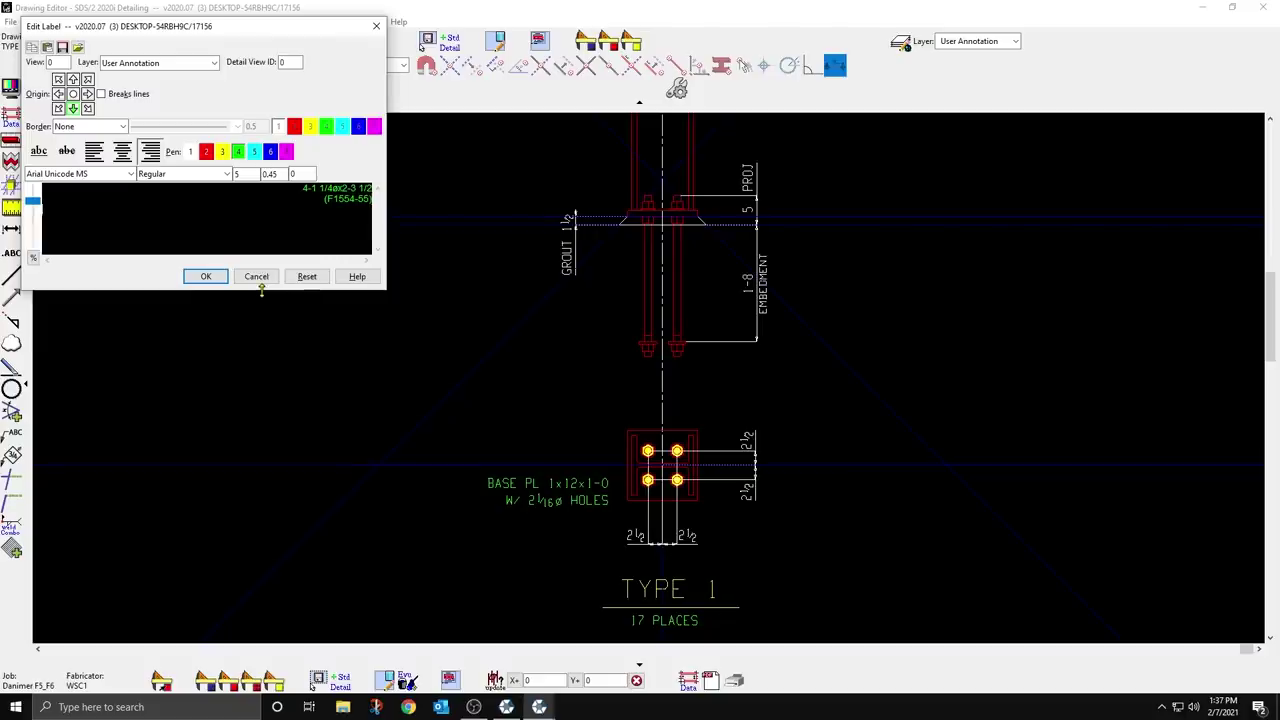
text(AB200)
click(205, 276)
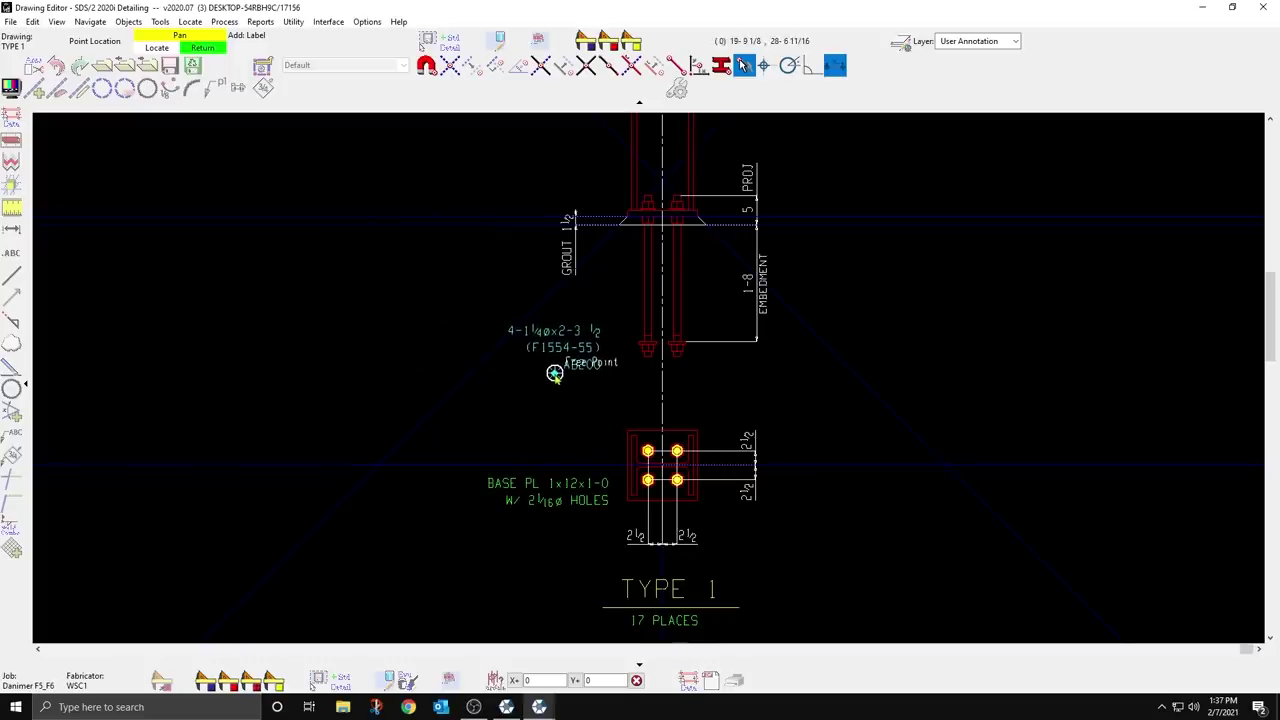
click(564, 402)
Step: Add a pointer arrow between the AB200 anchor rod label and the nearer anchor rod, using free points
click(12, 296)
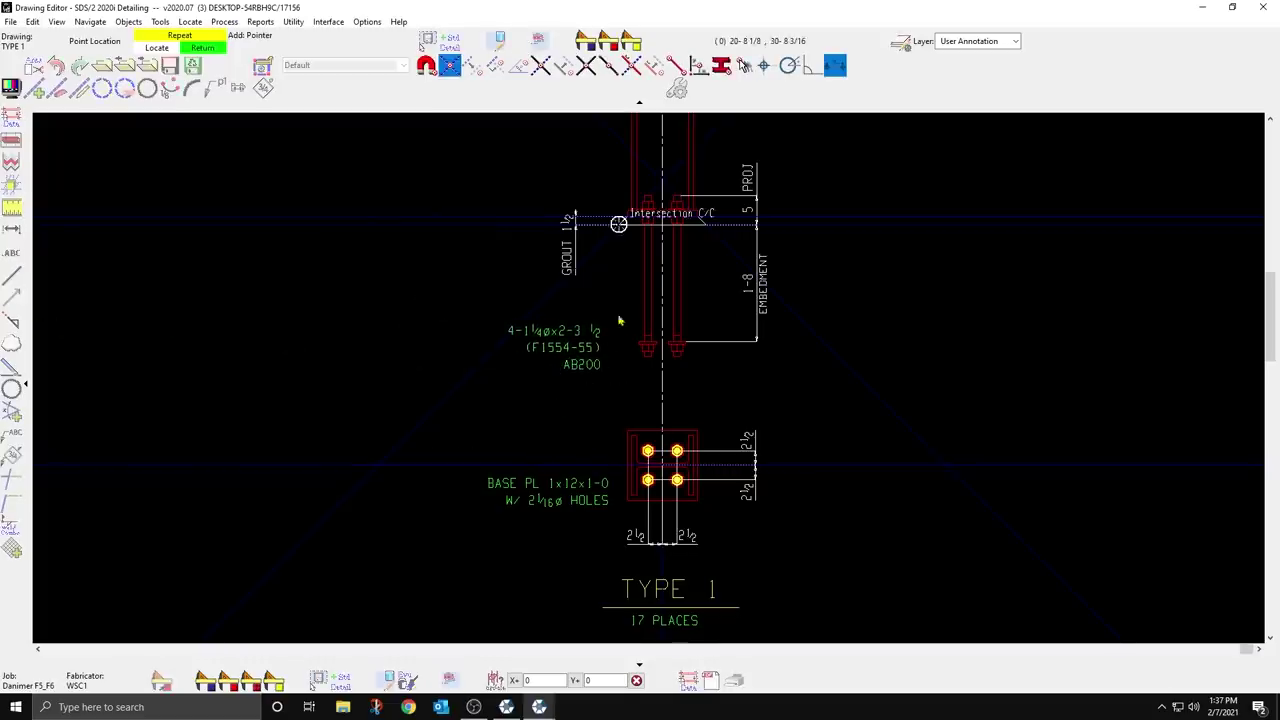
click(744, 65)
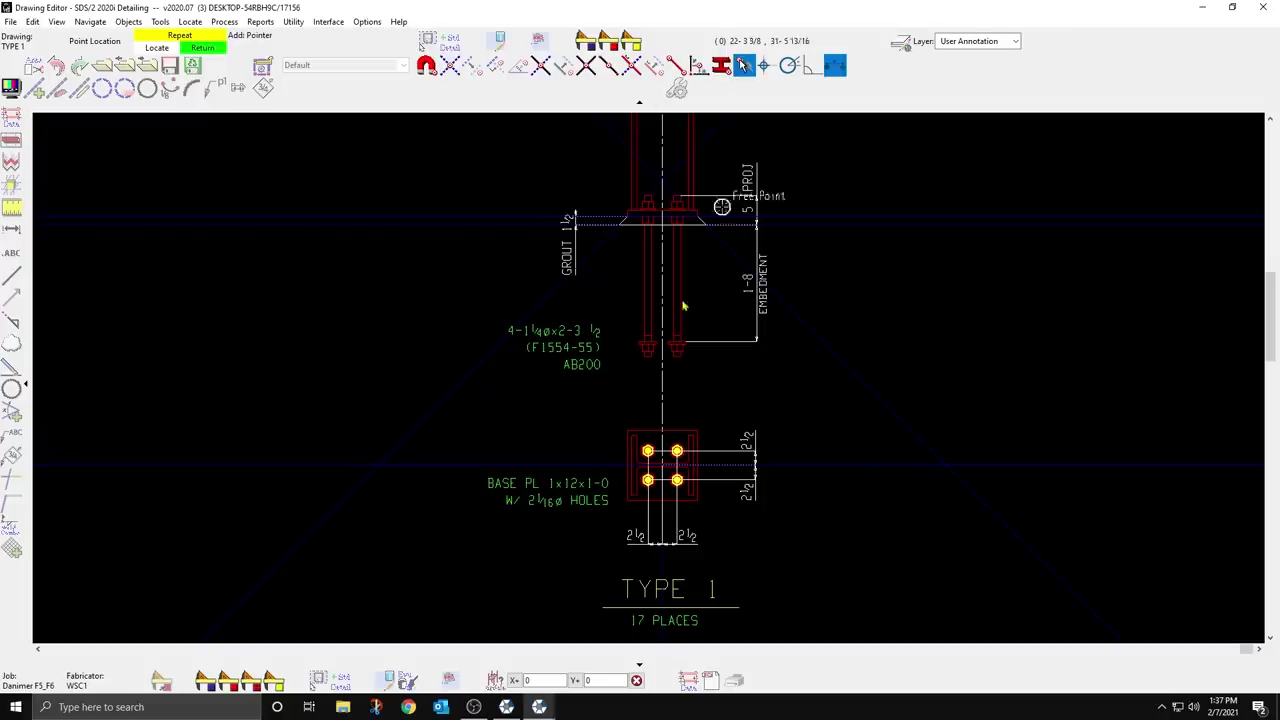
scroll(683, 300, up, 2)
click(643, 263)
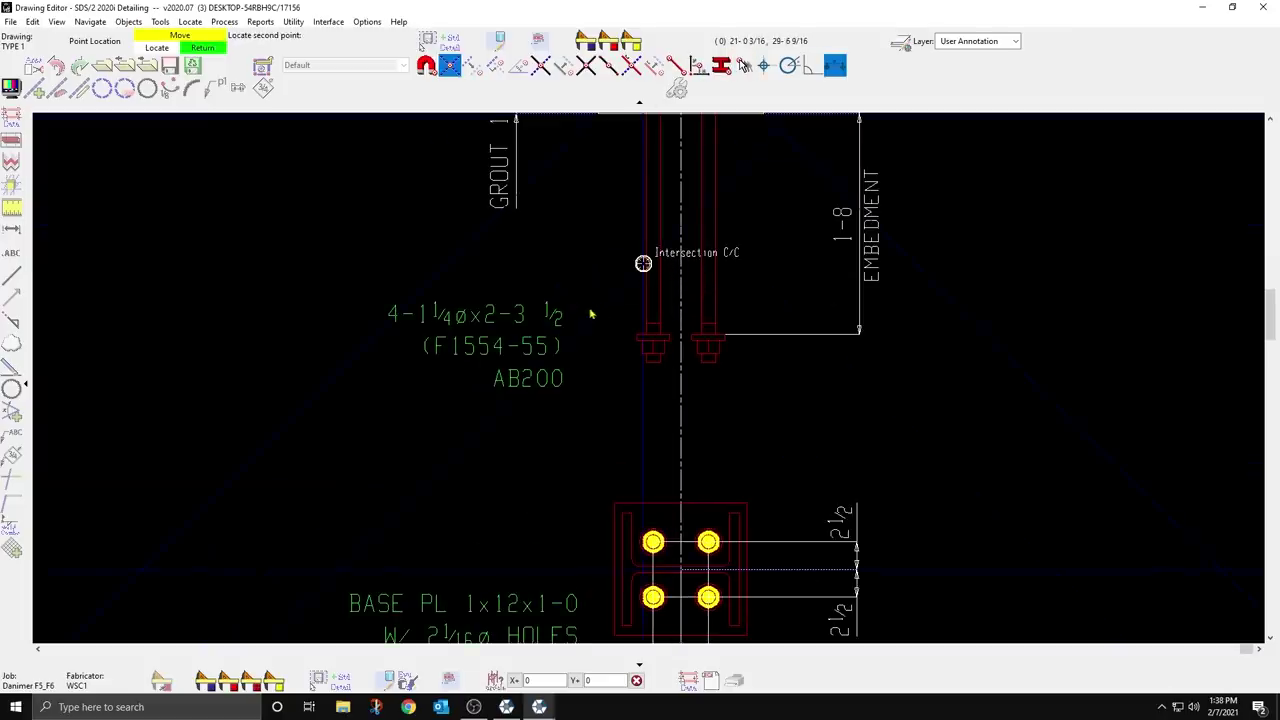
click(744, 65)
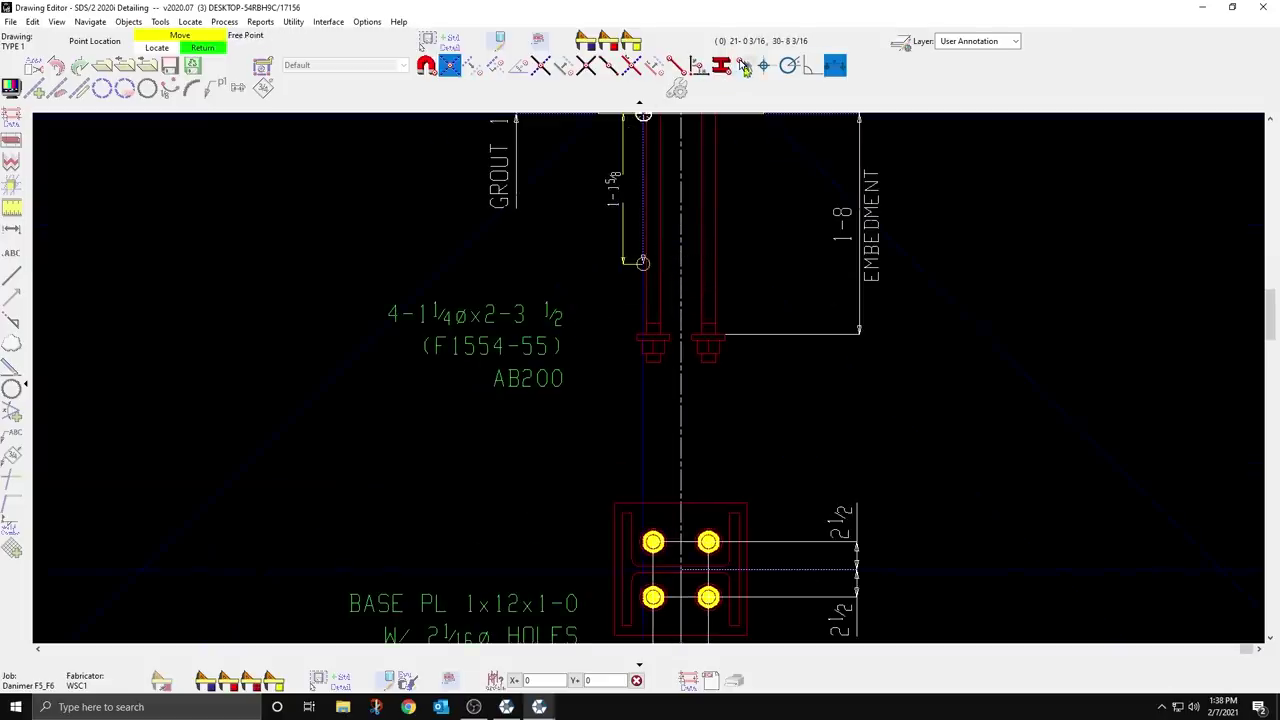
click(568, 333)
scroll(665, 405, down, 3)
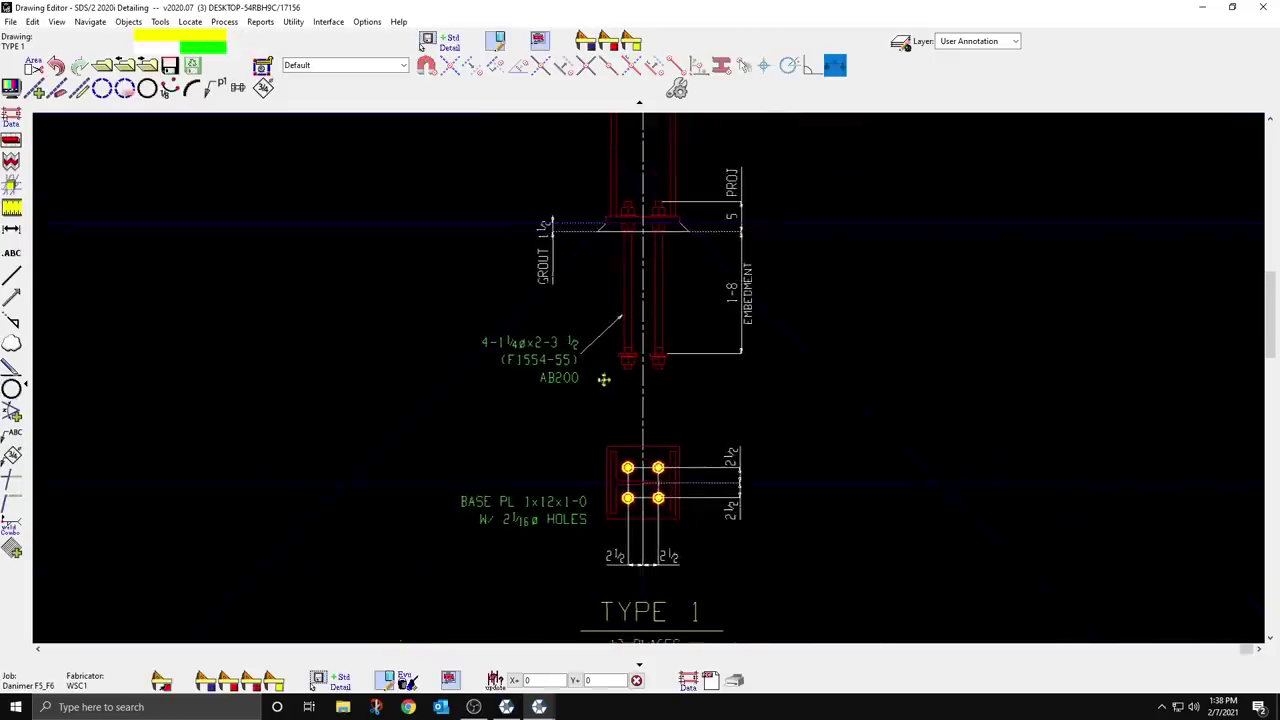
Step: Add the elevation label "EL: 95-1 1/2" beside the base plate, just above the grout dimension
middle_drag(708, 440, 647, 449)
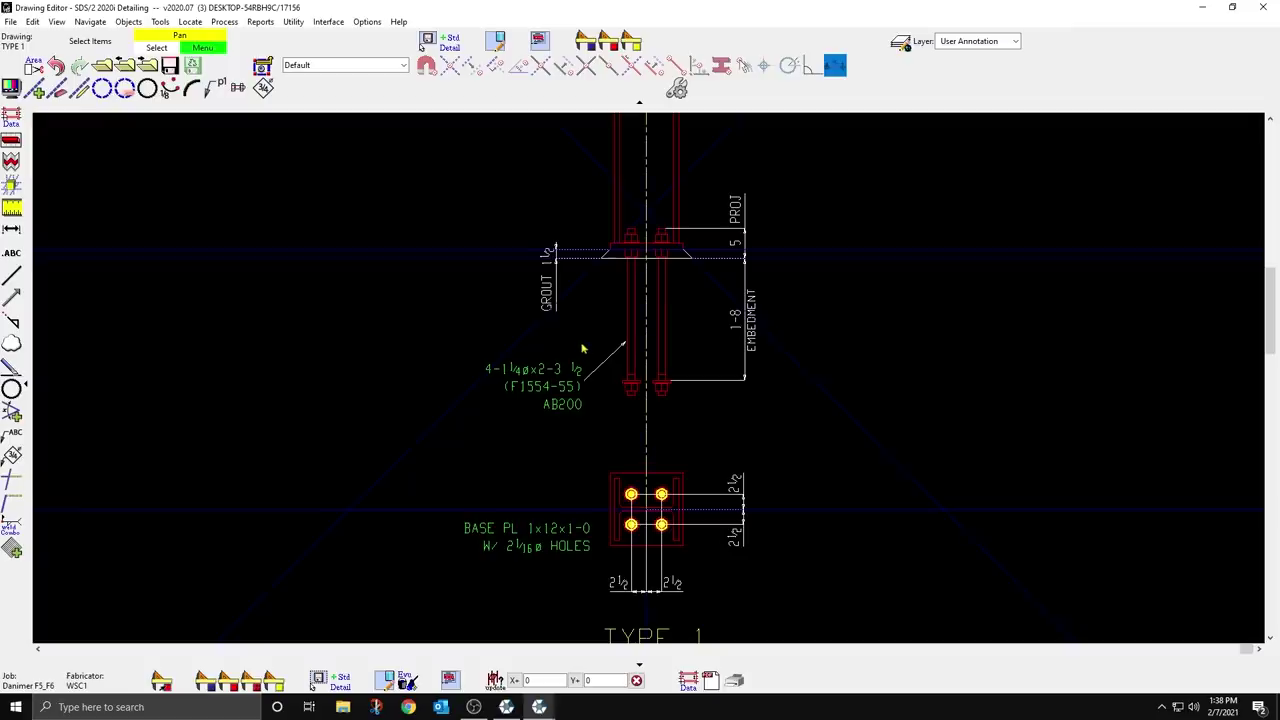
click(13, 254)
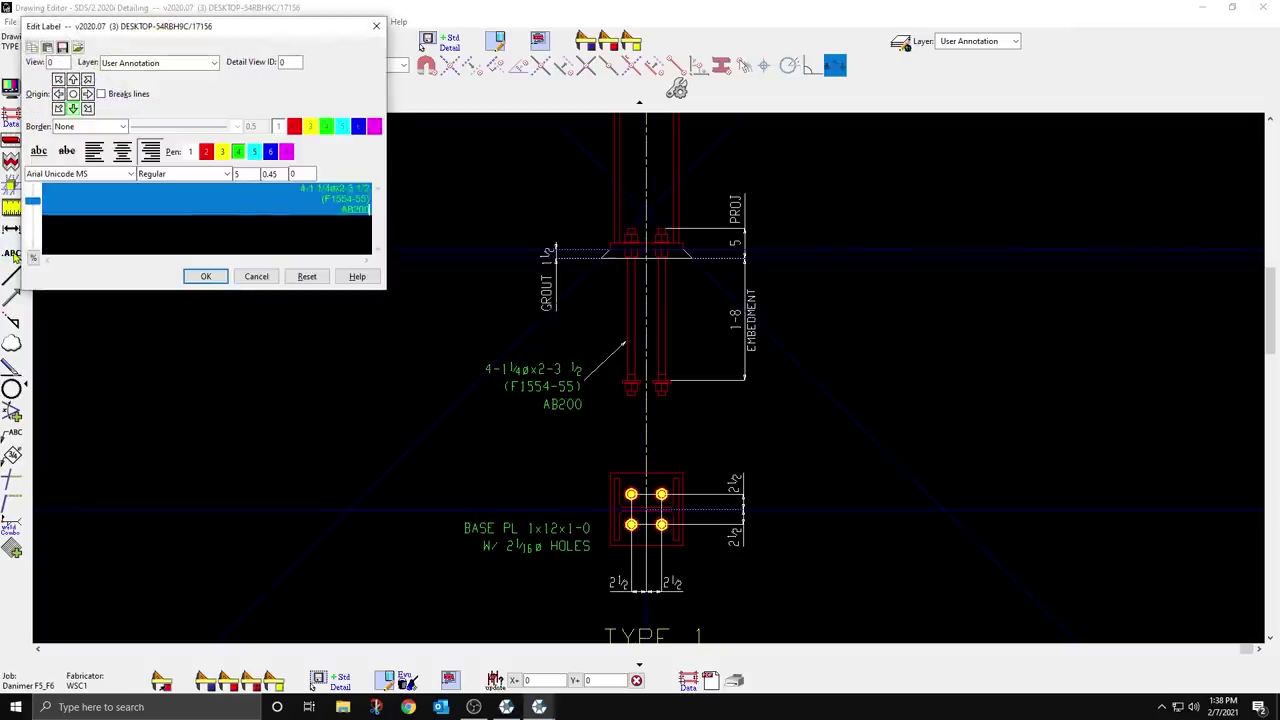
text(EL: 95-1 1/2)
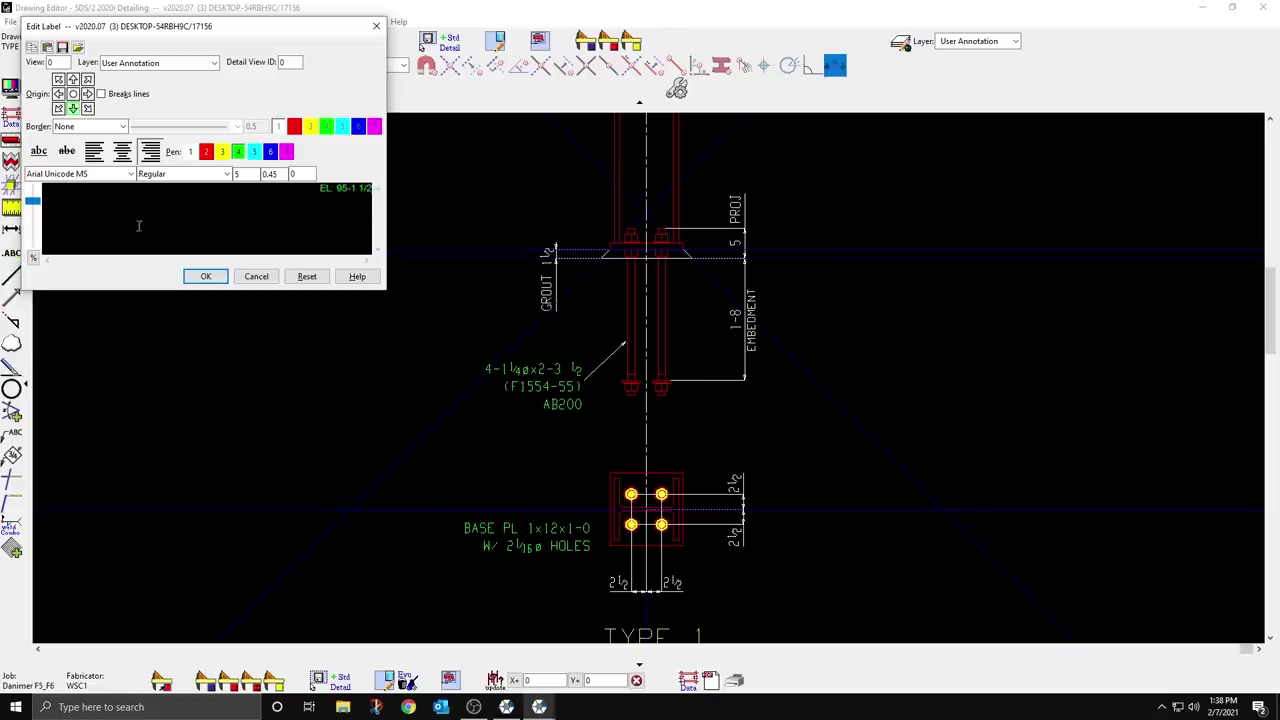
click(206, 276)
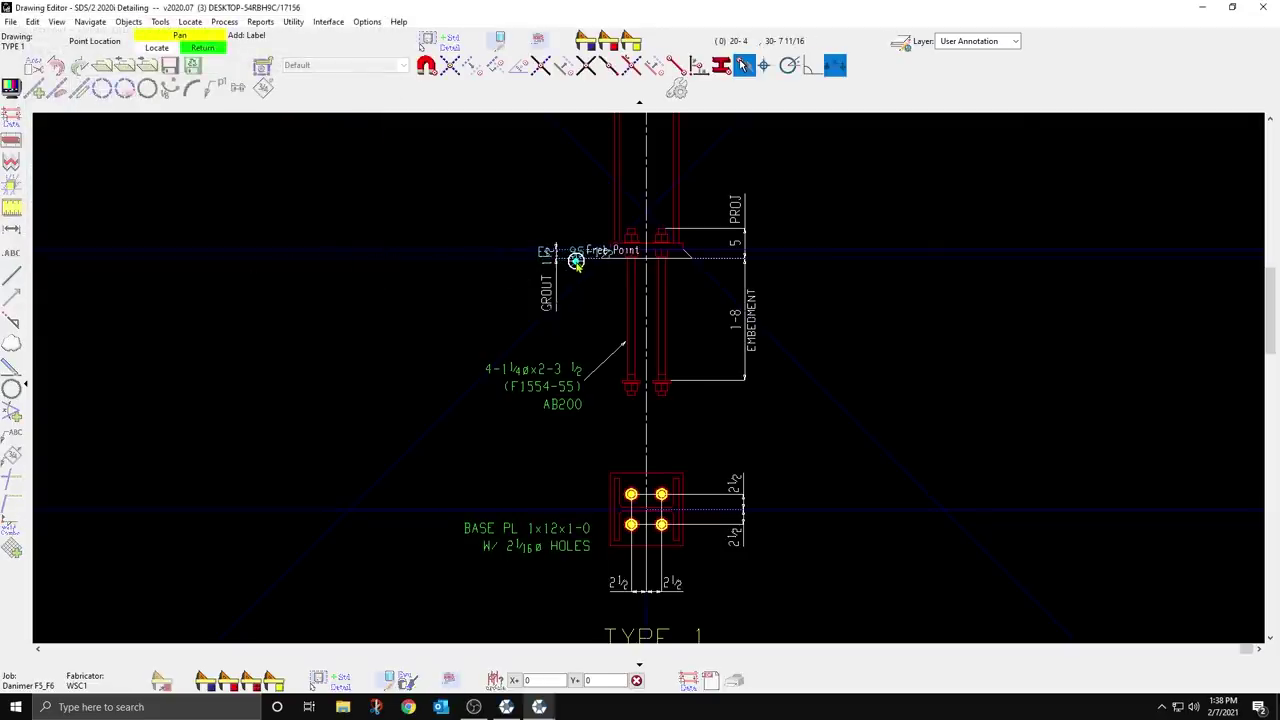
click(502, 248)
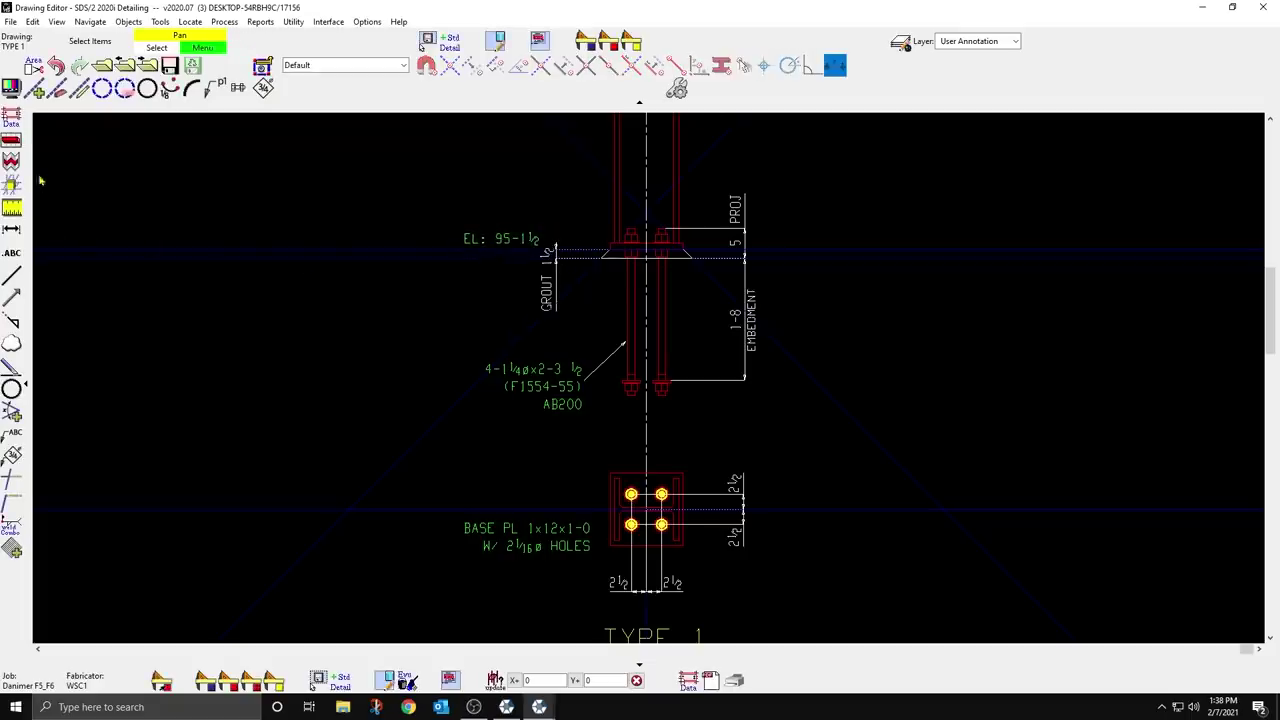
Step: Add a construction line at a 90-degree rotation through a free point just before the start of the elevation label
click(35, 88)
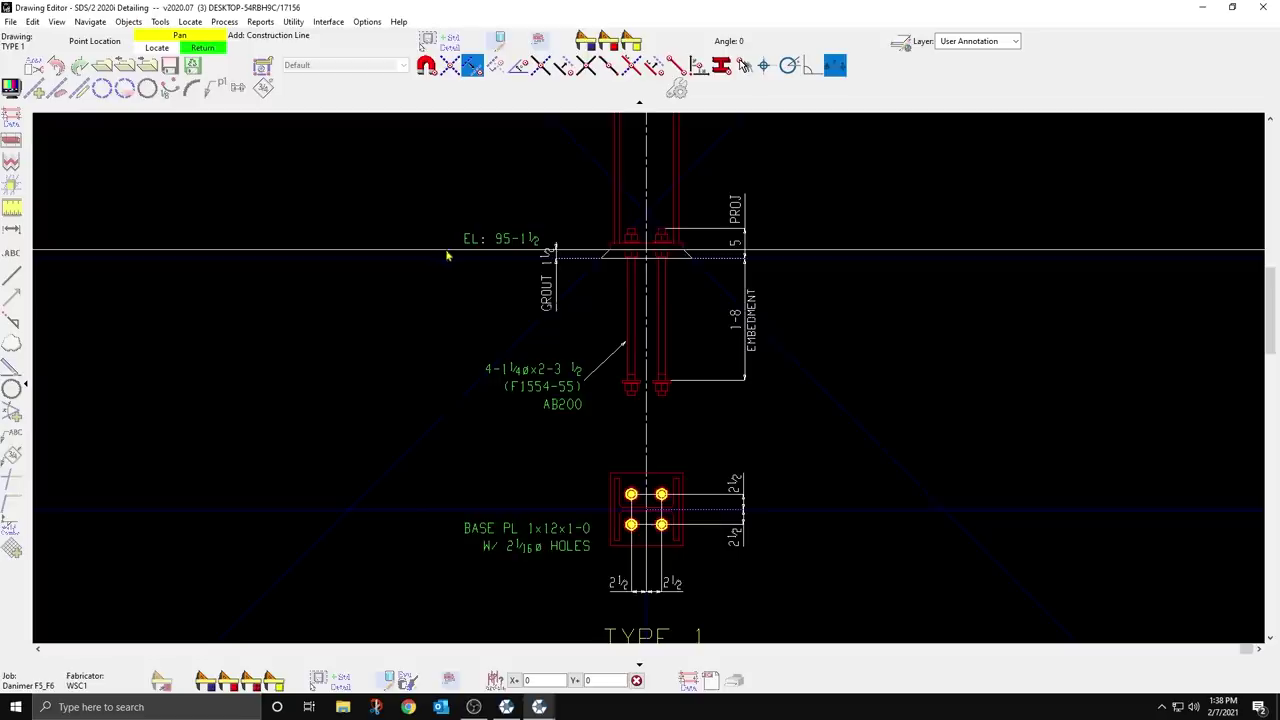
click(744, 65)
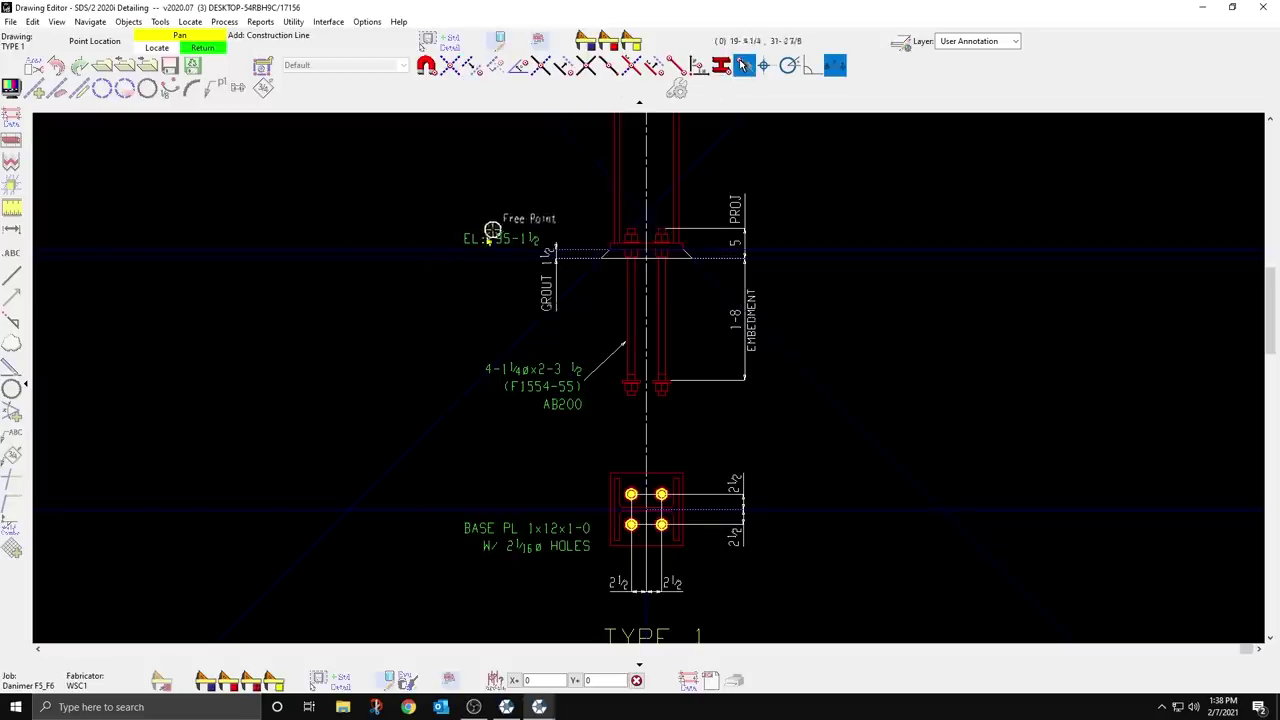
click(451, 246)
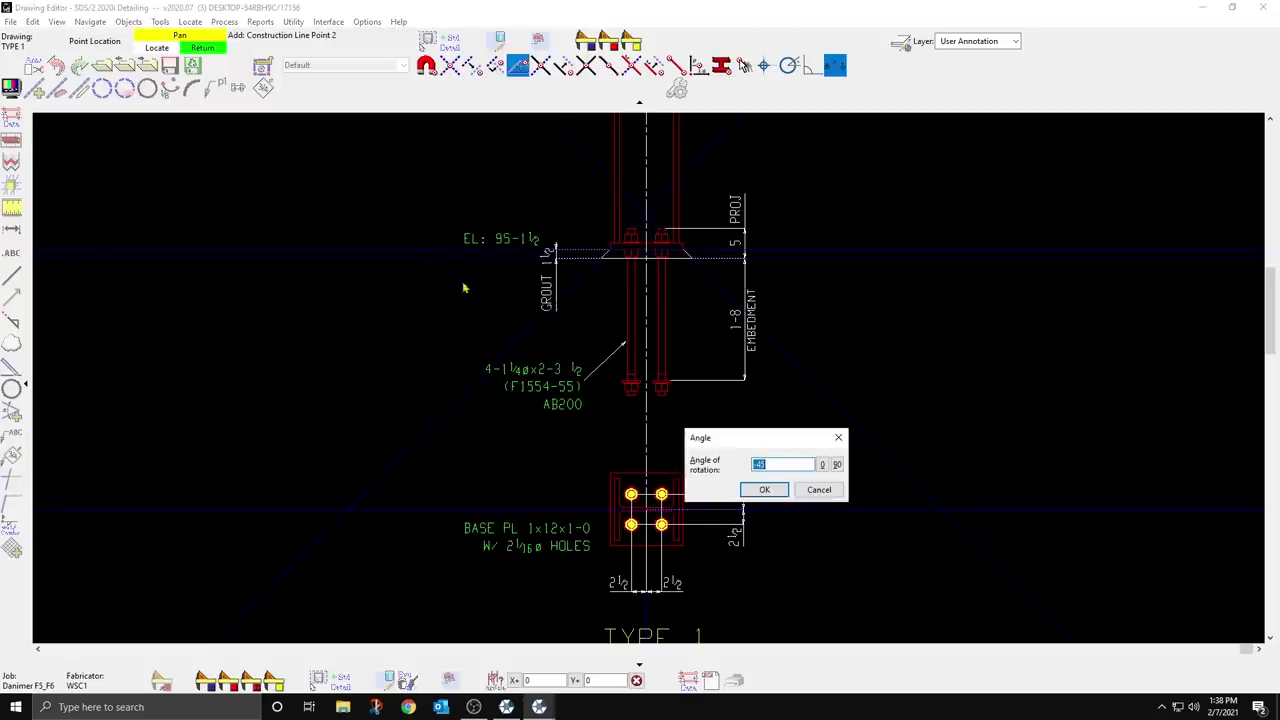
click(837, 464)
click(764, 489)
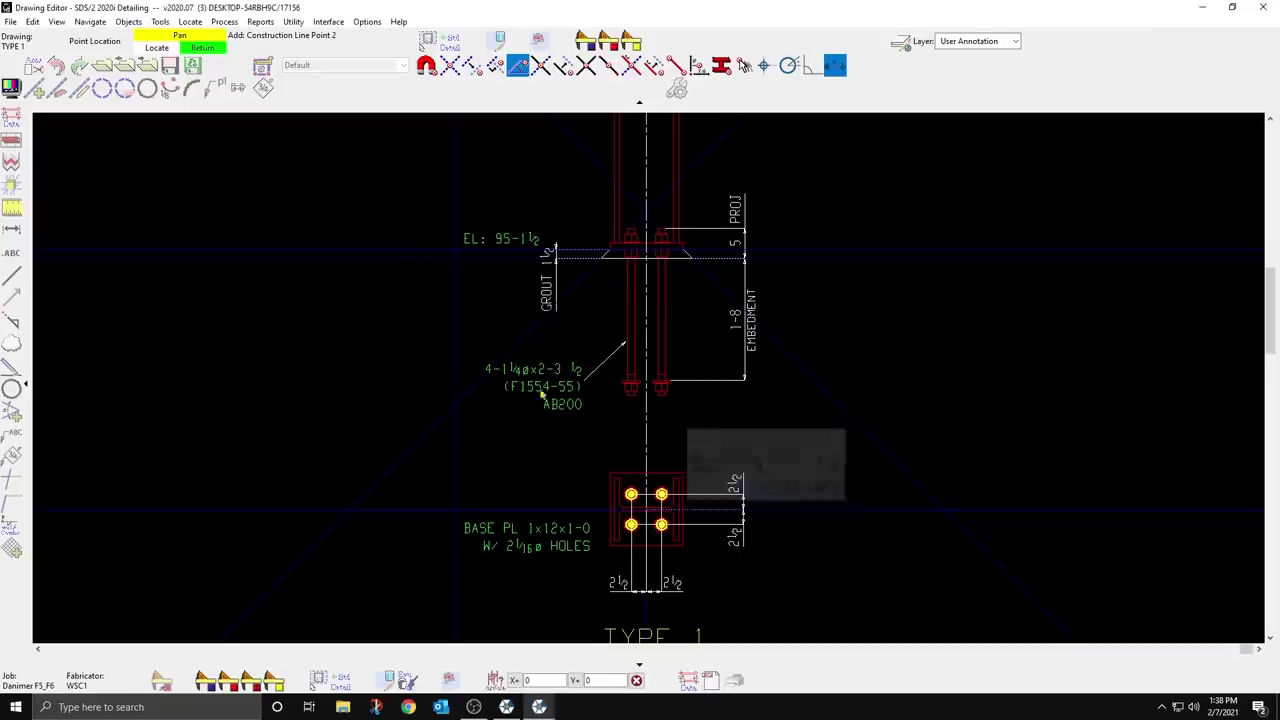
Step: Draw a line under the elevation label from the vertical construction line to the base plate's bottom corner
click(12, 274)
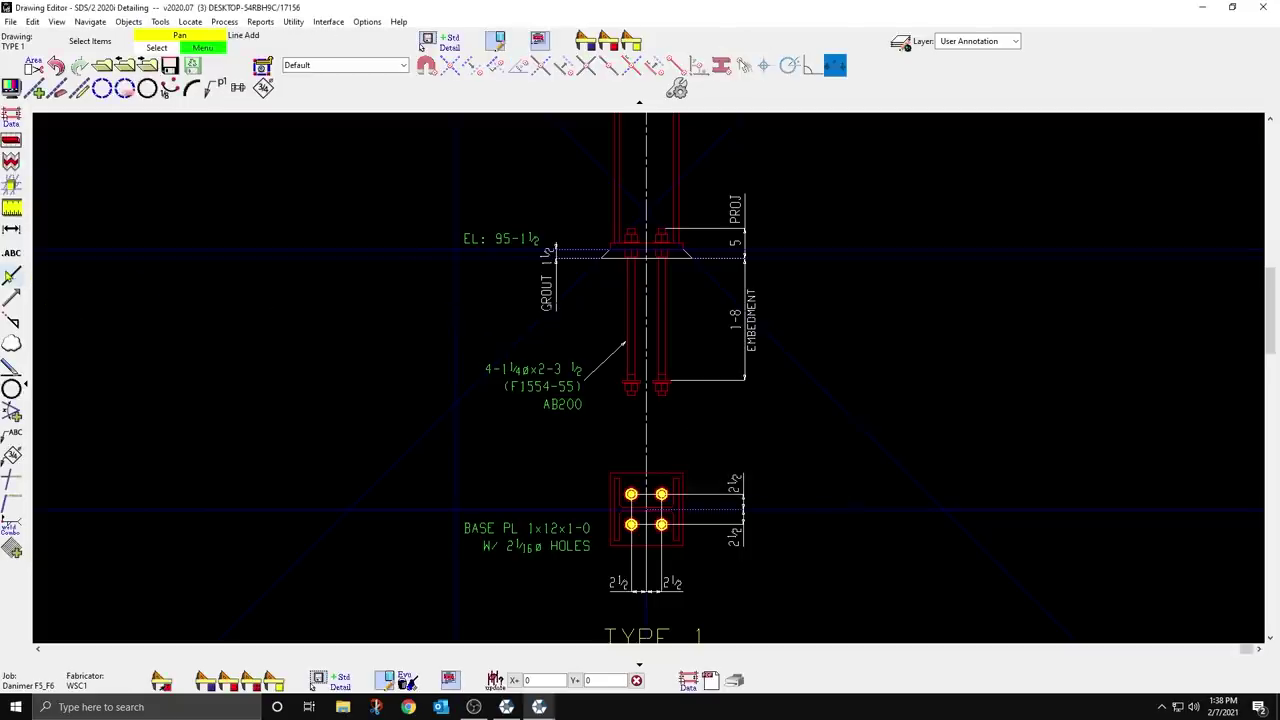
click(460, 249)
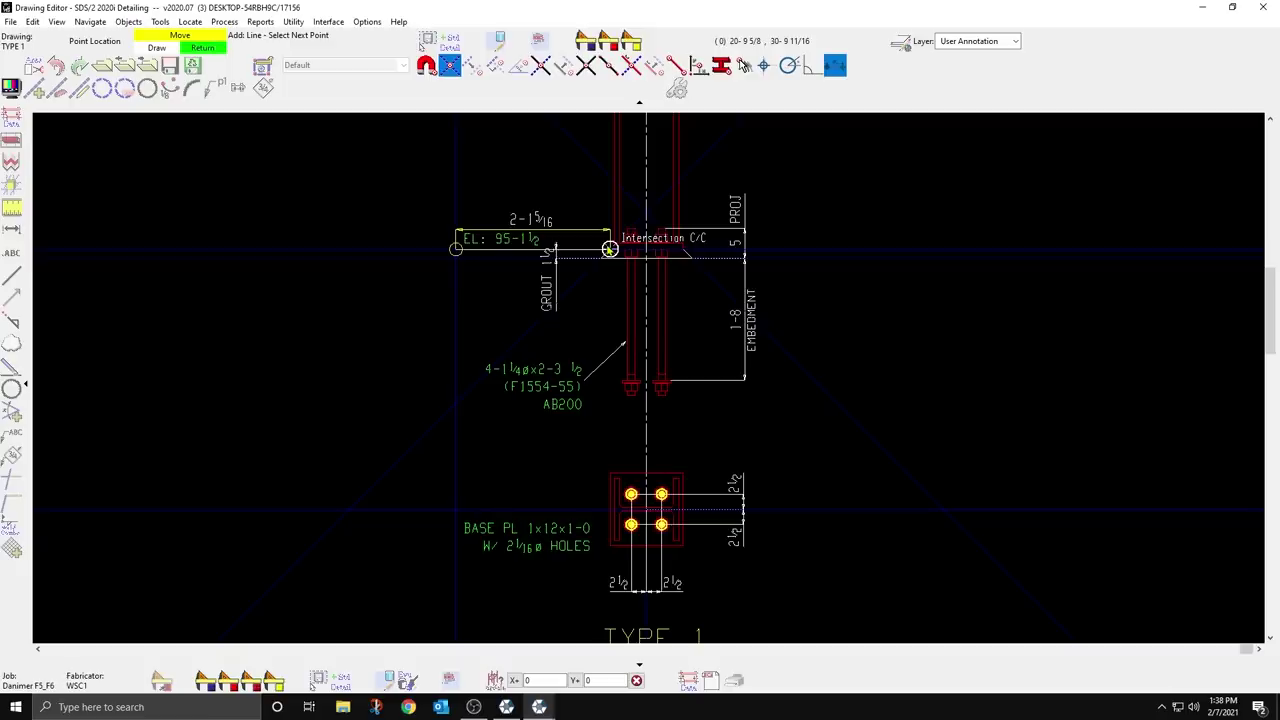
click(581, 270)
right_click(494, 260)
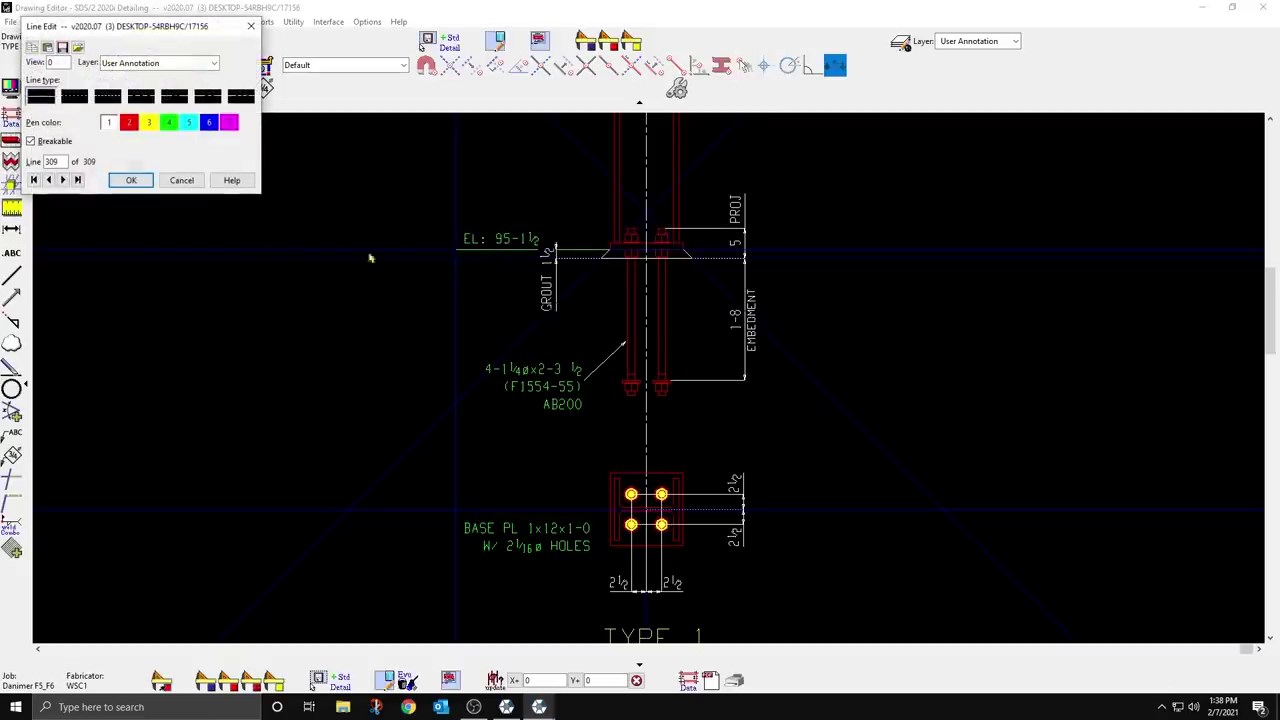
click(131, 180)
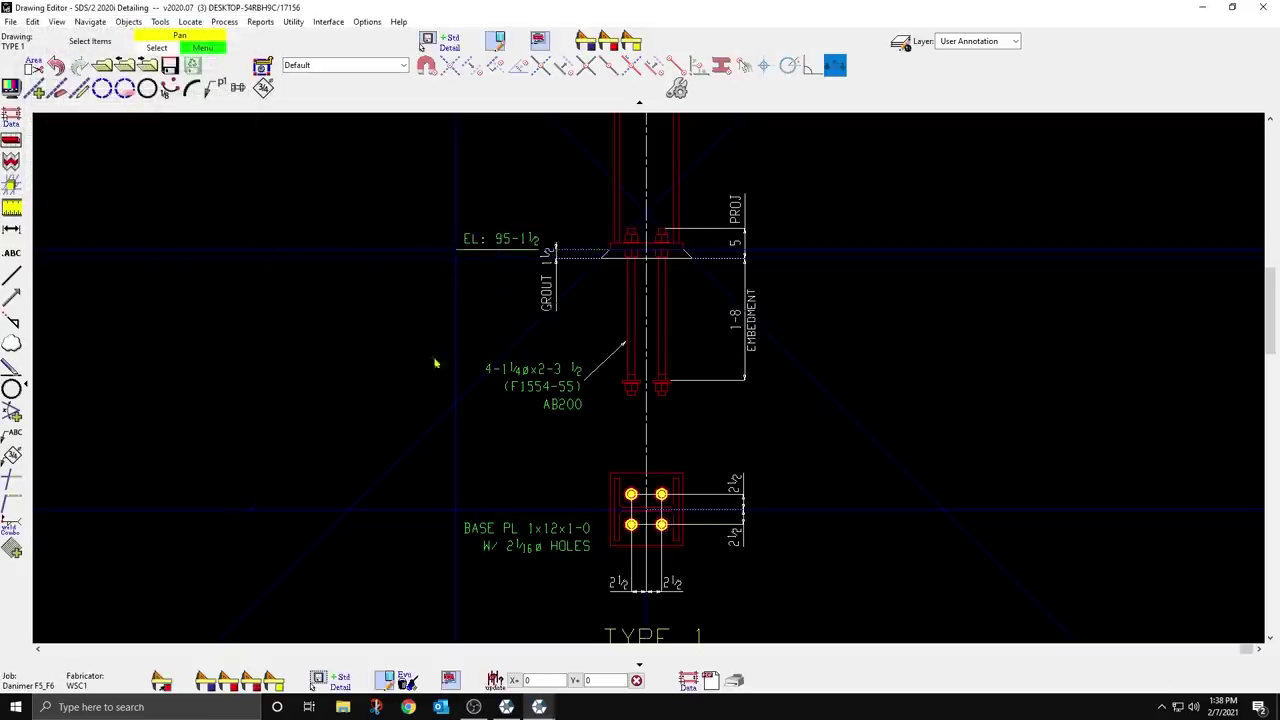
Step: Turn off line breaking for the "GROUT 1 1/2" dimension text and move the text down below the elevation line
scroll(437, 363, down, 1)
scroll(528, 295, up, 1)
double_click(538, 292)
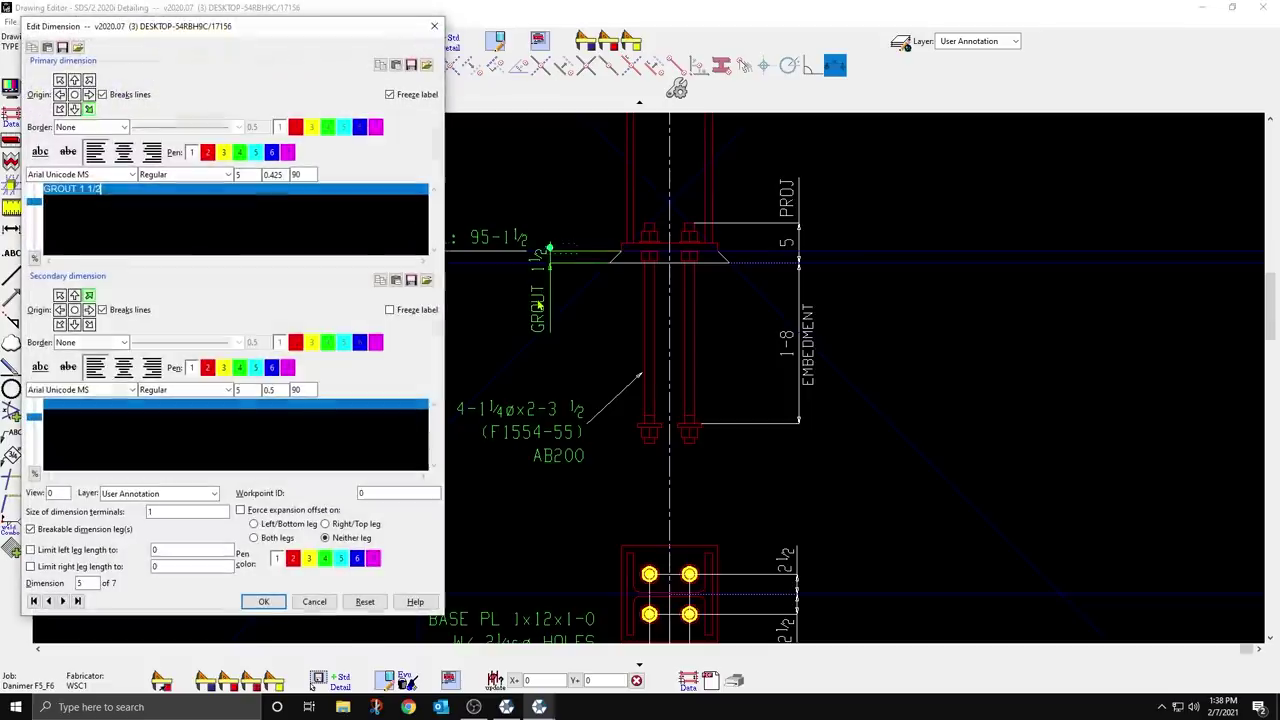
click(116, 95)
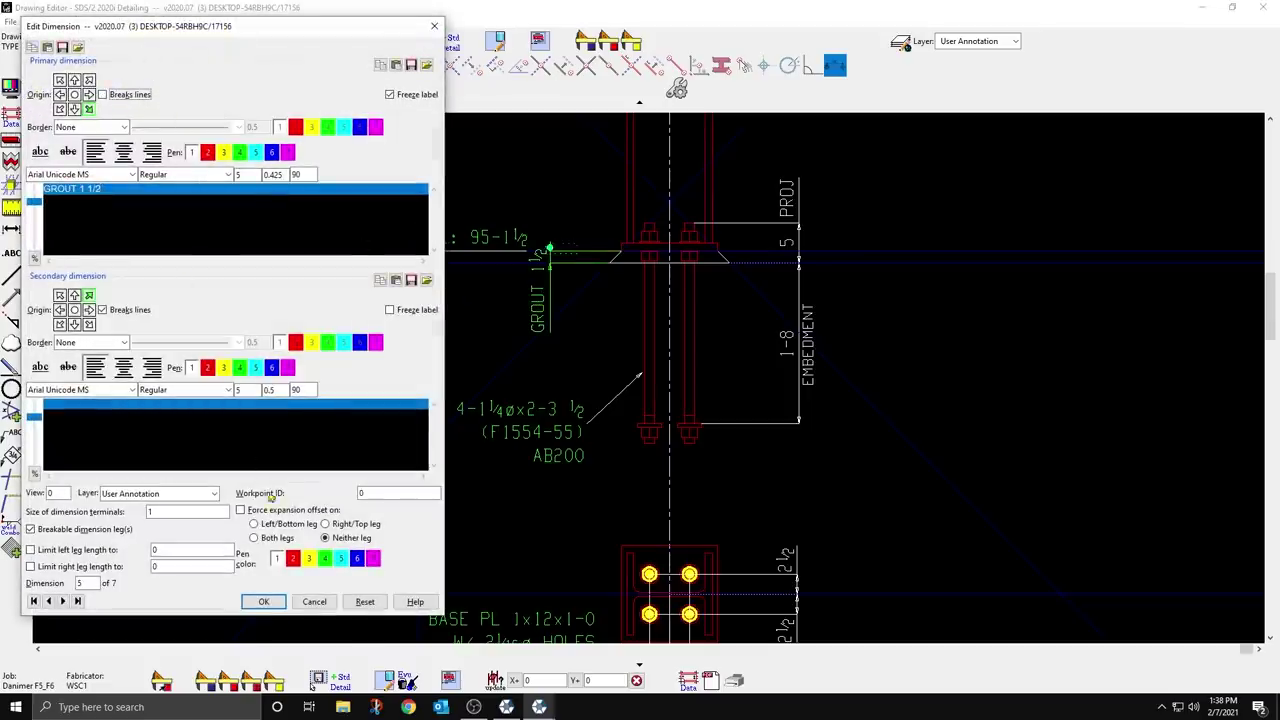
click(264, 601)
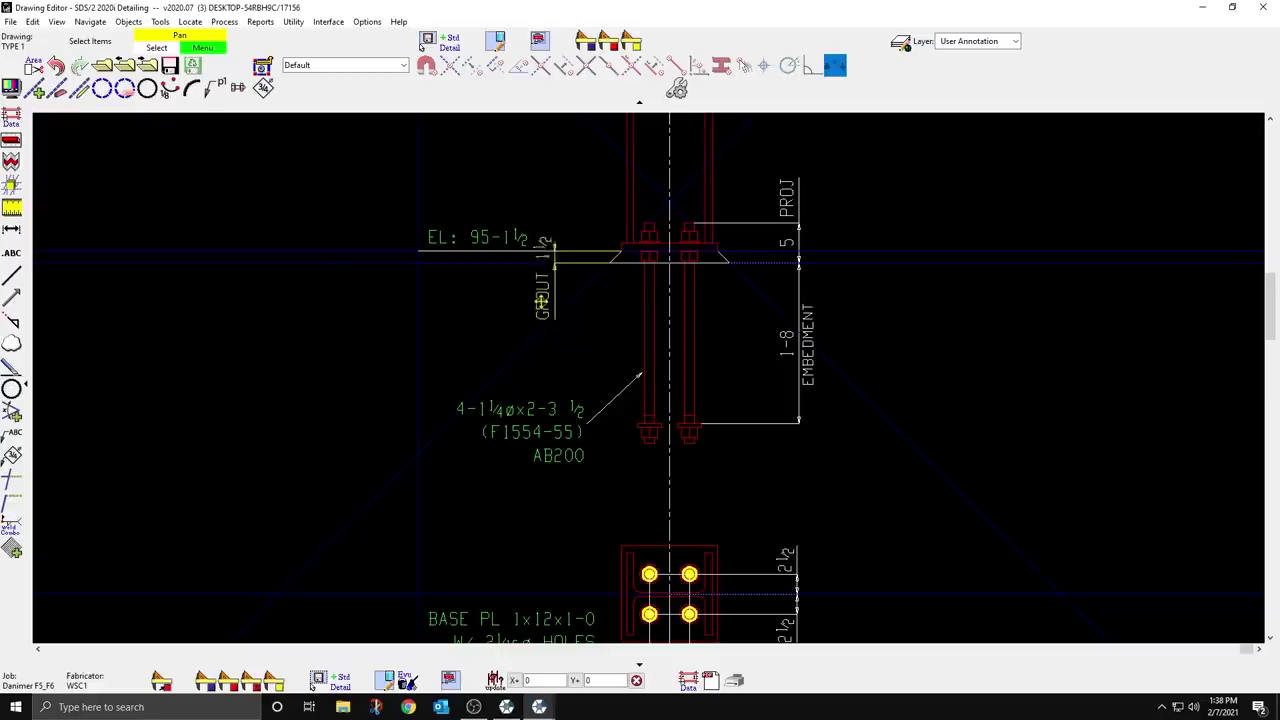
mouse_move(541, 301)
mouse_down()
mouse_move(545, 287)
mouse_move(543, 319)
mouse_up()
Step: Close the TYPE 1 detail and open the erection sheet AB200
scroll(555, 323, down, 5)
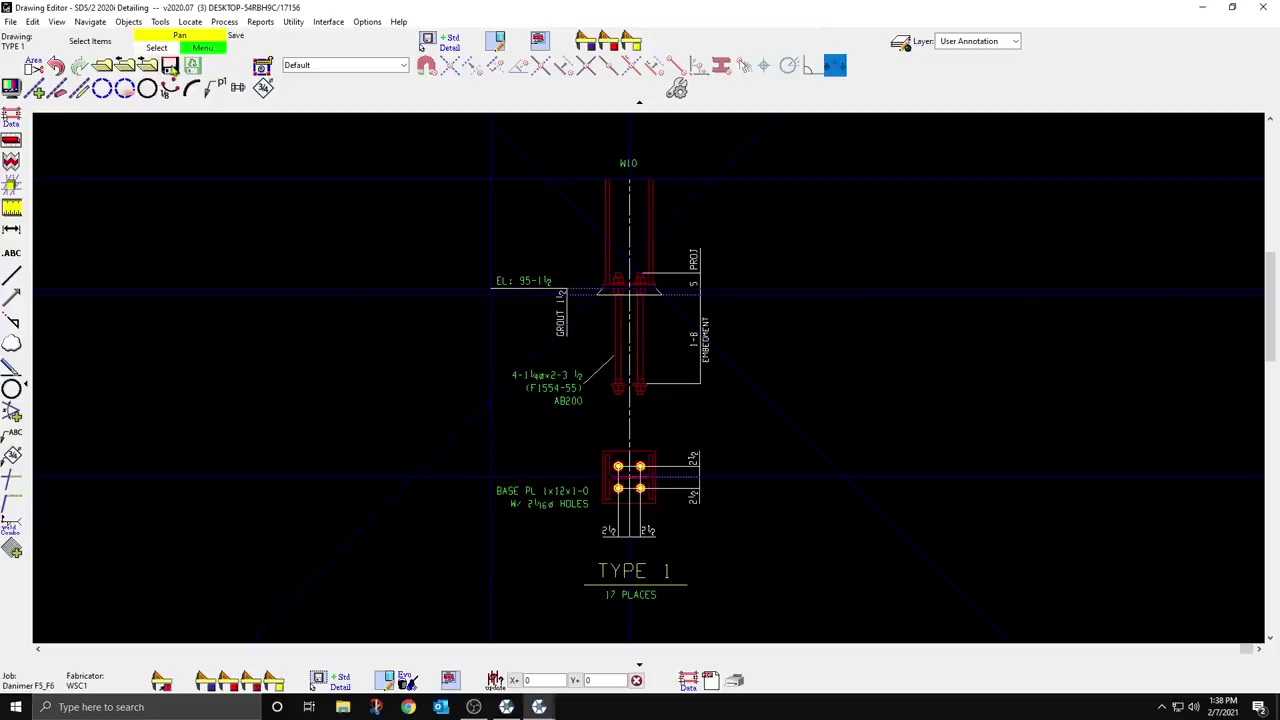
click(102, 65)
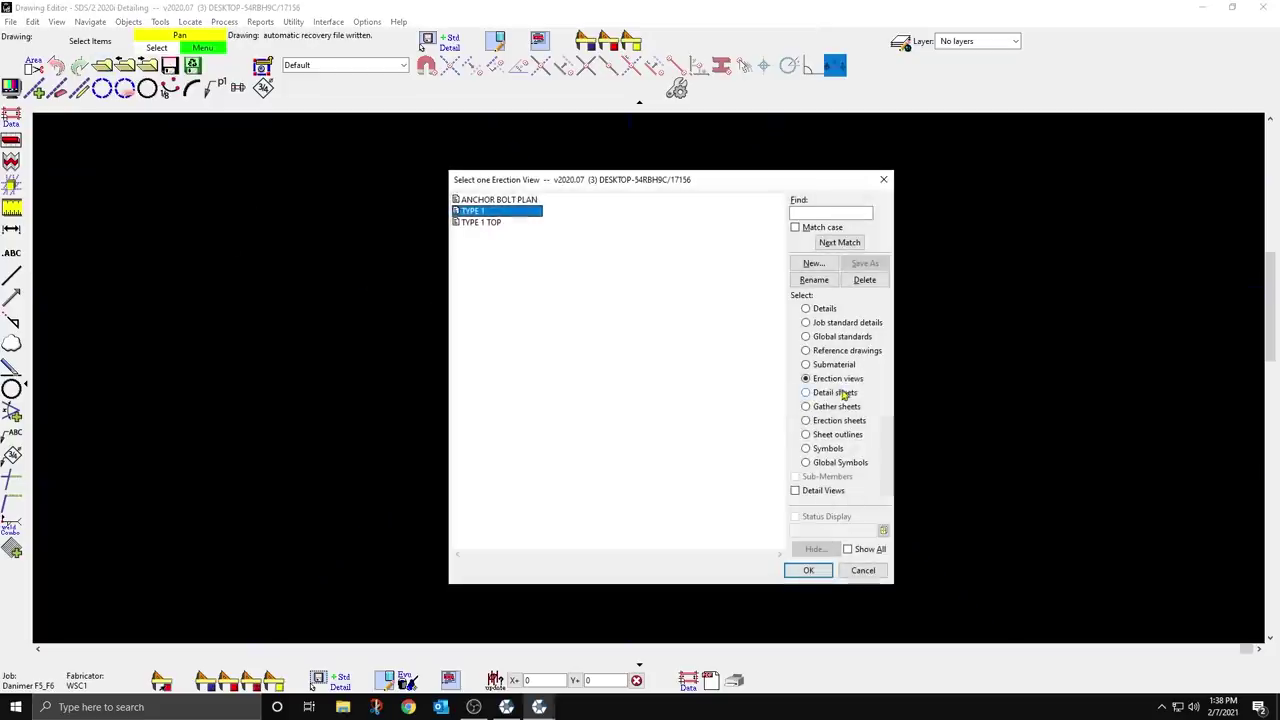
click(825, 420)
double_click(478, 200)
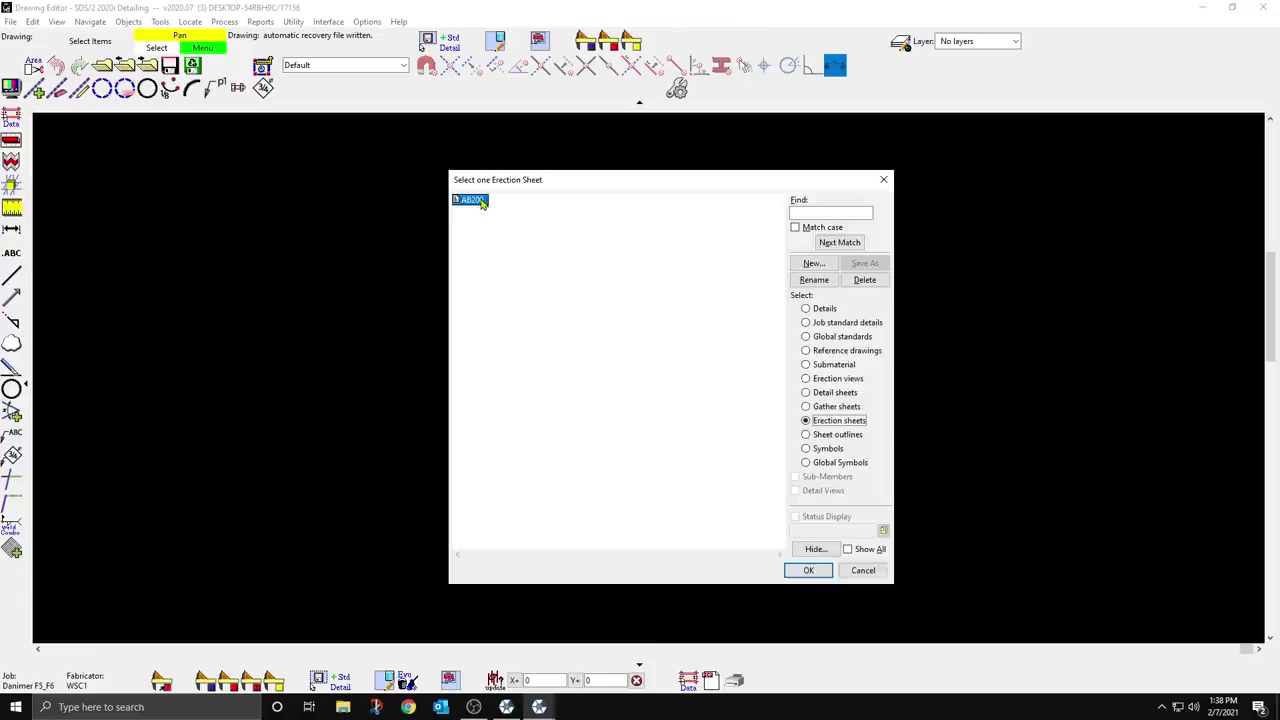
Step: Add the TYPE 1 erection view to the sheet between the anchor bolt plan and the title block
click(538, 40)
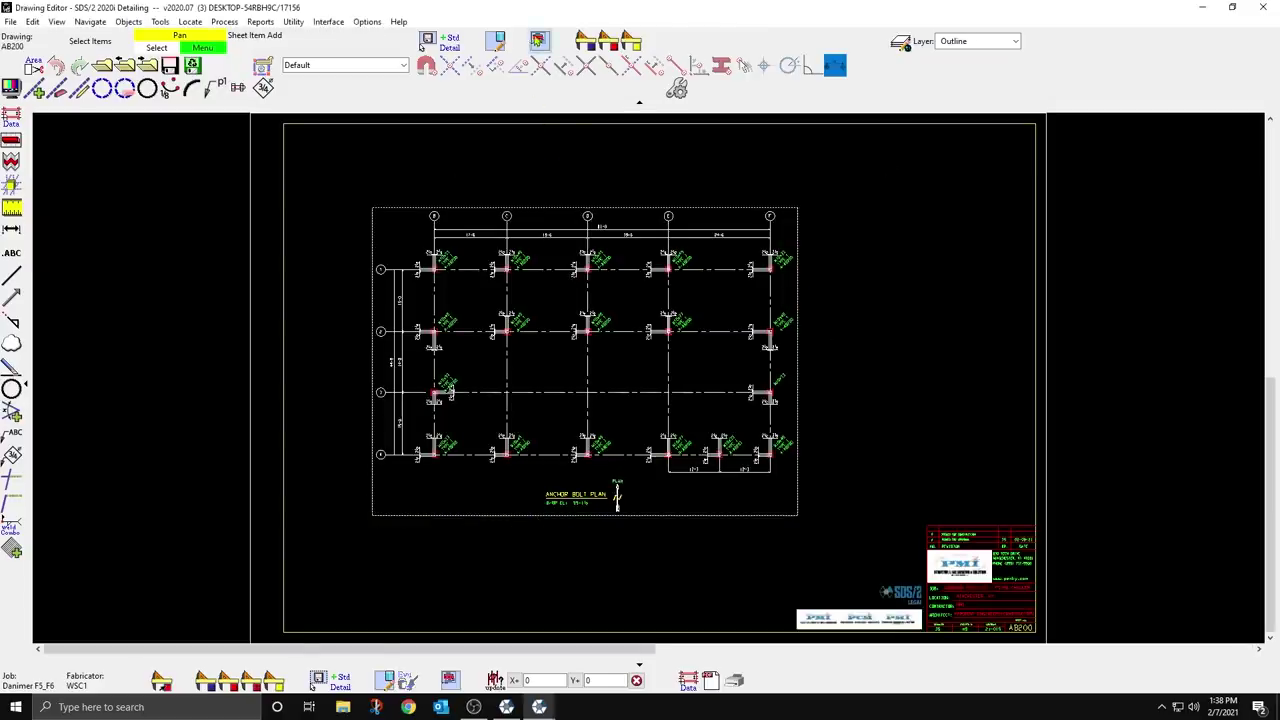
click(447, 200)
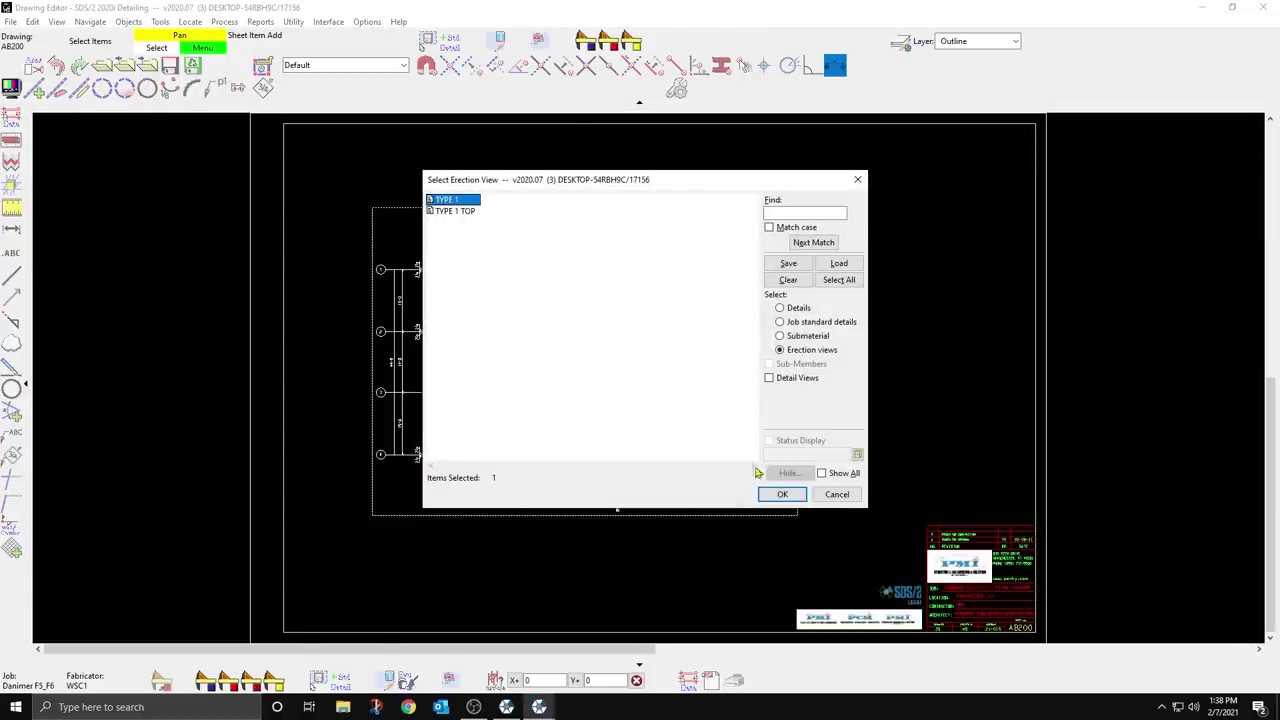
click(780, 494)
click(828, 541)
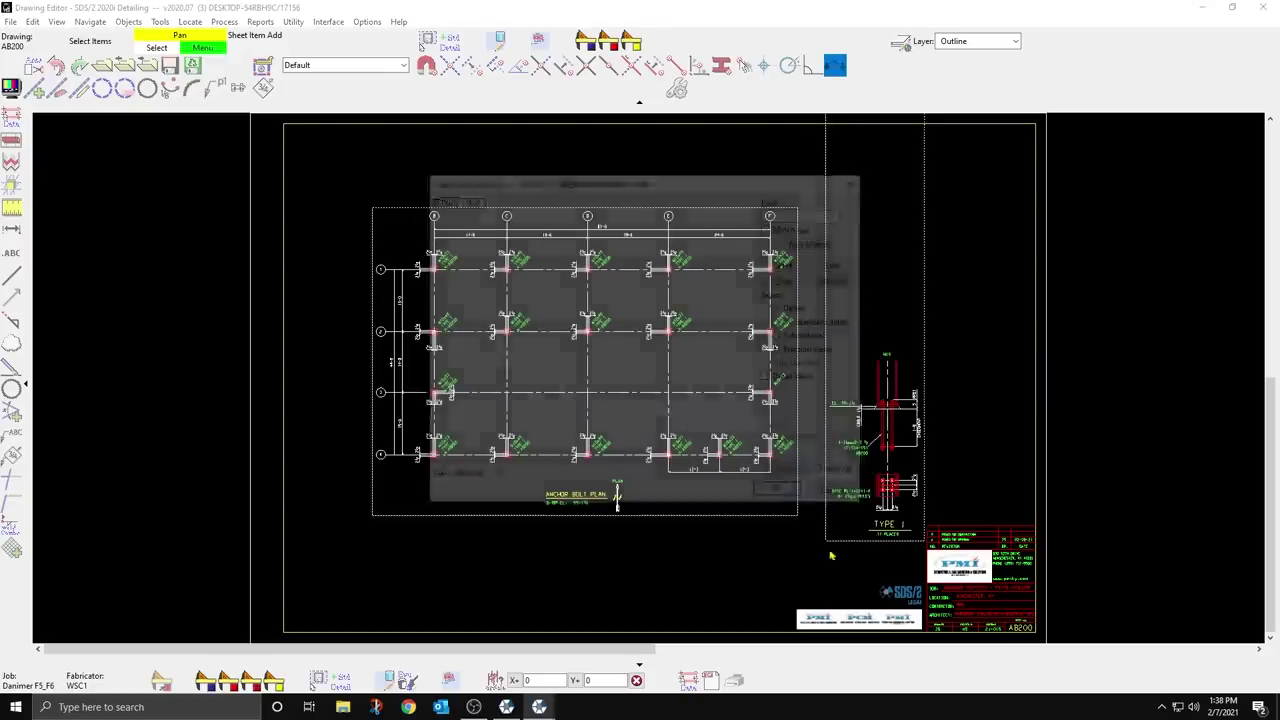
click(780, 494)
Step: Reopen the TYPE 1 erection view and delete the stray circle and line far above the base plate detail
scroll(754, 530, down, 1)
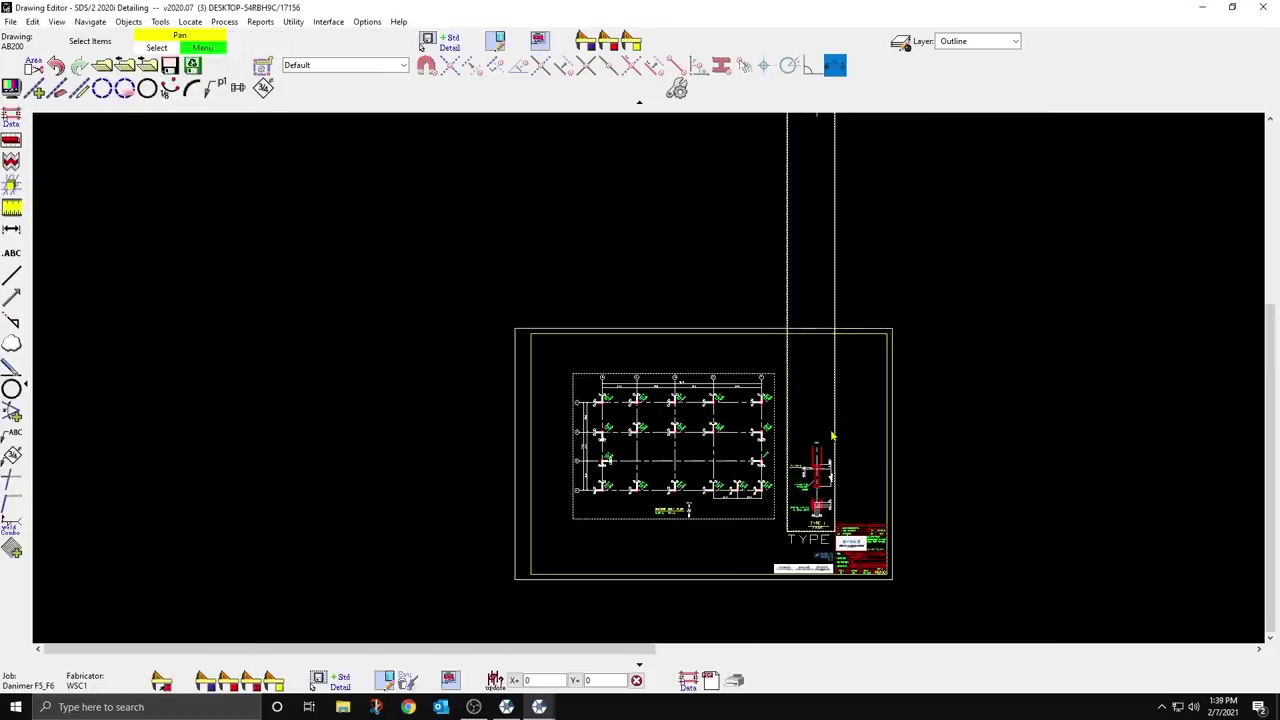
middle_drag(829, 437, 777, 539)
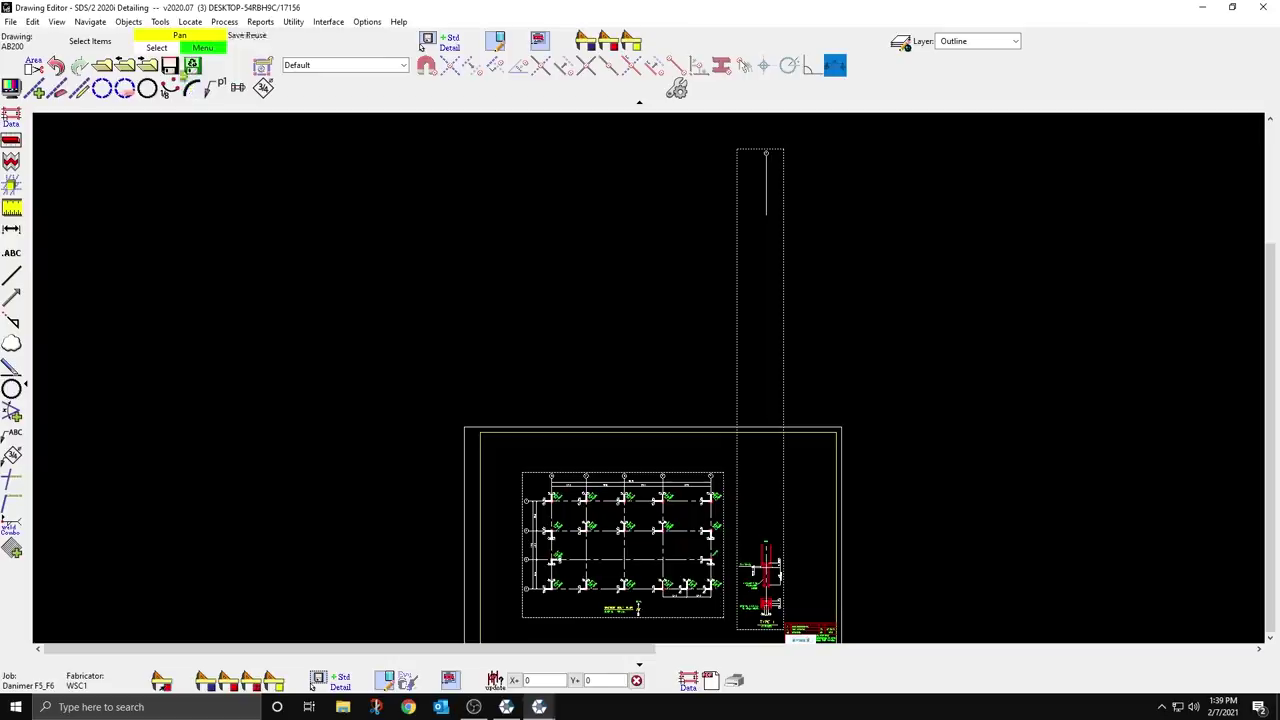
click(116, 64)
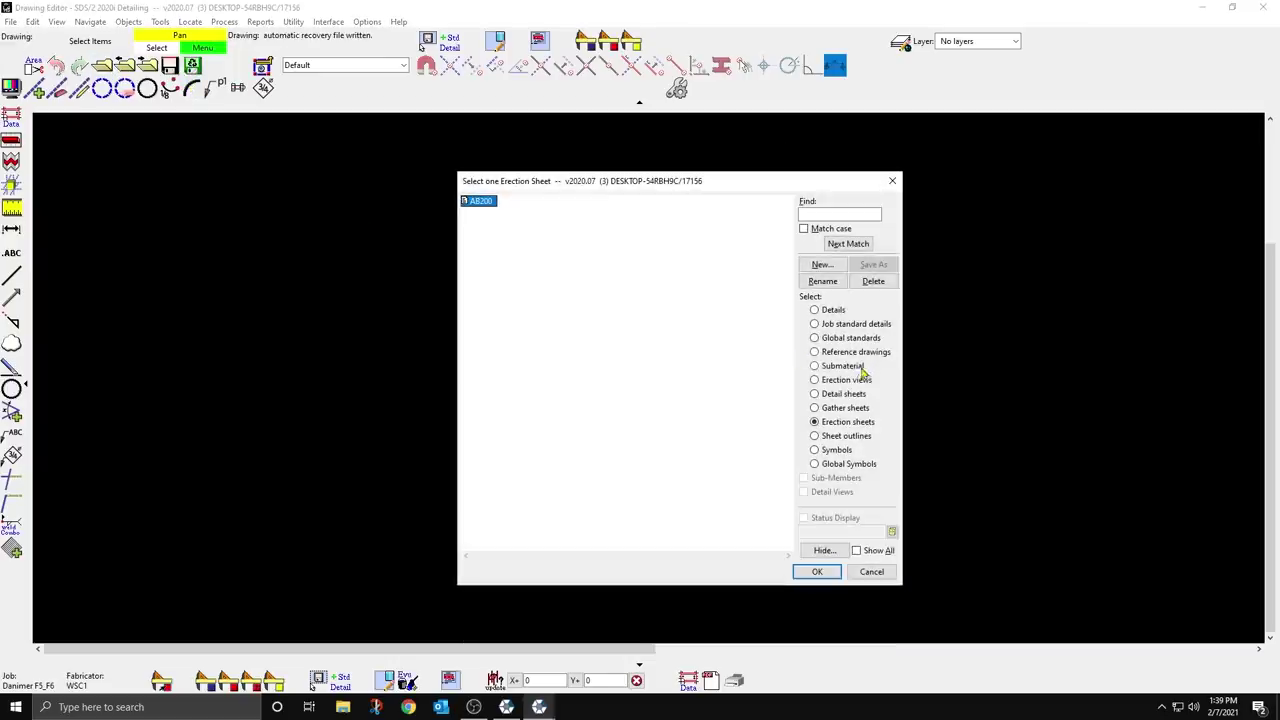
click(848, 380)
double_click(482, 212)
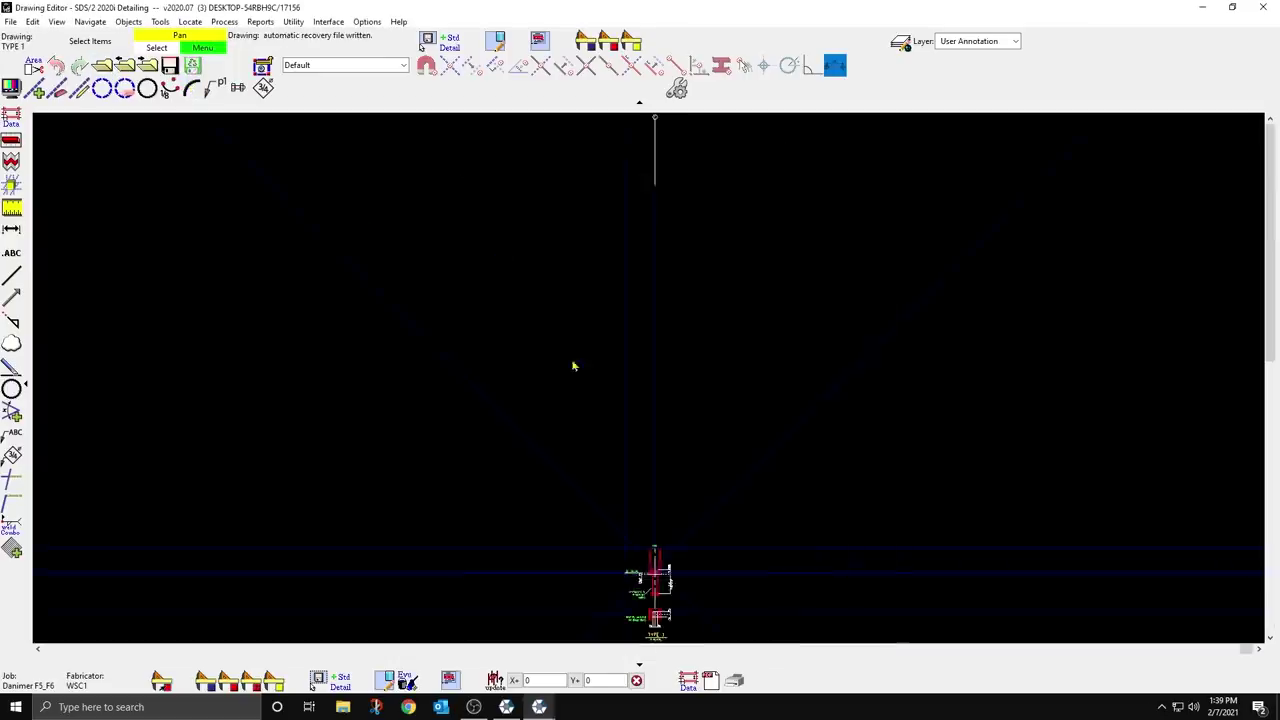
right_click(618, 208)
click(673, 338)
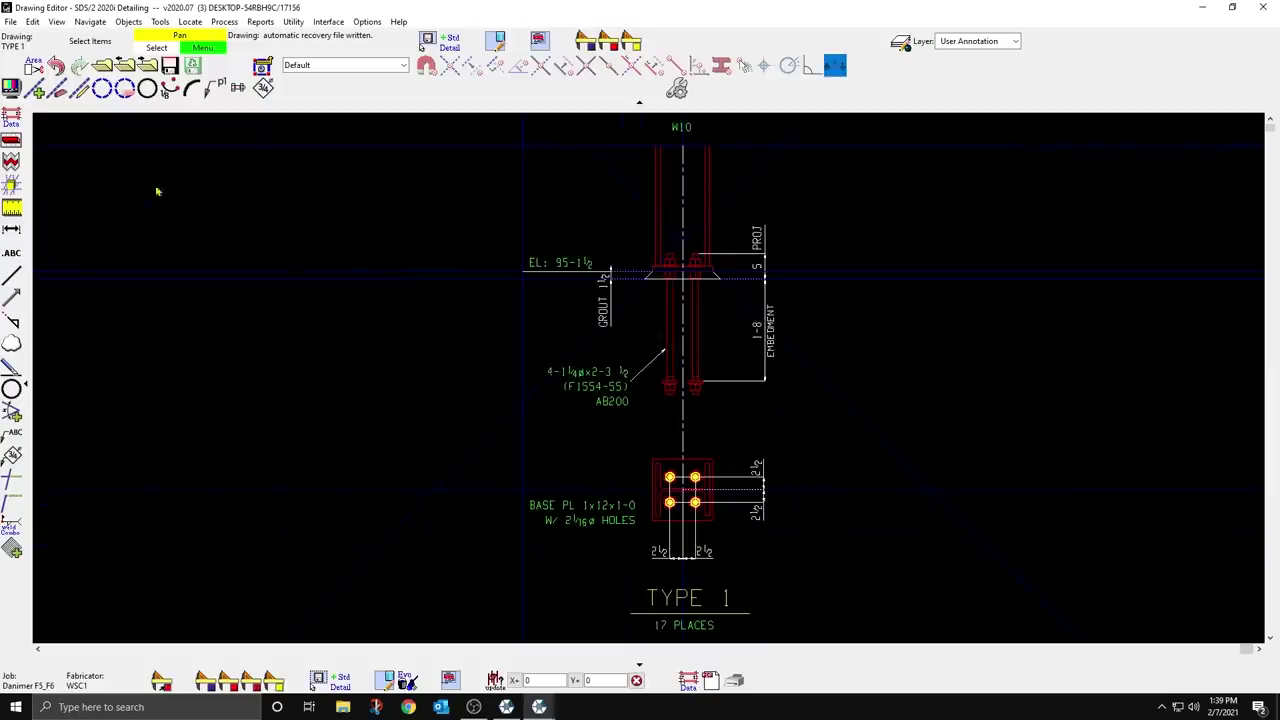
Step: Return to the erection sheet AB200
click(102, 65)
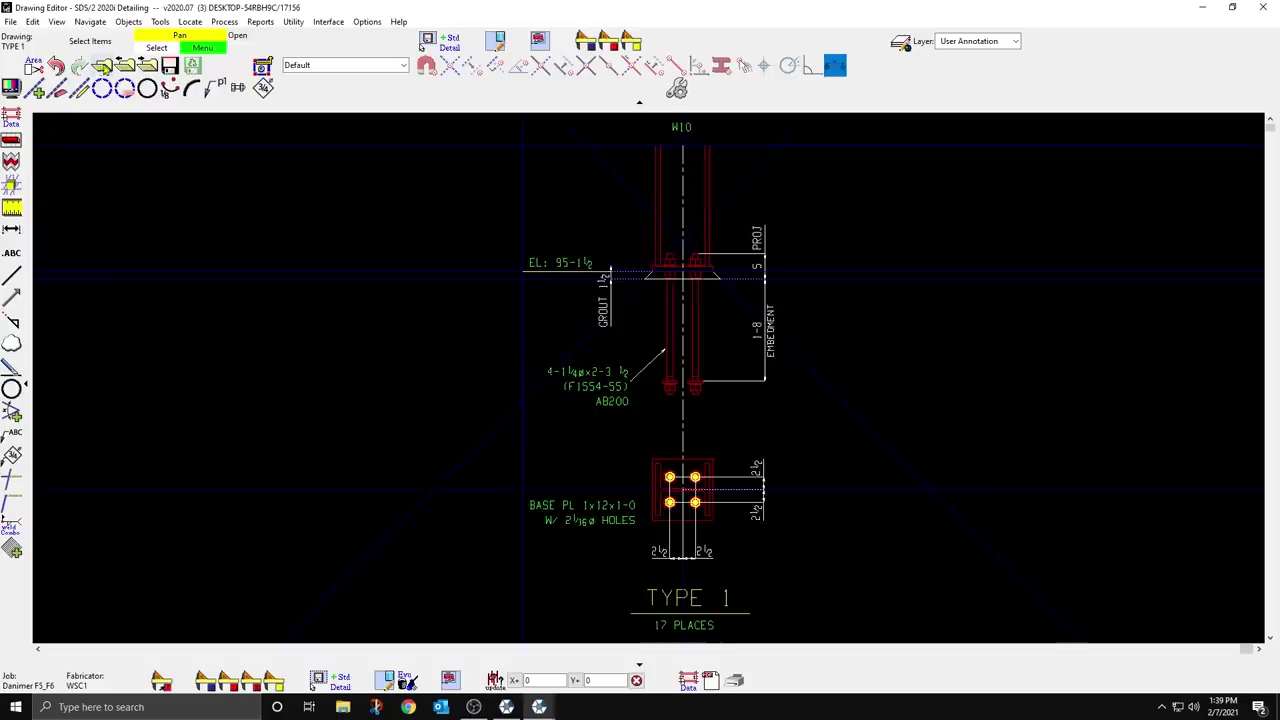
click(839, 422)
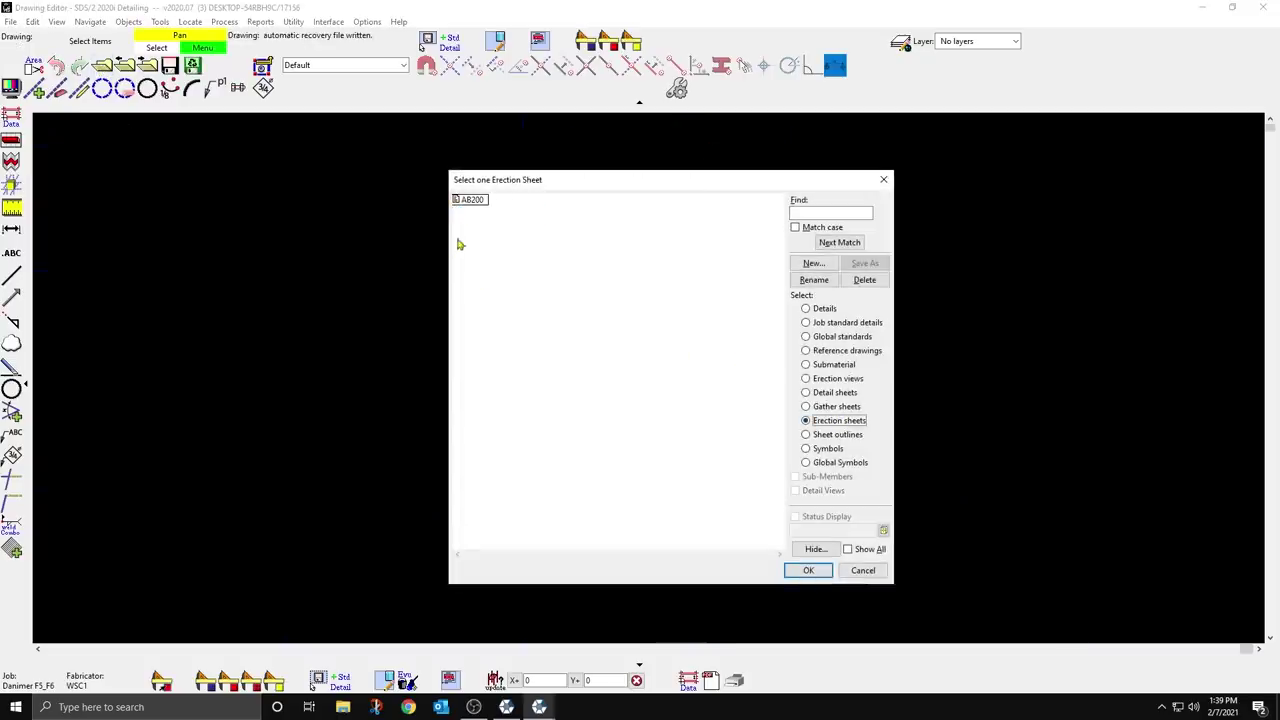
double_click(473, 200)
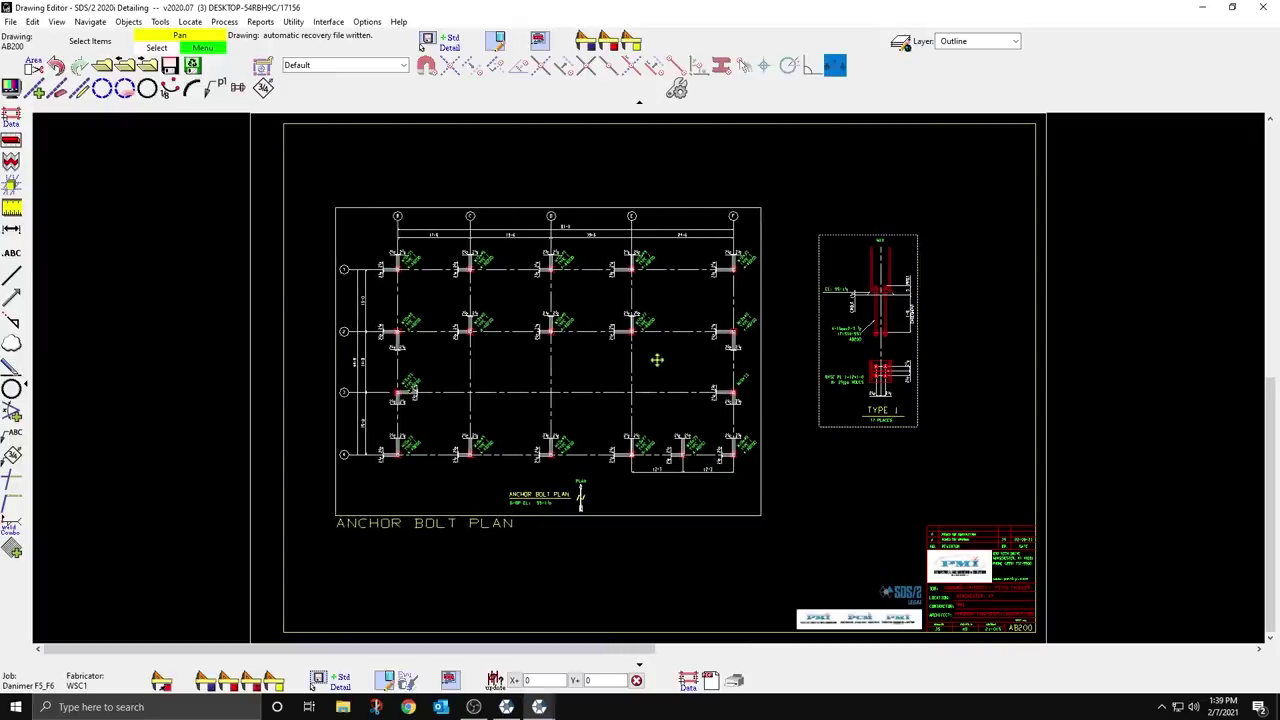
Step: Reposition the anchor bolt plan and the TYPE 1 detail closer together on the sheet and save the drawing
mouse_move(684, 350)
mouse_down()
mouse_move(701, 341)
mouse_move(672, 345)
mouse_move(700, 344)
mouse_up()
drag(849, 333, 829, 331)
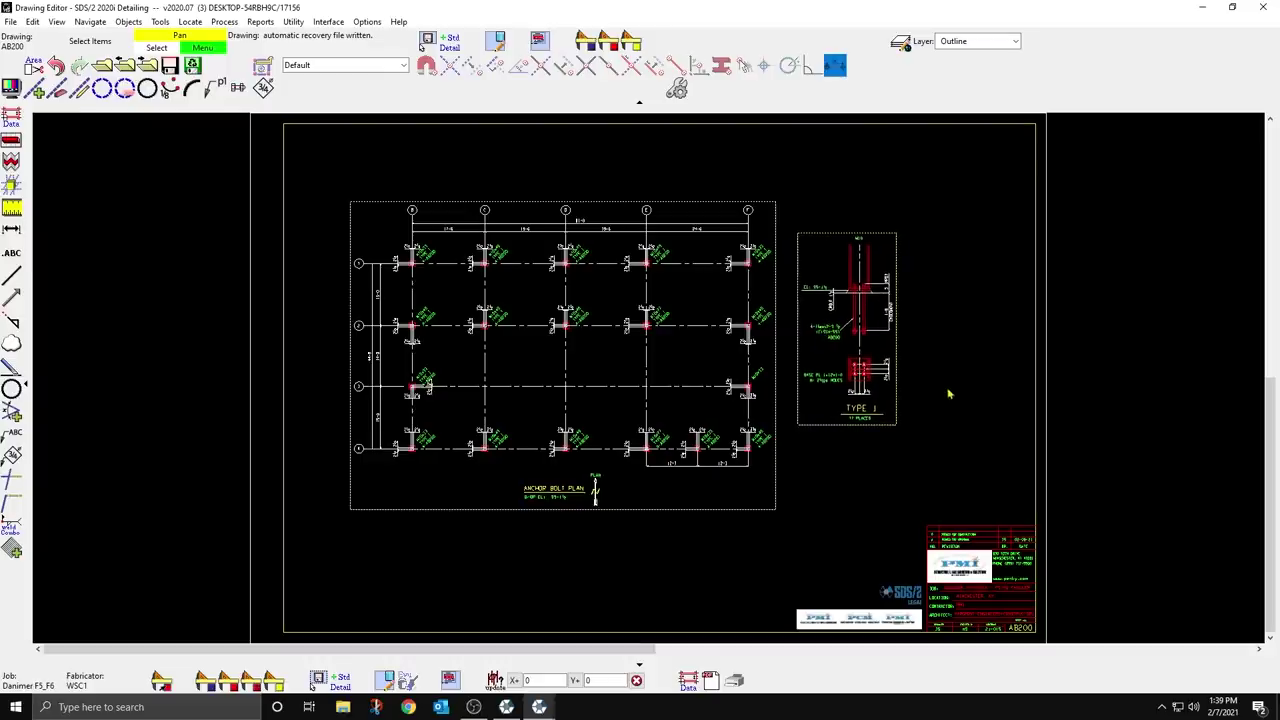
click(171, 66)
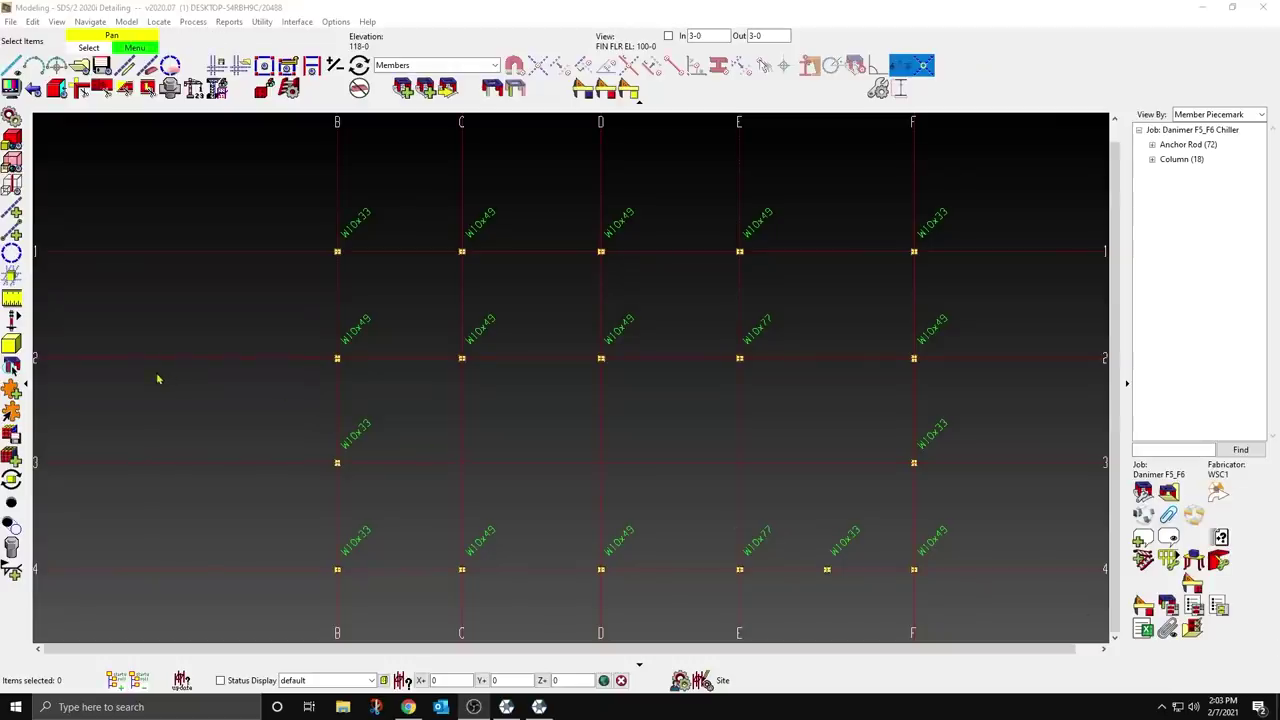
click(19, 319)
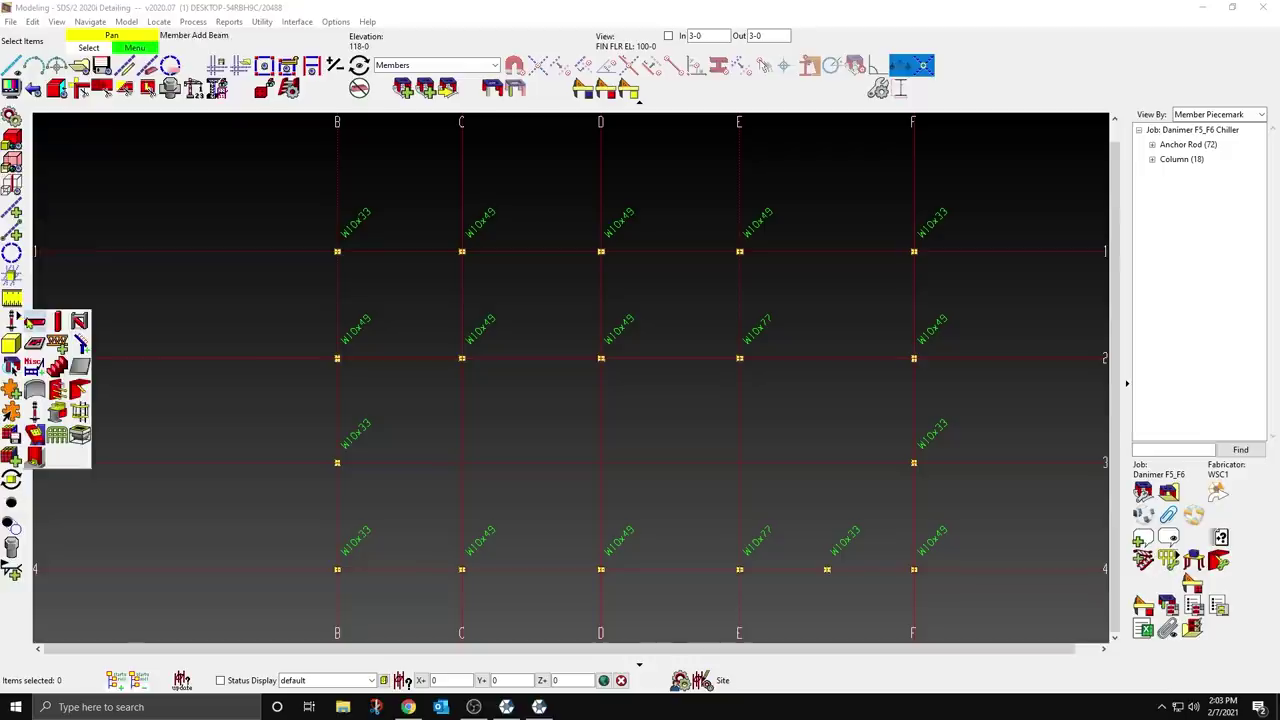
click(32, 321)
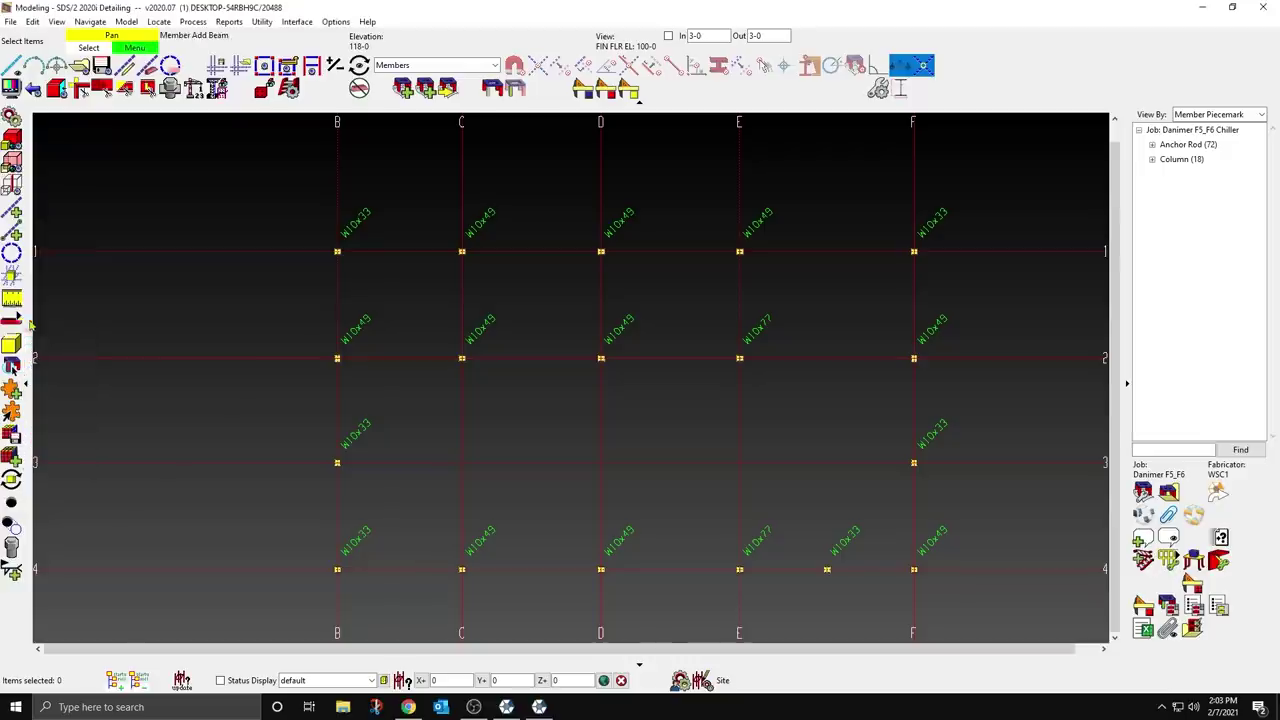
right_click(957, 597)
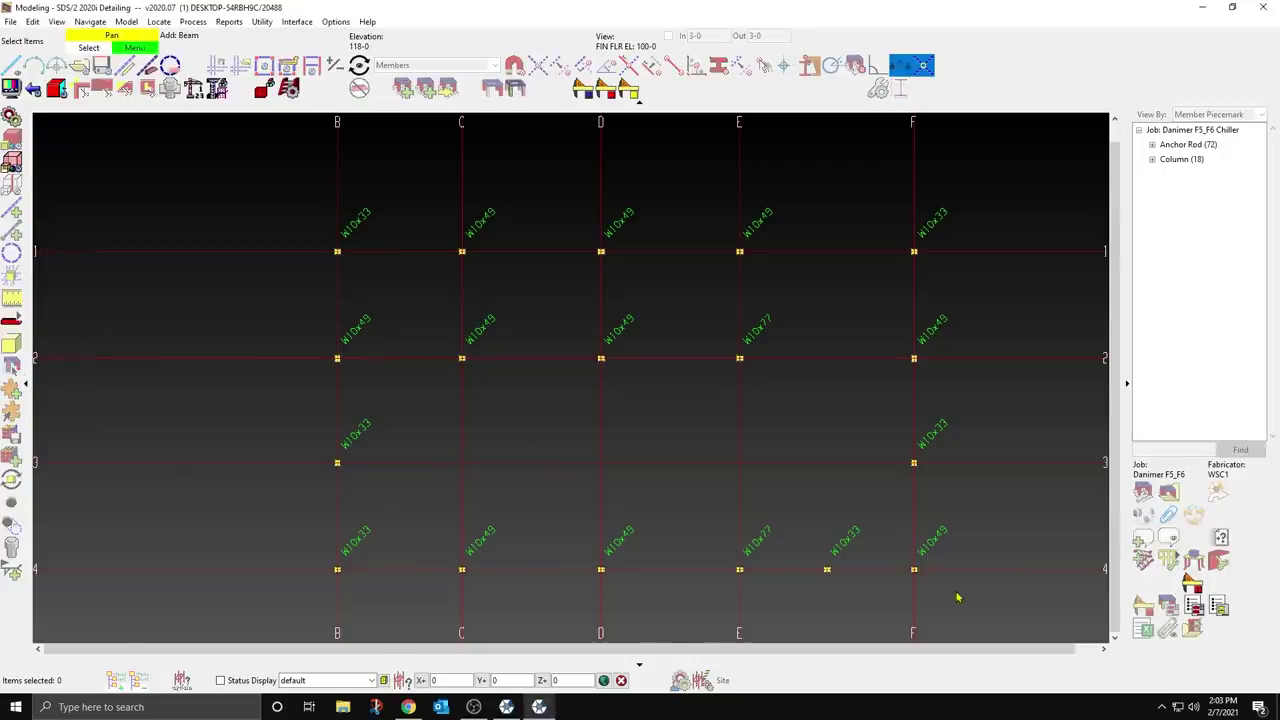
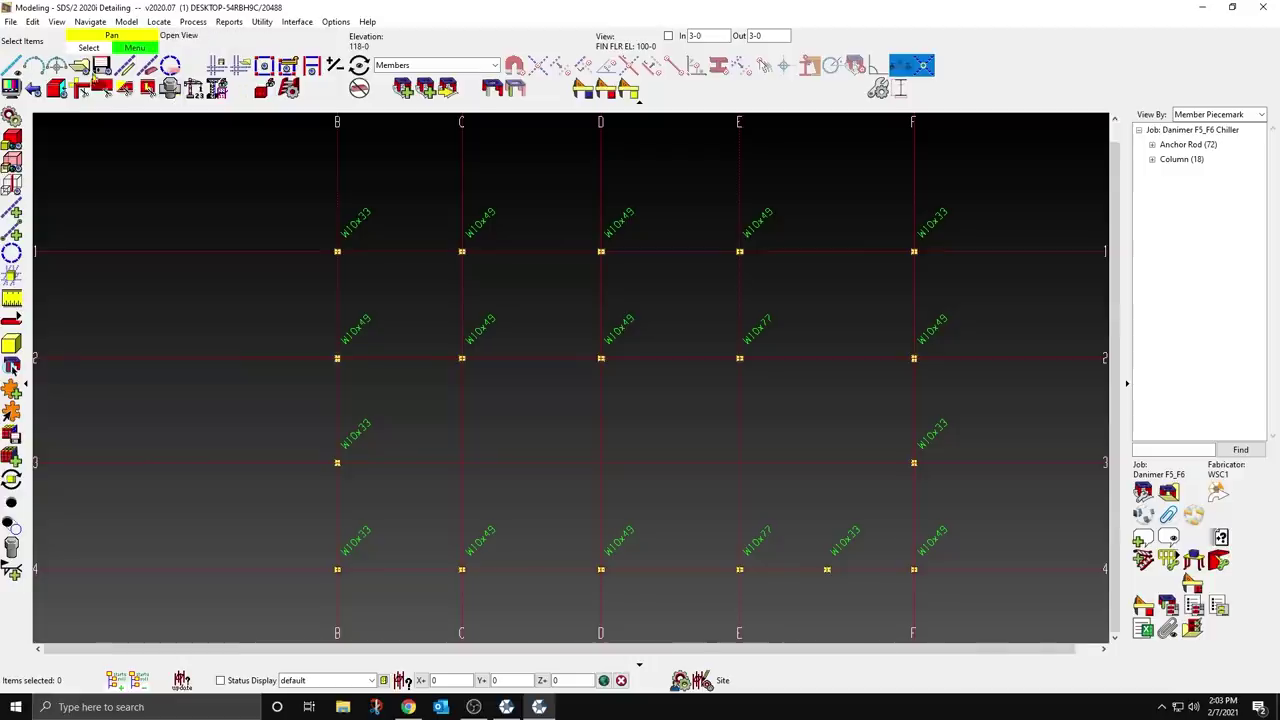
Step: Limit the view depth to 3-0 in and out, and save the current view as a primary view named "EL: 118-0"
click(669, 37)
click(101, 66)
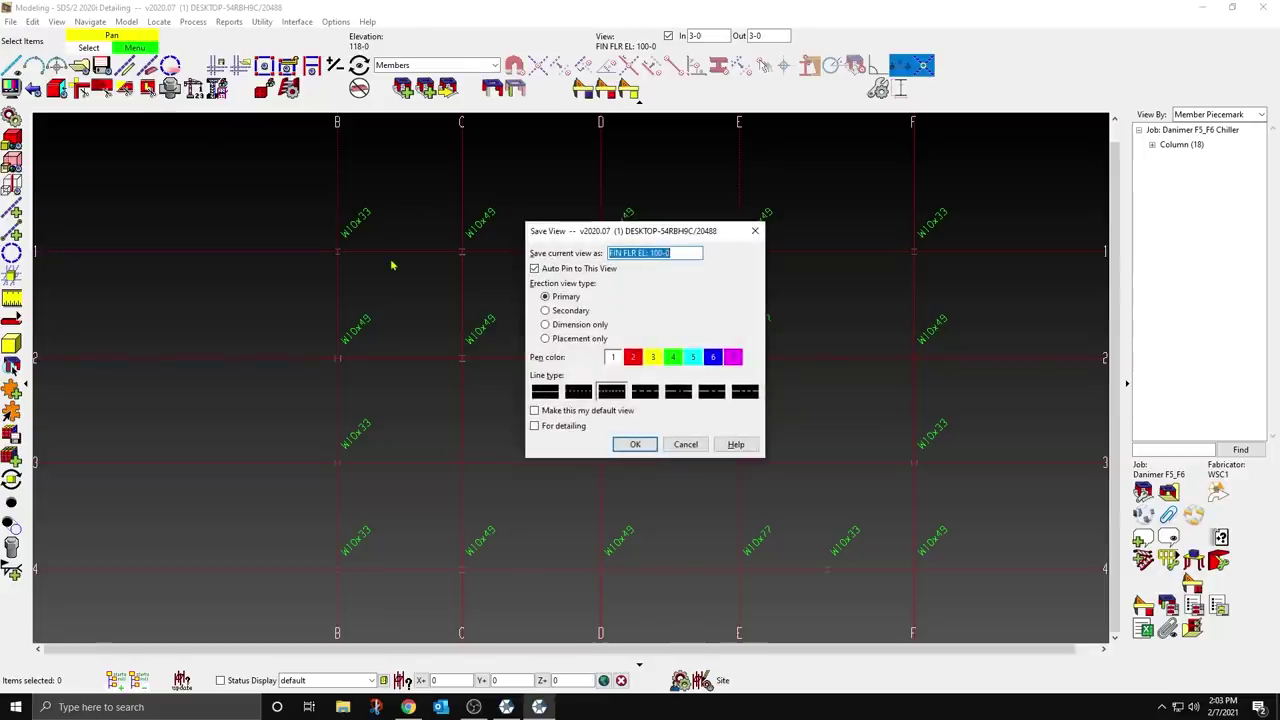
text(EL: 118)
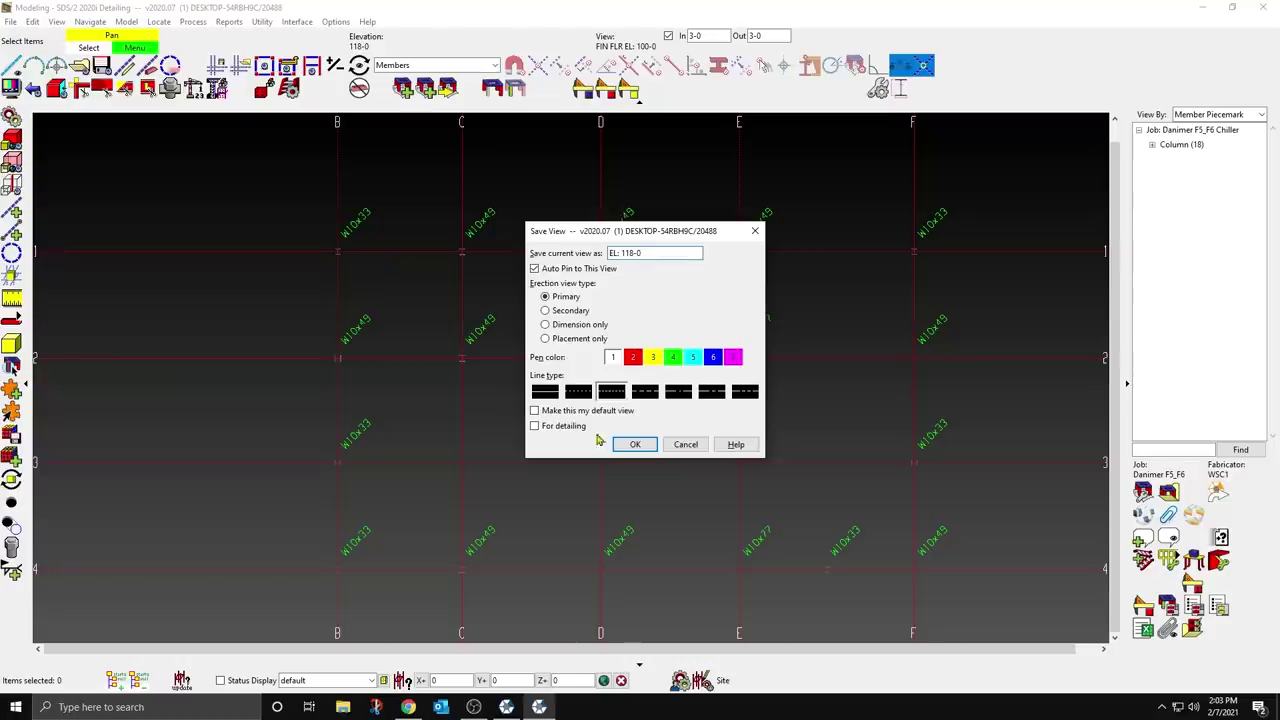
click(552, 272)
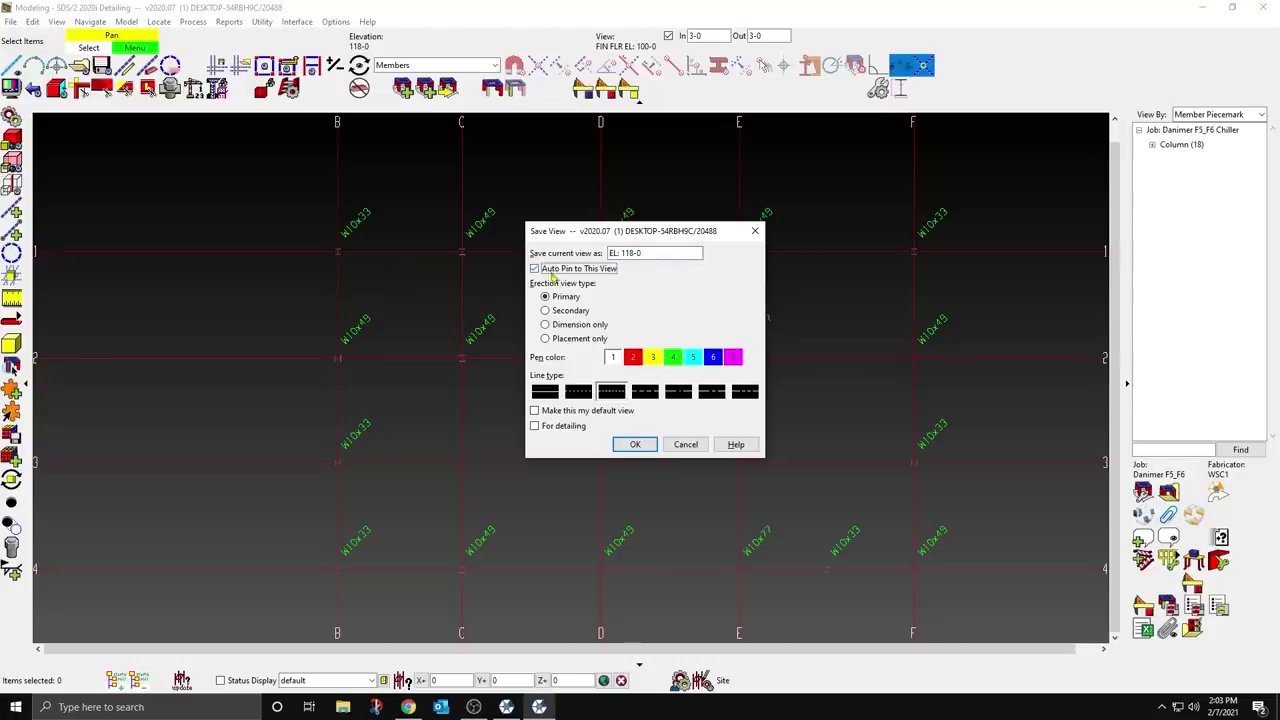
click(640, 445)
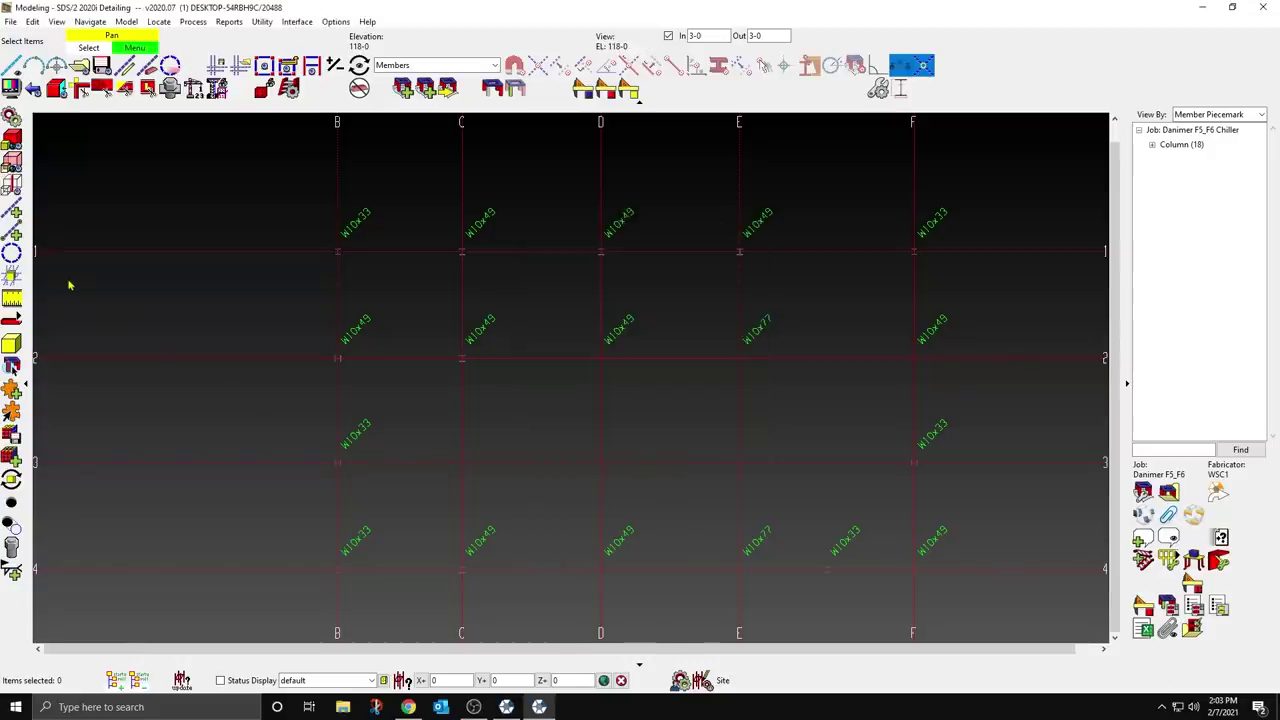
Step: Add W24x55 beams along grid line F, one from grid 4 to grid 3 and one from grid 3 to grid 2
click(11, 319)
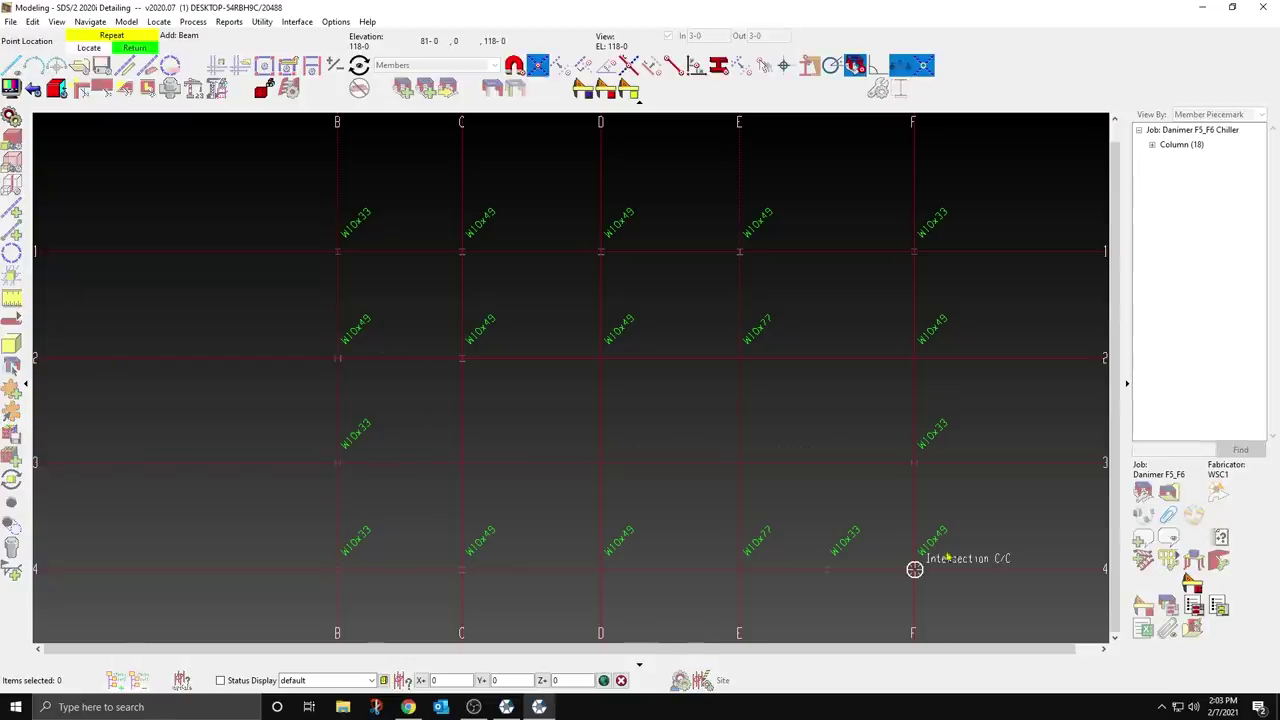
click(914, 569)
click(913, 462)
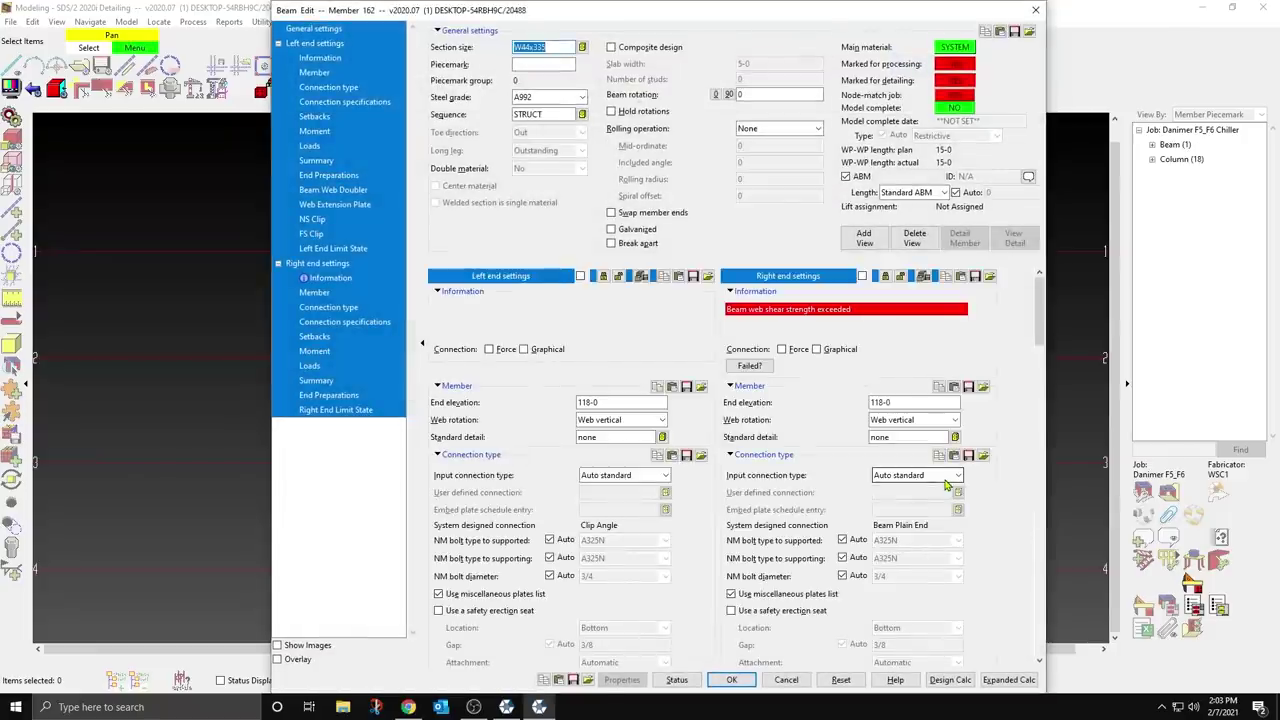
text(W24X55)
key(Return)
click(913, 462)
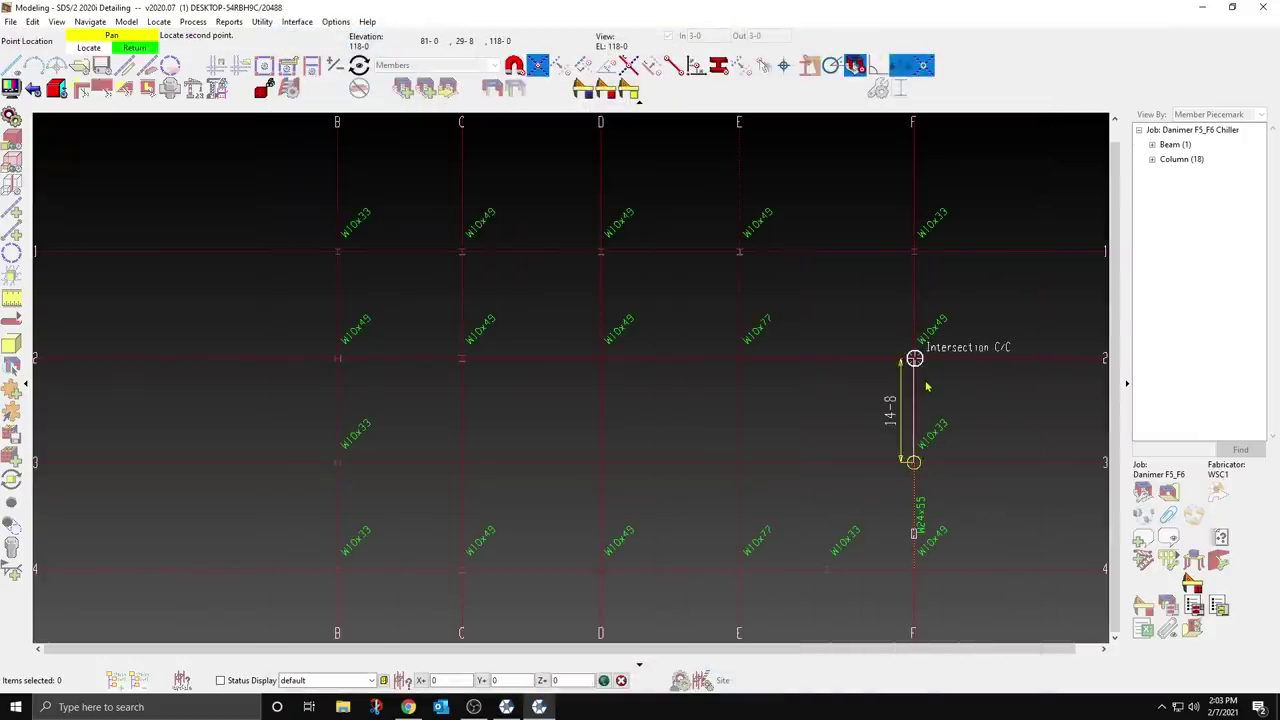
click(926, 386)
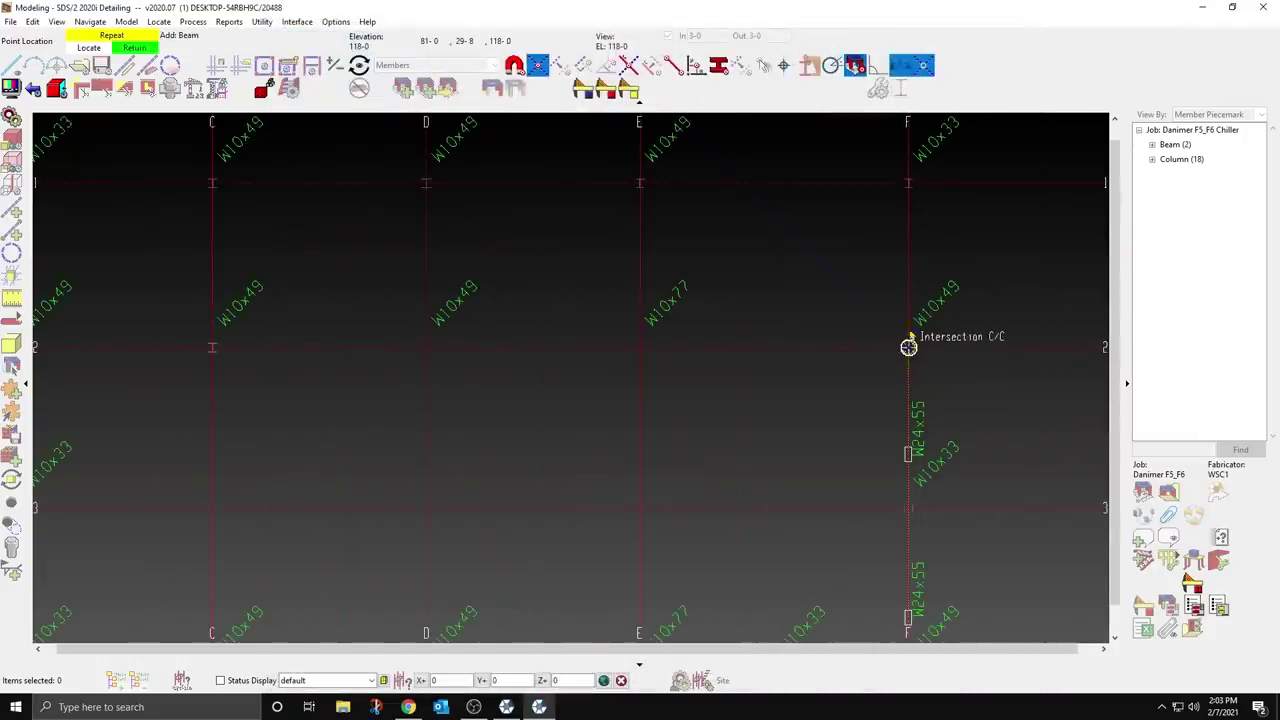
Step: Add a W18x55 beam along grid line F from grid 2 to grid 1
click(908, 346)
click(903, 214)
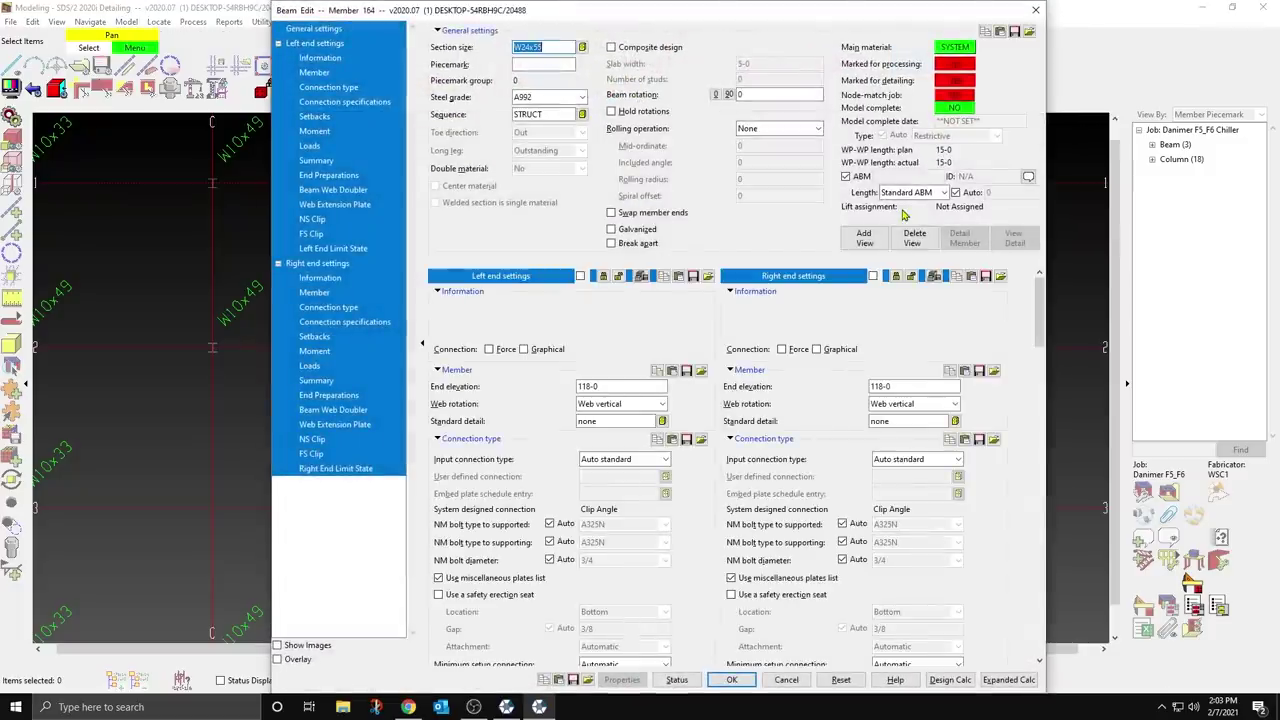
text(W18X35)
key(Return)
Step: Add W24x68 beams along grid lines E, D and C, each running from grid 4 to grid 2
scroll(797, 291, down, 3)
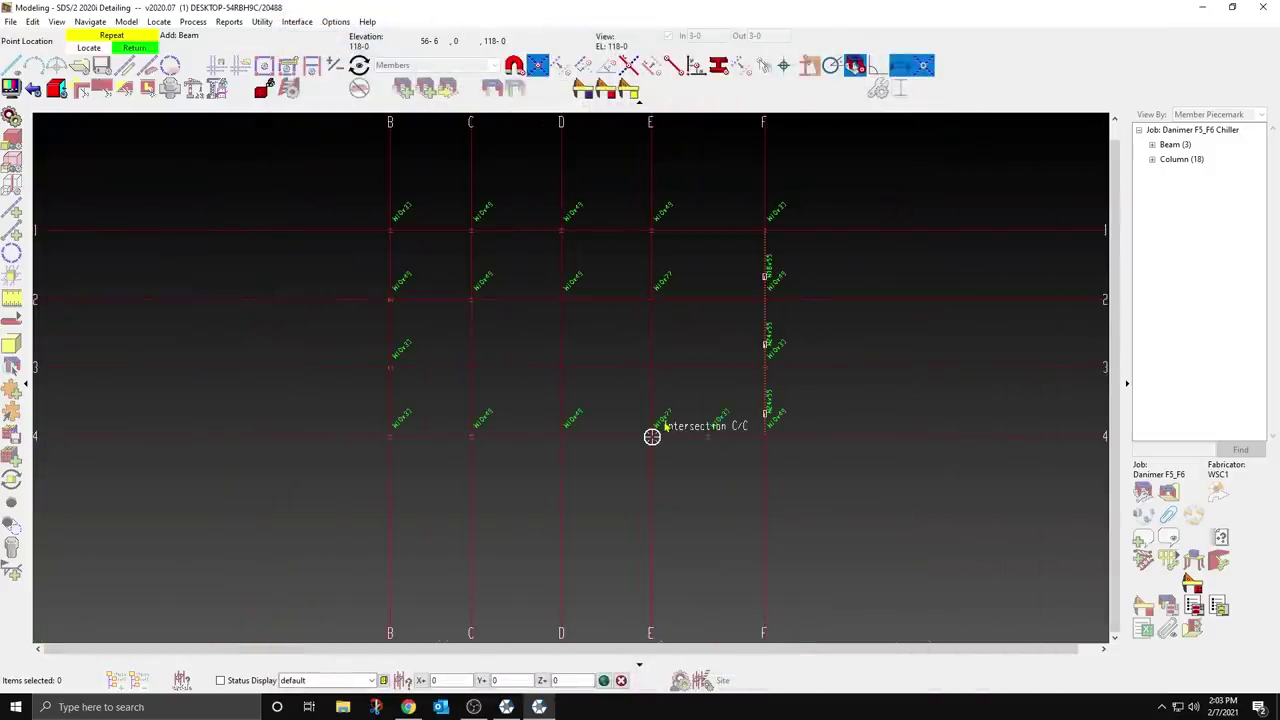
scroll(652, 437, up, 2)
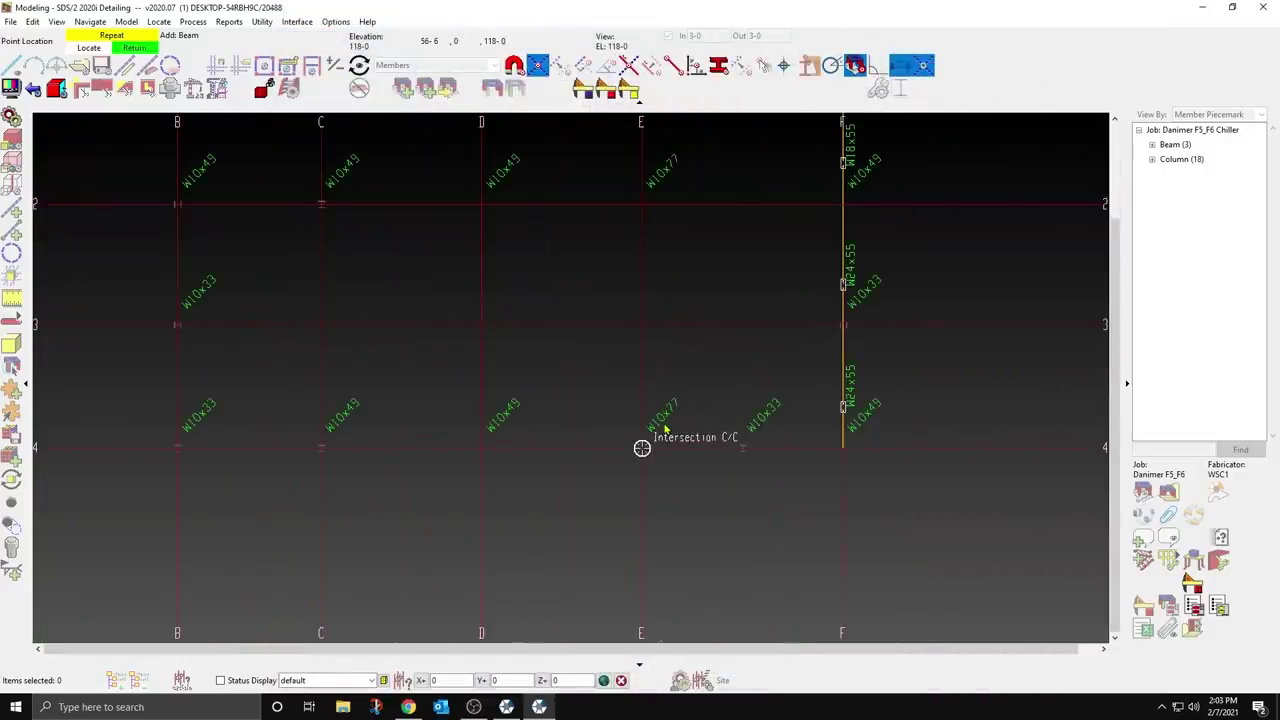
scroll(642, 448, up, 1)
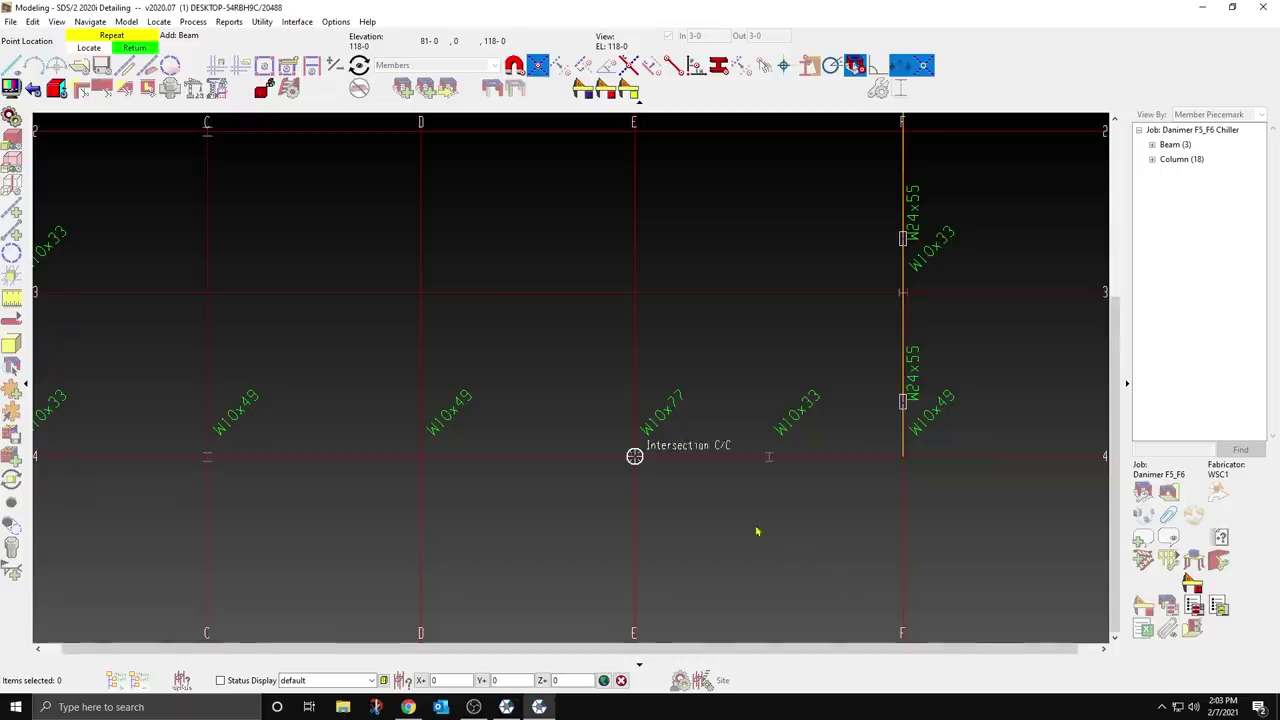
scroll(691, 491, up, 3)
click(672, 480)
scroll(671, 480, down, 2)
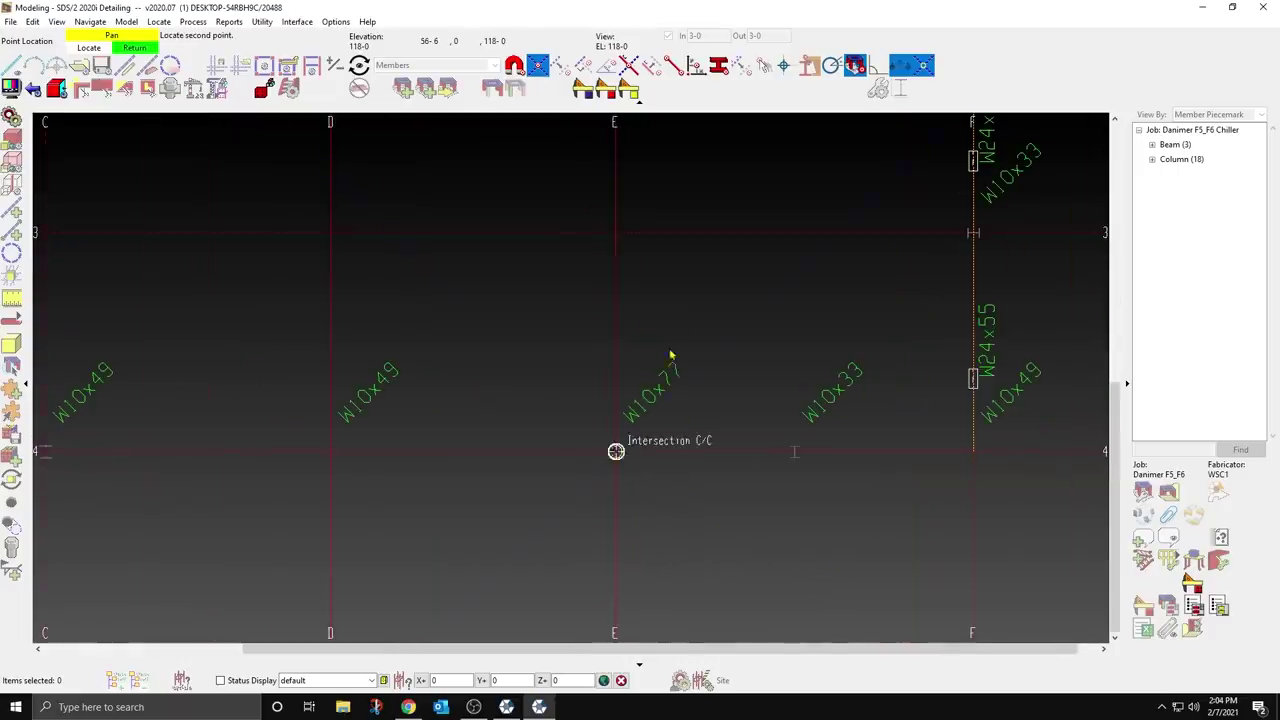
scroll(654, 285, down, 2)
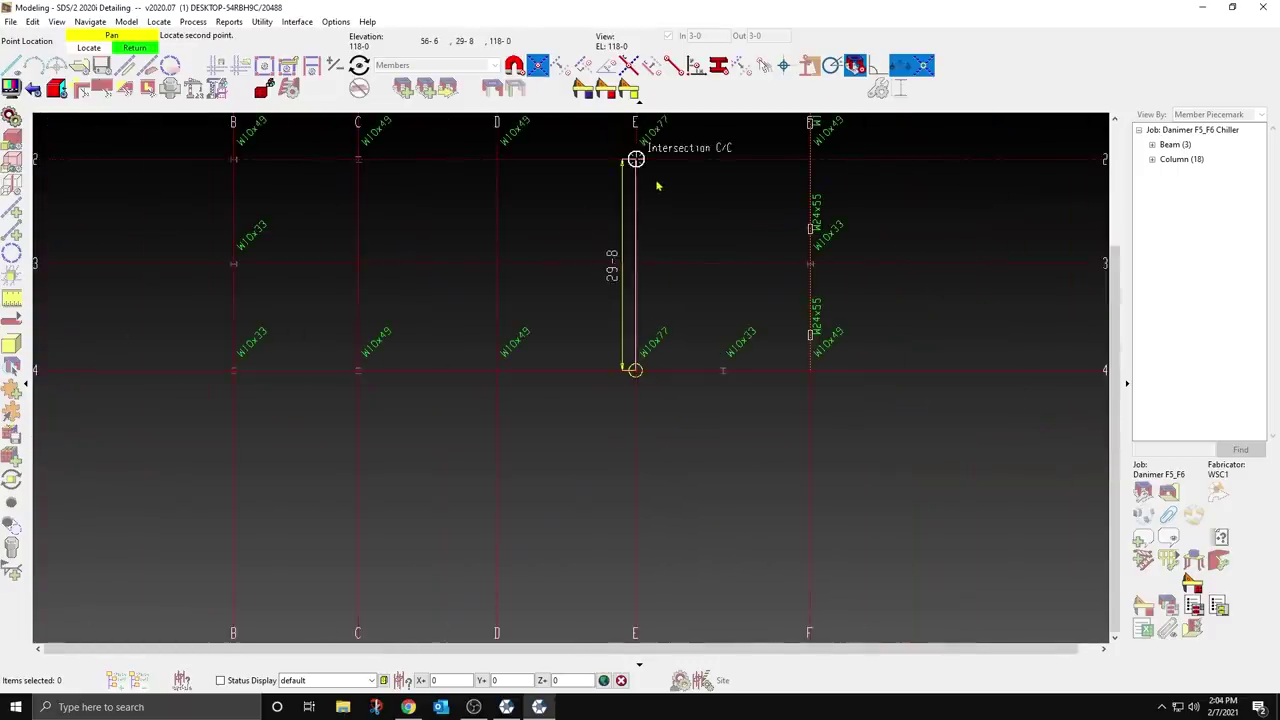
click(657, 184)
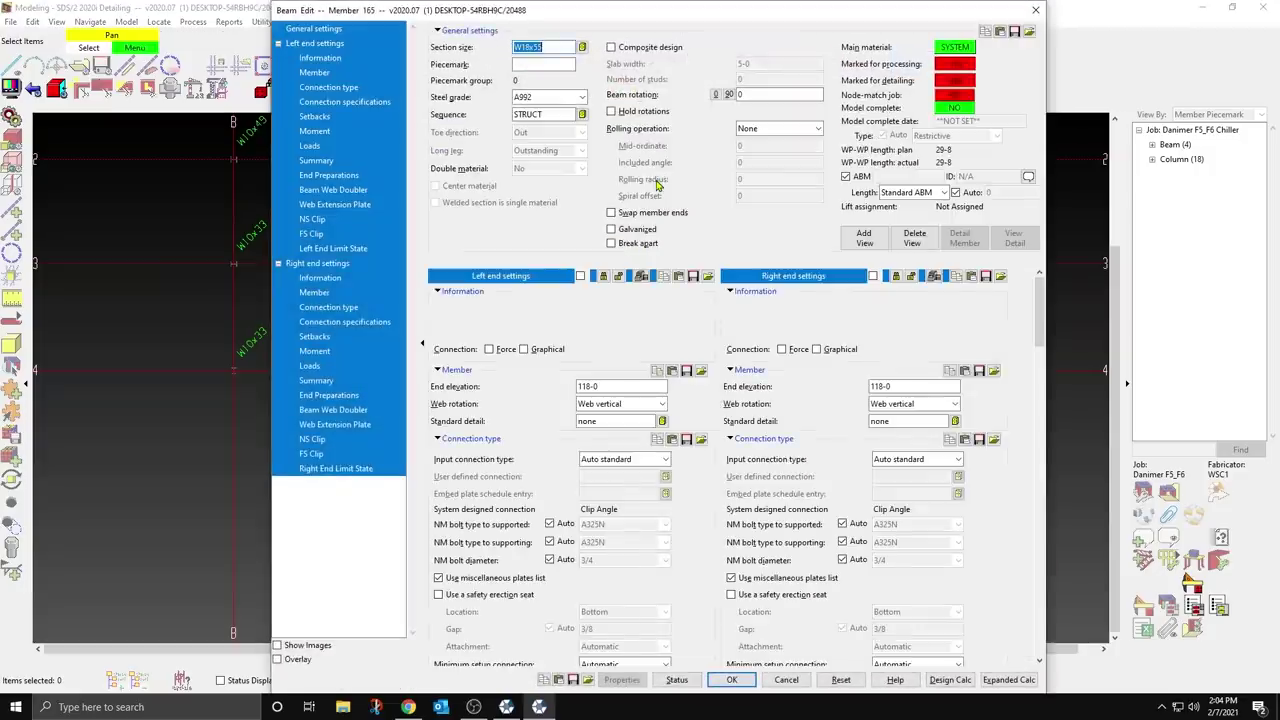
text(W24X68)
key(Return)
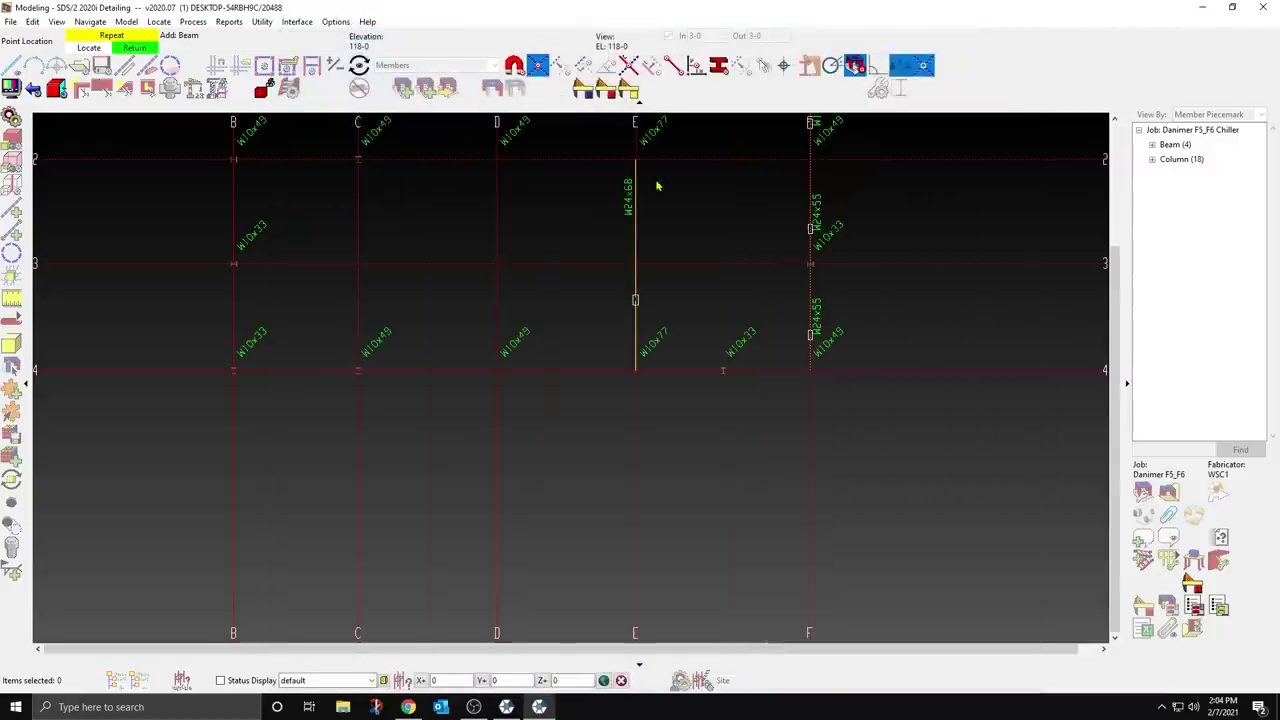
click(497, 370)
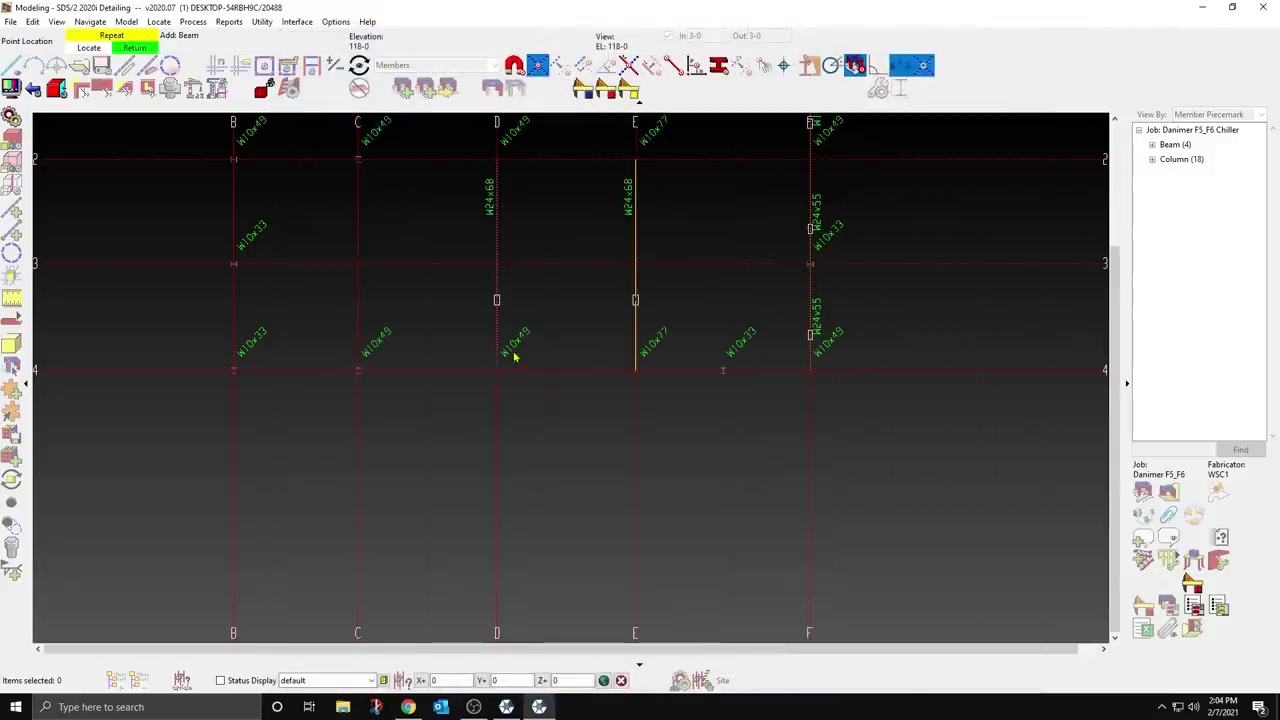
click(385, 371)
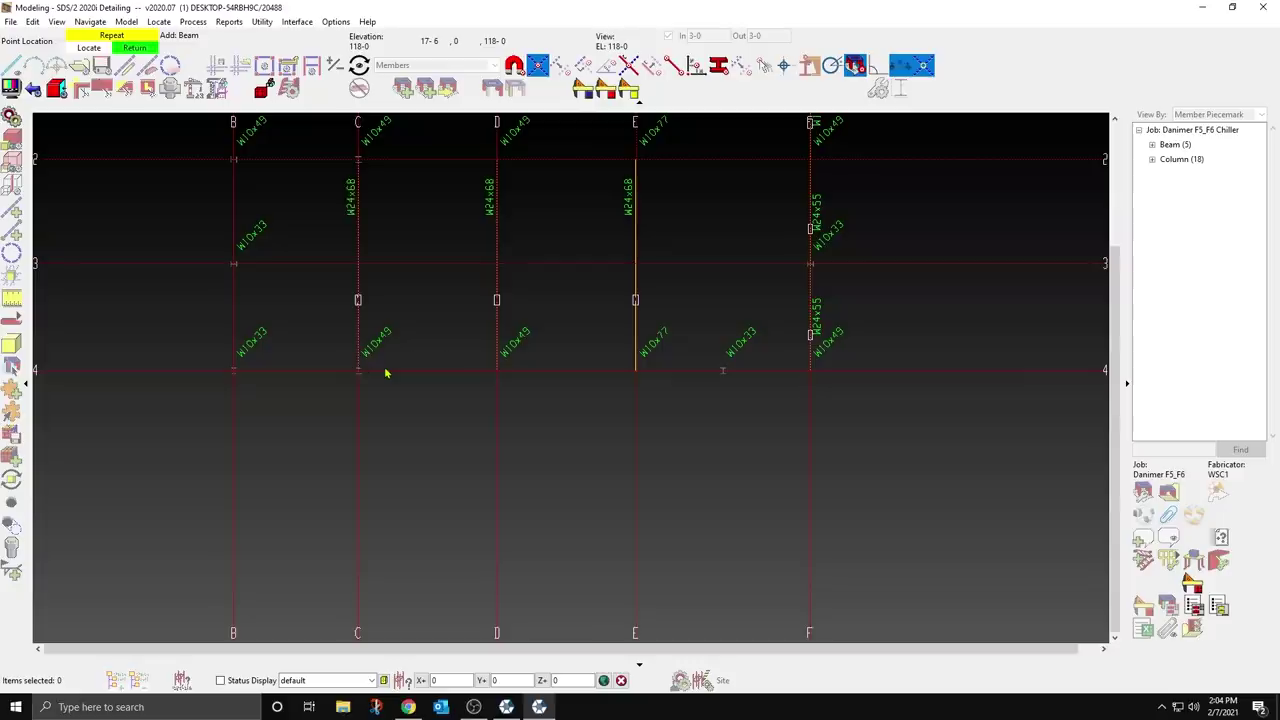
Step: Add W24x55 beams along grid line B, one from grid 4 to grid 3 and one from grid 3 to grid 2
click(233, 370)
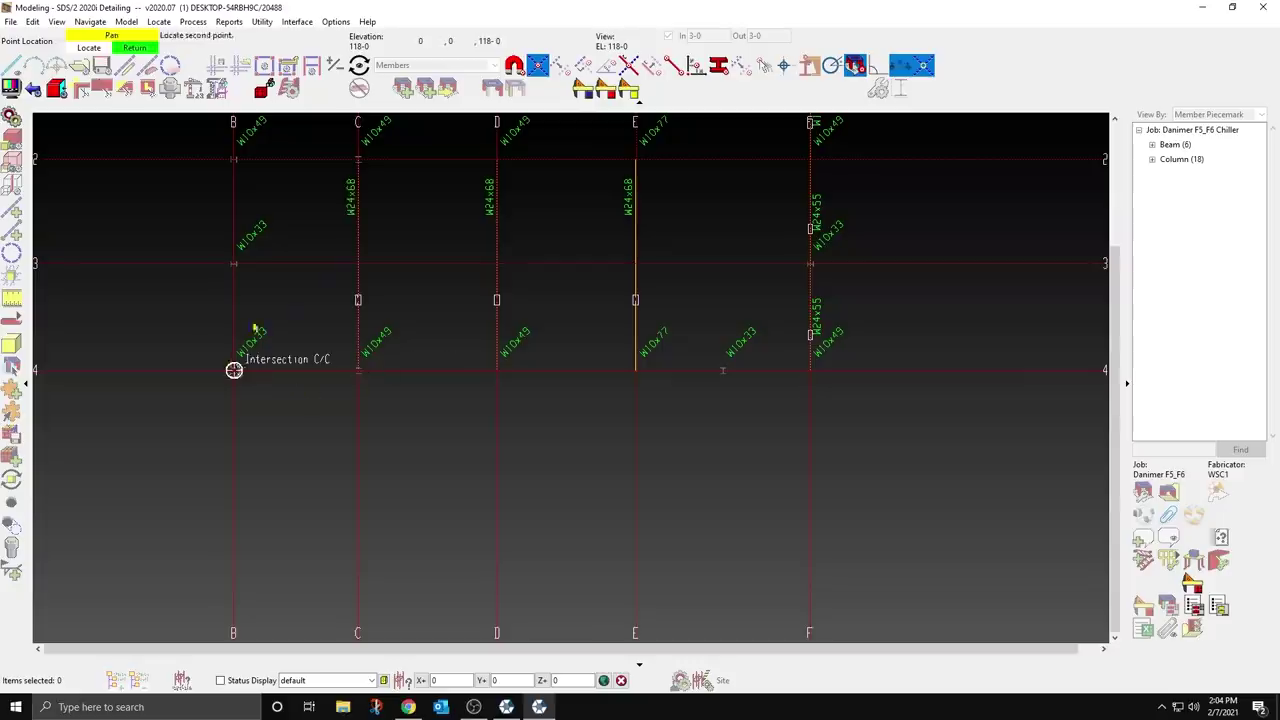
click(233, 263)
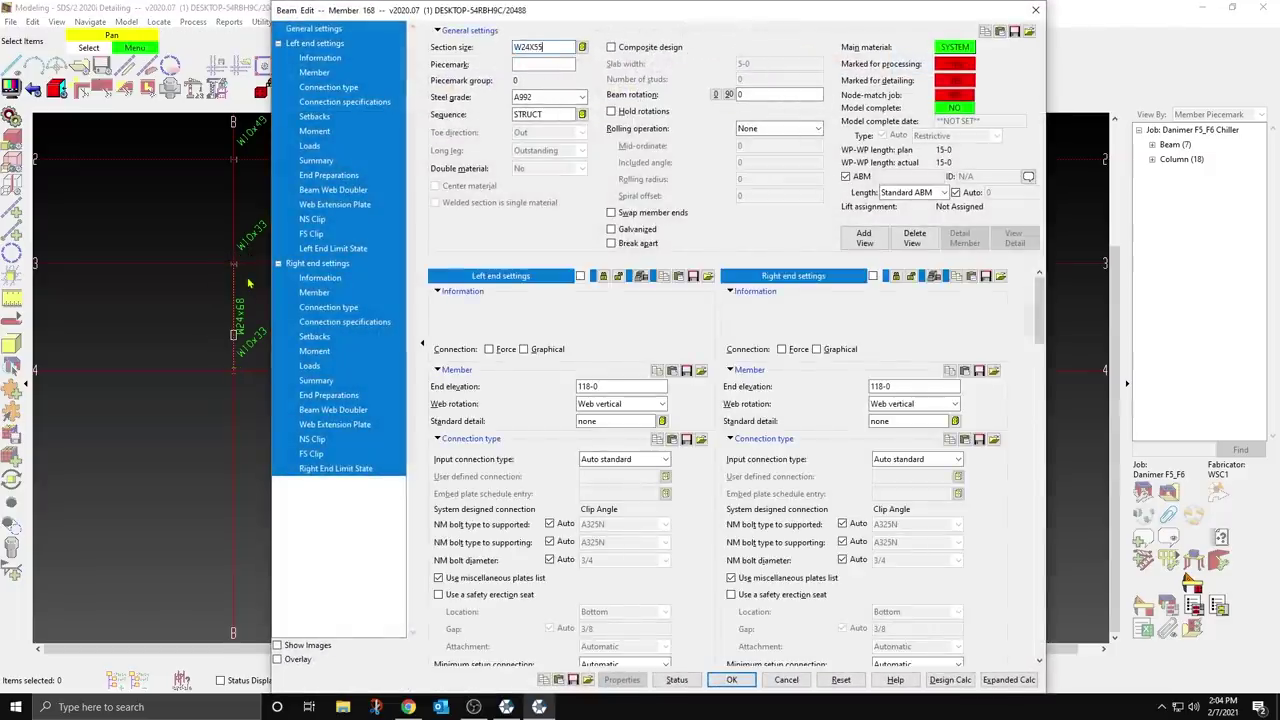
key(Return)
click(233, 263)
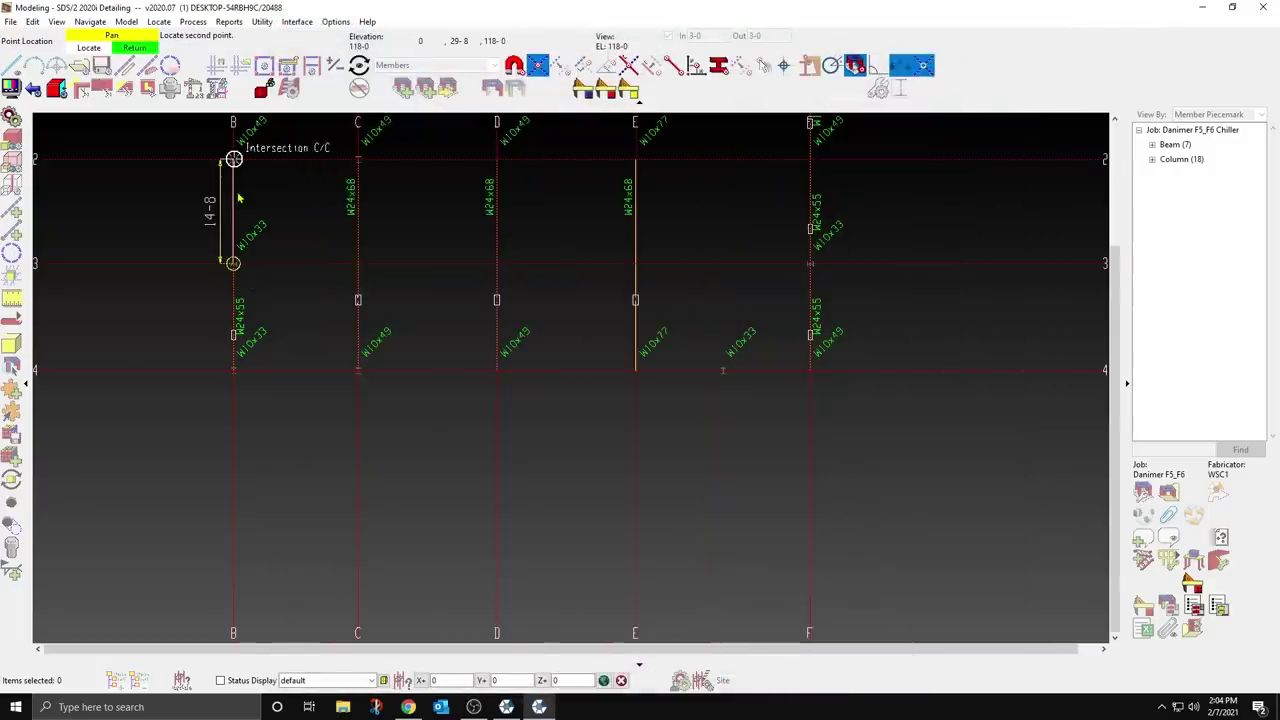
right_click(239, 196)
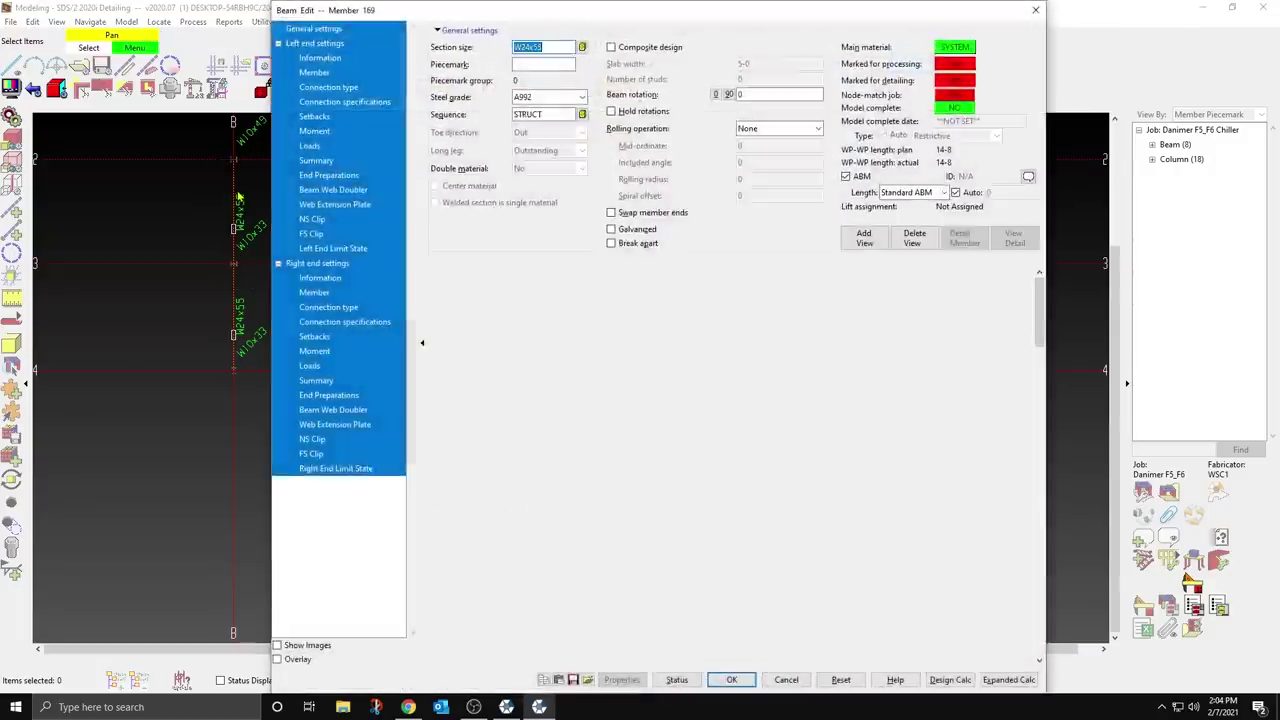
key(Return)
Step: Add a W12x26 beam along grid line B from grid 2 to grid 1
scroll(332, 415, down, 2)
scroll(276, 197, up, 3)
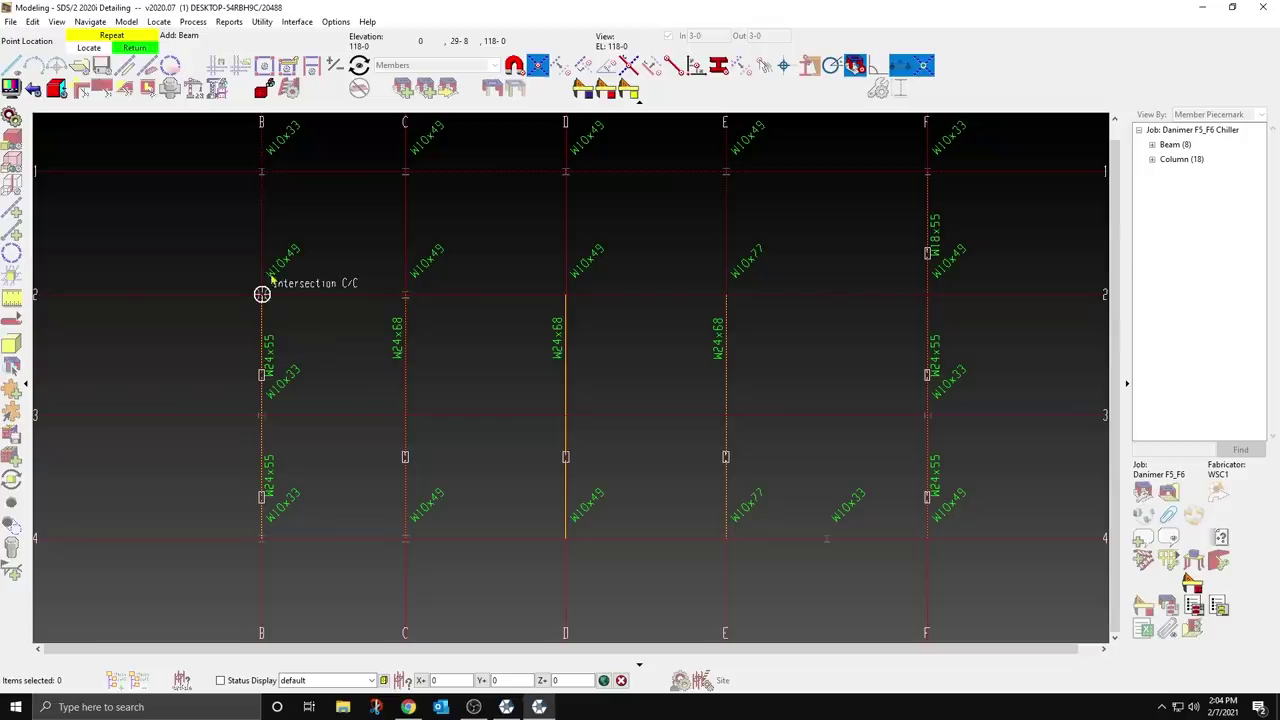
click(268, 298)
click(278, 196)
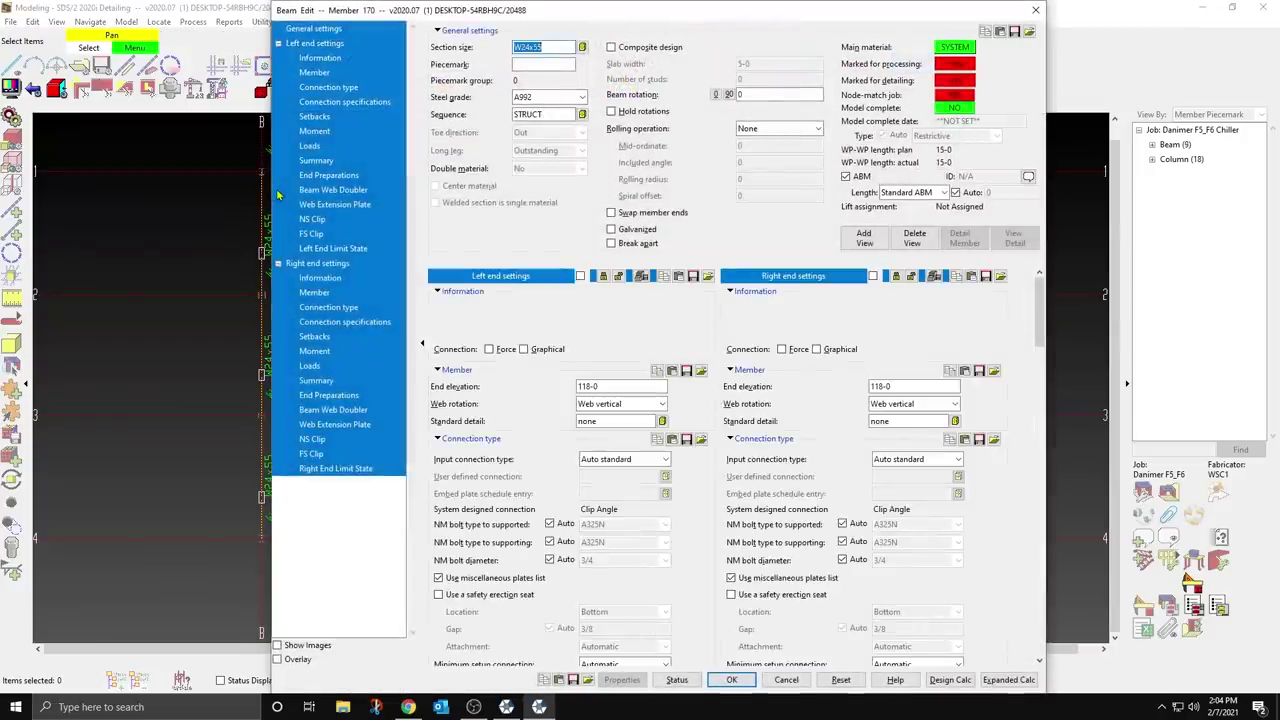
text(W12X26)
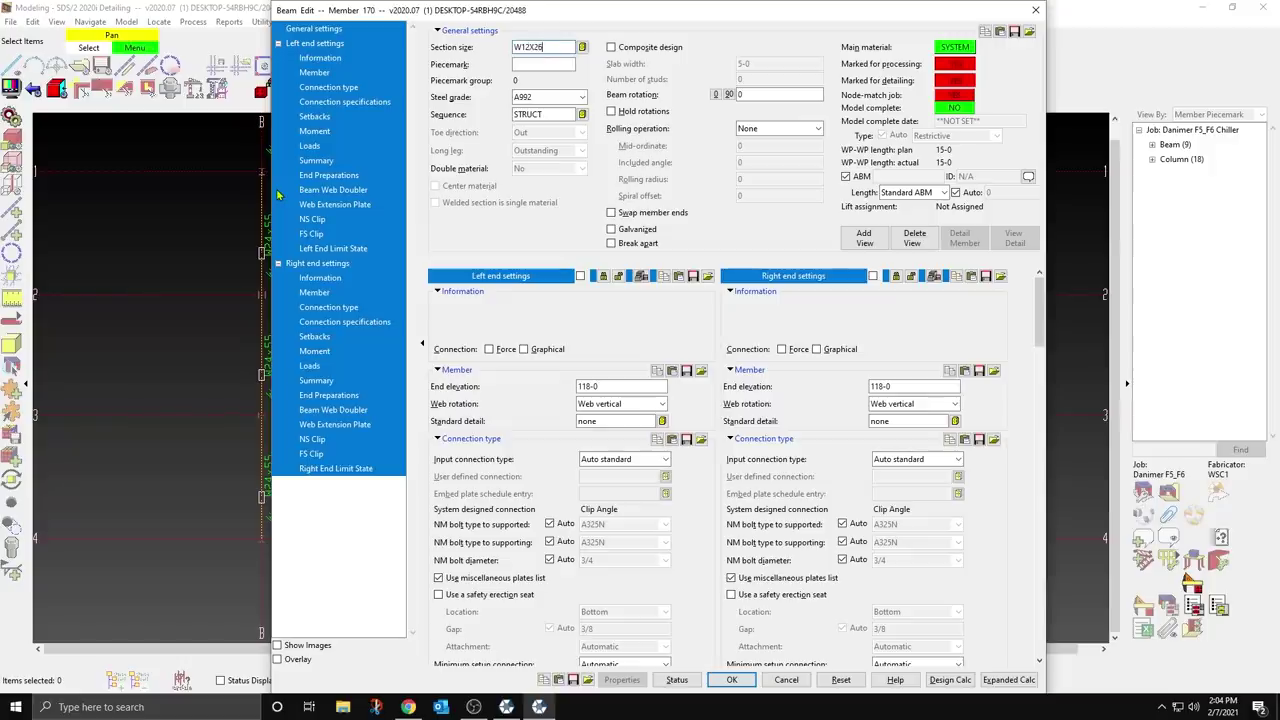
key(Return)
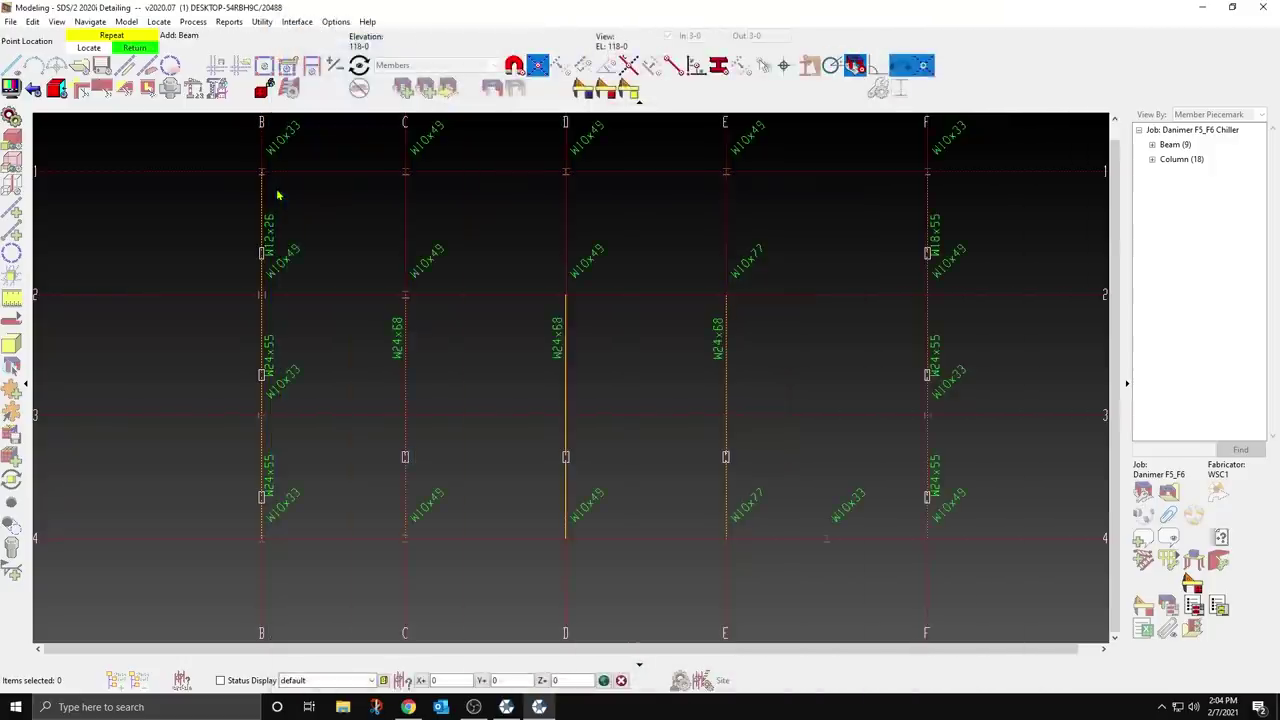
Step: Add W18x55 beams along grid lines C, D and E, each running from grid 2 to grid 1
click(432, 312)
click(423, 190)
right_click(423, 190)
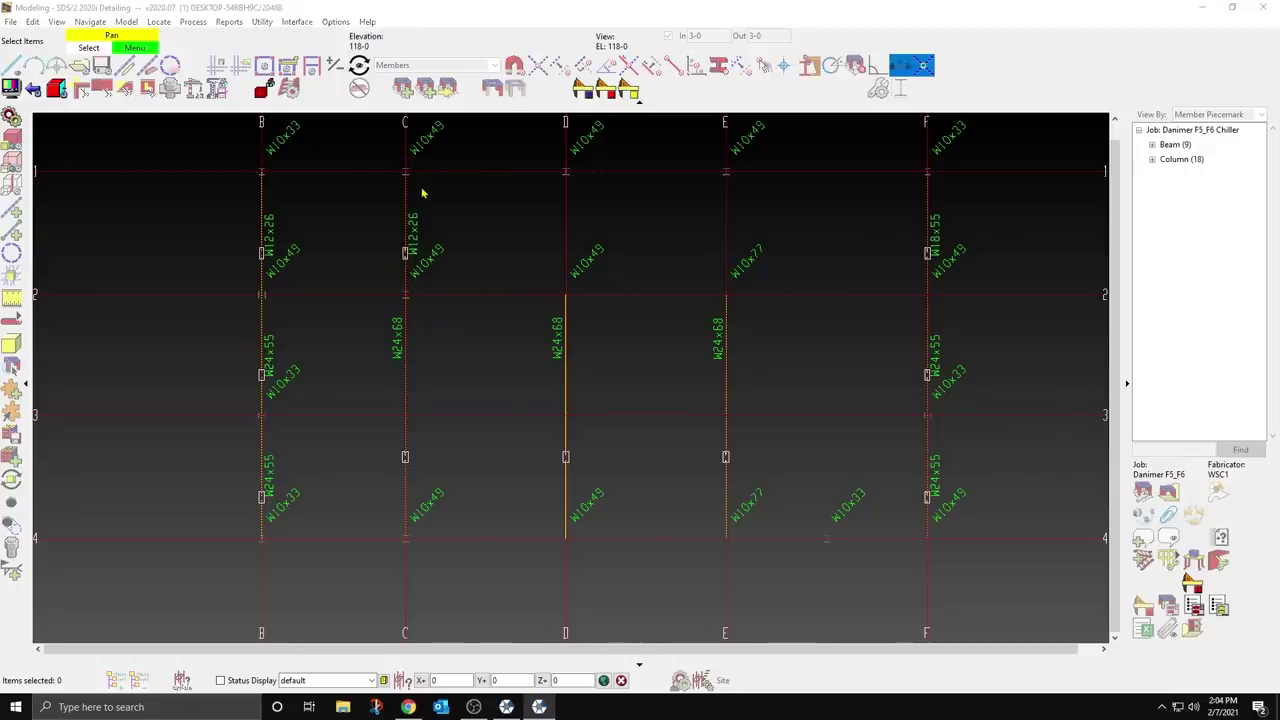
text(W1)
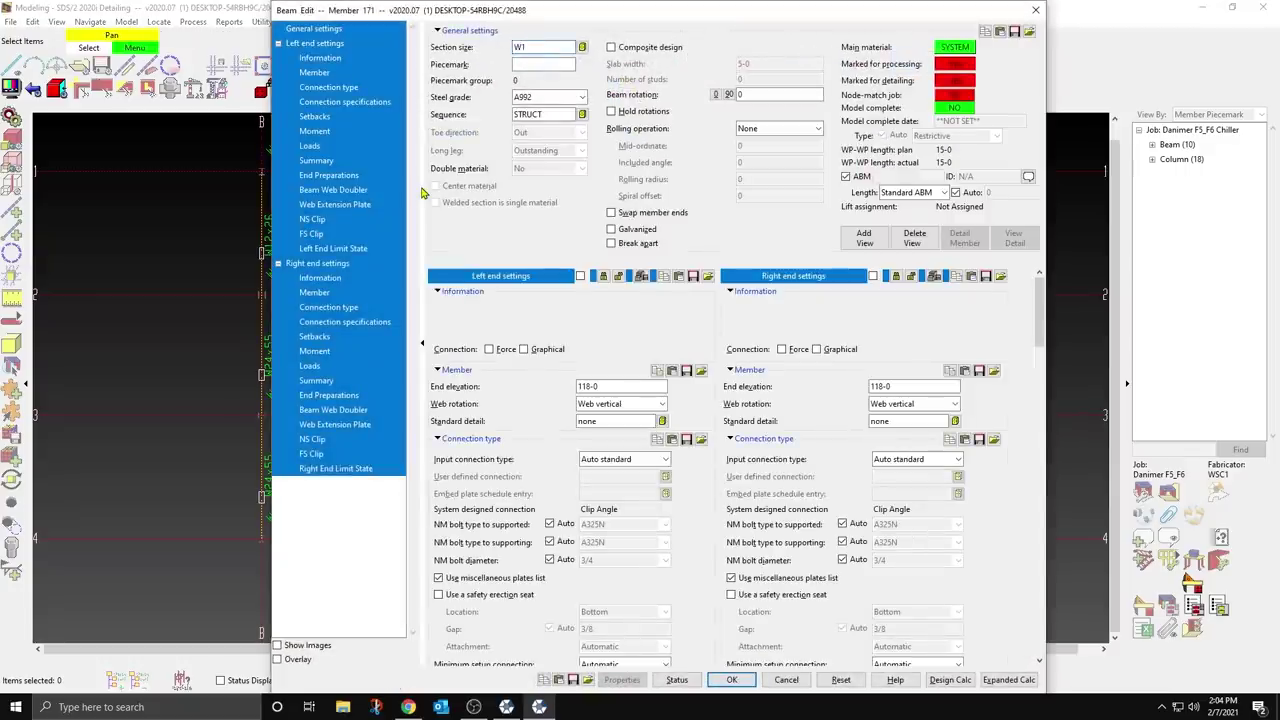
text(8X55)
key(Return)
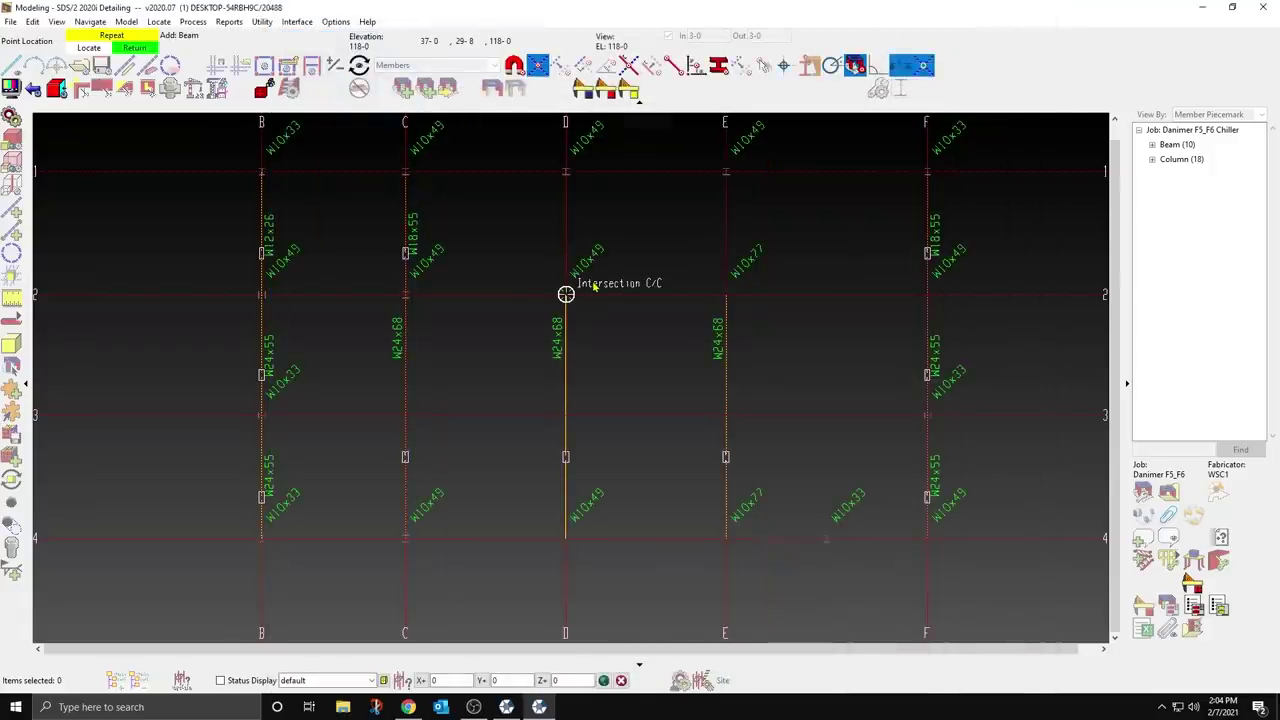
click(726, 294)
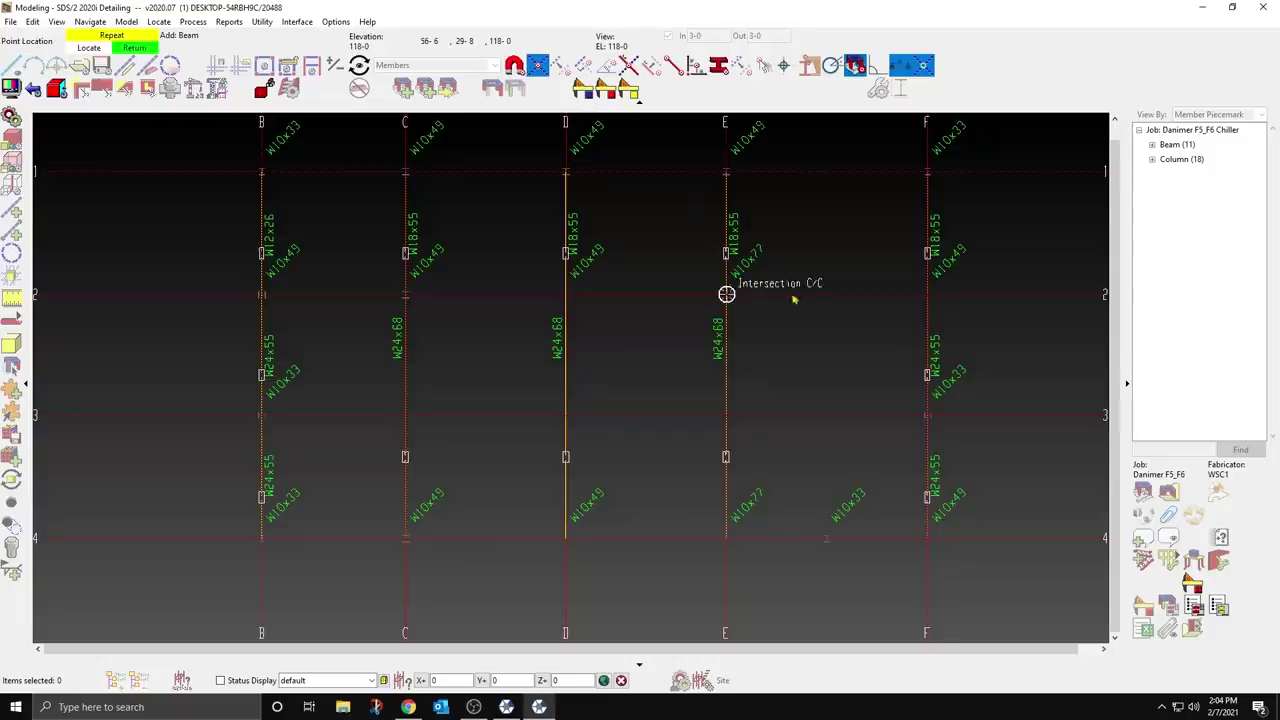
Step: Add W12x26 beams along grid line 1 in the three bays from B to C, C to D and D to E
scroll(611, 306, down, 2)
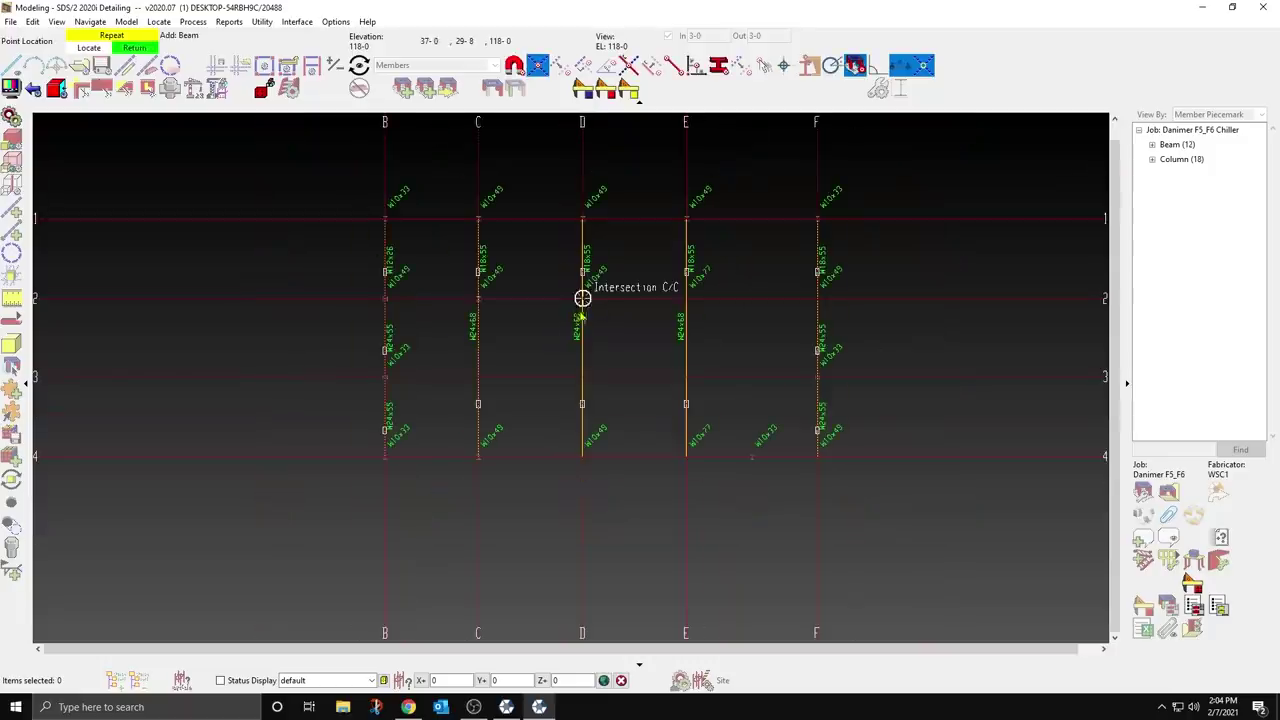
click(385, 218)
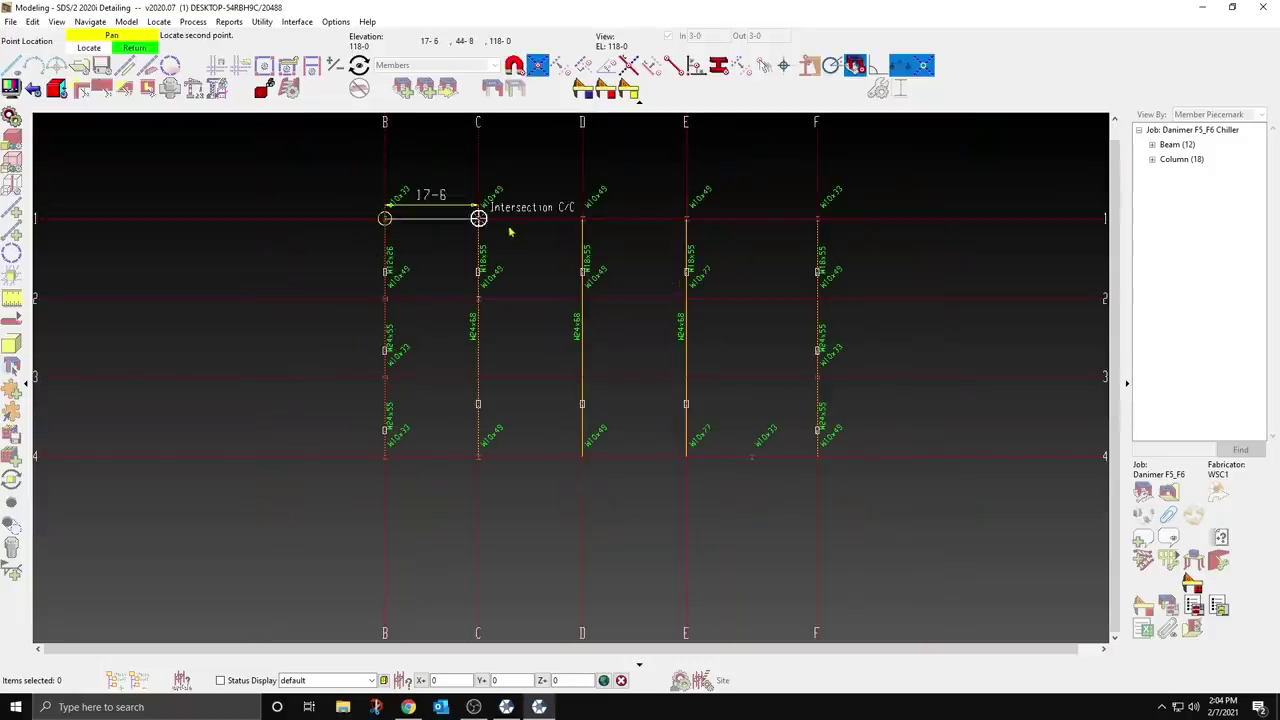
click(478, 218)
right_click(502, 232)
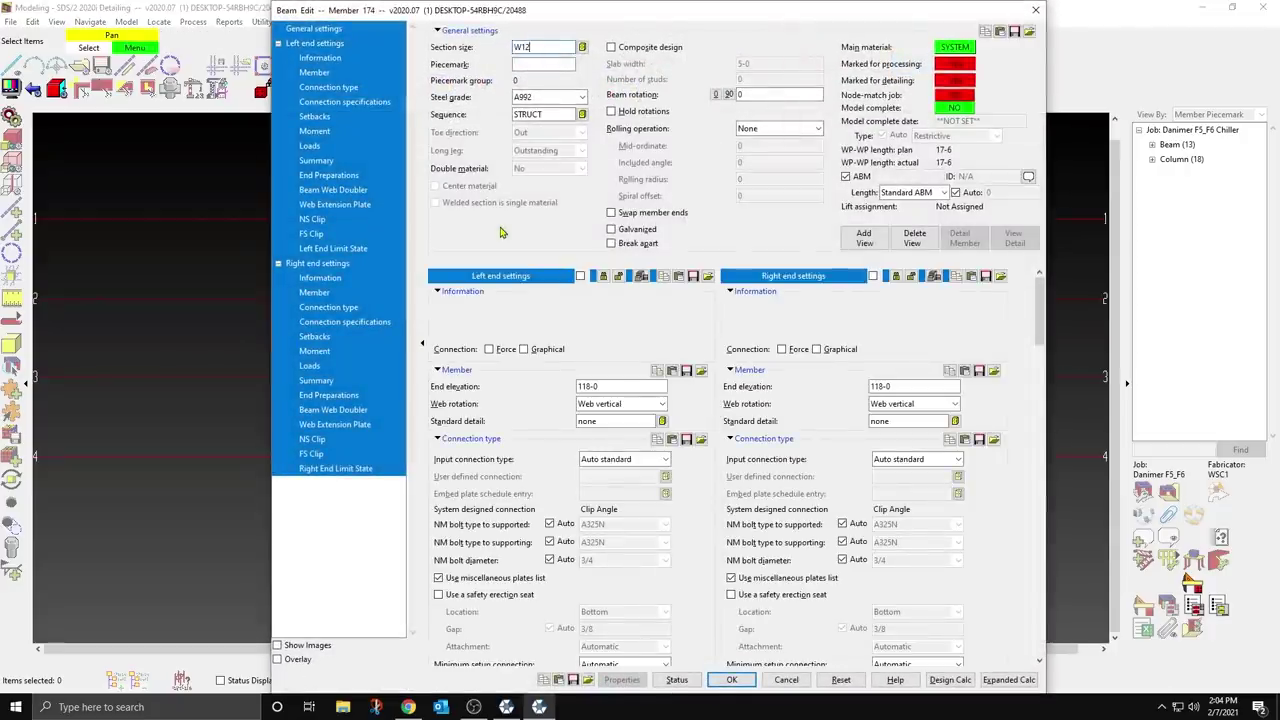
key(Return)
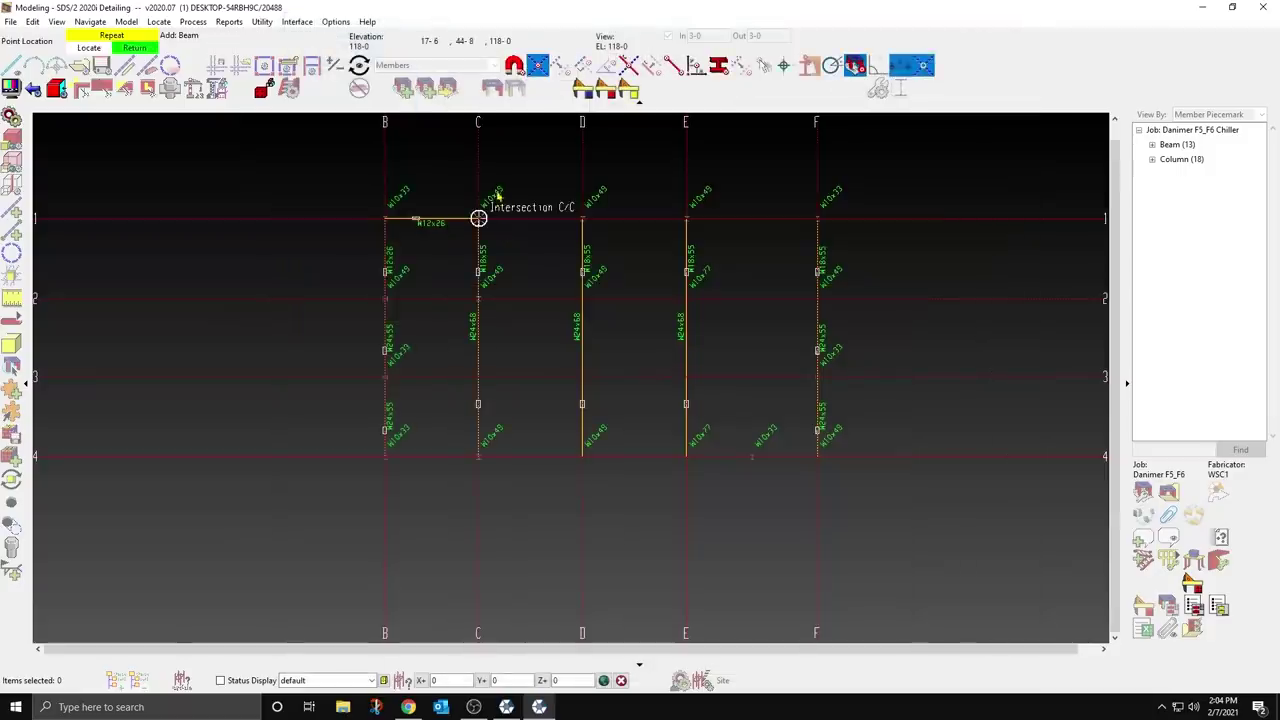
click(478, 218)
click(582, 218)
right_click(582, 228)
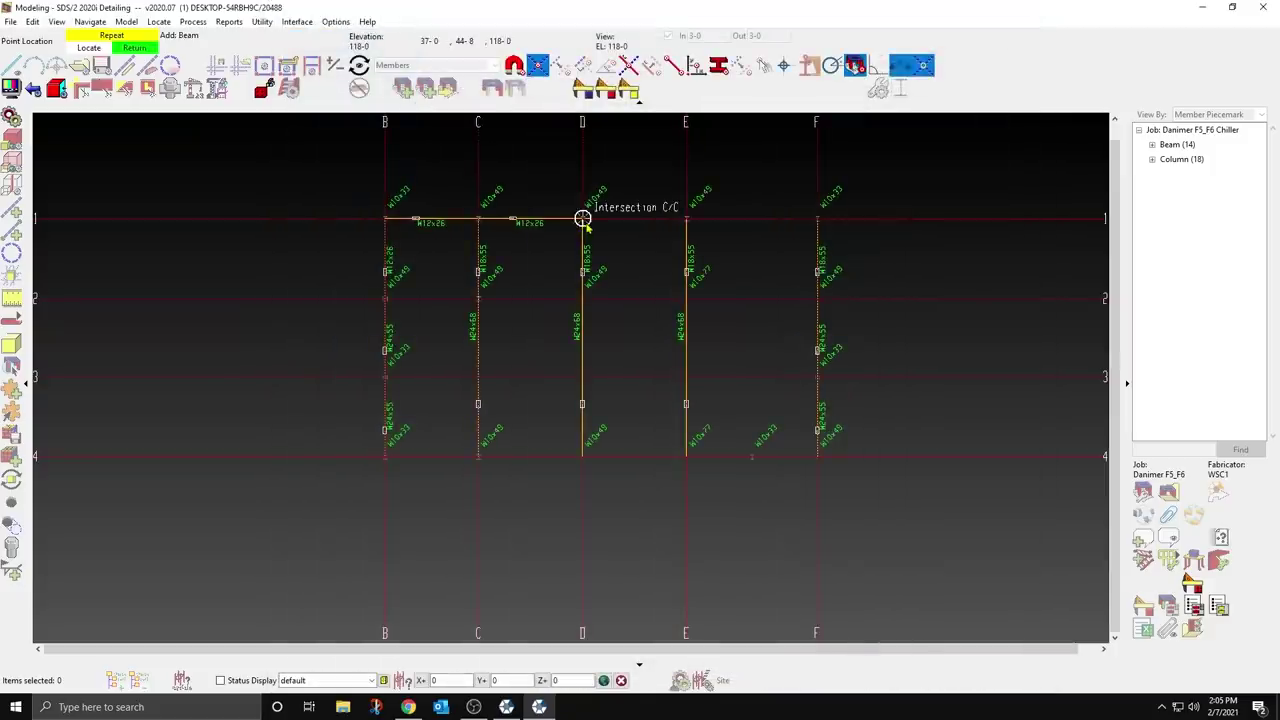
click(583, 220)
click(666, 225)
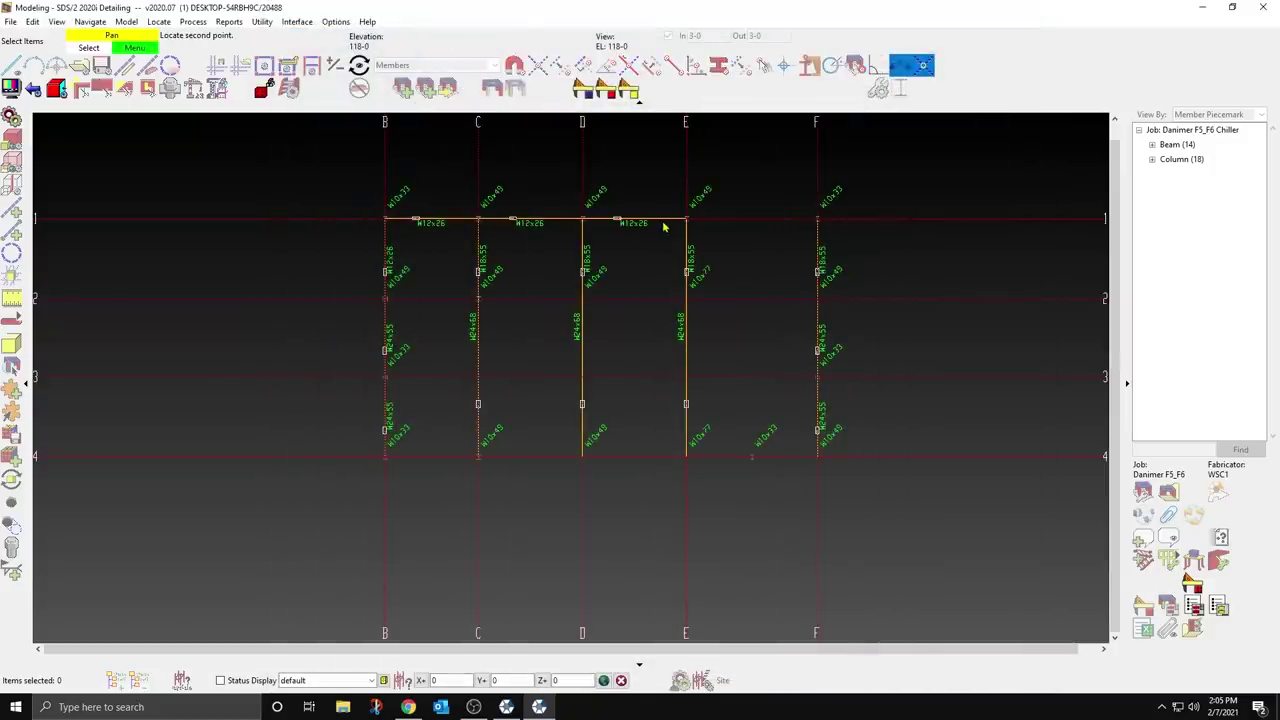
key(Return)
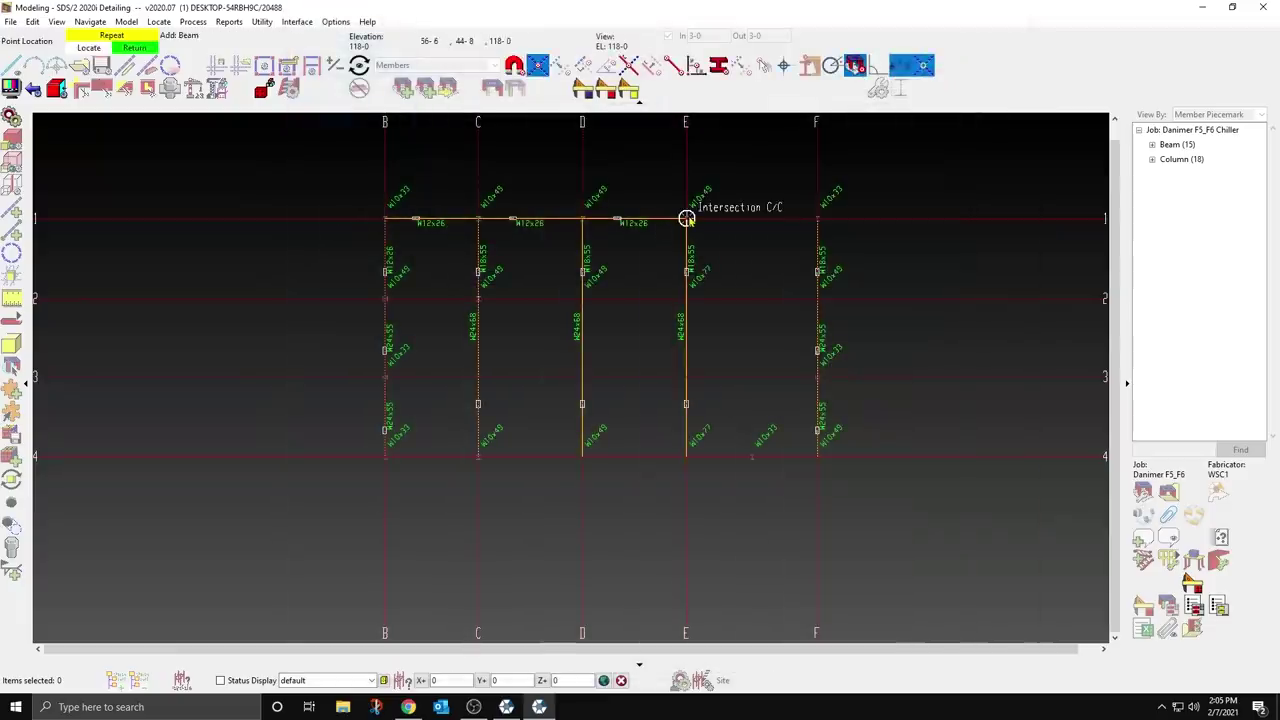
Step: Add a W18x55 beam along grid line 1 from grid E to grid F
click(686, 219)
click(818, 230)
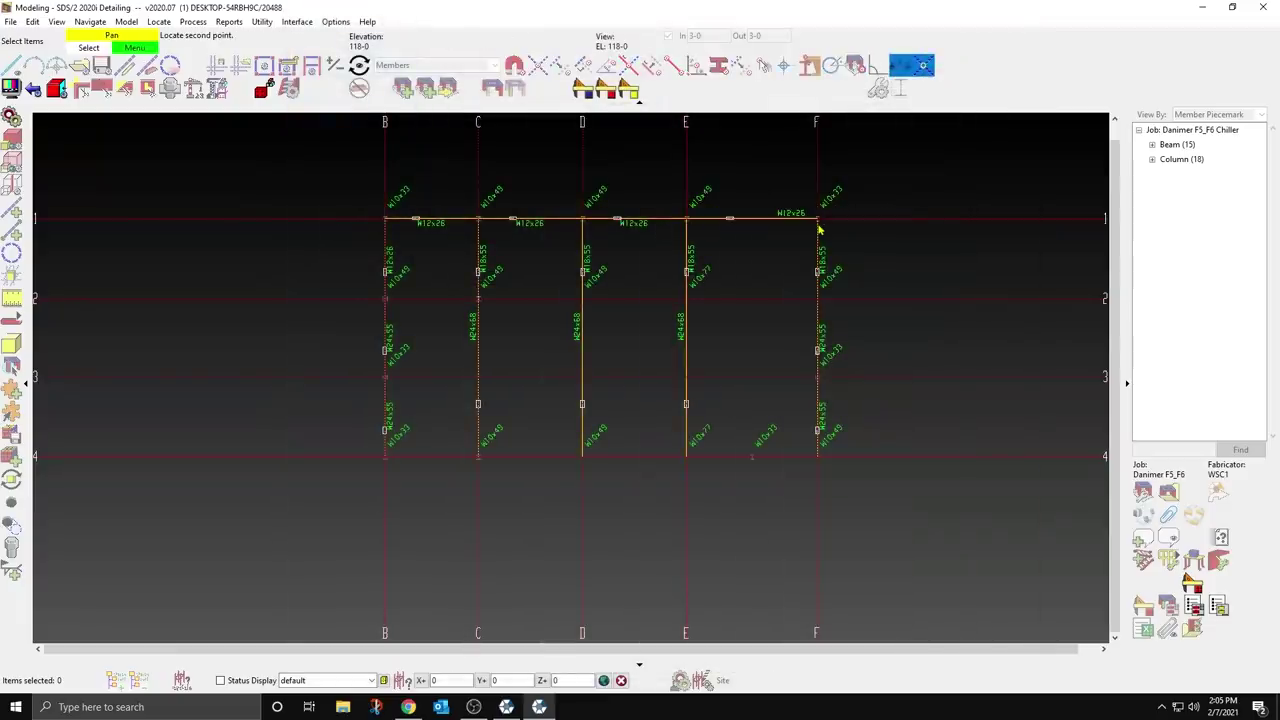
text(W18)
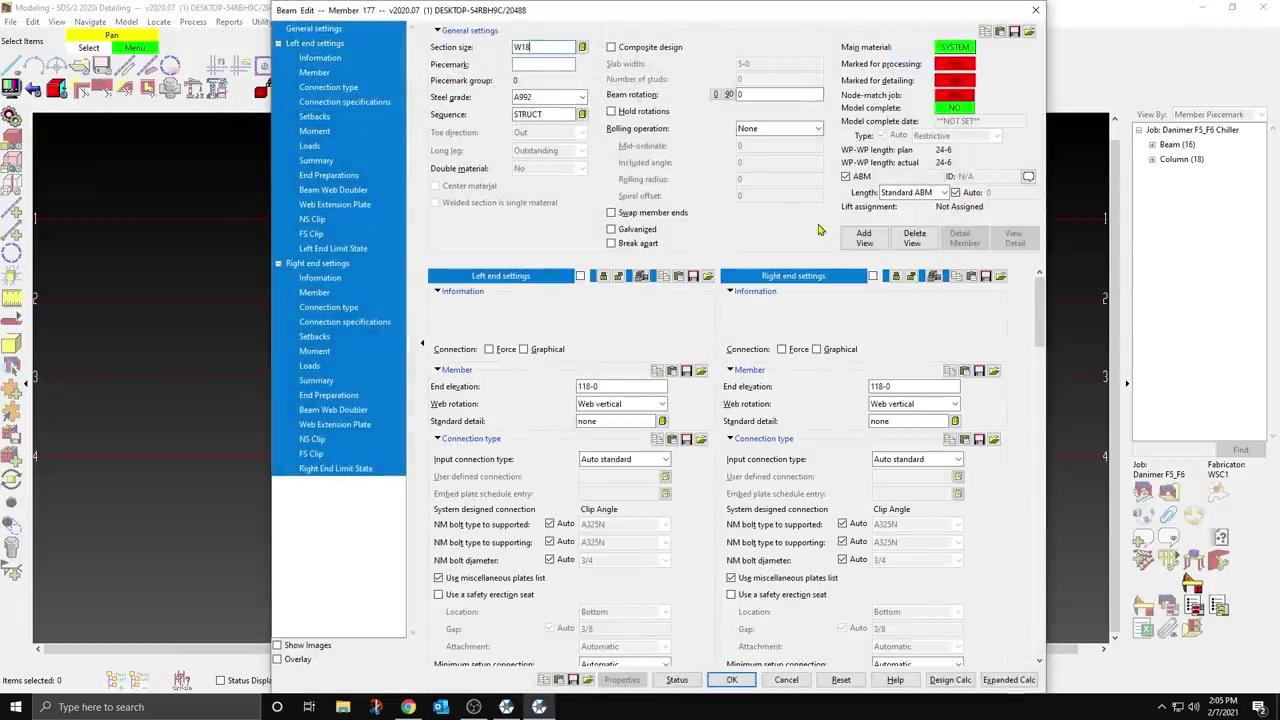
text(X55)
key(Return)
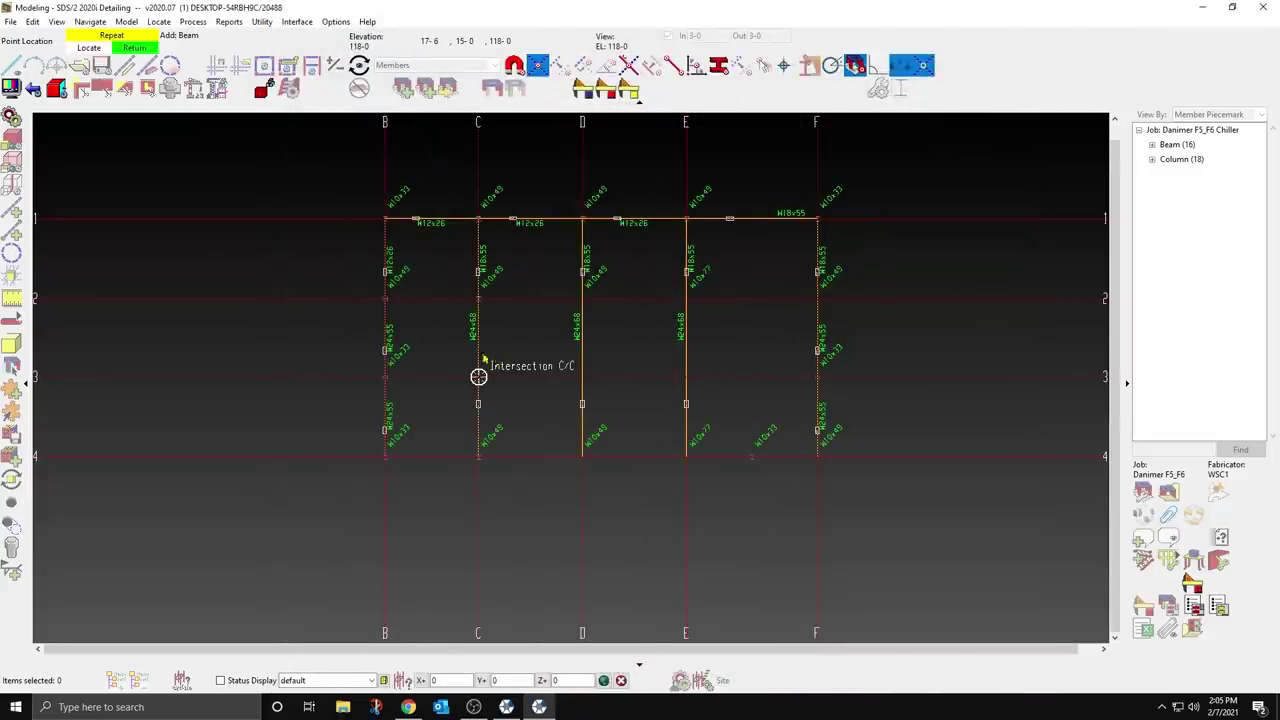
Step: Add a W12x26 beam along grid line 2 from grid B to grid C
click(385, 298)
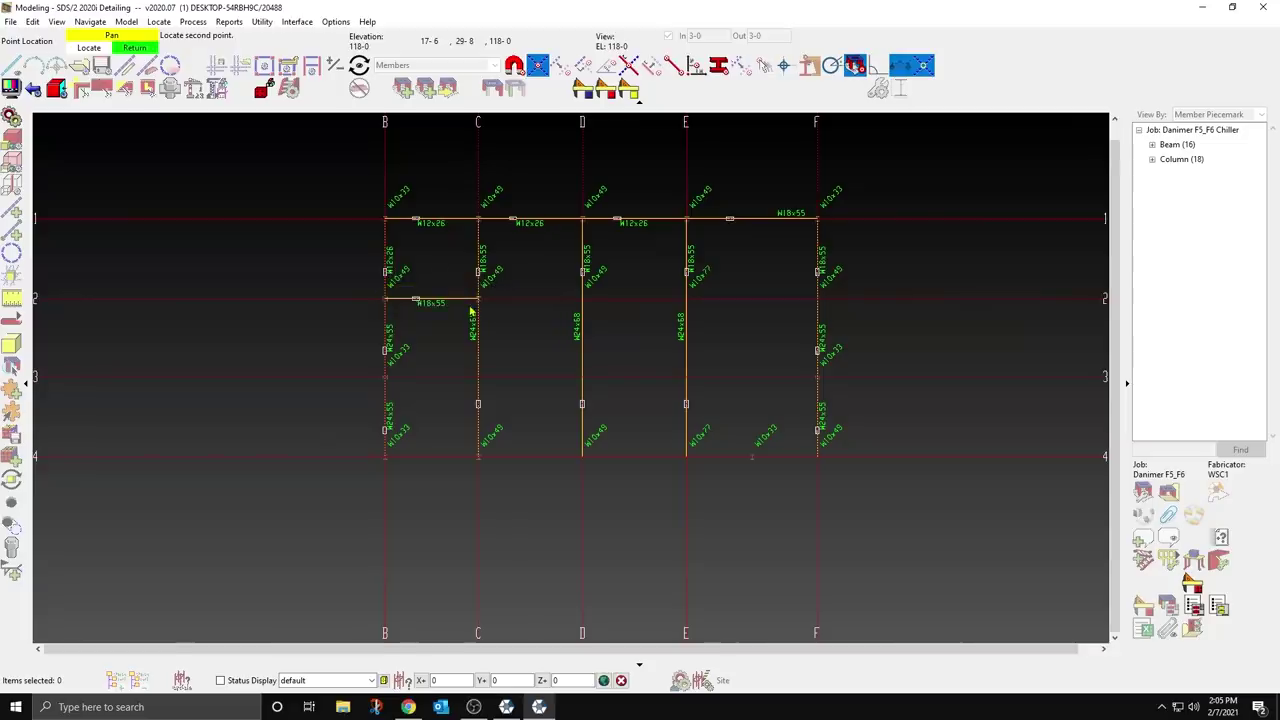
click(470, 312)
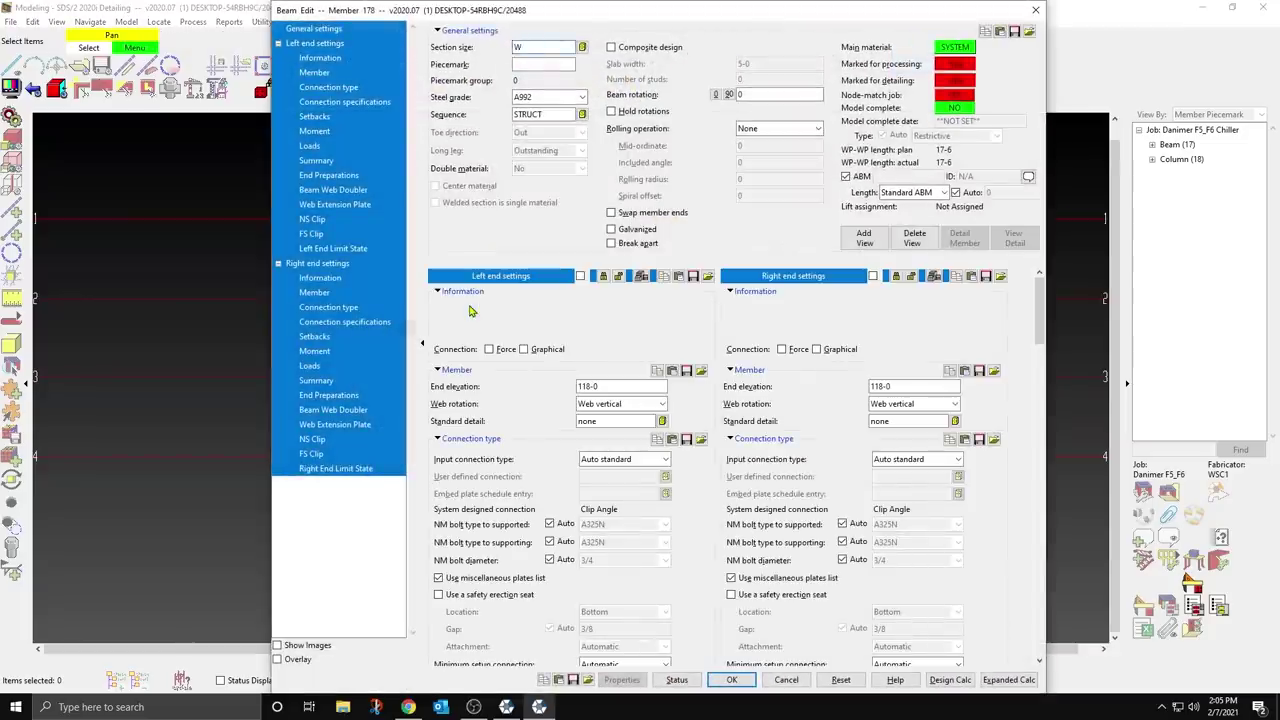
key(Return)
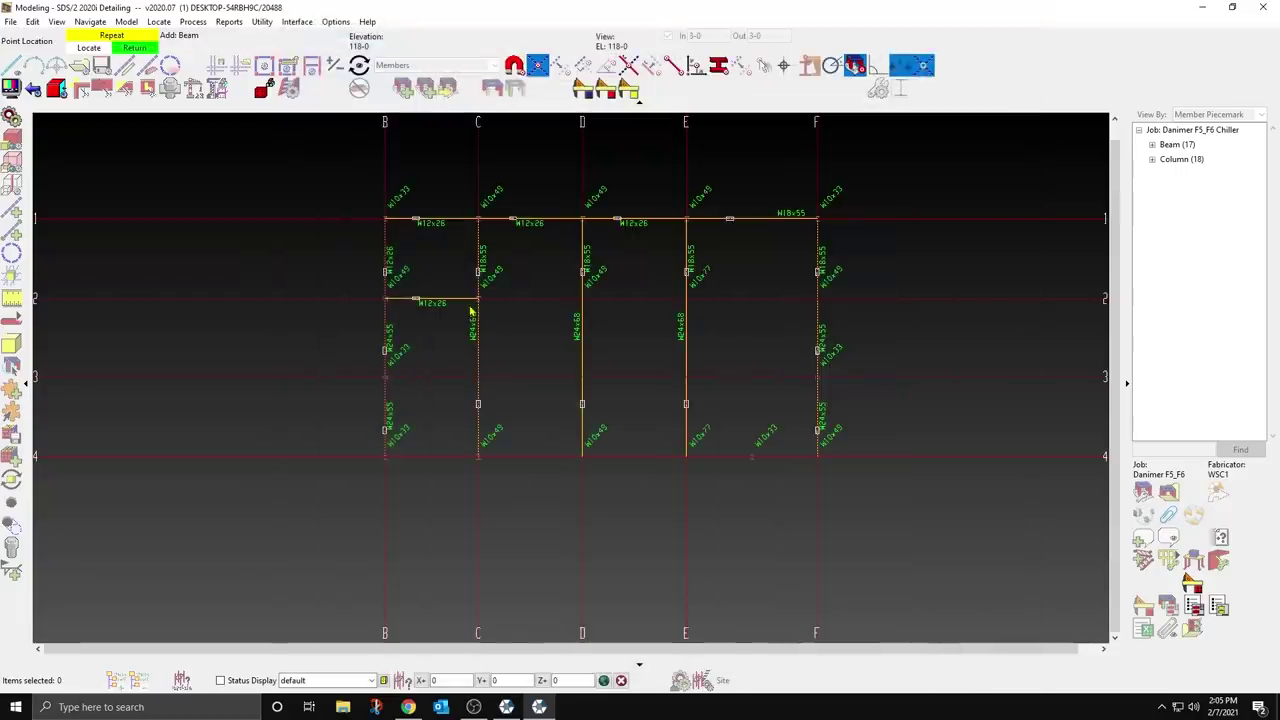
Step: Add W16x36 beams along grid line 2 in the two bays from C to D and D to E
click(572, 316)
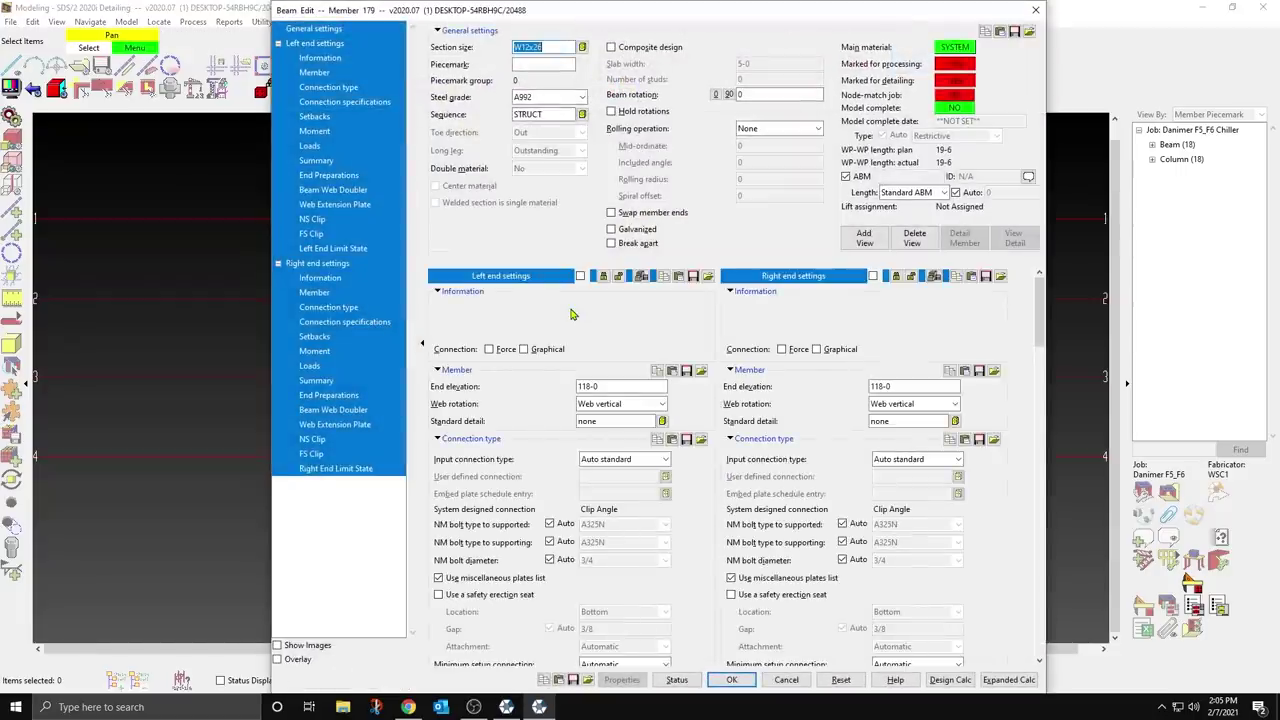
text(W1)
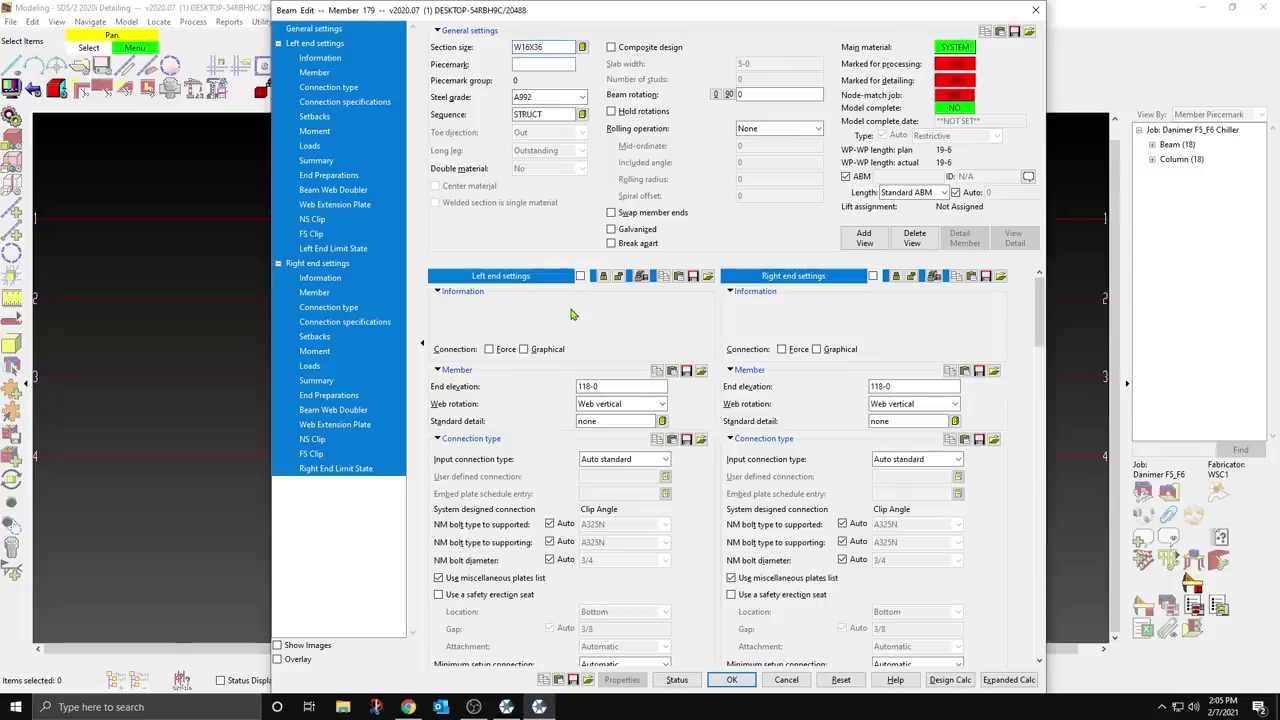
key(Return)
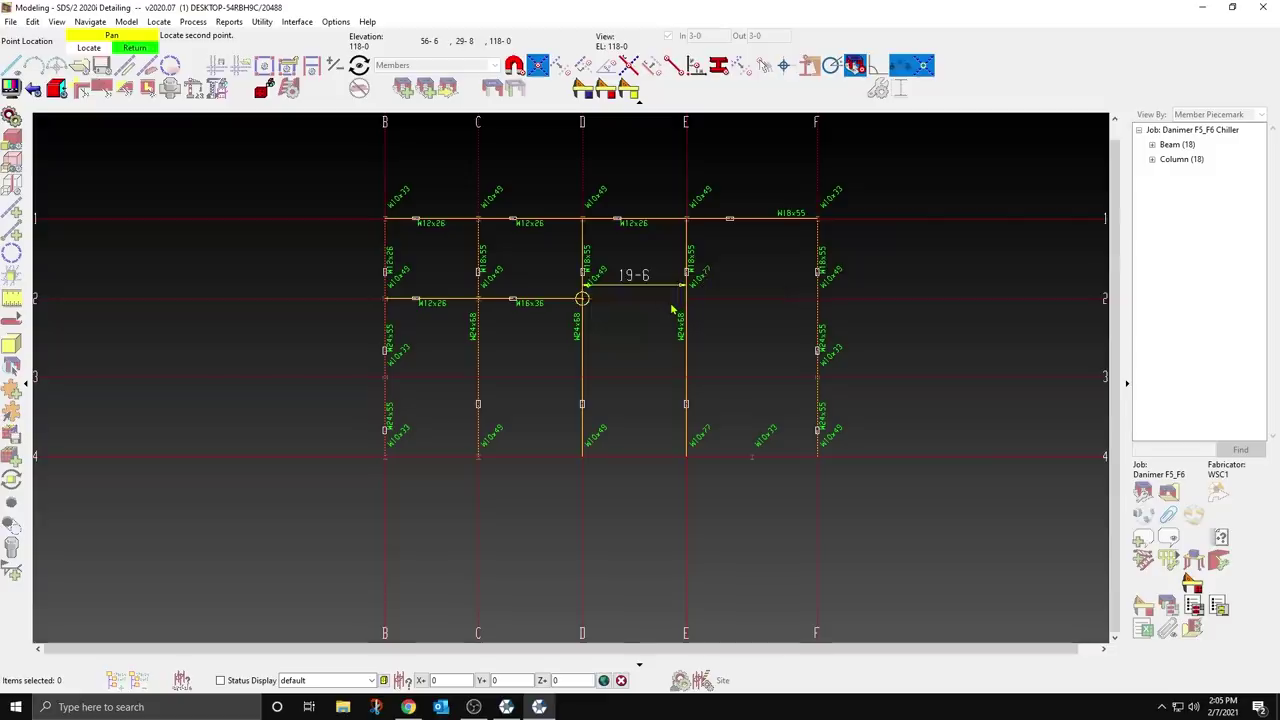
click(672, 310)
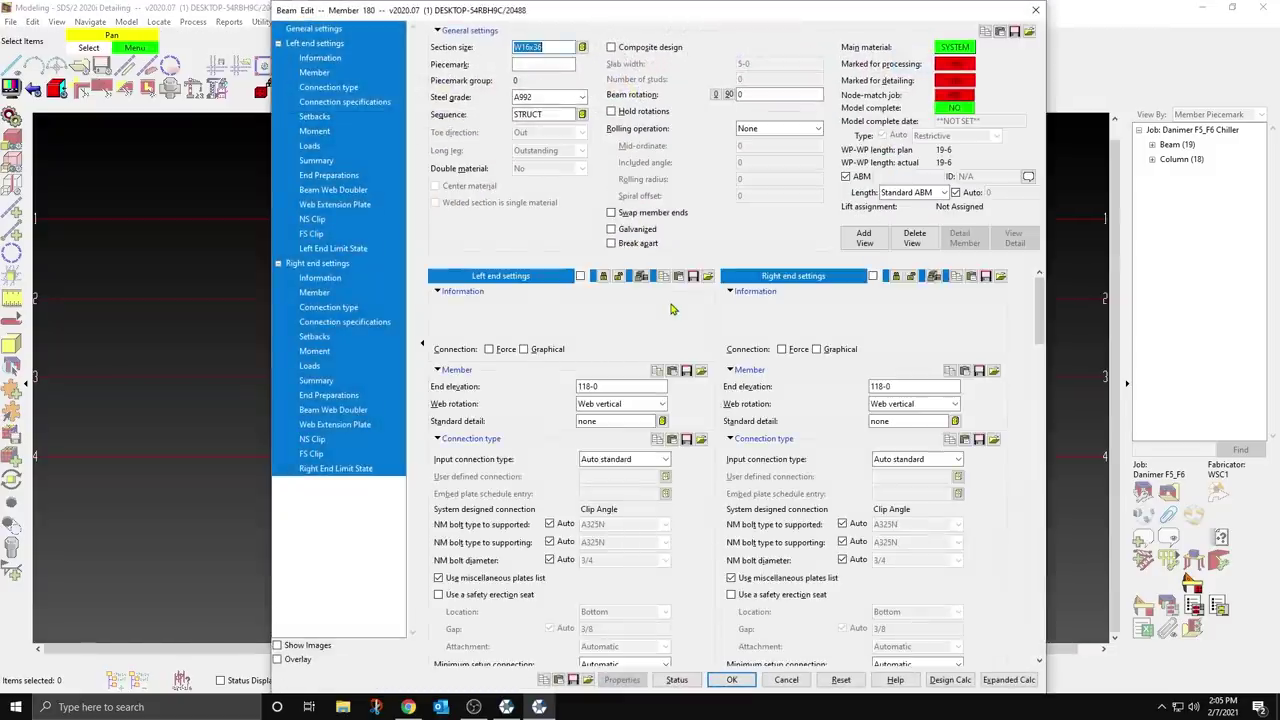
key(Return)
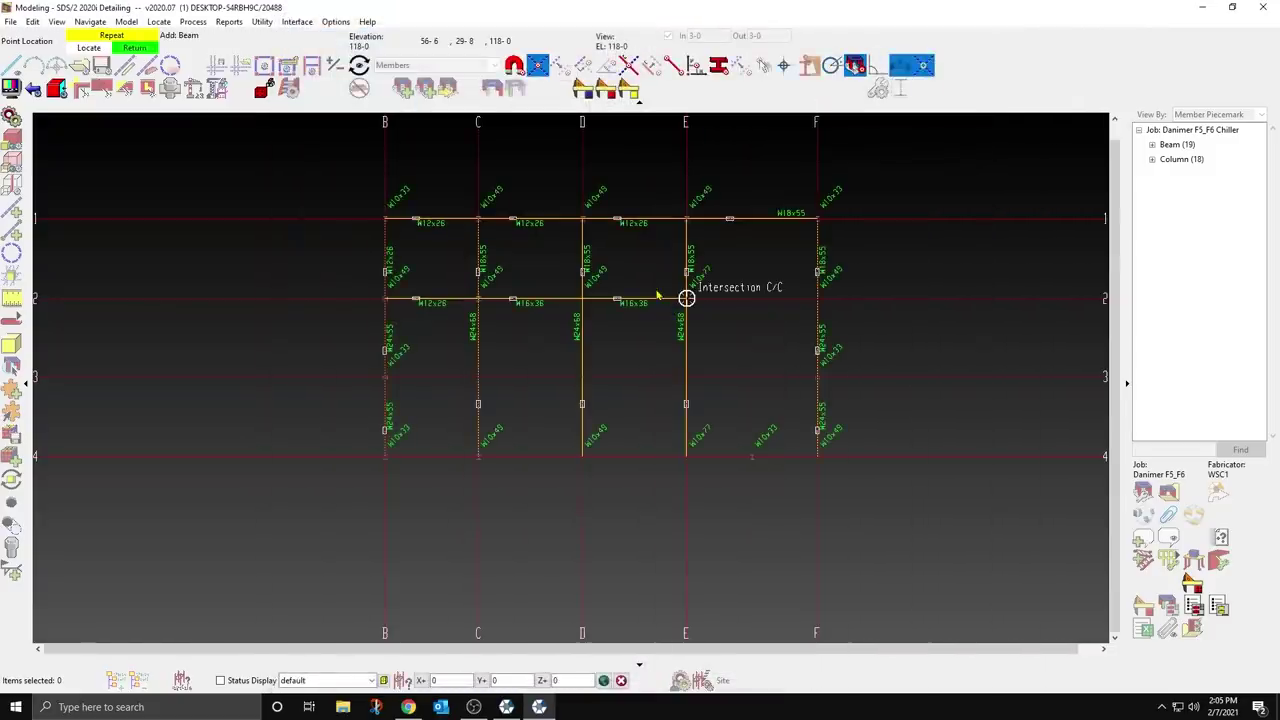
Step: Add a W18x55 beam along grid line 2 from grid E to grid F
click(686, 298)
click(817, 296)
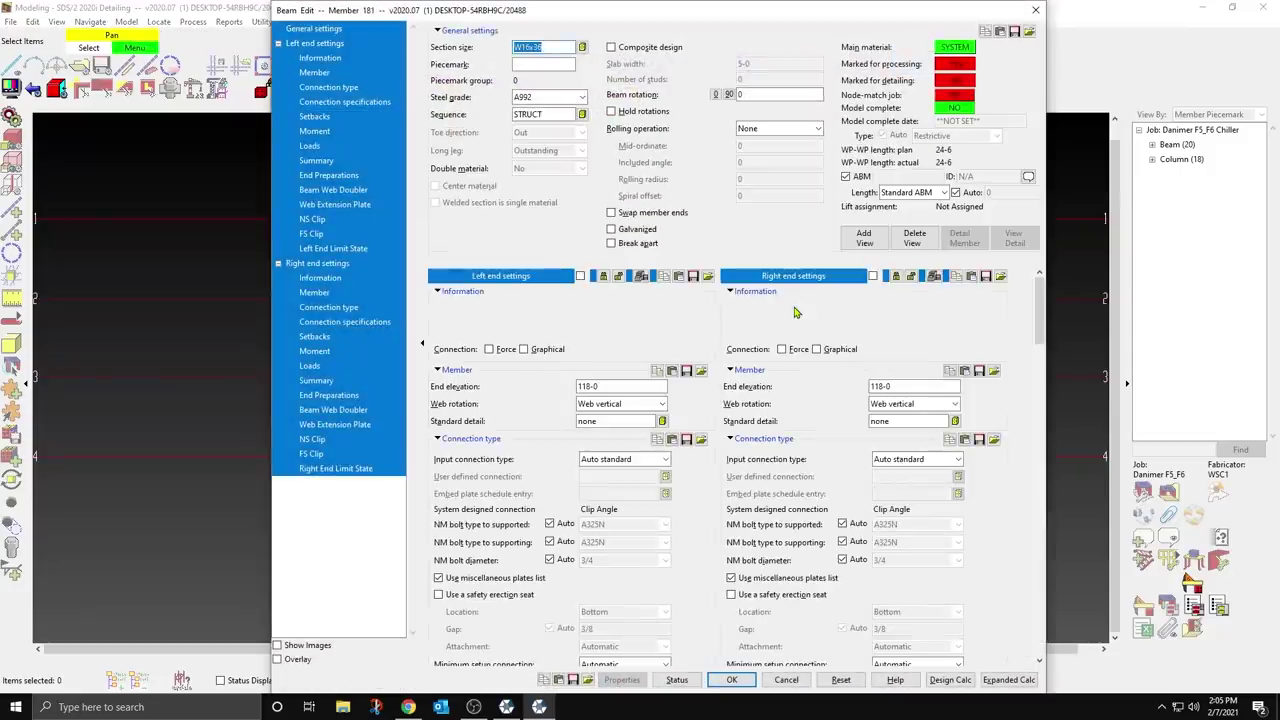
text(W18X55)
key(Return)
Step: Add a W12x26 beam along grid line 3 from grid B to grid C
click(385, 377)
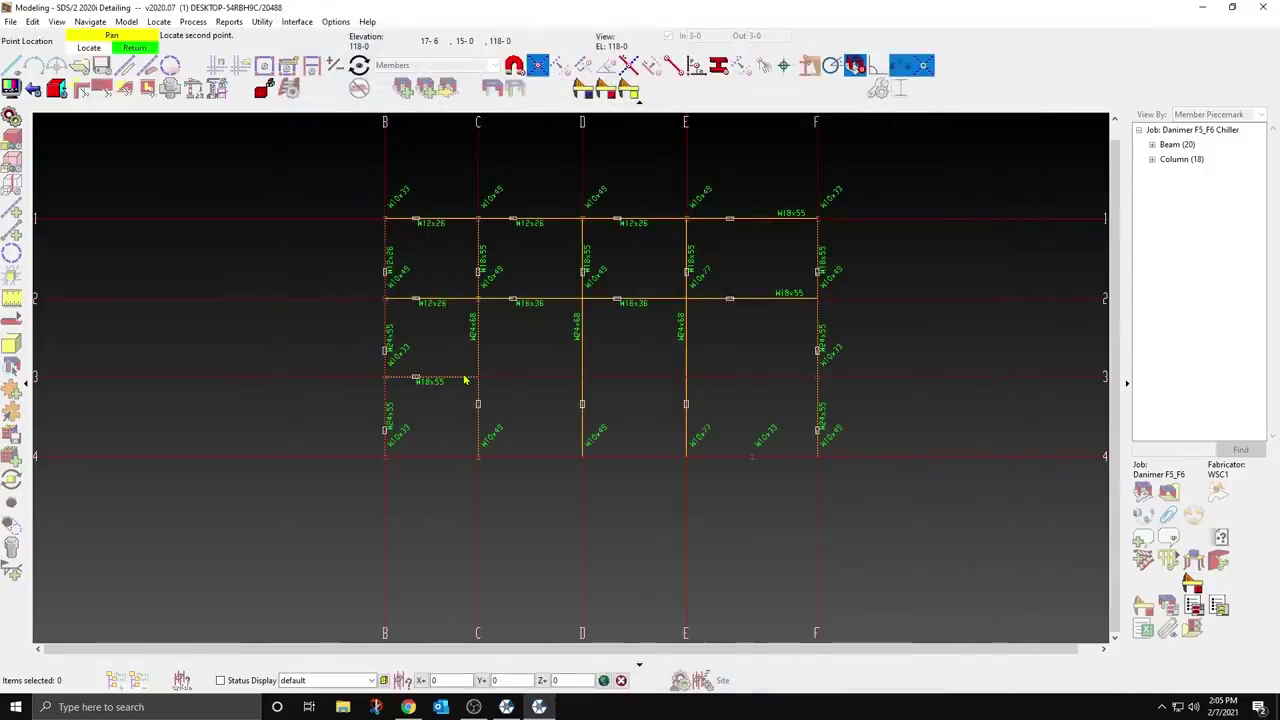
click(464, 380)
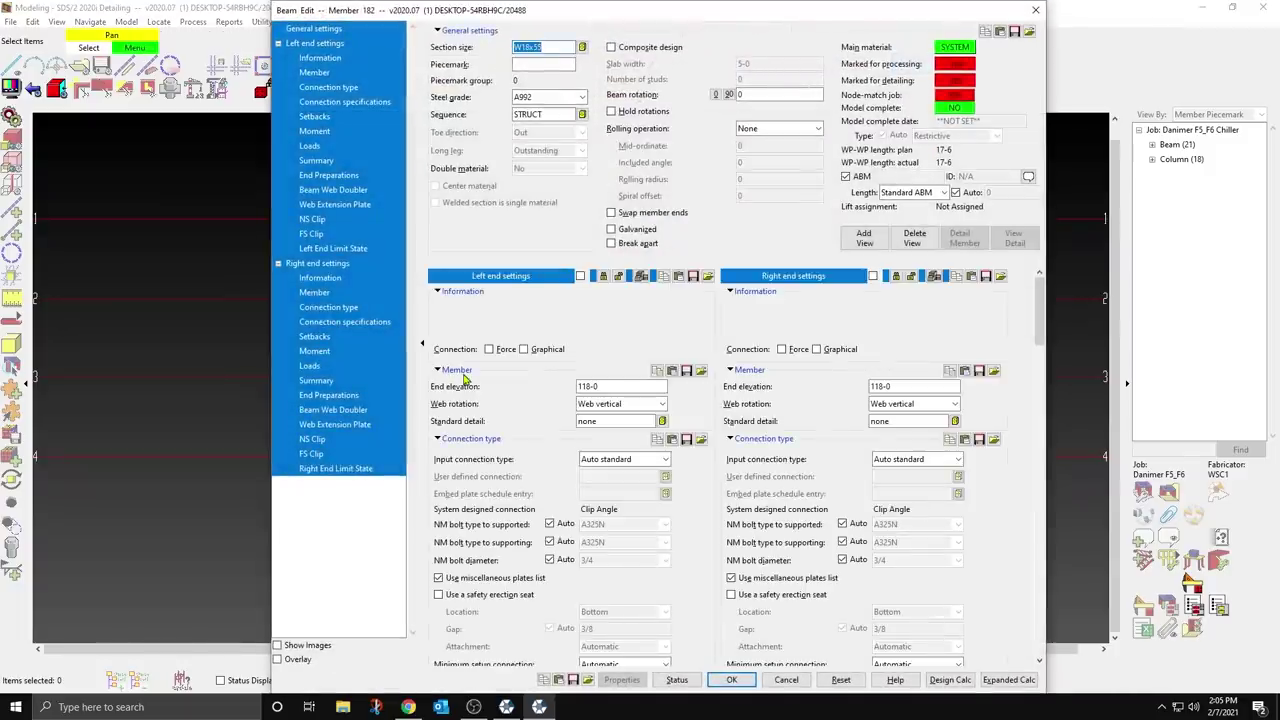
text(W12X)
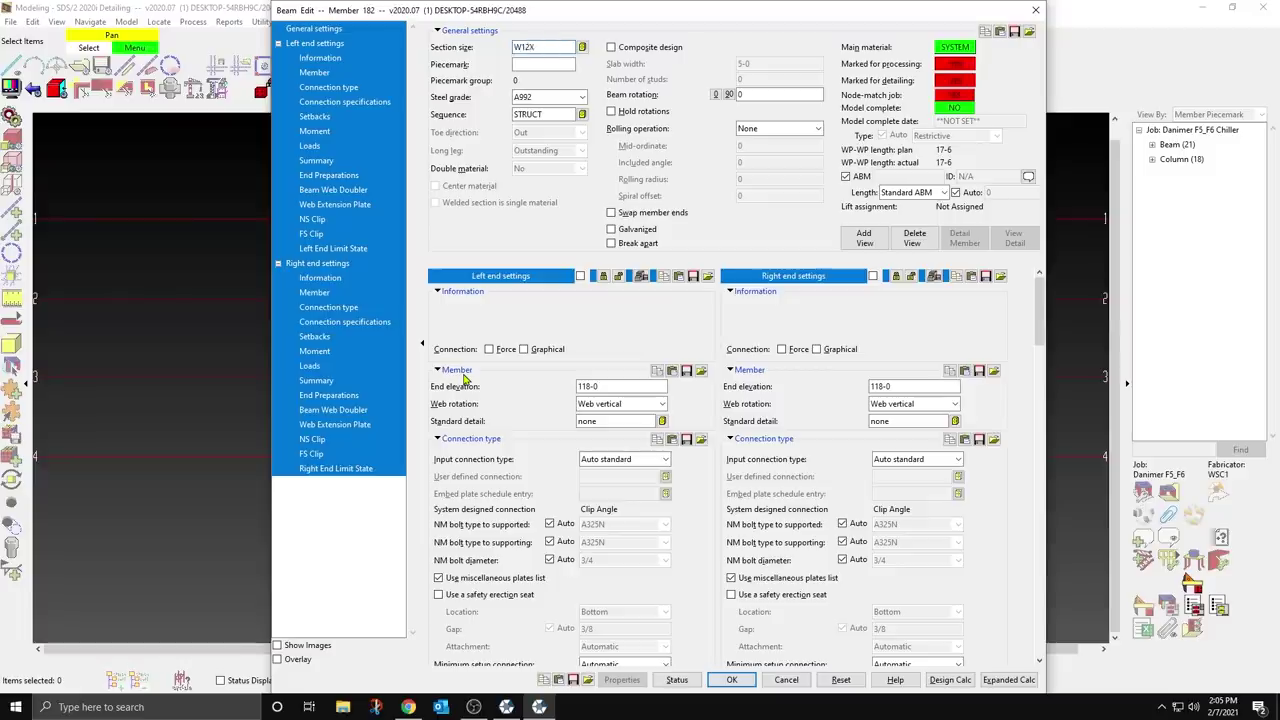
text(26)
key(Return)
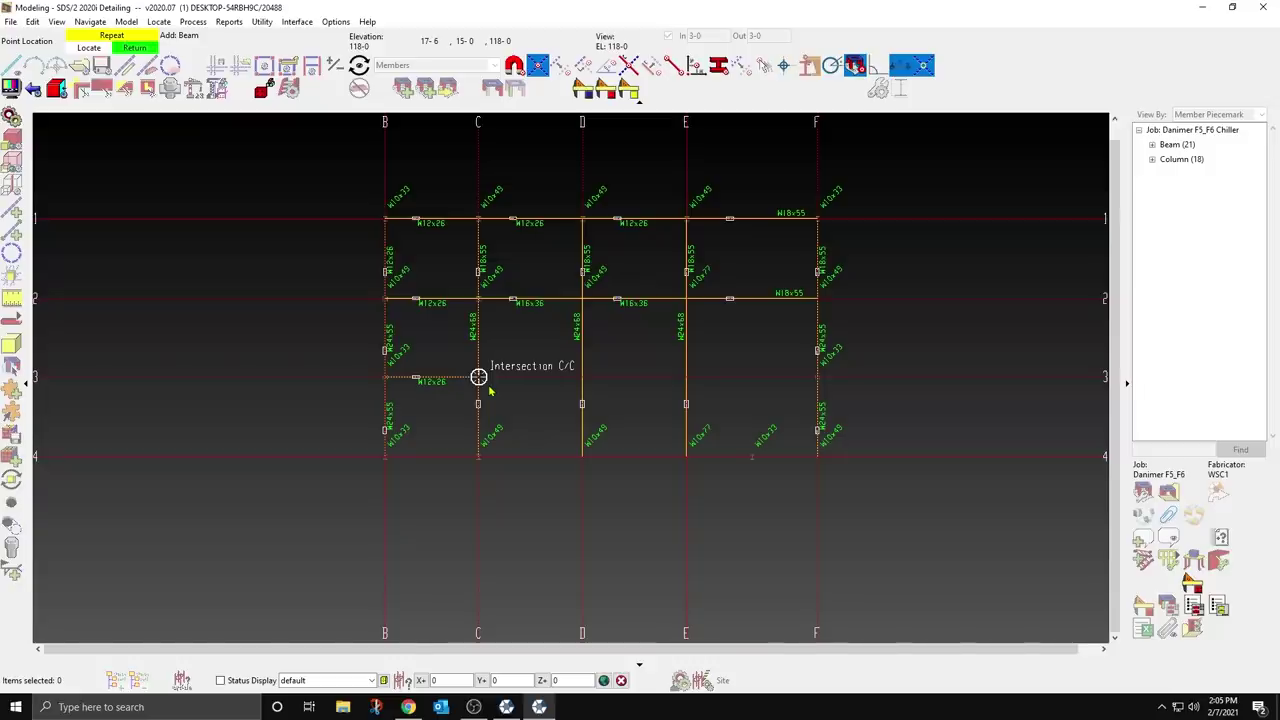
Step: Add W12x26 beams along grid line 4 in the three bays from B to C, C to D and D to E
click(385, 457)
click(478, 457)
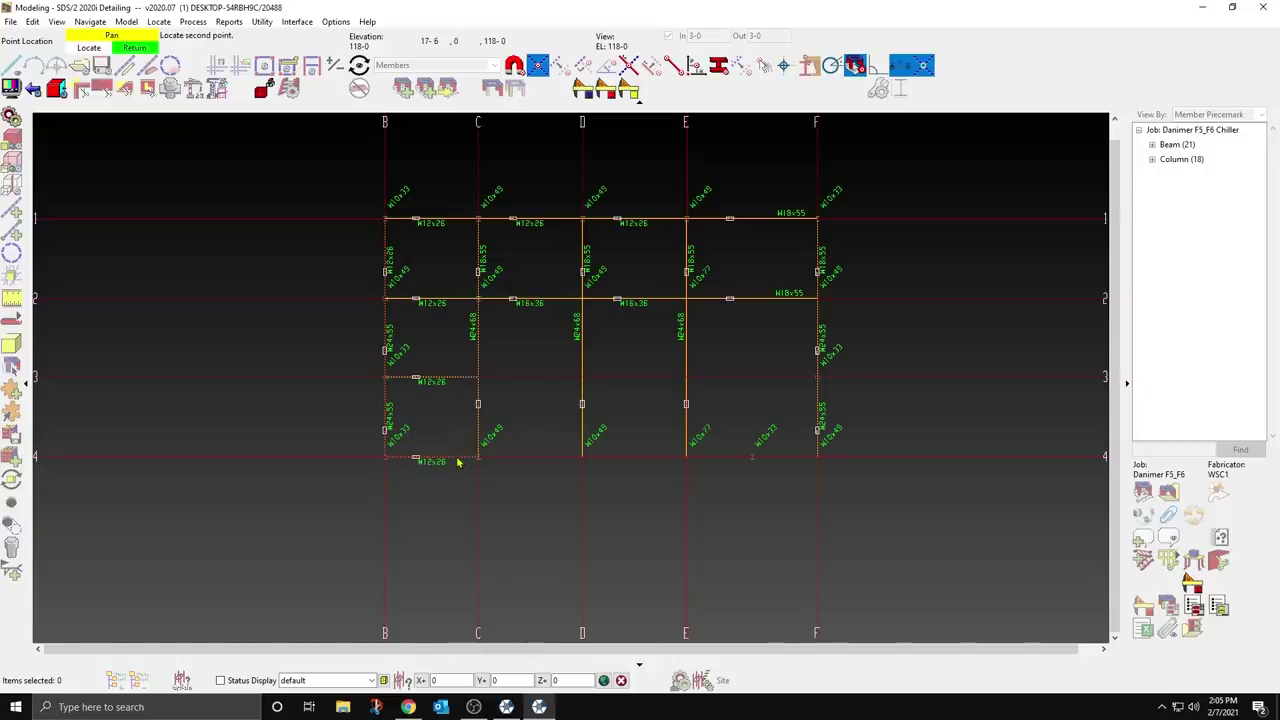
key(Return)
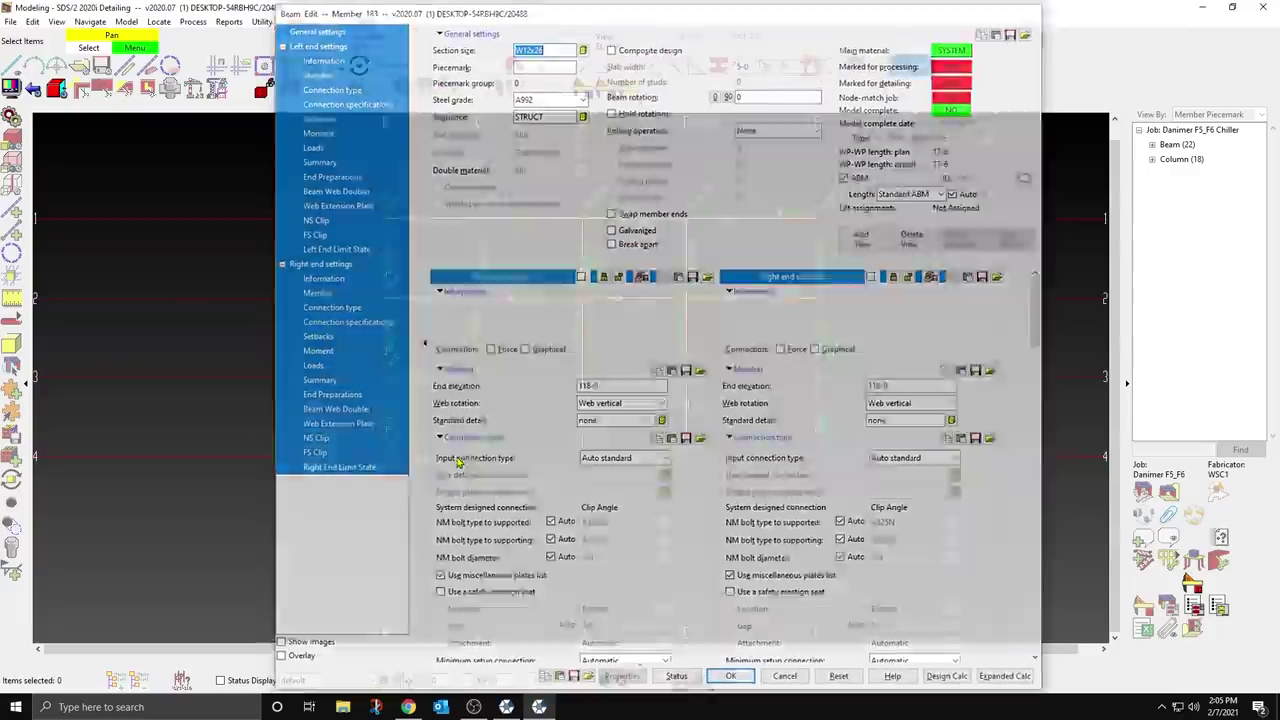
click(478, 457)
click(582, 457)
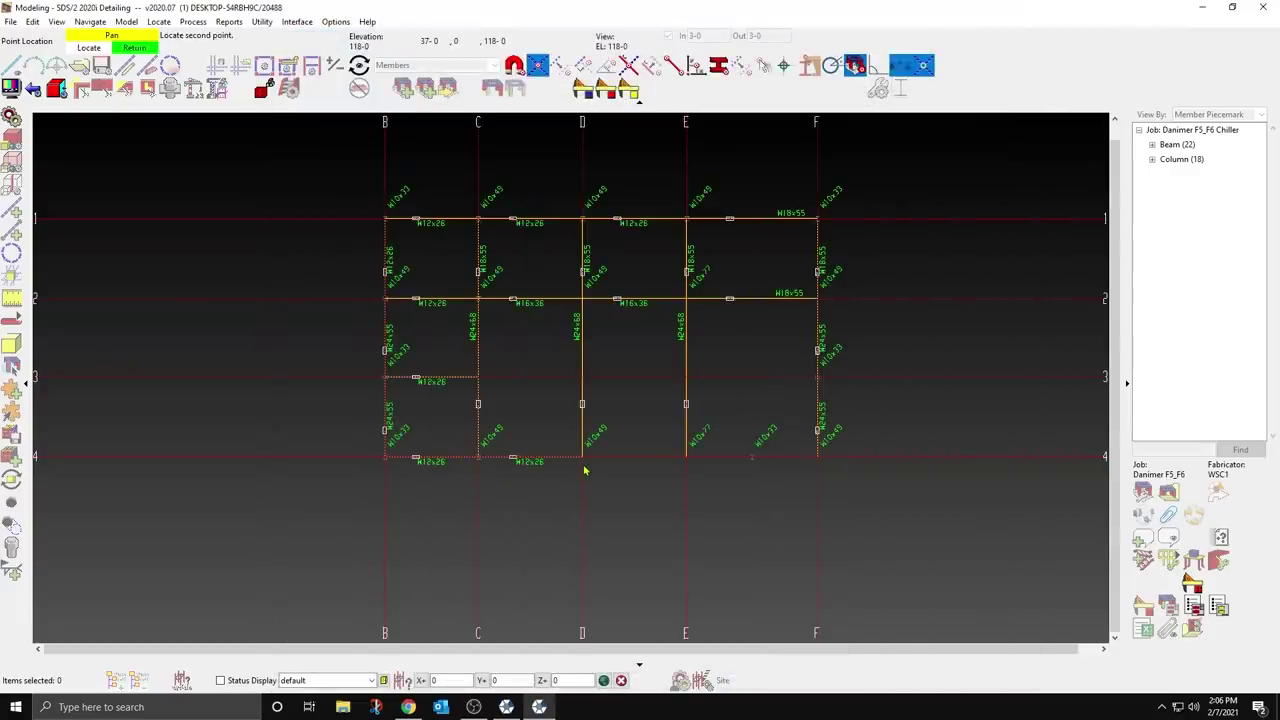
key(Return)
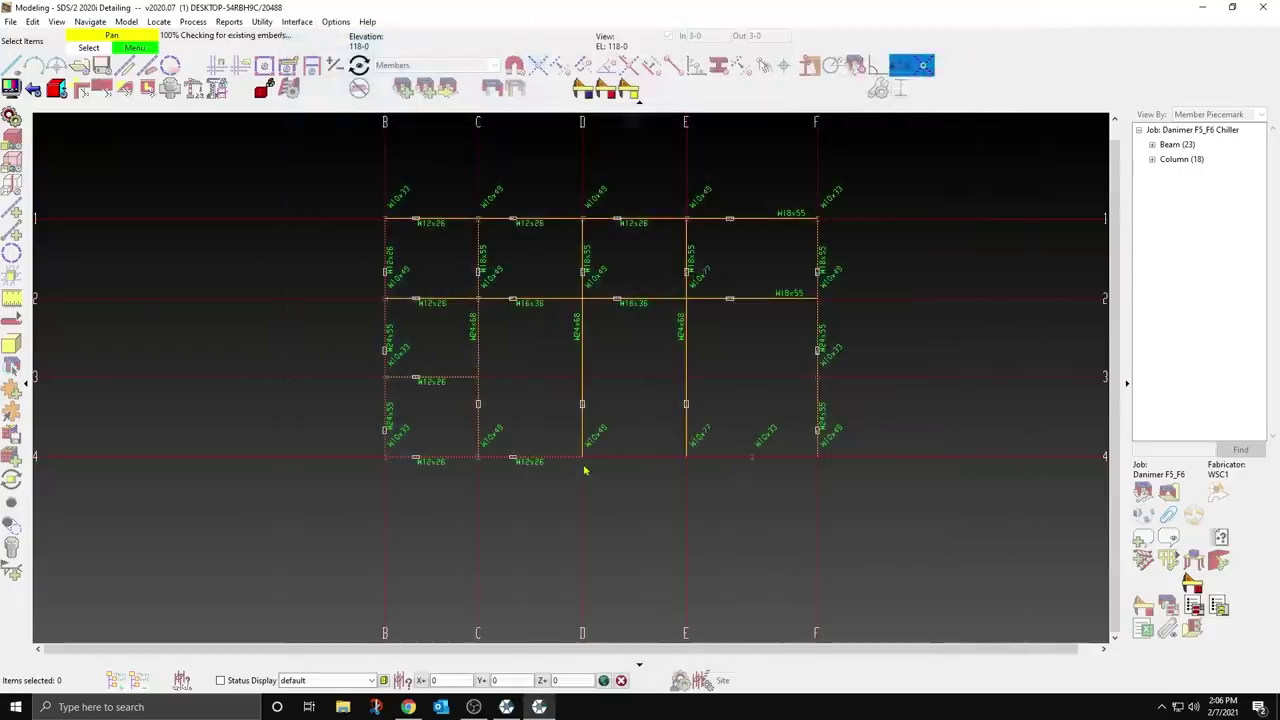
click(610, 474)
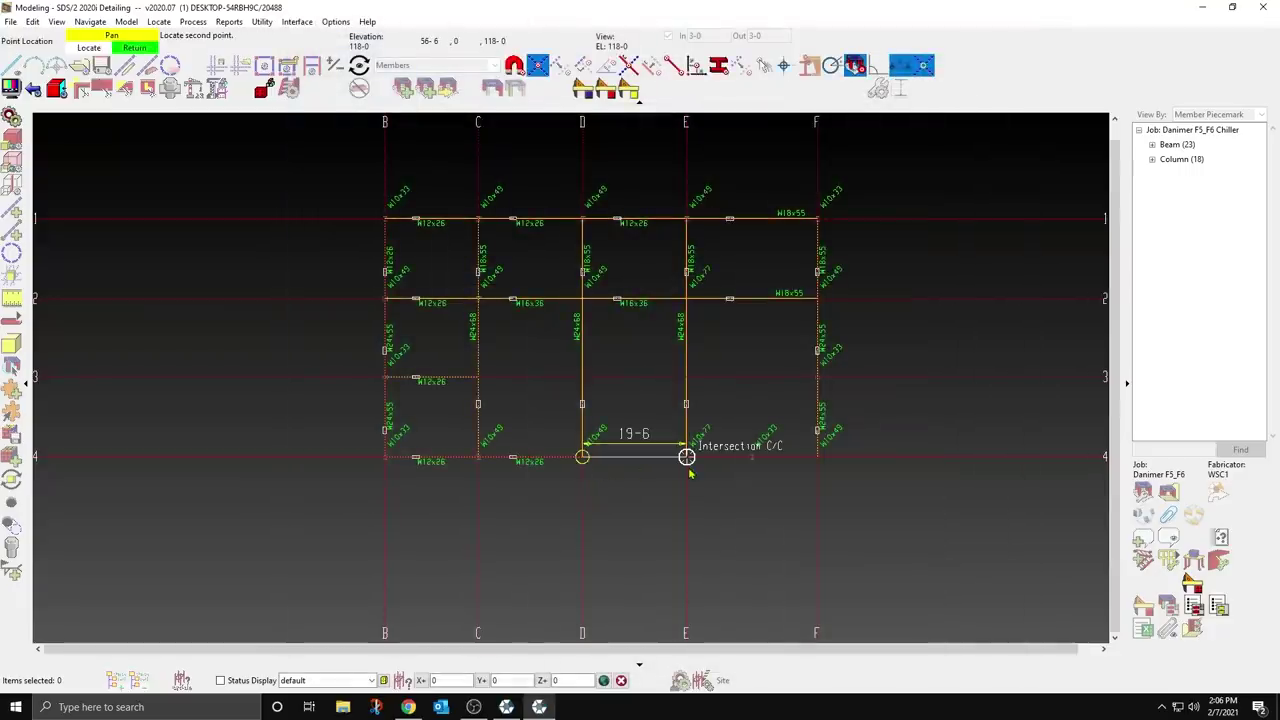
click(689, 474)
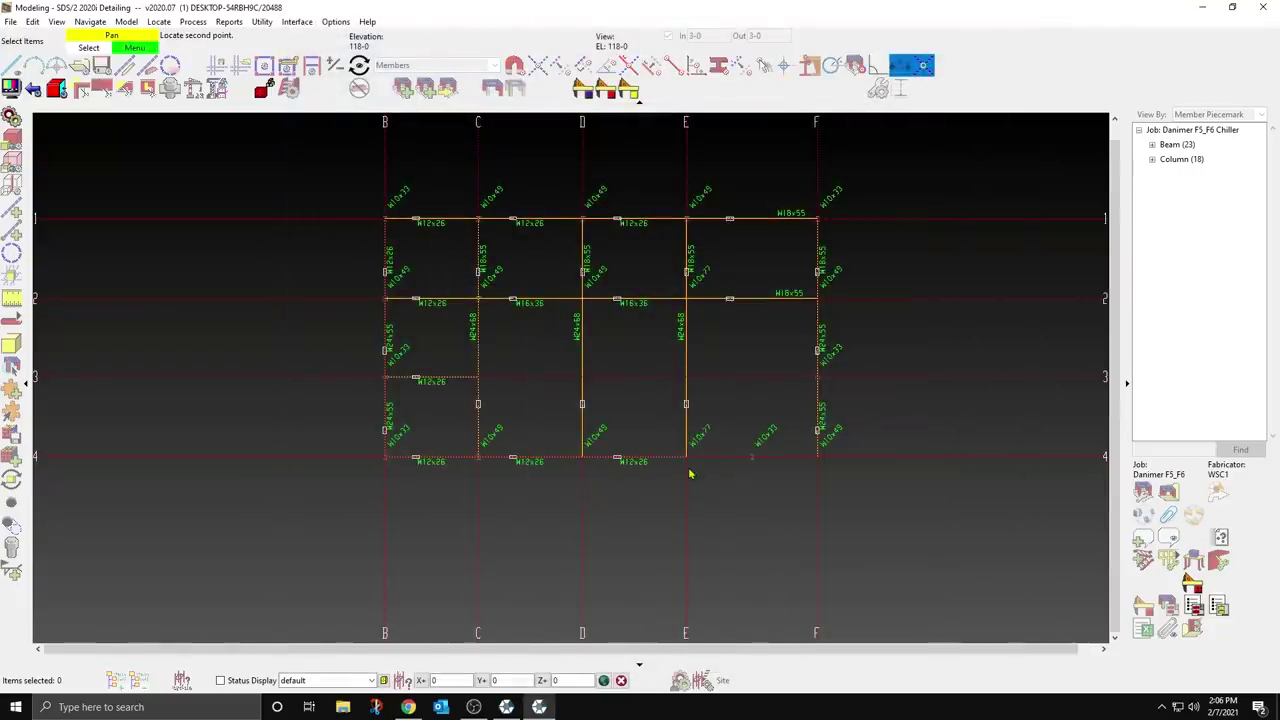
key(Return)
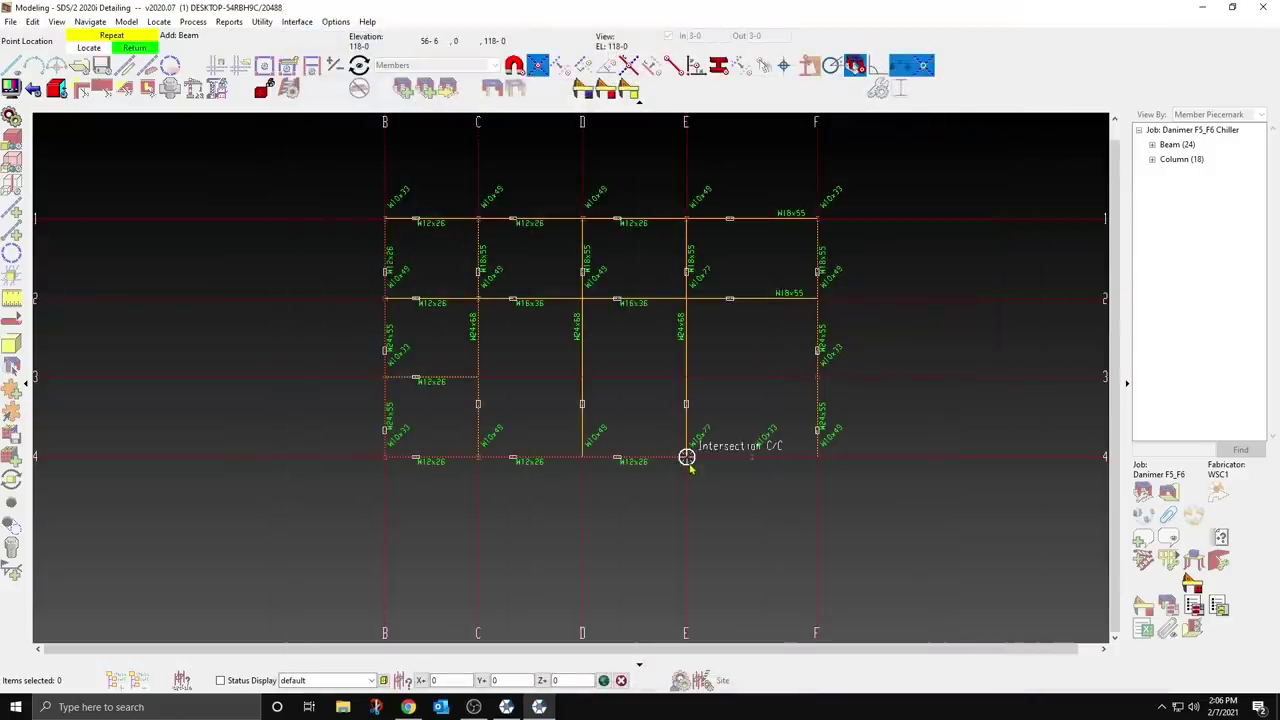
click(686, 457)
click(758, 466)
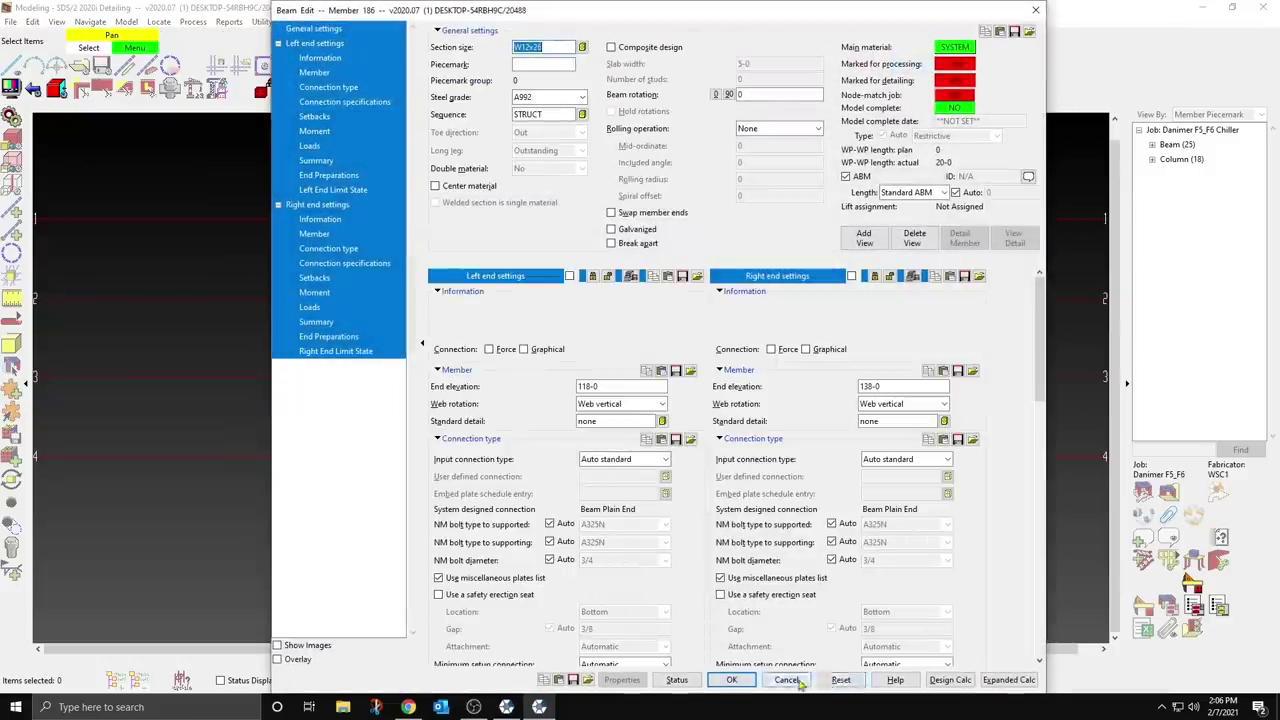
click(786, 680)
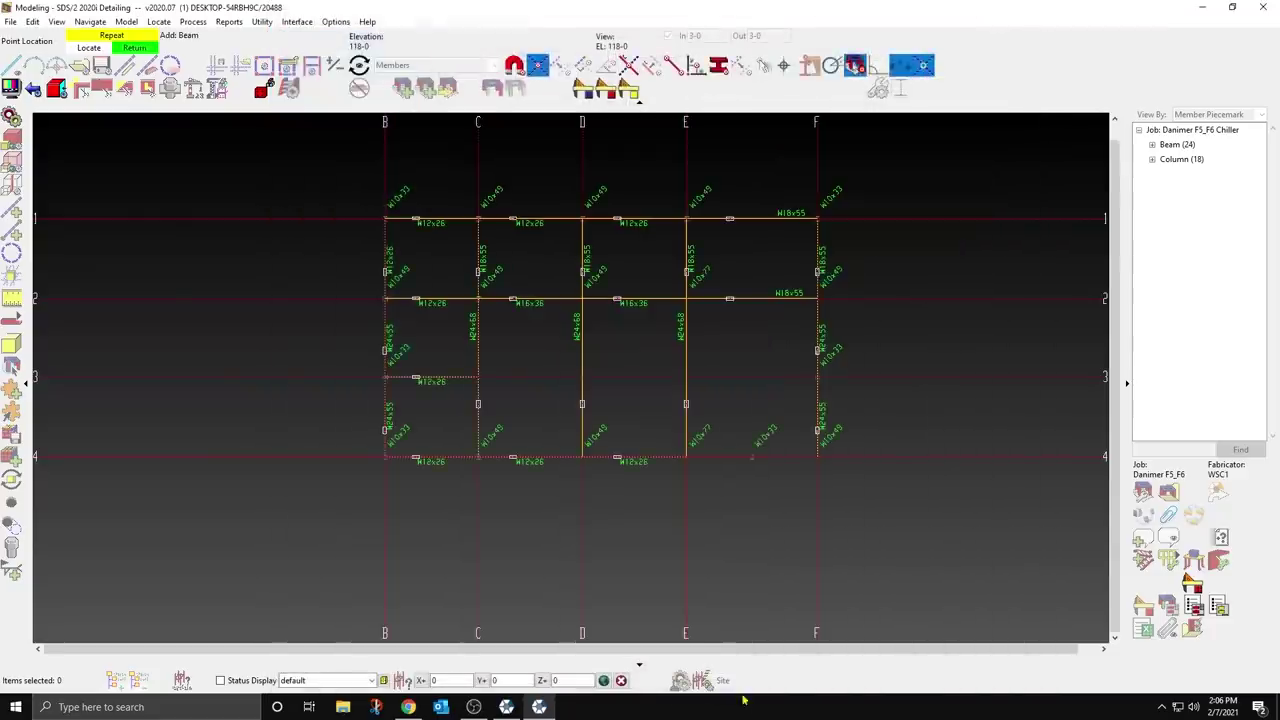
Step: Place a 90-degree construction line through the intermediate column between E and F on grid 4, and add a W18x55 beam from E to it
click(13, 212)
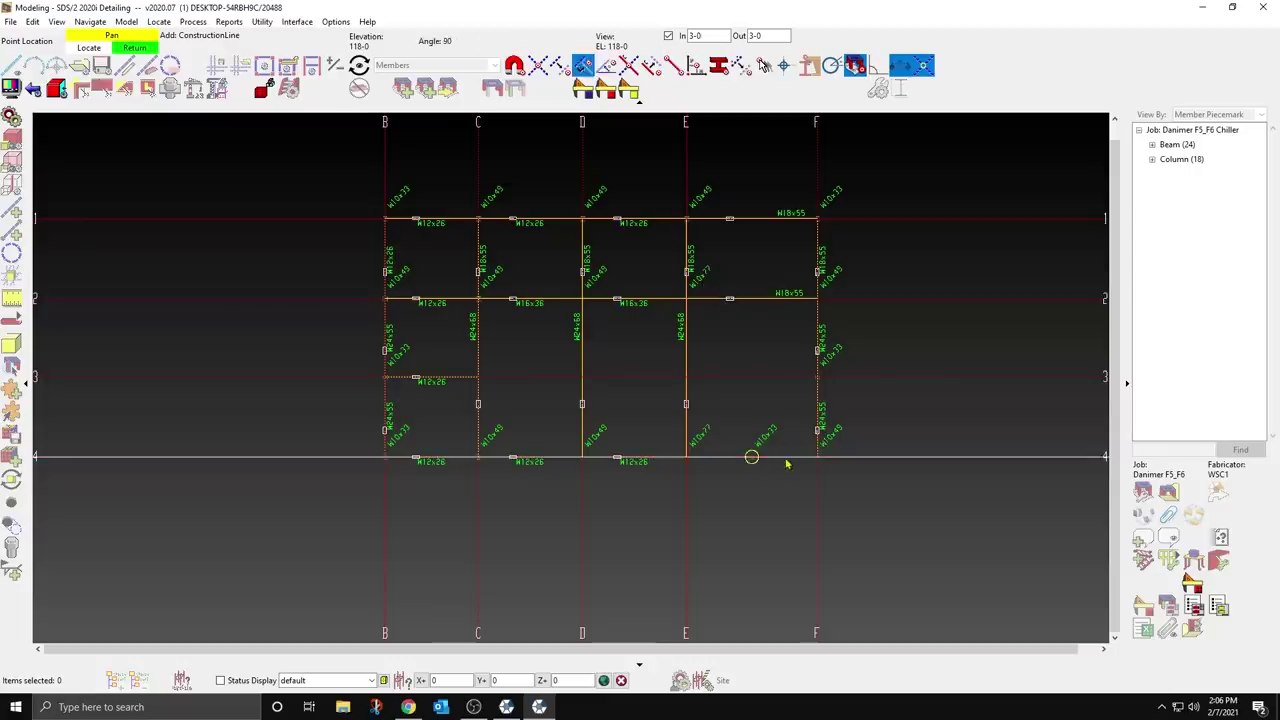
click(760, 512)
click(12, 322)
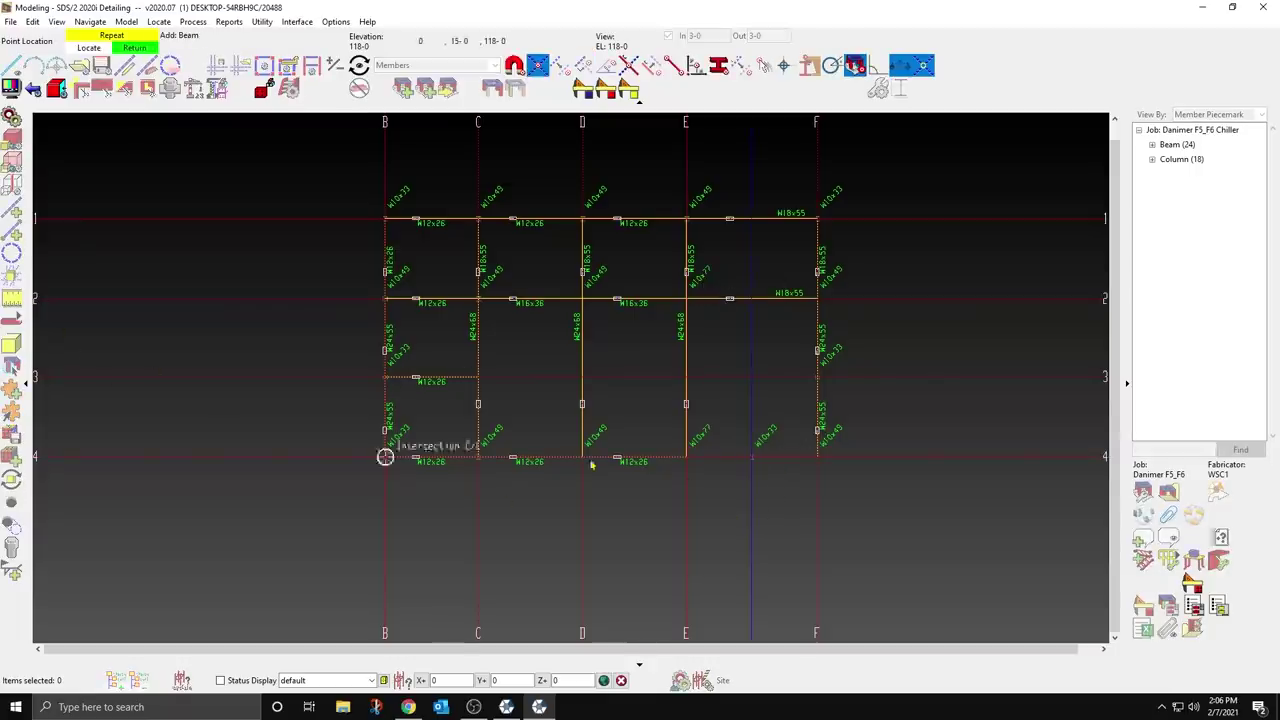
click(686, 457)
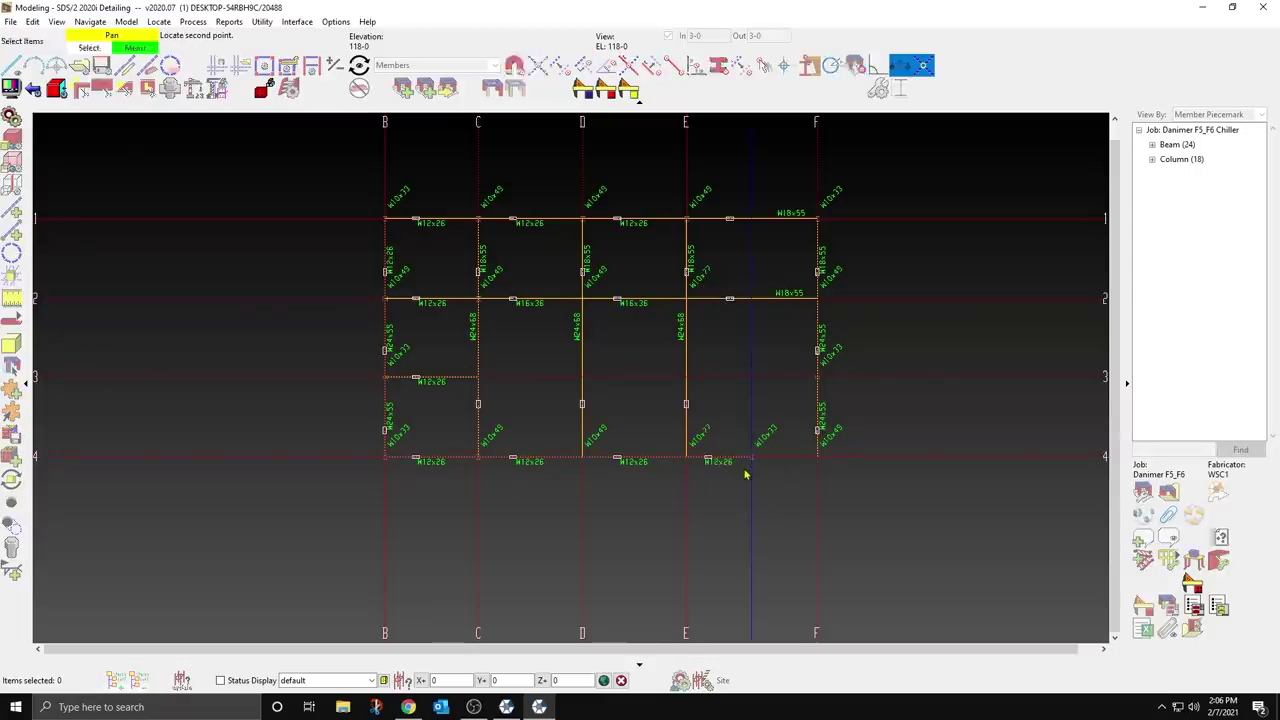
click(745, 475)
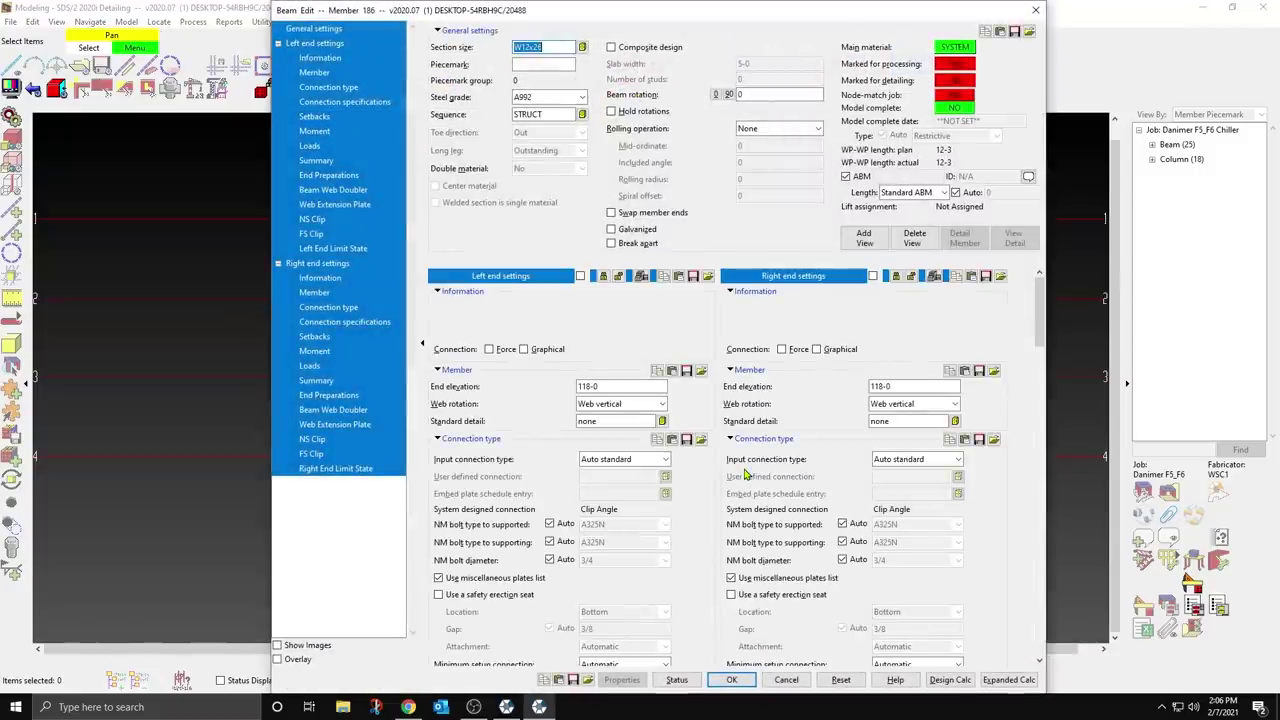
text(W18X55)
key(Return)
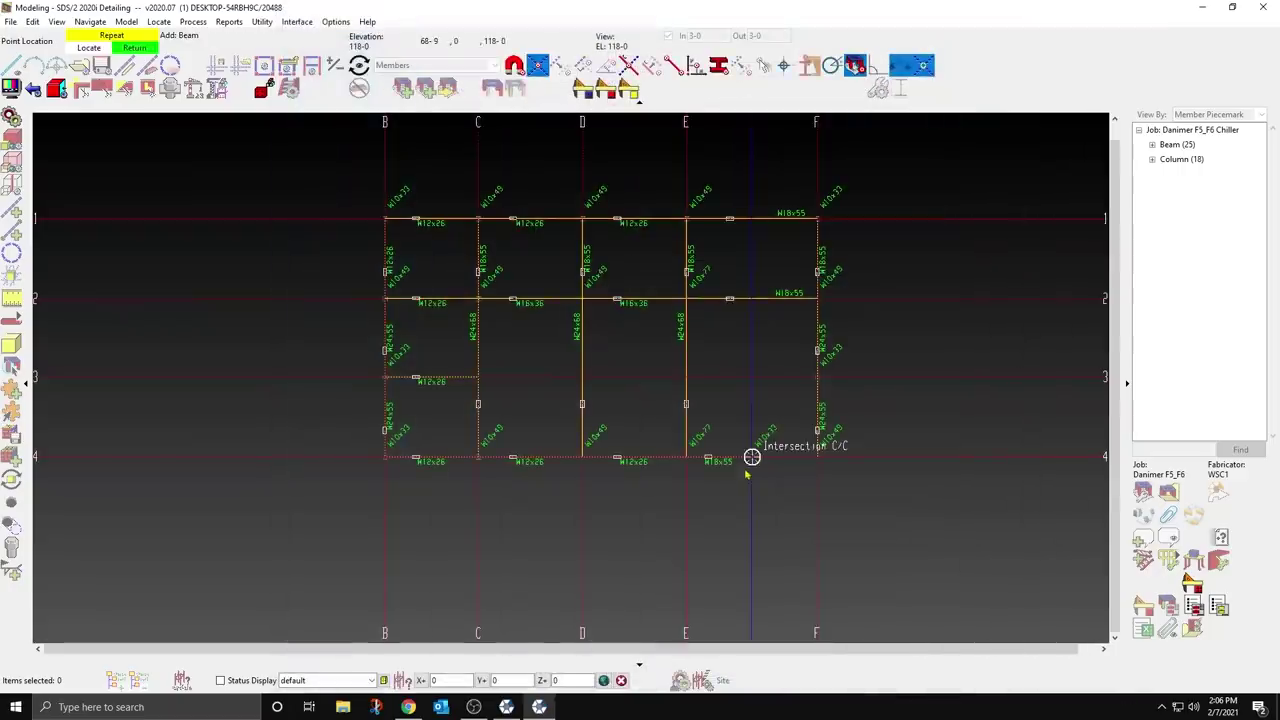
Step: Add a W18x55 beam along grid line 4 from the intermediate column to grid F and finish adding beams
click(748, 468)
click(806, 474)
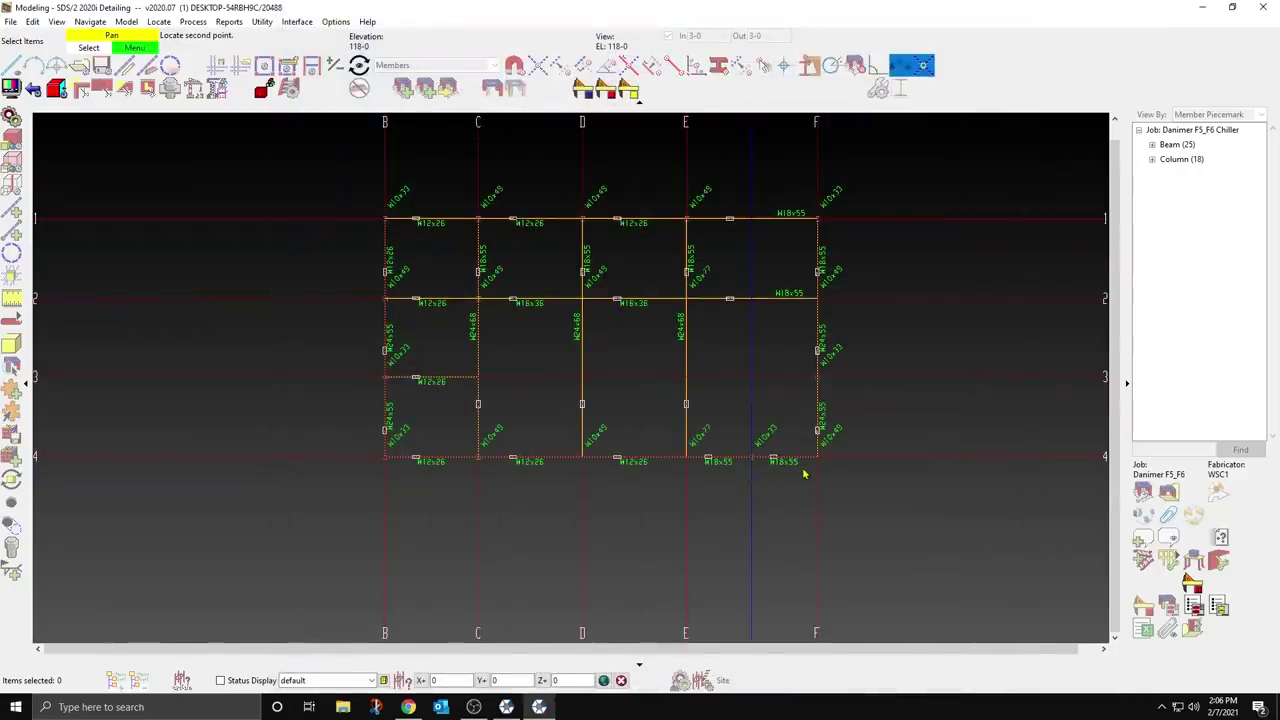
key(Return)
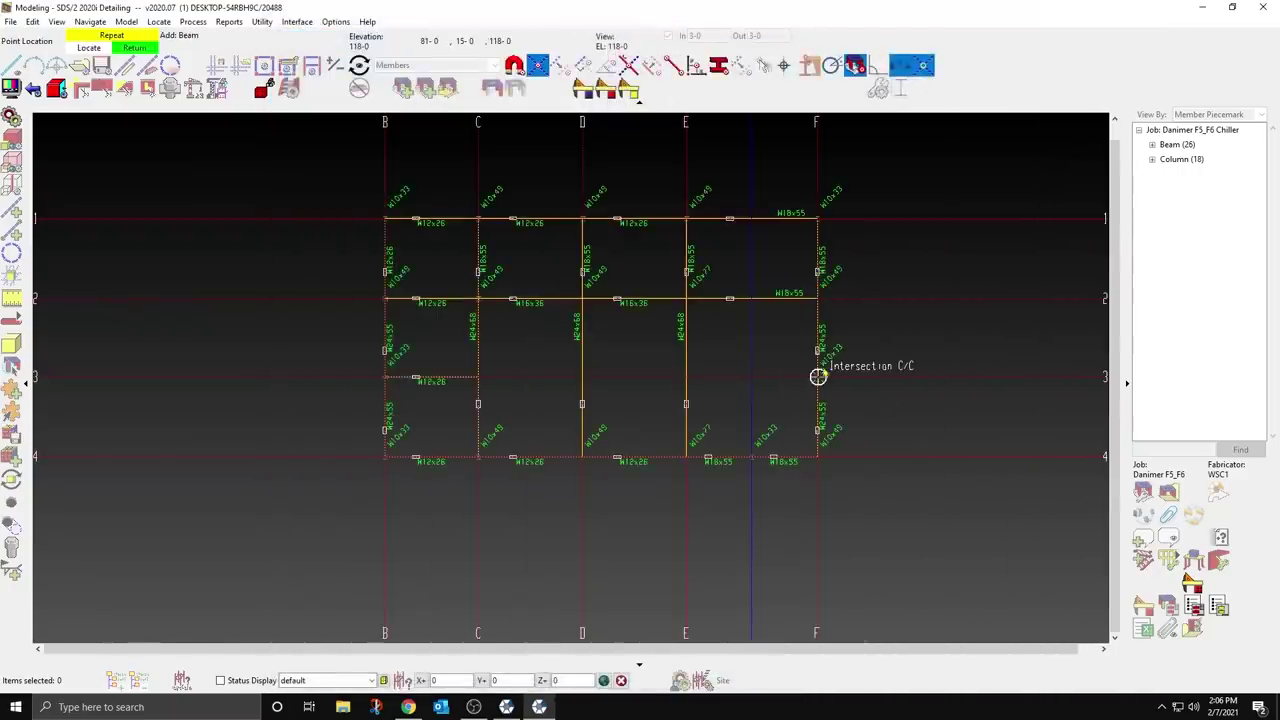
key(Escape)
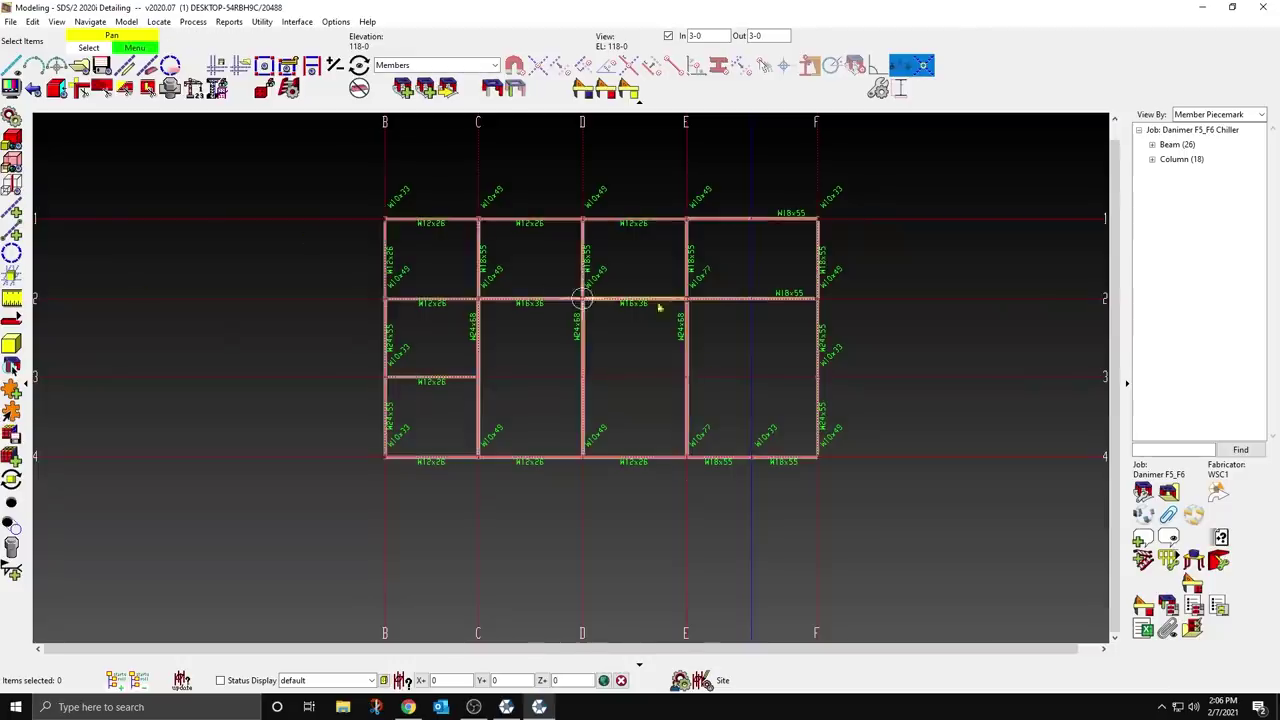
Step: Show the whole frame in a tilted 3D view with depth checking turned off
scroll(690, 300, up, 2)
shift+middle_drag(750, 301, 650, 150)
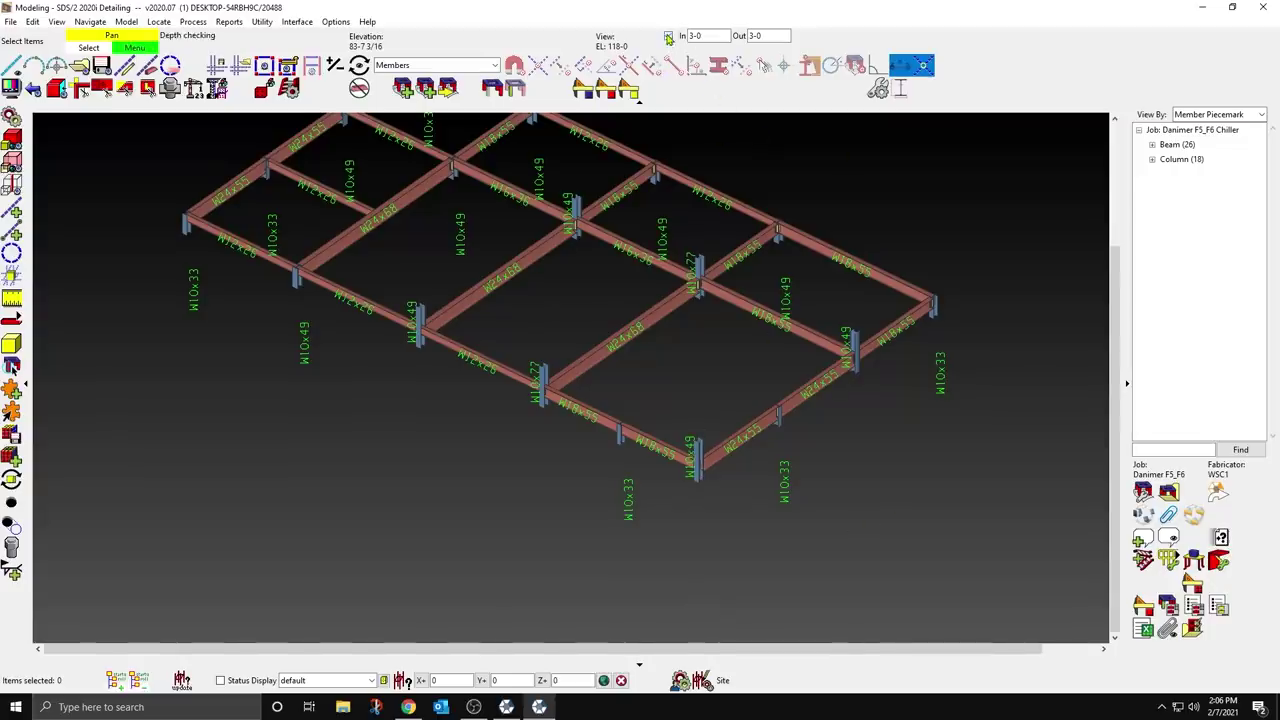
click(668, 35)
scroll(634, 371, down, 4)
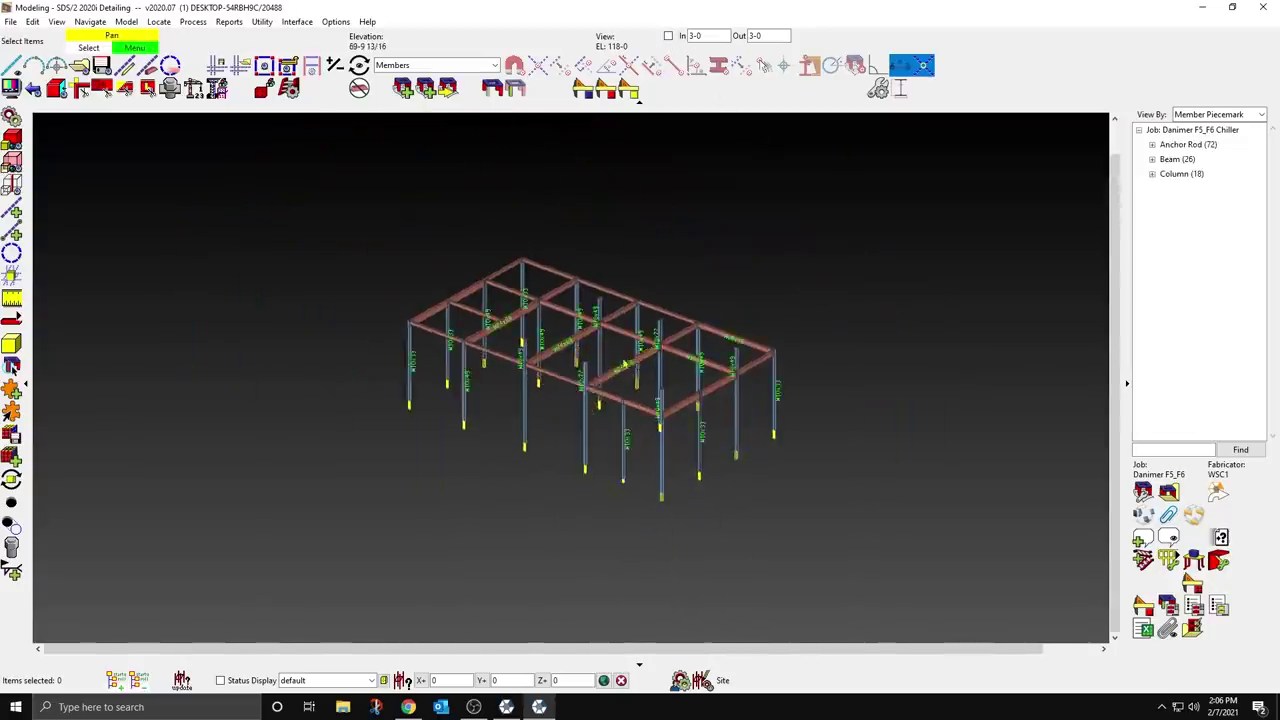
scroll(630, 364, up, 3)
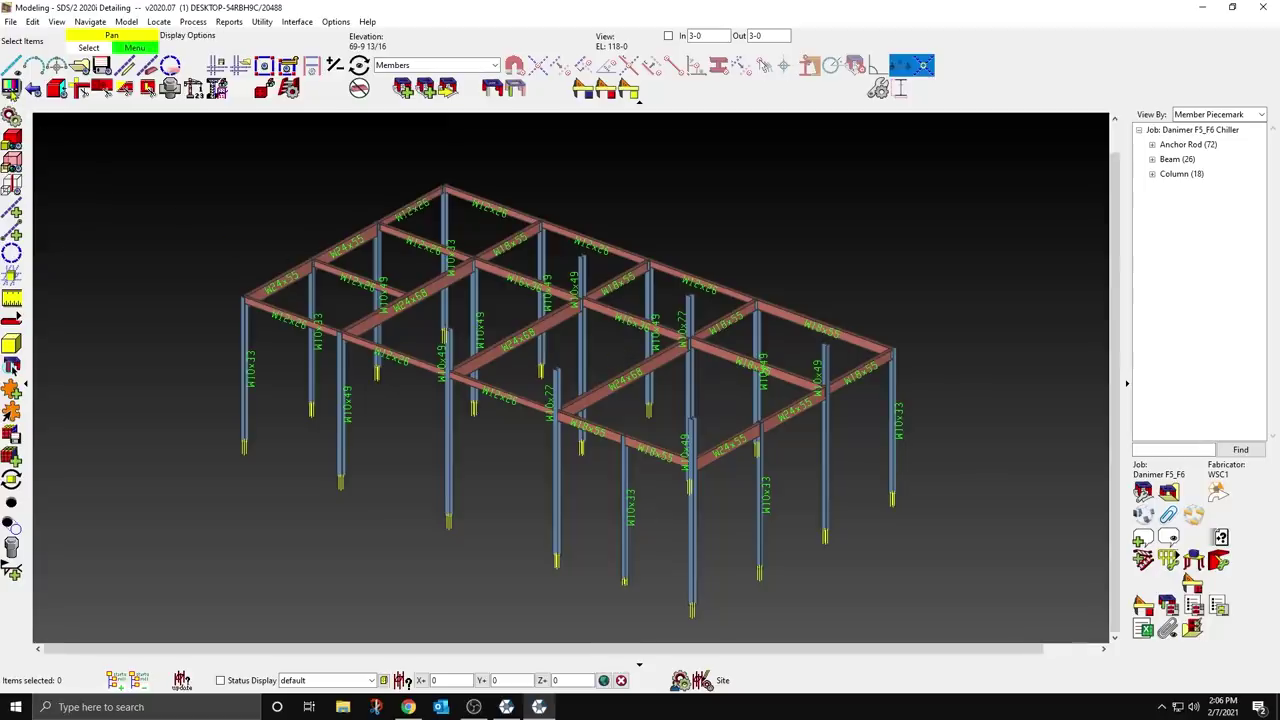
Step: Turn off the display of member section sizes in the model's general display settings
click(11, 88)
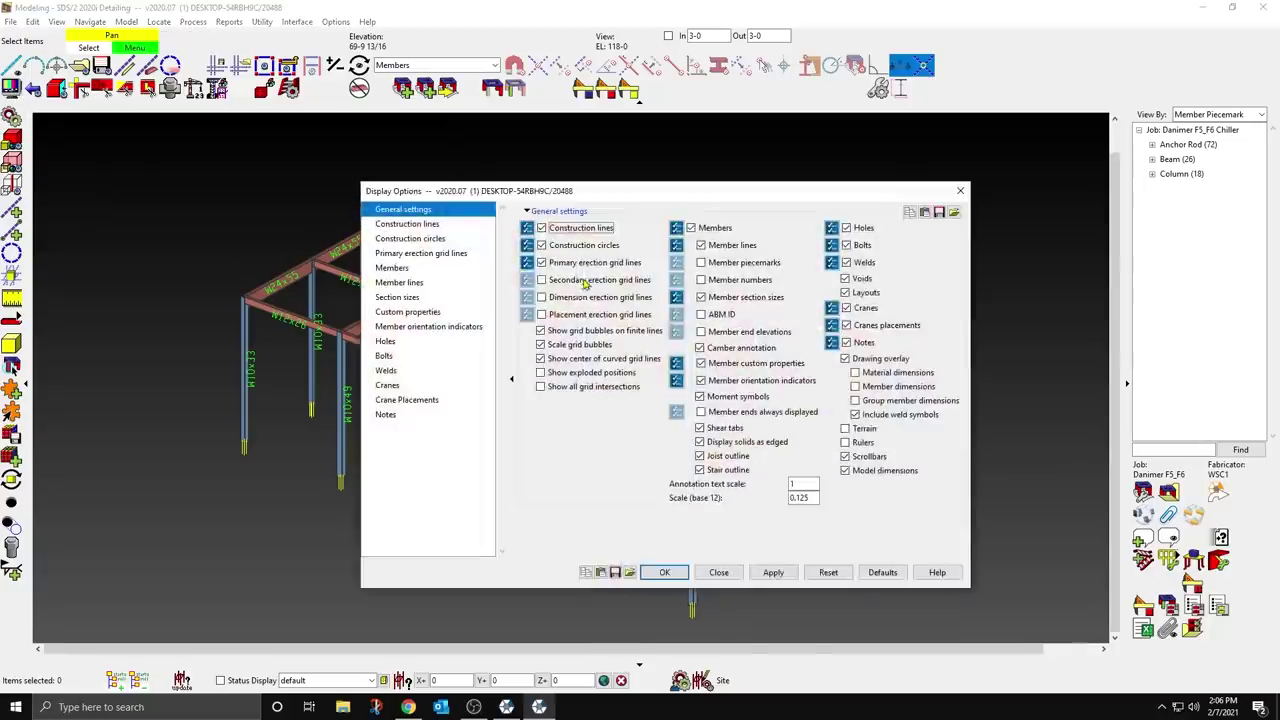
click(701, 297)
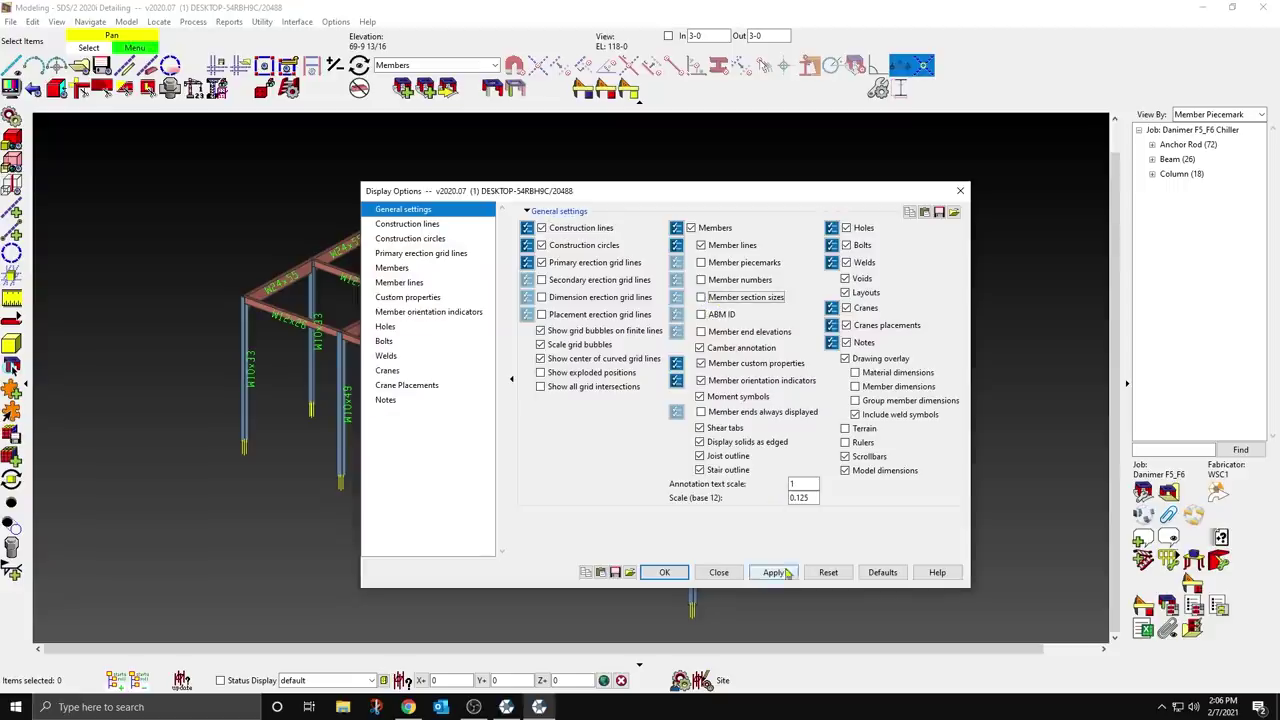
click(664, 572)
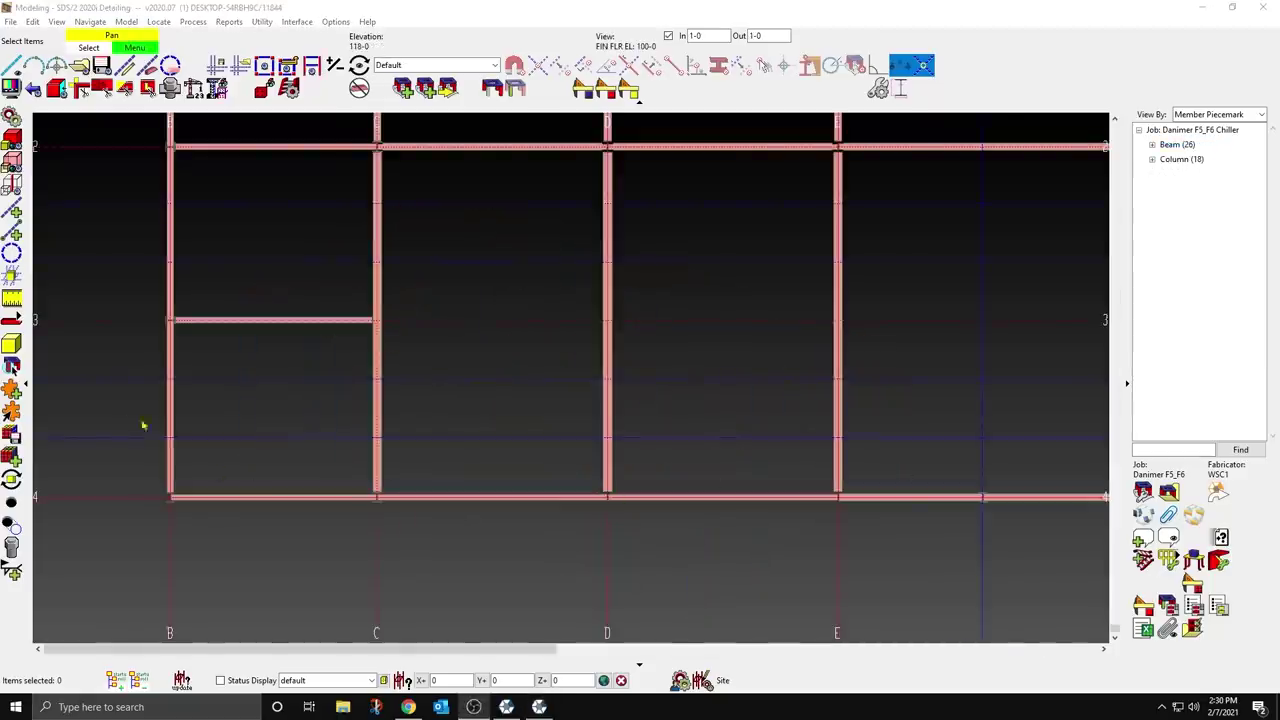
Step: Add a W12x26 infill beam from grid B to C along the construction line nearest grid 4
click(11, 320)
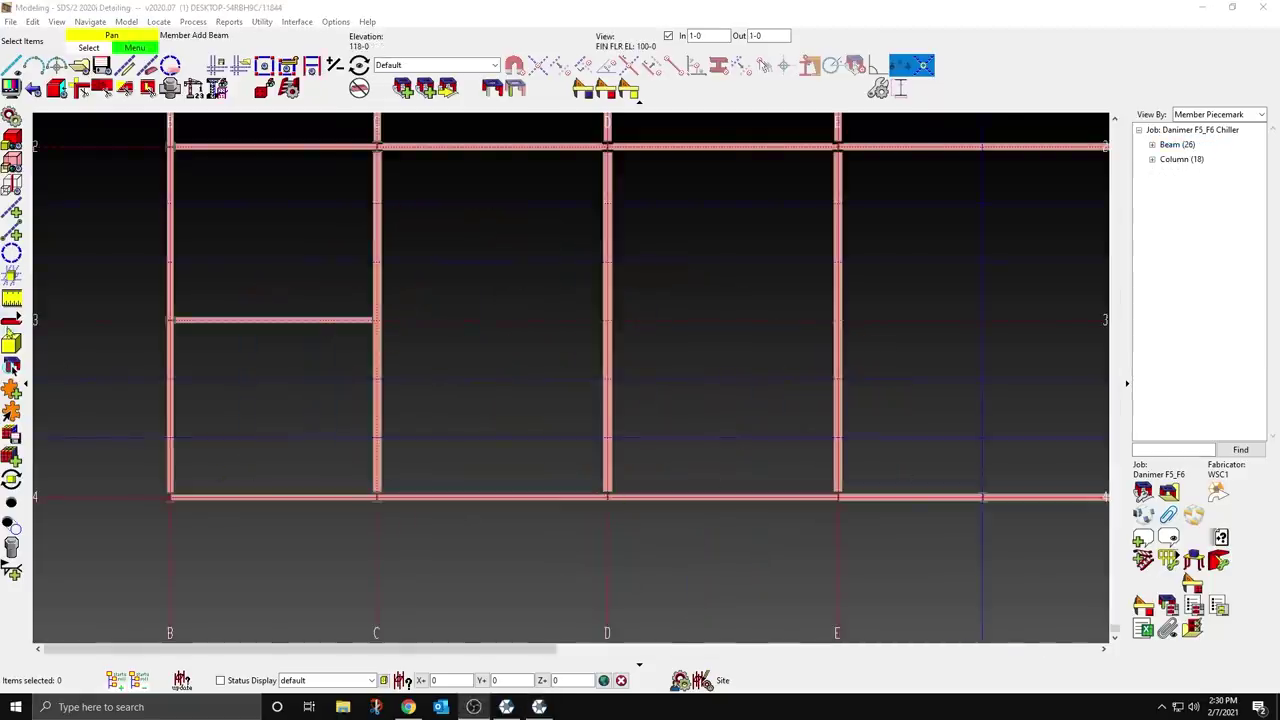
click(170, 447)
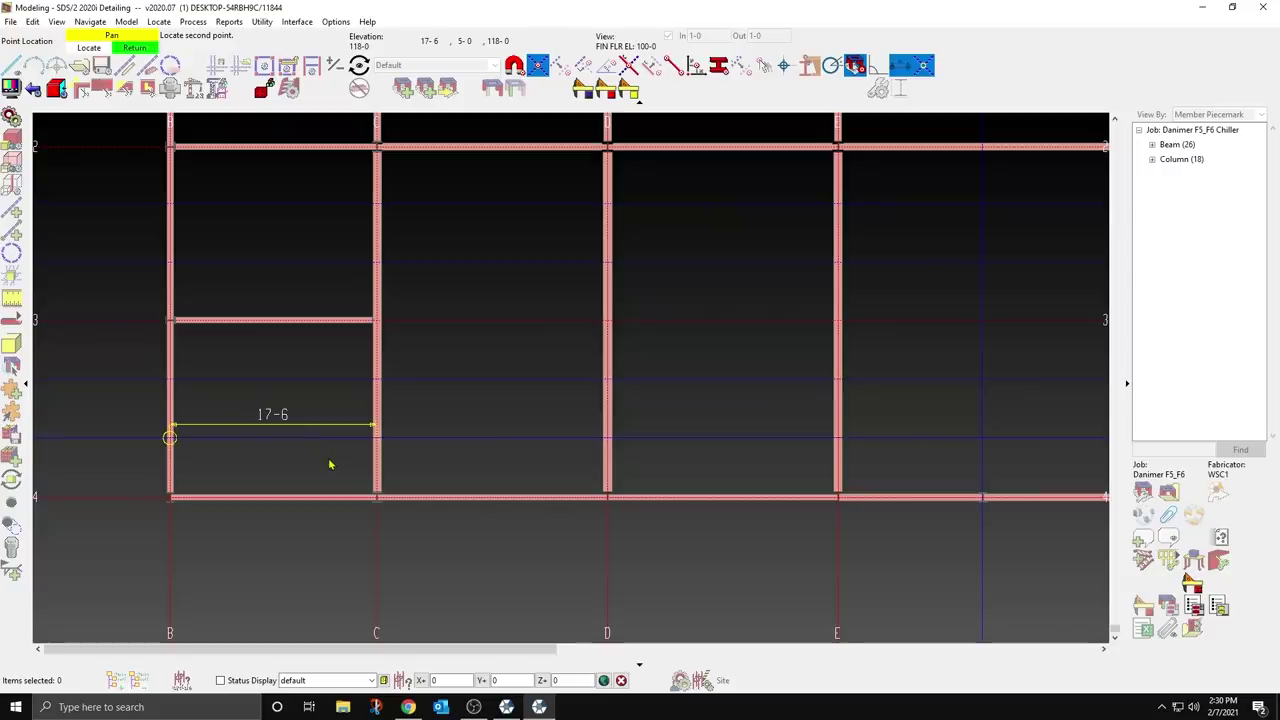
click(330, 464)
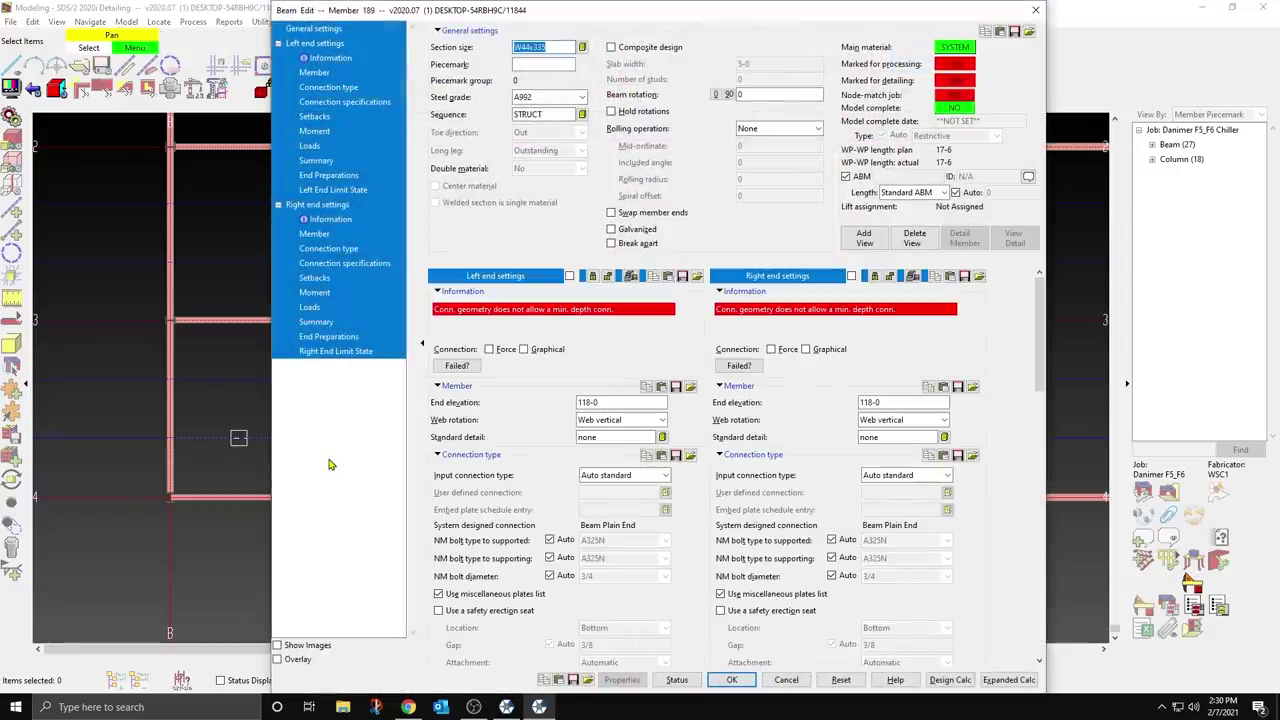
text(W12X26)
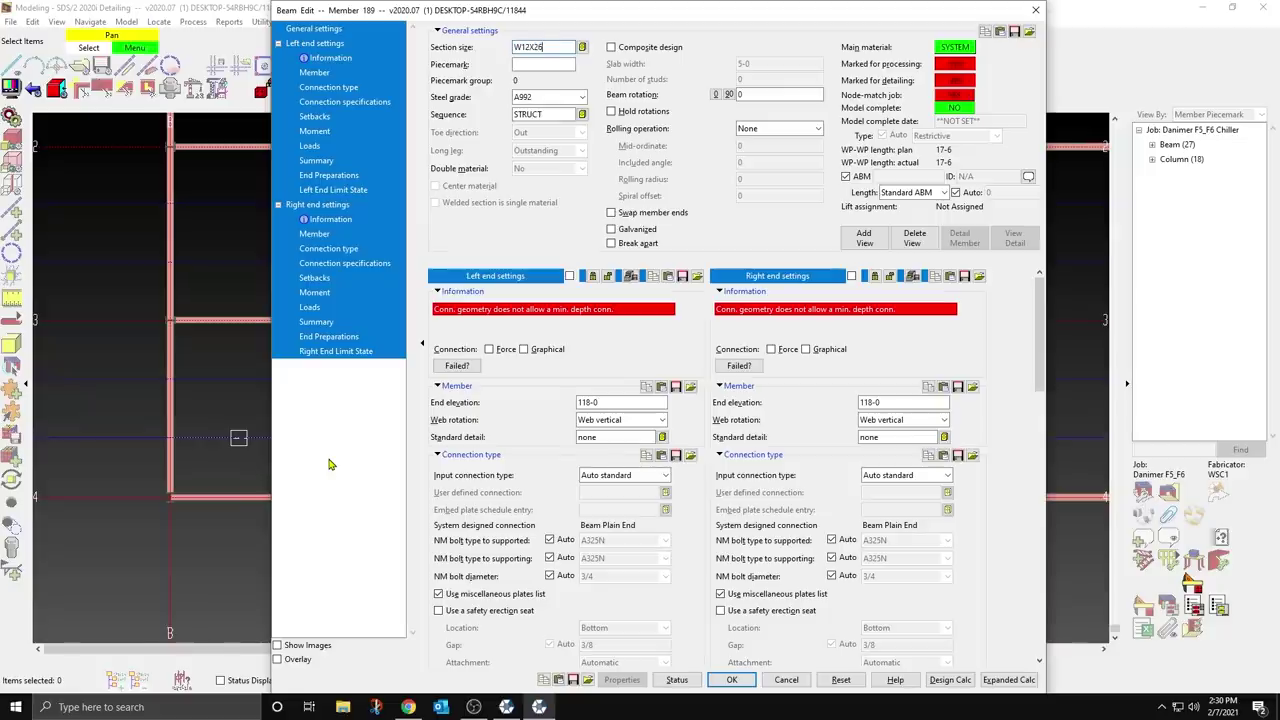
click(310, 146)
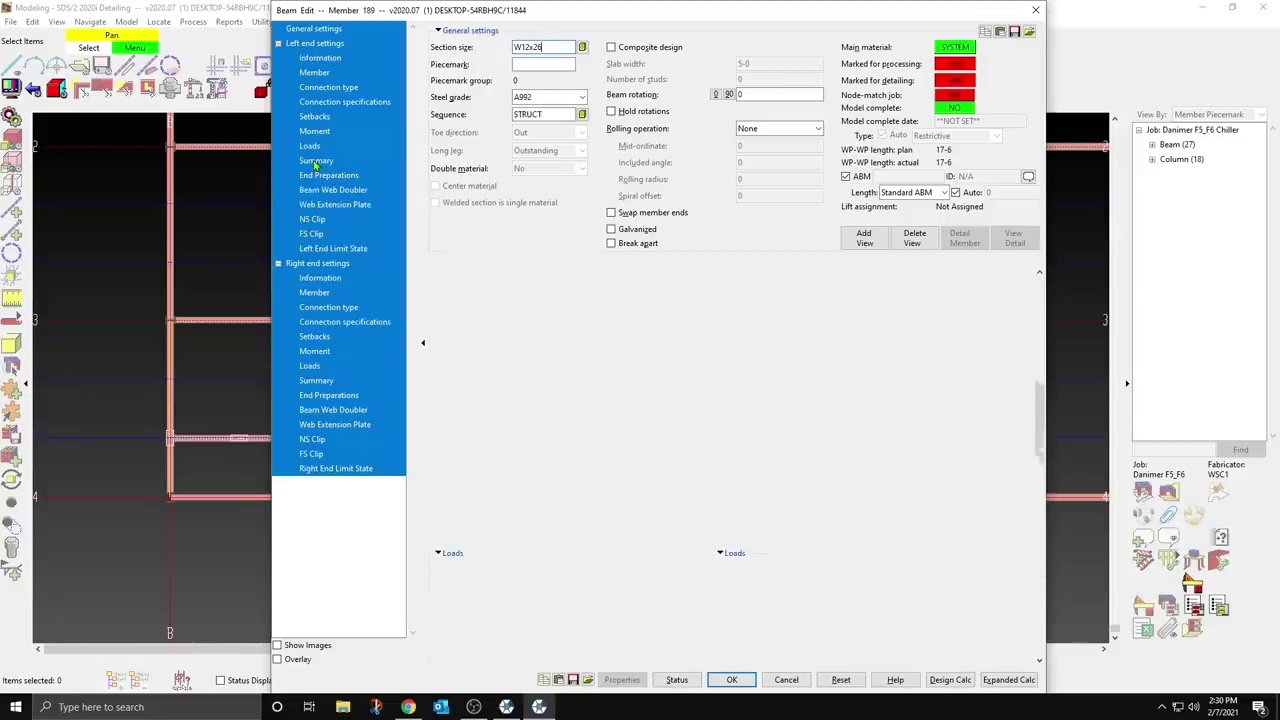
click(731, 680)
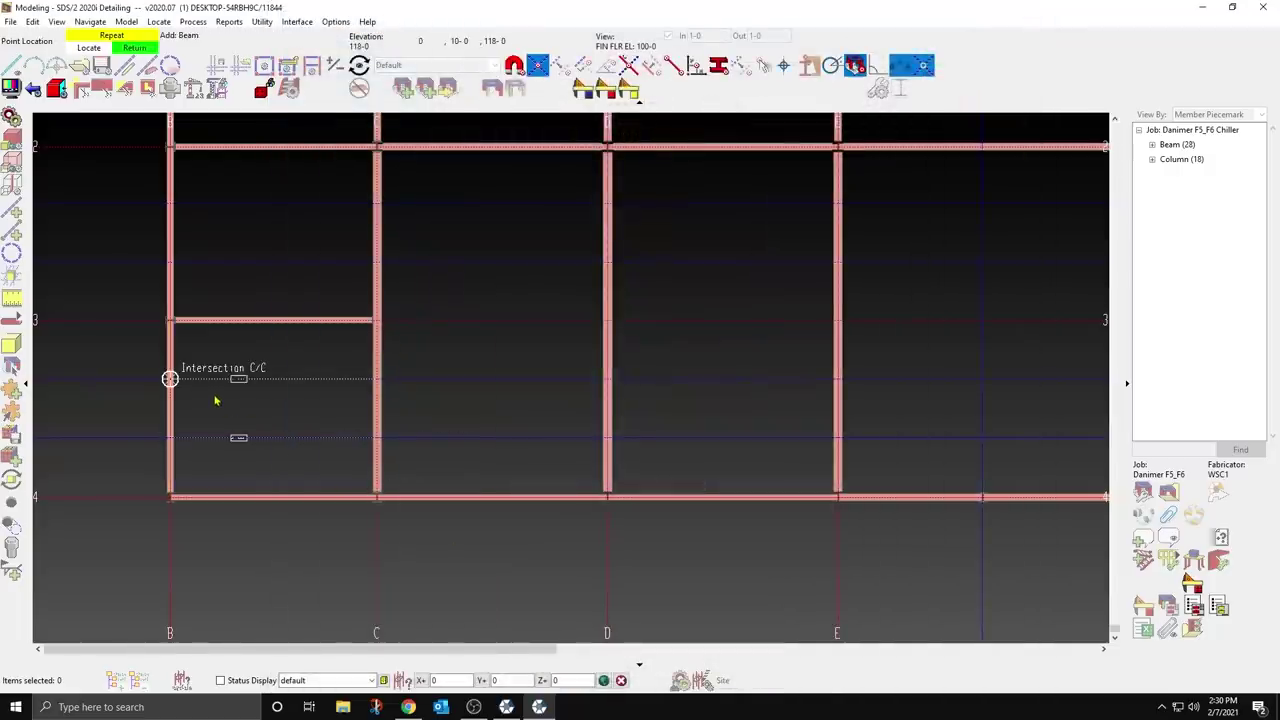
Step: Repeat the W12x26 beam on the five remaining construction lines between grids B and C, up to grid 1
click(197, 283)
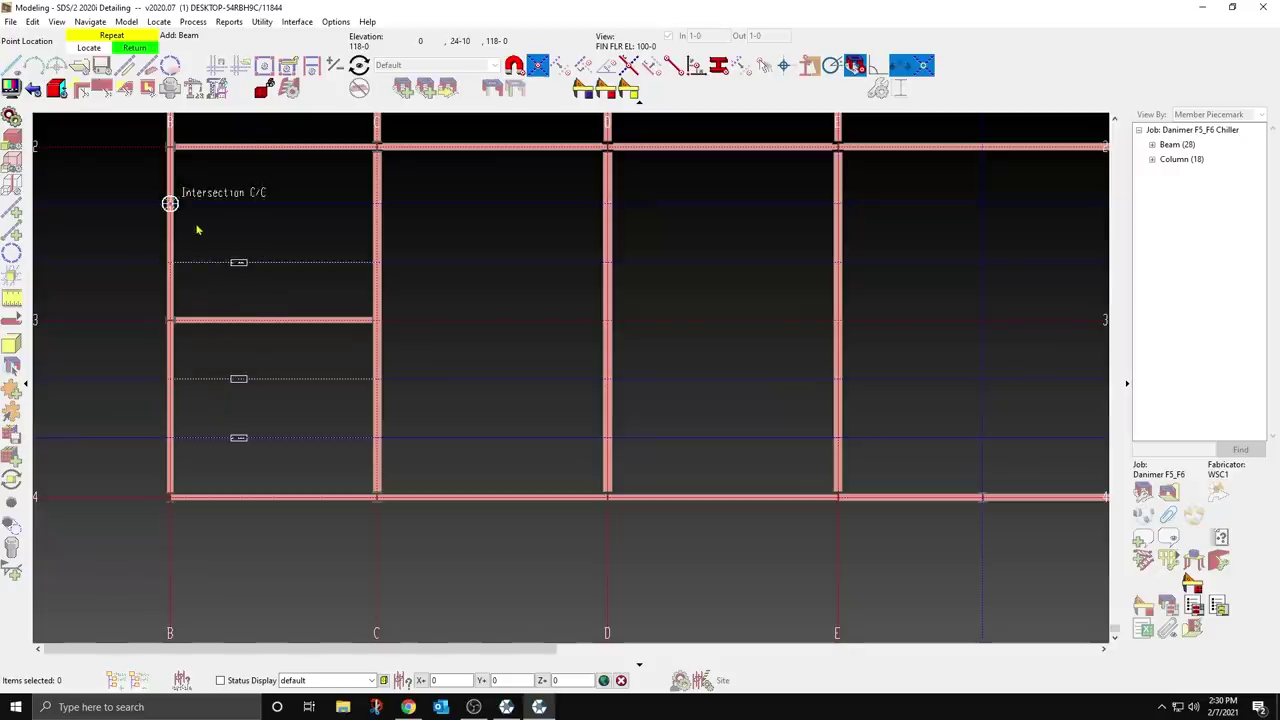
click(197, 228)
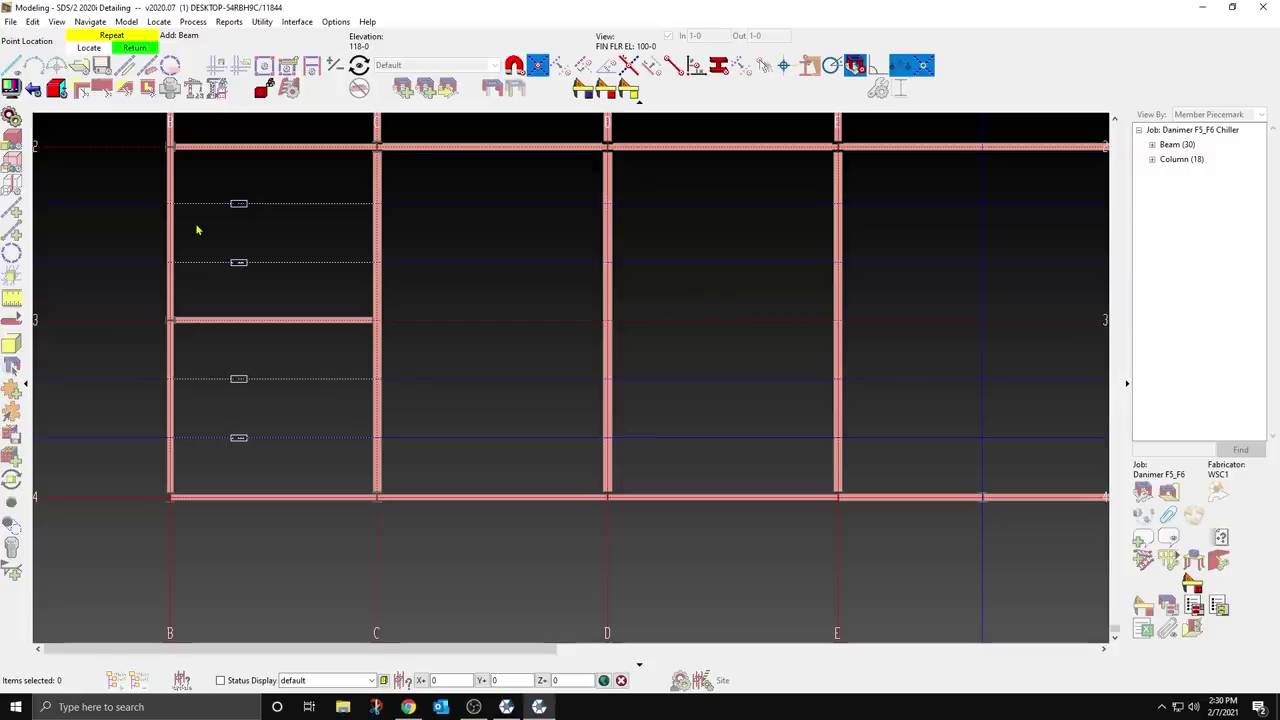
scroll(197, 230, down, 2)
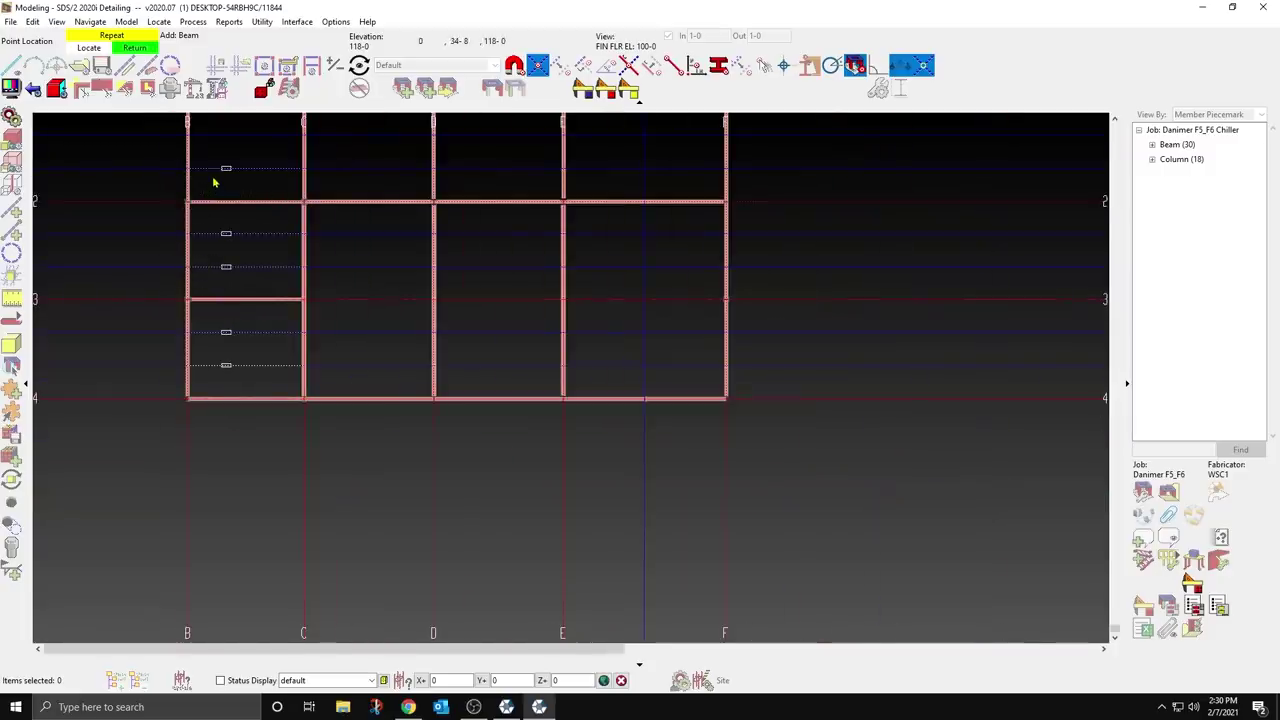
click(208, 149)
scroll(268, 290, down, 2)
scroll(315, 349, up, 2)
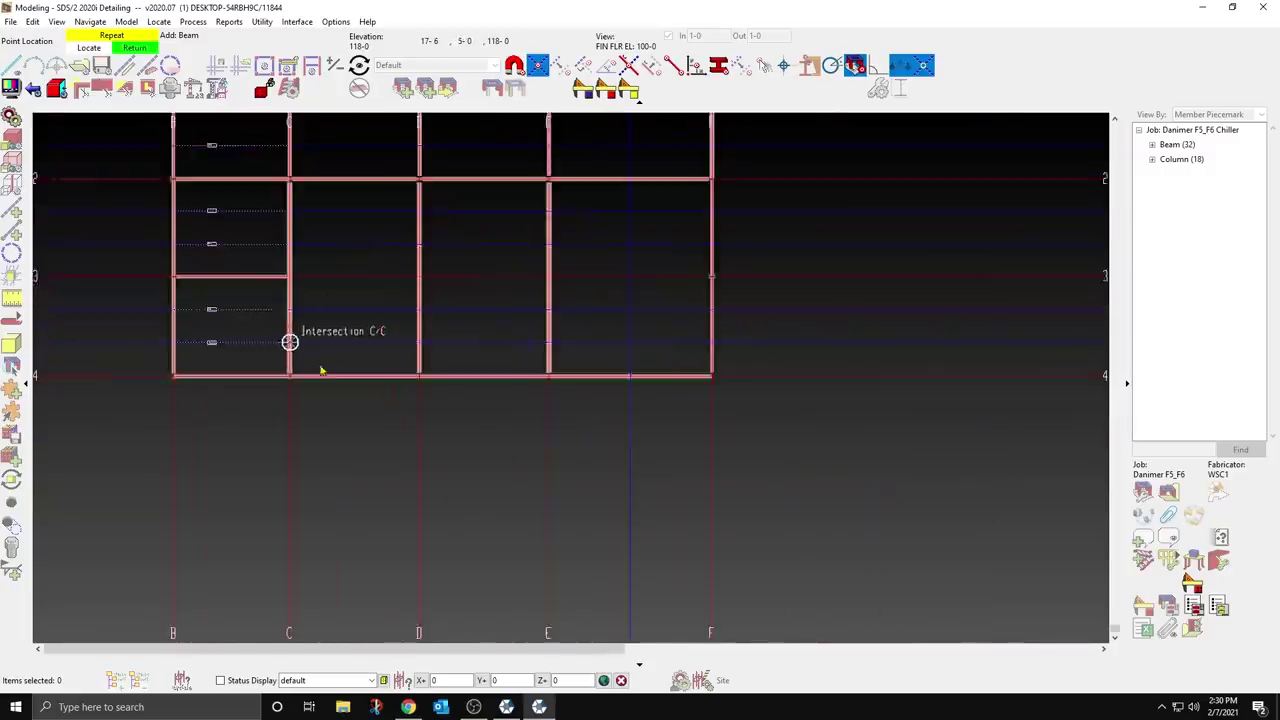
Step: Add a W16x36 infill beam from grid C to D along the construction line nearest grid 4
scroll(321, 371, up, 2)
scroll(345, 372, up, 2)
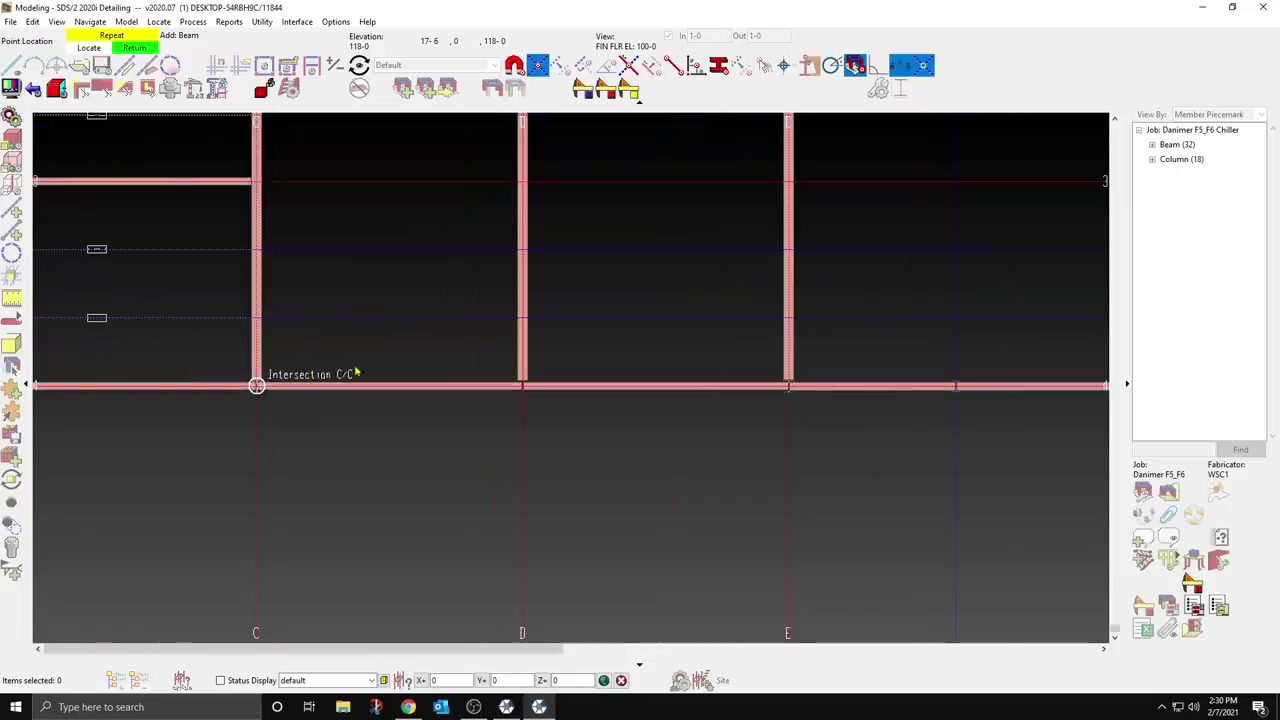
click(329, 337)
click(491, 329)
right_click(491, 330)
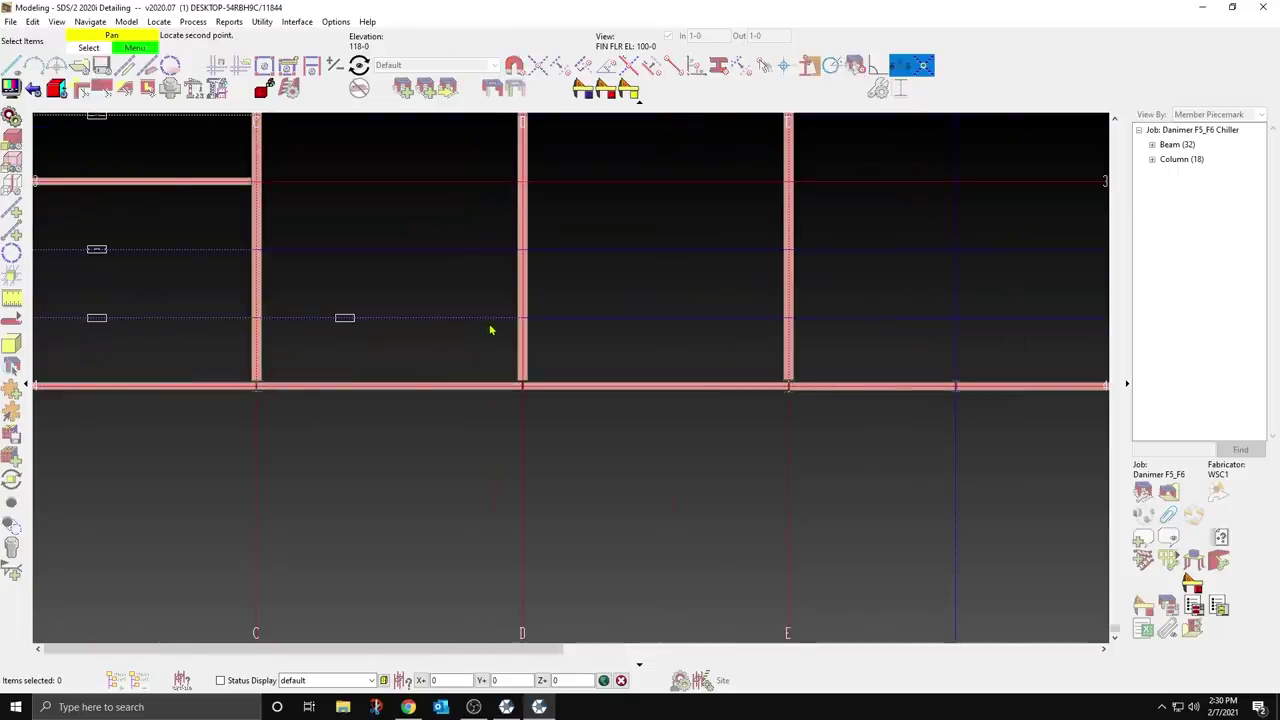
click(490, 330)
text(W16X36)
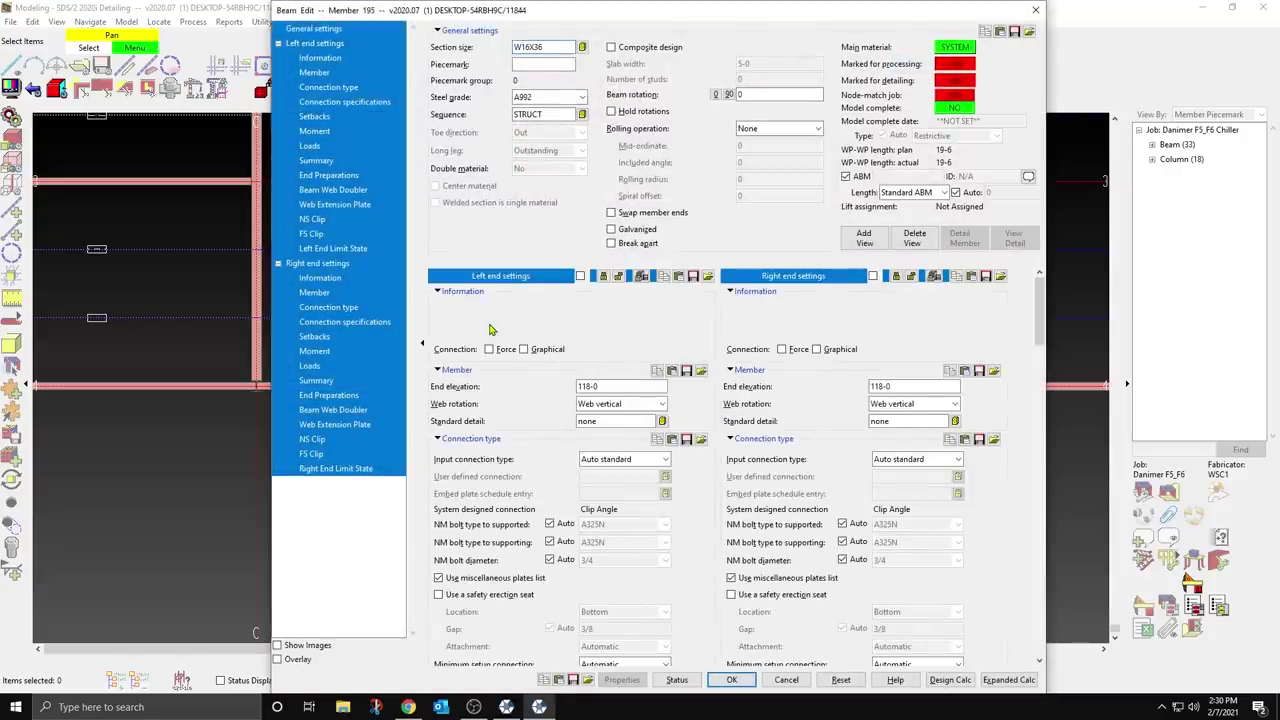
key(Return)
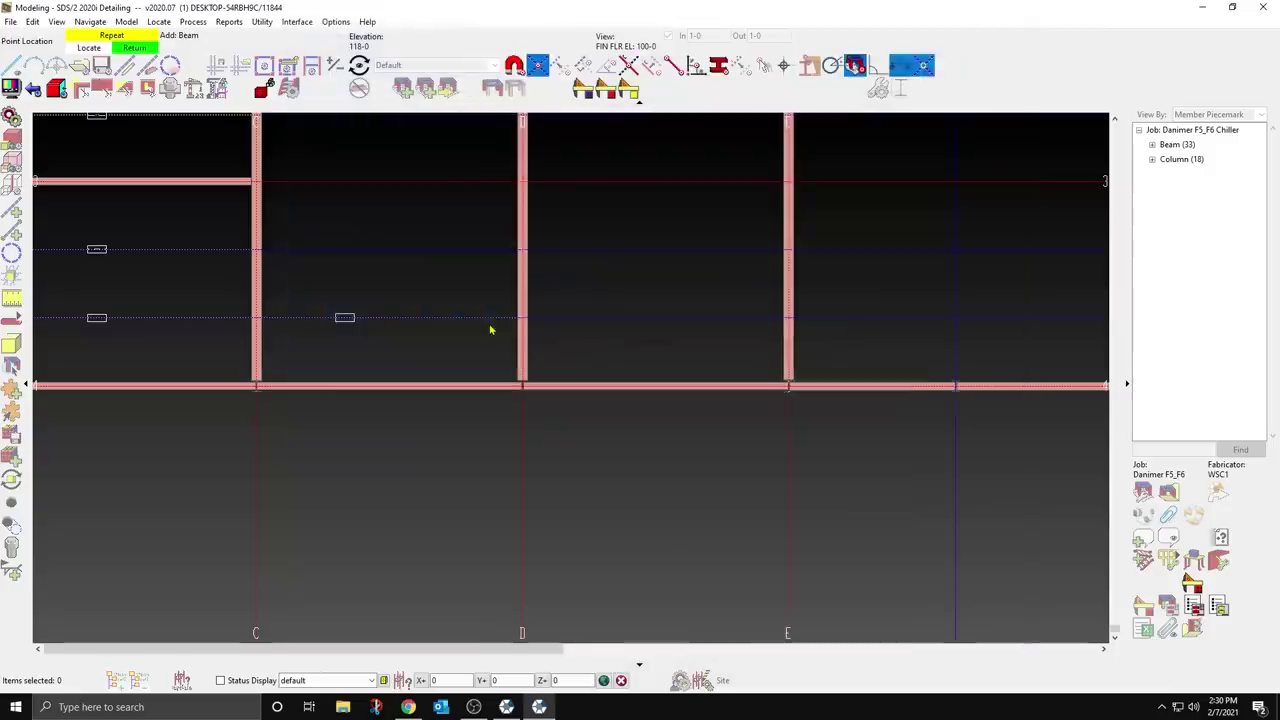
Step: Repeat the W16x36 beam between C and D on the second construction line from grid 4 and on grid 3
click(295, 265)
middle_click(295, 265)
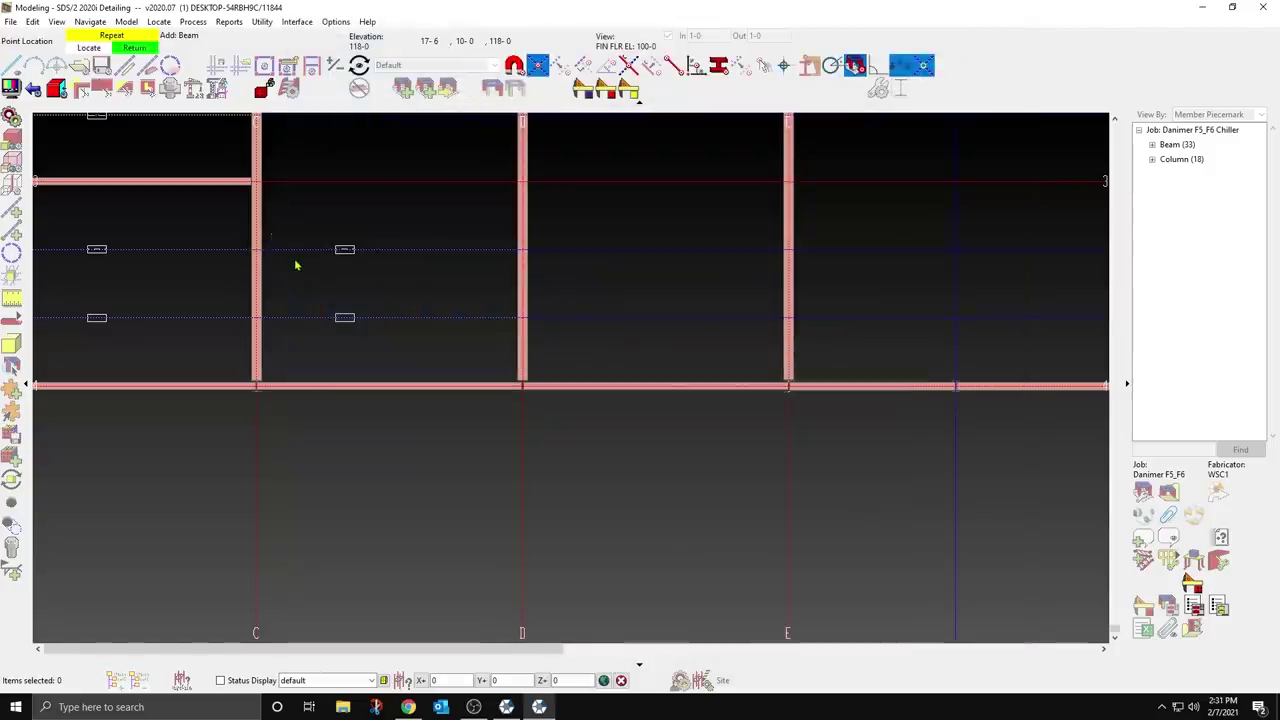
click(295, 206)
middle_click(295, 206)
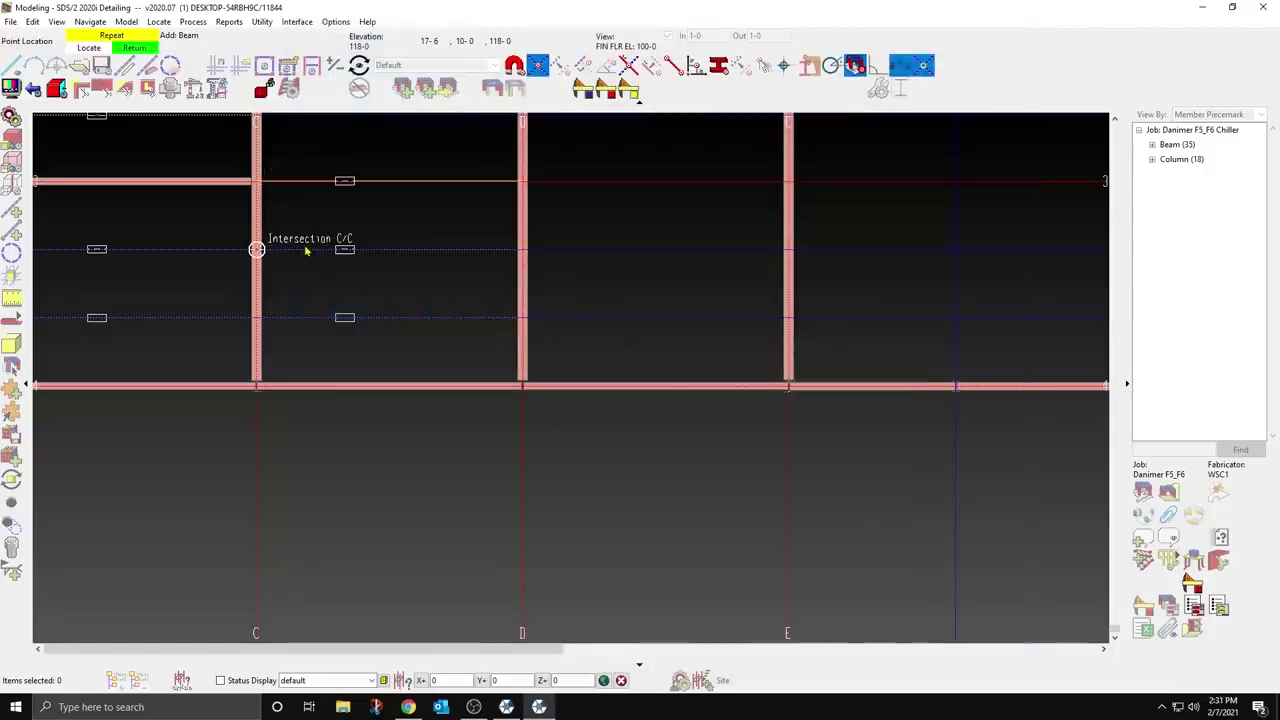
Step: Repeat the W16x36 beam between C and D on the four construction lines between grids 3 and 1
scroll(310, 251, down, 2)
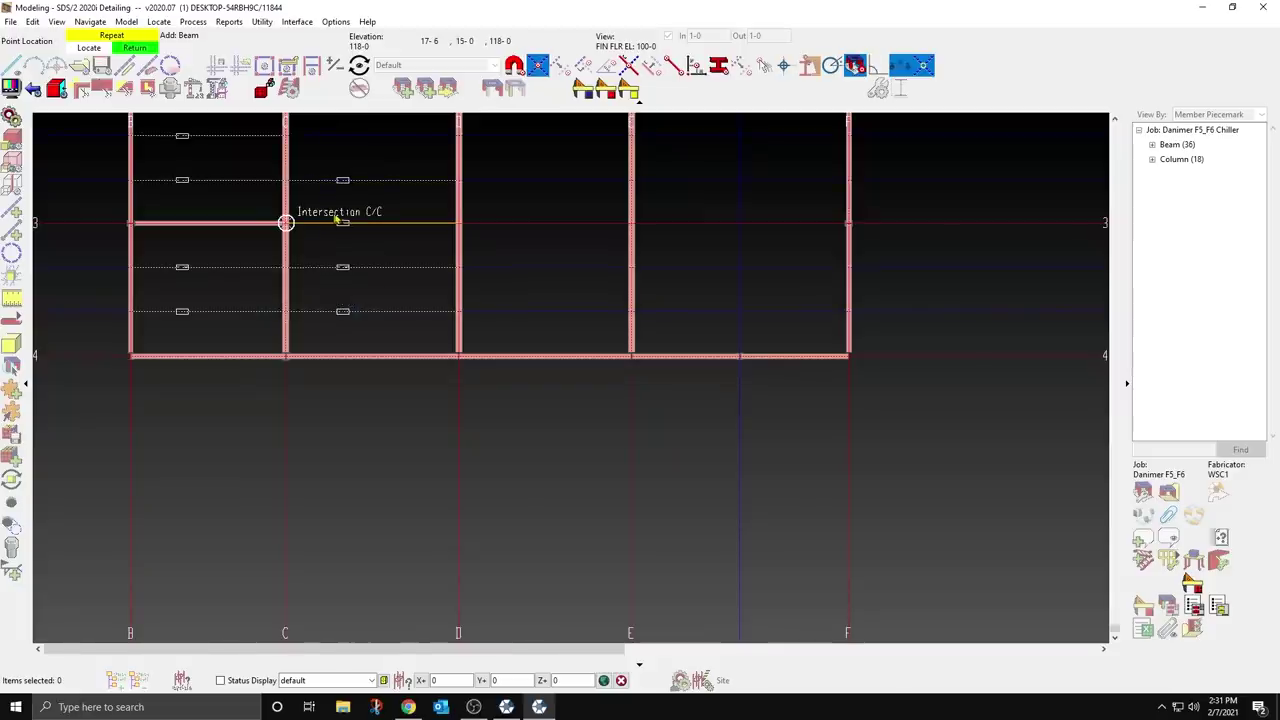
click(330, 153)
middle_click(330, 153)
scroll(337, 160, down, 2)
scroll(386, 237, up, 1)
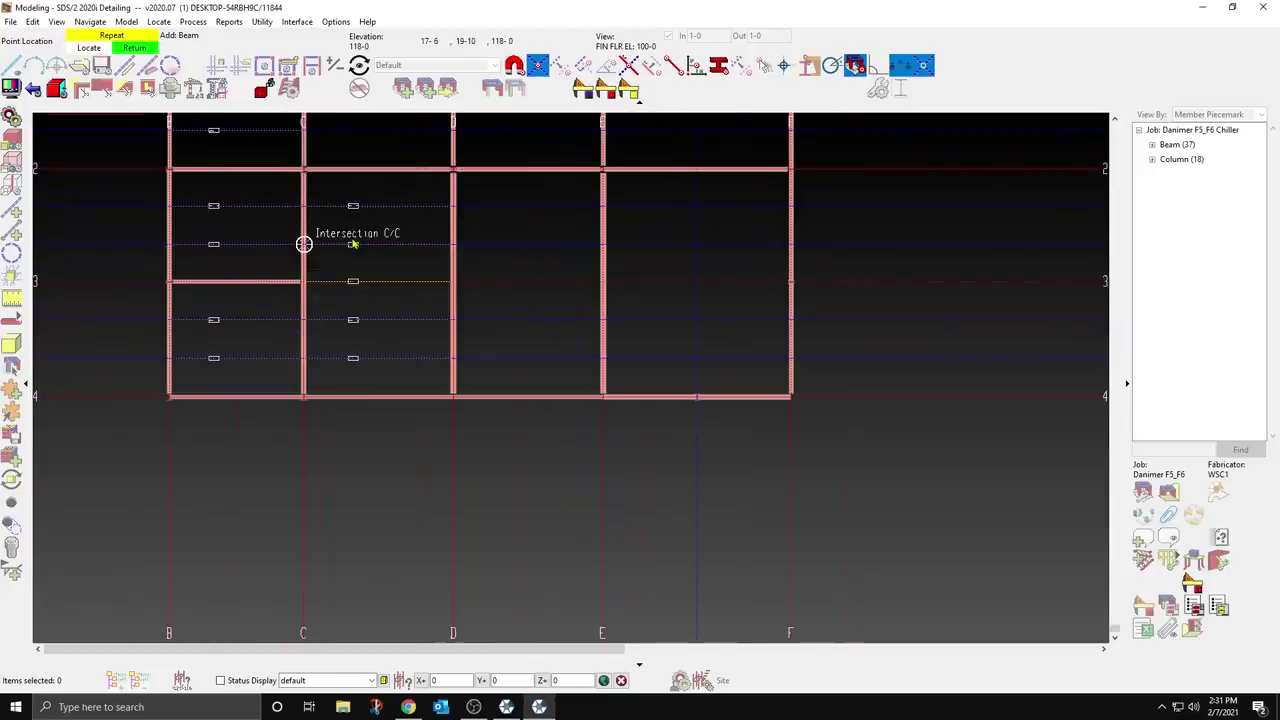
scroll(357, 246, down, 3)
scroll(357, 180, up, 2)
middle_click(359, 184)
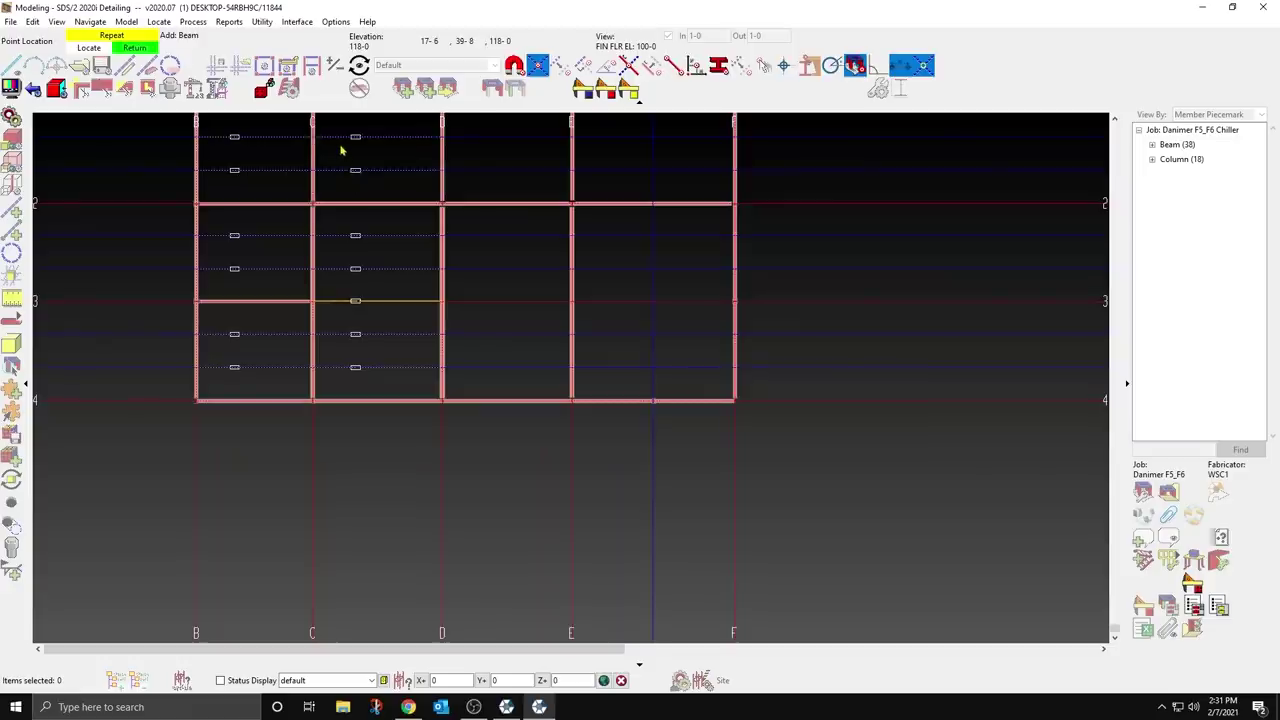
click(314, 268)
Step: Add an infill beam from grid D to E along the construction line nearest grid 4, keeping the previous beam's settings
scroll(383, 294, down, 1)
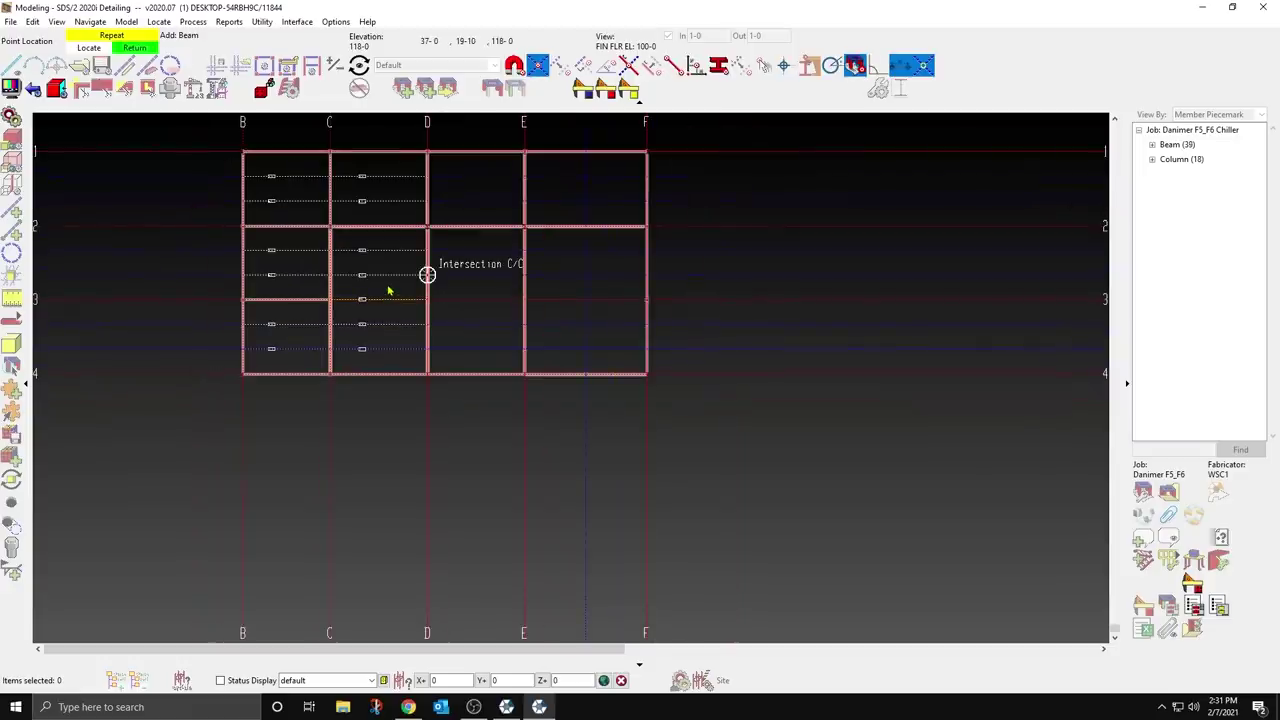
scroll(484, 381, up, 1)
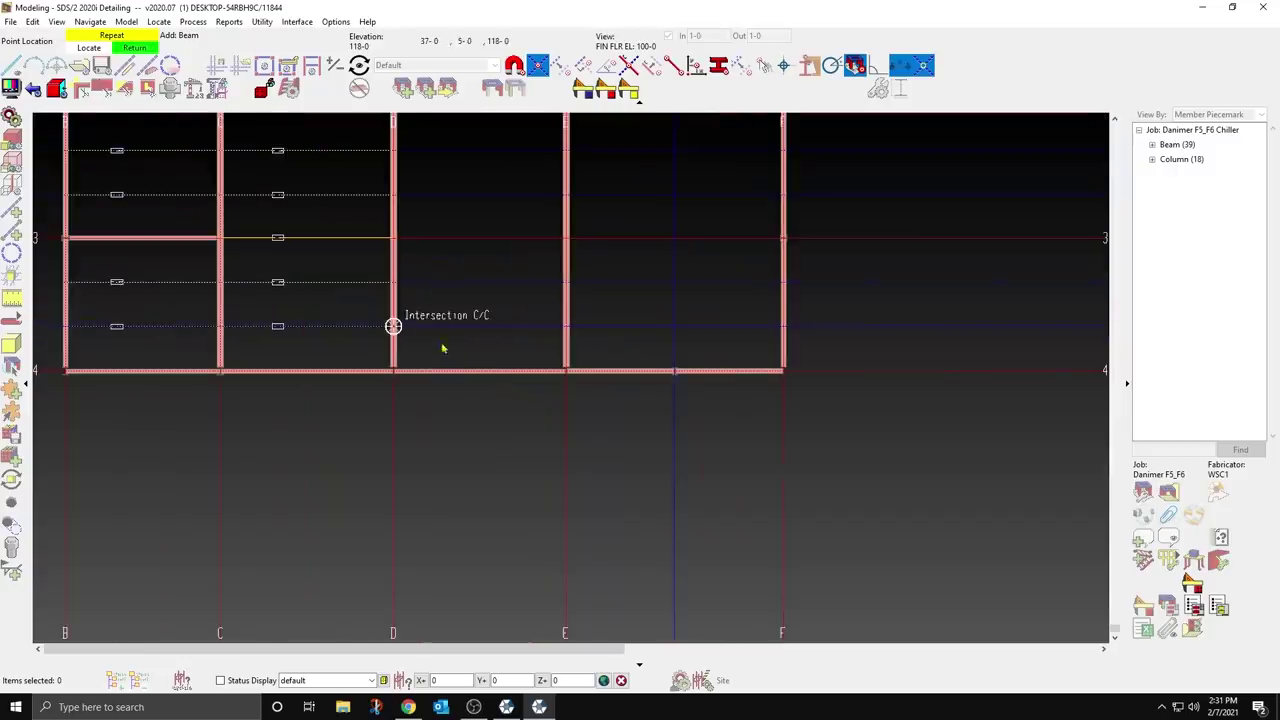
click(468, 357)
click(520, 342)
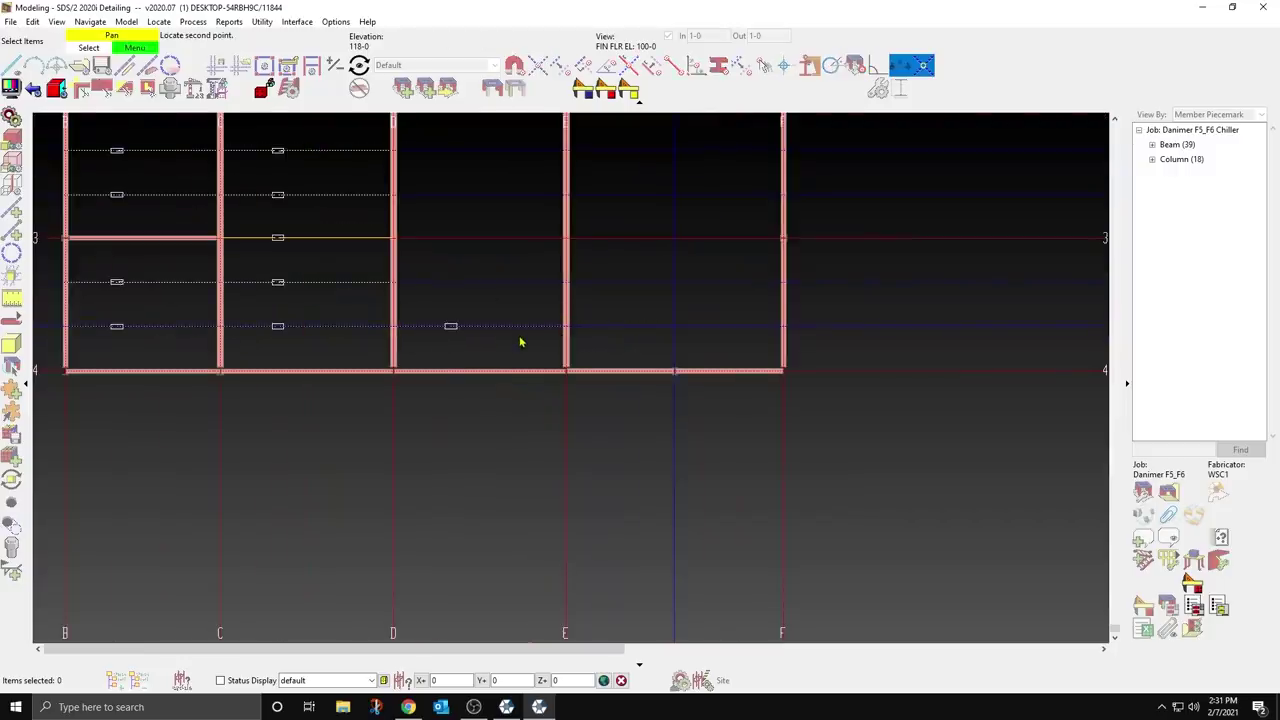
key(Return)
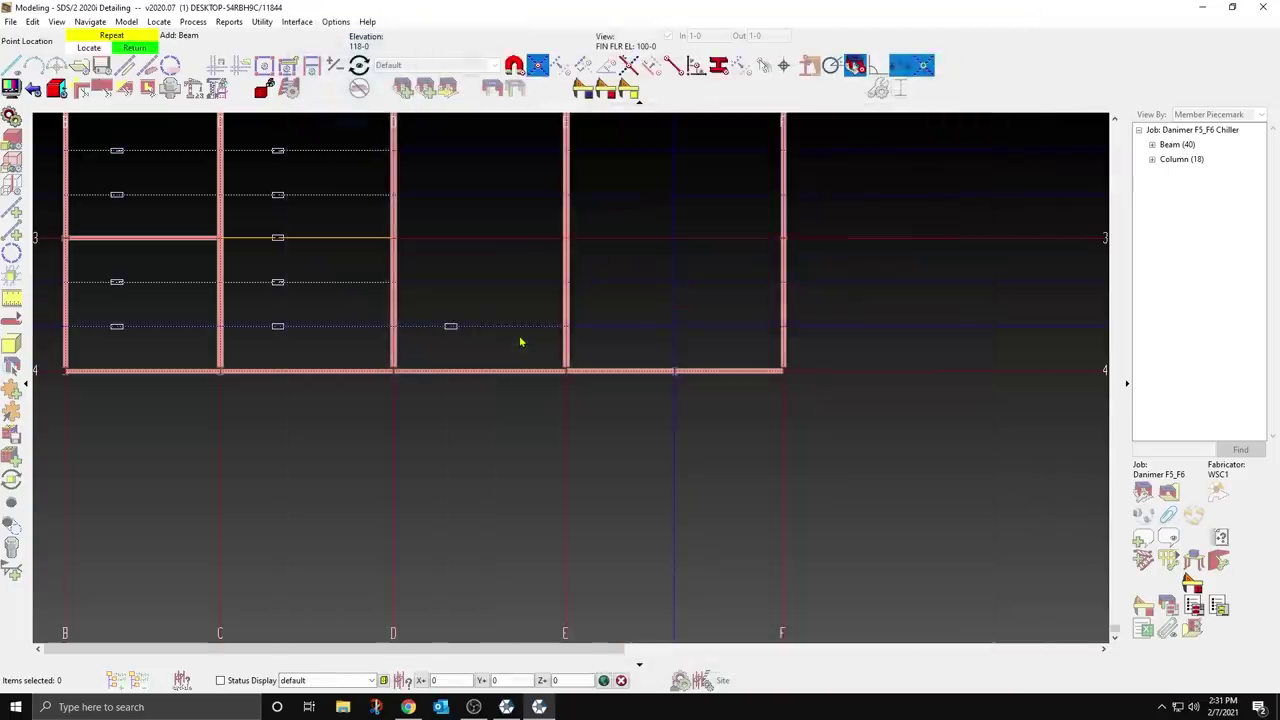
Step: Repeat the D-to-E infill beam on grid 3 and the five remaining construction lines up to grid 1
middle_click(434, 296)
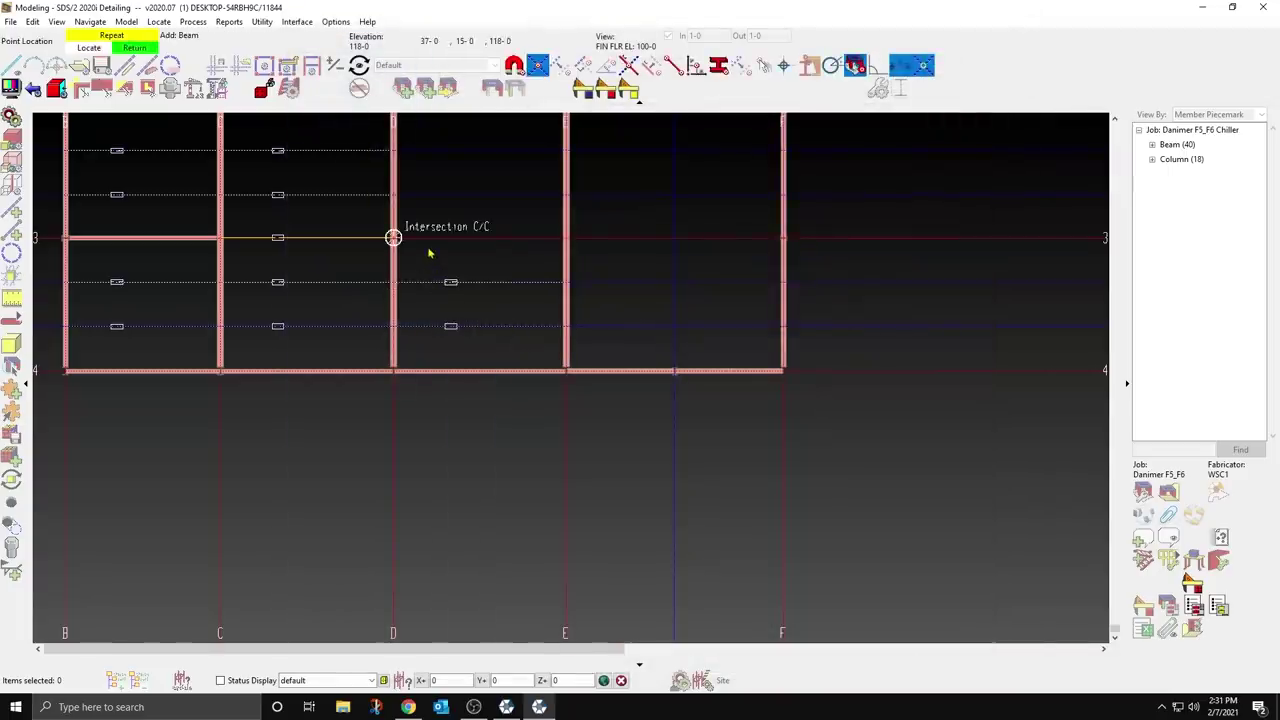
middle_click(429, 251)
middle_click(421, 216)
click(422, 177)
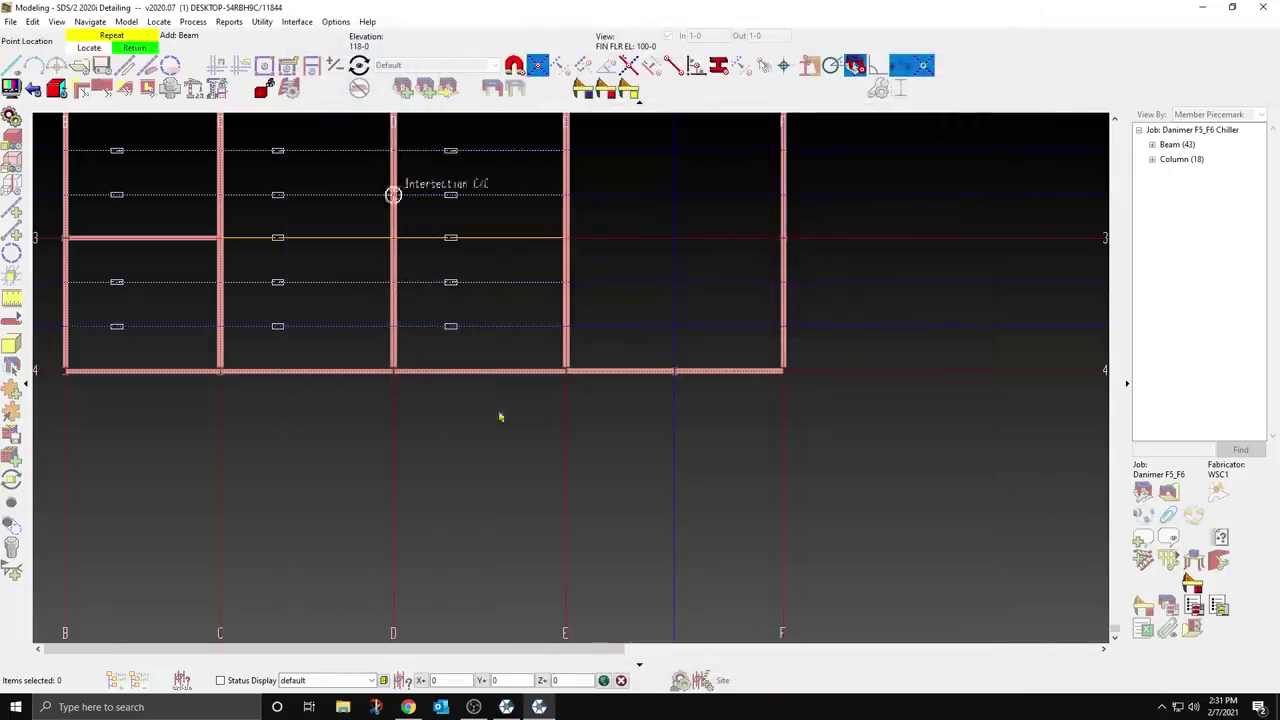
scroll(500, 417, down, 2)
scroll(540, 230, up, 2)
click(418, 284)
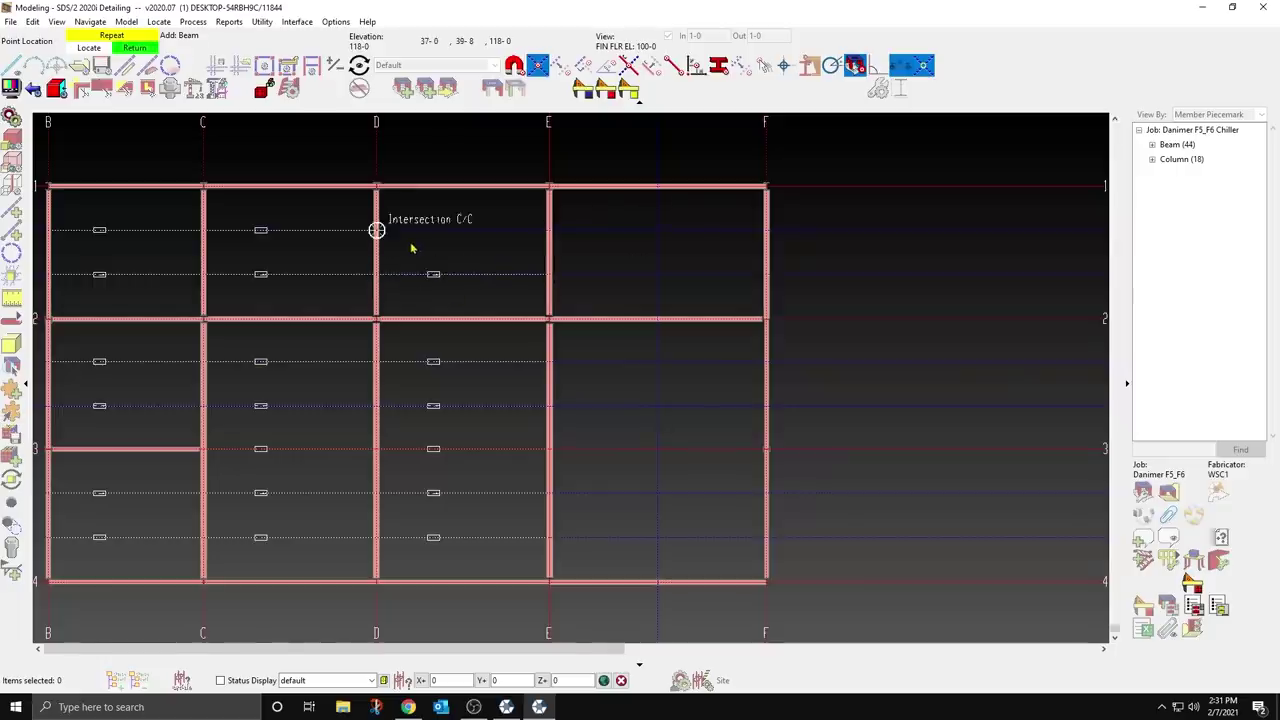
click(413, 242)
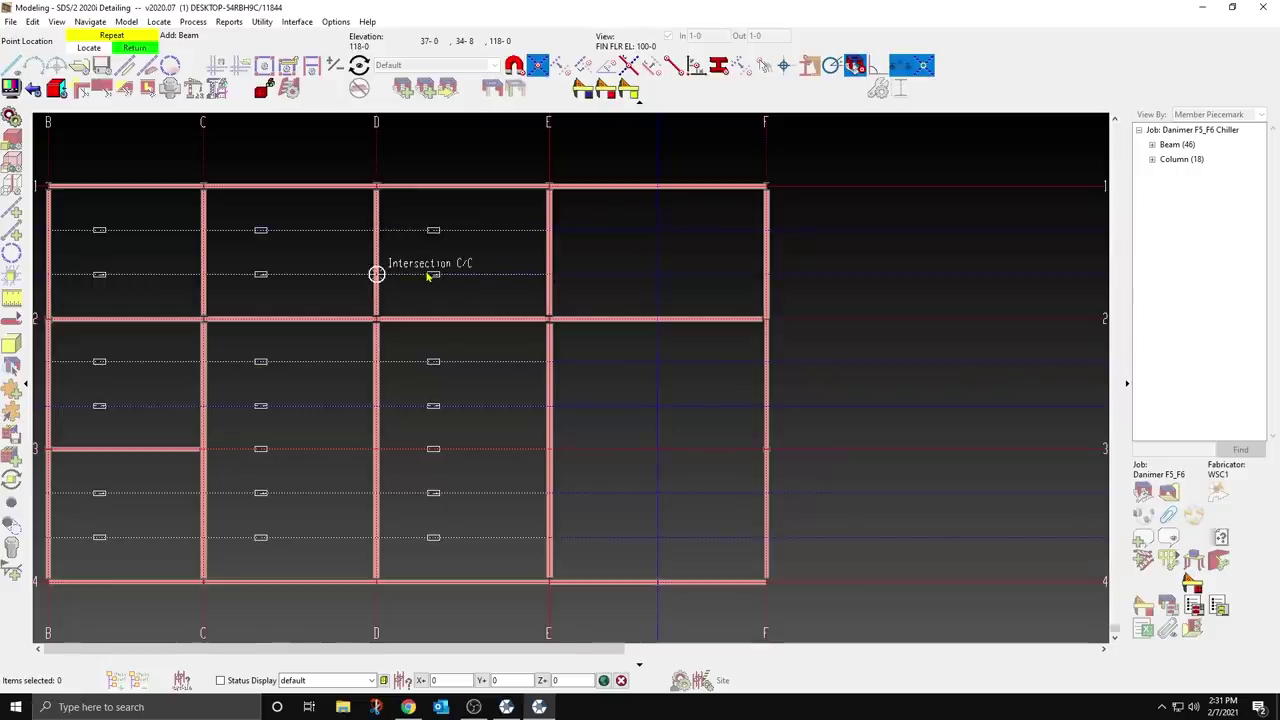
Step: Add a W18x55 infill beam from grid E to F along the construction line nearest grid 4
click(565, 542)
click(761, 546)
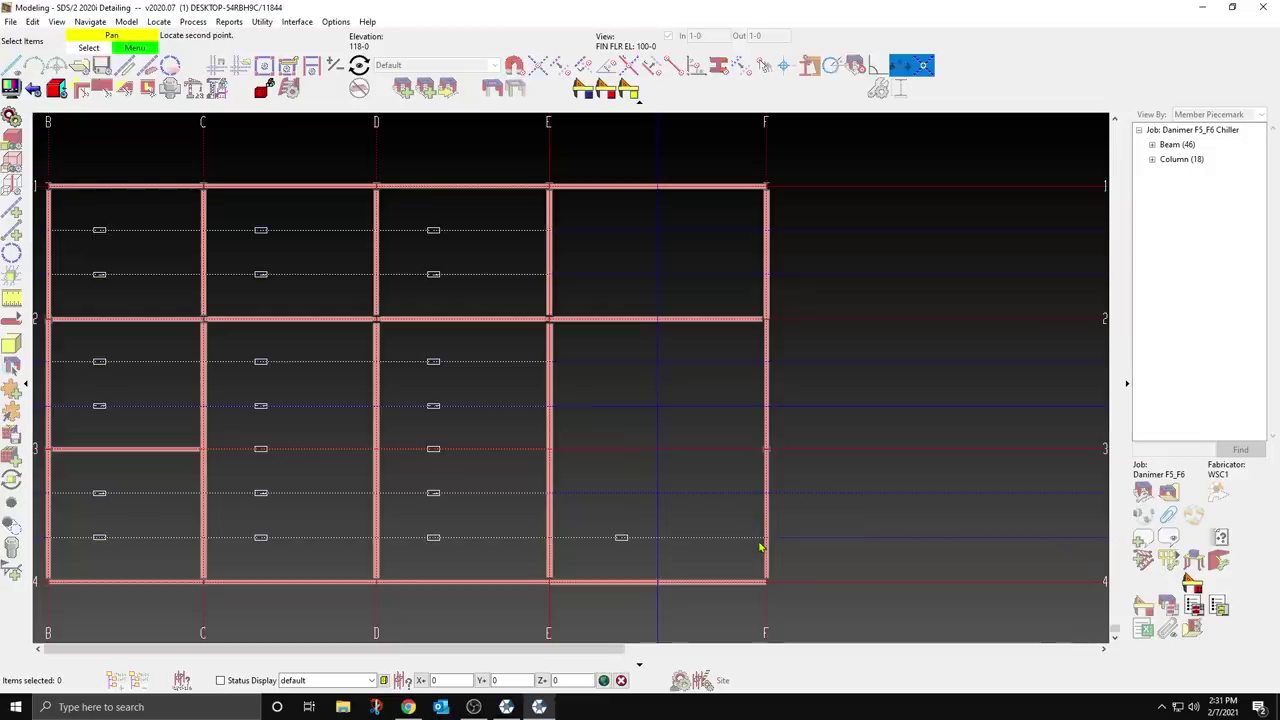
text(W18X55)
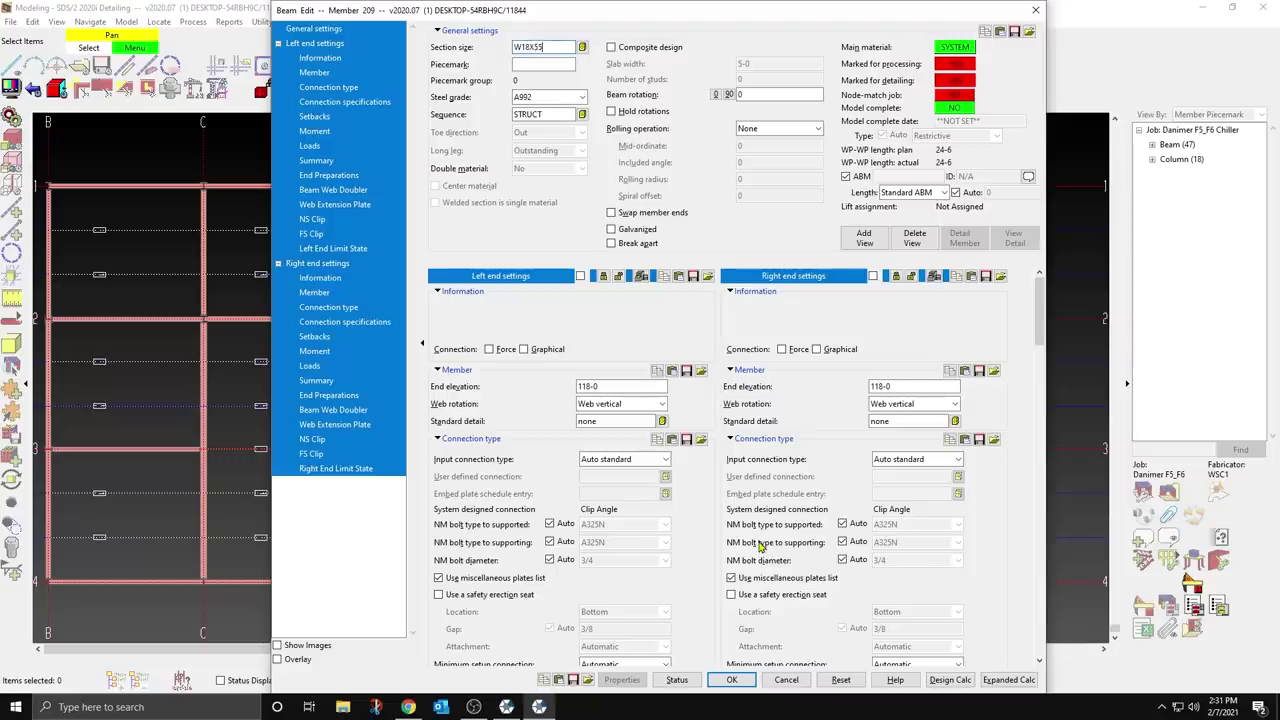
key(Return)
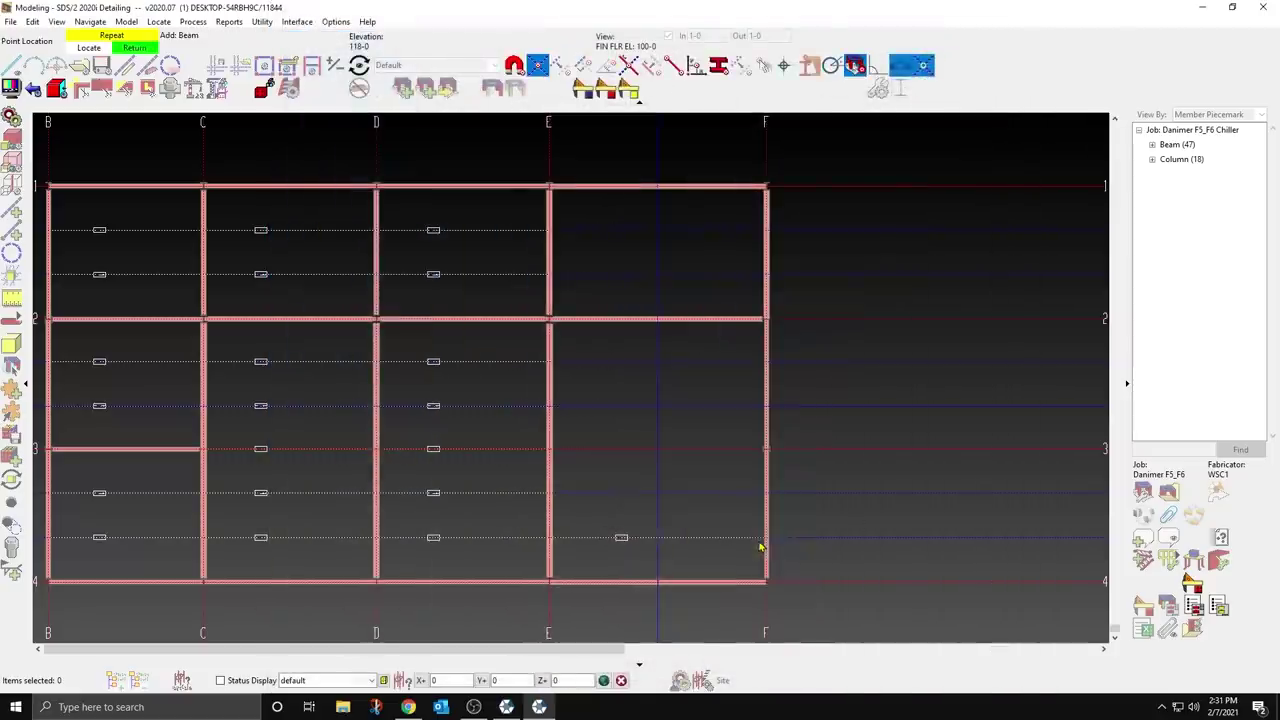
Step: Repeat the W18x55 beam between E and F on grid 3 and the five remaining construction lines, and finish adding beams
click(549, 492)
click(549, 448)
click(549, 405)
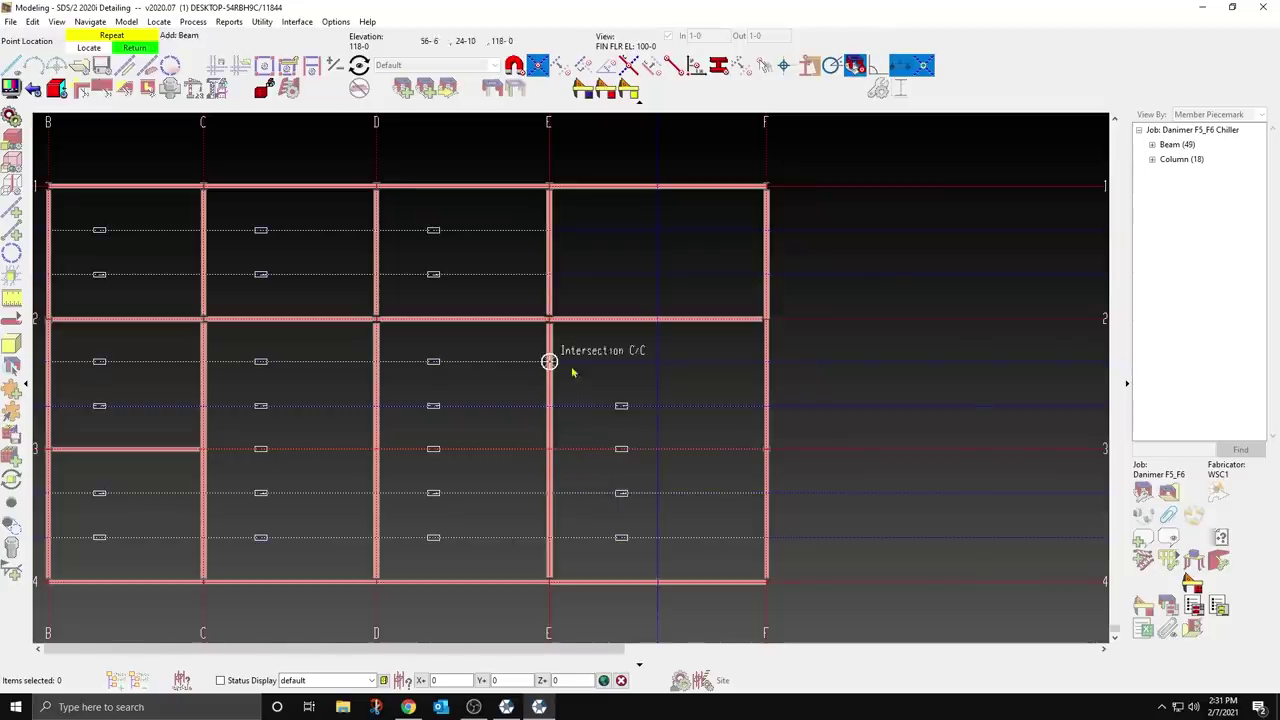
click(549, 361)
click(549, 274)
click(549, 230)
right_click(617, 278)
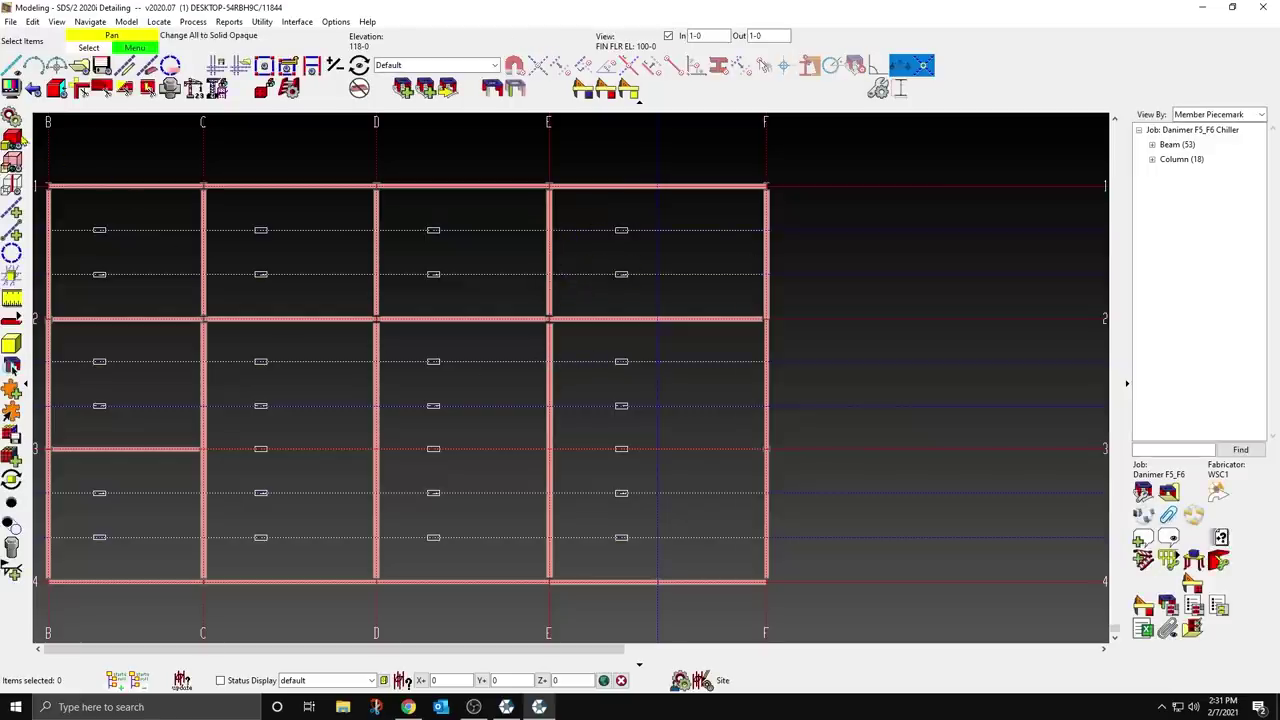
Step: Change all members to solid opaque and show the whole frame in a tilted 3D view with depth checking turned off
click(18, 139)
middle_drag(643, 343, 771, 357)
scroll(677, 420, up, 1)
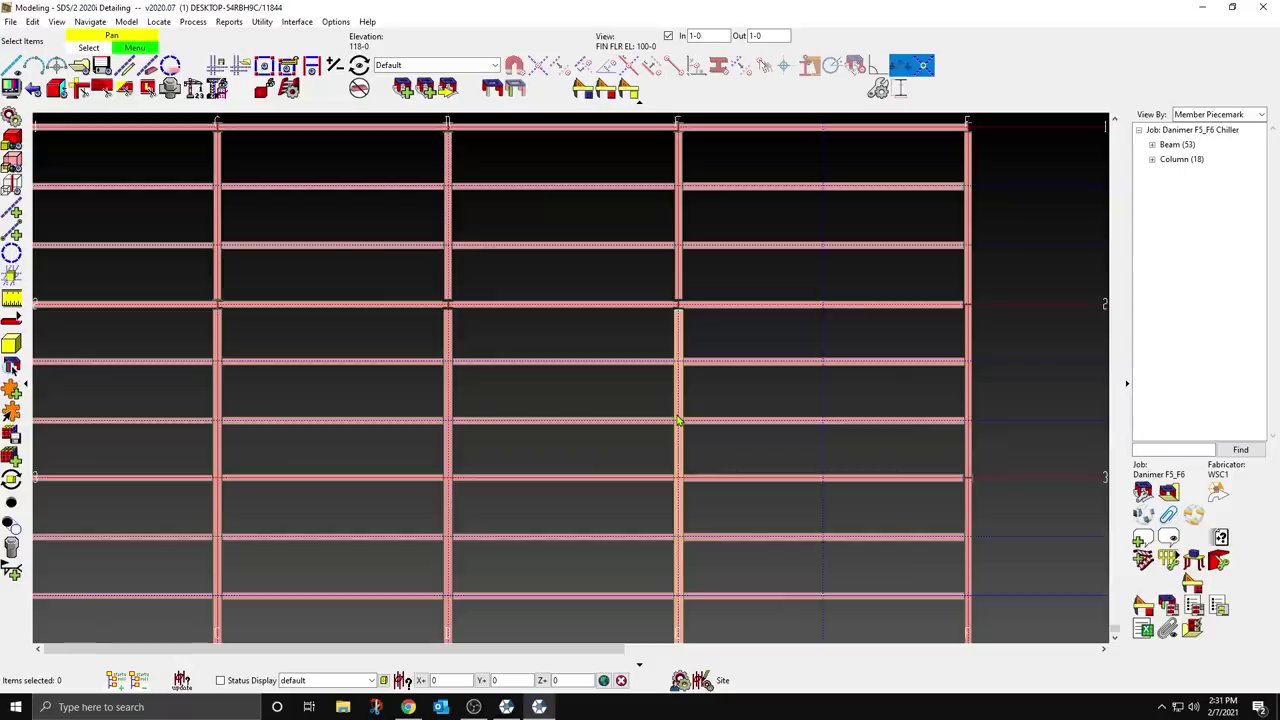
shift+middle_drag(678, 420, 600, 225)
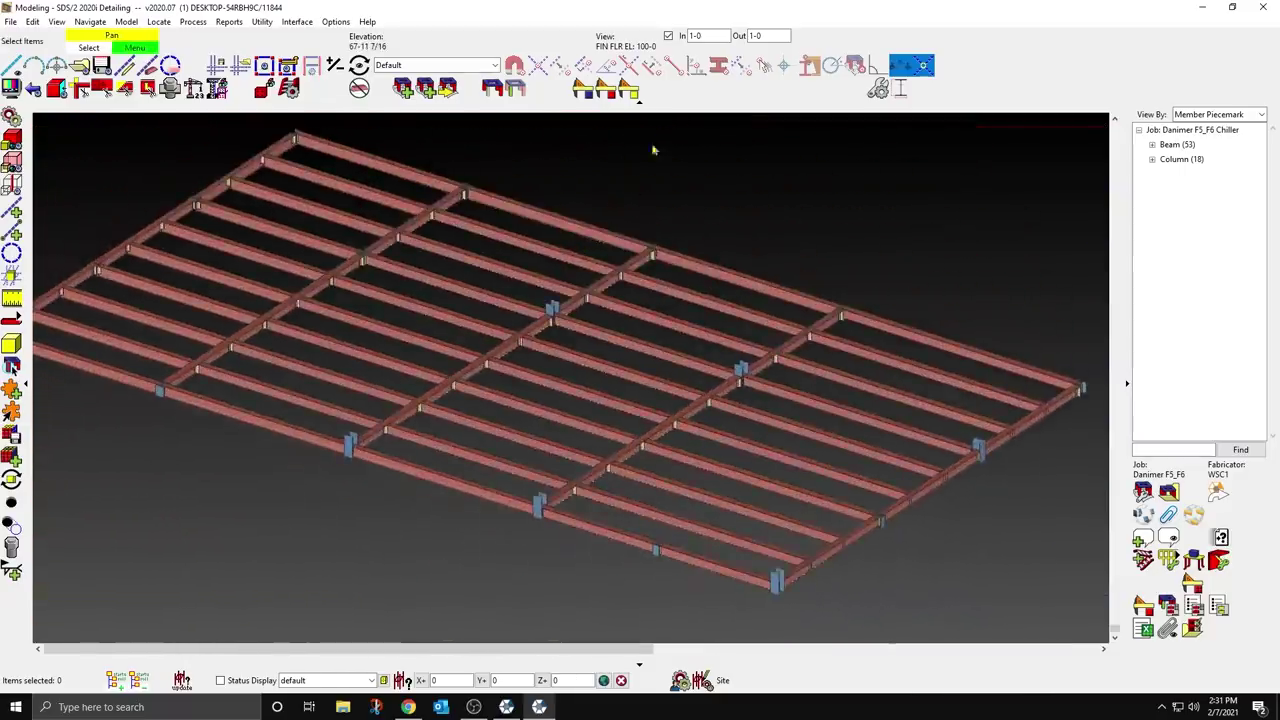
click(668, 36)
scroll(595, 277, down, 3)
shift+middle_drag(575, 418, 637, 405)
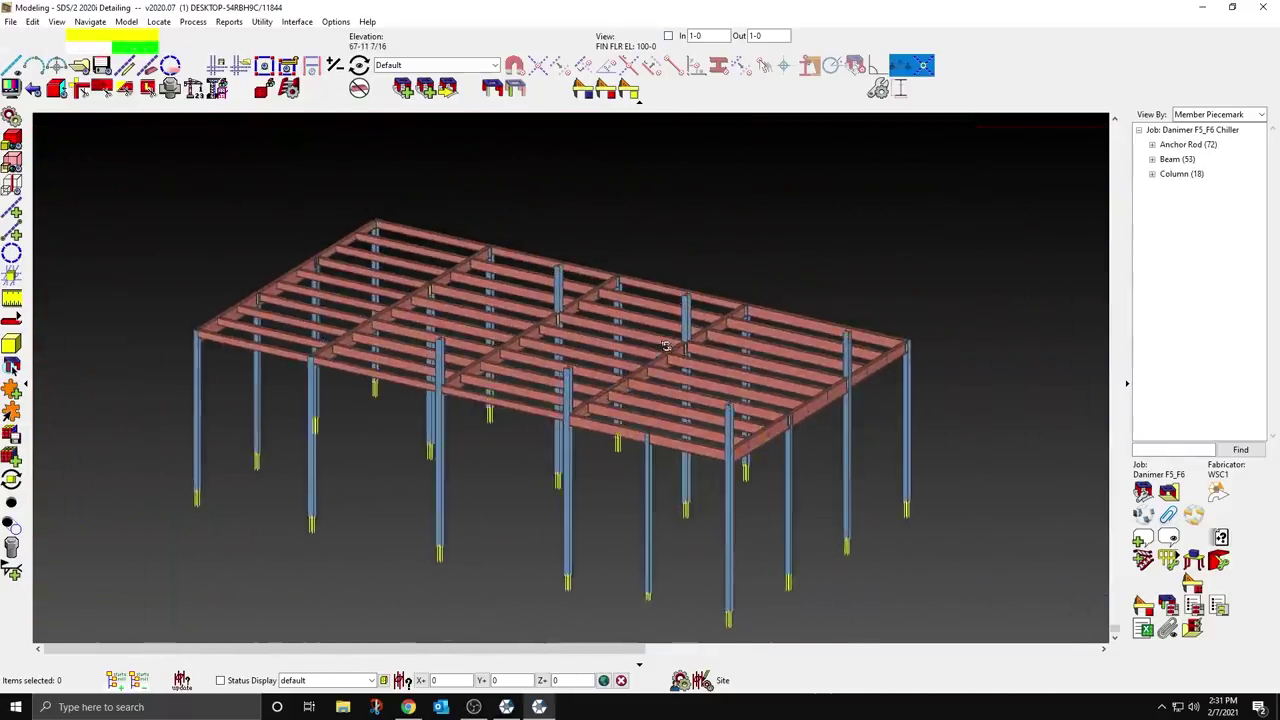
Step: Examine the bolted clip angle connections where the infill beams meet the girders up close in 3D
scroll(640, 398, up, 1)
scroll(644, 396, up, 5)
shift+middle_drag(694, 457, 604, 430)
scroll(677, 266, up, 8)
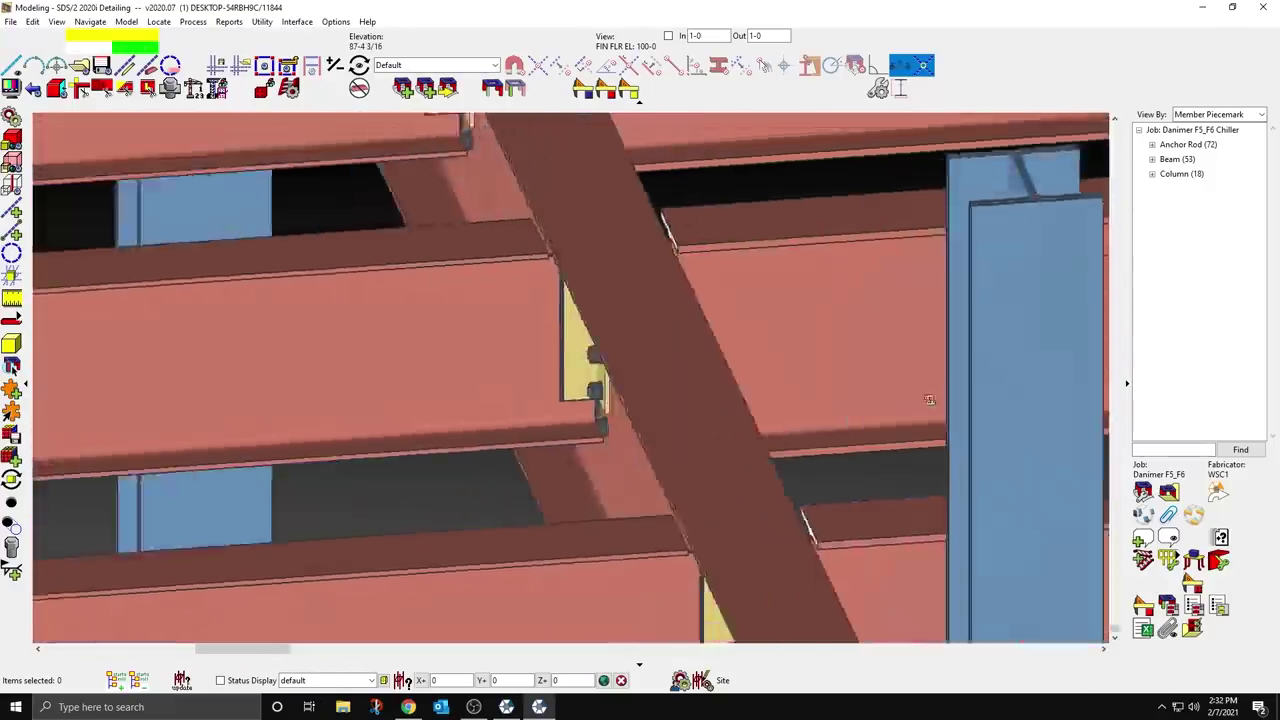
shift+middle_drag(929, 400, 778, 404)
scroll(778, 404, down, 6)
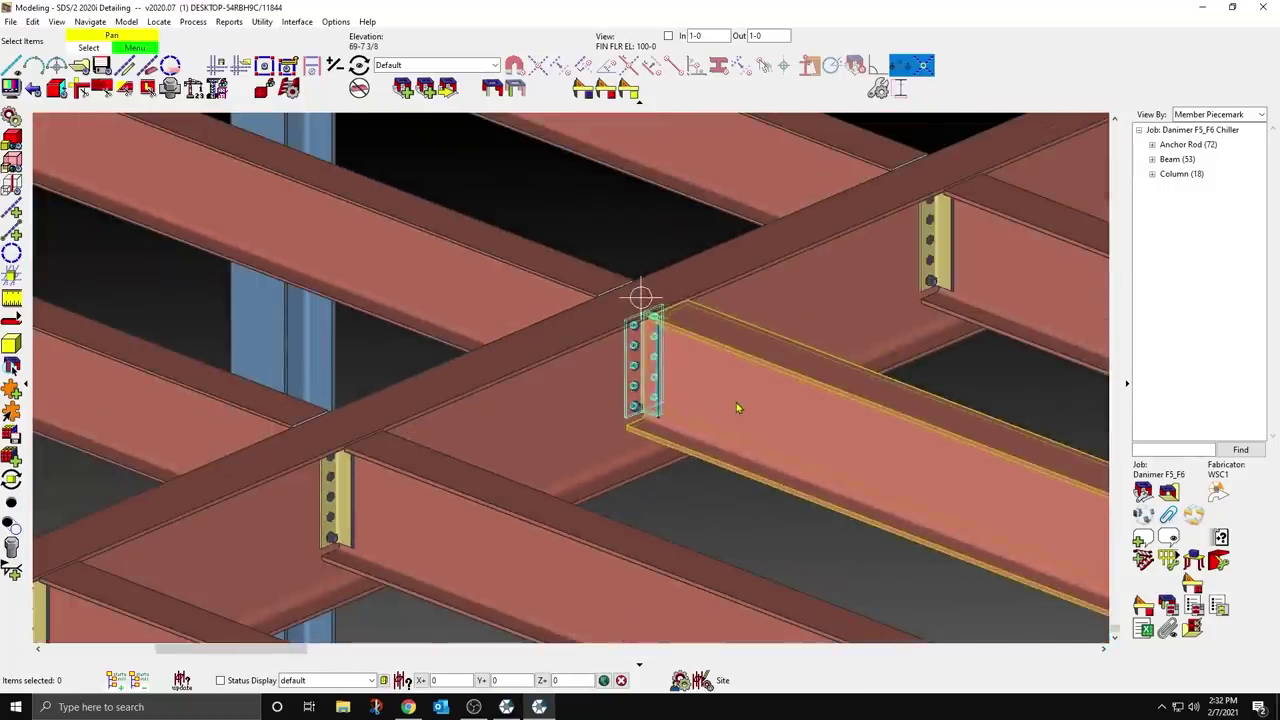
Step: Select the infill beams in the end bay and adjoining middle bay, together with the girder between them
scroll(594, 443, up, 8)
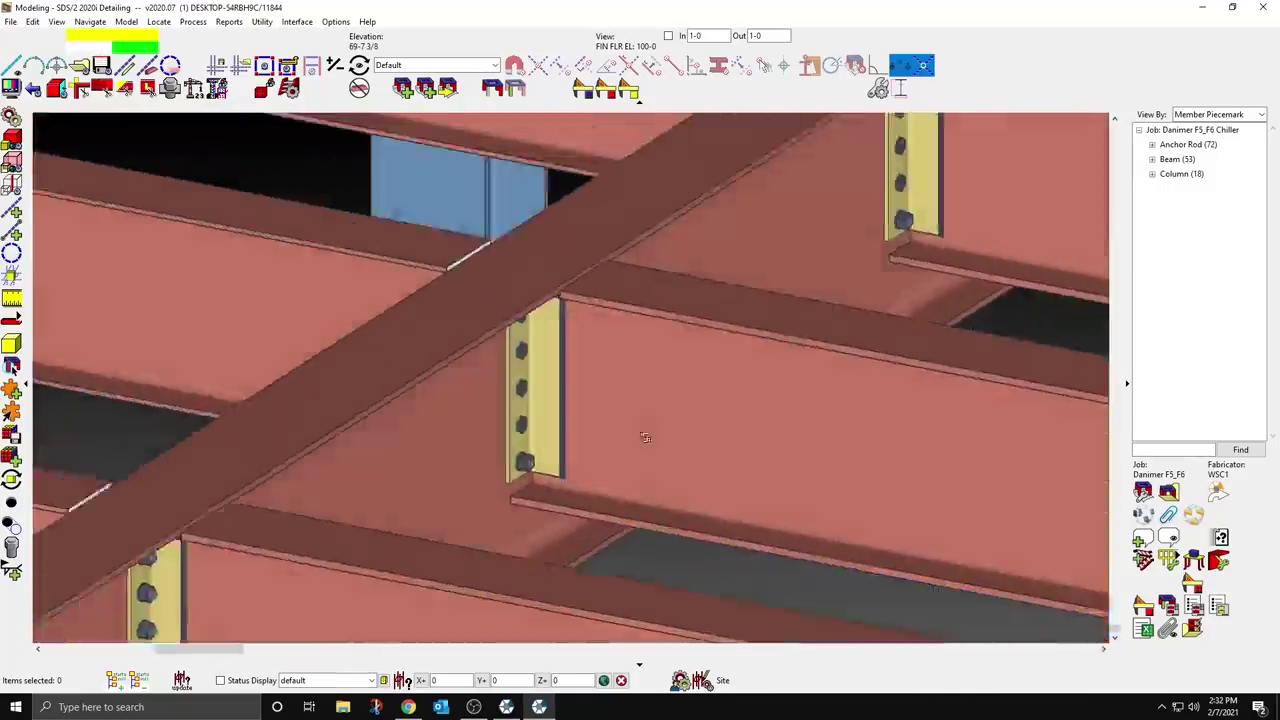
scroll(734, 433, down, 8)
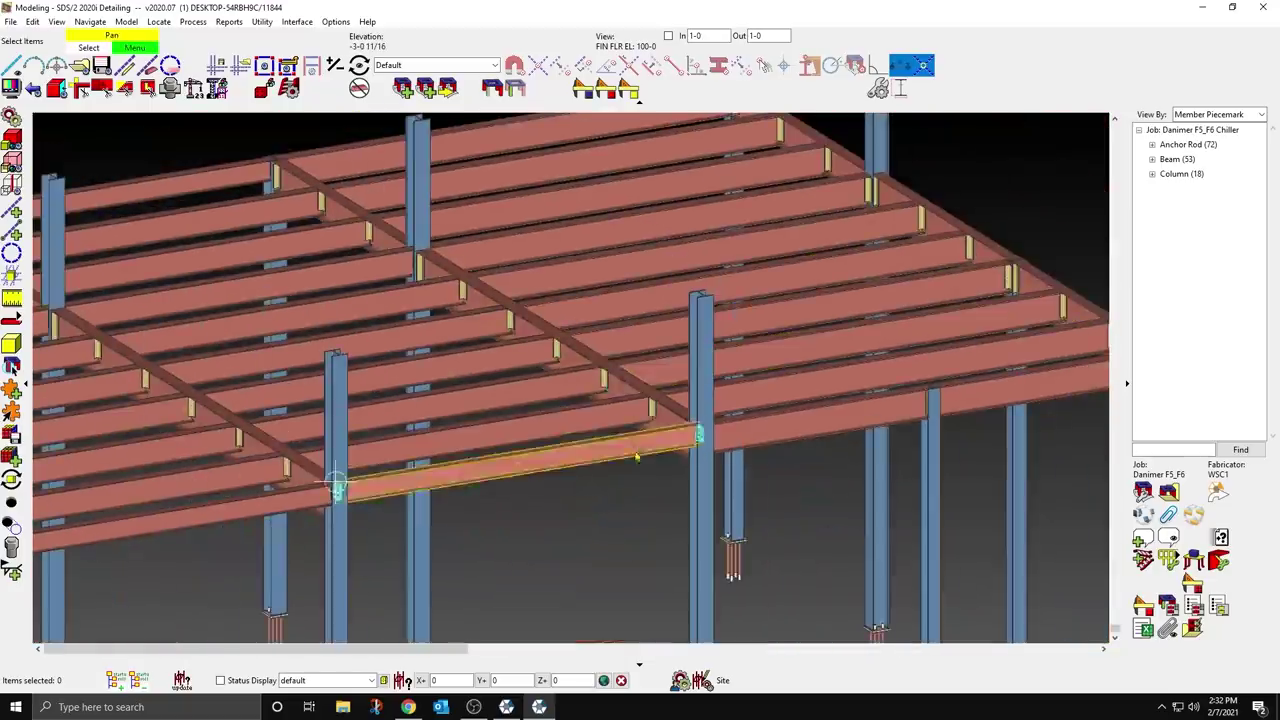
drag(646, 479, 494, 125)
shift+click(335, 310)
shift+click(318, 280)
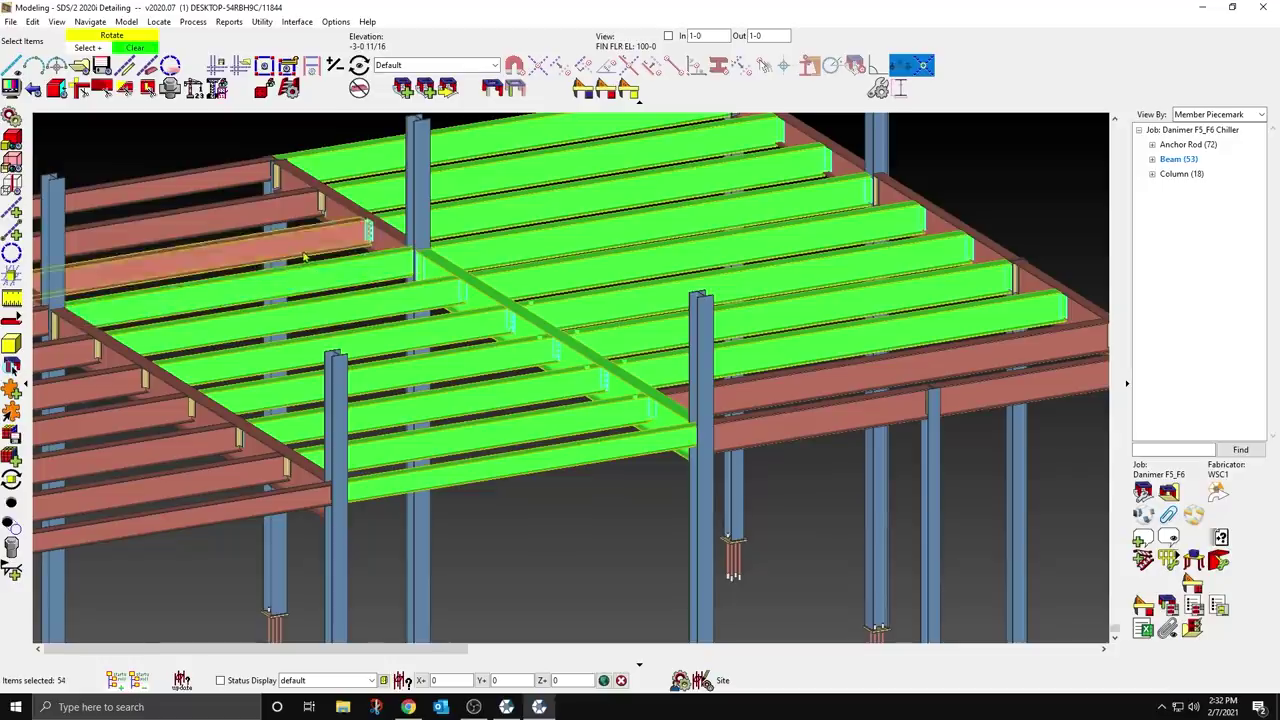
shift+click(298, 245)
shift+click(276, 212)
shift+click(258, 186)
shift+click(290, 176)
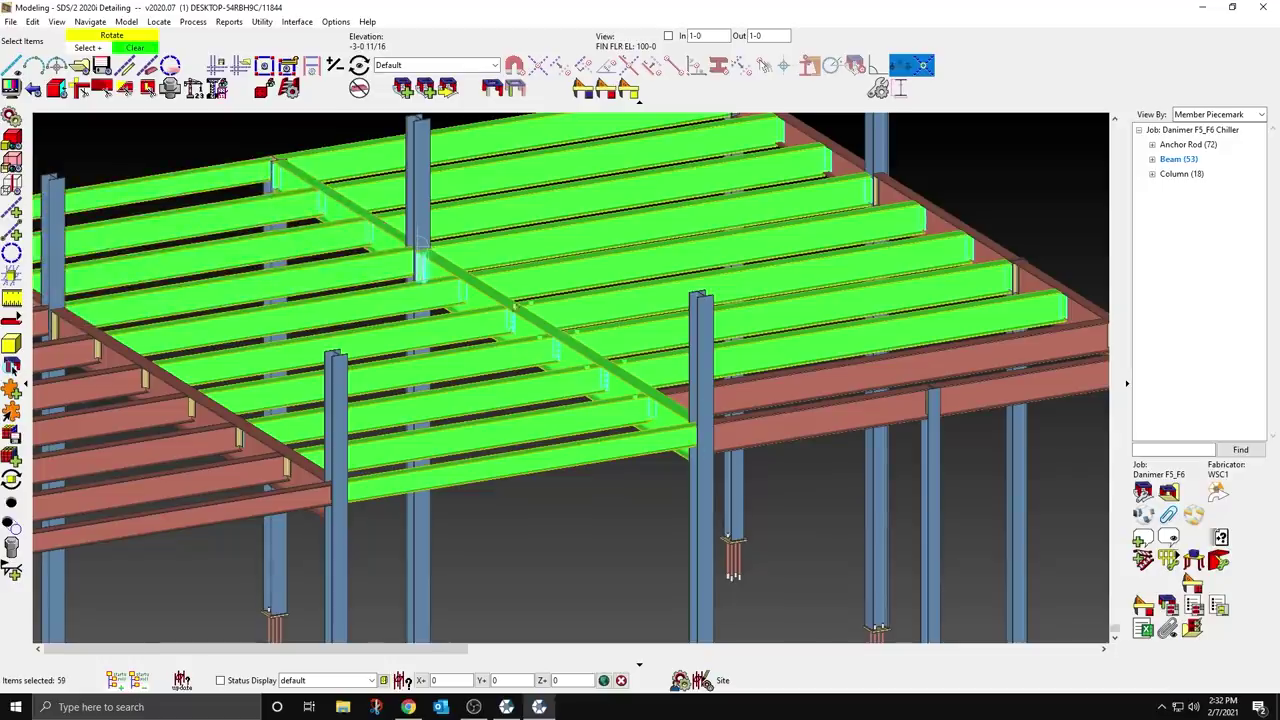
Step: Add the end bay's remaining edge beams and its outer end girders to the selection
shift+click(814, 434)
shift+click(890, 372)
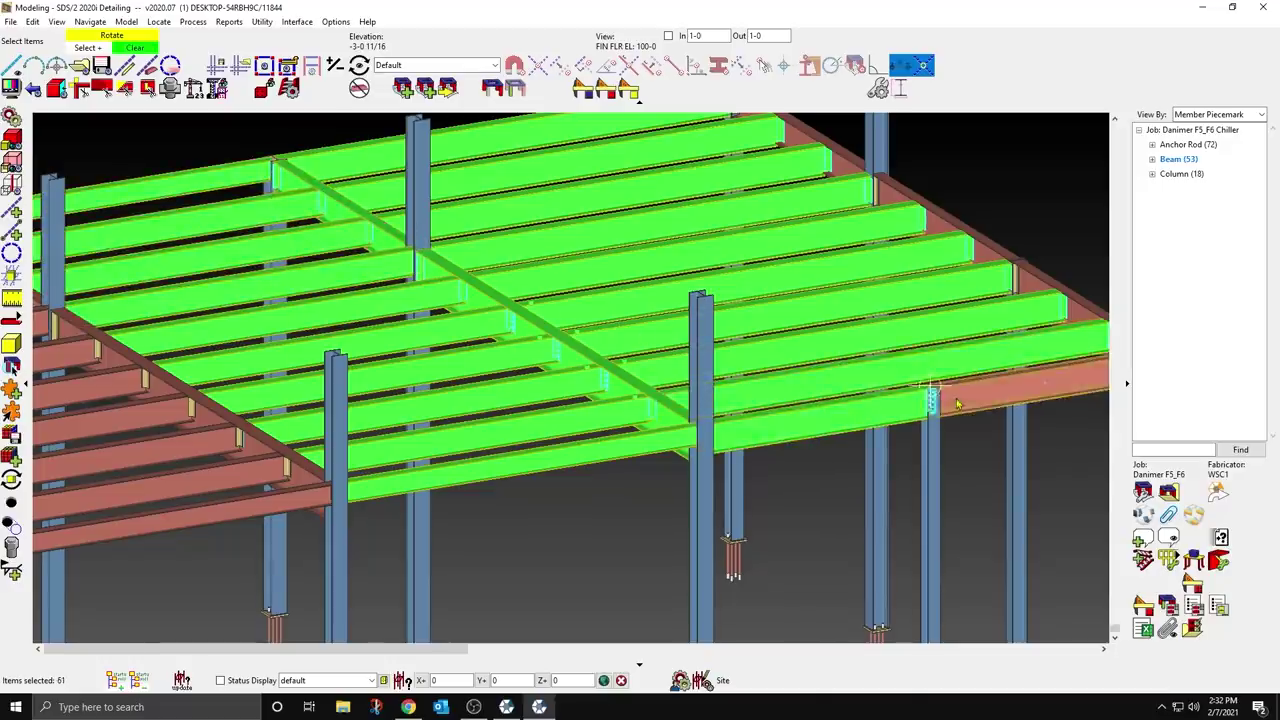
shift+click(954, 400)
shift+click(1046, 288)
shift+click(994, 256)
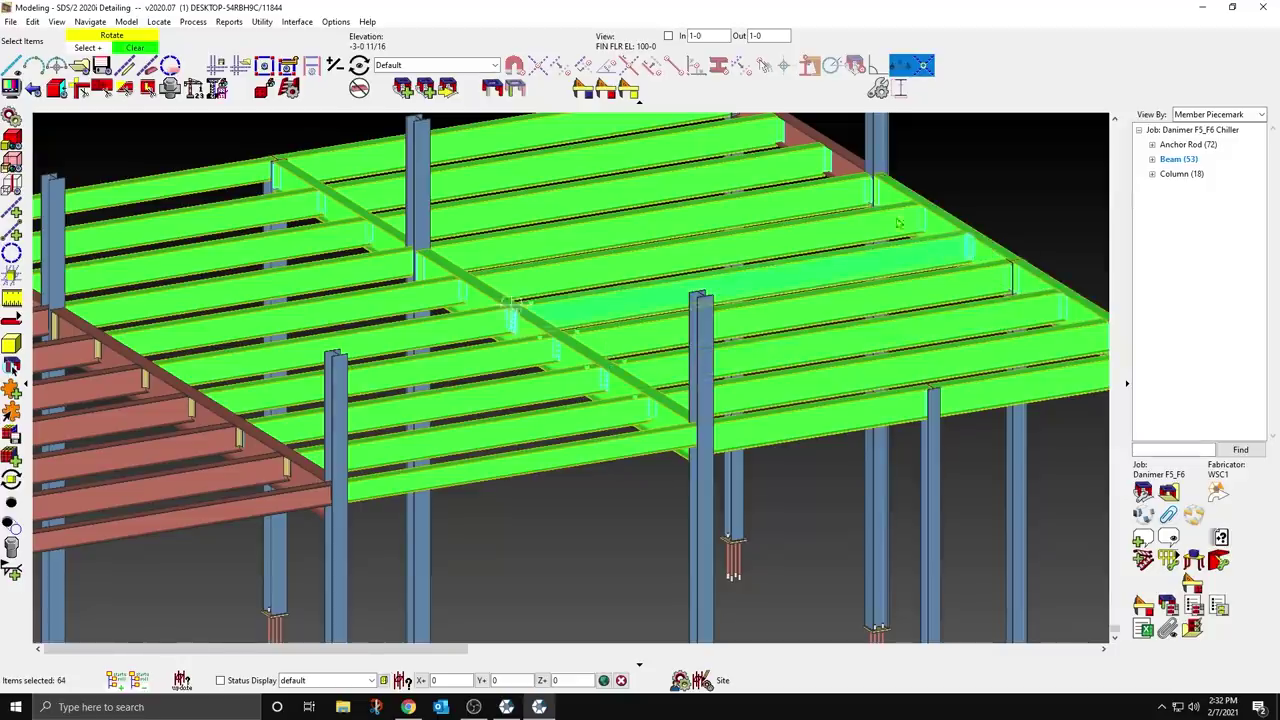
shift+click(840, 160)
Step: Add all floor beams of the next bay and the girder segments supporting them to the selection
scroll(810, 267, down, 3)
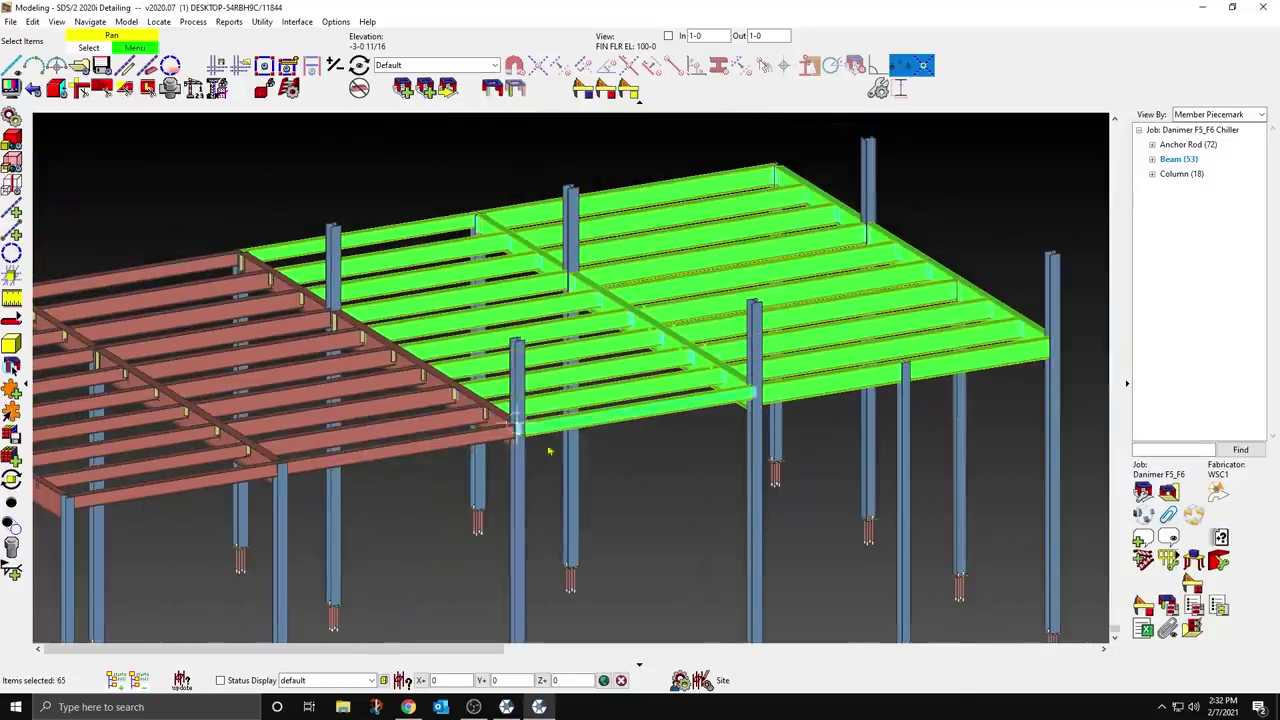
drag(390, 414, 385, 397)
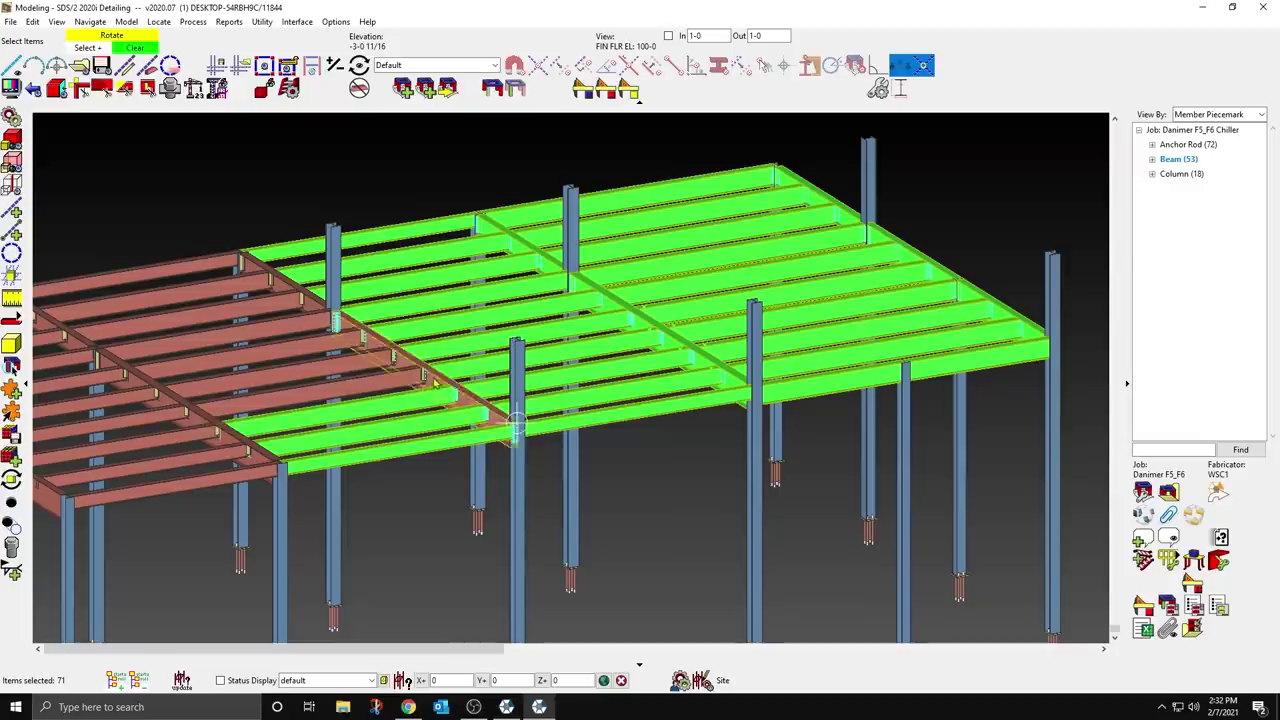
click(437, 384)
click(380, 385)
click(355, 369)
click(314, 346)
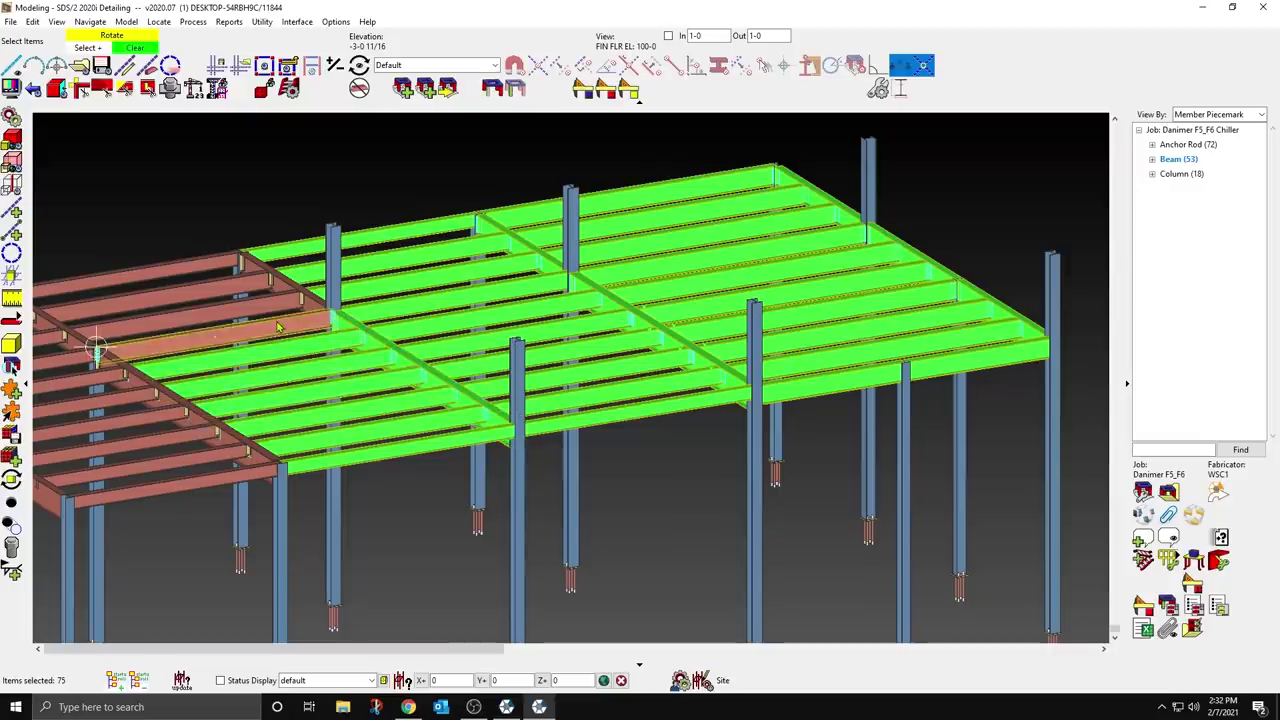
click(275, 325)
click(241, 298)
click(232, 284)
click(220, 269)
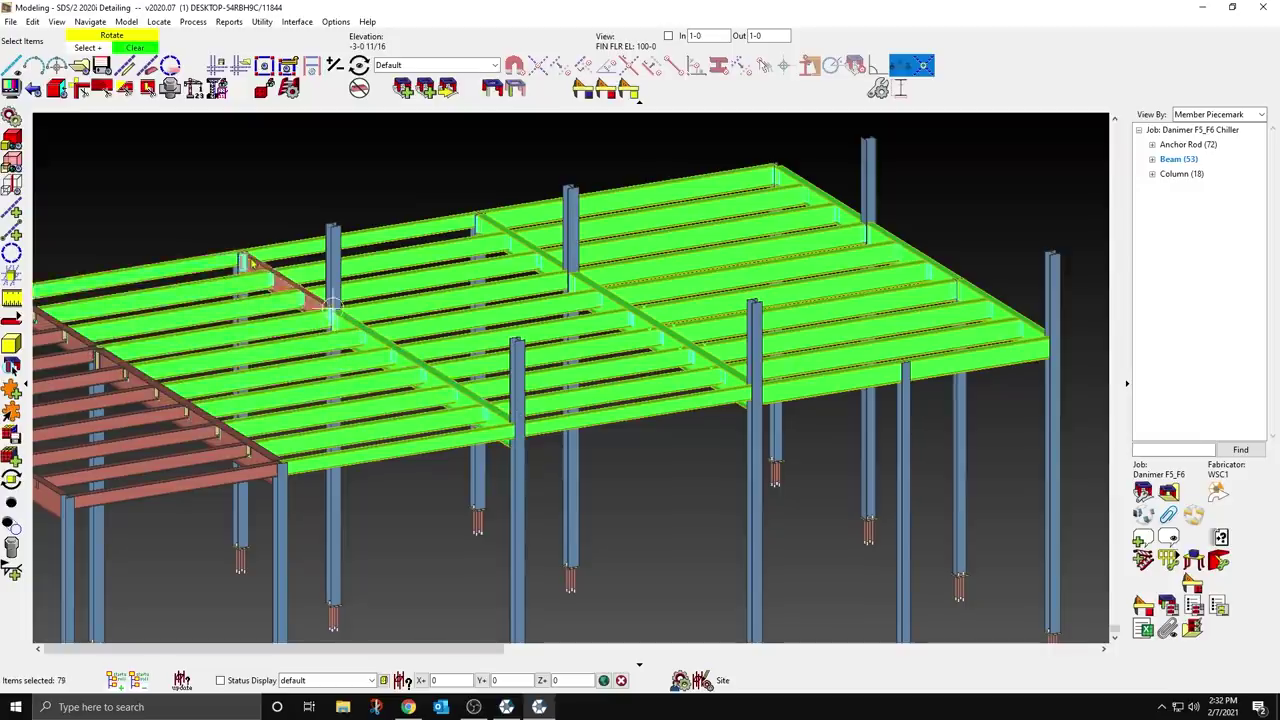
shift+click(330, 312)
Step: Add every parallel floor beam in the last bay, including both edge beams, to the selection
middle_drag(330, 312, 590, 547)
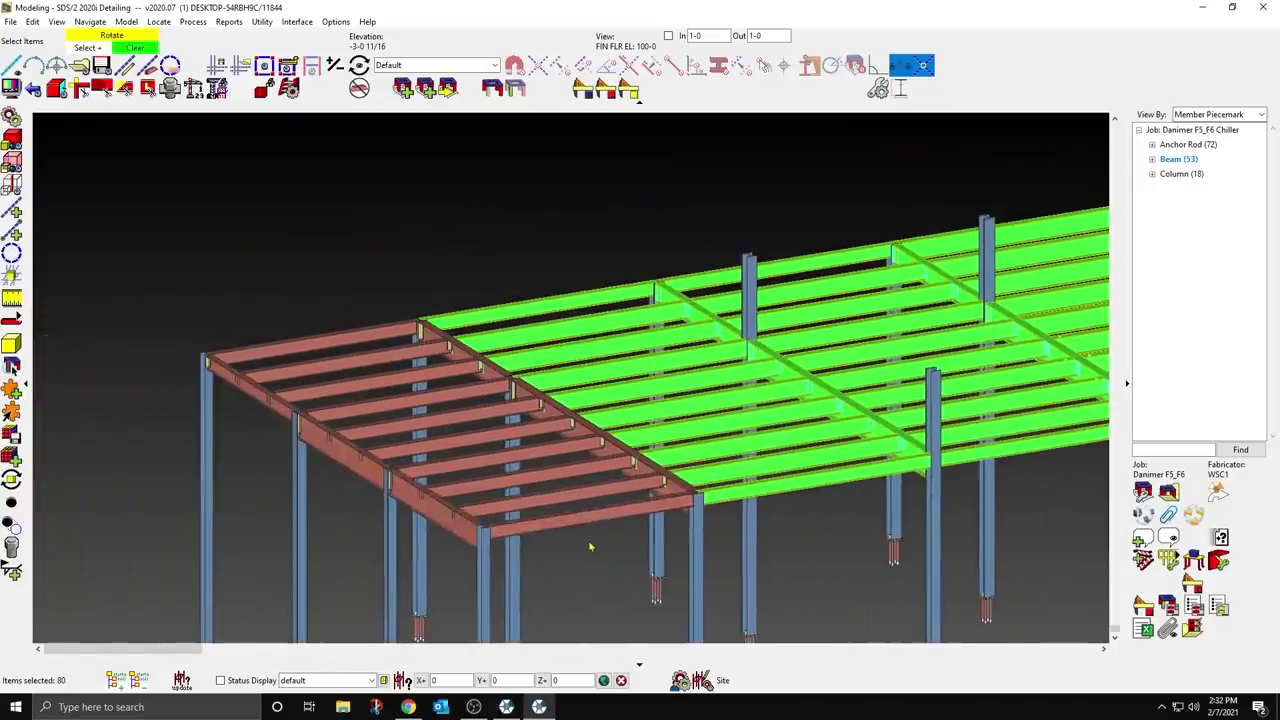
drag(546, 467, 545, 464)
click(549, 450)
click(537, 432)
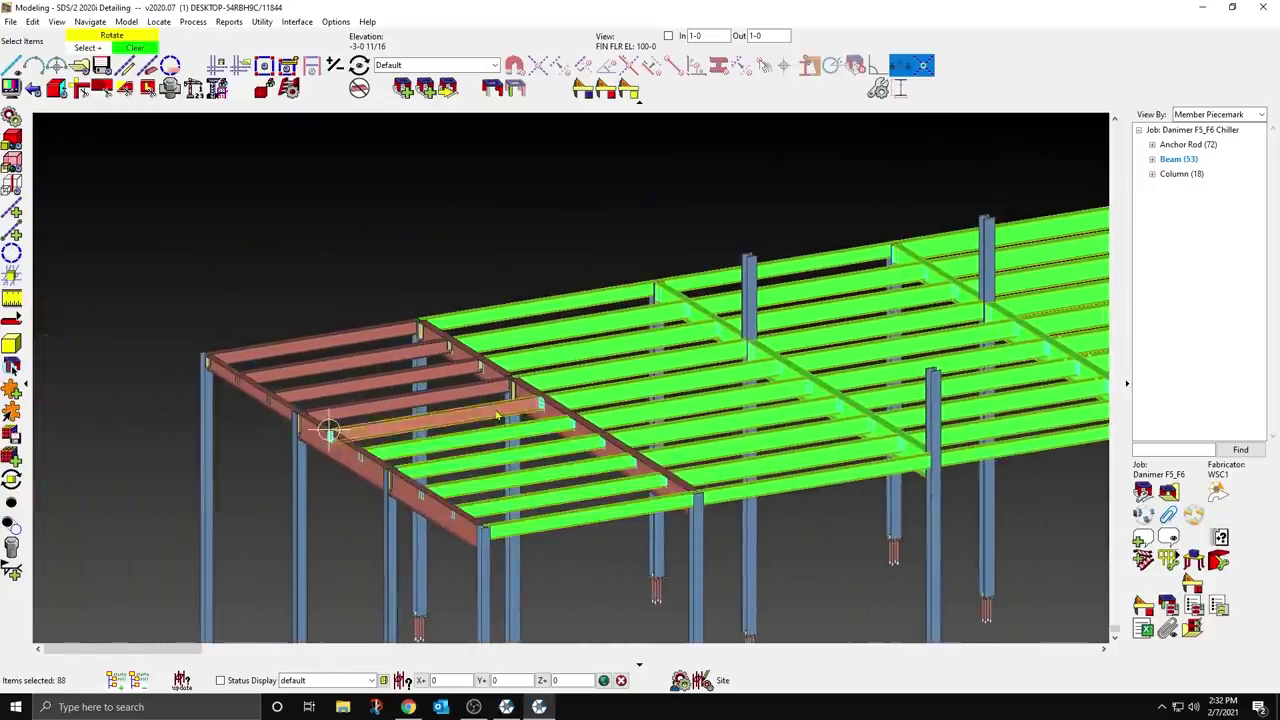
click(509, 410)
shift+click(463, 397)
shift+click(440, 377)
shift+click(414, 358)
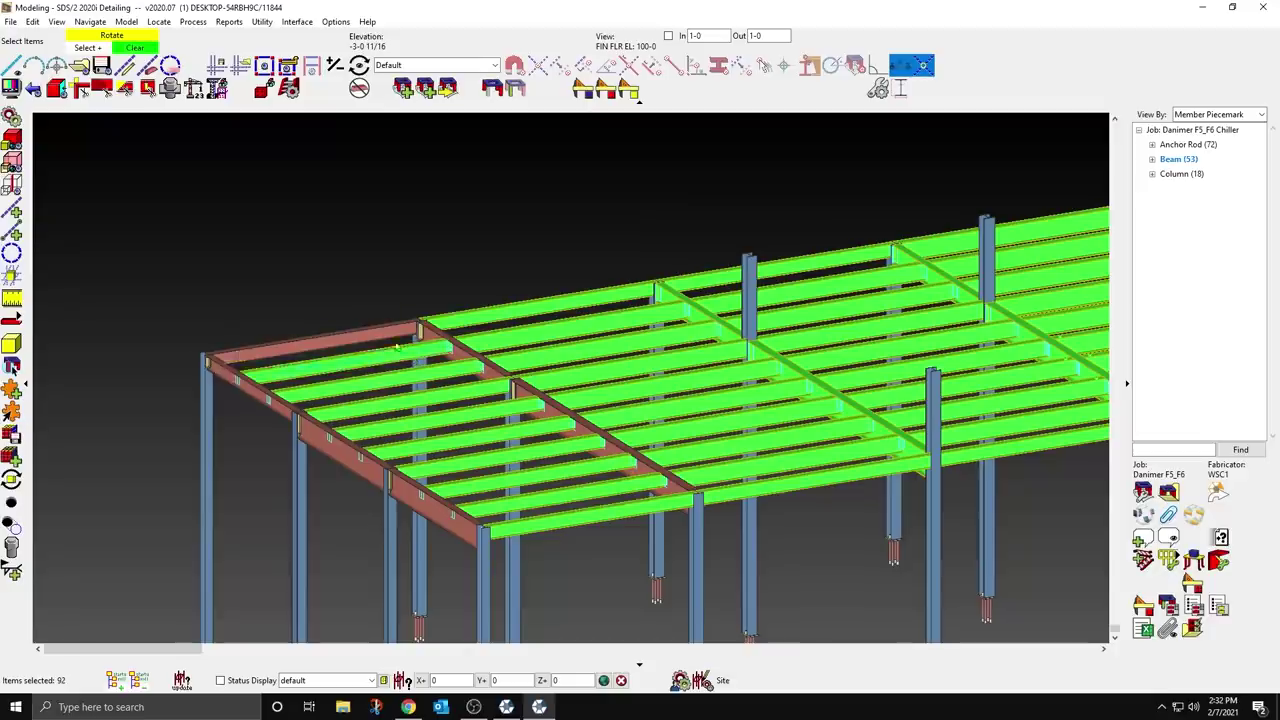
shift+click(388, 340)
Step: Add the last bay's remaining girders to the selection and mark all selected members for processing
shift+click(342, 450)
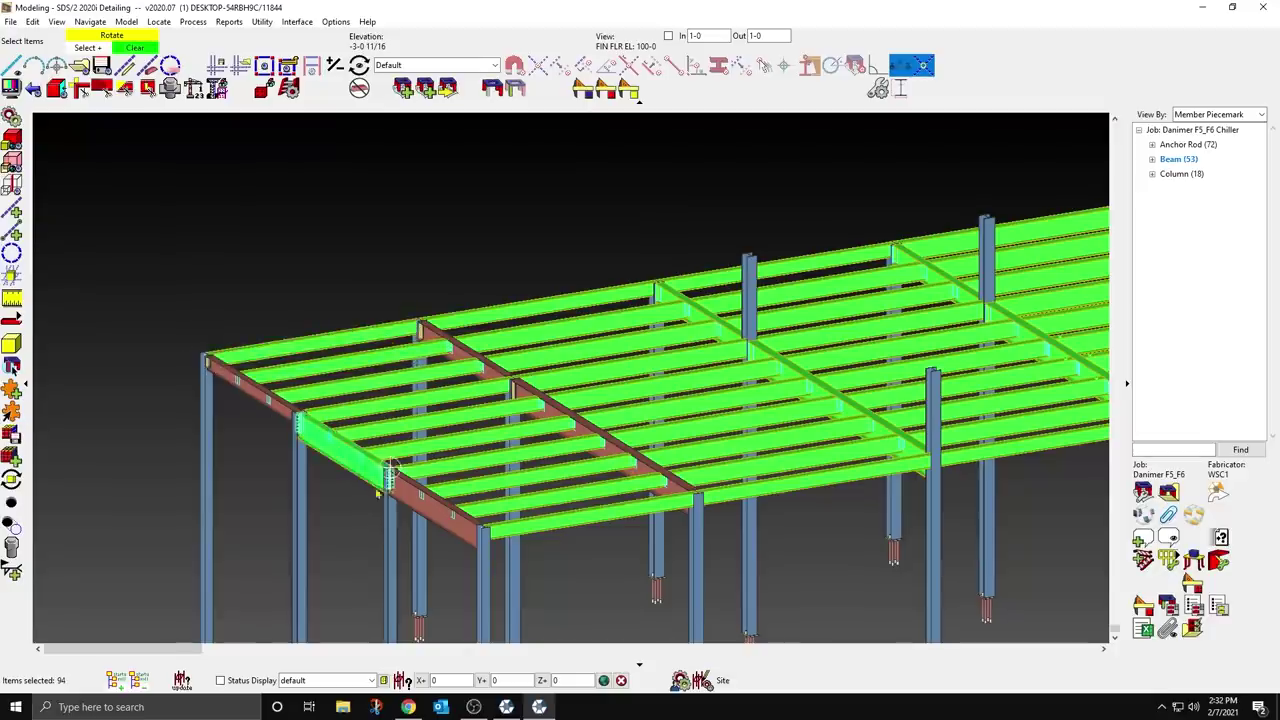
shift+click(440, 515)
shift+click(680, 490)
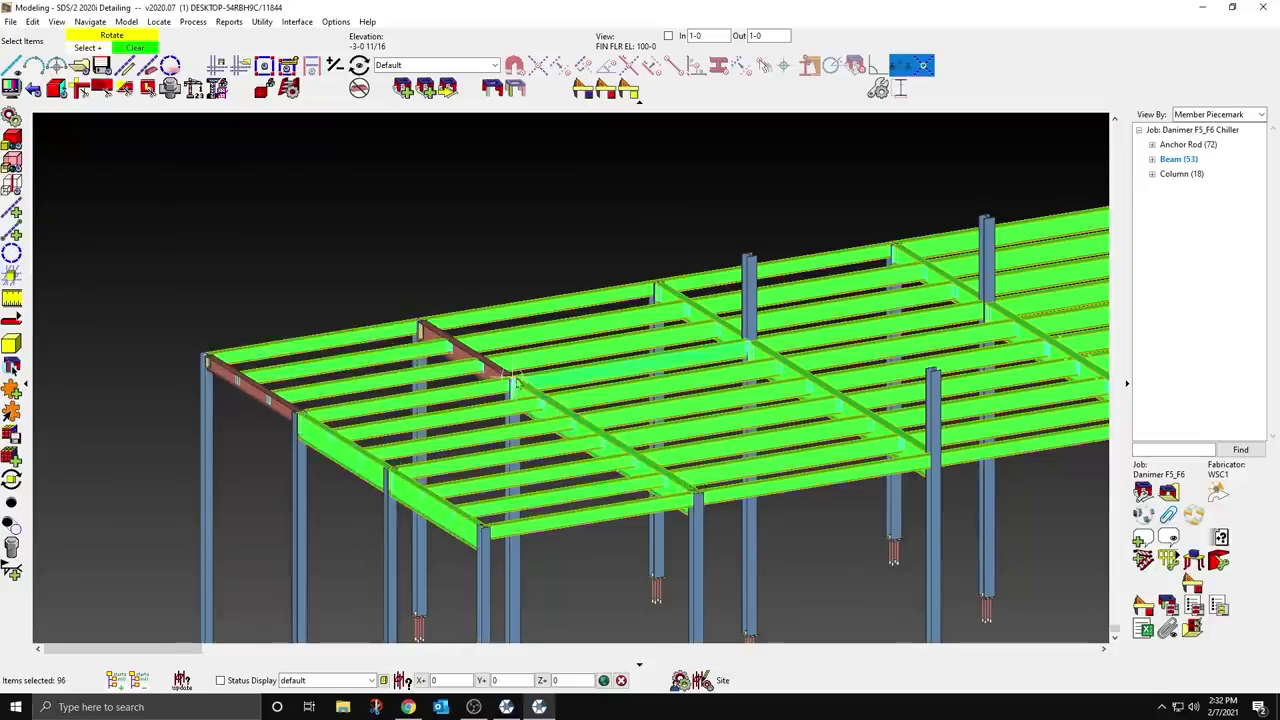
shift+click(496, 376)
shift+click(250, 398)
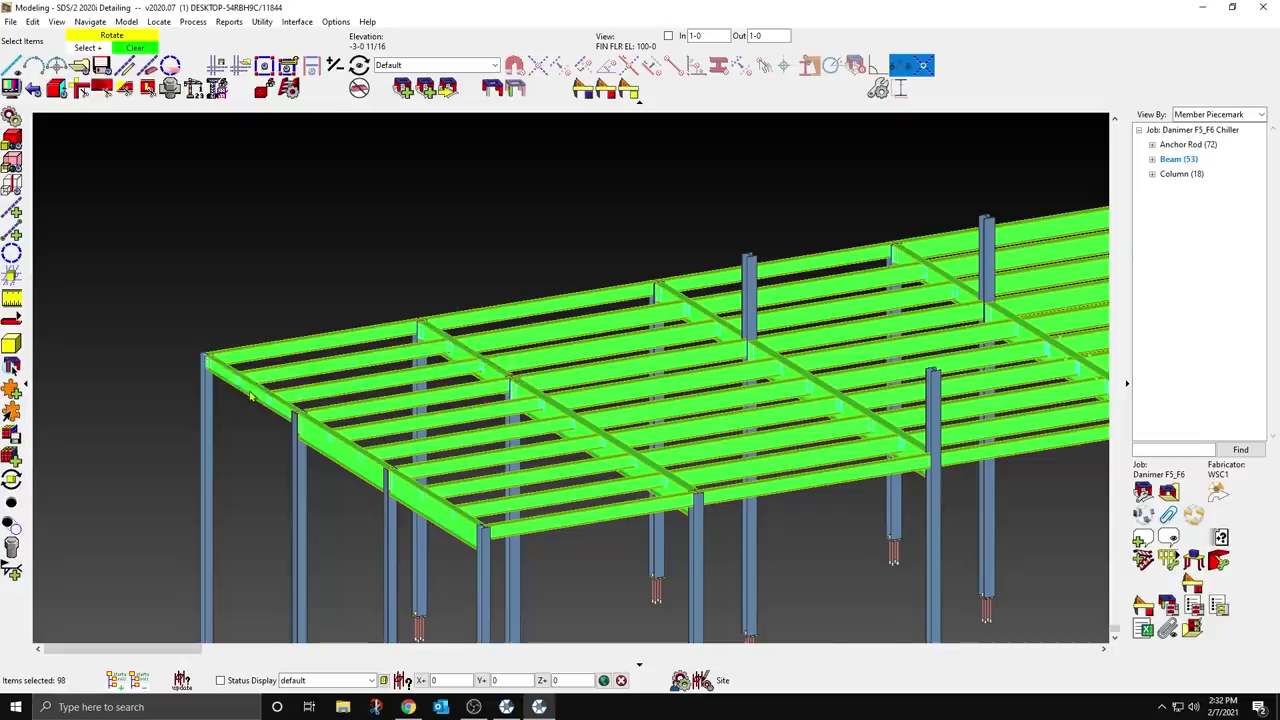
right_click(375, 265)
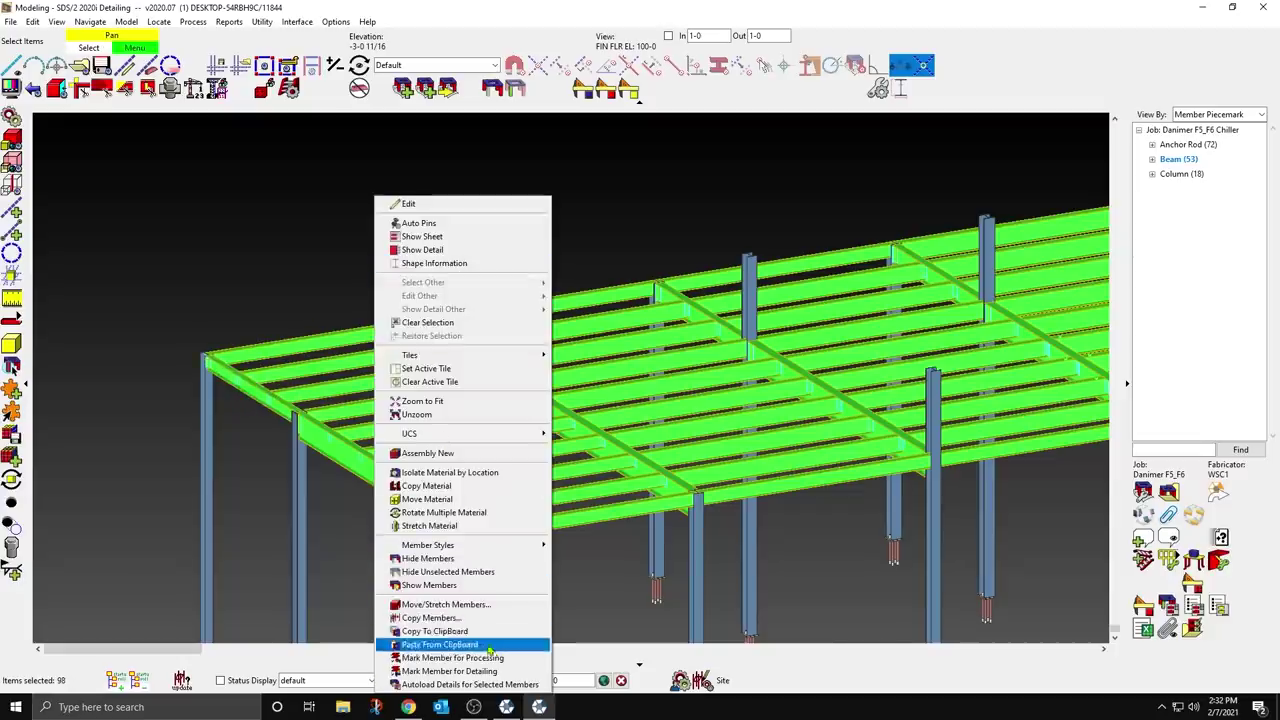
click(452, 658)
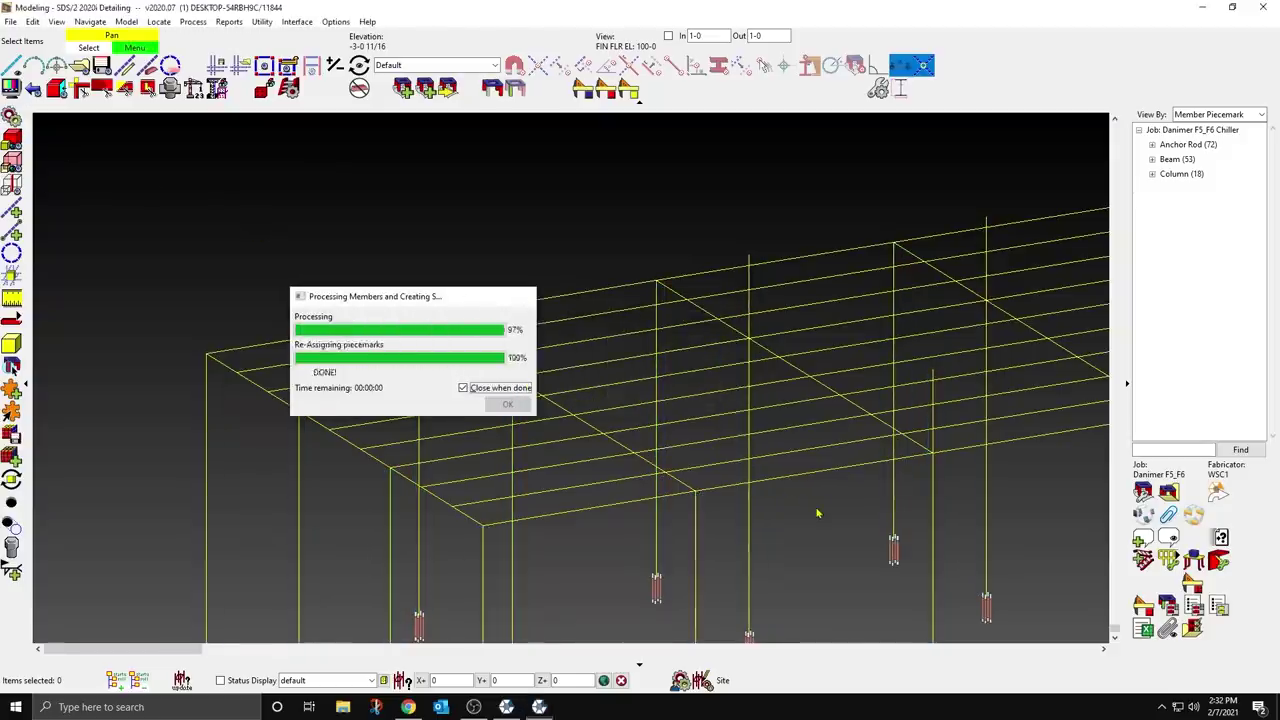
Step: Examine the bolted beam-to-girder and beam-to-column connections along the processed framing
scroll(550, 375, down, 5)
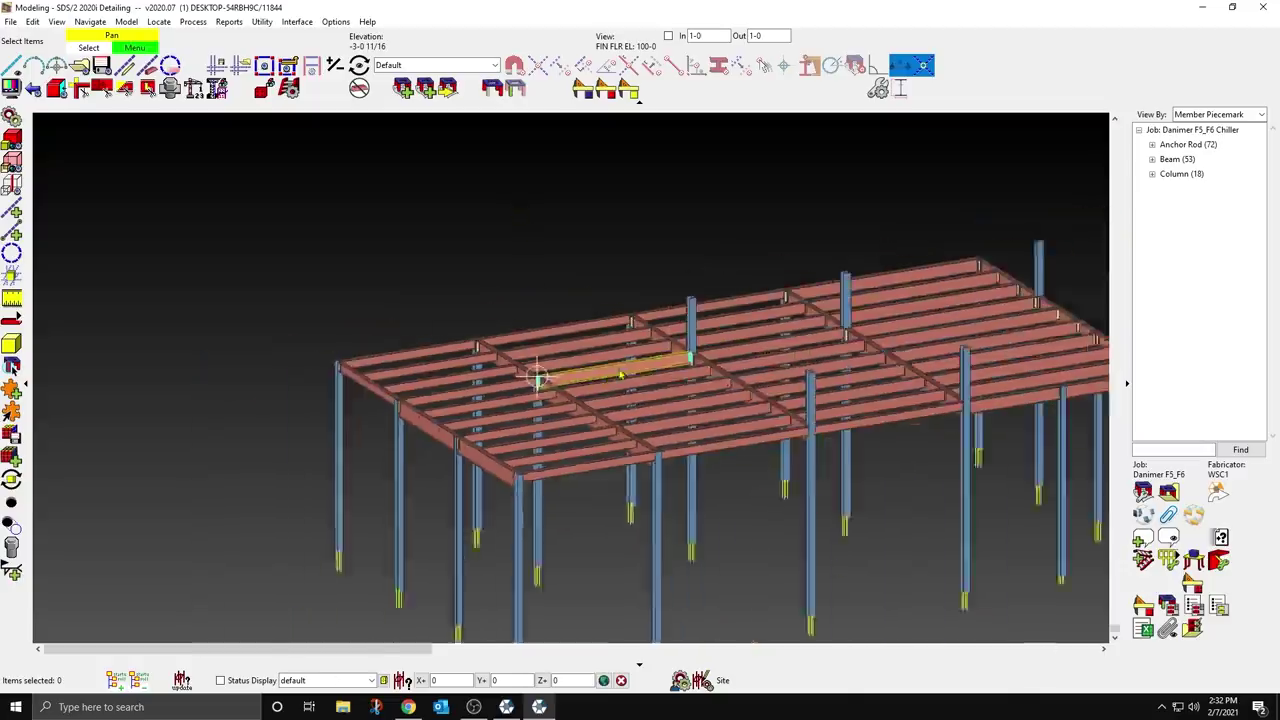
middle_drag(884, 385, 641, 399)
scroll(641, 399, up, 2)
scroll(641, 399, up, 10)
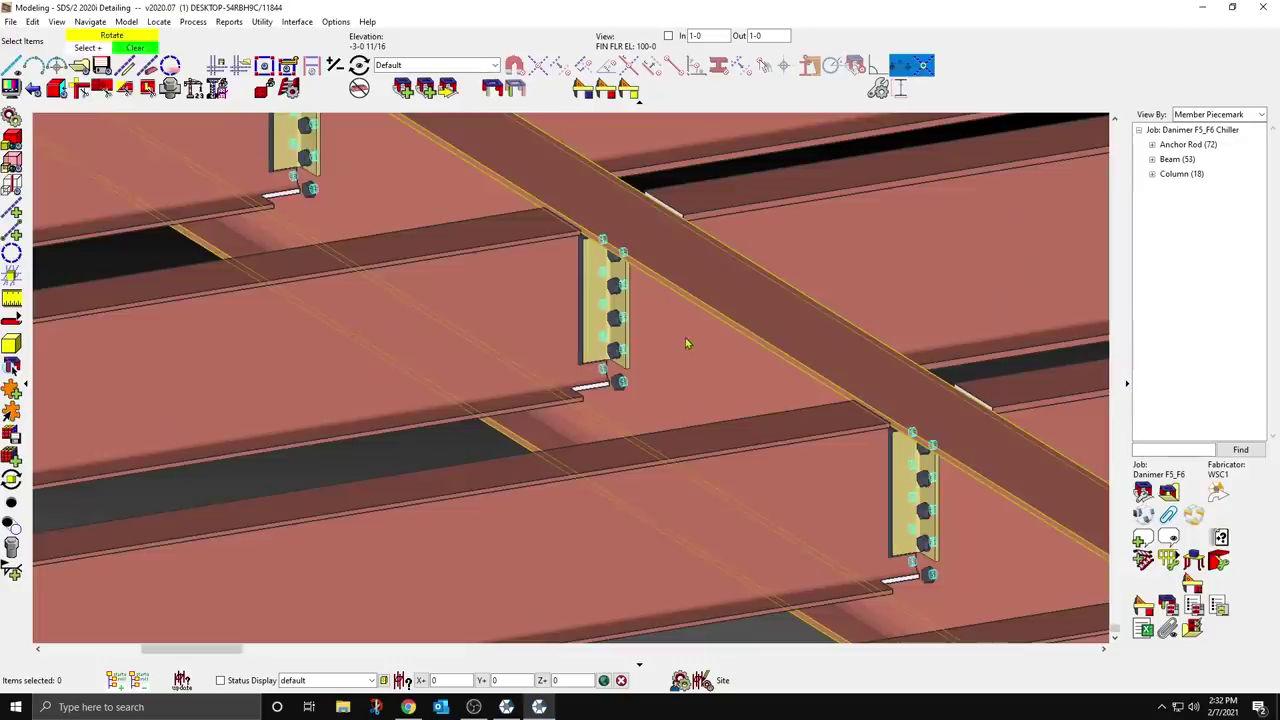
shift+middle_drag(686, 343, 486, 357)
scroll(486, 357, down, 4)
middle_drag(920, 314, 483, 430)
scroll(674, 329, up, 2)
middle_drag(674, 329, 312, 475)
middle_drag(955, 218, 517, 409)
scroll(650, 290, up, 4)
scroll(562, 380, down, 7)
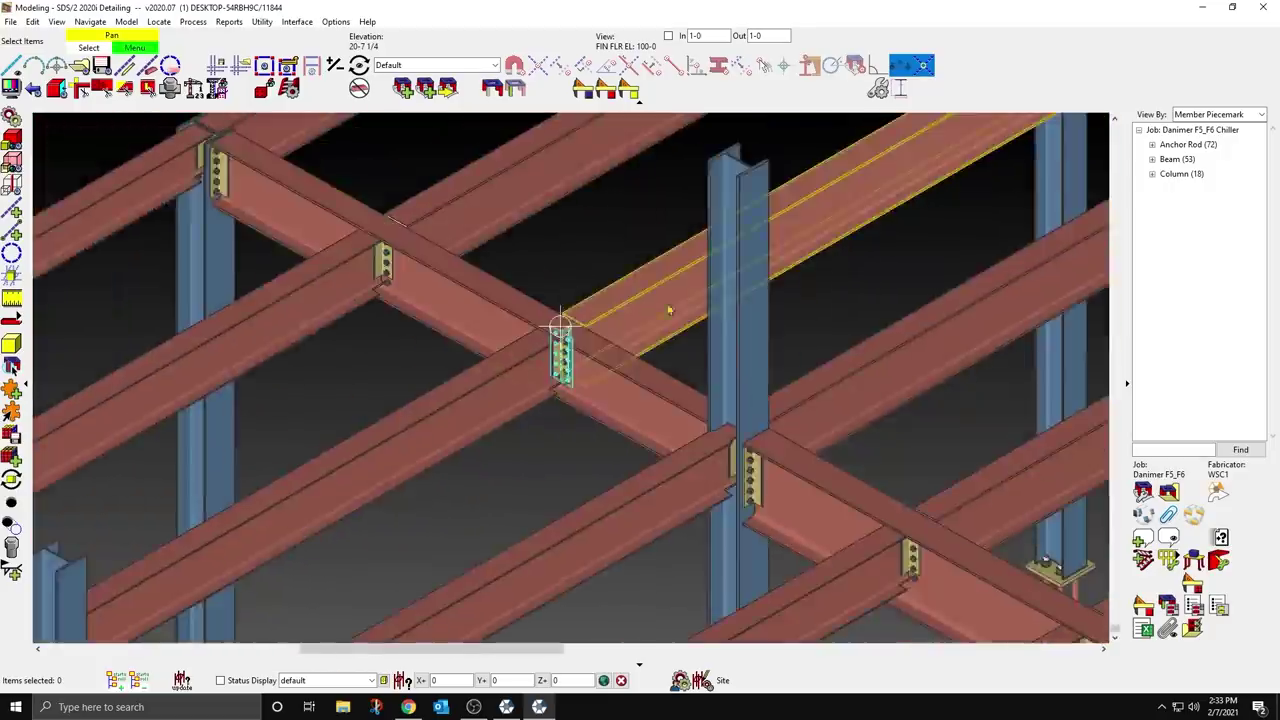
middle_drag(709, 407, 697, 319)
scroll(679, 309, down, 2)
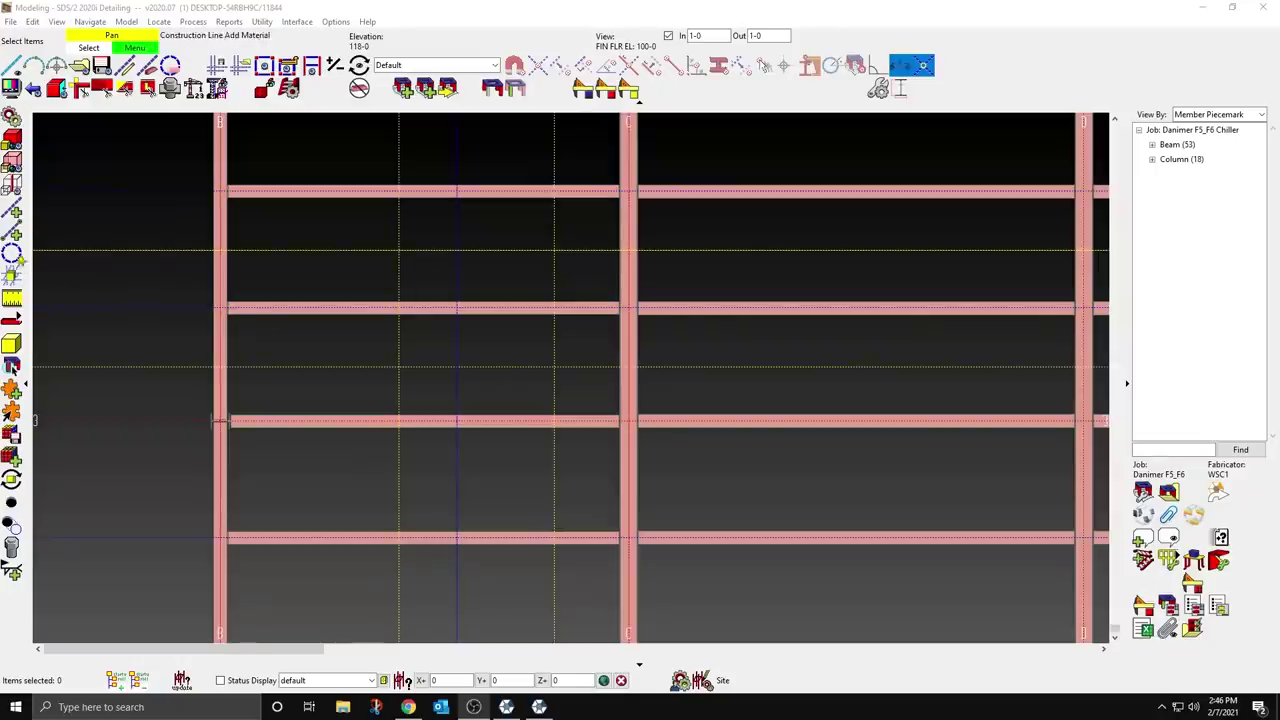
Step: Add a W12x26 beam from the grid 3 beam to the next parallel beam, on the construction line nearer grid B
click(10, 319)
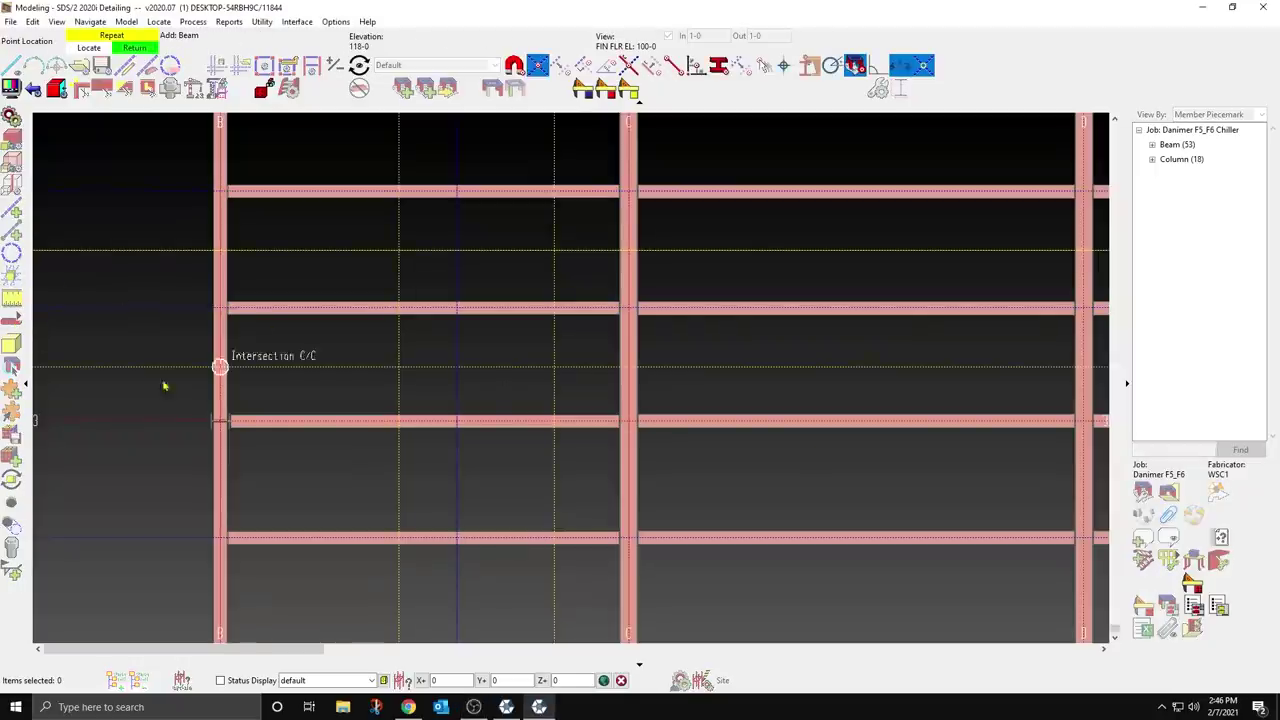
click(375, 434)
click(397, 308)
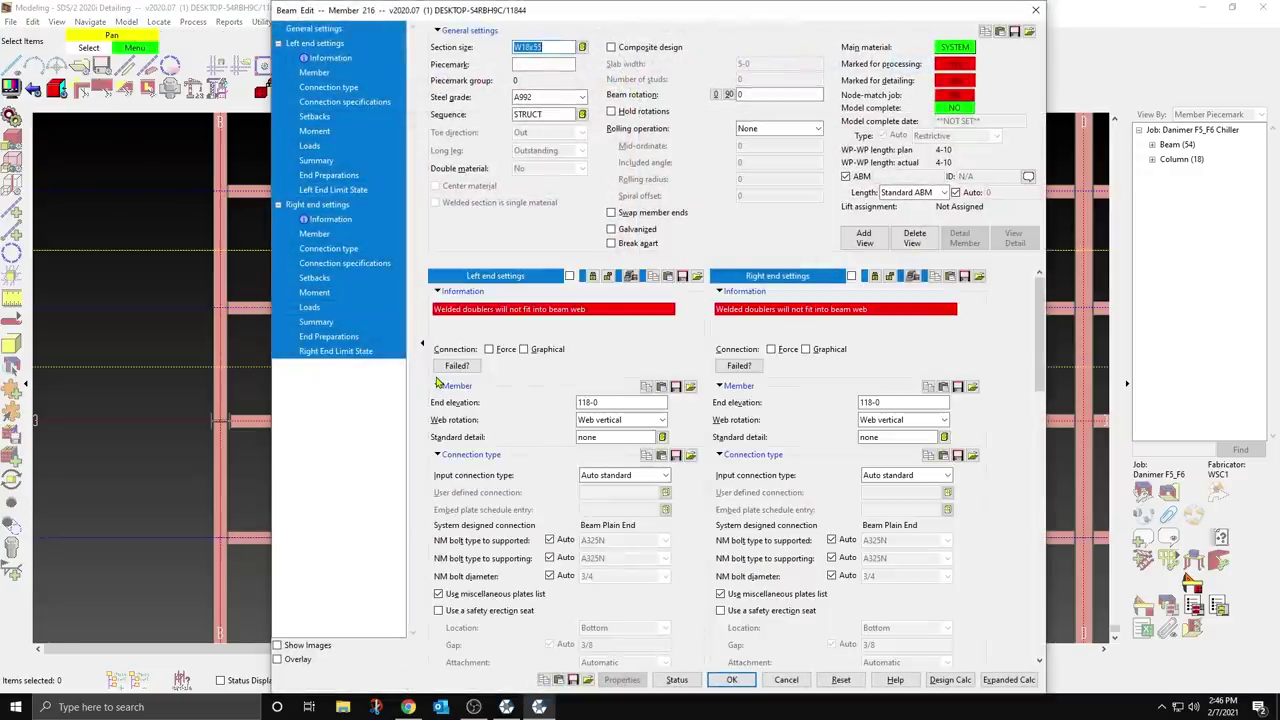
text(W12X26)
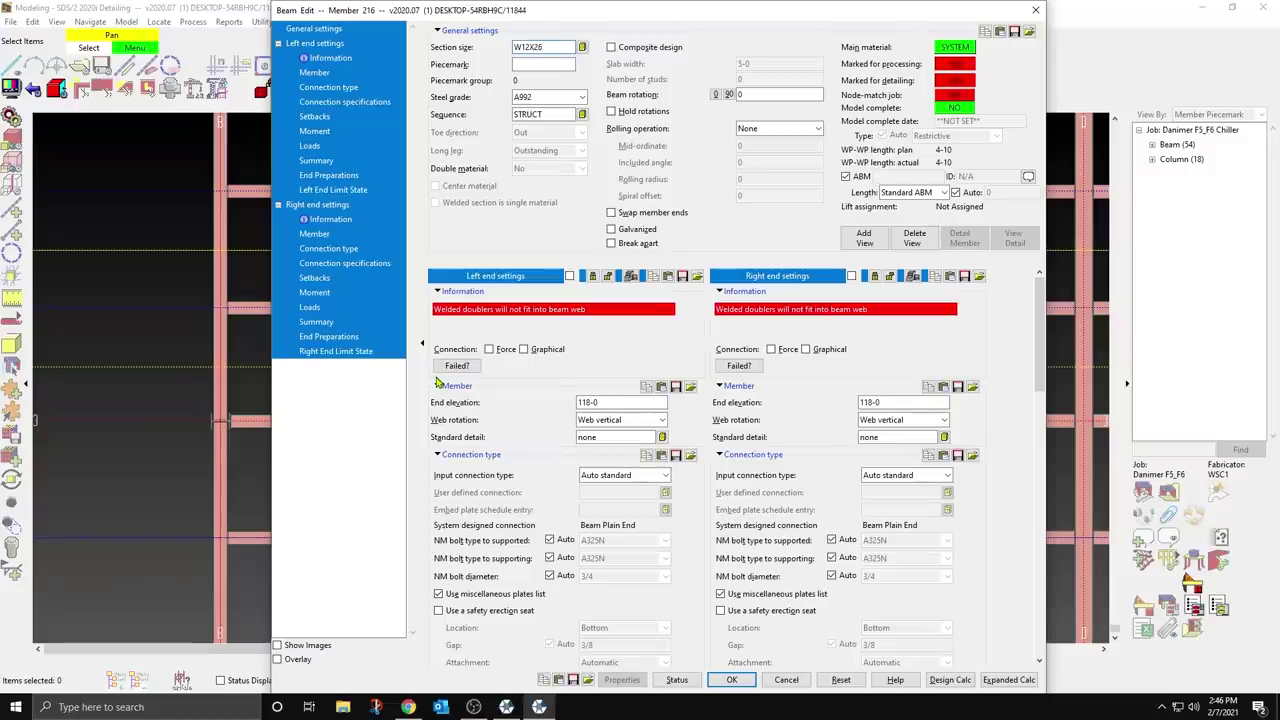
Step: Override the automatic shear load with 20 kips at both ends of the new beam and accept its settings
click(318, 148)
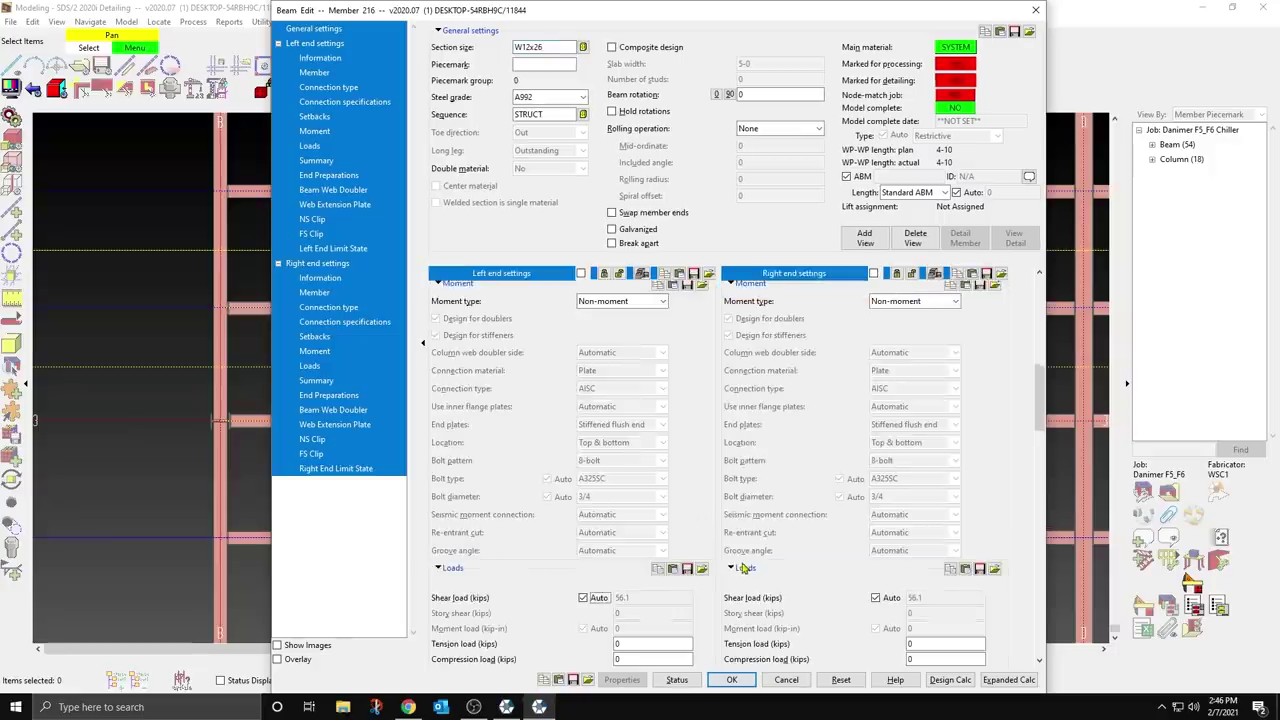
click(583, 598)
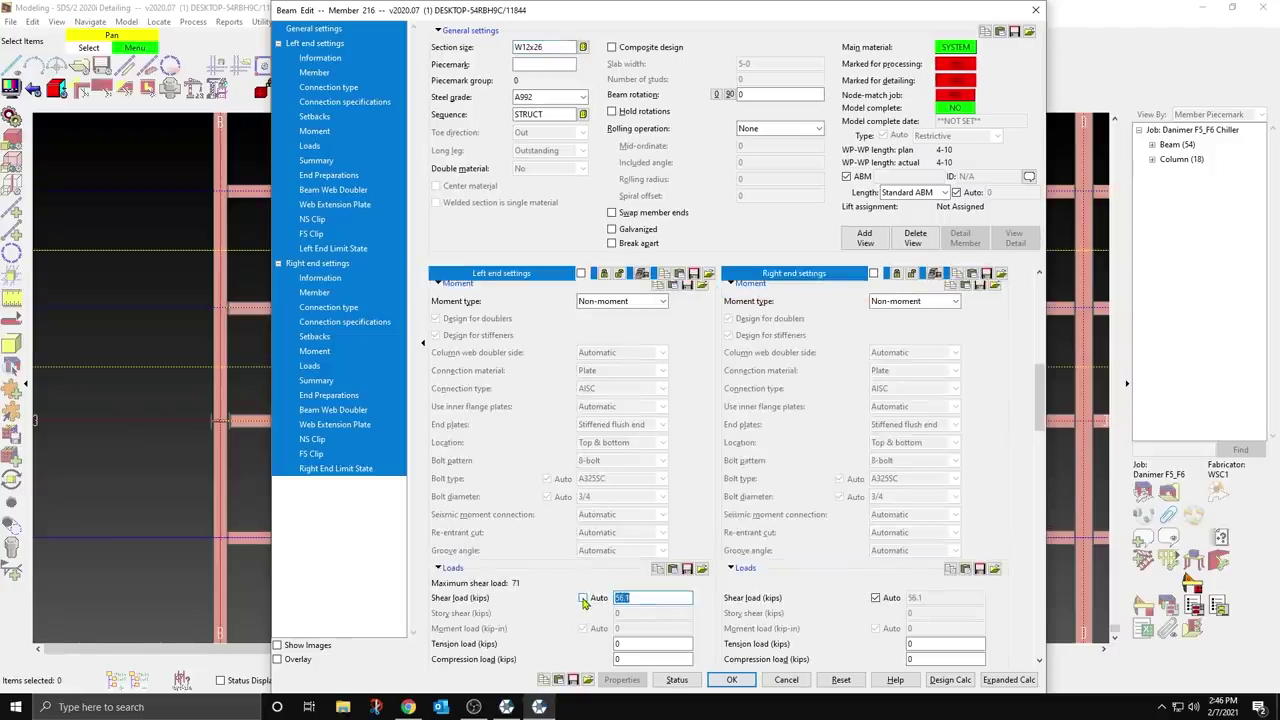
text(20)
click(876, 598)
text(2)
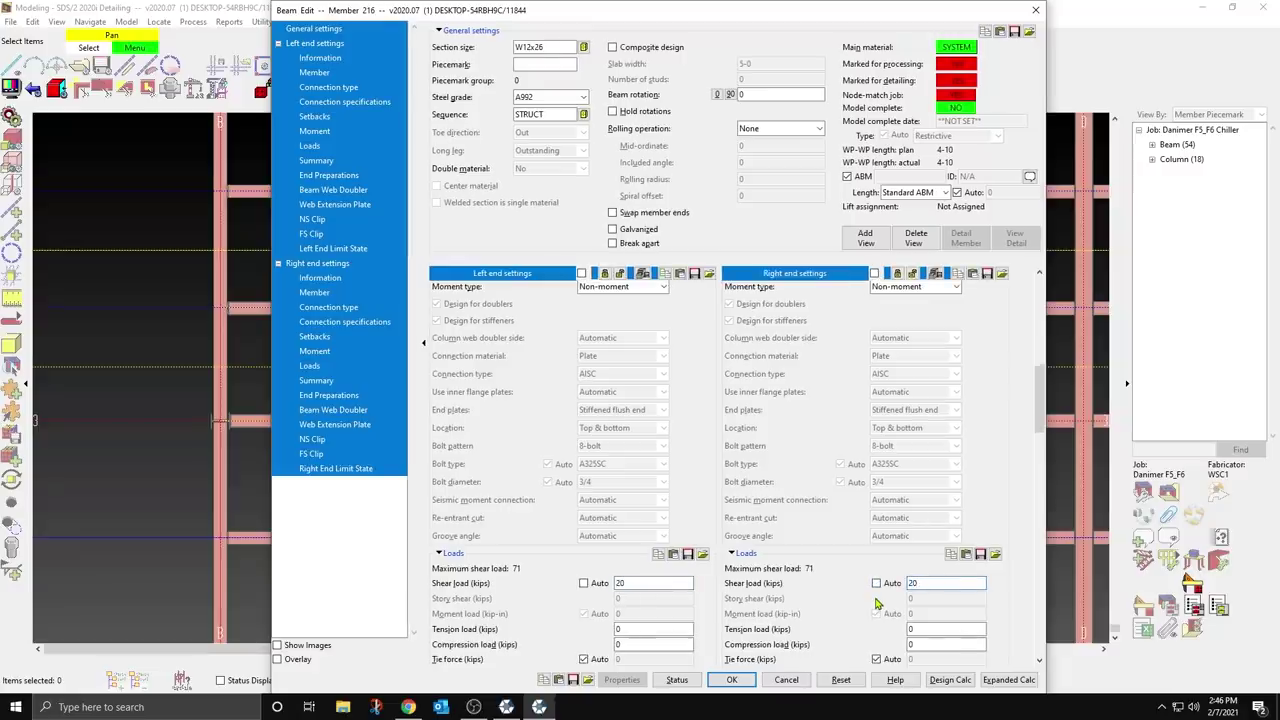
text(0)
scroll(860, 580, up, 10)
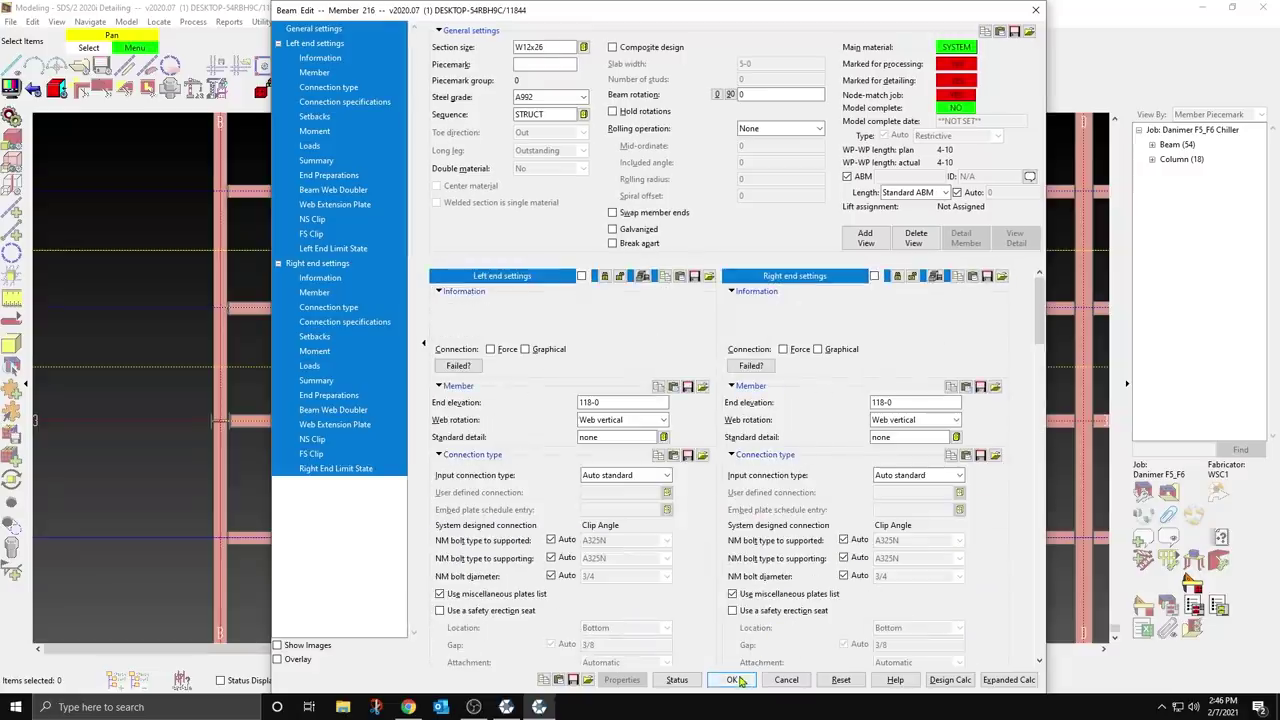
click(733, 680)
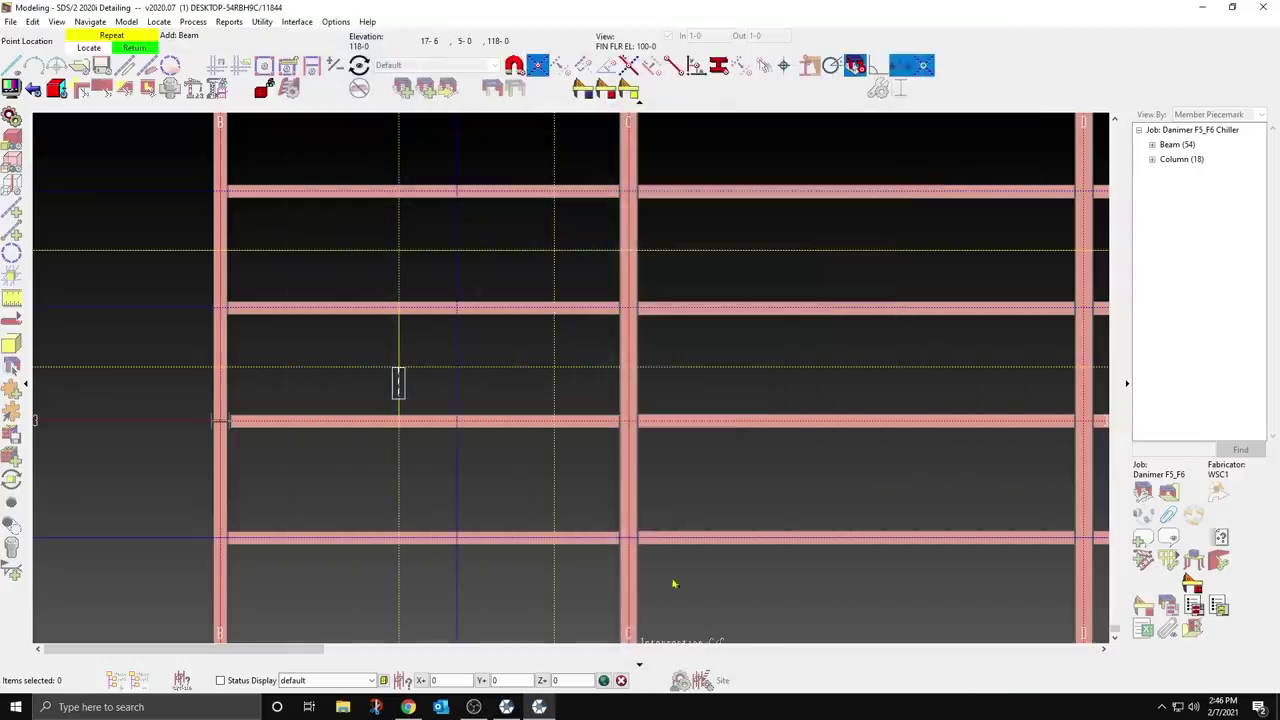
Step: Add a matching beam between the same two floor beams, on the construction line nearer grid C
click(554, 420)
click(558, 325)
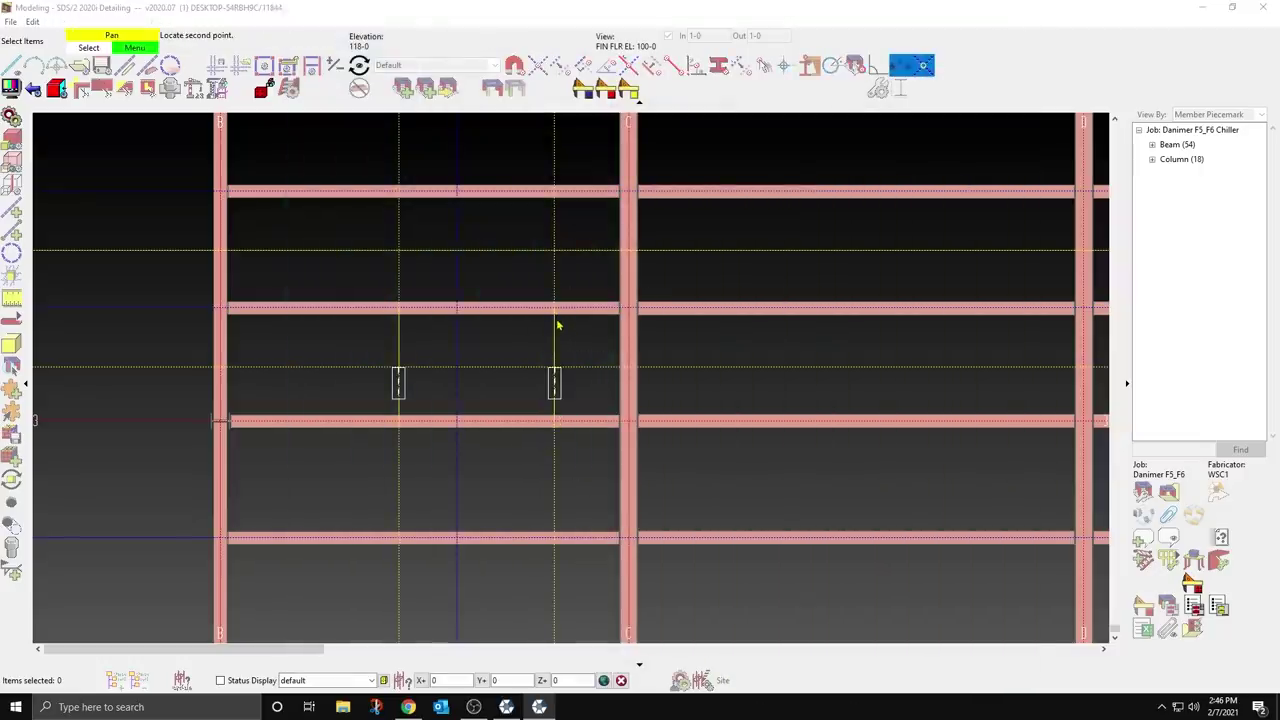
key(Return)
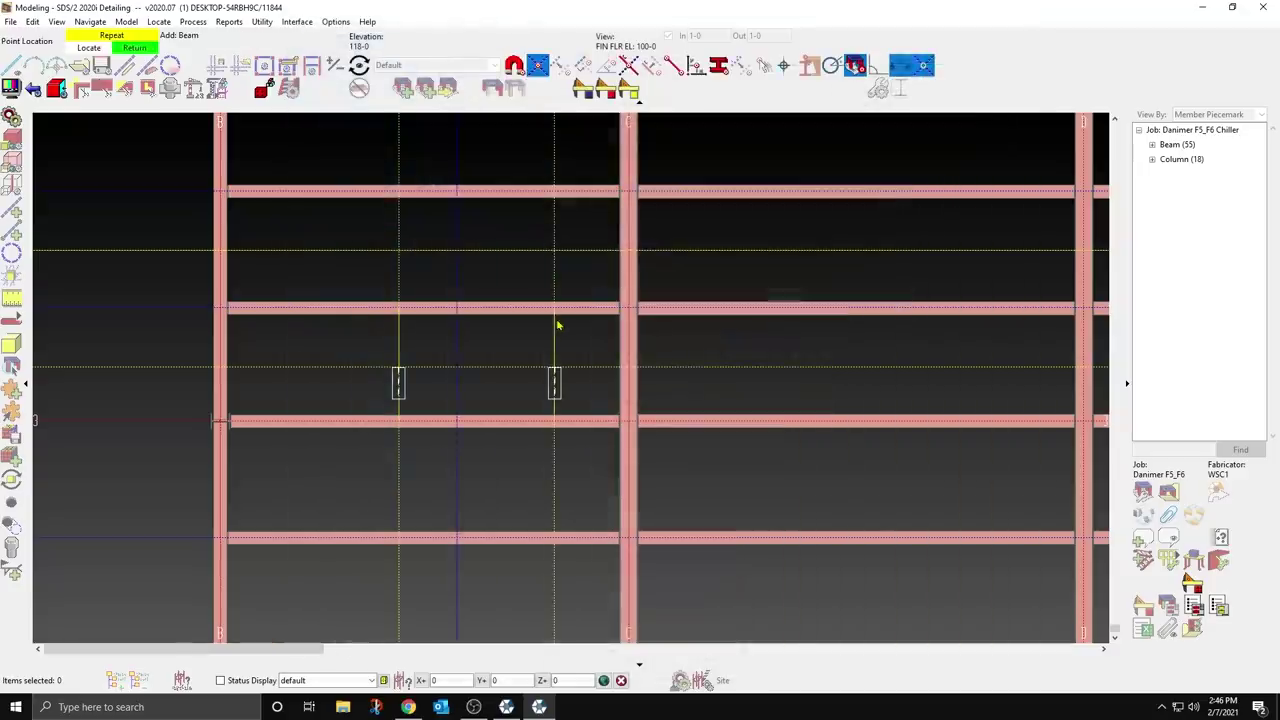
Step: Add two more beams in the adjacent floor-beam bay toward grid 2, one on each of the two vertical yellow construction lines
click(554, 308)
click(551, 215)
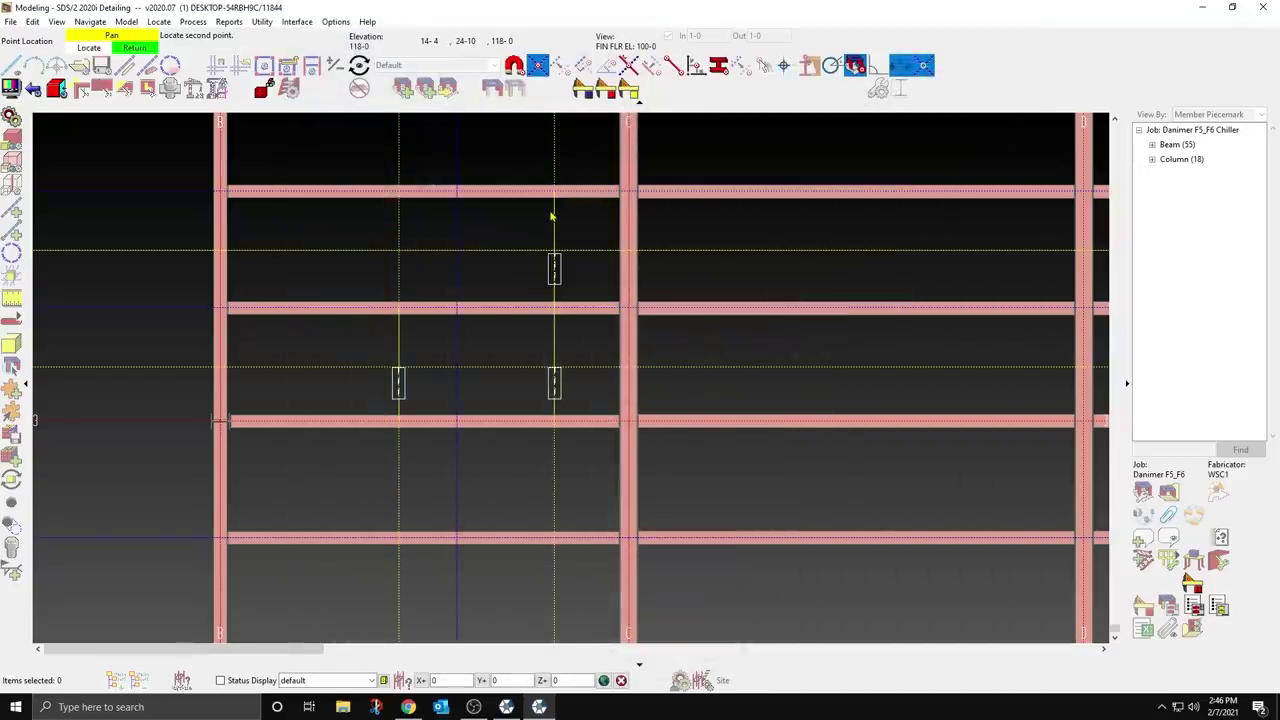
click(551, 215)
key(Return)
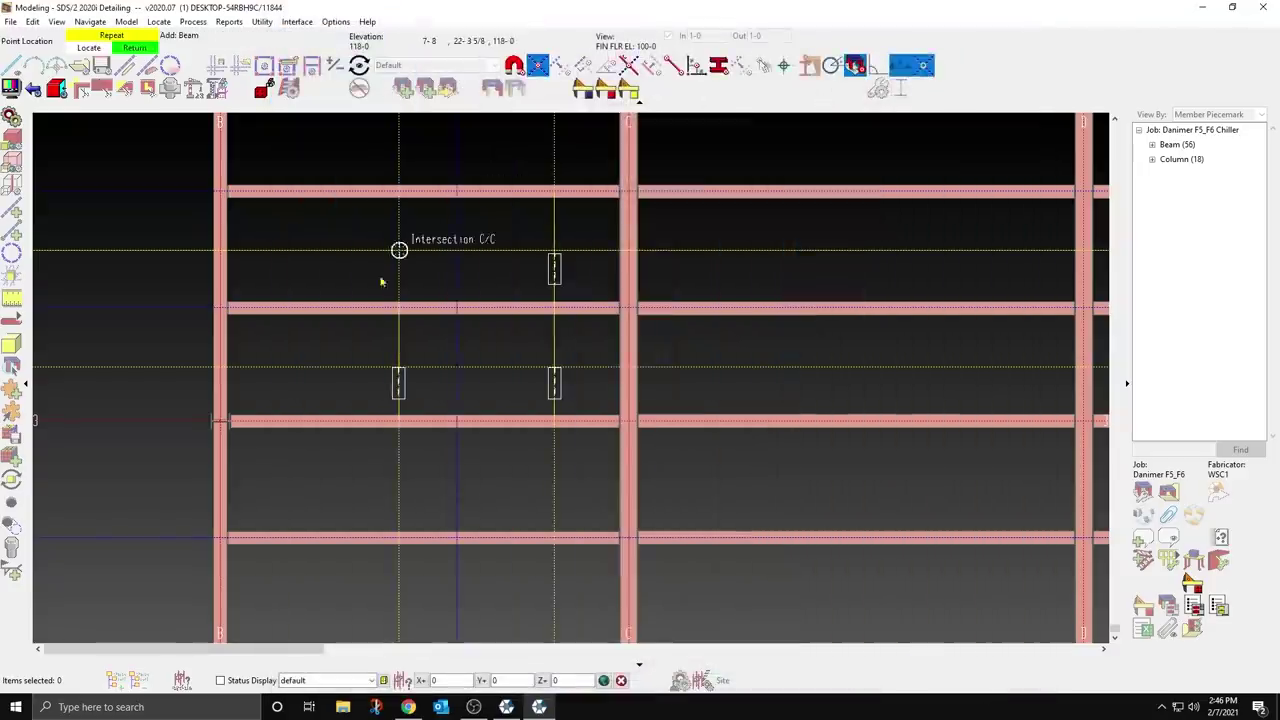
click(397, 307)
click(398, 192)
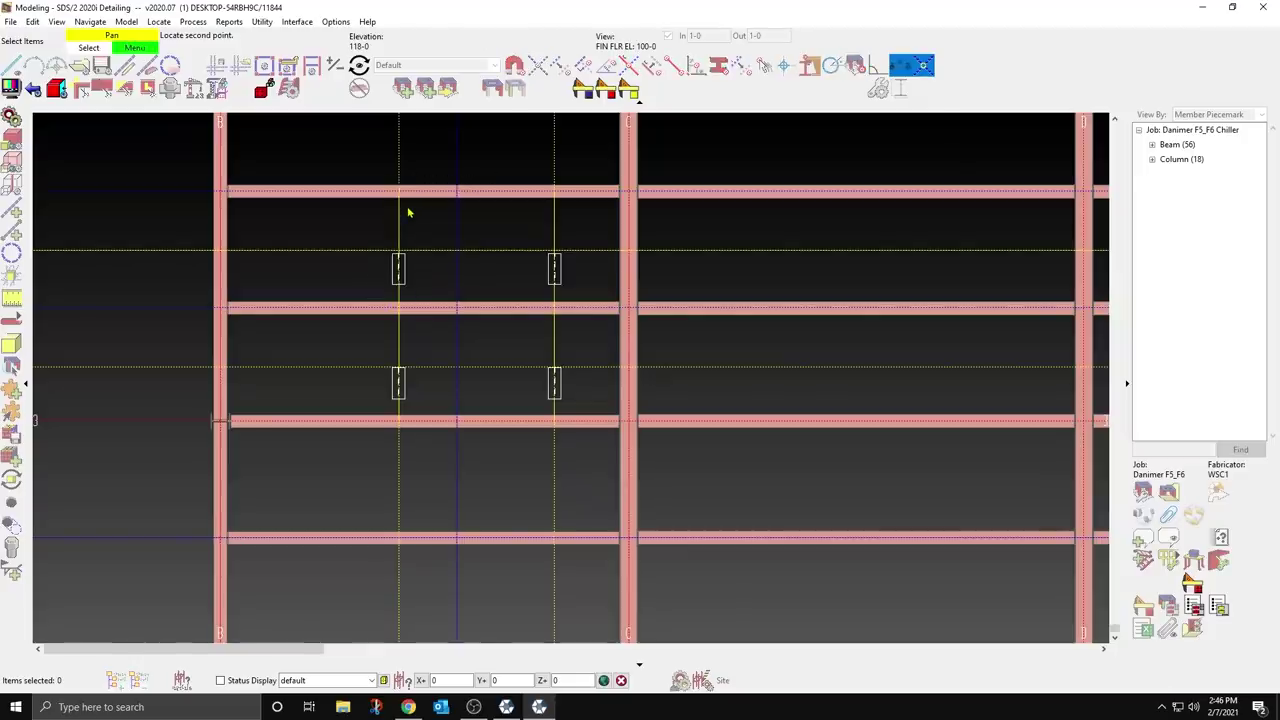
key(Return)
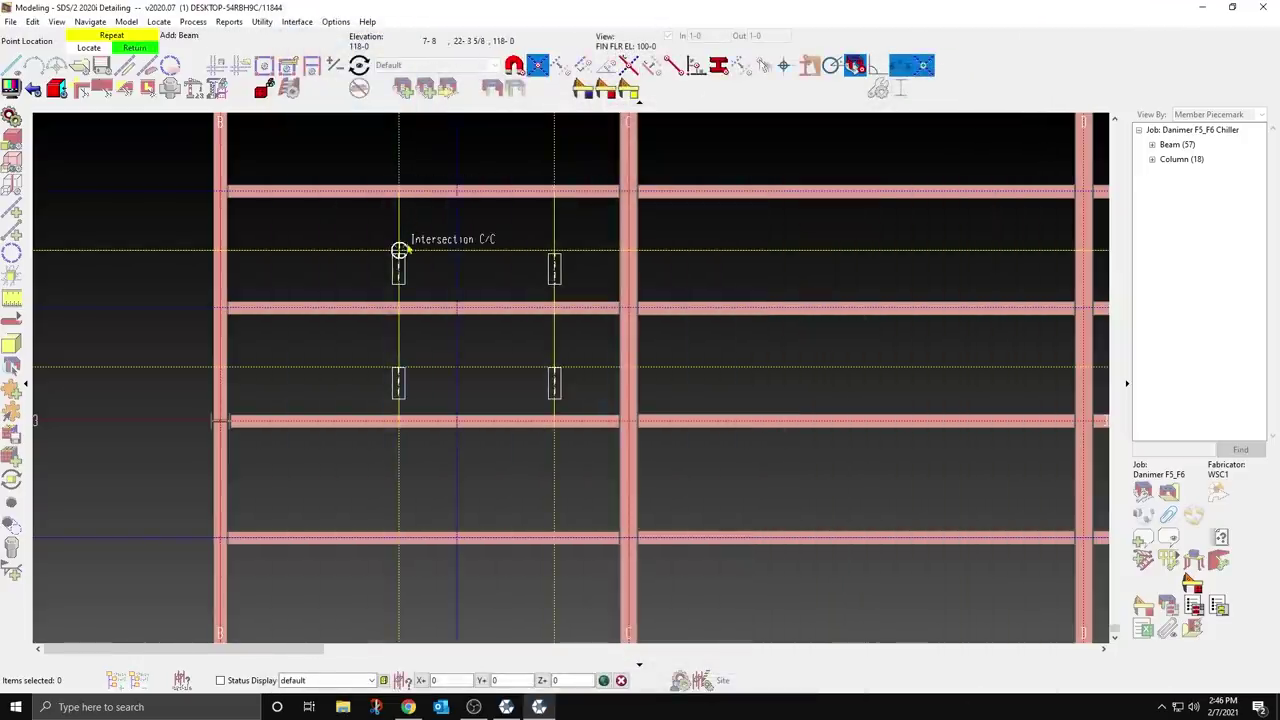
Step: Add two cross beams between the paired support beams, one along each horizontal yellow construction line
click(398, 250)
click(525, 257)
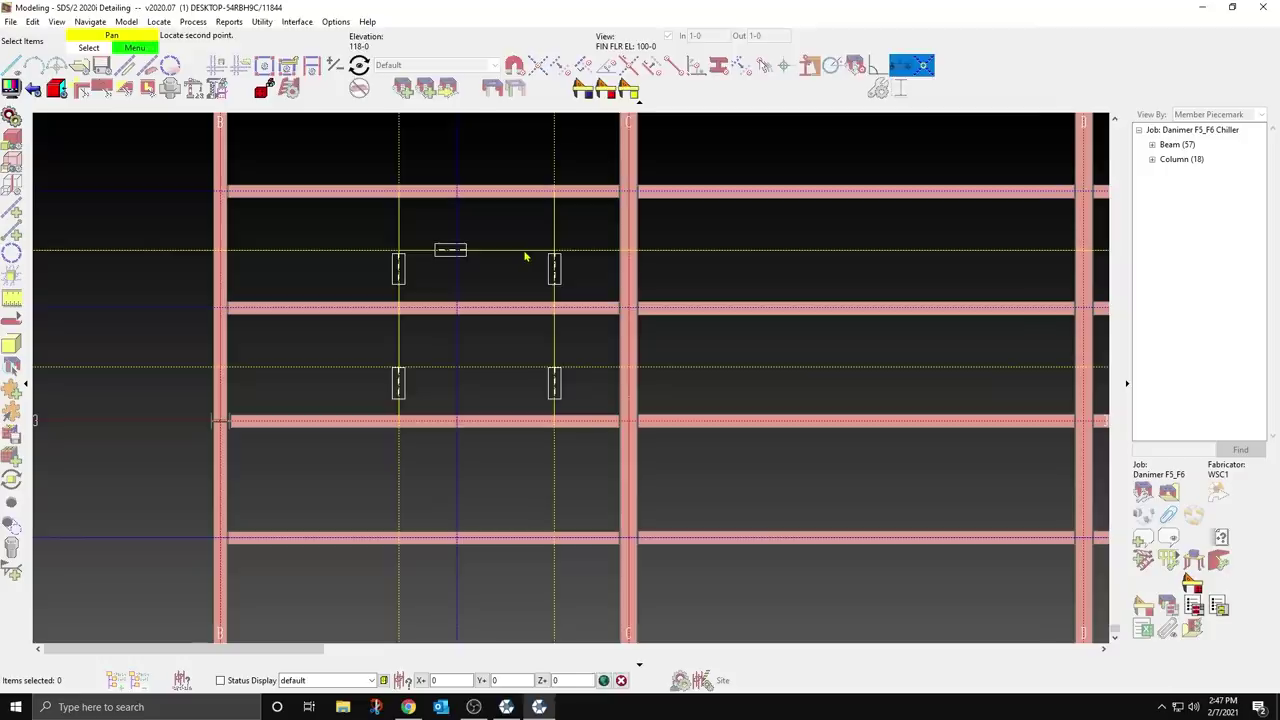
key(Return)
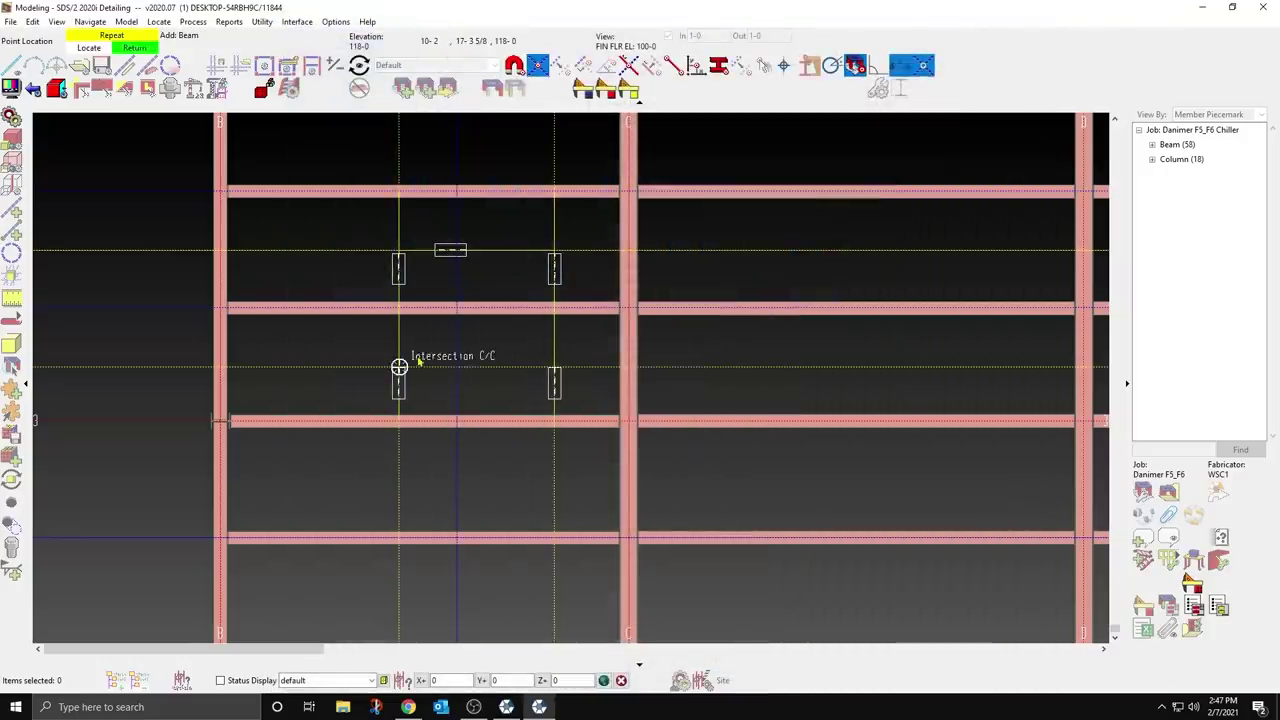
click(421, 369)
click(551, 366)
right_click(540, 378)
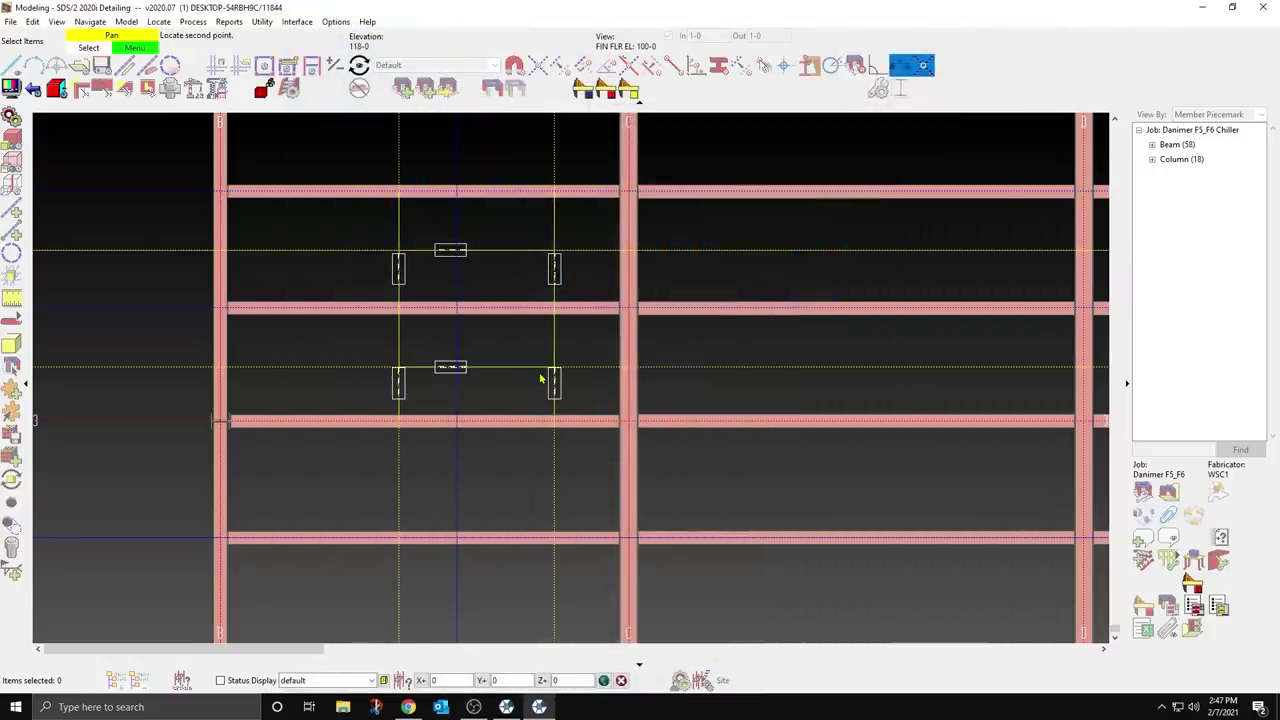
click(540, 378)
key(Return)
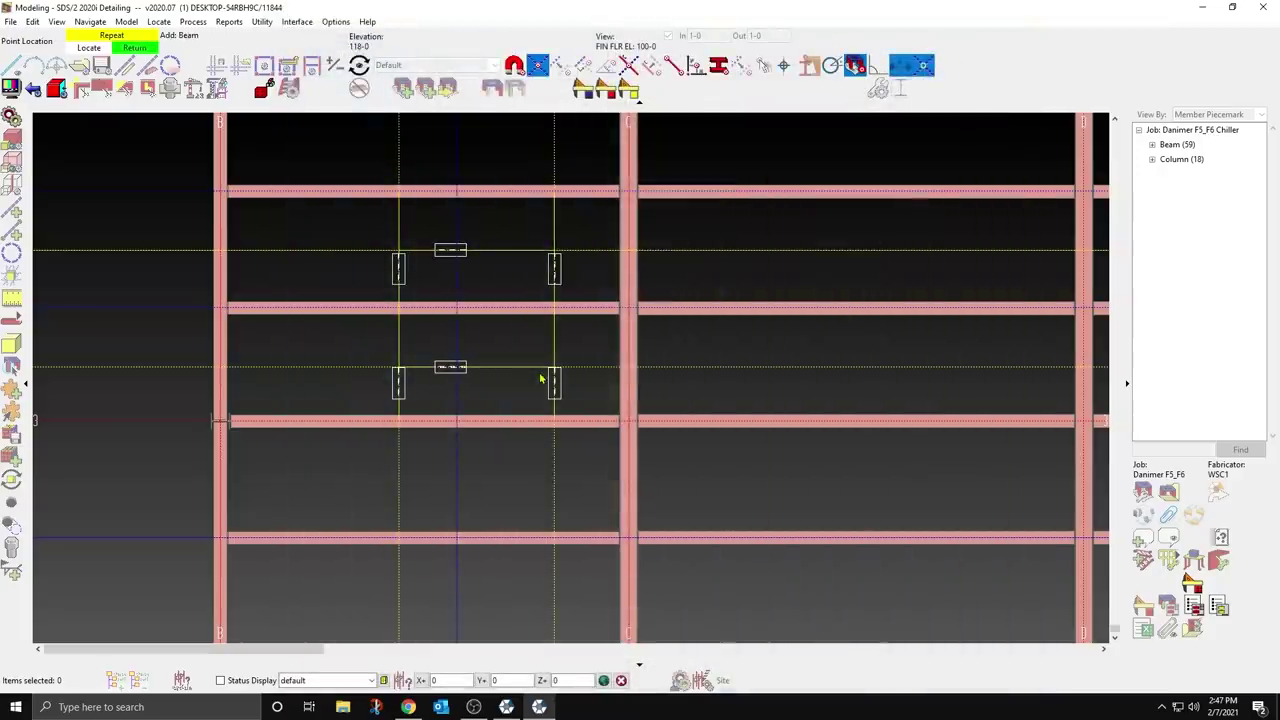
Step: Add a short W12x26 beam from the grid 3 beam to the nearer cross beam, along the vertical blue construction line
click(465, 427)
click(456, 370)
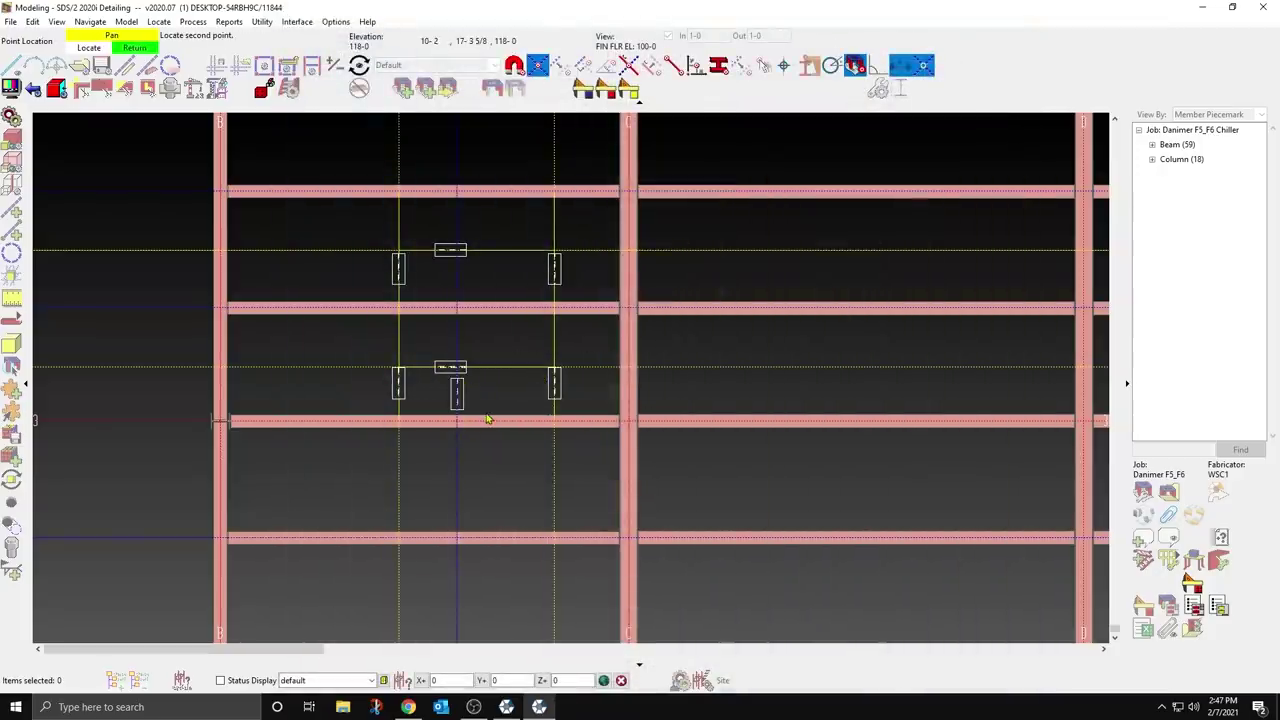
right_click(487, 419)
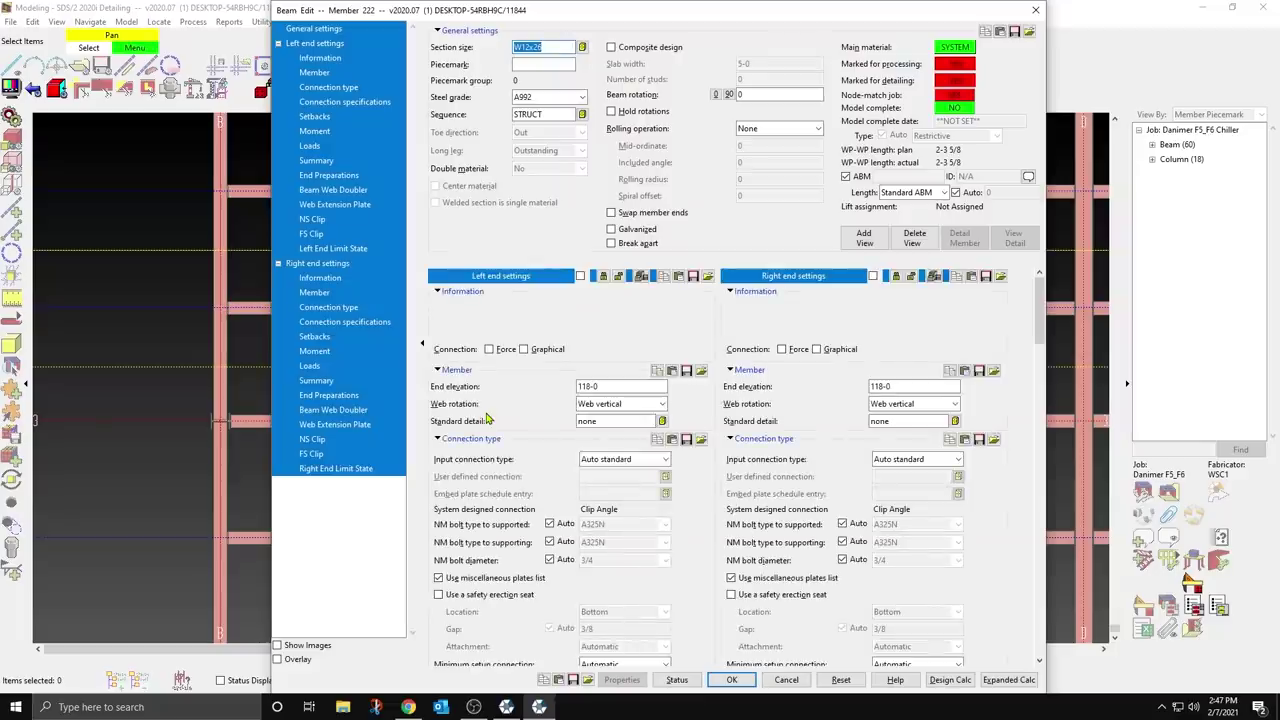
Step: Set the short beam's shear load to 10 kips at both ends and accept its settings
click(312, 146)
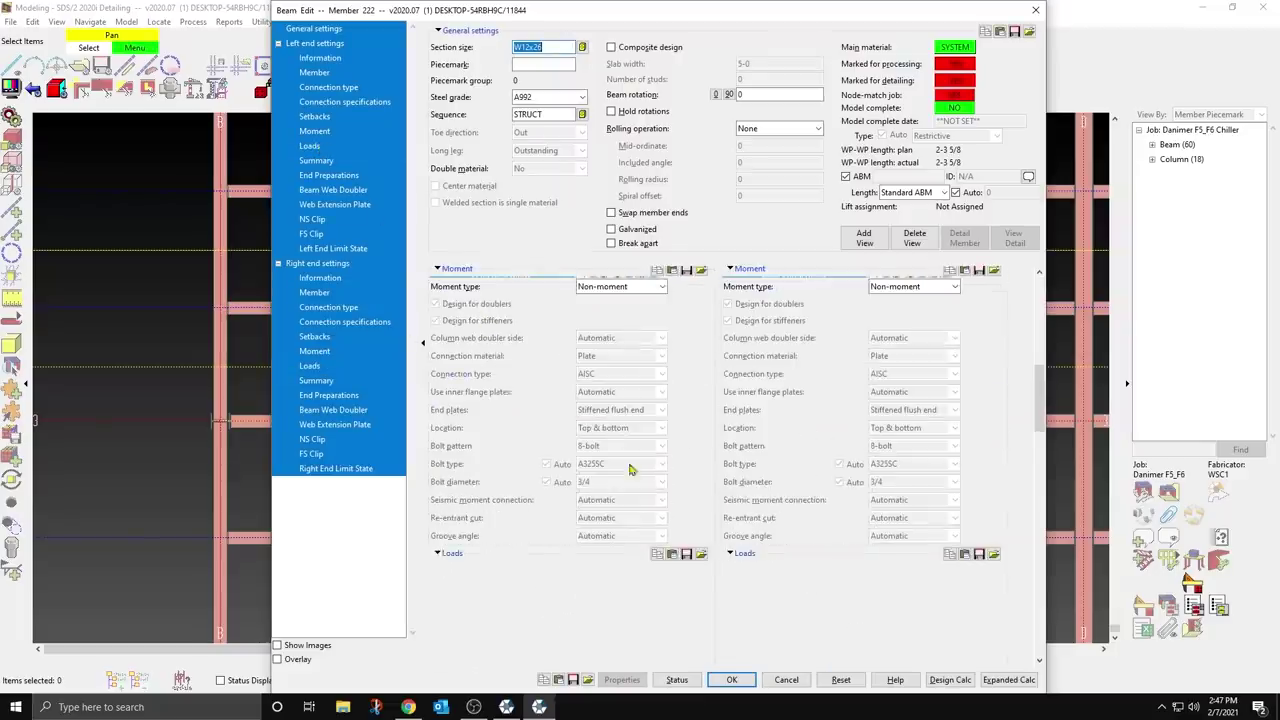
click(633, 598)
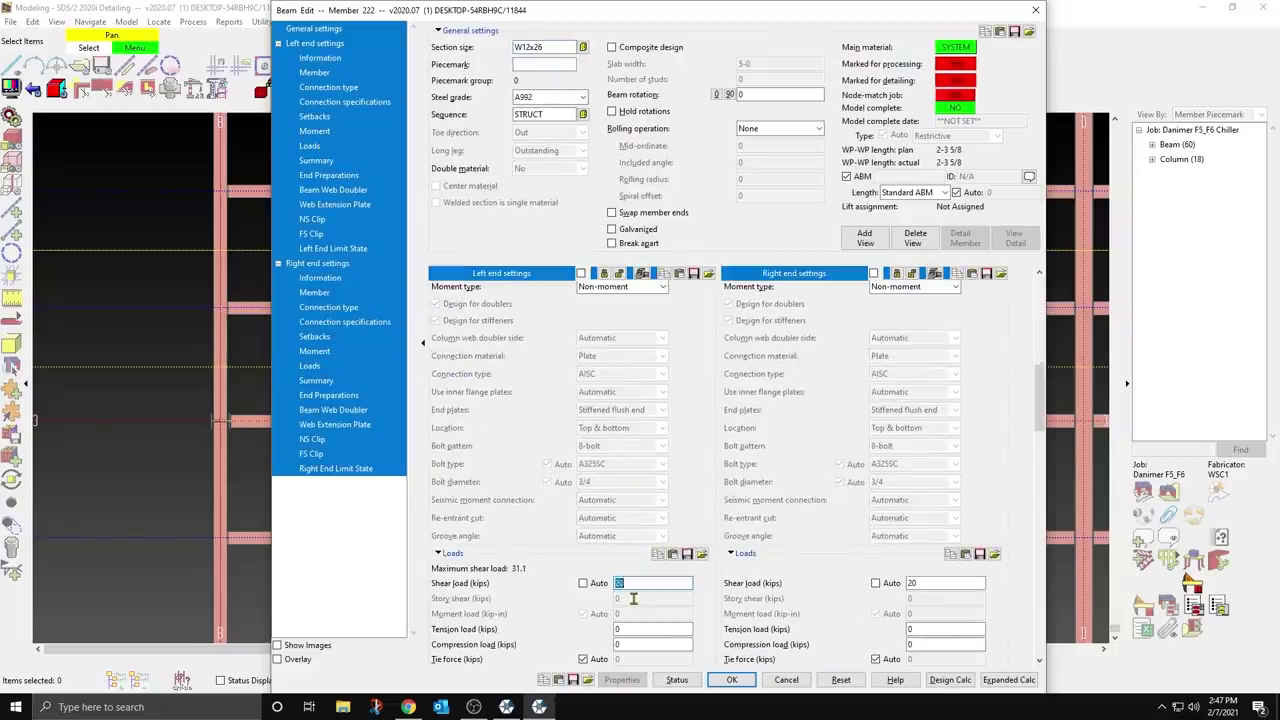
text(10)
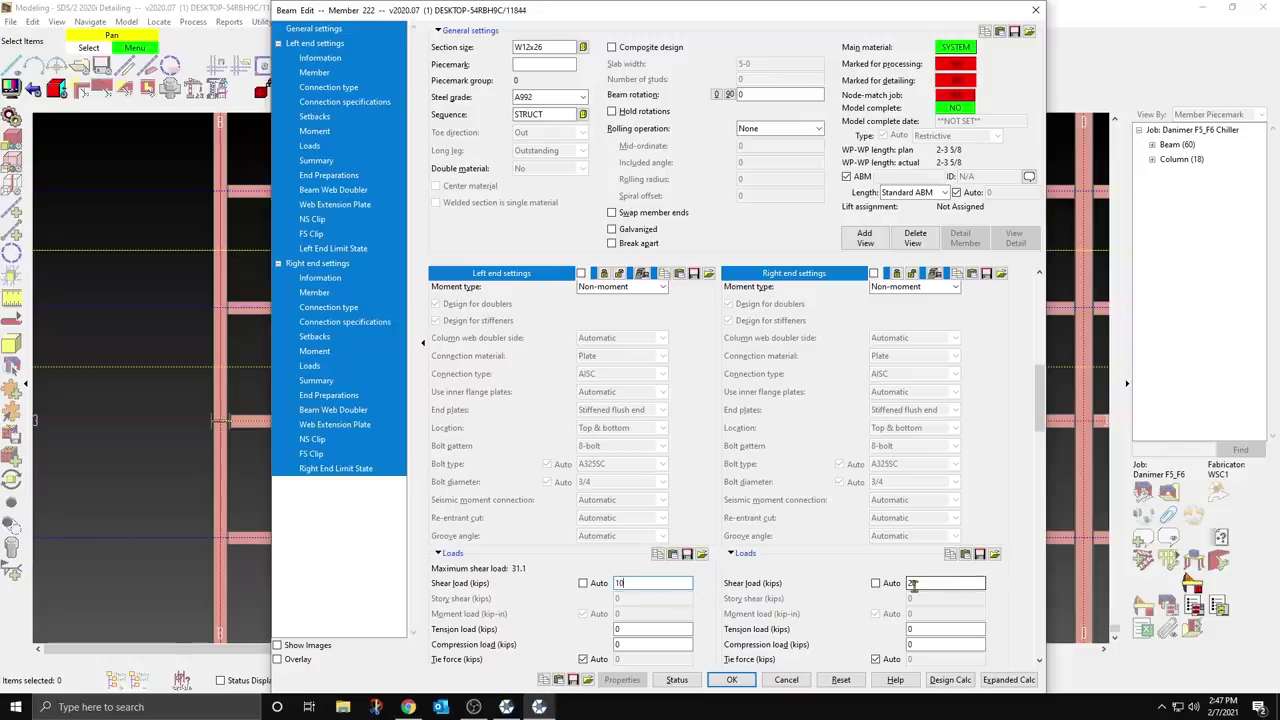
text(1)
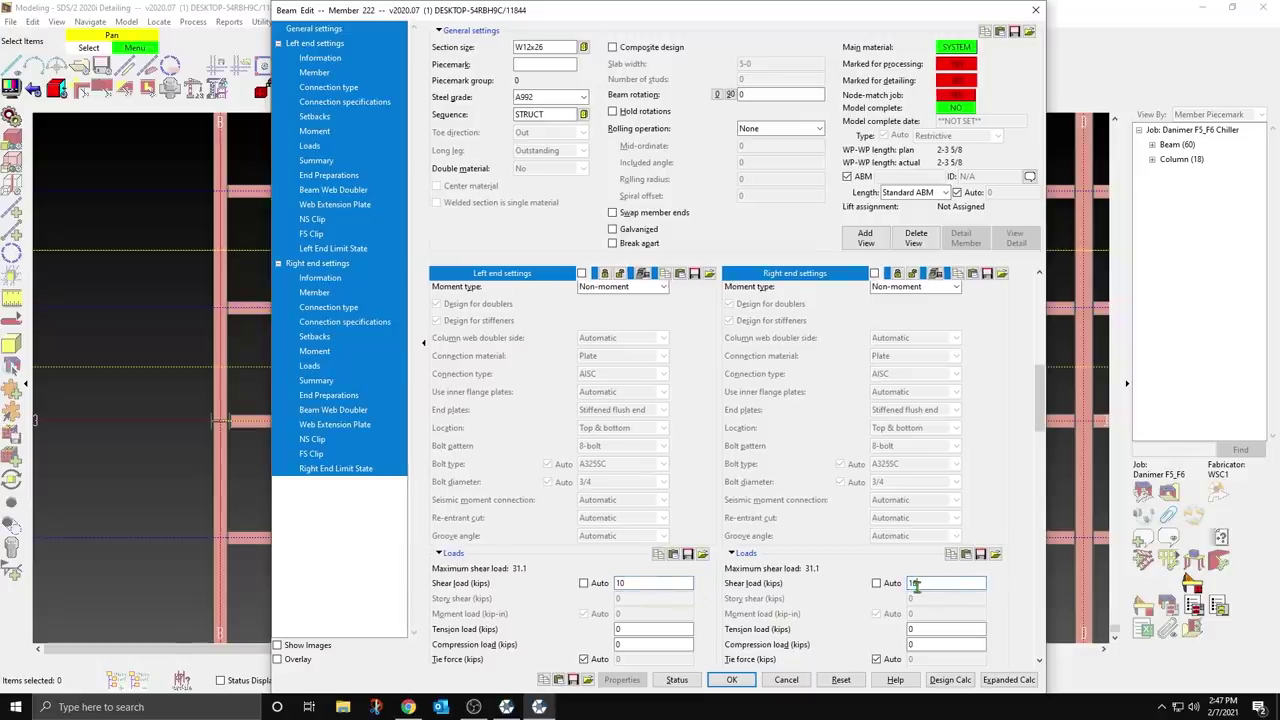
key(Return)
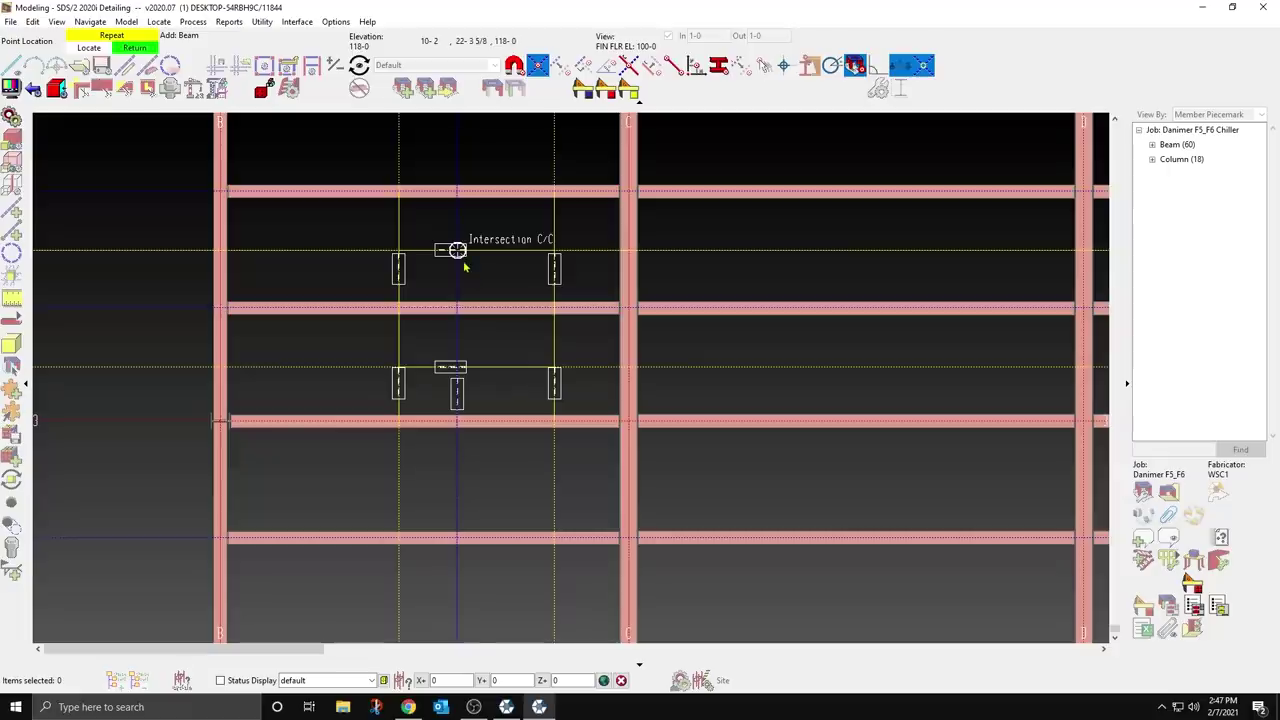
Step: Add a matching short beam from the middle floor beam to the cross beam nearer grid 2, and finish adding beams
click(459, 304)
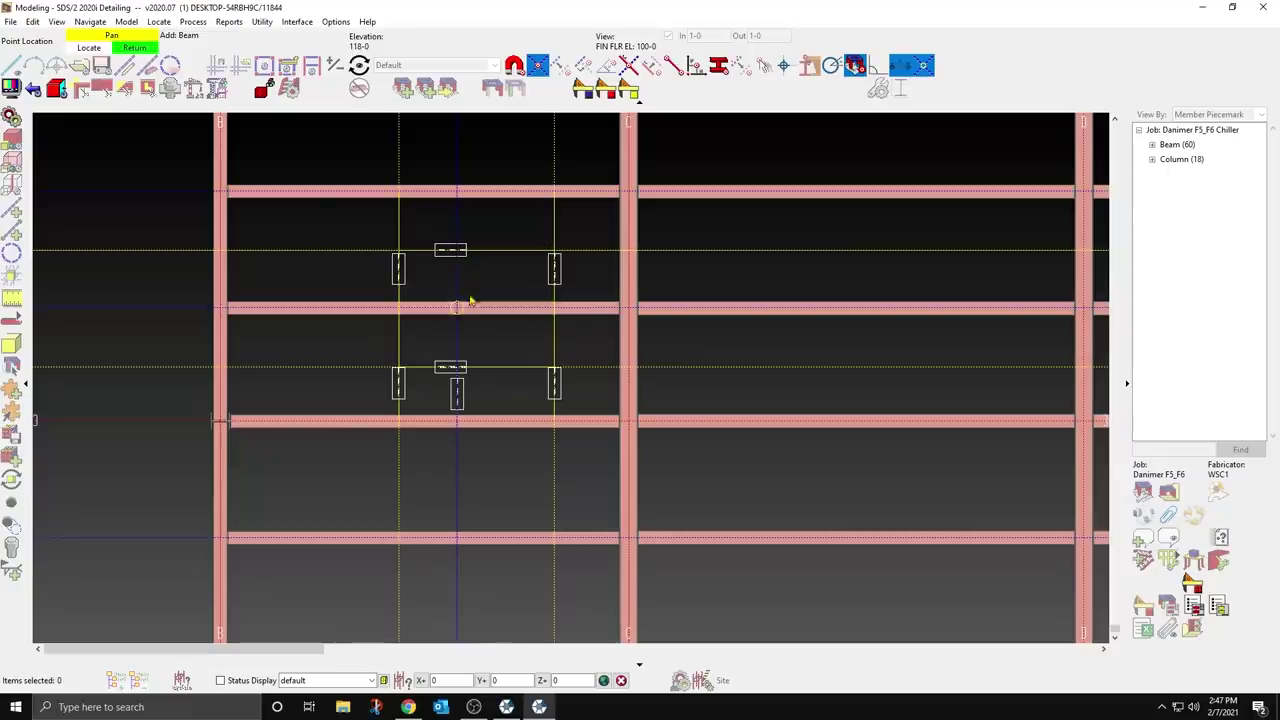
click(463, 270)
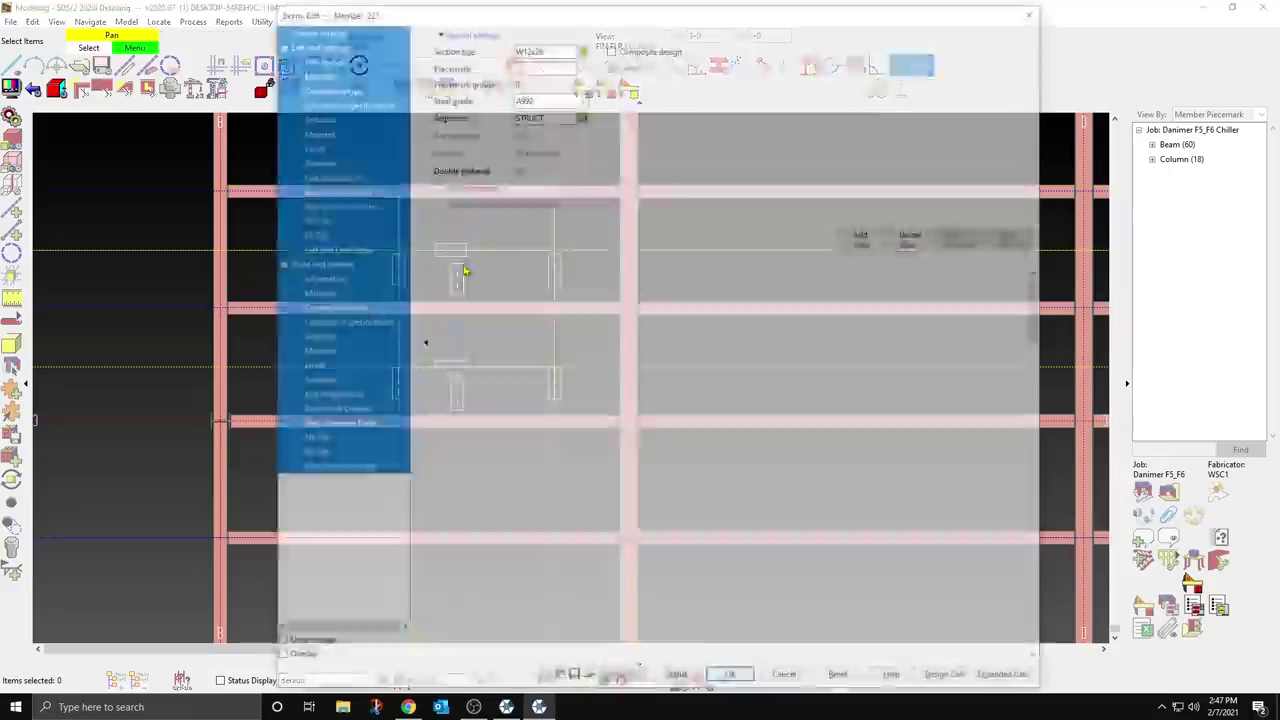
key(Return)
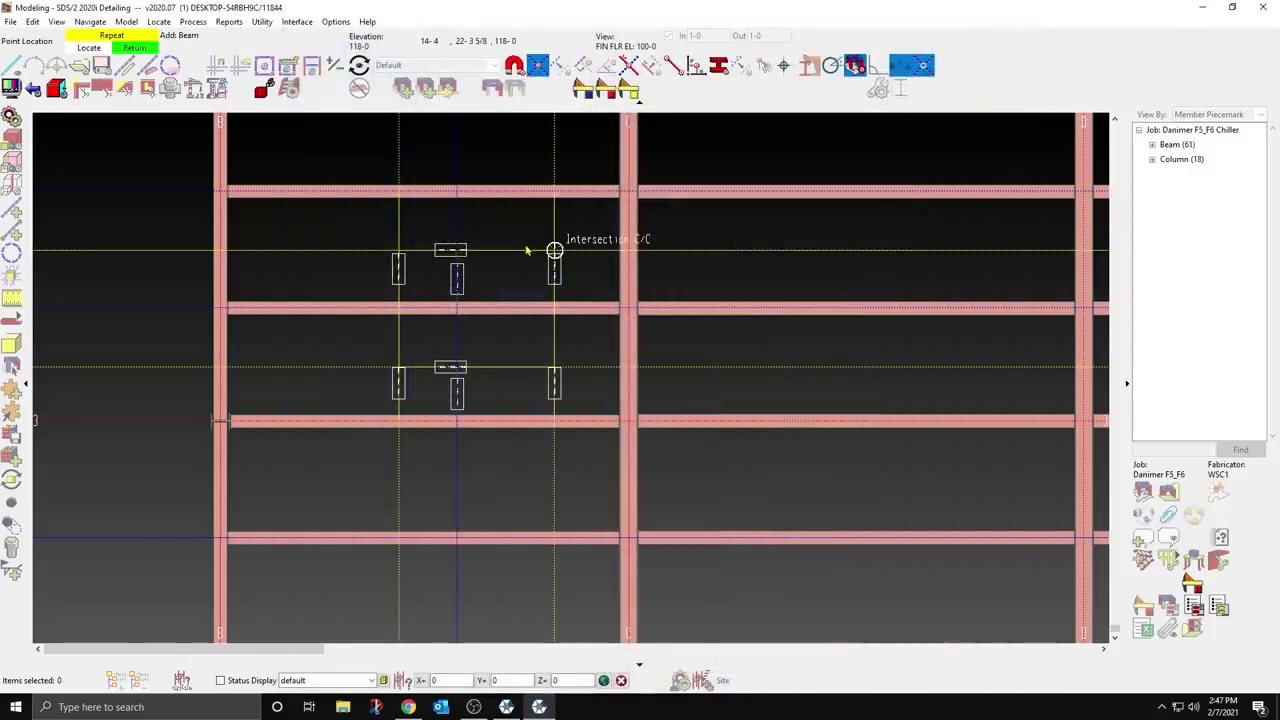
key(Escape)
Step: Examine the new support framing and its bolted connections in 3D, including the whole structure with the view depth limit off
scroll(398, 311, down, 1)
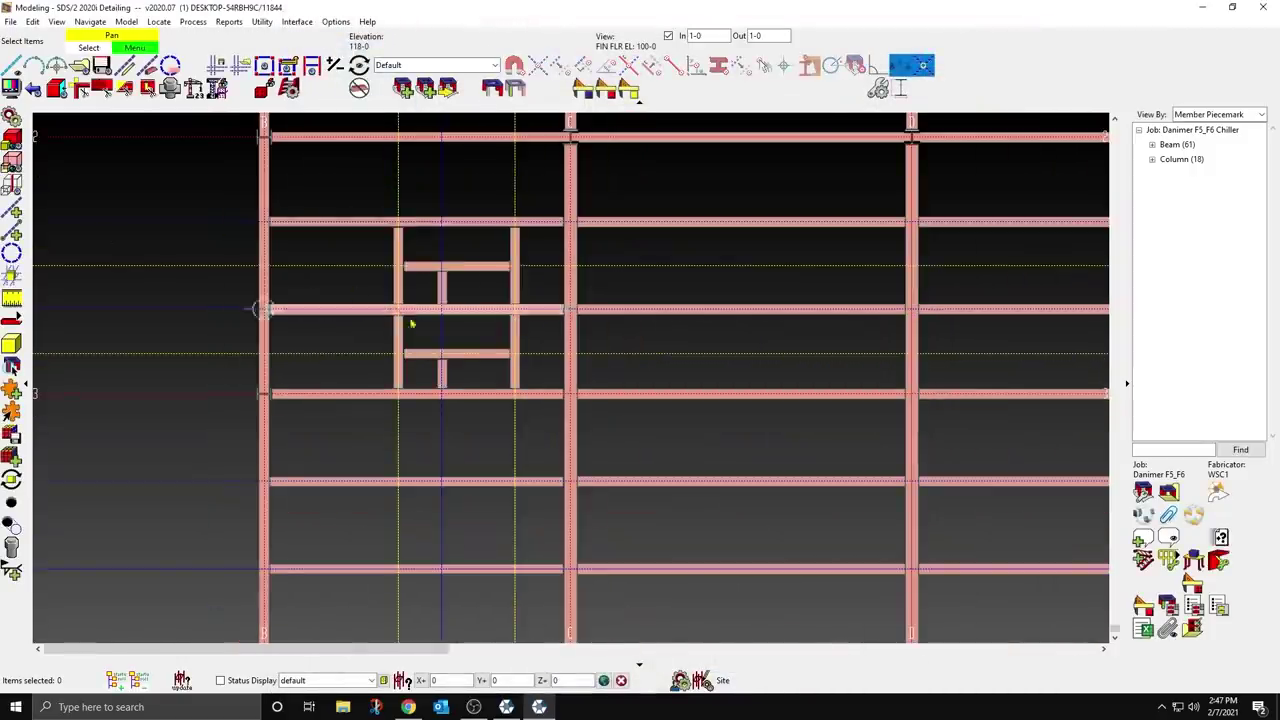
scroll(442, 325, down, 1)
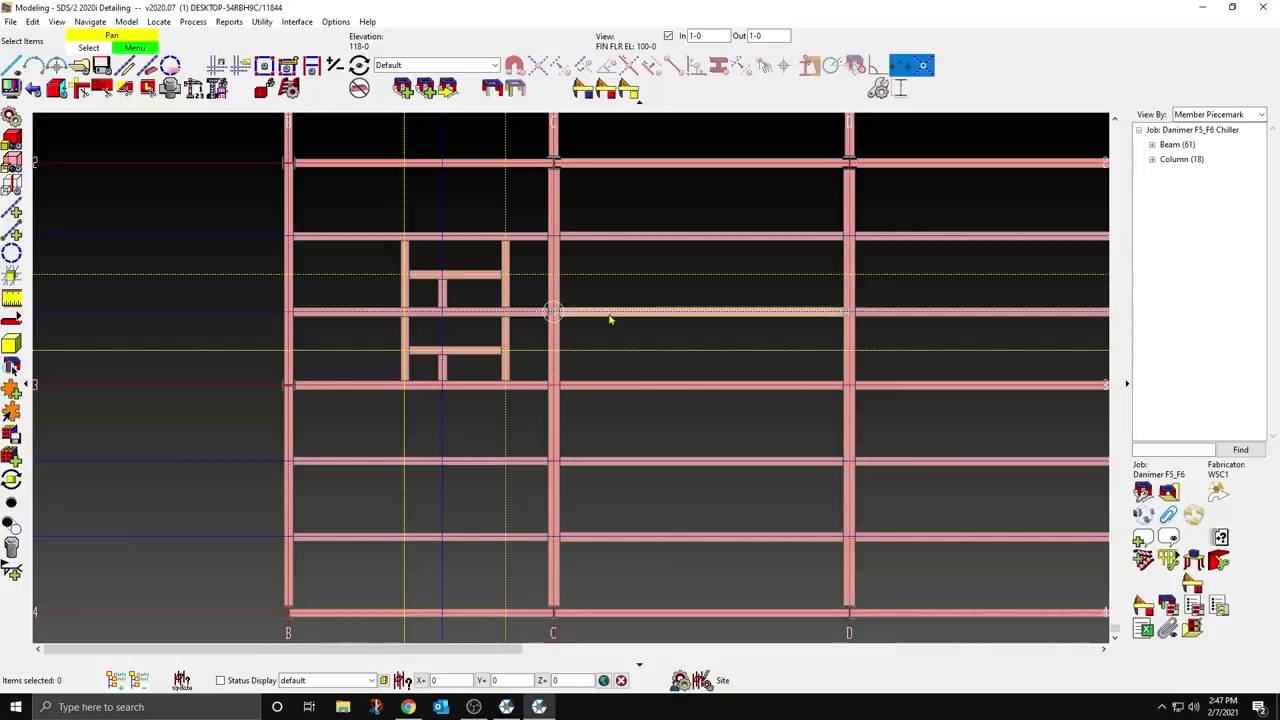
shift+middle_drag(609, 319, 571, 240)
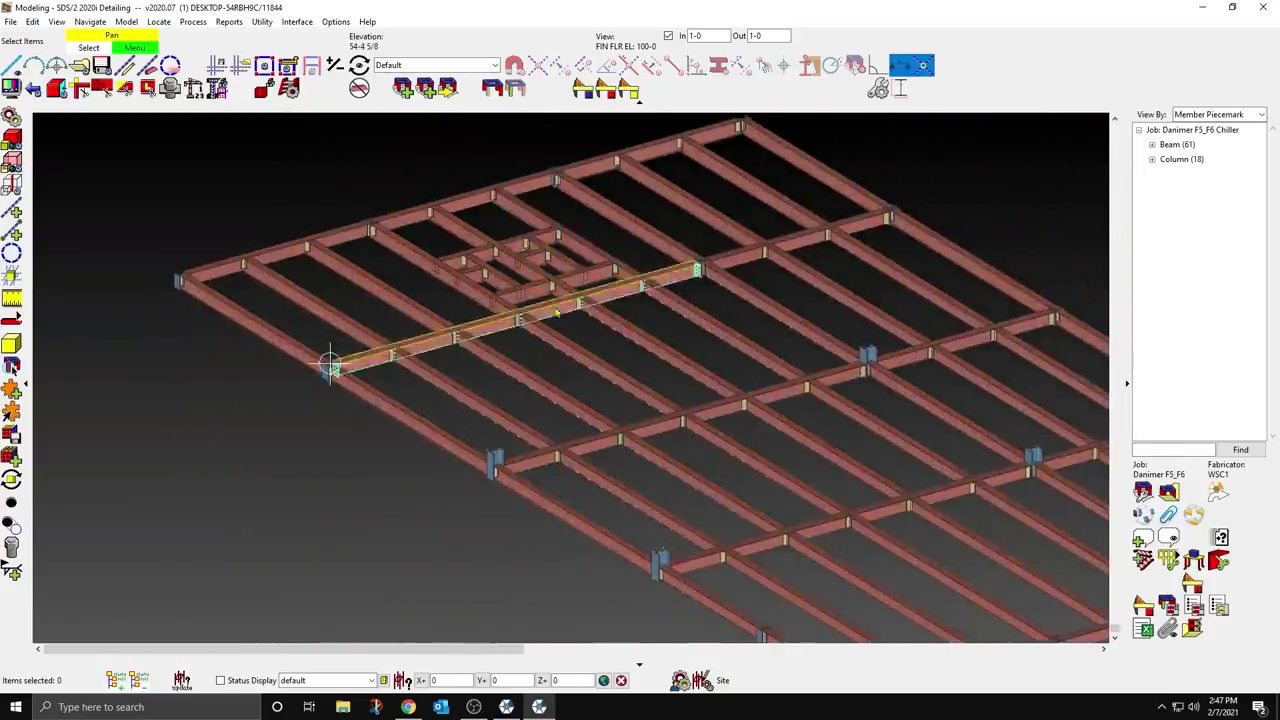
scroll(557, 312, up, 6)
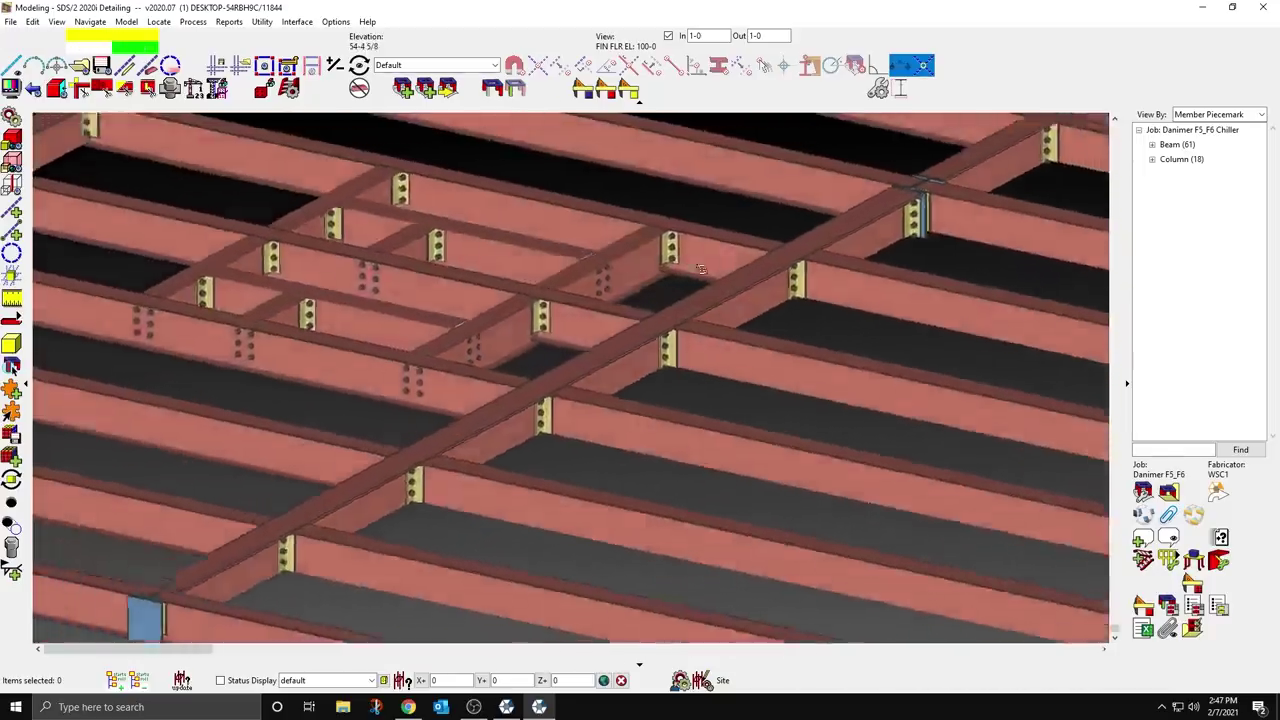
shift+middle_drag(701, 269, 474, 311)
scroll(466, 306, down, 6)
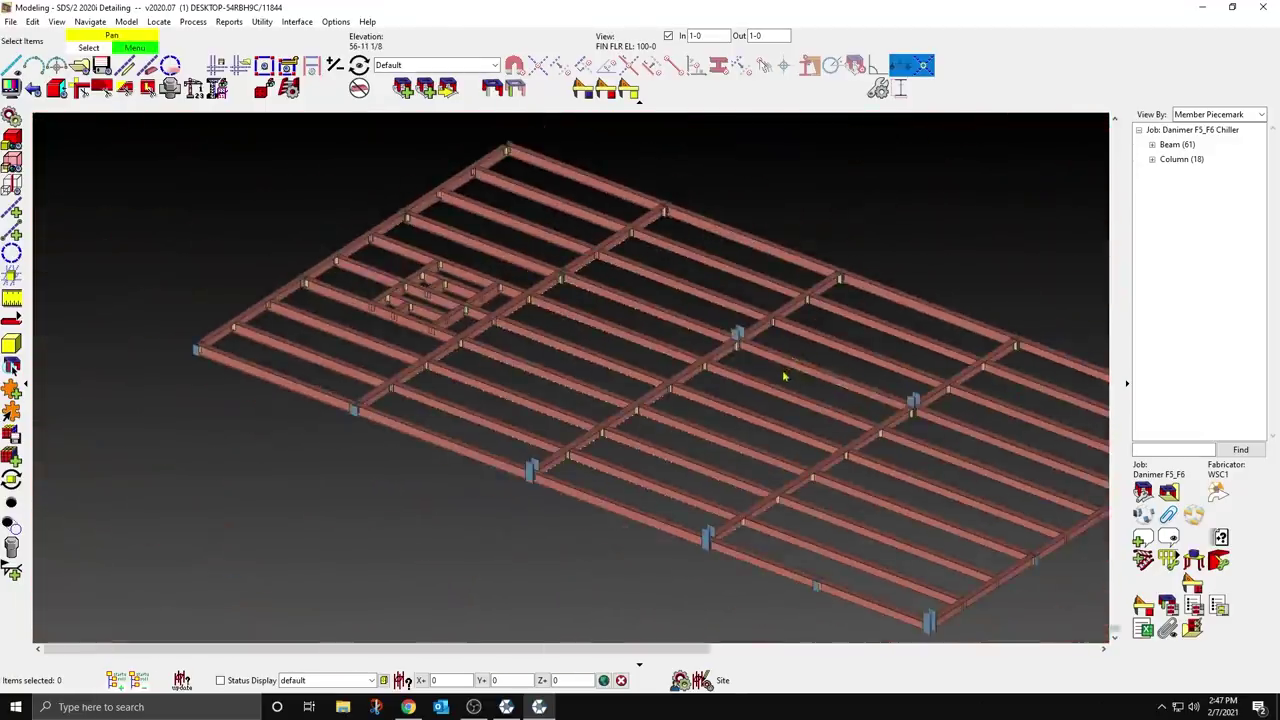
click(668, 37)
scroll(622, 252, down, 2)
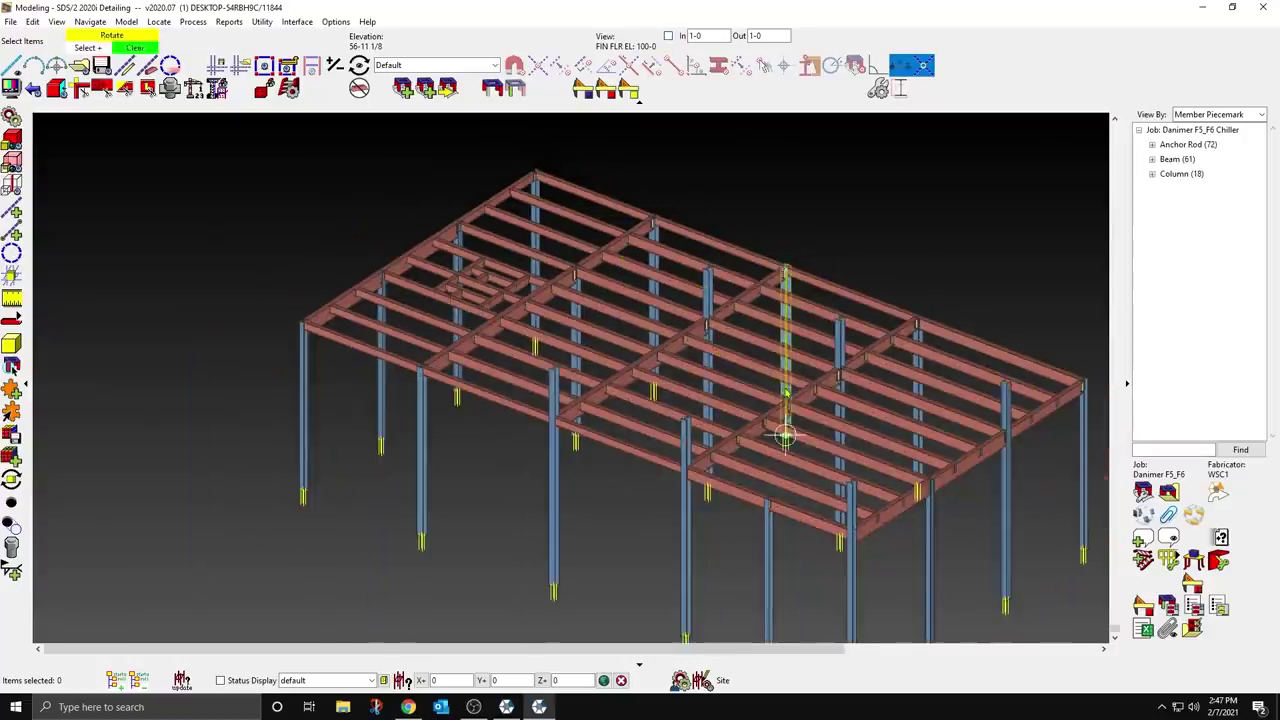
shift+middle_drag(783, 434, 790, 388)
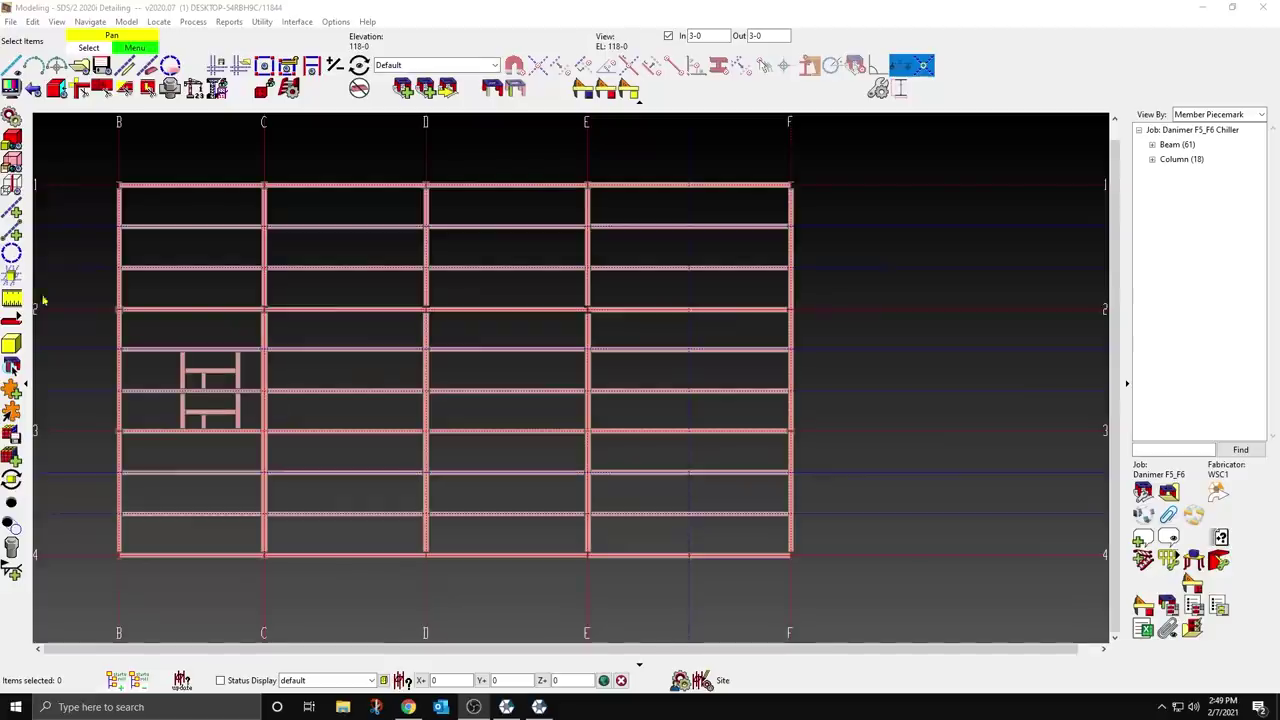
Step: Add yellow construction lines on the grid D side of grid C, at 8-9 1/8 from it and a further 2-2 1/2 beyond
click(265, 378)
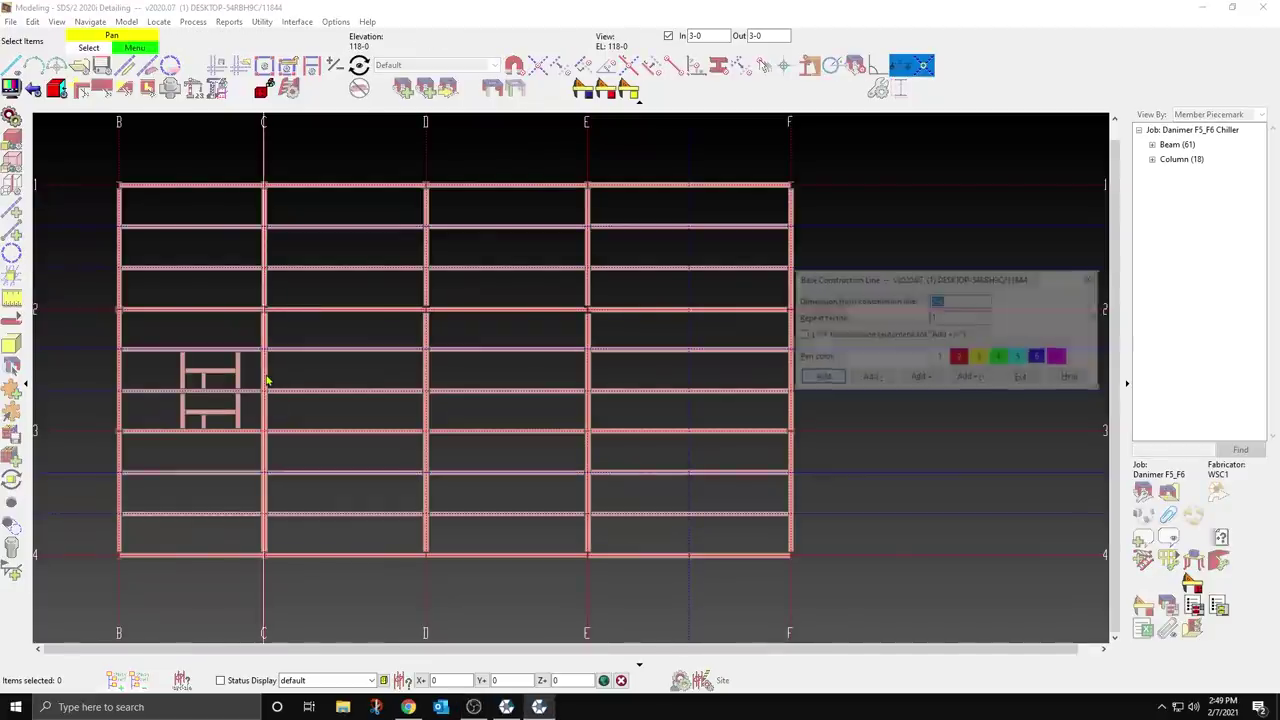
text(8-9 1/)
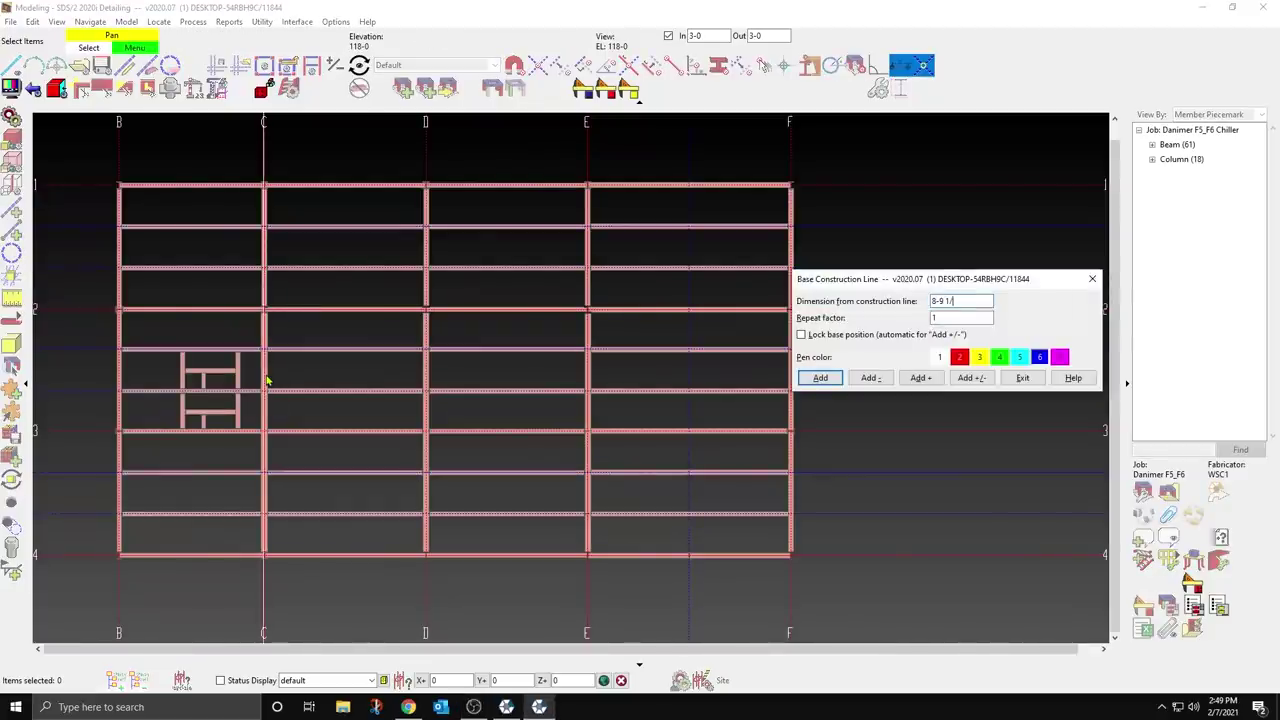
text(8)
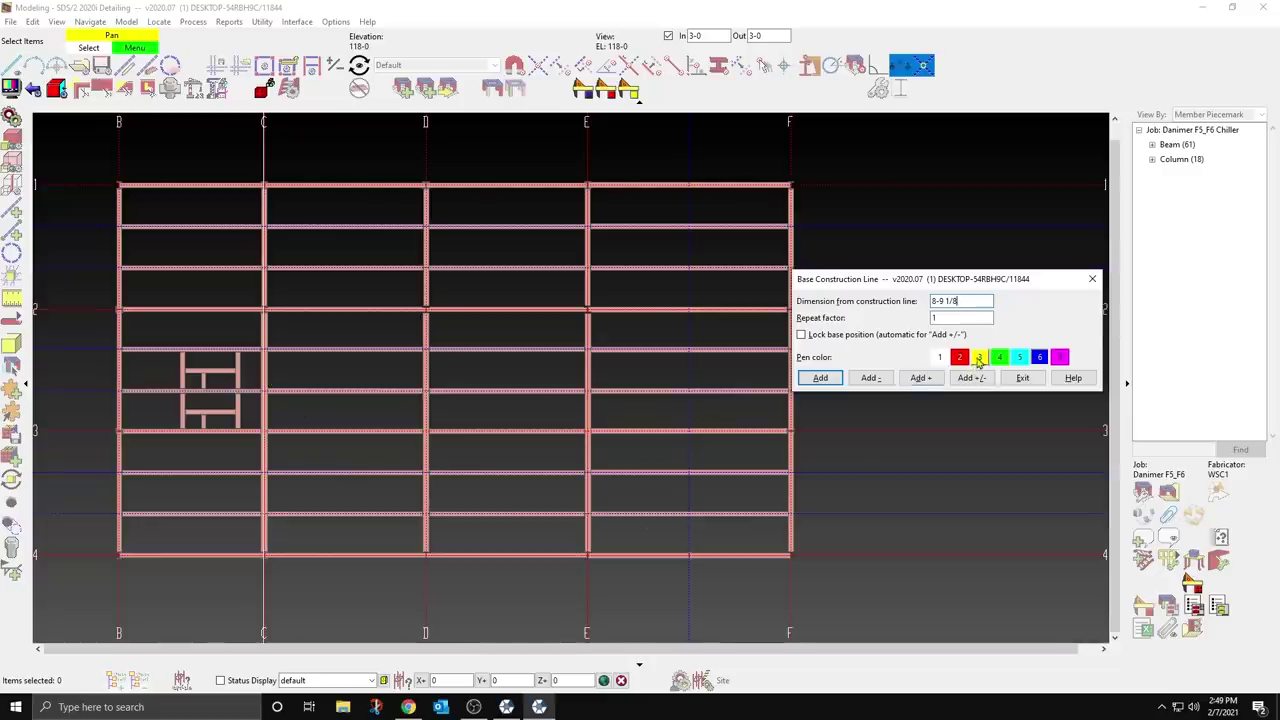
key(Return)
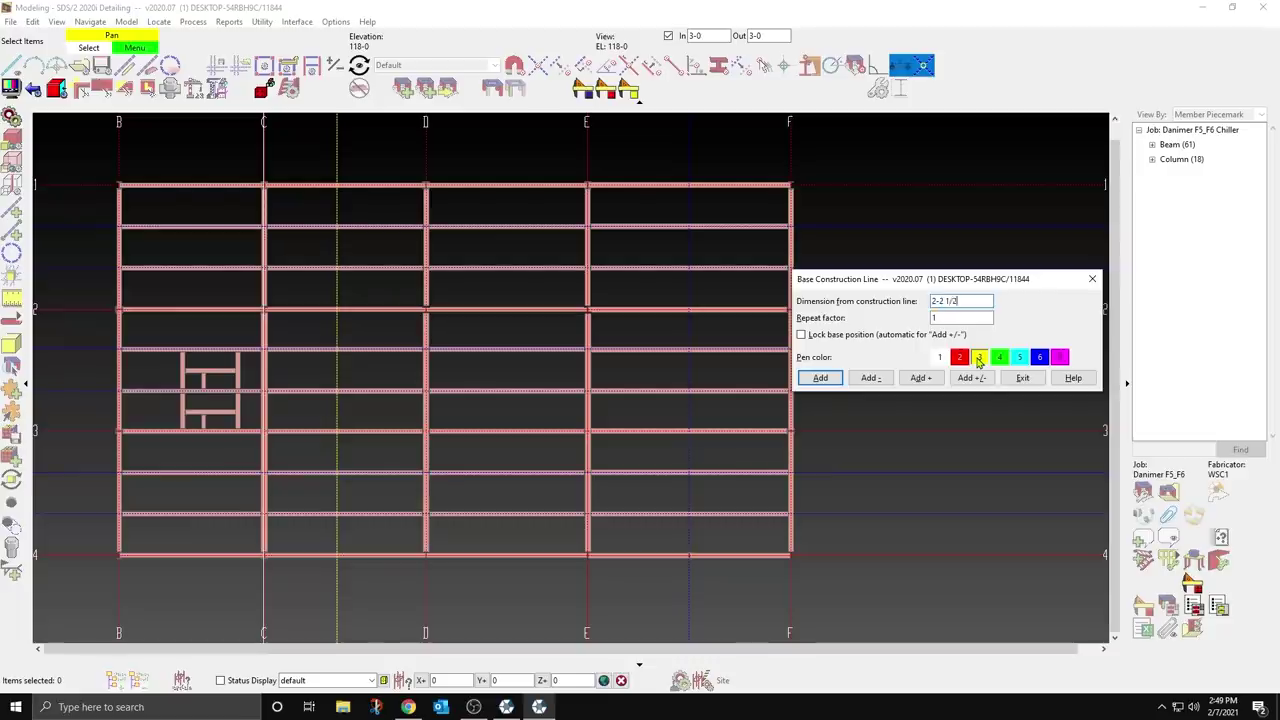
key(Return)
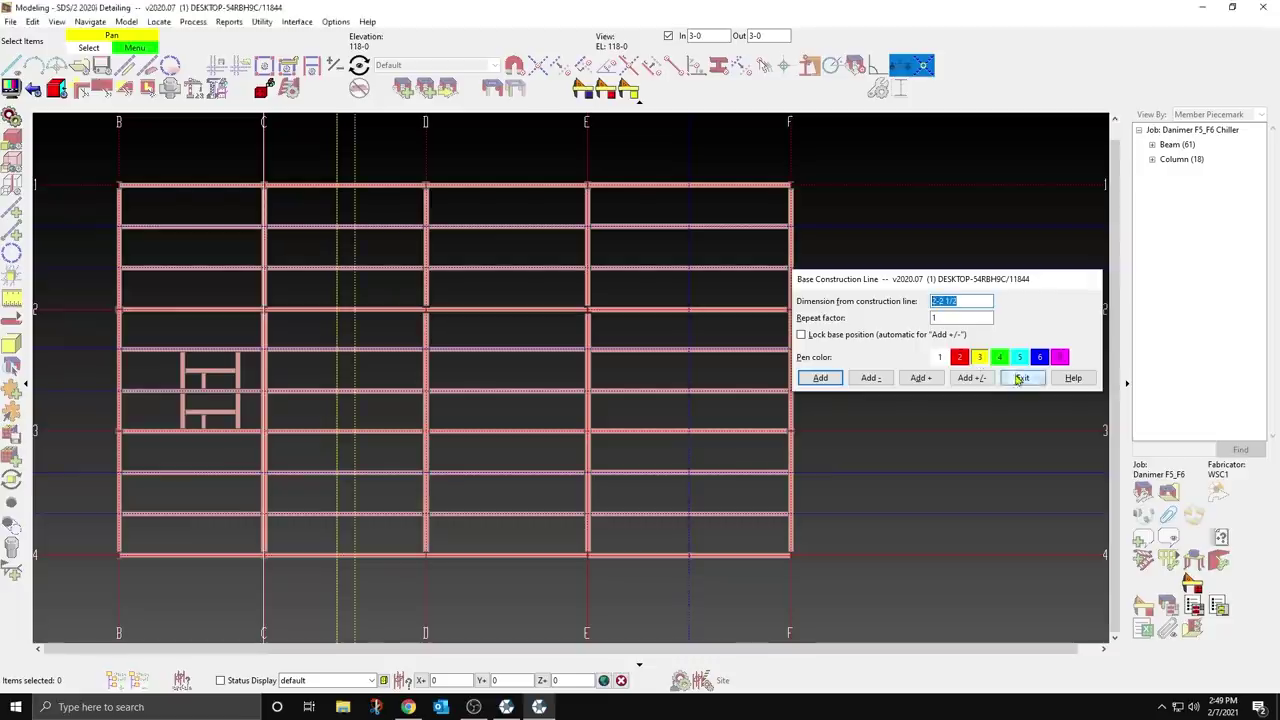
click(1020, 379)
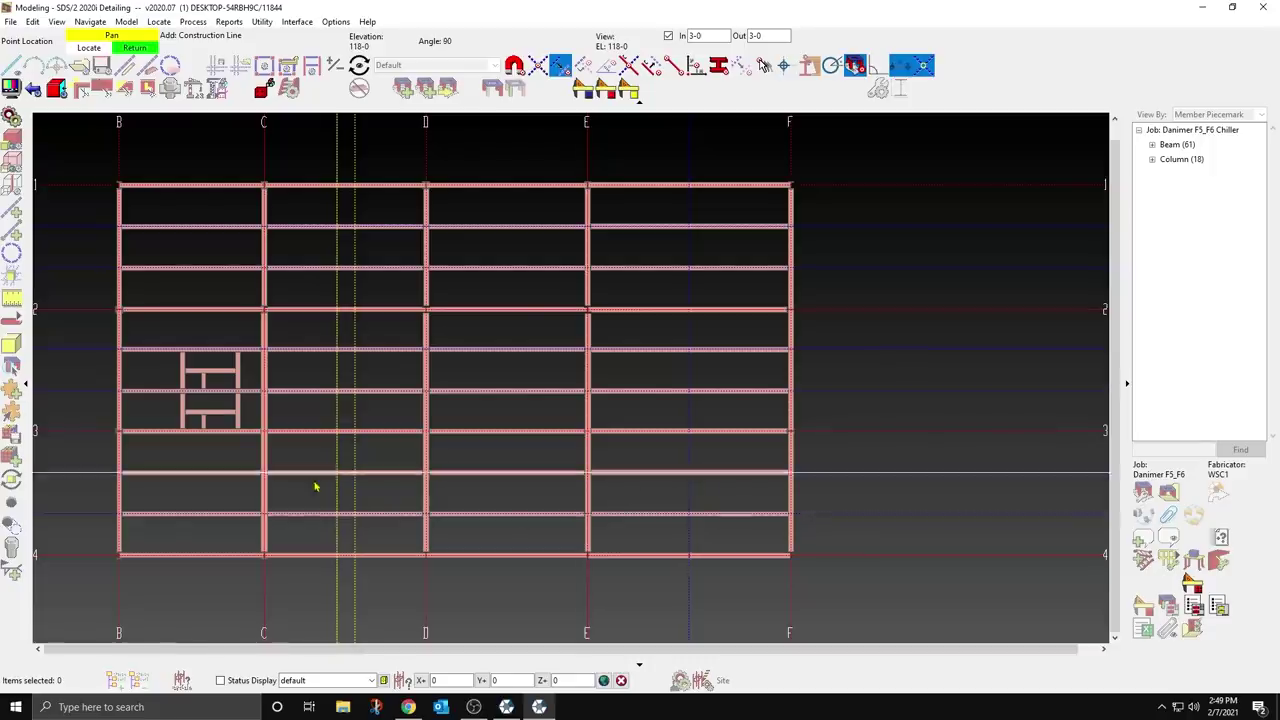
Step: Add yellow construction lines on the grid 4 side of grid 3, offset -1-7 1/8 from it and then another -2-2 1/2
scroll(314, 486, up, 5)
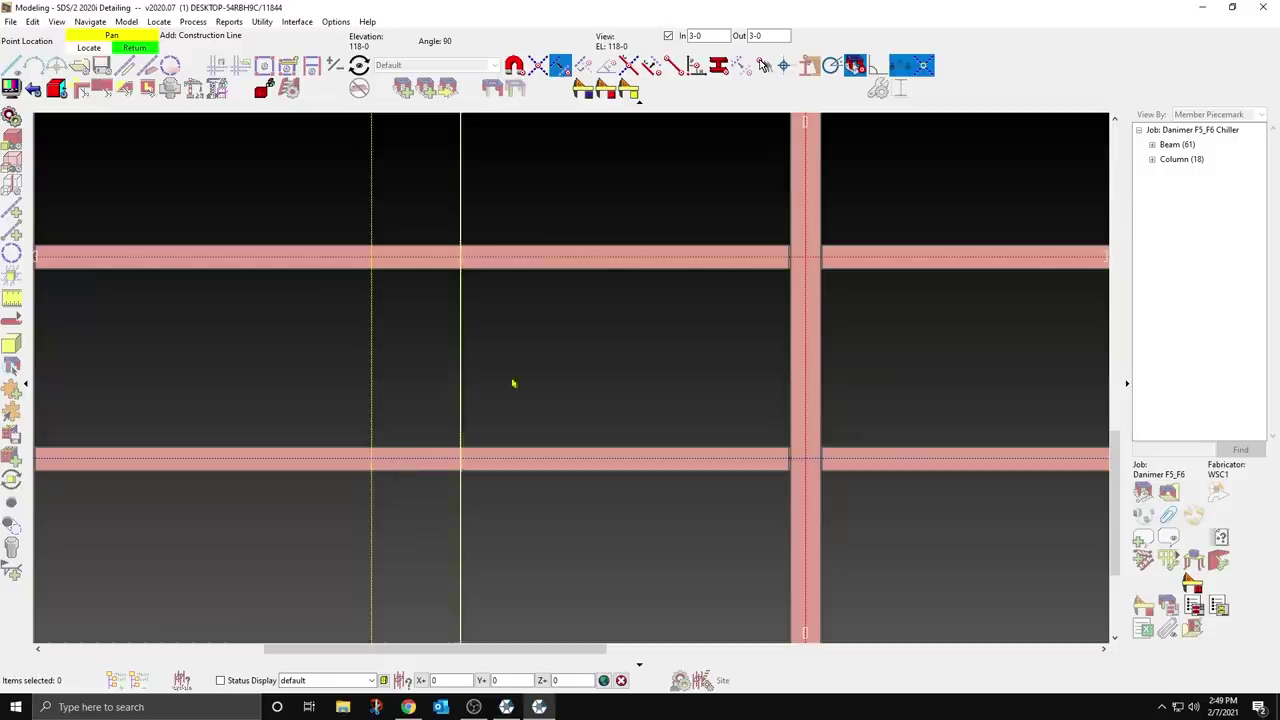
click(527, 266)
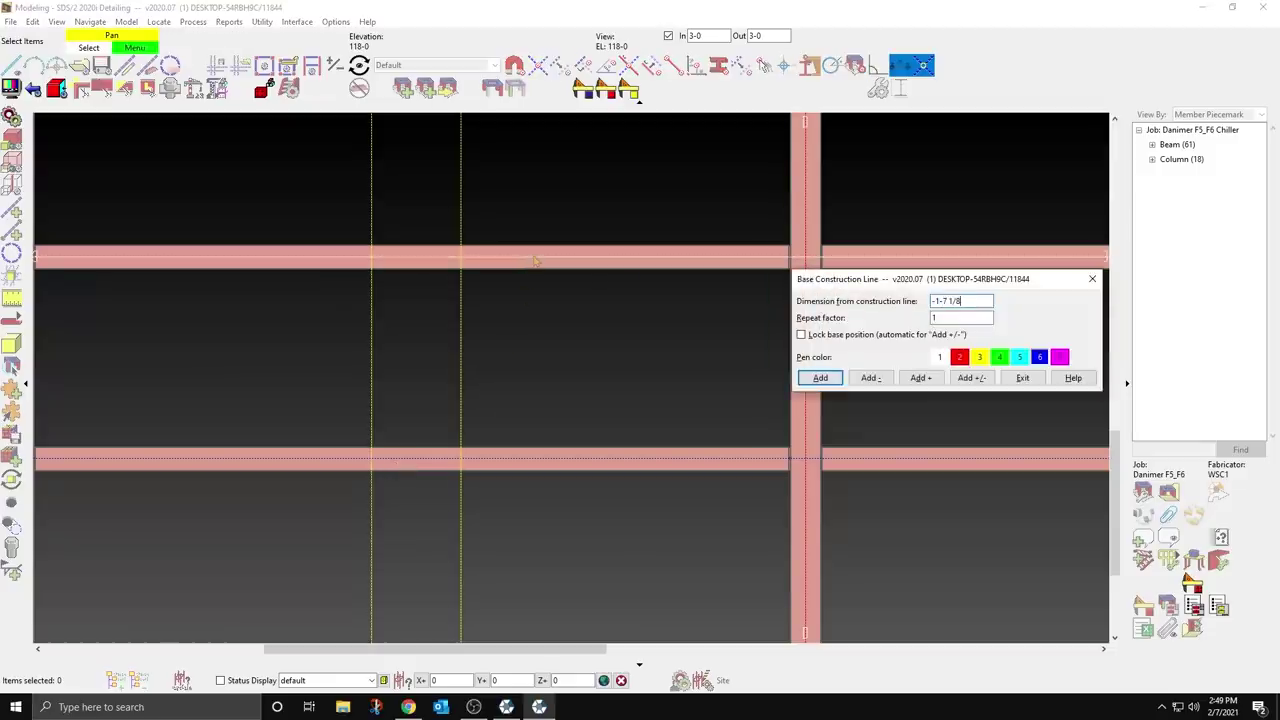
click(980, 357)
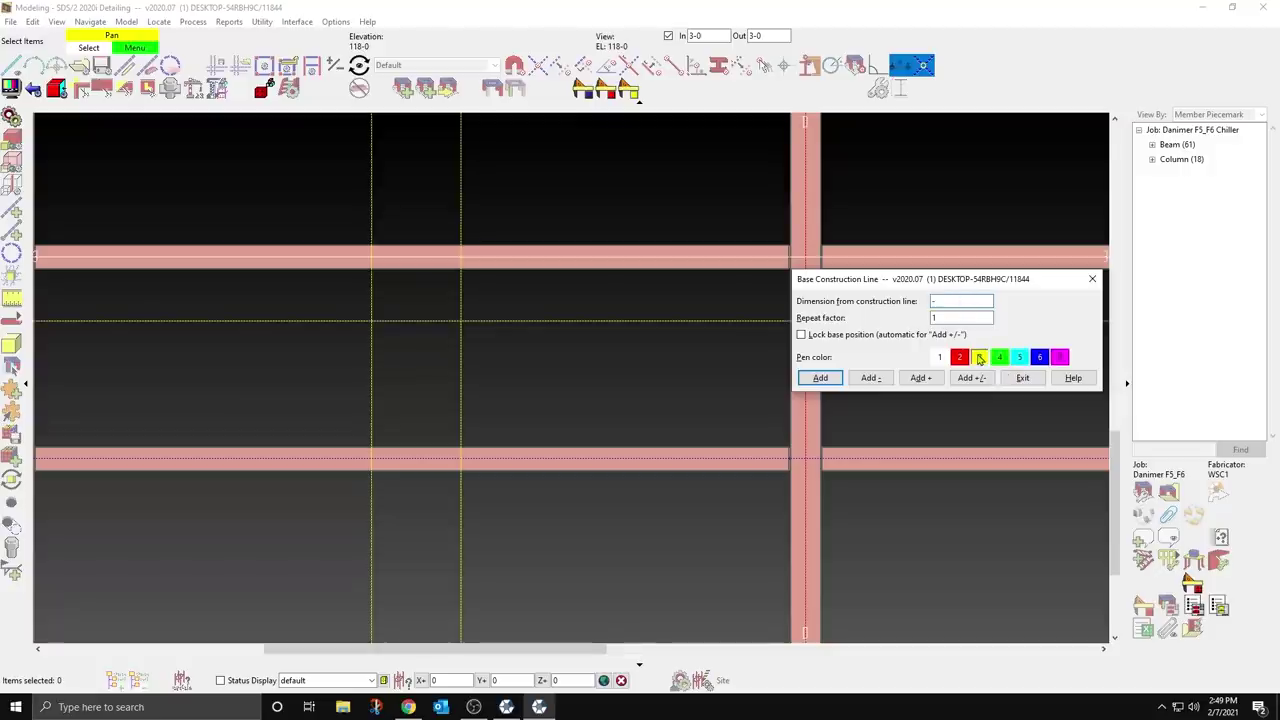
text(-2-2 1/2)
key(Return)
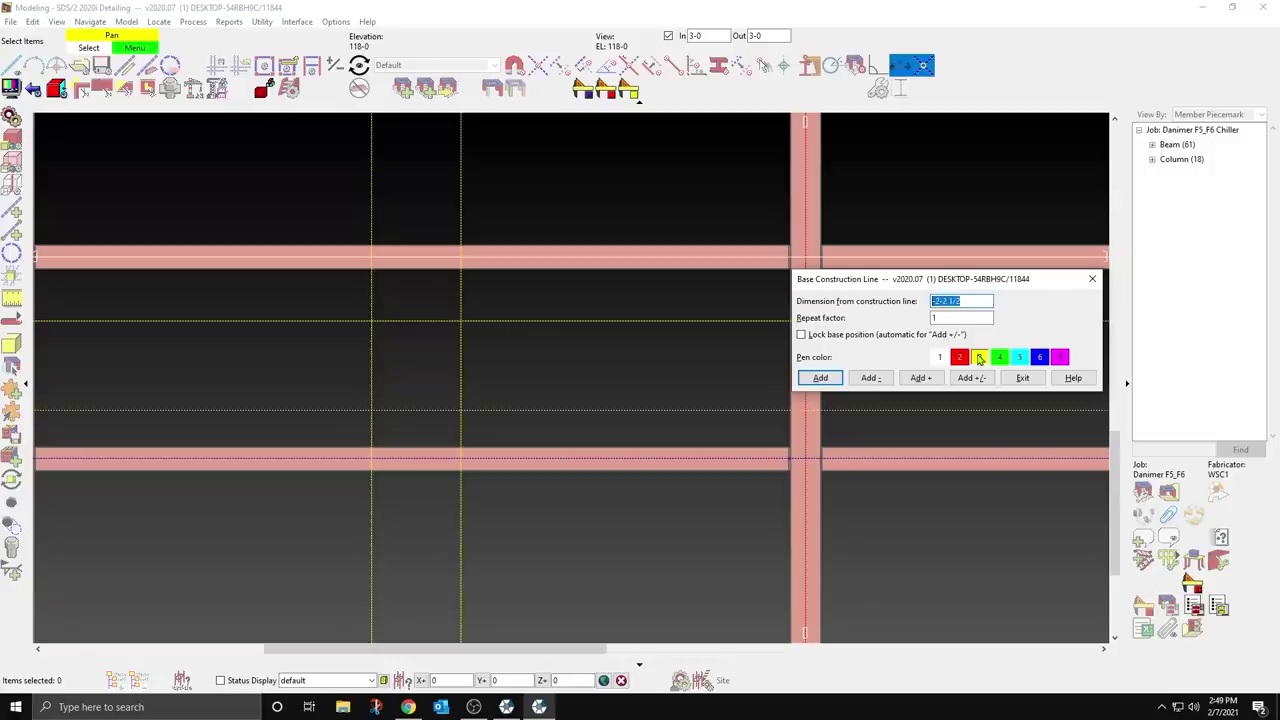
Step: Add yellow construction lines offset -1-6 1/4, and another -2-2 1/2, from the first floor beam beyond grid 2, running toward grid 2
click(1022, 381)
scroll(635, 420, down, 4)
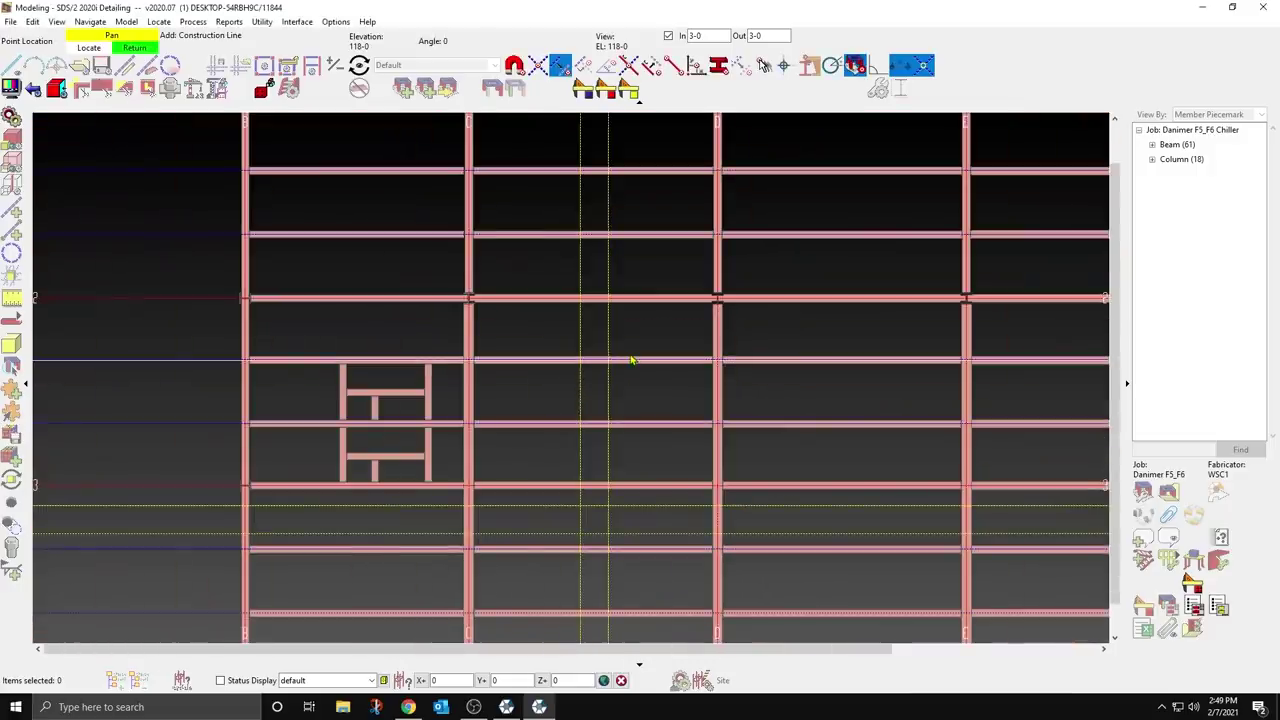
scroll(635, 318, up, 2)
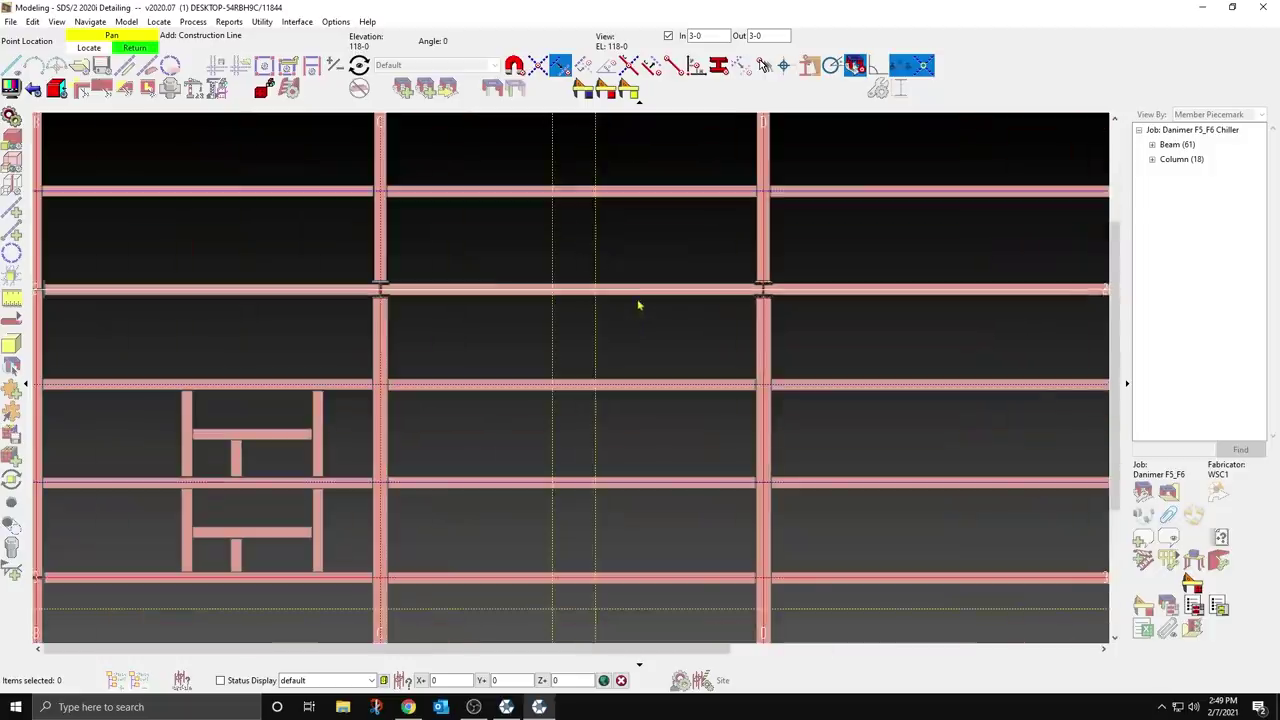
click(631, 204)
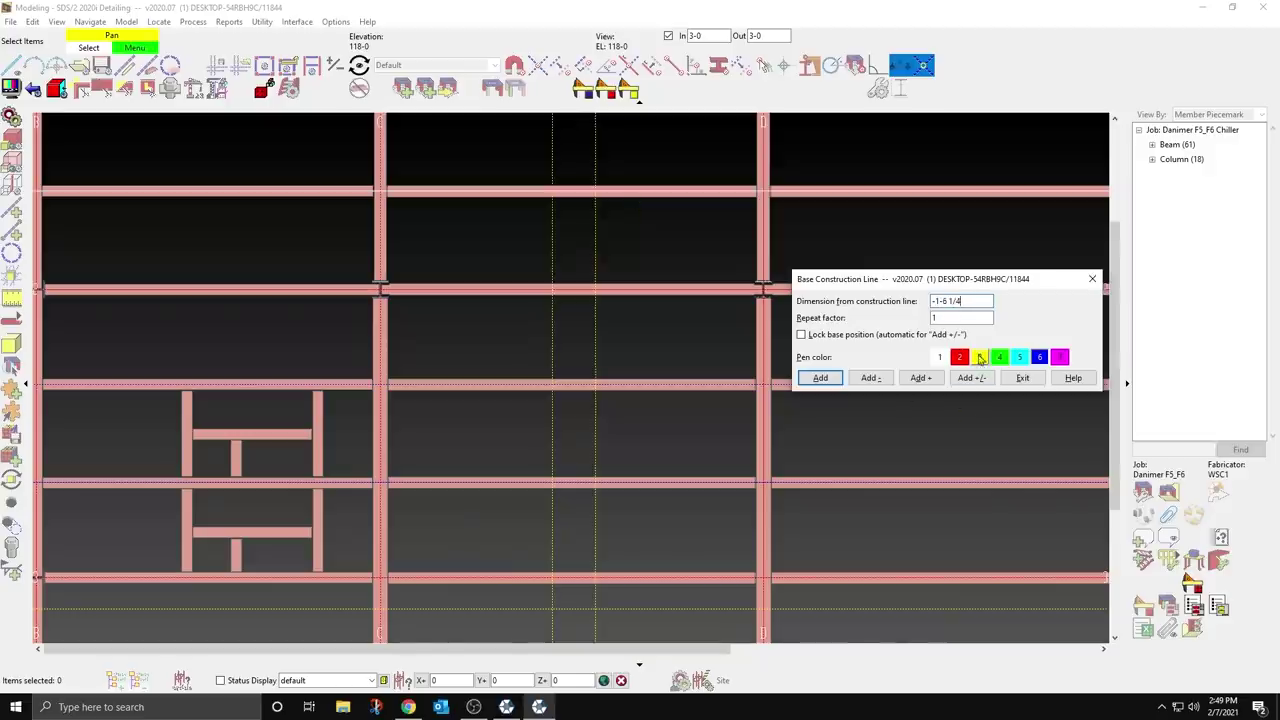
key(Return)
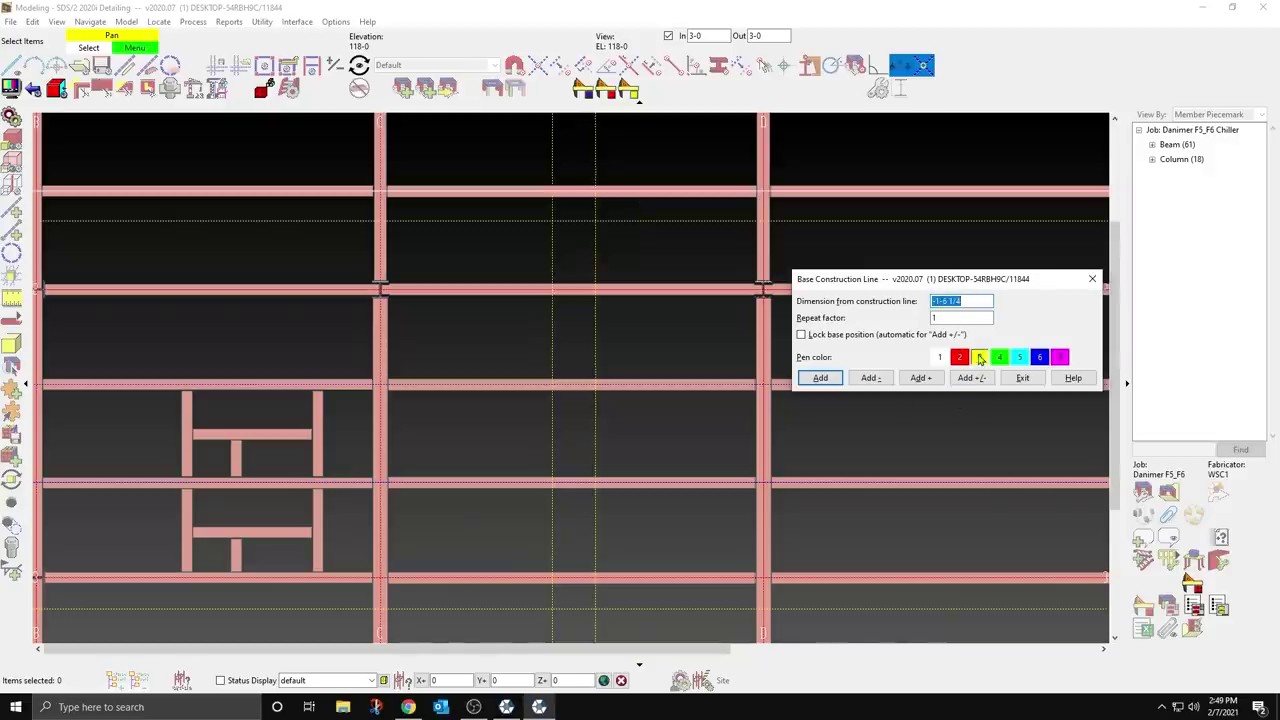
text(-)
key(Return)
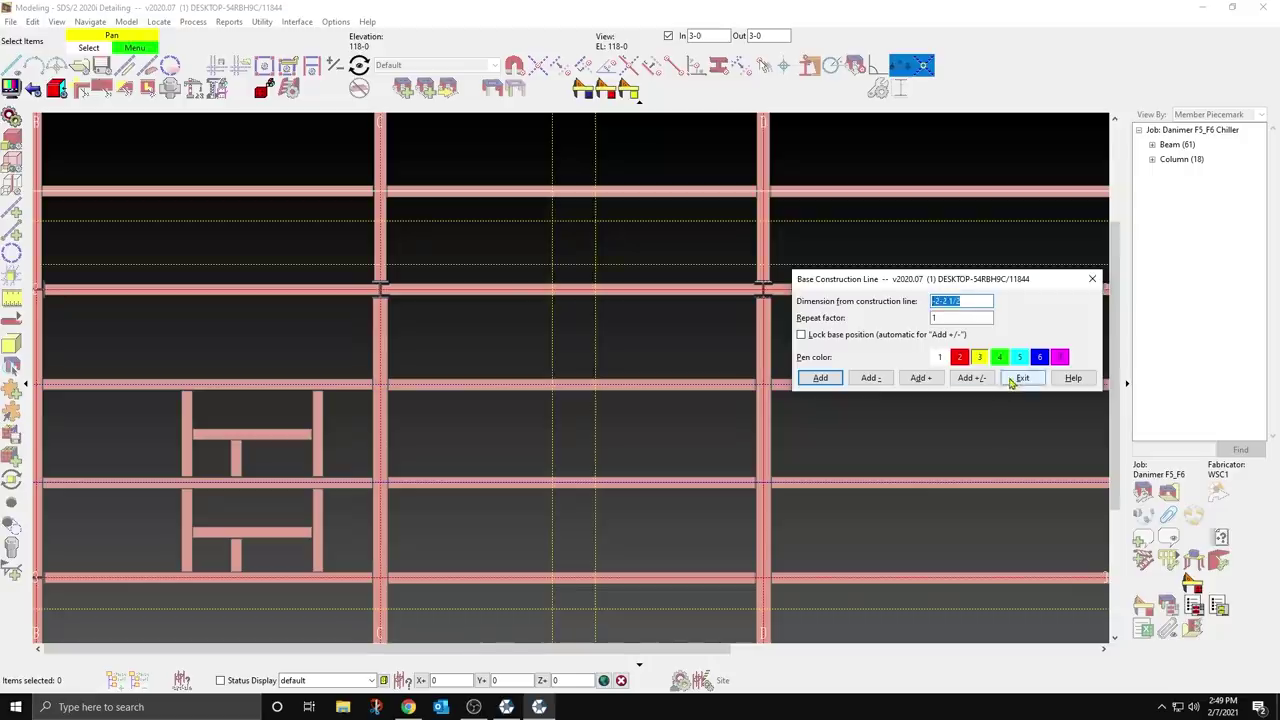
click(1022, 377)
Step: Add a C10x20 beam from grid 2 to the next floor beam away from grid 3, along the yellow line nearer grid C
scroll(628, 226, up, 4)
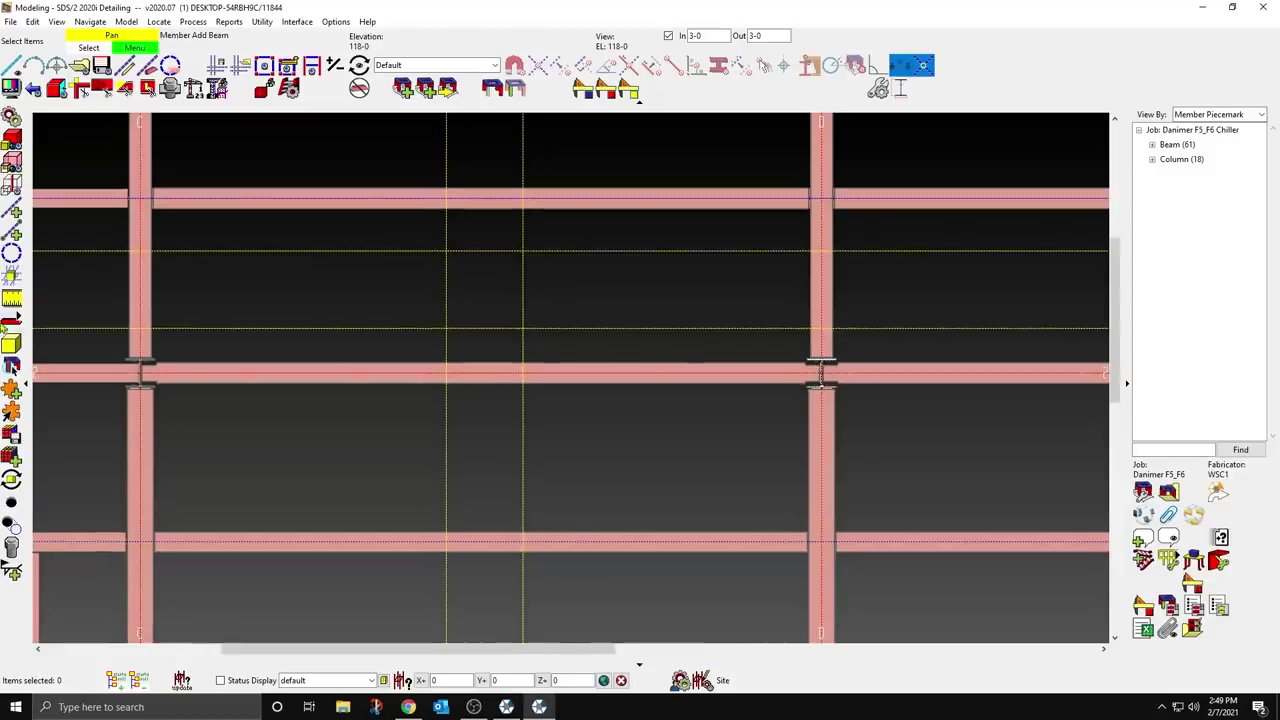
click(11, 319)
click(469, 238)
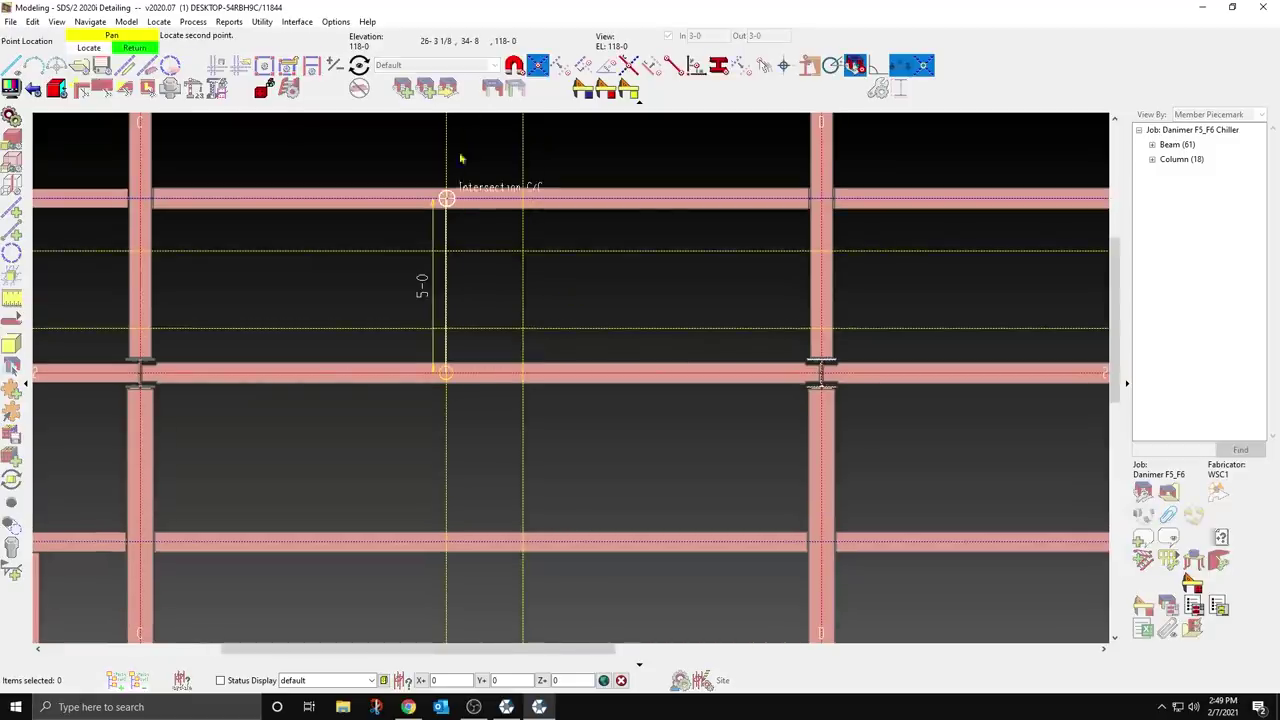
click(483, 280)
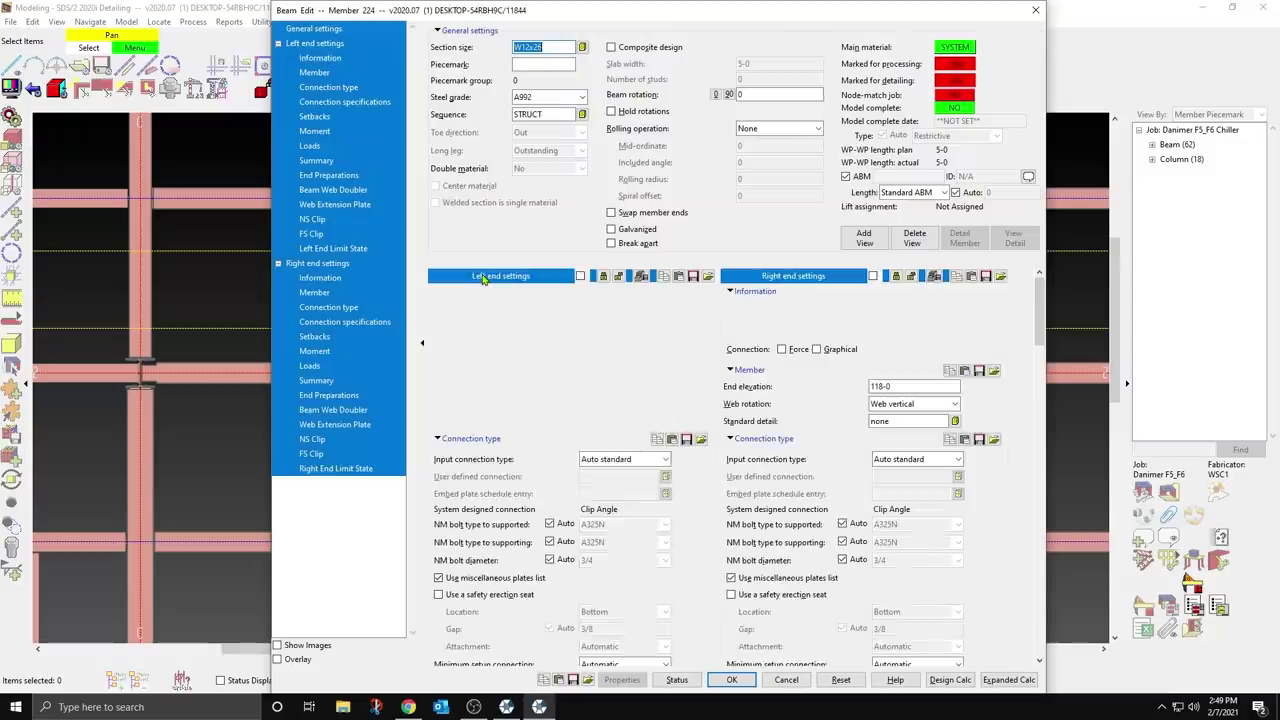
text(C10X20)
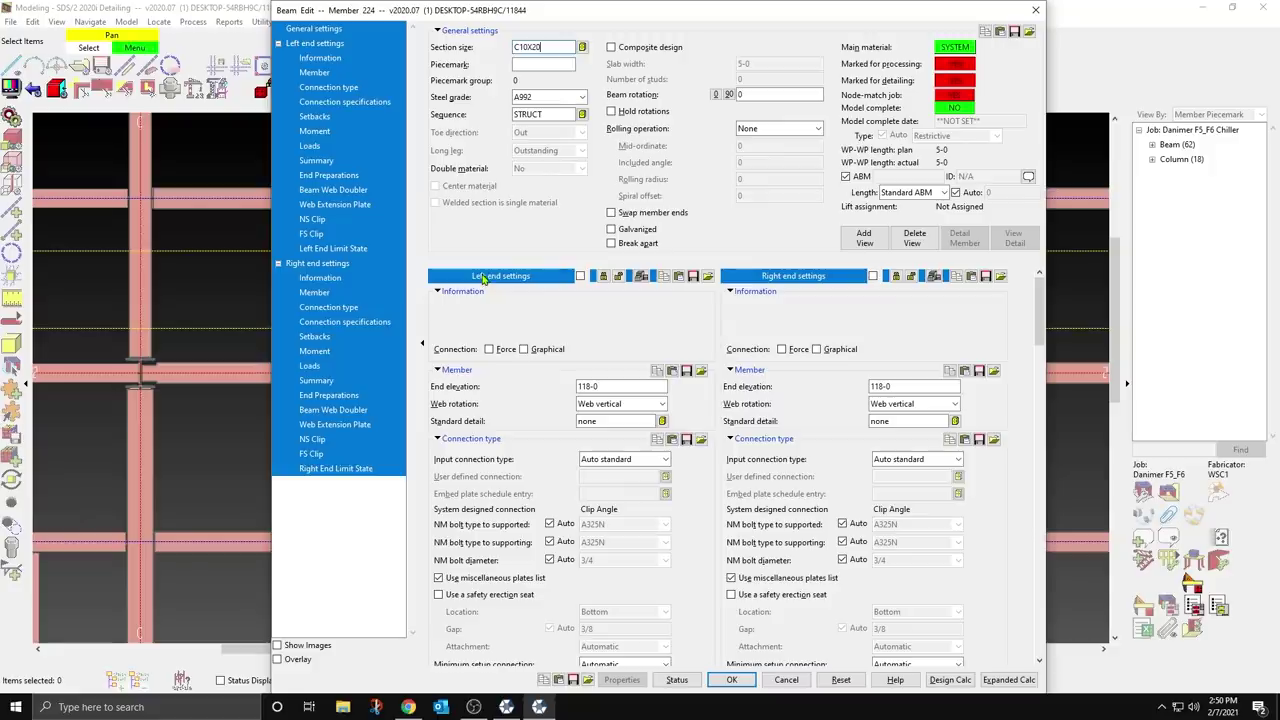
click(312, 148)
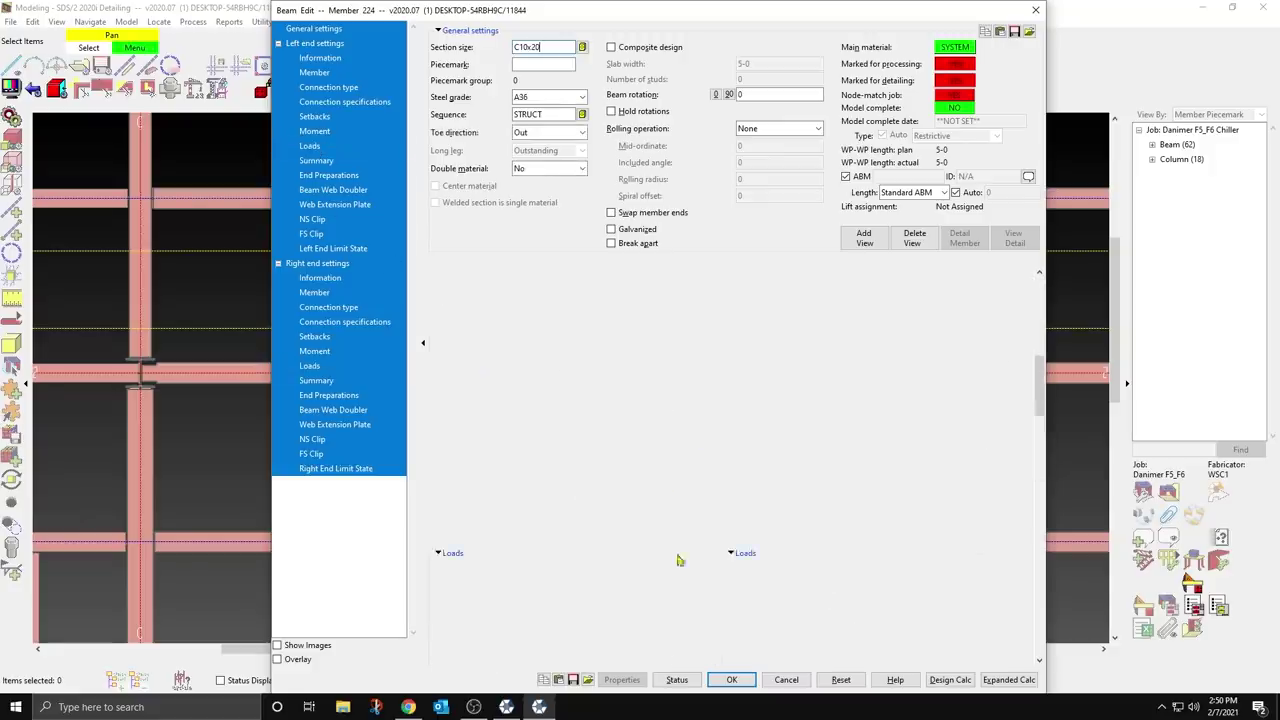
click(746, 680)
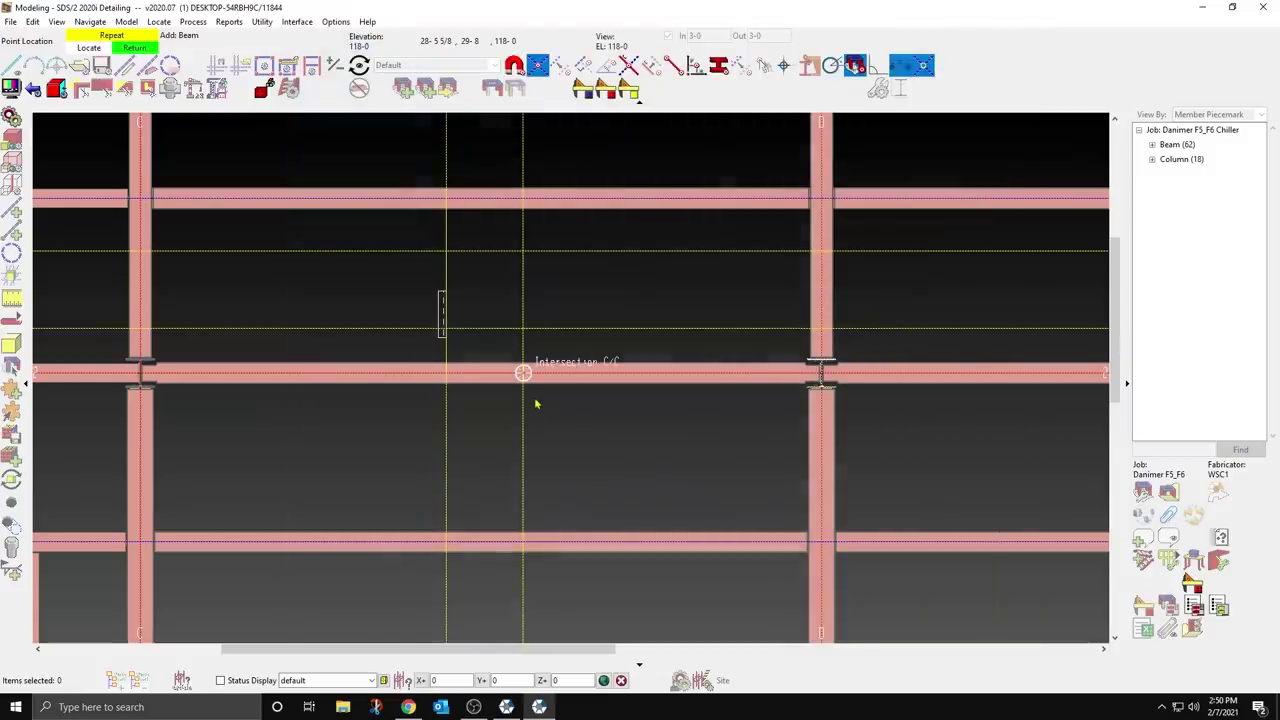
Step: Add a parallel C10x20 beam beside it along the yellow line nearer grid D, with toe direction In
click(534, 403)
right_click(550, 234)
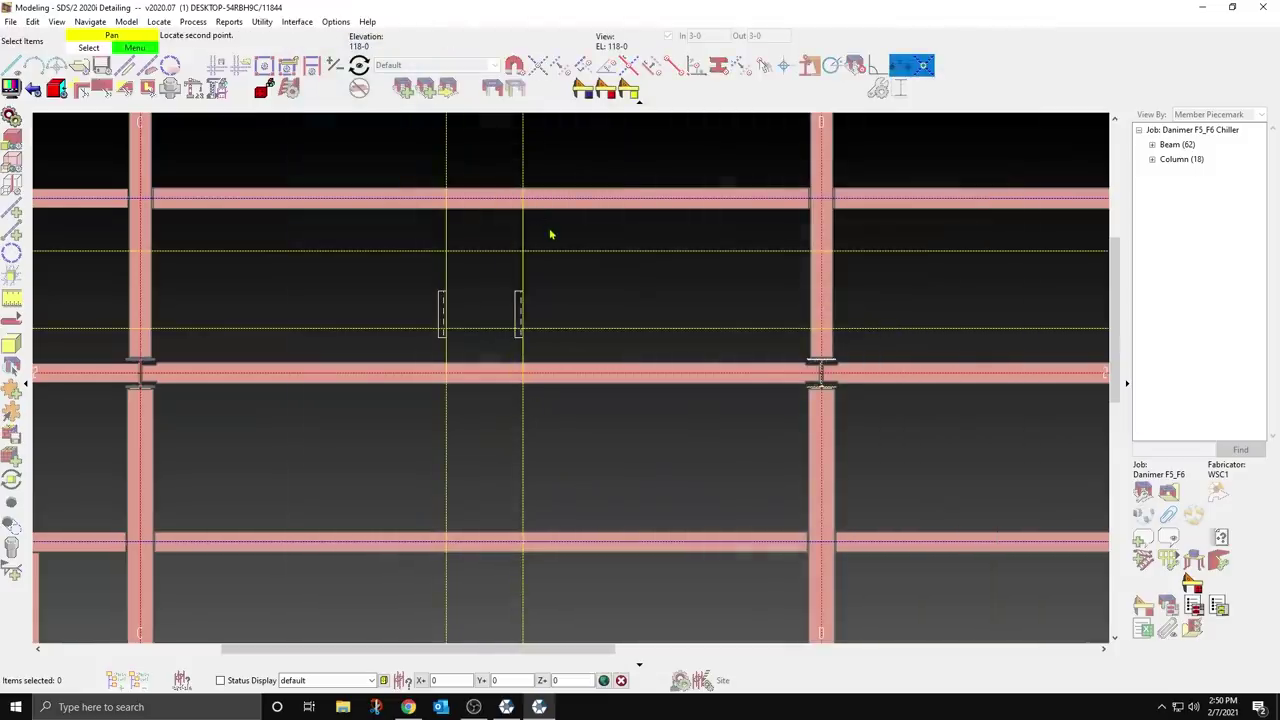
click(545, 234)
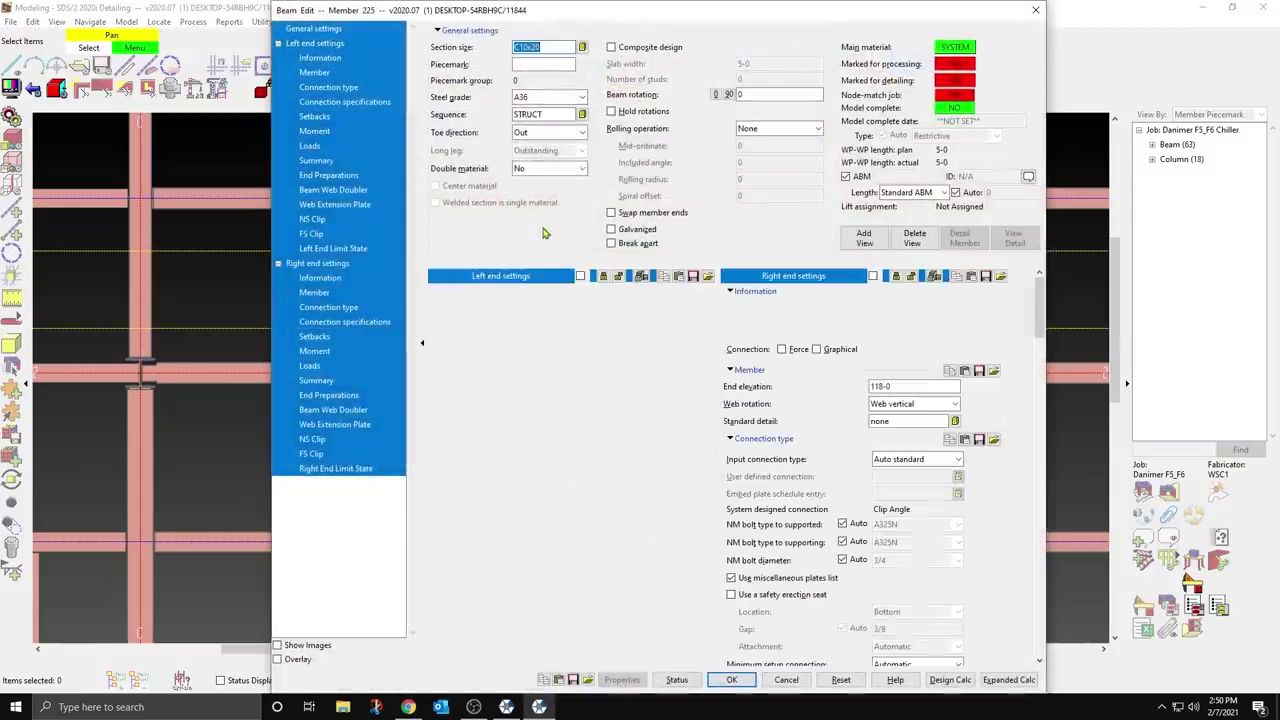
click(550, 132)
click(538, 145)
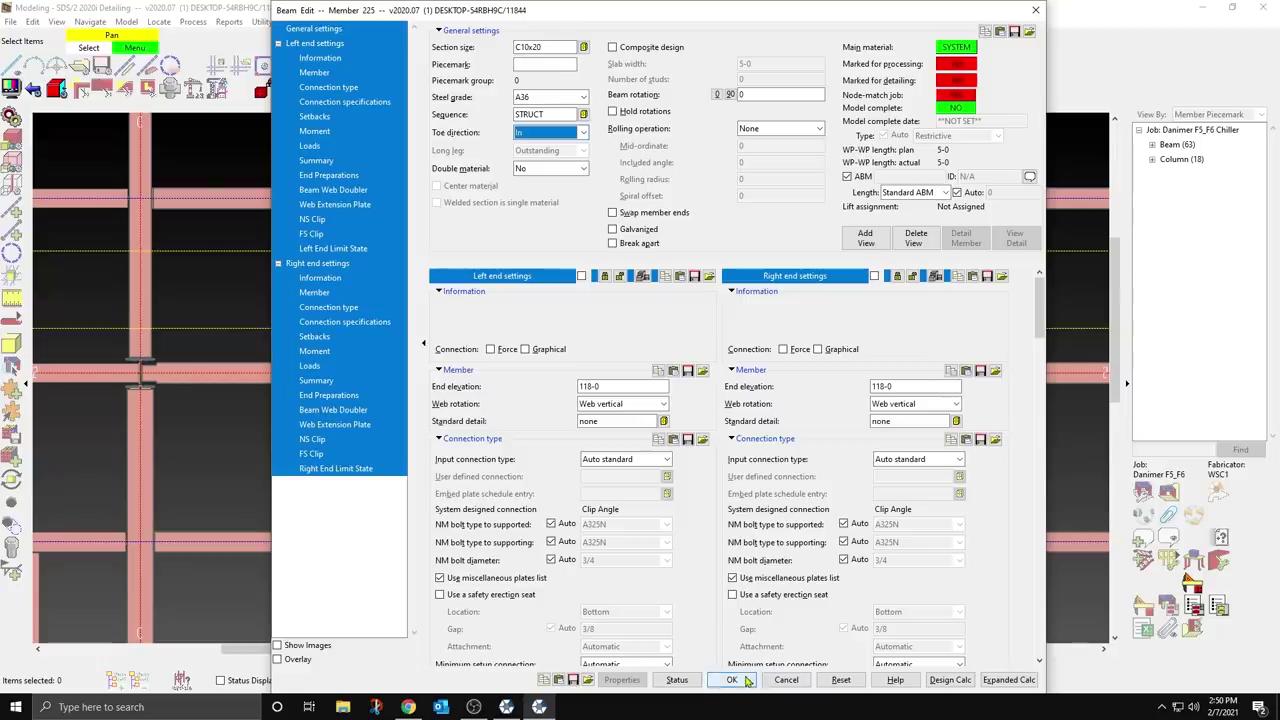
click(748, 680)
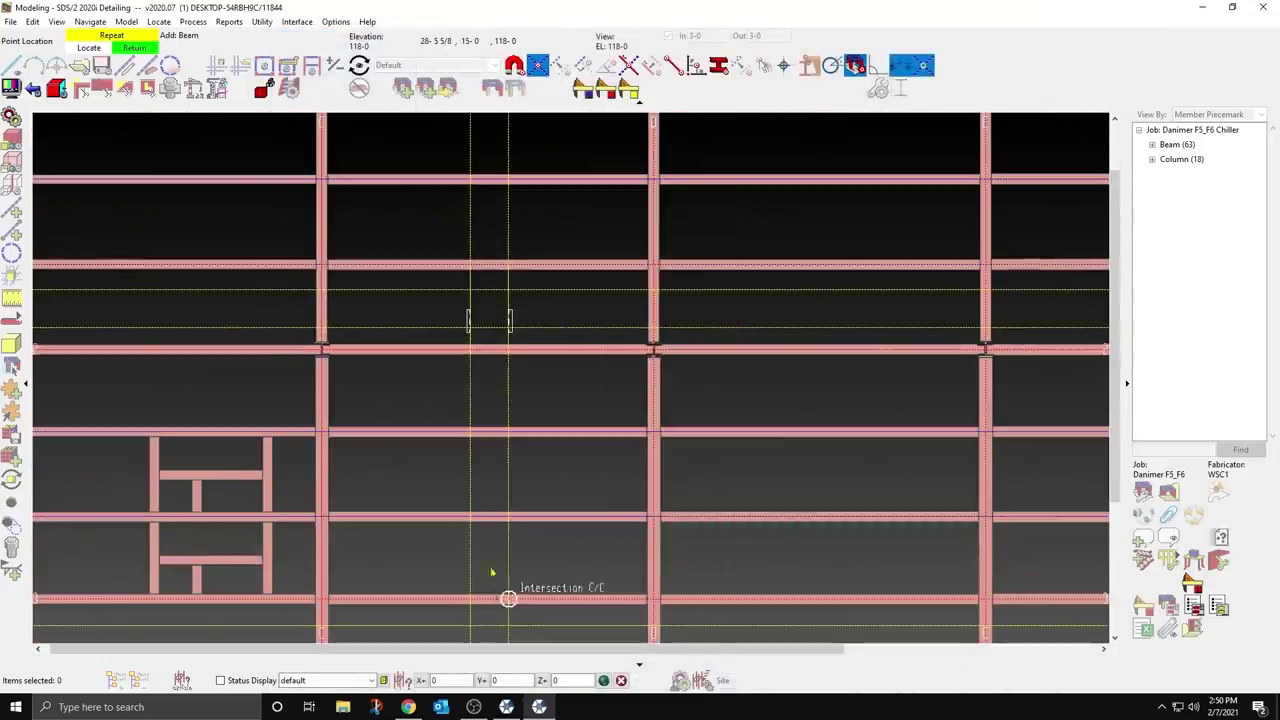
Step: Add a C10x20 beam with toe direction Out between grid 3 and the next floor beam toward grid 4, along the yellow line nearer grid C
scroll(491, 571, down, 3)
scroll(485, 598, up, 4)
middle_drag(485, 598, 504, 549)
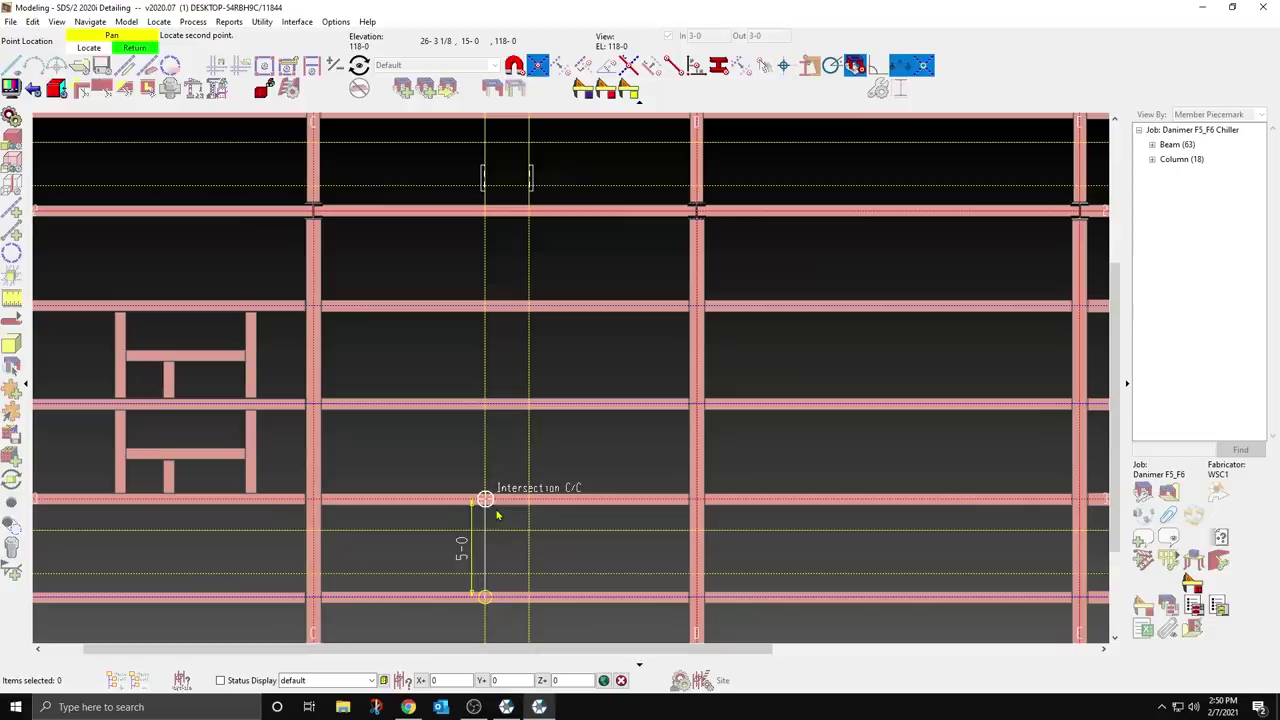
click(609, 372)
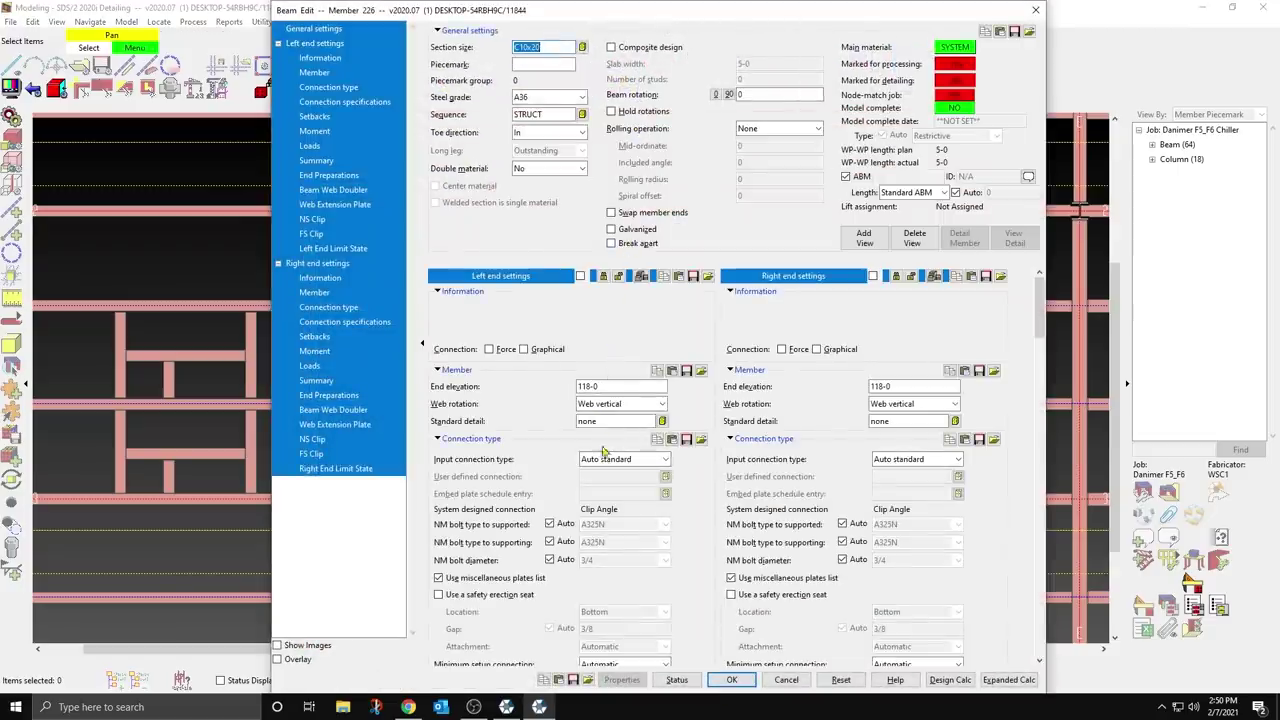
click(536, 134)
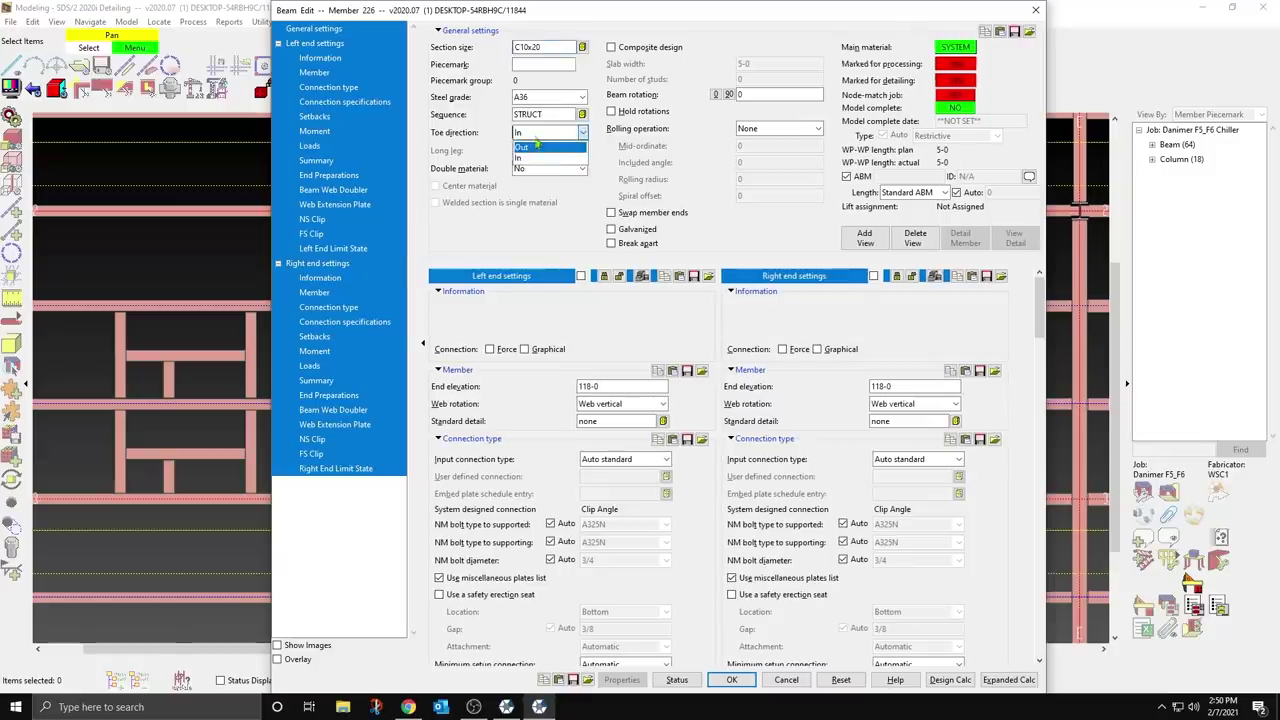
click(534, 148)
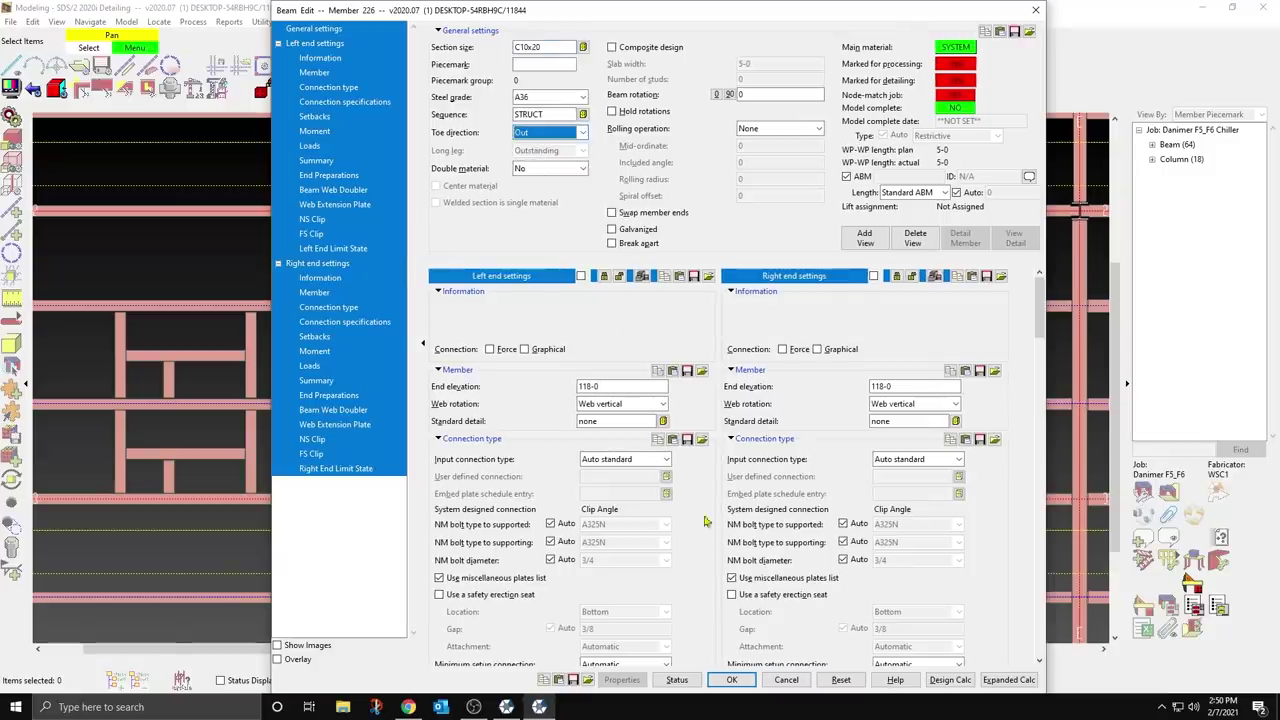
click(747, 680)
Step: Add the opposite C10x20 beam in the grid 3 to 4 bay along the yellow line nearer grid D, with toe direction In
click(547, 618)
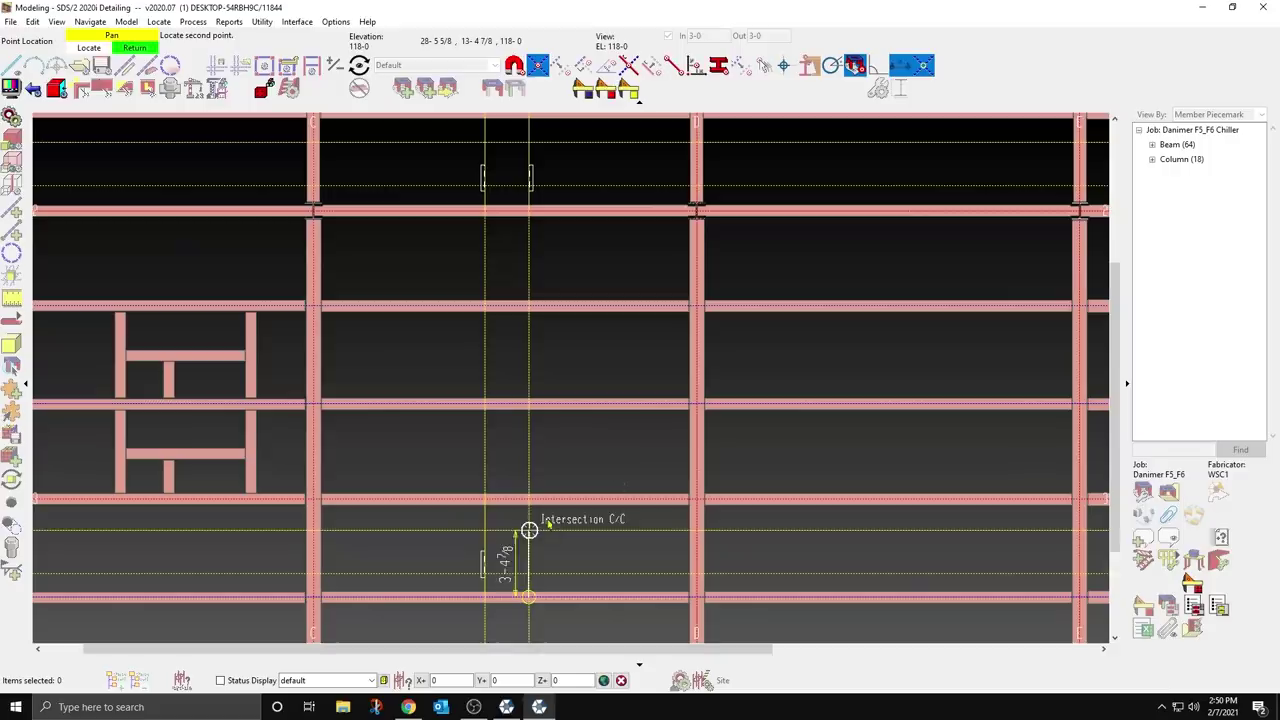
click(547, 517)
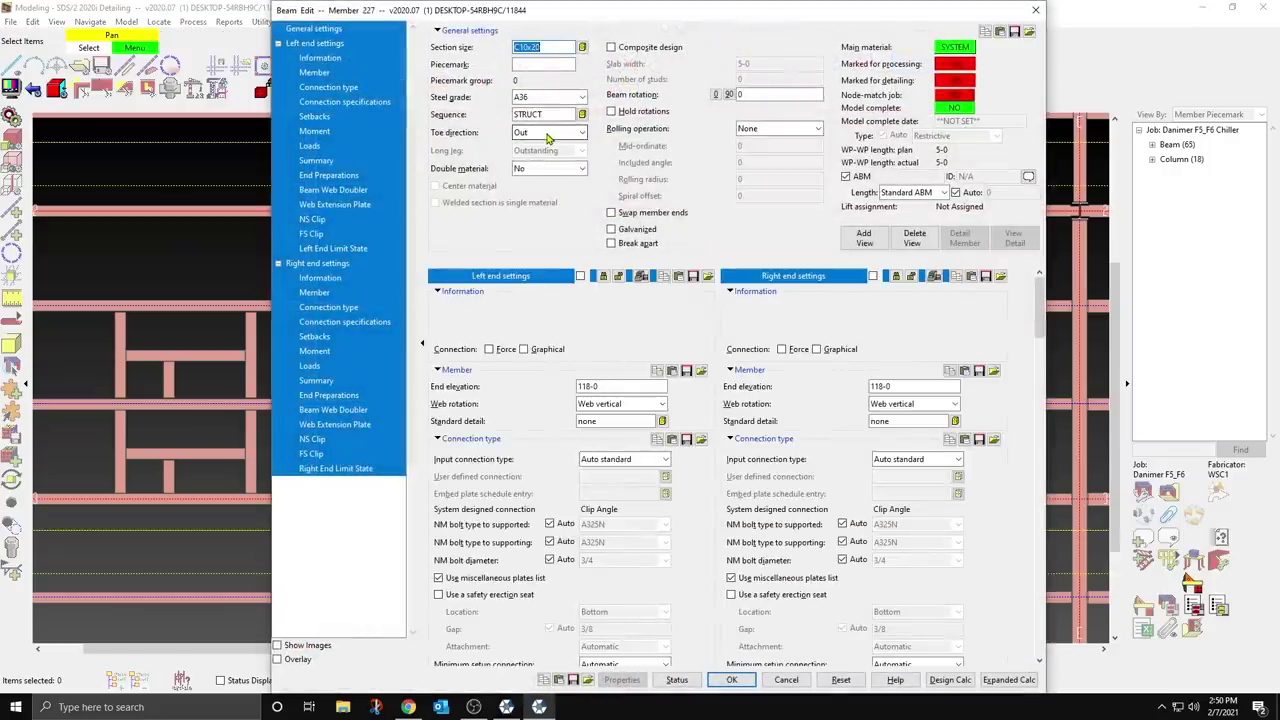
click(548, 137)
click(535, 160)
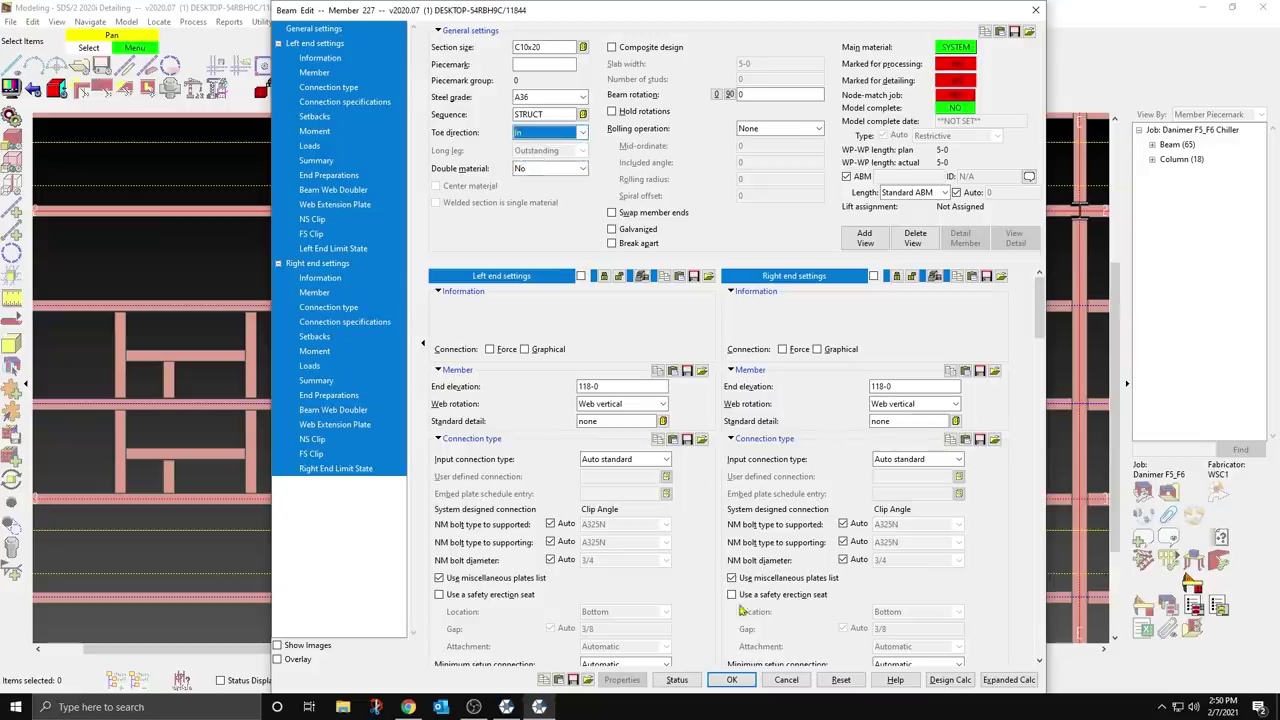
key(Return)
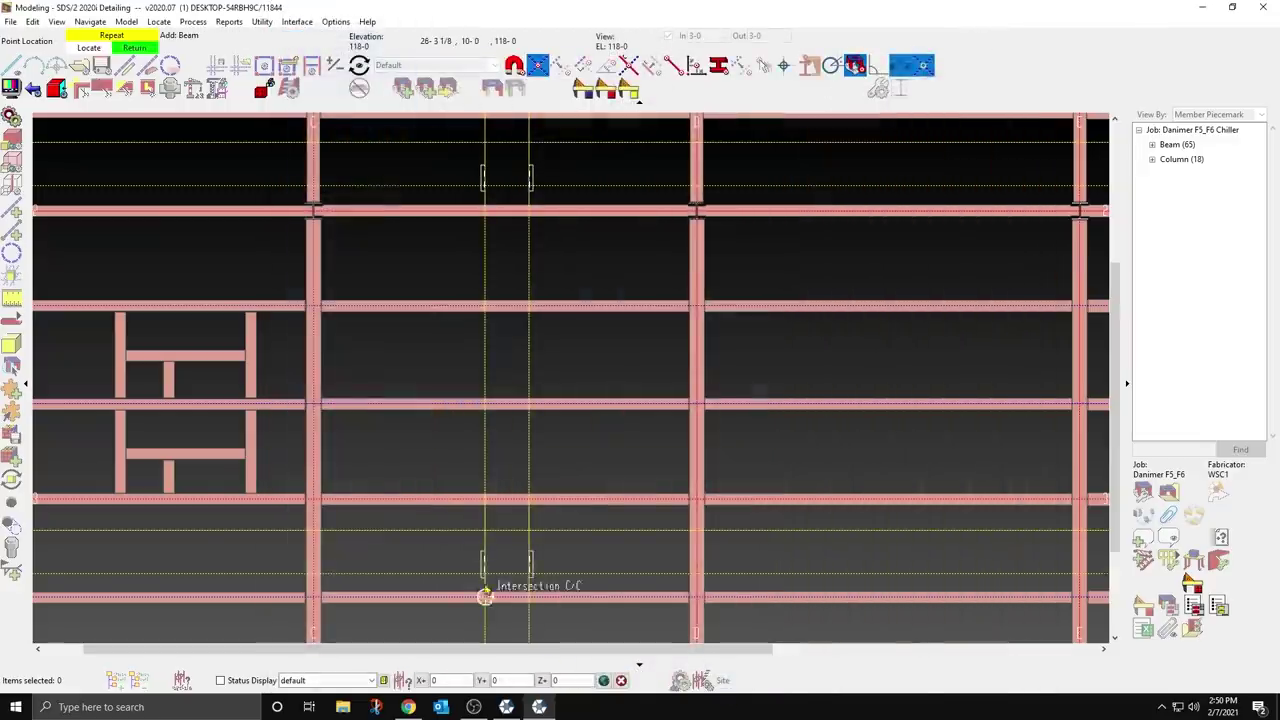
Step: Add toe-In C10x20 cross beams between both channel pairs, farther from grid 3 and nearer grid 2, setting 5-kip shear loads at both ends of the first
click(485, 573)
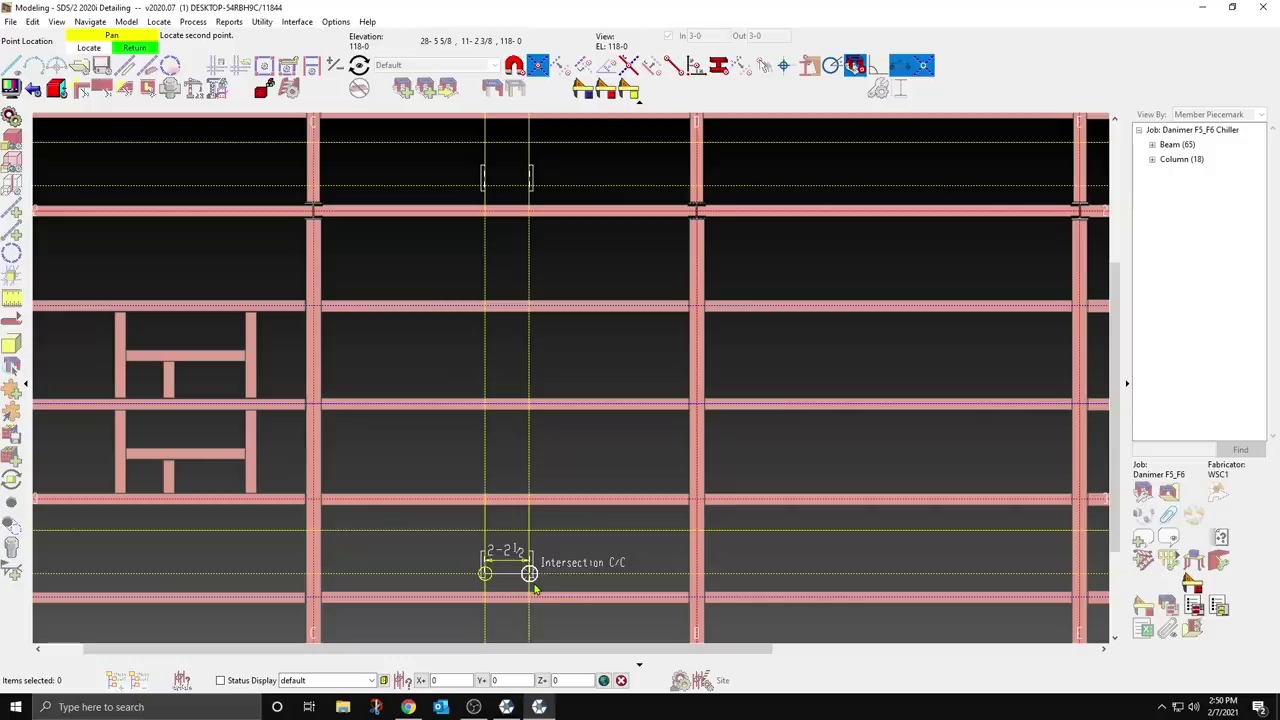
click(535, 589)
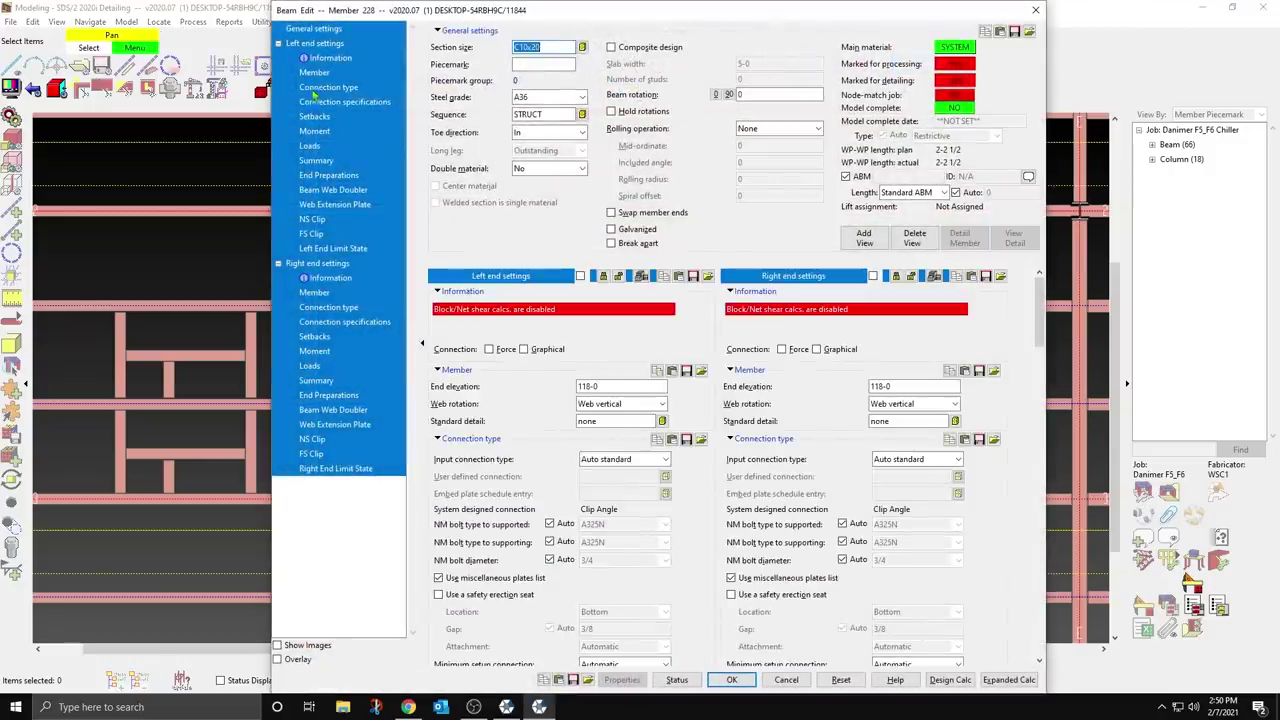
click(314, 131)
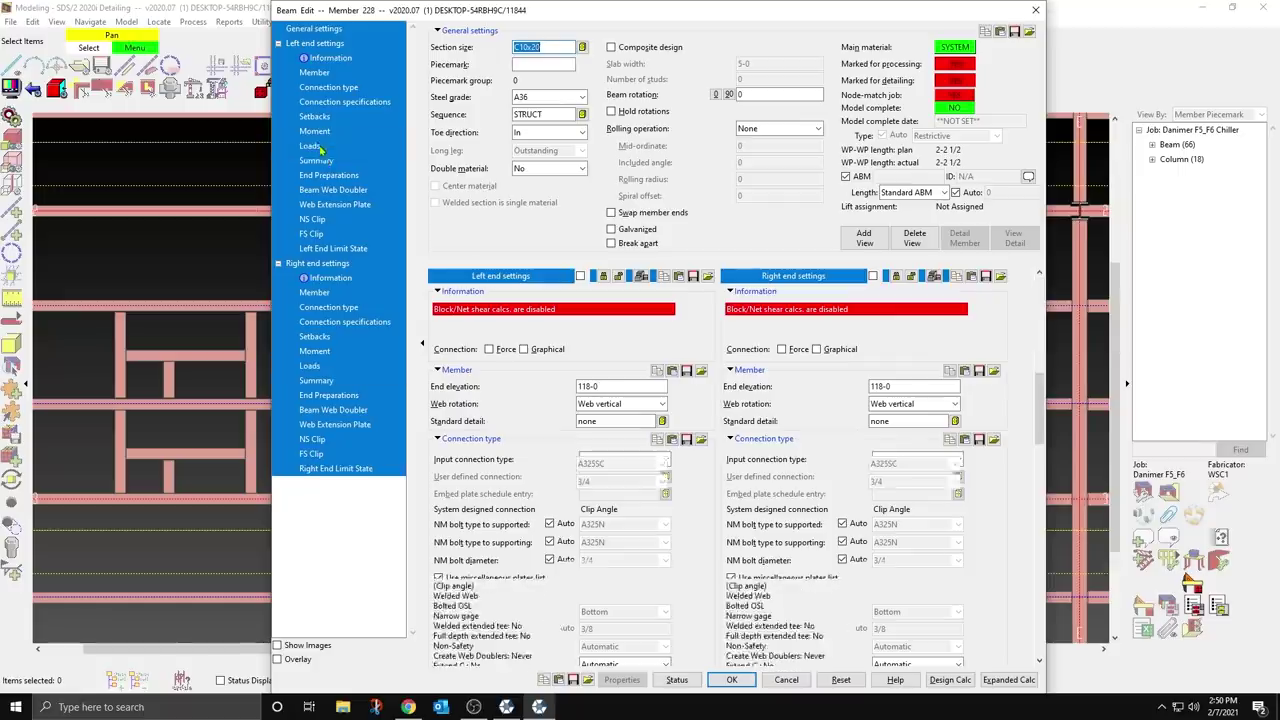
double_click(626, 586)
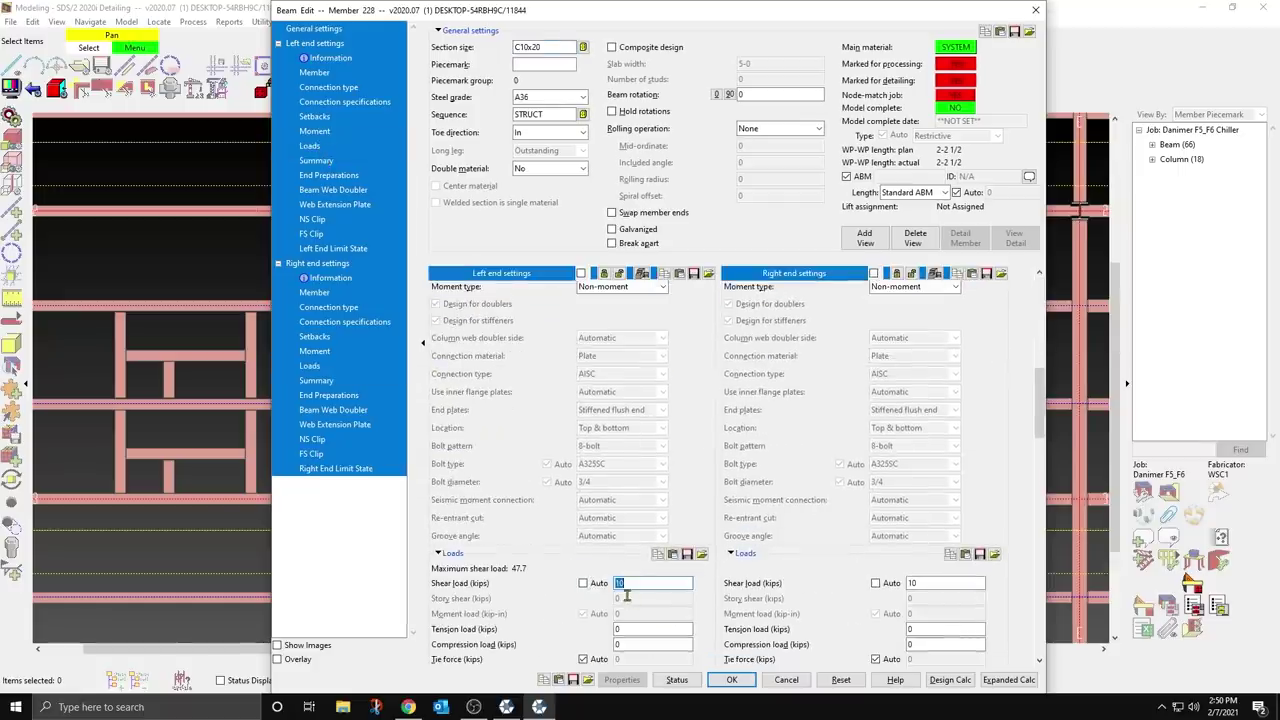
text(5)
click(916, 582)
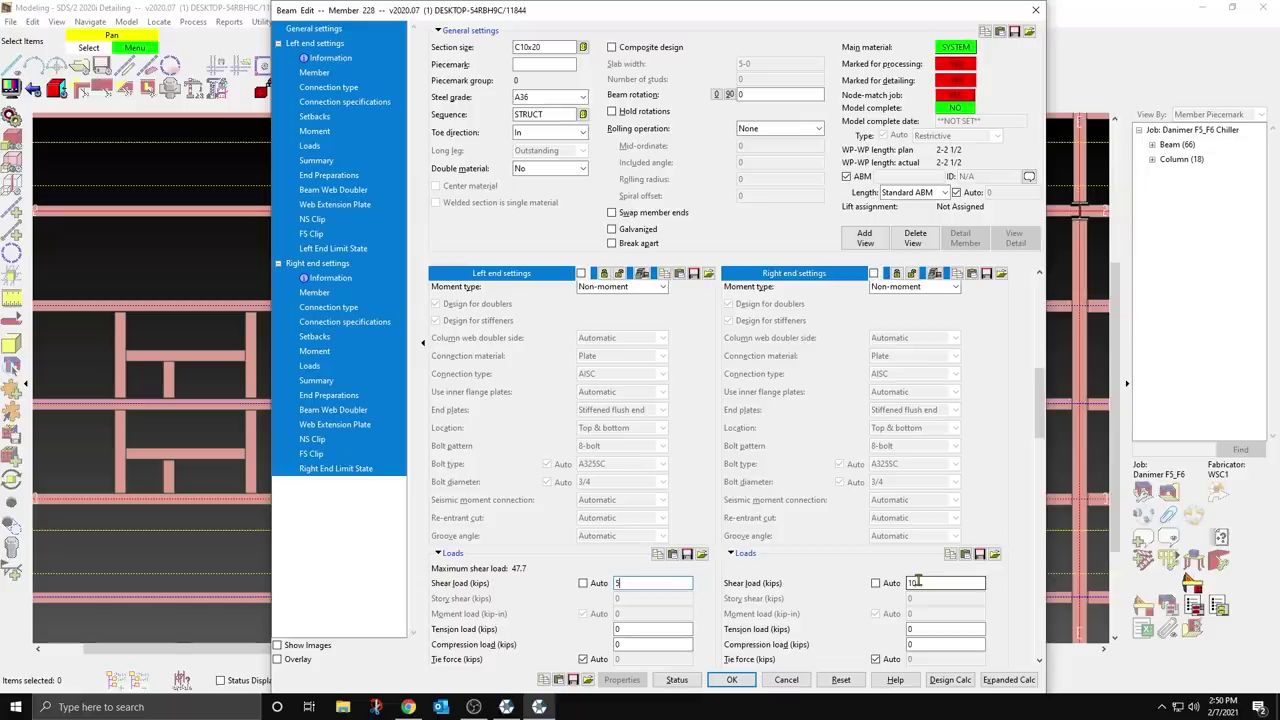
text(5)
scroll(812, 572, up, 5)
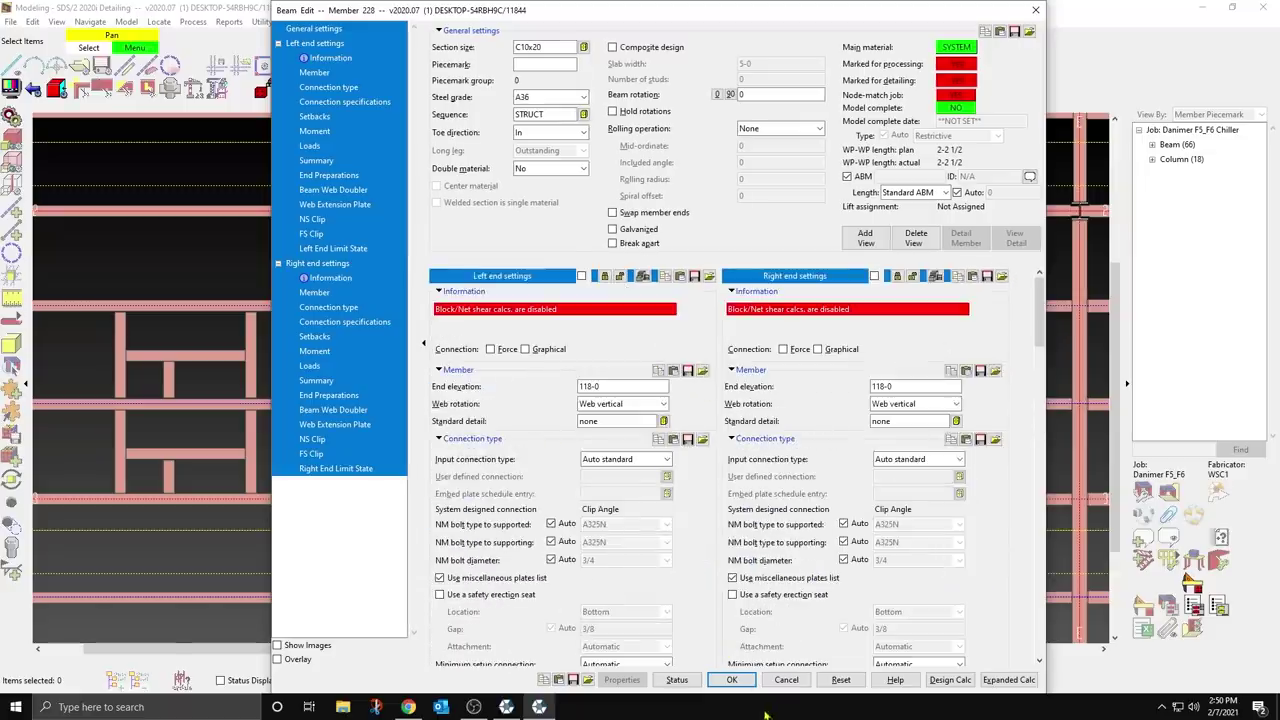
click(731, 680)
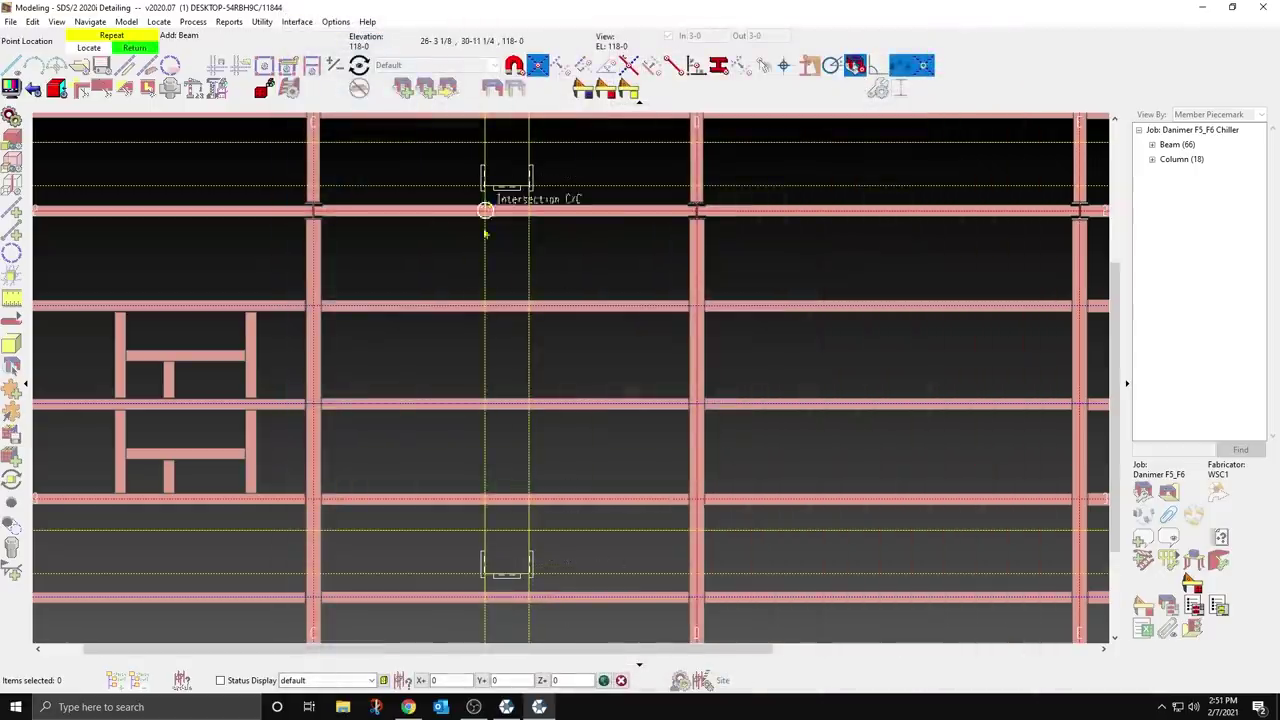
Step: Add a C10x20 cross beam with toe direction Out between the channels beyond grid 3, on the yellow line nearer grid 3
click(491, 541)
click(523, 539)
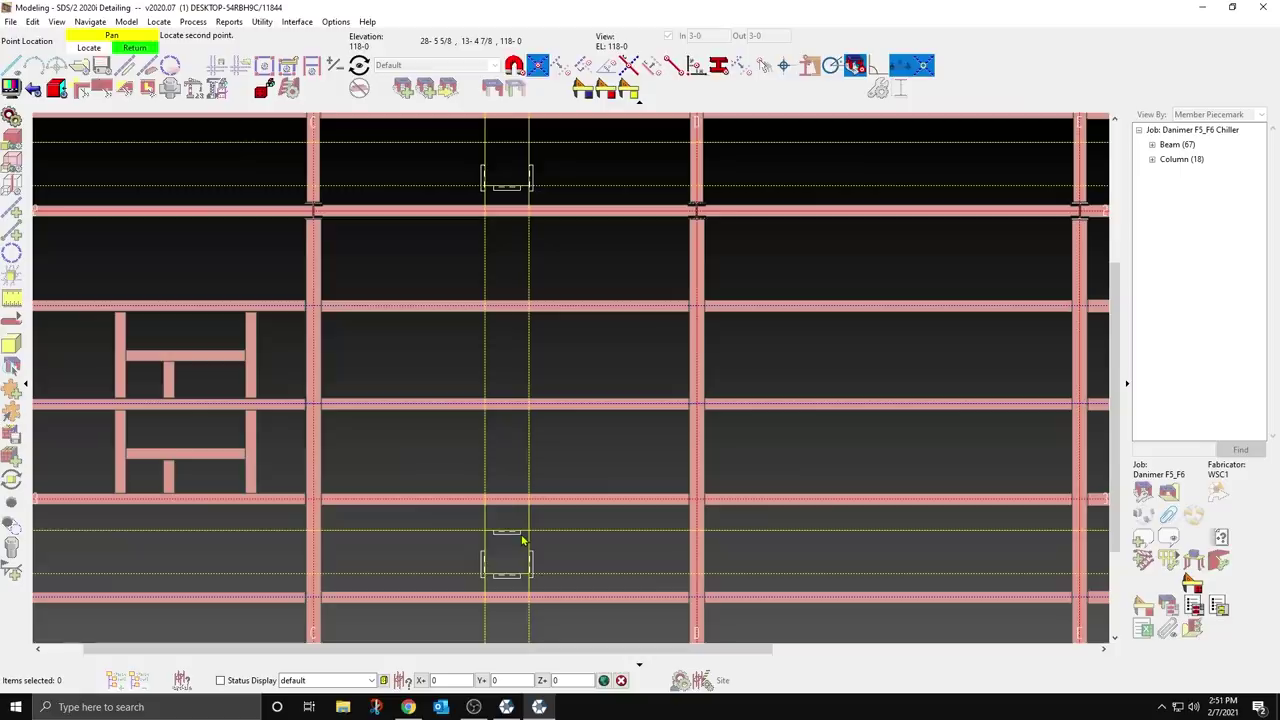
click(590, 396)
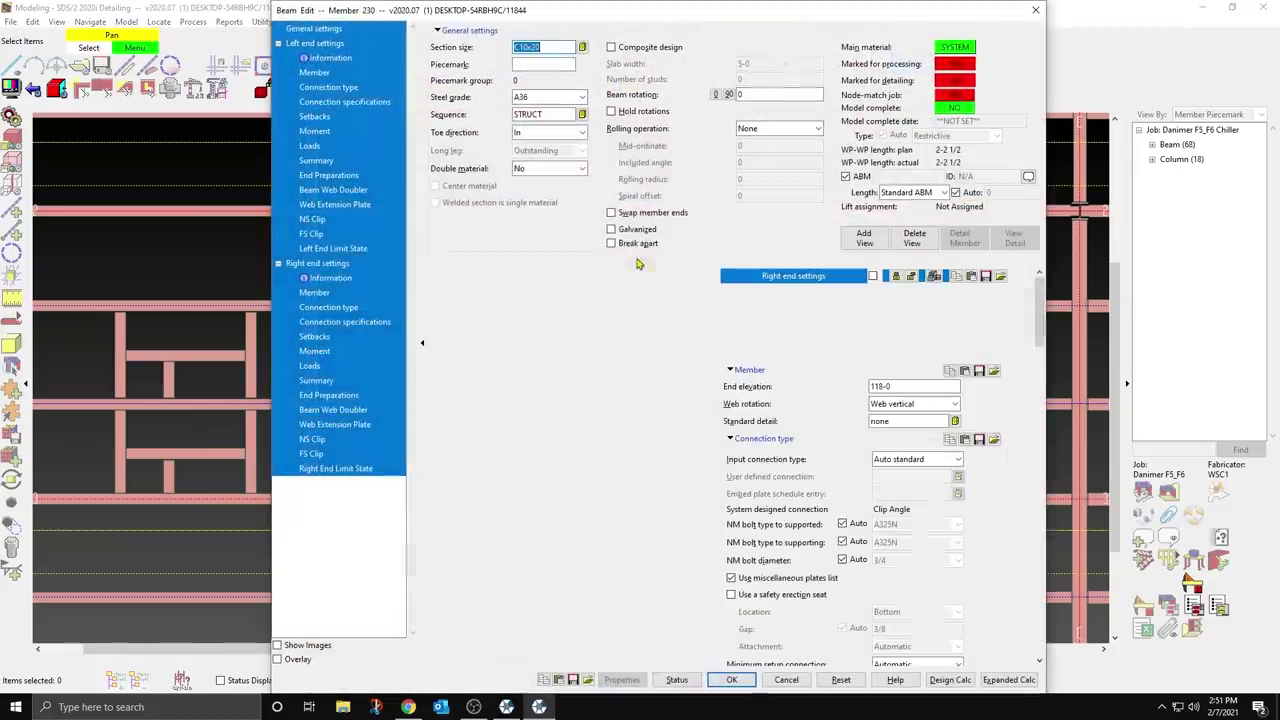
click(566, 136)
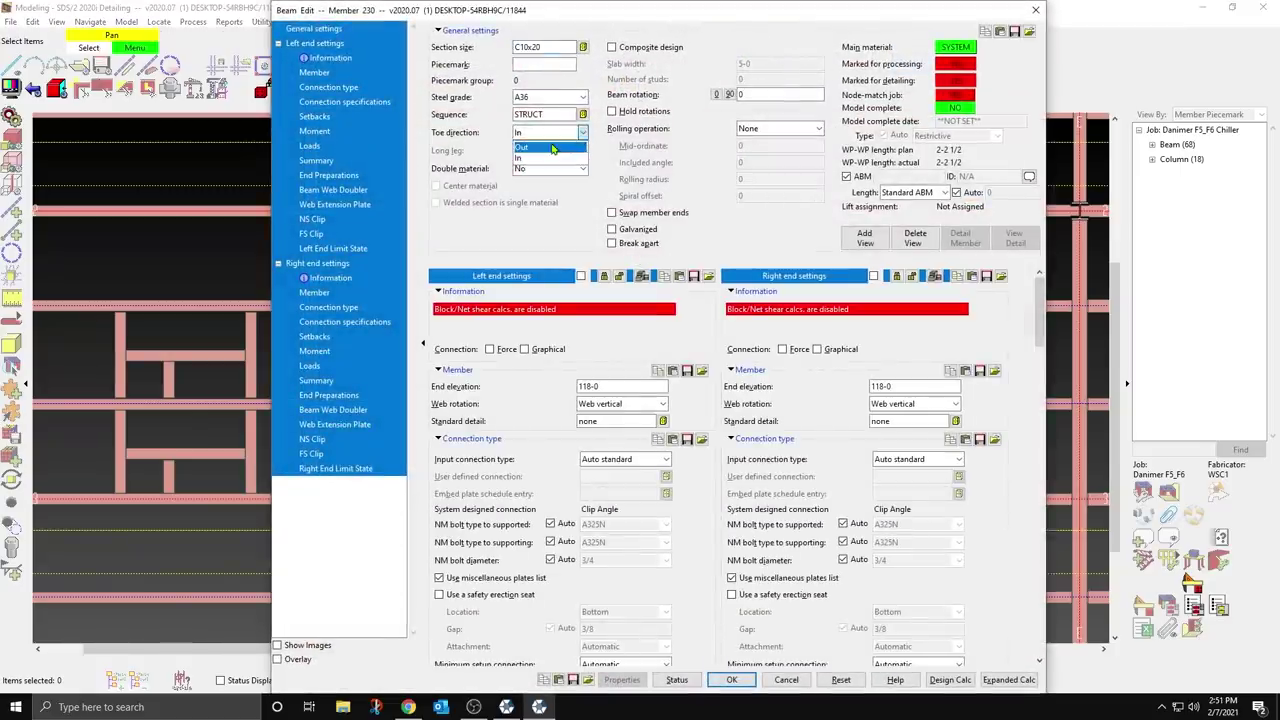
click(555, 157)
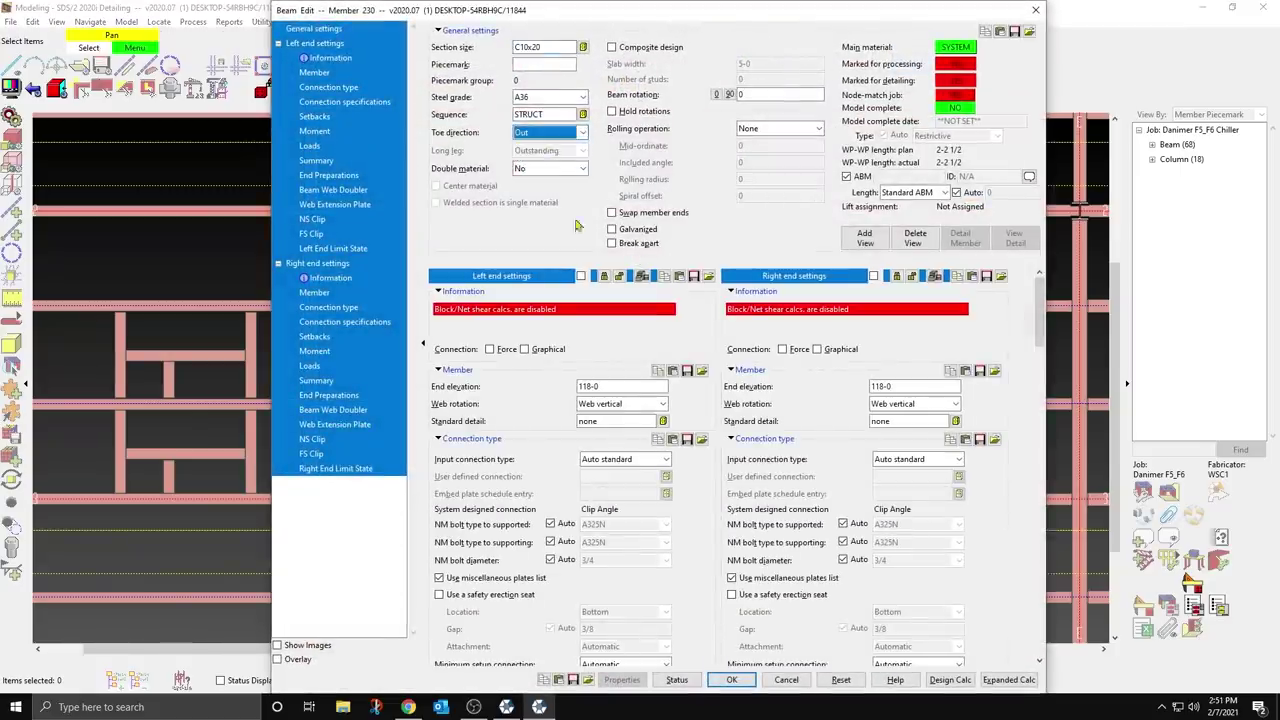
click(731, 680)
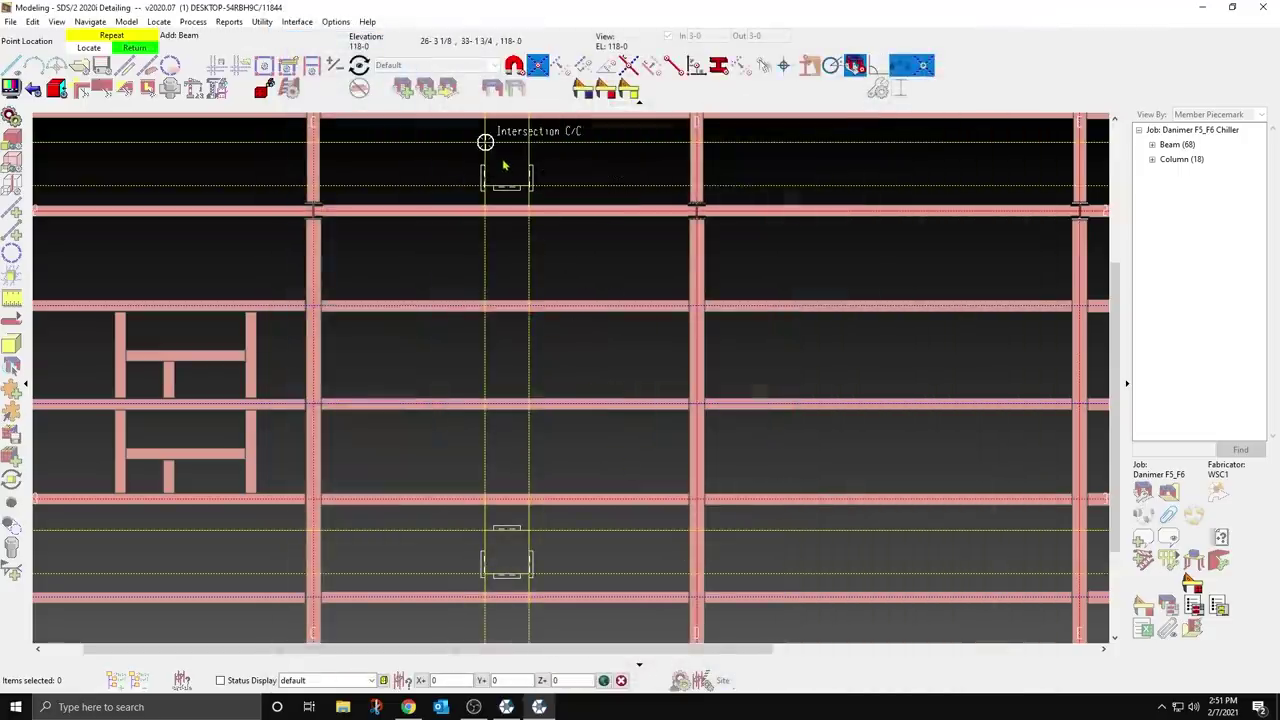
Step: Add the remaining C10x20 cross beam between the channels beyond grid 2, on the yellow line farther from grid 2
click(506, 155)
click(521, 154)
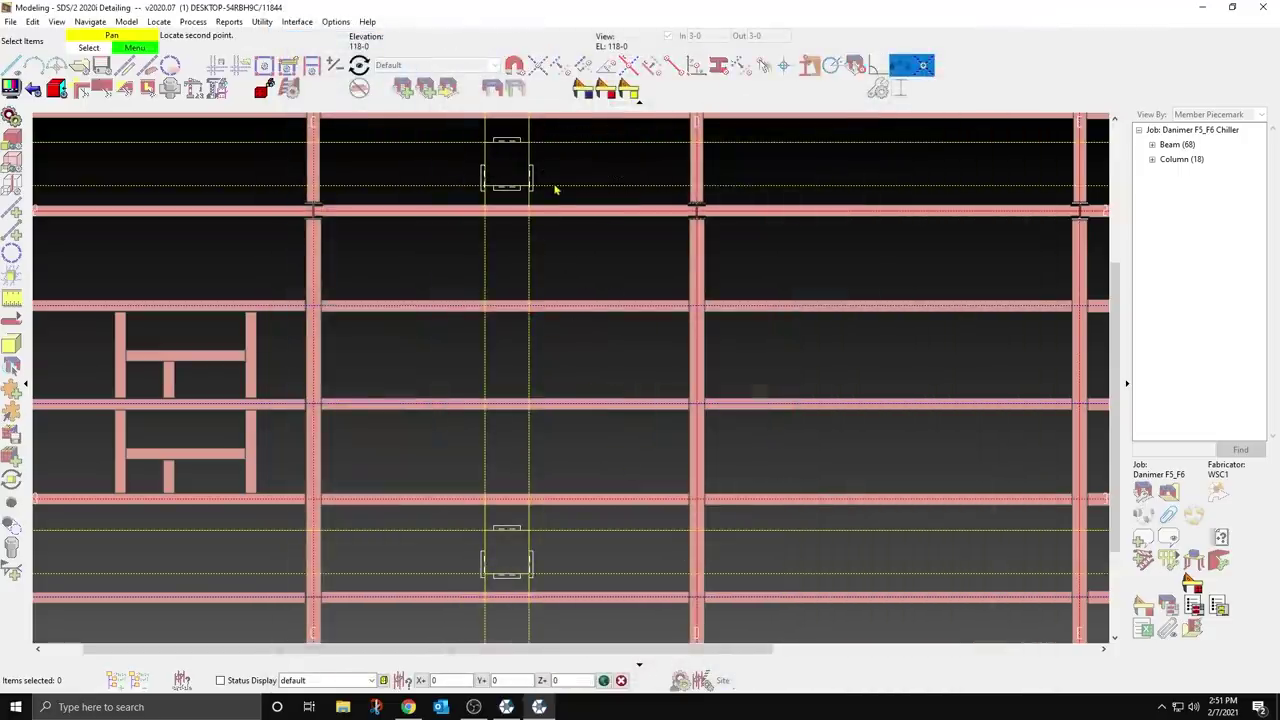
click(556, 189)
key(Return)
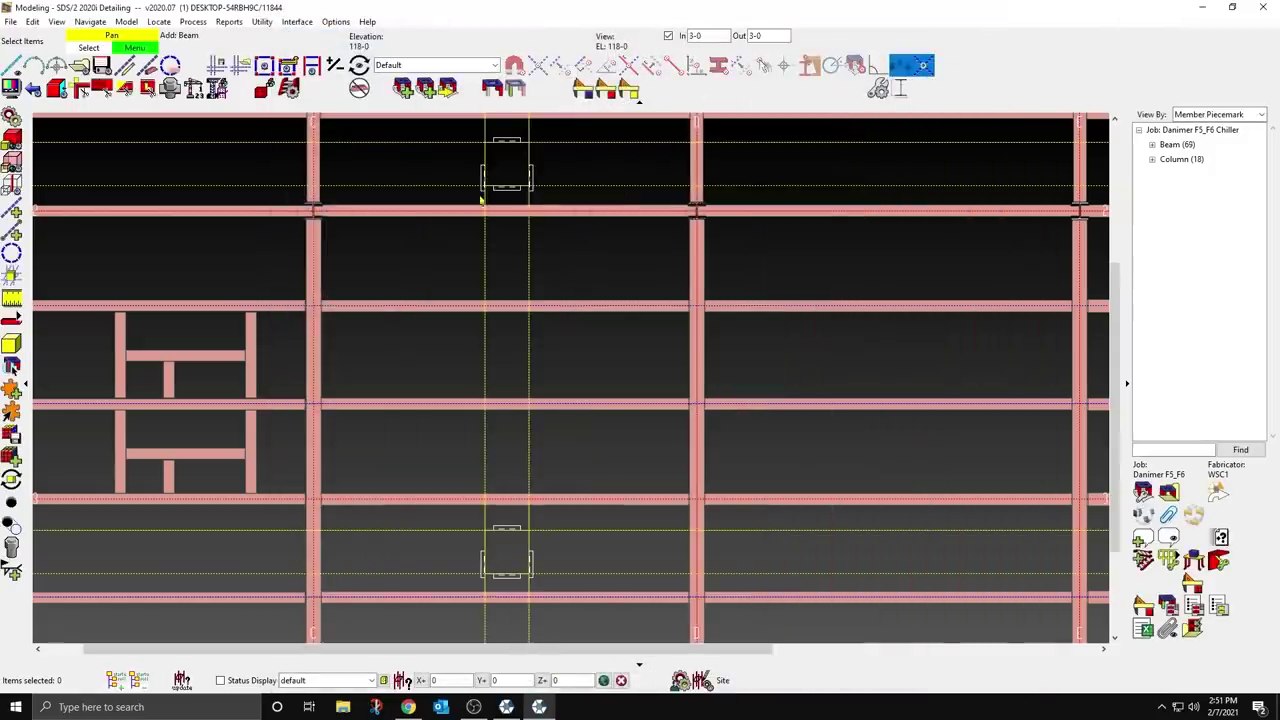
Step: Display the new channel frames in solid form and inspect the opening beyond grid 2 and its connections in 3D
click(13, 139)
middle_drag(528, 296, 530, 307)
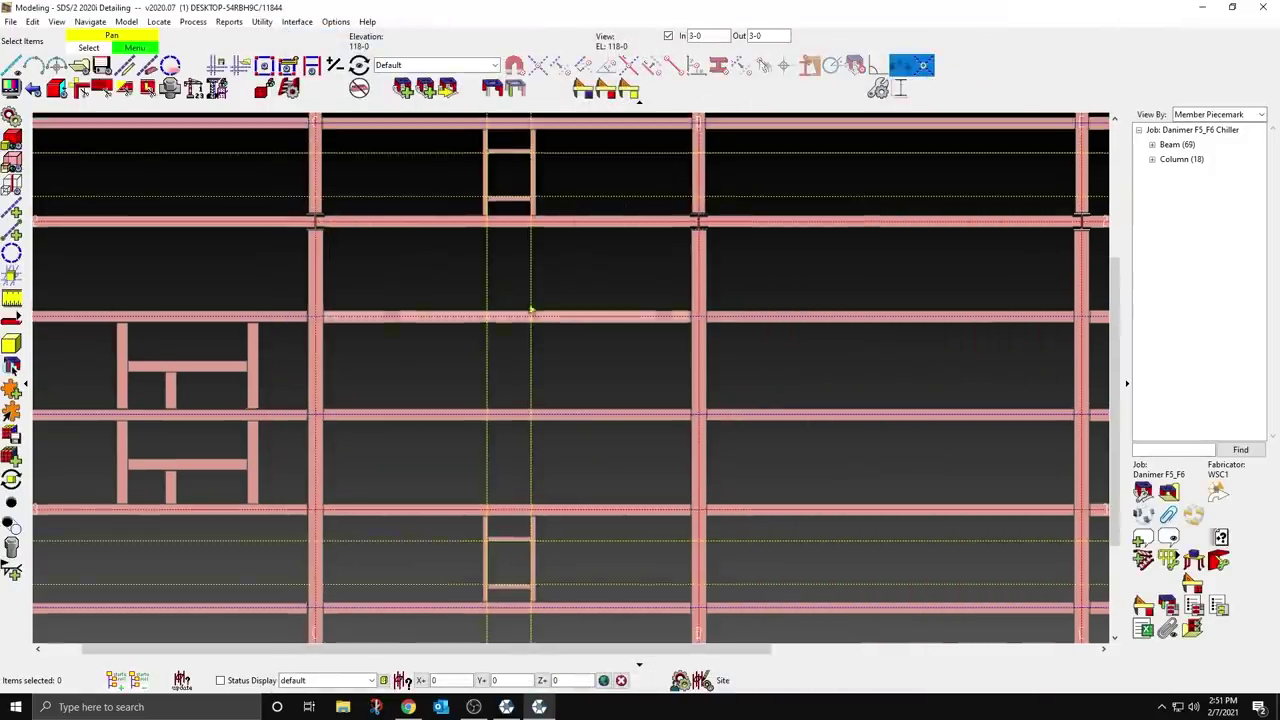
scroll(531, 312, up, 6)
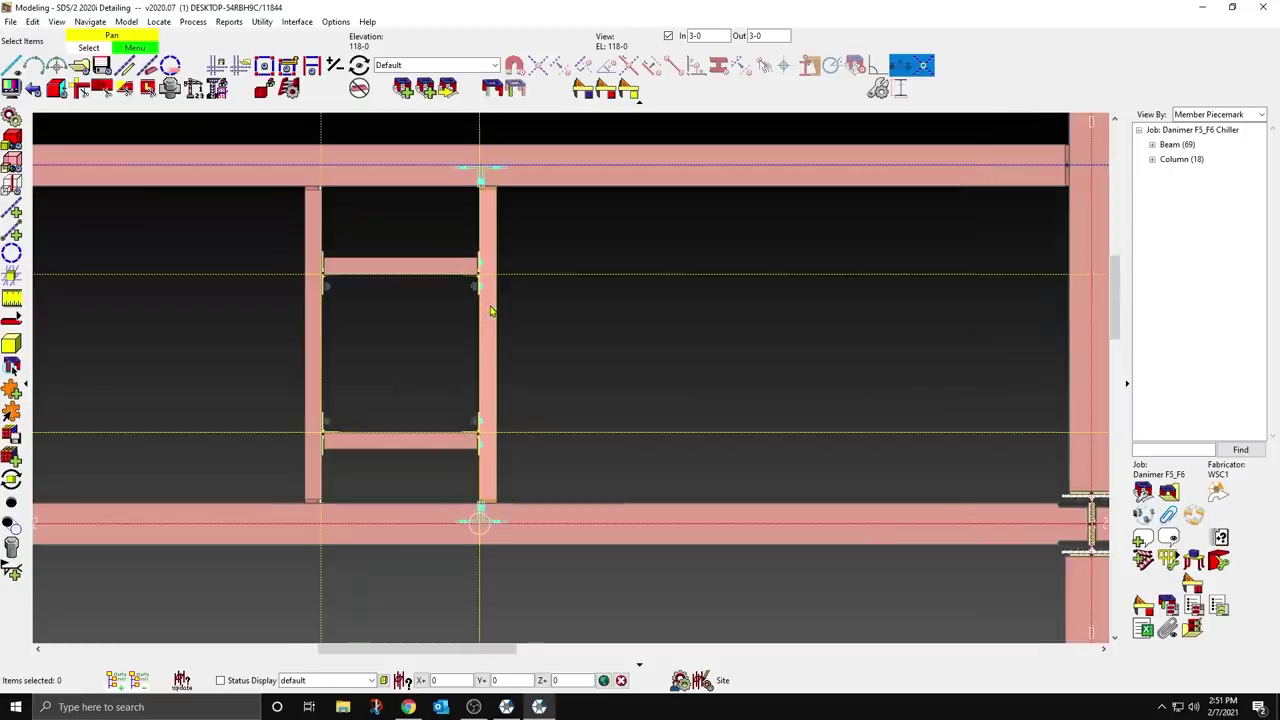
shift+middle_drag(491, 311, 557, 431)
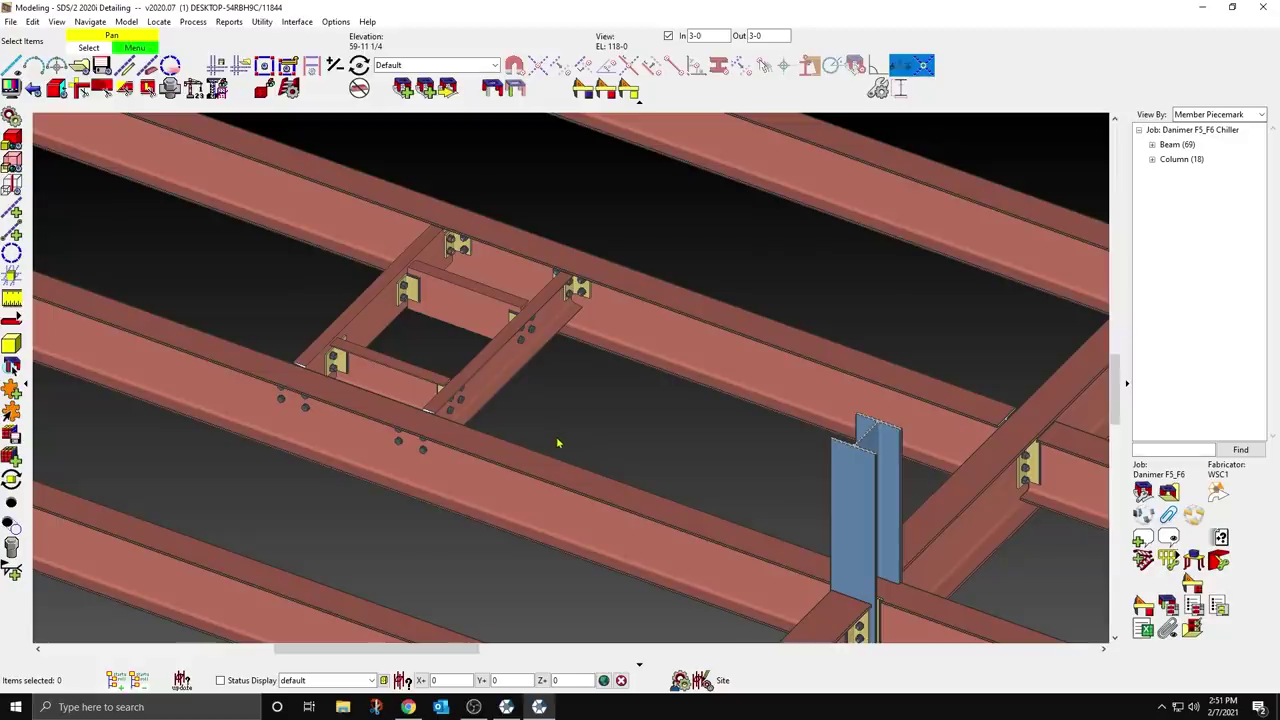
scroll(560, 436, down, 4)
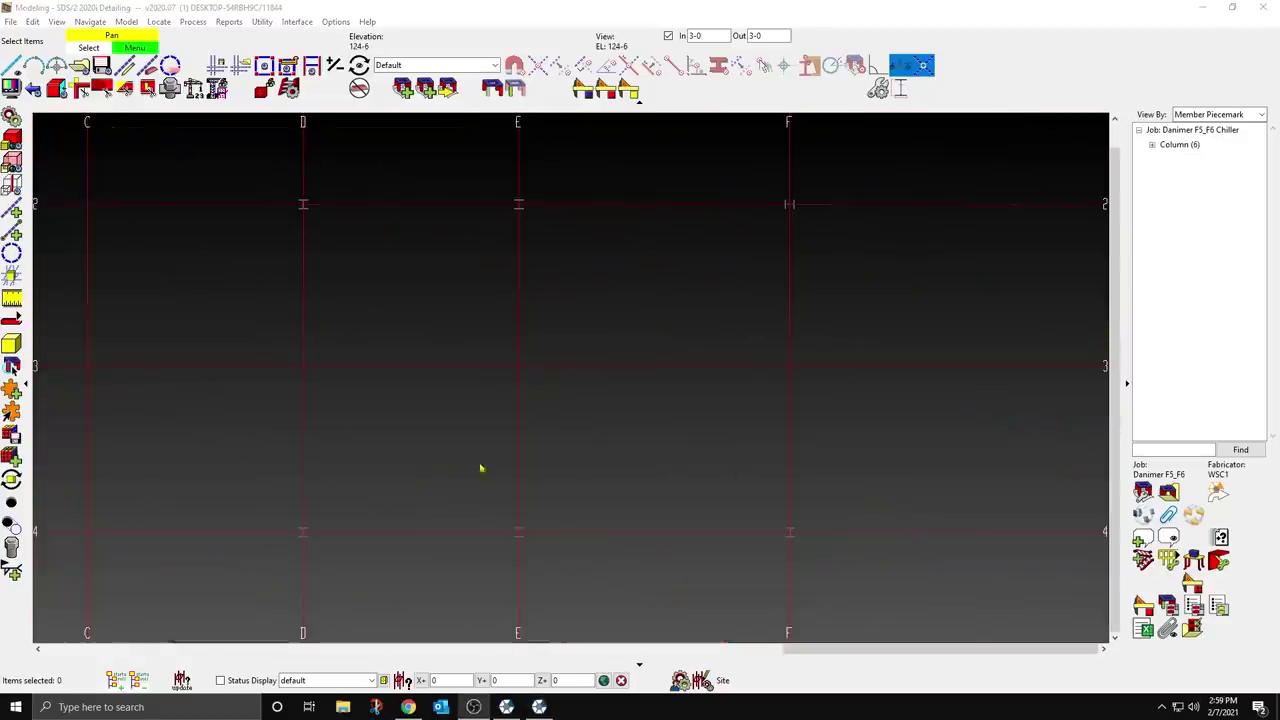
Step: Add a W24x55 beam along grid D from grid 4 to grid 2 at elevation 124-6
click(11, 318)
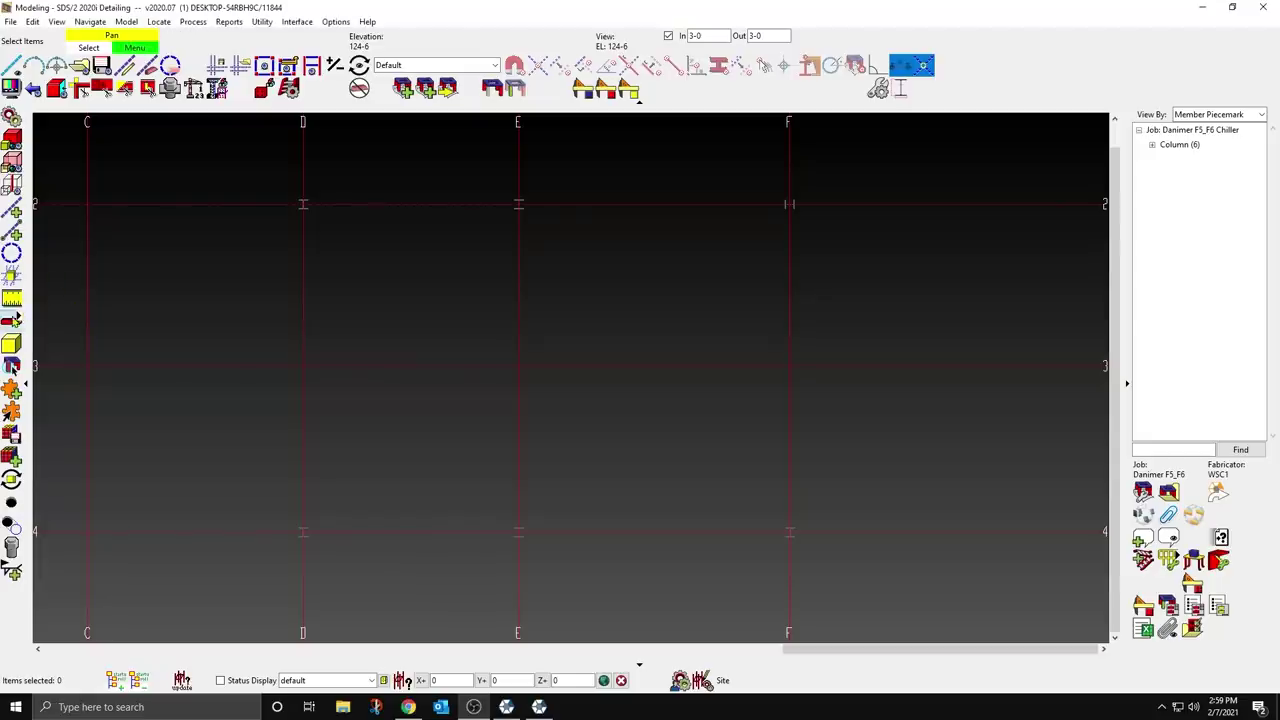
click(297, 476)
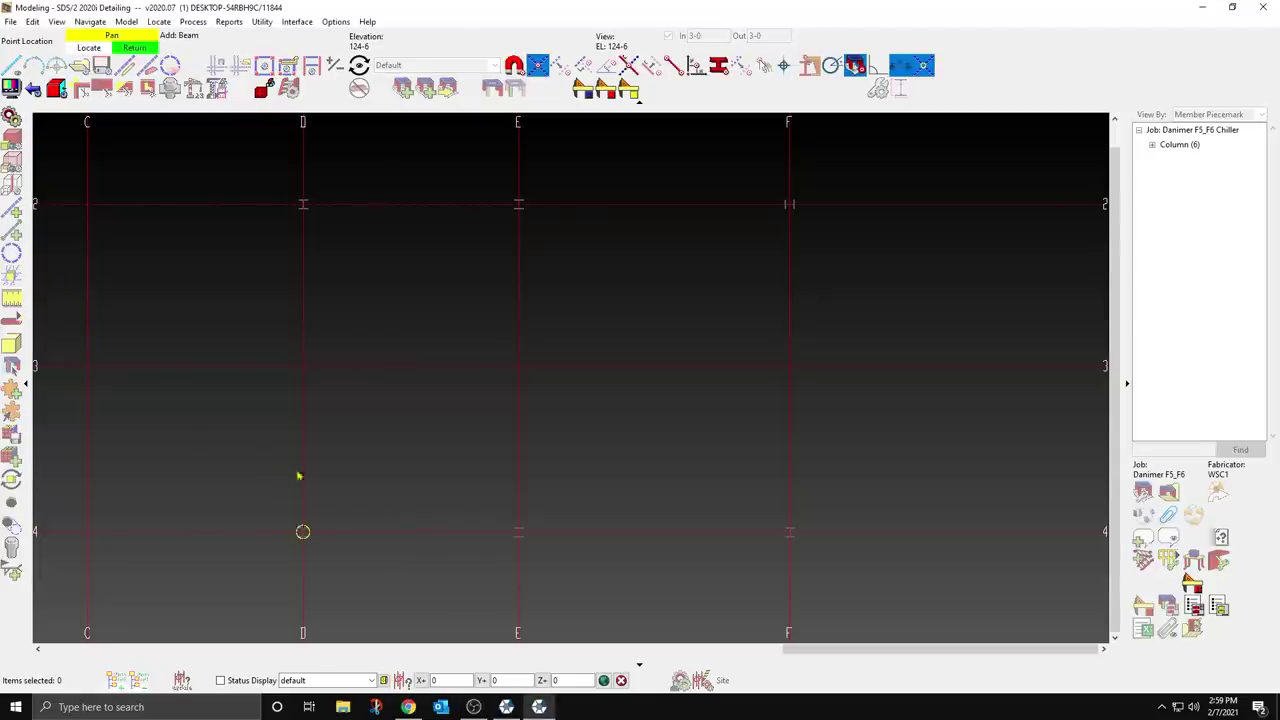
click(312, 267)
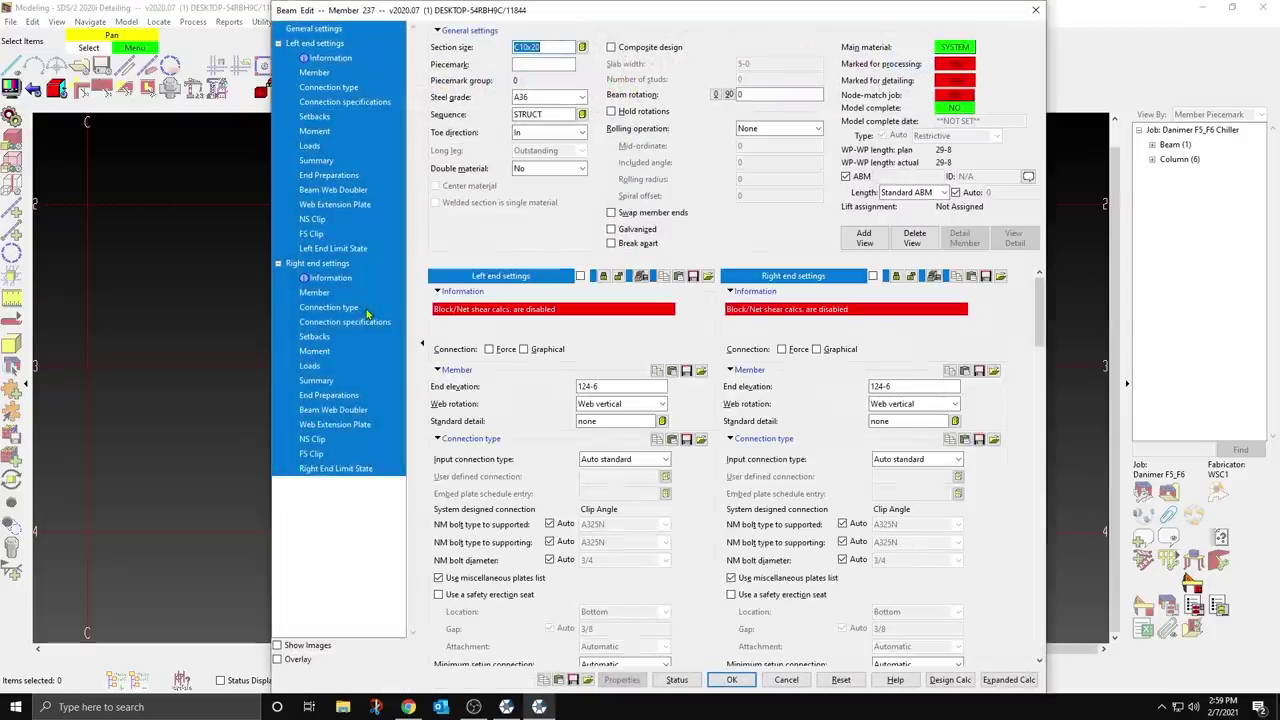
text(W24)
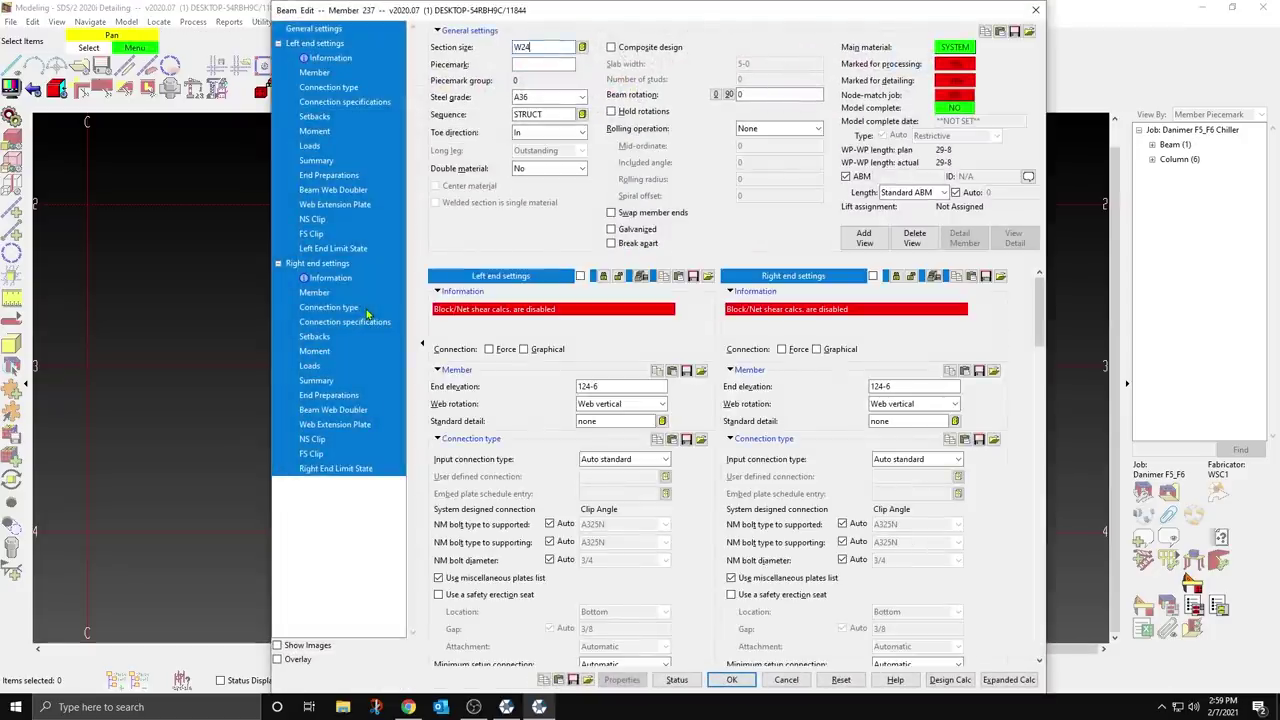
text(X55)
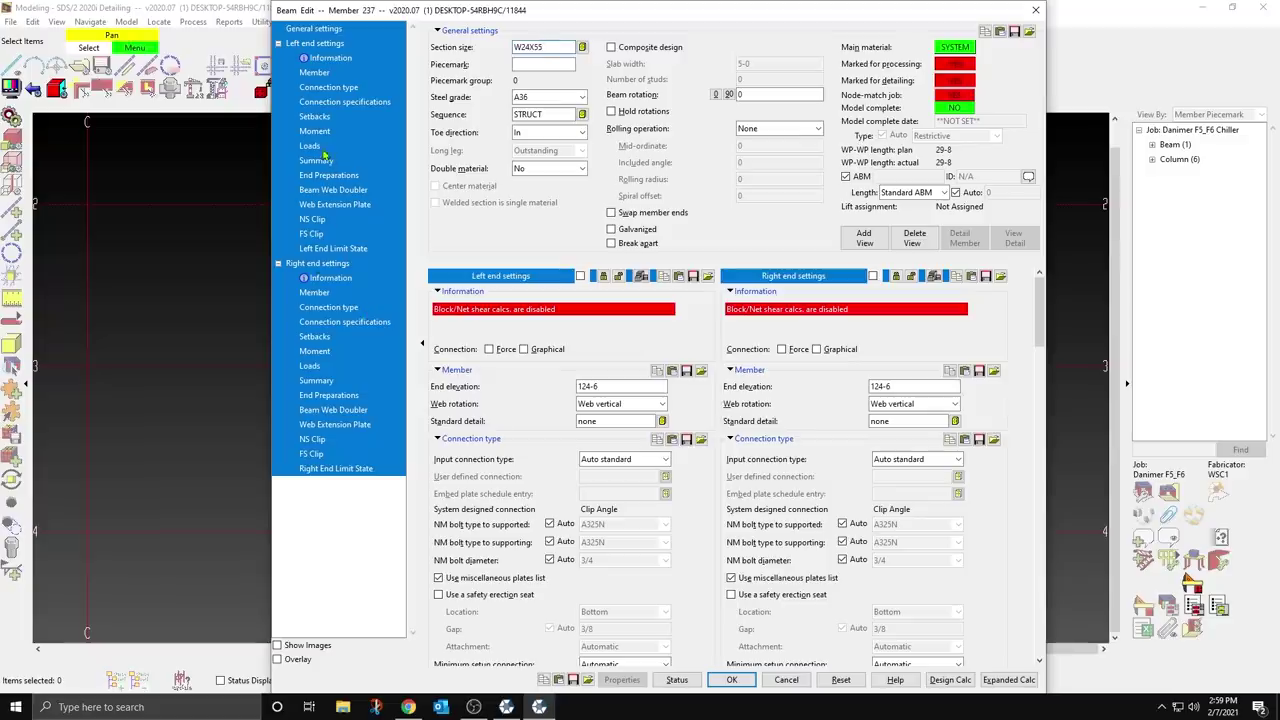
Step: Set the shear loads at both ends of the grid D beam to automatic and accept its settings
click(318, 148)
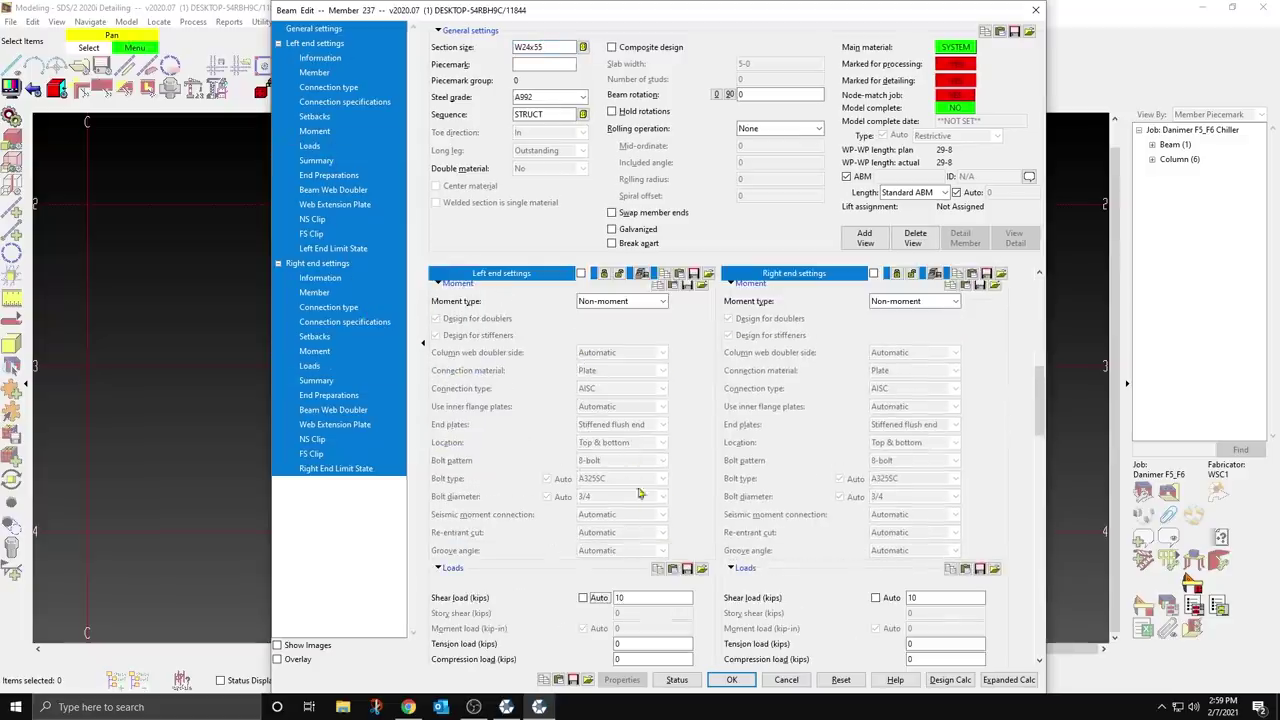
click(583, 598)
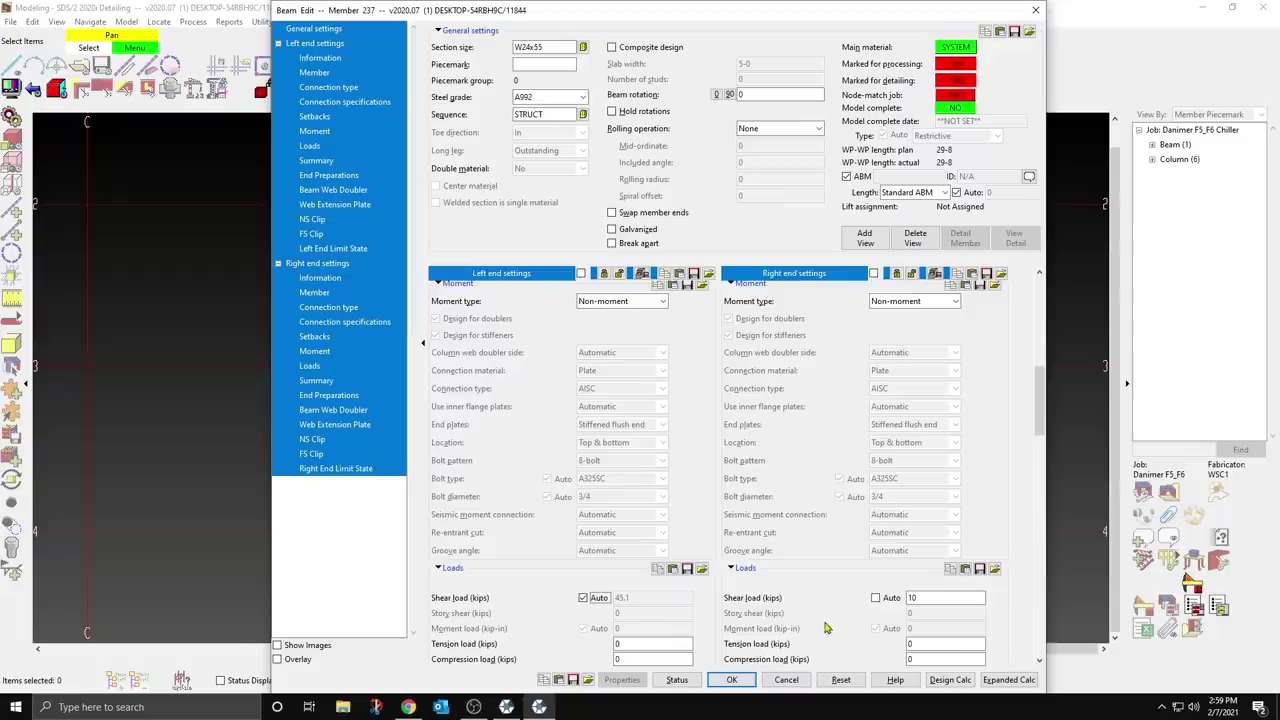
click(877, 599)
scroll(875, 628, down, 1)
click(876, 583)
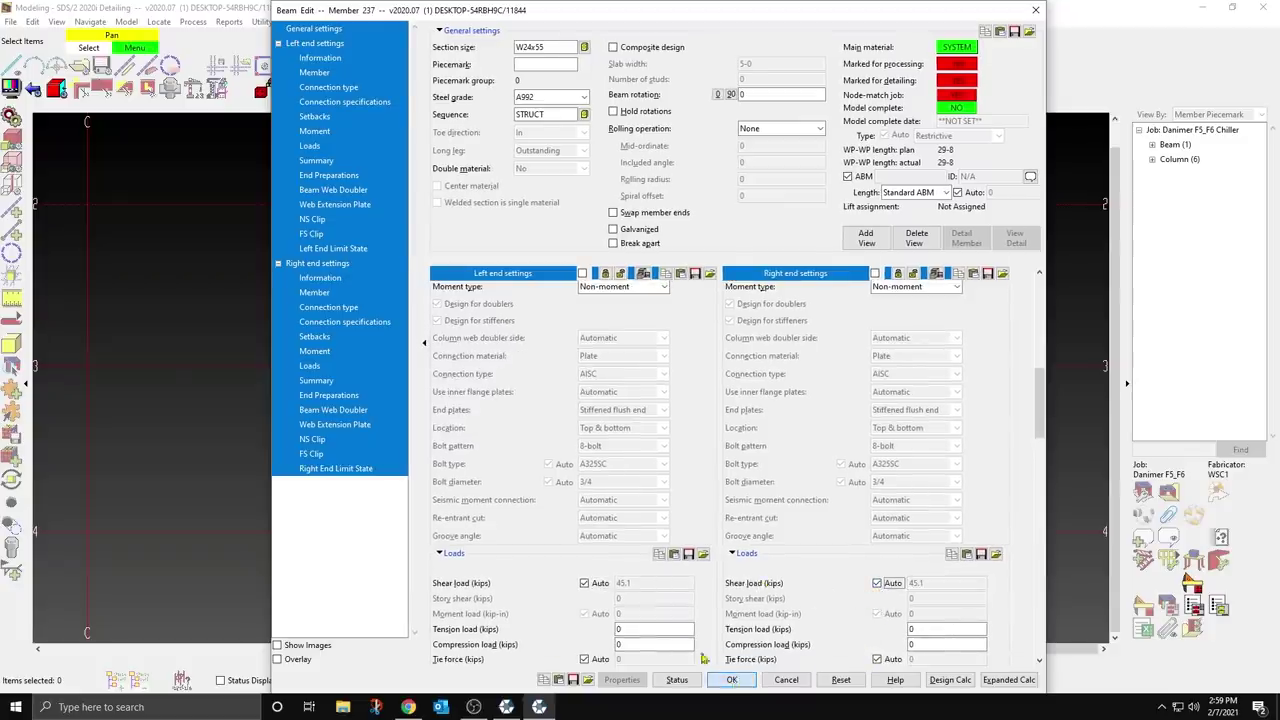
click(730, 679)
Step: Add a W24x94 beam along grid E from grid 4 to grid 2
click(518, 531)
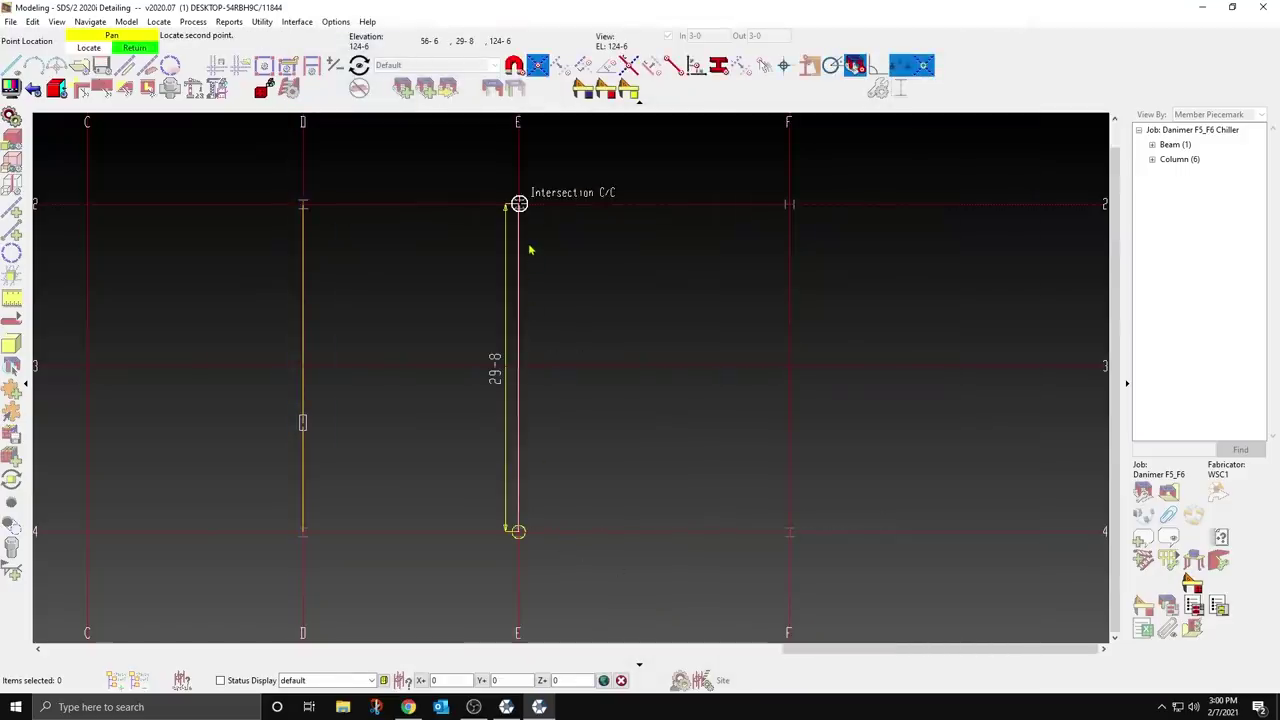
click(530, 250)
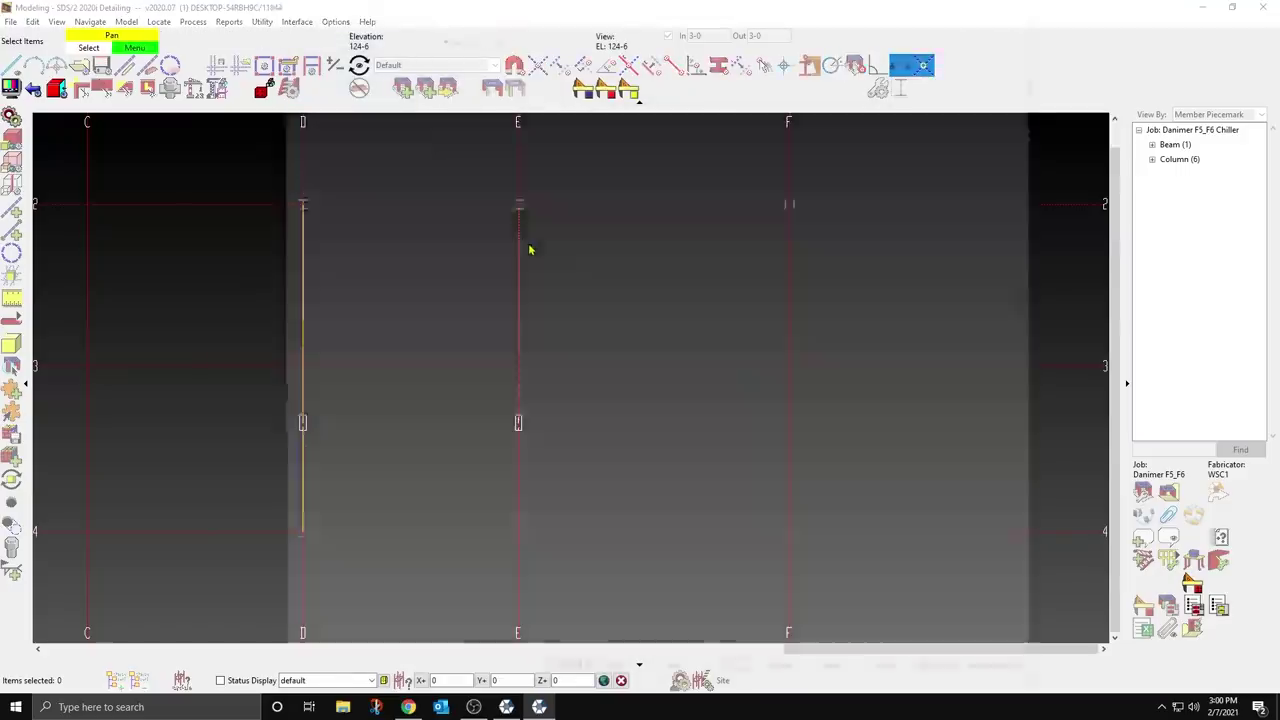
text(W24X94)
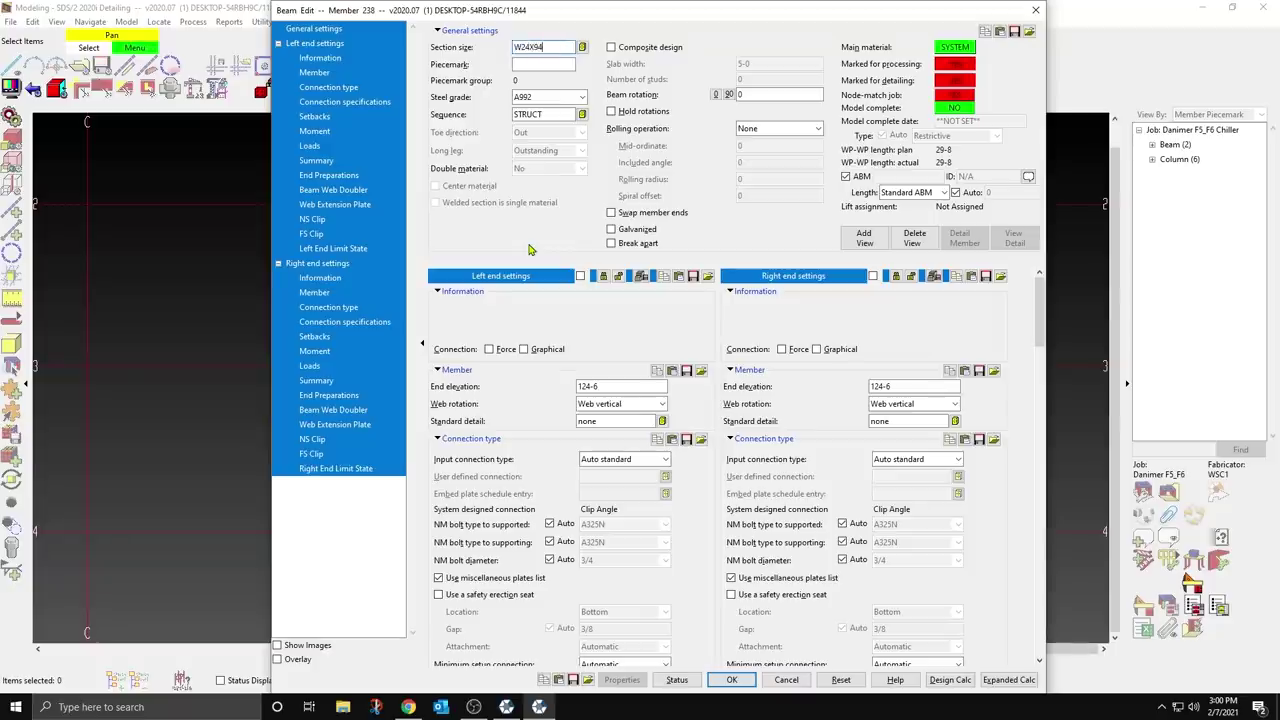
click(731, 679)
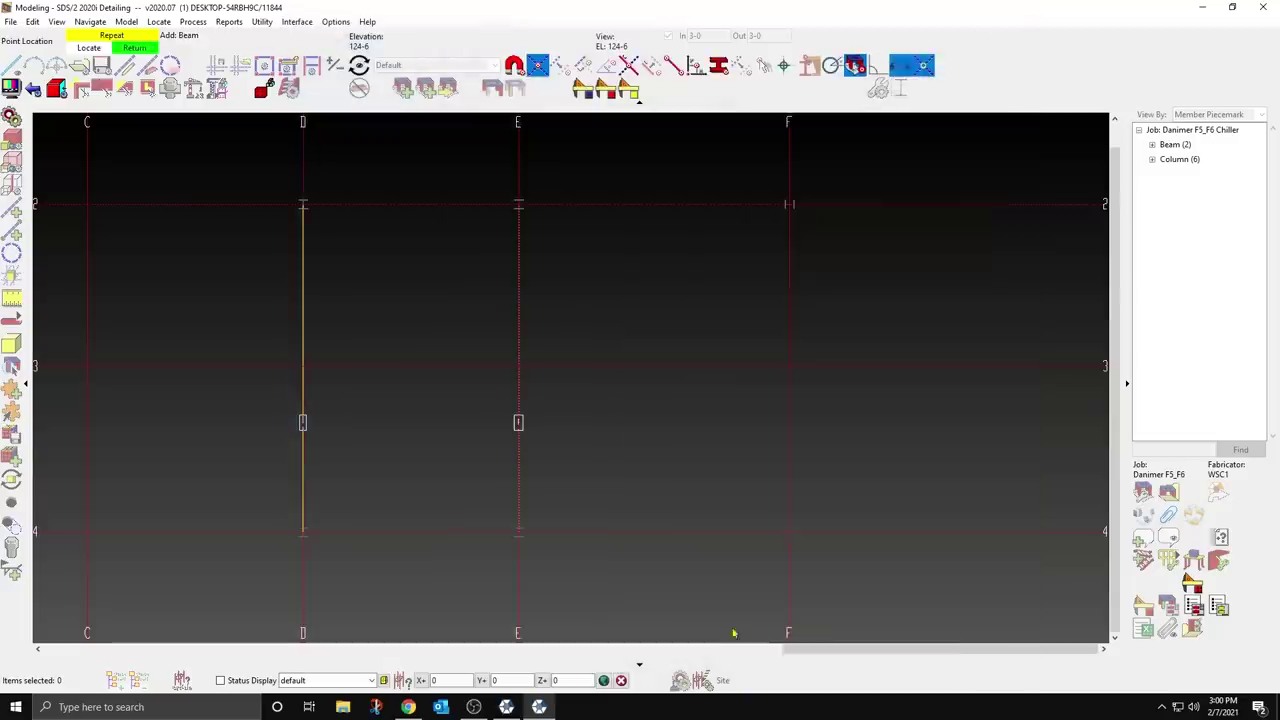
Step: Add a W18x40 beam along grid F from grid 4 to grid 2
click(773, 546)
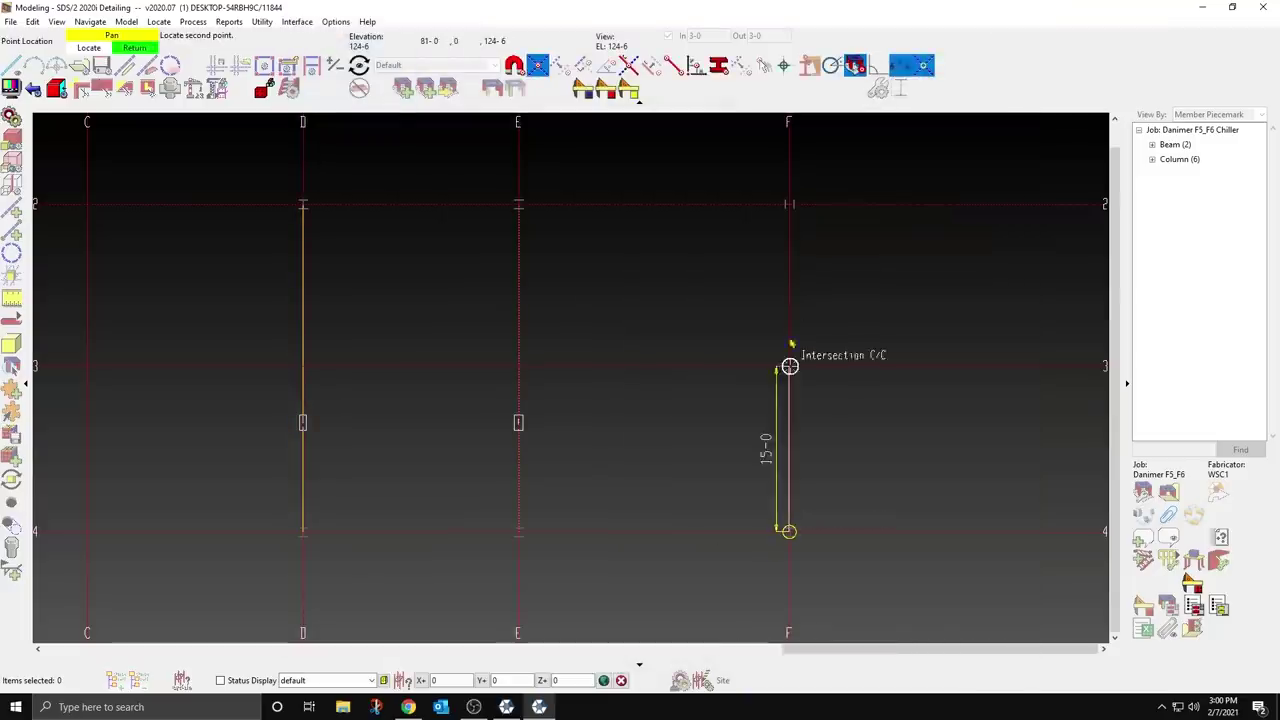
click(806, 257)
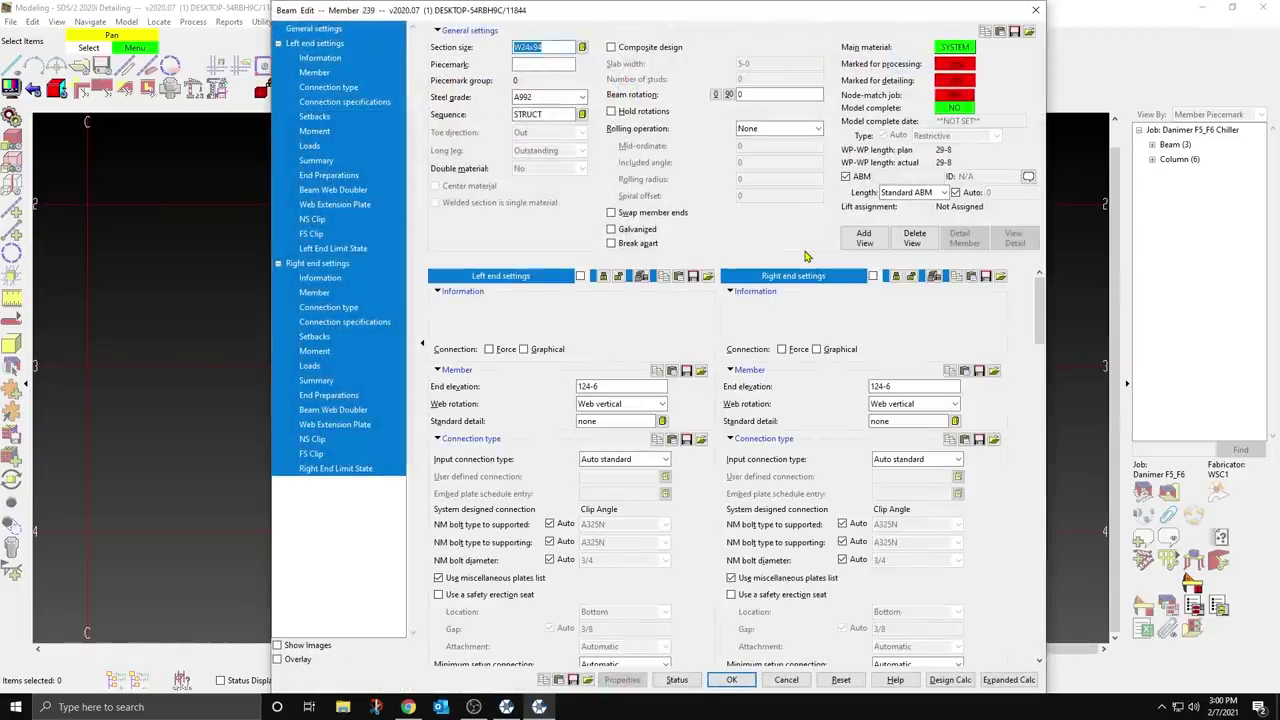
text(W18X40)
key(Return)
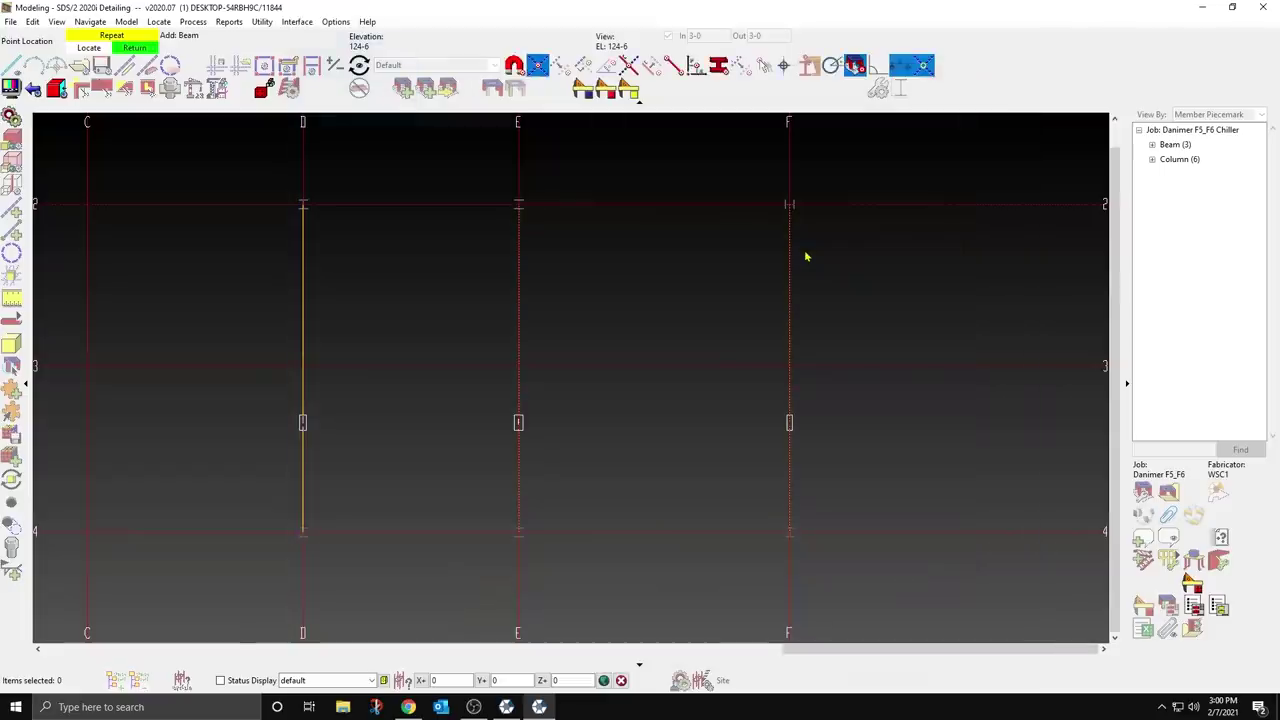
Step: Add two W24x76 beams along grid 4, one from grid D to E and one from grid E to F
click(303, 531)
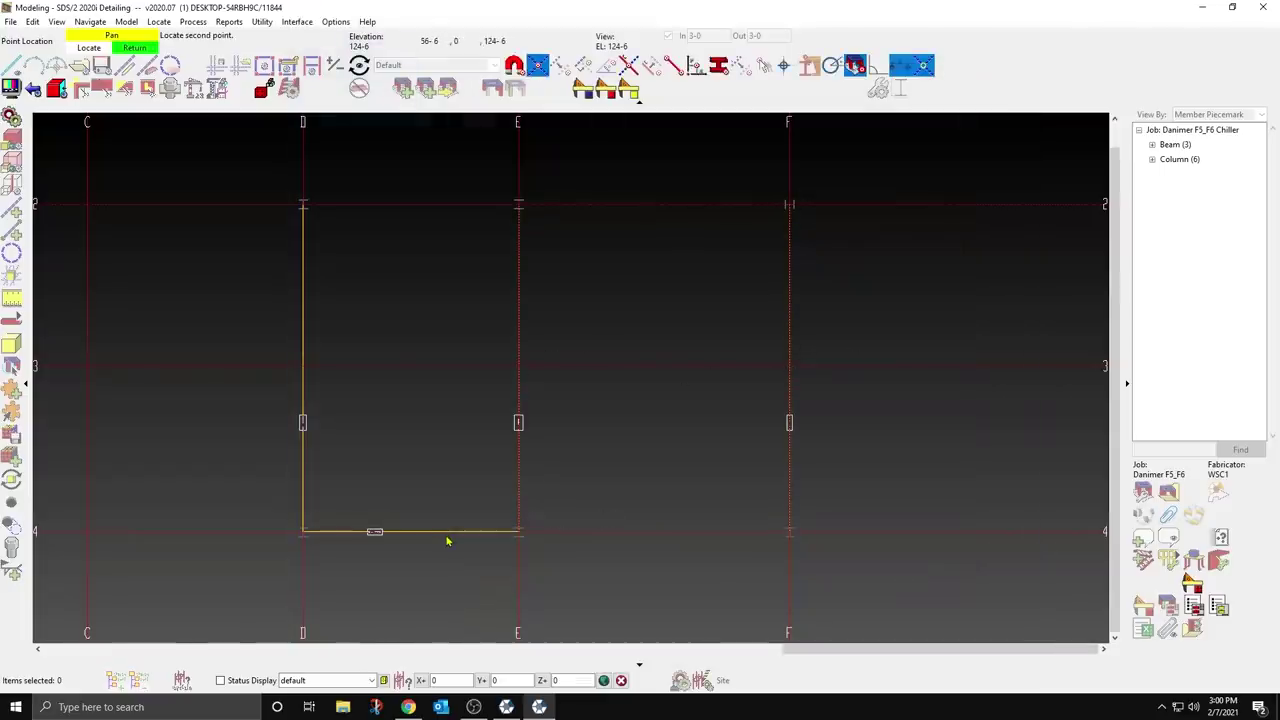
click(447, 541)
text(W24X76)
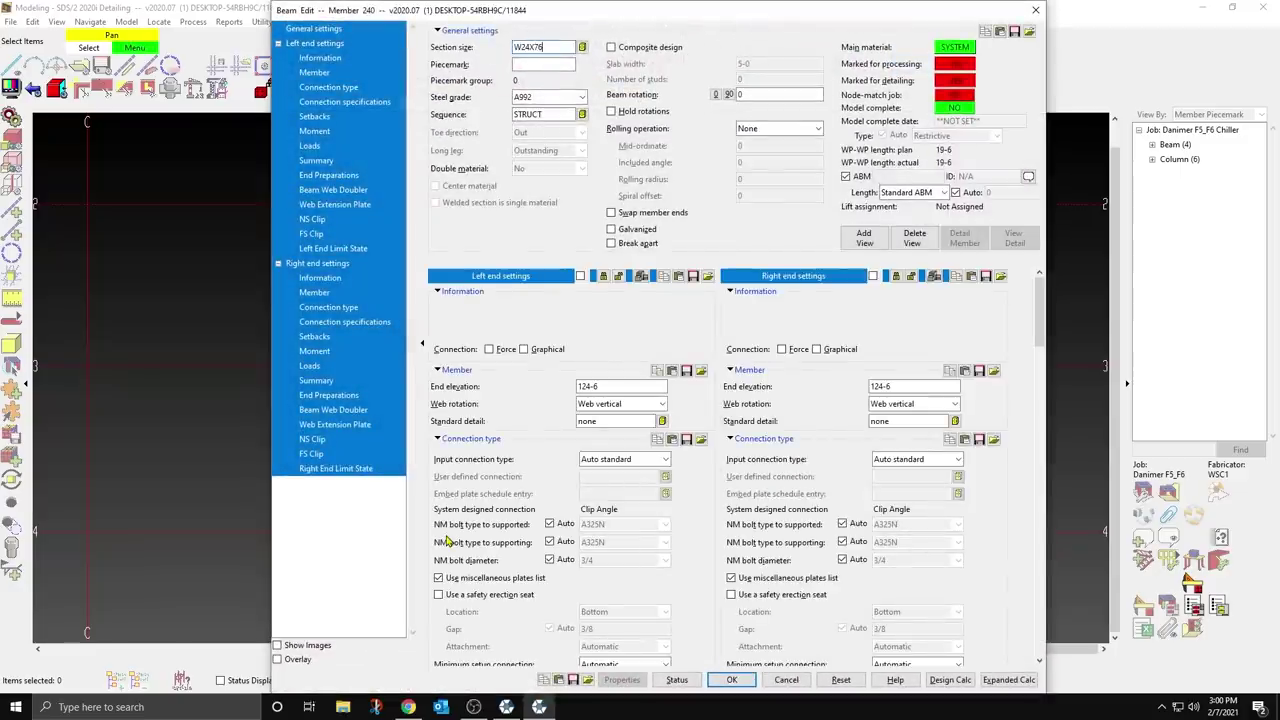
key(Return)
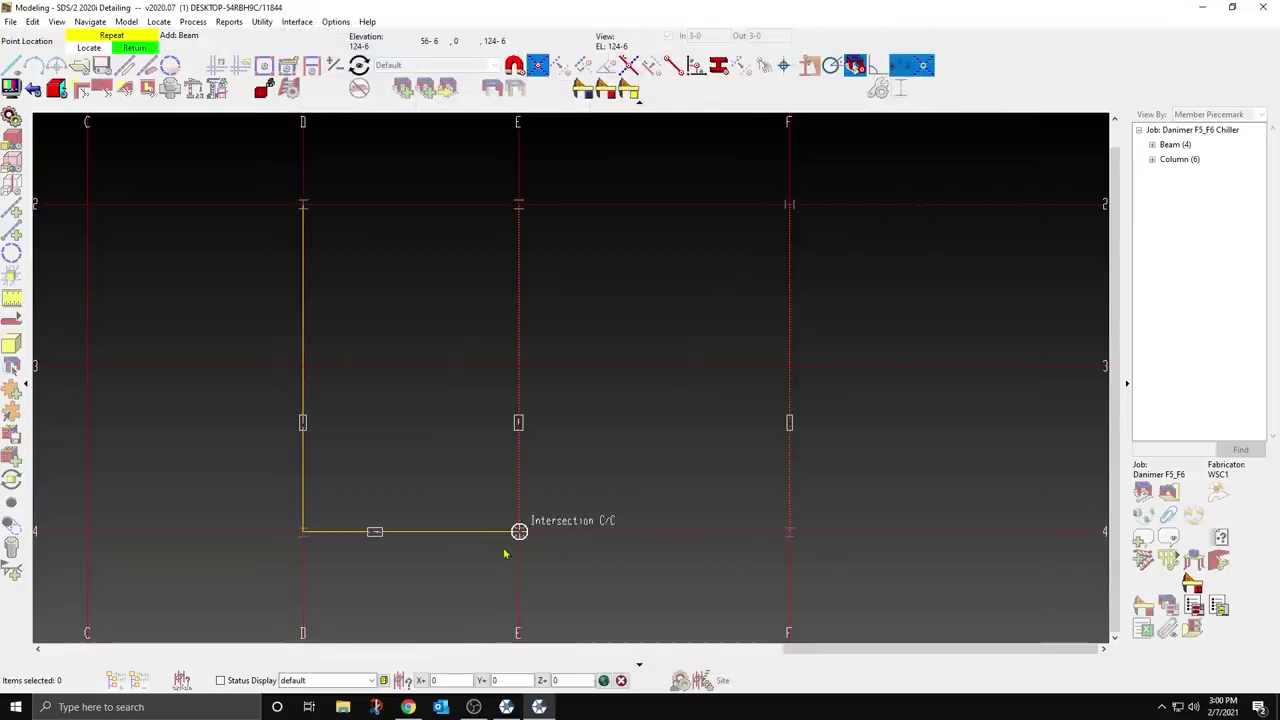
click(790, 541)
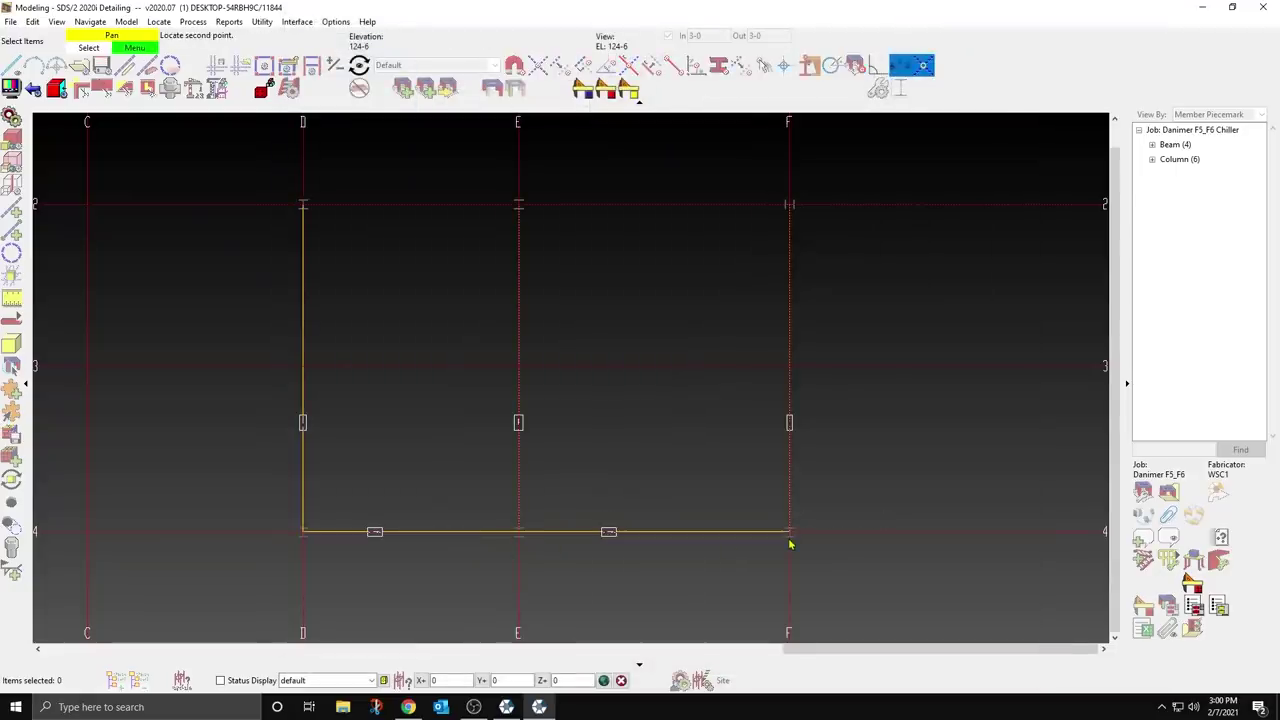
key(Return)
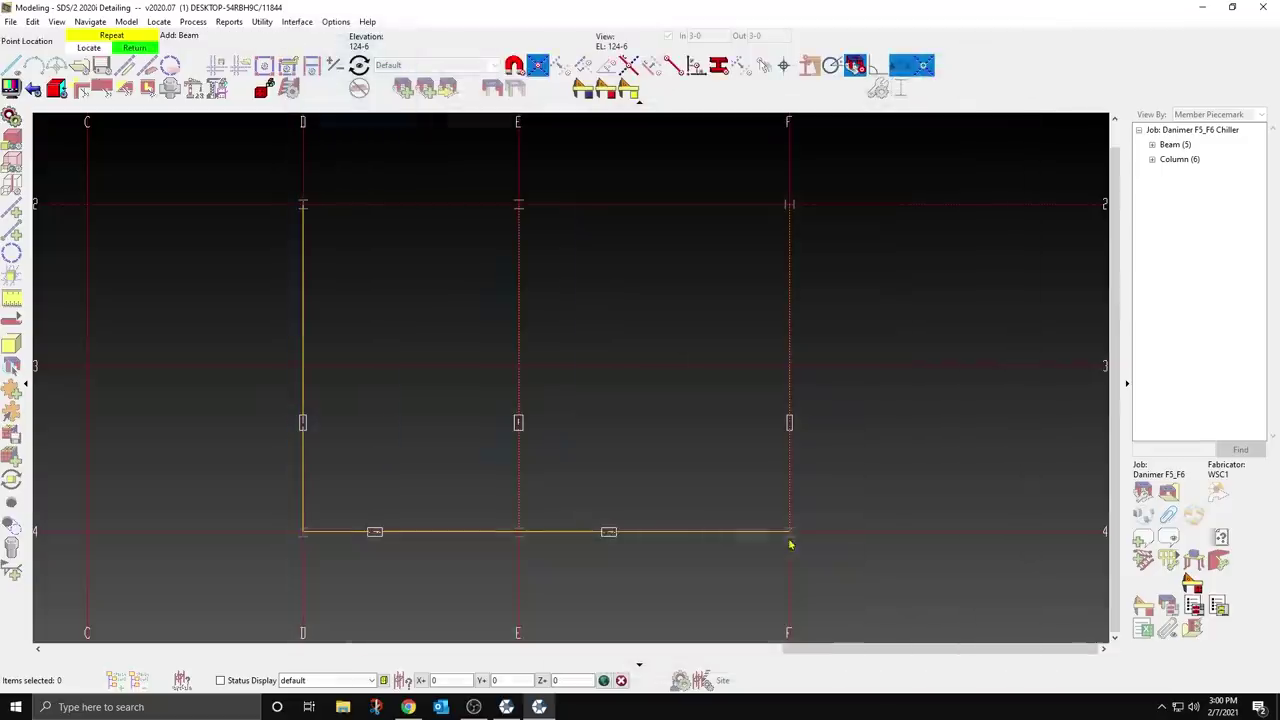
Step: Add two W24x76 beams along grid 2, one from grid D to E and one from grid E to F
click(338, 245)
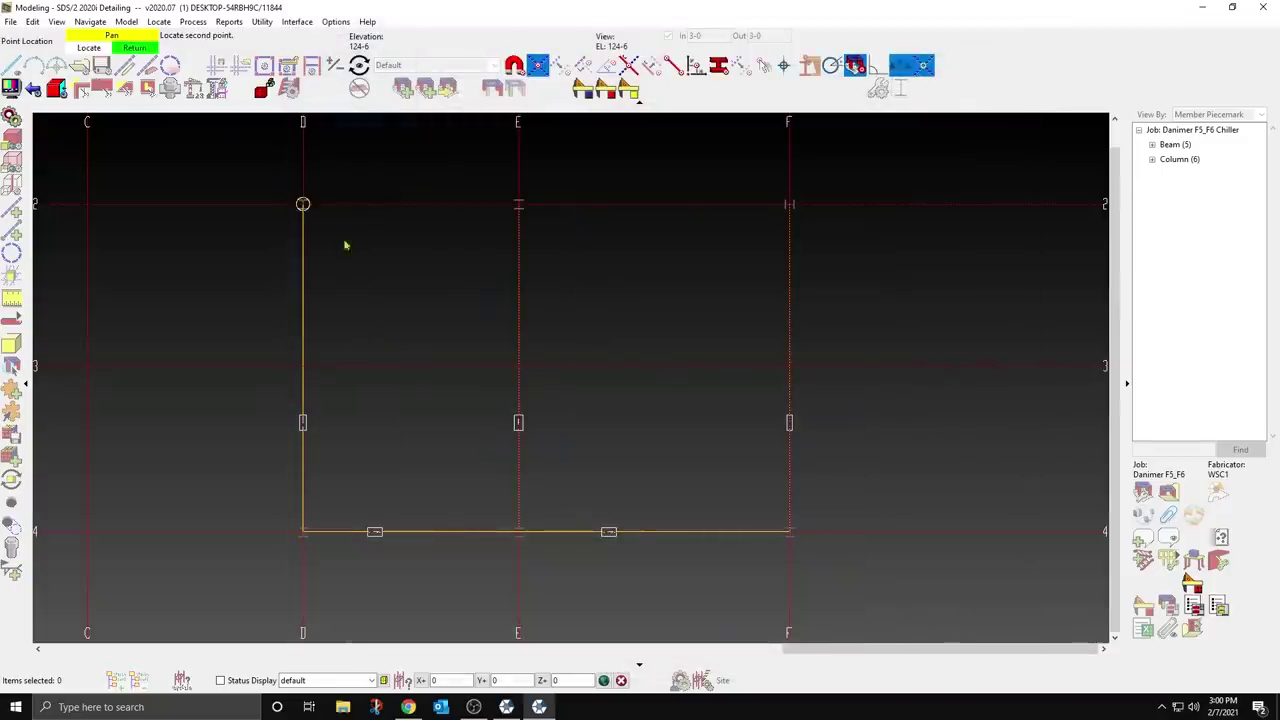
click(465, 239)
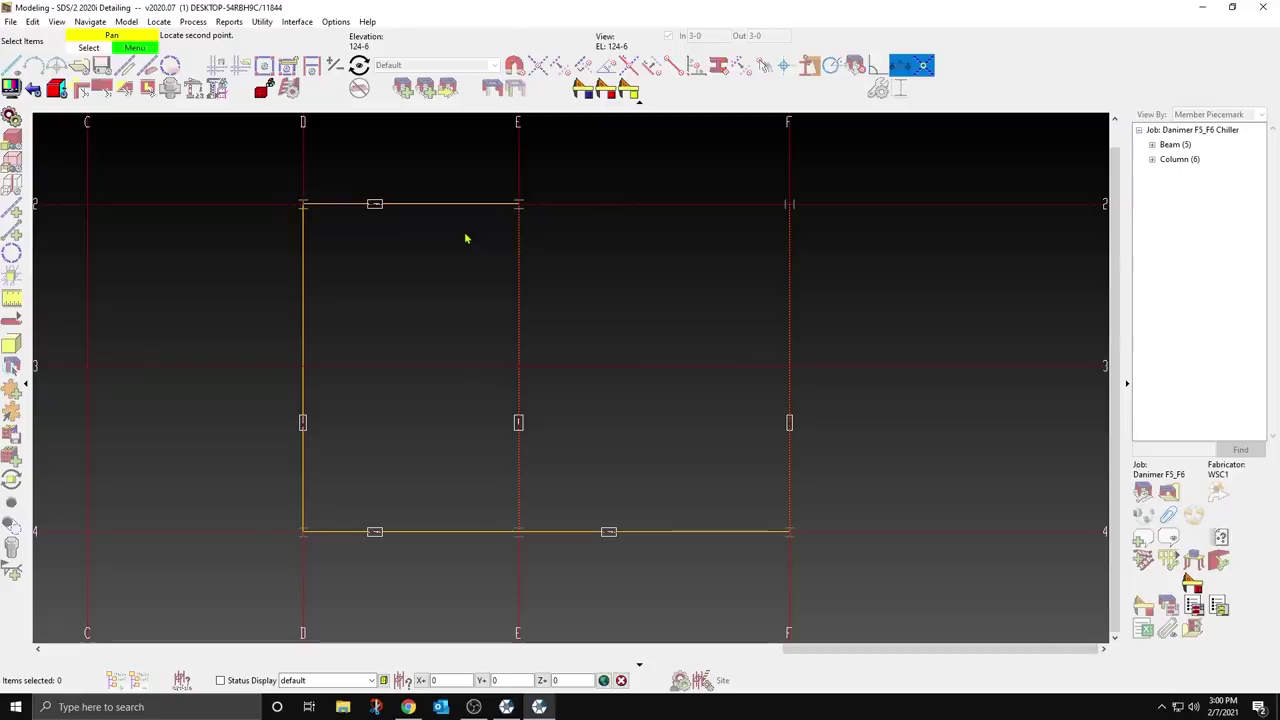
key(Return)
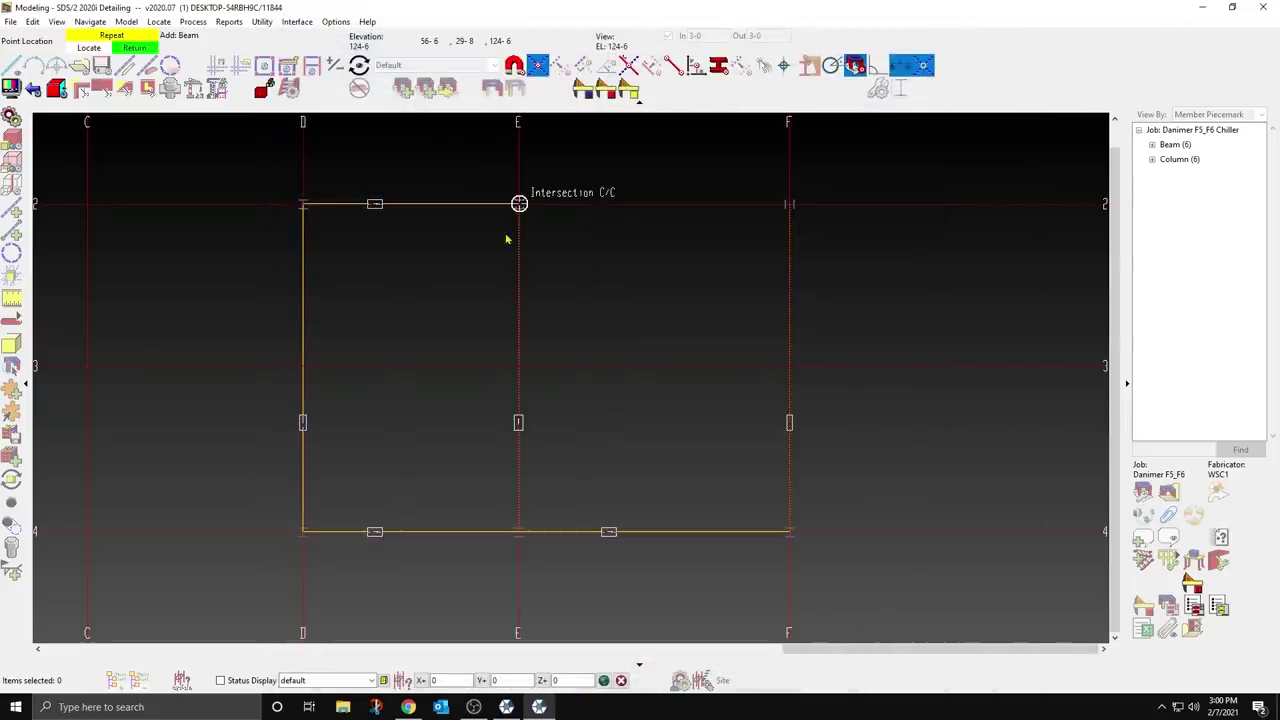
click(510, 238)
click(713, 238)
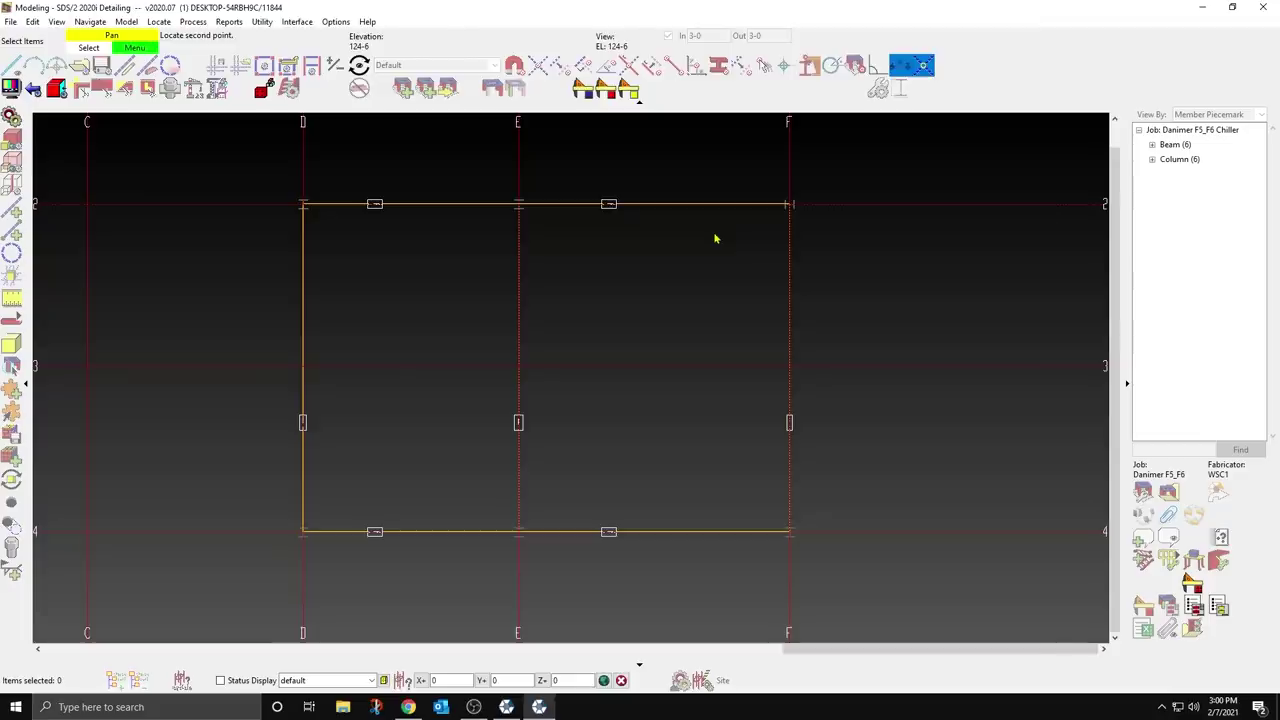
key(Return)
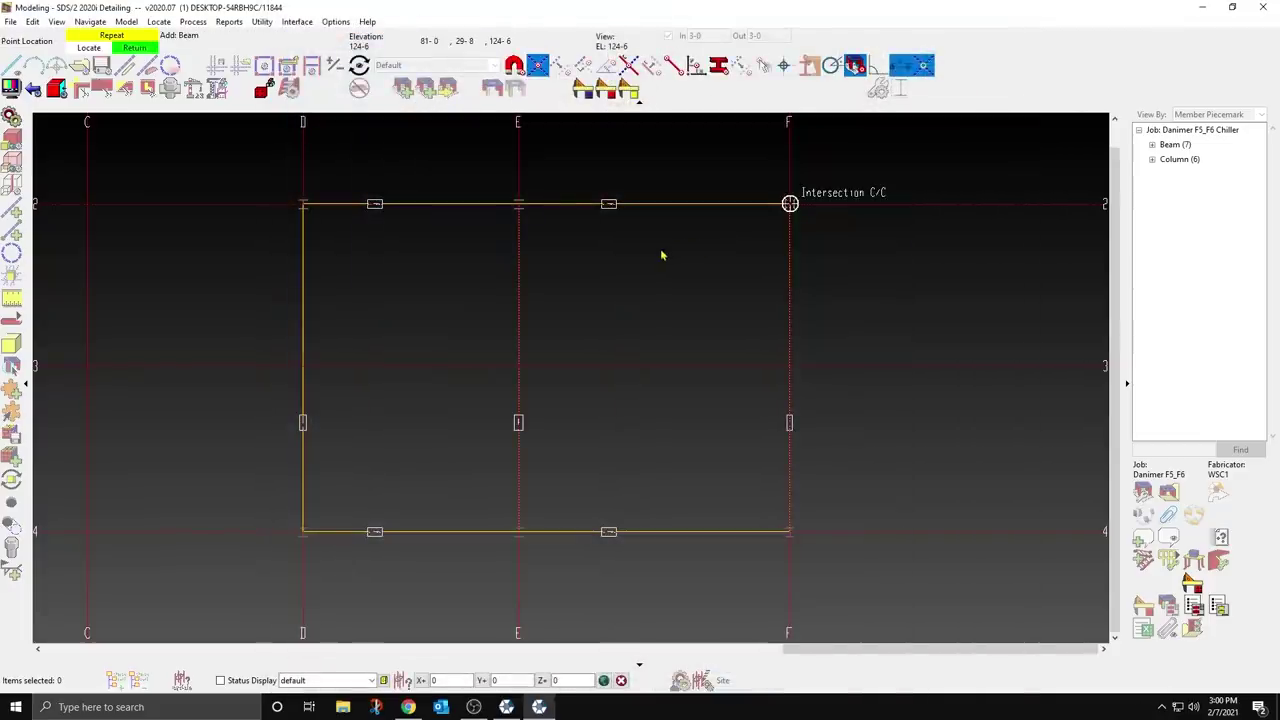
right_click(605, 252)
Step: Add a blue construction line parallel to grid D, offset 9-8 3/16 toward grid E
click(12, 210)
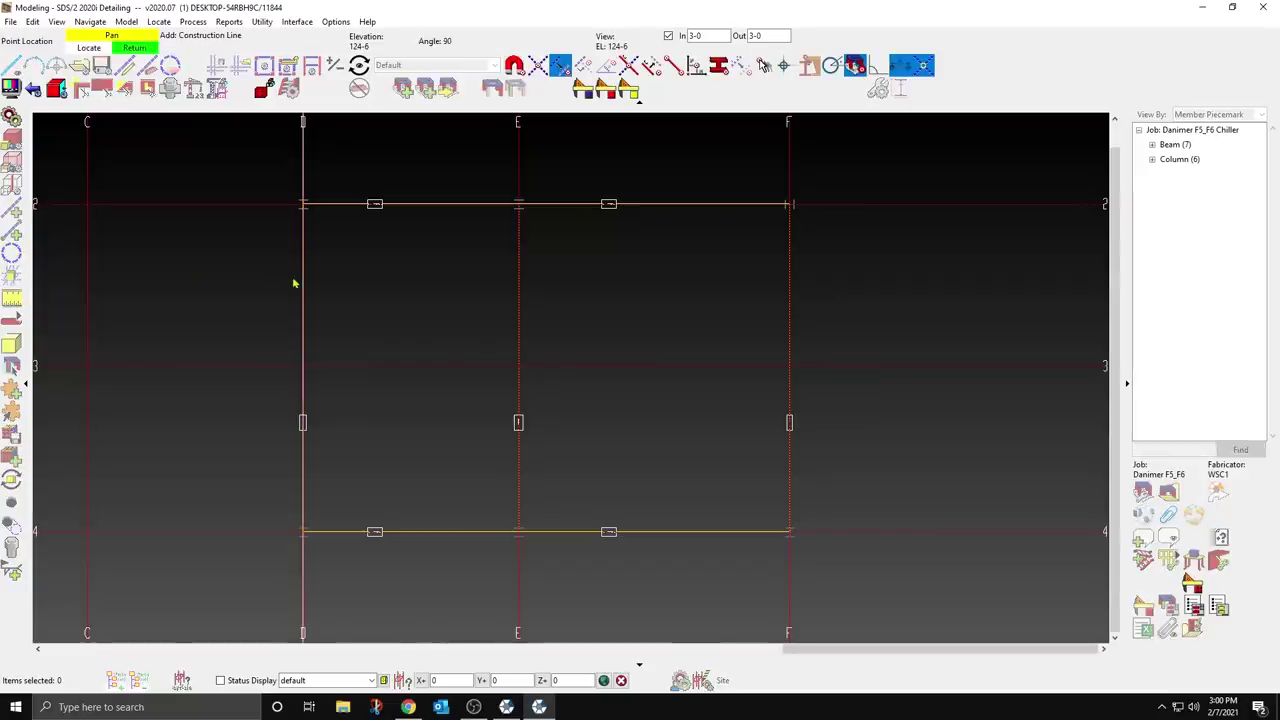
click(293, 284)
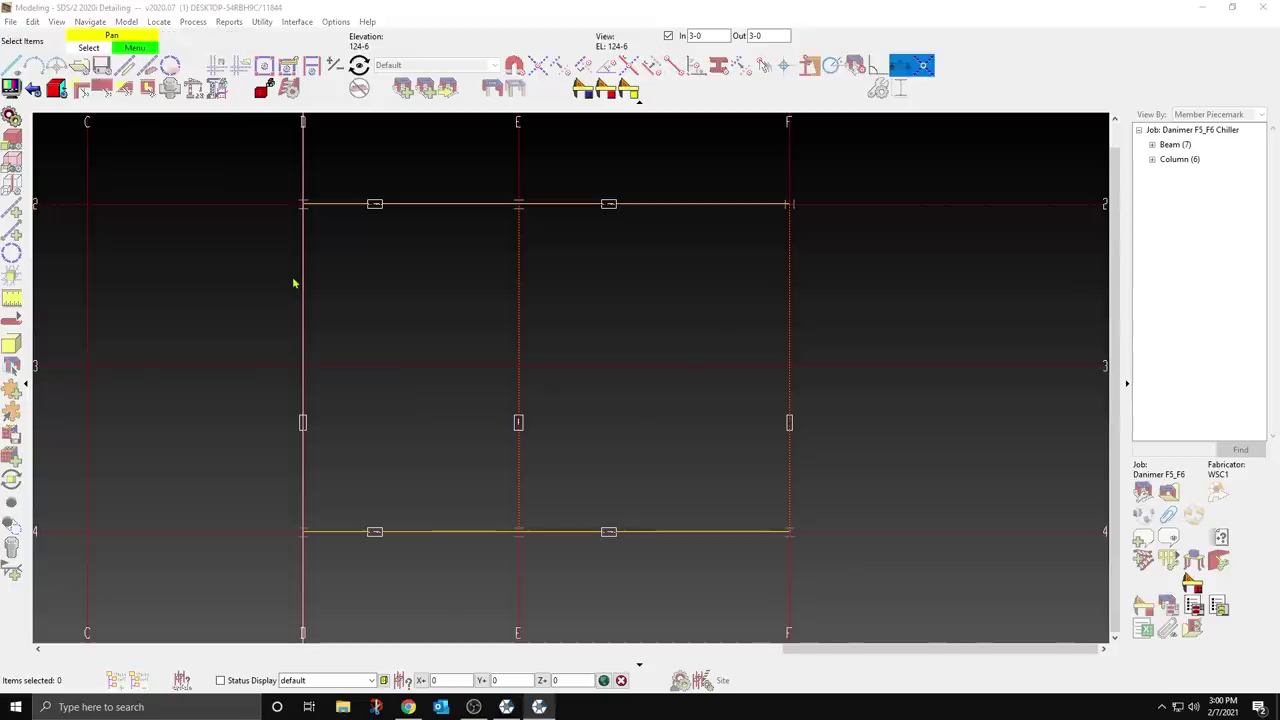
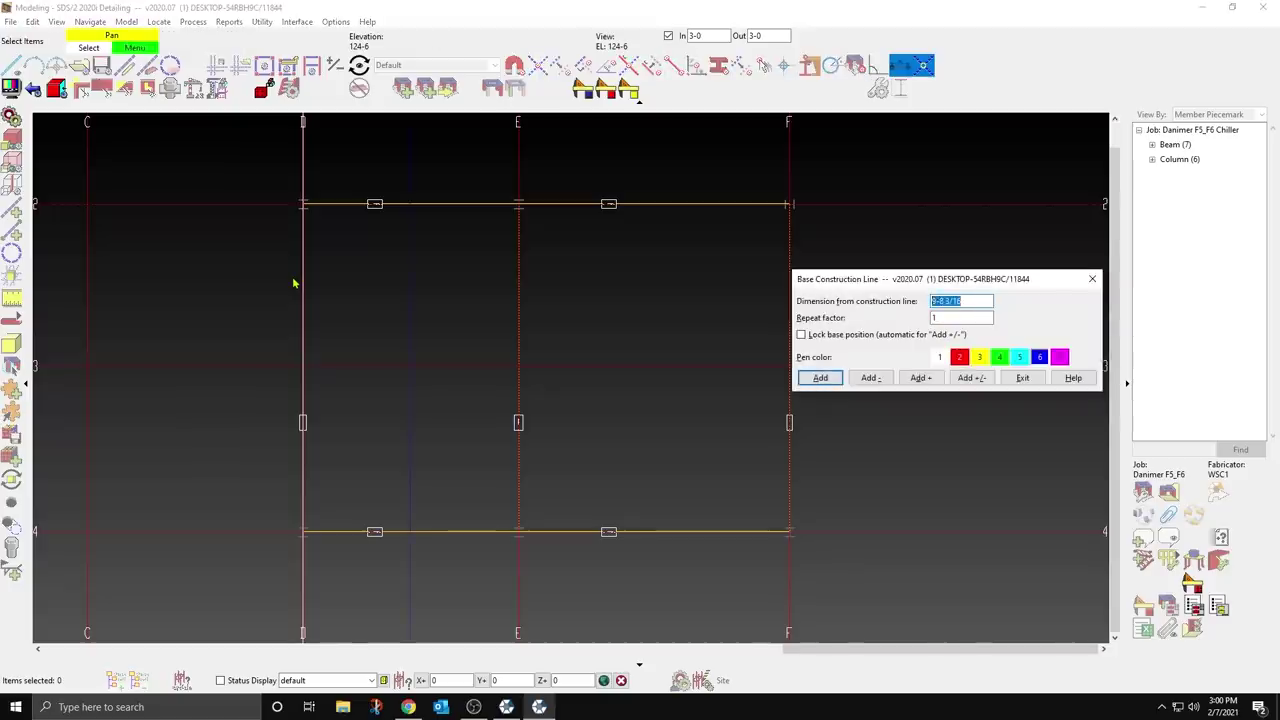
click(1022, 377)
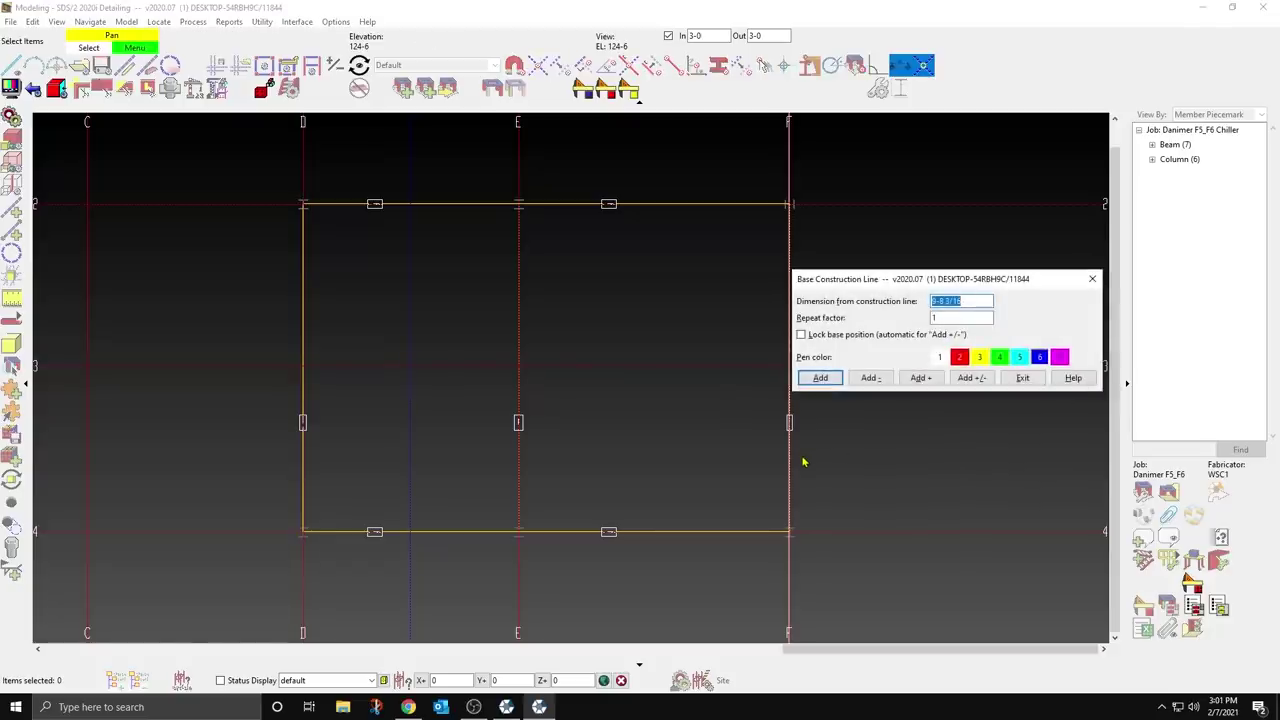
Step: Add a blue construction line parallel to grid F, offset -5-11 5/16 toward grid E
text(-5-11 5/16)
key(Return)
click(1021, 377)
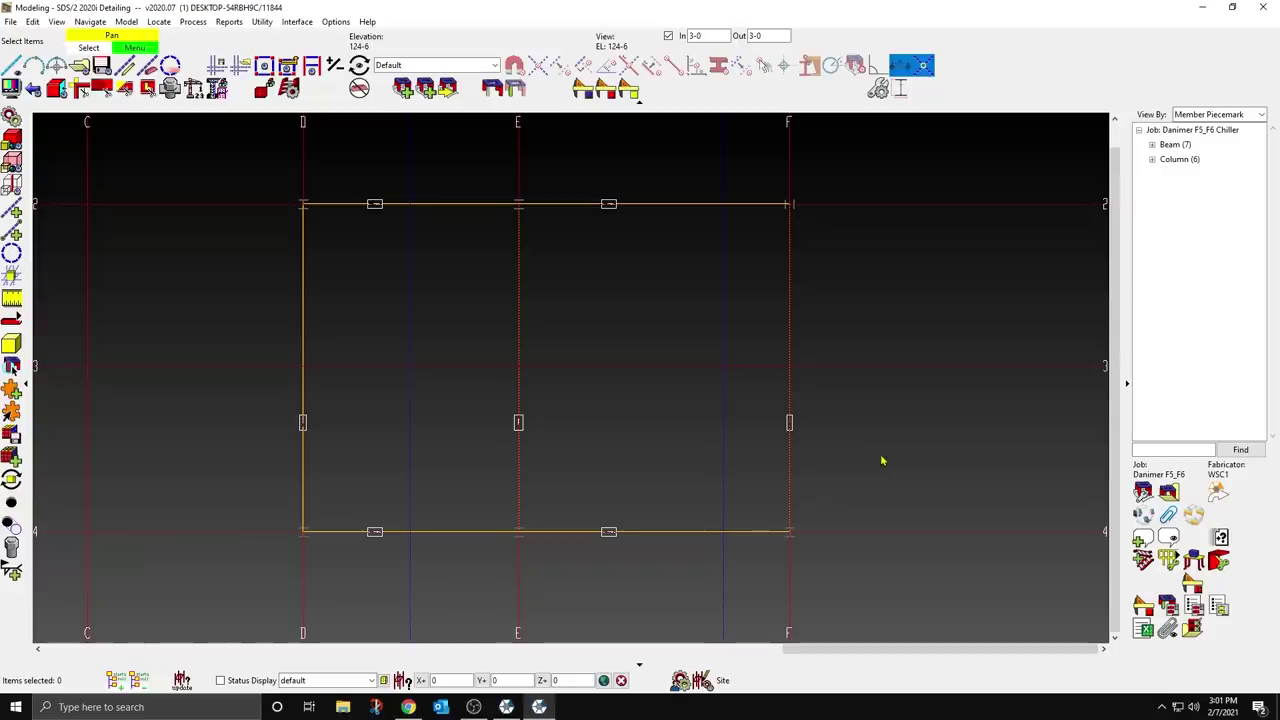
Step: Add a W24x94 beam along the construction line between grids D and E, from grid 4 to grid 2
click(12, 319)
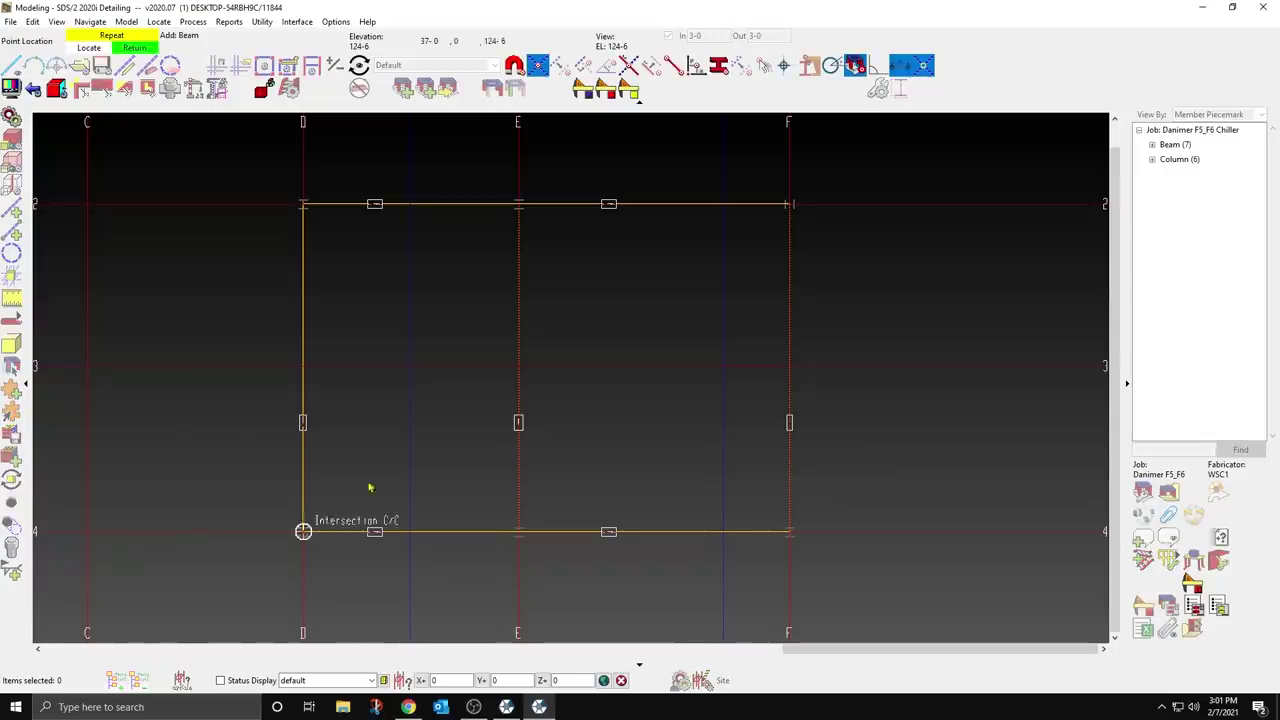
click(417, 507)
click(420, 243)
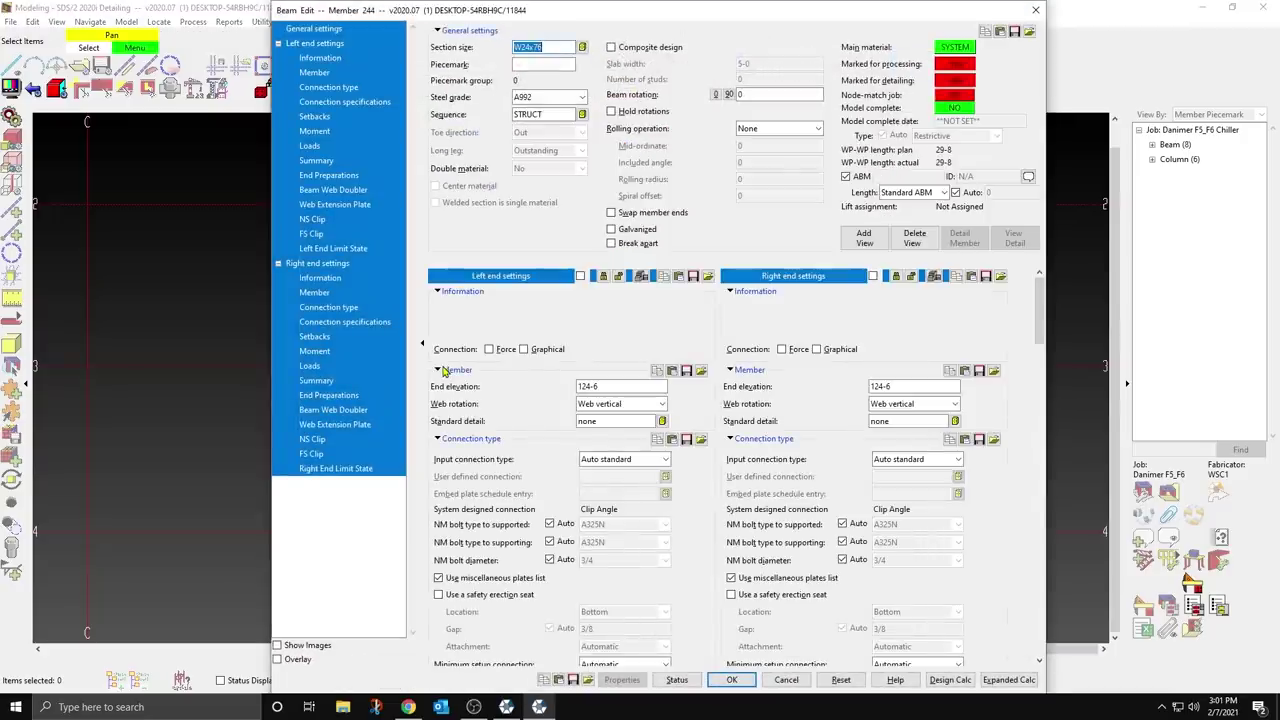
text(W)
key(Return)
Step: Add a W24x76 beam along the construction line between grids E and F, from grid 4 to grid 2
click(723, 531)
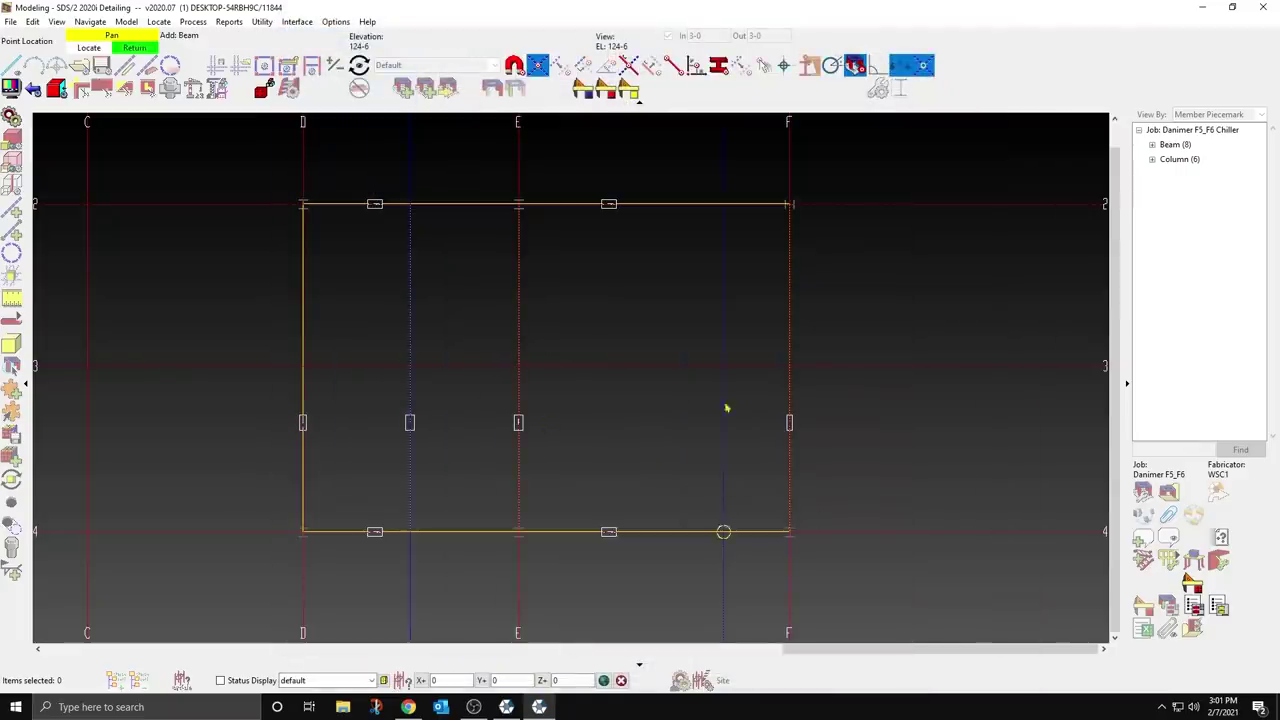
click(723, 253)
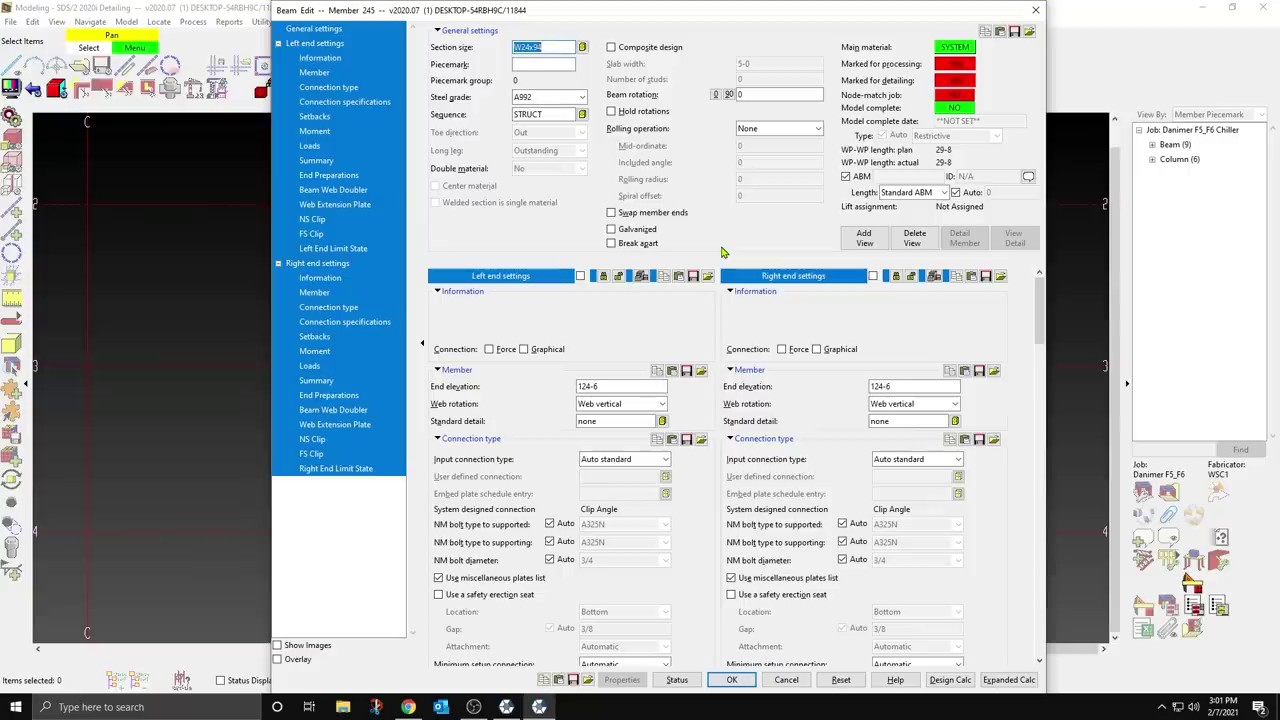
text(W24X76)
key(Return)
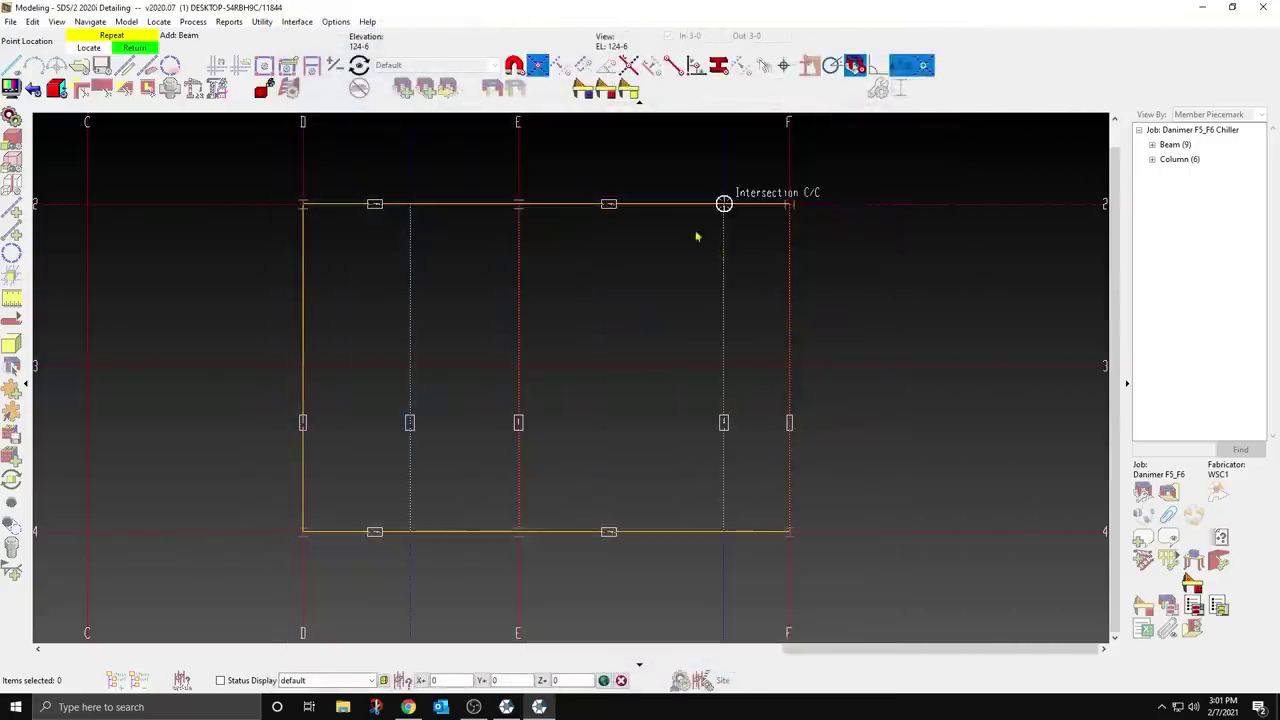
Step: Add a blue construction line parallel to grid 4, offset 5-5 1/2 toward grid 3
click(12, 210)
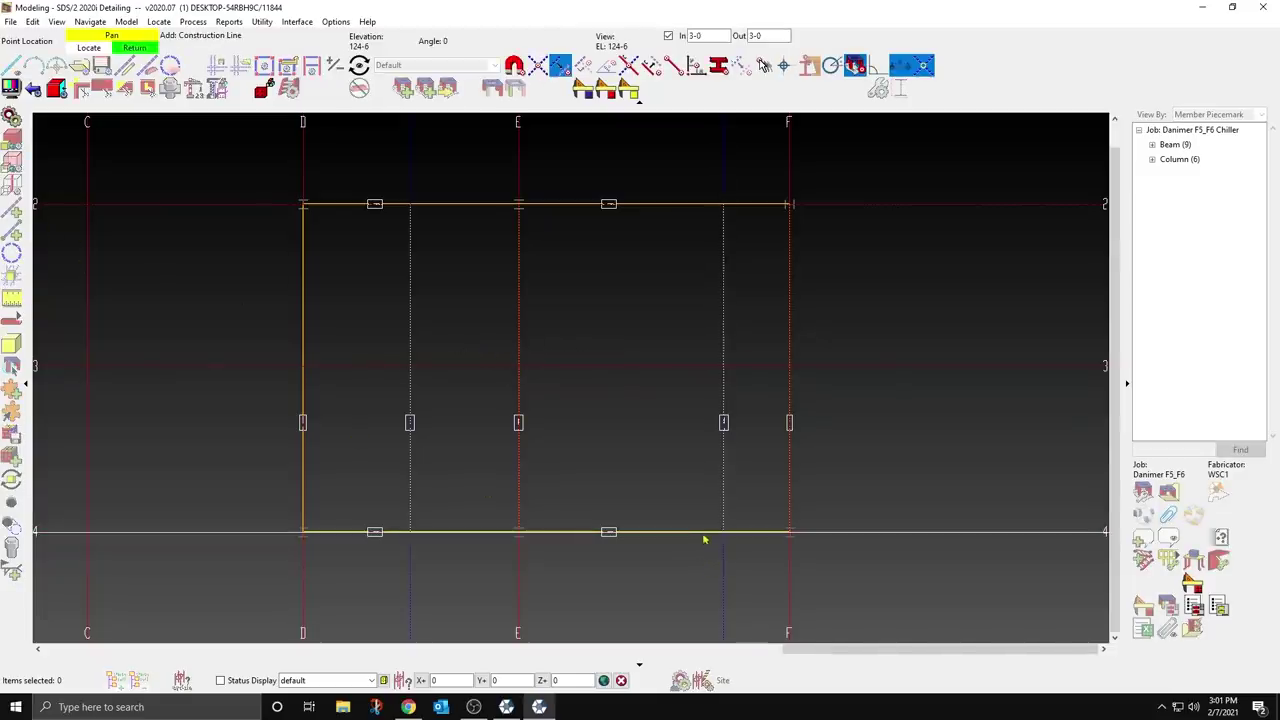
click(893, 556)
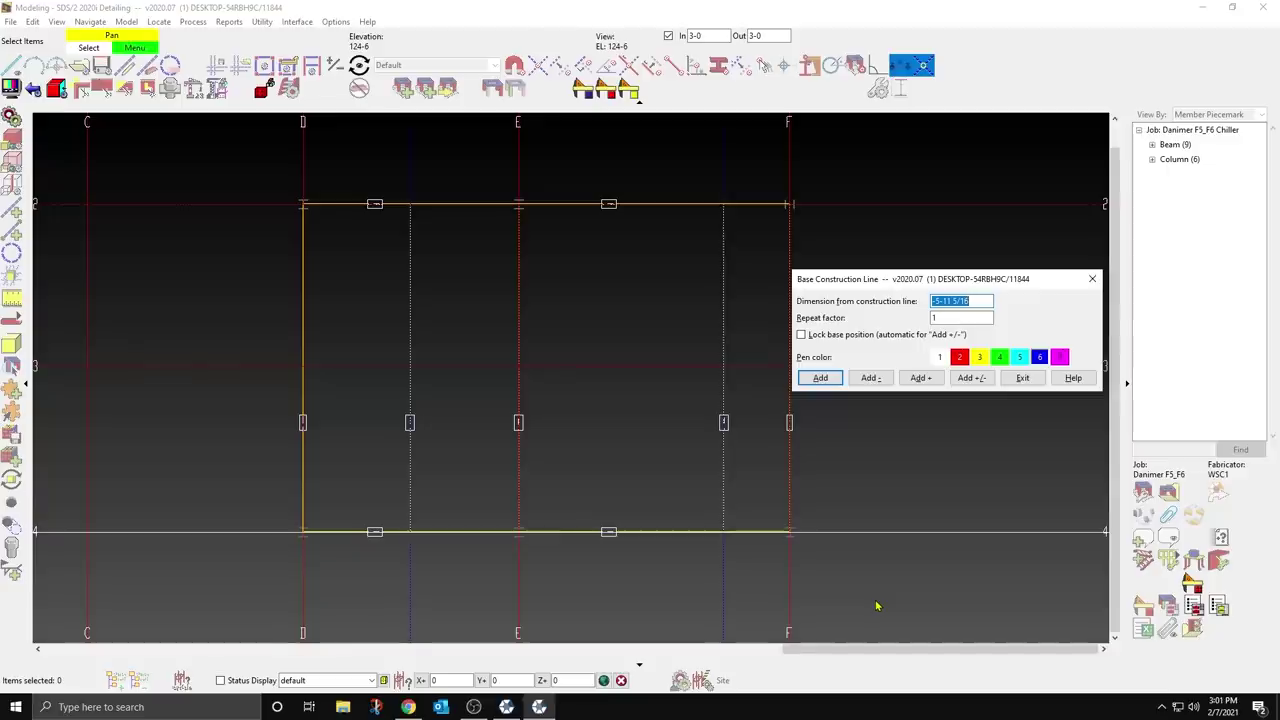
text(5-5 1/2)
key(Return)
click(1028, 379)
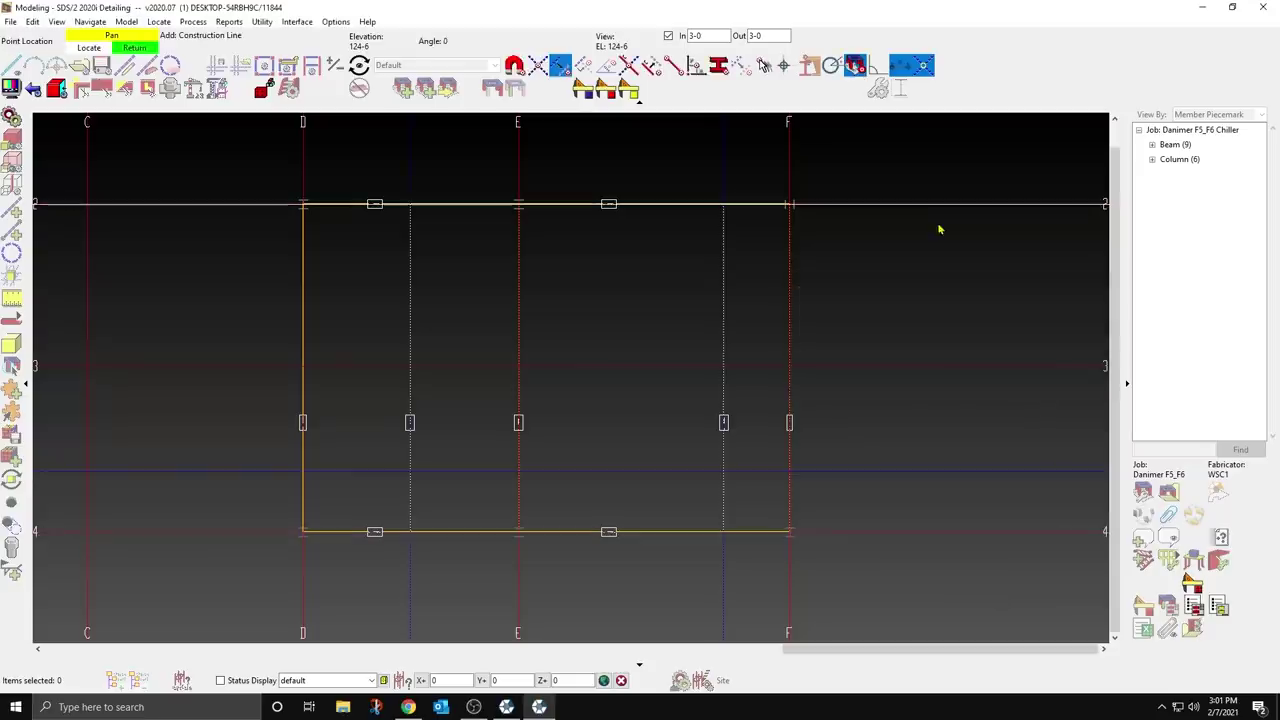
Step: Add a blue construction line parallel to grid 2, offset -2-7 1/2 toward grid 3
click(933, 222)
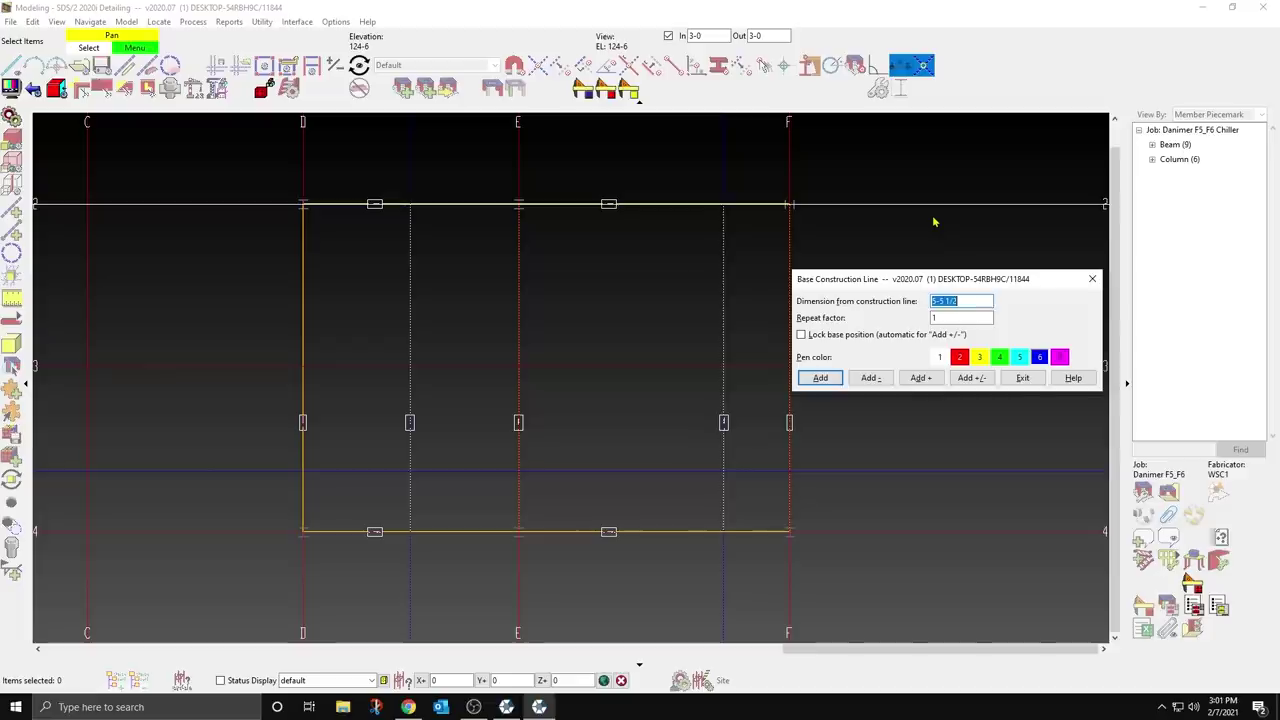
text(-2-7)
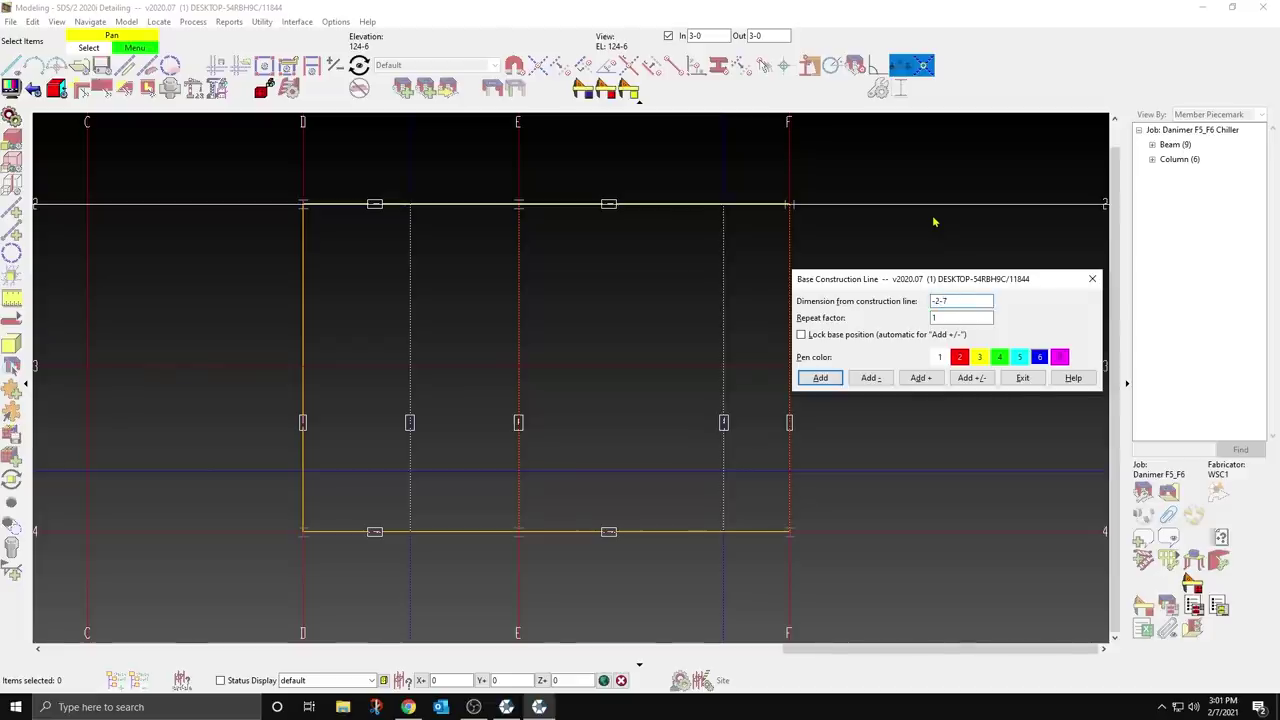
text( 1/2)
key(Return)
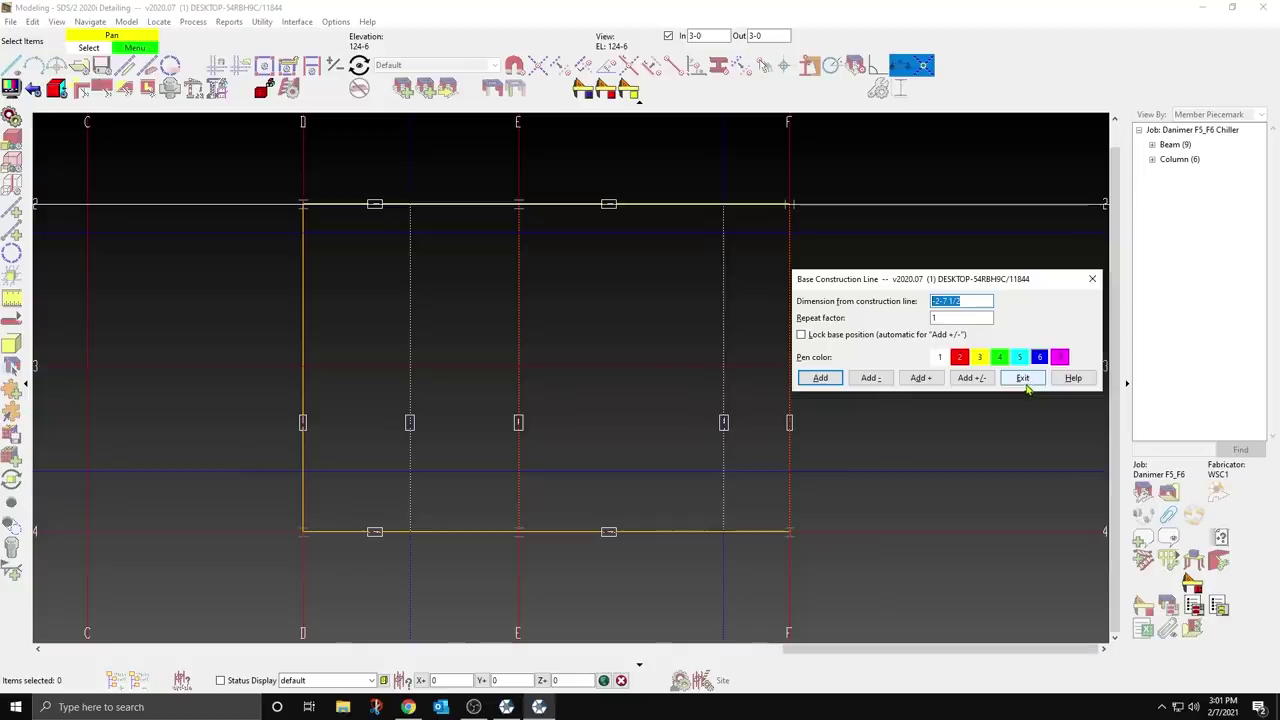
click(1022, 378)
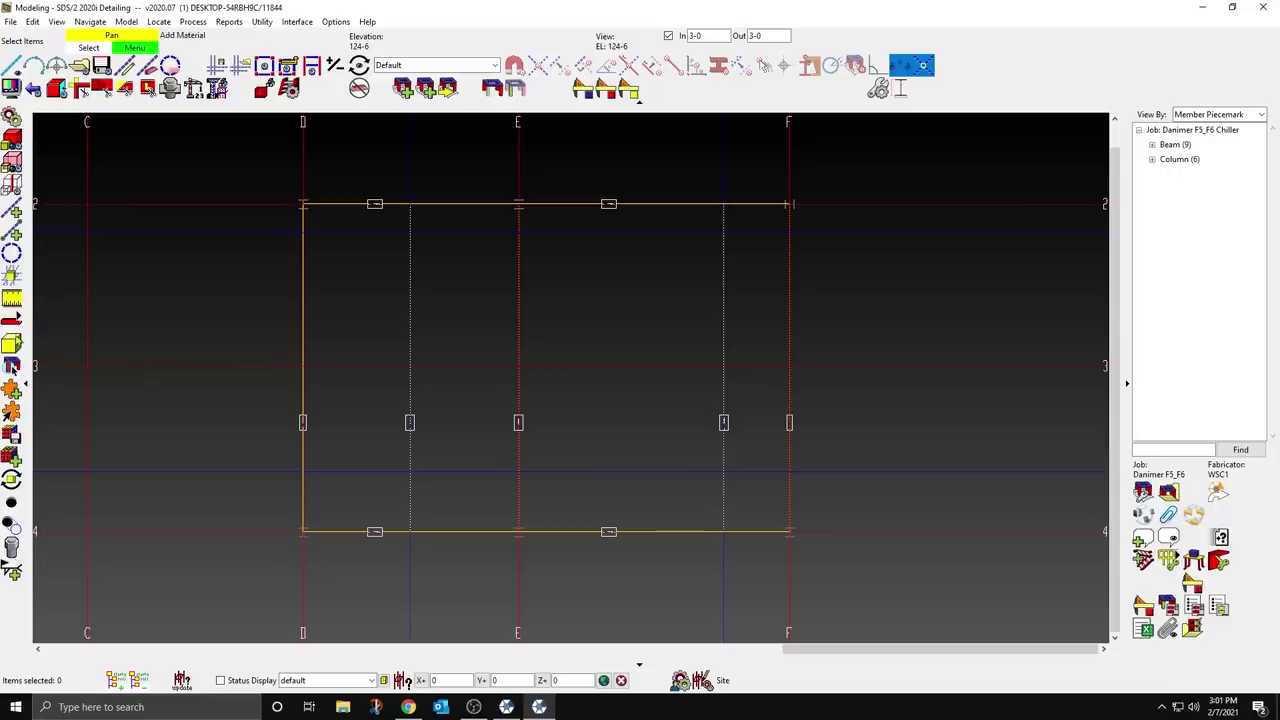
Step: Add a W8x13 beam on the construction line near grid 4, from grid D to the W24x94 beam
click(300, 468)
click(409, 468)
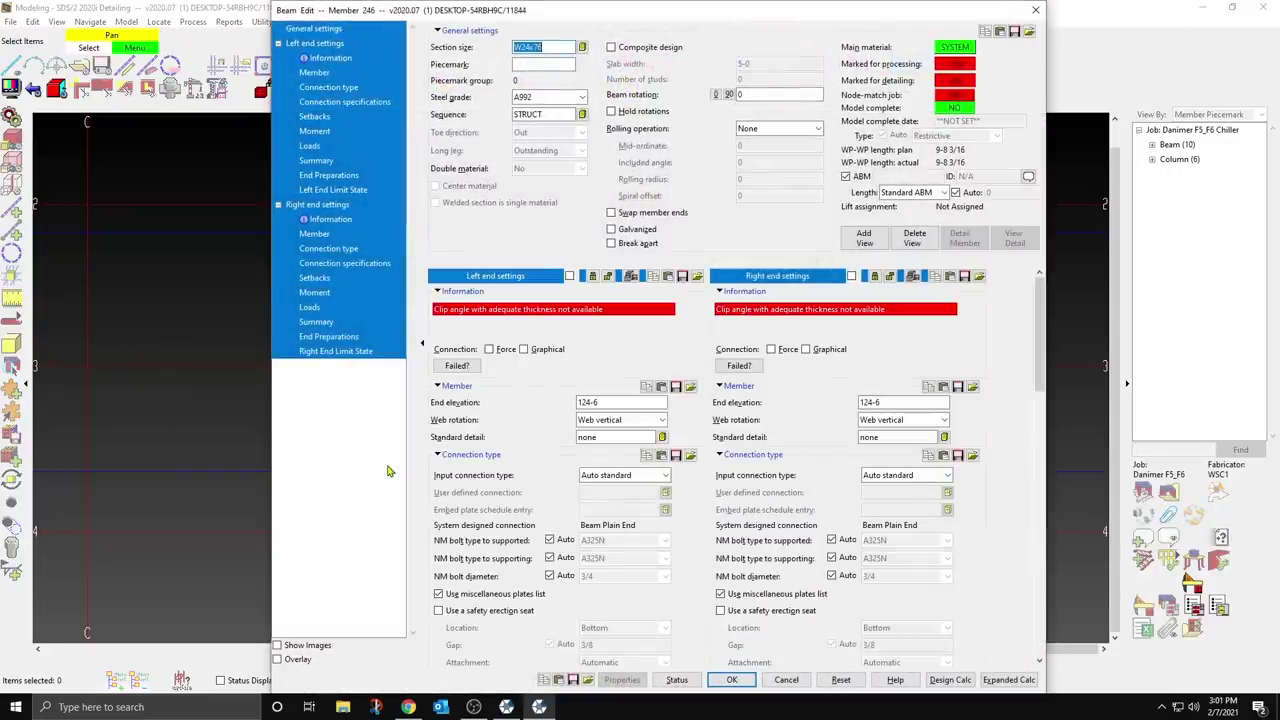
text(W8)
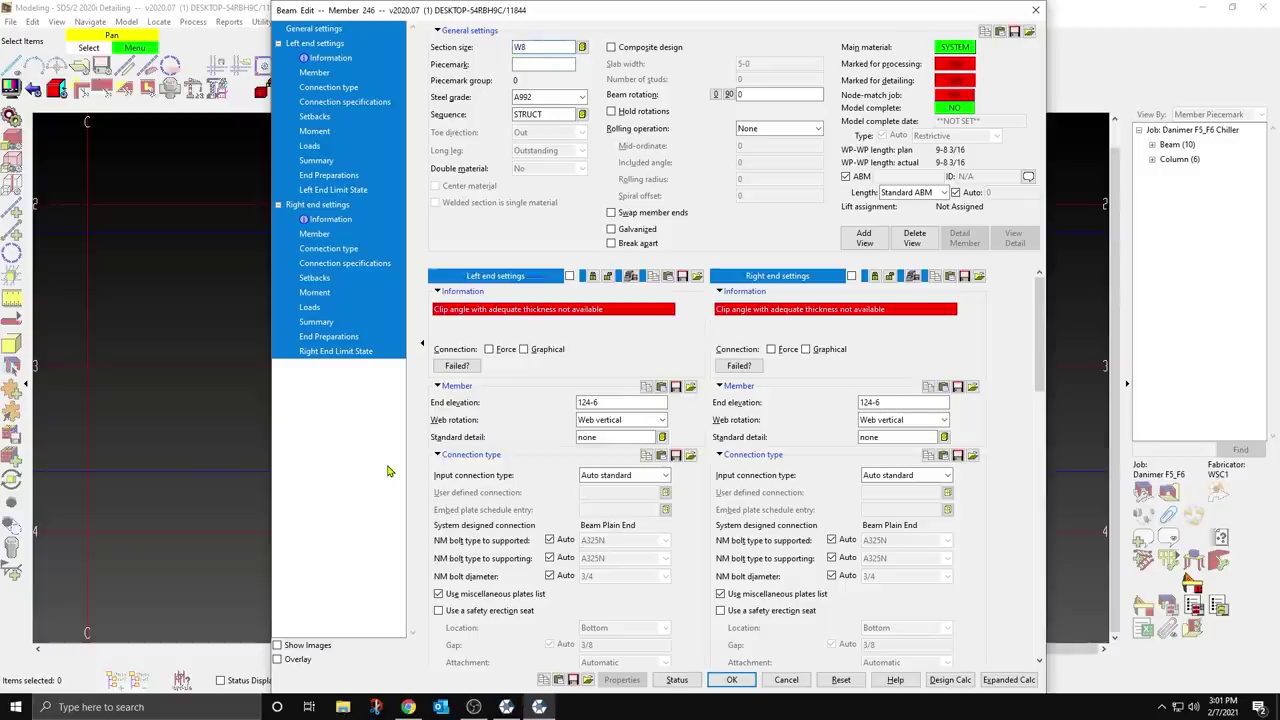
text(X13)
Step: Set the shear load to 5 kips at both ends of the W8x13 beam instead of automatic
click(327, 131)
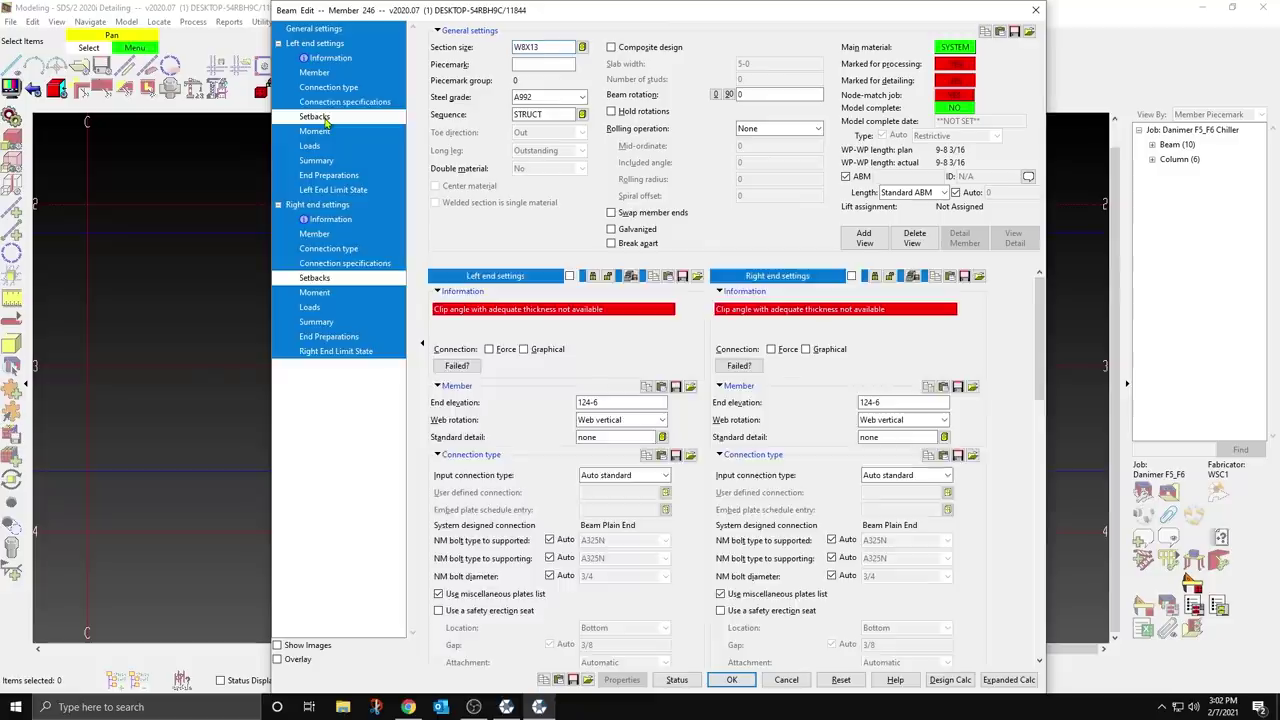
click(310, 146)
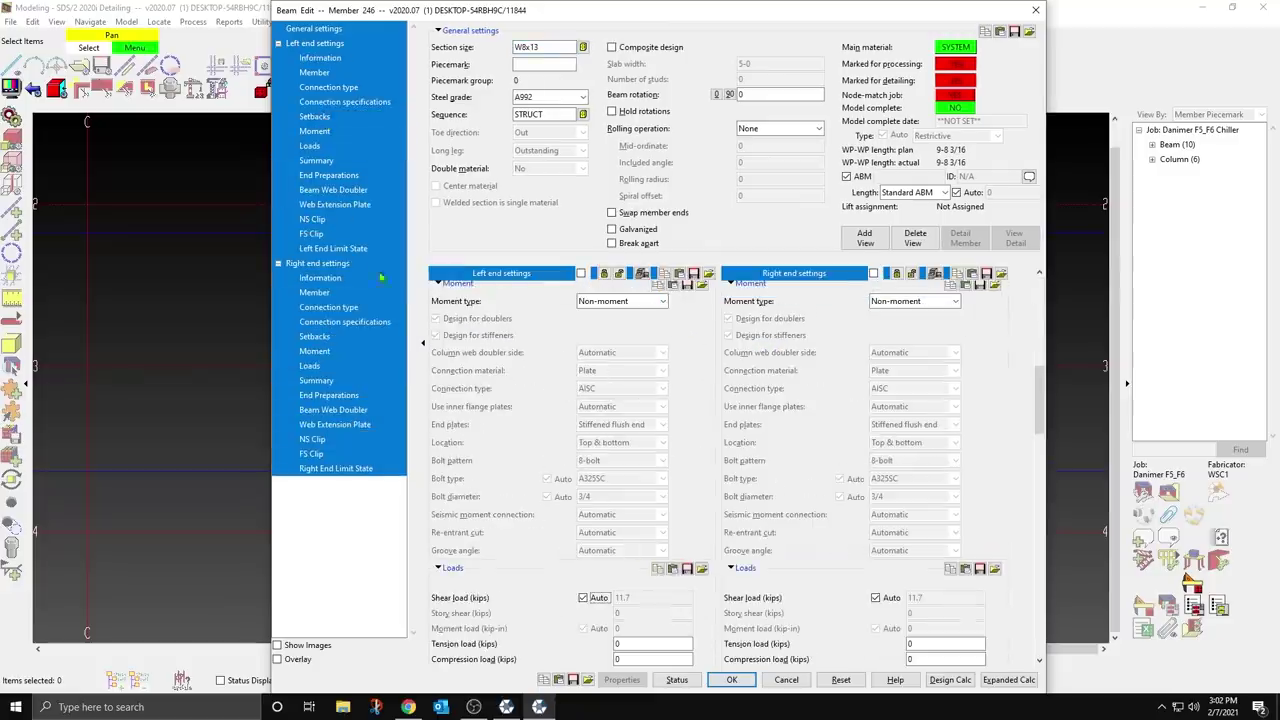
click(584, 598)
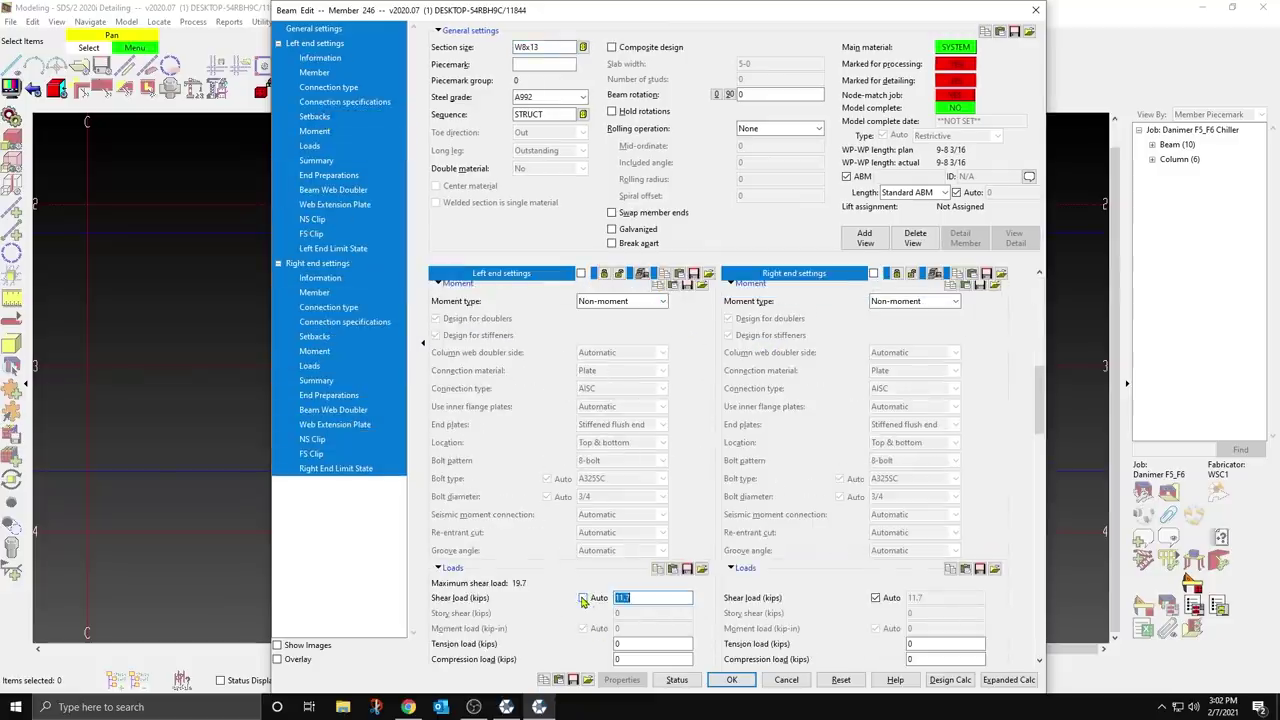
click(876, 598)
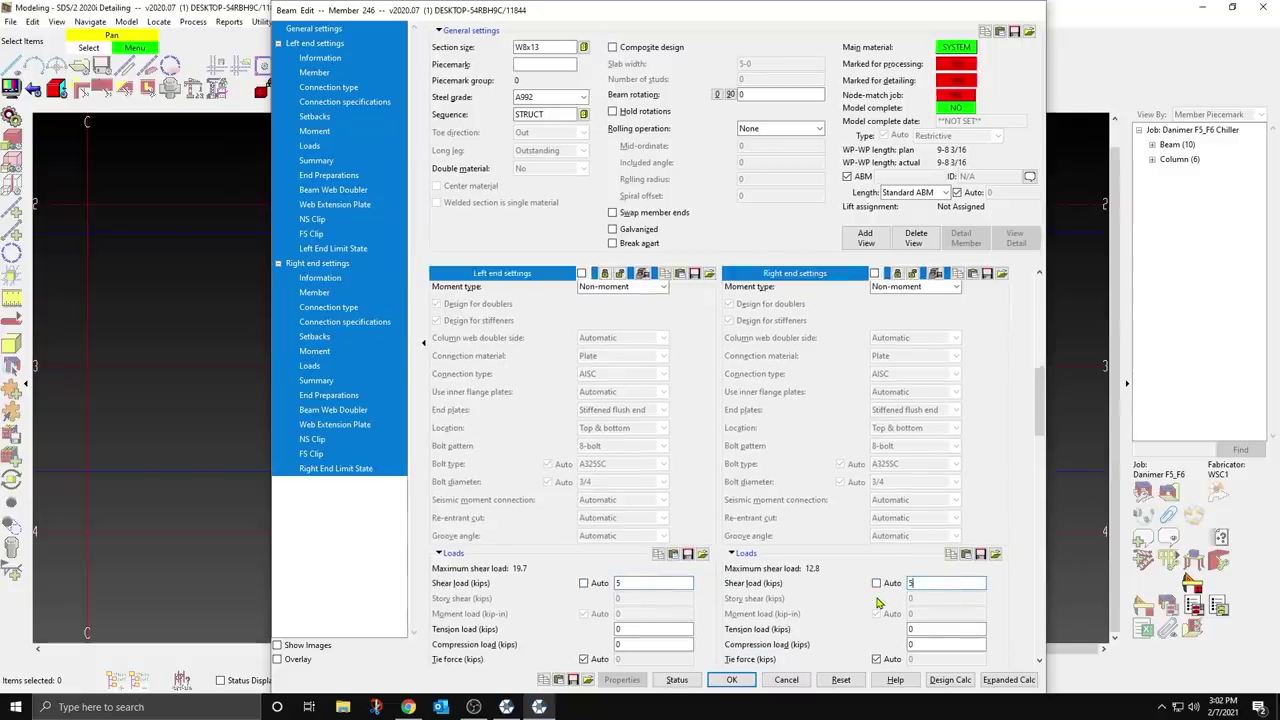
key(Return)
Step: Add a W8x13 beam on the construction line near grid 4, from the infill beam between E and F to grid F
click(723, 471)
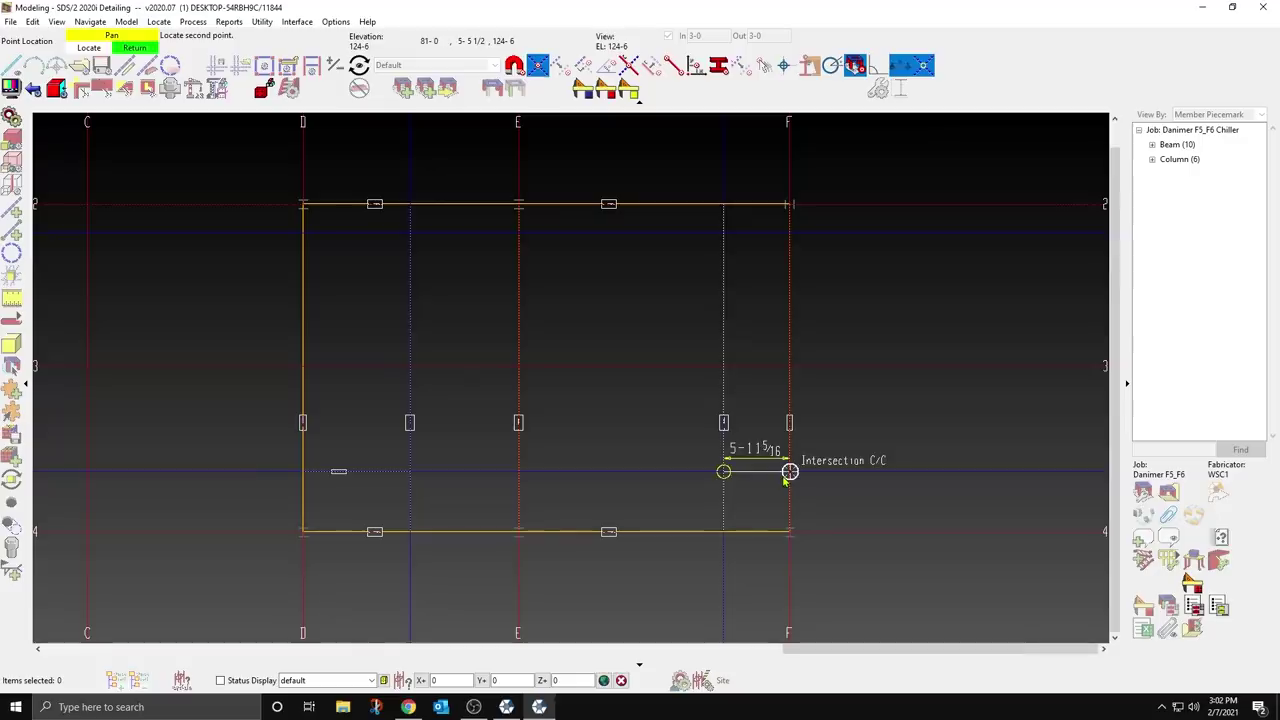
click(784, 482)
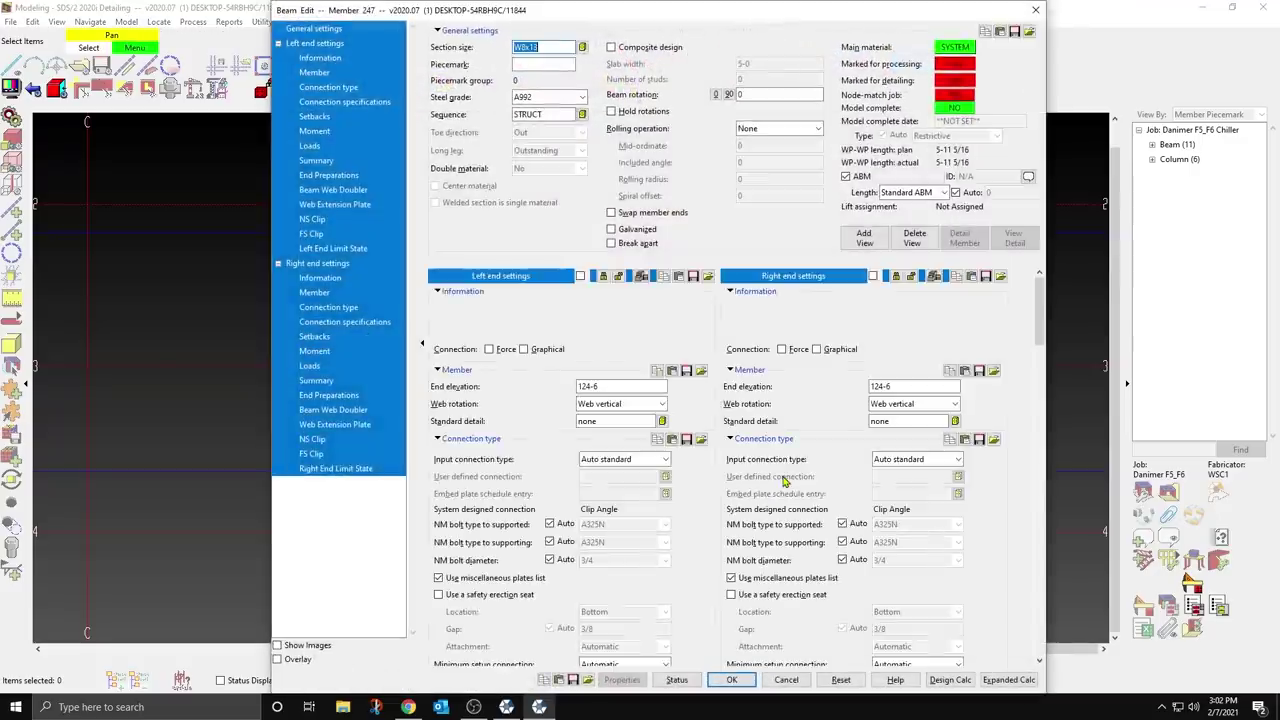
key(Return)
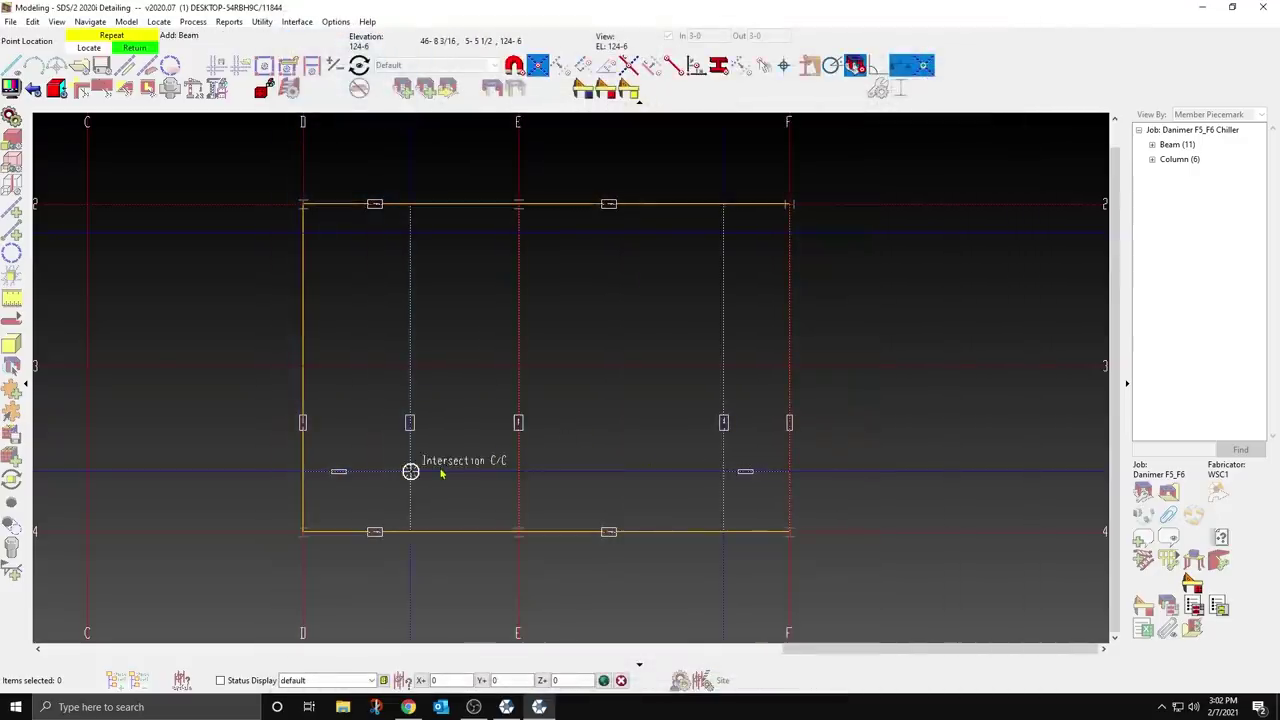
click(410, 471)
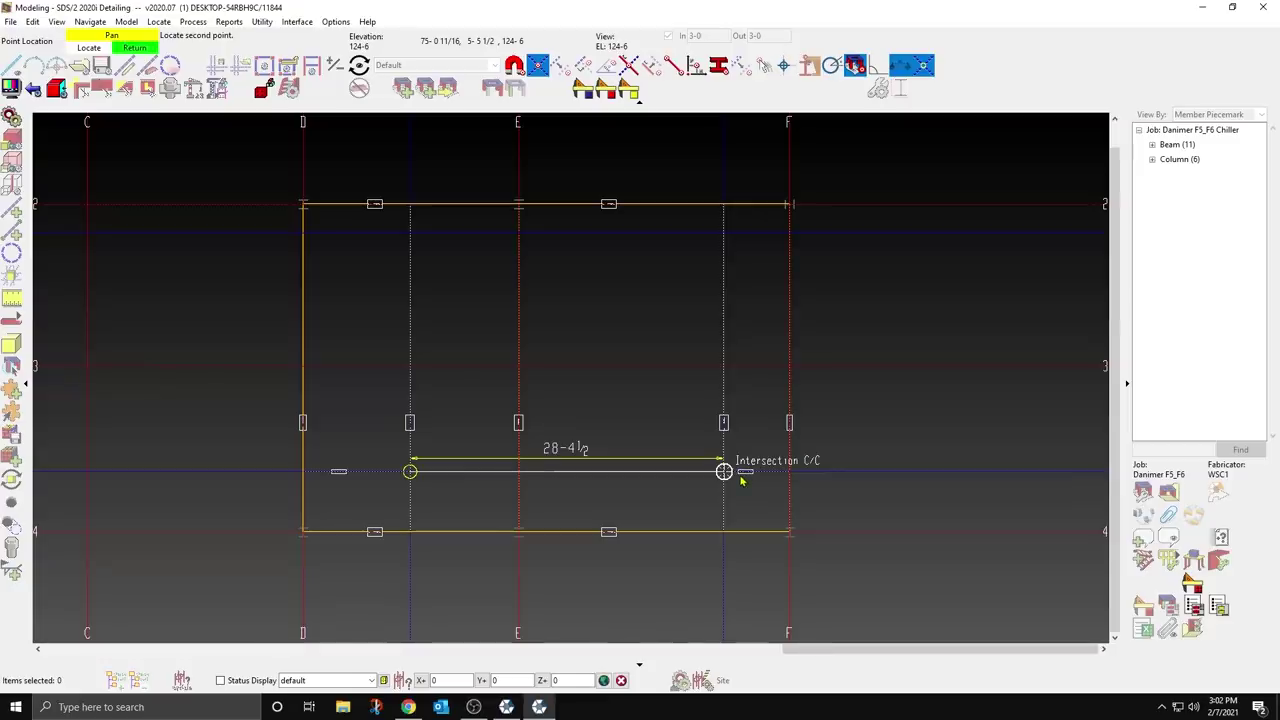
click(741, 481)
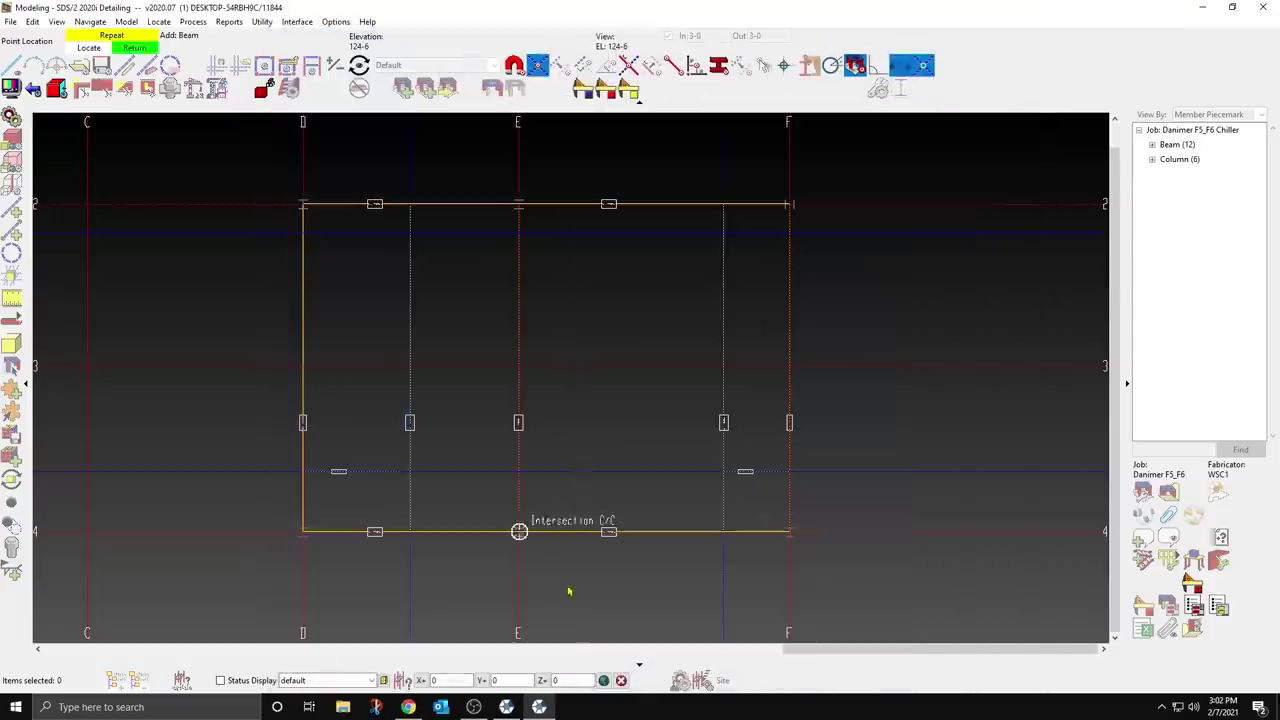
click(786, 679)
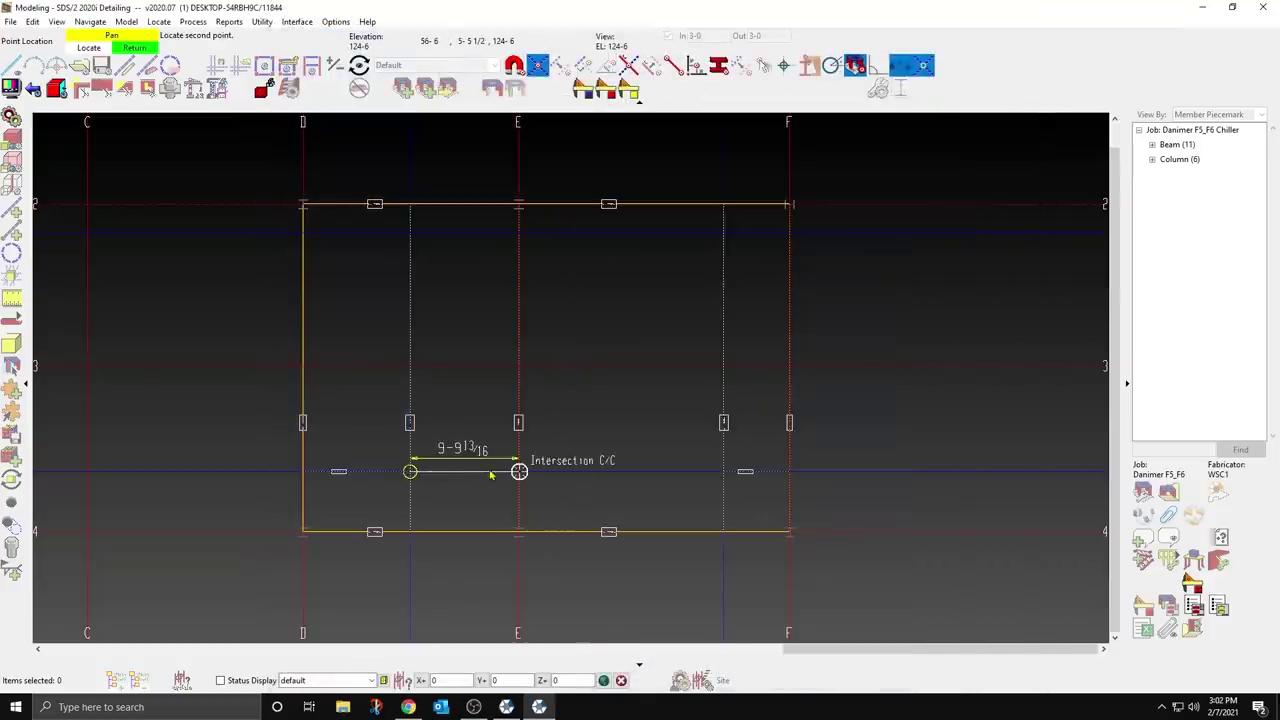
Step: Add a W24x55 beam on the construction line near grid 4 from the W24x94 beam to grid E, with automatic shear loads at both ends
click(490, 474)
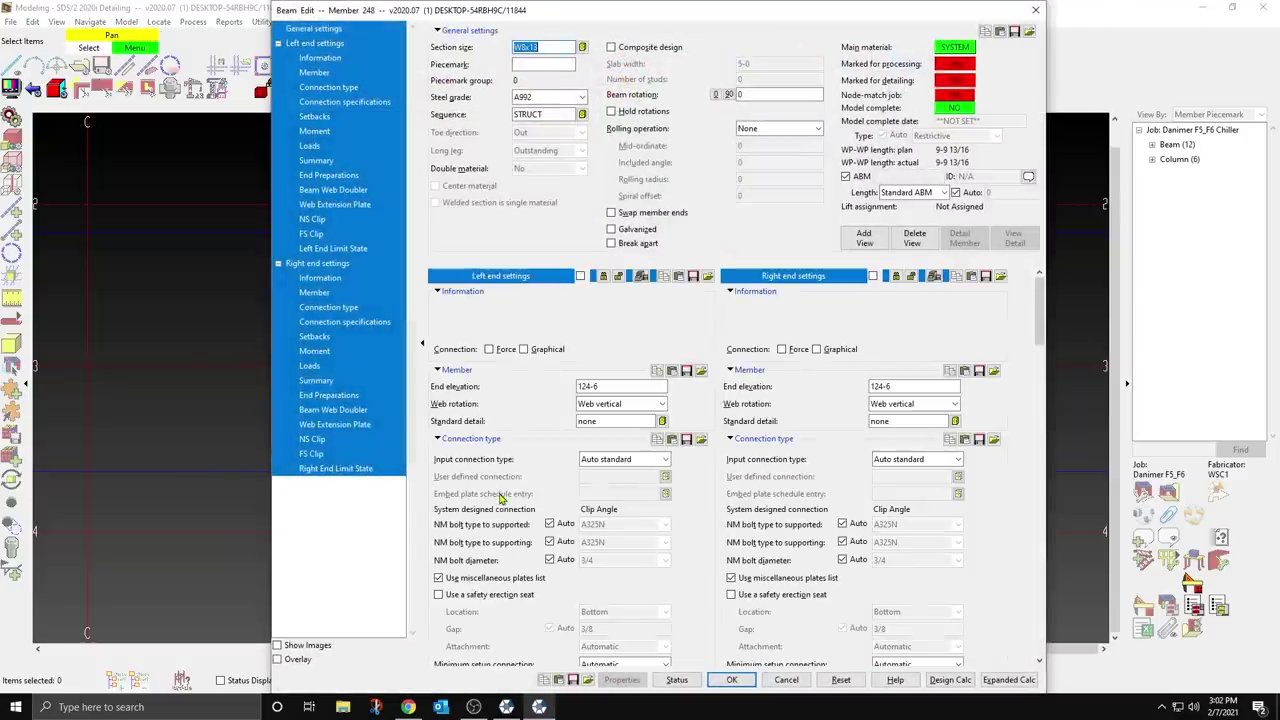
text(W24X55)
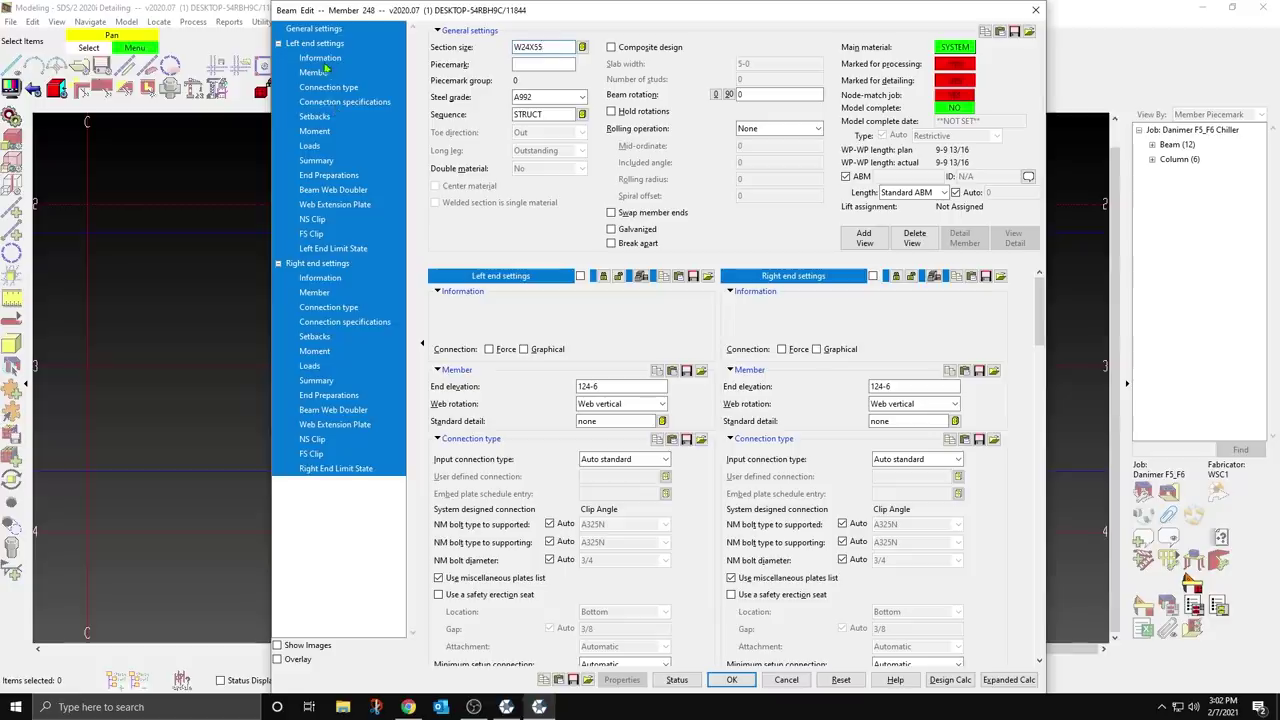
click(312, 146)
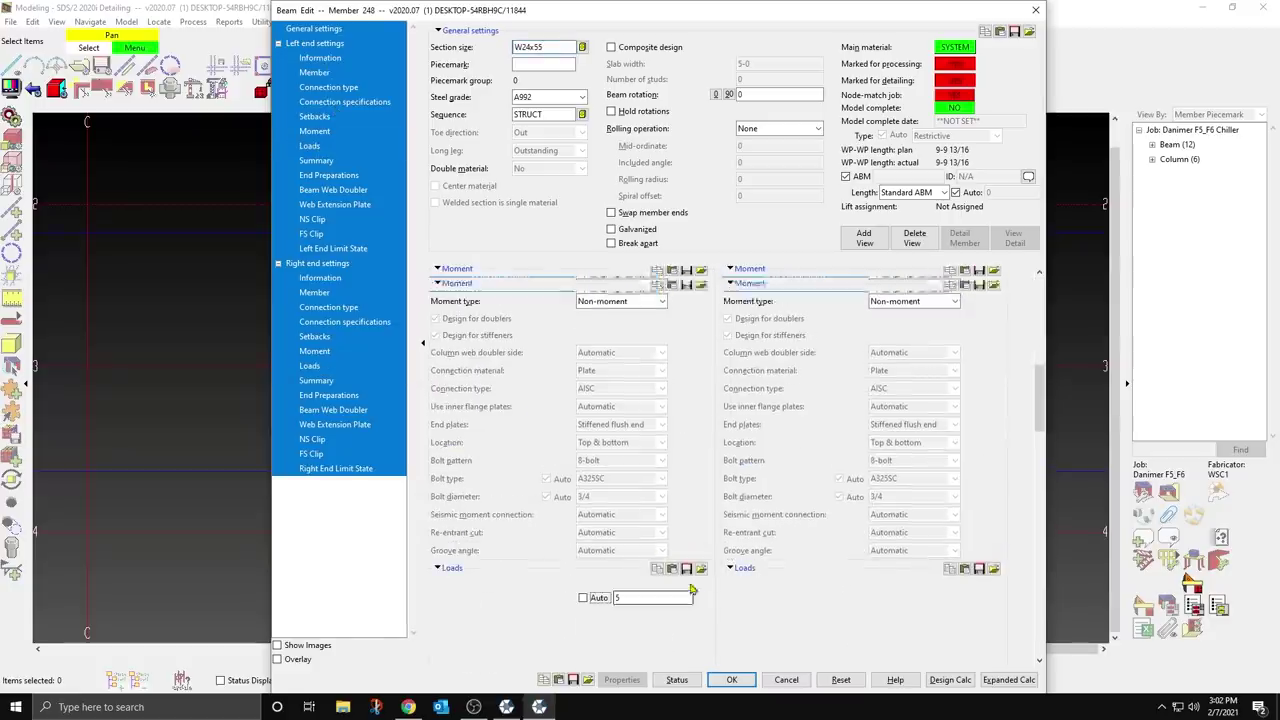
click(584, 598)
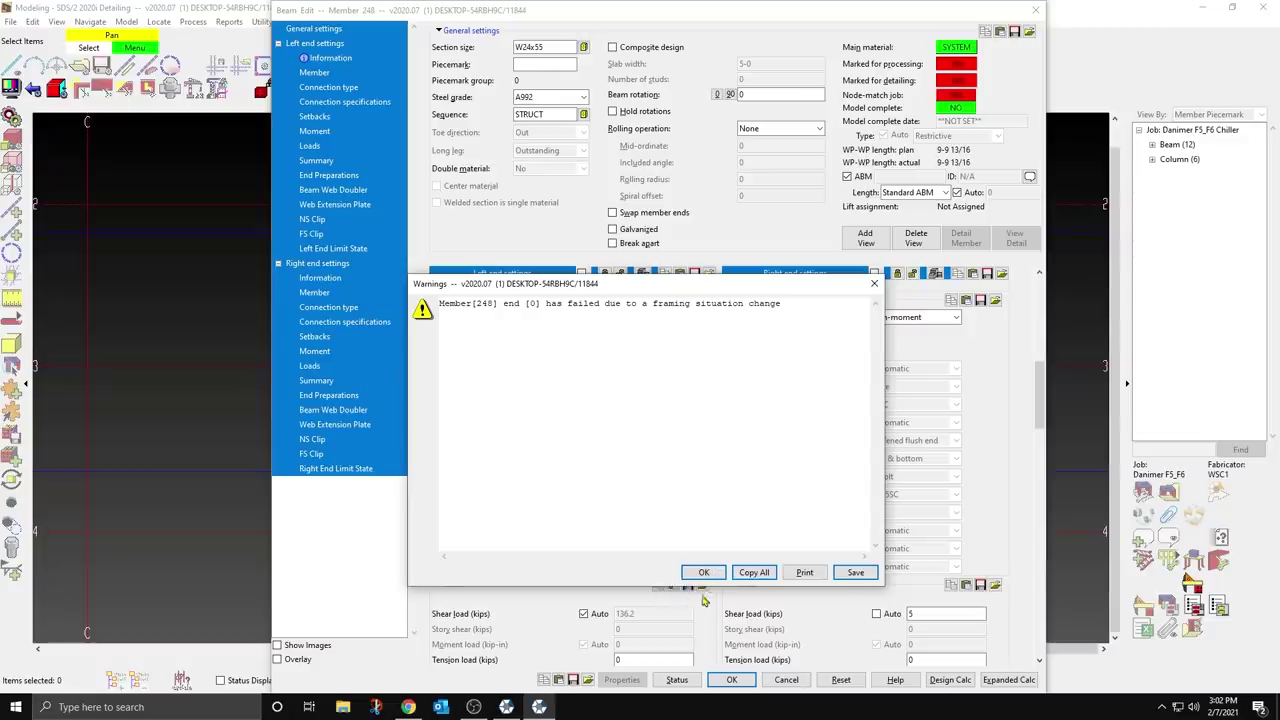
key(Return)
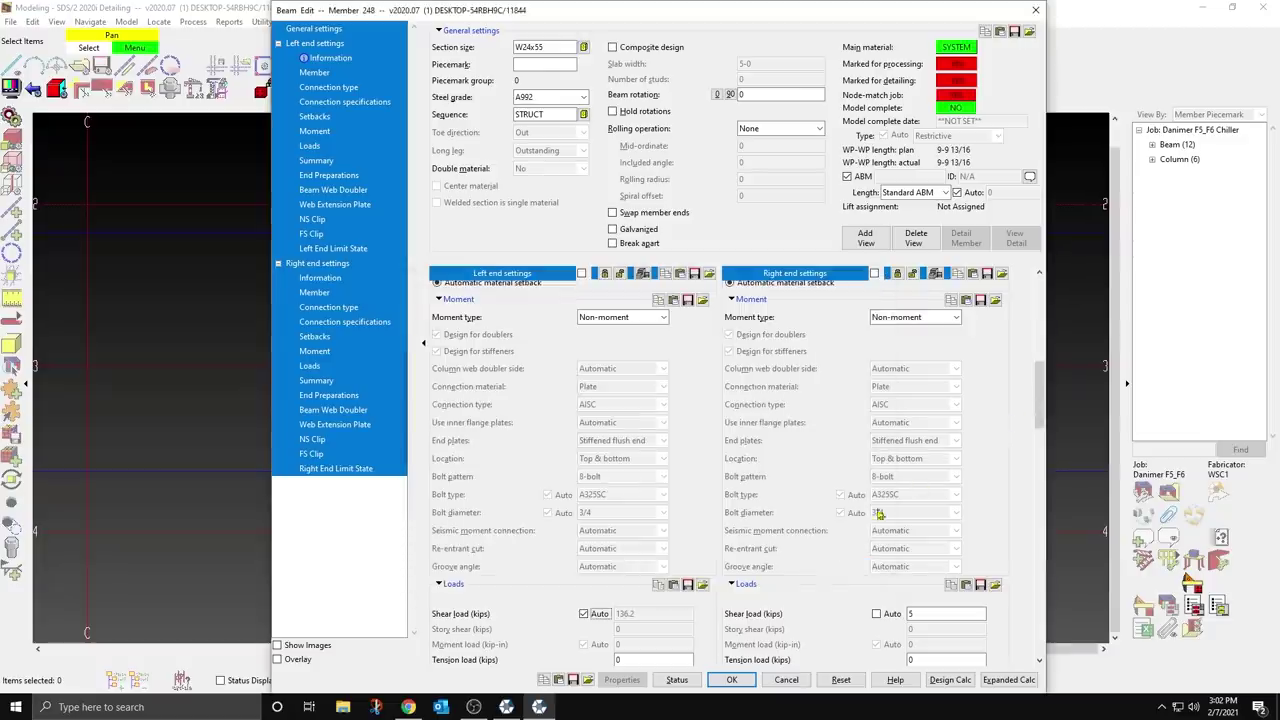
scroll(879, 616, down, 1)
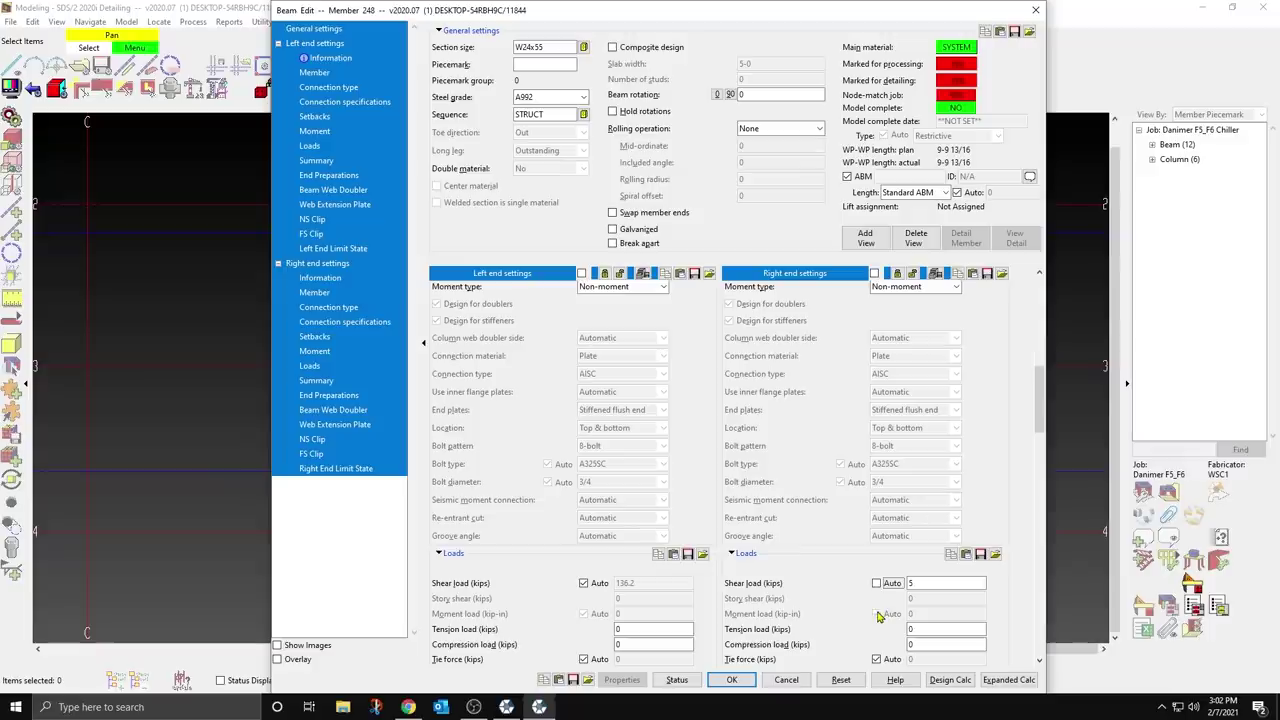
click(877, 584)
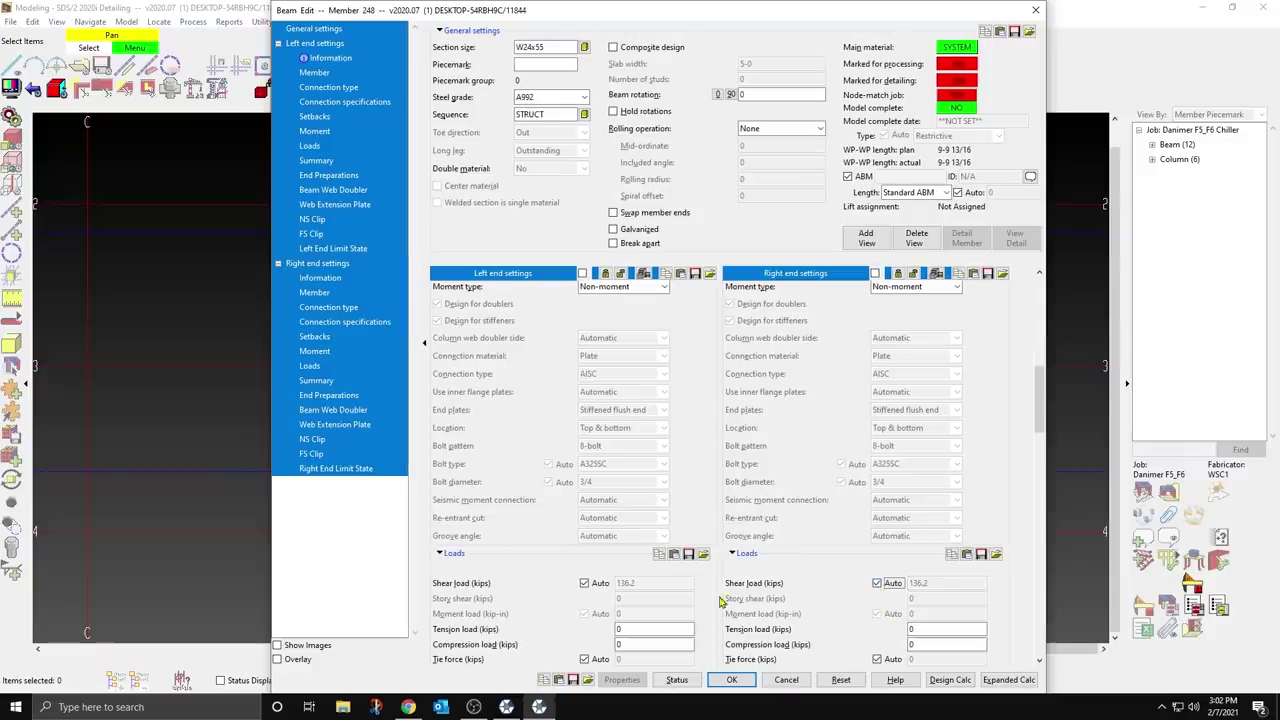
Step: Override the automatic shear load with 60 kips at both ends of the W24x55 beam
click(585, 584)
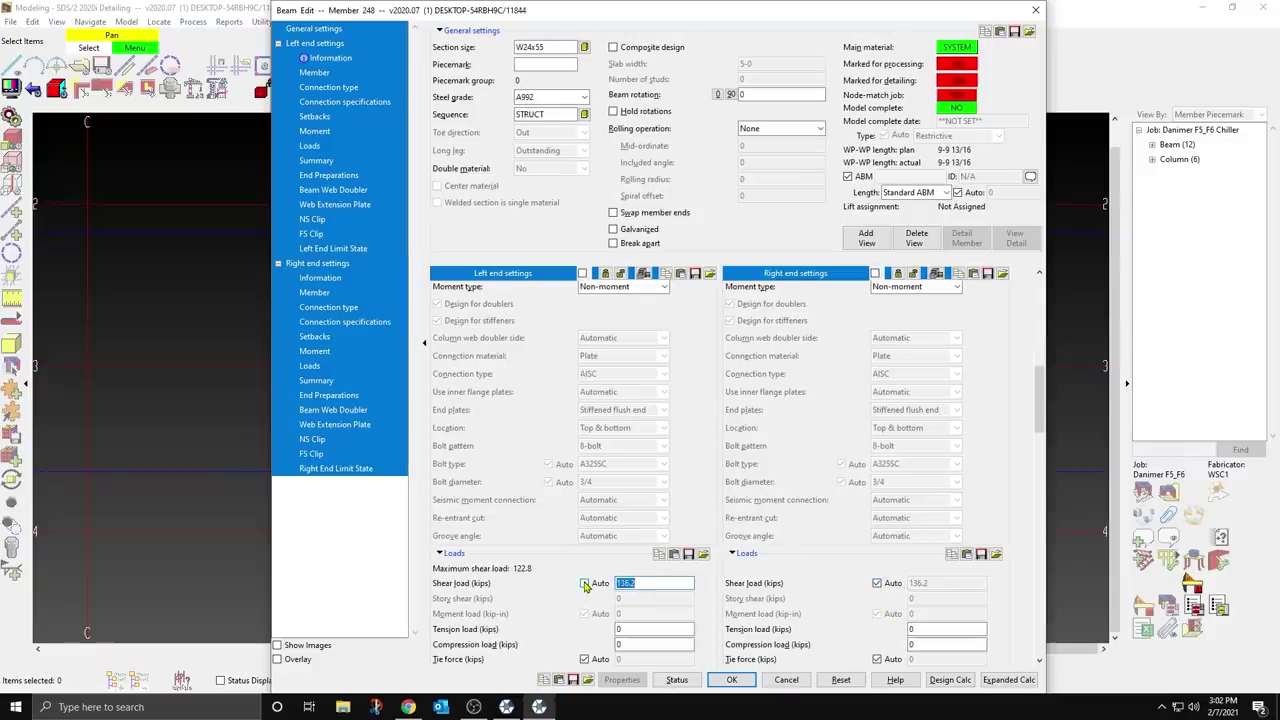
text(60)
click(877, 584)
text(60)
key(Return)
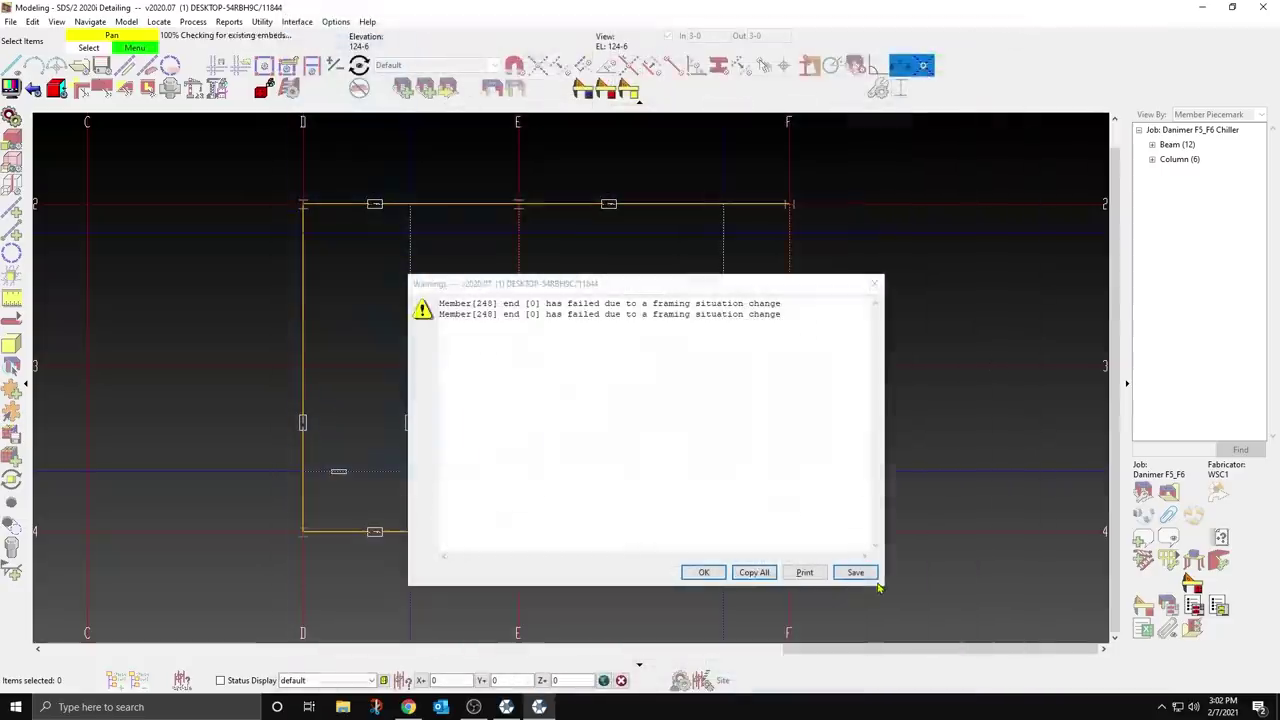
click(704, 573)
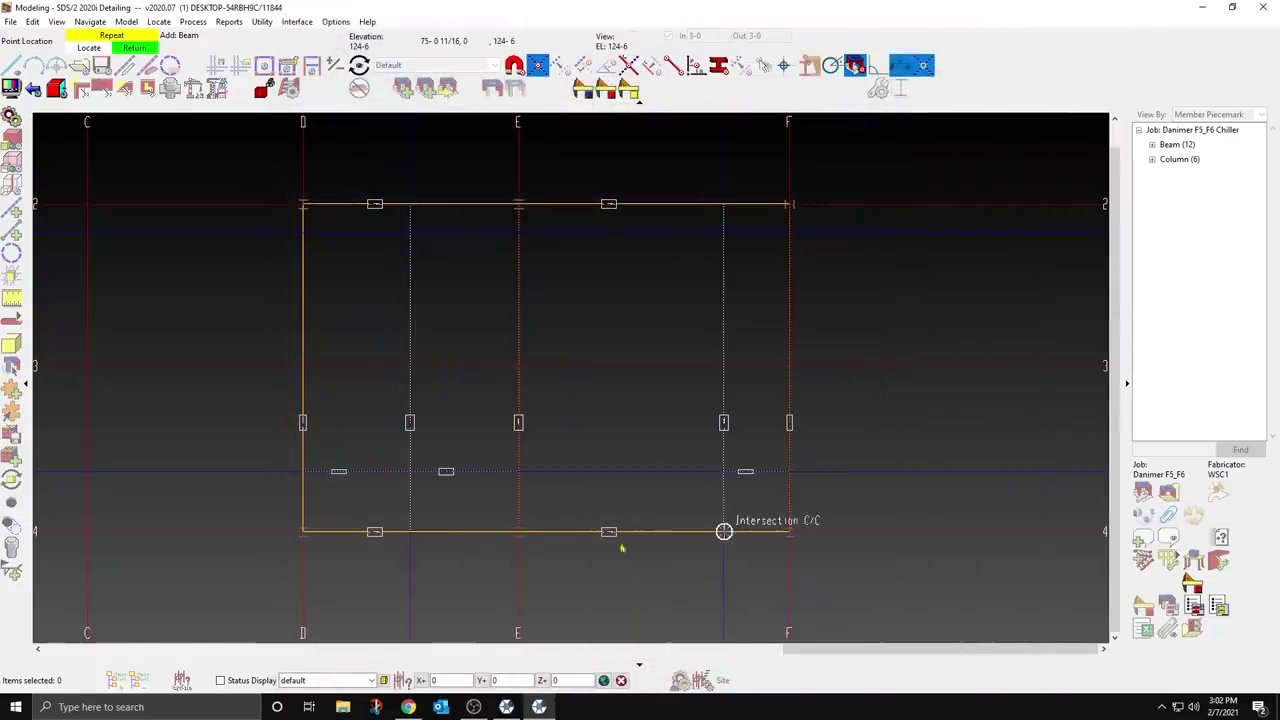
Step: Add a W24x76 beam on the construction line near grid 4, from grid E to the infill beam between E and F
click(517, 470)
click(710, 494)
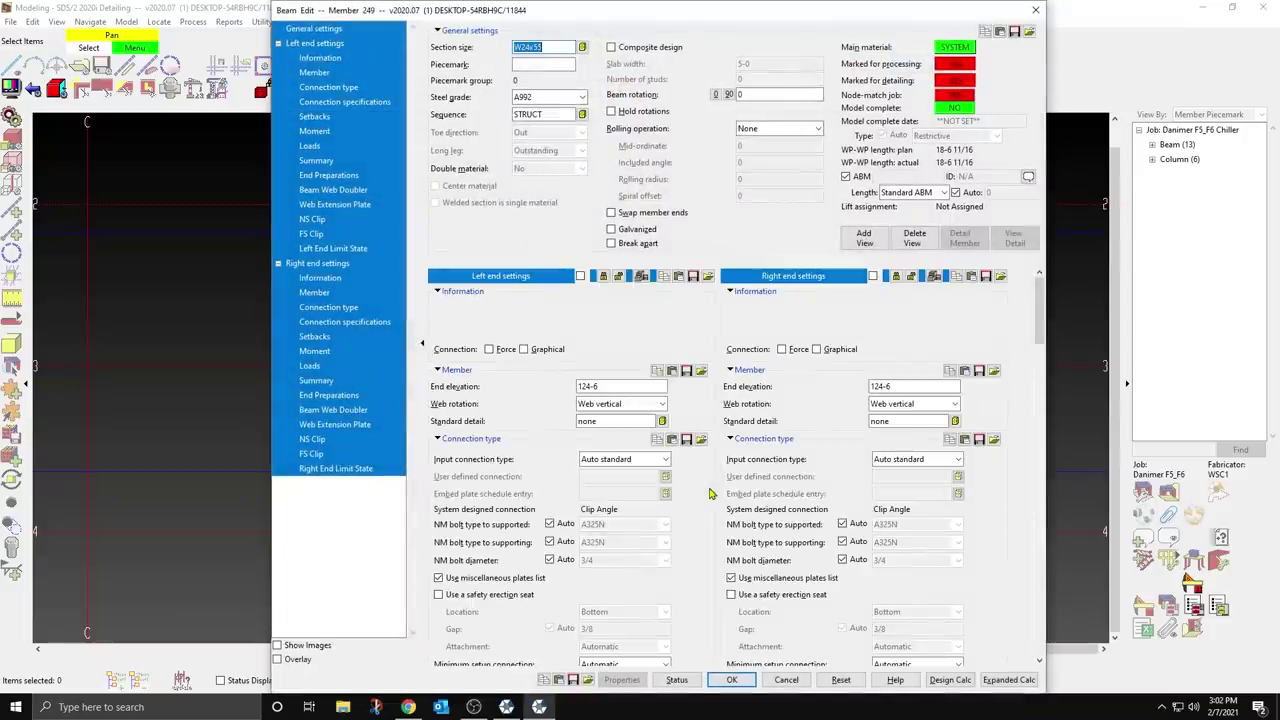
click(535, 47)
text(76)
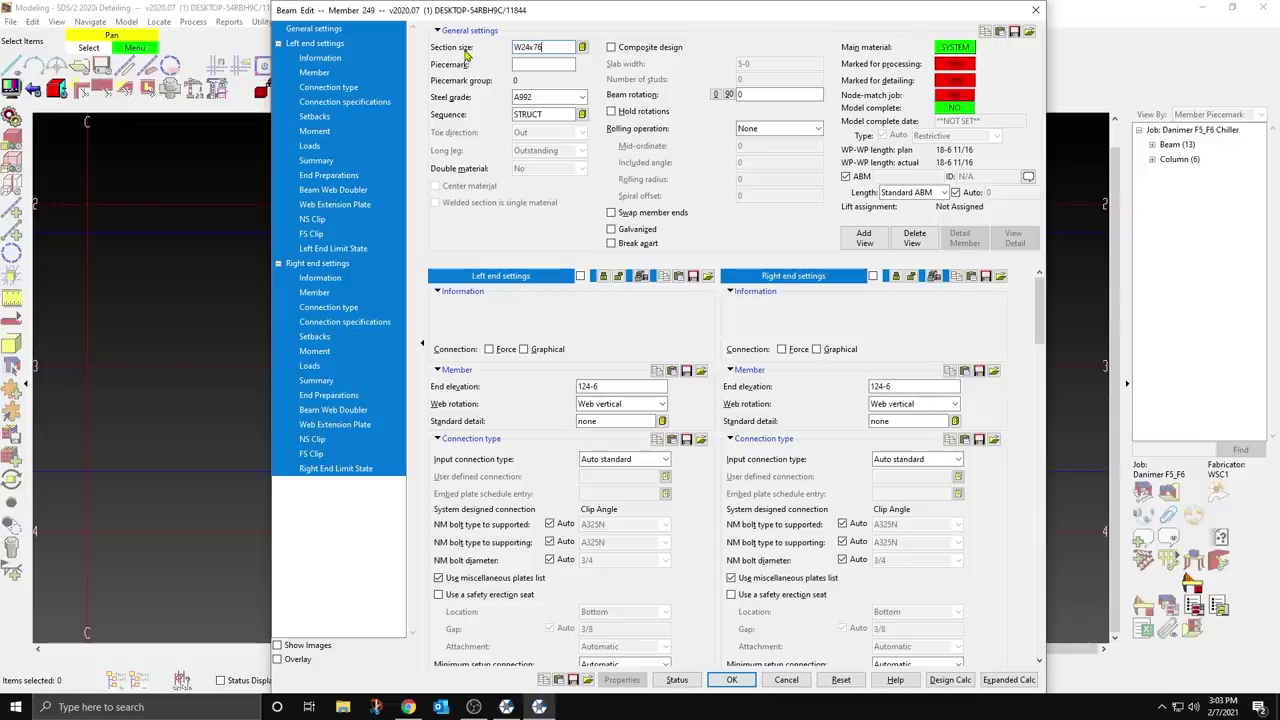
Step: Restore automatic shear loads at both ends of the W24x76 beam near grid 4
click(310, 146)
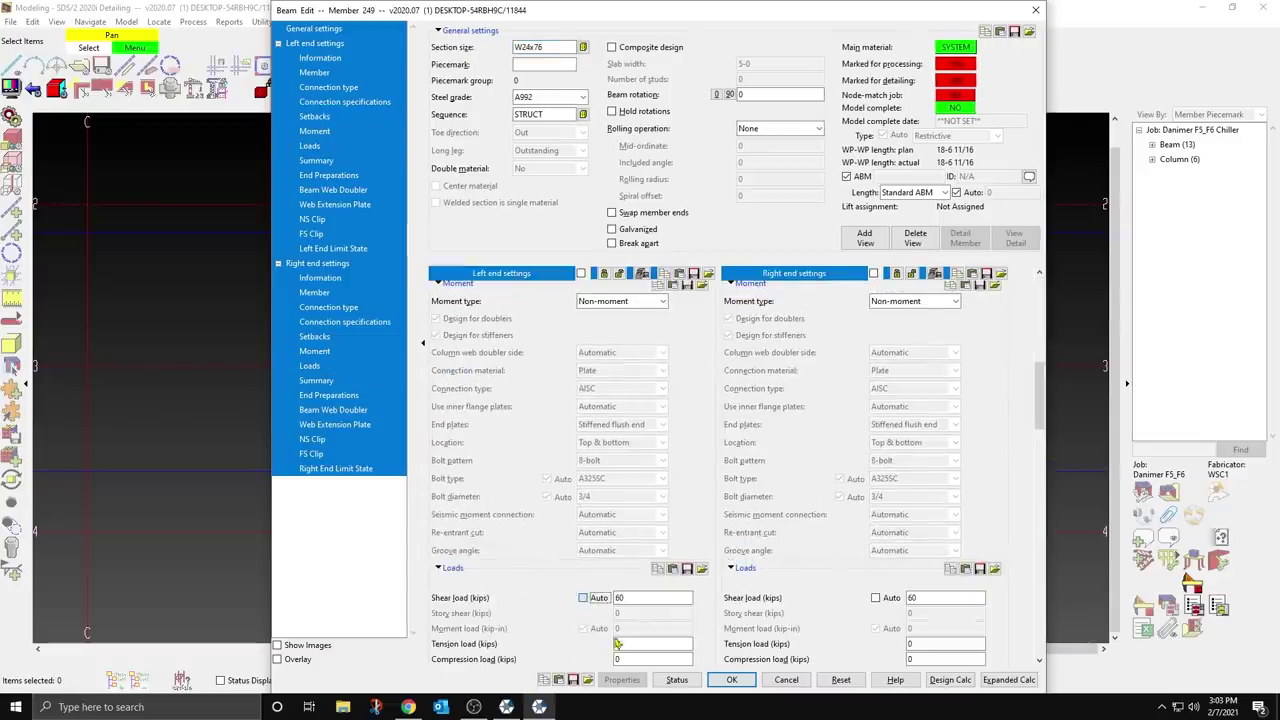
click(583, 597)
scroll(872, 600, down, 1)
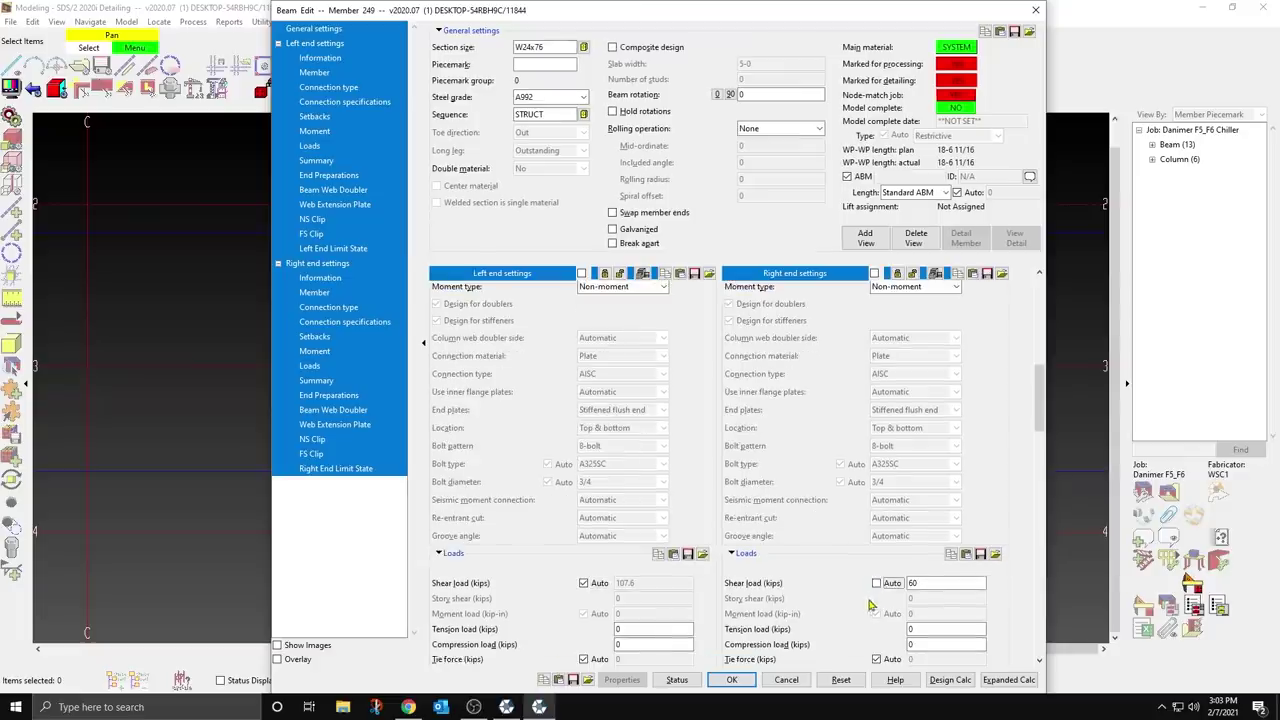
click(877, 583)
scroll(820, 602, up, 7)
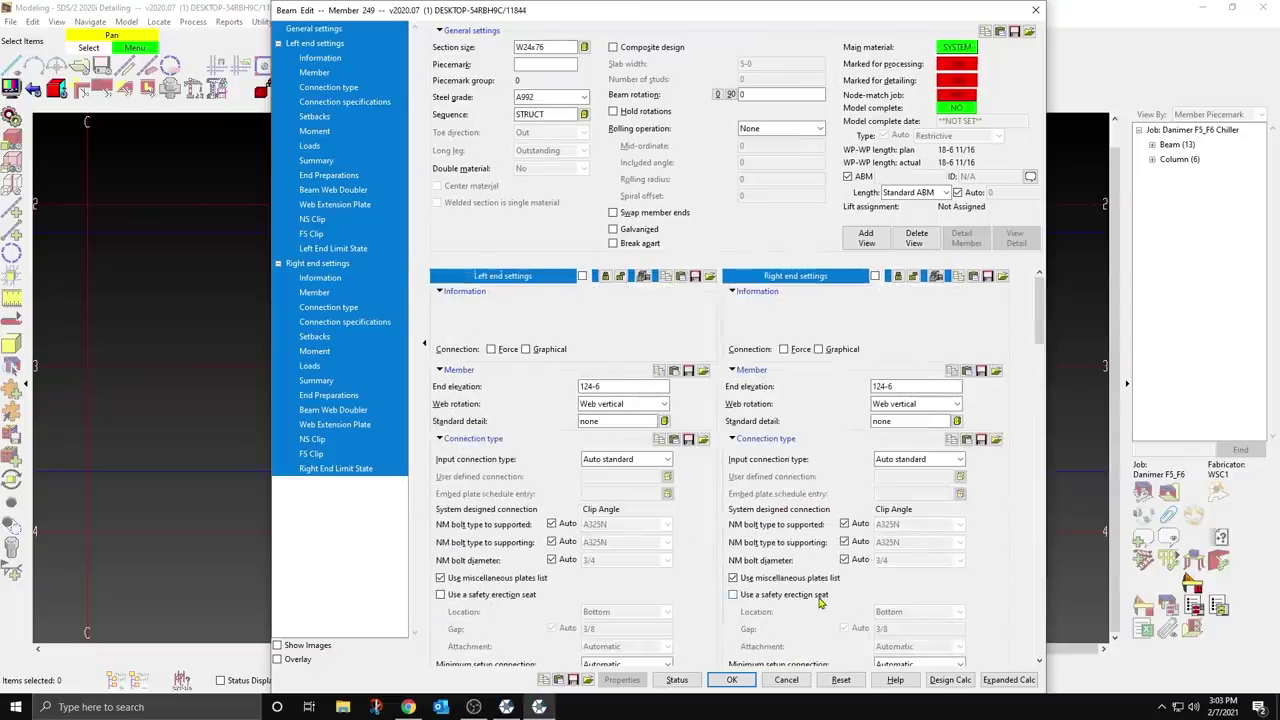
click(742, 679)
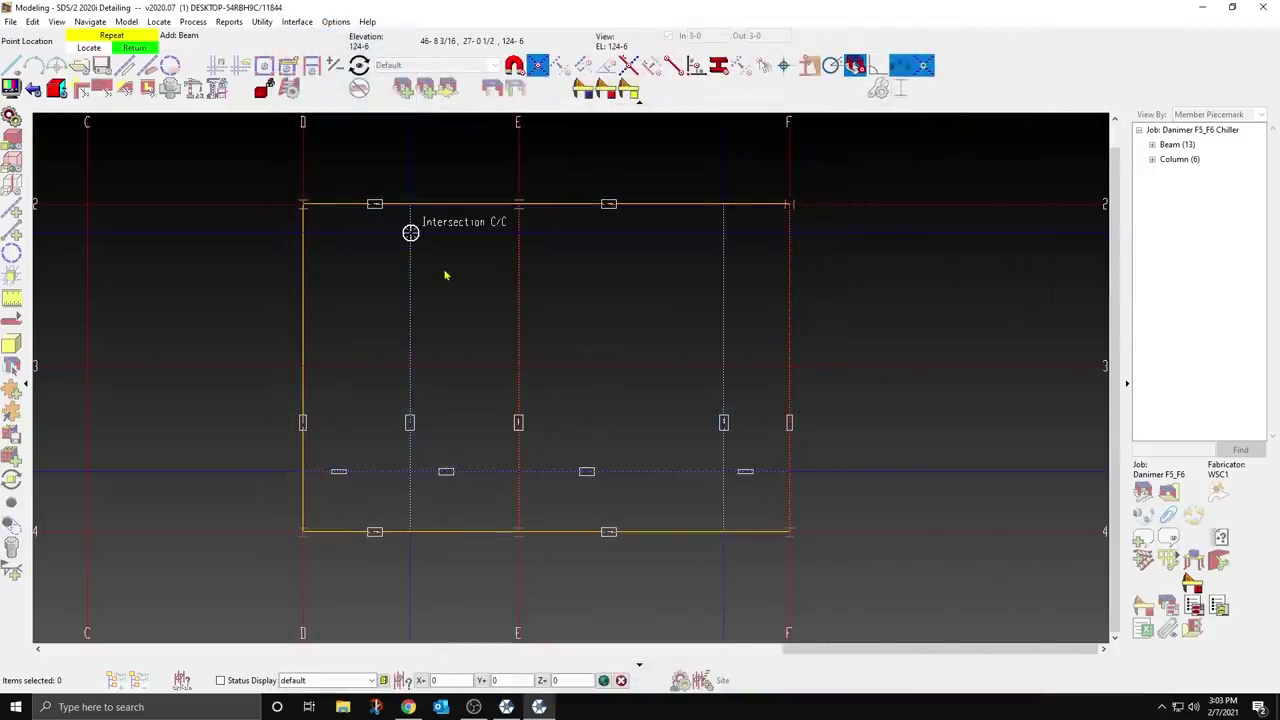
Step: Add a W24x55 beam on the construction line near grid 2, from the infill beam between D and E to grid E
click(446, 275)
click(514, 266)
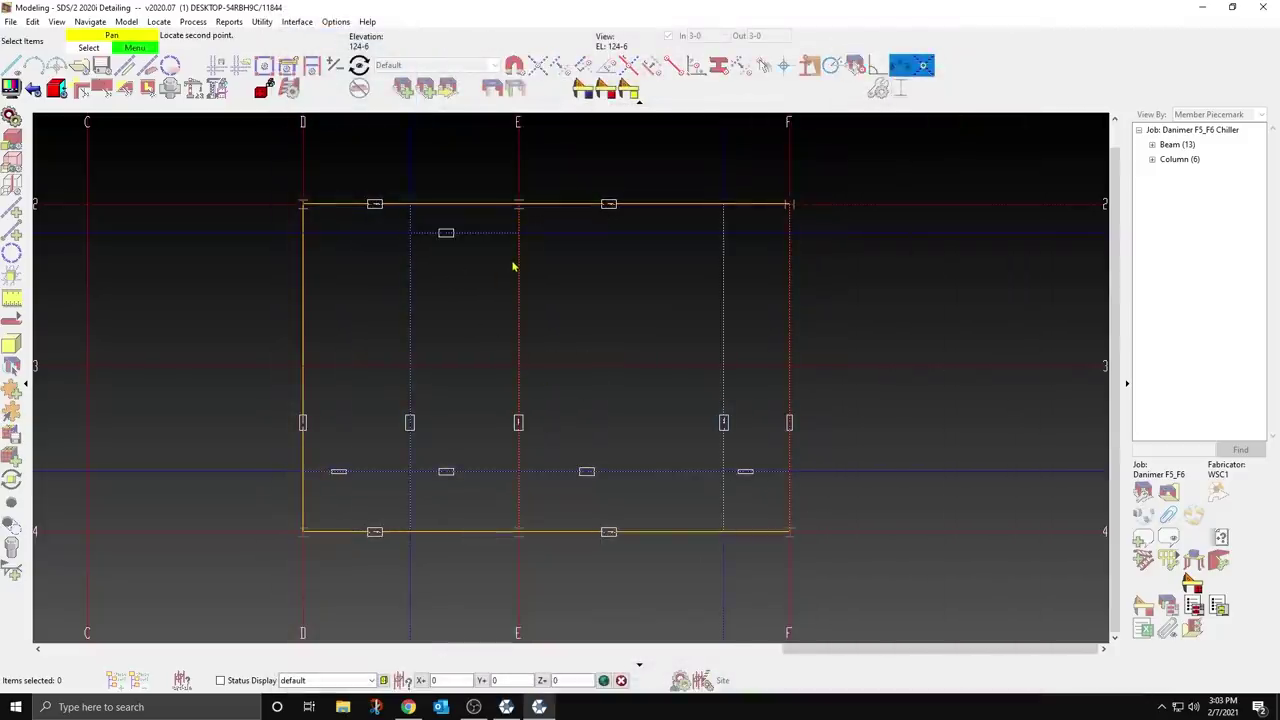
text(W24X55)
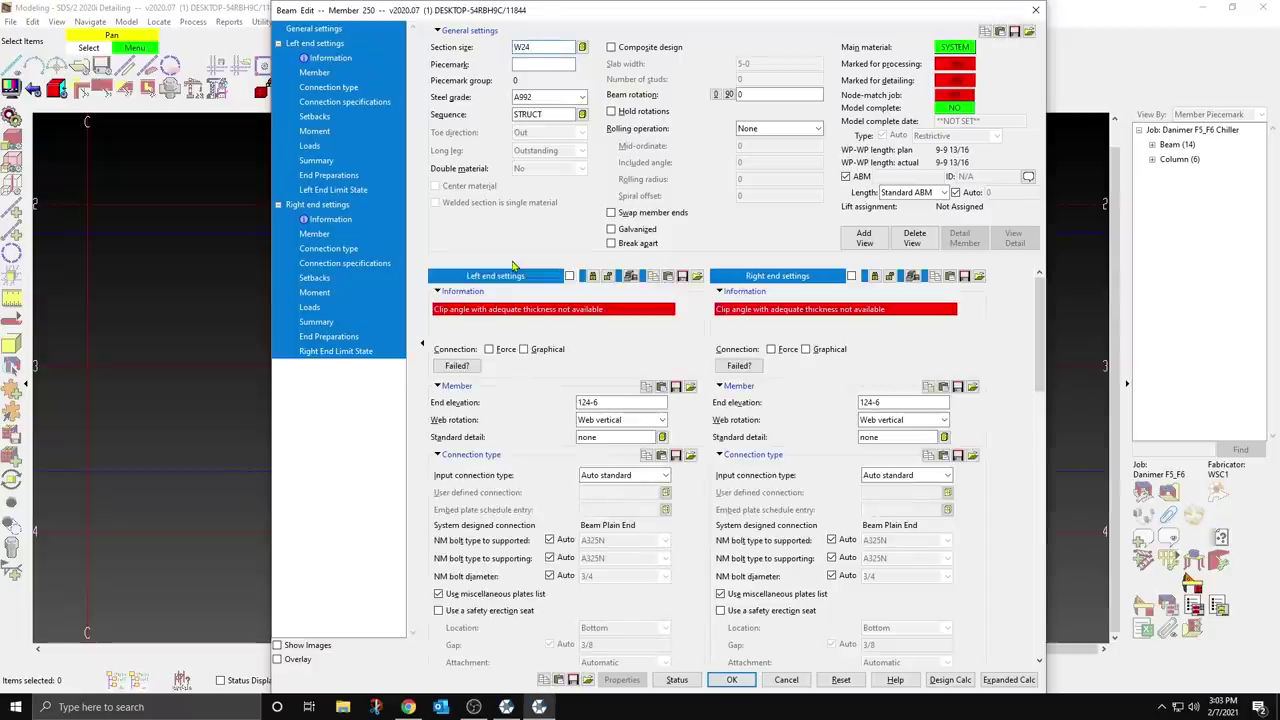
Step: Override the automatic shear load with 60 kips at both ends of the W24x55 beam near grid 2
click(310, 146)
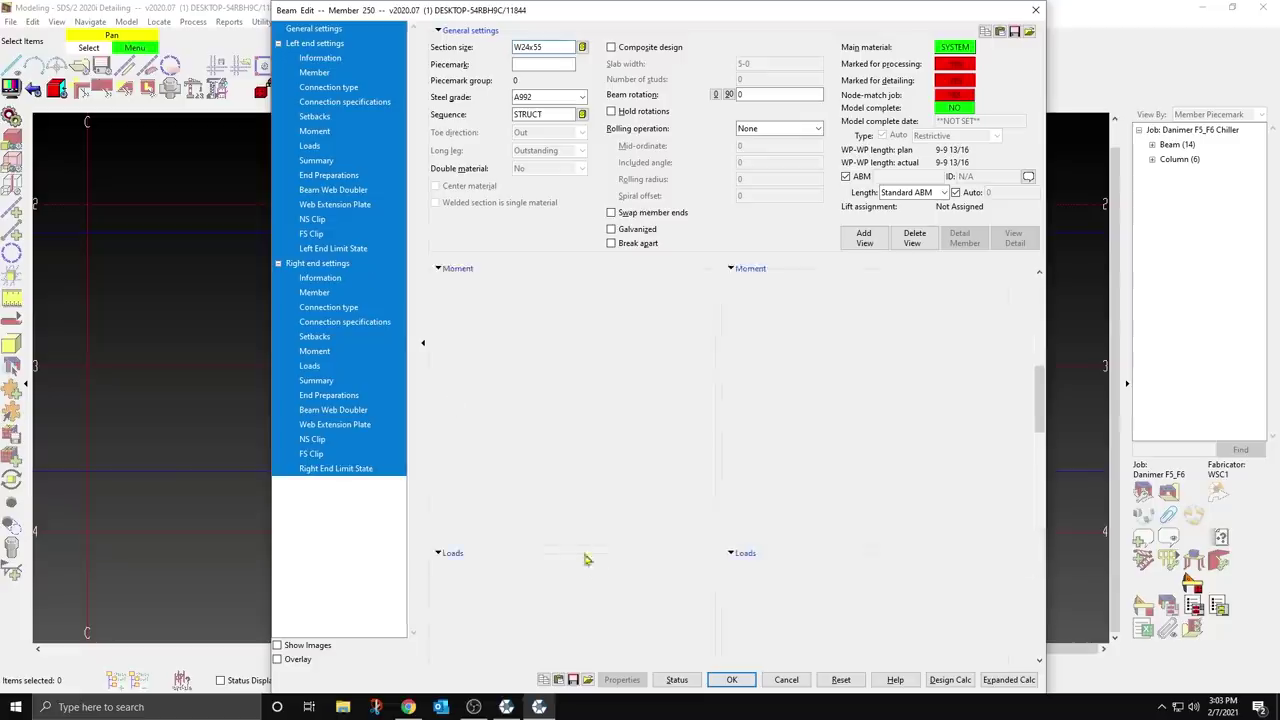
click(582, 597)
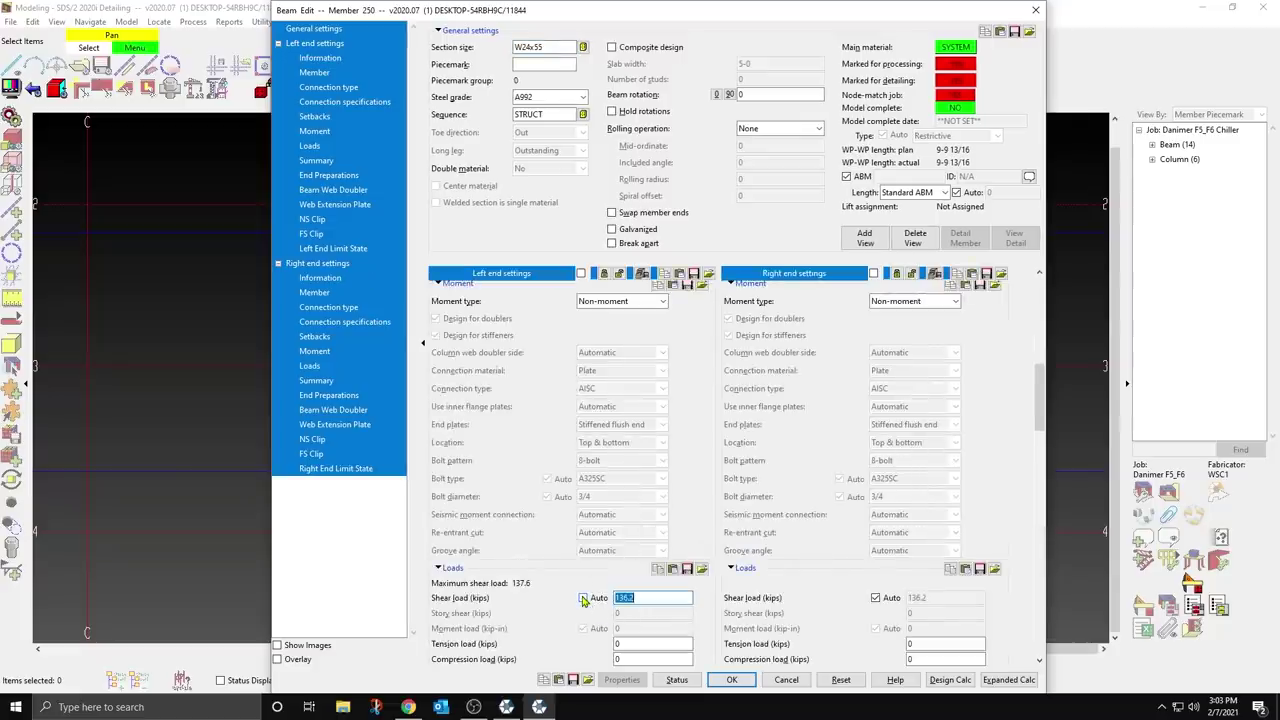
text(60)
click(876, 597)
text(6)
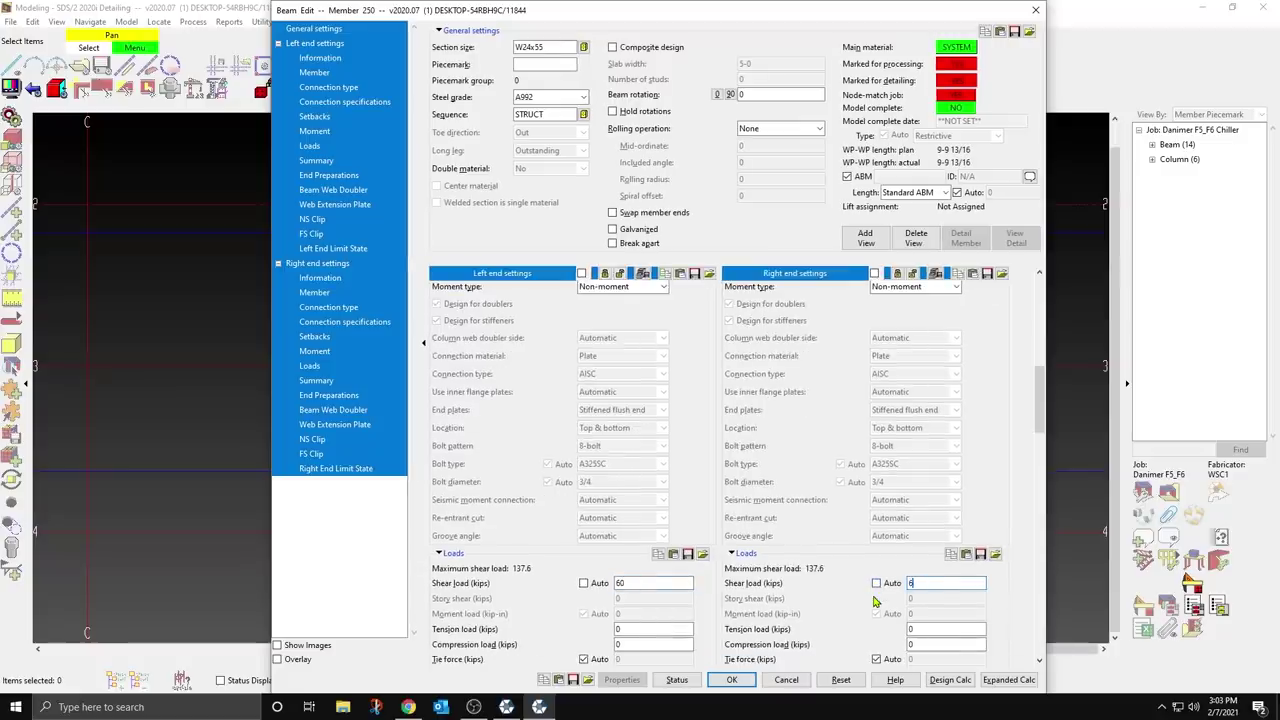
text(0)
click(731, 679)
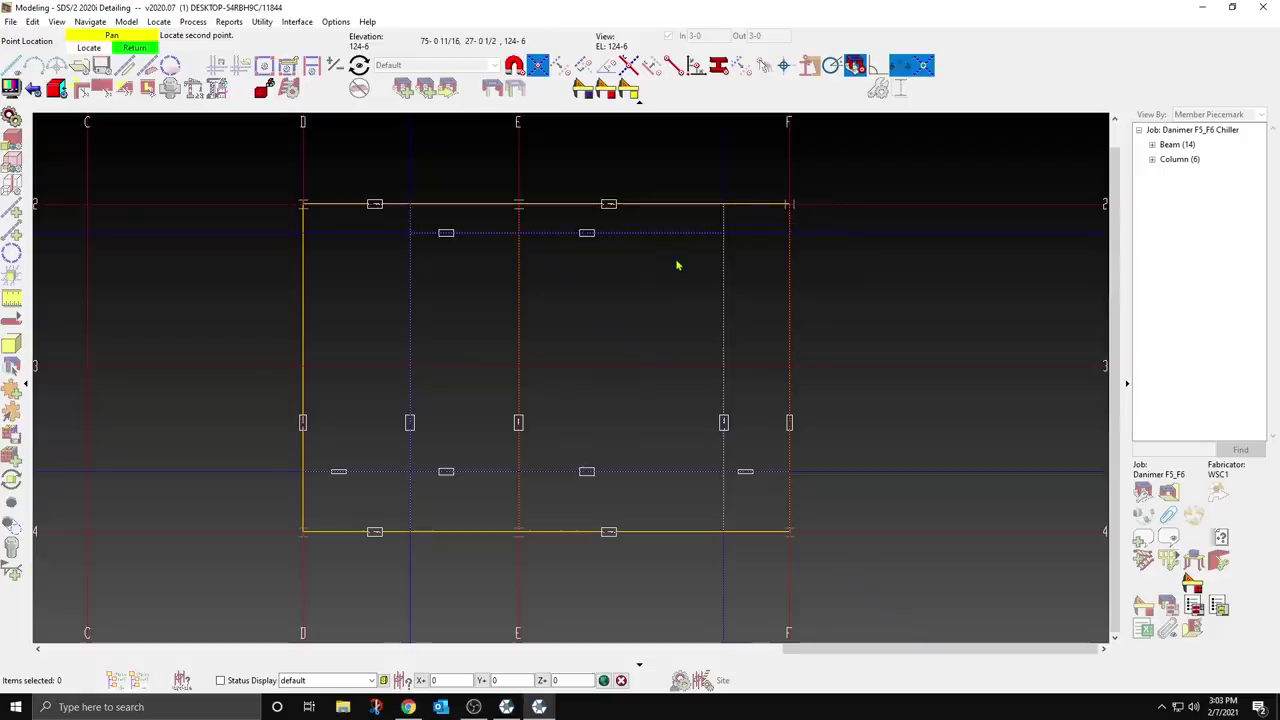
Step: Add a W24x76 beam on the construction line near grid 2, from grid E to the infill beam between E and F
click(676, 264)
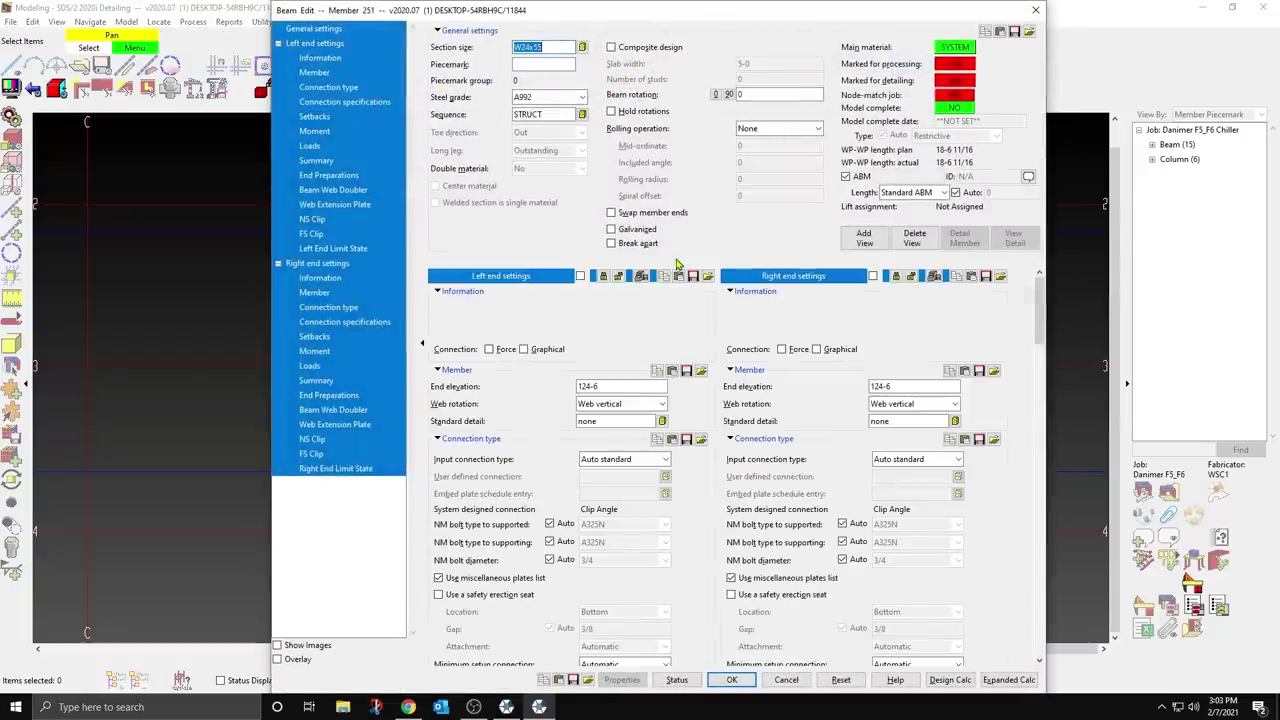
text(W2)
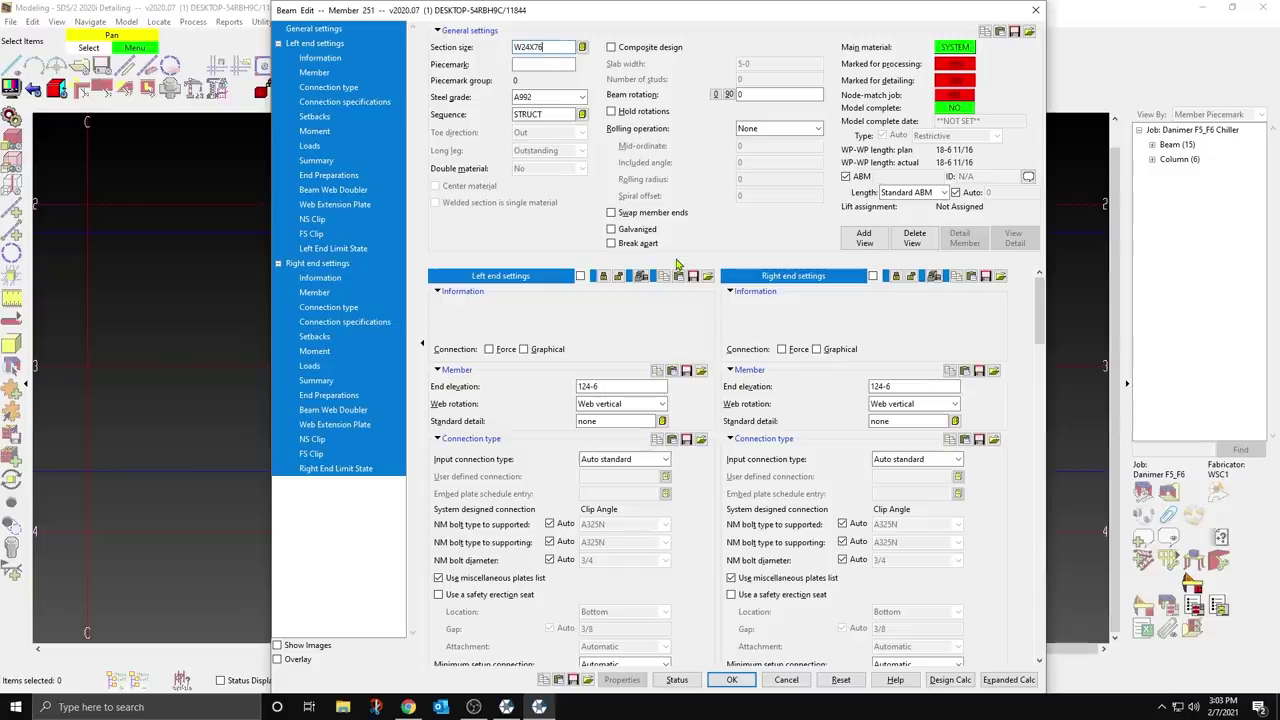
text(4x76)
Step: Restore automatic shear loads at both ends of the W24x76 beam near grid 2 and finish adding beams
scroll(573, 387, down, 10)
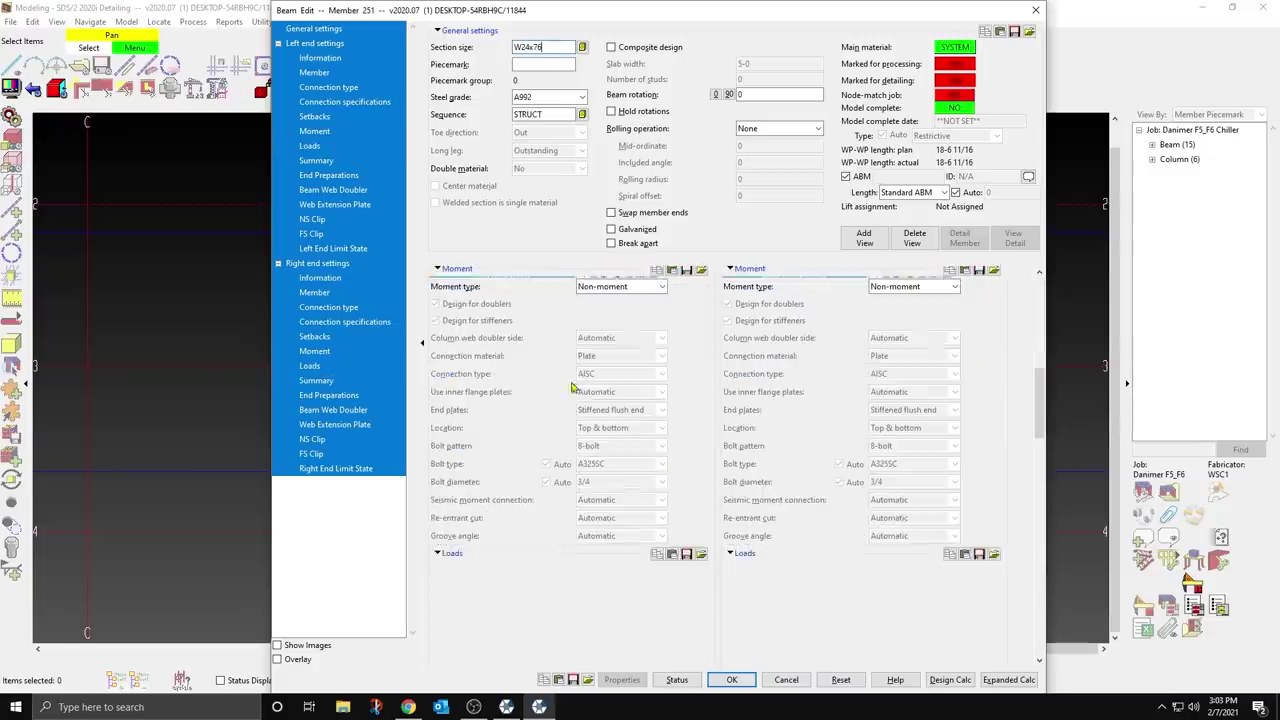
click(583, 598)
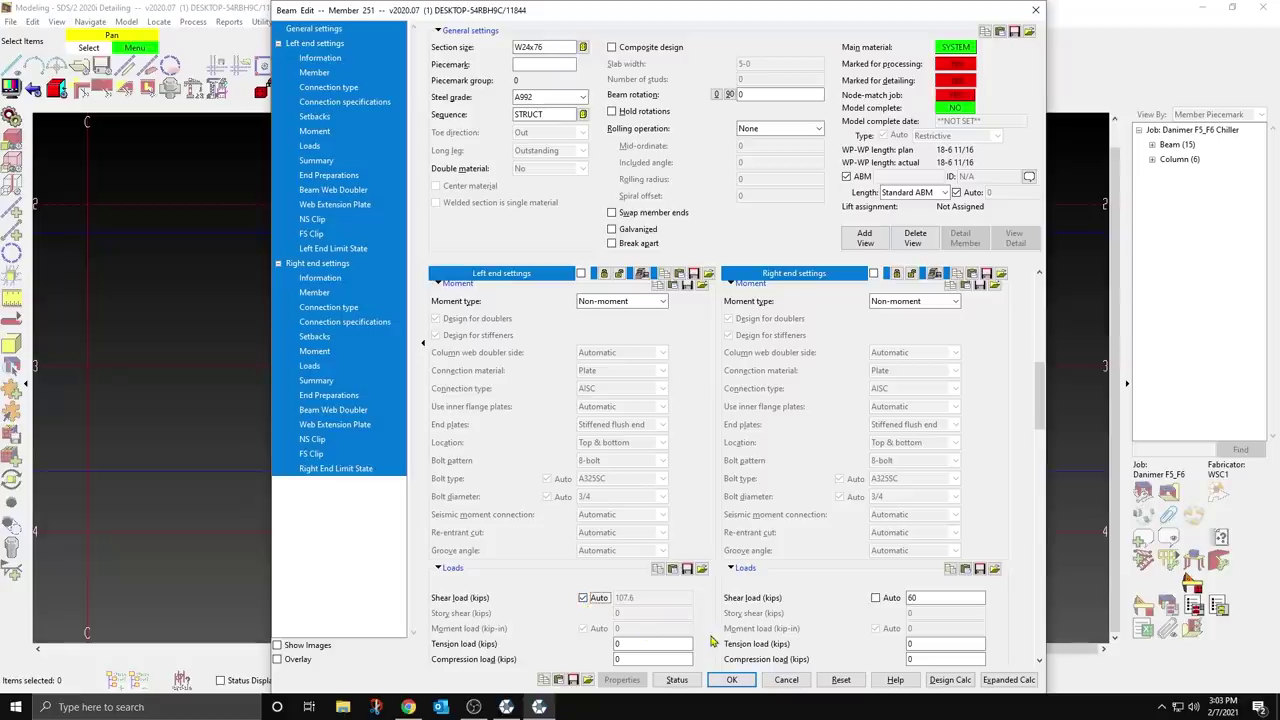
scroll(873, 602, down, 1)
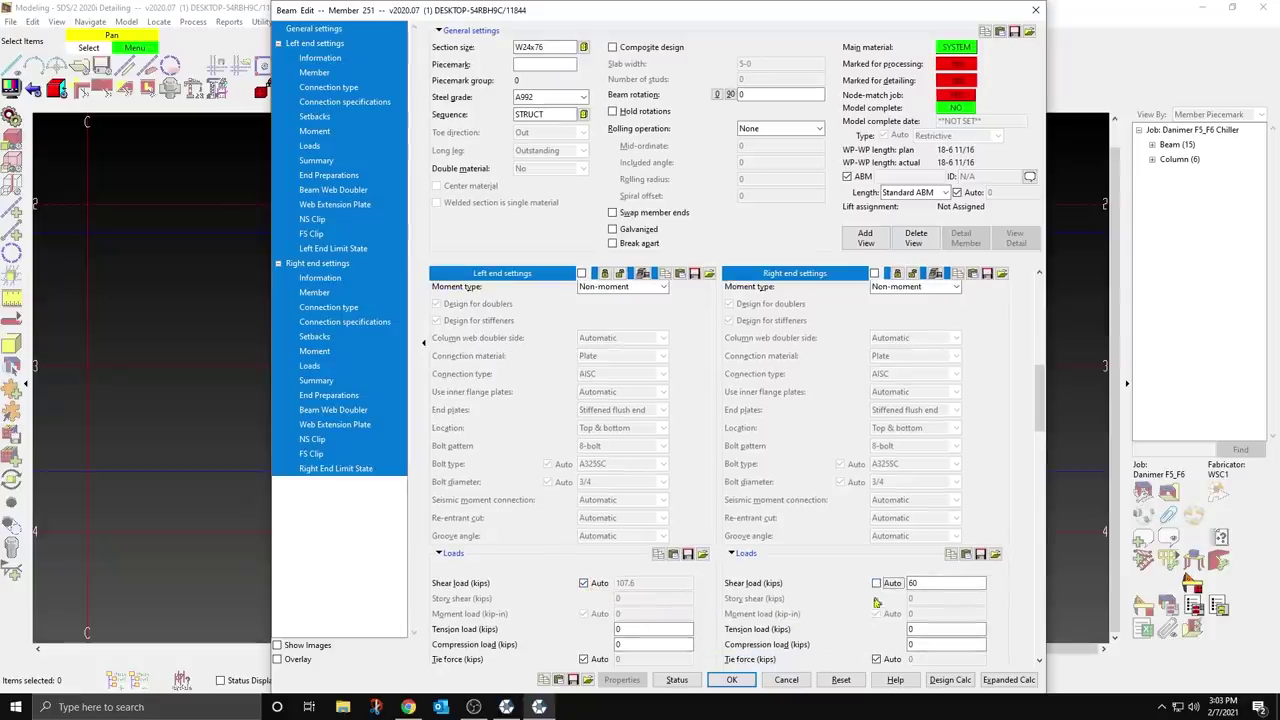
click(876, 583)
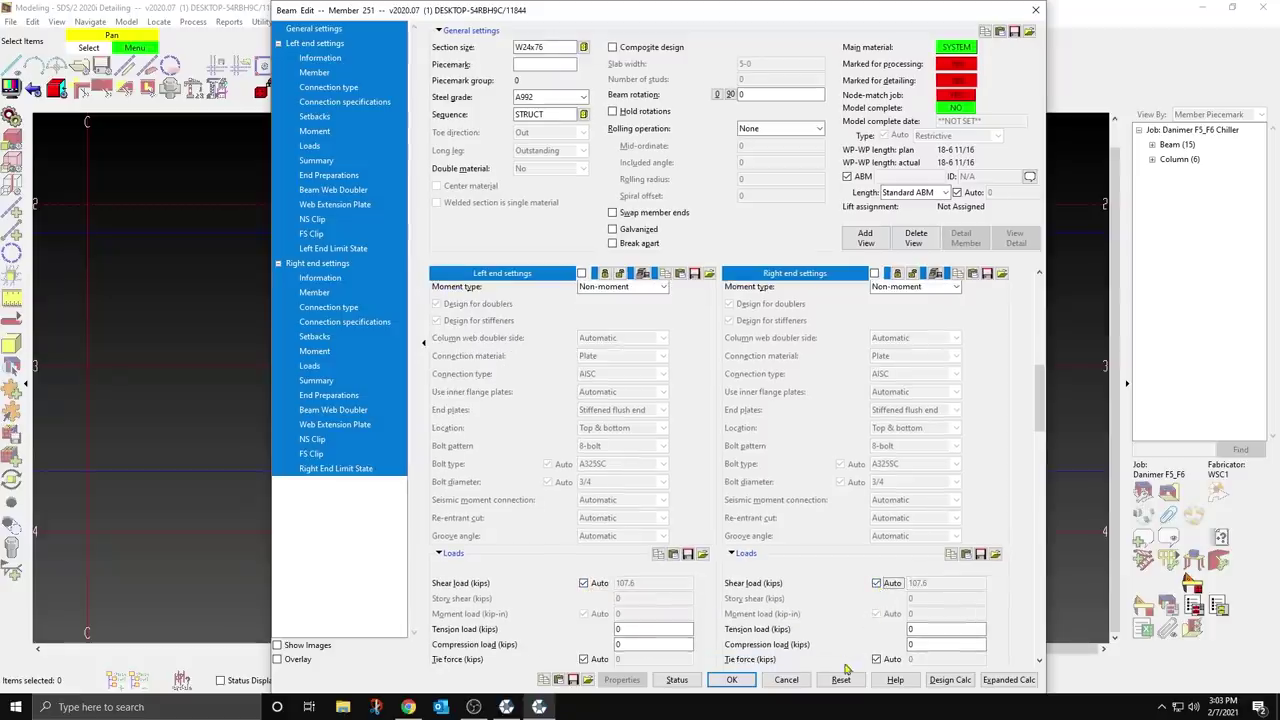
click(735, 680)
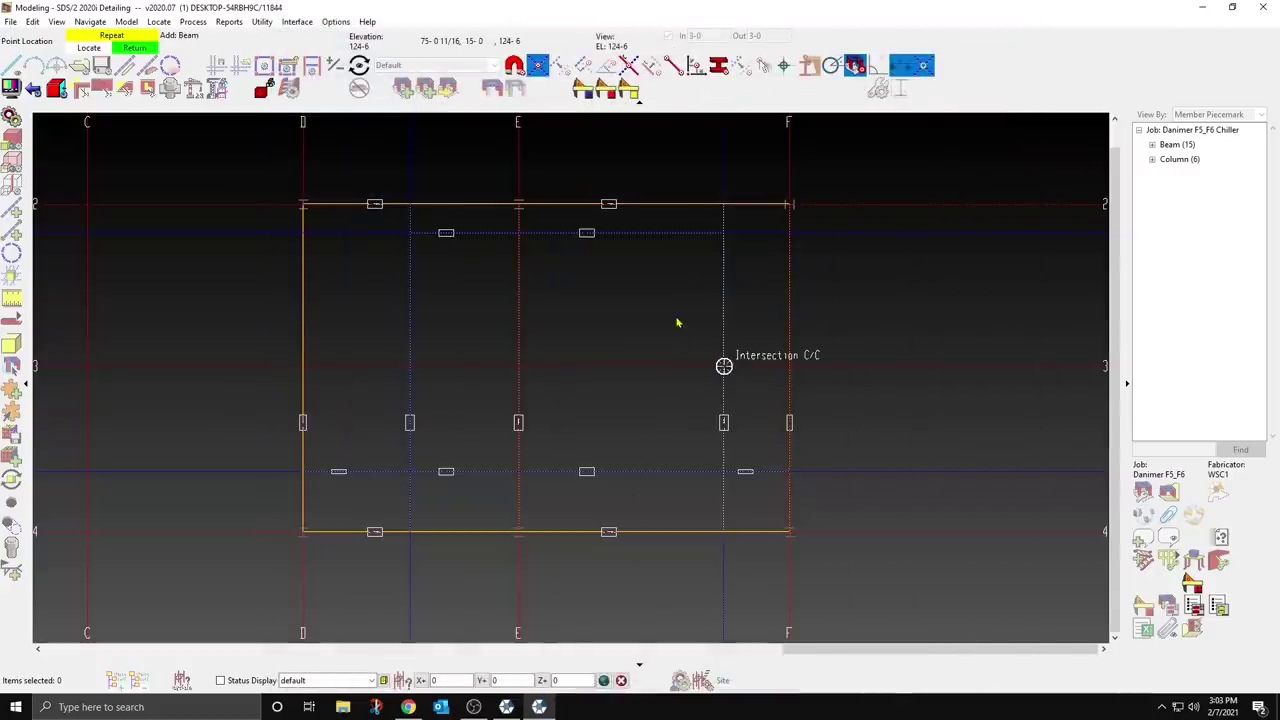
right_click(675, 318)
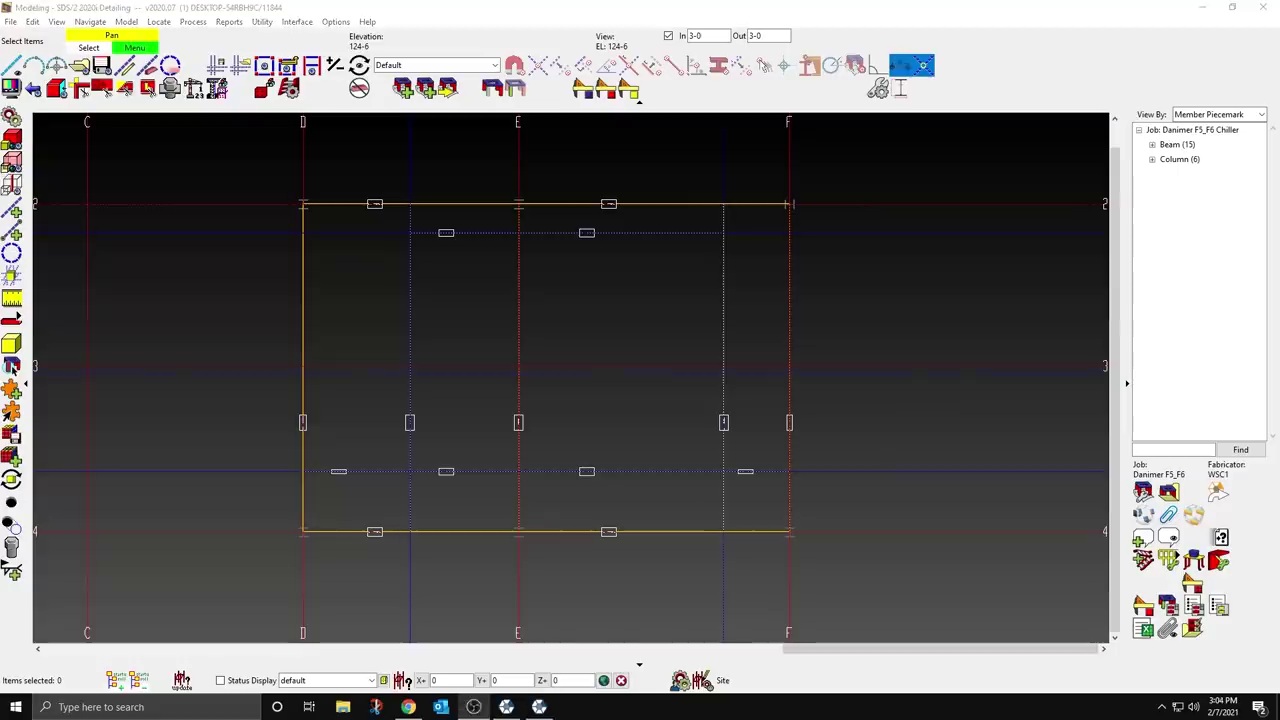
Step: Add a W18x40 beam on the construction line just off grid 3, from the infill beam between D and E to grid E, with automatic shear loads
click(11, 320)
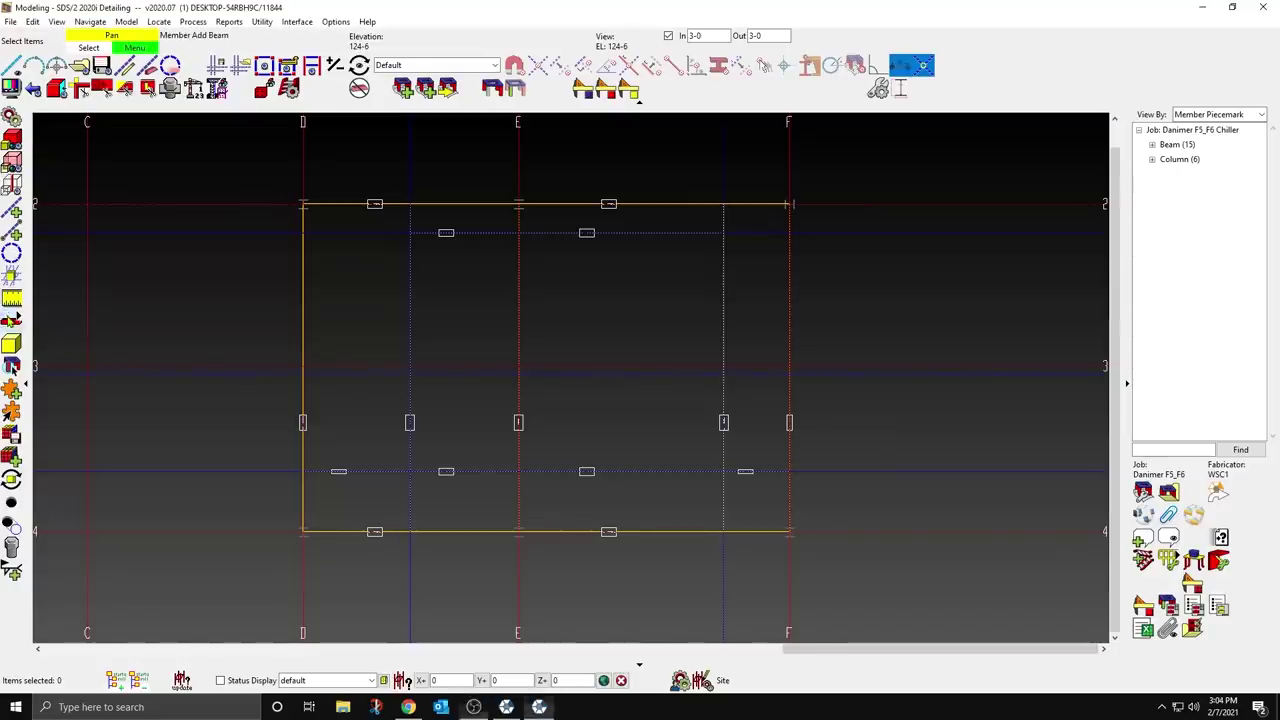
click(438, 404)
click(495, 398)
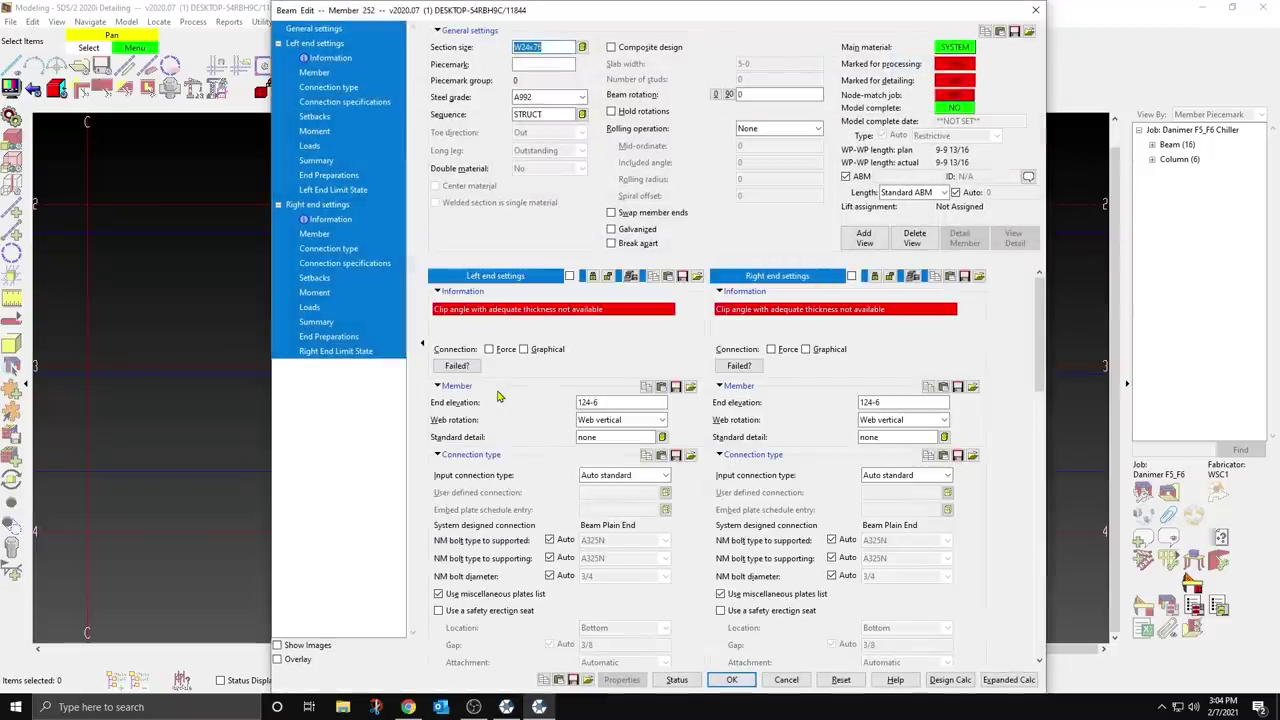
text(W18X40)
click(311, 146)
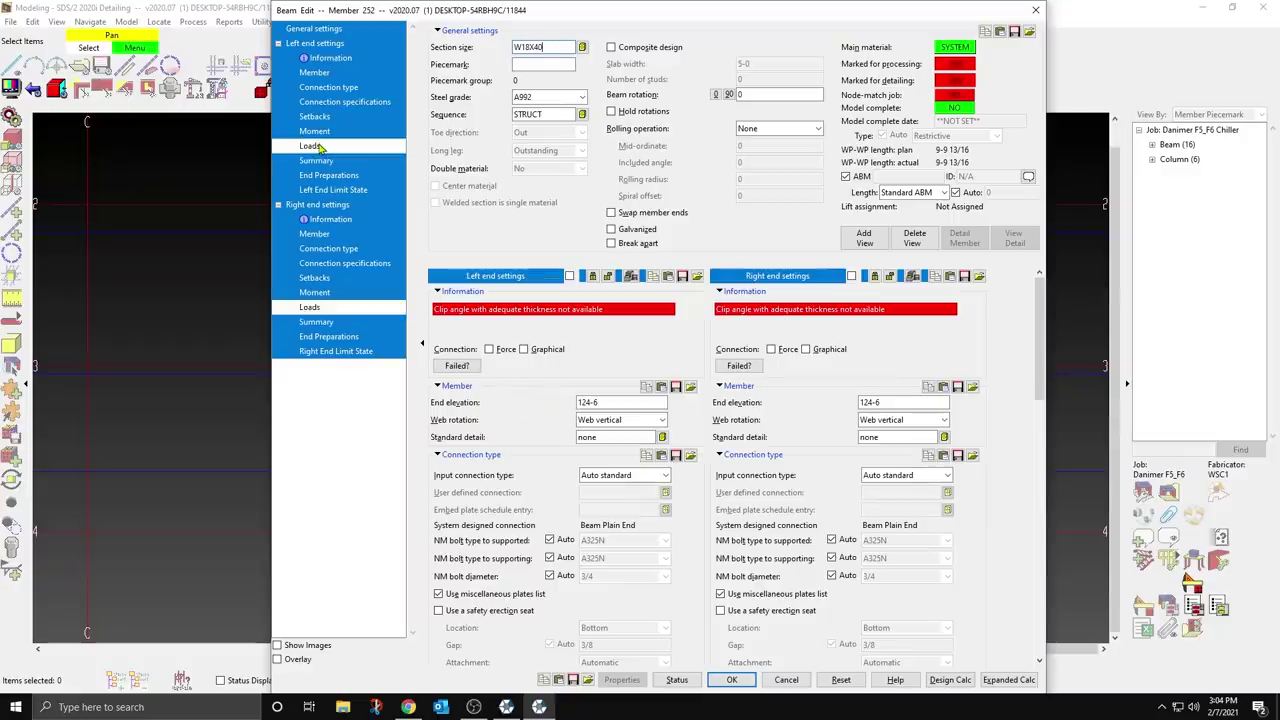
scroll(648, 590, up, 5)
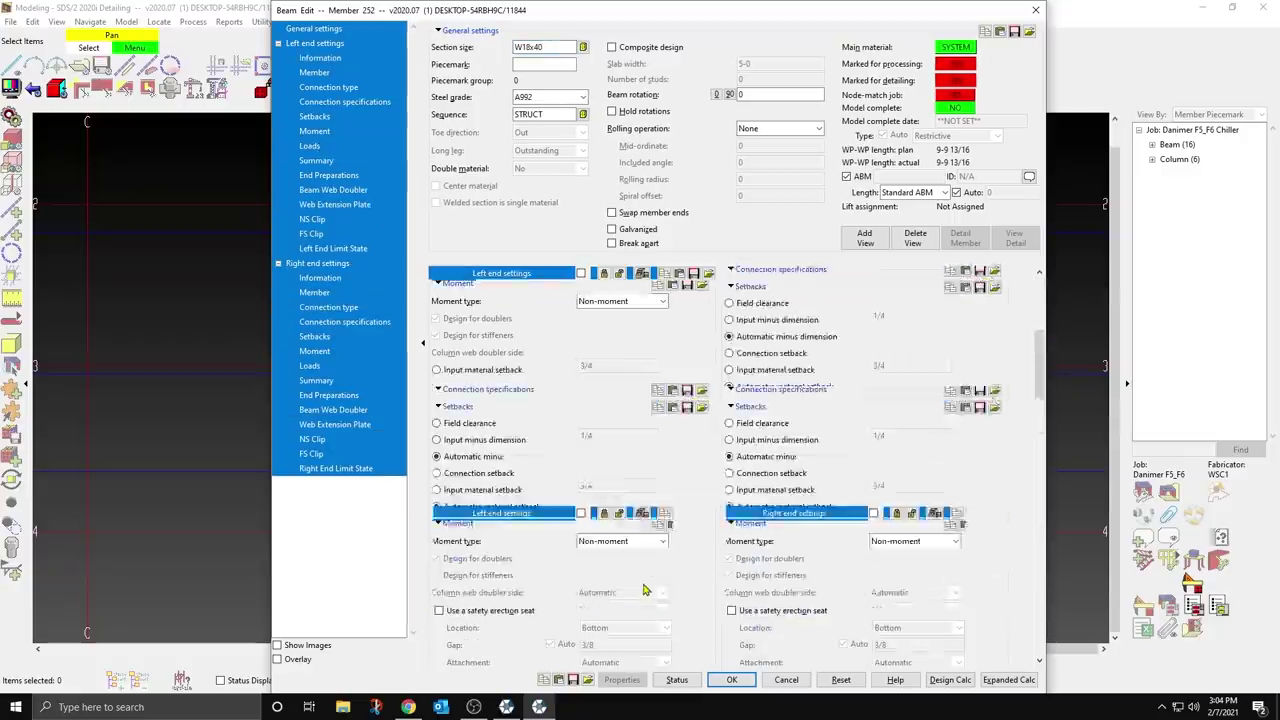
click(731, 679)
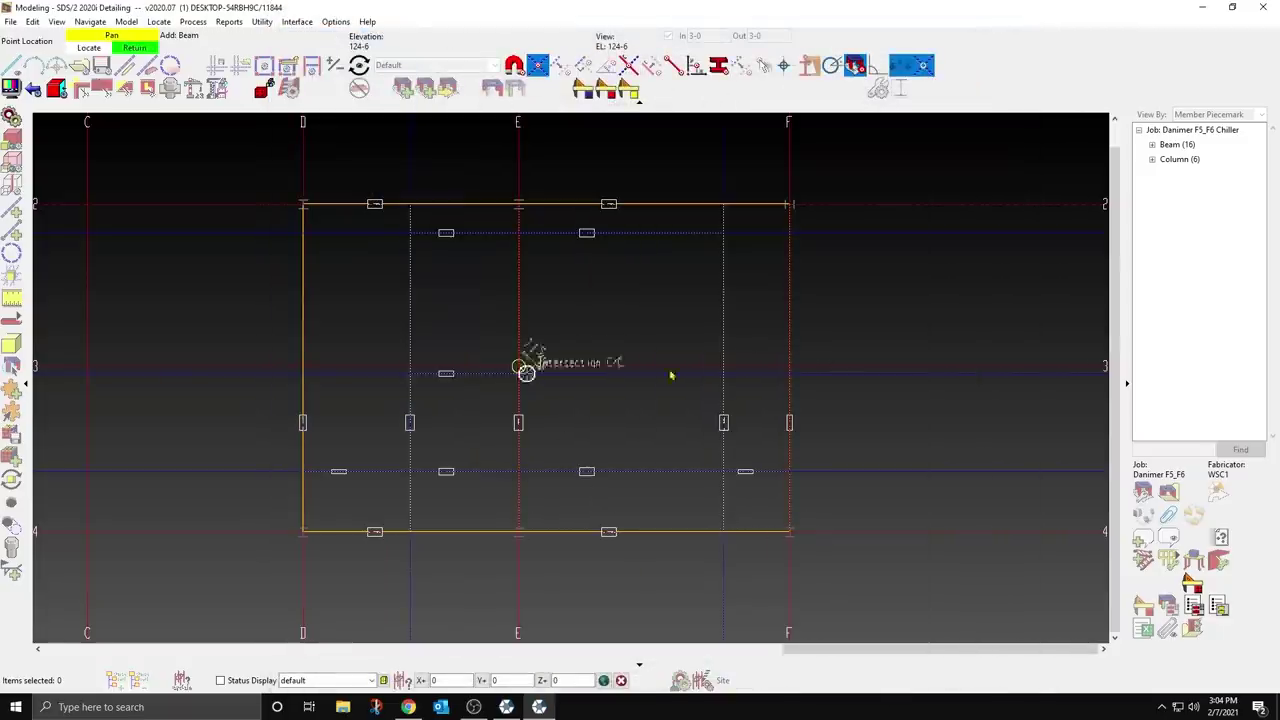
Step: Add a W18x40 beam on grid 3, from grid E to the infill beam between E and F, with automatic shear loads
click(519, 366)
click(723, 366)
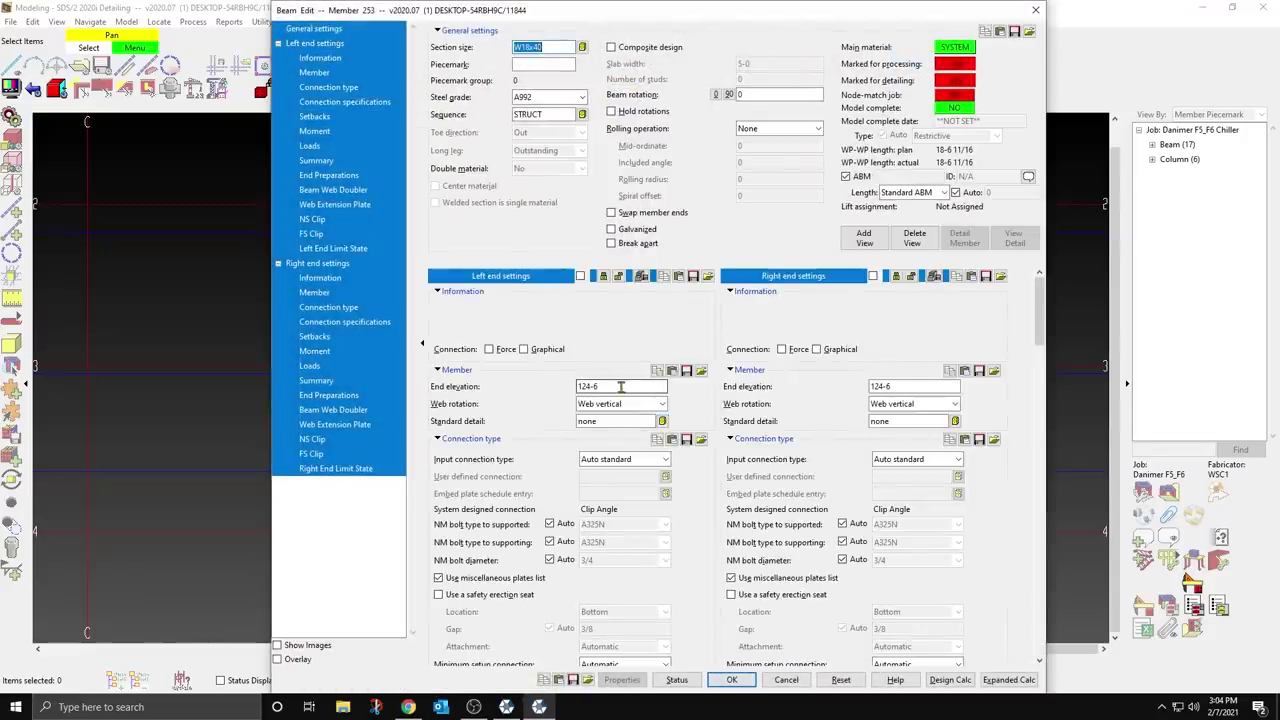
scroll(663, 423, down, 10)
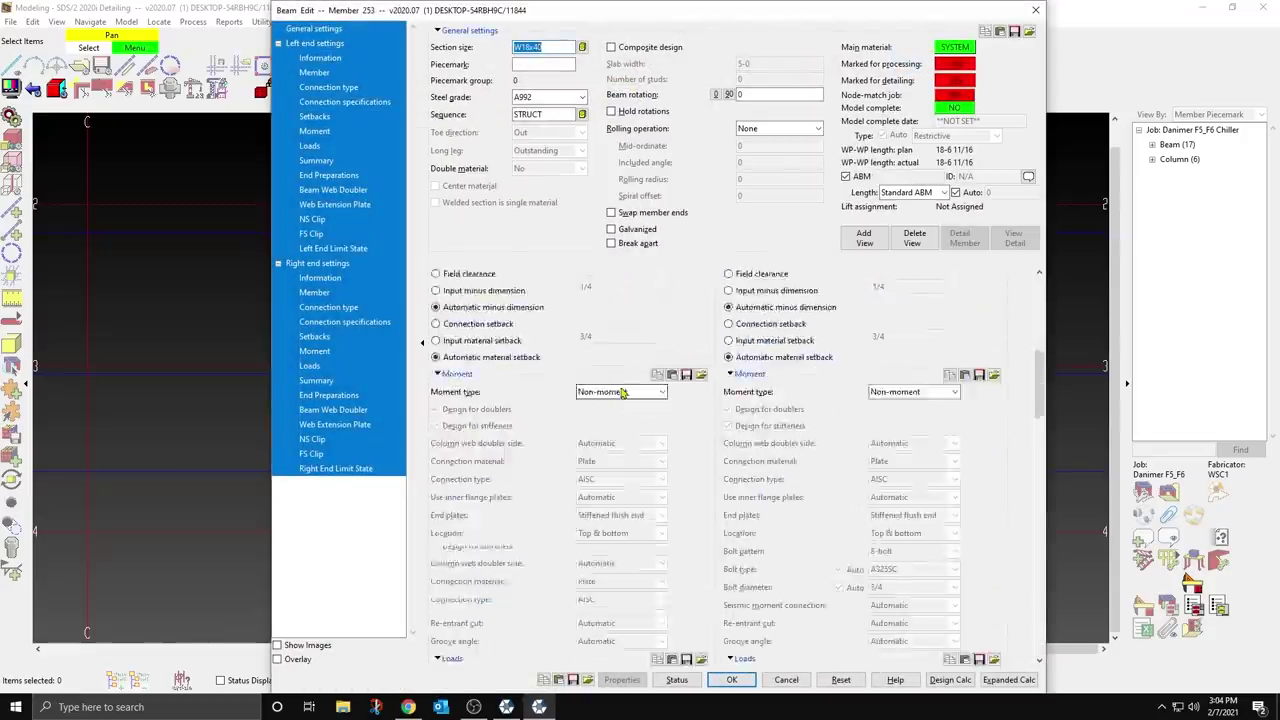
click(731, 680)
right_click(470, 334)
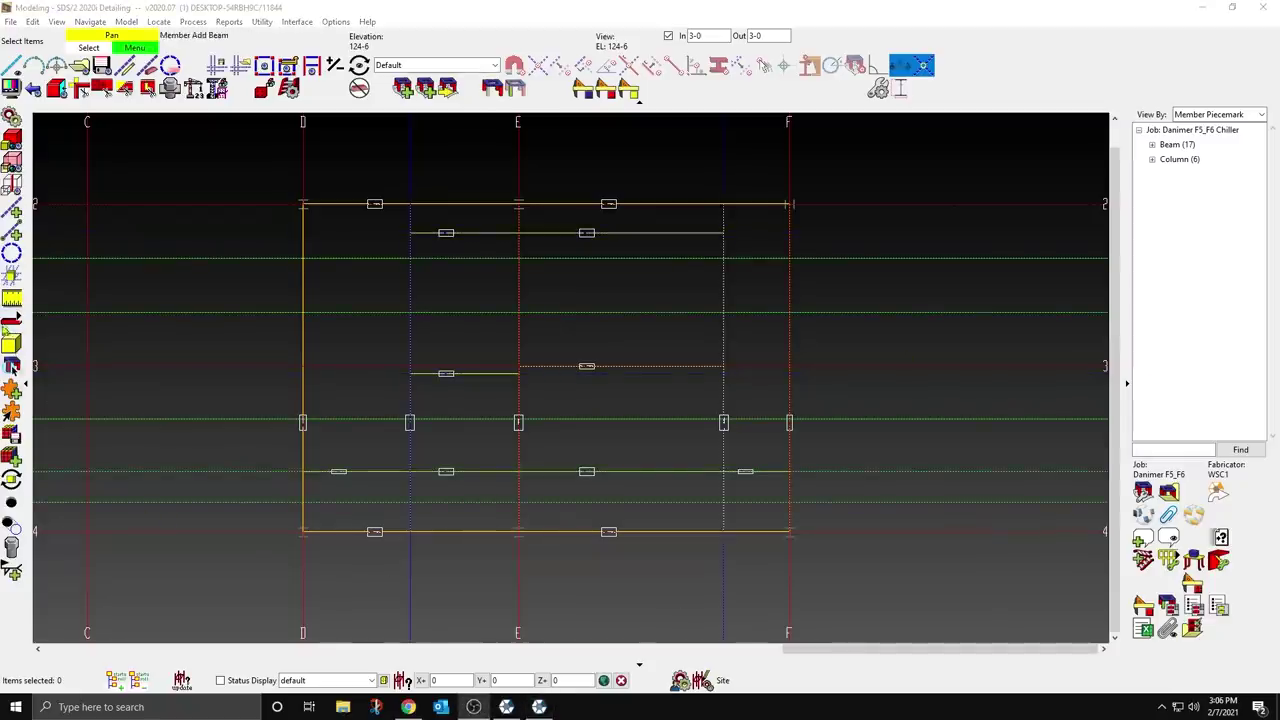
Step: Add a W8x13 beam on the construction line closest to grid 4, from grid D to the infill beam between D and E
click(11, 320)
click(303, 502)
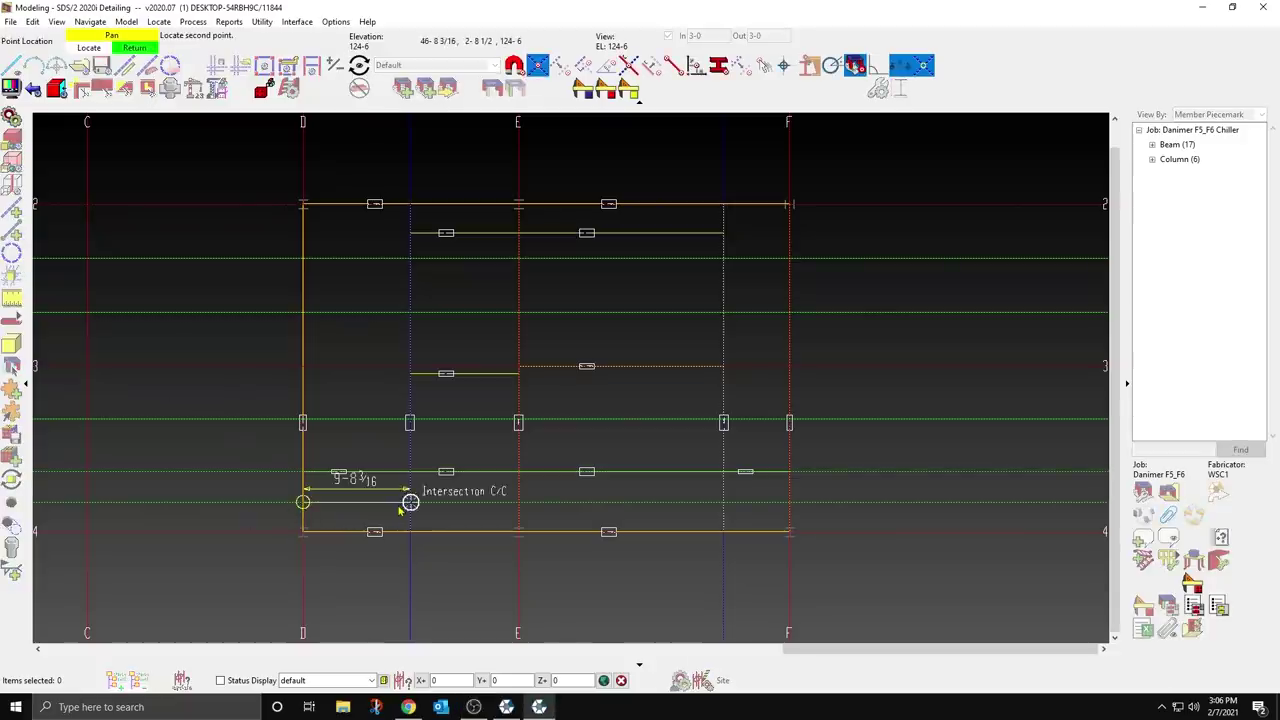
click(400, 509)
click(373, 545)
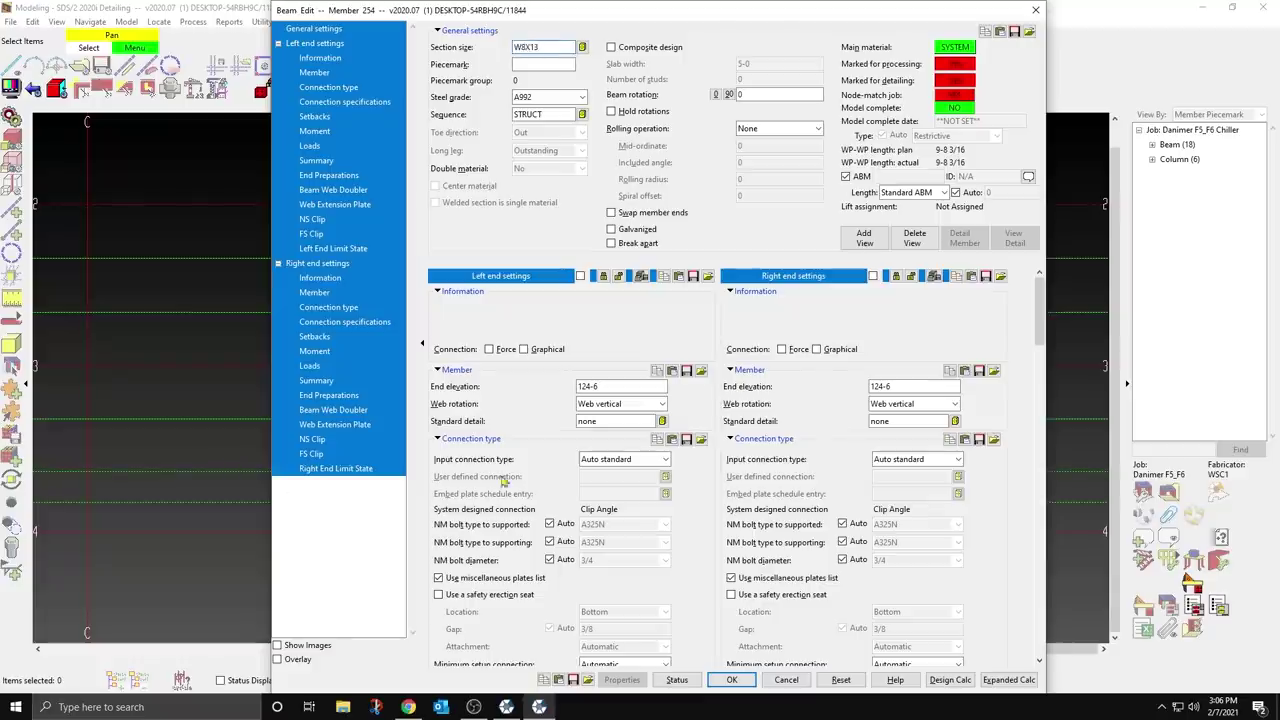
click(307, 146)
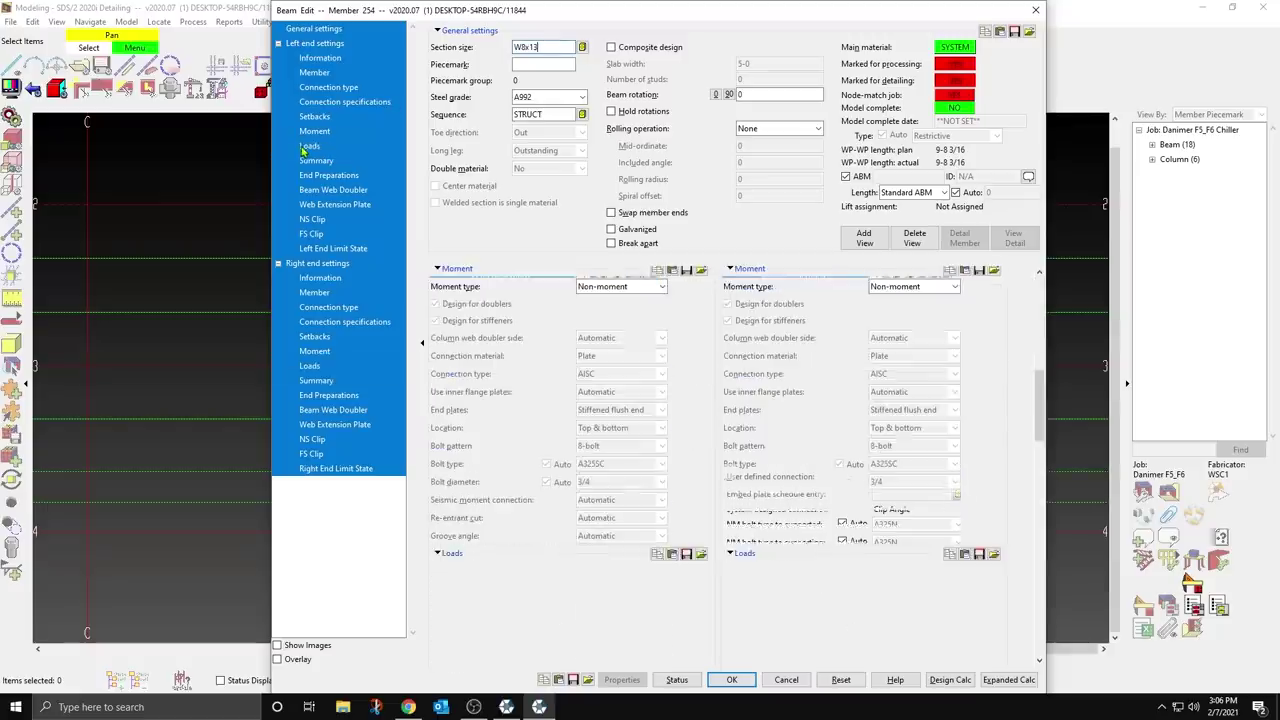
click(733, 680)
Step: Add W8x13 beams from grid D to the infill beam between D and E, on grid 3 and on the nearest construction line toward grid 4
click(303, 420)
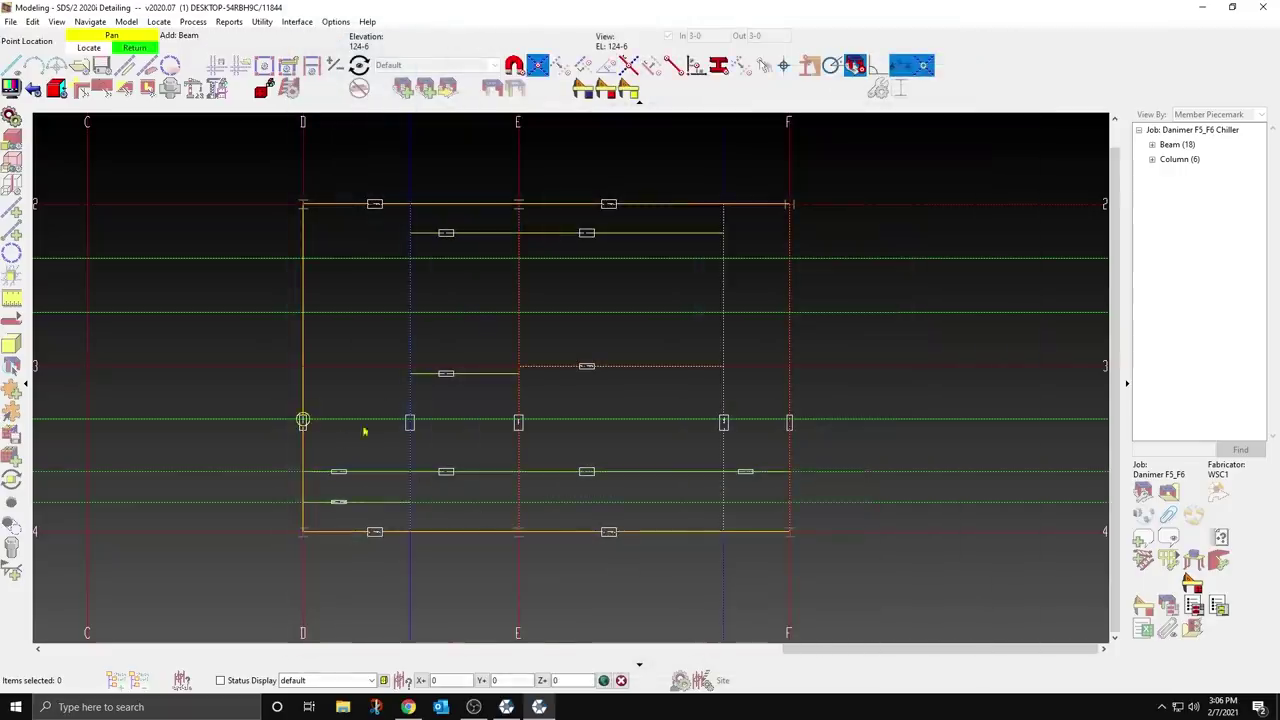
click(400, 425)
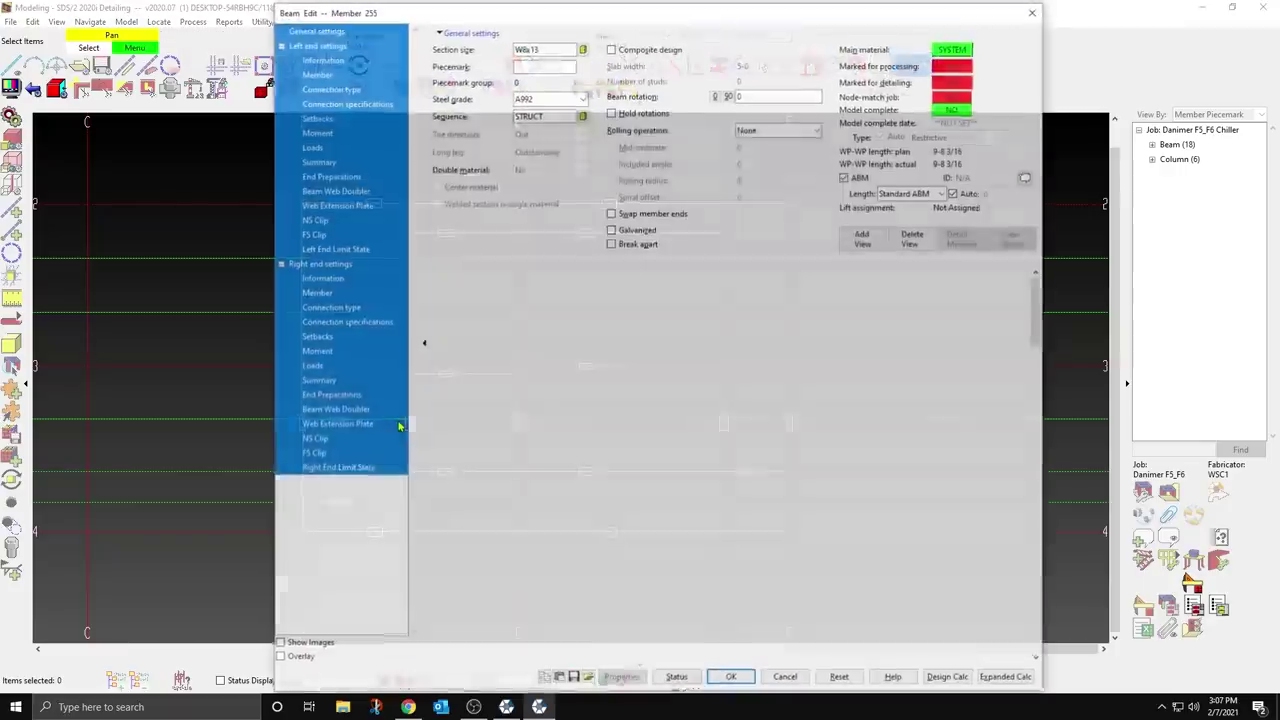
key(Return)
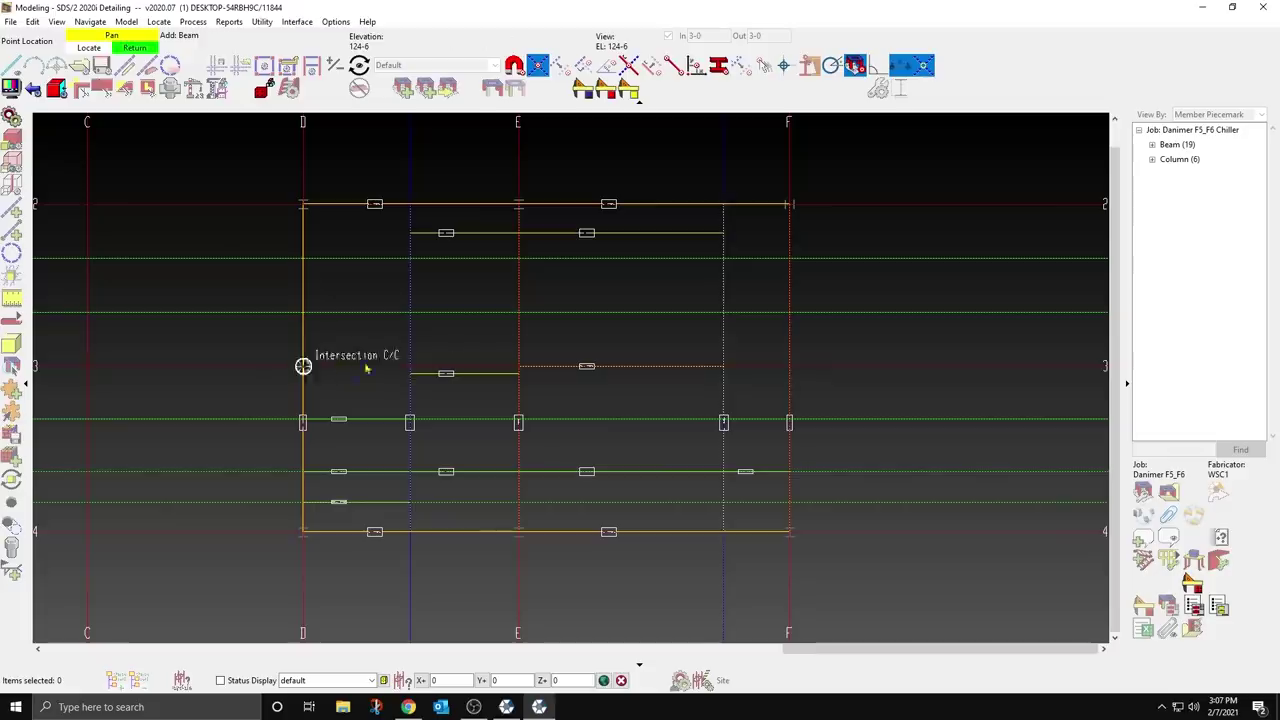
click(330, 367)
click(389, 366)
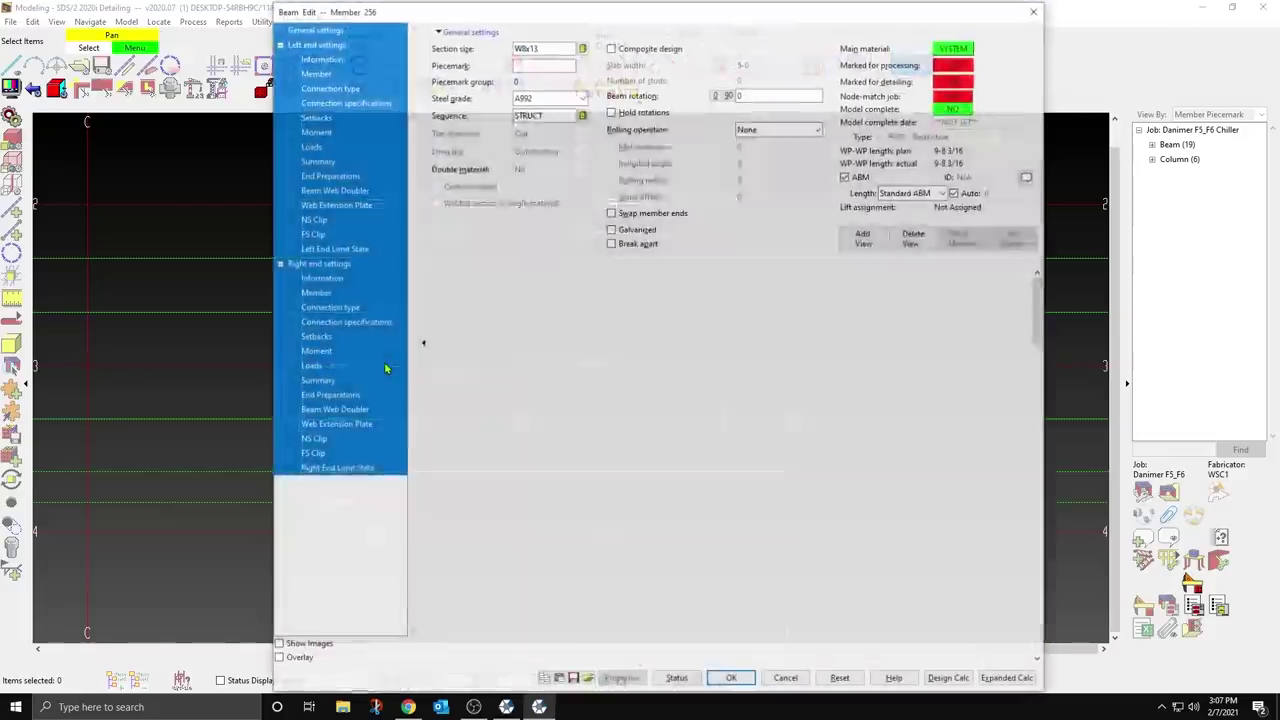
key(Return)
Step: Repeat the W8x13 beam in the D bay on the two construction lines between grids 2 and 3, and finish adding beams
middle_click(321, 324)
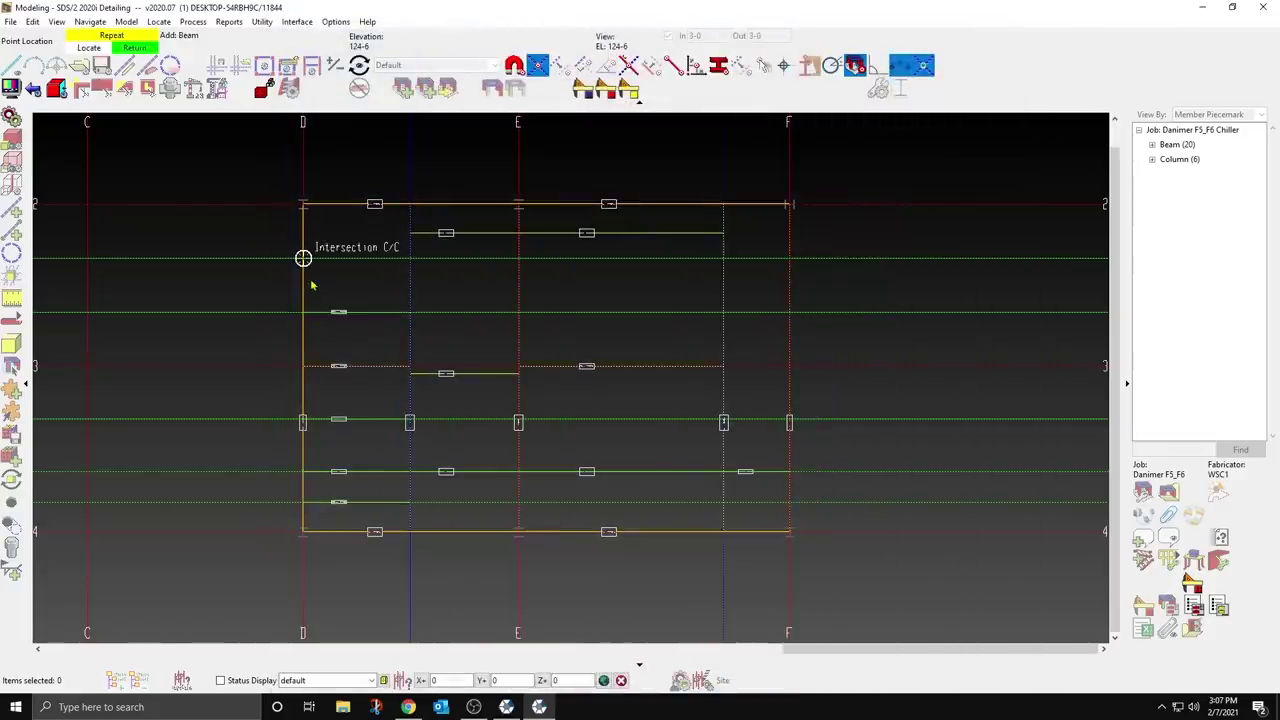
middle_click(309, 277)
right_click(369, 297)
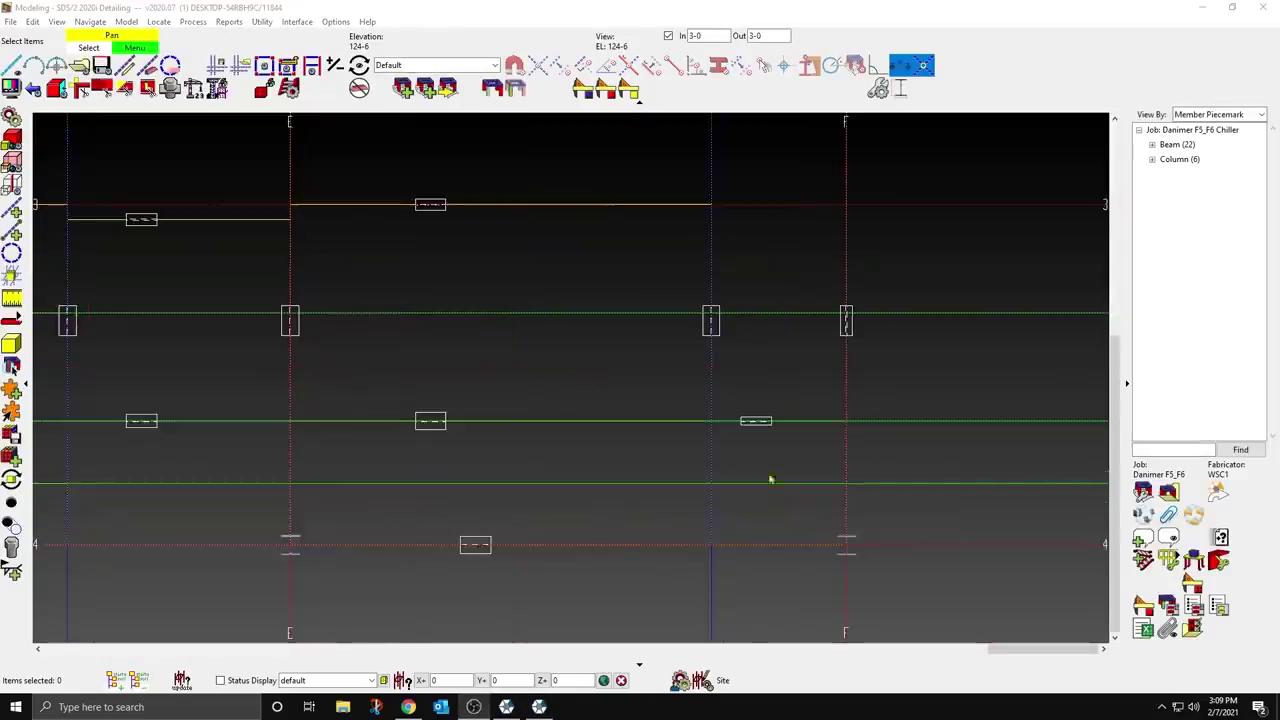
Step: Place a W8x13 beam from the infill beam between E and F to grid F, on the first construction line from grid 3 toward grid 4
scroll(717, 514, down, 3)
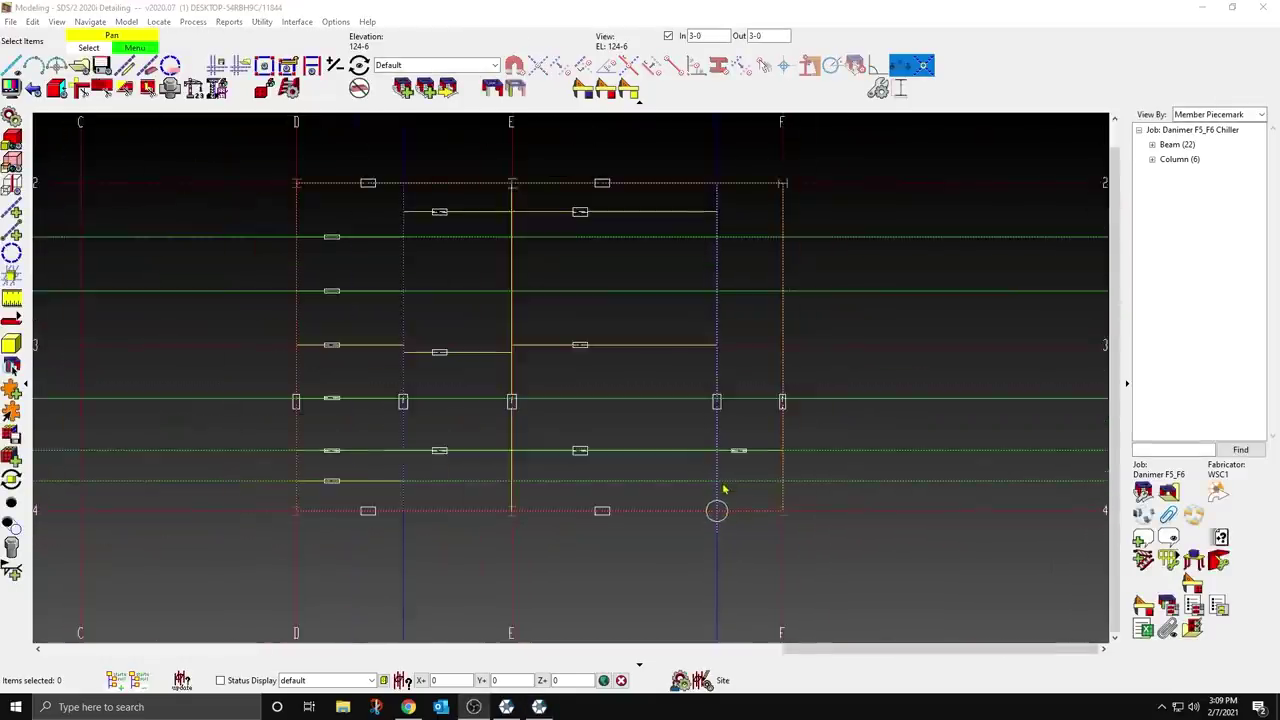
scroll(713, 451, up, 2)
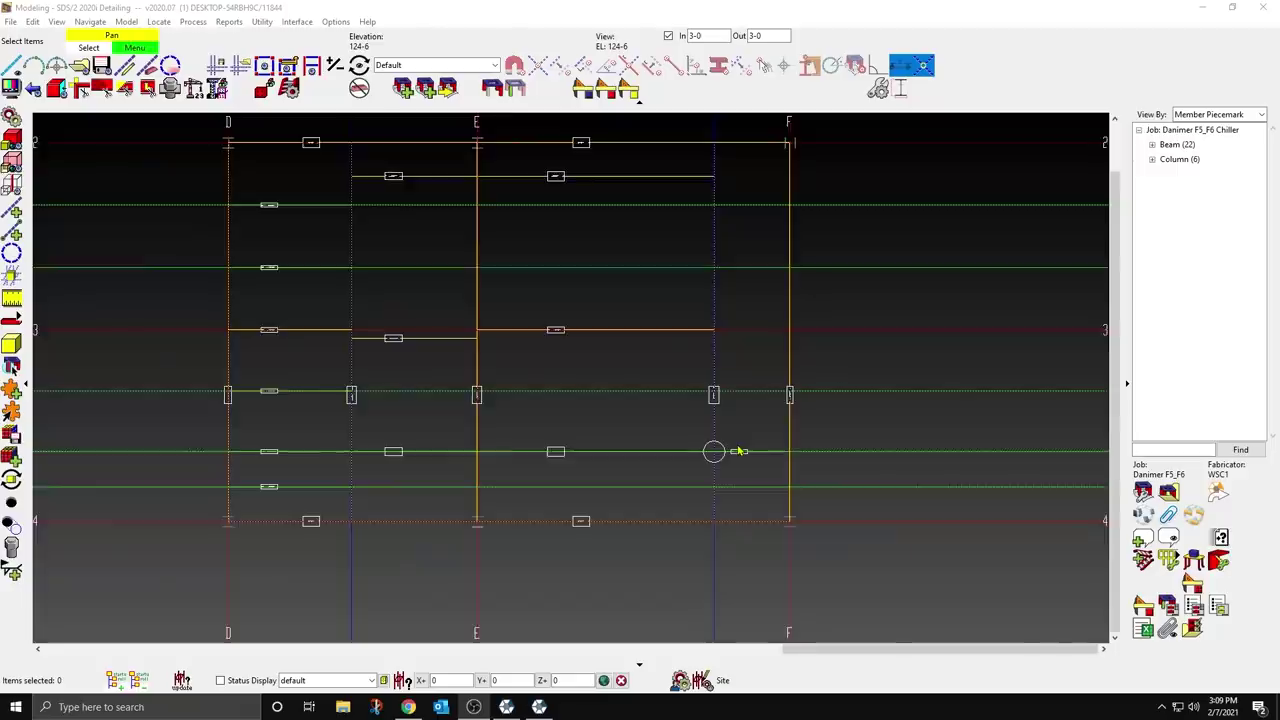
scroll(713, 451, up, 1)
scroll(730, 476, up, 1)
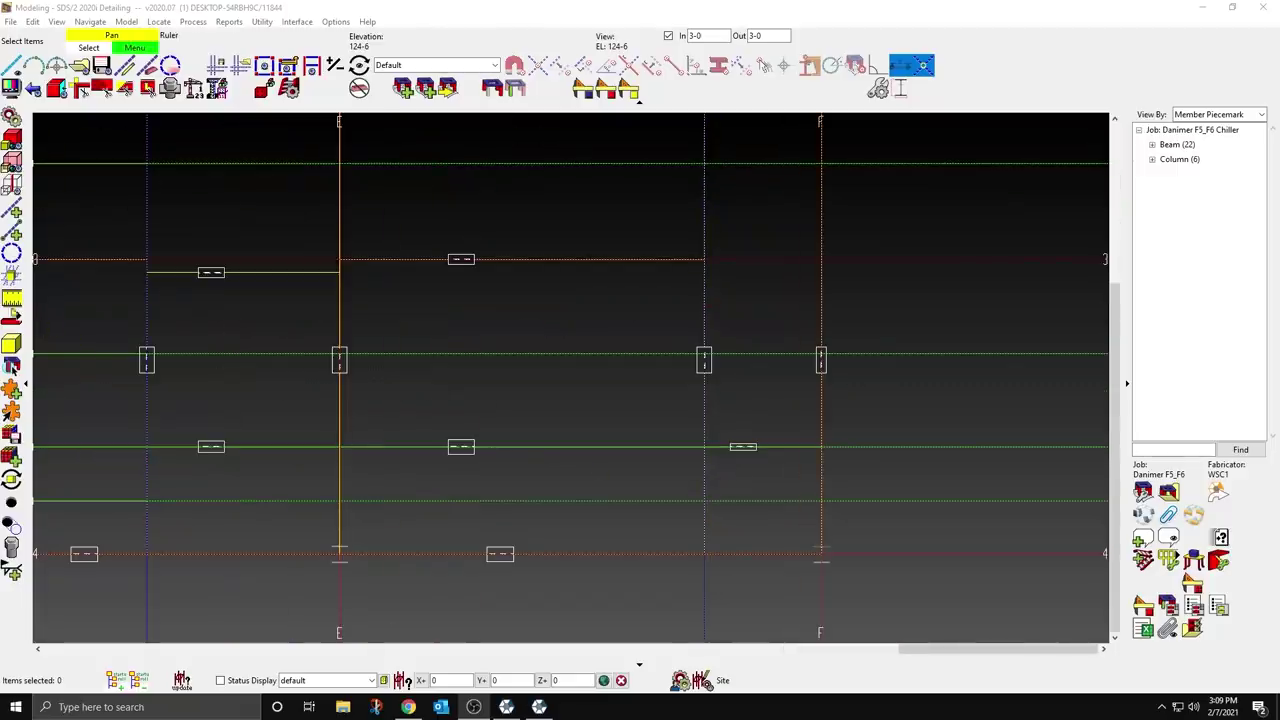
click(12, 316)
click(704, 356)
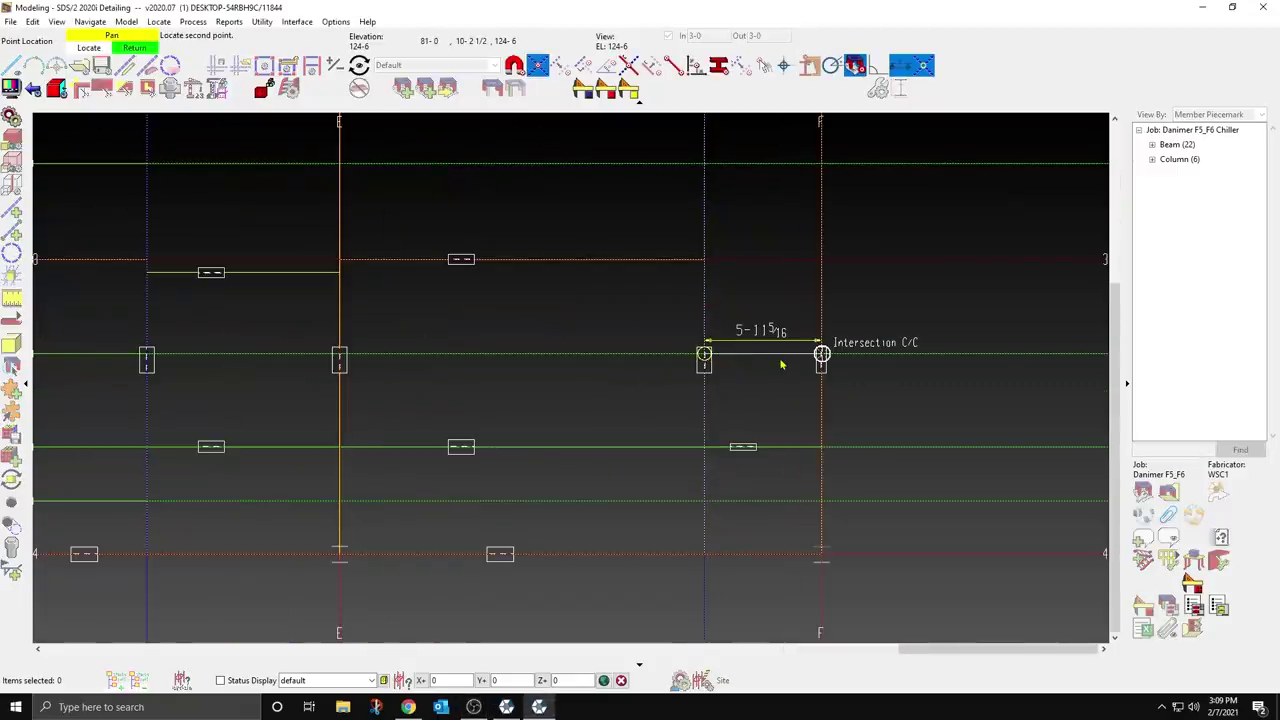
click(782, 365)
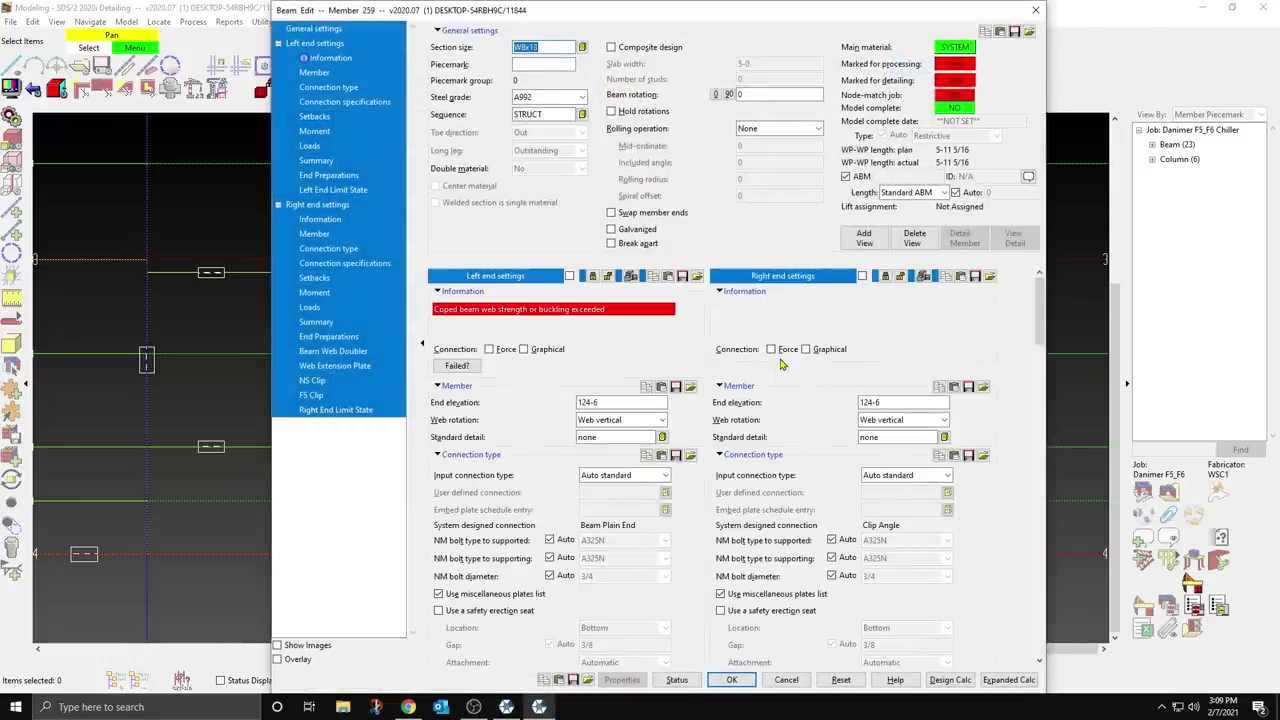
Step: Override the beam's automatic shear loads at both ends, entering 10 kips at the left end, and accept the beam
click(314, 292)
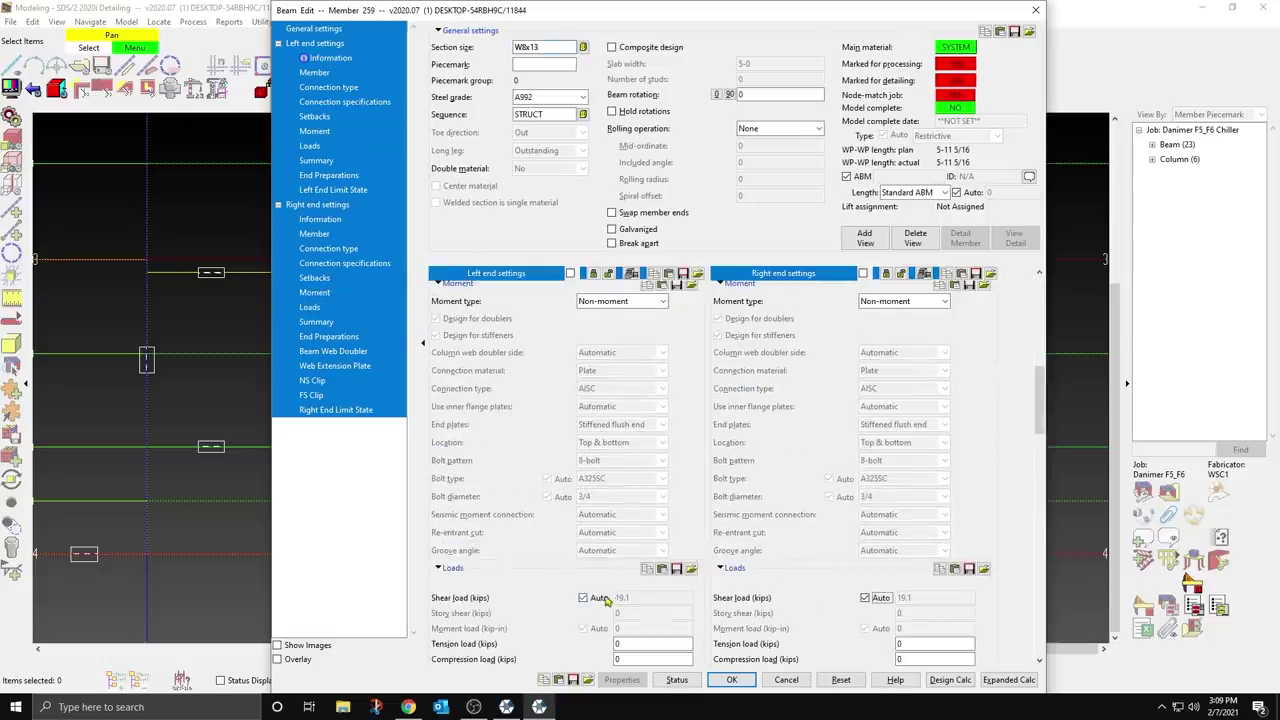
scroll(587, 600, down, 1)
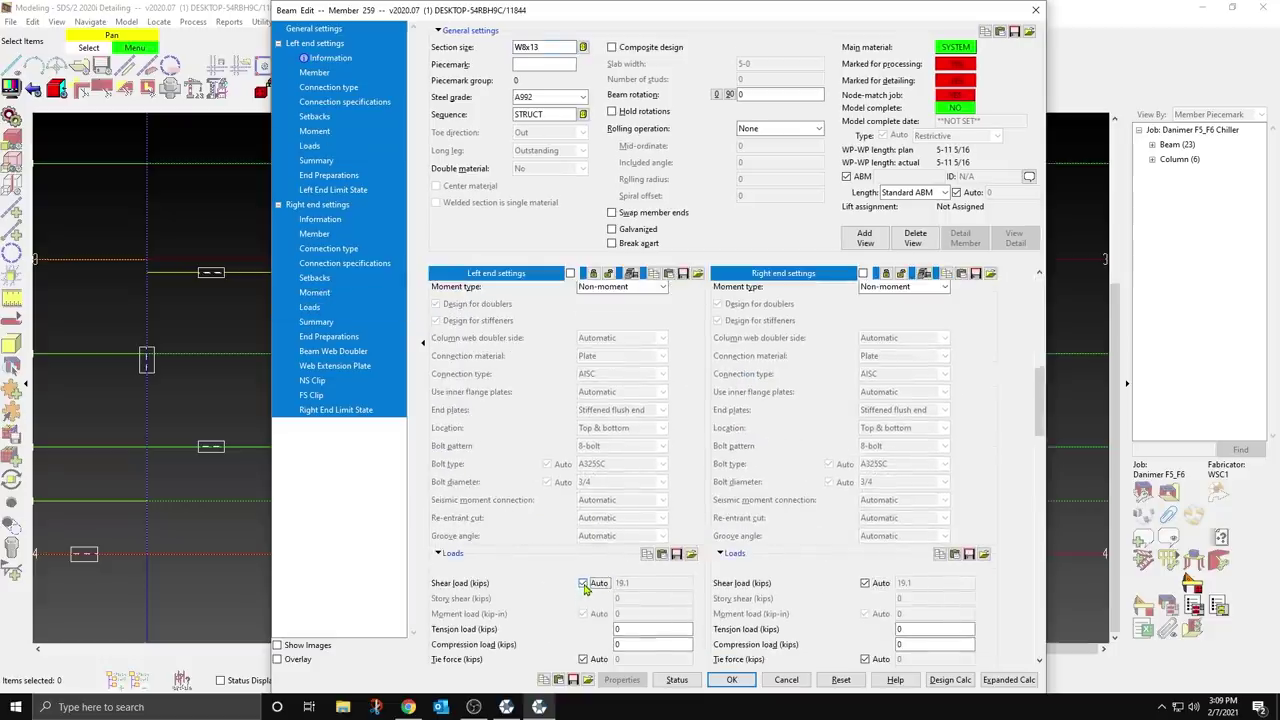
click(583, 583)
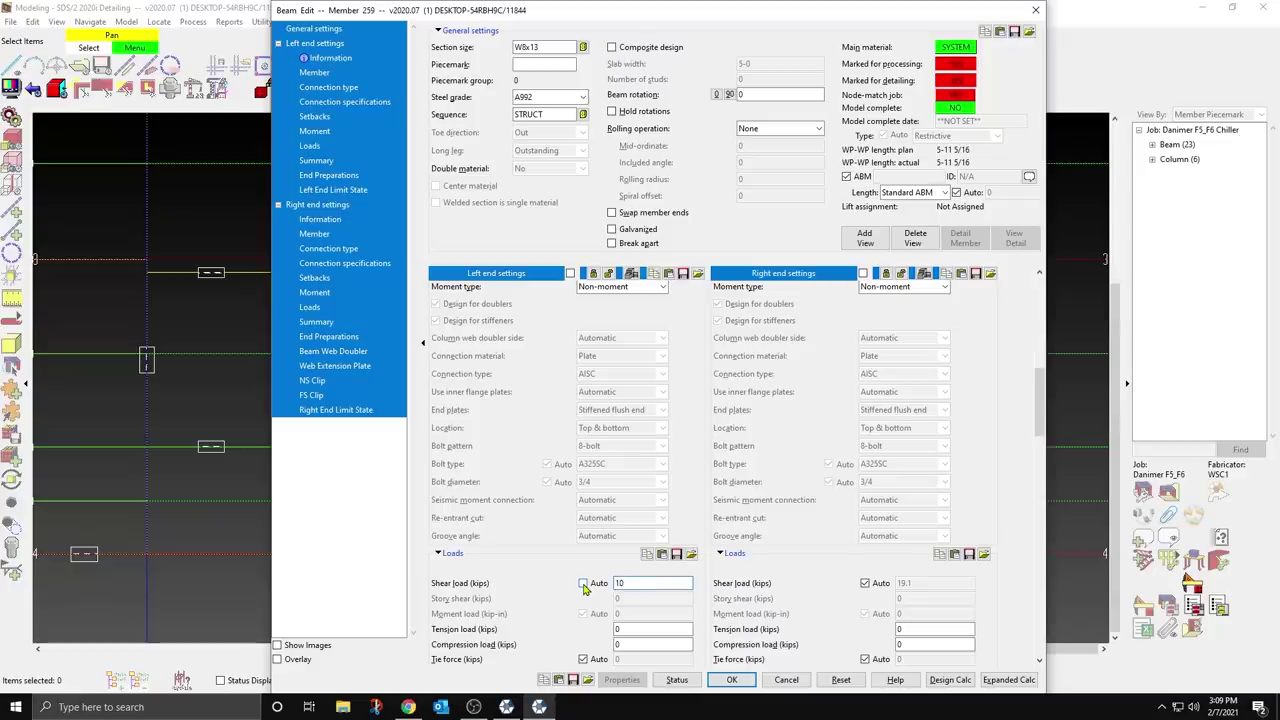
click(864, 584)
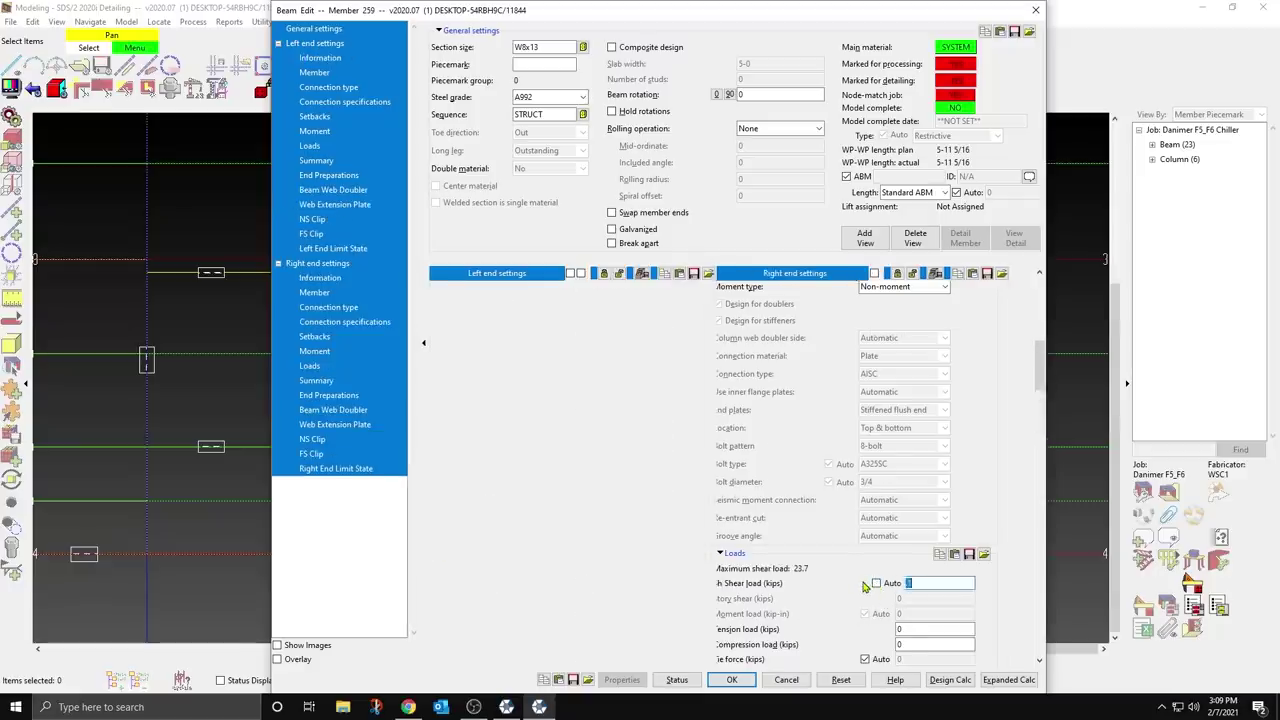
text(1)
scroll(840, 530, up, 5)
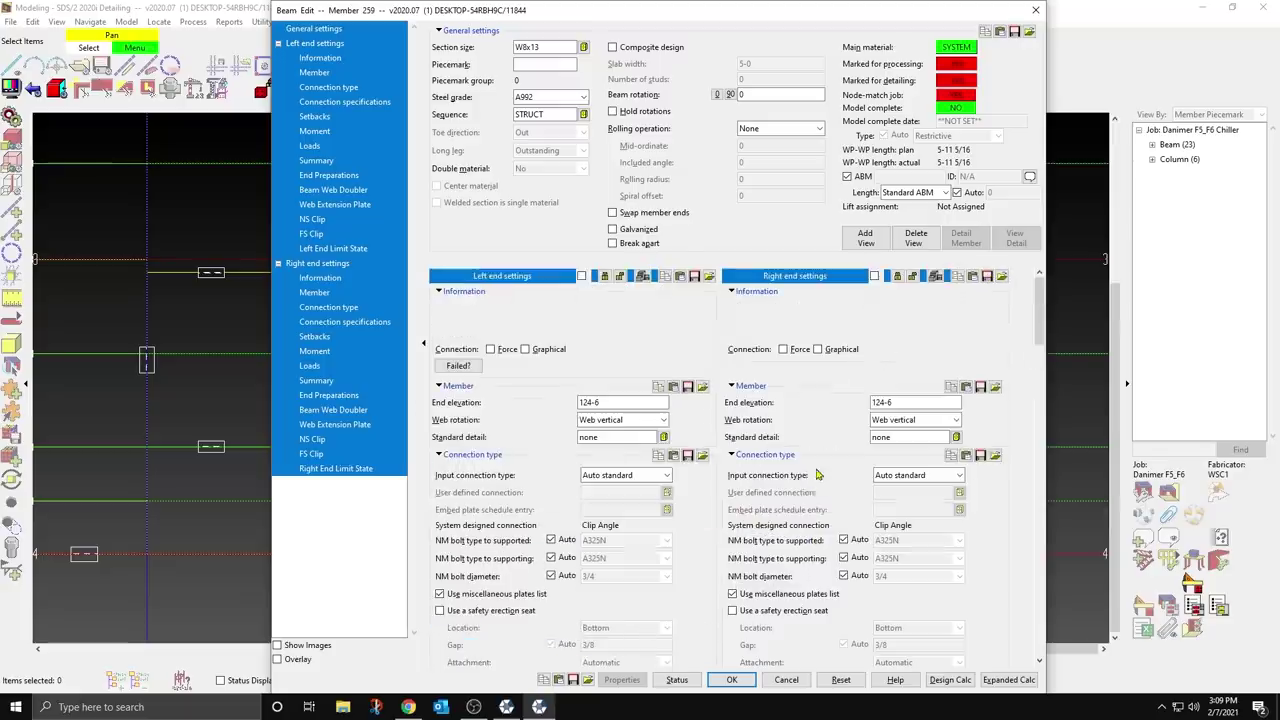
click(733, 680)
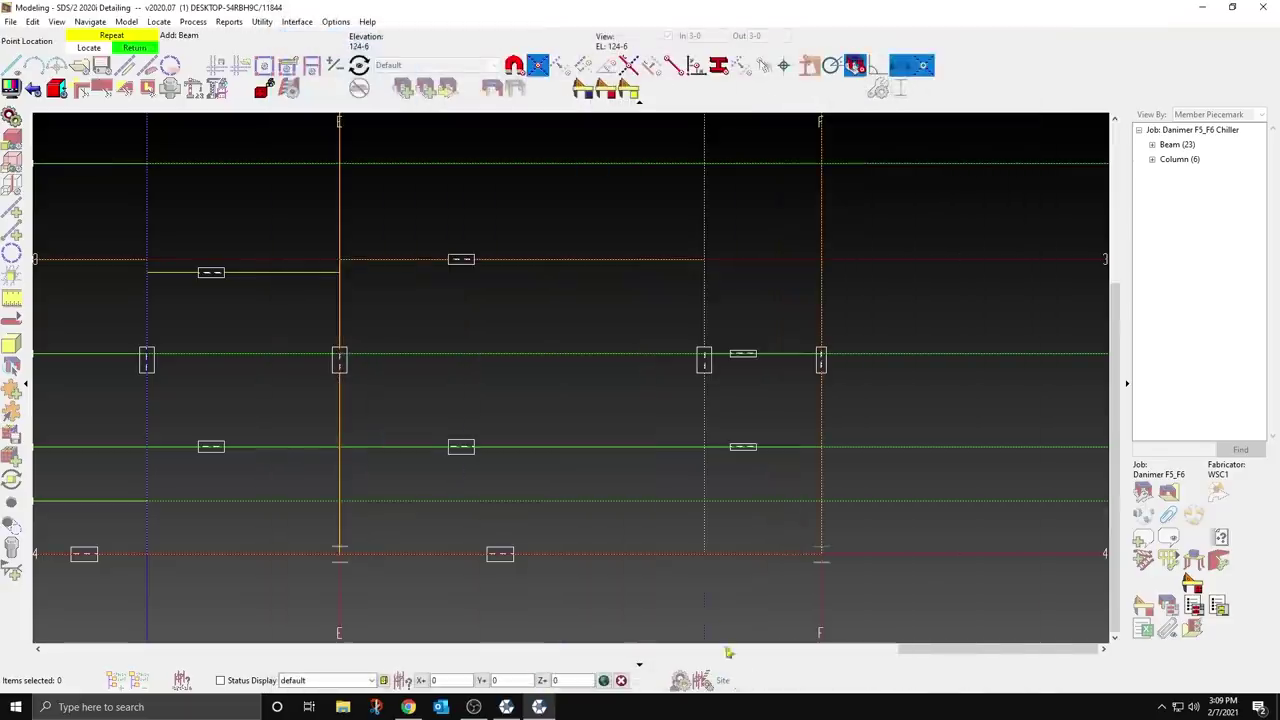
Step: Repeat the W8x13 beam up to grid F on grid 3 and on the two construction lines between grids 2 and 3, and finish adding beams
middle_click(721, 290)
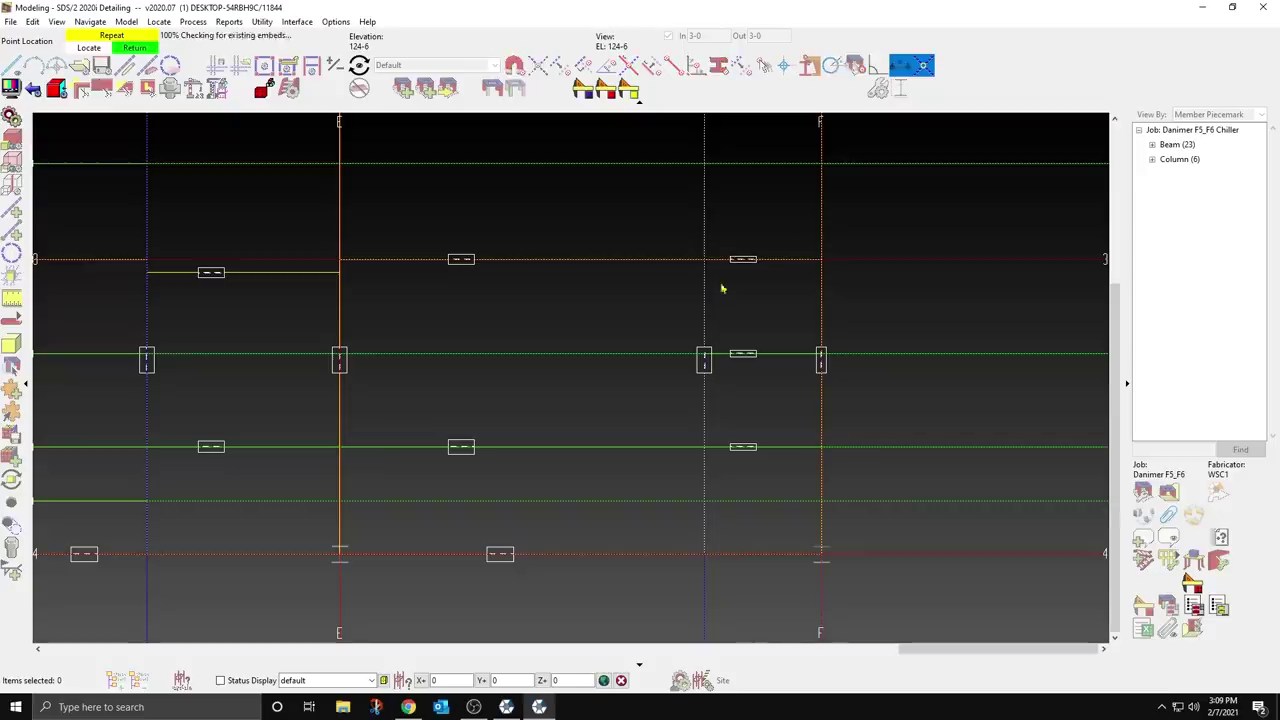
middle_click(720, 197)
scroll(728, 426, down, 1)
scroll(728, 427, up, 2)
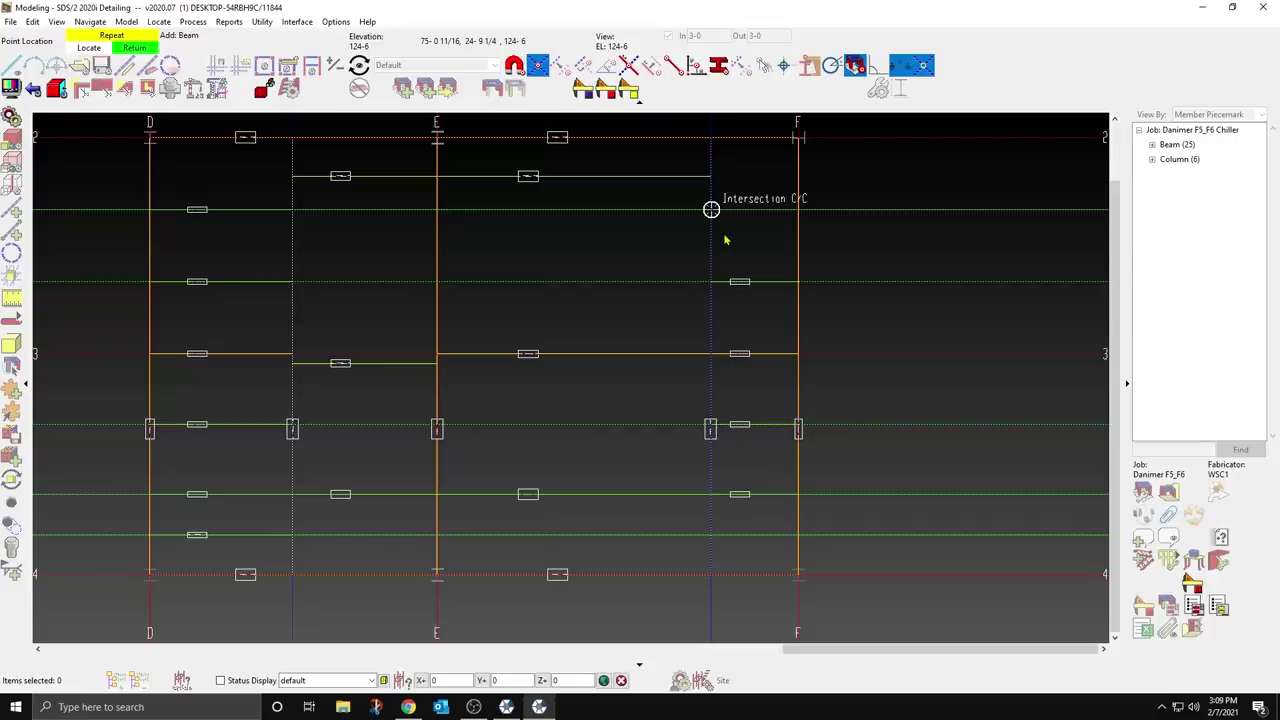
middle_click(724, 236)
right_click(853, 265)
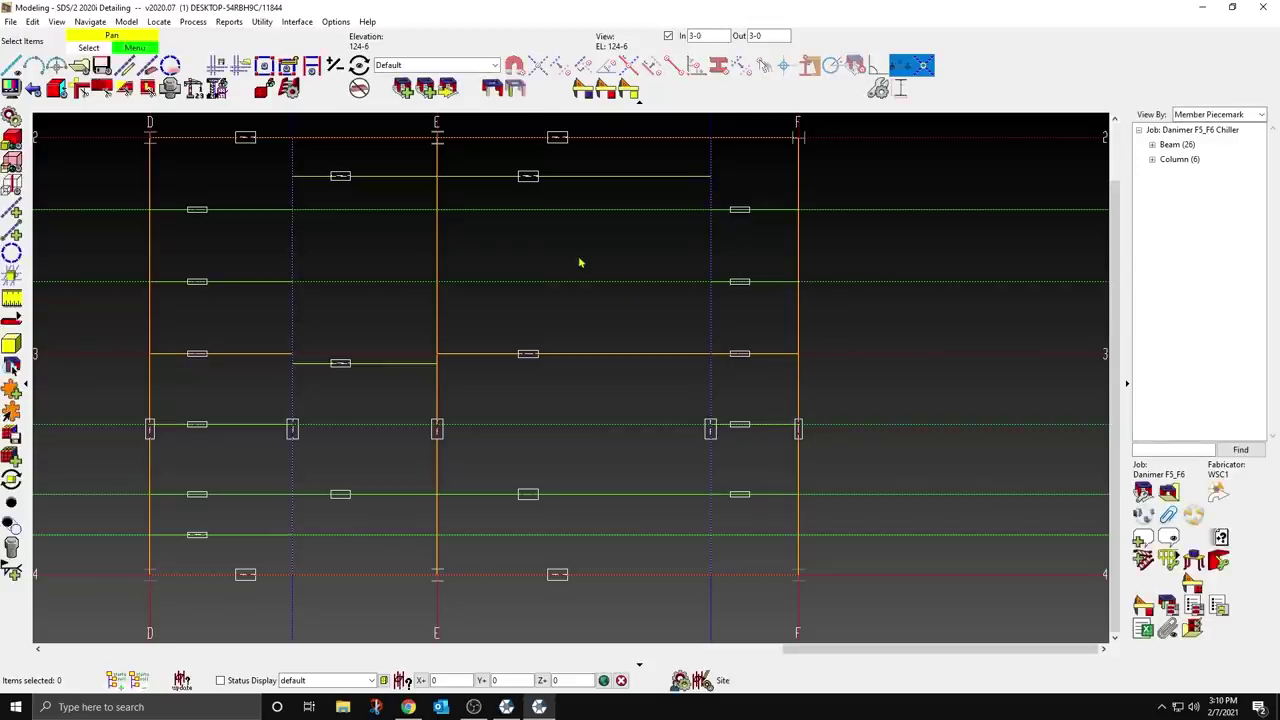
Step: Display the members as solids and turn off the view depth limits to show the whole structure
scroll(579, 264, down, 2)
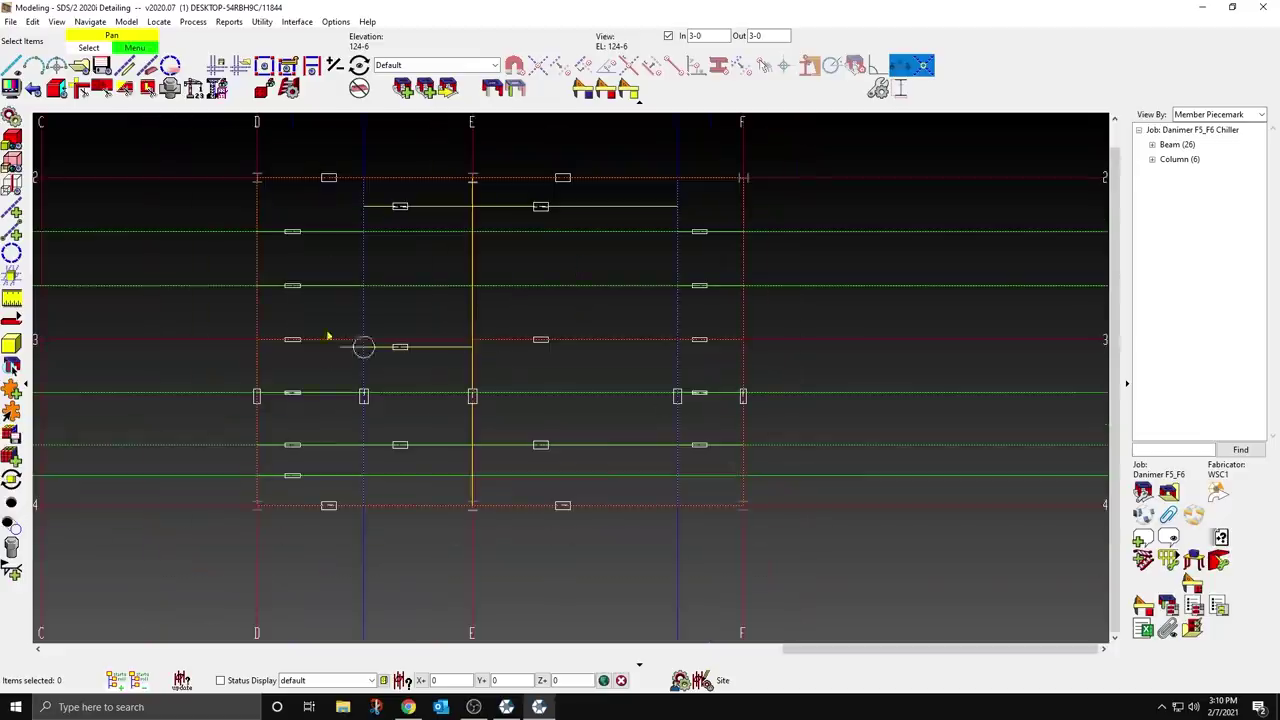
click(13, 140)
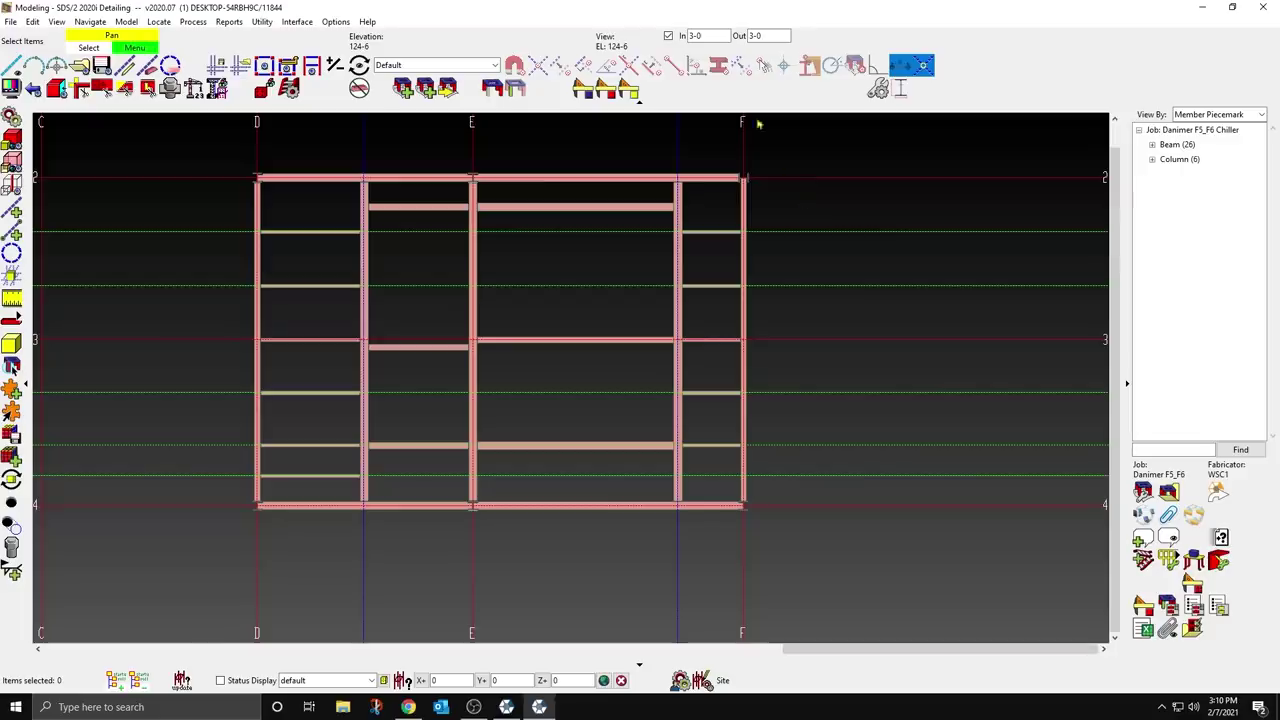
click(668, 36)
scroll(712, 352, down, 2)
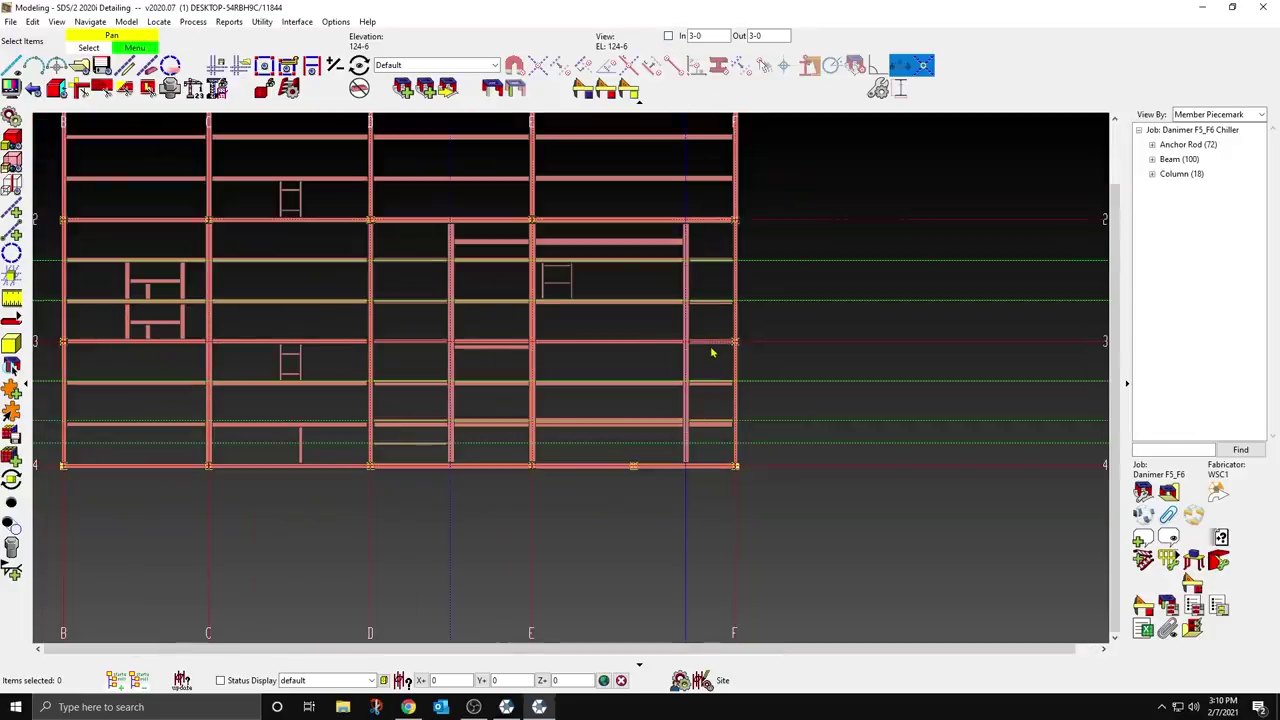
Step: Examine the complete chiller framing in 3D from several sides, including its perimeter beams and columns
middle_drag(712, 352, 600, 163)
scroll(626, 320, up, 2)
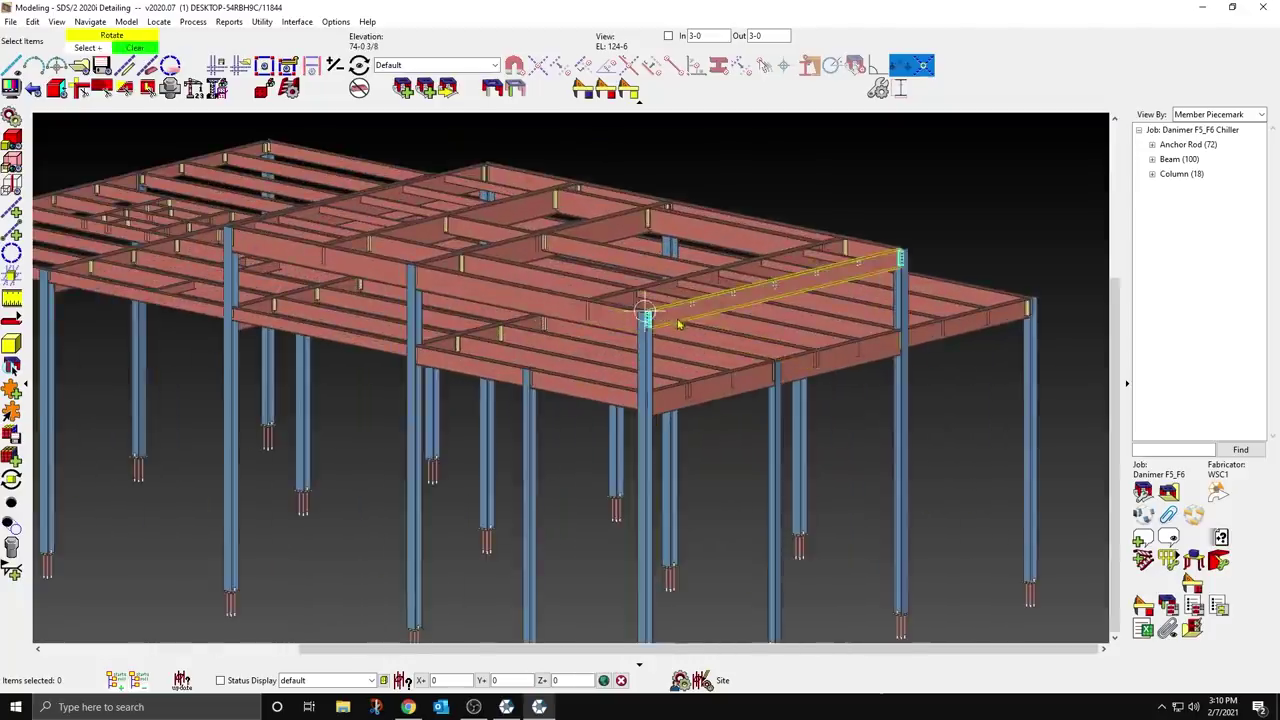
scroll(634, 318, up, 2)
middle_drag(634, 318, 437, 300)
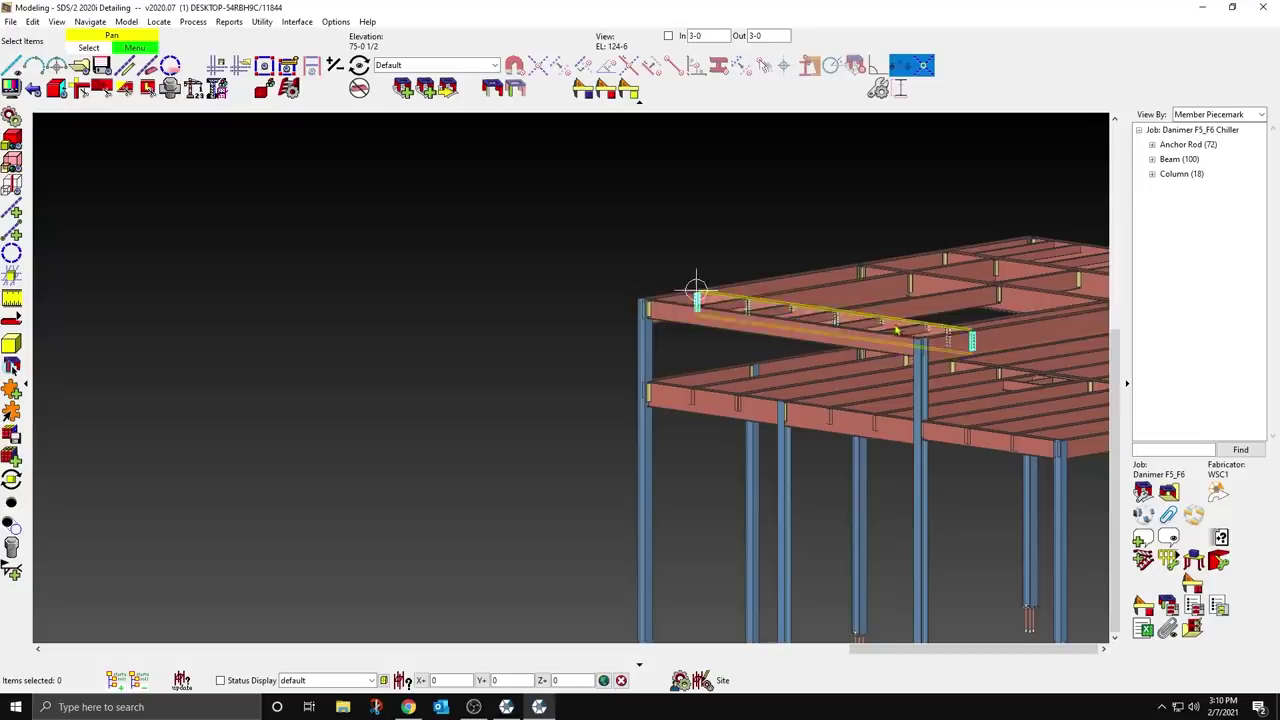
middle_drag(935, 338, 467, 360)
scroll(674, 335, up, 3)
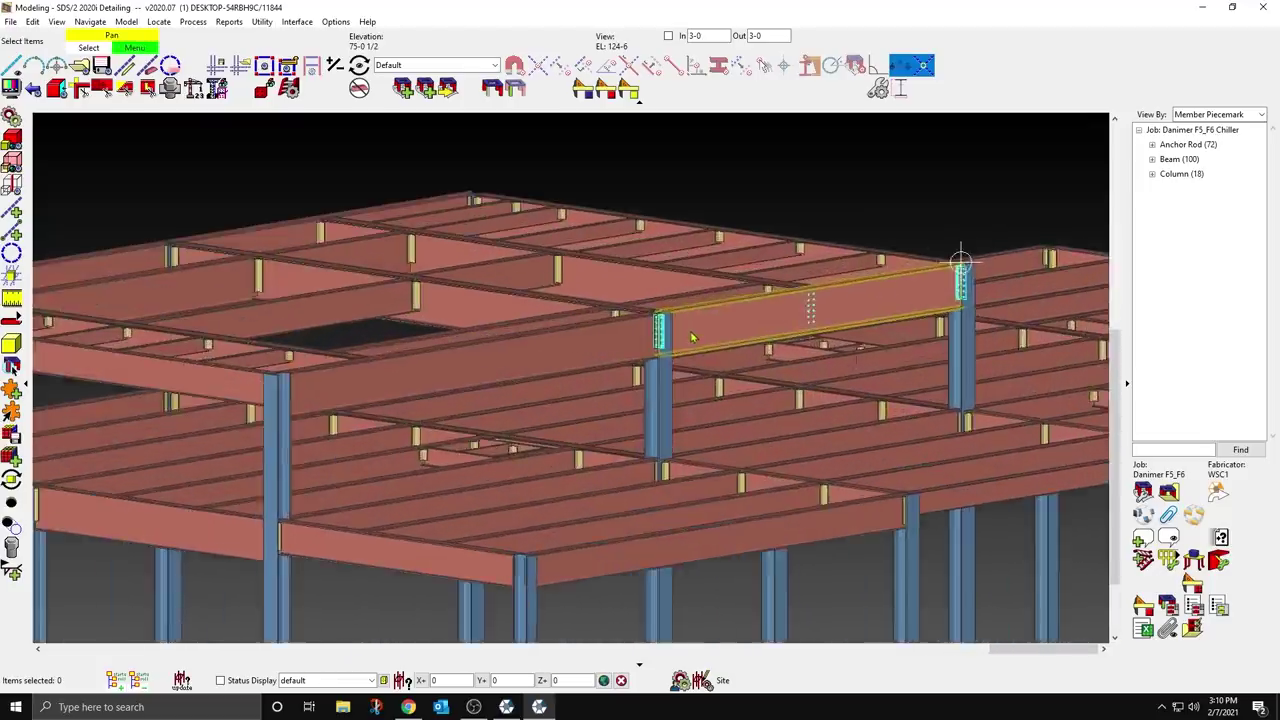
shift+middle_drag(691, 335, 710, 335)
Step: Inspect the bolted clip-angle connections of the elevation 124-6 beams up close in 3D
scroll(709, 335, up, 8)
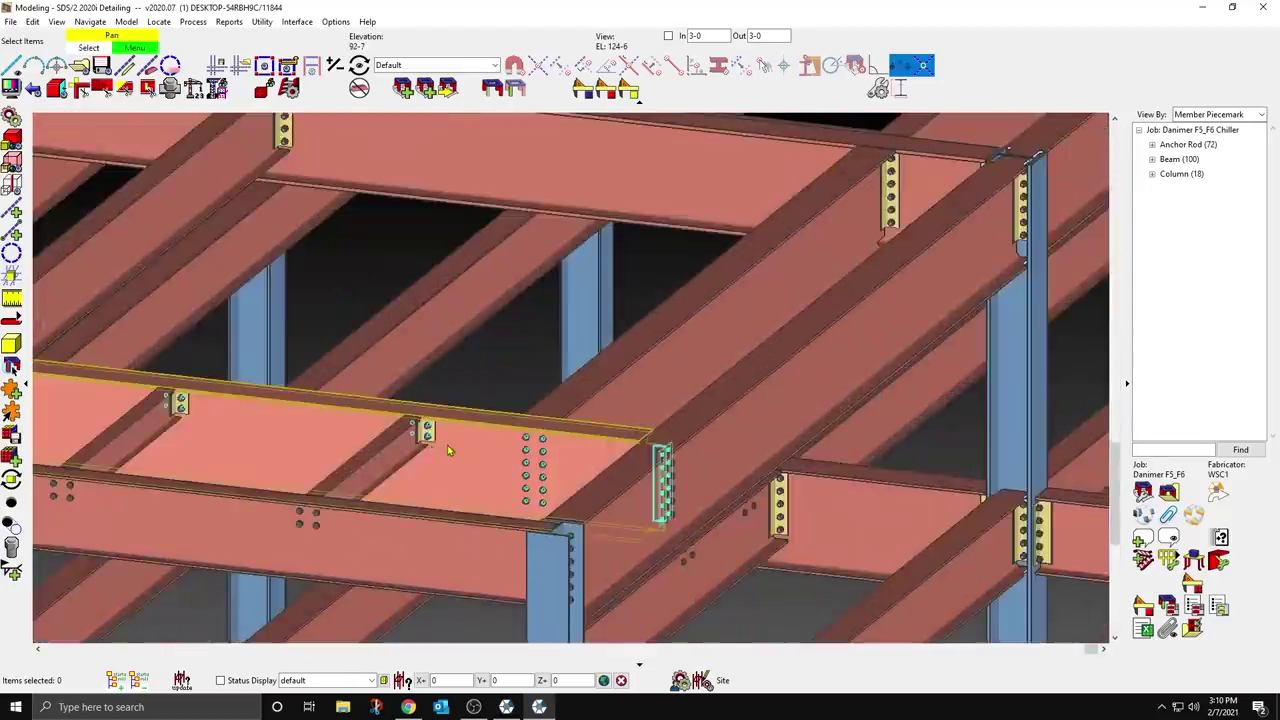
shift+middle_drag(448, 446, 675, 440)
scroll(736, 426, down, 4)
middle_drag(514, 514, 736, 459)
shift+middle_drag(609, 498, 851, 486)
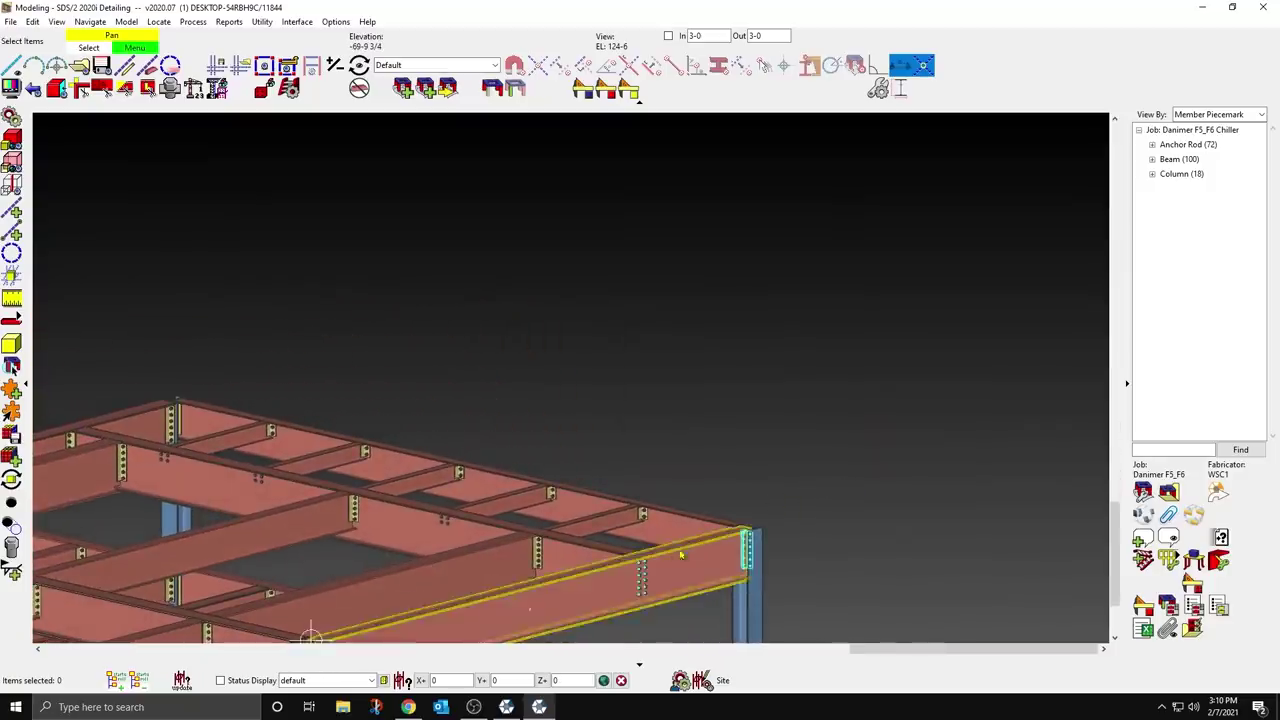
scroll(681, 554, up, 8)
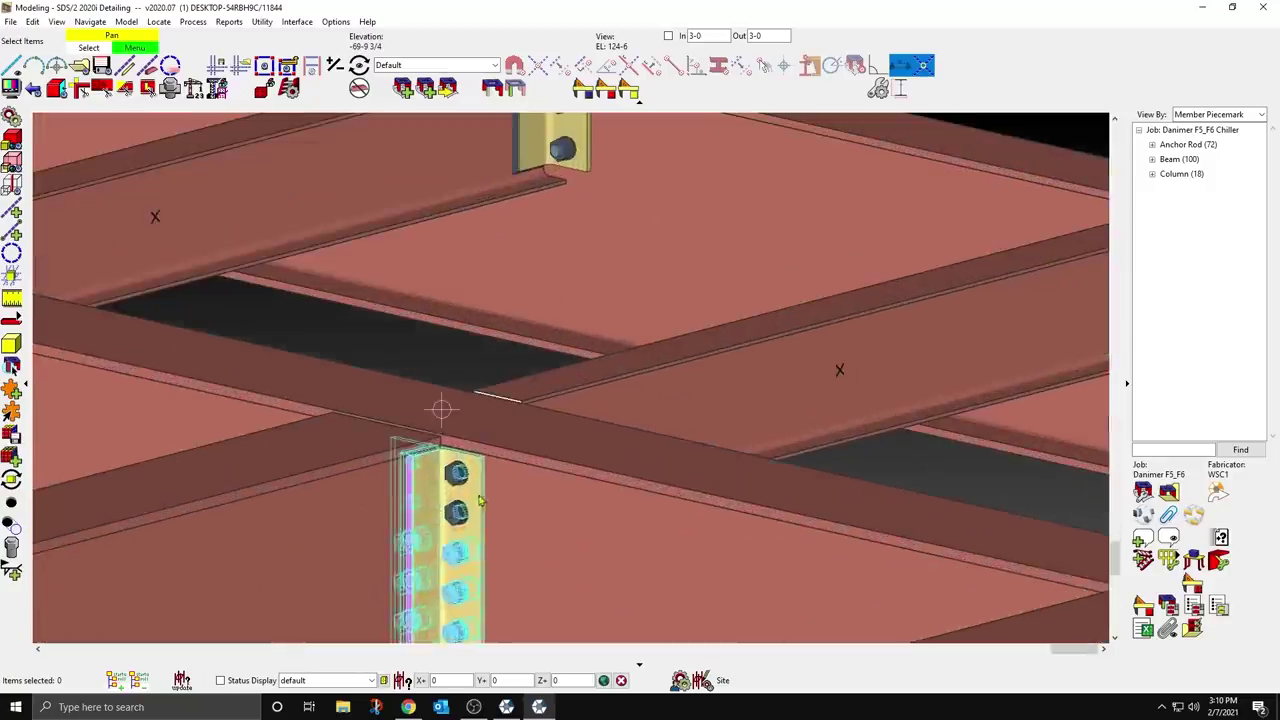
middle_drag(479, 500, 541, 414)
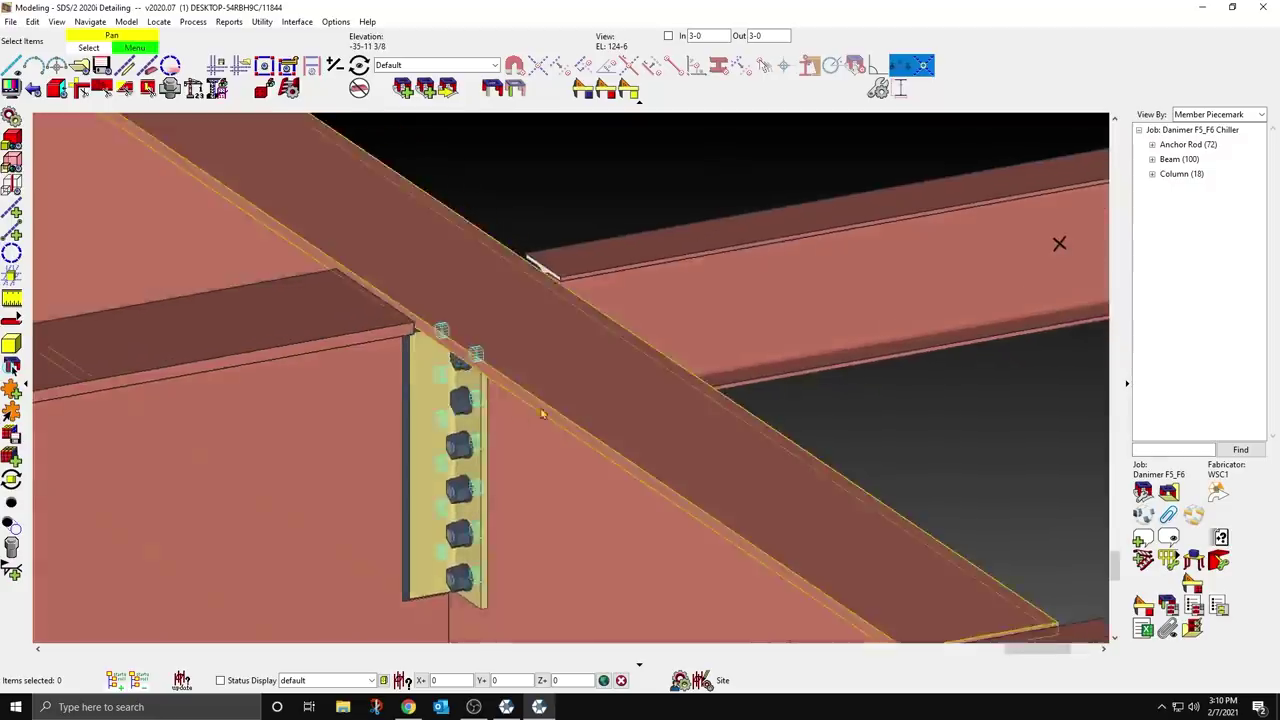
scroll(543, 414, down, 6)
middle_drag(463, 368, 1090, 333)
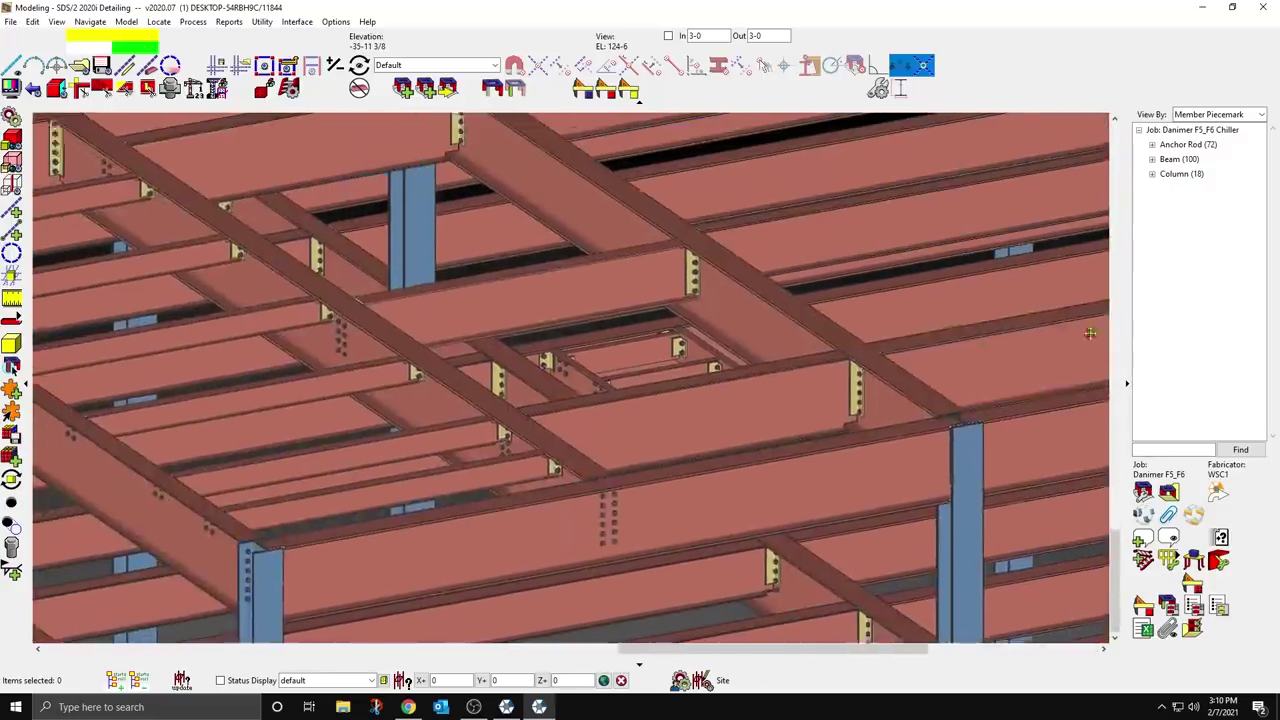
scroll(570, 452, up, 5)
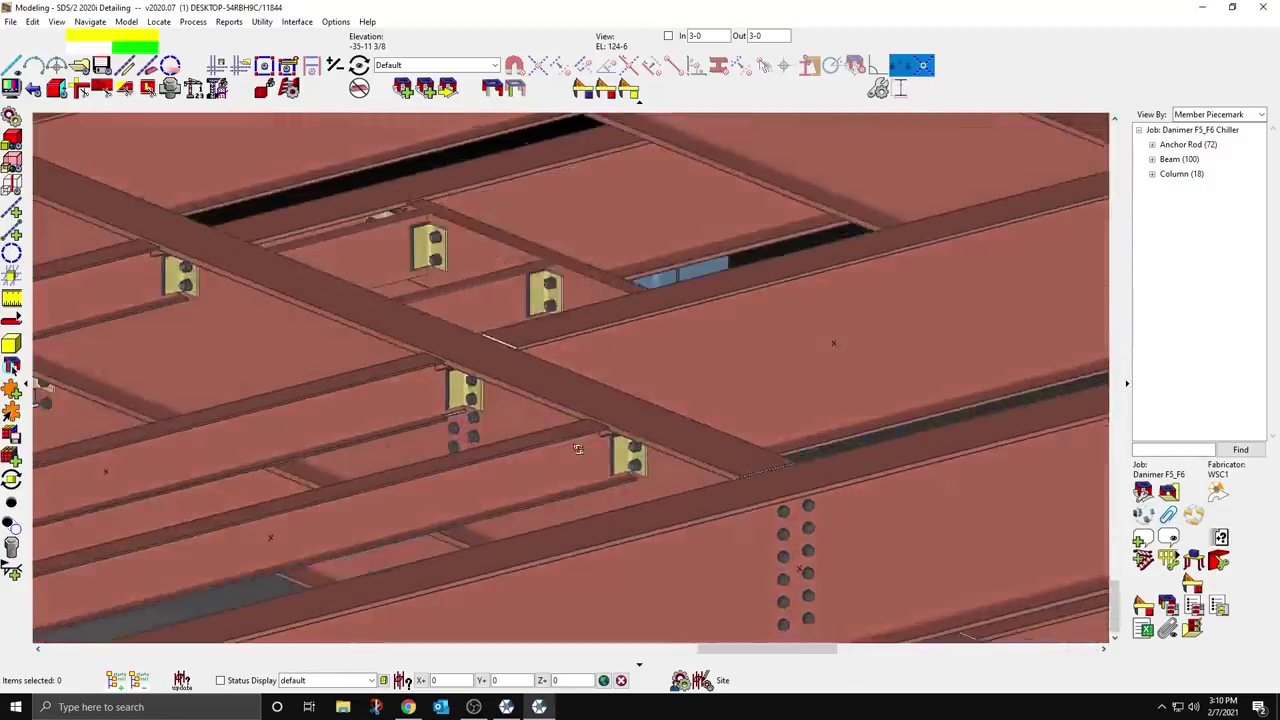
middle_drag(578, 449, 228, 448)
scroll(618, 434, up, 2)
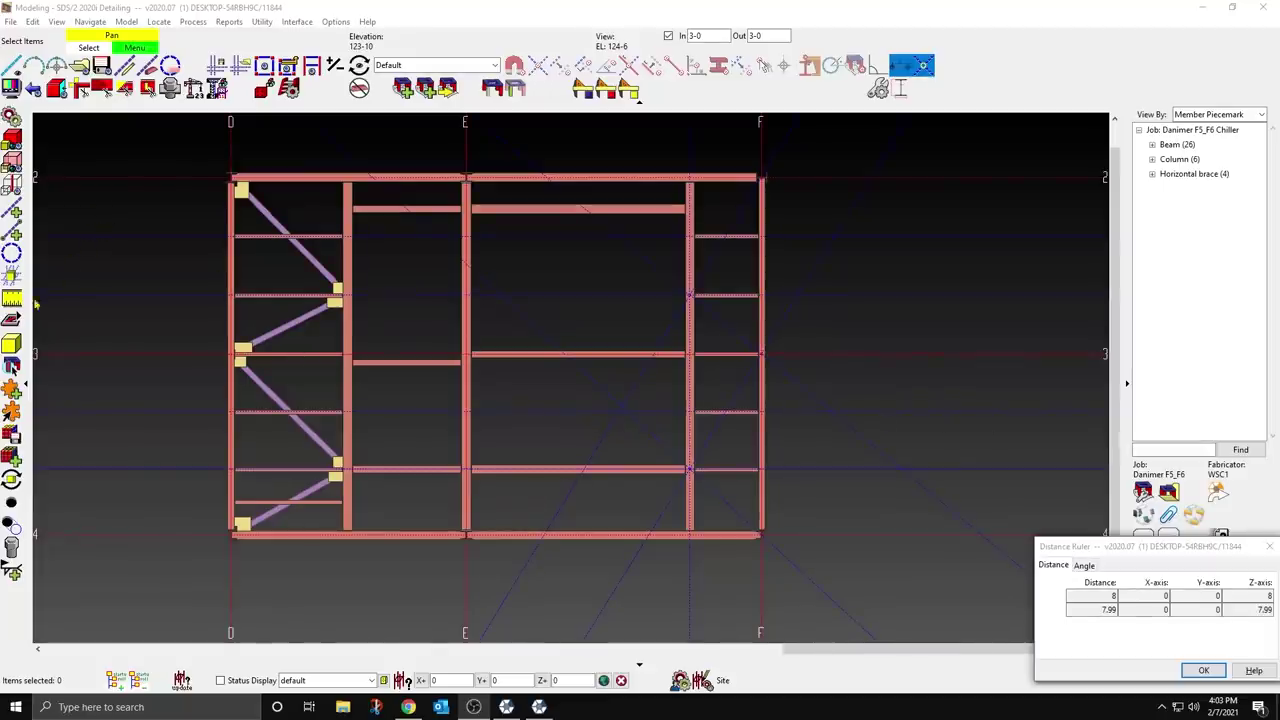
Step: Add horizontal braces at elevation 123-10 from the infill beam node between grids 3 and 4 to the F/4 and F/3 intersections
click(12, 230)
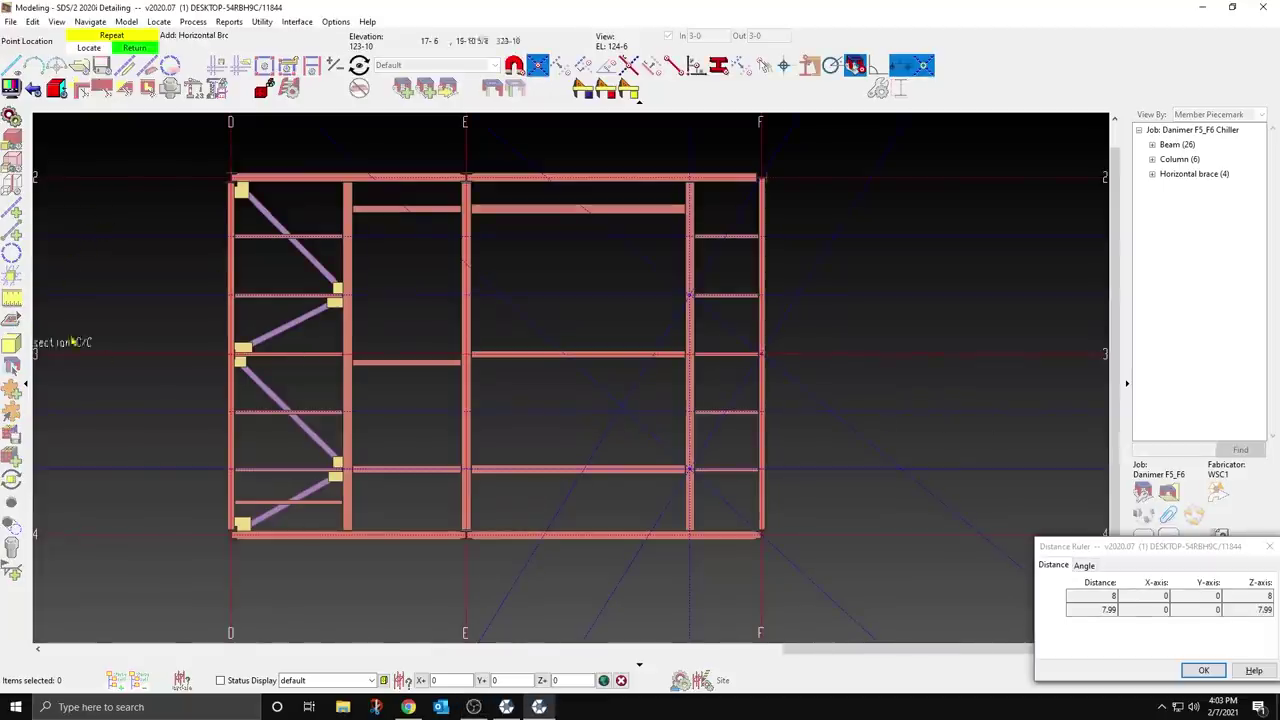
click(679, 494)
scroll(757, 534, up, 3)
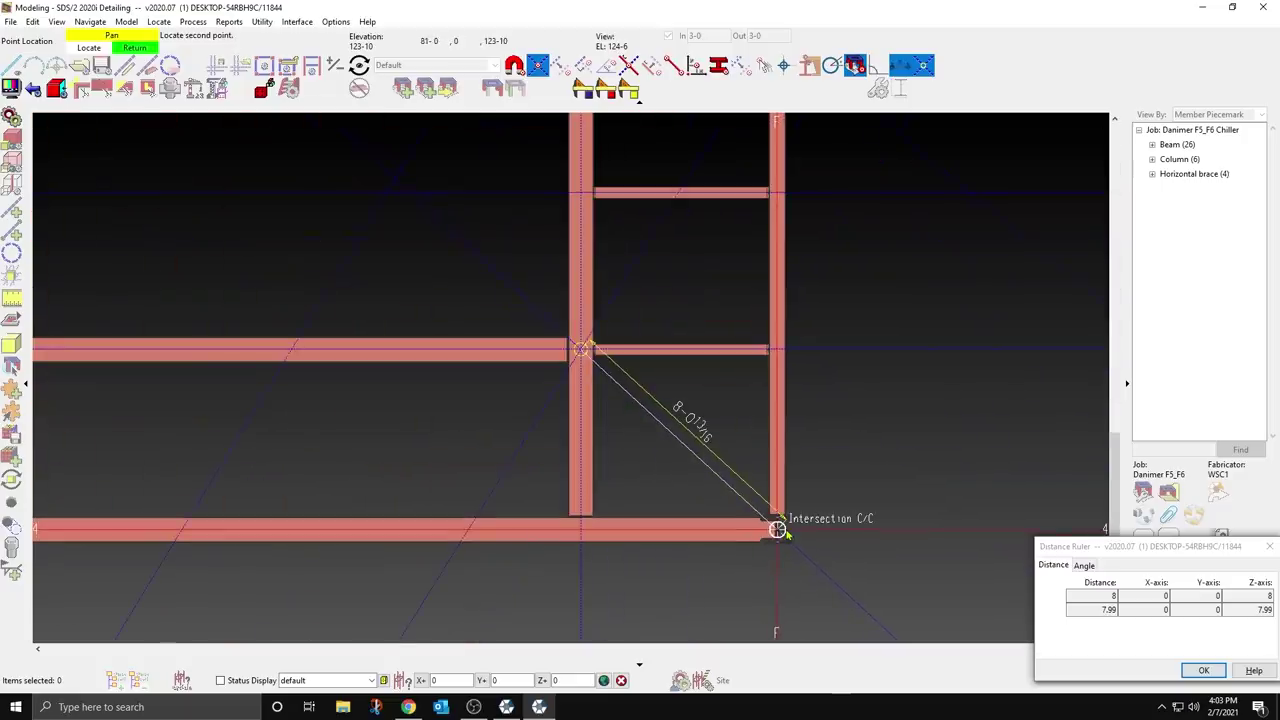
click(778, 529)
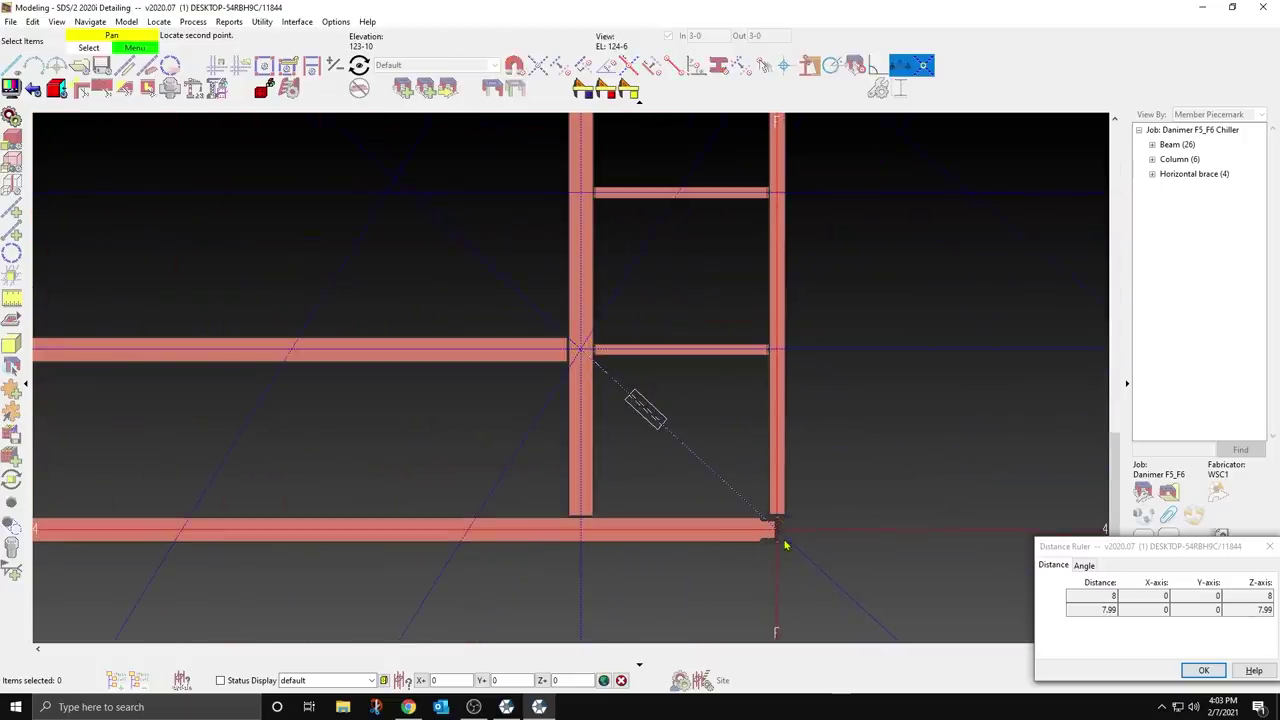
key(Return)
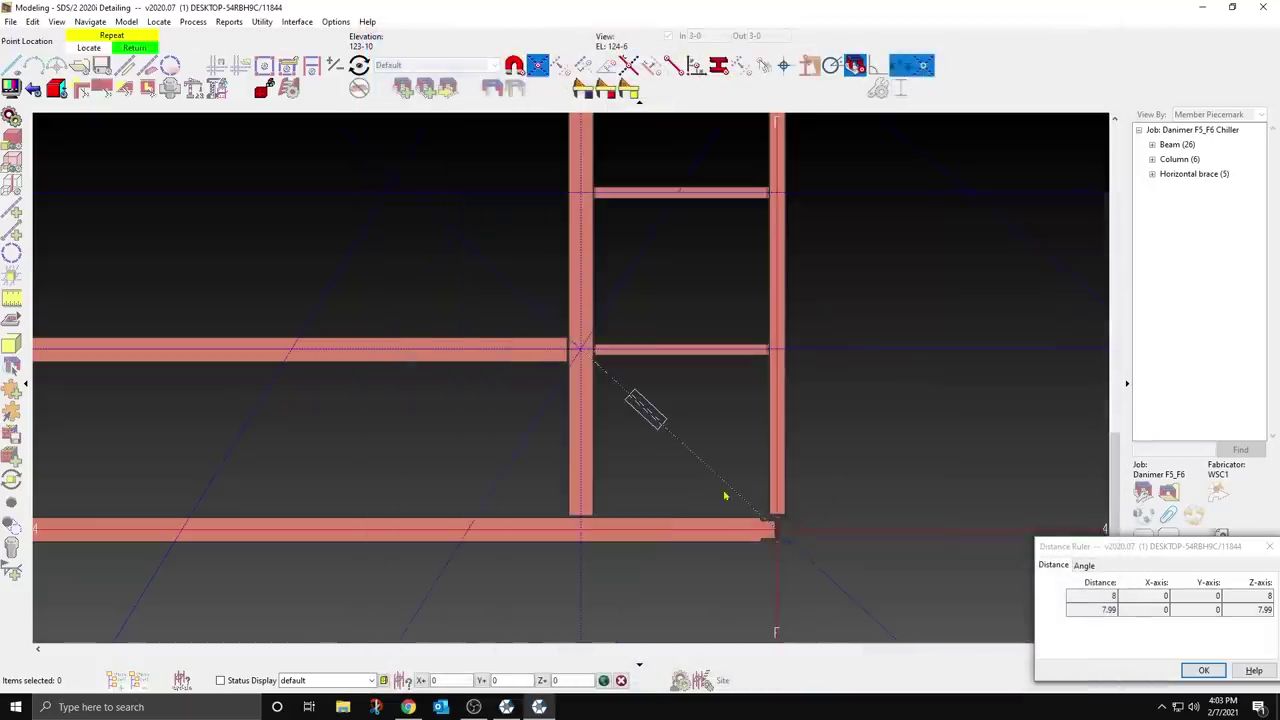
click(598, 372)
scroll(606, 450, down, 2)
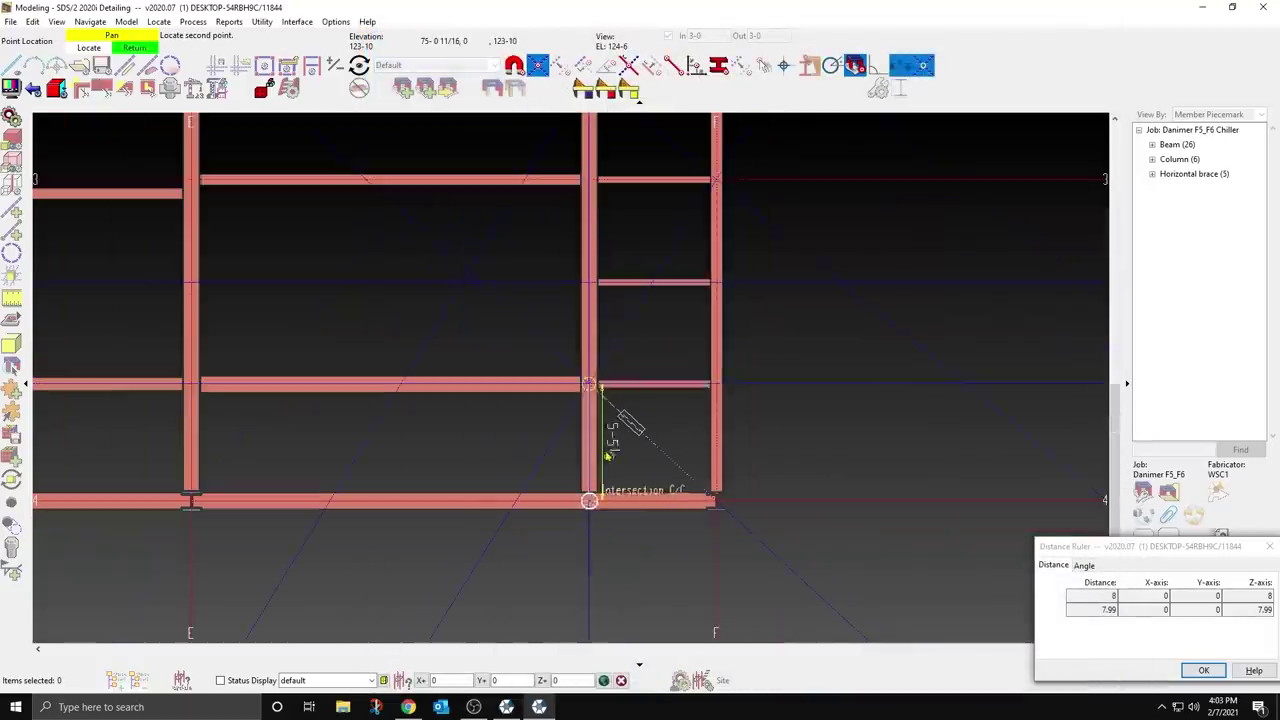
click(714, 198)
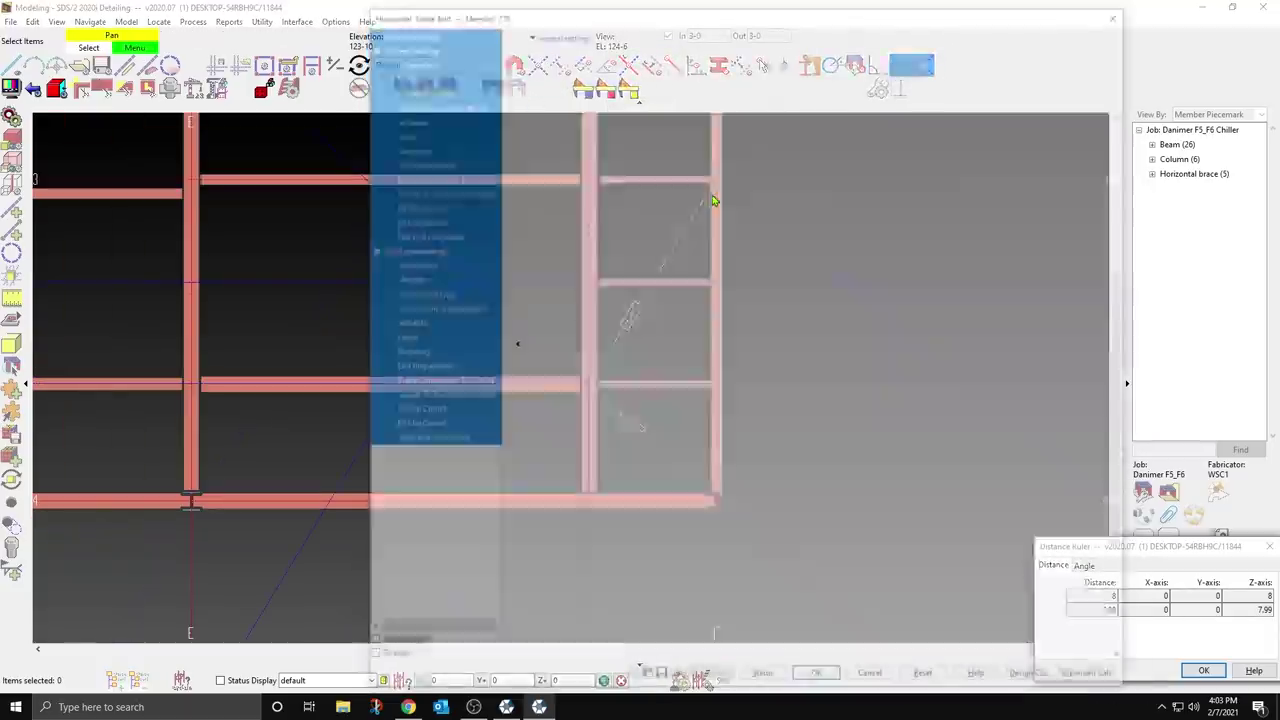
key(Return)
Step: Add horizontal braces from the infill beam node between grids 2 and 3 to F/3 and F/2, and finish adding braces
scroll(668, 366, down, 3)
scroll(666, 234, up, 4)
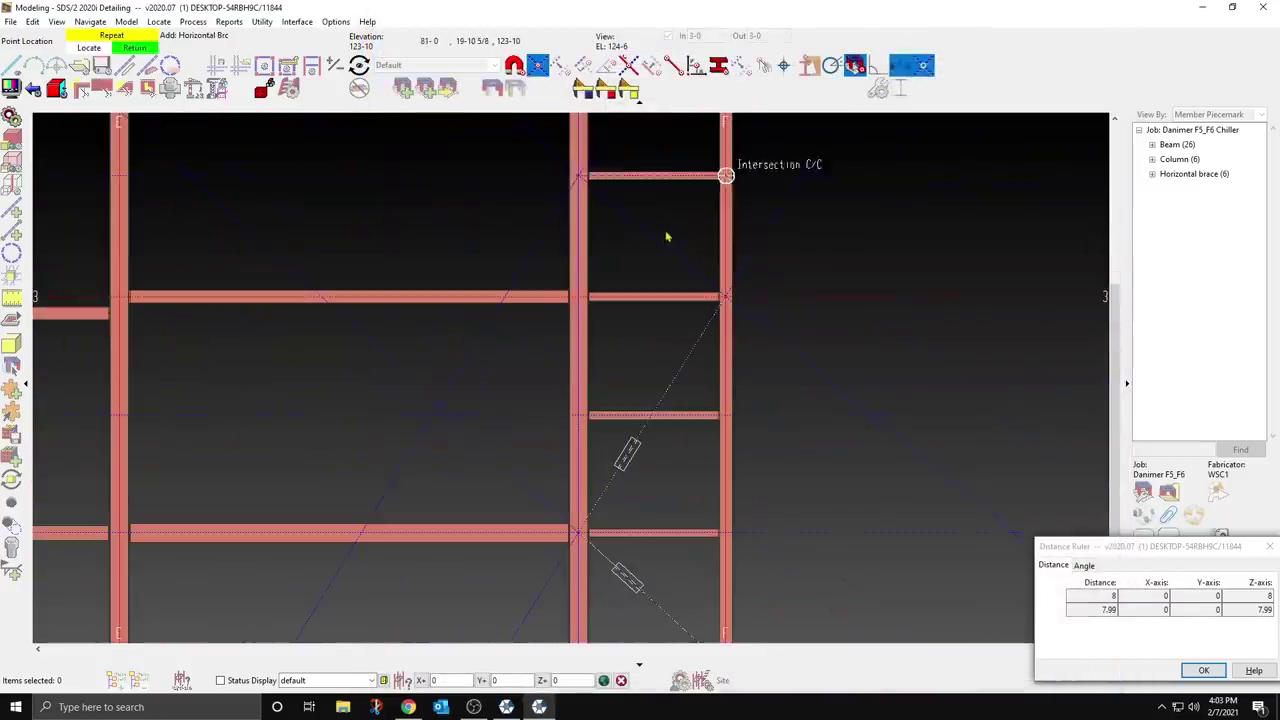
click(592, 210)
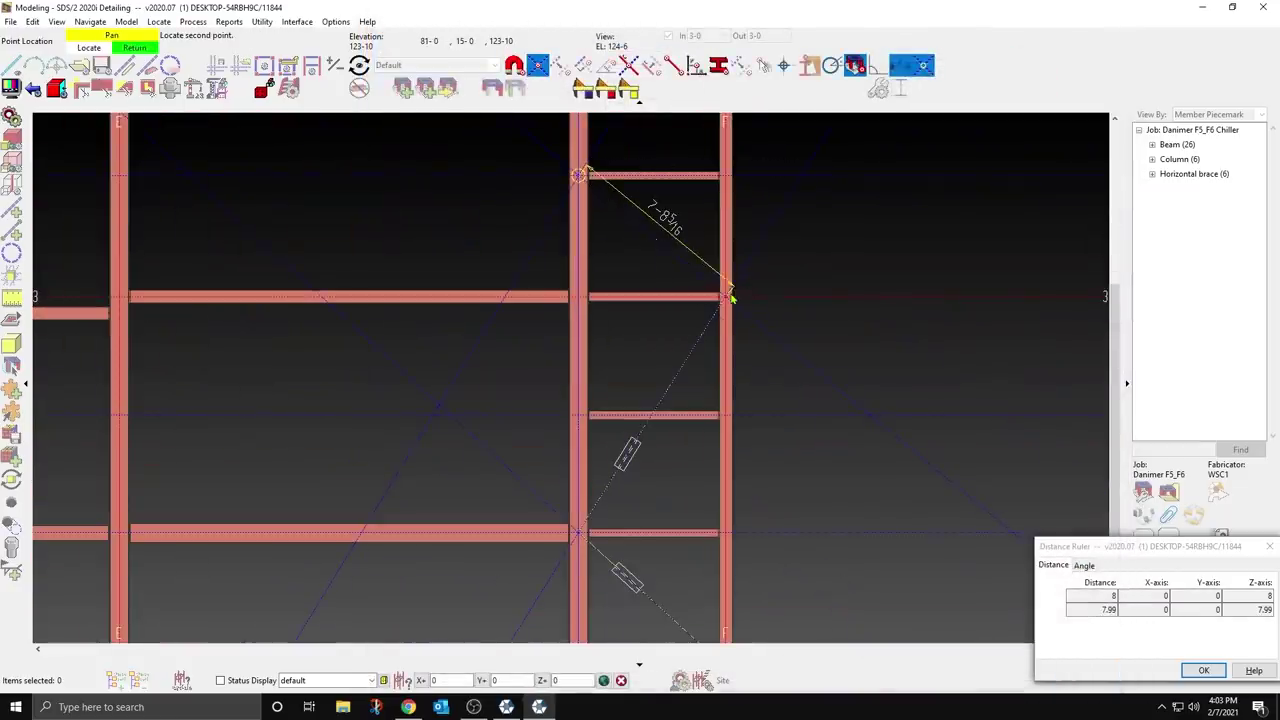
click(731, 298)
key(Return)
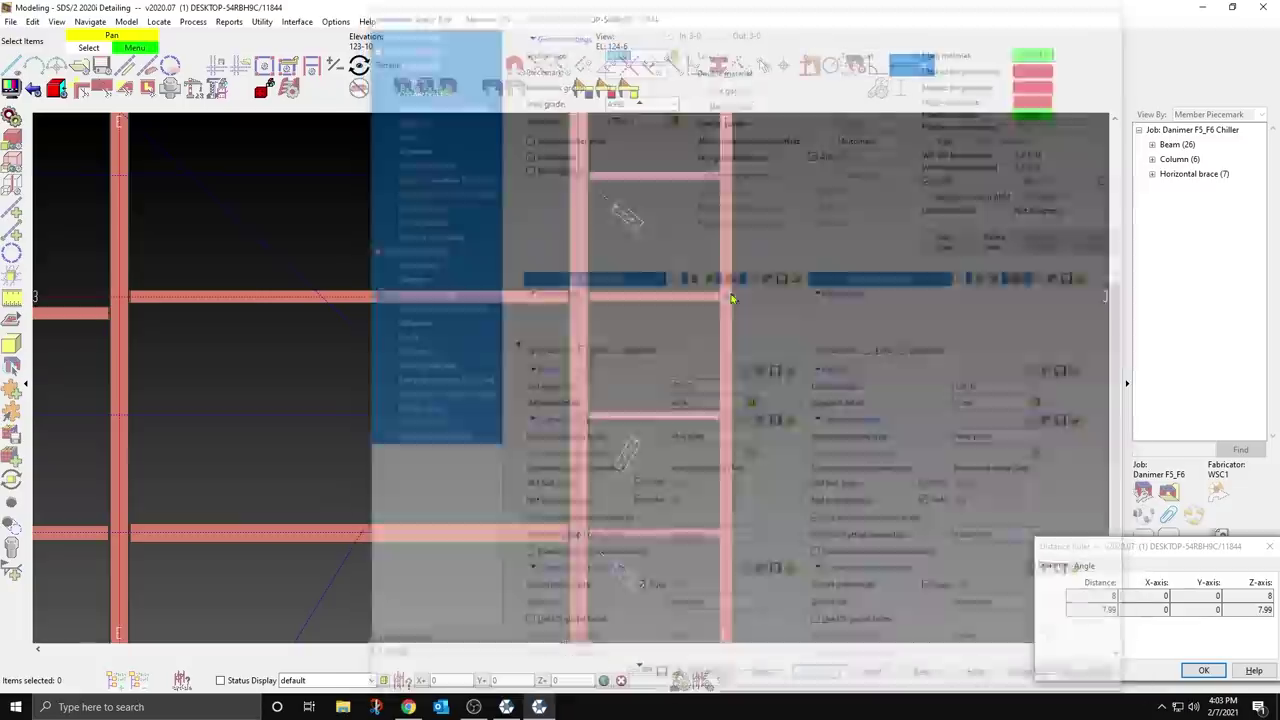
scroll(692, 372, down, 2)
scroll(700, 280, up, 2)
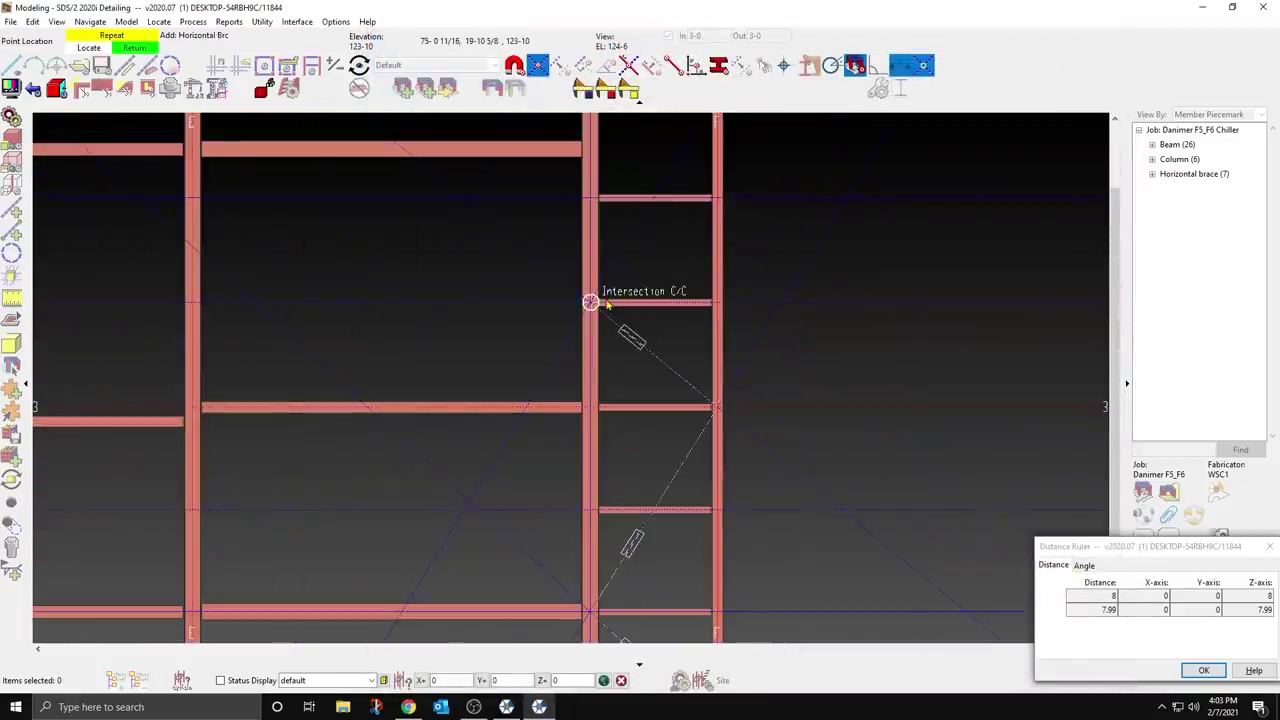
click(606, 304)
scroll(680, 250, down, 2)
scroll(700, 190, up, 2)
click(703, 177)
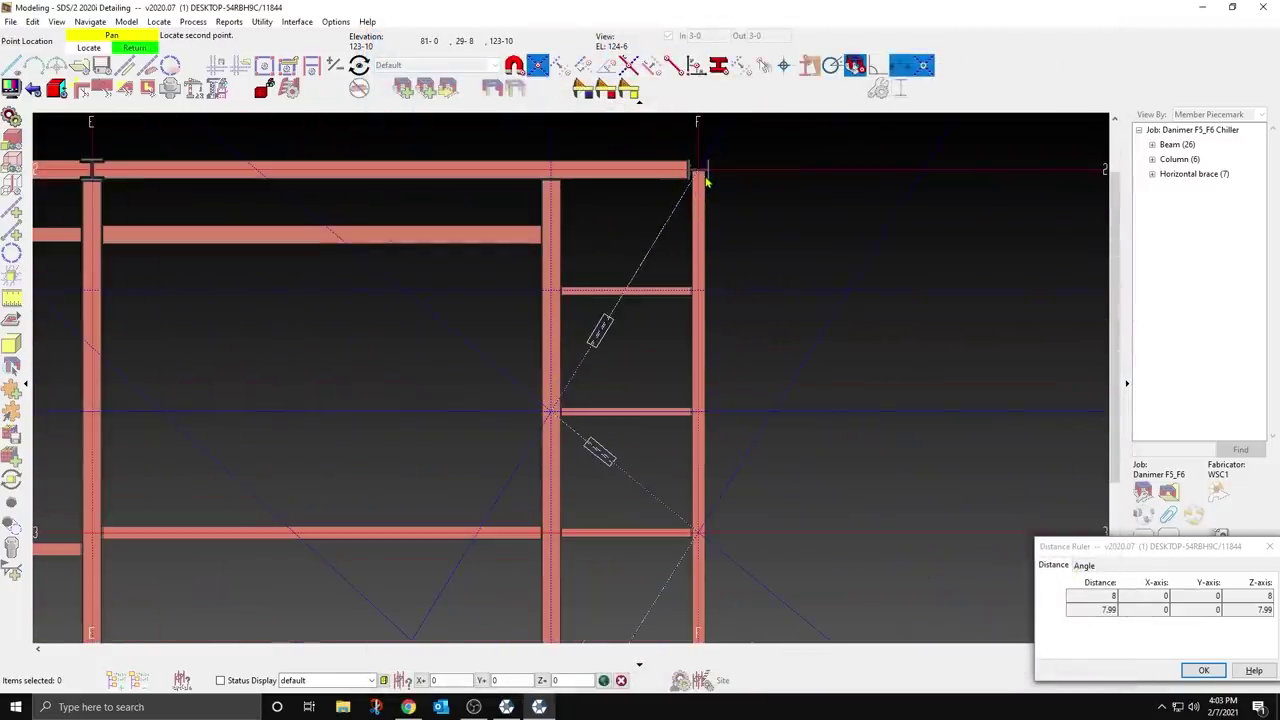
key(Return)
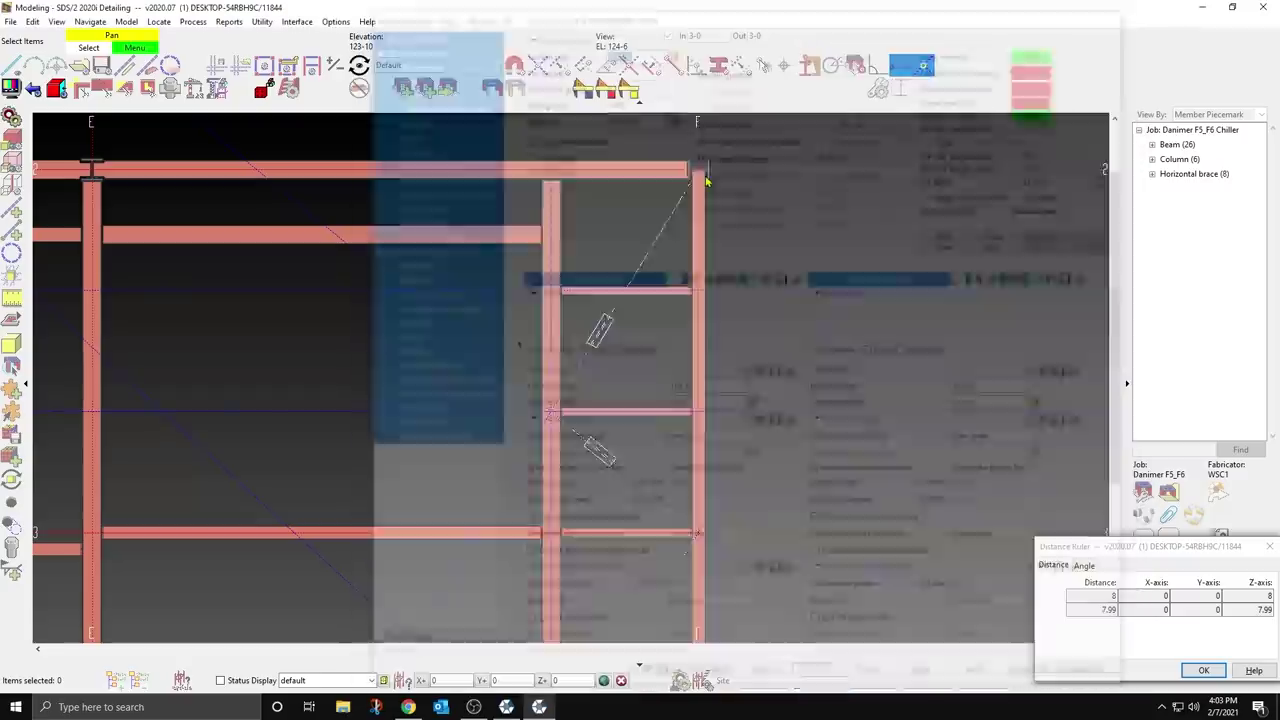
scroll(720, 190, down, 2)
scroll(479, 443, up, 3)
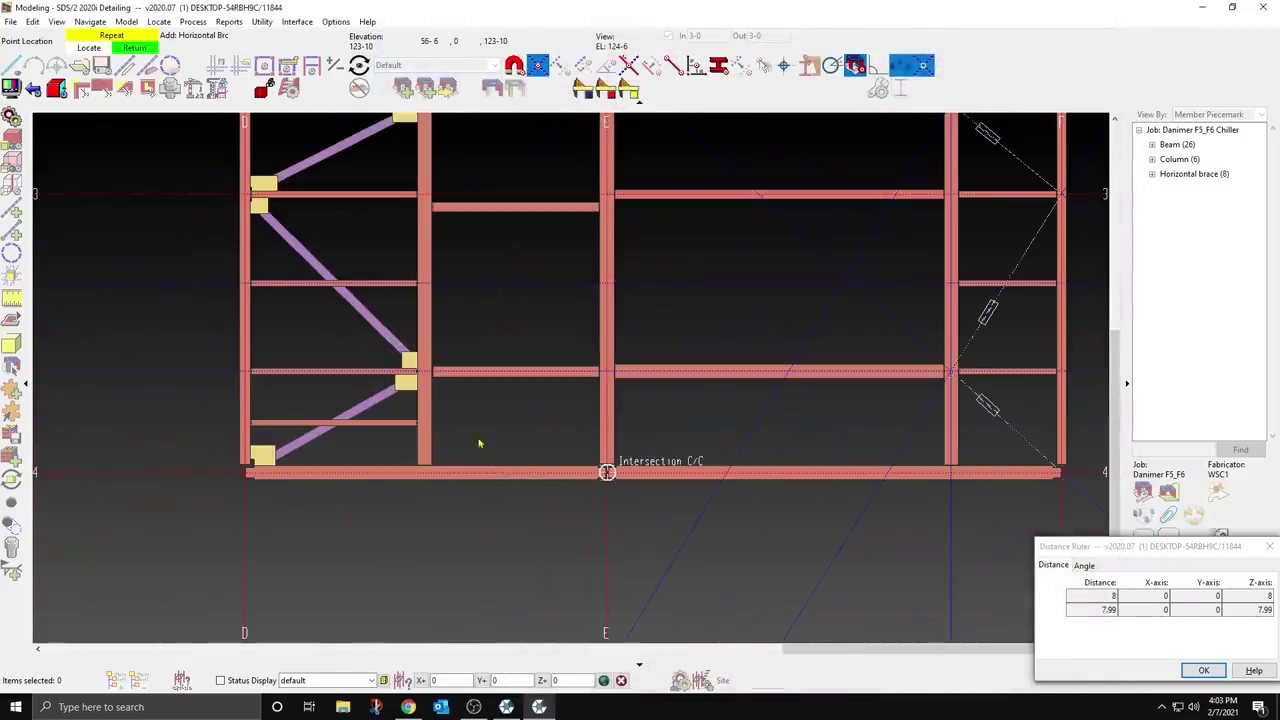
right_click(476, 436)
click(12, 208)
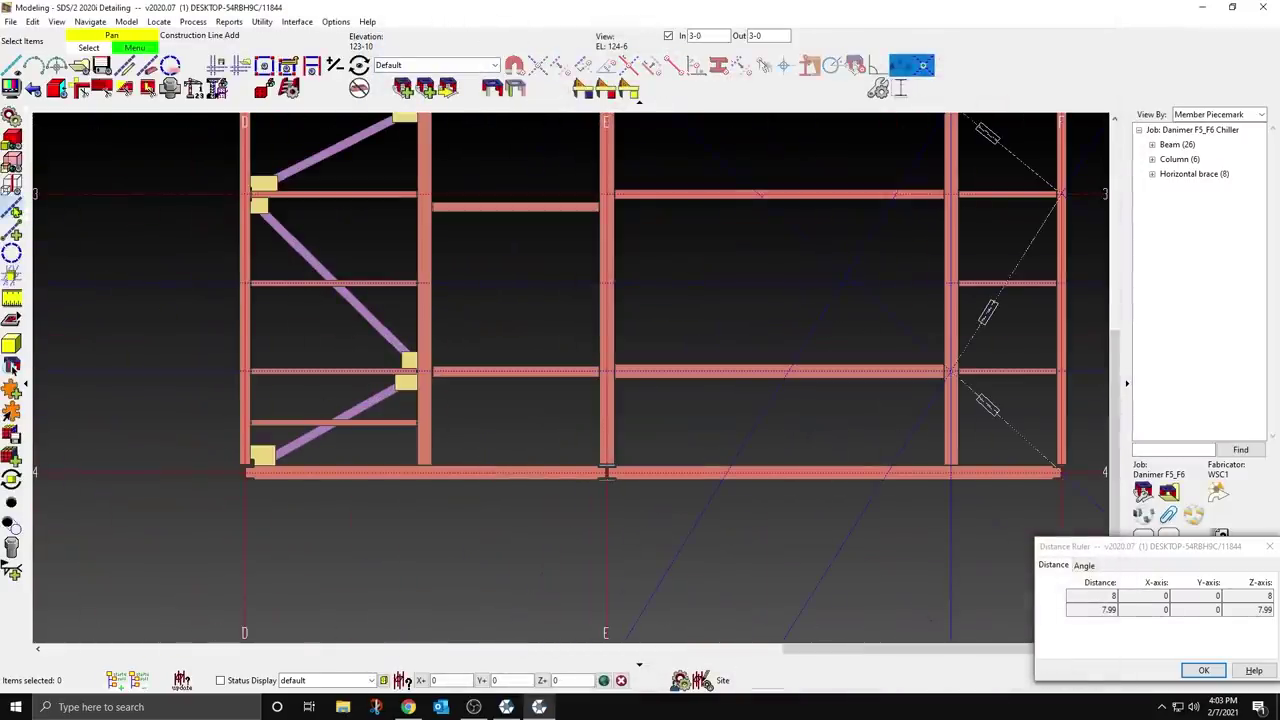
click(630, 70)
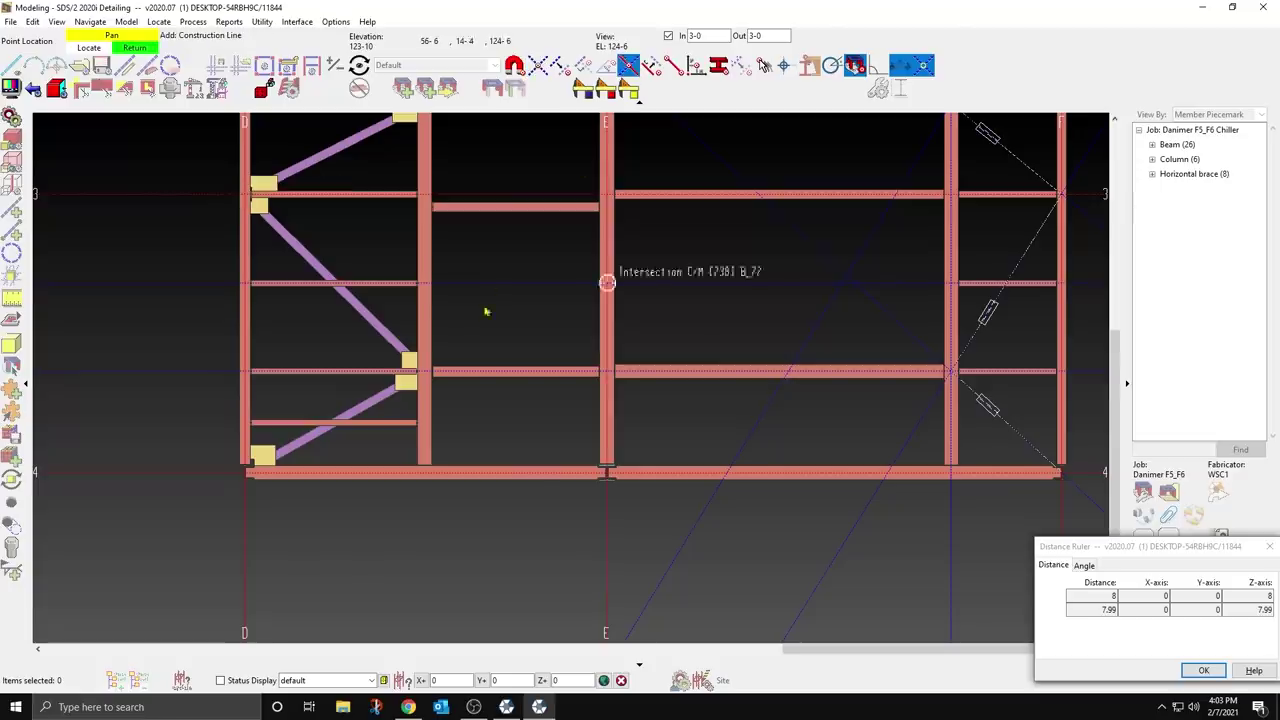
click(472, 379)
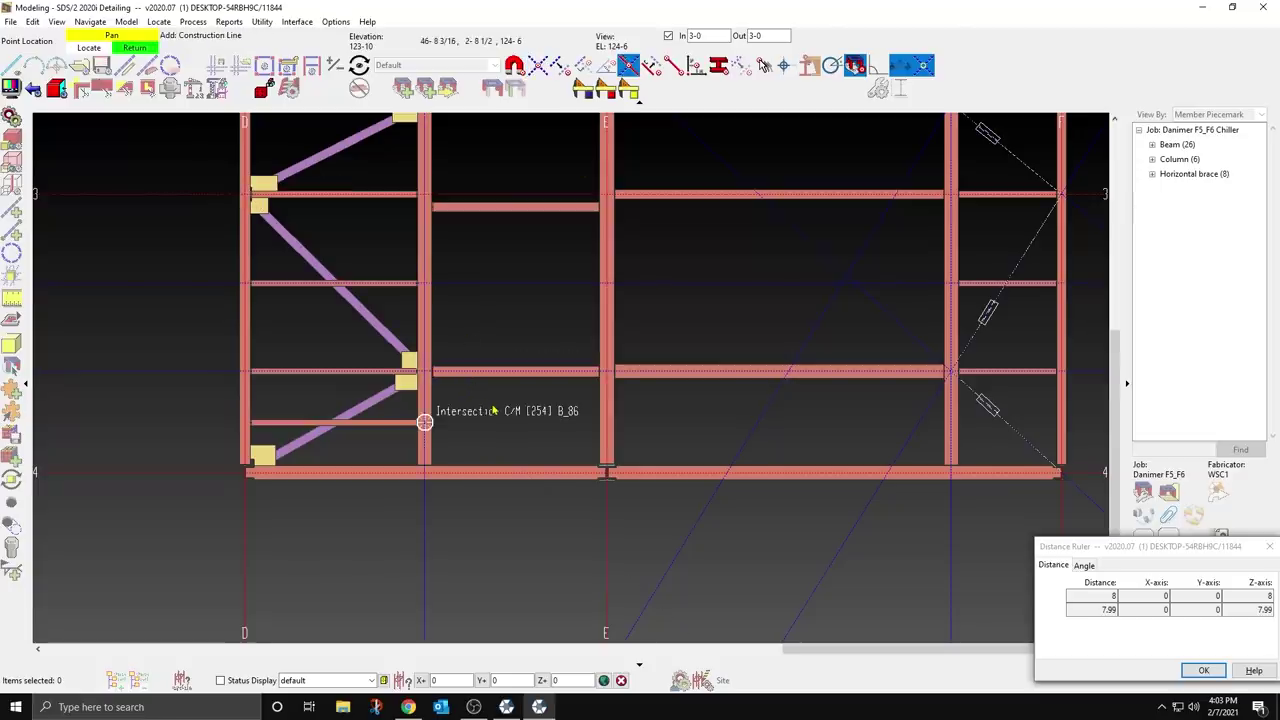
scroll(540, 380, down, 3)
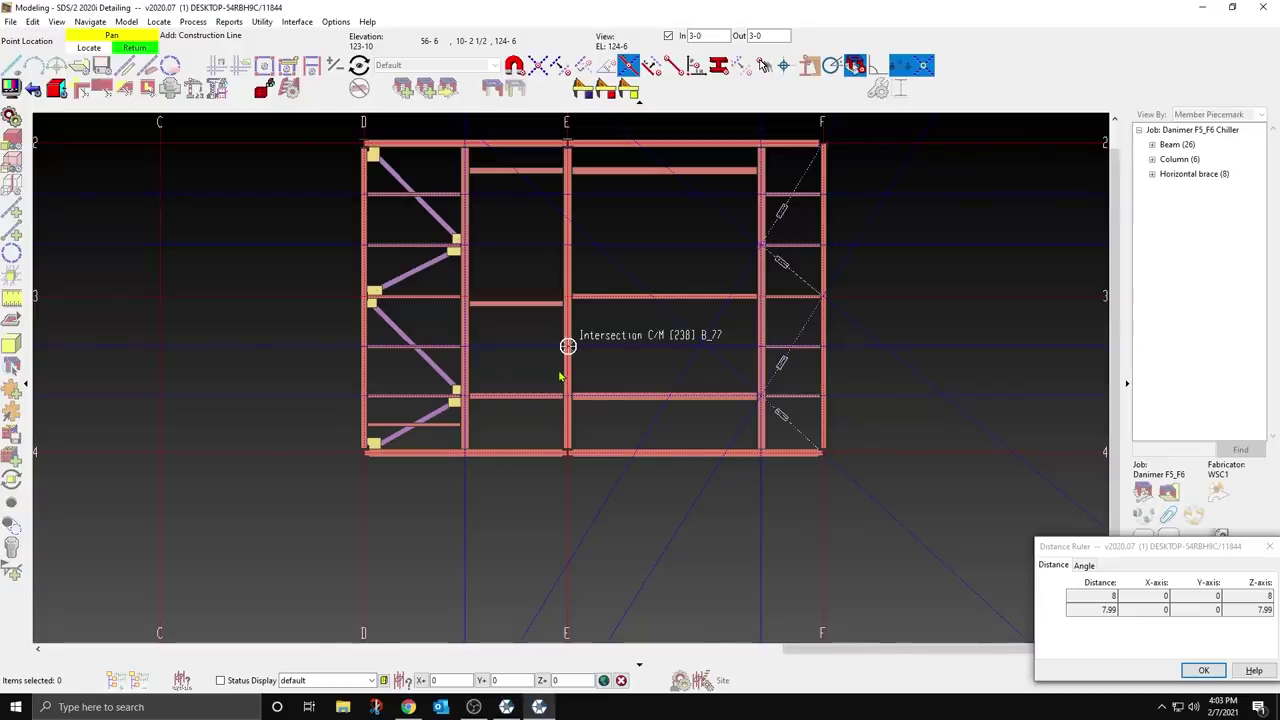
scroll(664, 216, up, 2)
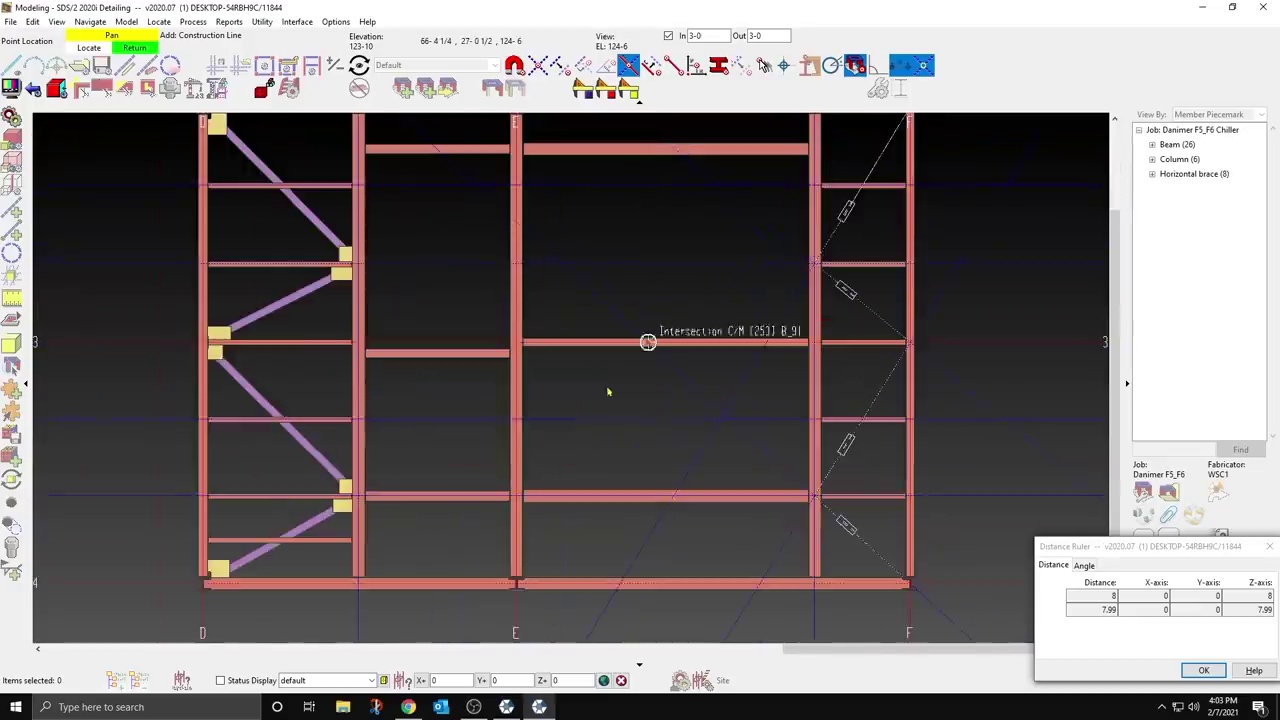
right_click(530, 515)
Step: Add two horizontal braces from the infill beam nodes on both sides of grid E to the E/4 column, and finish adding braces
middle_drag(518, 553, 484, 405)
scroll(482, 433, up, 2)
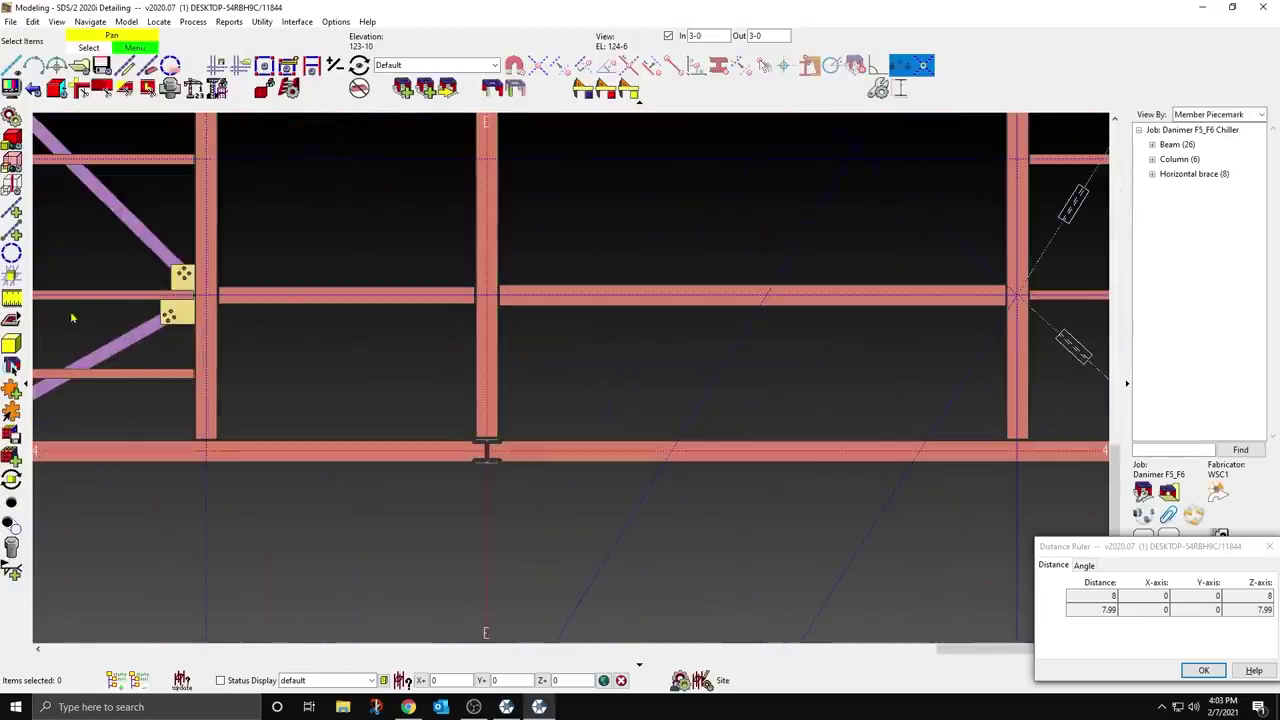
click(11, 318)
click(279, 358)
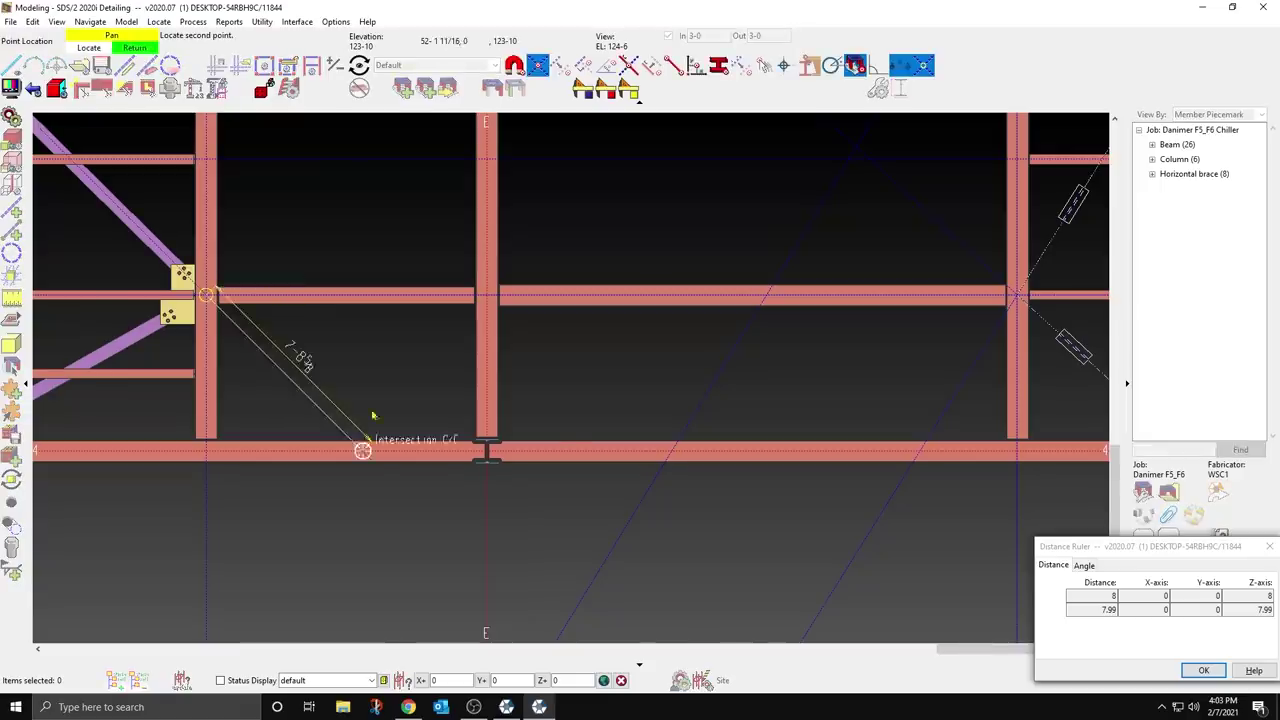
click(483, 458)
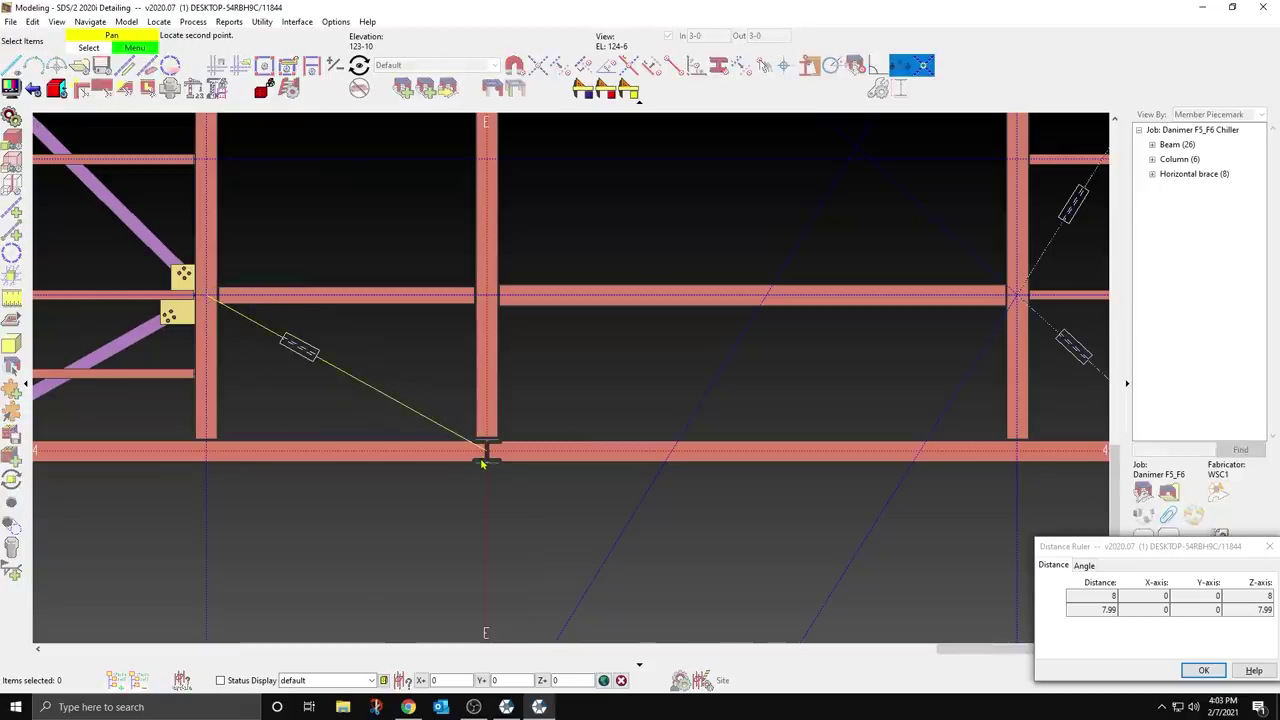
key(Return)
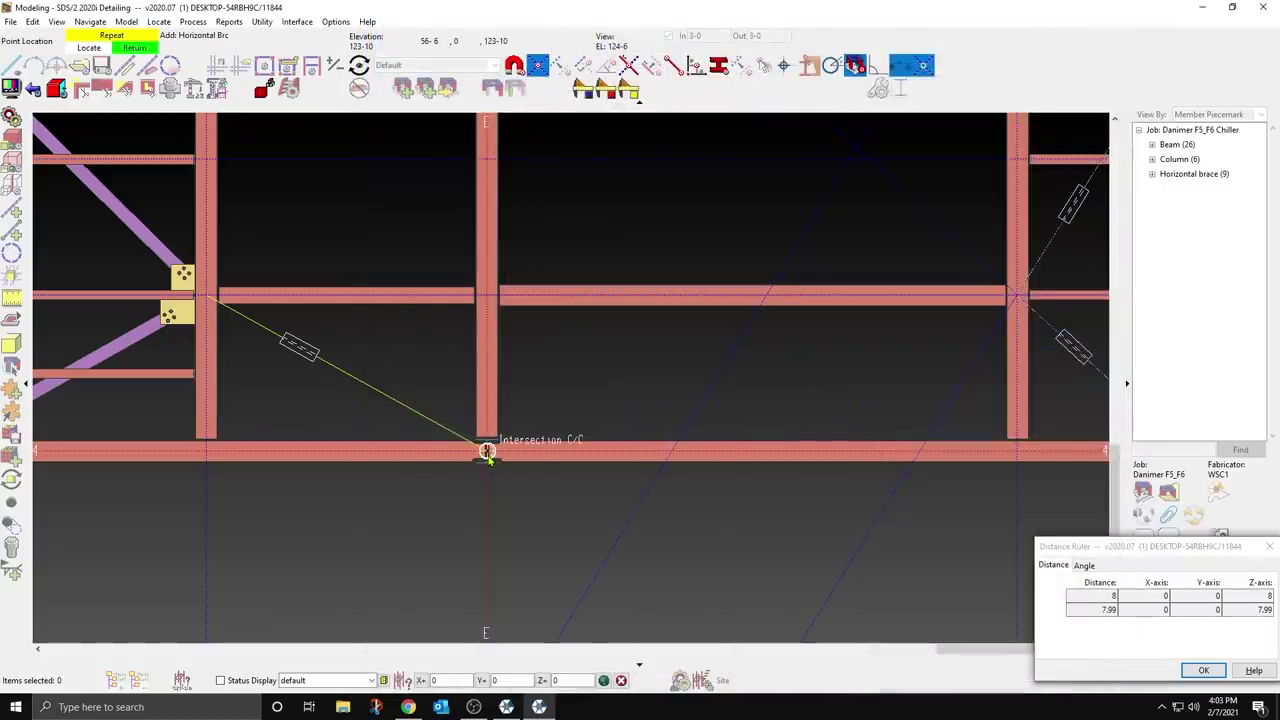
click(497, 455)
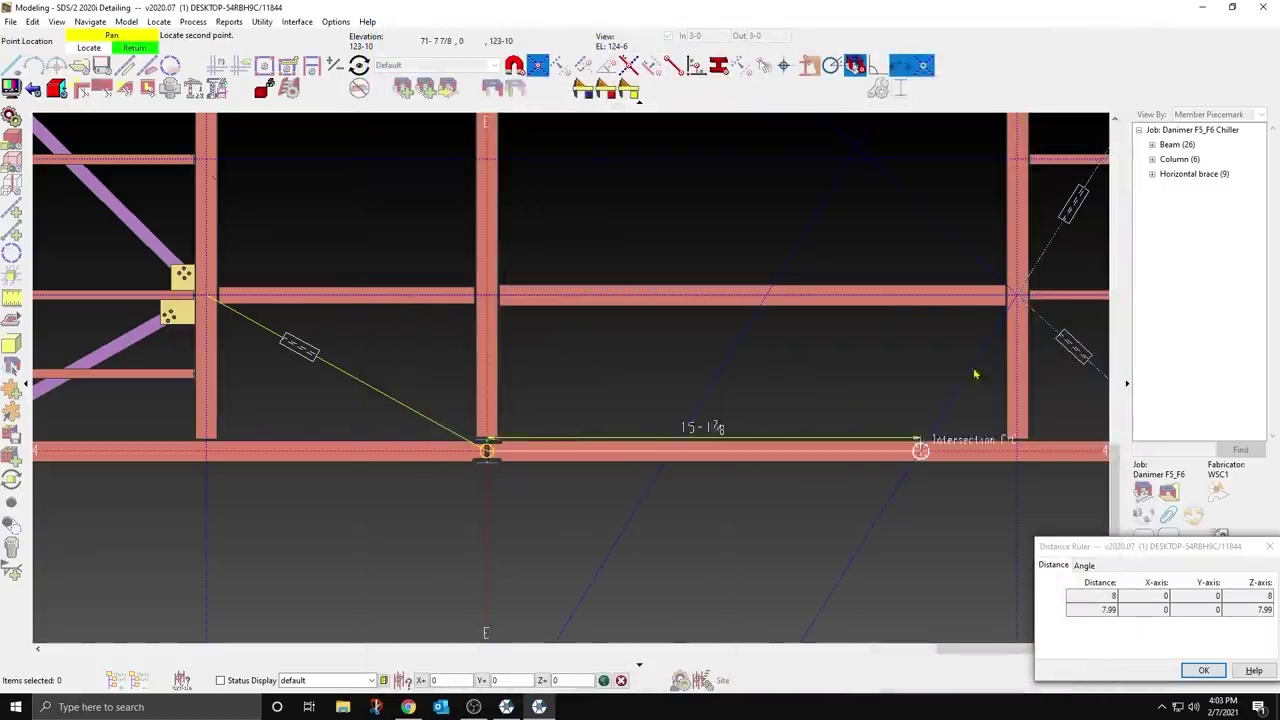
click(1021, 340)
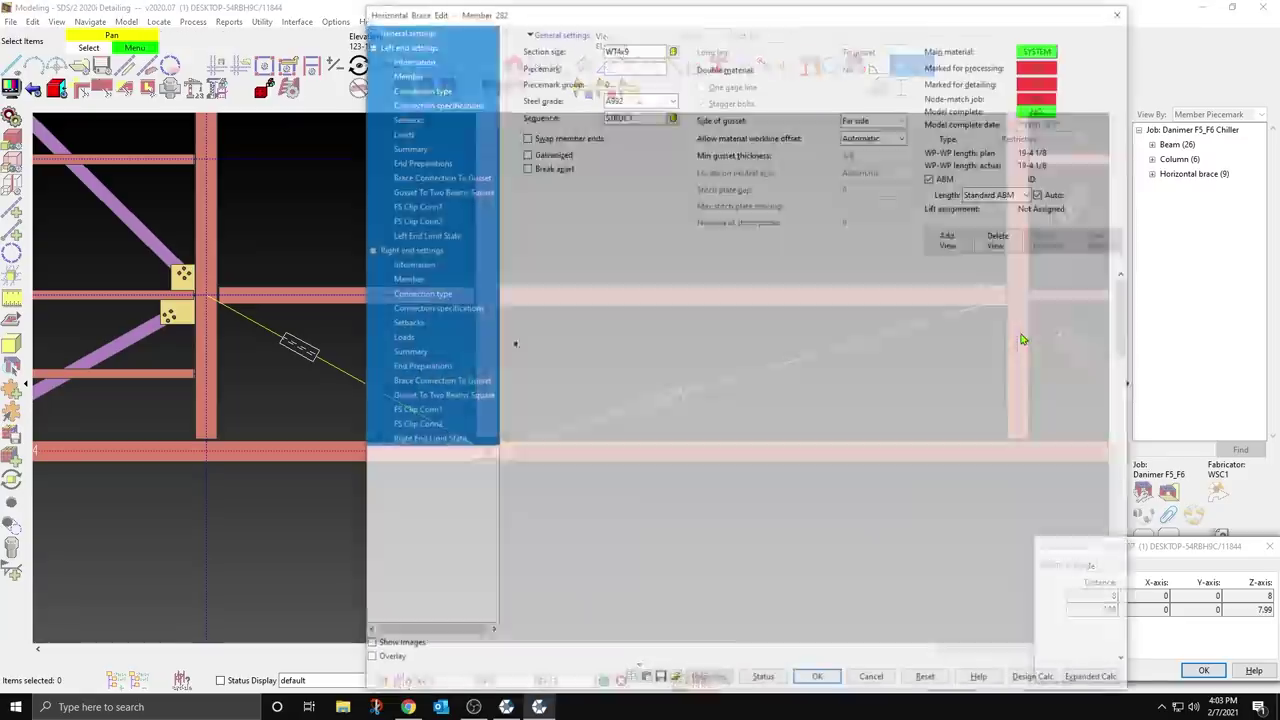
key(Return)
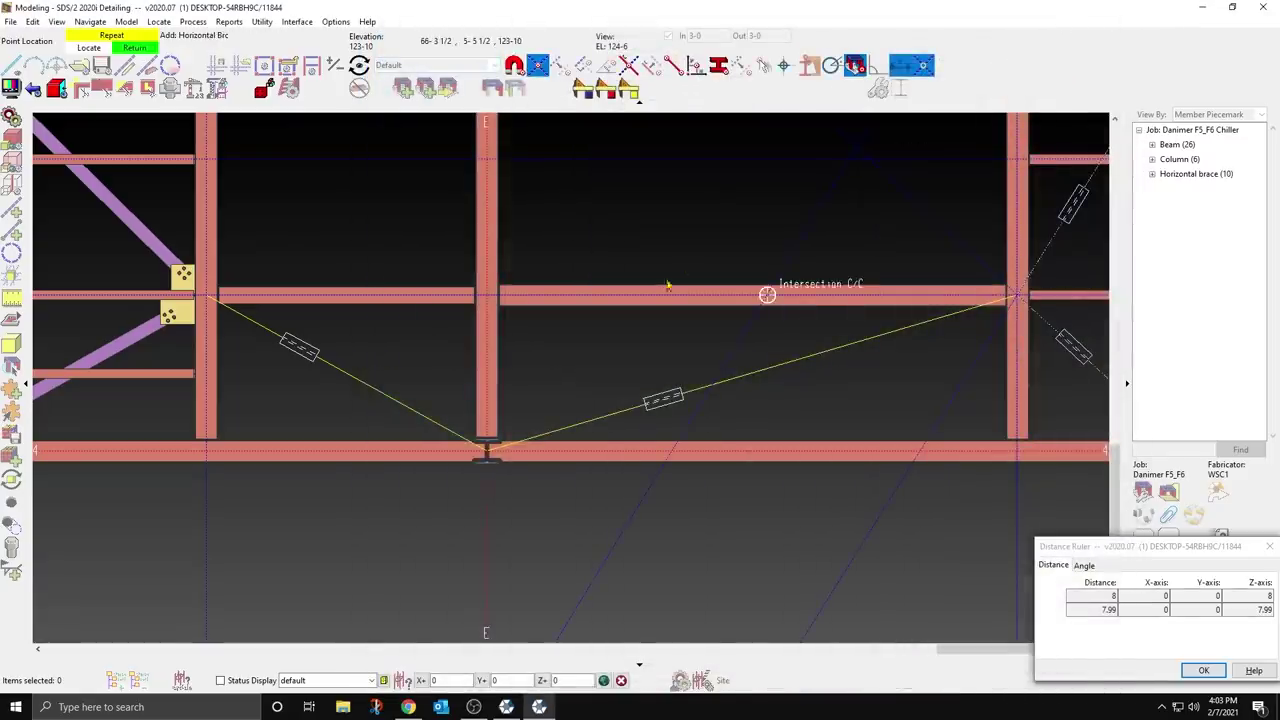
right_click(636, 254)
click(12, 209)
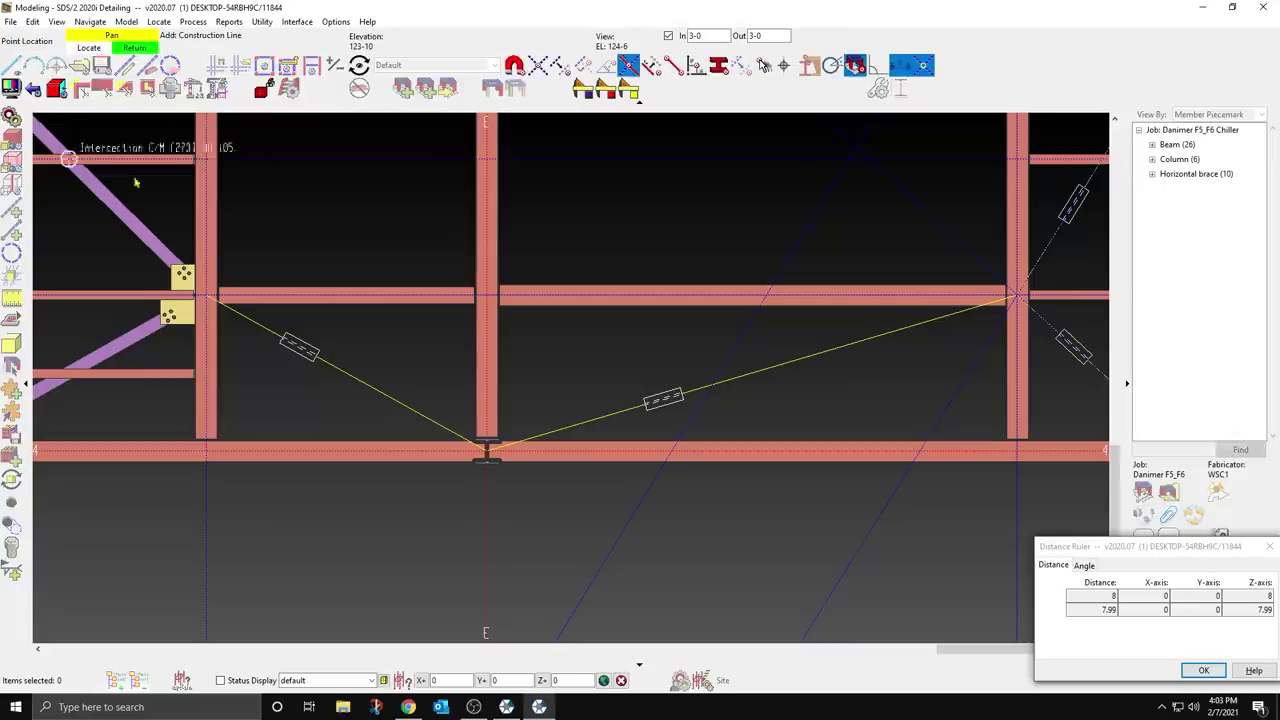
click(487, 158)
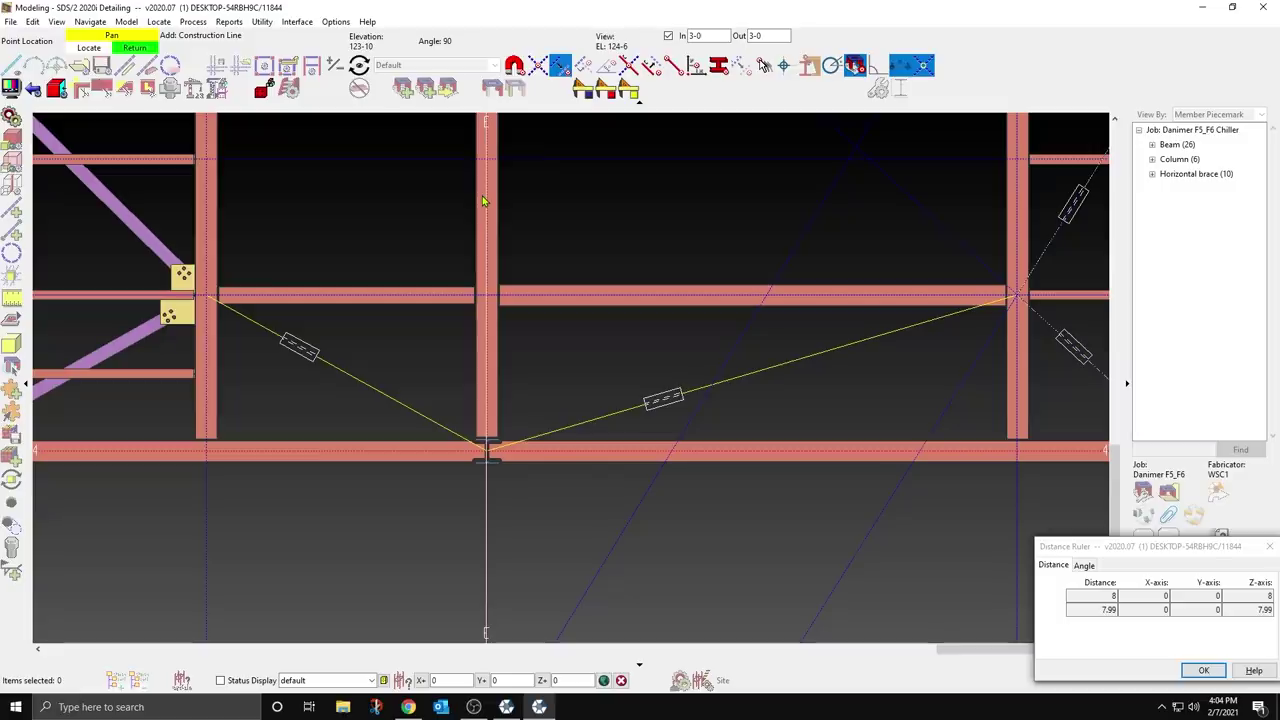
right_click(720, 363)
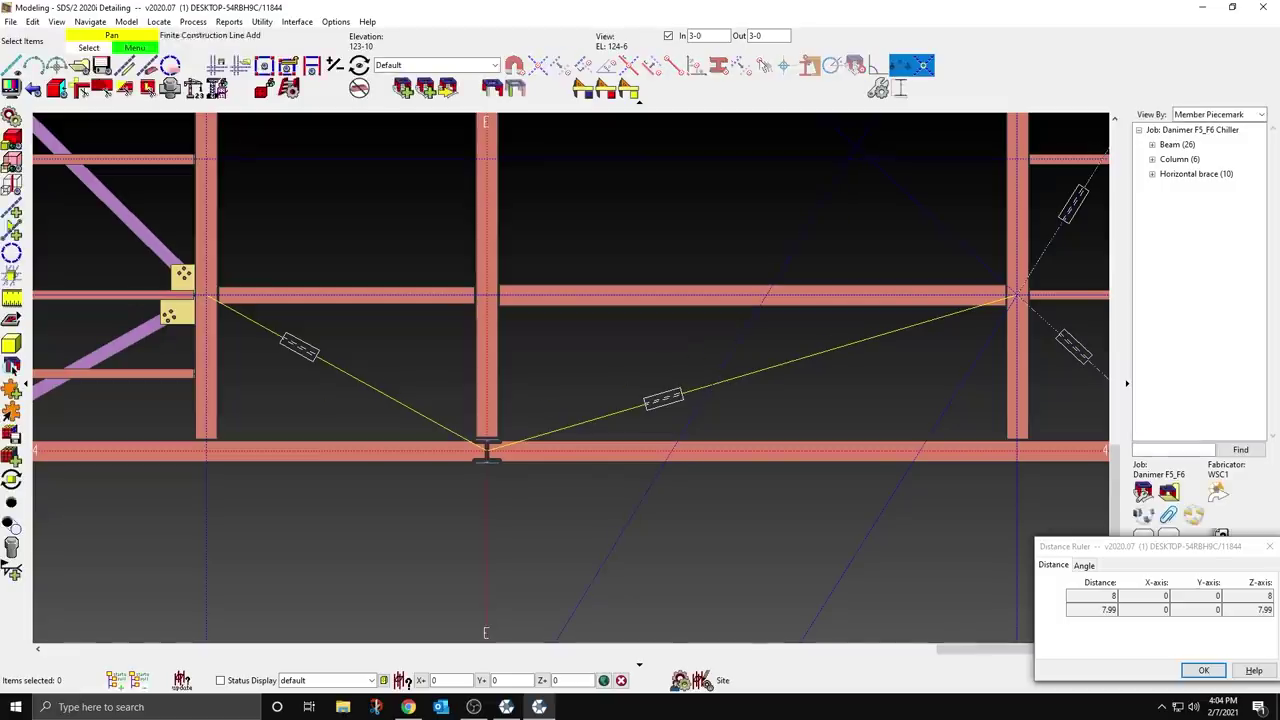
Step: Add a construction line parallel to grid E at an offset of 9-0 3/4, toward grid F
click(12, 208)
click(560, 66)
click(488, 209)
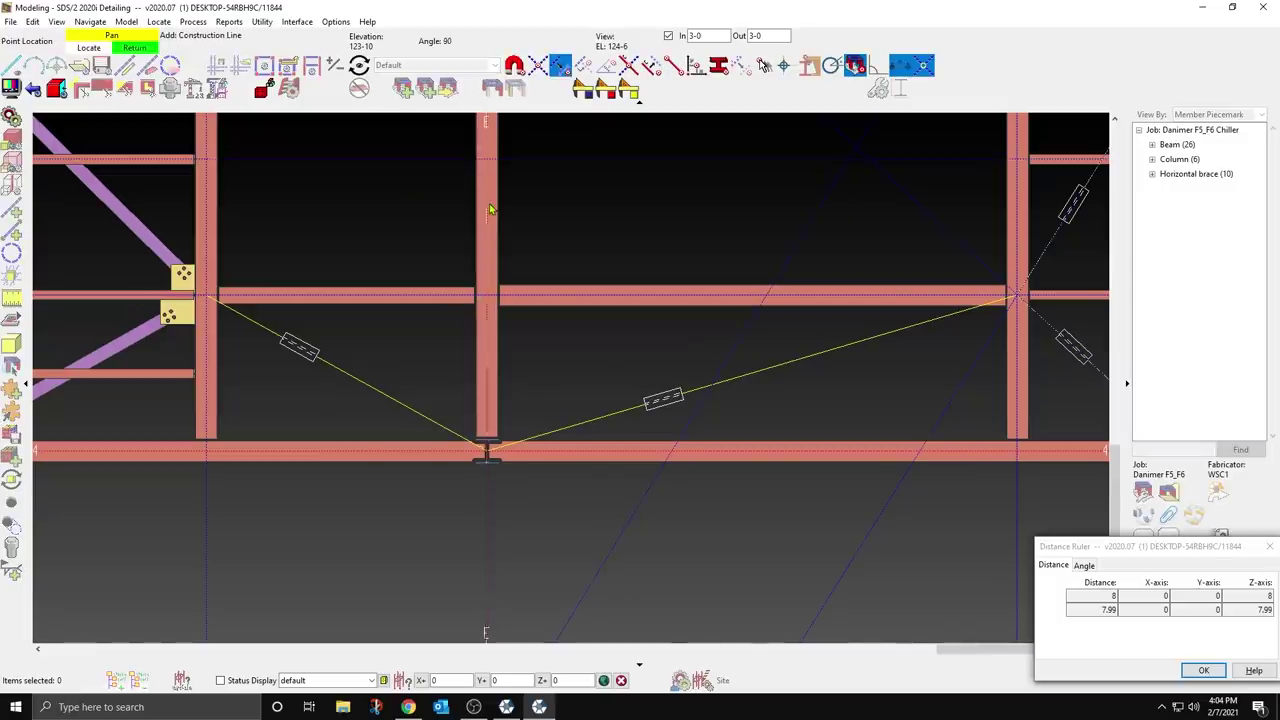
text(0 3/)
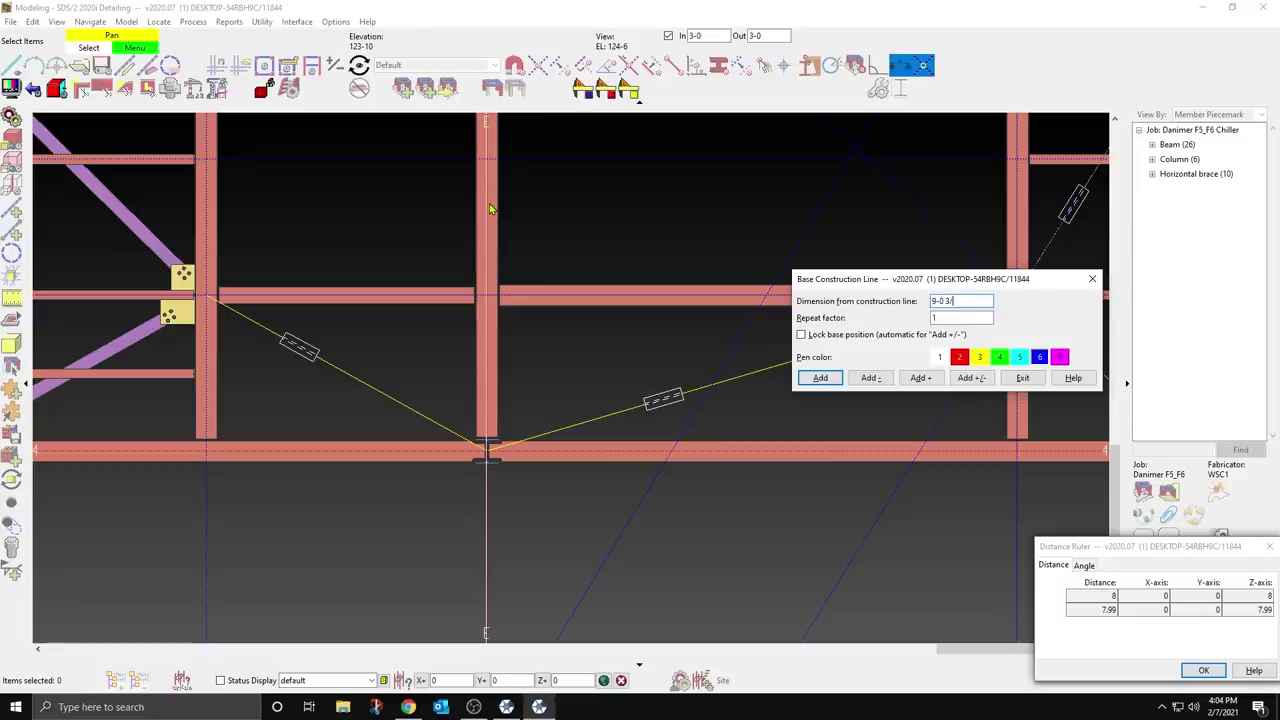
text(4)
key(Return)
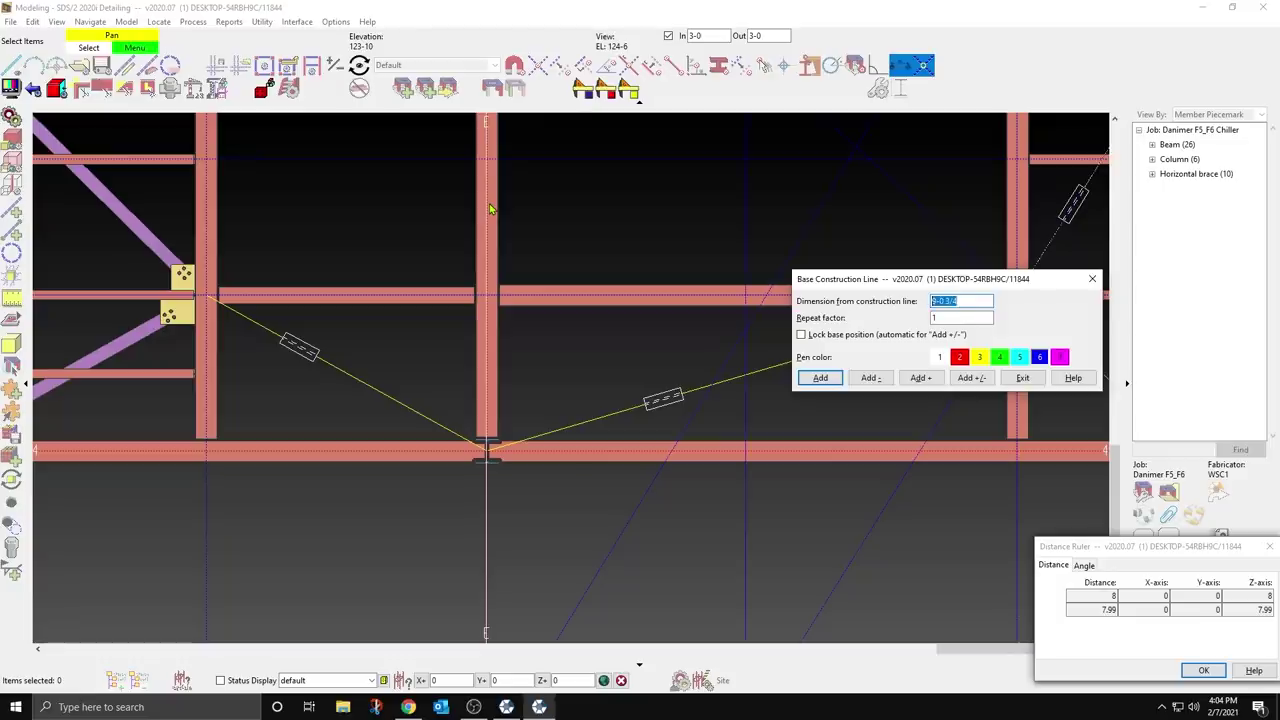
click(1022, 378)
Step: Switch to the EL: 124-6 view and add a W8x13 beam along the new construction line from grid 4 to the infill beam
click(14, 88)
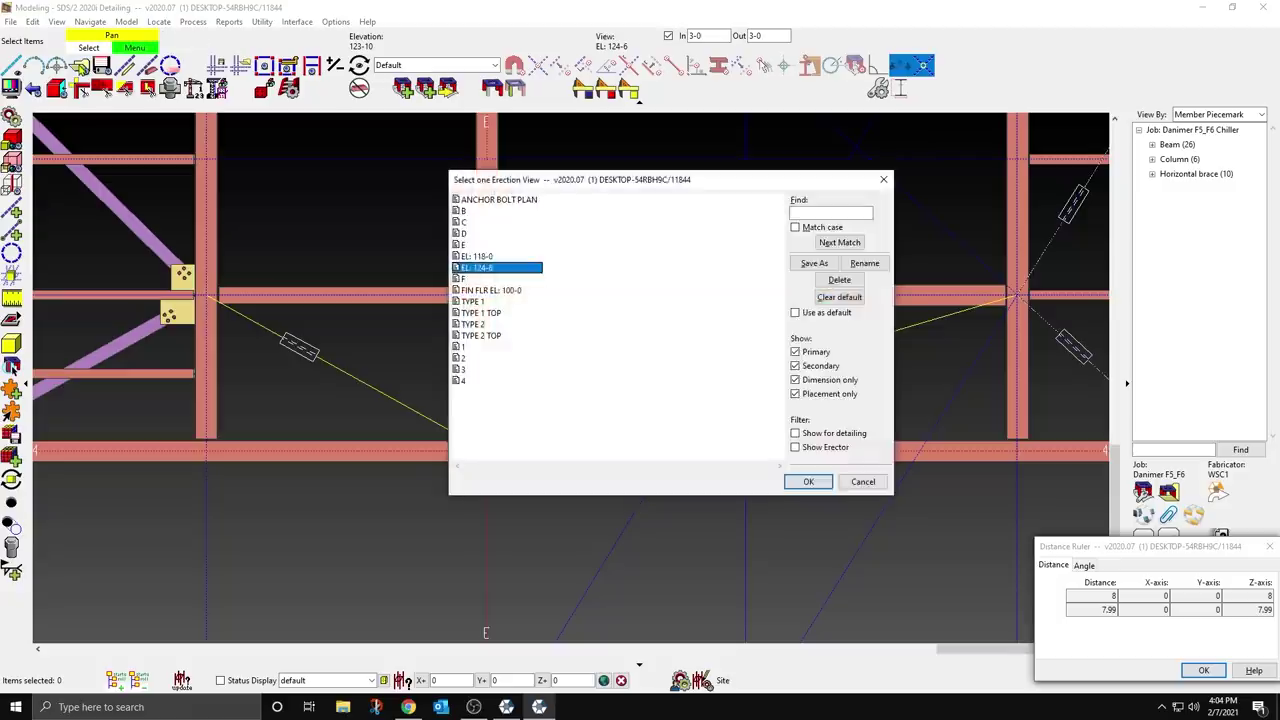
double_click(486, 269)
scroll(750, 636, up, 3)
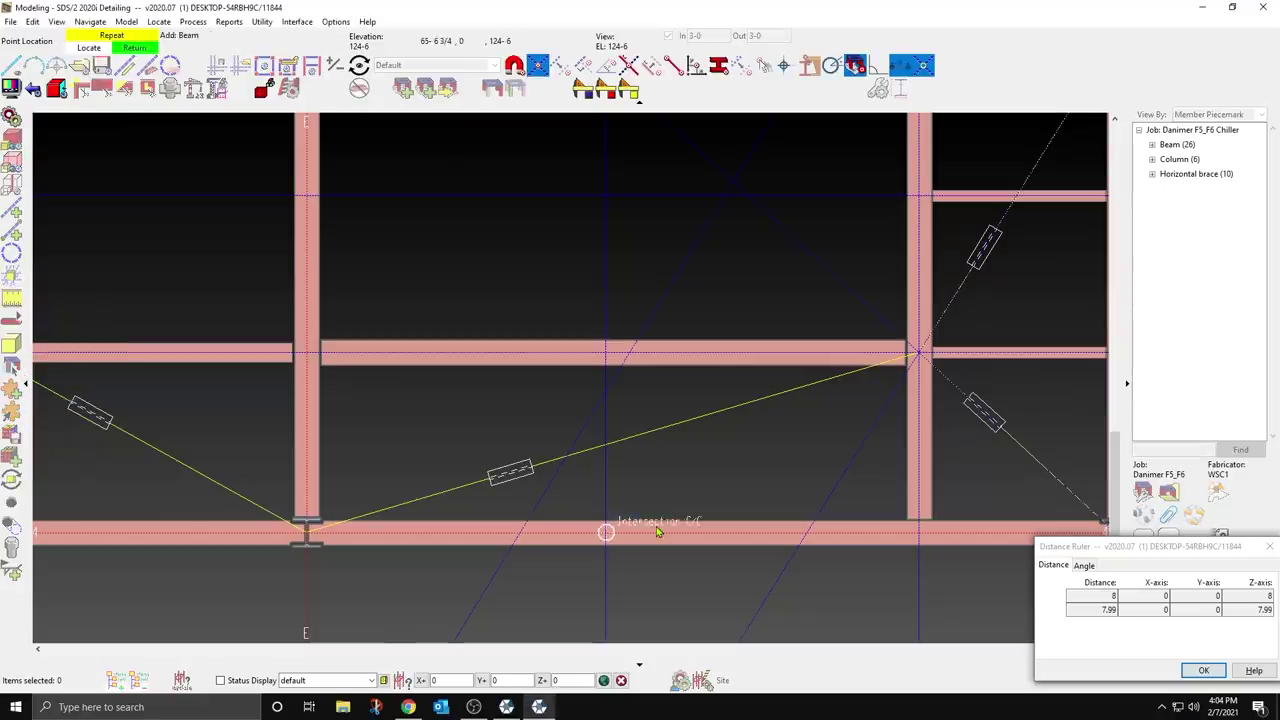
click(605, 530)
click(604, 369)
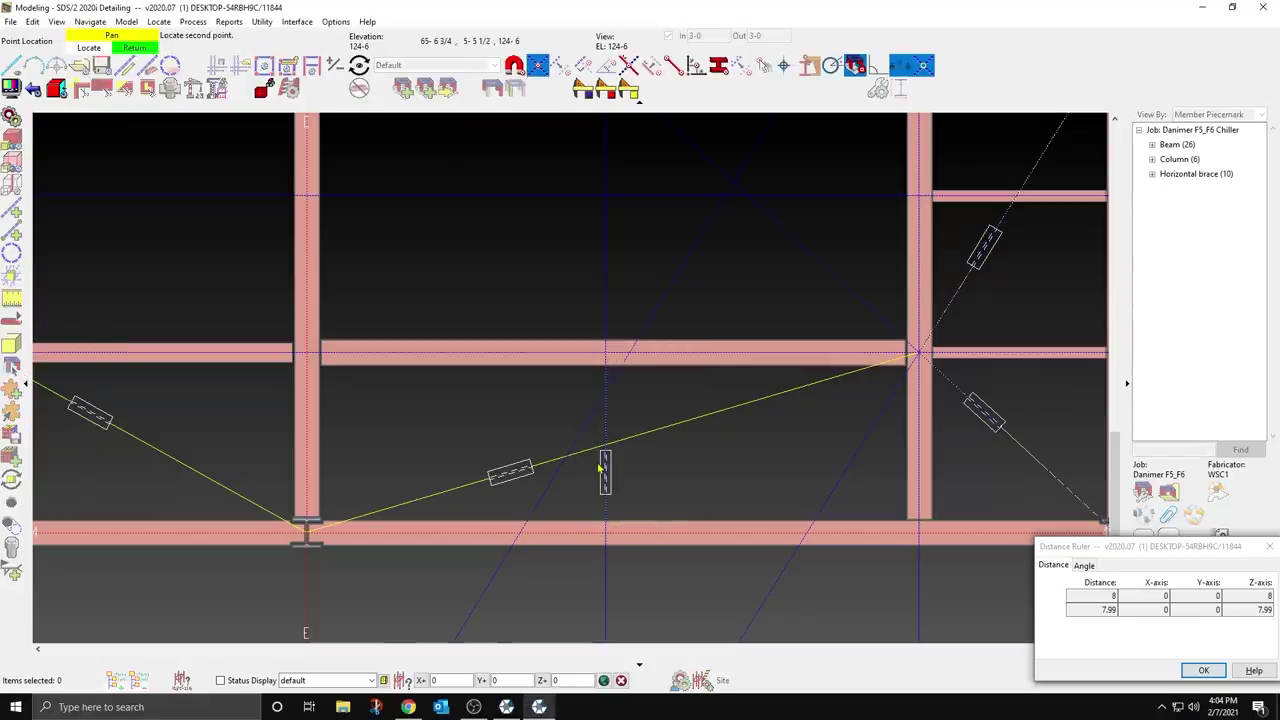
right_click(600, 465)
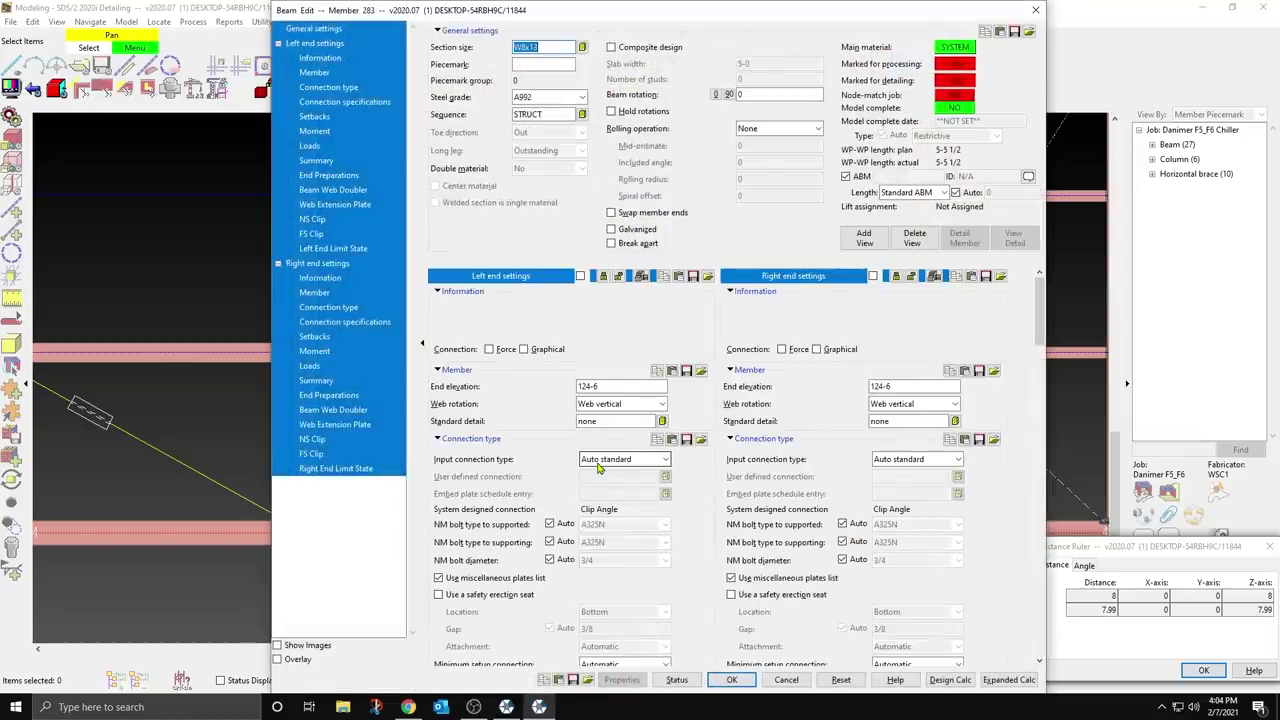
key(Return)
Step: Add a construction line at angle 0 along the infill beam near grid 2, between grids E and F
scroll(620, 545, down, 7)
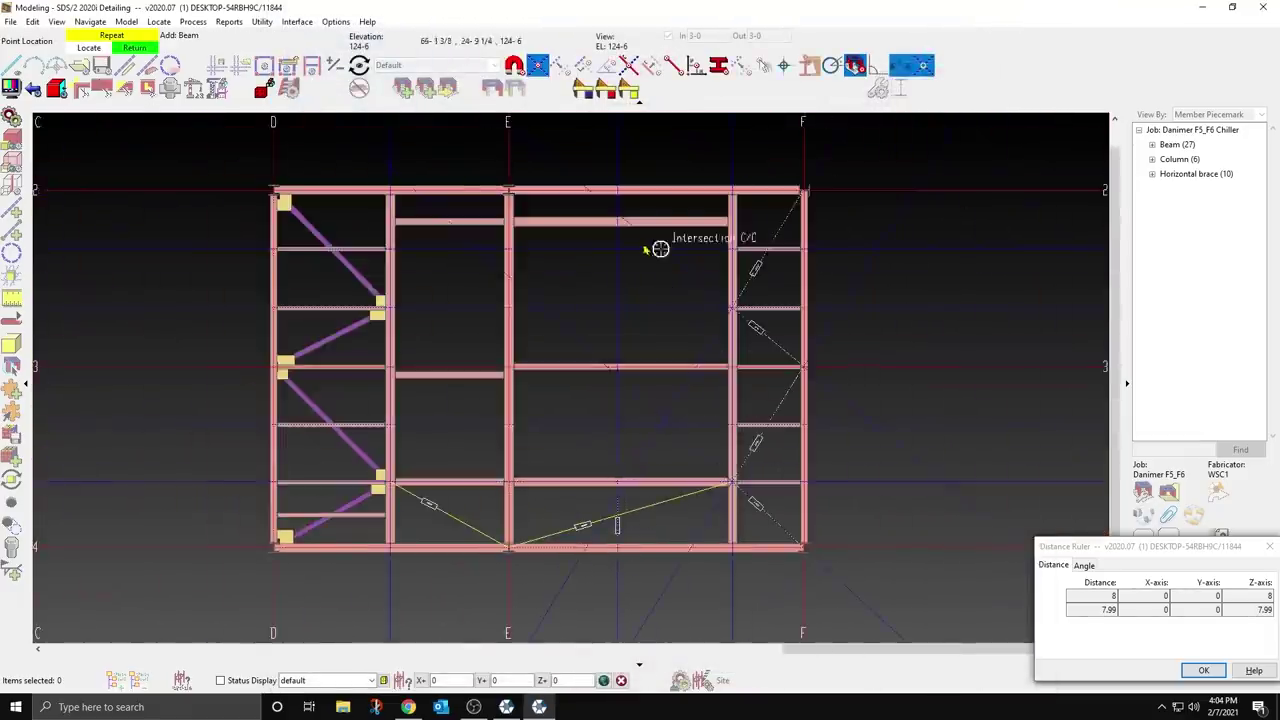
scroll(625, 220, up, 7)
scroll(603, 208, up, 1)
right_click(603, 208)
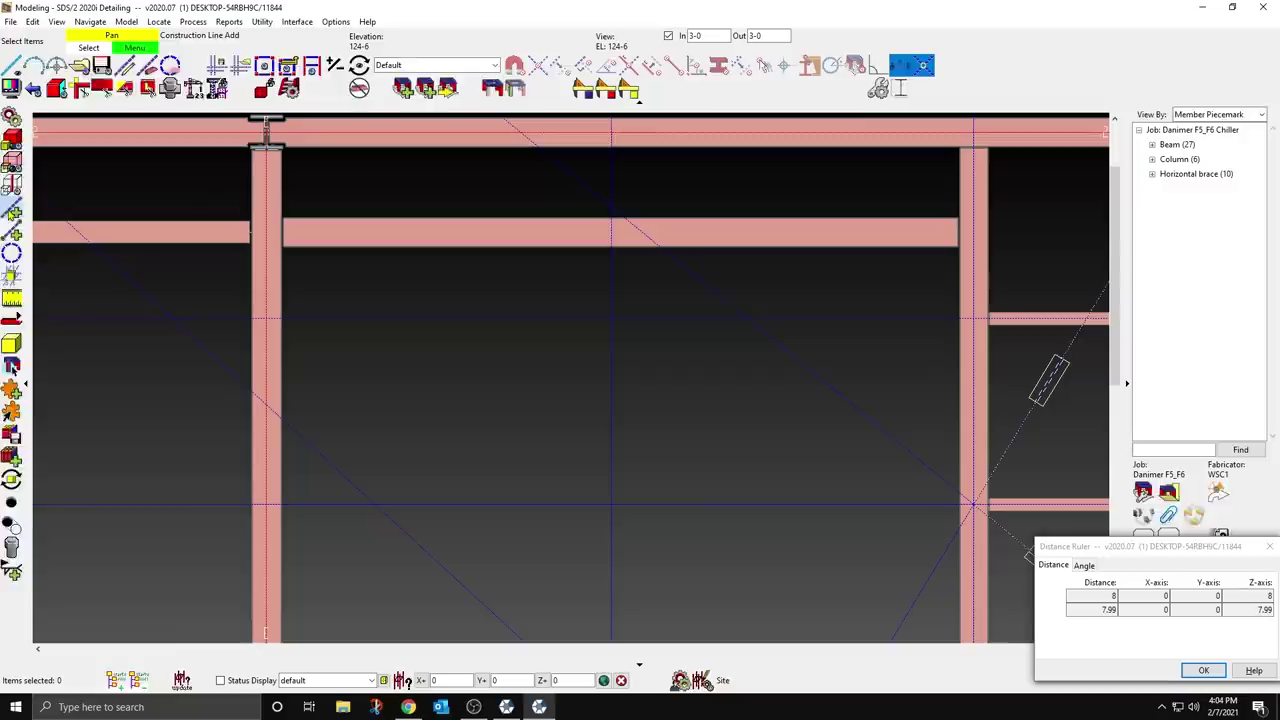
click(12, 211)
click(628, 67)
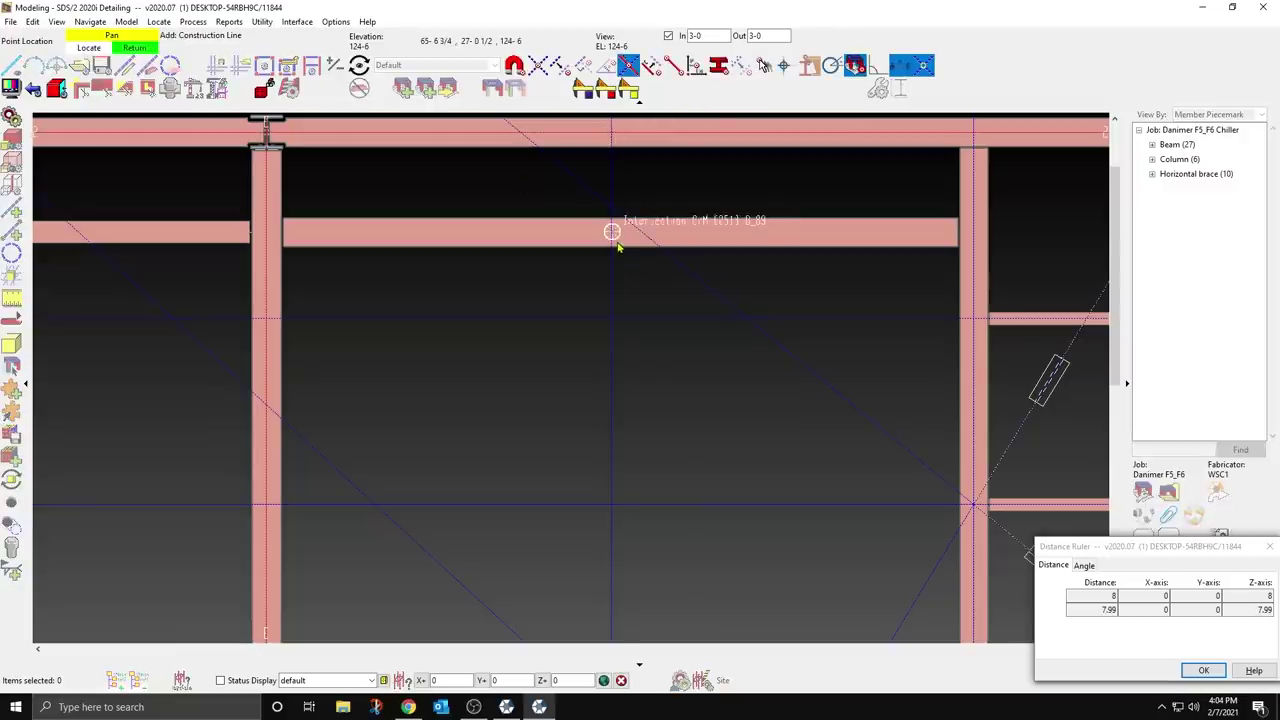
click(607, 247)
click(615, 263)
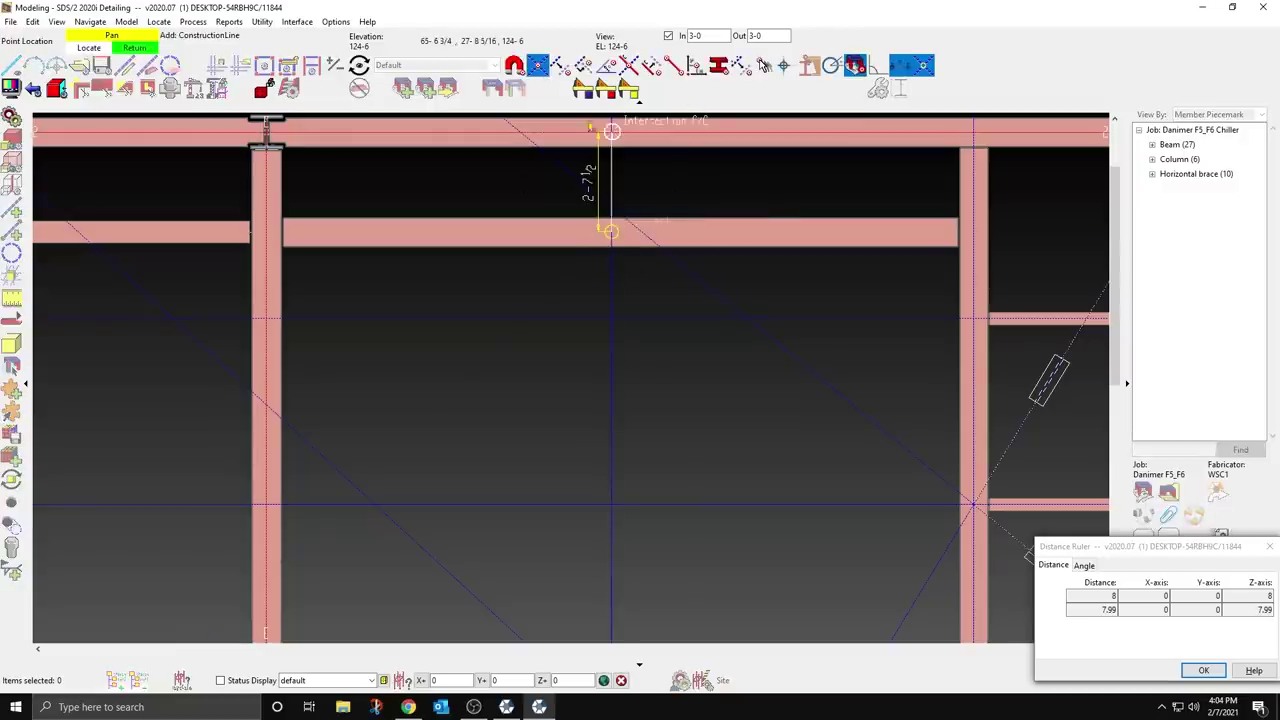
click(583, 67)
click(617, 172)
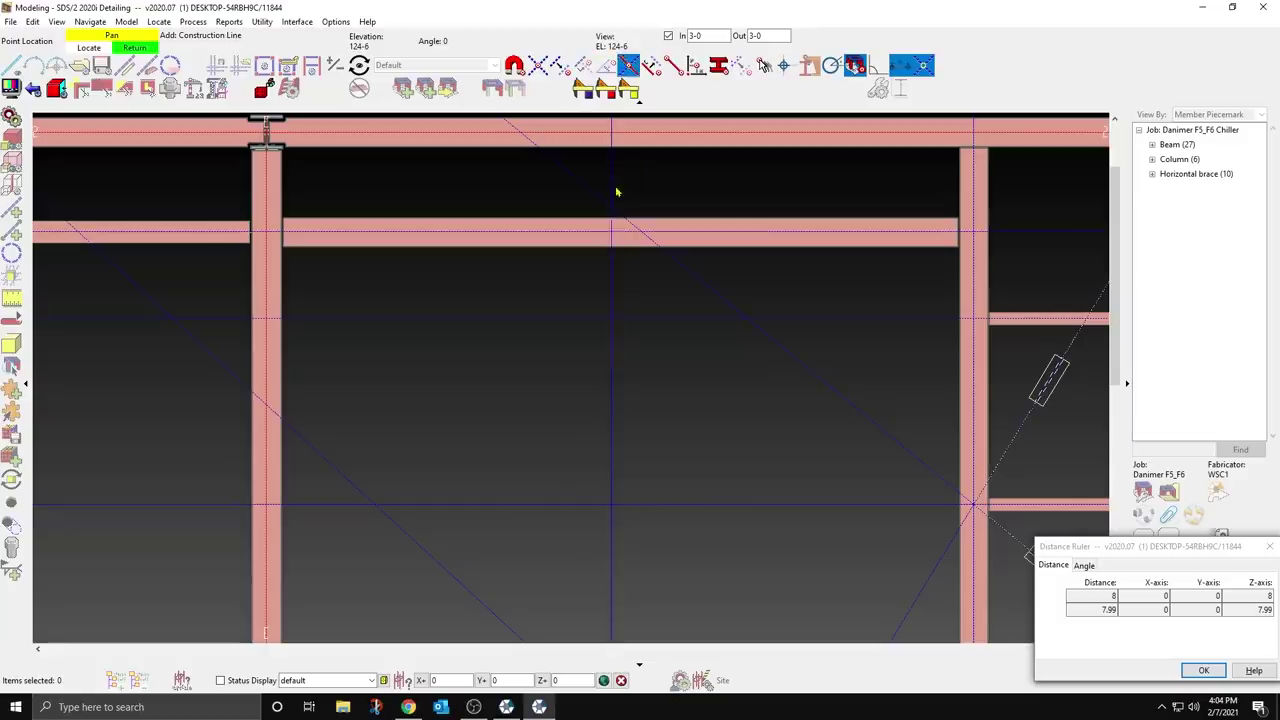
right_click(620, 303)
Step: Add a W8x13 beam from the infill beam to the grid 2 beam along the construction line between E and F, and finish adding beams
key(b)
click(578, 253)
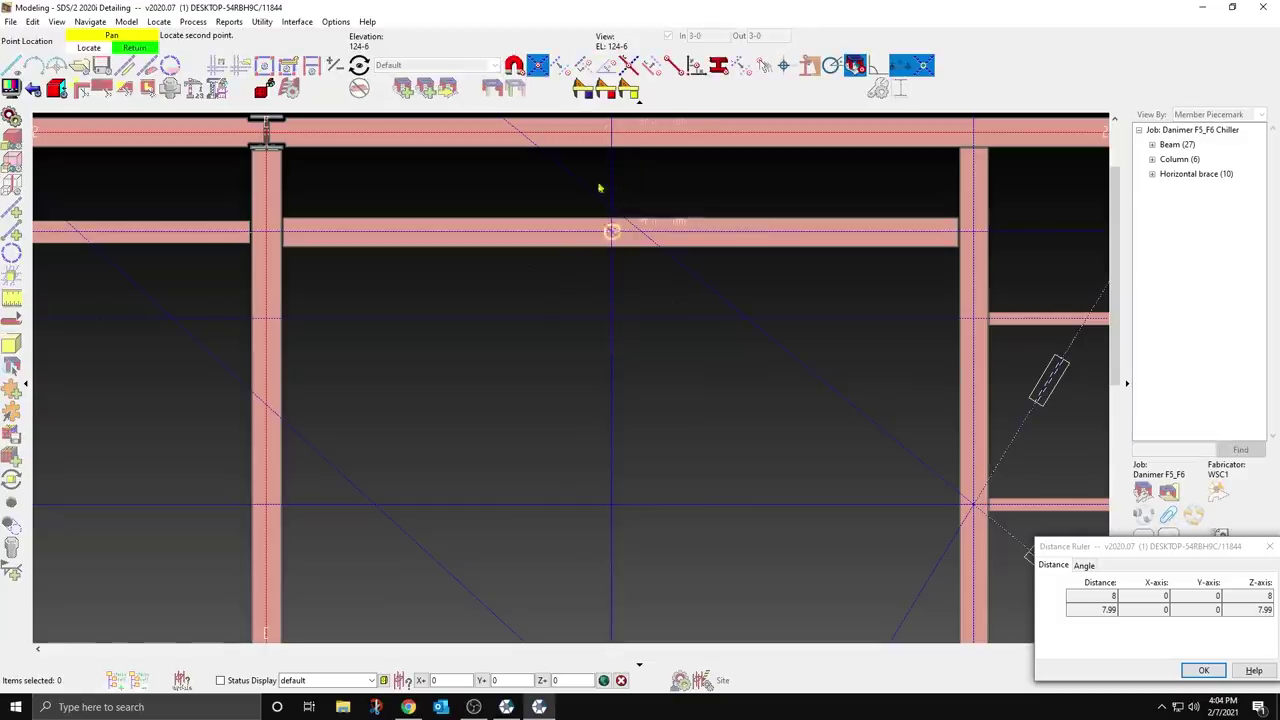
click(618, 149)
right_click(620, 152)
double_click(620, 150)
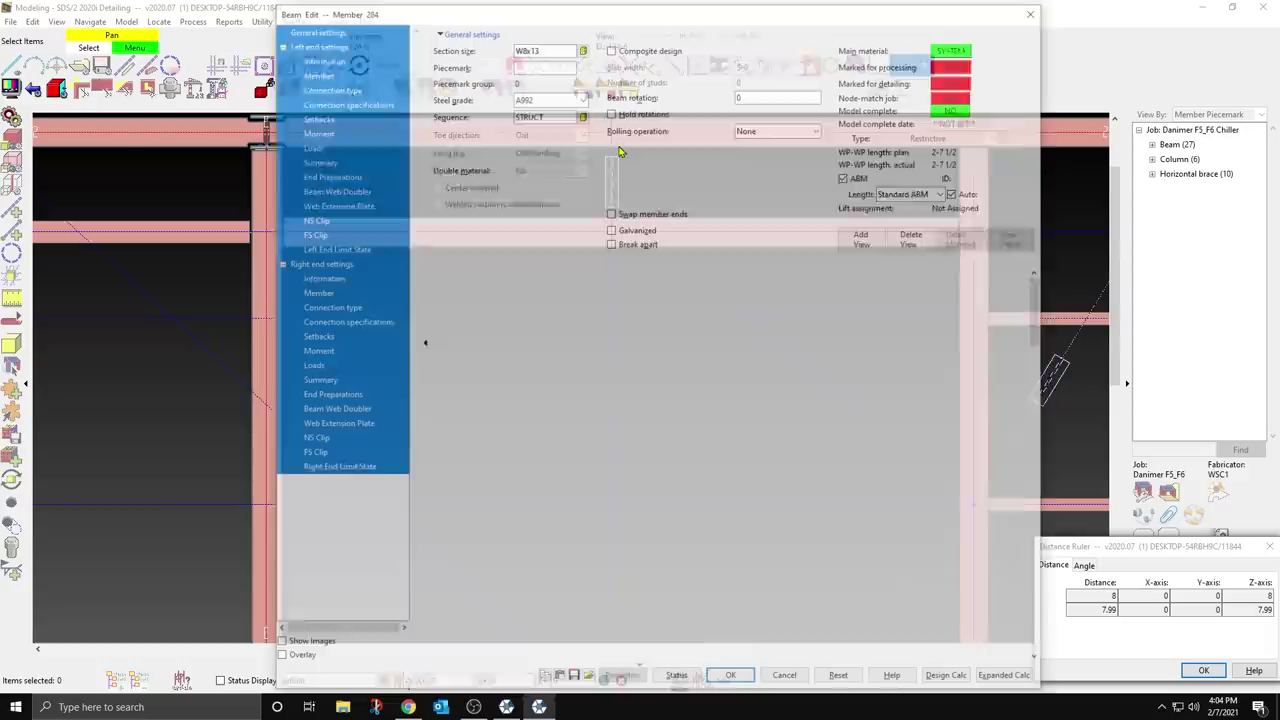
key(Return)
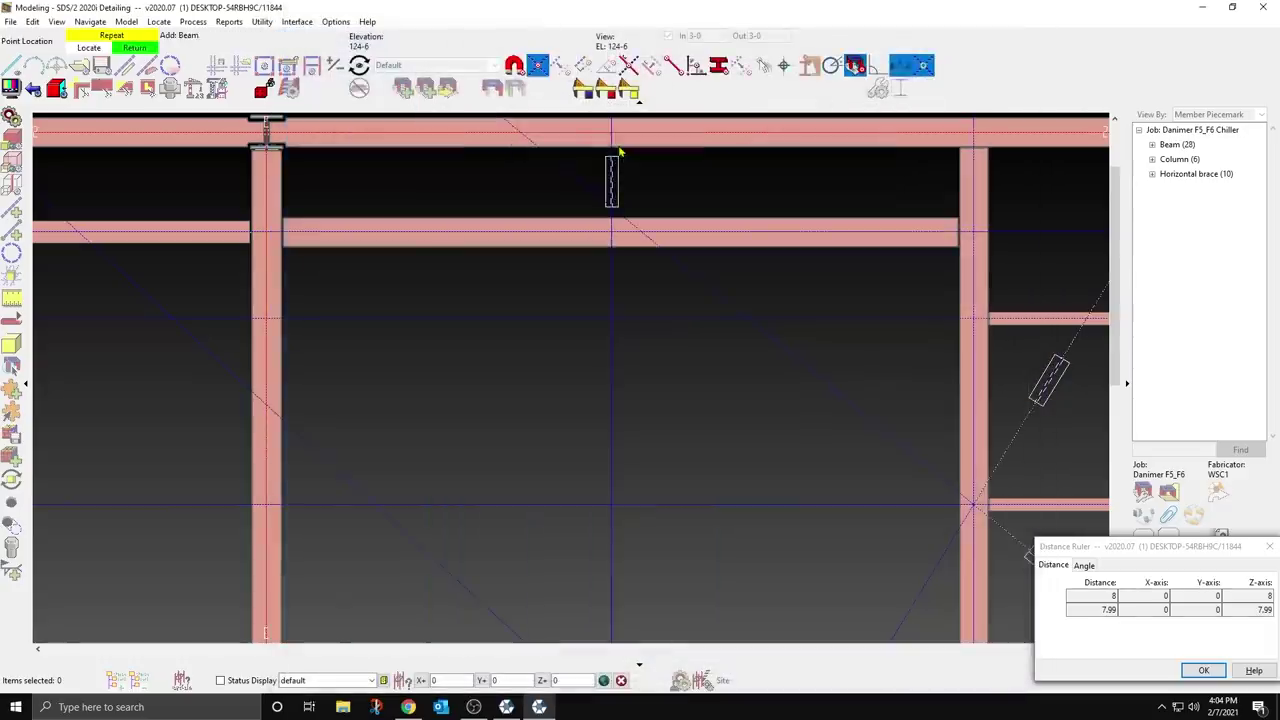
right_click(700, 317)
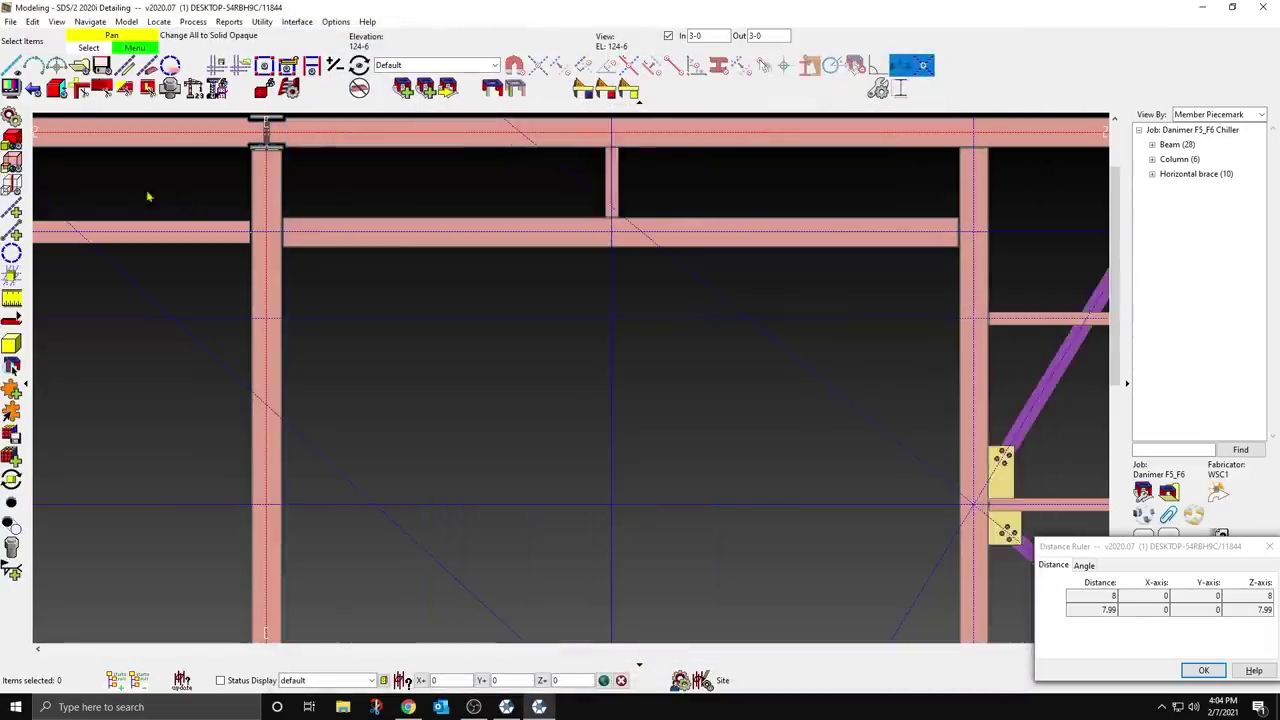
Step: Examine the horizontal braces and gusset plates along grid 4 and the framing between grids 2 and 3
scroll(600, 329, down, 2)
middle_drag(750, 531, 788, 299)
scroll(788, 299, down, 1)
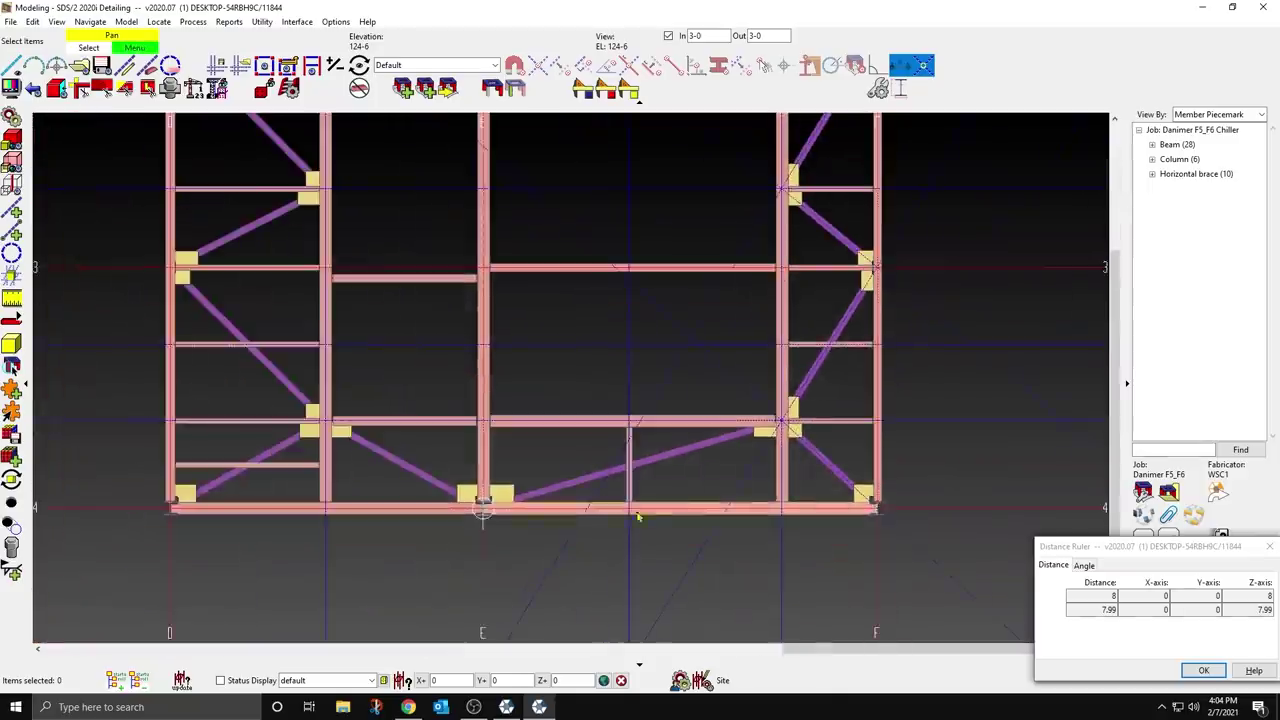
scroll(620, 512, up, 5)
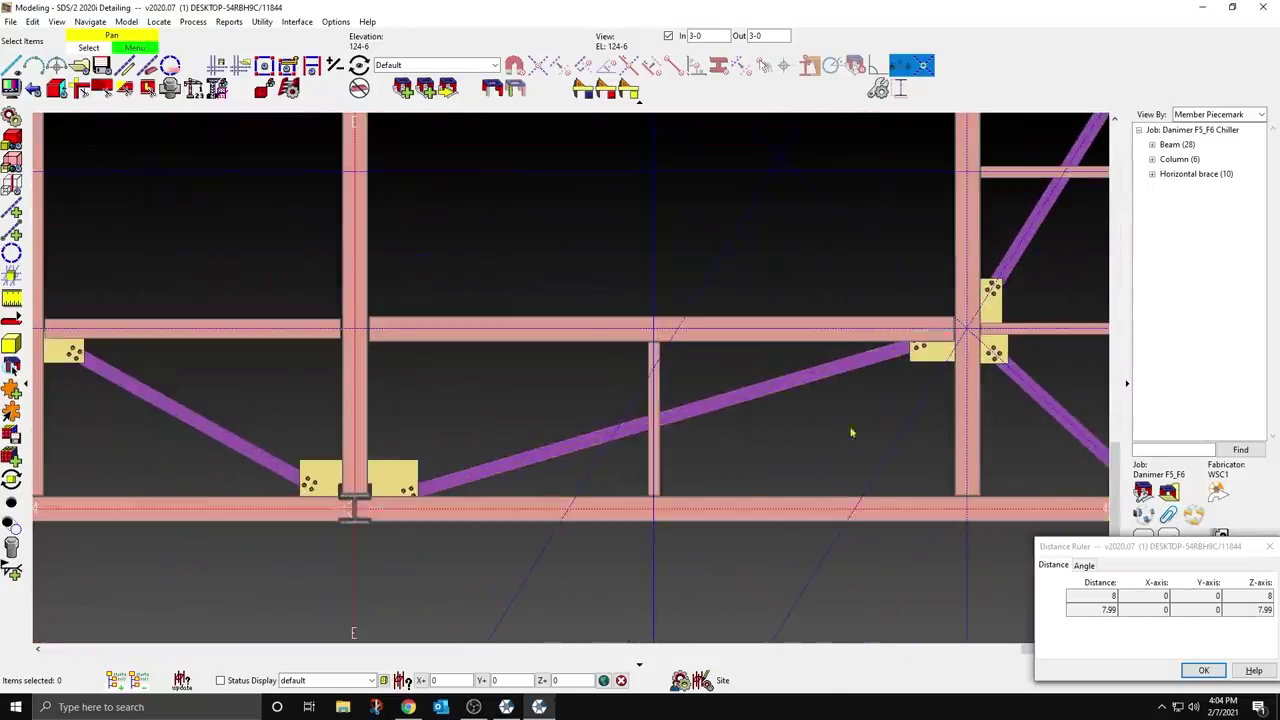
scroll(890, 400, up, 1)
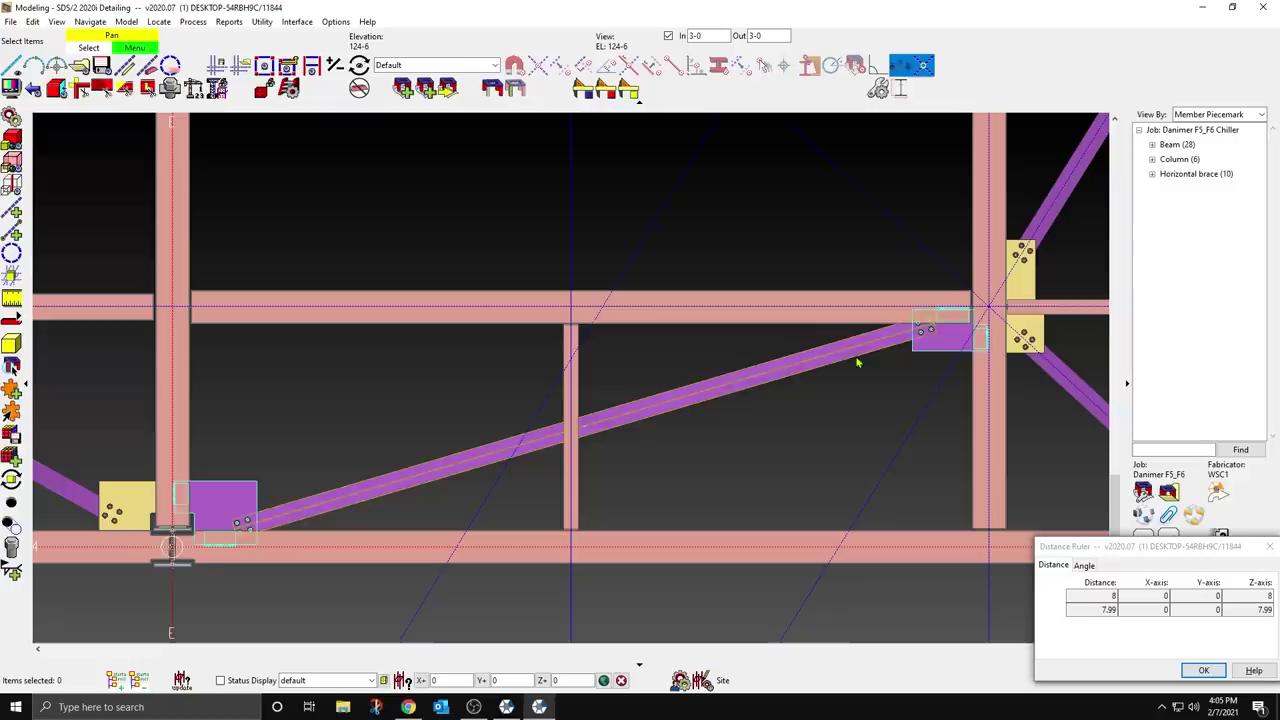
middle_drag(430, 455, 1001, 422)
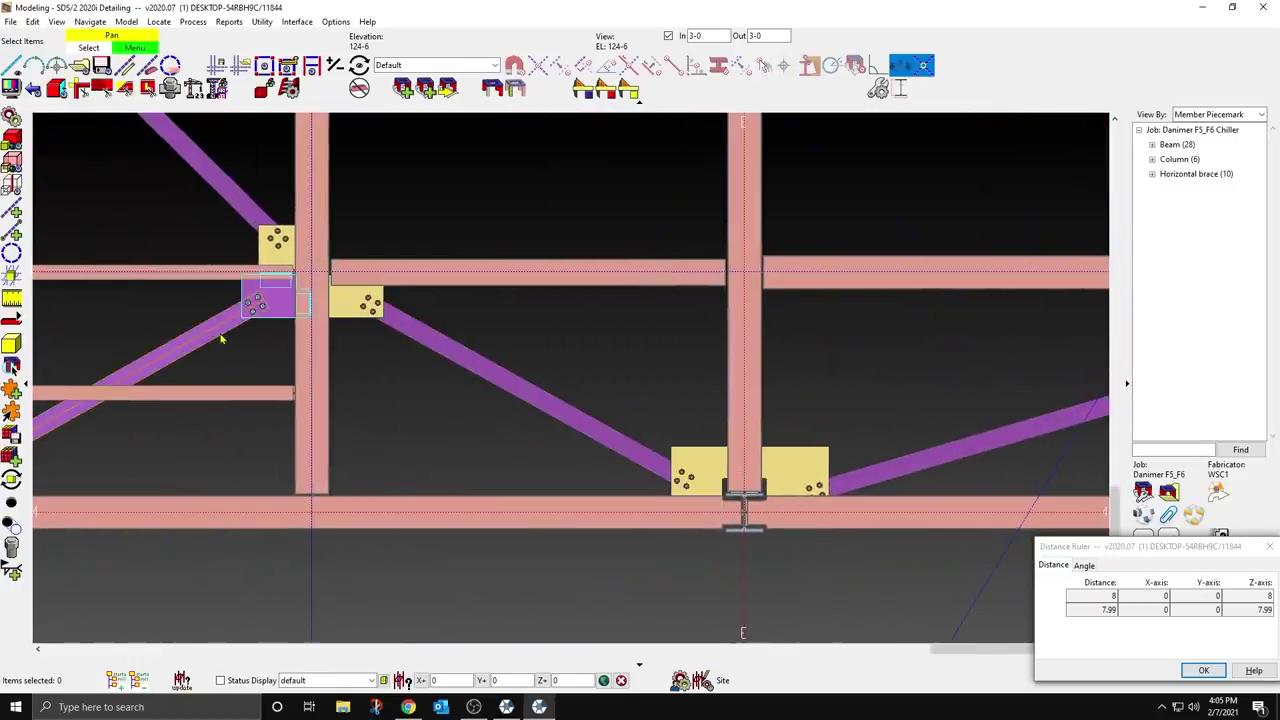
scroll(271, 343, down, 2)
middle_drag(521, 340, 492, 489)
scroll(492, 489, down, 2)
middle_drag(618, 359, 589, 507)
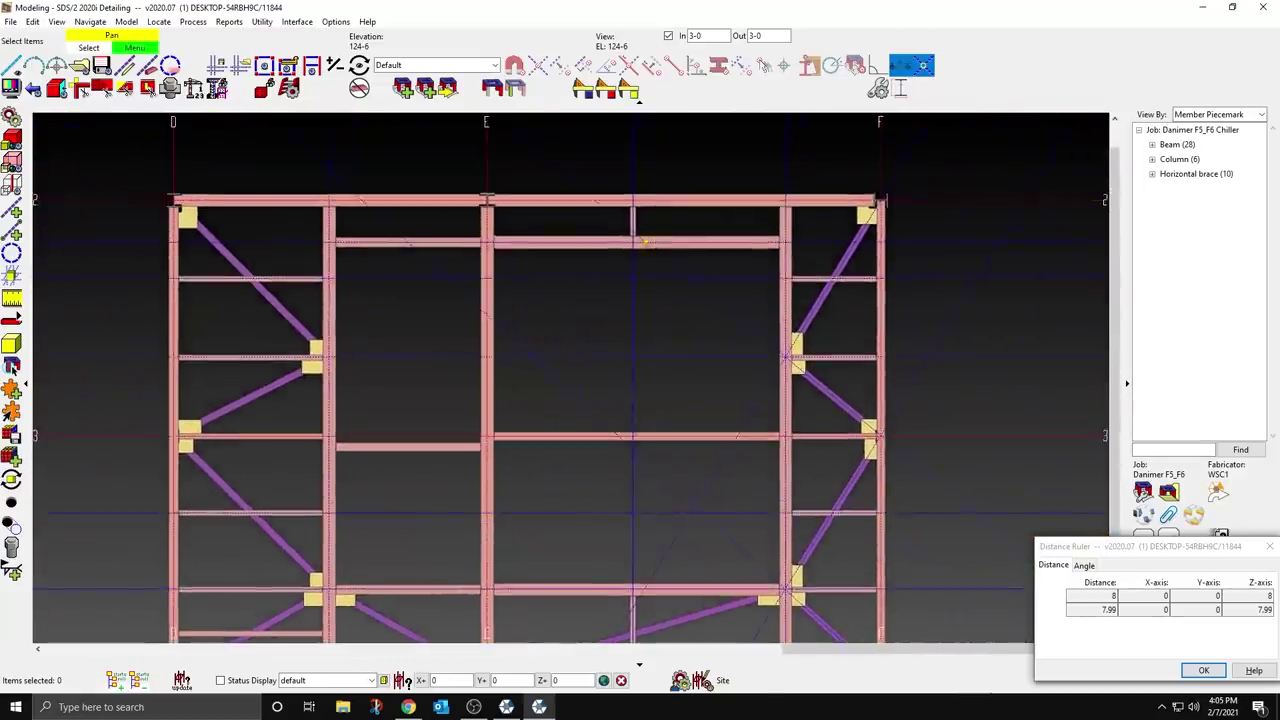
Step: Change the view depth by -8 to work at elevation 123-10 near grid 2
scroll(630, 210, up, 3)
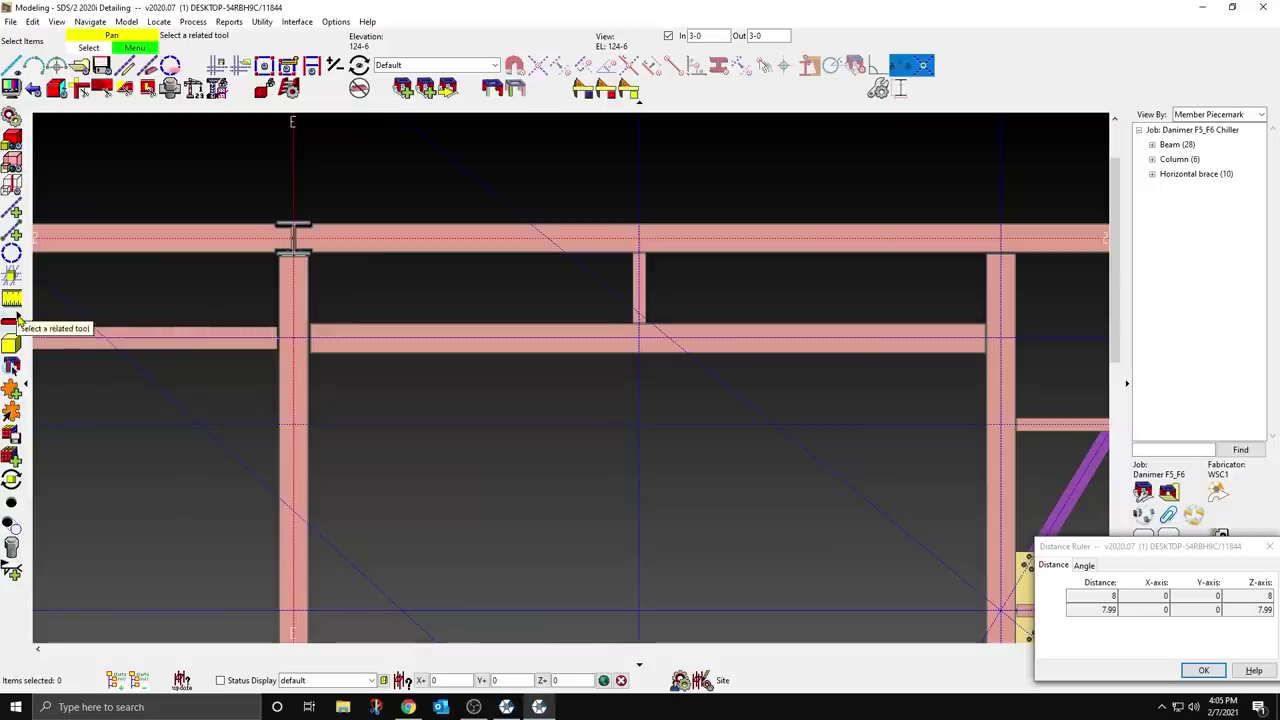
click(336, 65)
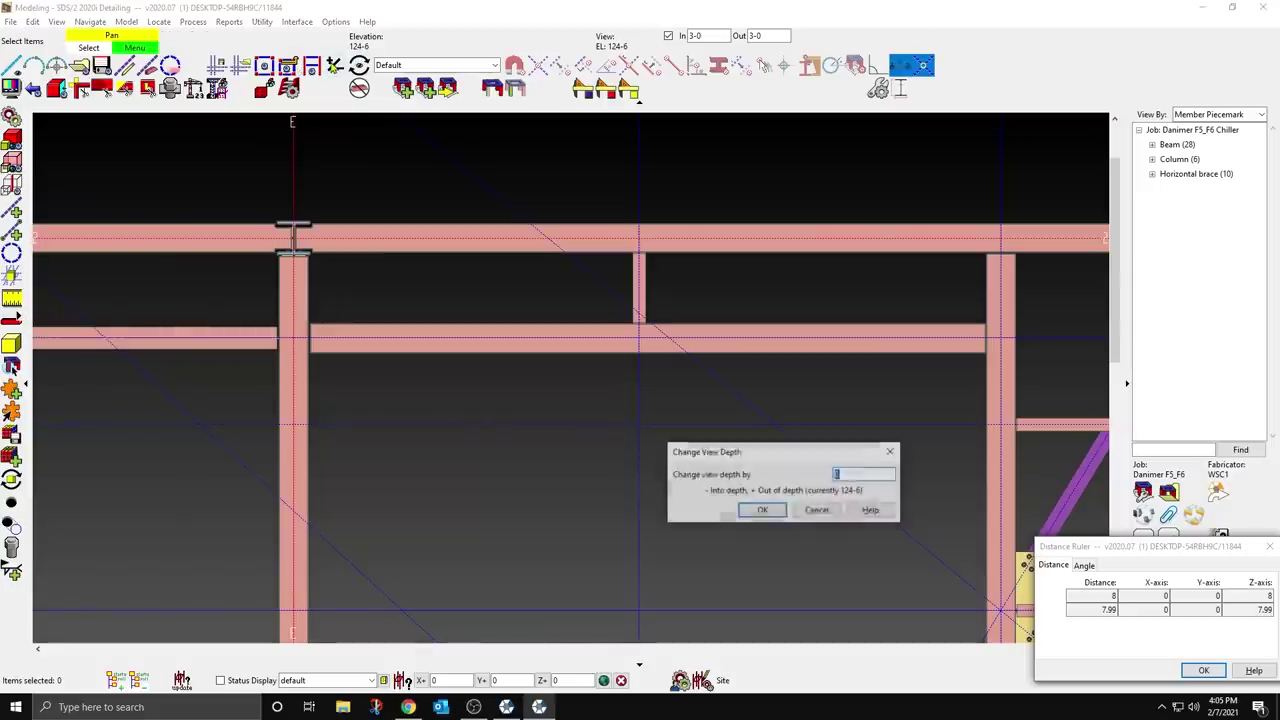
text(-8)
key(Return)
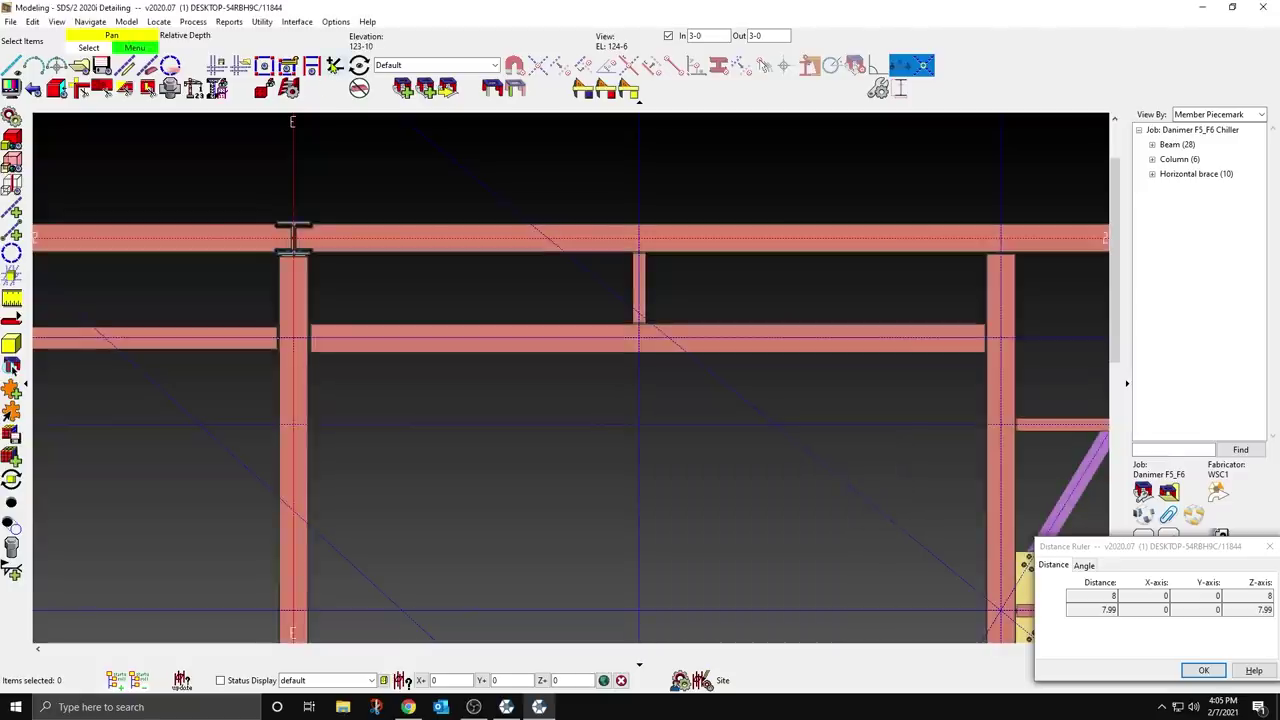
Step: Set the section size of the short beam between grid 2 and the infill beam to W12X19
double_click(641, 285)
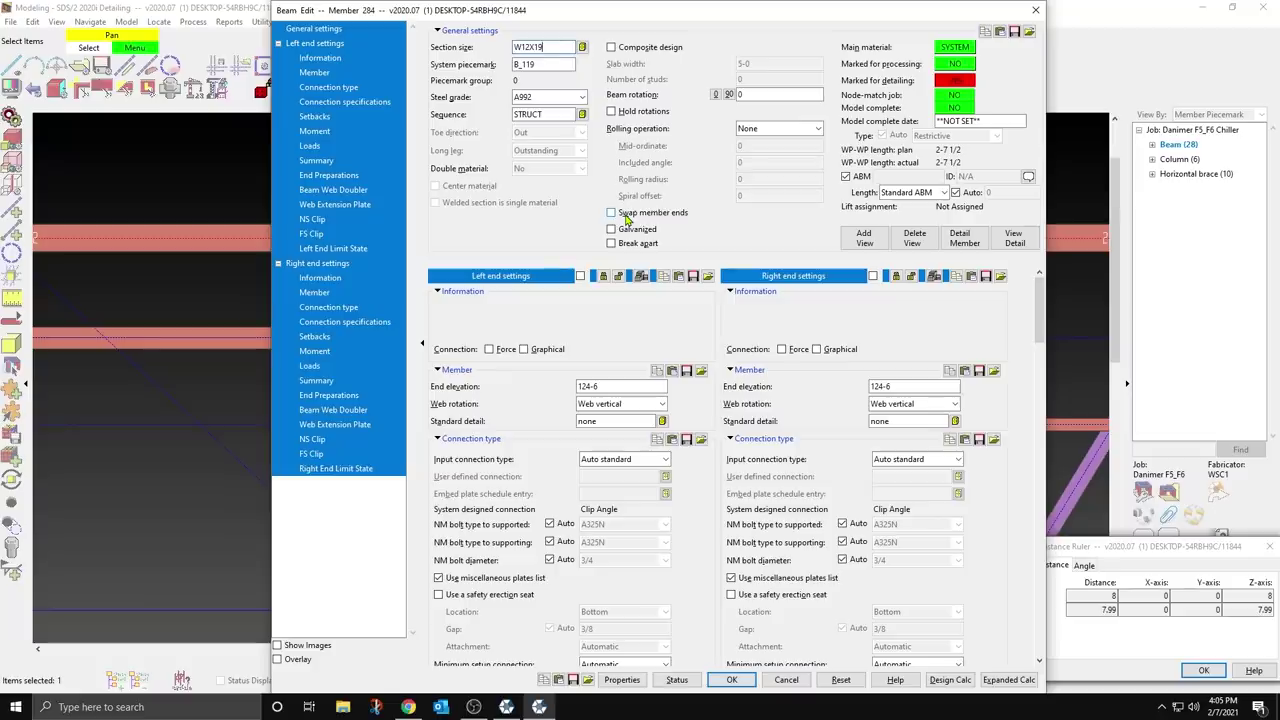
key(Return)
click(533, 192)
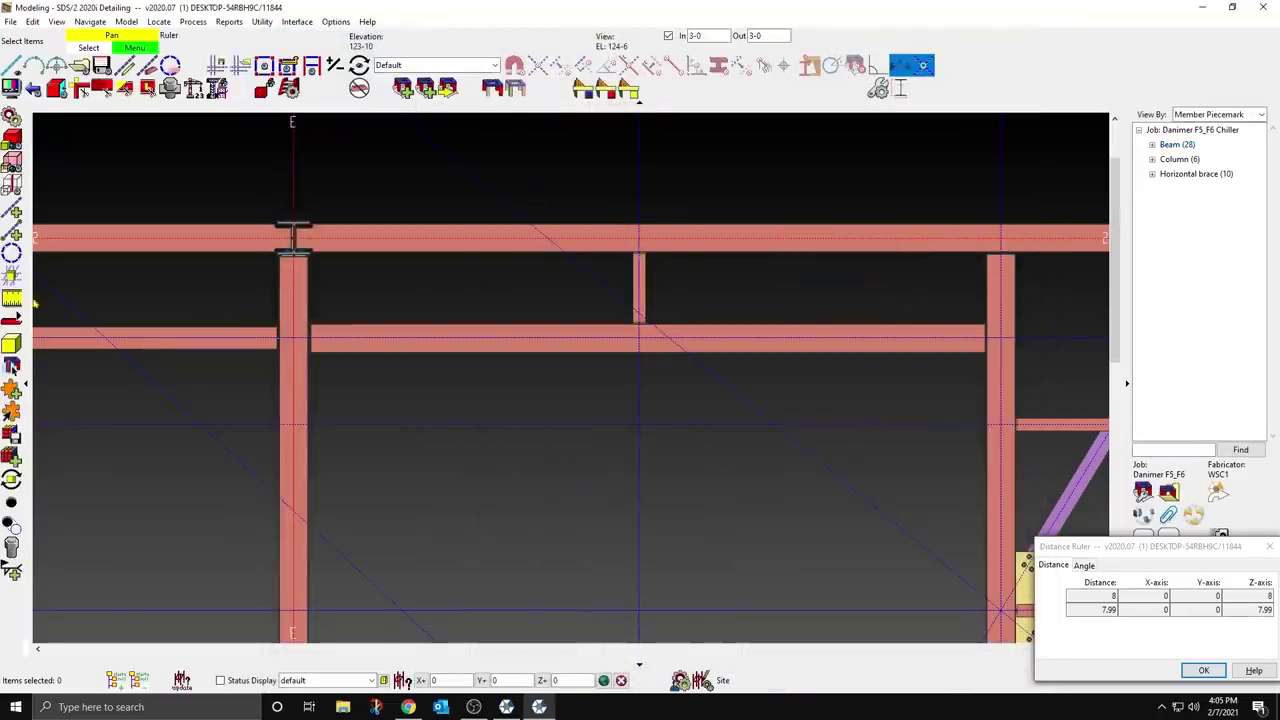
Step: Add two WT4x9 horizontal braces from the infill beam's midpoint node, one to E/2 and one to the grid 2 beam near F, and finish adding braces
mouse_move(19, 321)
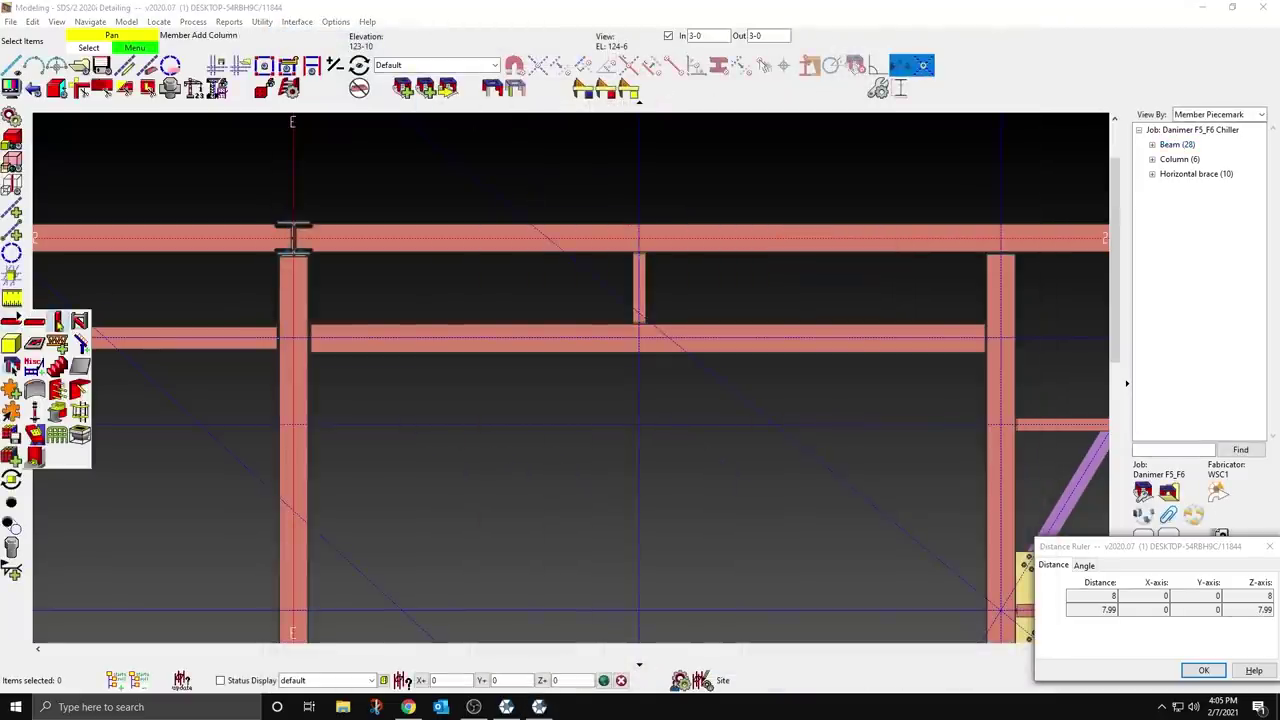
click(34, 343)
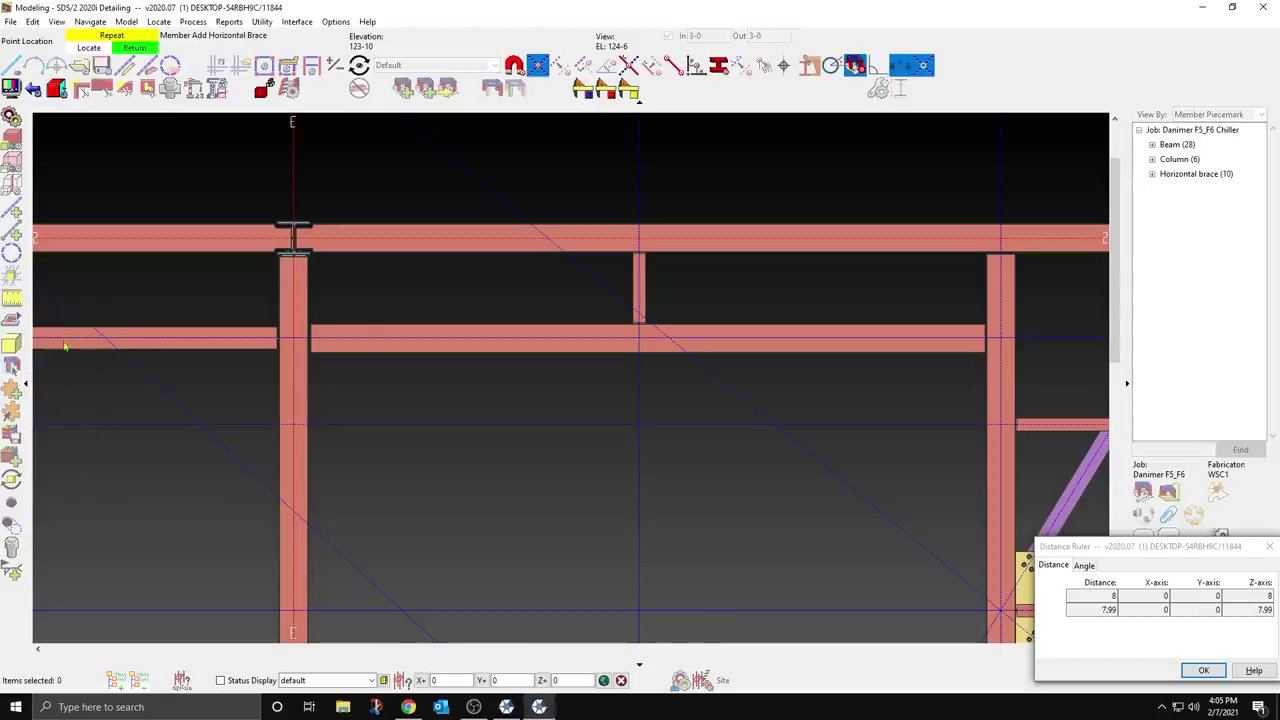
click(322, 263)
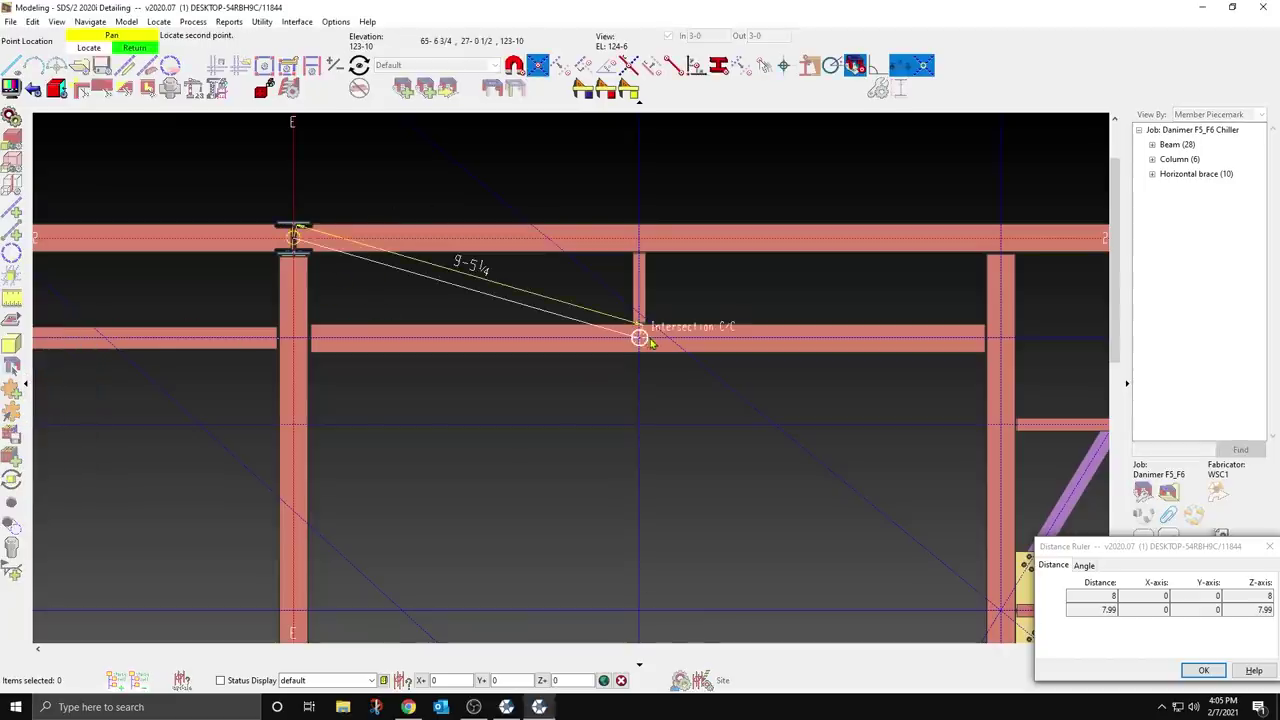
click(650, 343)
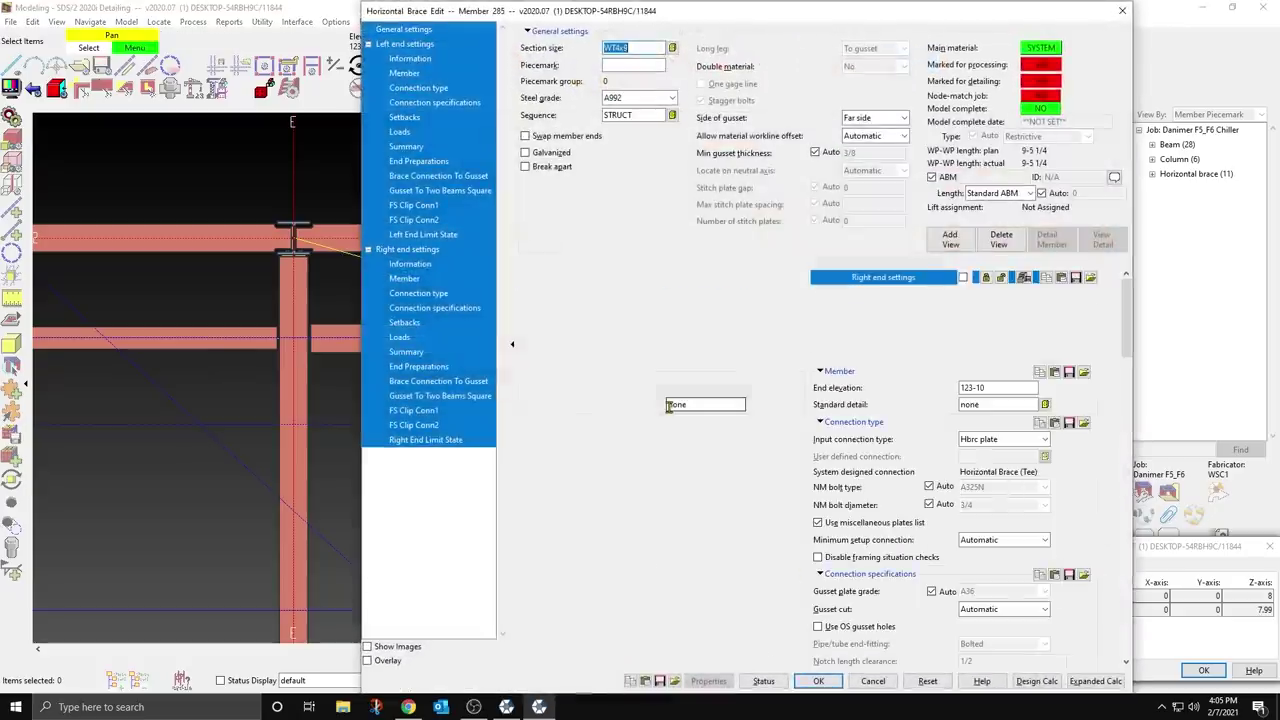
key(Return)
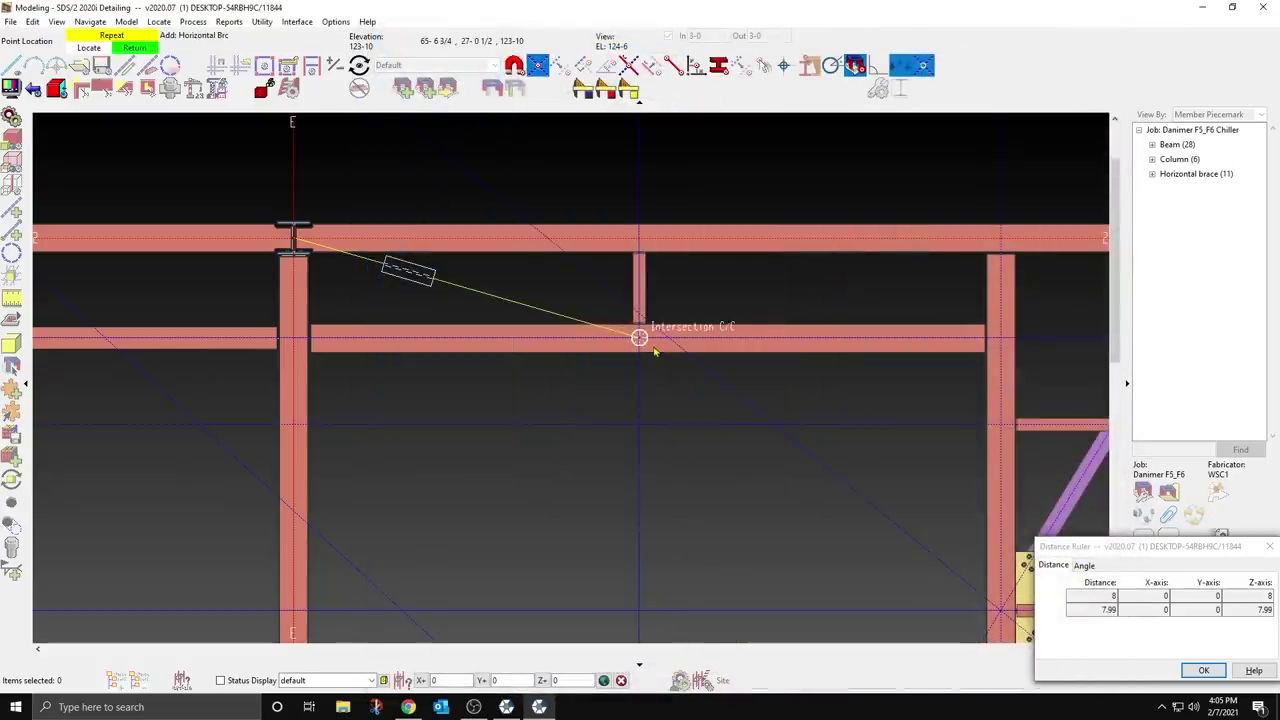
click(650, 347)
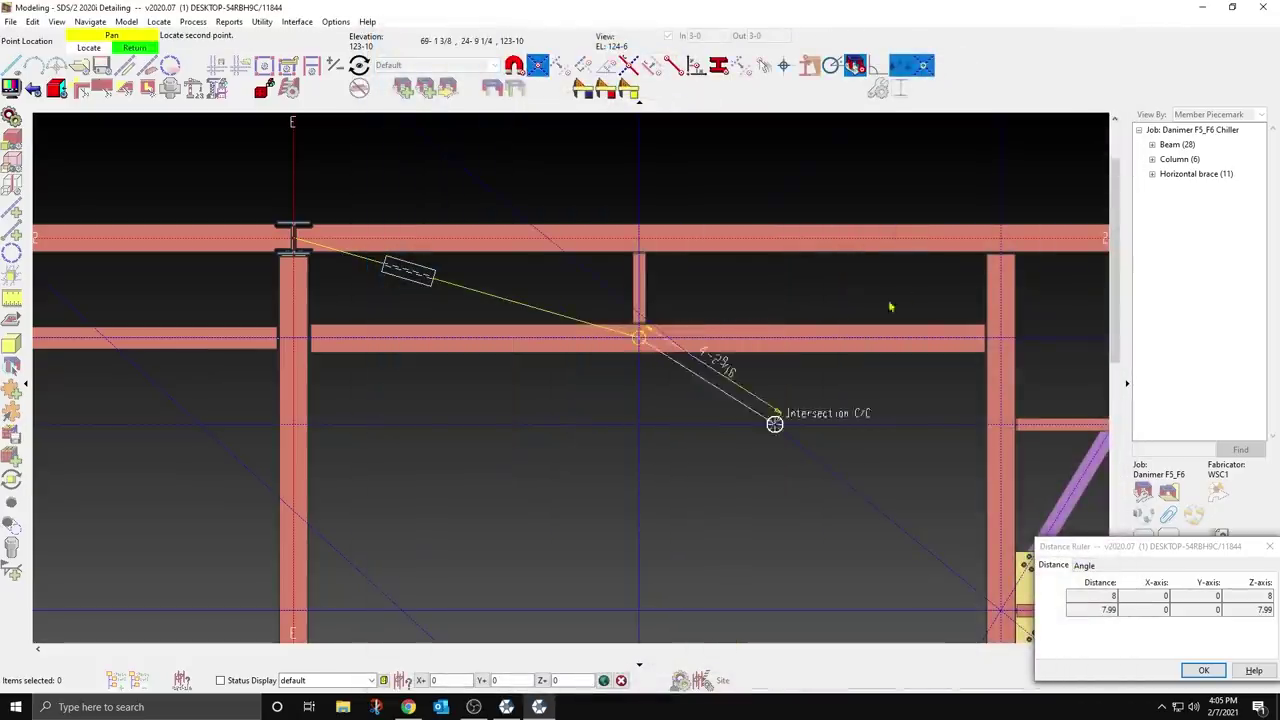
click(975, 268)
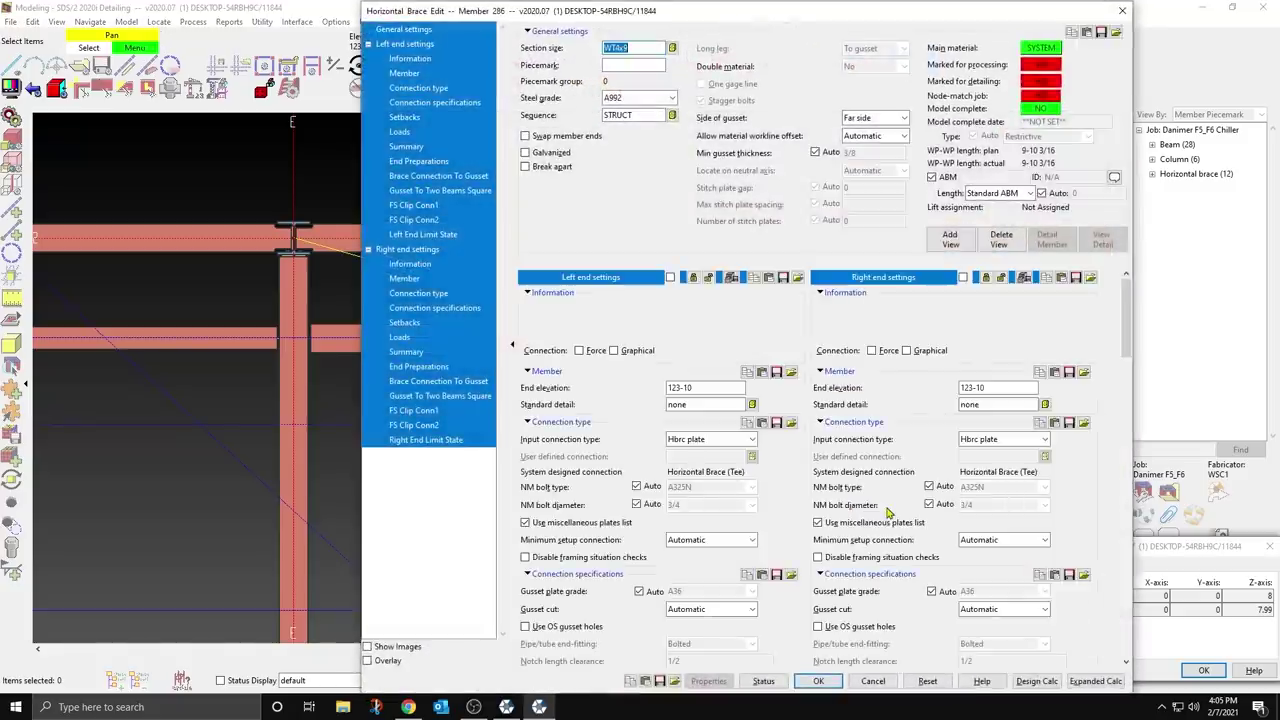
key(Return)
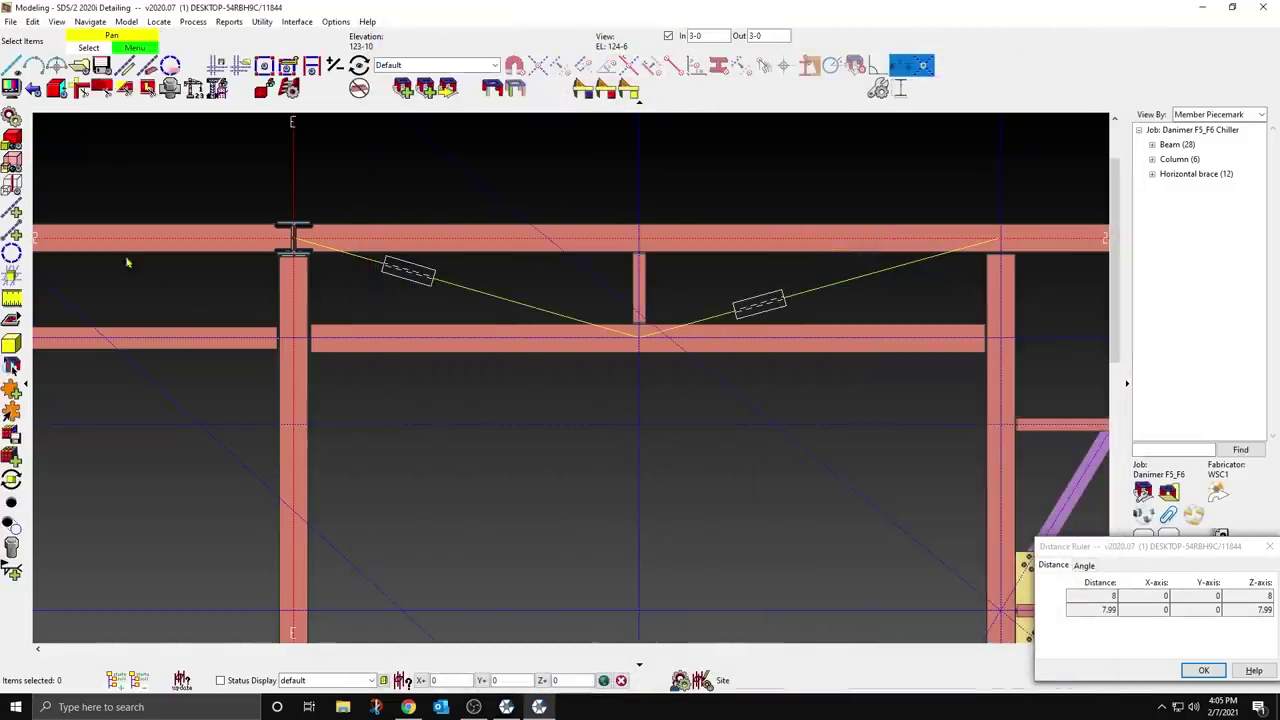
Step: Turn off the view depth limits to show the whole structure and examine the framing in 3D
scroll(600, 372, down, 3)
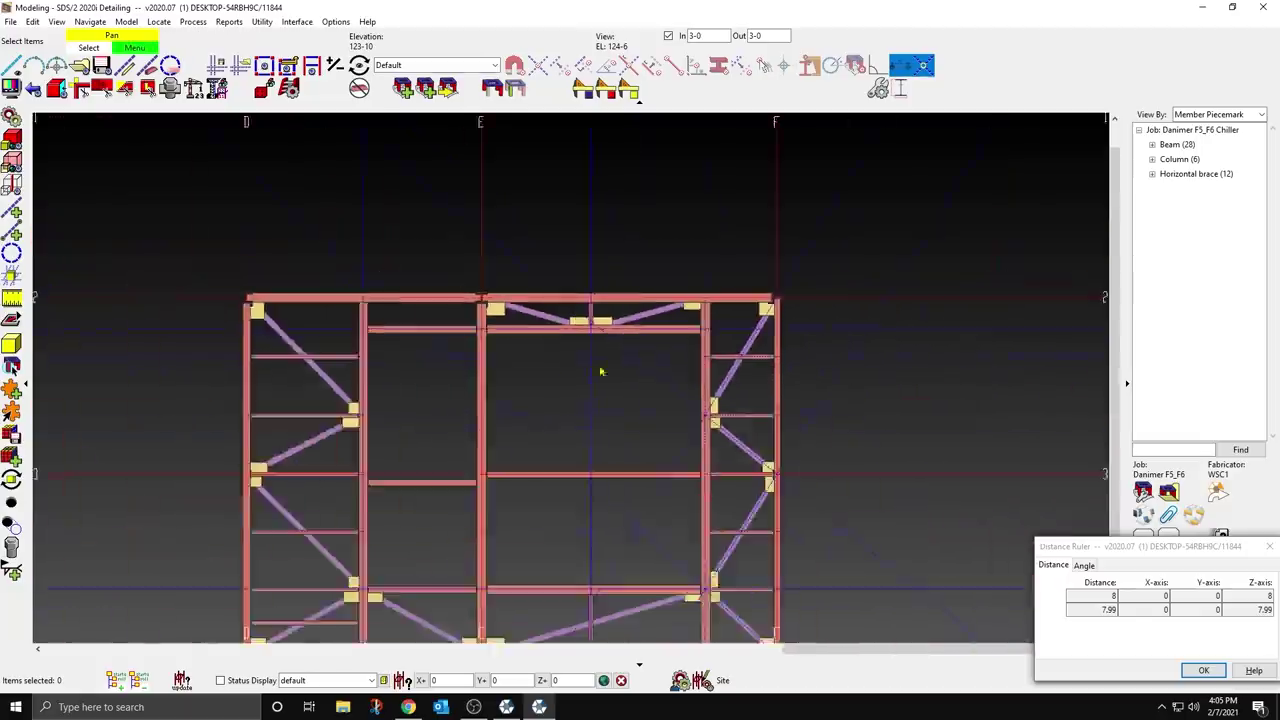
scroll(600, 372, down, 3)
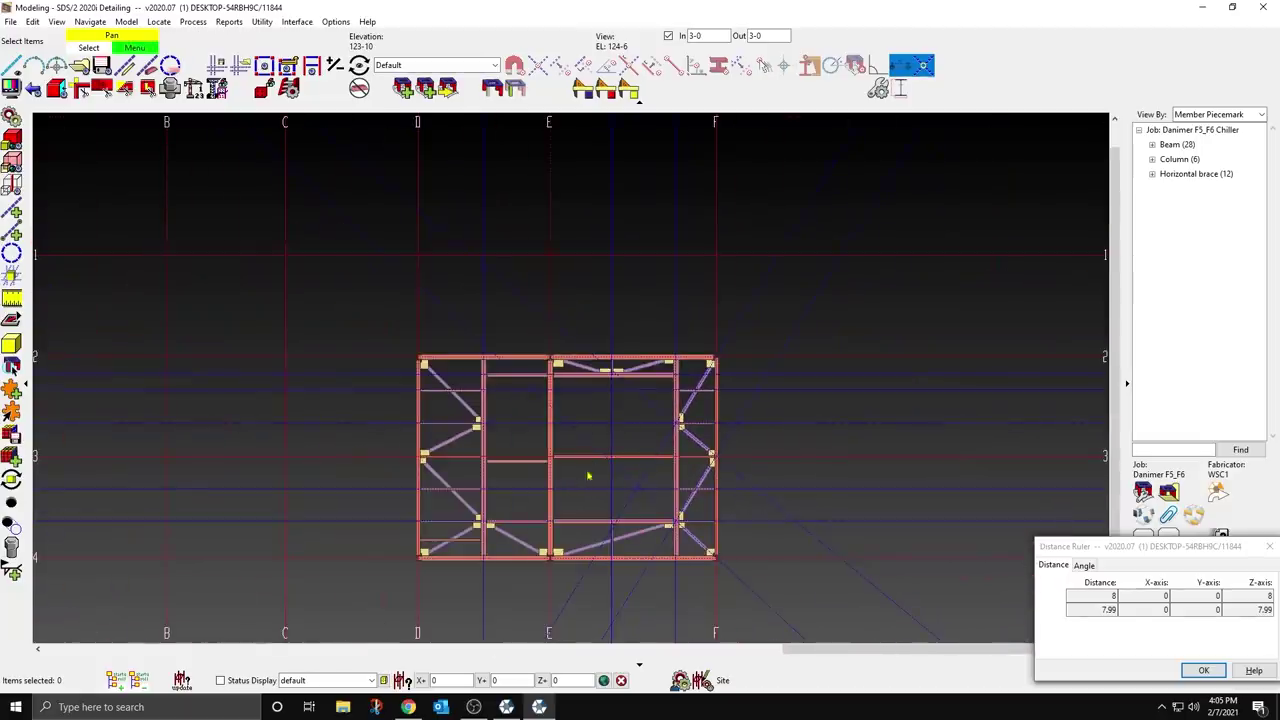
click(668, 36)
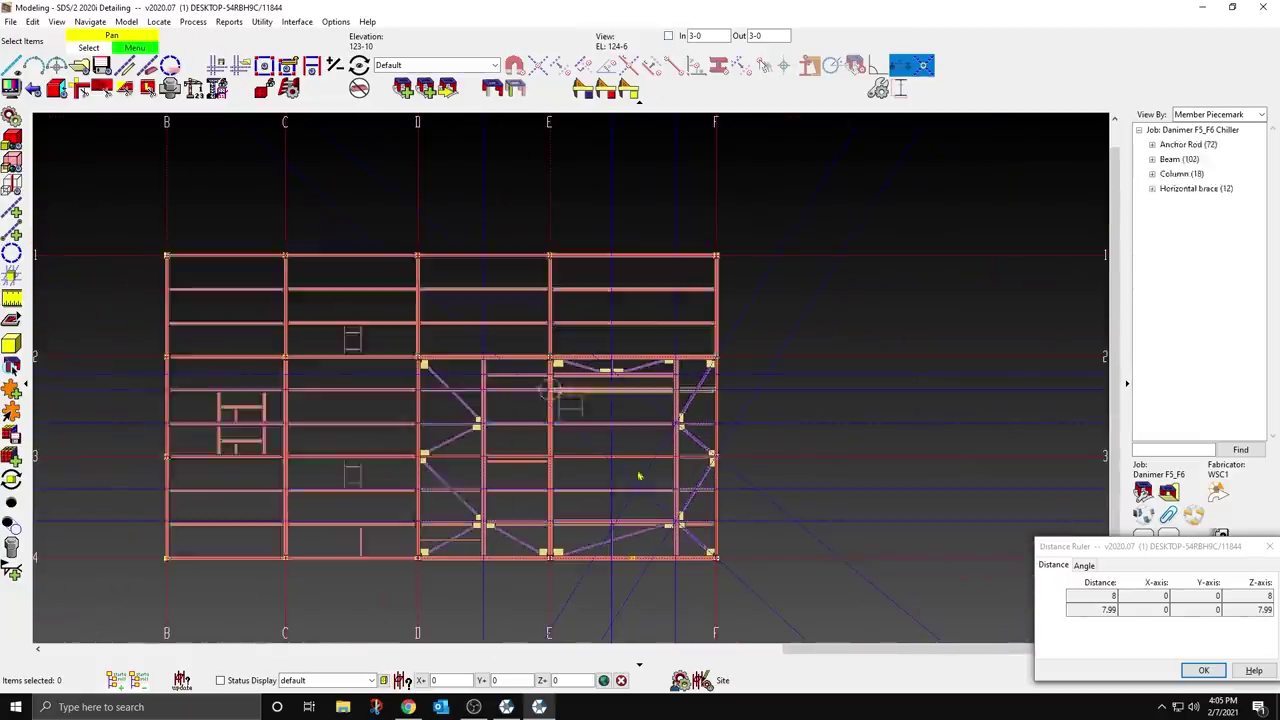
scroll(666, 476, up, 4)
shift+middle_drag(677, 466, 905, 455)
scroll(662, 505, up, 2)
scroll(660, 485, down, 2)
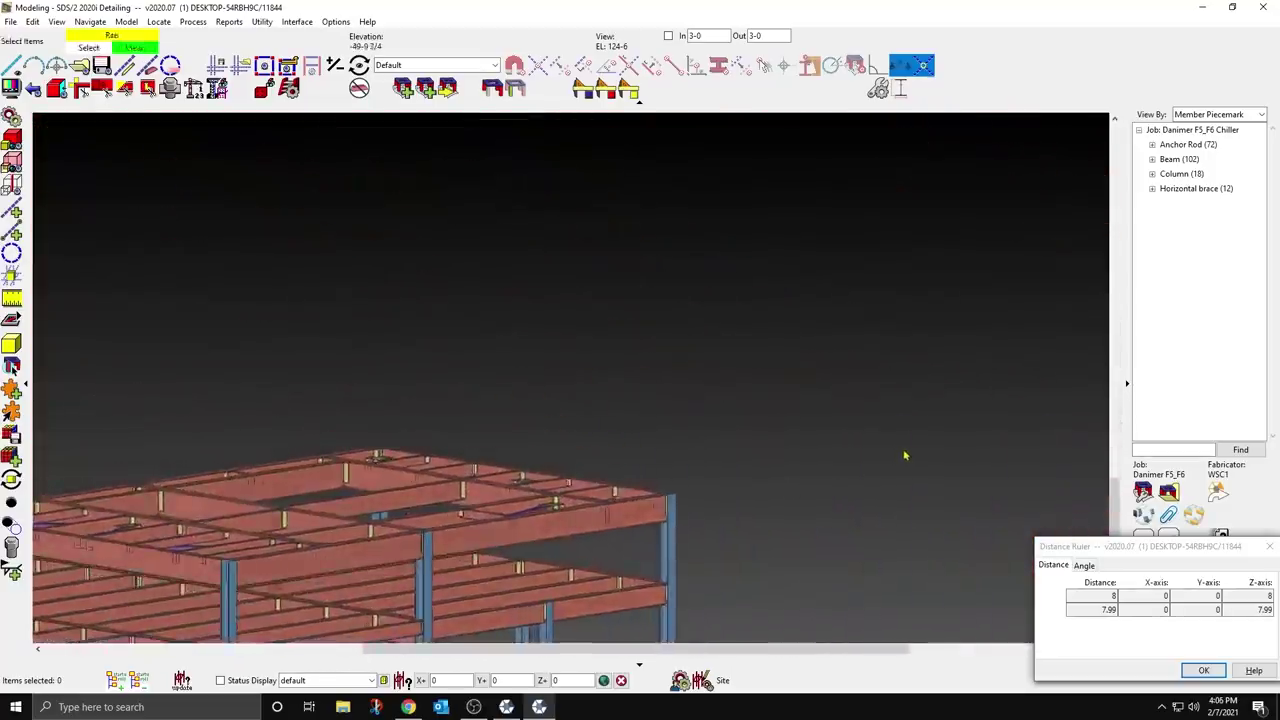
Step: Examine the whole steel frame in 3D from several angles, including the low roof, the raised roof and the column bases
scroll(895, 439, down, 3)
shift+middle_drag(571, 574, 508, 583)
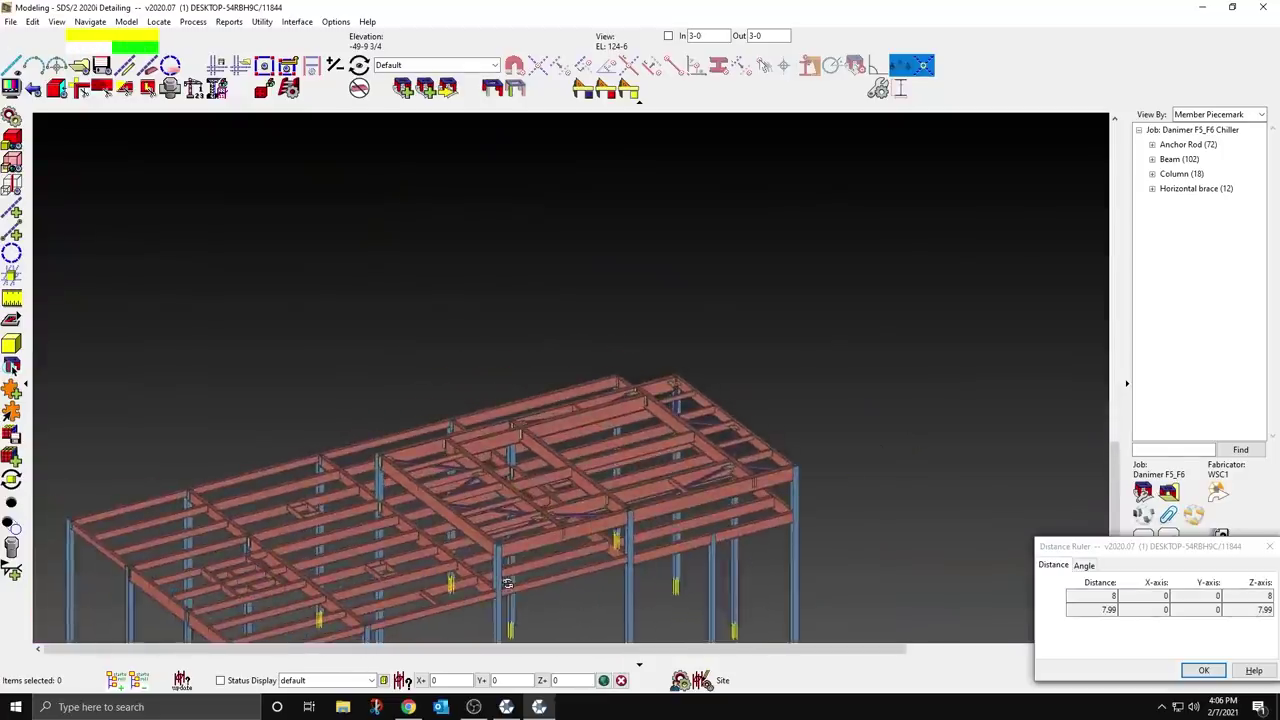
scroll(507, 583, up, 8)
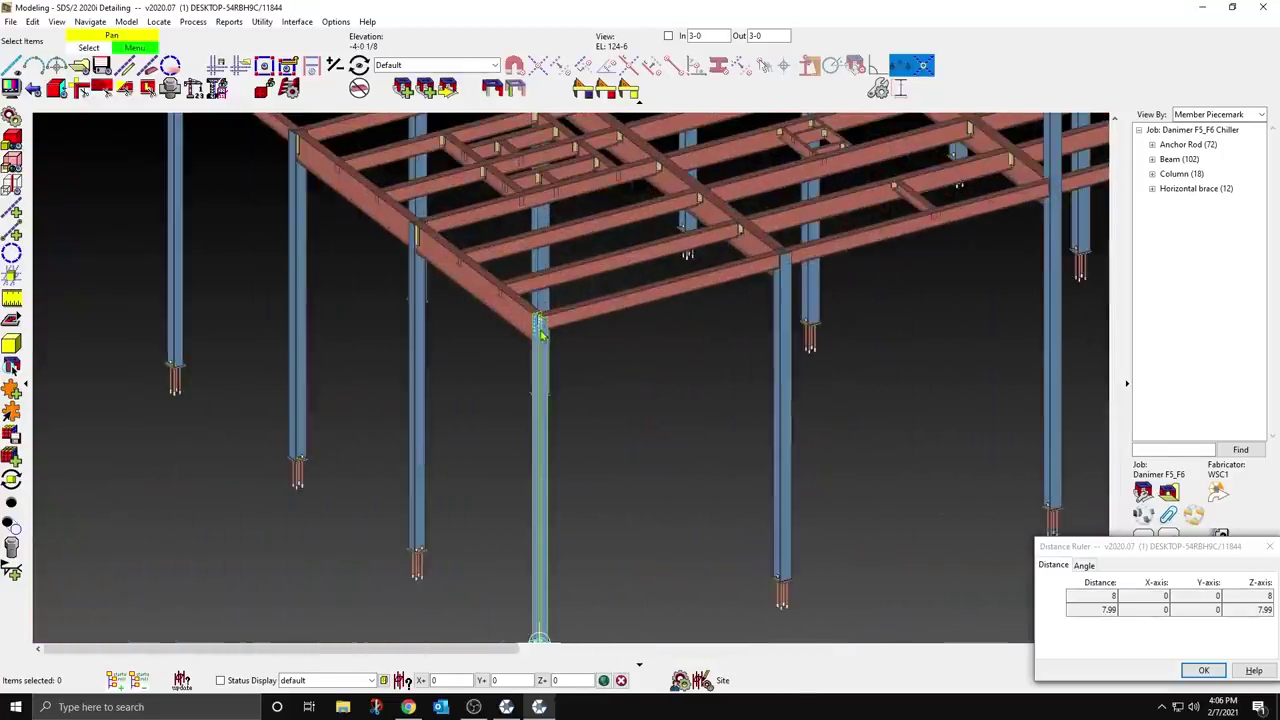
scroll(540, 335, down, 10)
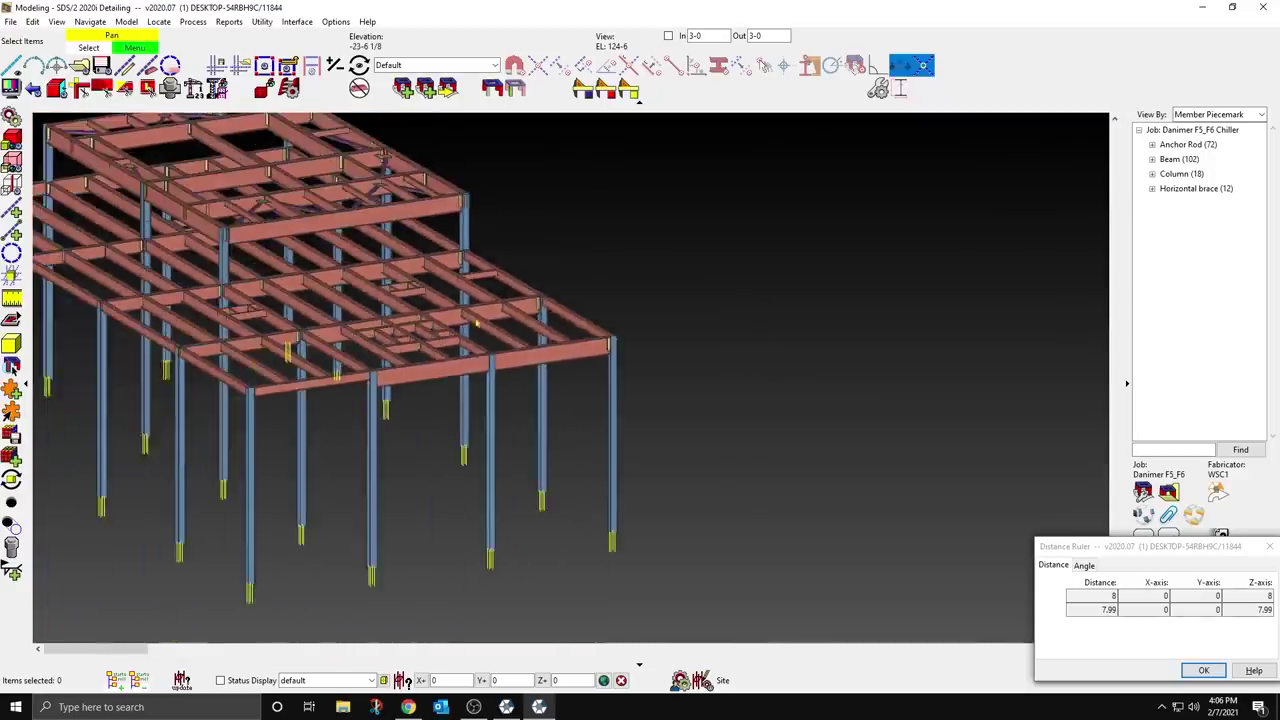
middle_drag(391, 300, 697, 378)
scroll(499, 291, up, 3)
shift+middle_drag(560, 312, 372, 318)
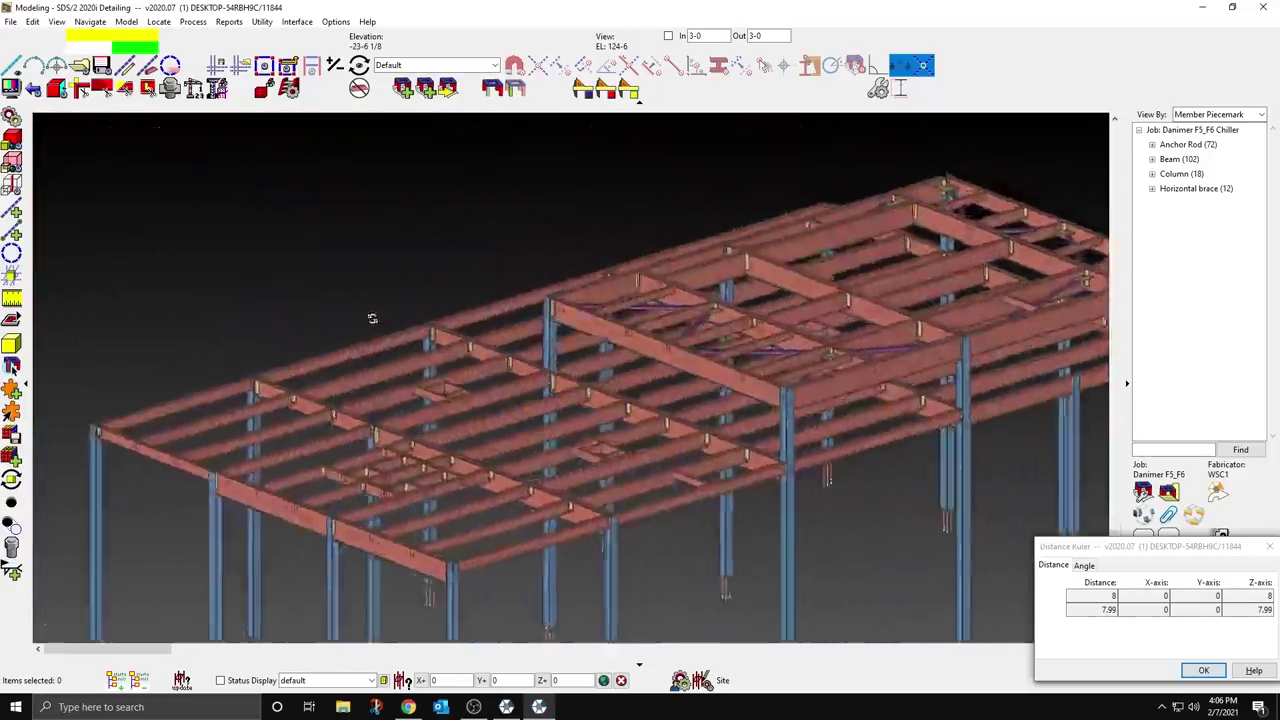
scroll(347, 309, down, 2)
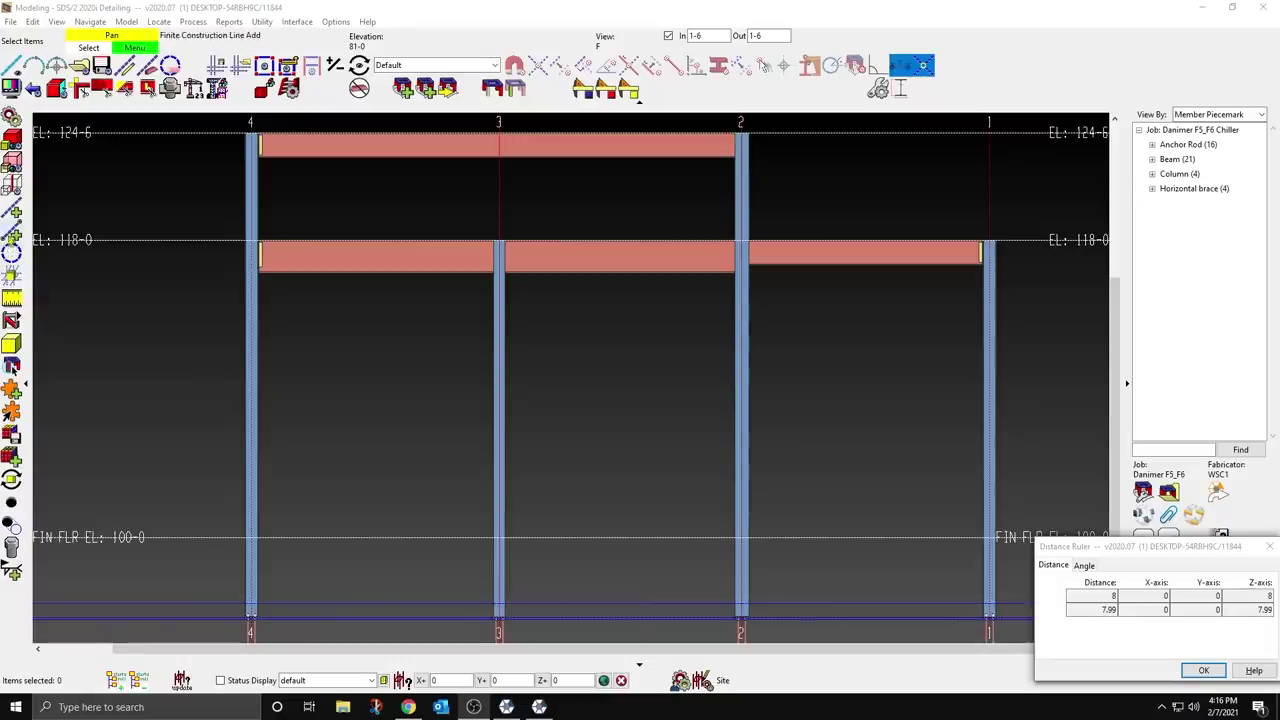
Step: Add a construction line offset -1 from the EL: 118-0 line in the grid F elevation
click(12, 208)
click(463, 244)
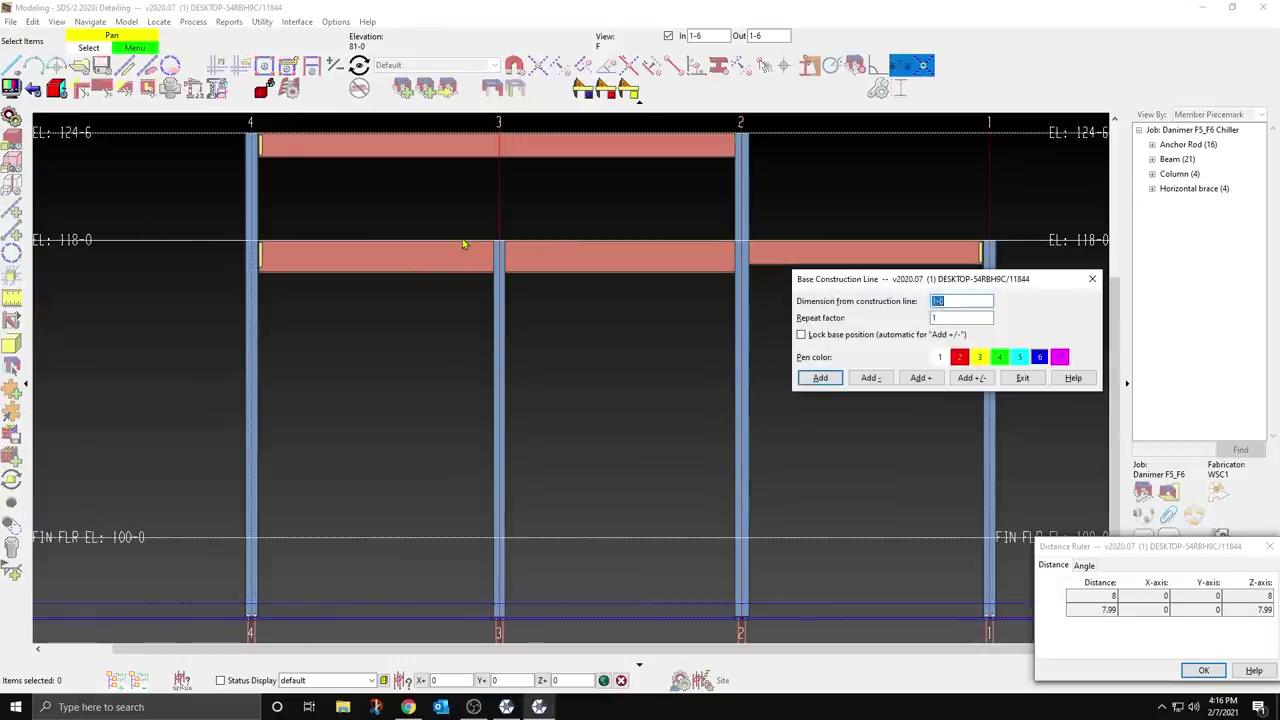
text(-1)
key(Return)
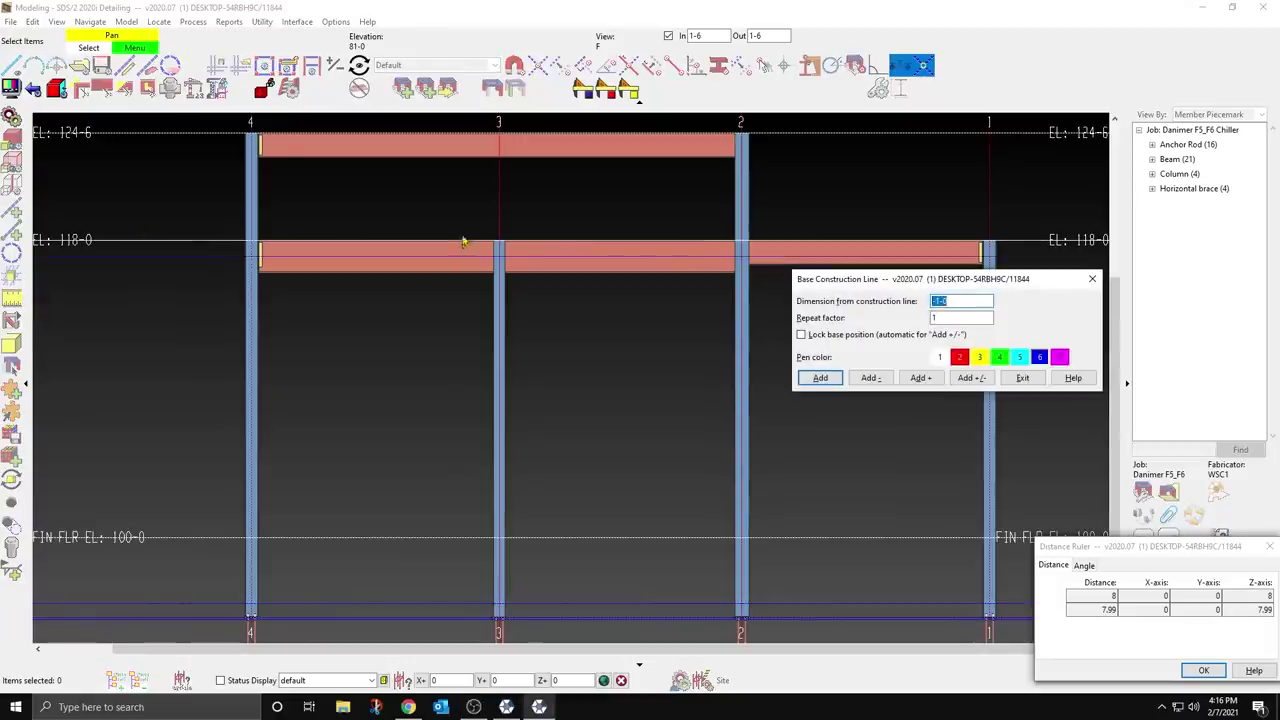
click(1022, 378)
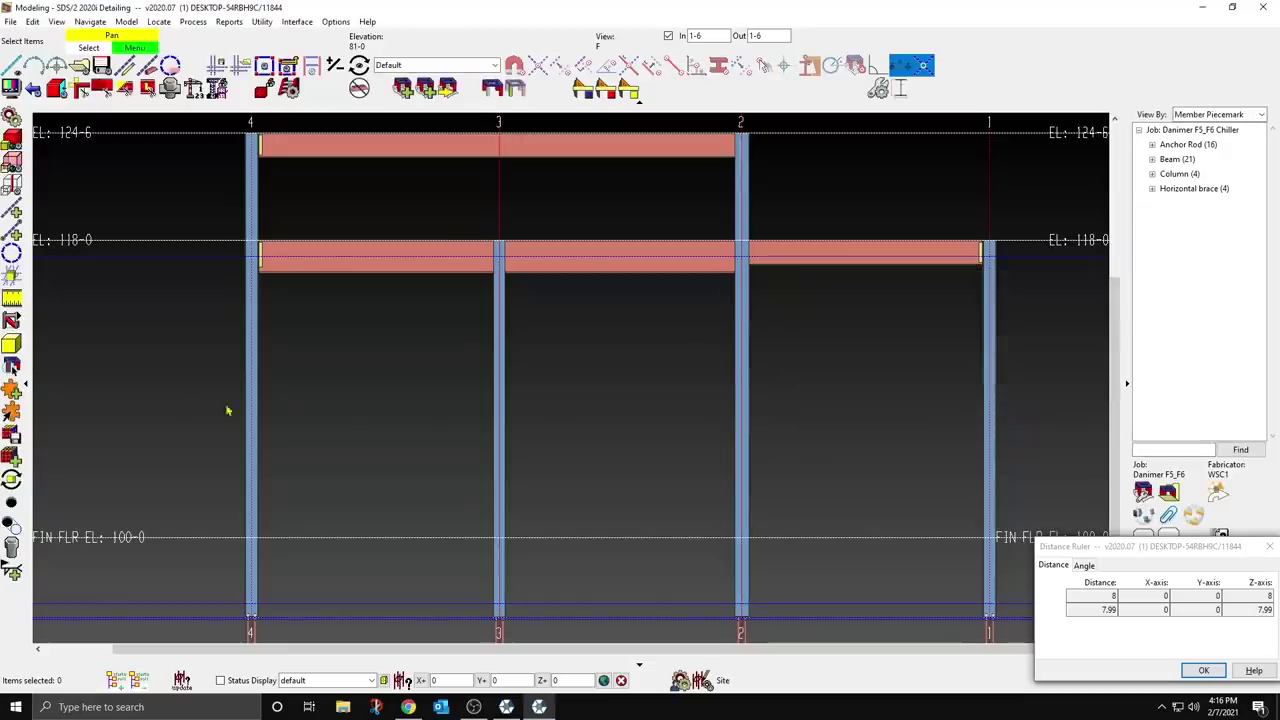
Step: Add a W8x31 vertical brace from grid 4 at 96-0 to grid 3 at 117-0, with 19 kips tension and compression at both ends
click(250, 600)
click(513, 264)
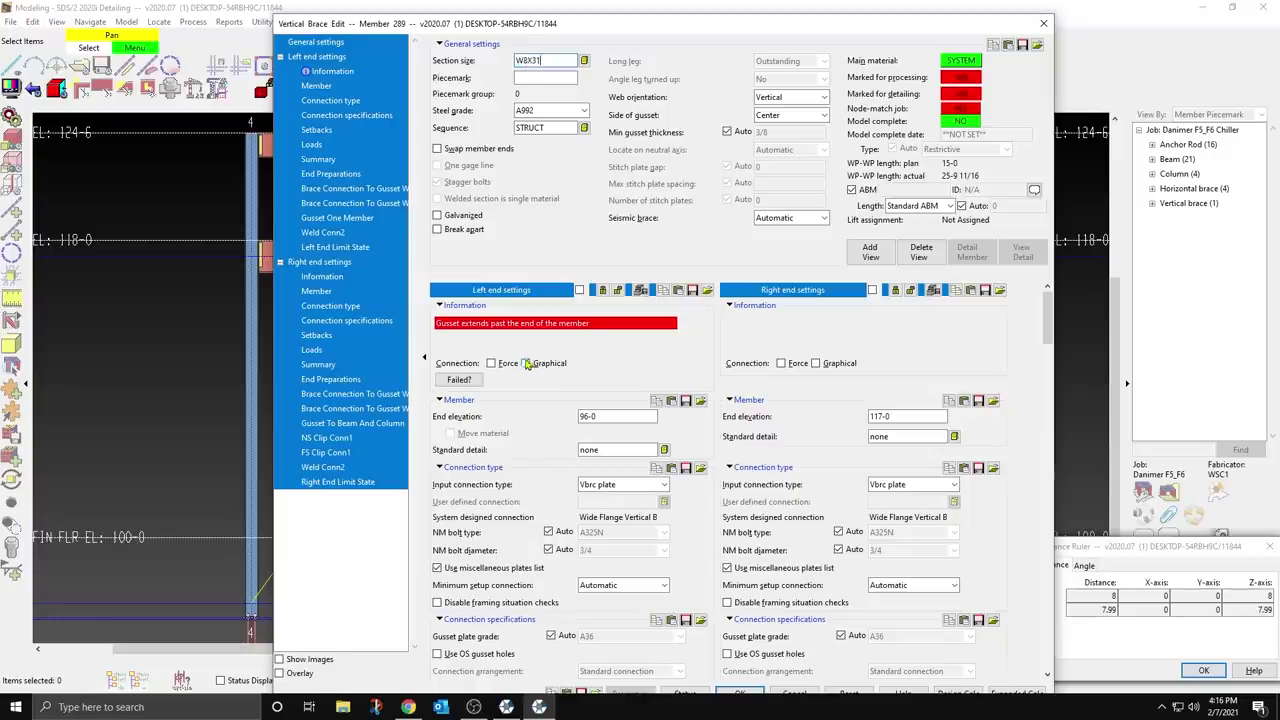
click(313, 145)
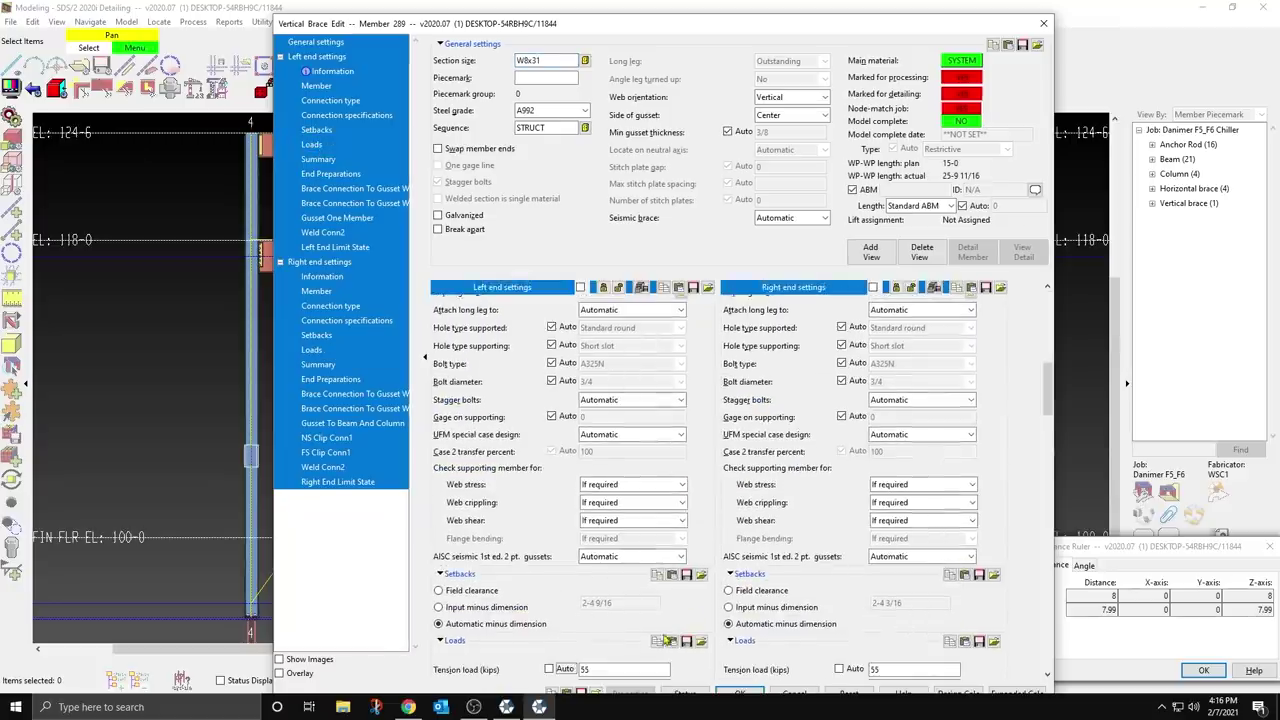
scroll(618, 658, down, 2)
double_click(600, 549)
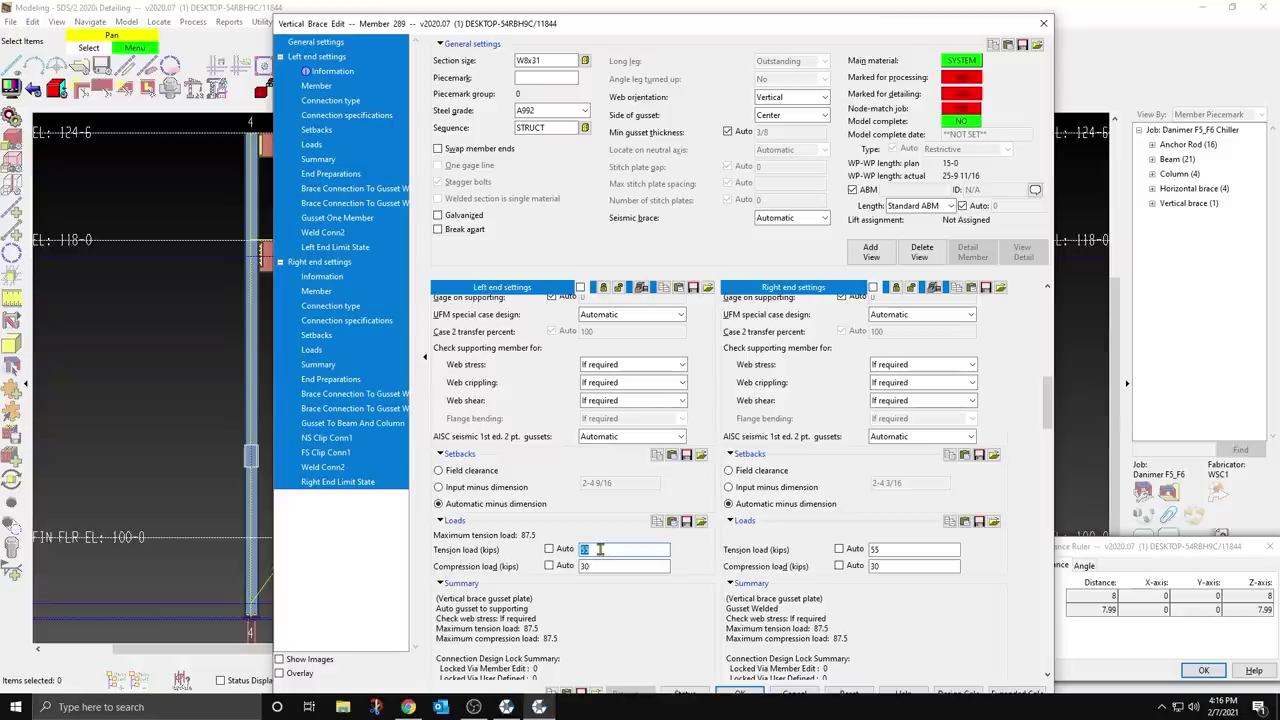
click(616, 566)
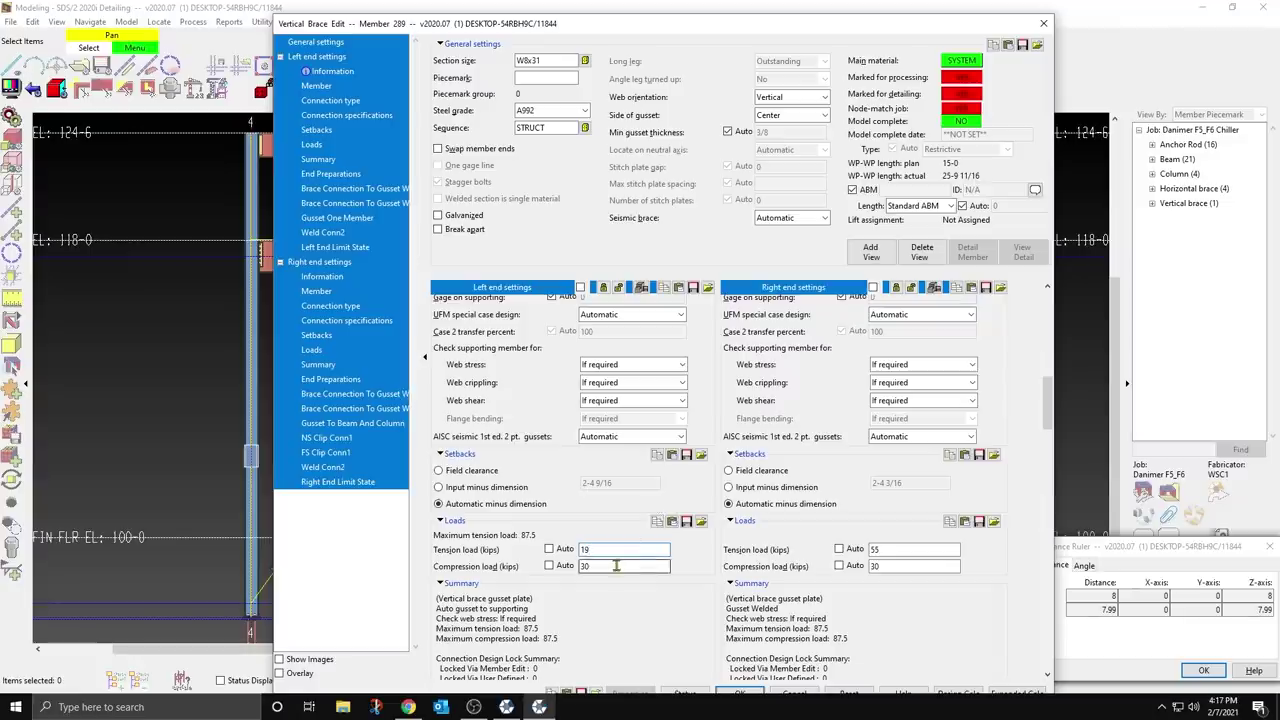
text(19)
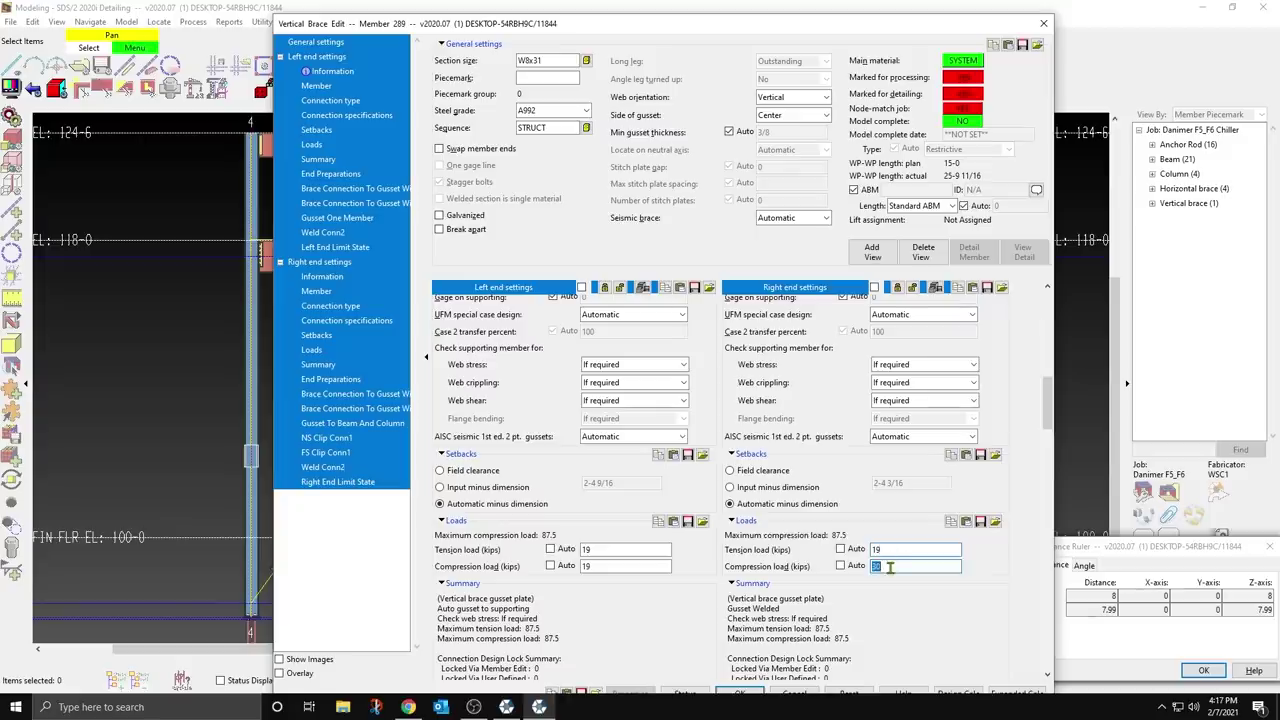
text(19)
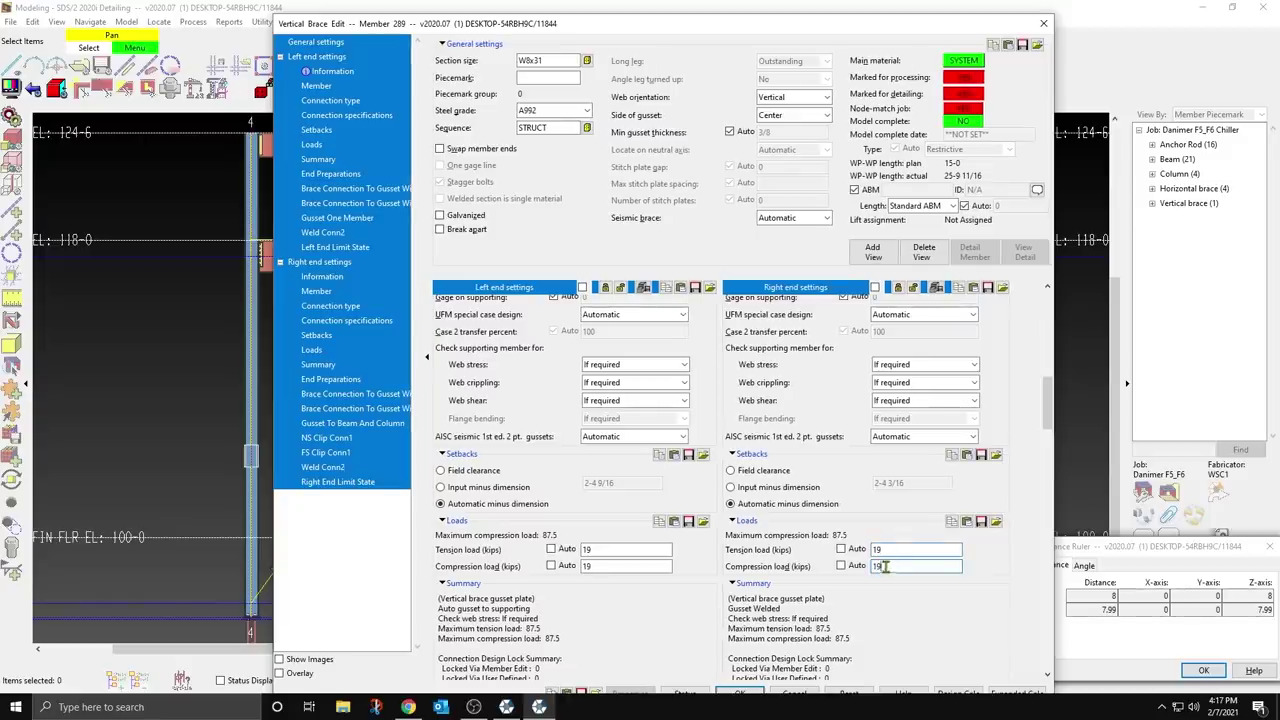
scroll(632, 463, up, 7)
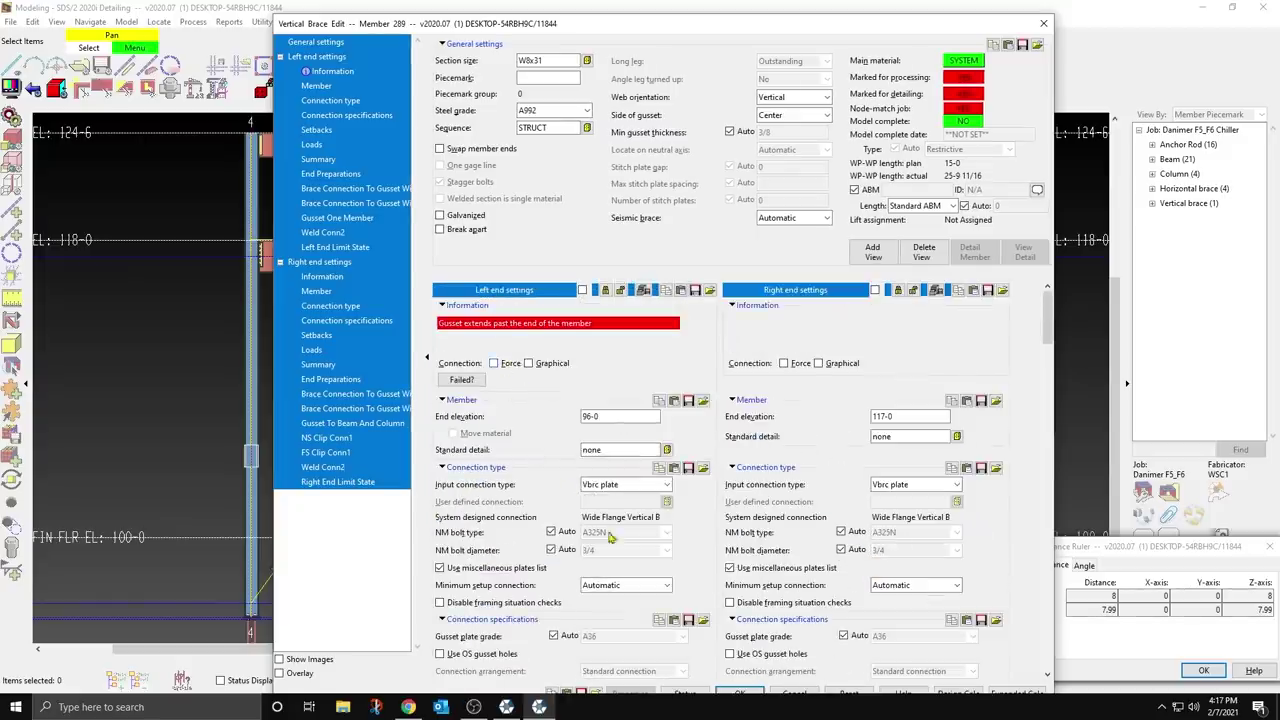
click(758, 693)
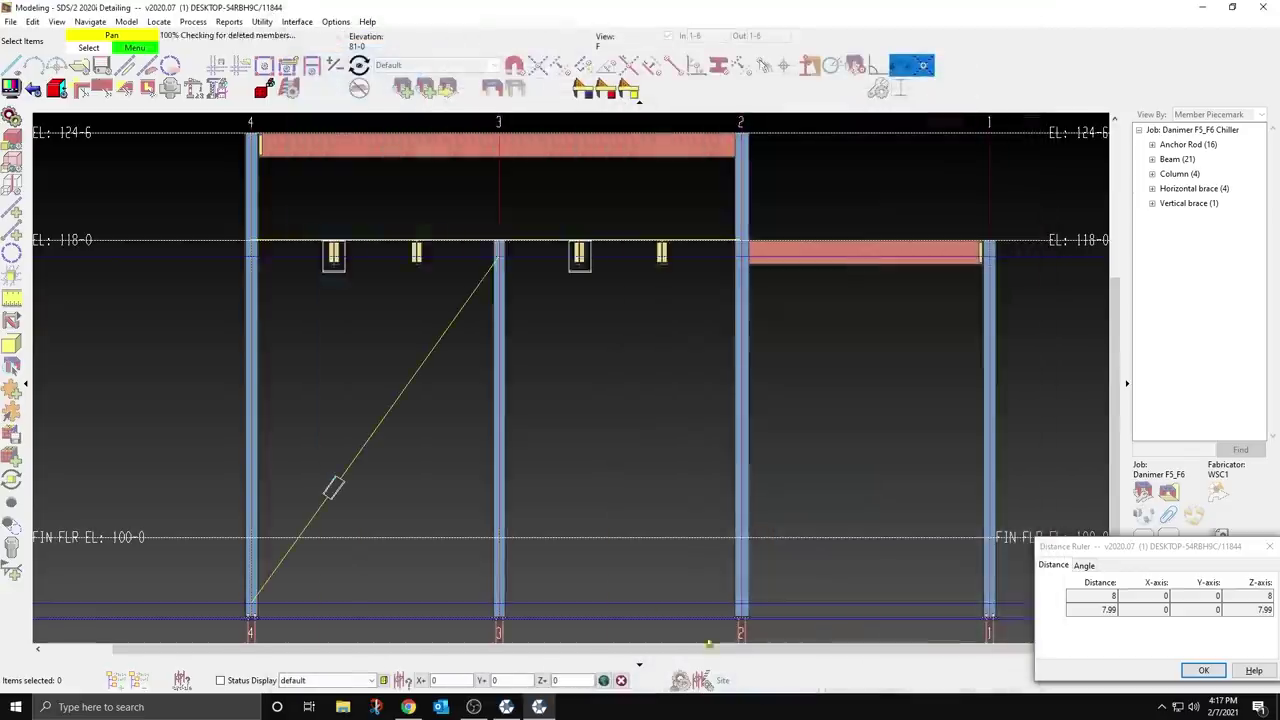
Step: Add a W8x31 vertical brace from grid 3 at 117-0 to grid 2 at 96-0 and force its connection at the grid 2 end
click(525, 298)
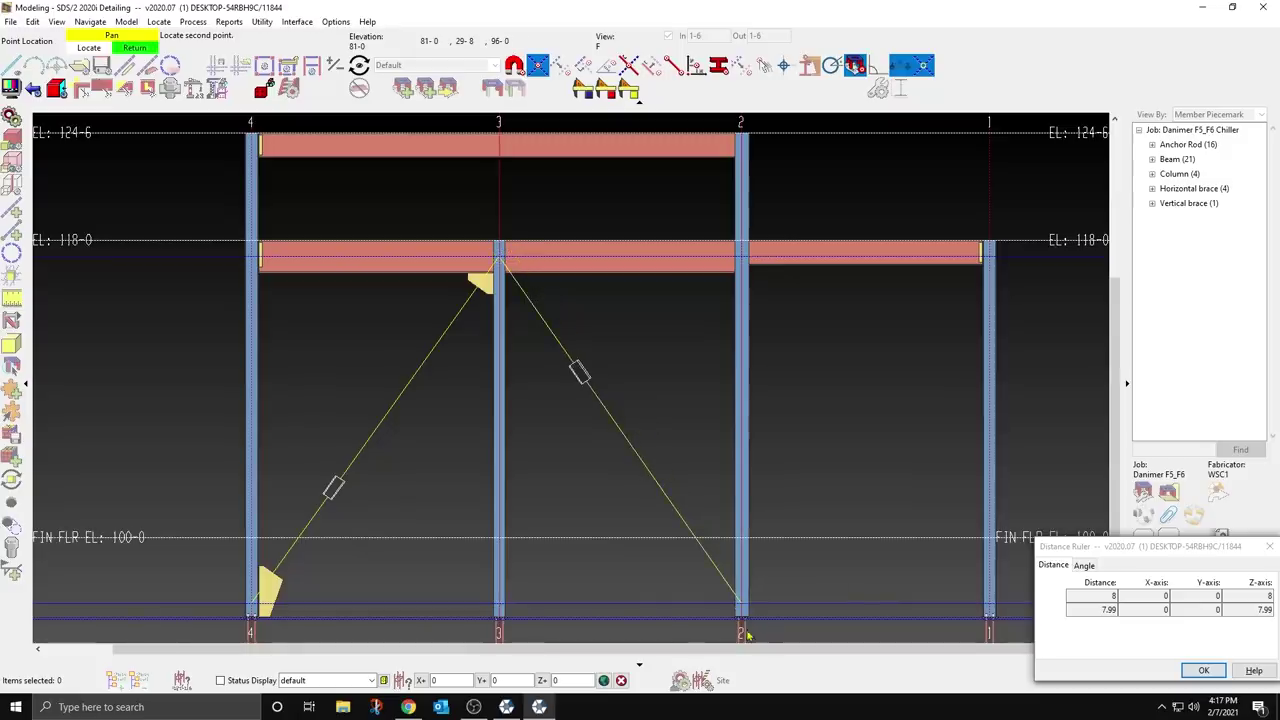
click(559, 462)
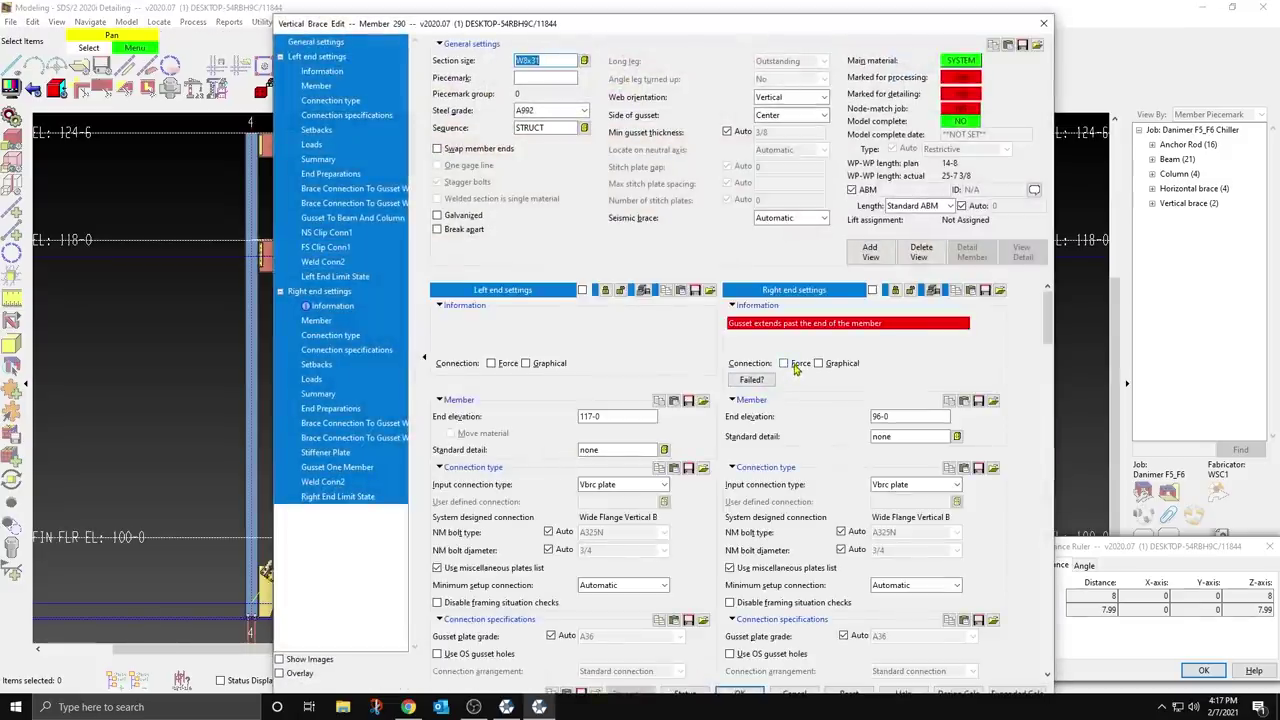
click(795, 366)
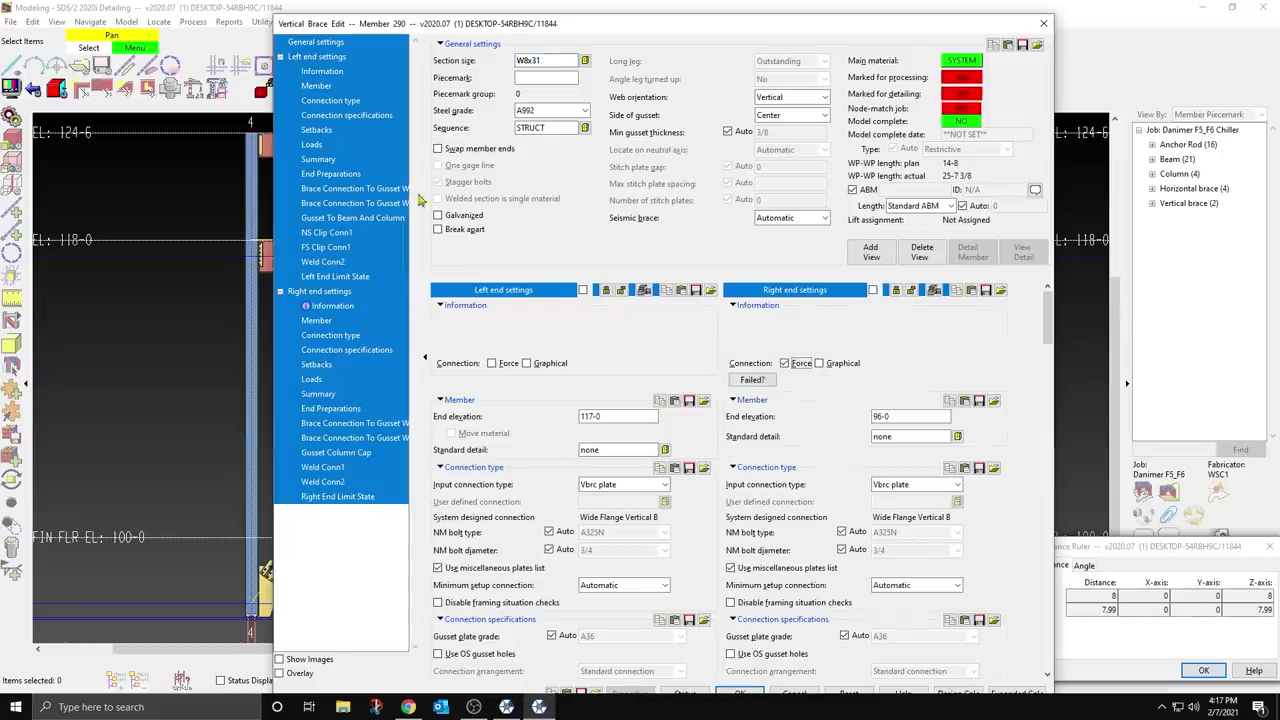
Step: Set the tension and compression loads of the brace between grids 3 and 2 to 22 kips at both ends
click(316, 146)
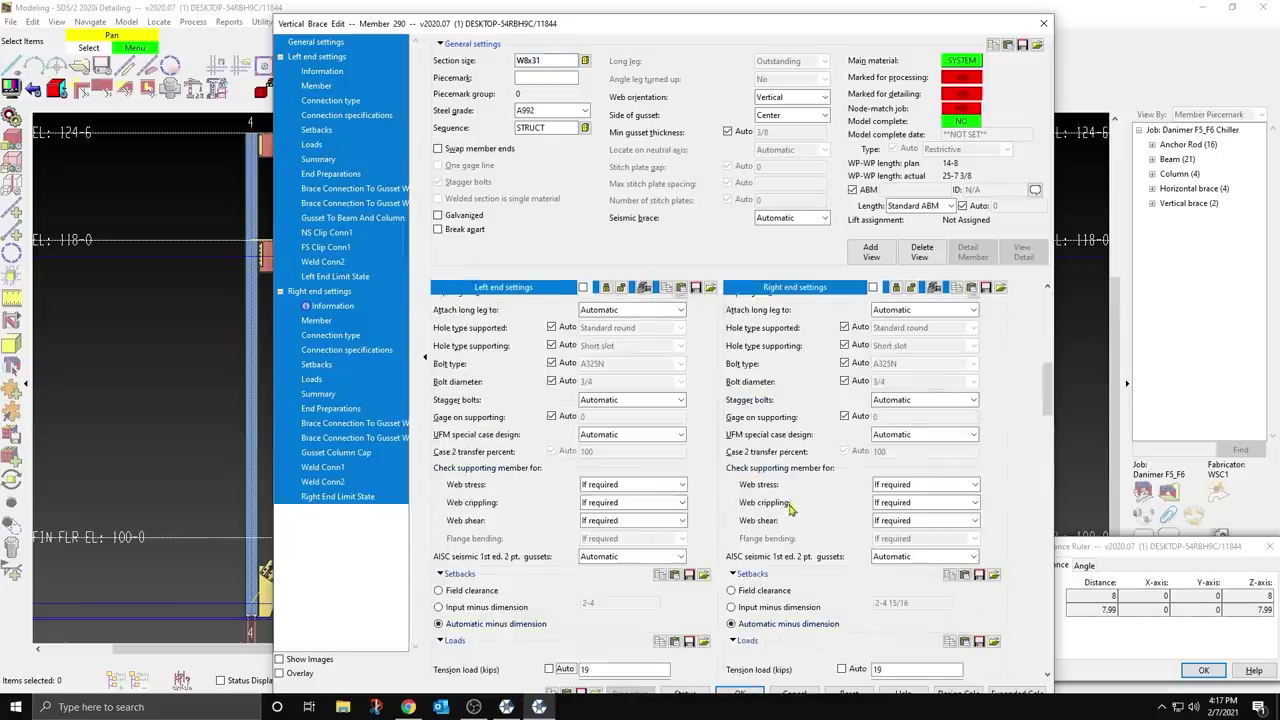
scroll(790, 510, down, 2)
click(617, 549)
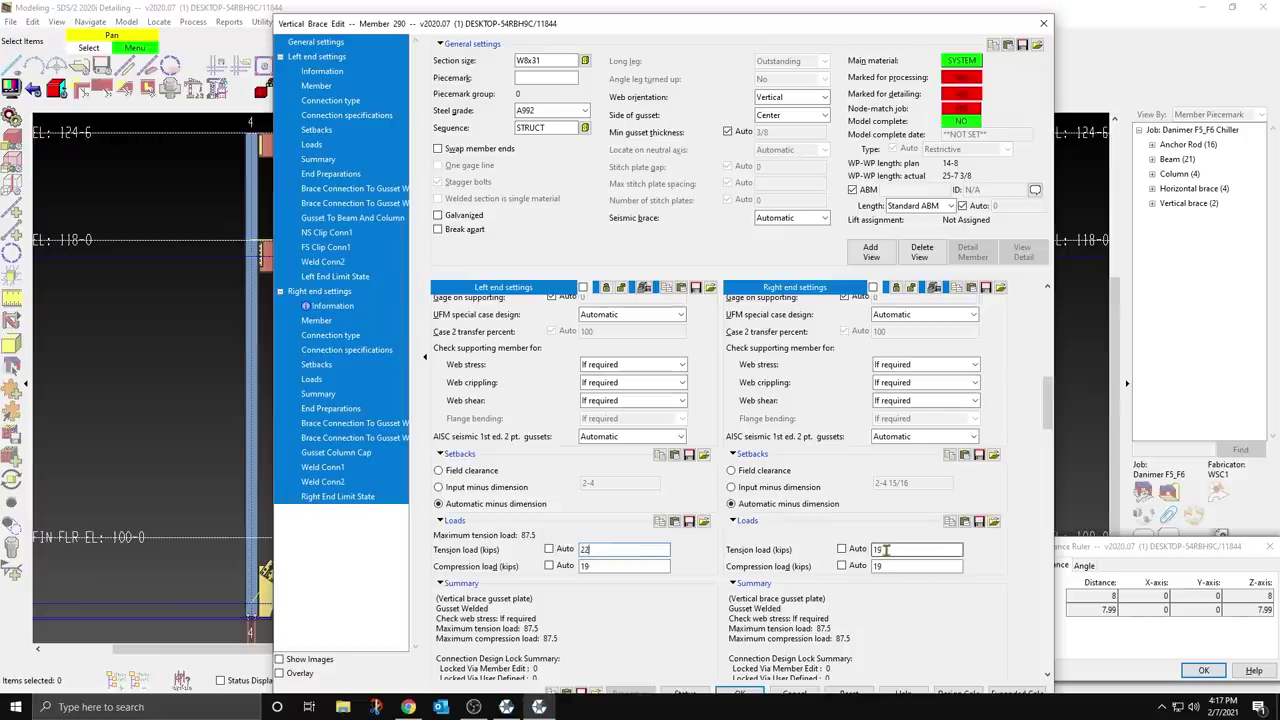
click(885, 549)
text(22)
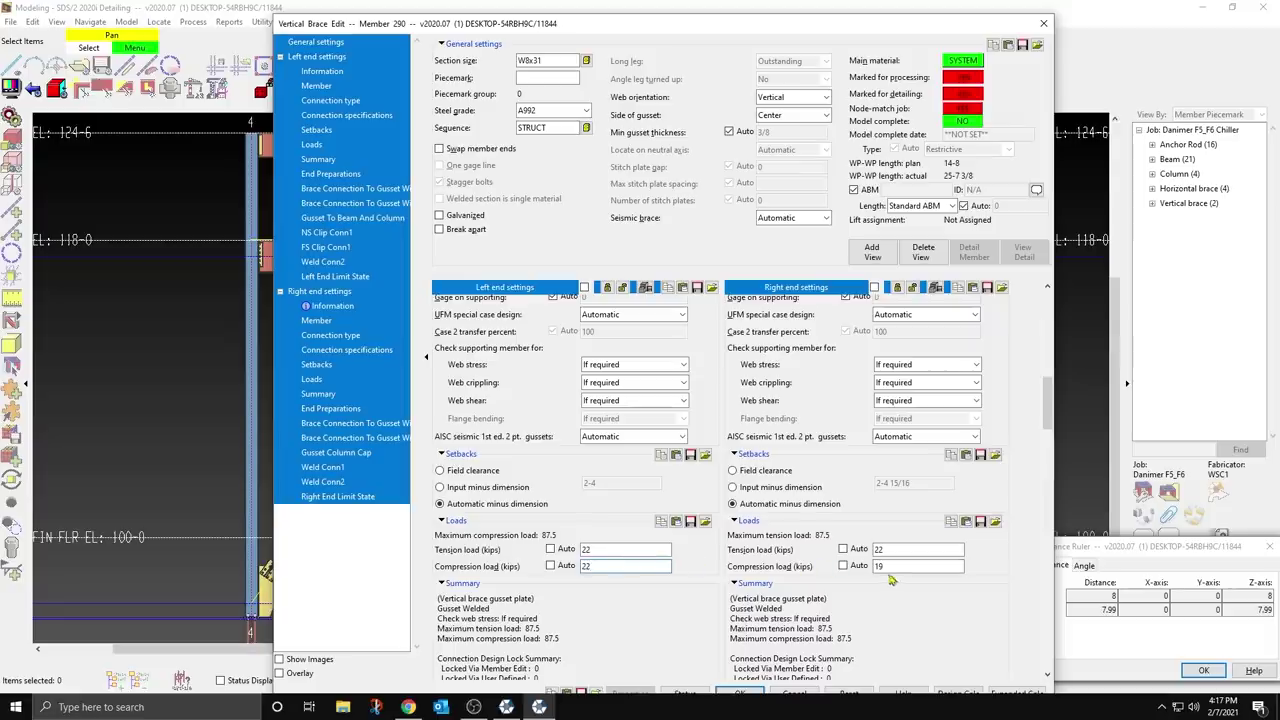
text(22)
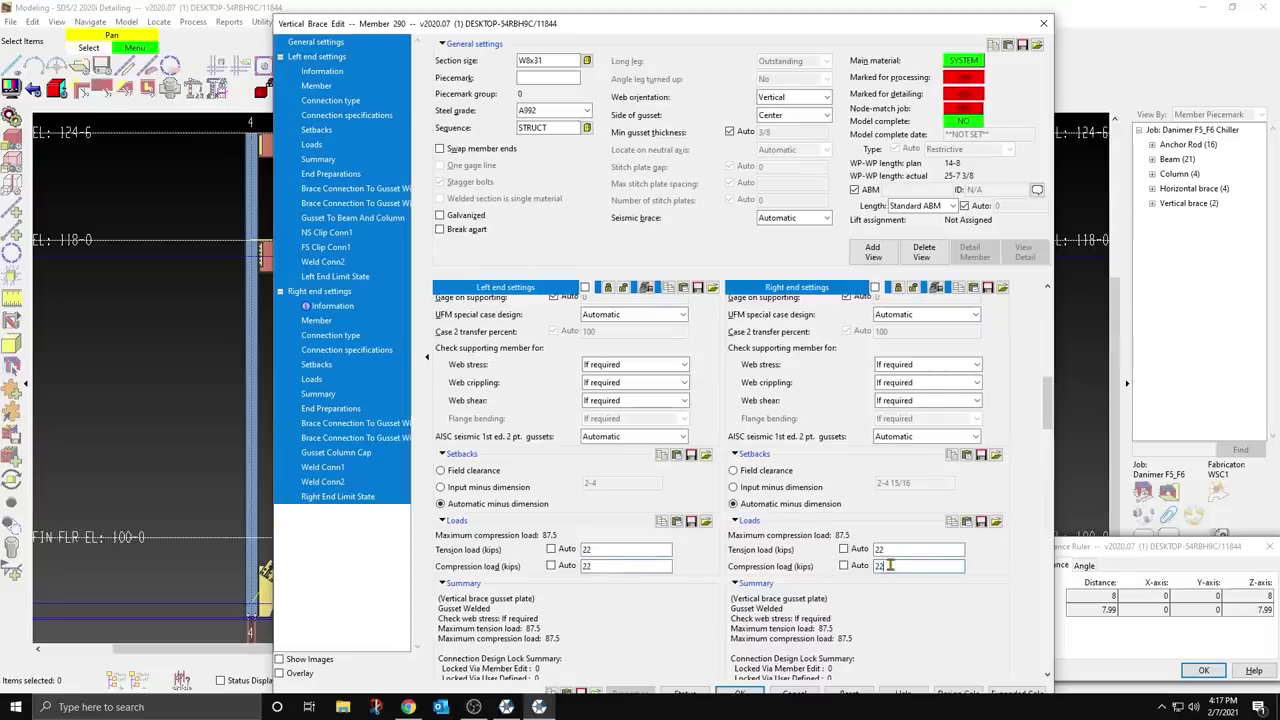
key(Return)
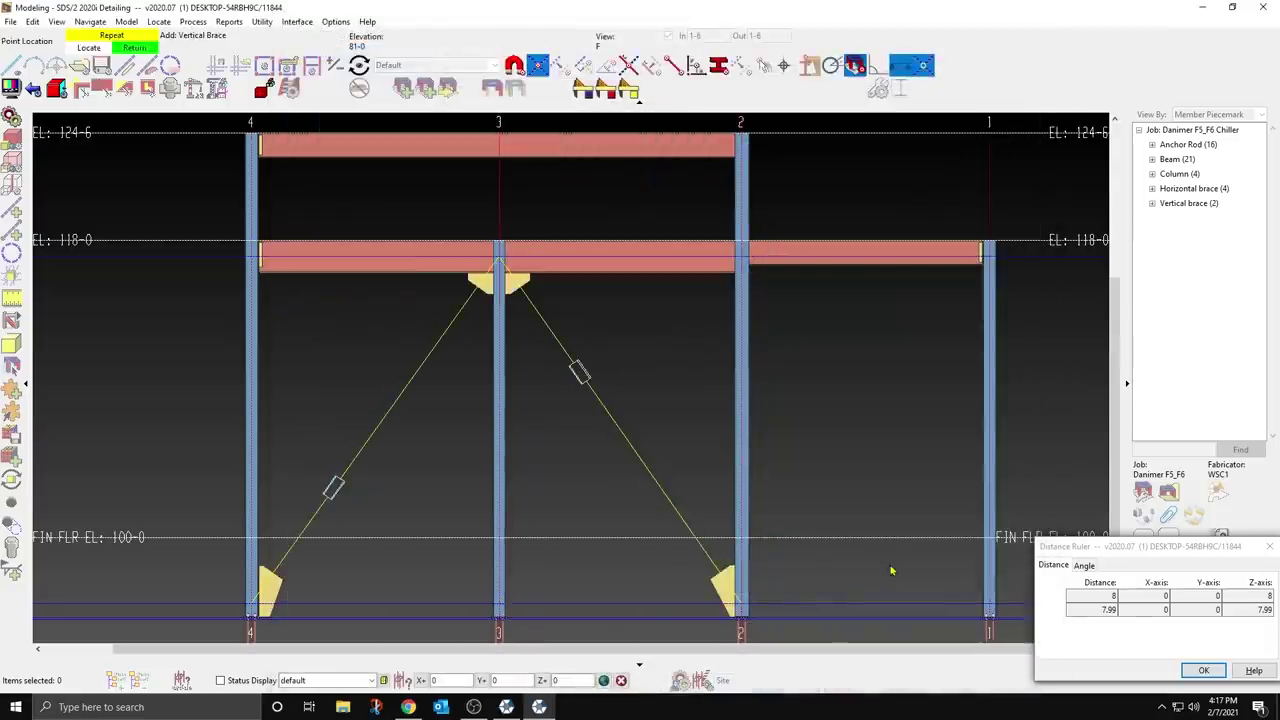
Step: Finish adding braces, display all members as solid opaque, and examine the base and top gusset connections in 3D
right_click(397, 238)
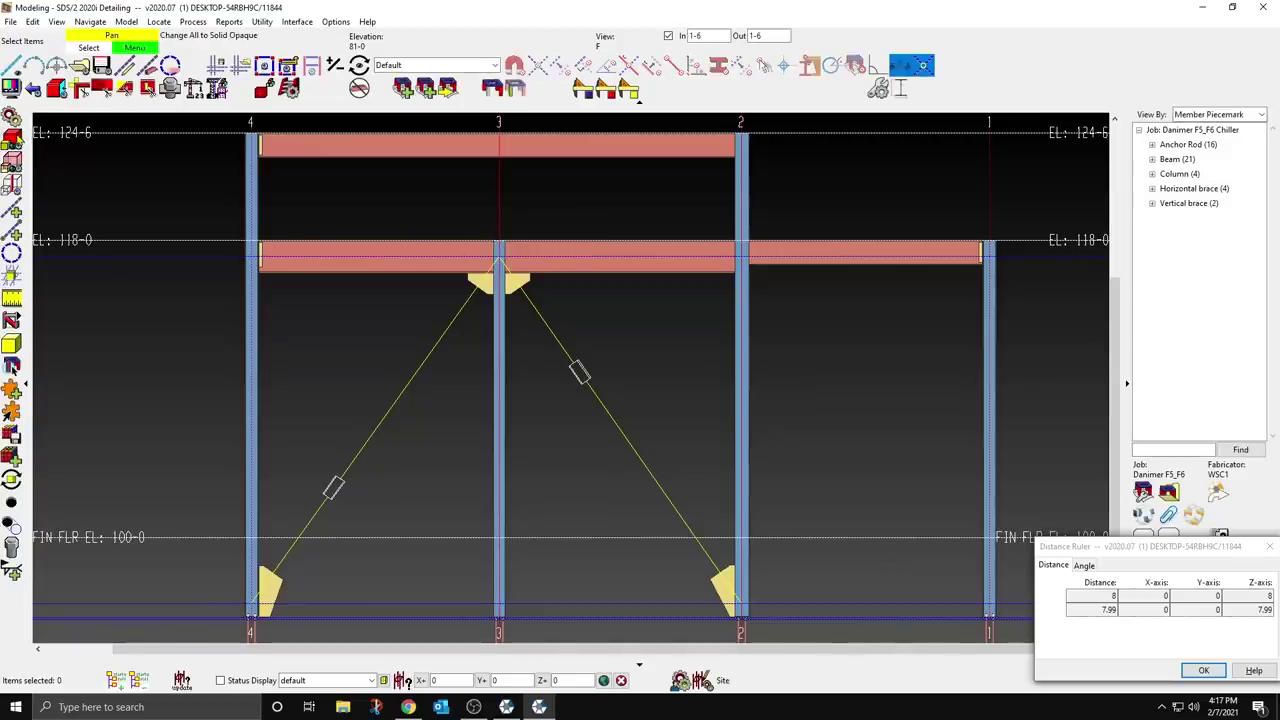
scroll(284, 610, up, 5)
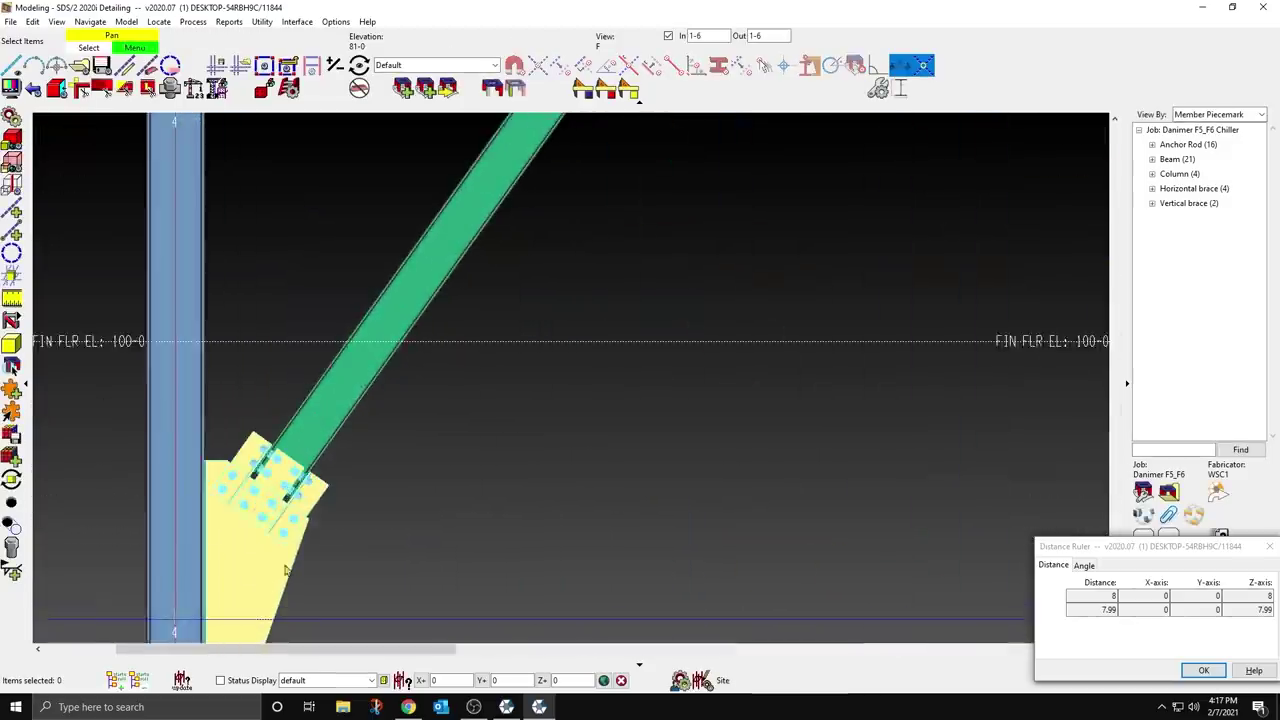
middle_drag(301, 543, 393, 499)
scroll(393, 499, down, 4)
middle_drag(738, 282, 375, 702)
scroll(652, 249, up, 2)
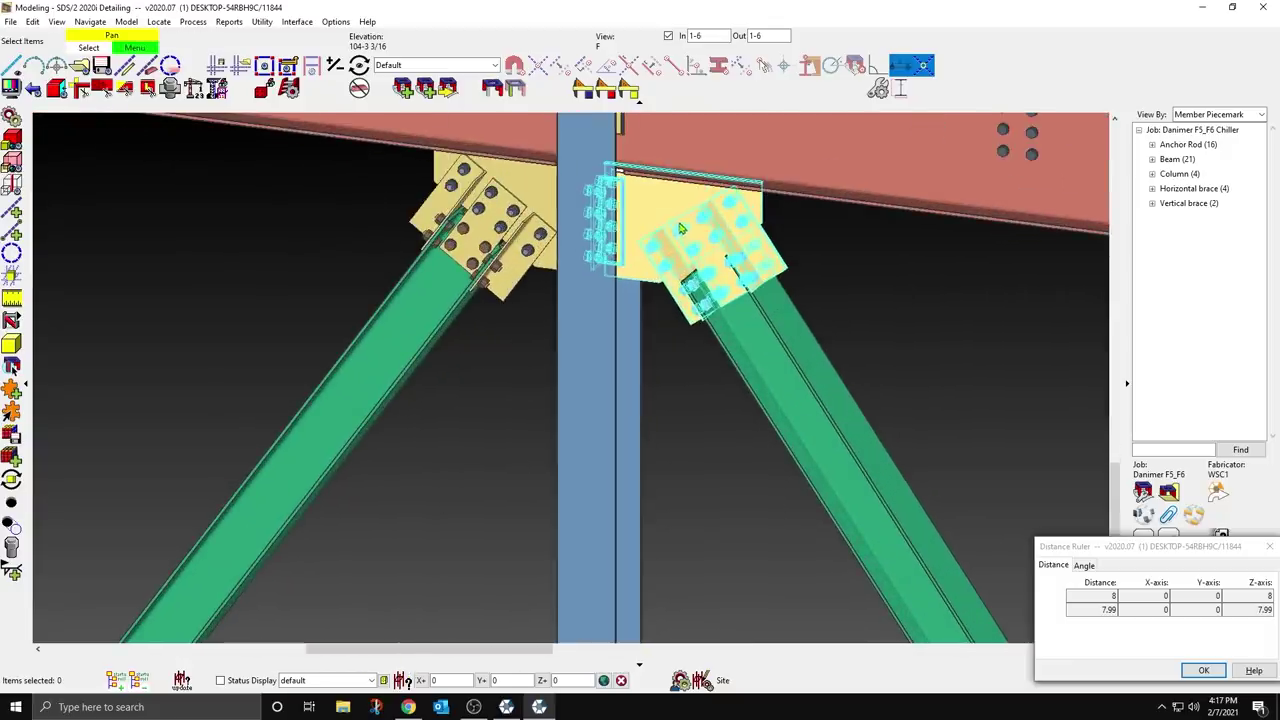
middle_drag(660, 248, 814, 195)
scroll(543, 205, down, 5)
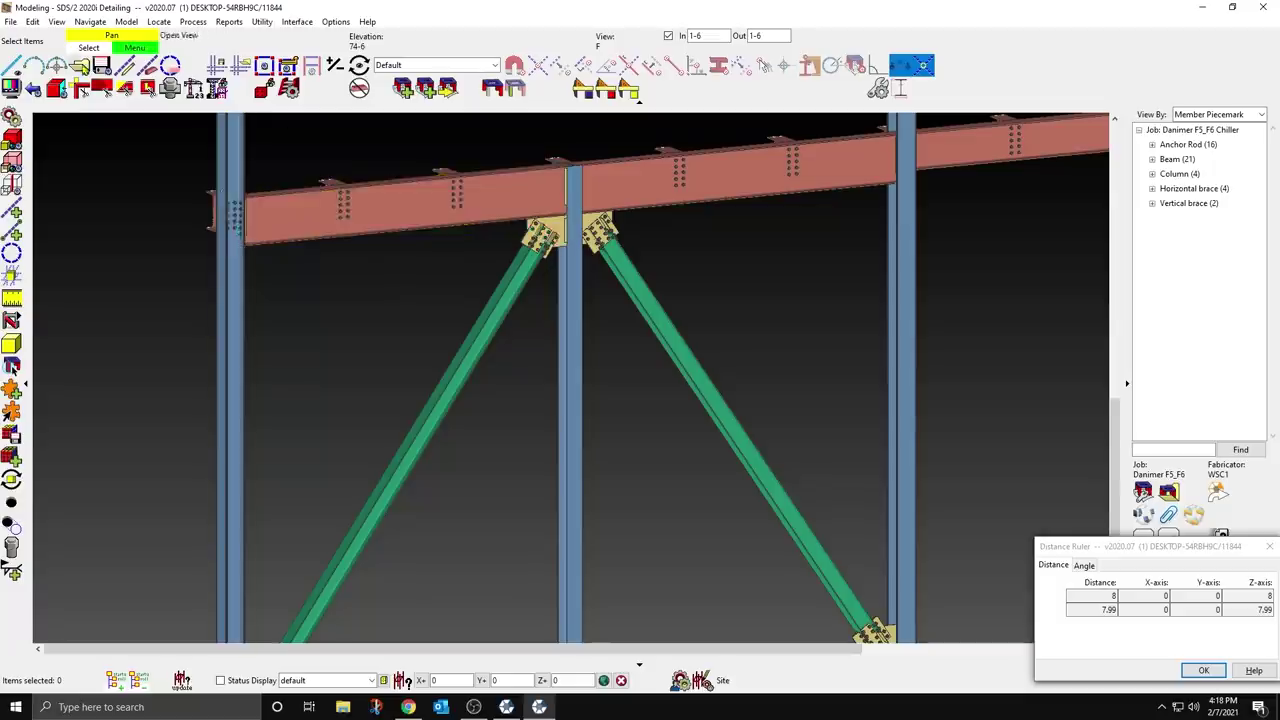
Step: Open the erection view for grid B
click(80, 66)
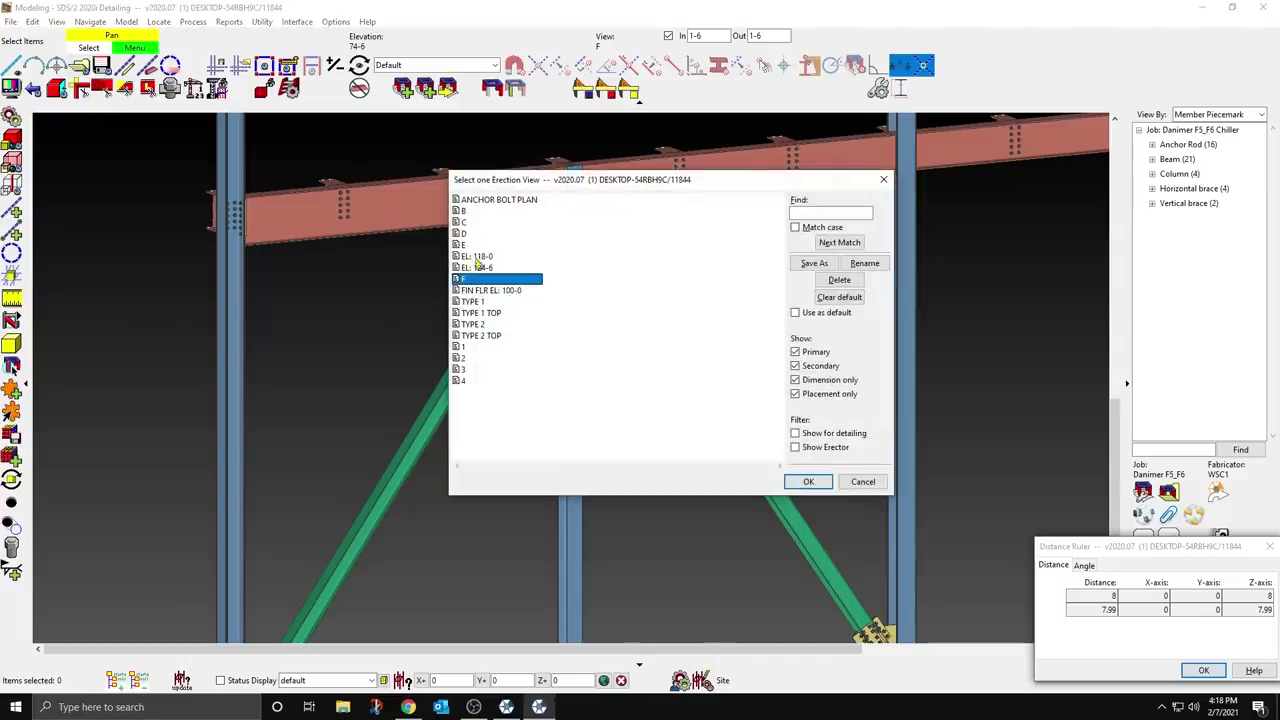
double_click(464, 210)
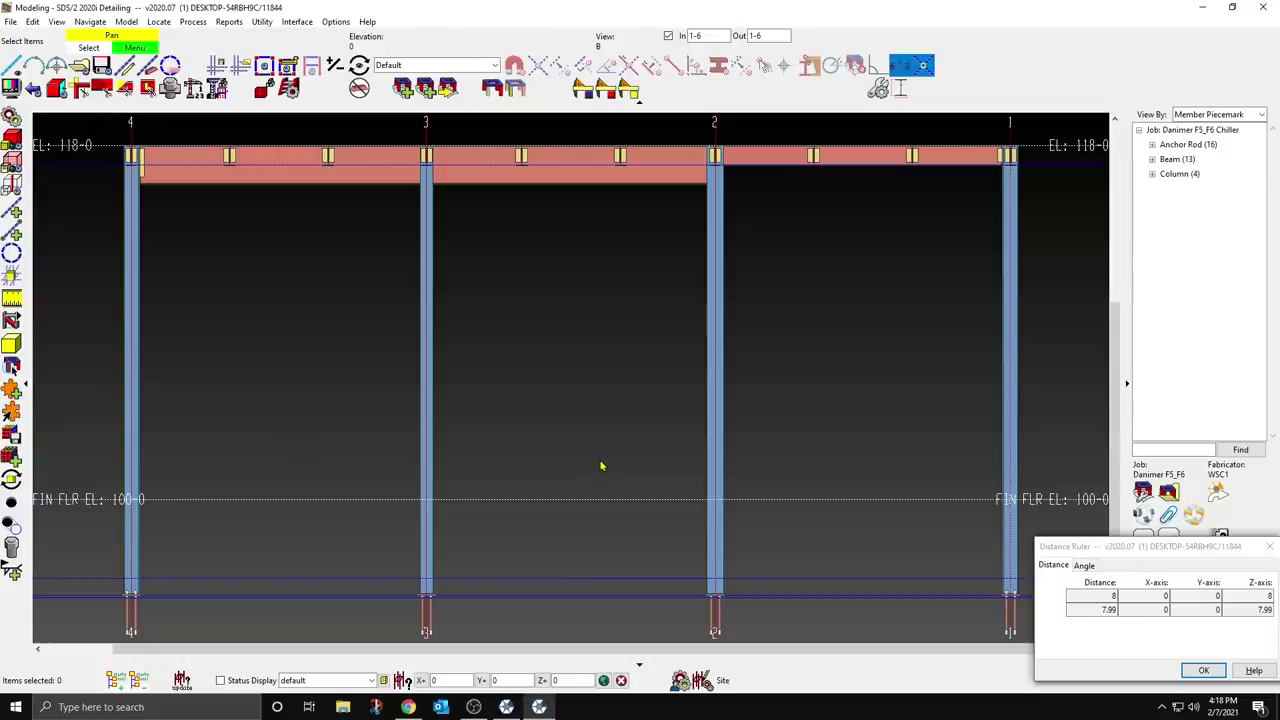
Step: Add a vertical brace in elevation B from the grid 4 column at 96-0 up to the grid 3 column at 117-0
scroll(602, 475, down, 1)
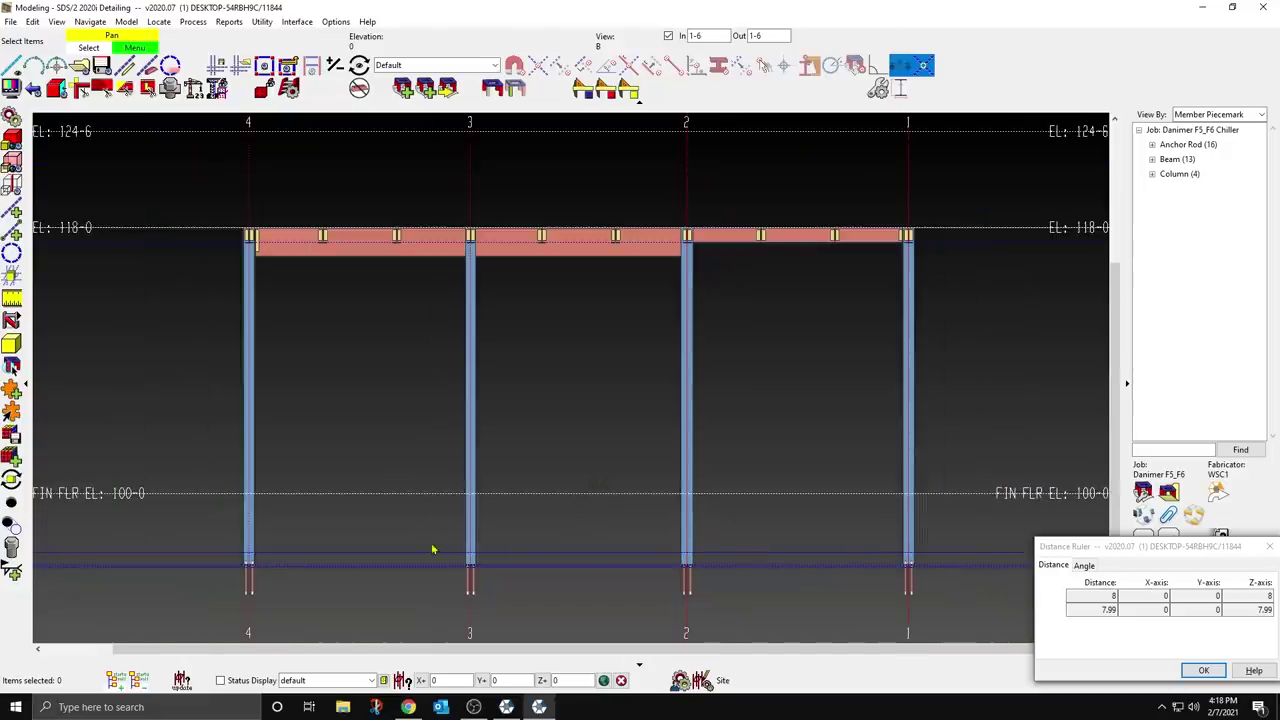
scroll(420, 549, up, 1)
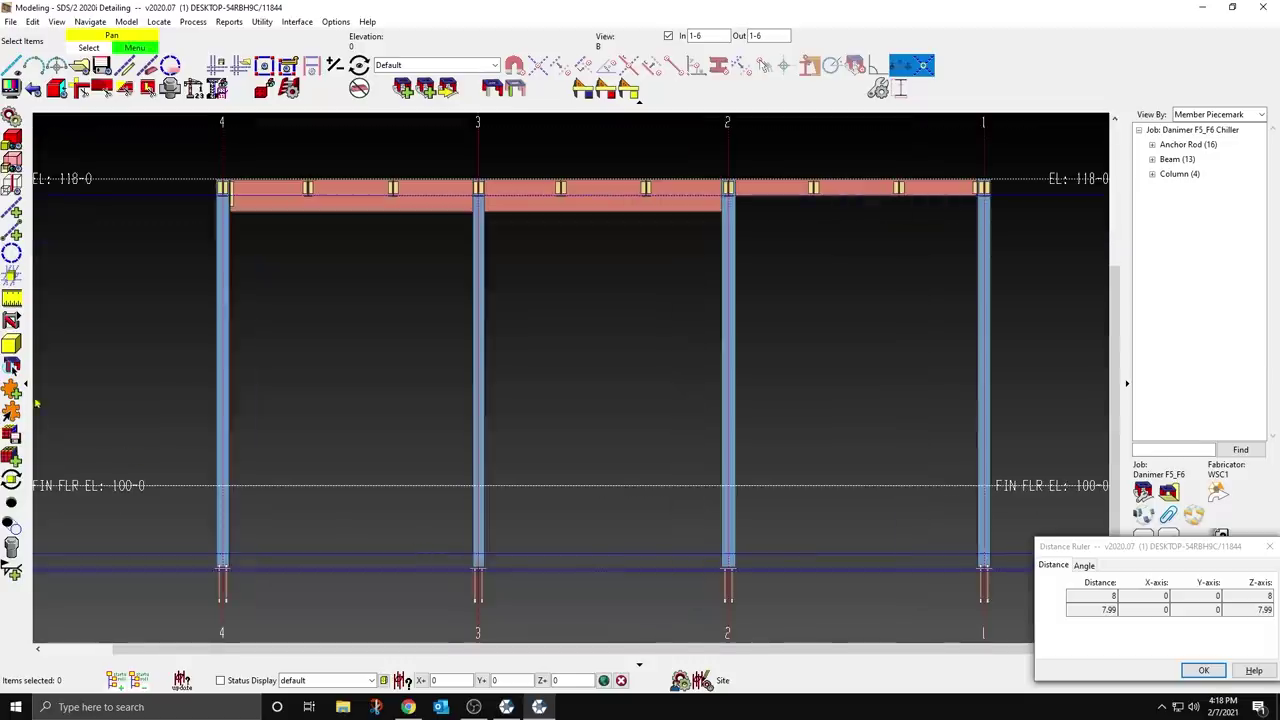
click(14, 321)
click(221, 551)
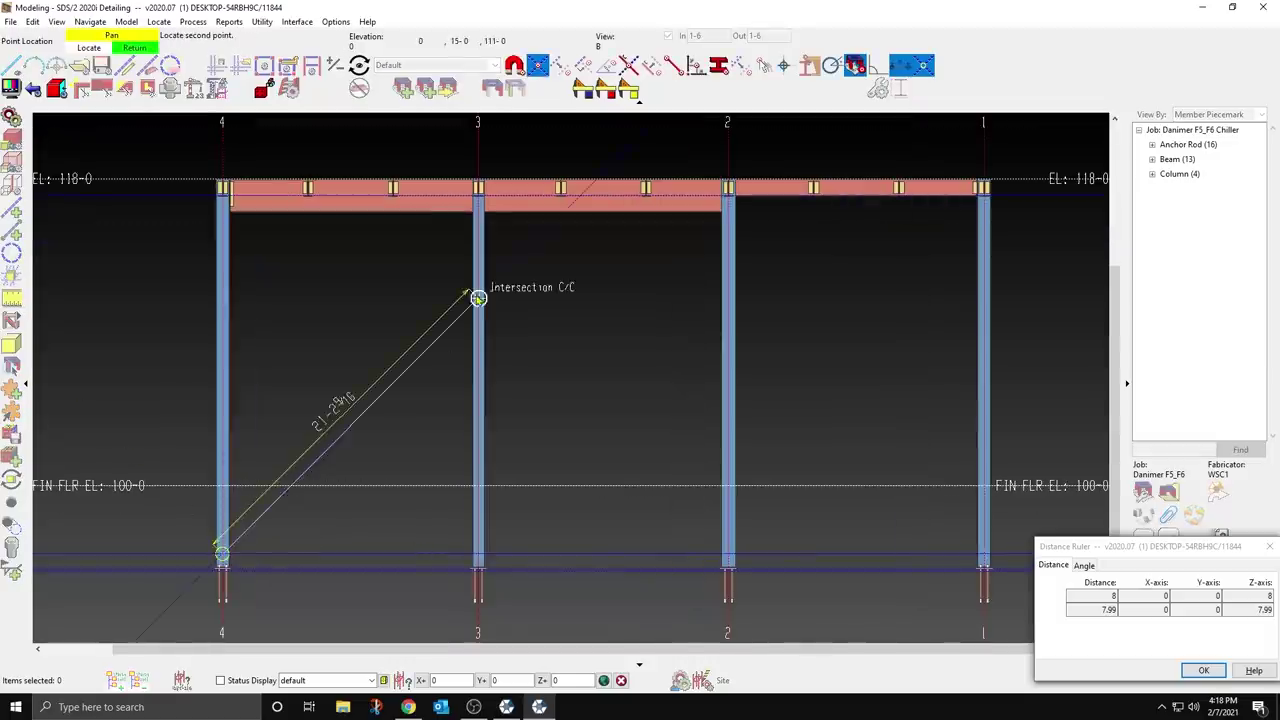
click(479, 195)
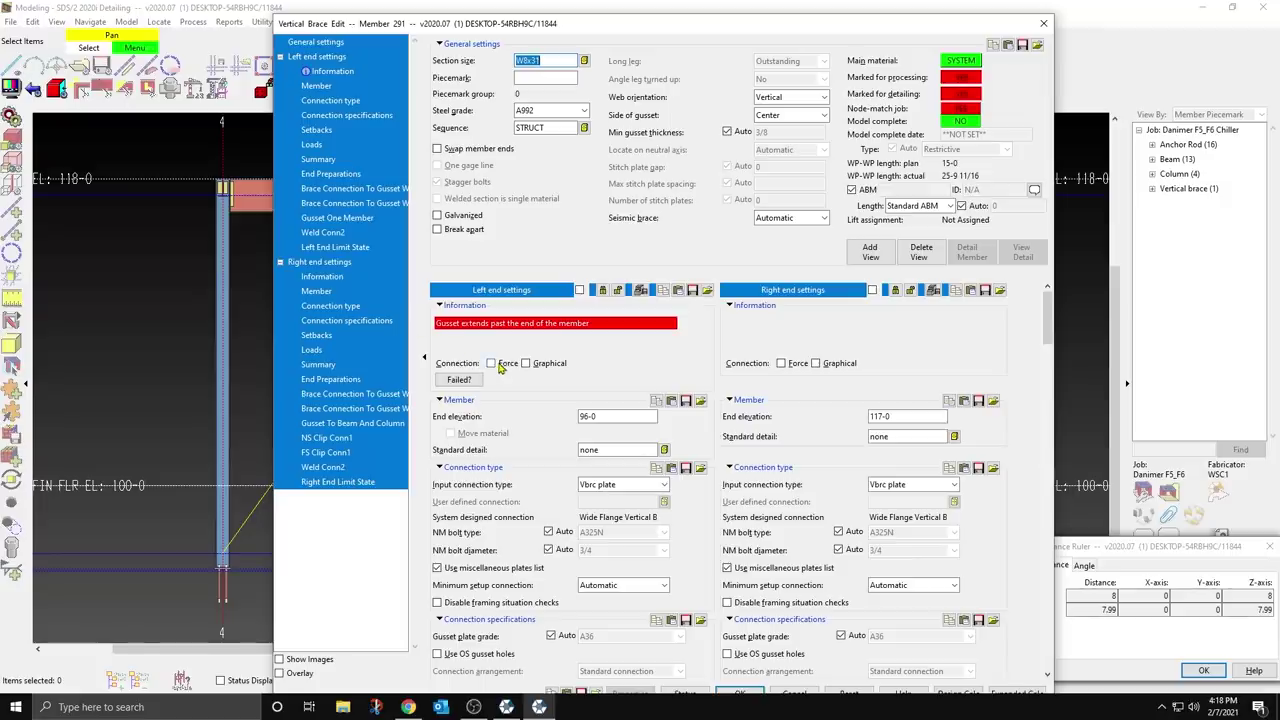
Step: Force the brace's left-end connection, set the tension and compression loads to 18 kips at both ends, and accept the brace
click(318, 146)
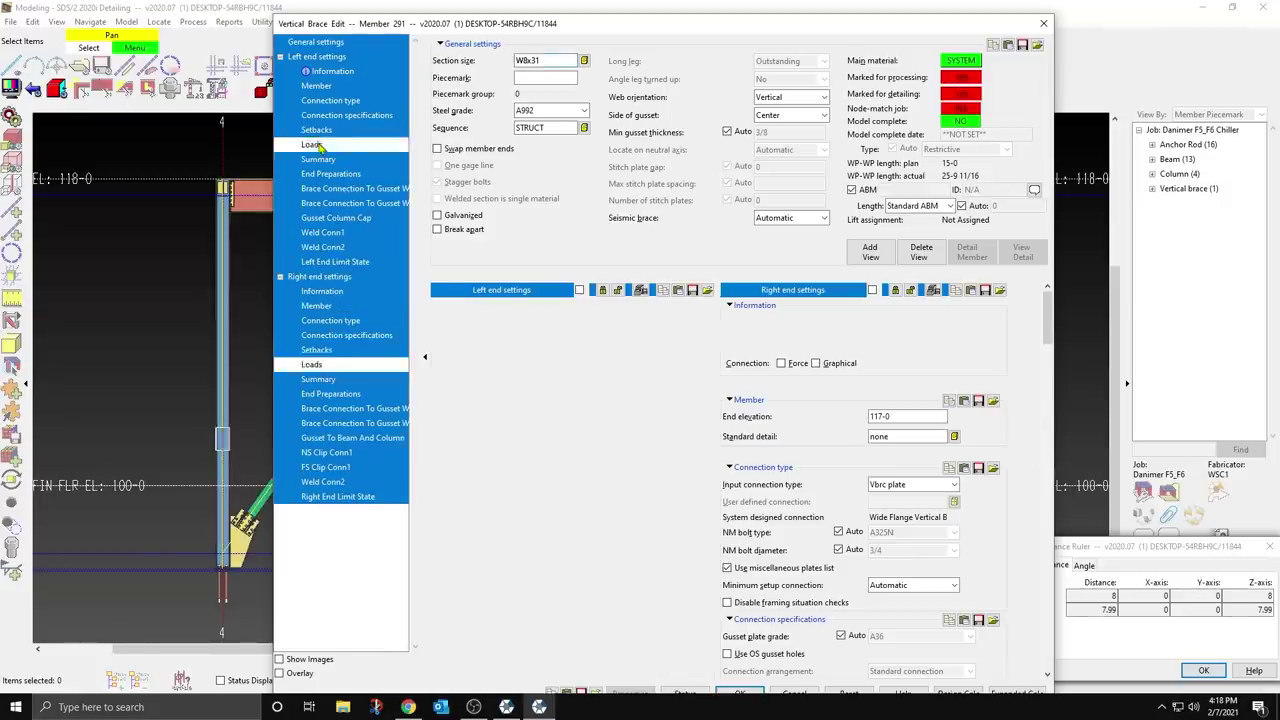
scroll(560, 450, down, 3)
double_click(622, 549)
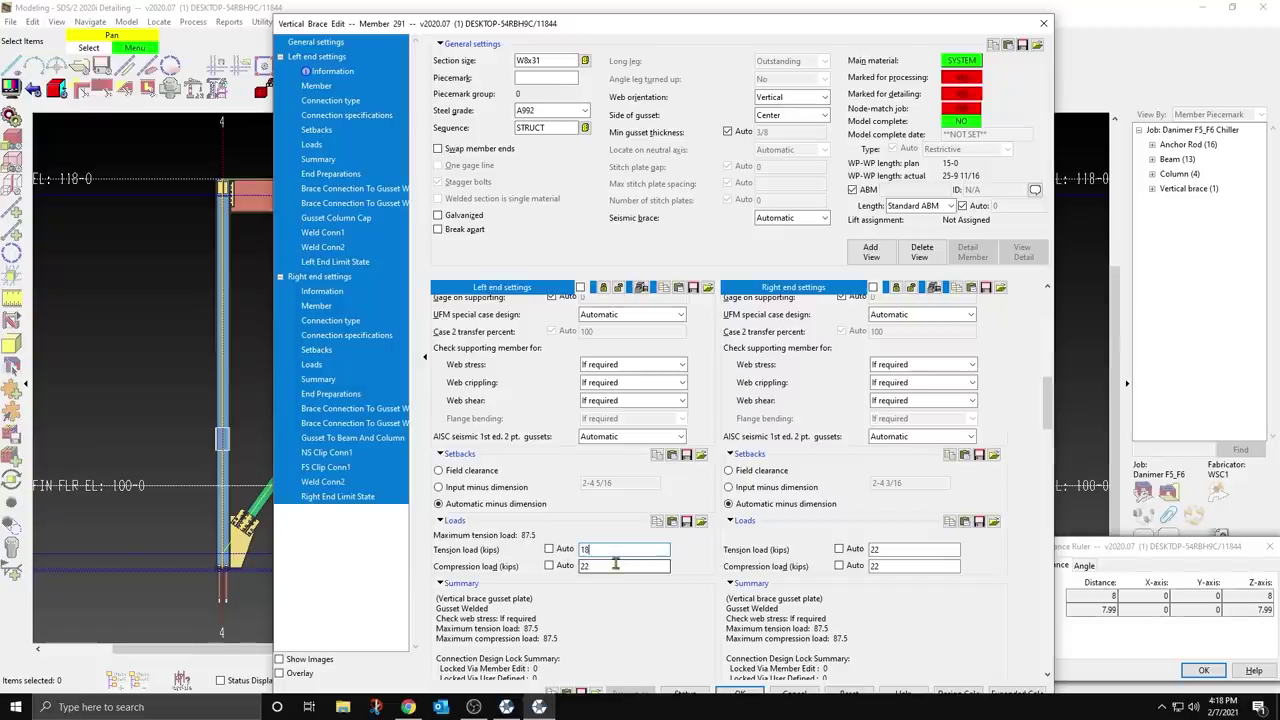
double_click(615, 565)
text(18)
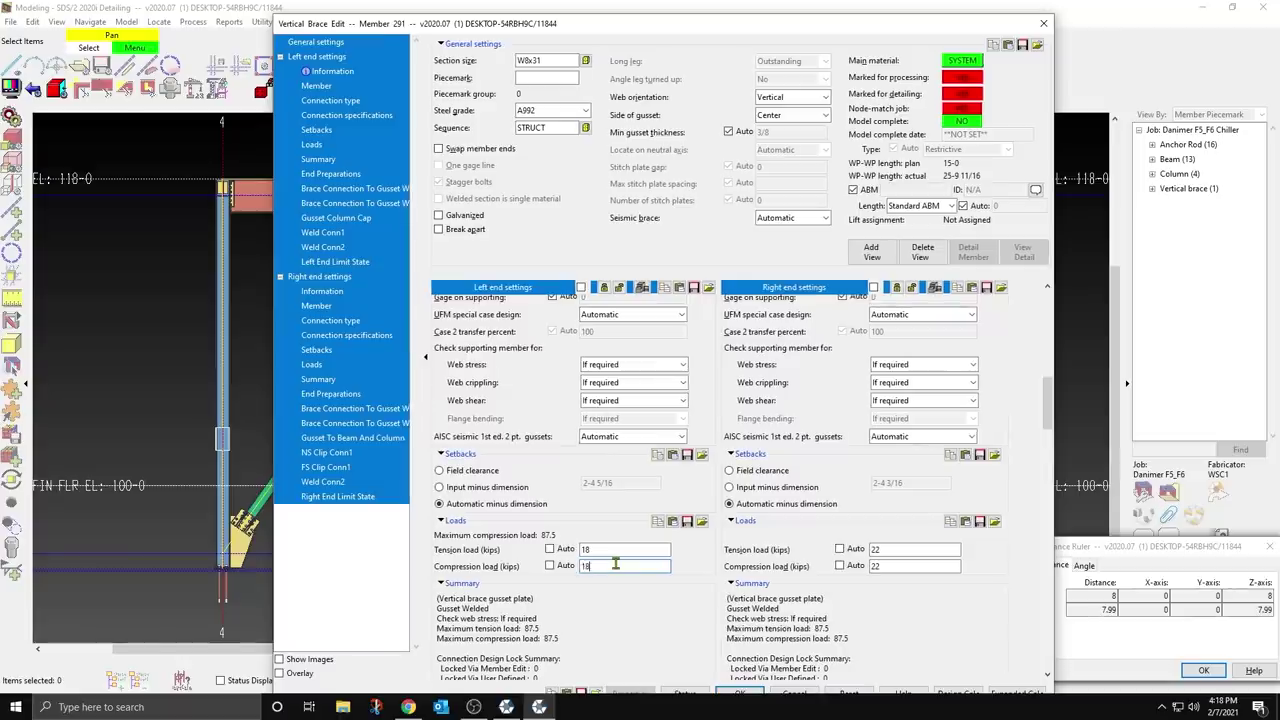
double_click(897, 549)
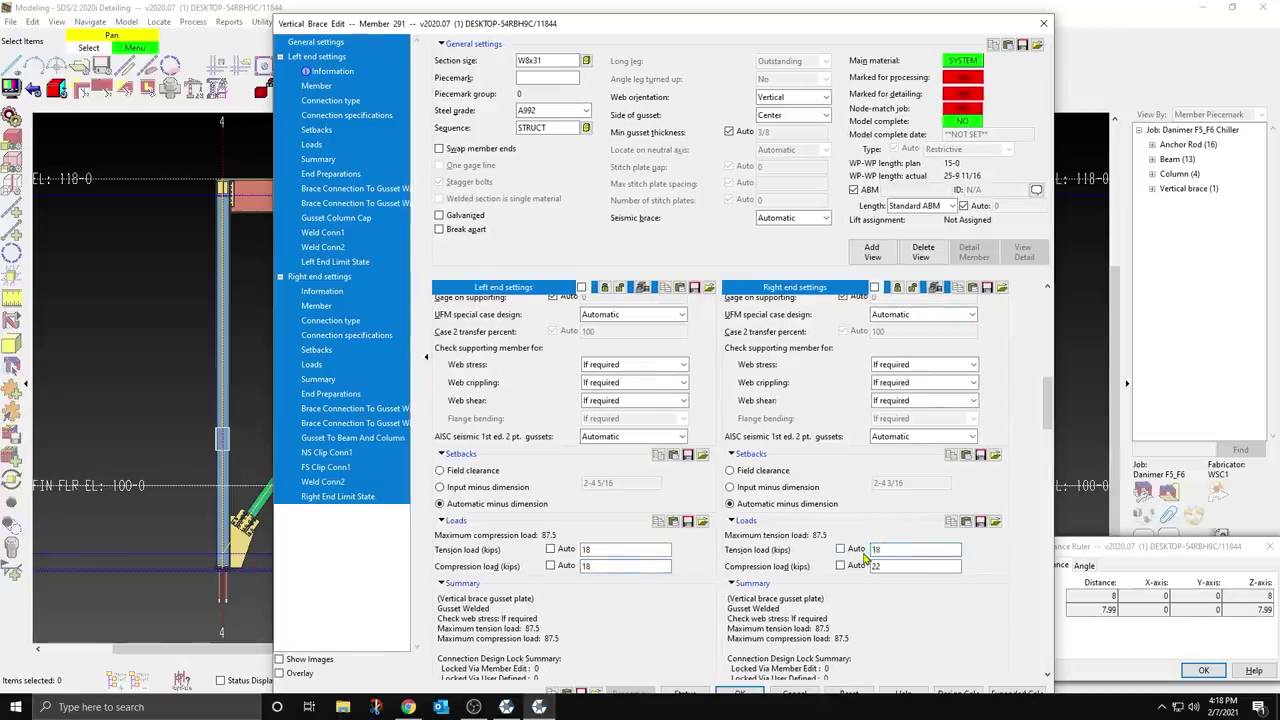
text(18)
double_click(897, 565)
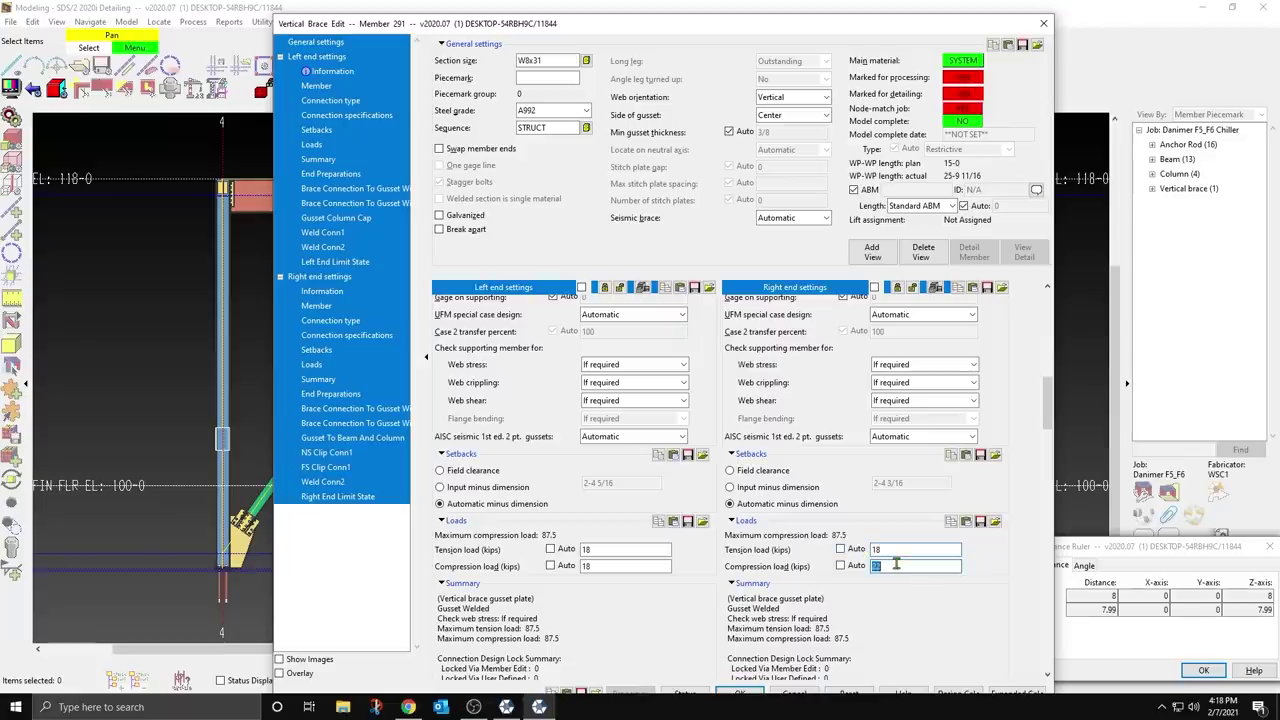
text(18)
key(Return)
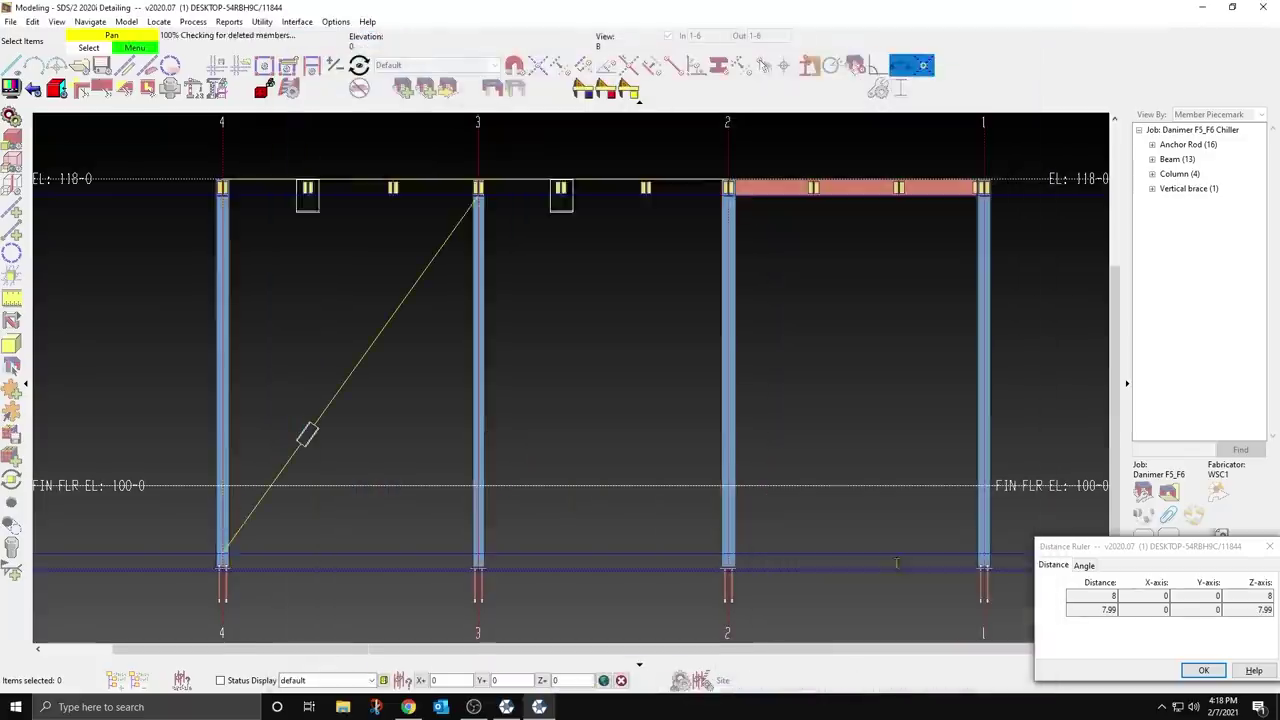
Step: Add a second vertical brace from the grid 3 column at 117-0 down to the grid 2 column at 96-0
click(519, 242)
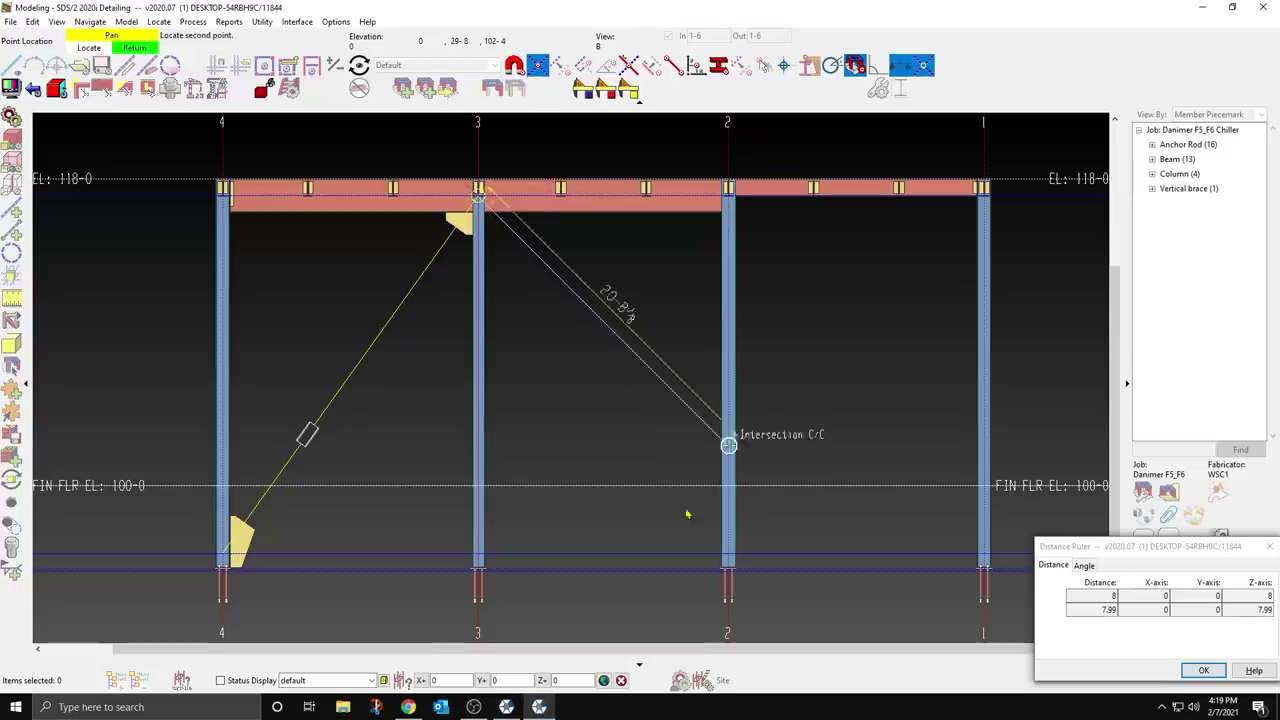
right_click(722, 560)
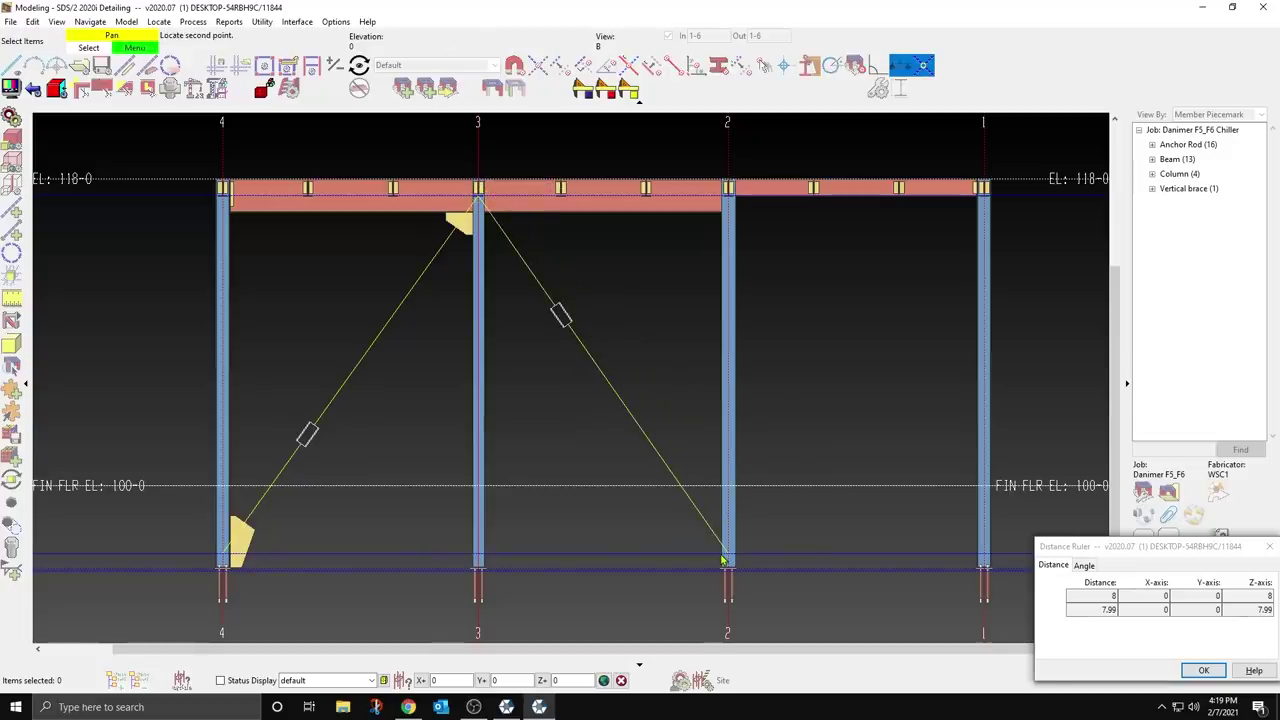
double_click(756, 444)
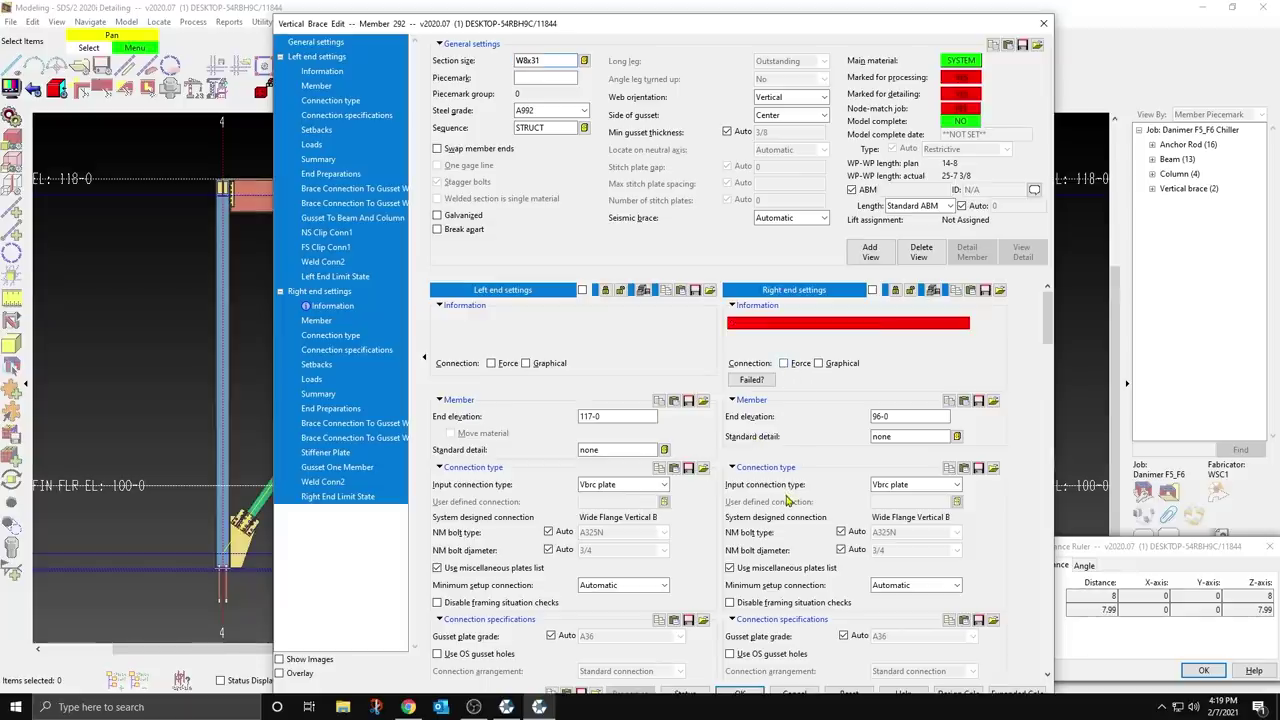
click(757, 694)
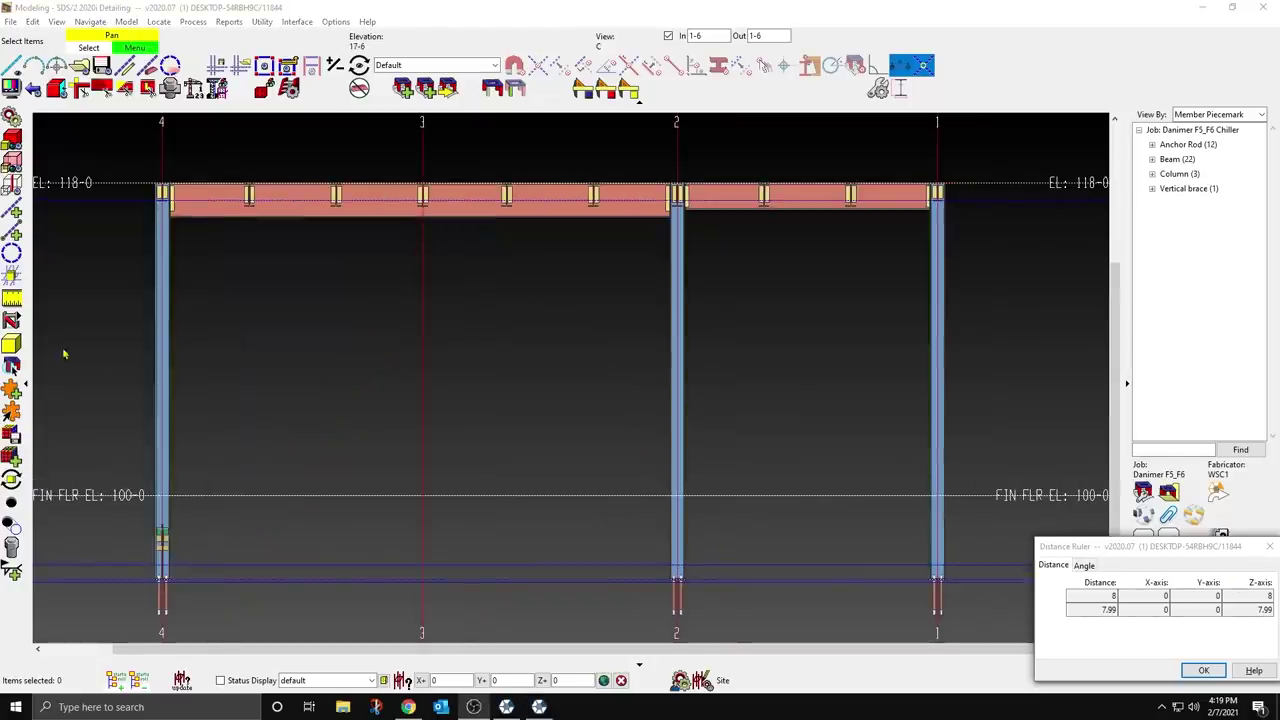
Step: Add a vertical brace in elevation C from the grid 4 column at 96-0 to grid 3 at 117-0, forcing its left-end connection
click(12, 320)
click(196, 558)
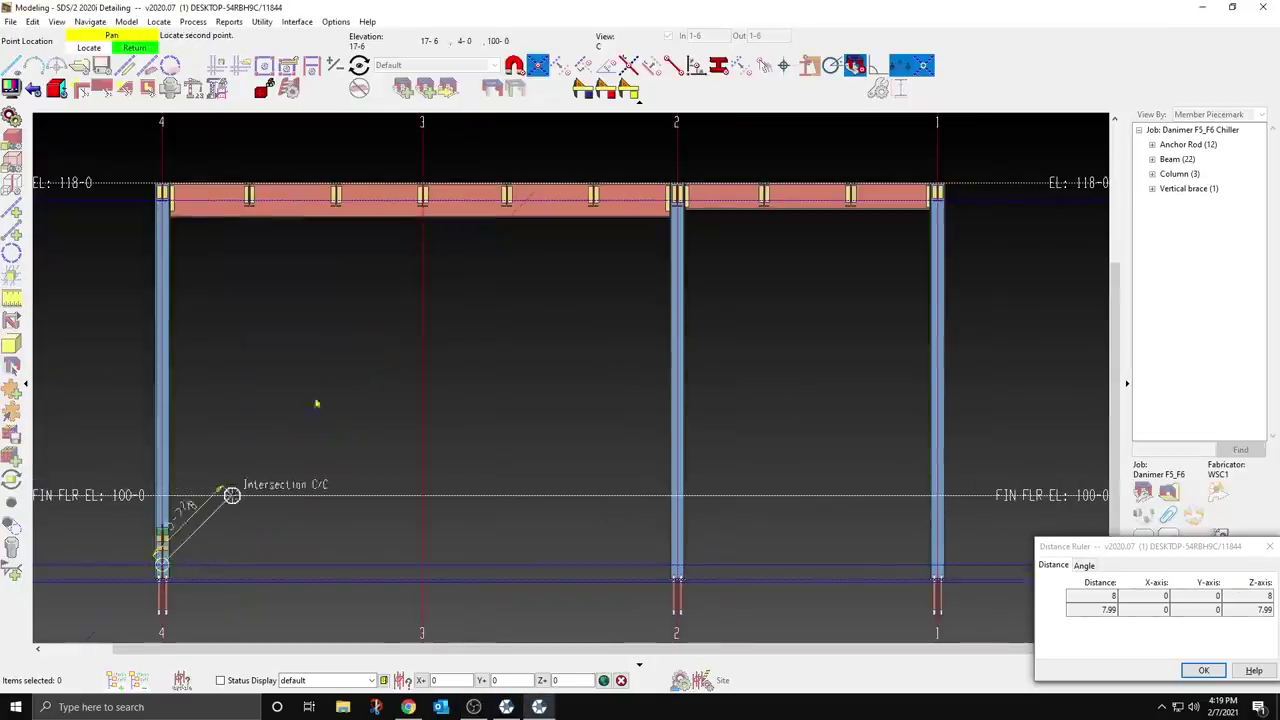
click(432, 314)
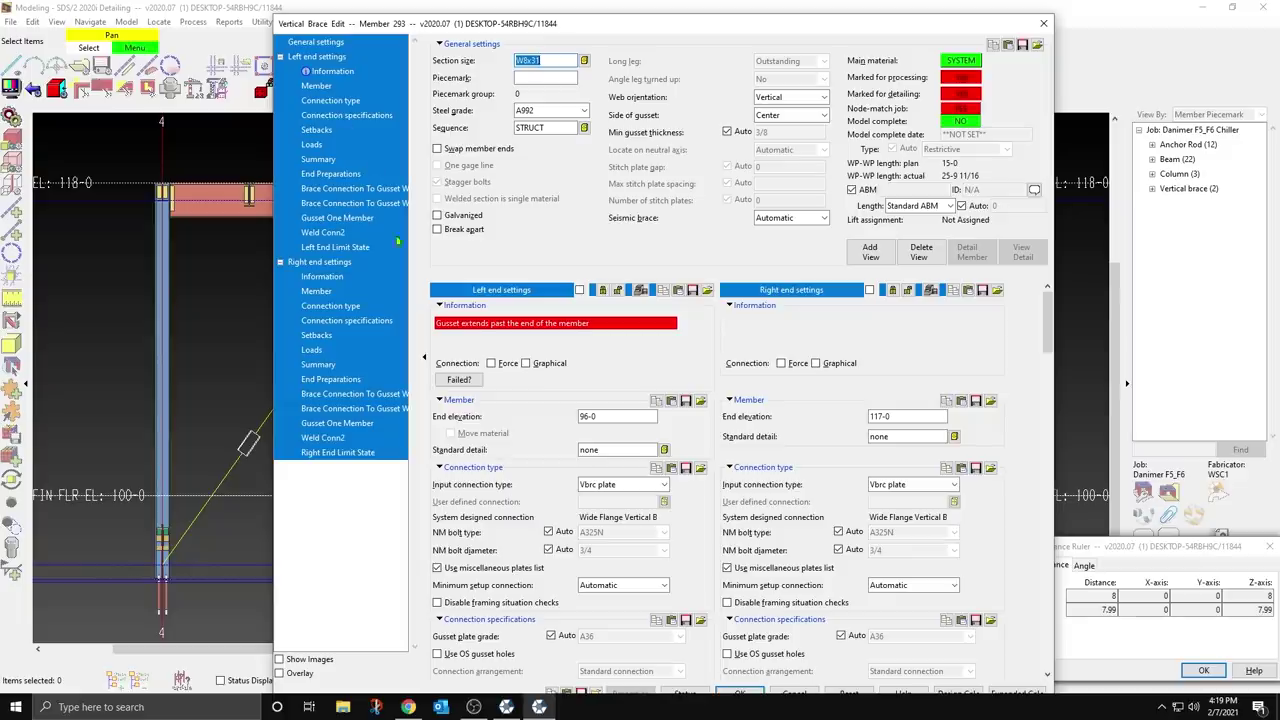
click(507, 366)
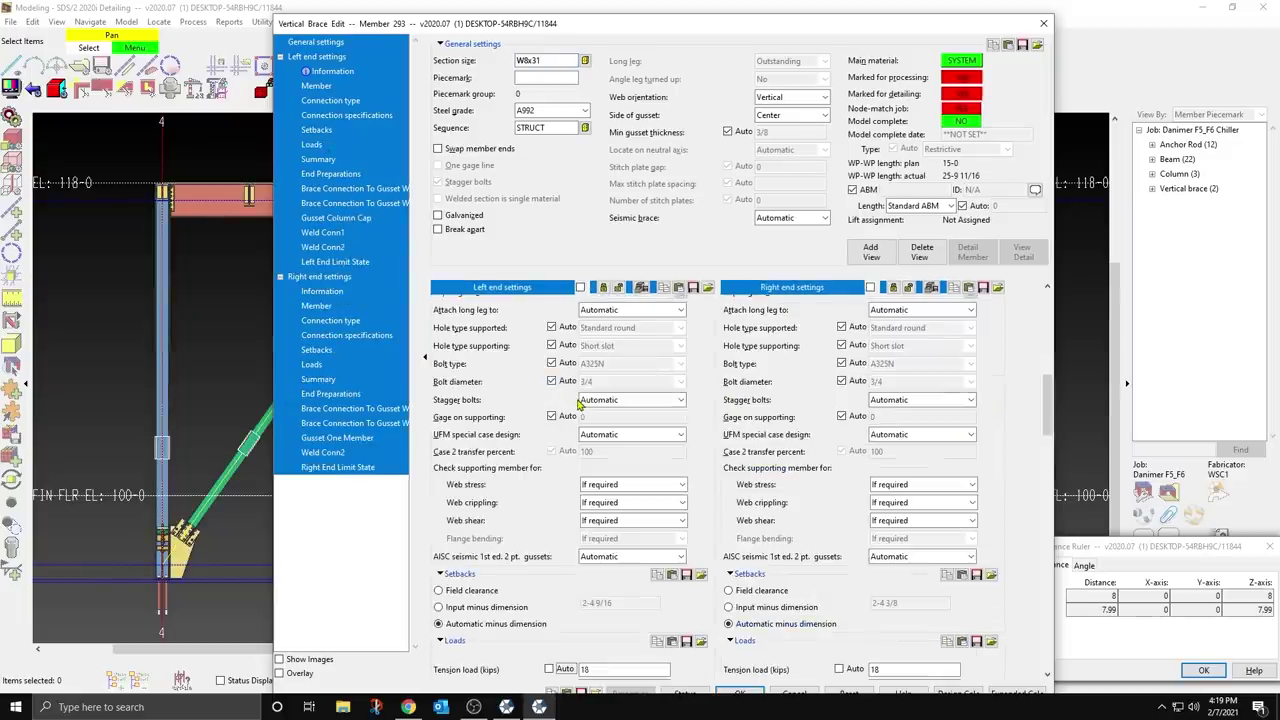
Step: Set the brace's left-end loads to 24 kips tension and 21 kips compression, and accept the brace
scroll(580, 405, down, 2)
double_click(604, 549)
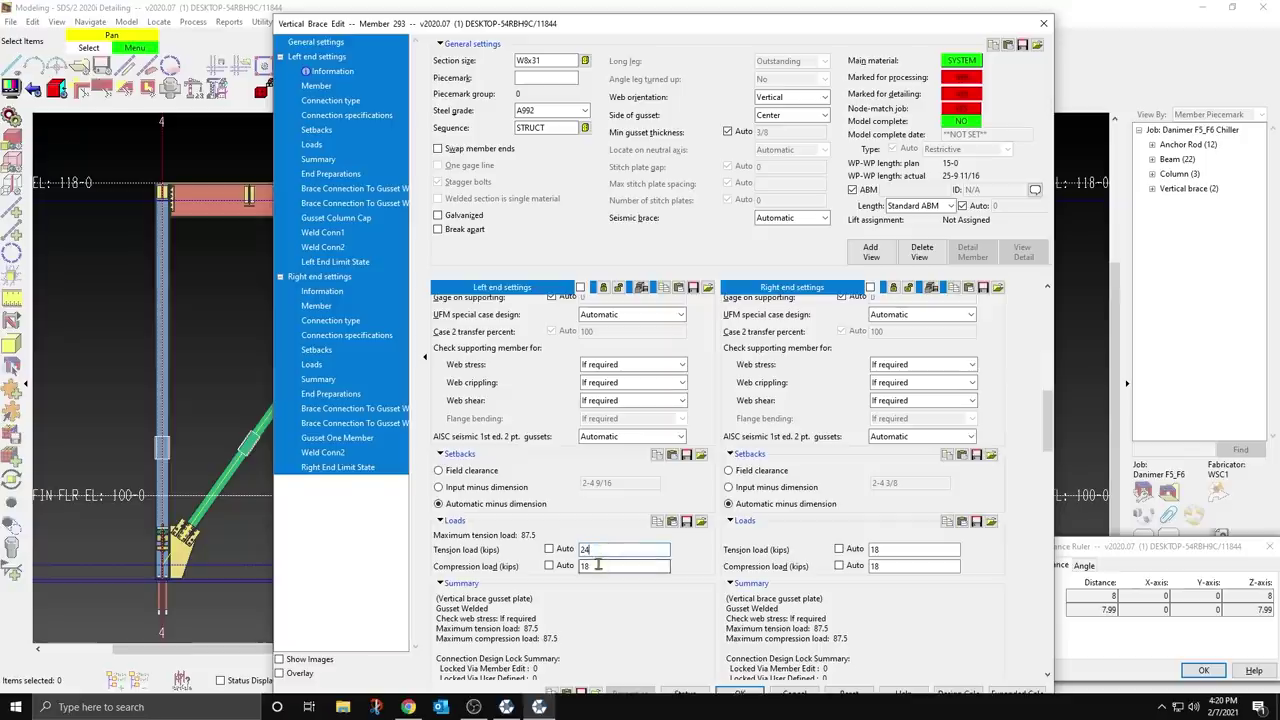
double_click(597, 566)
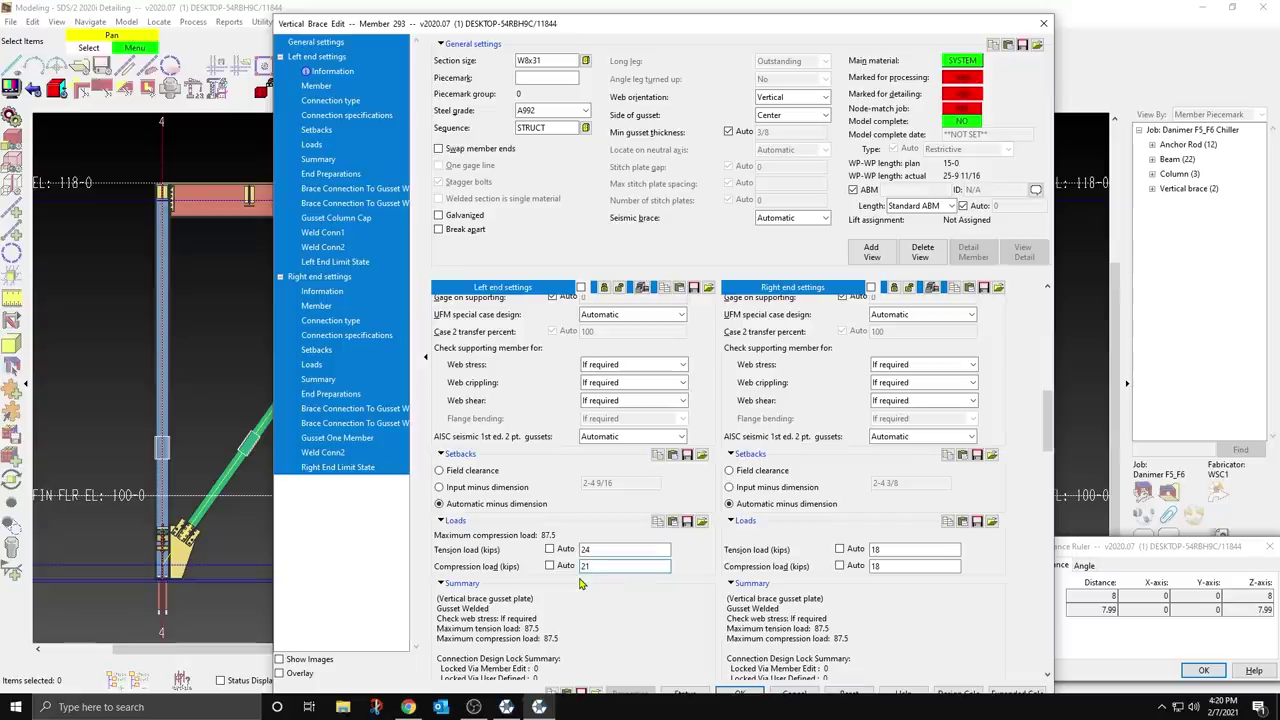
click(759, 694)
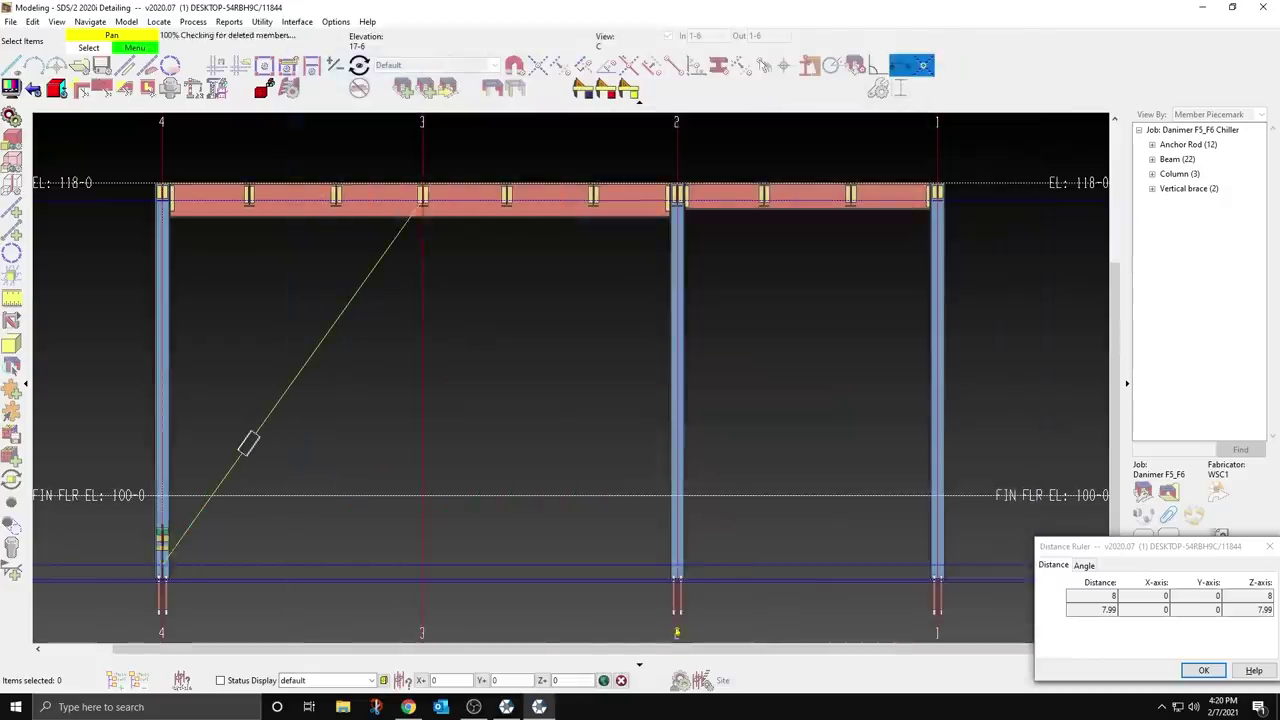
Step: Add a vertical brace from grid 3 at 117-0 to the grid 2 column at 96-0, setting left-end compression and right-end tension to 24 kips
click(457, 256)
click(677, 561)
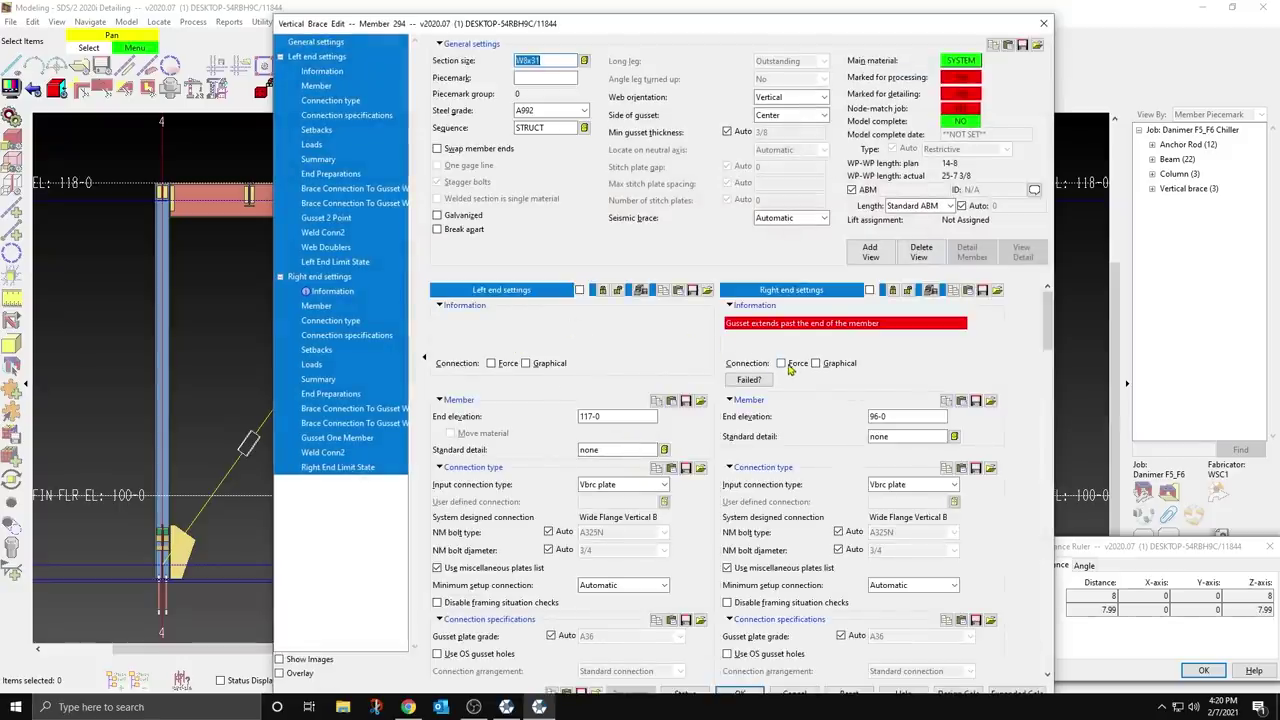
click(324, 147)
scroll(622, 450, down, 1)
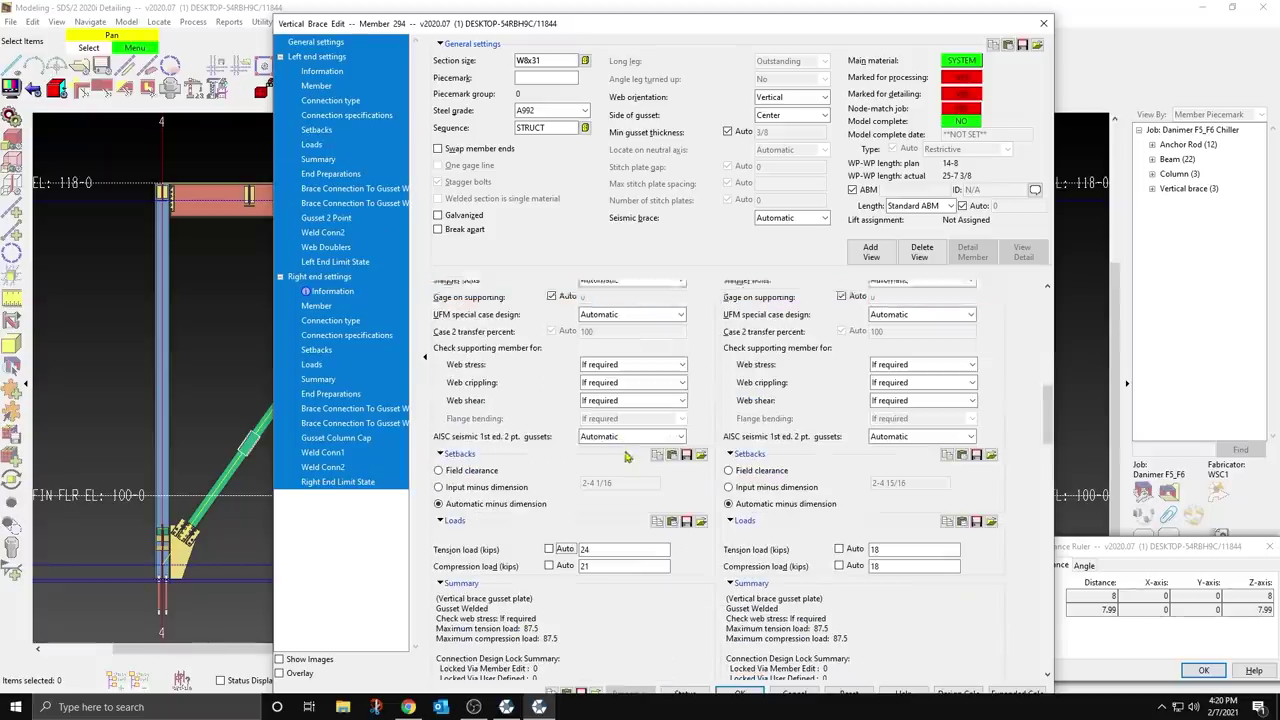
double_click(600, 566)
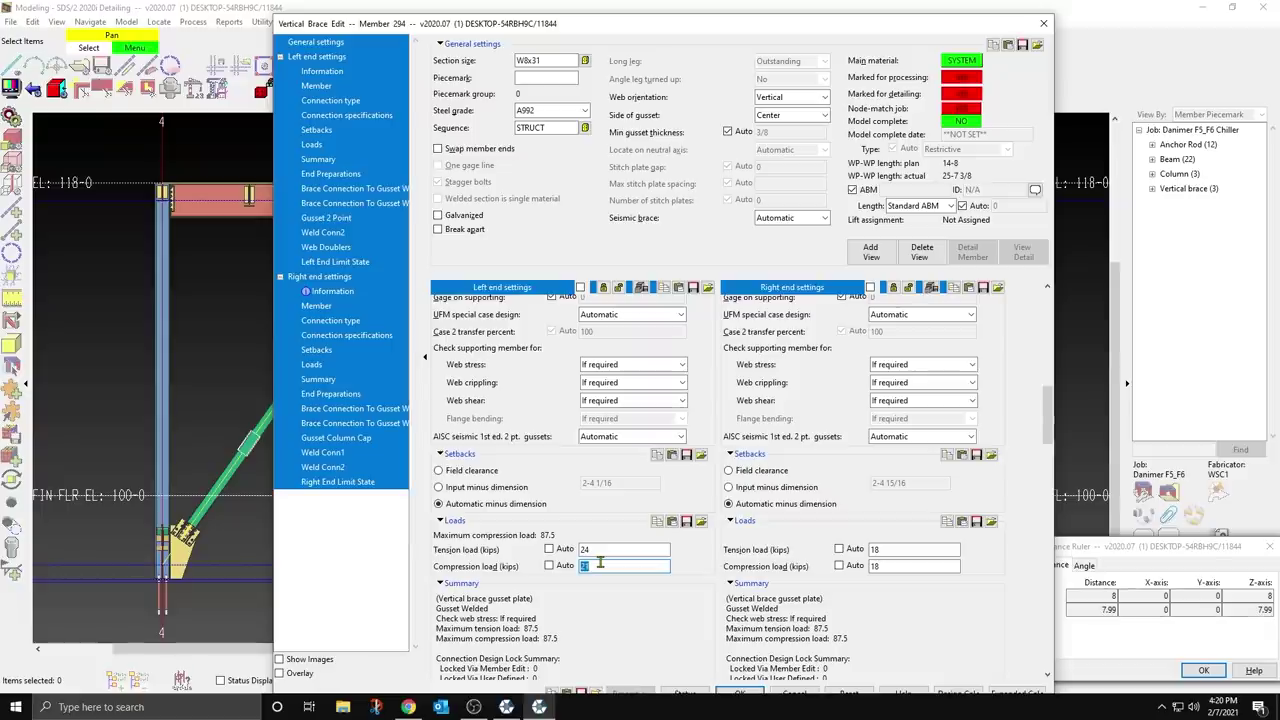
double_click(885, 550)
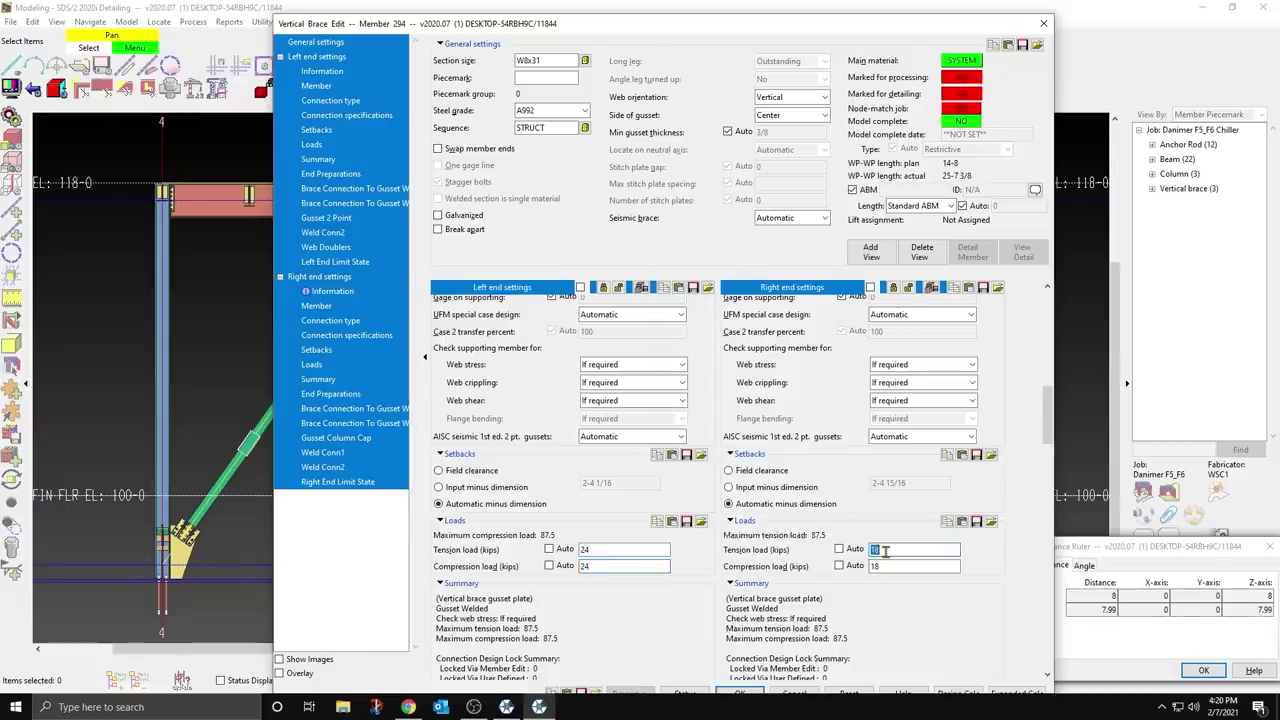
text(24)
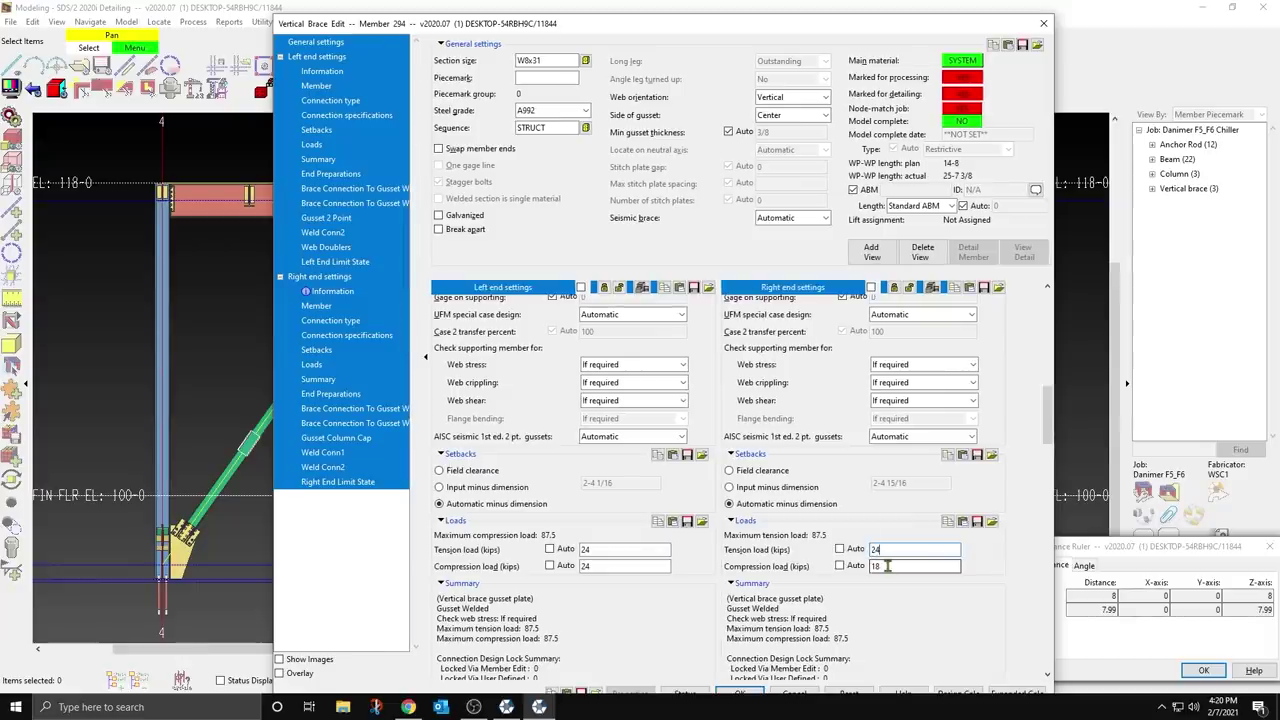
key(Return)
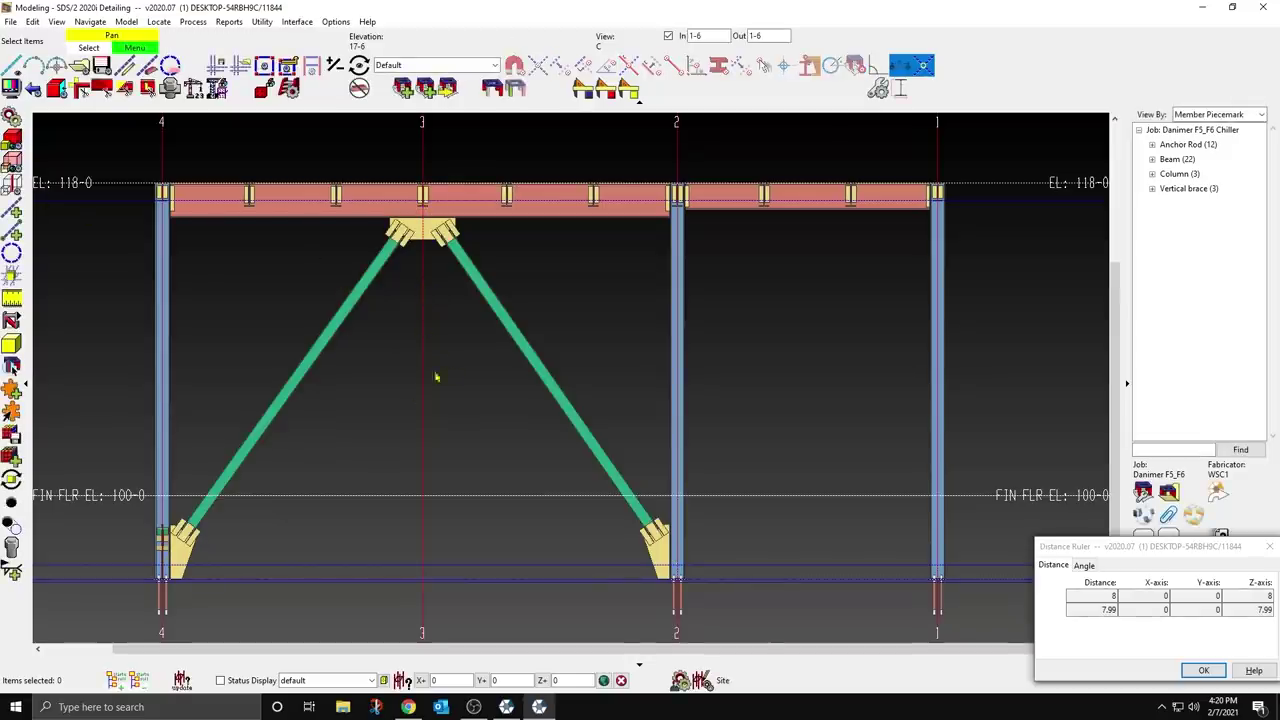
Step: Inspect the shared brace gusset under the beam at grid 3 and open the elevation E view
scroll(435, 377, up, 5)
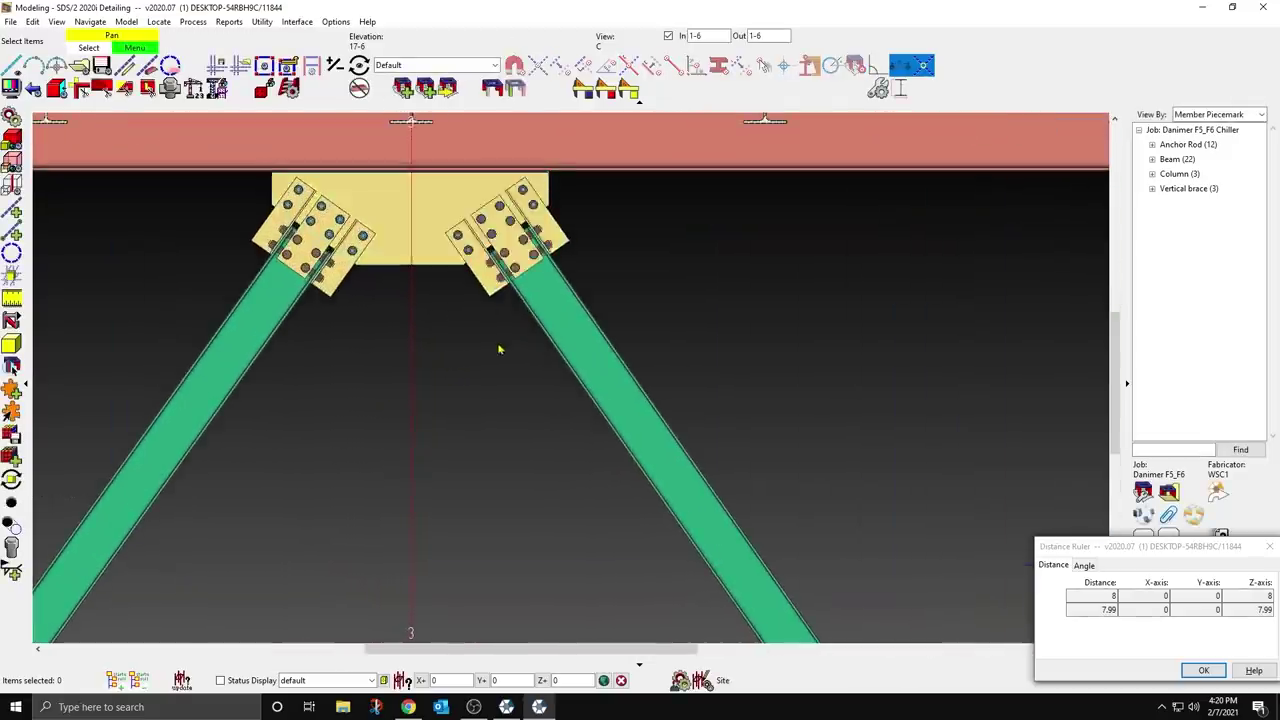
scroll(555, 298, up, 1)
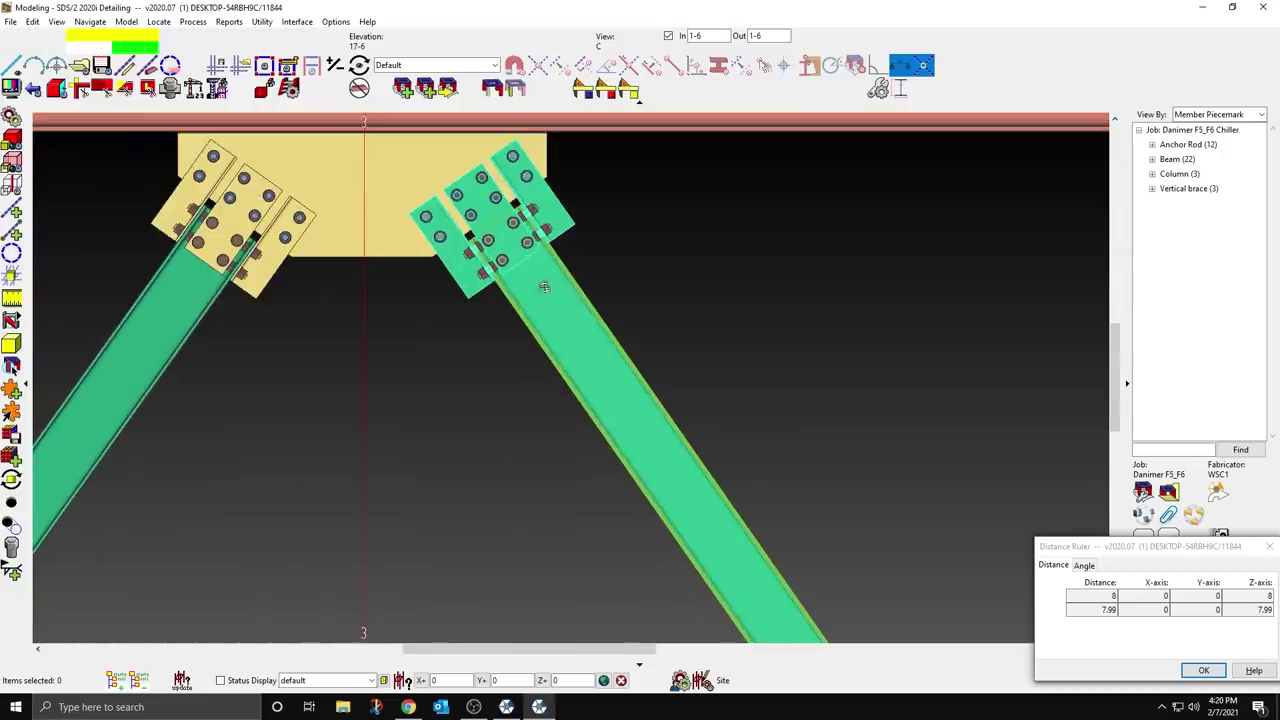
middle_drag(544, 287, 539, 321)
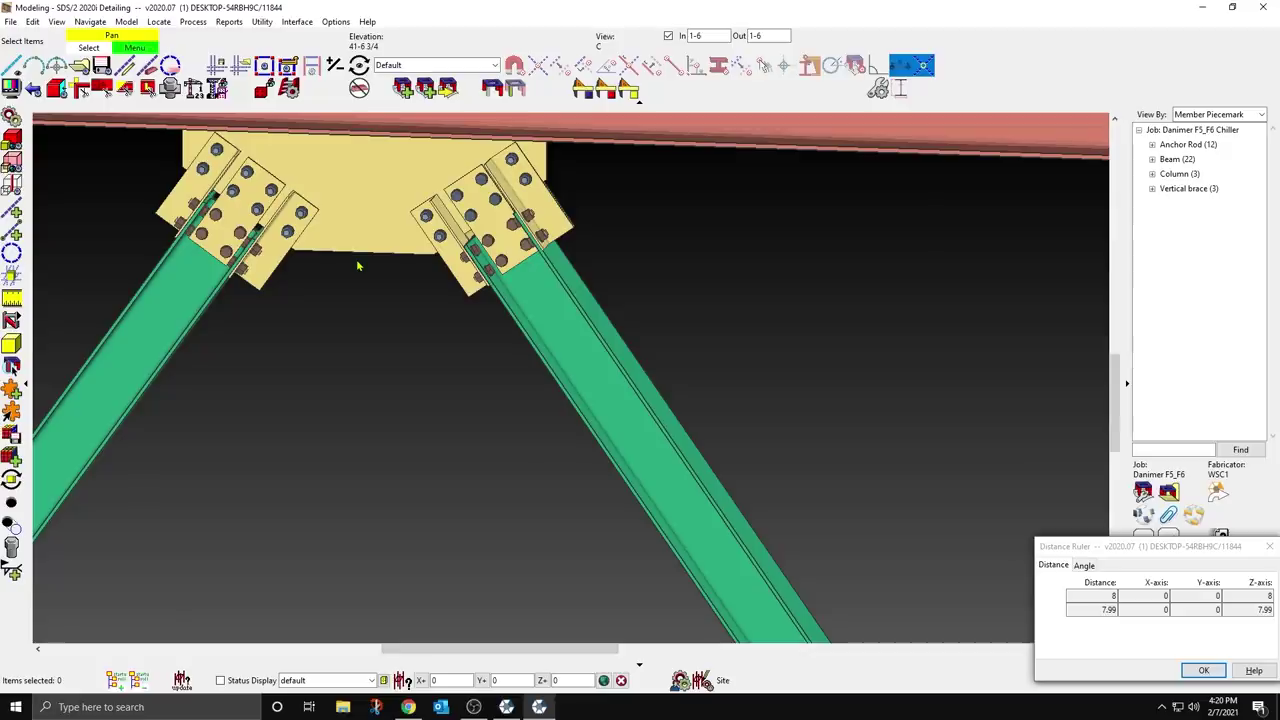
click(75, 64)
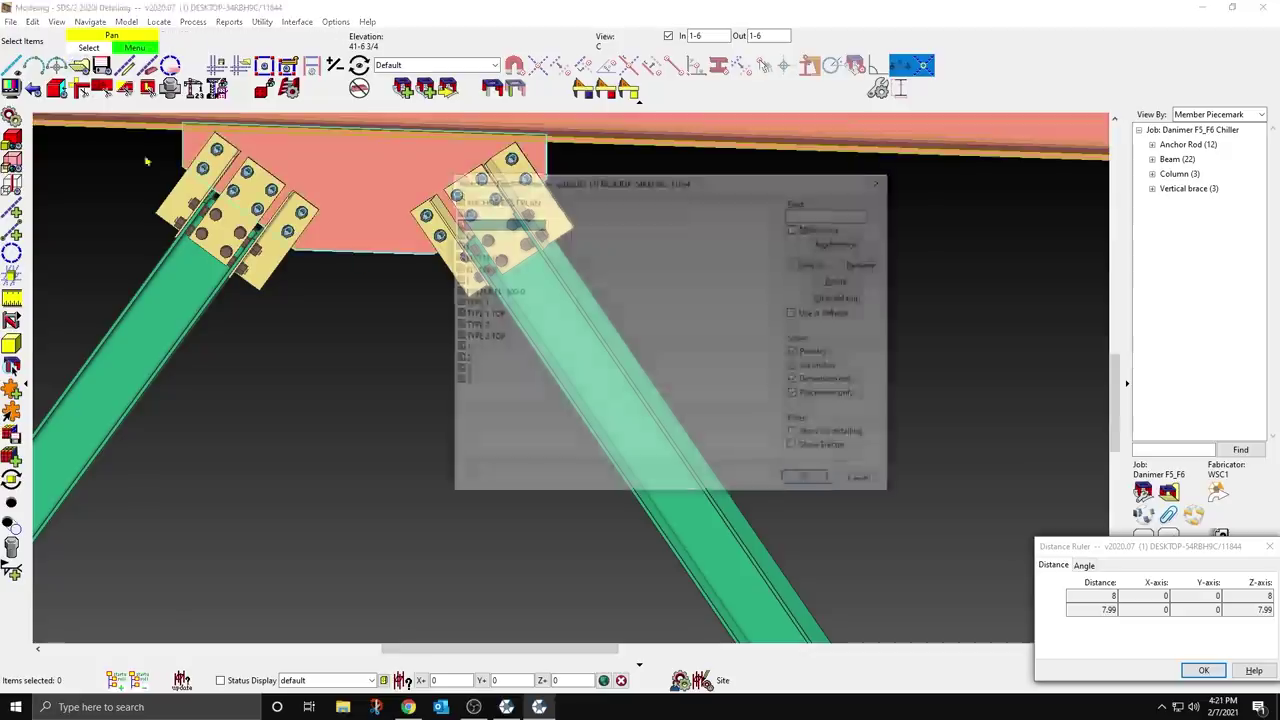
double_click(470, 245)
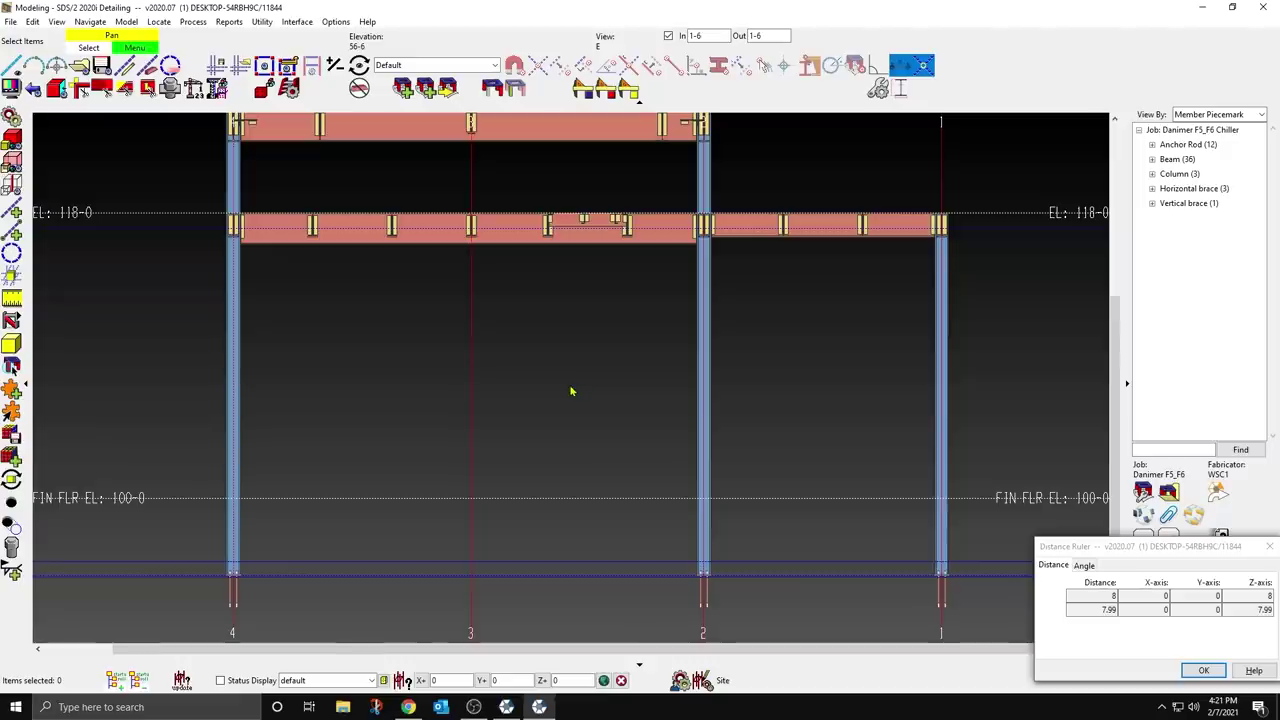
Step: Add a vertical brace in elevation E from the grid 4 column at 96-0 to grid 3 at 117-0
scroll(565, 392, down, 1)
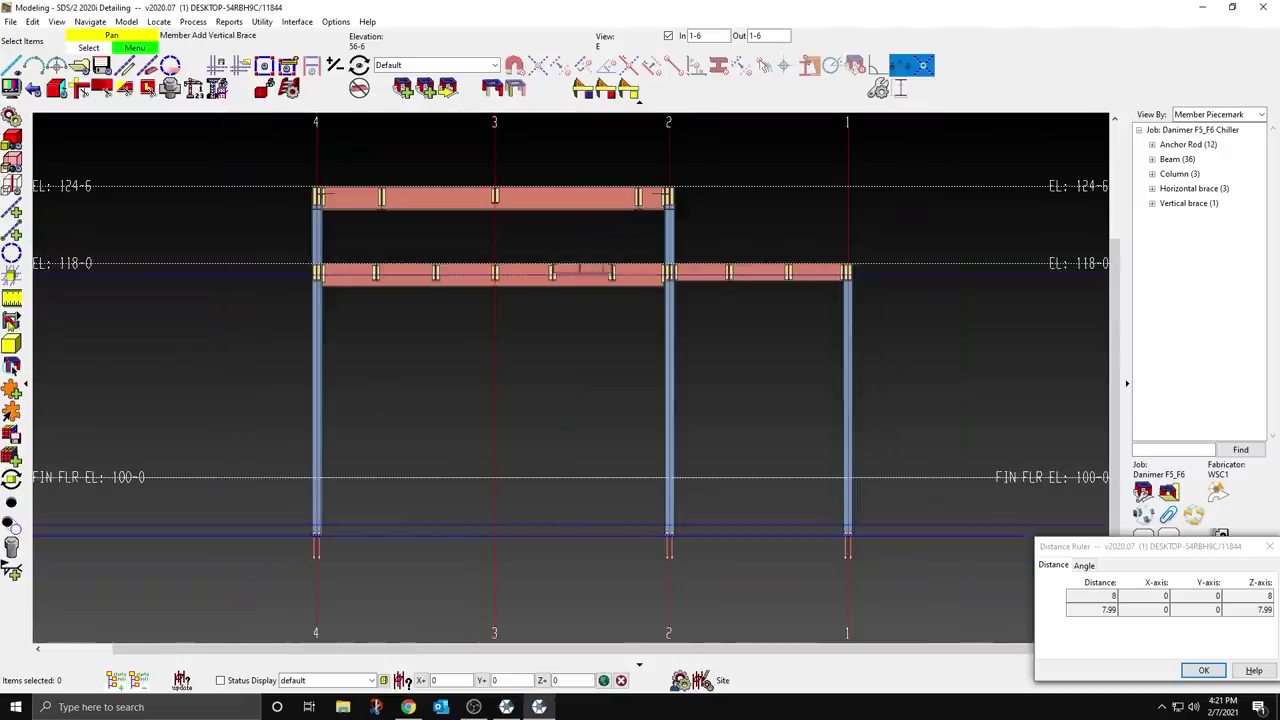
click(12, 322)
click(342, 518)
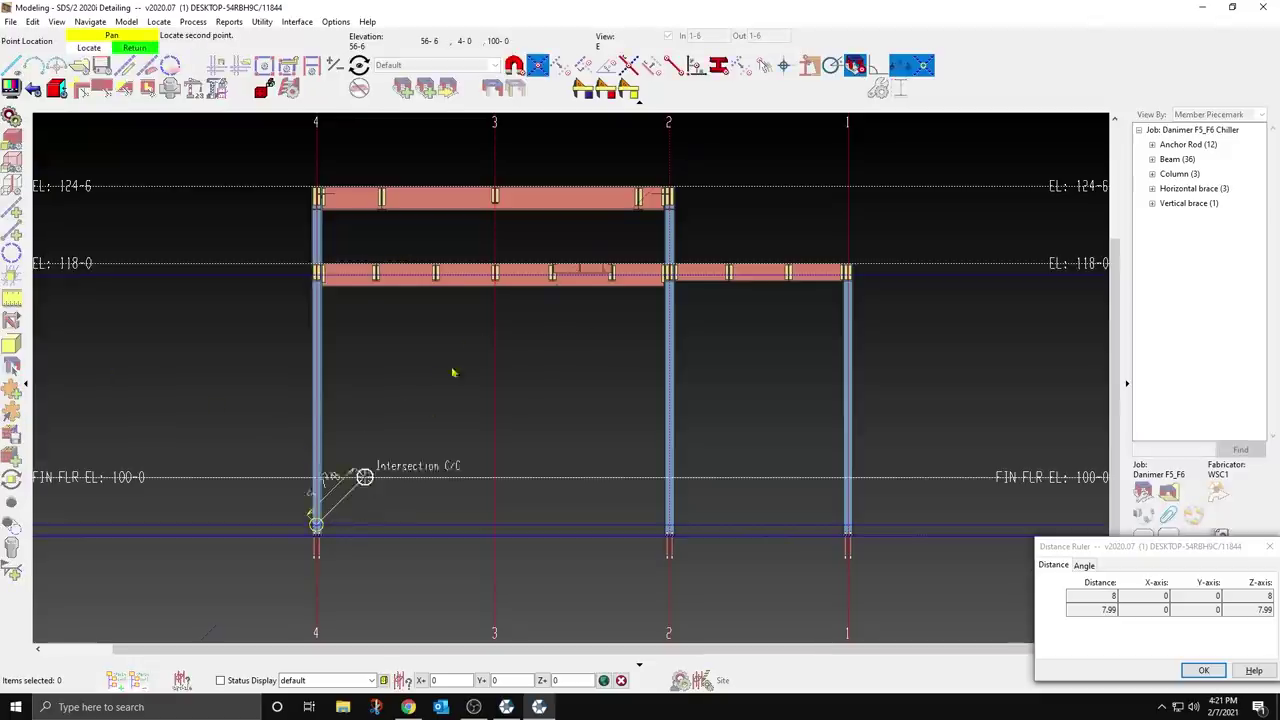
click(492, 289)
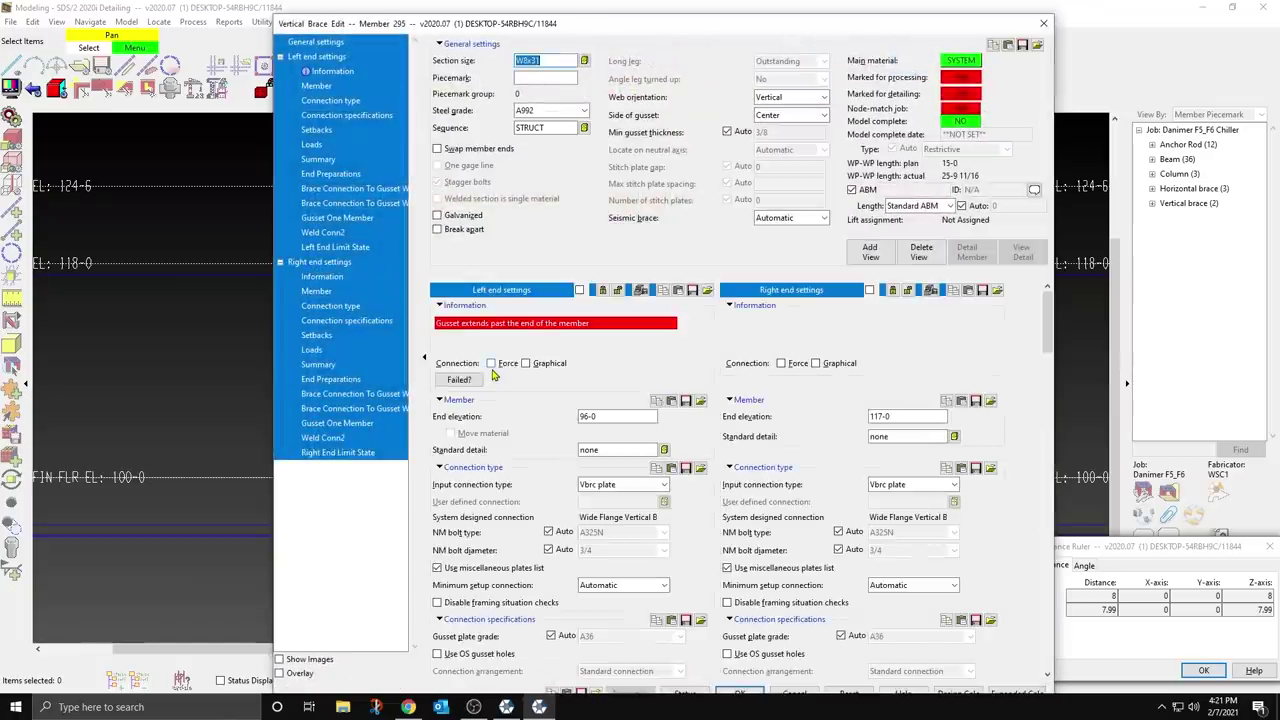
Step: Set the elevation E brace's section size to W8x40 and force its left-end connection
text(W8X40)
key(Tab)
scroll(490, 385, down, 10)
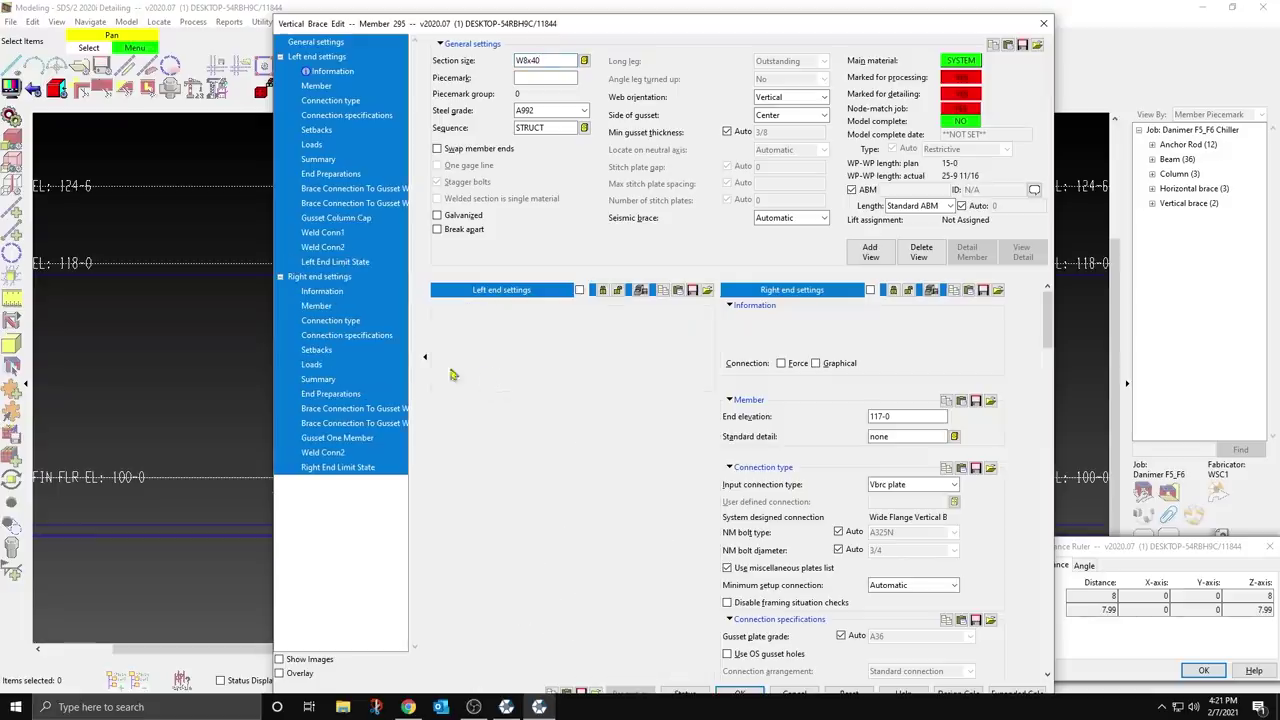
scroll(560, 450, down, 3)
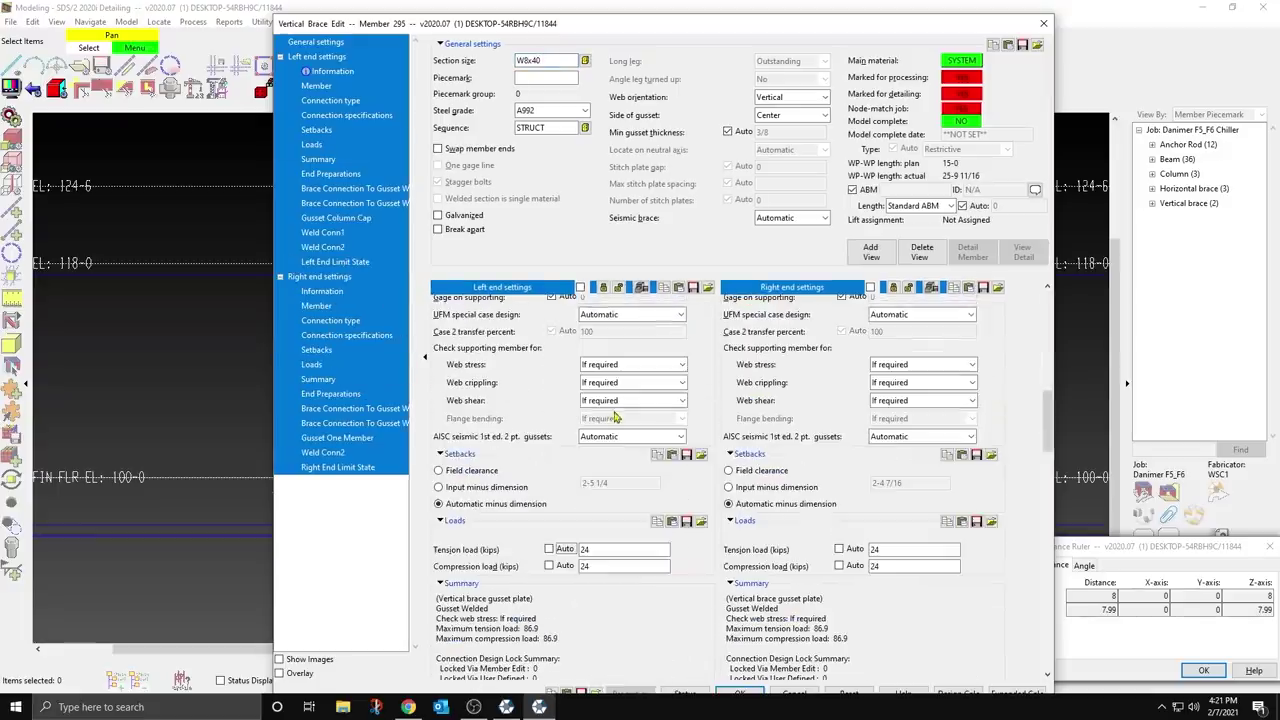
Step: Set the loads at both brace ends to 40 kips tension and 41 kips compression, and accept the brace
double_click(600, 549)
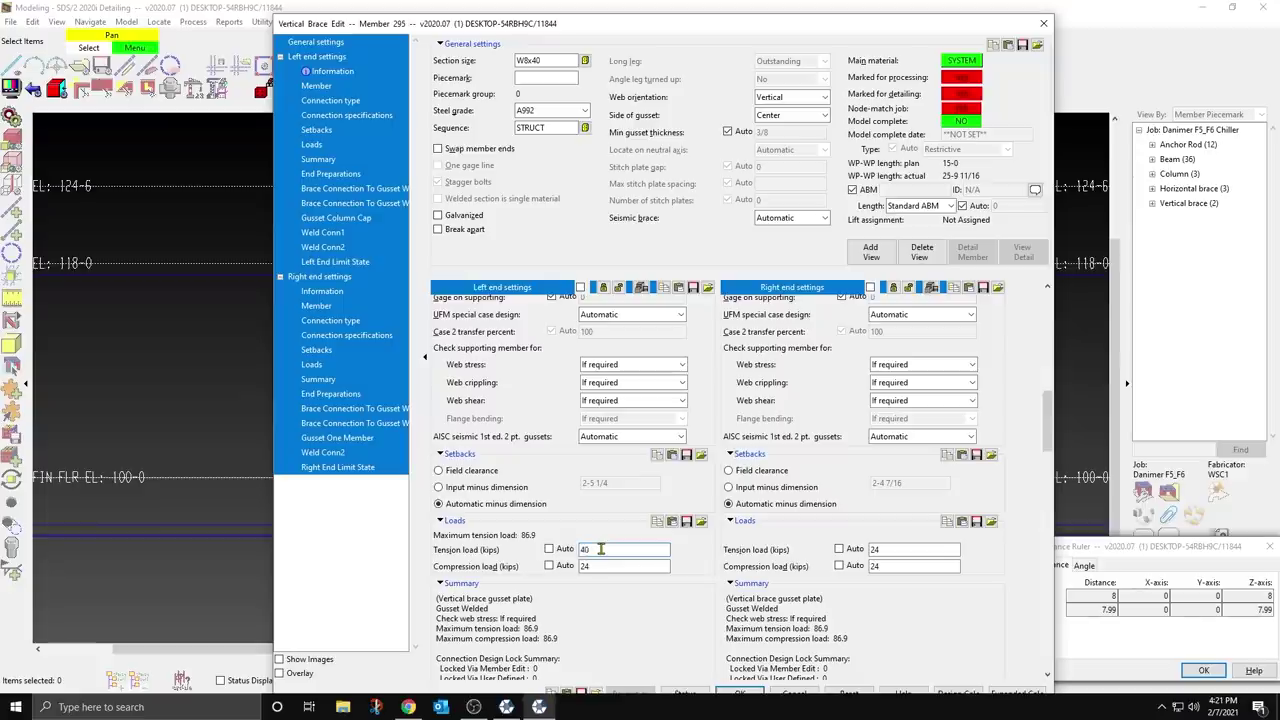
text(40)
double_click(598, 565)
text(4)
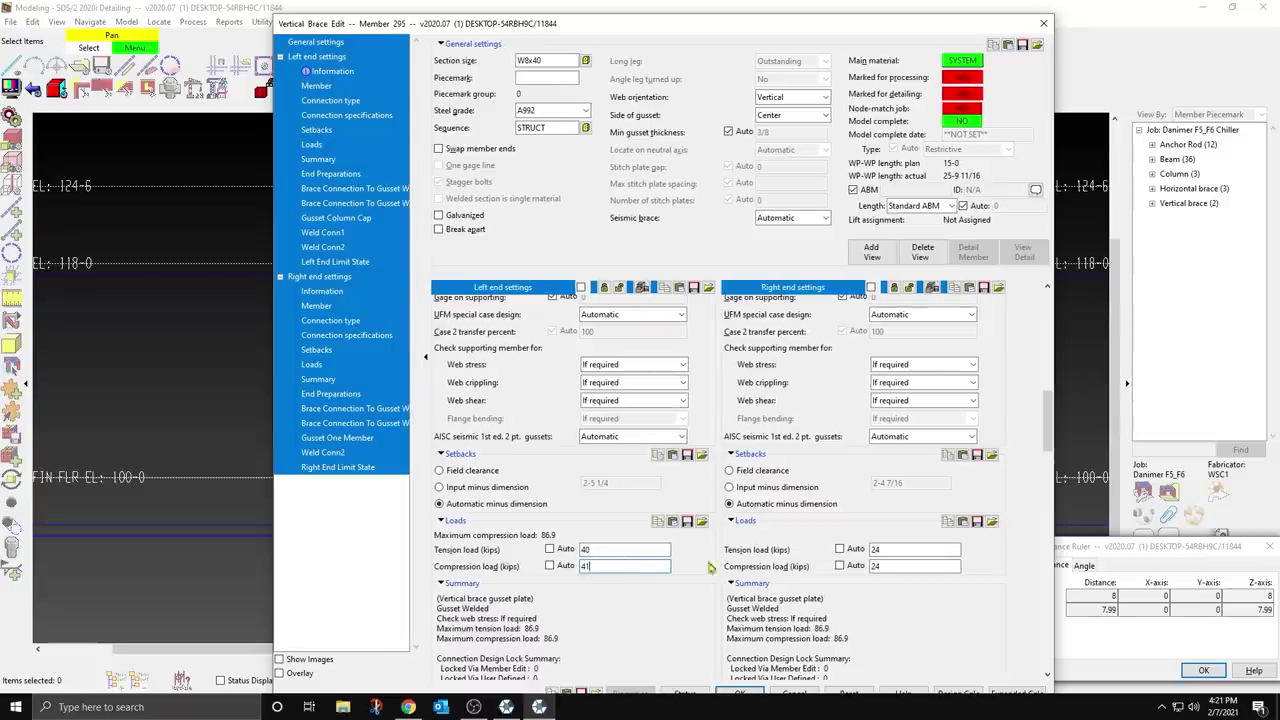
click(884, 548)
double_click(887, 548)
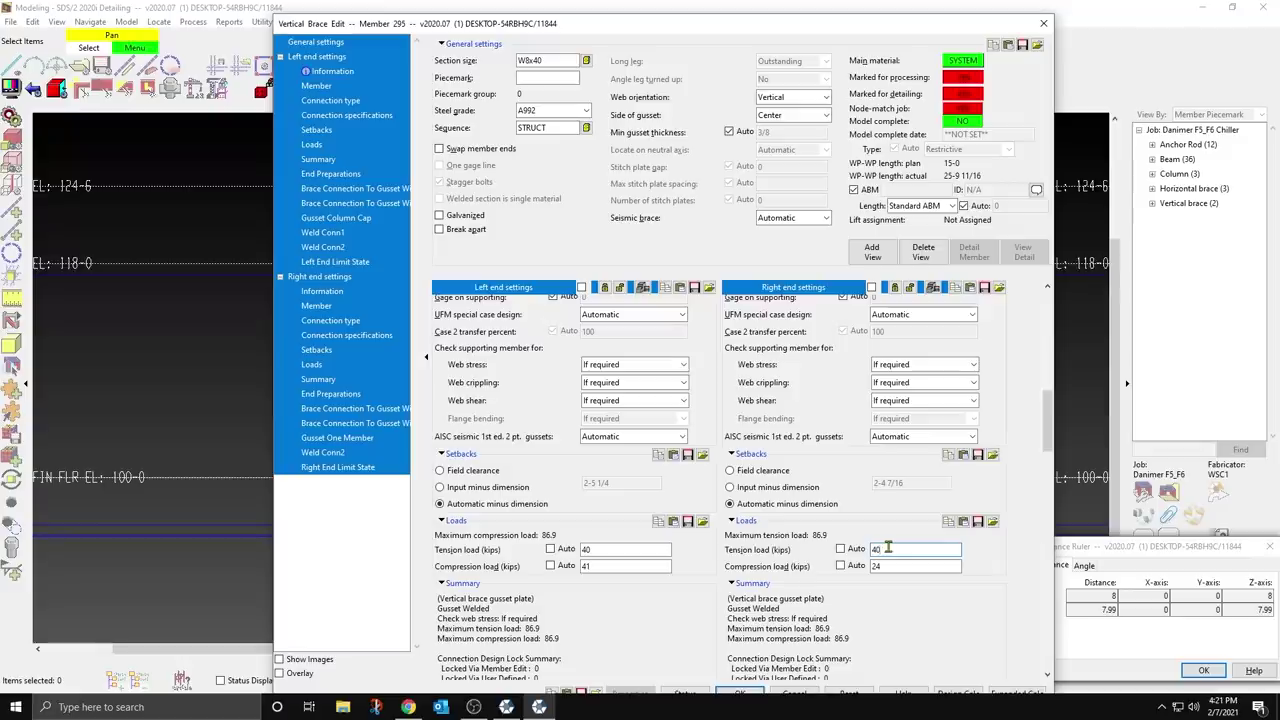
double_click(888, 566)
text(41)
key(Return)
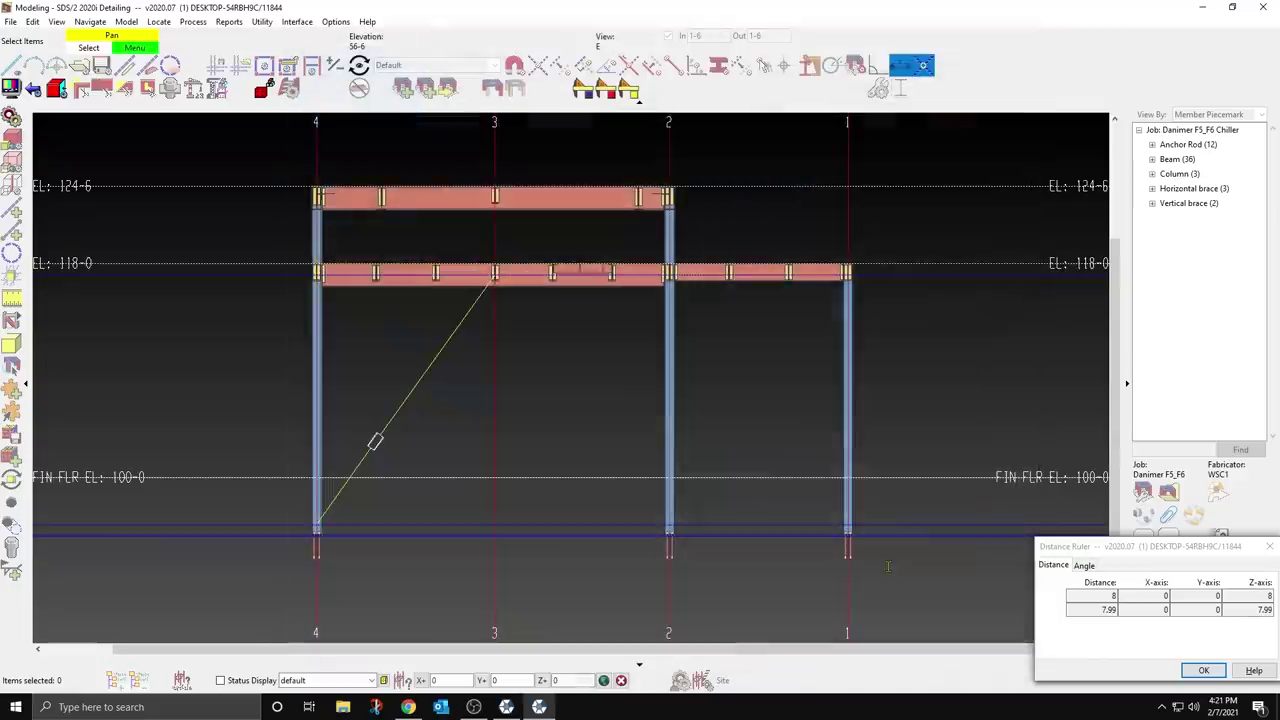
Step: Add a W8x40 vertical brace from grid 3 at 117-0 to the grid 2 column at 96-0, forcing its right-end connection
click(494, 274)
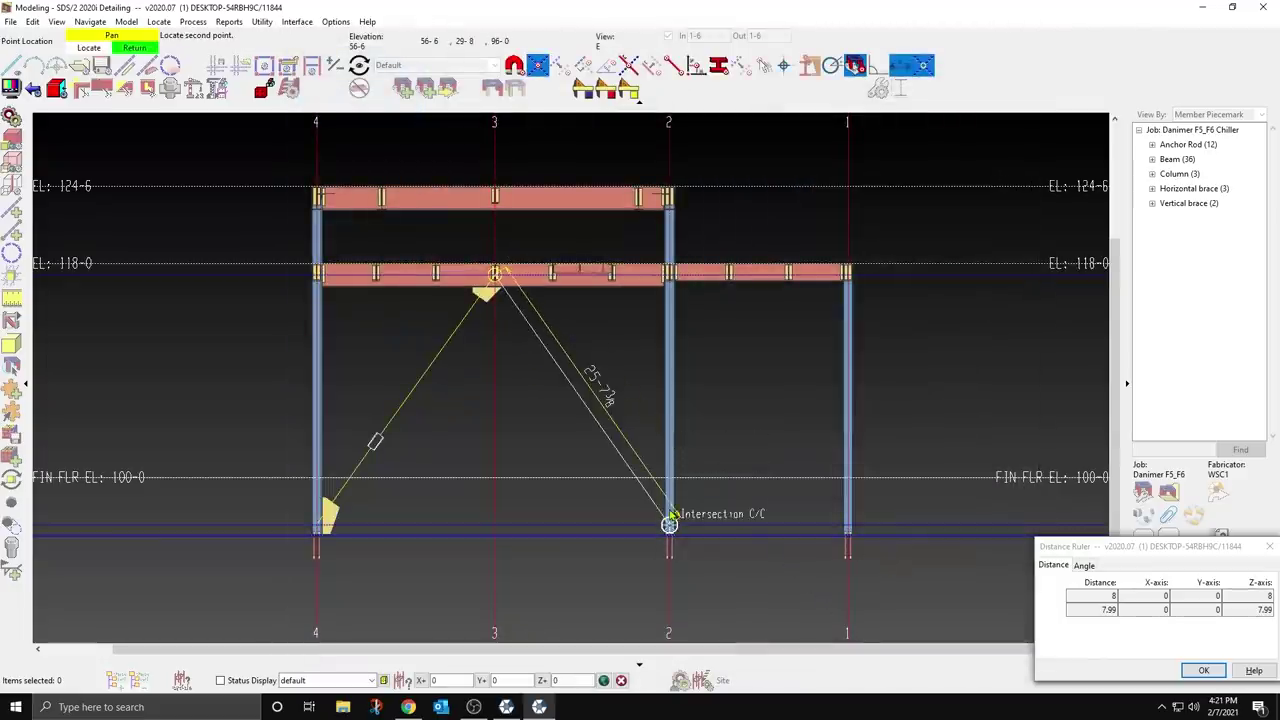
click(670, 520)
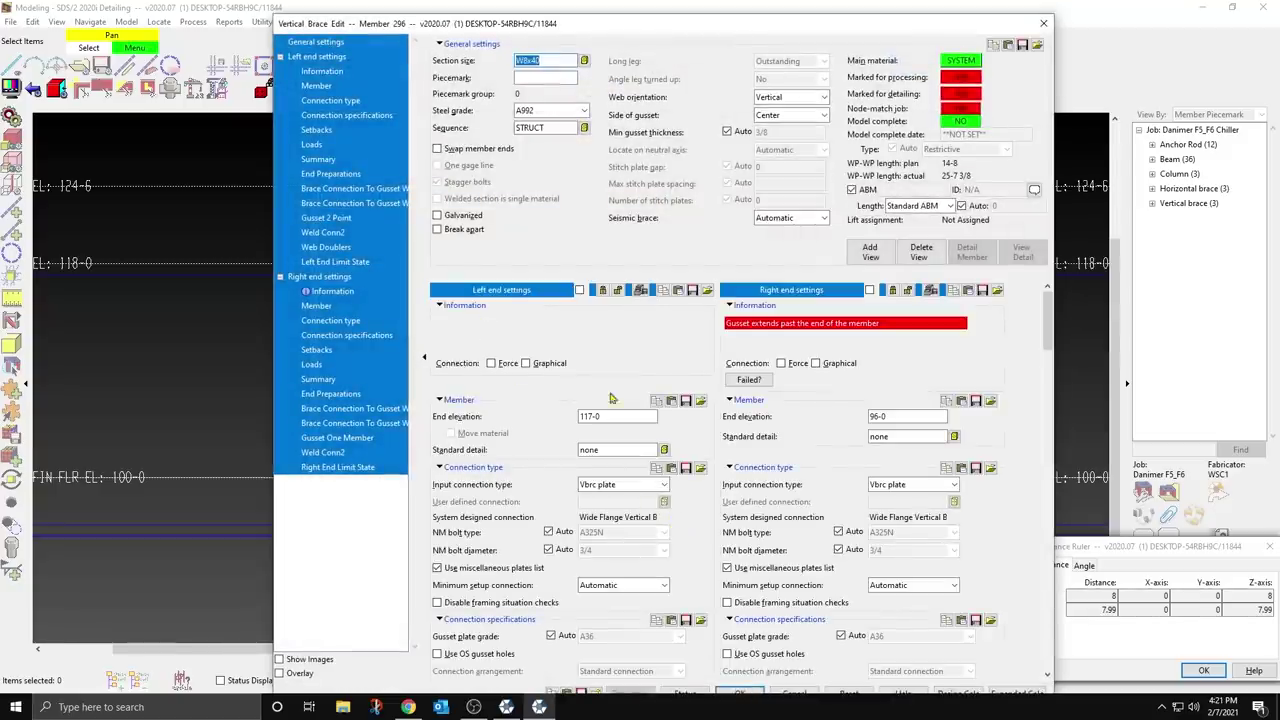
click(781, 363)
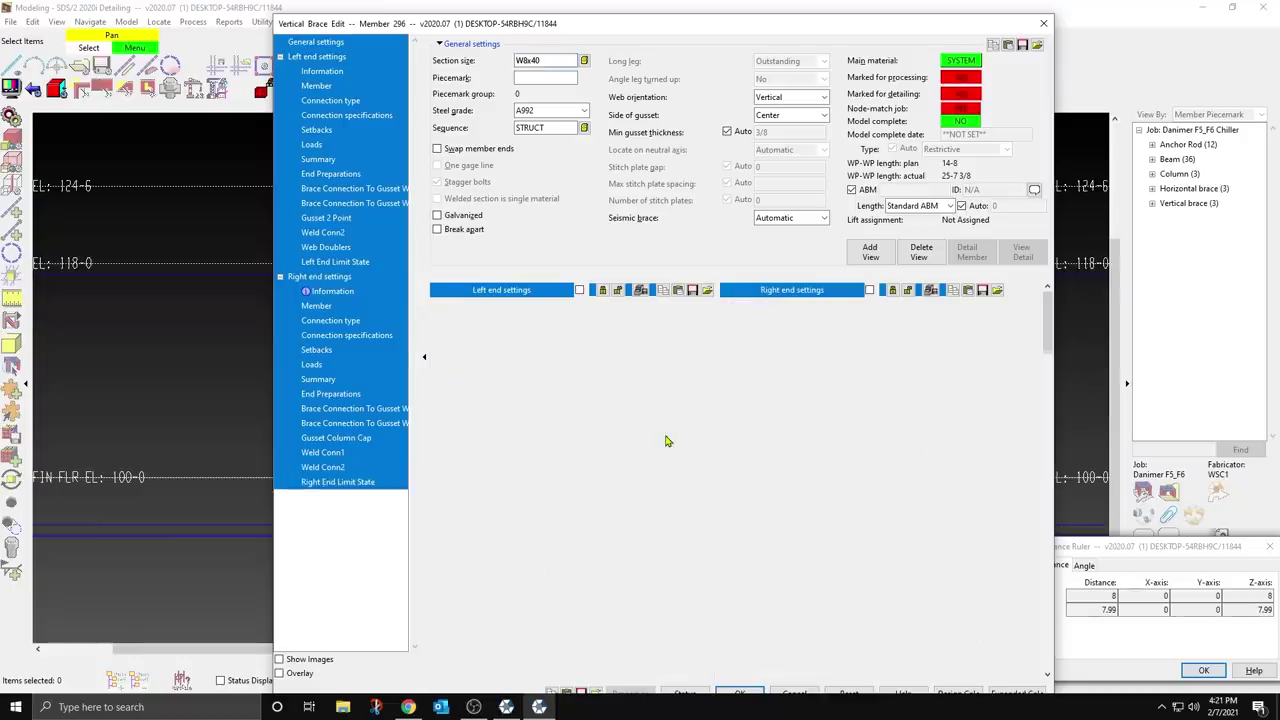
Step: Set both ends of the second brace to 33 kips tension and 67 kips compression, and accept the brace
click(312, 144)
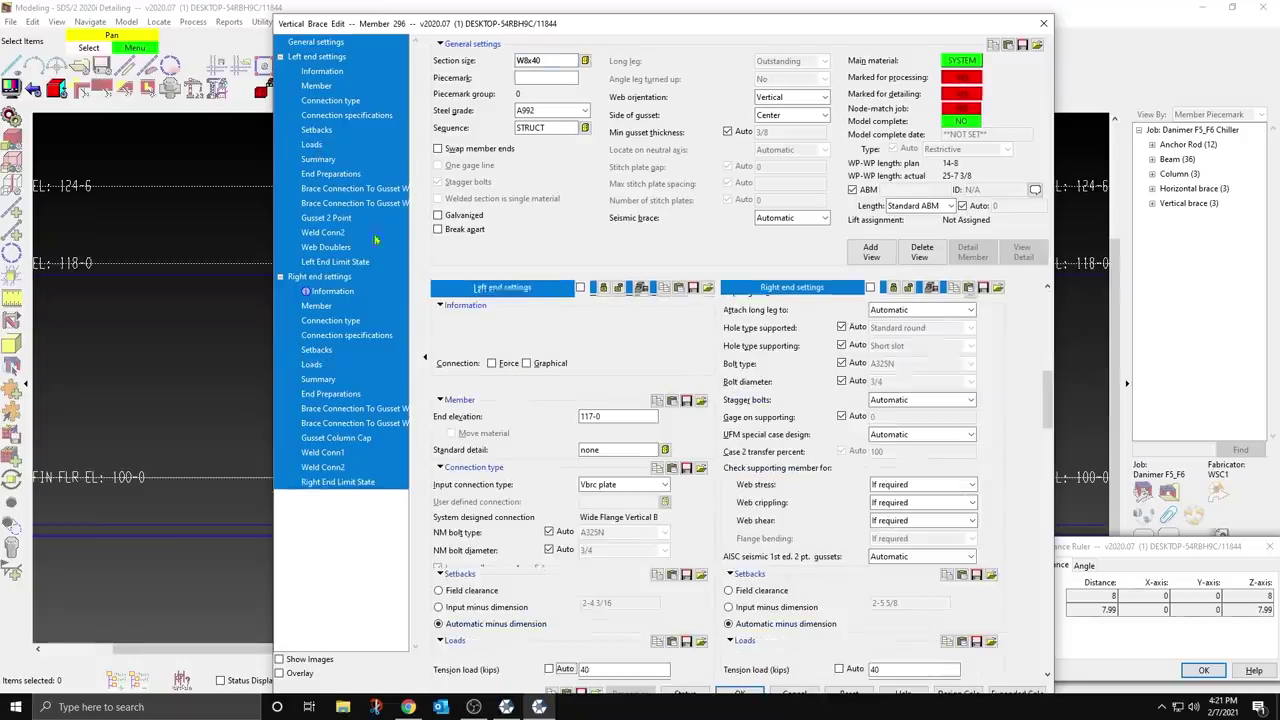
click(619, 549)
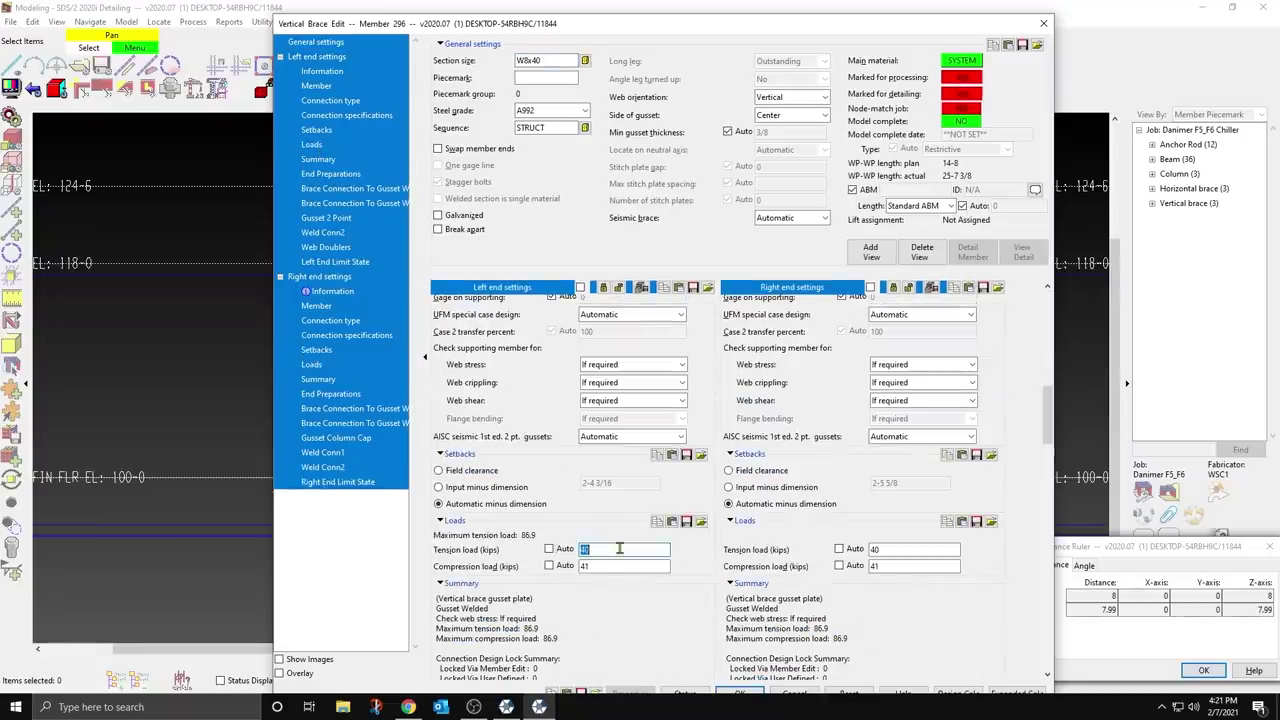
text(33)
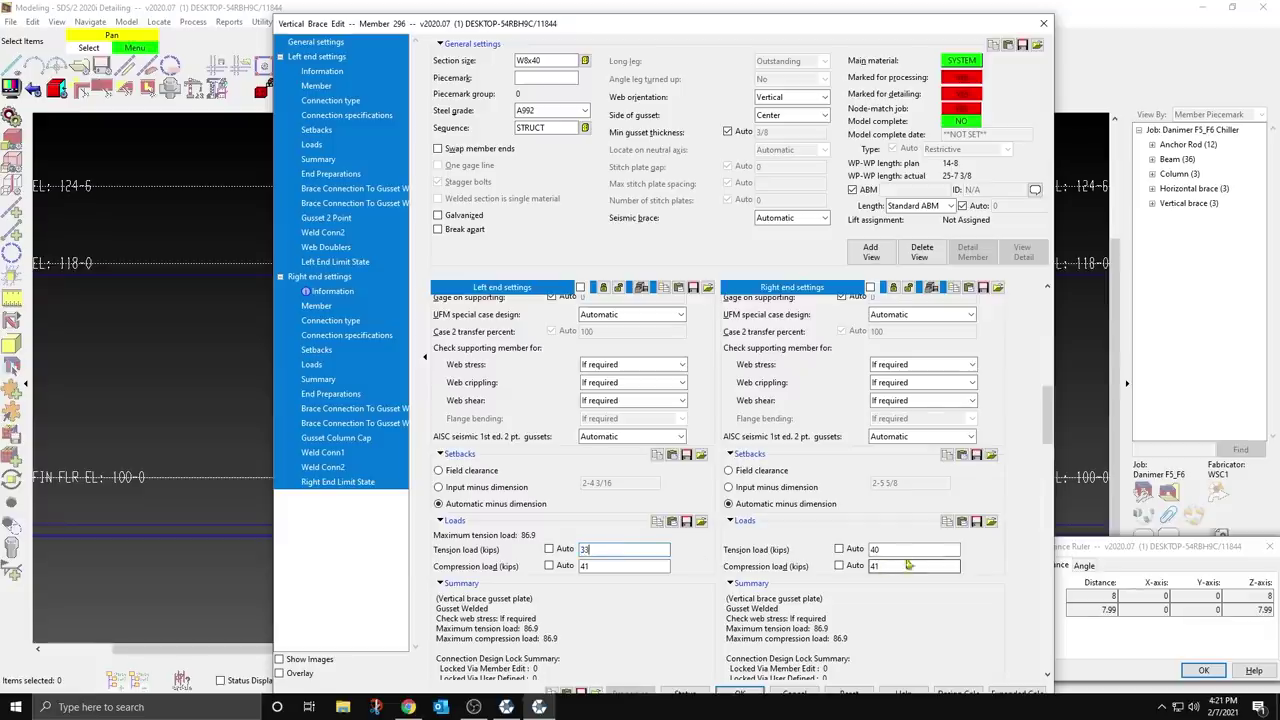
click(893, 549)
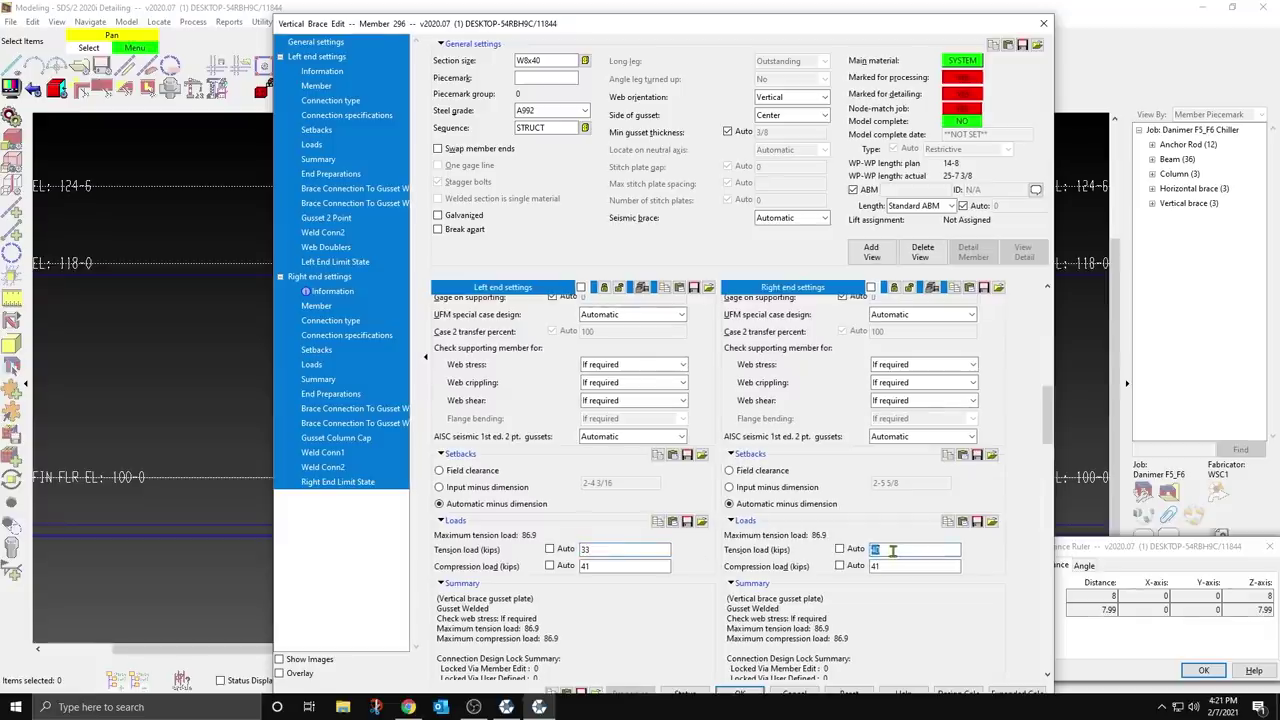
text(33)
click(892, 566)
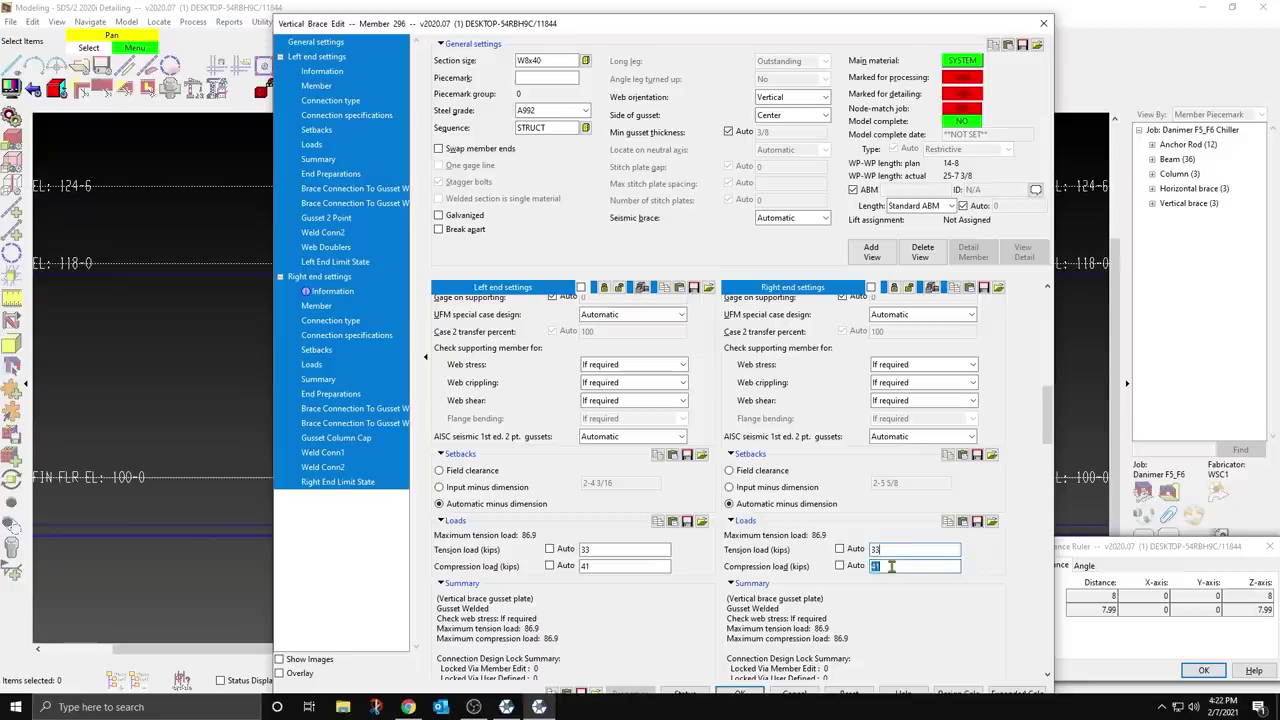
text(67)
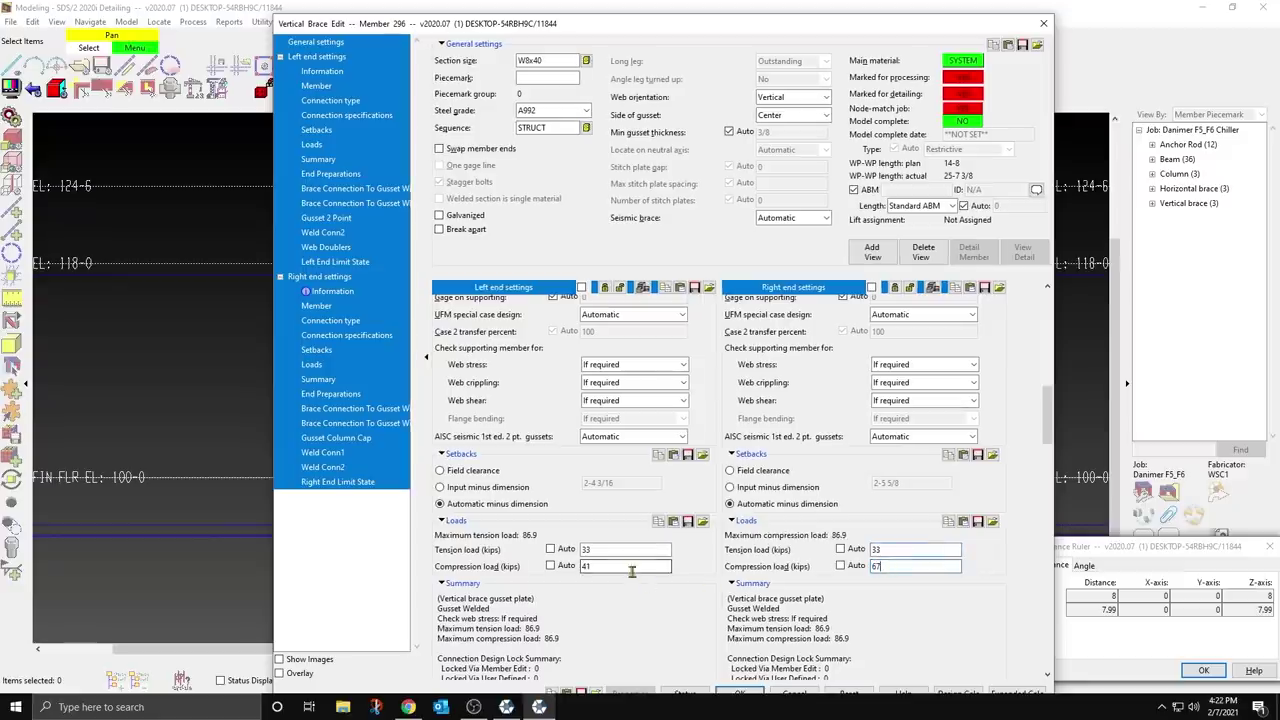
click(627, 567)
text(67)
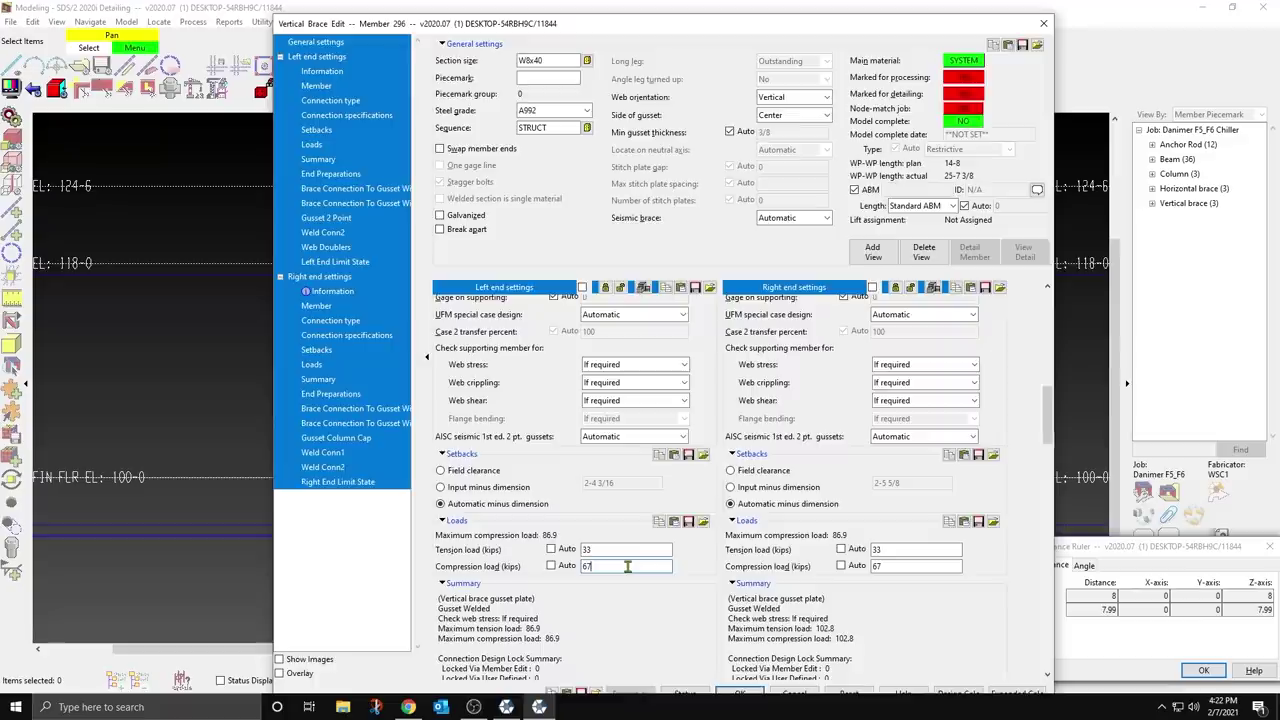
key(Return)
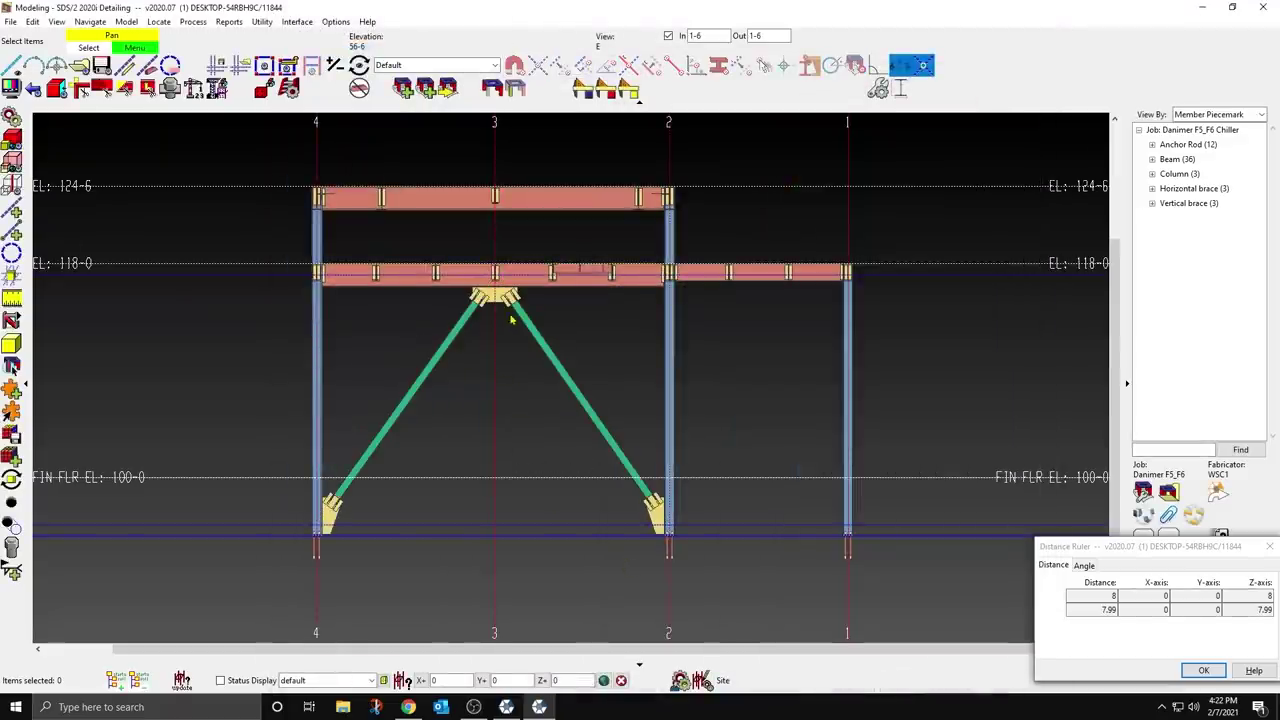
Step: Inspect the brace gussets and bolted connections at the column bases in elevation E
scroll(652, 520, up, 5)
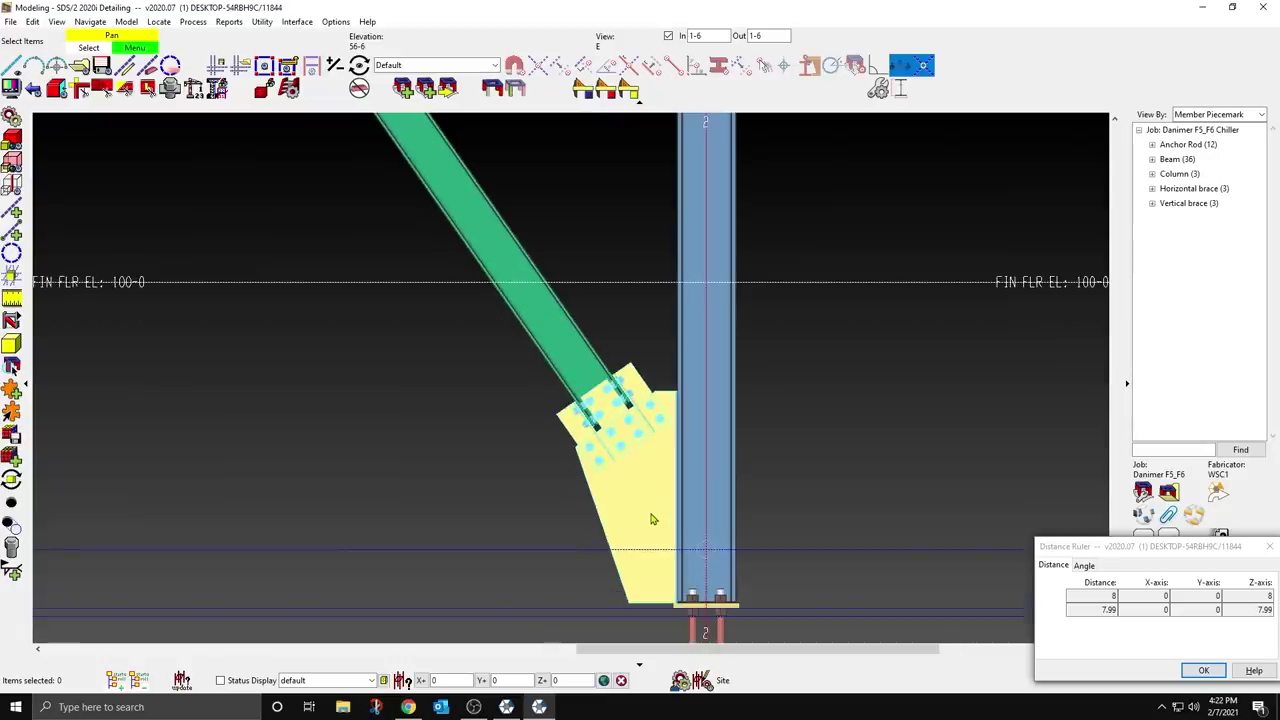
shift+middle_drag(651, 515, 795, 524)
scroll(697, 385, down, 4)
scroll(72, 532, up, 7)
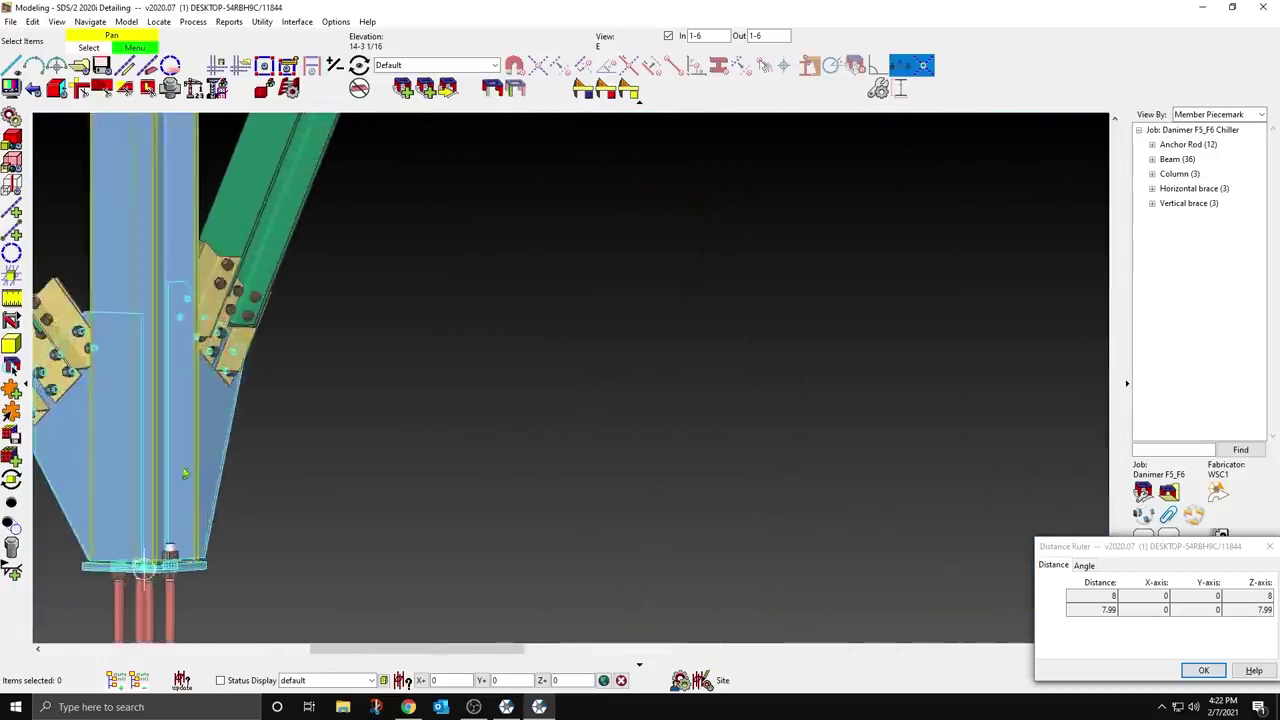
shift+middle_drag(186, 474, 30, 458)
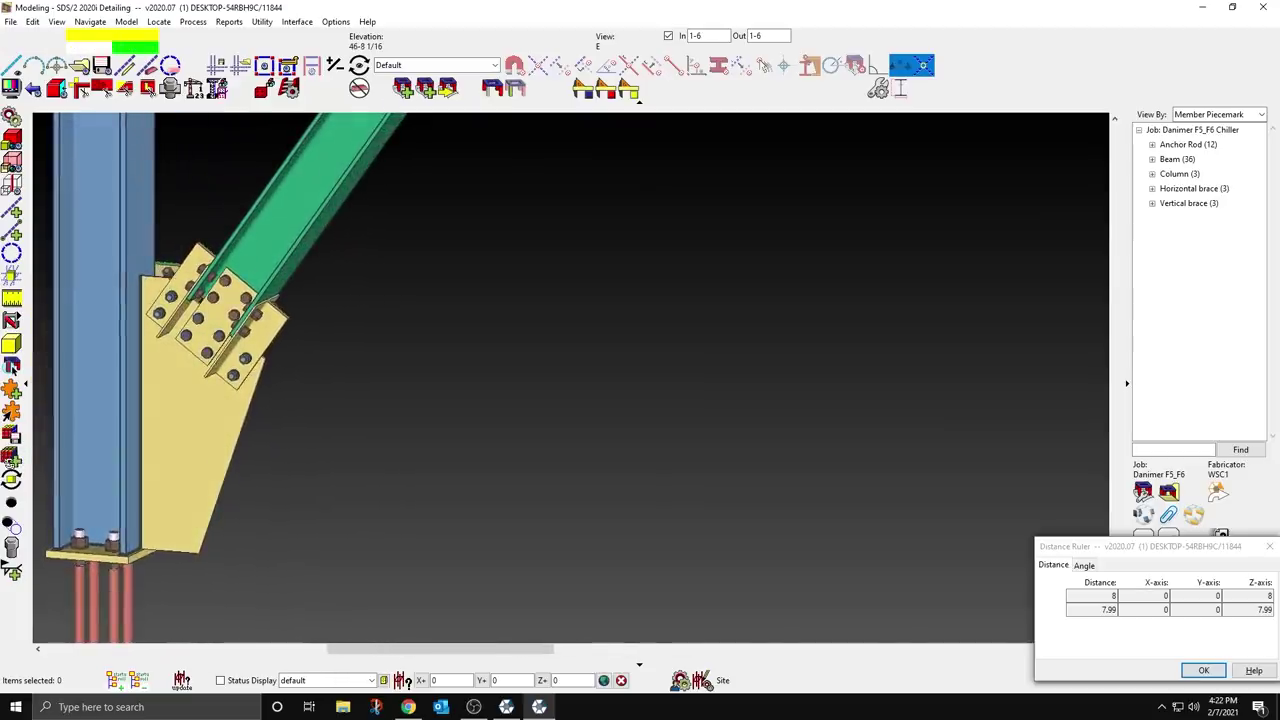
scroll(166, 476, down, 3)
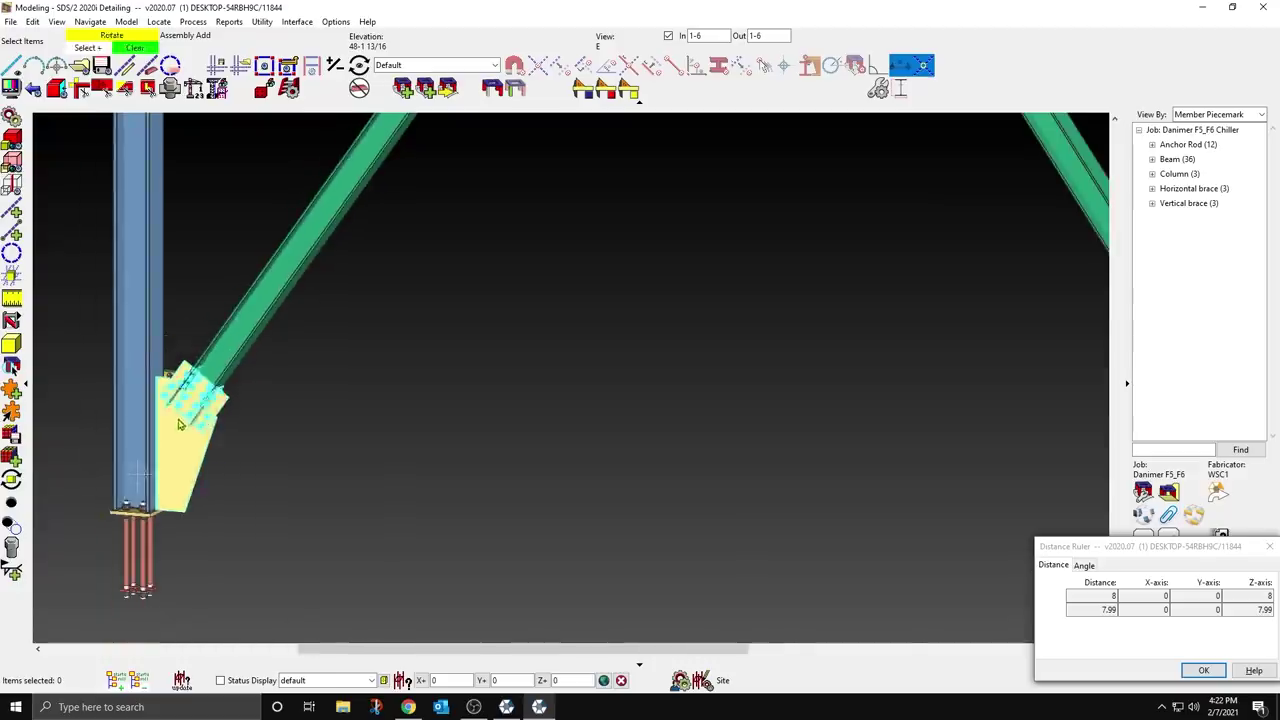
shift+middle_drag(180, 423, 214, 449)
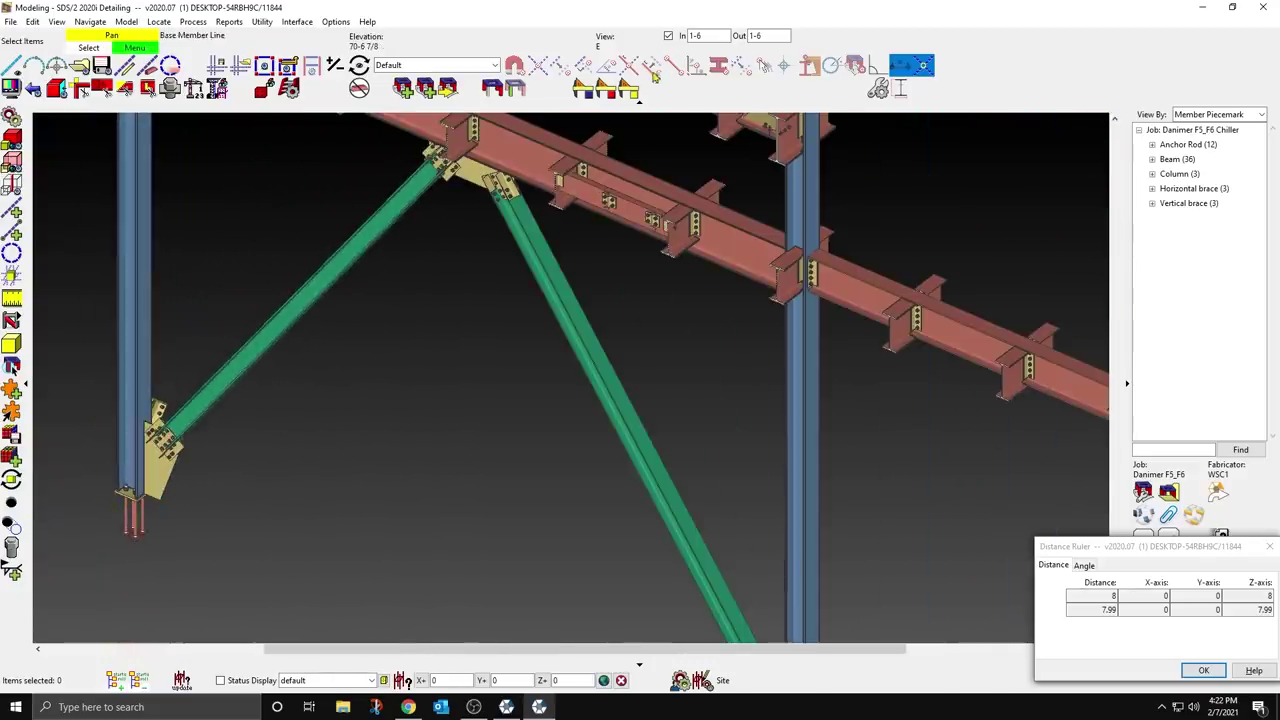
Step: Turn off the view's depth limits and review the vertical braces across the whole frame
click(668, 36)
scroll(494, 364, down, 3)
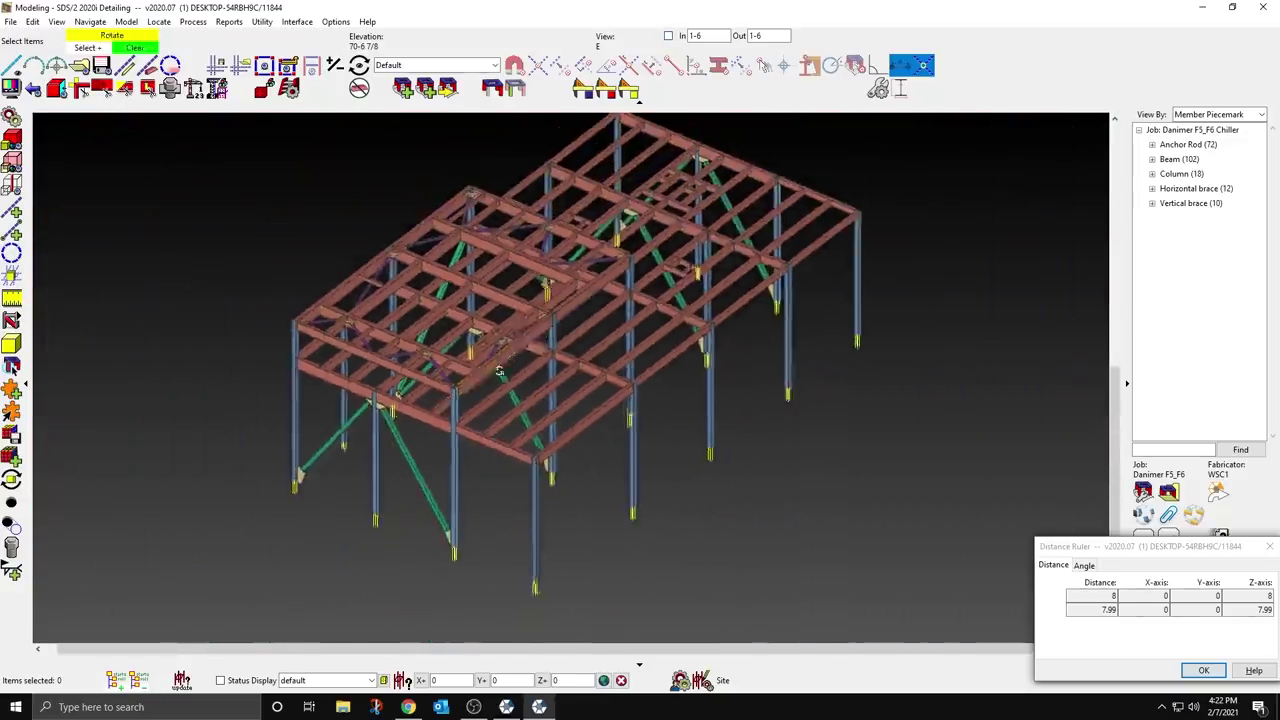
shift+middle_drag(499, 371, 702, 330)
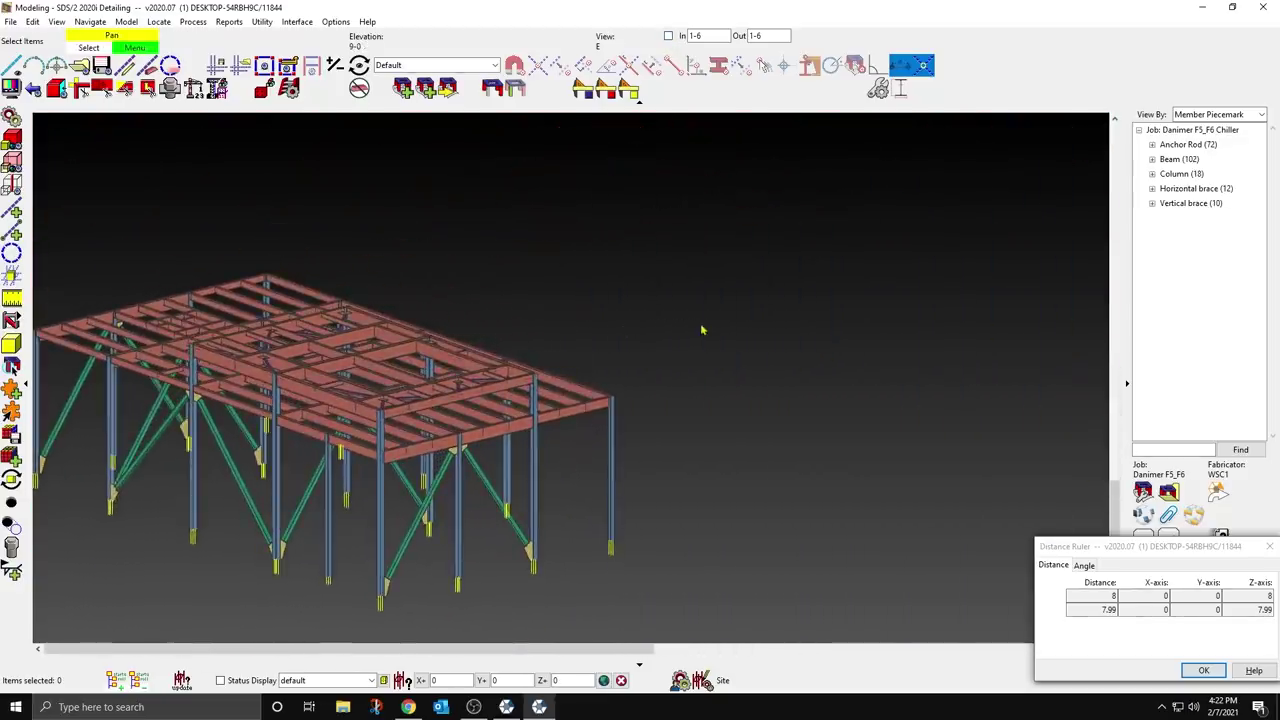
shift+middle_drag(480, 363, 1011, 401)
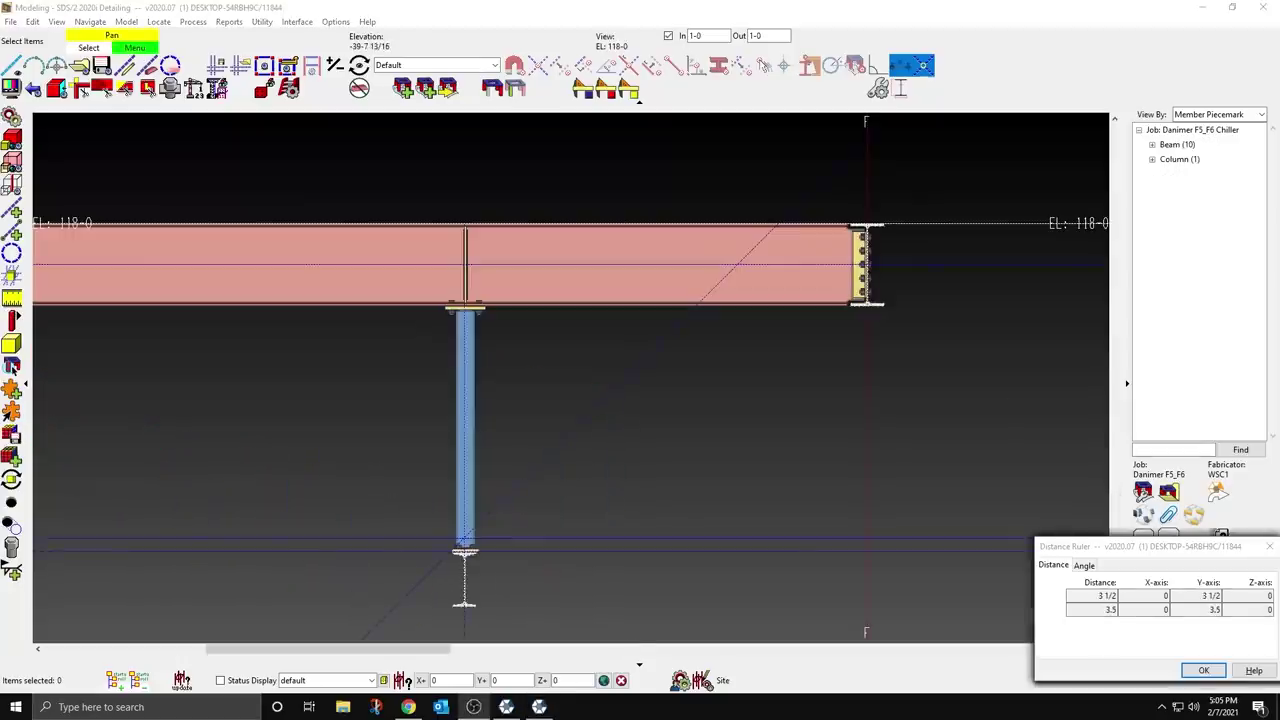
Step: Add an L3x3x3/8 vertical brace from the foot of the short post at 112-3 to the beam at 117-3
click(16, 315)
click(78, 318)
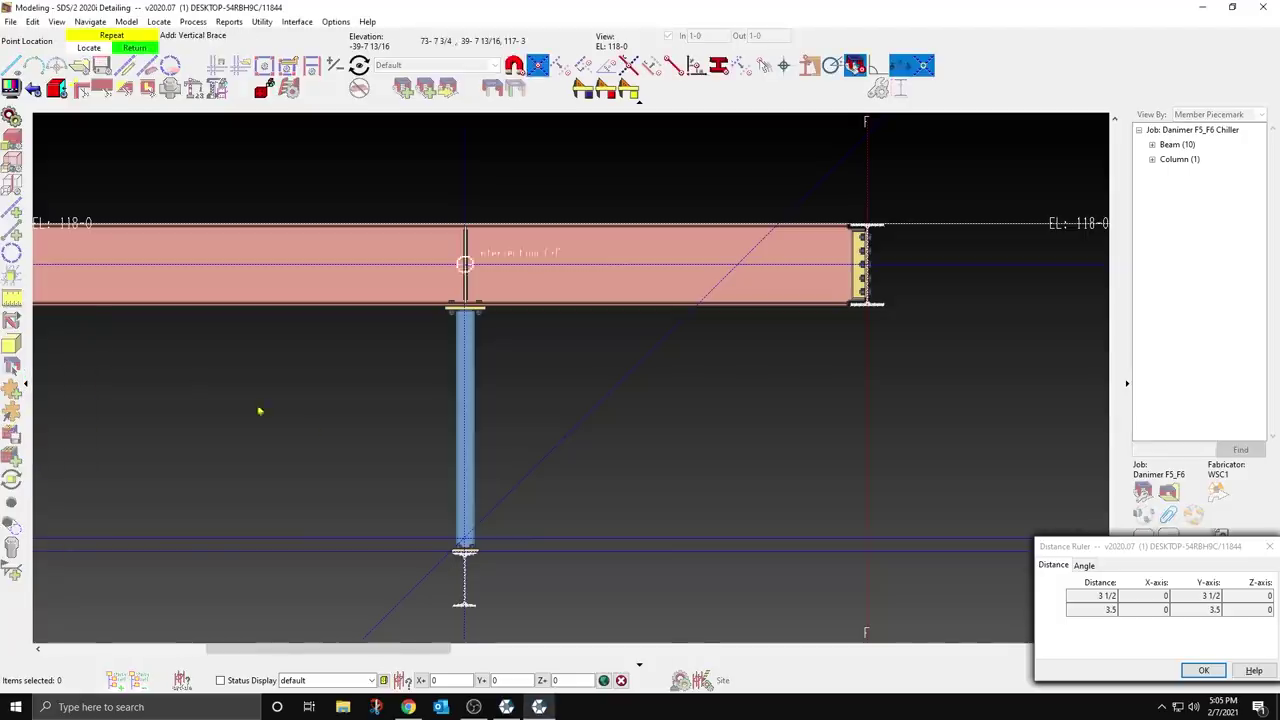
click(463, 491)
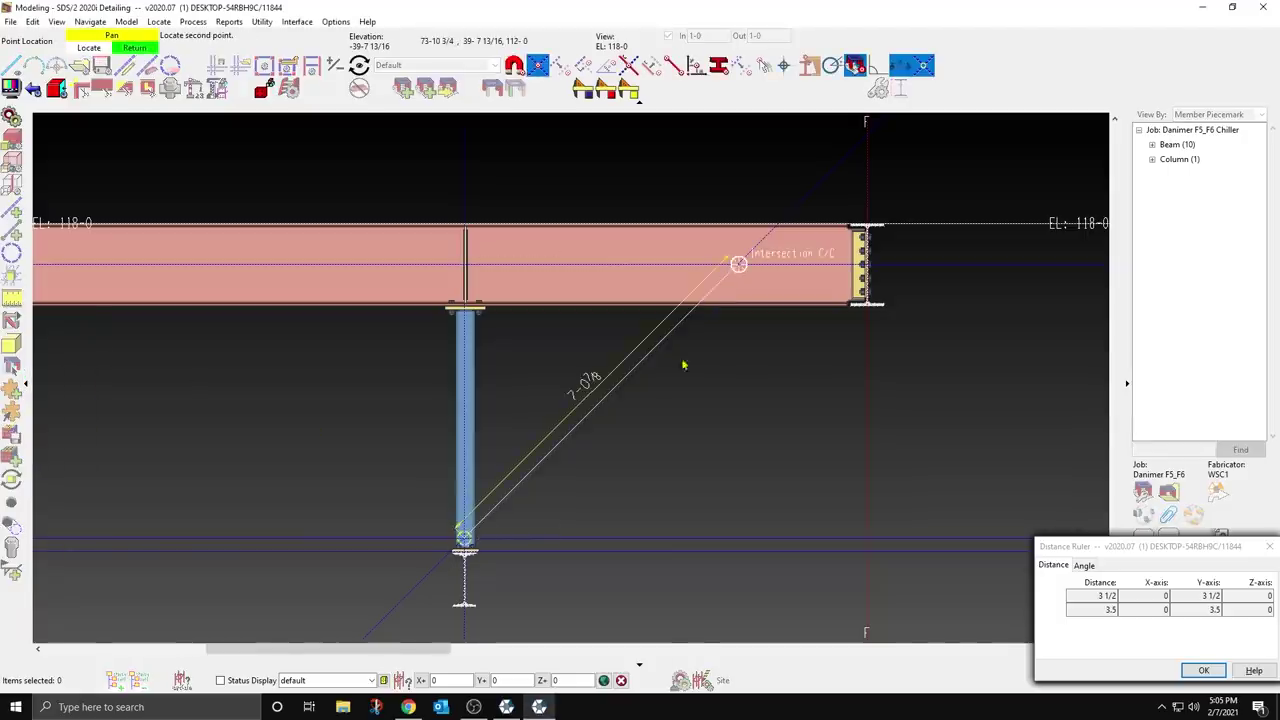
click(730, 437)
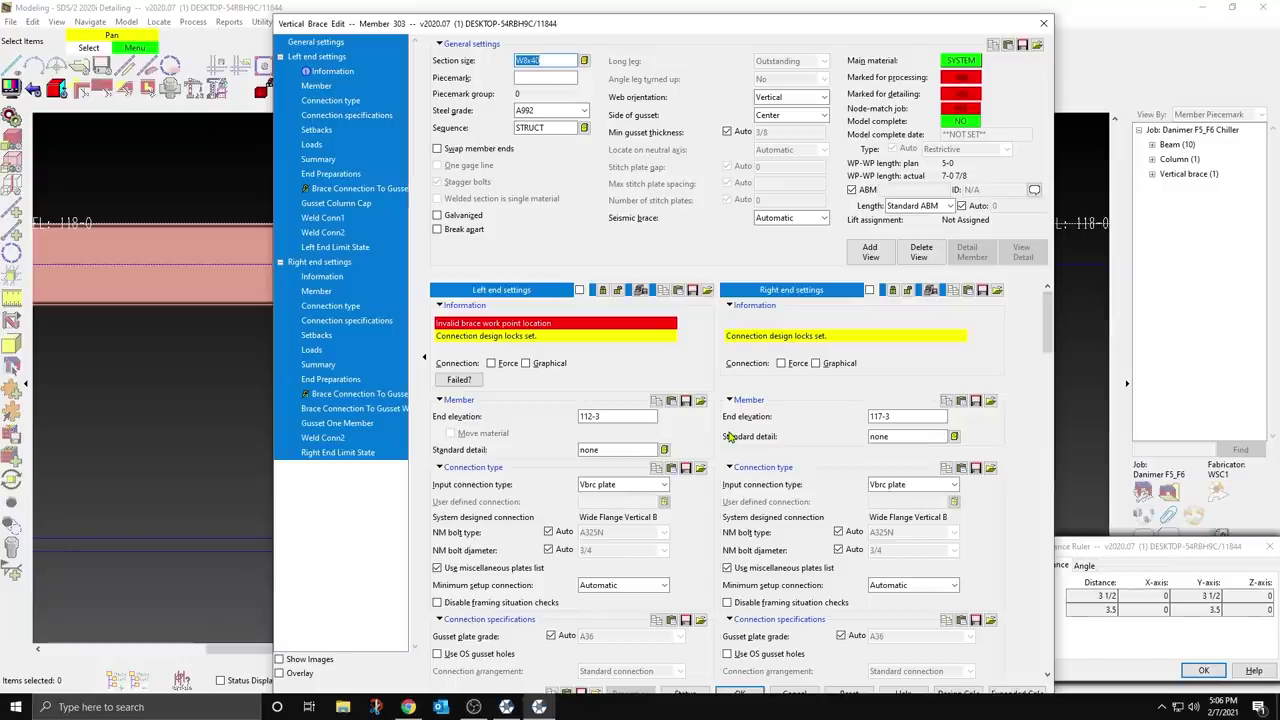
text(3X3X3/8)
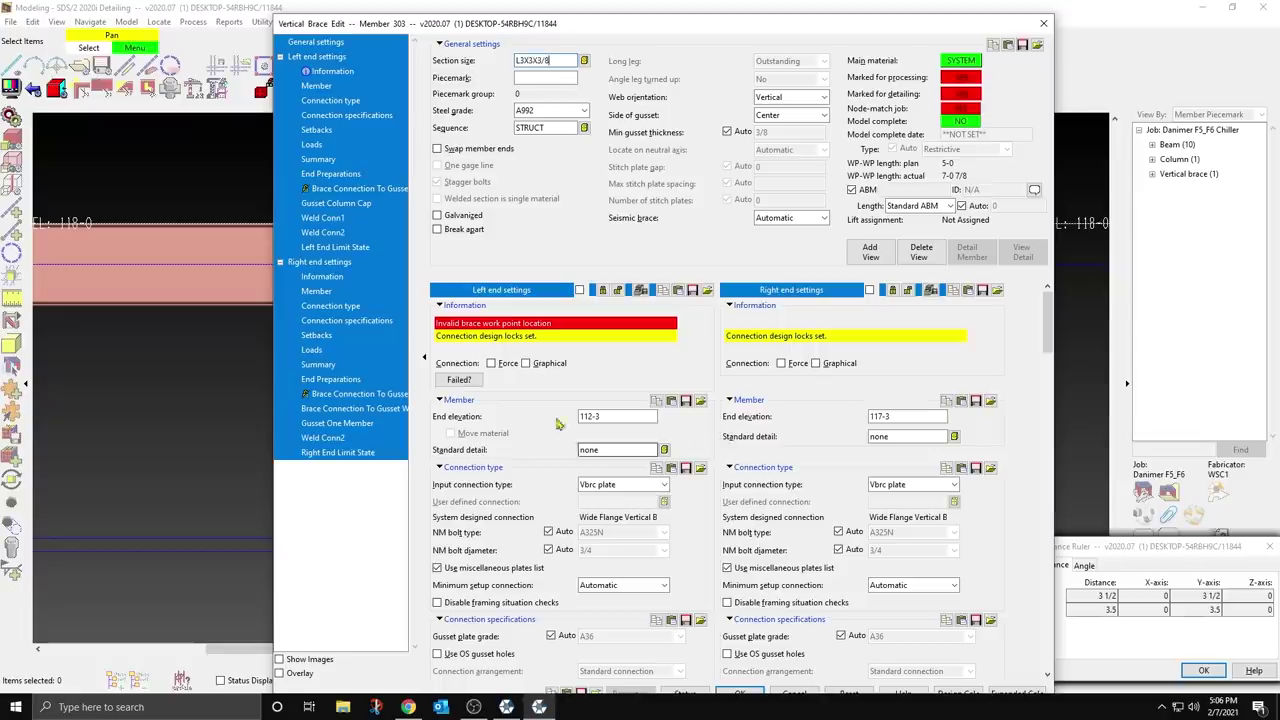
click(370, 192)
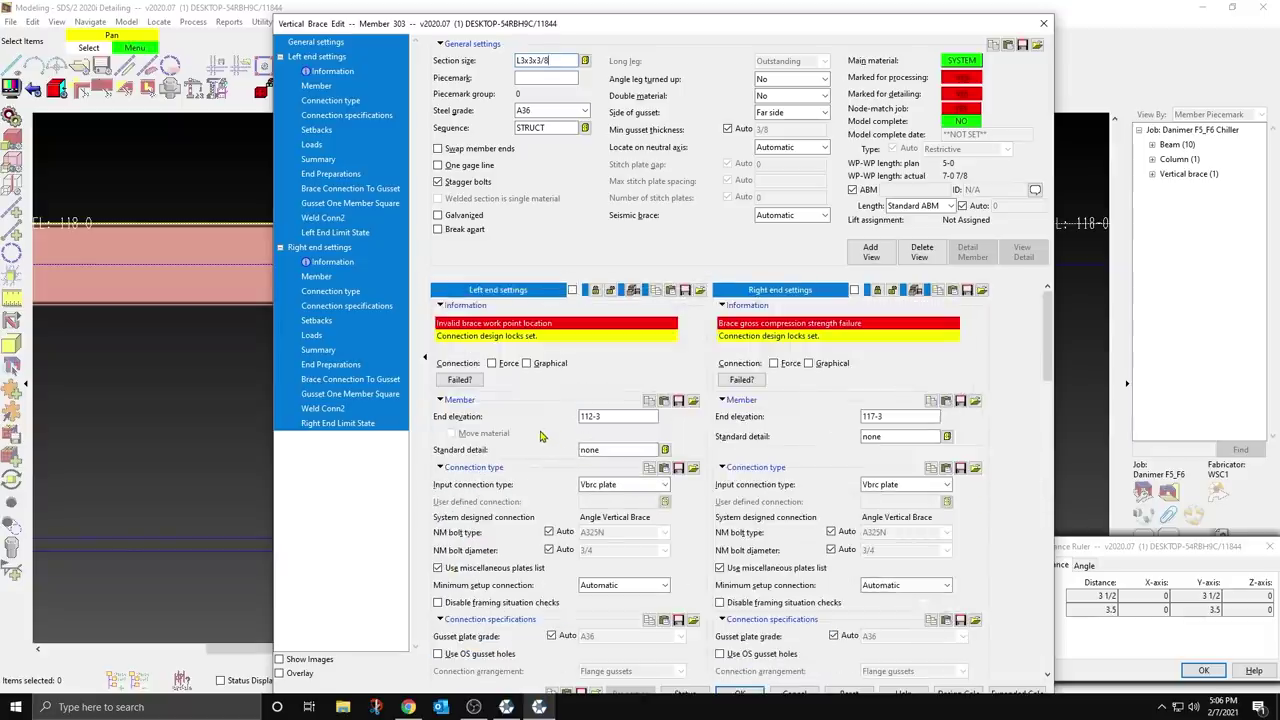
Step: Switch the tension and compression loads at both ends of the angle brace to automatic
scroll(540, 436, down, 15)
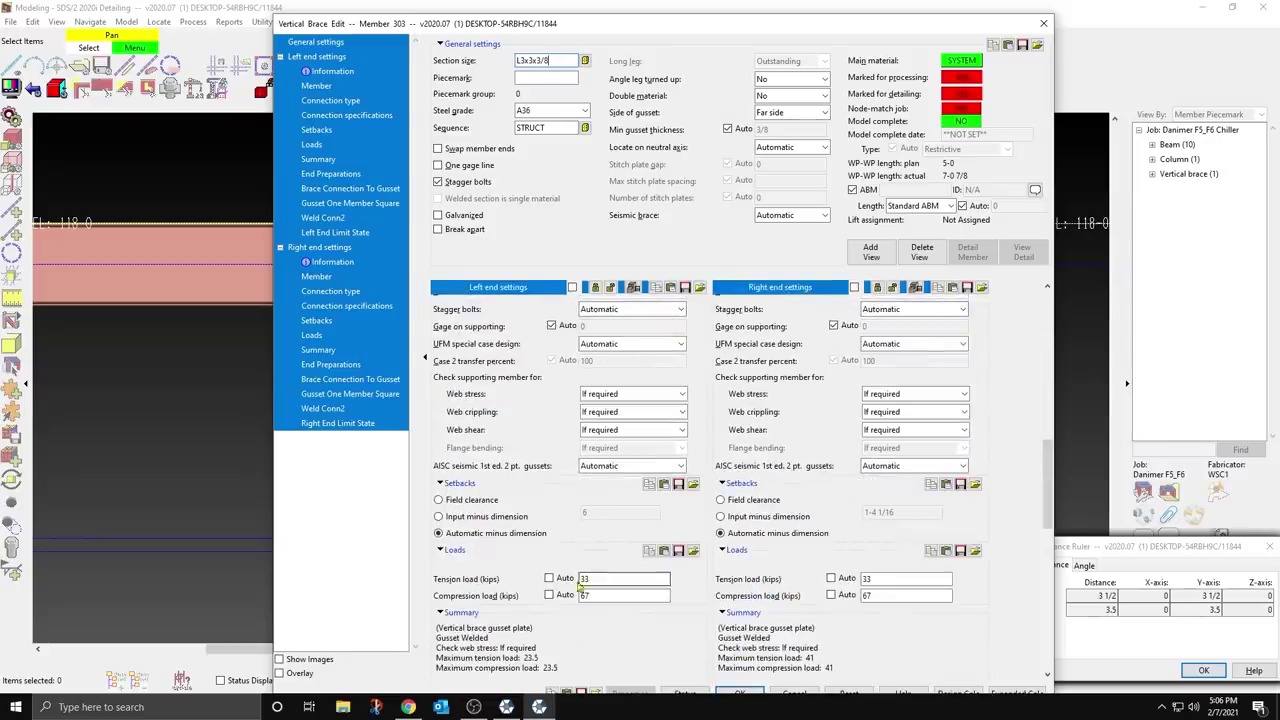
click(549, 579)
click(549, 596)
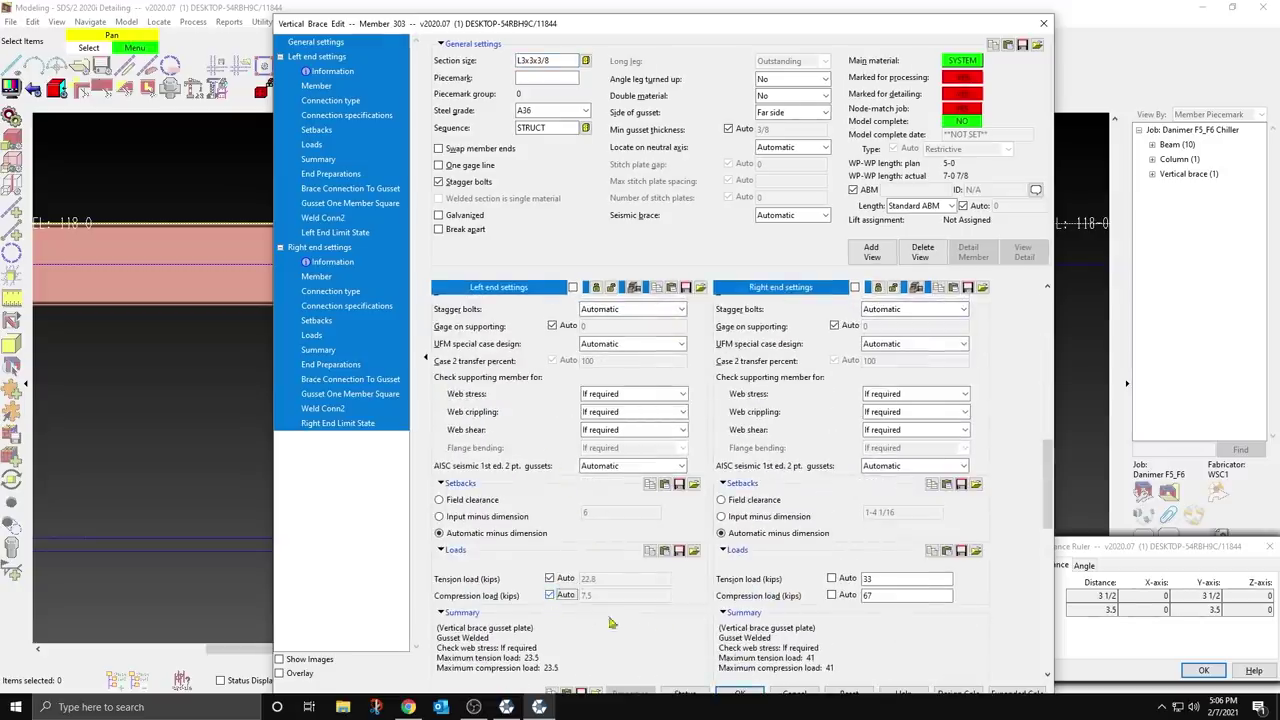
click(831, 578)
click(831, 595)
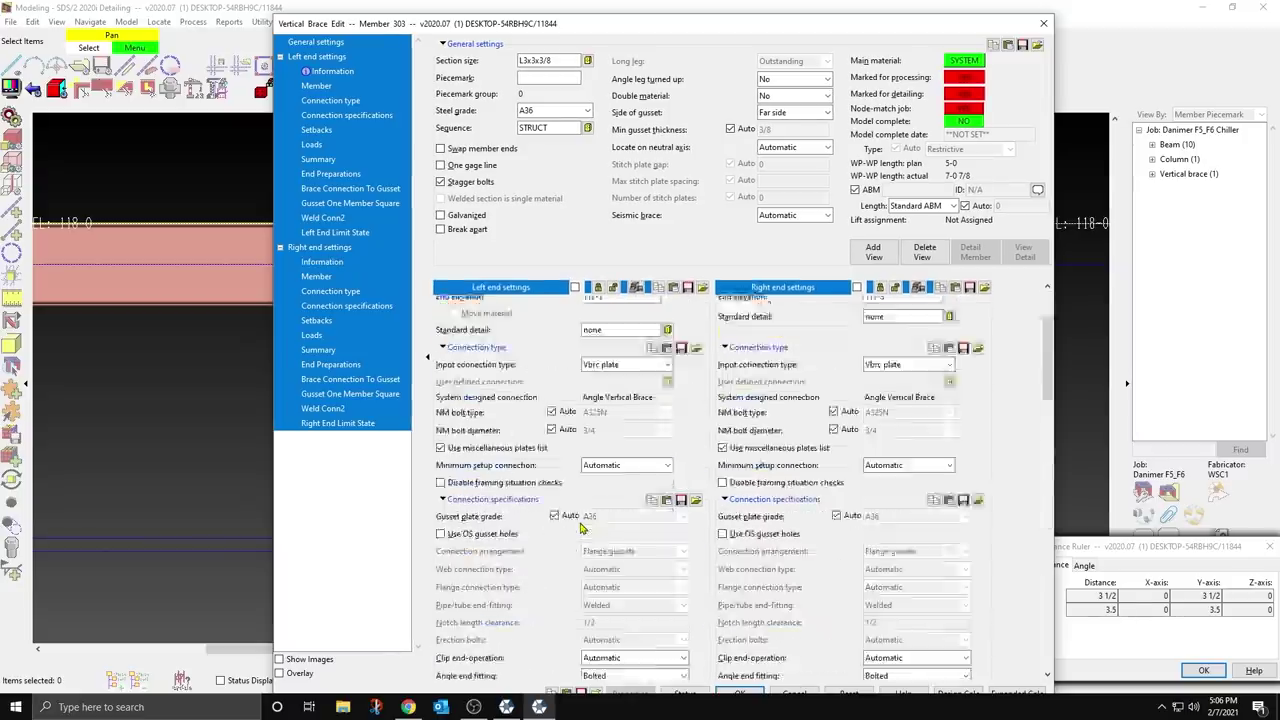
Step: Review the angle brace's connection, gusset and load settings at both ends, and apply the brace edit
click(336, 73)
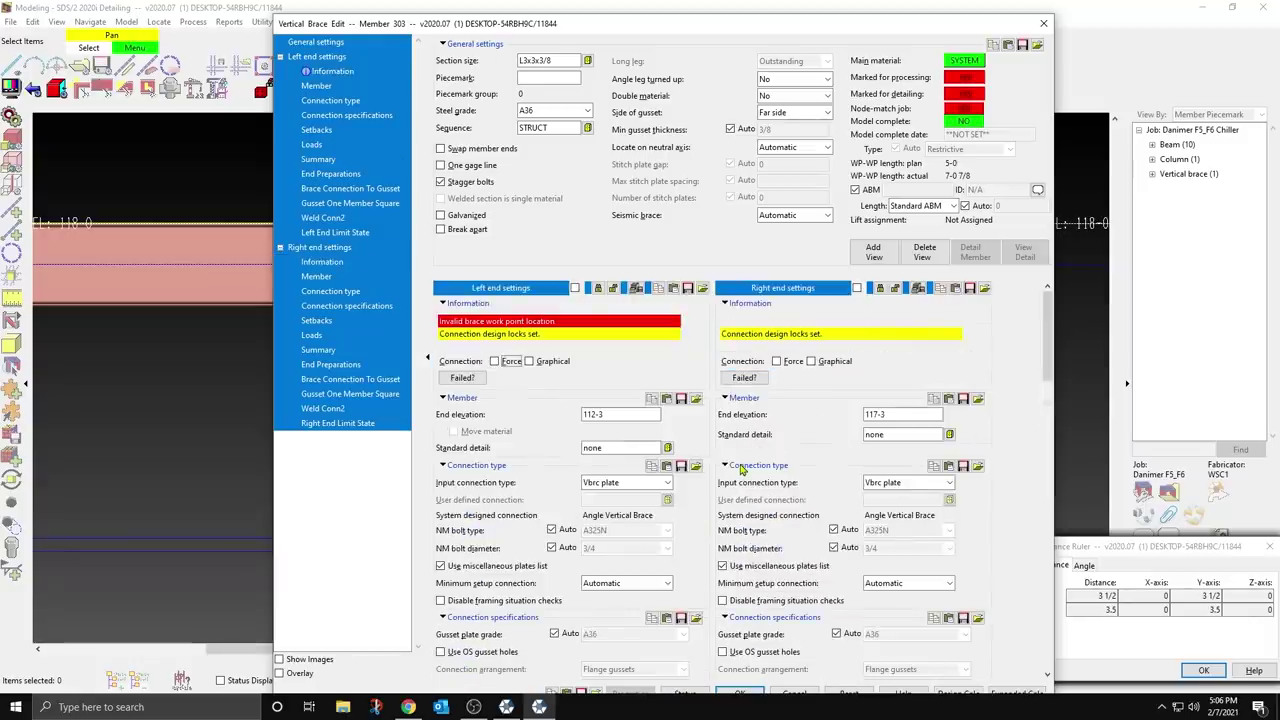
scroll(741, 470, down, 3)
scroll(741, 470, down, 3)
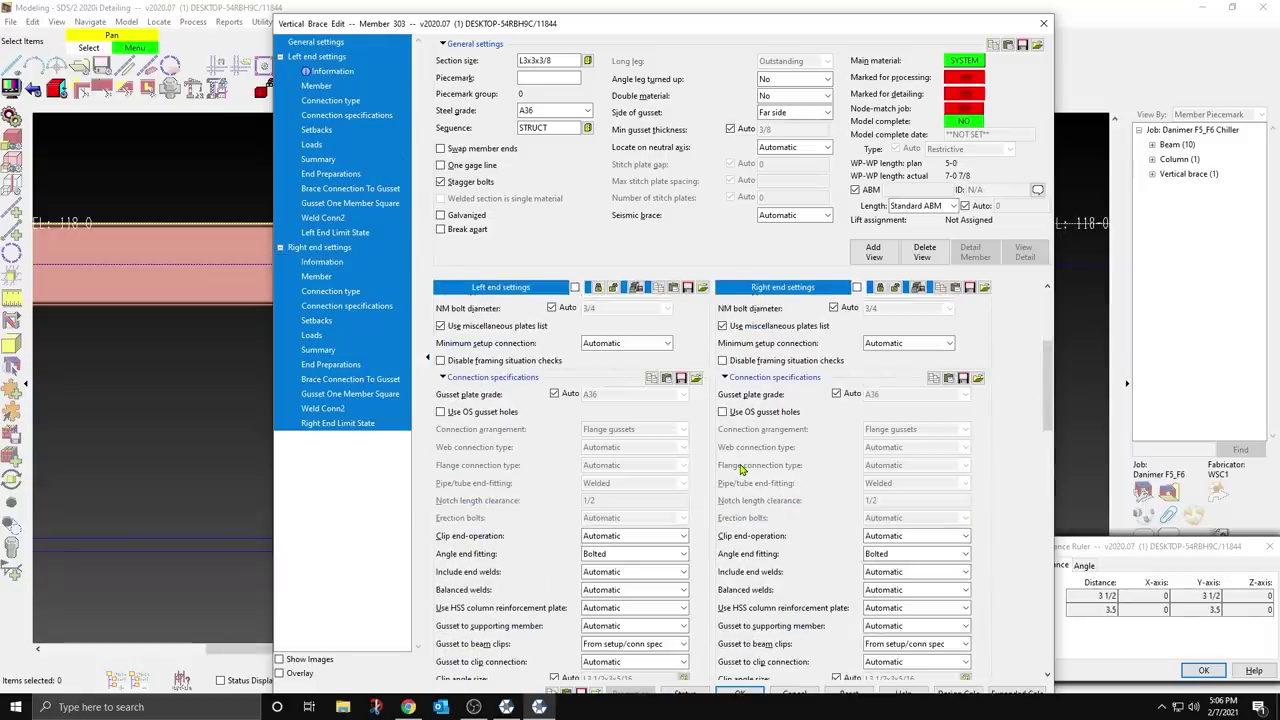
scroll(741, 470, down, 3)
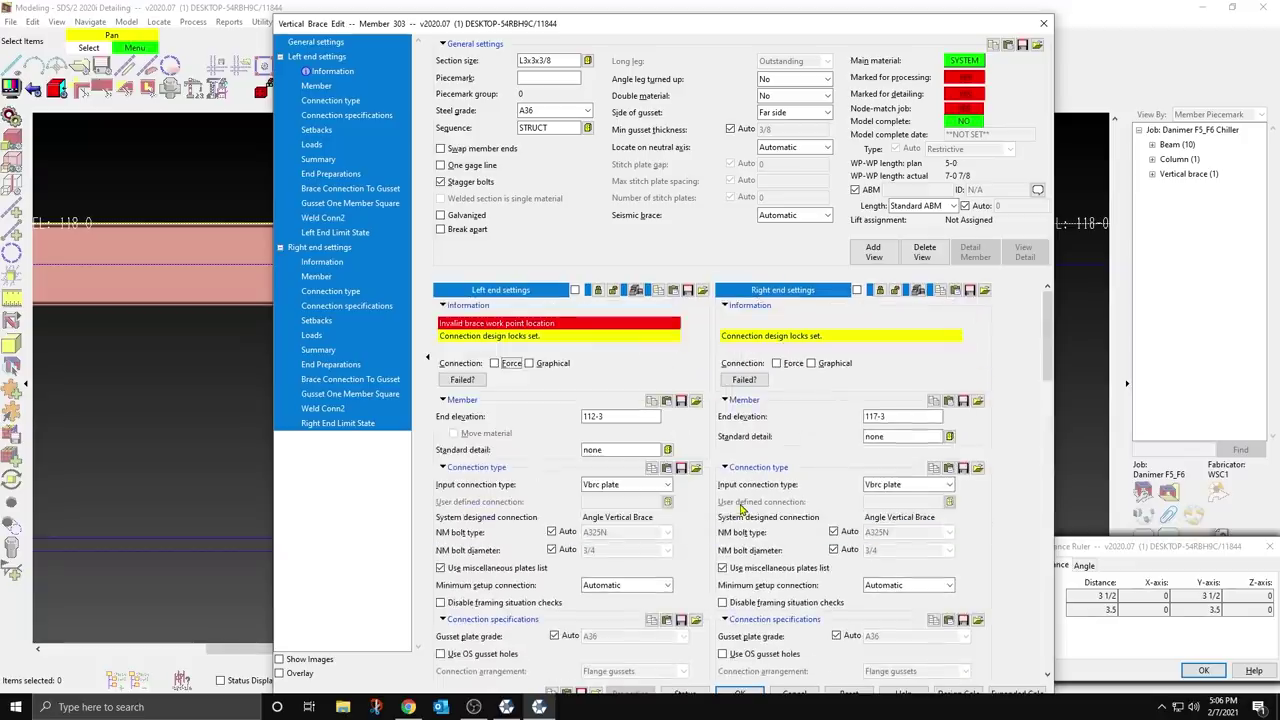
scroll(741, 510, down, 3)
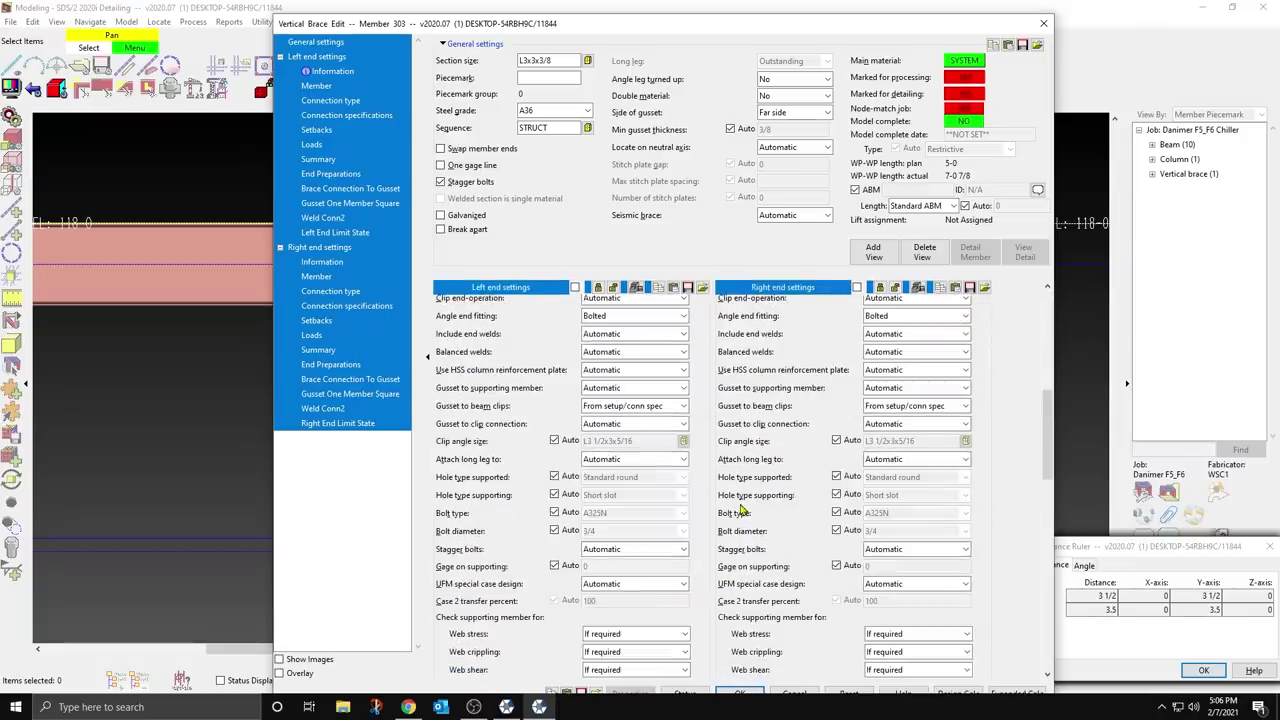
scroll(741, 510, down, 15)
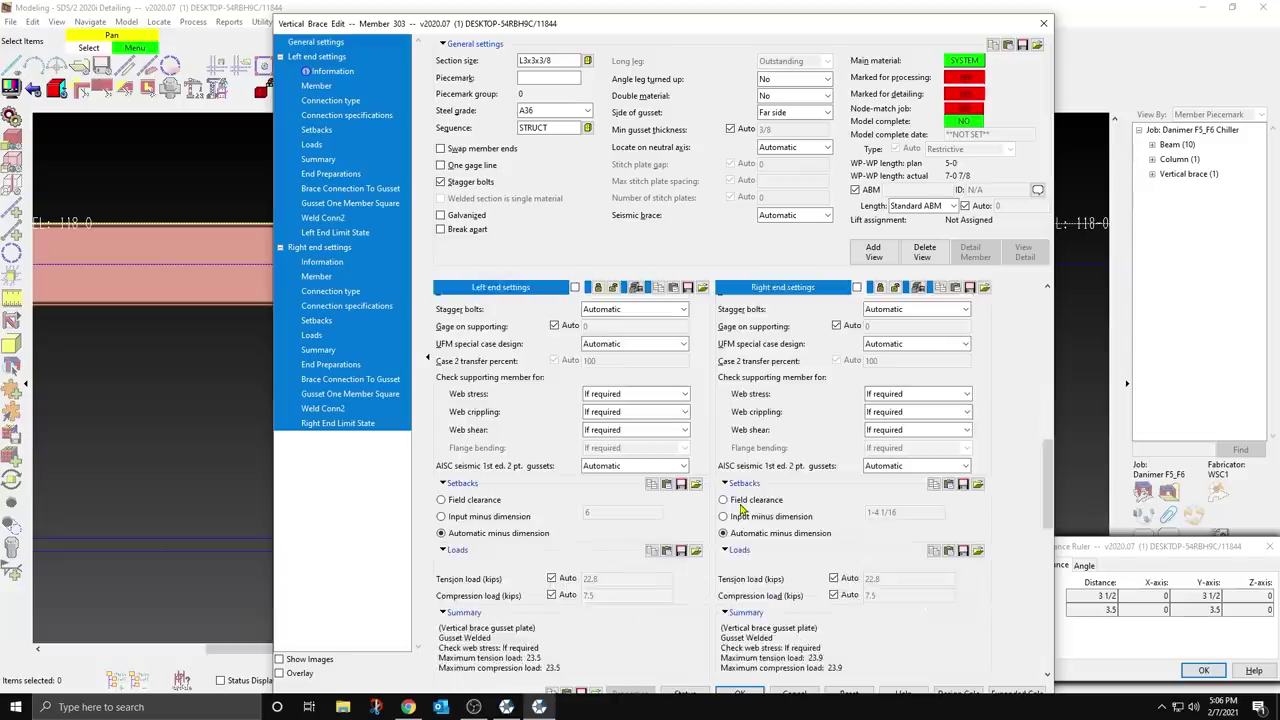
scroll(741, 510, up, 3)
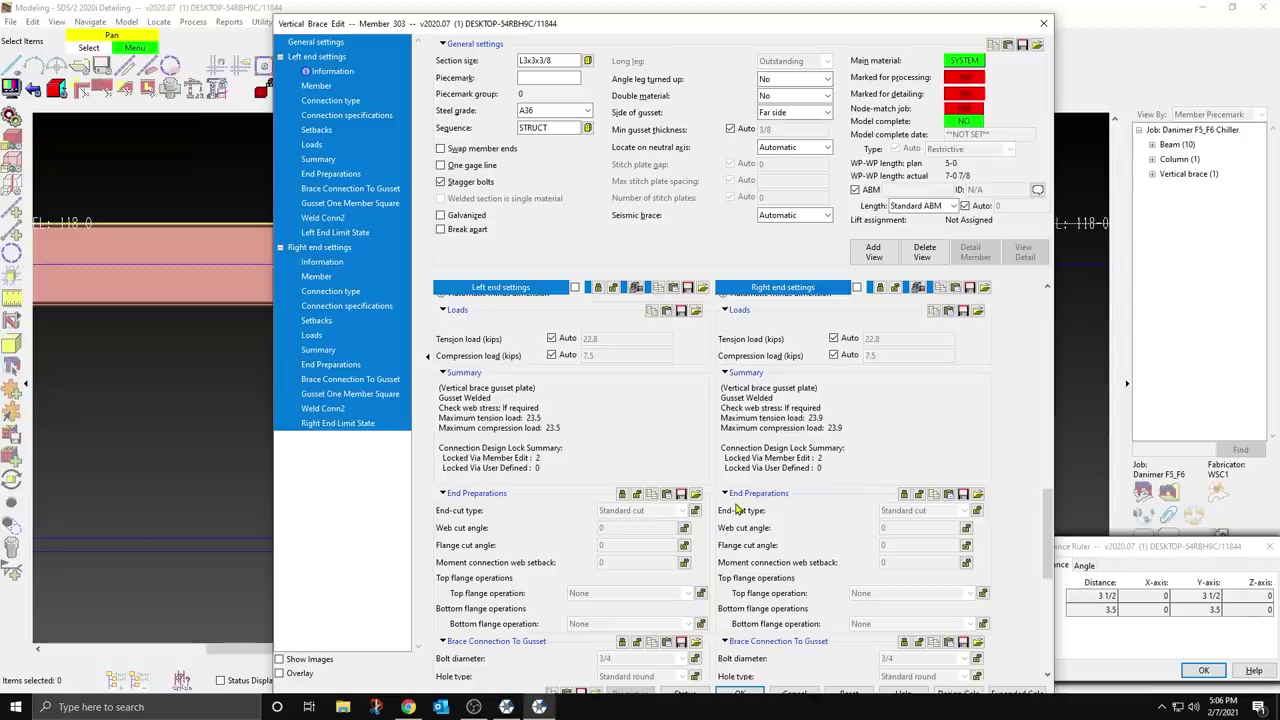
scroll(737, 510, down, 15)
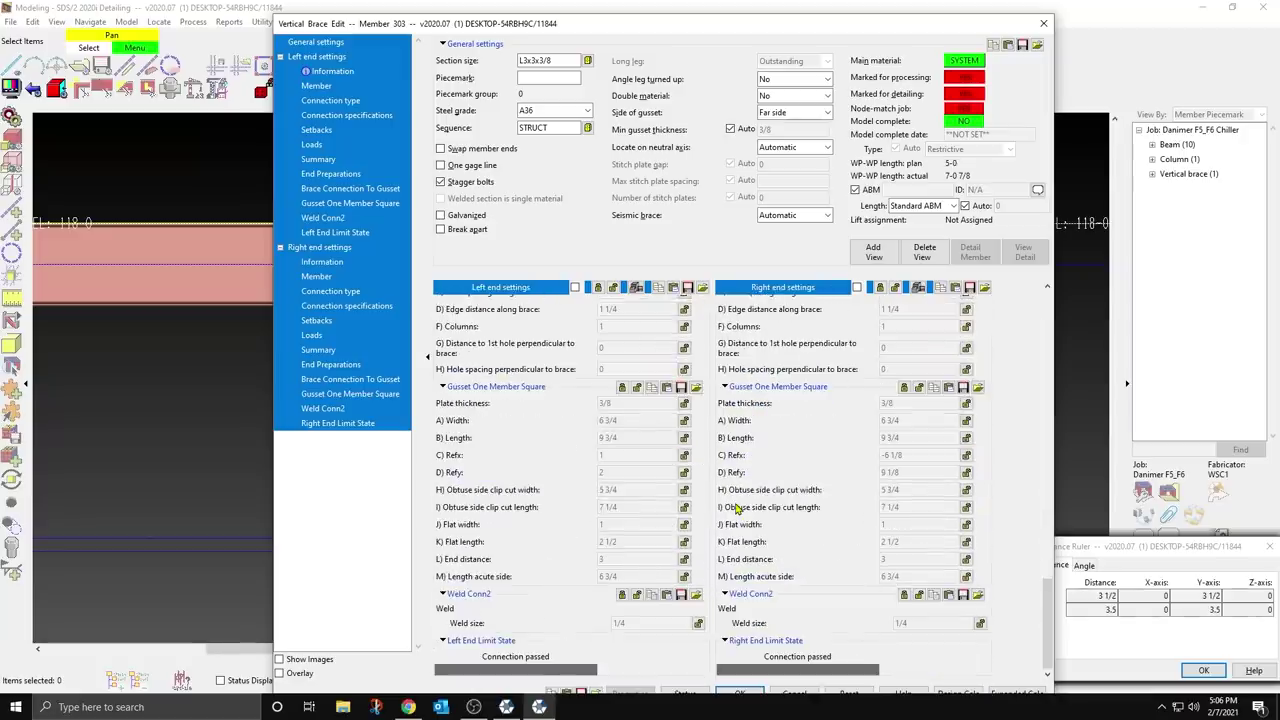
click(745, 690)
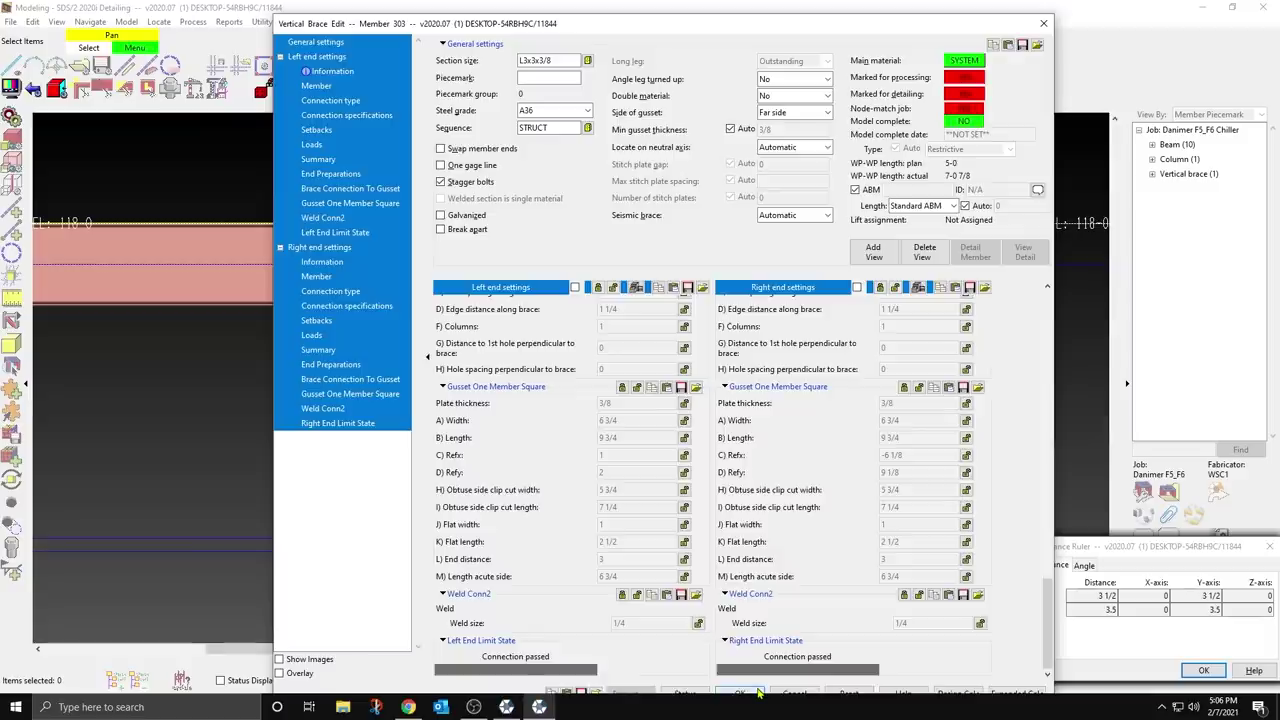
right_click(731, 388)
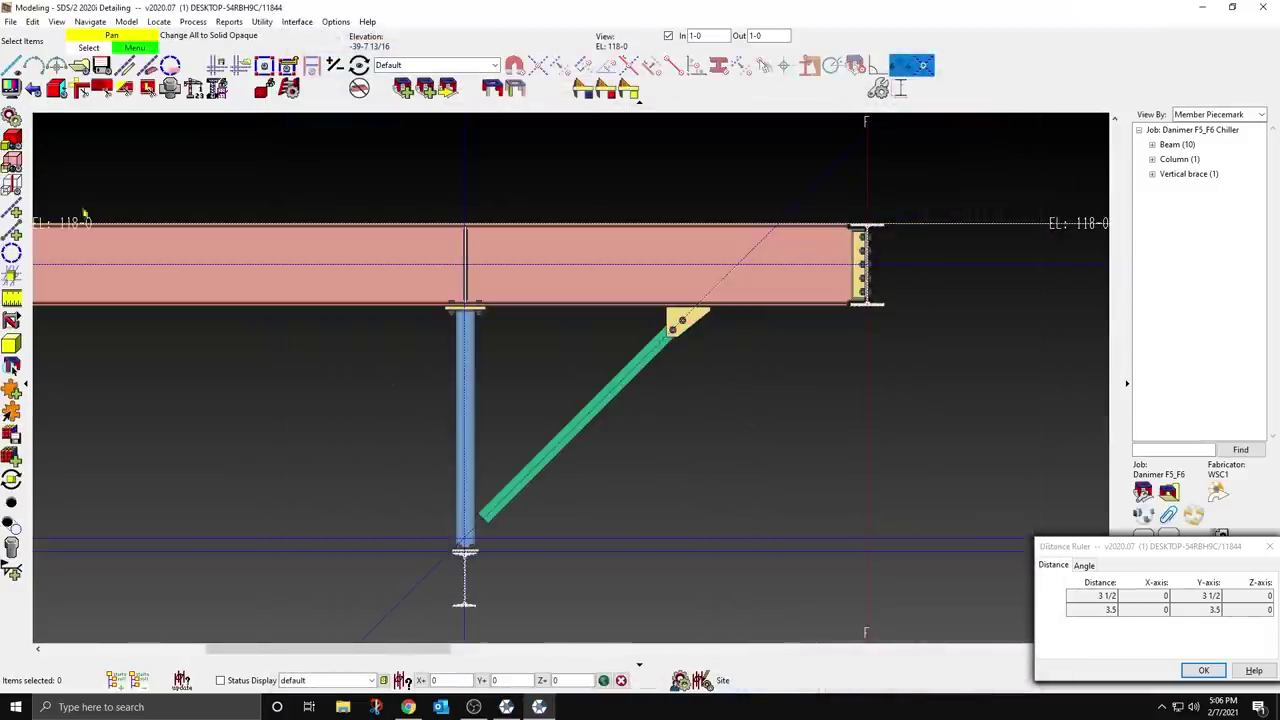
Step: Force the connection at the angle brace's left end, at the foot of the short post
scroll(396, 503, up, 3)
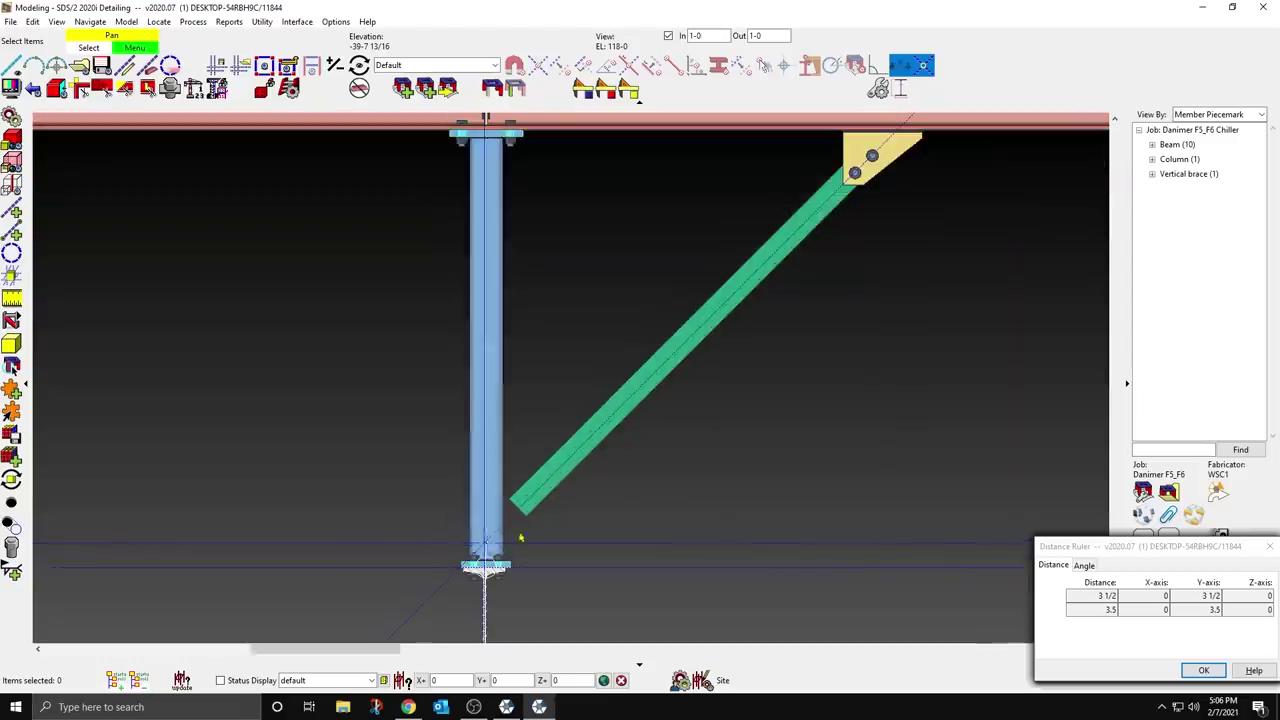
double_click(579, 458)
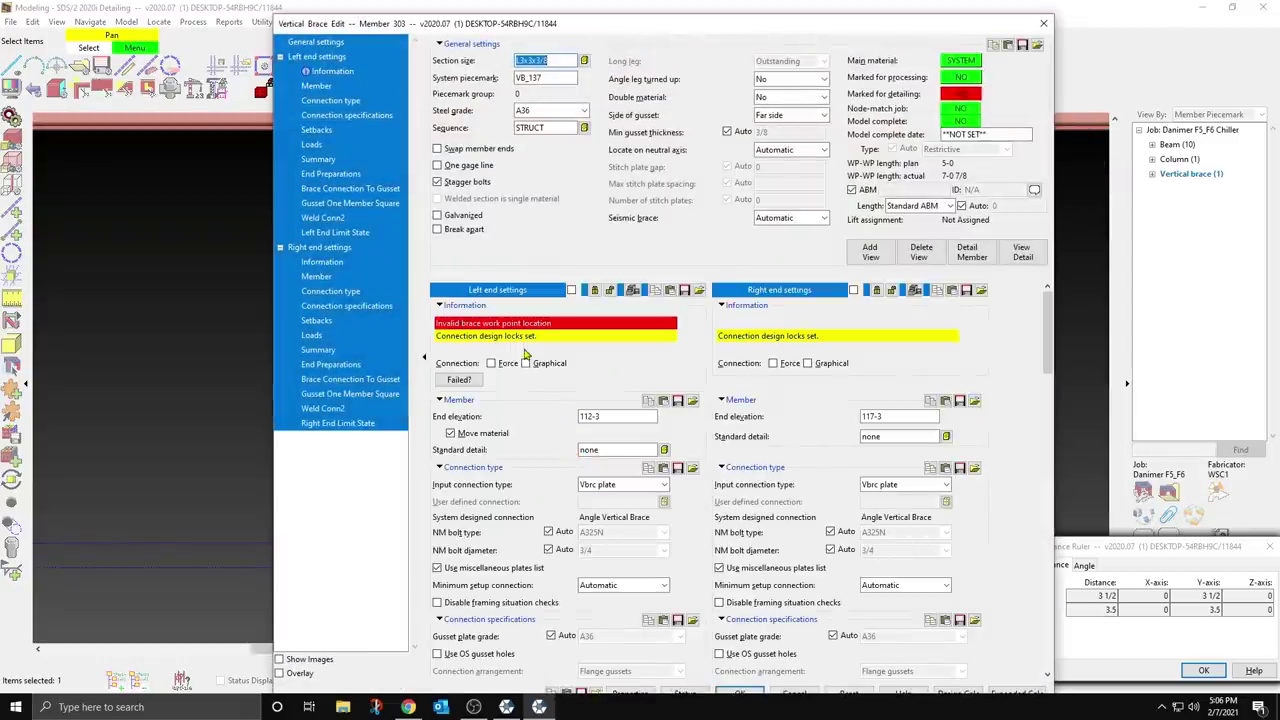
click(495, 362)
key(Return)
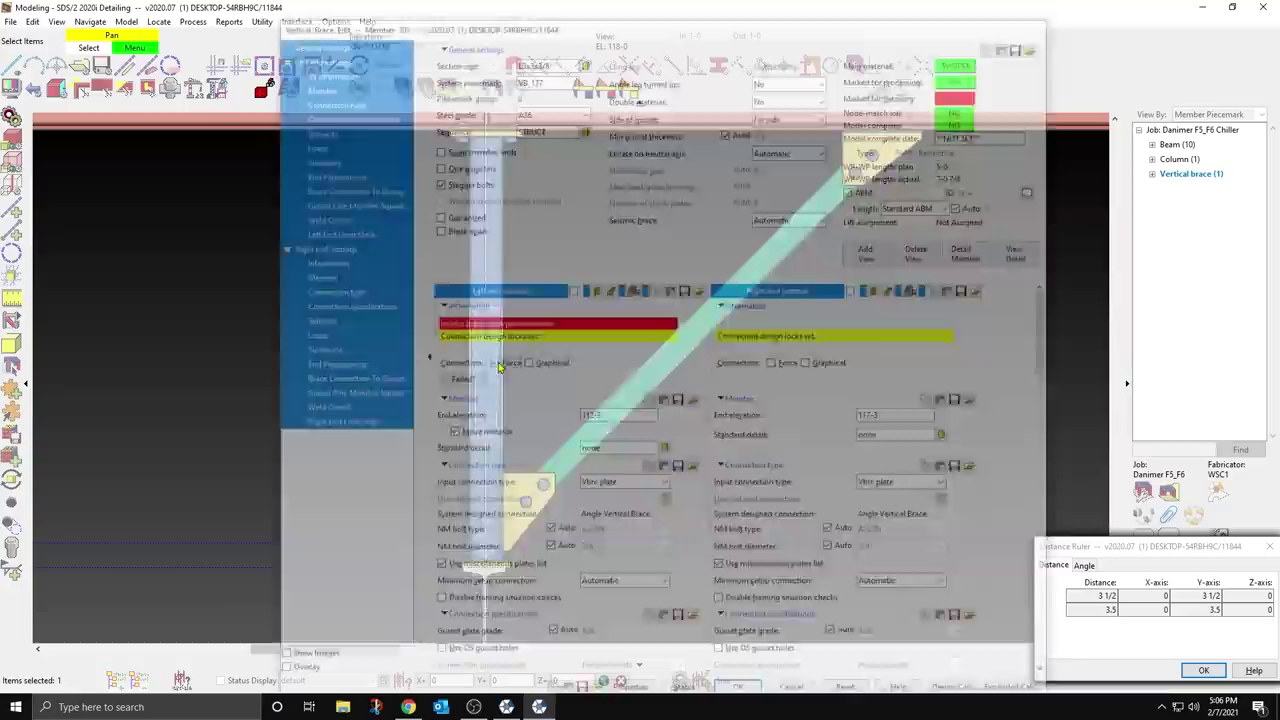
click(726, 464)
scroll(605, 470, up, 2)
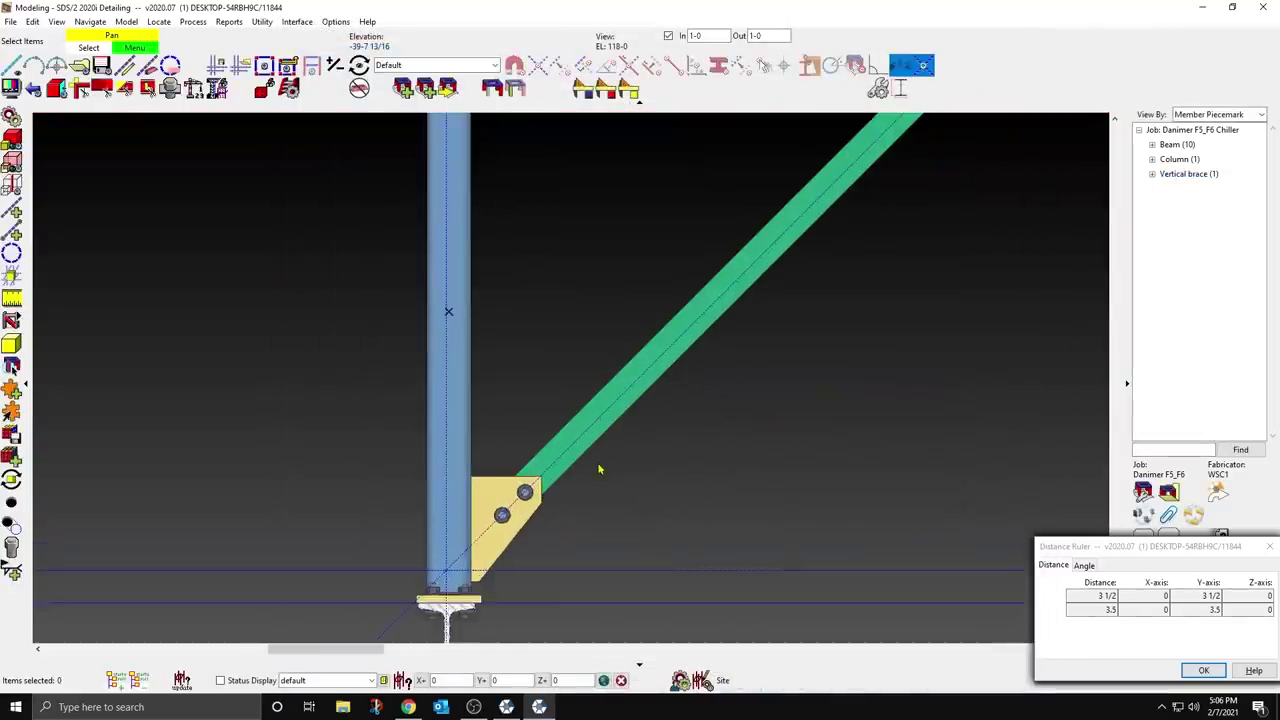
Step: Examine the angle kicker's gusset connections in 3D, with the depth limits off to see it within the whole frame
scroll(600, 469, down, 3)
middle_drag(719, 416, 680, 426)
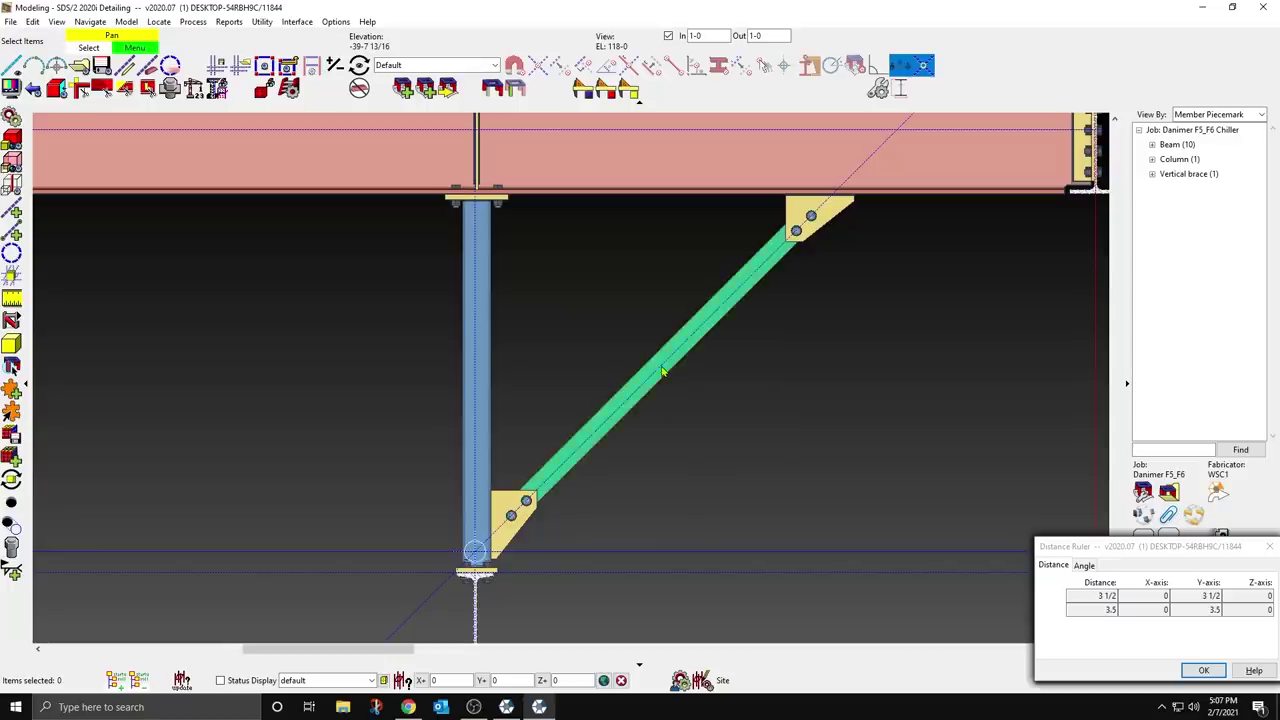
scroll(640, 350, down, 3)
scroll(605, 420, up, 3)
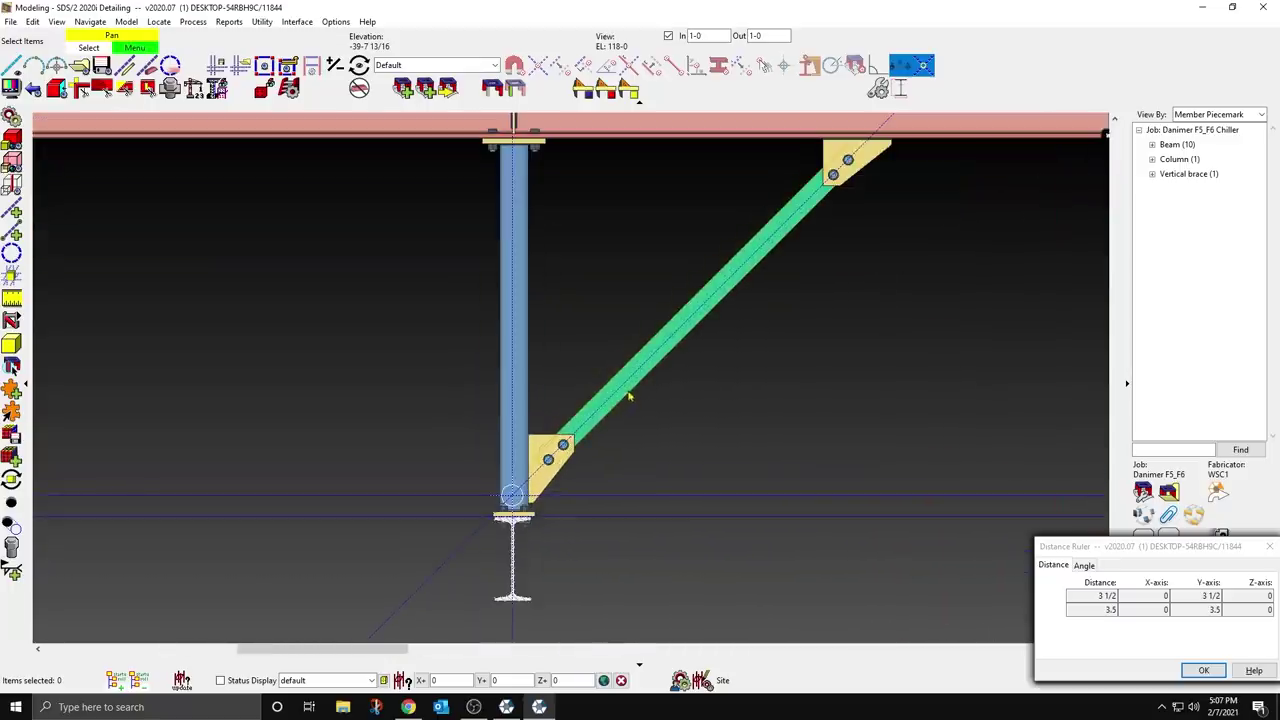
shift+middle_drag(629, 397, 607, 416)
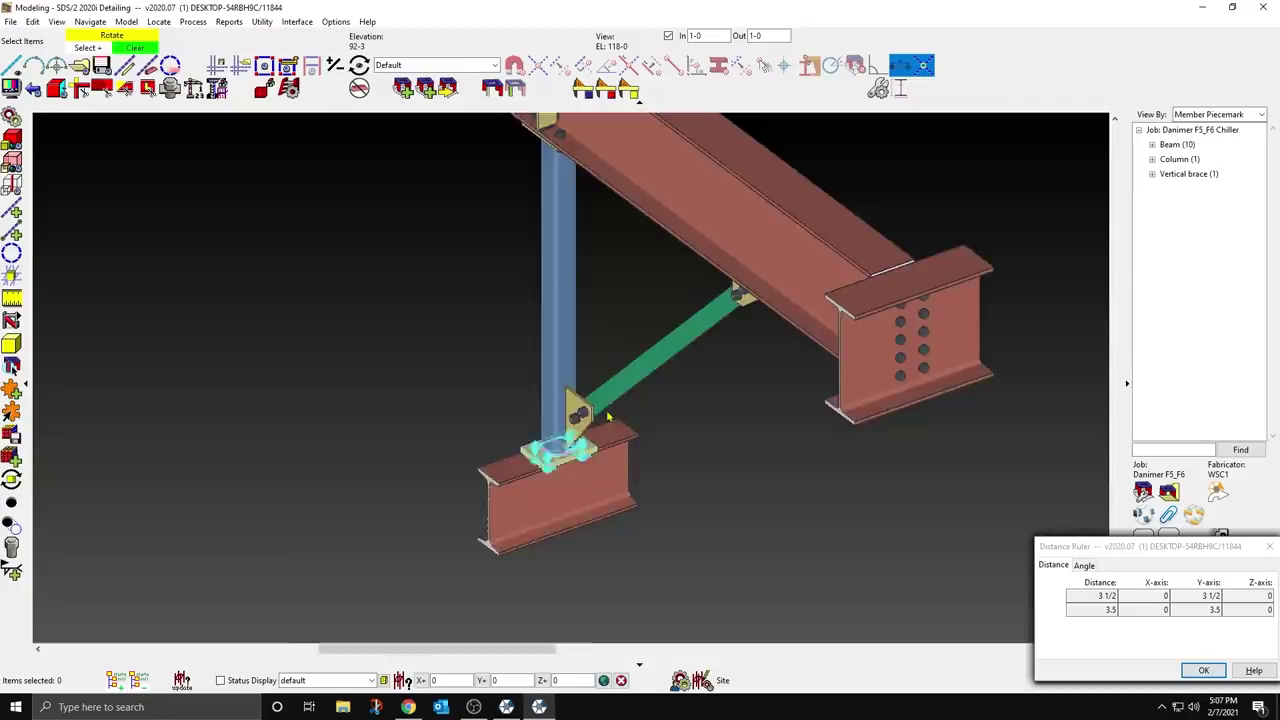
scroll(700, 323, down, 2)
click(668, 36)
scroll(796, 394, down, 3)
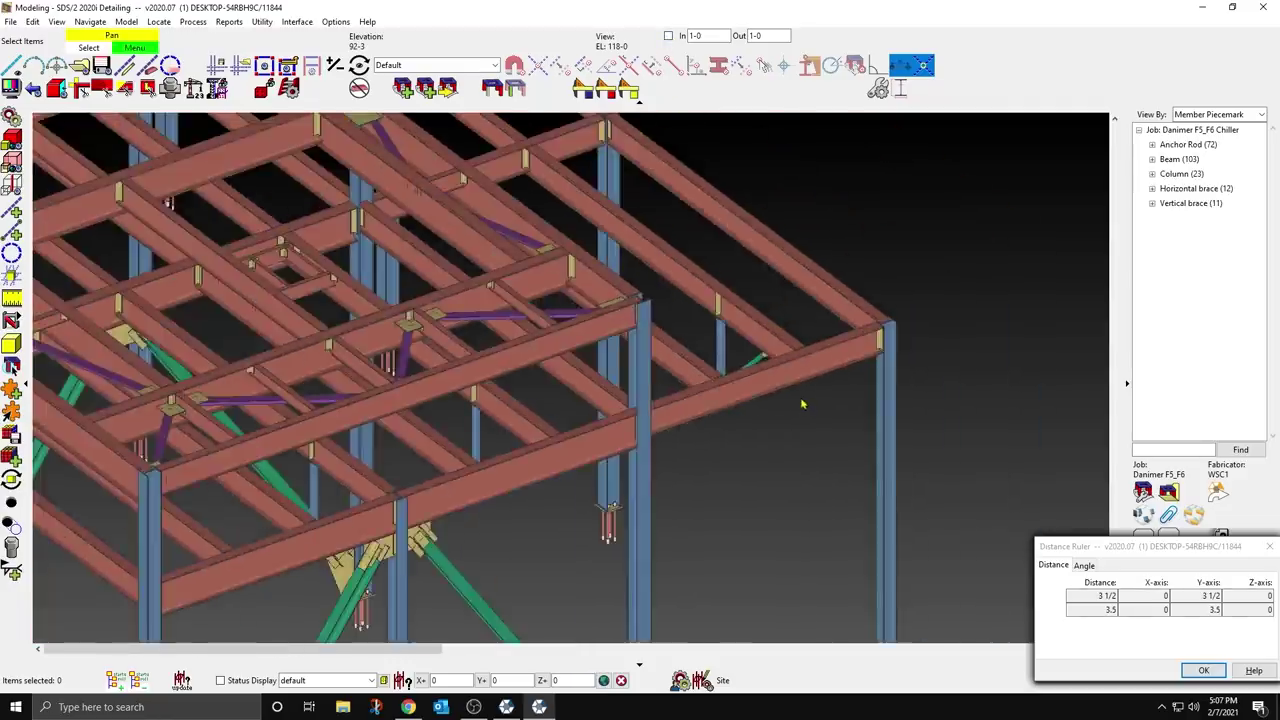
shift+middle_drag(802, 404, 766, 434)
scroll(770, 434, up, 5)
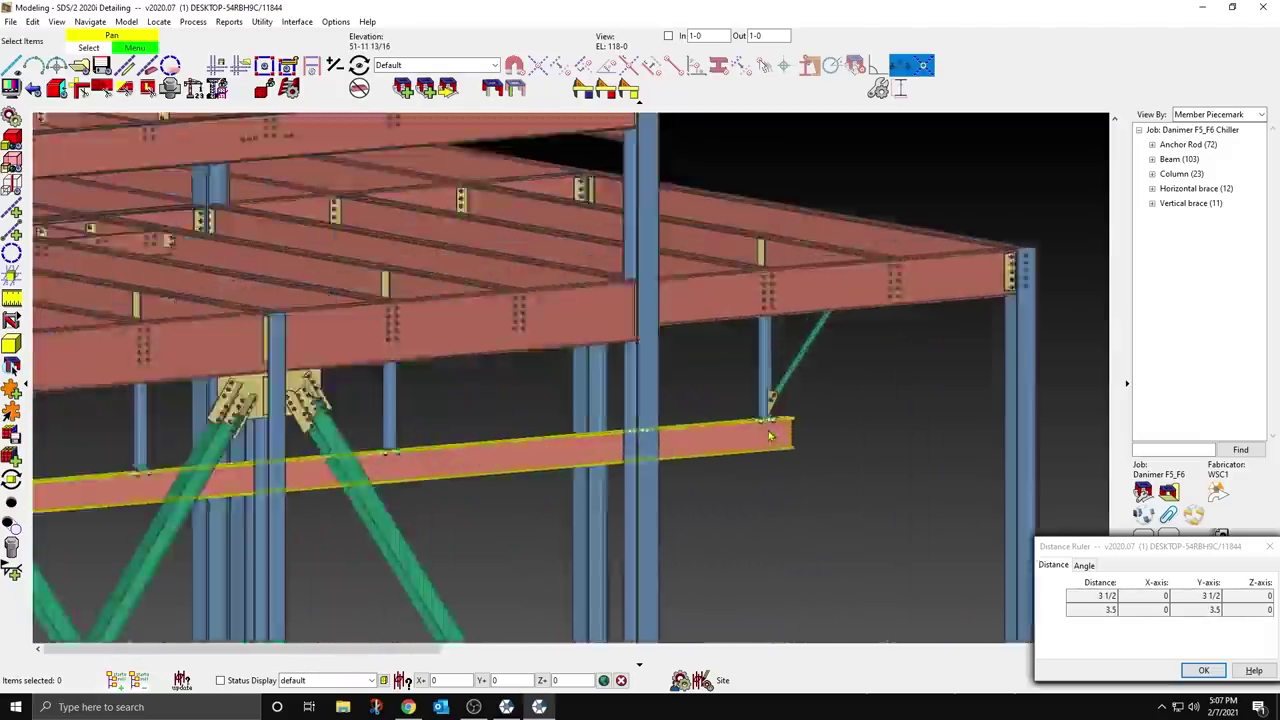
scroll(770, 434, up, 10)
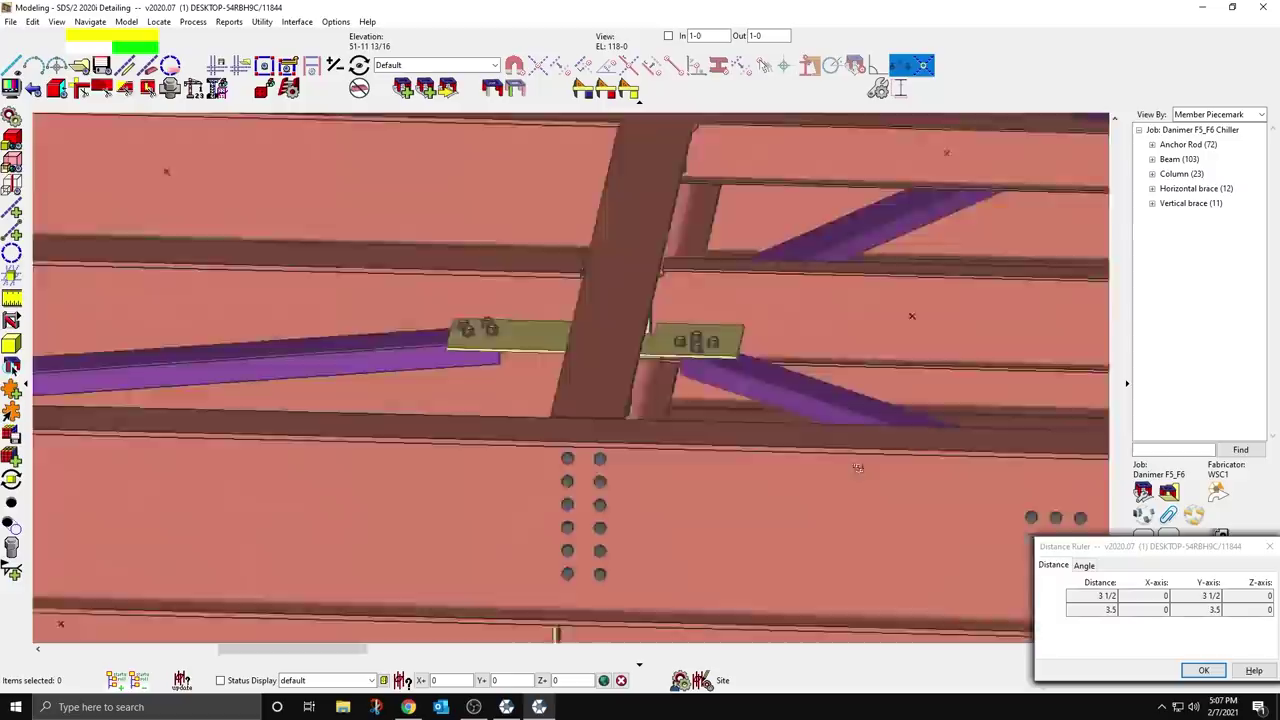
shift+middle_drag(858, 468, 792, 572)
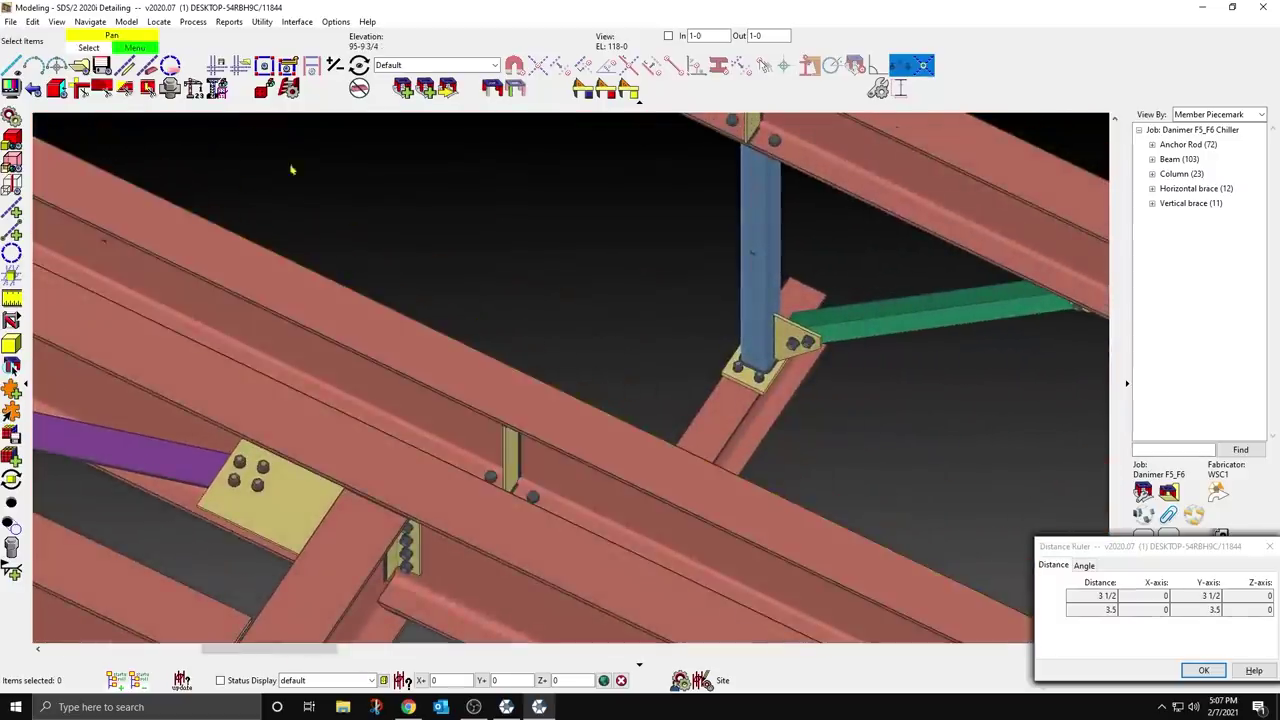
Step: Open a plan view on the top surface of the beam under the short posts and set its outward depth to 3-0
click(57, 86)
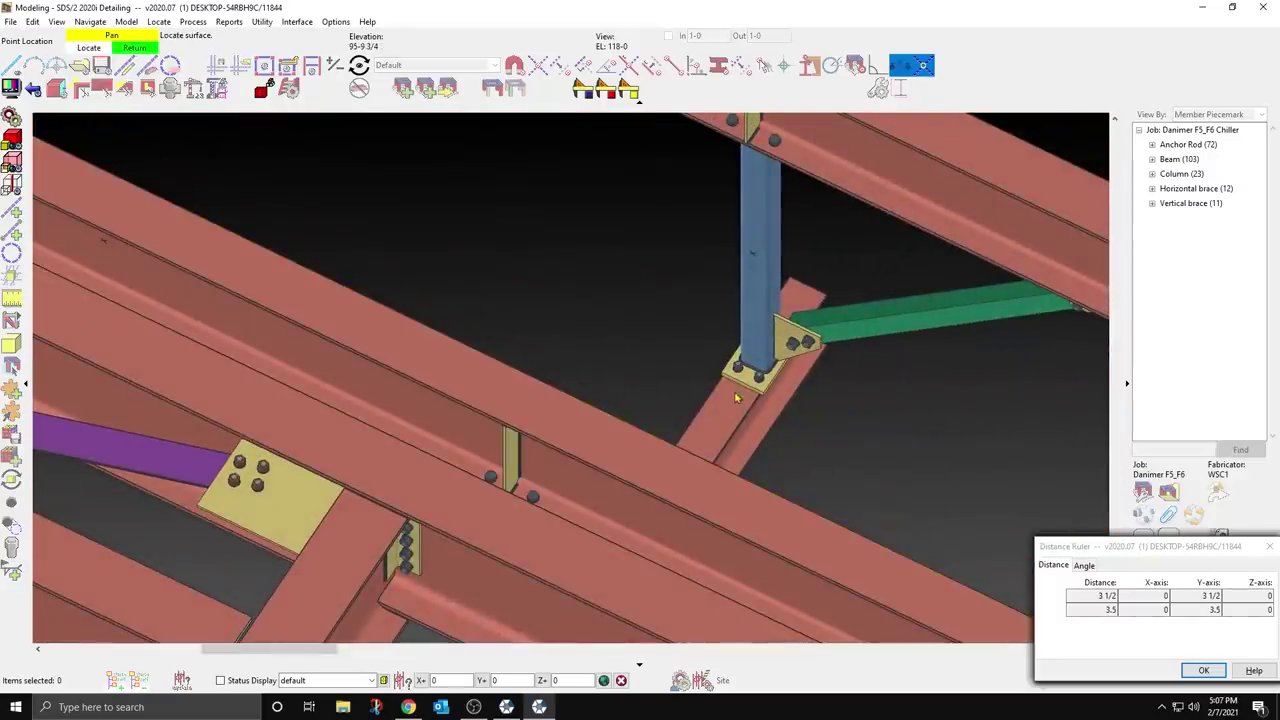
click(776, 444)
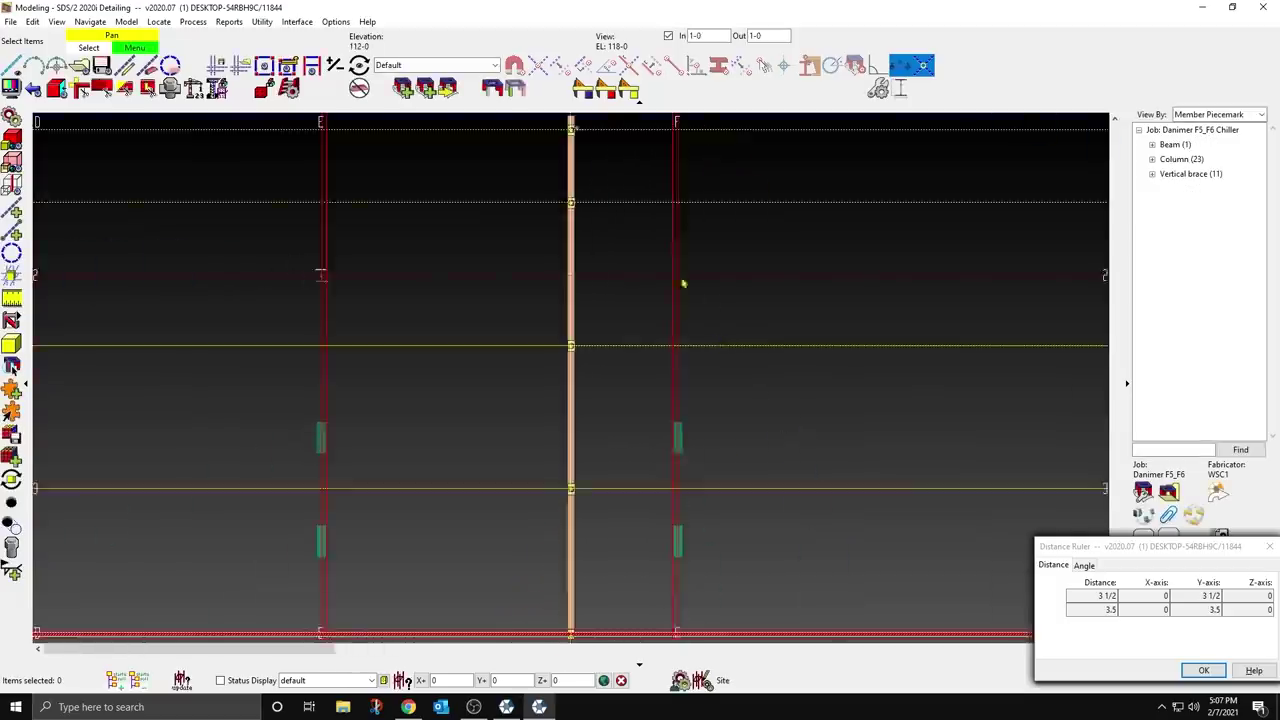
middle_drag(683, 283, 671, 394)
scroll(612, 256, up, 3)
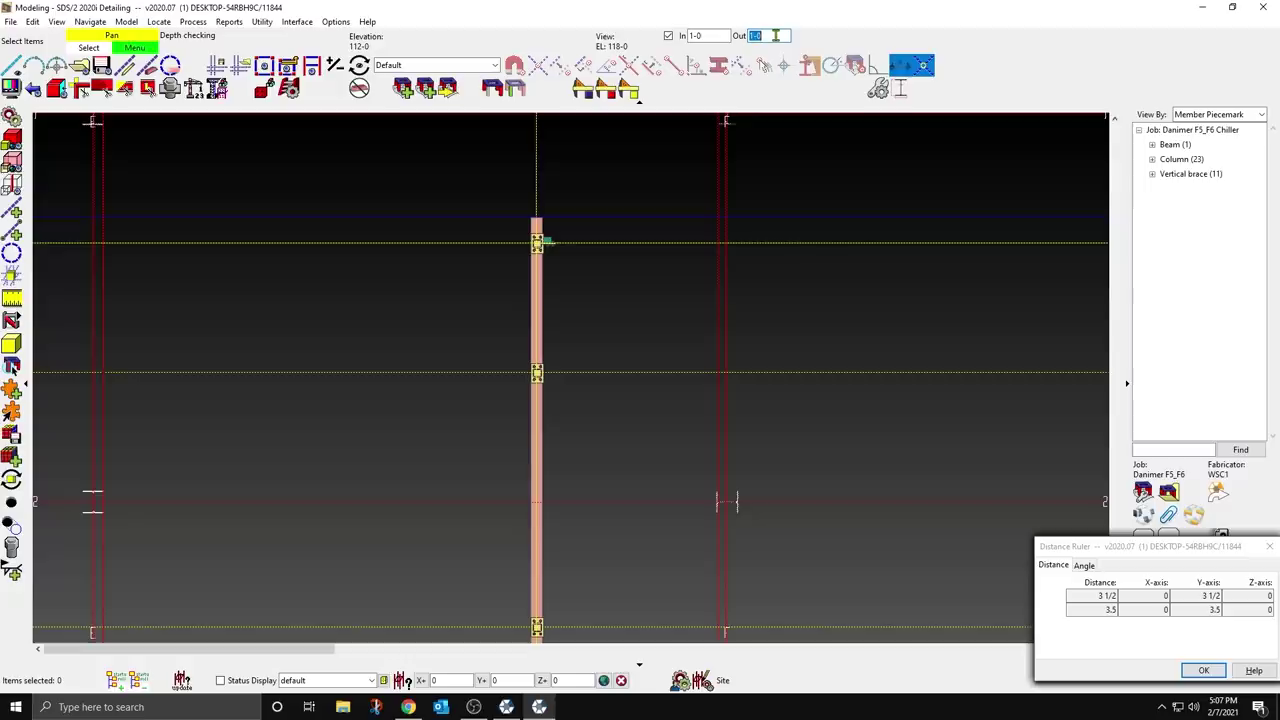
key(Return)
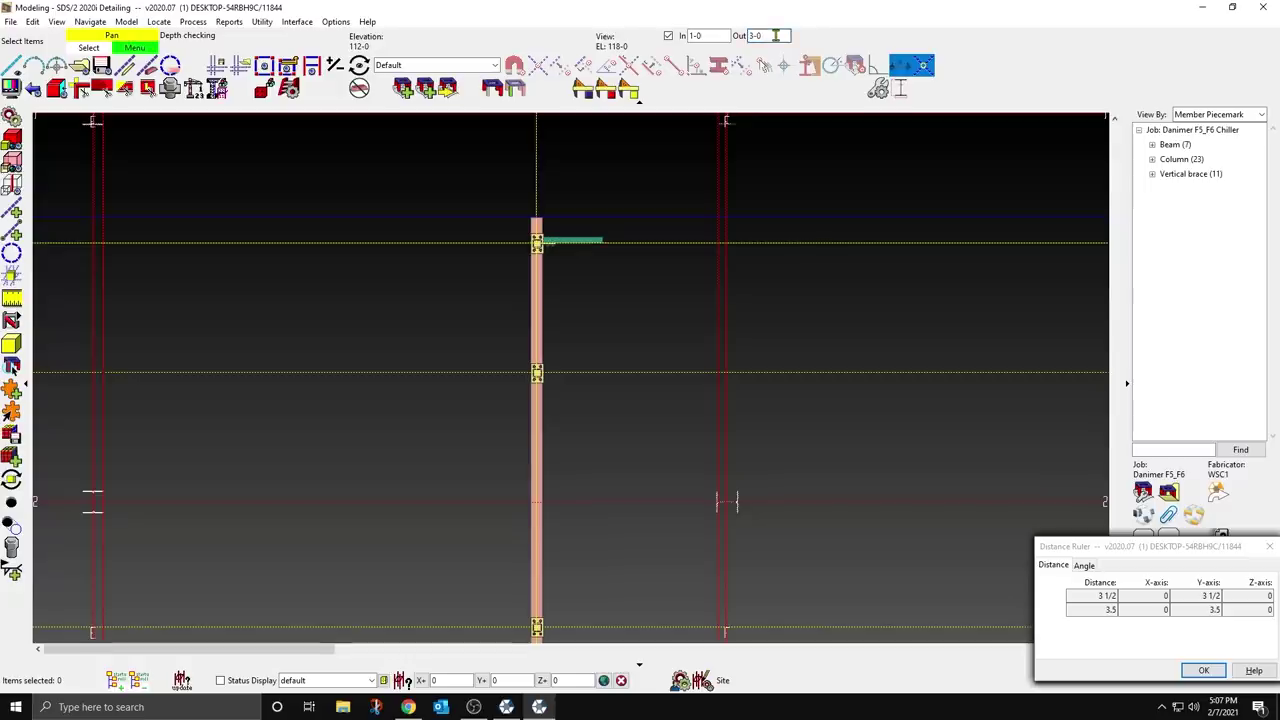
Step: Start a single copy of the angle brace, using the centre of its short post as the reference point
scroll(590, 262, up, 3)
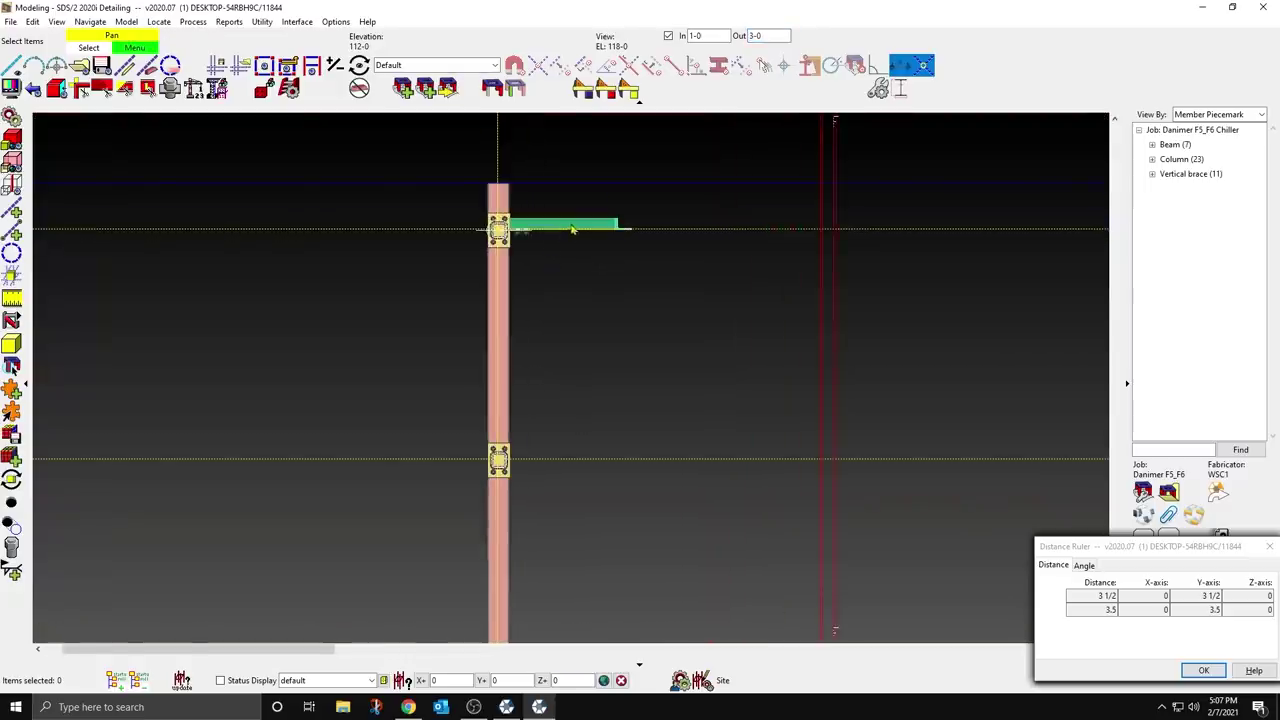
click(572, 227)
right_click(640, 199)
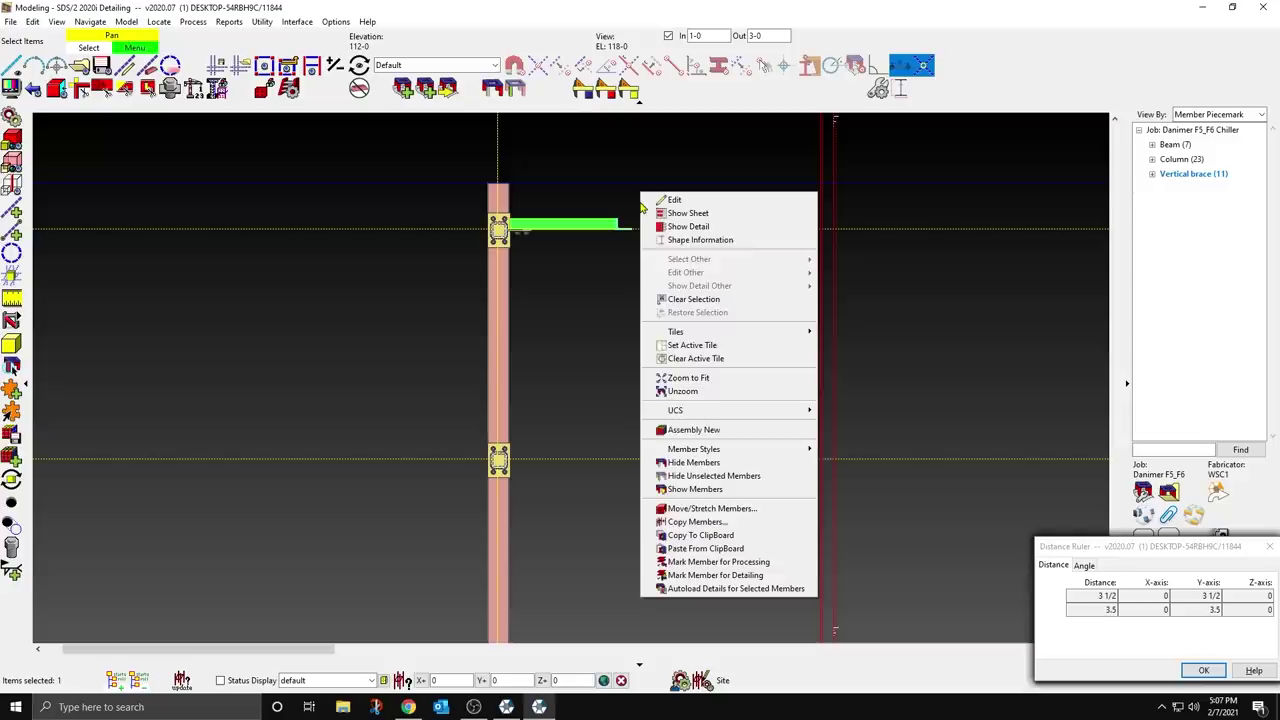
click(705, 522)
click(771, 626)
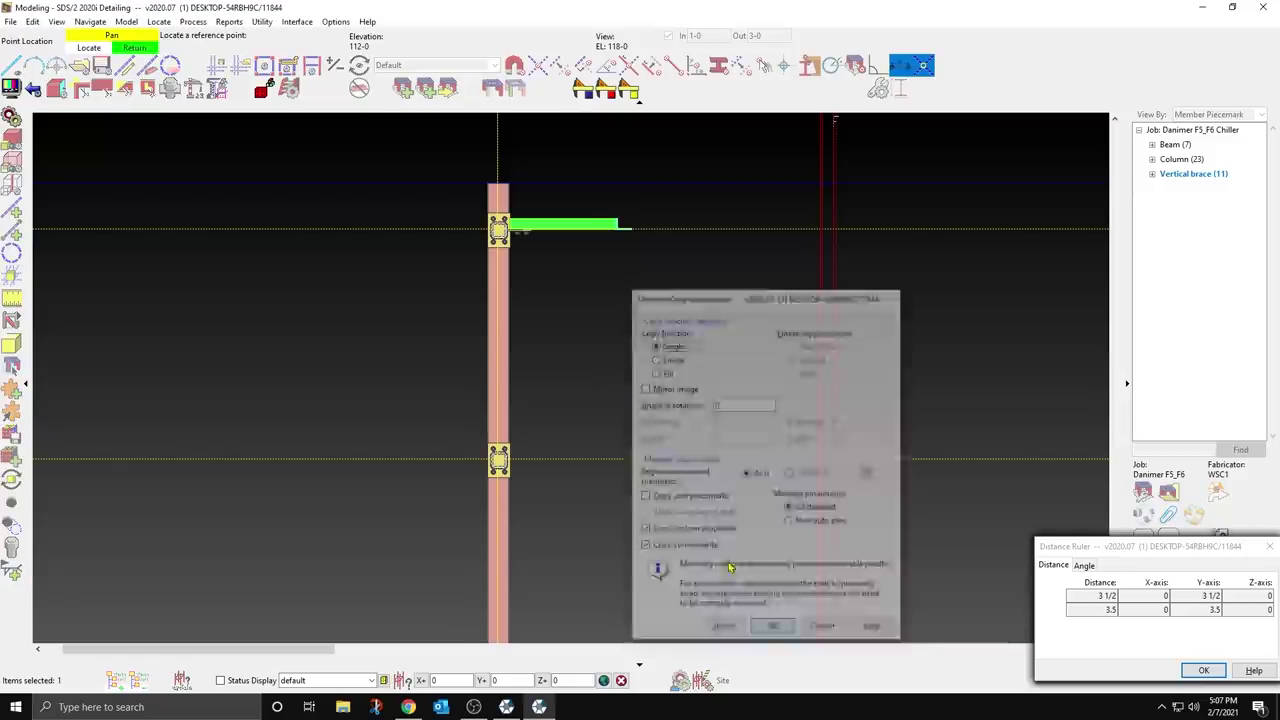
scroll(464, 217, up, 5)
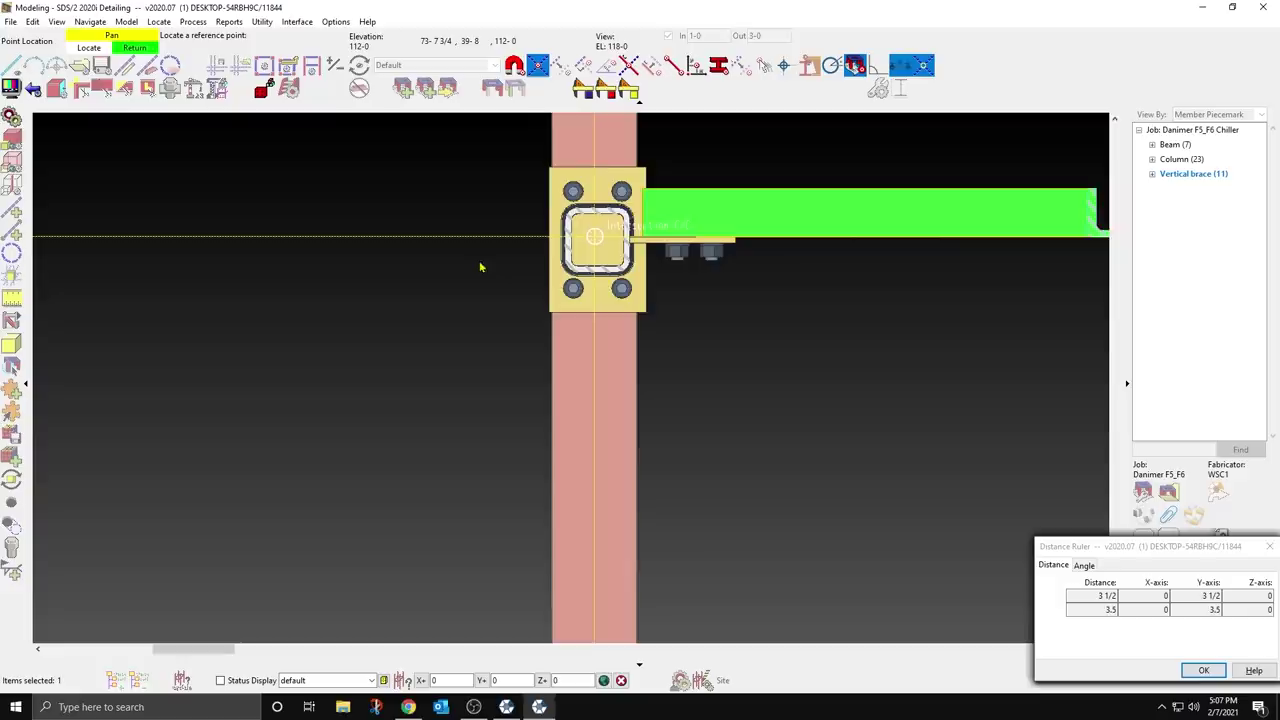
scroll(479, 260, up, 3)
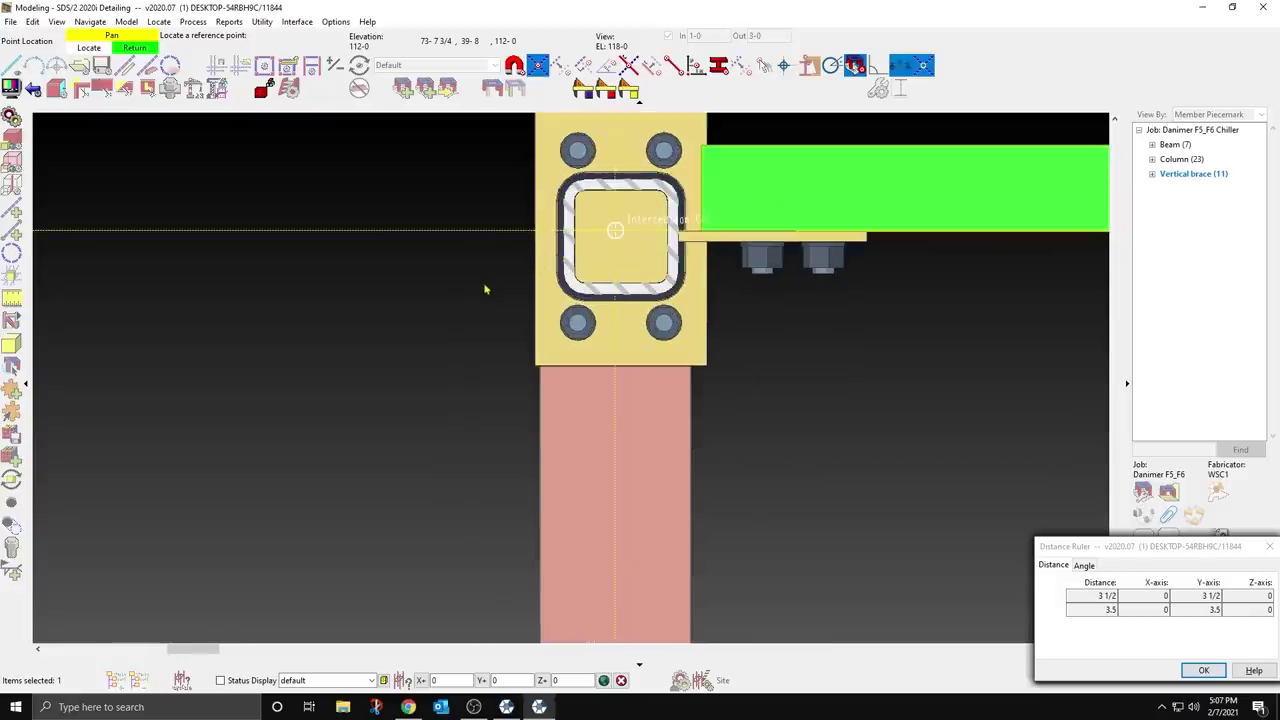
scroll(460, 300, down, 3)
scroll(500, 280, up, 4)
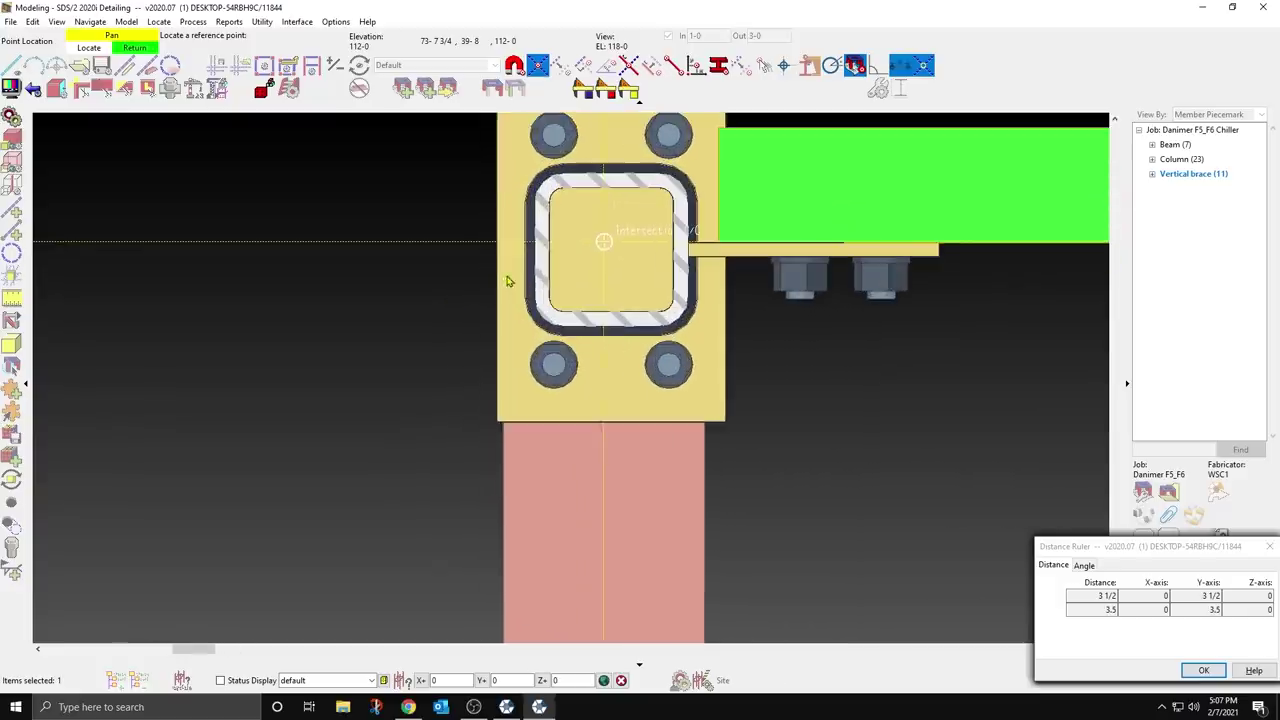
click(507, 284)
Step: Copy the angle brace to the four other short posts along the beam, placing each copy at the post's centre intersection
scroll(560, 300, down, 6)
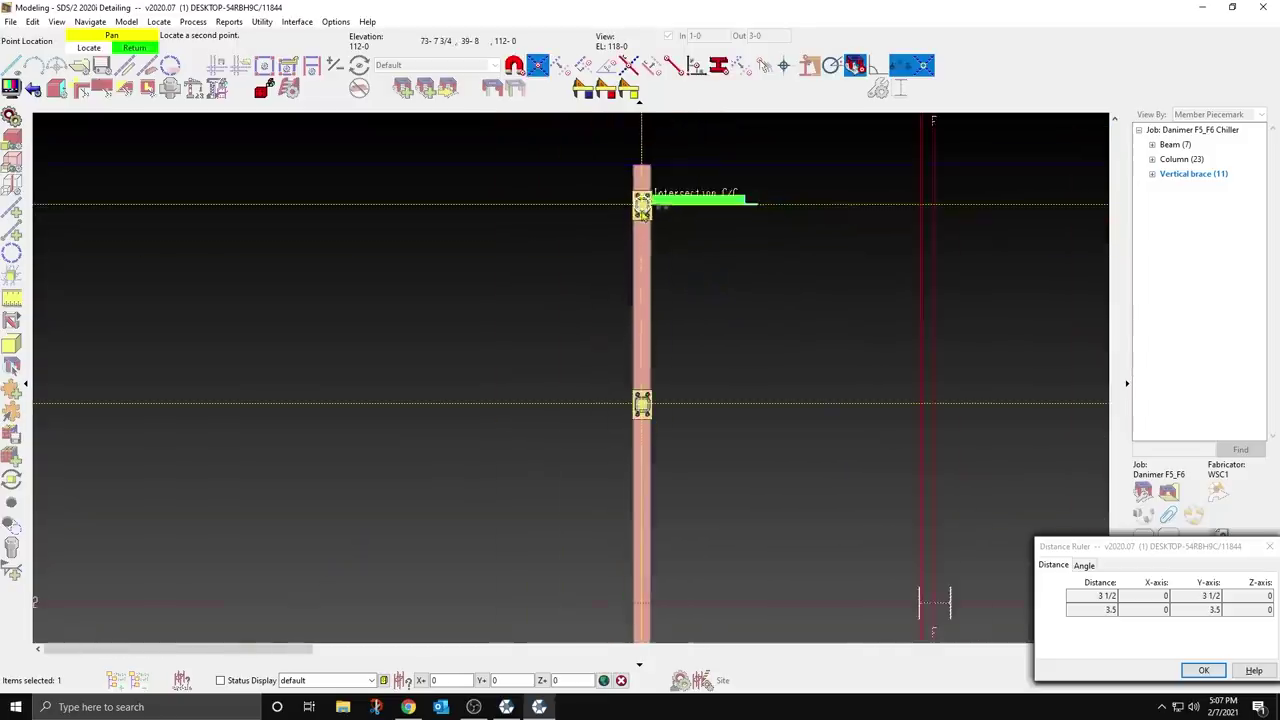
scroll(657, 271, down, 2)
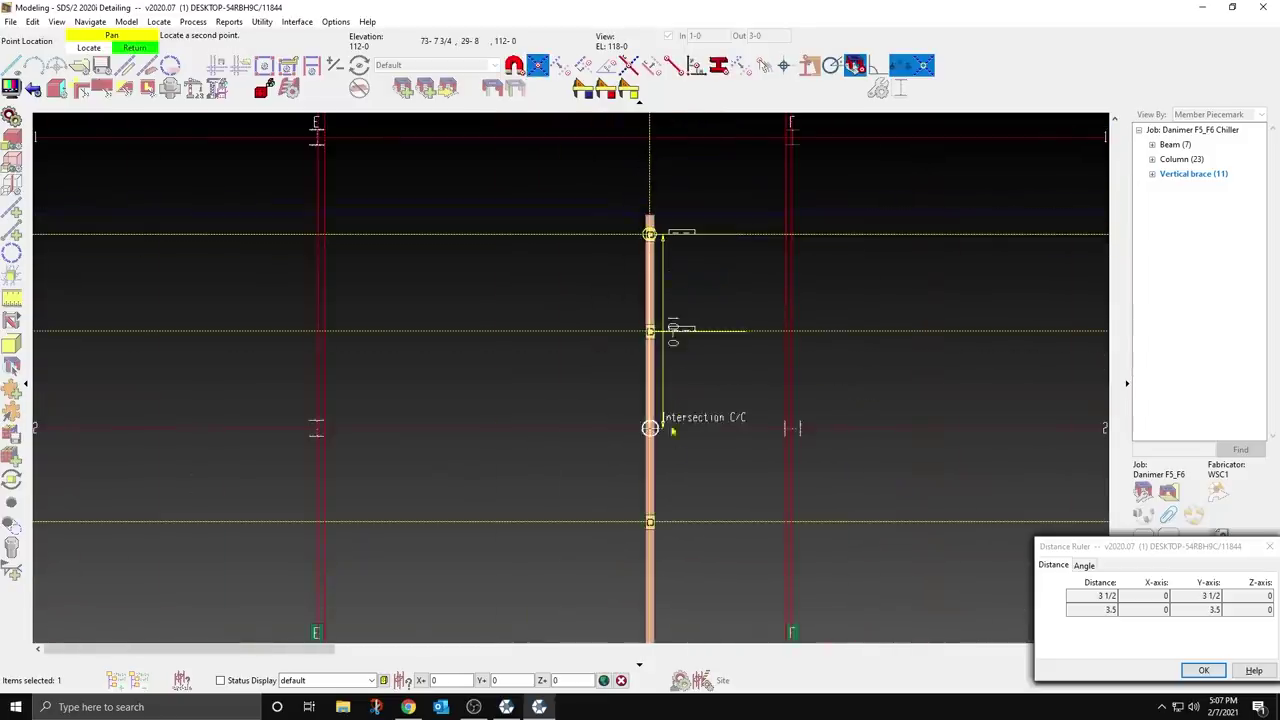
click(666, 516)
scroll(665, 304, down, 3)
scroll(657, 472, up, 4)
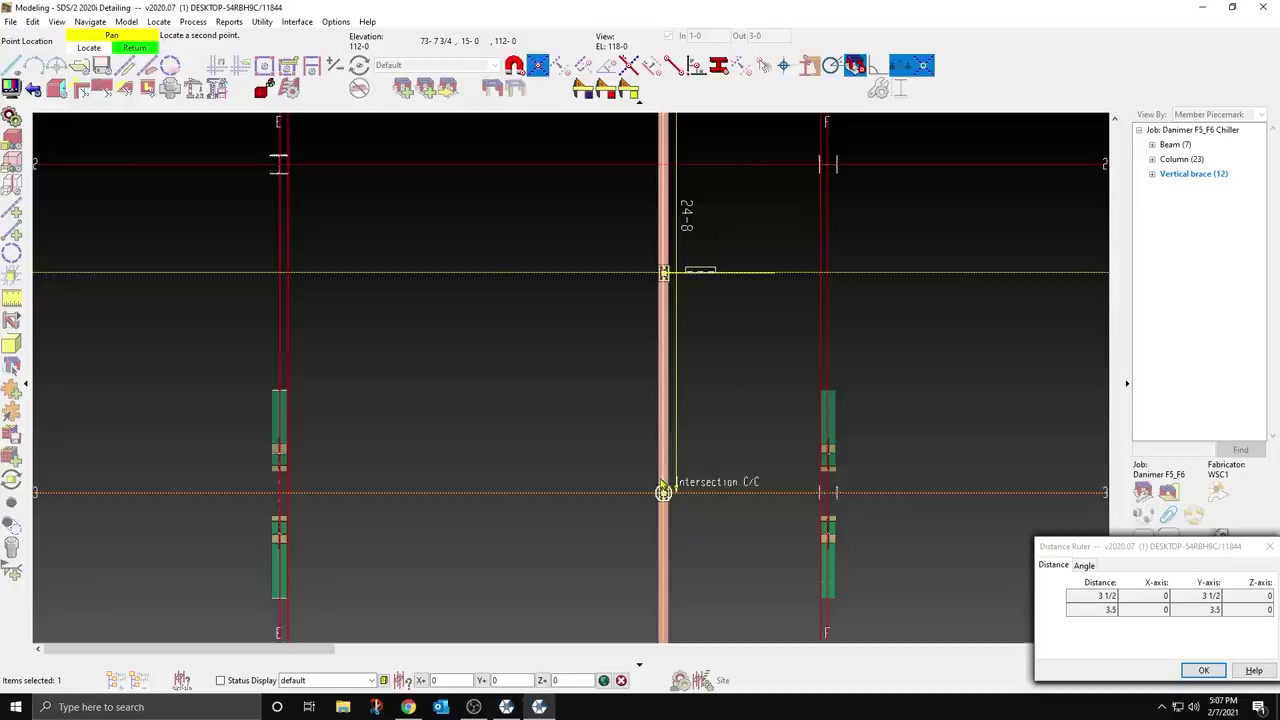
click(668, 495)
scroll(684, 500, down, 2)
scroll(682, 470, up, 5)
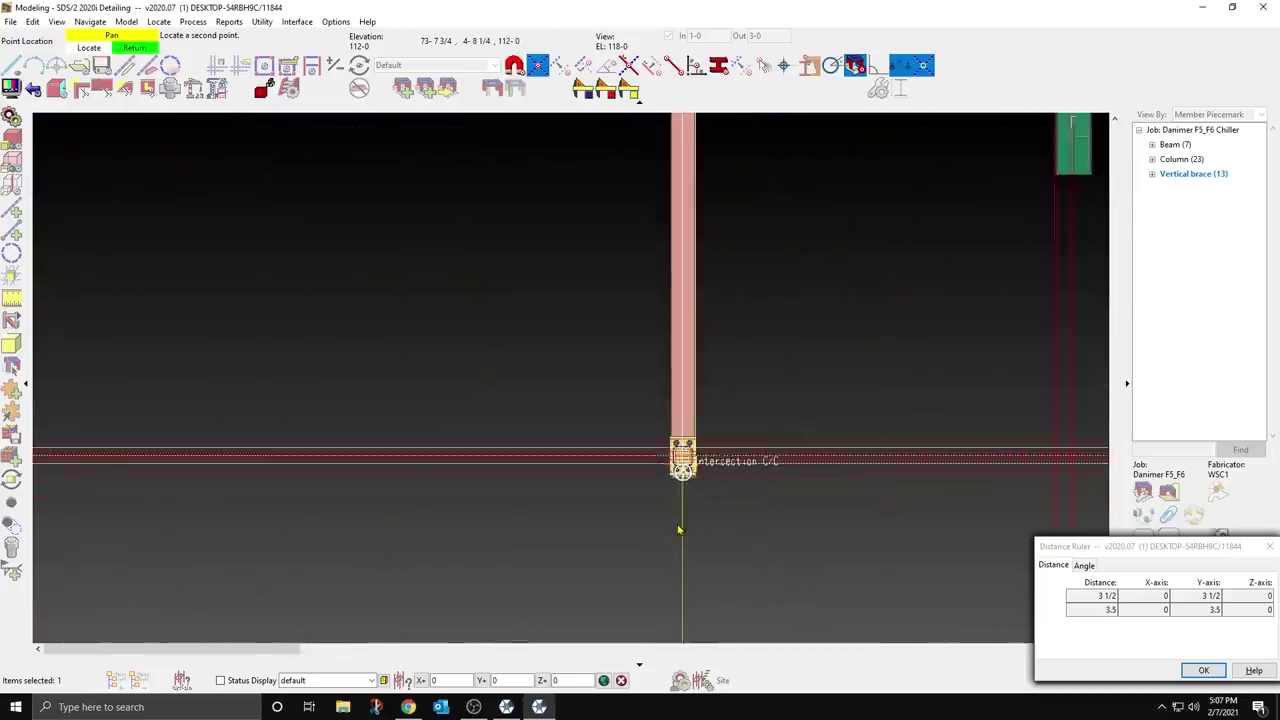
scroll(680, 422, up, 3)
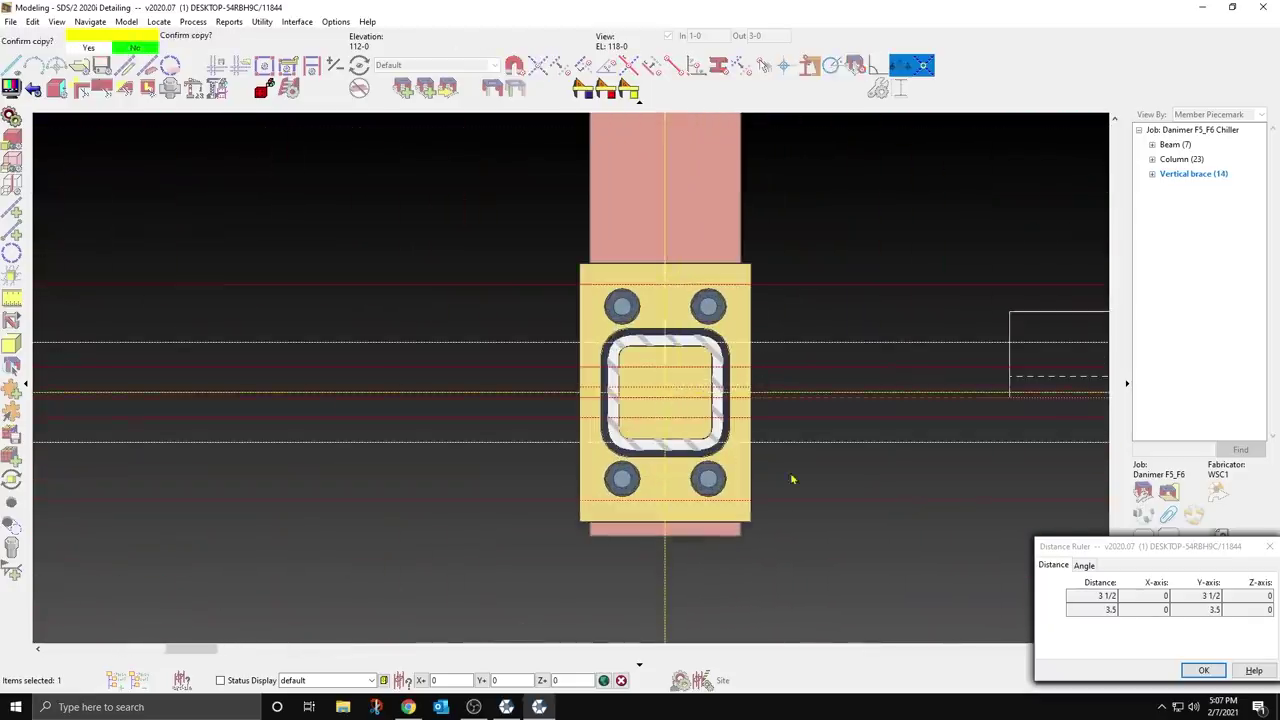
right_click(693, 527)
Step: Set the plan view's outward depth to 10-0 to bring the frame beams above the short posts into view
scroll(614, 554, down, 7)
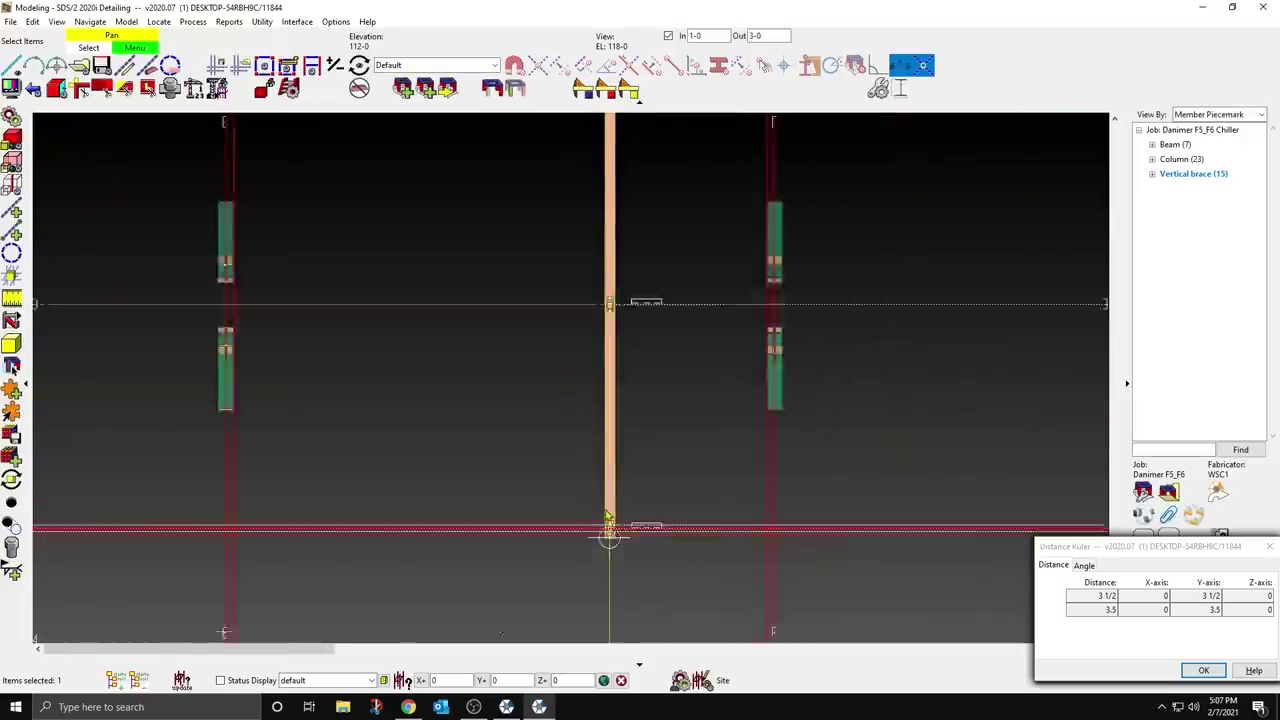
scroll(614, 309, down, 1)
scroll(620, 320, up, 4)
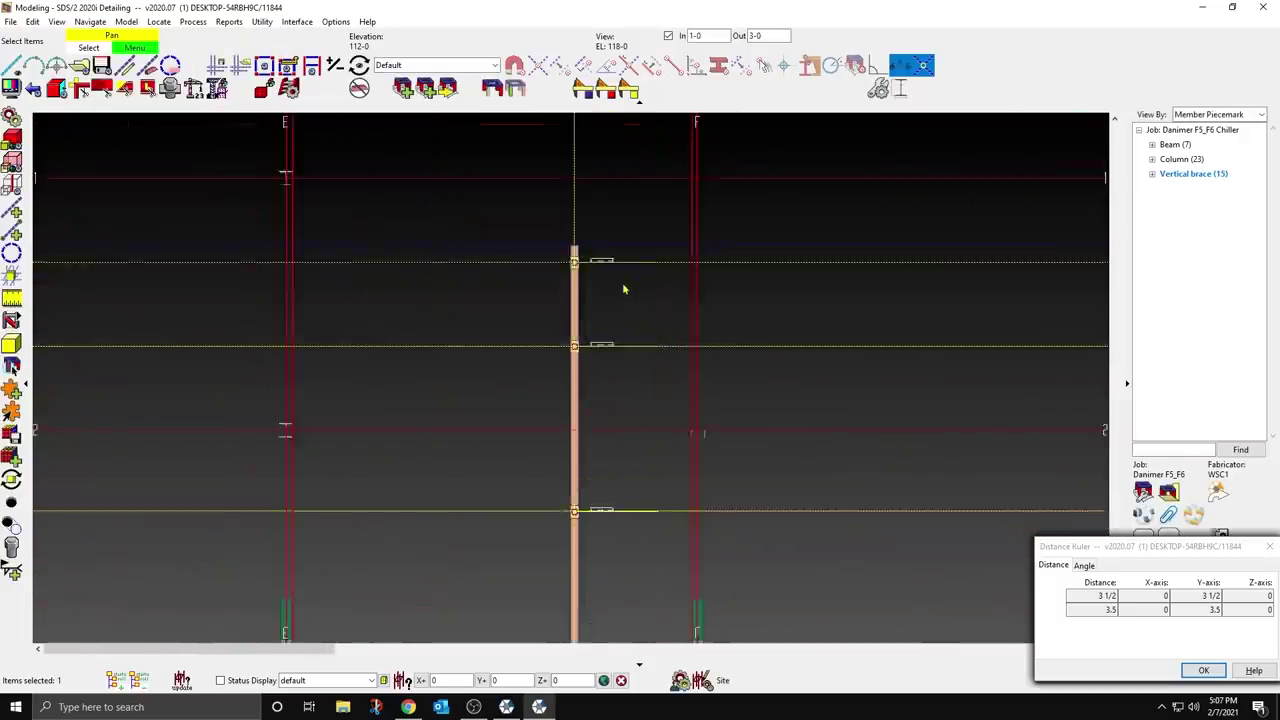
scroll(554, 194, up, 3)
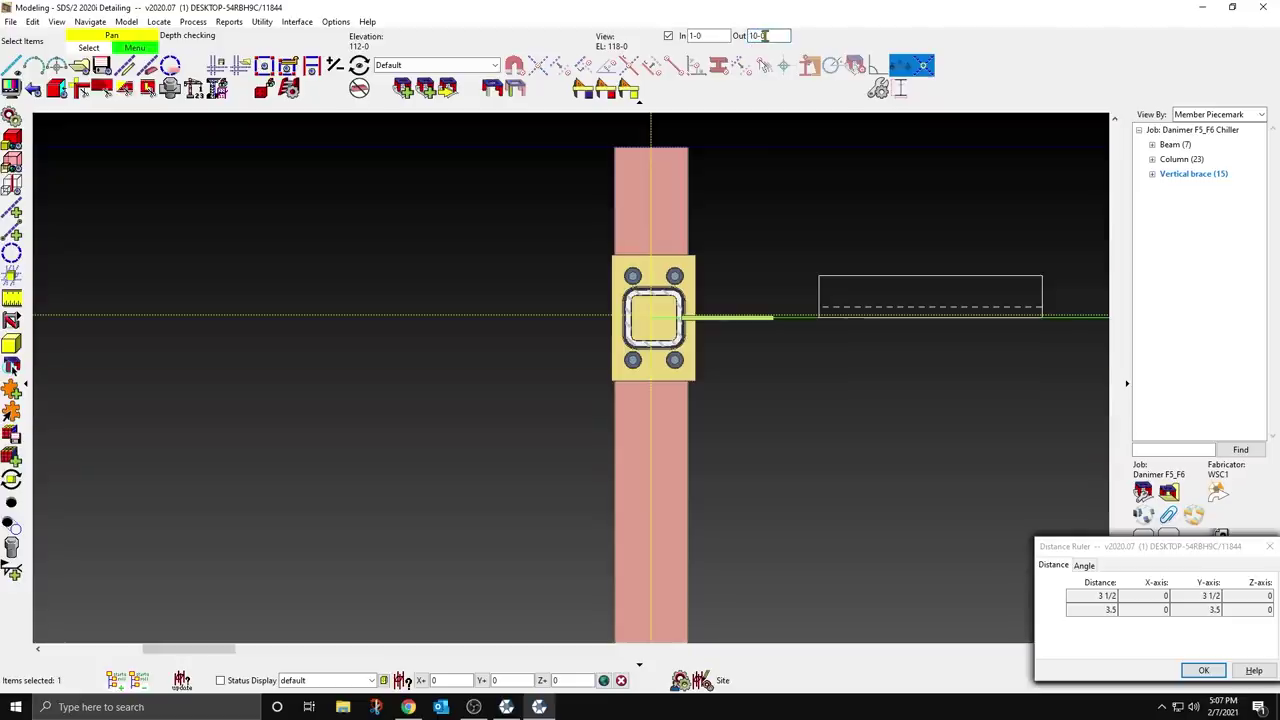
key(Return)
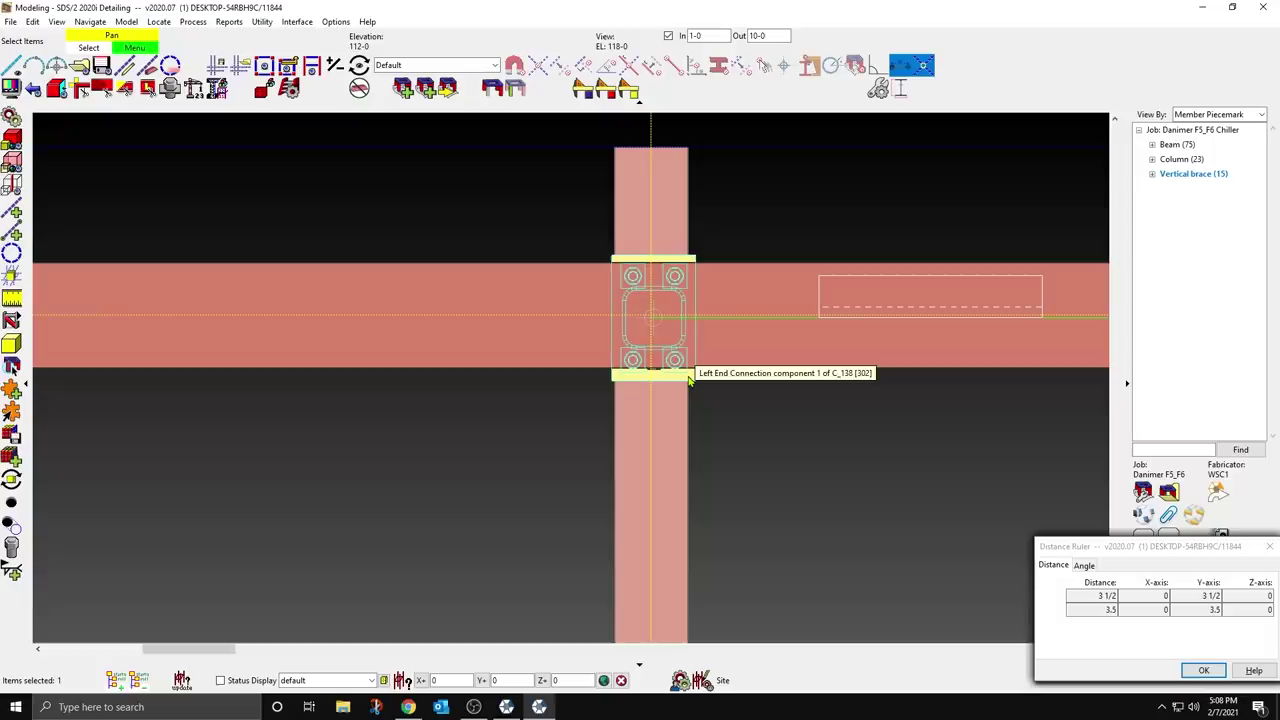
Step: Examine the connection between a short post and the beam it meets in 3D
scroll(701, 298, down, 3)
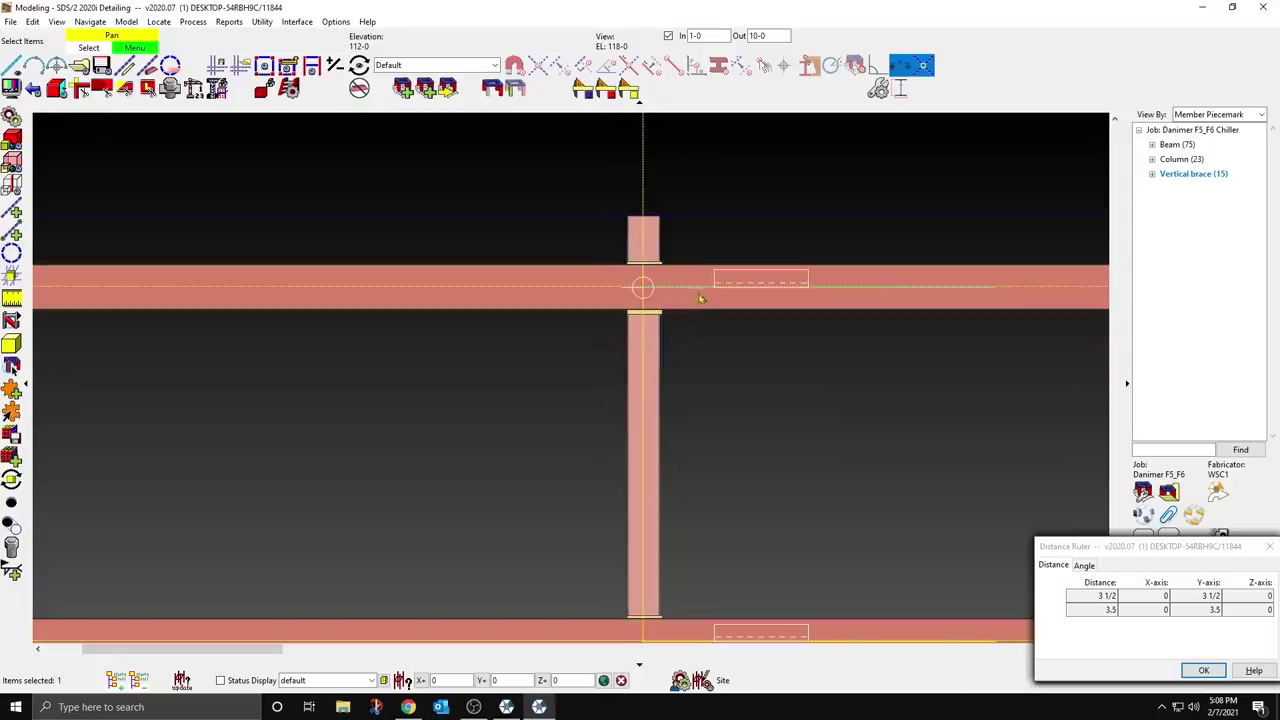
shift+middle_drag(718, 297, 668, 408)
click(16, 142)
click(564, 246)
scroll(666, 350, up, 4)
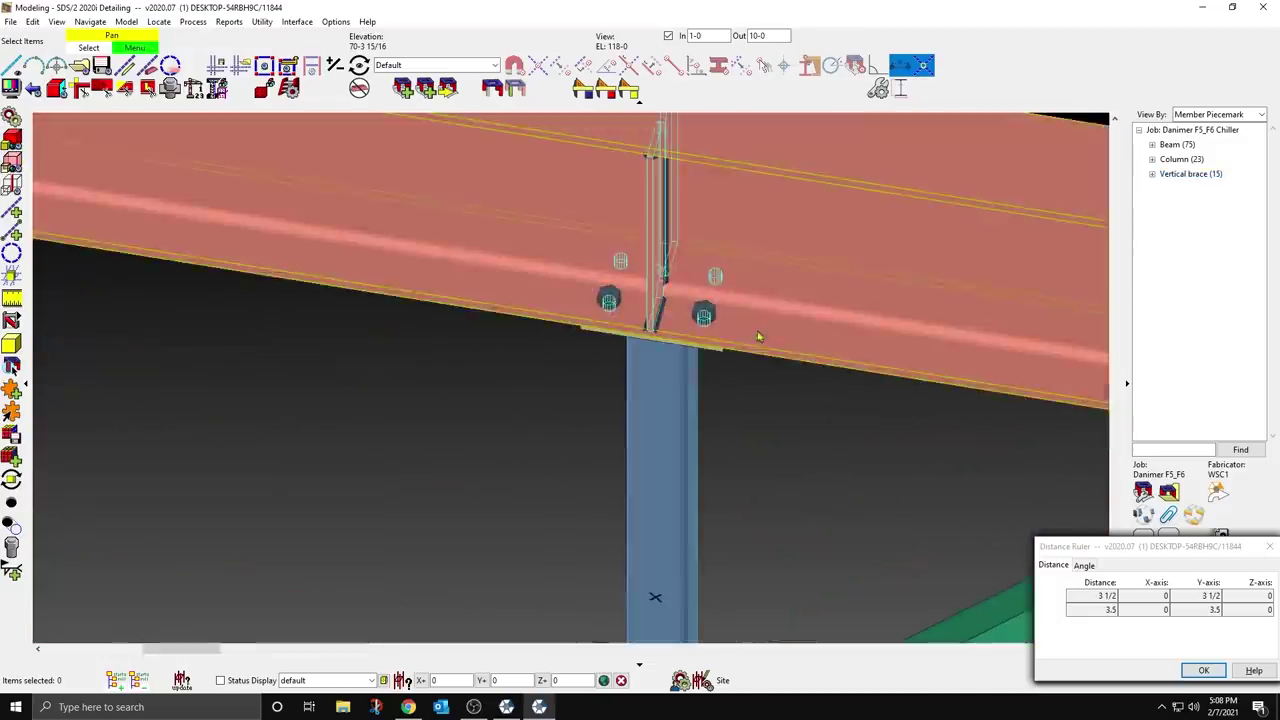
shift+middle_drag(760, 337, 743, 315)
click(58, 90)
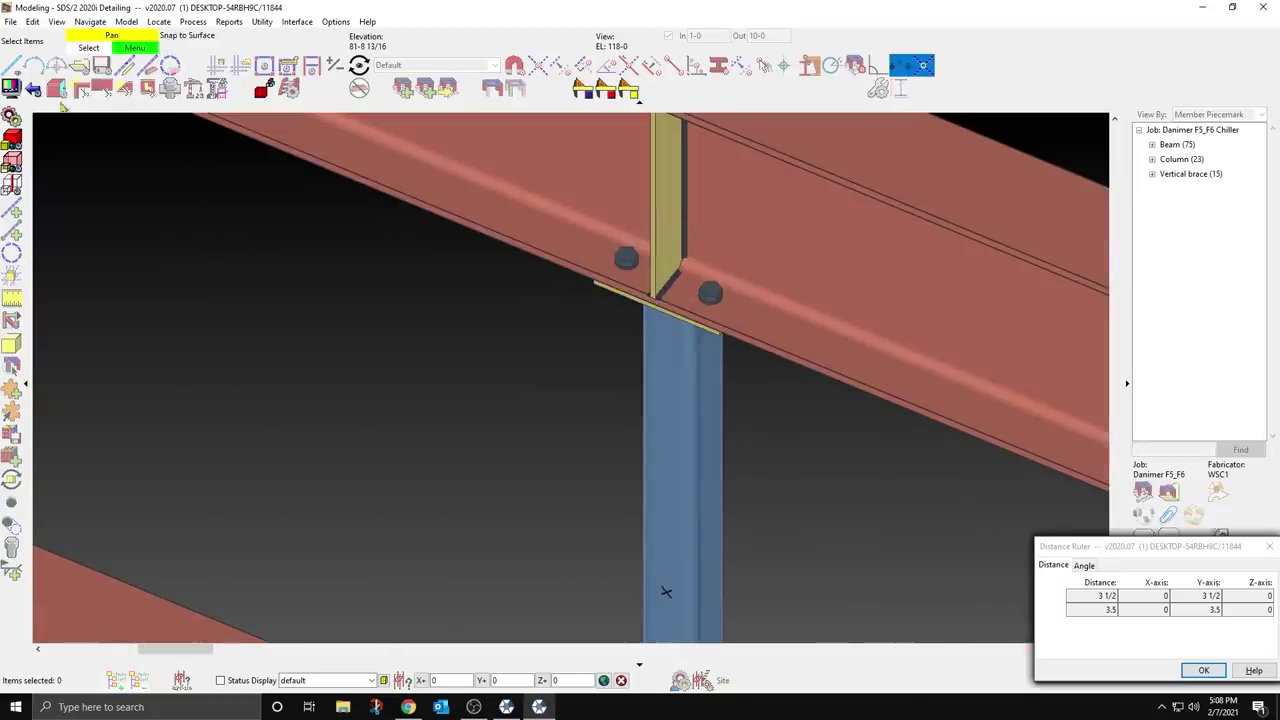
scroll(744, 523, down, 2)
scroll(749, 467, down, 2)
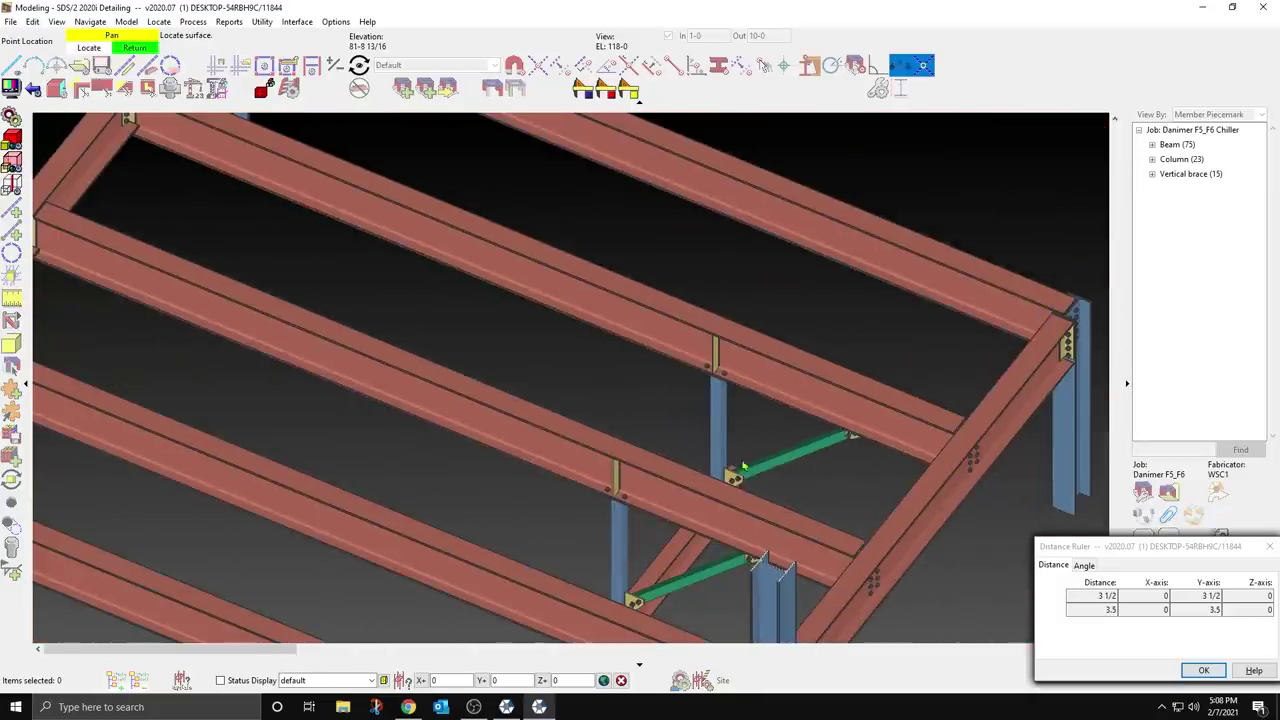
scroll(718, 516, up, 2)
right_click(358, 260)
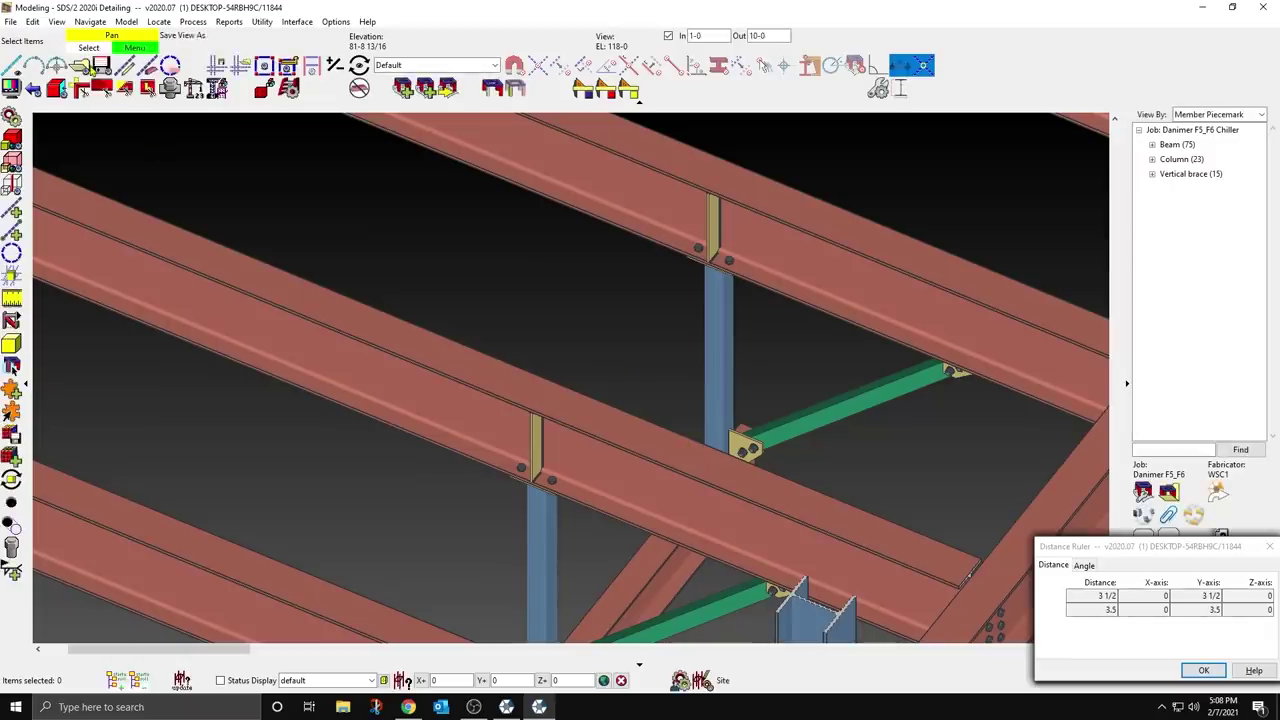
Step: Open erection view EL: 118-0 and erase the horizontal construction lines crossing the area beyond grid line F
click(12, 88)
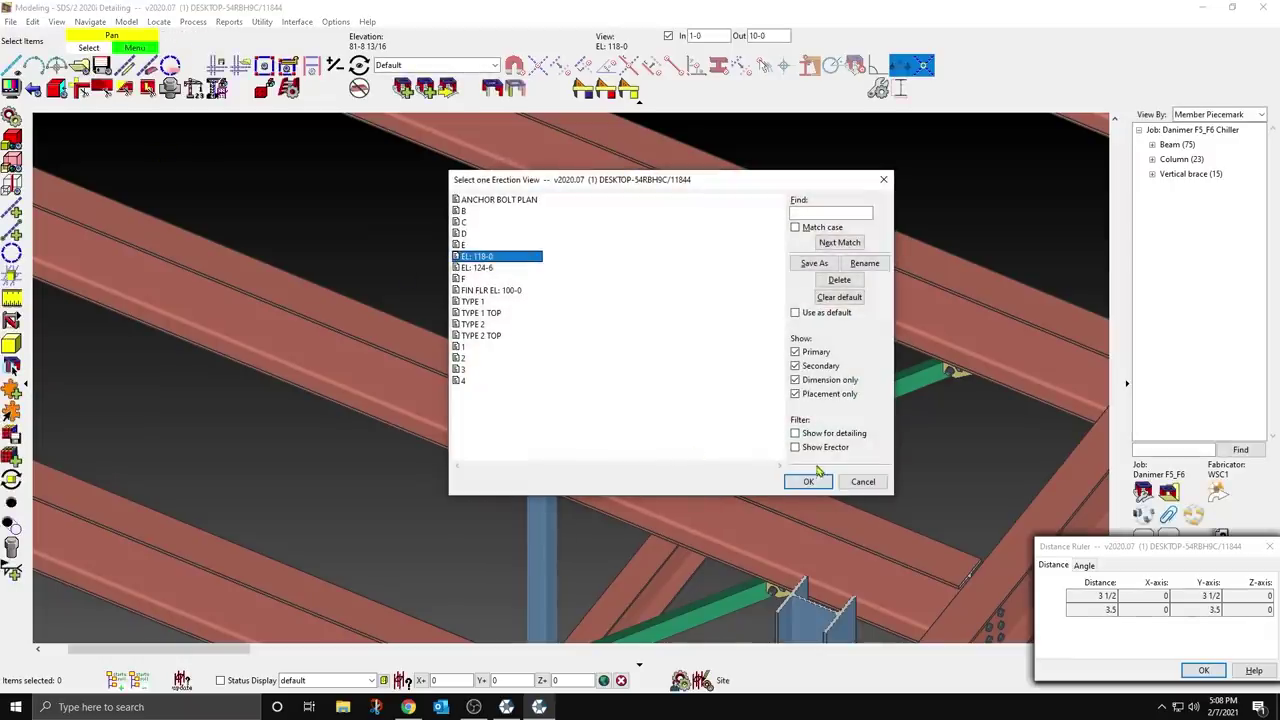
click(809, 482)
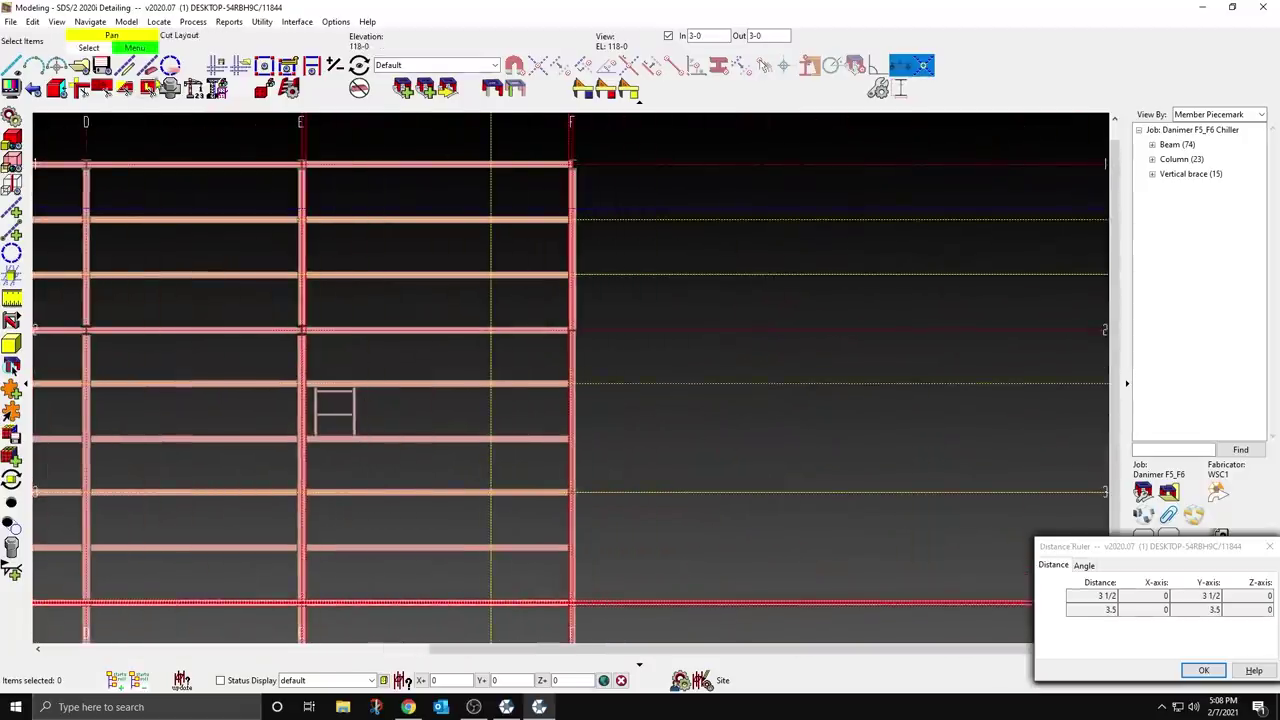
click(148, 65)
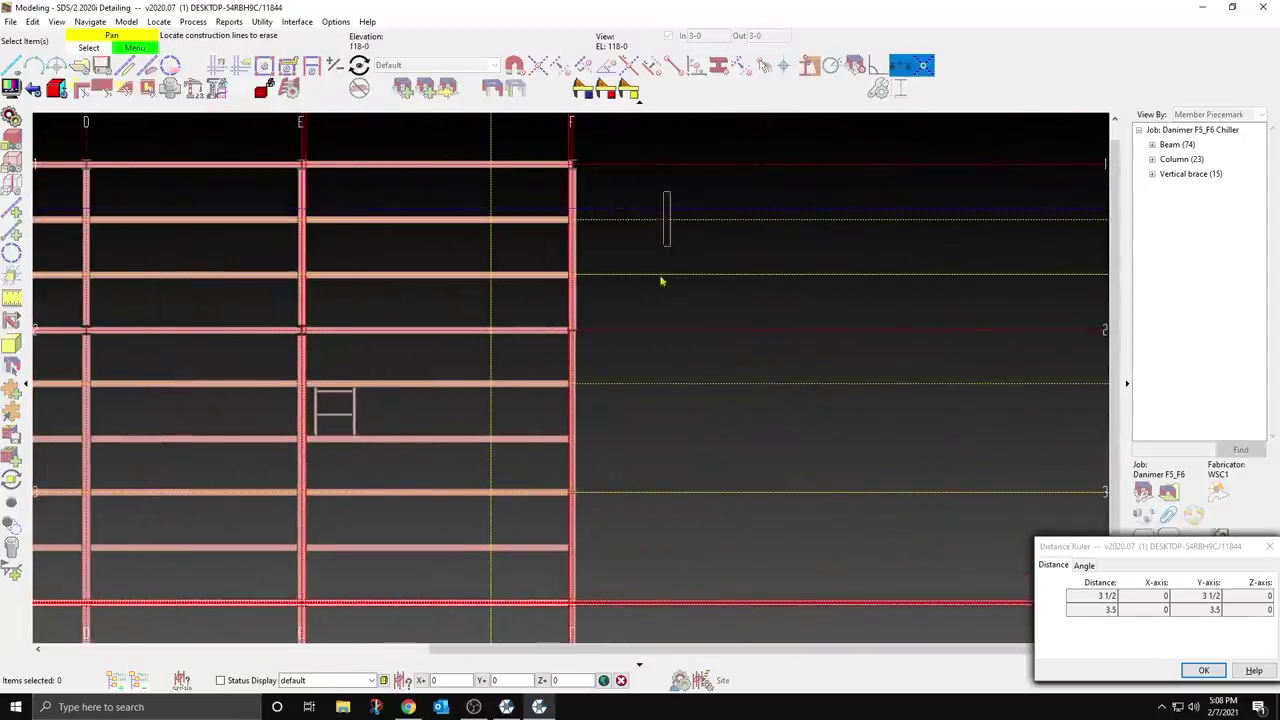
drag(660, 281, 609, 615)
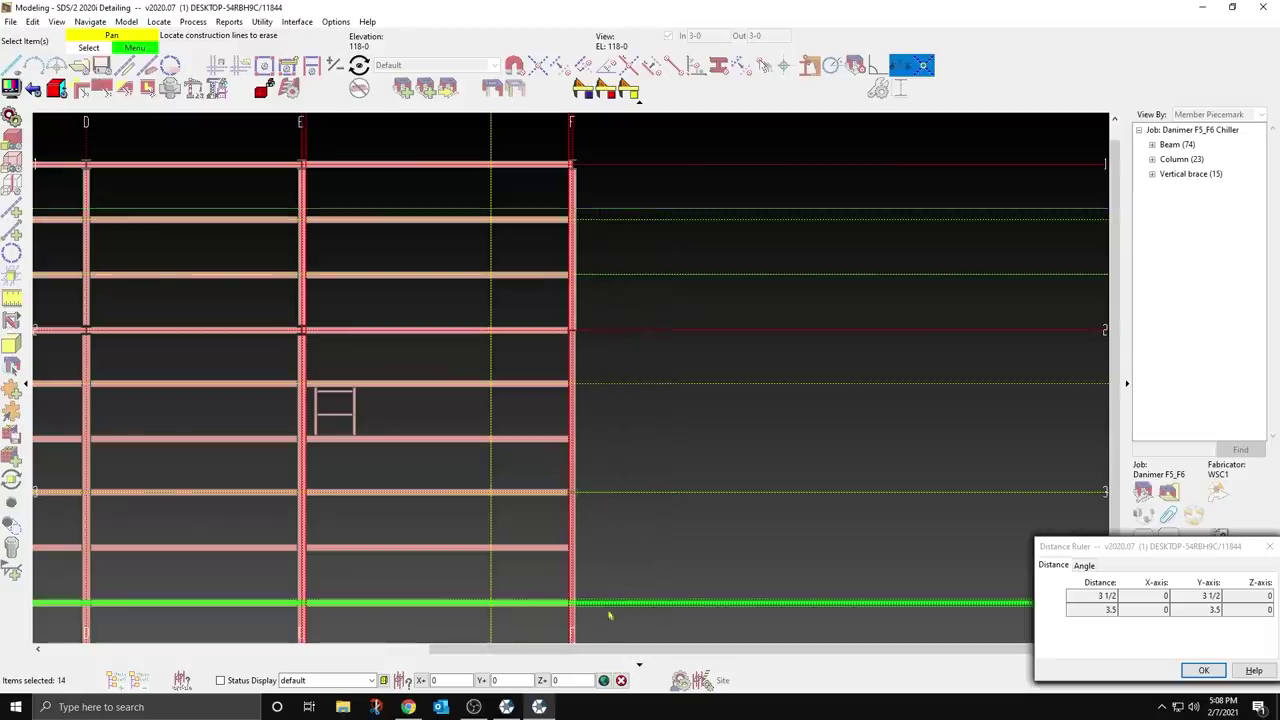
right_click(688, 441)
click(712, 444)
Step: Set the inward depth of the EL: 118-0 view to 10-0
scroll(491, 223, up, 5)
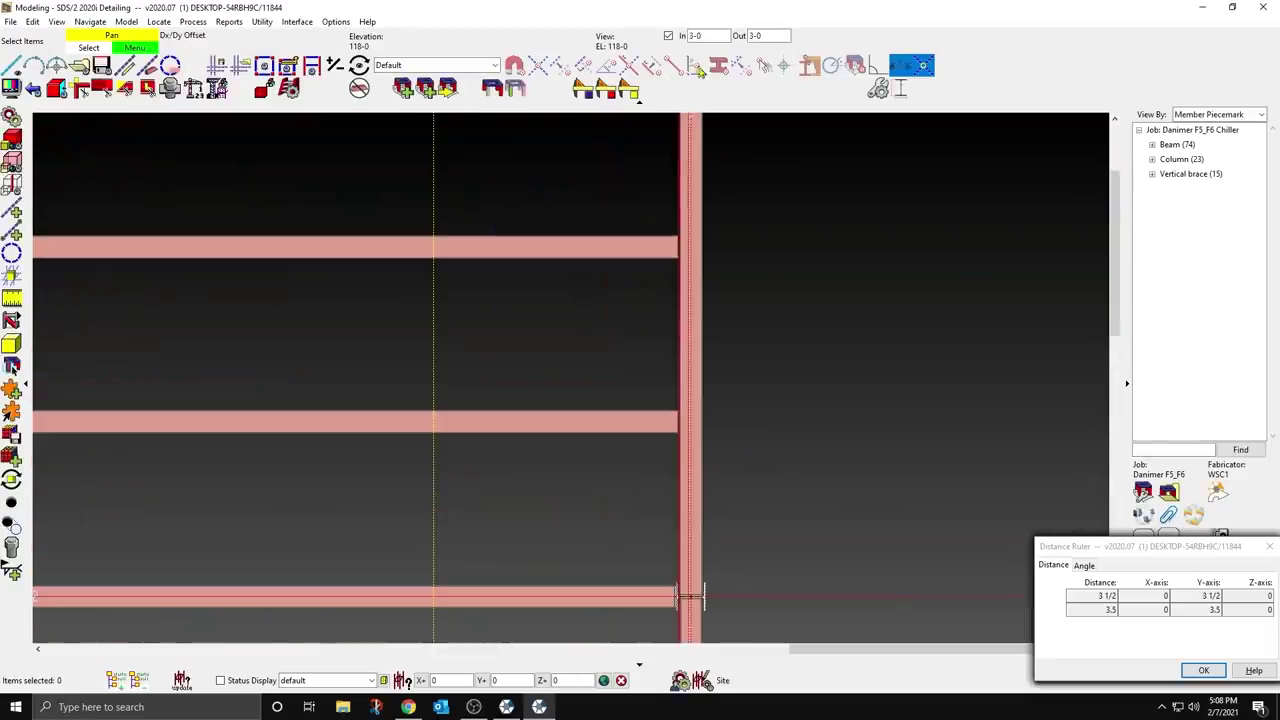
text(5)
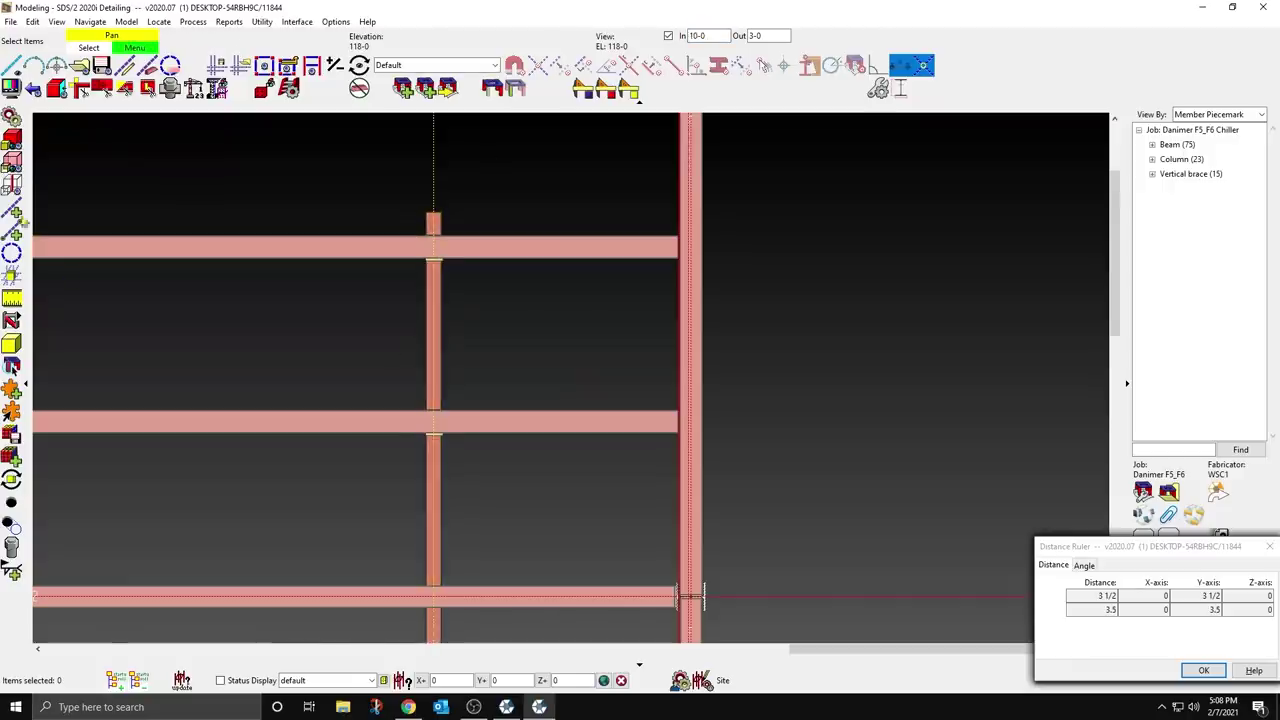
click(14, 212)
click(628, 66)
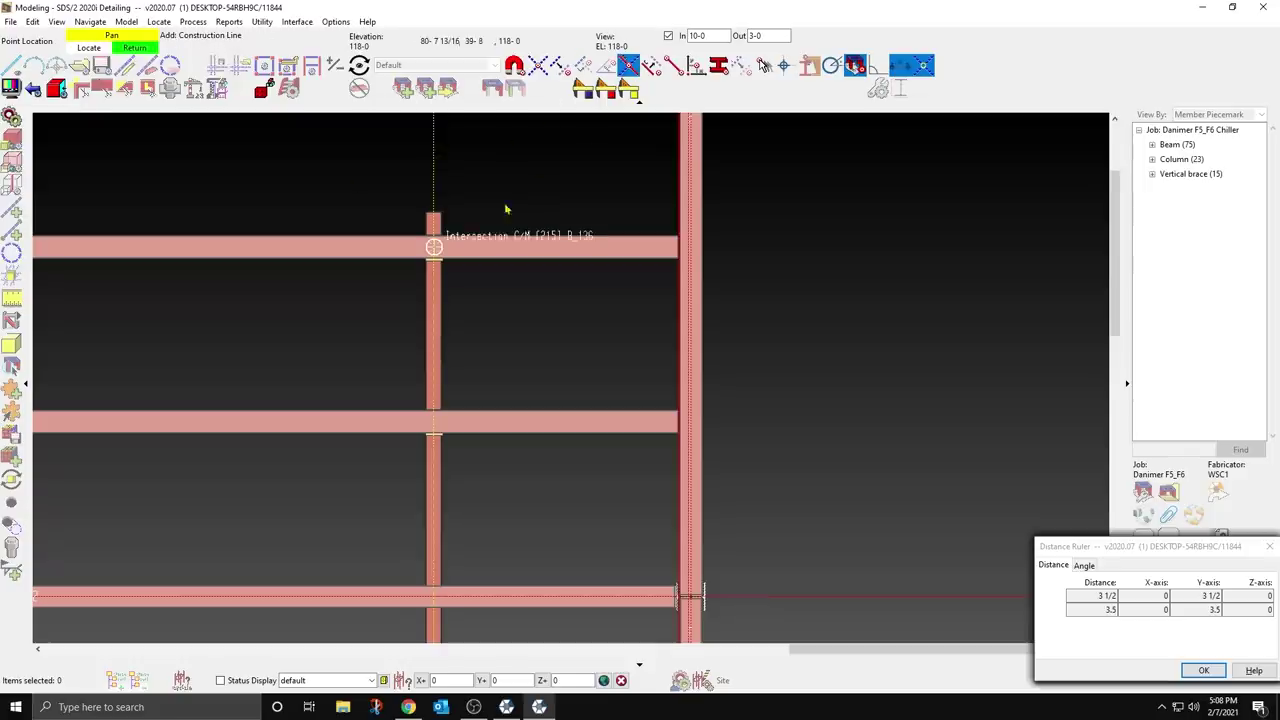
right_click(676, 216)
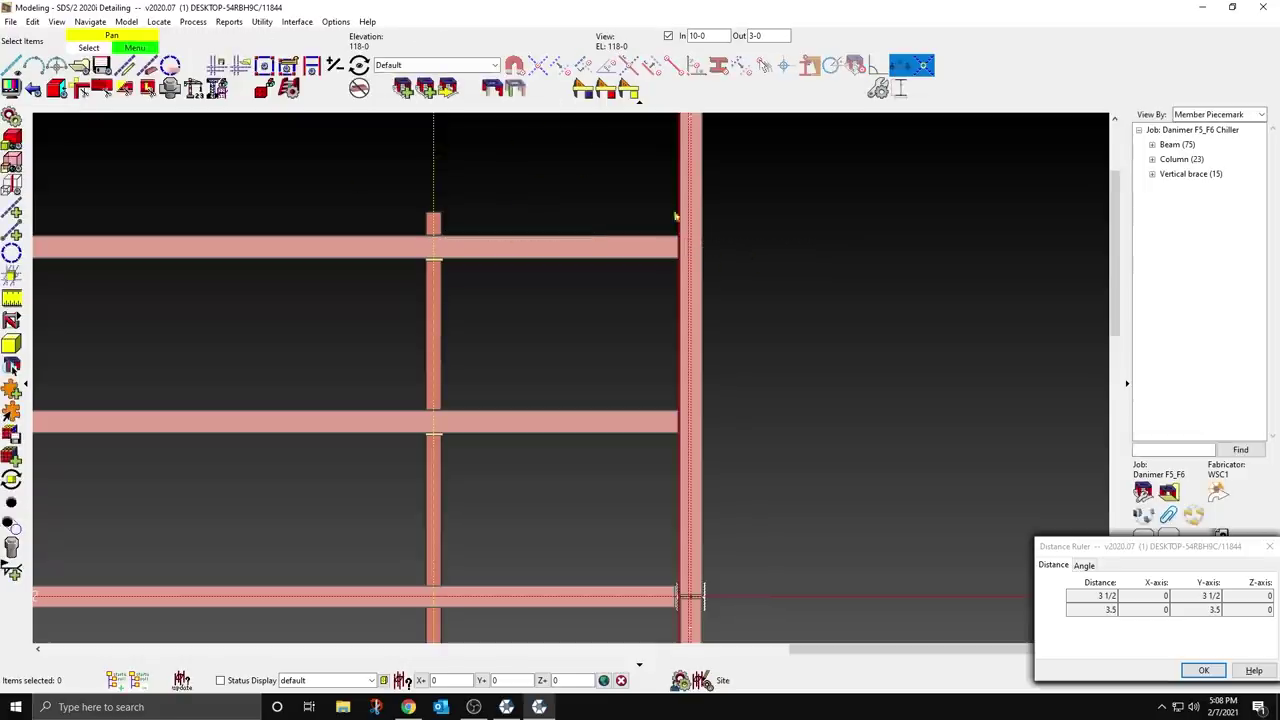
Step: Erase the leftover construction lines near the upper end of the beam on grid line F
click(149, 68)
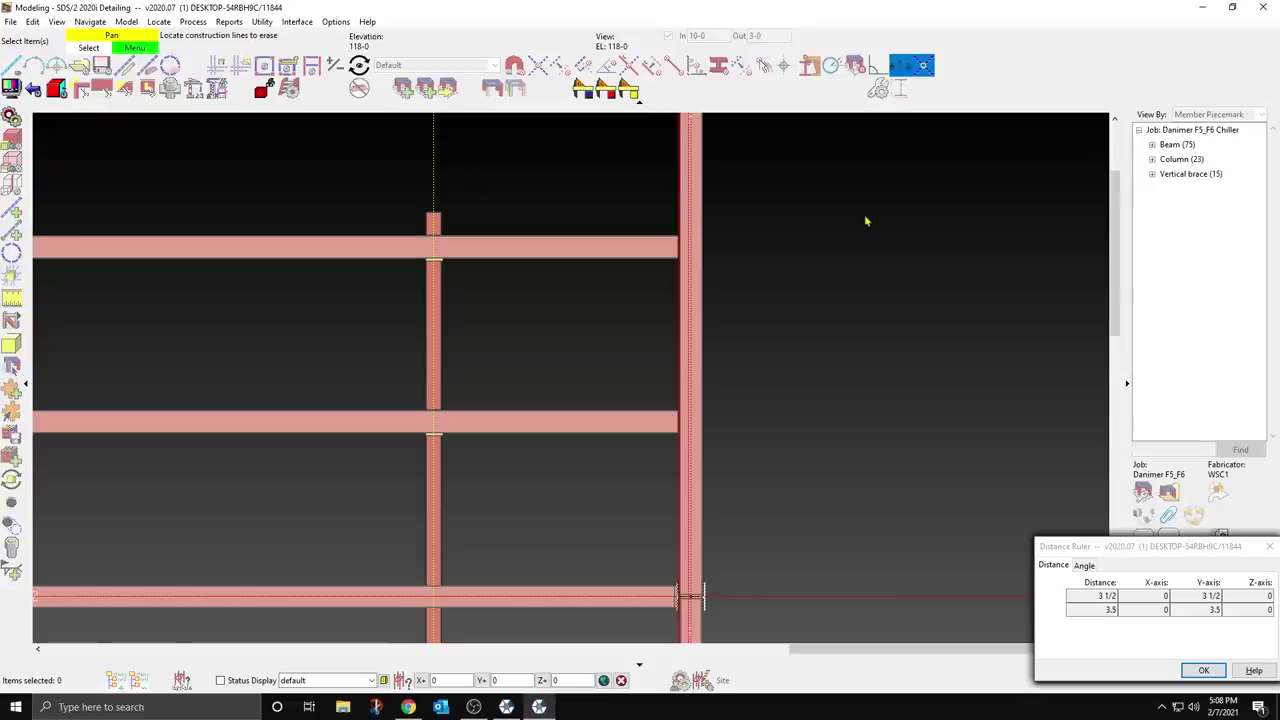
drag(649, 172, 649, 172)
right_click(649, 172)
click(676, 187)
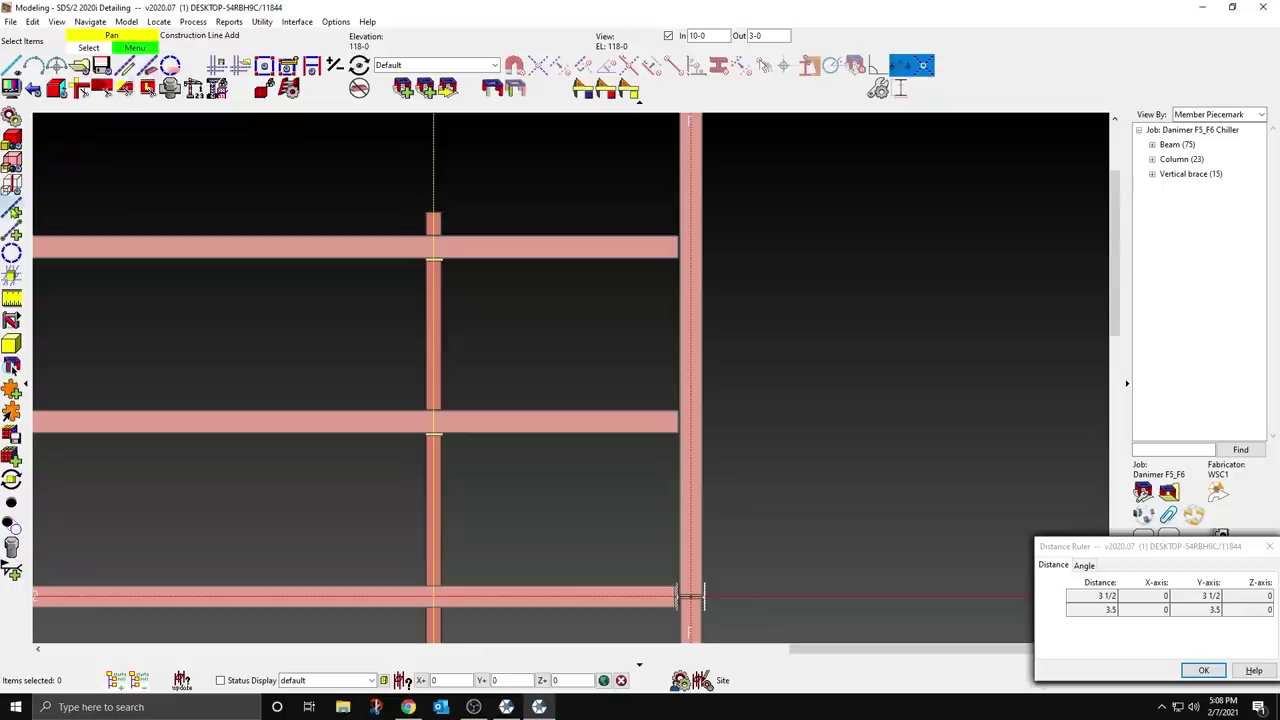
Step: Add horizontal construction lines along the two infill beams between grid lines 1 and 2, using exact points at their ends on grid line F
click(12, 209)
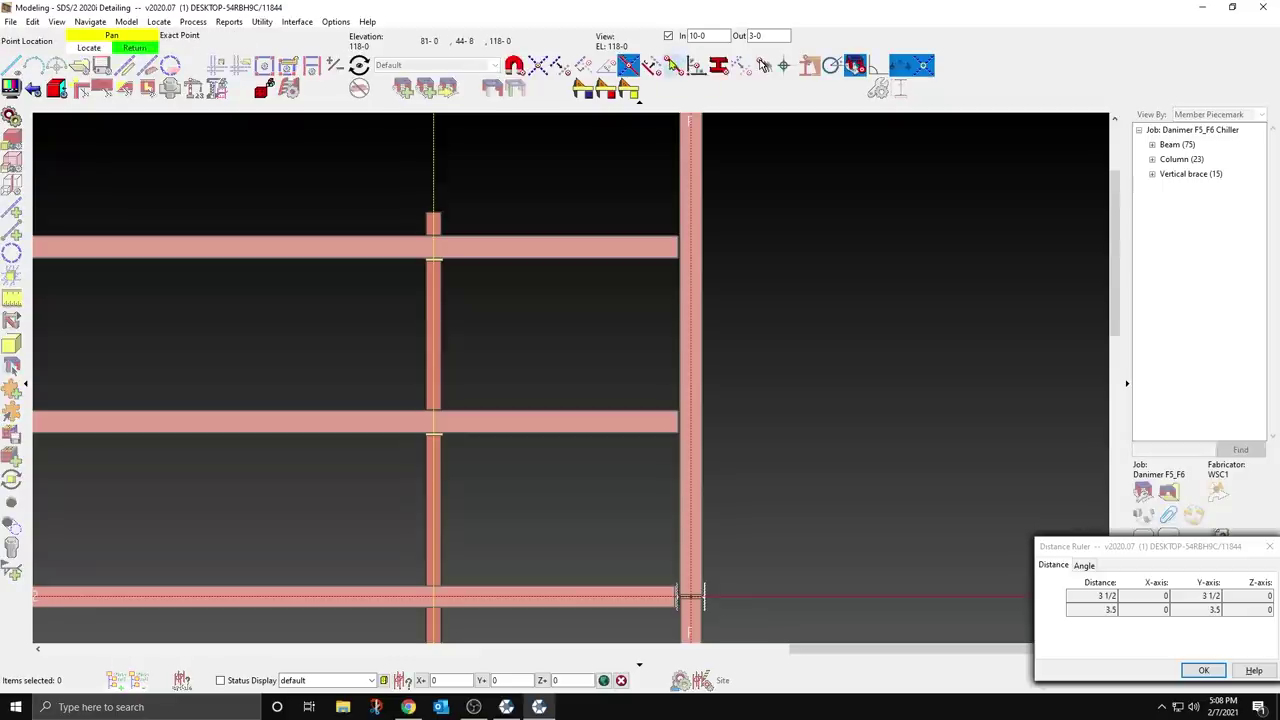
click(728, 242)
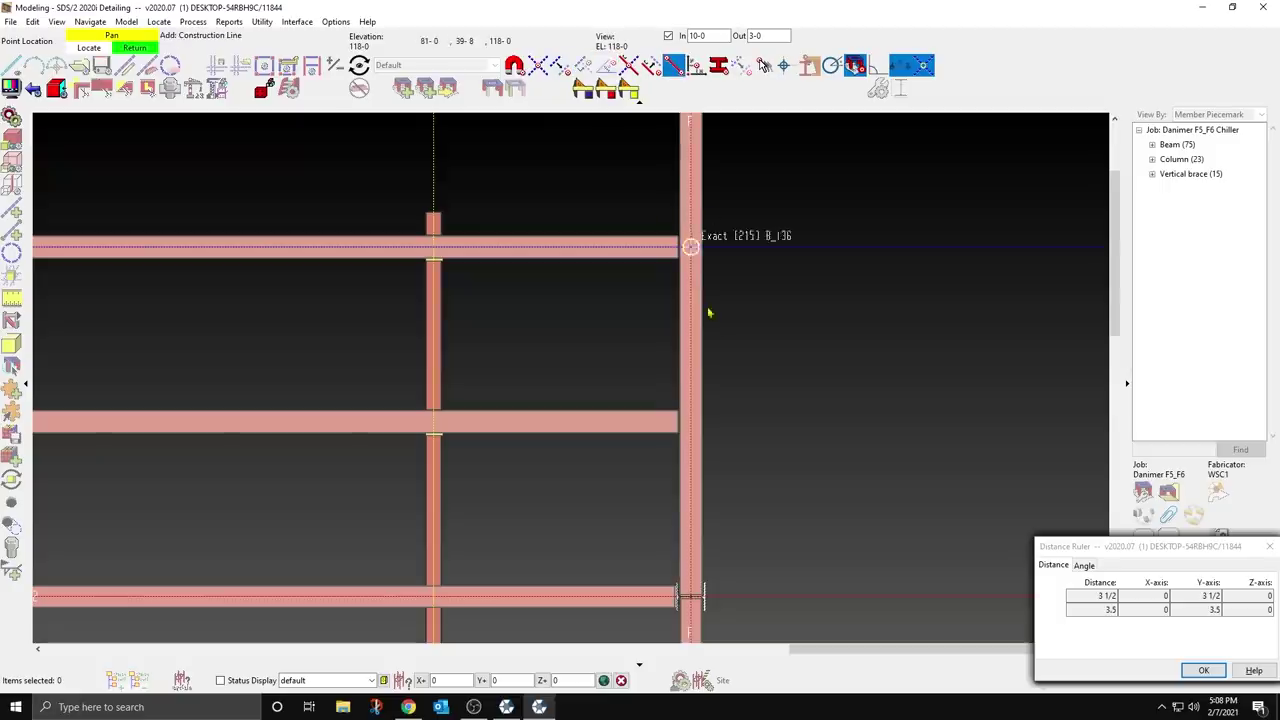
click(718, 419)
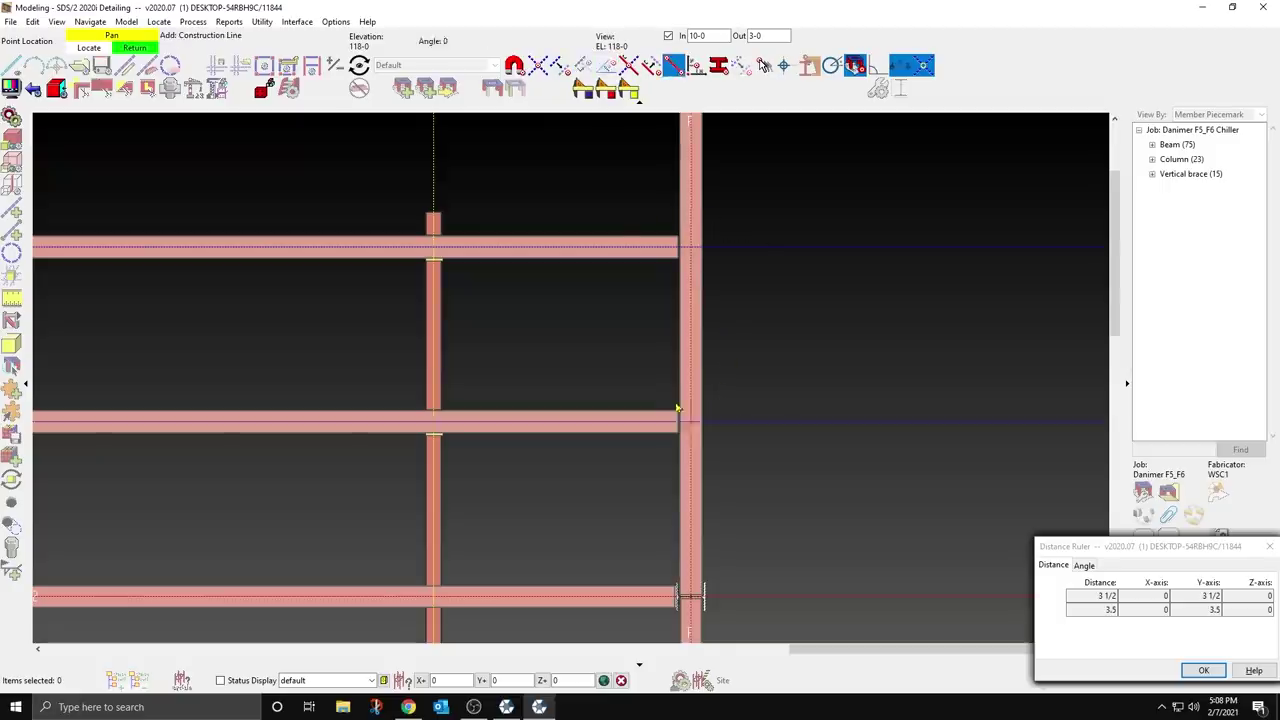
right_click(678, 408)
Step: Add horizontal construction lines along the infill beams below grid line 2, down to the last short post, using exact points on grid line F
scroll(665, 208, down, 2)
scroll(676, 514, up, 2)
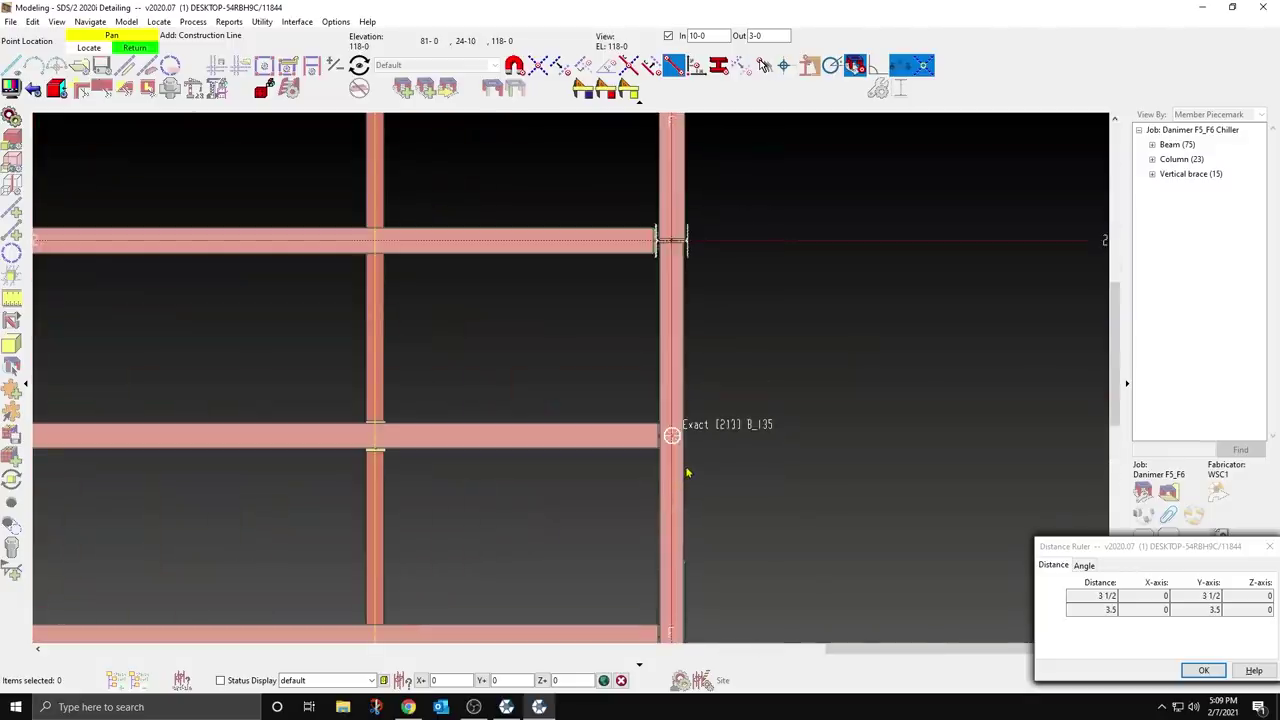
scroll(618, 268, down, 2)
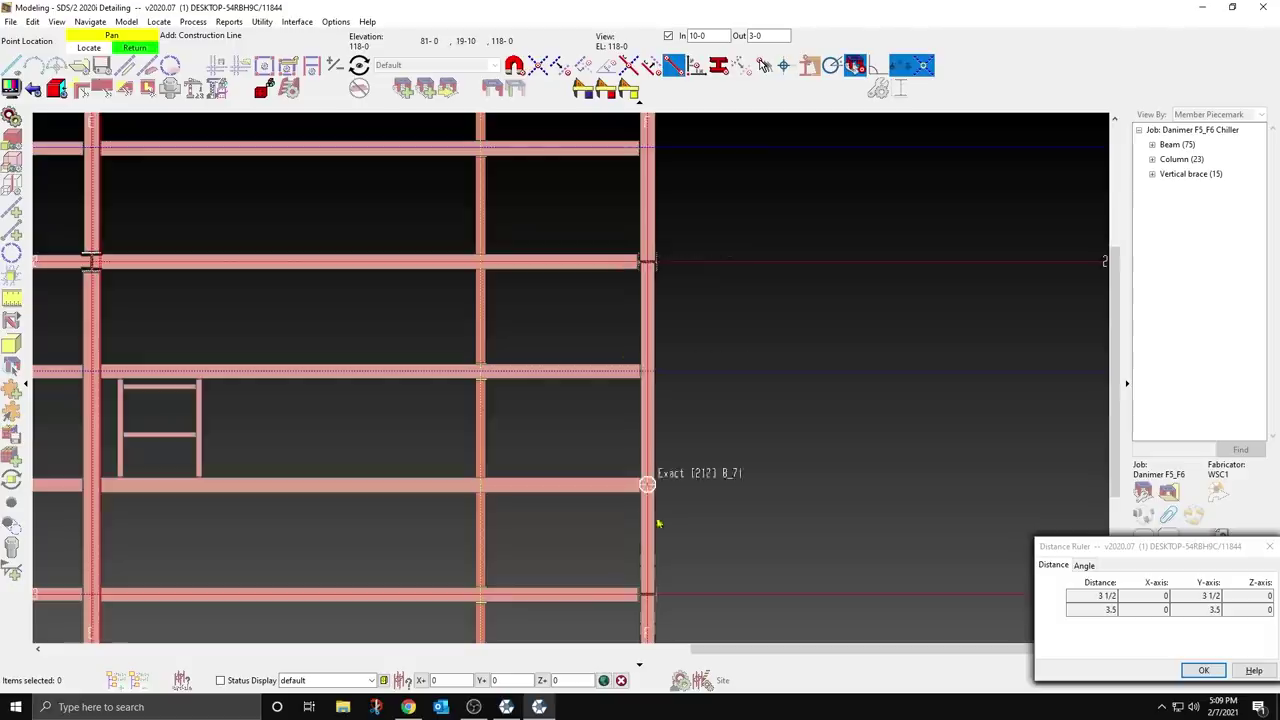
scroll(658, 523, up, 1)
scroll(658, 540, down, 1)
scroll(658, 550, up, 2)
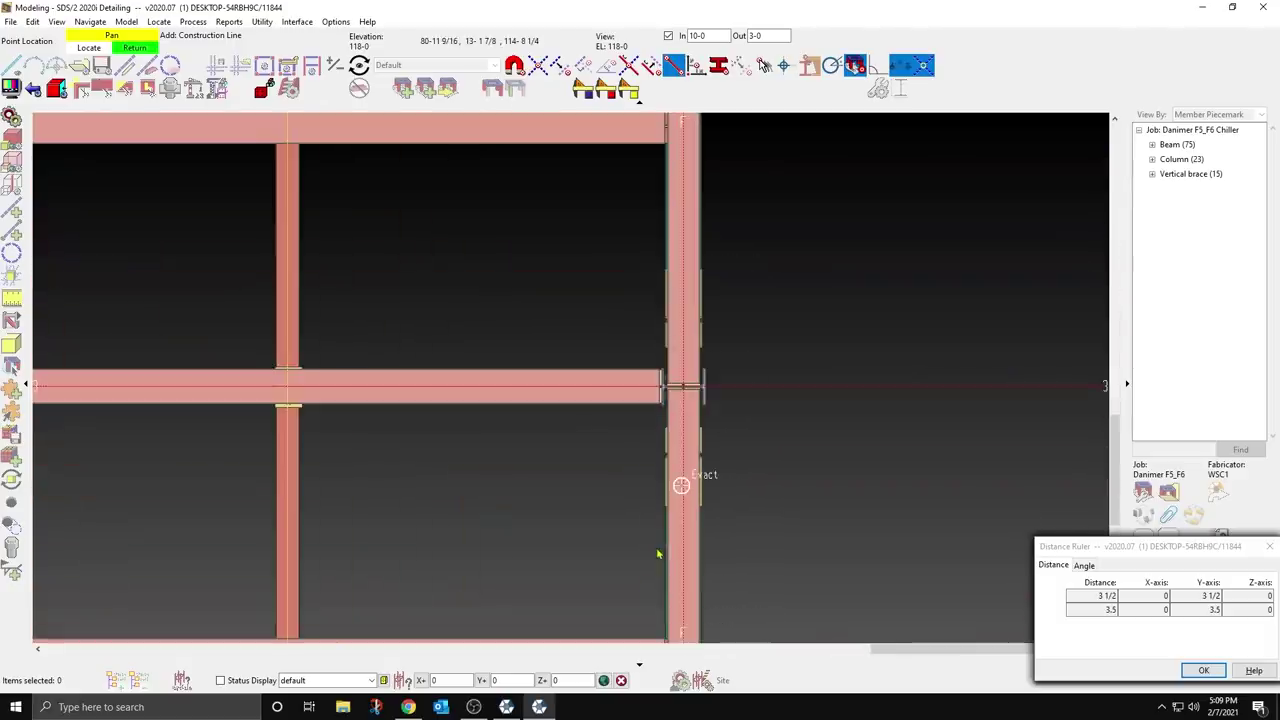
scroll(557, 387, down, 2)
scroll(576, 375, up, 2)
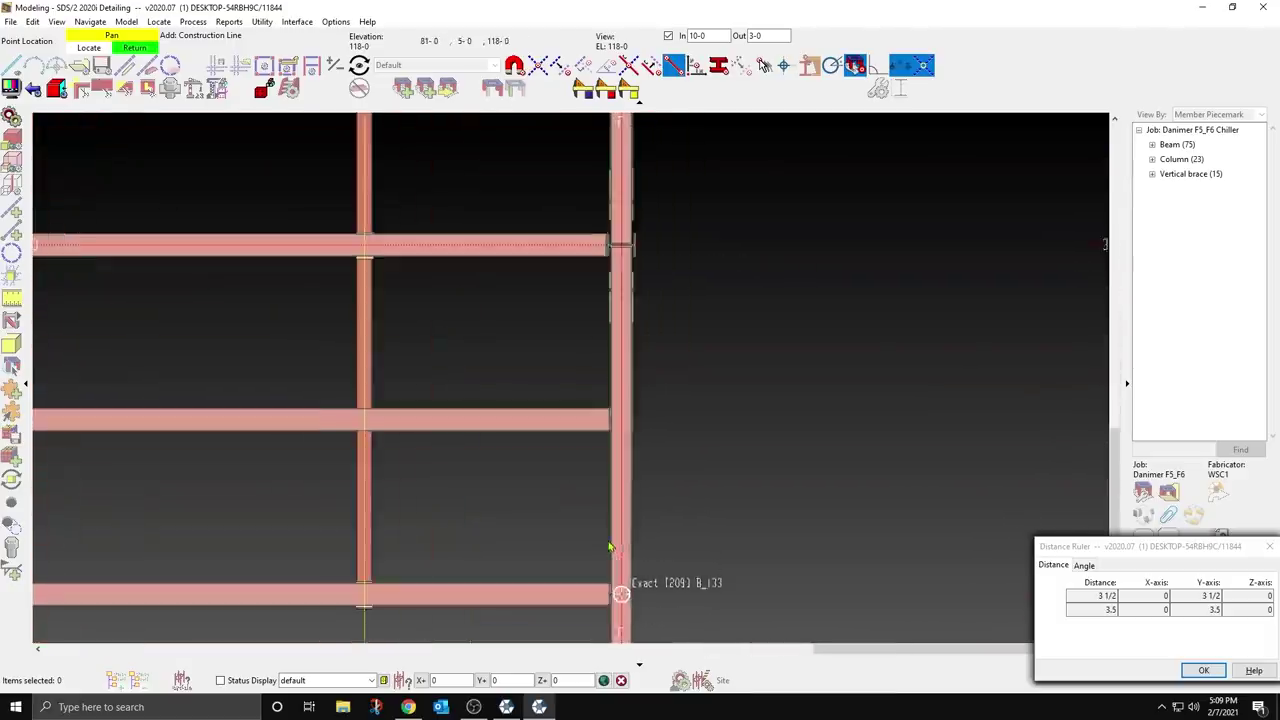
scroll(605, 497, down, 2)
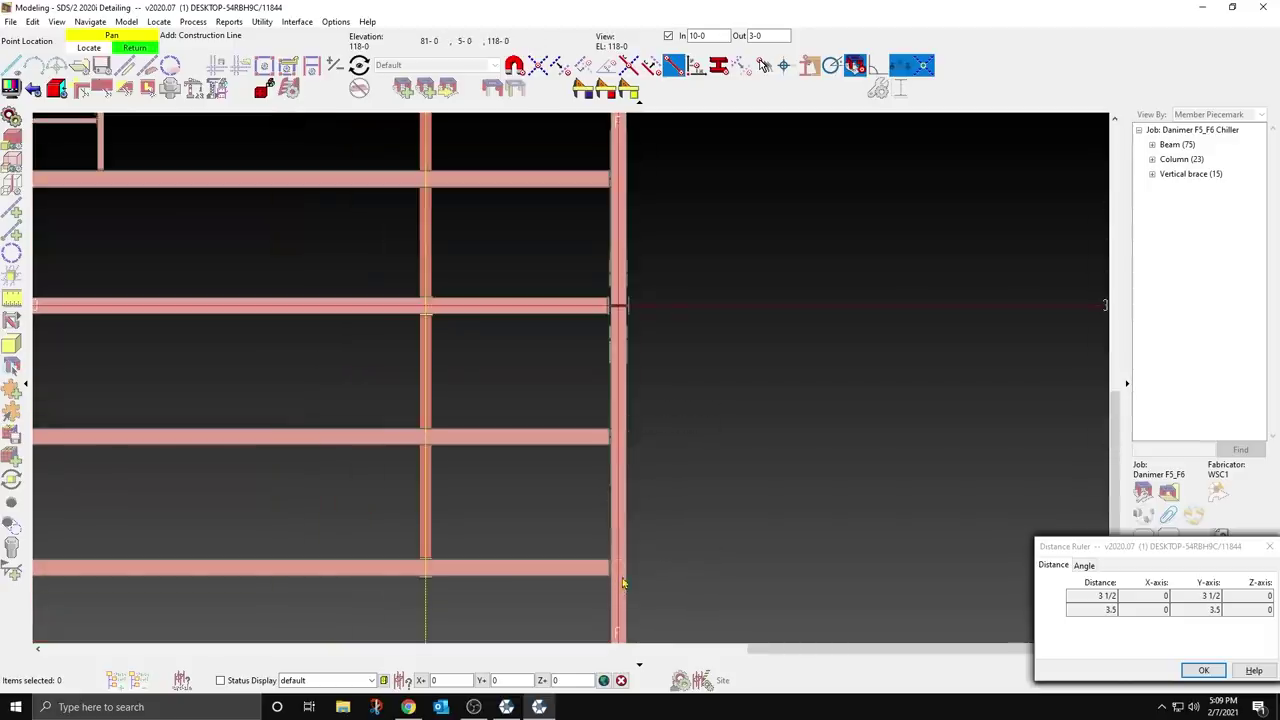
right_click(537, 545)
scroll(525, 495, down, 5)
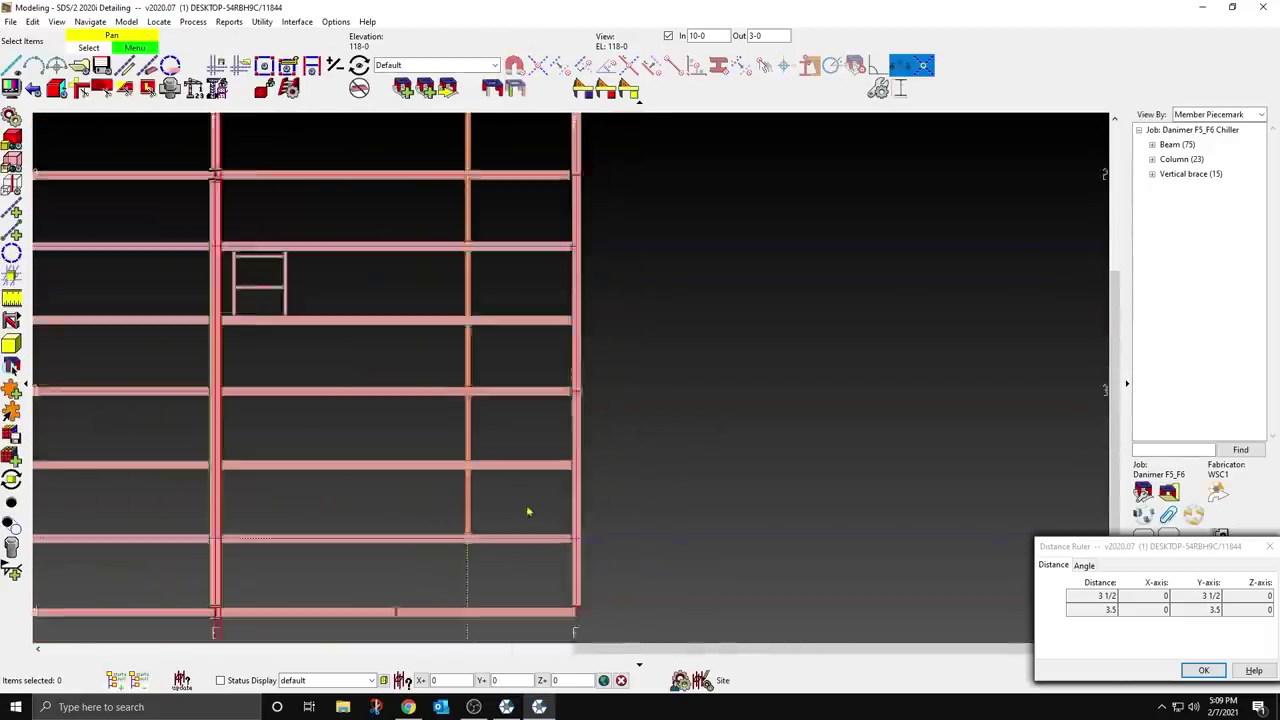
middle_drag(537, 434, 560, 581)
scroll(492, 316, up, 6)
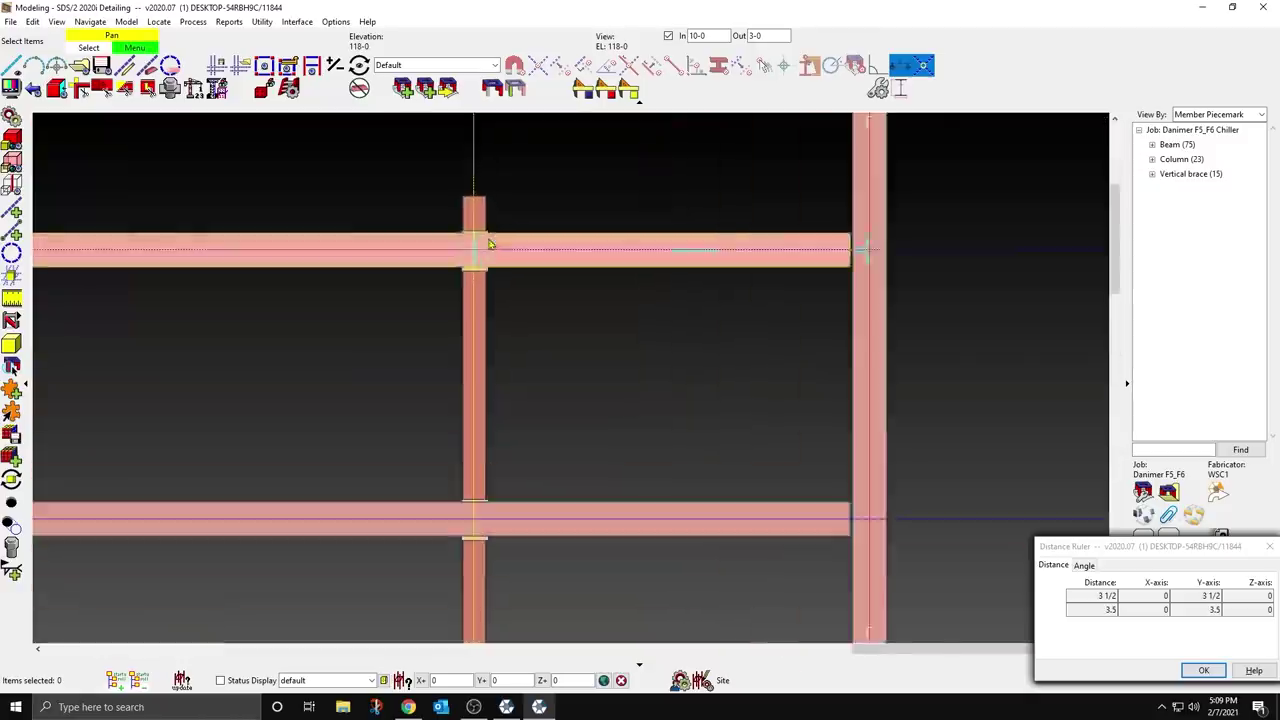
scroll(492, 331, down, 5)
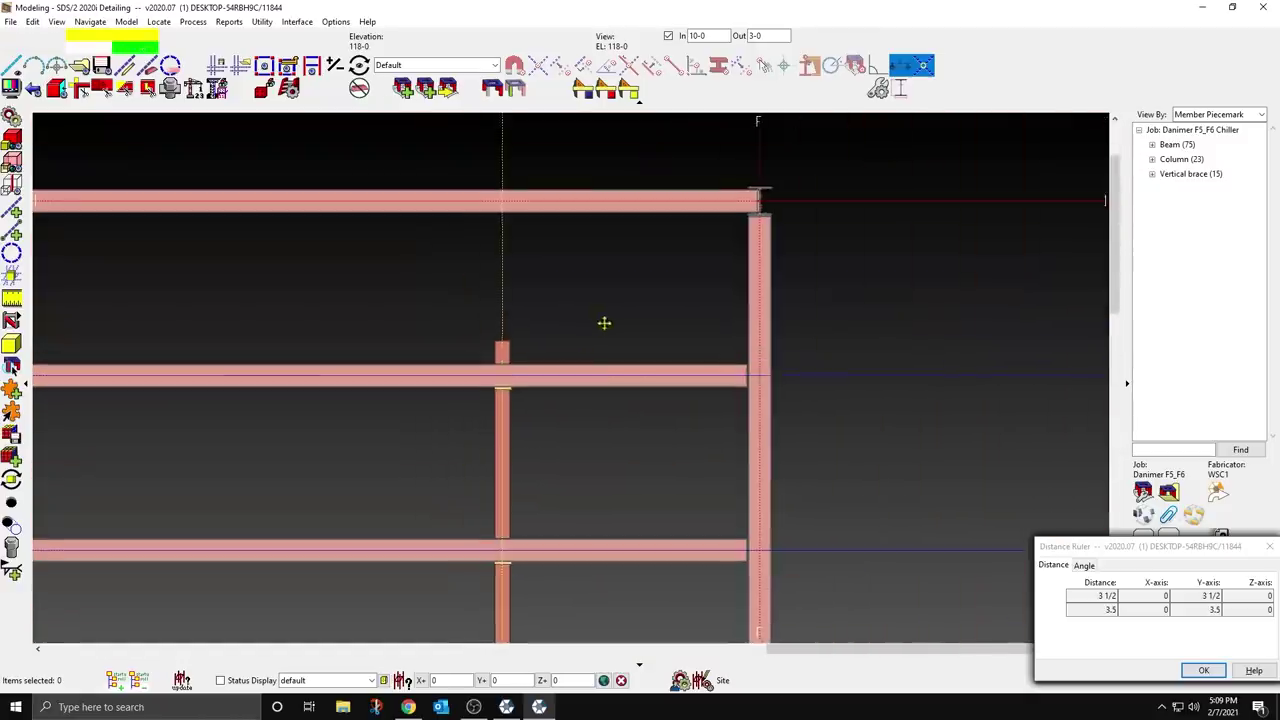
Step: Check the uppermost short post's alignment where the infill beam crosses the lower beam, starting from the grid line F intersection
click(12, 298)
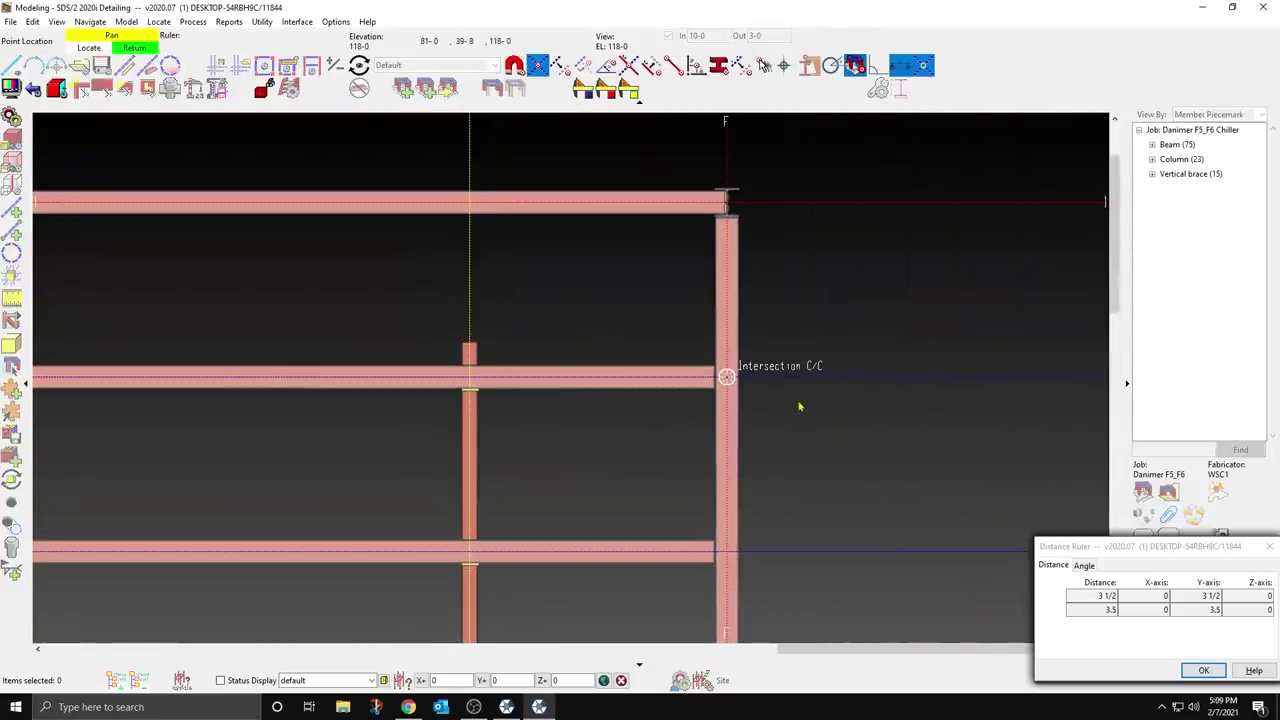
click(798, 404)
right_click(777, 205)
scroll(374, 397, up, 5)
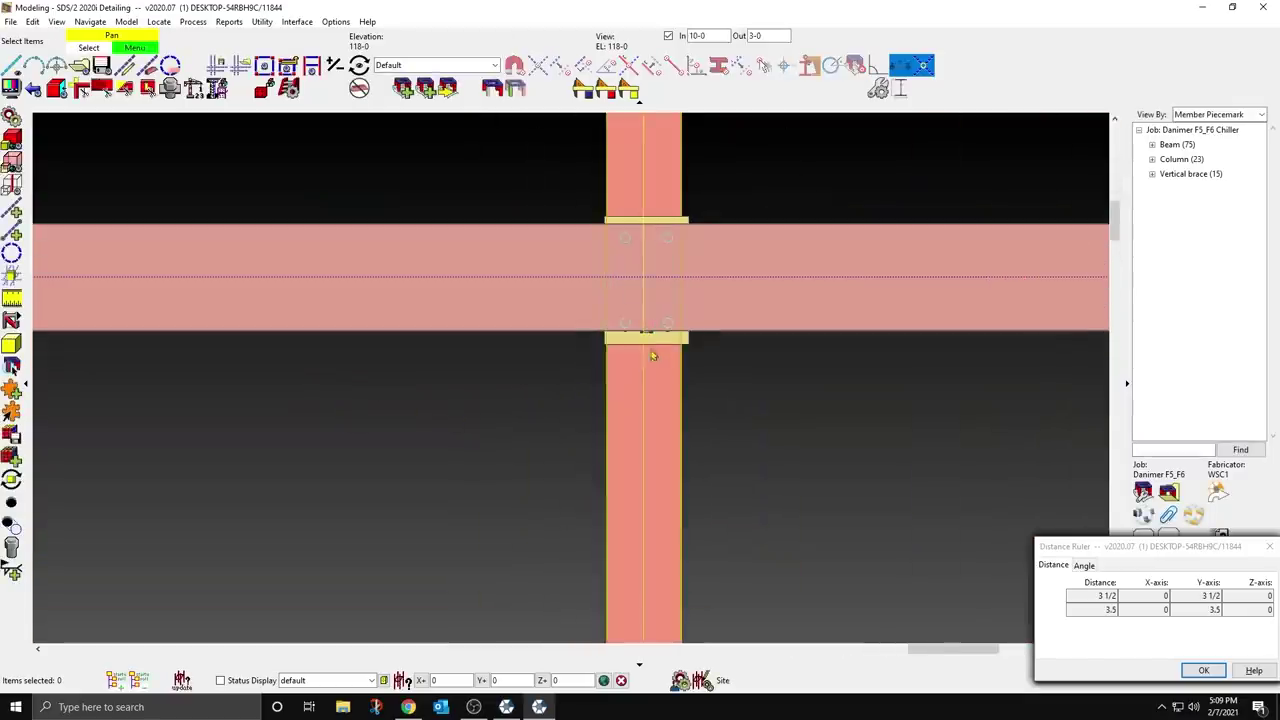
scroll(634, 322, down, 1)
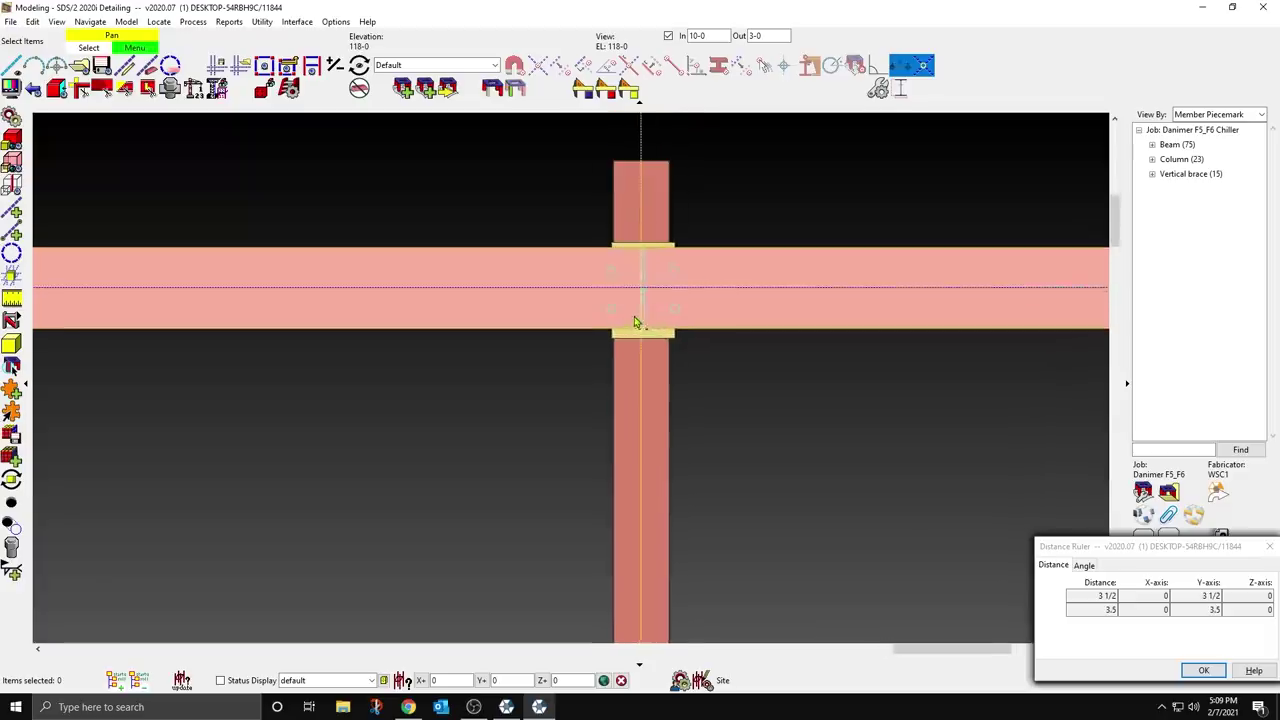
shift+middle_drag(681, 326, 634, 206)
Step: Delete the five angle kickers at the row of short posts beside grid line F
scroll(638, 215, down, 2)
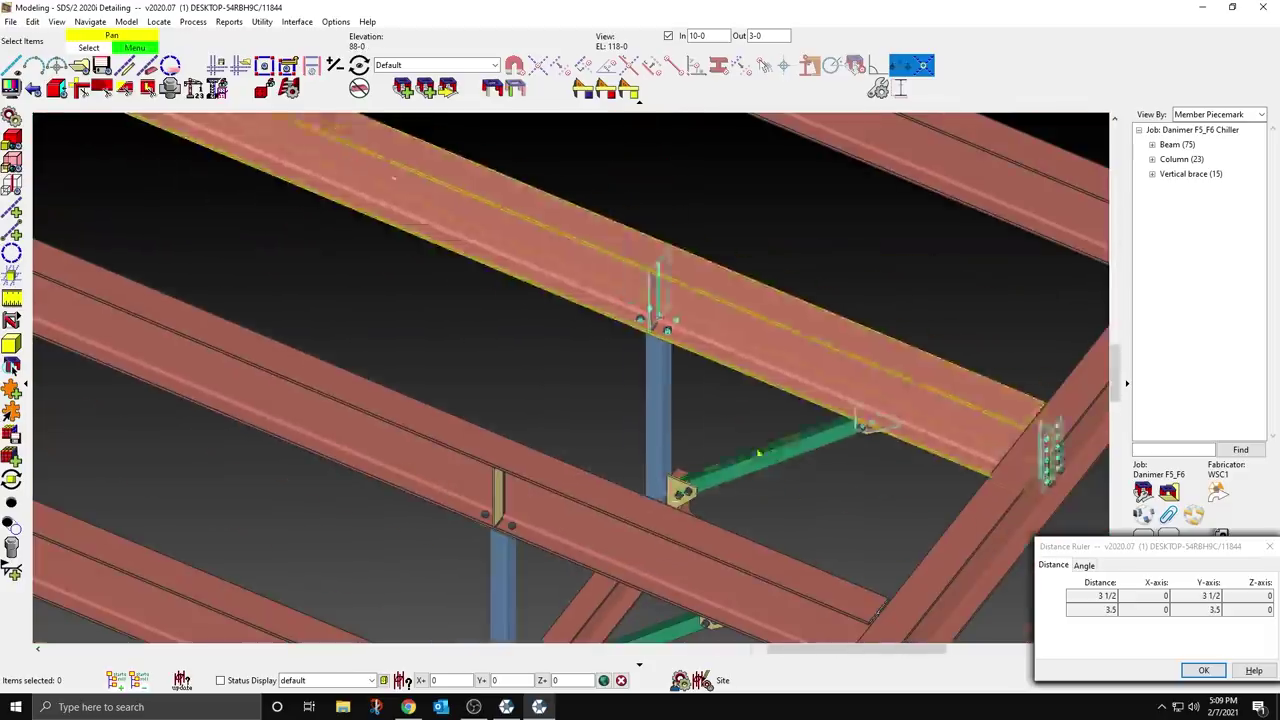
click(781, 478)
scroll(750, 380, down, 2)
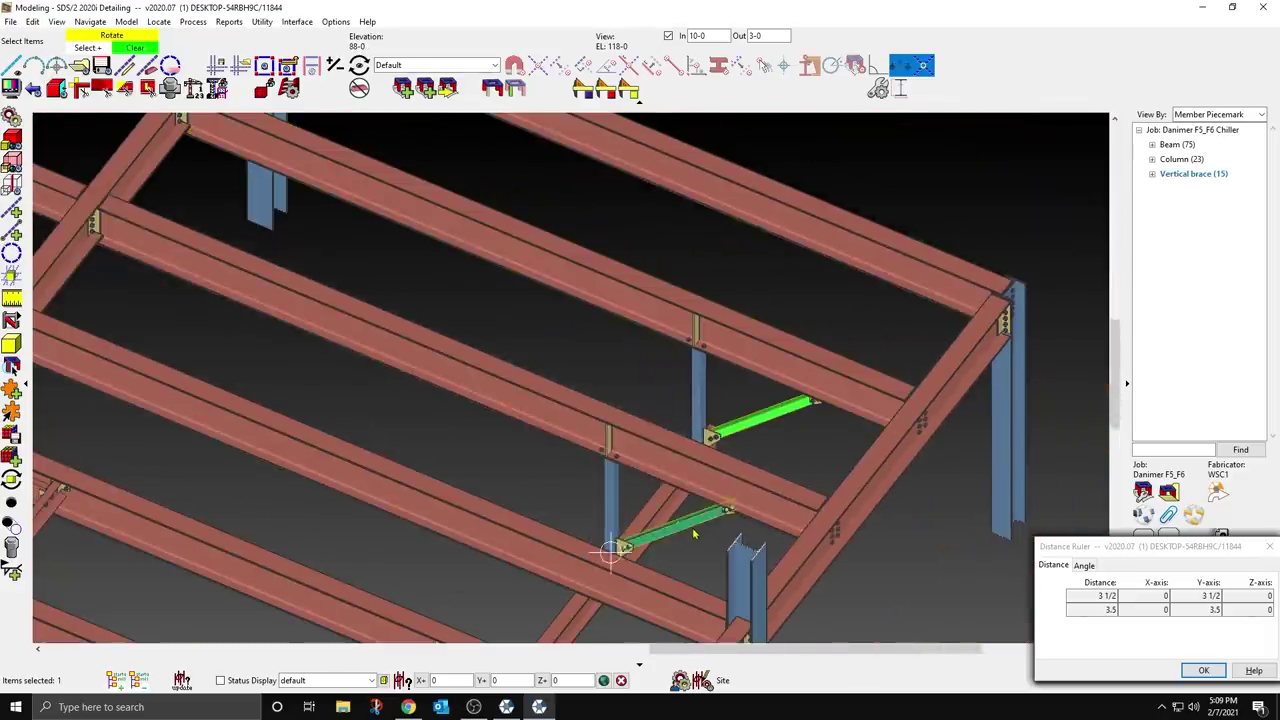
click(690, 523)
middle_drag(698, 556, 809, 354)
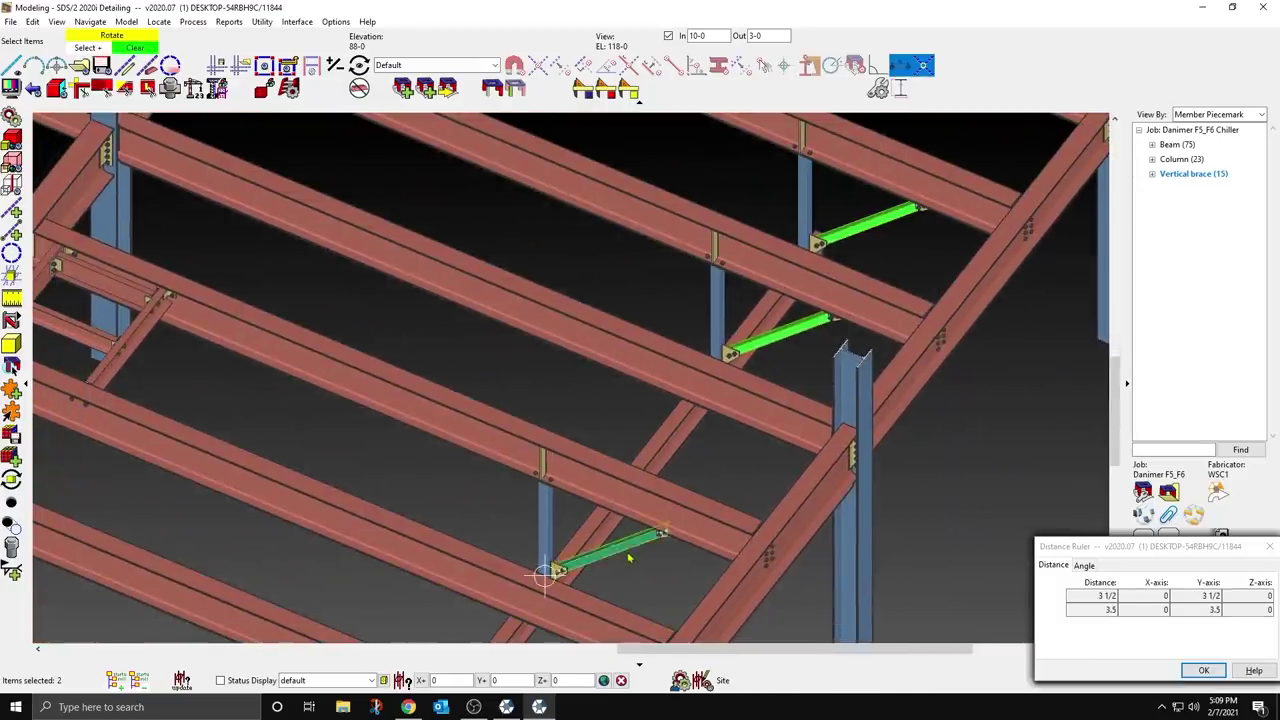
middle_drag(628, 551, 760, 319)
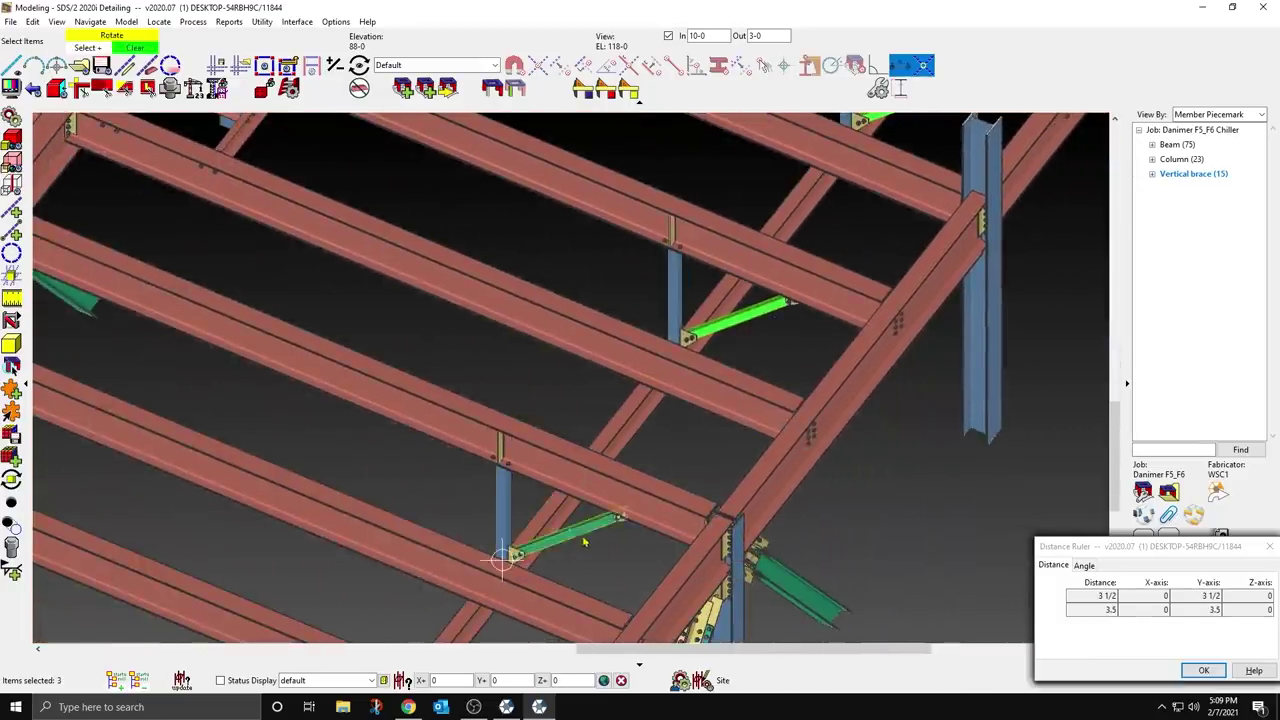
shift+middle_drag(594, 576, 514, 604)
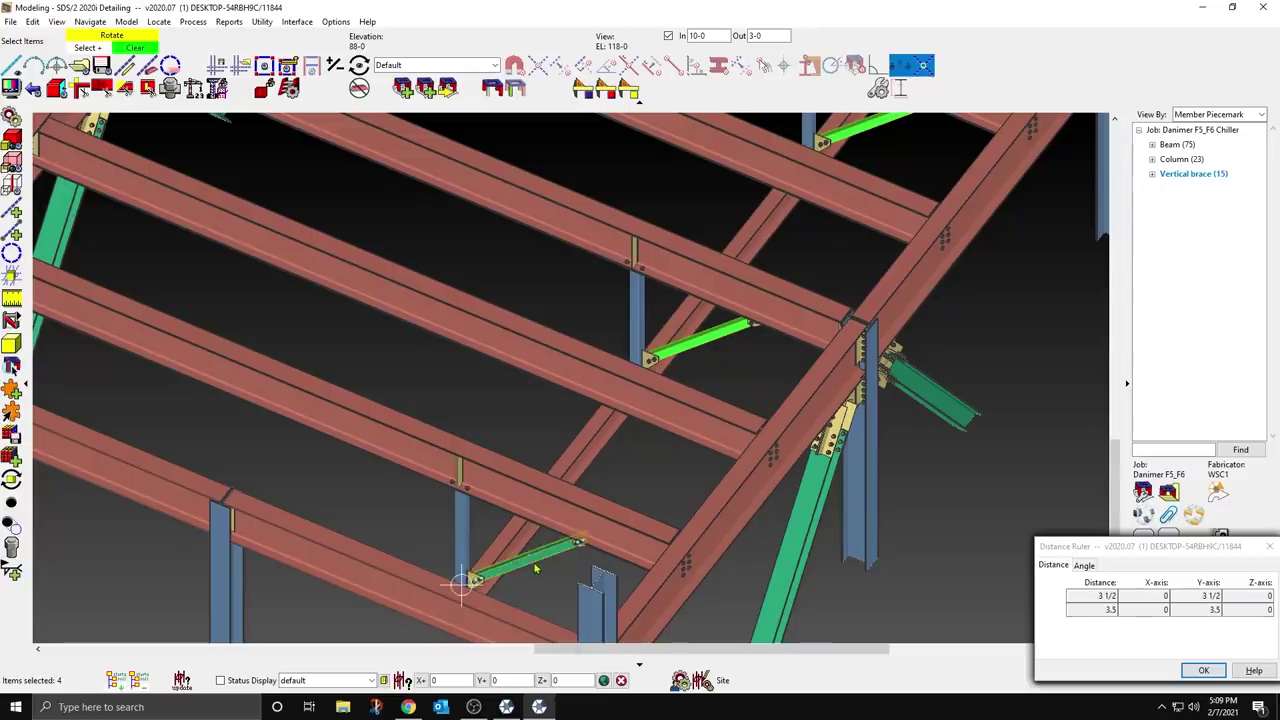
key(Delete)
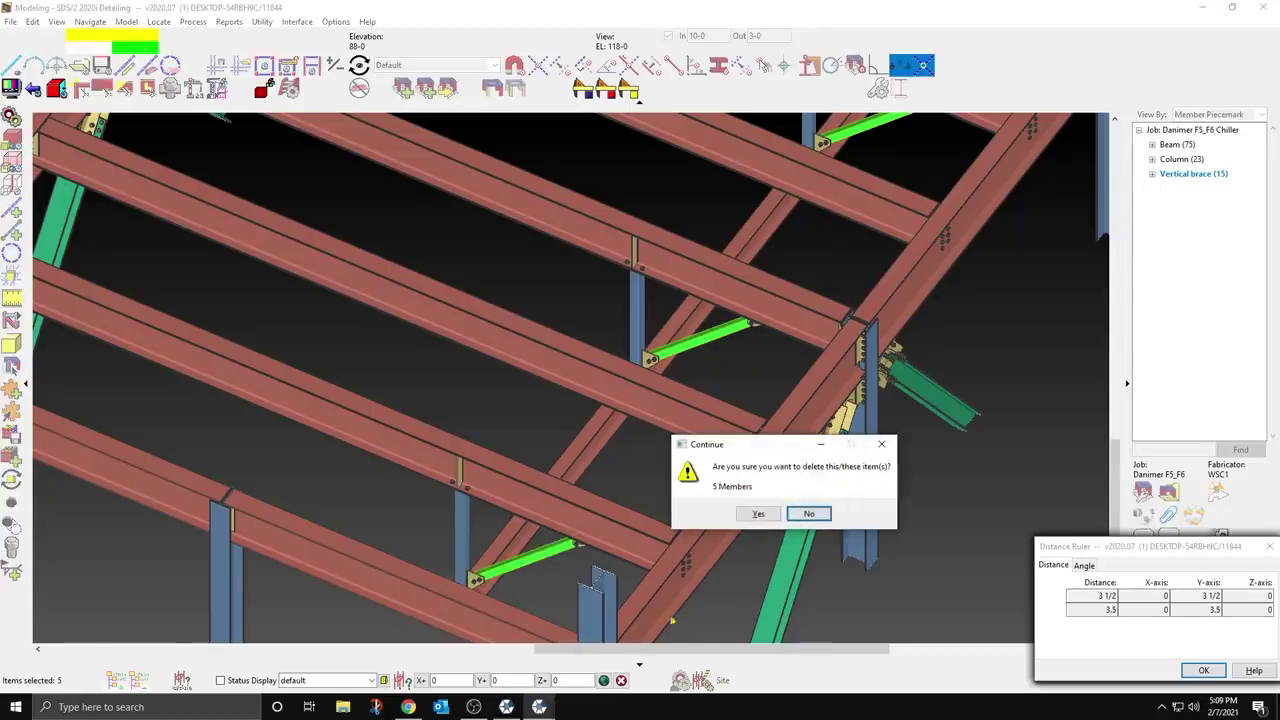
click(758, 515)
Step: Open a plan view at elevation 112-0 on the lower beam carrying the short posts, with in and out depths of 1-0
scroll(687, 360, up, 3)
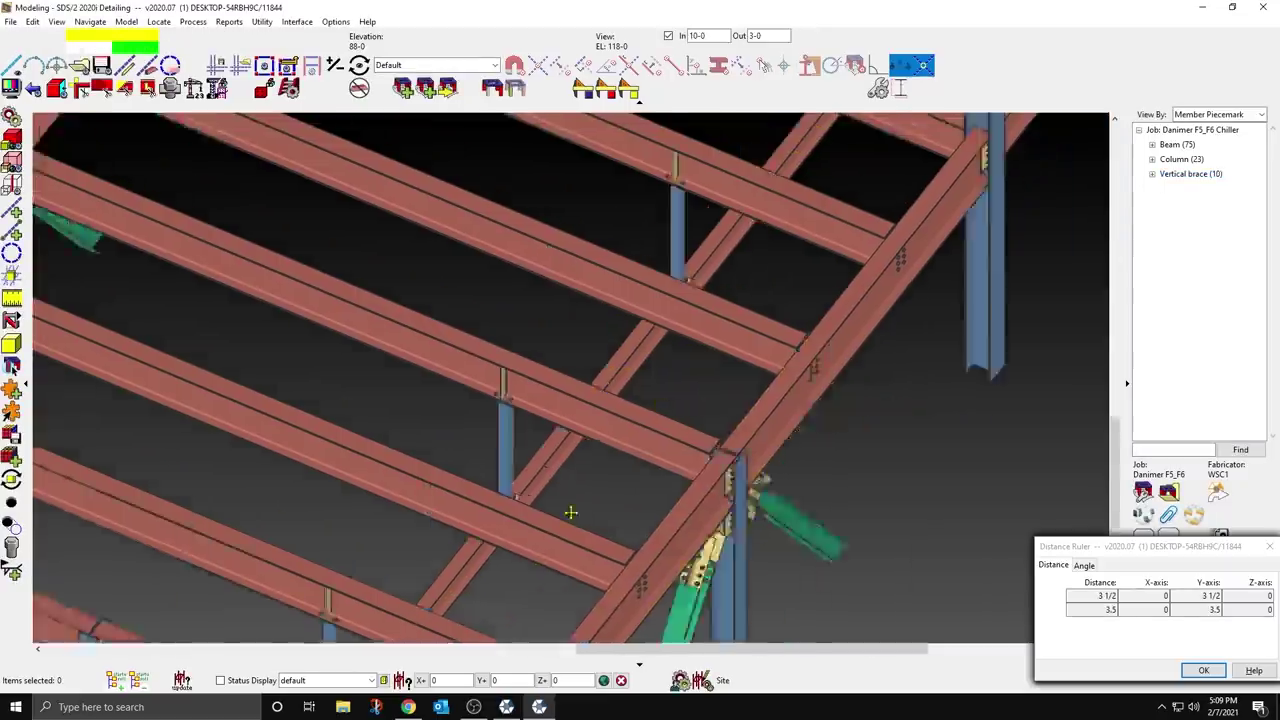
middle_drag(687, 359, 522, 599)
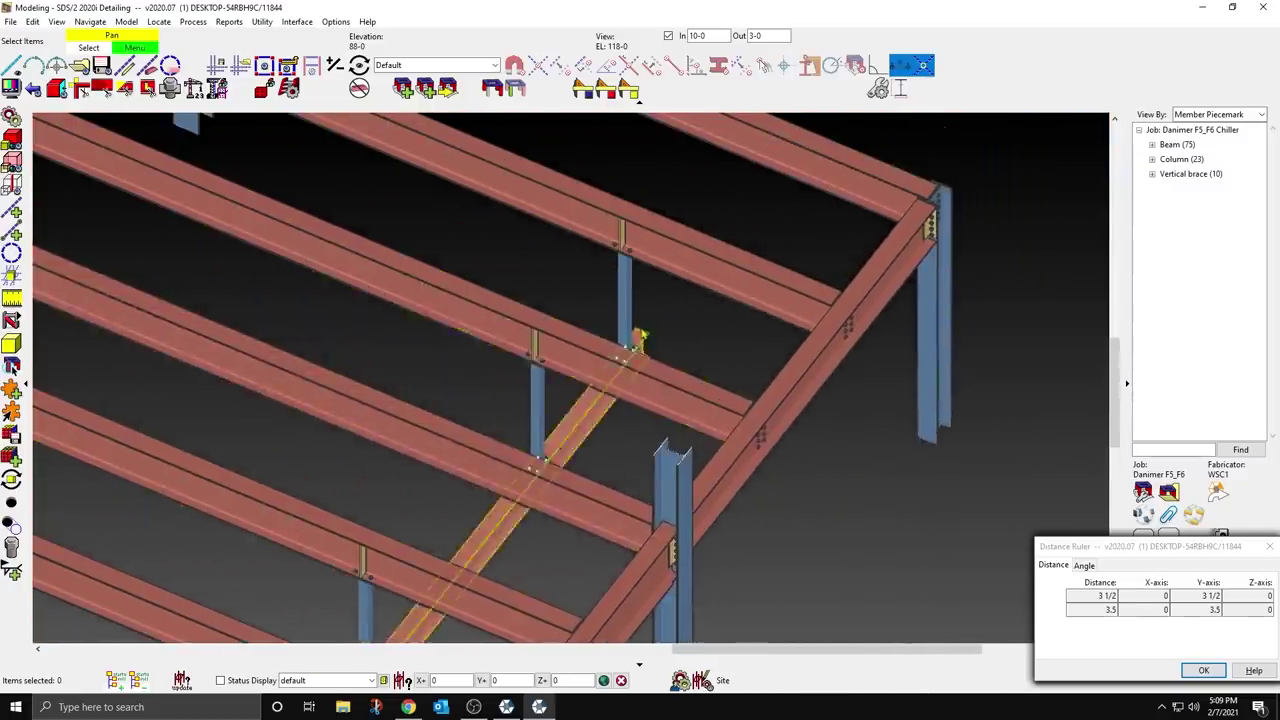
scroll(631, 346, up, 3)
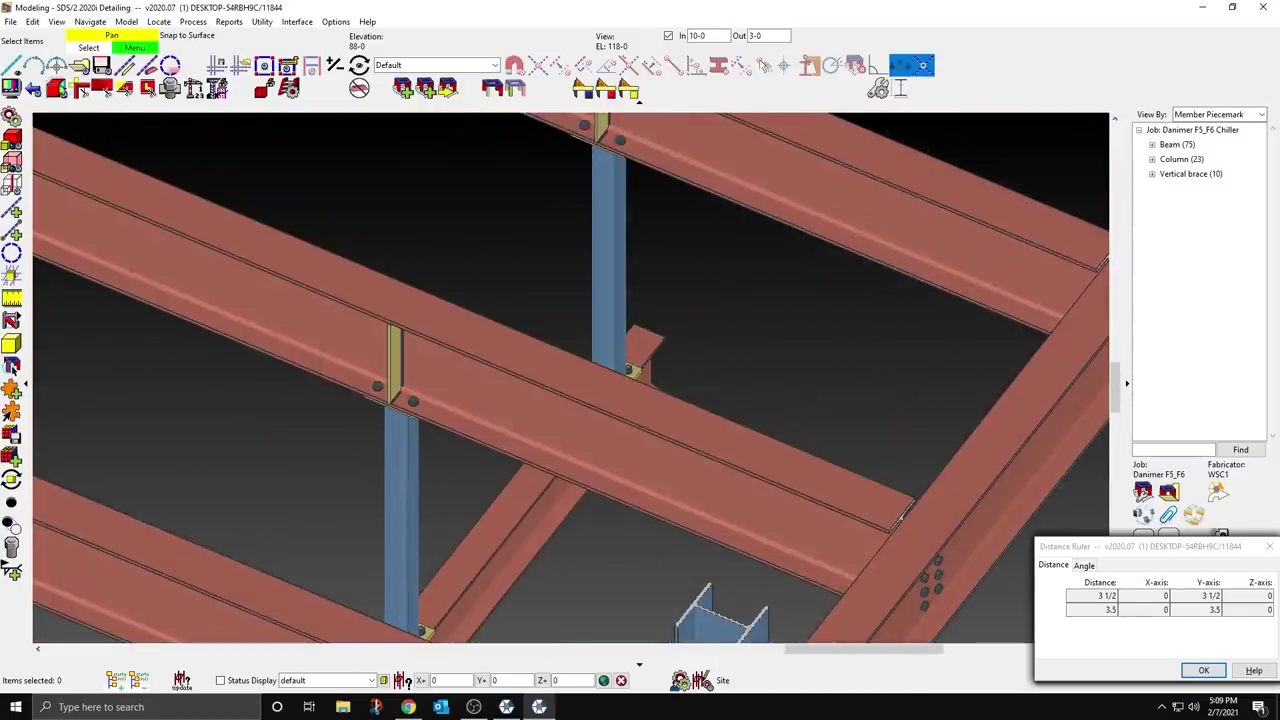
scroll(556, 320, up, 3)
click(714, 443)
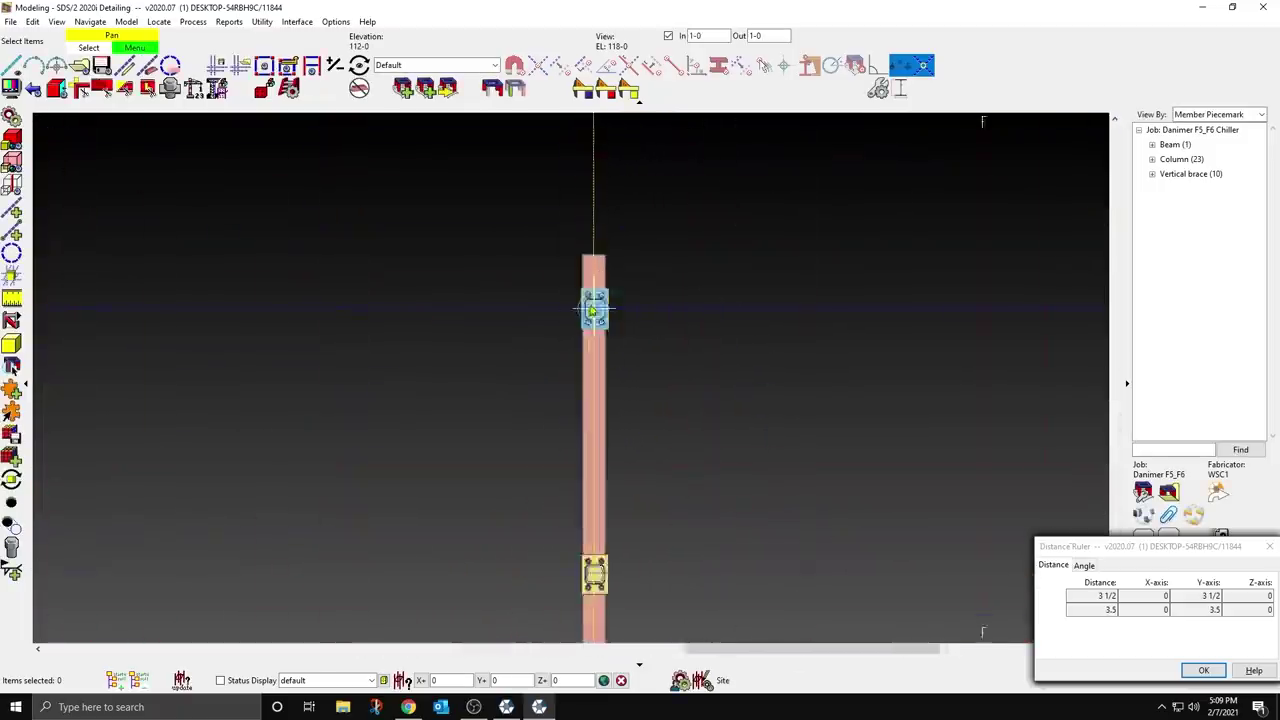
Step: Add horizontal and vertical construction lines through the centre of the uppermost short post
scroll(592, 311, up, 5)
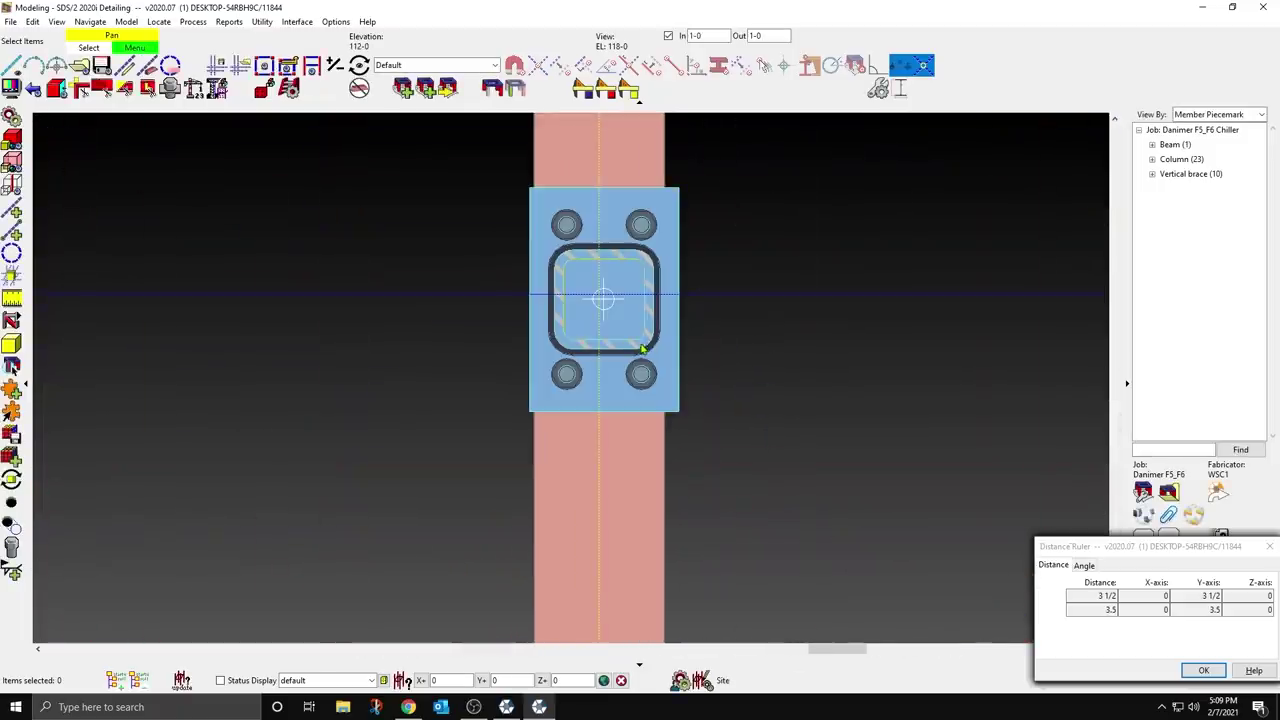
click(16, 210)
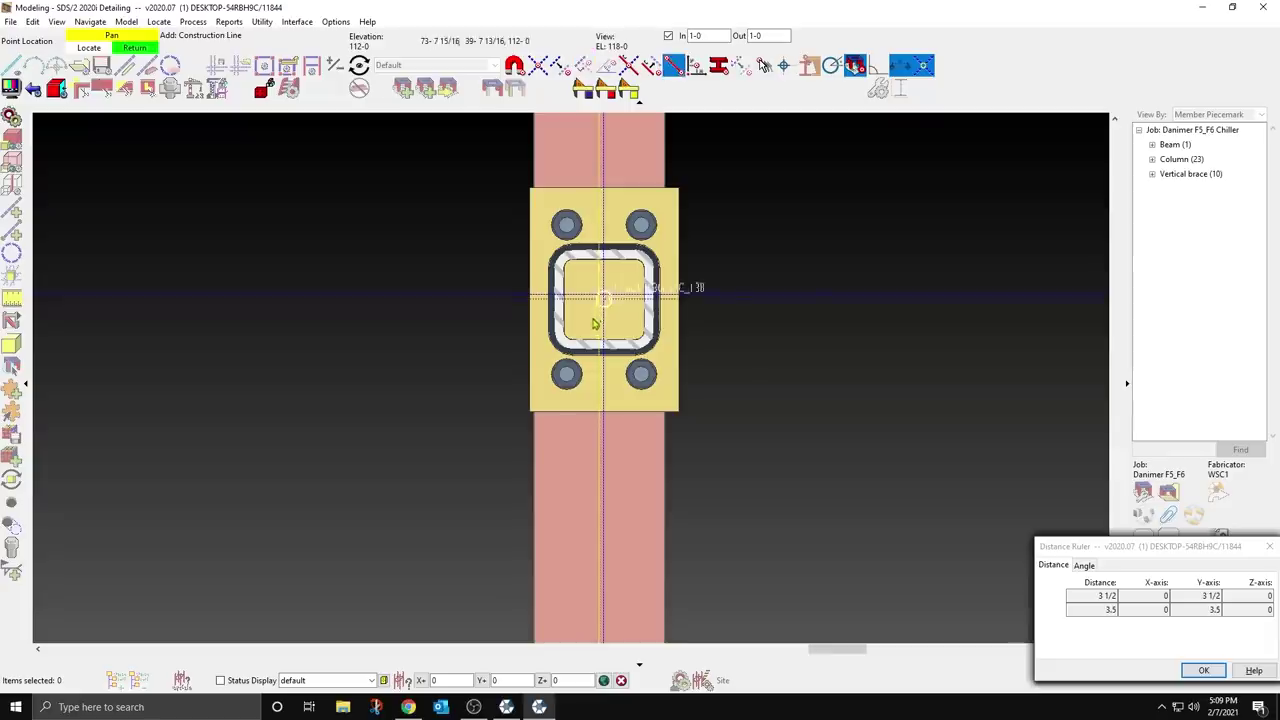
right_click(745, 365)
Step: Compare the short posts' centres with the beam centreline and the infill beam construction lines at both ends of the lower beam
middle_drag(742, 350, 764, 602)
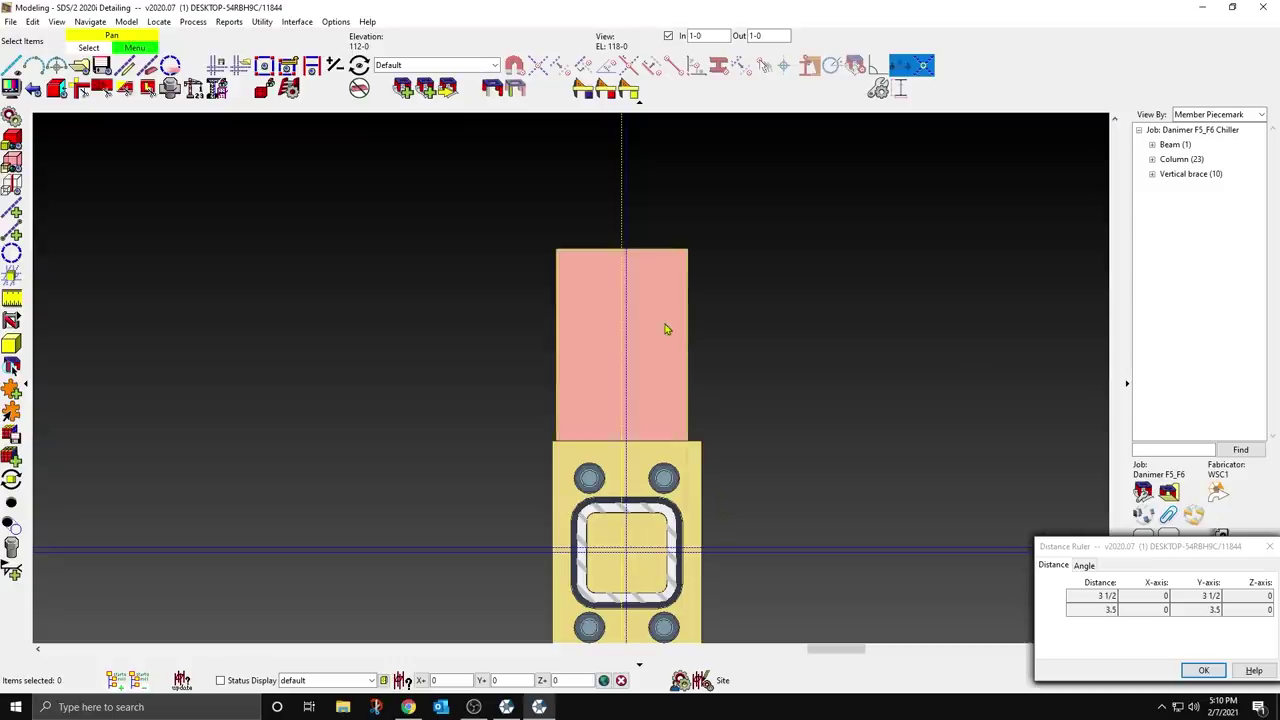
scroll(650, 300, down, 6)
scroll(651, 524, up, 8)
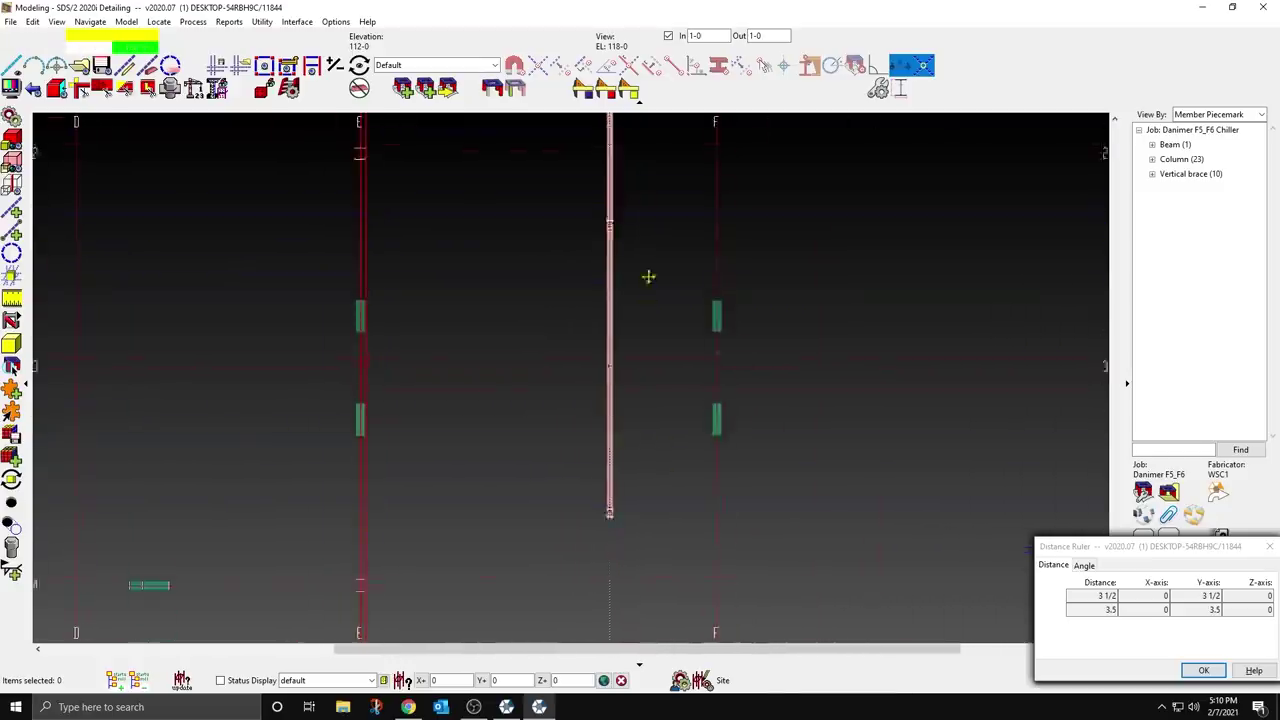
scroll(566, 543, up, 3)
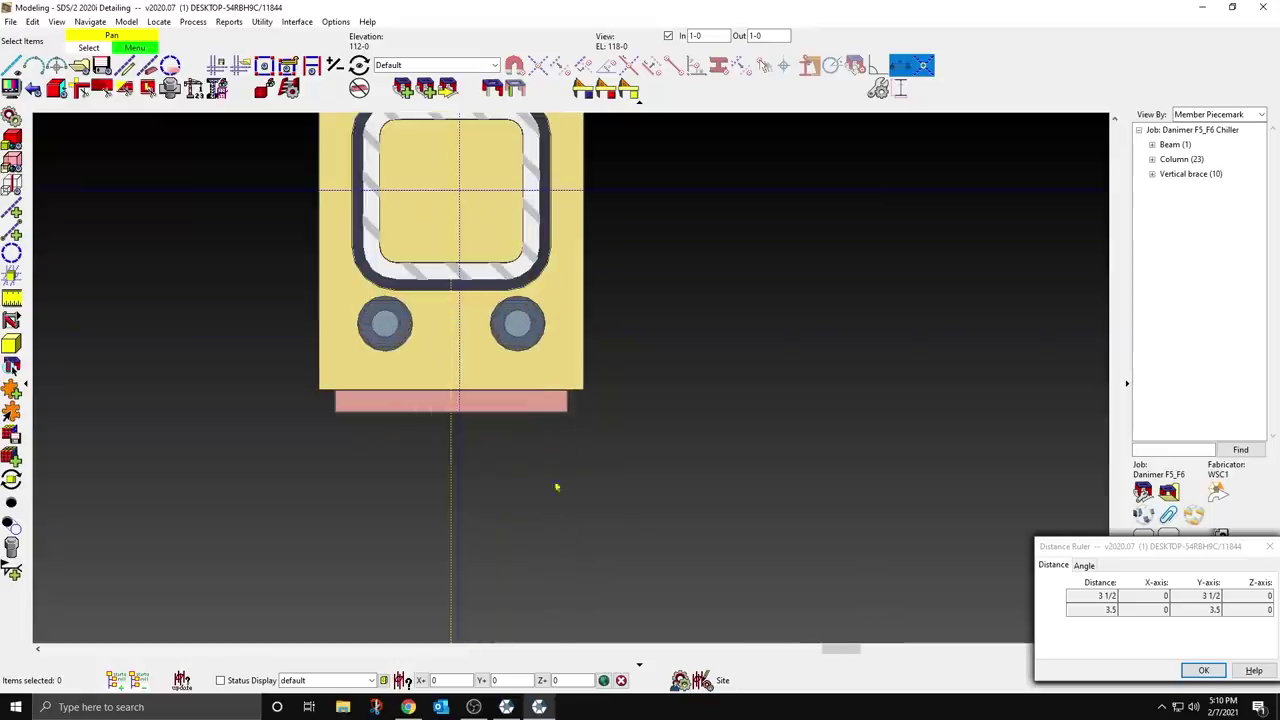
scroll(610, 540, down, 2)
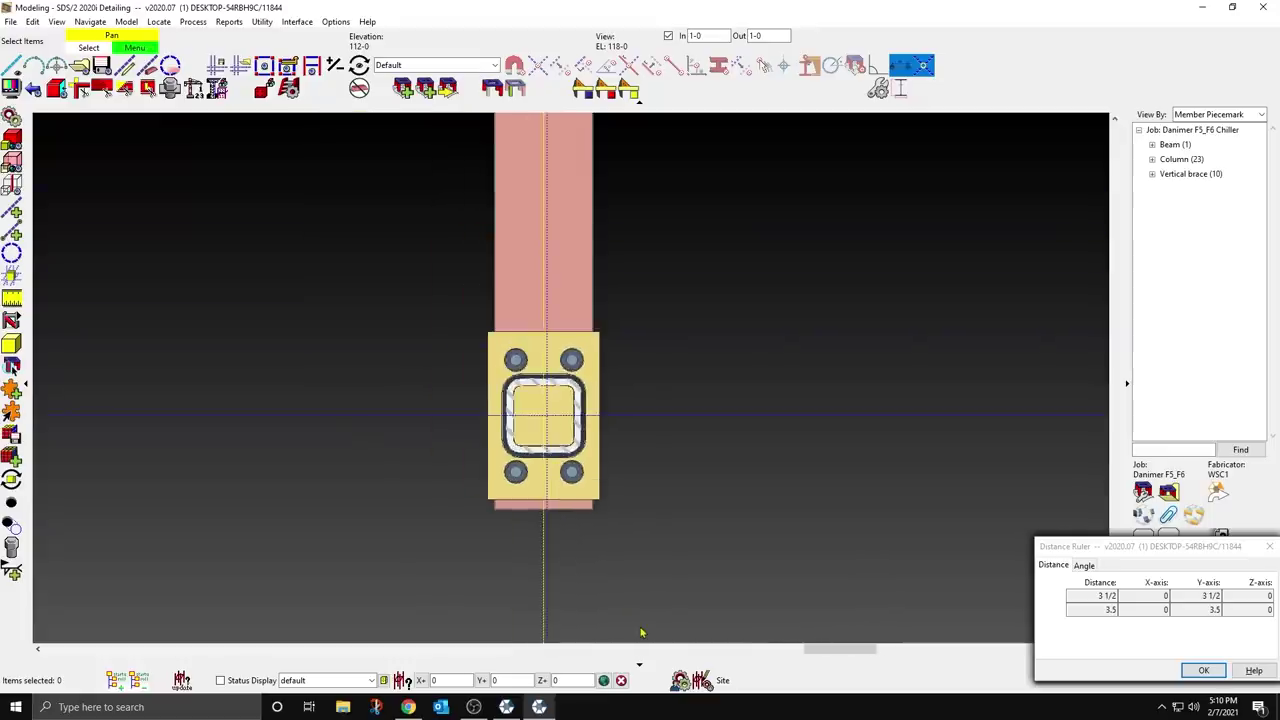
scroll(642, 632, down, 3)
scroll(705, 500, down, 6)
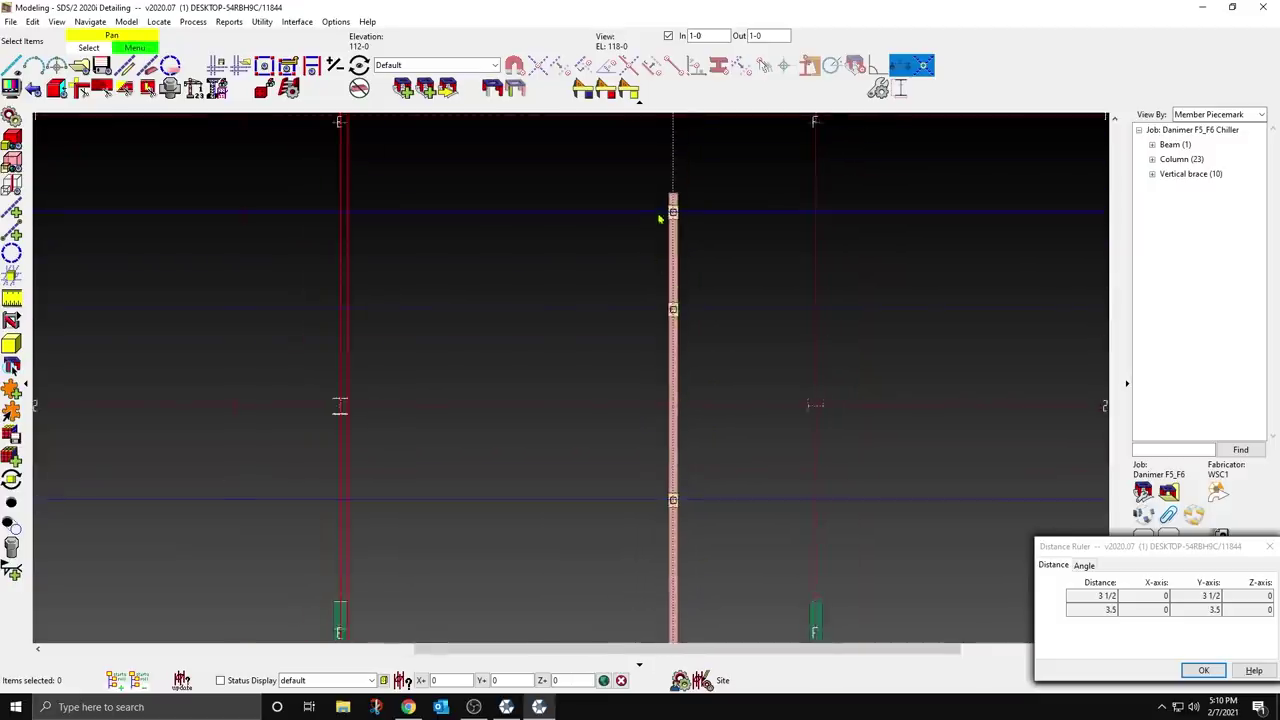
Step: Move the uppermost short post from its centre to the intersection of the lower beam's centreline and the infill beam construction line
scroll(725, 320, up, 8)
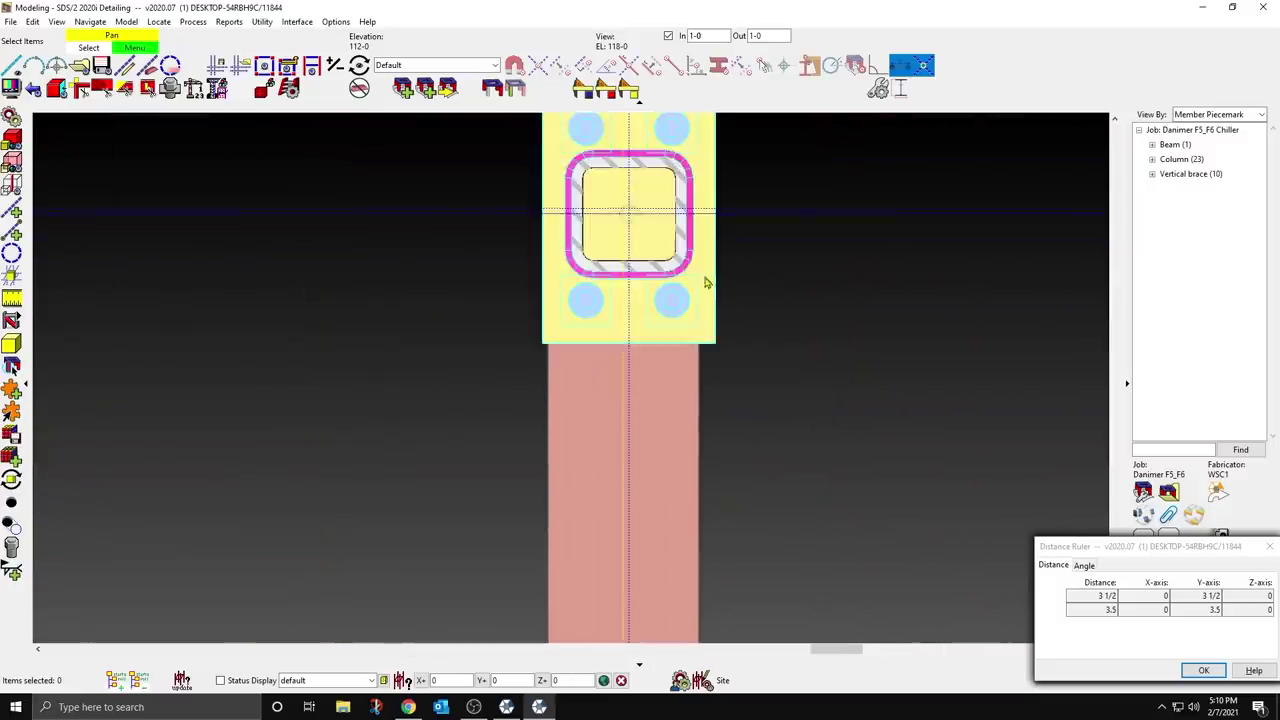
click(703, 278)
right_click(790, 288)
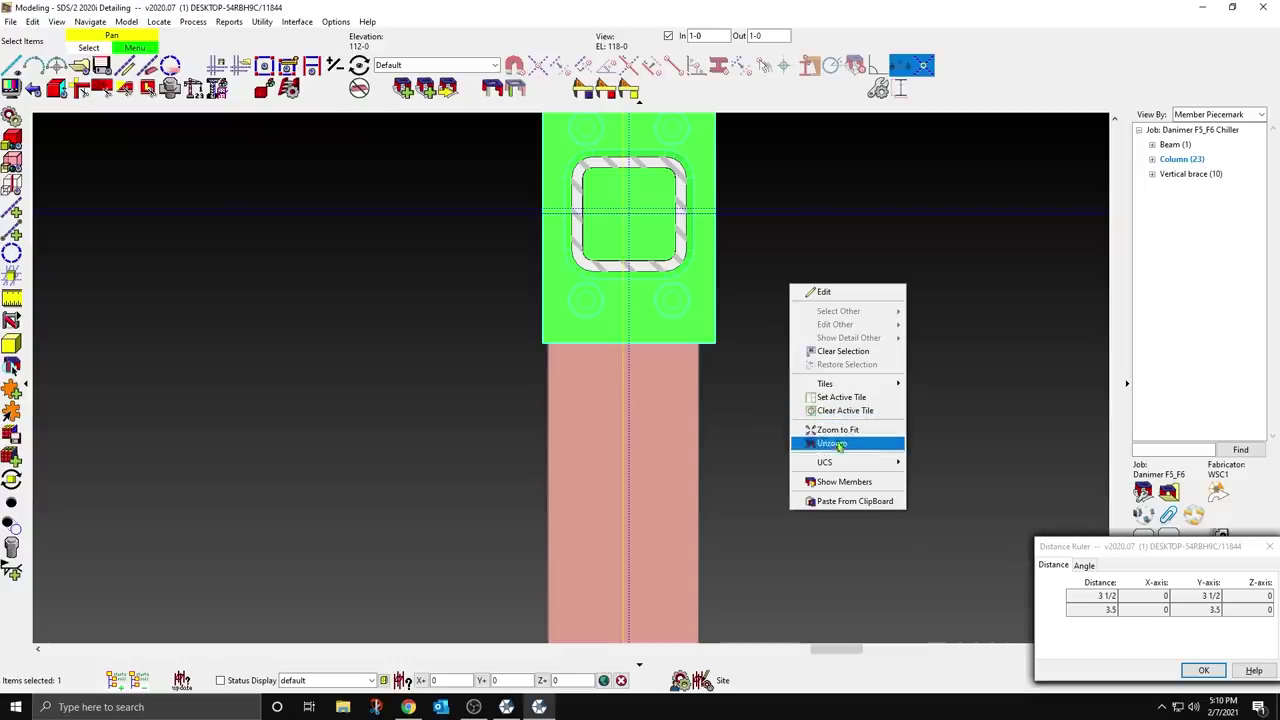
click(772, 293)
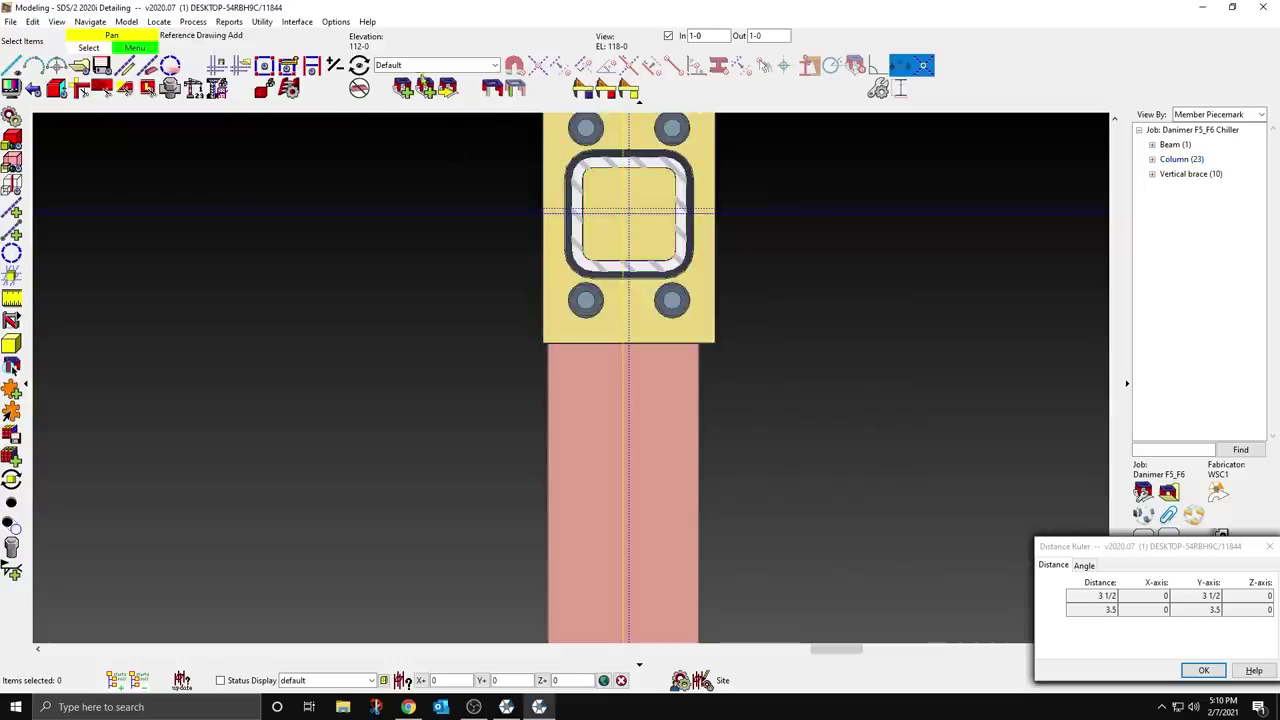
click(435, 65)
click(759, 226)
click(797, 280)
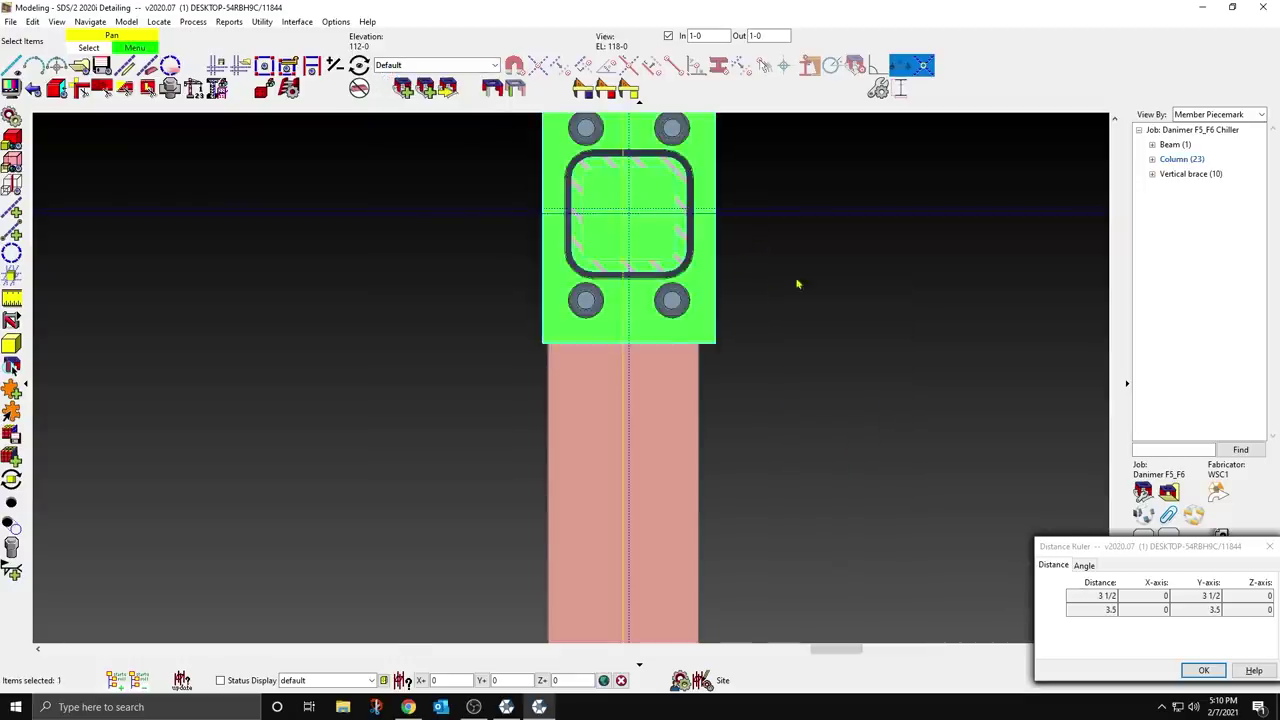
right_click(797, 280)
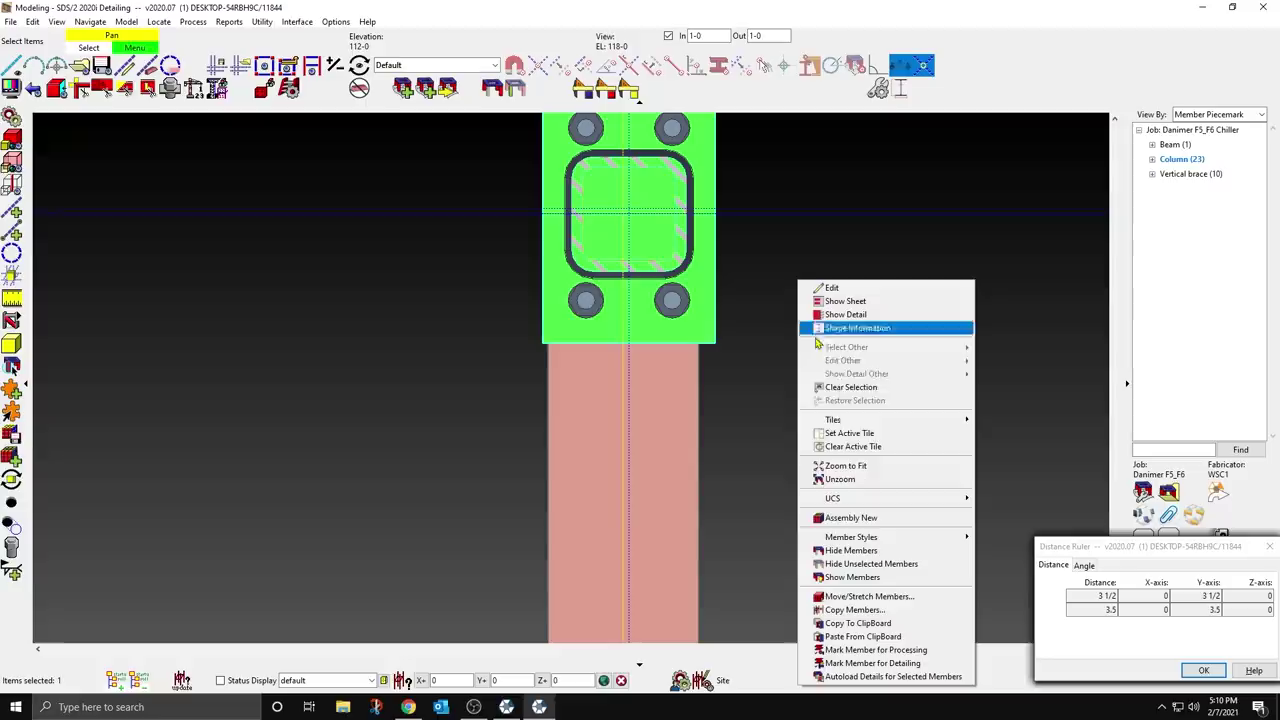
click(864, 600)
scroll(593, 191, up, 2)
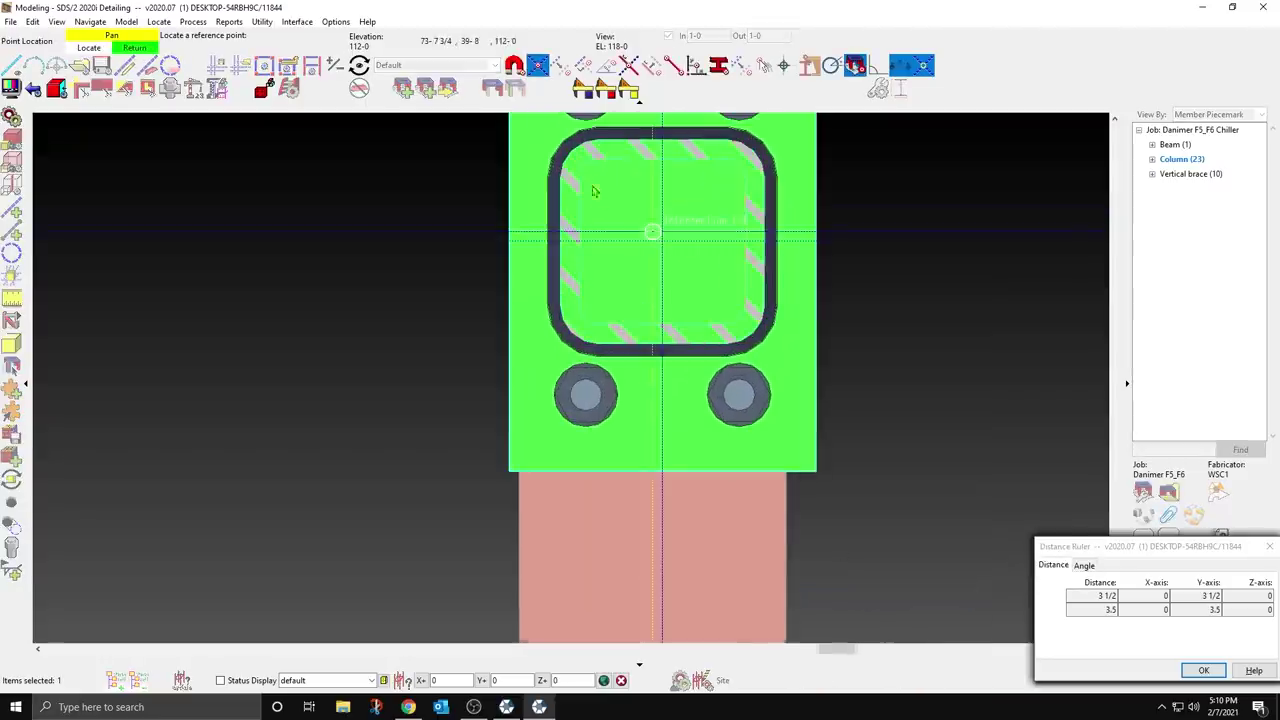
click(662, 238)
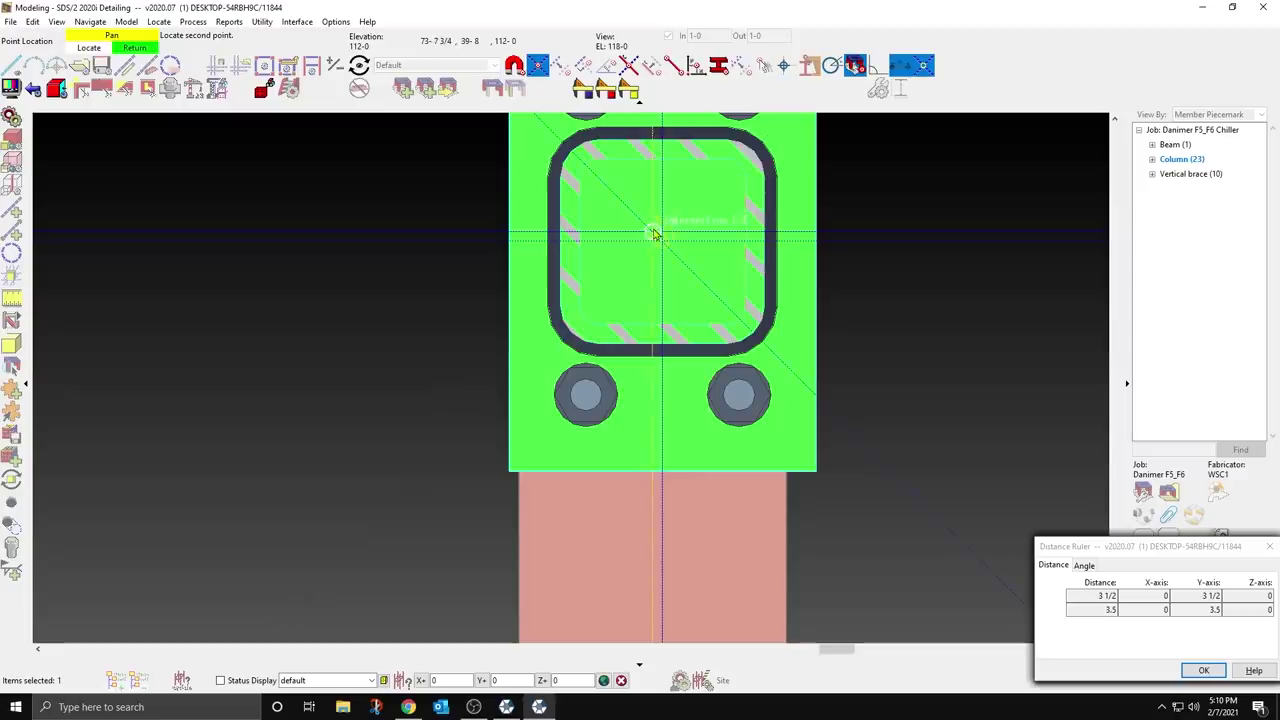
click(655, 234)
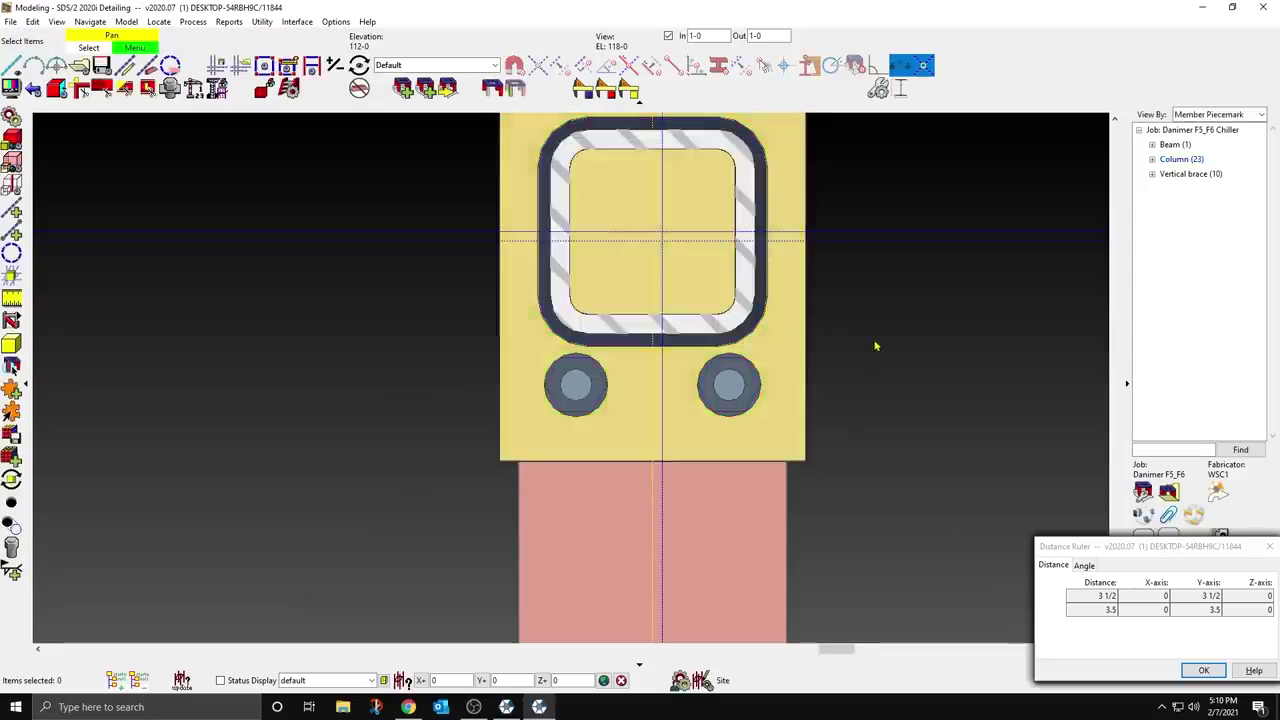
Step: Erase the two temporary construction lines that mark the uppermost short post's former centre
scroll(730, 432, down, 3)
scroll(720, 428, up, 4)
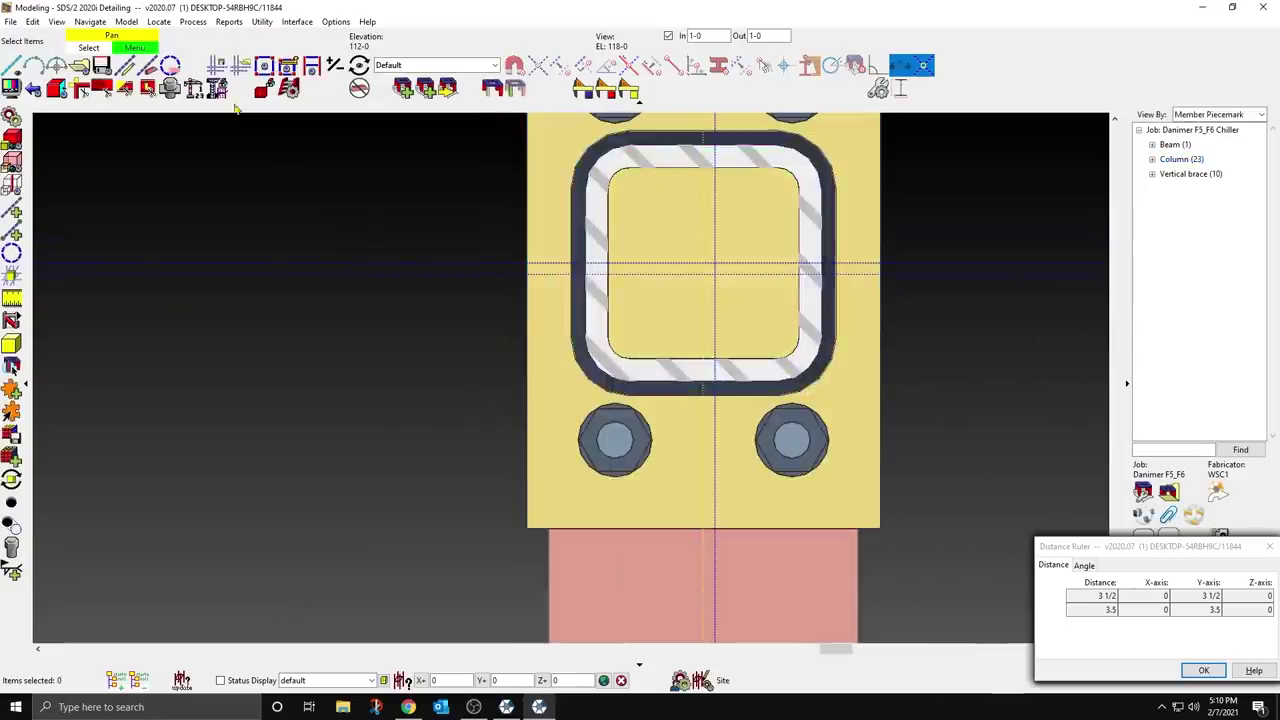
click(147, 66)
scroll(752, 300, up, 2)
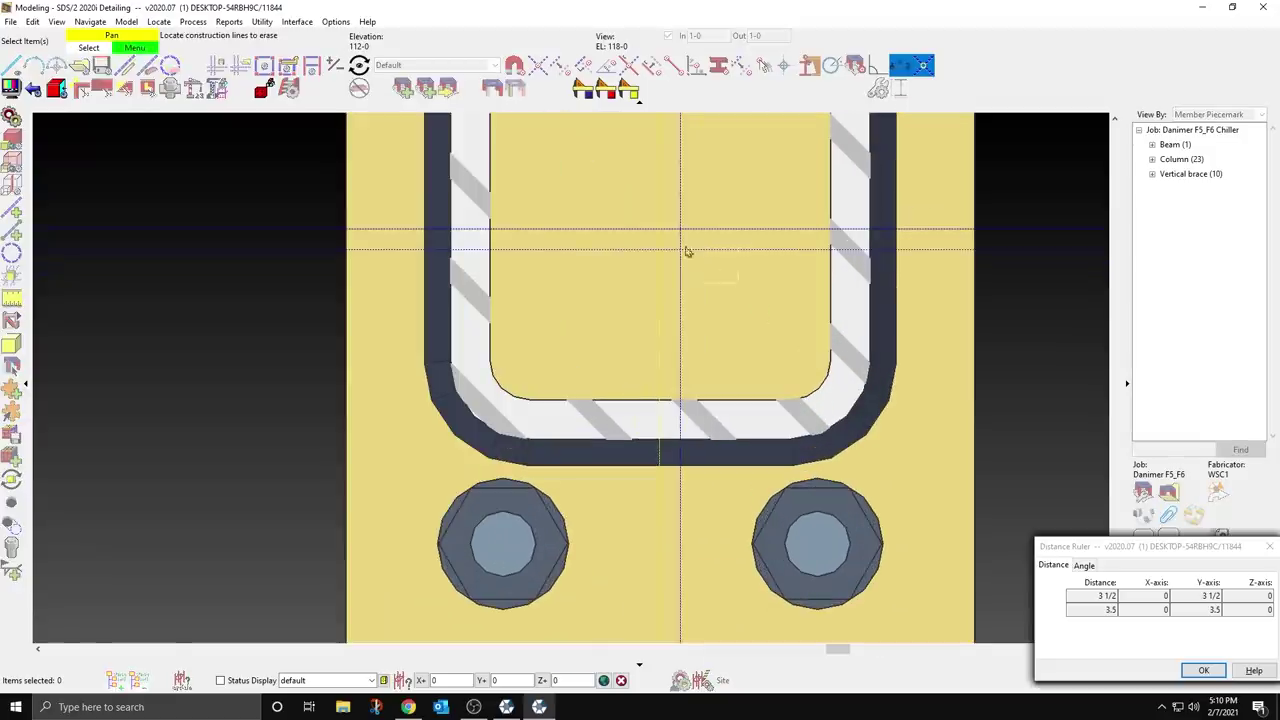
click(676, 245)
right_click(740, 305)
click(748, 305)
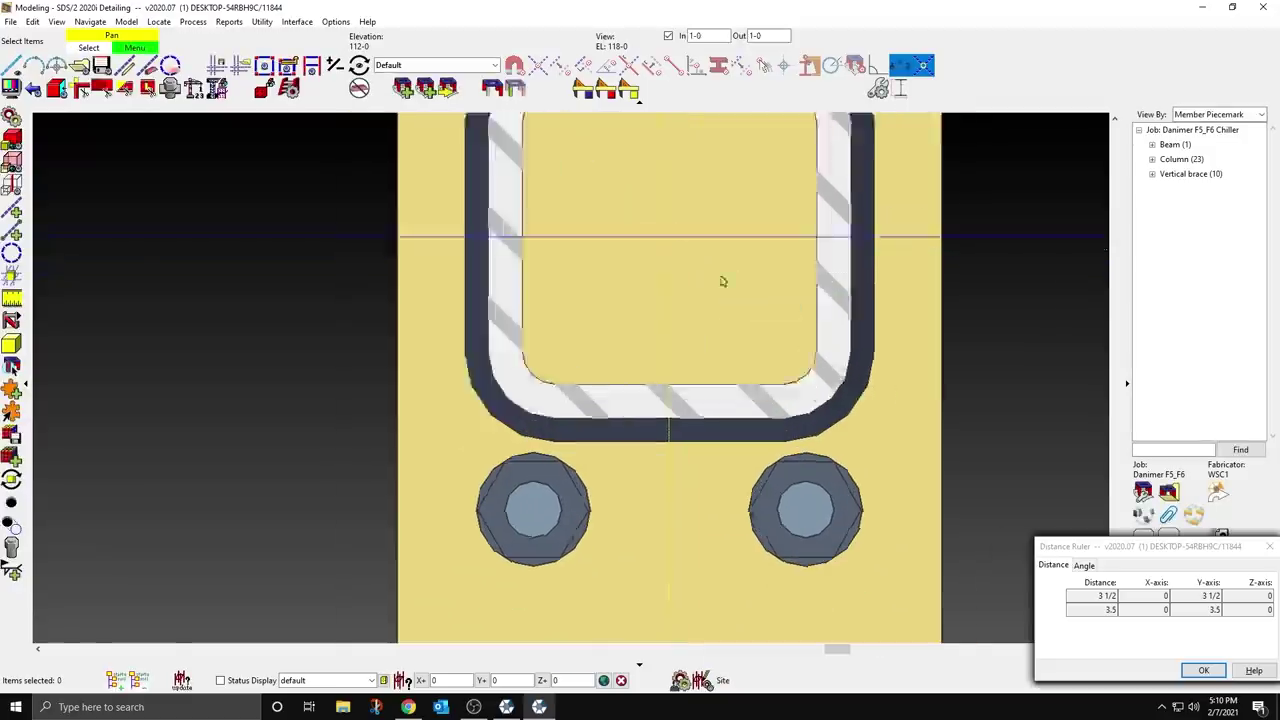
Step: Delete the three short posts between the uppermost and the lowest one on the lower beam
scroll(723, 277, down, 5)
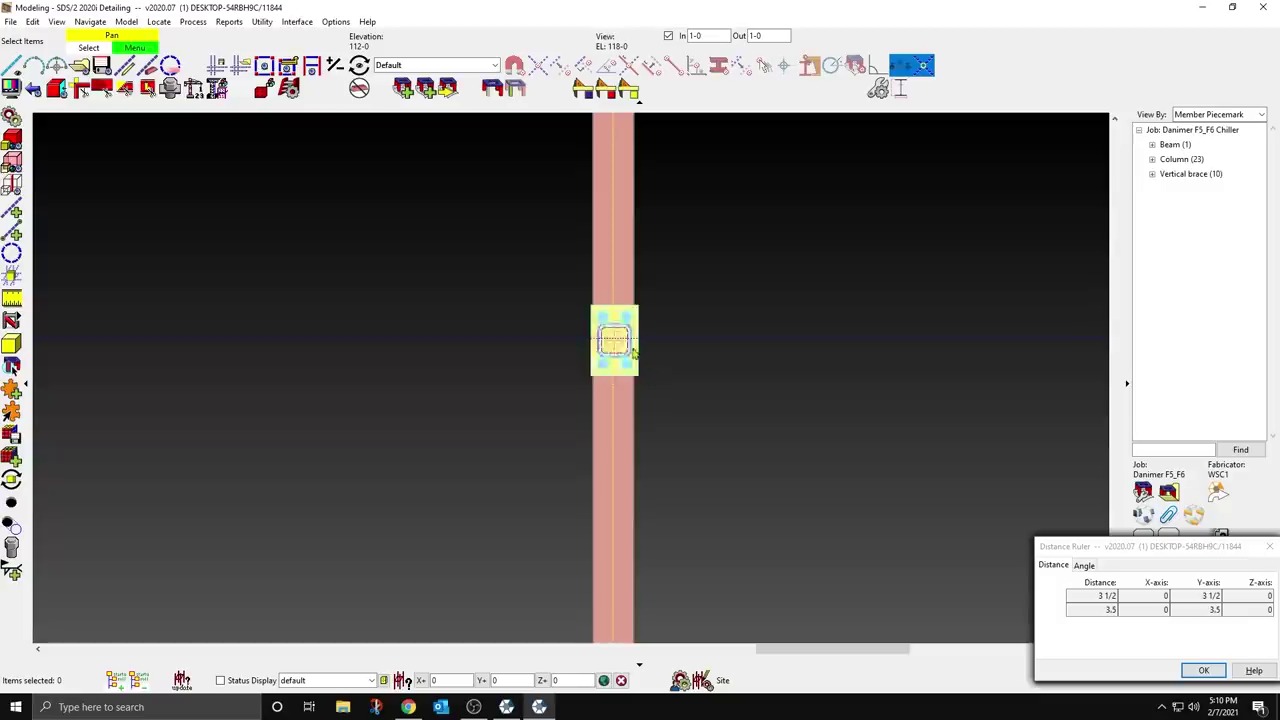
click(620, 345)
scroll(699, 342, down, 3)
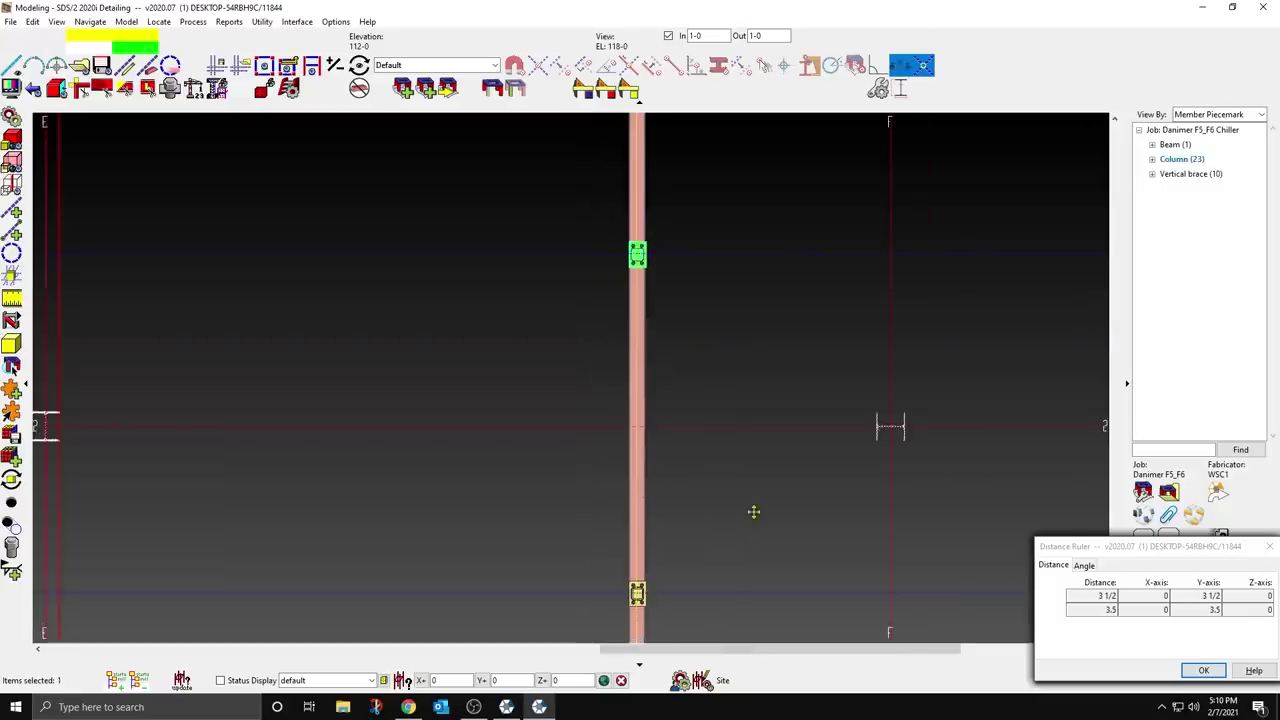
middle_drag(754, 512, 741, 326)
scroll(666, 446, up, 5)
ctrl+click(570, 343)
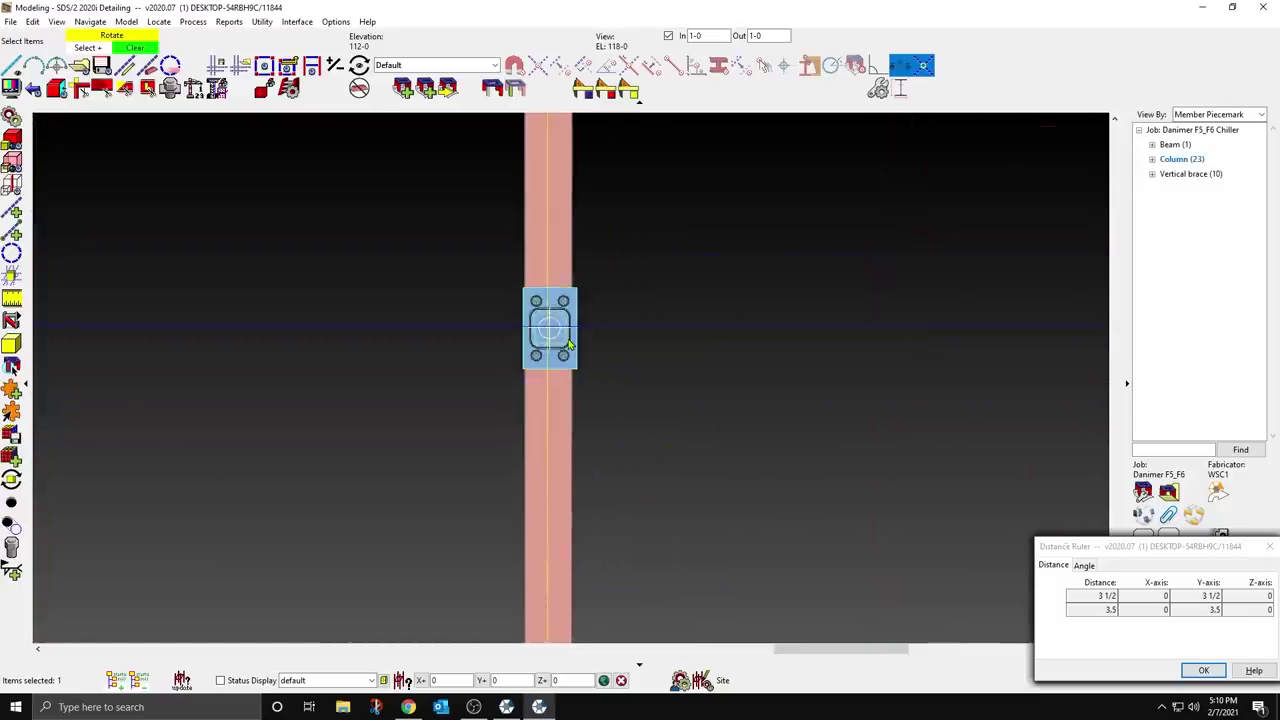
click(568, 344)
scroll(674, 334, down, 4)
scroll(634, 567, up, 4)
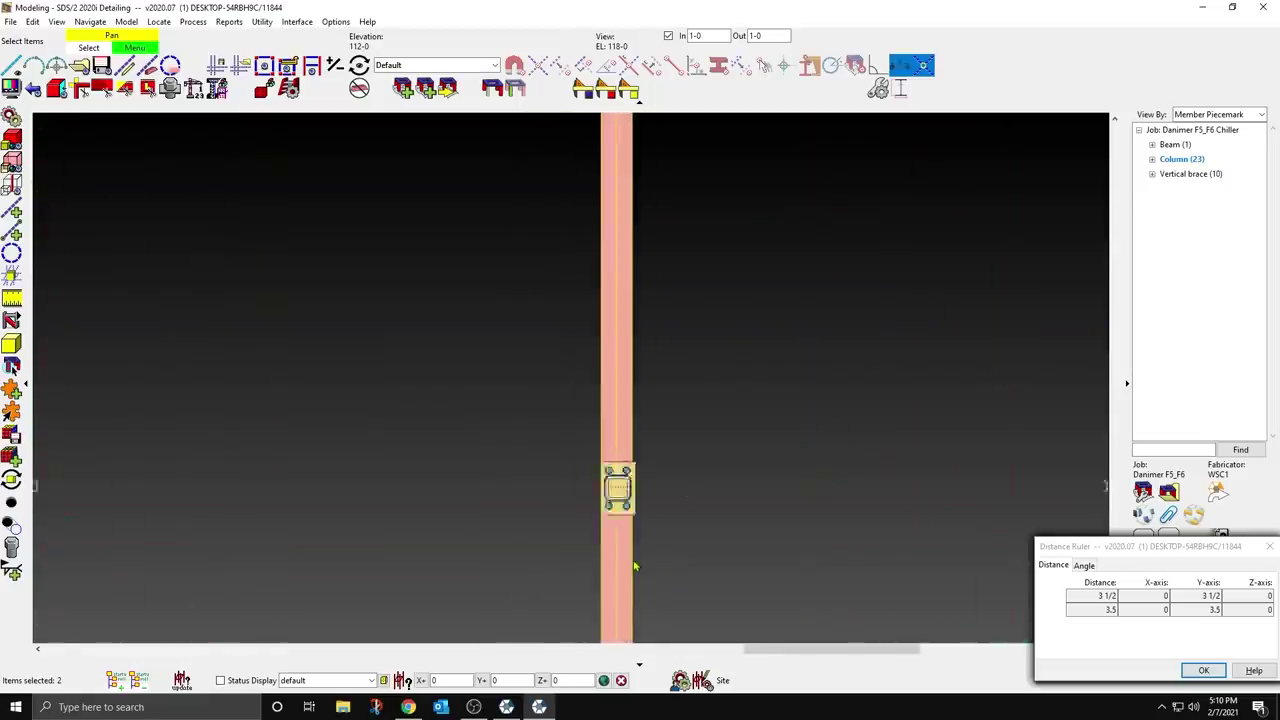
scroll(634, 567, up, 4)
click(610, 395)
scroll(700, 305, down, 5)
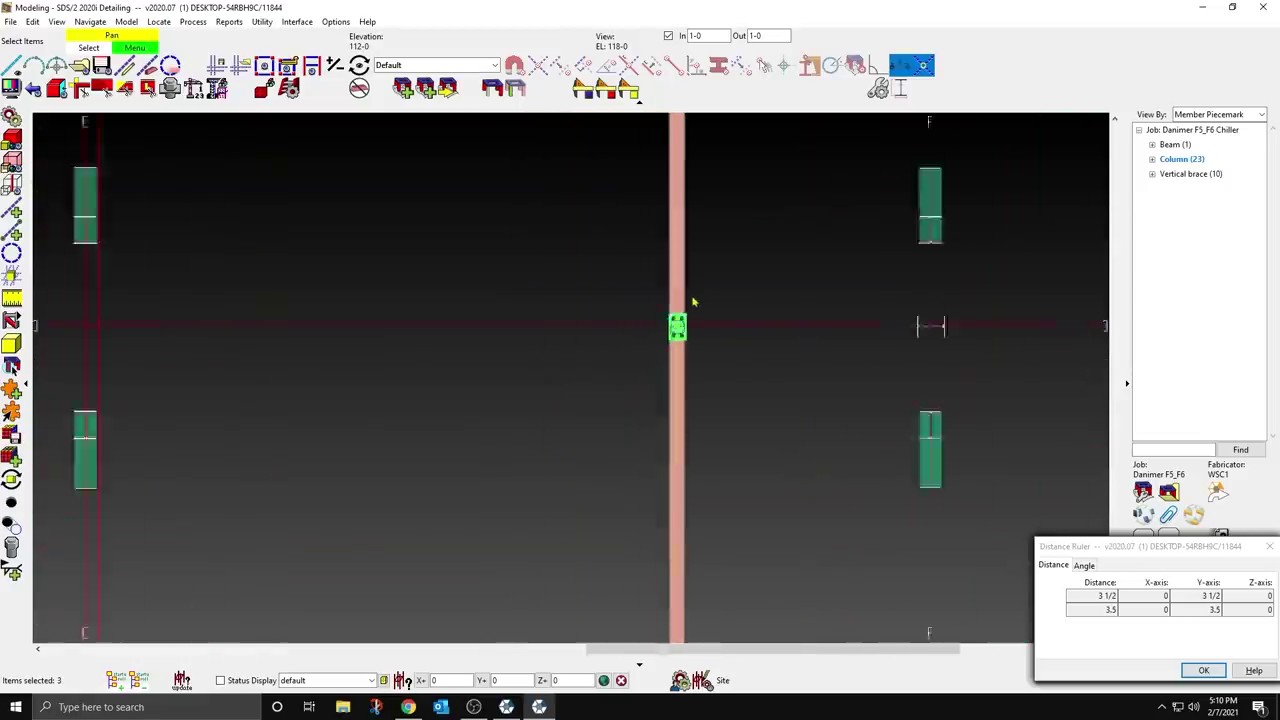
scroll(693, 302, down, 1)
scroll(700, 617, up, 5)
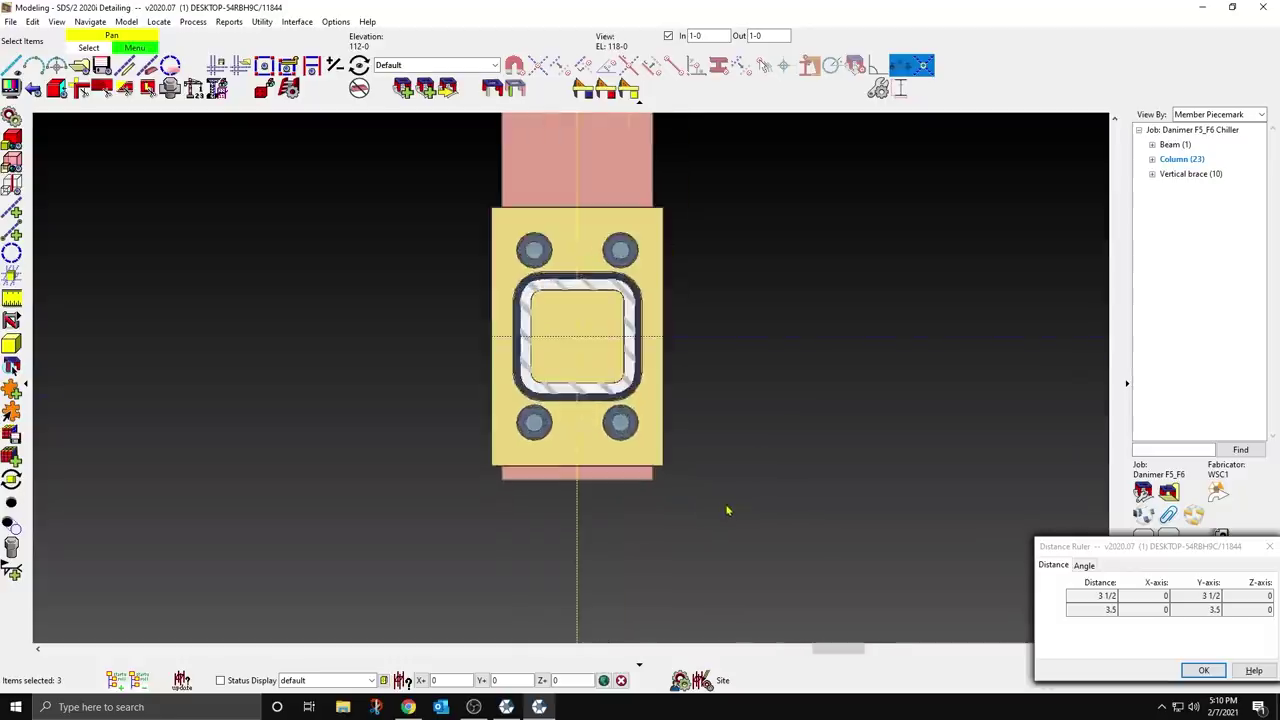
click(645, 390)
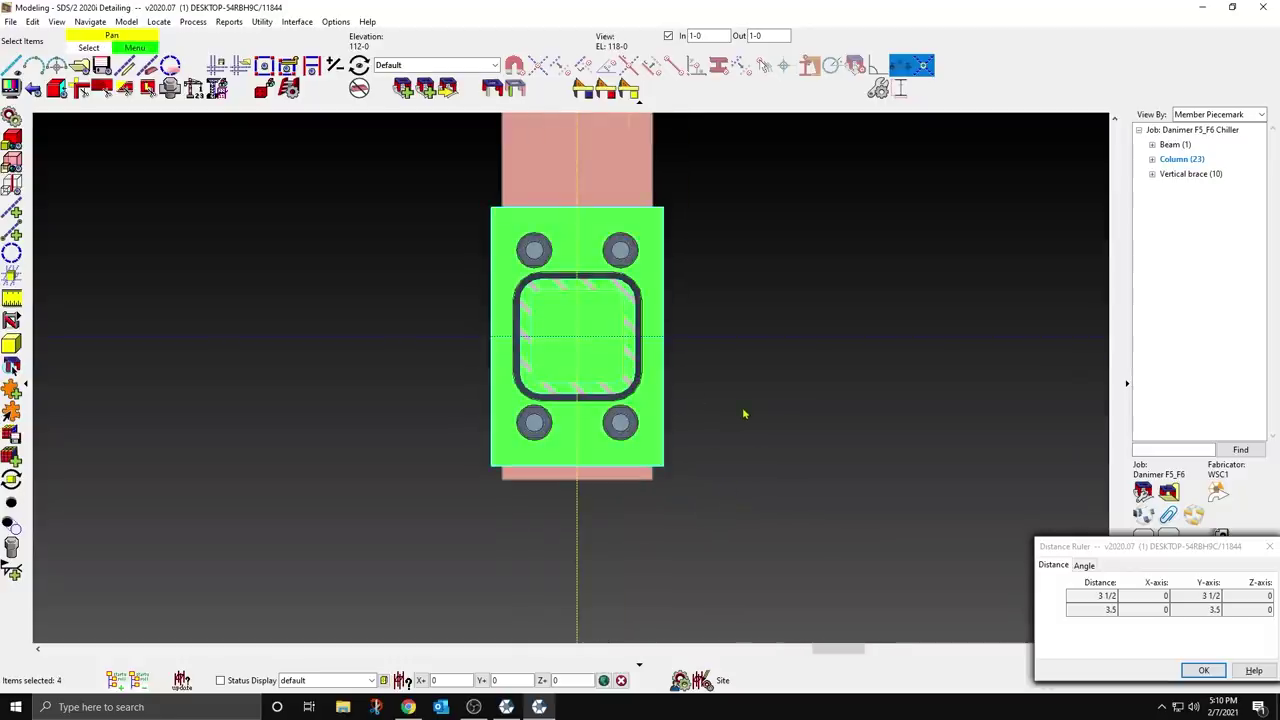
click(628, 366)
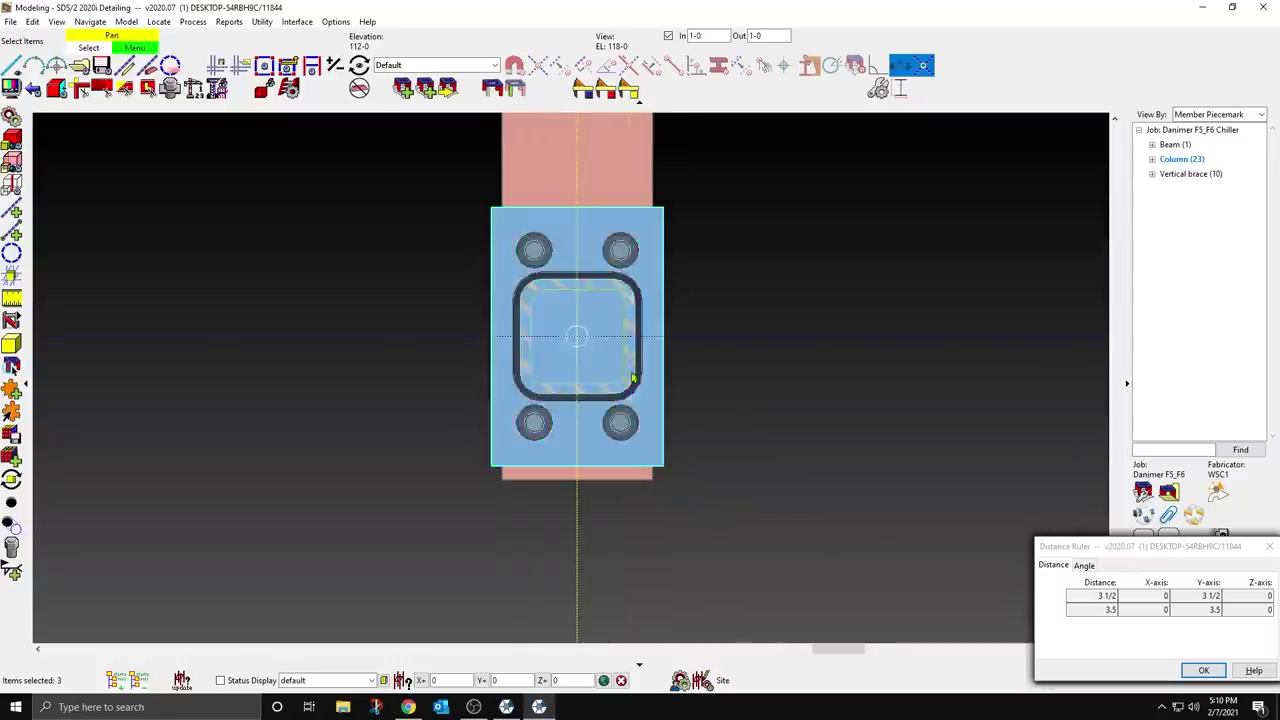
scroll(754, 614, down, 5)
scroll(797, 578, down, 3)
middle_drag(823, 376, 788, 666)
middle_drag(786, 330, 757, 533)
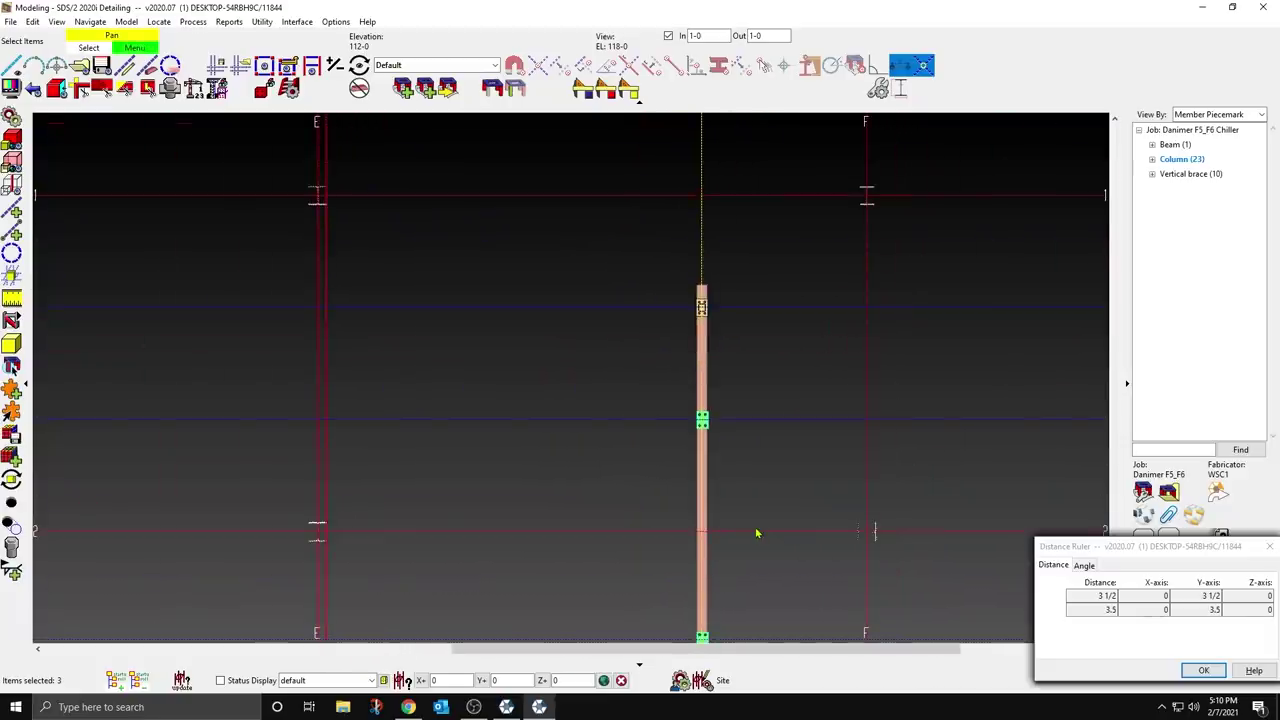
key(Delete)
click(759, 514)
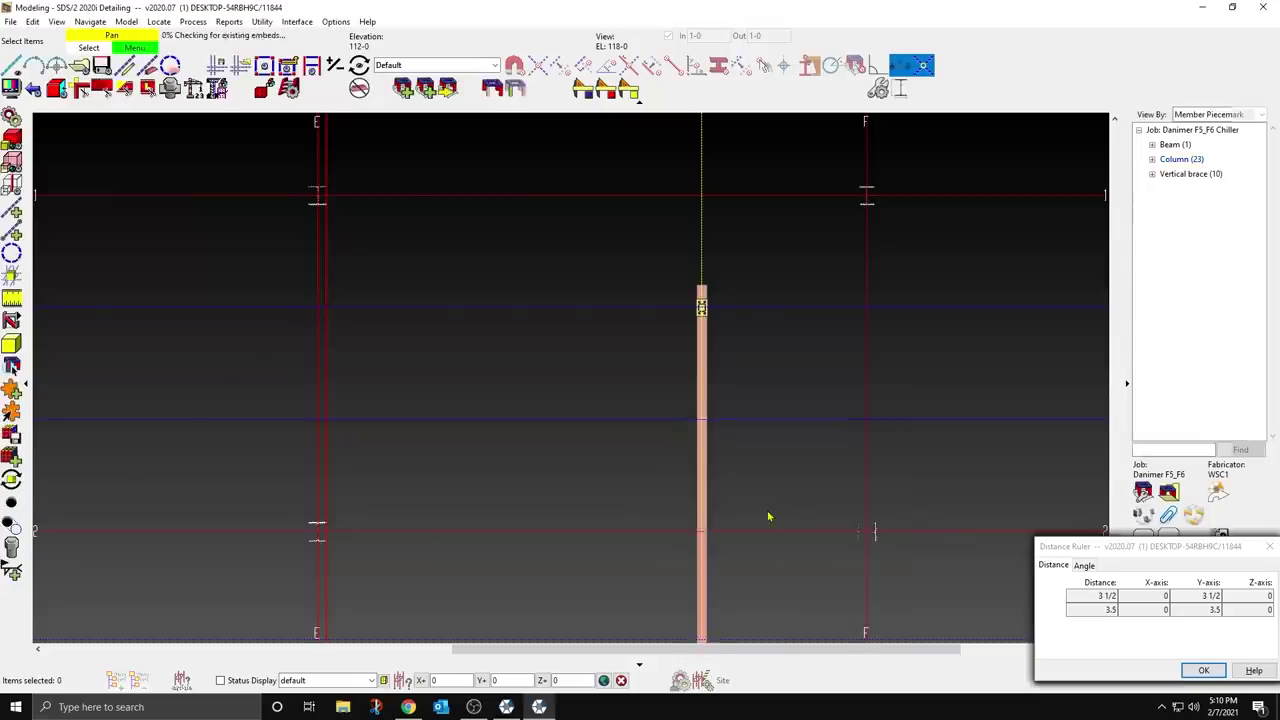
Step: Copy the uppermost short post from its centre to the beam centreline's intersections with the next two infill beam construction lines and grid line 3
scroll(717, 337, up, 5)
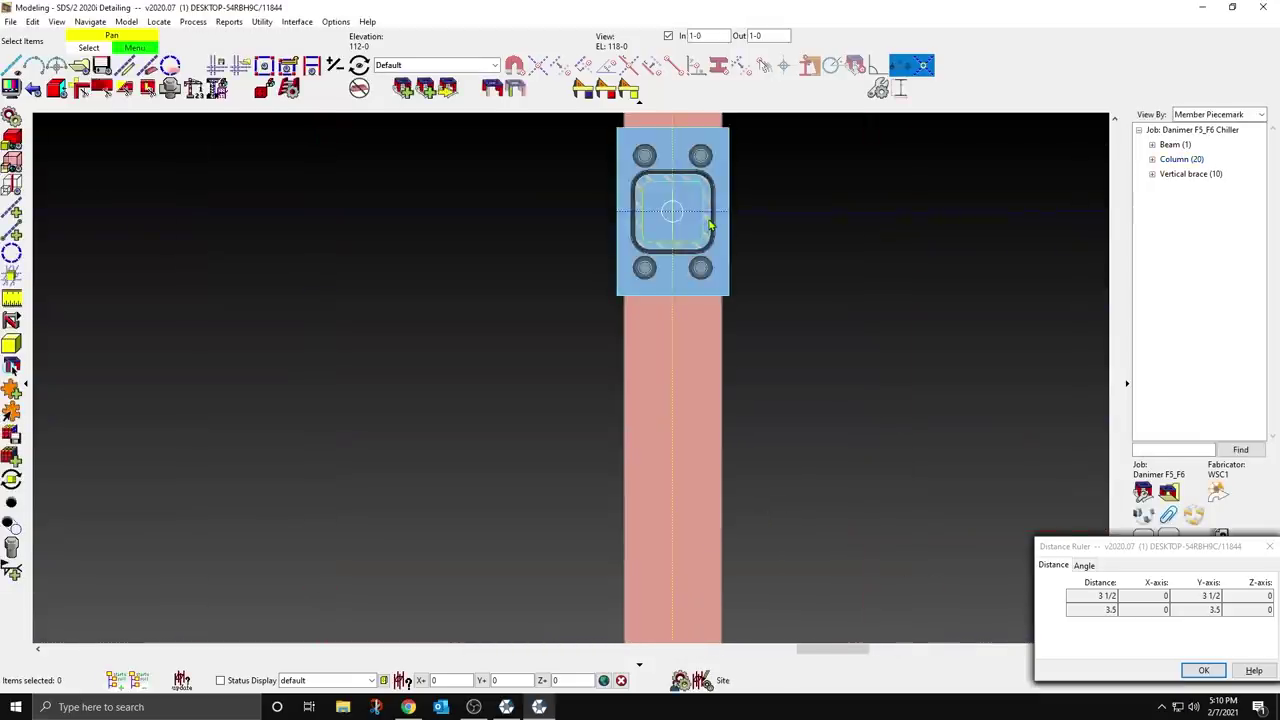
click(674, 205)
right_click(831, 283)
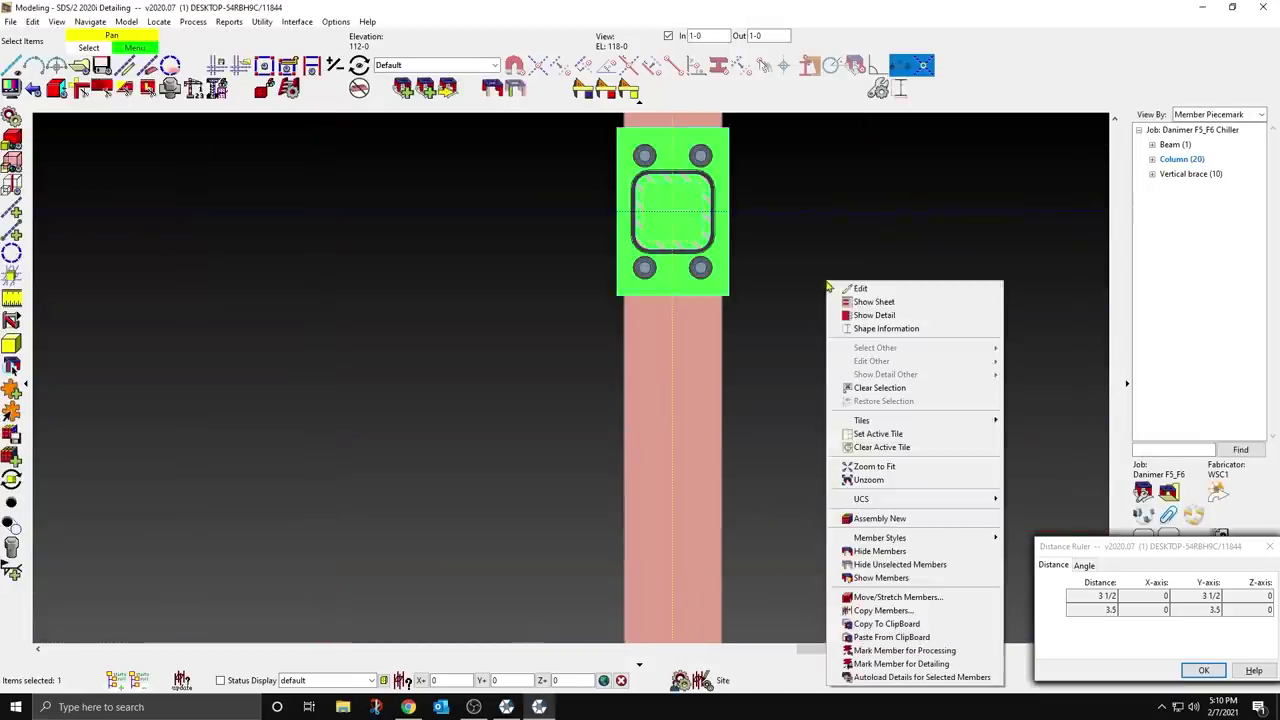
click(890, 611)
click(773, 629)
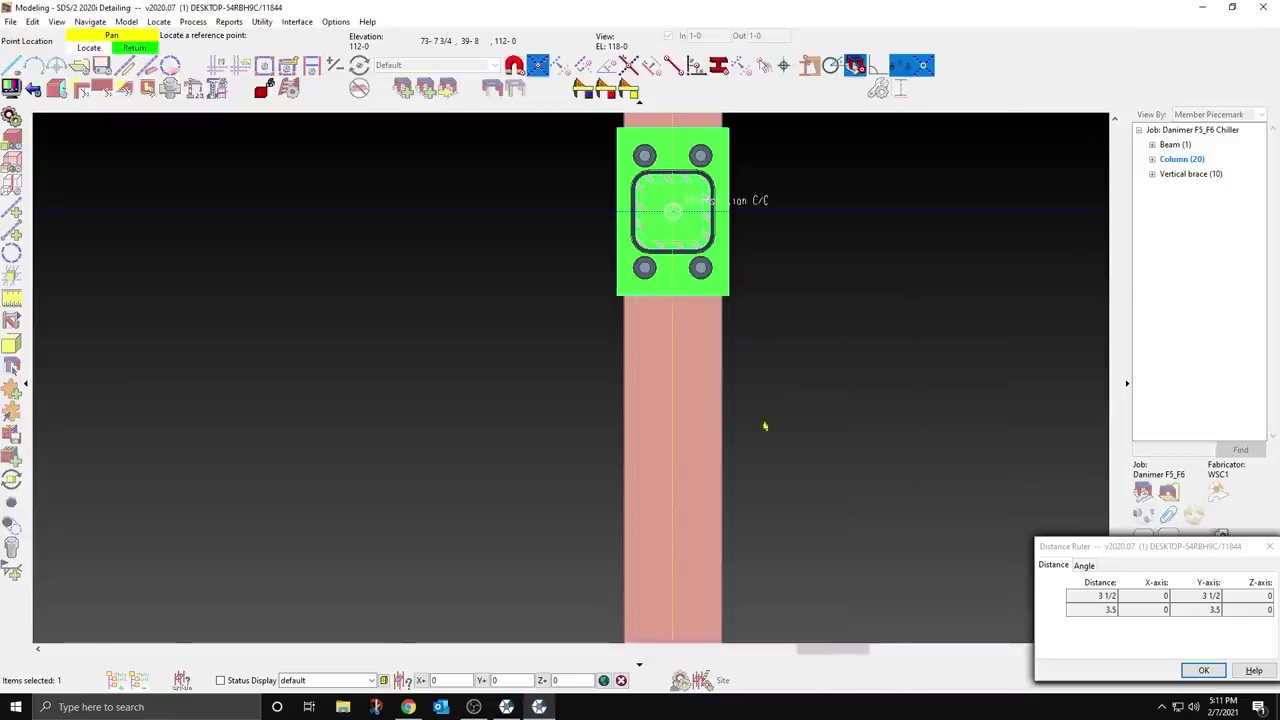
click(706, 232)
scroll(706, 232, down, 4)
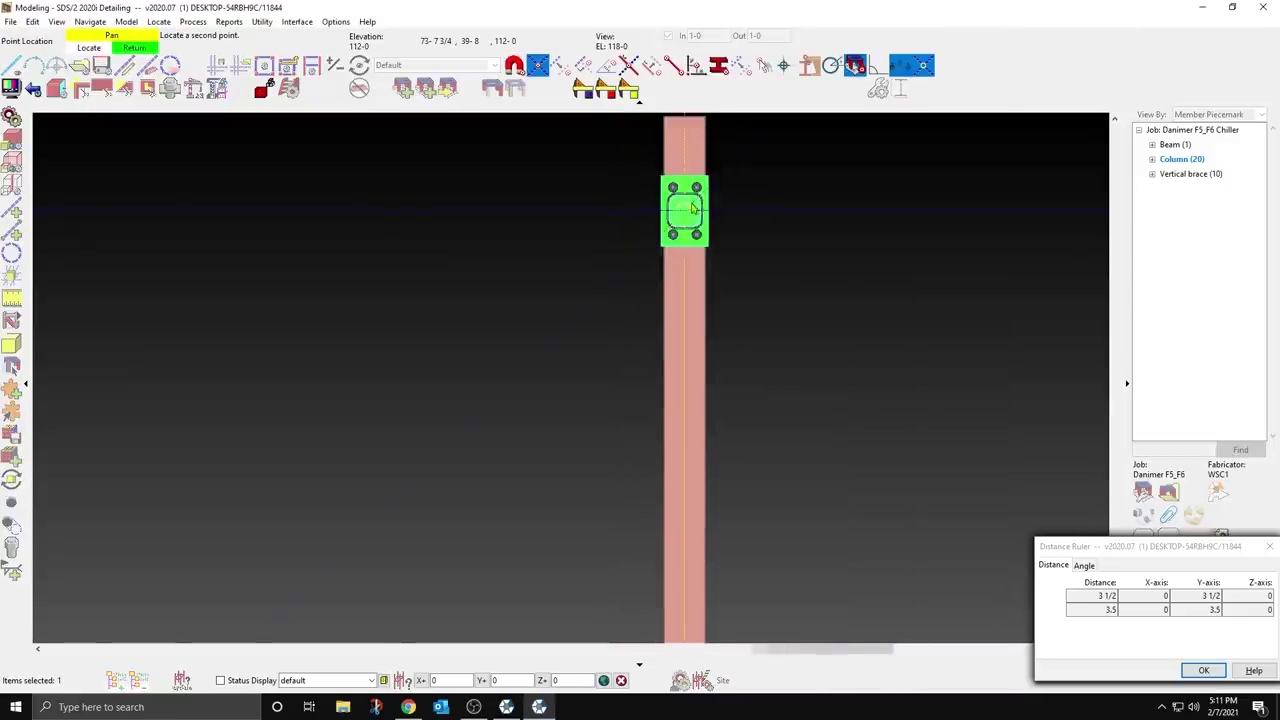
click(686, 515)
click(757, 550)
scroll(672, 205, down, 3)
click(672, 222)
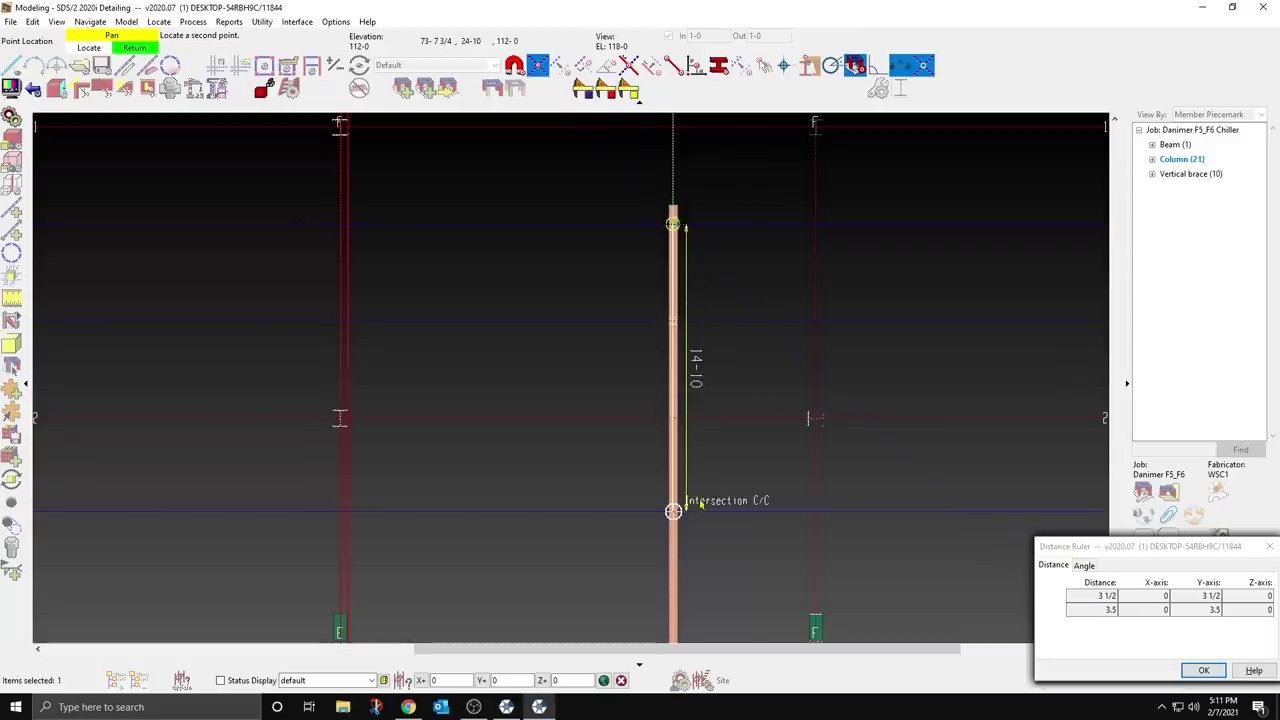
scroll(697, 326, down, 2)
scroll(708, 543, up, 4)
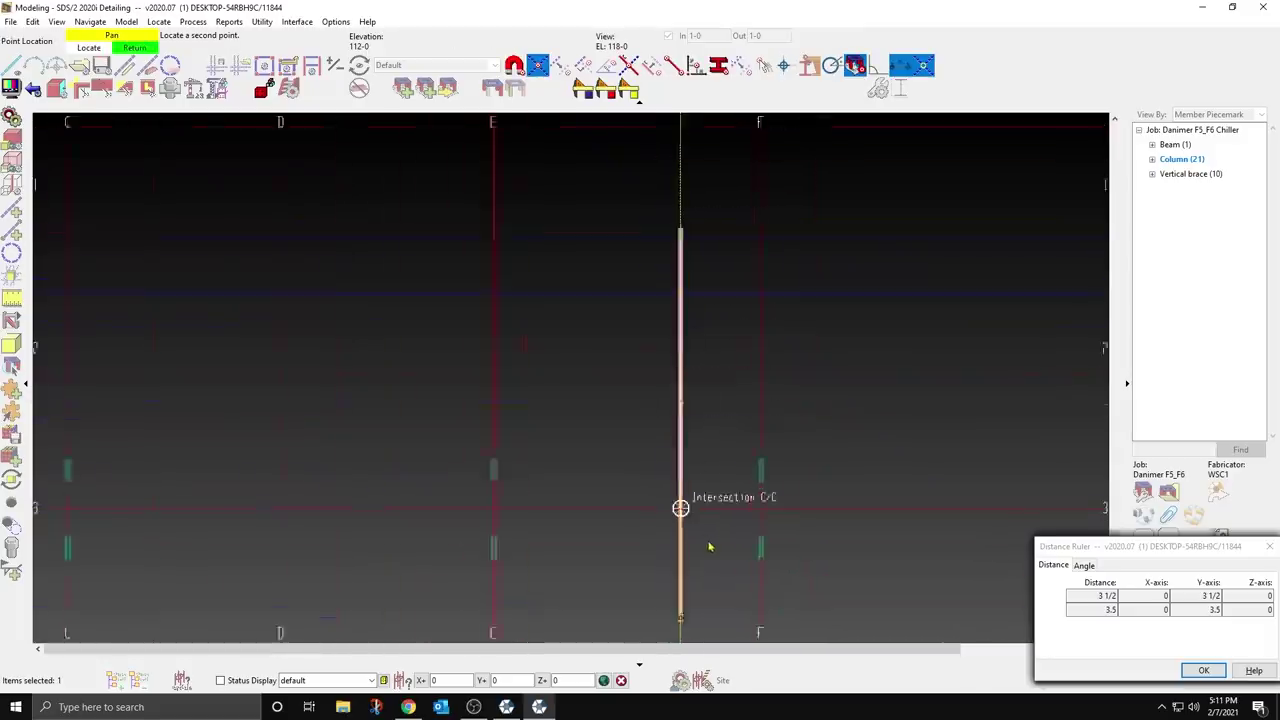
click(680, 515)
click(711, 514)
scroll(704, 236, down, 3)
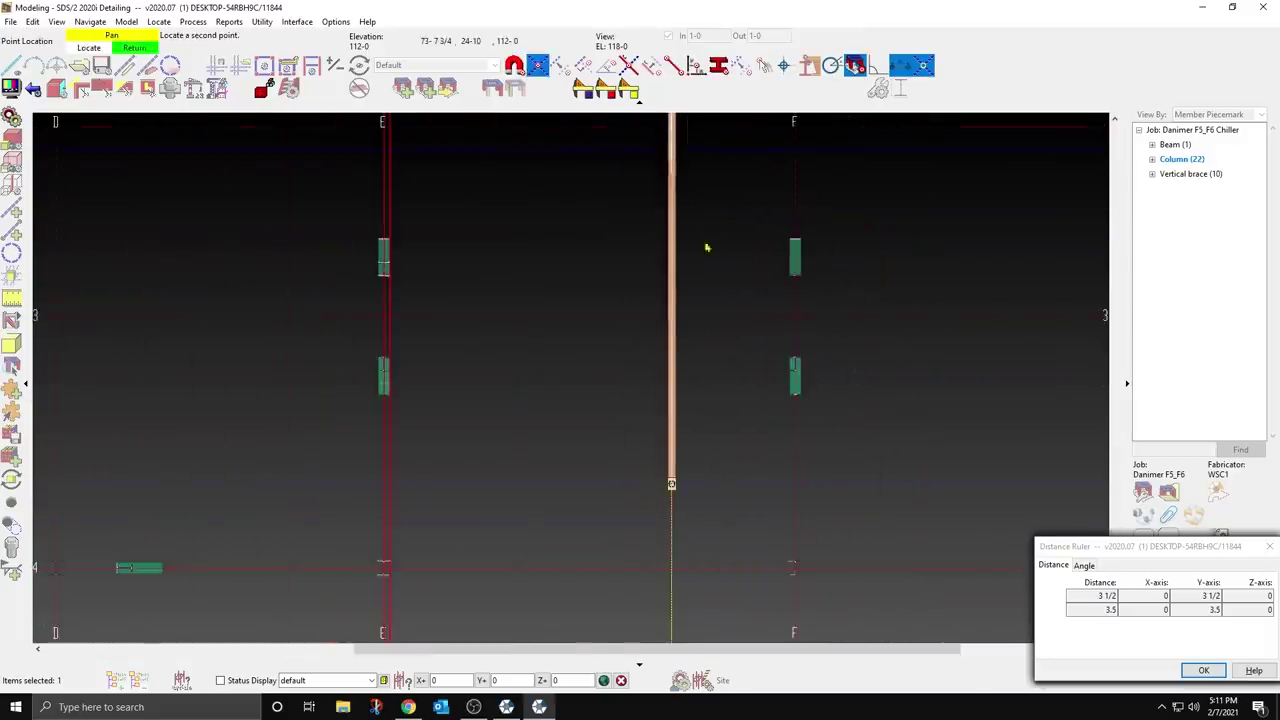
click(709, 480)
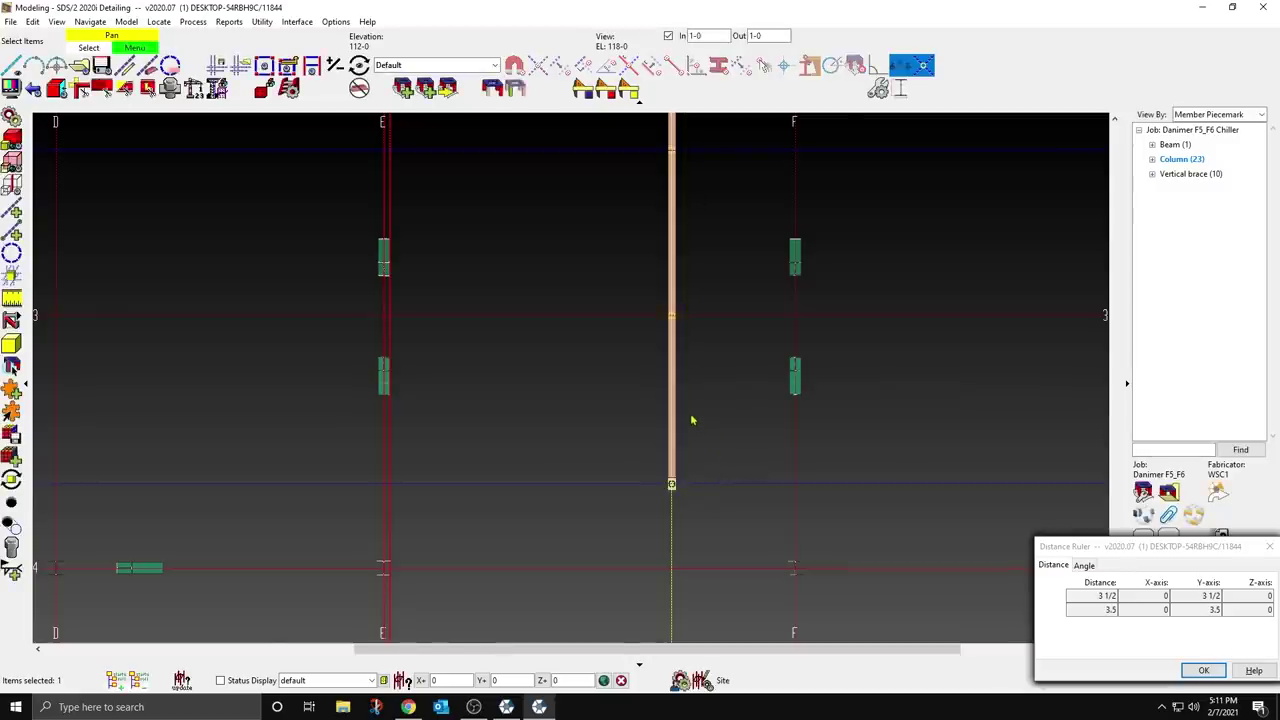
Step: Examine the copied short posts along the lower beam for alignment with its centreline and the construction lines
scroll(683, 300, up, 5)
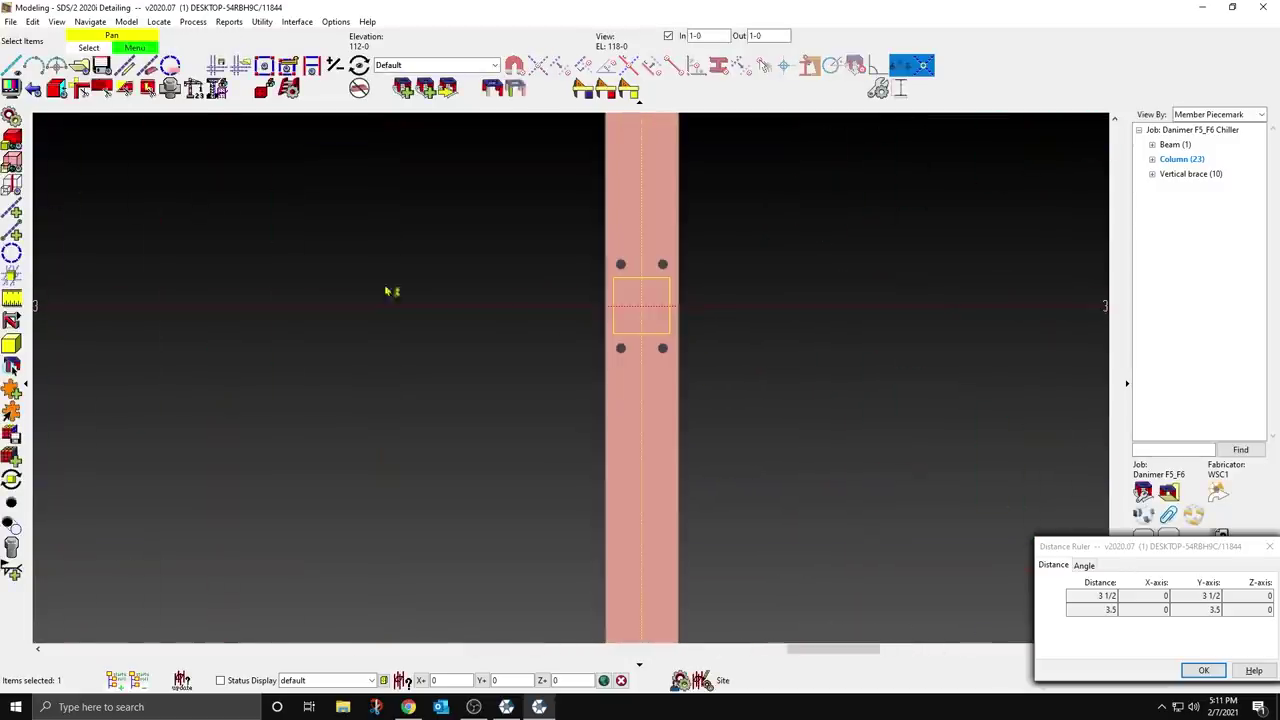
scroll(606, 341, down, 3)
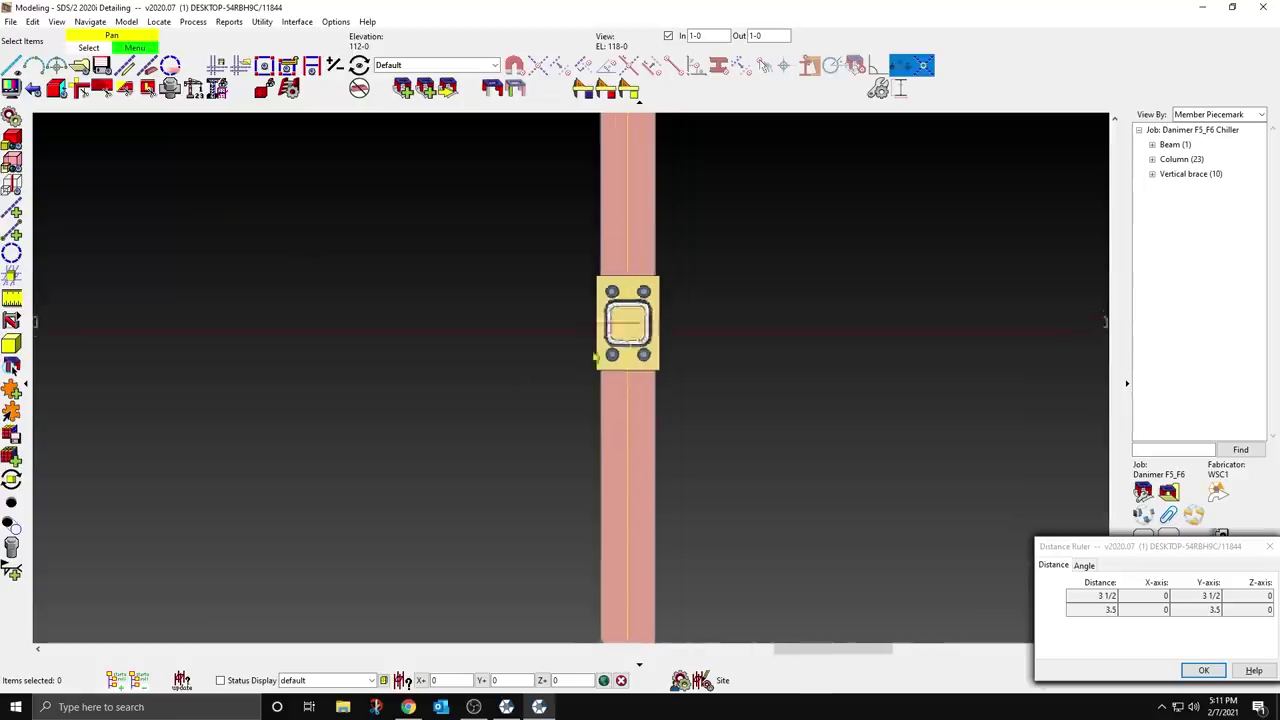
scroll(606, 341, down, 2)
scroll(607, 346, up, 2)
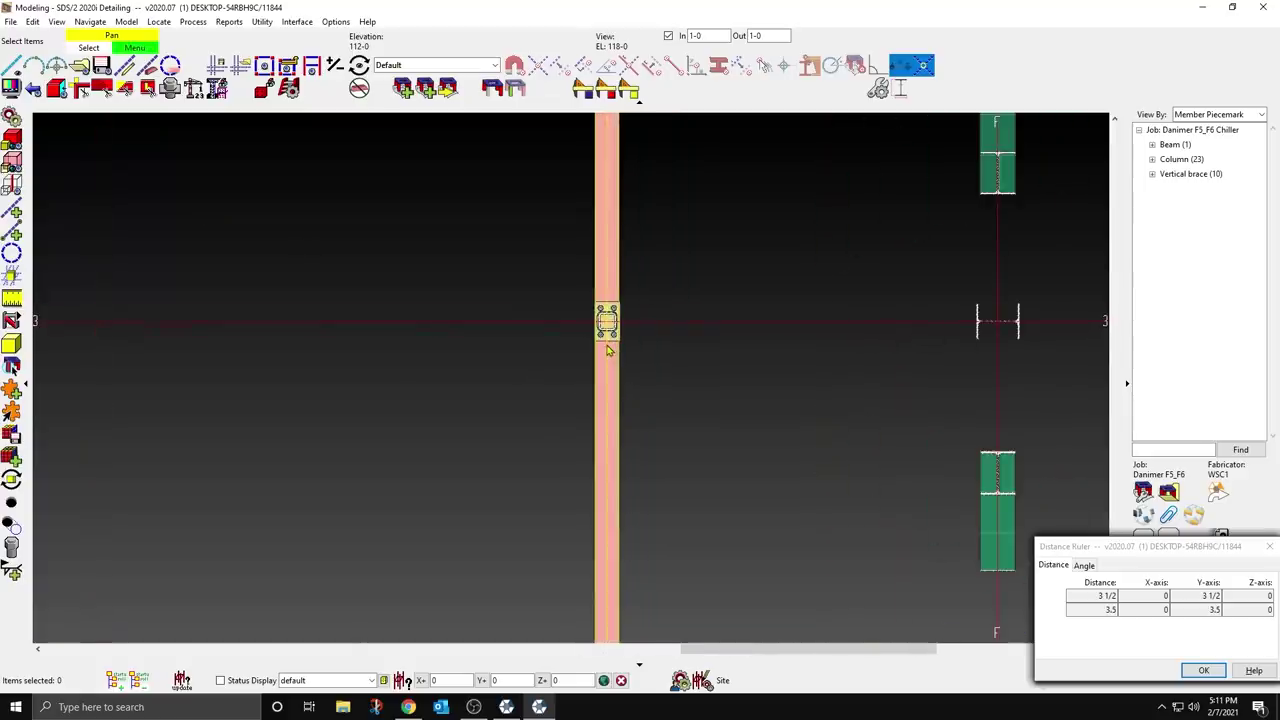
scroll(607, 347, down, 4)
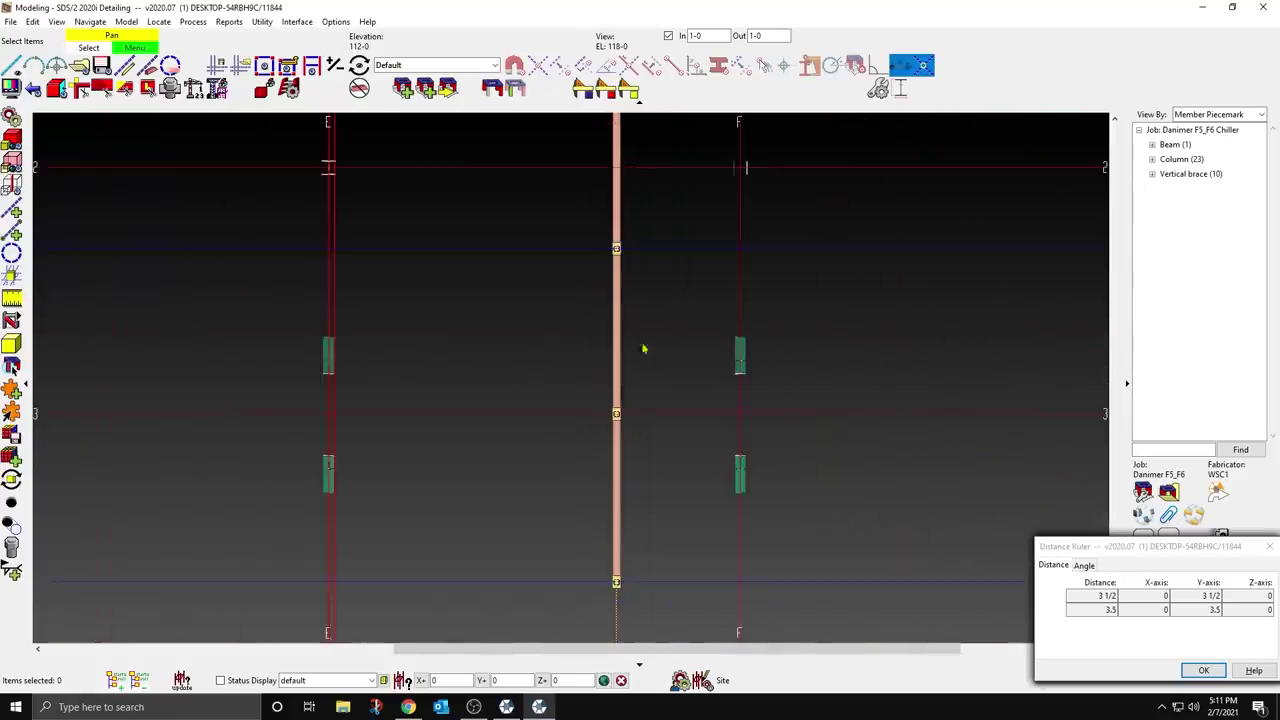
scroll(654, 490, up, 6)
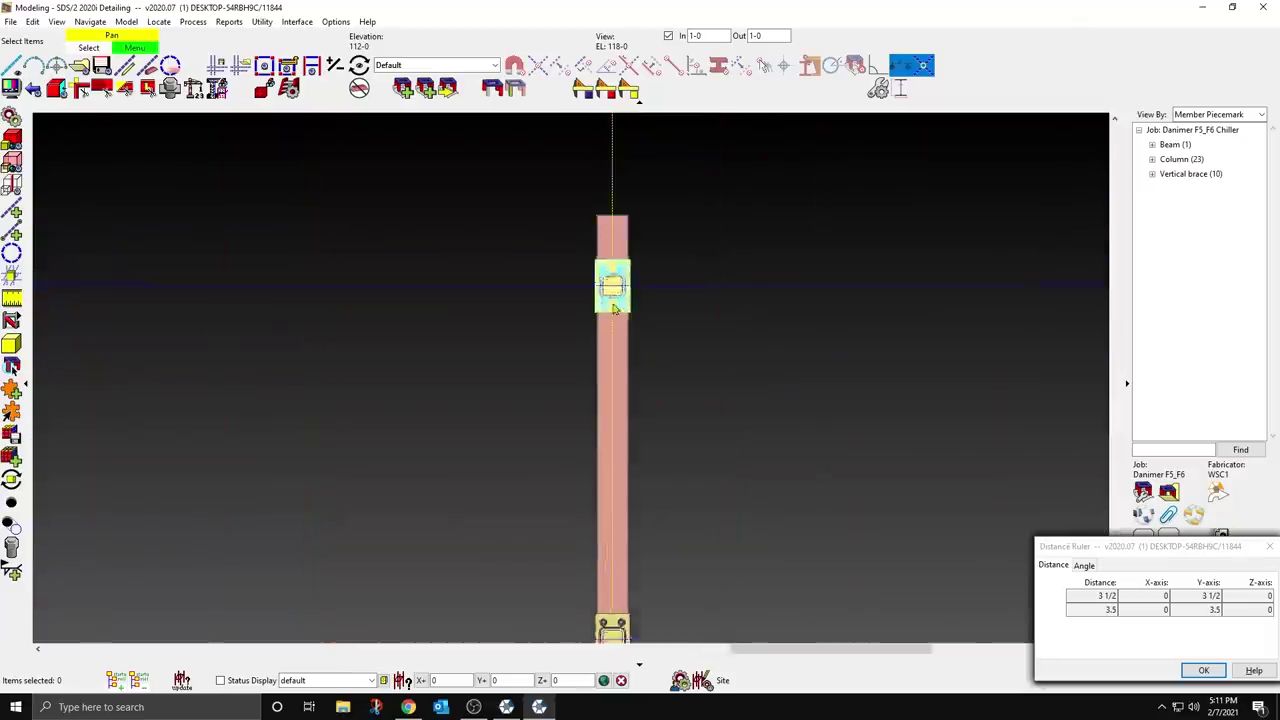
scroll(622, 300, up, 2)
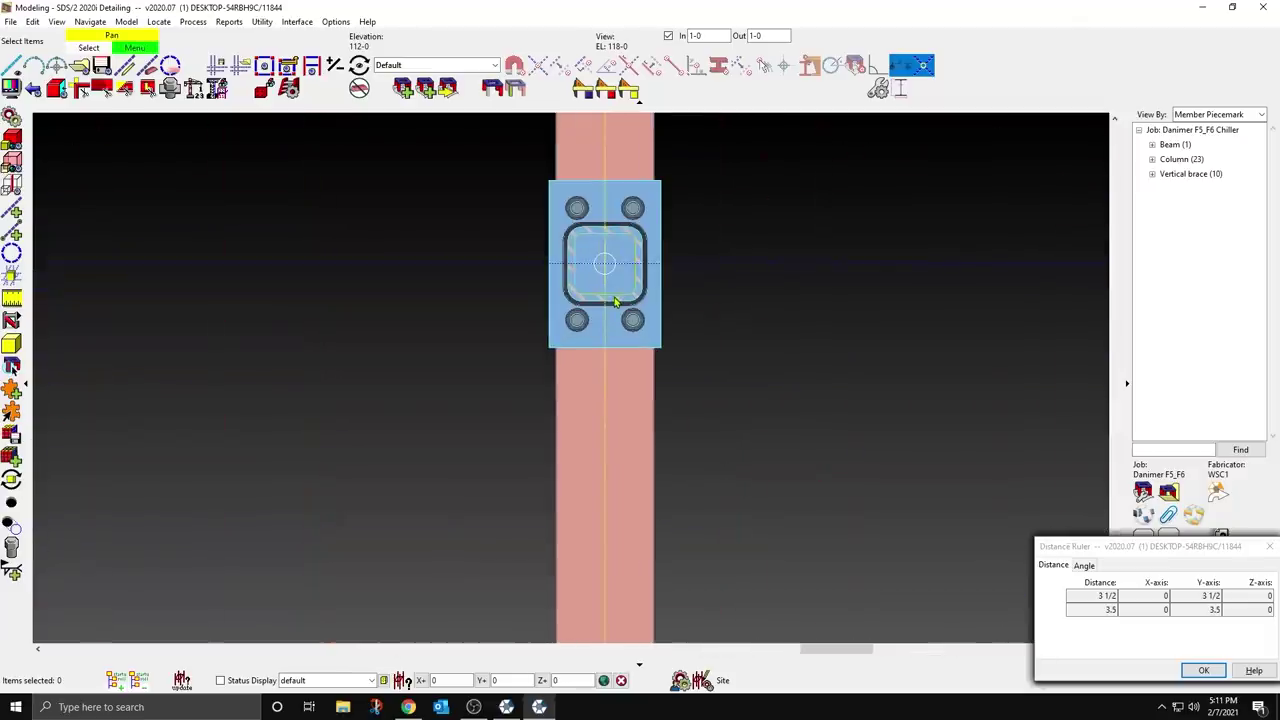
Step: Align the view with the side face of the uppermost short post and change its depth by -2
middle_drag(615, 307, 304, 177)
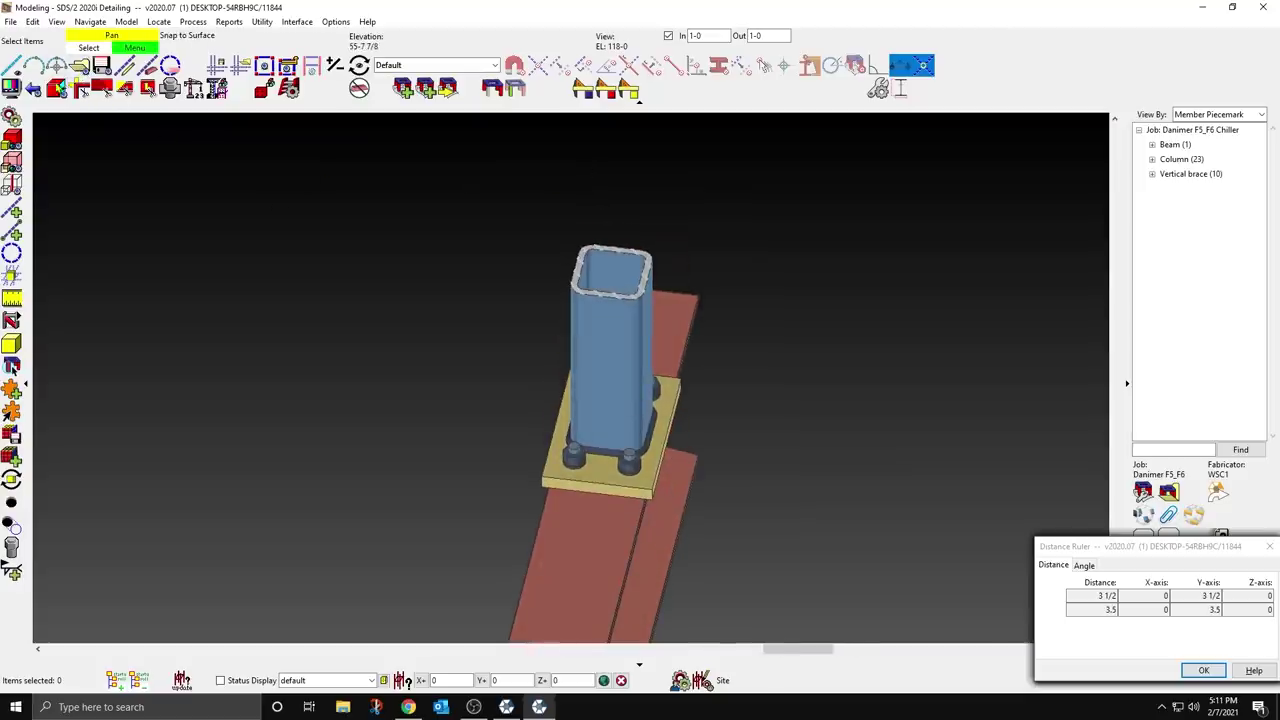
click(61, 87)
click(602, 365)
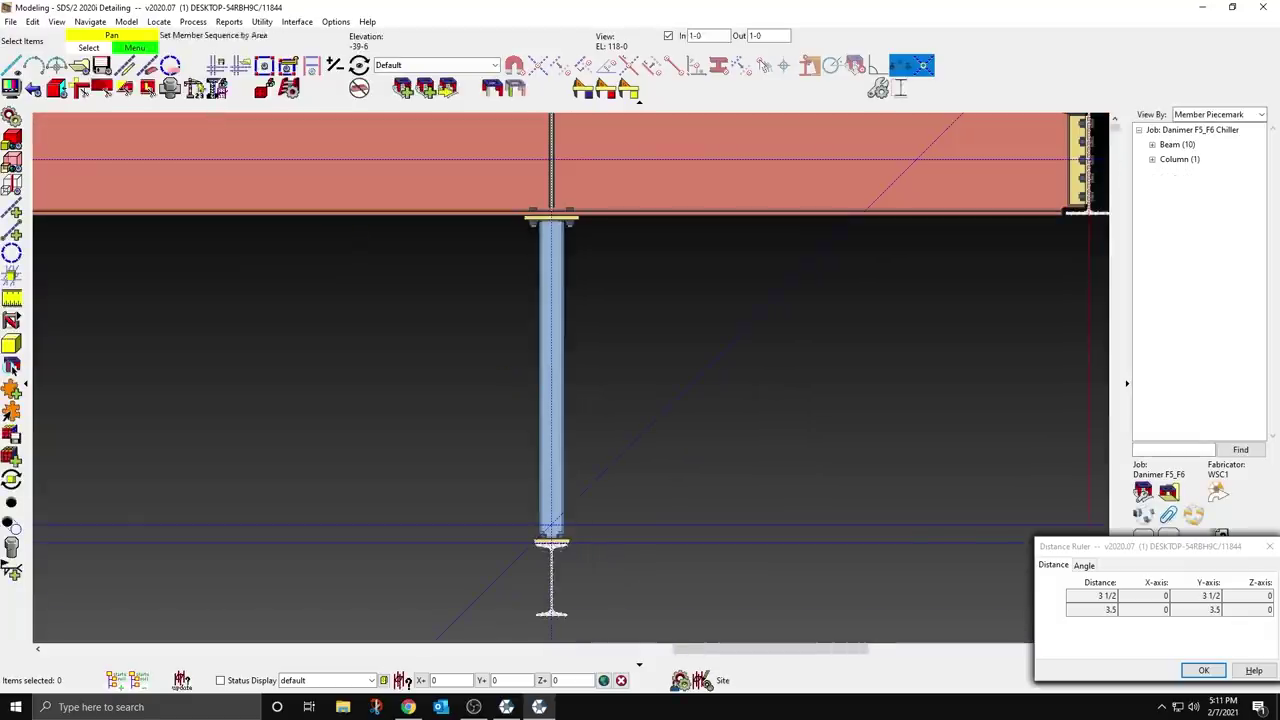
click(336, 66)
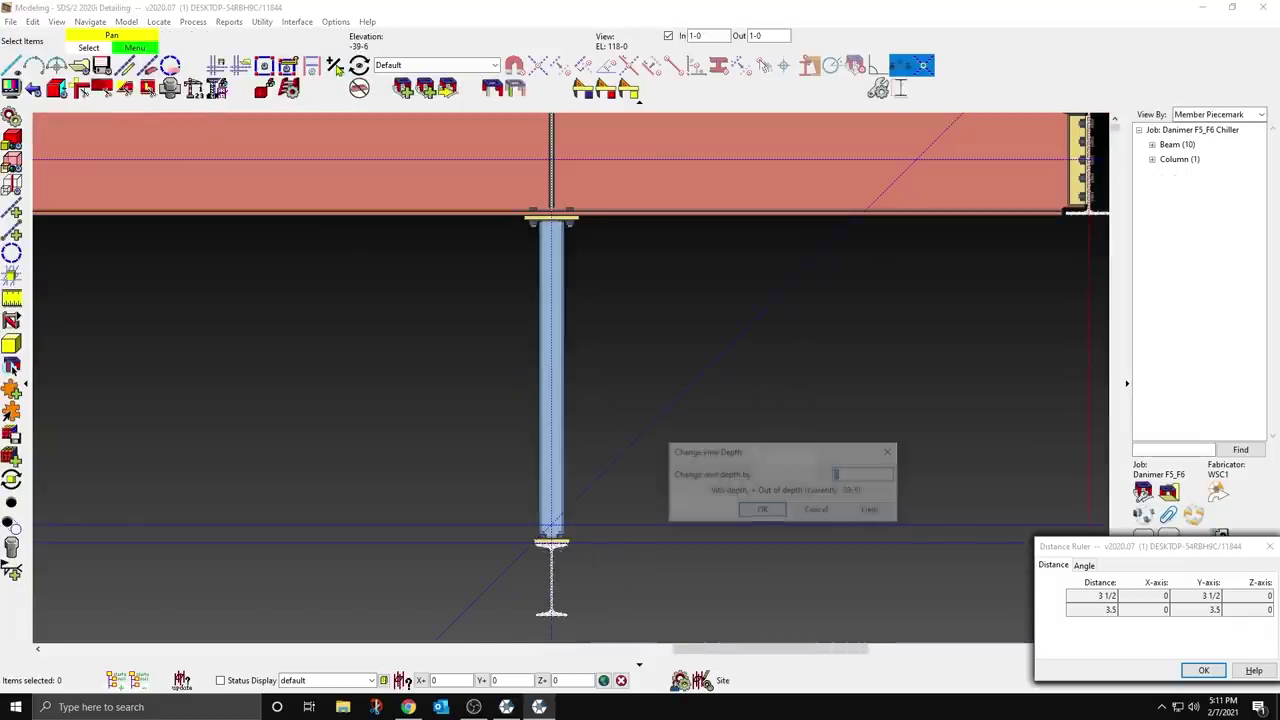
text(-2)
key(Return)
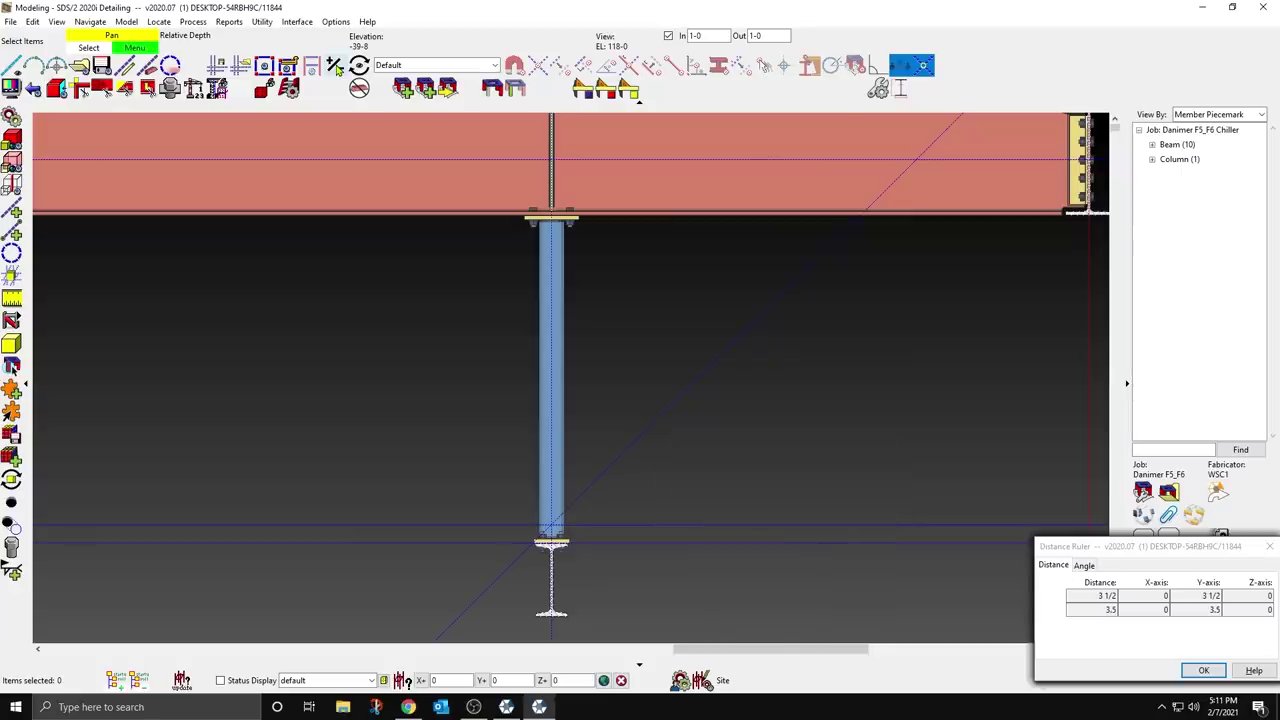
Step: Add a vertical brace from the construction line intersection at the short post's base along the diagonal construction line to the upper beam
key(v)
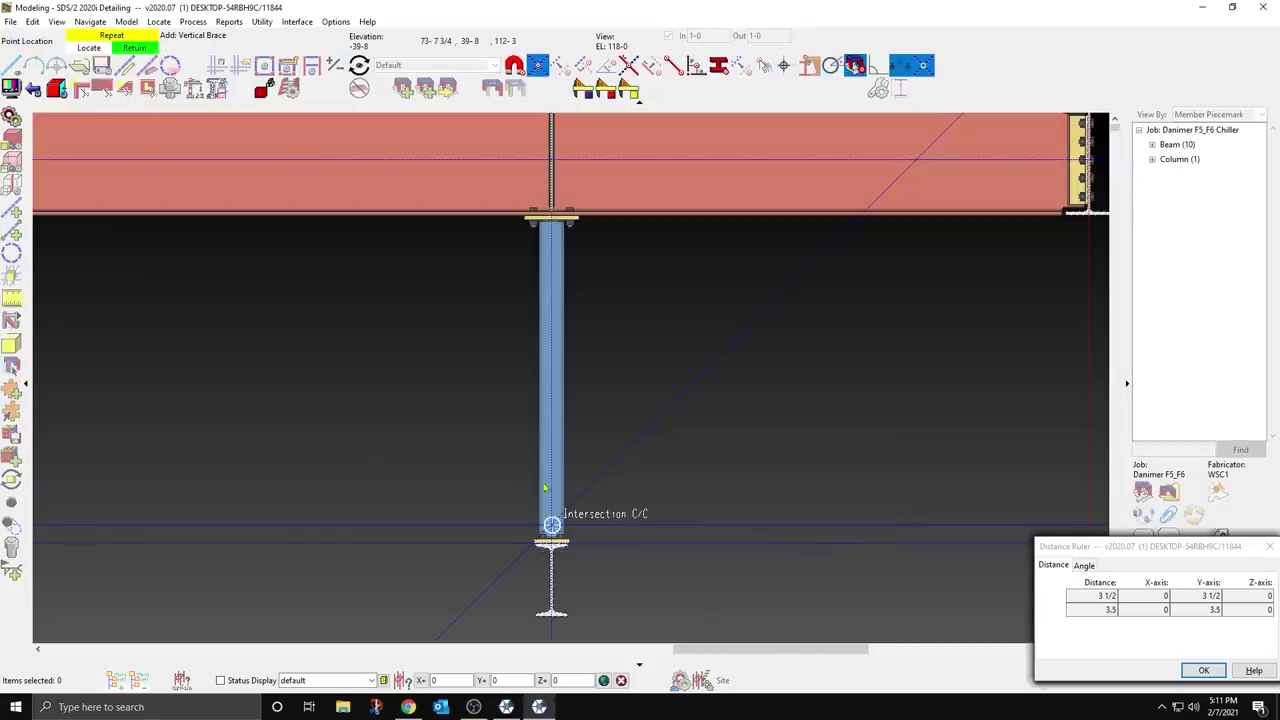
click(556, 485)
click(908, 255)
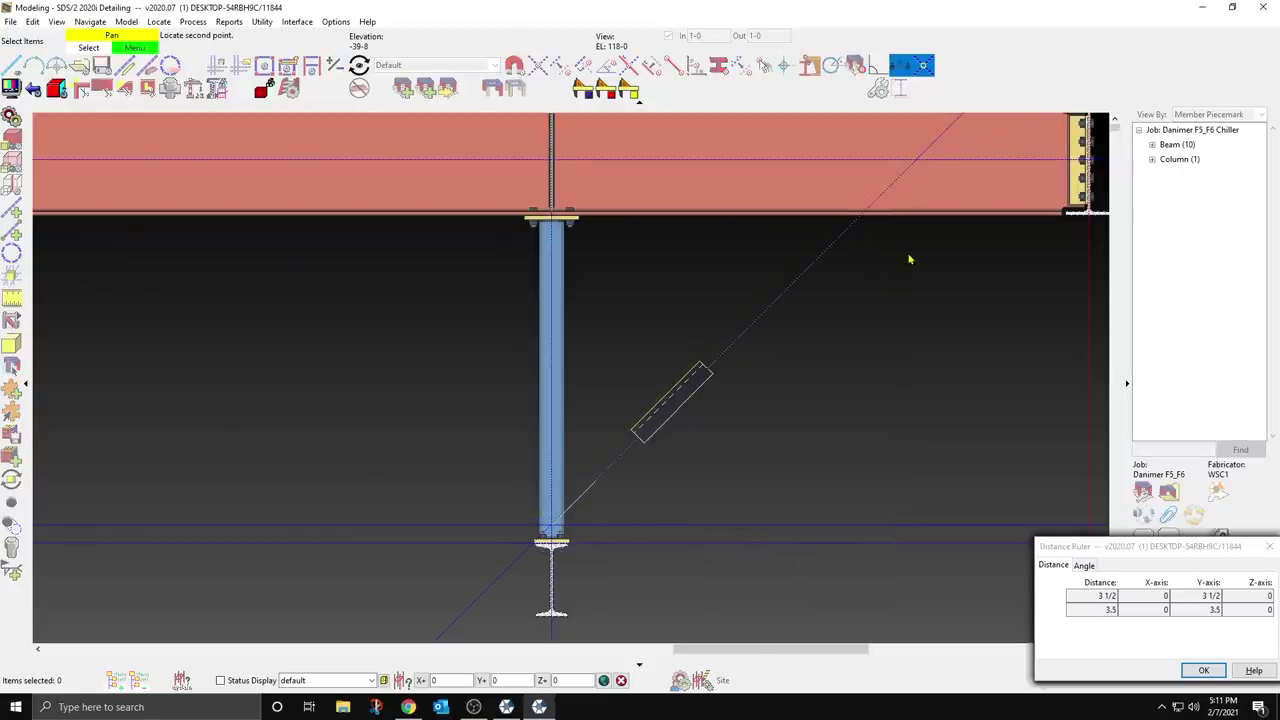
key(Return)
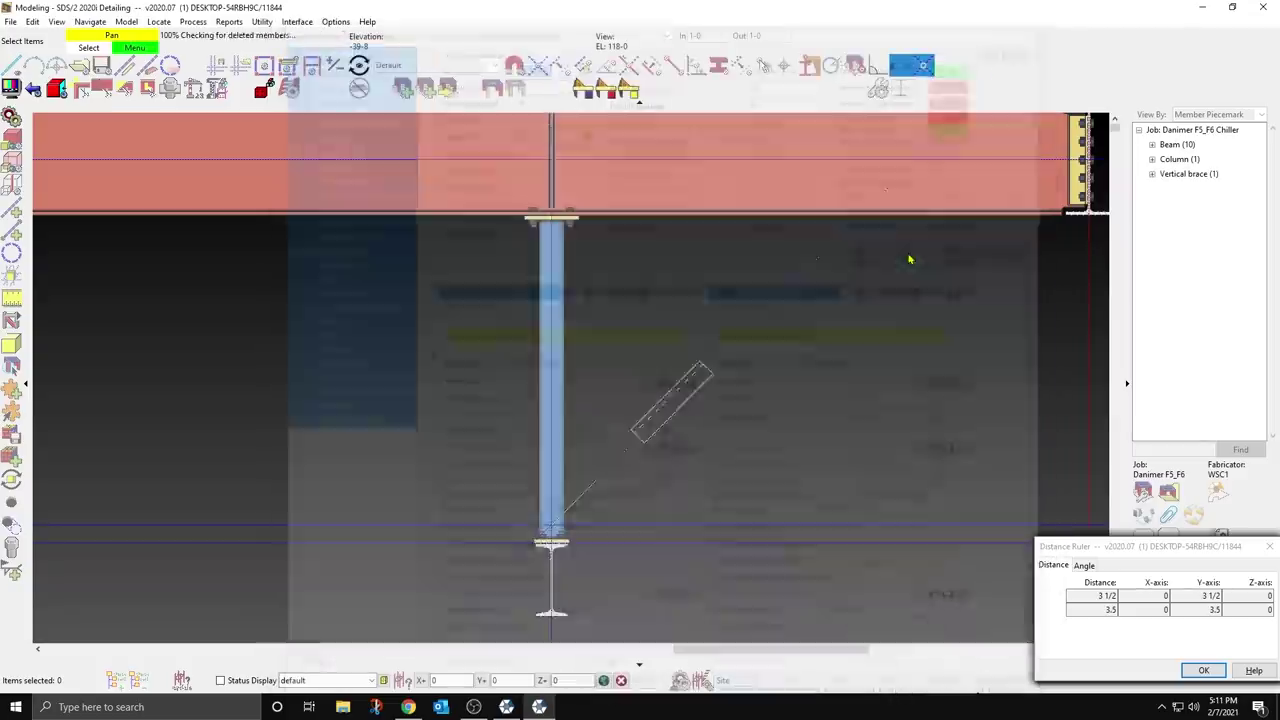
right_click(908, 290)
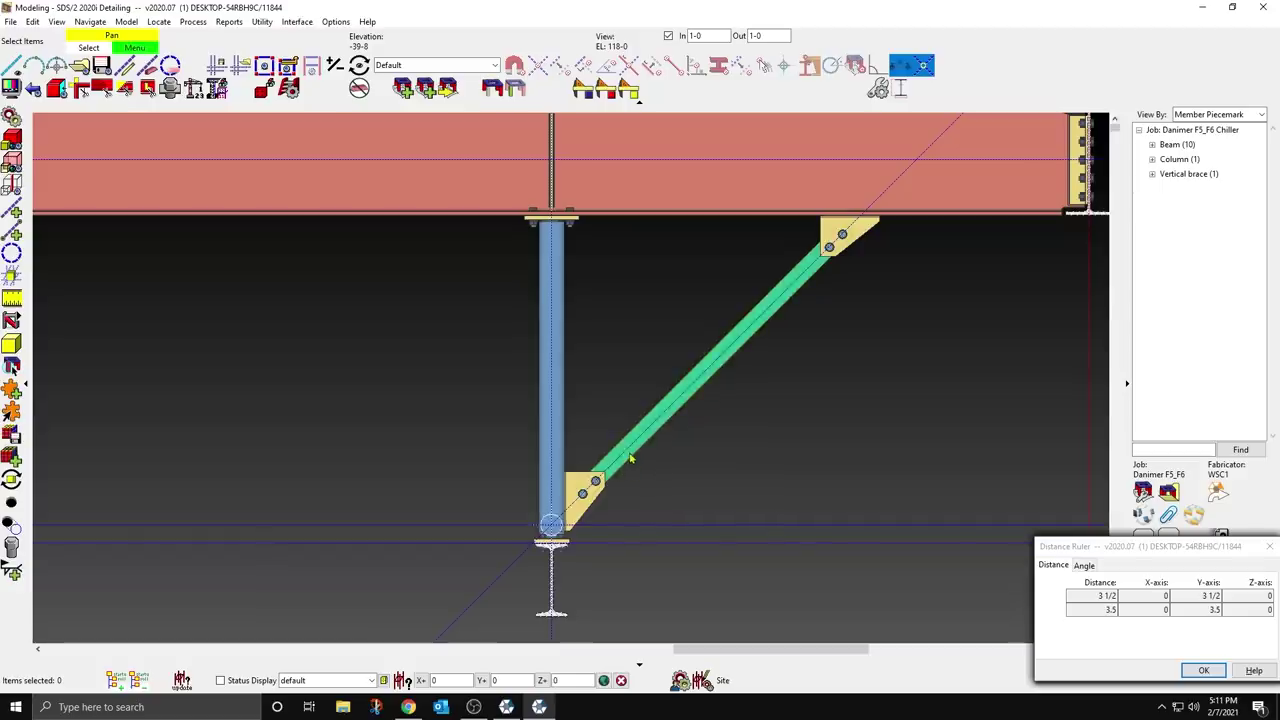
Step: Switch back to the plan view on the lower beam's top flange and set the outward depth checking to 3-0
scroll(543, 545, up, 4)
shift+middle_drag(543, 560, 515, 606)
click(60, 88)
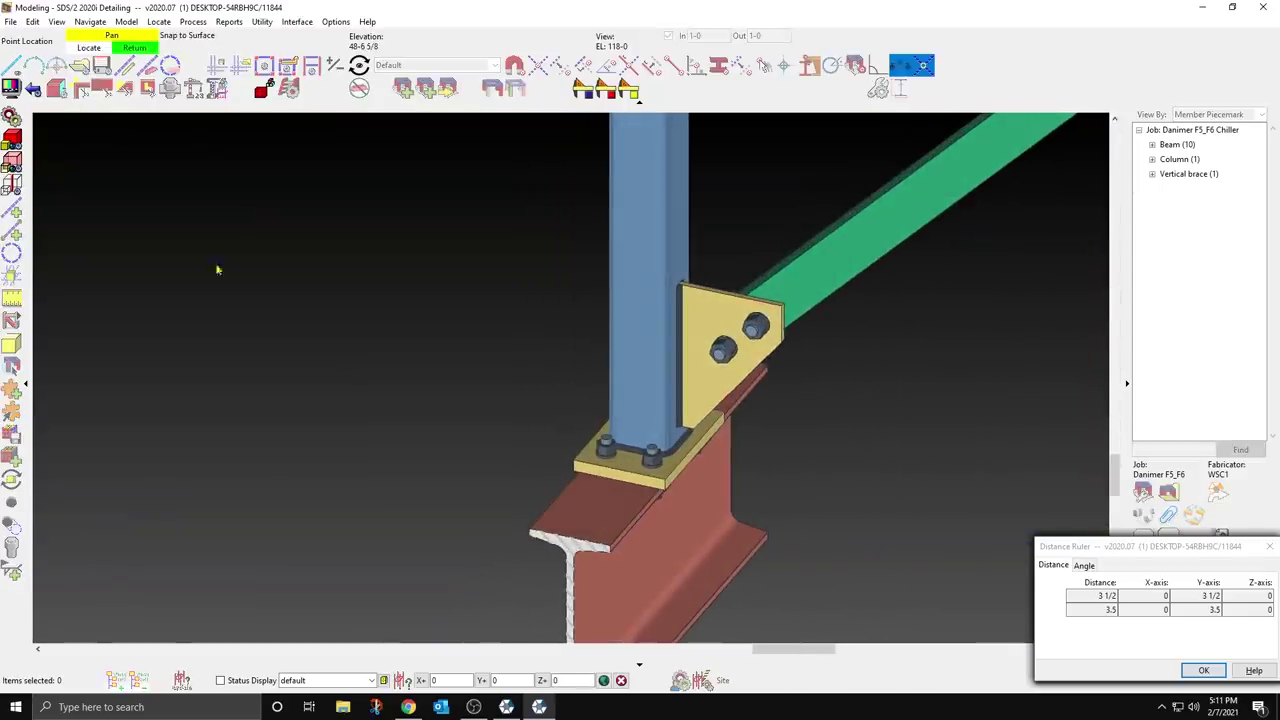
click(612, 504)
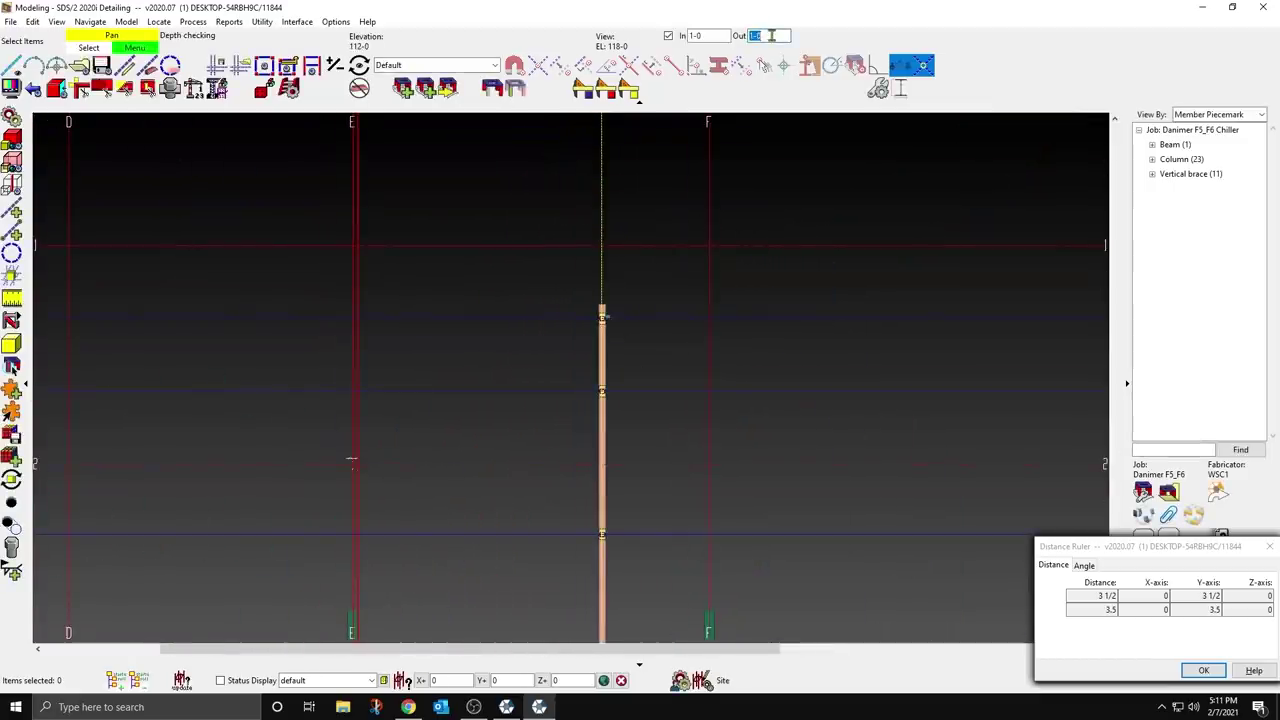
scroll(613, 420, up, 4)
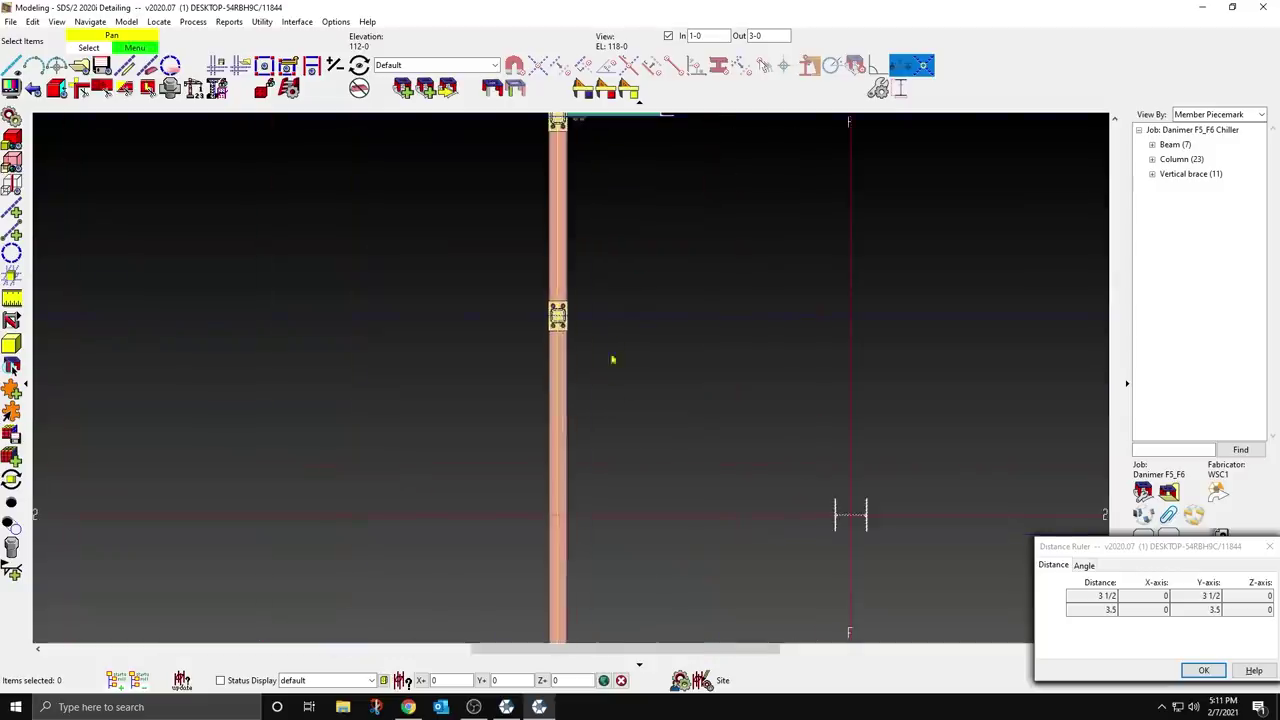
Step: Copy the vertical brace kicker at the uppermost short post to the four other short posts along the lower beam
click(636, 215)
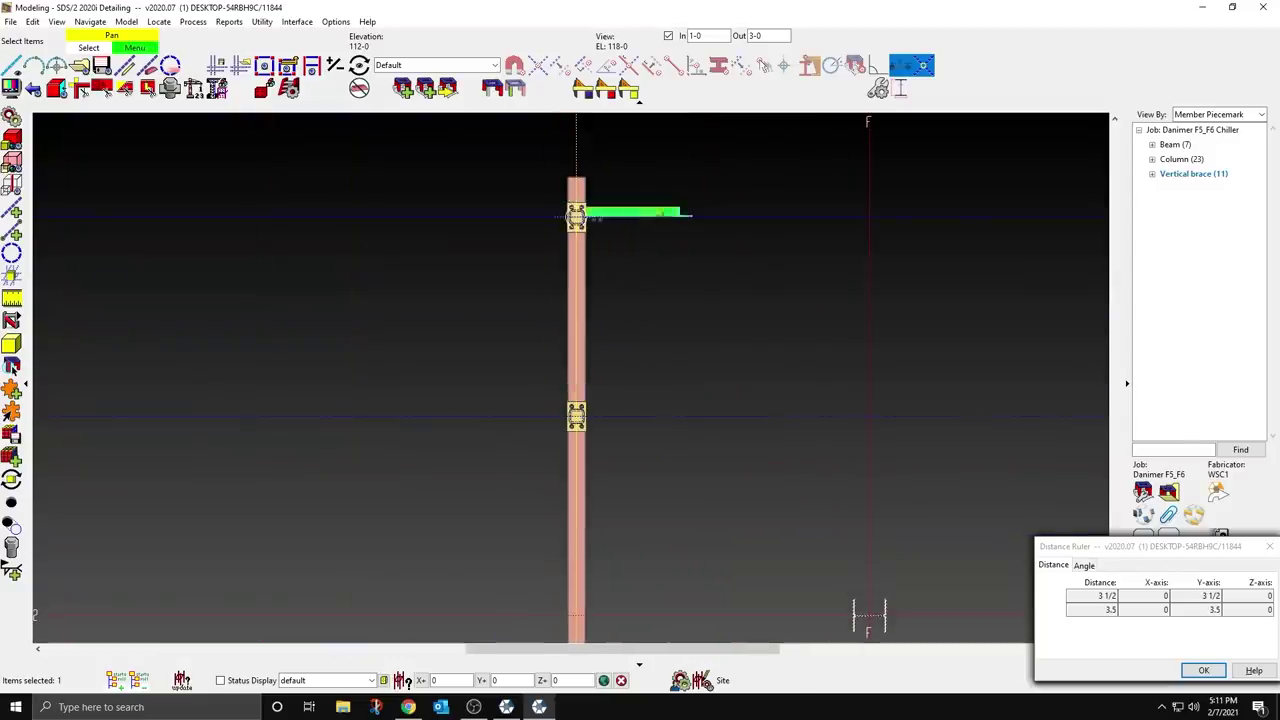
right_click(682, 191)
click(740, 517)
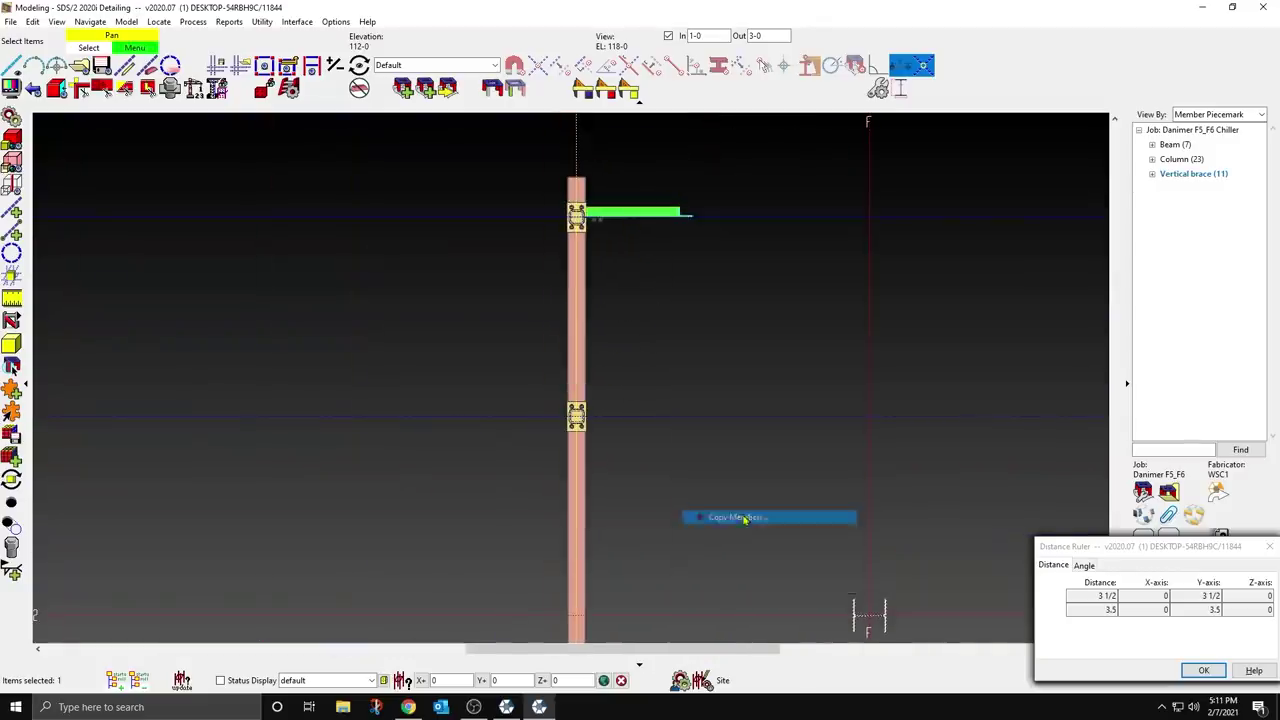
click(772, 628)
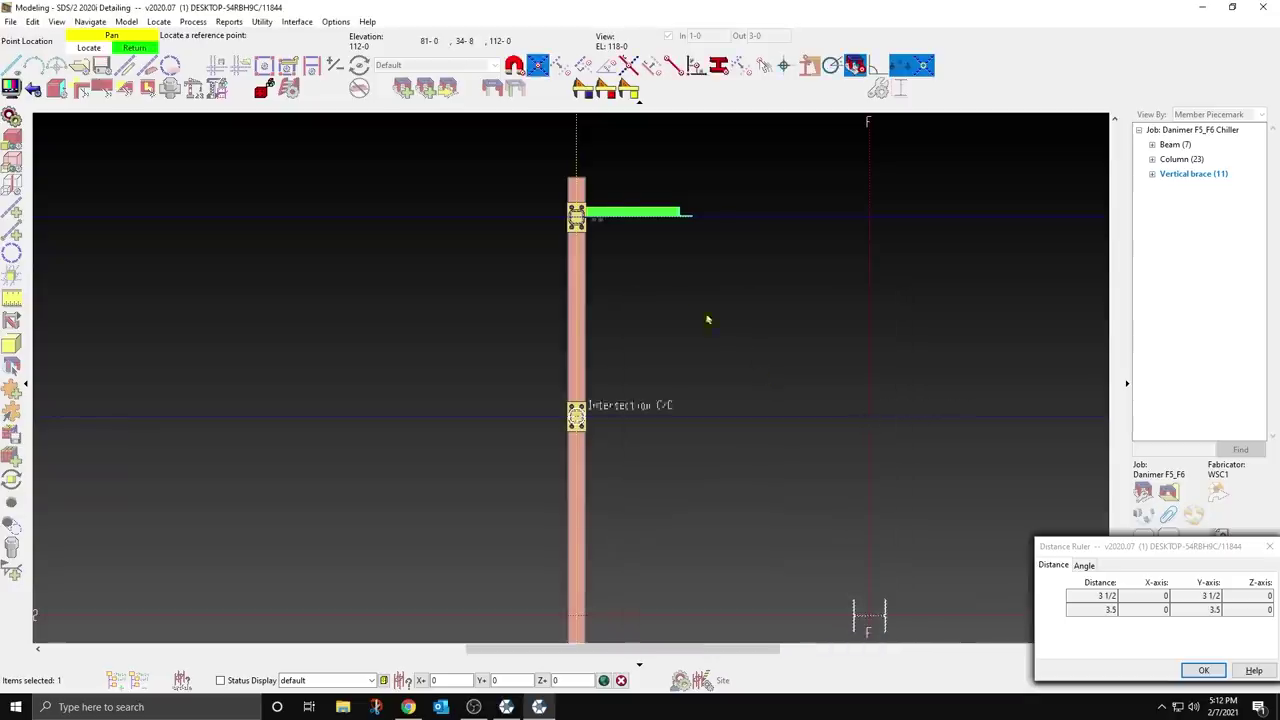
click(617, 430)
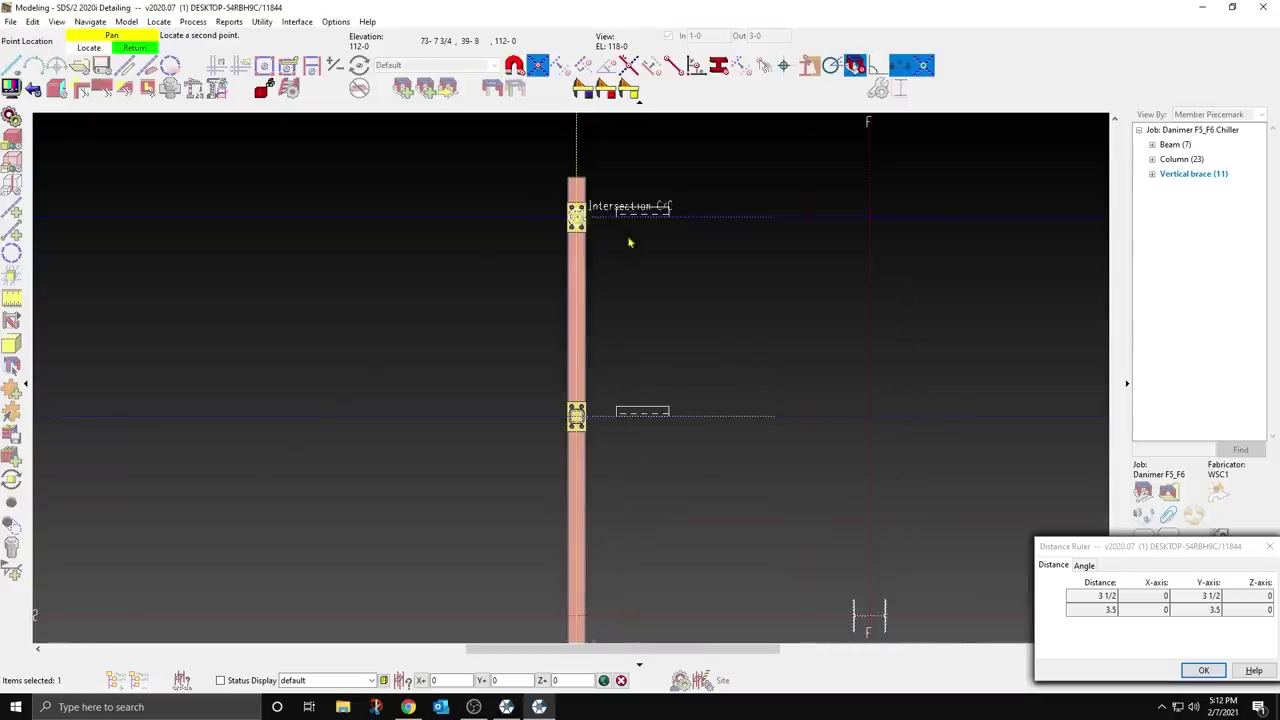
scroll(628, 222, down, 3)
click(640, 515)
click(651, 534)
scroll(607, 255, down, 2)
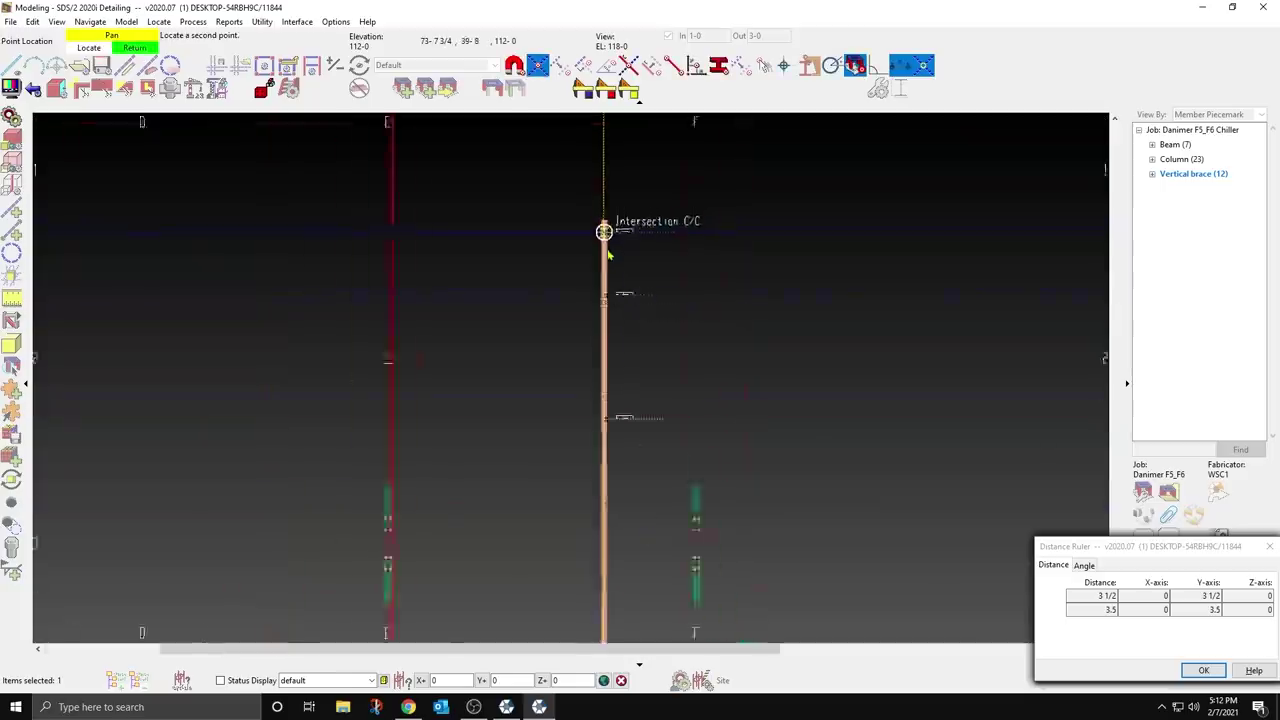
scroll(608, 254, down, 2)
scroll(611, 480, up, 4)
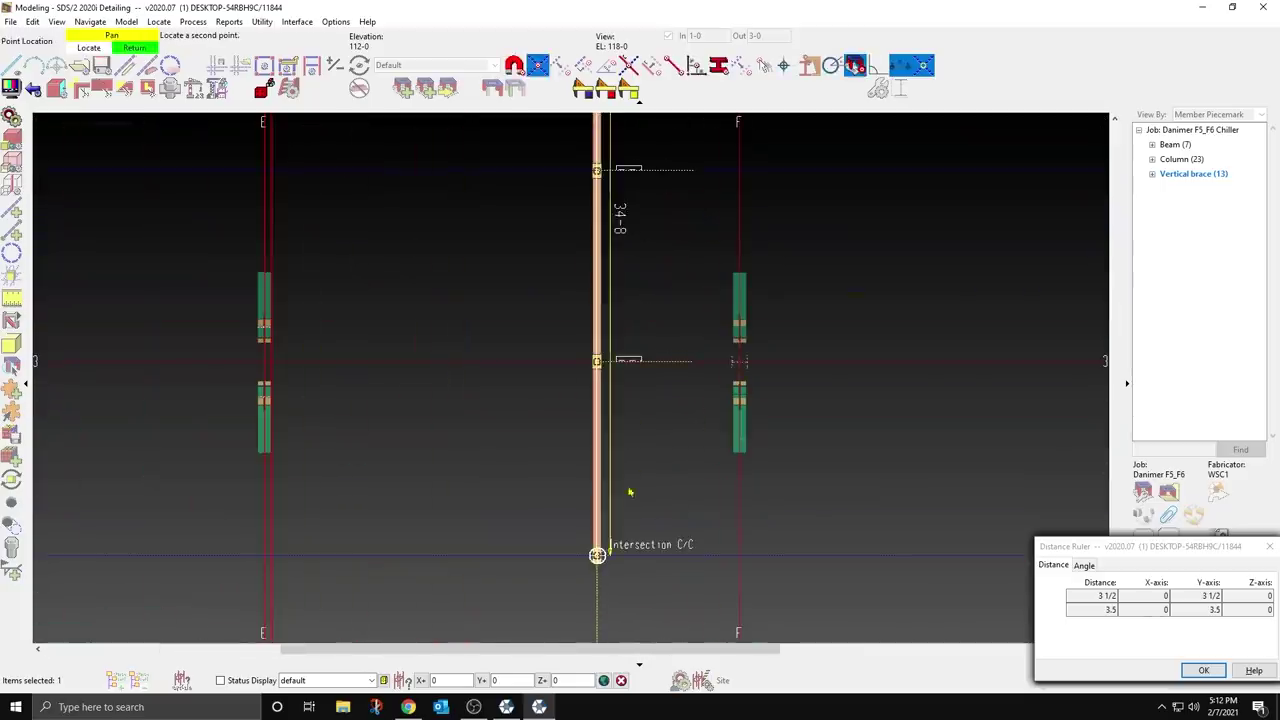
click(600, 551)
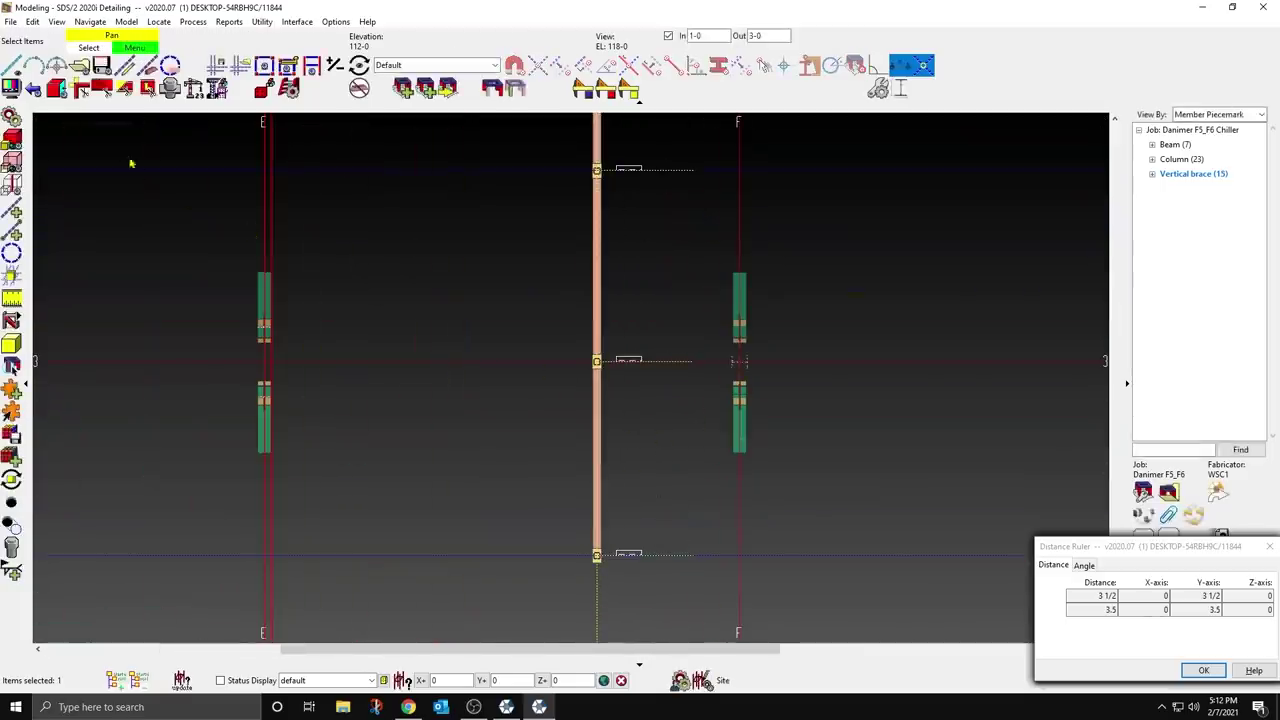
click(54, 88)
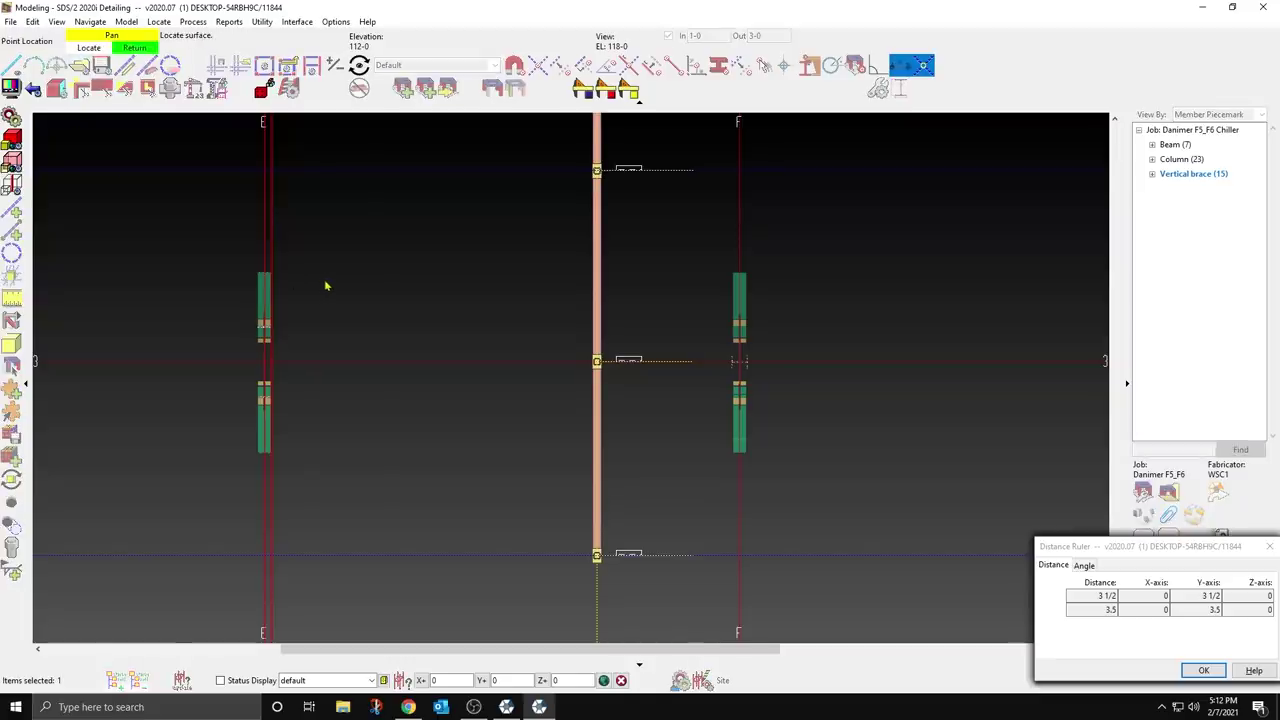
right_click(114, 188)
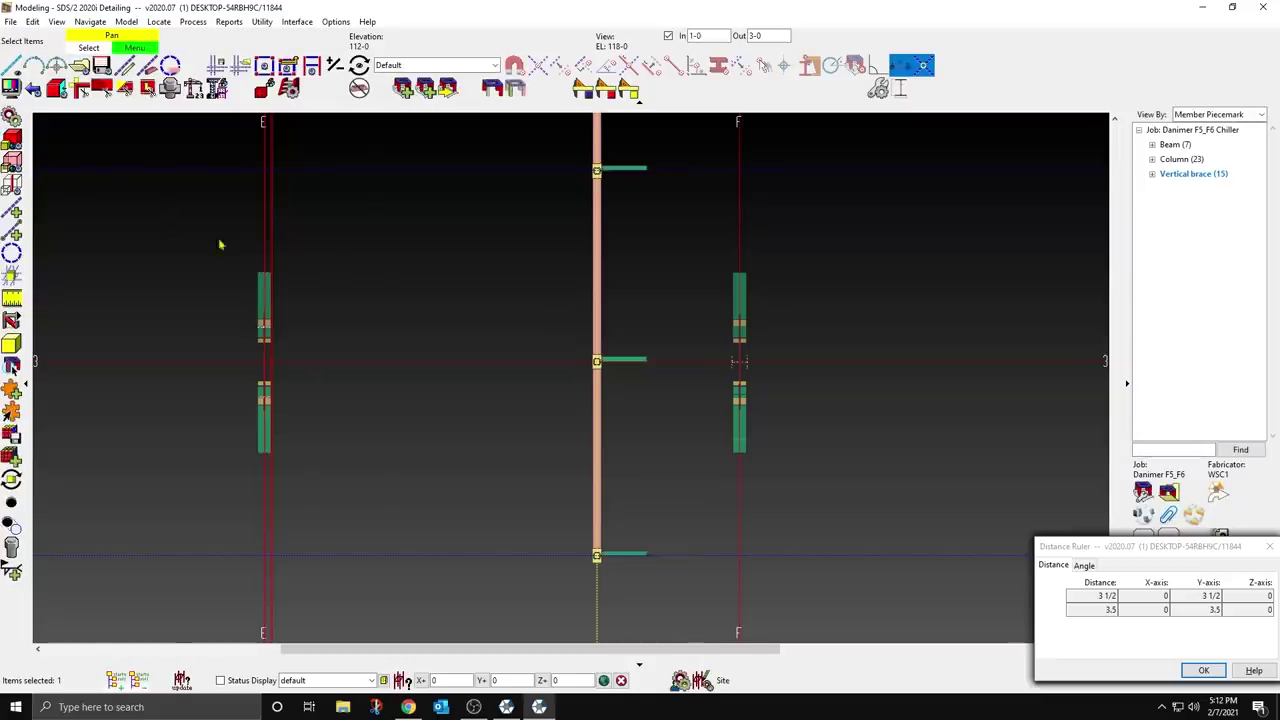
Step: Turn off depth checking and examine the copied kickers between the short posts and the upper framing in 3D
scroll(611, 354, up, 3)
shift+middle_drag(643, 374, 680, 247)
click(668, 36)
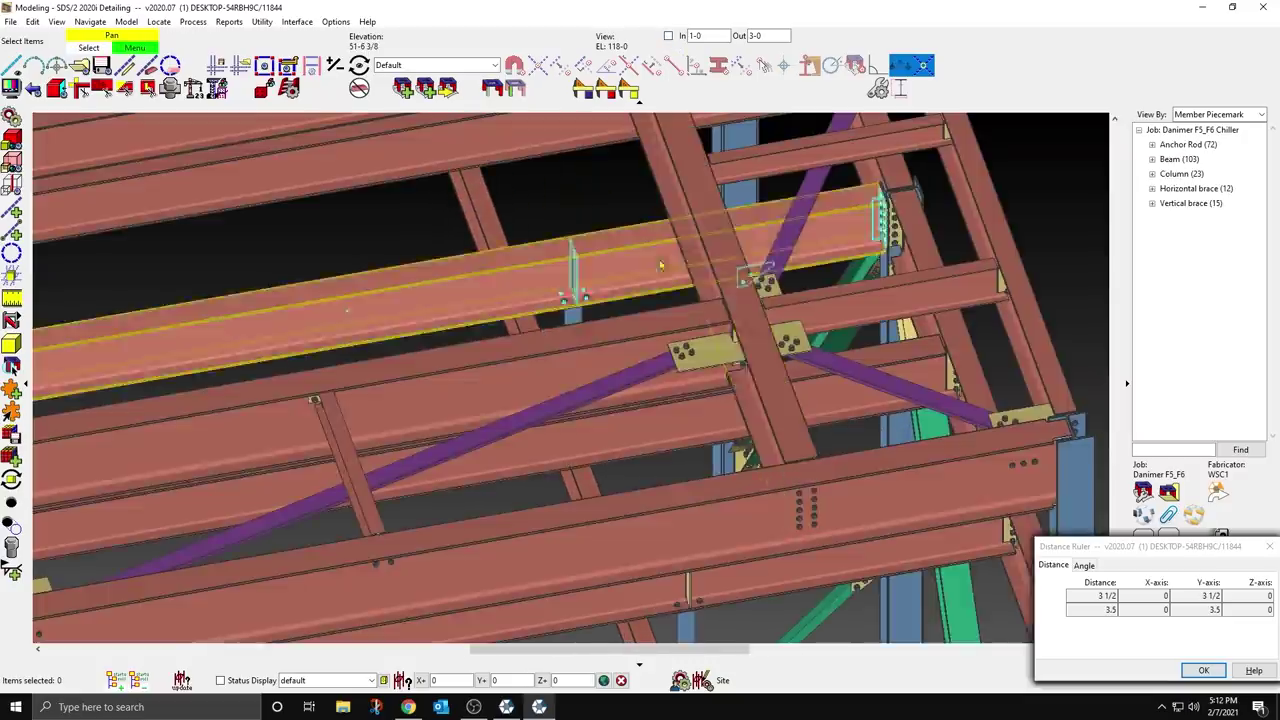
shift+middle_drag(704, 325, 680, 429)
scroll(680, 429, up, 6)
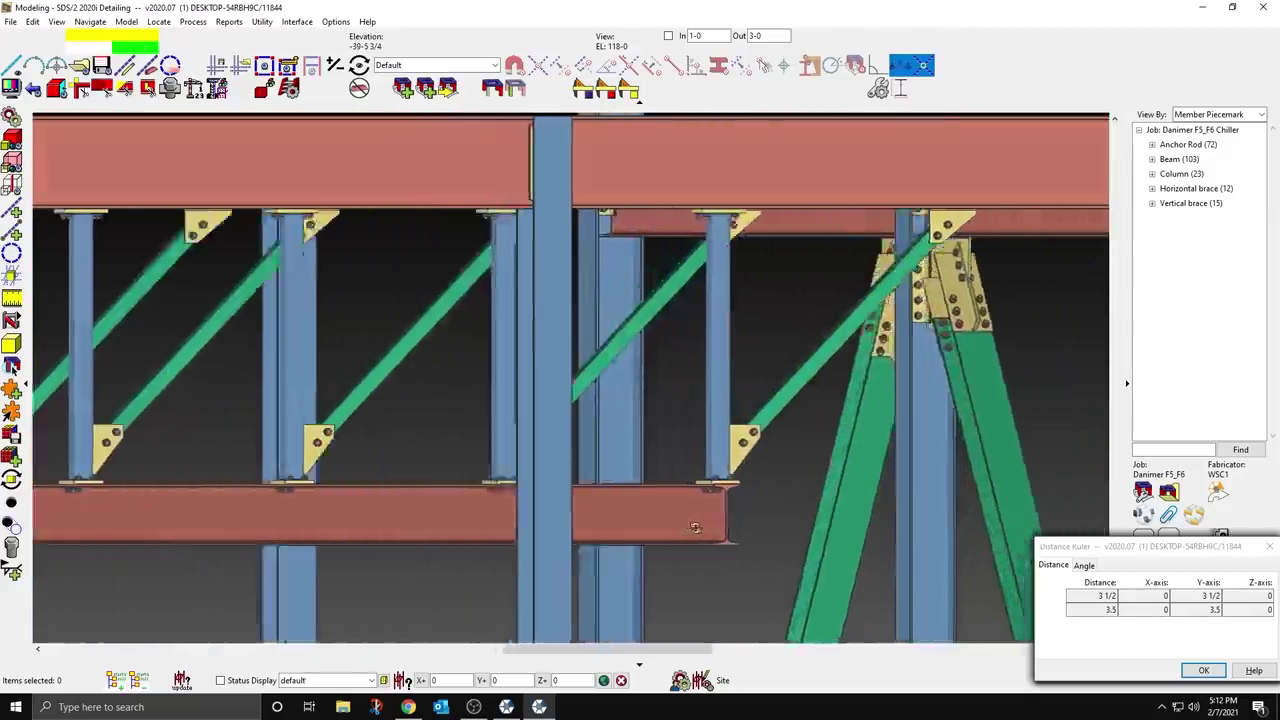
shift+middle_drag(695, 527, 713, 522)
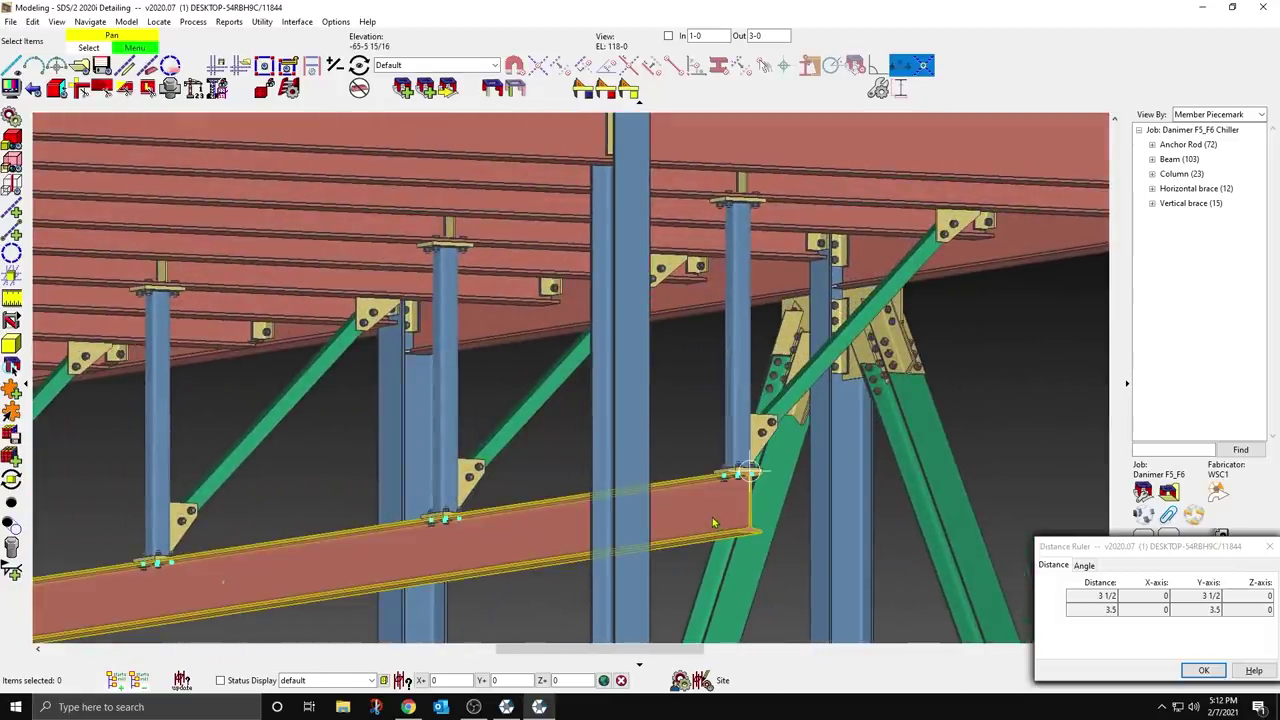
scroll(713, 522, down, 5)
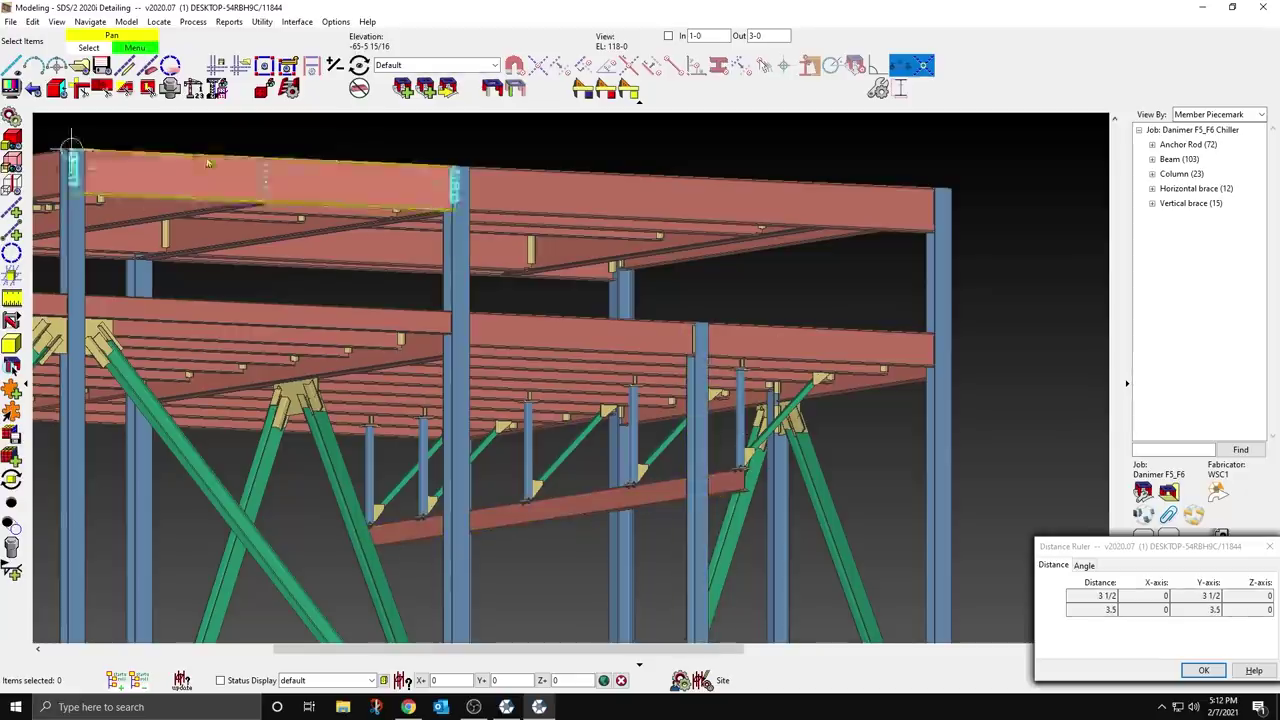
Step: Open the EL: 118-0 view and measure the distance along grid line 1 from the lower beam's construction line to grid line F
click(80, 65)
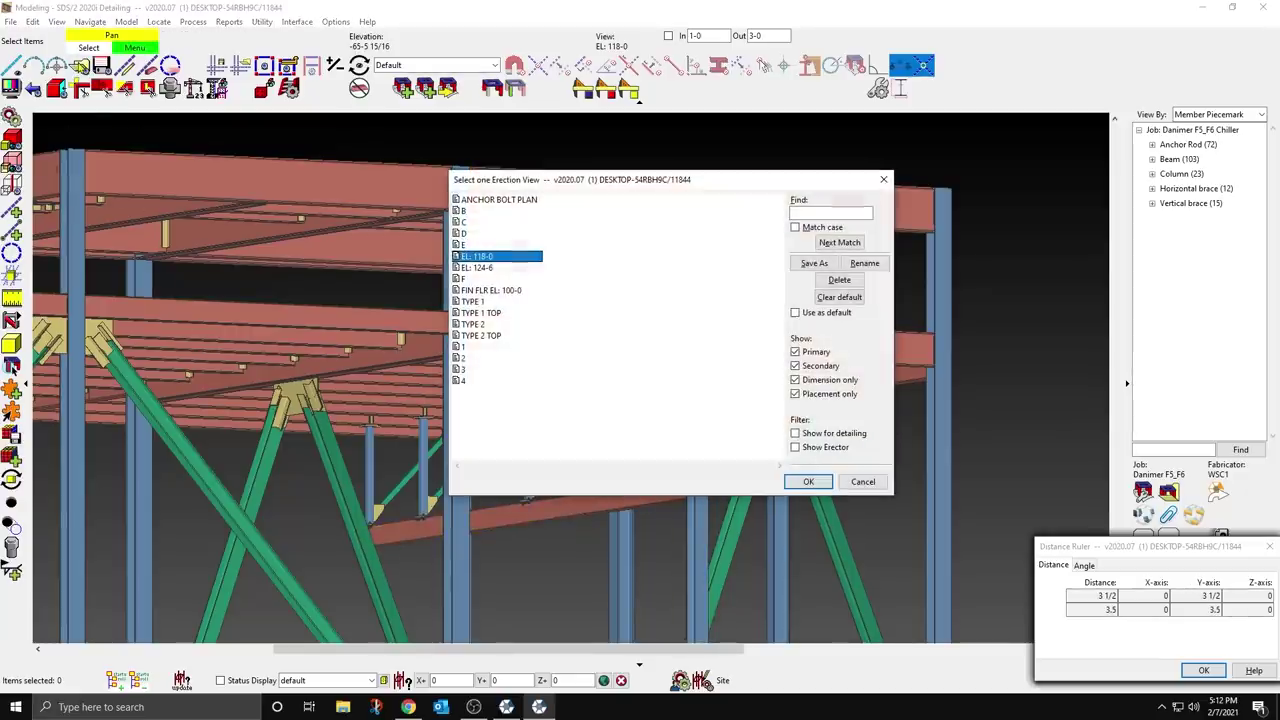
double_click(515, 257)
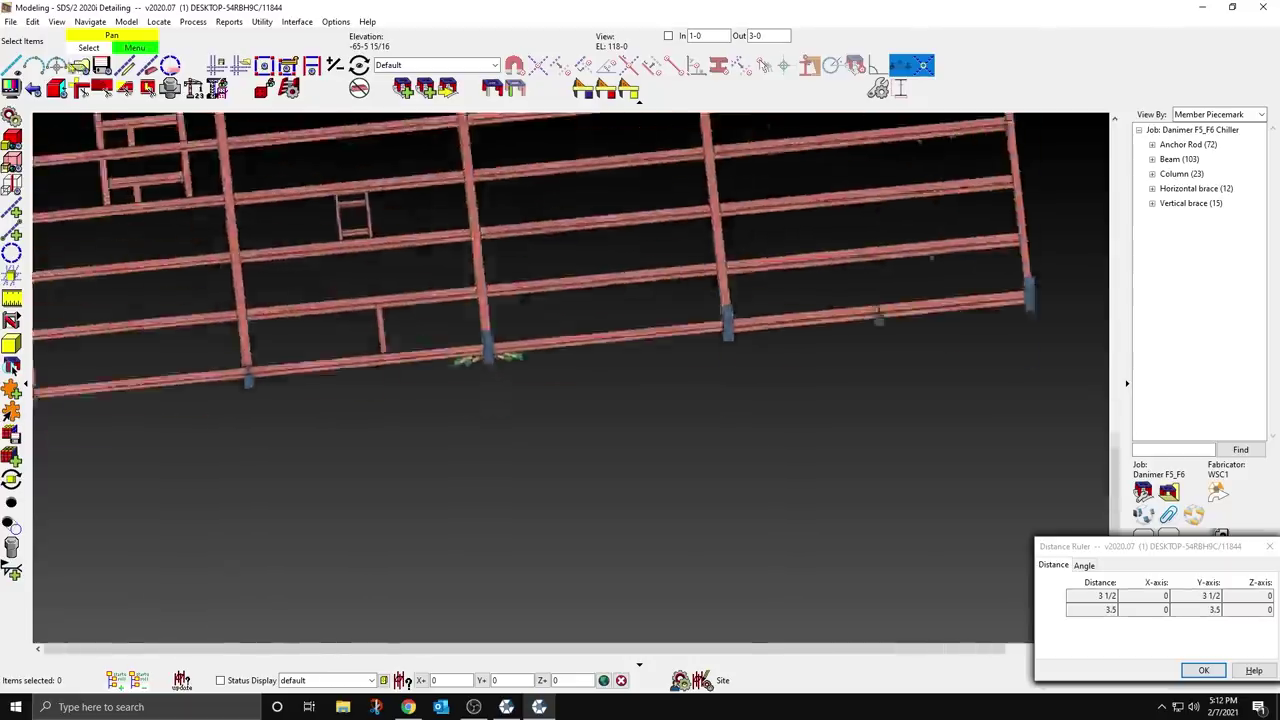
middle_drag(723, 332, 472, 416)
scroll(471, 415, up, 4)
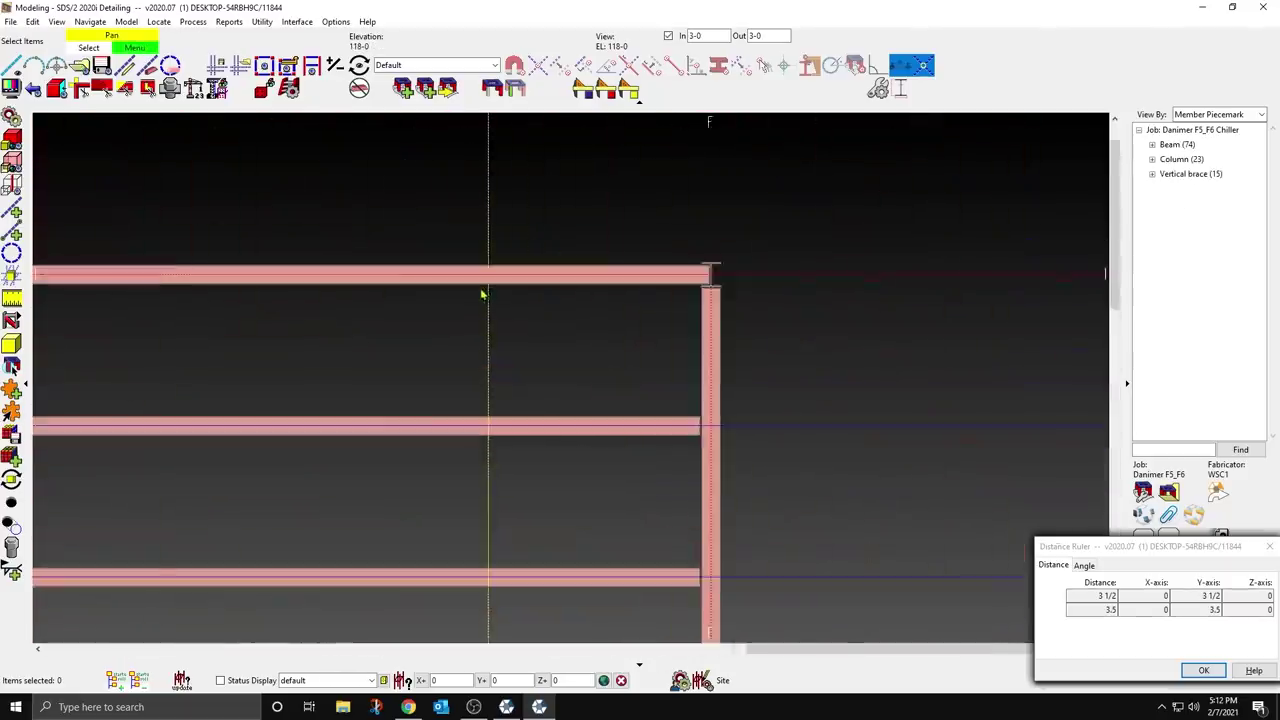
click(12, 299)
click(425, 292)
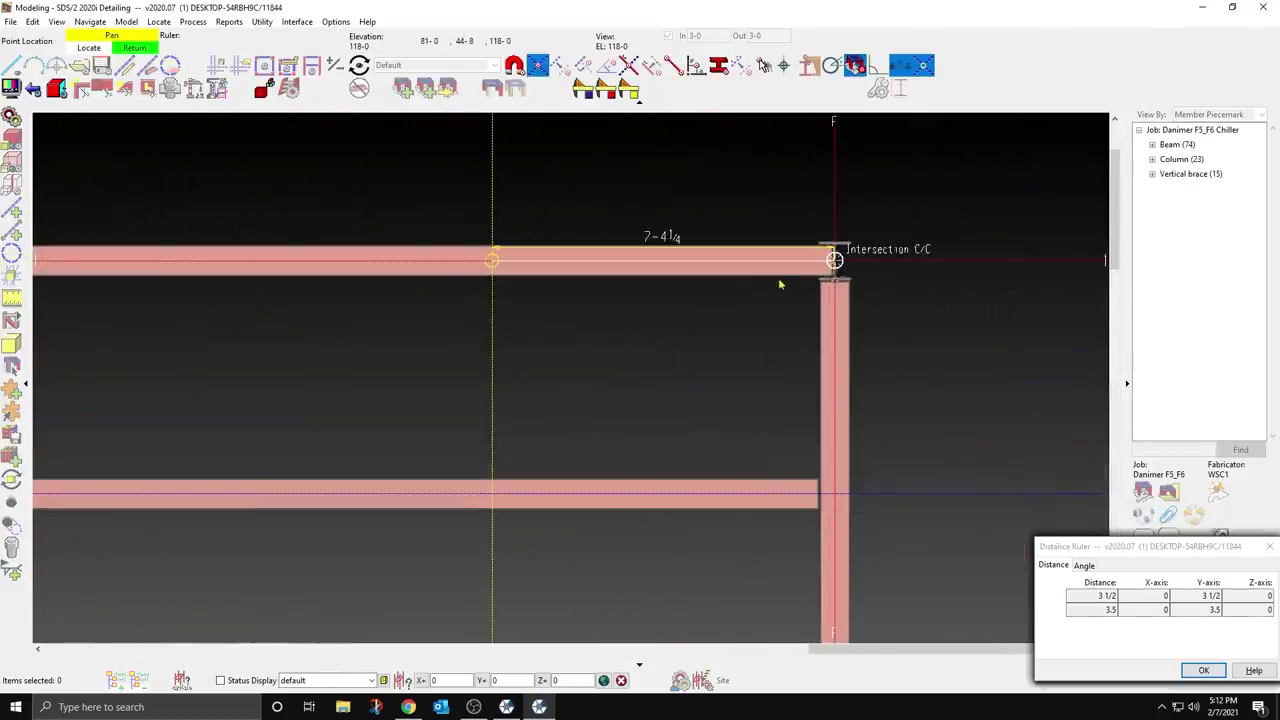
right_click(783, 284)
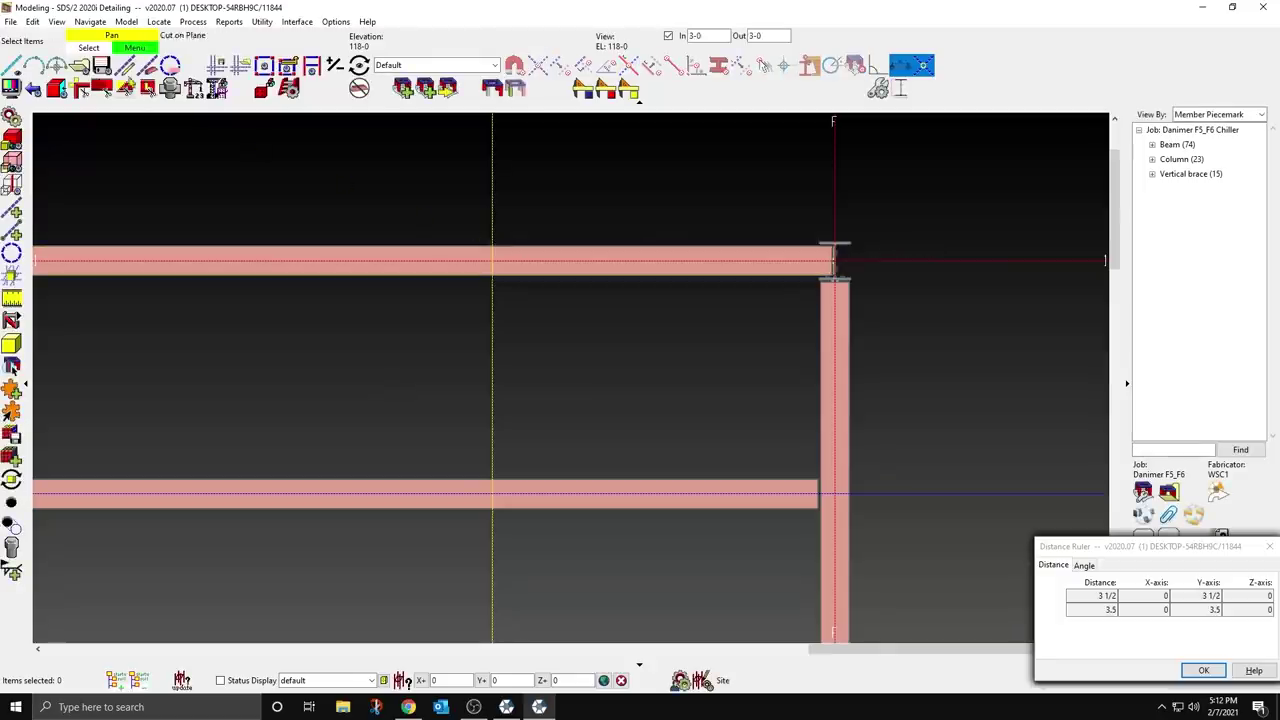
Step: Open the elevation view at grid line F and change its depth by -7-4 1/4
click(80, 66)
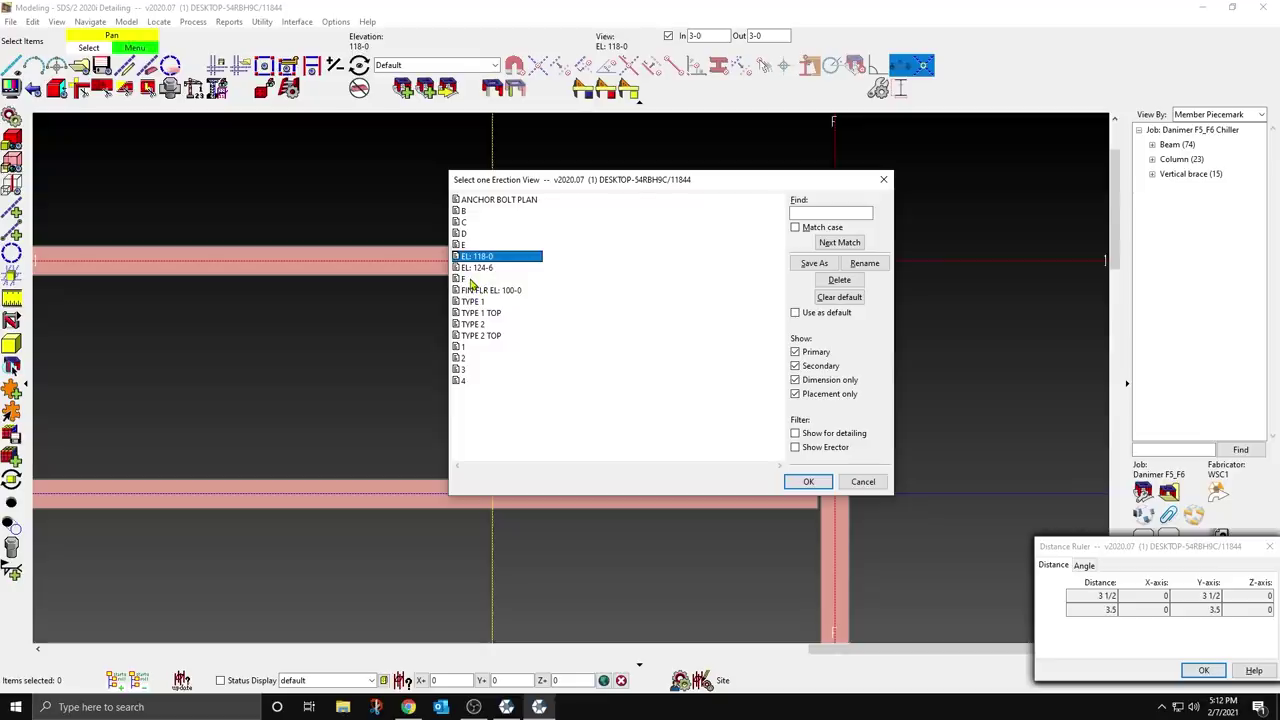
double_click(469, 280)
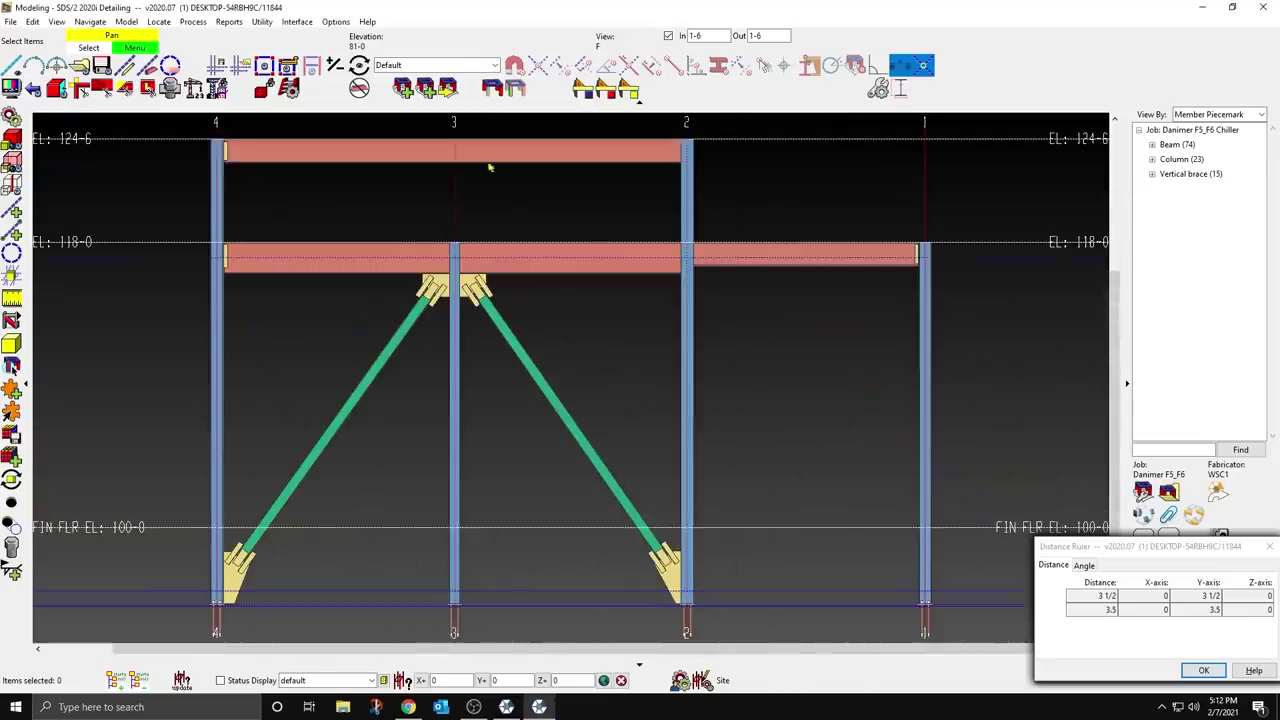
click(333, 68)
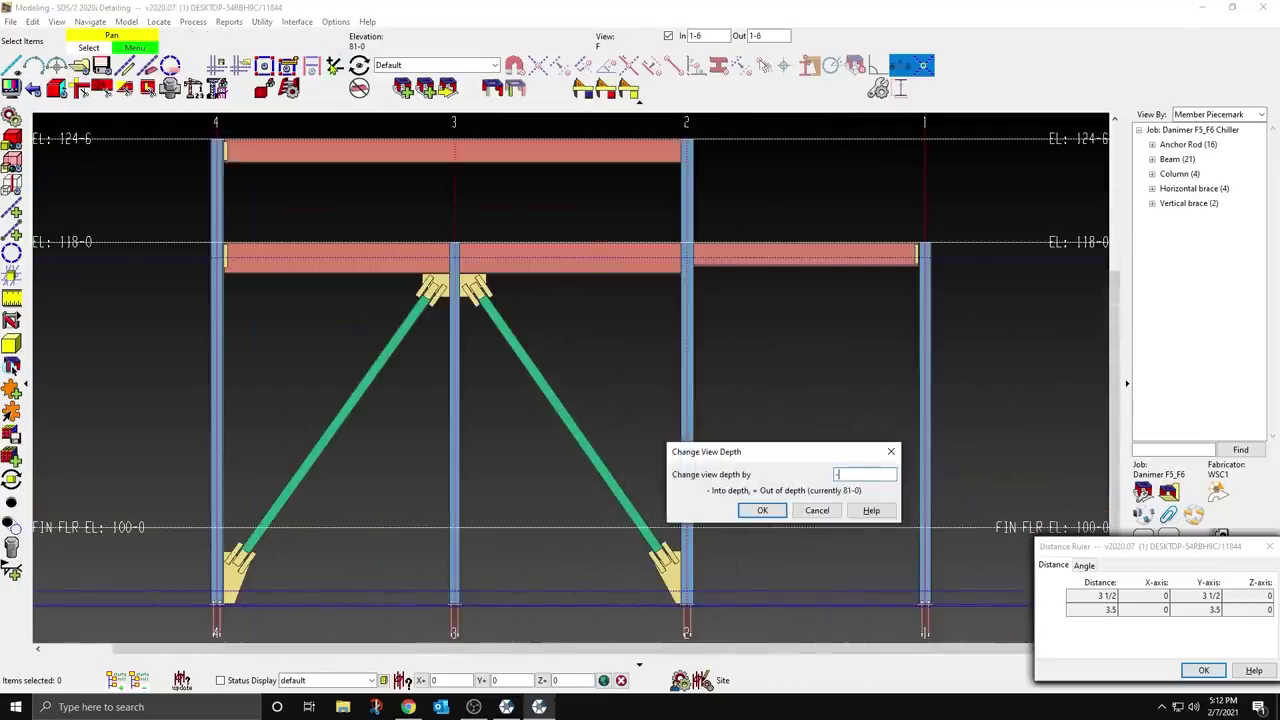
text(-7-4 1/4)
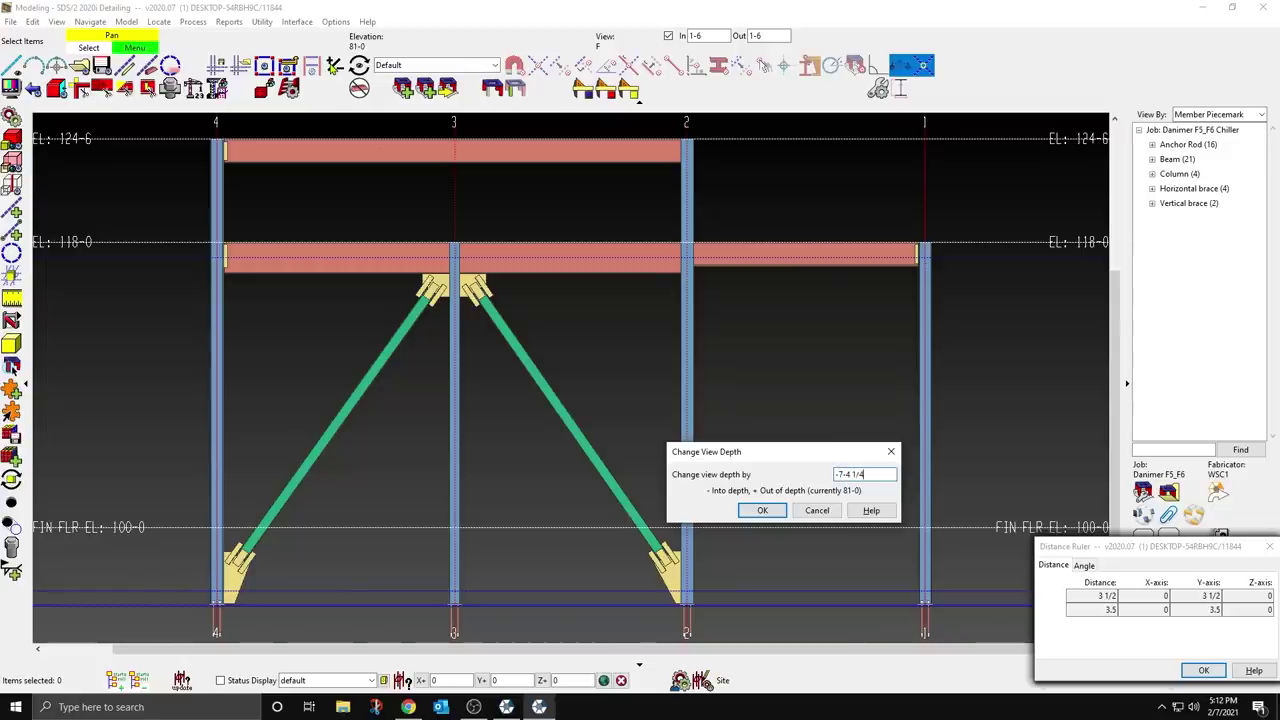
key(Return)
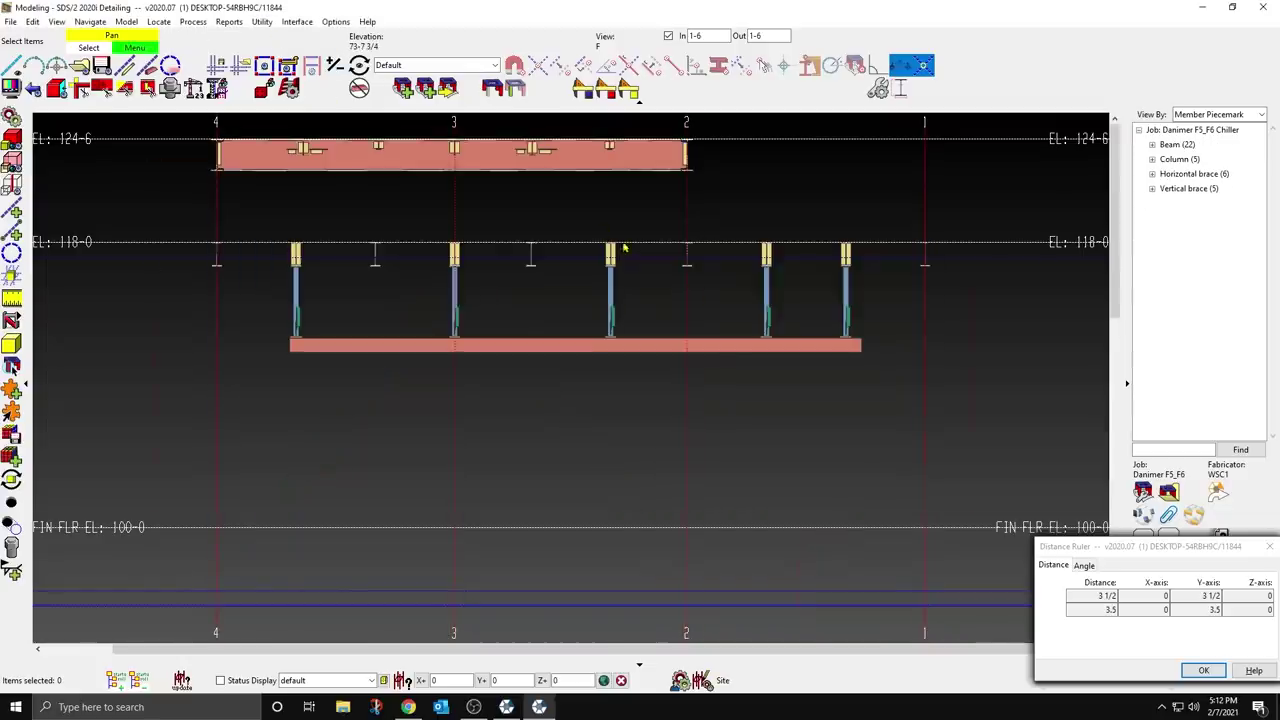
scroll(623, 248, up, 4)
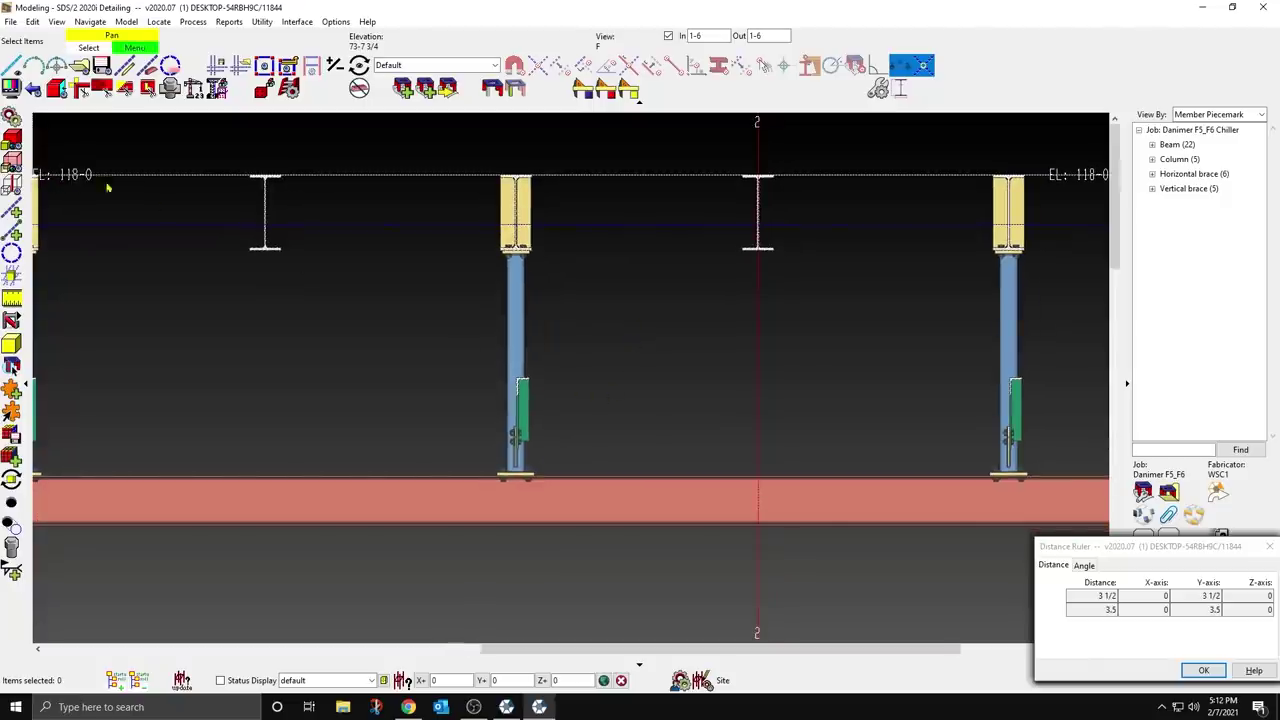
Step: Add construction lines along the lower beam's top, vertically through the short post beside grid line 2, and horizontally offset above the beam
click(11, 207)
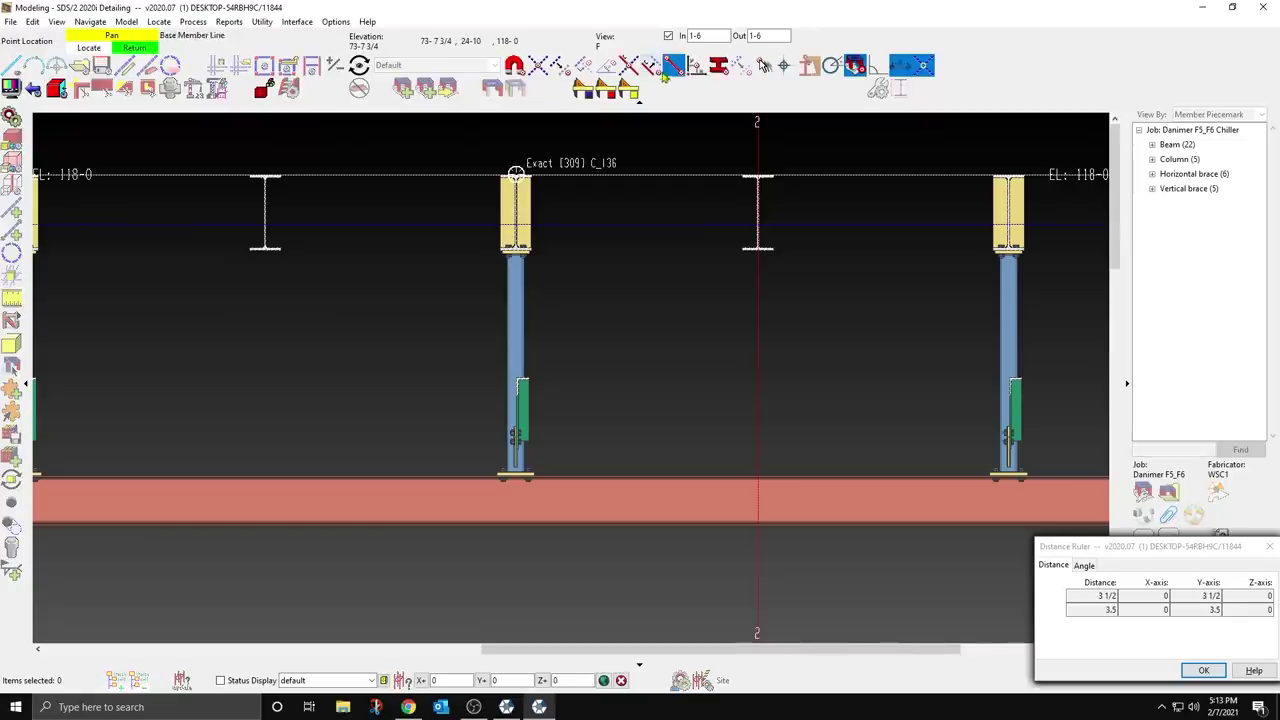
click(515, 172)
scroll(520, 583, up, 4)
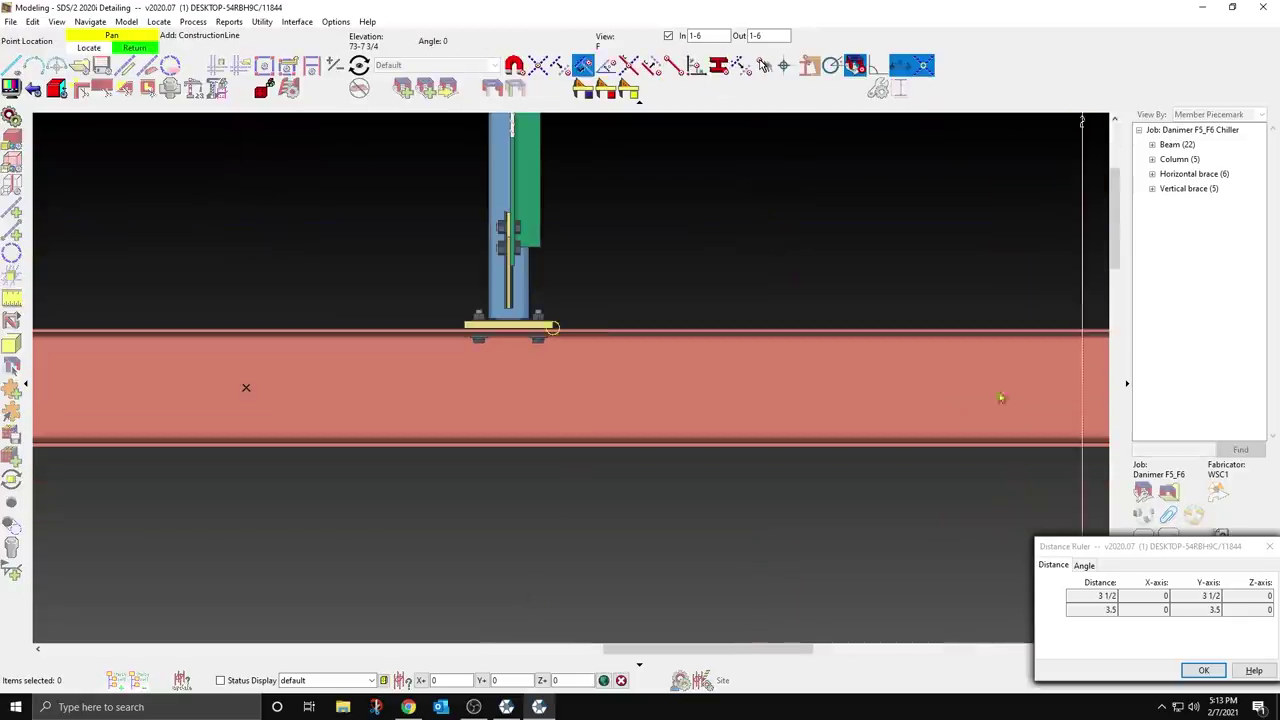
scroll(446, 559, down, 4)
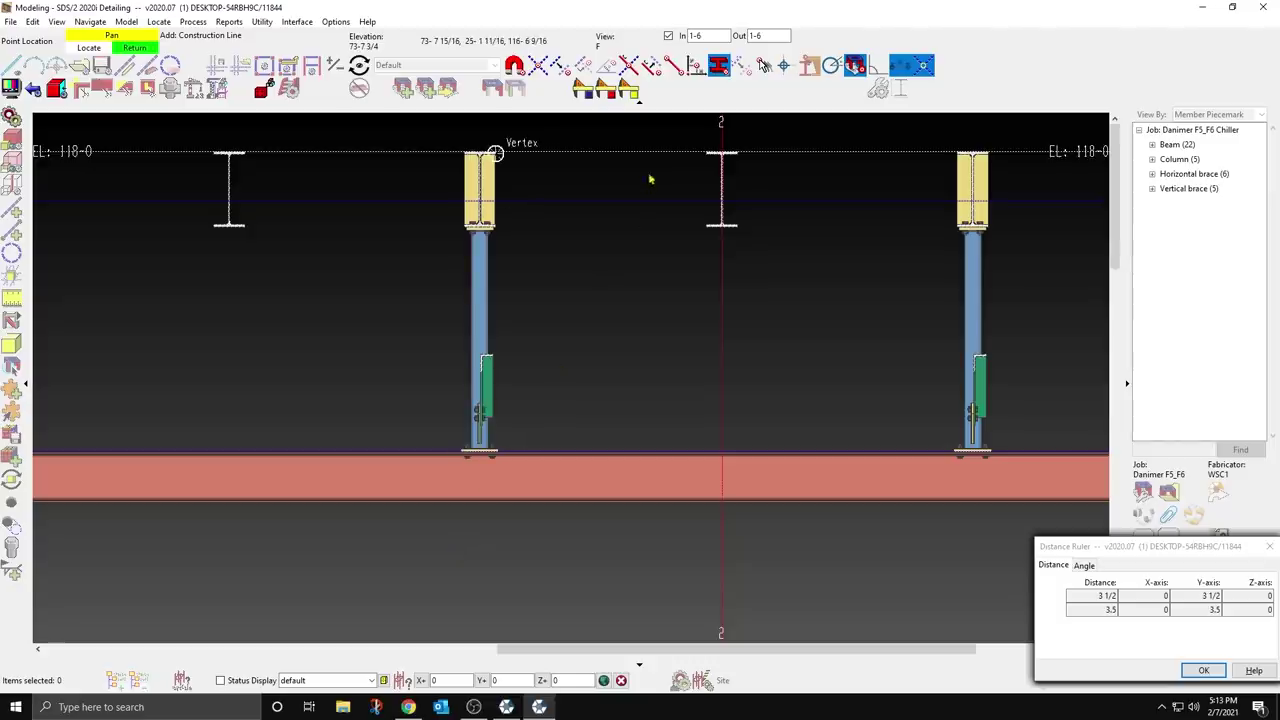
click(495, 152)
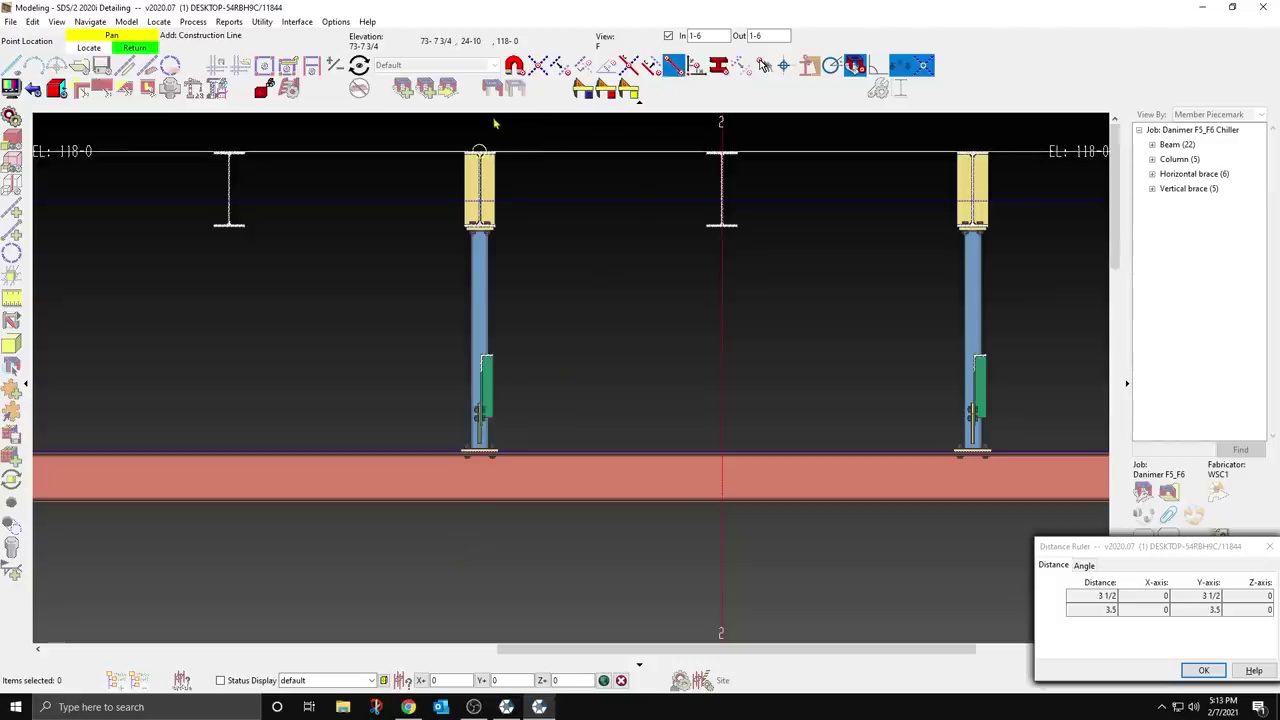
click(515, 152)
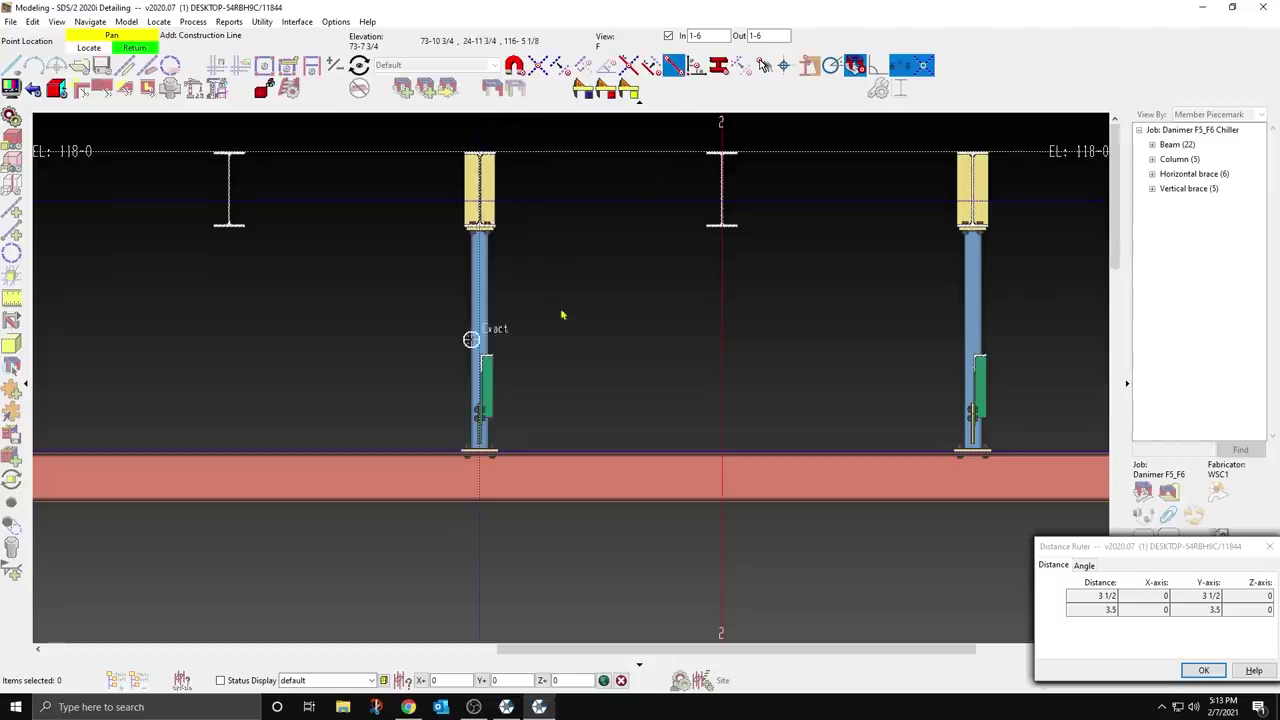
click(577, 453)
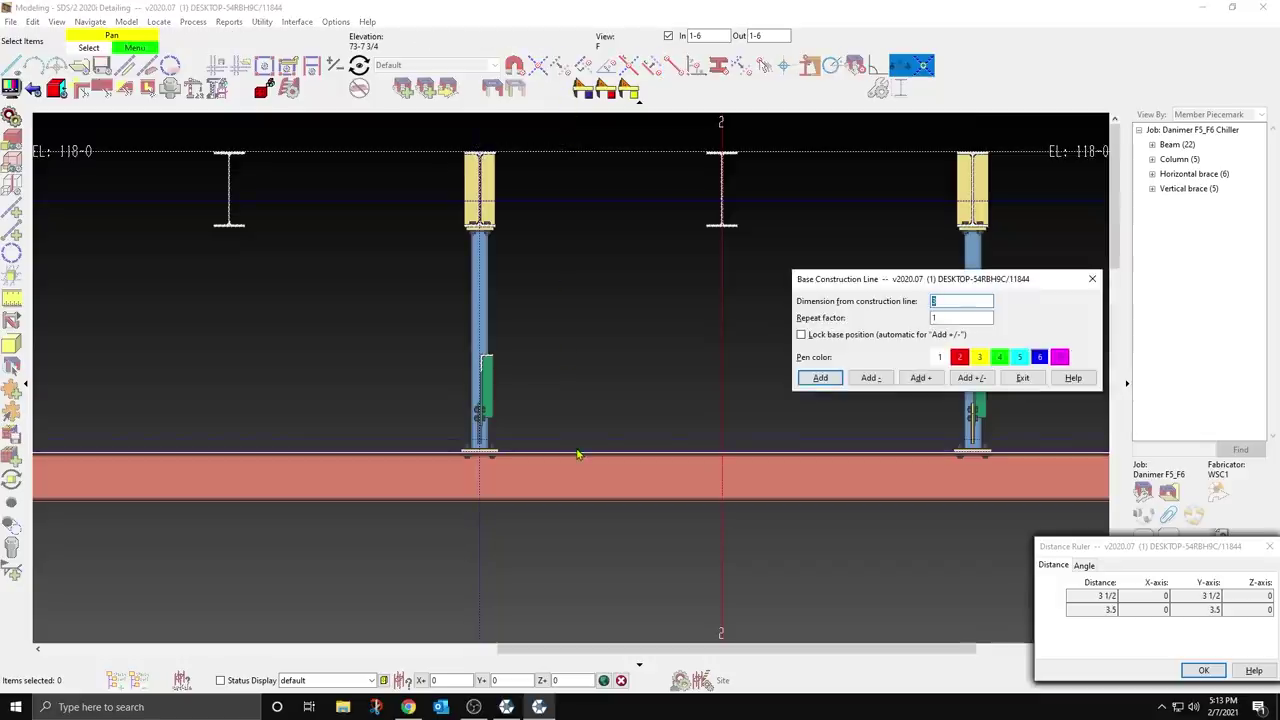
click(1021, 378)
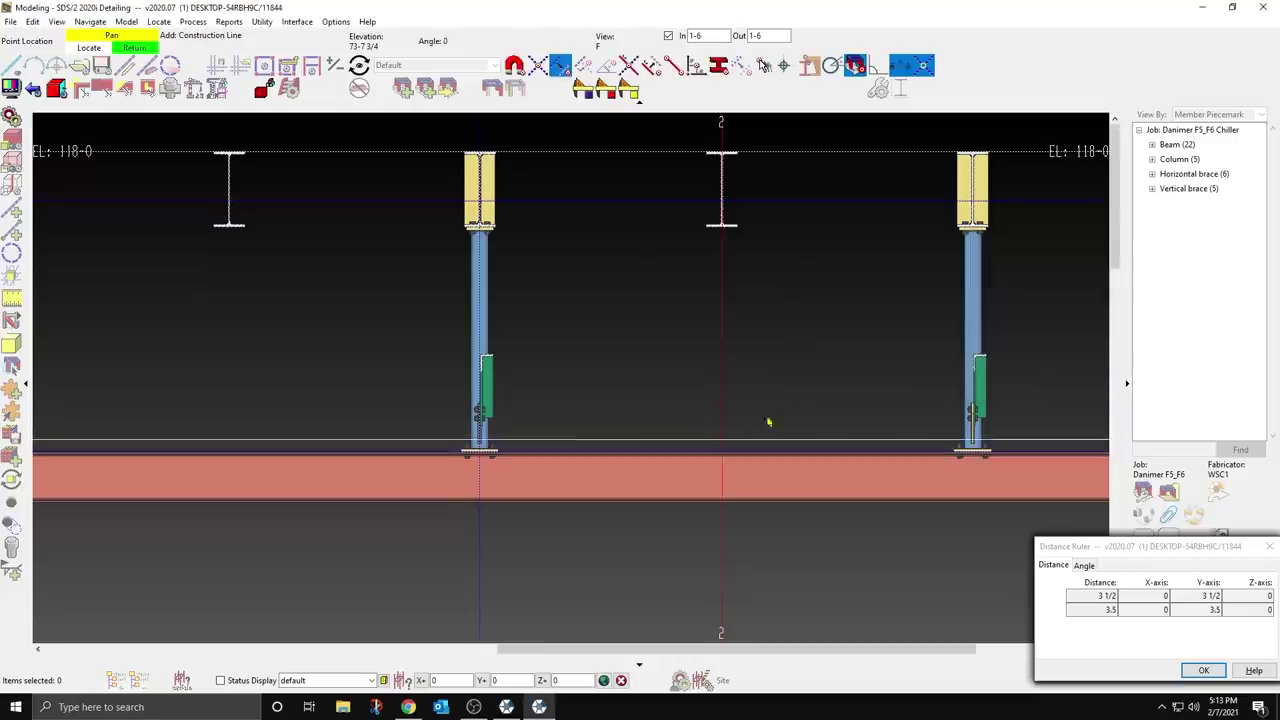
right_click(580, 392)
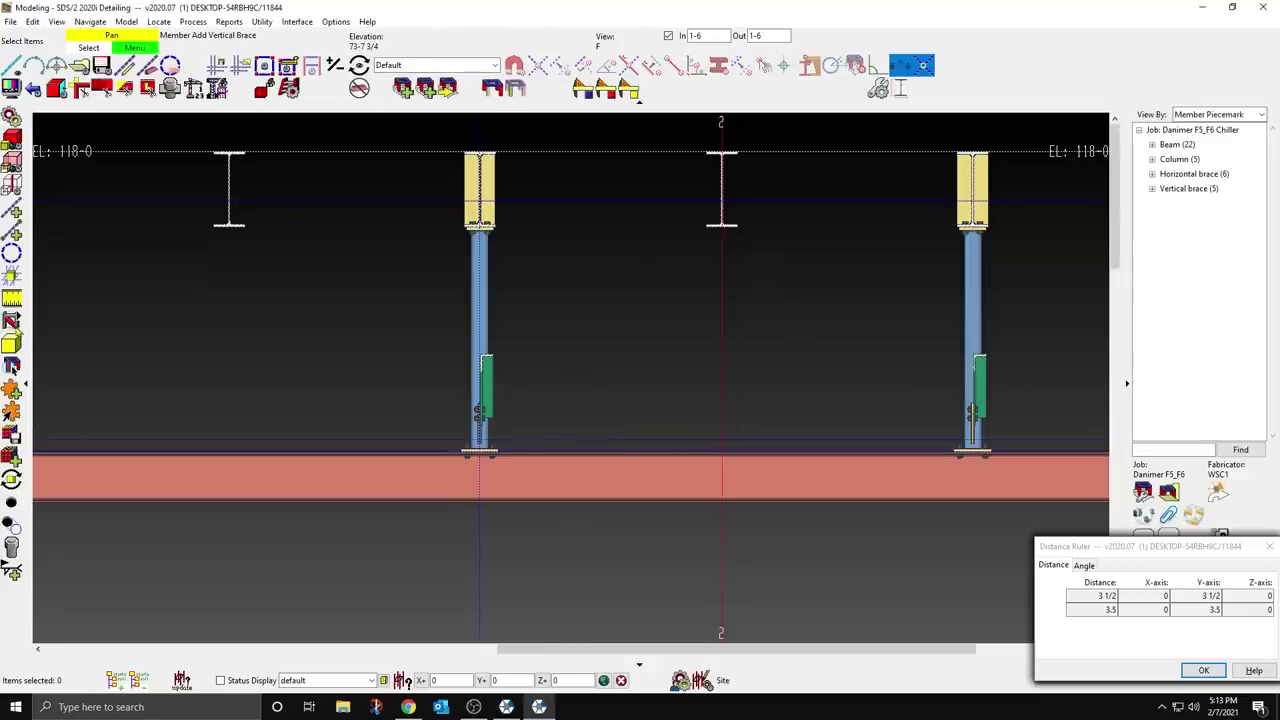
Step: Add a vertical brace from the construction line intersection at the short post's base to the top of the beam at grid line 2
click(13, 322)
click(418, 426)
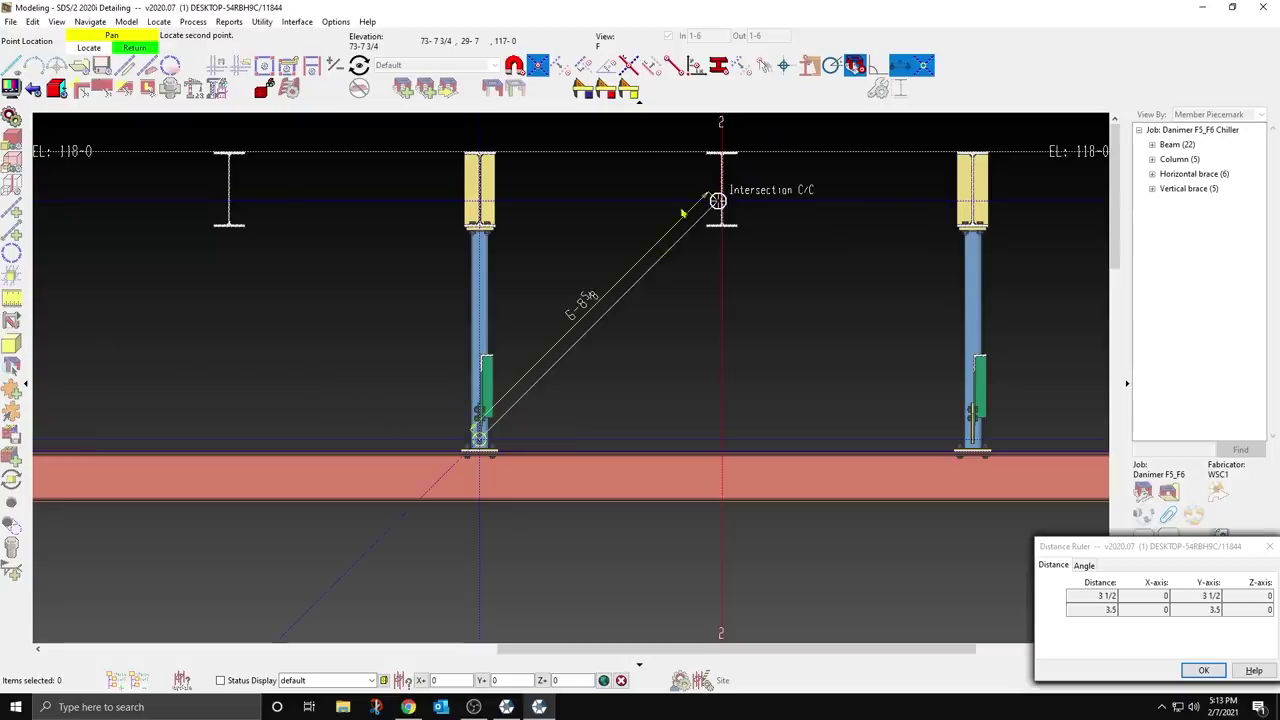
click(716, 160)
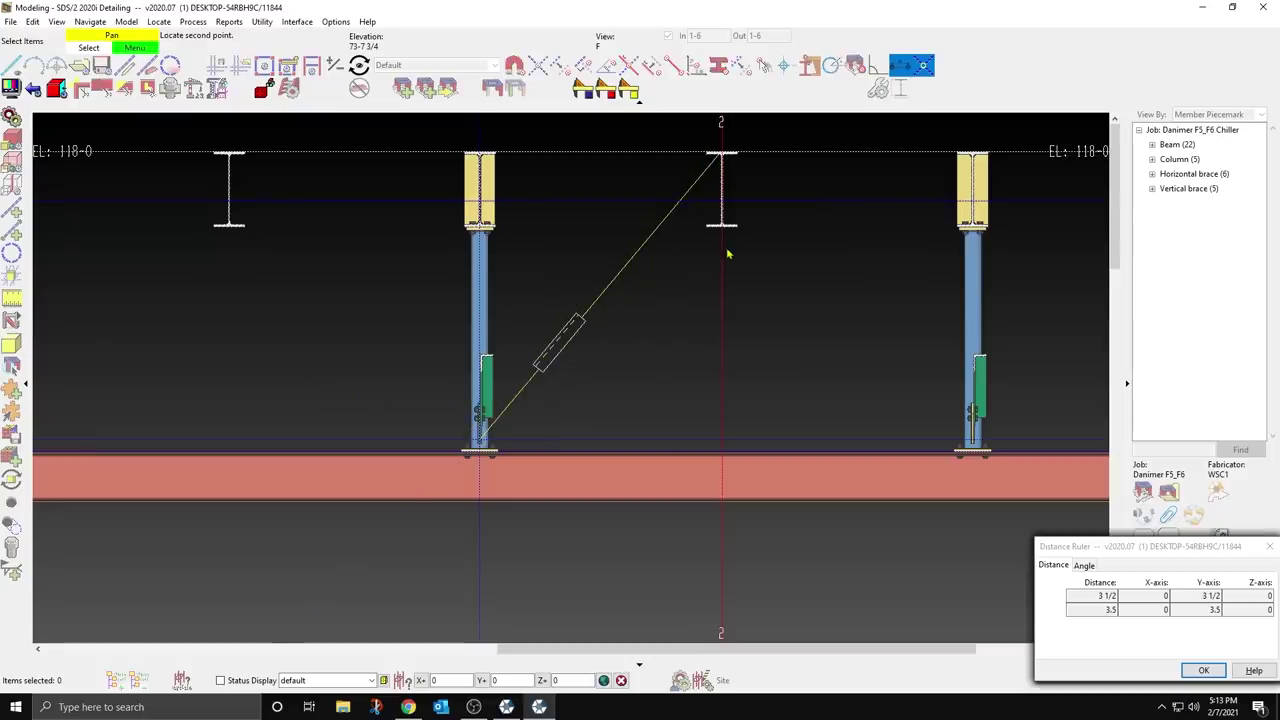
key(Return)
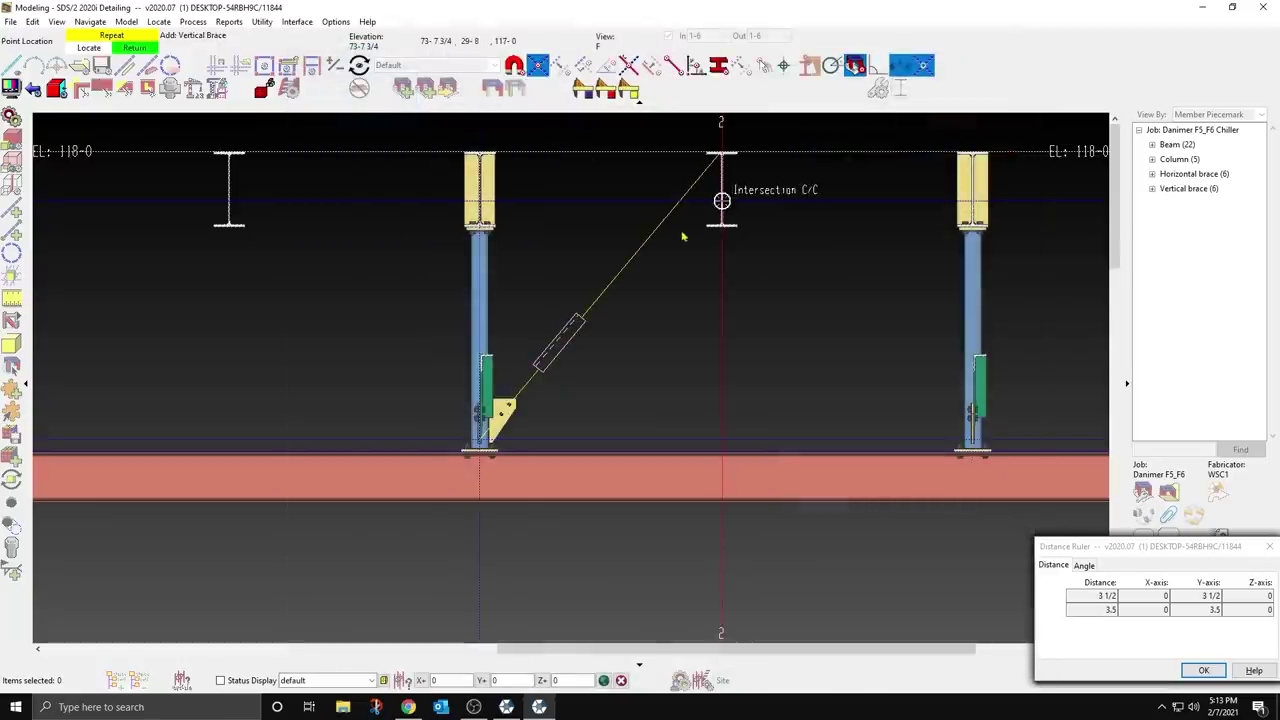
Step: Add a 90-degree construction line through the top center of the beam on the opposite side of the short post from grid line 2
right_click(683, 234)
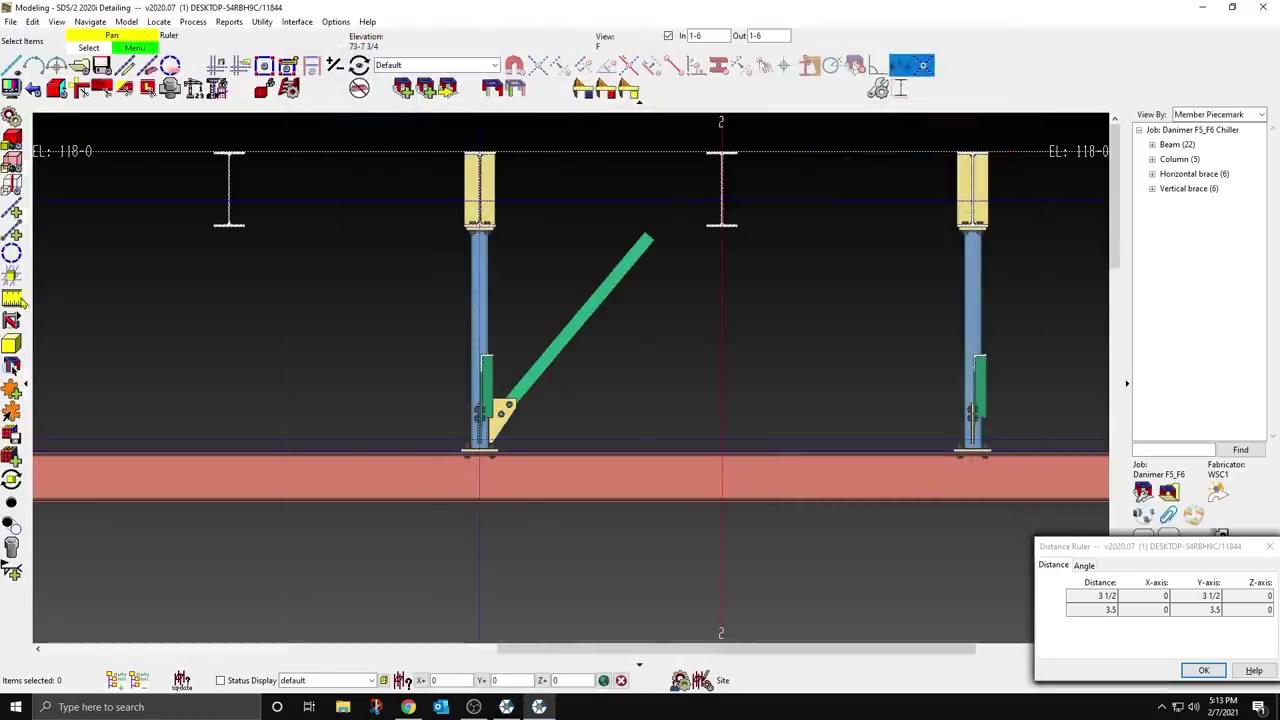
click(12, 320)
right_click(226, 194)
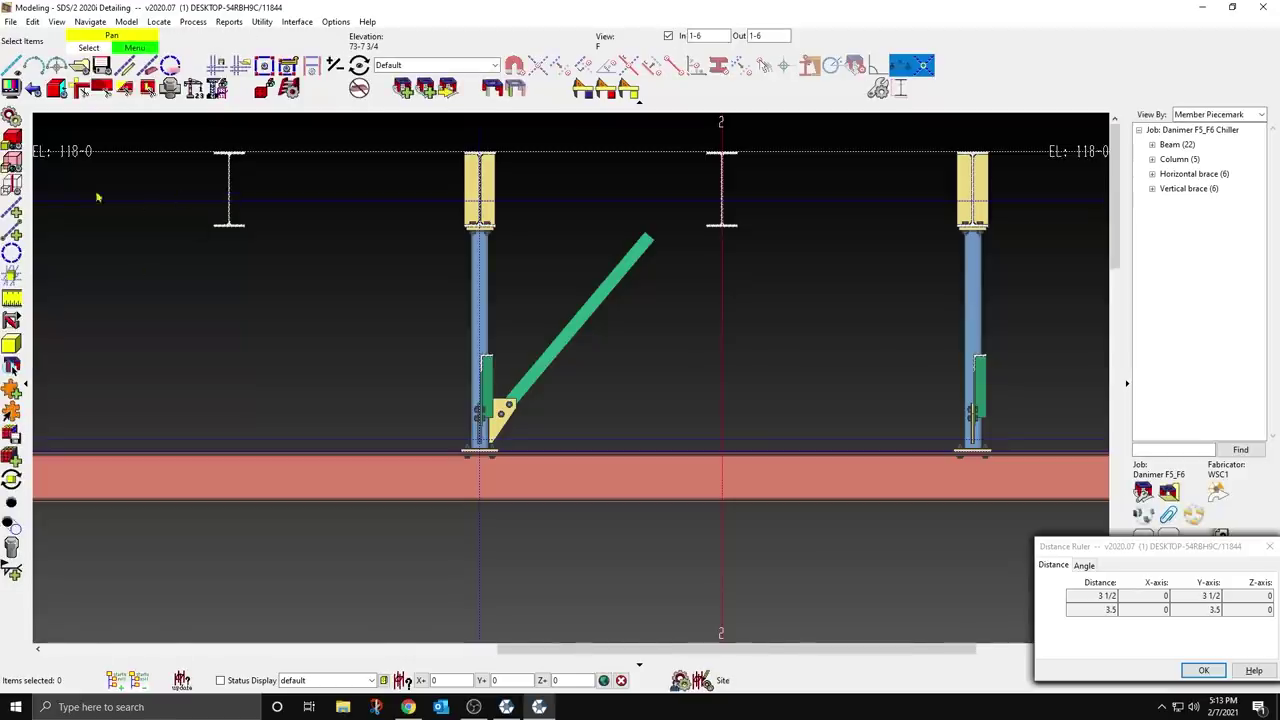
click(12, 207)
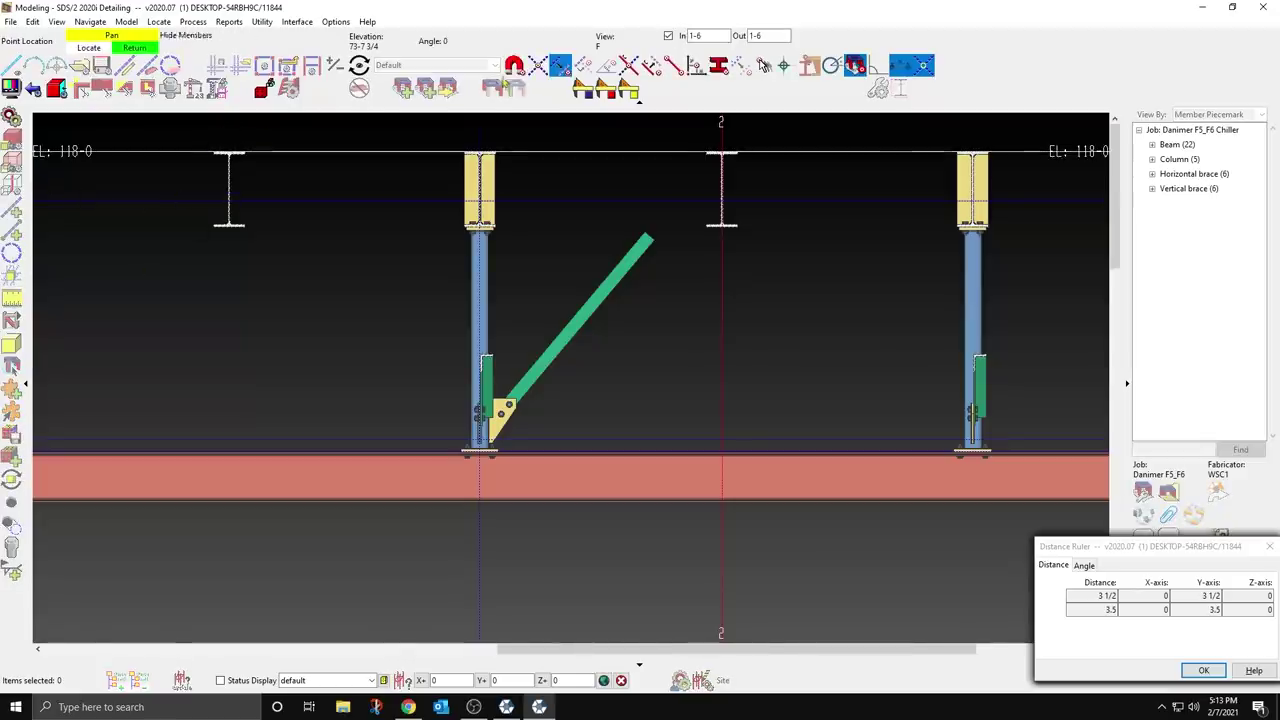
click(252, 151)
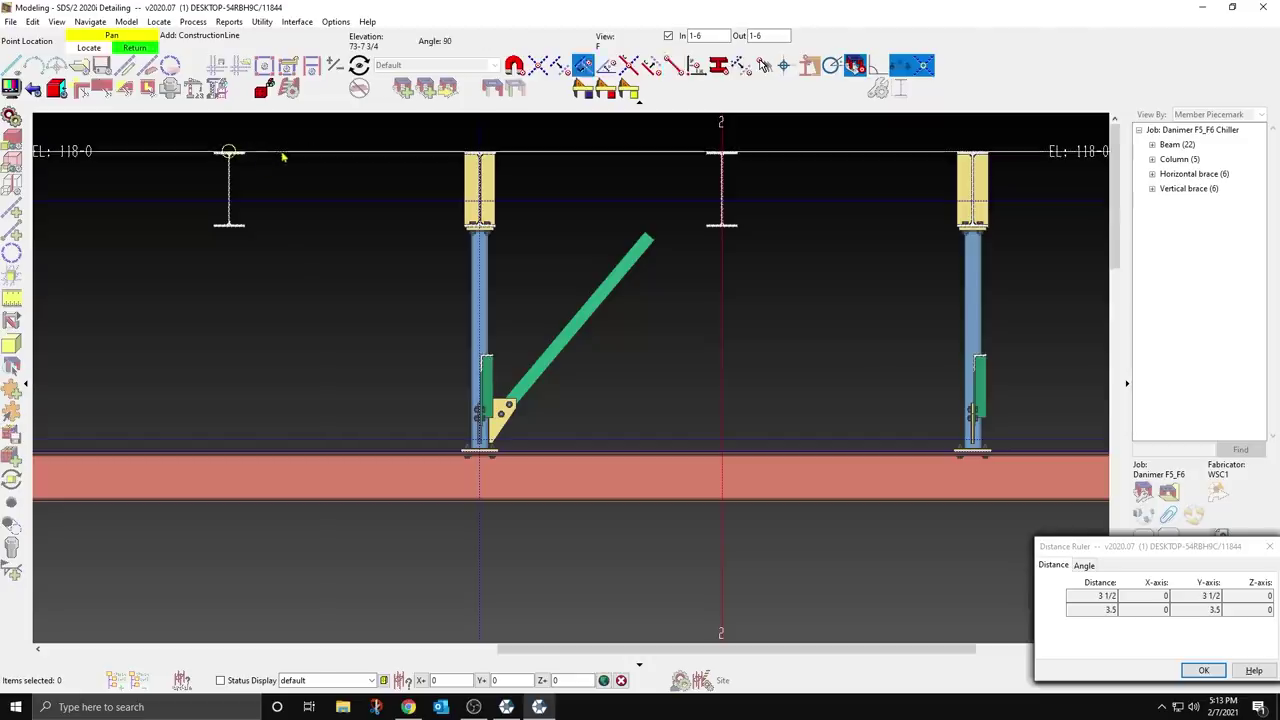
click(309, 223)
right_click(309, 223)
Step: Add a mirrored vertical brace from that beam's top at 118-0 down to the construction line intersection at the short post's base
click(11, 320)
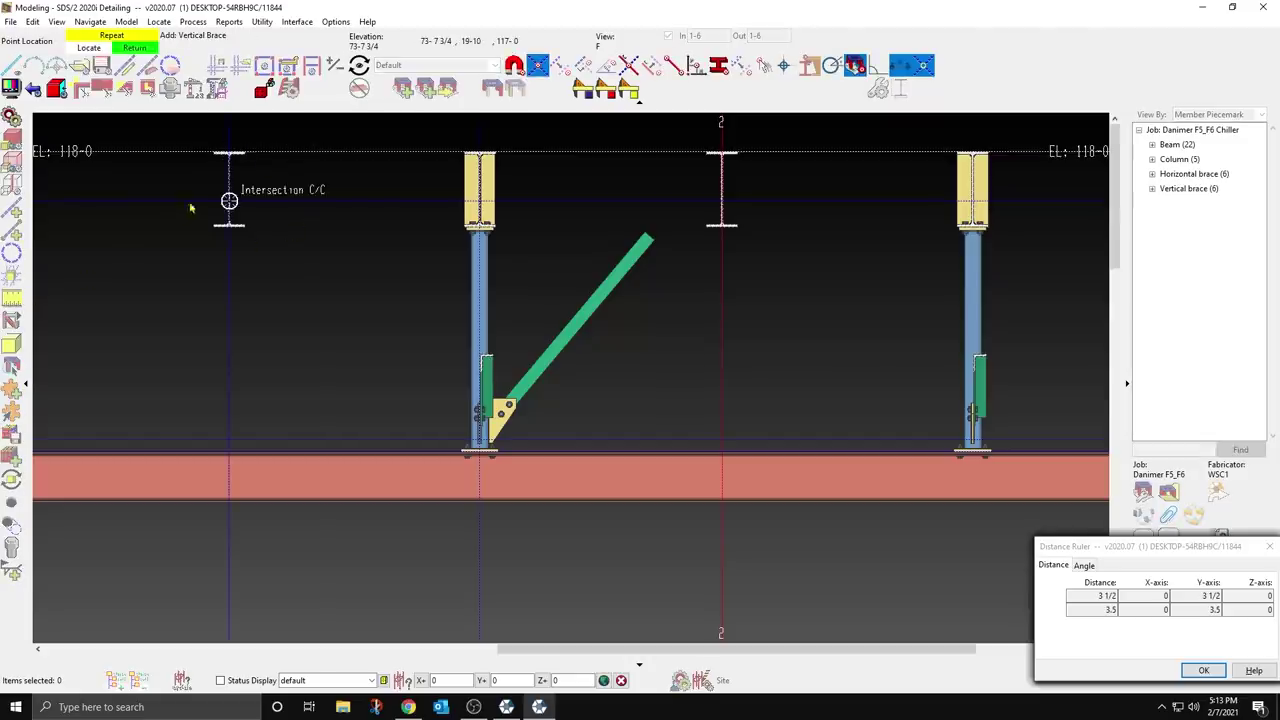
click(229, 151)
click(472, 440)
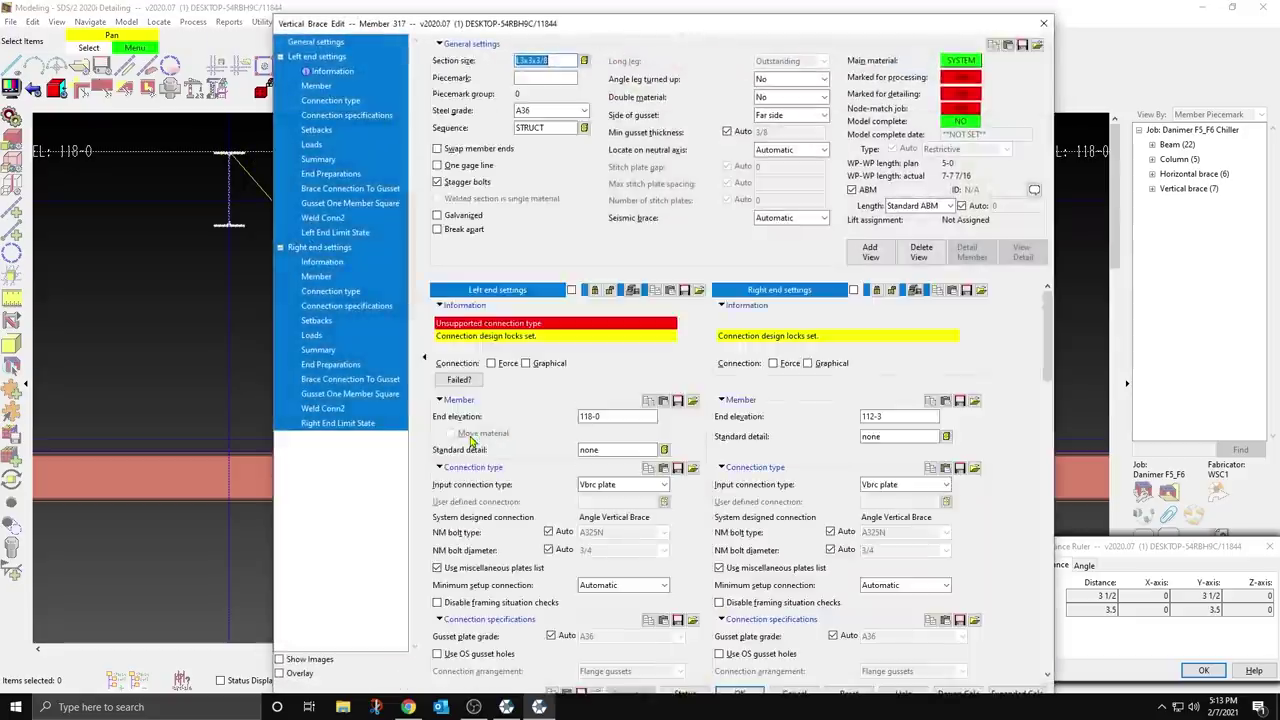
key(Return)
right_click(630, 340)
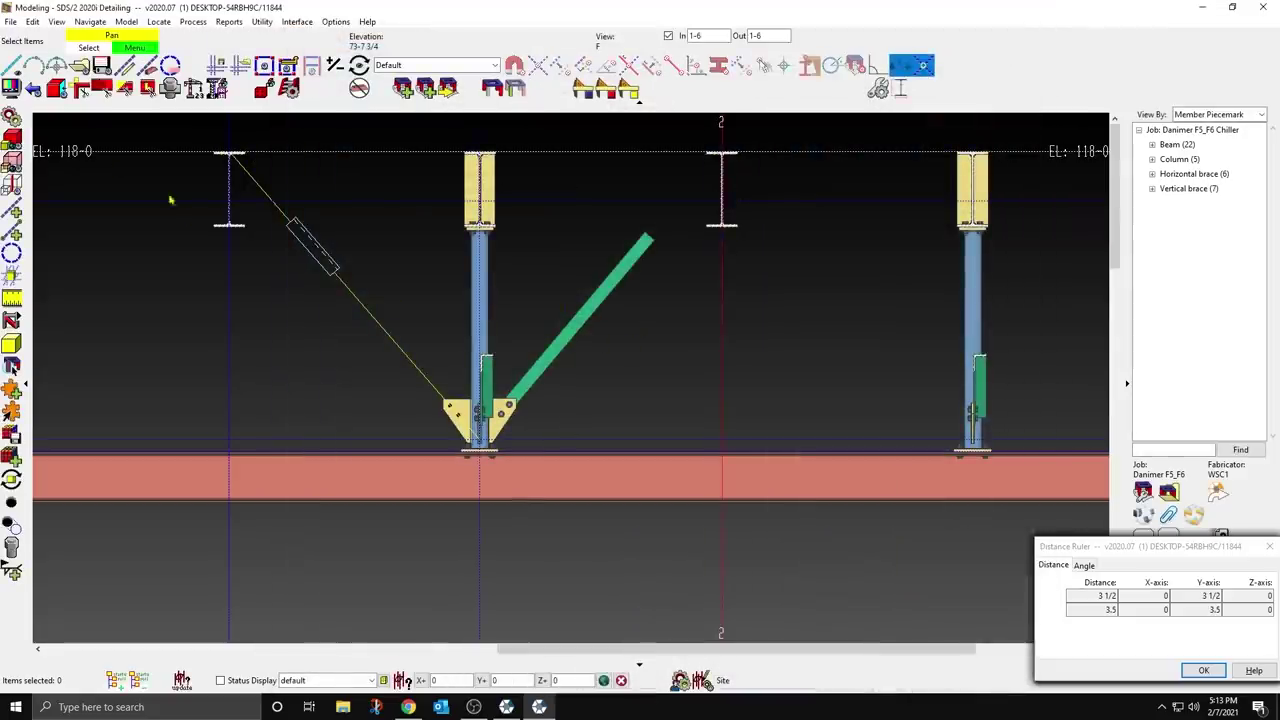
Step: Examine the kicker braces, gusset plates and beam connections around the short posts in the 3D model
click(20, 145)
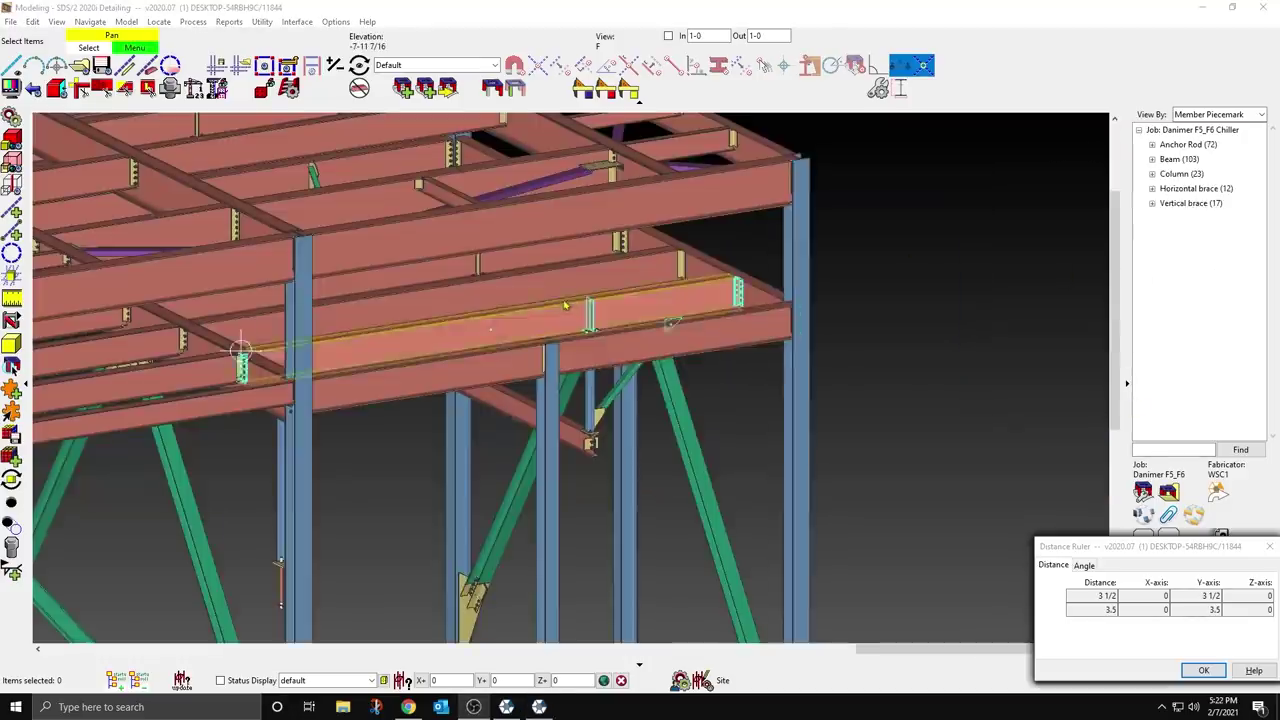
middle_drag(560, 290, 514, 300)
scroll(676, 474, up, 3)
scroll(668, 478, up, 3)
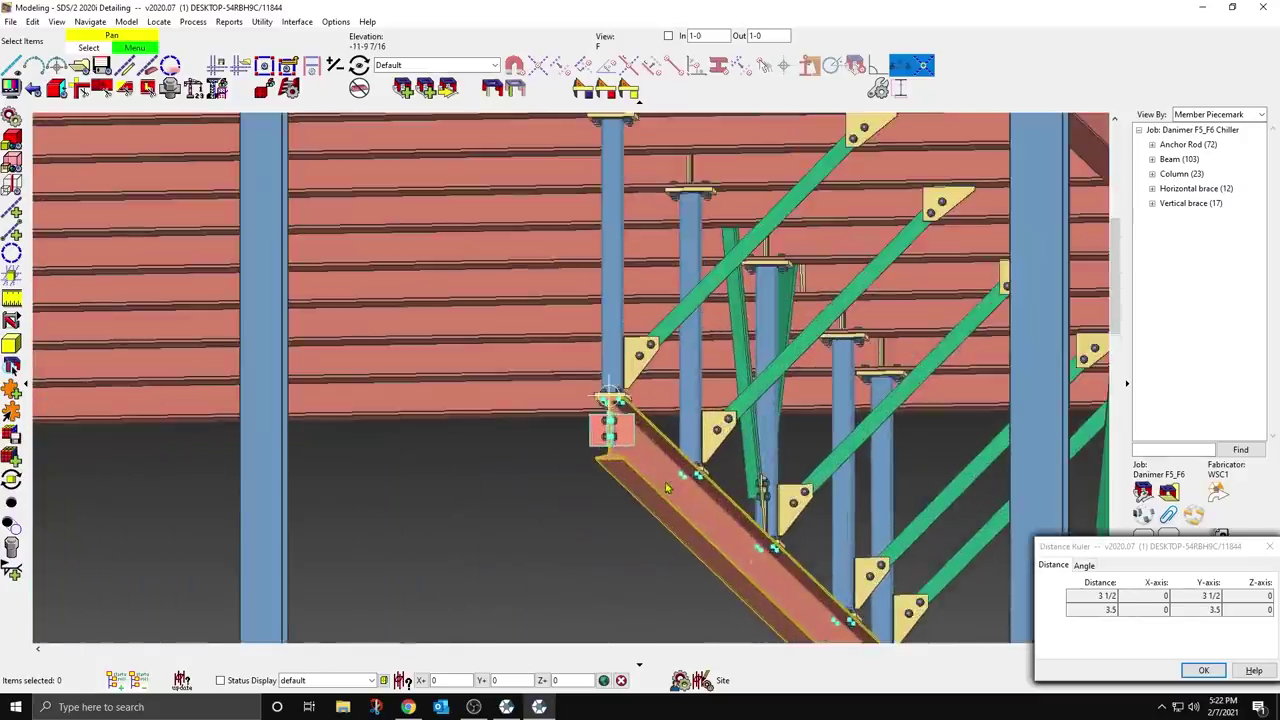
middle_drag(668, 482, 731, 505)
middle_drag(579, 484, 544, 410)
scroll(491, 335, up, 5)
middle_drag(495, 343, 612, 368)
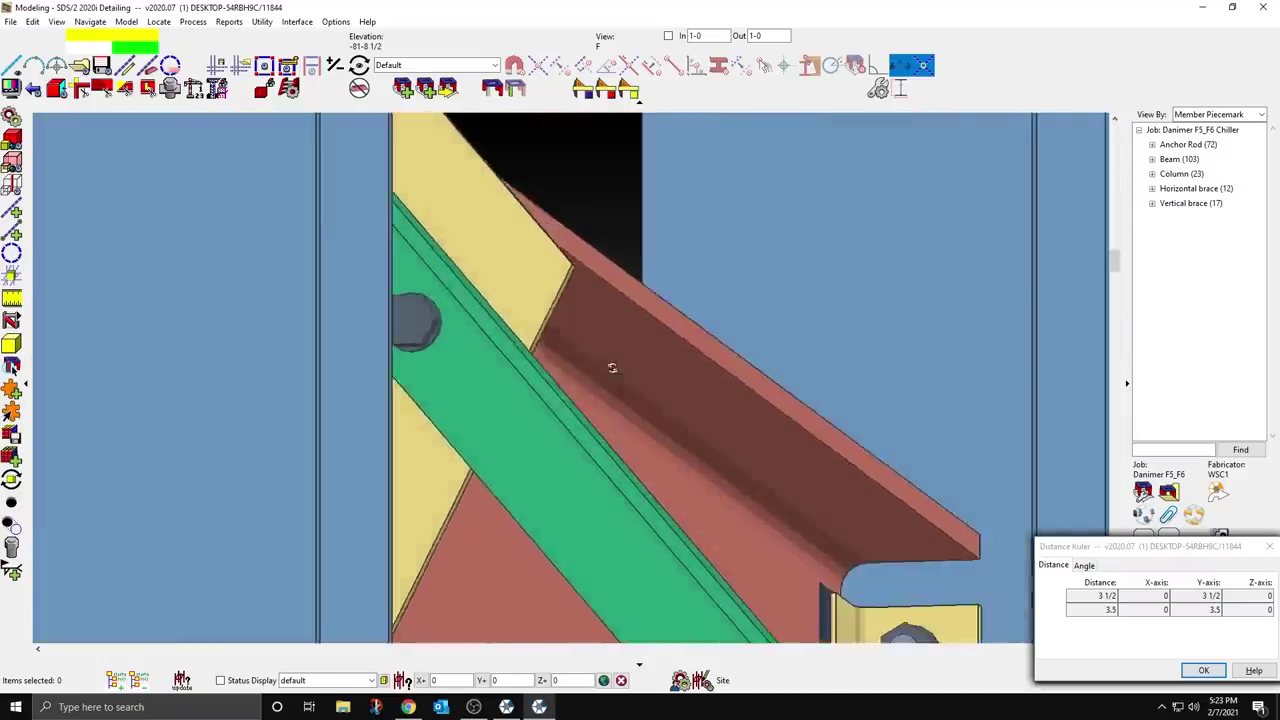
scroll(254, 308, down, 8)
scroll(928, 290, up, 2)
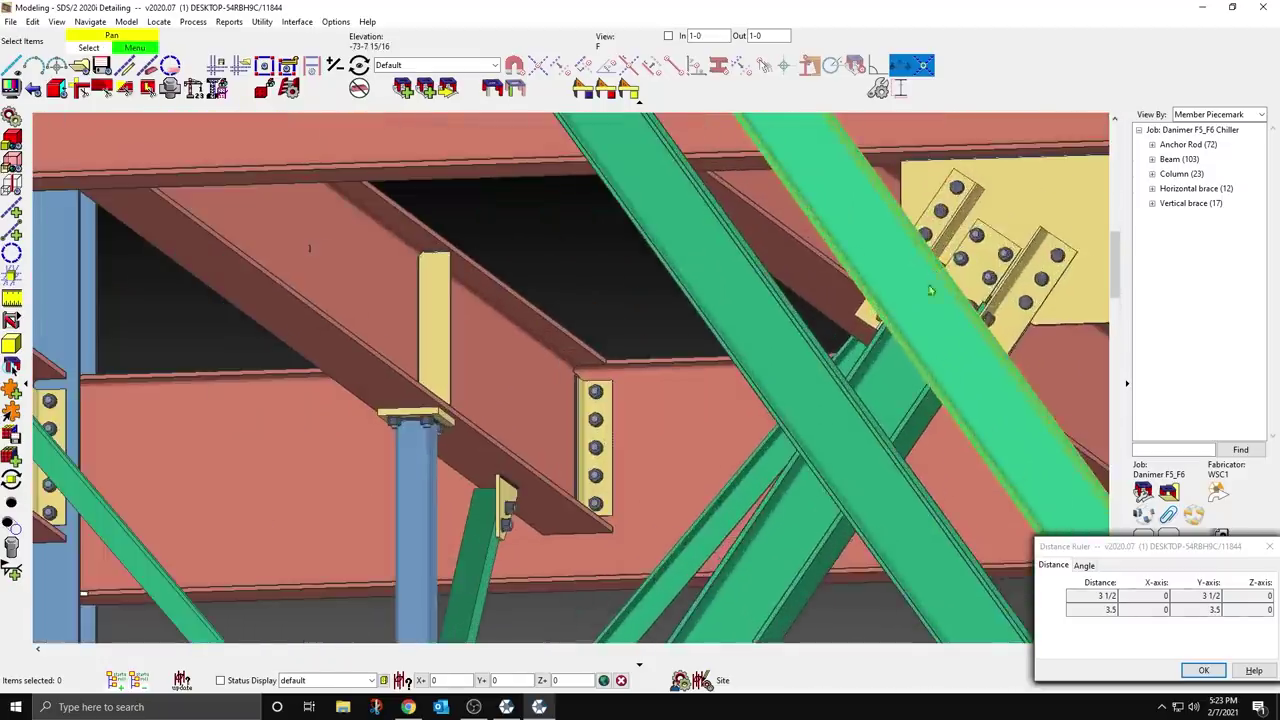
middle_drag(770, 450, 630, 300)
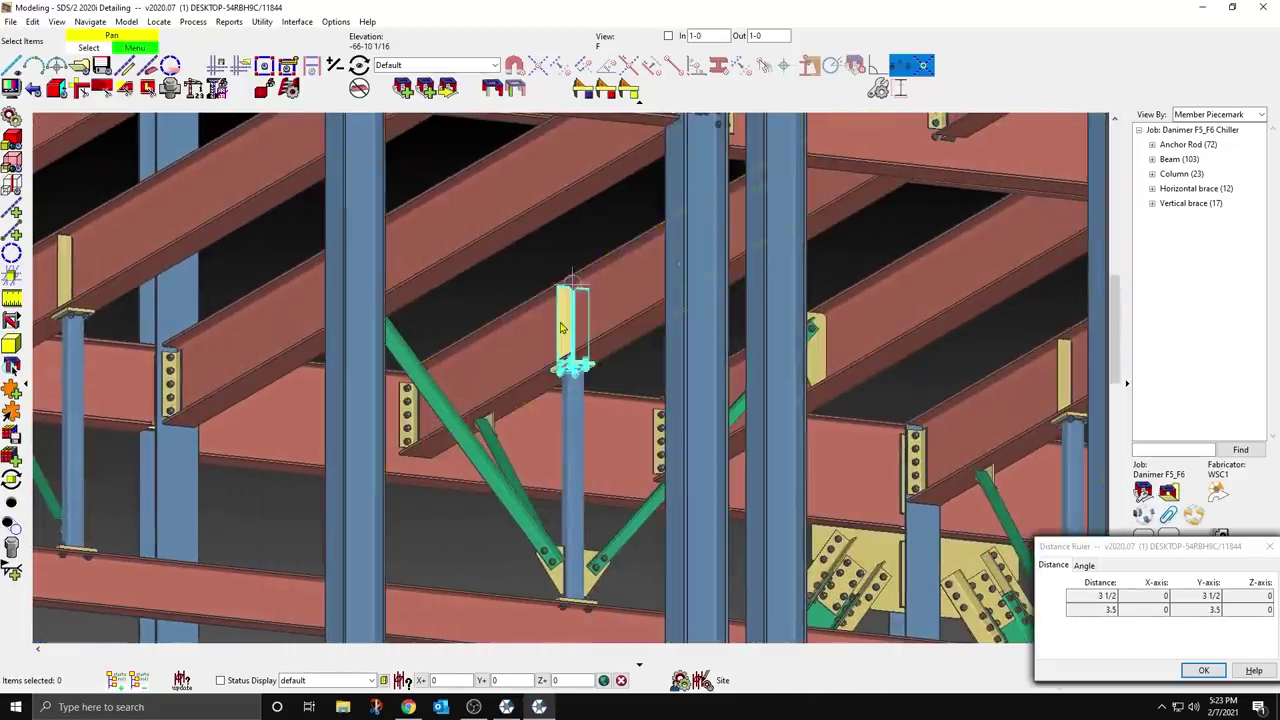
middle_drag(538, 270, 376, 441)
scroll(625, 315, down, 5)
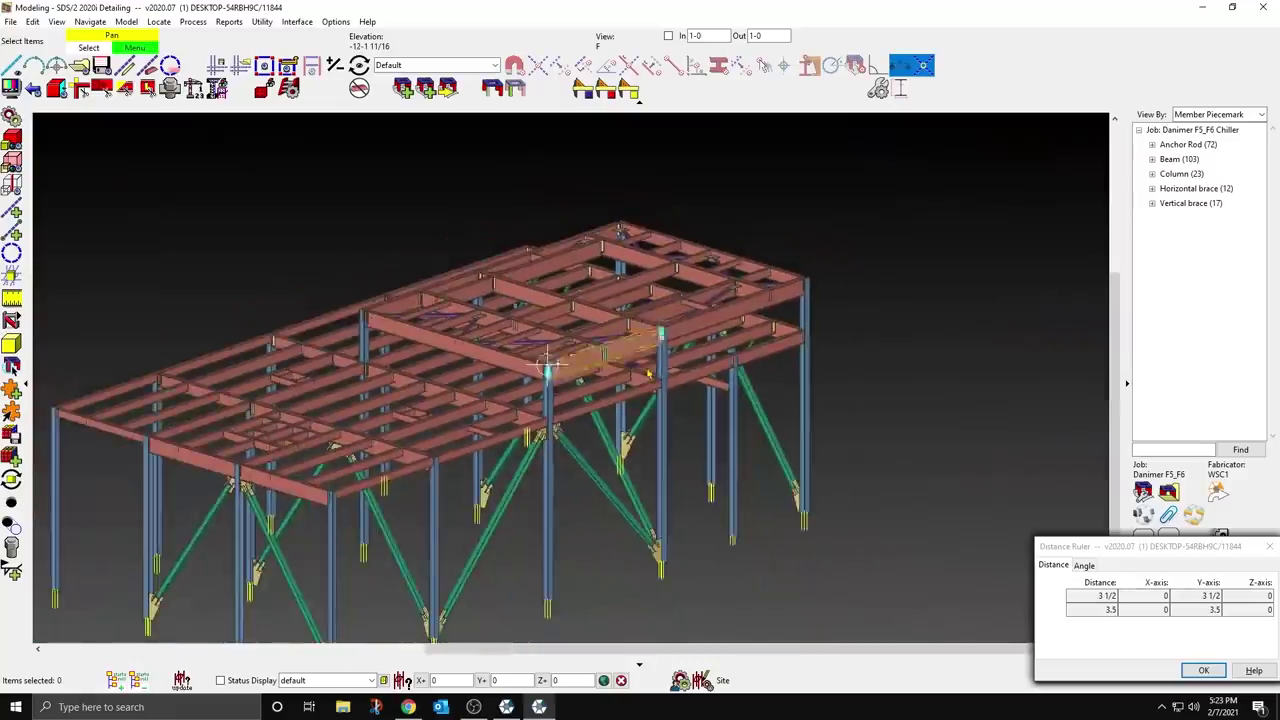
middle_drag(625, 325, 336, 470)
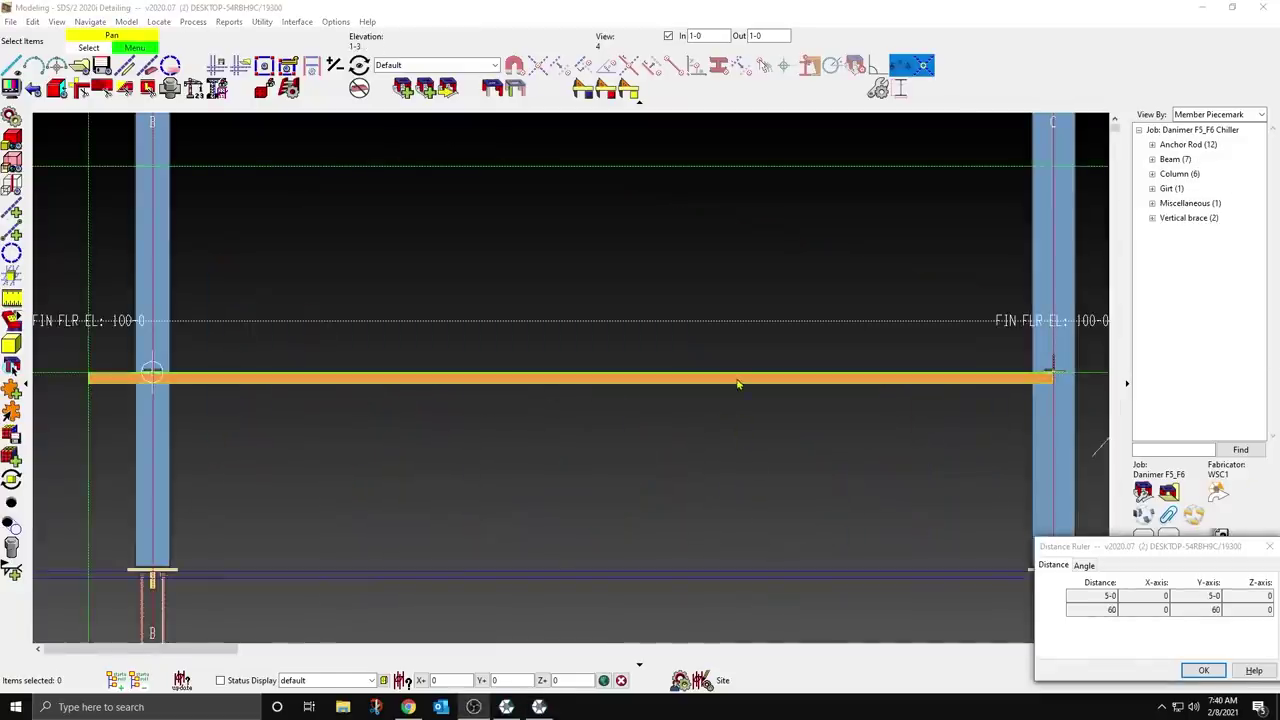
Step: Copy the girt between grid lines B and C as single copies onto the four construction lines above it, up to elevation 115-0
click(737, 383)
right_click(690, 346)
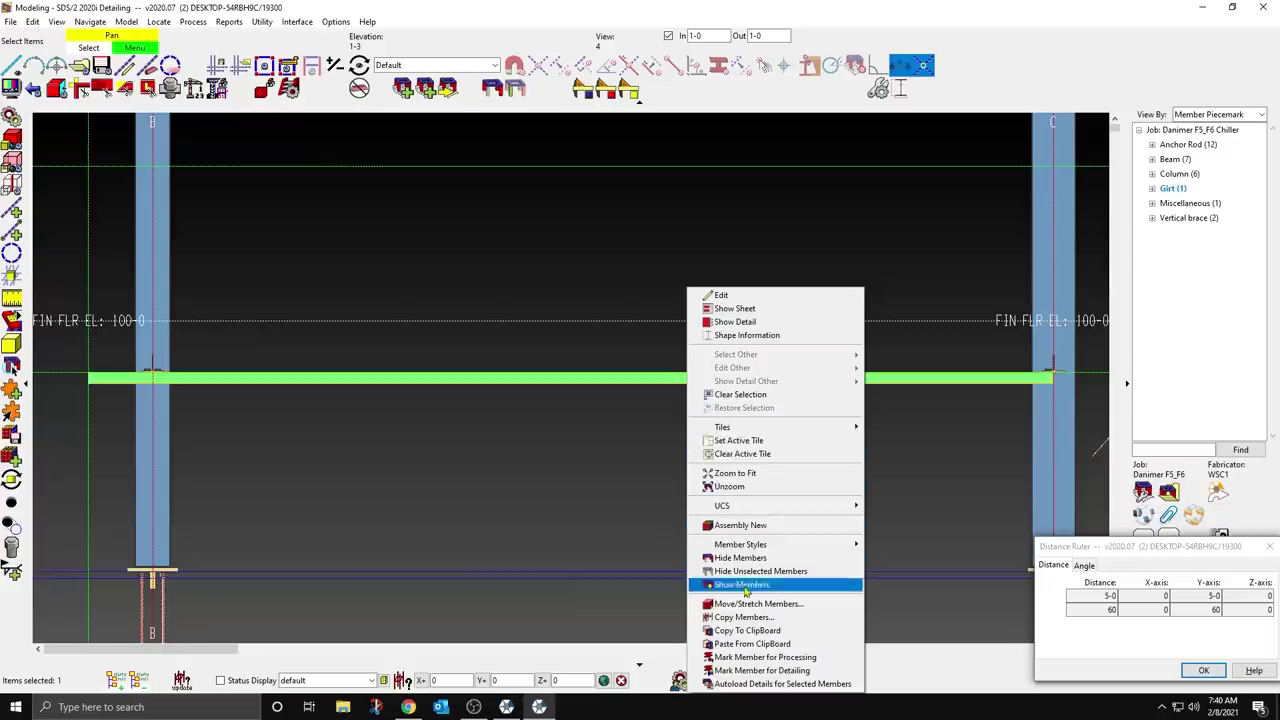
click(743, 617)
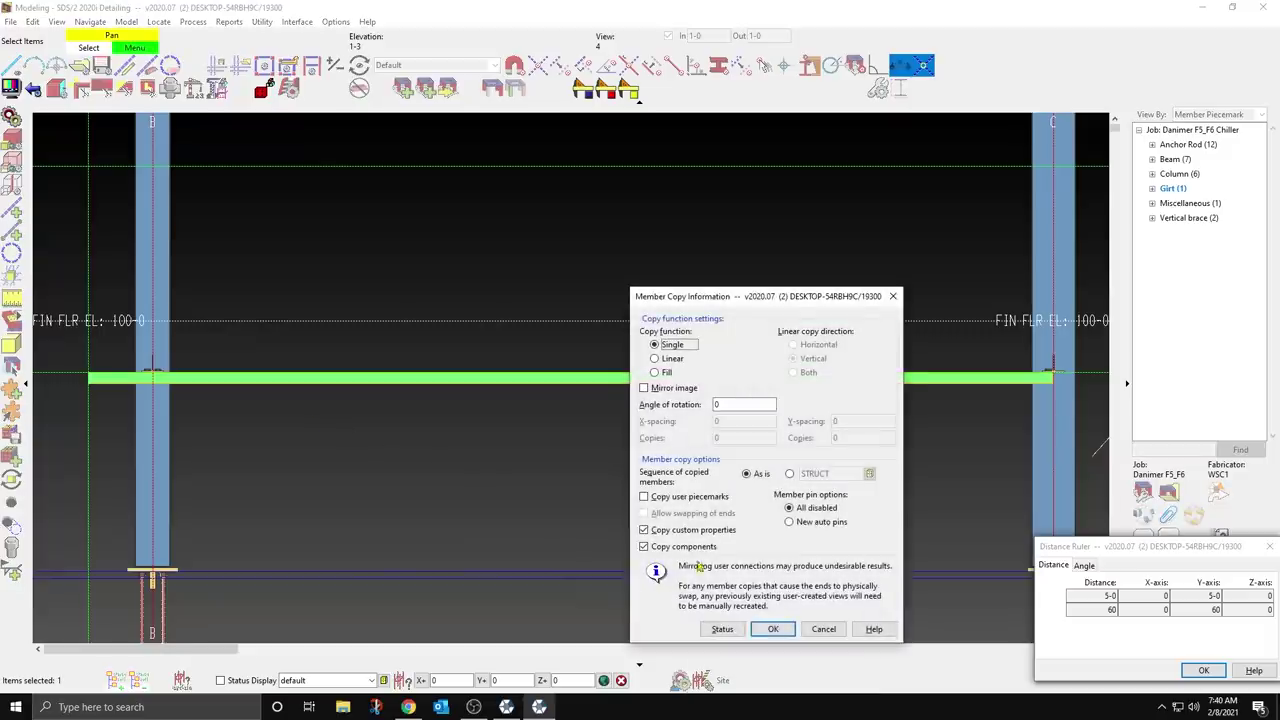
click(775, 633)
click(182, 398)
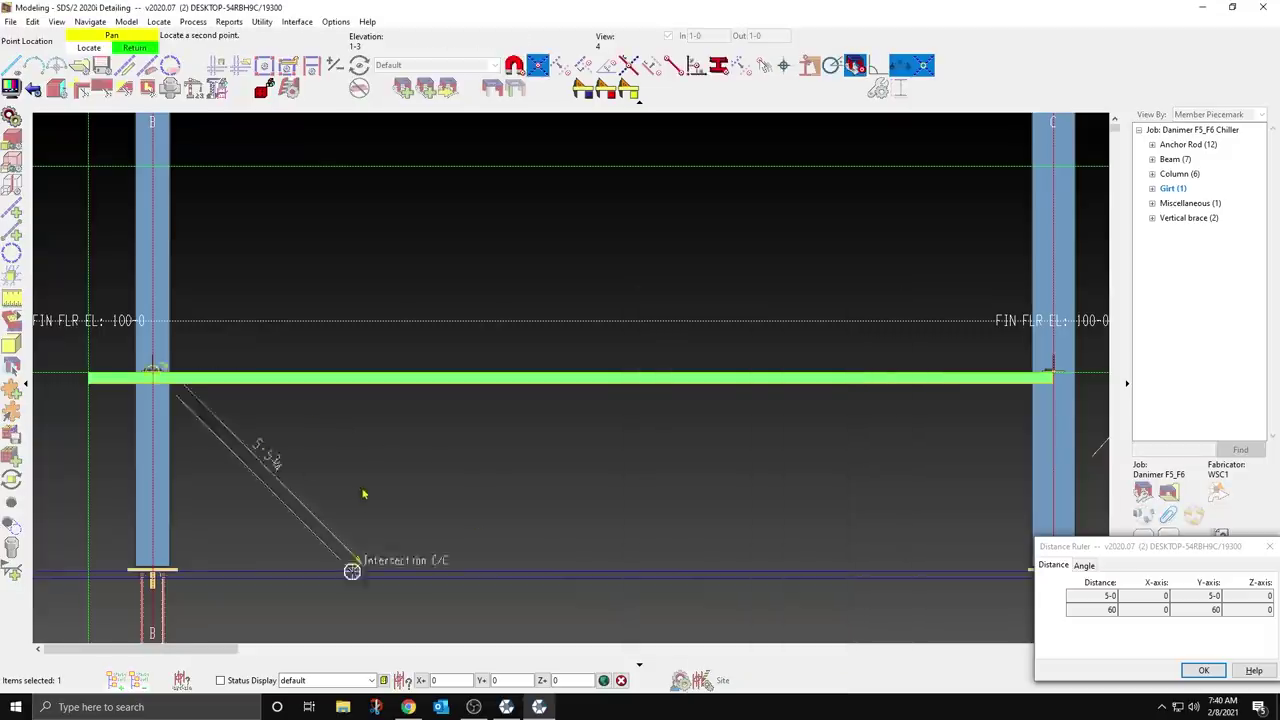
scroll(363, 489, down, 2)
click(281, 323)
scroll(328, 395, down, 2)
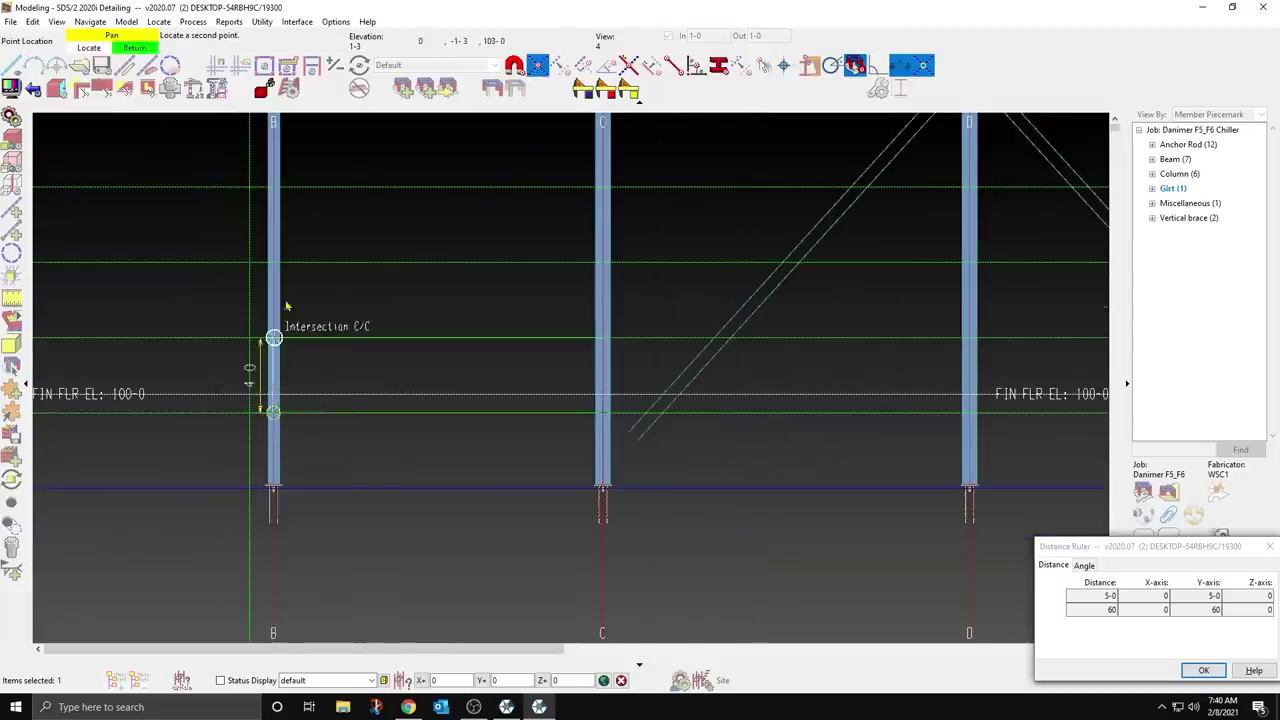
click(286, 281)
click(287, 213)
click(297, 229)
scroll(323, 289, down, 2)
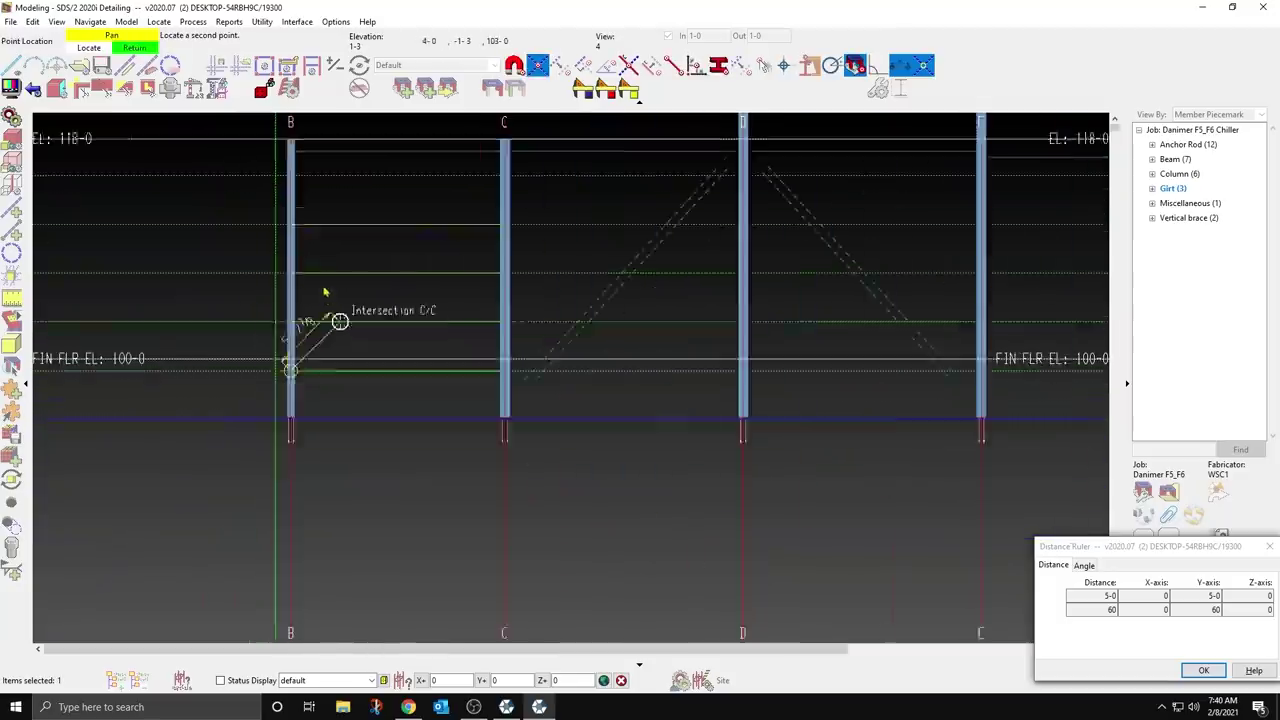
click(323, 200)
click(334, 230)
right_click(394, 210)
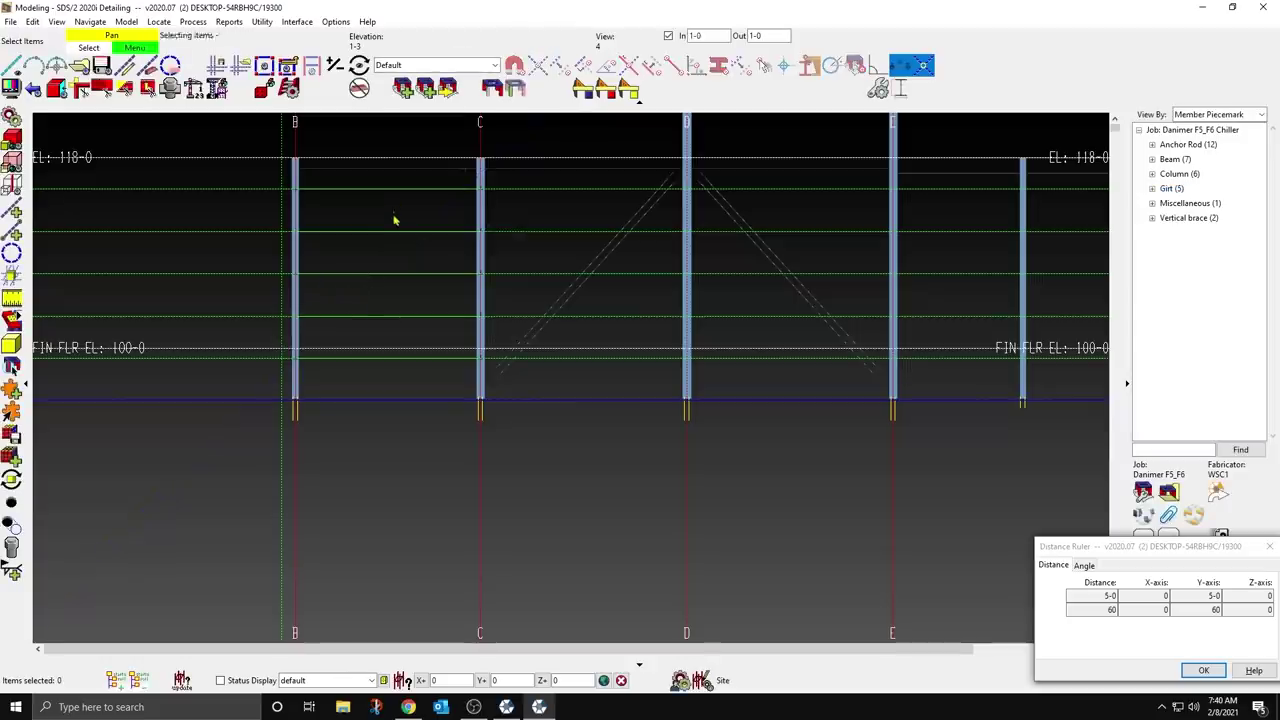
Step: Add a C10x15.3 girt at elevation 99-0 from grid line C to D, with a left-end material setback of 1/4
scroll(358, 288, up, 2)
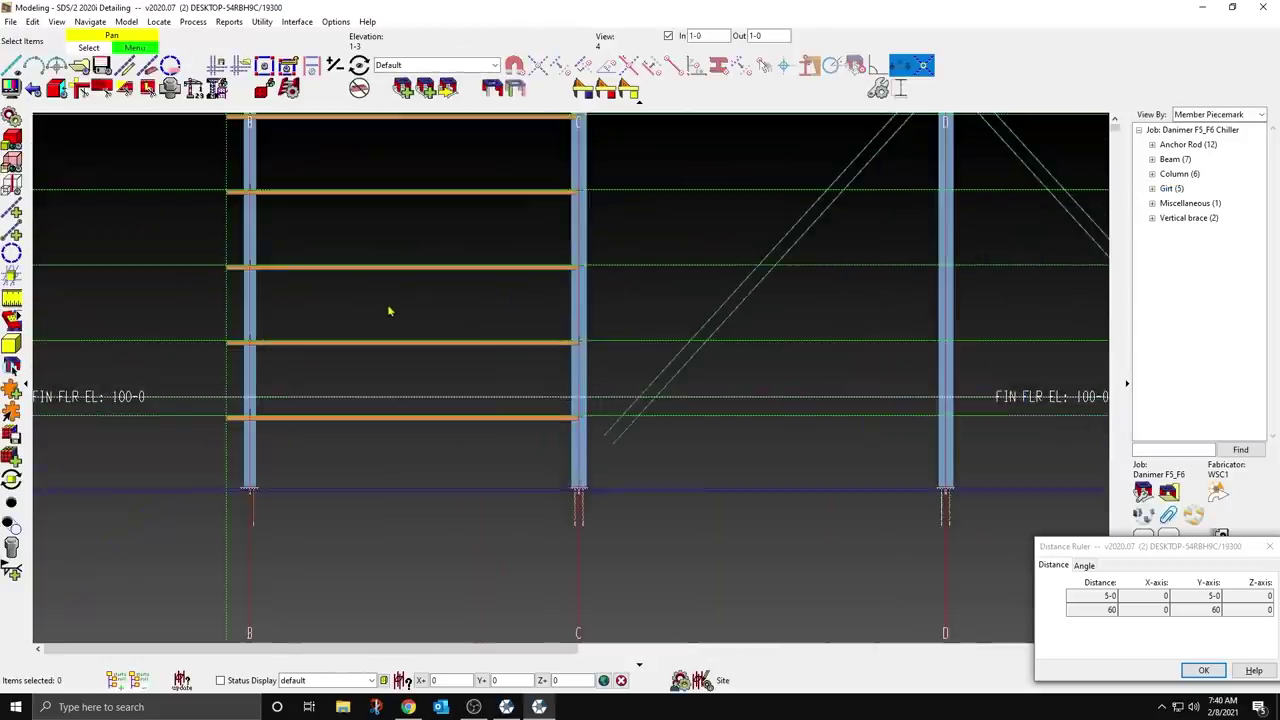
middle_drag(835, 391, 615, 388)
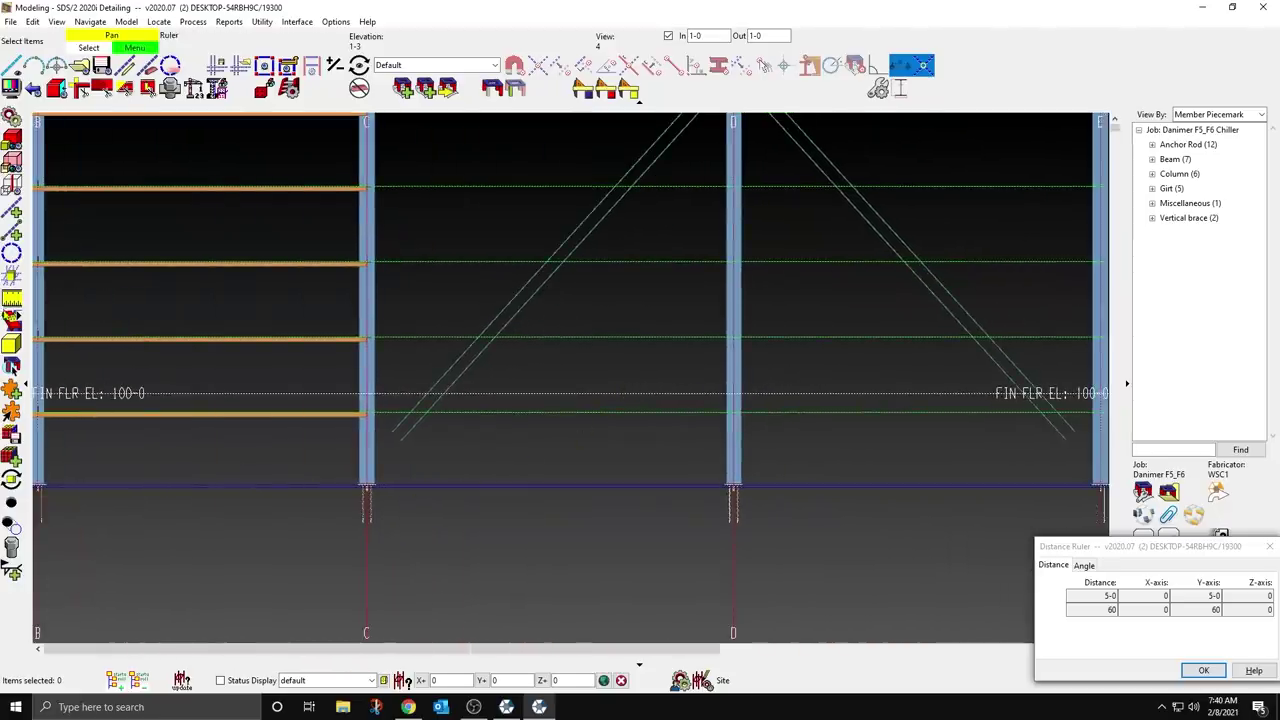
click(13, 366)
click(407, 437)
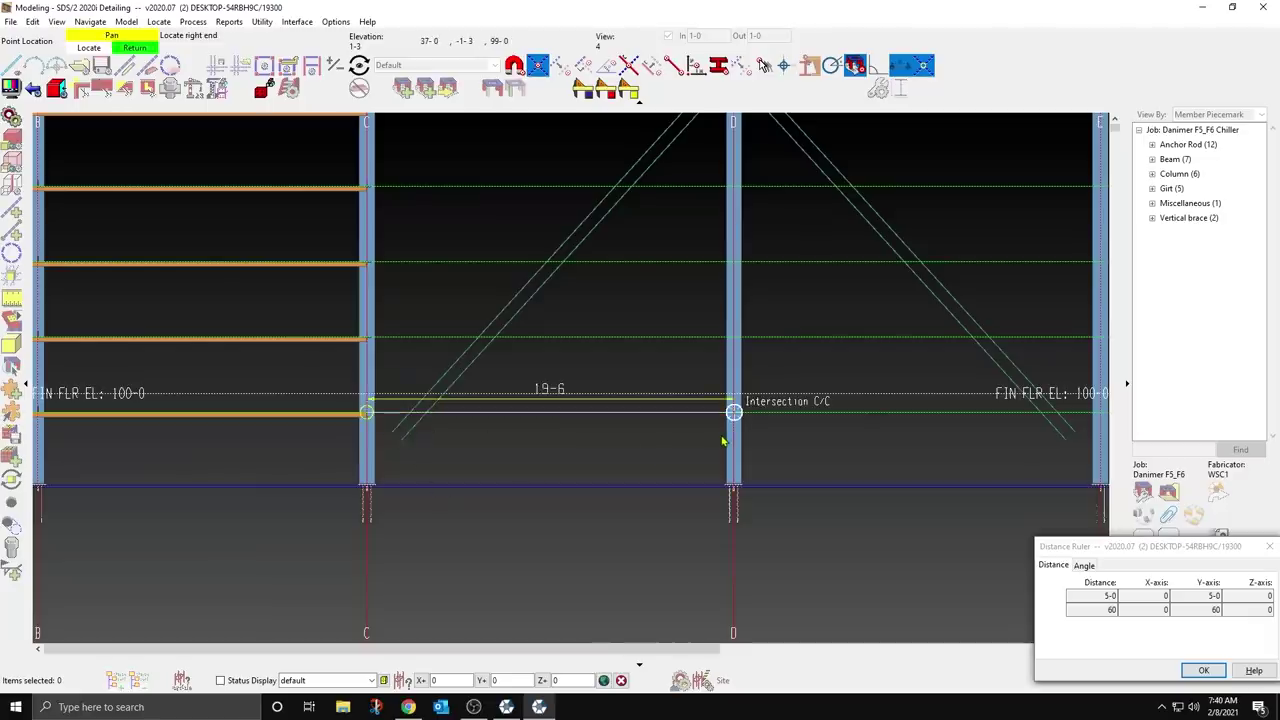
click(723, 441)
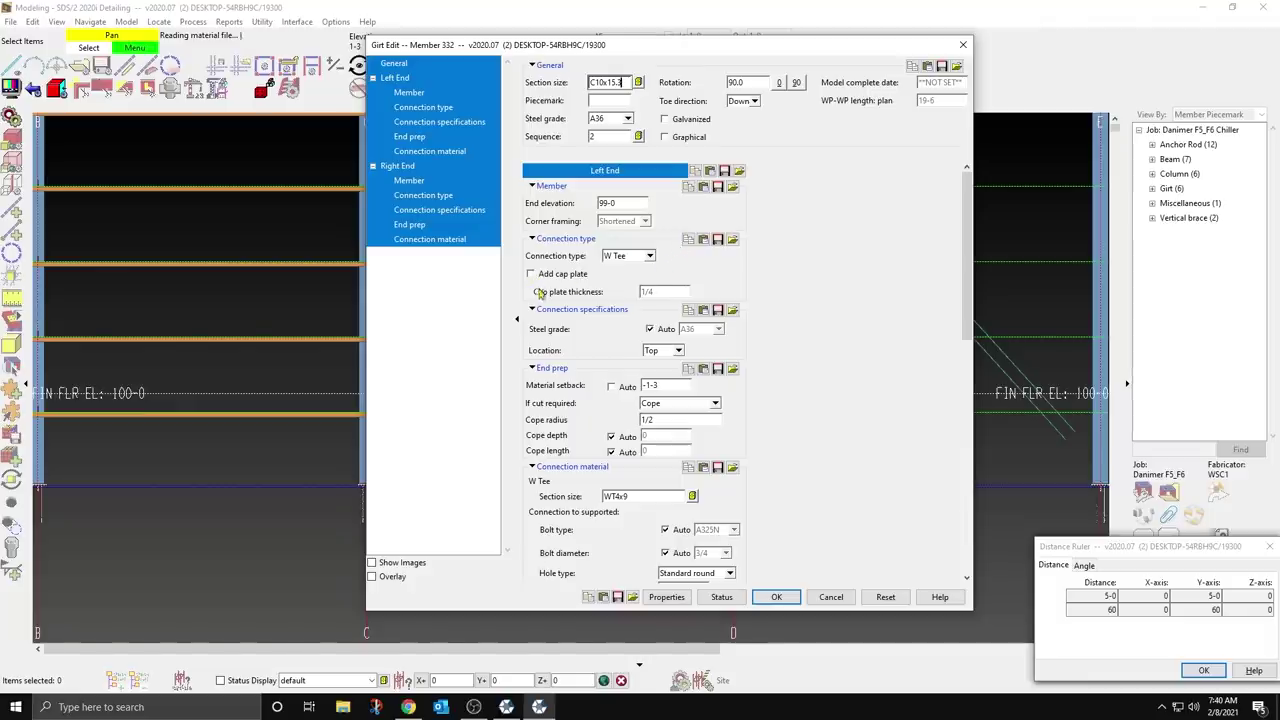
double_click(669, 385)
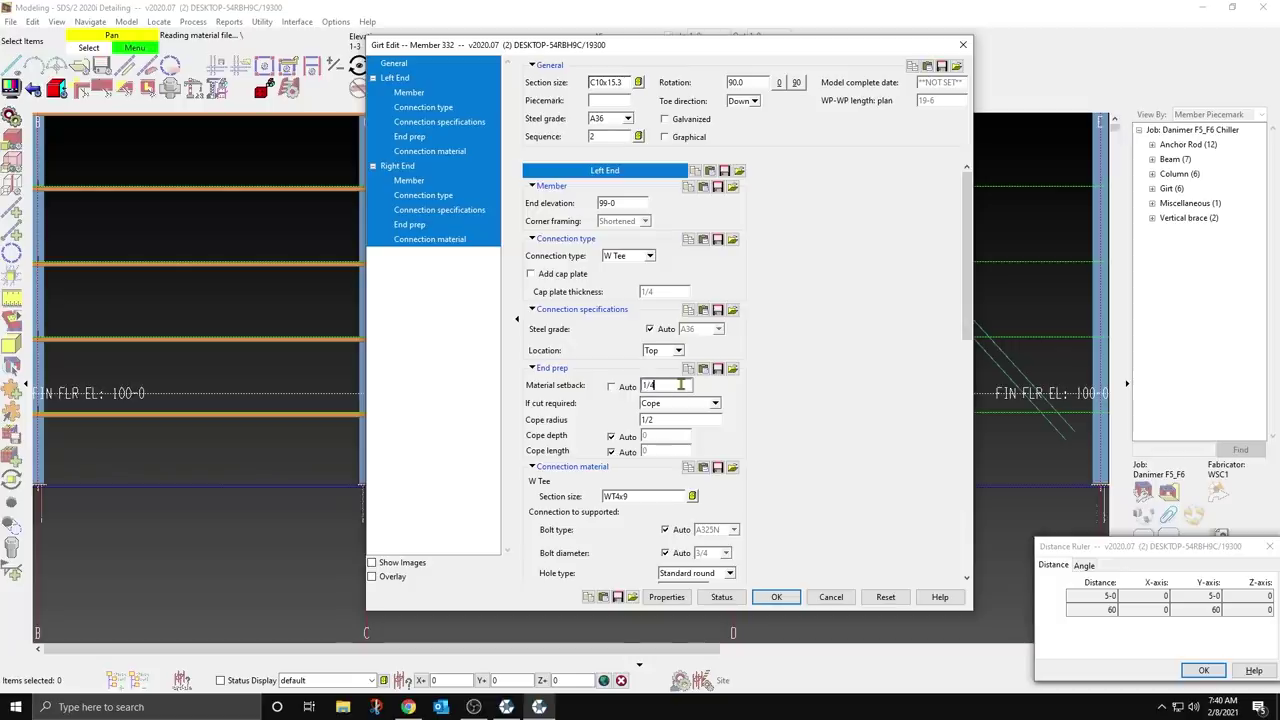
scroll(680, 385, down, 5)
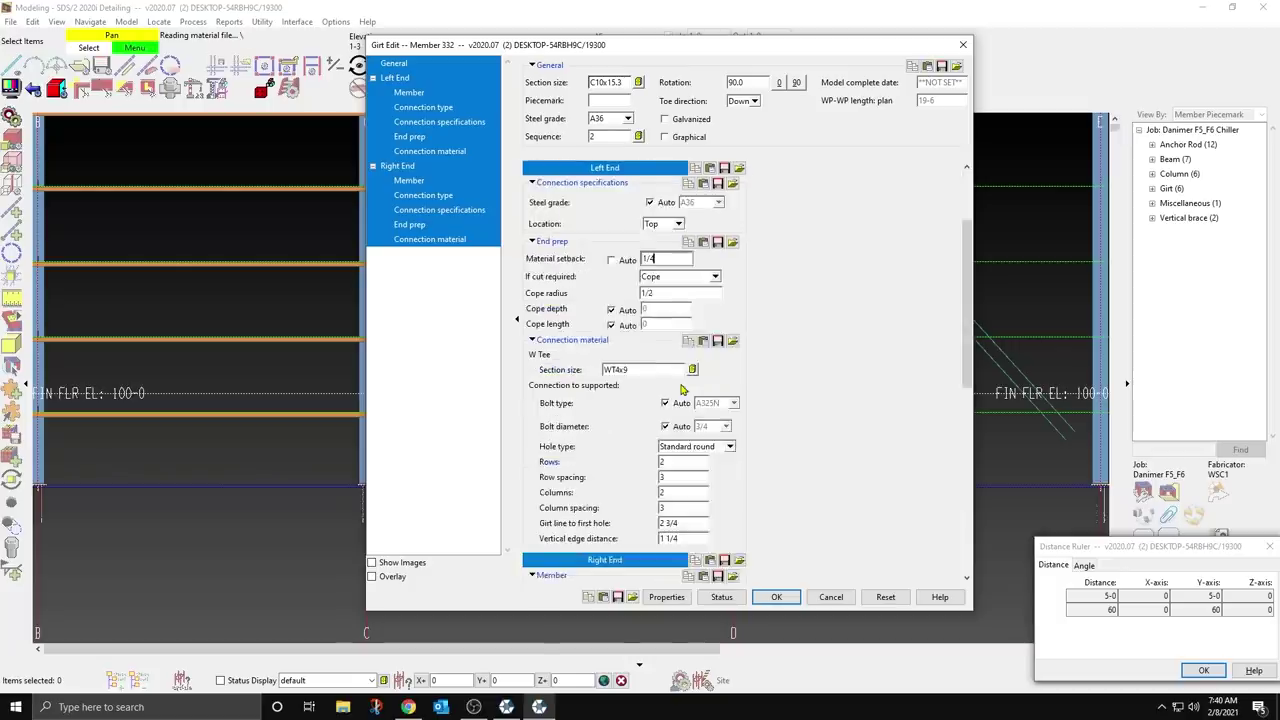
click(776, 597)
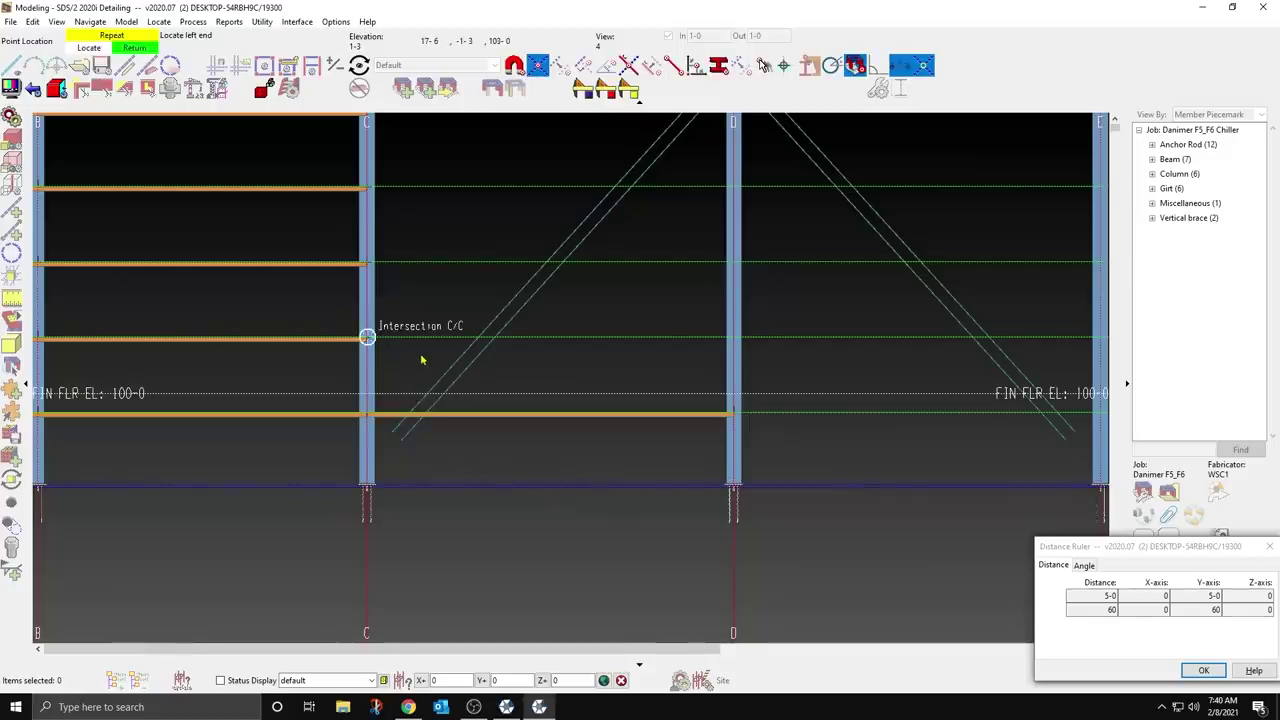
Step: Add matching girts from grid line C to D along the four higher construction lines, up to elevation 115-0
click(367, 337)
click(399, 269)
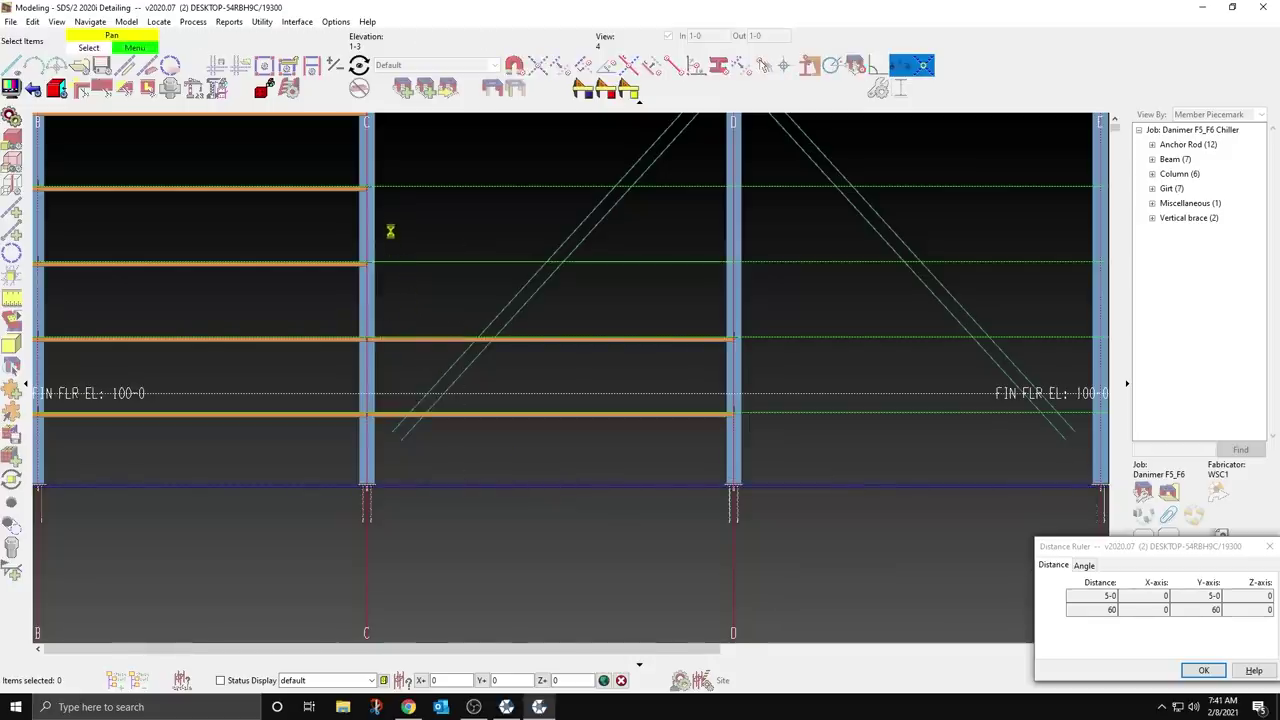
click(393, 206)
scroll(461, 402, down, 2)
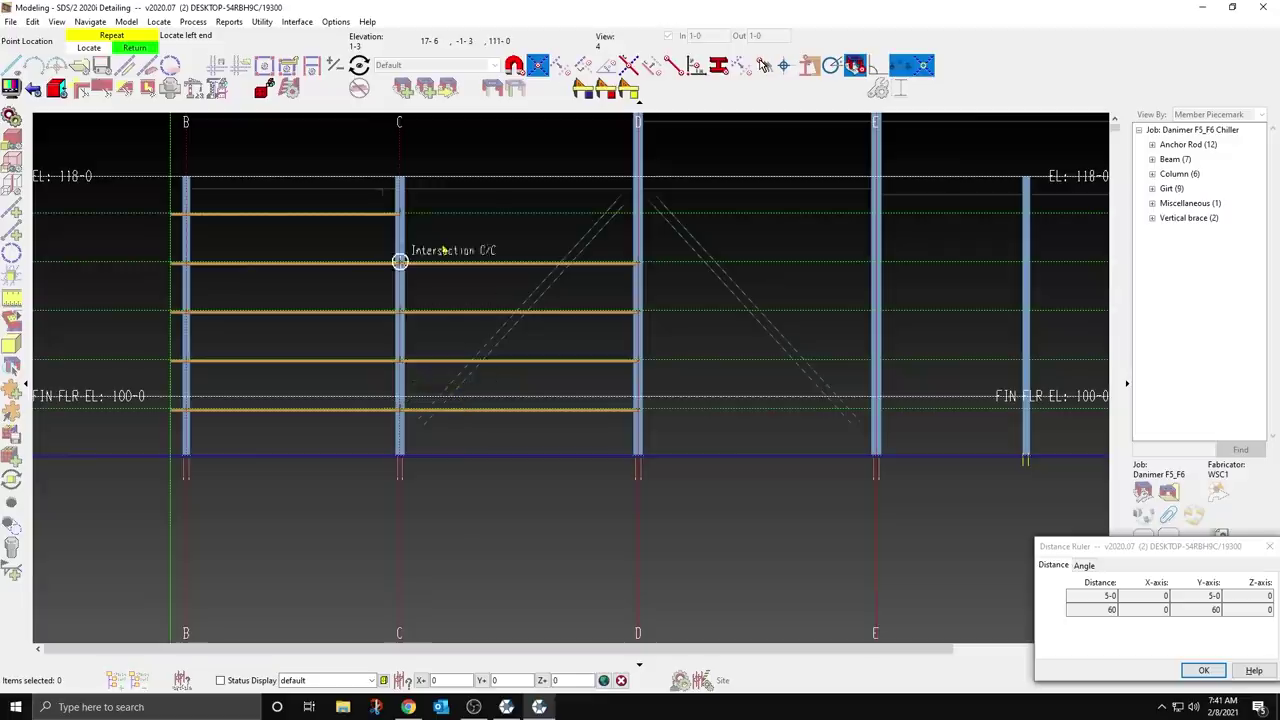
click(437, 228)
Step: Add girts from grid line D to E at elevation 99-0 and along the three highest construction lines, up to elevation 115-0
click(659, 421)
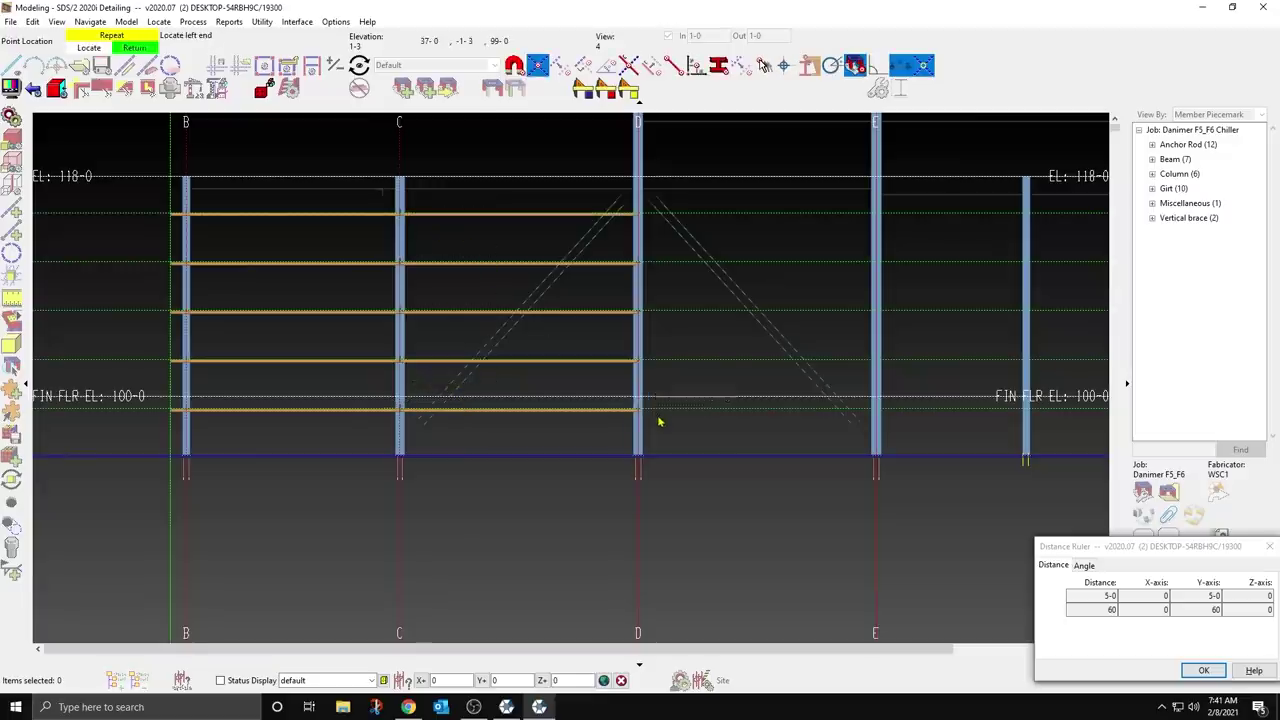
click(864, 430)
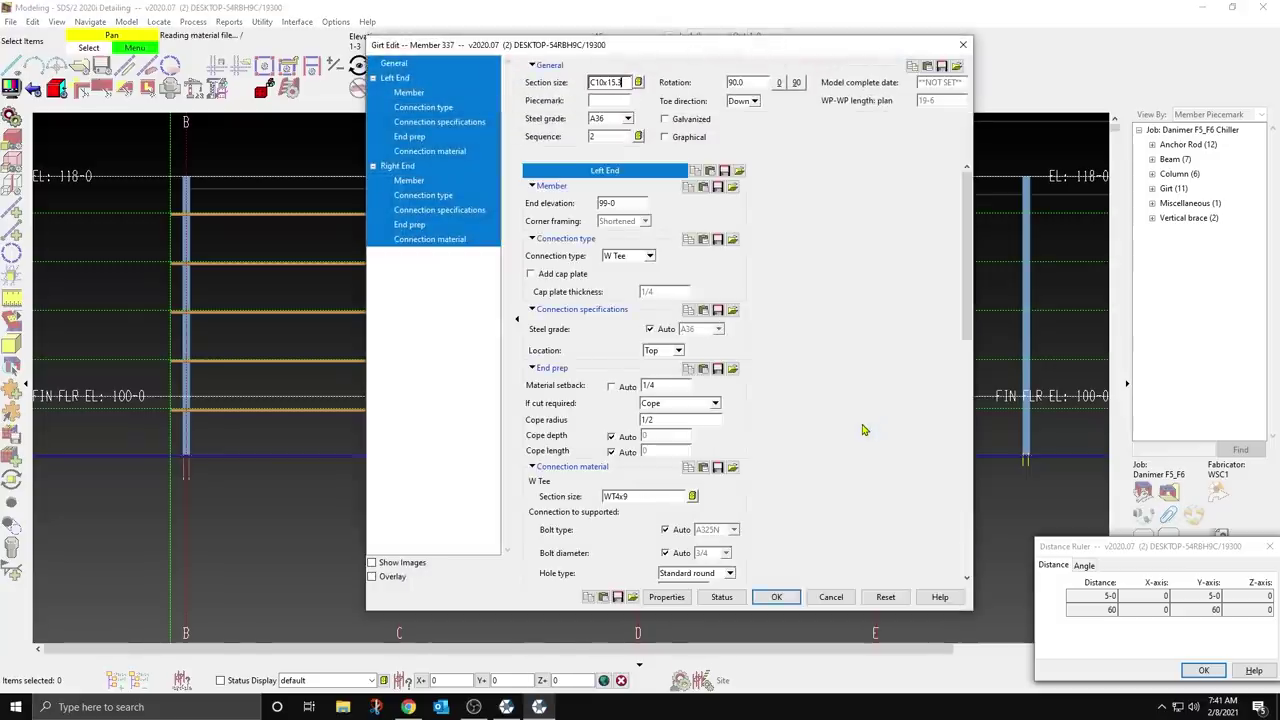
click(776, 597)
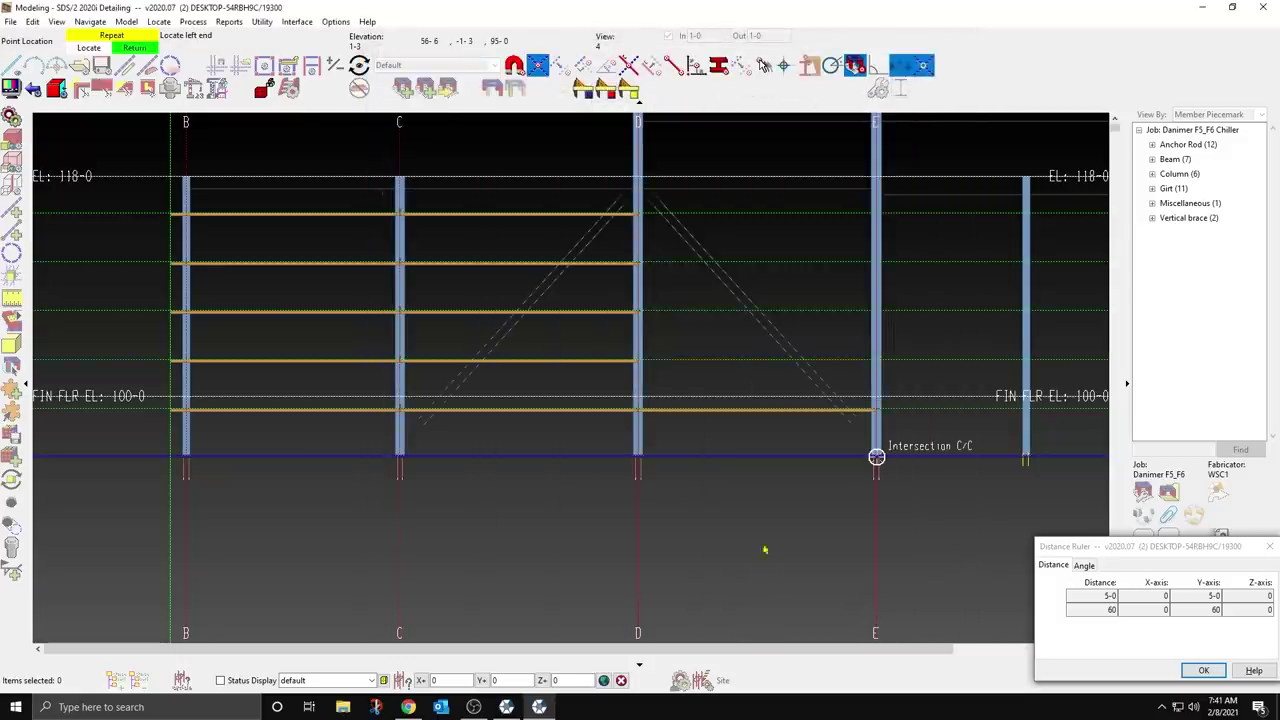
click(669, 311)
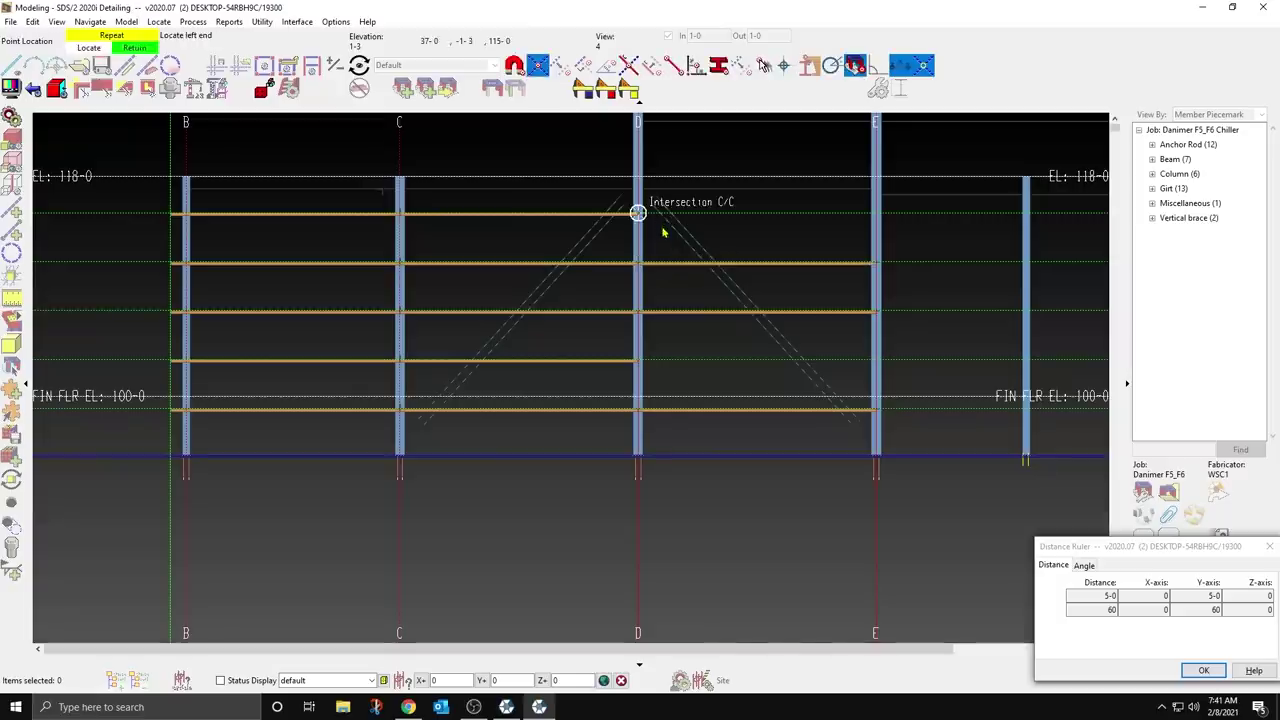
click(662, 228)
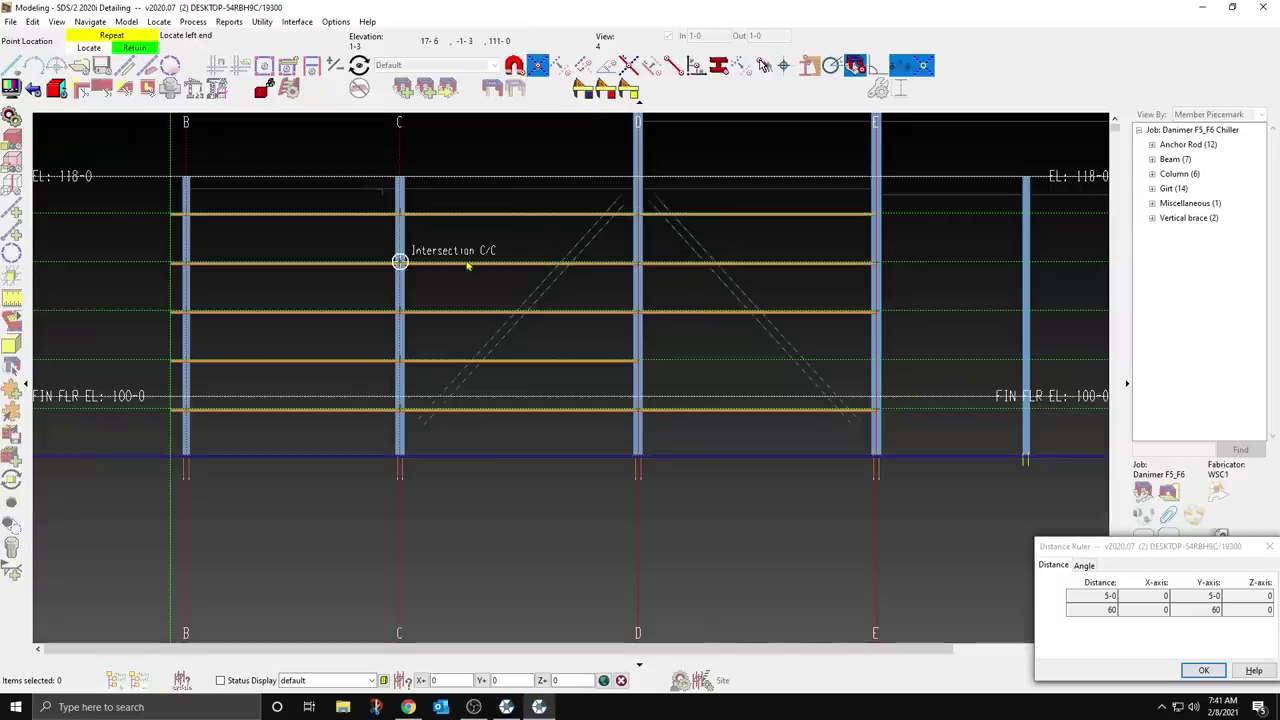
scroll(446, 264, down, 2)
scroll(790, 370, up, 3)
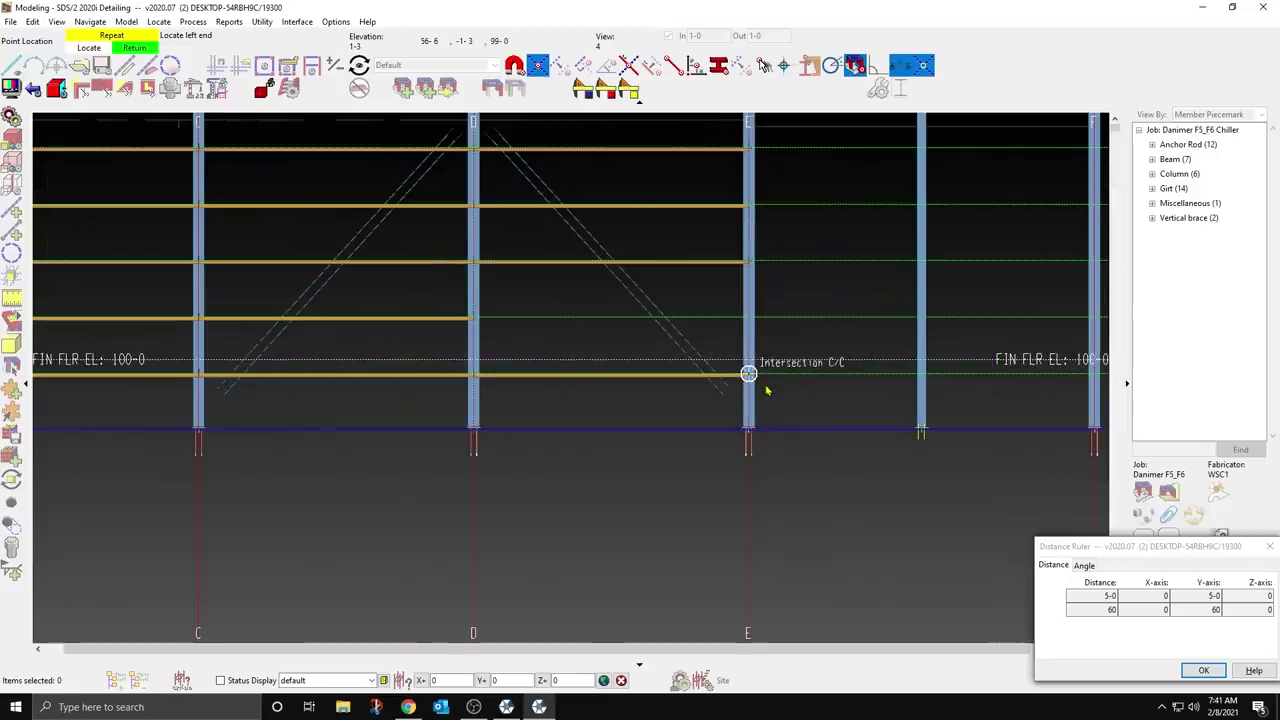
Step: Leave girt placement and add a vertical construction line through the intermediate post between grid lines E and F
click(778, 390)
right_click(937, 391)
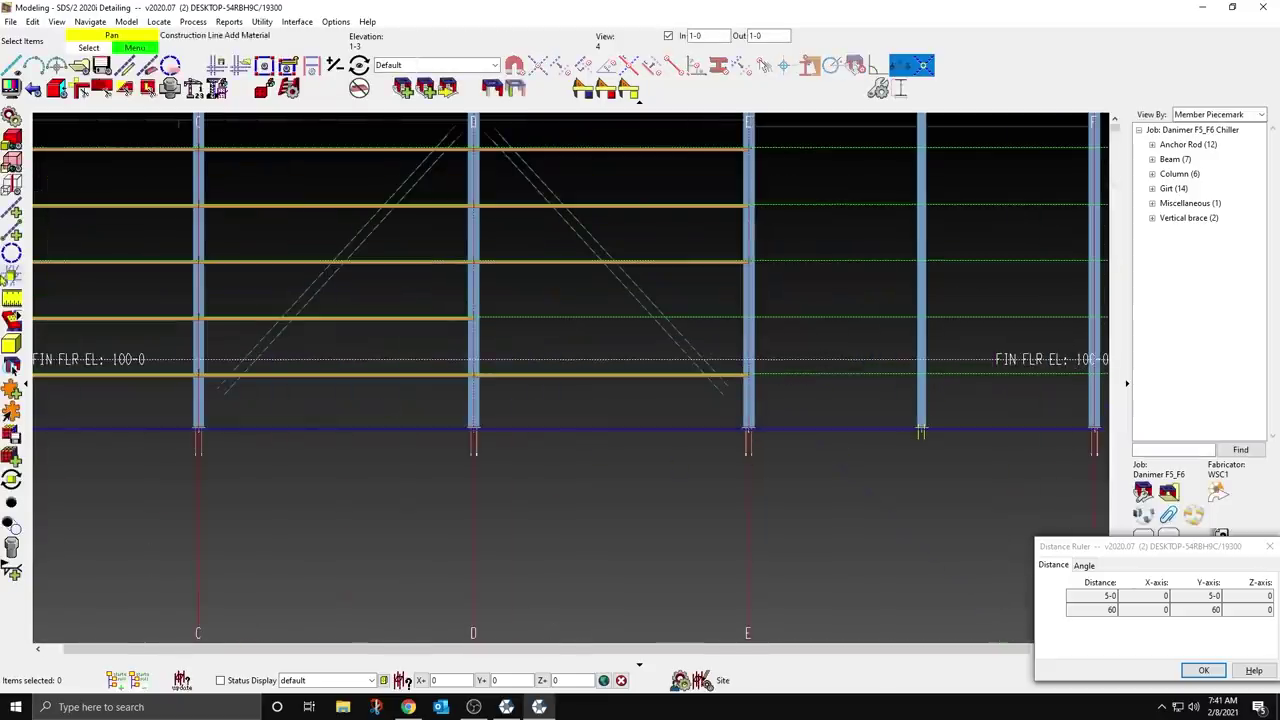
click(12, 211)
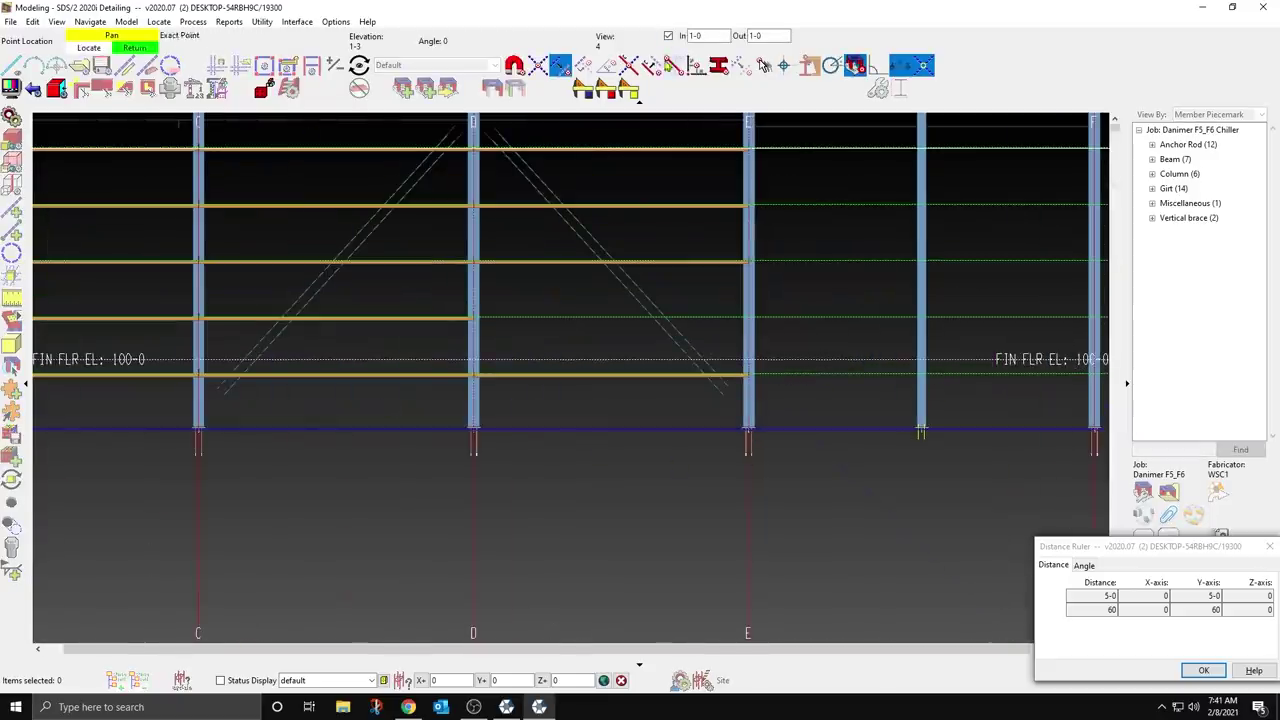
click(628, 65)
click(951, 312)
right_click(966, 336)
right_click(966, 369)
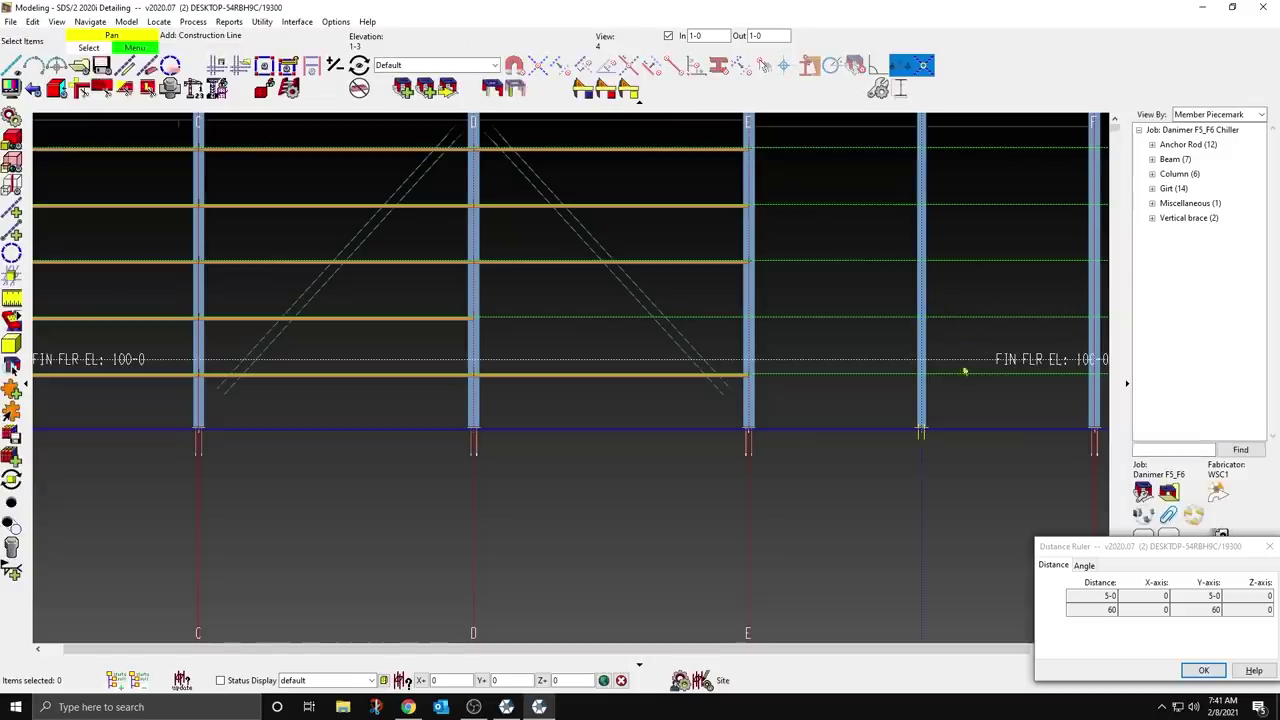
Step: Add a C10x15.3 girt at elevation 99-0 from grid line E to the intermediate post
middle_drag(964, 381, 712, 409)
scroll(667, 434, up, 2)
scroll(665, 436, up, 1)
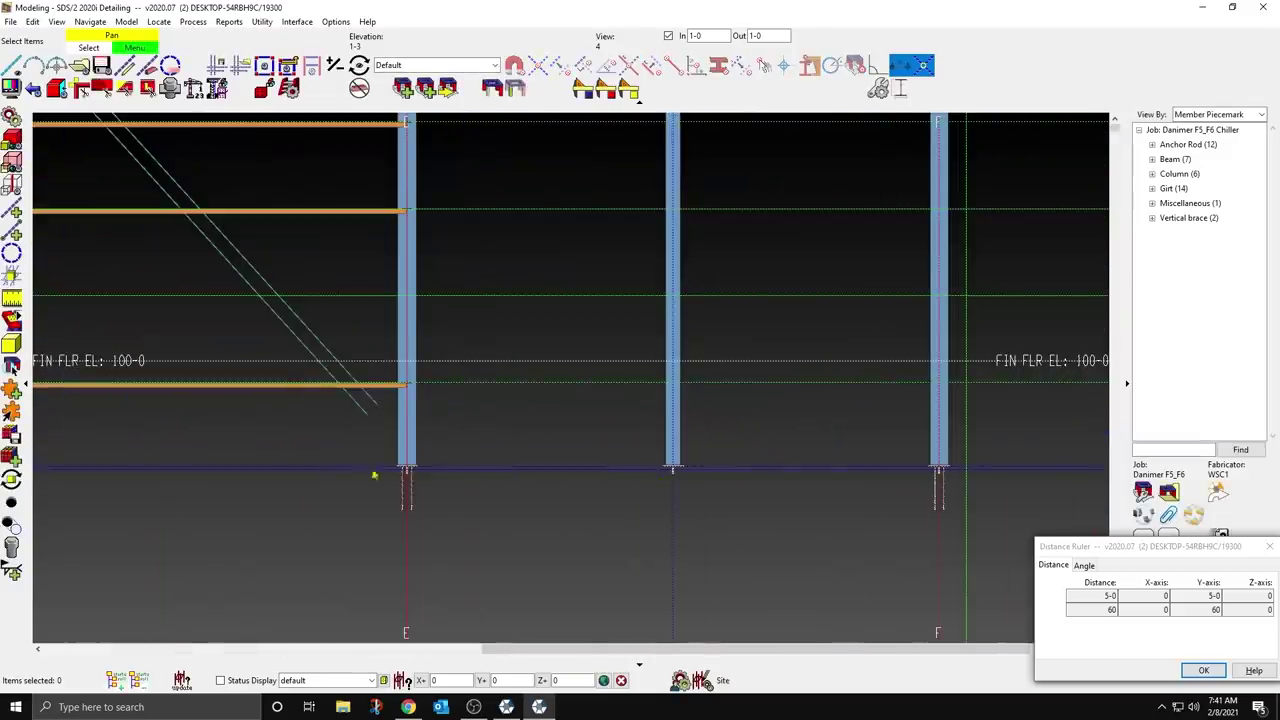
click(12, 321)
click(421, 404)
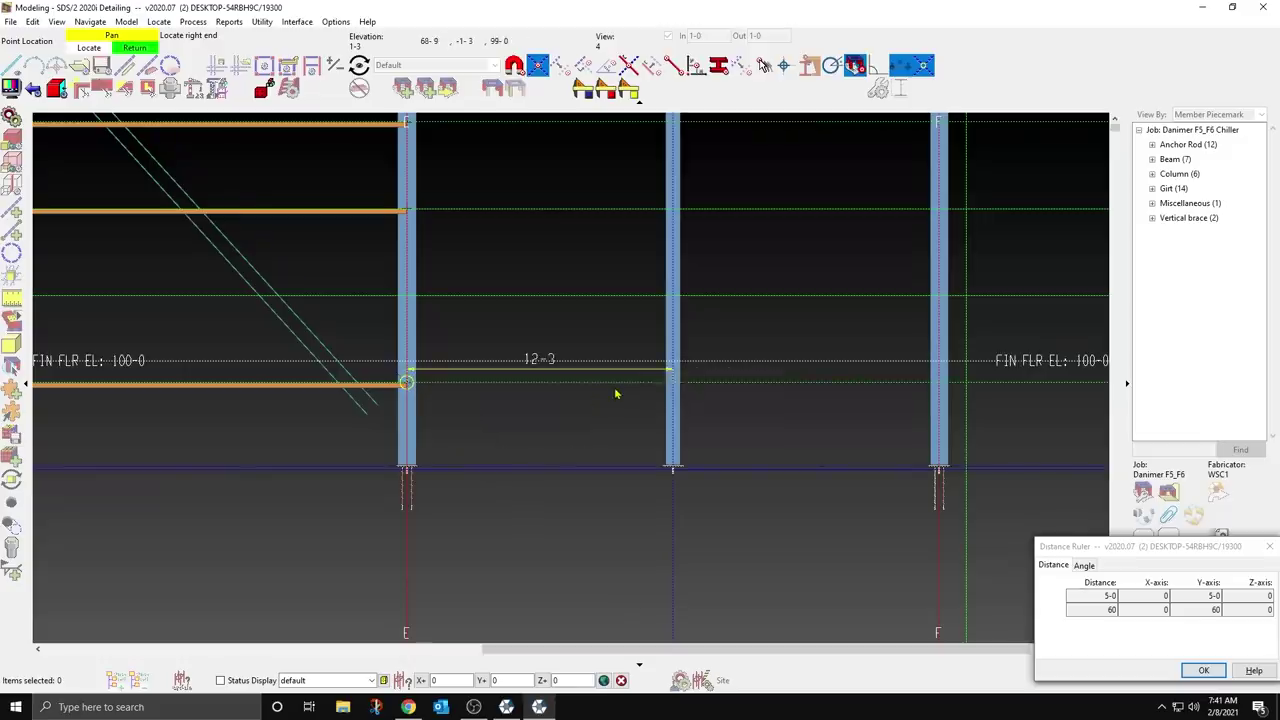
click(615, 394)
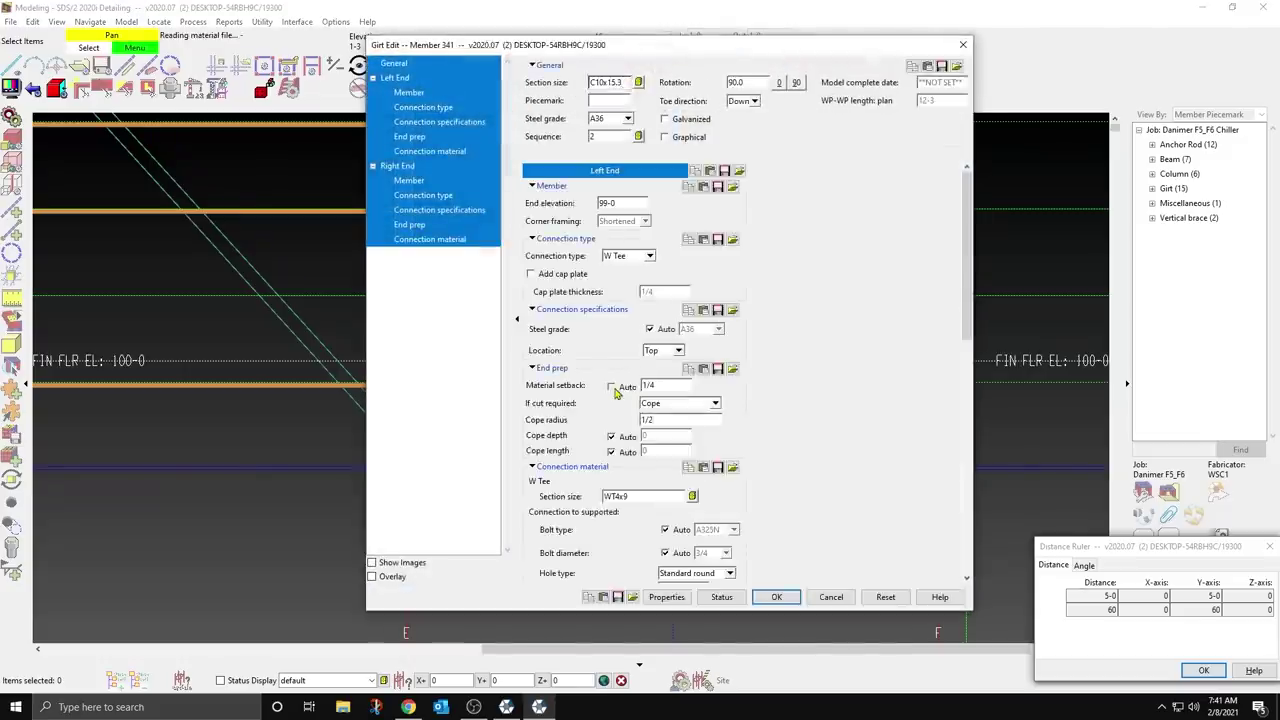
key(Return)
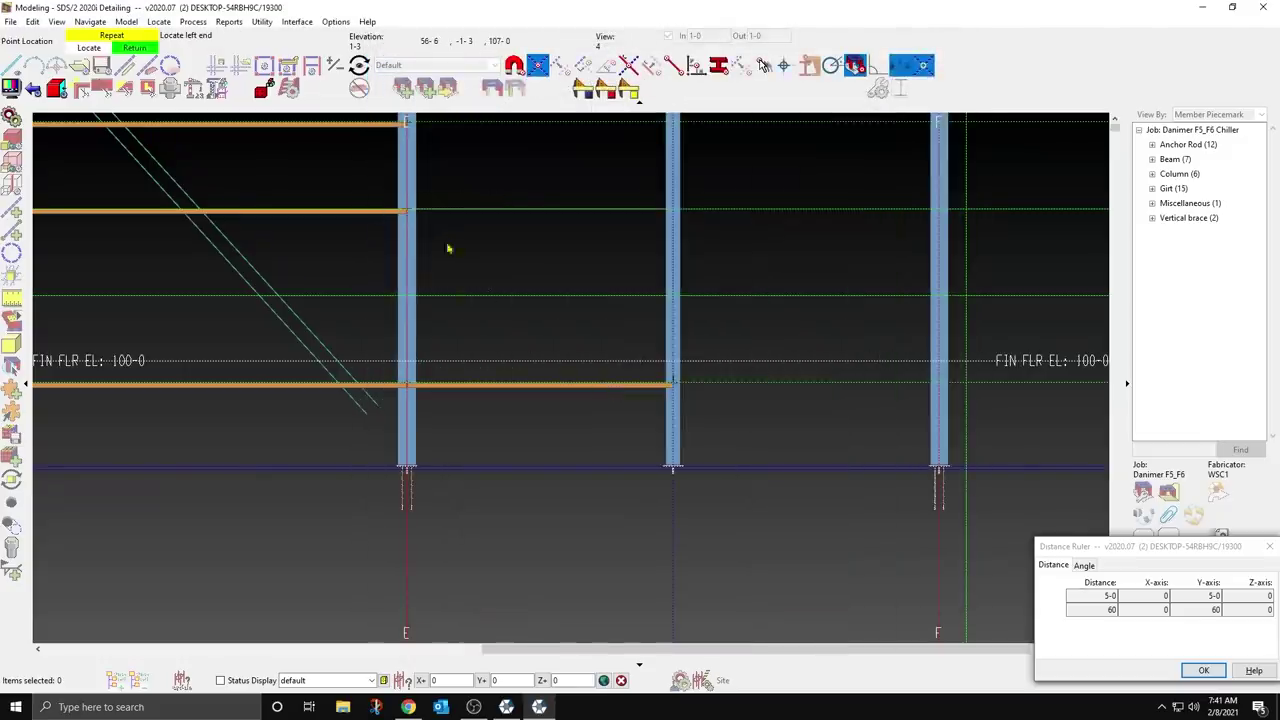
Step: Add matching girts from grid line E to the intermediate post along the three highest construction lines
scroll(451, 248, down, 1)
click(503, 272)
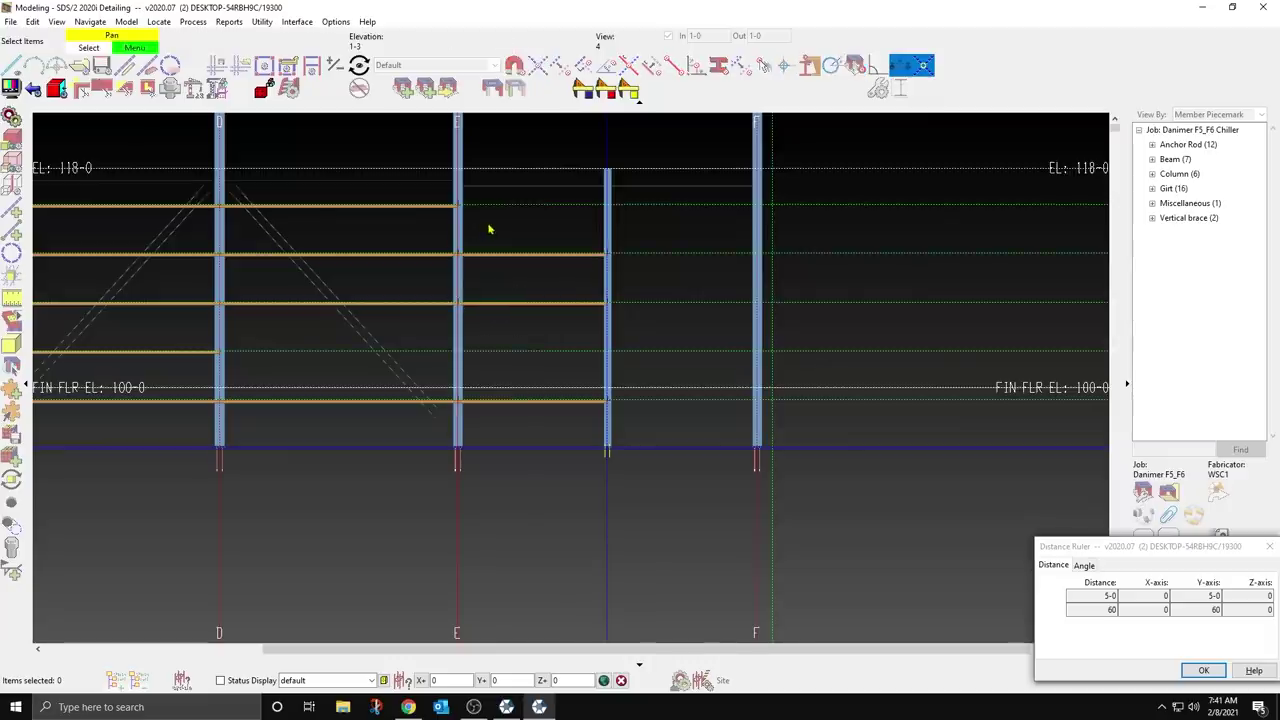
click(489, 227)
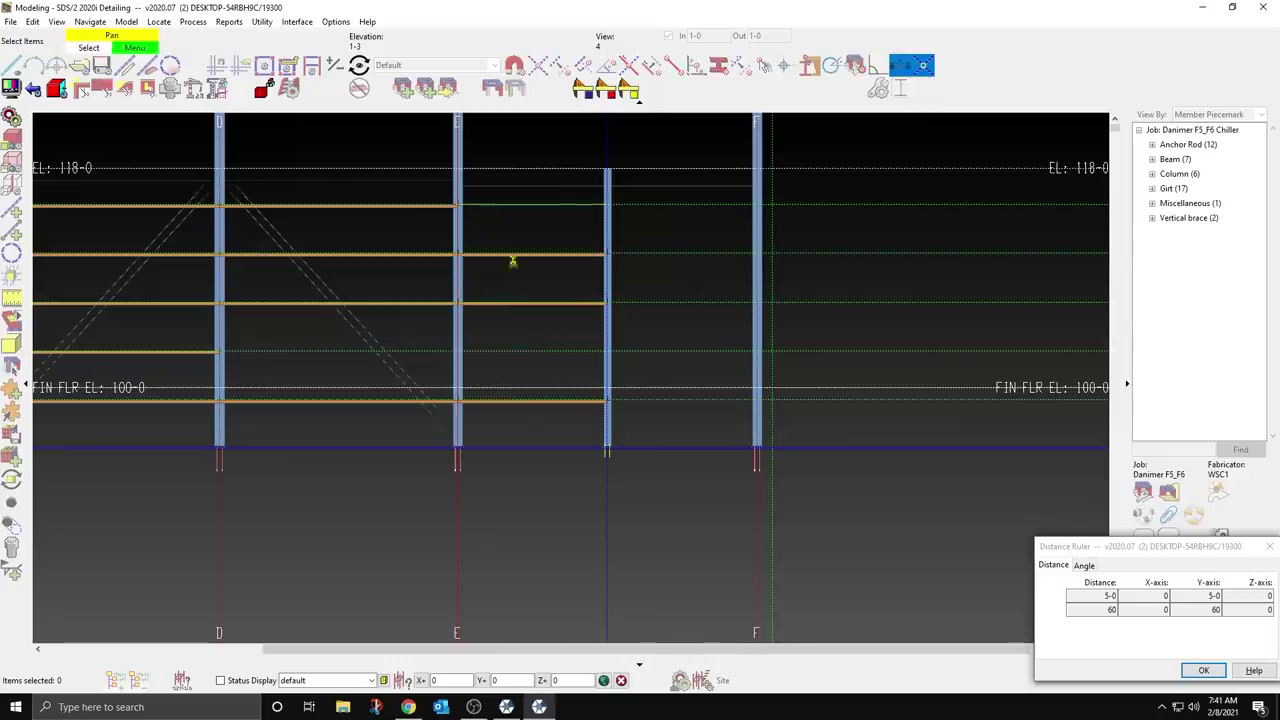
Step: Add a C10x15.3 girt at 99-0 from the intermediate post, with a manual right-end material setback extending it past grid line F to the construction line
click(606, 400)
click(727, 406)
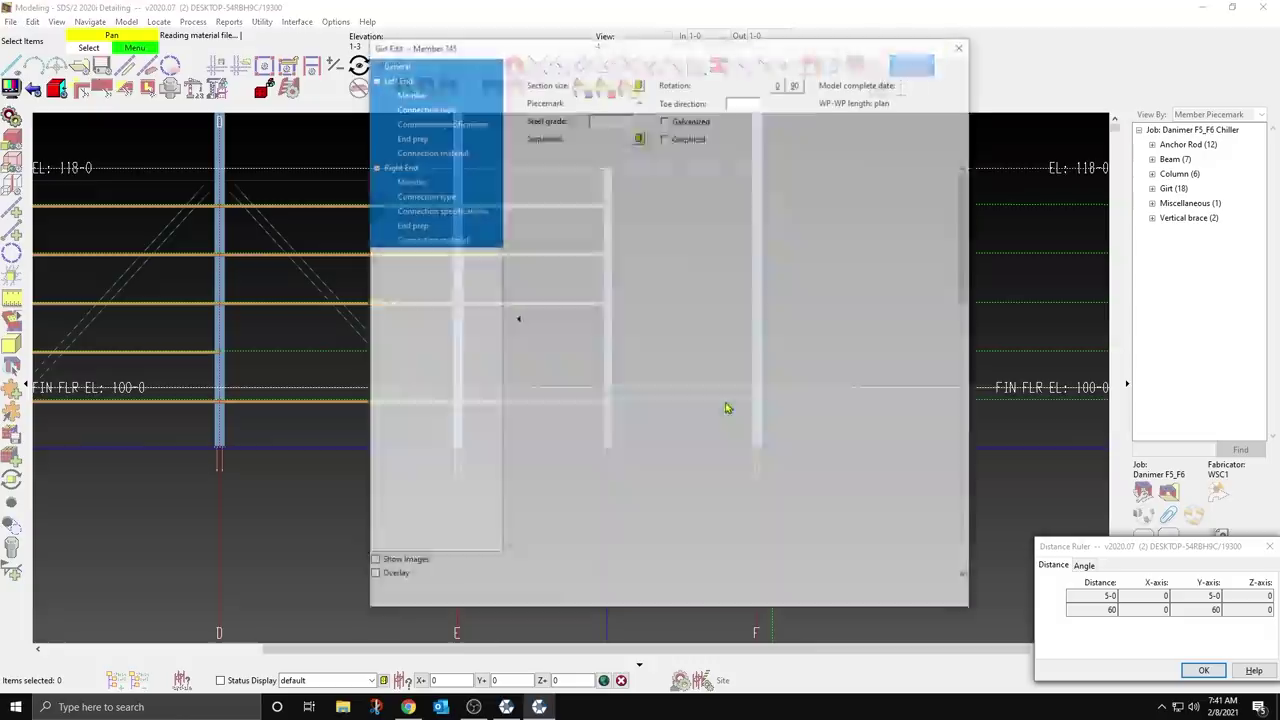
scroll(655, 421, down, 6)
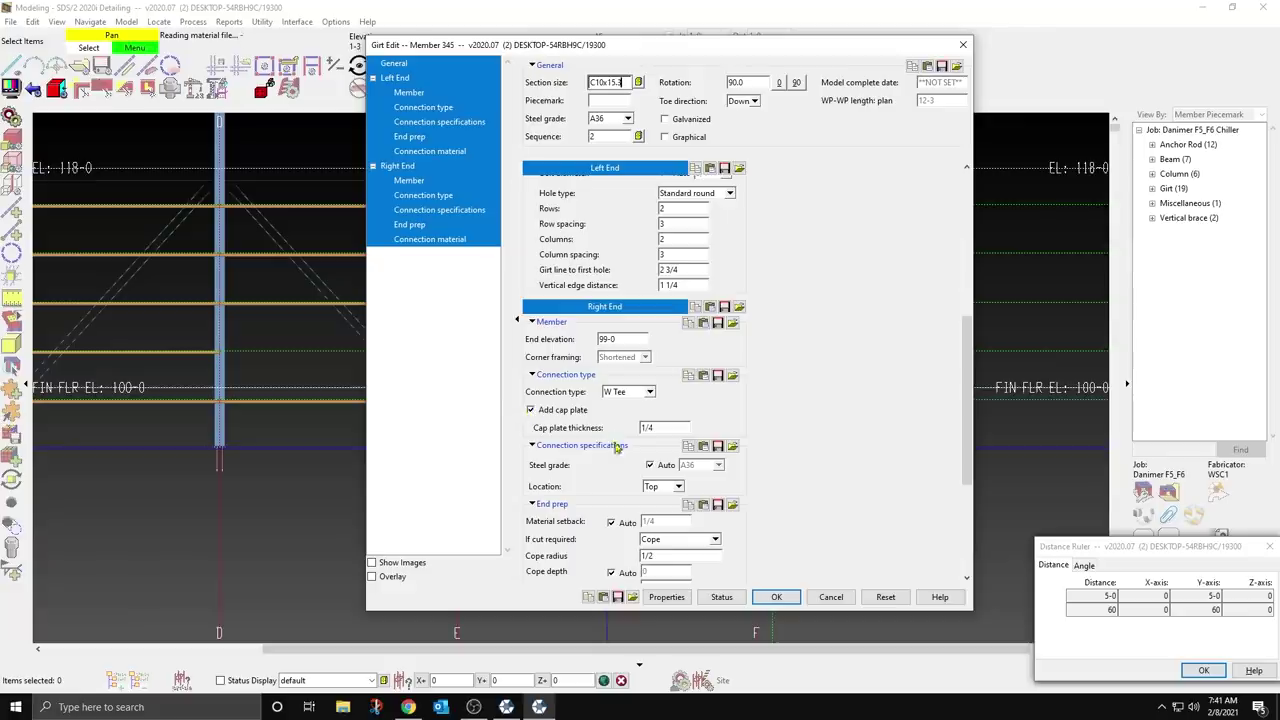
scroll(633, 514, down, 4)
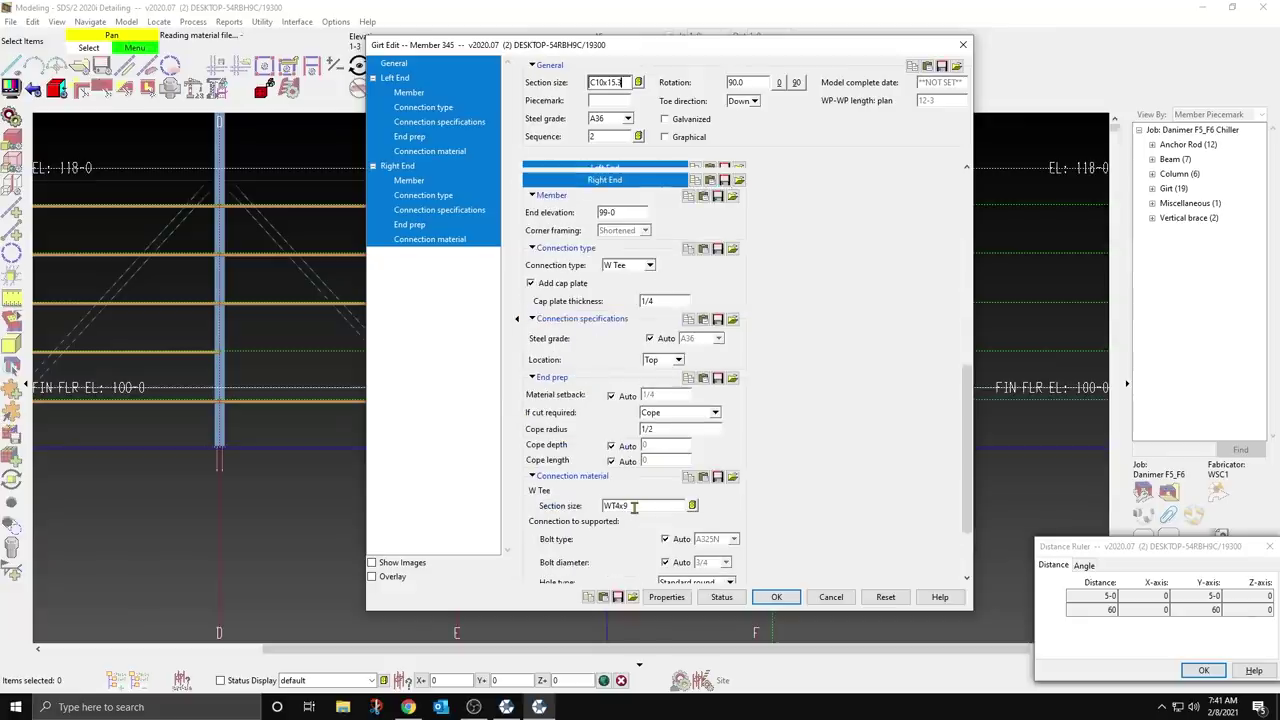
click(655, 394)
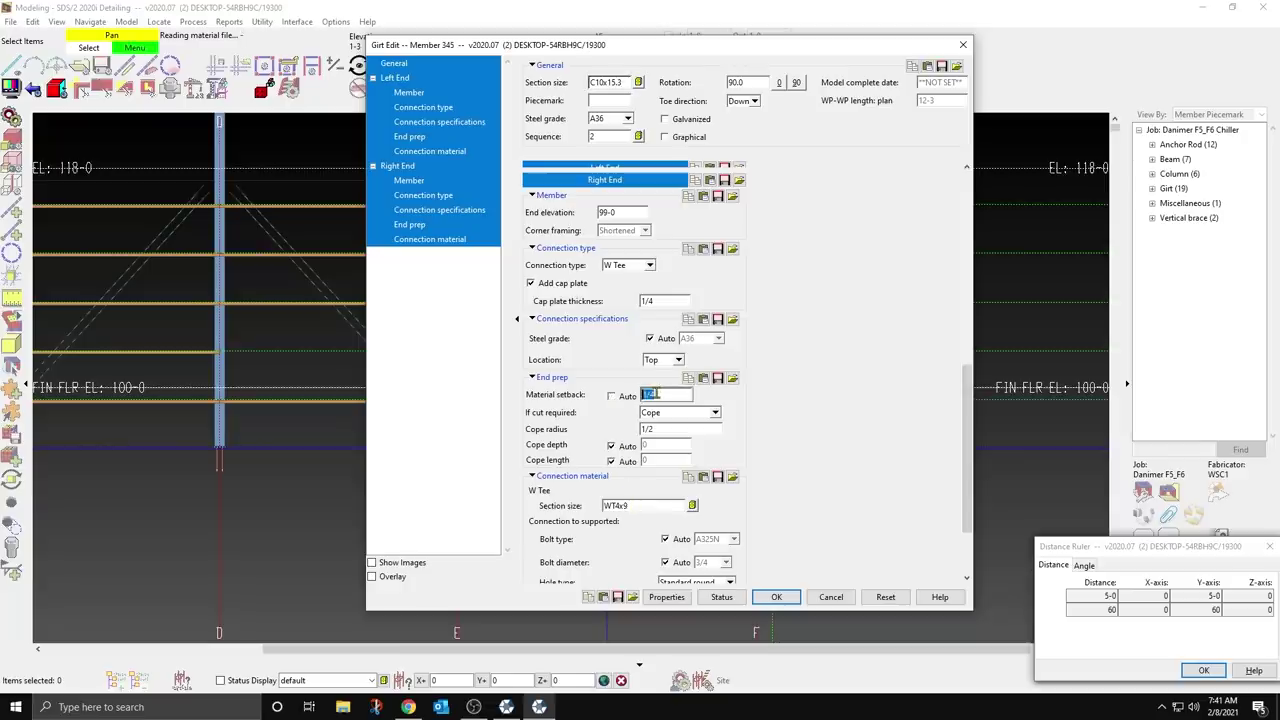
key(Return)
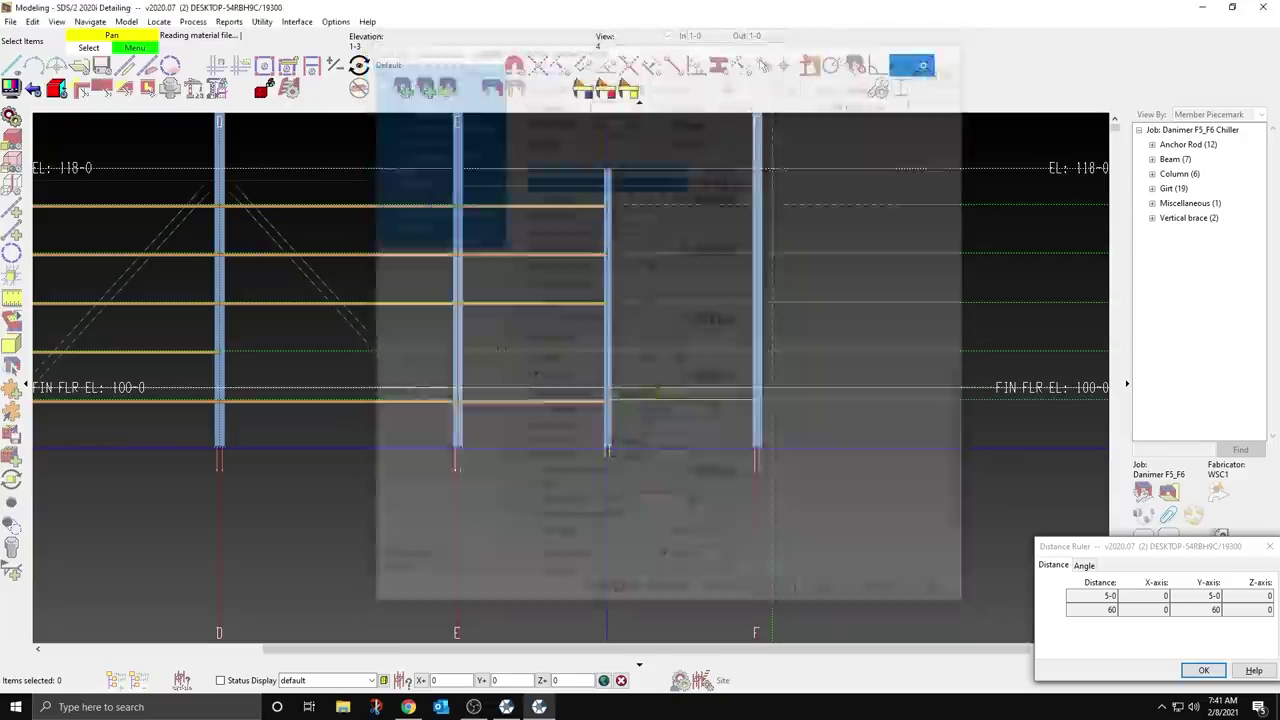
Step: Add matching girts from the intermediate post past grid line F along the four higher construction lines, up to elevation 115-0
click(639, 357)
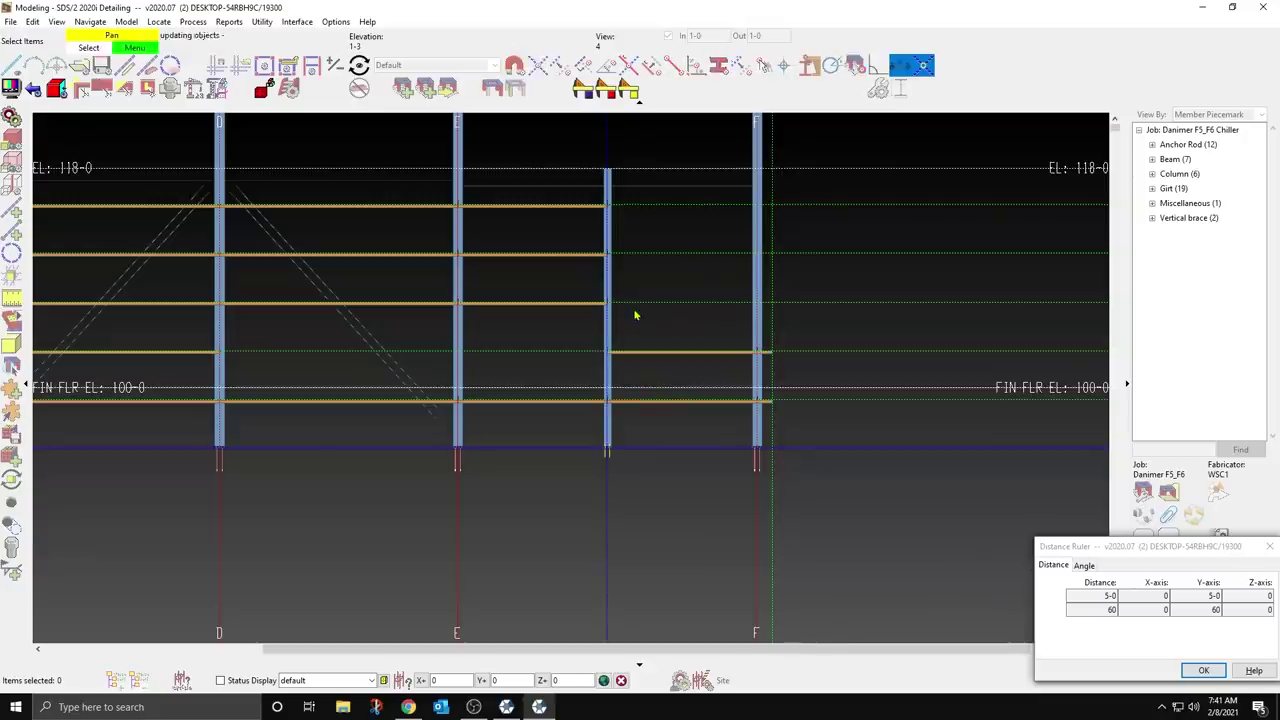
click(635, 312)
right_click(629, 262)
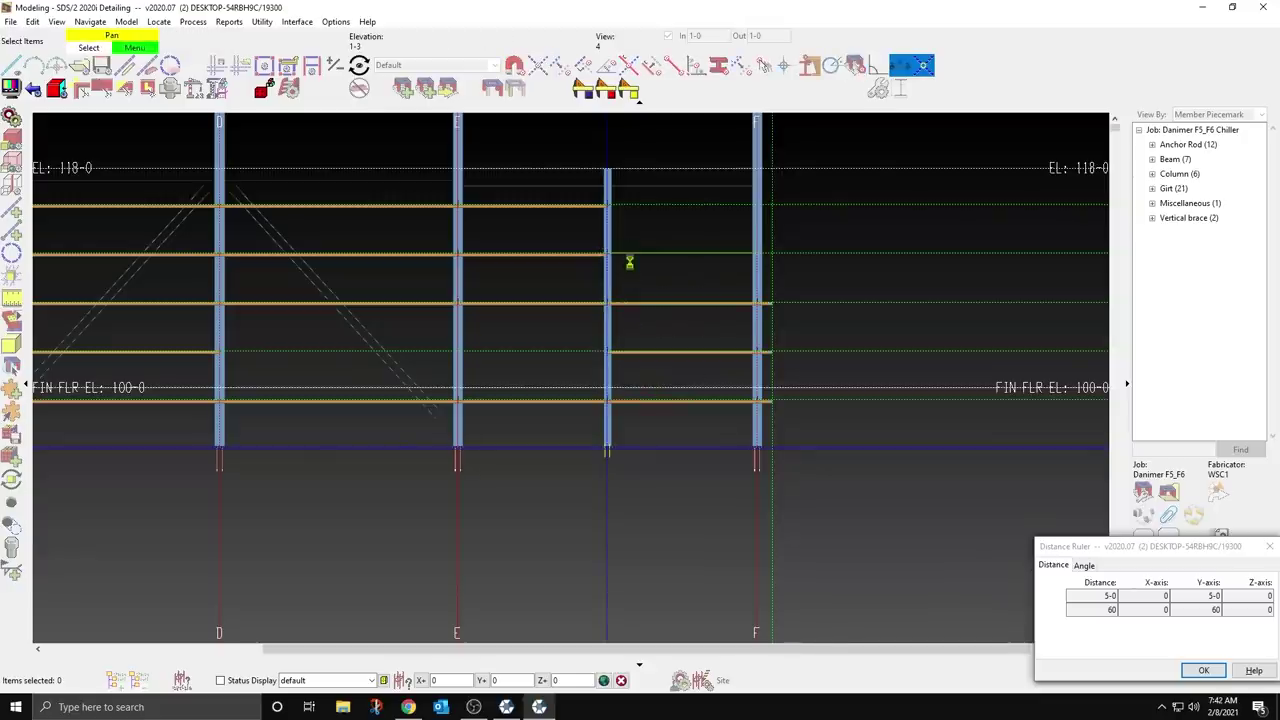
click(636, 226)
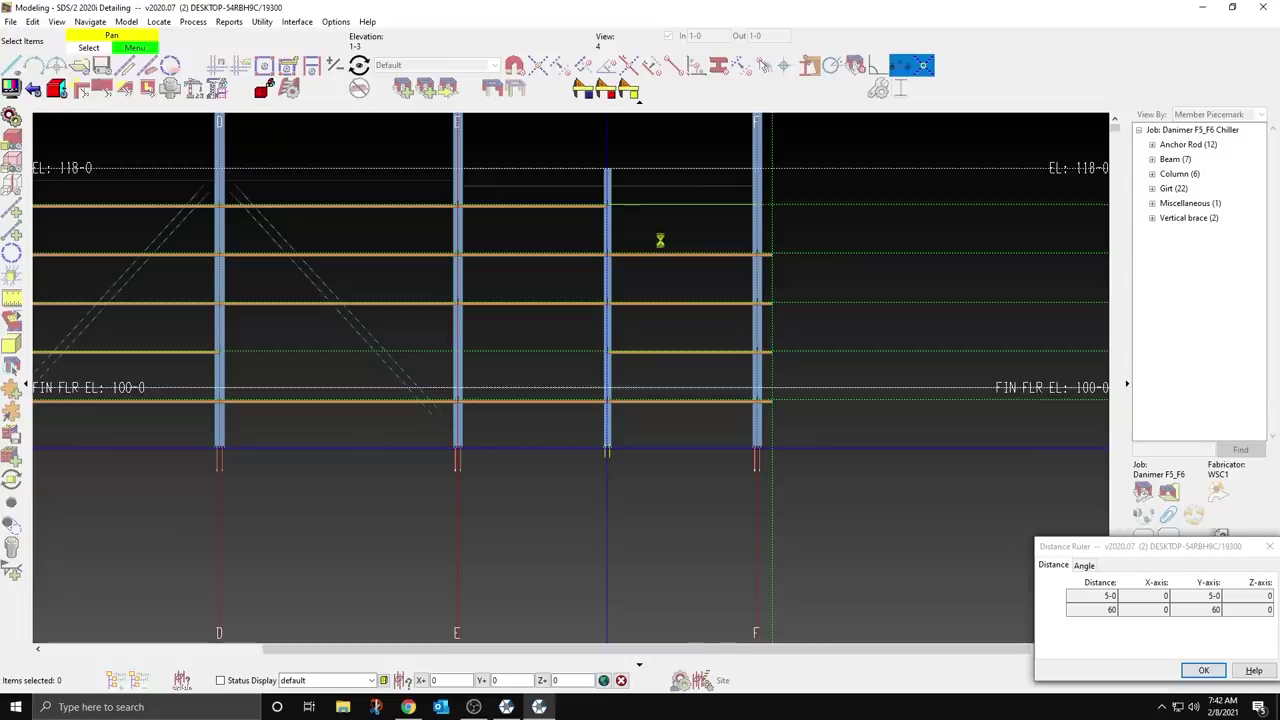
right_click(663, 241)
Step: Delete the second-lowest girt between grid lines C and D on the grid line 4 wall
scroll(769, 206, up, 7)
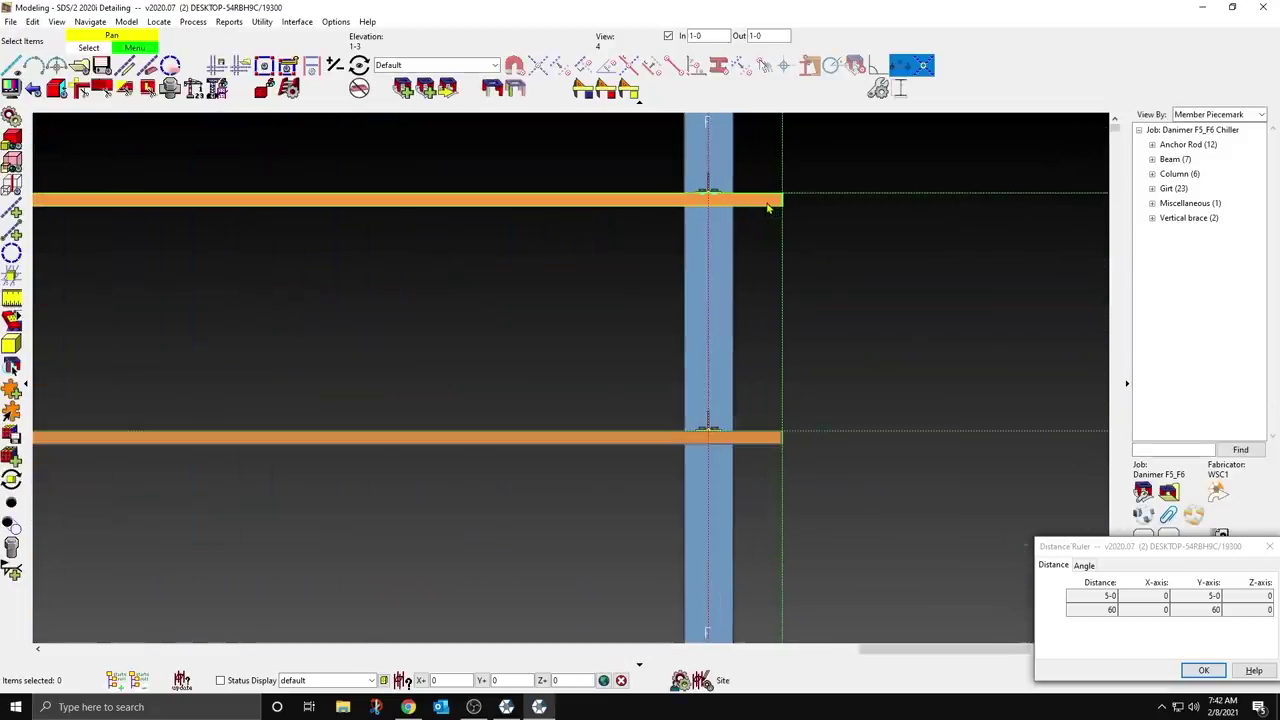
shift+middle_drag(766, 203, 677, 311)
scroll(671, 560, down, 6)
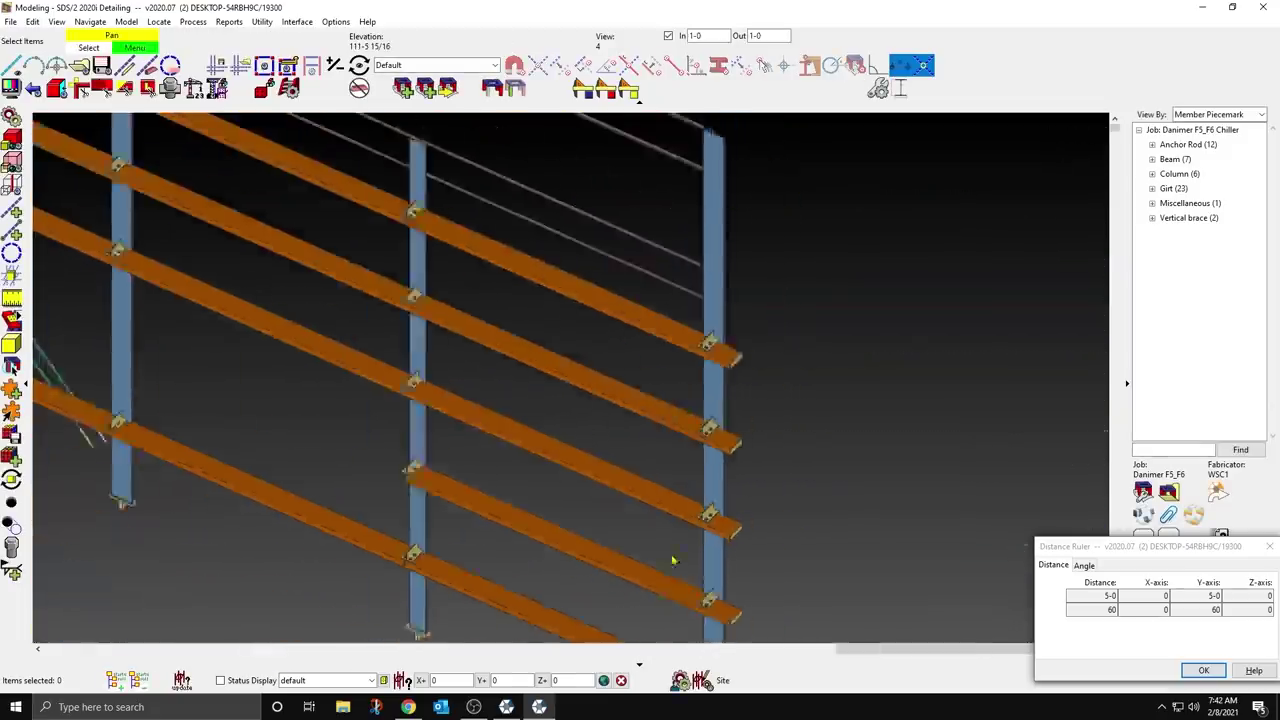
scroll(670, 564, down, 3)
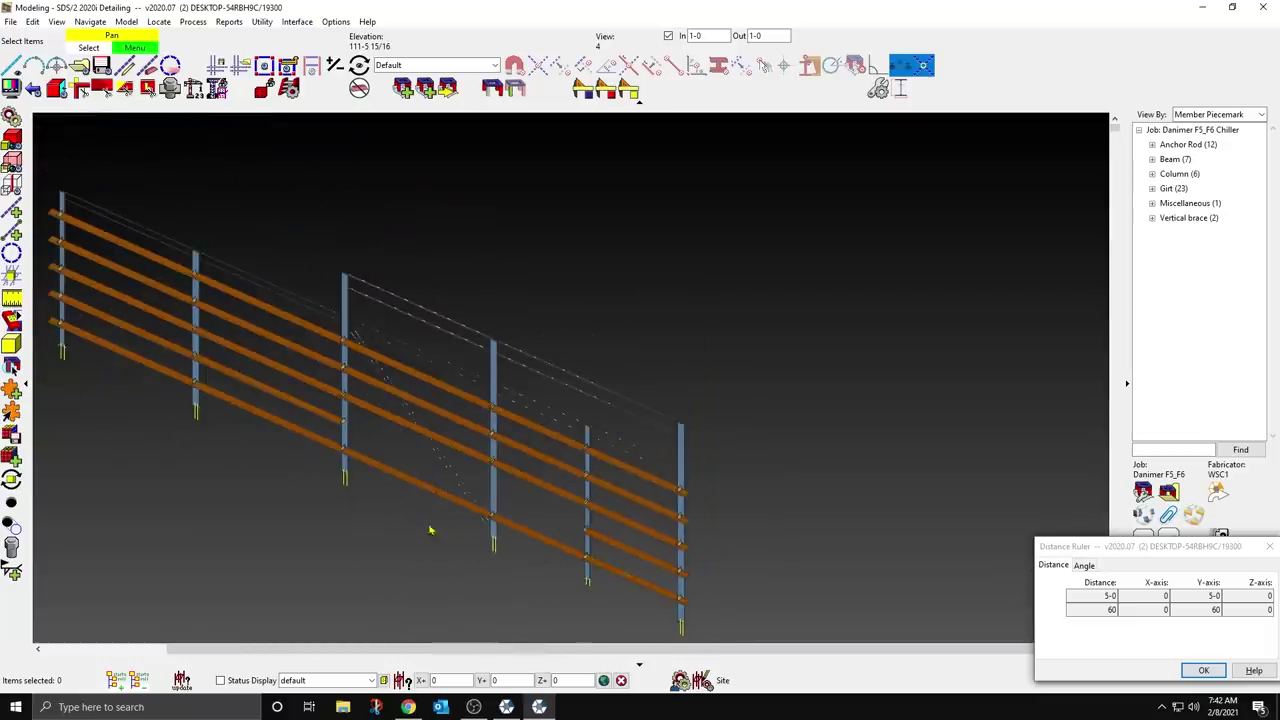
scroll(314, 420, up, 3)
click(321, 409)
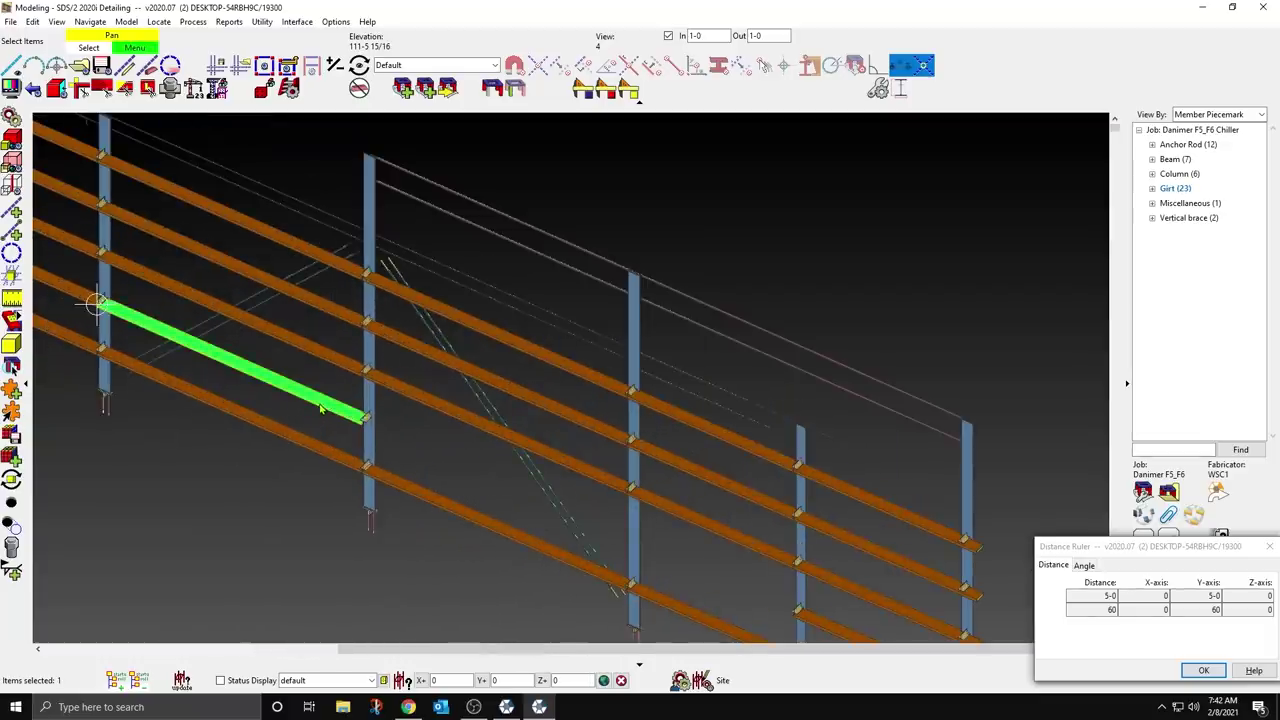
key(Delete)
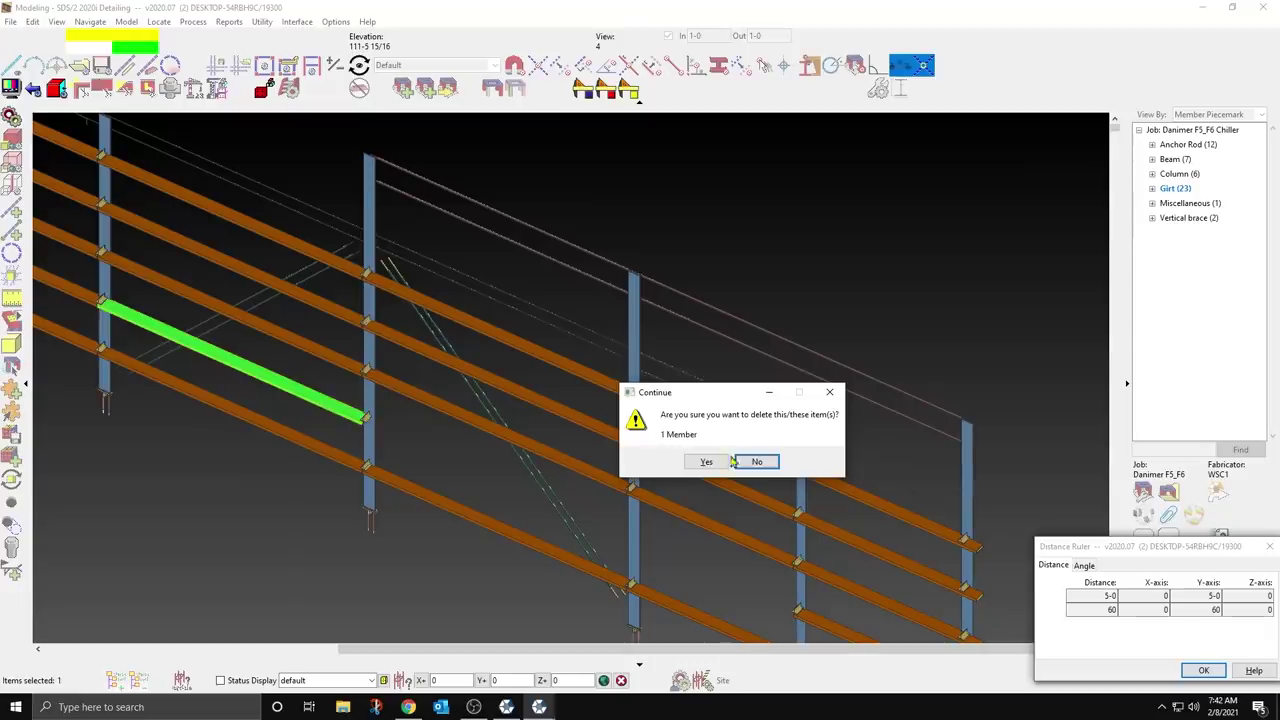
click(705, 461)
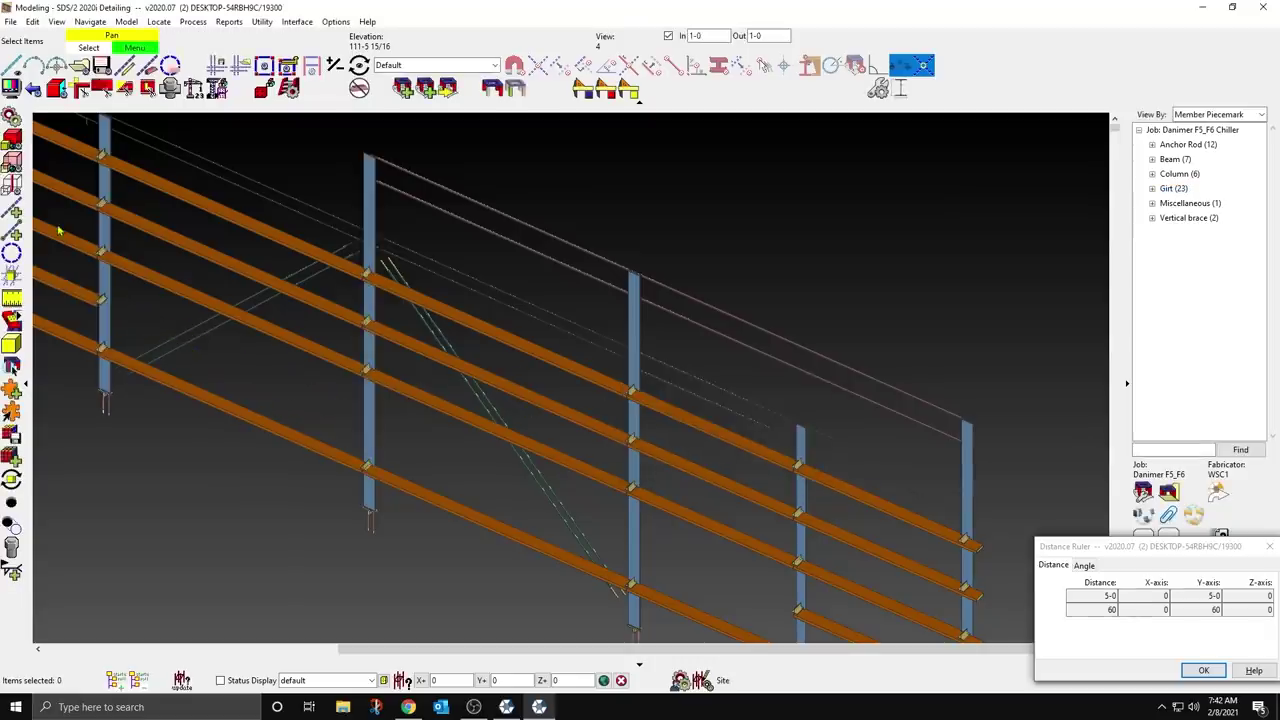
middle_drag(172, 369, 543, 500)
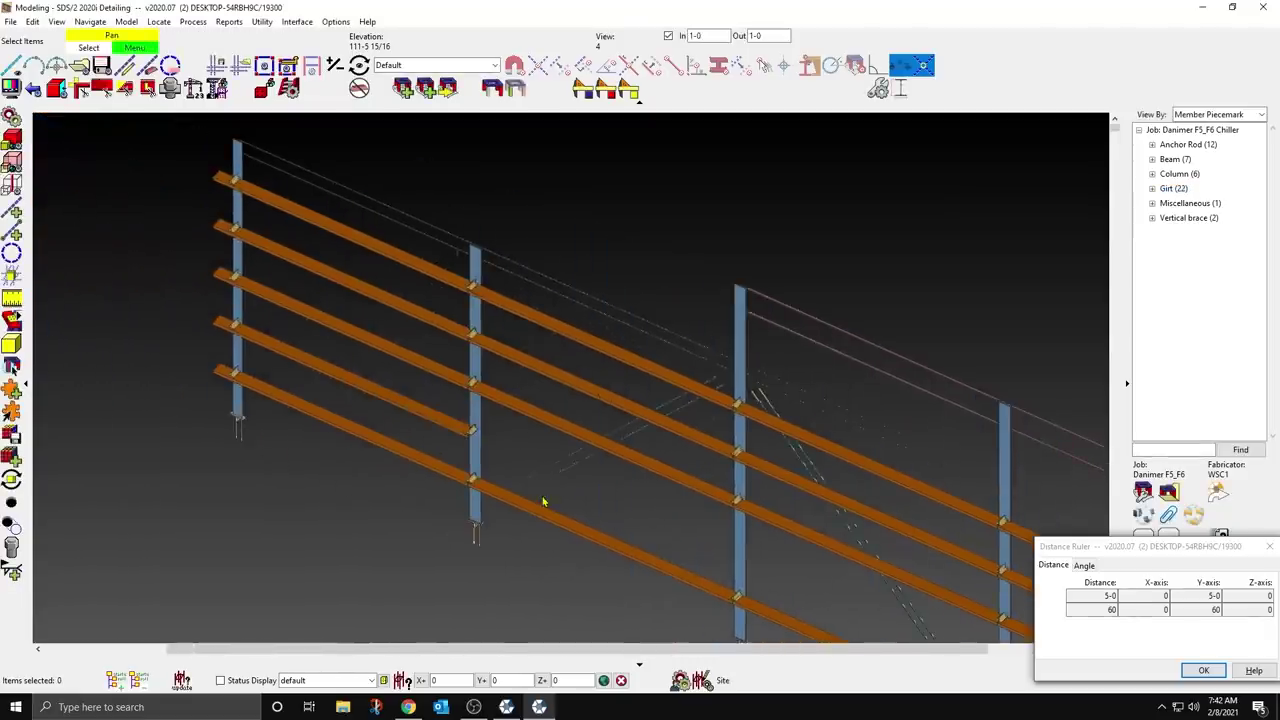
middle_drag(614, 472, 440, 350)
scroll(438, 358, down, 3)
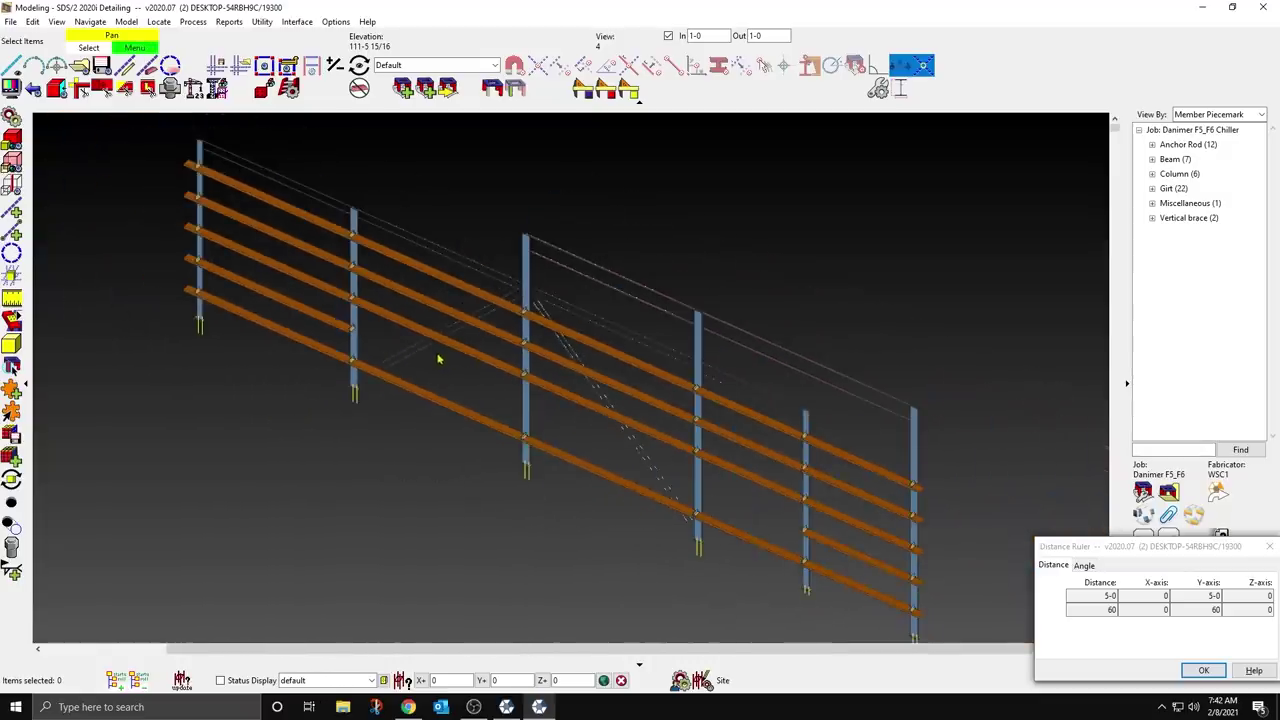
click(668, 36)
scroll(549, 446, down, 3)
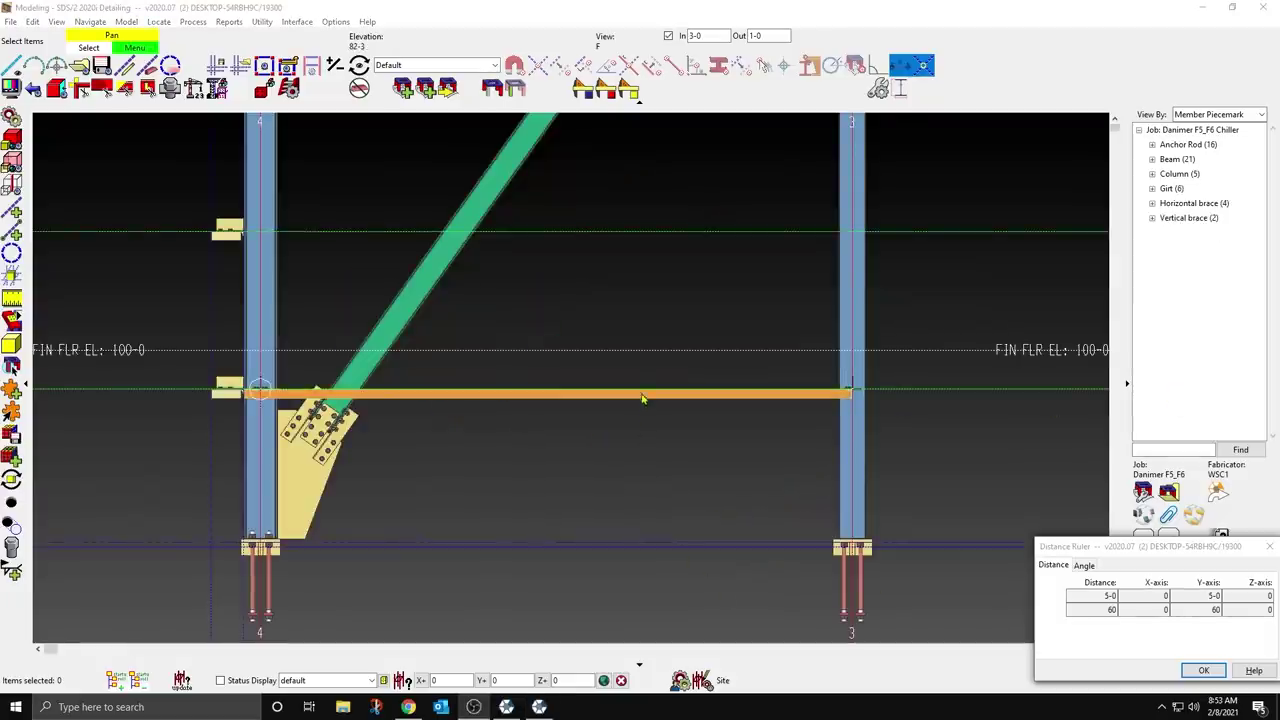
Step: Copy the 99-0 girt between grid lines 4 and 3 as single copies onto the four construction lines above, and generate the copies' solids
click(680, 393)
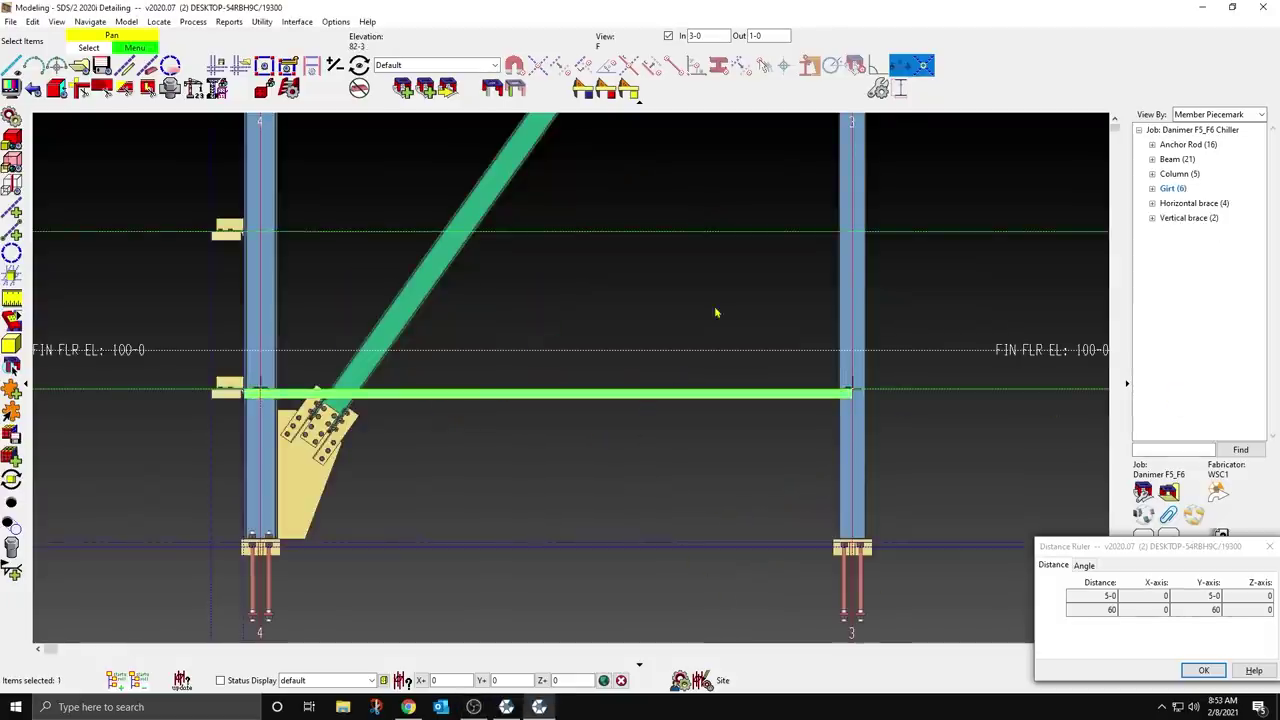
right_click(715, 313)
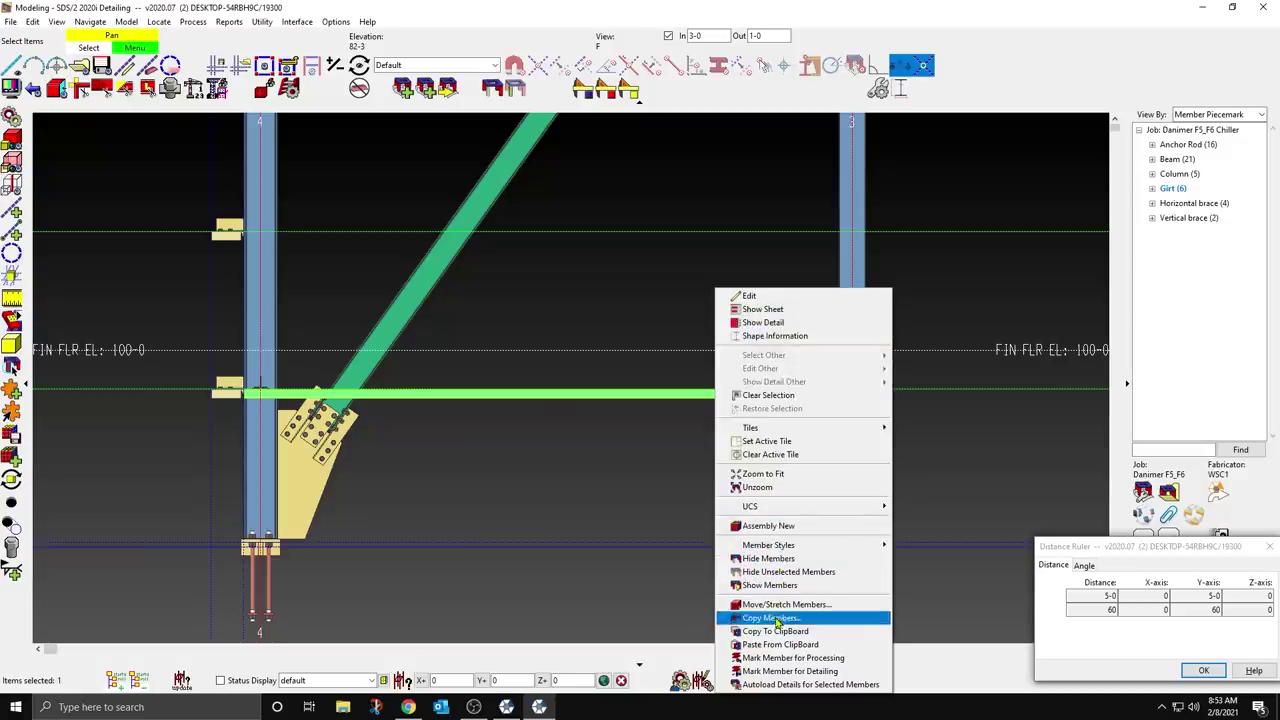
click(776, 620)
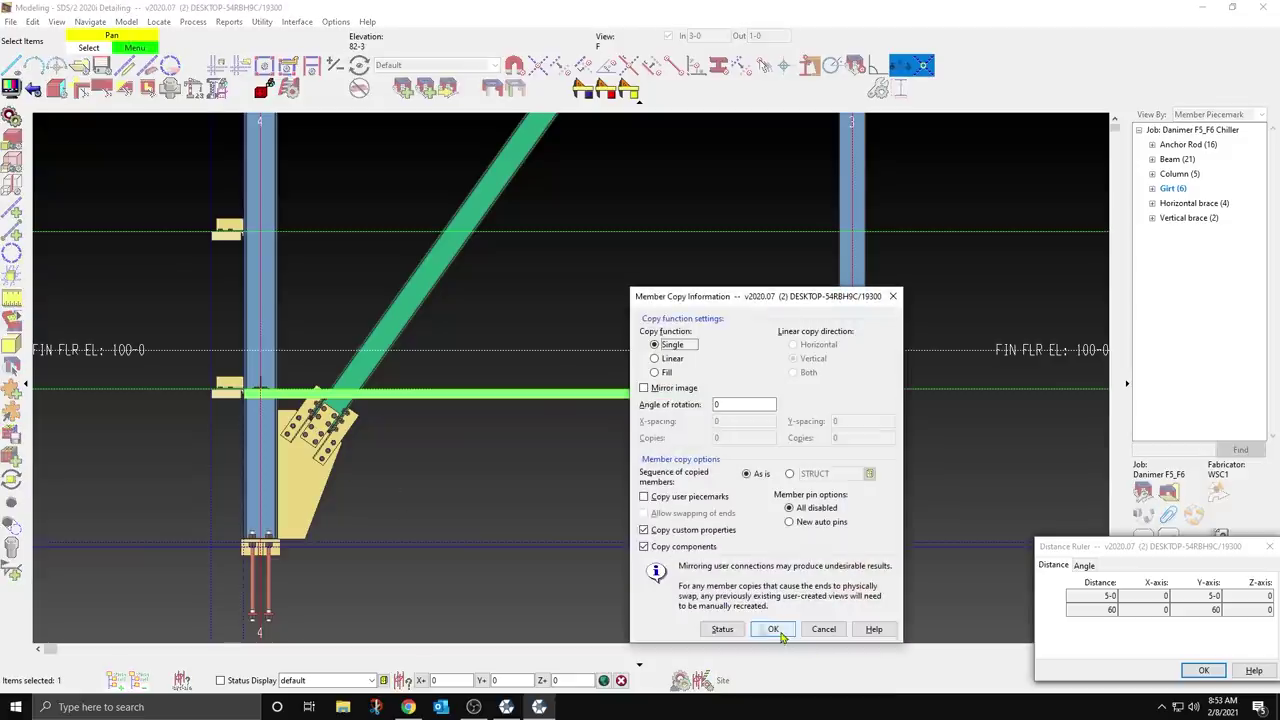
click(786, 636)
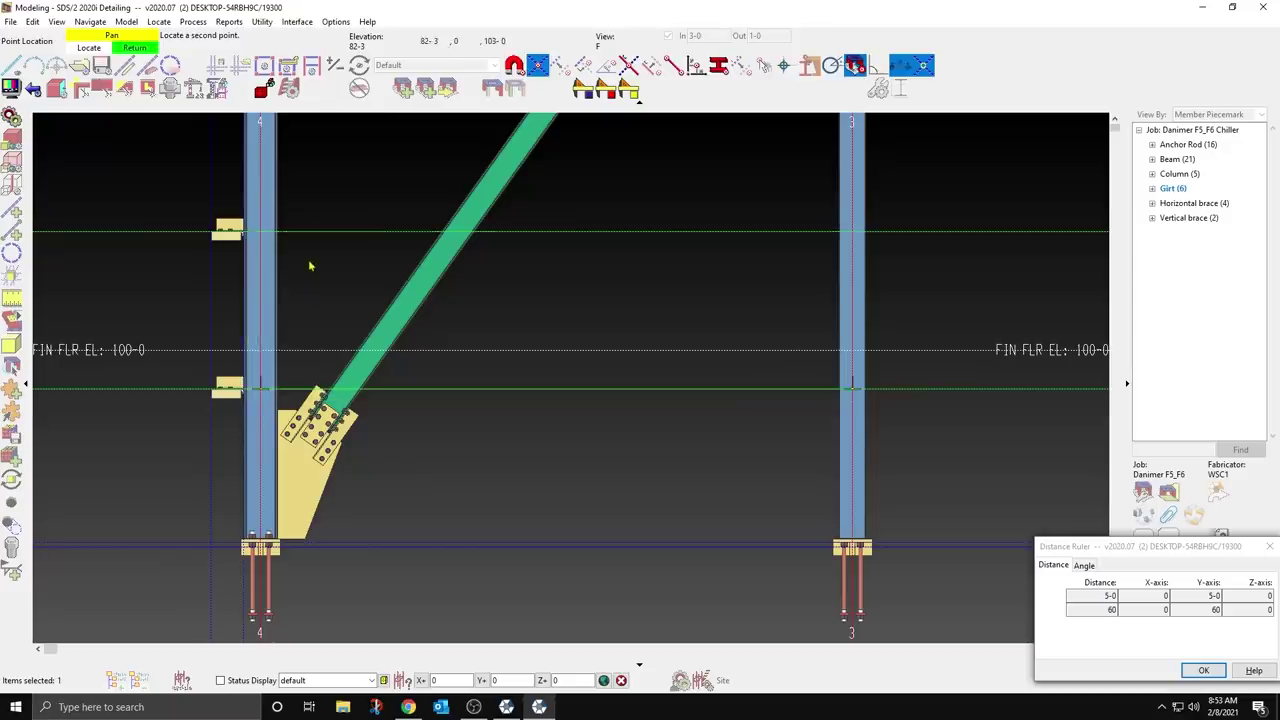
scroll(340, 300, down, 2)
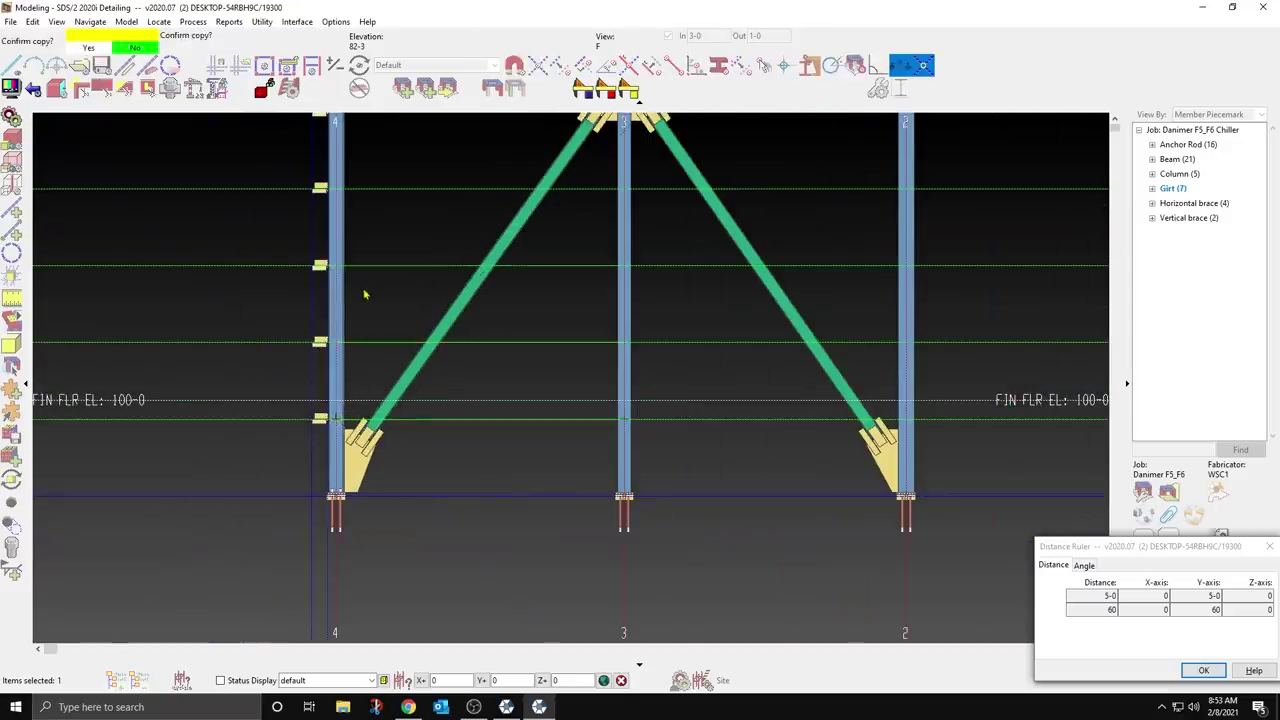
scroll(395, 349, down, 1)
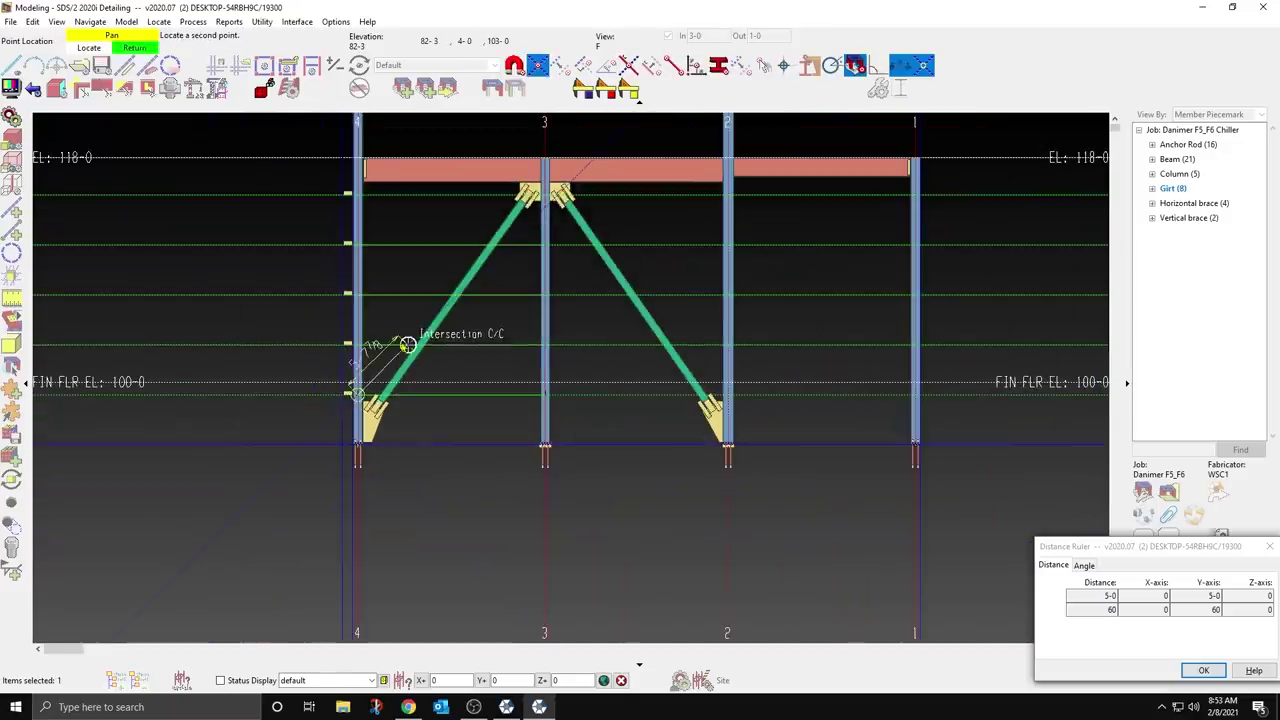
click(391, 220)
click(391, 231)
right_click(419, 217)
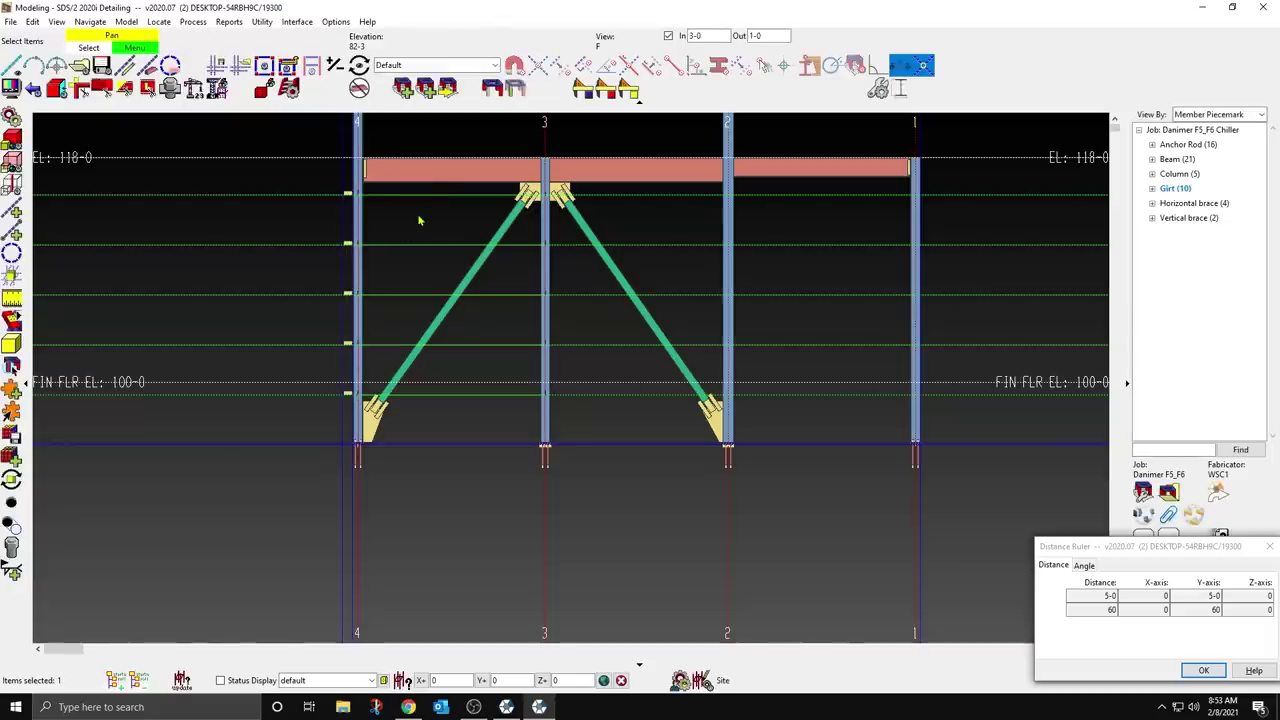
click(13, 141)
Step: Add C10x15.3 girts between grid lines 3 and 2 on all five construction lines, with the left-end material setback returned to automatic
scroll(569, 208, up, 2)
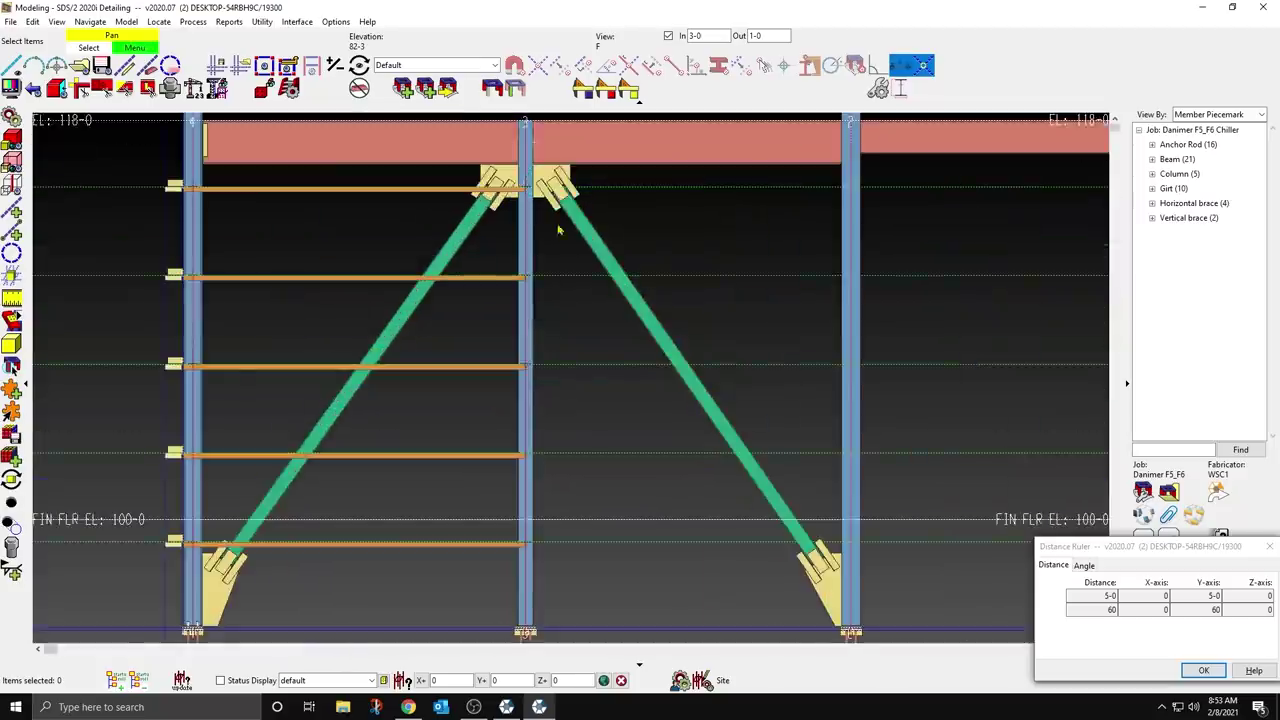
scroll(432, 276, down, 1)
key(Return)
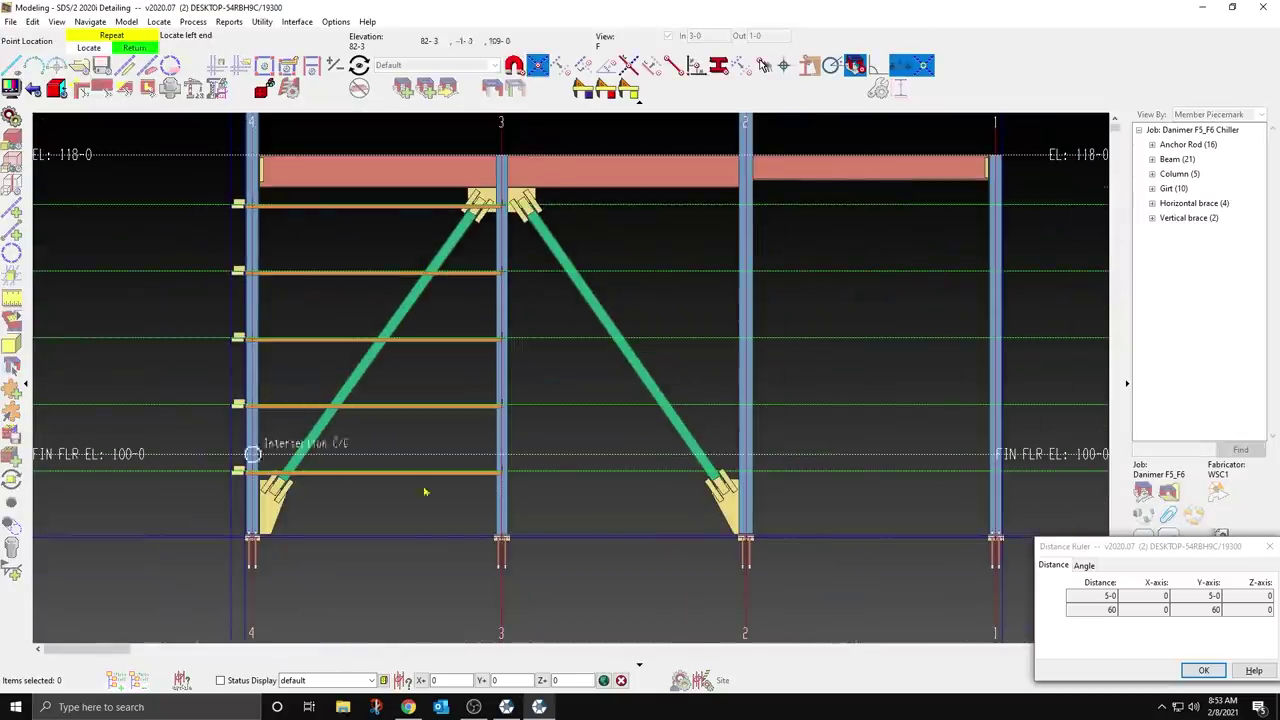
click(536, 493)
click(746, 496)
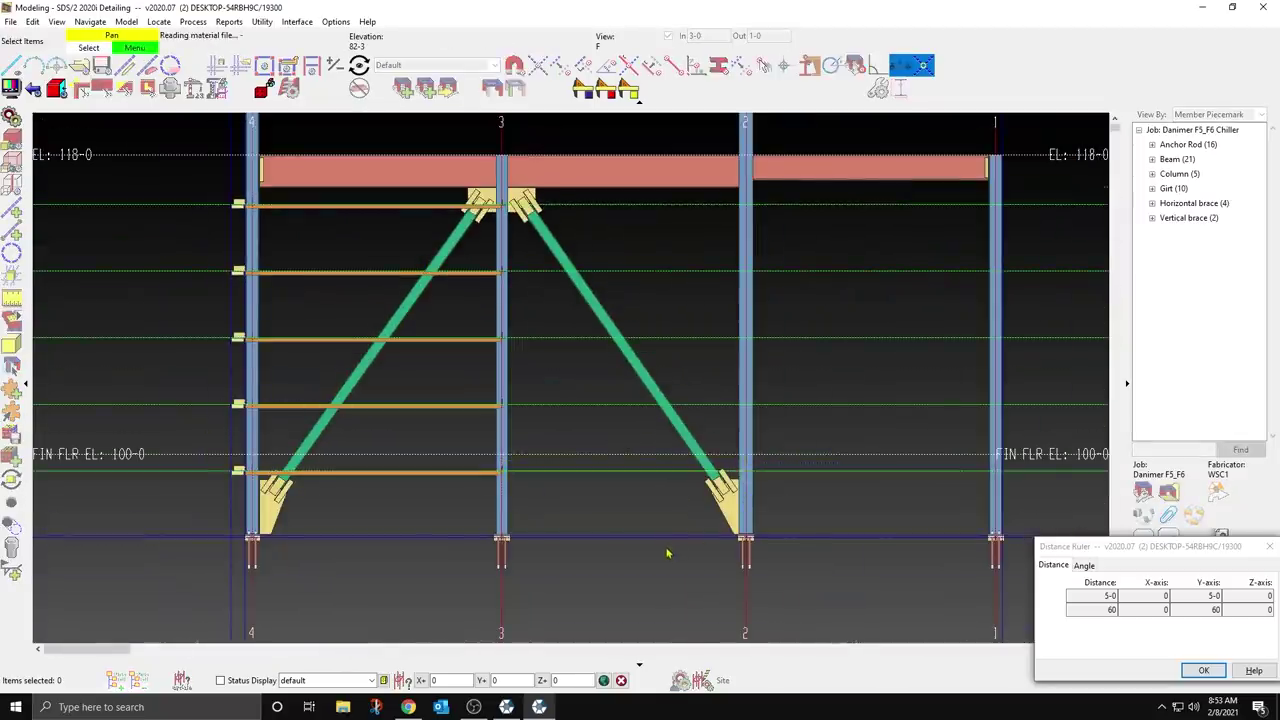
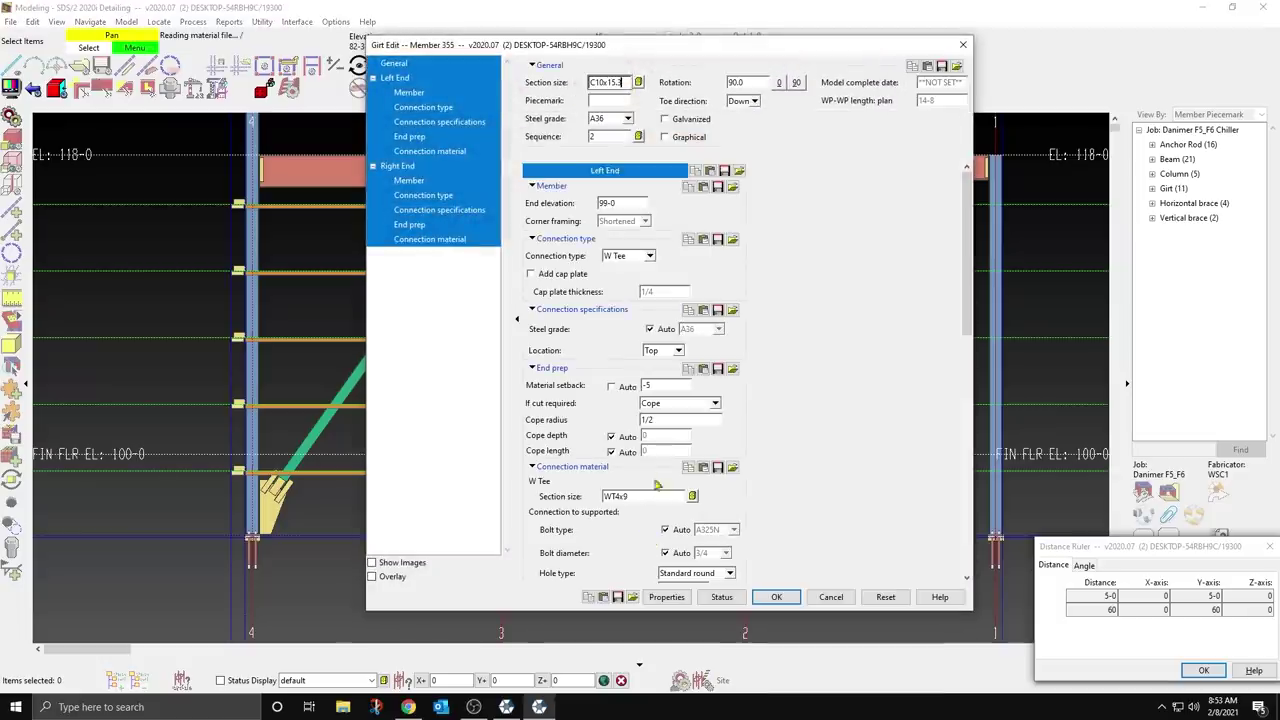
click(657, 385)
text(1/4)
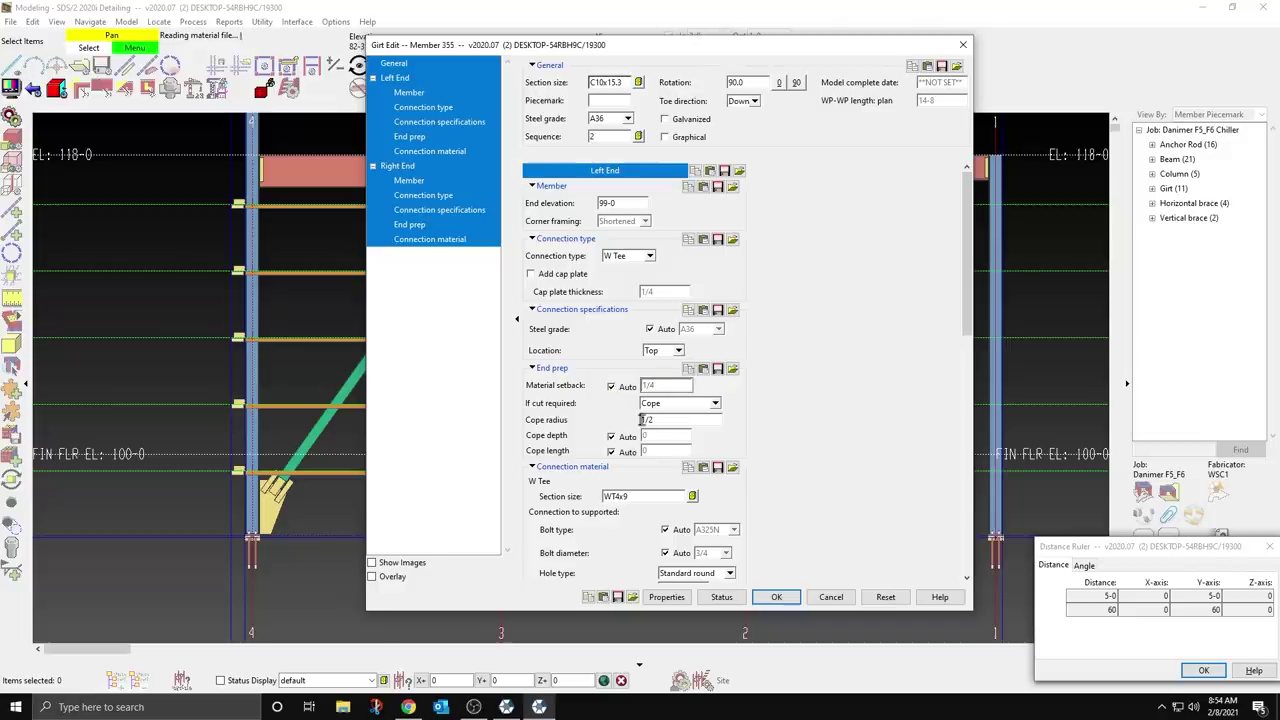
scroll(729, 551, down, 5)
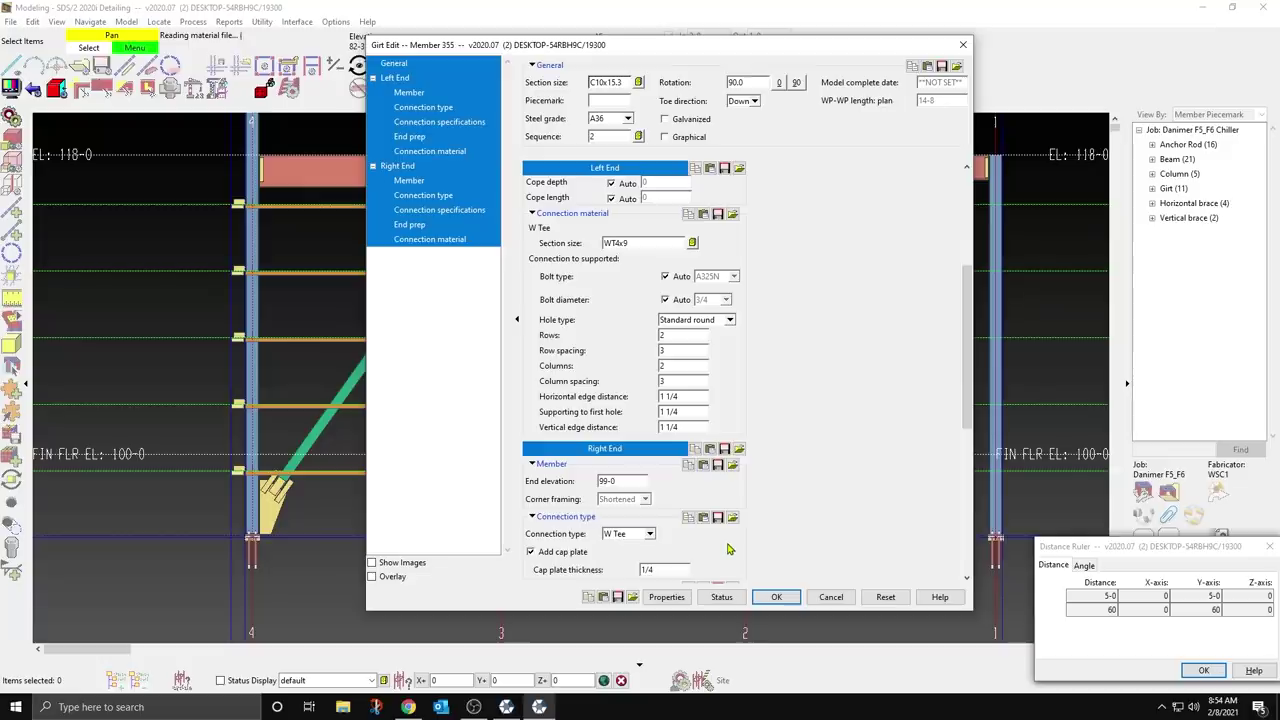
scroll(729, 549, down, 3)
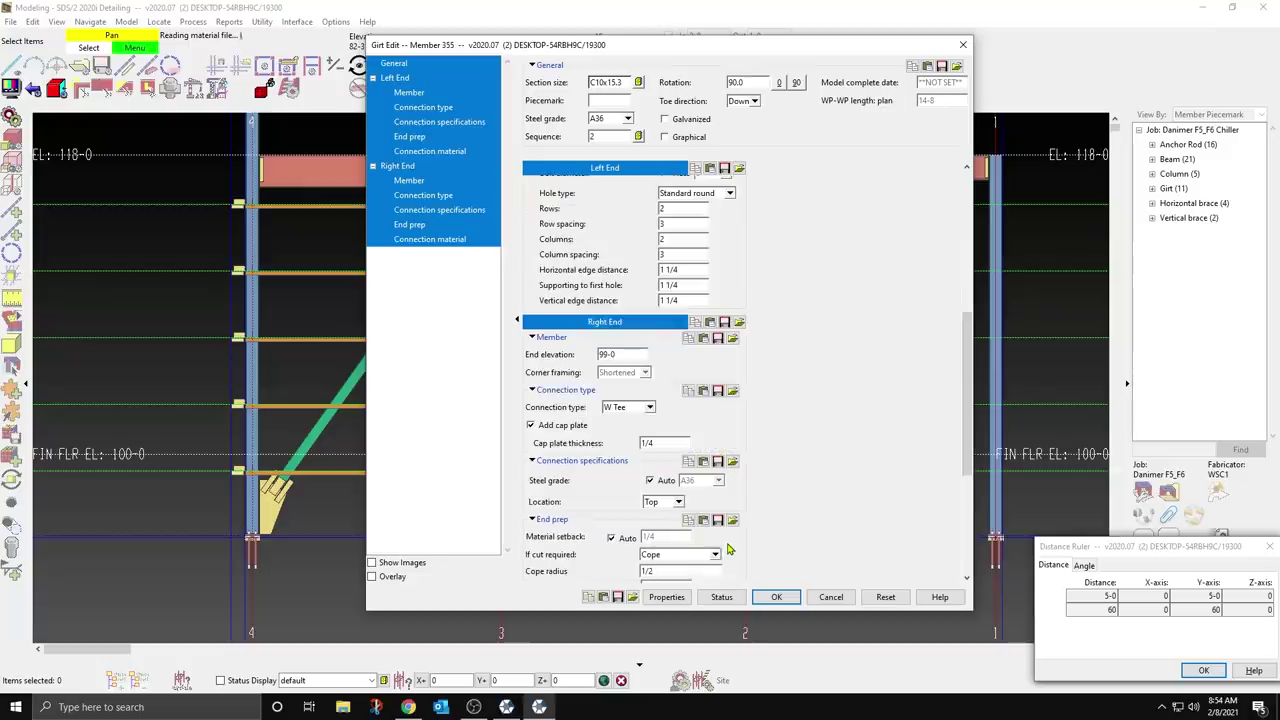
click(791, 599)
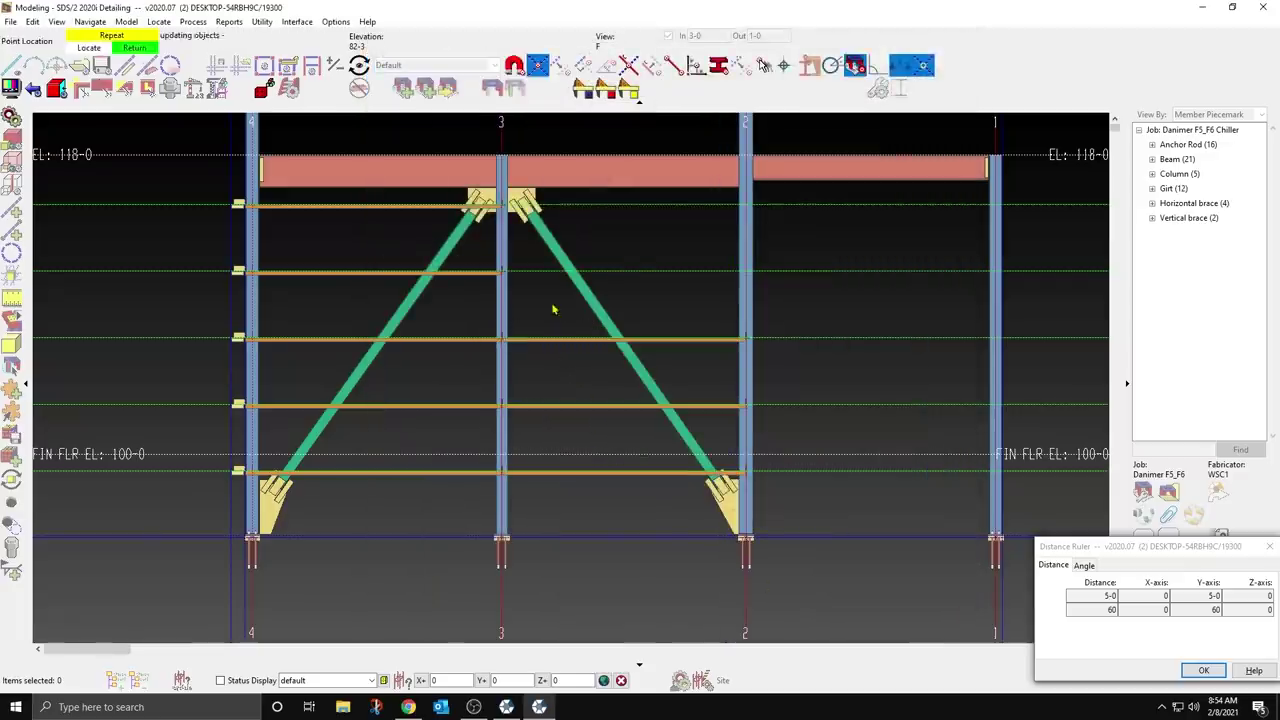
click(503, 268)
click(541, 232)
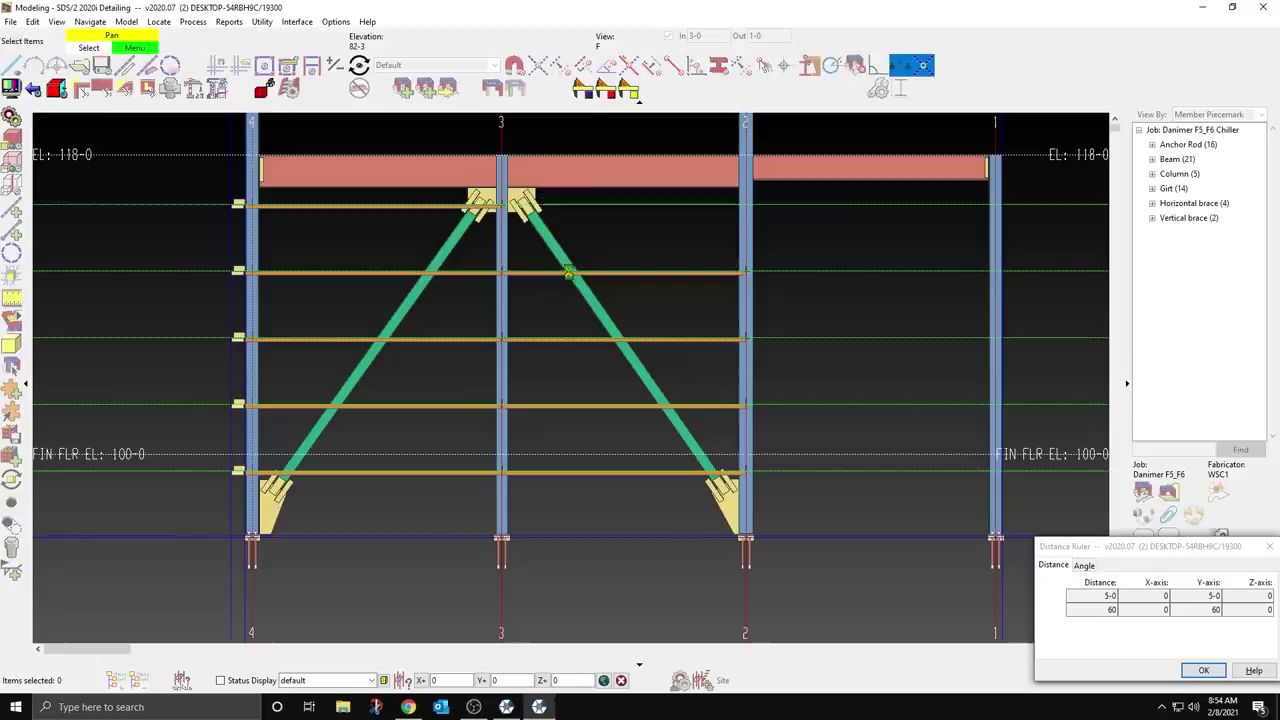
Step: Add a C10x15.3 girt at 99-0 between grid lines 2 and 1, with a manual right-end material setback of -4
click(750, 479)
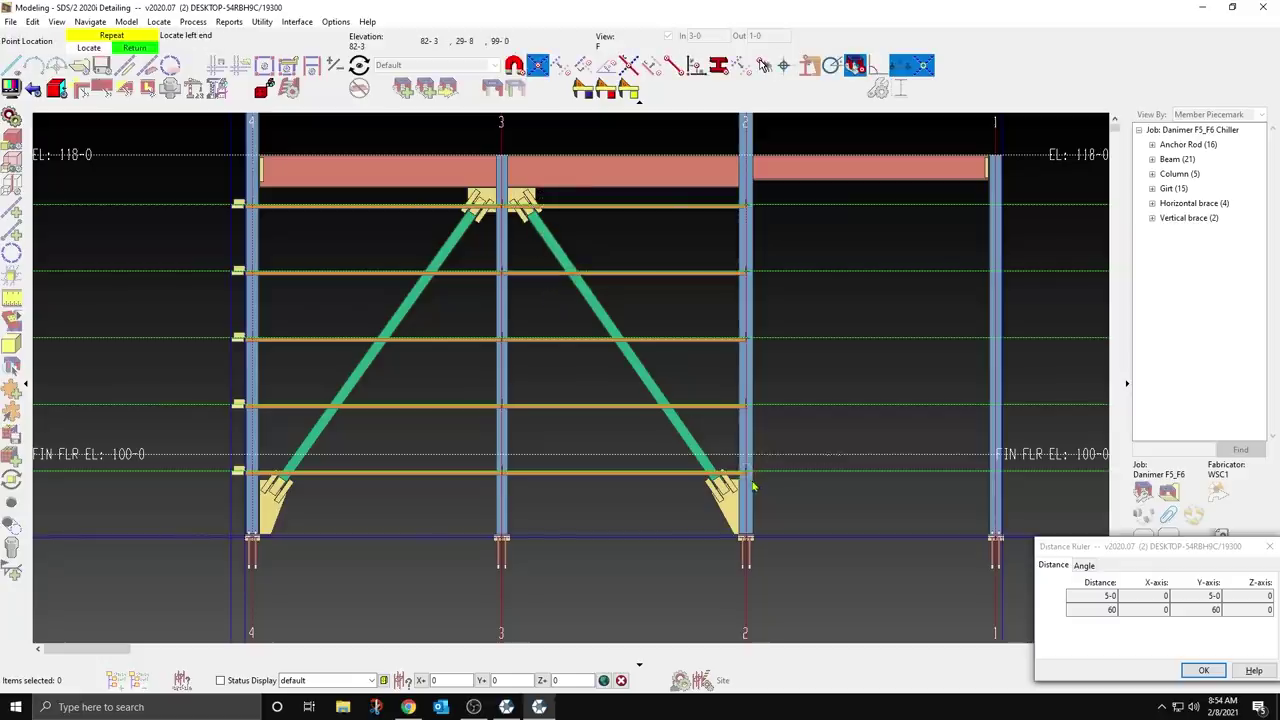
click(946, 481)
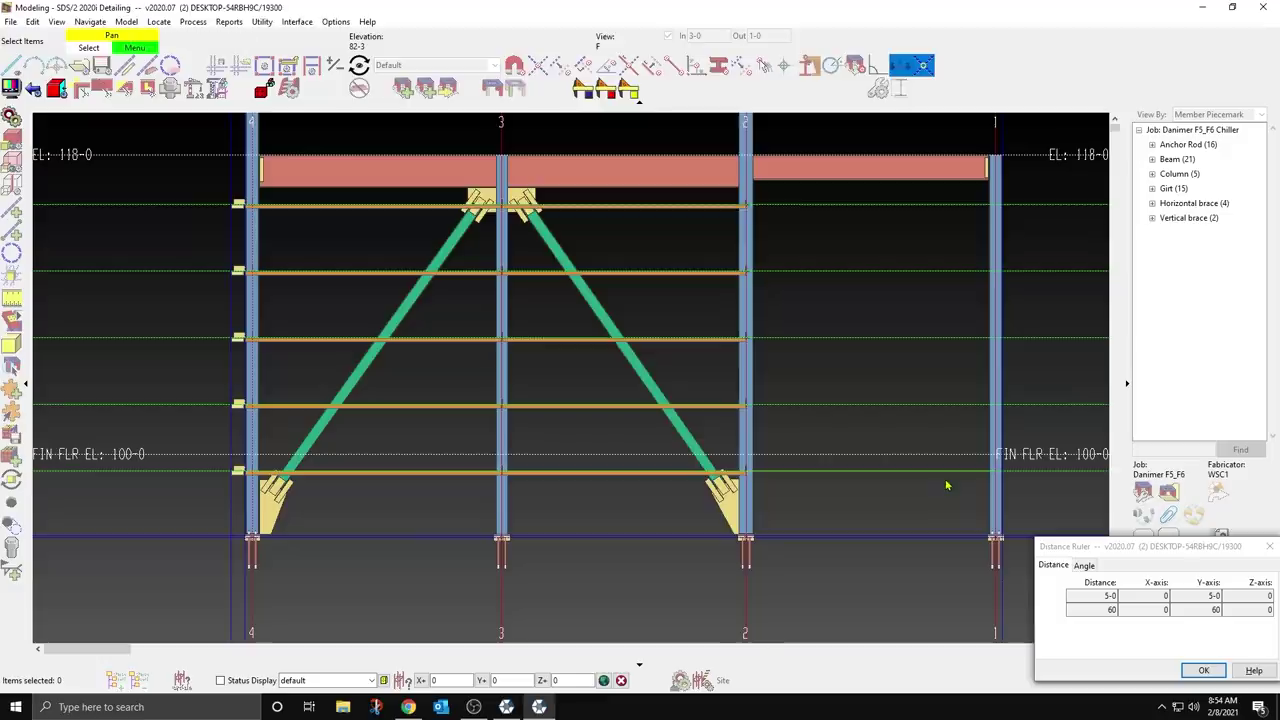
double_click(700, 472)
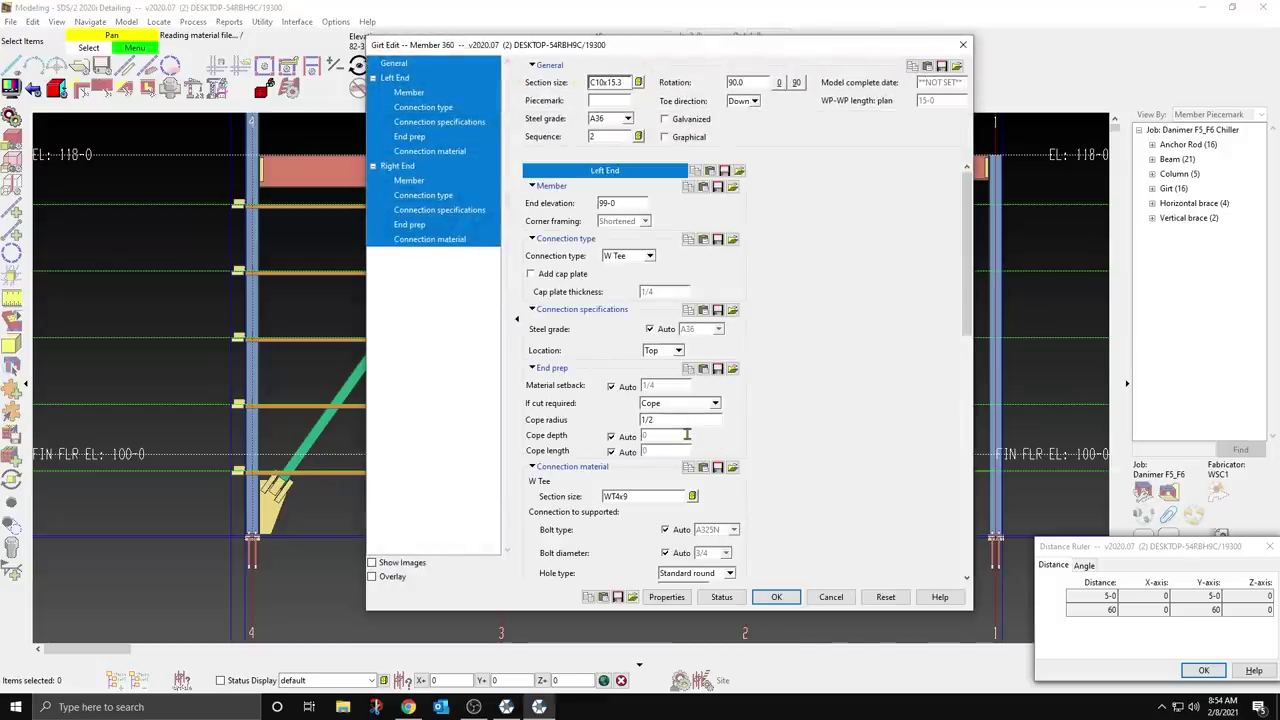
scroll(687, 434, down, 5)
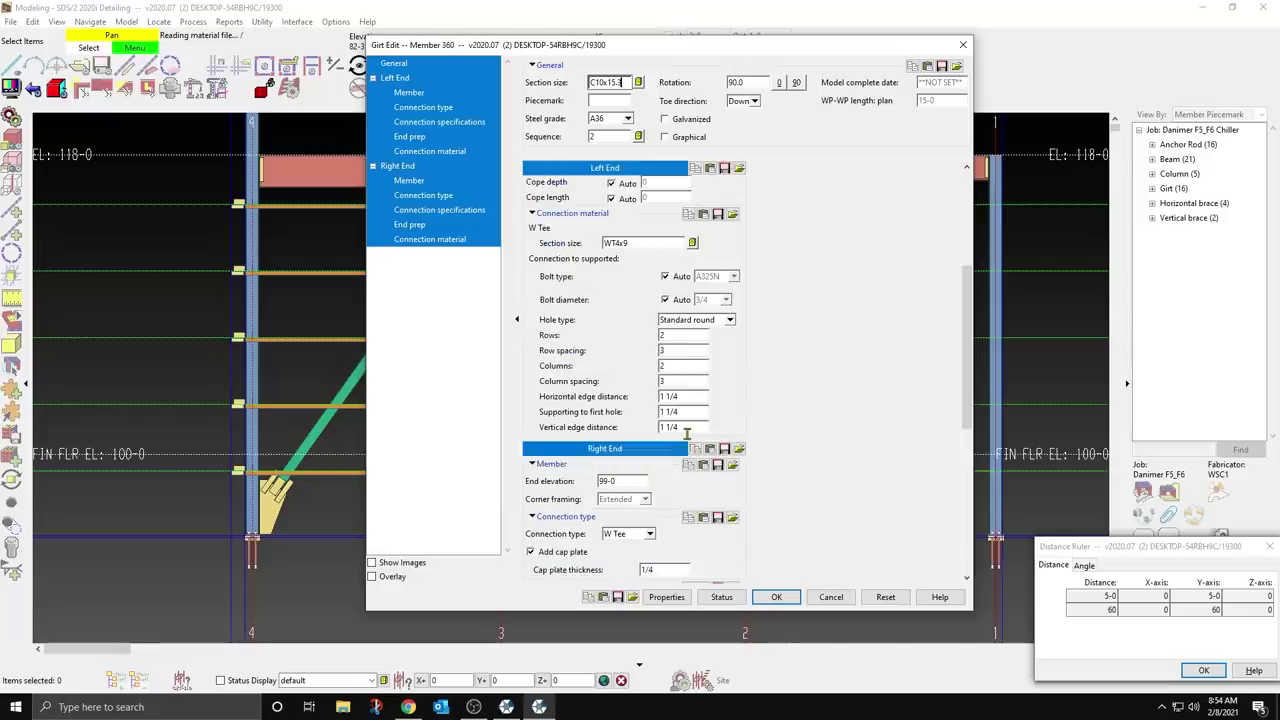
scroll(687, 436, down, 3)
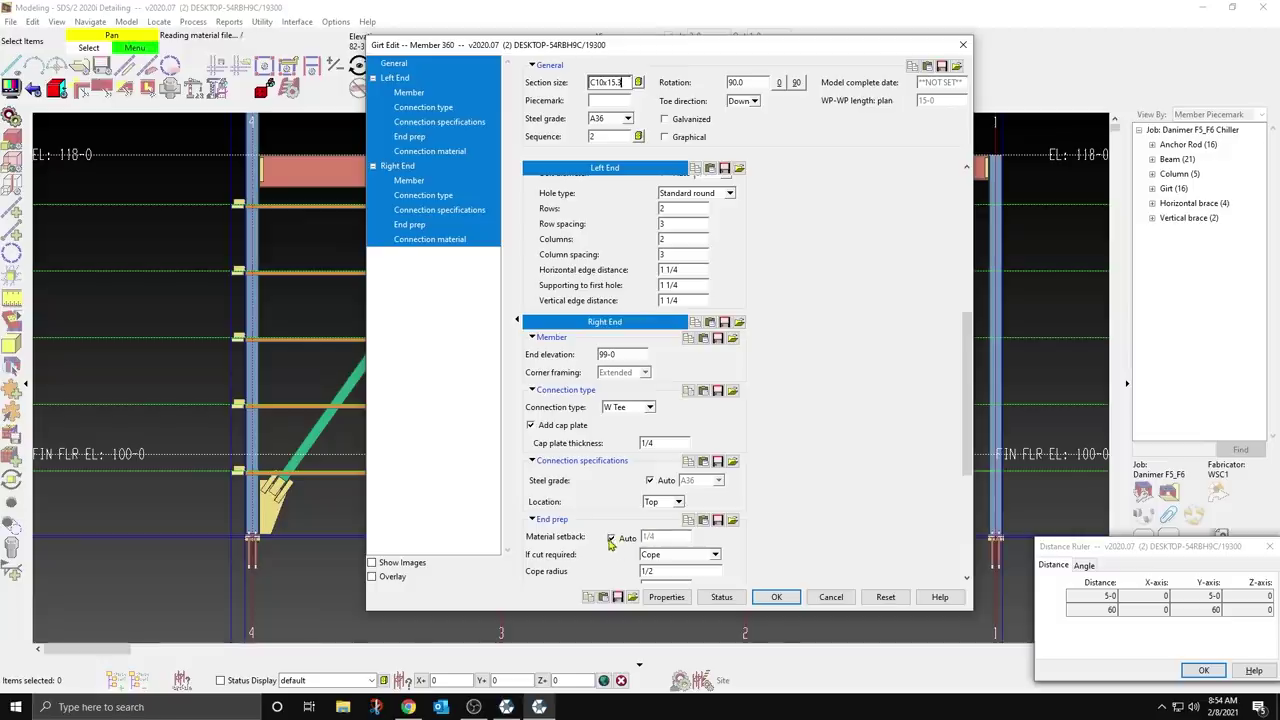
click(659, 537)
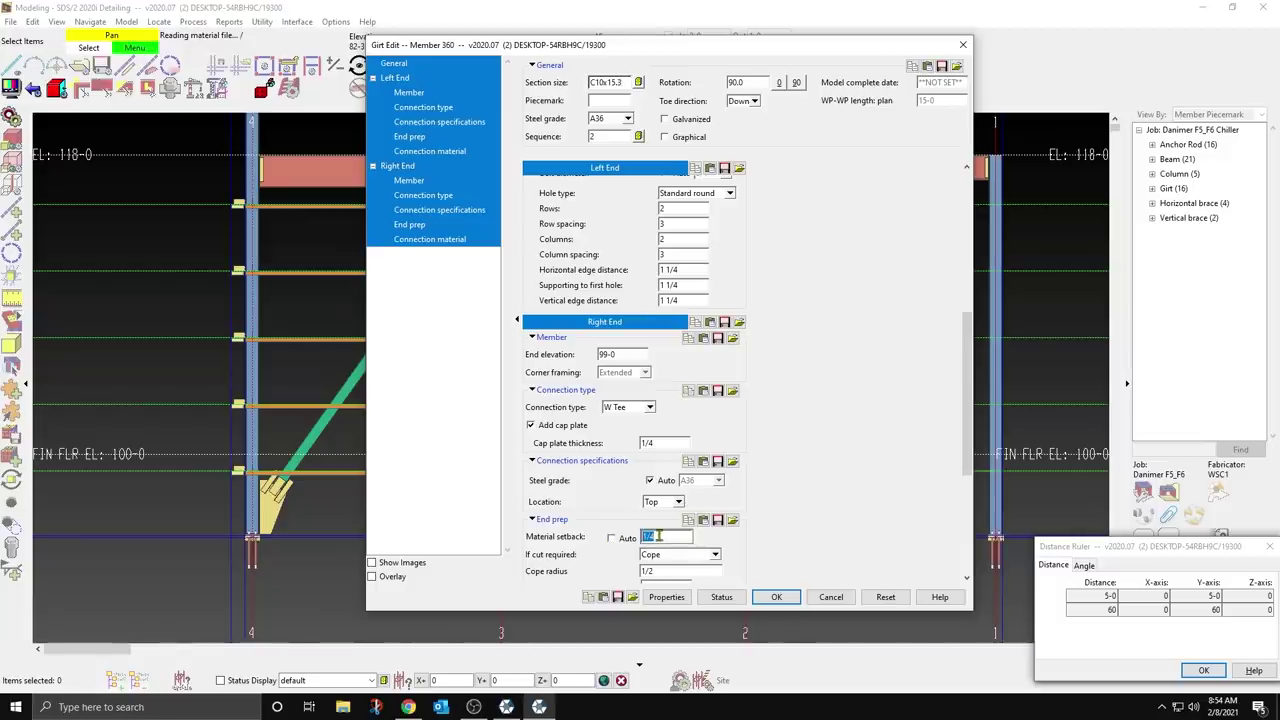
text(-4)
key(Return)
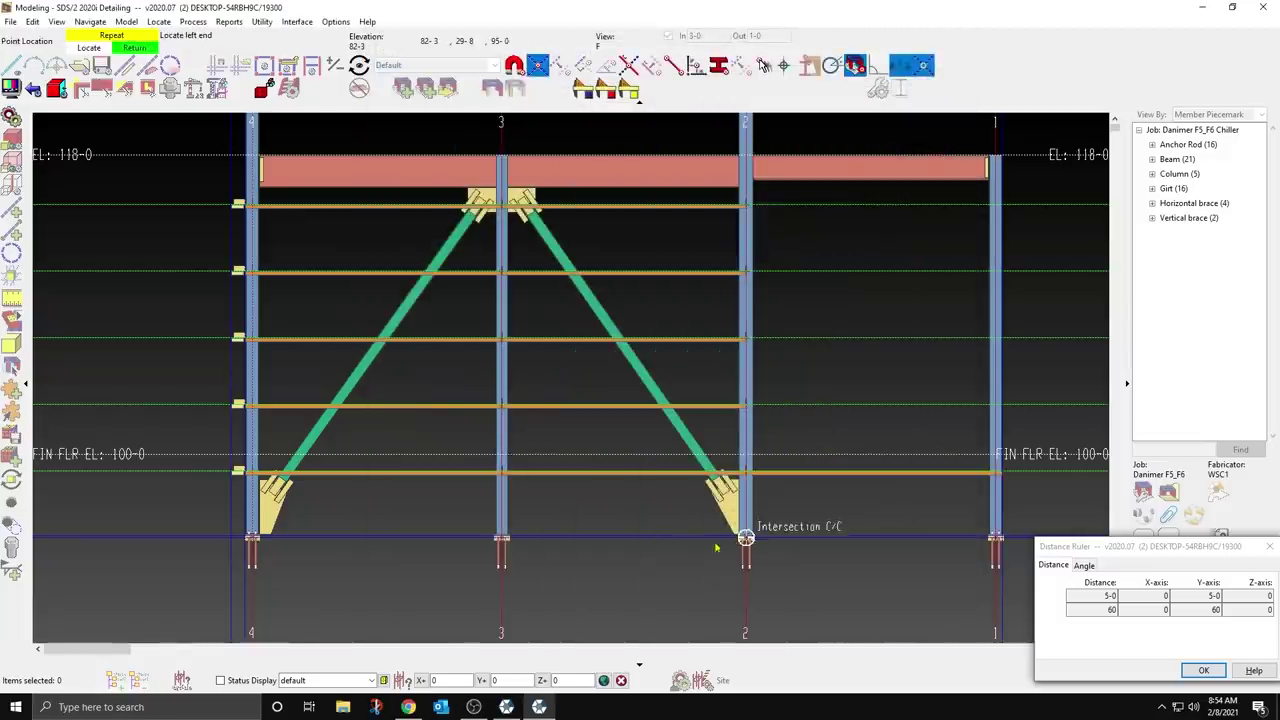
Step: Add matching girts between grid lines 2 and 1 along the four higher construction lines
click(771, 347)
click(771, 299)
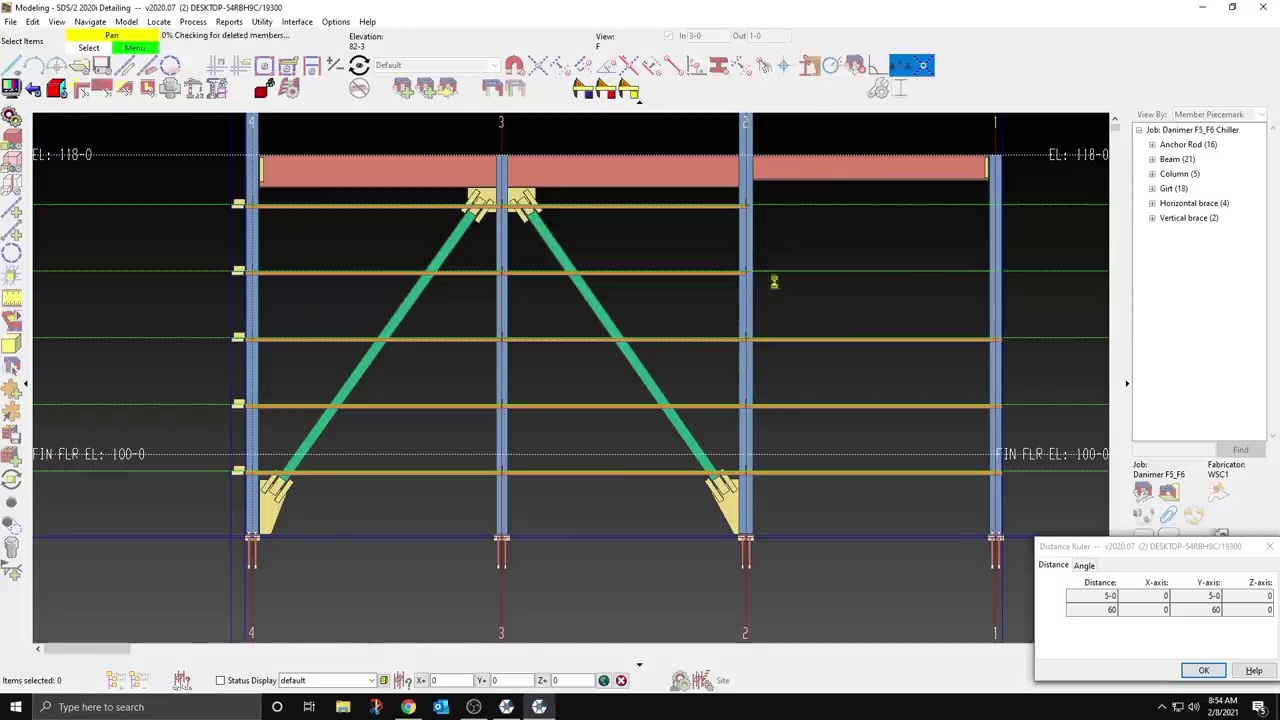
middle_click(774, 231)
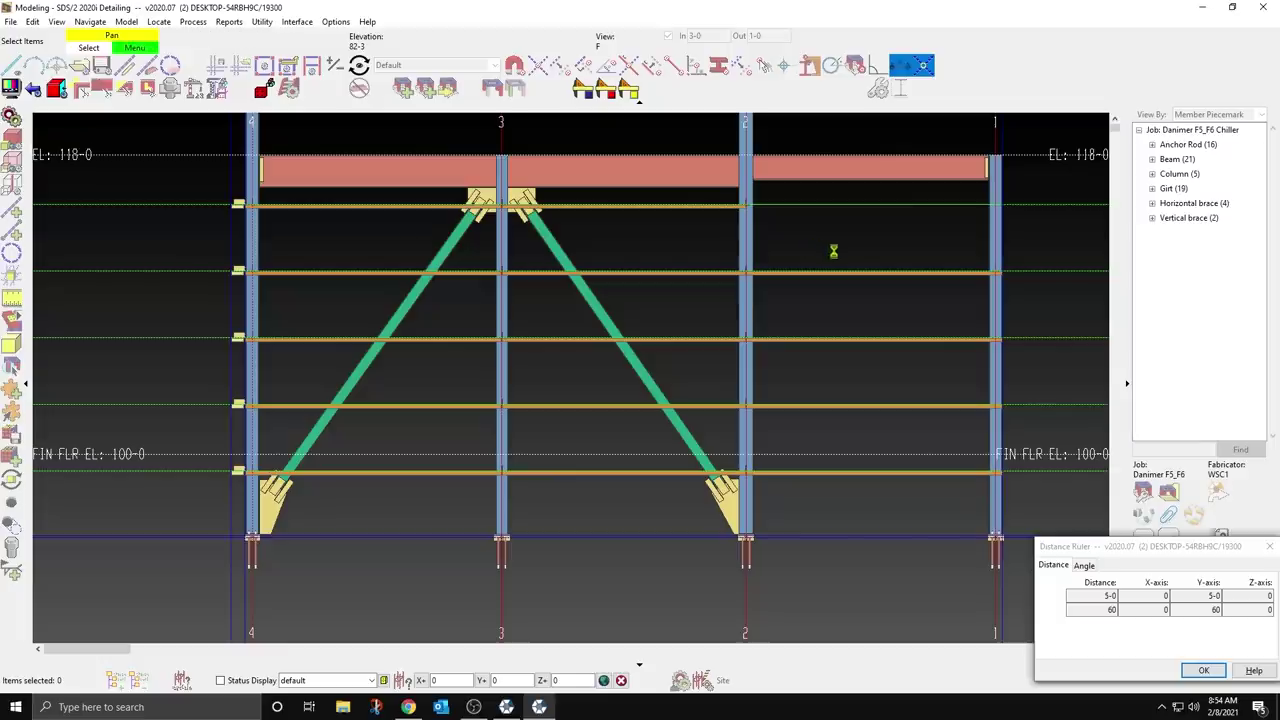
right_click(840, 255)
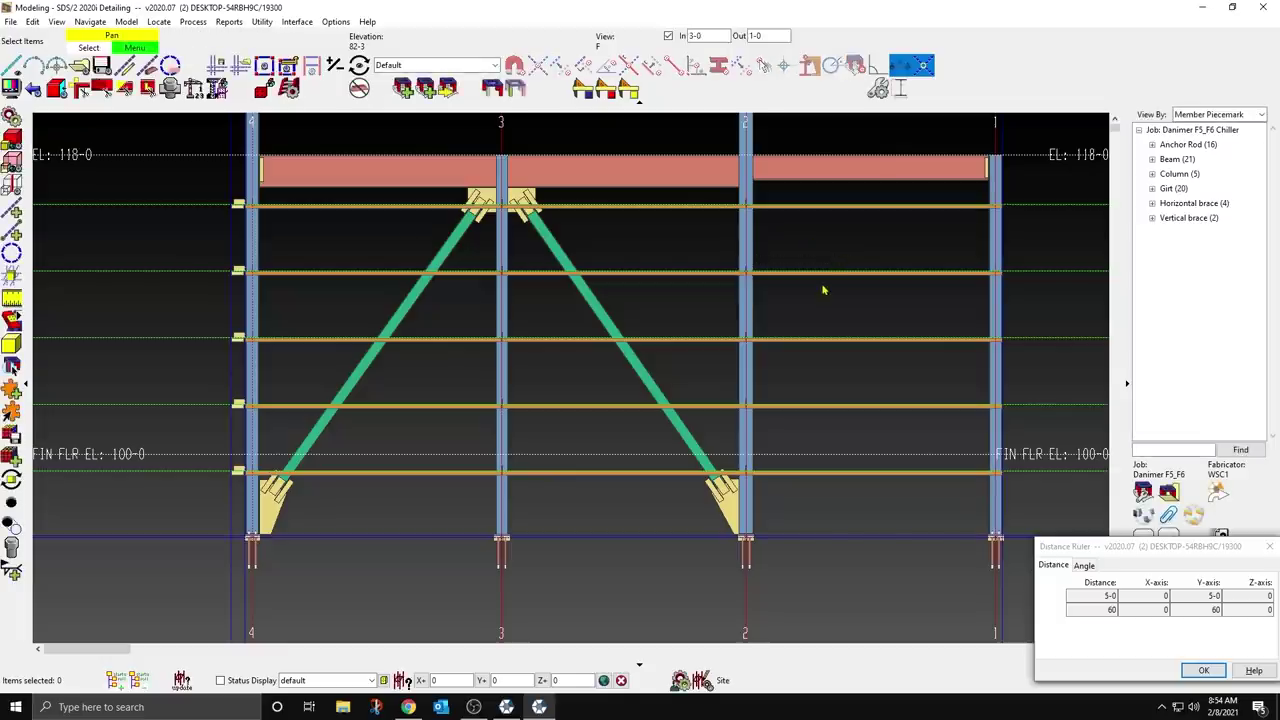
Step: Turn off the depth limits of the grid line F view and inspect the new girts within the whole model
click(668, 35)
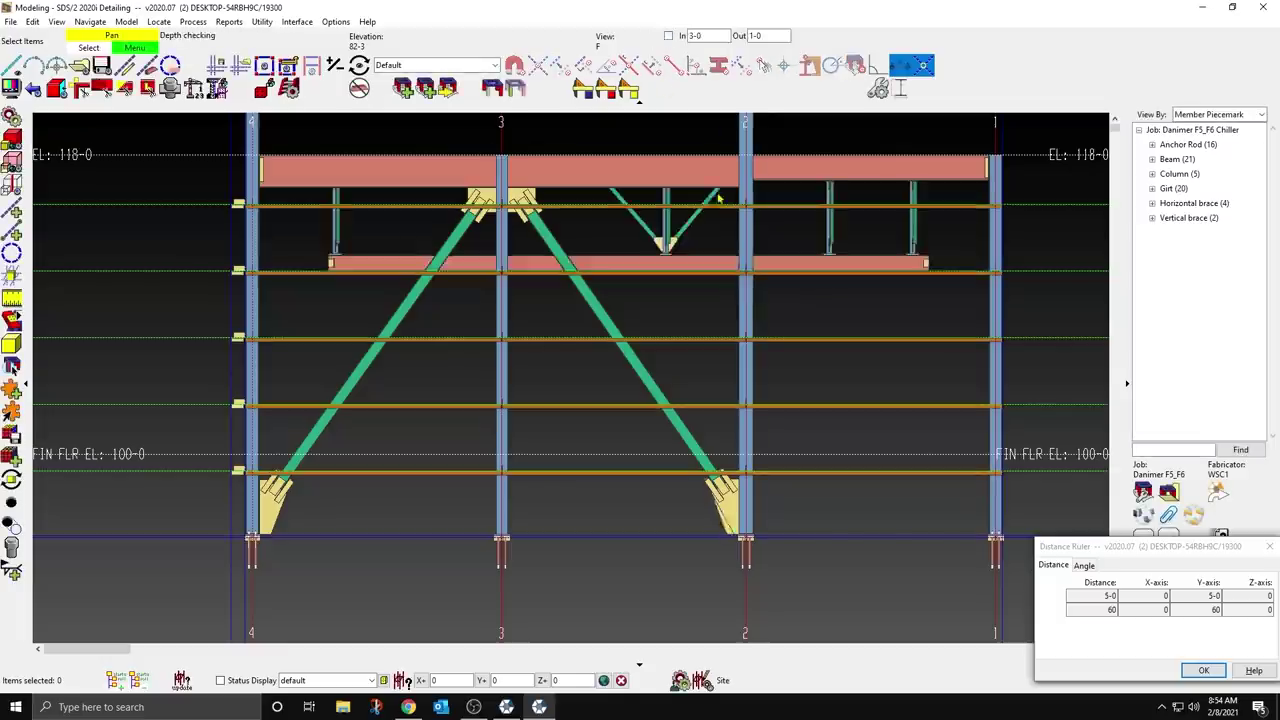
middle_drag(870, 270, 771, 401)
scroll(743, 386, up, 6)
middle_drag(693, 289, 780, 280)
scroll(782, 280, down, 3)
scroll(724, 341, down, 5)
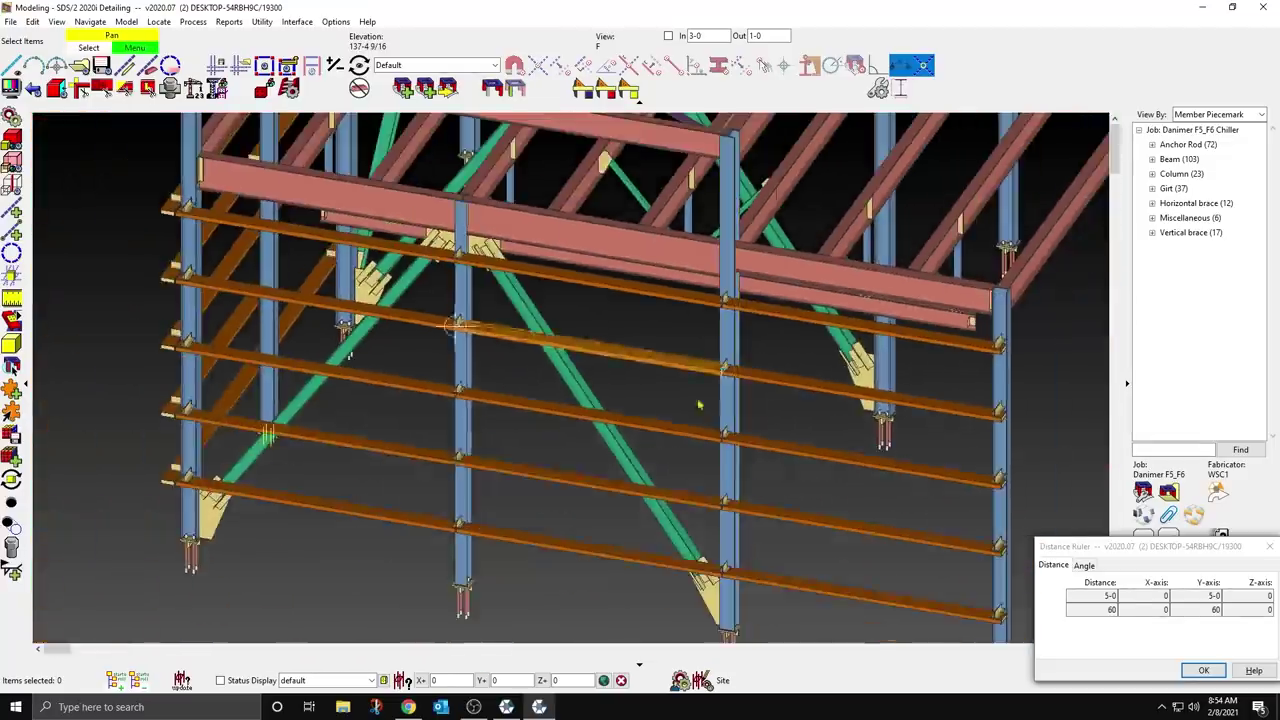
Step: Edit the five girts between grid lines 3 and 2 together and remove the cap plate from their right ends
scroll(495, 548, up, 8)
click(522, 540)
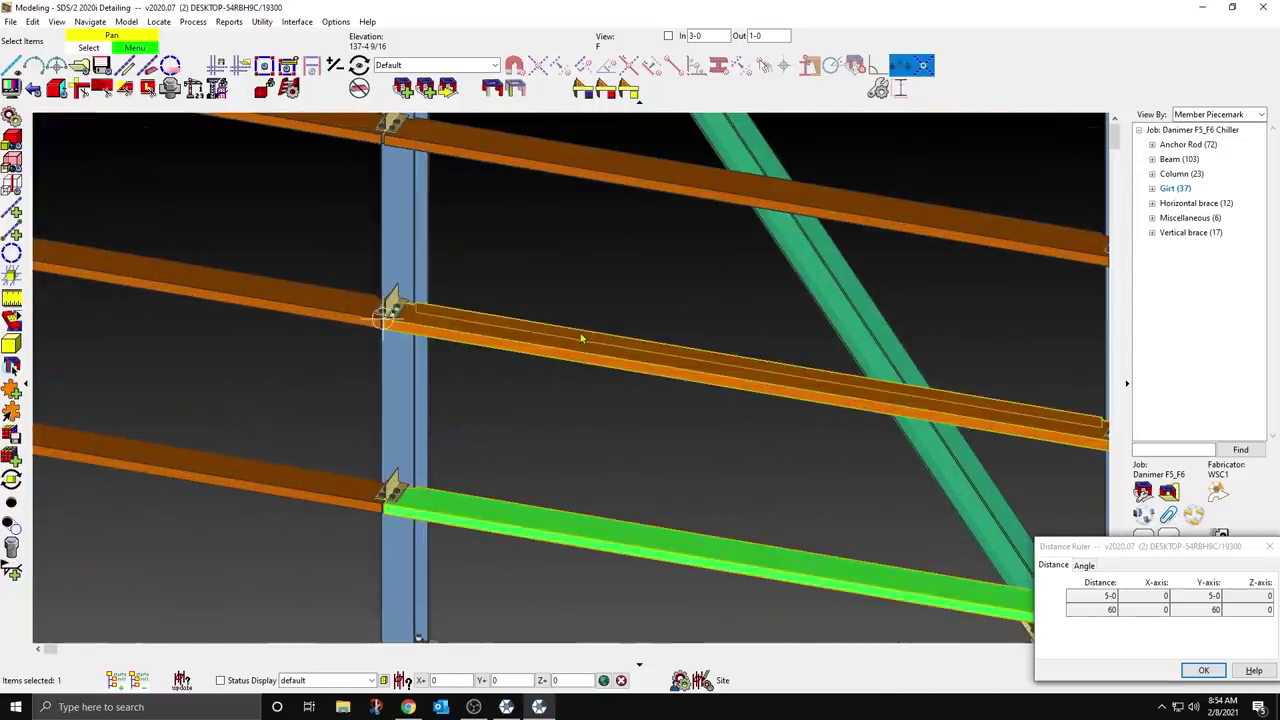
click(583, 345)
click(620, 192)
middle_drag(627, 227, 554, 503)
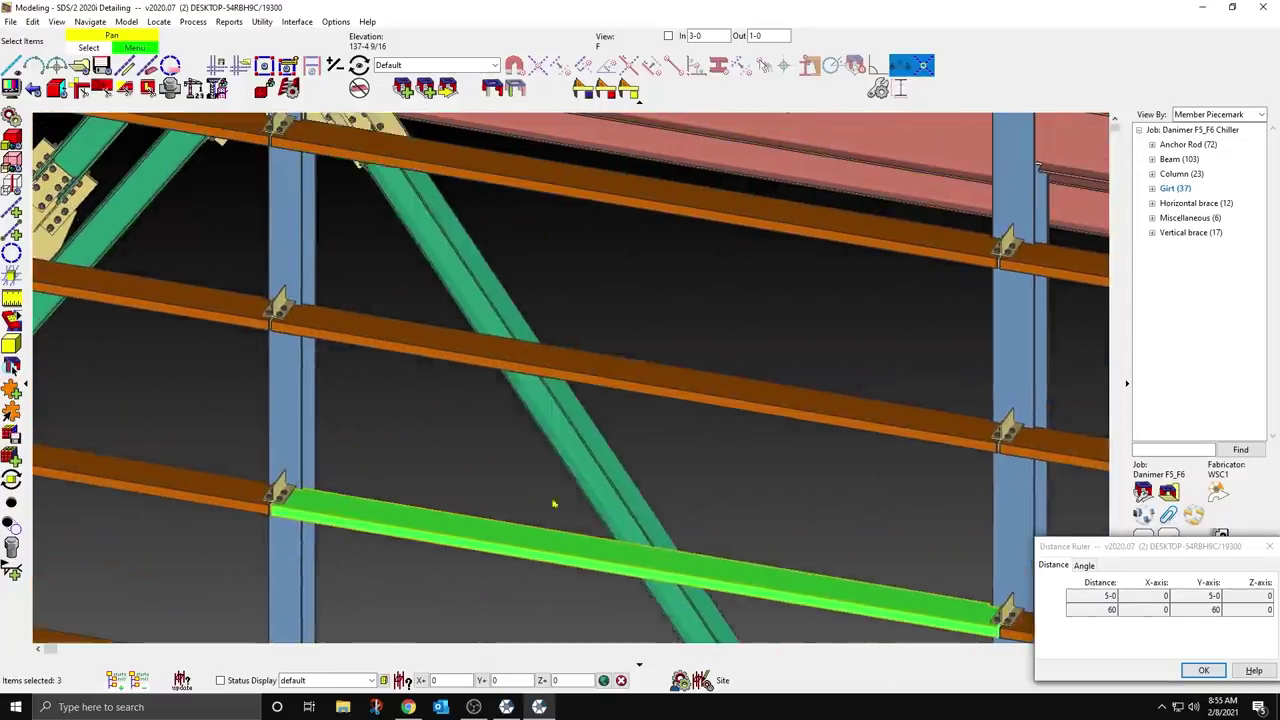
click(654, 394)
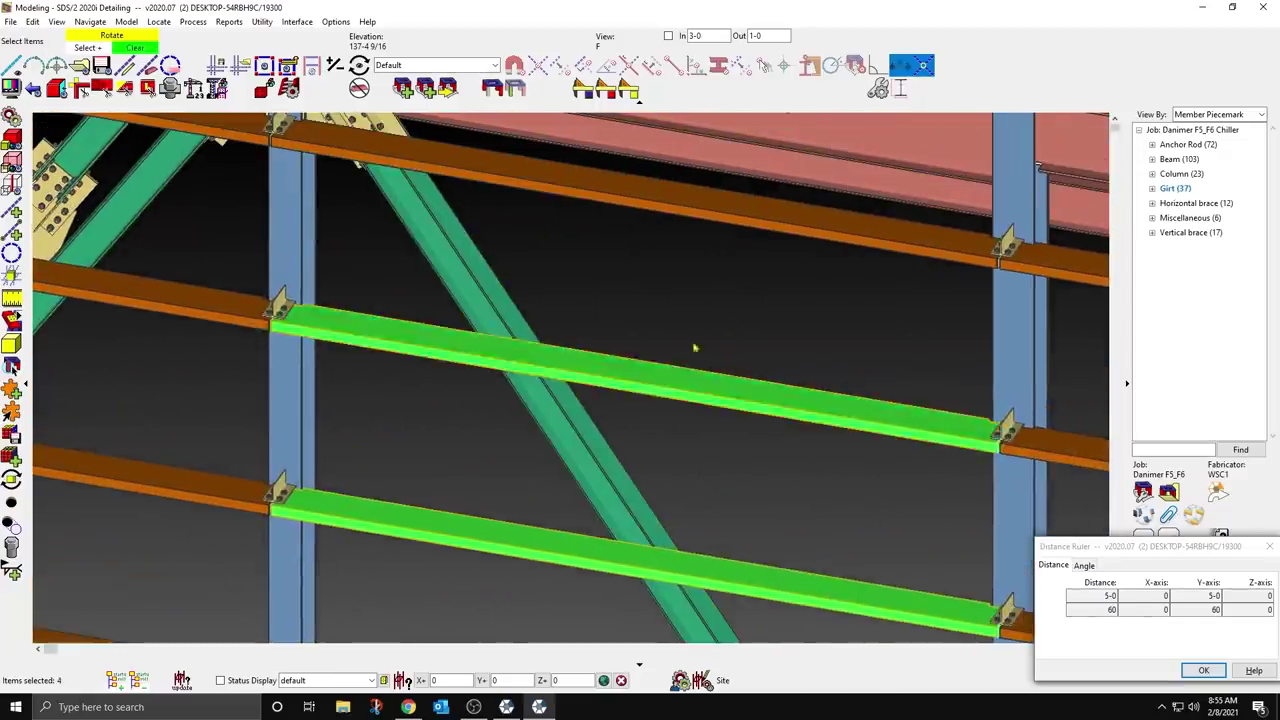
click(836, 244)
scroll(318, 347, up, 3)
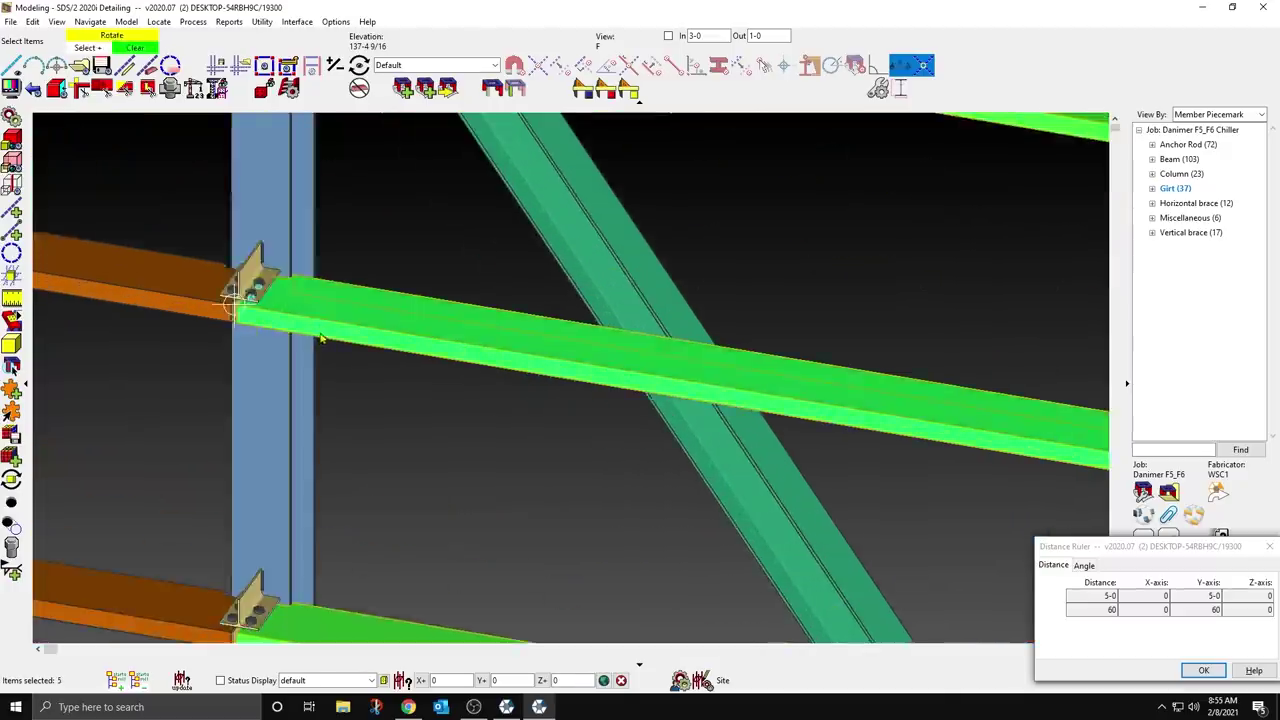
shift+middle_drag(323, 337, 463, 309)
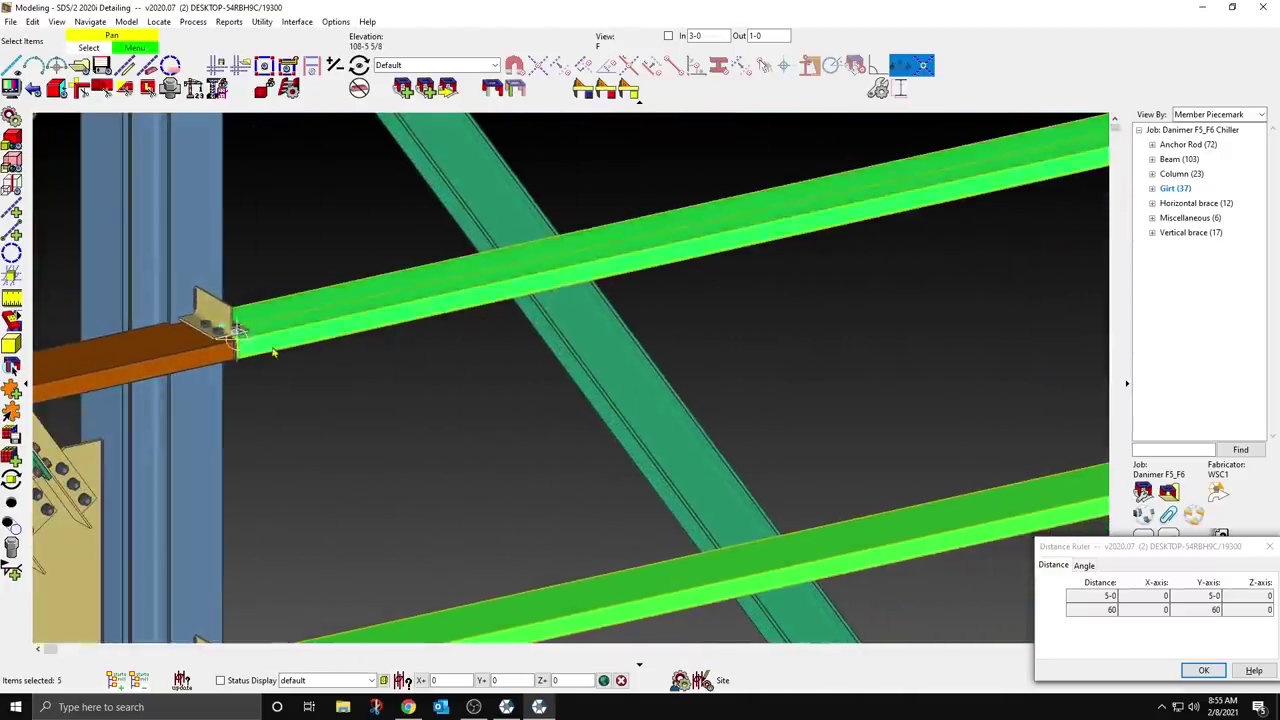
scroll(278, 354, down, 5)
right_click(552, 218)
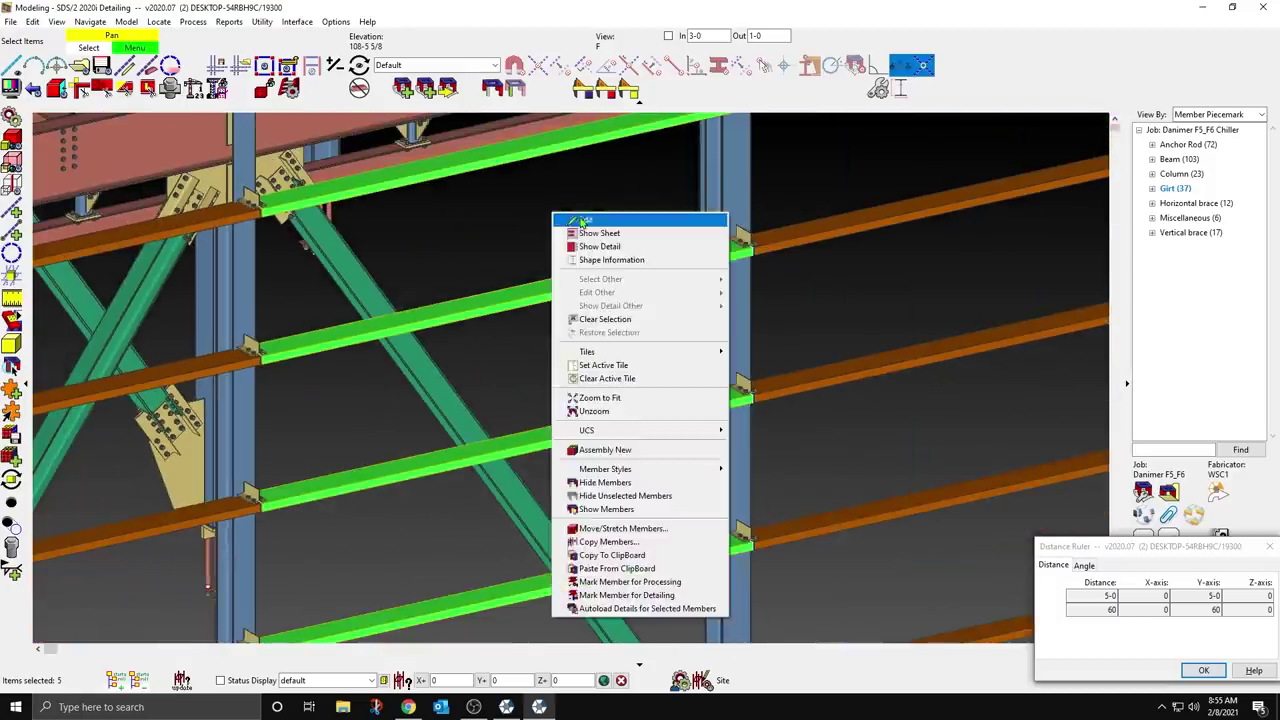
click(586, 222)
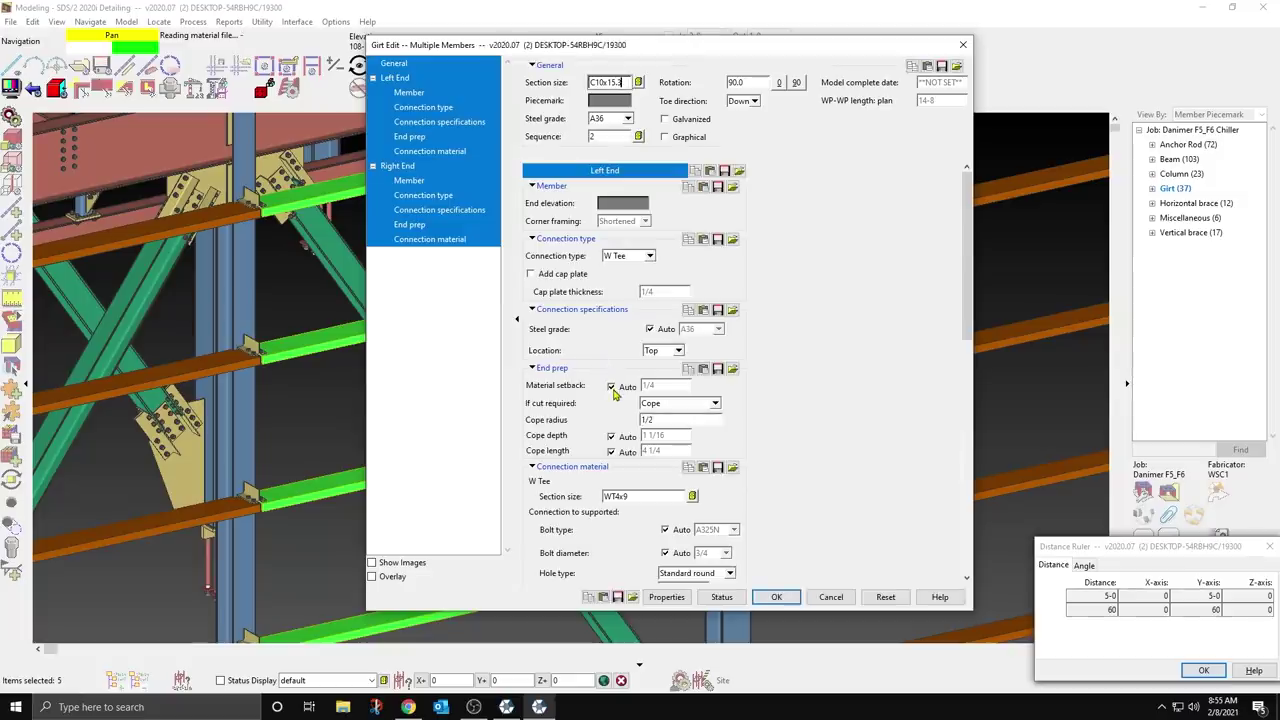
scroll(614, 393, down, 5)
scroll(614, 400, down, 3)
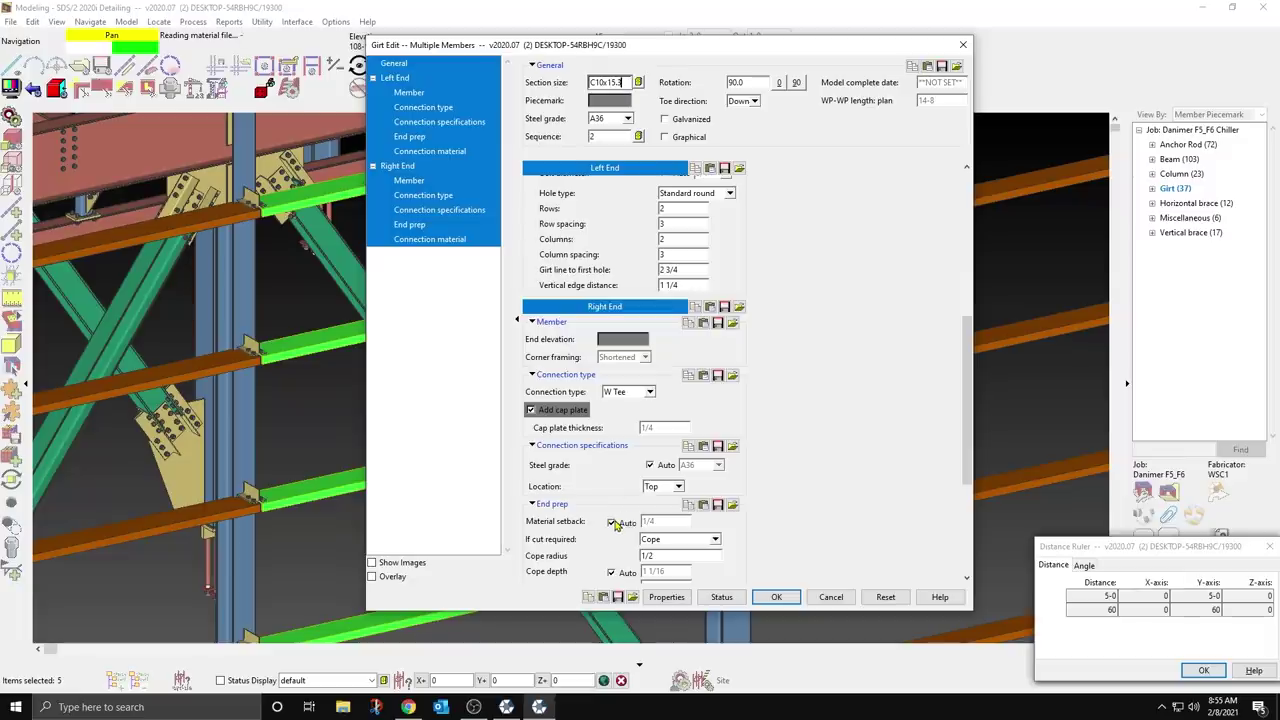
click(531, 411)
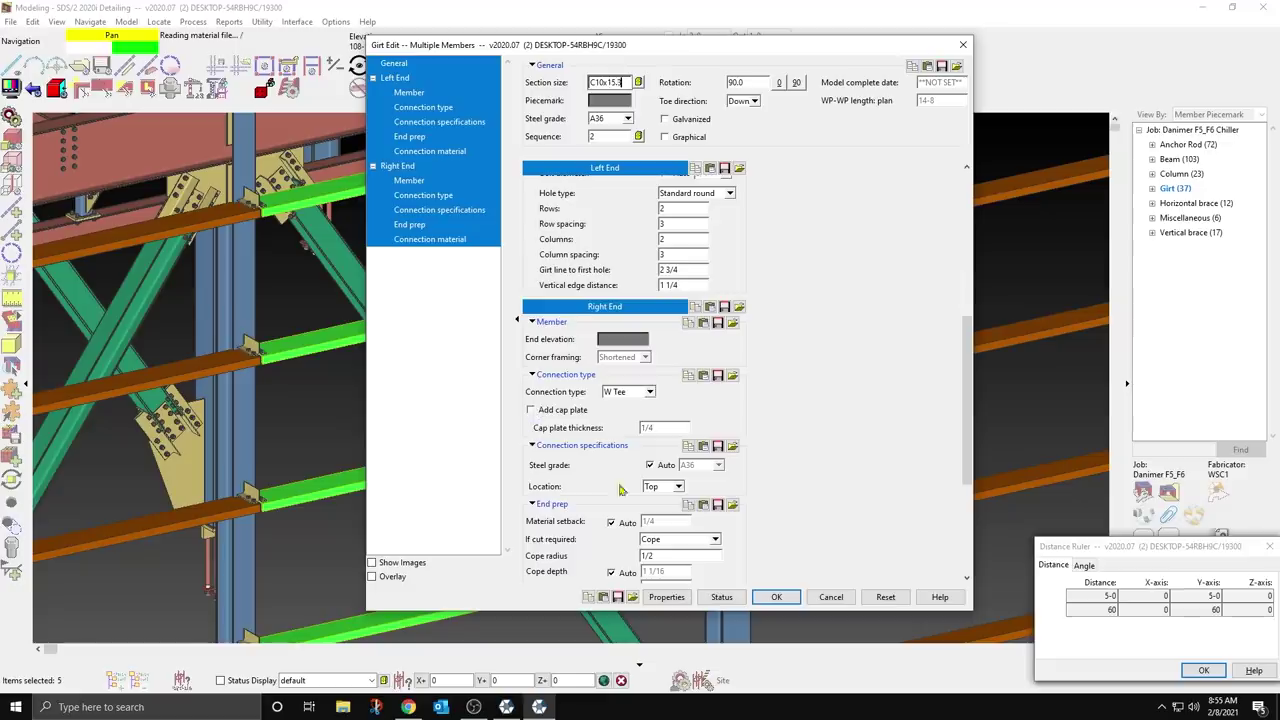
Step: Accept the multiple-member girt edit for the five selected girts between the two columns
click(766, 599)
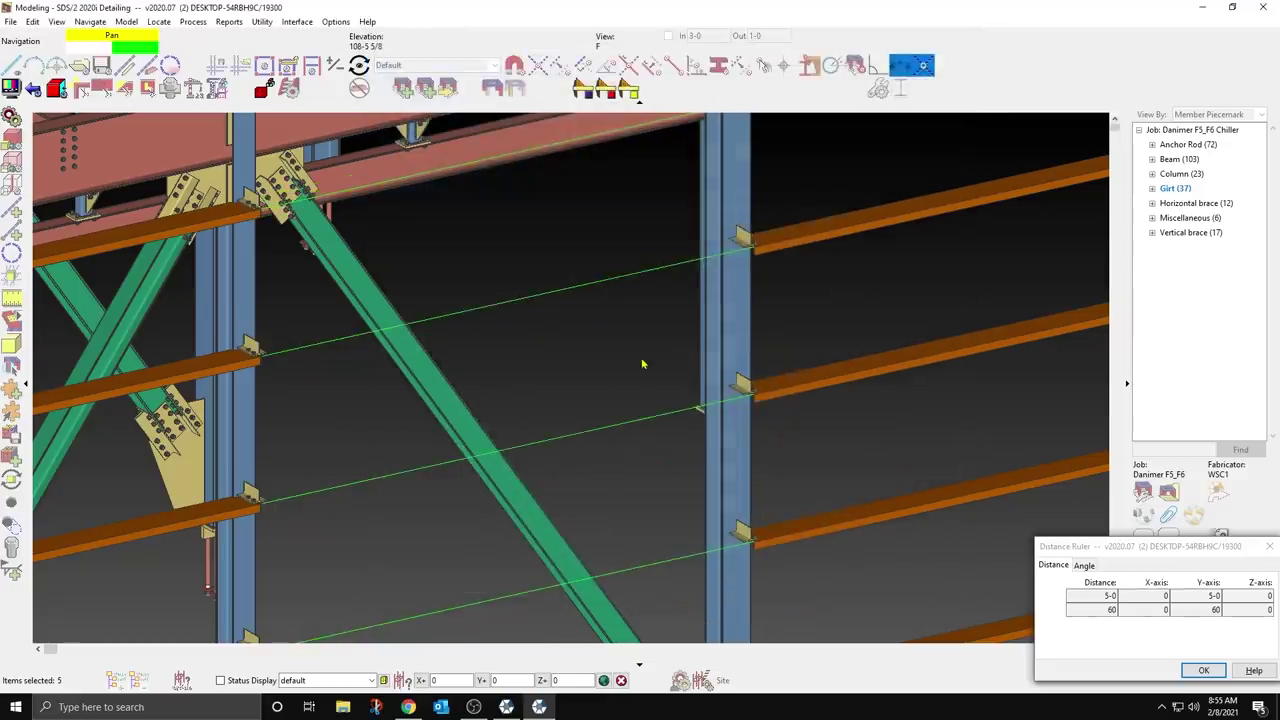
middle_drag(561, 365, 759, 159)
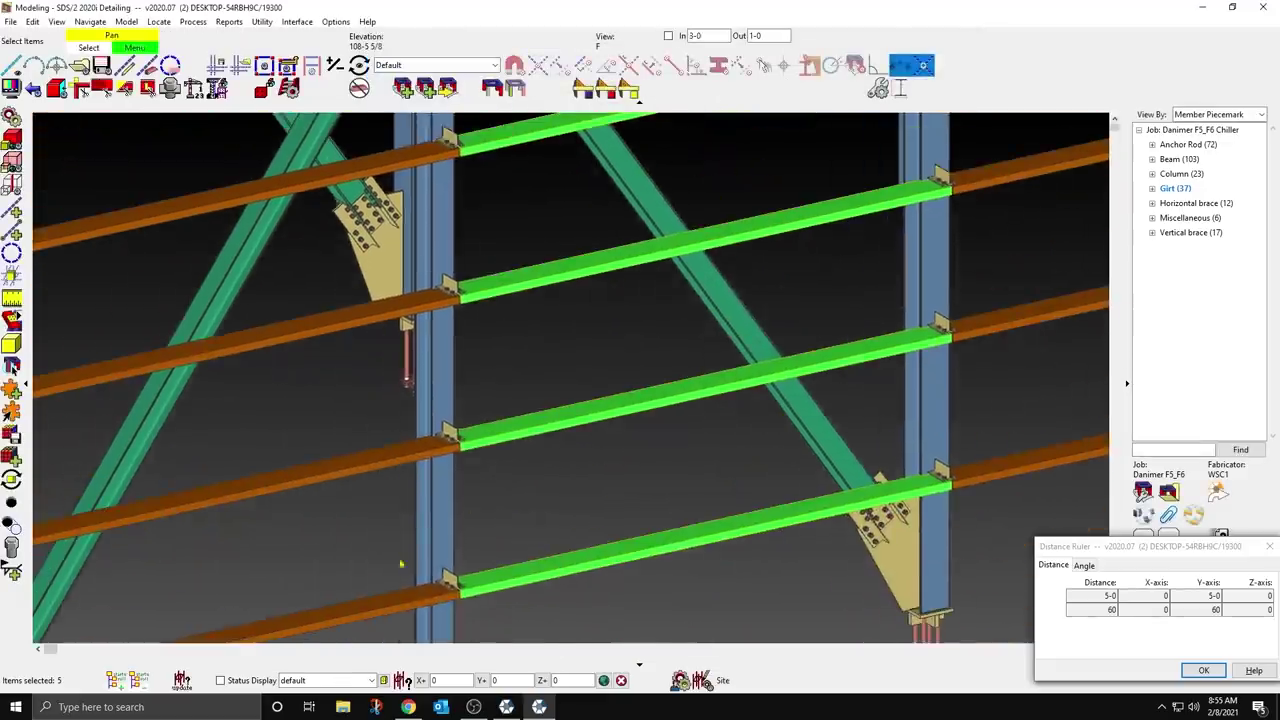
scroll(460, 622, up, 6)
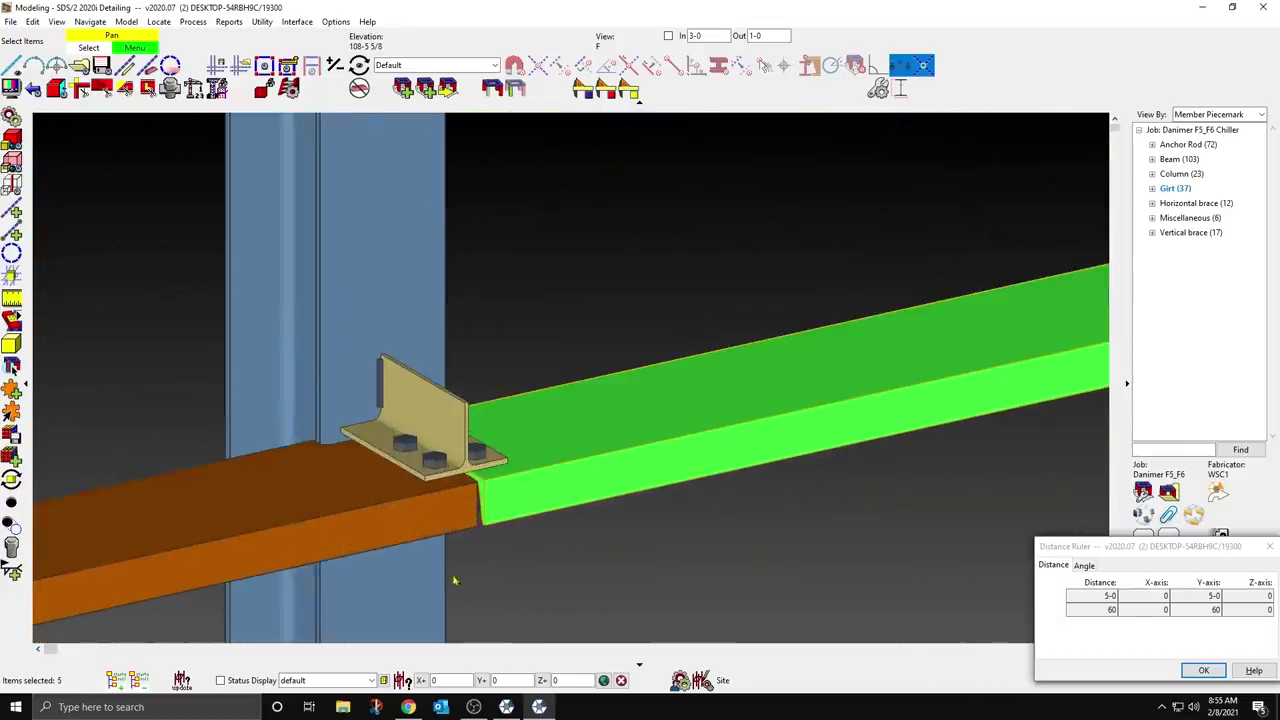
Step: Examine the girts' tee connections at the columns along the wall and at the corner column
shift+middle_drag(456, 483, 313, 530)
scroll(313, 533, down, 2)
middle_drag(430, 280, 466, 572)
middle_drag(509, 383, 484, 604)
middle_drag(485, 232, 463, 598)
scroll(236, 118, down, 1)
scroll(250, 116, down, 3)
scroll(900, 245, up, 6)
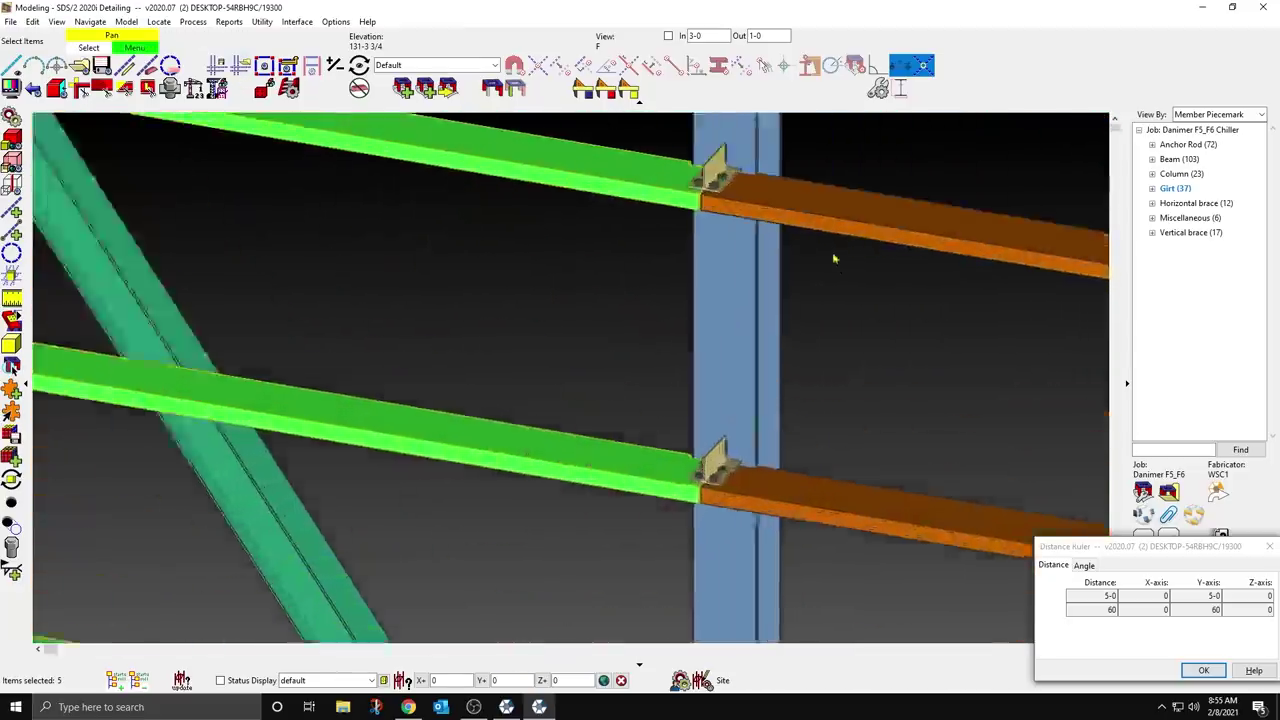
mouse_move(721, 192)
shift+middle_down()
mouse_move(855, 194)
mouse_move(897, 172)
mouse_move(740, 200)
shift+middle_up()
scroll(290, 275, down, 5)
middle_drag(726, 270, 774, 285)
Step: Select the five girts in the corner bay and review their W Tee connection and end preparation settings at both ends
click(752, 270)
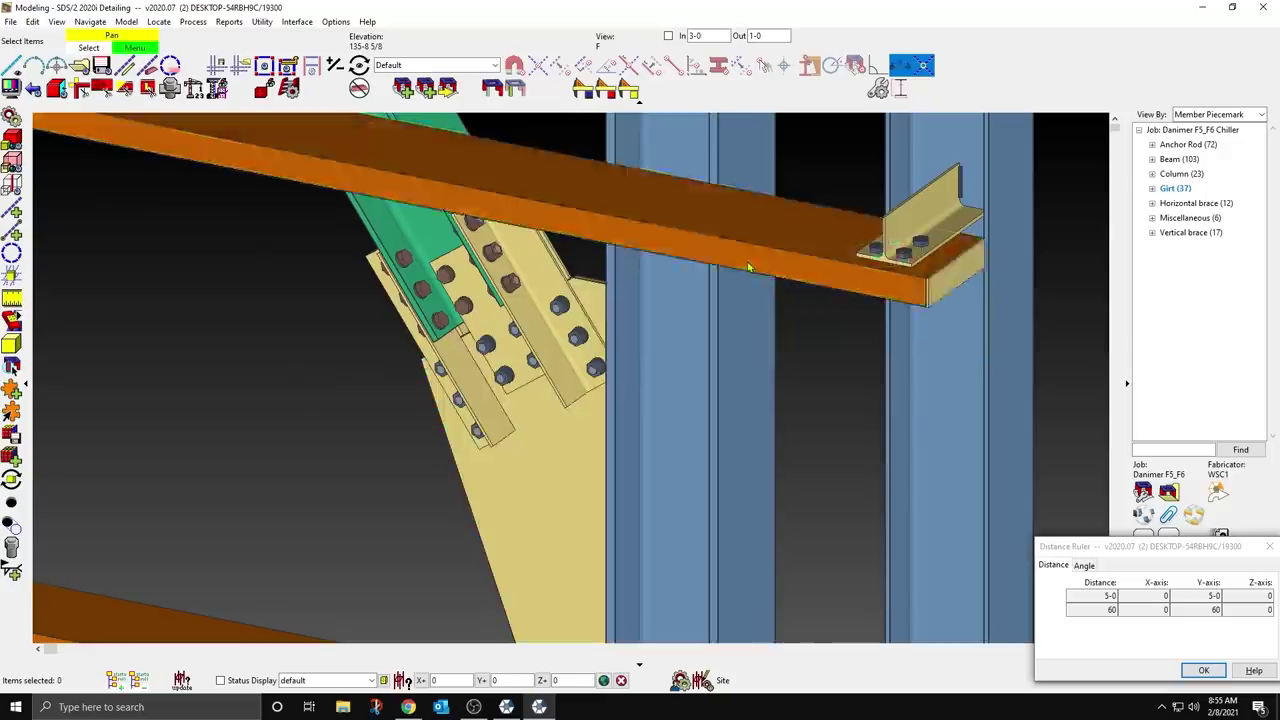
scroll(749, 290, down, 5)
click(740, 392)
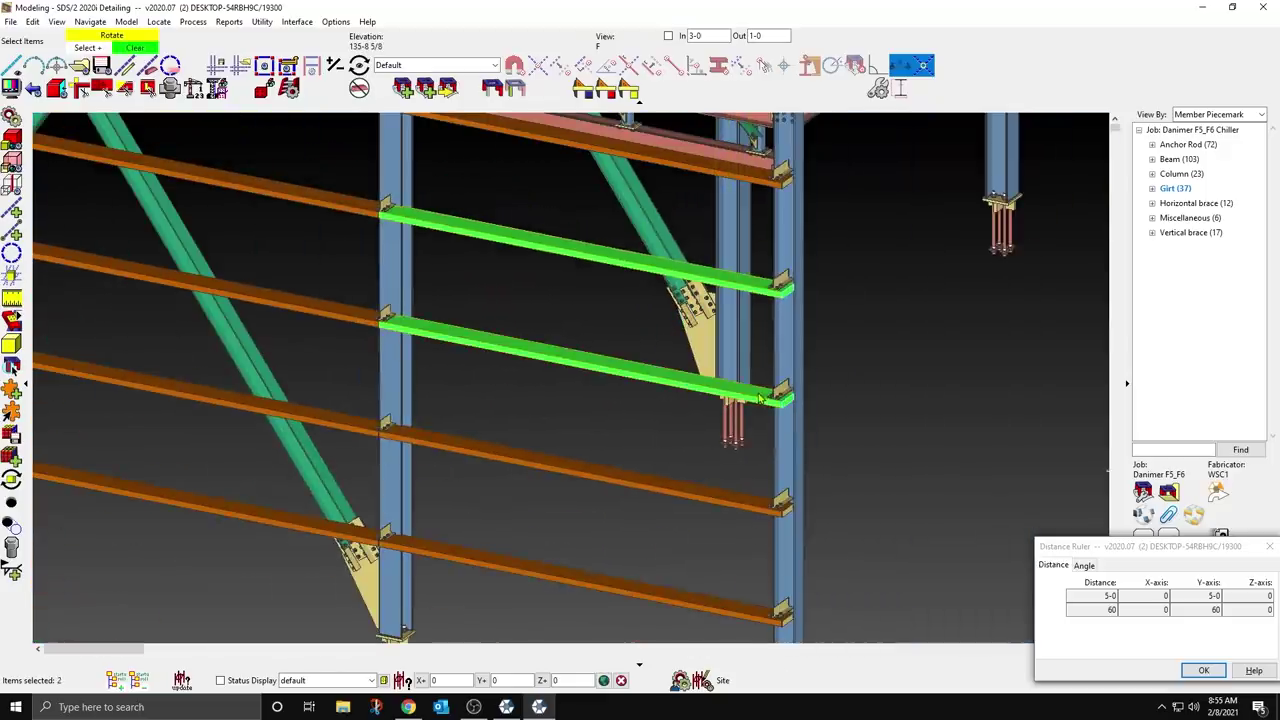
shift+click(724, 604)
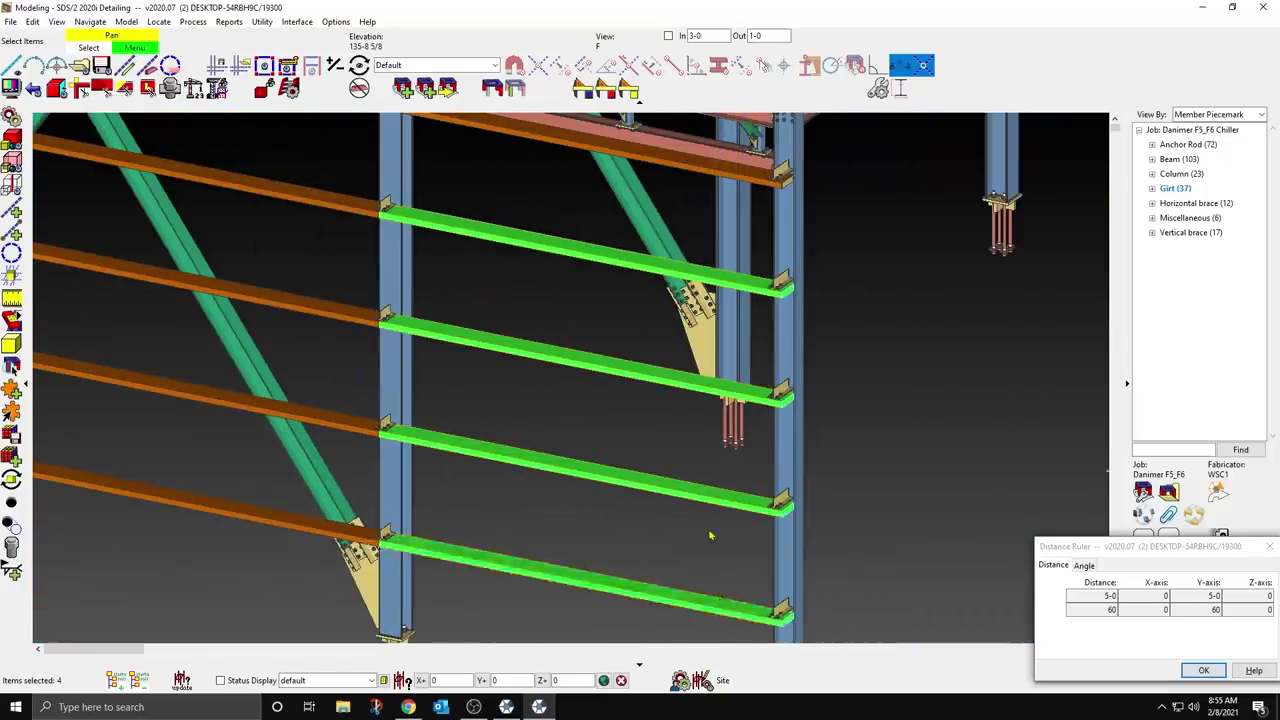
scroll(714, 536, down, 2)
scroll(740, 260, up, 4)
shift+click(750, 238)
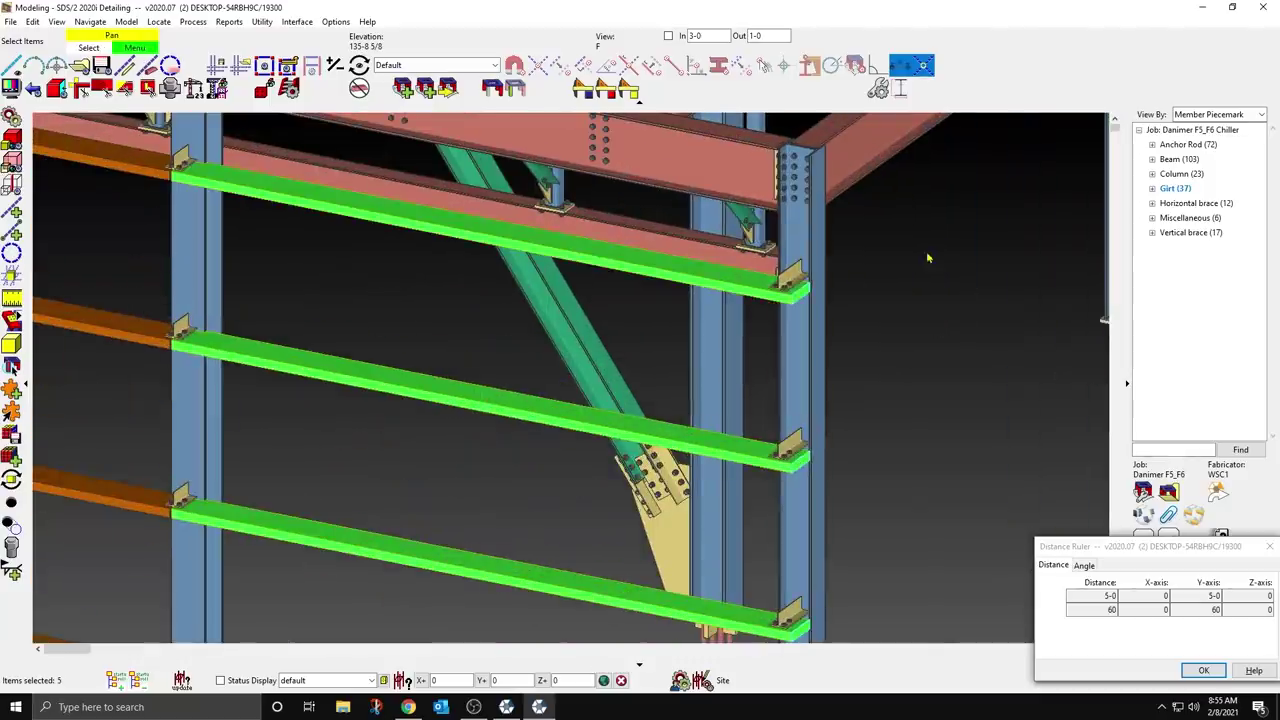
right_click(932, 252)
click(965, 257)
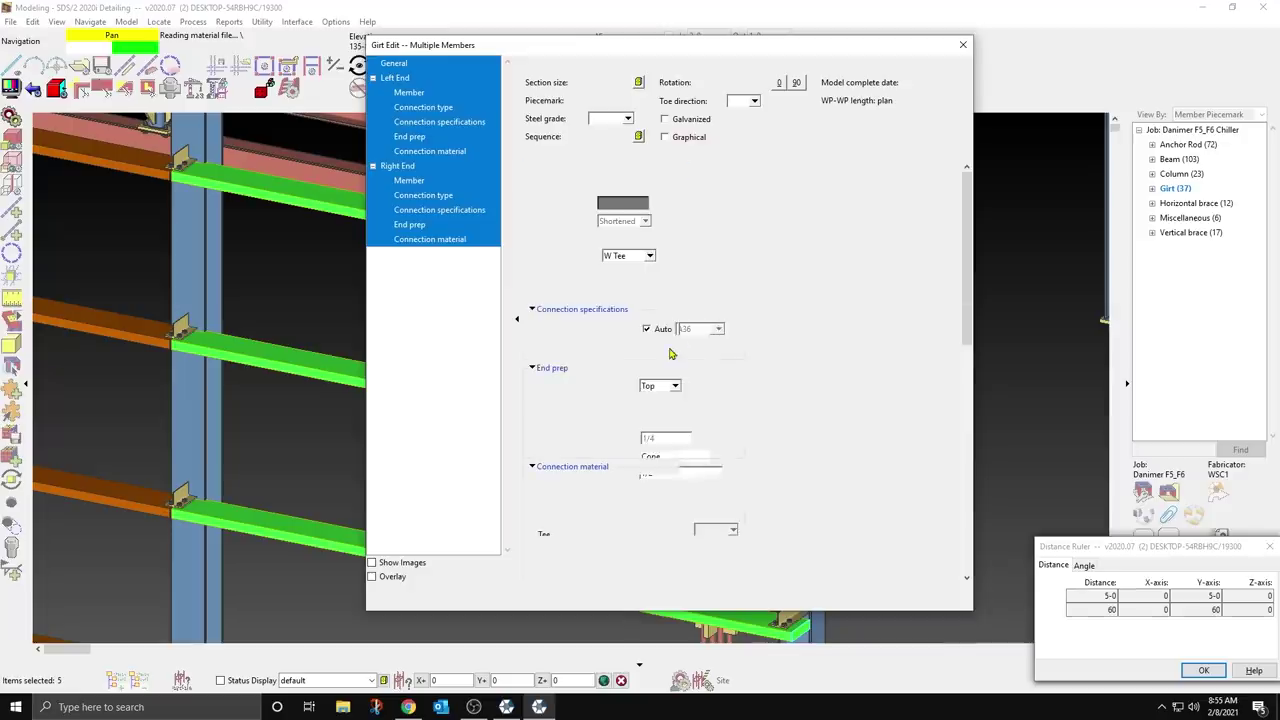
scroll(637, 360, down, 3)
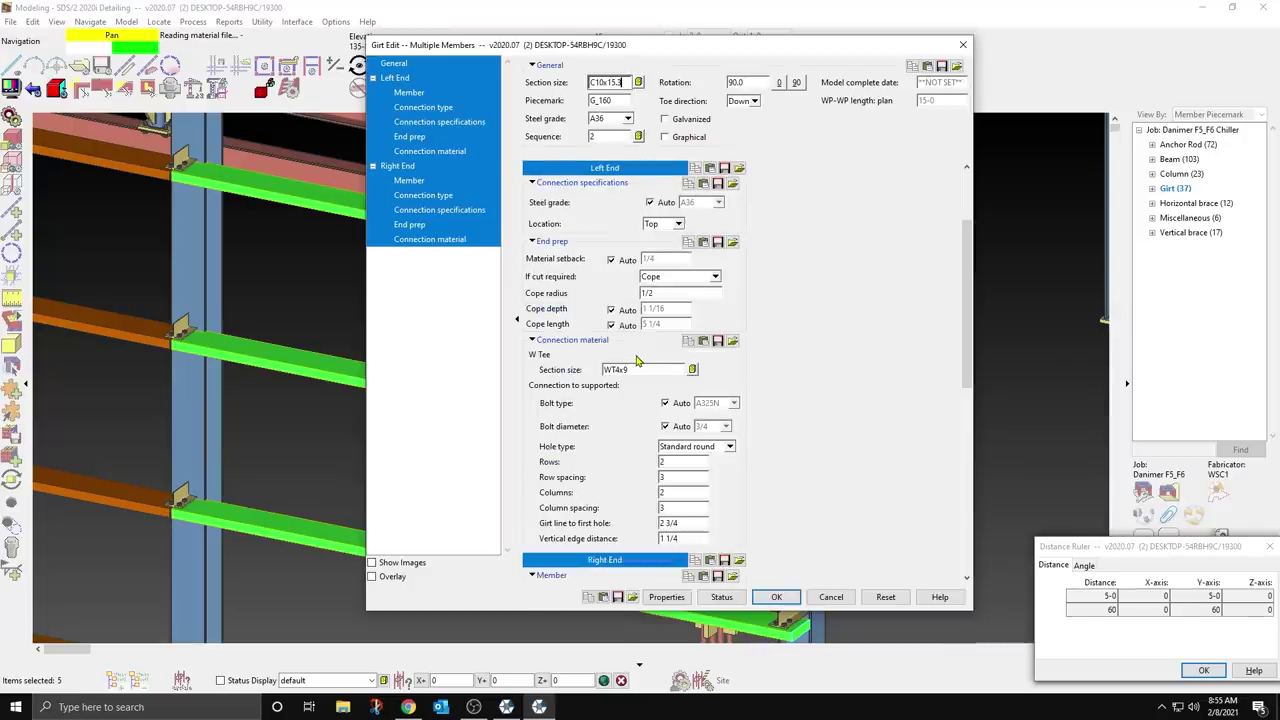
scroll(637, 360, down, 3)
scroll(637, 360, down, 3)
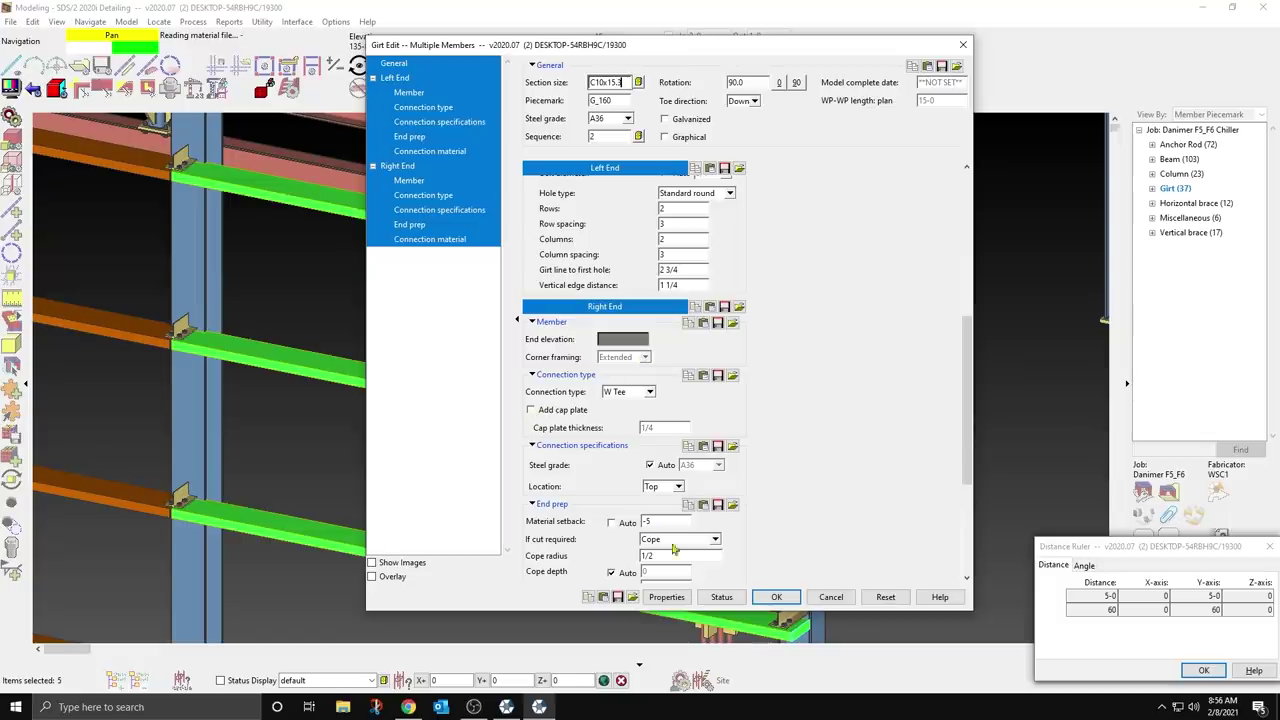
click(776, 597)
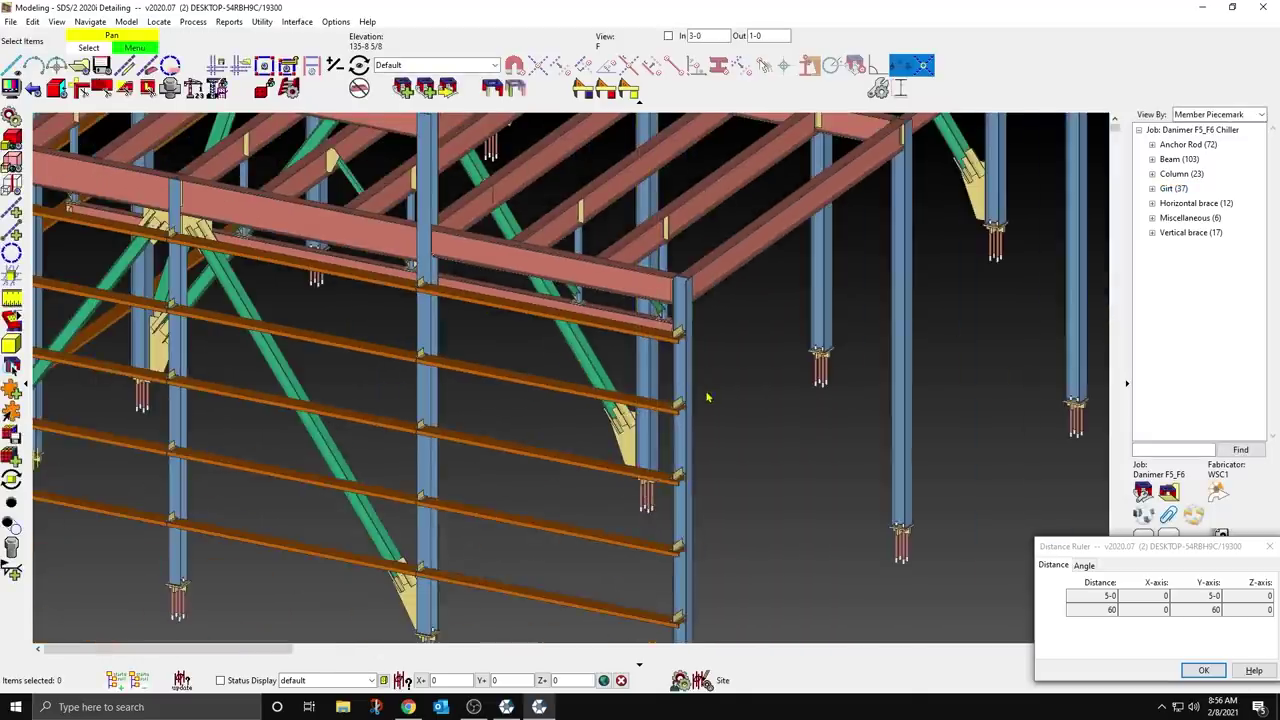
Step: Delete the two lowest girts in the corner bay and the second-lowest girt in the adjacent braced bay
middle_drag(706, 398, 757, 393)
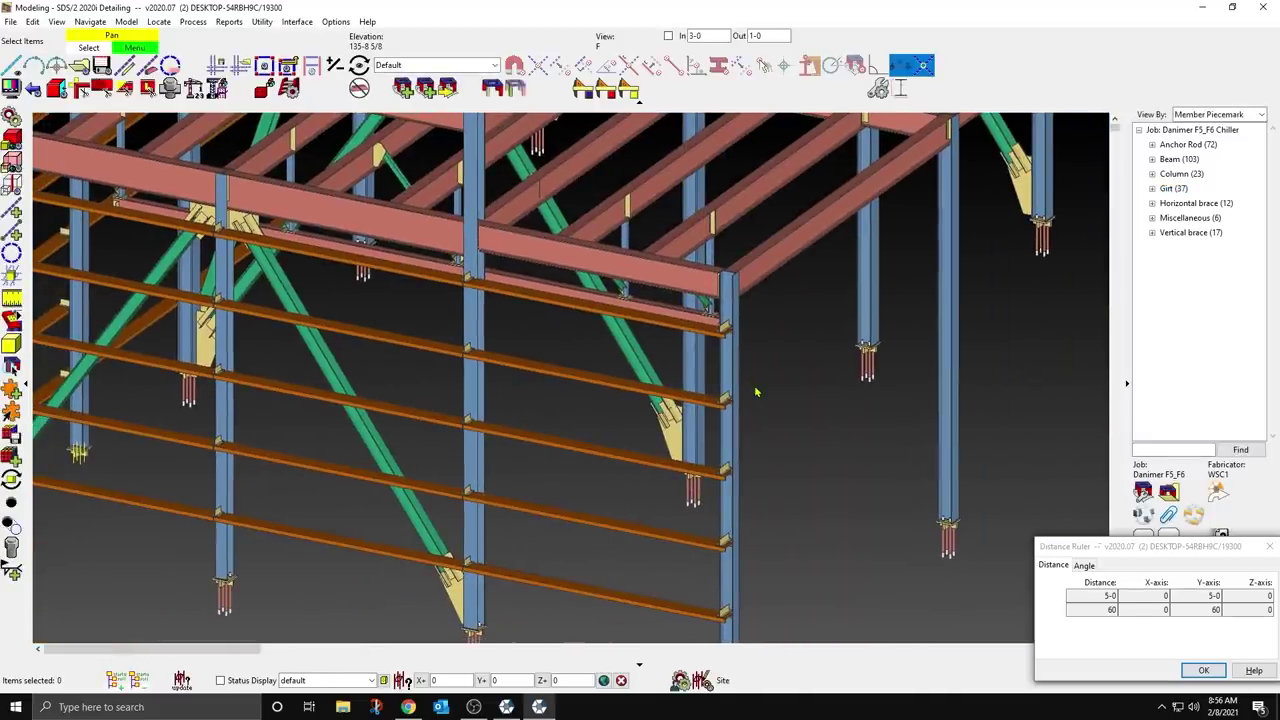
click(388, 559)
click(365, 485)
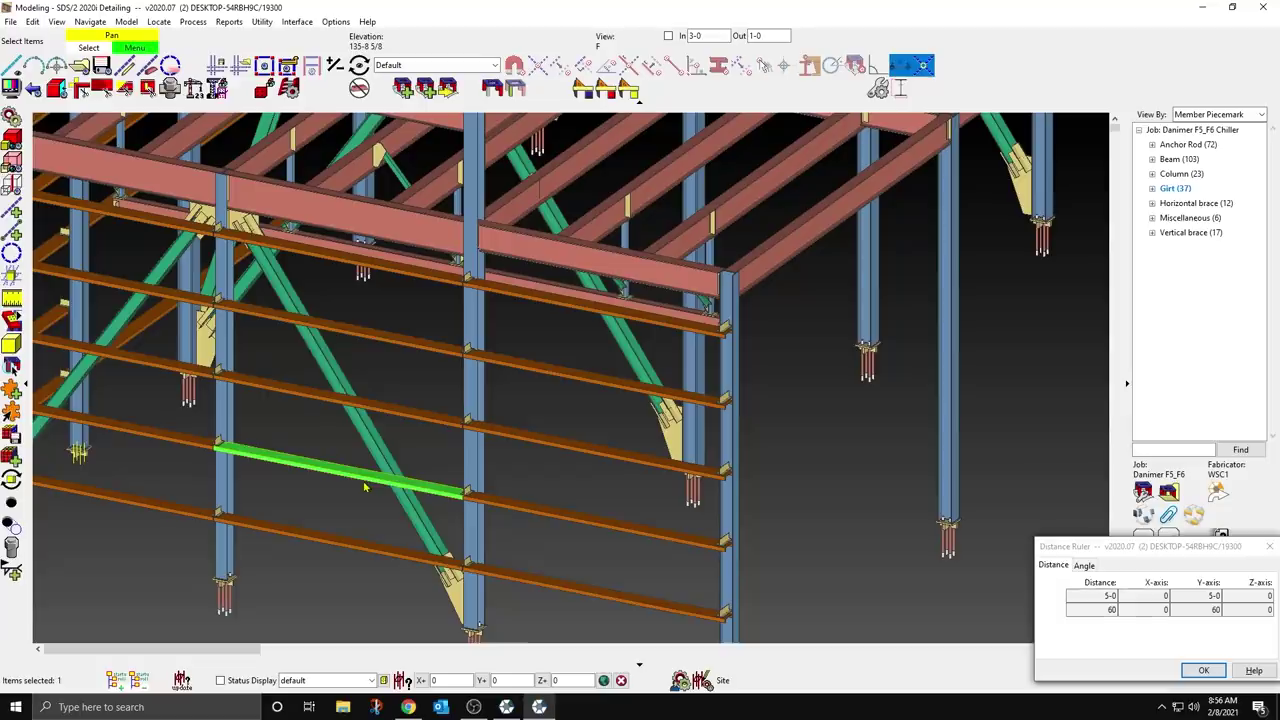
shift+click(580, 597)
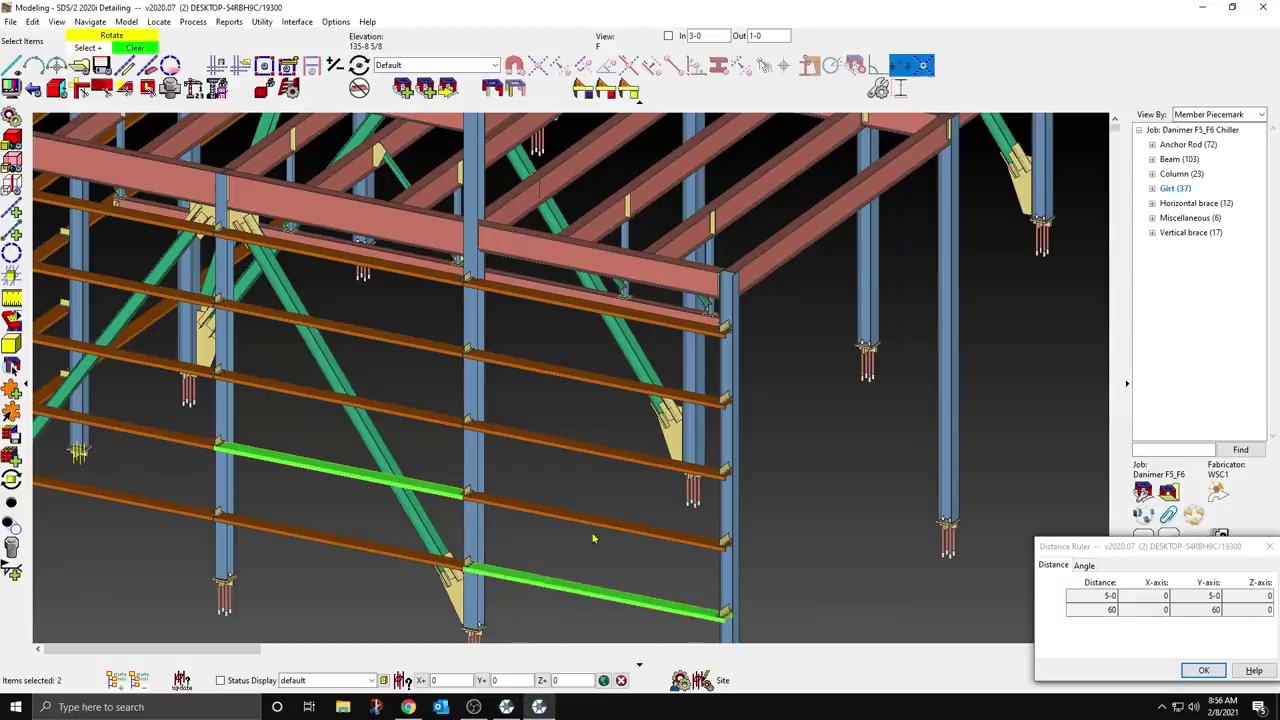
shift+click(594, 530)
key(Delete)
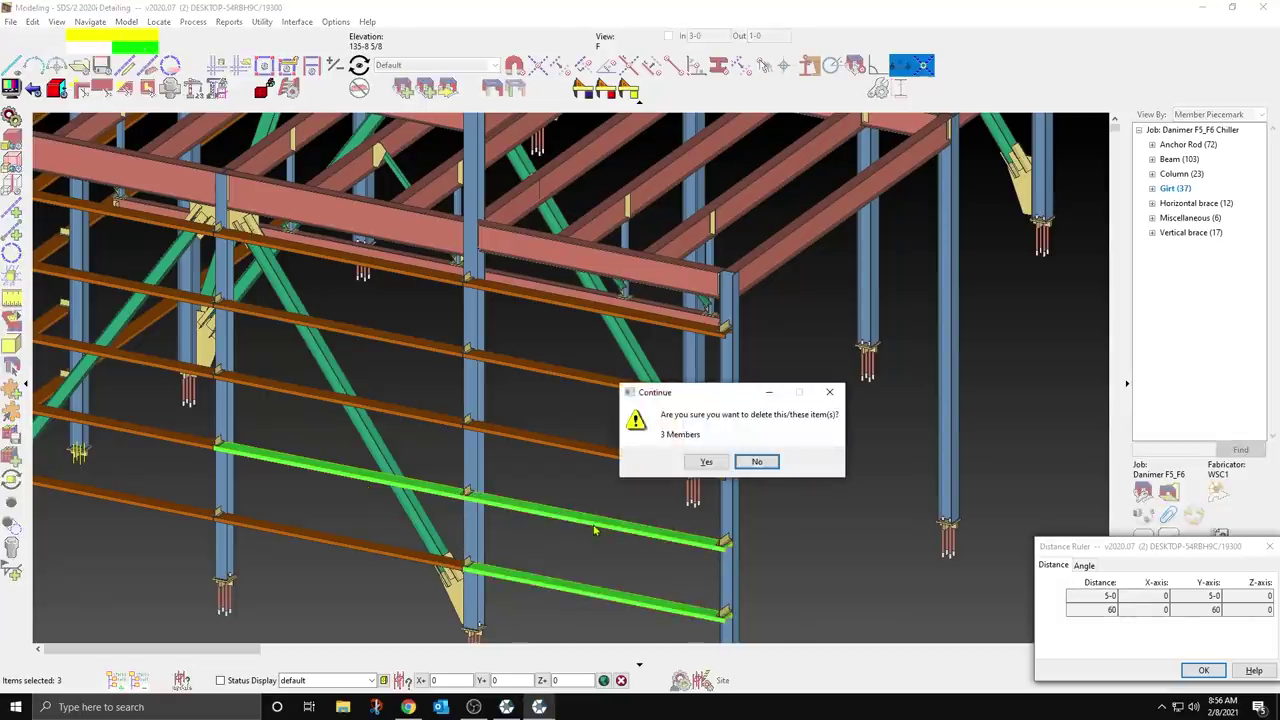
click(708, 463)
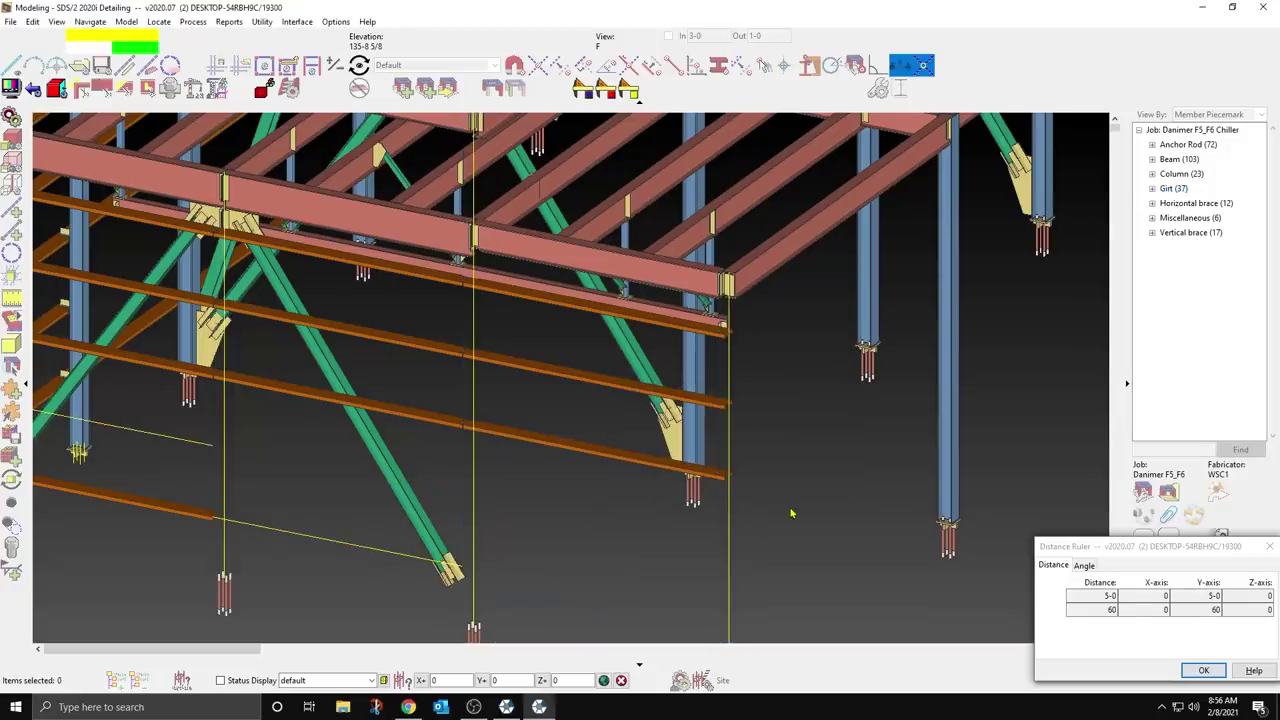
scroll(826, 504, down, 6)
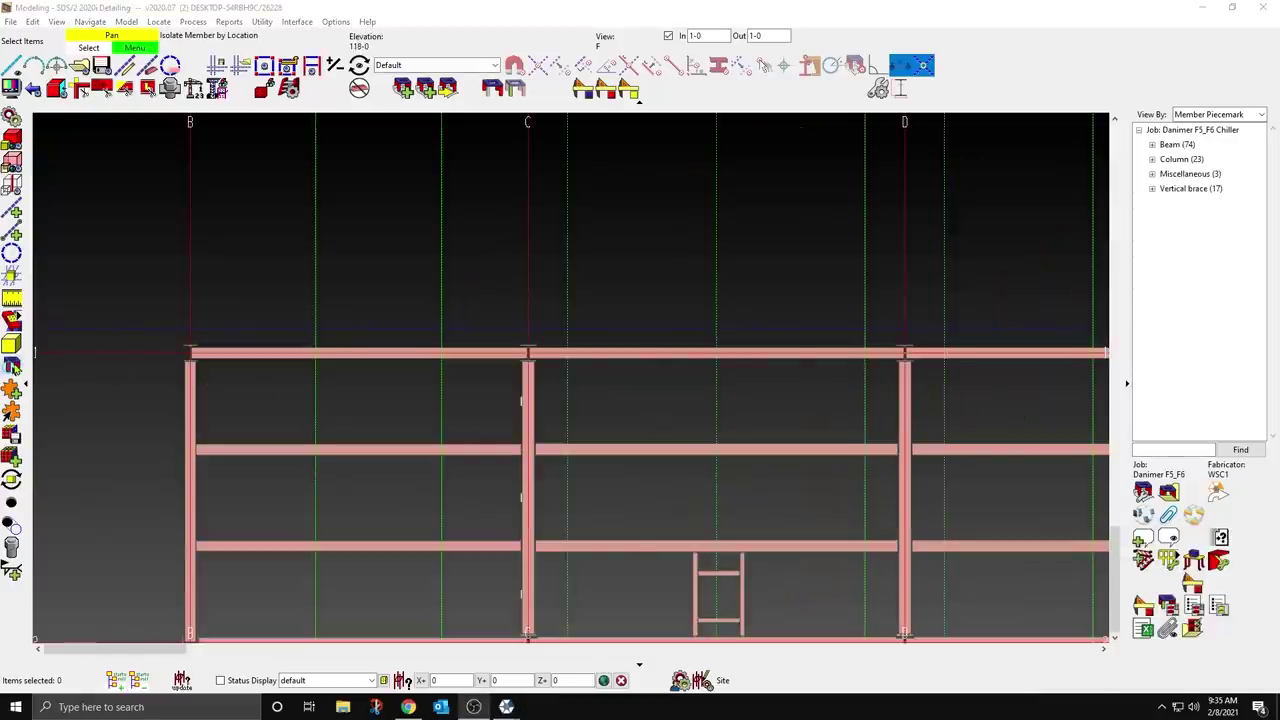
Step: Add an Outrigger component to the edge beam between grid lines B and C
click(12, 365)
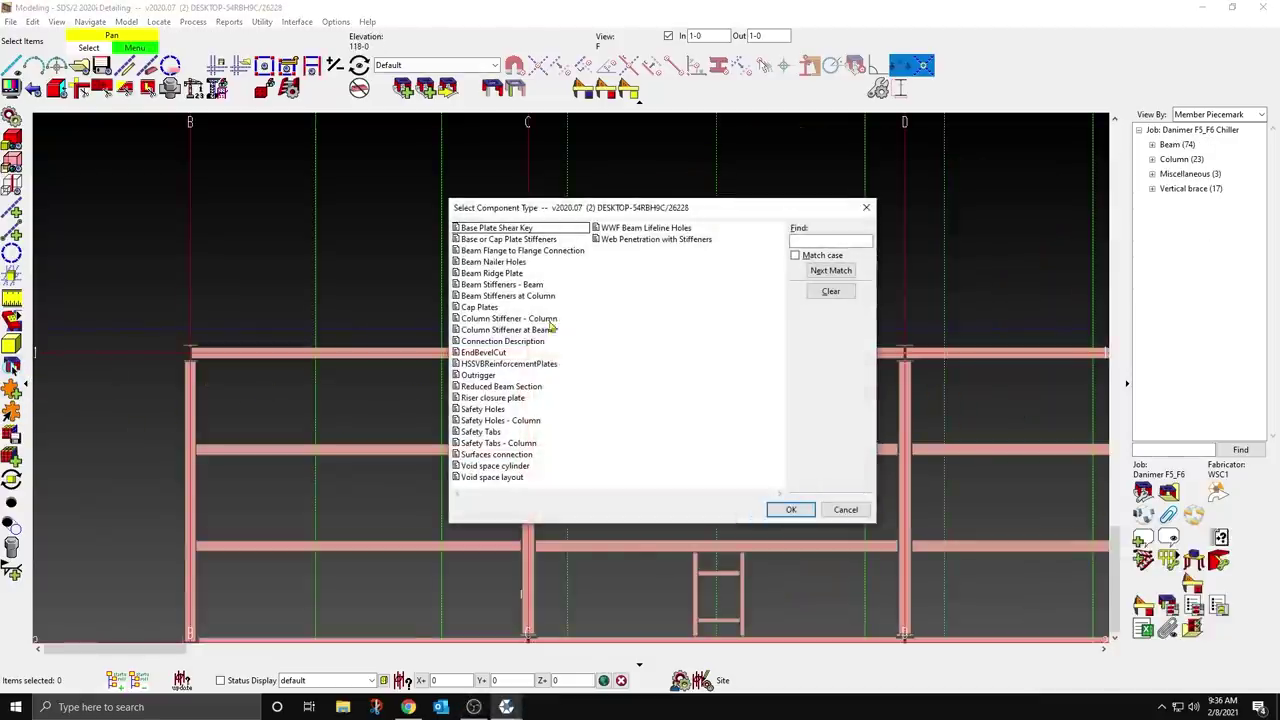
click(480, 375)
click(790, 509)
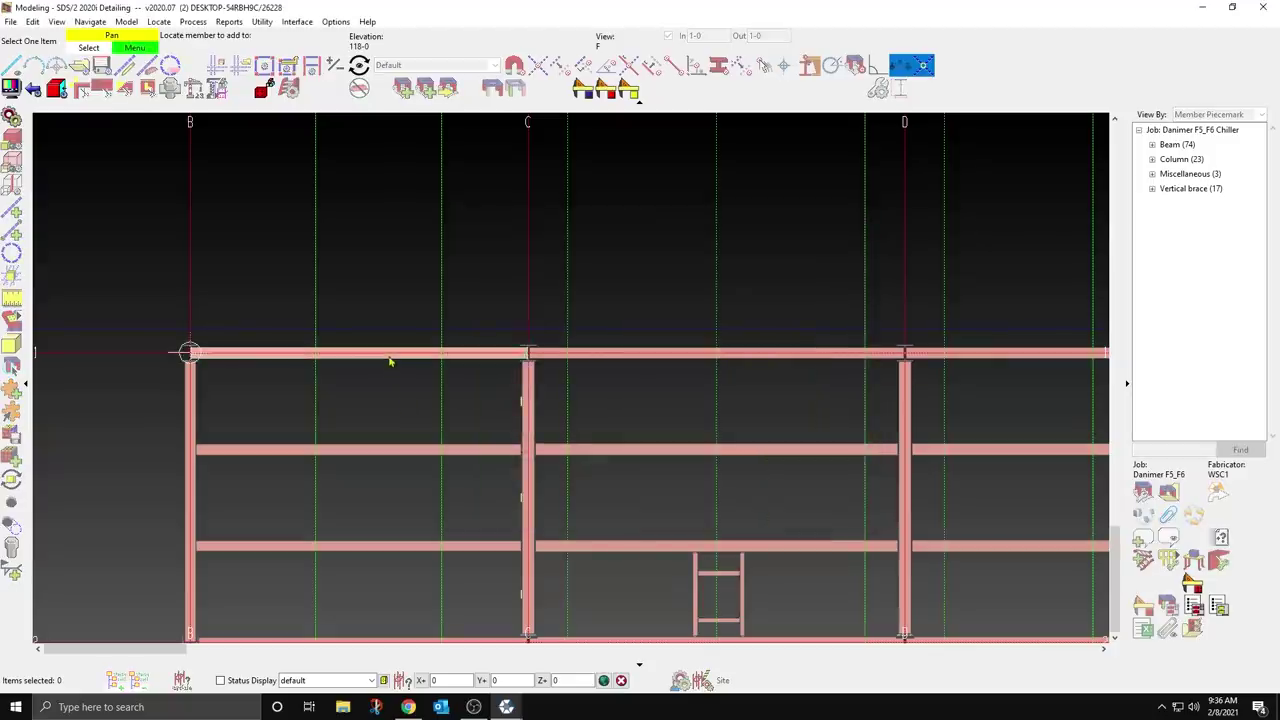
click(390, 357)
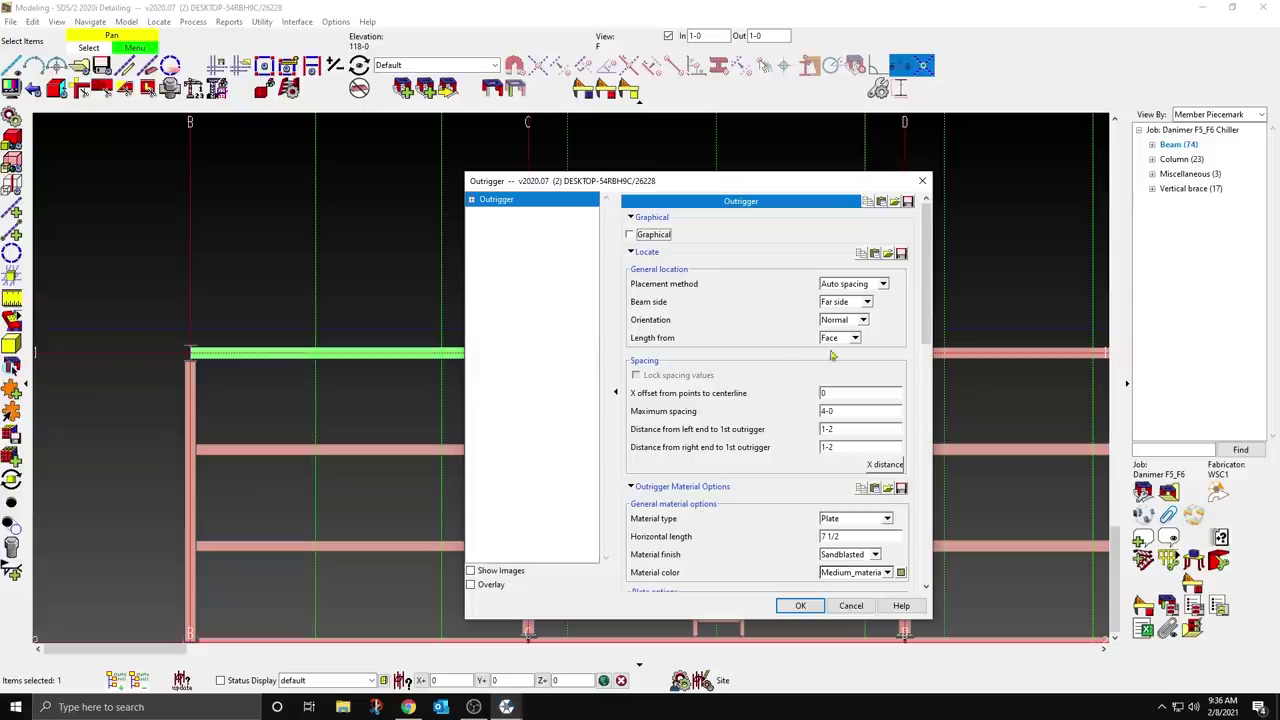
Step: Set the outrigger's placement method to Pick points and its length reference to Center
click(883, 286)
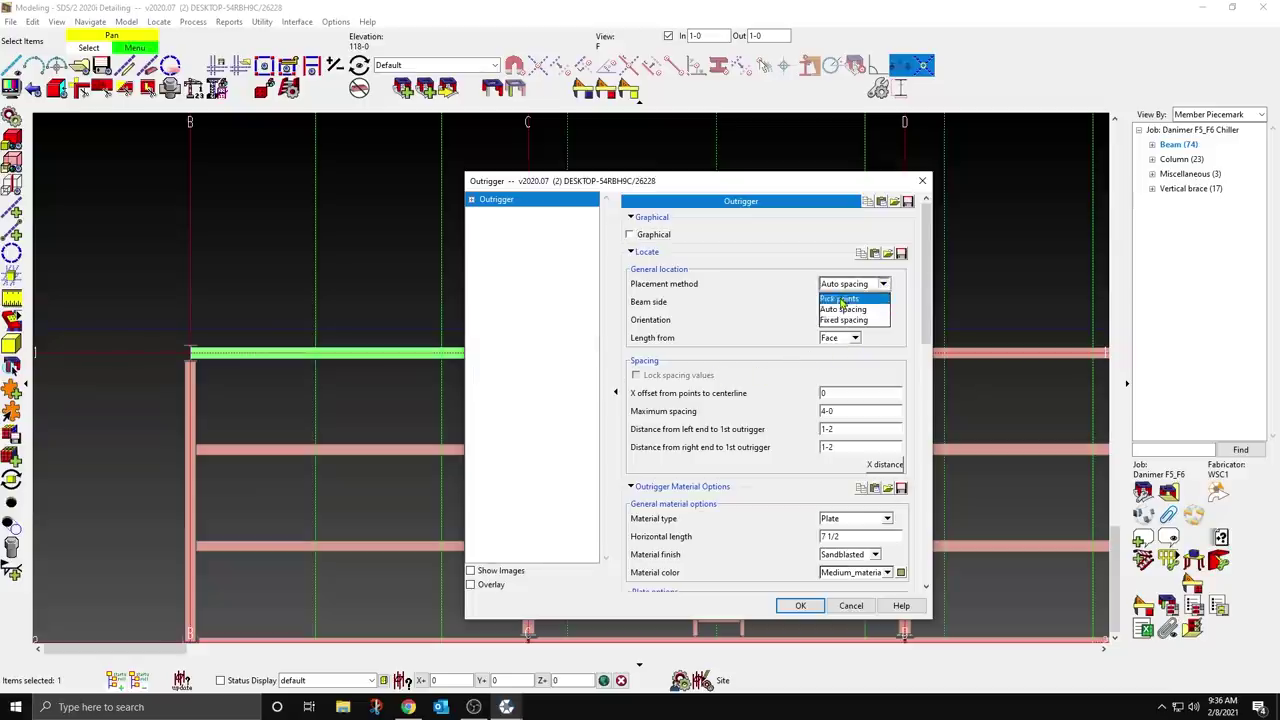
click(845, 307)
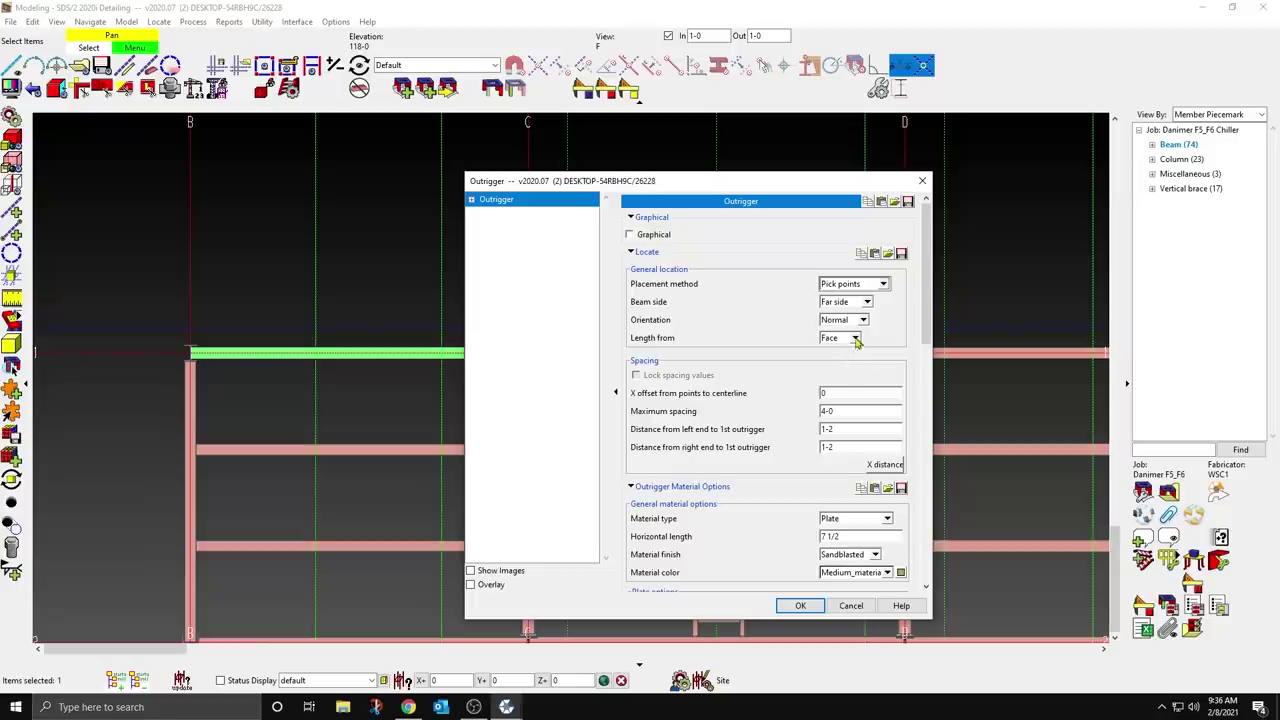
click(855, 338)
click(838, 365)
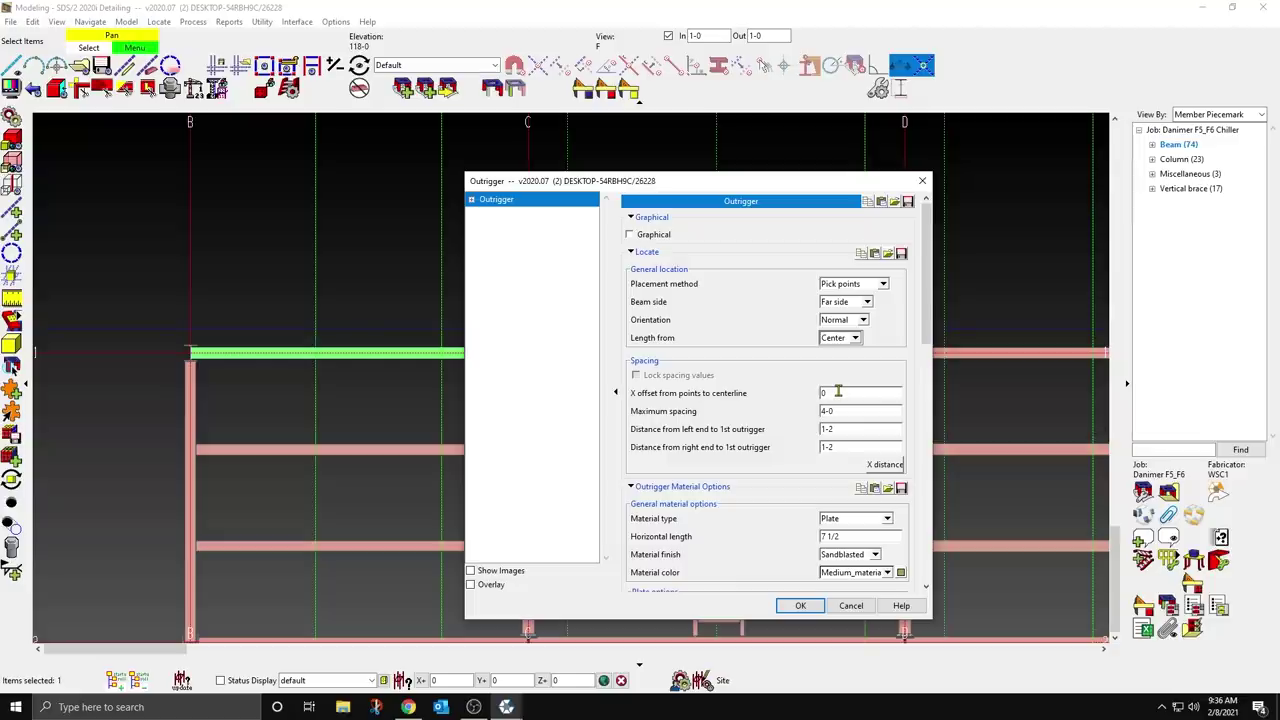
Step: Make the outrigger a rolled section with section size W8X13
scroll(807, 404, down, 2)
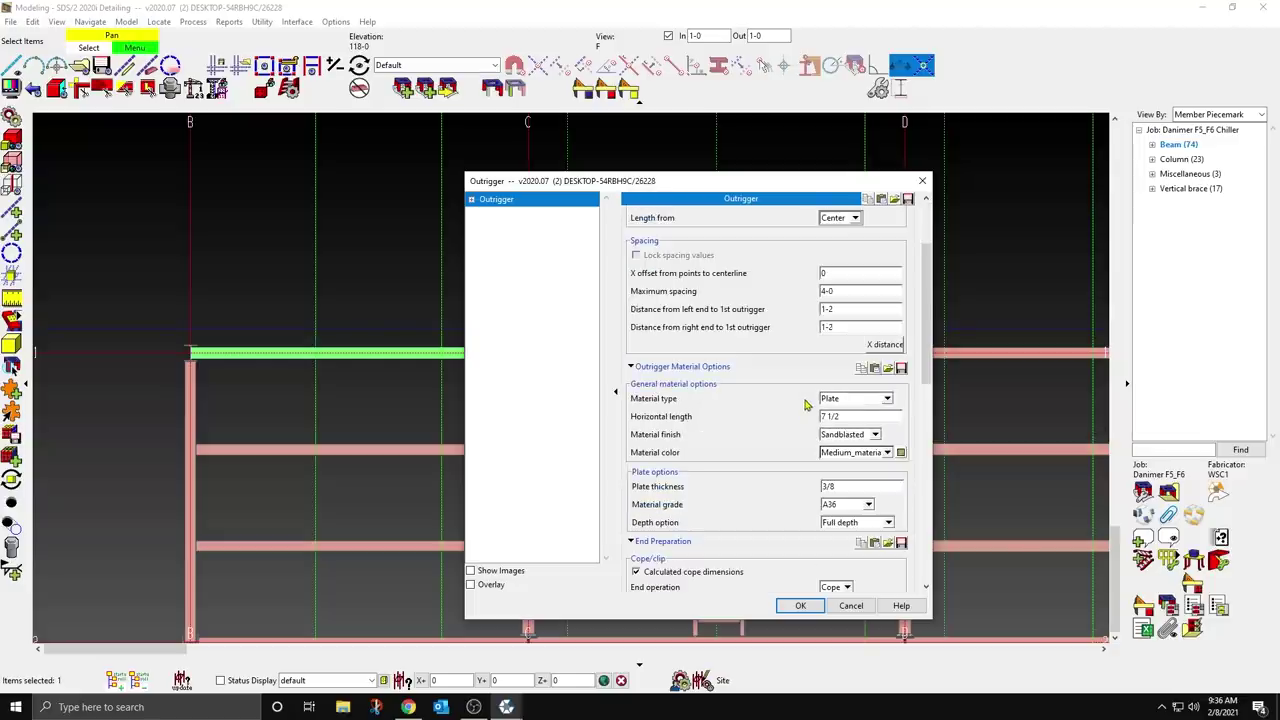
click(886, 398)
click(853, 421)
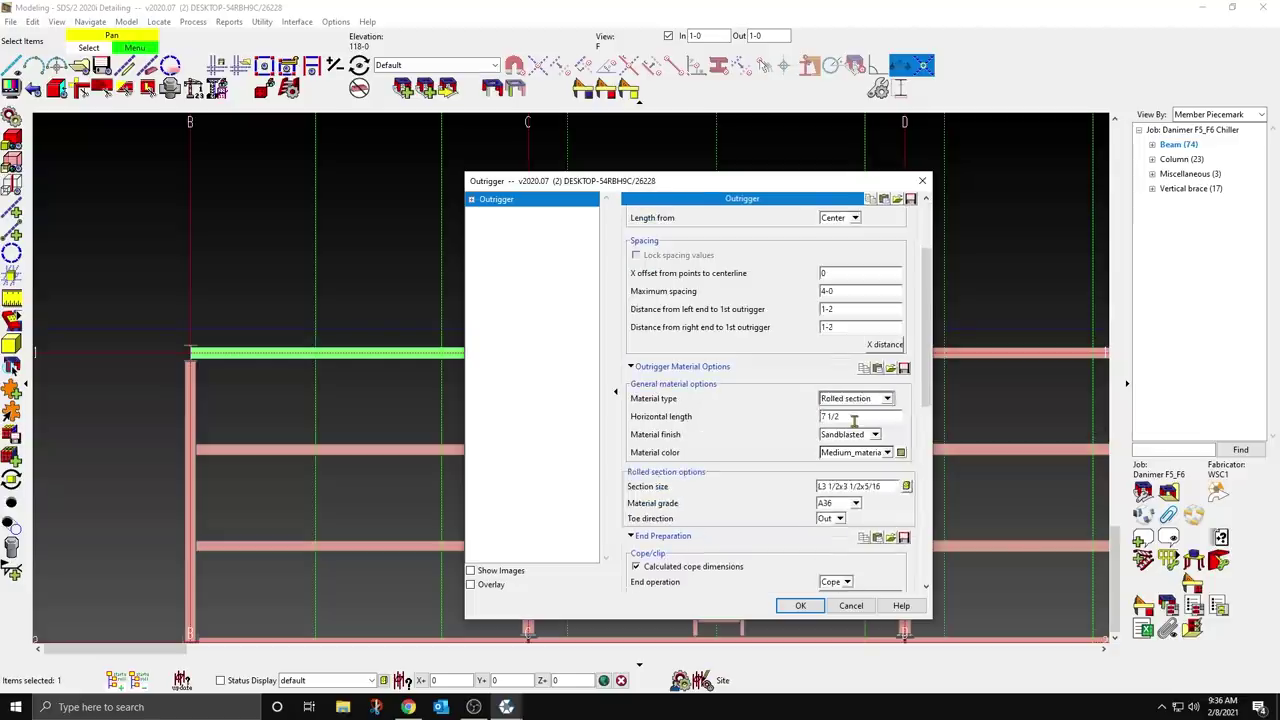
click(886, 486)
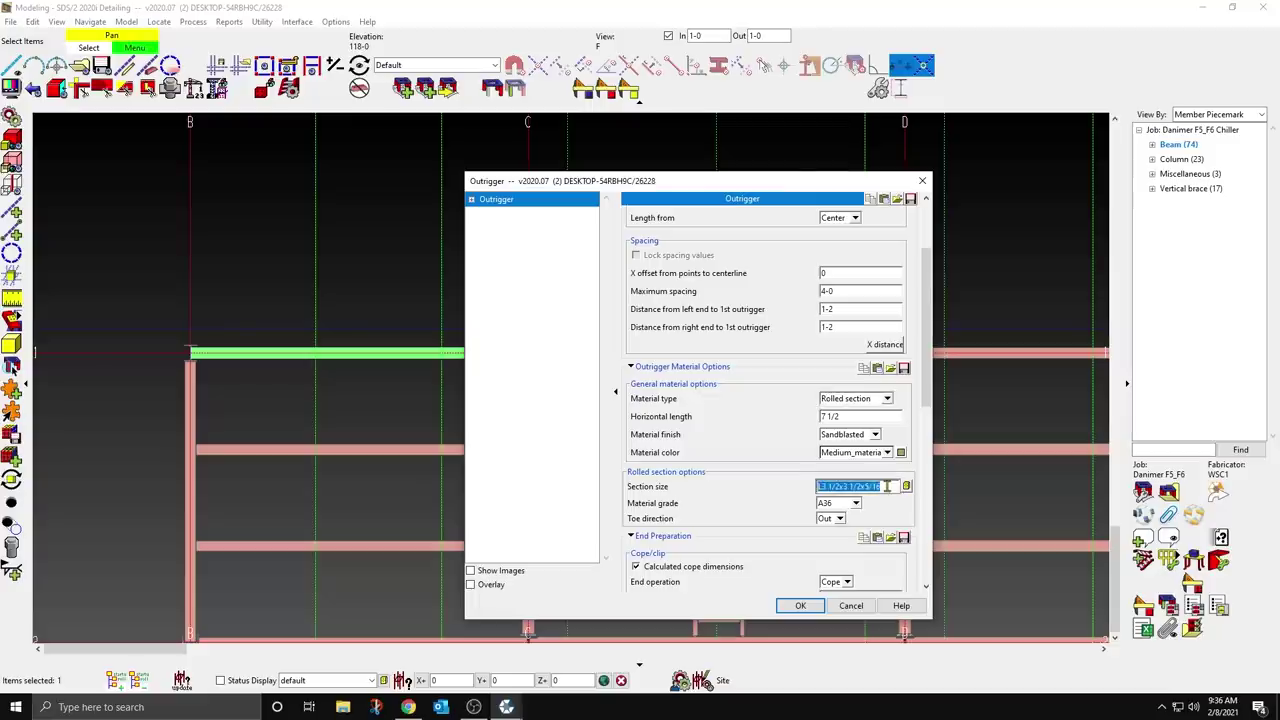
text(W8X13)
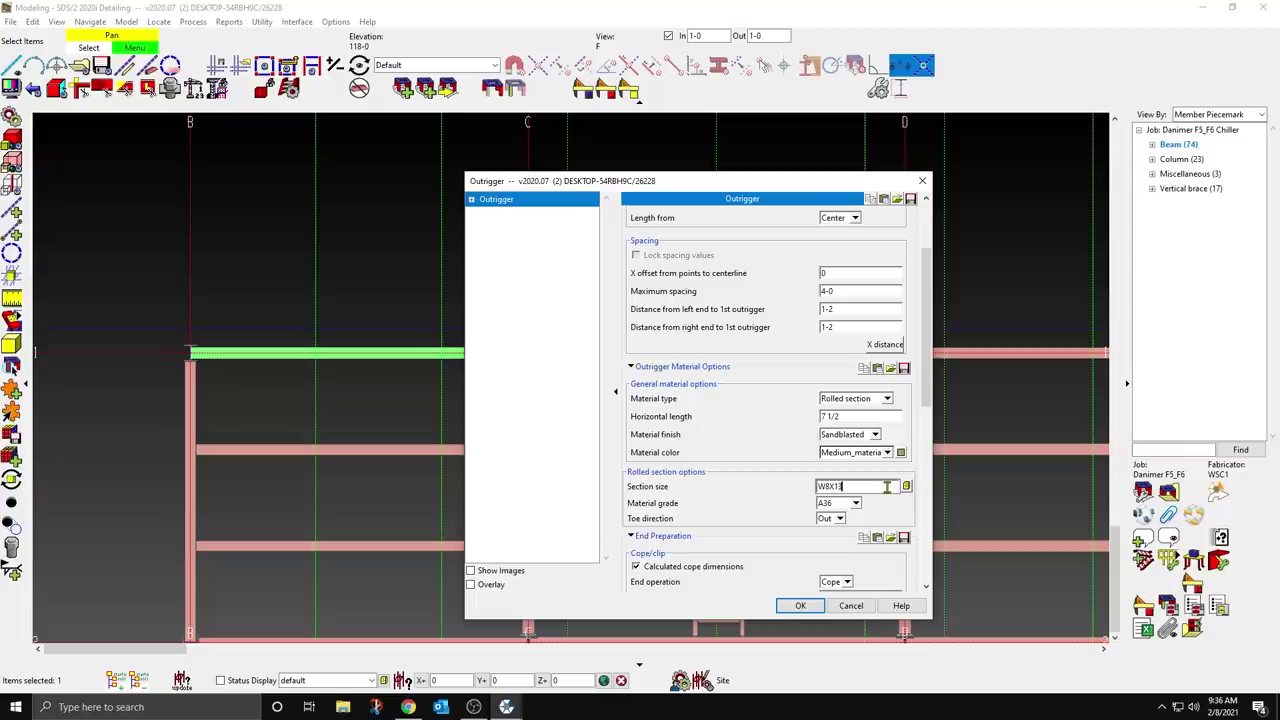
Step: Set the outrigger's weld size to 1/4 and accept the outrigger settings
scroll(886, 486, down, 3)
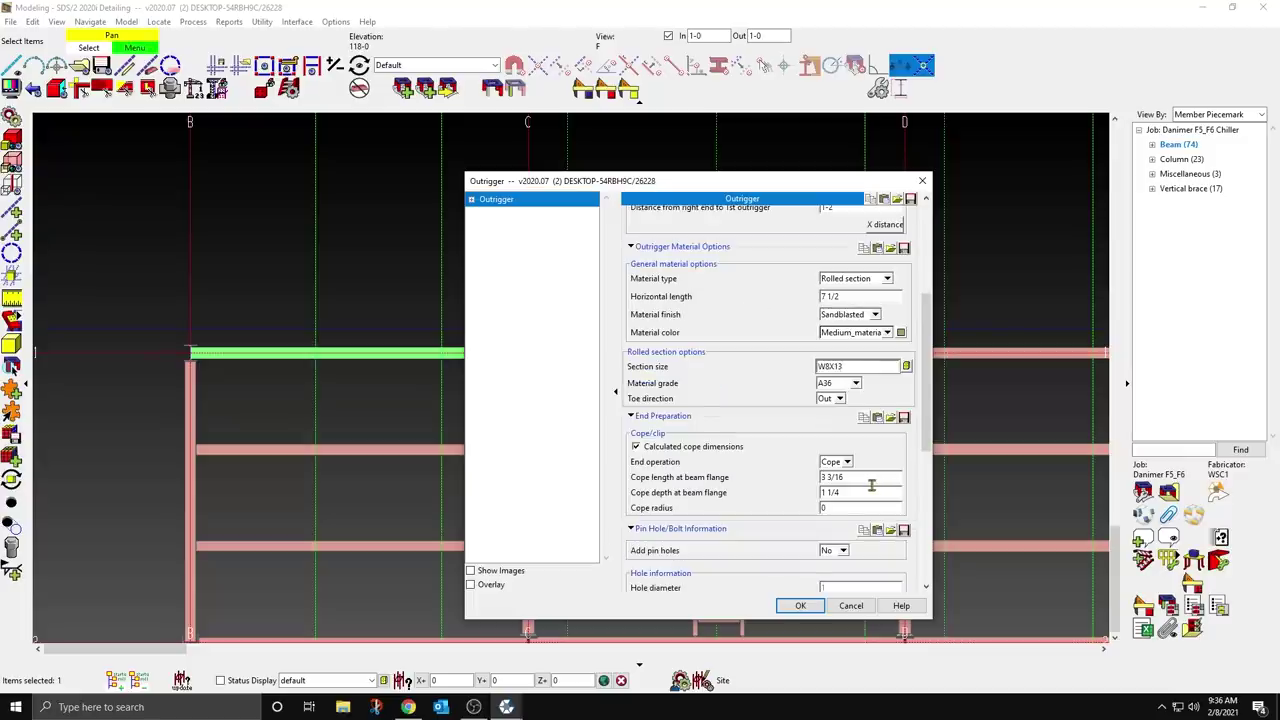
scroll(871, 486, down, 3)
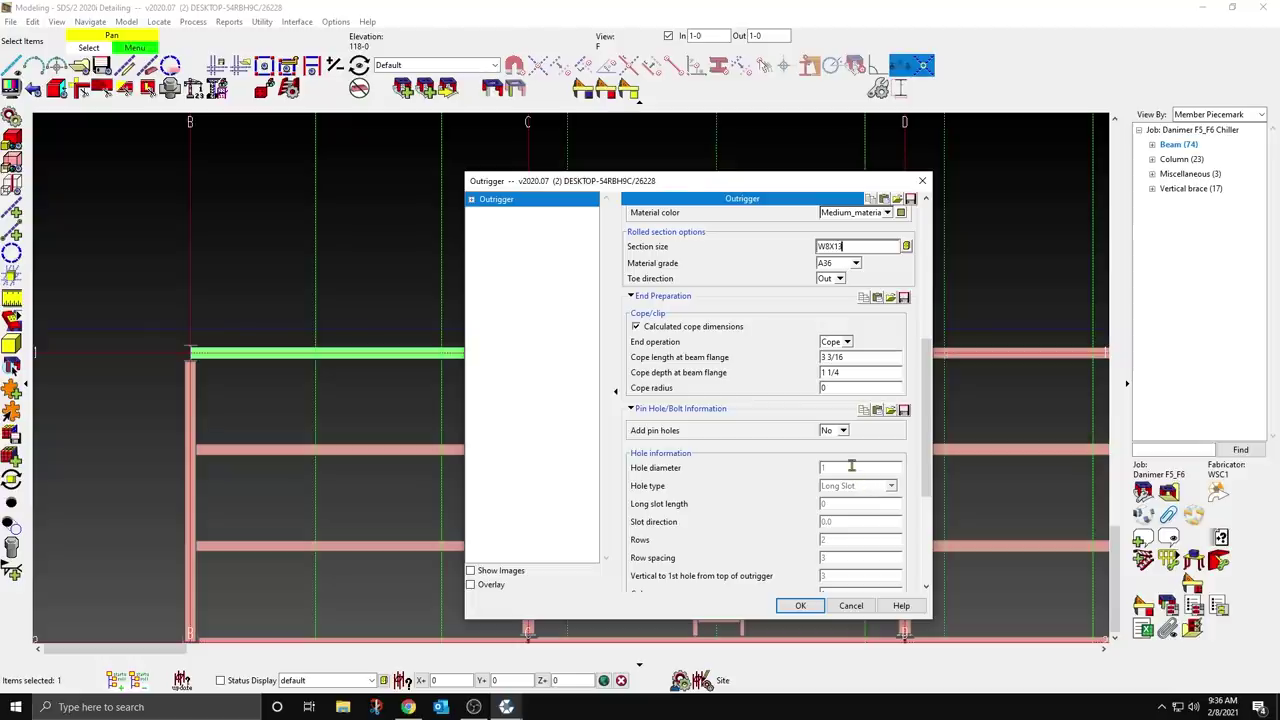
scroll(860, 458, down, 3)
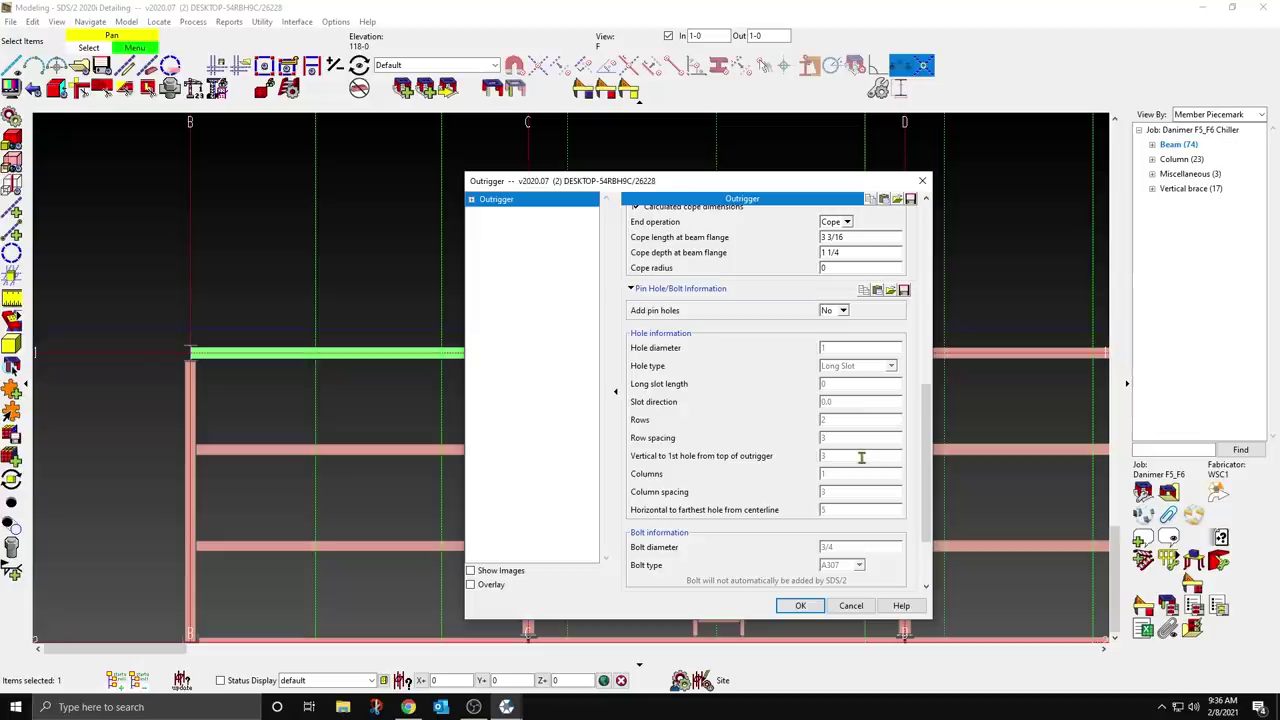
scroll(861, 457, down, 3)
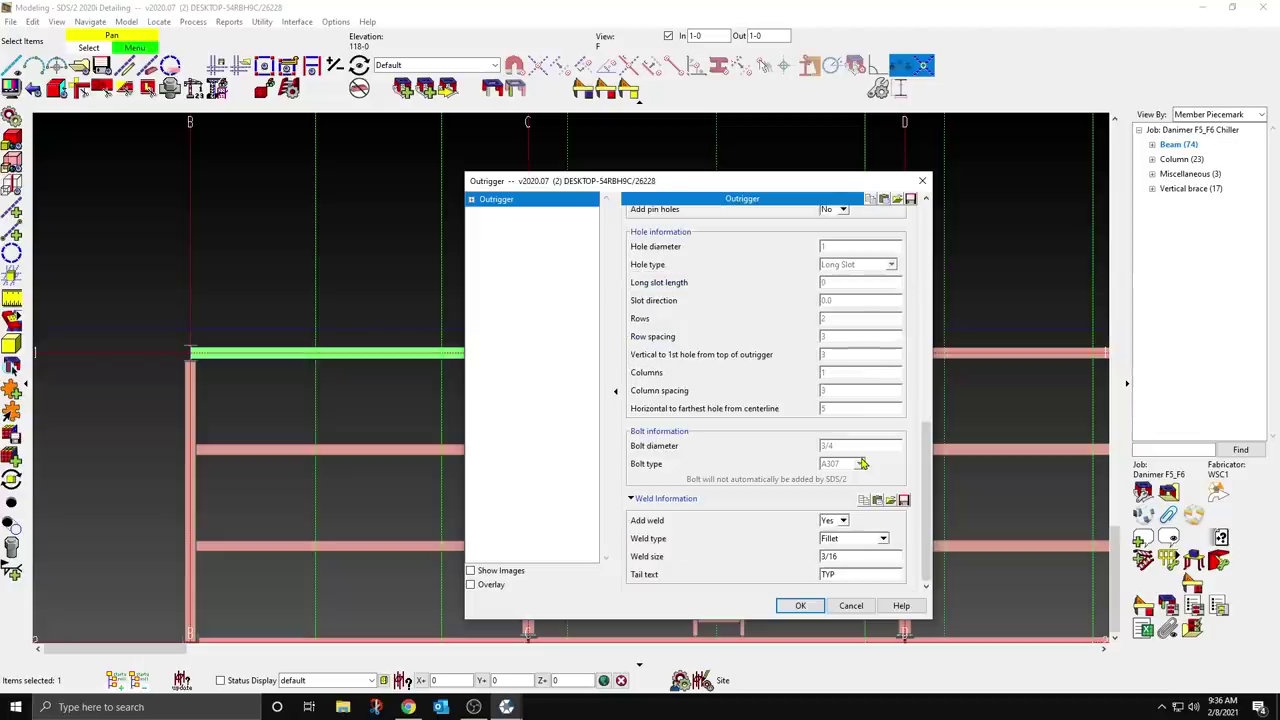
double_click(855, 556)
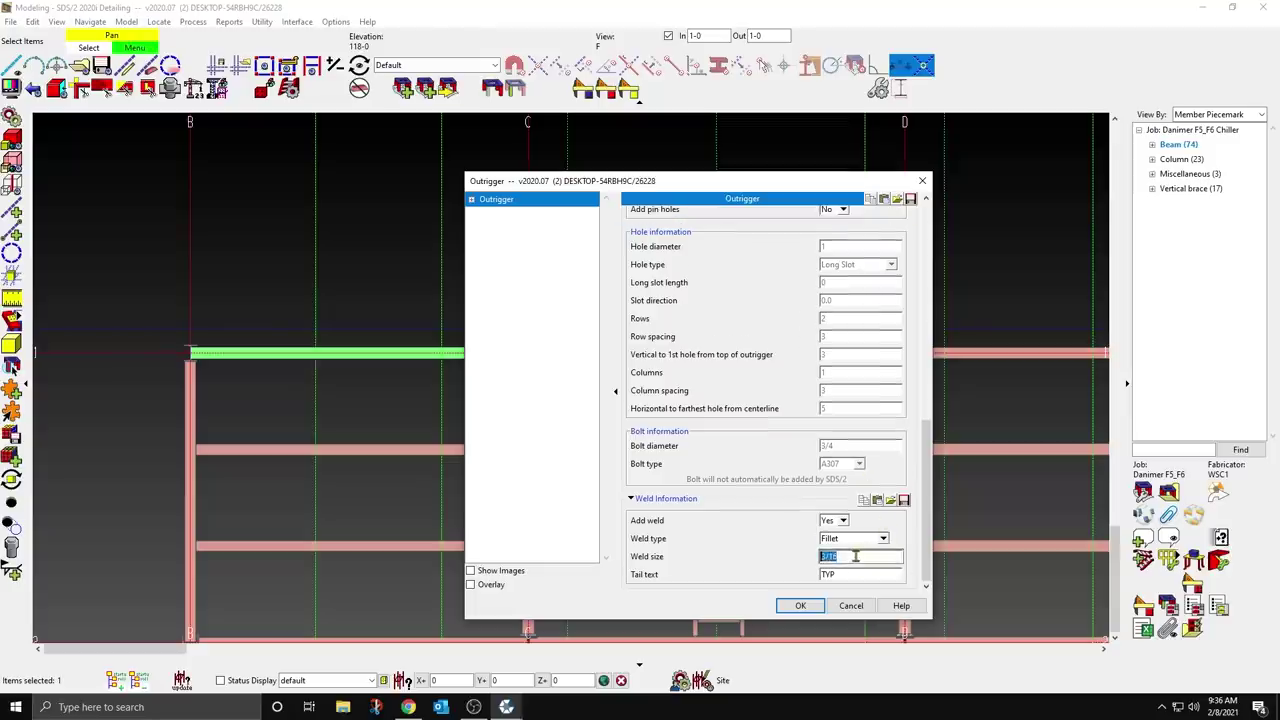
text(1/4)
click(805, 606)
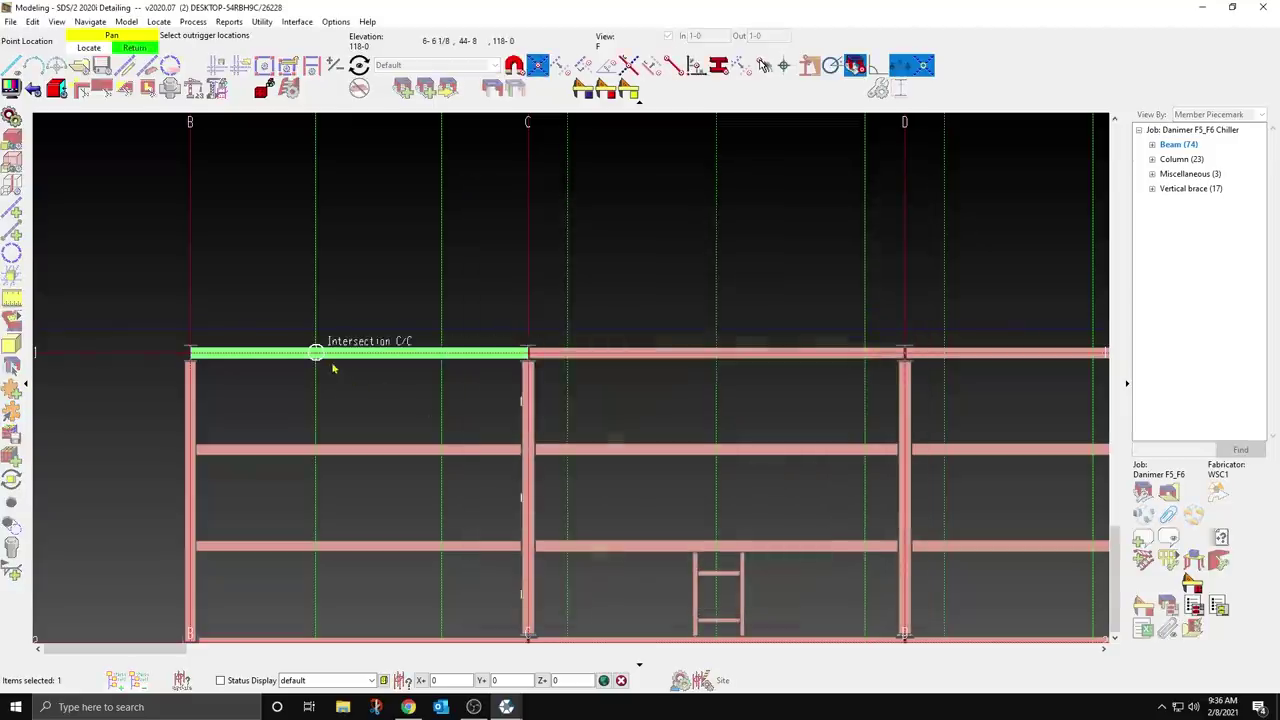
Step: Place the outriggers where the two vertical construction lines cross the edge beam between grid lines B and C, and clear the selection
click(436, 372)
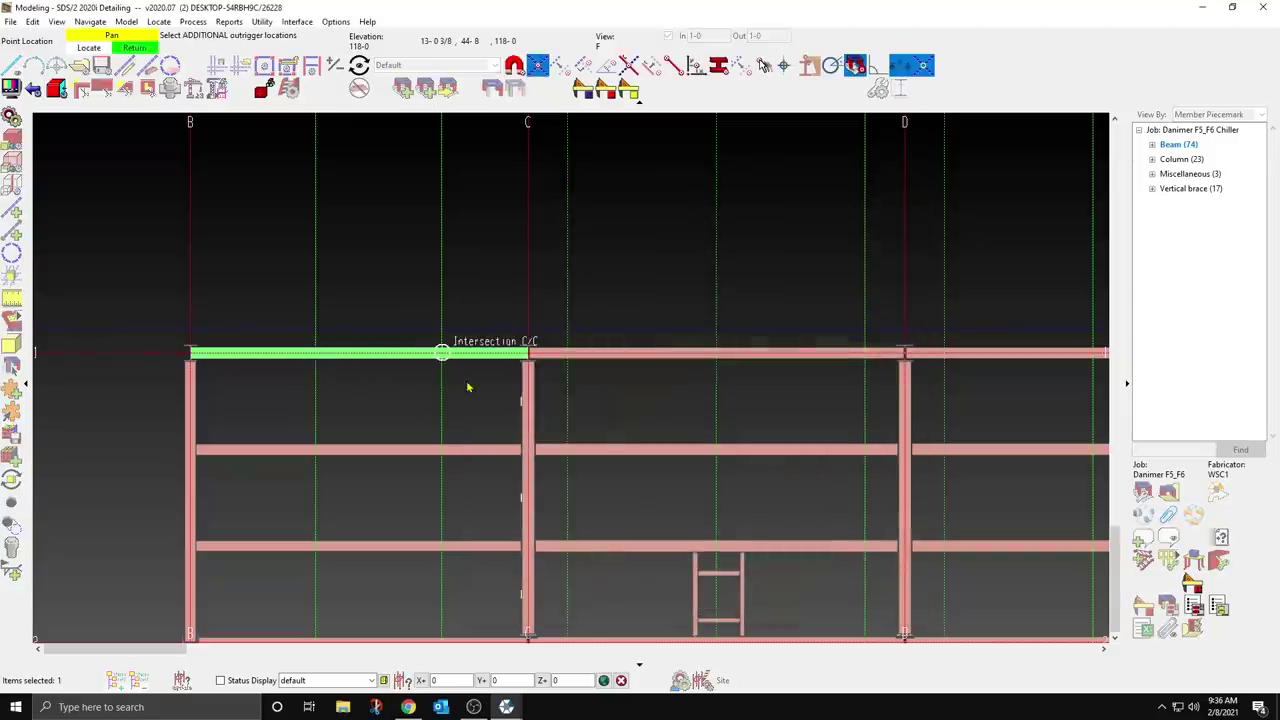
right_click(469, 388)
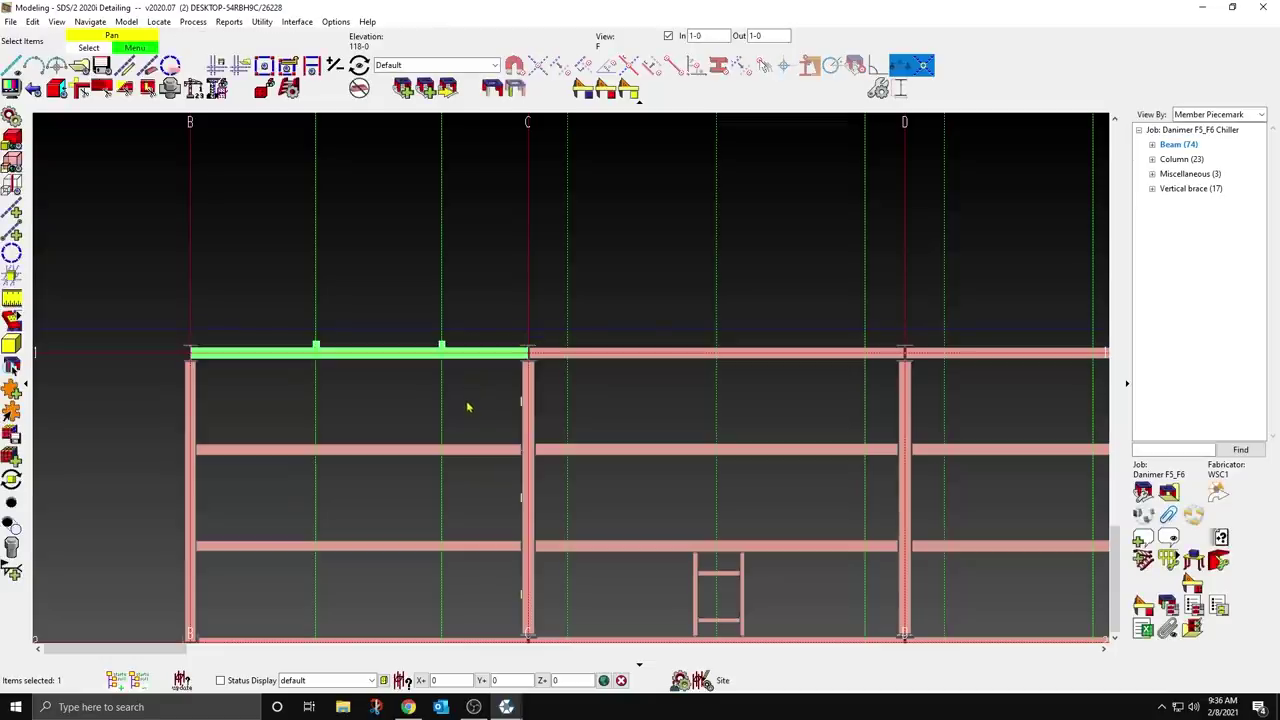
scroll(411, 372, up, 3)
right_click(418, 373)
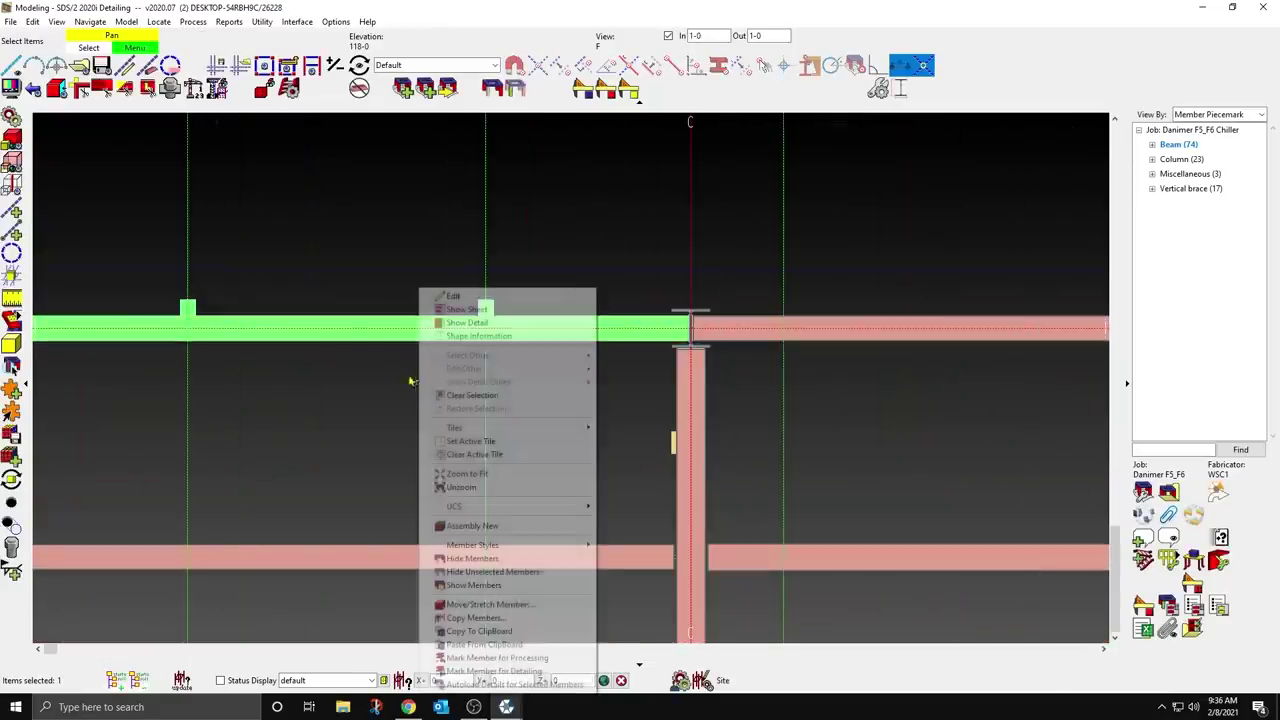
click(366, 389)
middle_drag(346, 386, 520, 408)
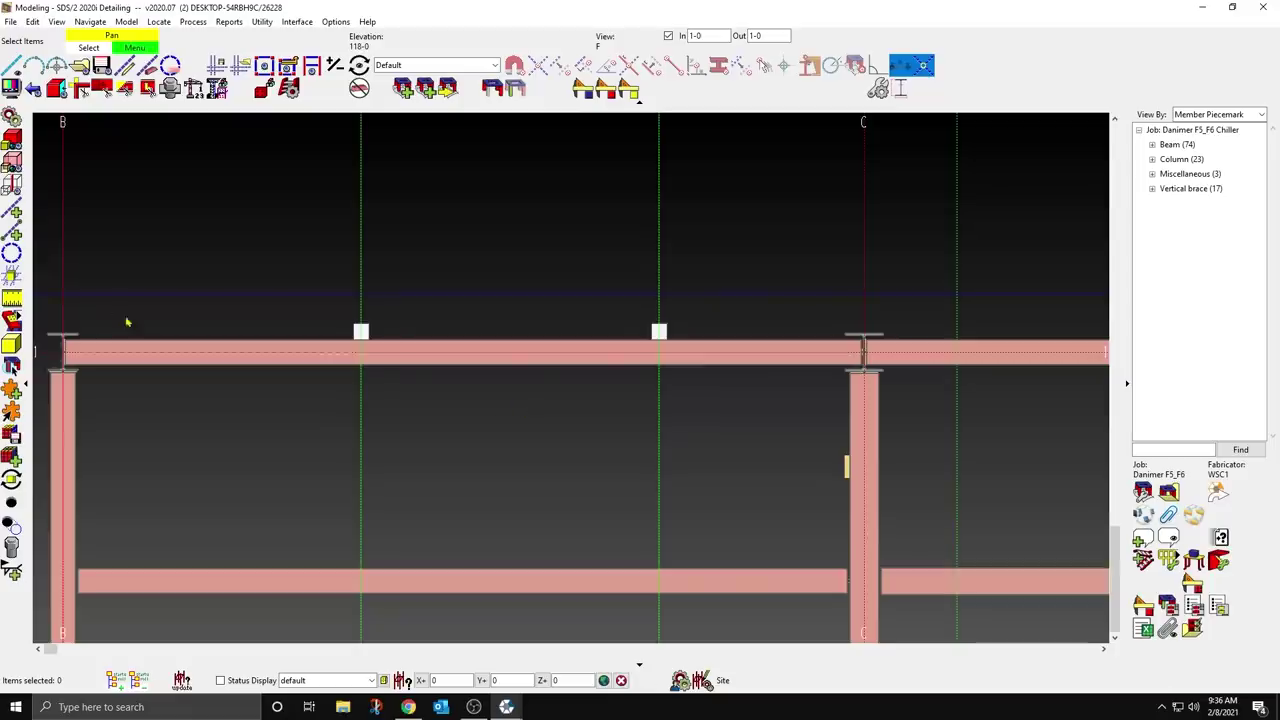
Step: Set the horizontal length of the outriggers between grid lines B and C to 1-2 1/4
double_click(363, 329)
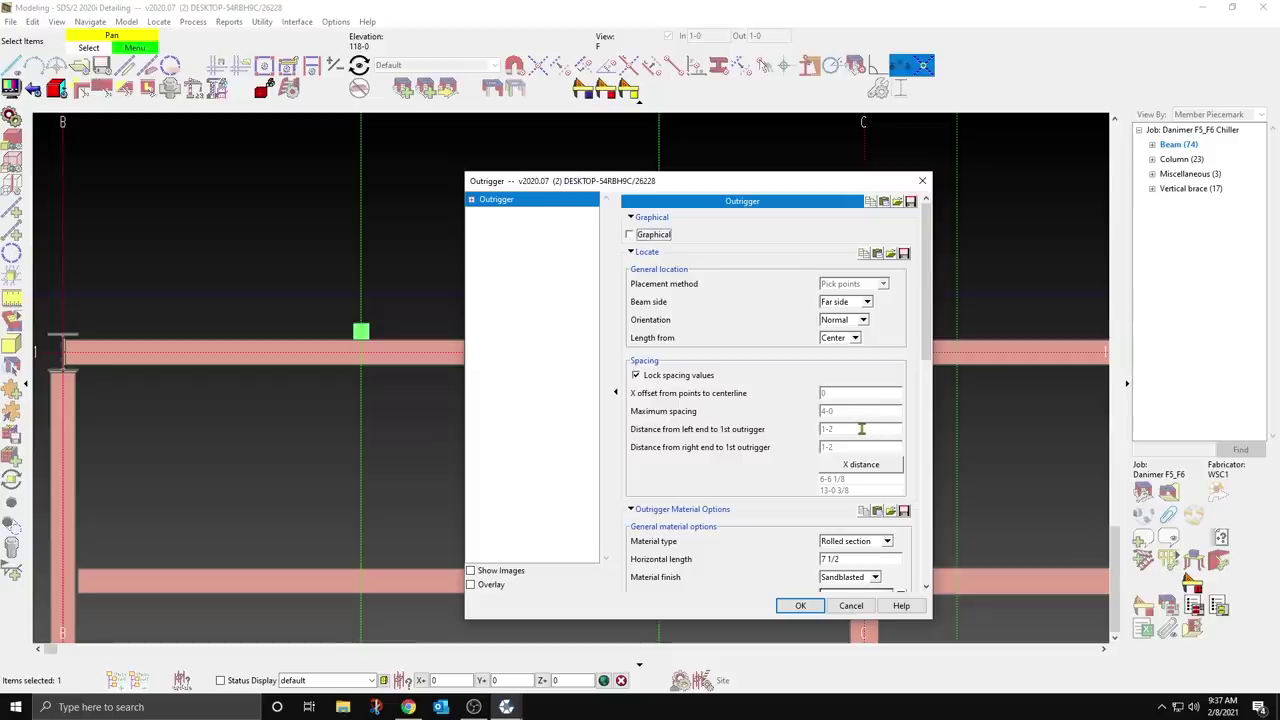
scroll(861, 429, down, 3)
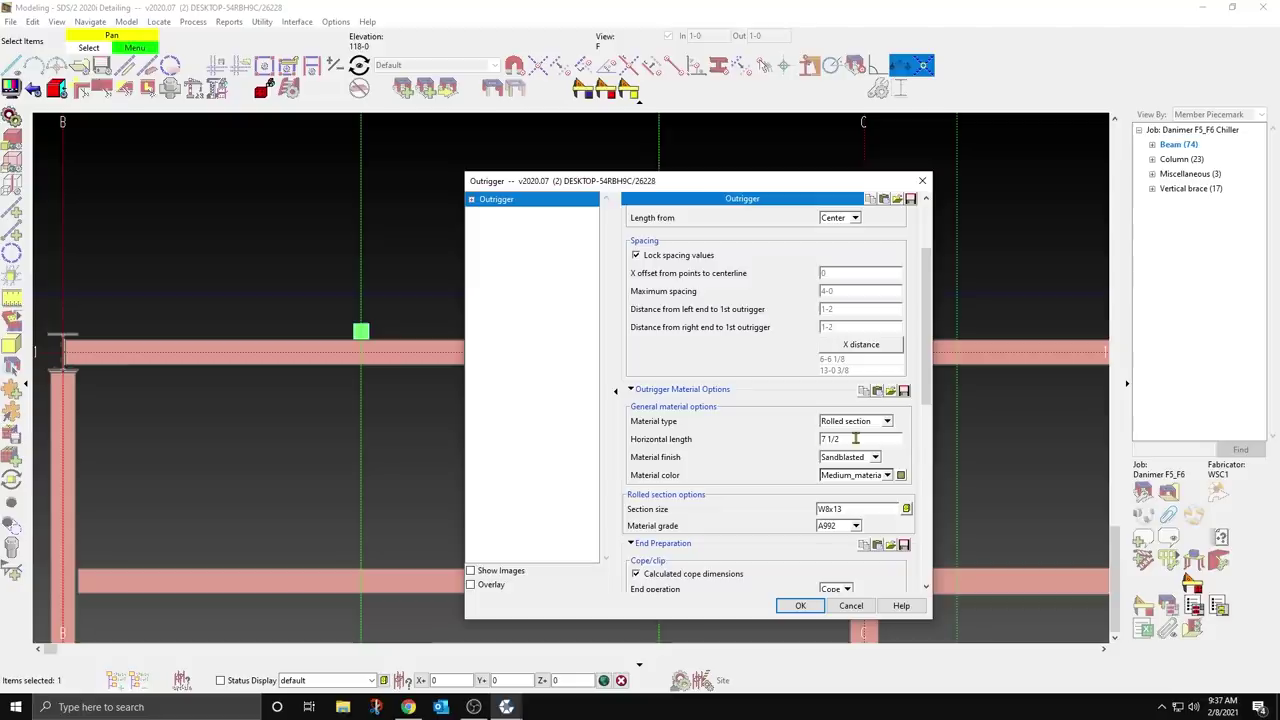
triple_click(855, 438)
text(1-2)
key(Return)
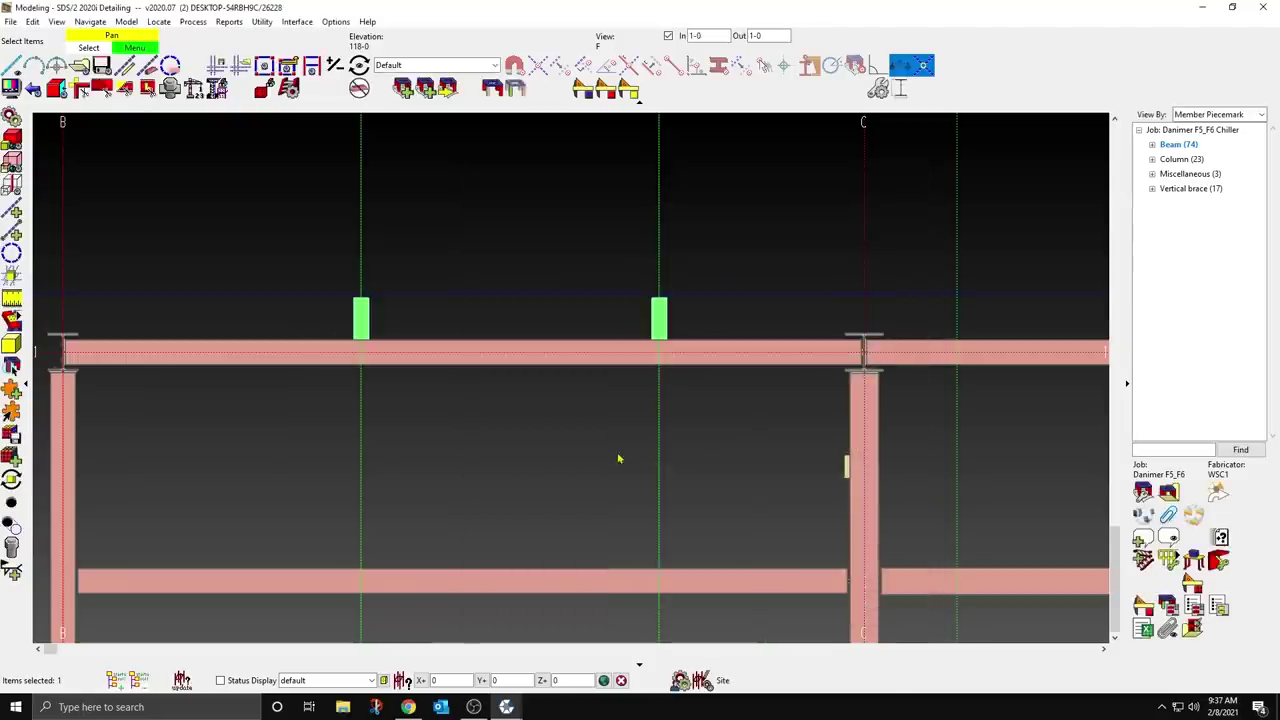
Step: Examine the material, end preparation, pin hole and weld settings of the outrigger just before grid line C without changing them
middle_drag(746, 449, 328, 409)
scroll(328, 409, down, 3)
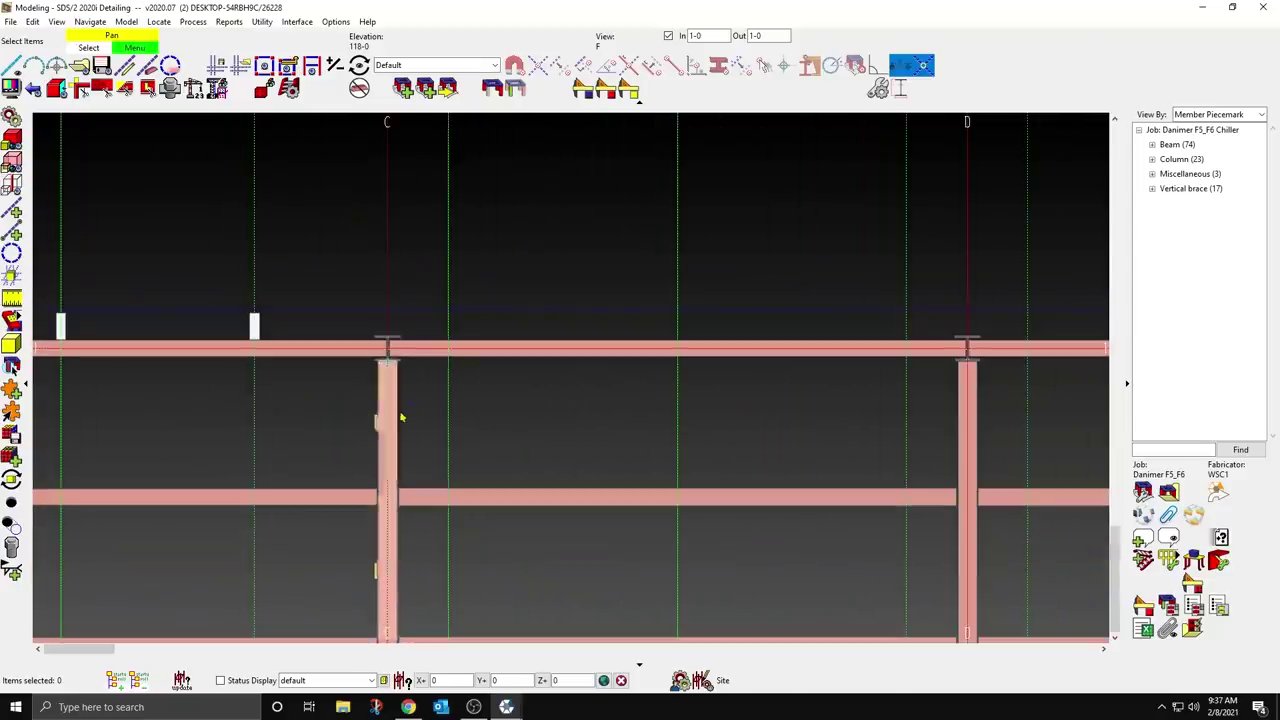
click(12, 390)
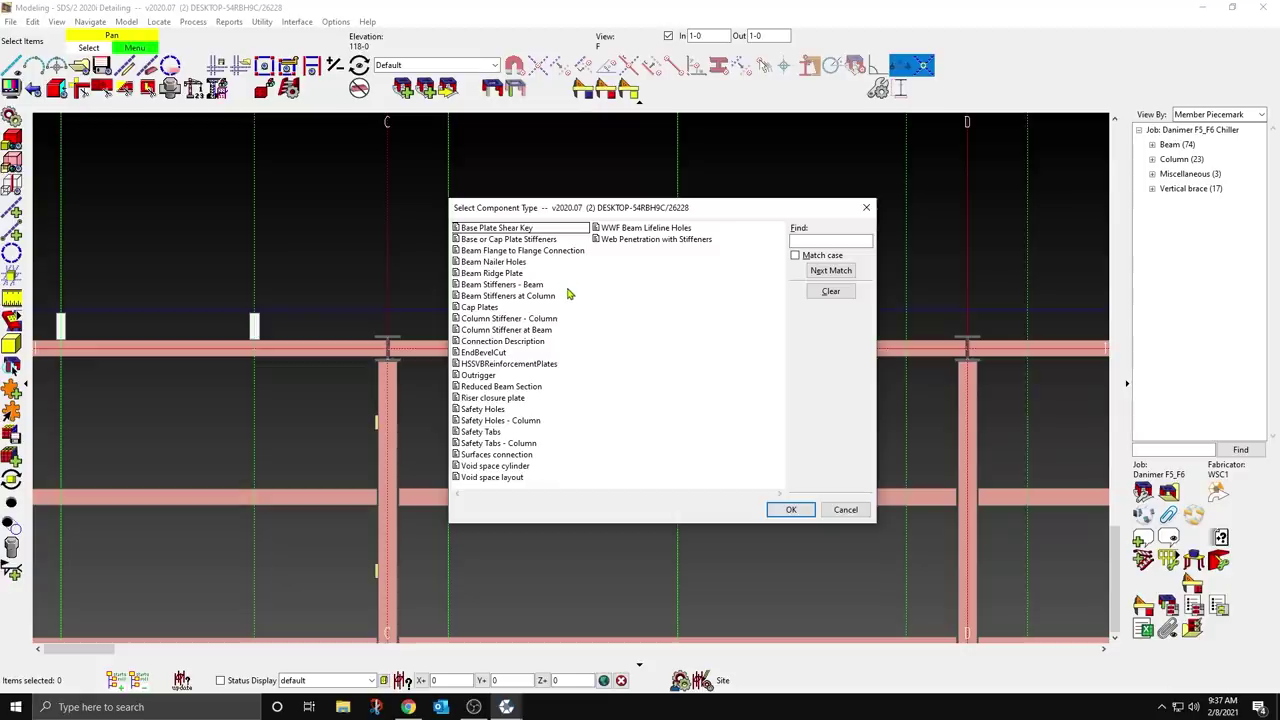
click(845, 509)
scroll(266, 358, up, 3)
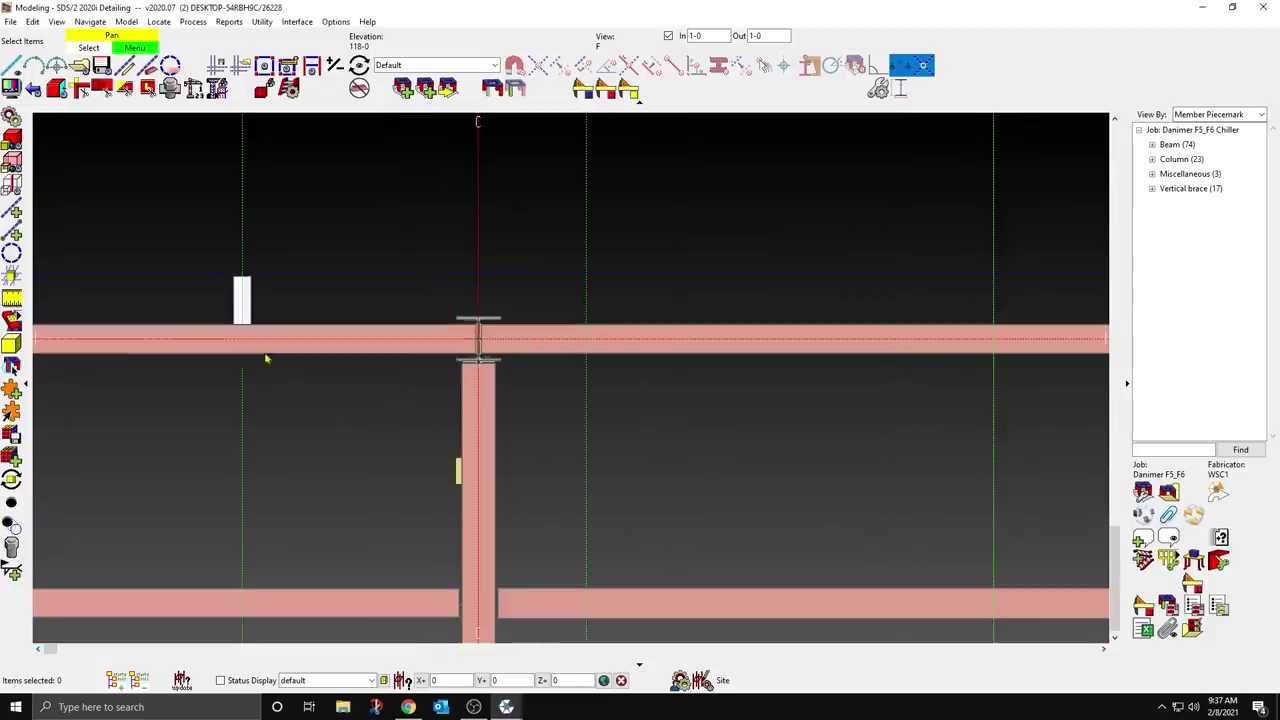
click(248, 303)
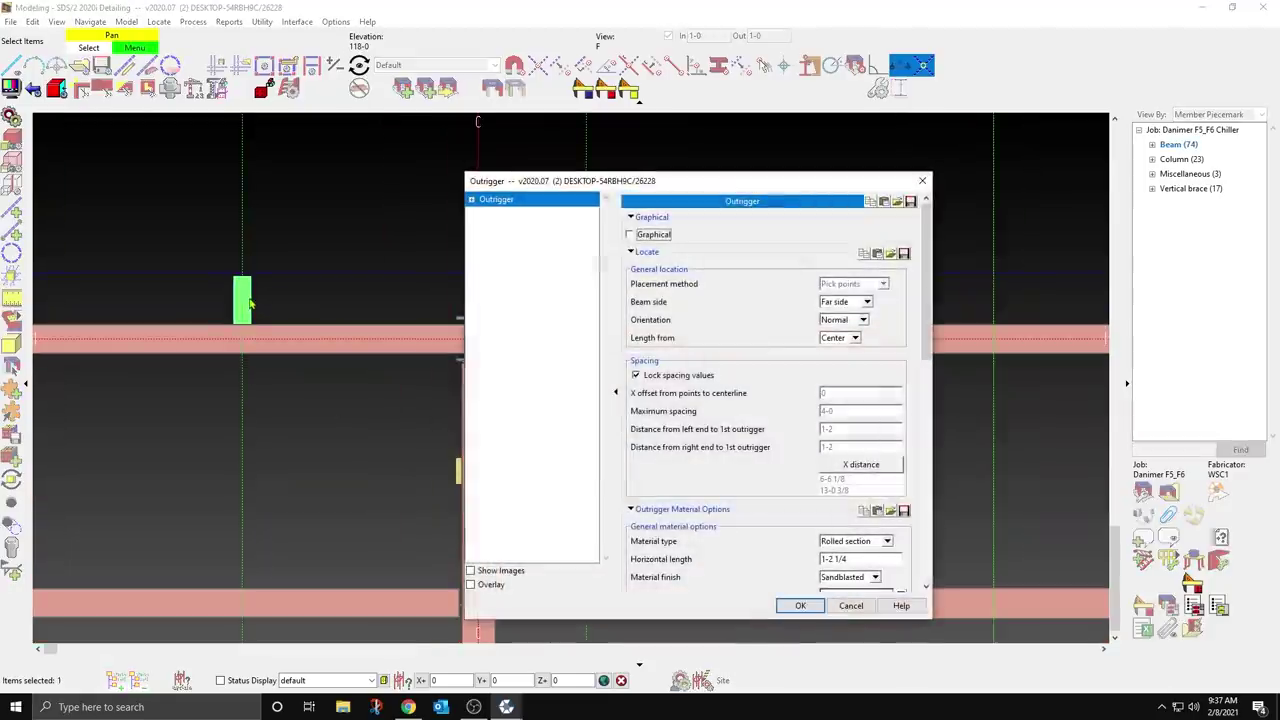
scroll(801, 433, down, 3)
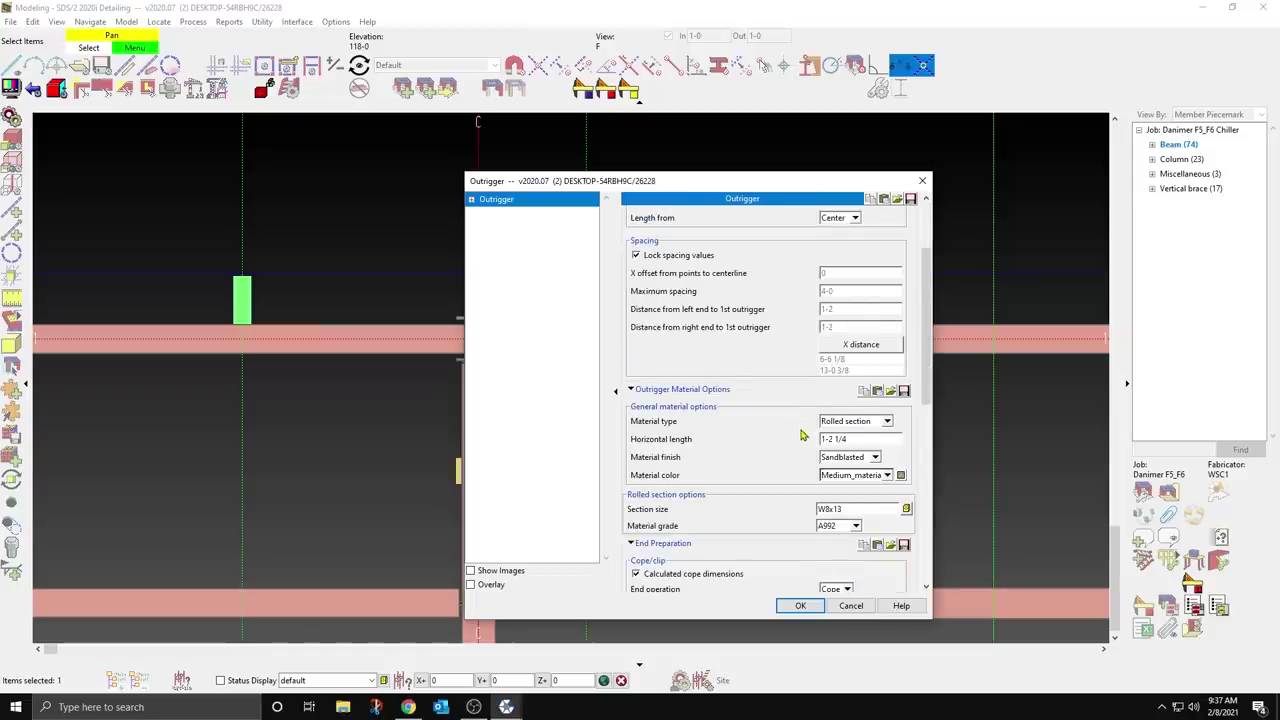
scroll(801, 435, down, 3)
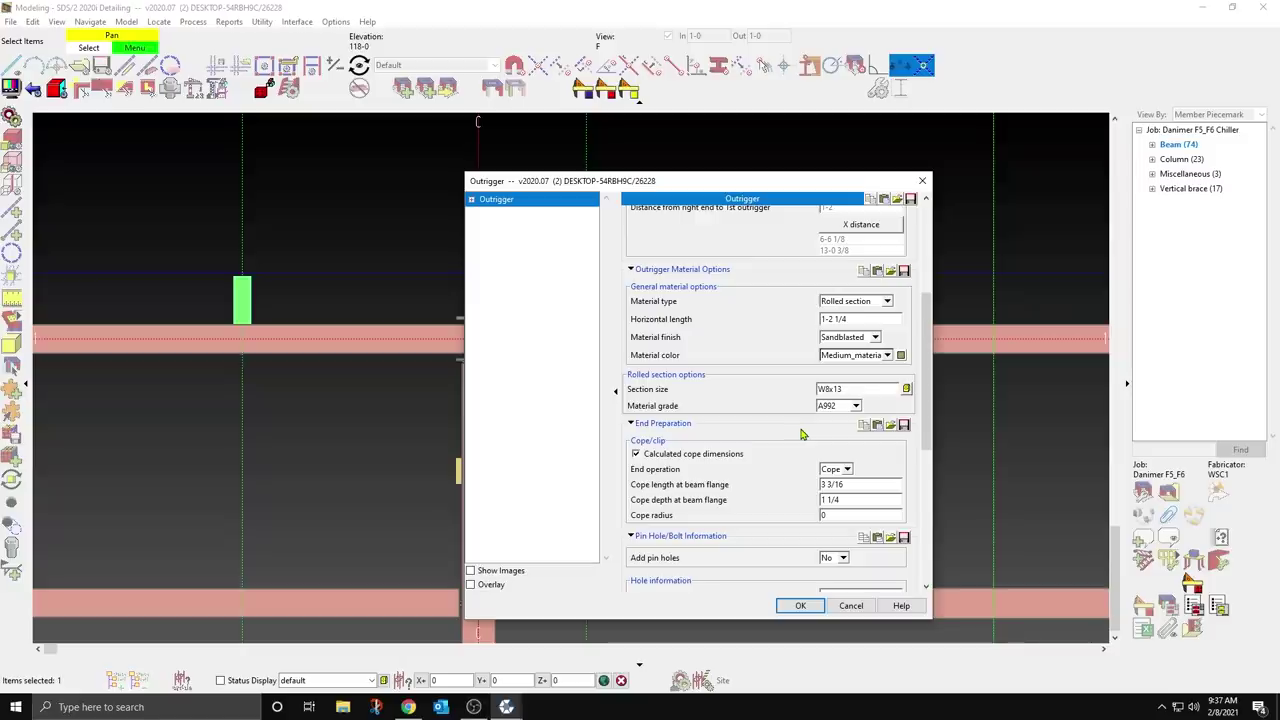
scroll(801, 433, down, 3)
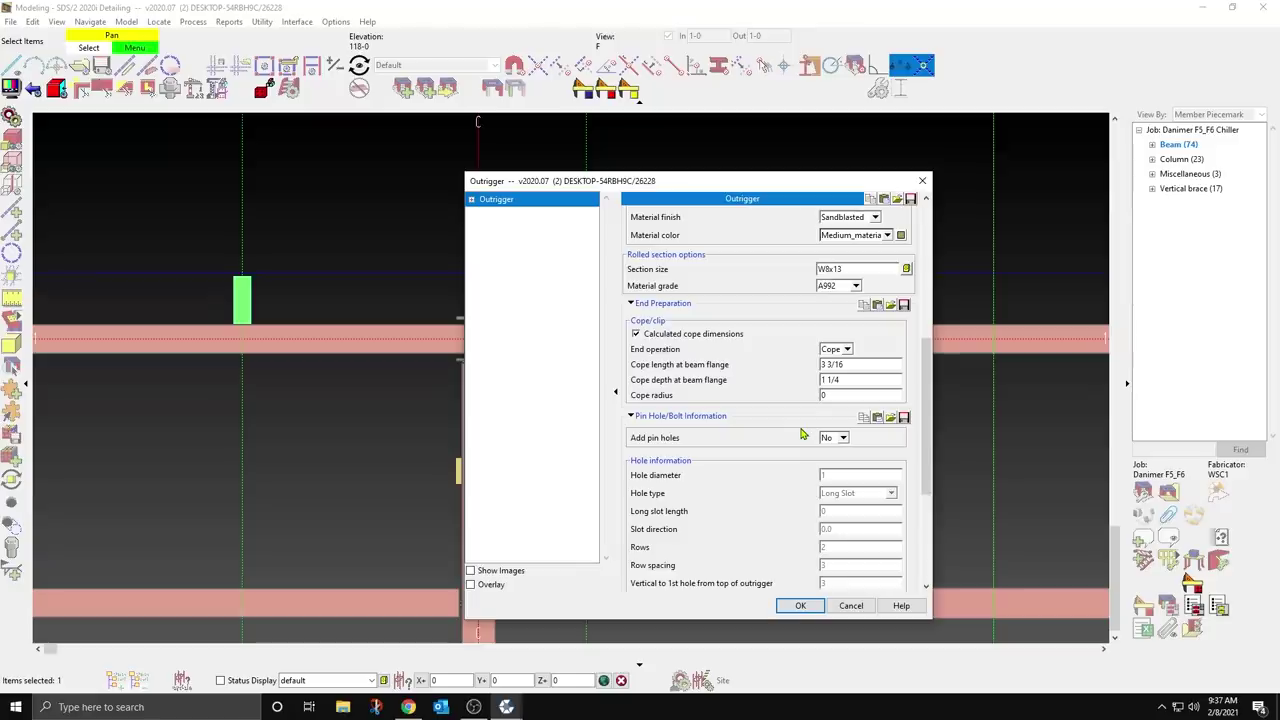
scroll(801, 433, down, 6)
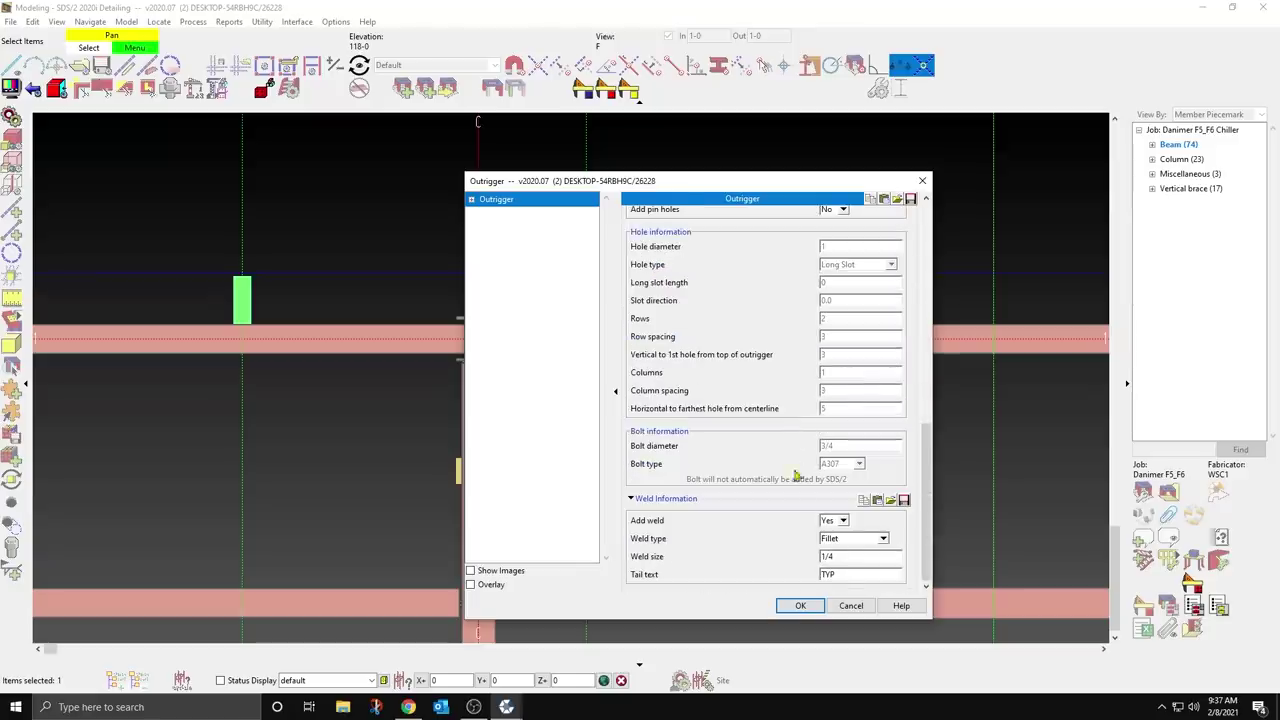
click(850, 607)
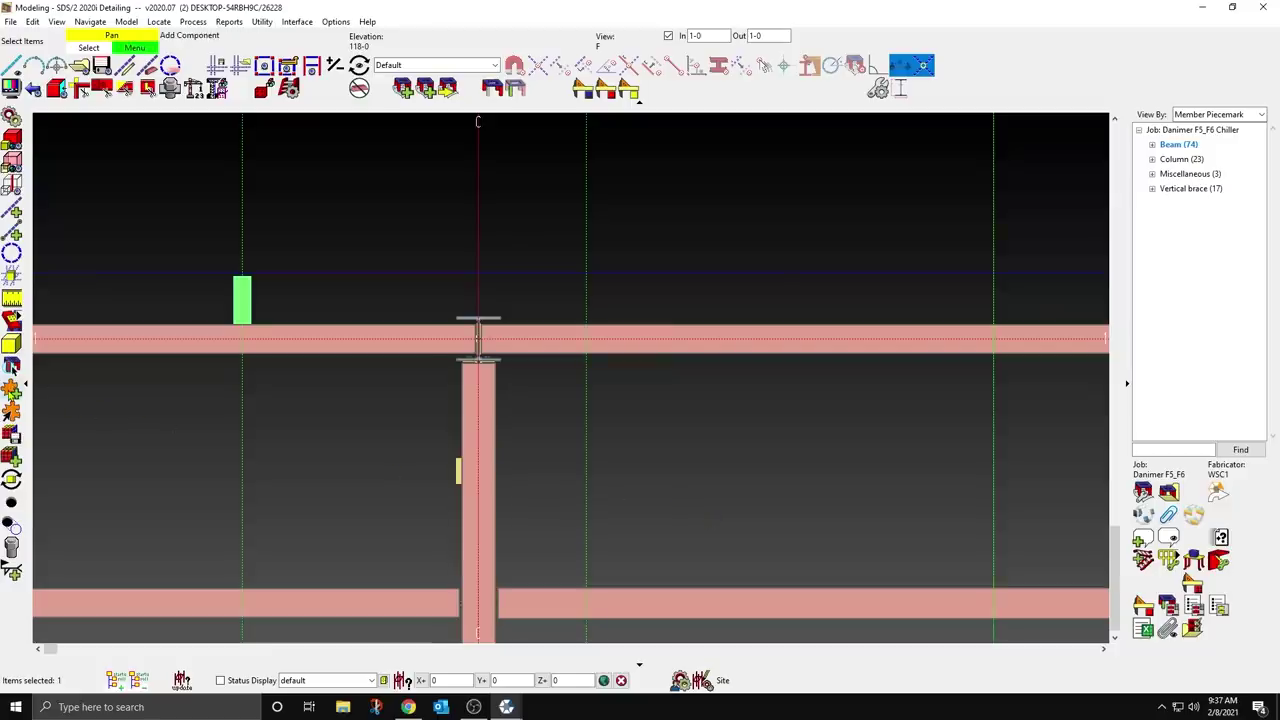
Step: Add an Outrigger component to the edge beam between grid lines C and D with its spacing values unlocked
click(12, 367)
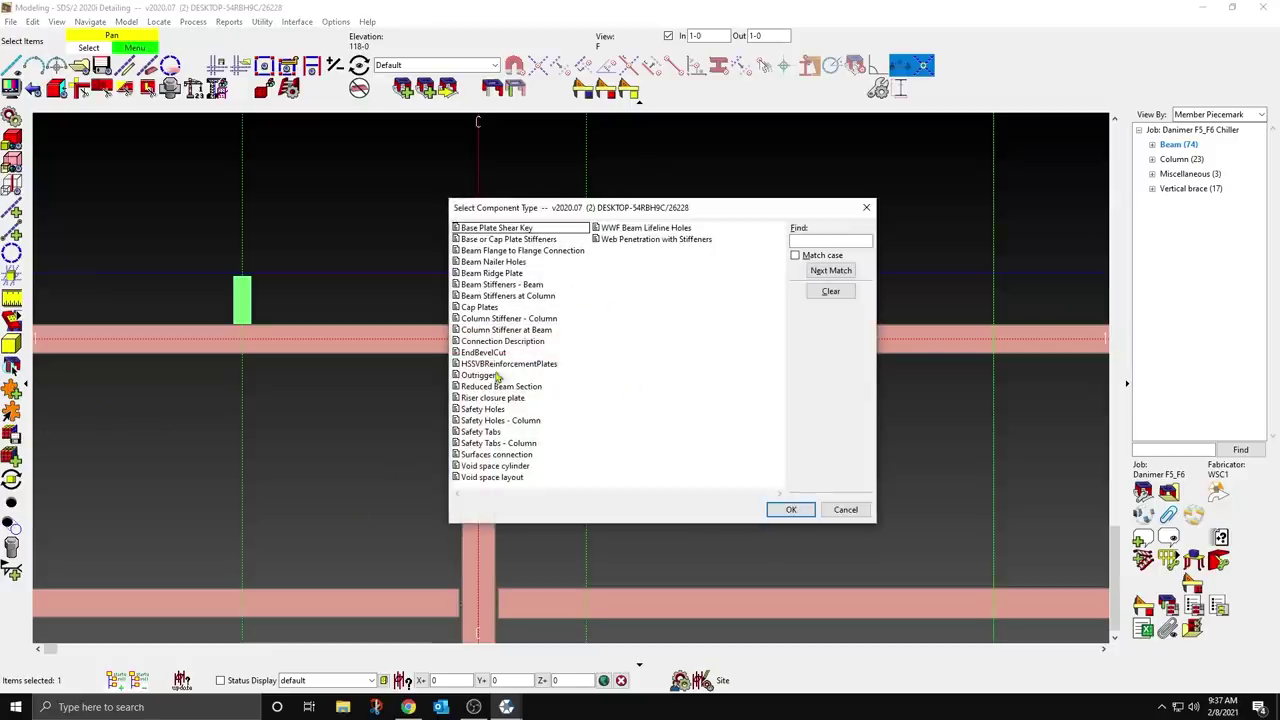
click(480, 375)
click(793, 511)
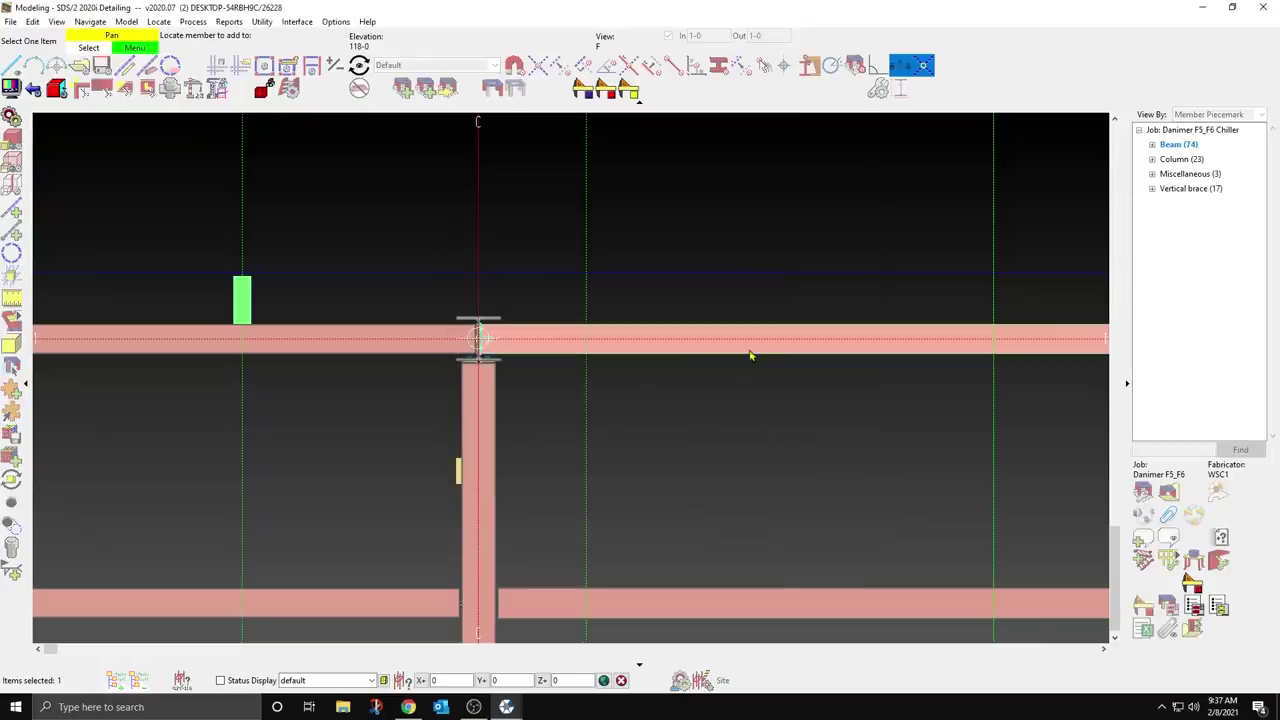
click(750, 352)
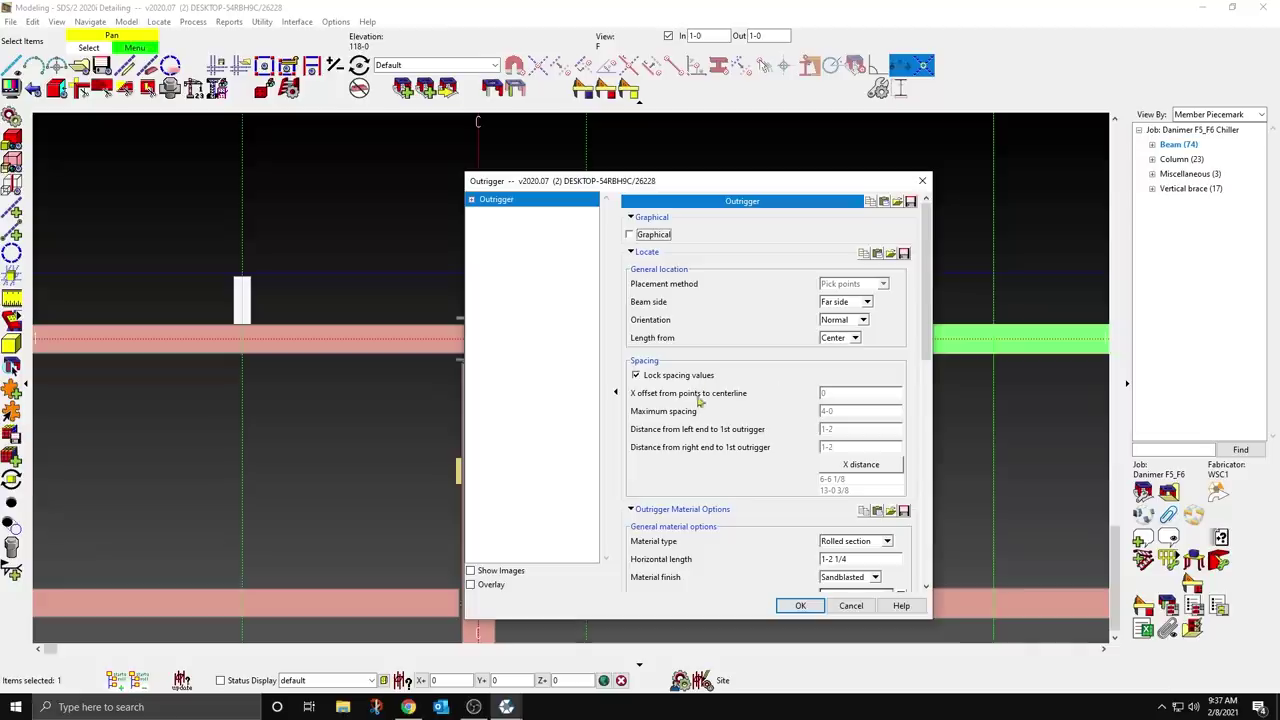
click(635, 375)
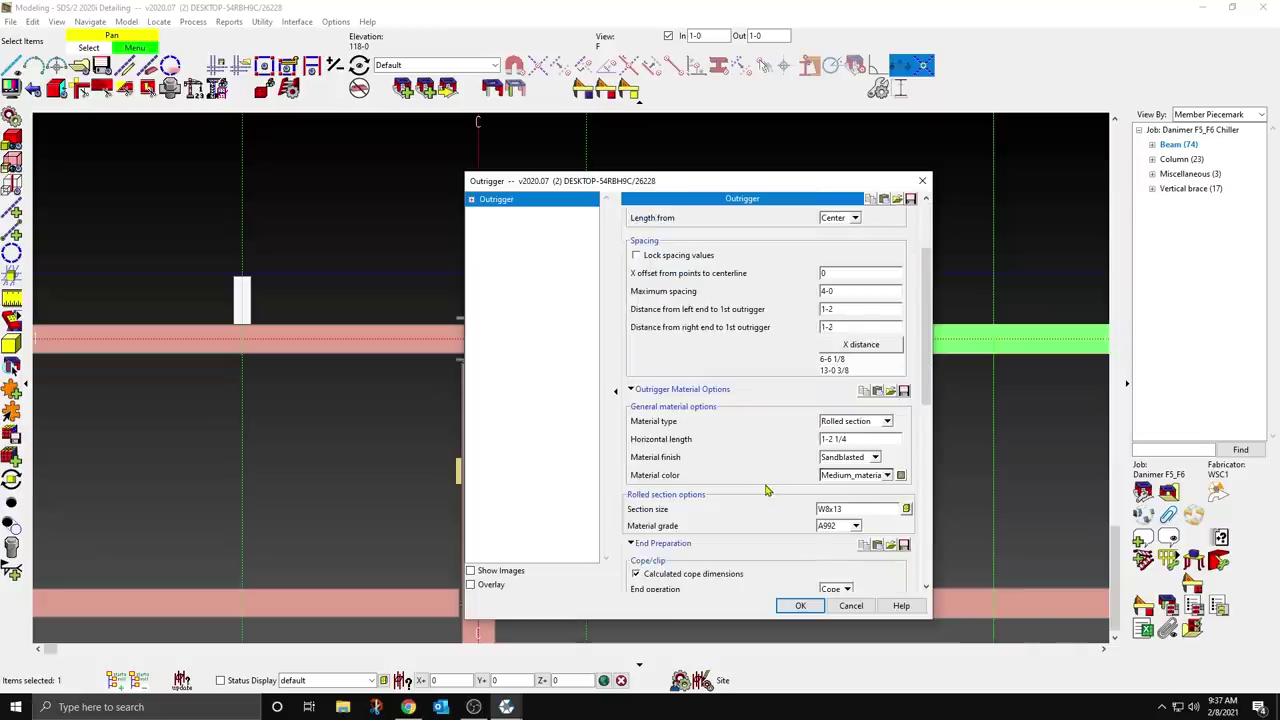
scroll(766, 490, down, 5)
click(800, 605)
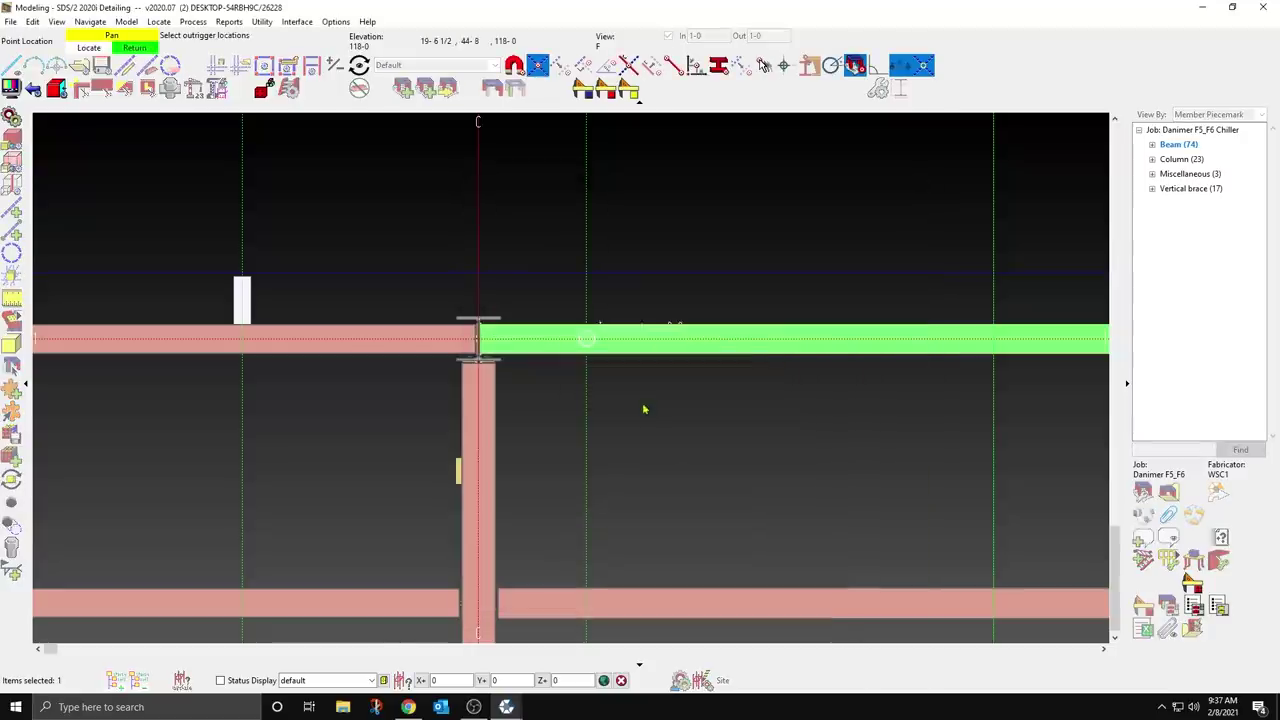
Step: Place outriggers where the three vertical construction lines cross the C–D edge beam, and clear the selection
click(644, 409)
click(934, 384)
scroll(40, 303, down, 2)
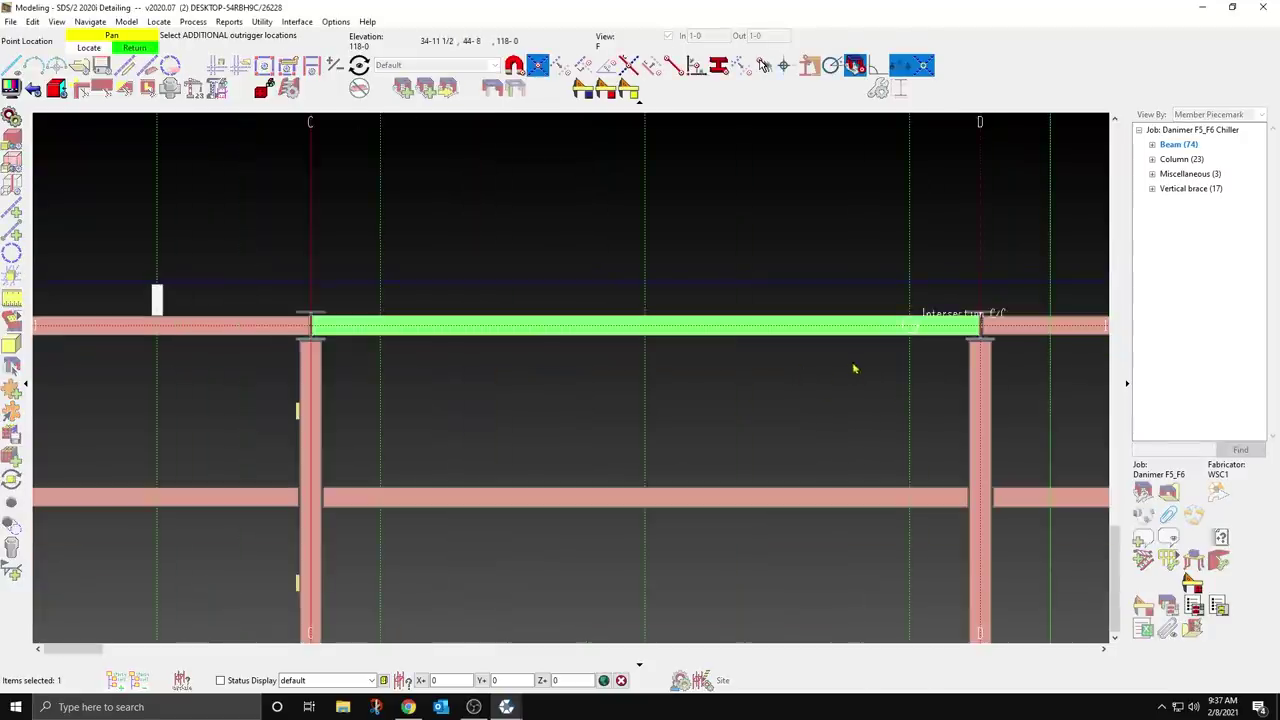
right_click(769, 409)
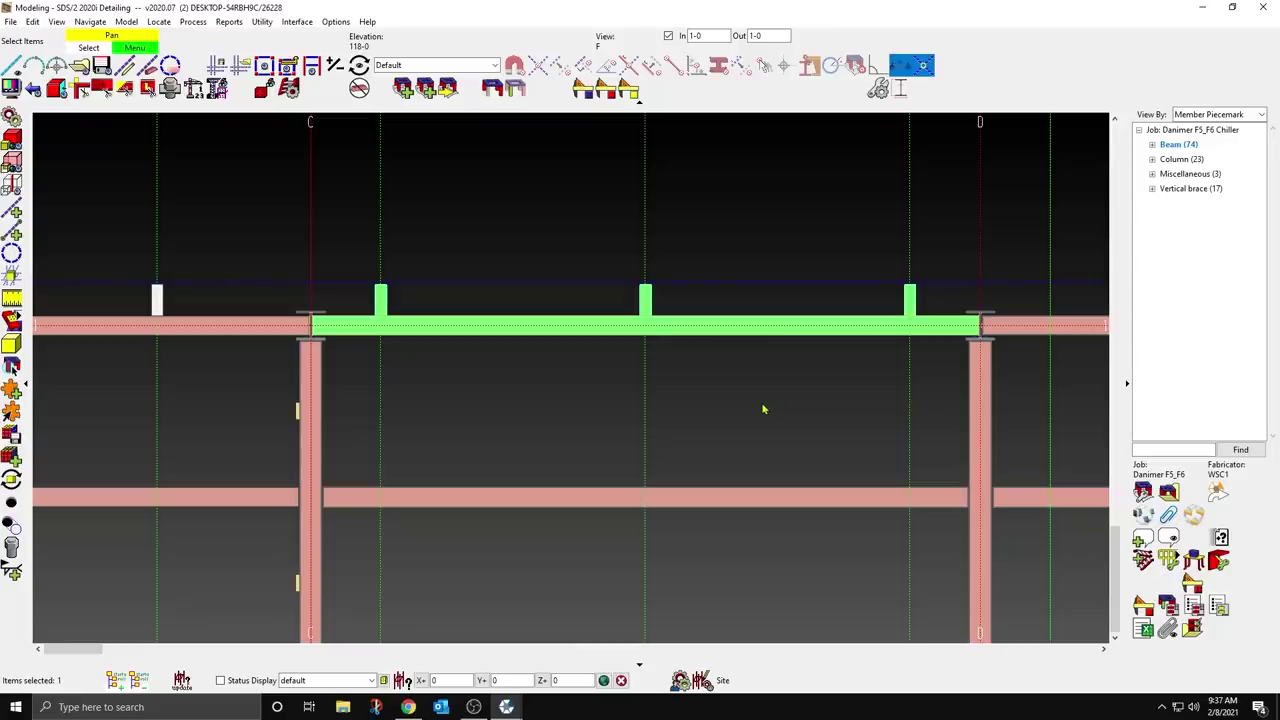
right_click(763, 409)
click(664, 434)
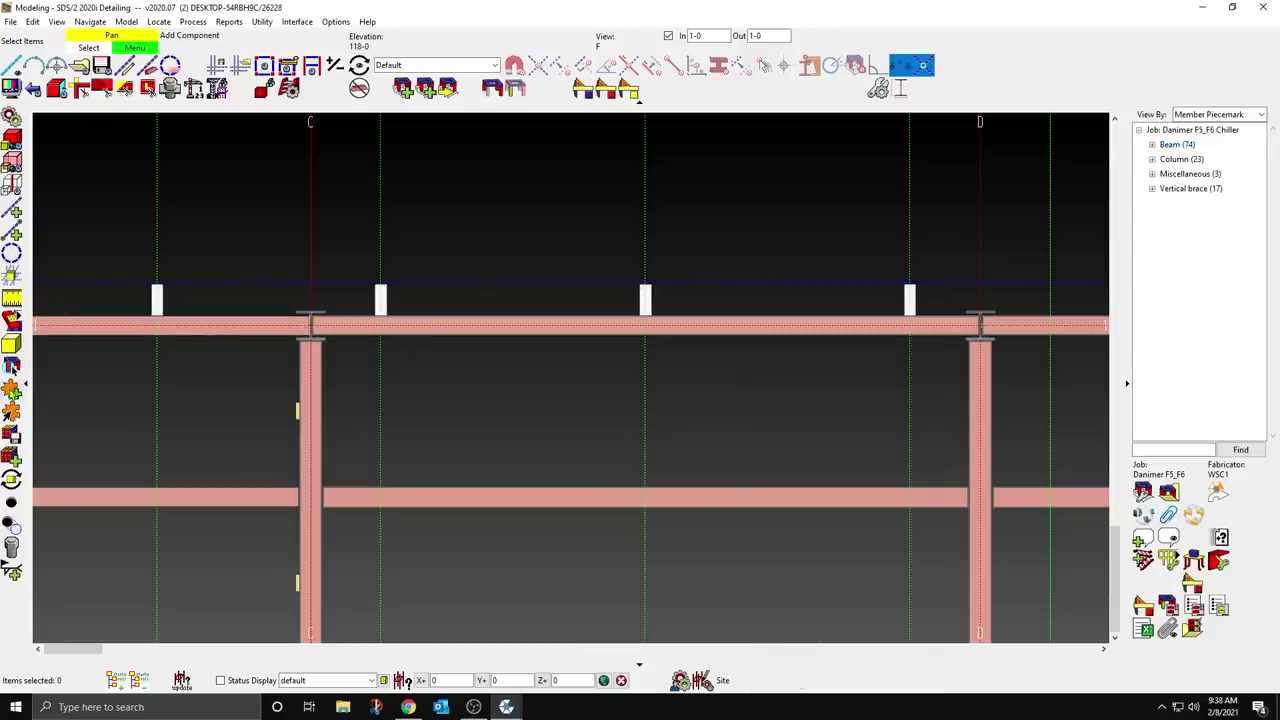
Step: Add an Outrigger component to the edge beam between grid lines D and E, accepting the existing outrigger settings
click(12, 390)
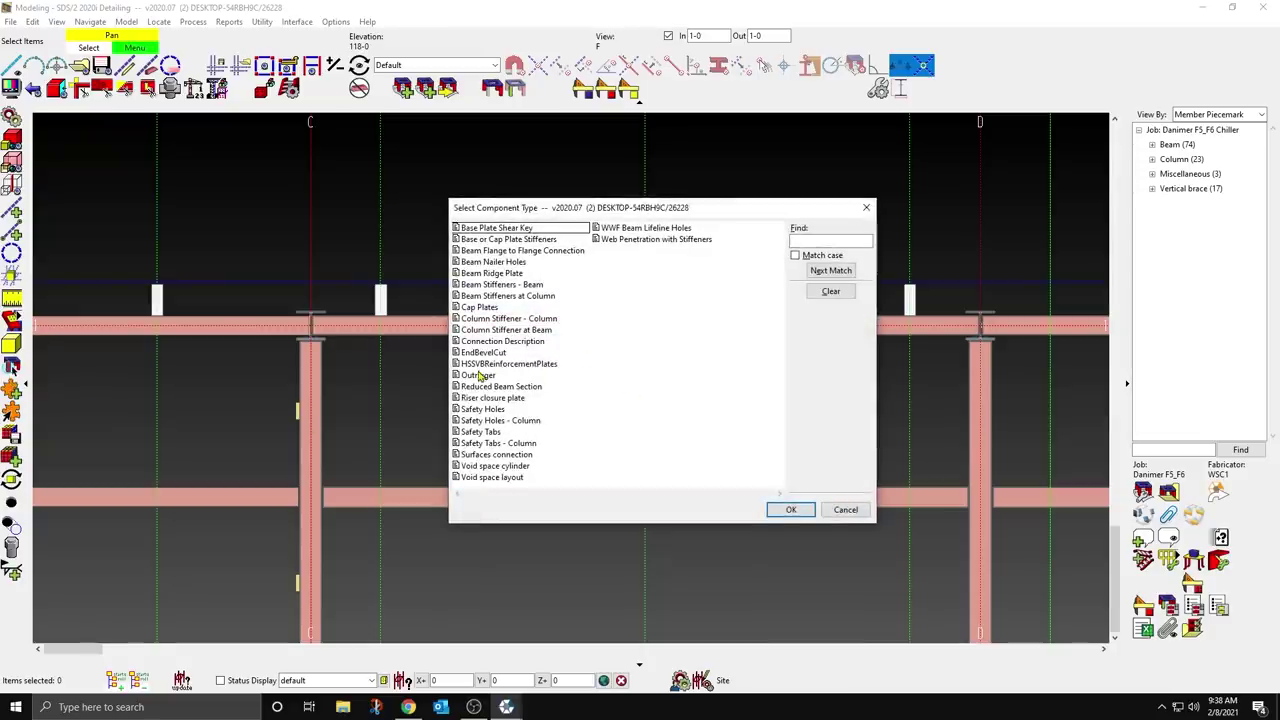
click(480, 376)
click(800, 512)
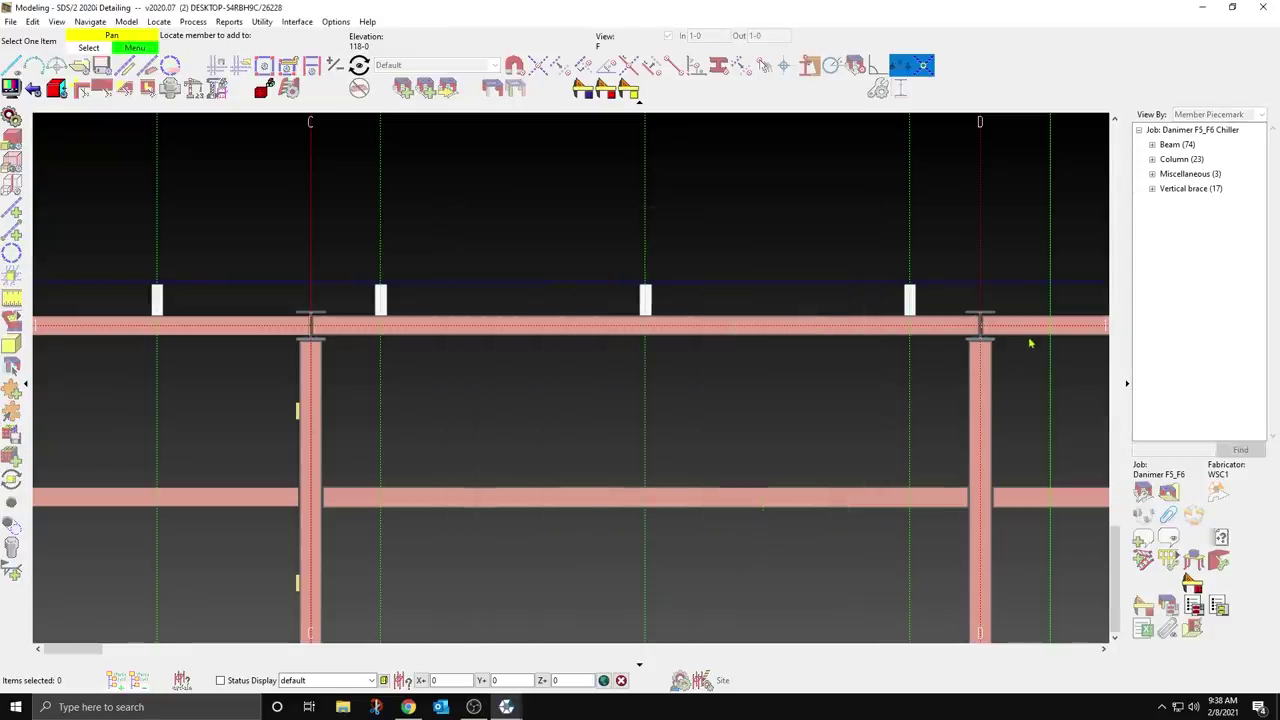
click(1040, 325)
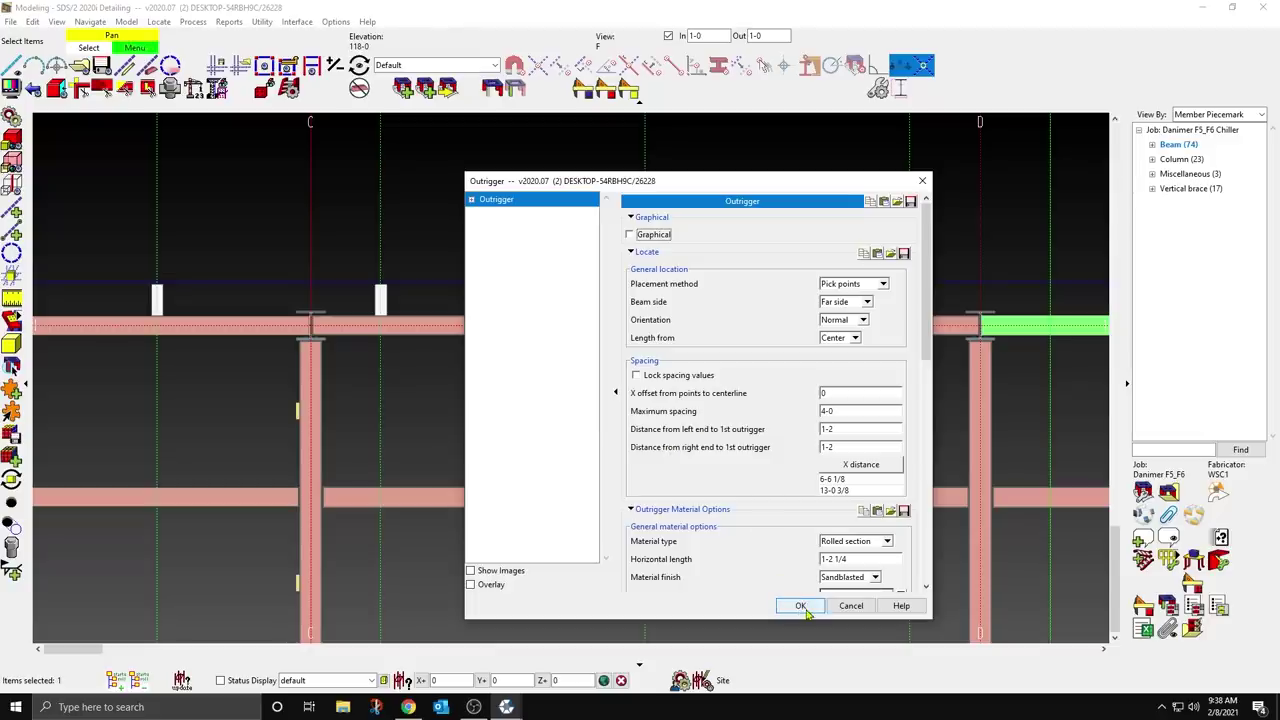
click(800, 606)
Step: Place outriggers where the three vertical construction lines cross the D–E edge beam, and clear the selection
scroll(617, 347, up, 2)
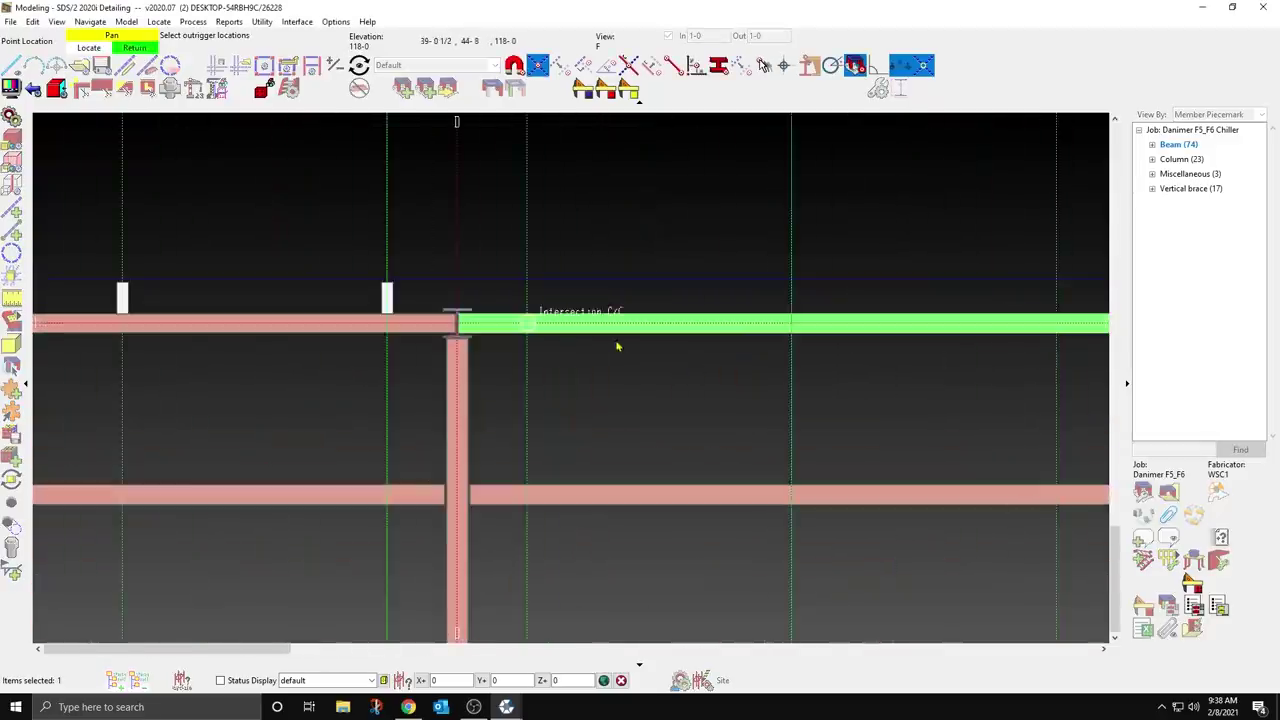
click(624, 345)
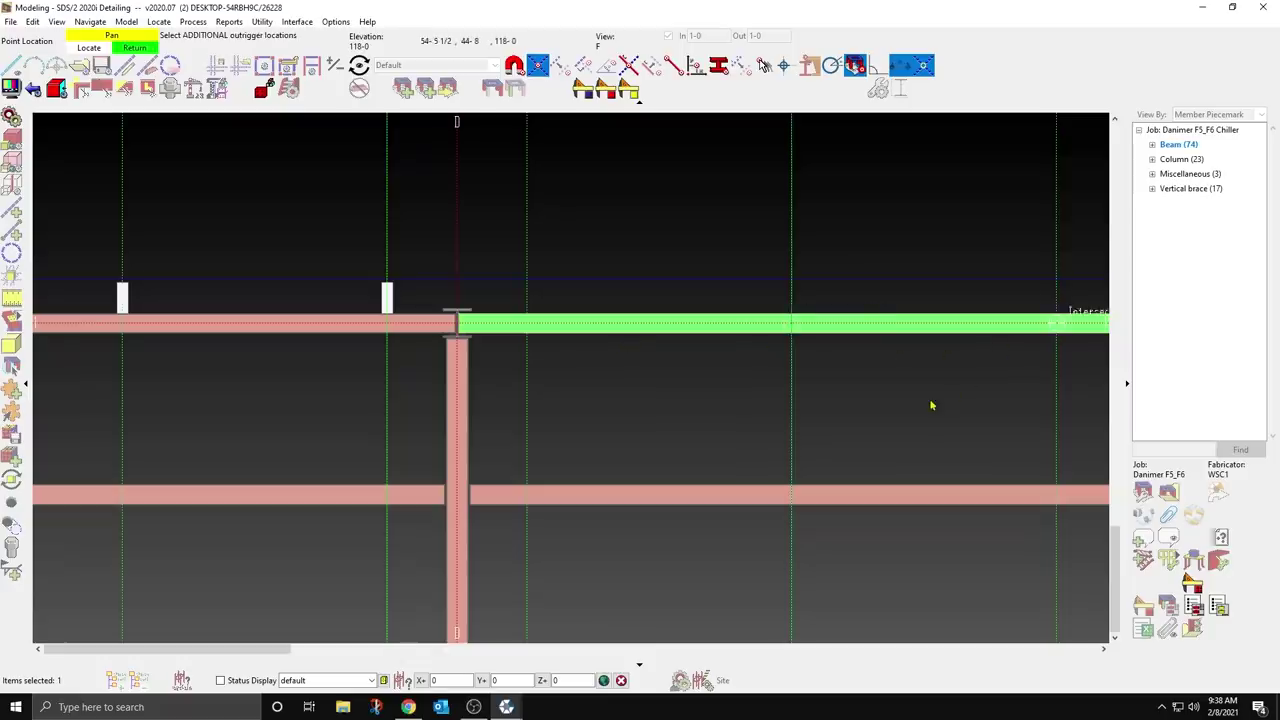
right_click(894, 403)
scroll(734, 414, down, 2)
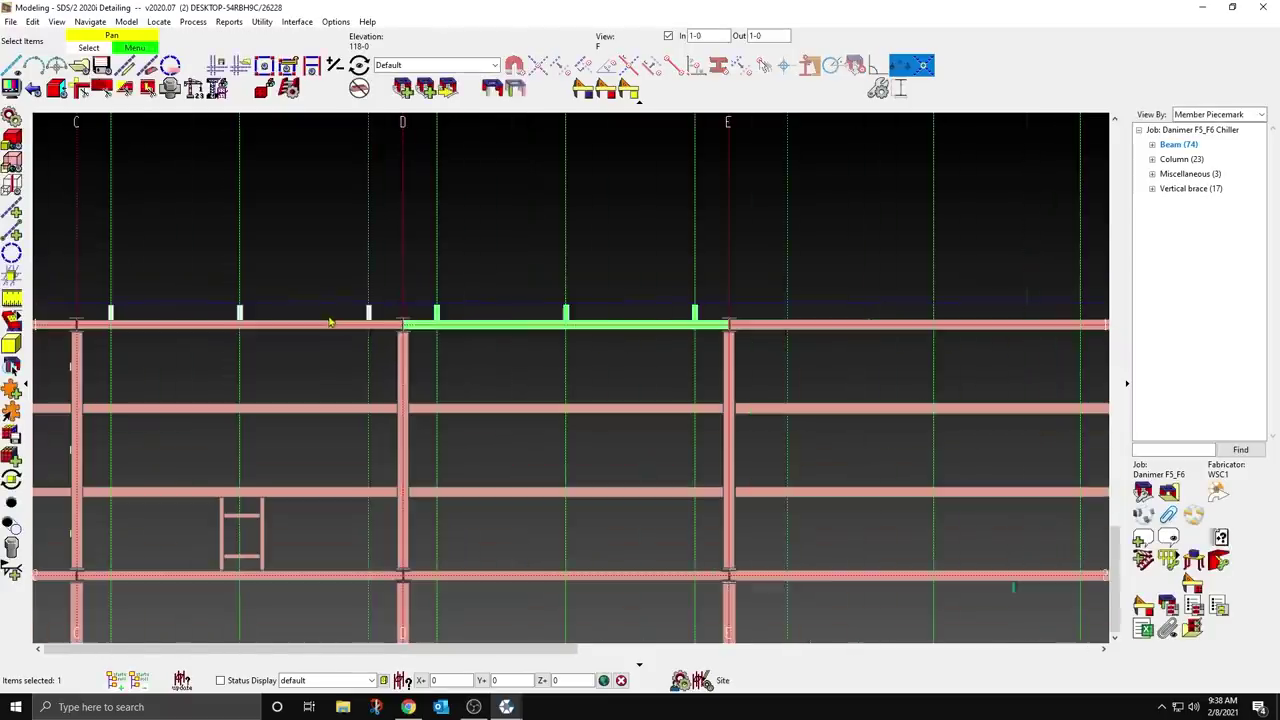
right_click(660, 356)
click(643, 363)
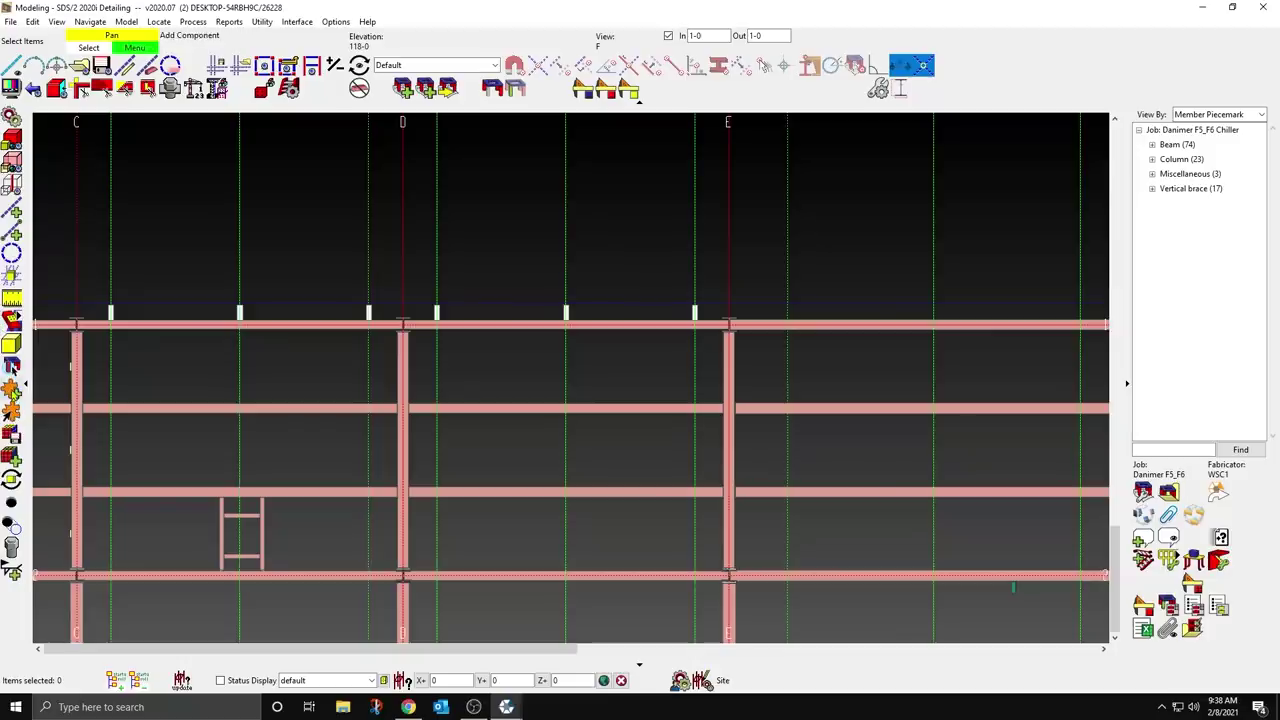
Step: Add an Outrigger component to the edge beam just beyond grid line E, accepting the existing outrigger settings
click(12, 366)
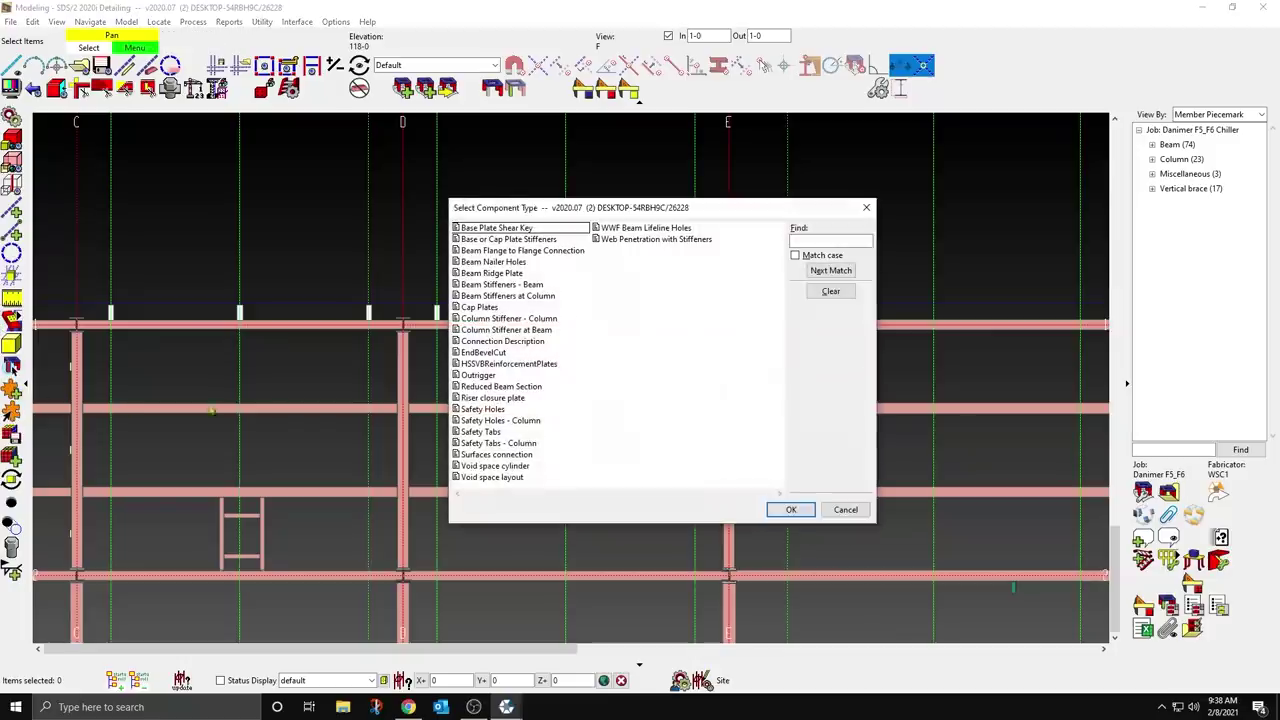
click(491, 375)
click(790, 510)
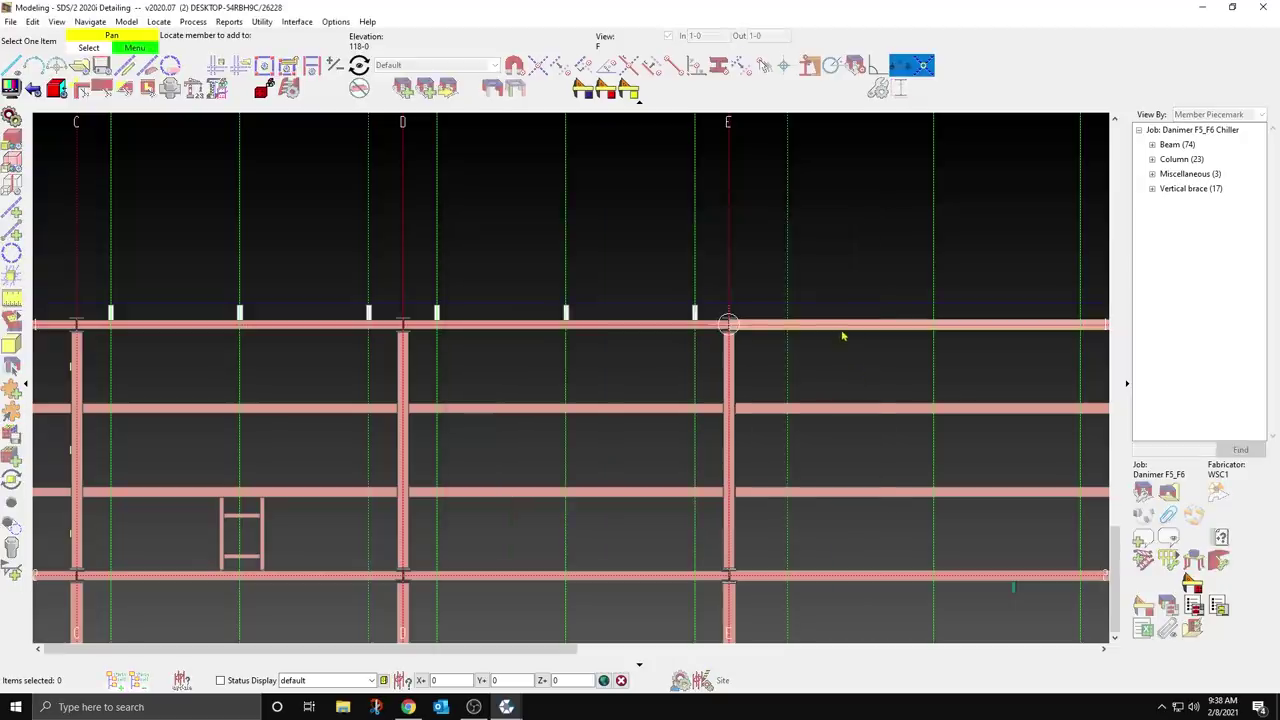
click(827, 336)
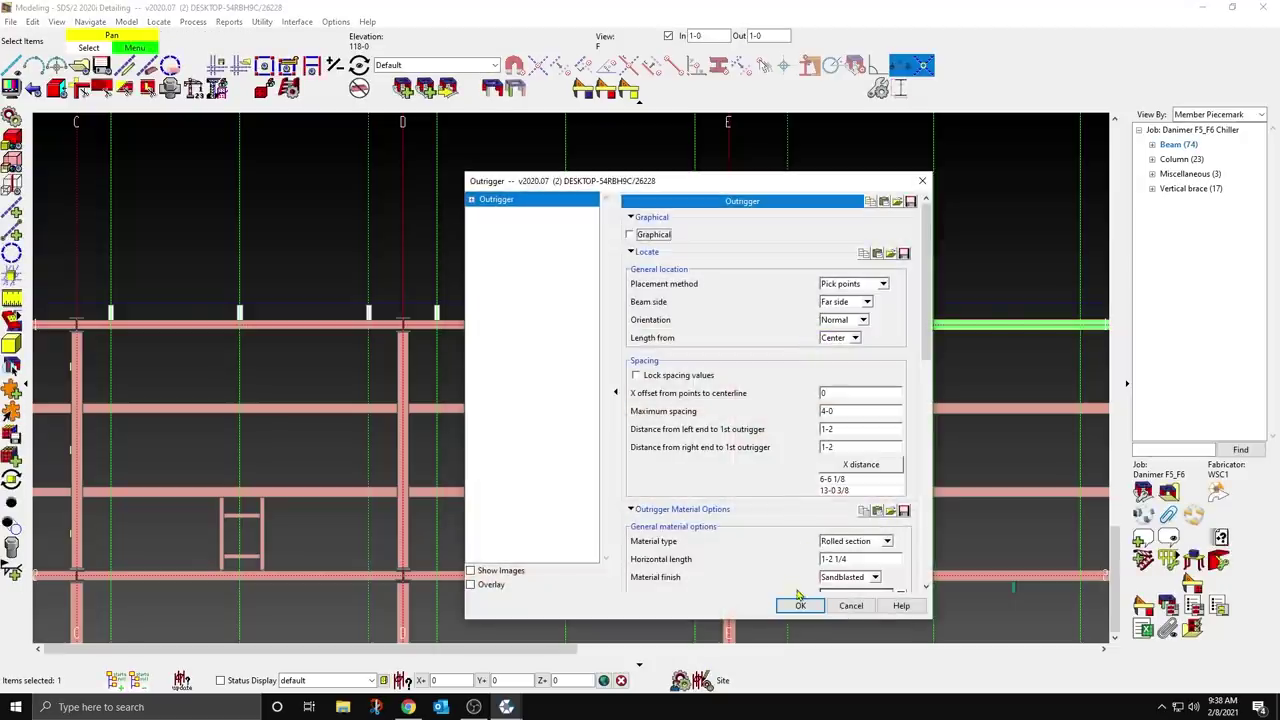
click(800, 607)
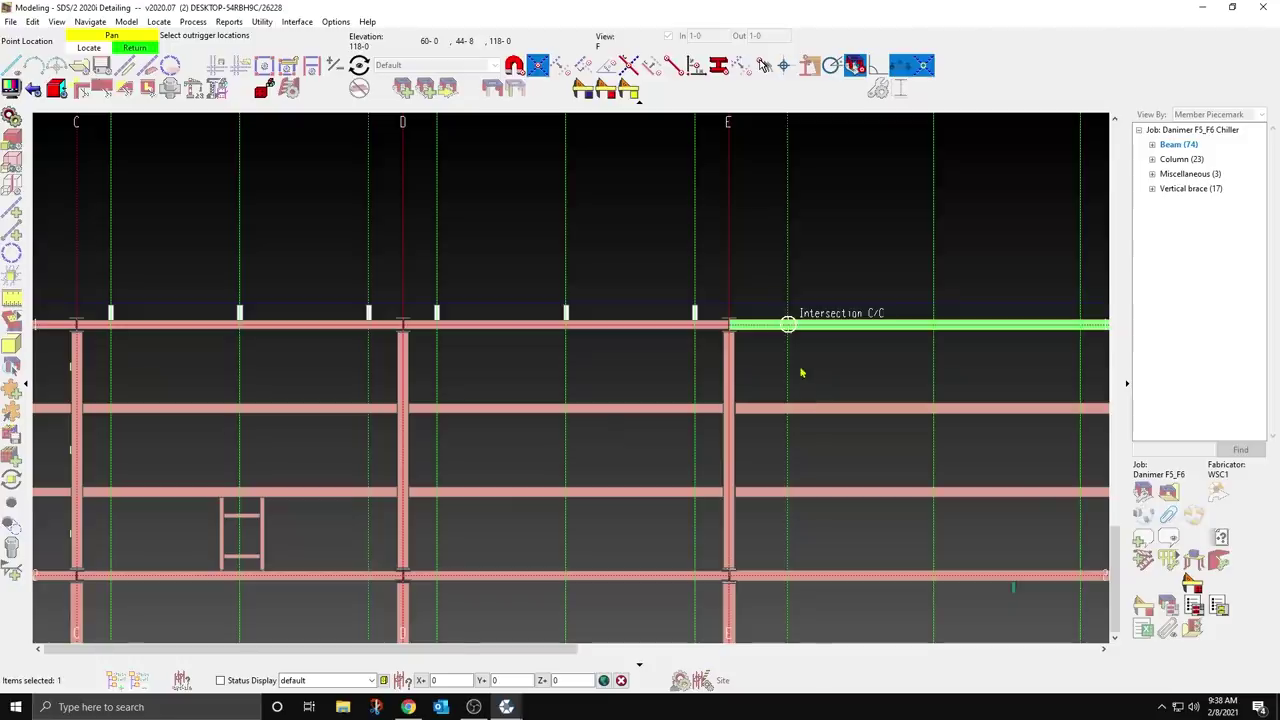
Step: Place outriggers where the three vertical construction lines cross the E–F edge beam, and clear the selection
click(816, 406)
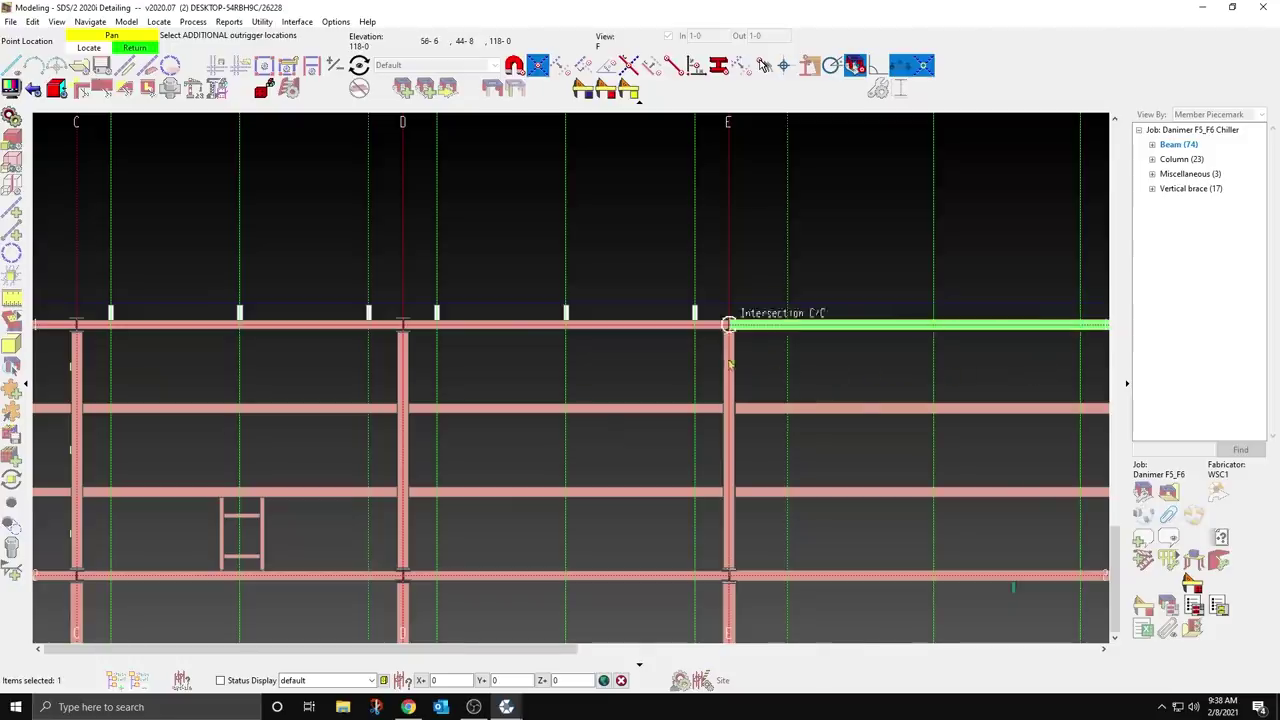
right_click(644, 352)
scroll(450, 255, down, 3)
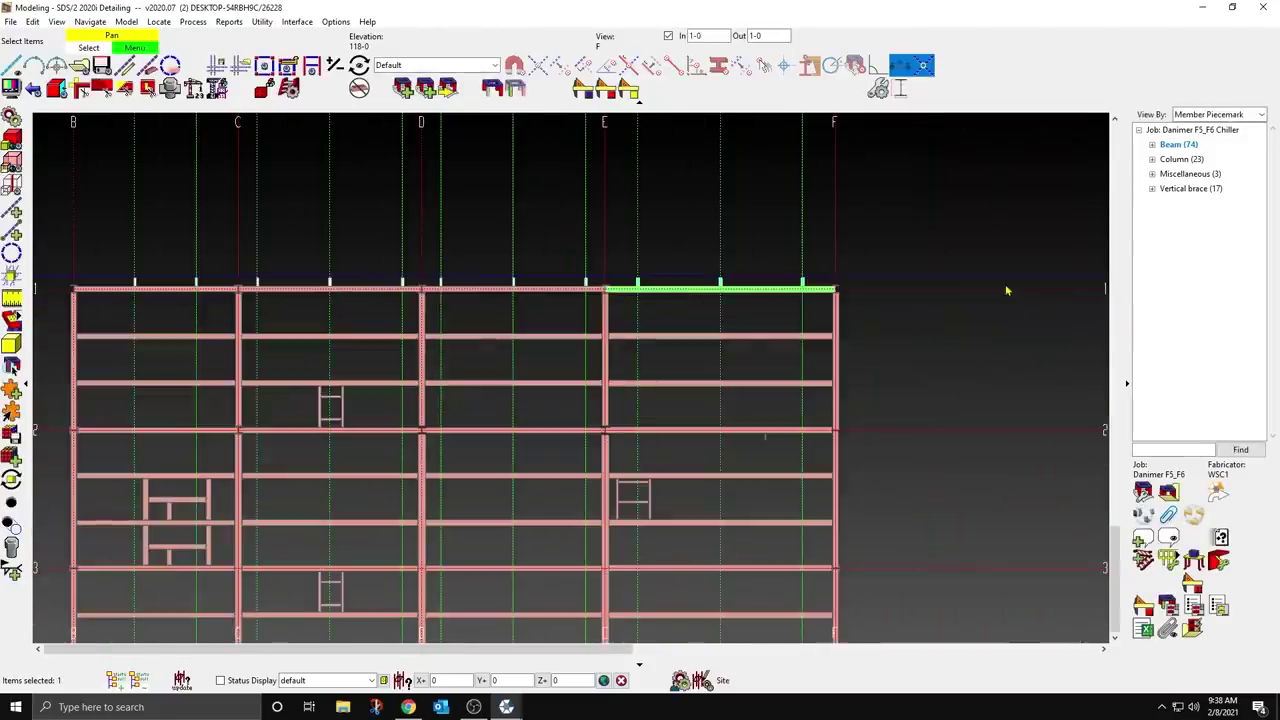
right_click(891, 251)
click(889, 249)
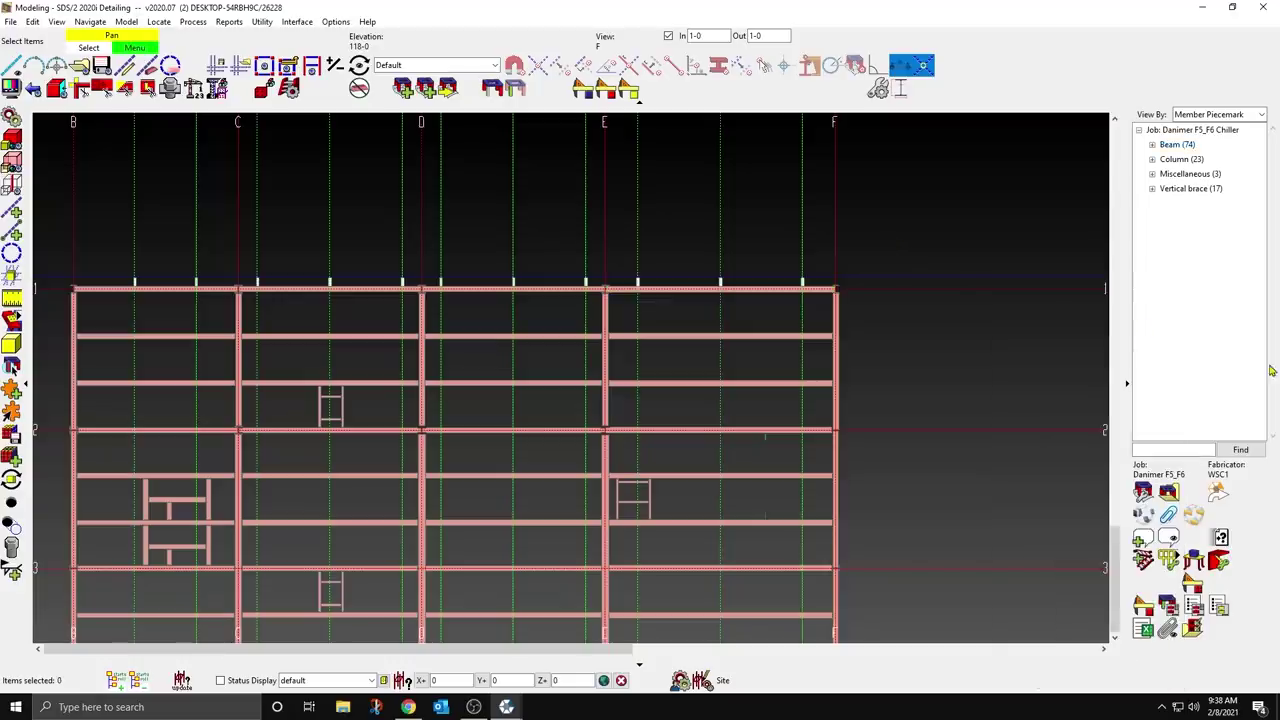
Step: Examine the new outriggers and their fit against the E–F edge beam in 3D, with depth checking turned off
scroll(784, 298, up, 3)
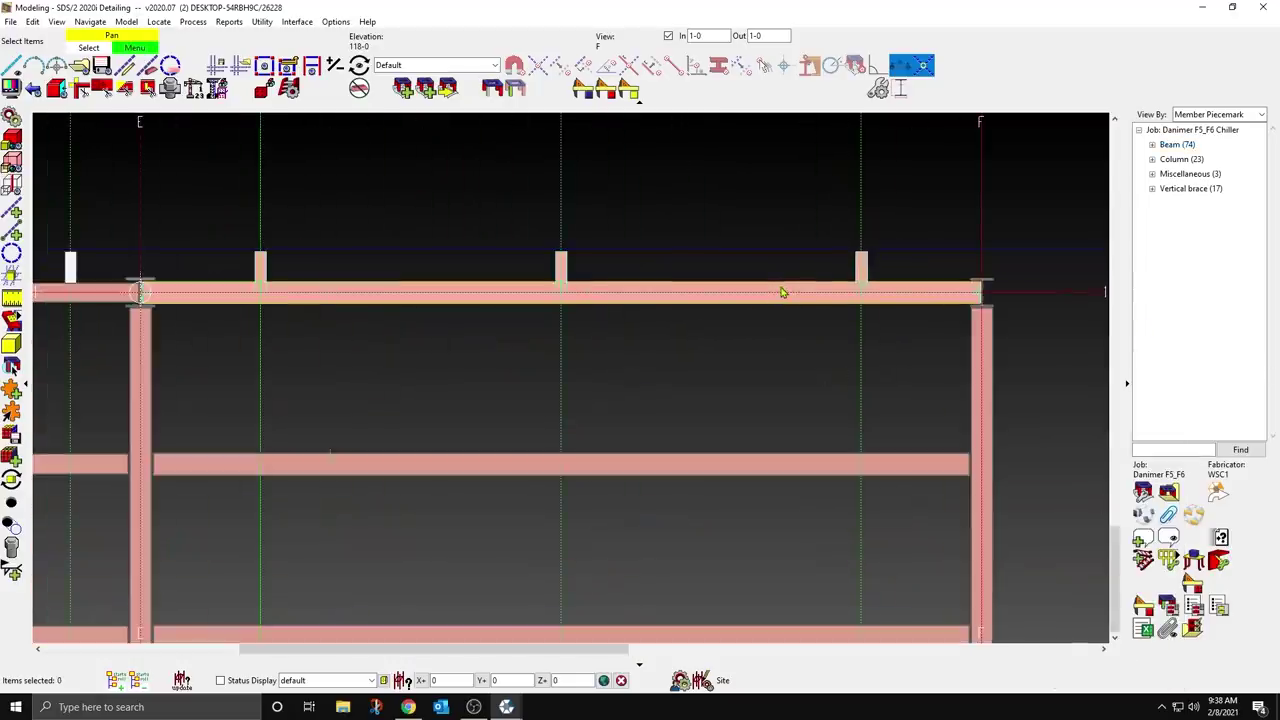
mouse_move(784, 294)
shift+middle_down()
mouse_move(566, 249)
mouse_move(469, 134)
mouse_move(469, 80)
shift+middle_up()
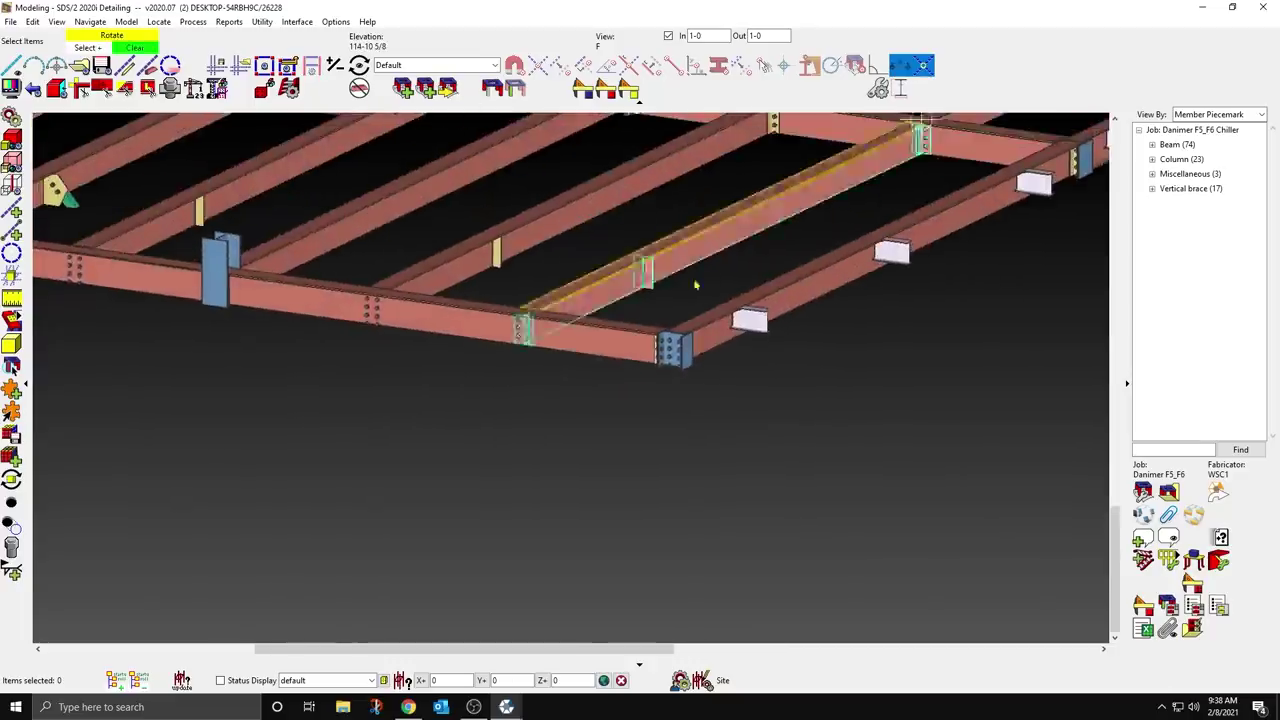
scroll(725, 316, up, 2)
scroll(770, 355, up, 4)
shift+middle_drag(777, 320, 709, 304)
click(668, 36)
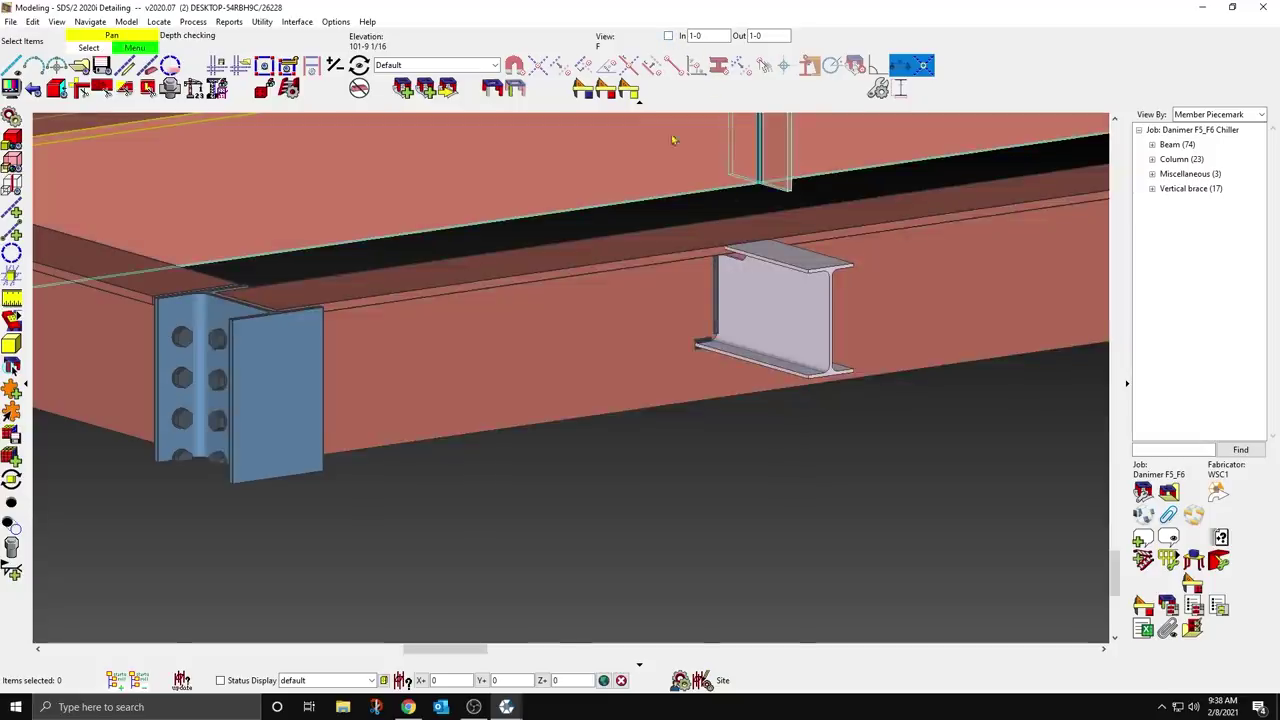
scroll(773, 401, down, 3)
middle_drag(775, 403, 833, 497)
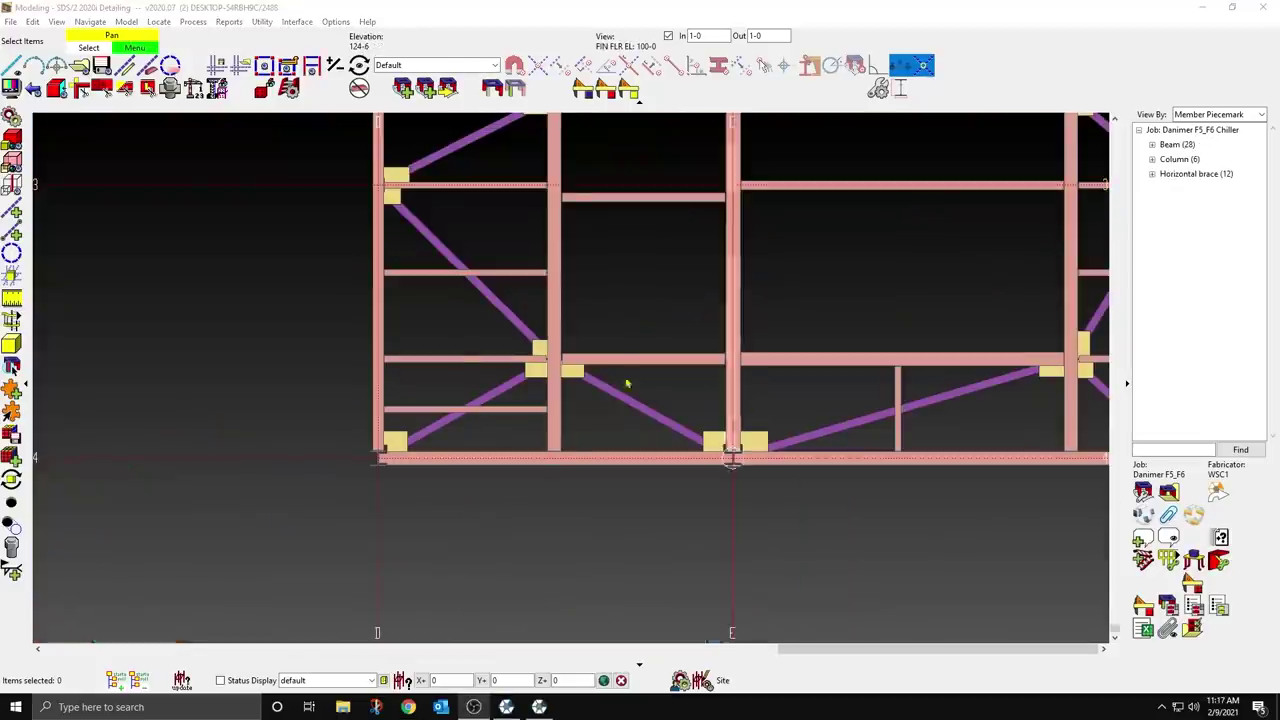
Step: Add a red construction line offset 2-6 from grid line 4
click(12, 207)
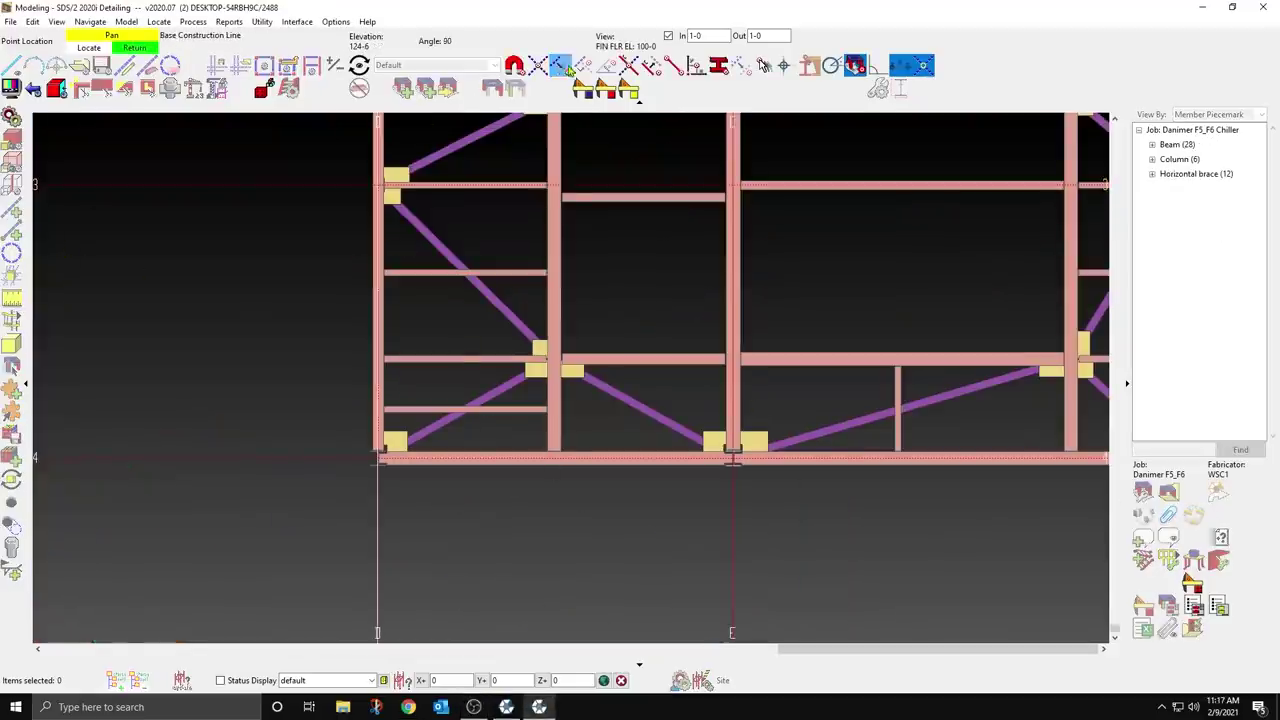
click(617, 463)
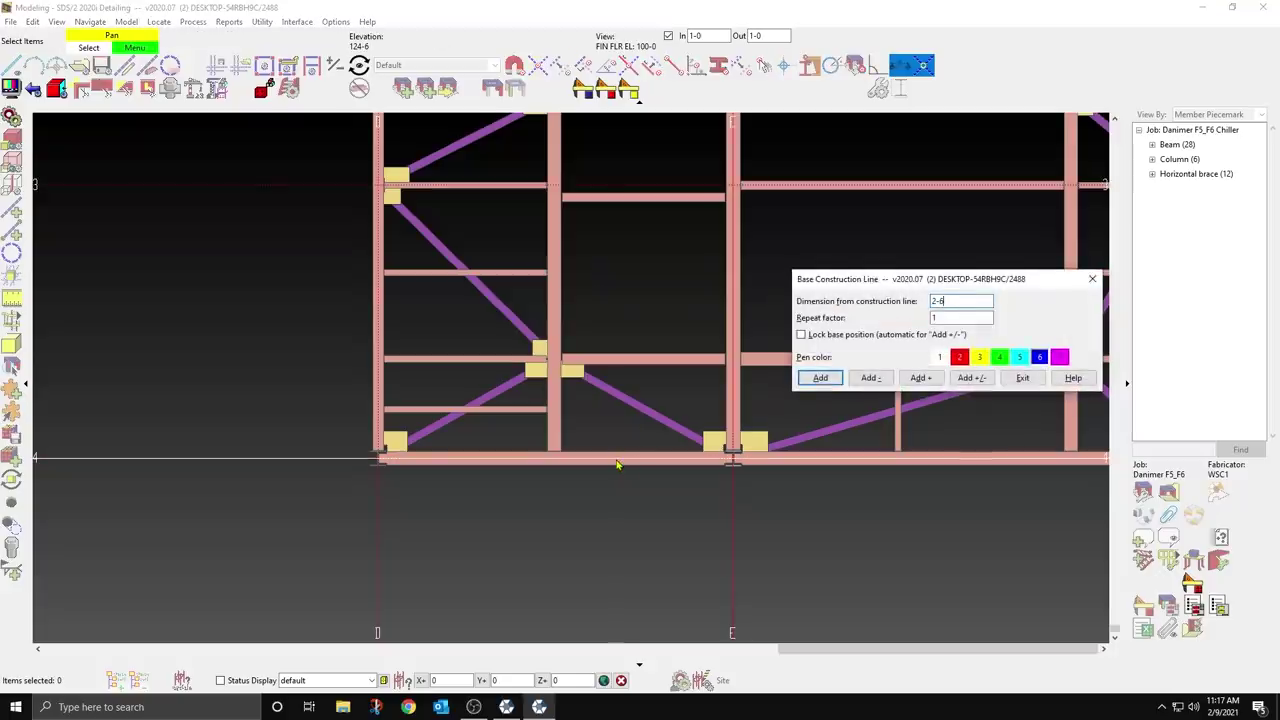
click(959, 357)
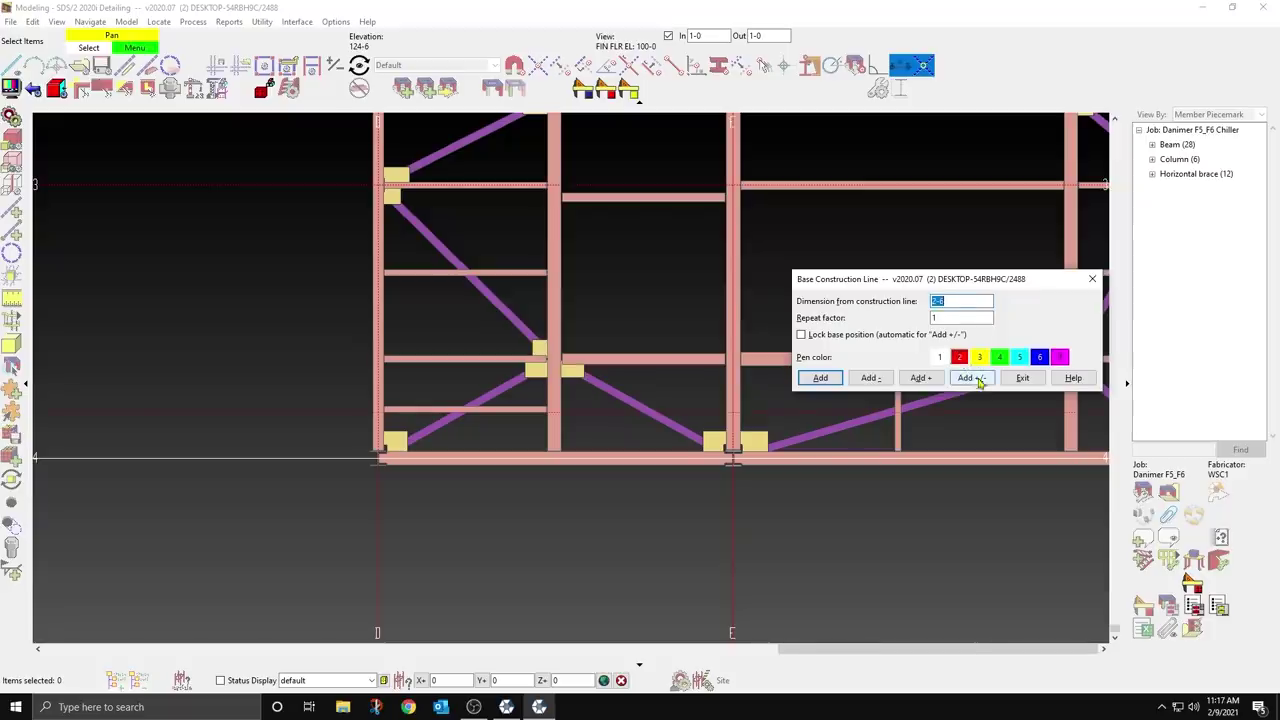
click(1022, 377)
Step: Add a vertical construction line along the outer flange edge of the beam on grid line D
scroll(381, 446, up, 2)
scroll(381, 446, up, 2)
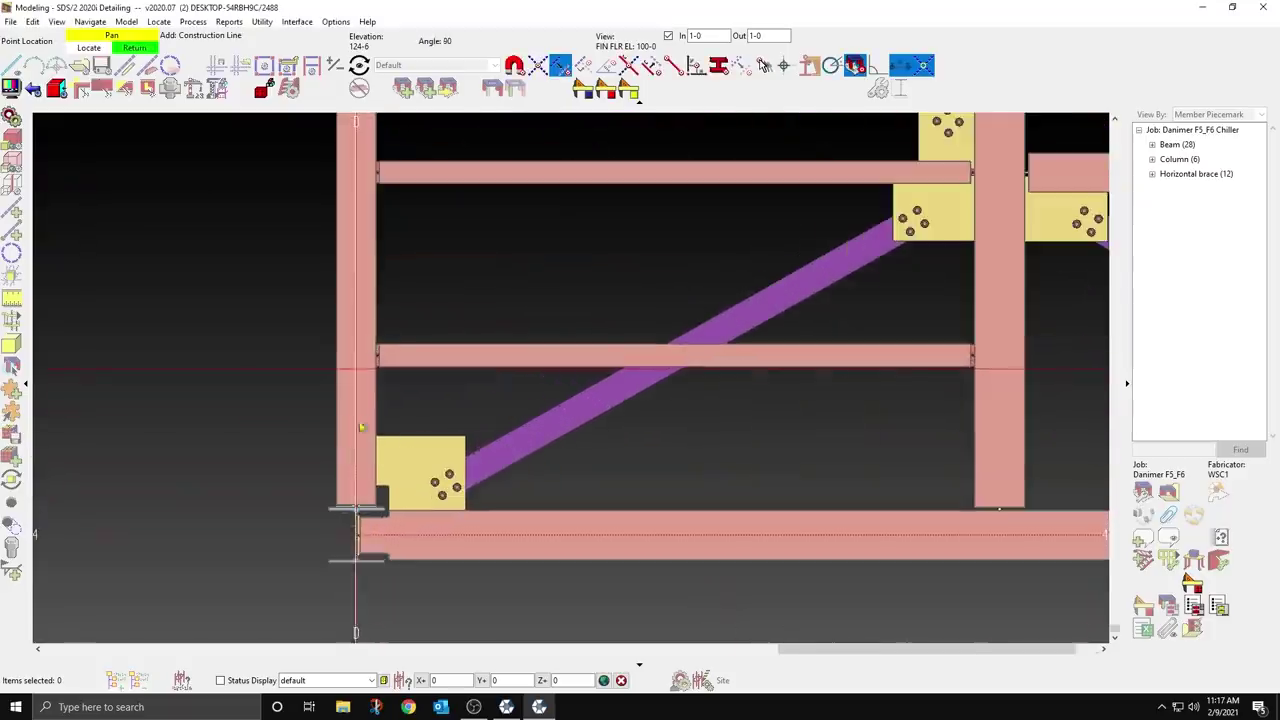
click(357, 370)
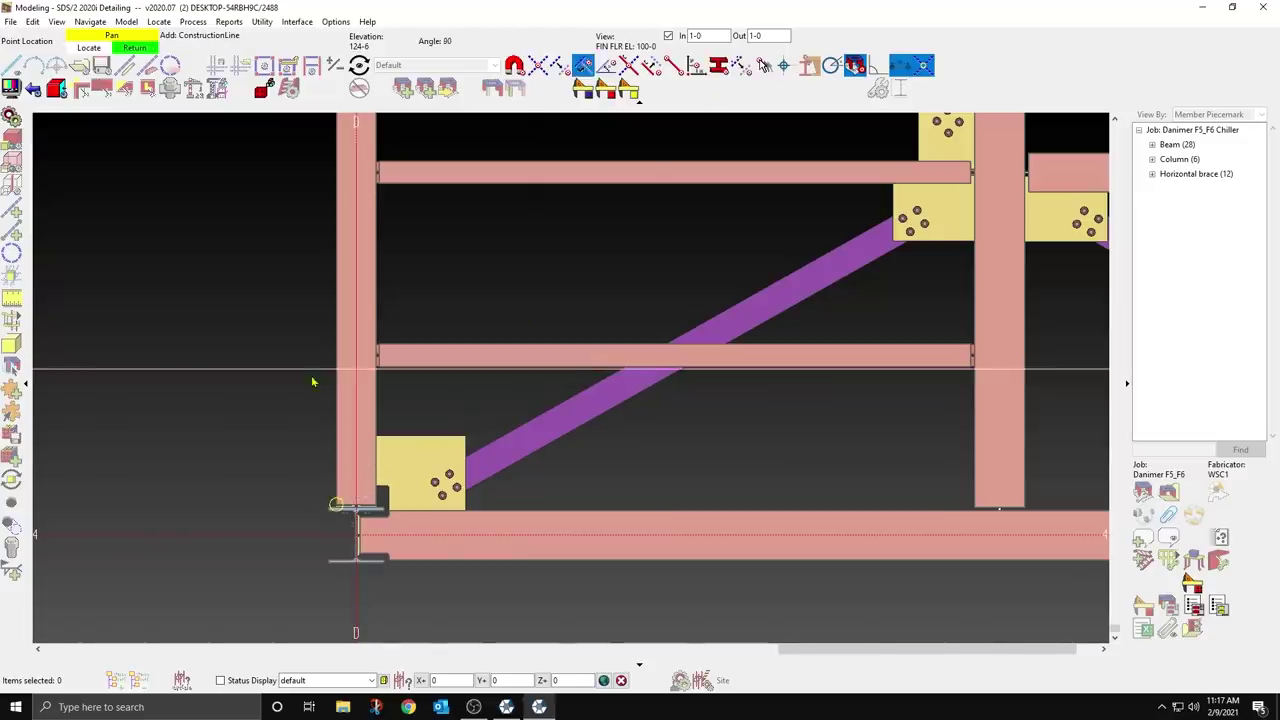
scroll(491, 420, down, 3)
scroll(490, 412, up, 3)
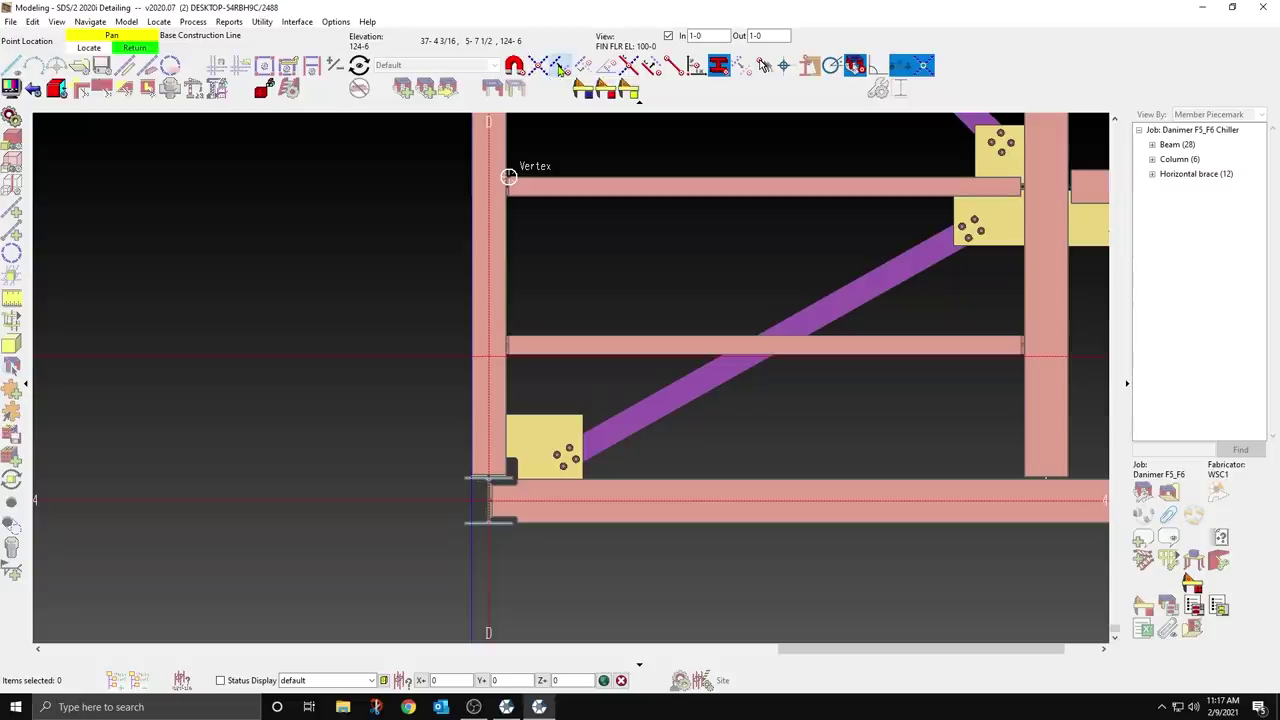
Step: Offset a series of construction lines at -11 spacing outward from the flange-edge line, making the outermost one yellow
click(466, 279)
text(-11)
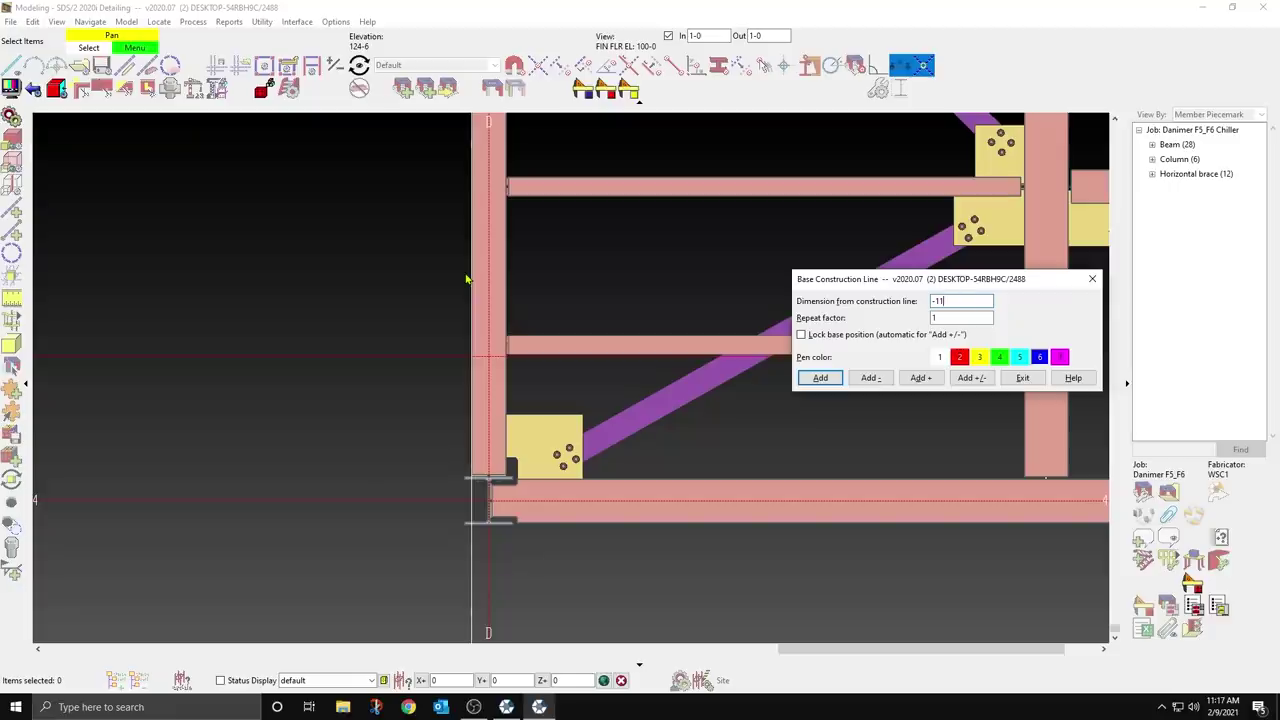
key(Return)
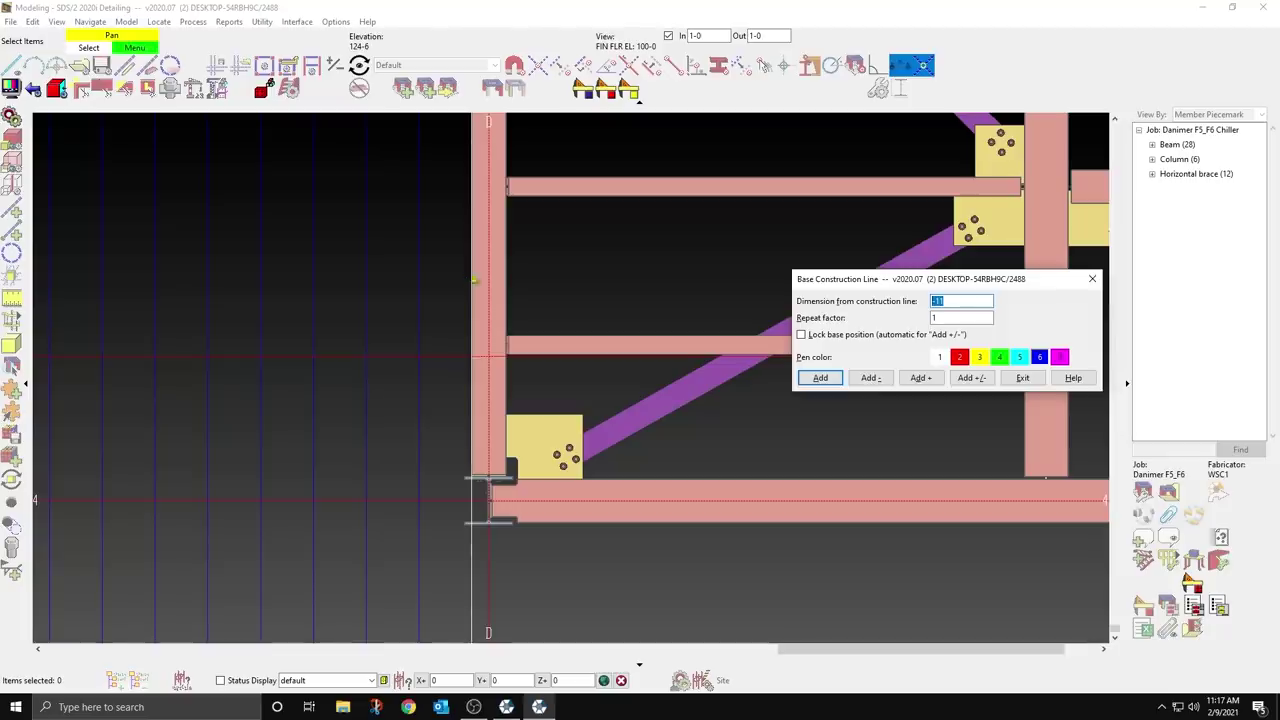
click(980, 358)
click(1022, 377)
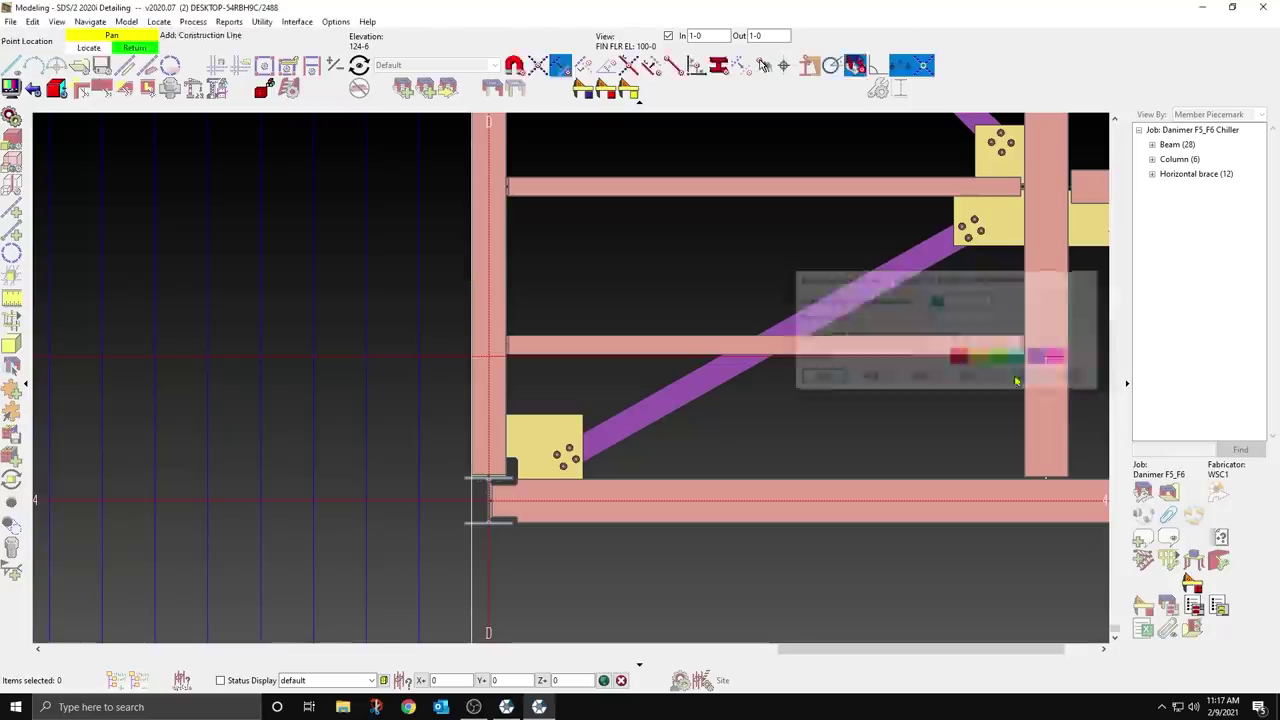
scroll(546, 400, up, 1)
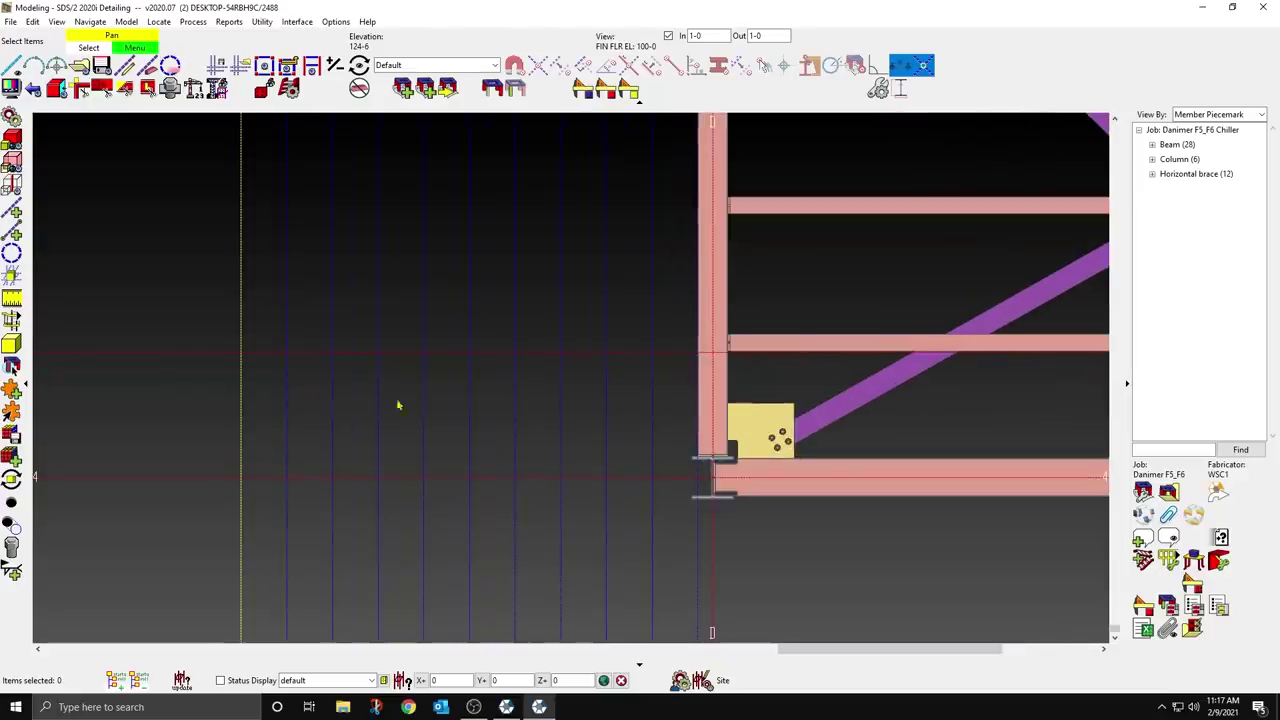
click(20, 320)
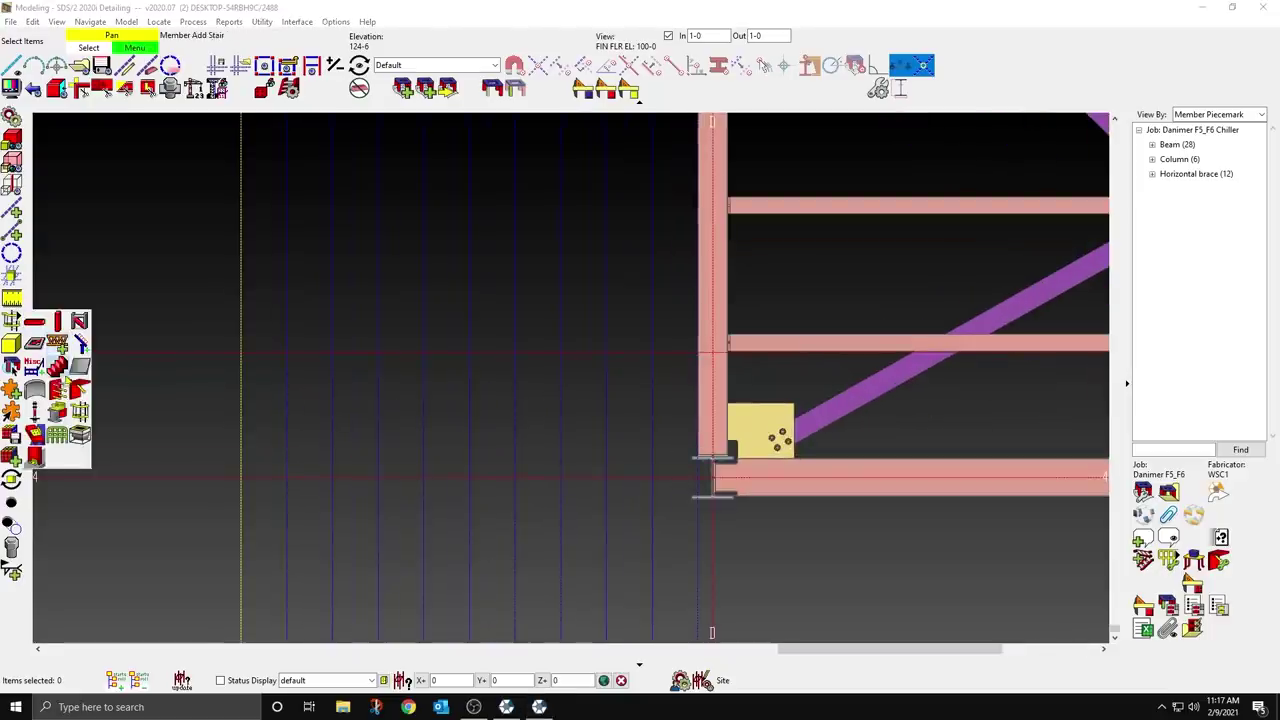
click(60, 371)
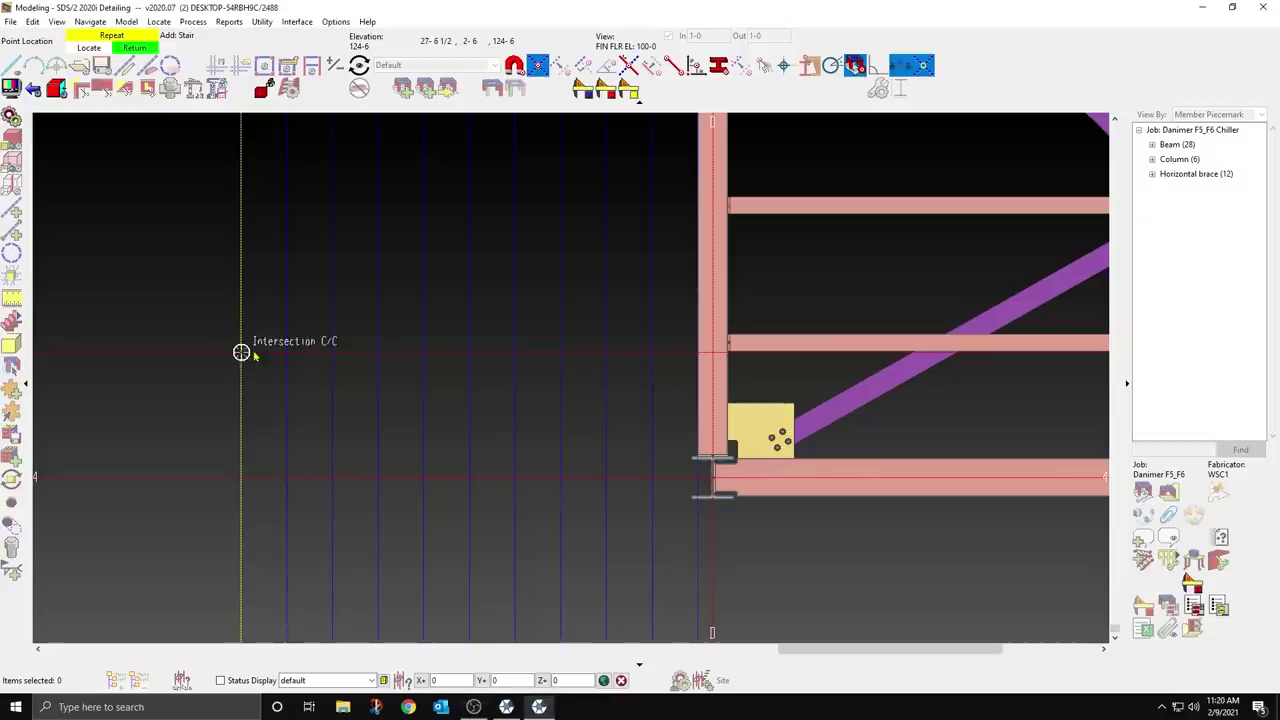
click(241, 352)
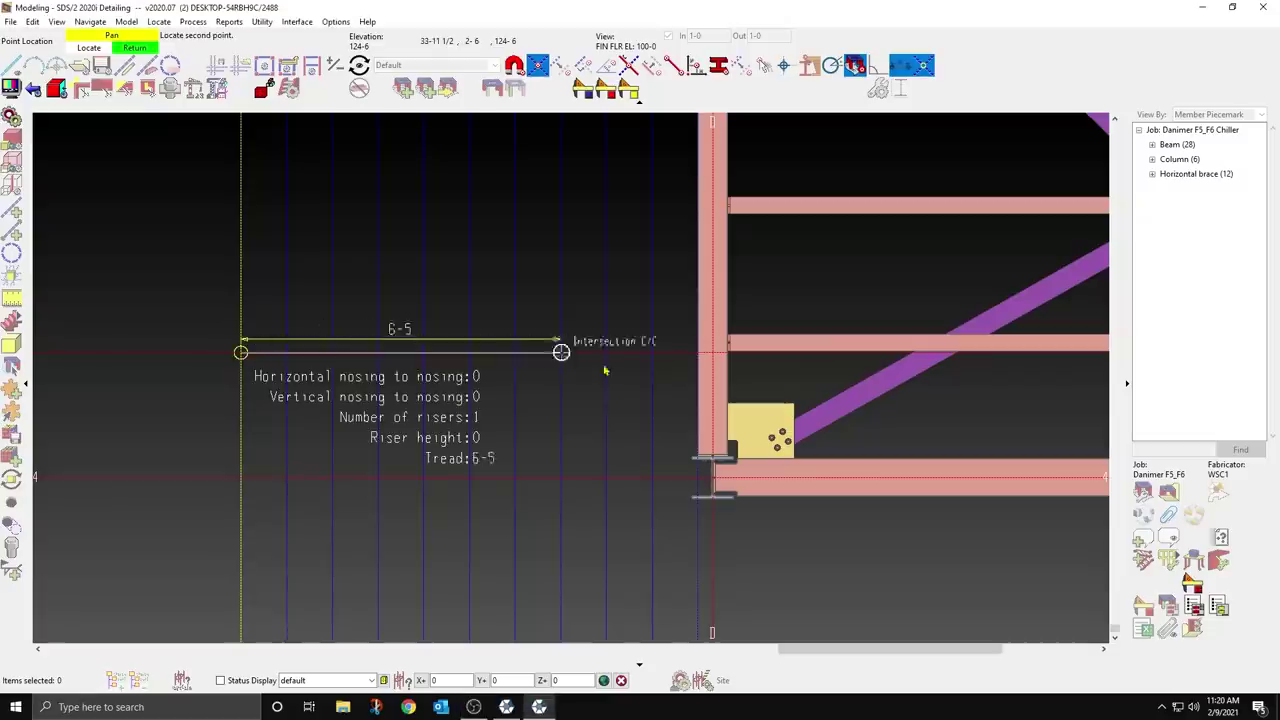
click(700, 351)
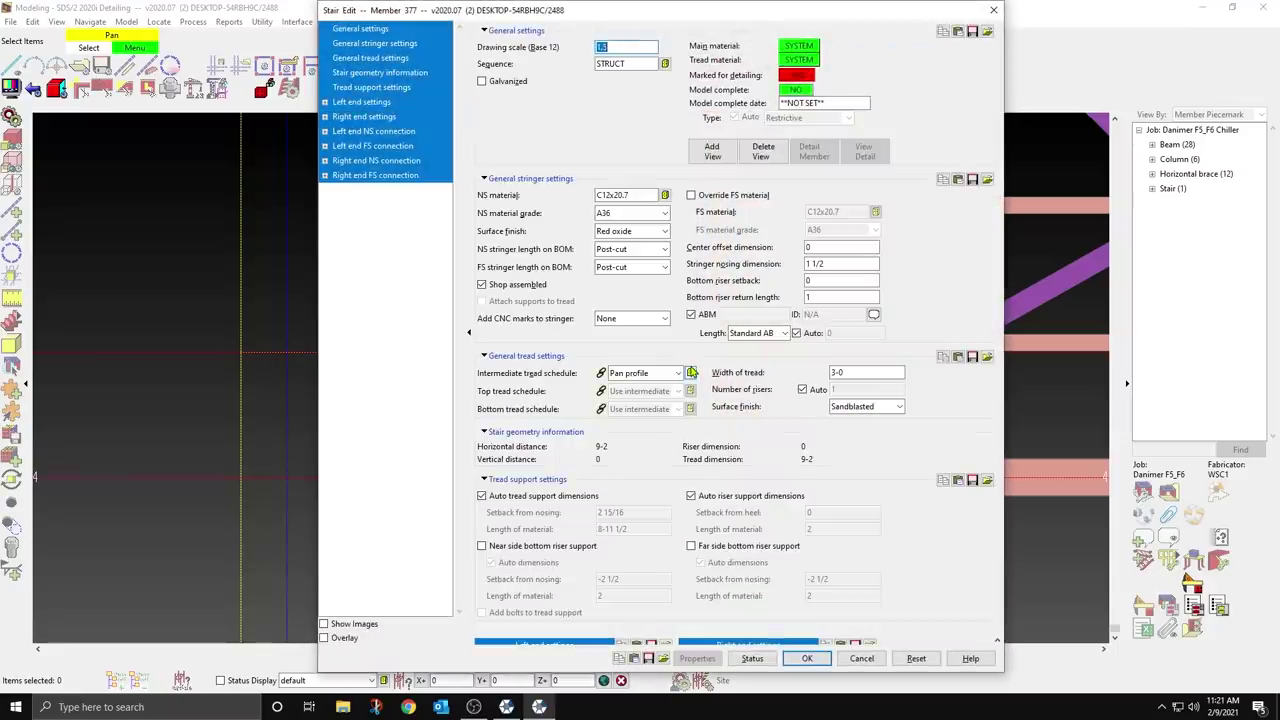
click(862, 658)
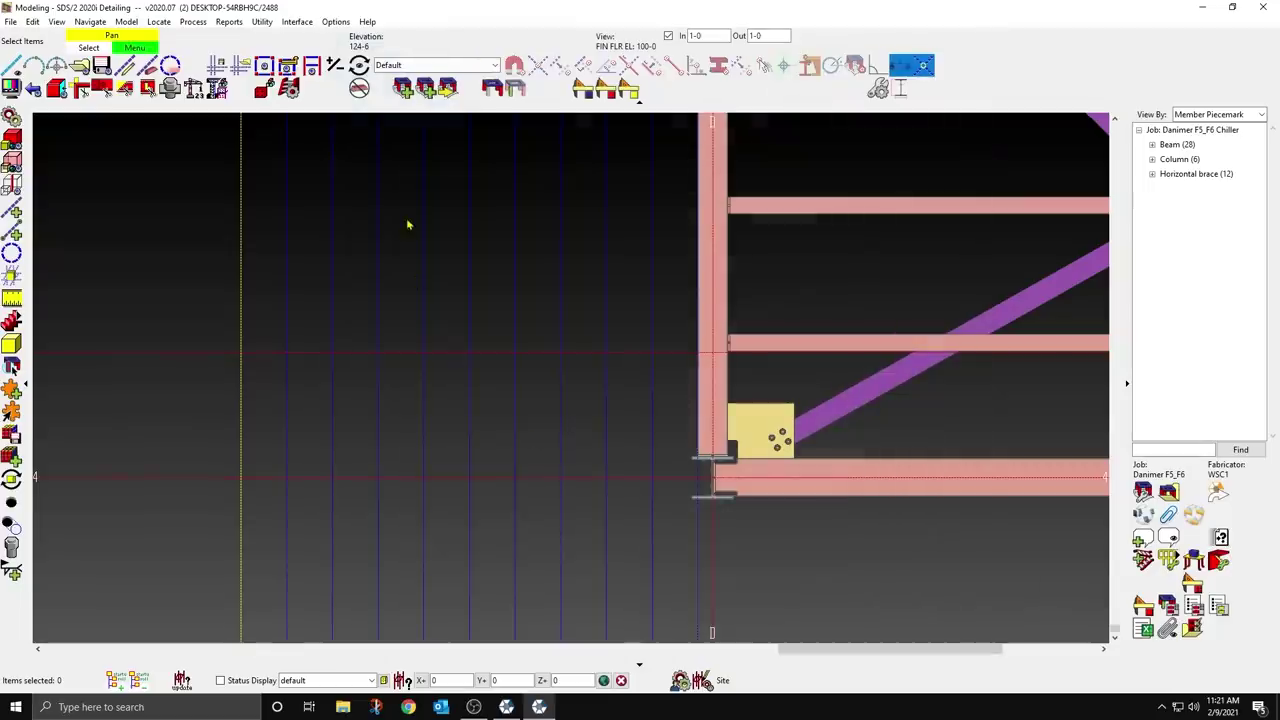
Step: Review the Grating 11 entry in the stair tread definition schedule
right_click(406, 222)
click(349, 225)
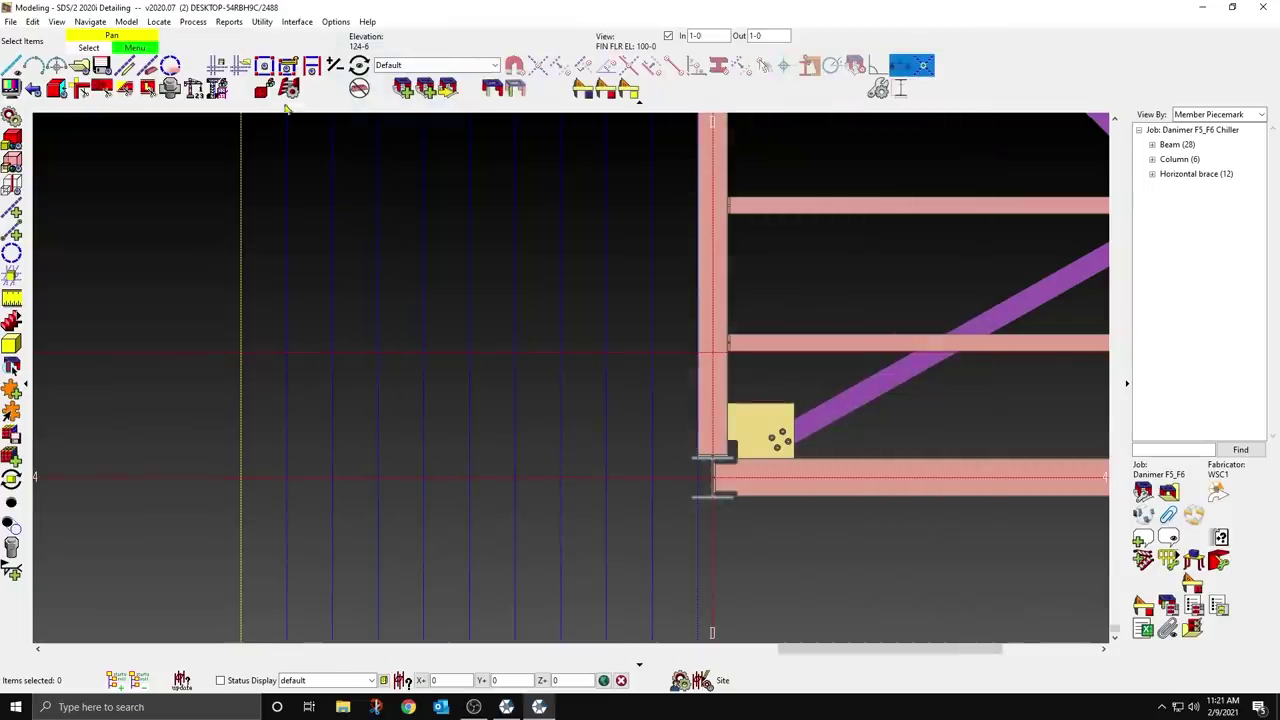
click(289, 89)
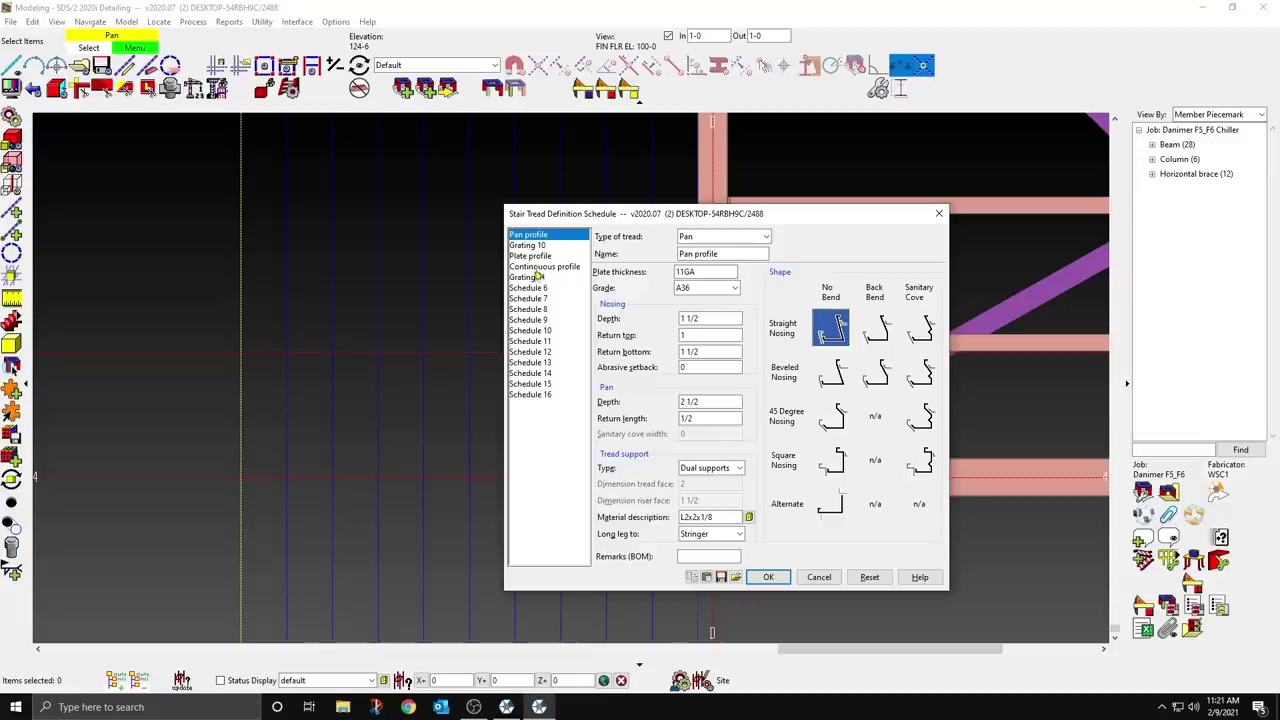
click(530, 277)
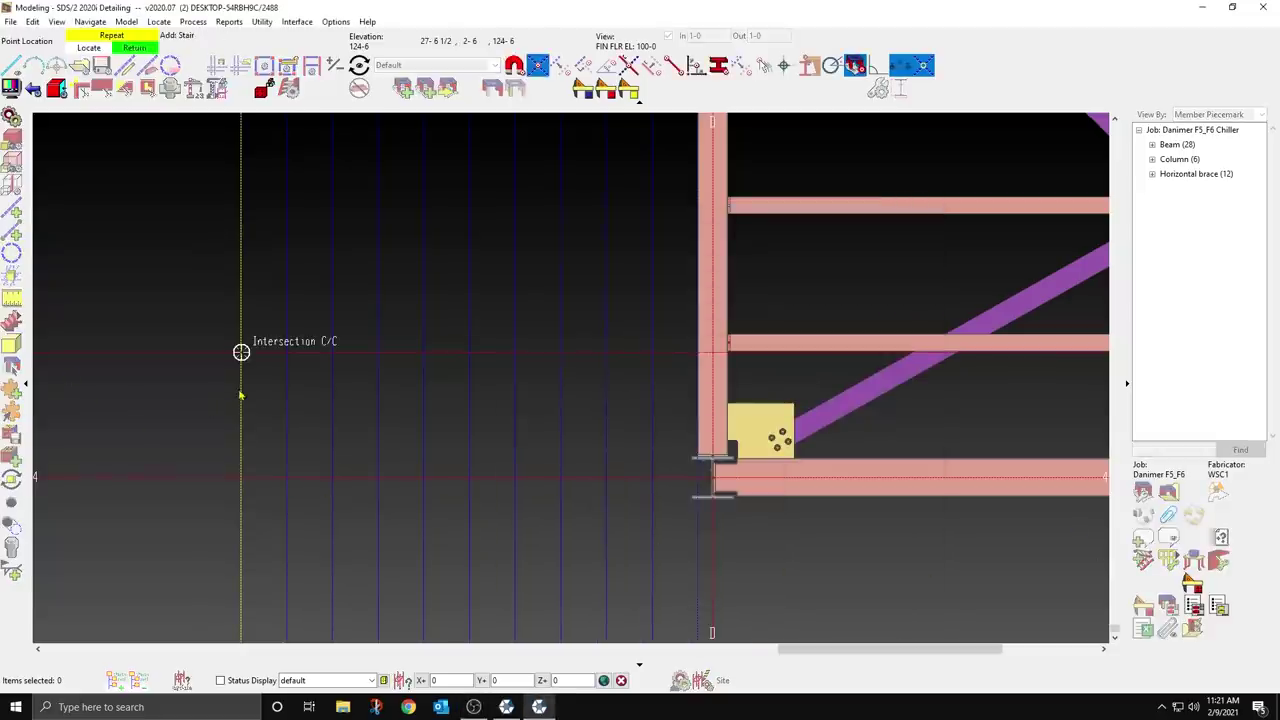
Step: Measure the distance between the flange-edge construction line and grid line D
click(241, 352)
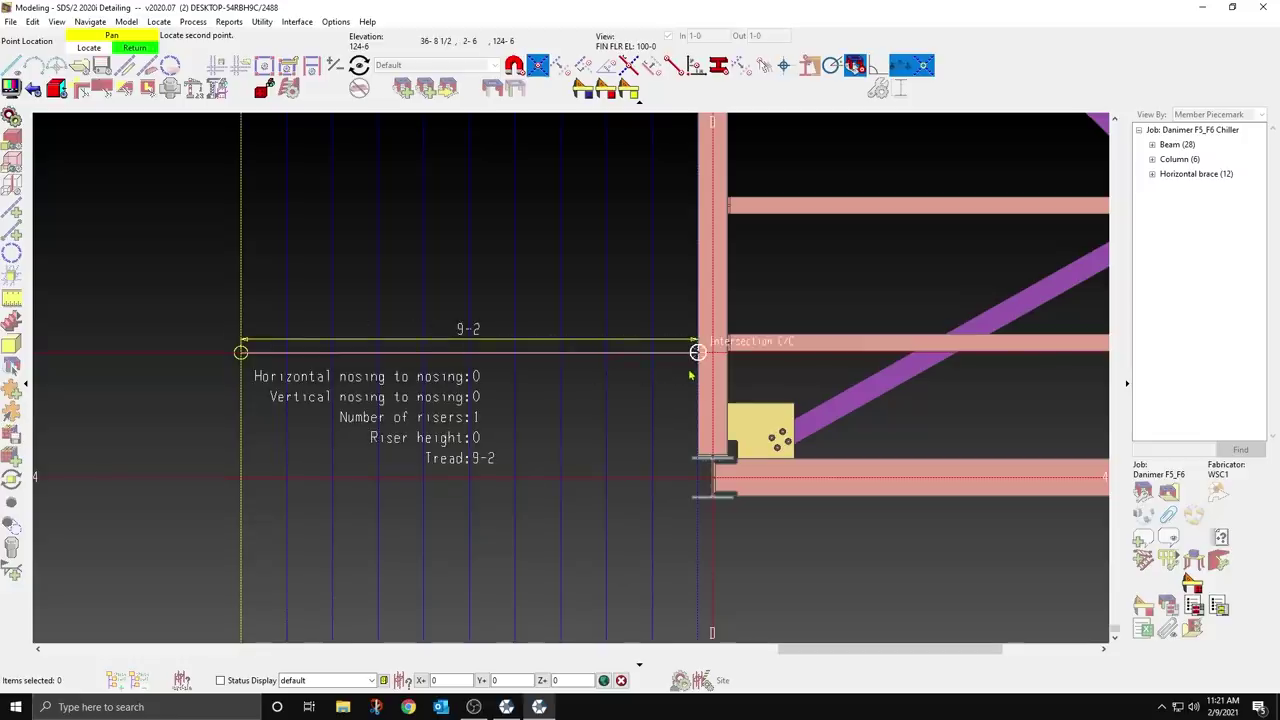
click(690, 376)
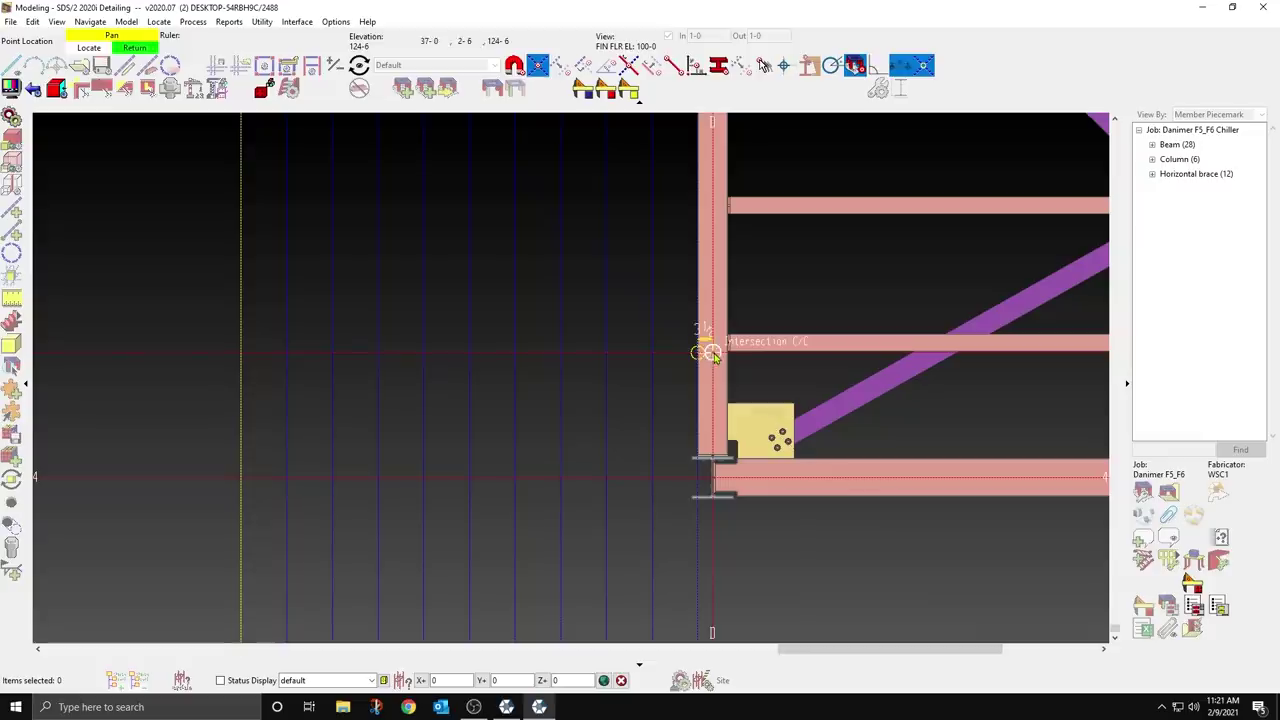
right_click(704, 351)
Step: Add a 9-2 long stair along the 2-6 offset line, from the yellow construction line to the flange-edge line
click(10, 323)
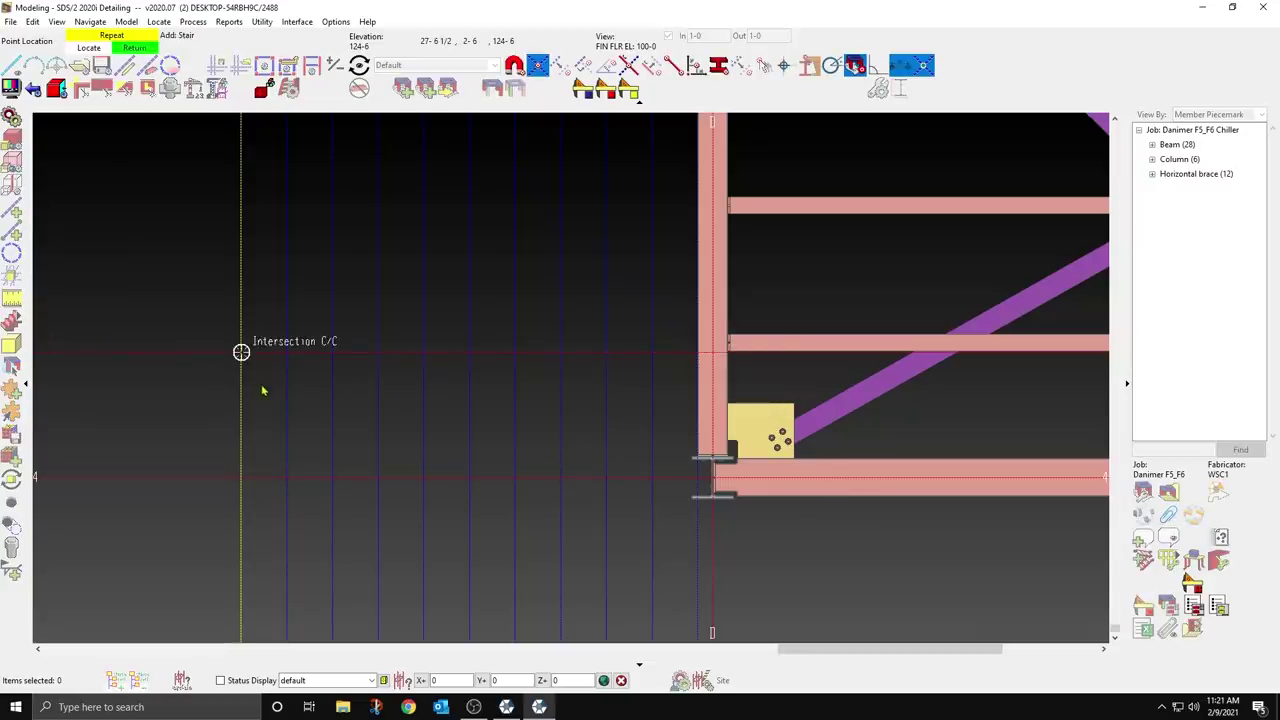
click(262, 390)
click(688, 382)
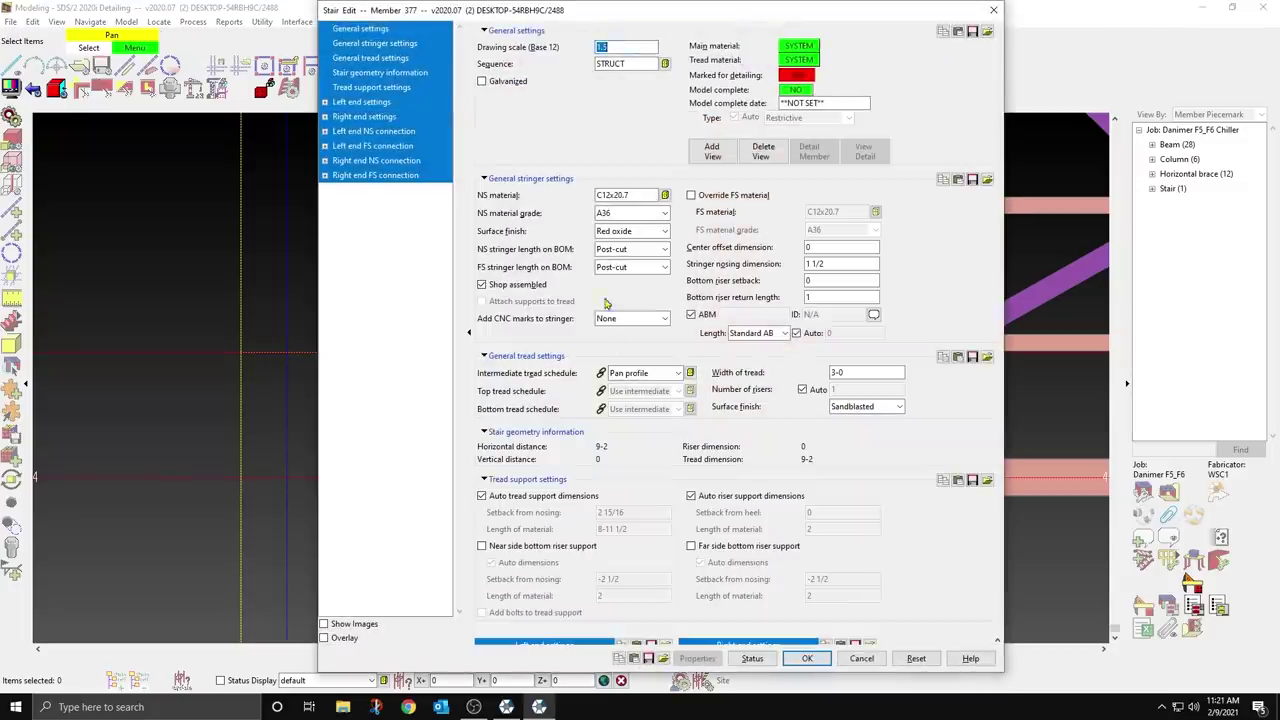
Step: Set the stair's near-side stringer material to C10x15.3 and the stringer nosing dimension to 1
click(638, 195)
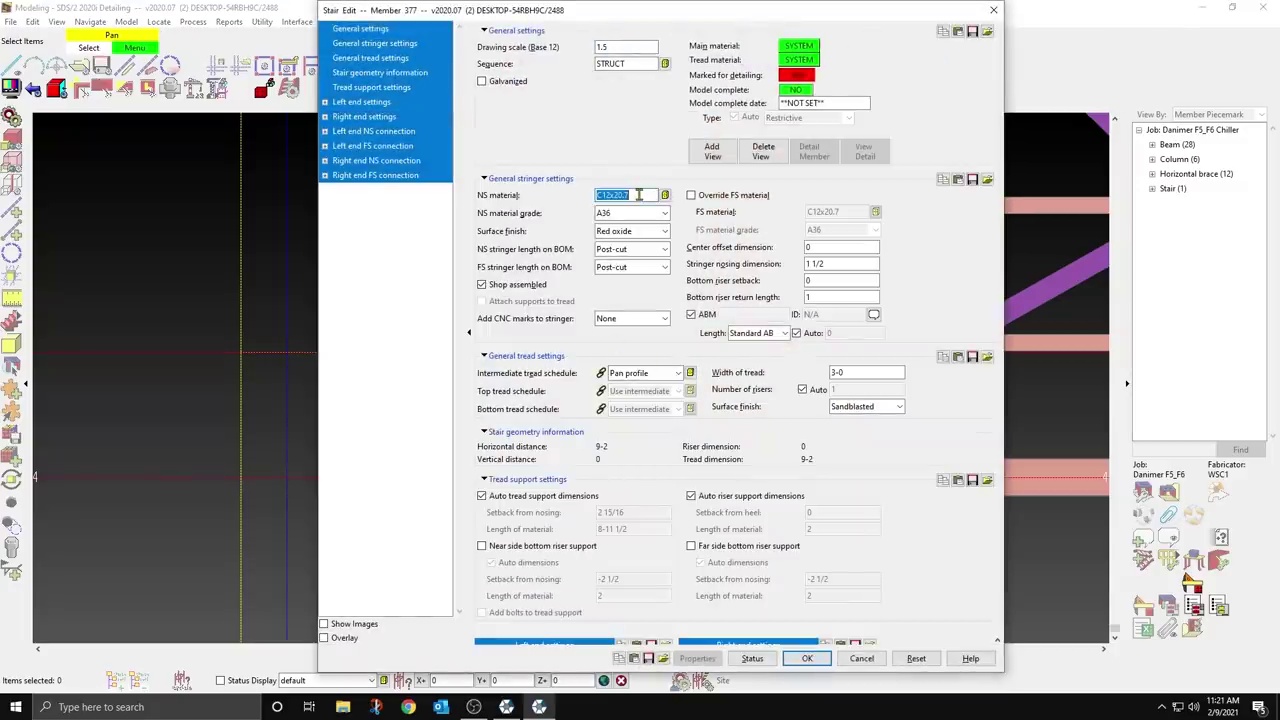
text(C10X15)
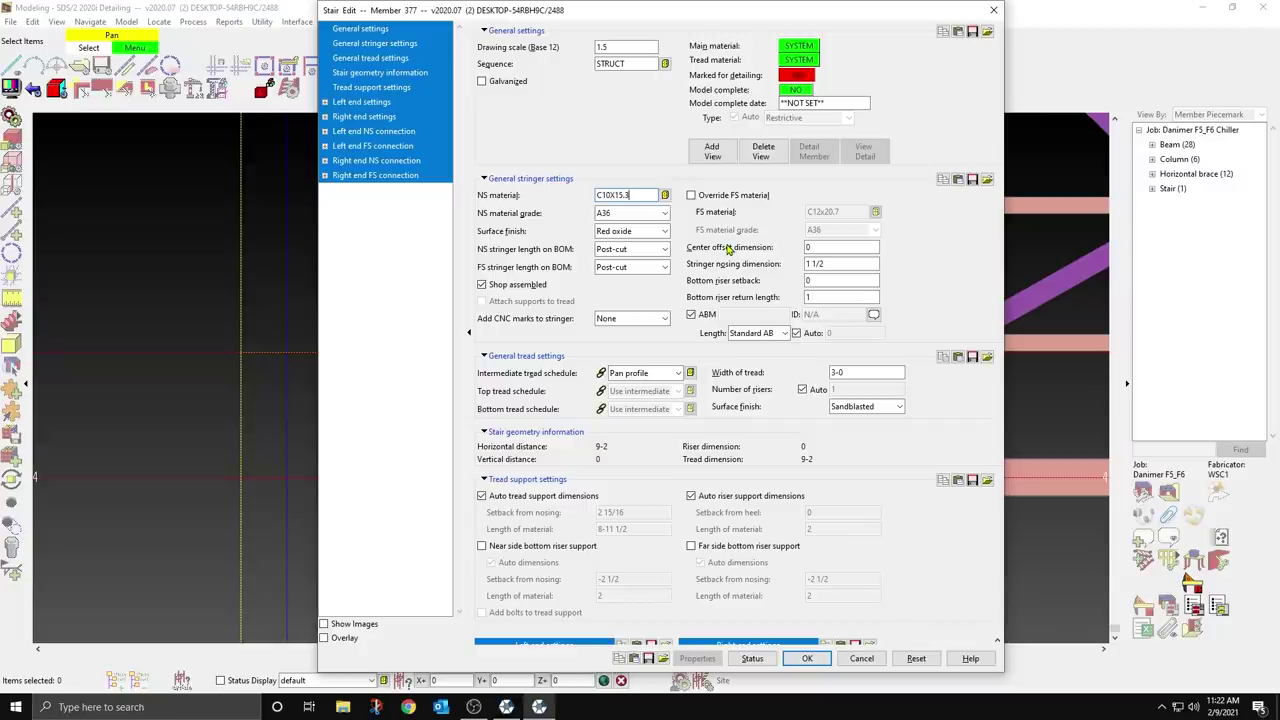
click(855, 263)
text(1)
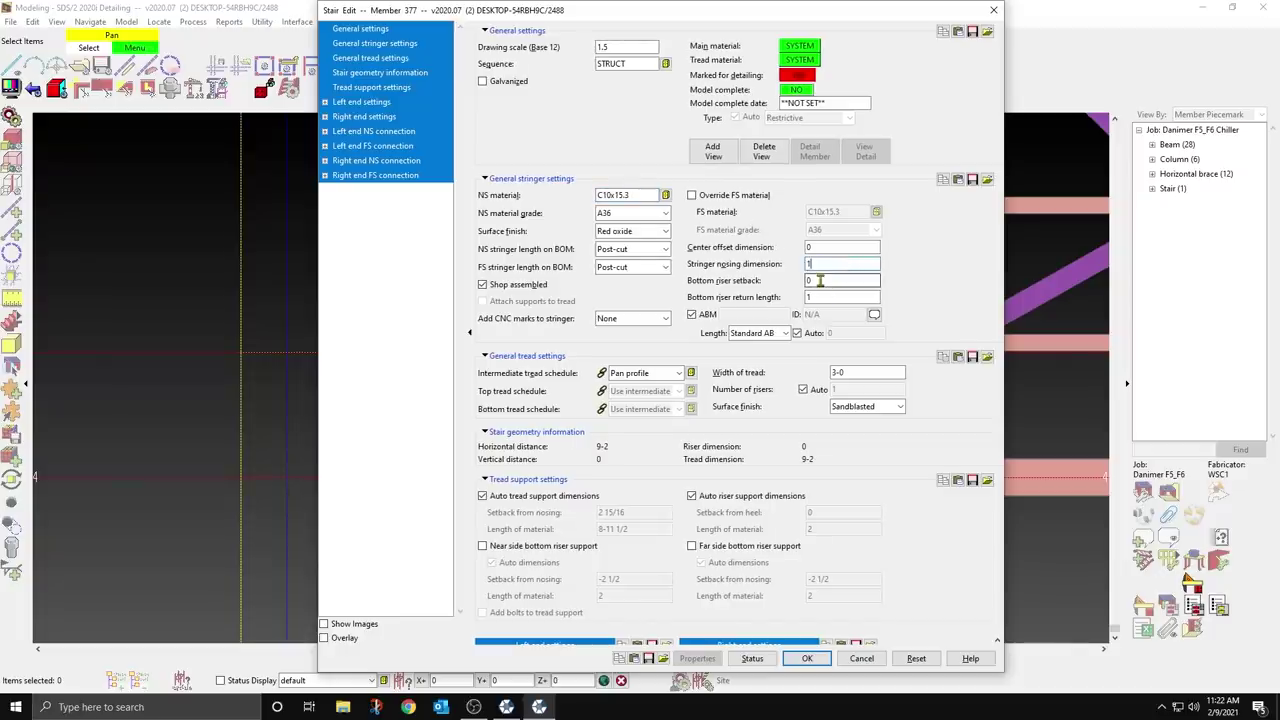
Step: Override the automatic number of risers with 10 and assign the Grating 11 schedule to the intermediate treads
click(803, 390)
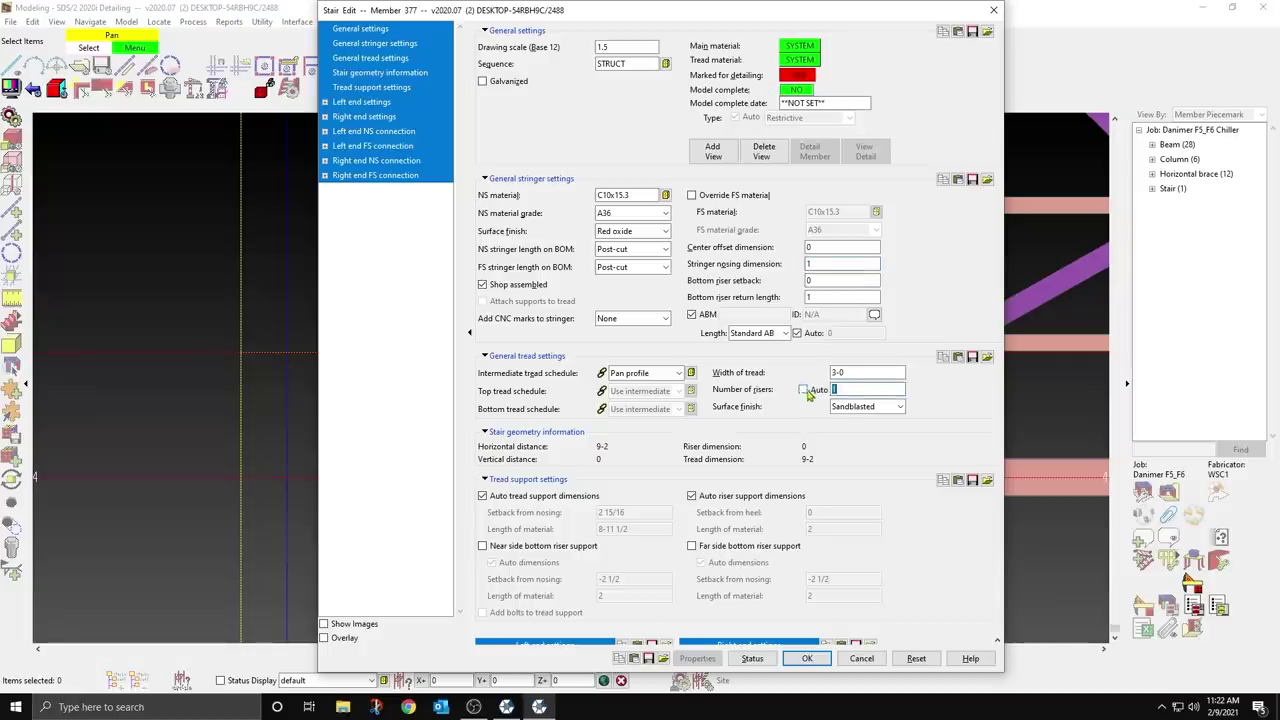
click(841, 391)
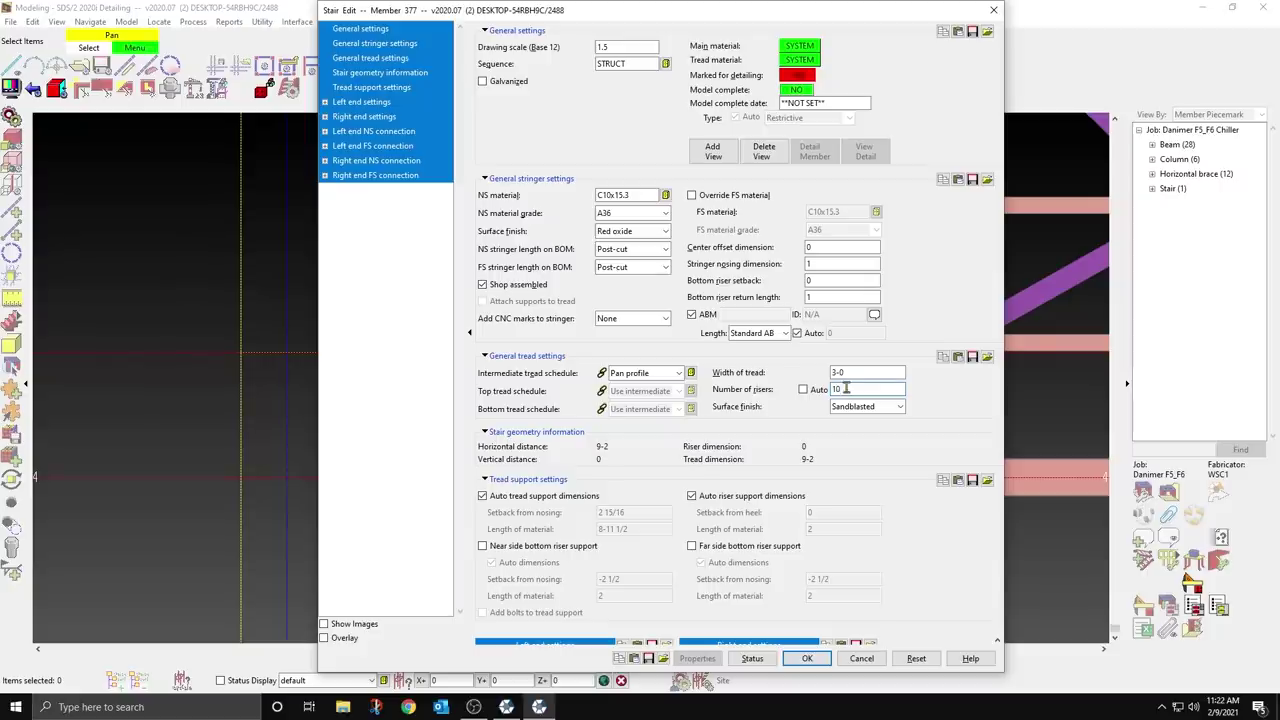
click(646, 373)
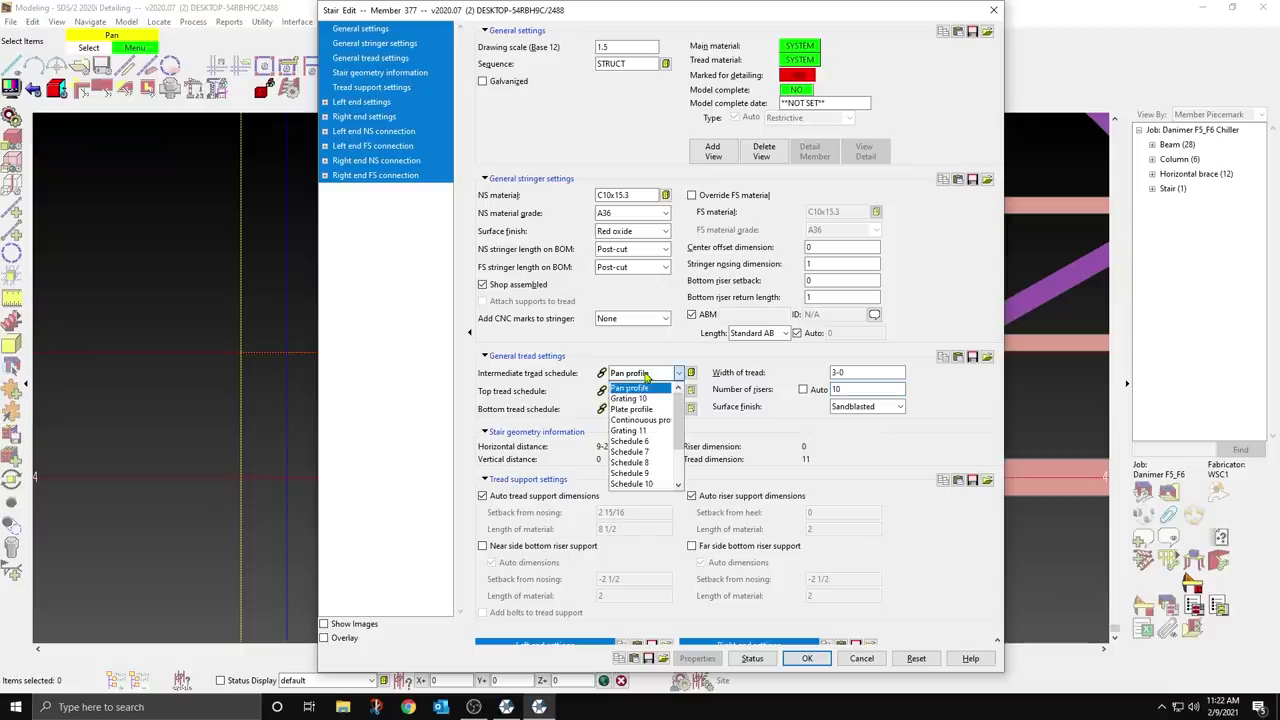
click(640, 430)
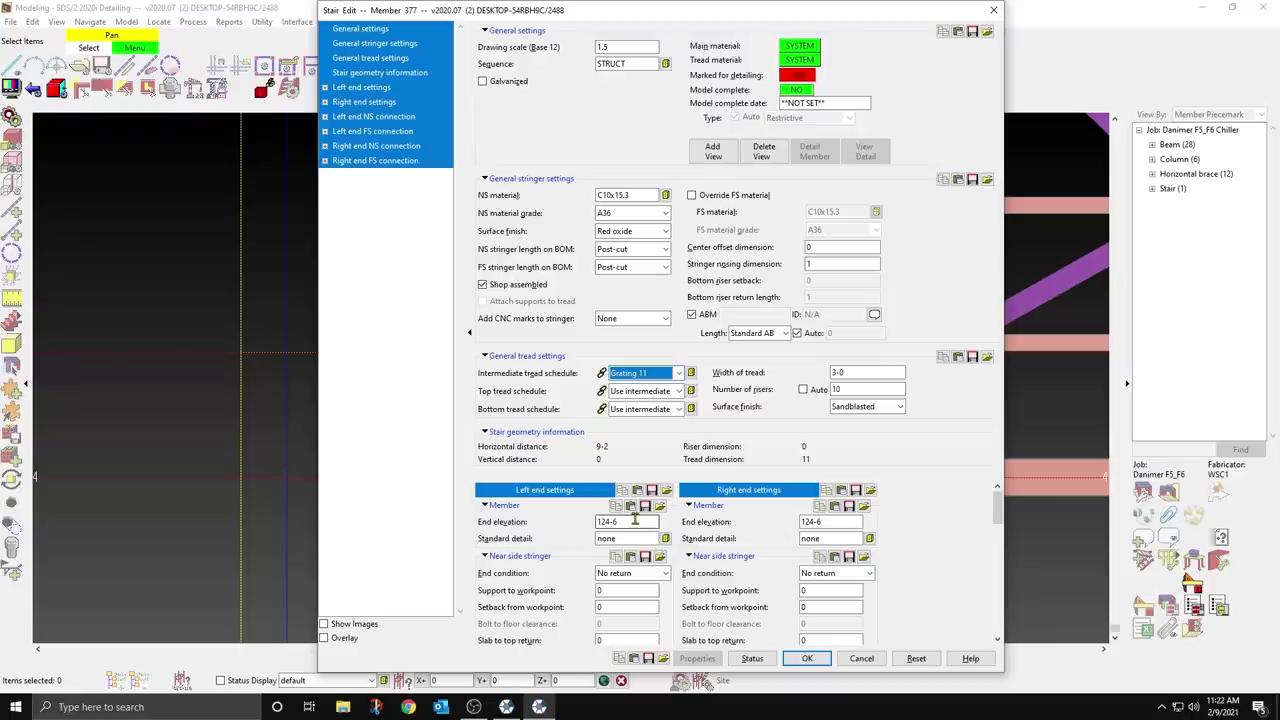
Step: Set the stair's left end elevation to 119-0 and its right end elevation to 124-7 1/4
click(634, 521)
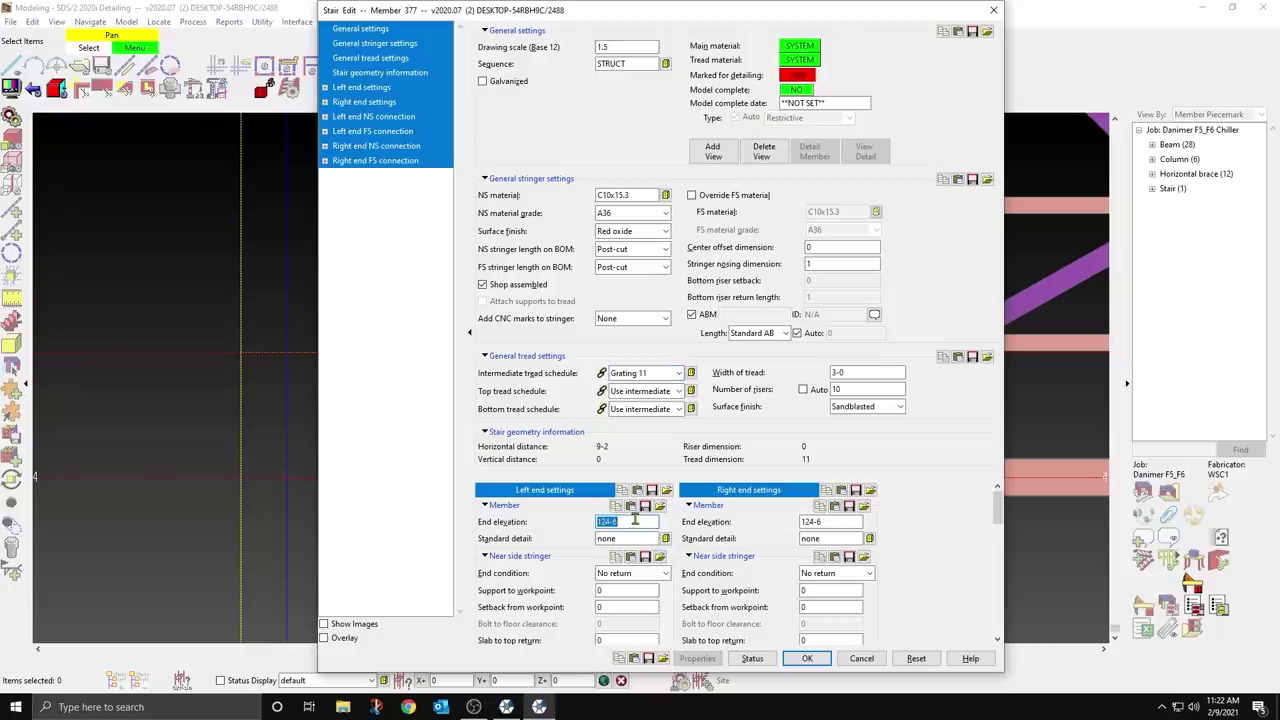
text(119-0)
click(836, 521)
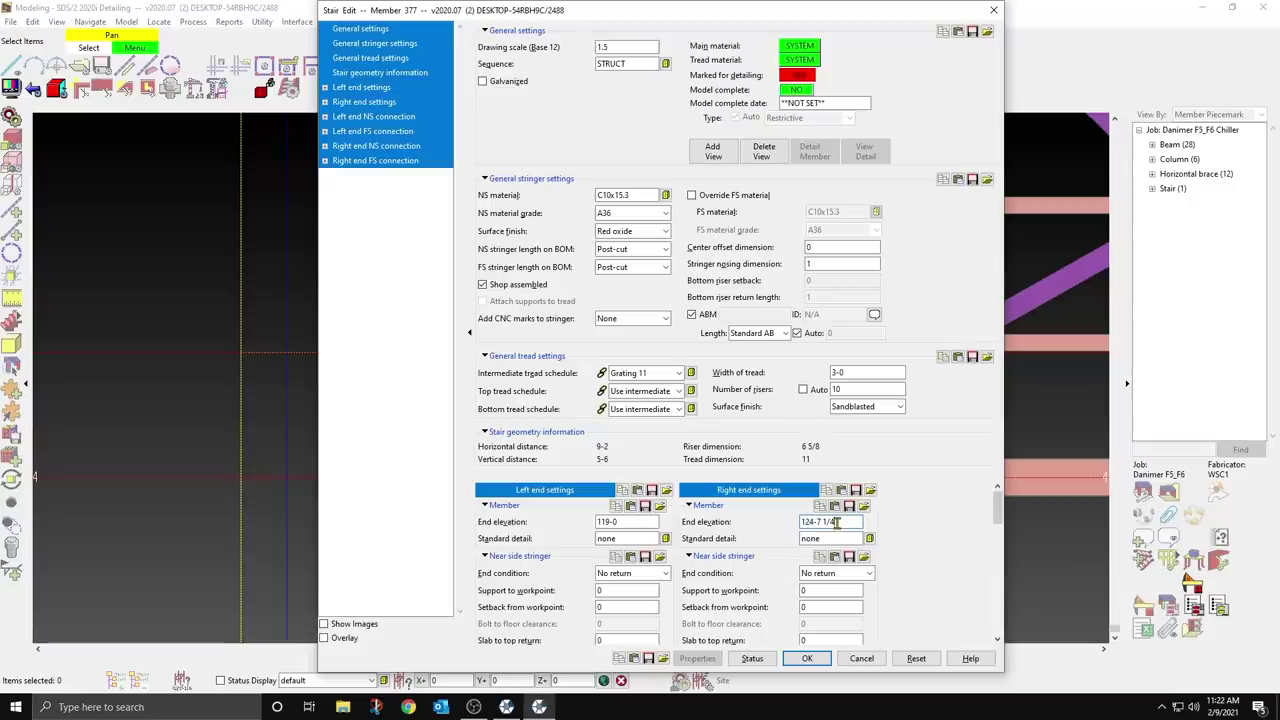
Step: Set the left-end near-side stringer to Bolt to floor with support to workpoint 4 and bolt to floor clearance 2
click(668, 573)
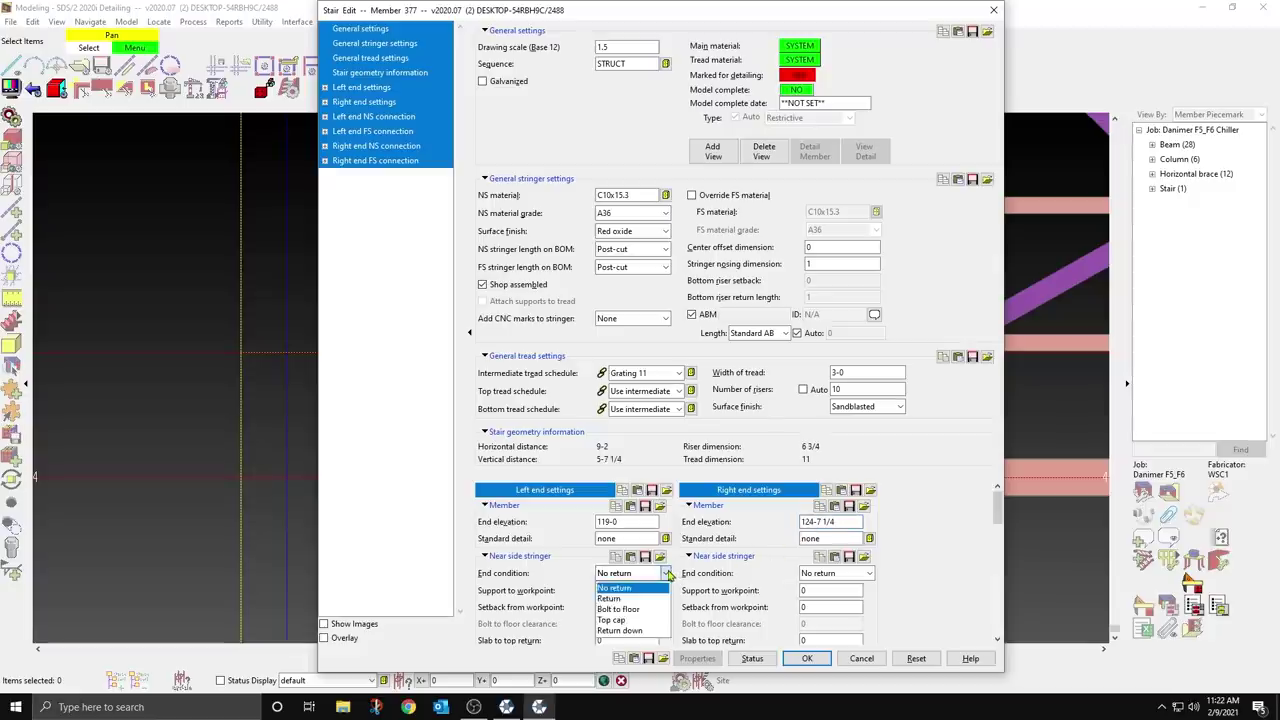
click(625, 591)
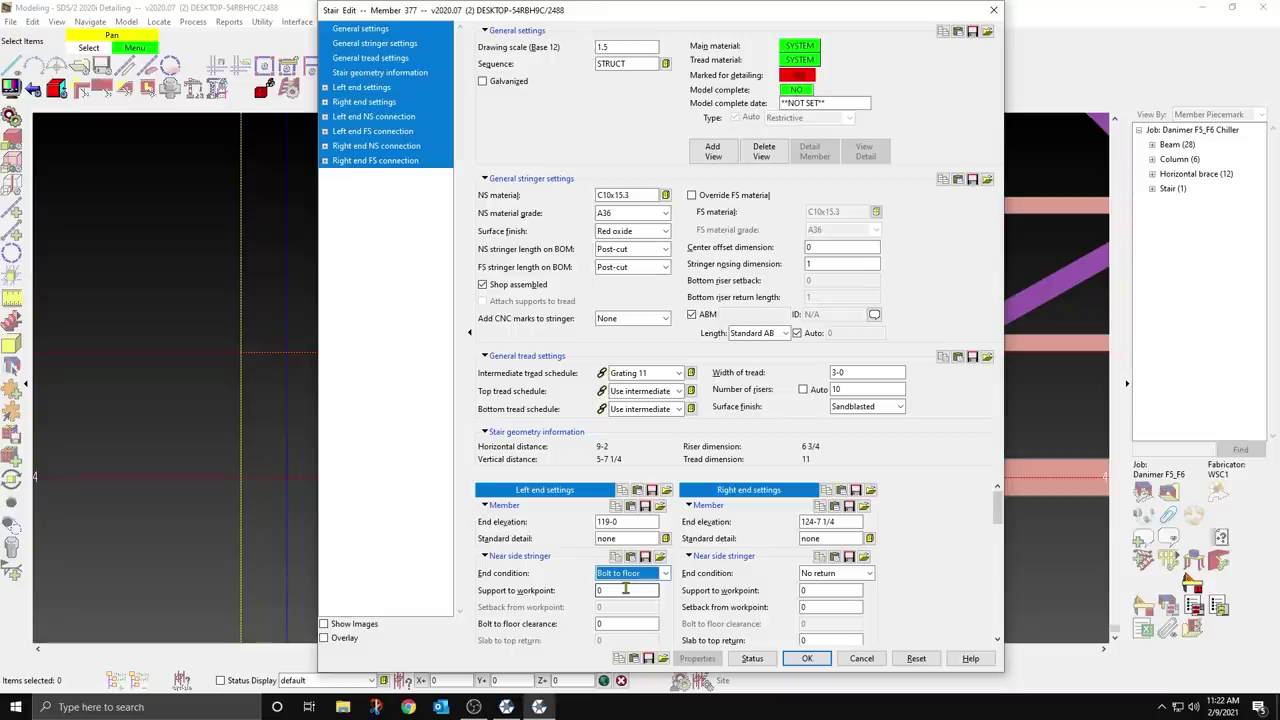
click(625, 590)
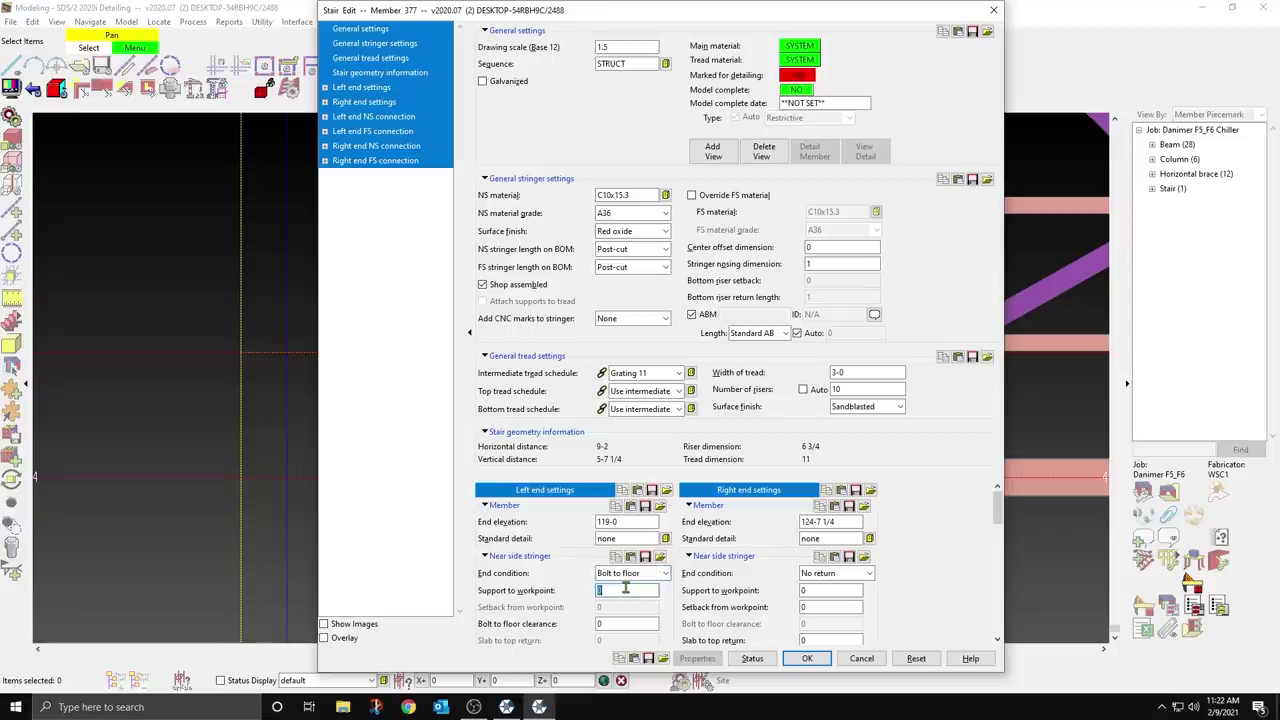
text(4)
click(623, 623)
Step: Set the right-end near-side stringer to Return with support to workpoint 3 1/2 and setback from workpoint 3/4
click(835, 573)
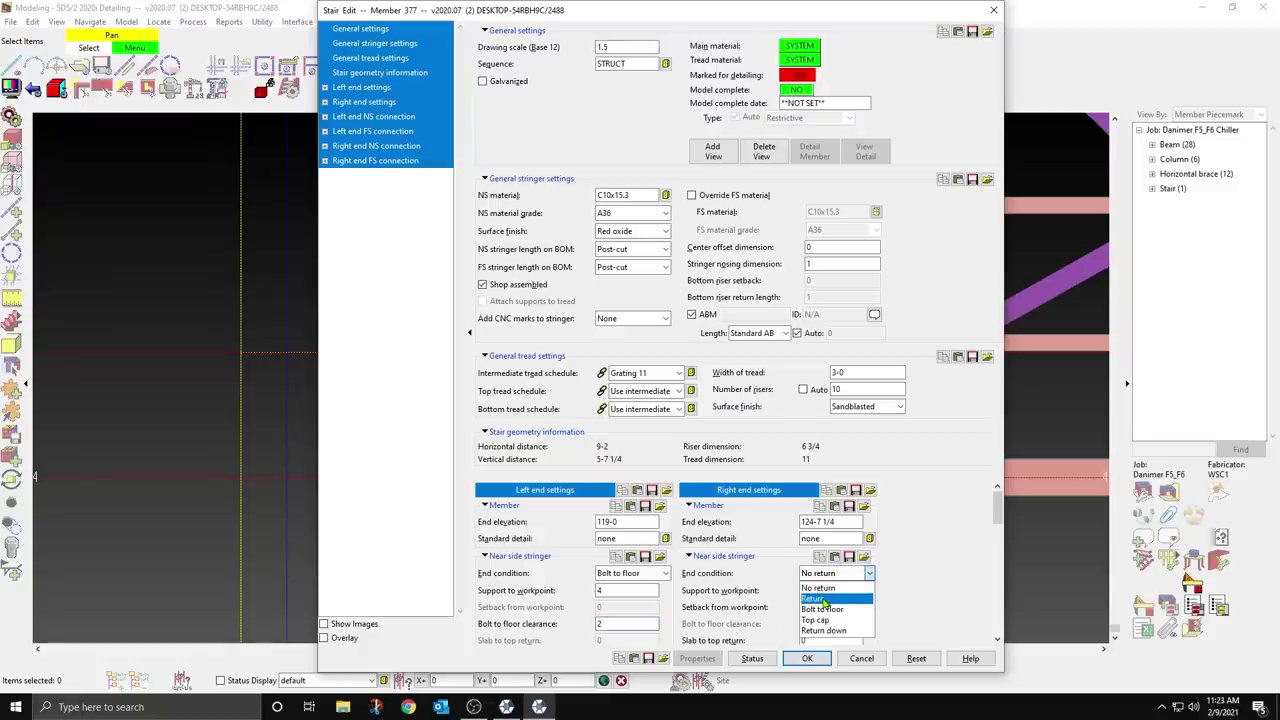
click(820, 598)
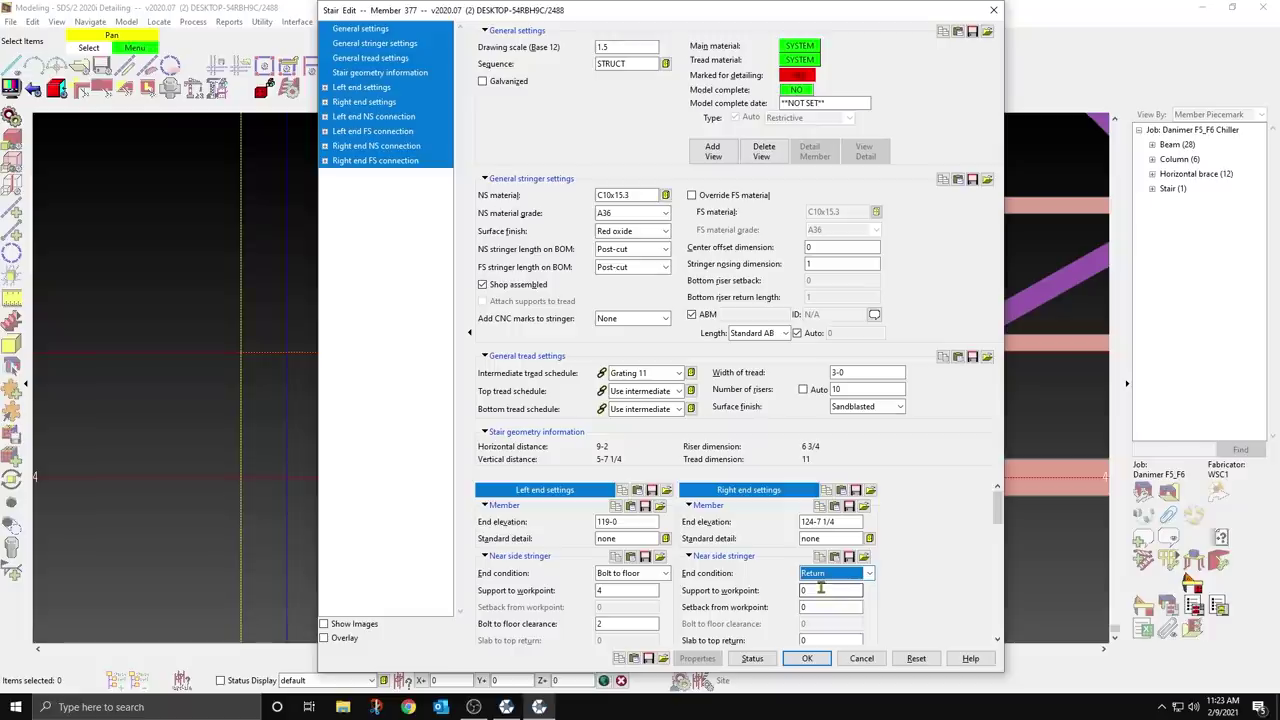
click(820, 590)
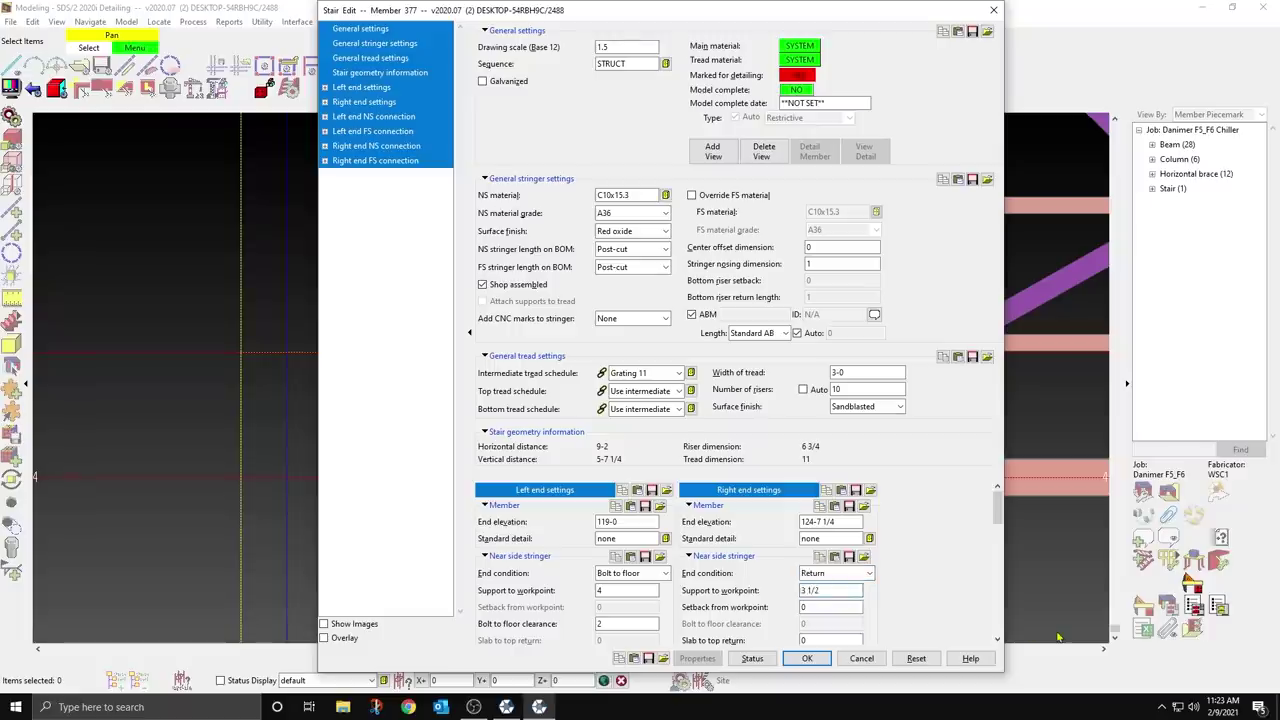
scroll(990, 626, down, 1)
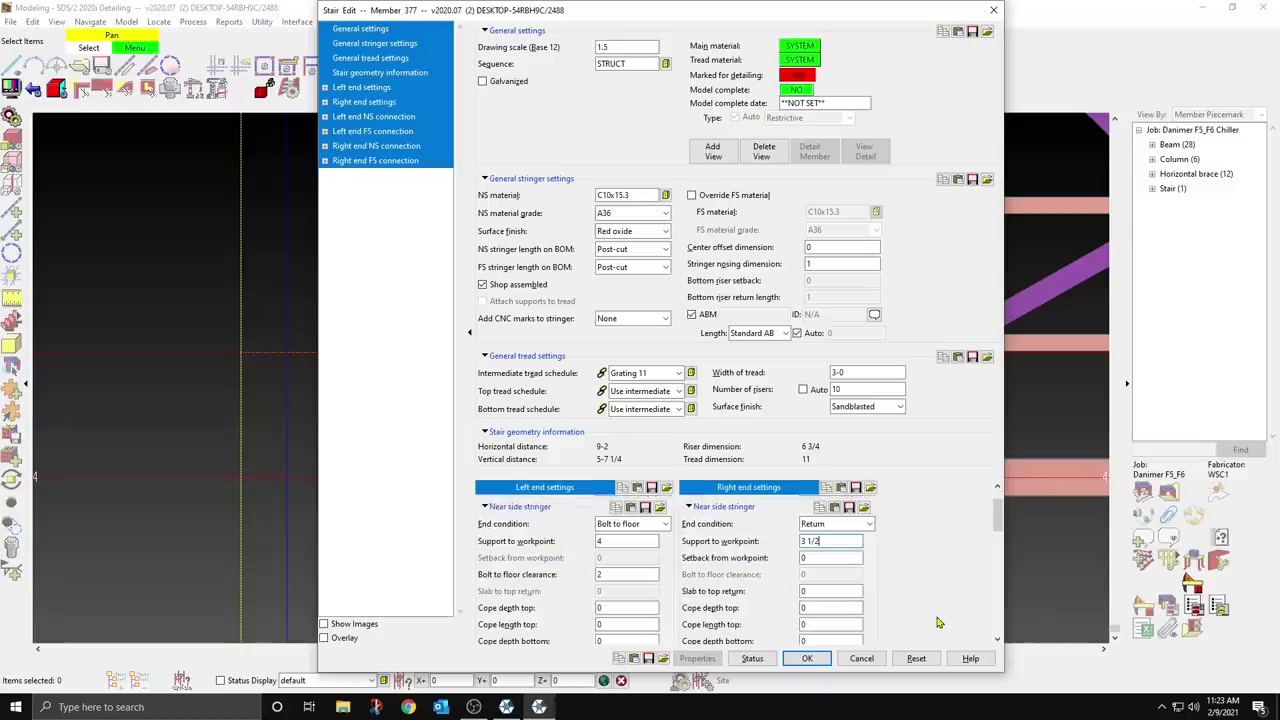
click(828, 558)
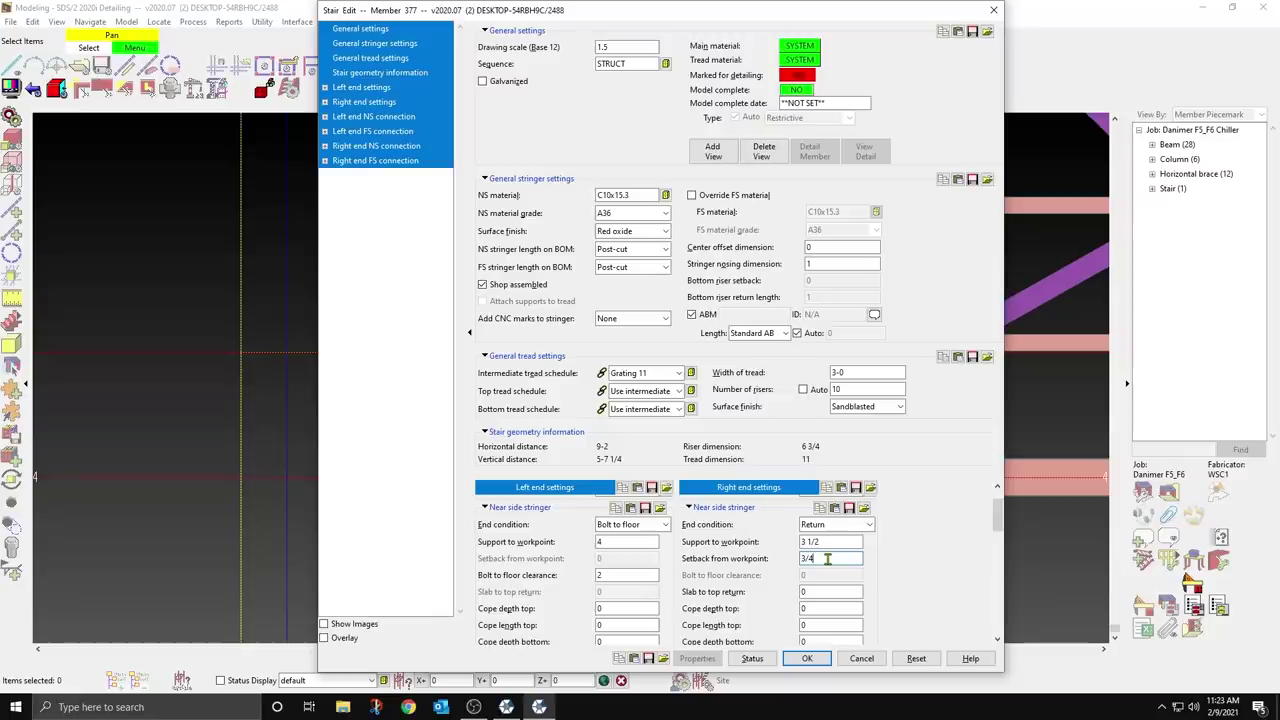
click(812, 592)
Step: Set the left-end far-side stringer's end condition to Bolt to floor with support to workpoint 4
scroll(723, 554, down, 5)
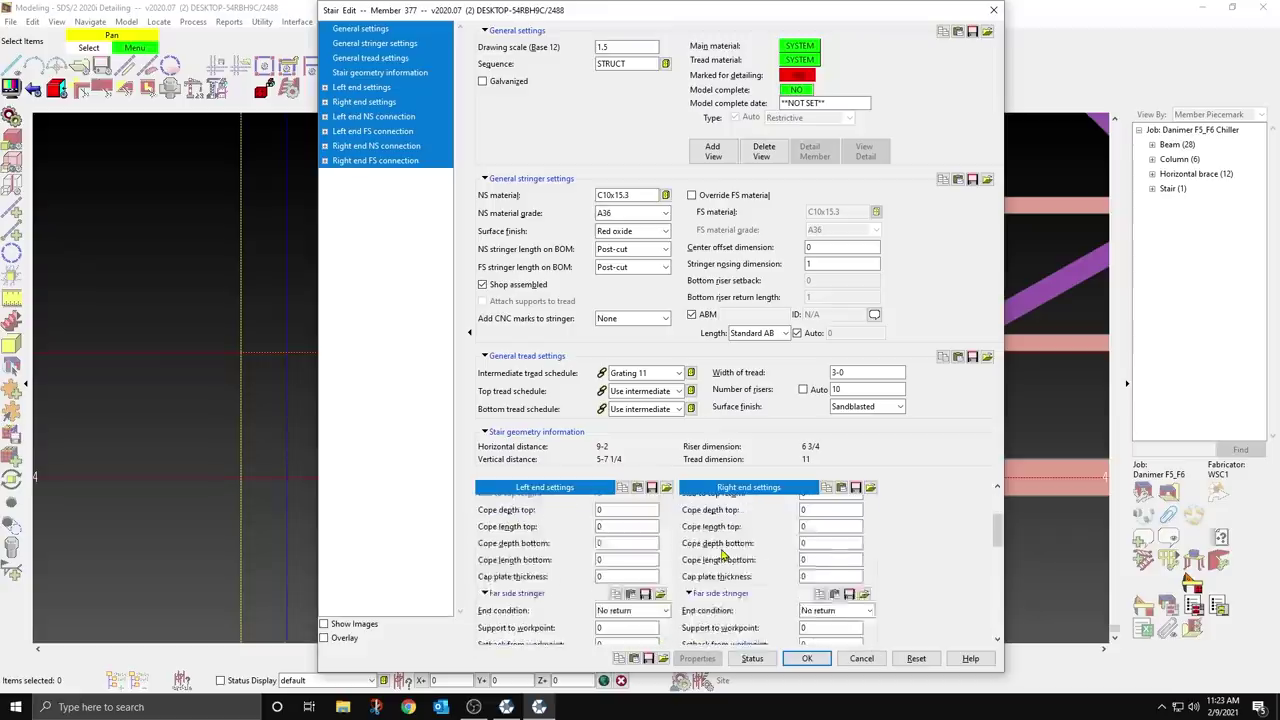
click(667, 562)
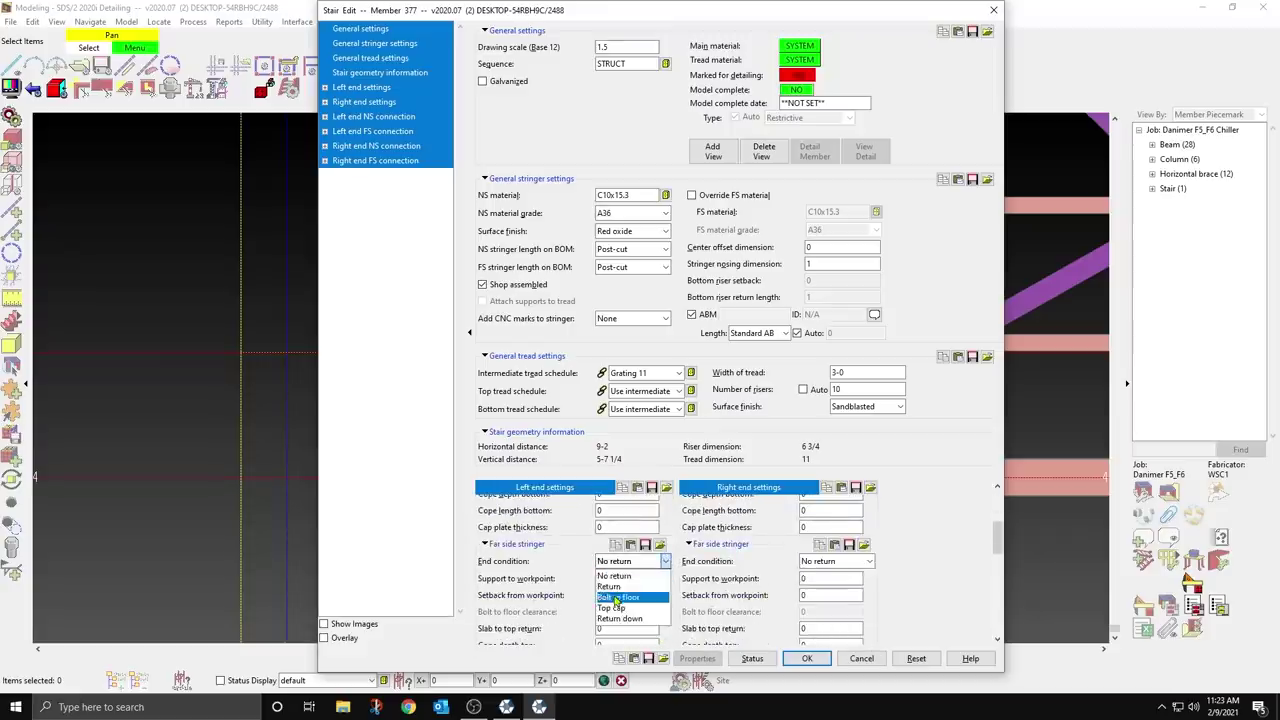
click(620, 600)
click(615, 578)
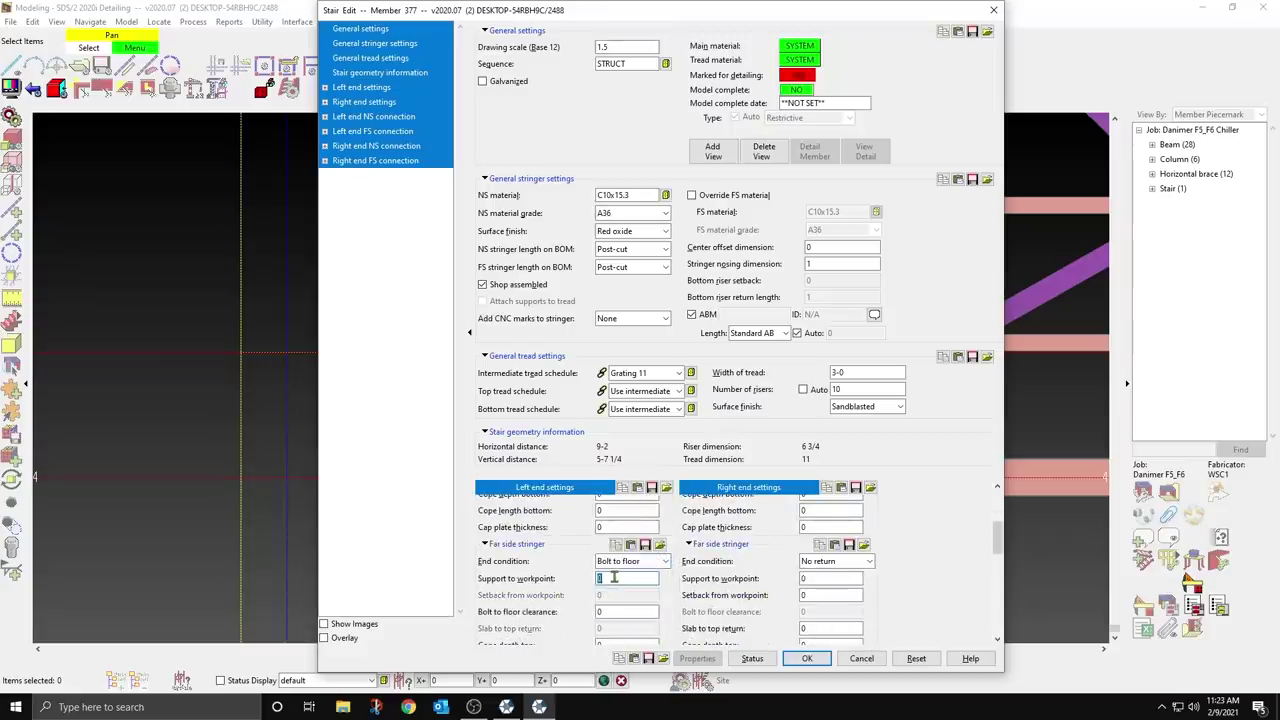
text(4)
Step: Set the cap plate thickness to 1/4 for both the near-side and far-side stringers at the left end
double_click(610, 524)
scroll(607, 559, down, 3)
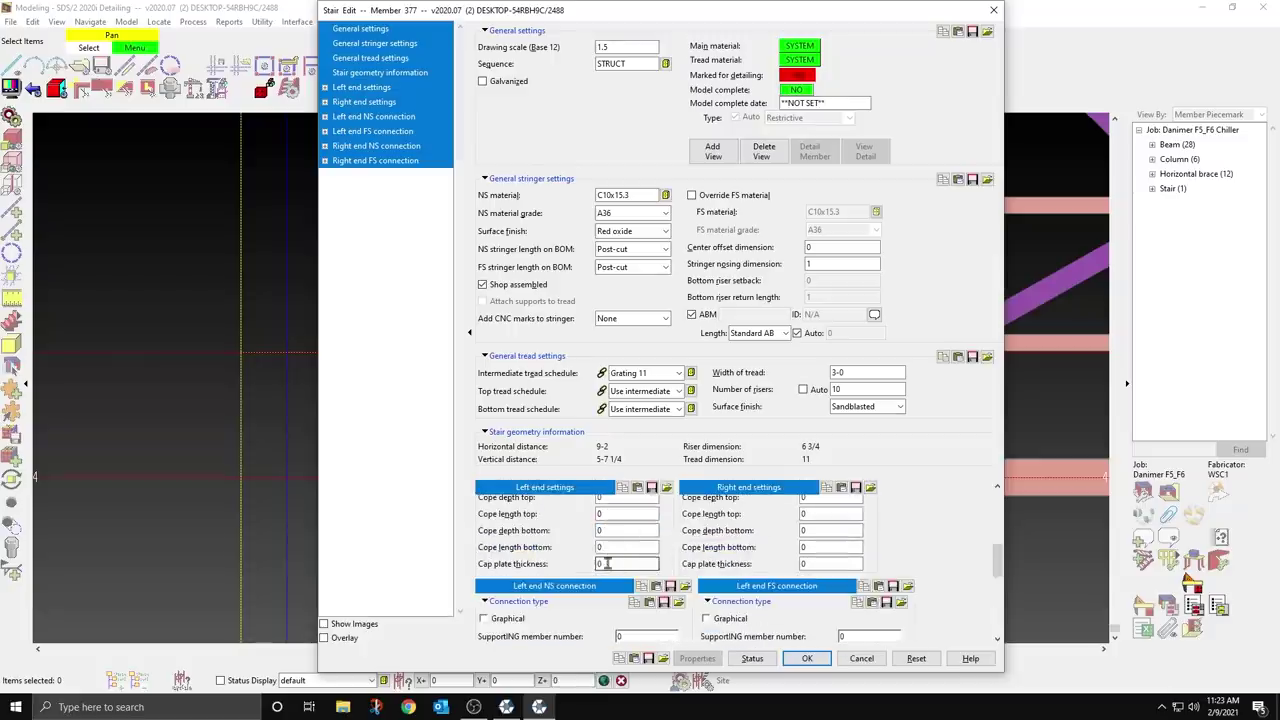
double_click(607, 563)
text(1/4)
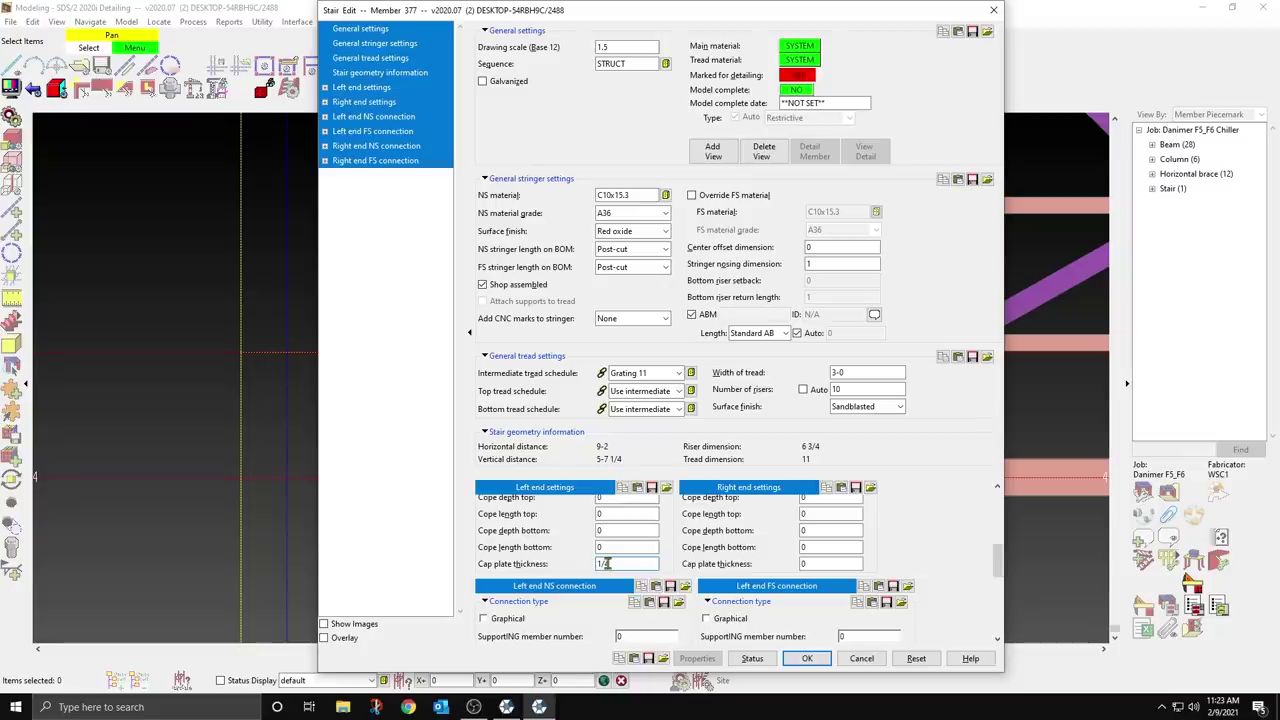
Step: Set the right-end far-side stringer to Return with support to workpoint 3 1/2 and setback from workpoint 3/4
scroll(808, 520, up, 4)
scroll(903, 583, up, 2)
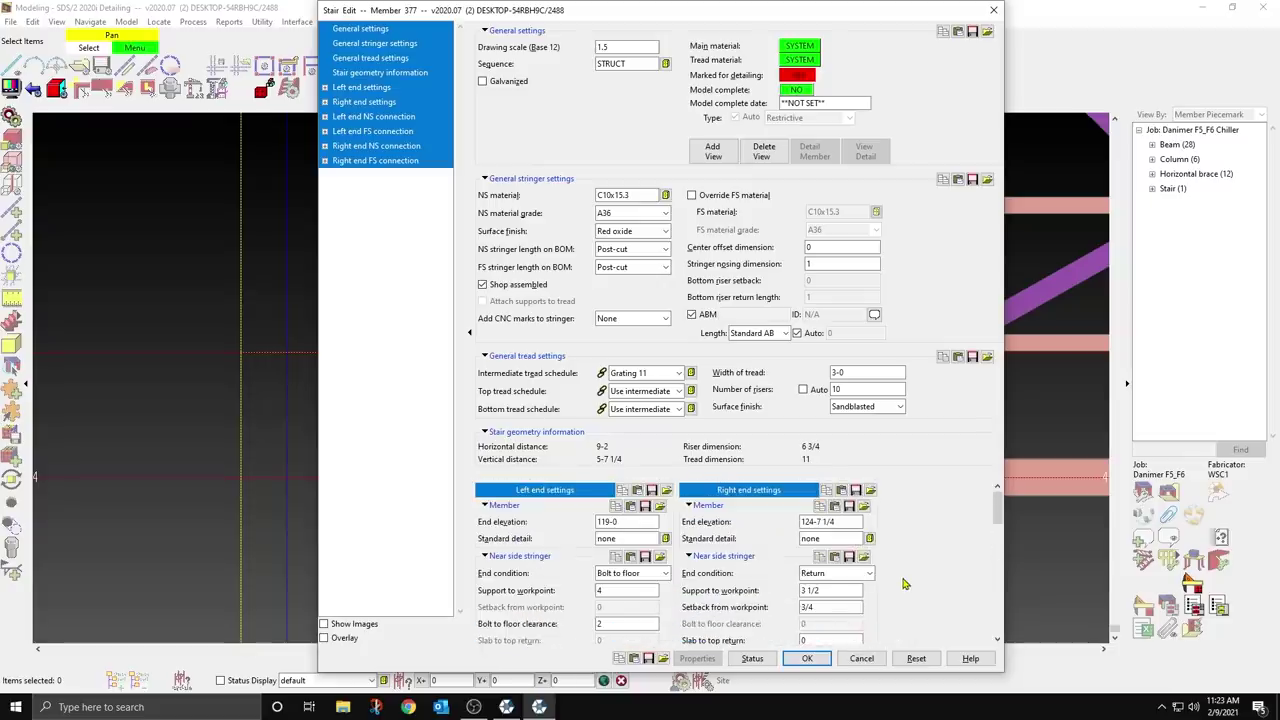
scroll(903, 583, down, 5)
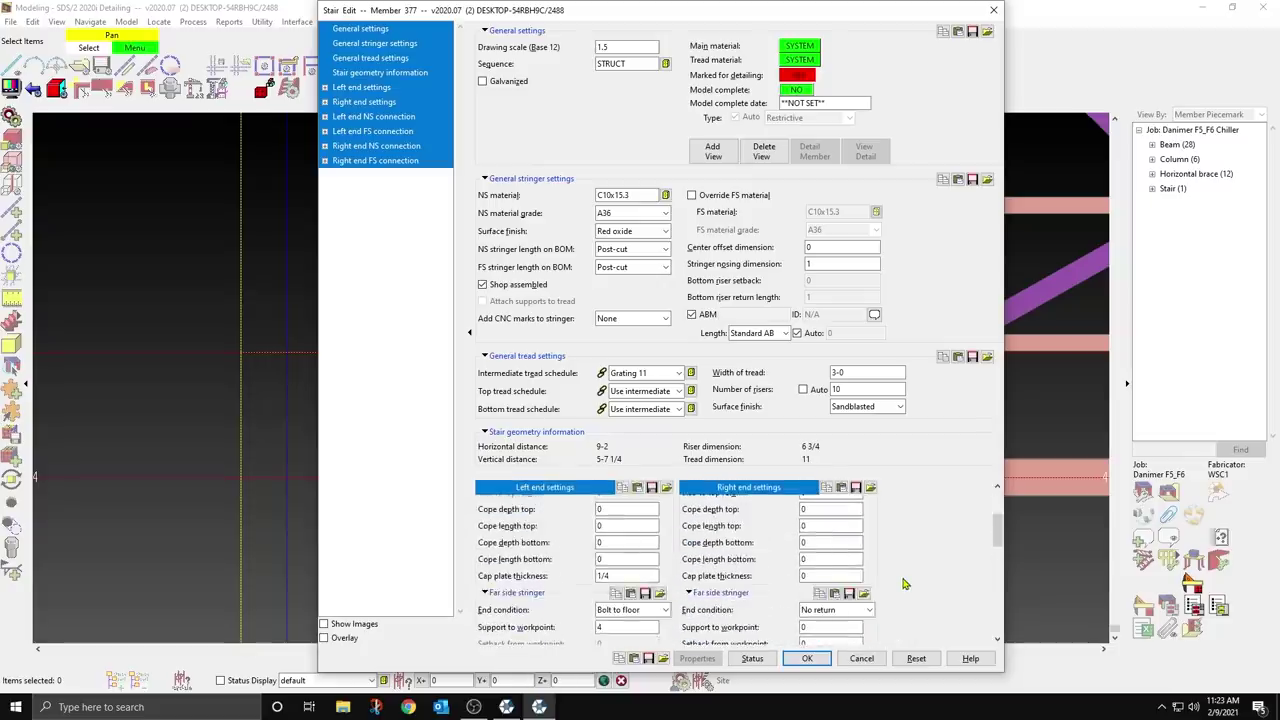
click(832, 561)
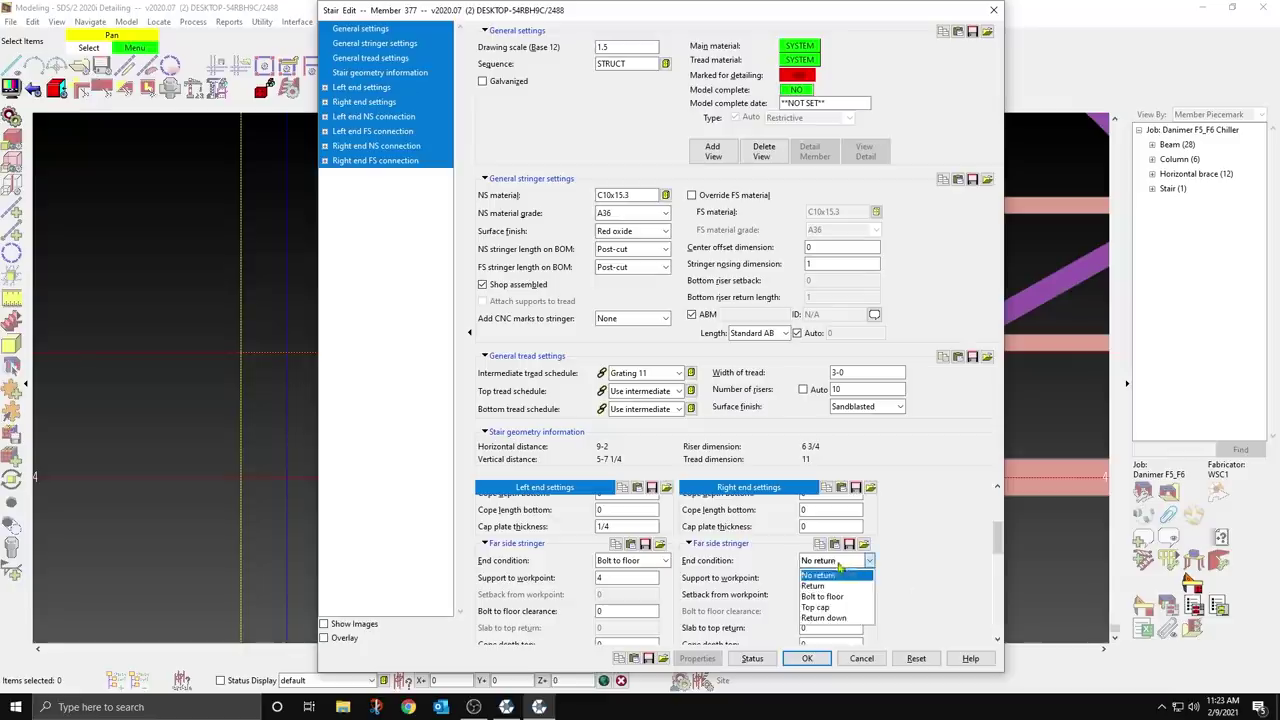
click(818, 578)
key(Tab)
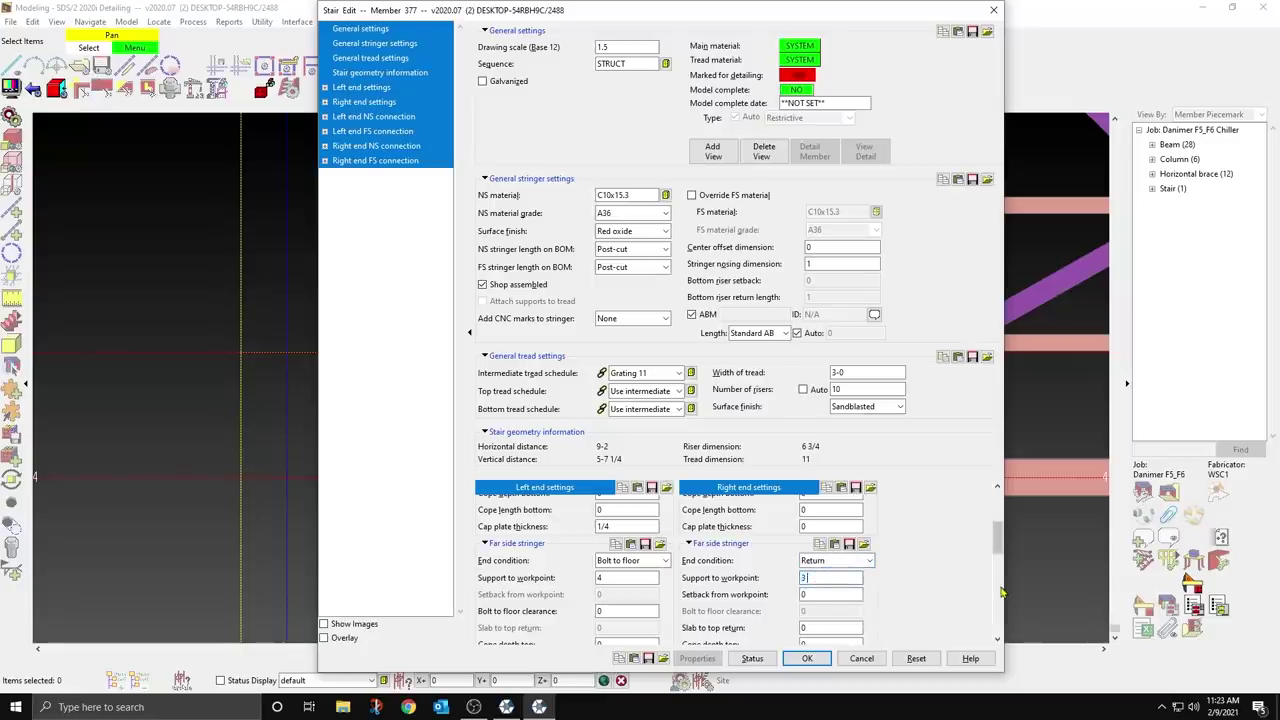
text(3 1/2)
click(842, 593)
scroll(842, 594, down, 1)
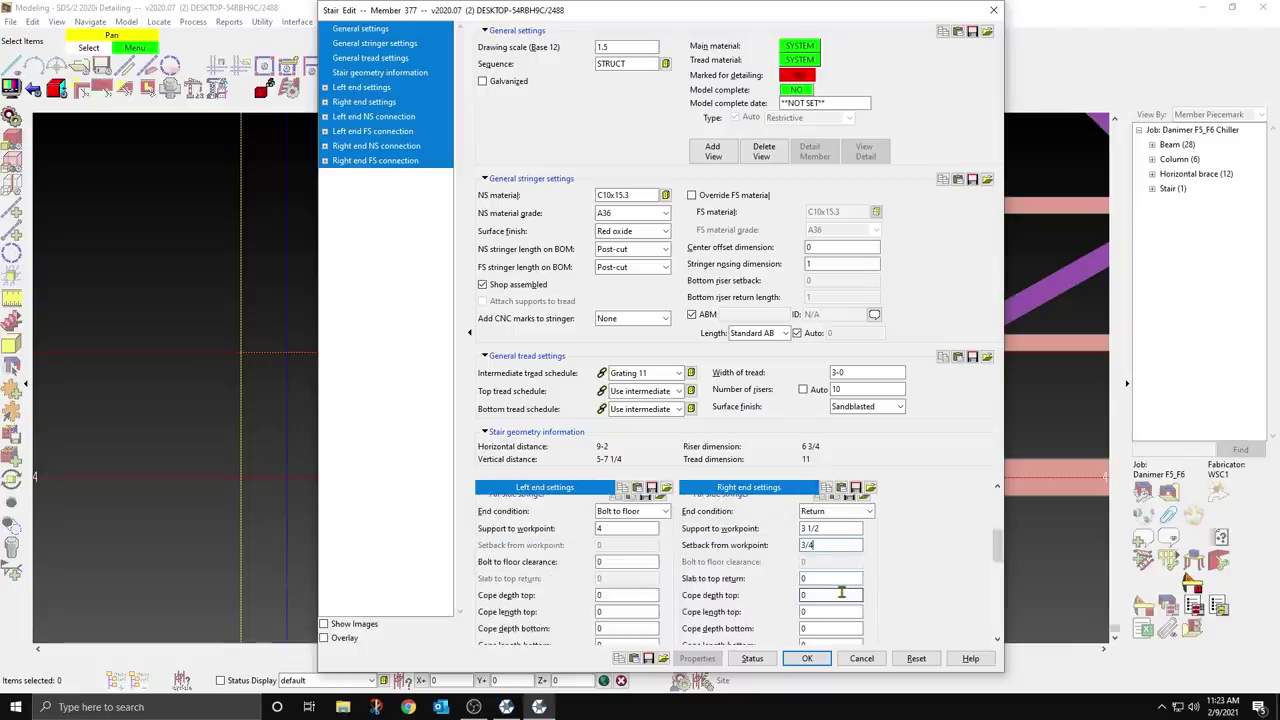
Step: Collapse the general, general stringer, general tread and stair geometry sections of the stair settings
click(366, 30)
click(370, 44)
click(366, 58)
click(366, 73)
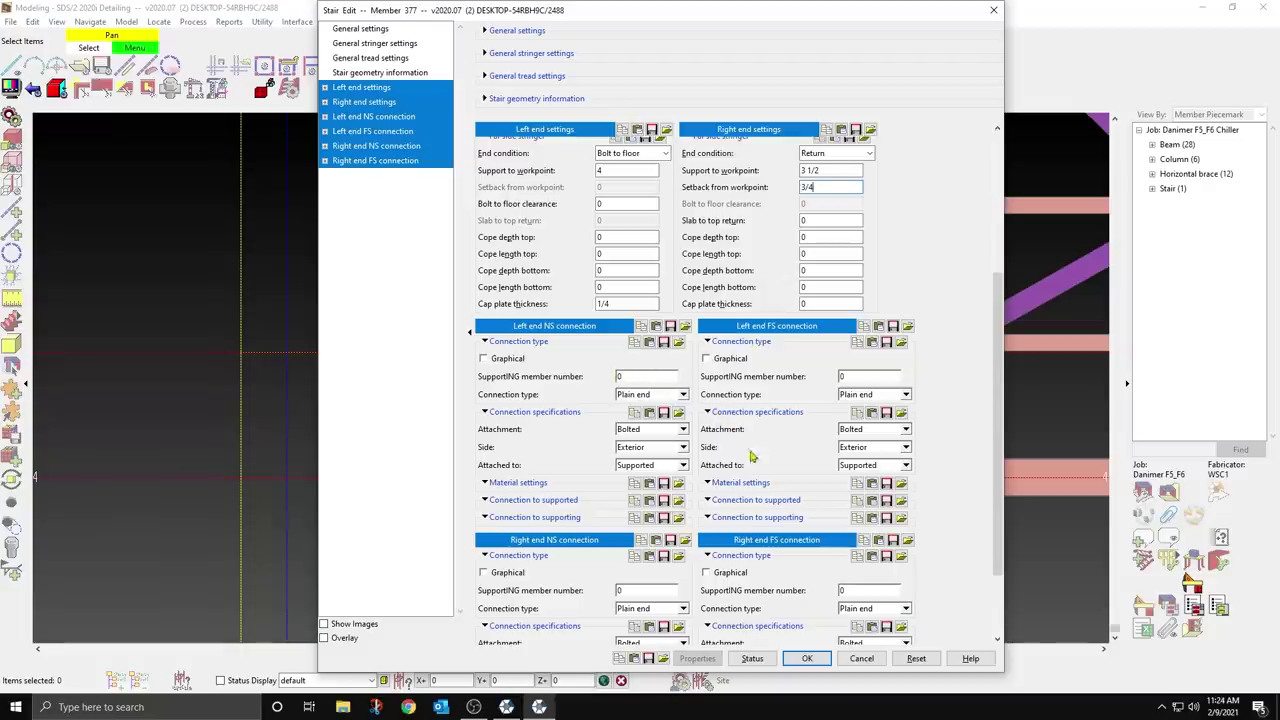
Step: Set the right-end near-side connection type to Clip angle with a Welded attachment
scroll(743, 507, down, 2)
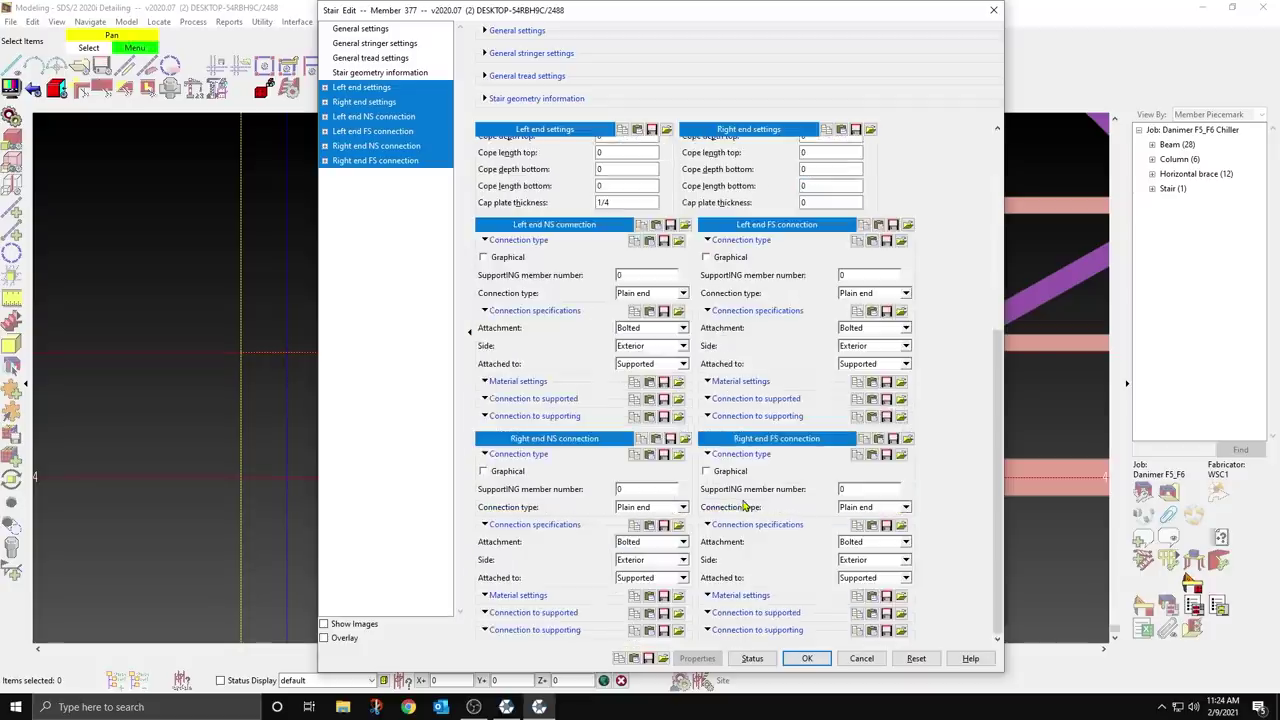
click(684, 507)
click(648, 527)
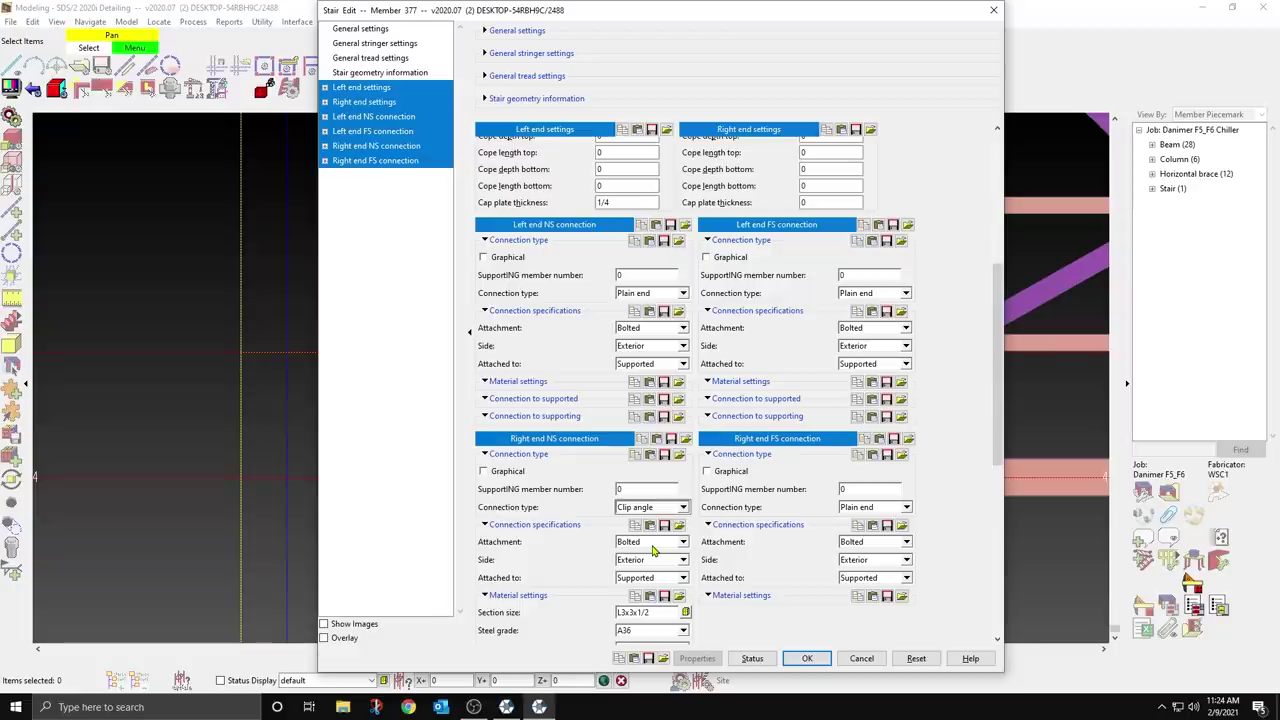
click(652, 548)
click(648, 561)
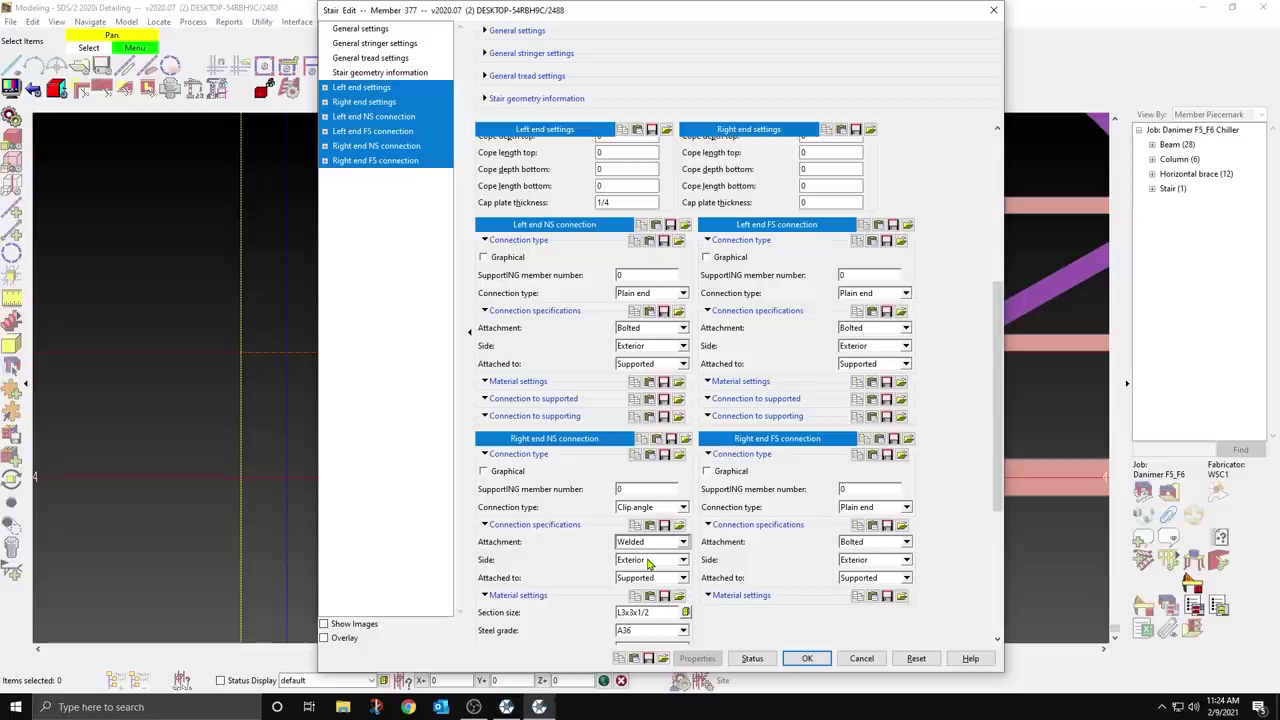
Step: Set the right-end far-side connection type to Clip angle with a Welded attachment
click(874, 508)
click(864, 524)
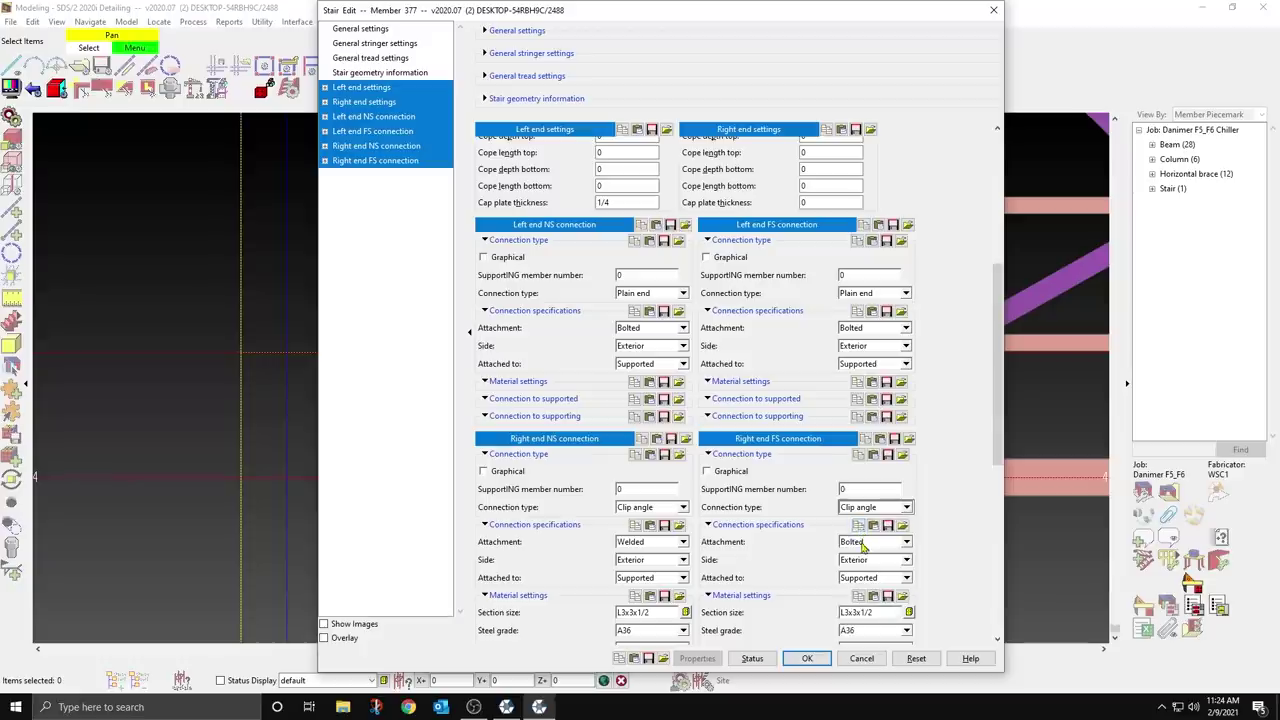
click(862, 542)
click(858, 556)
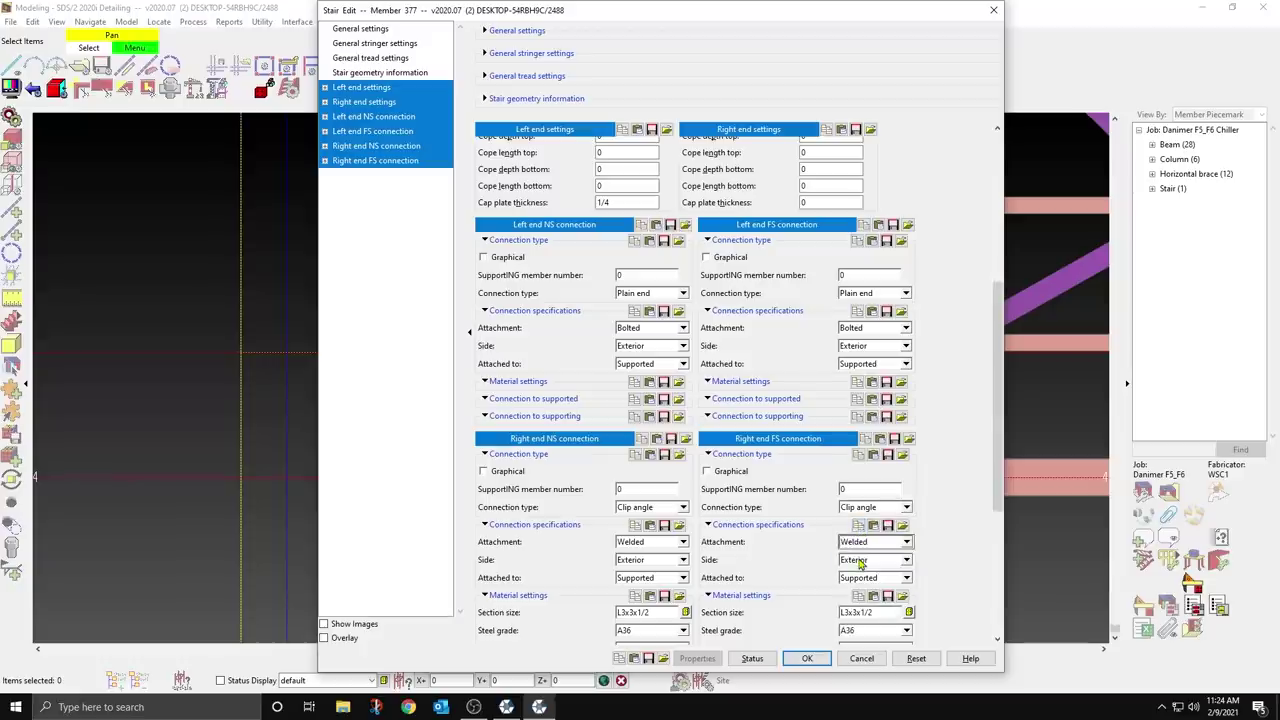
Step: Set the side of both right-end clip angle connections, far side and near side, to Interior
click(860, 560)
click(856, 583)
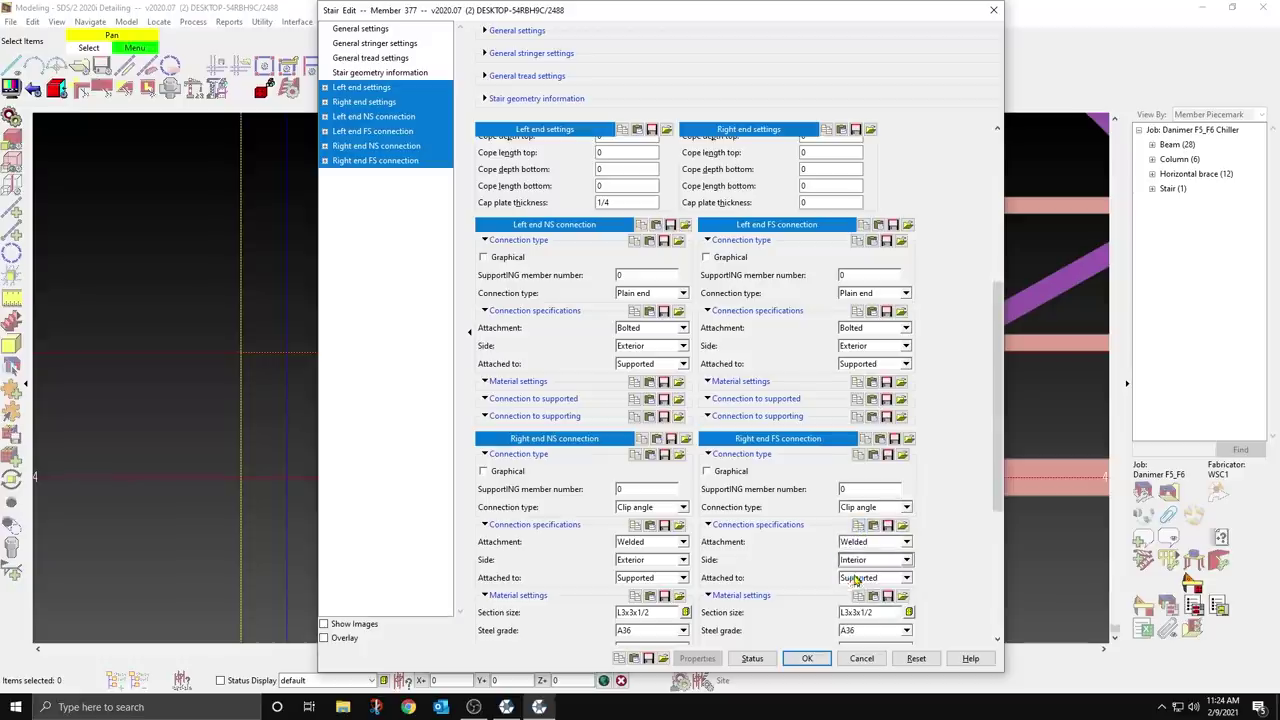
click(654, 562)
click(645, 584)
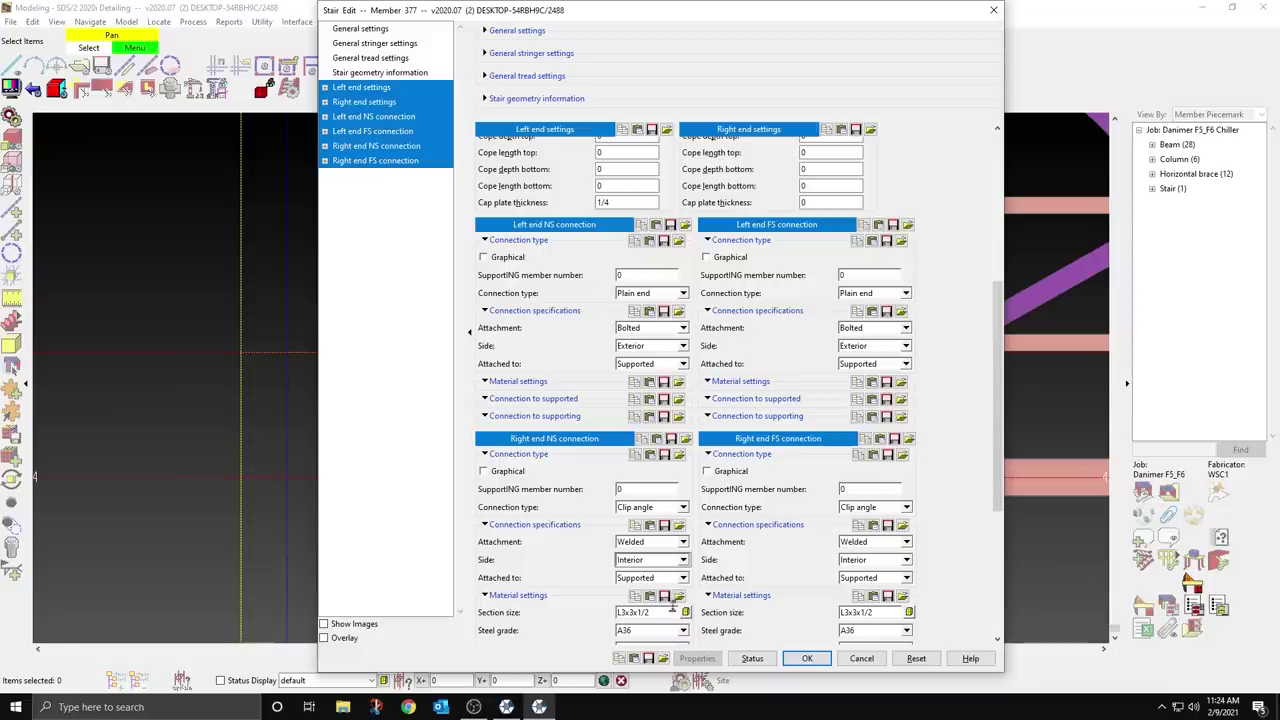
Step: Set the section size of both right-end clip angles, near side and far side, to L3 1/2x3 1/2x5/16
double_click(657, 612)
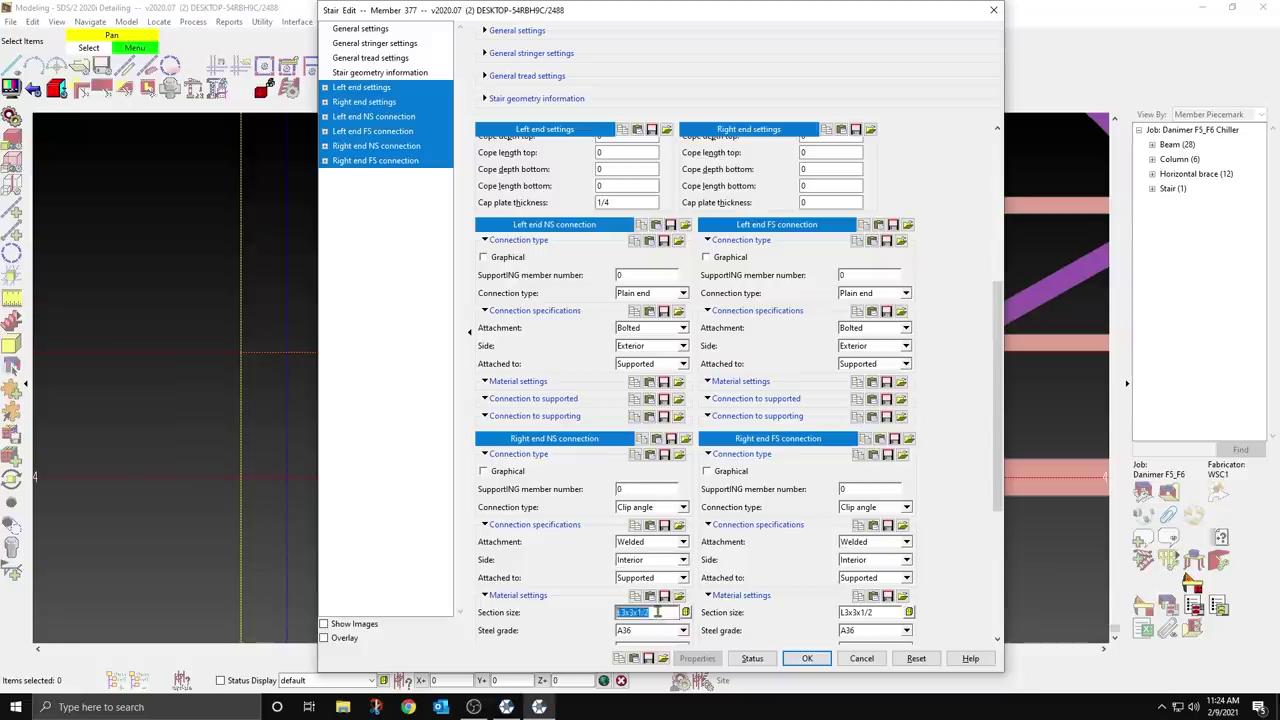
text(L3 1/2X3 1/2X)
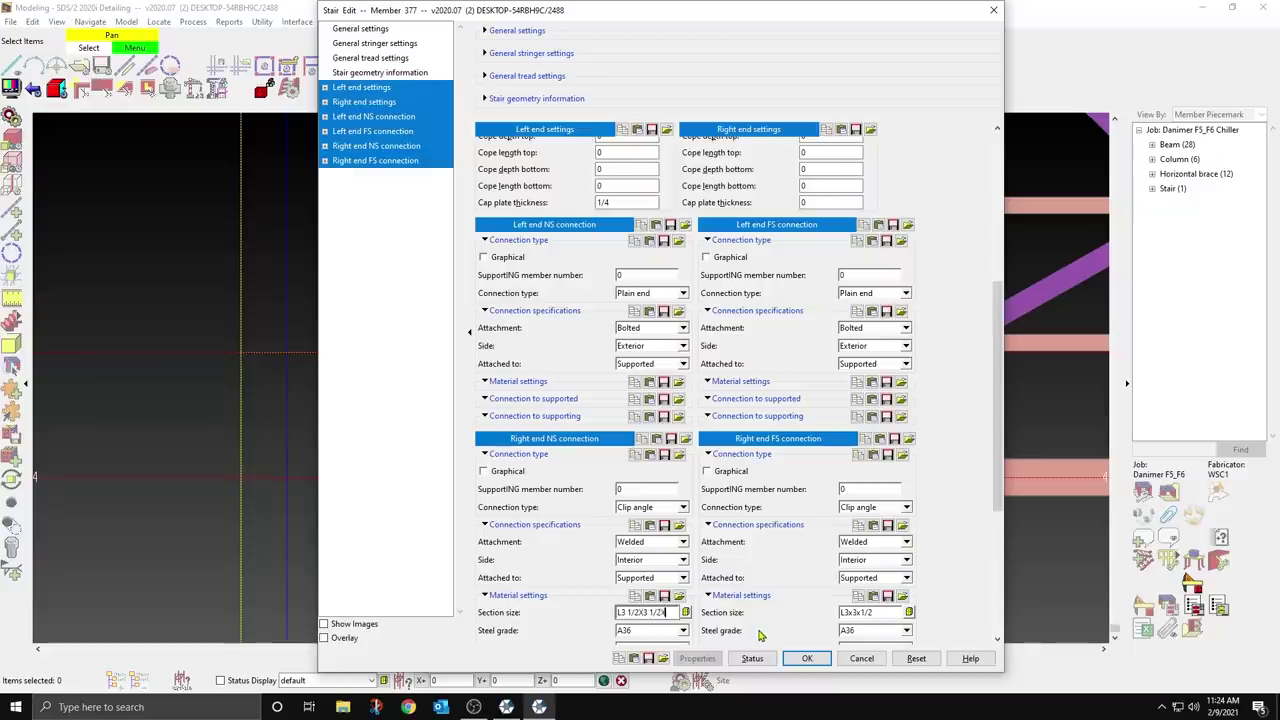
text(5/16)
double_click(884, 613)
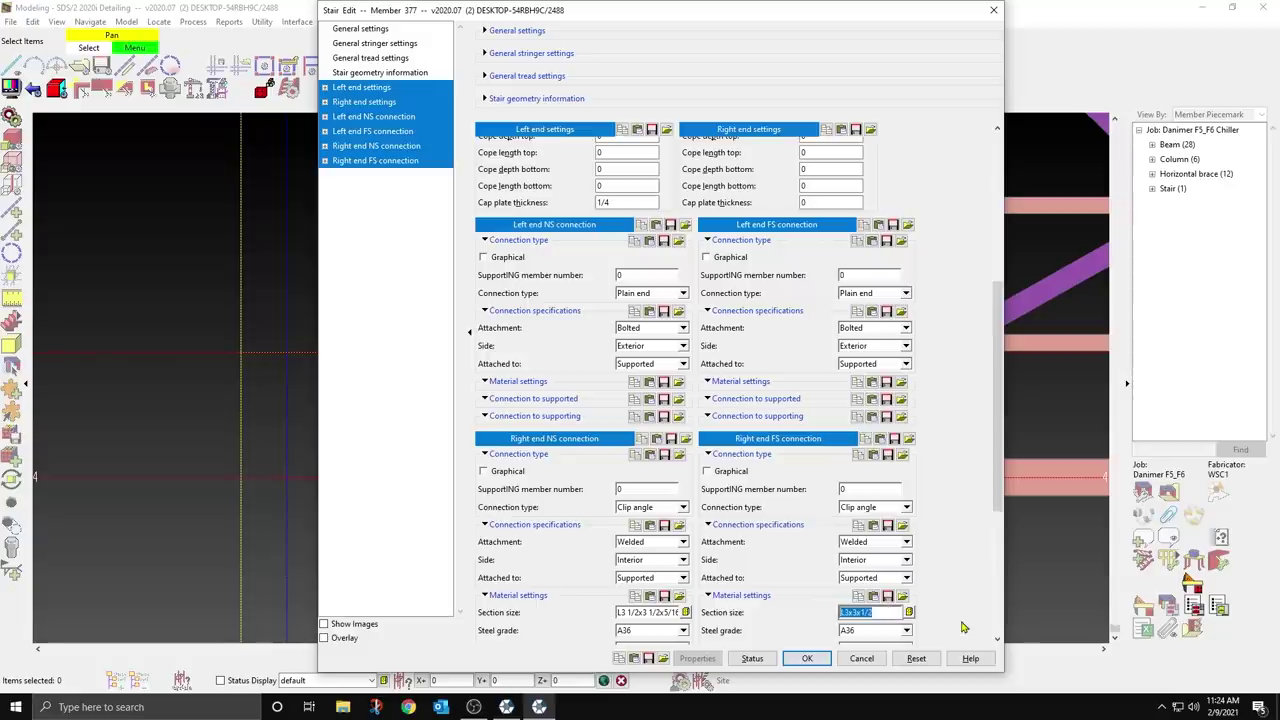
text(L)
text(3 1/2X3 1/2X5/16)
Step: Set the bolts to supporting on both right-end connections to type A325N with a 3/4 diameter
scroll(947, 588, down, 3)
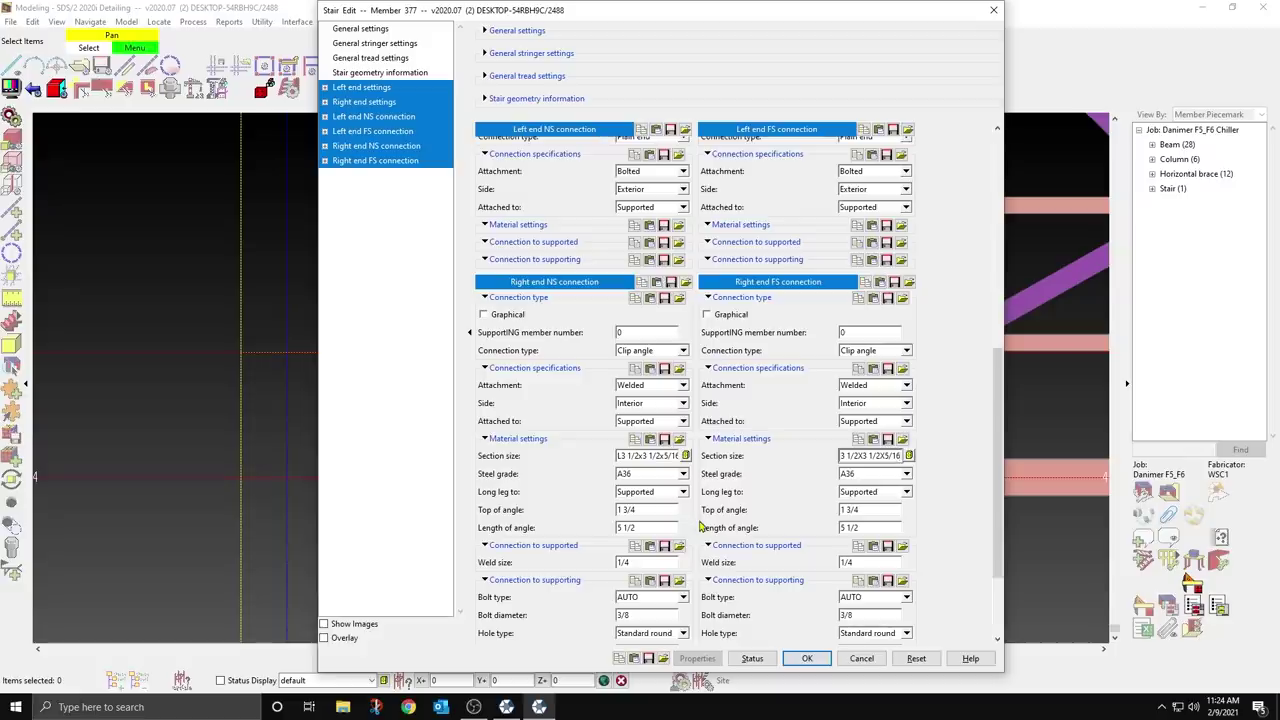
scroll(703, 527, down, 3)
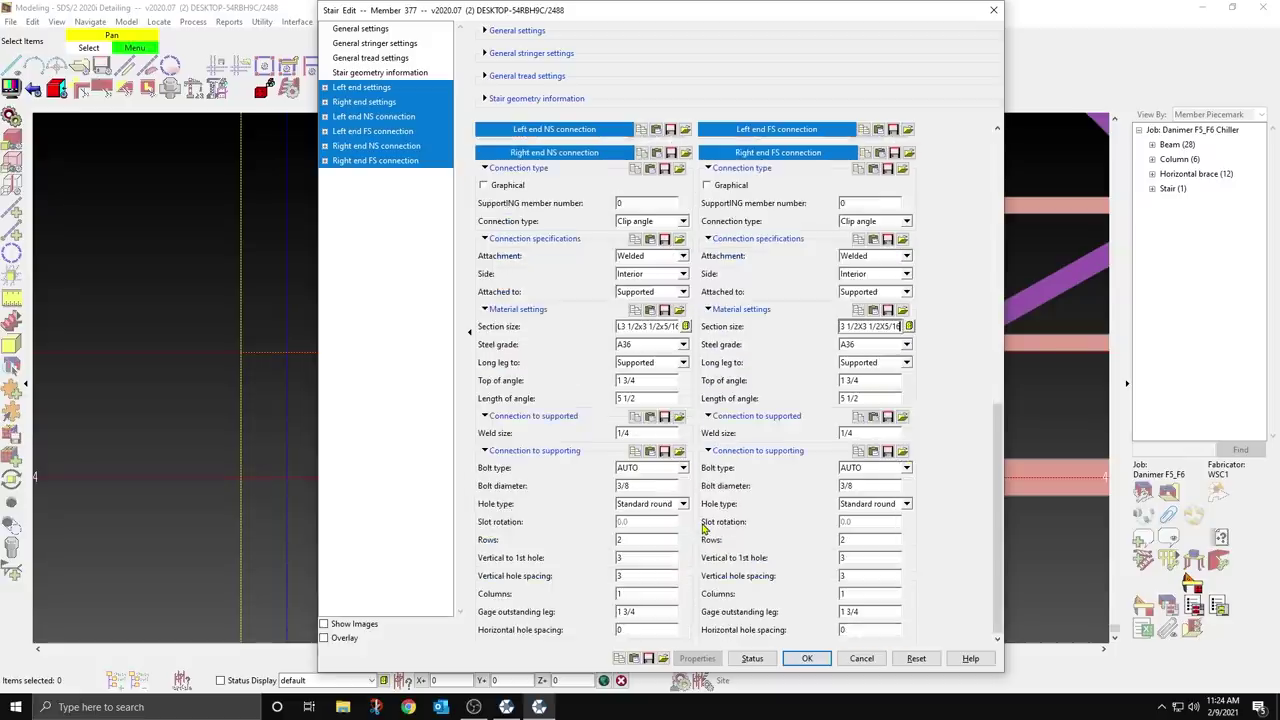
click(683, 468)
click(642, 497)
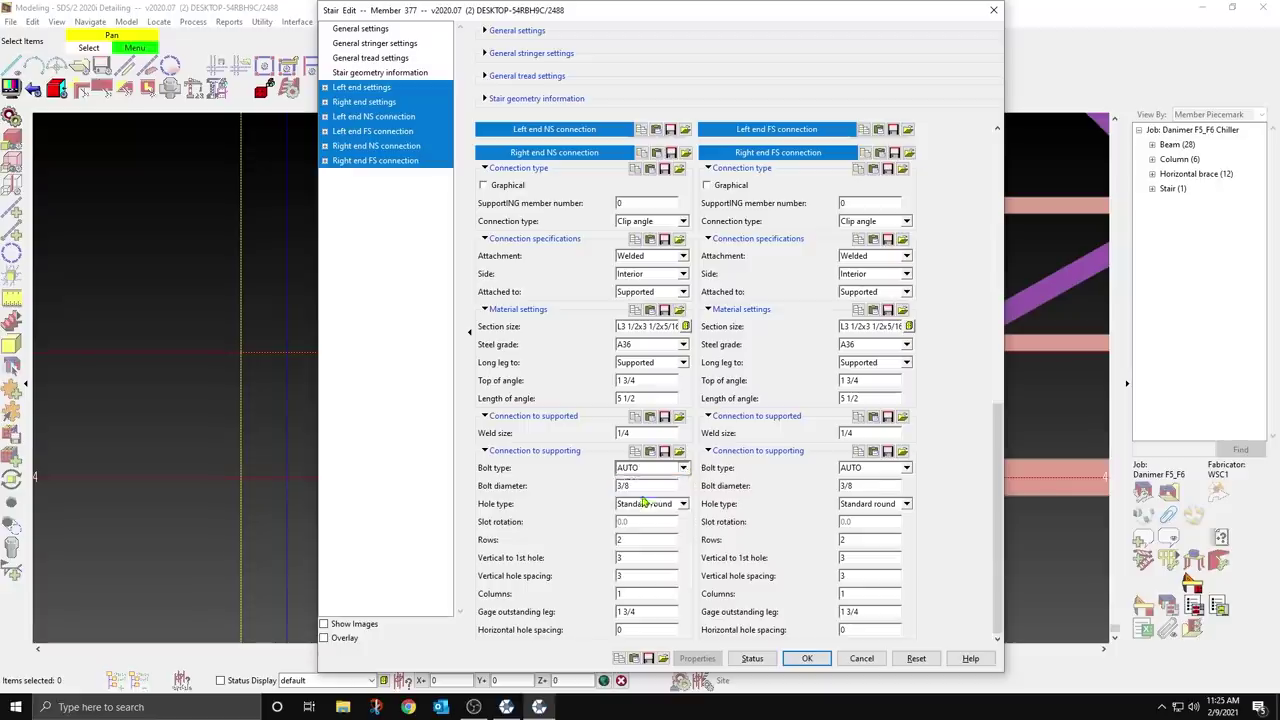
click(881, 469)
click(866, 495)
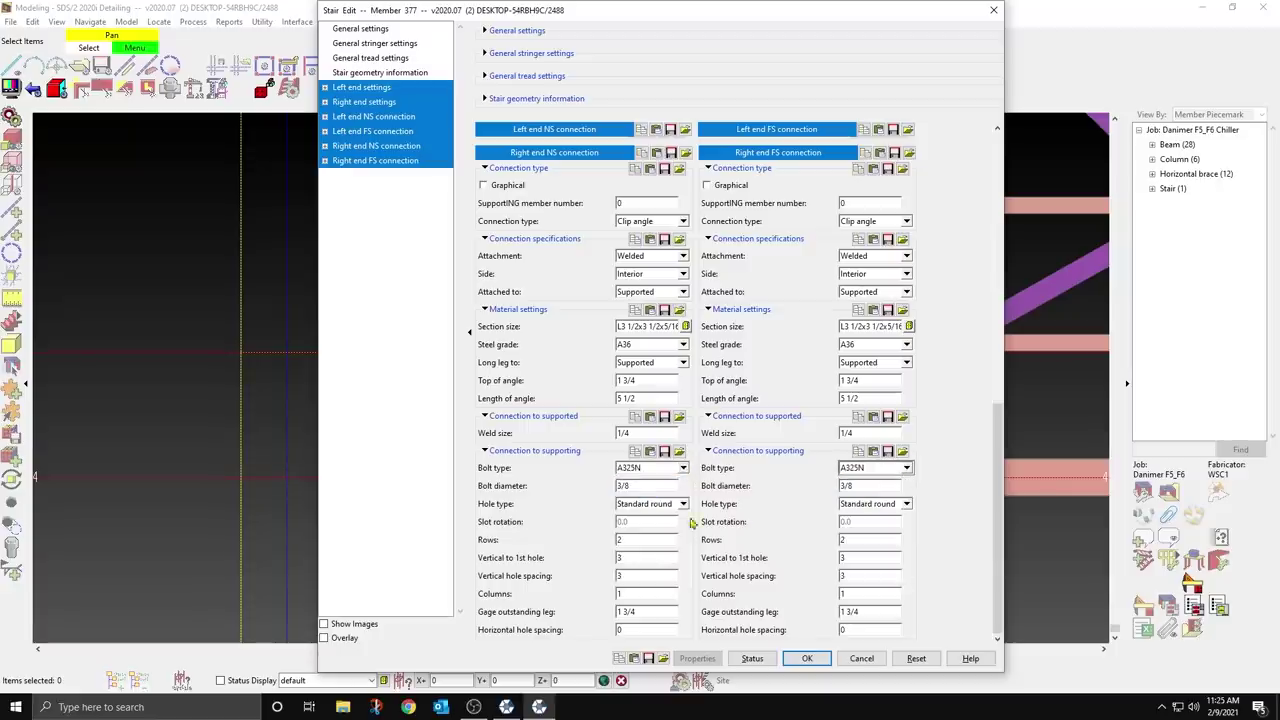
click(643, 485)
text(3)
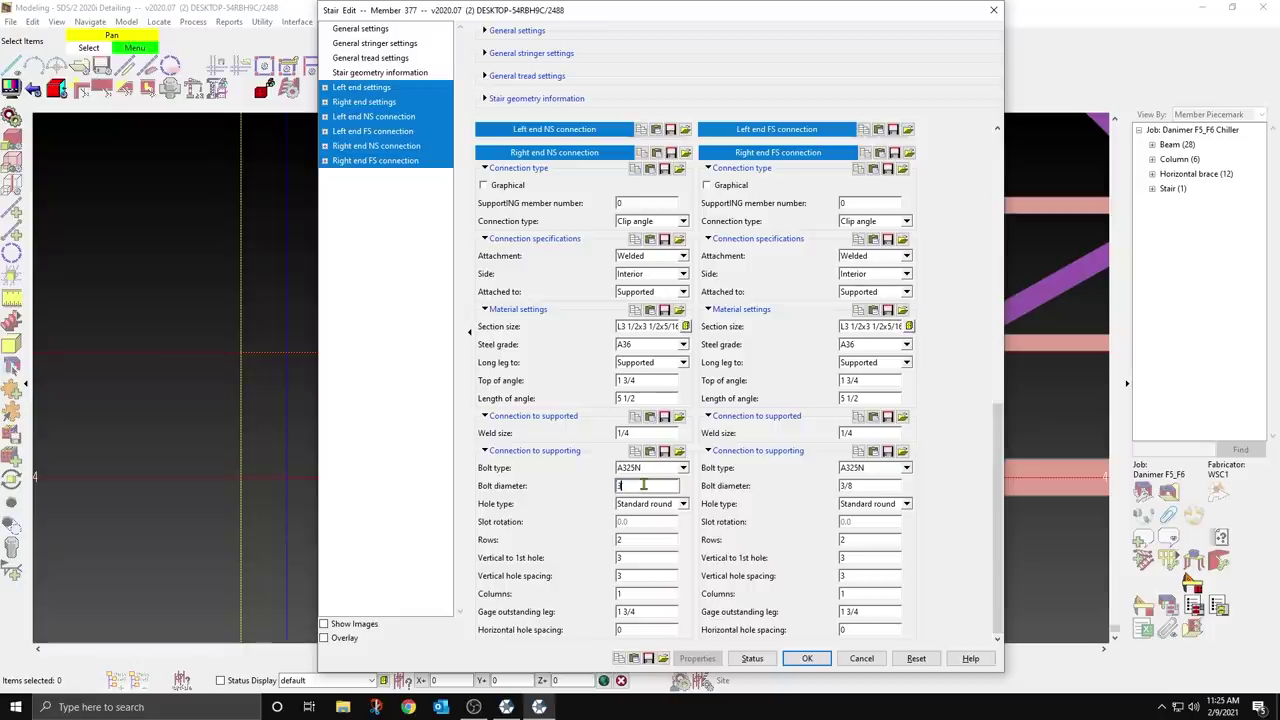
click(860, 485)
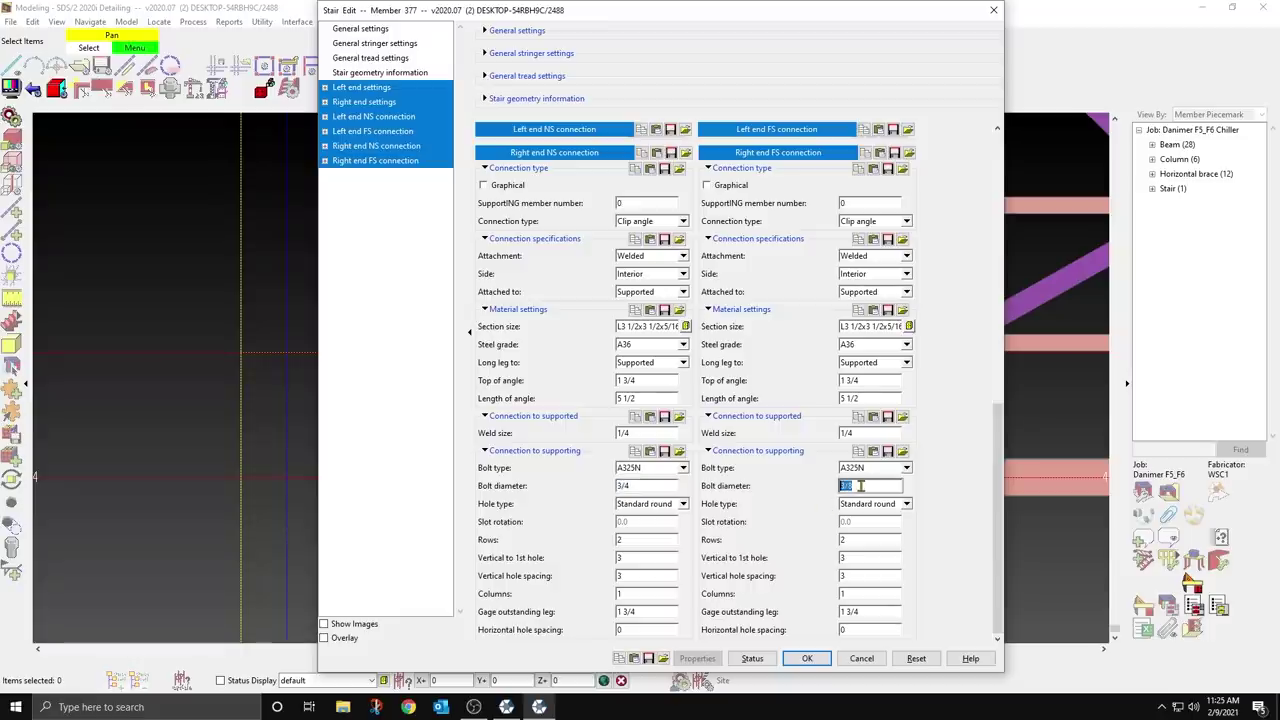
text(3/)
Step: Set both right-end connections to Short slot holes with a vertical distance to the first hole of 3 1/2
click(683, 504)
click(647, 530)
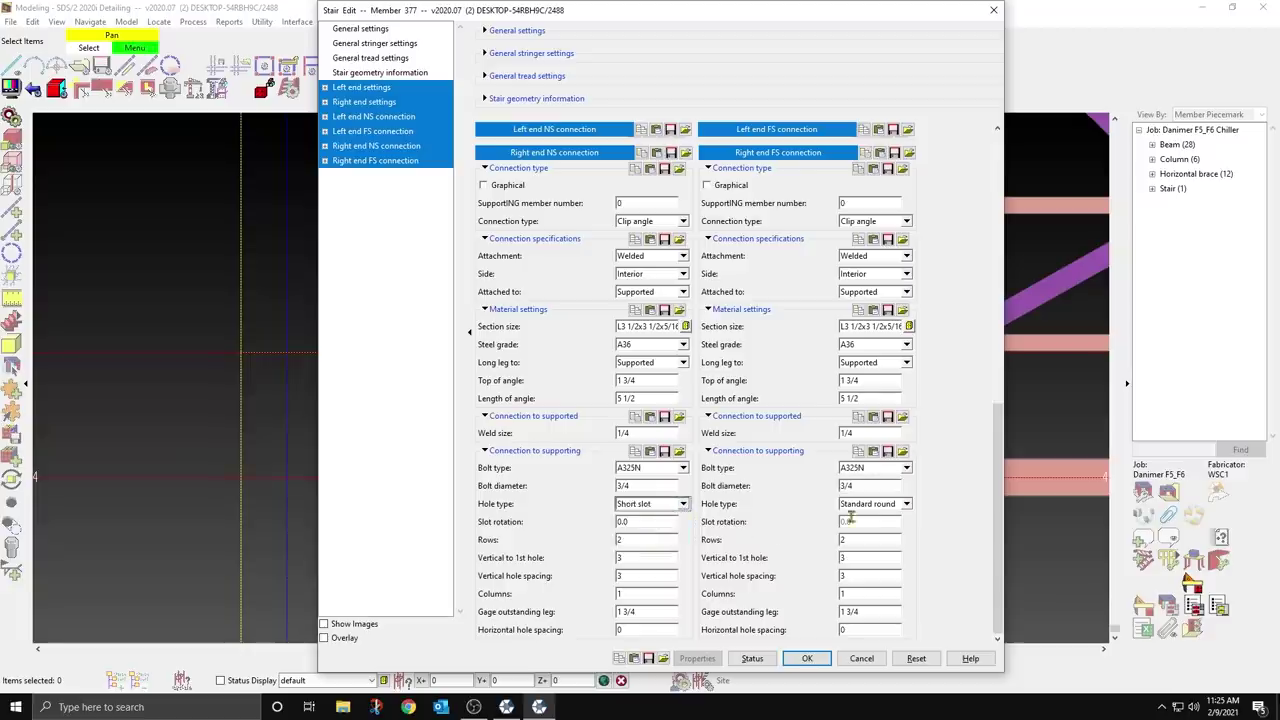
click(877, 505)
click(866, 530)
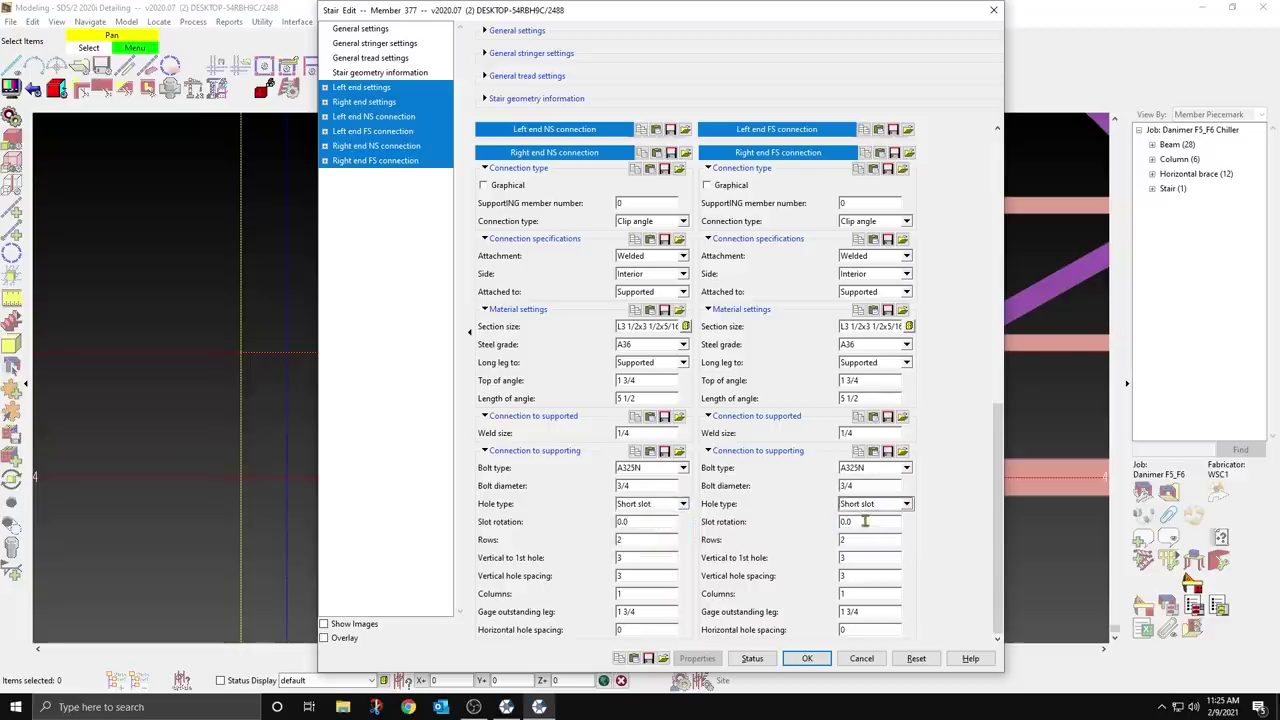
double_click(640, 558)
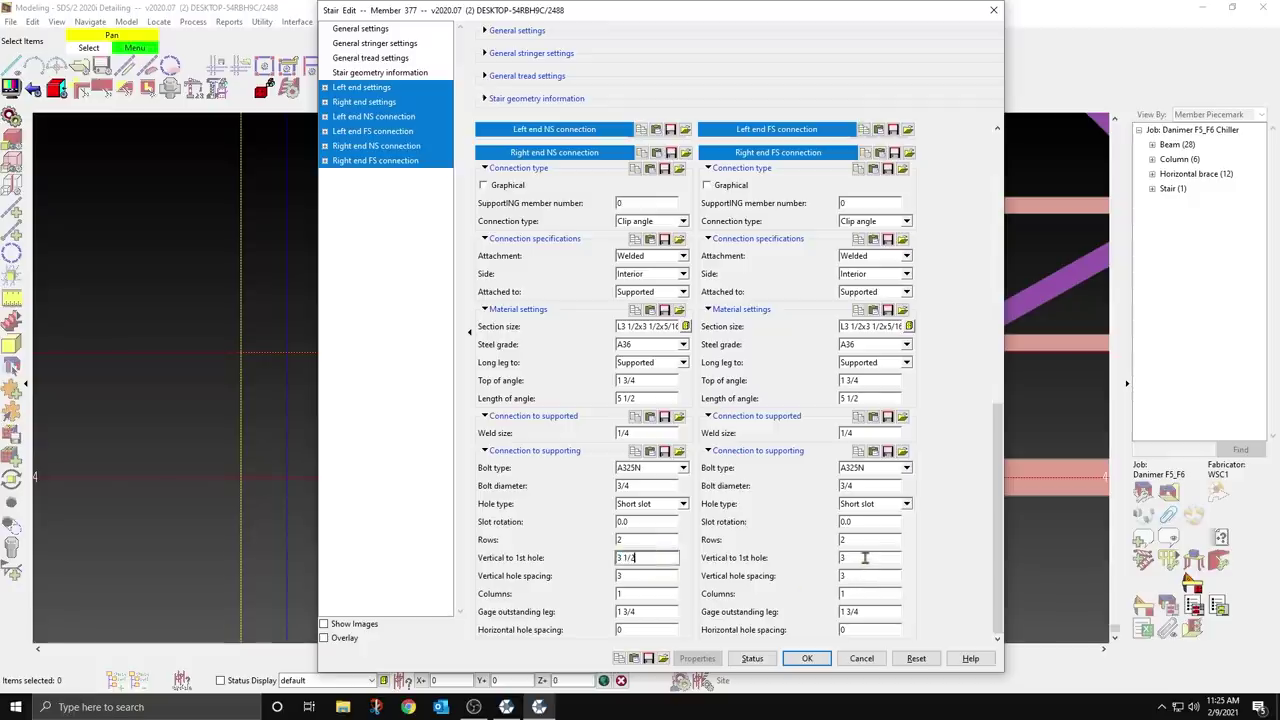
click(864, 558)
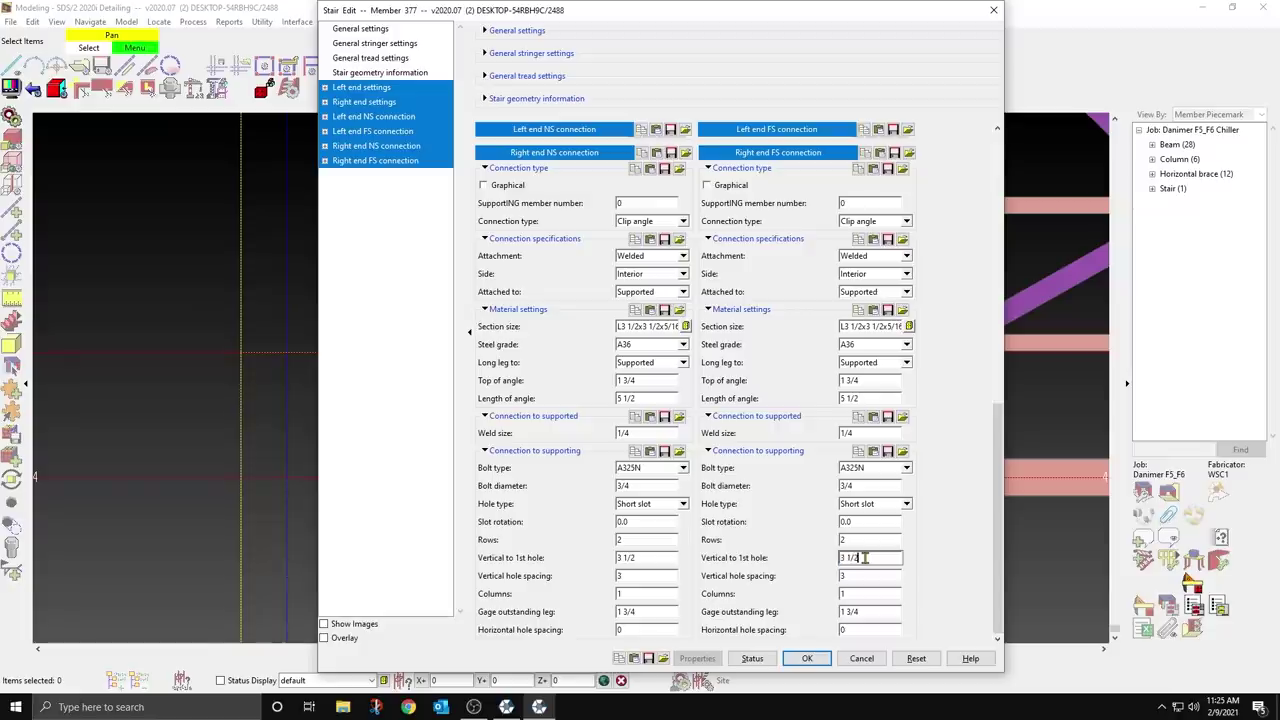
text(1/2)
Step: Set the top of angle to 2 1/4 for both the near-side and far-side right-end clip angles
click(651, 380)
text(2 1/)
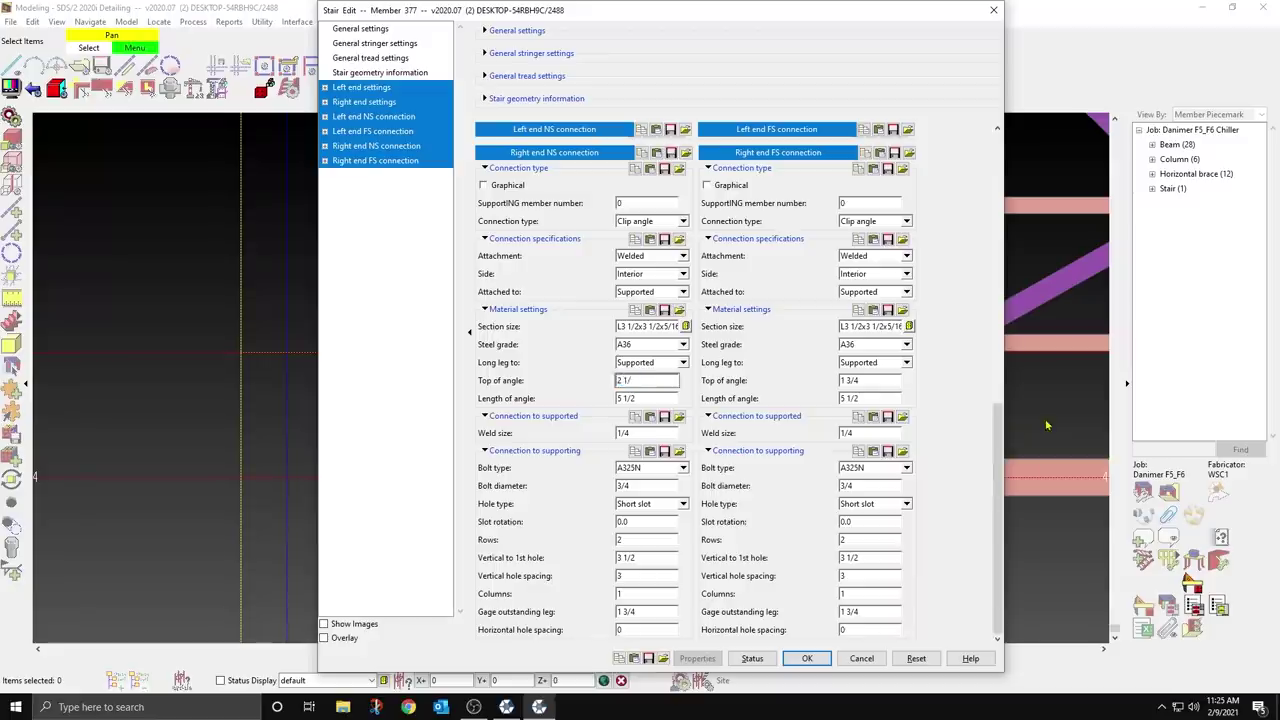
text(4)
click(878, 381)
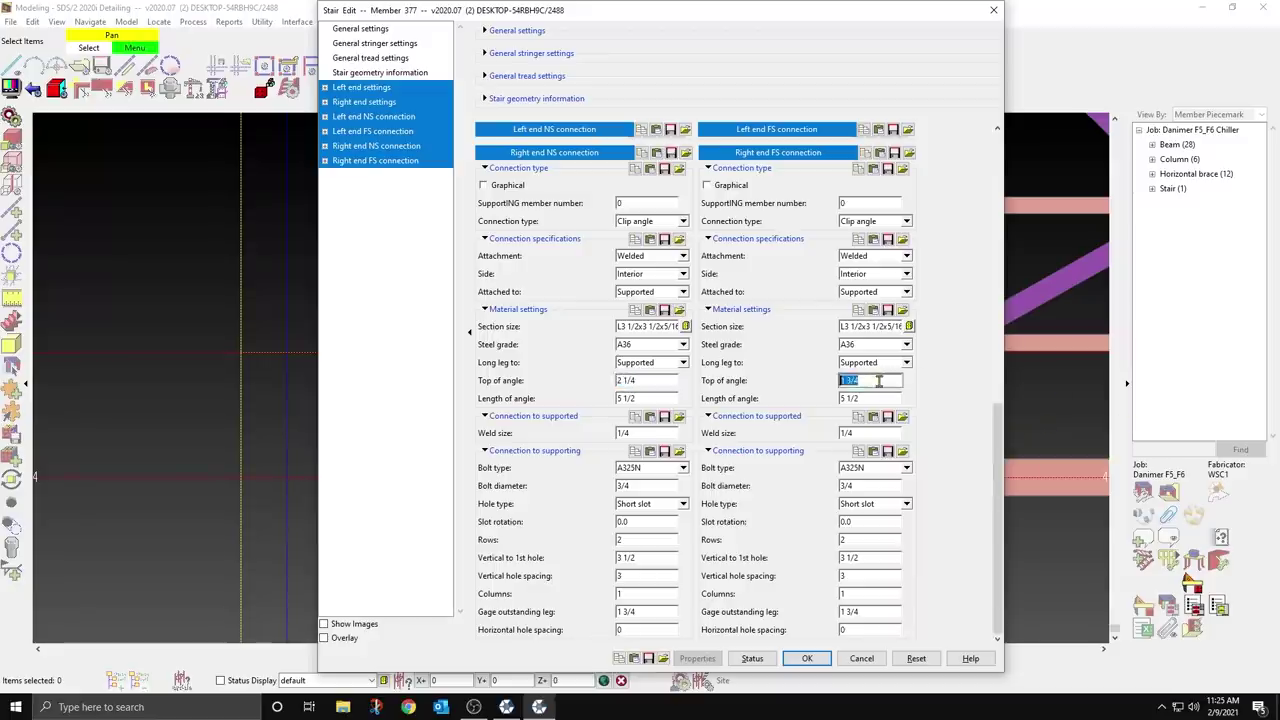
text(2 1/4)
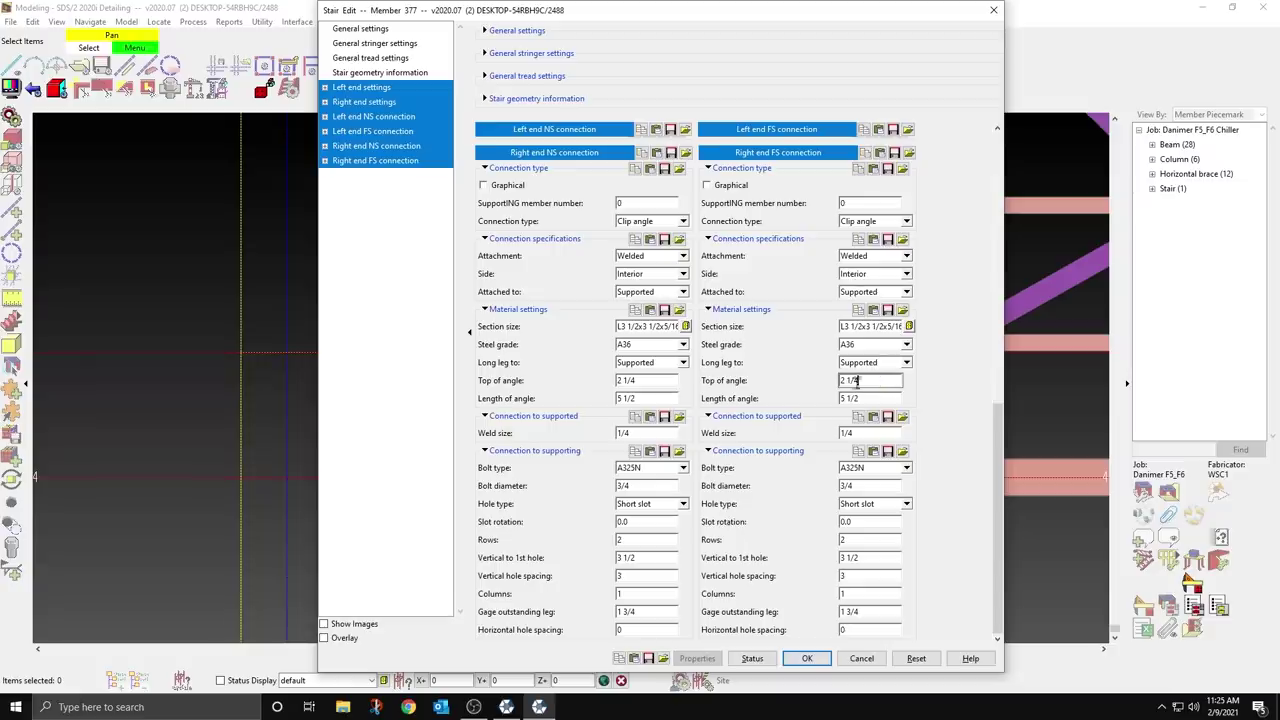
Step: Expand the collapsed general, stringer, tread and geometry settings, assign the stair to the STAIRS sequence, and finish creating it
scroll(775, 555, up, 10)
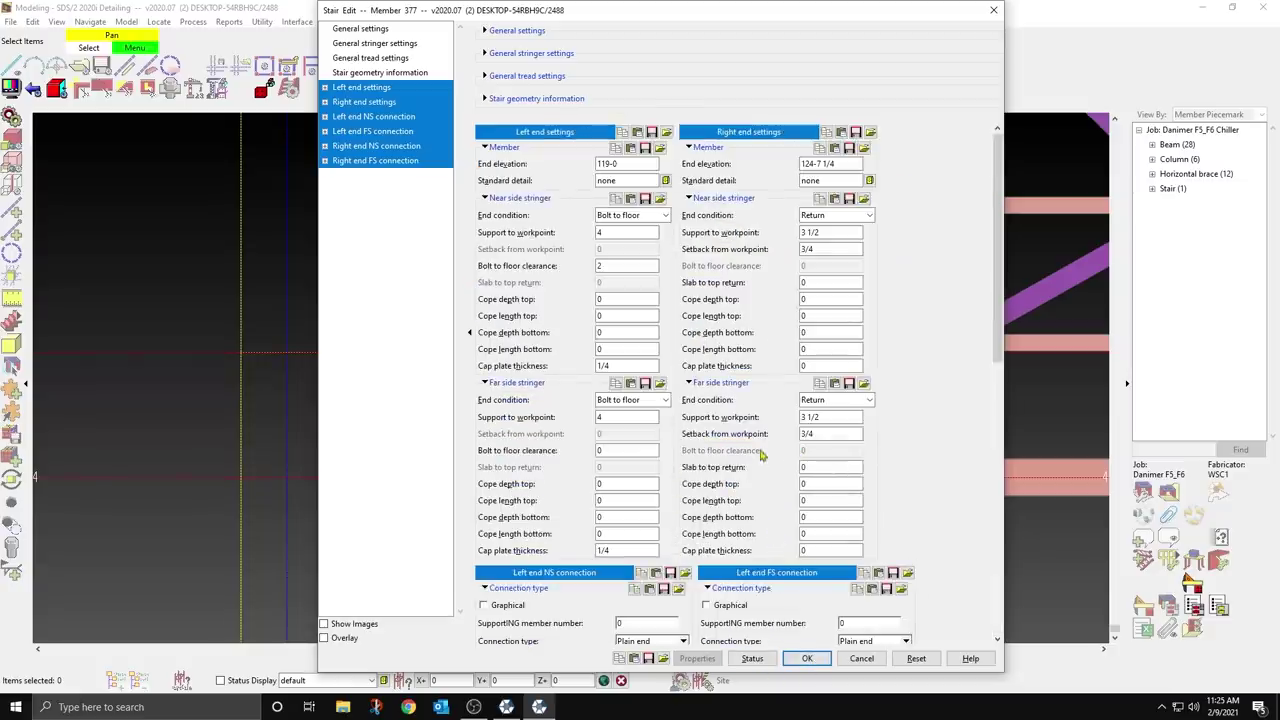
click(356, 71)
click(350, 58)
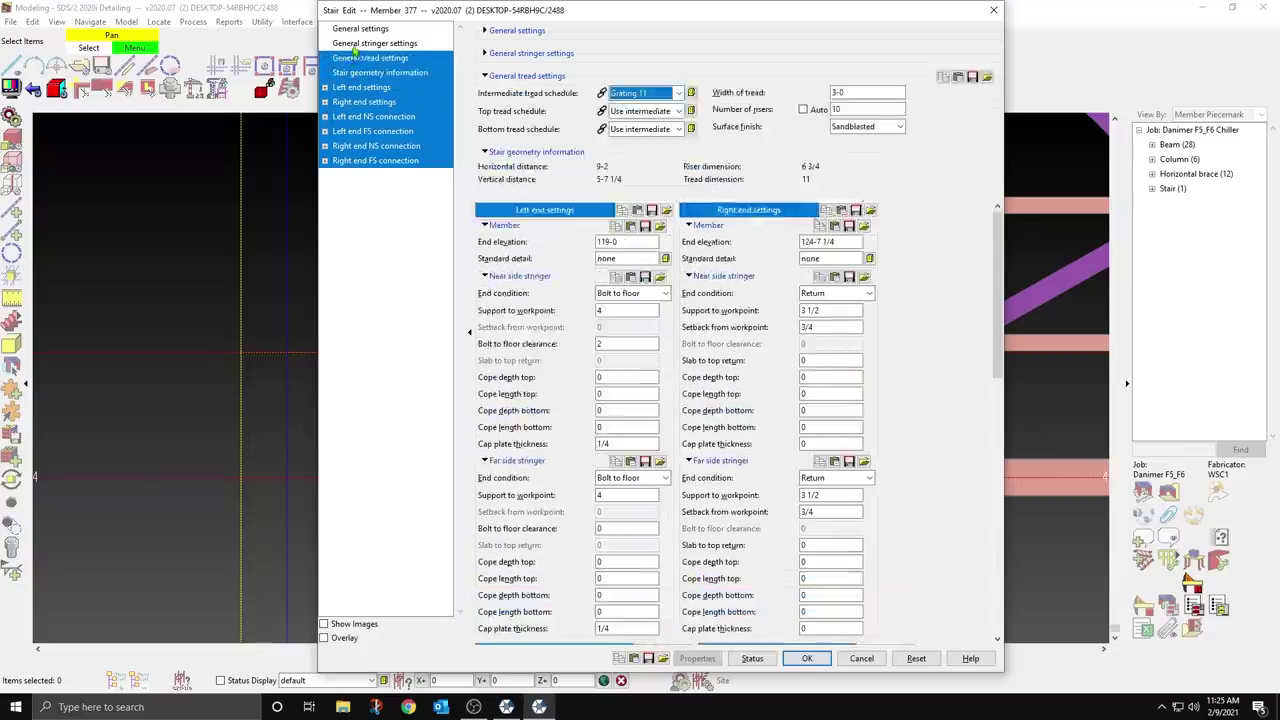
click(349, 43)
click(349, 29)
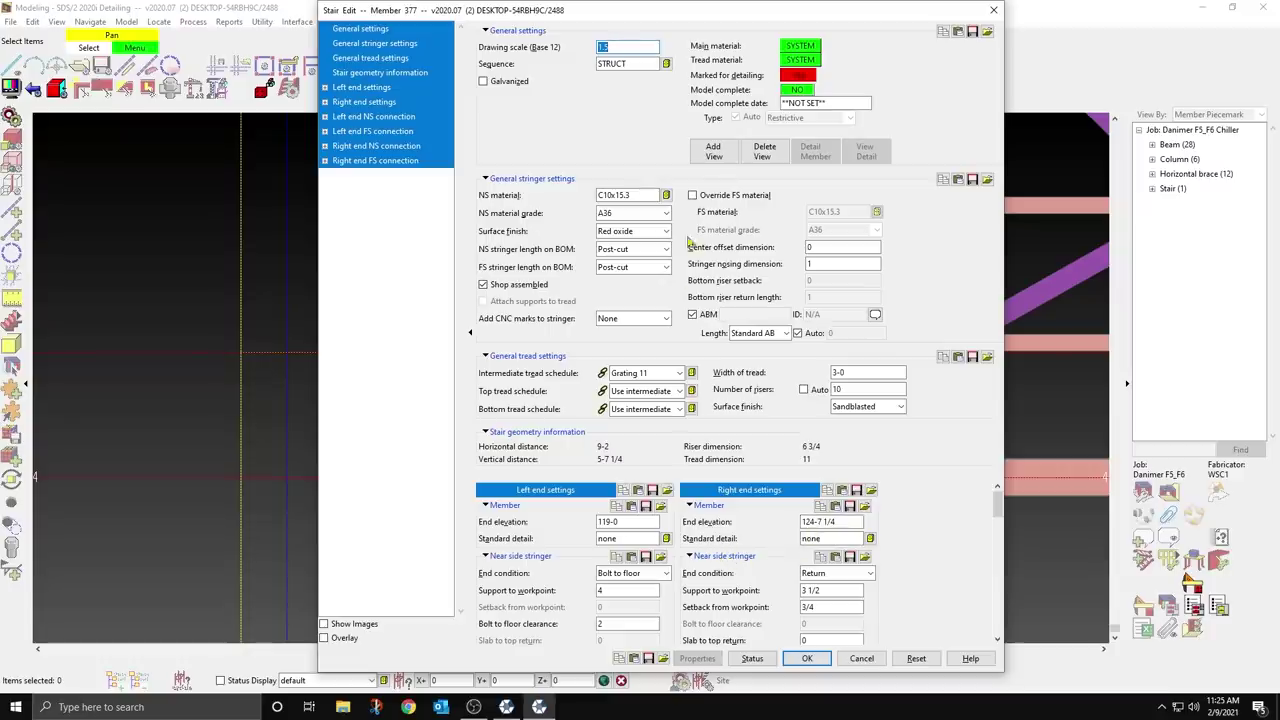
click(666, 64)
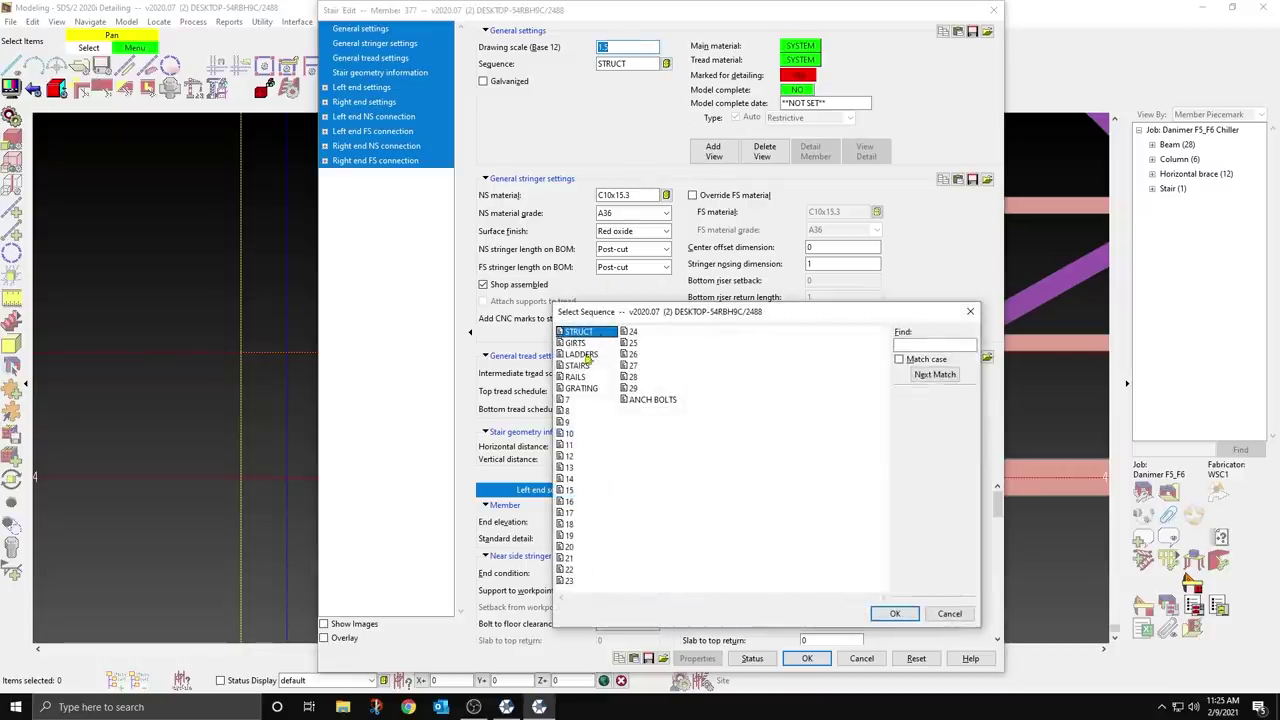
click(894, 613)
click(807, 658)
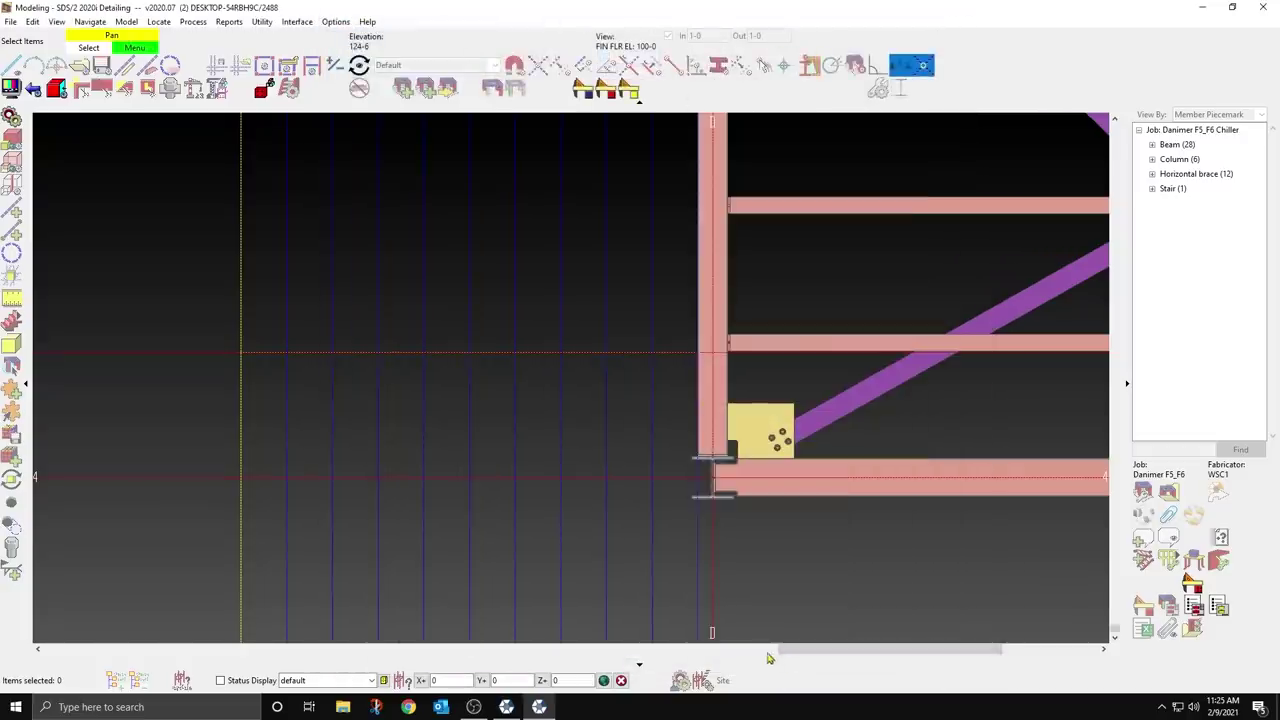
right_click(561, 352)
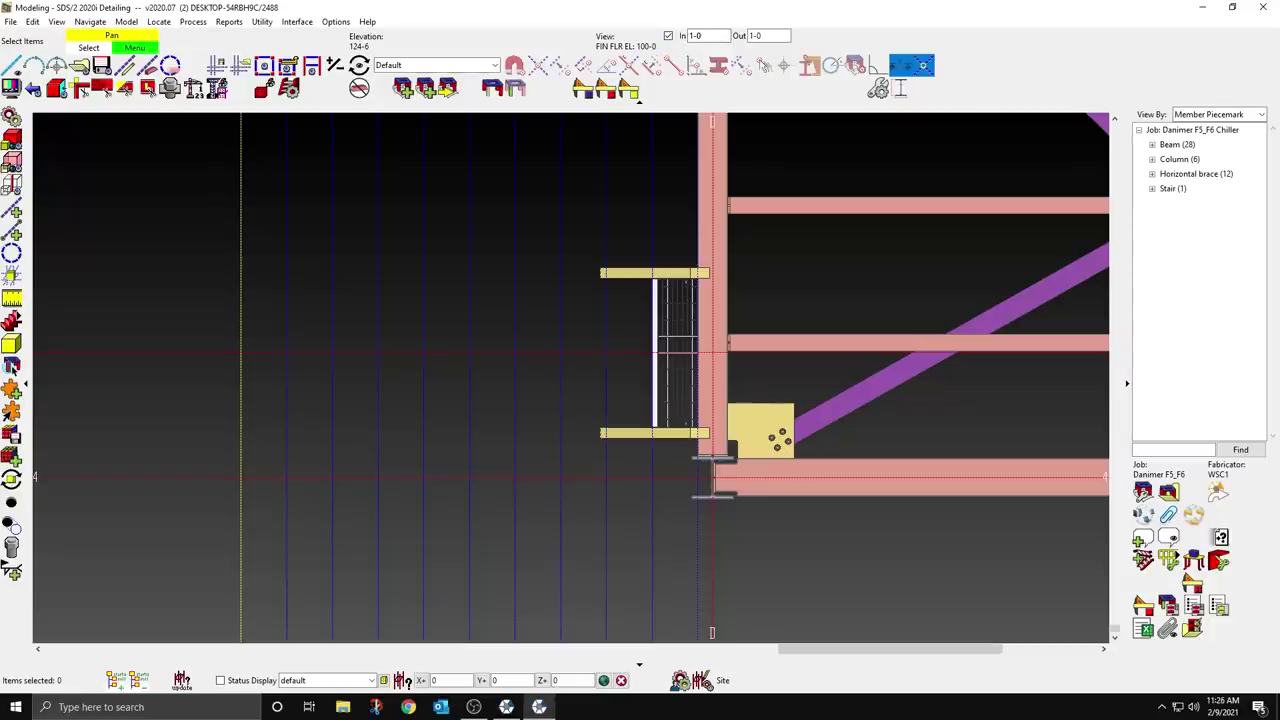
Step: Set the plan view's In depth to 10-0 and examine the stair's upper stringer connections in 3D
double_click(712, 35)
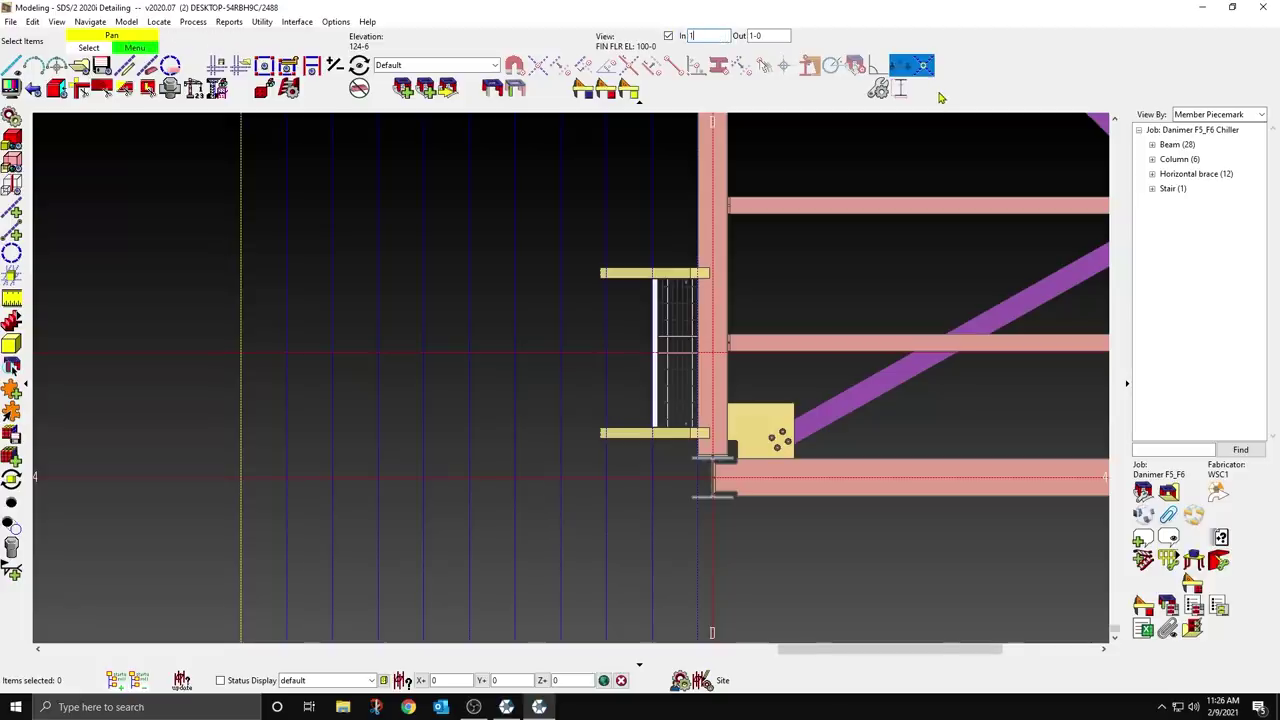
key(Return)
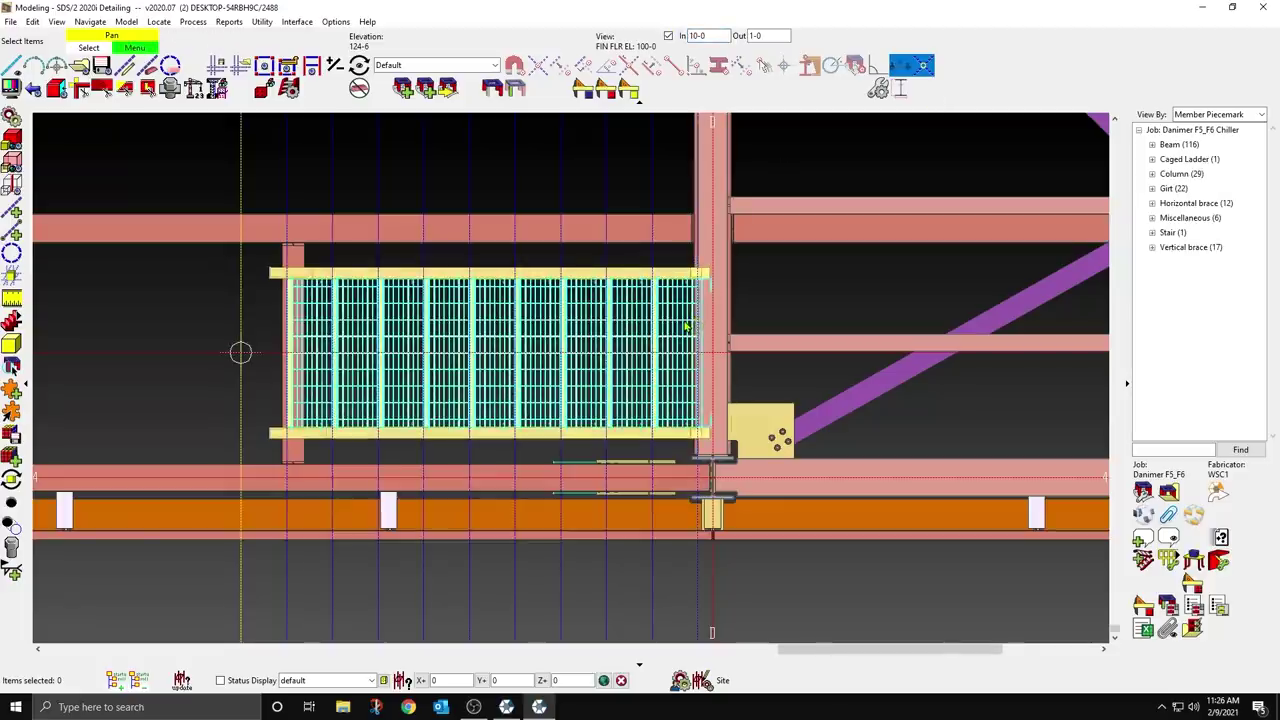
shift+middle_drag(668, 348, 772, 172)
scroll(744, 356, up, 2)
scroll(744, 356, up, 2)
shift+middle_drag(744, 356, 830, 330)
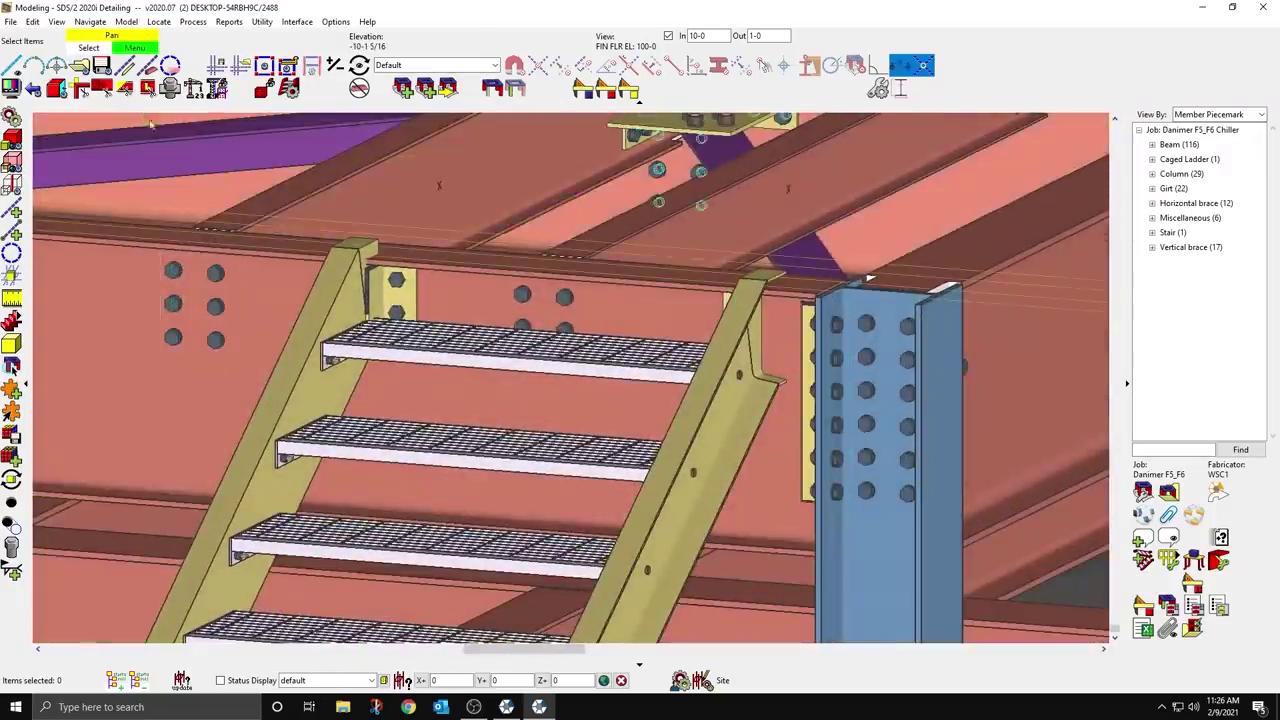
Step: Open the elevation view facing the stair's upper end and set both right-end stringers' slab to top return to -1 1/4
click(126, 88)
click(637, 313)
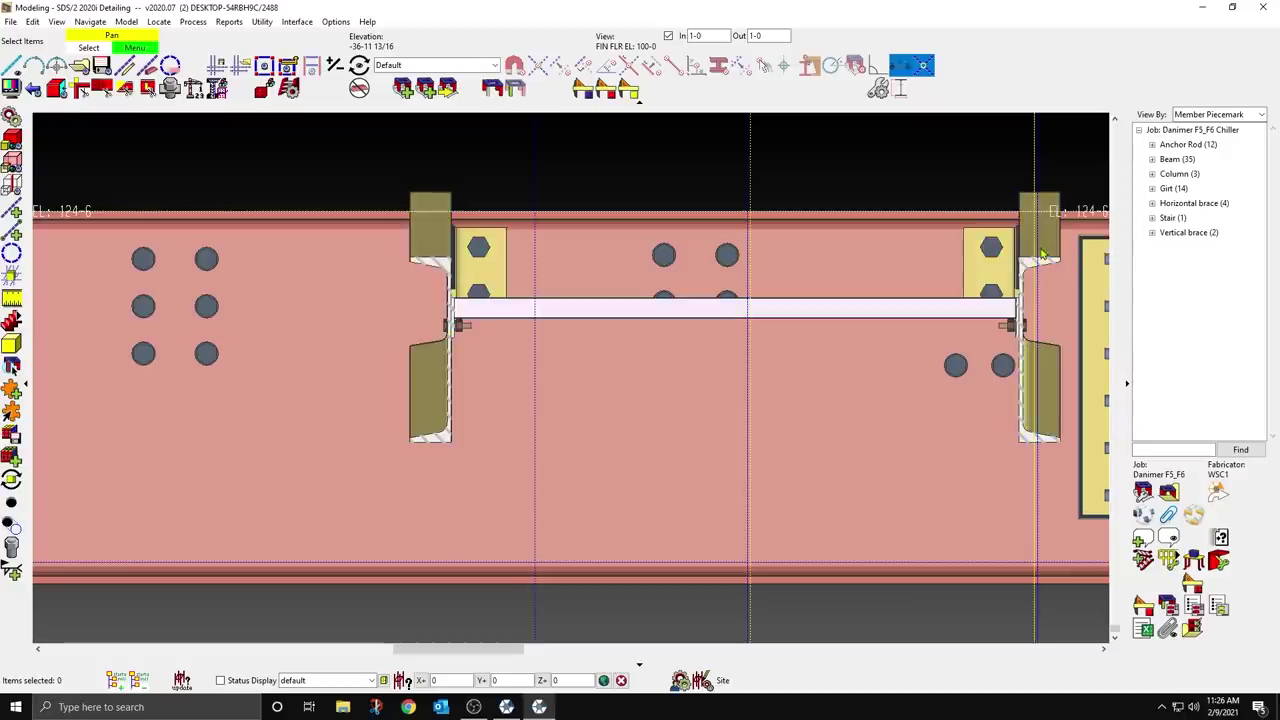
double_click(1041, 257)
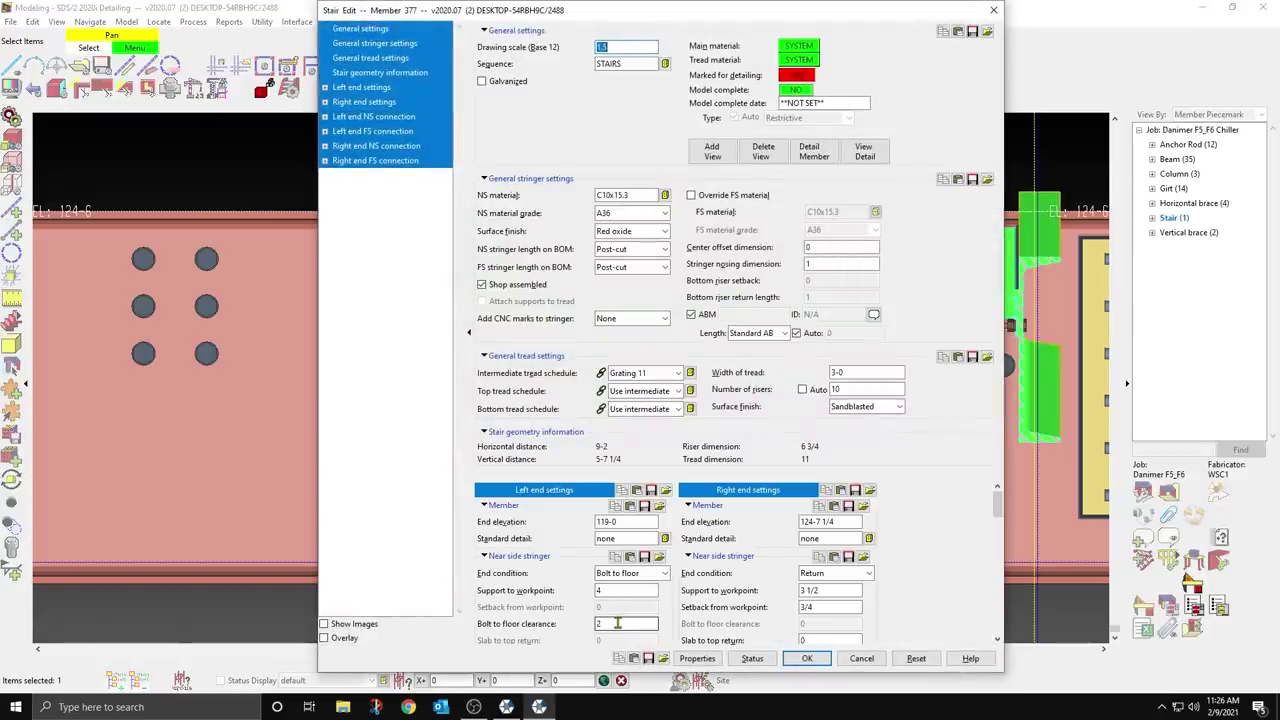
scroll(620, 622, down, 1)
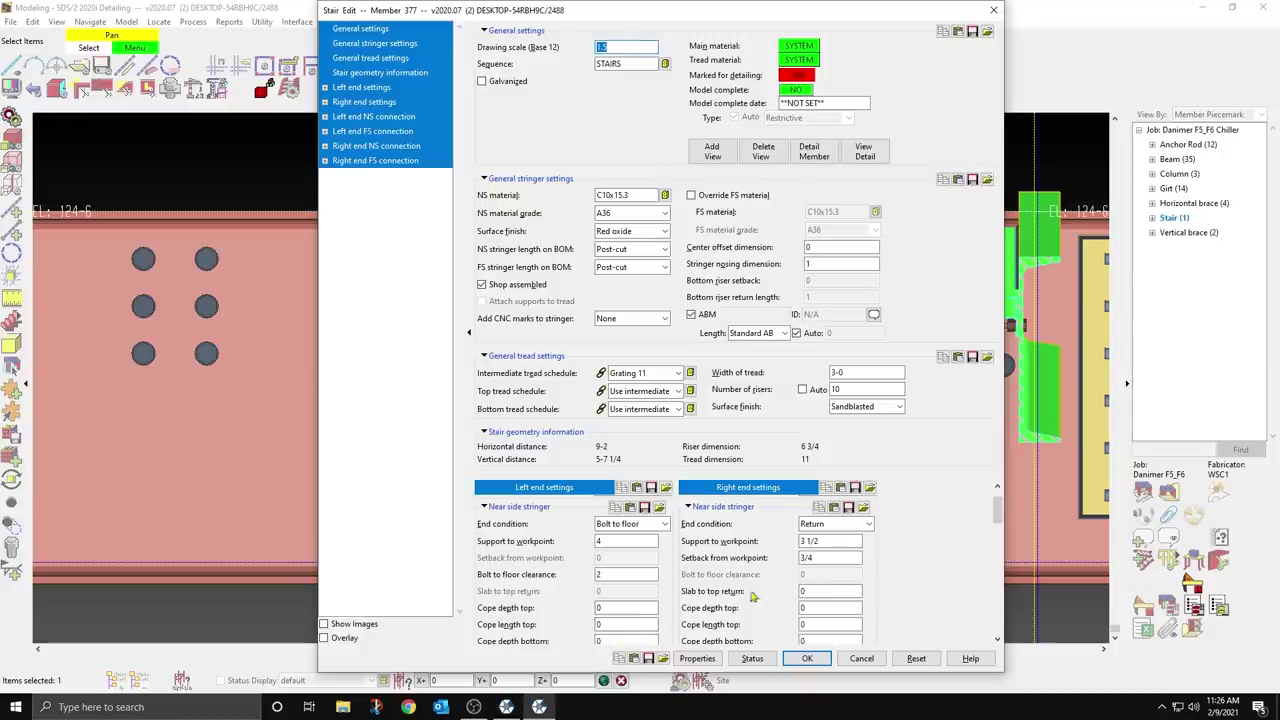
click(850, 590)
scroll(857, 606, down, 4)
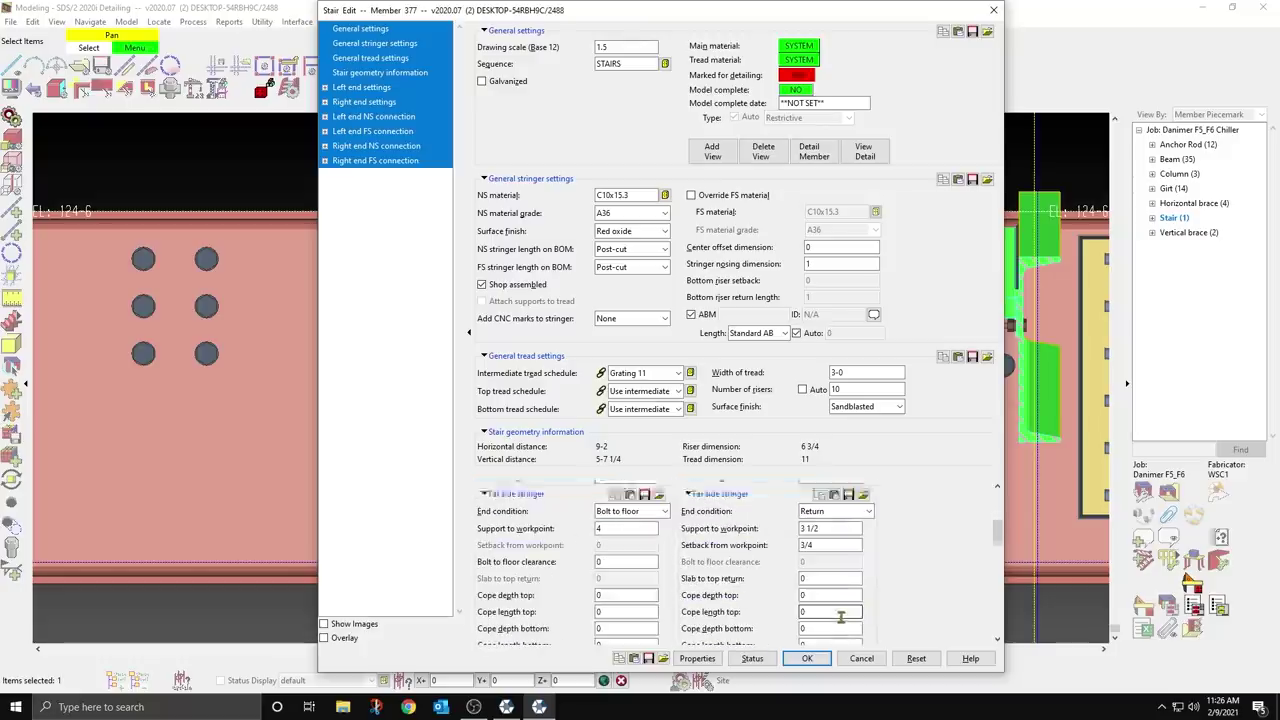
double_click(828, 581)
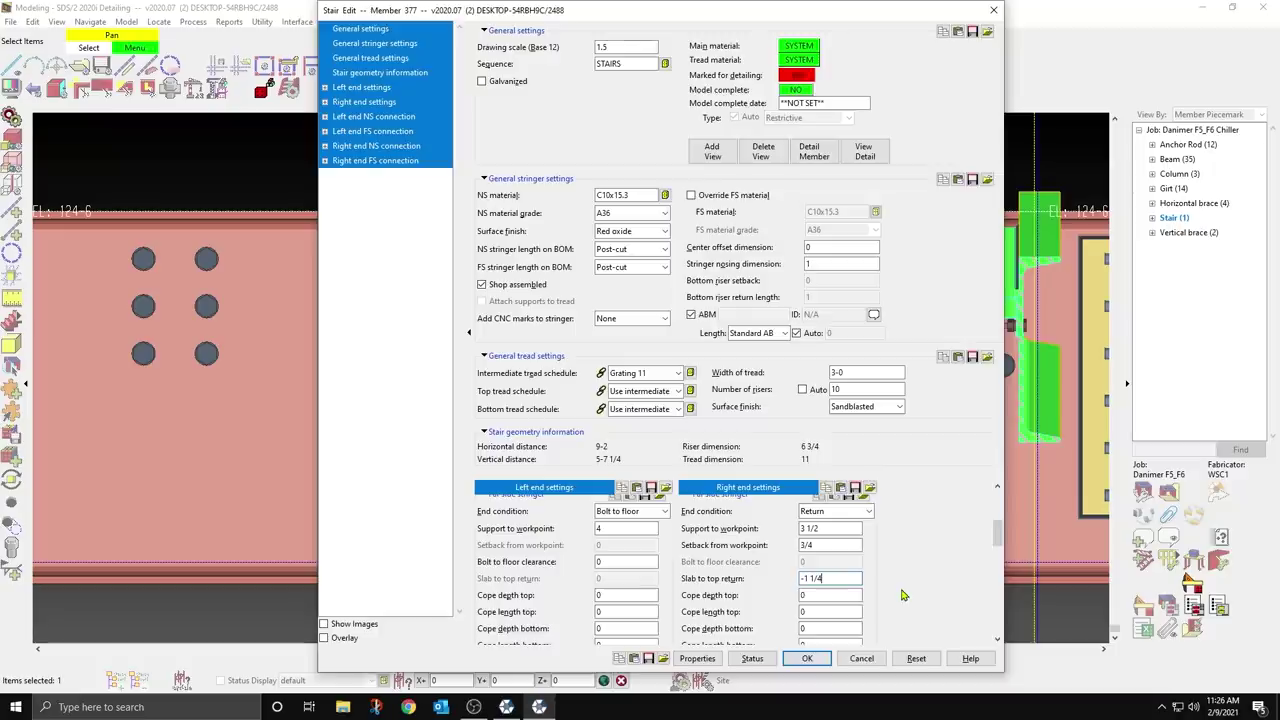
key(Return)
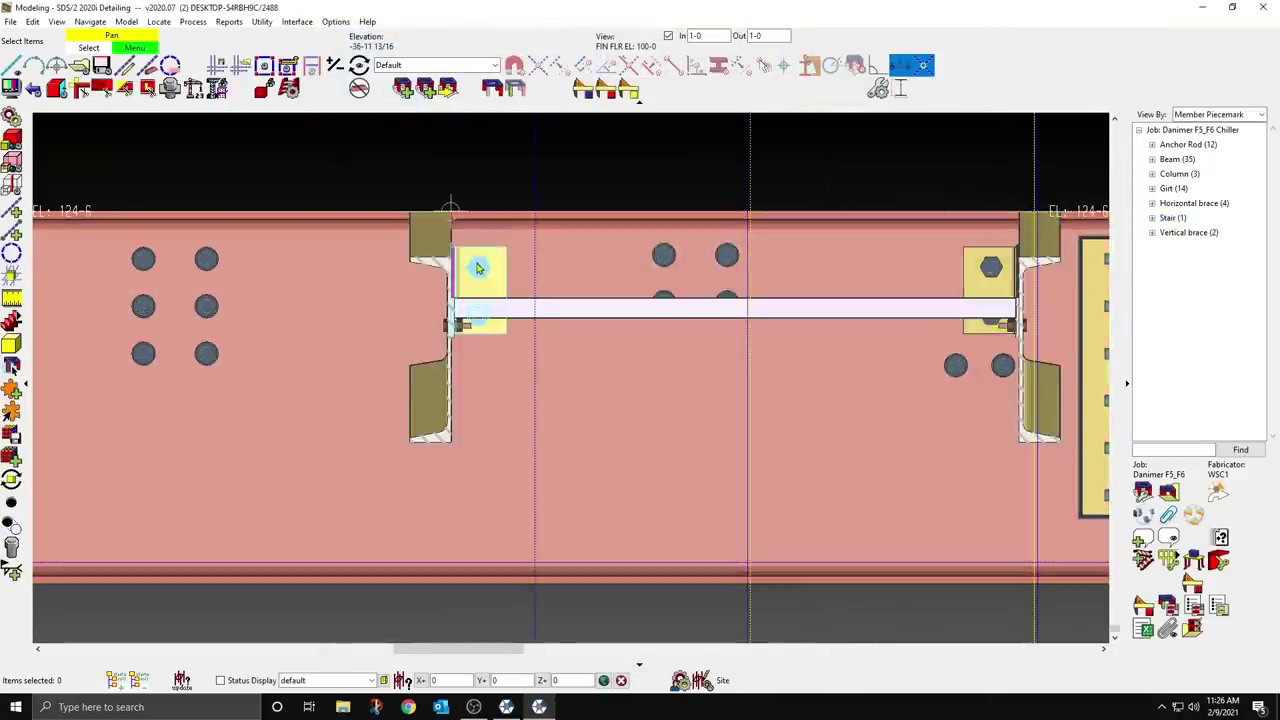
Step: Add a horizontal construction line through the beam's top bolt row and vertical ones through the clip angle bolt and adjacent beam bolt
scroll(480, 268, up, 2)
click(12, 211)
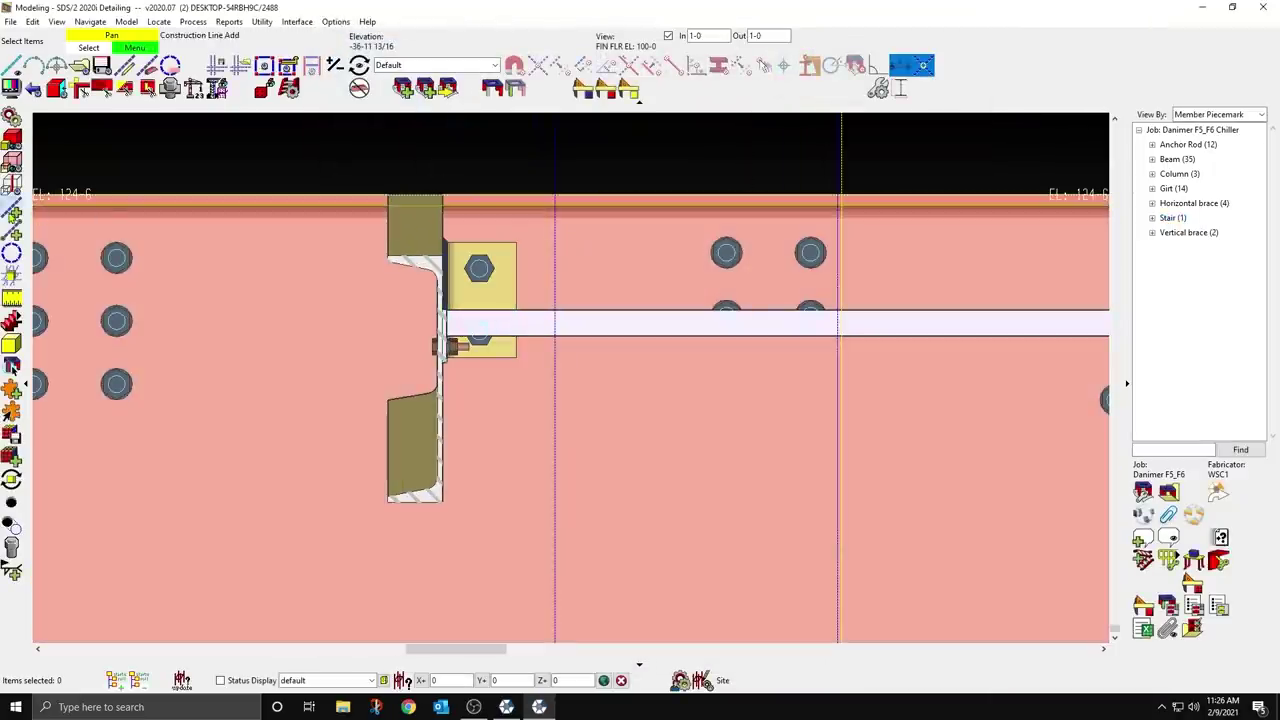
click(708, 238)
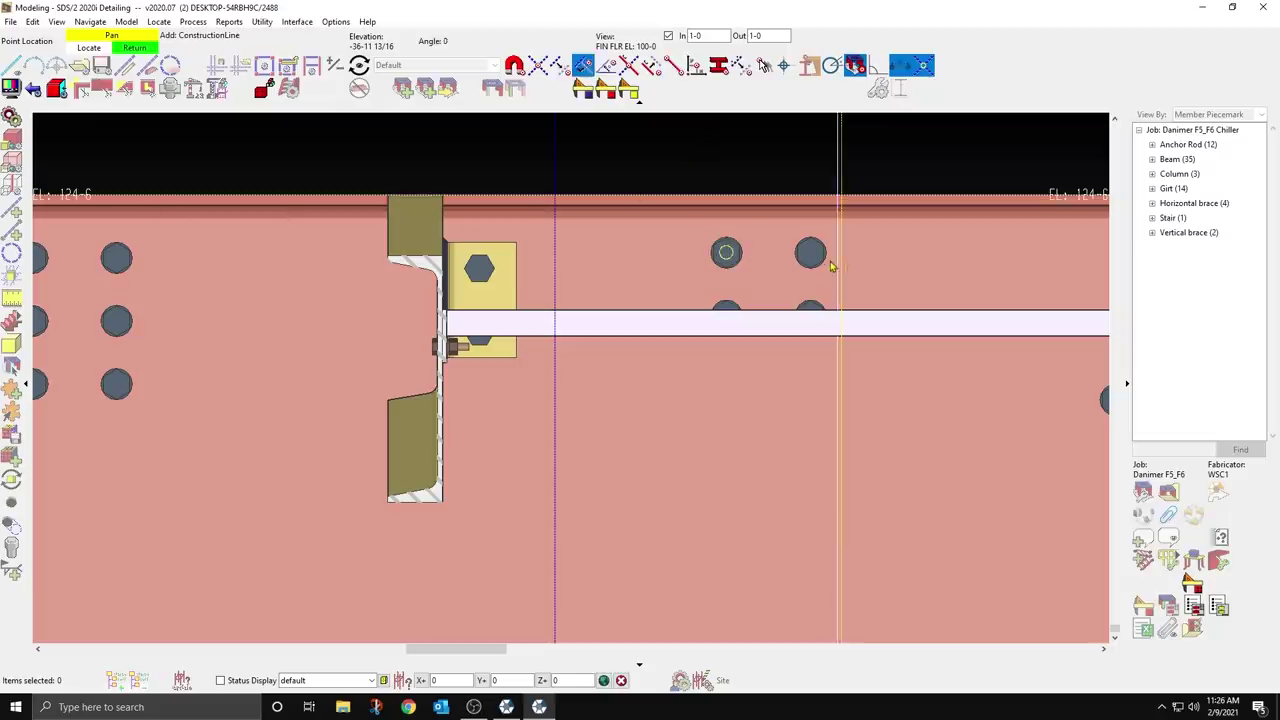
click(479, 267)
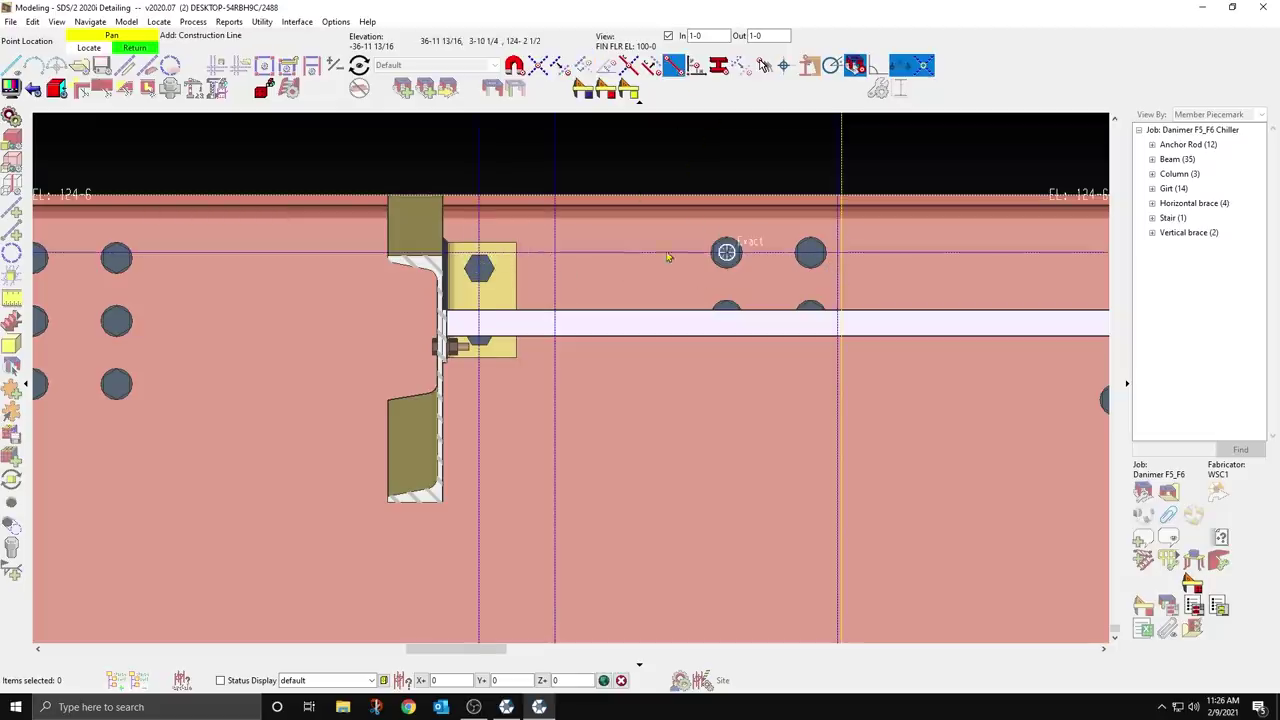
click(726, 252)
right_click(641, 166)
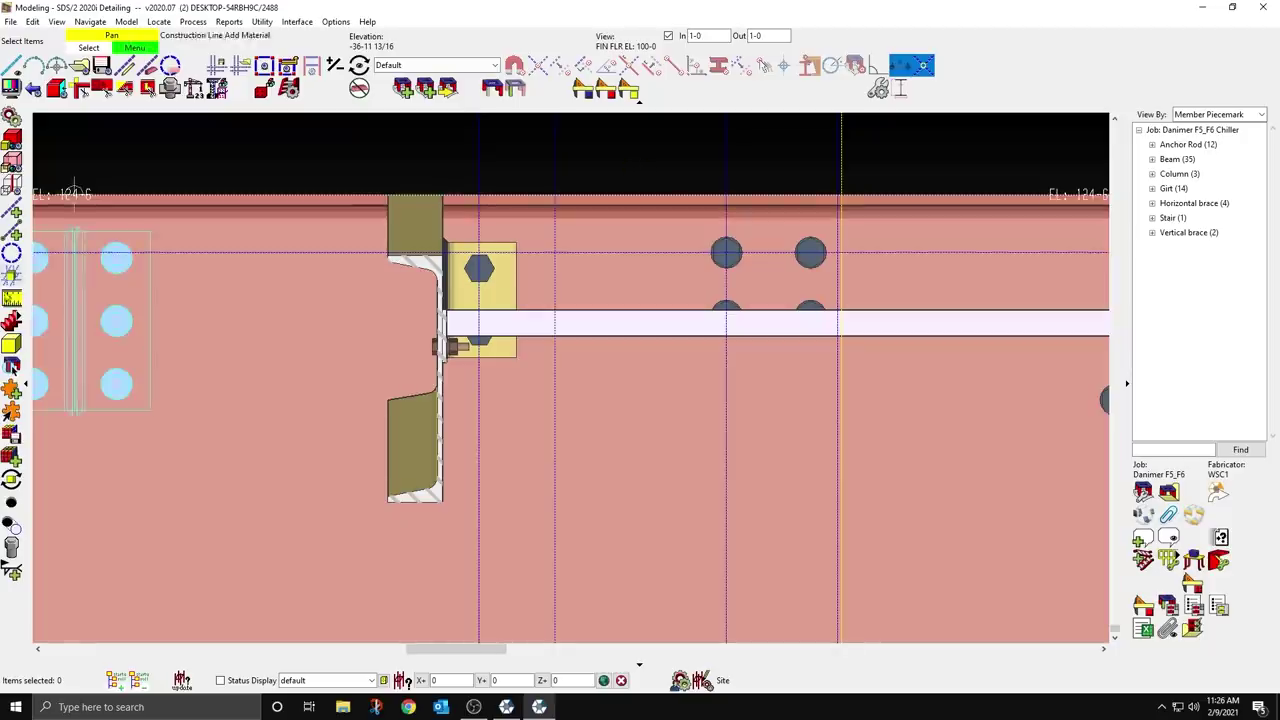
Step: Measure the vertical distance from the beam's top to its upper bolt row between the stringers
click(12, 298)
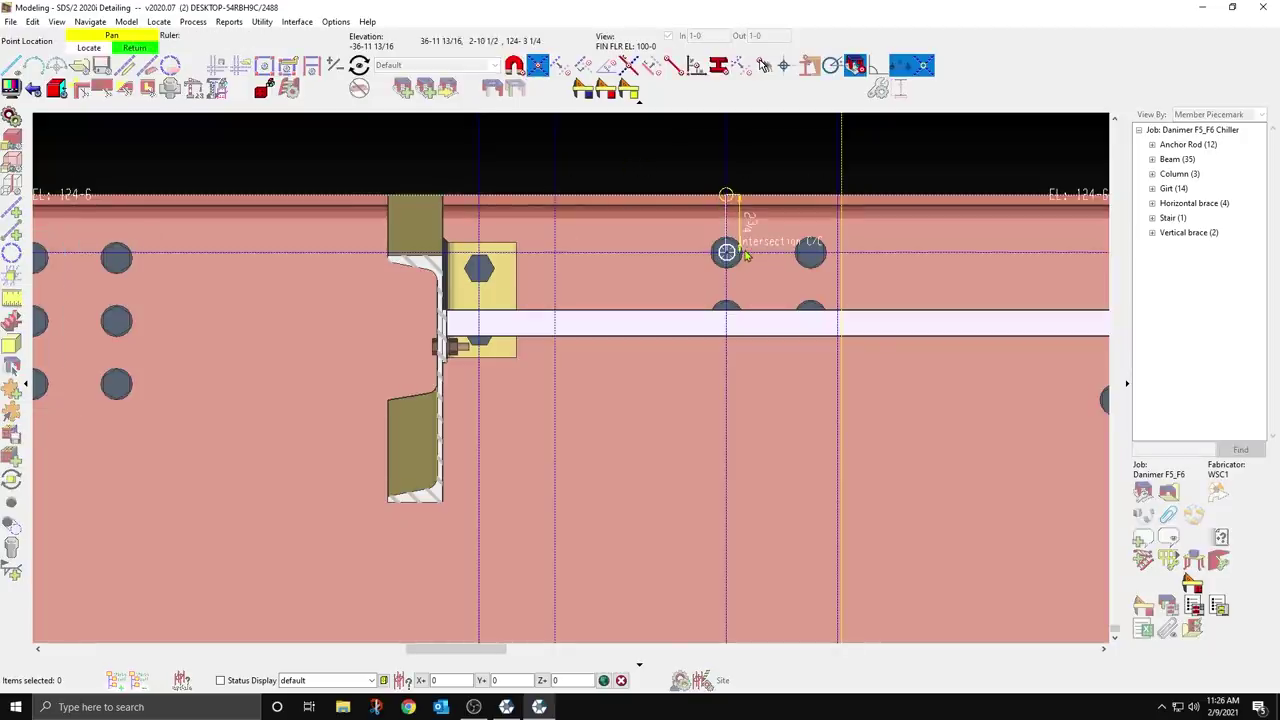
scroll(745, 255, down, 1)
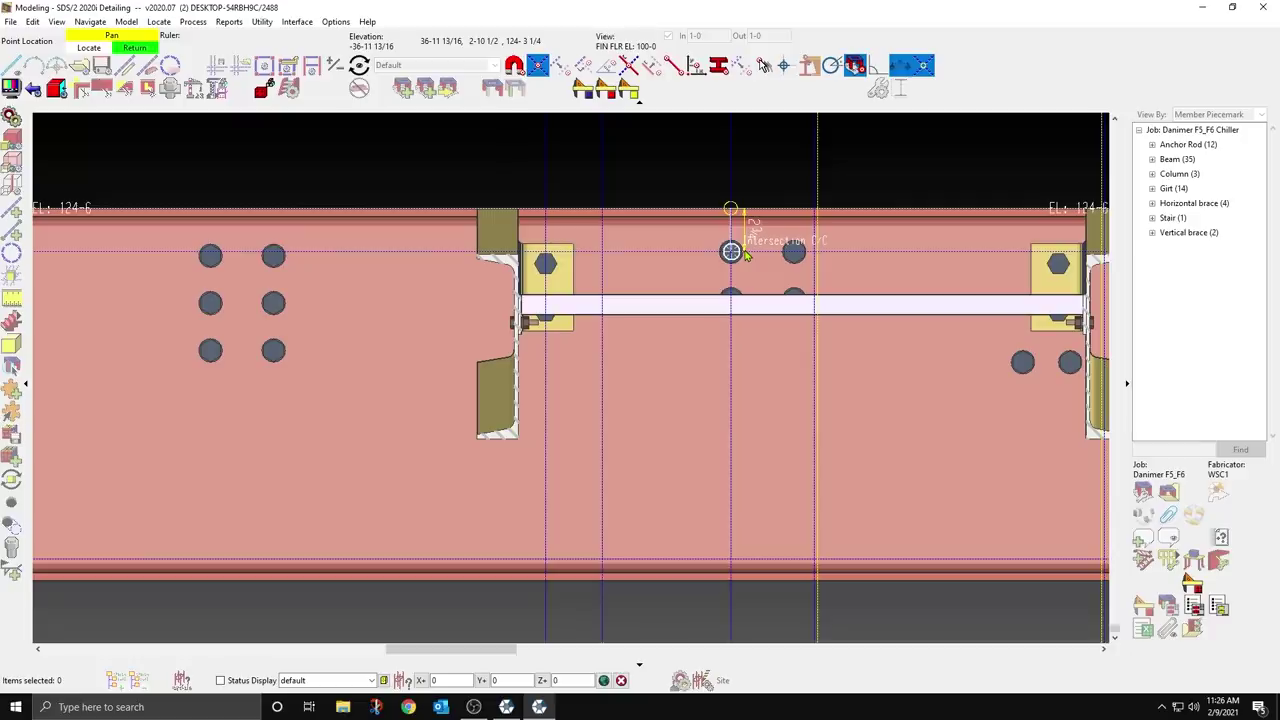
right_click(745, 255)
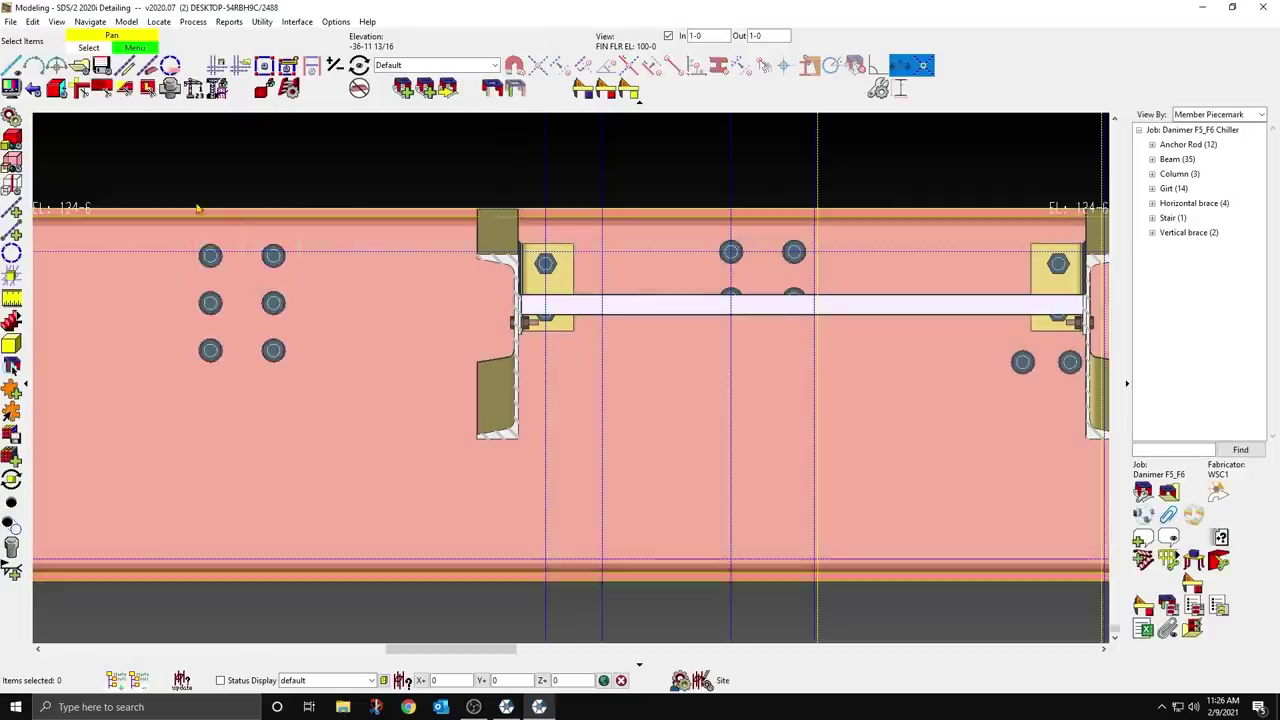
Step: Add vertical and horizontal construction lines through the top outer bolt of the six-bolt group beside the stair
click(12, 208)
click(210, 257)
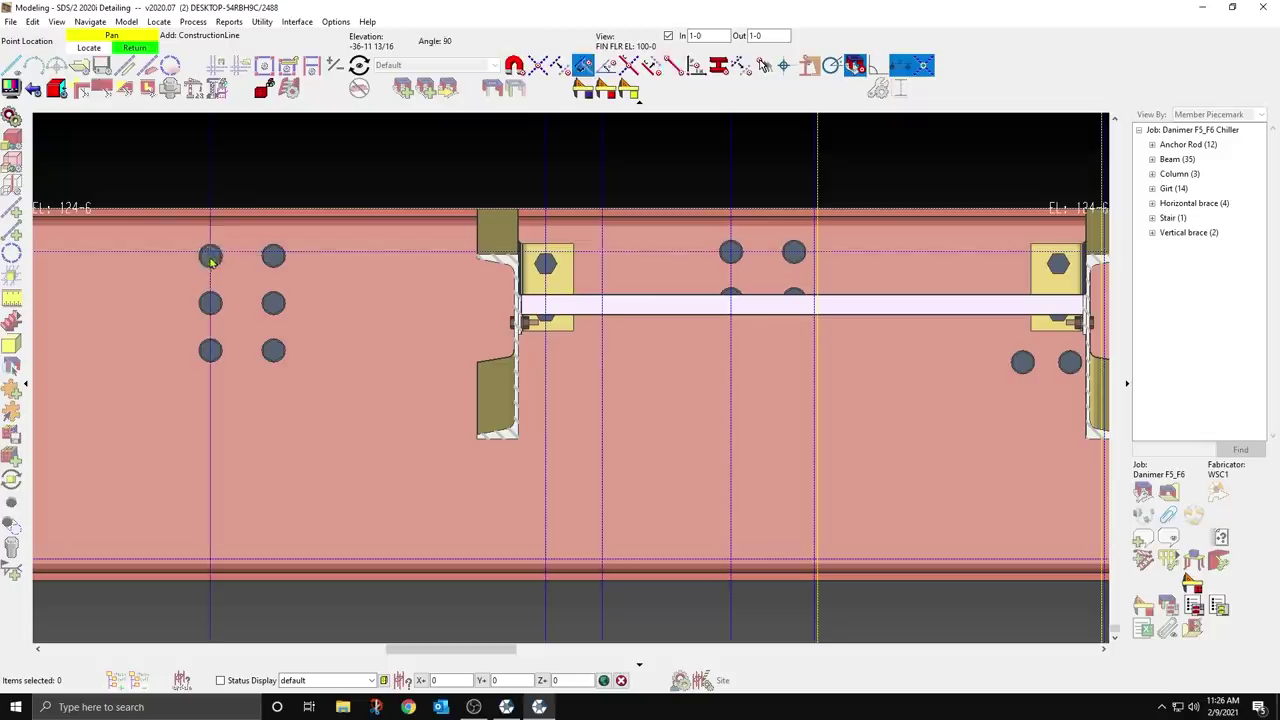
click(210, 255)
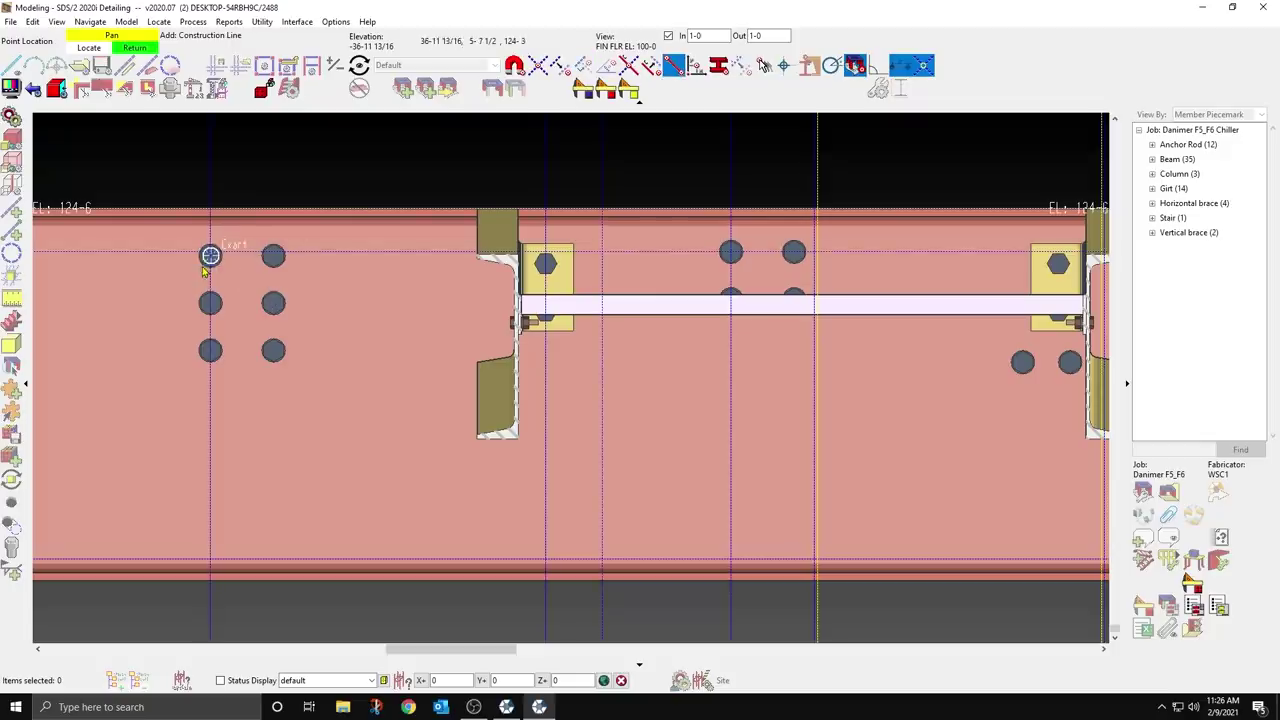
right_click(206, 310)
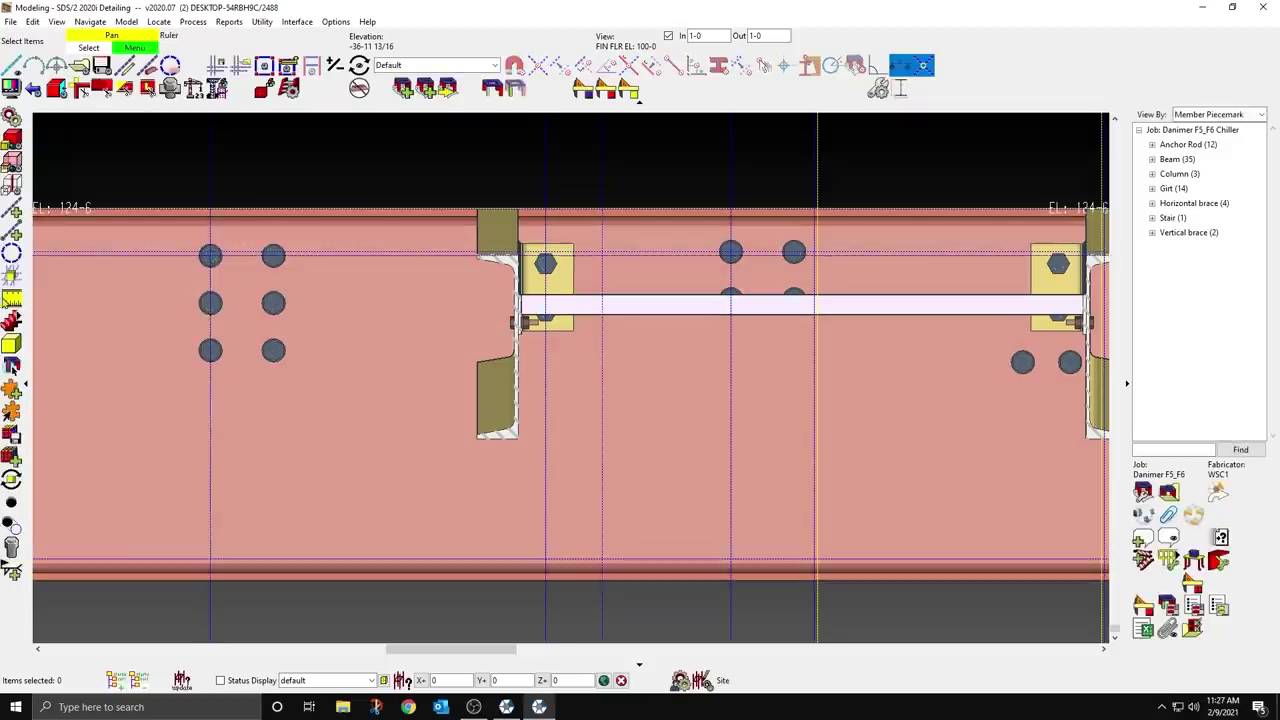
Step: Measure from the top bolt of the six-bolt group up to the beam's top
click(6, 301)
click(210, 255)
right_click(212, 209)
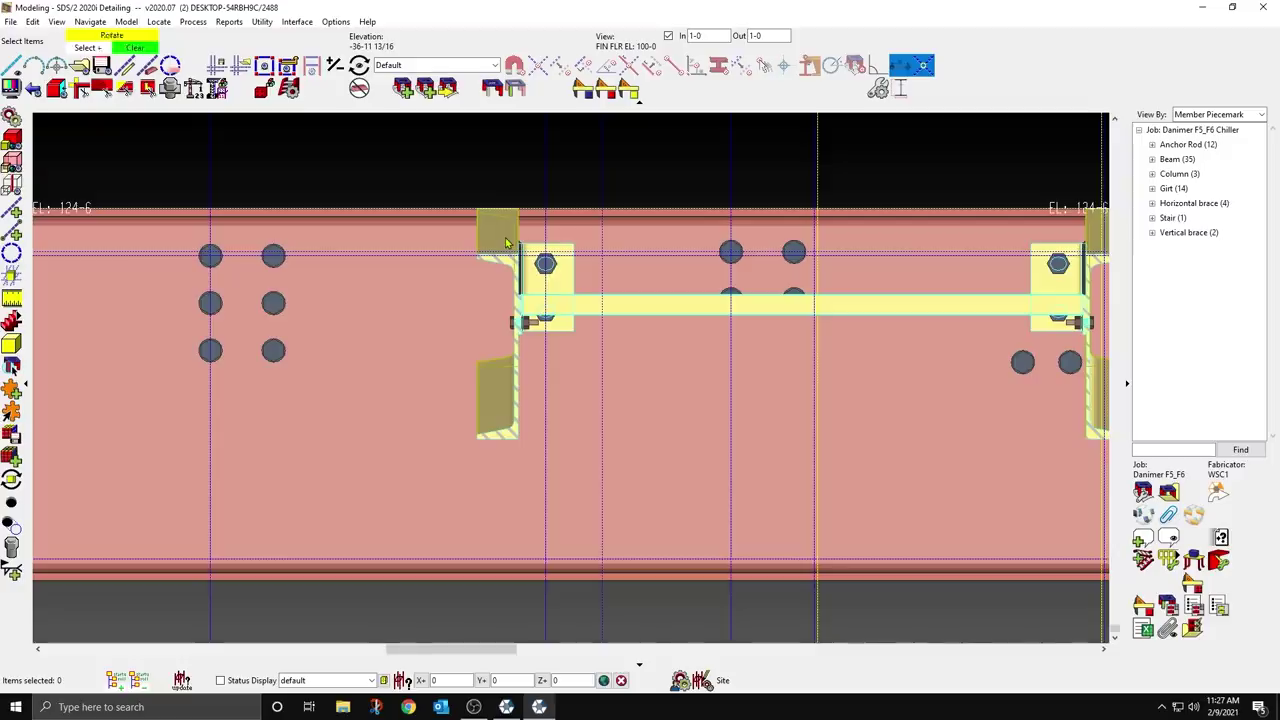
Step: Edit the stair's right-end near side stringer, setting its top cope depth to 1 1/4 and top cope length to 3
shift+middle_drag(506, 237, 366, 269)
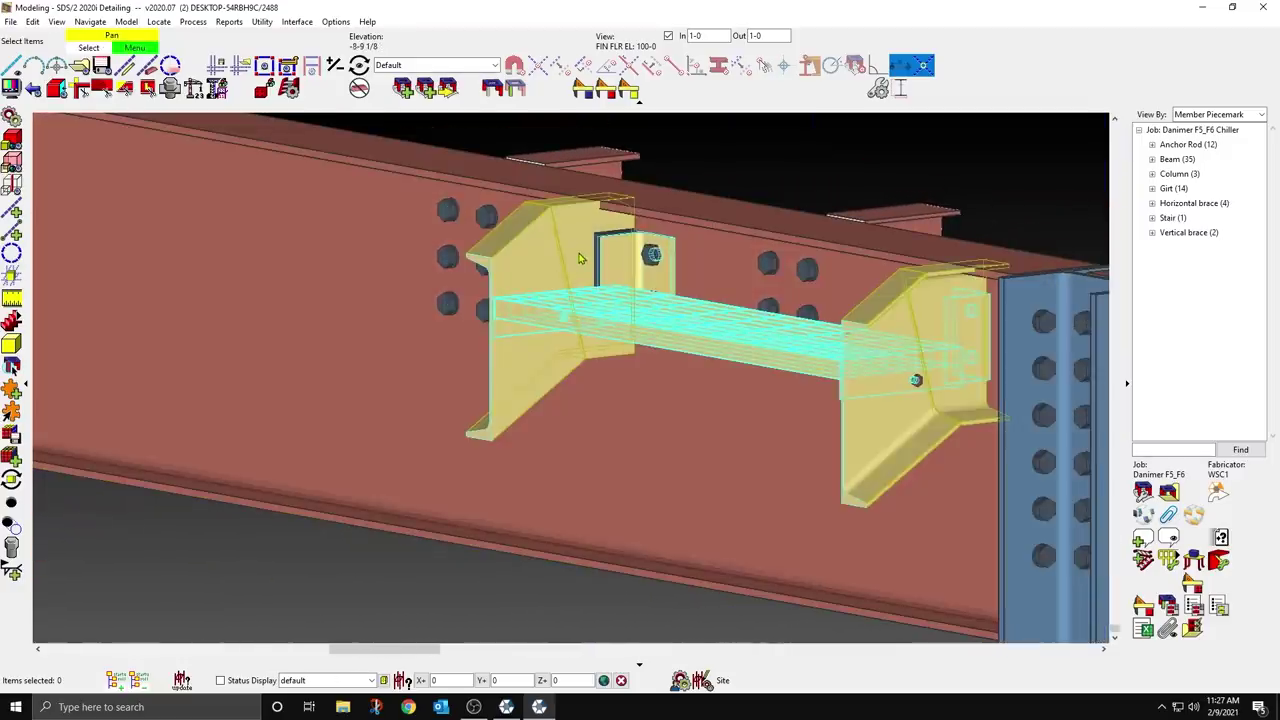
scroll(578, 258, up, 2)
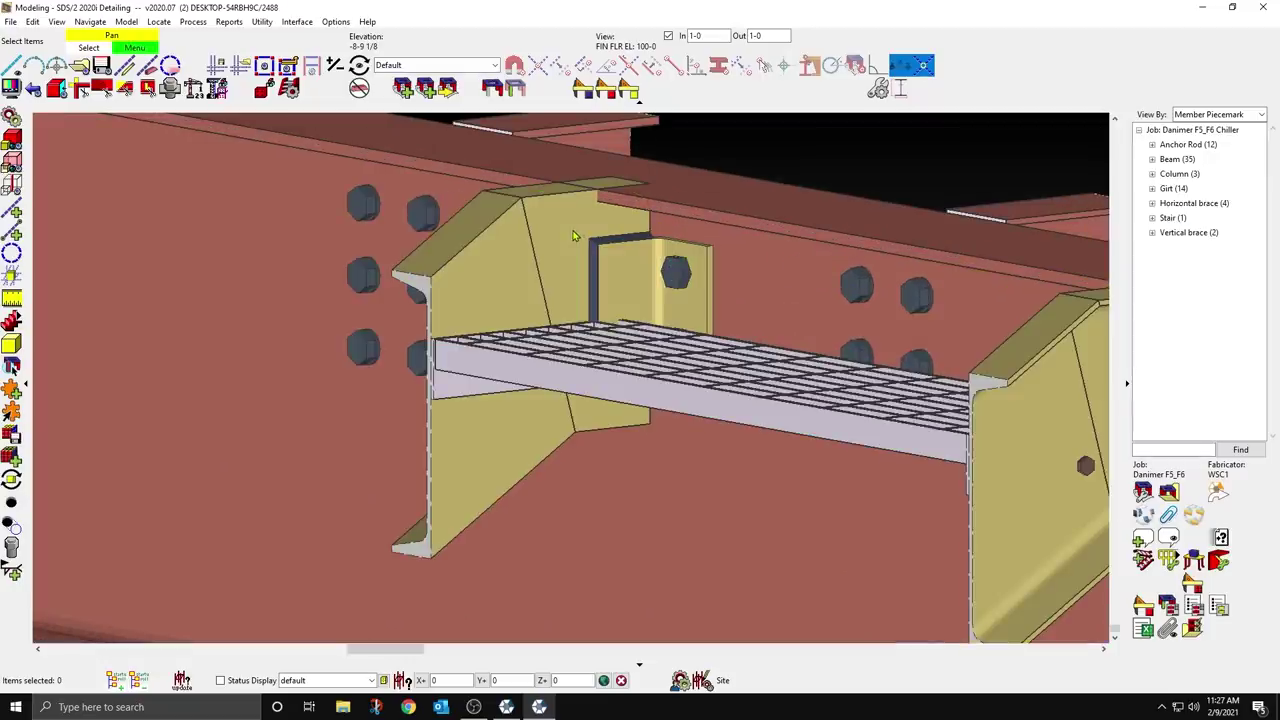
double_click(574, 236)
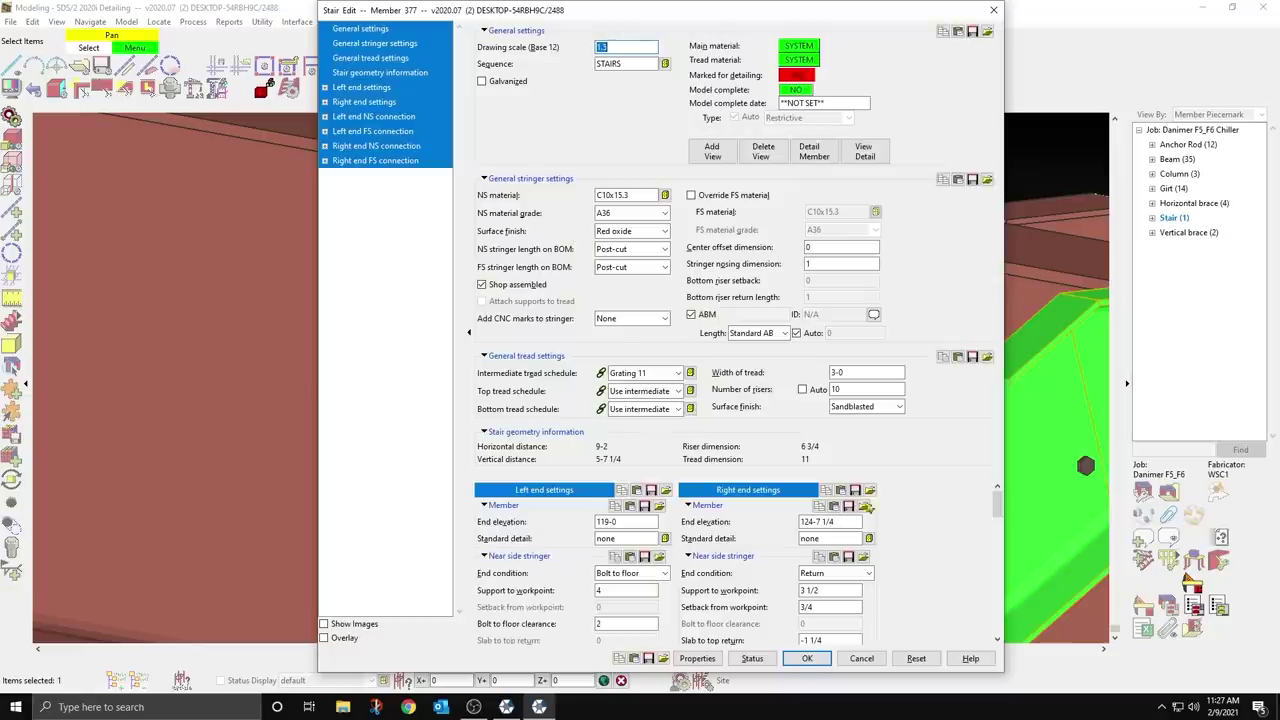
scroll(909, 510, down, 1)
scroll(909, 510, down, 1)
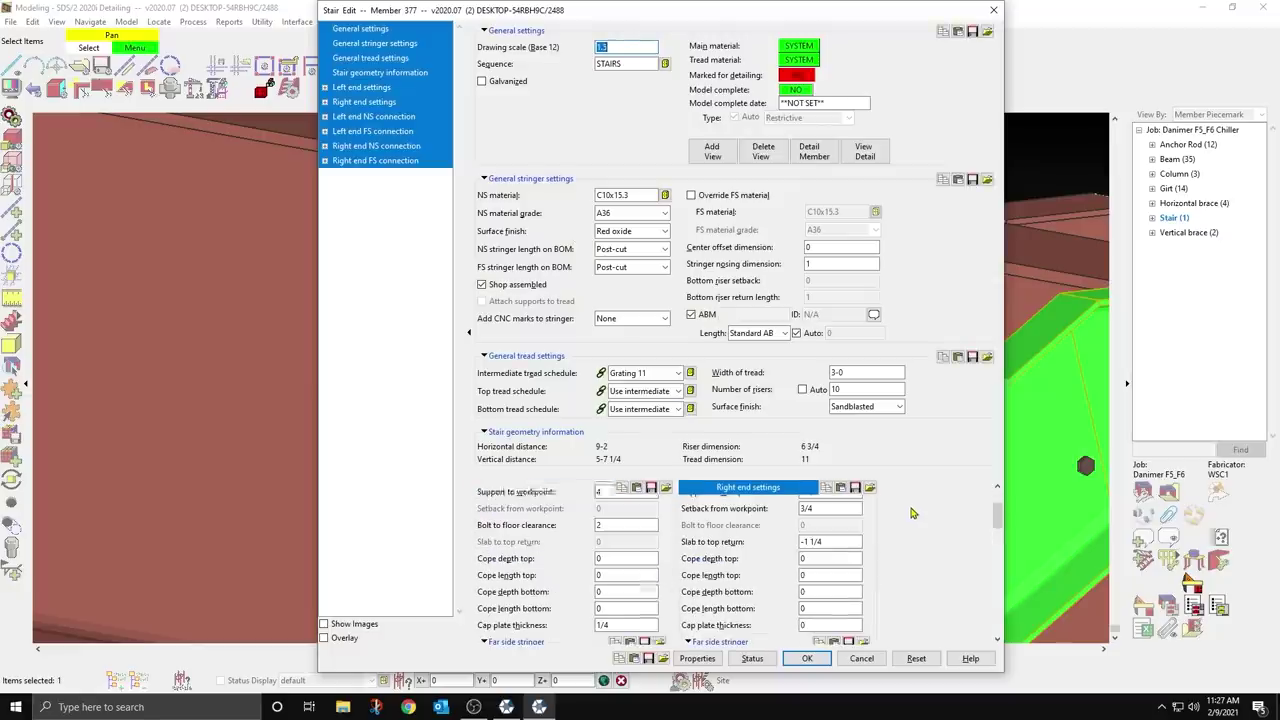
click(820, 558)
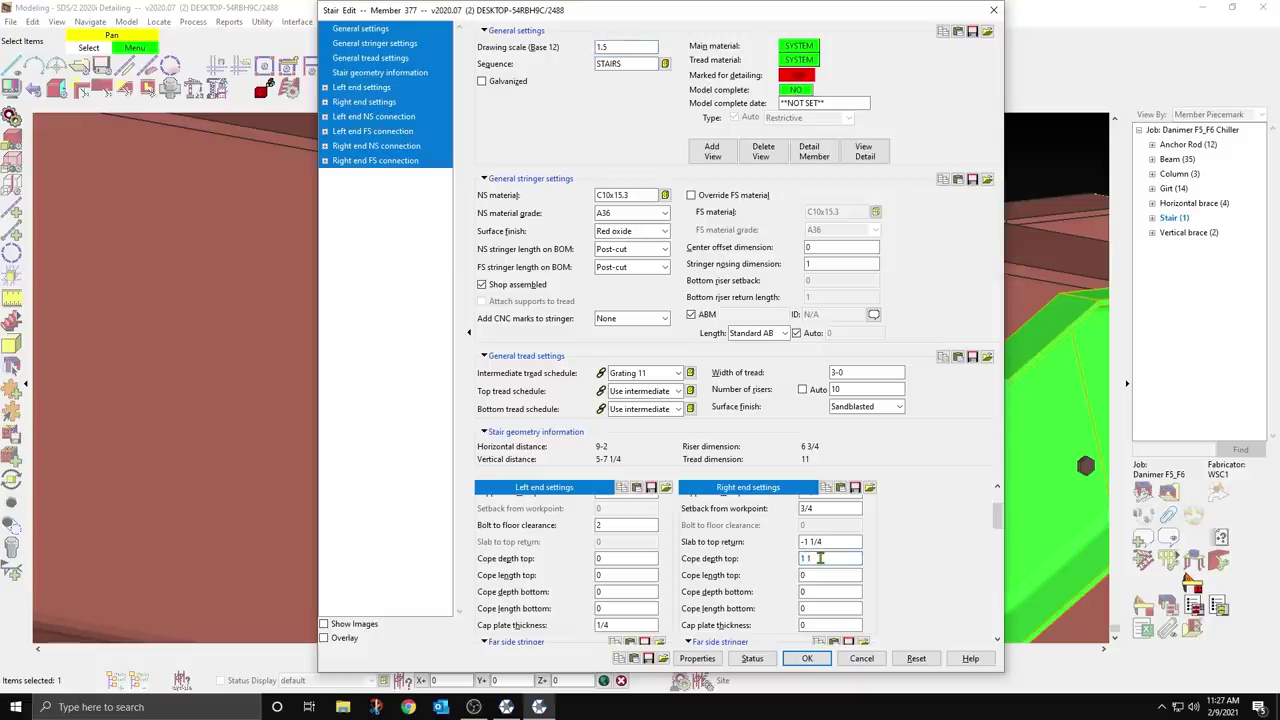
click(820, 576)
click(822, 575)
text(3)
click(821, 590)
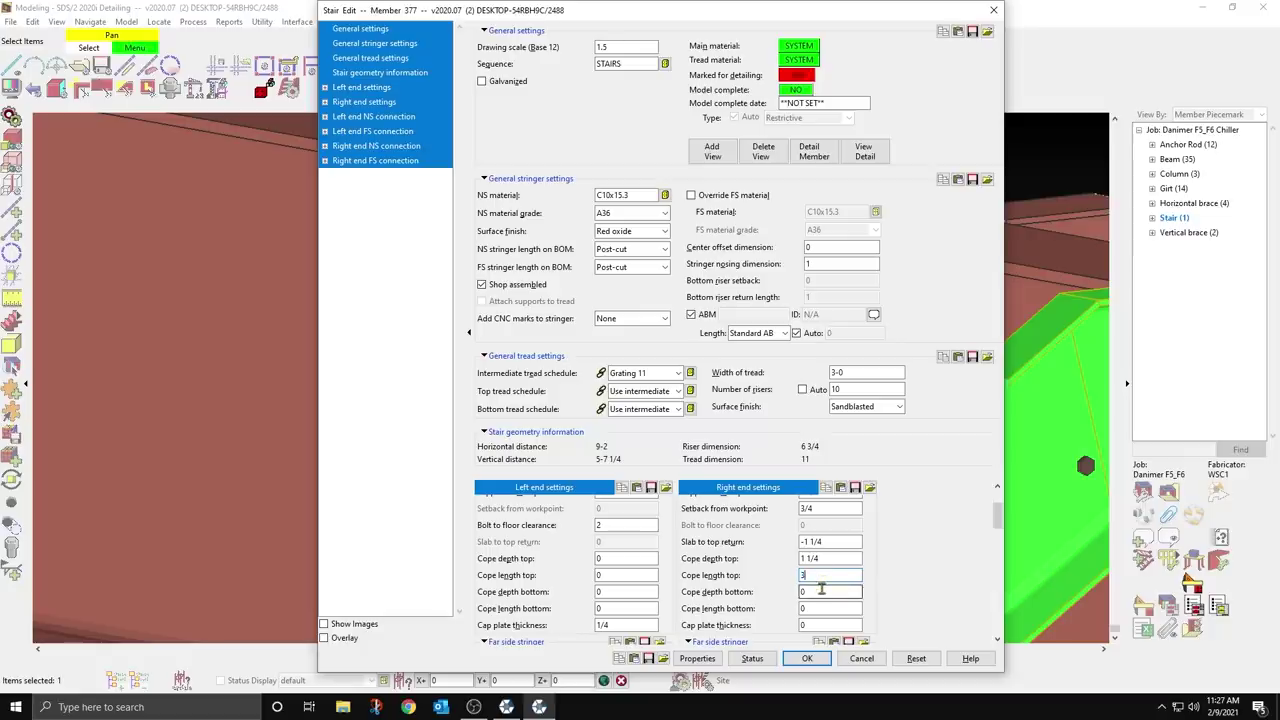
Step: Give the right-end far side stringer the same top cope as the near side and apply the stair changes
scroll(821, 590, down, 3)
scroll(822, 593, down, 3)
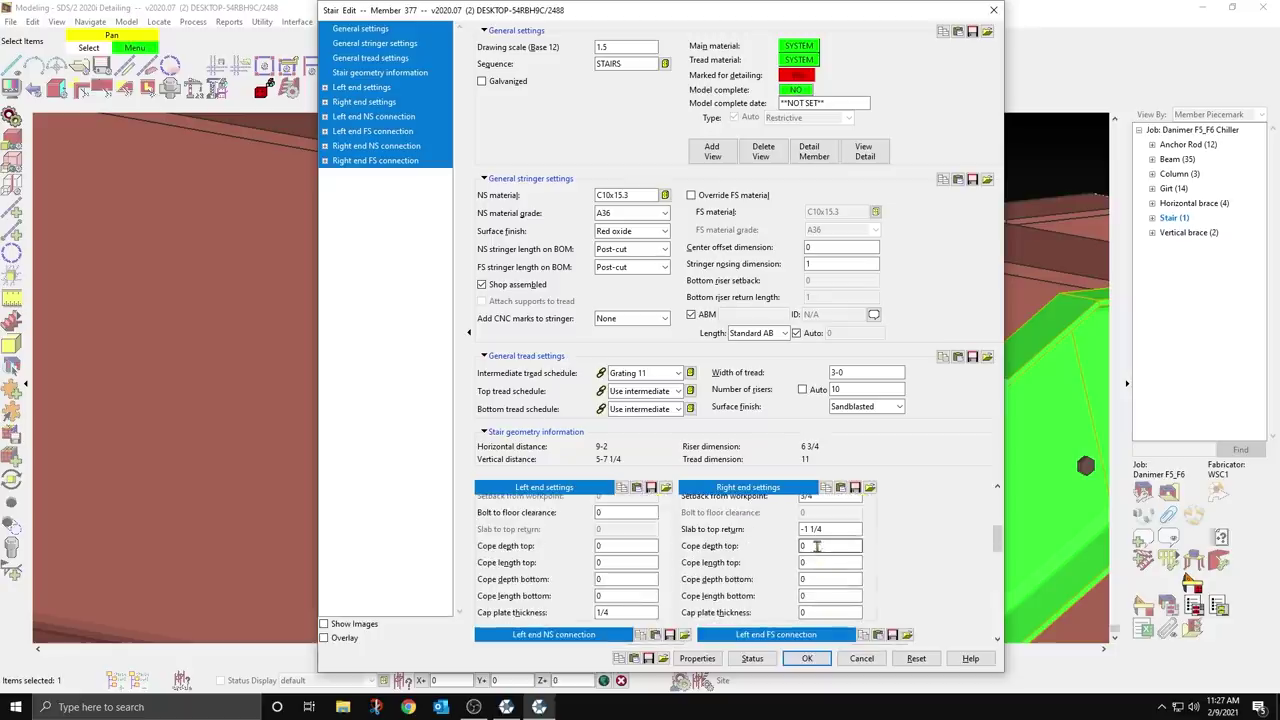
scroll(816, 545, down, 1)
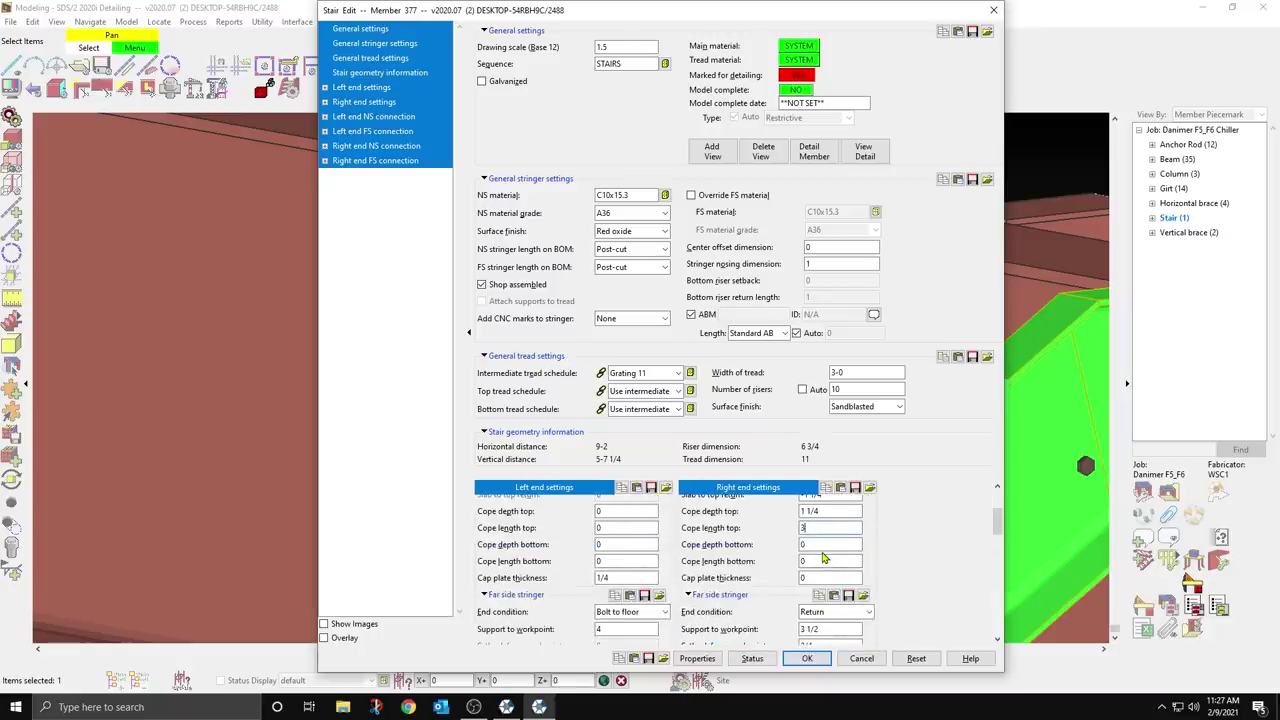
scroll(822, 559, up, 1)
double_click(821, 549)
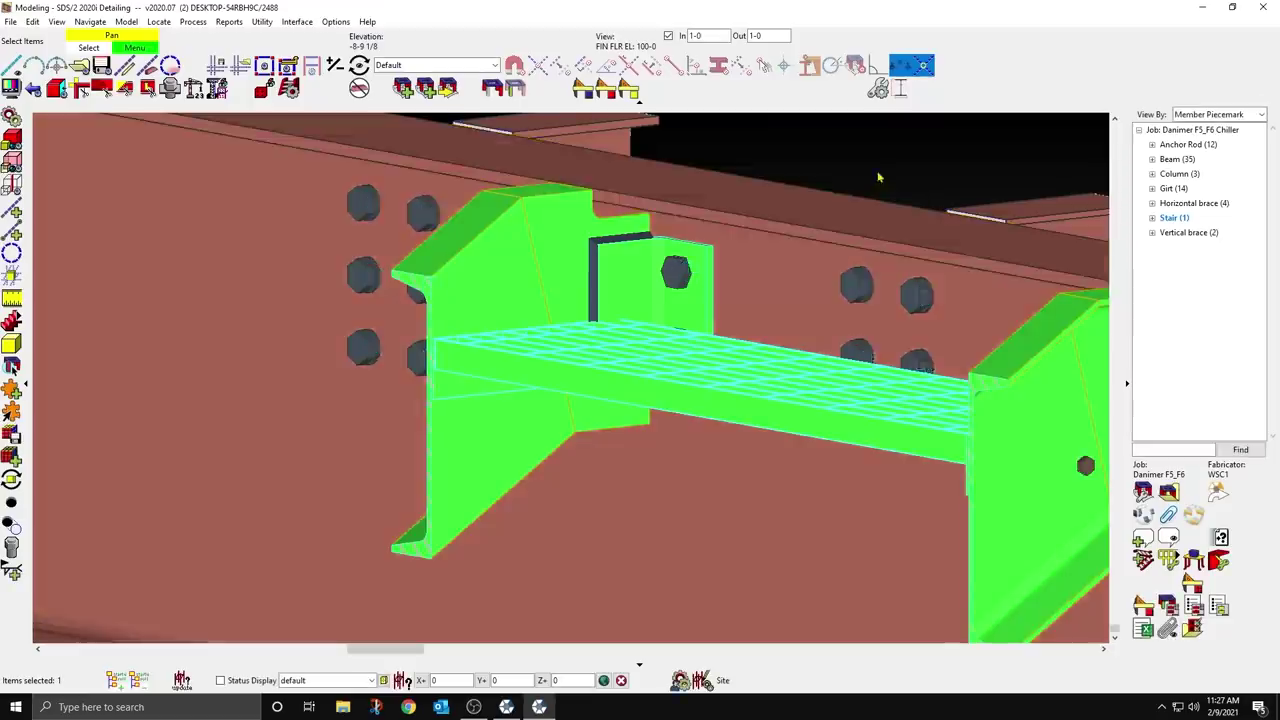
Step: Examine the coped upper stringer connections, the whole stair within the building frame and the stair's lower end in 3D
scroll(628, 257, down, 2)
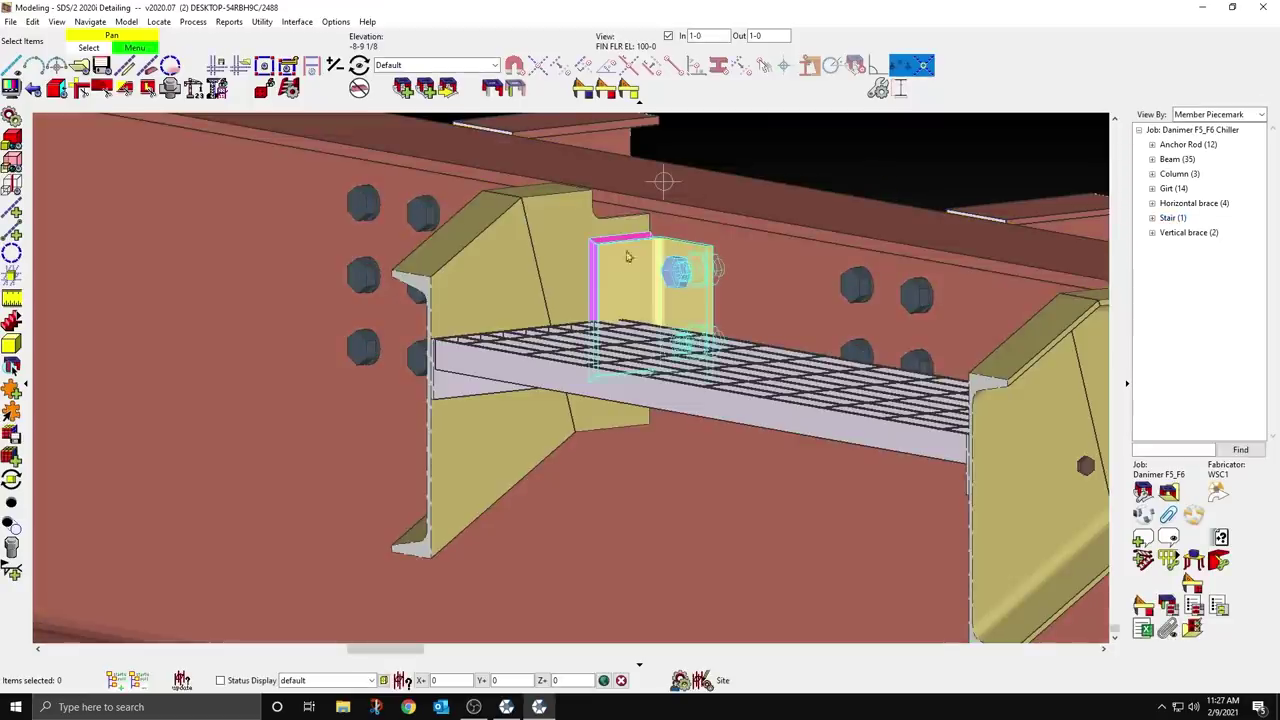
shift+drag(622, 267, 770, 380)
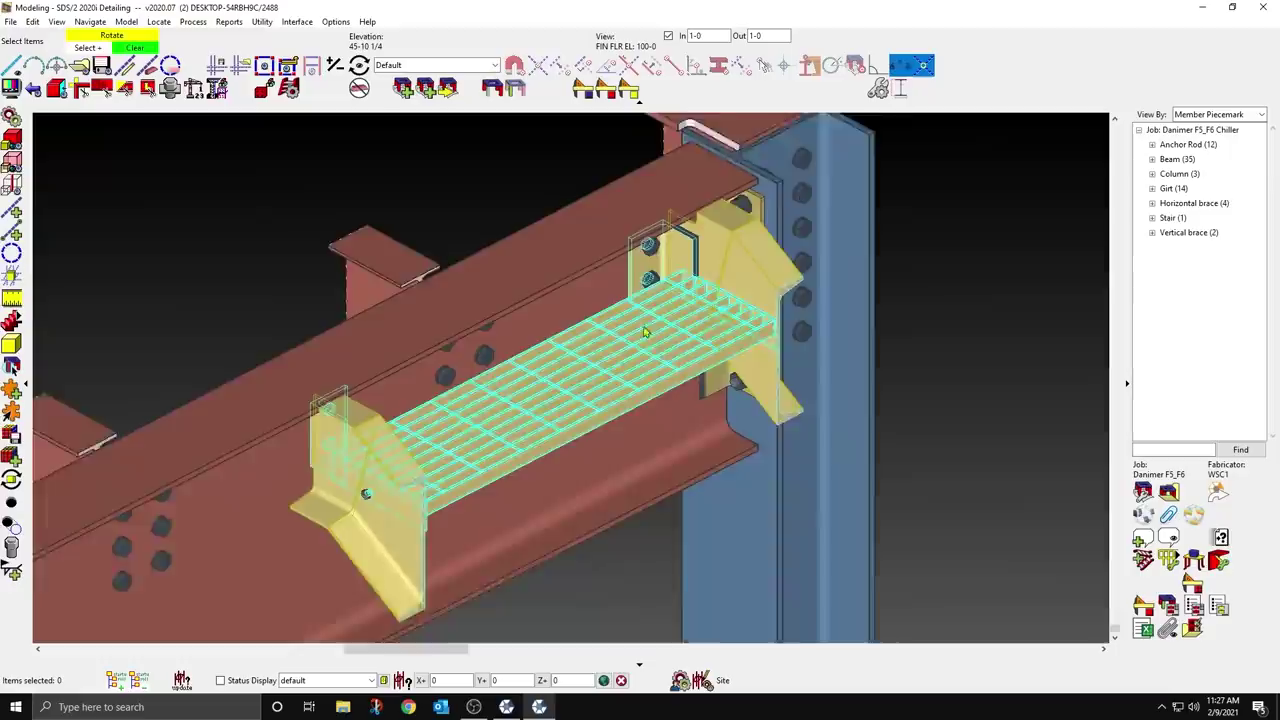
scroll(660, 300, up, 3)
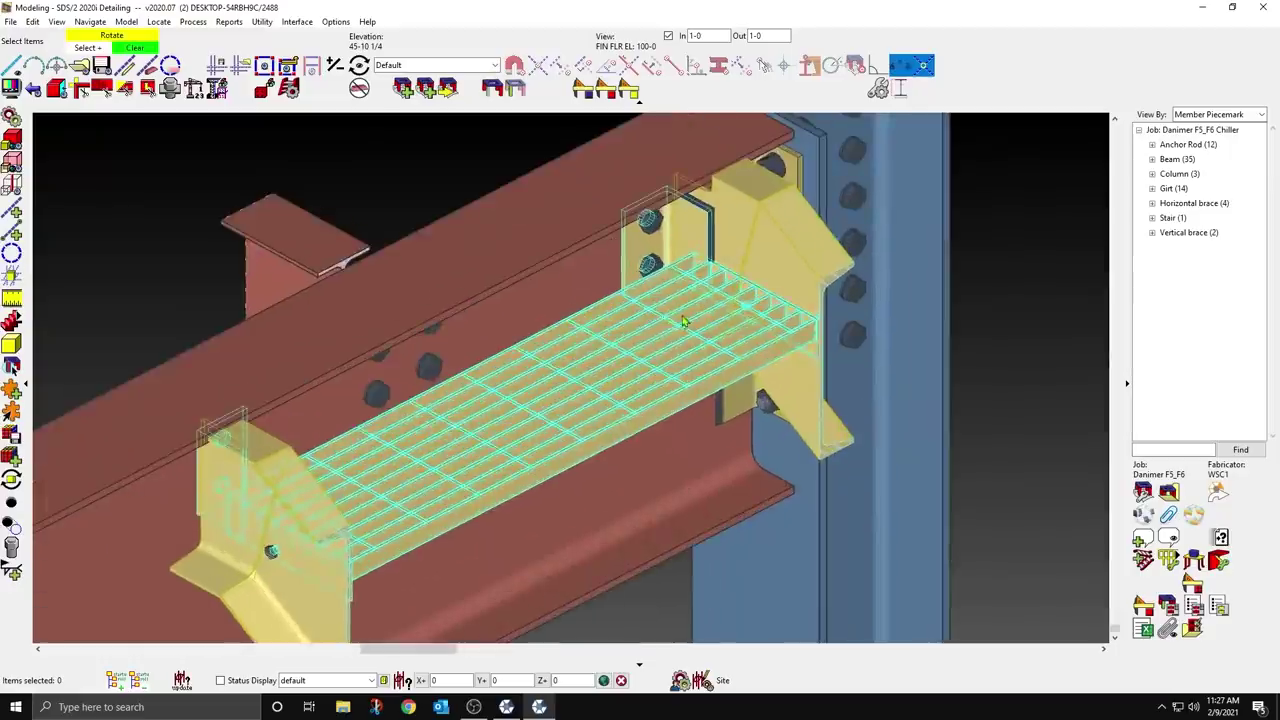
shift+middle_drag(675, 287, 695, 287)
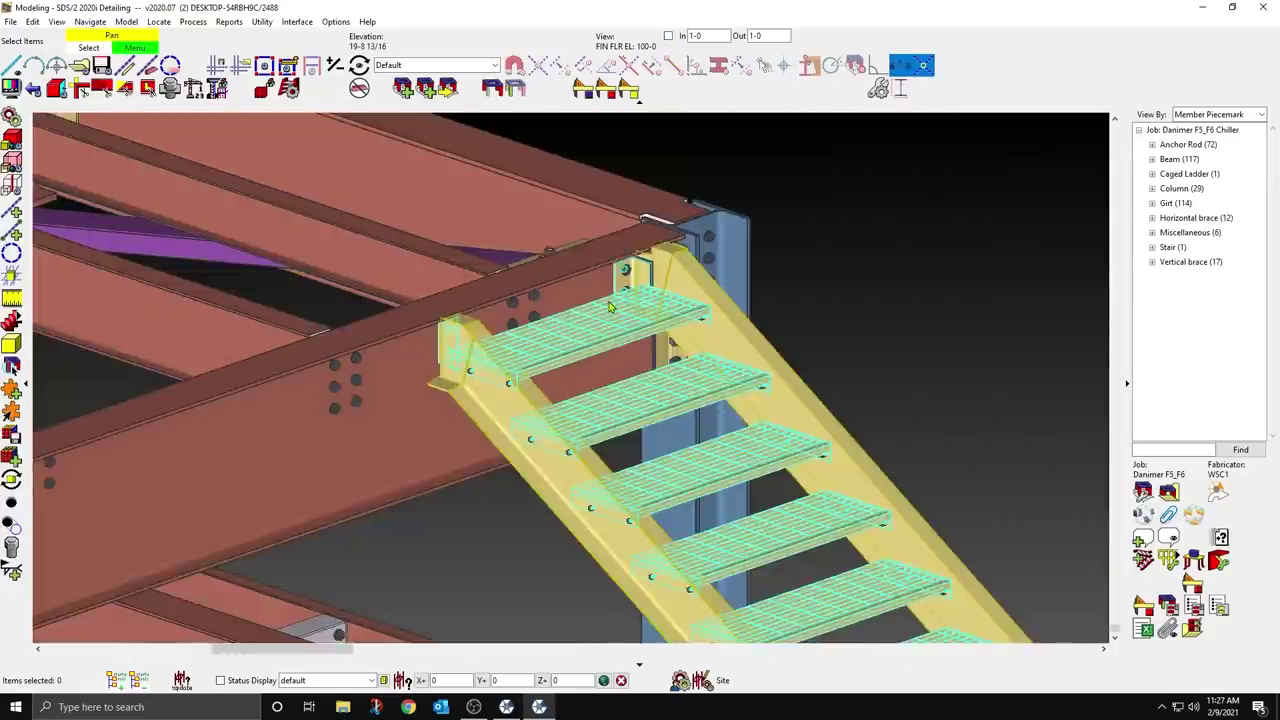
scroll(660, 368, down, 6)
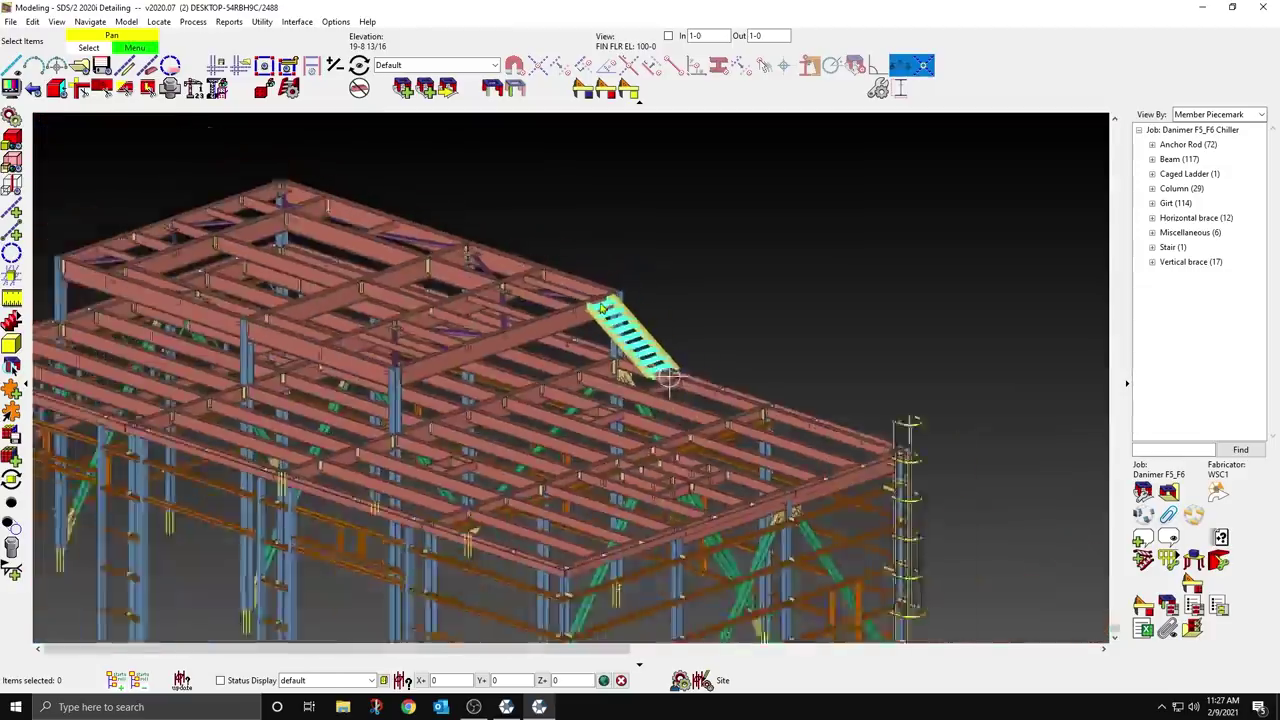
scroll(660, 368, down, 1)
mouse_move(660, 368)
shift+middle_down()
mouse_move(367, 374)
mouse_move(520, 385)
mouse_move(640, 368)
shift+middle_up()
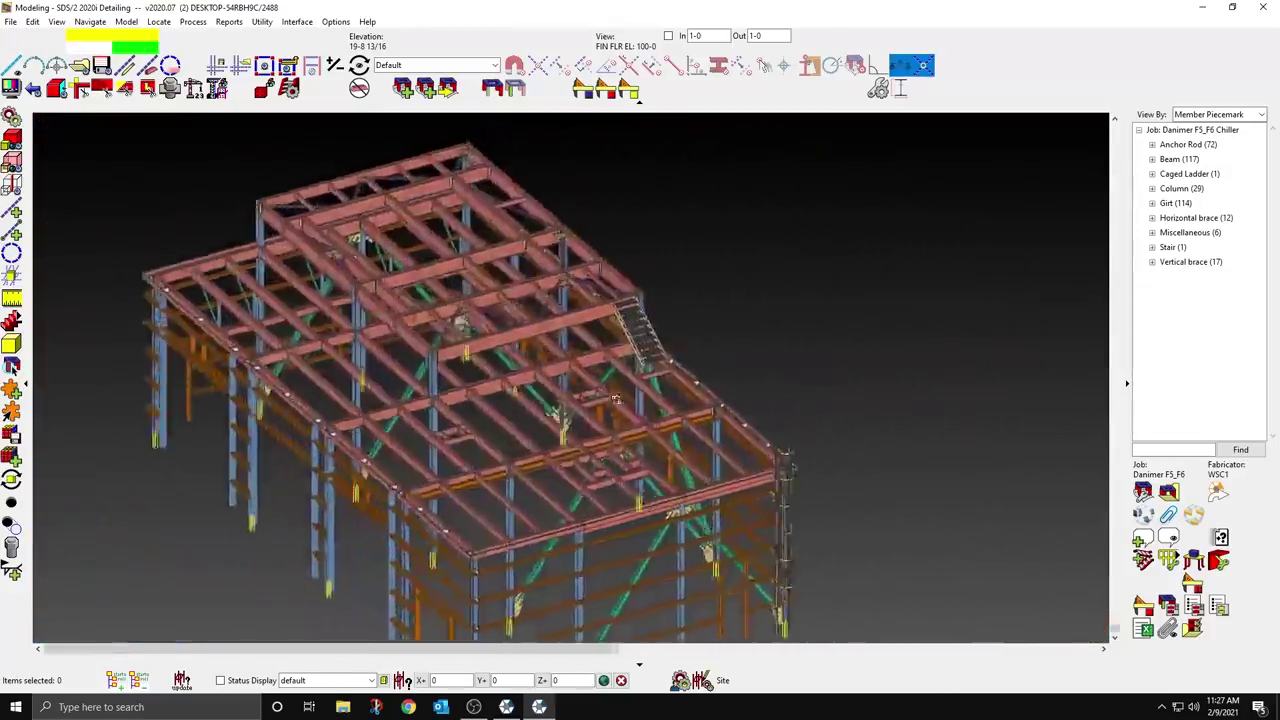
scroll(659, 369, up, 2)
scroll(660, 370, up, 5)
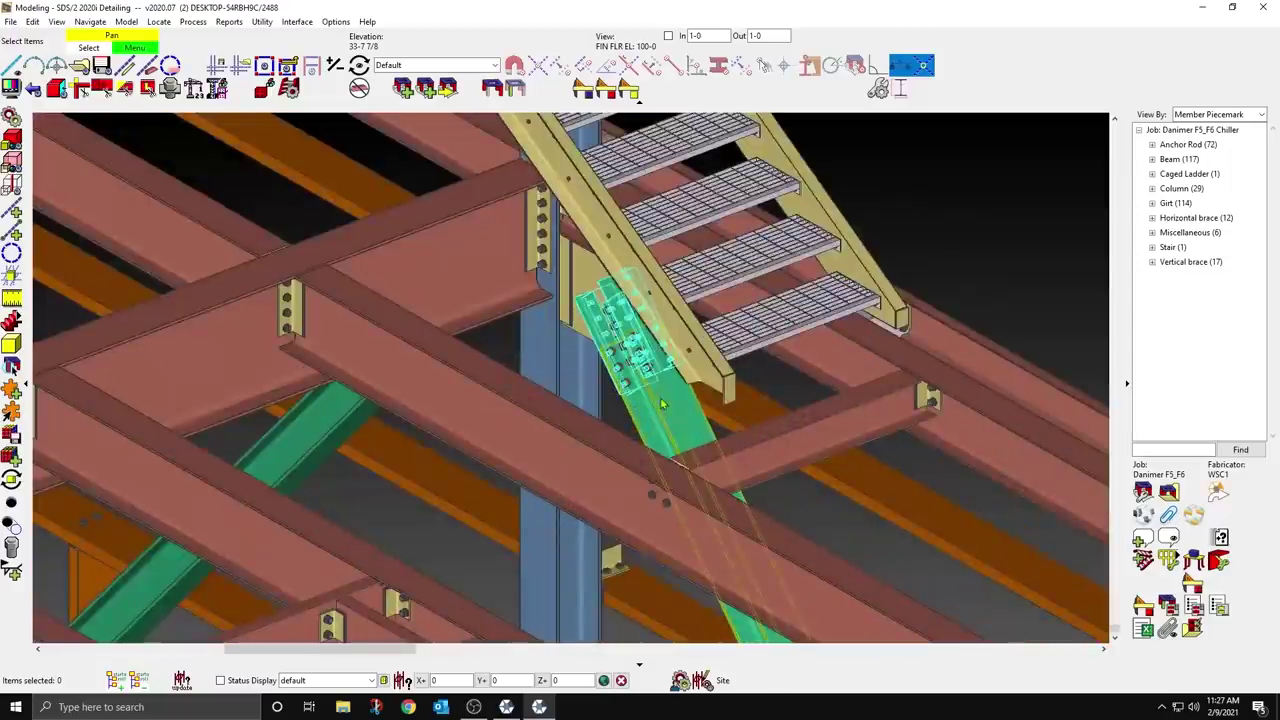
Step: Open a surface view facing the side of the stair's stringer at its lower end
shift+middle_drag(840, 383, 440, 290)
click(58, 88)
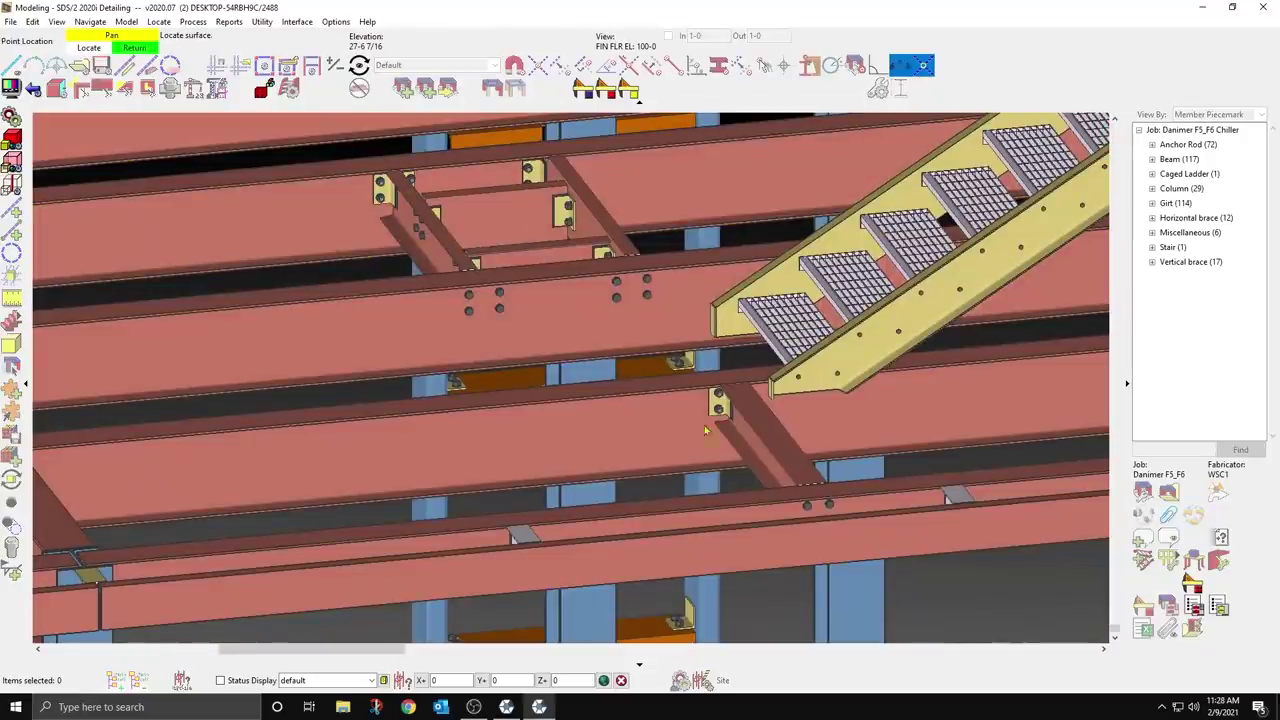
click(816, 391)
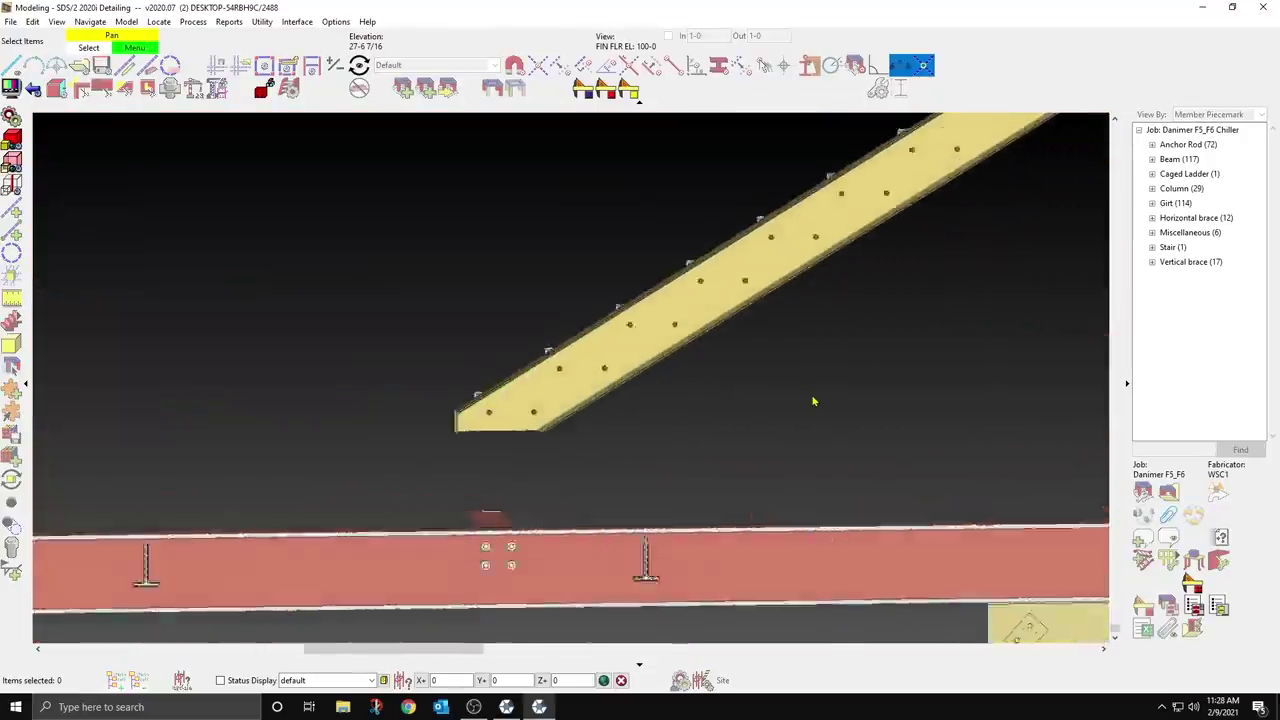
middle_drag(771, 434, 918, 277)
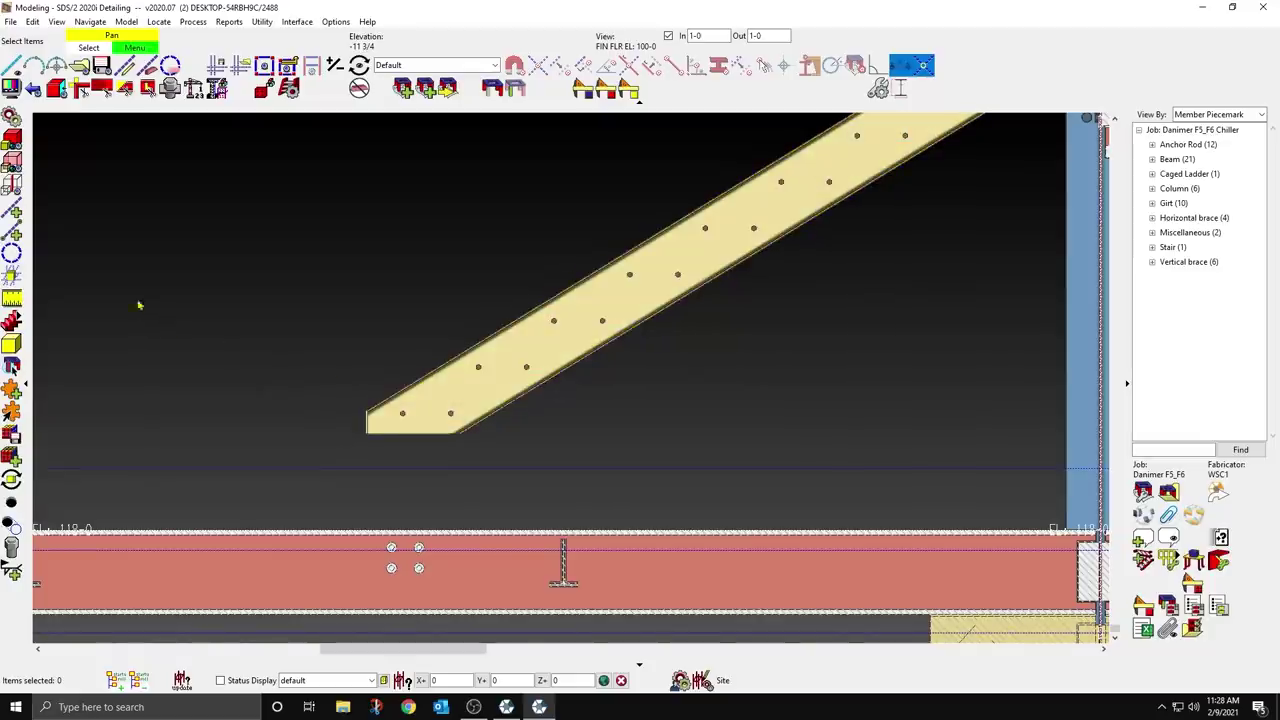
Step: Add two yellow horizontal construction lines offset above the floor beam's top, below the foot of the stringer
click(12, 208)
click(560, 65)
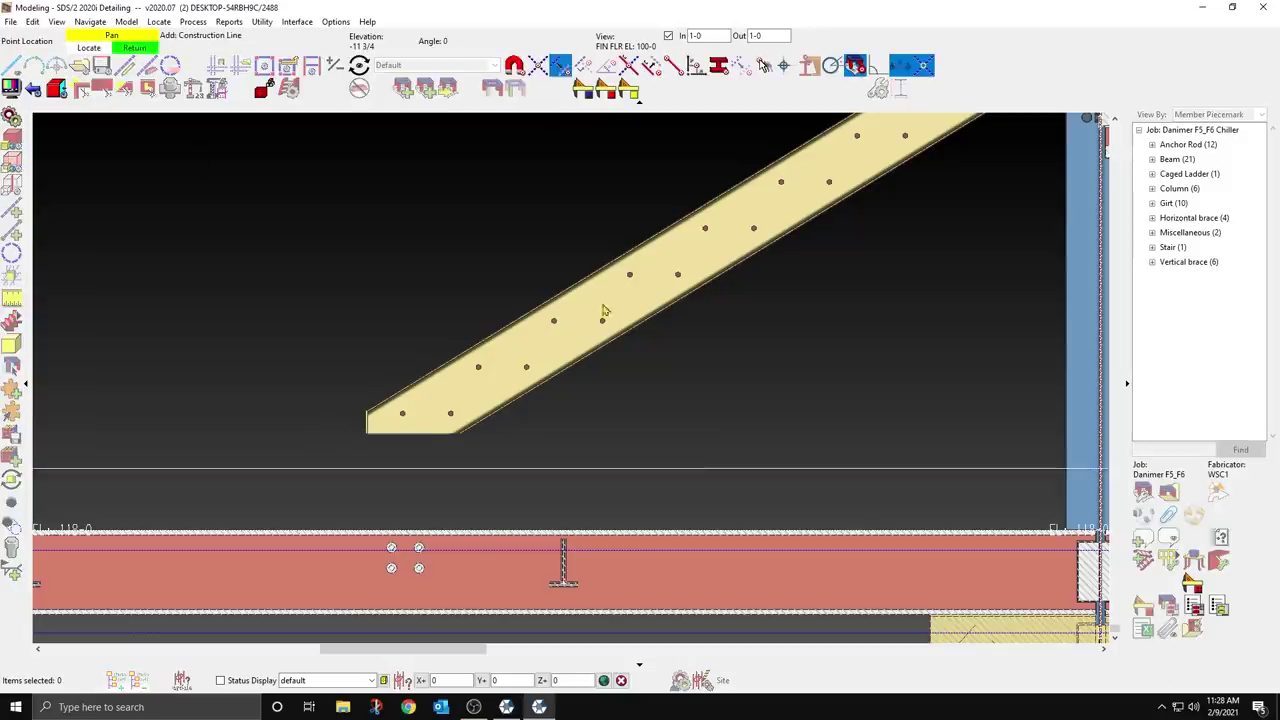
click(718, 533)
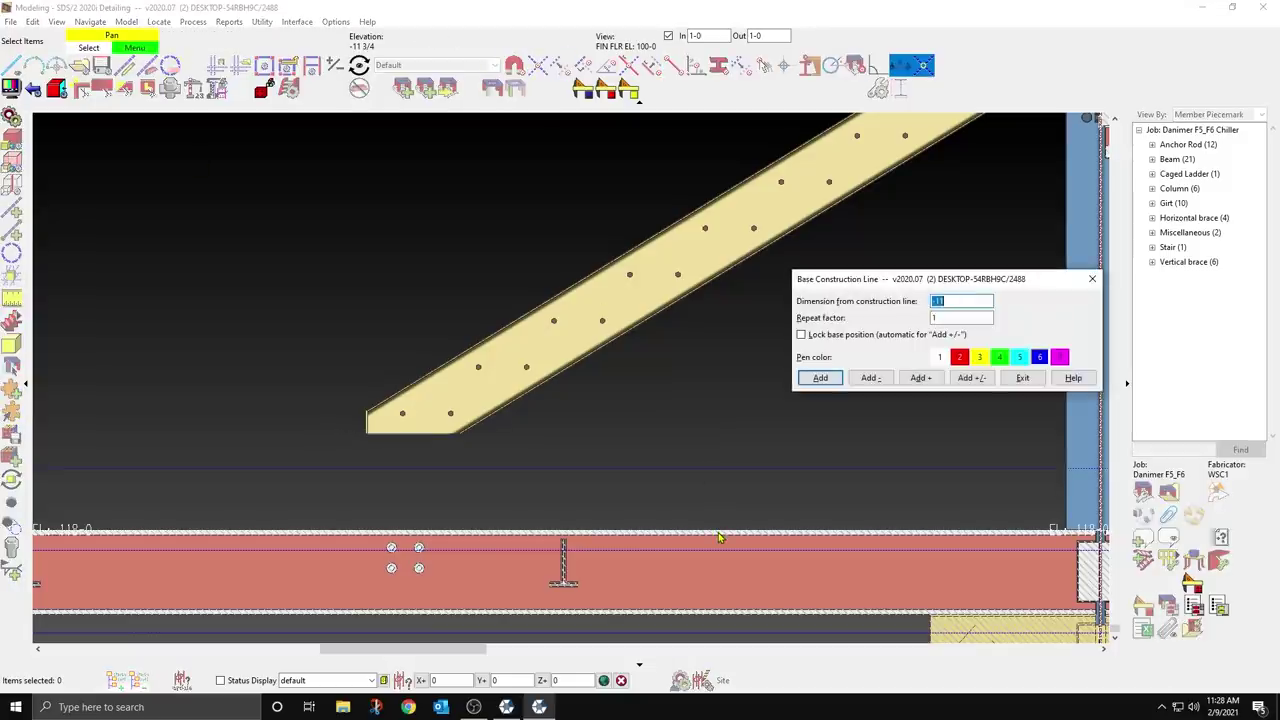
click(981, 359)
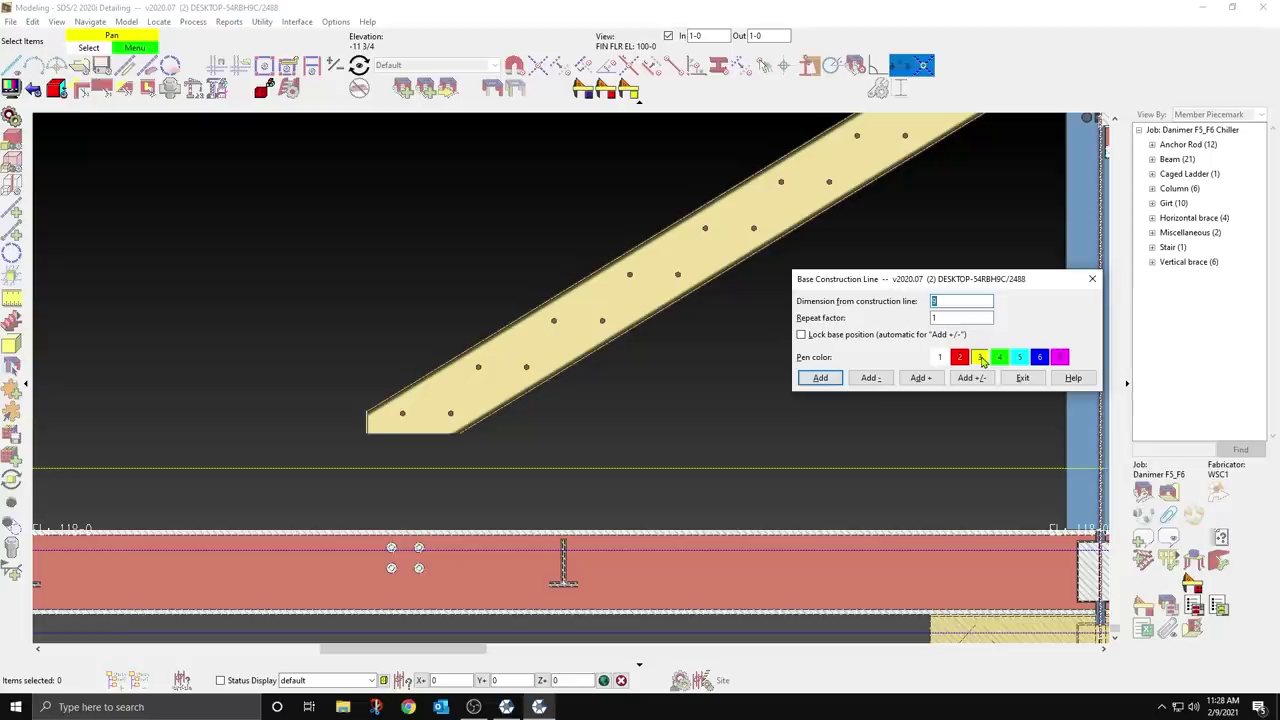
key(Return)
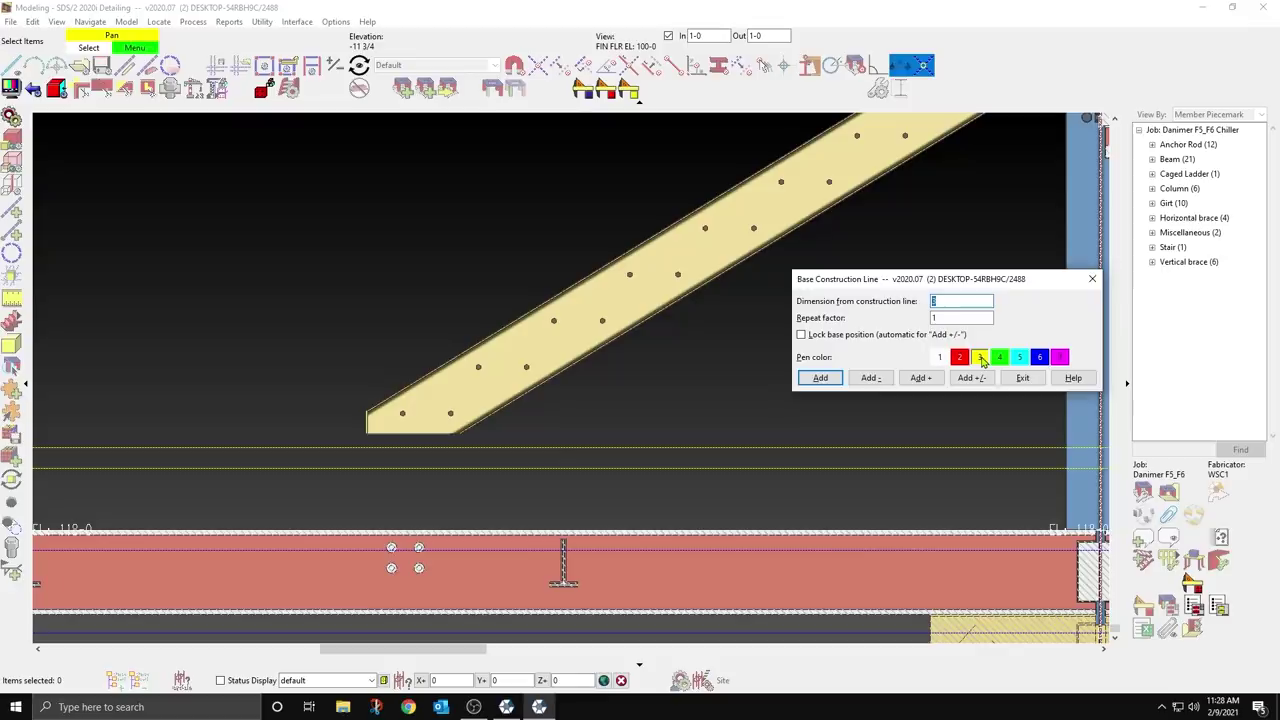
click(1022, 377)
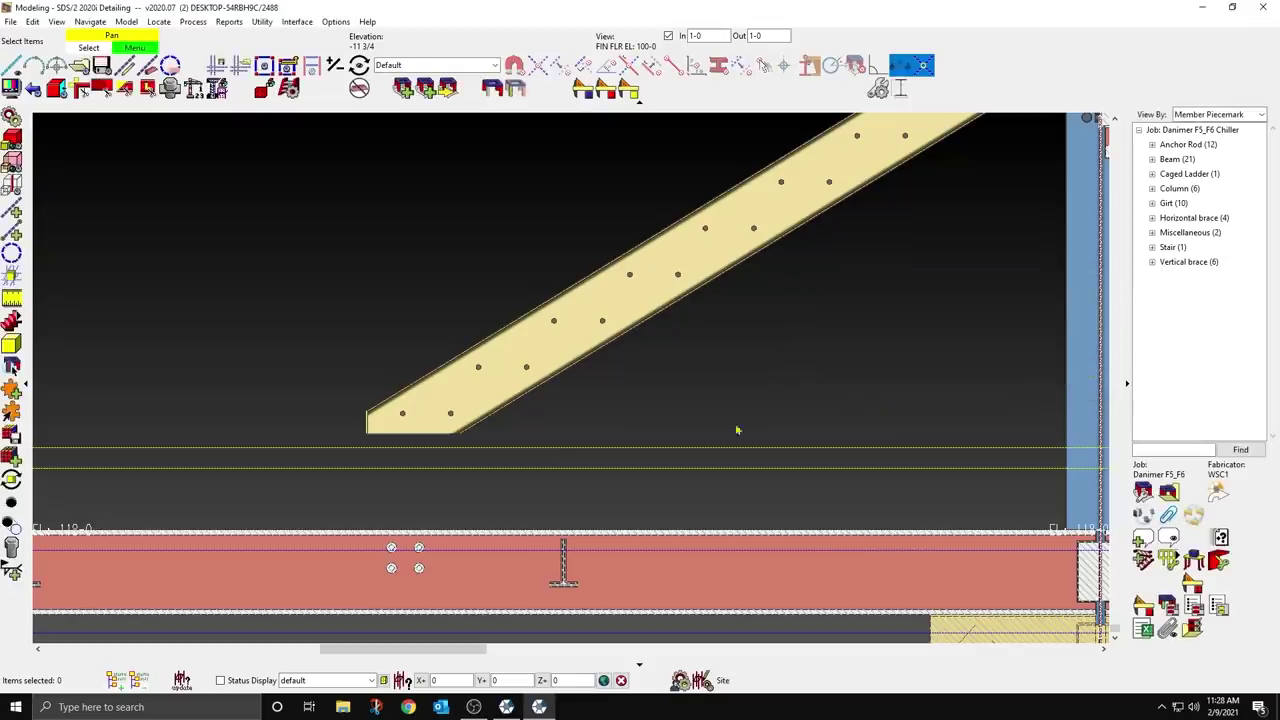
Step: Examine the gap between the stair's lower end and the supporting beam in 3D
middle_drag(682, 436, 791, 329)
scroll(785, 338, down, 3)
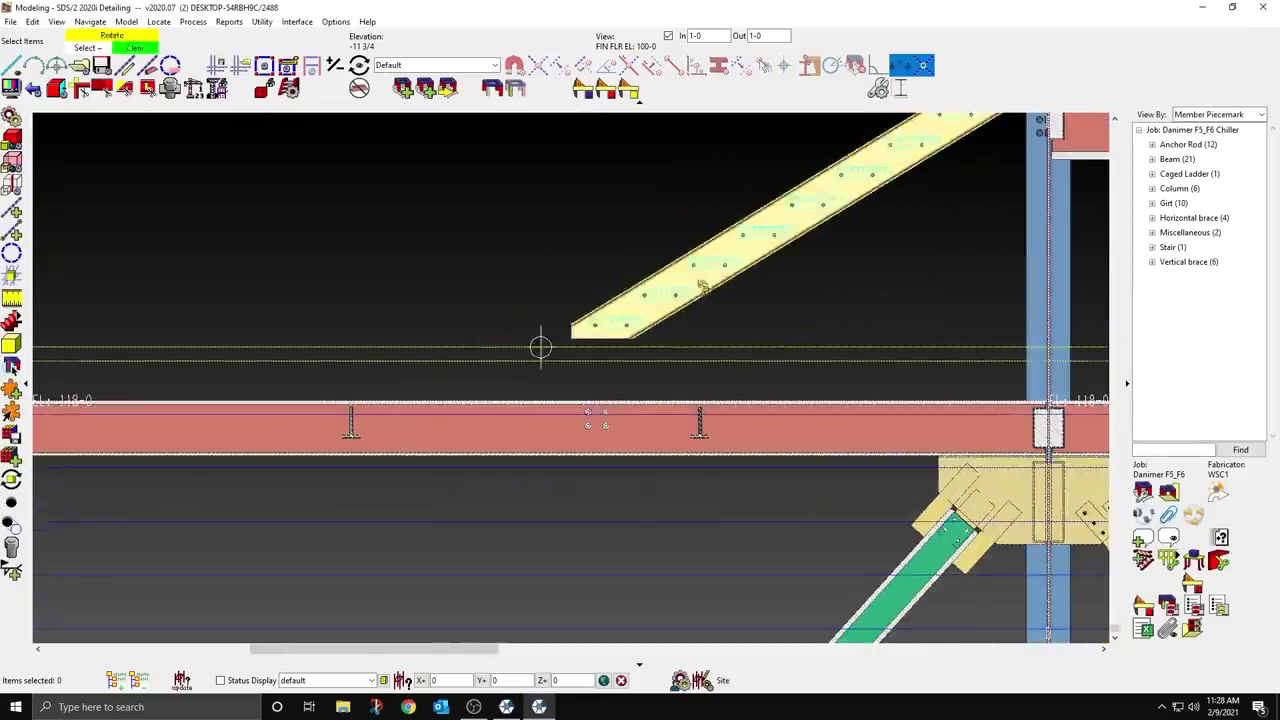
shift+middle_drag(540, 346, 690, 356)
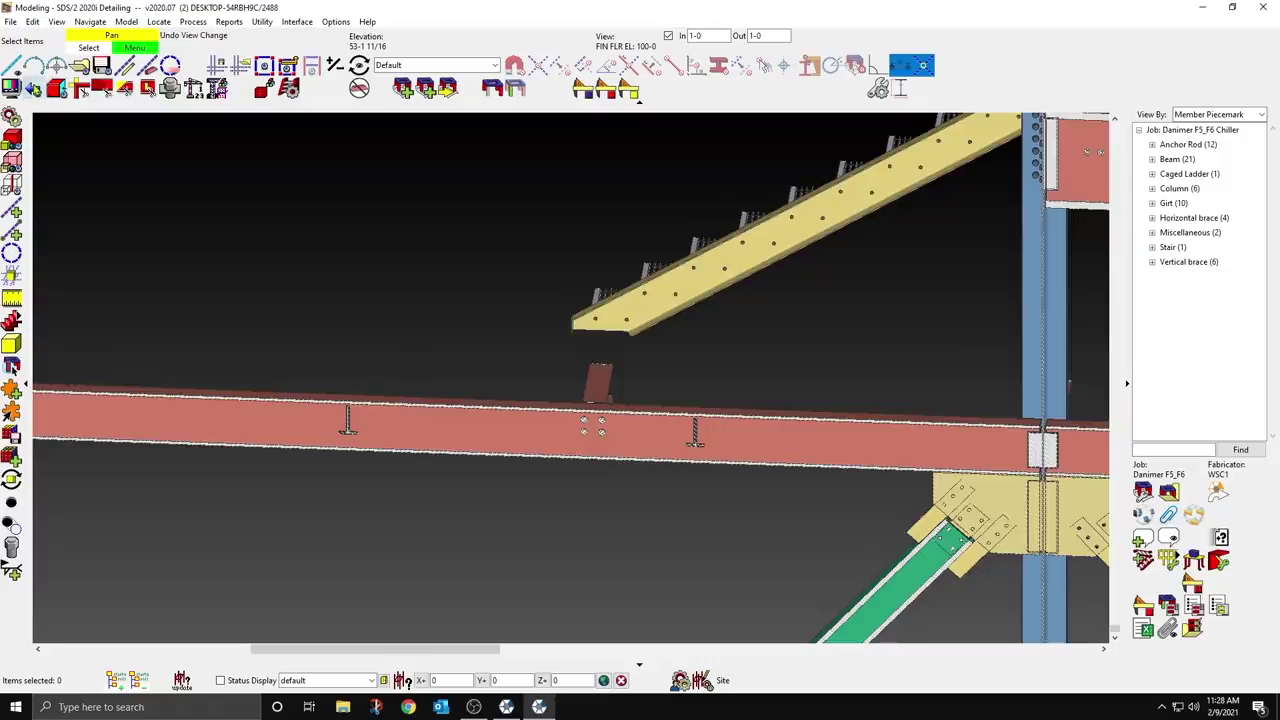
Step: Open a surface view facing the side of the stair stringer and set the view's outward depth to 3 inches
click(34, 88)
scroll(604, 326, up, 3)
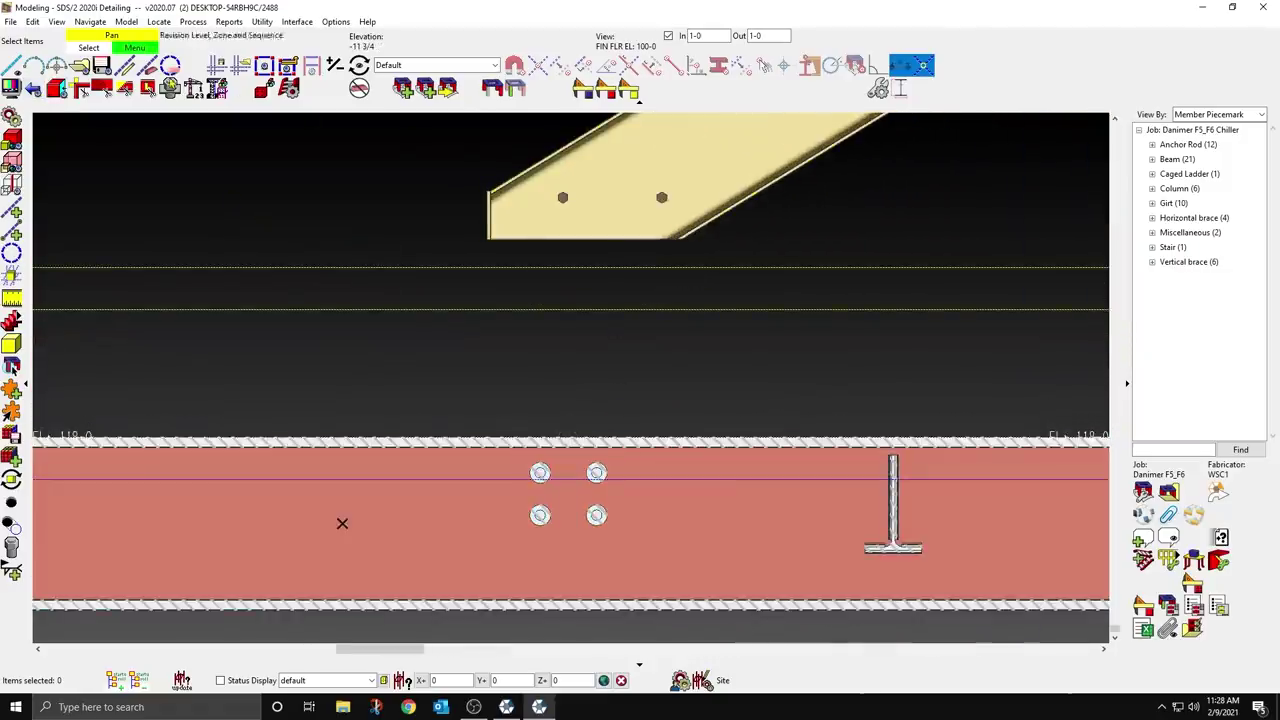
click(52, 85)
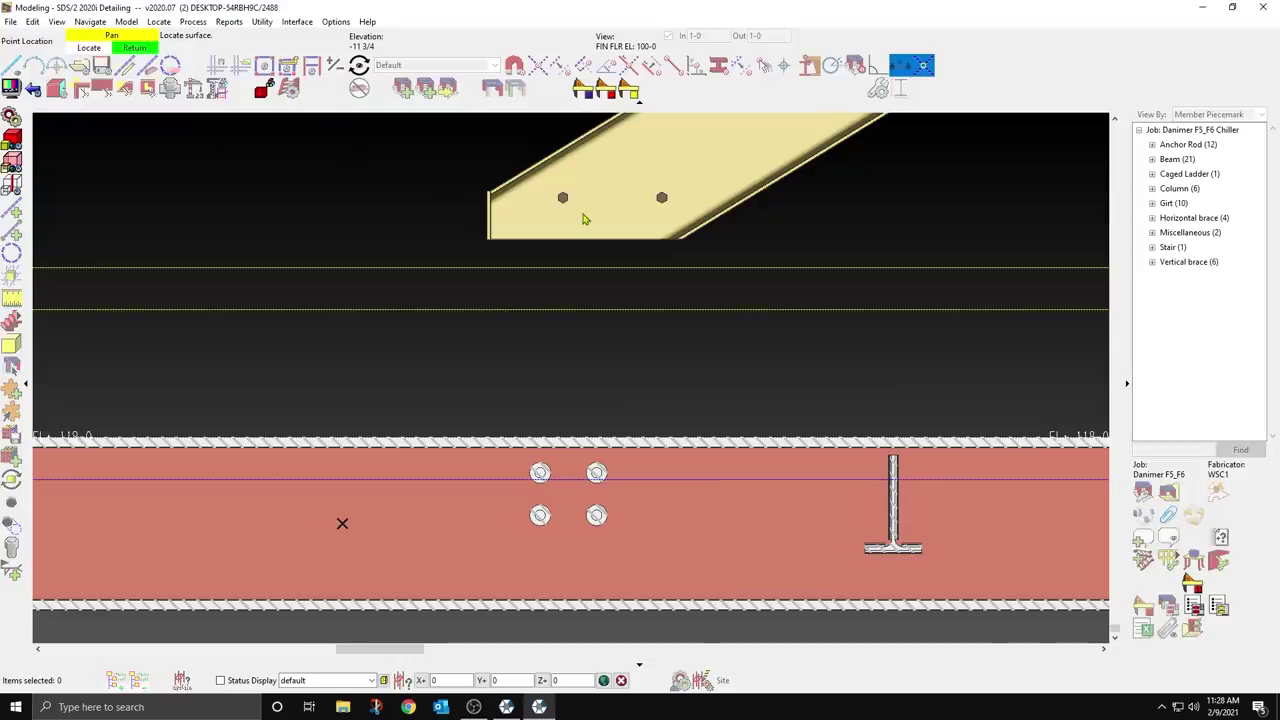
click(585, 218)
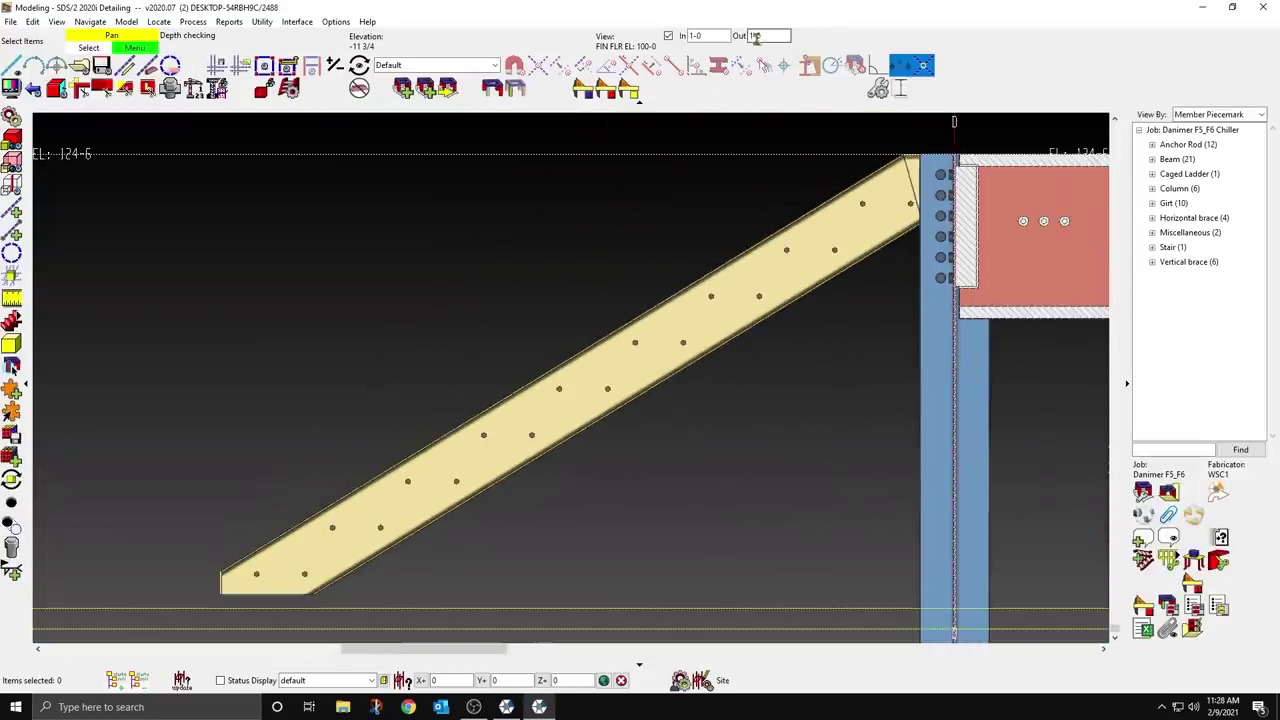
text(3)
key(Return)
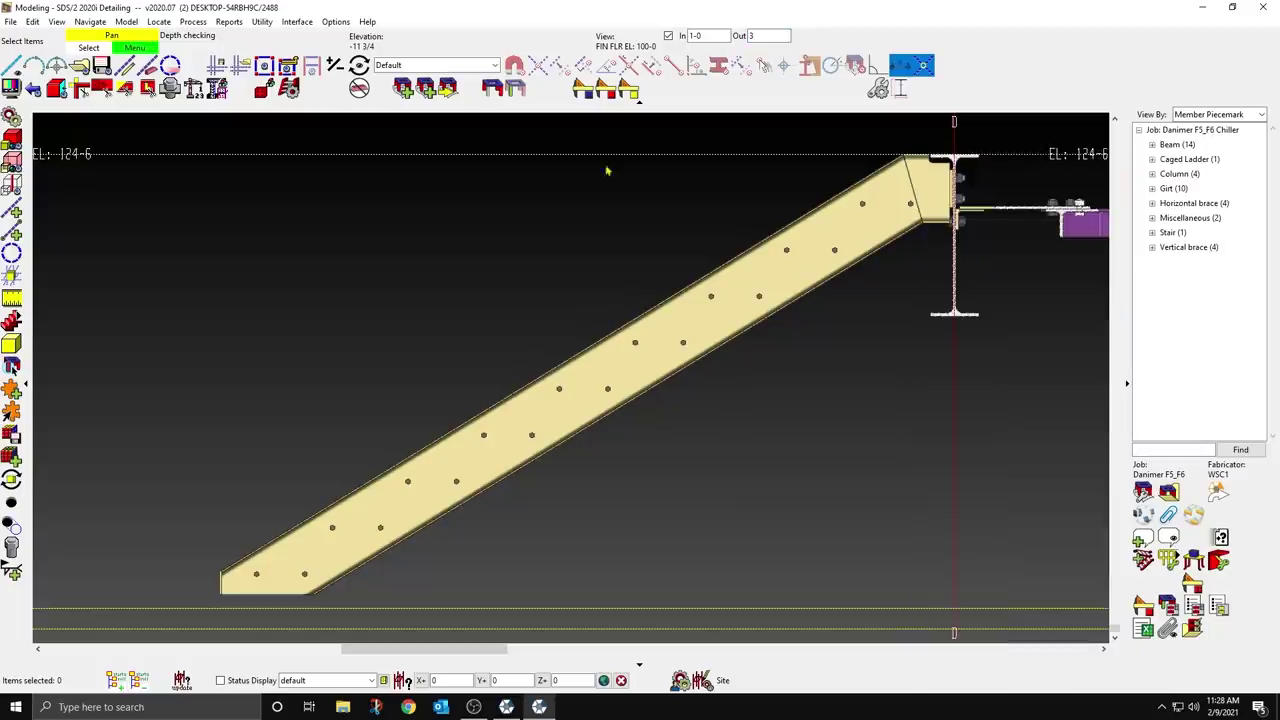
Step: Add vertical construction lines through the floor beam's top centre and the stringer's two lowest bolts, plus a horizontal one through those bolts
scroll(555, 390, down, 2)
scroll(374, 578, up, 3)
scroll(391, 558, up, 1)
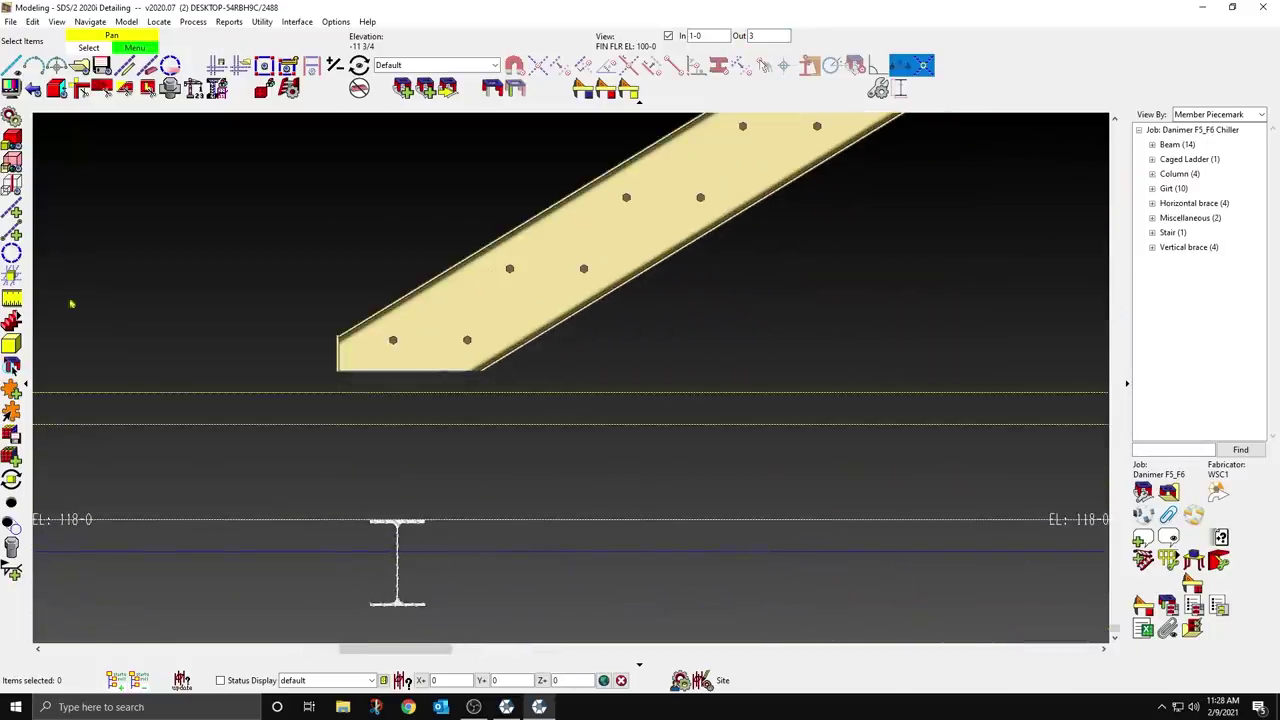
click(16, 229)
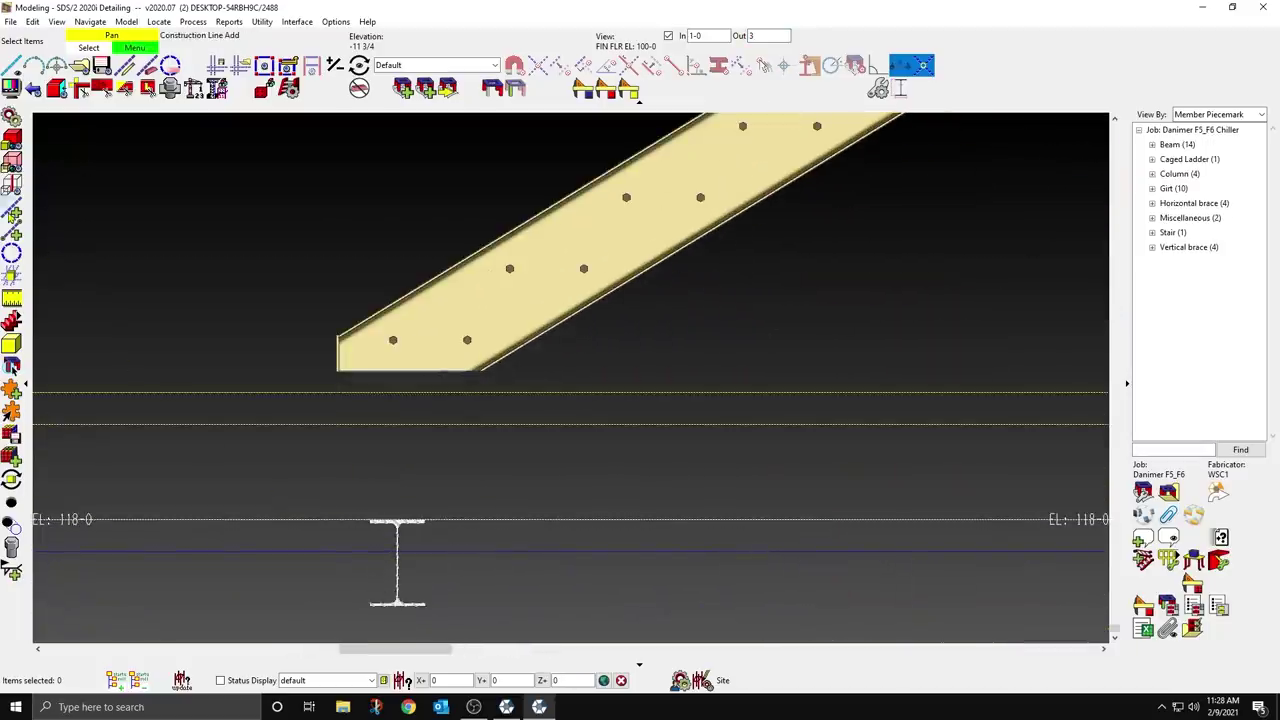
click(673, 66)
click(398, 520)
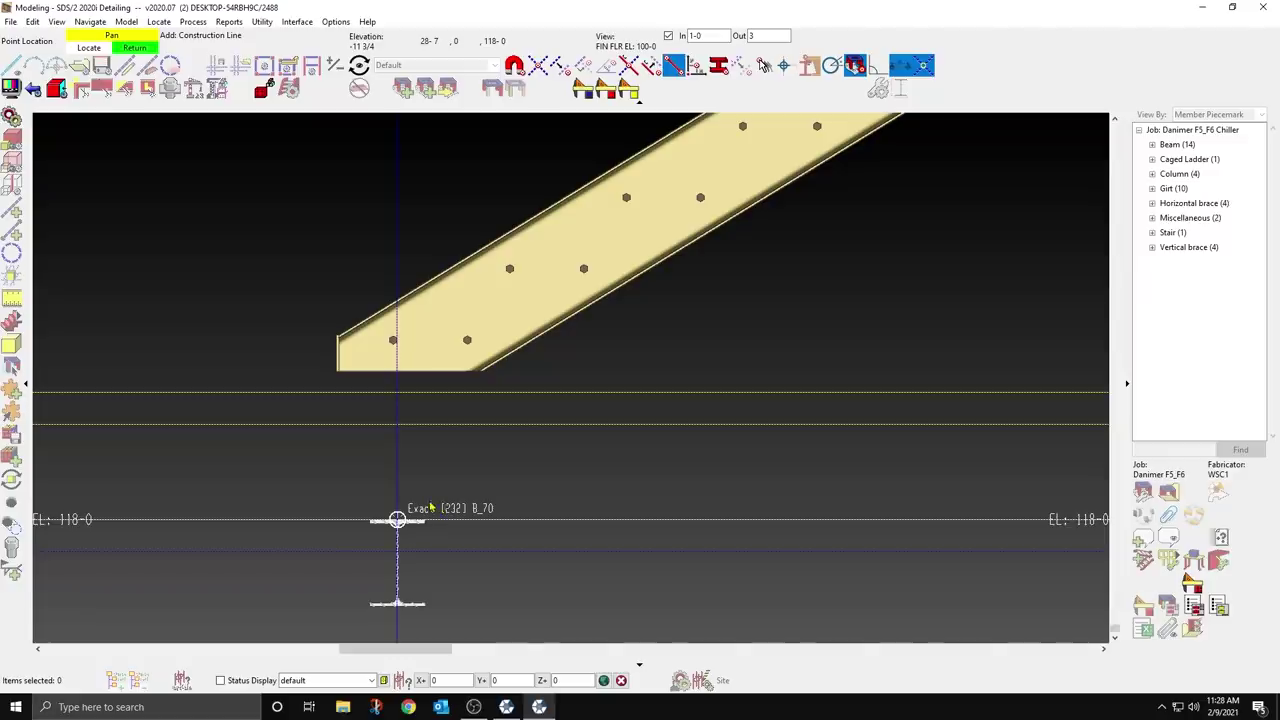
scroll(417, 507, up, 2)
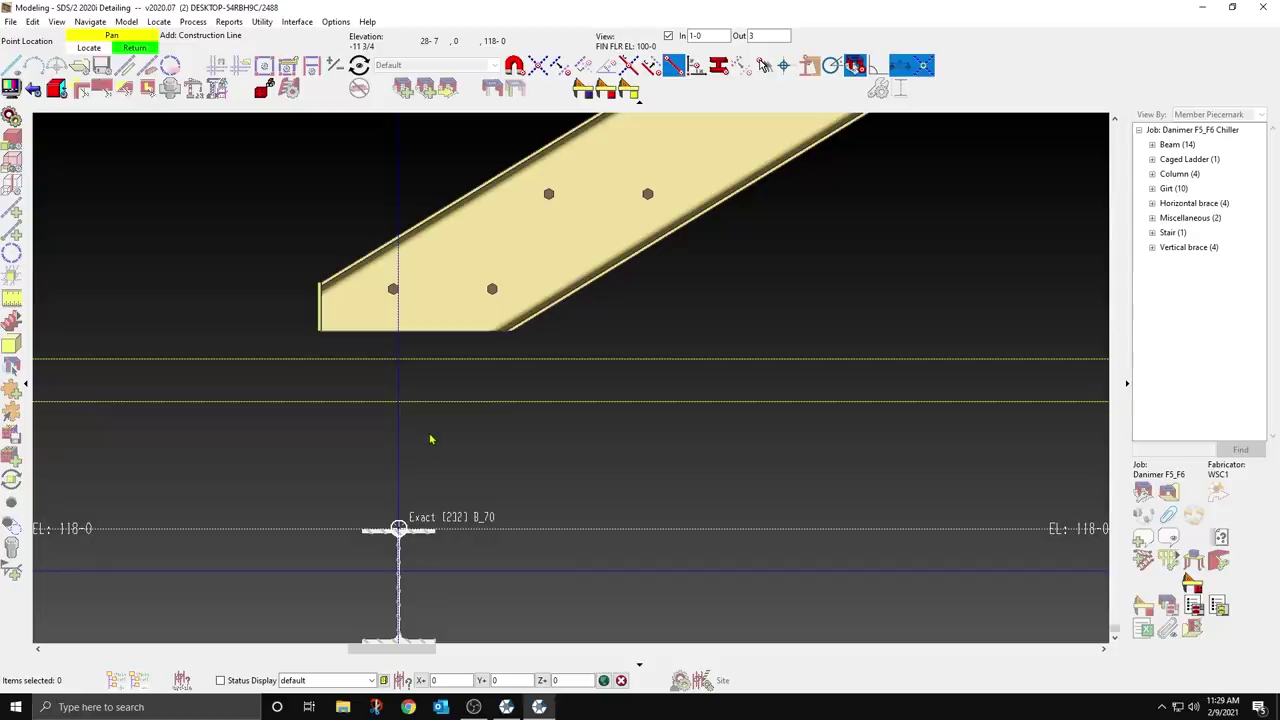
scroll(430, 439, down, 2)
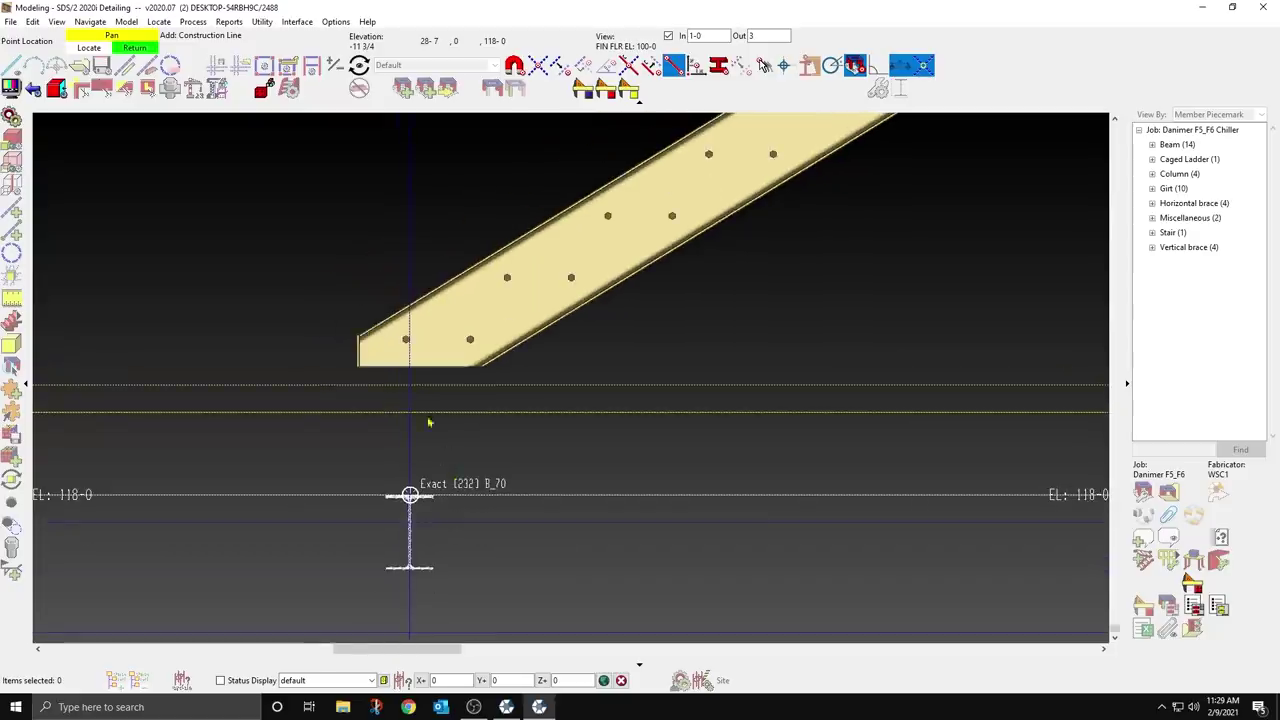
scroll(414, 375, up, 2)
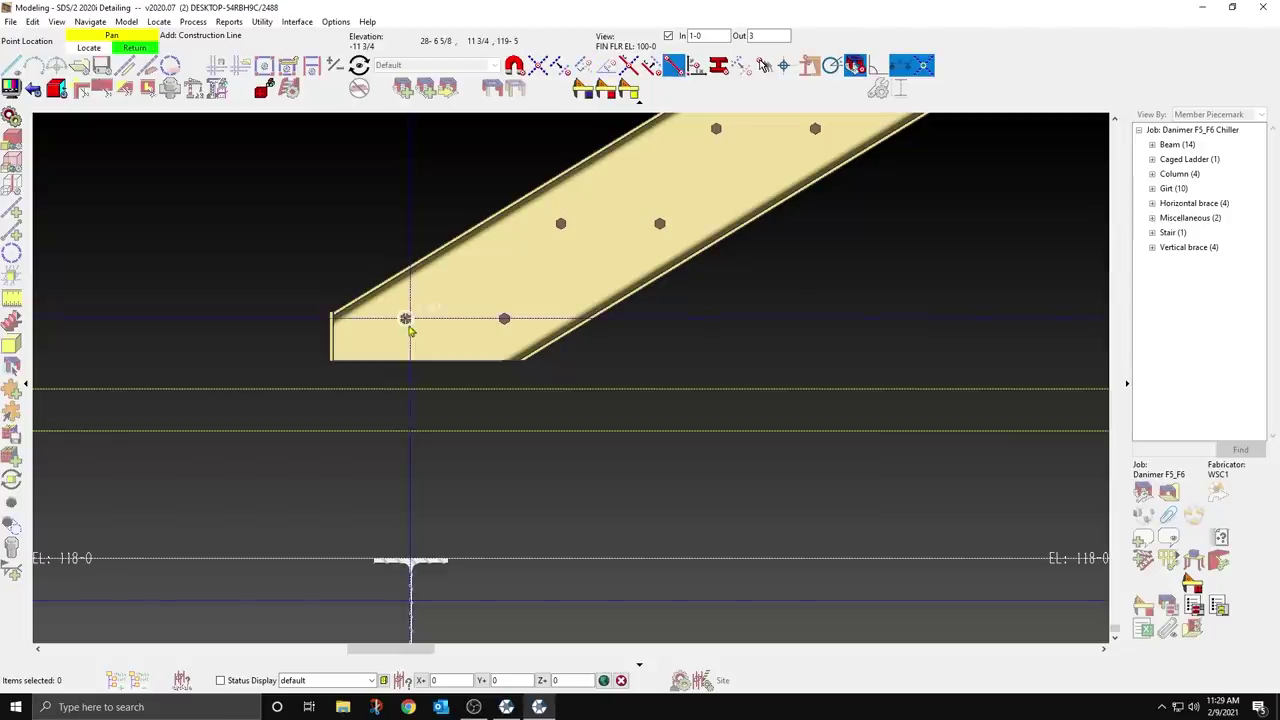
click(409, 330)
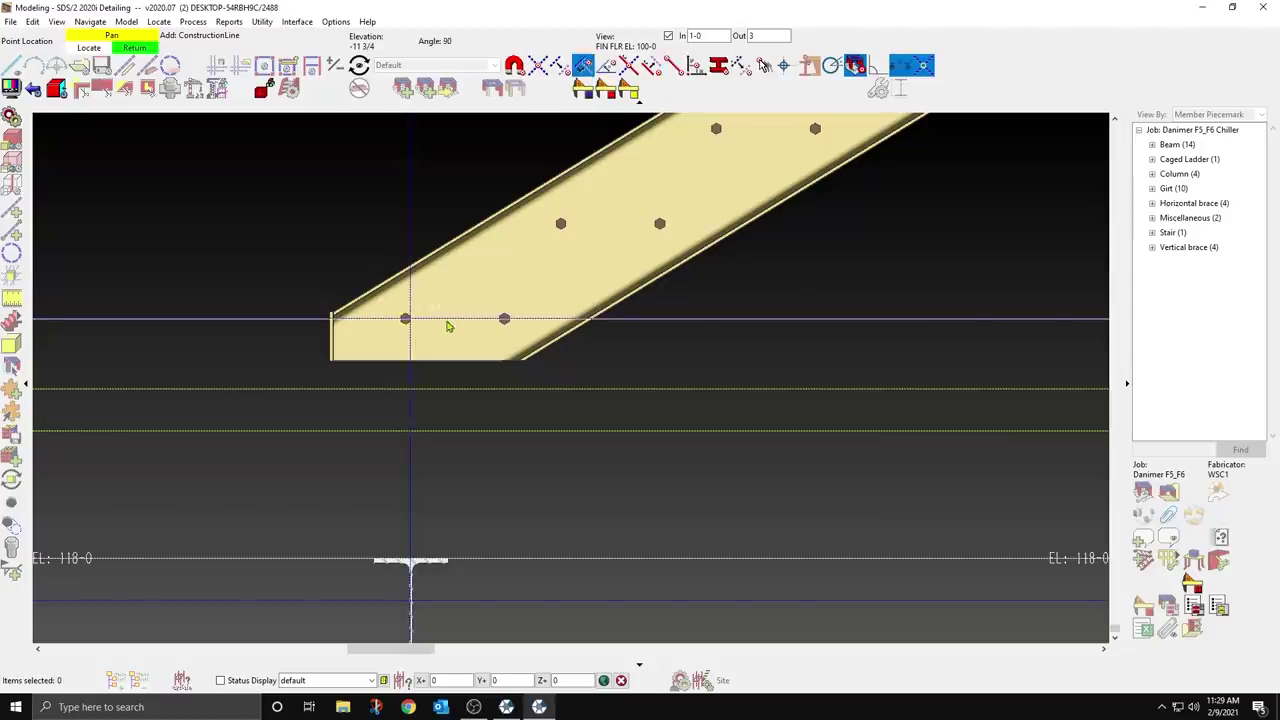
click(506, 320)
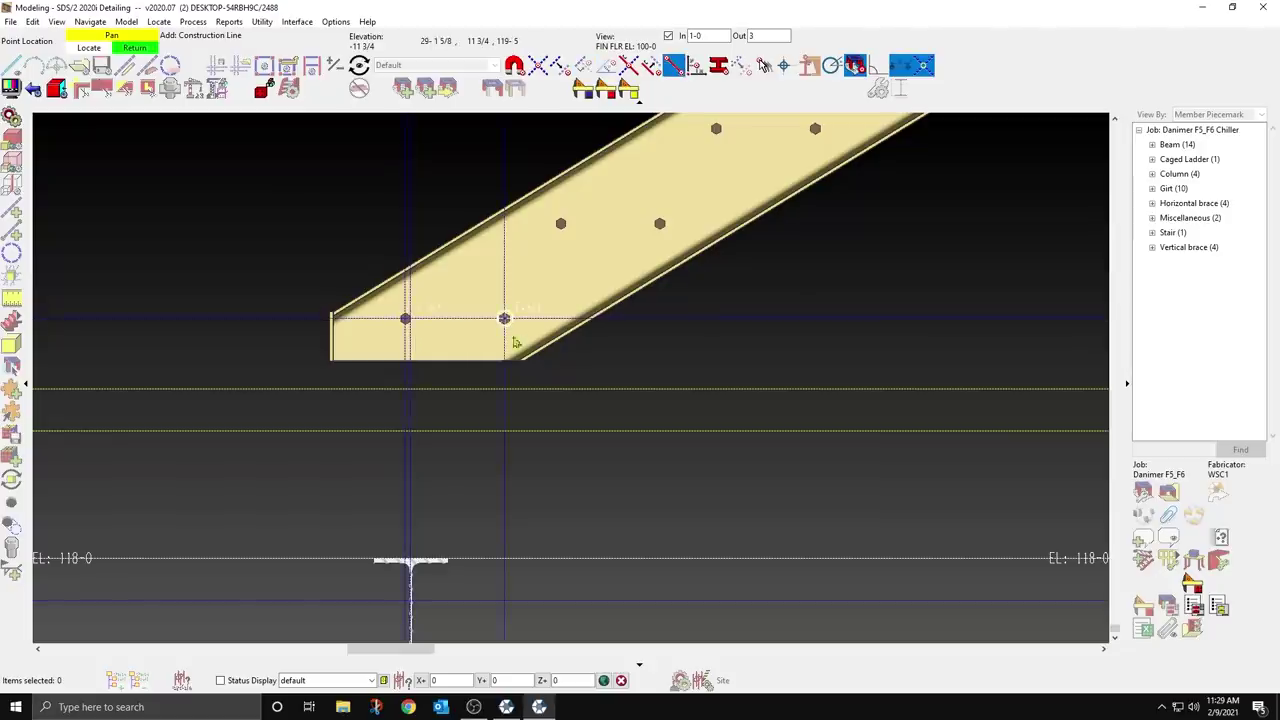
right_click(469, 409)
Step: Move the floor beam below the stringer's foot by an X distance of 2 inches from its top centre
click(412, 560)
right_click(717, 441)
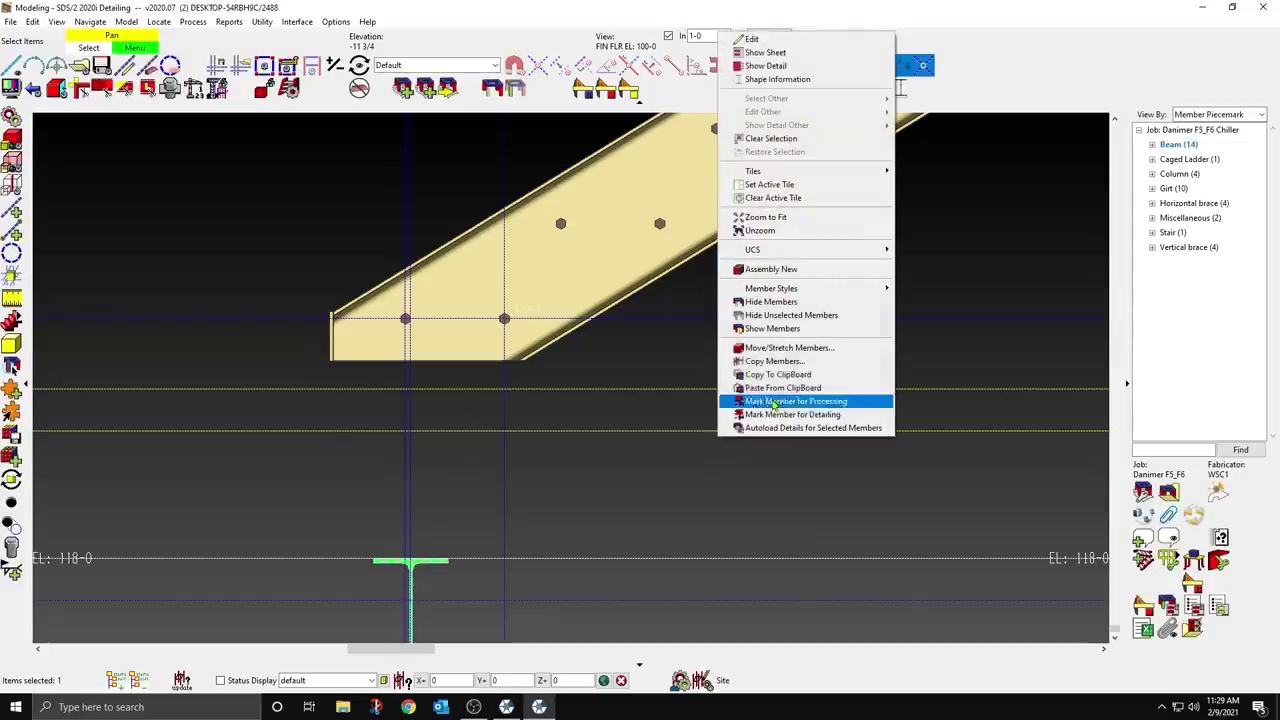
click(790, 348)
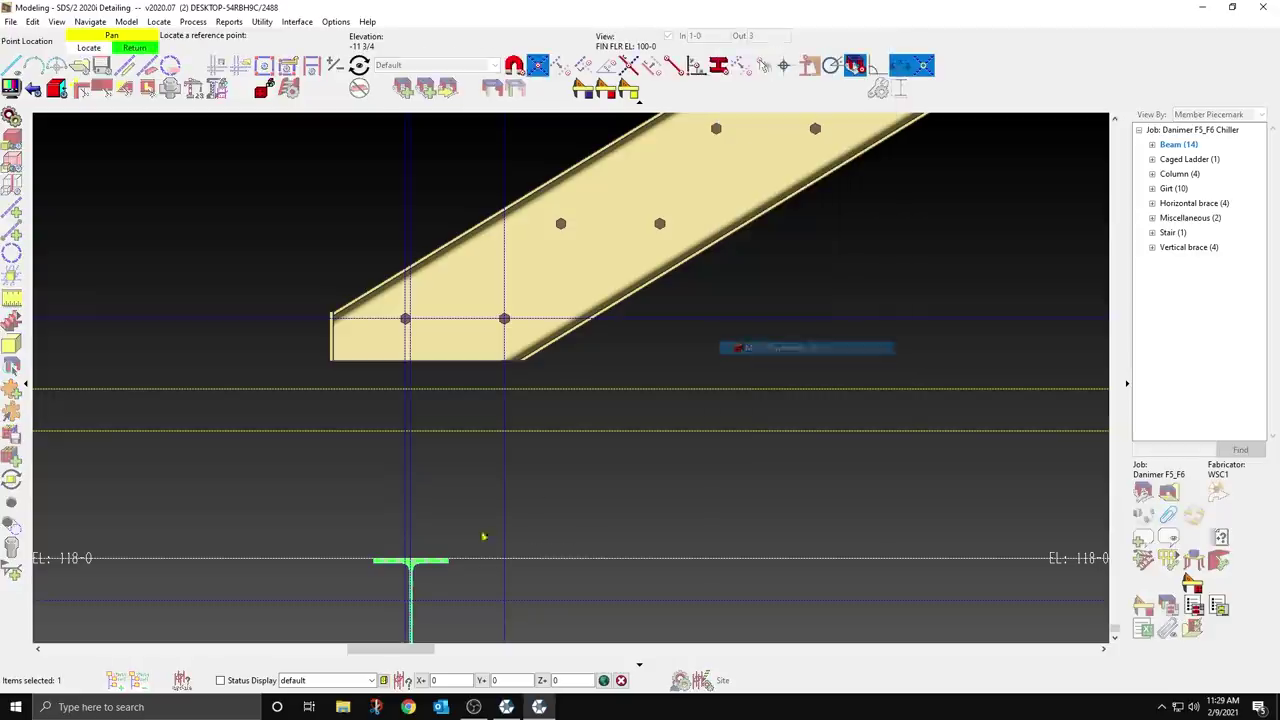
click(440, 563)
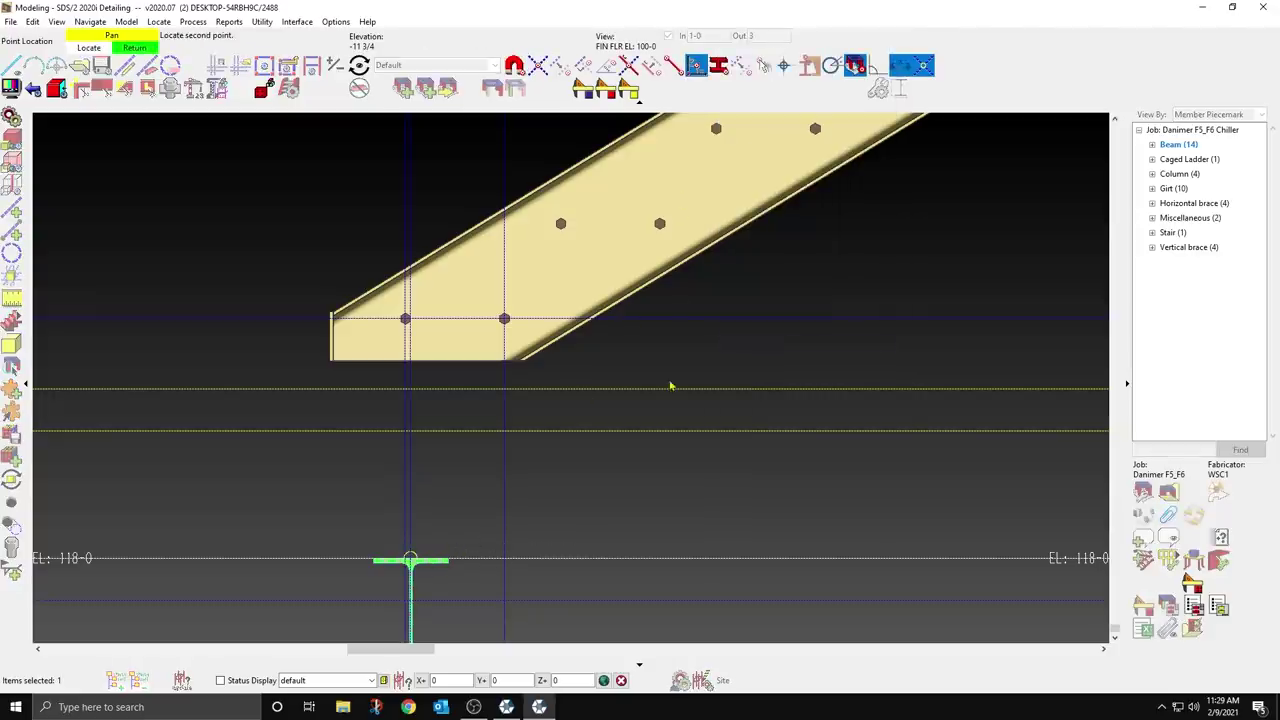
key(d)
key(Return)
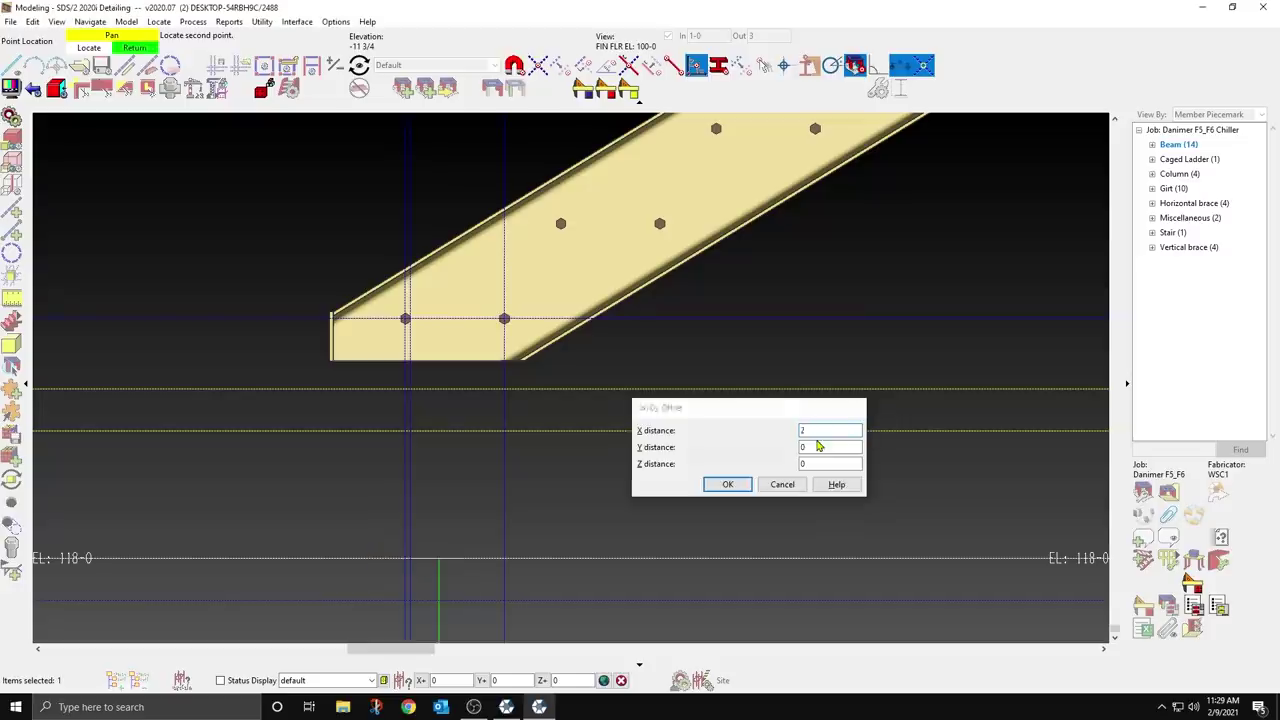
click(817, 445)
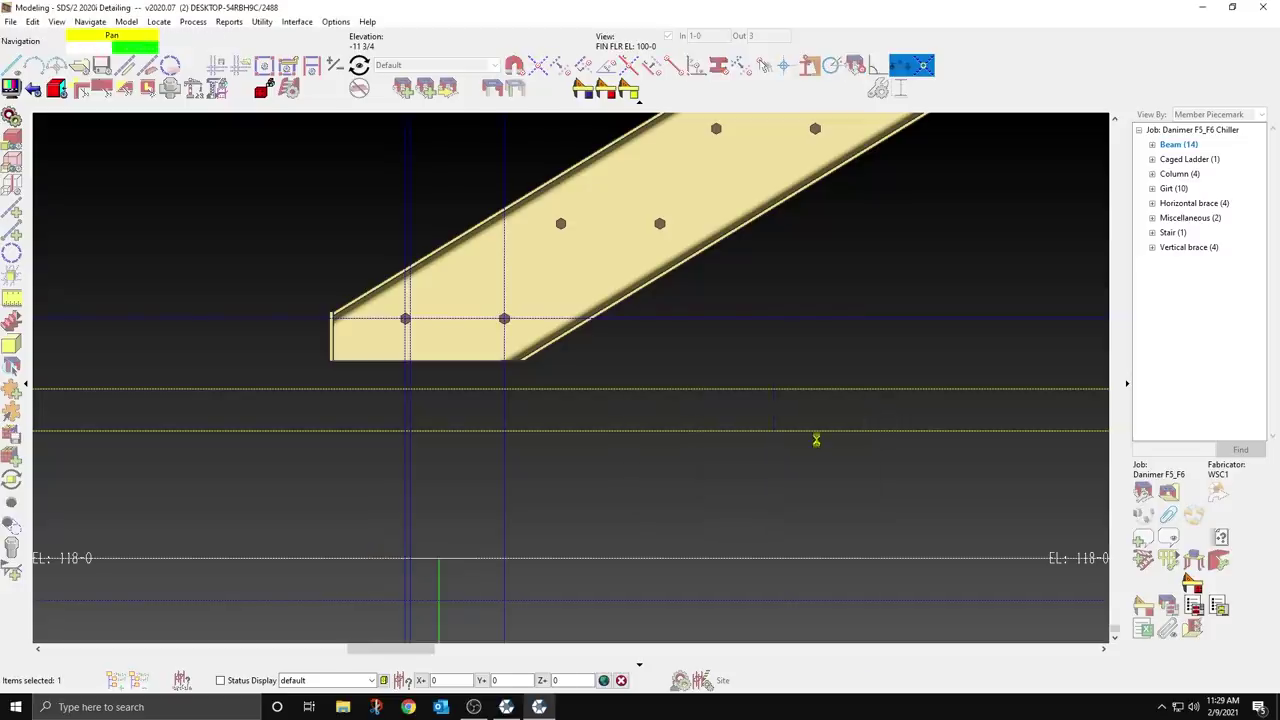
click(676, 480)
Step: Erase the three vertical construction lines crossing the stringer's lower end
middle_drag(454, 464, 486, 389)
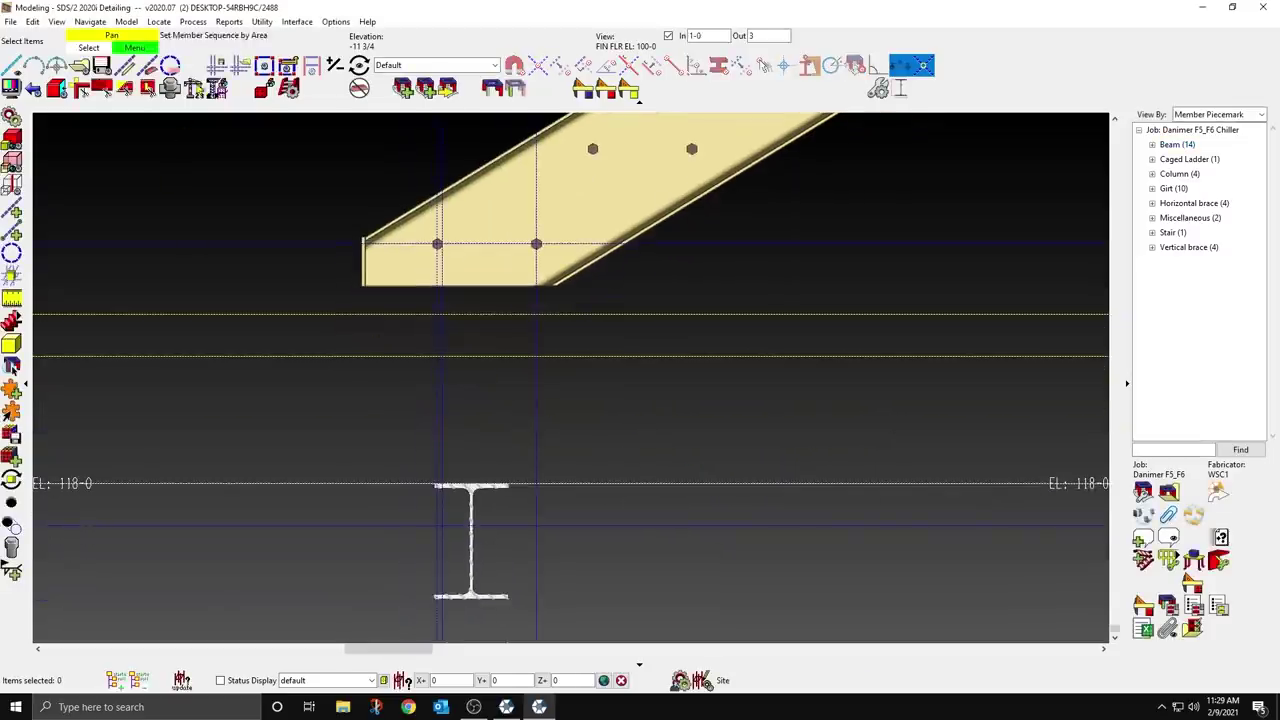
click(148, 65)
drag(557, 439, 414, 423)
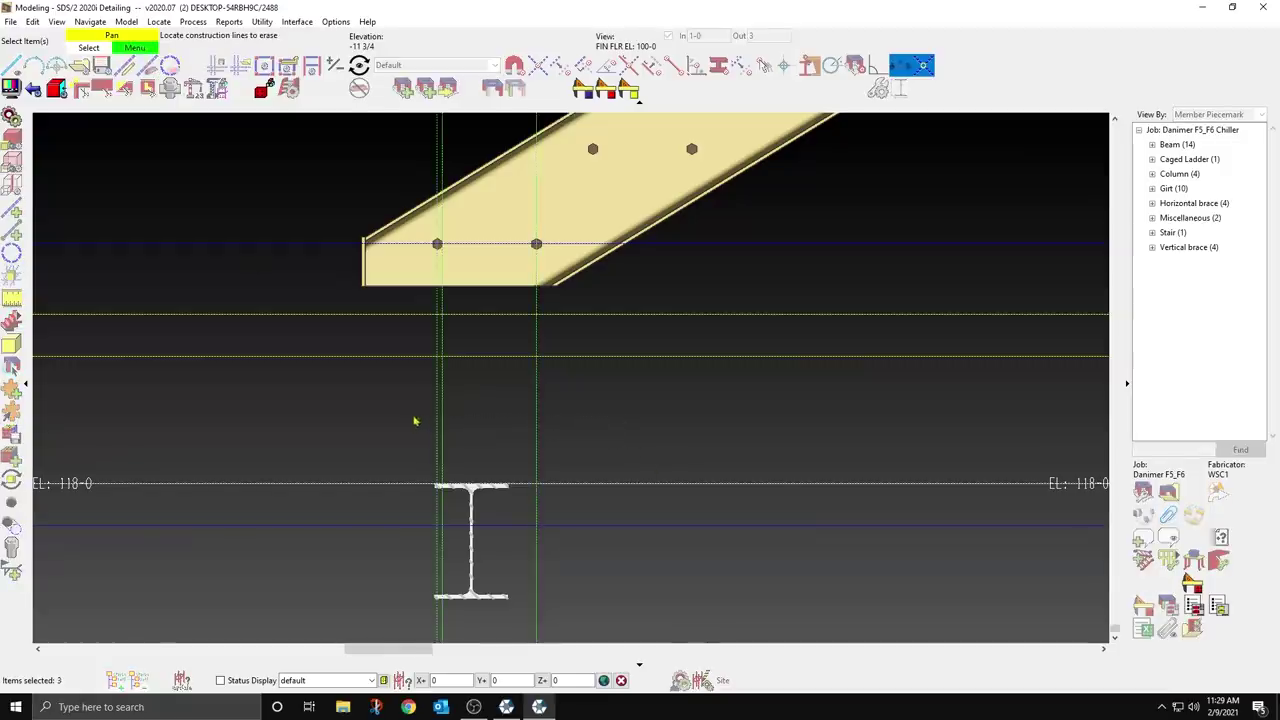
right_click(414, 423)
click(432, 426)
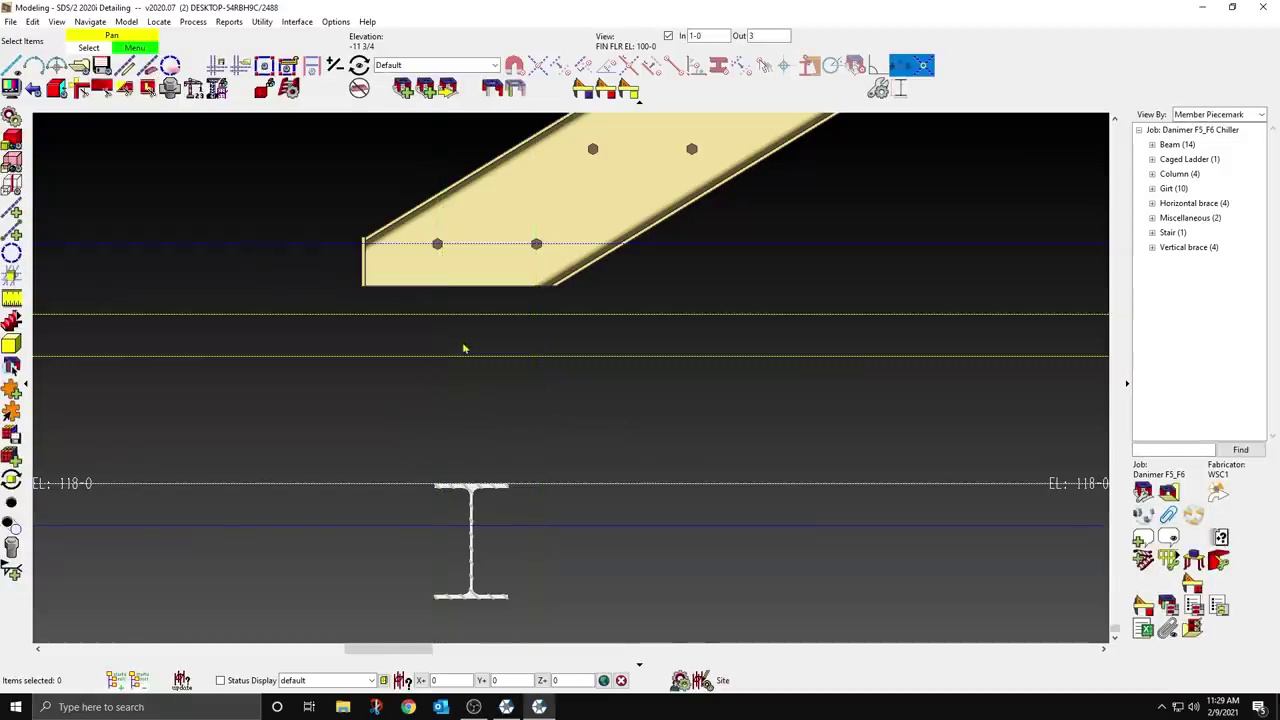
Step: Add a vertical construction line through the moved beam's top centre, with parallel offset lines on both sides of it
click(13, 211)
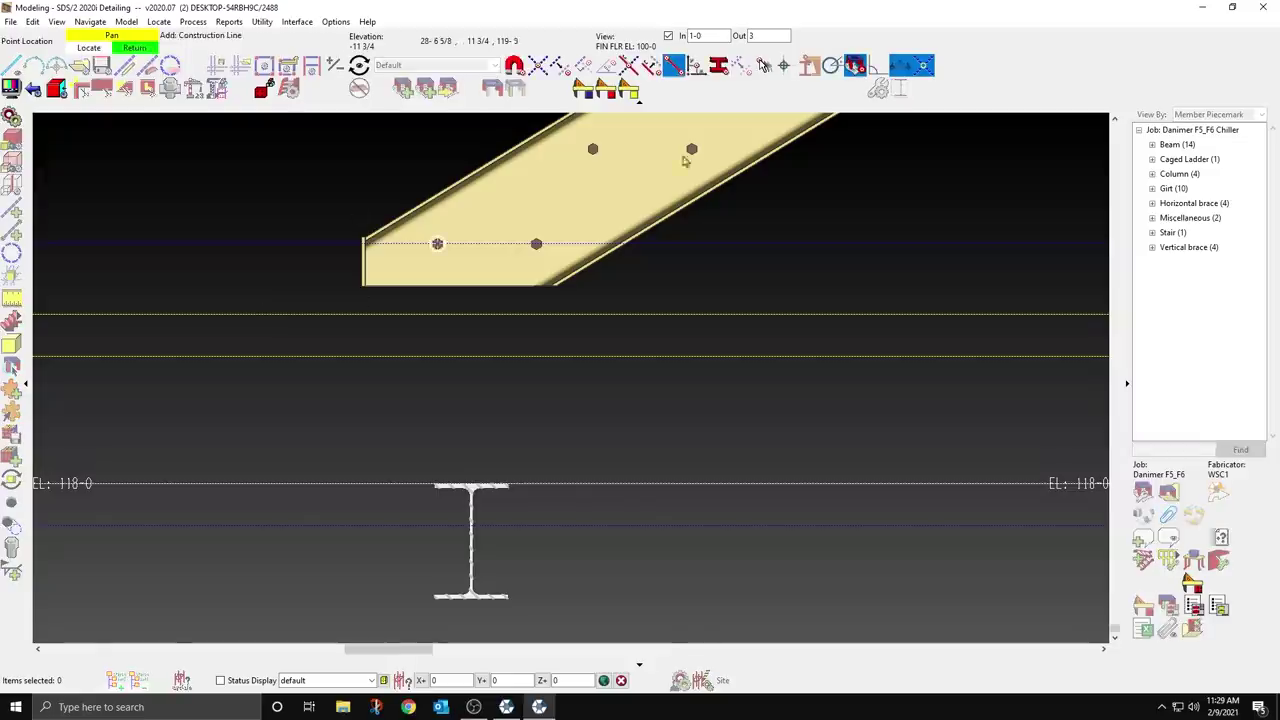
click(471, 484)
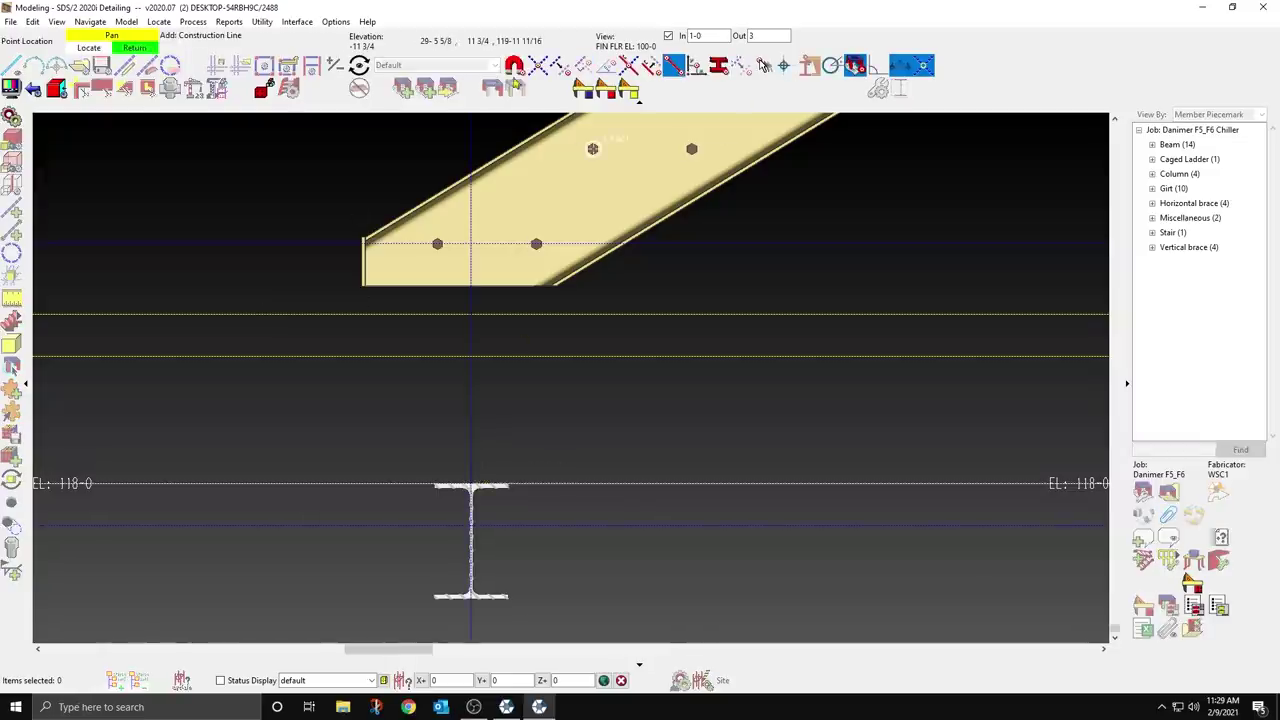
right_click(476, 344)
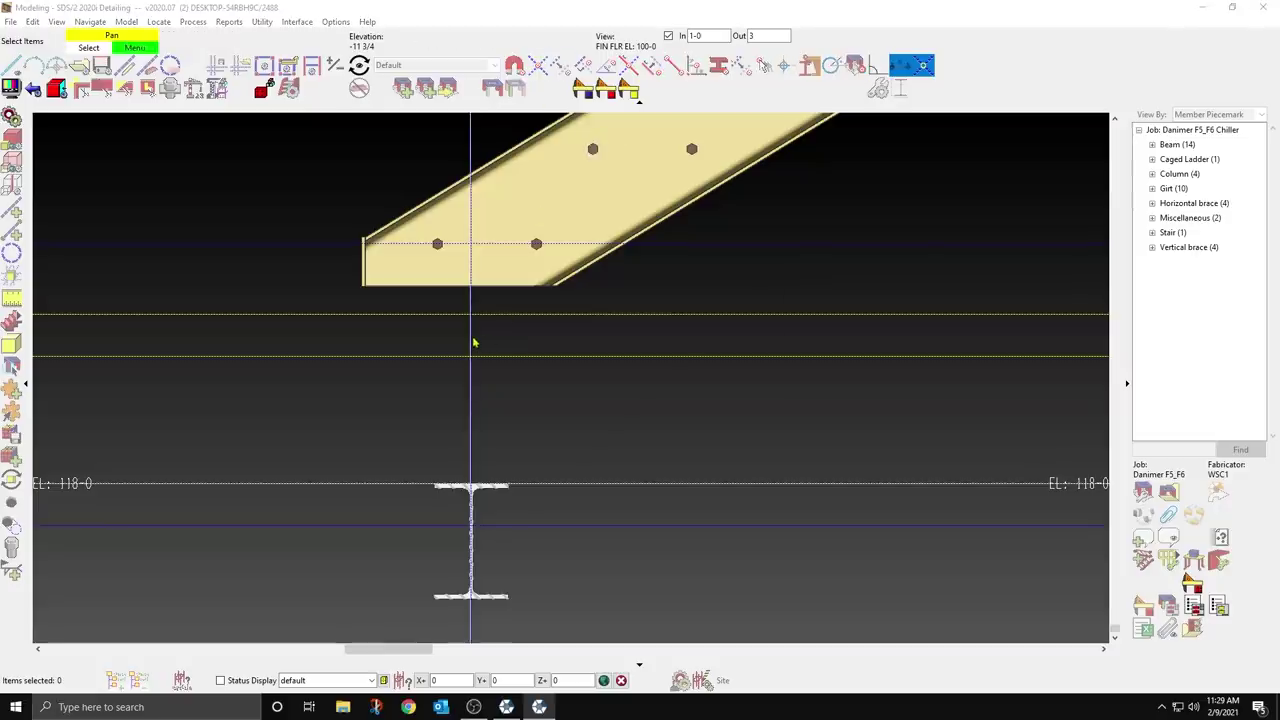
key(Return)
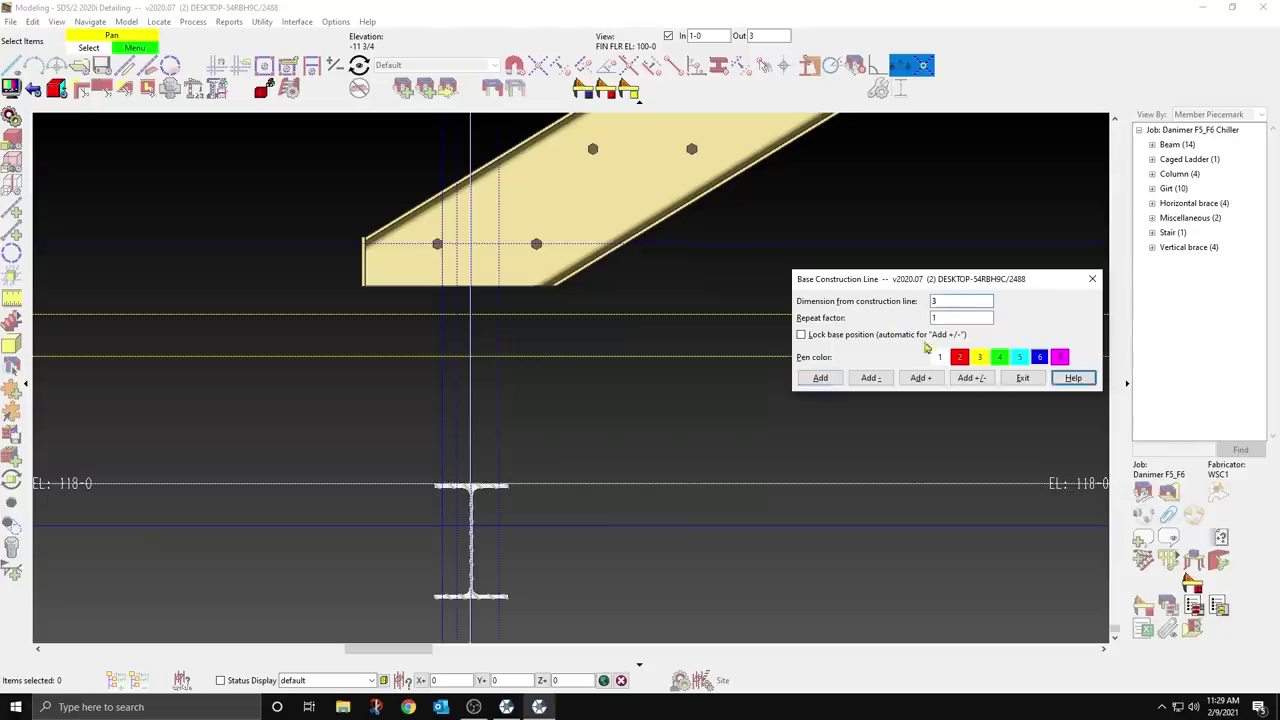
click(1021, 377)
right_click(941, 399)
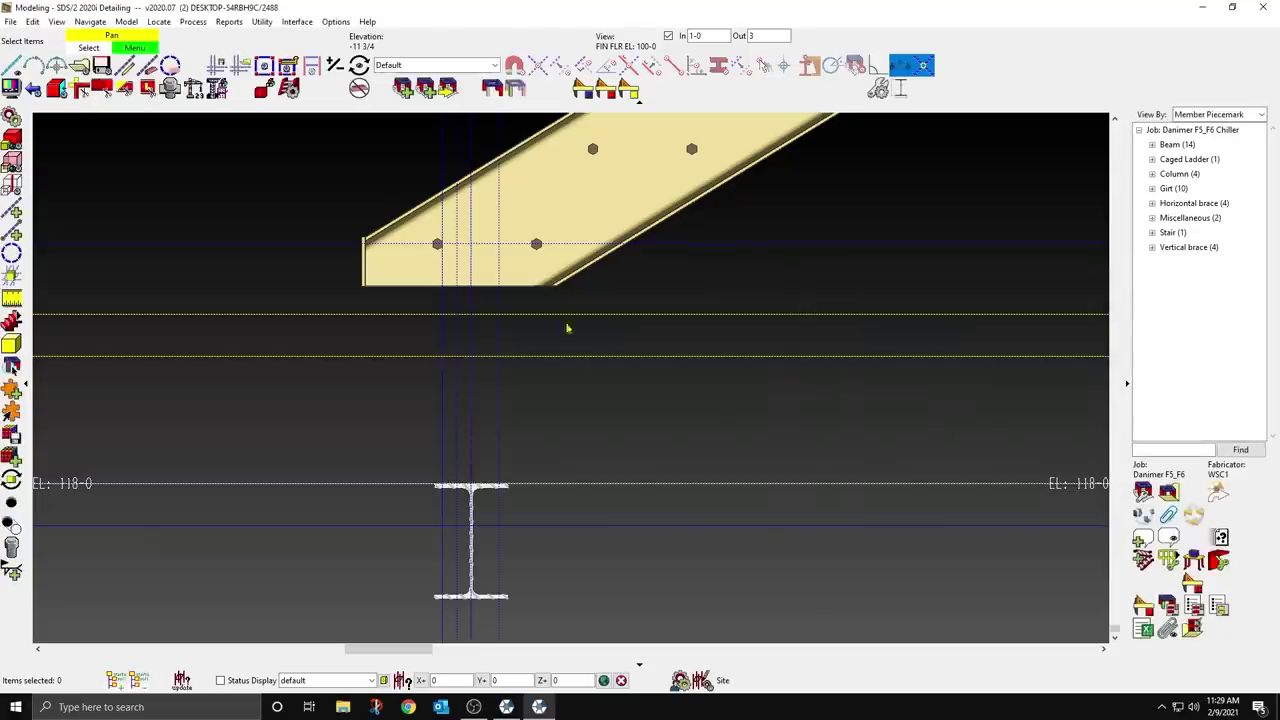
Step: Add a horizontal construction line 2 inches above the one through the stringer's lowest bolts
click(14, 204)
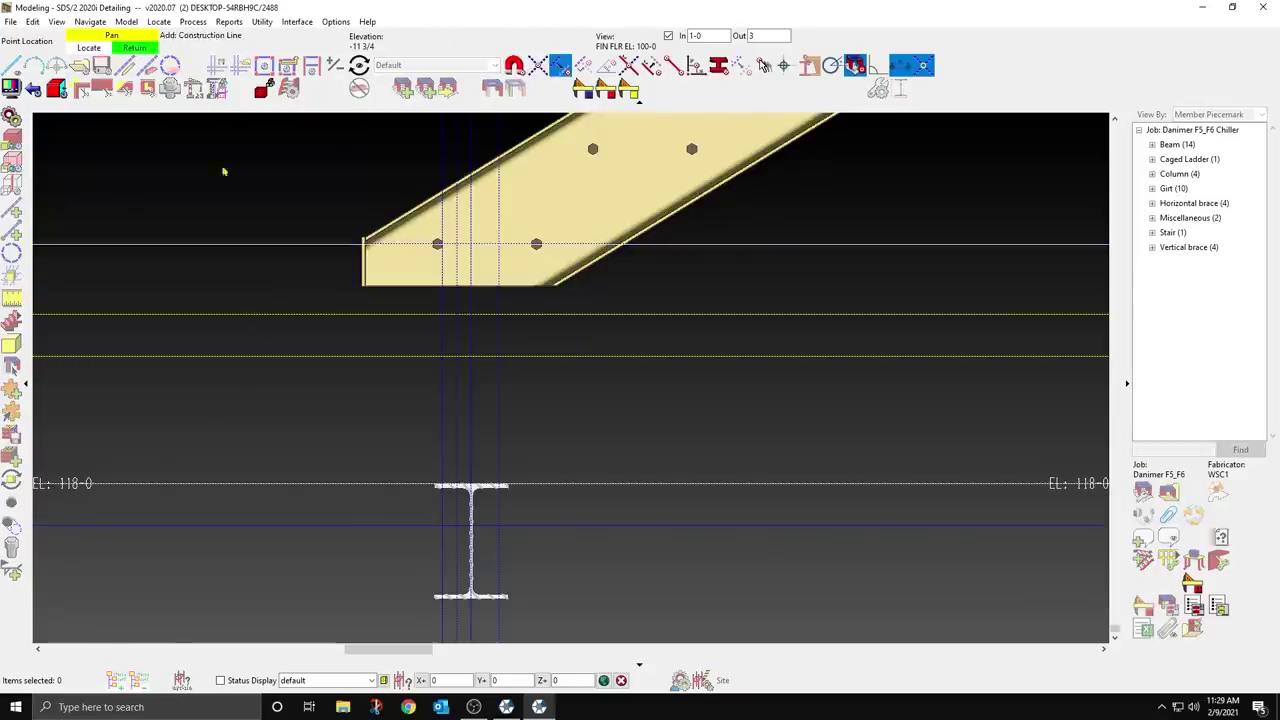
click(580, 247)
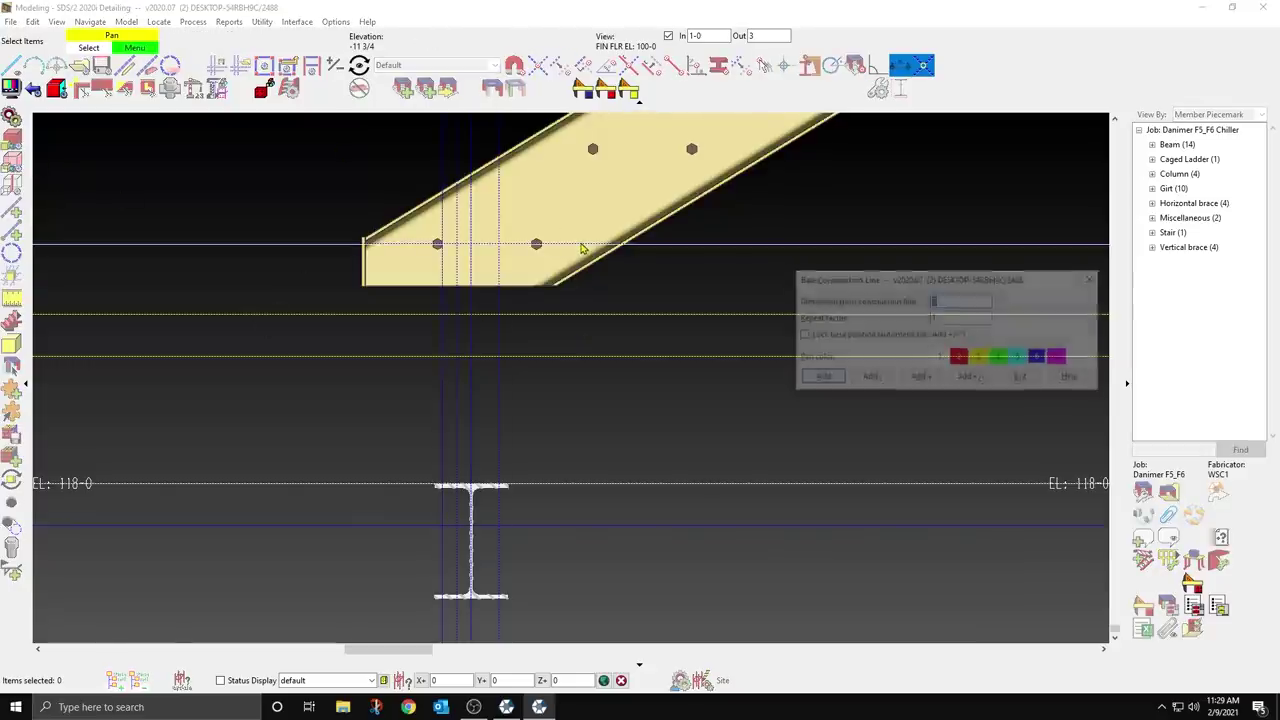
click(1021, 378)
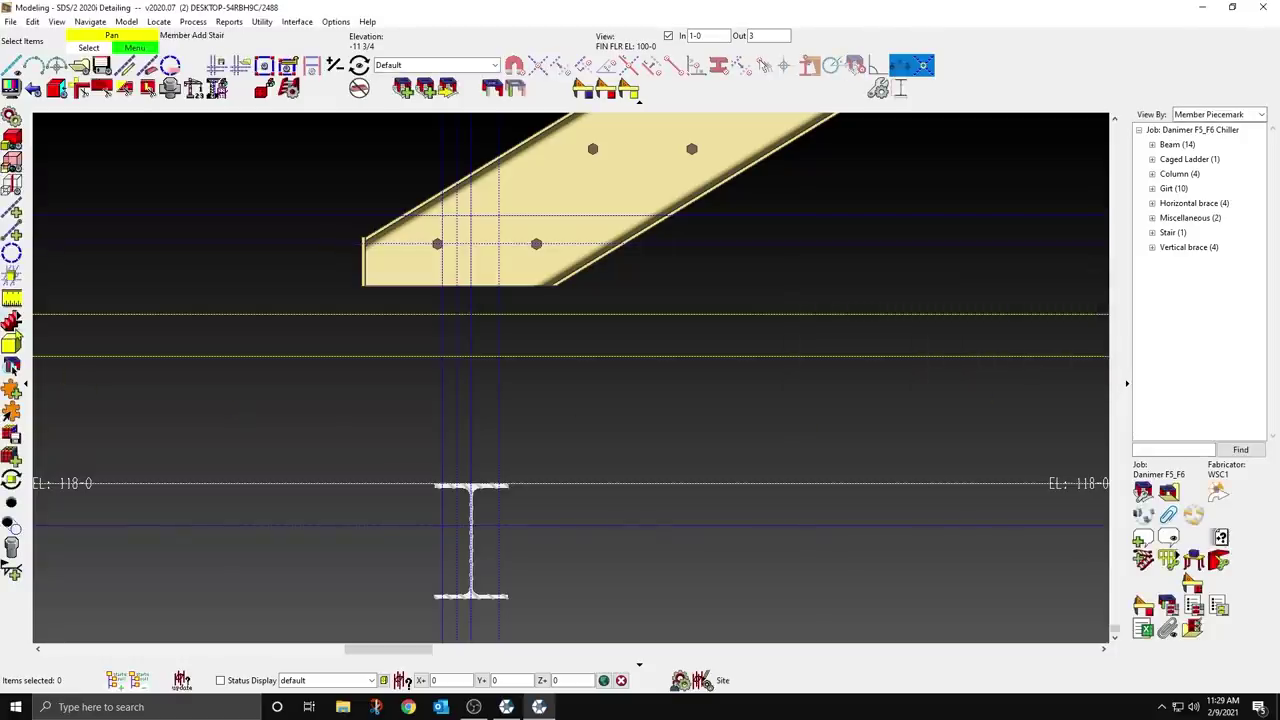
Step: Add a rolled section to the stair stringer, running from the floor beam's top flange up to the construction line above the lowest bolts
click(11, 345)
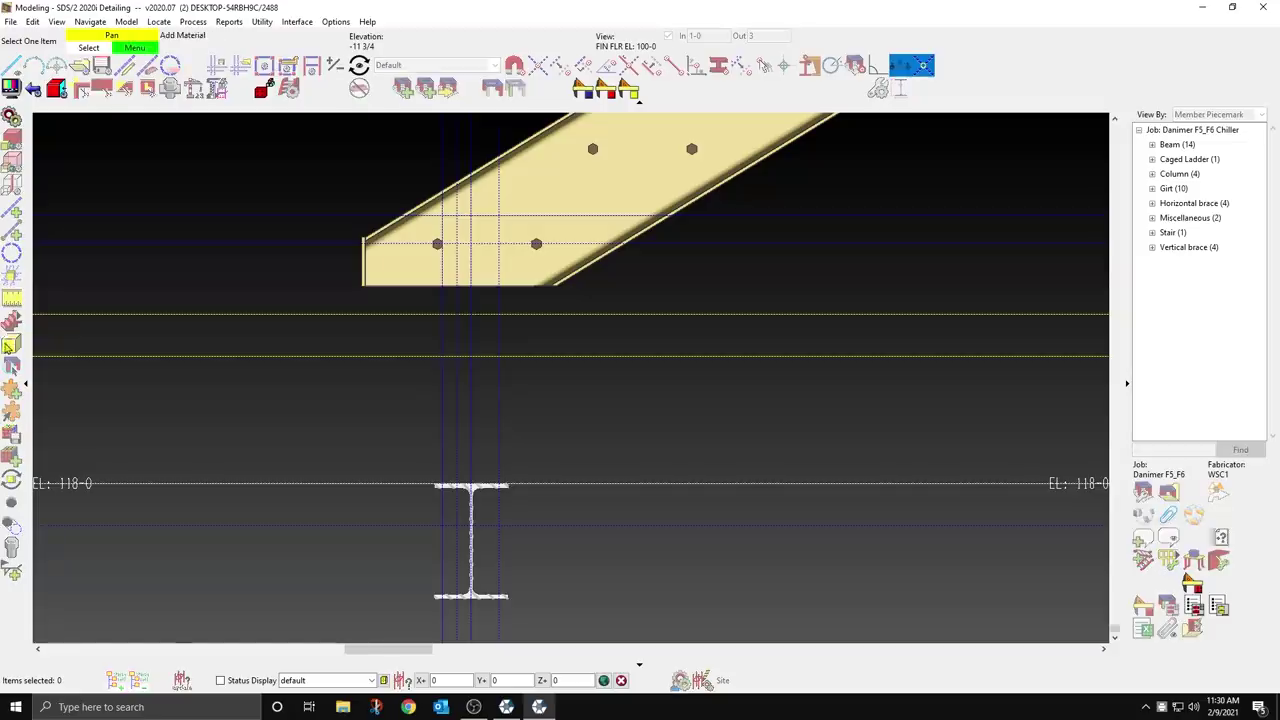
click(520, 265)
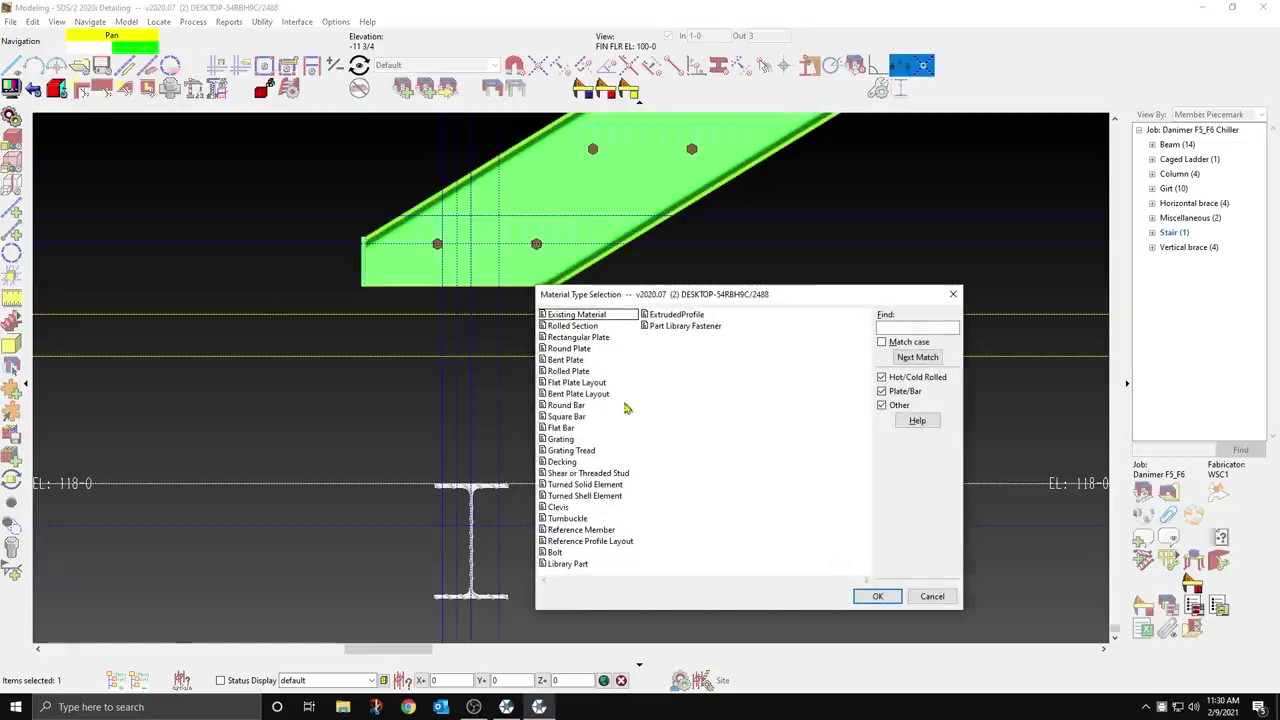
click(588, 327)
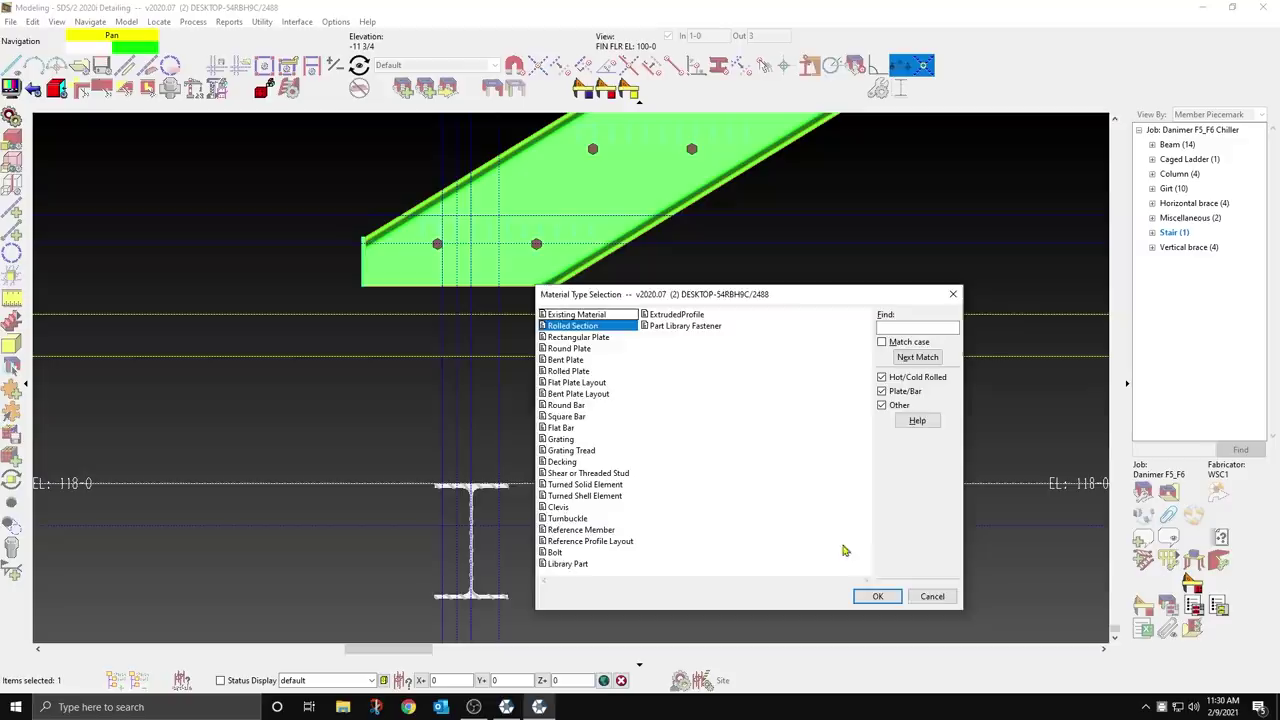
click(877, 596)
click(456, 483)
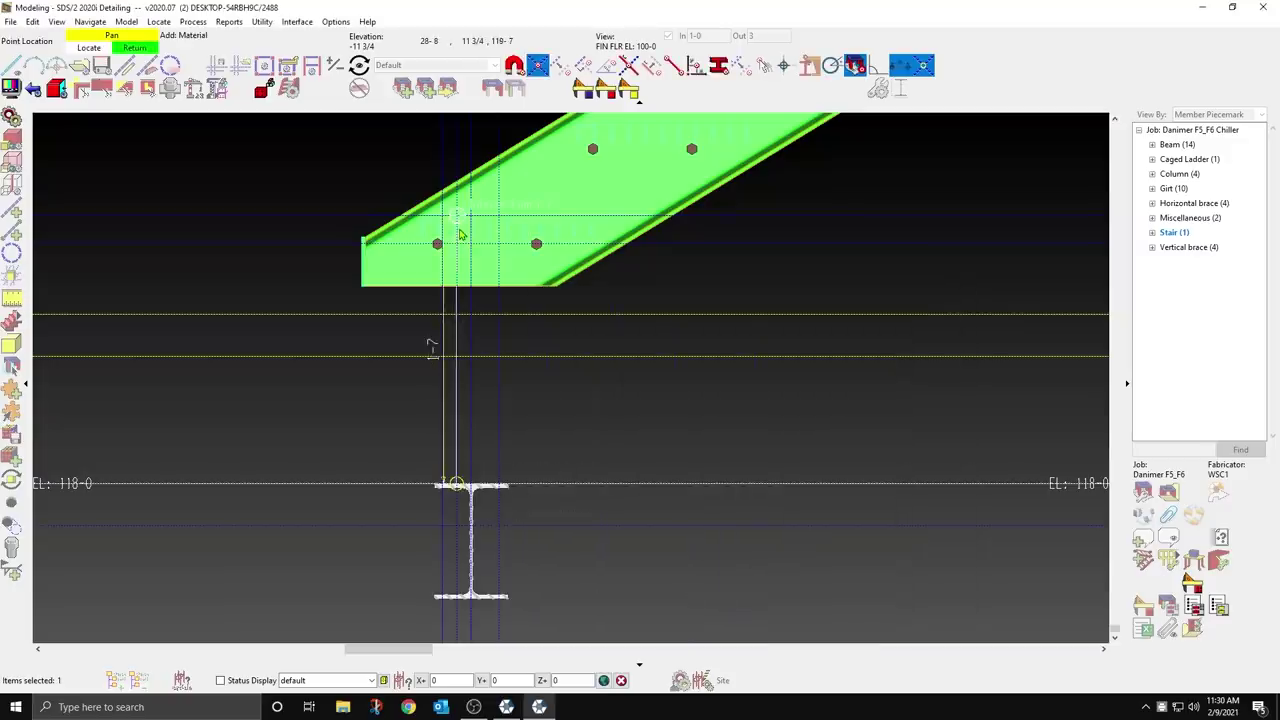
click(457, 244)
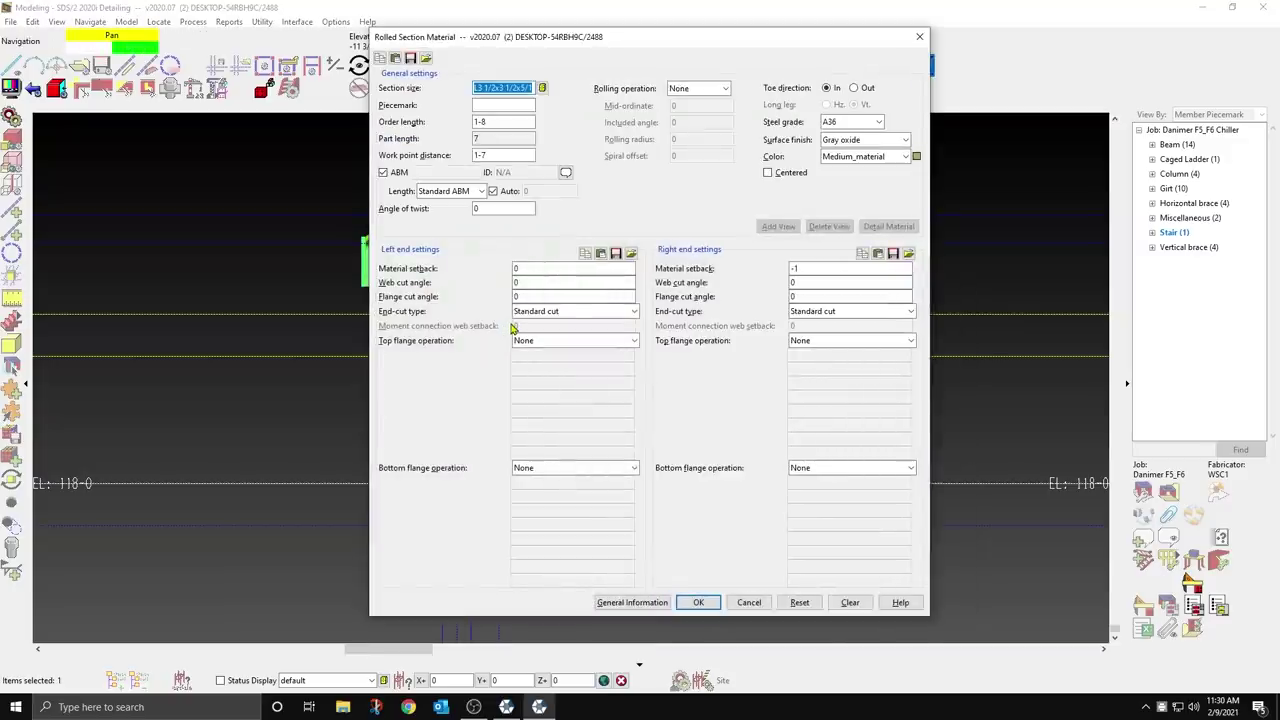
Step: Make the post an L4X4X1/4 with a left end setback of 3/8 and a right end setback of 0, accepting its default rotation
text(L4X4X1/4)
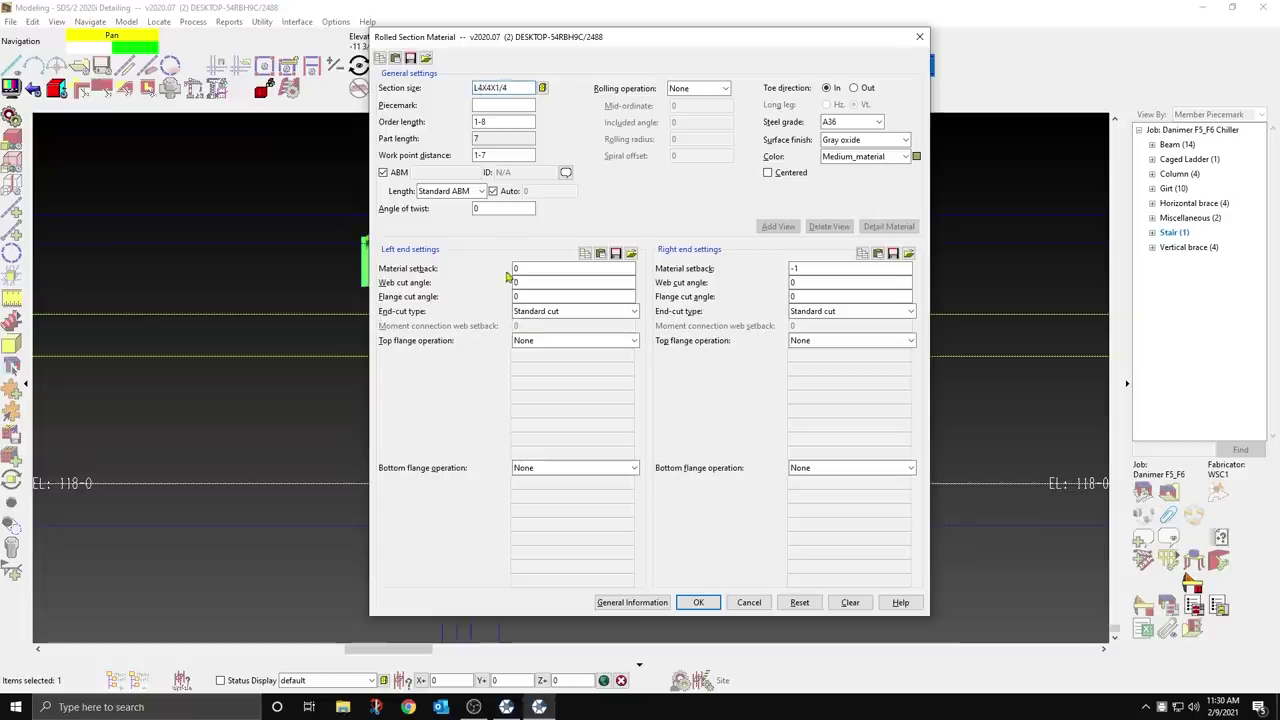
click(802, 270)
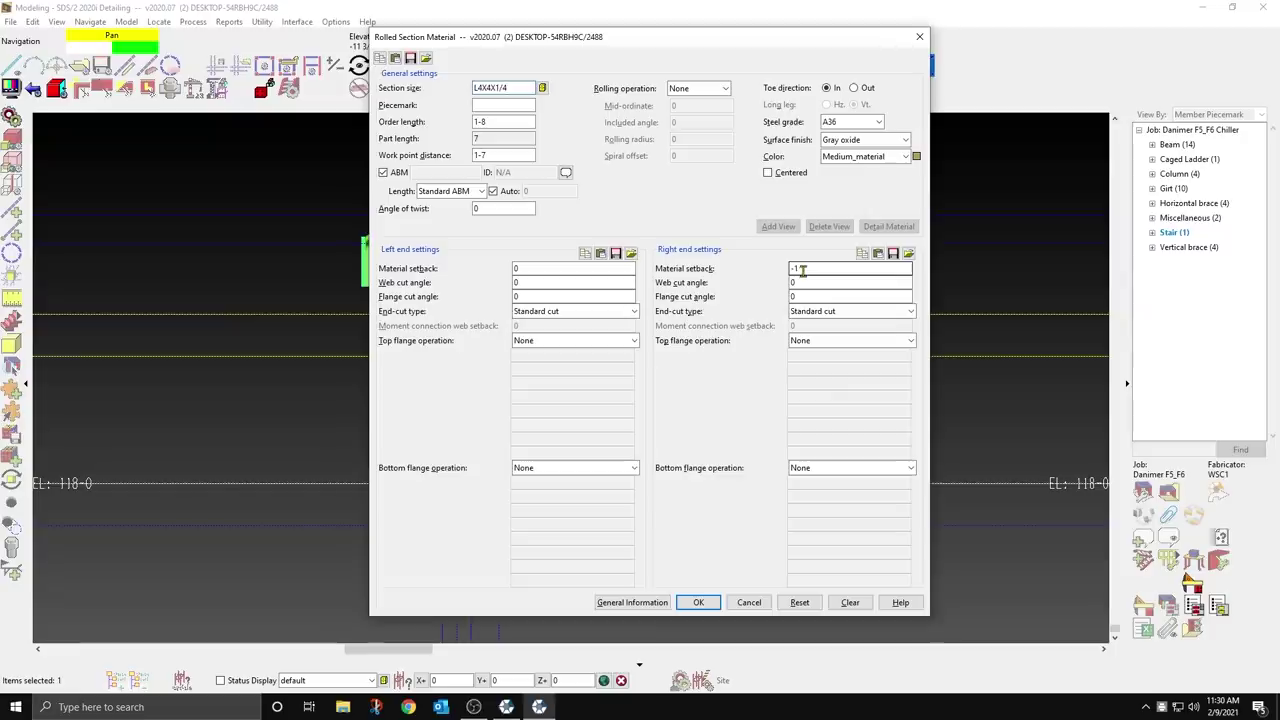
double_click(802, 270)
double_click(537, 268)
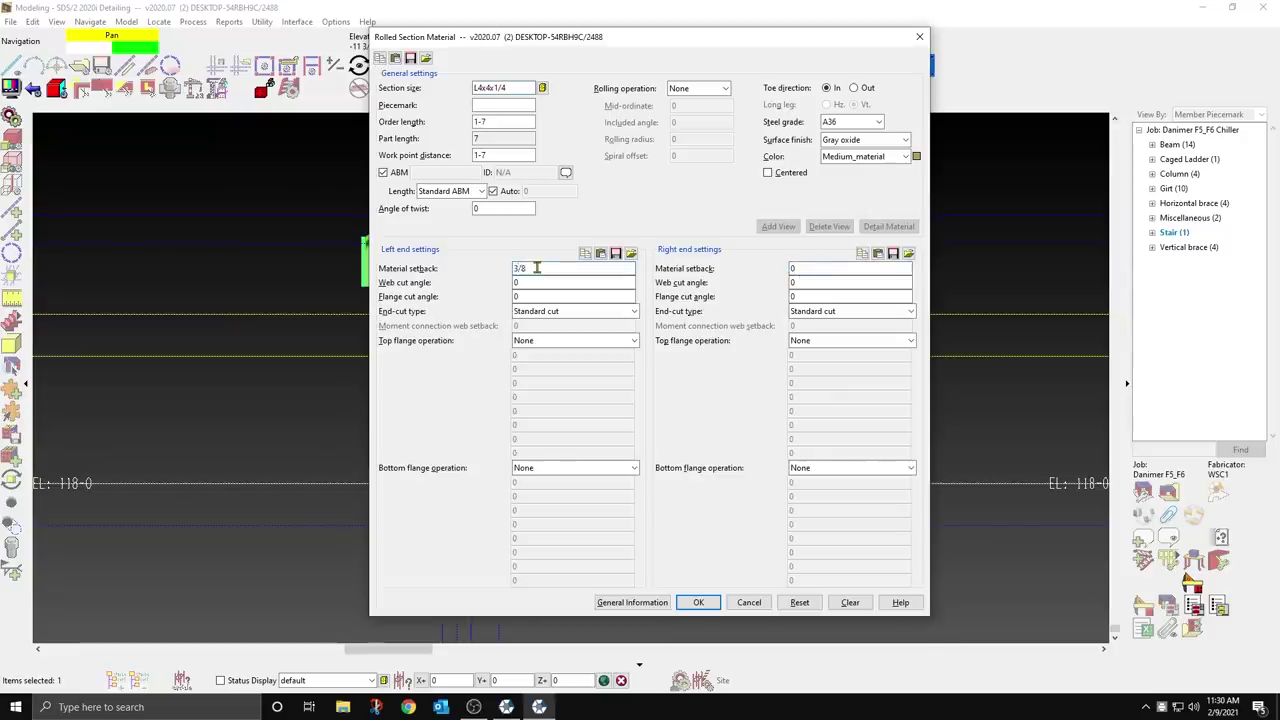
key(Return)
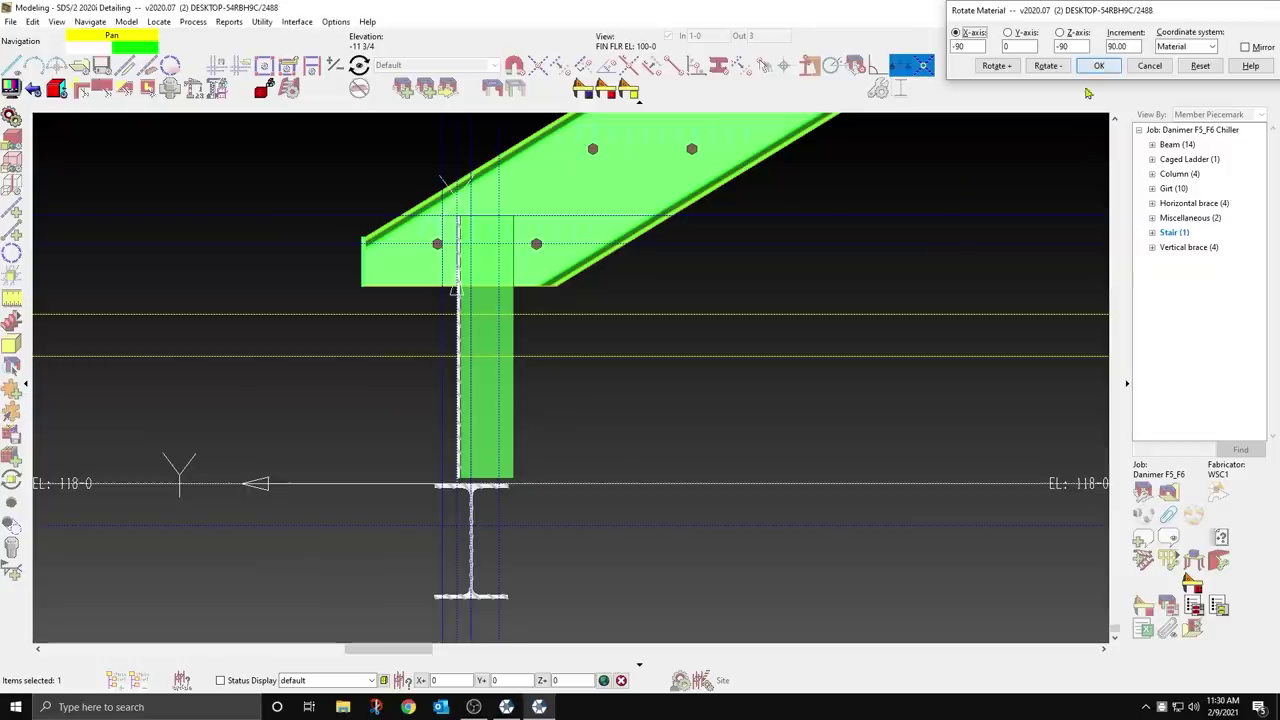
click(1098, 66)
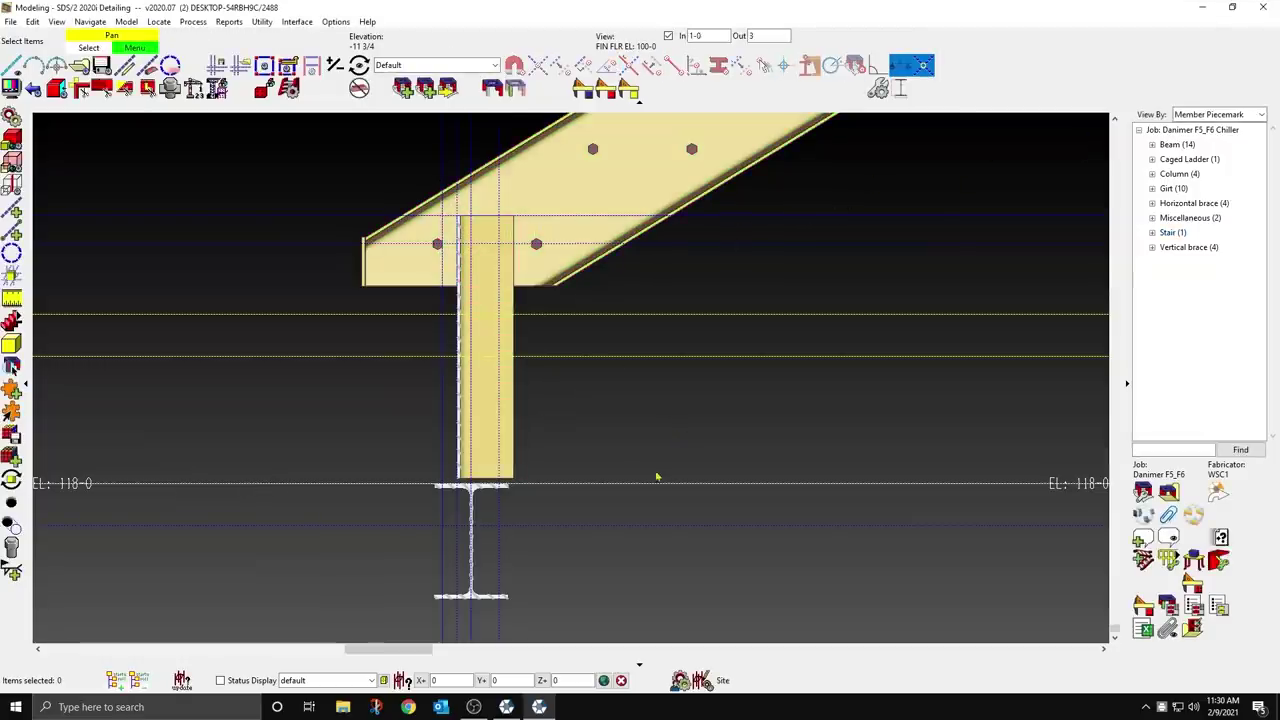
Step: Open a plan view on the floor beam's top flange surface at the foot of the angle post
scroll(466, 478, up, 2)
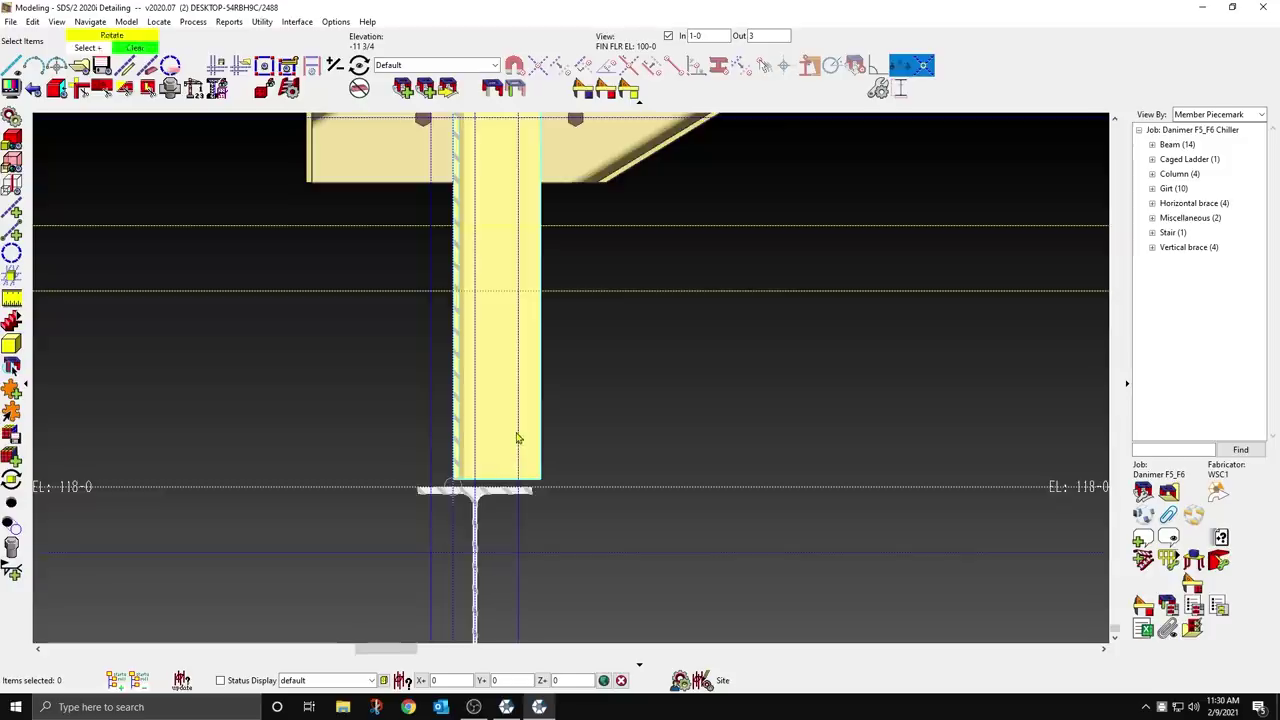
shift+middle_drag(518, 438, 517, 550)
click(57, 88)
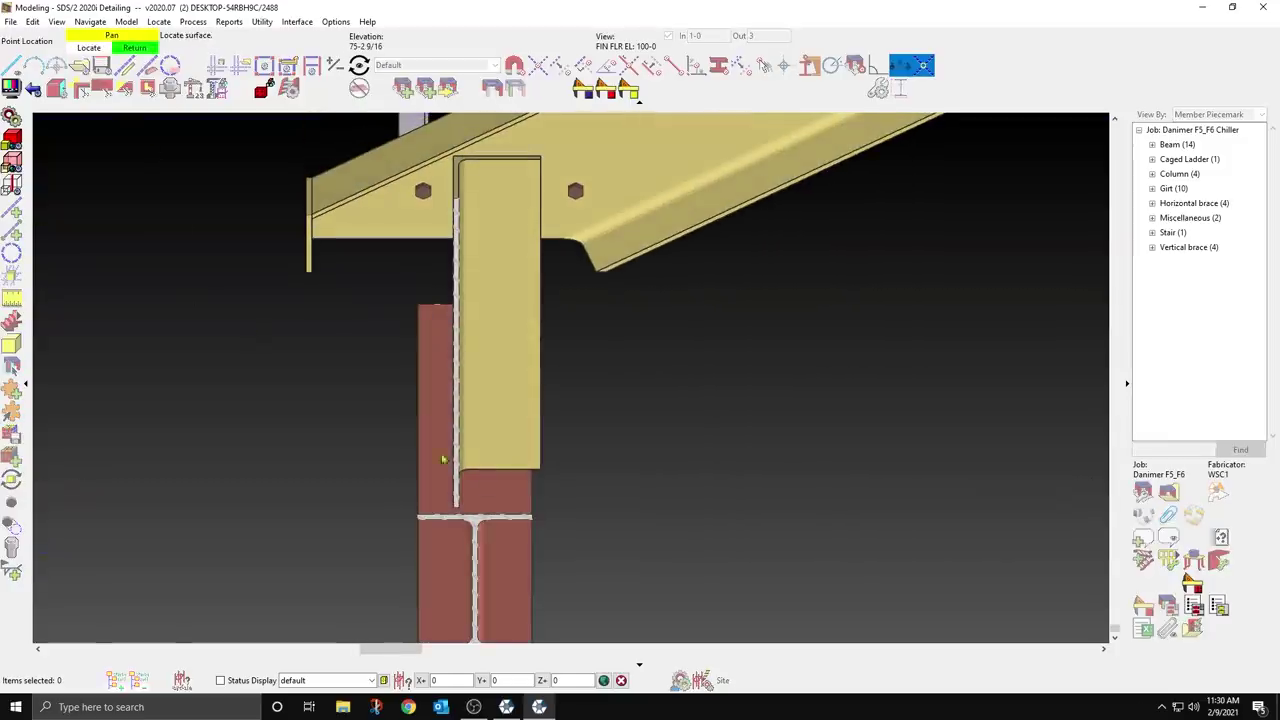
click(511, 500)
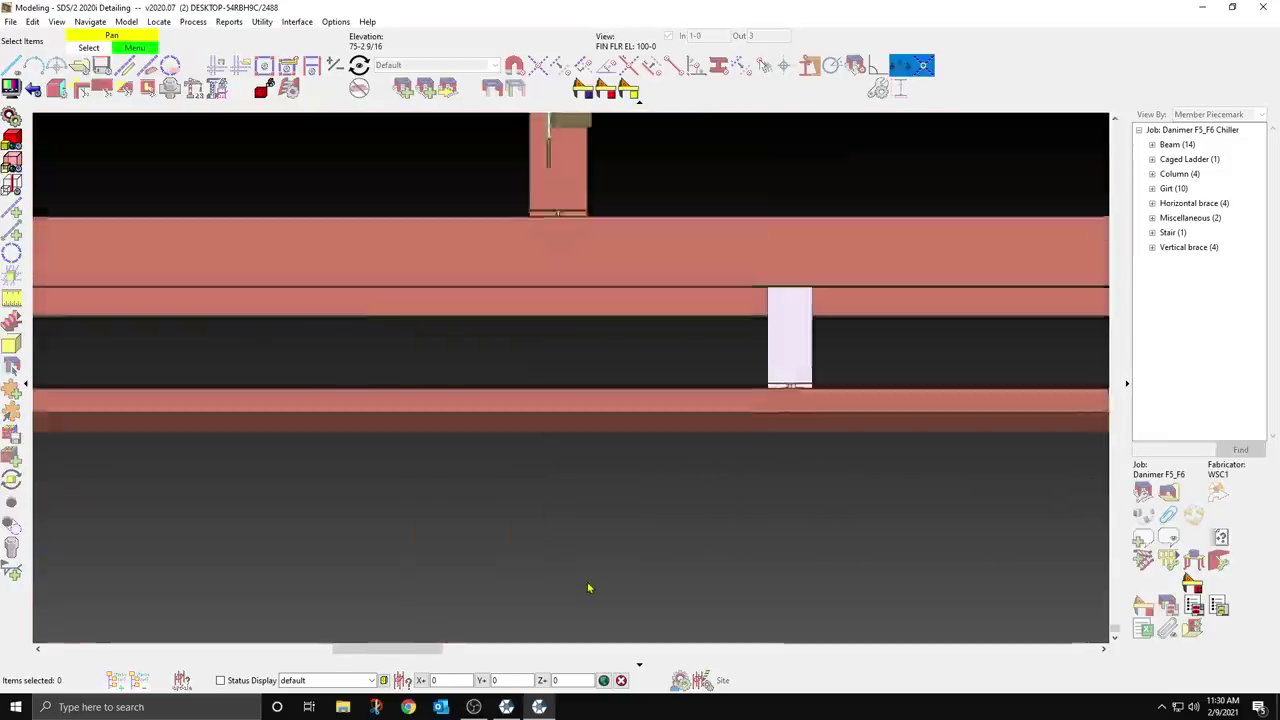
scroll(595, 585, up, 3)
middle_drag(637, 586, 670, 423)
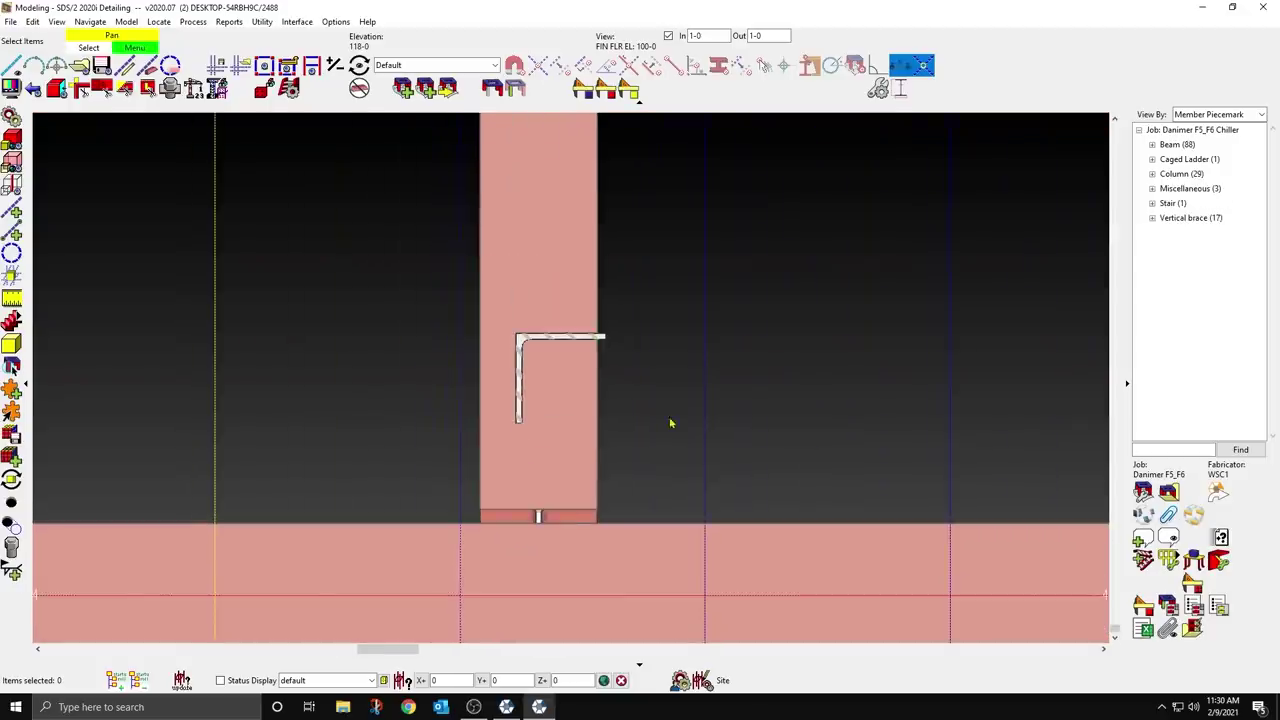
Step: Add construction lines from the material of the floor beam beneath the angle post
click(12, 275)
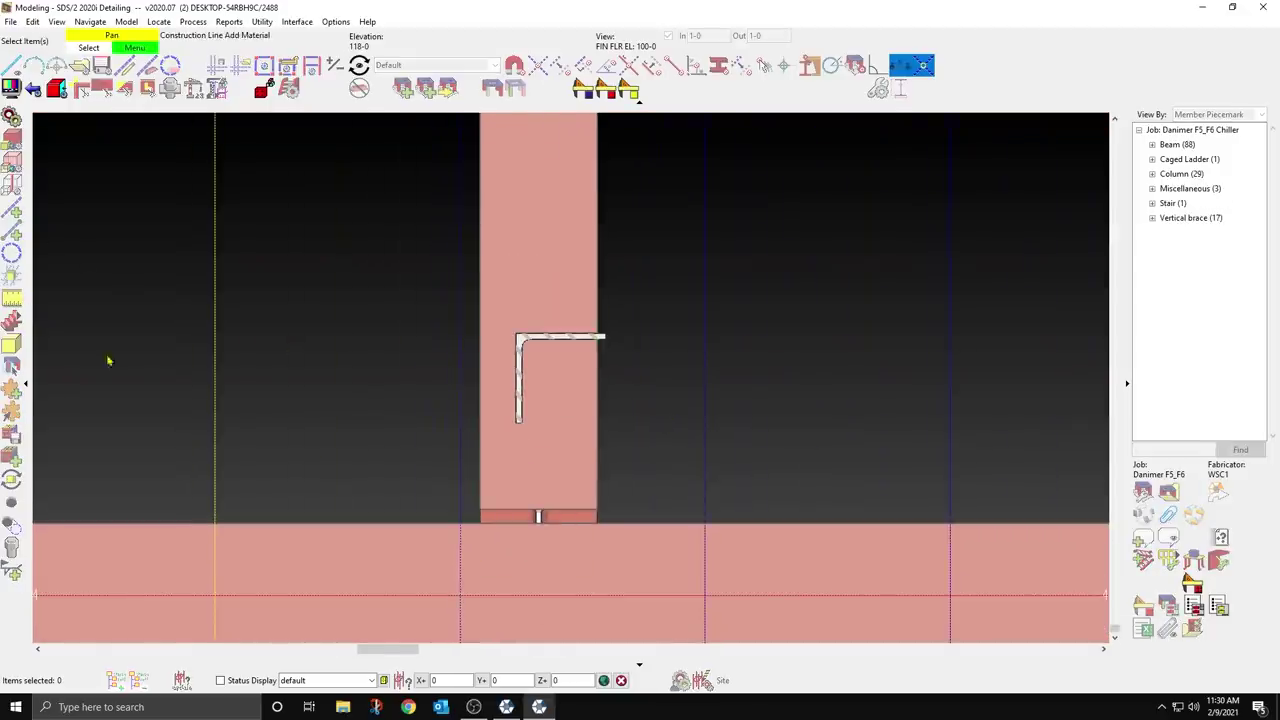
click(566, 460)
right_click(656, 453)
click(677, 464)
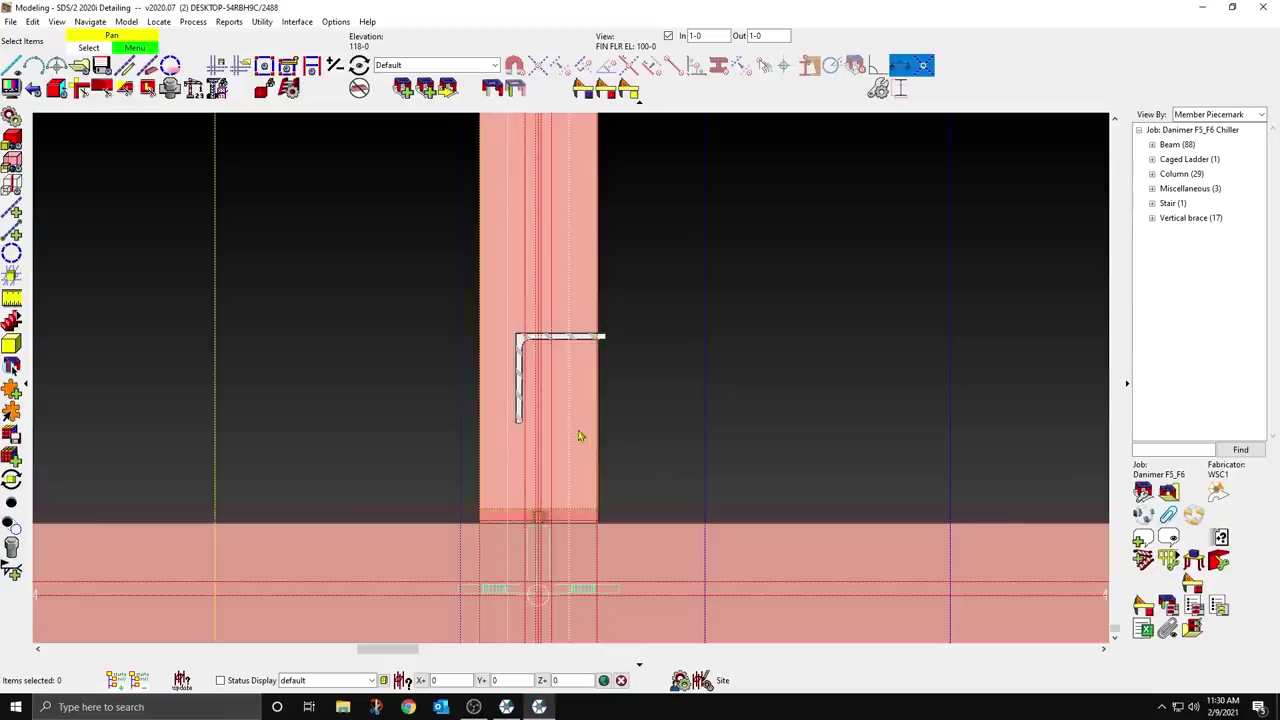
Step: Erase the beam's centre and left-hand vertical construction lines, keeping the gage line on its right half
scroll(532, 364, up, 2)
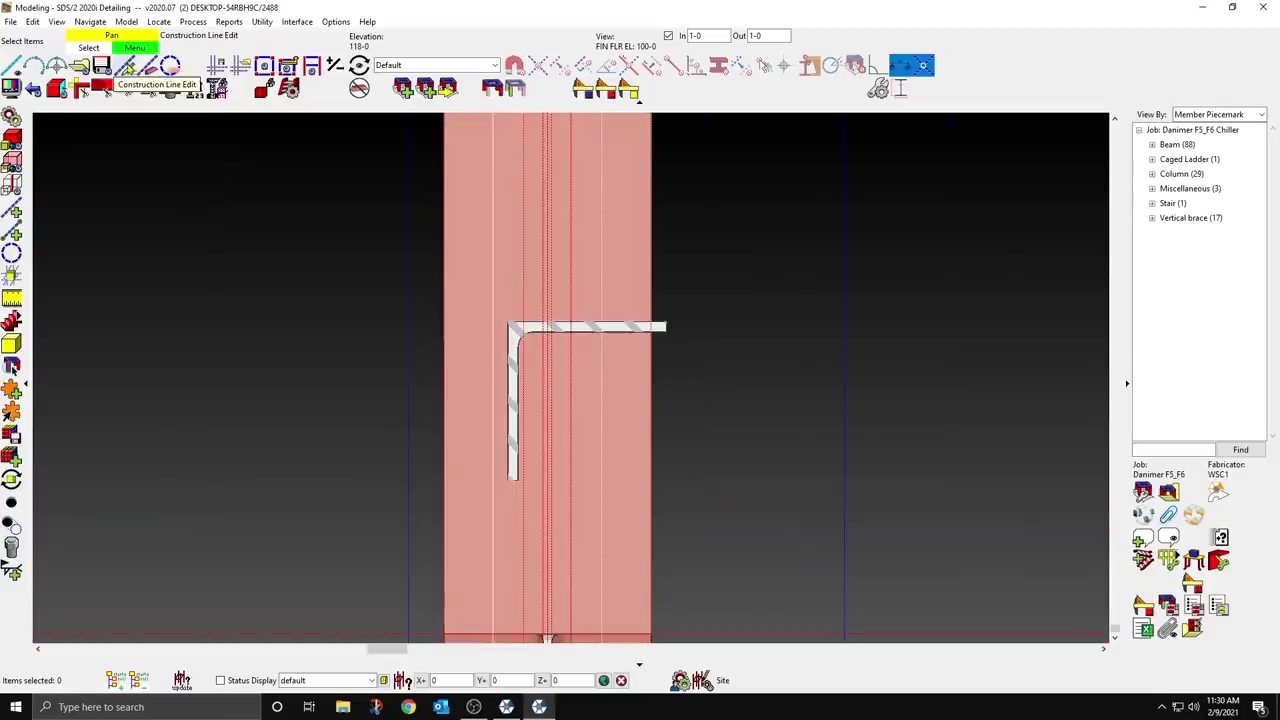
click(126, 67)
drag(589, 404, 413, 376)
right_click(381, 371)
click(399, 385)
Step: Add a horizontal and a vertical construction line along the angle post's outer faces, crossing at its heel
scroll(419, 408, down, 2)
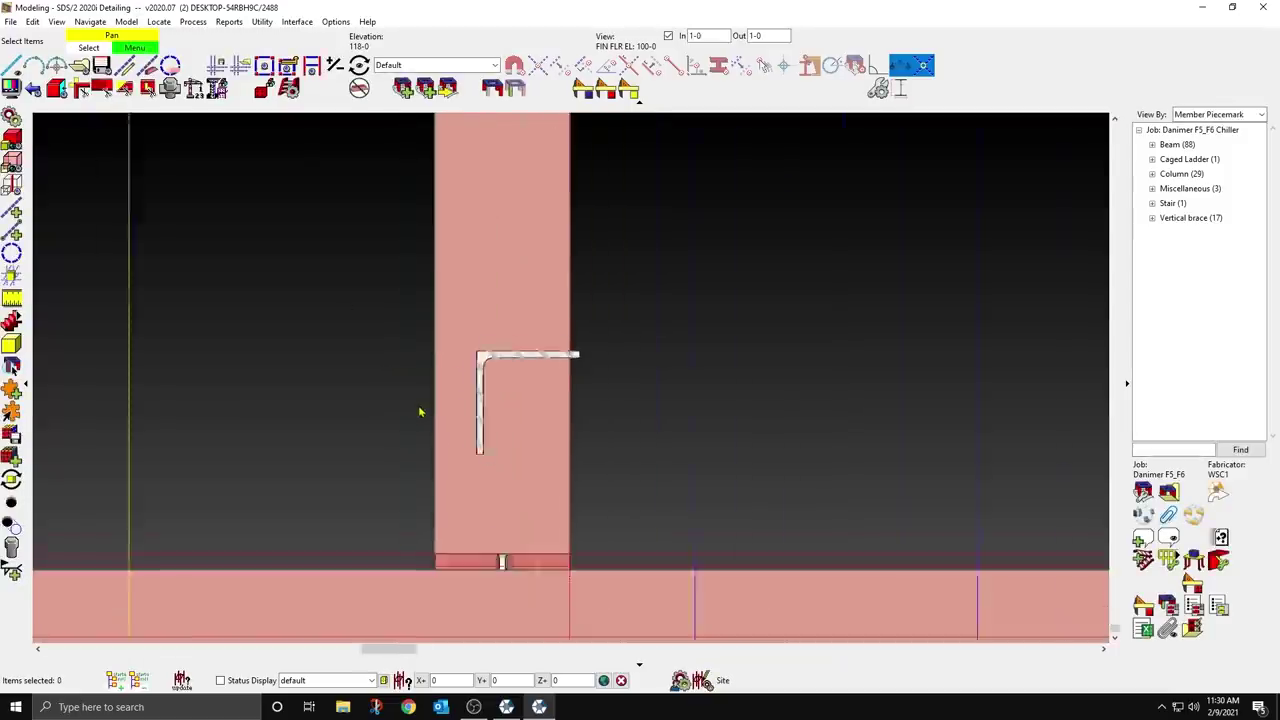
scroll(491, 409, up, 1)
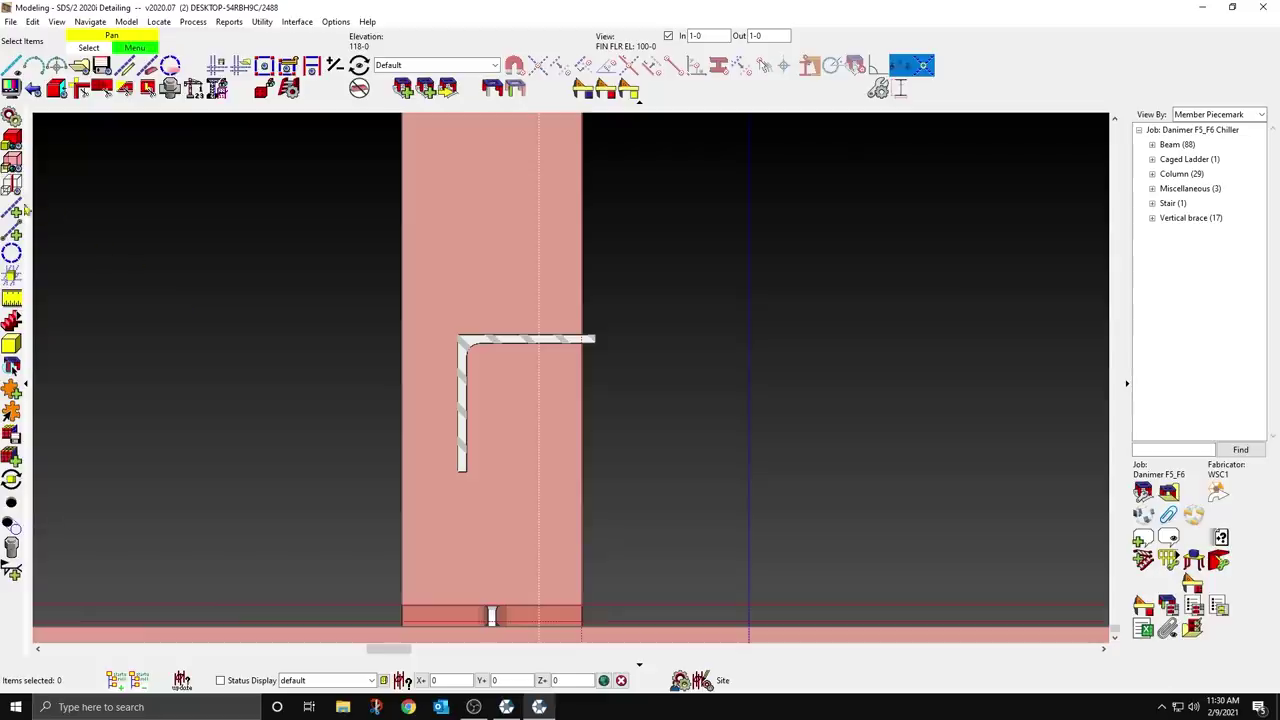
click(22, 210)
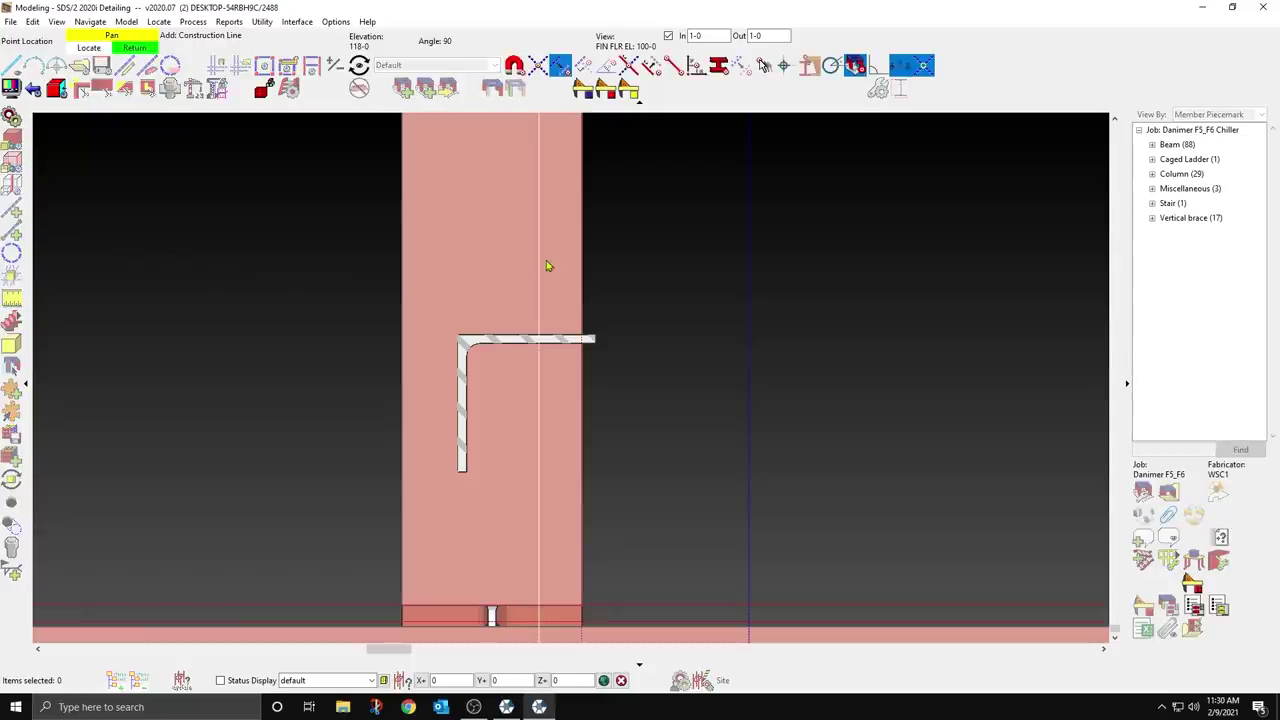
click(439, 310)
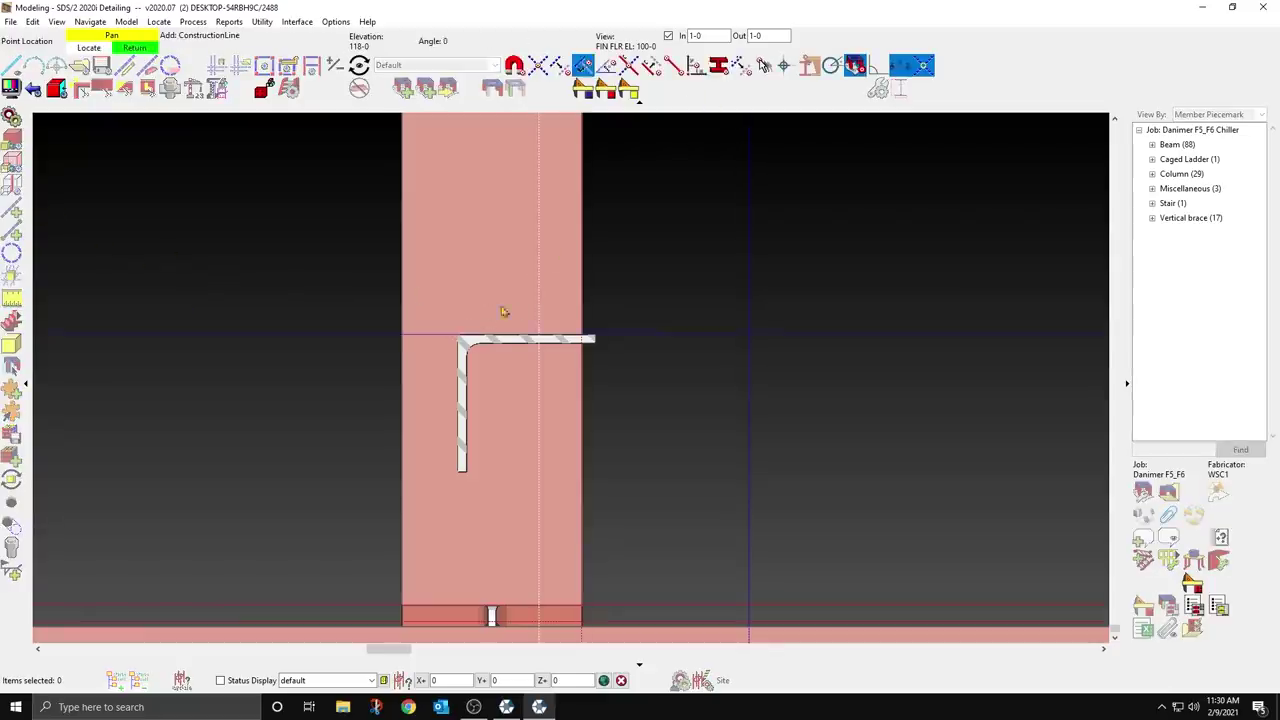
click(458, 338)
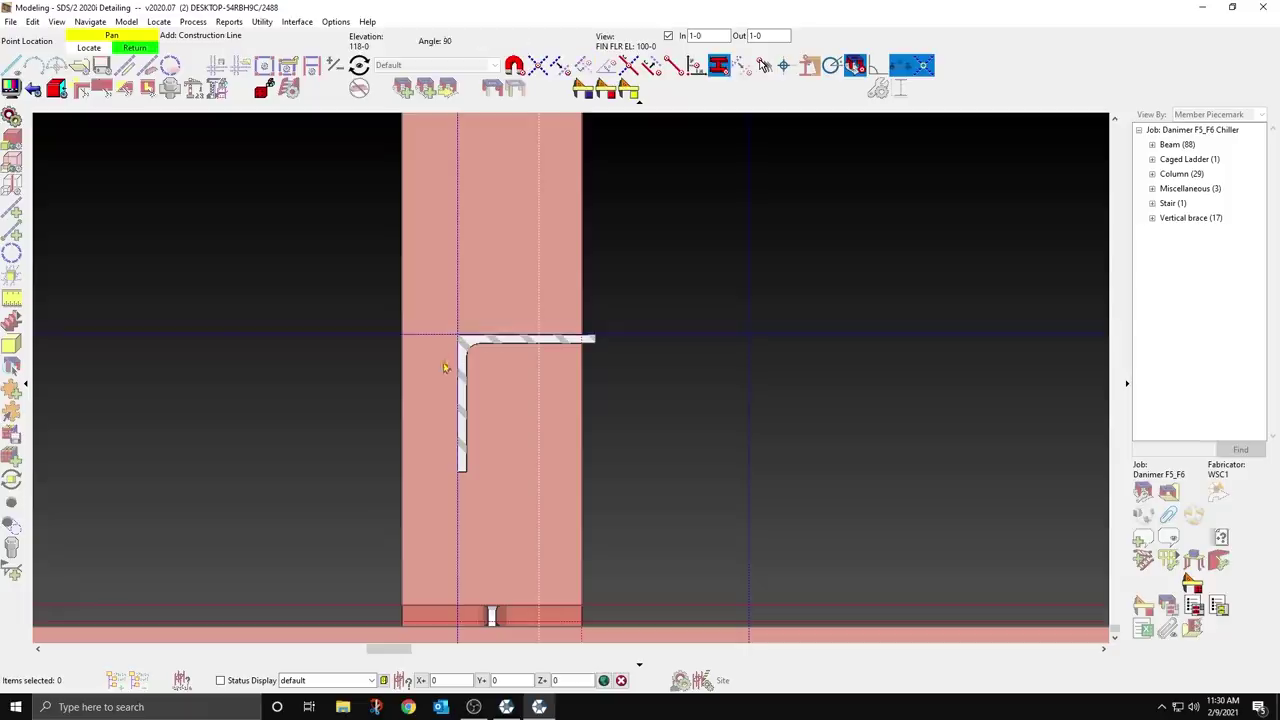
click(595, 334)
Step: Offset construction lines 1/2 inch outward from the horizontal and vertical lines at the angle's heel
click(681, 318)
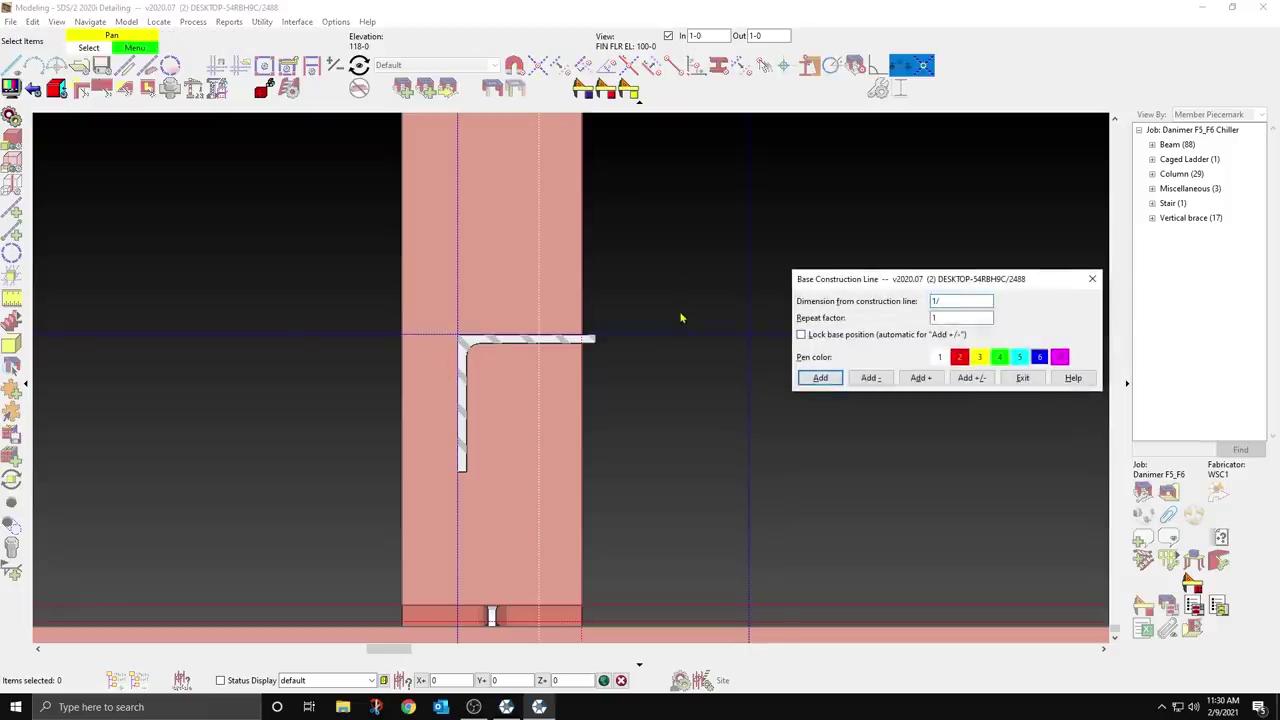
key(Return)
click(1019, 378)
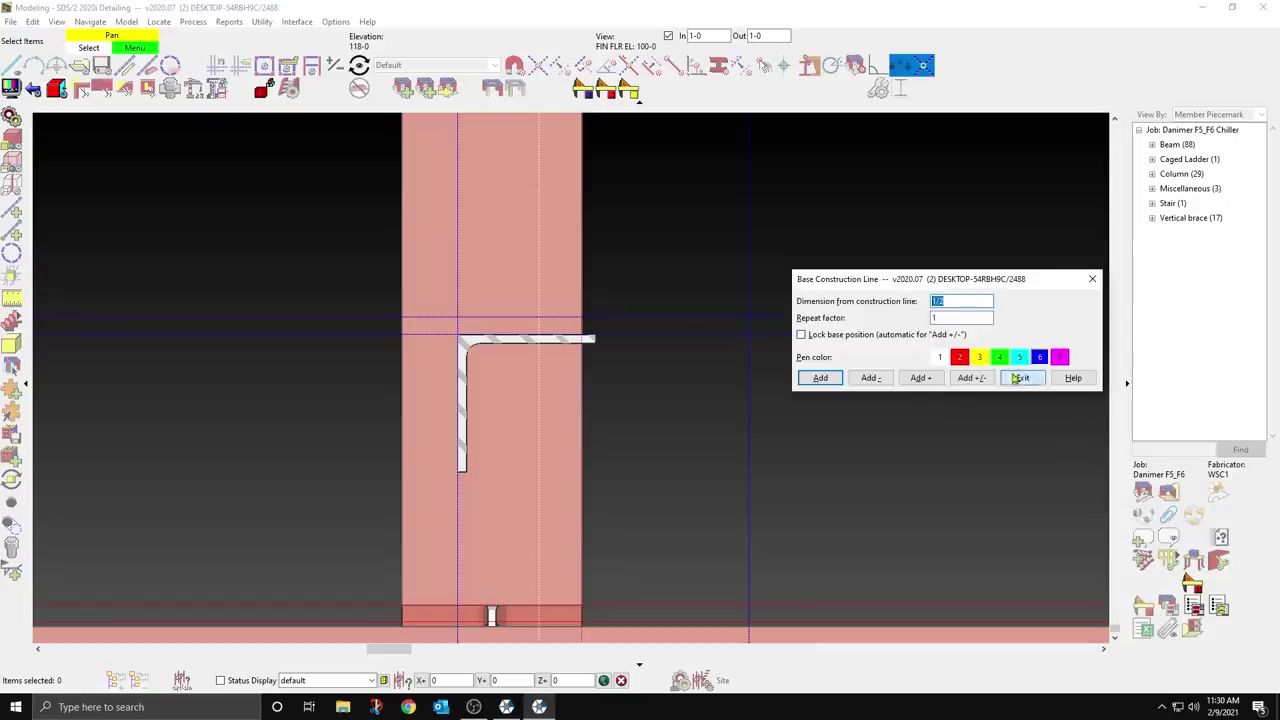
click(452, 518)
text(-1)
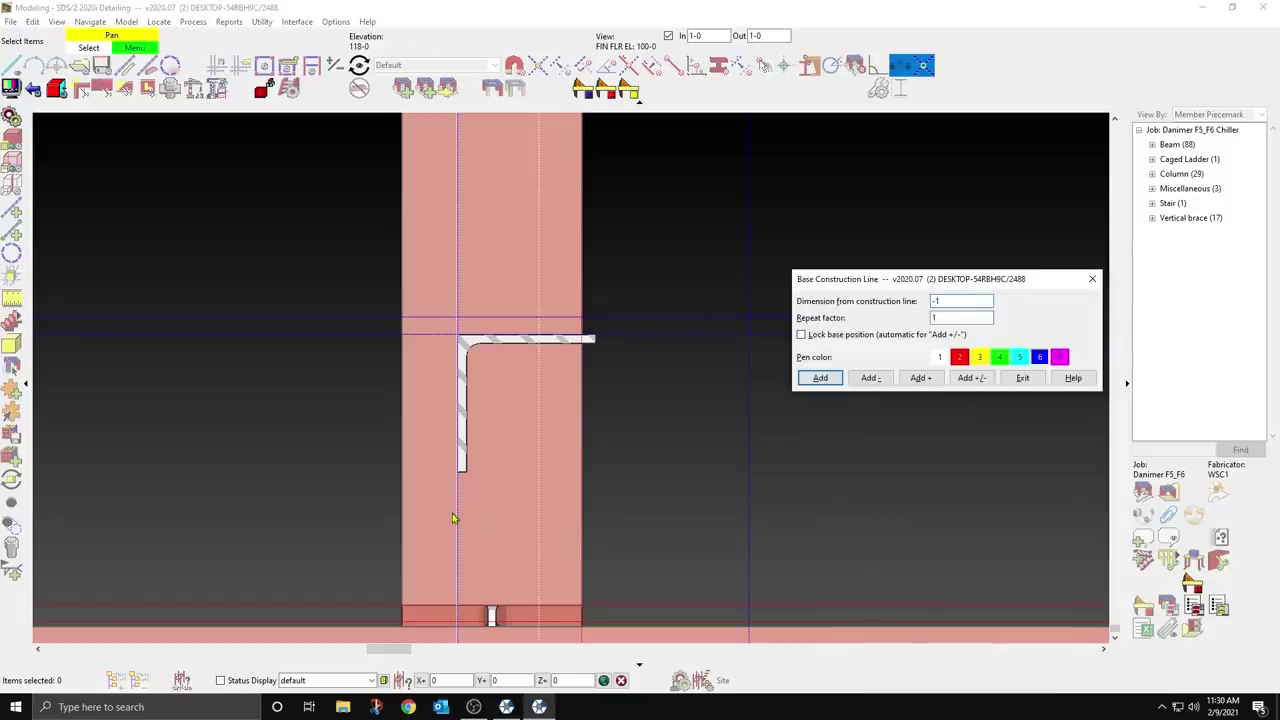
text(/2)
key(Return)
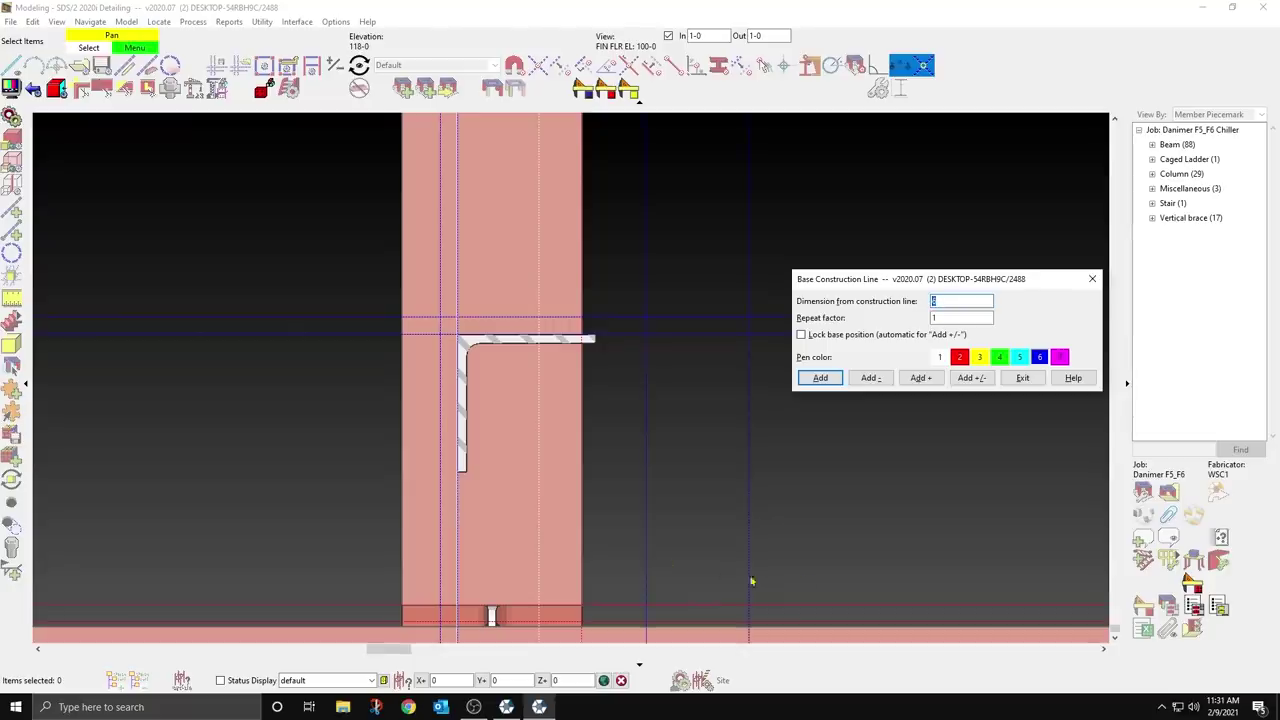
Step: Add construction lines 6 inches from the two half-inch offset lines, boxing in a 6-inch square around the angle
click(1022, 378)
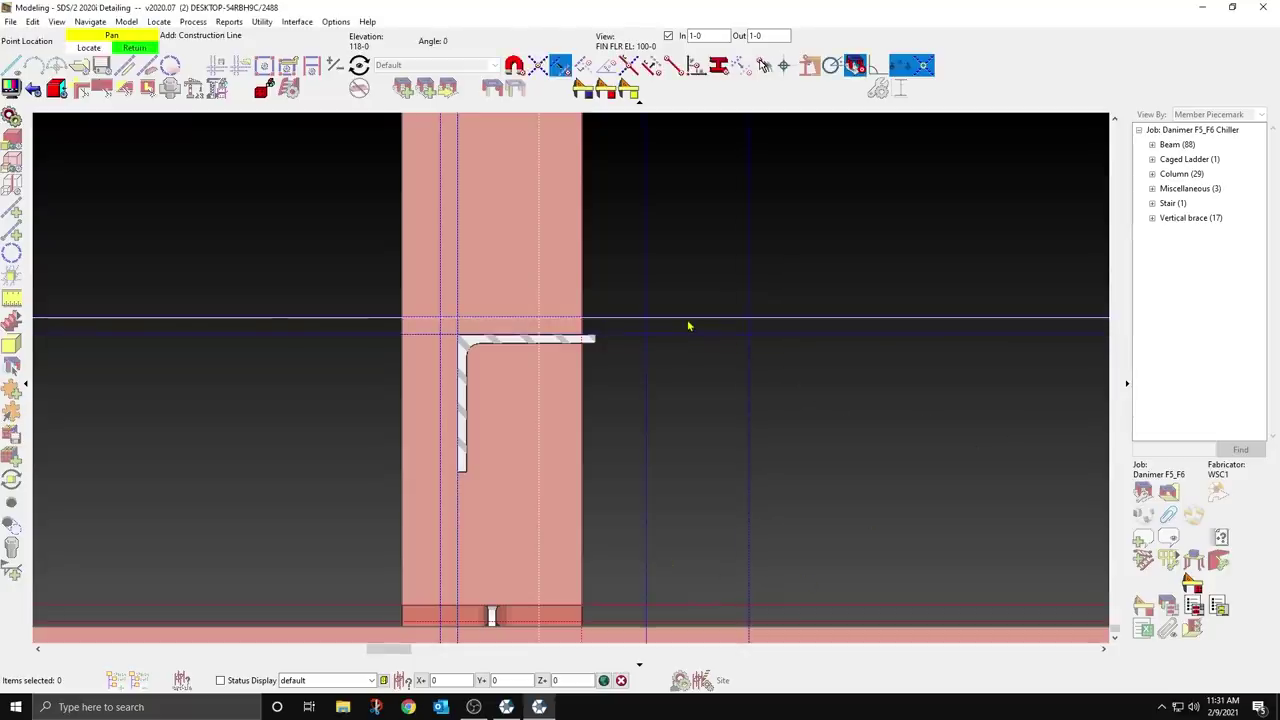
click(688, 326)
text(-6)
key(Return)
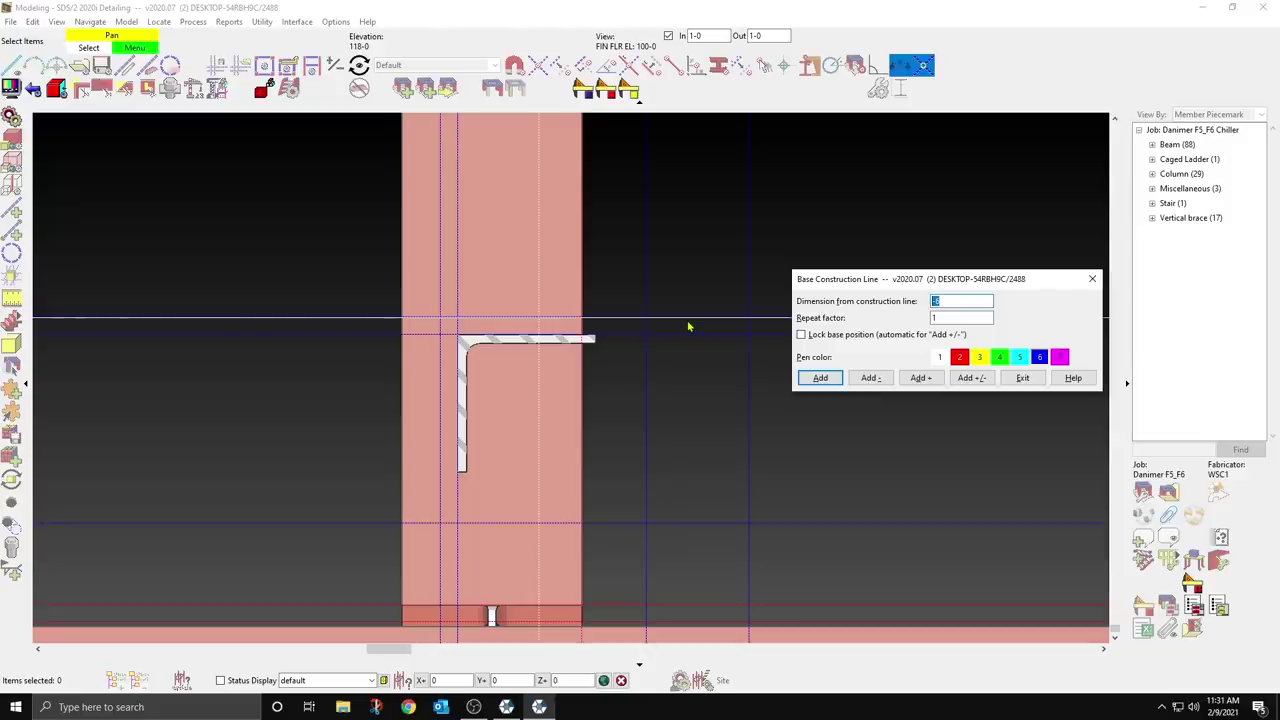
click(1022, 378)
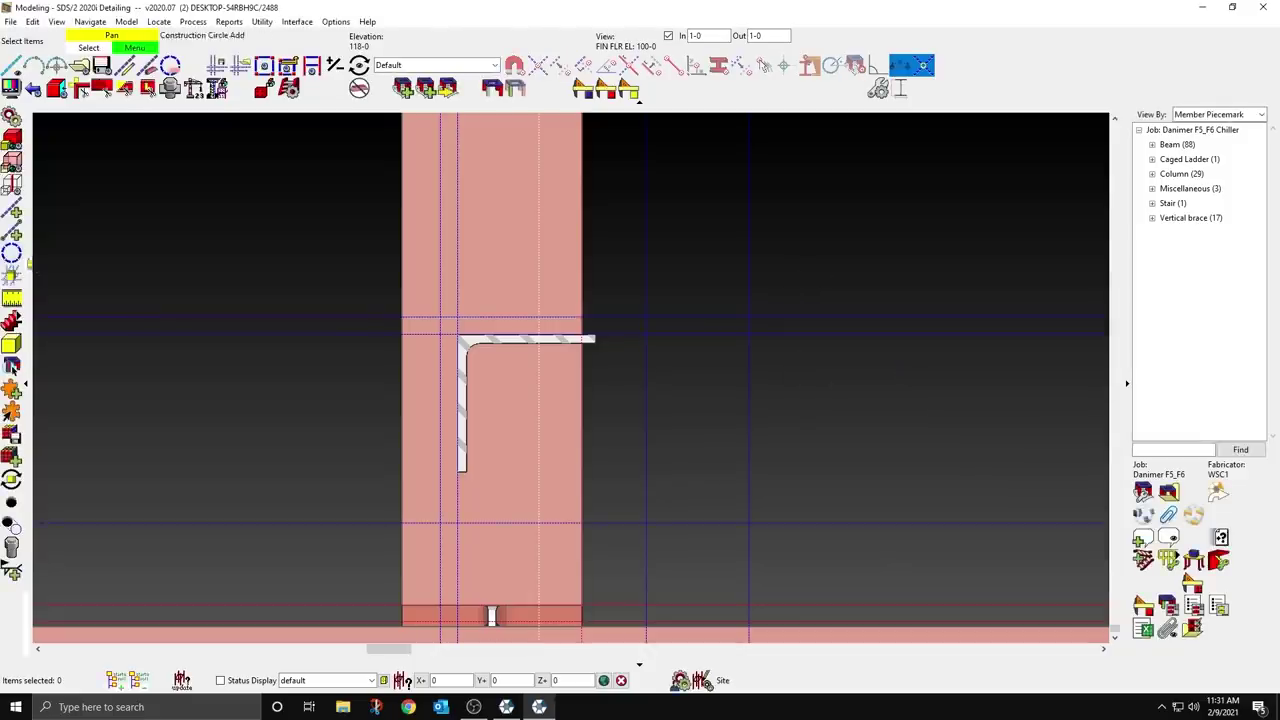
Step: Measure from the angle's heel to the beam's gage line and add a horizontal construction line 2 3/8 inches below the angle's outer face
click(12, 297)
click(480, 352)
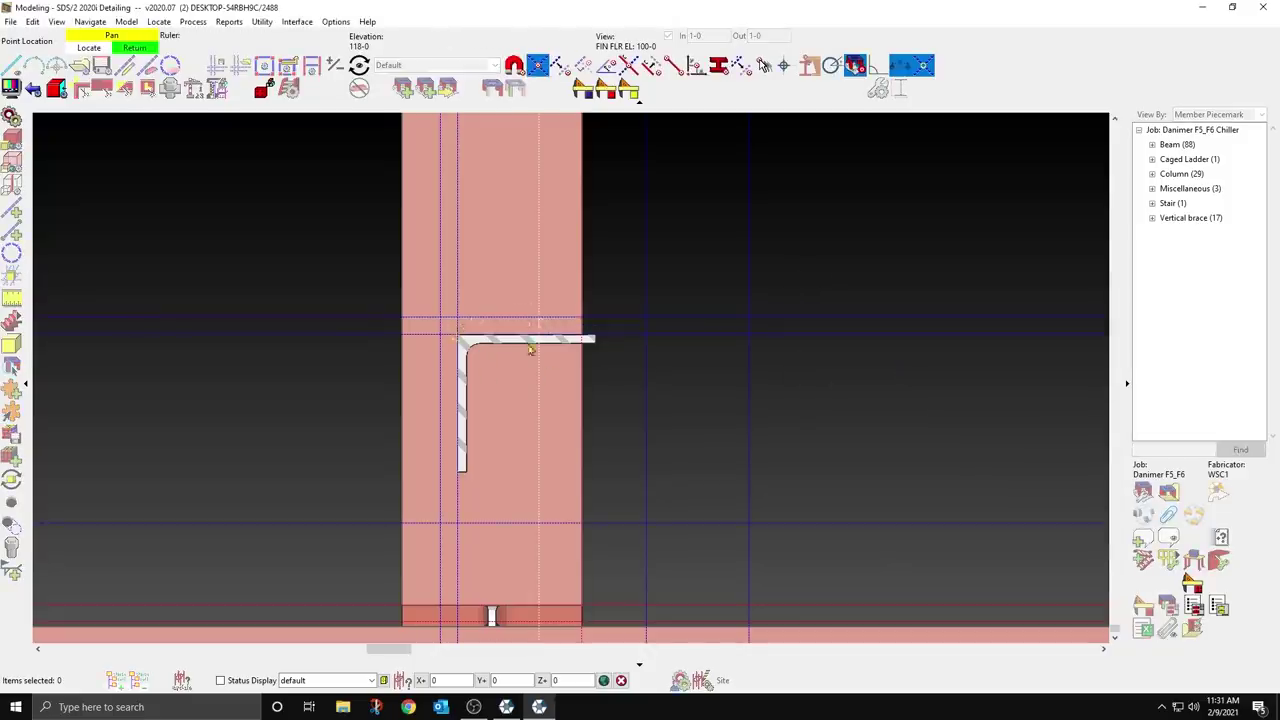
click(541, 348)
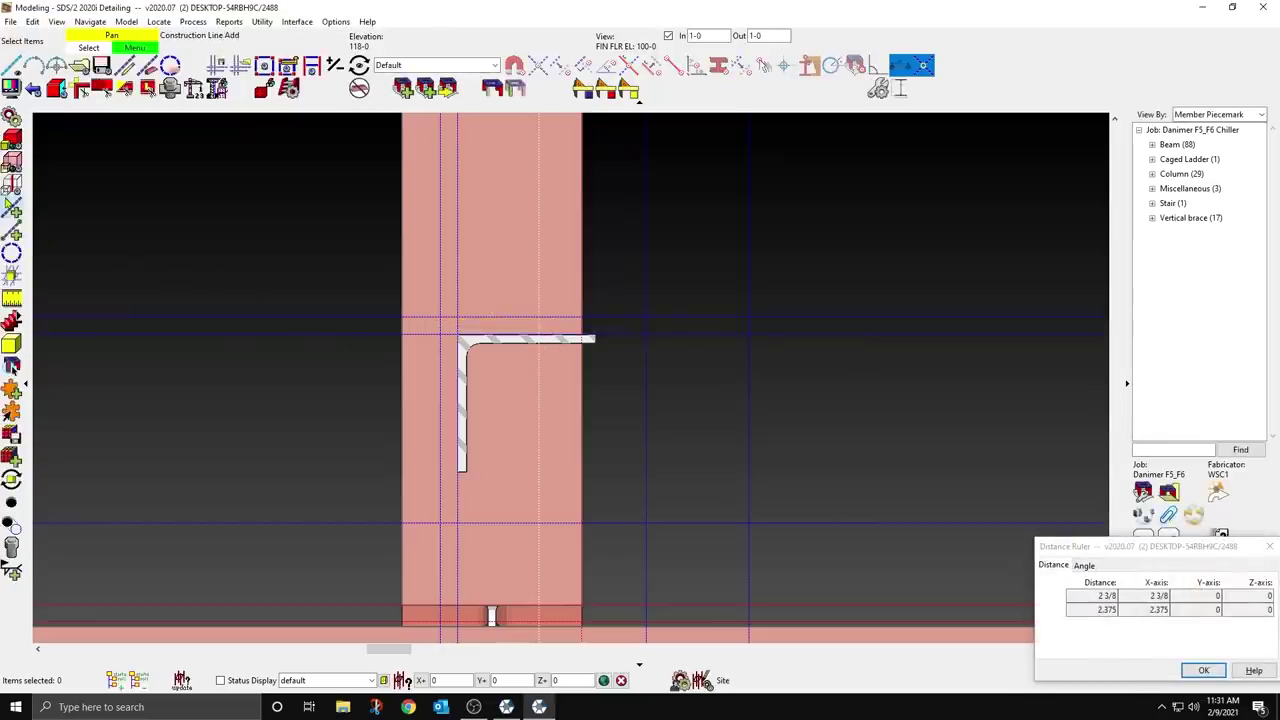
click(620, 340)
text(-2 3/)
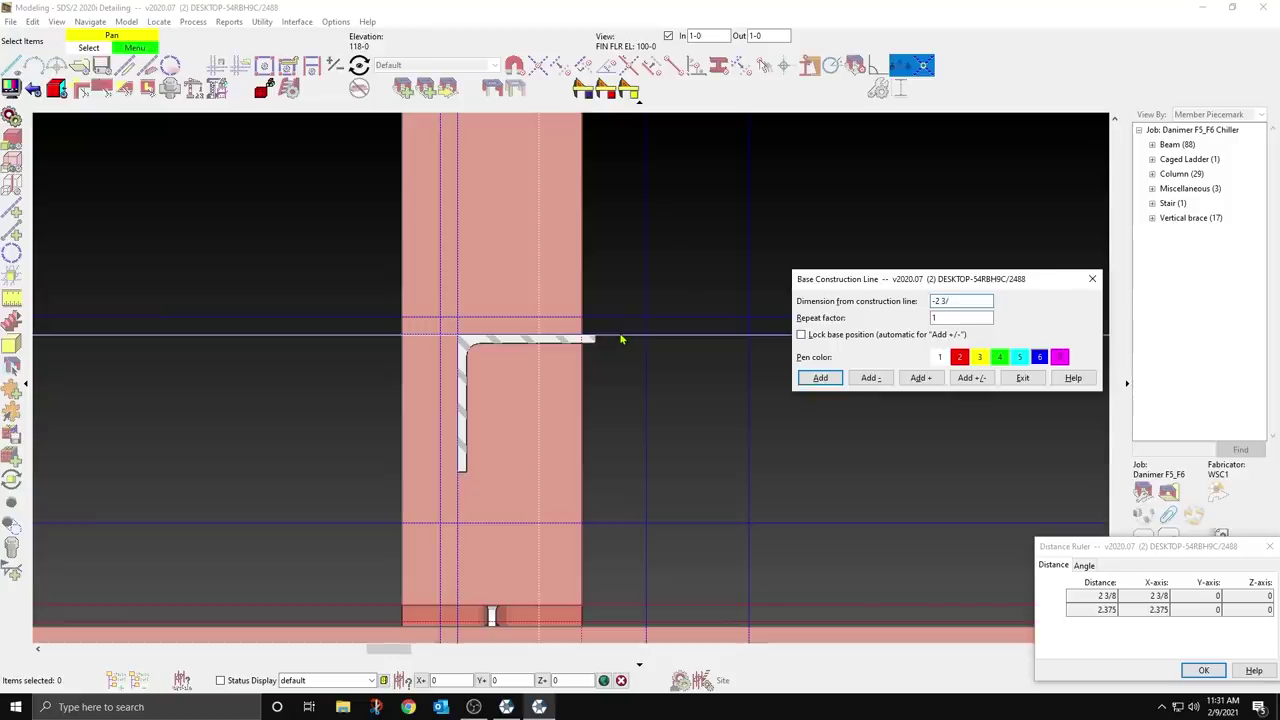
text(8)
key(Return)
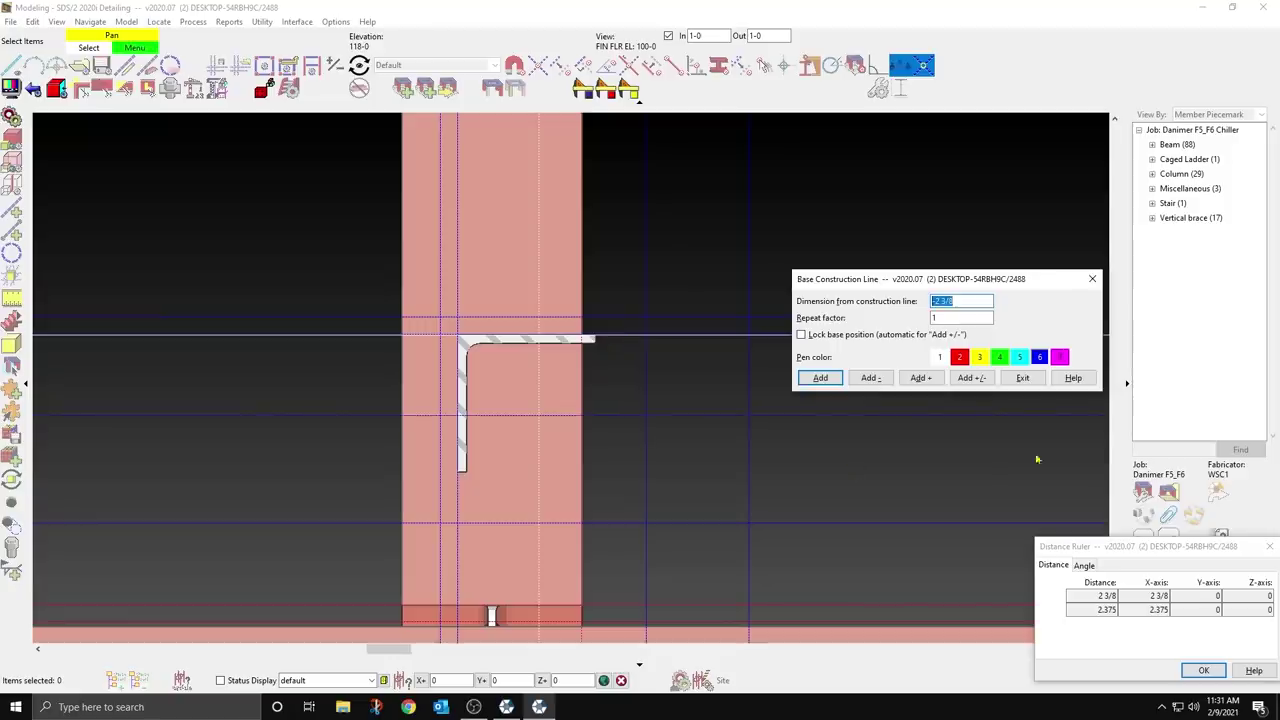
click(1022, 378)
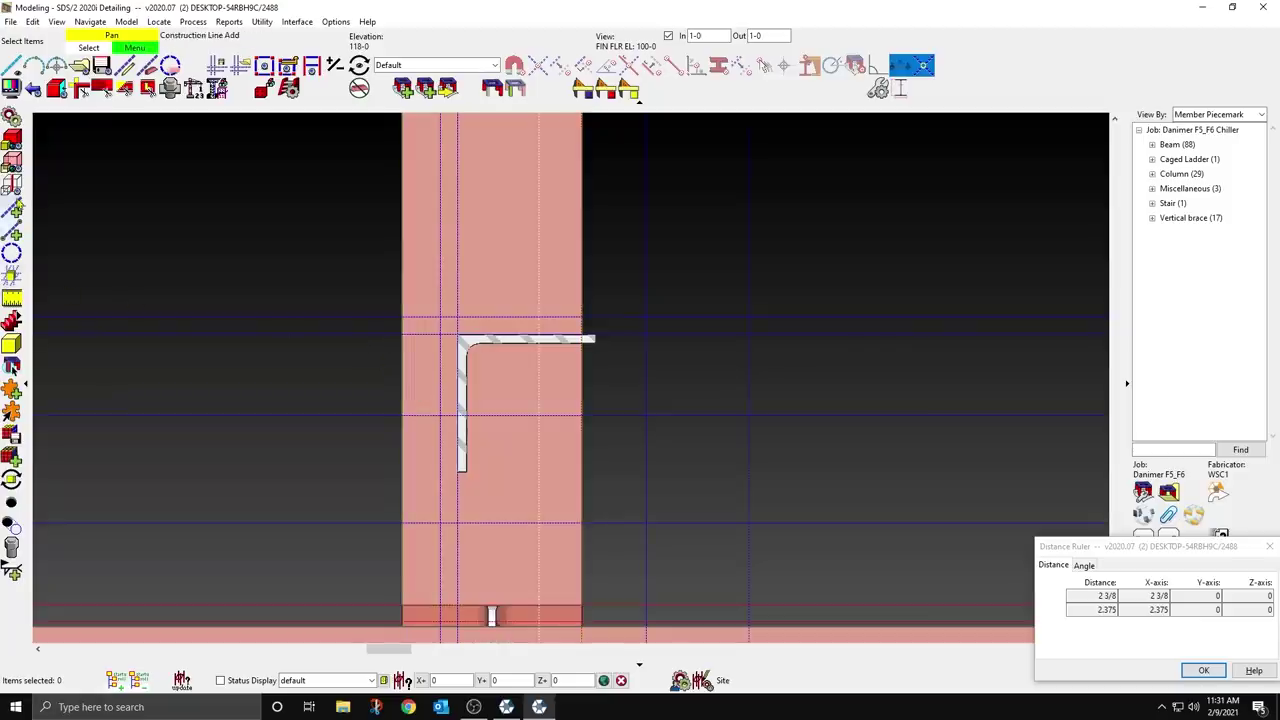
Step: Add a vertical construction line 5 1/2 inches from the vertical half-inch offset line and measure that offset line's gap to the angle's heel
click(12, 210)
click(440, 296)
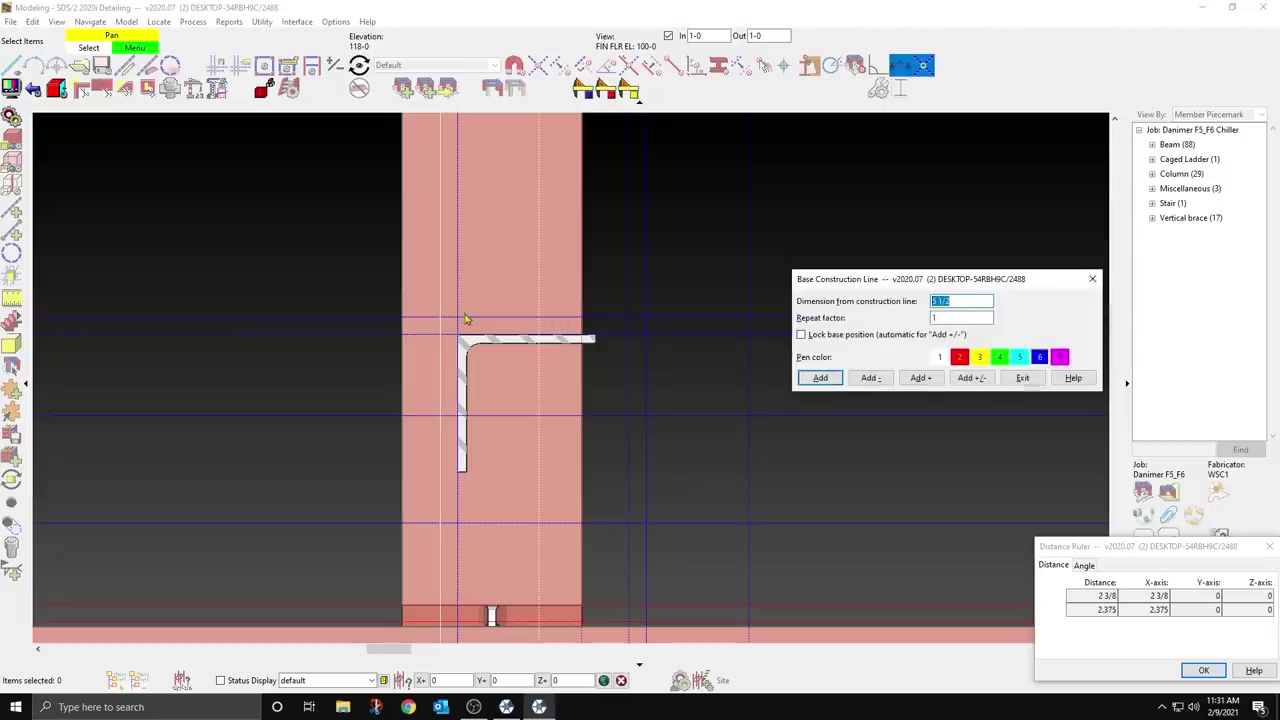
click(1022, 377)
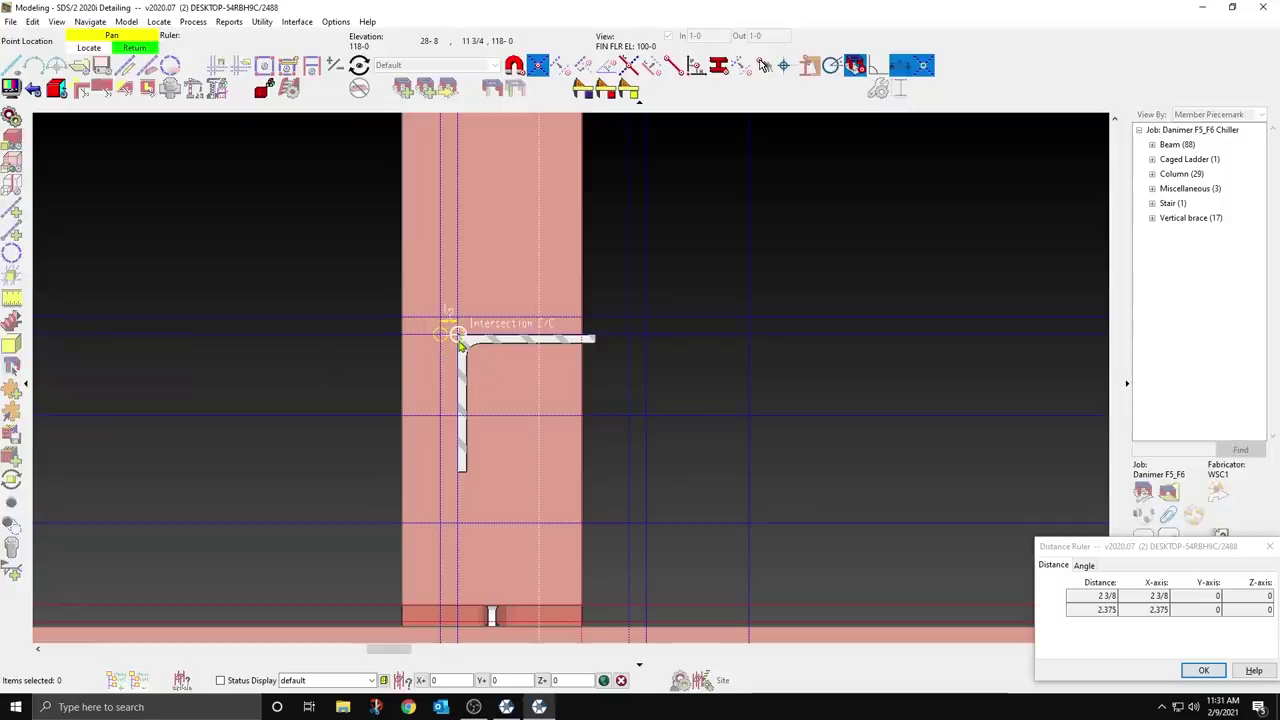
right_click(461, 345)
Step: Add construction lines 5 inches from the vertical and horizontal half-inch offset lines, boxing in a 5-inch square around the angle
click(12, 210)
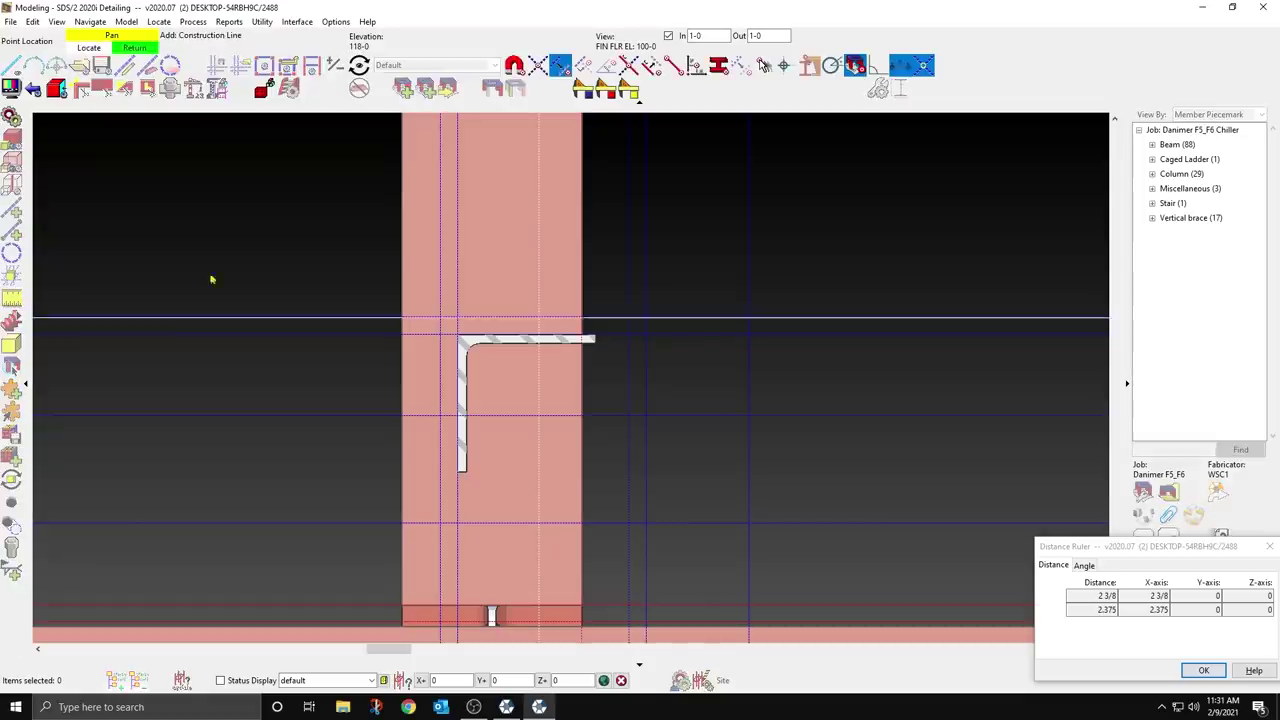
click(443, 297)
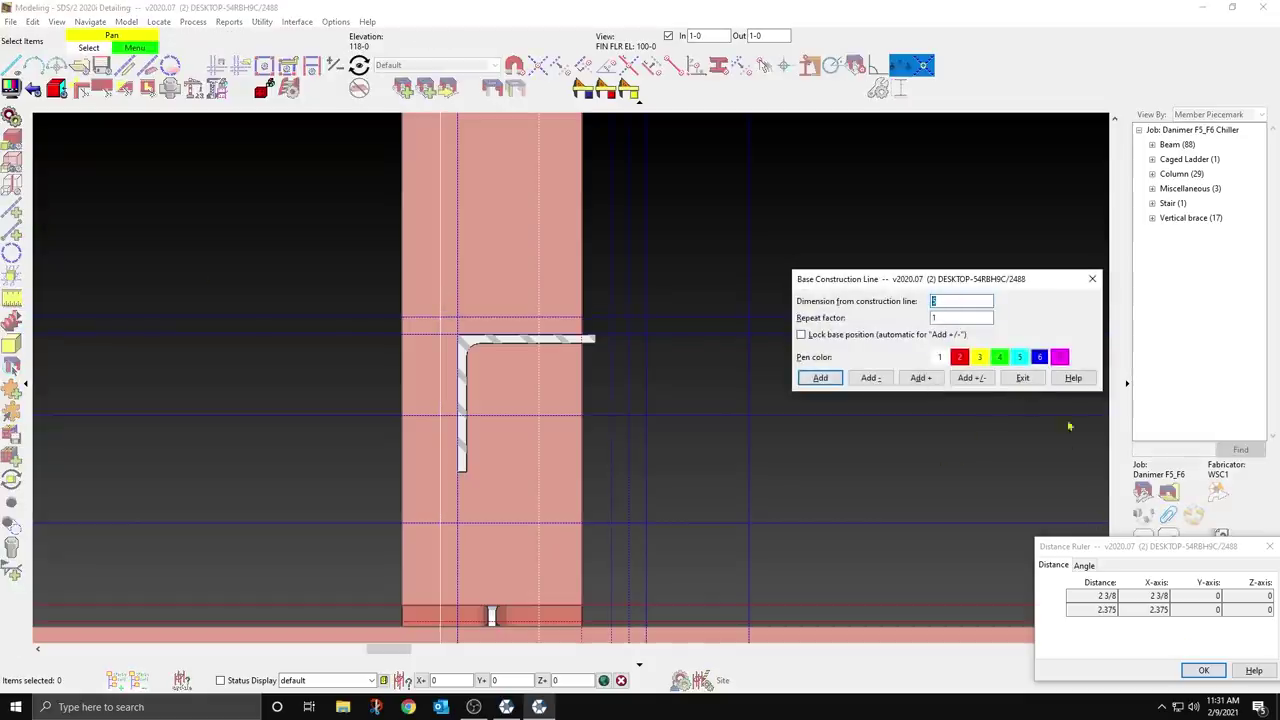
click(1034, 383)
click(923, 324)
text(-)
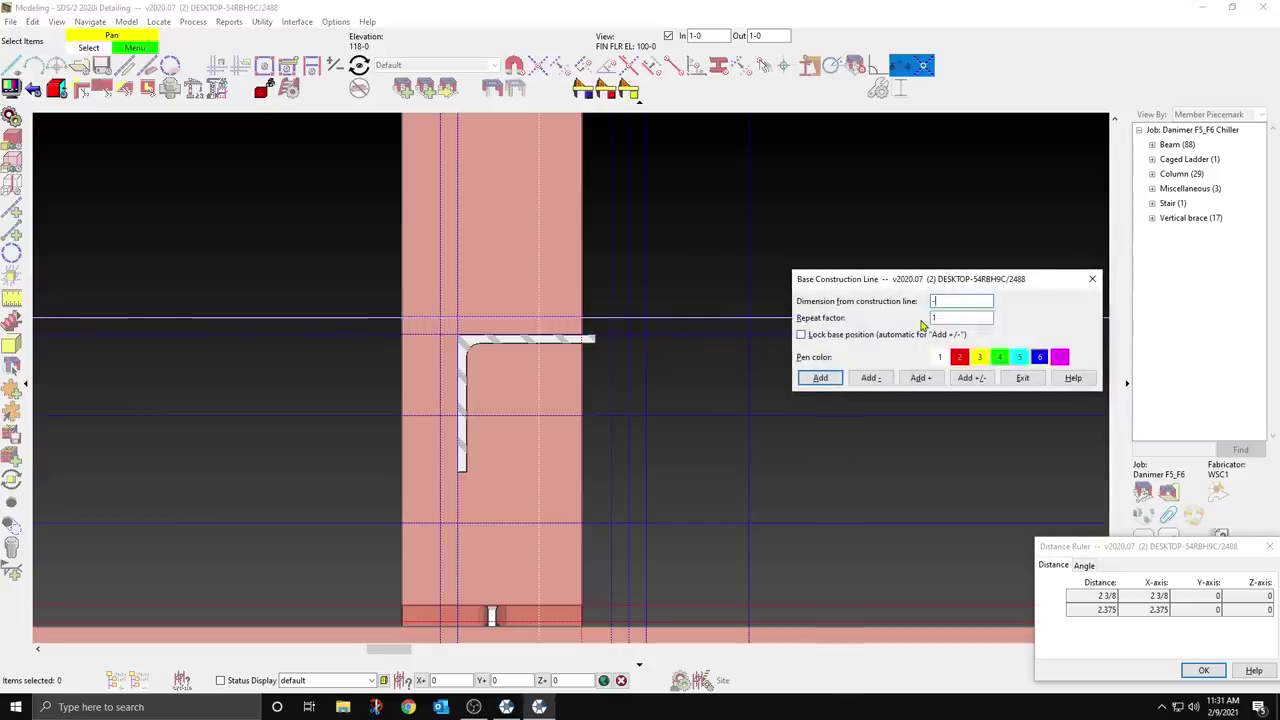
click(1022, 378)
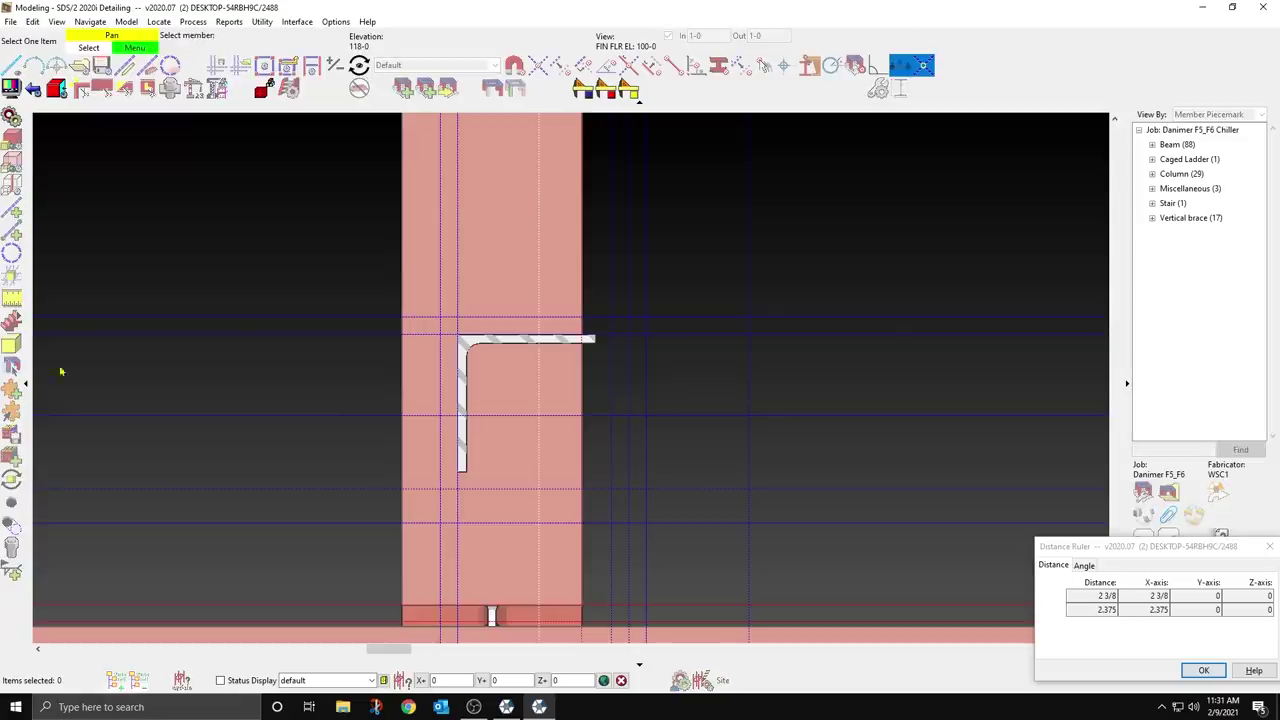
Step: Add a rectangular plate to the stair member, locating its work points at both ends of the 5-inch square's edge beside the angle's heel
click(458, 413)
key(m)
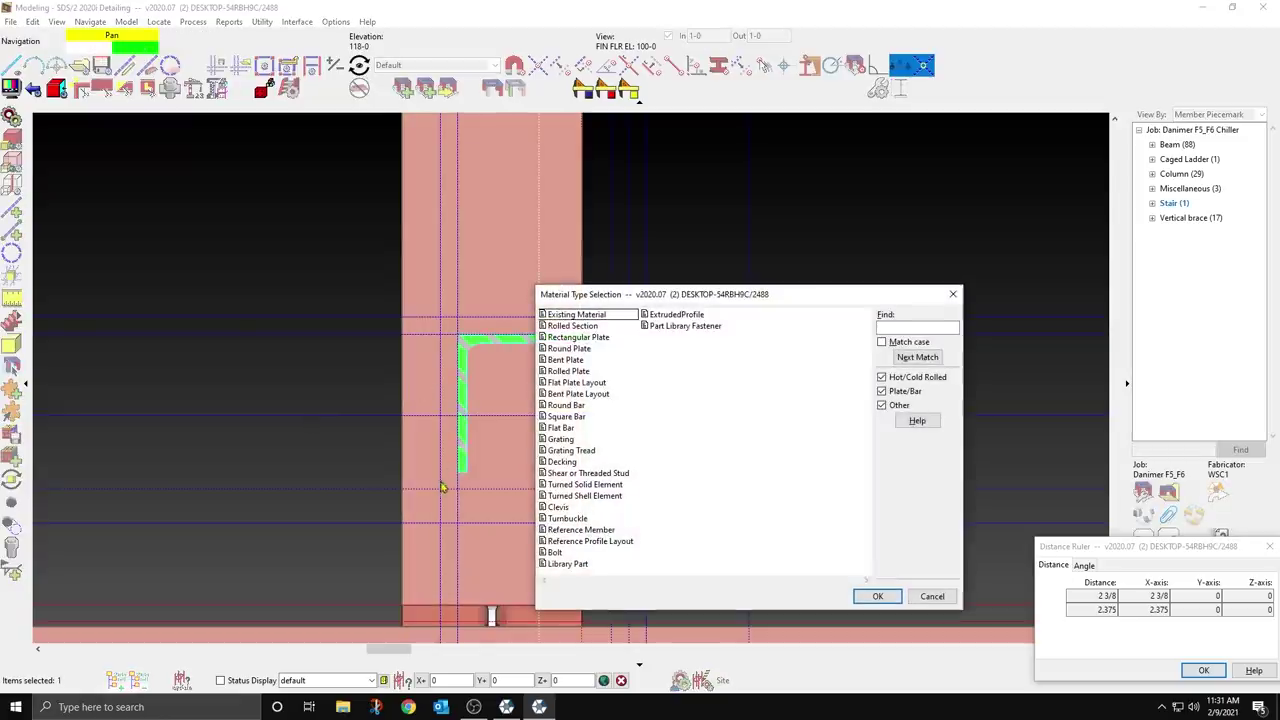
click(576, 340)
click(877, 596)
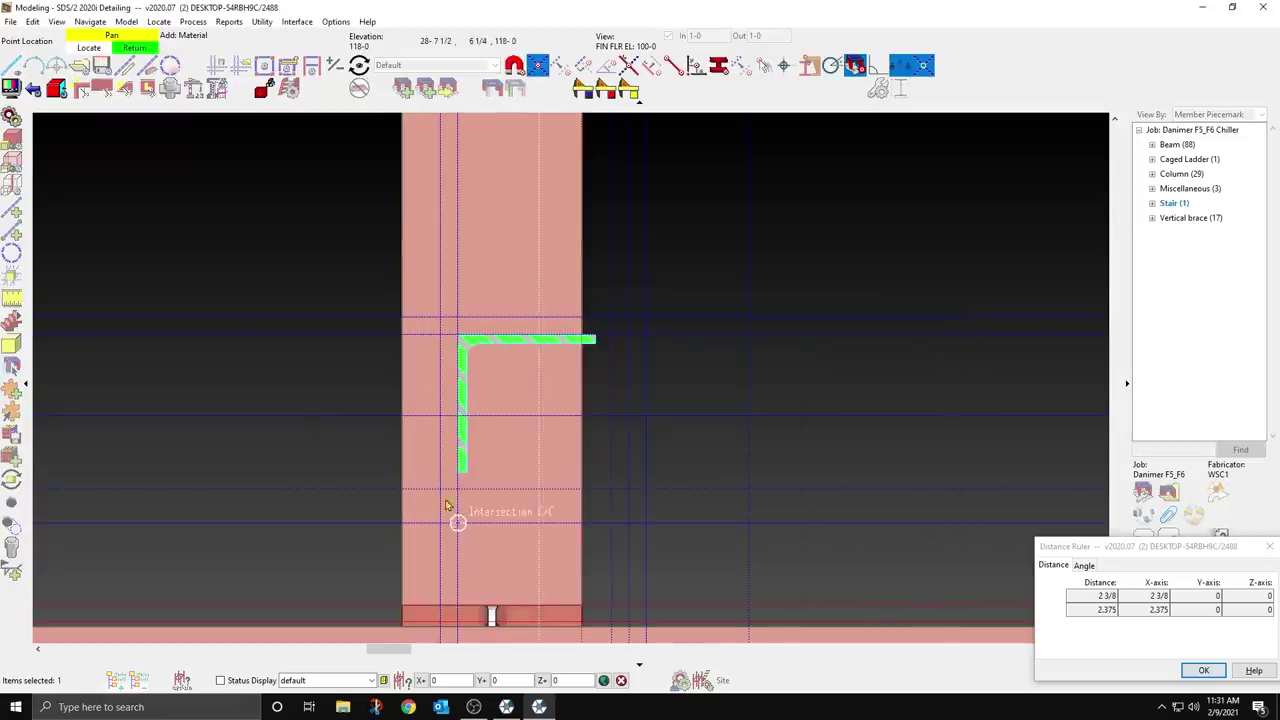
click(440, 490)
click(437, 318)
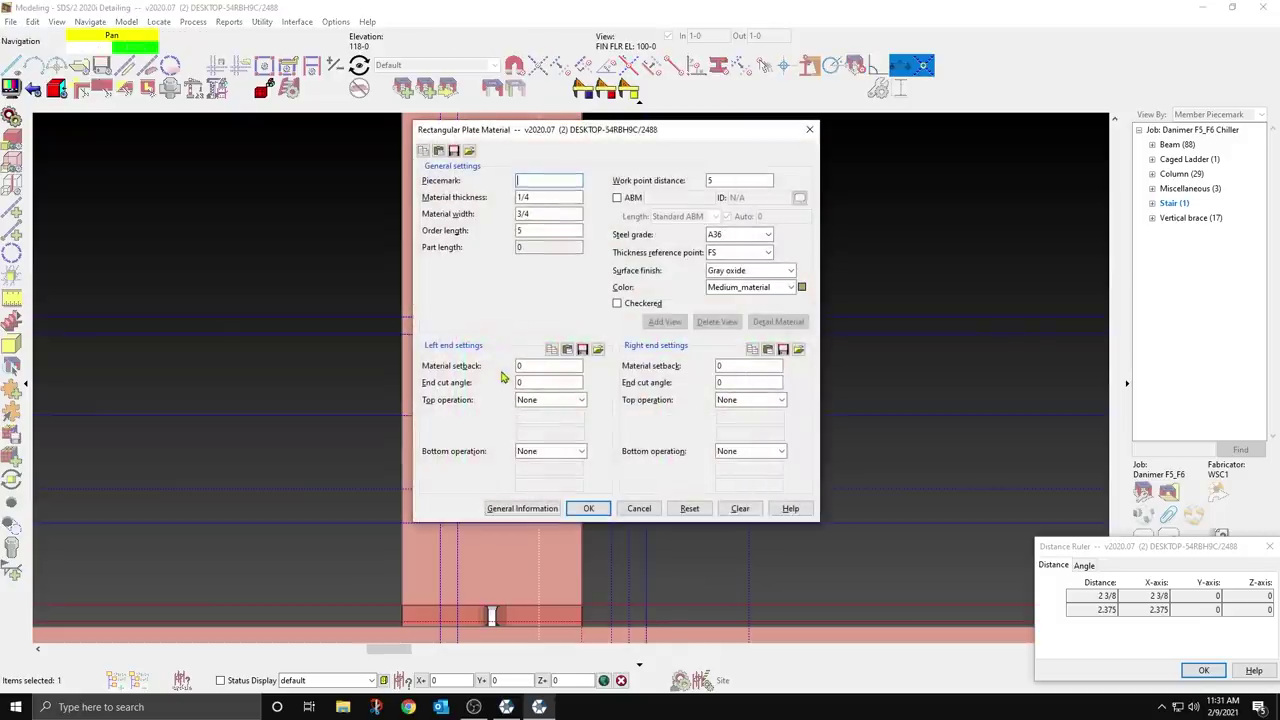
Step: Make the base plate 3/8 inch thick and 5 inches wide, and accept its rotation as placed
double_click(536, 197)
double_click(543, 214)
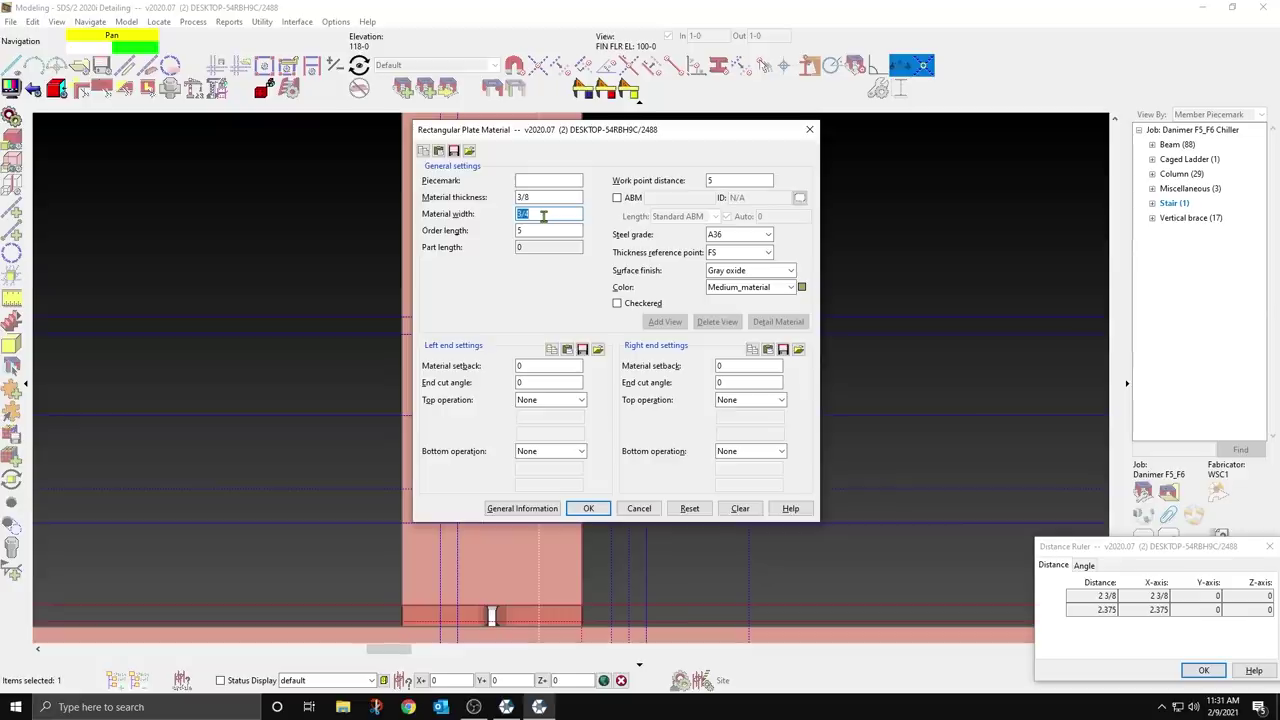
key(Return)
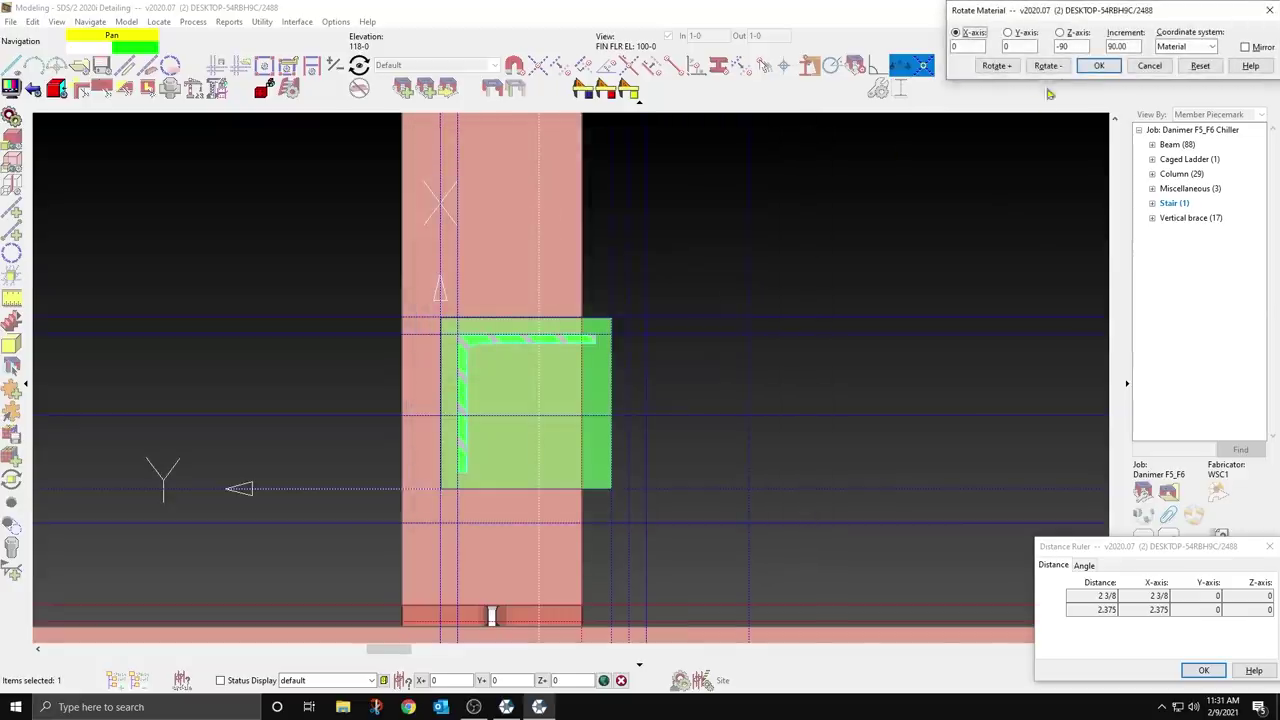
click(1099, 65)
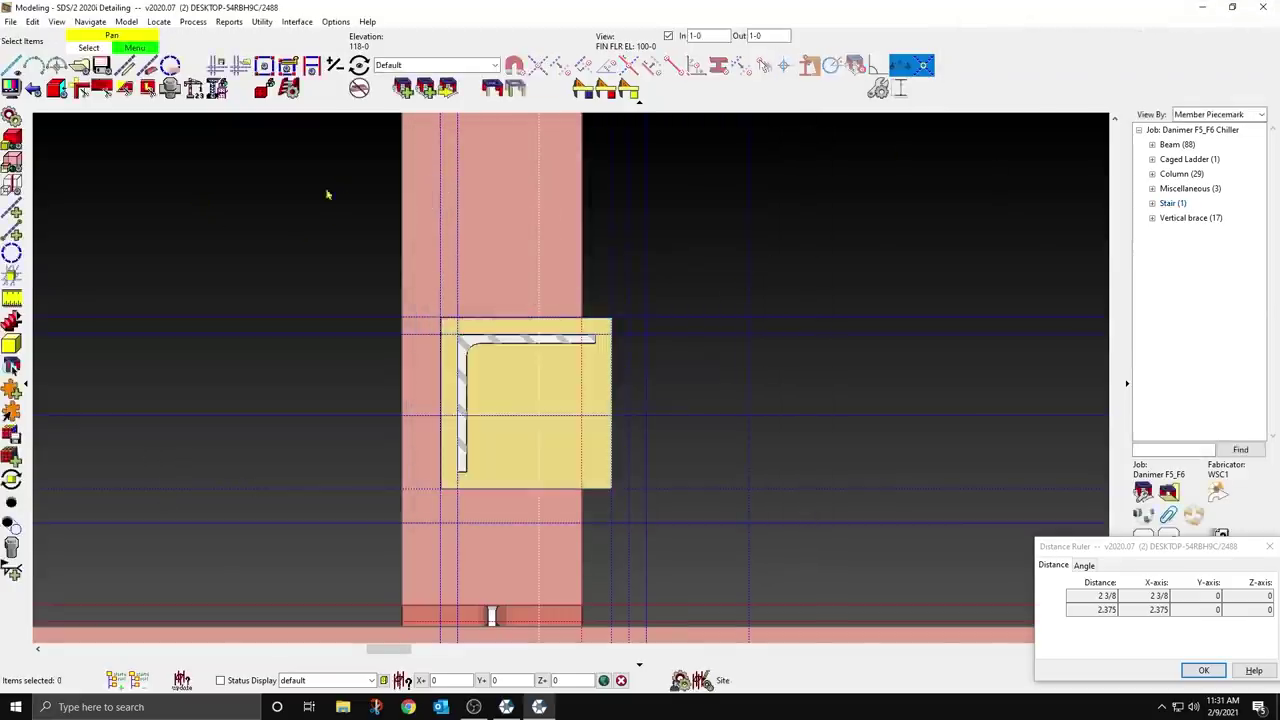
Step: Add a 13/16-inch standard round hole for a 3/4 bolt in the base plate where the beam's gage line crosses the horizontal construction line
click(11, 504)
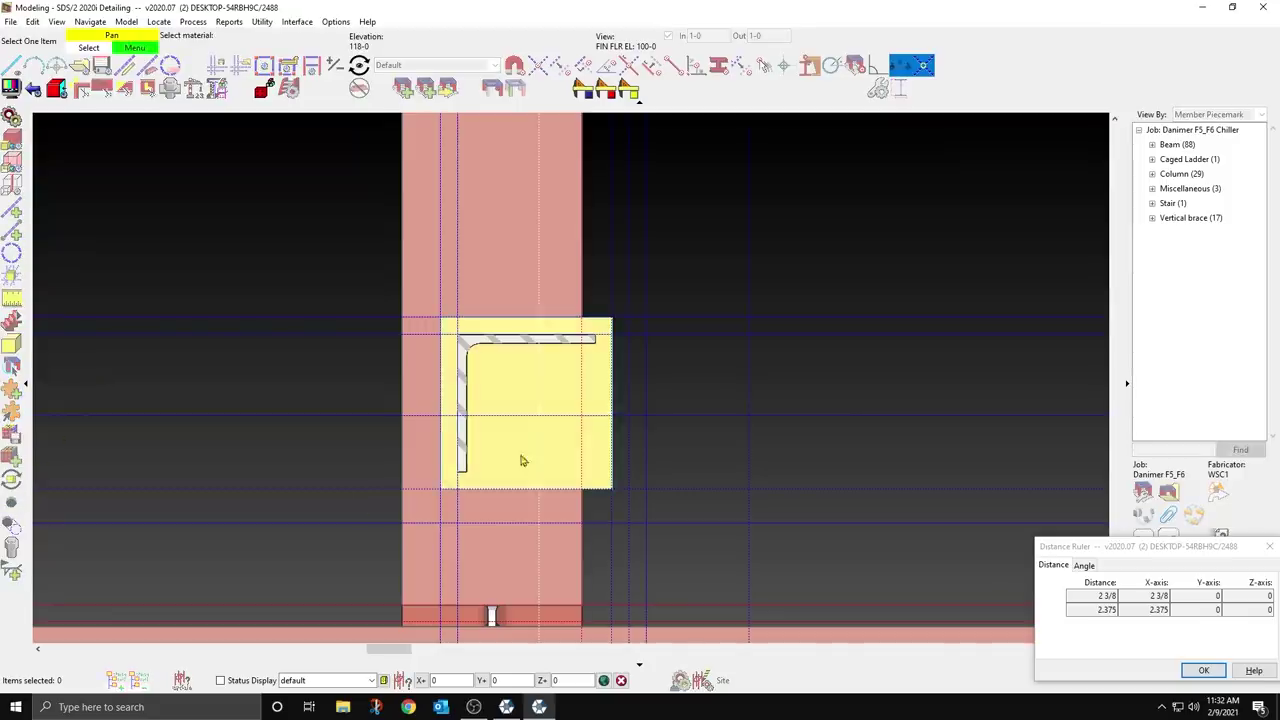
click(520, 460)
click(543, 443)
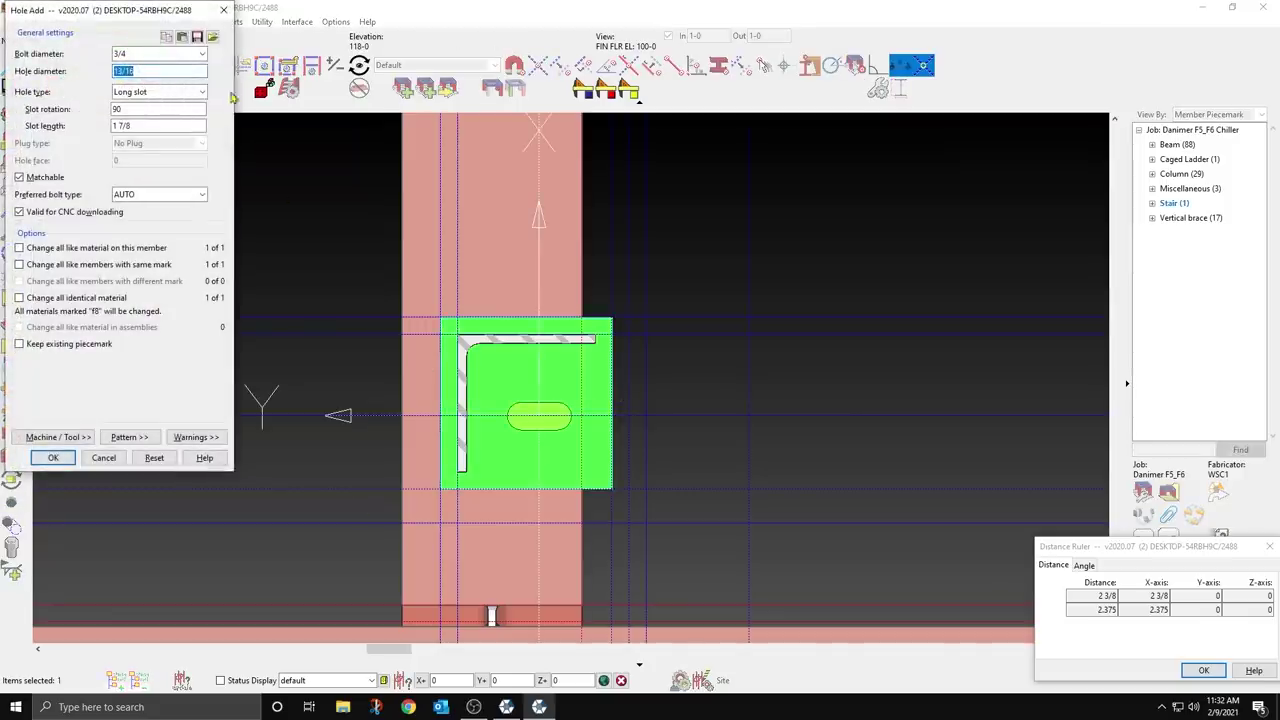
click(150, 92)
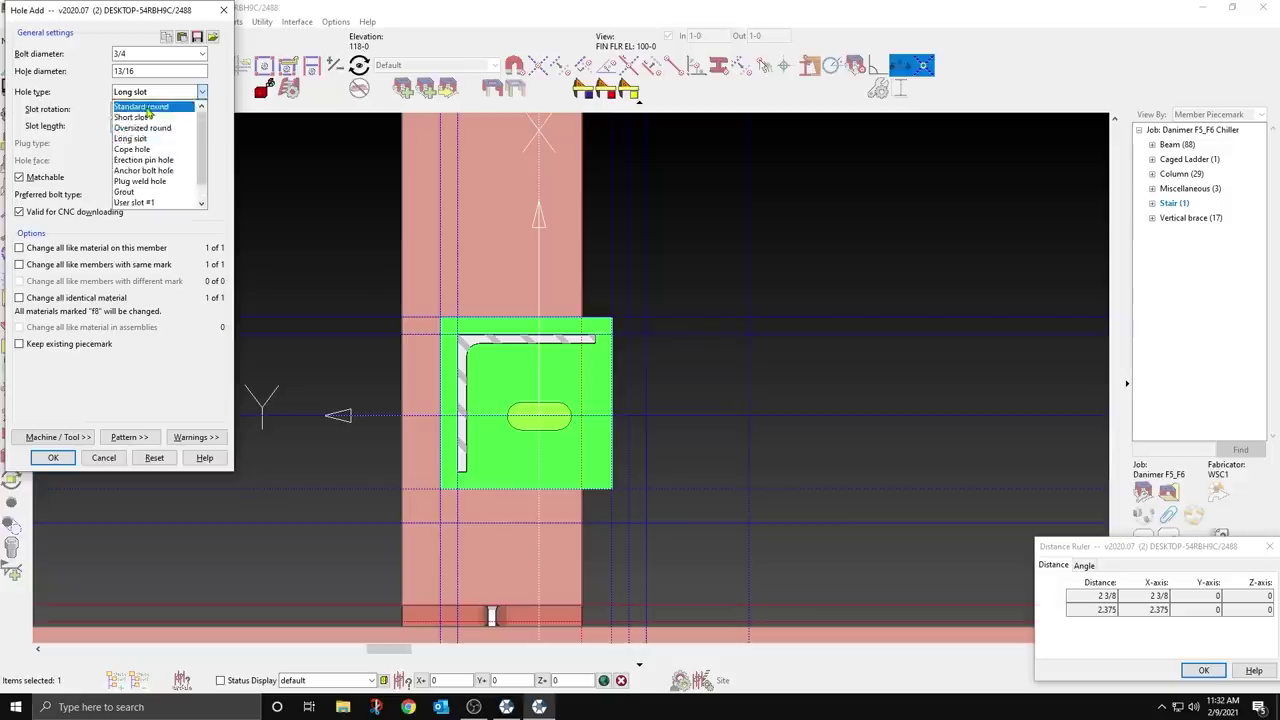
click(146, 107)
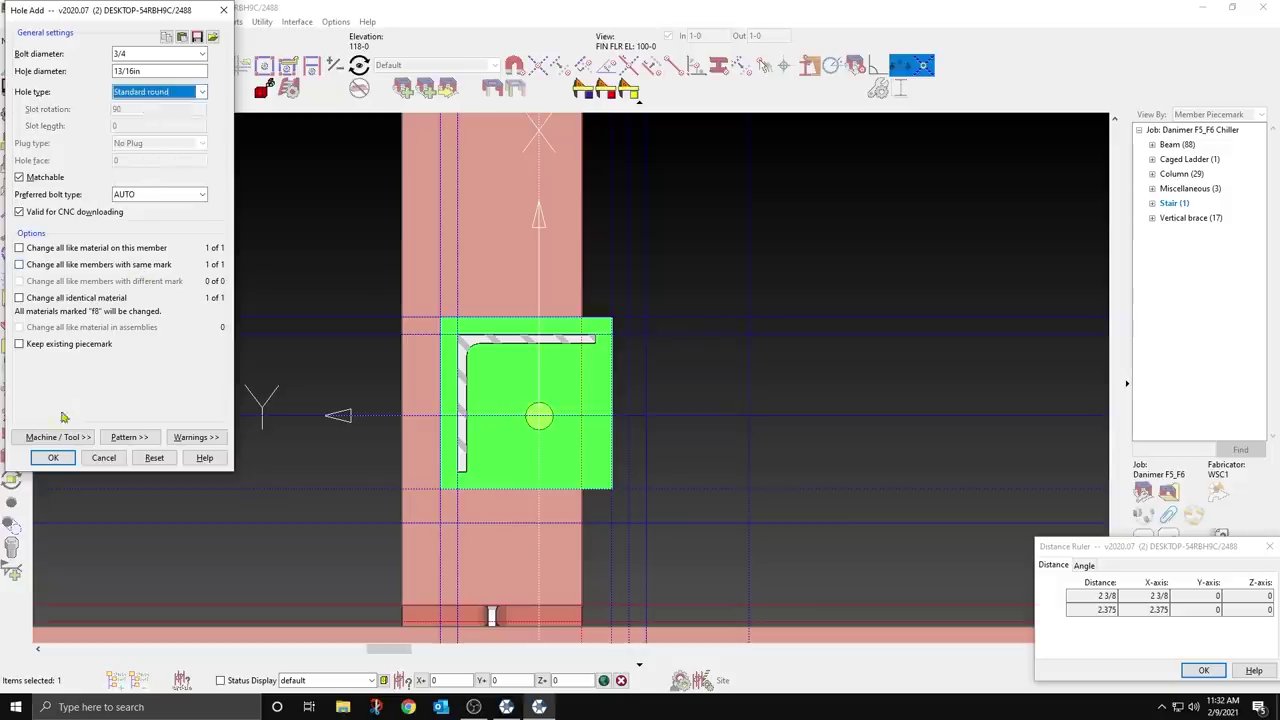
click(53, 457)
Step: Set the view's outward depth to 5-0 to bring the grating stair above the base plate into view
scroll(328, 368, down, 3)
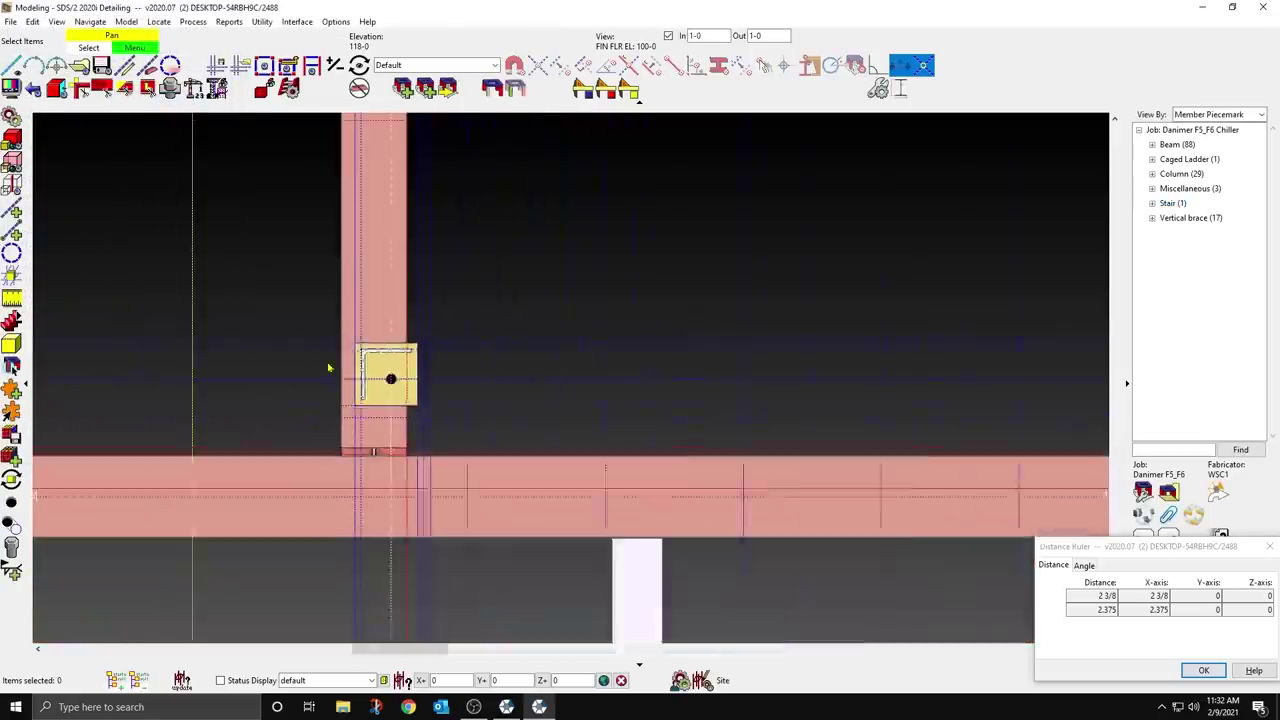
scroll(410, 332, down, 3)
click(766, 34)
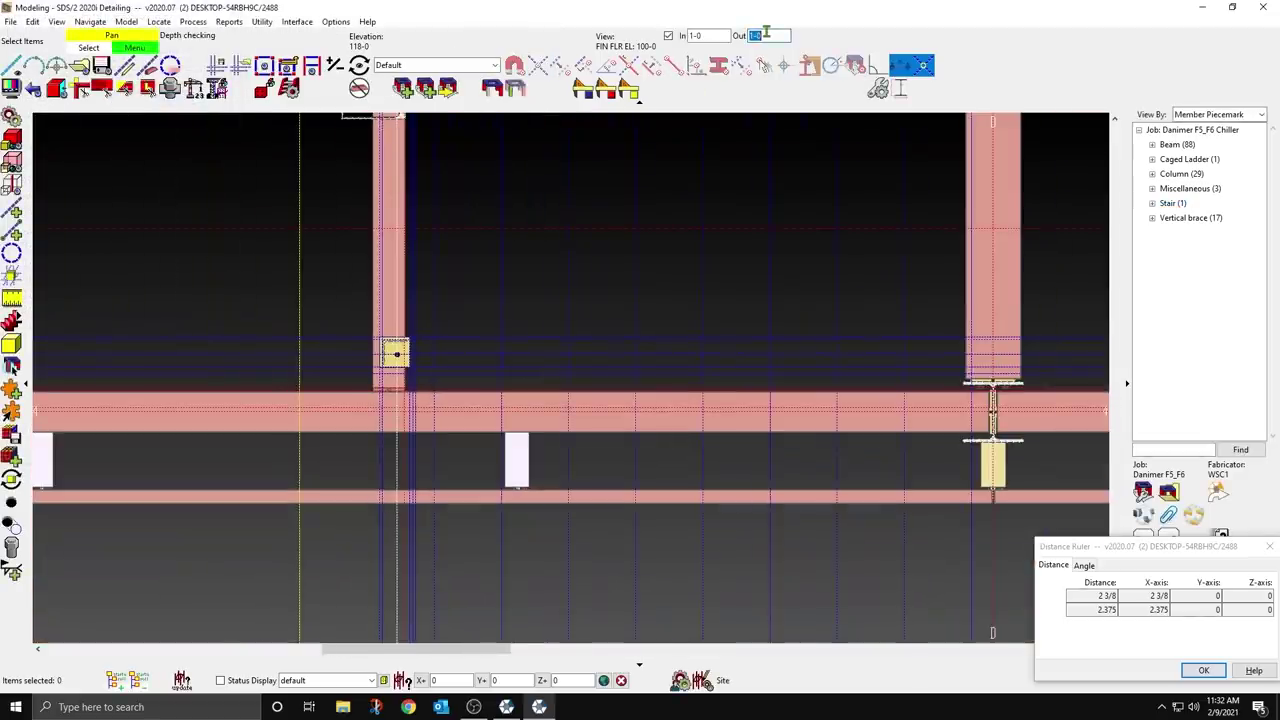
text(5-)
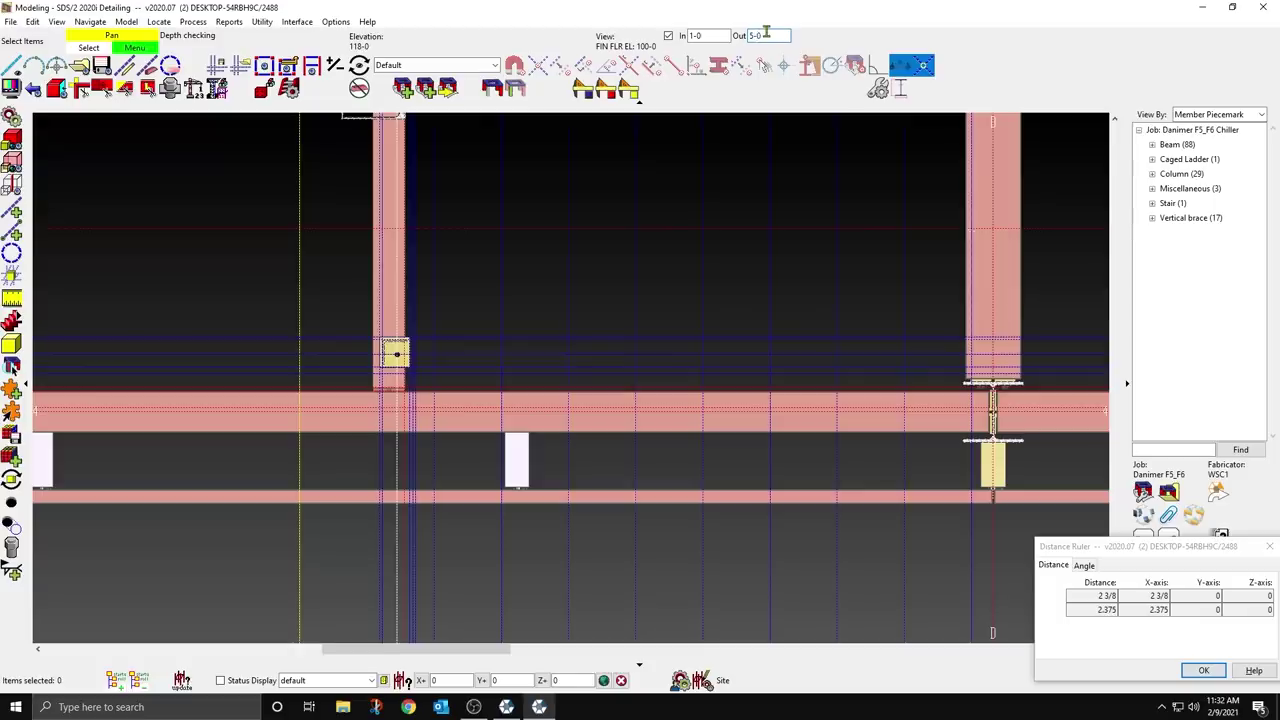
key(Return)
scroll(540, 418, up, 2)
scroll(540, 418, down, 2)
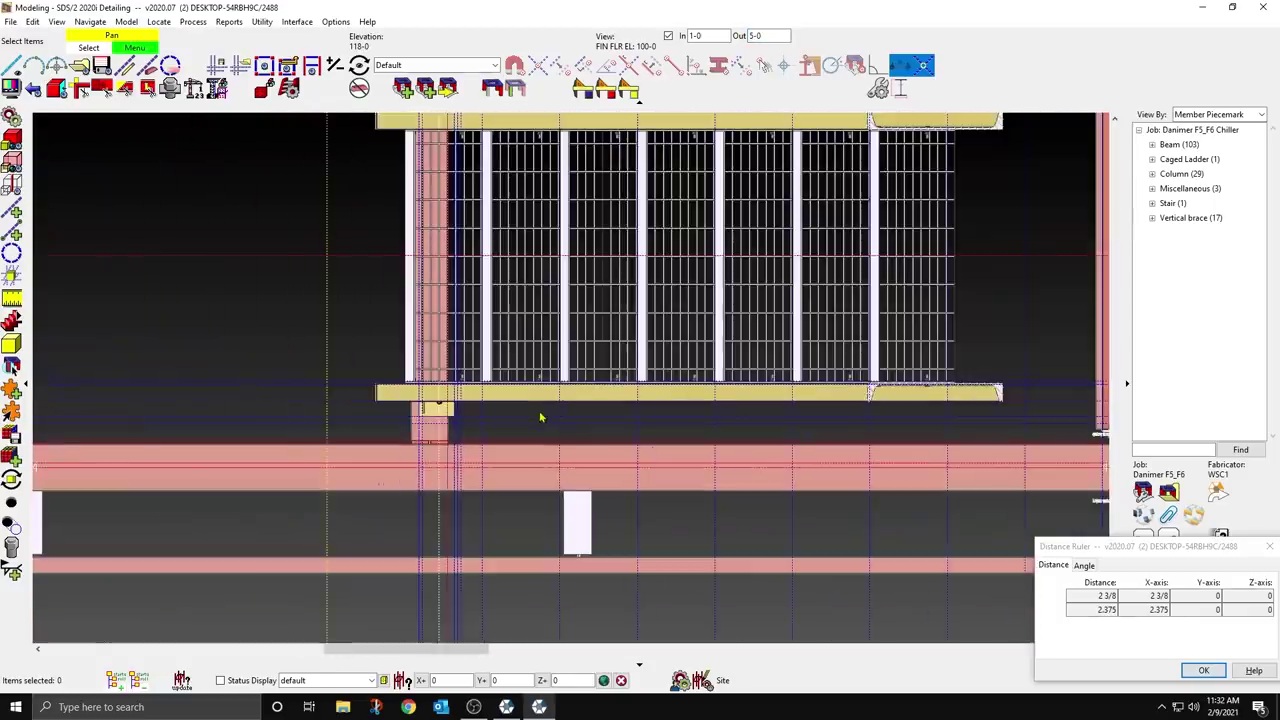
scroll(548, 430, up, 1)
scroll(460, 450, up, 2)
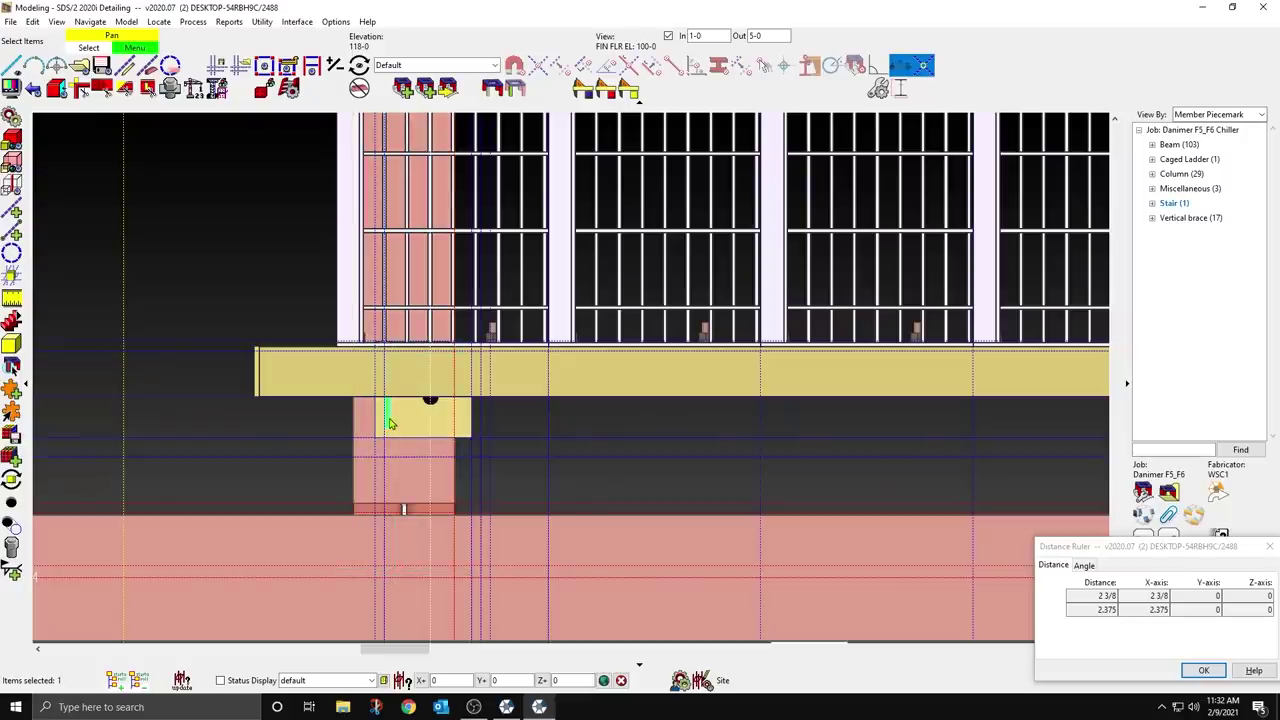
scroll(390, 424, down, 1)
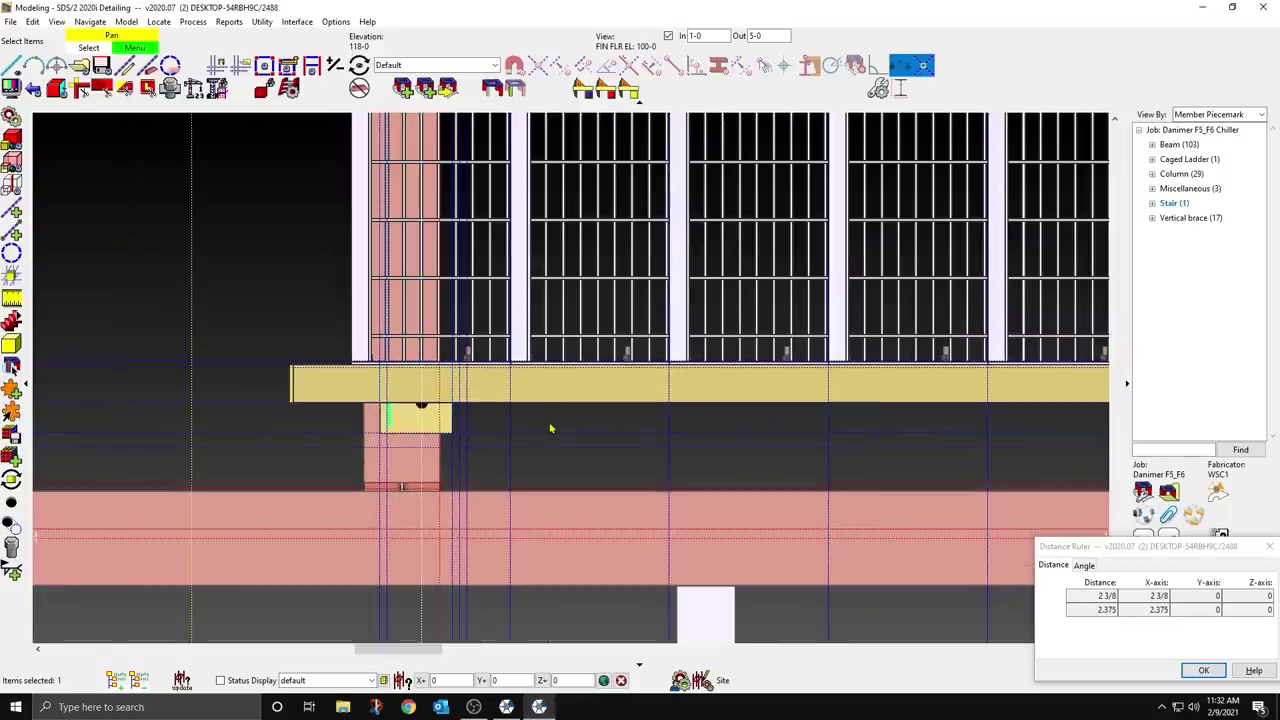
click(494, 65)
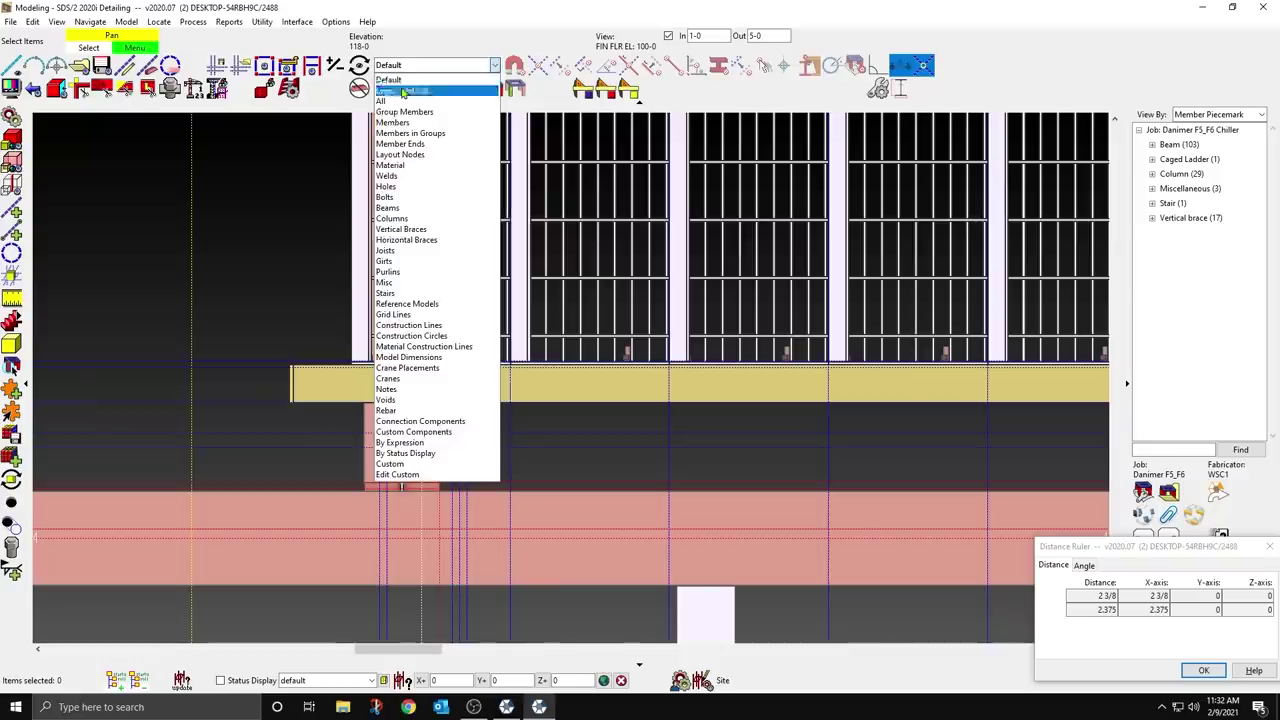
click(595, 492)
click(395, 428)
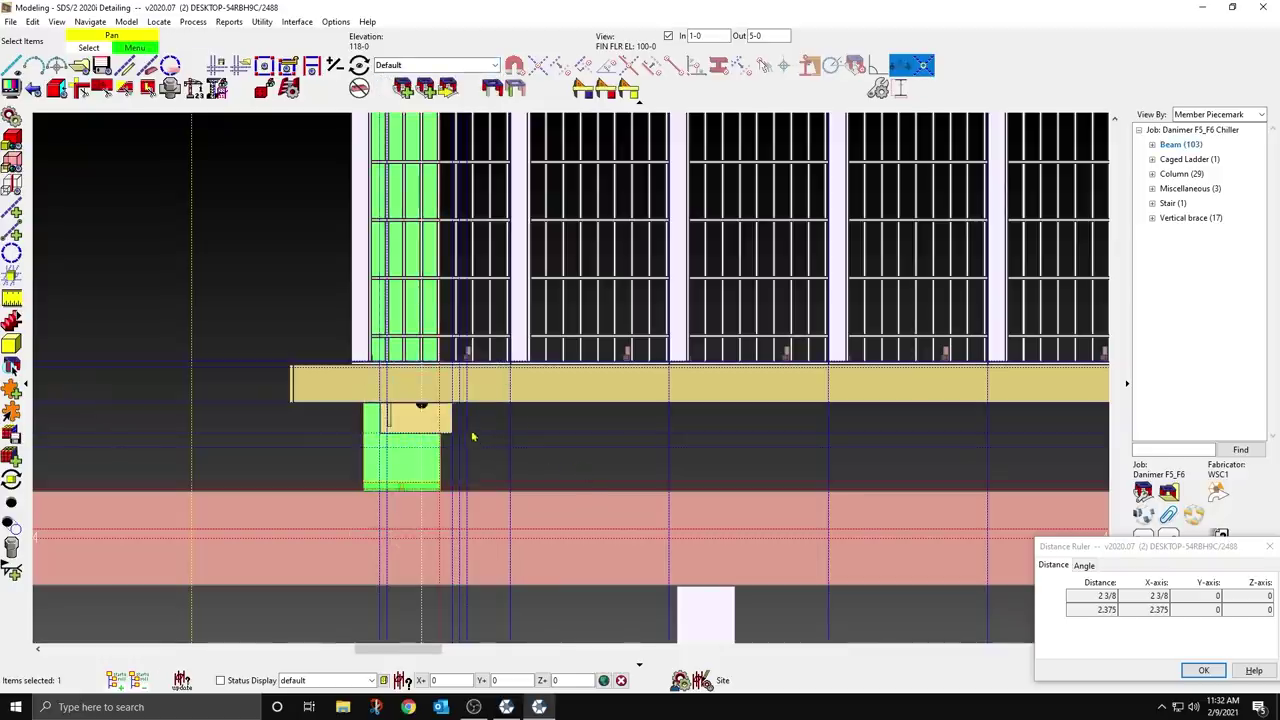
click(494, 65)
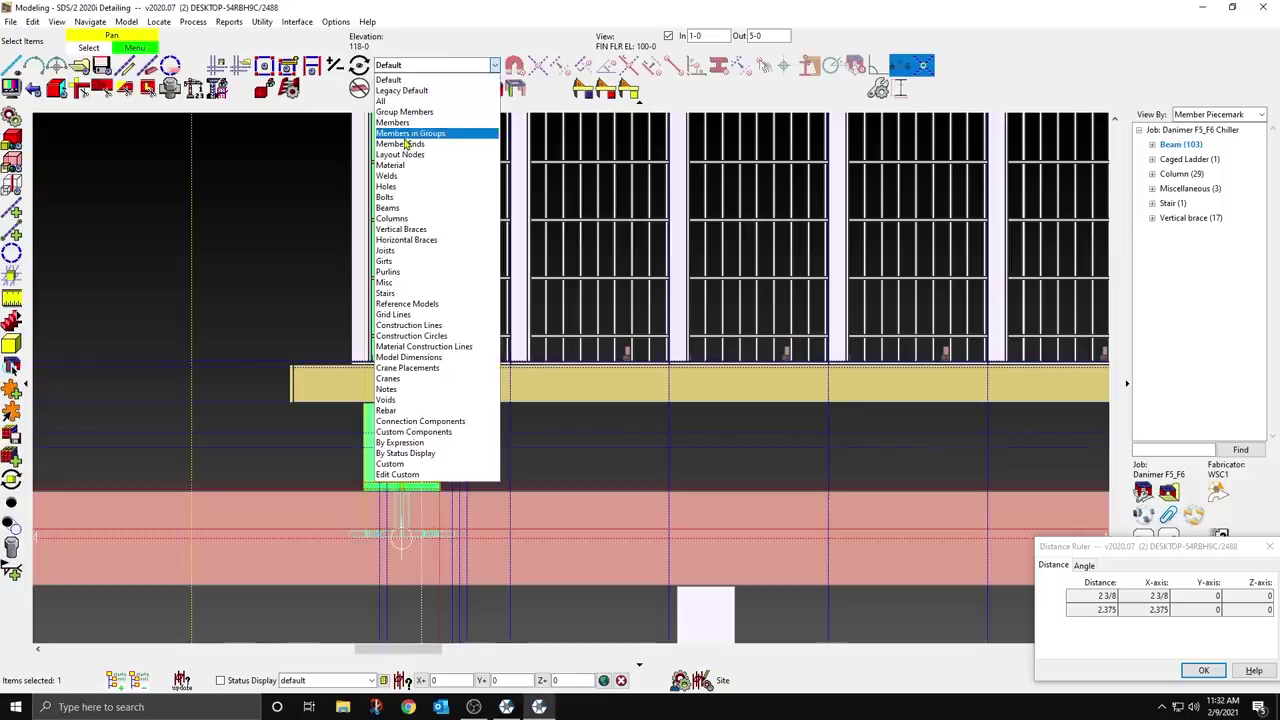
click(393, 122)
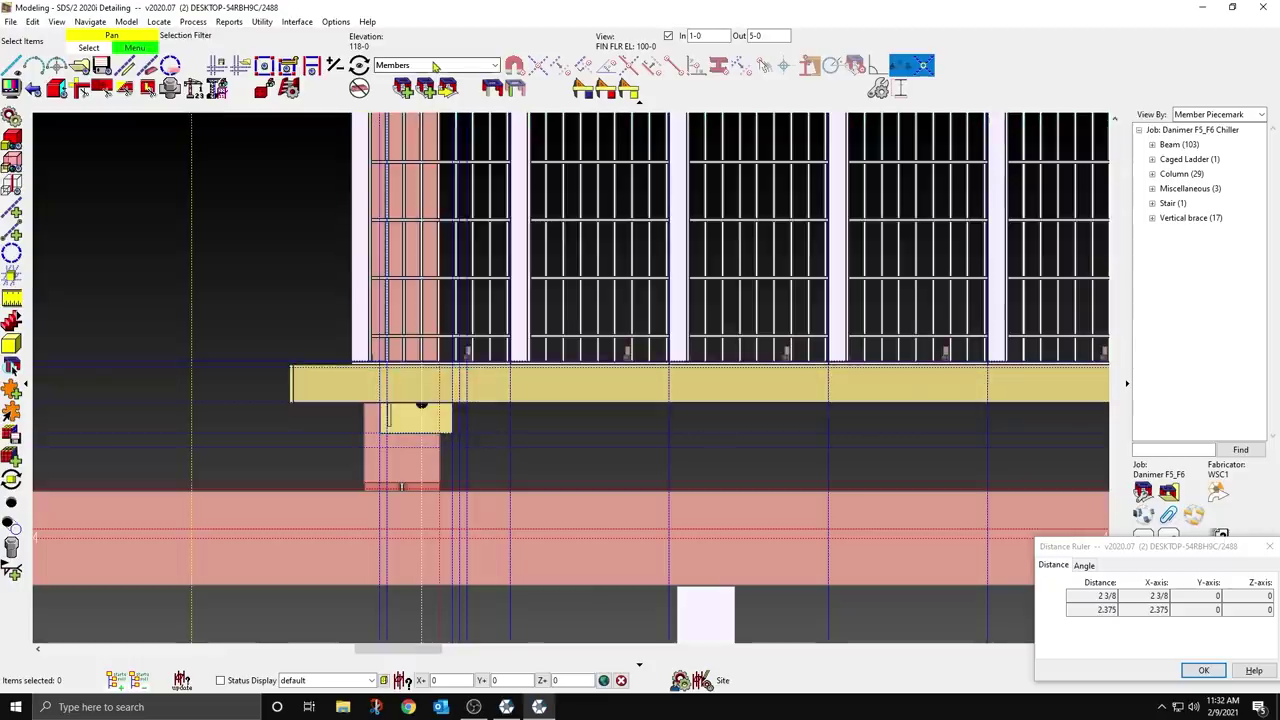
Step: Set the selection filter to Legacy Default and select the base plate together with the angle post
click(437, 66)
click(409, 92)
click(391, 420)
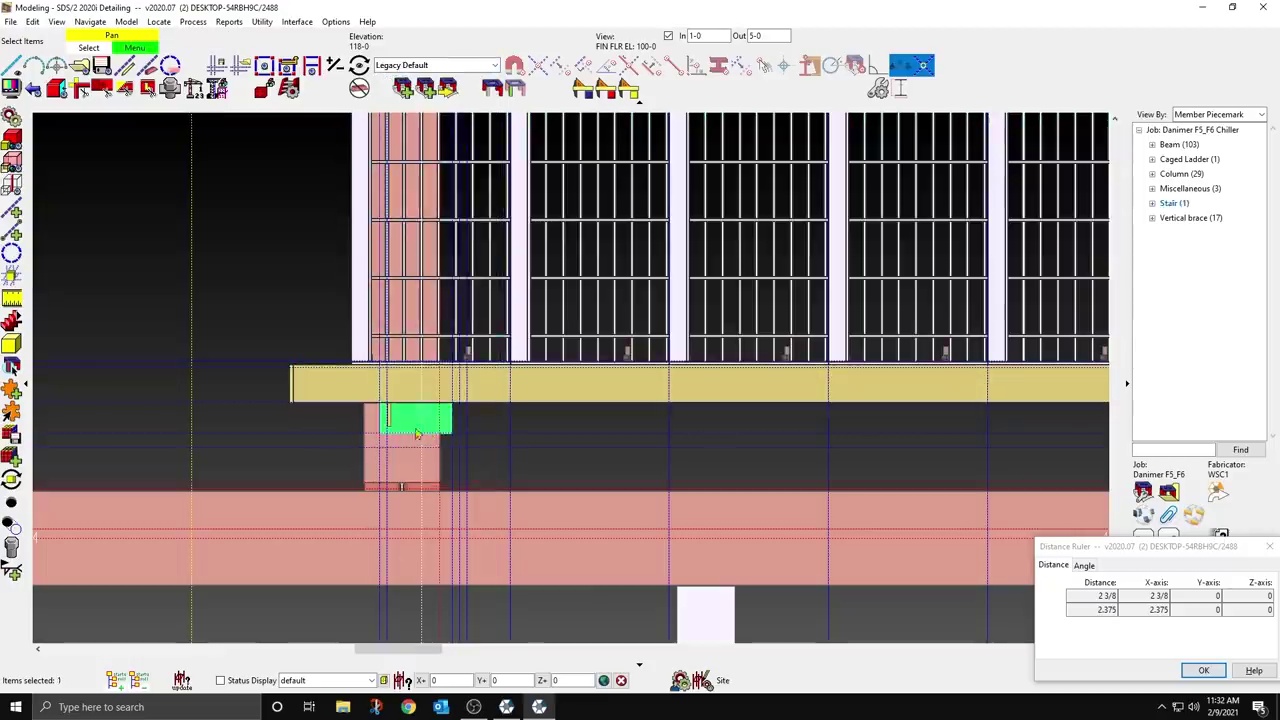
ctrl+click(392, 420)
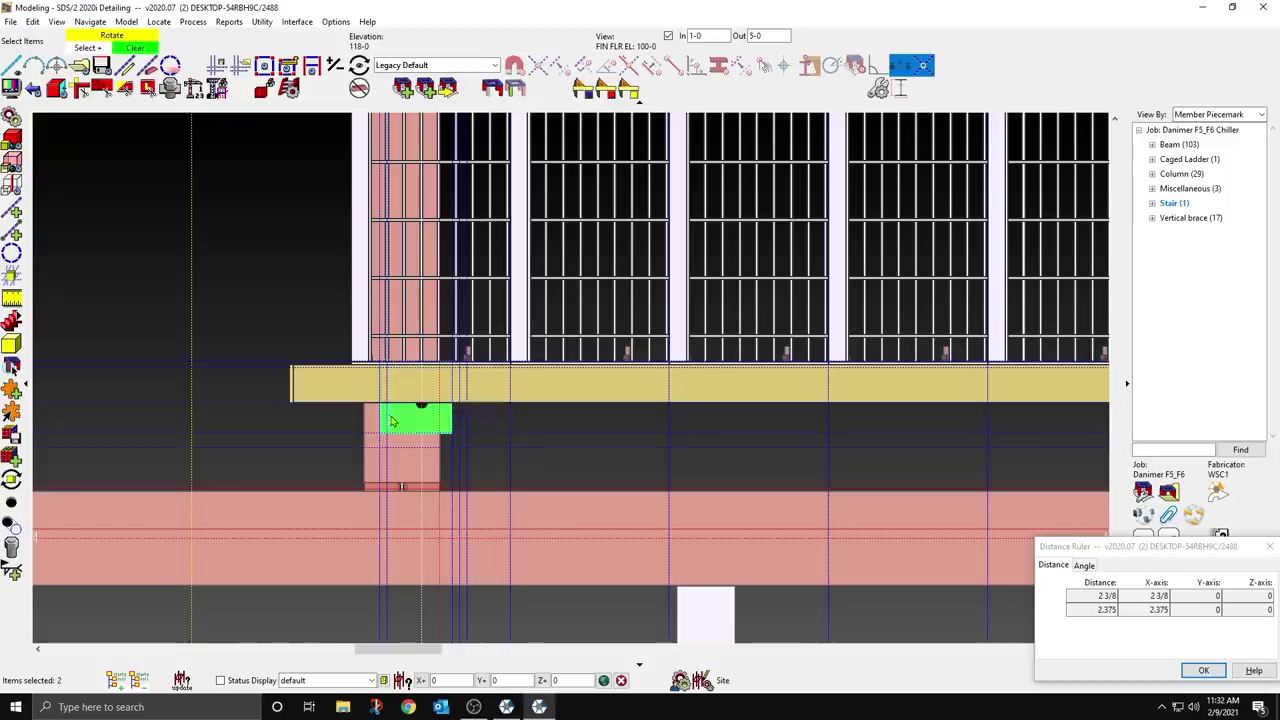
scroll(497, 462, down, 3)
middle_drag(516, 450, 532, 498)
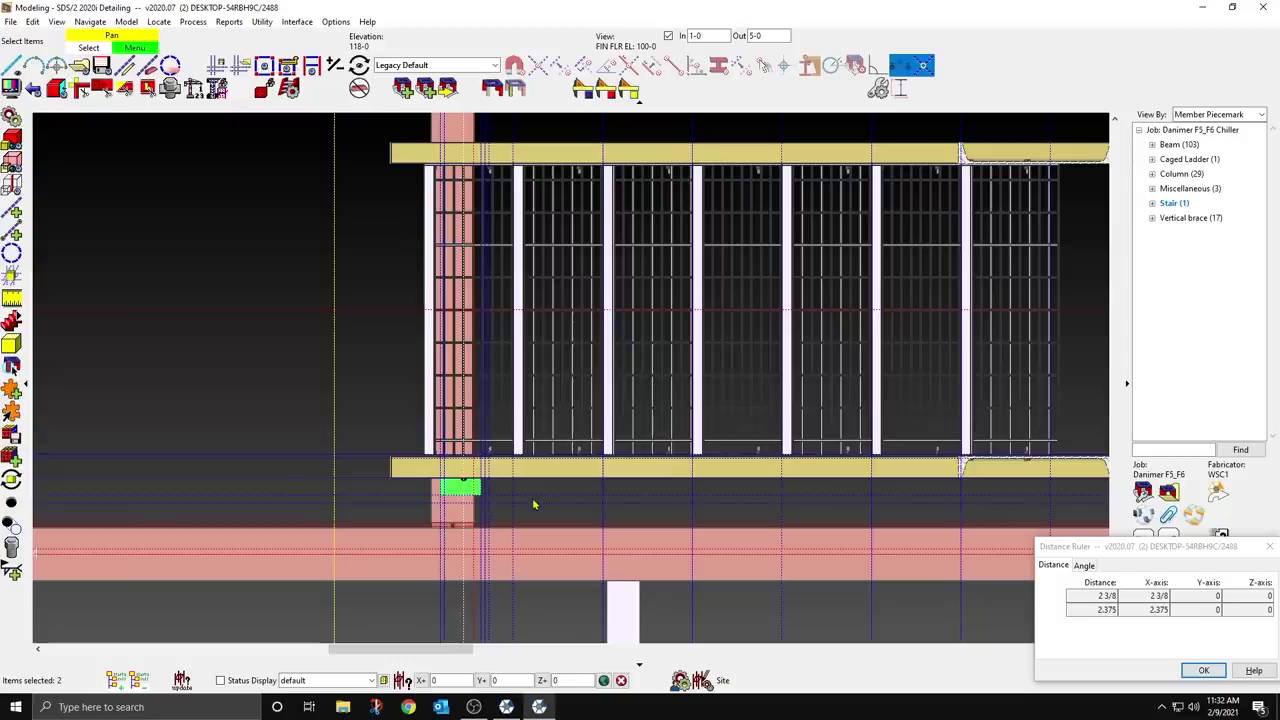
right_click(533, 505)
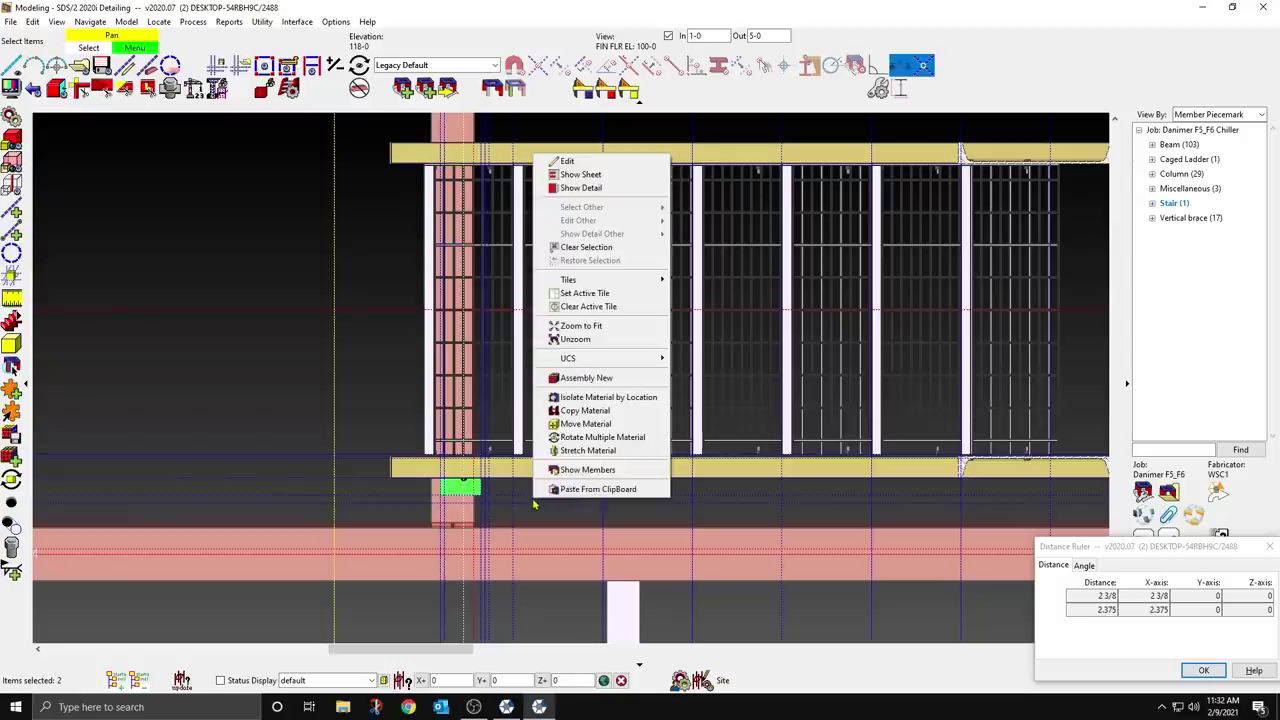
click(592, 411)
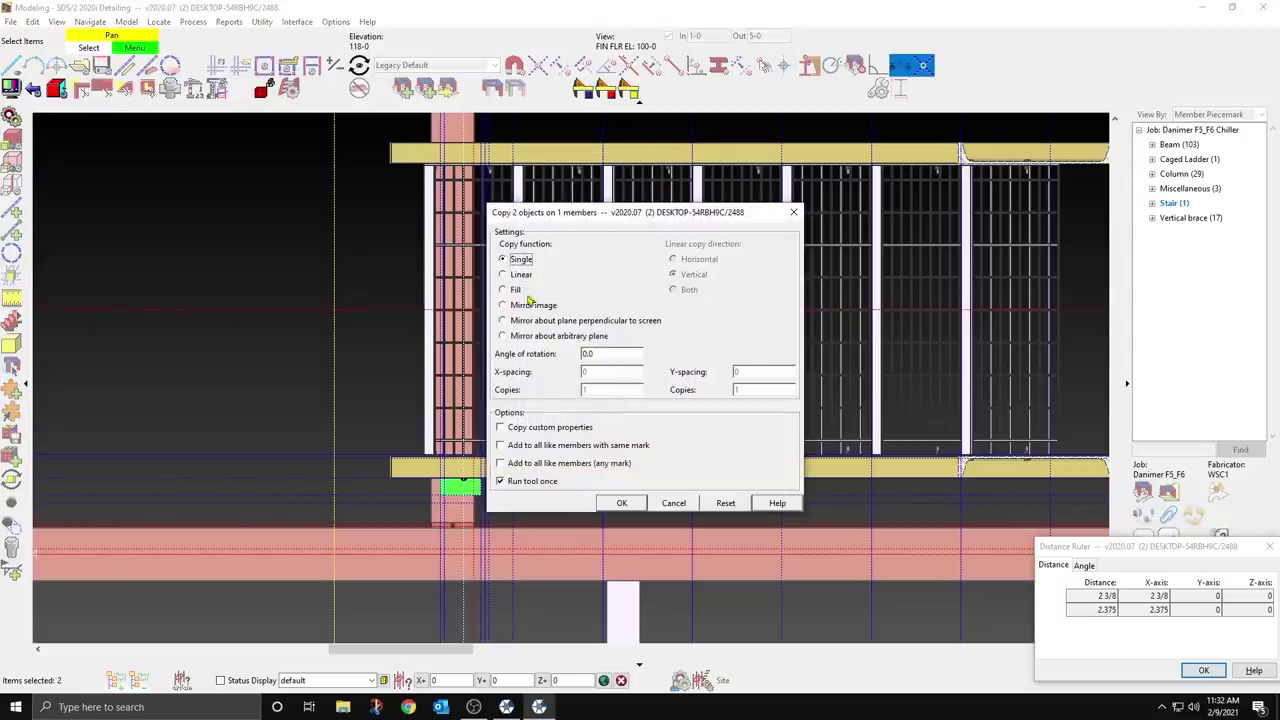
click(621, 503)
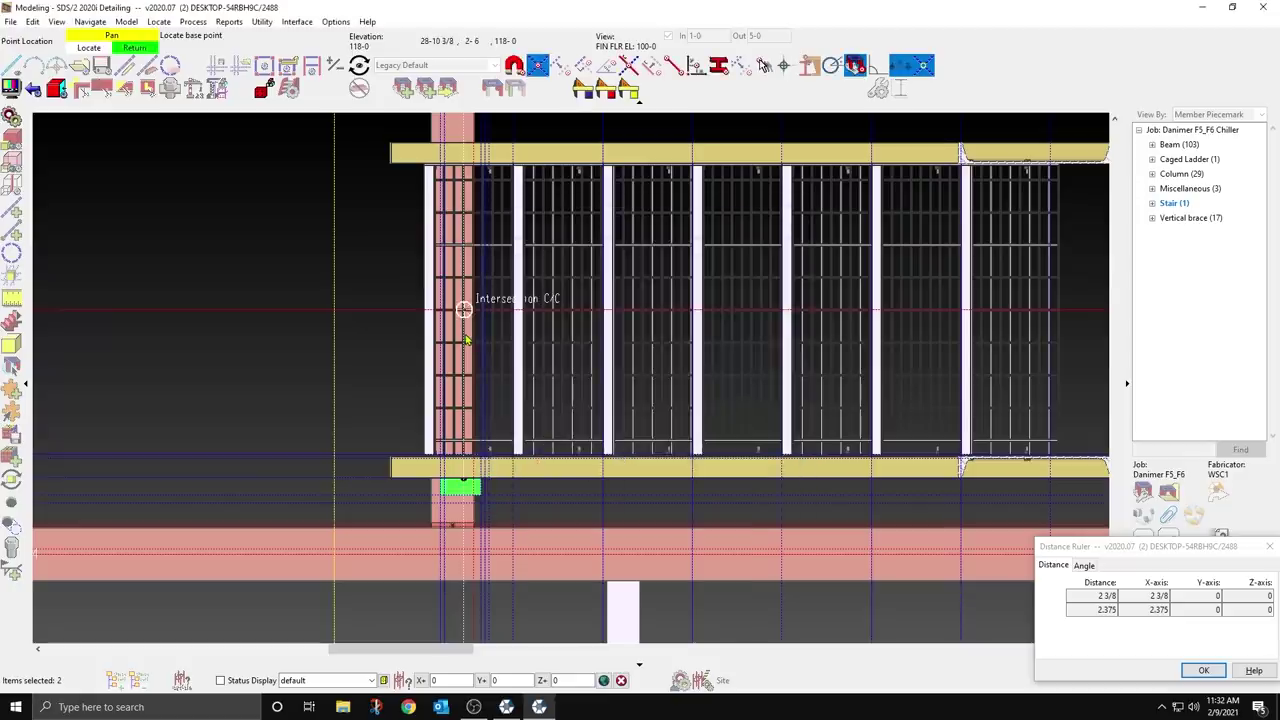
click(465, 313)
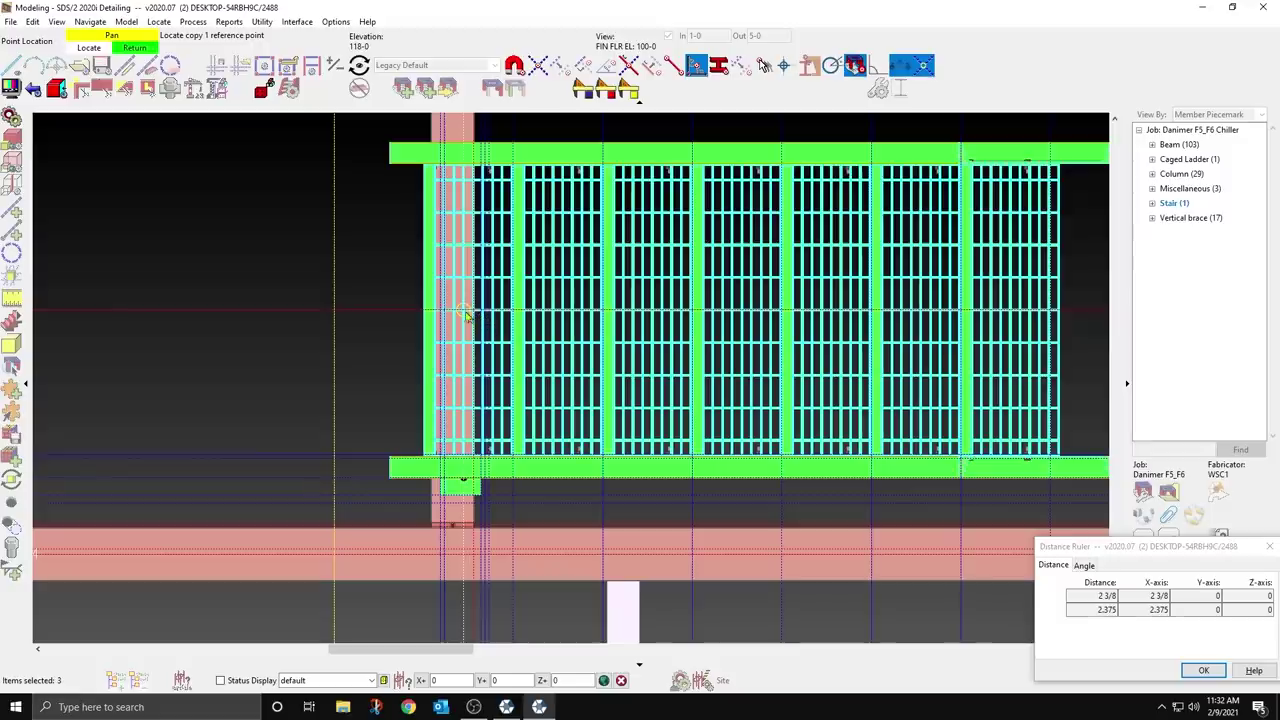
key(plus)
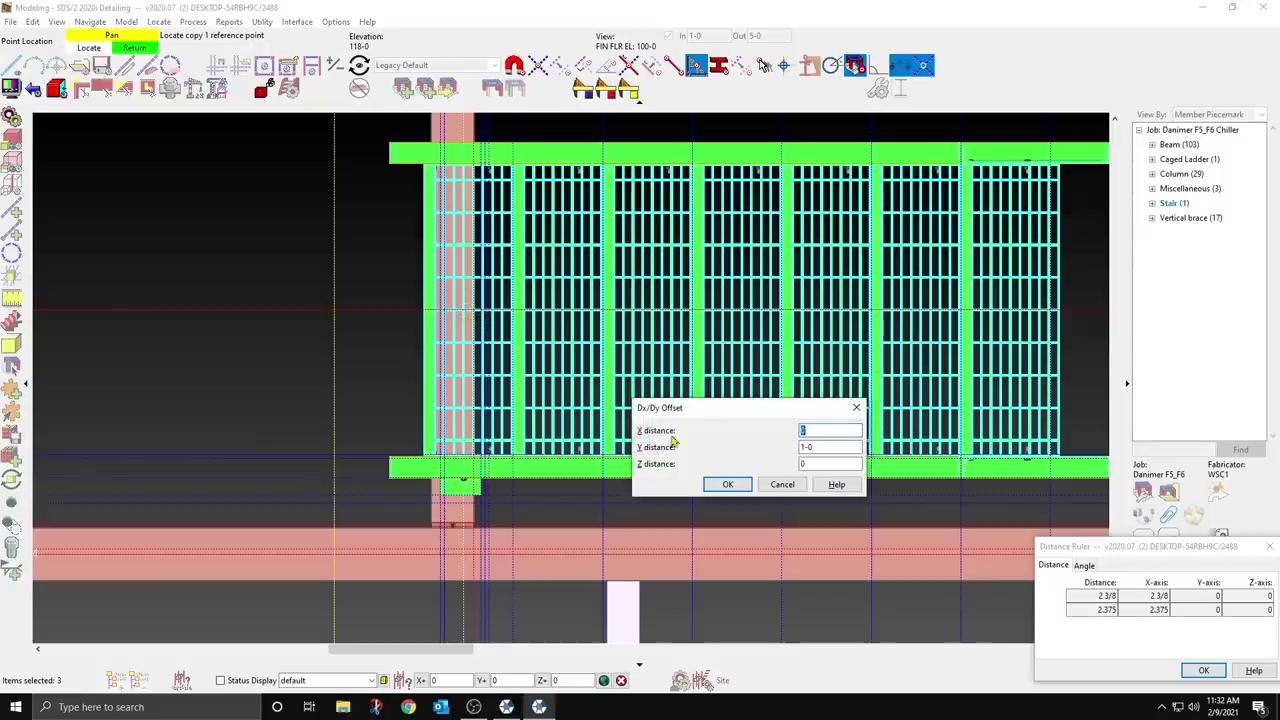
click(785, 484)
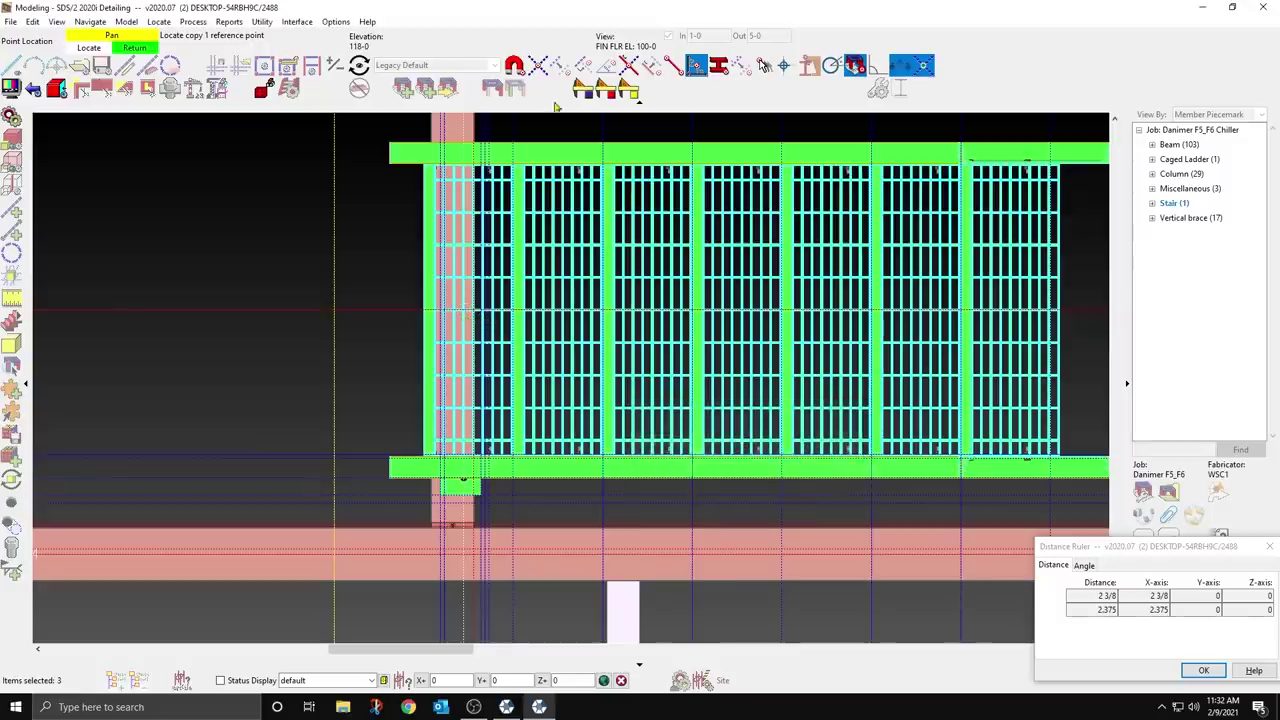
click(538, 65)
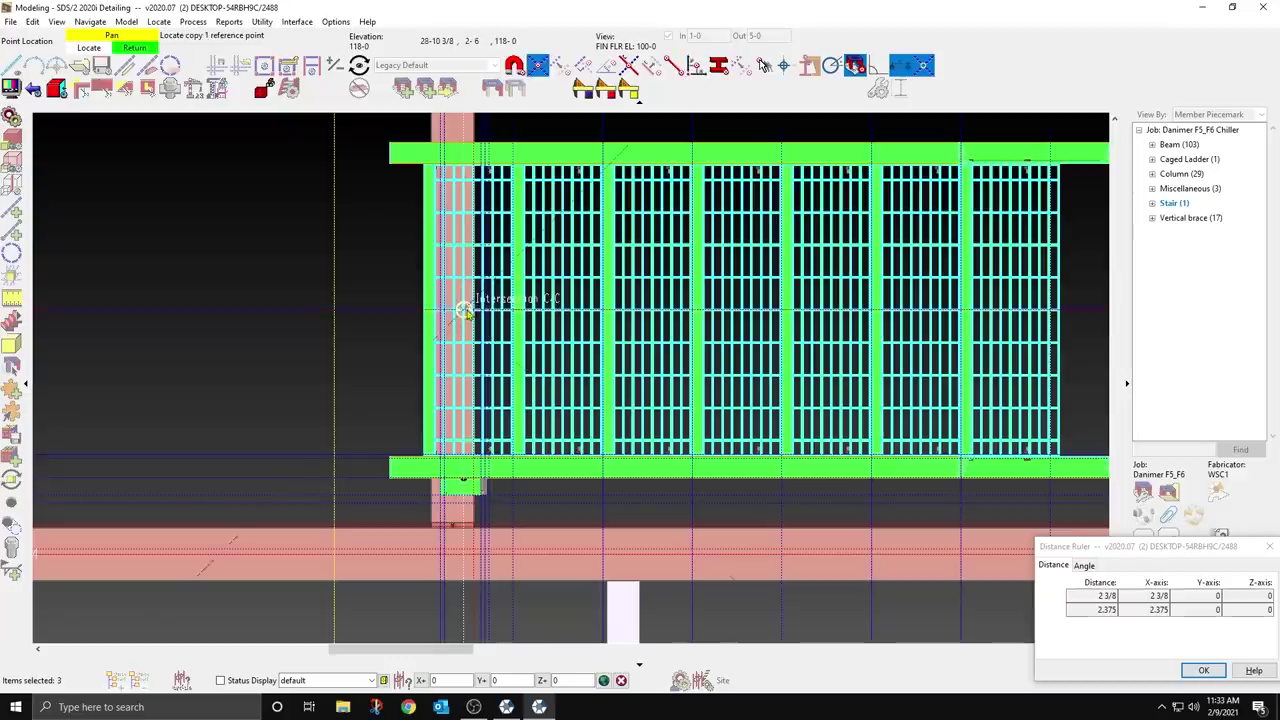
click(462, 310)
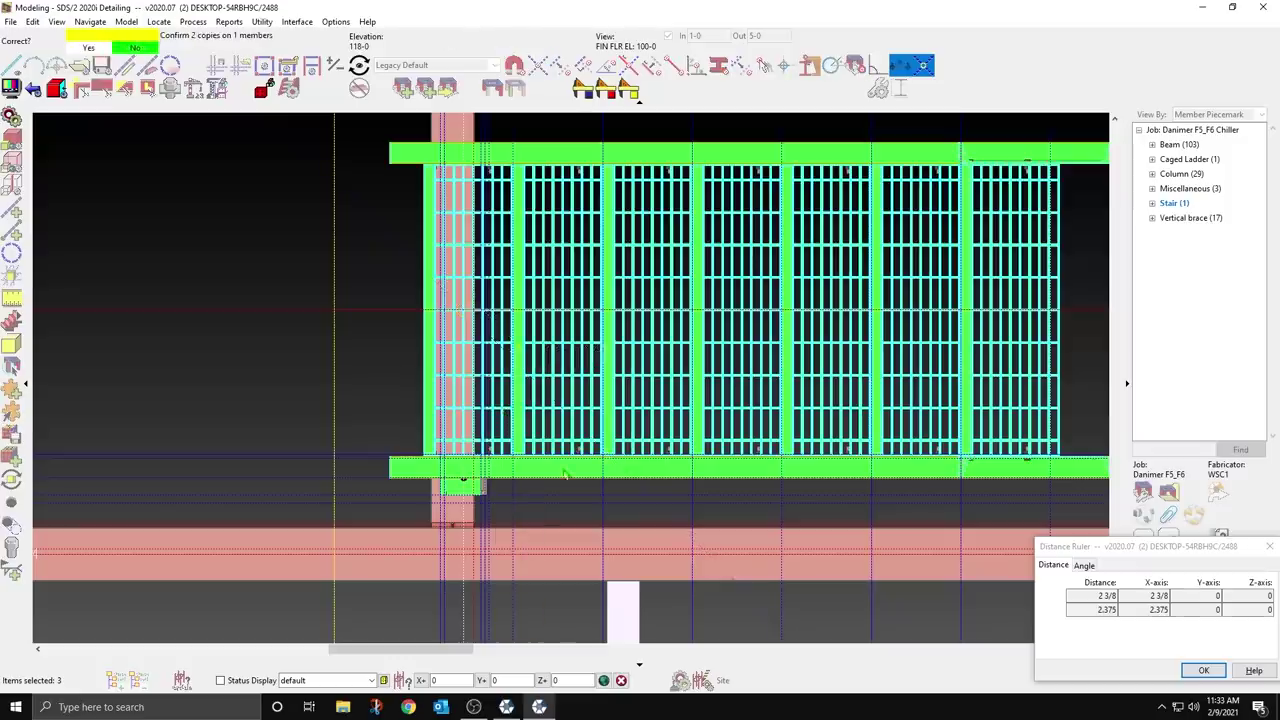
click(576, 500)
Step: Copy the angle post and base plate to the opposite stringer as a mirror image rotated 180 degrees about the stair's centerline intersection
right_click(528, 511)
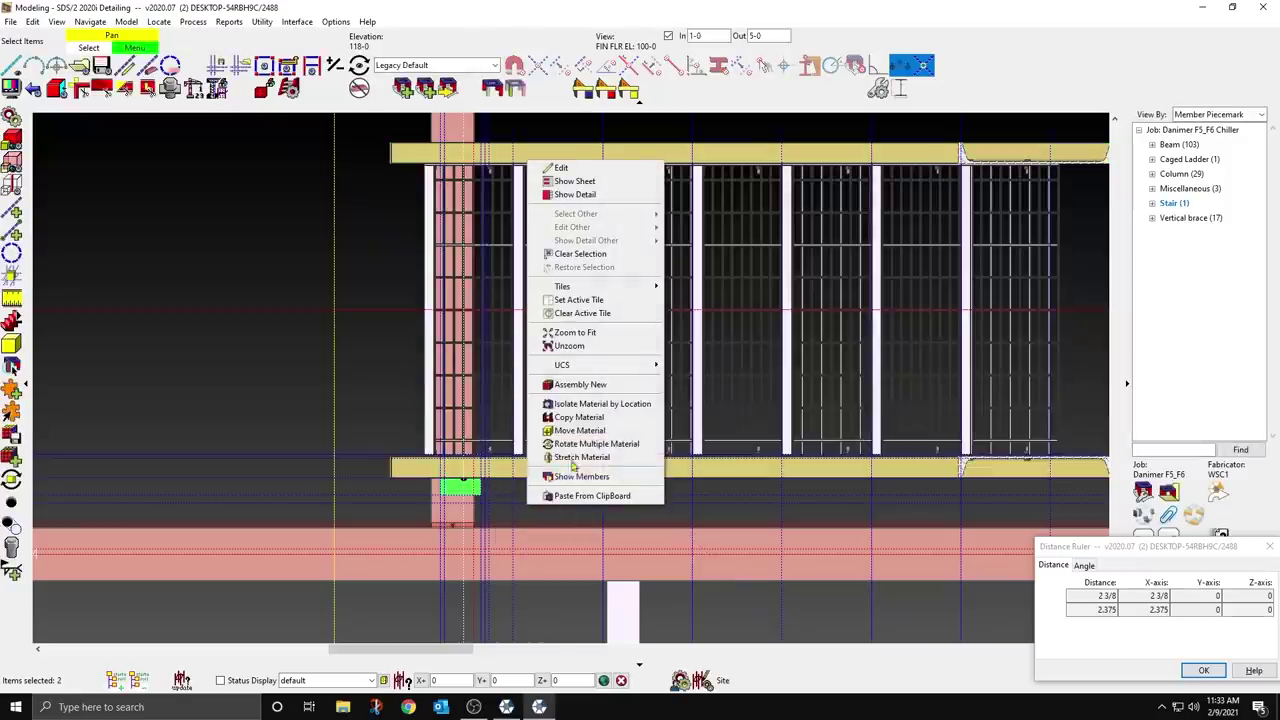
click(578, 418)
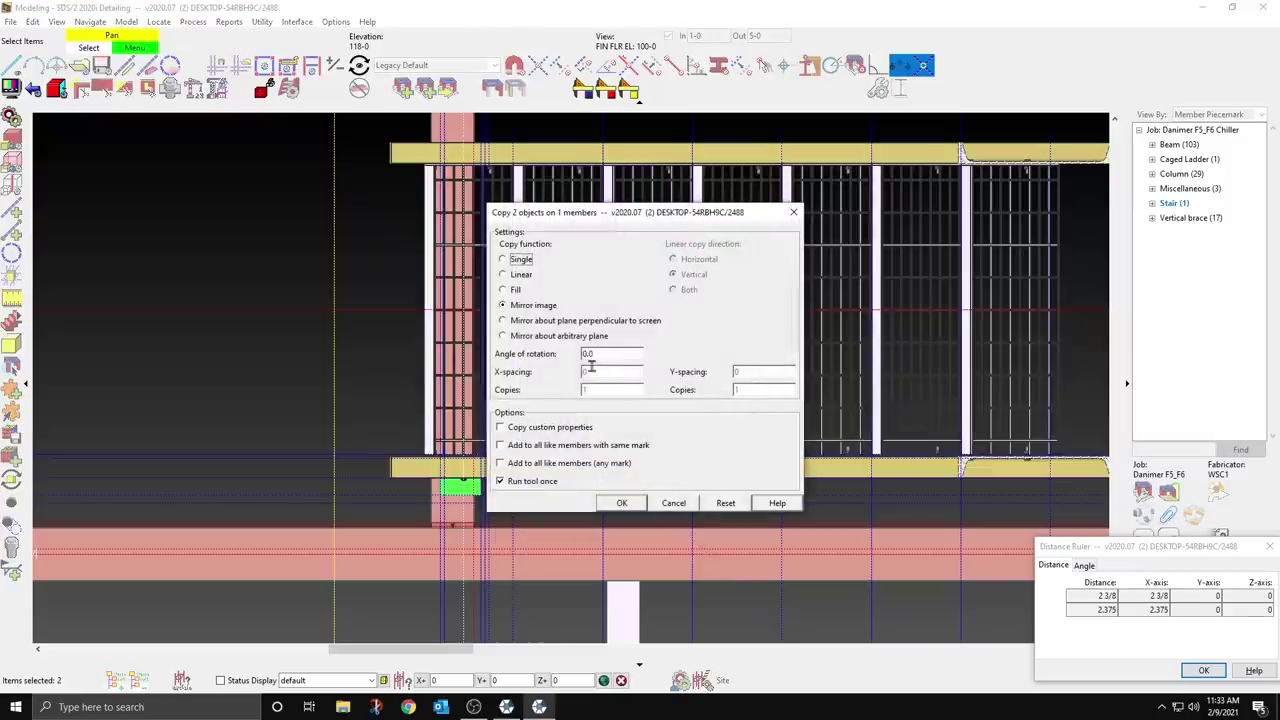
double_click(601, 354)
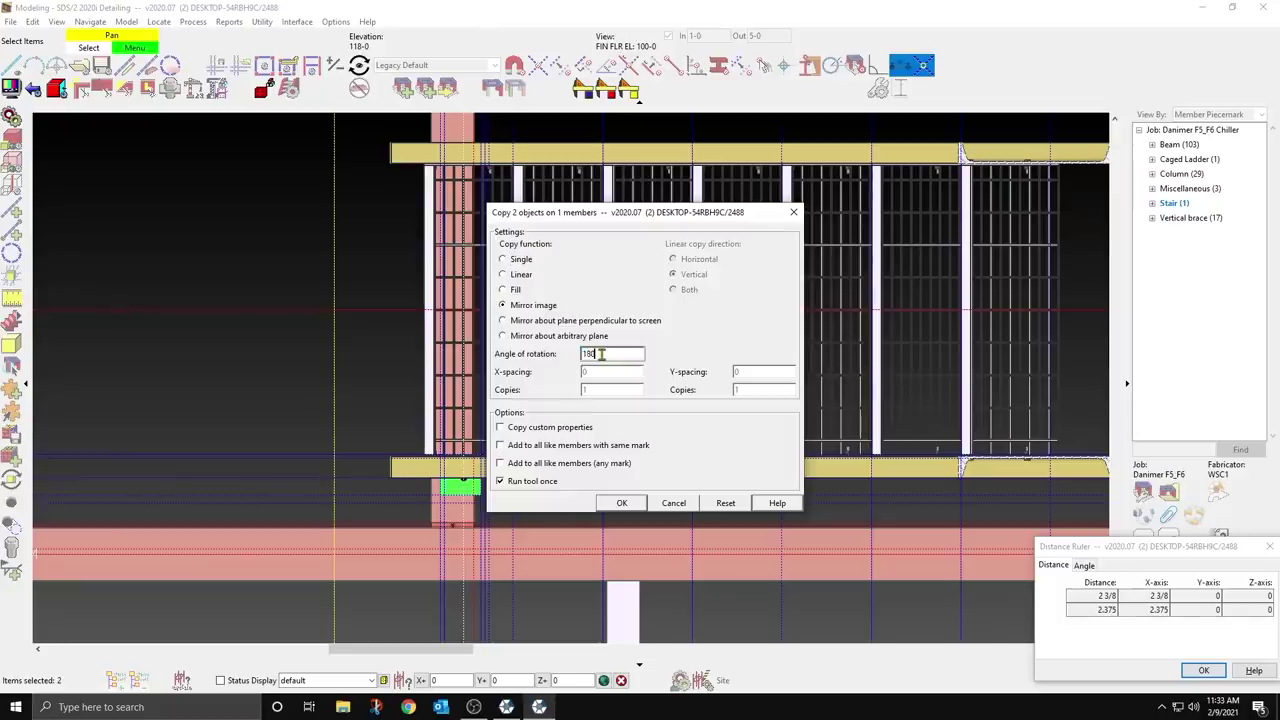
text(180)
key(Return)
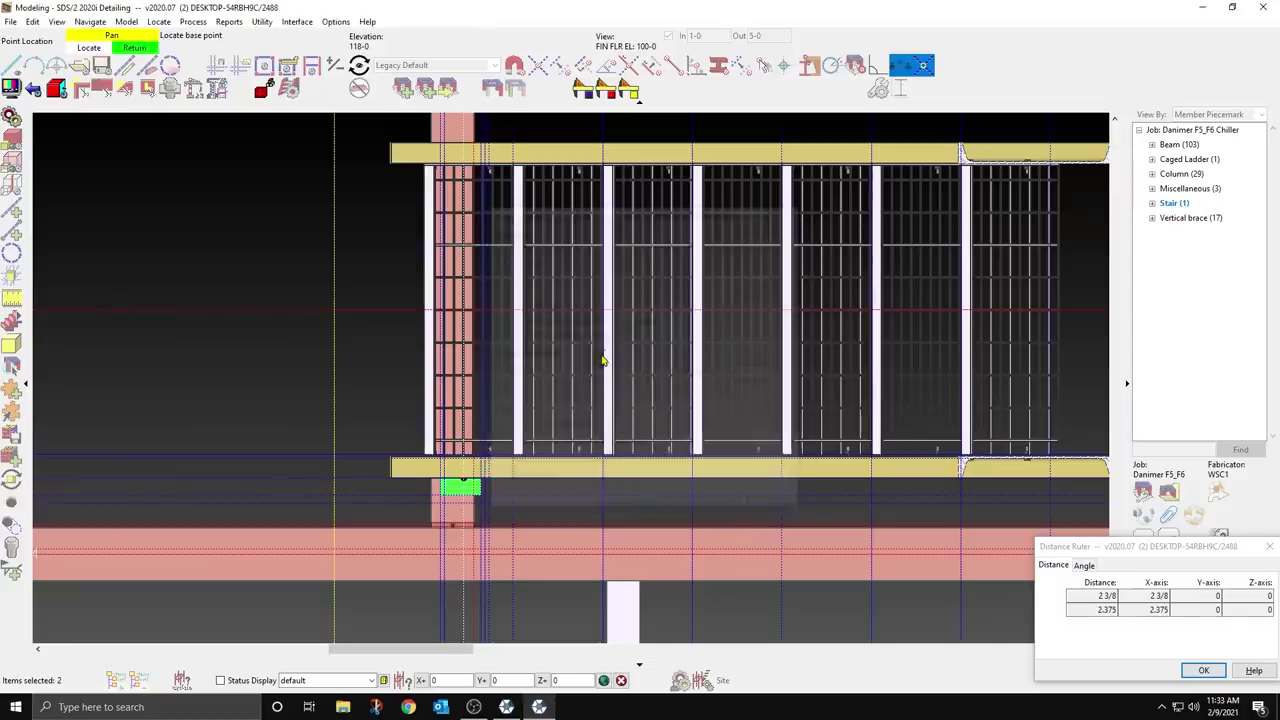
click(461, 325)
click(461, 325)
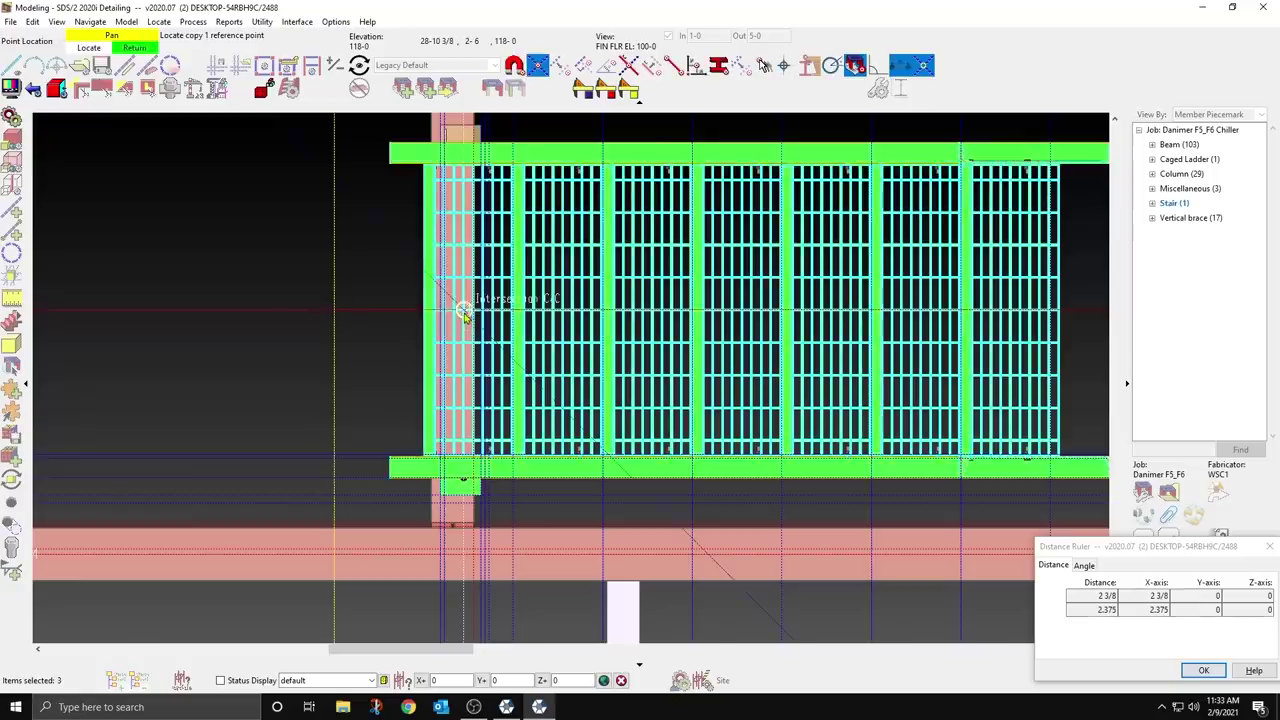
right_click(352, 340)
Step: Add matching holes and bolts through the supporting beam for both post base plates, without extending the change to like members or material
scroll(388, 392, down, 2)
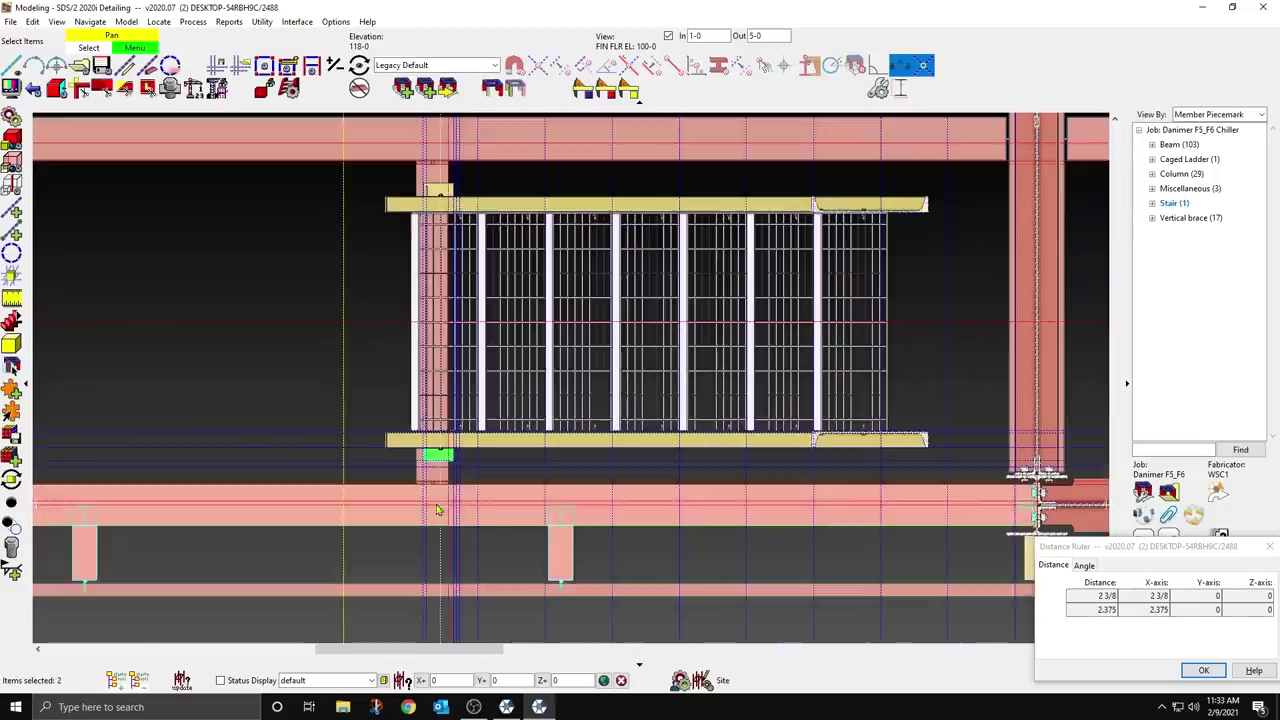
scroll(463, 468, up, 3)
shift+drag(466, 401, 400, 303)
middle_drag(538, 457, 447, 463)
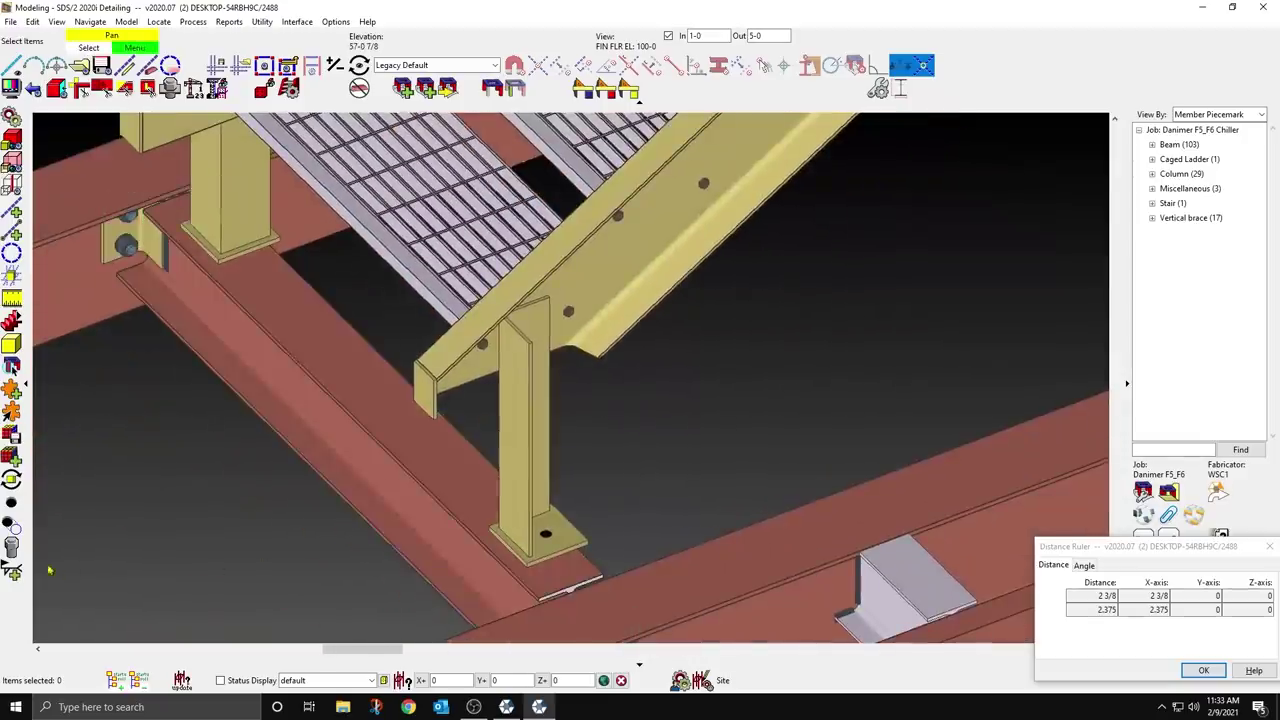
click(13, 525)
click(375, 419)
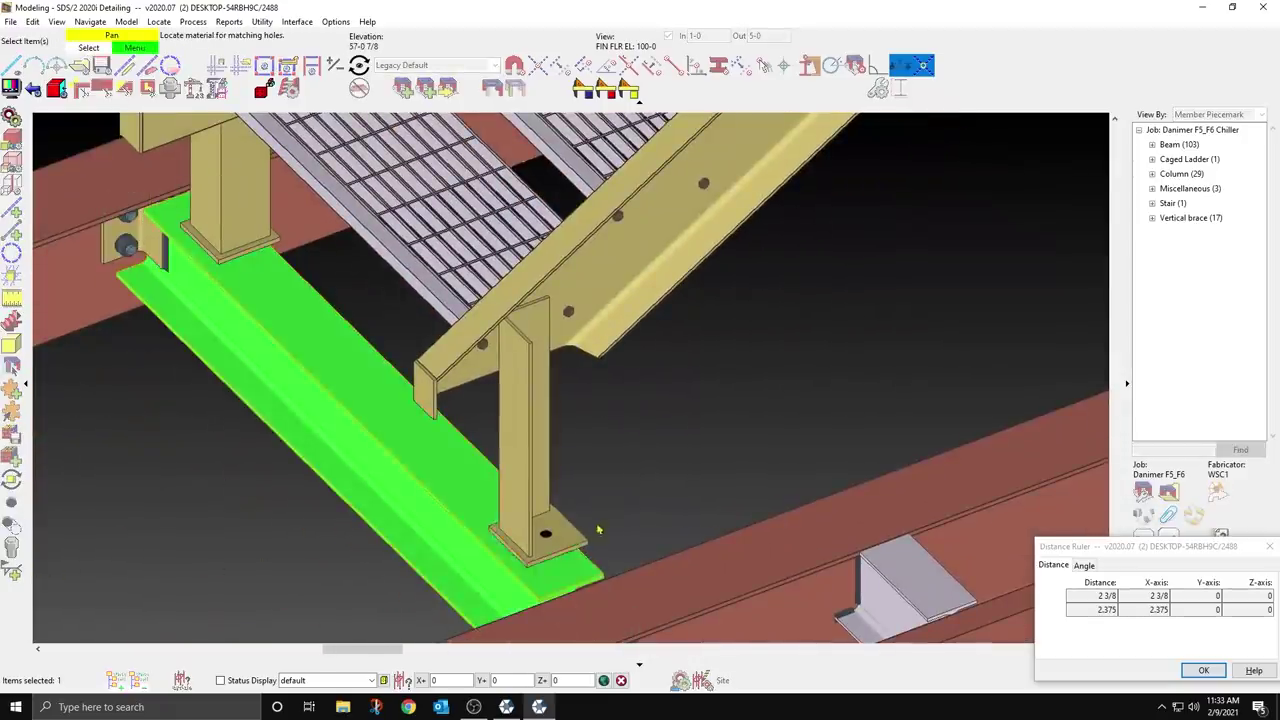
shift+click(222, 261)
right_click(683, 466)
click(720, 481)
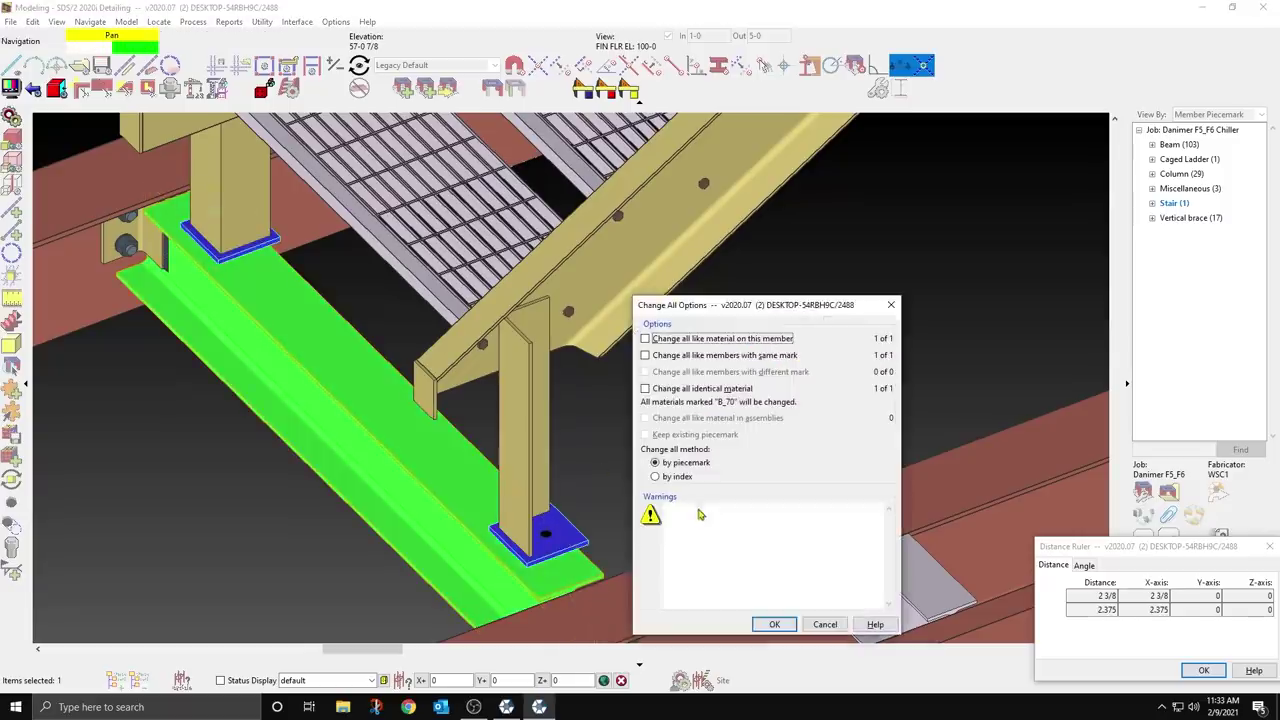
click(790, 630)
click(706, 460)
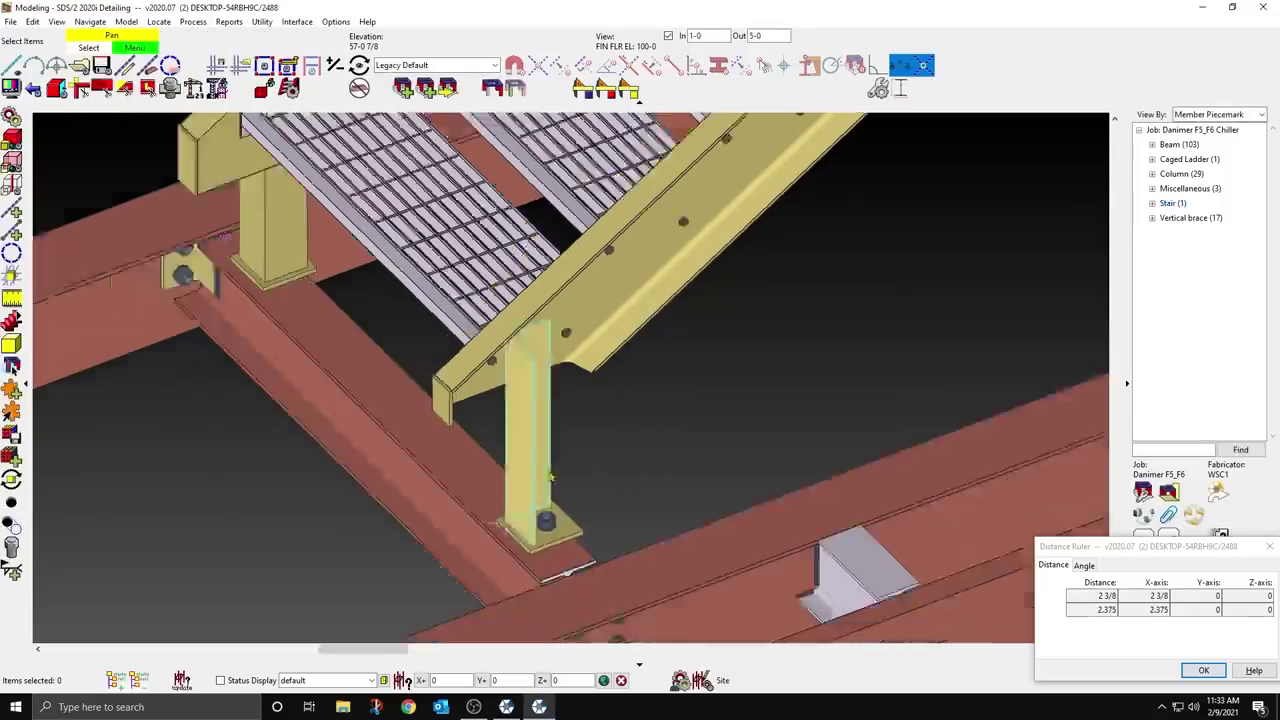
Step: Turn off the view depth limit and examine the stair and its posts within the surrounding steel frame
scroll(548, 466, down, 3)
middle_drag(600, 390, 830, 396)
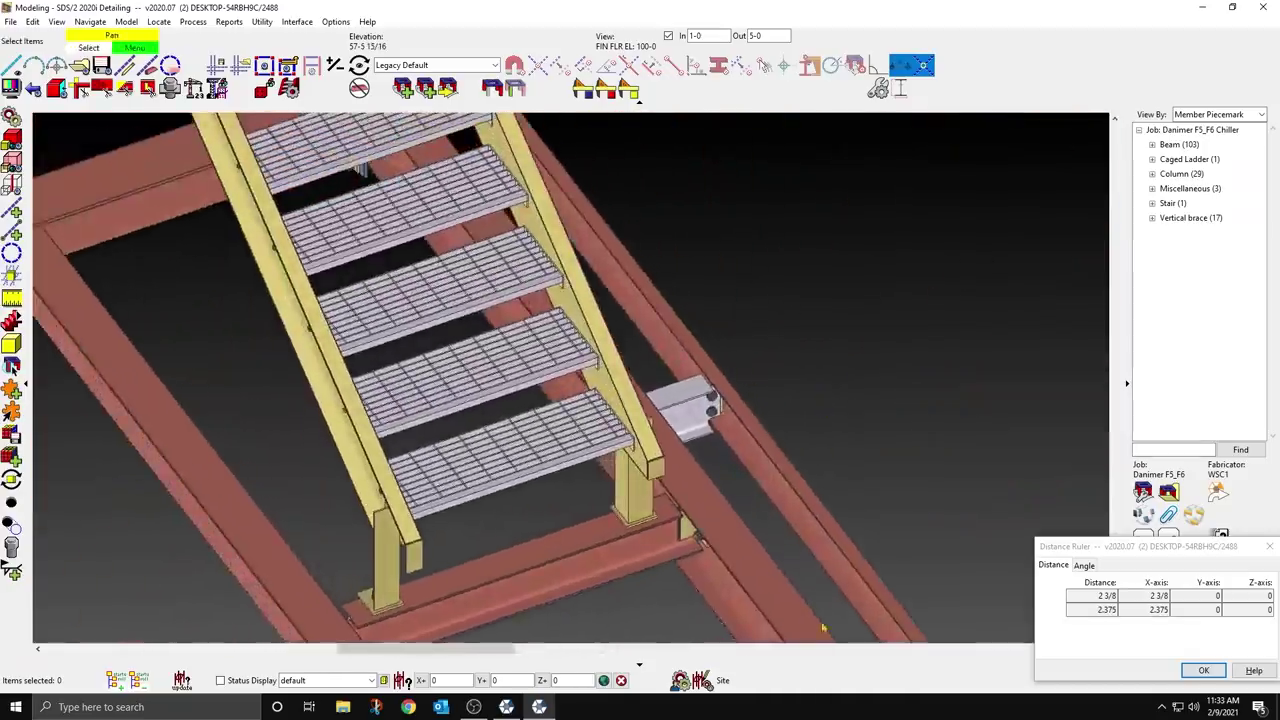
scroll(823, 626, down, 2)
shift+middle_drag(628, 457, 570, 450)
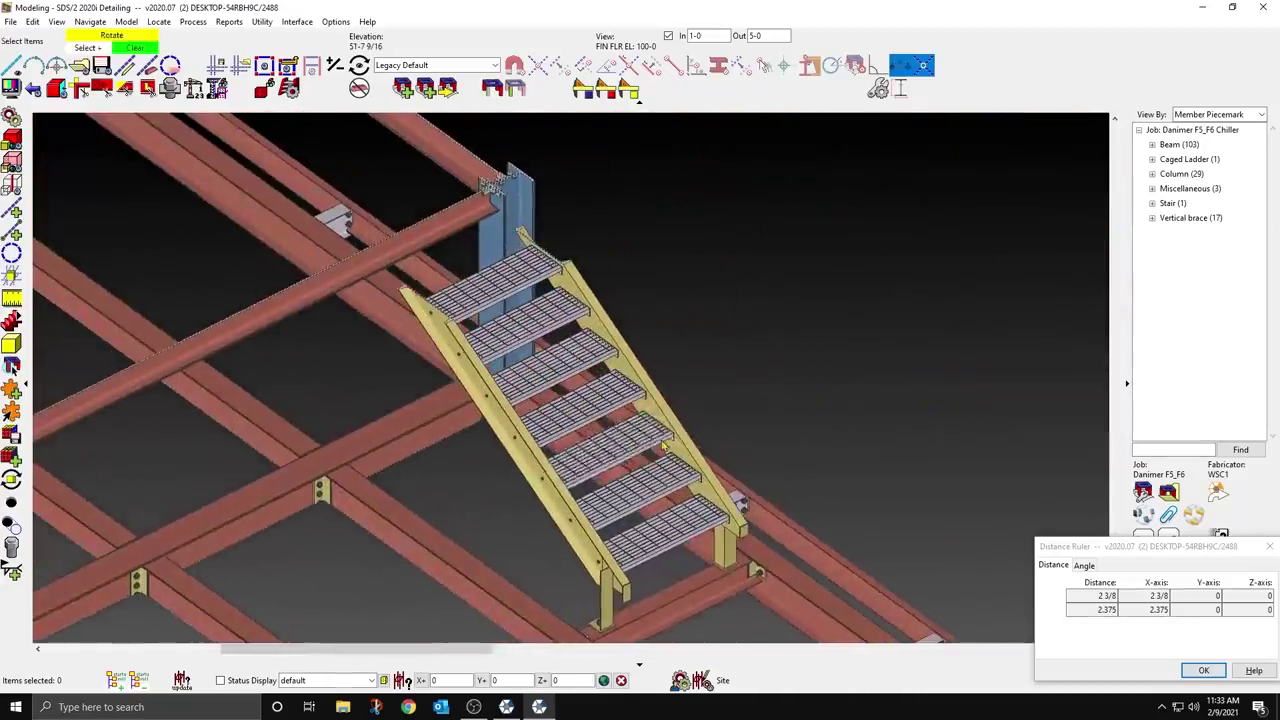
click(668, 35)
middle_drag(612, 274, 485, 370)
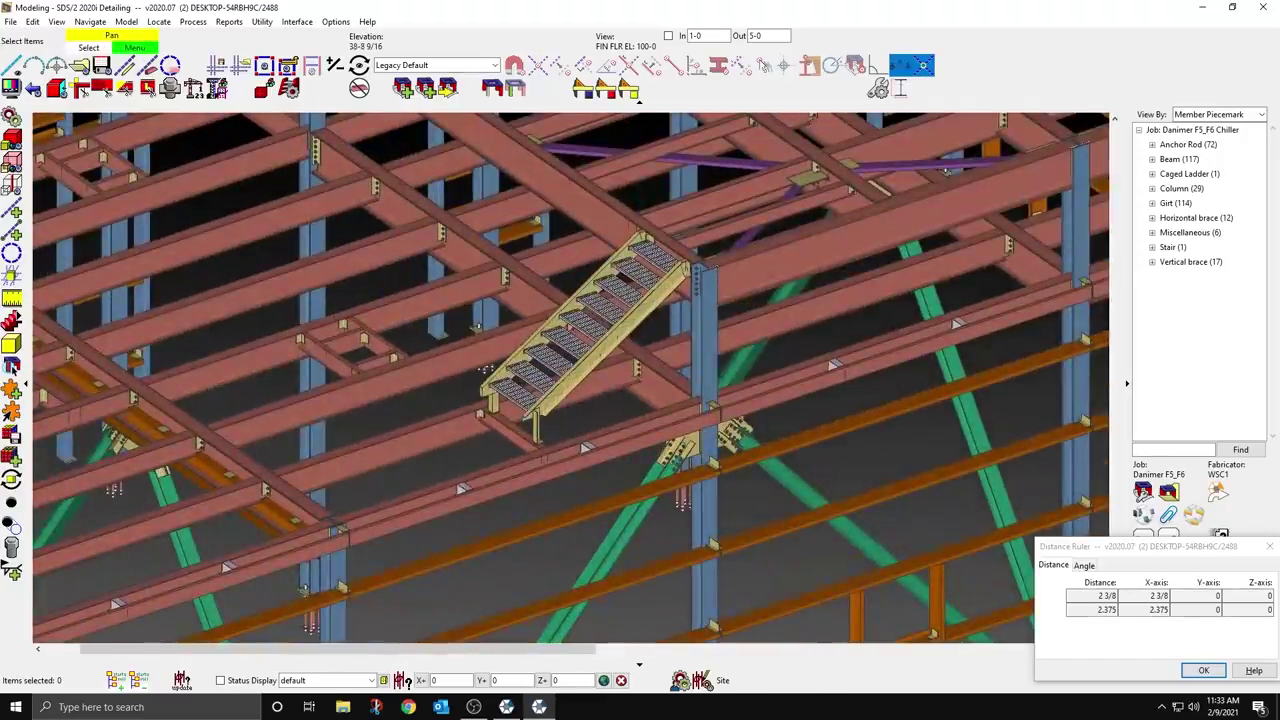
scroll(851, 385, down, 5)
scroll(895, 415, down, 1)
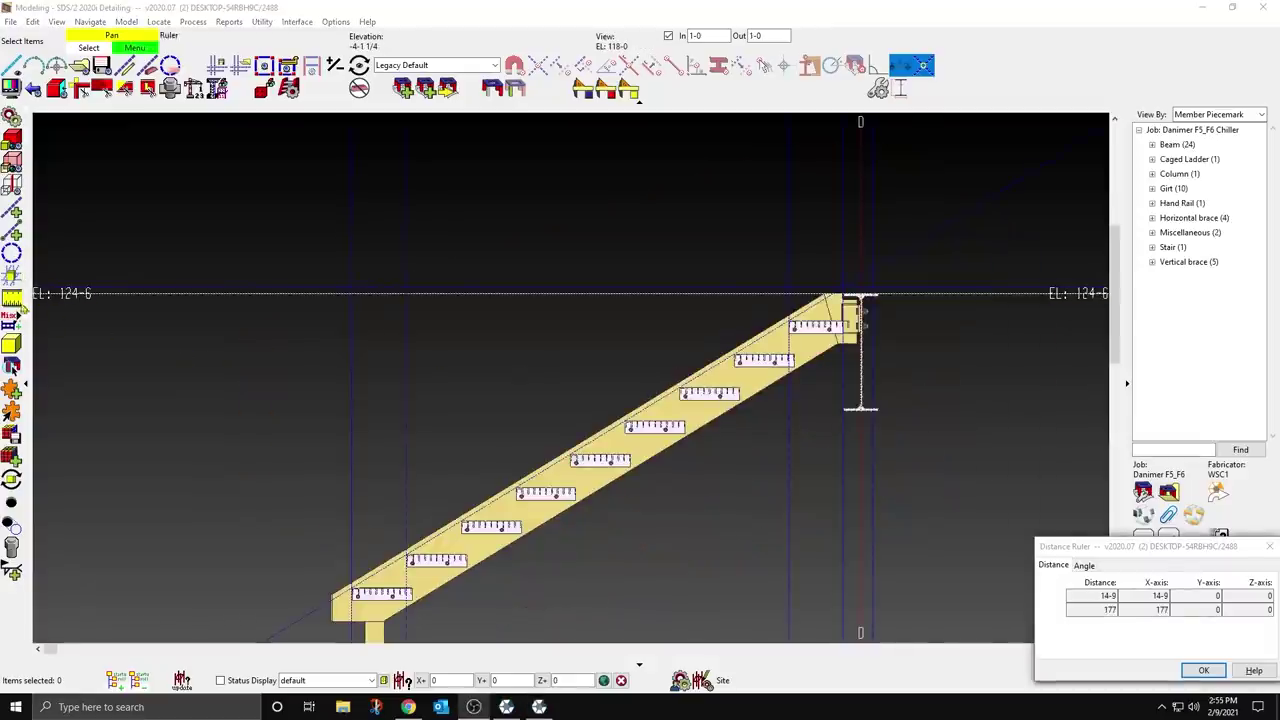
Step: Add a hand rail along the sloped stringer from the bottom tread's front construction line to the stair top, with a return to the outer construction line
mouse_move(20, 318)
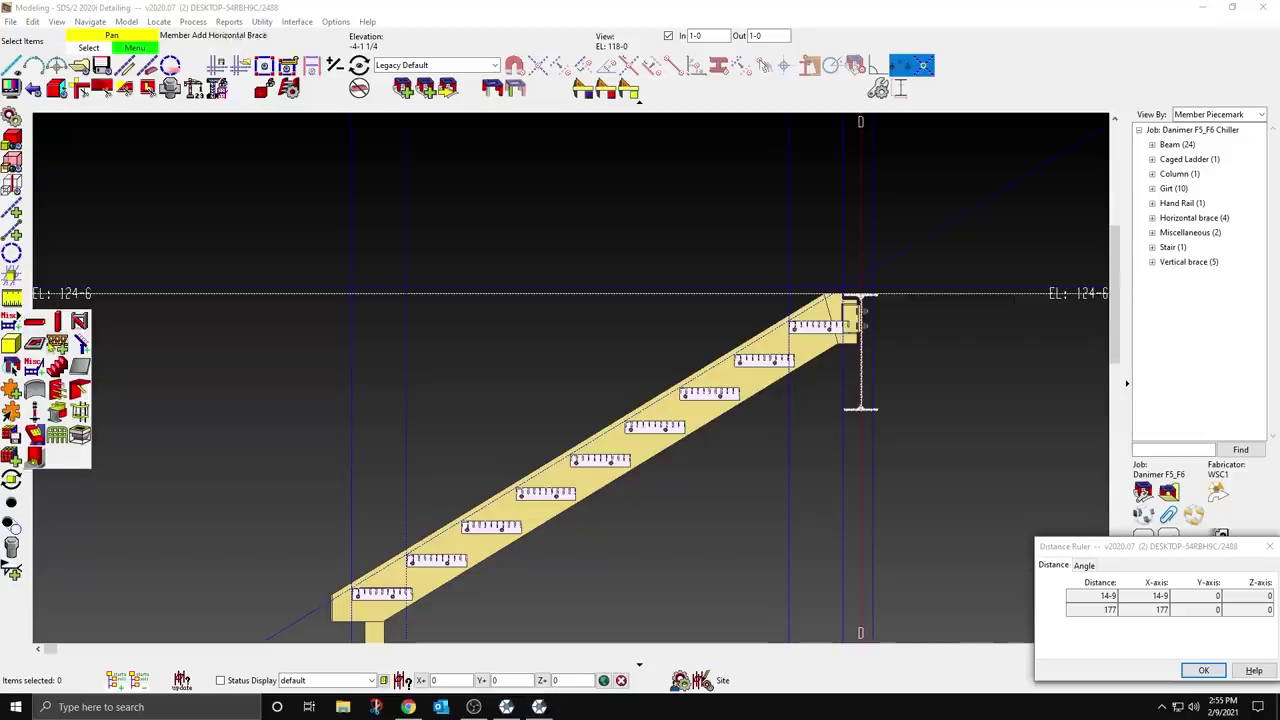
click(57, 434)
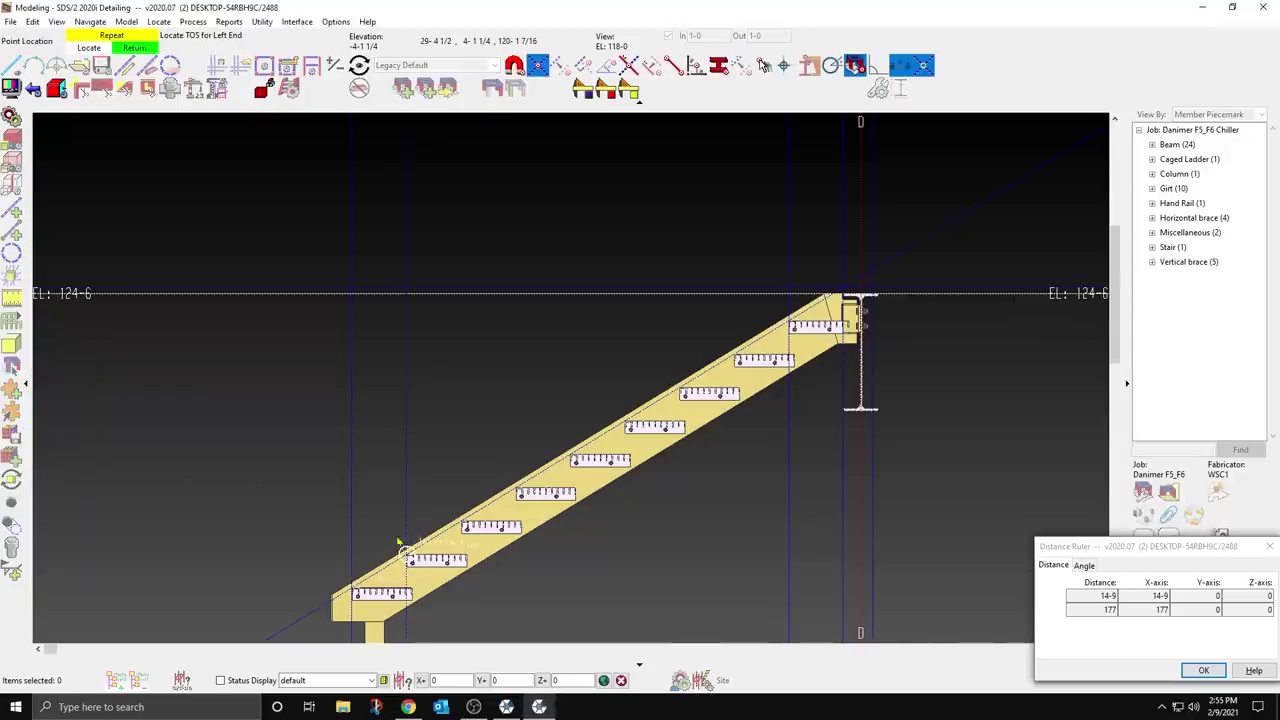
click(352, 590)
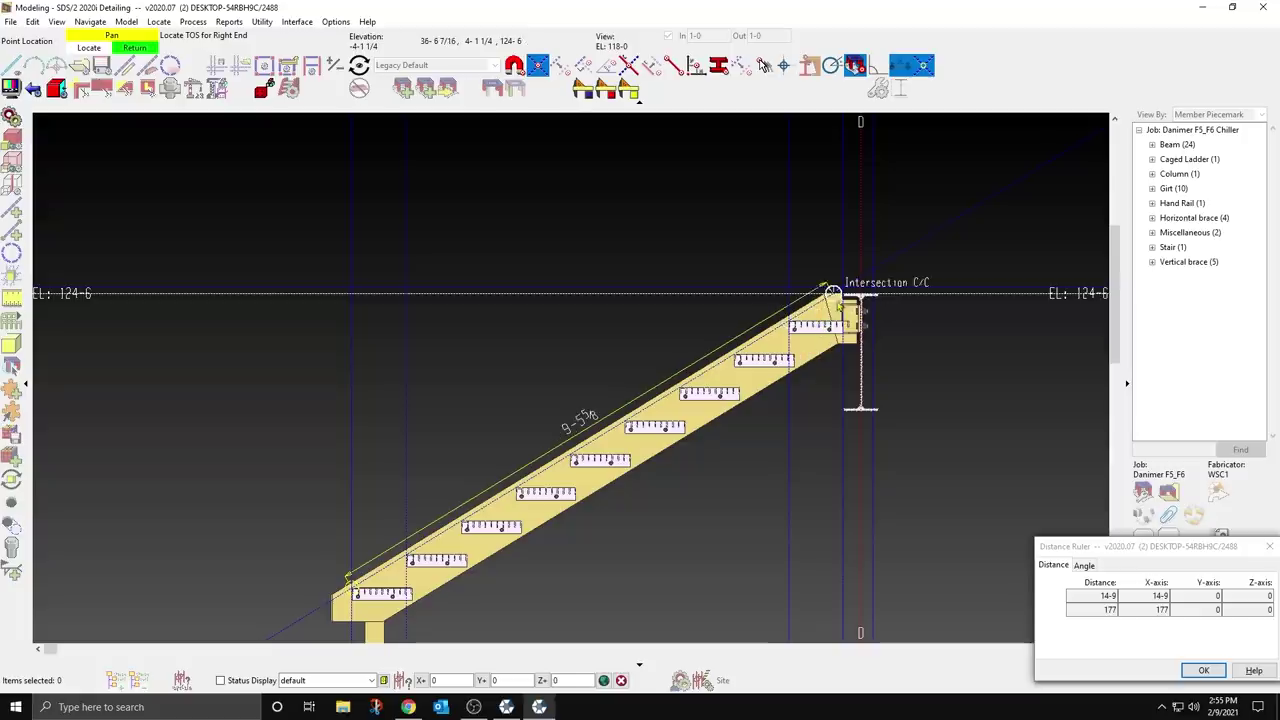
click(833, 293)
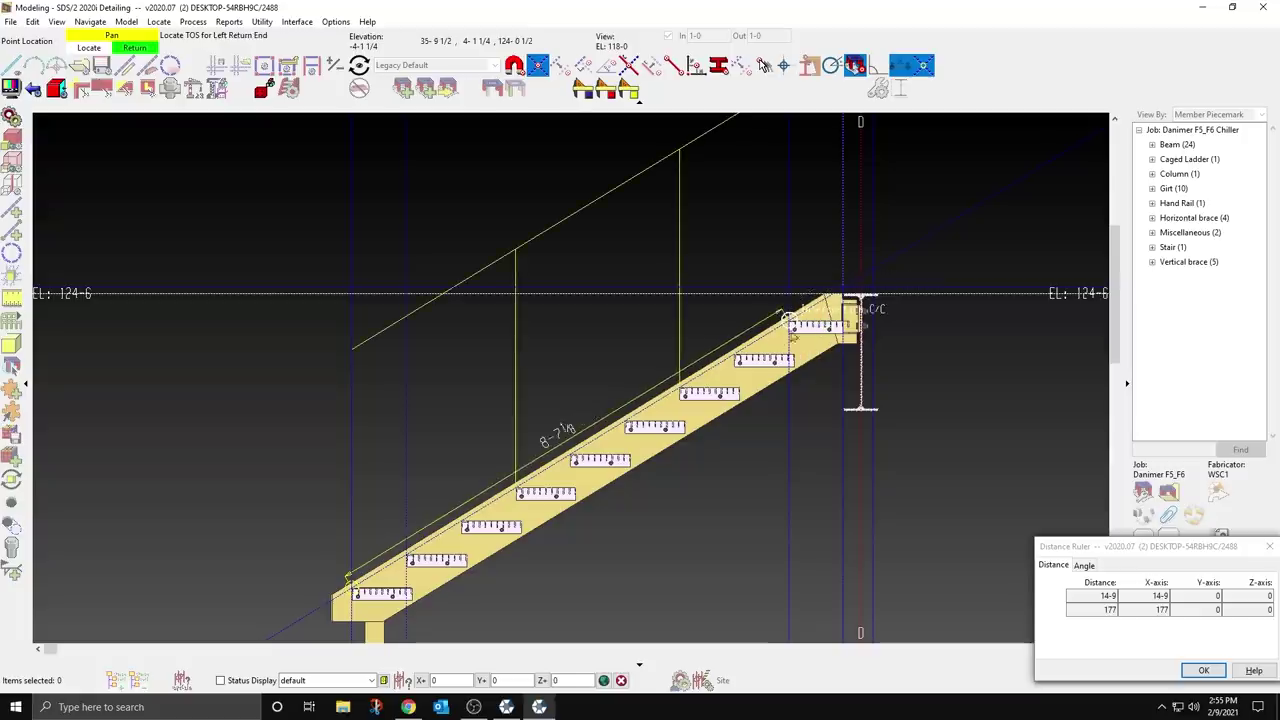
click(625, 360)
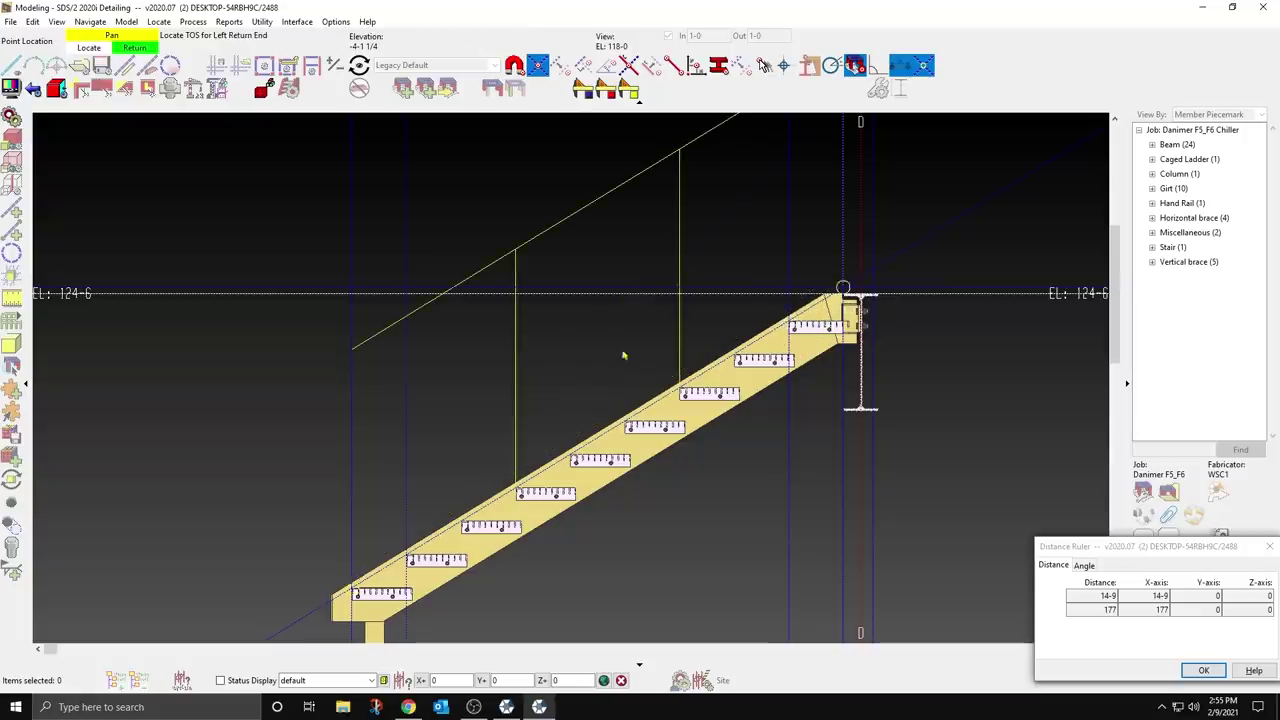
click(873, 287)
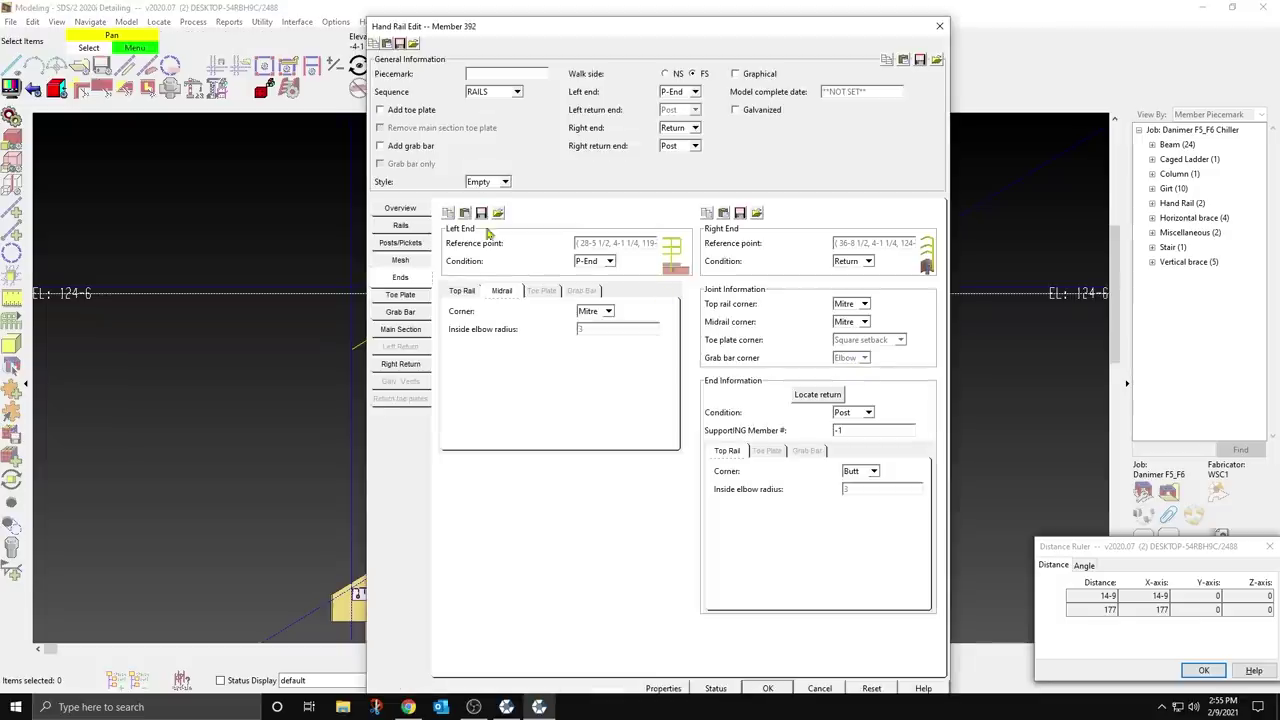
Step: Set the main section's post spacing method to User and locate its two posts at the construction lines near the second and top treads
click(401, 209)
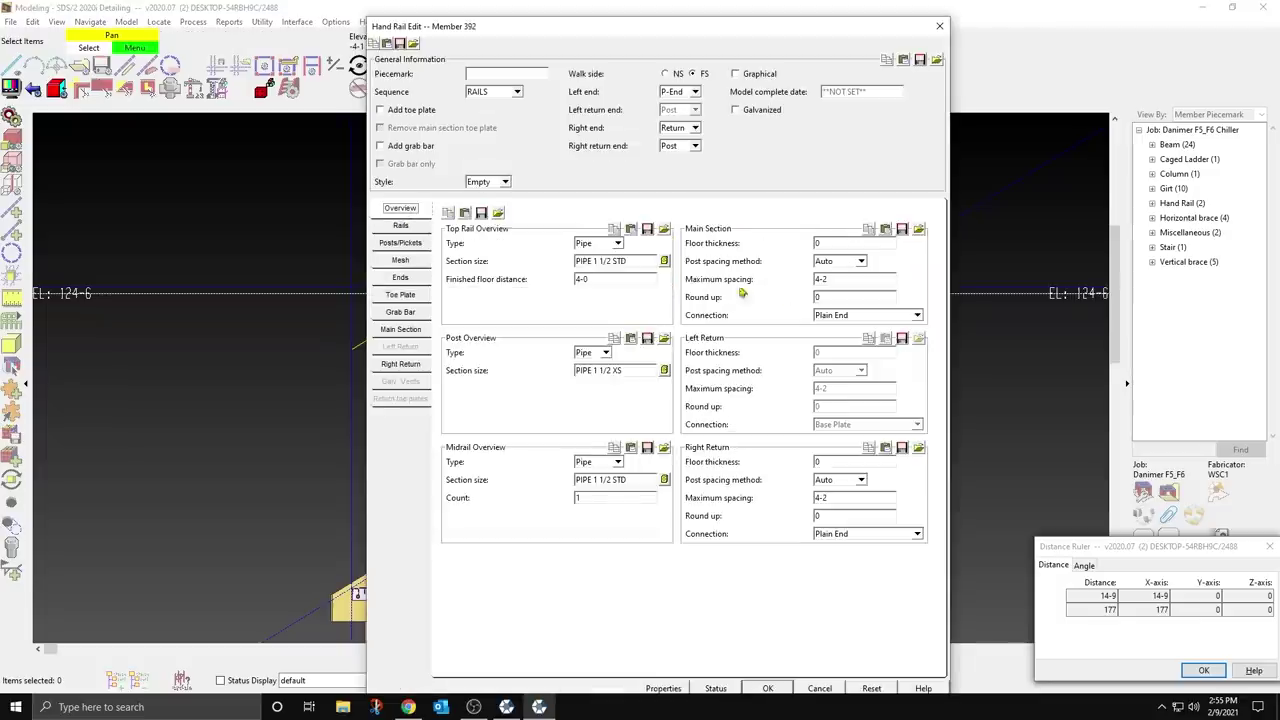
click(860, 261)
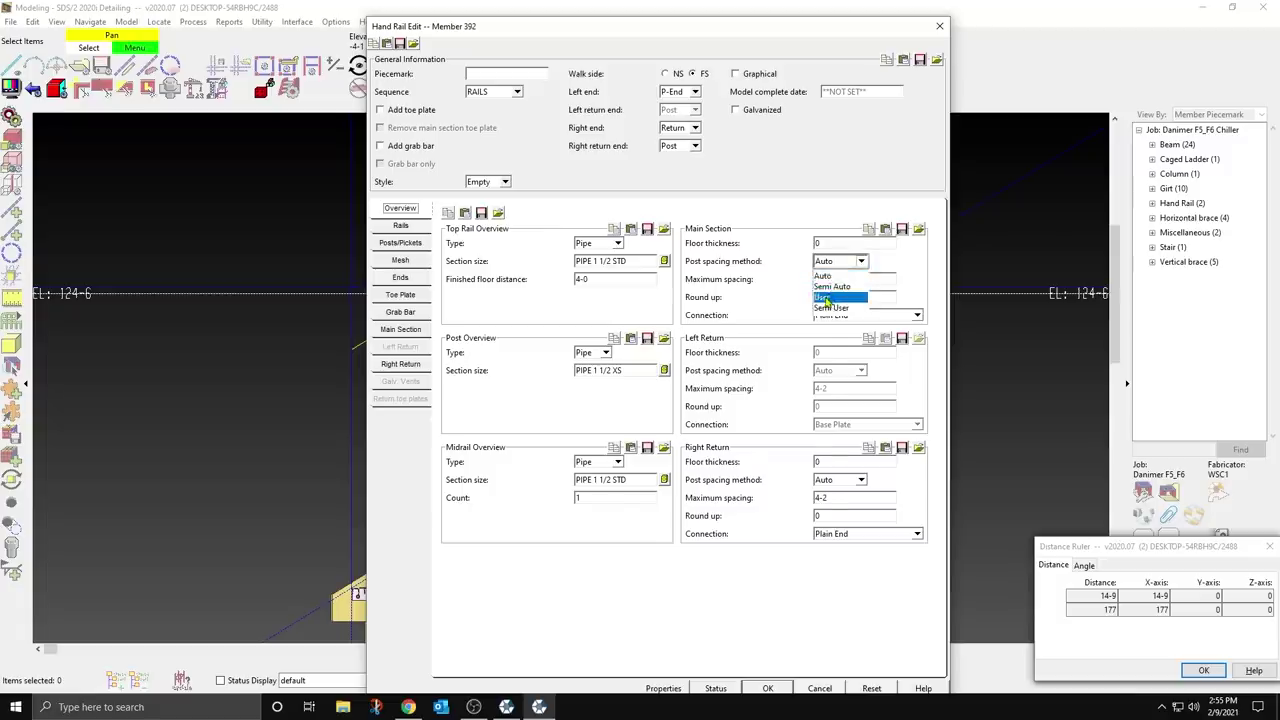
click(833, 290)
click(853, 280)
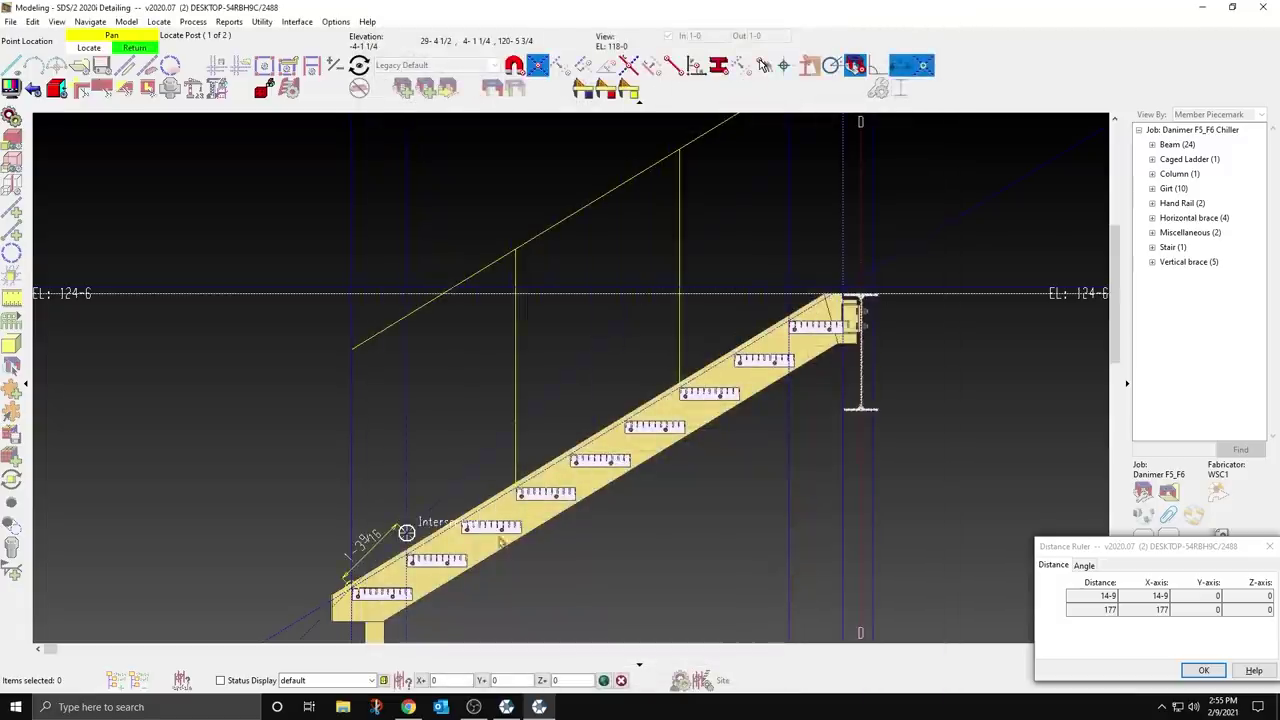
click(407, 556)
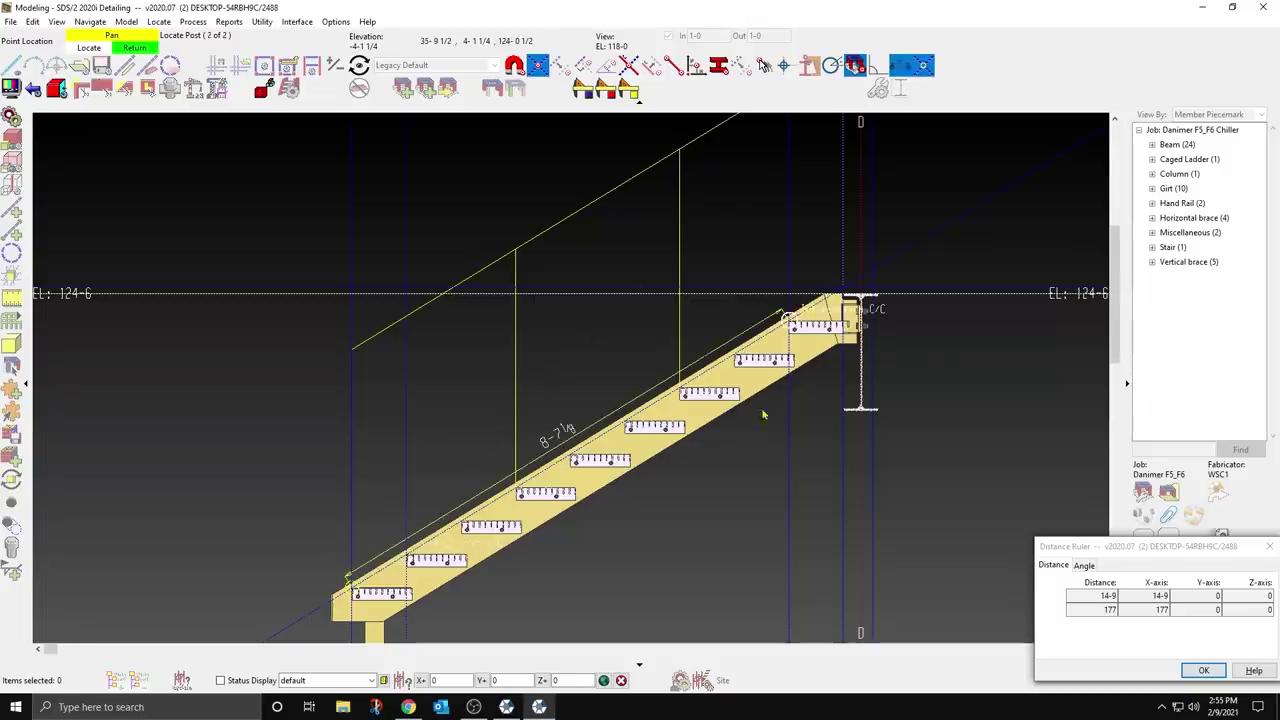
click(790, 379)
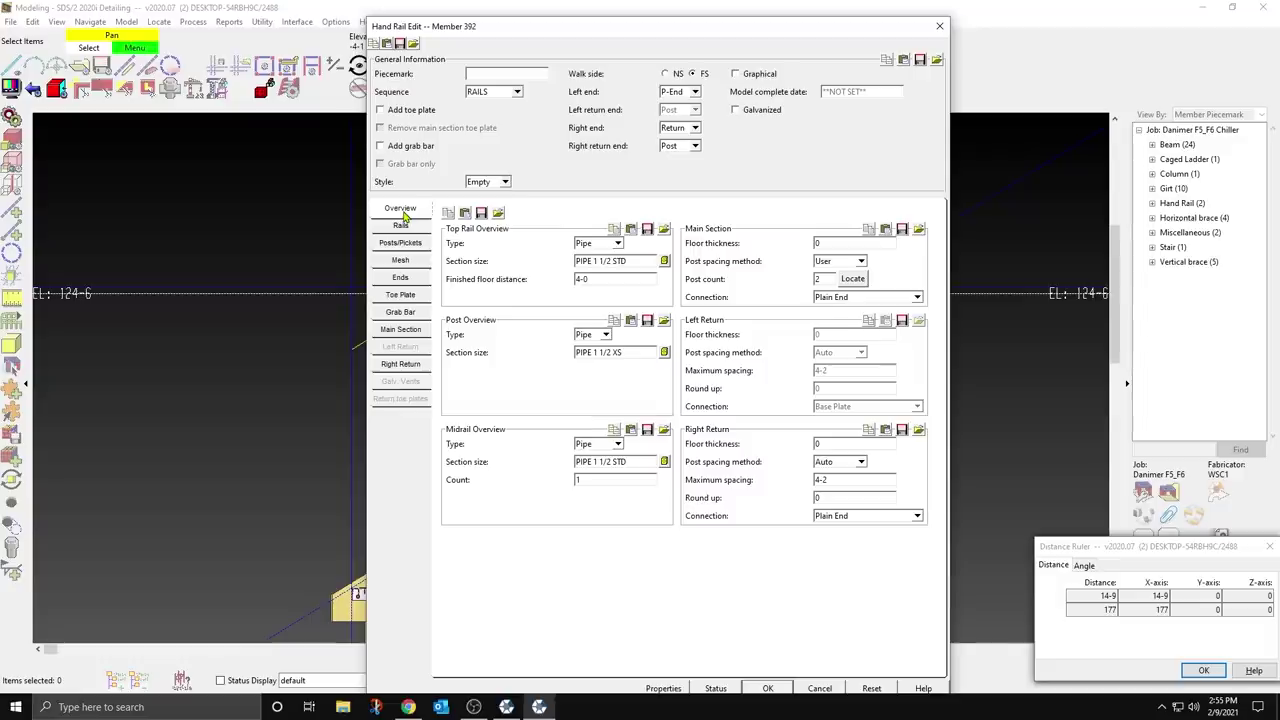
Step: Set the top rail's finished floor distance to 3-6 and check the left end's midrail and top rail corner settings
double_click(606, 280)
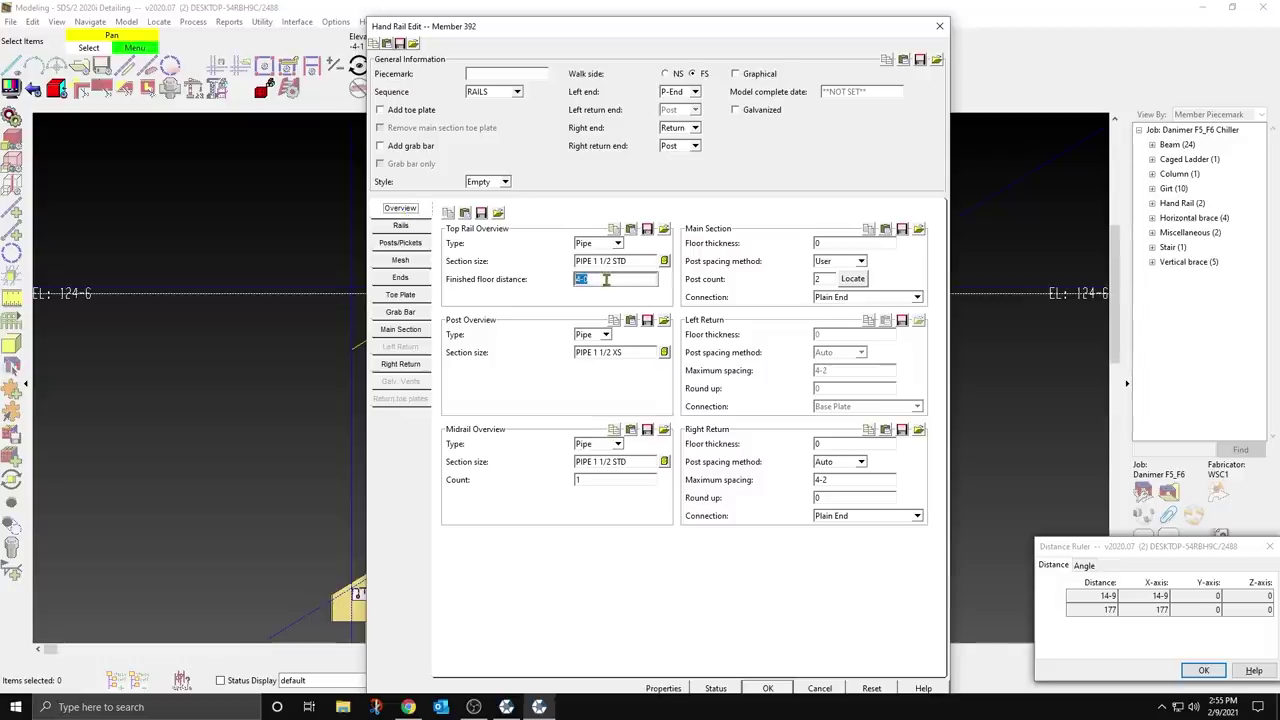
text(3-6)
click(401, 277)
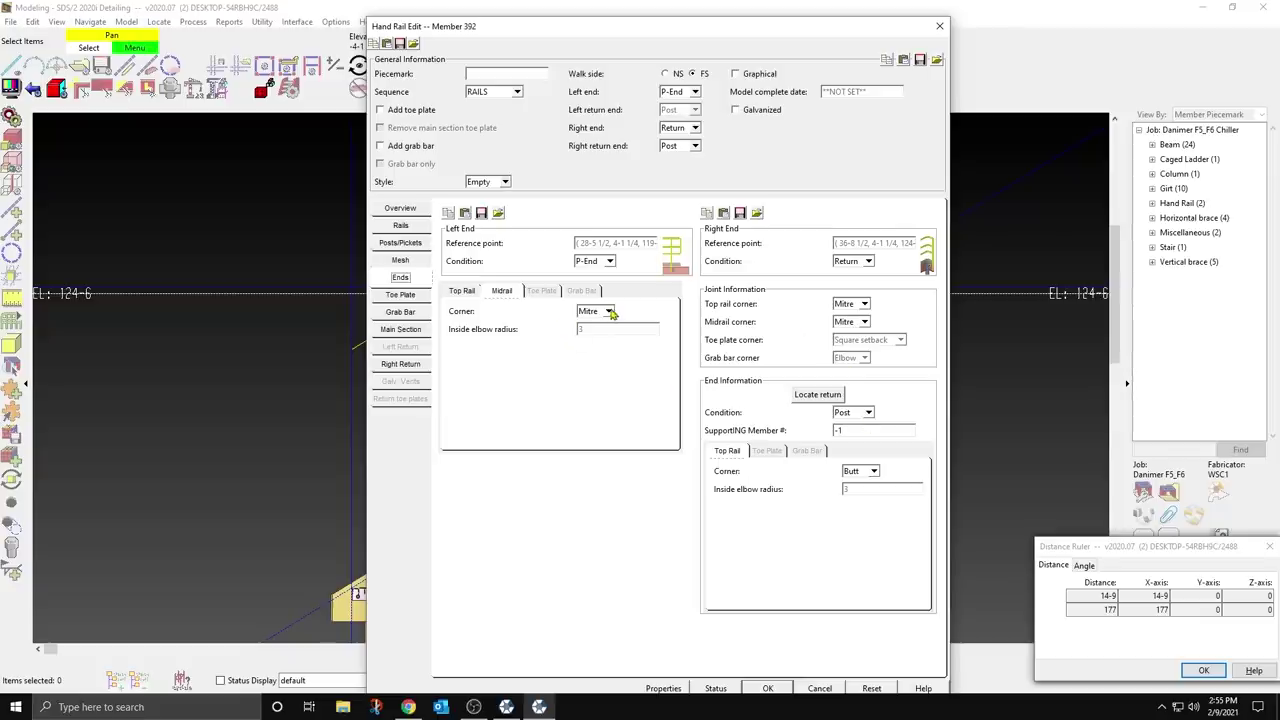
click(466, 291)
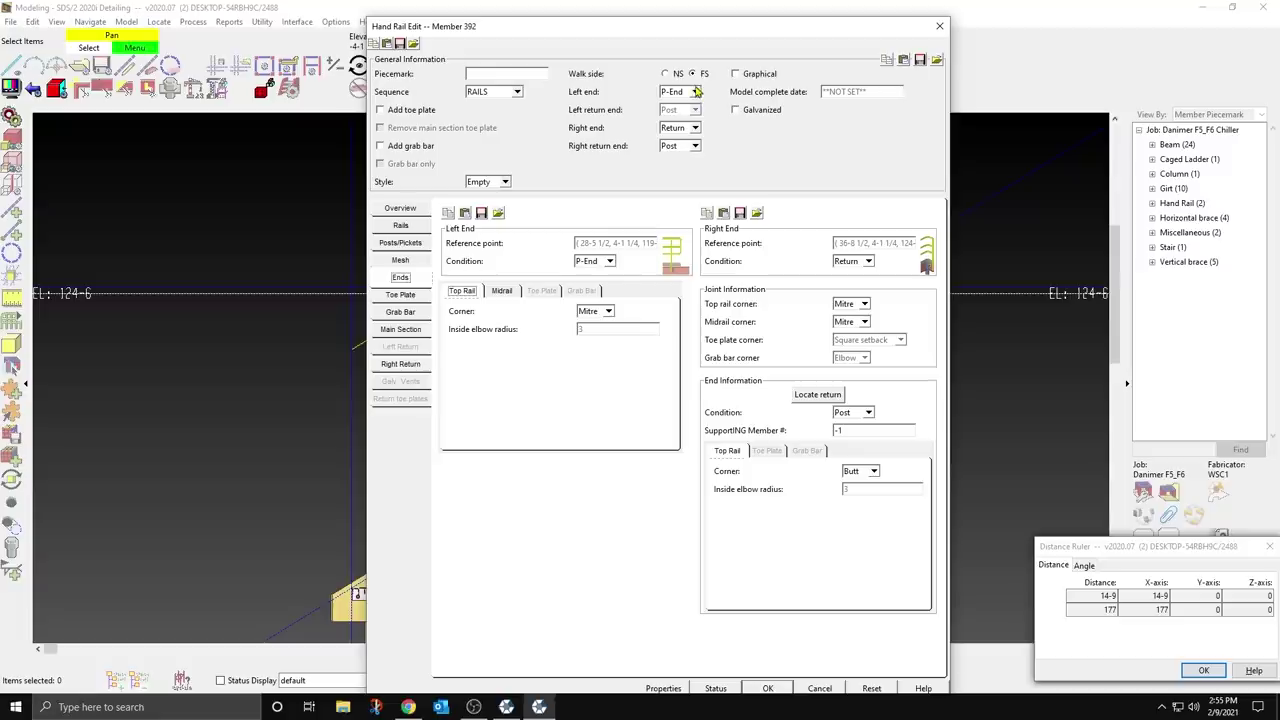
Step: Set the hand rail's right return end to P-End and its walk side to NS, with a grab bar added
click(695, 145)
click(678, 164)
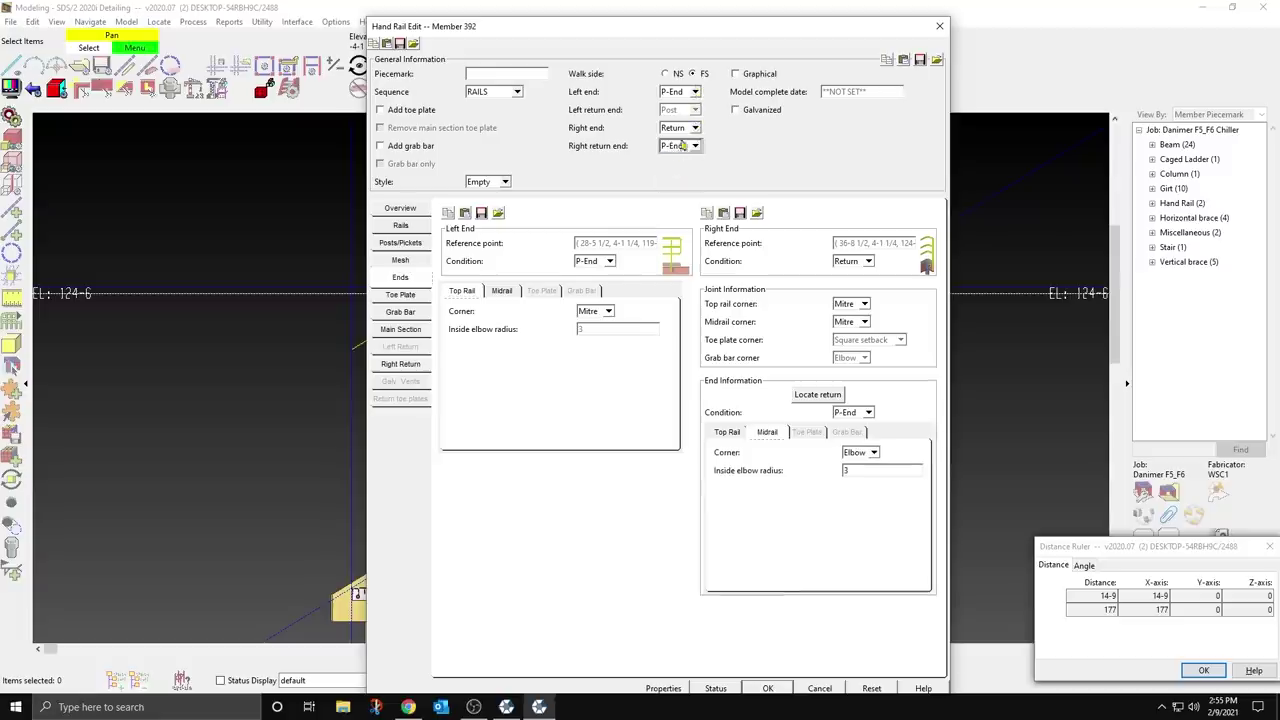
click(678, 74)
click(416, 147)
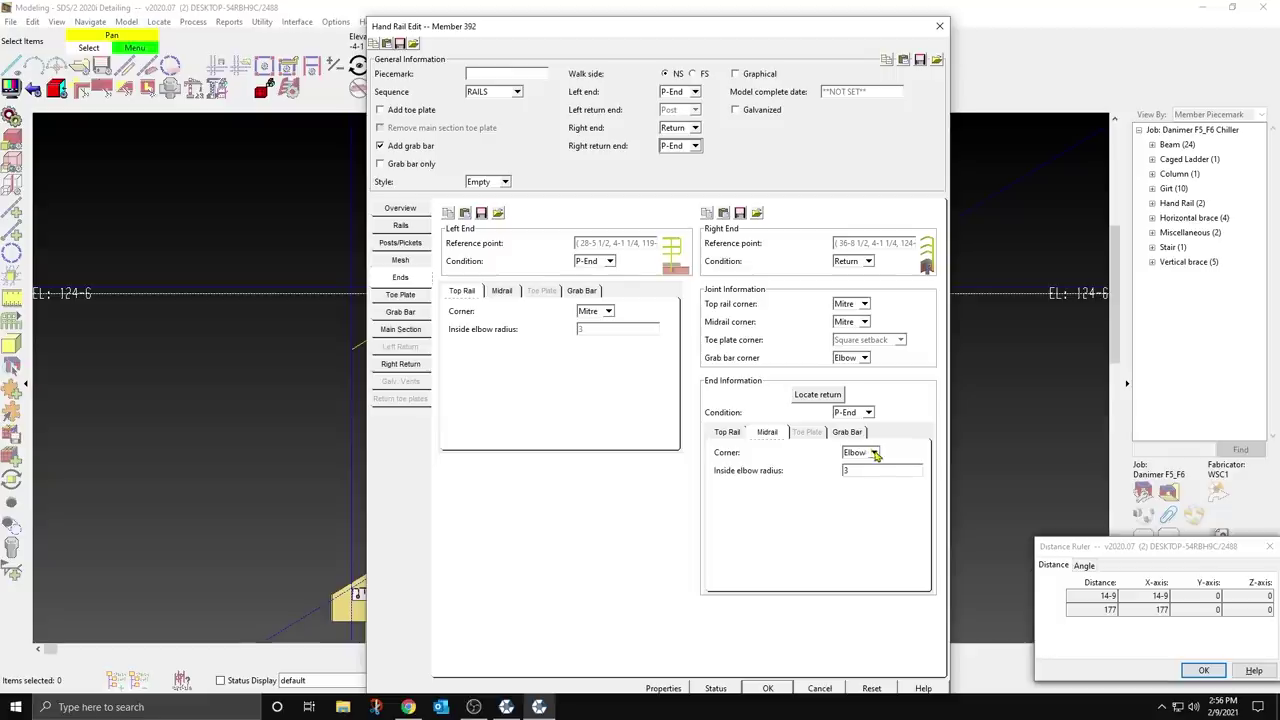
Step: Set the right return end's midrail corner to Mitre and open the corner choices for its top rail
click(873, 453)
click(858, 488)
click(738, 436)
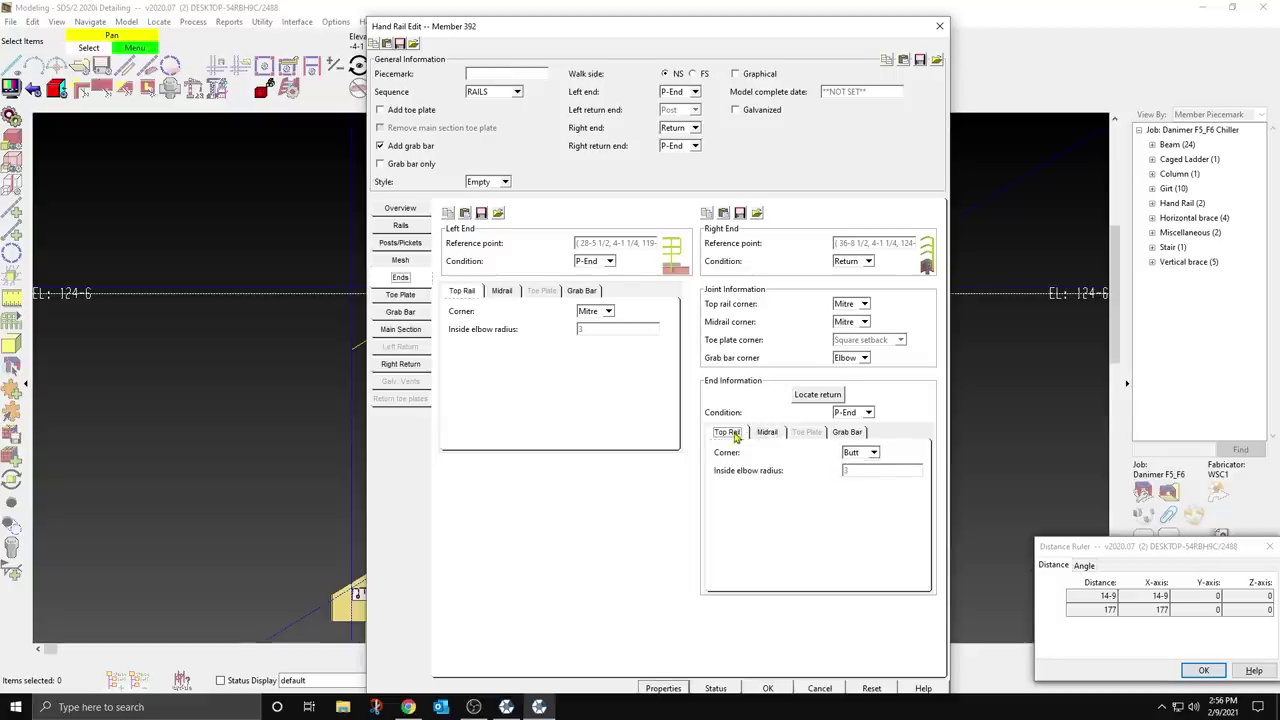
click(873, 453)
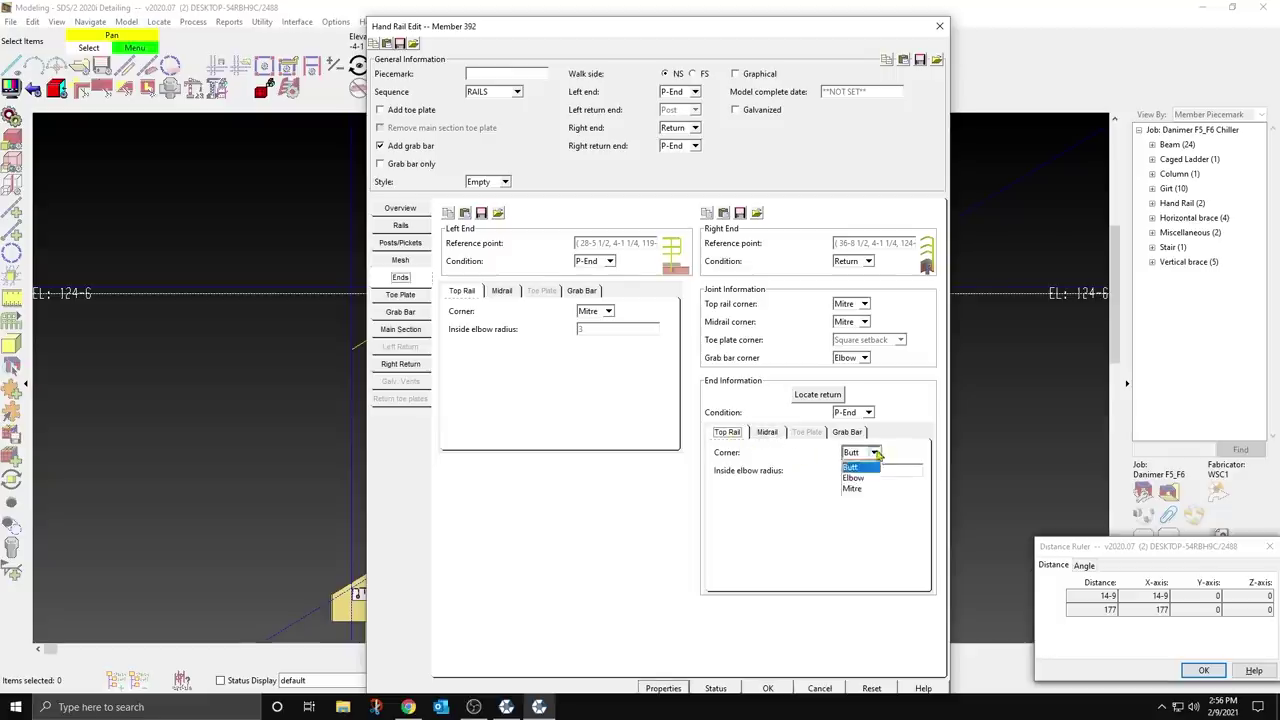
Step: Set the right return's top rail corner to Mitre and the main section's connection type to Base Plate
click(858, 488)
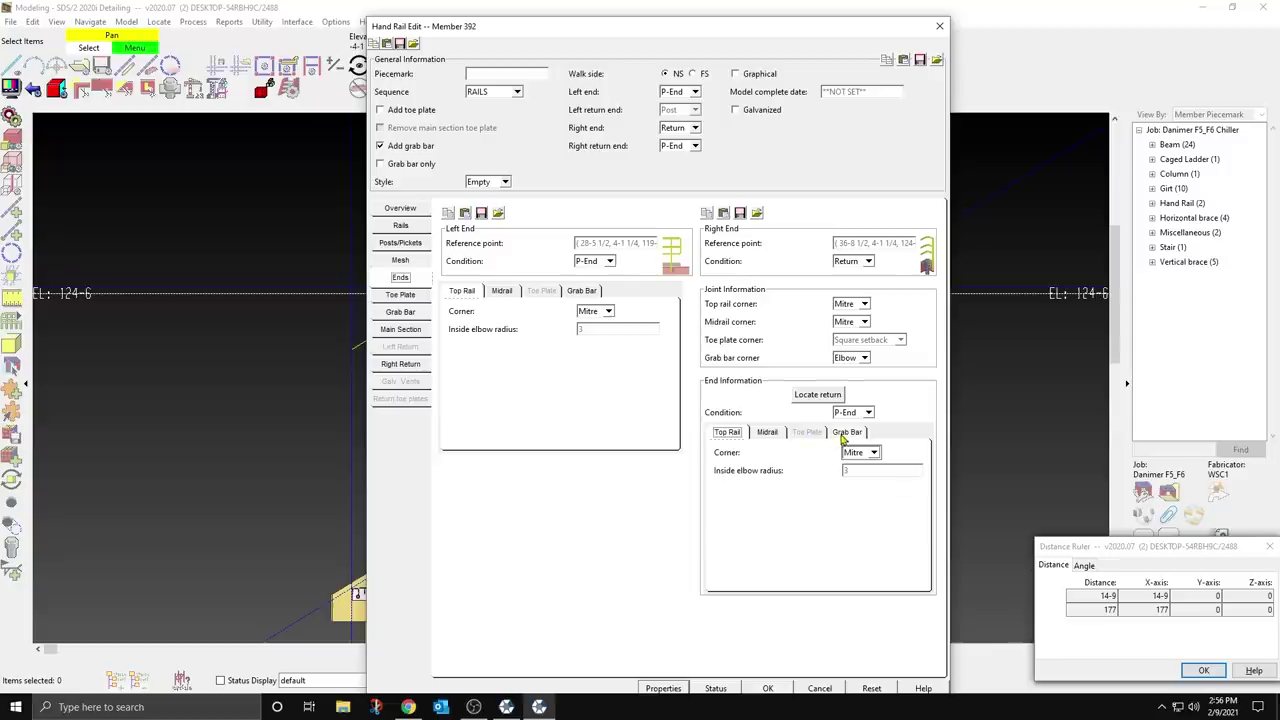
click(845, 433)
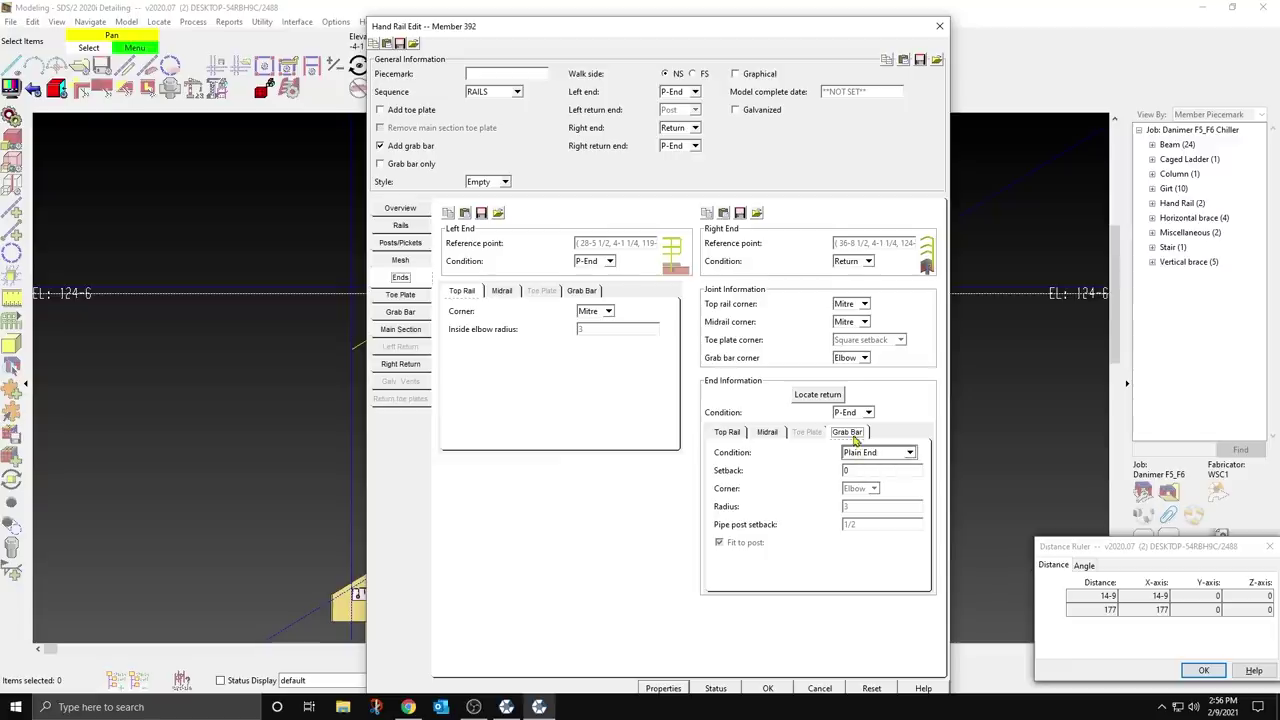
click(401, 330)
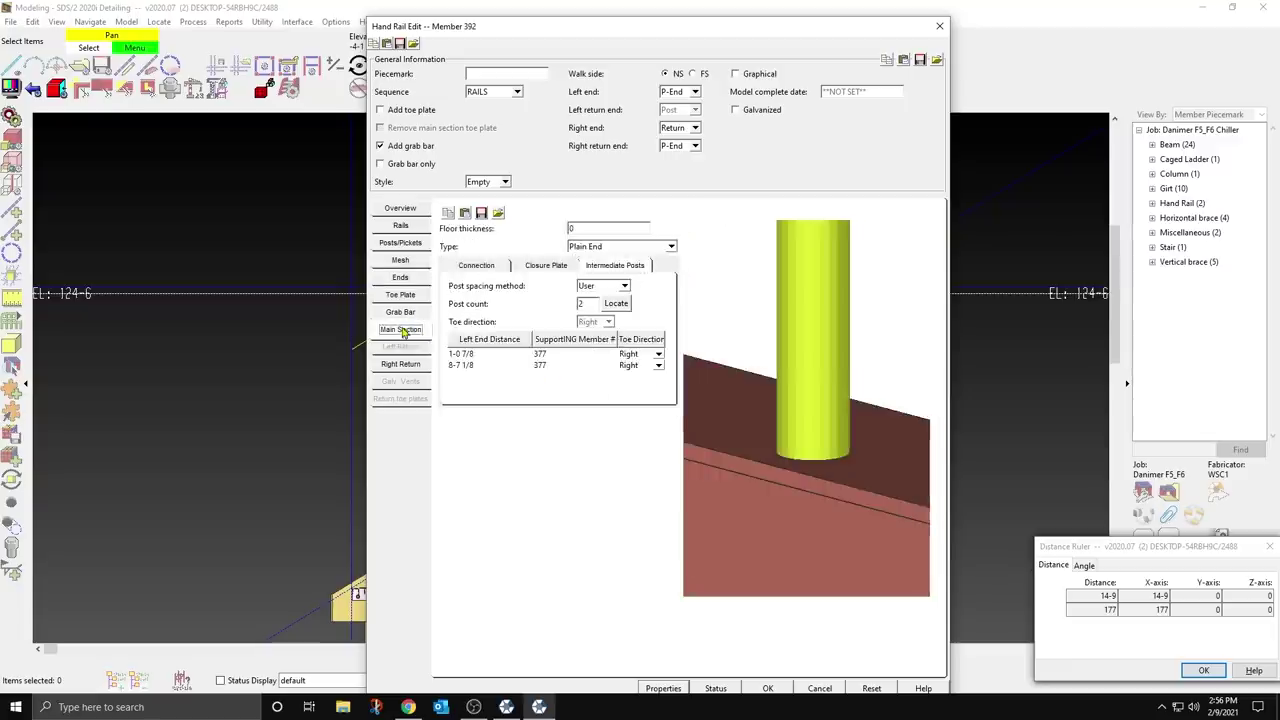
click(620, 247)
click(618, 261)
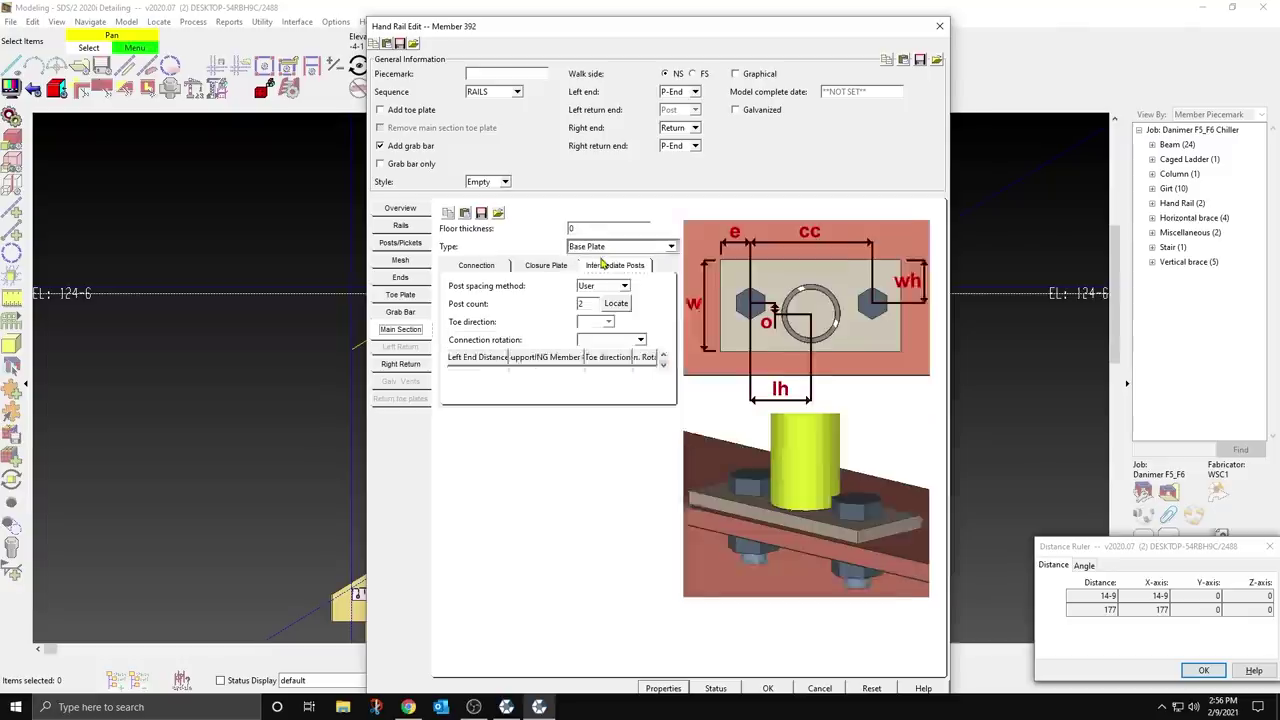
Step: Set the base plate's hole center-to-center to 7, reference to left hole along length to 4, and edge distance to 1 1/2
click(480, 266)
double_click(609, 334)
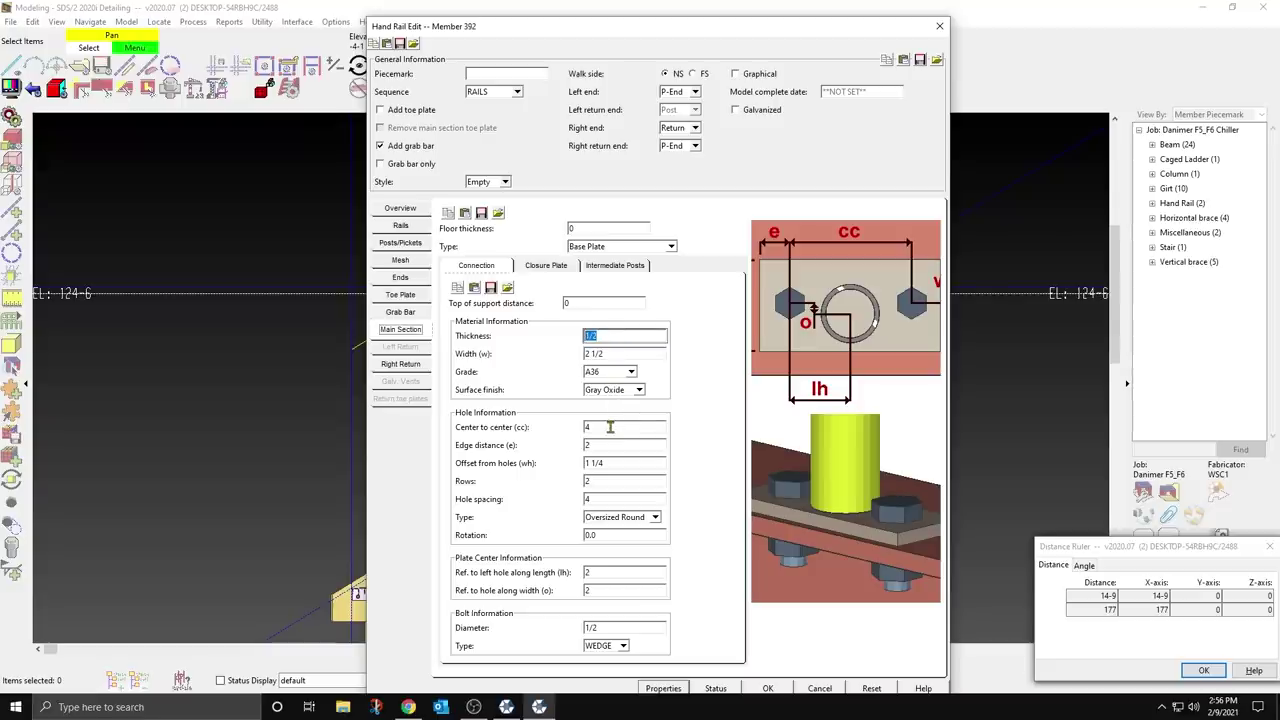
click(610, 427)
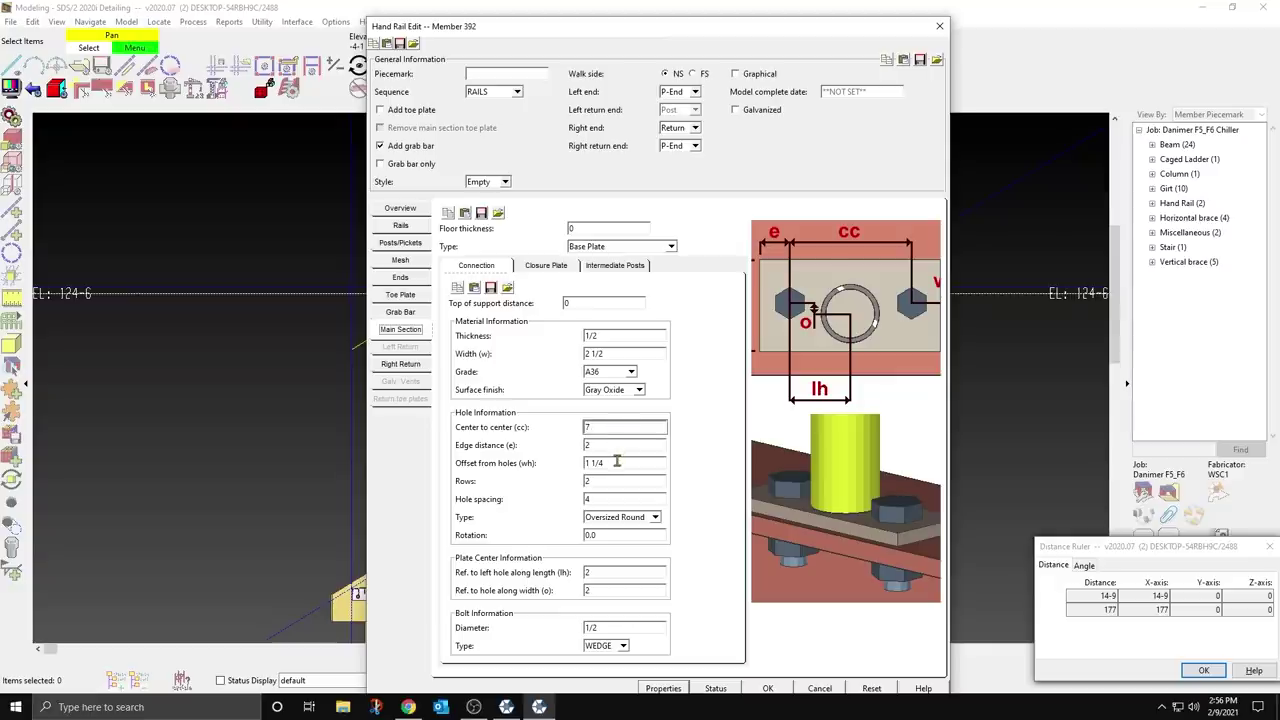
double_click(606, 571)
text(3 1/2)
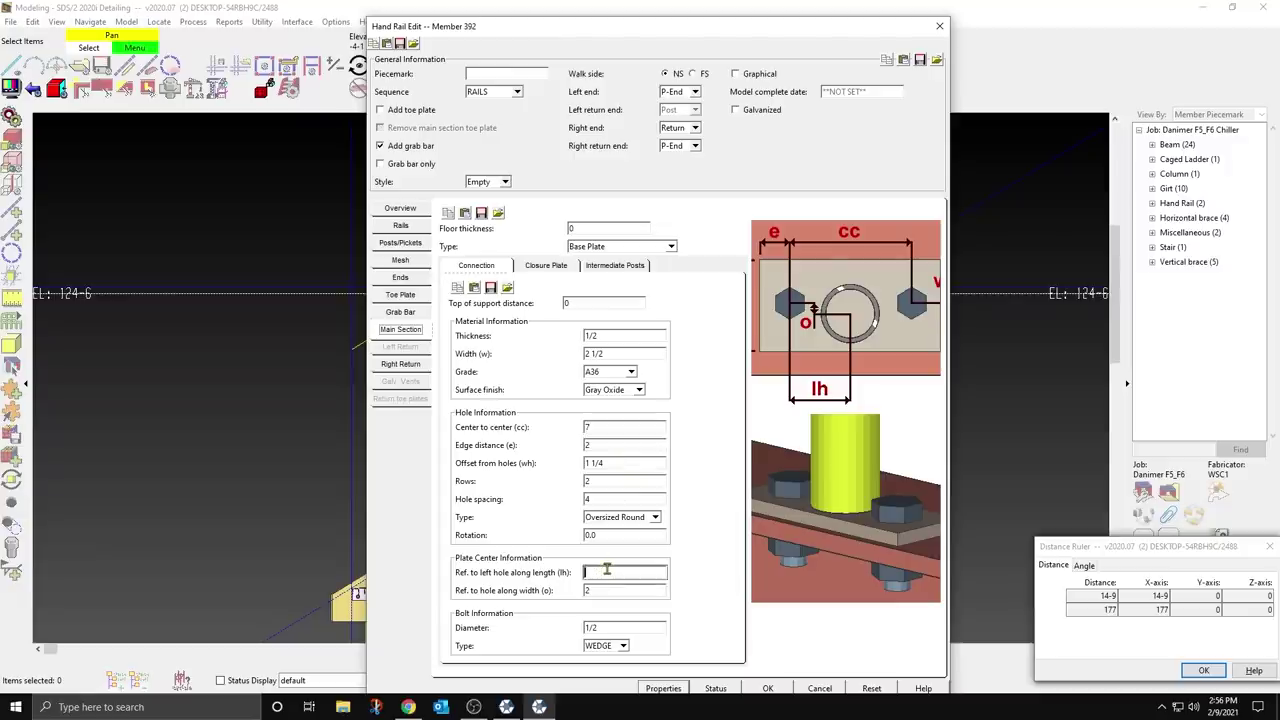
text(4)
double_click(604, 444)
text(1 )
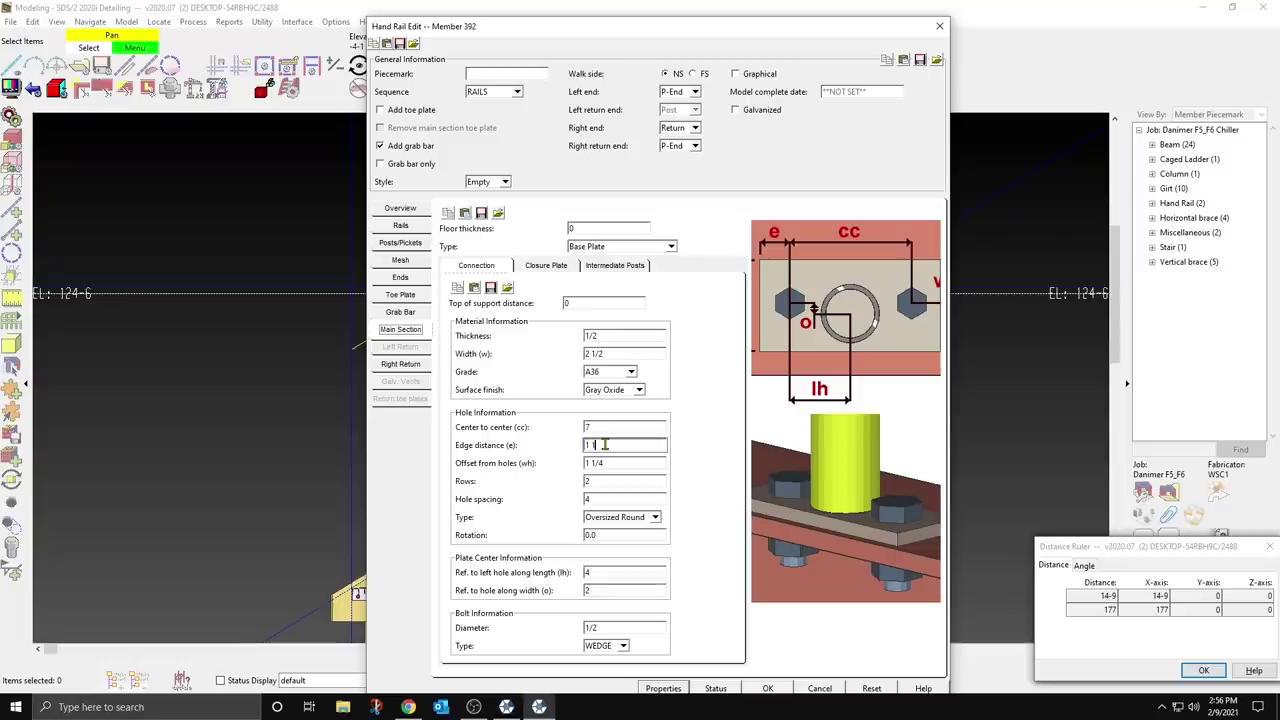
text(1/2)
Step: Set the base plate's holes to 1 row and their type to Short Slot
drag(951, 423, 1064, 425)
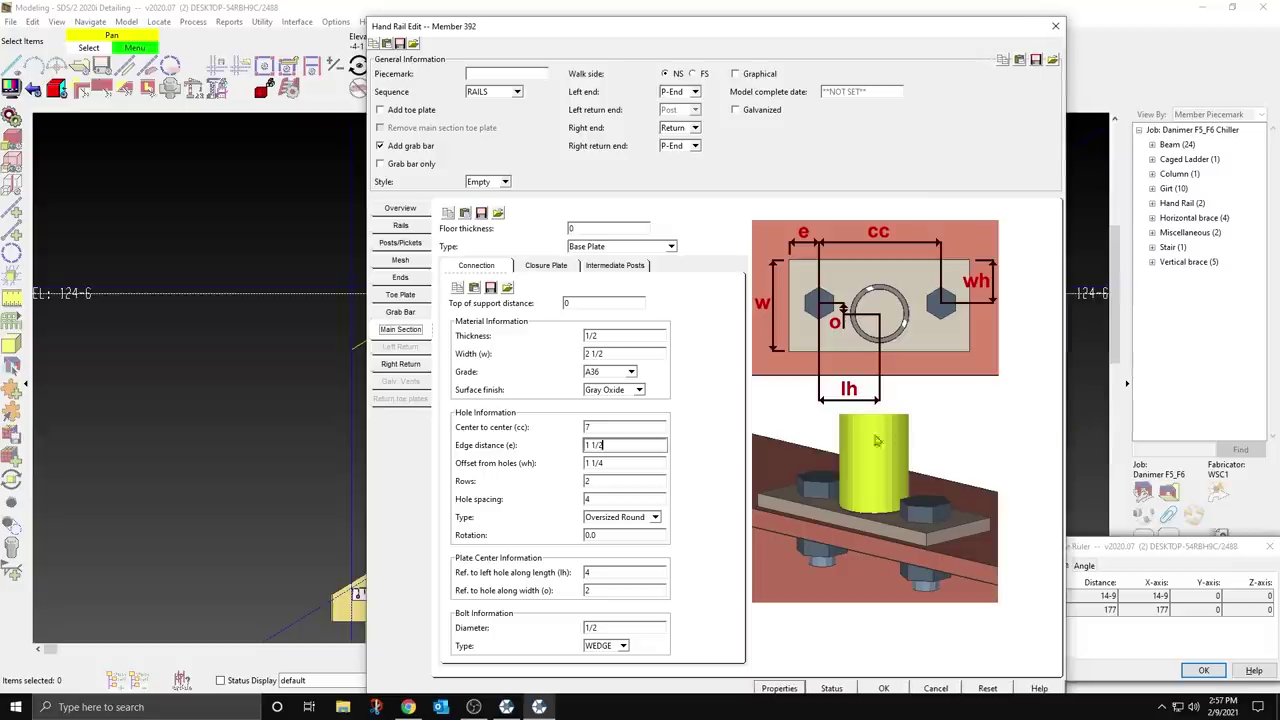
click(607, 462)
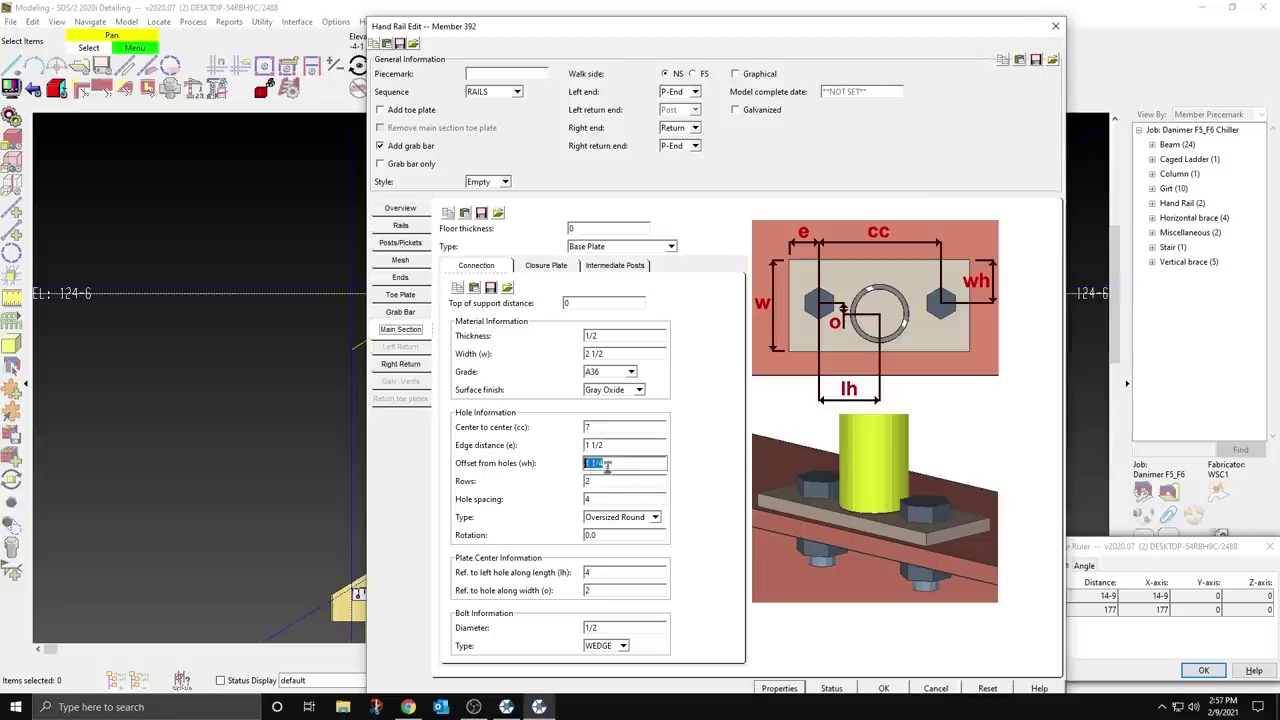
click(604, 482)
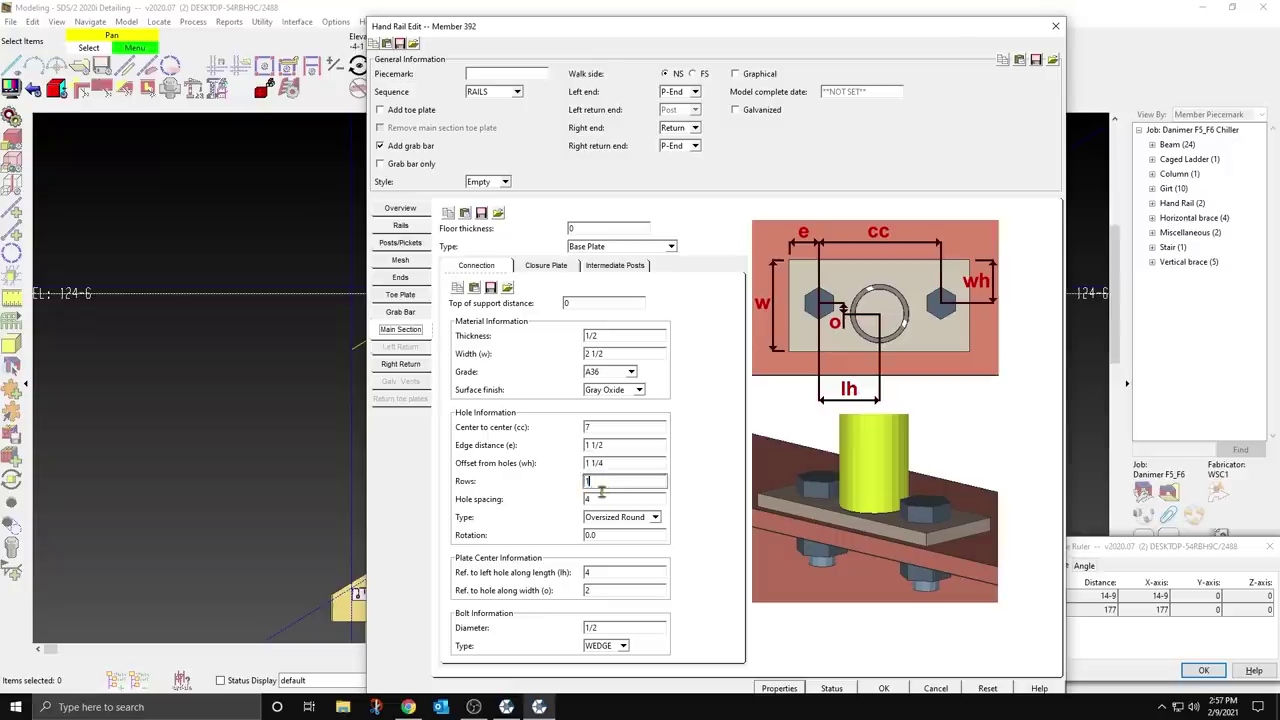
key(Tab)
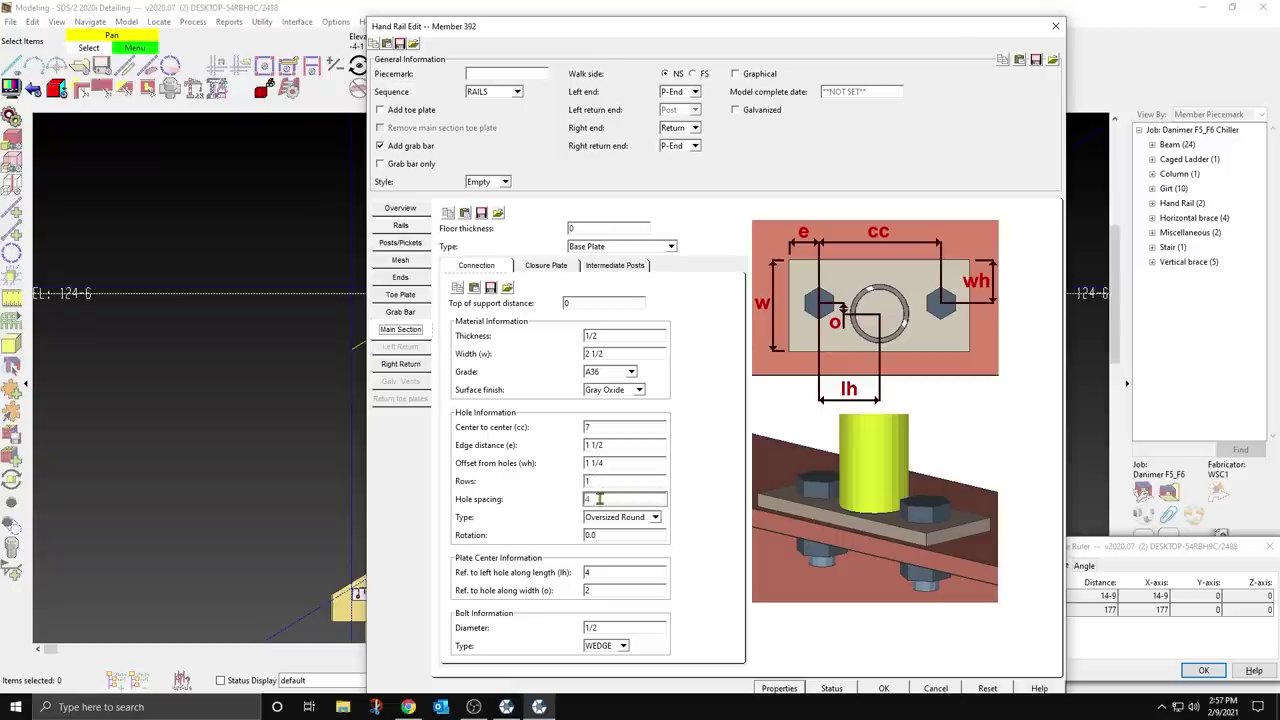
click(645, 520)
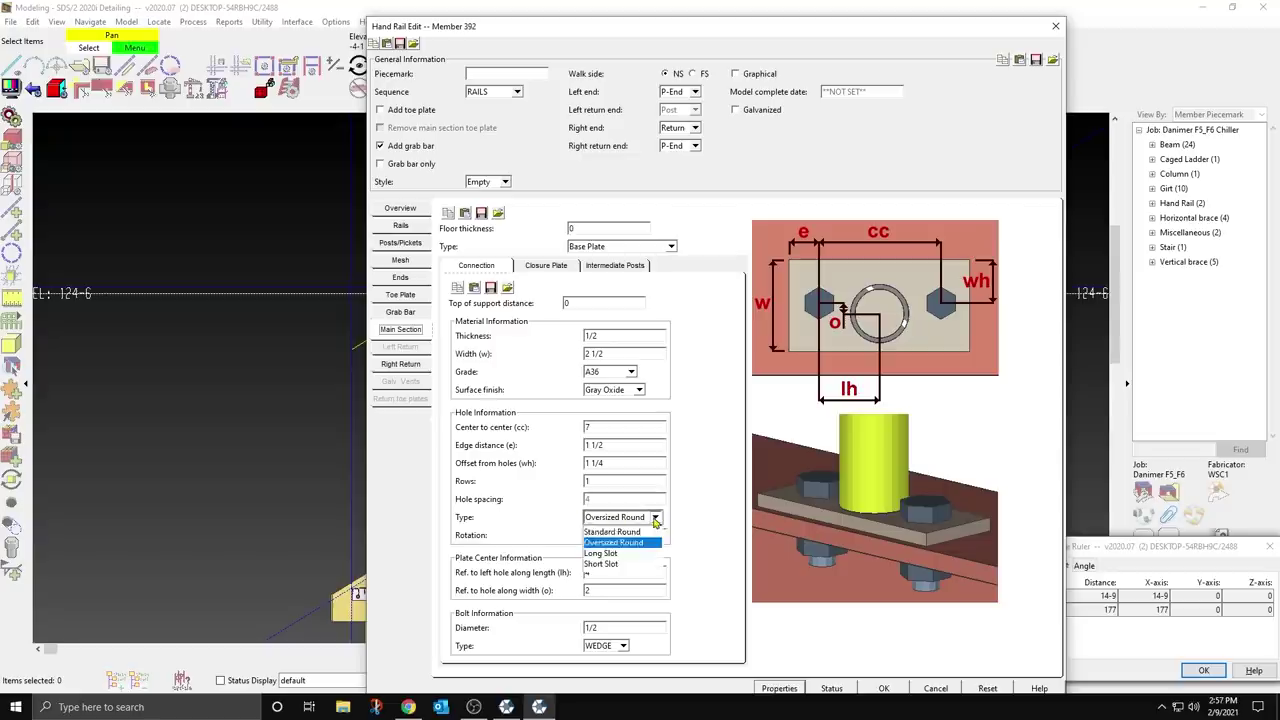
click(608, 565)
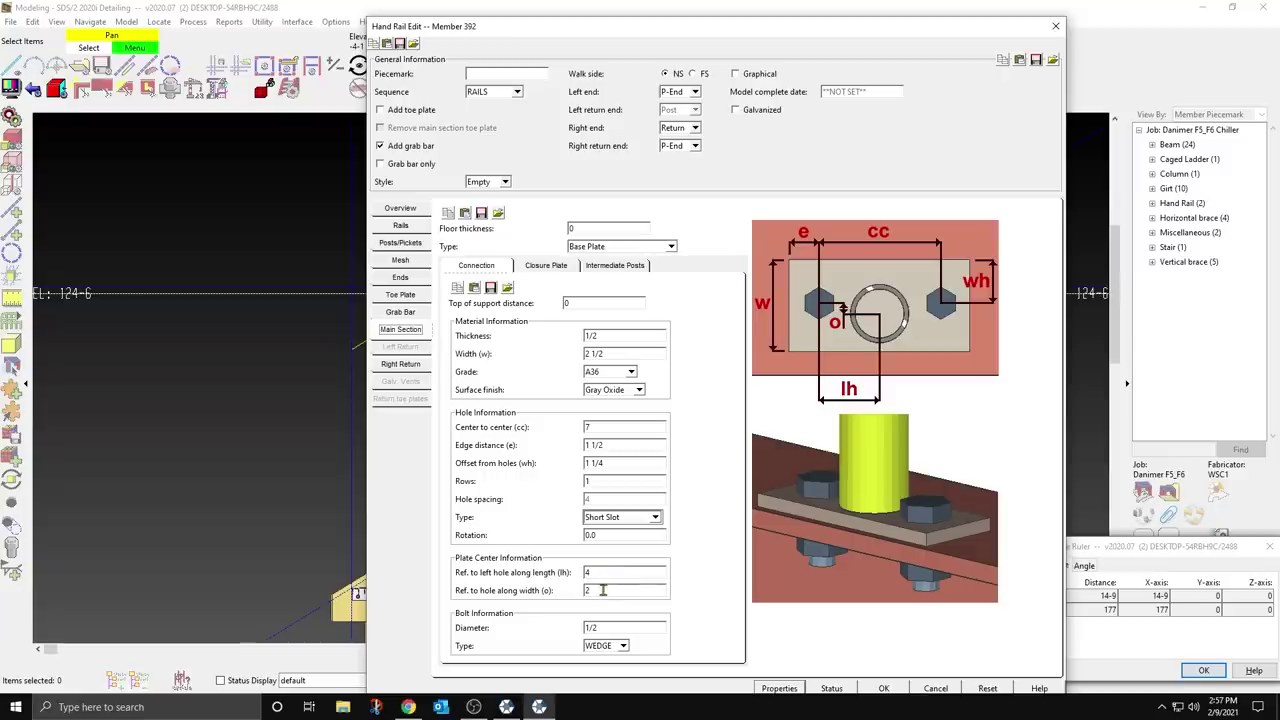
Step: Set the plate's reference to hole along width to 0, choose 3/4 diameter A325N bolts, and apply the hand rail settings
double_click(601, 591)
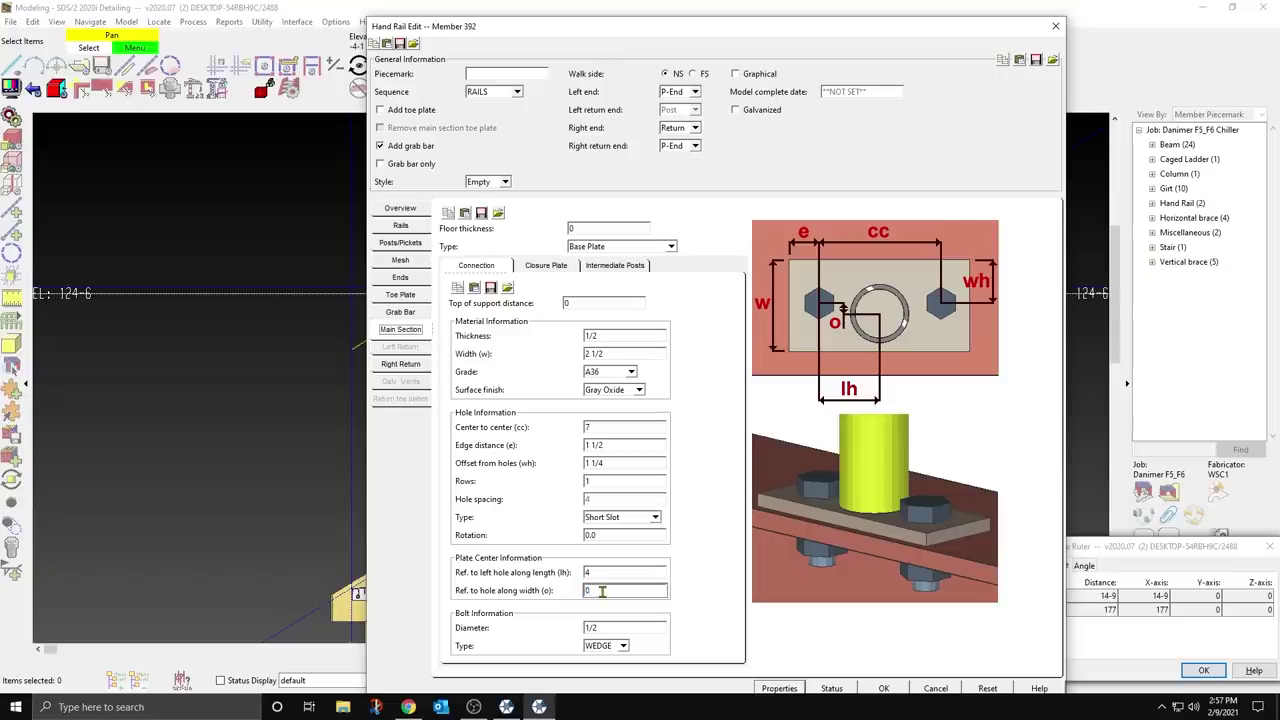
double_click(614, 627)
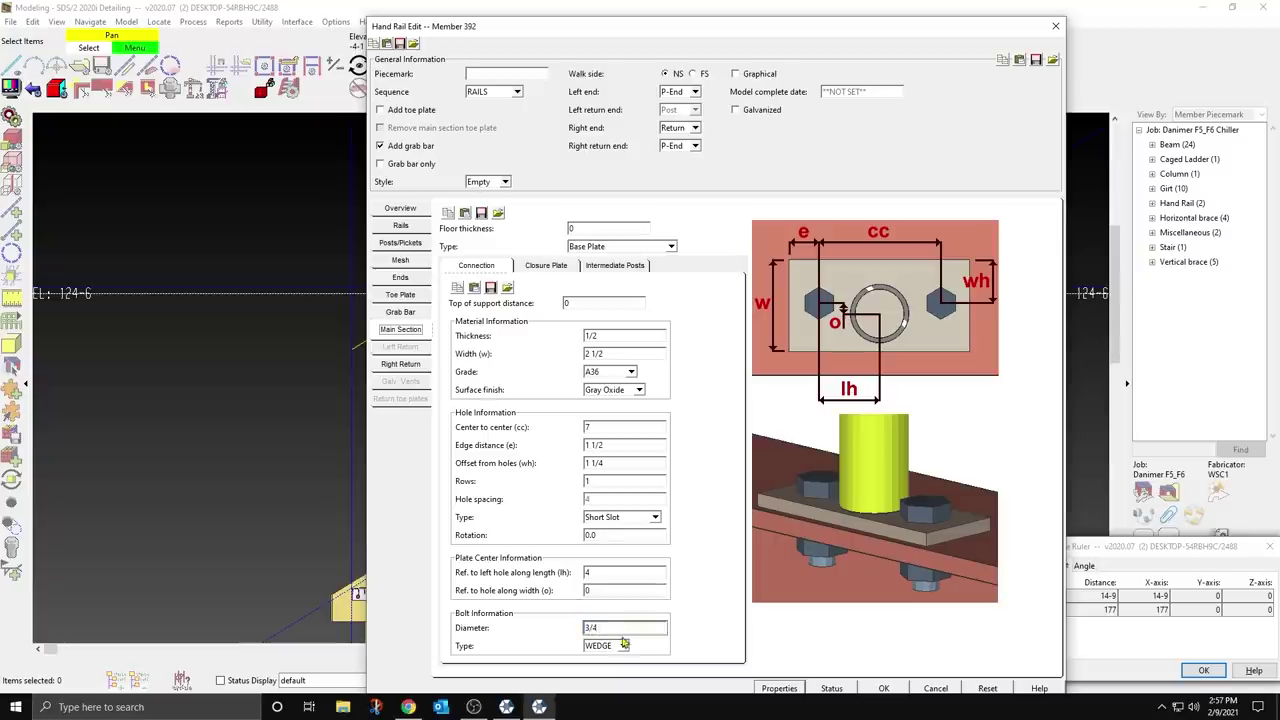
click(623, 645)
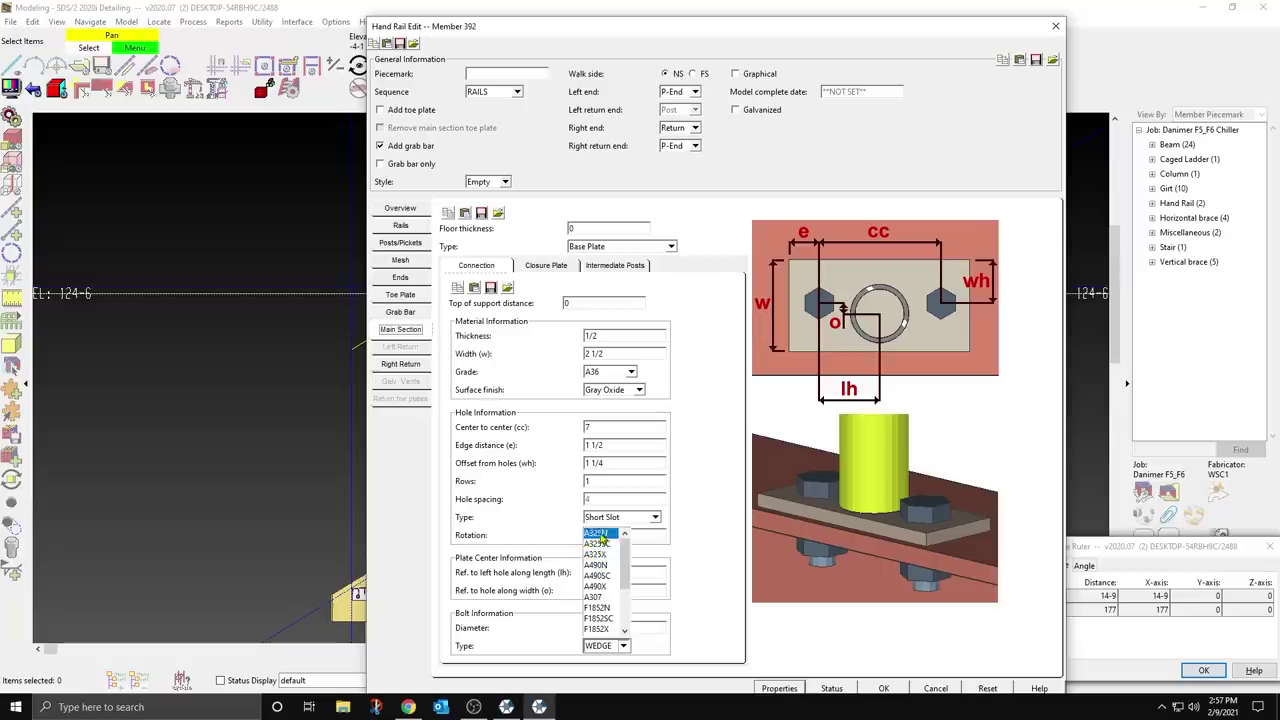
click(595, 533)
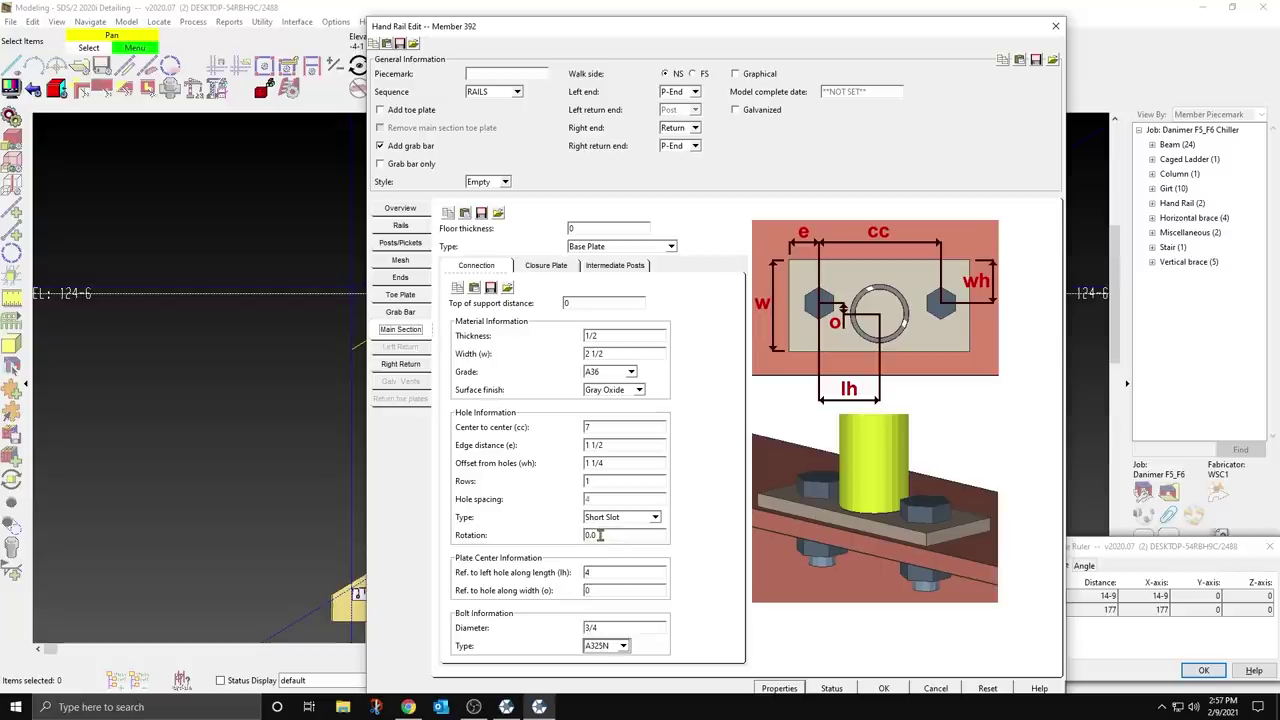
click(883, 688)
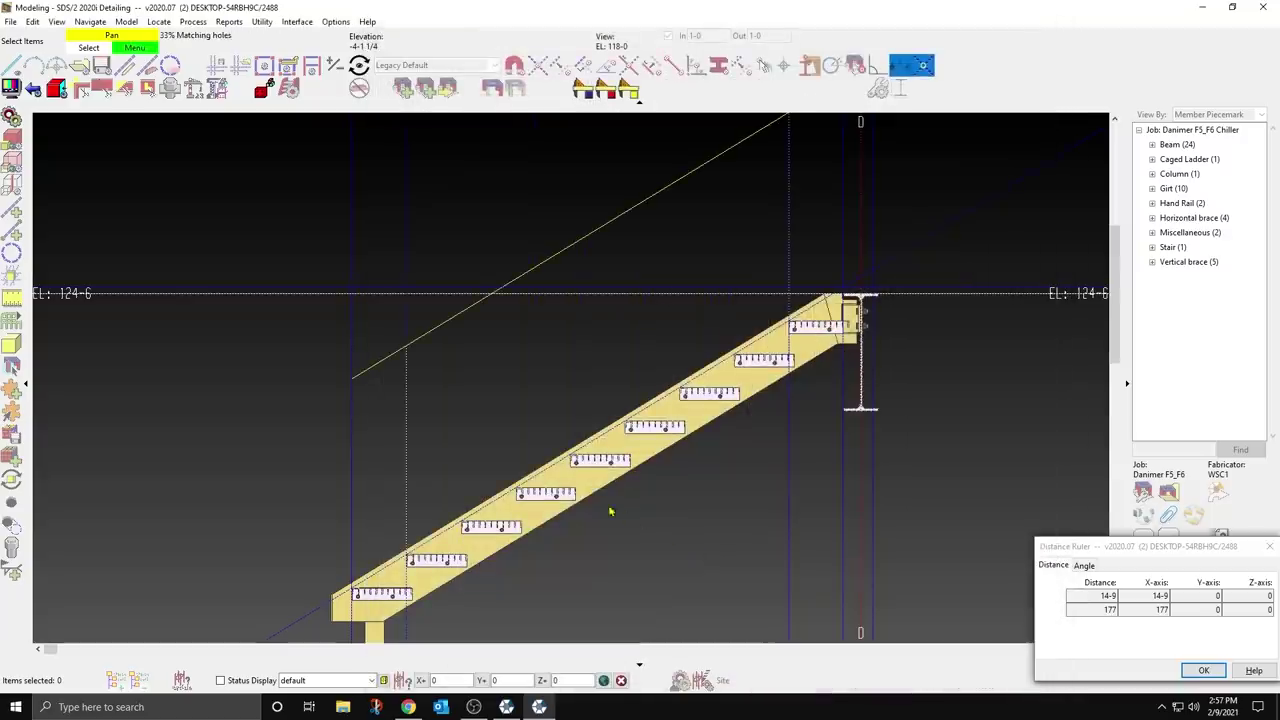
right_click(250, 320)
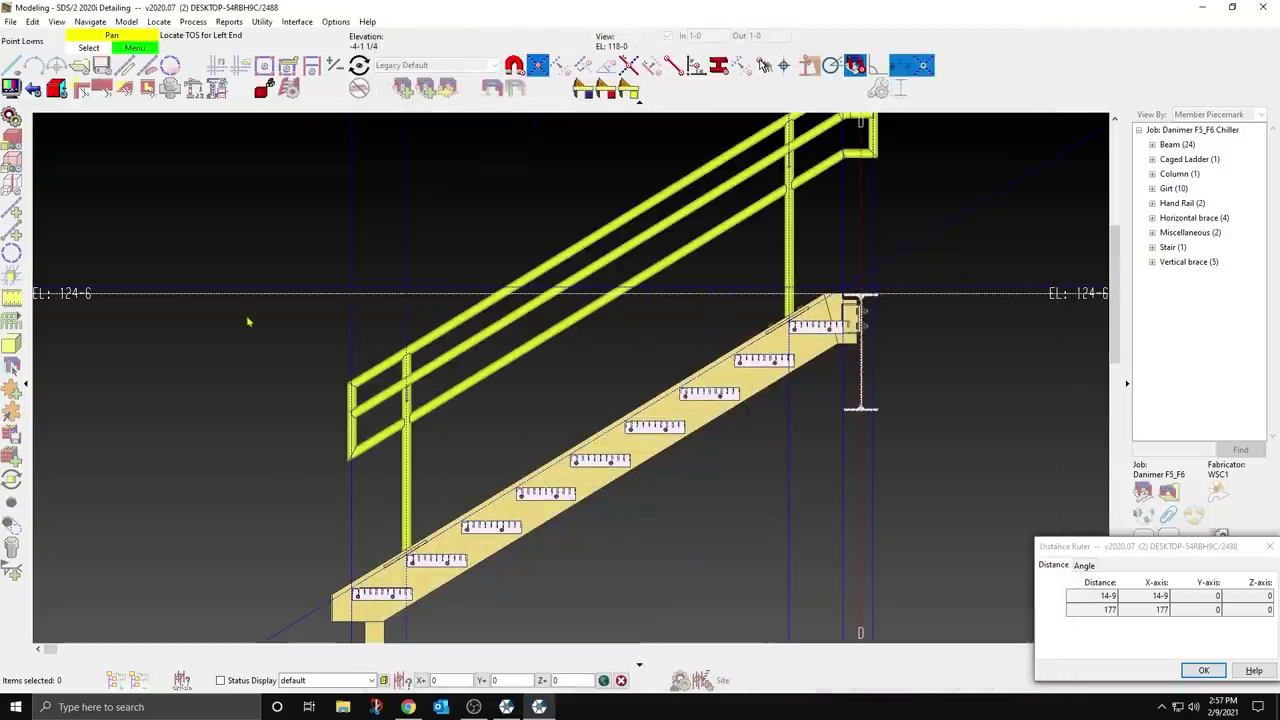
Step: Lower the stair hand rail's midrail by reducing its finished floor distance
double_click(469, 320)
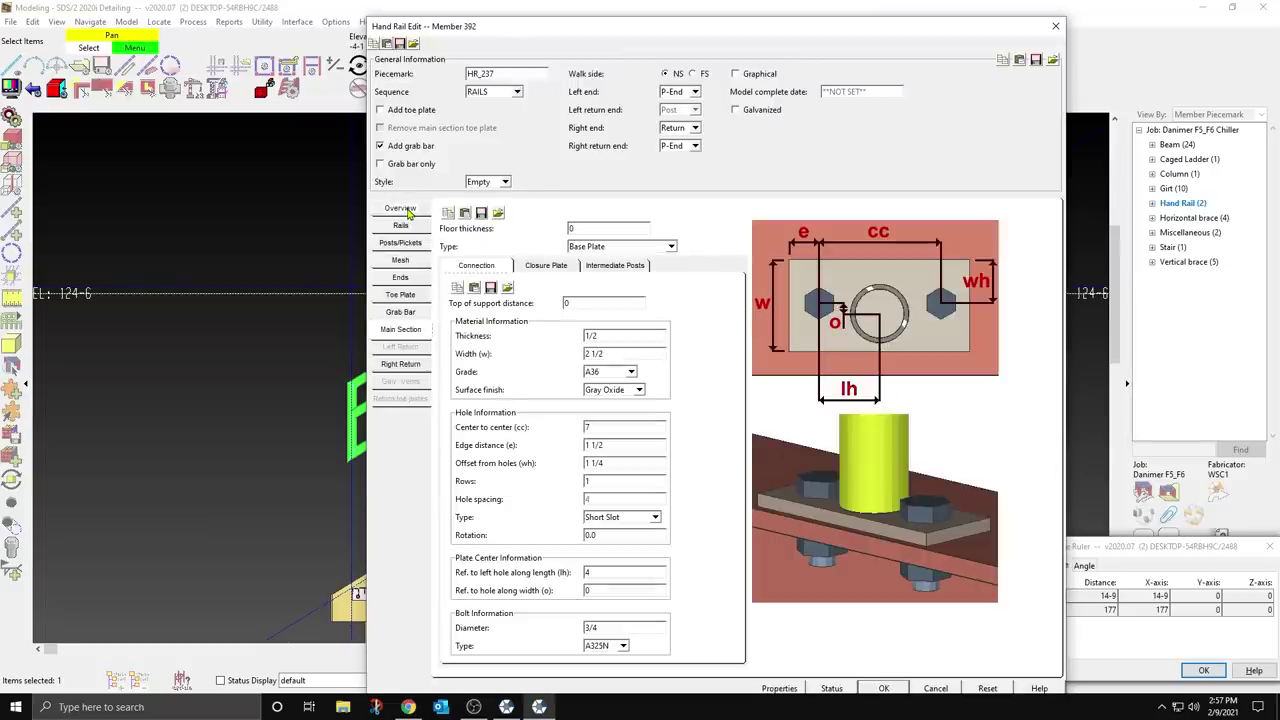
click(401, 225)
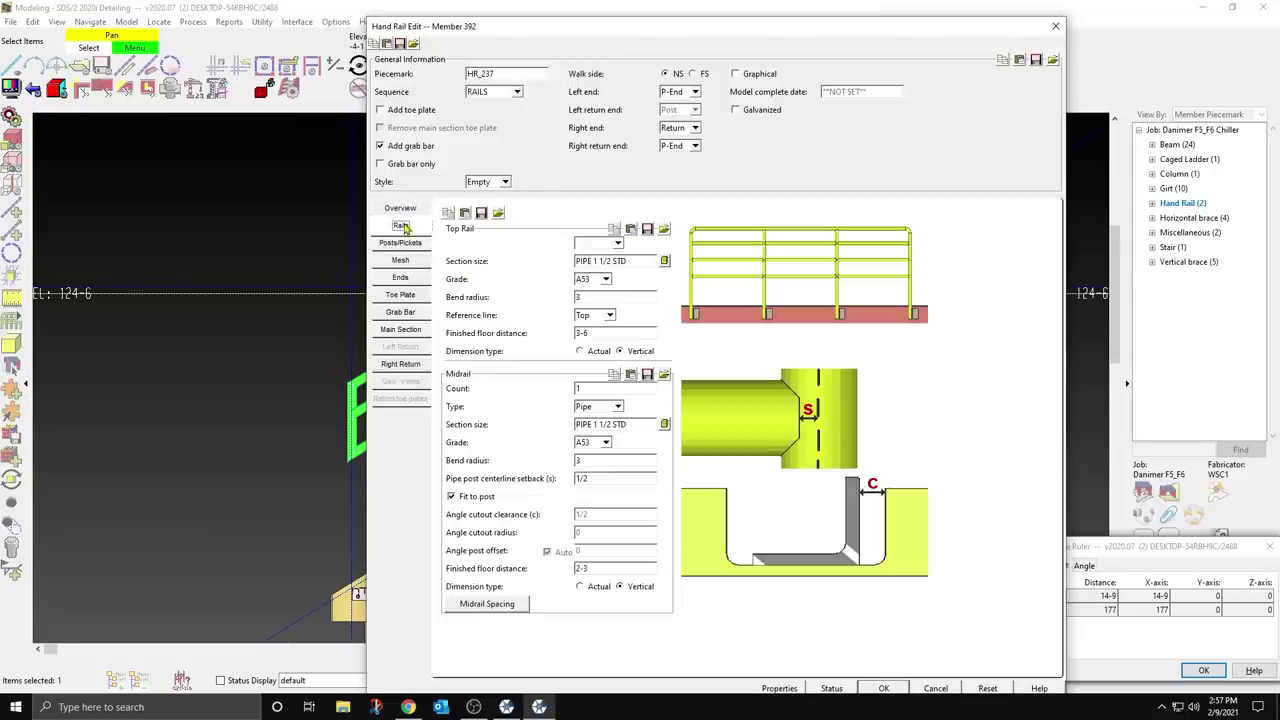
double_click(606, 568)
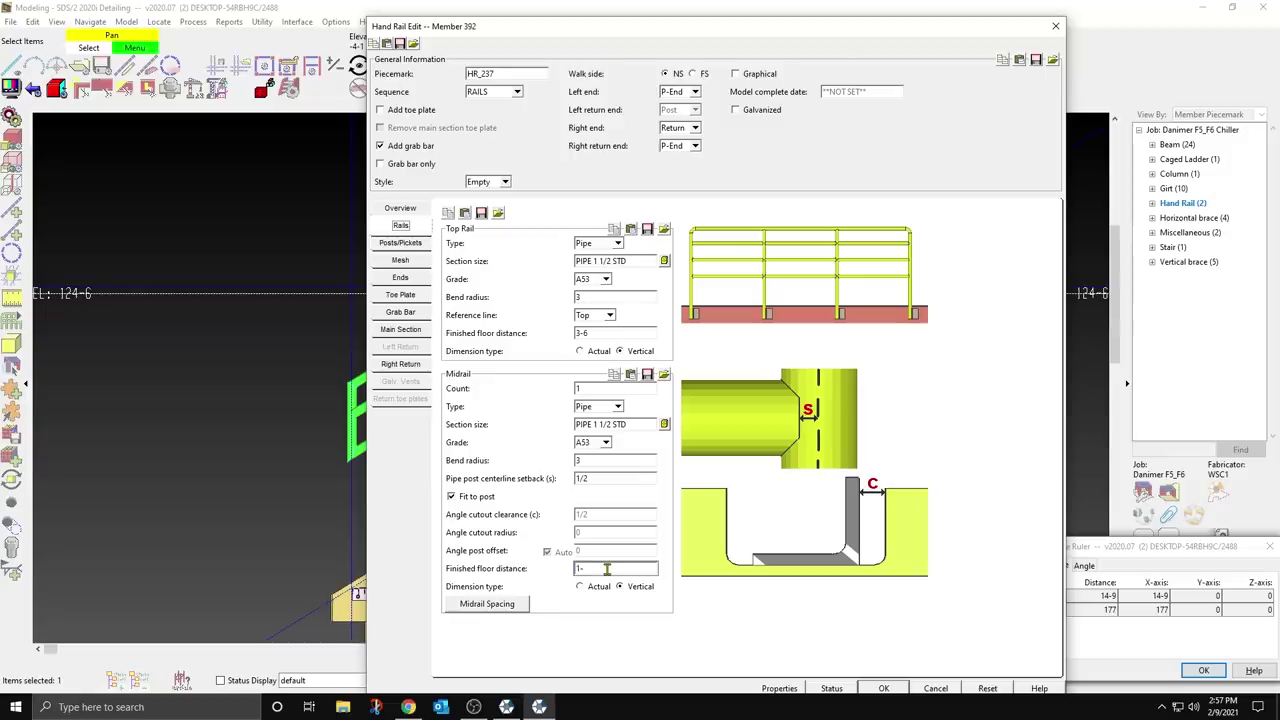
key(Return)
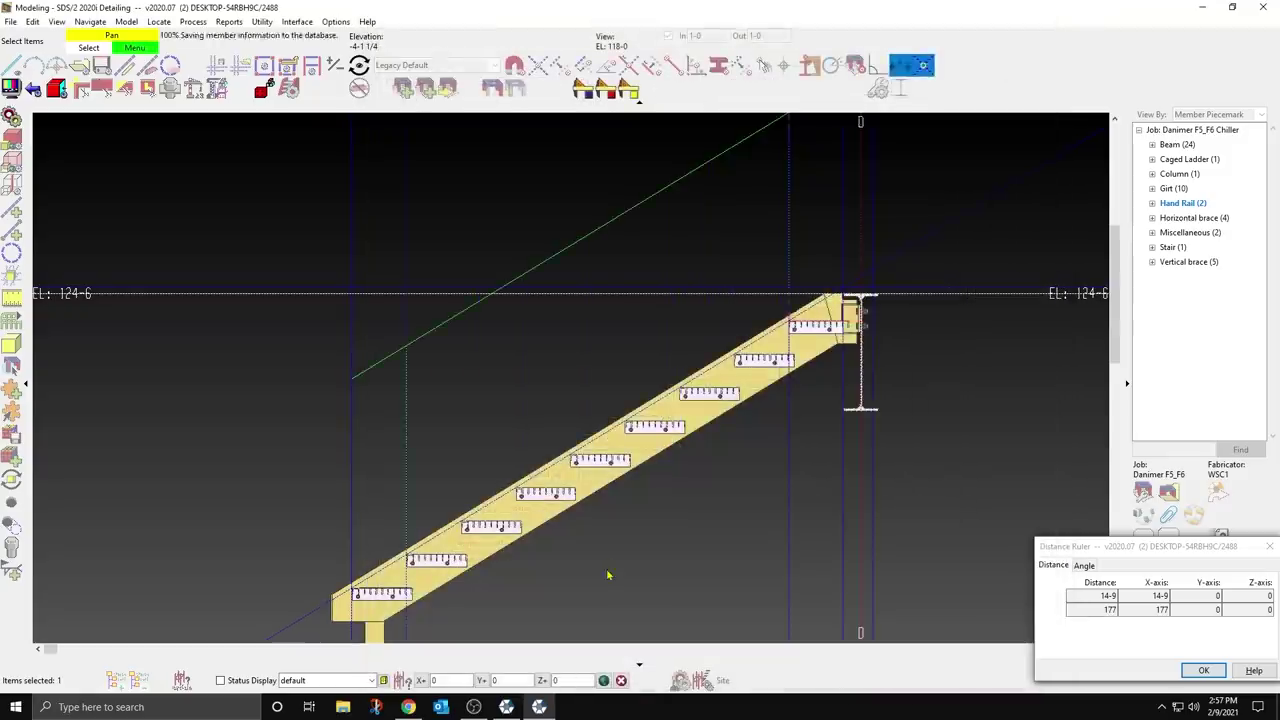
Step: Change the hand rail's left-end midrail corner to Elbow with an inside elbow radius of 1 1/2
middle_drag(628, 335, 620, 380)
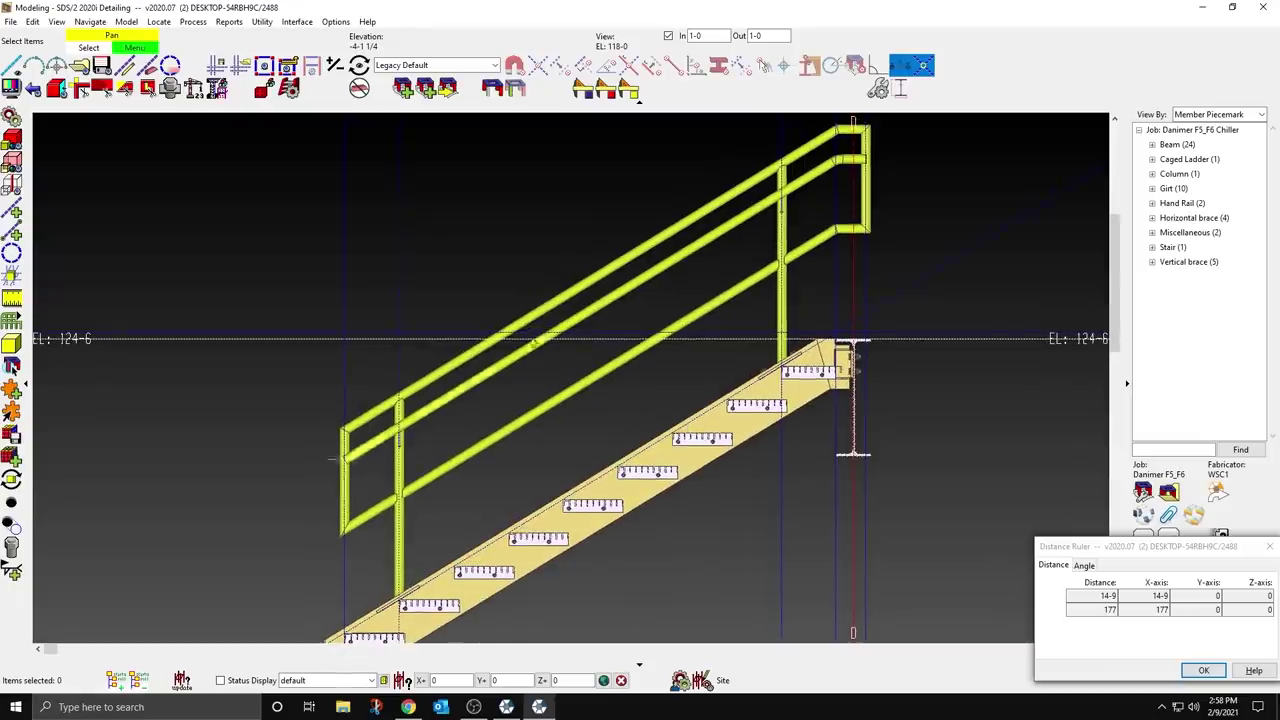
double_click(549, 311)
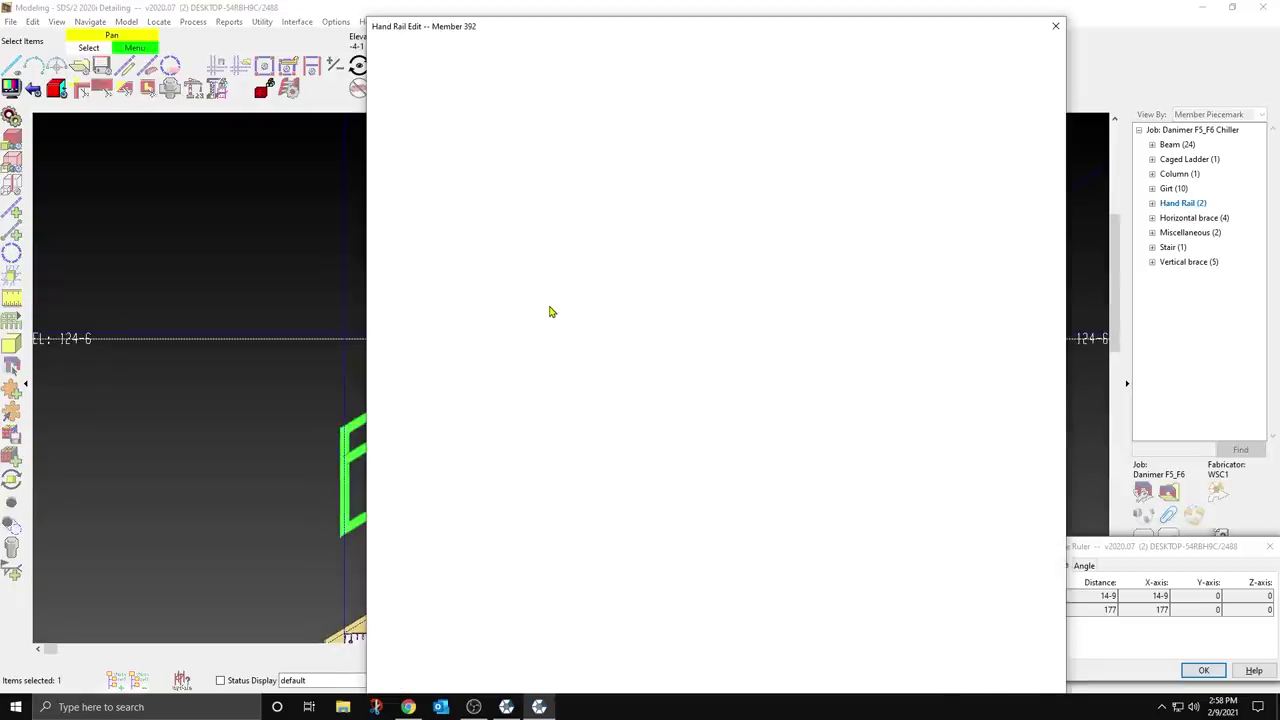
click(402, 277)
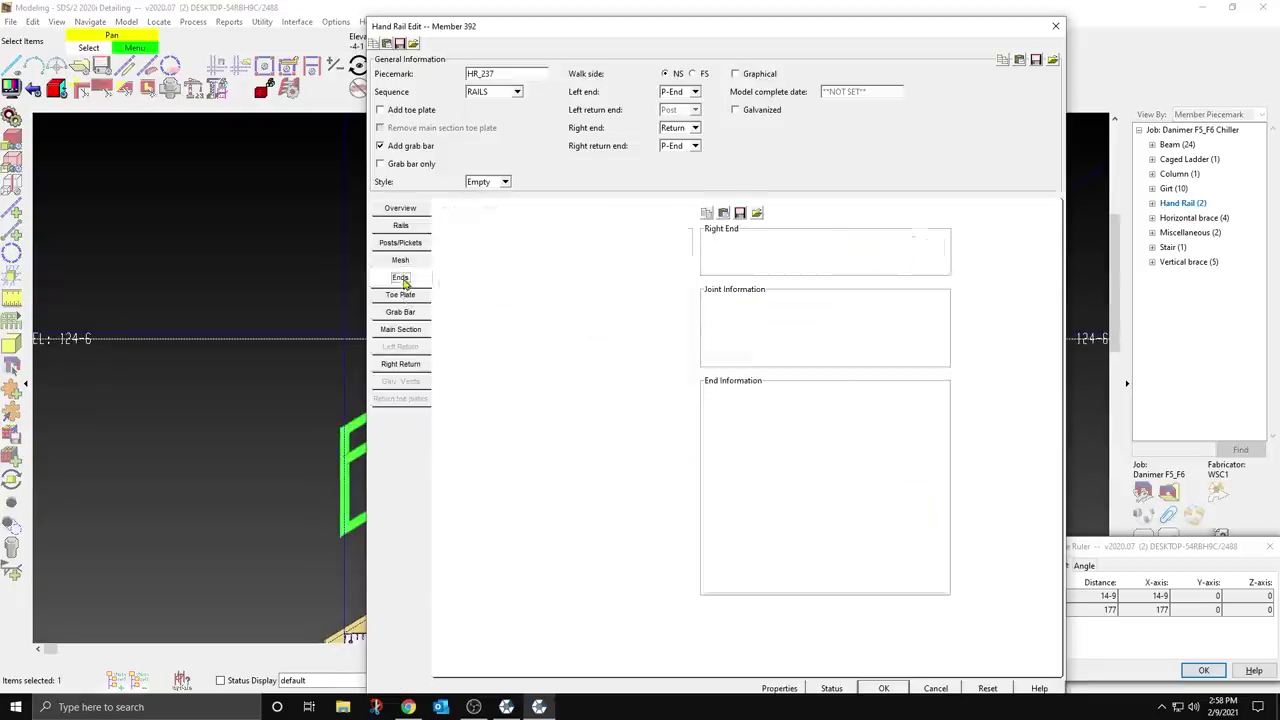
click(502, 291)
click(608, 311)
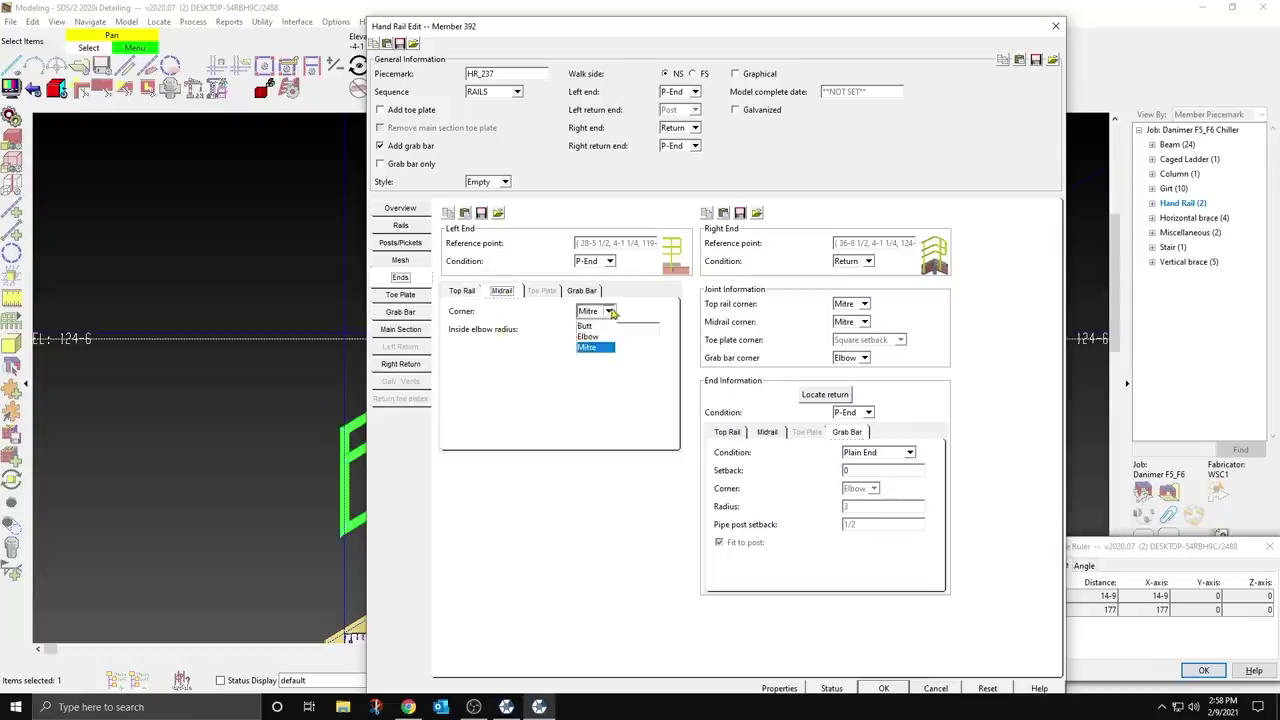
click(598, 337)
double_click(599, 329)
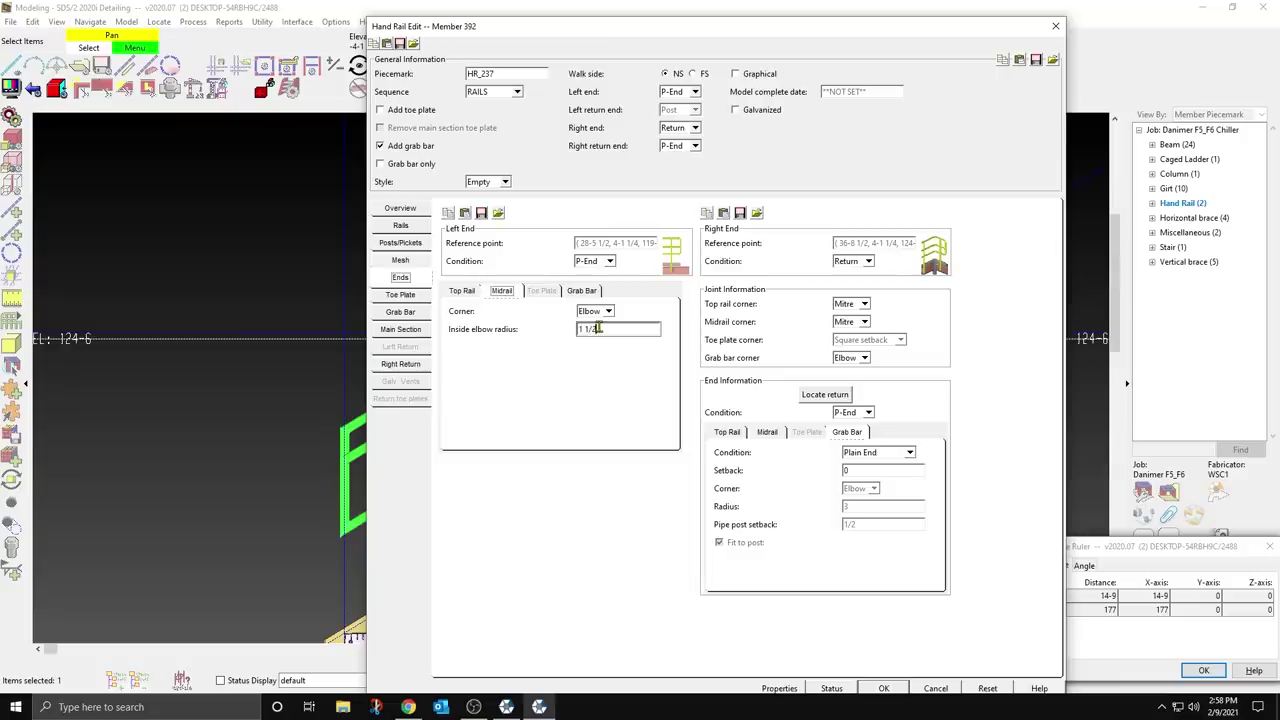
key(Return)
click(524, 491)
scroll(526, 491, down, 2)
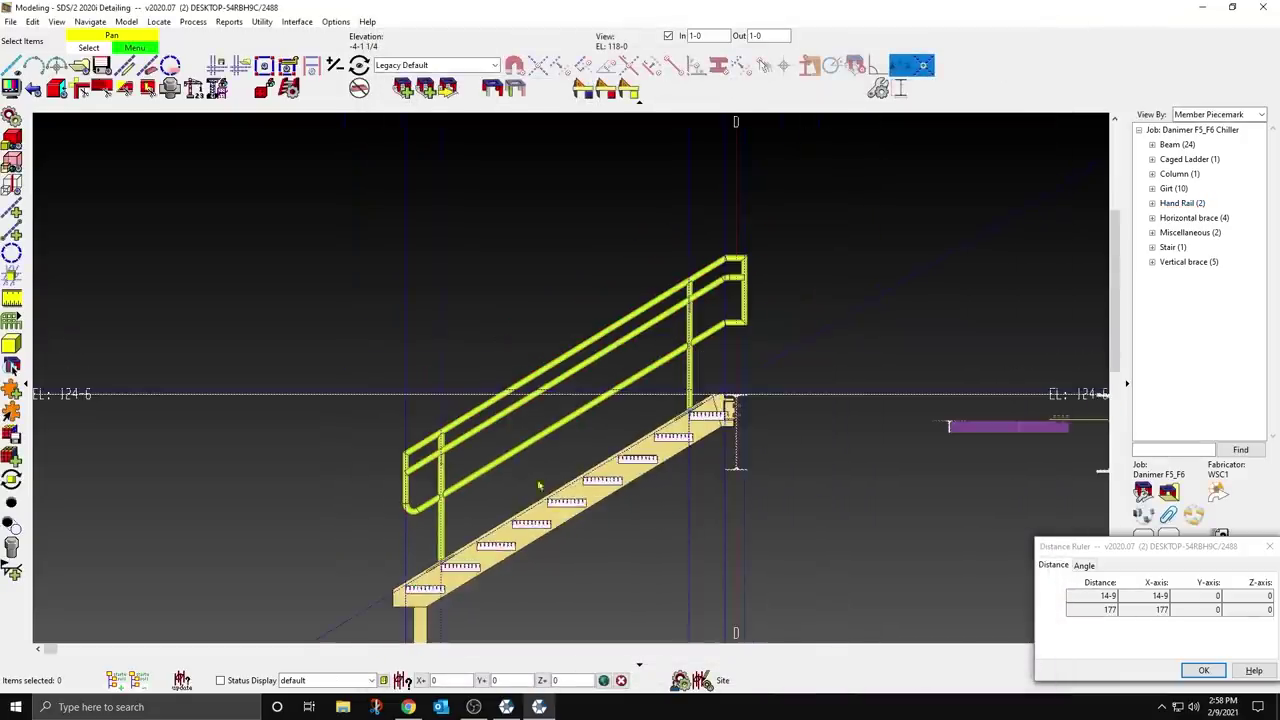
Step: Try to add a 90-degree construction line at the upper corner of the stair stringer
scroll(660, 425, up, 3)
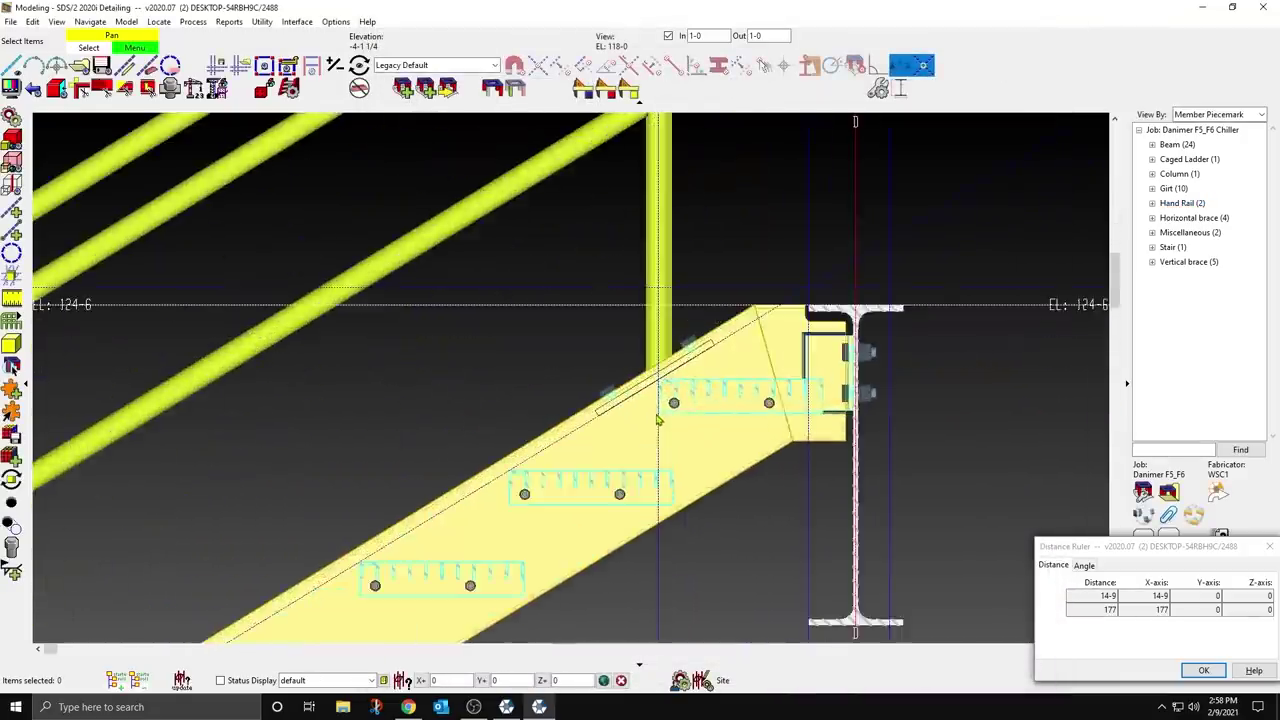
click(12, 209)
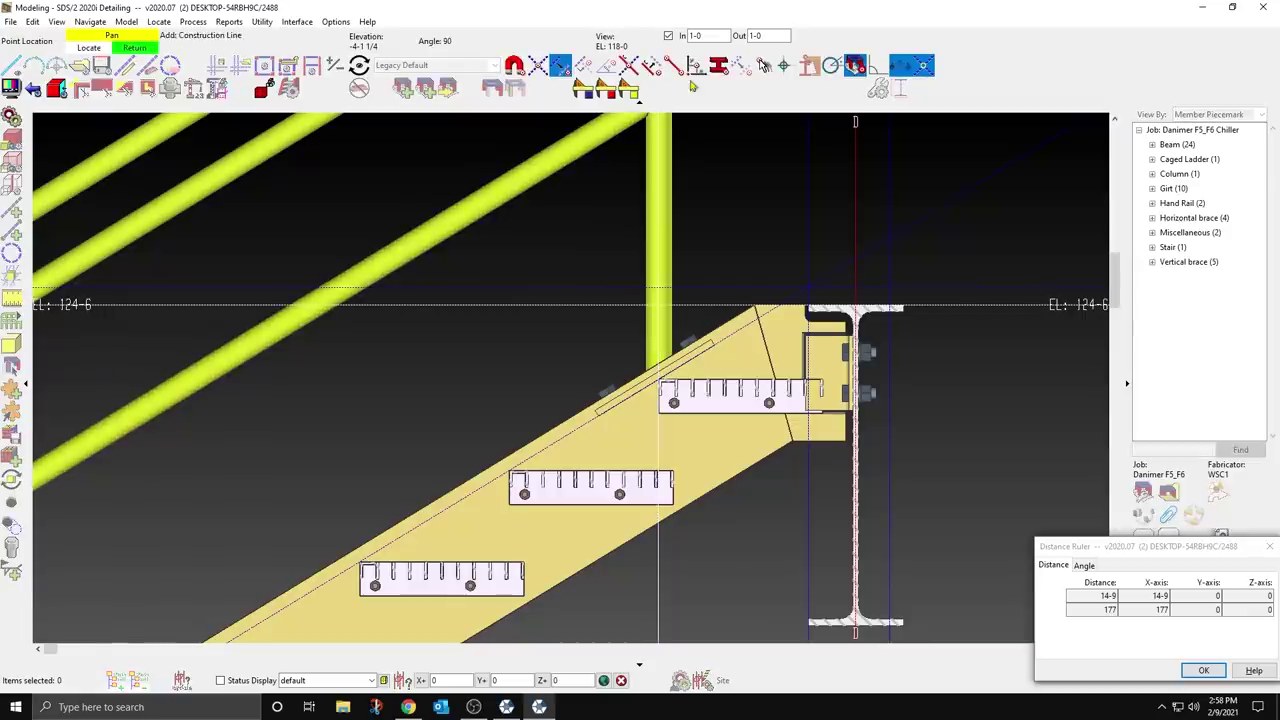
click(754, 304)
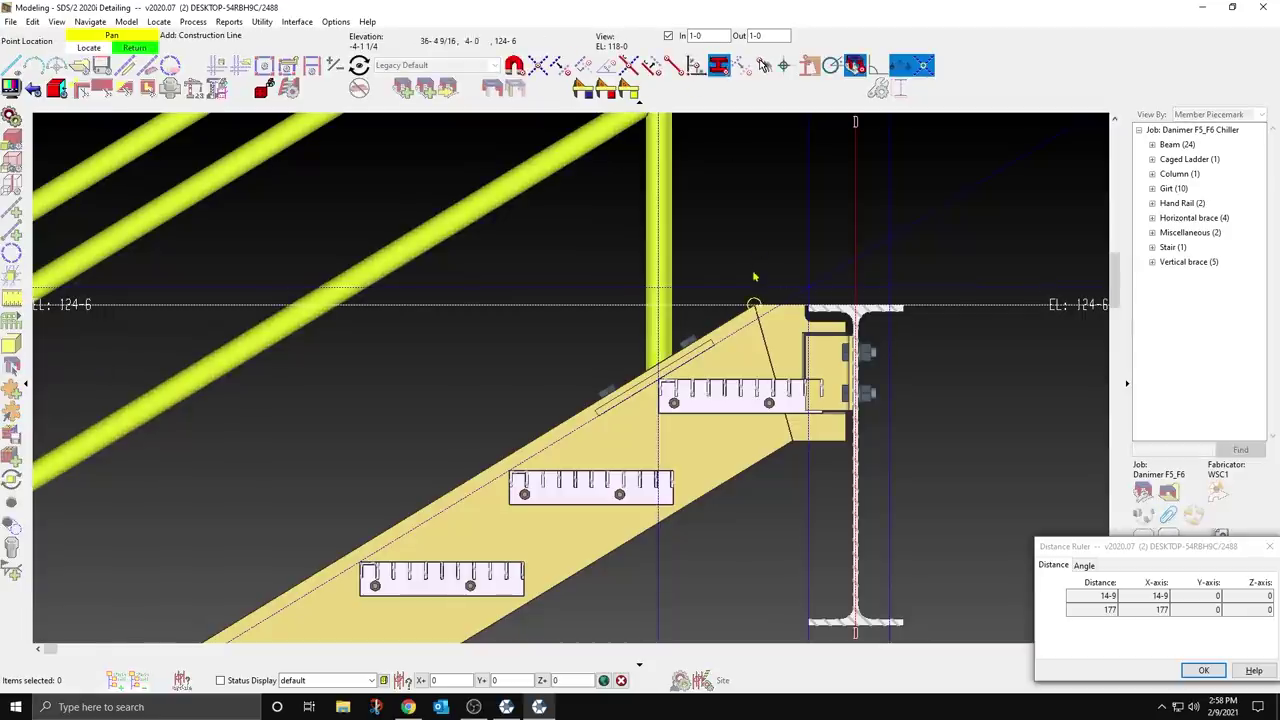
click(563, 65)
click(875, 247)
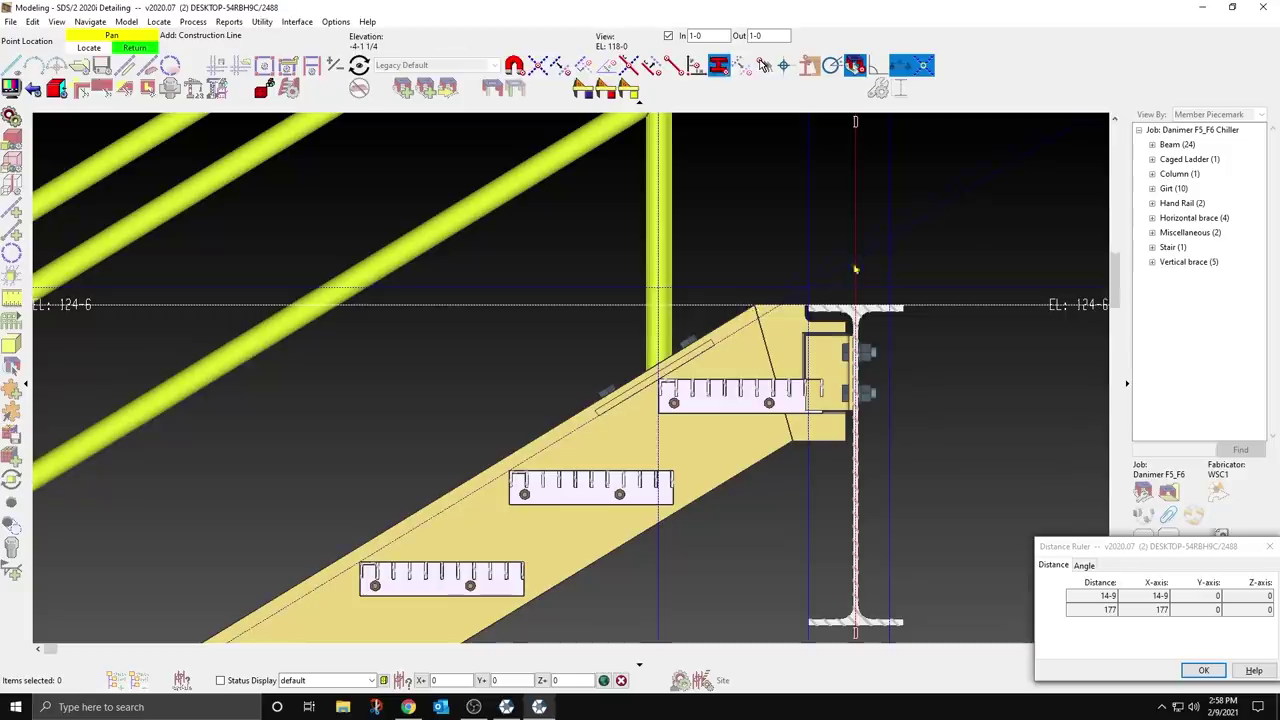
right_click(736, 276)
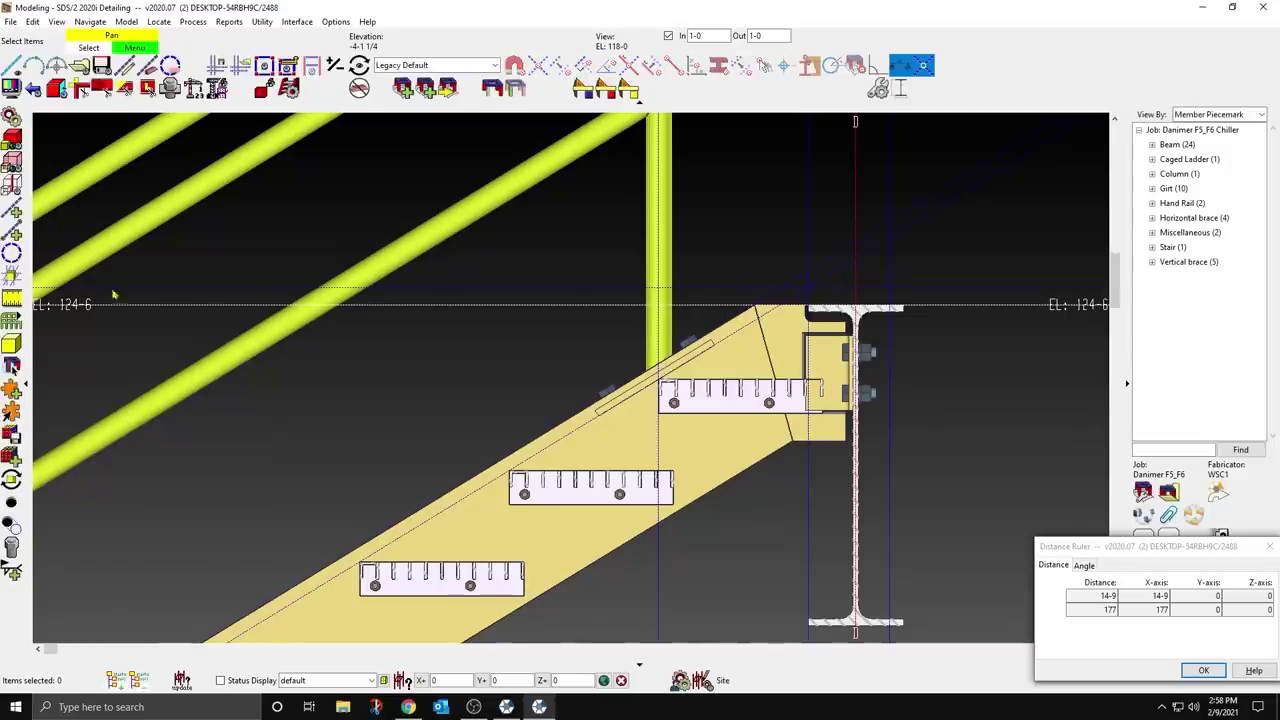
Step: Measure the vertical offset between the upper stair post's base plate and the stringer's top edge
click(12, 299)
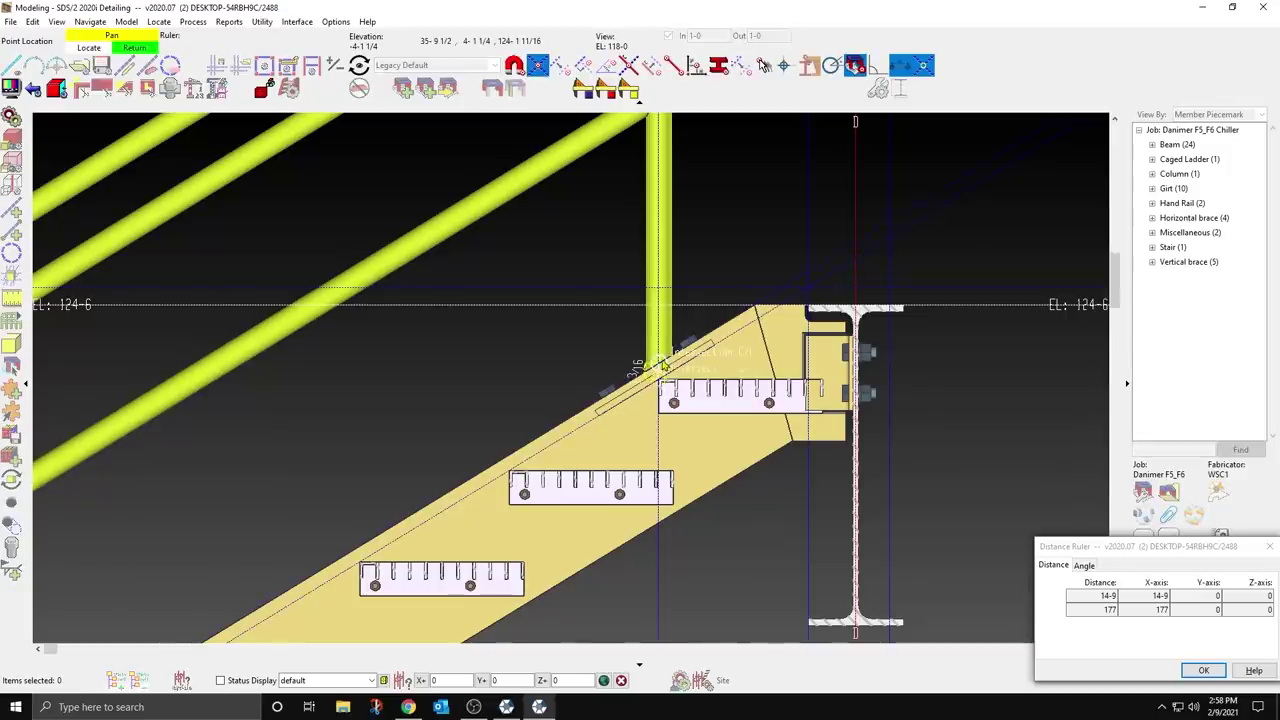
right_click(662, 364)
scroll(662, 362, down, 4)
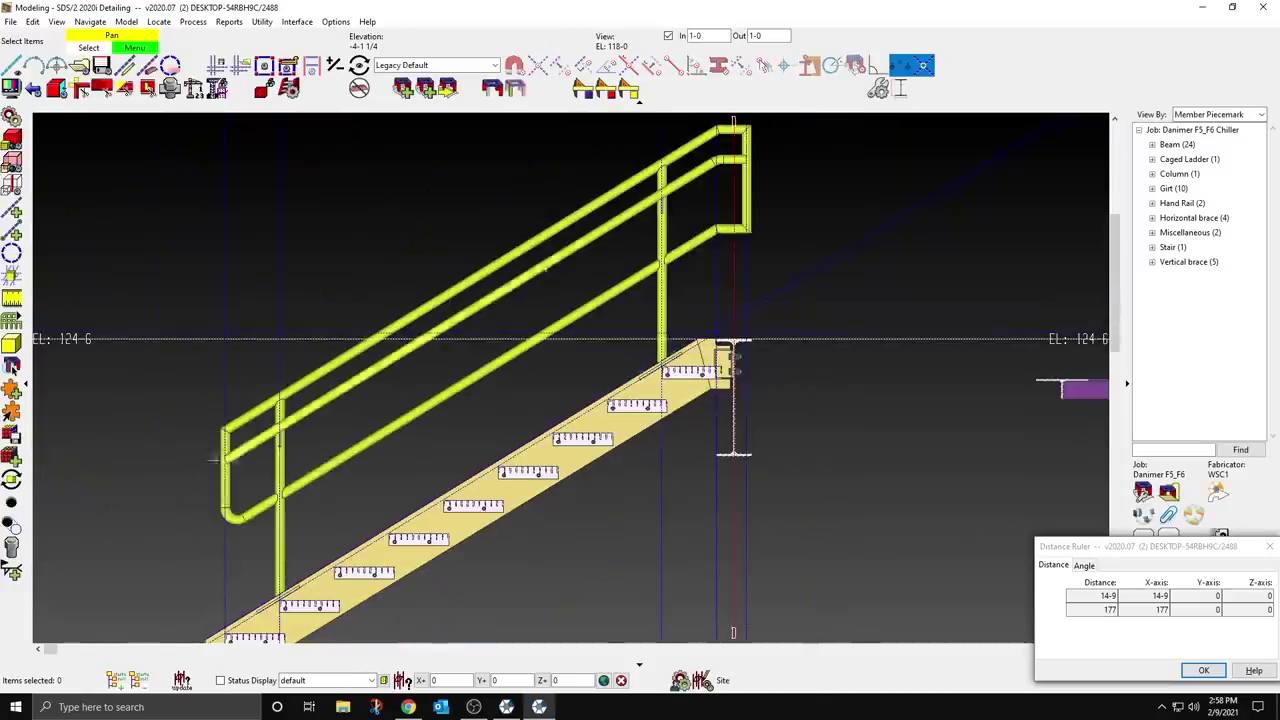
Step: Set the hand rail base plates' top of support distance to 1 3/16 and reference to left hole along length to 3
double_click(534, 246)
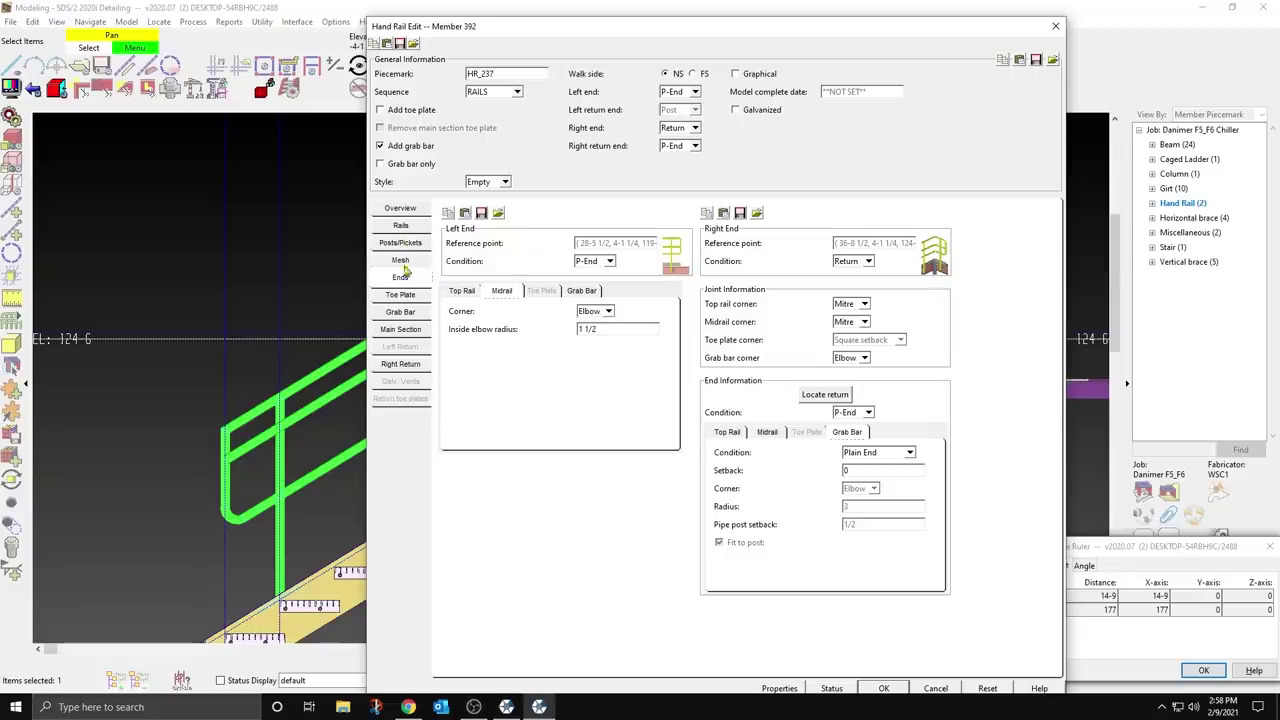
click(400, 329)
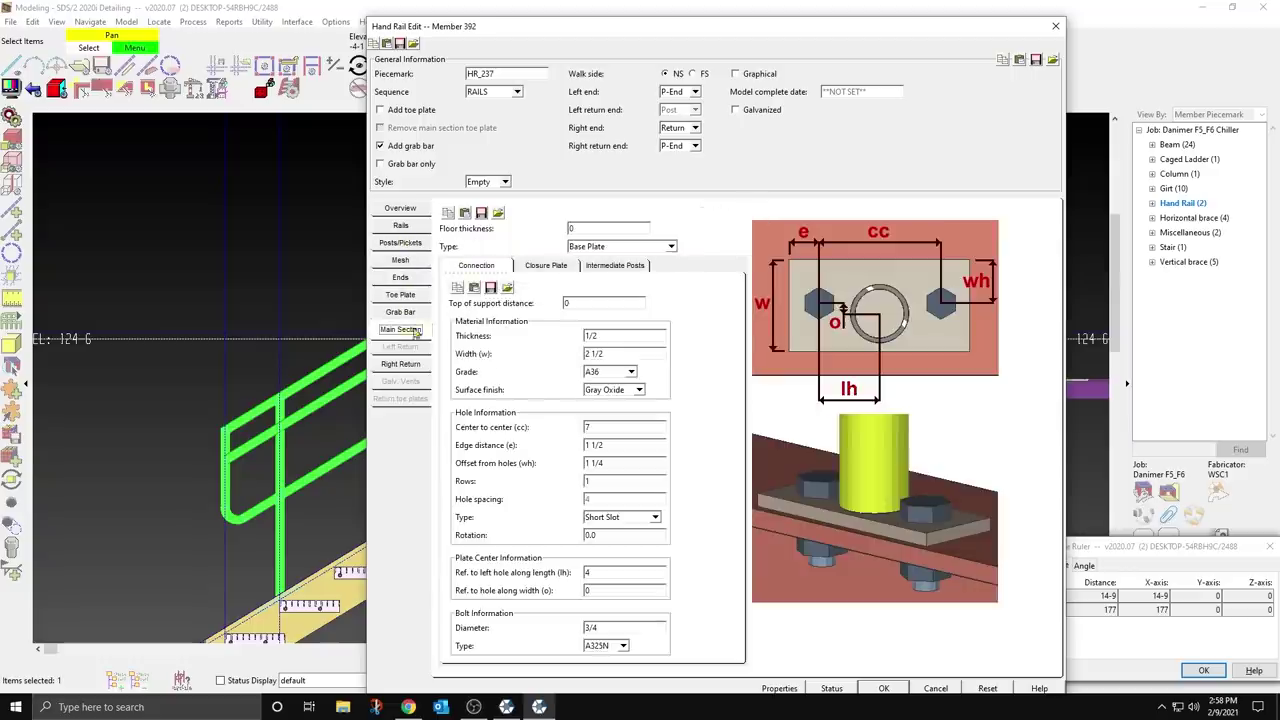
double_click(578, 301)
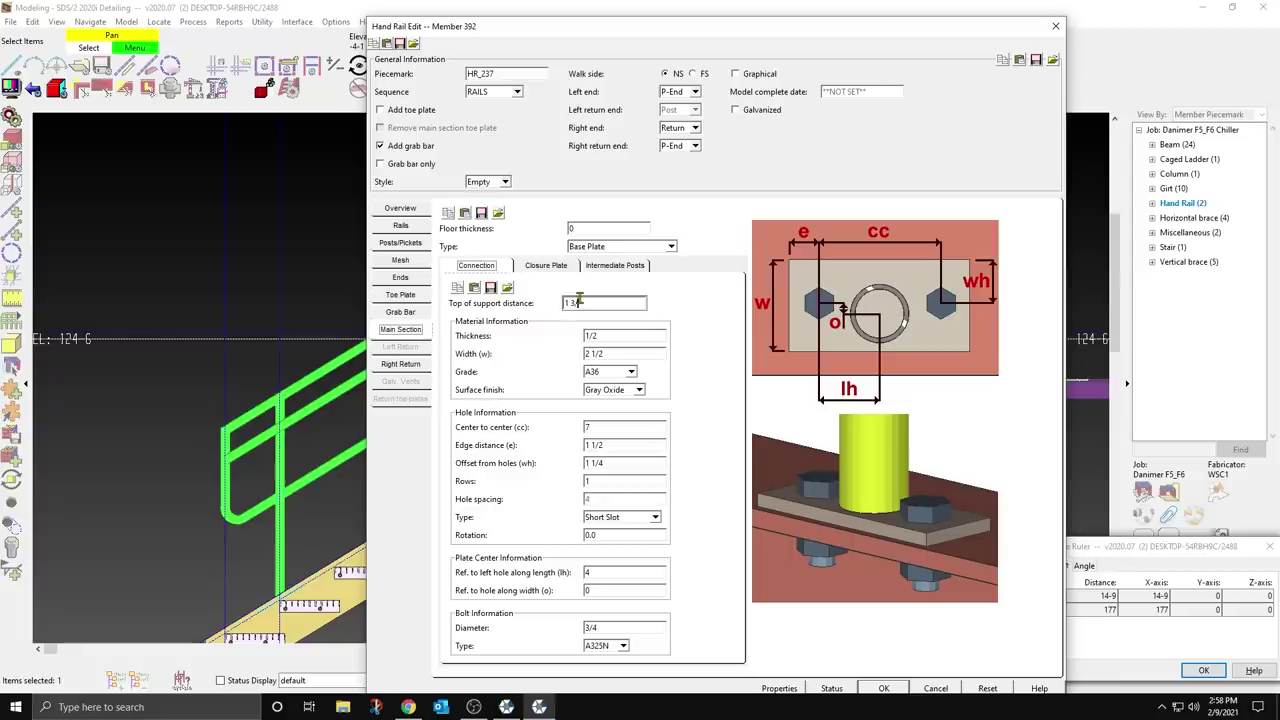
double_click(604, 572)
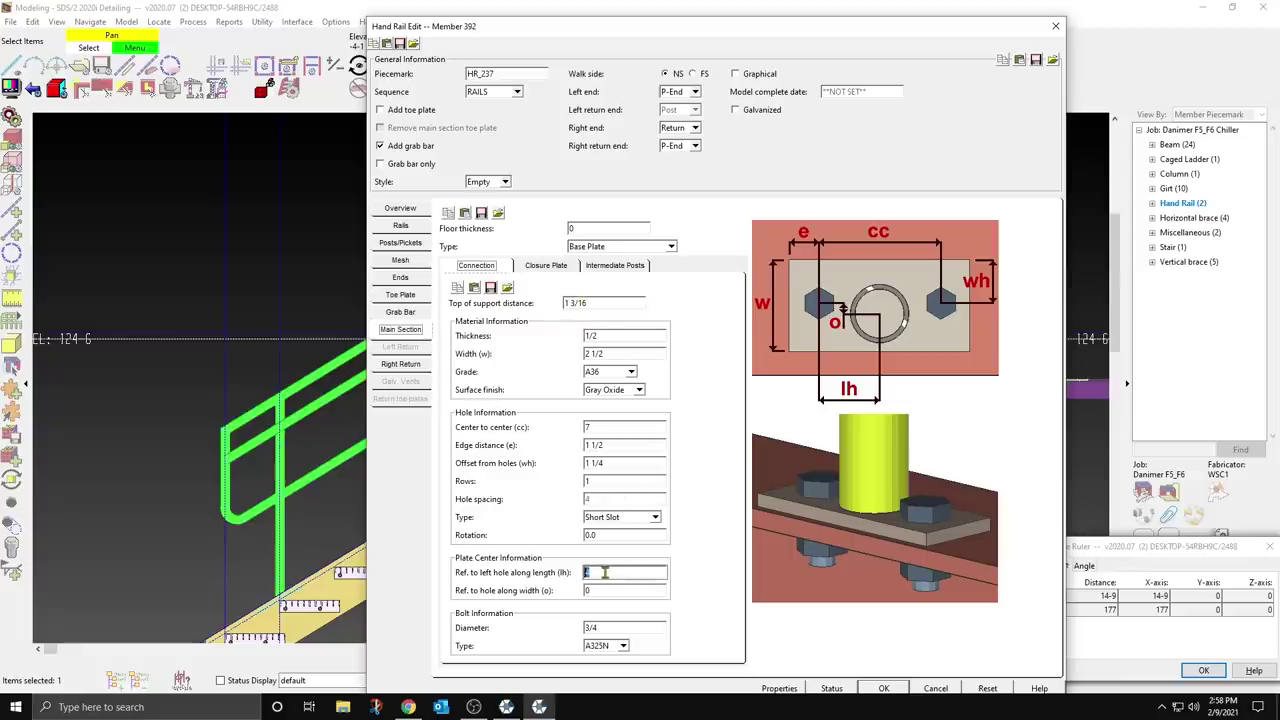
key(Return)
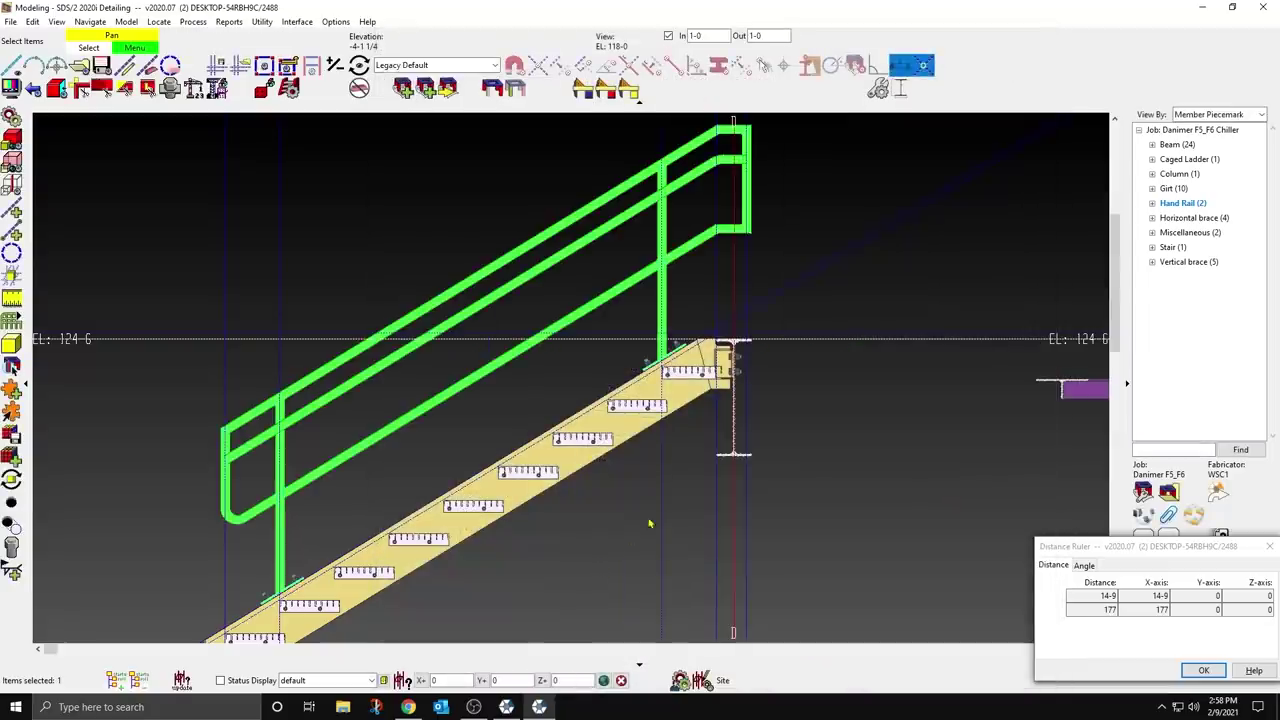
Step: Change the grab bar's condition at the hand rail's left end to Return to Post
scroll(683, 358, up, 5)
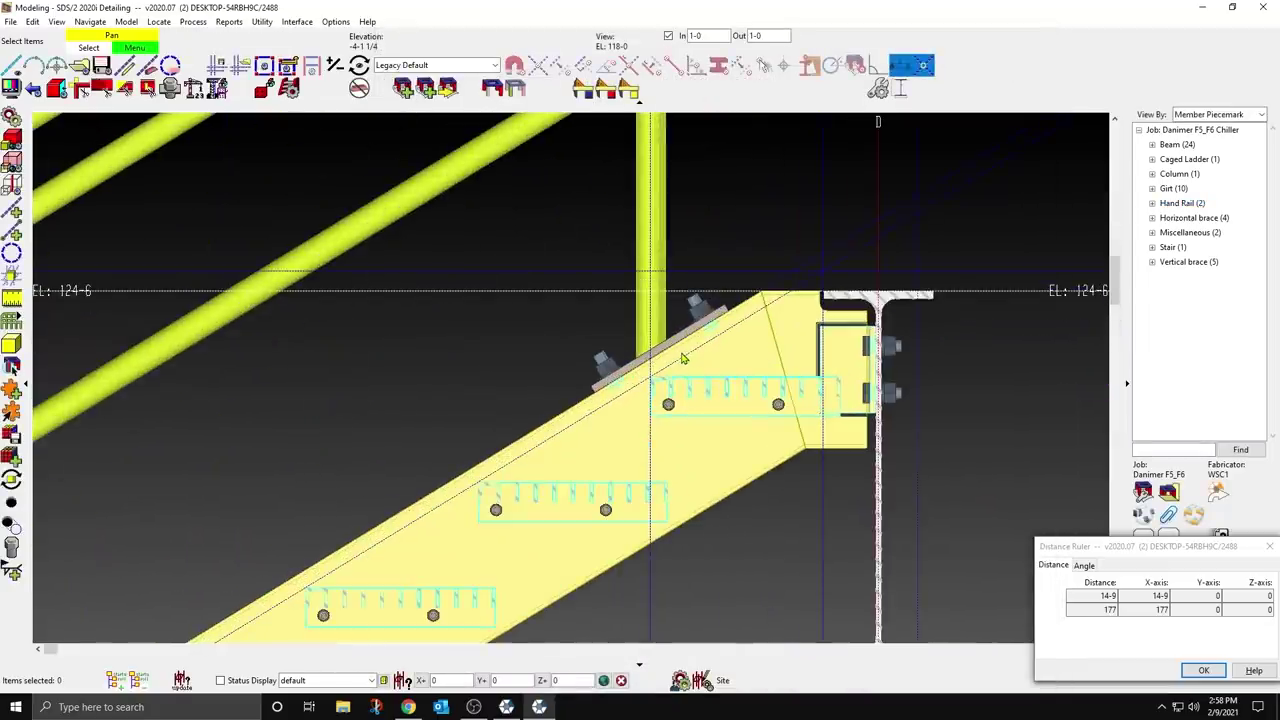
scroll(683, 358, down, 3)
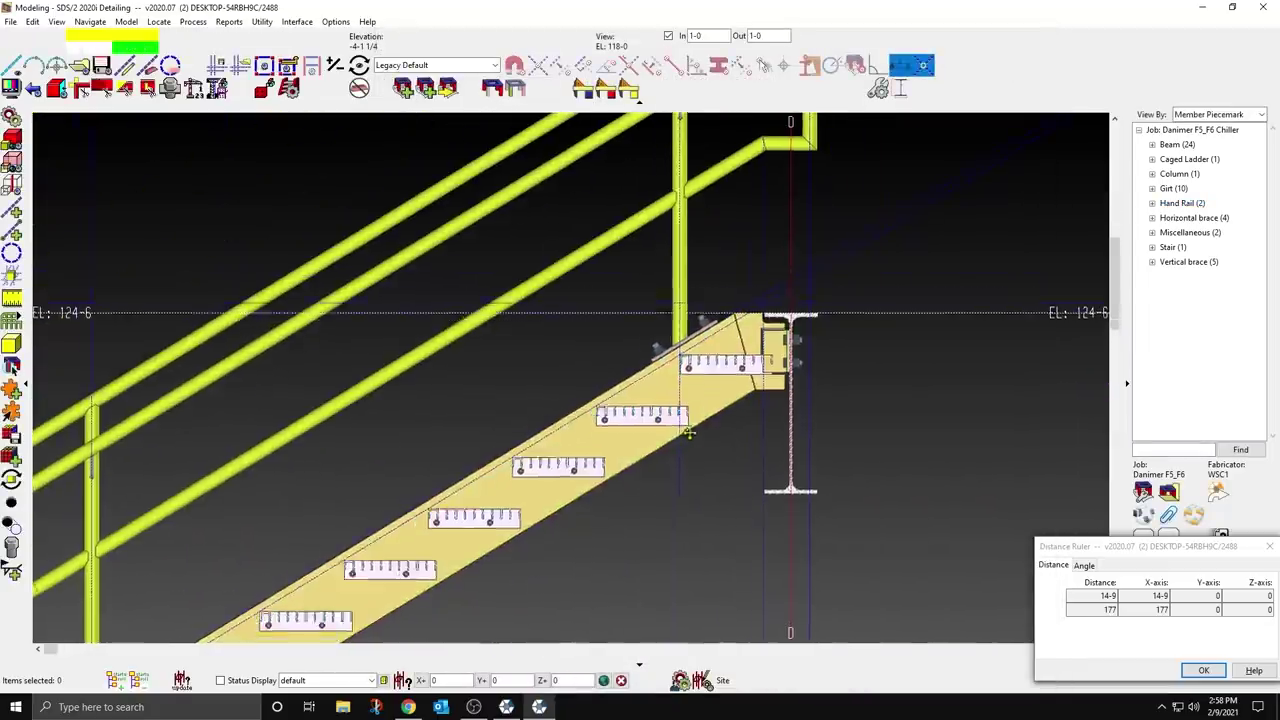
middle_drag(688, 432, 863, 308)
scroll(719, 408, down, 2)
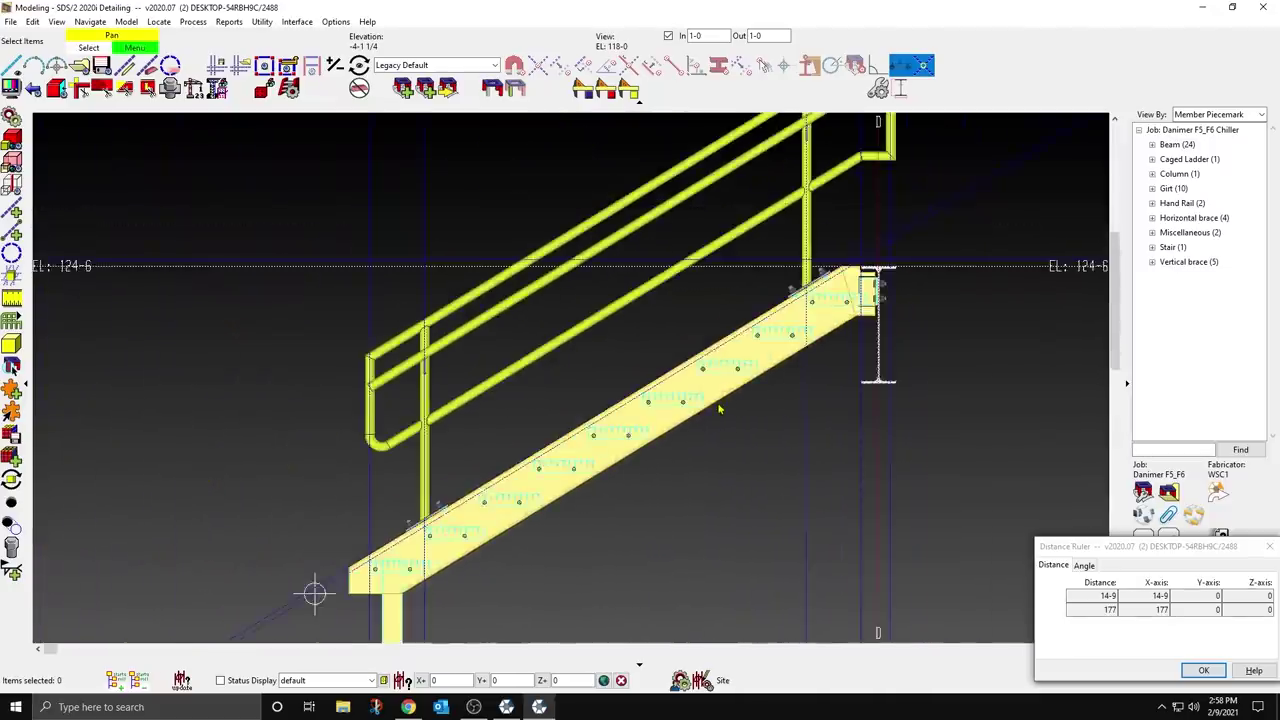
scroll(718, 406, up, 1)
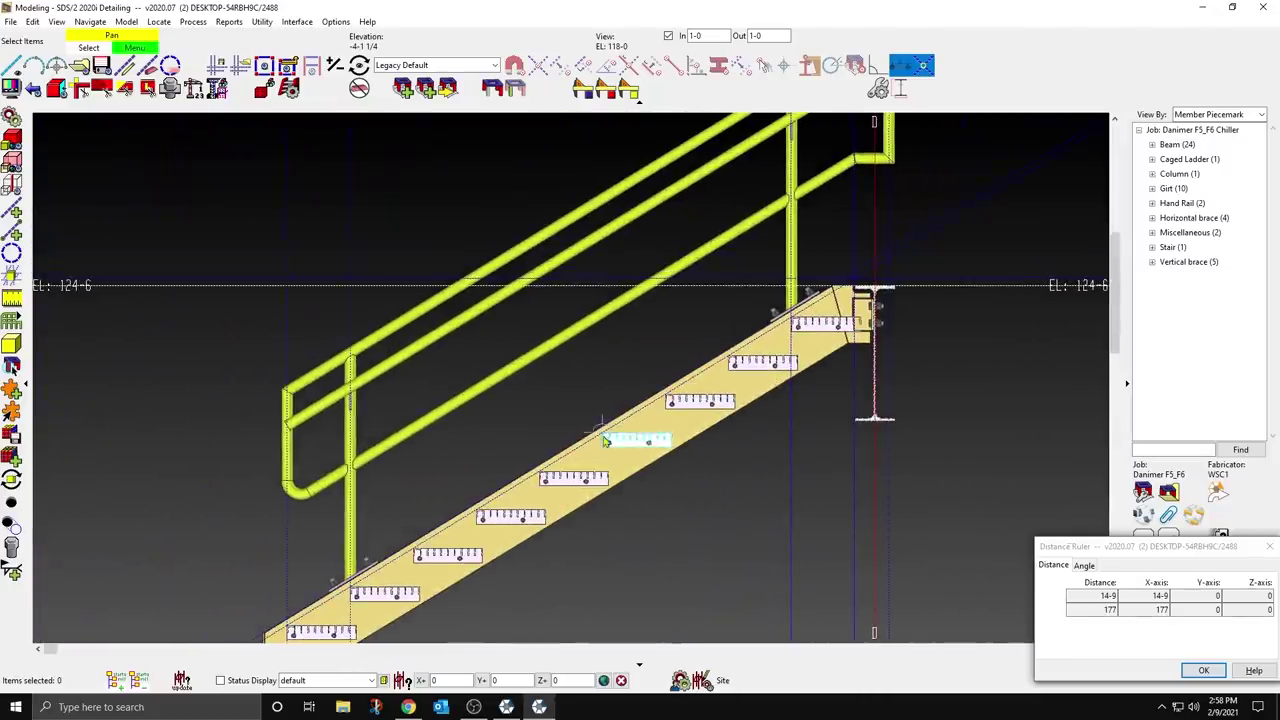
double_click(544, 239)
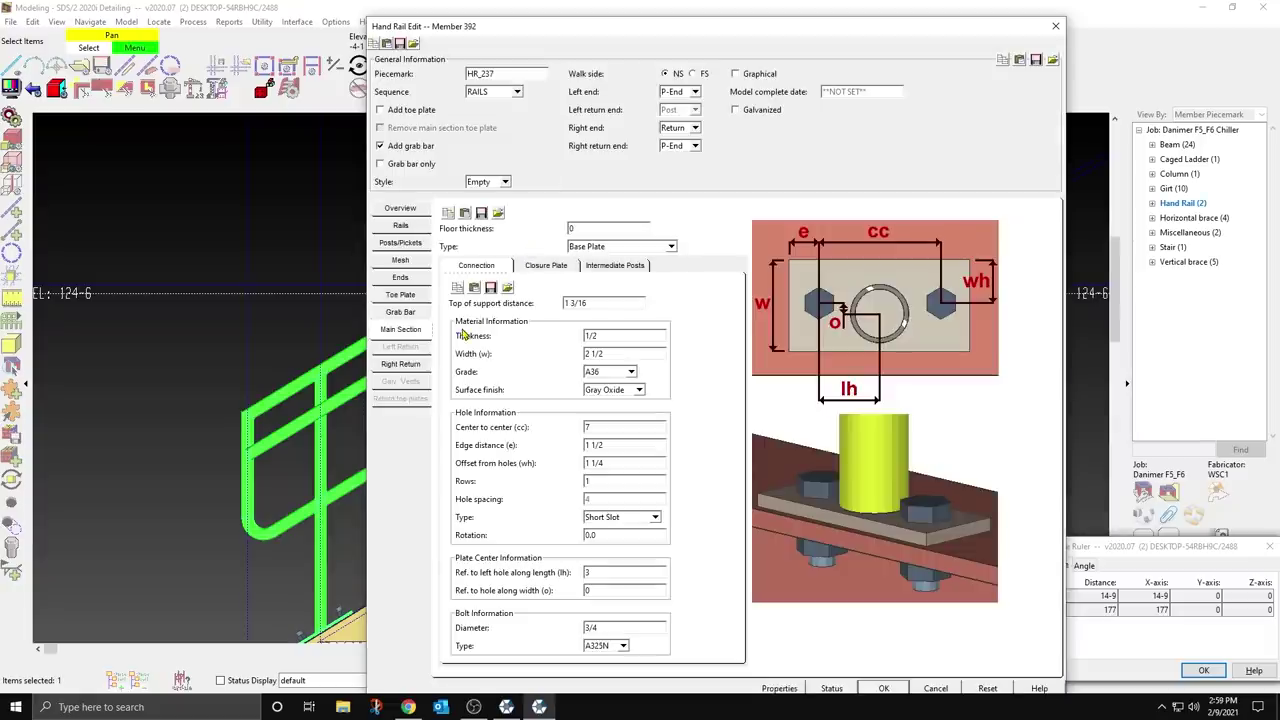
click(403, 279)
click(582, 291)
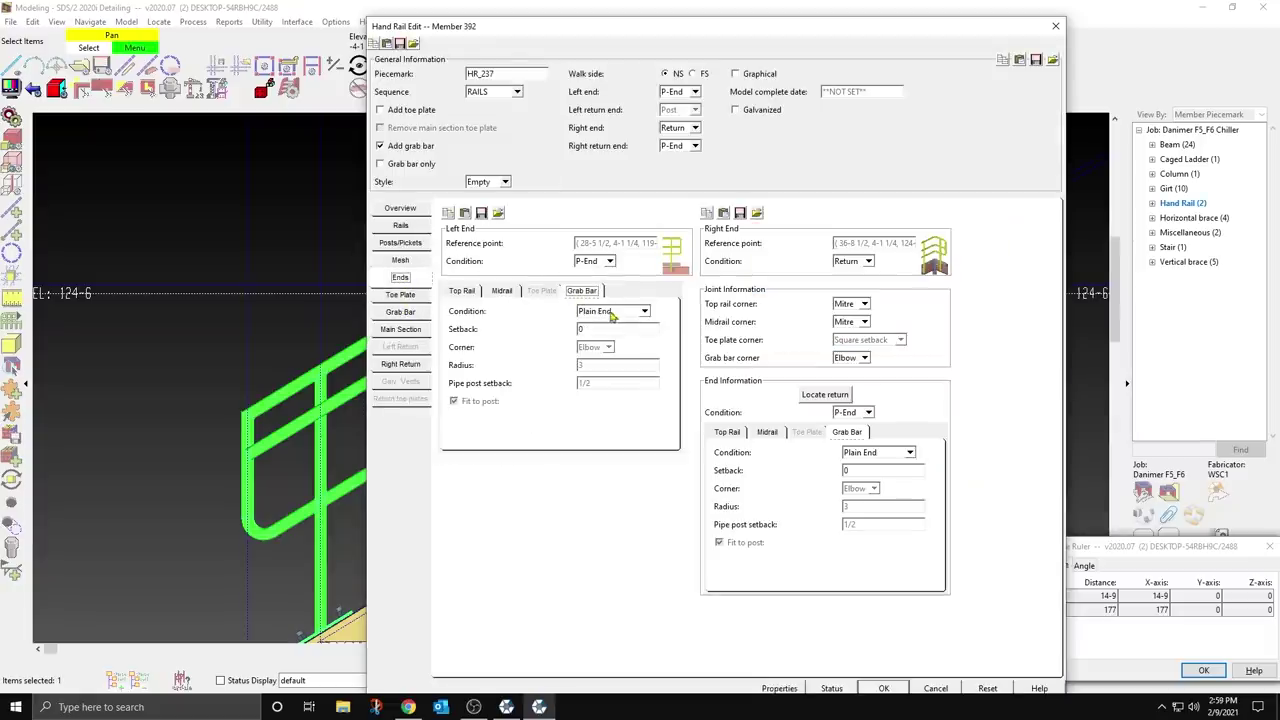
click(645, 311)
click(621, 326)
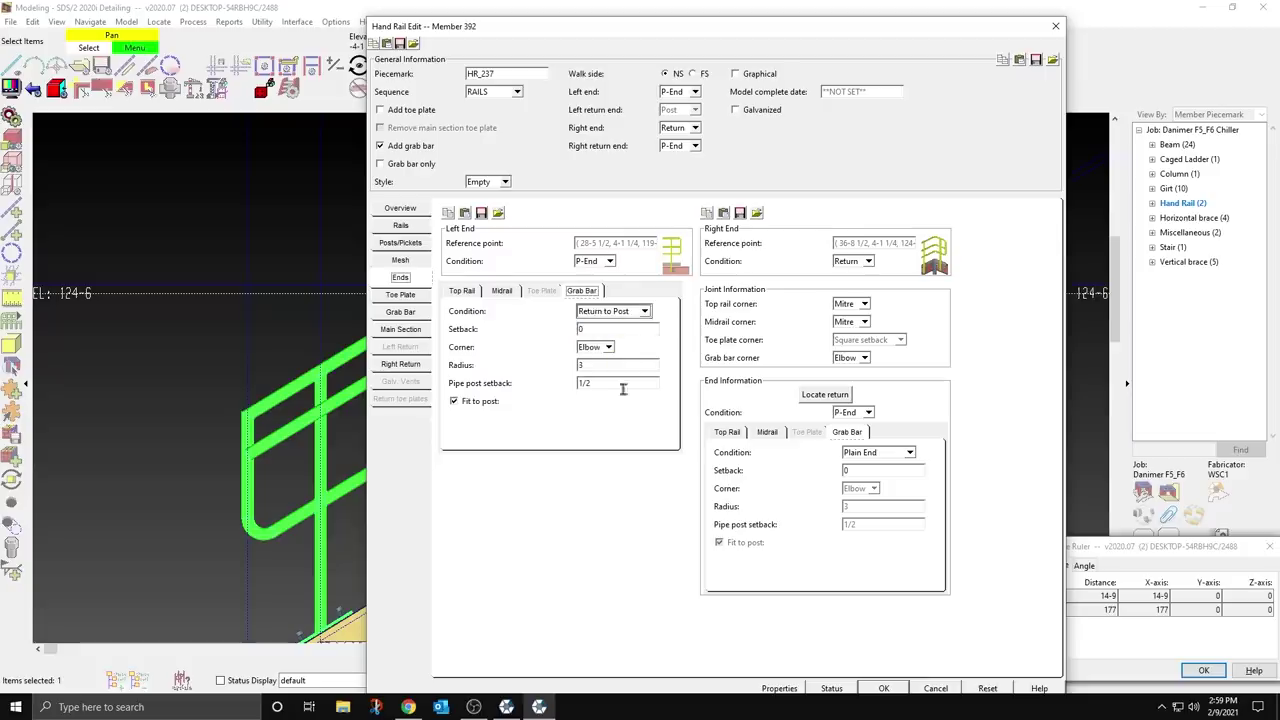
click(882, 689)
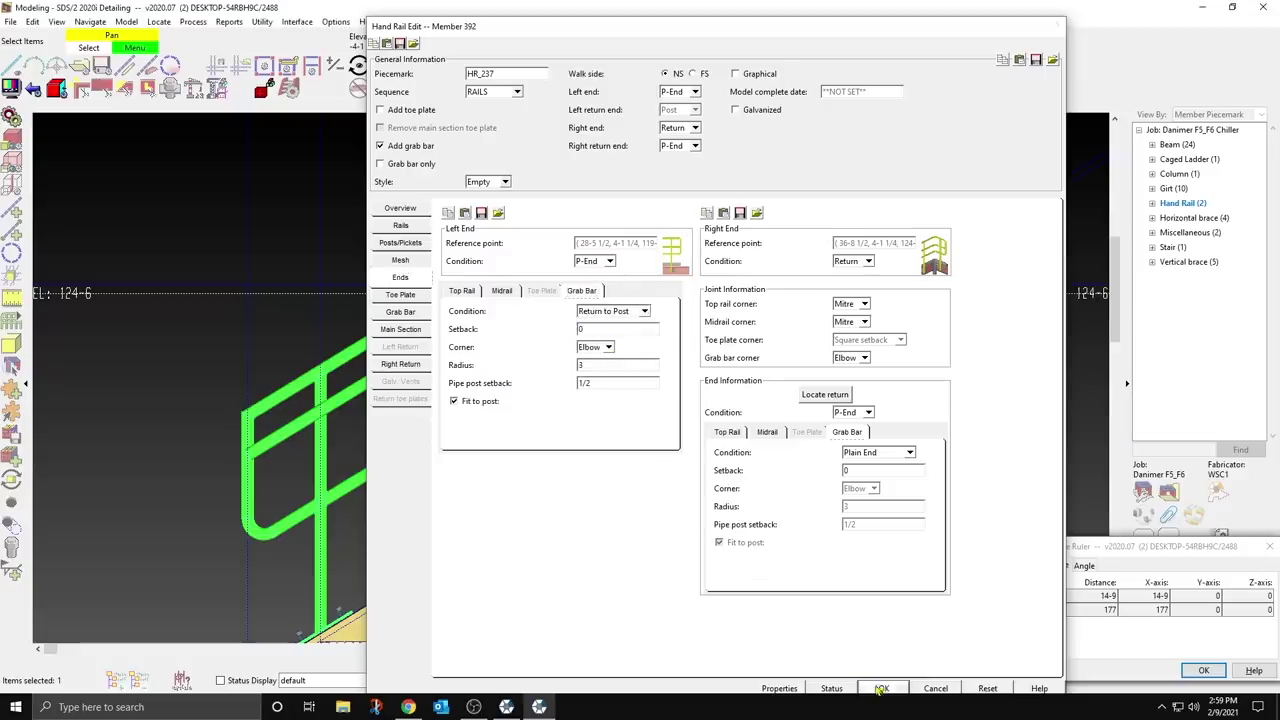
Step: Set the hand rail grab bar's horizontal distance to 3 1/2 and its bend radius to 2
scroll(294, 449, up, 3)
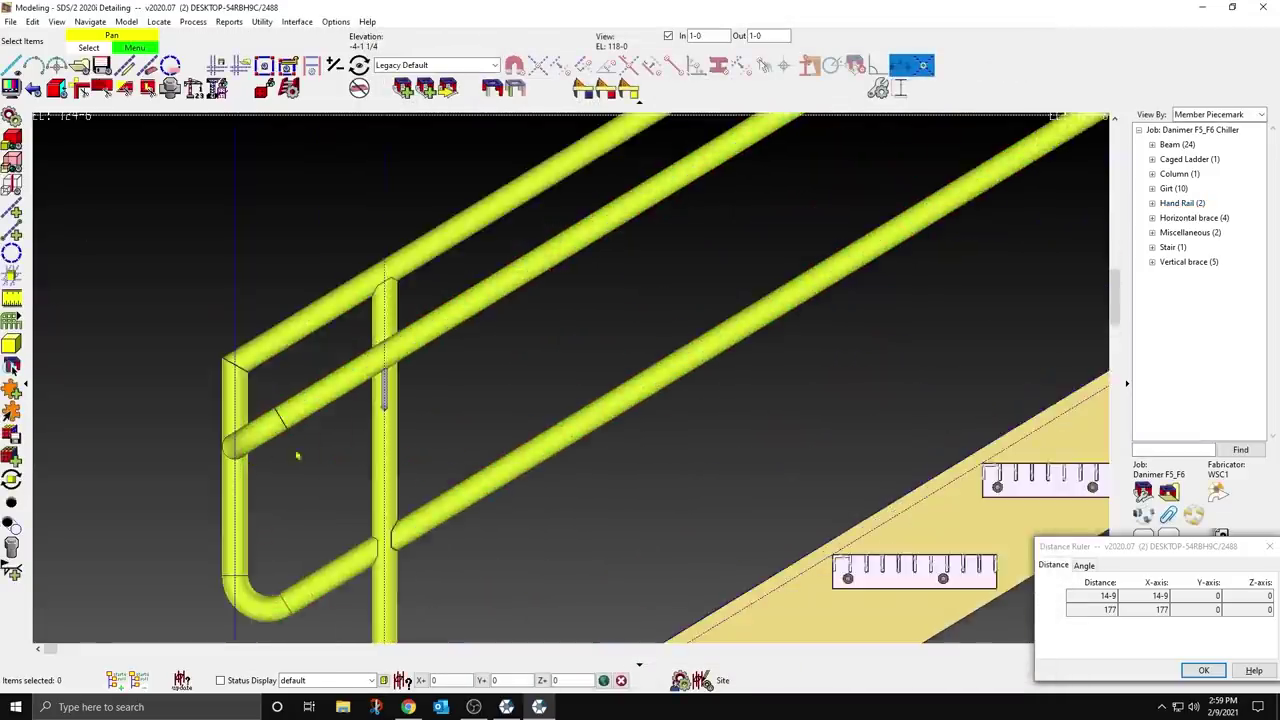
shift+middle_drag(327, 393, 293, 456)
scroll(251, 371, down, 5)
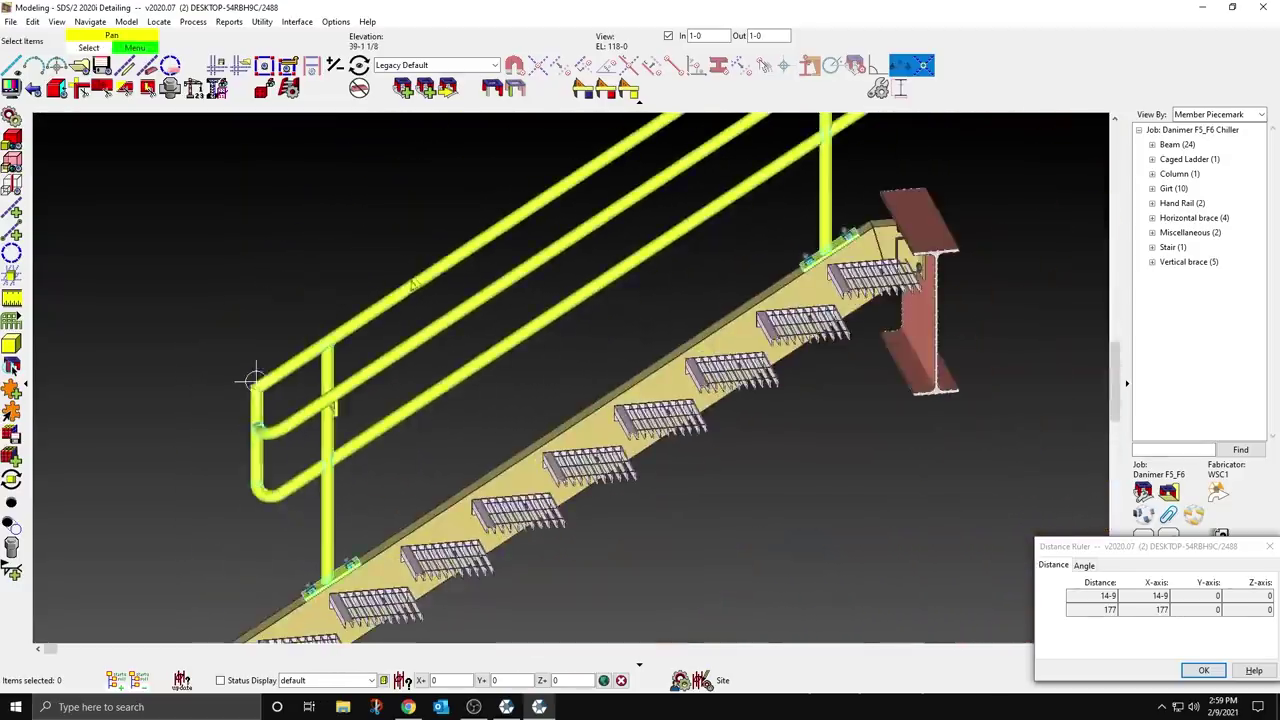
double_click(471, 257)
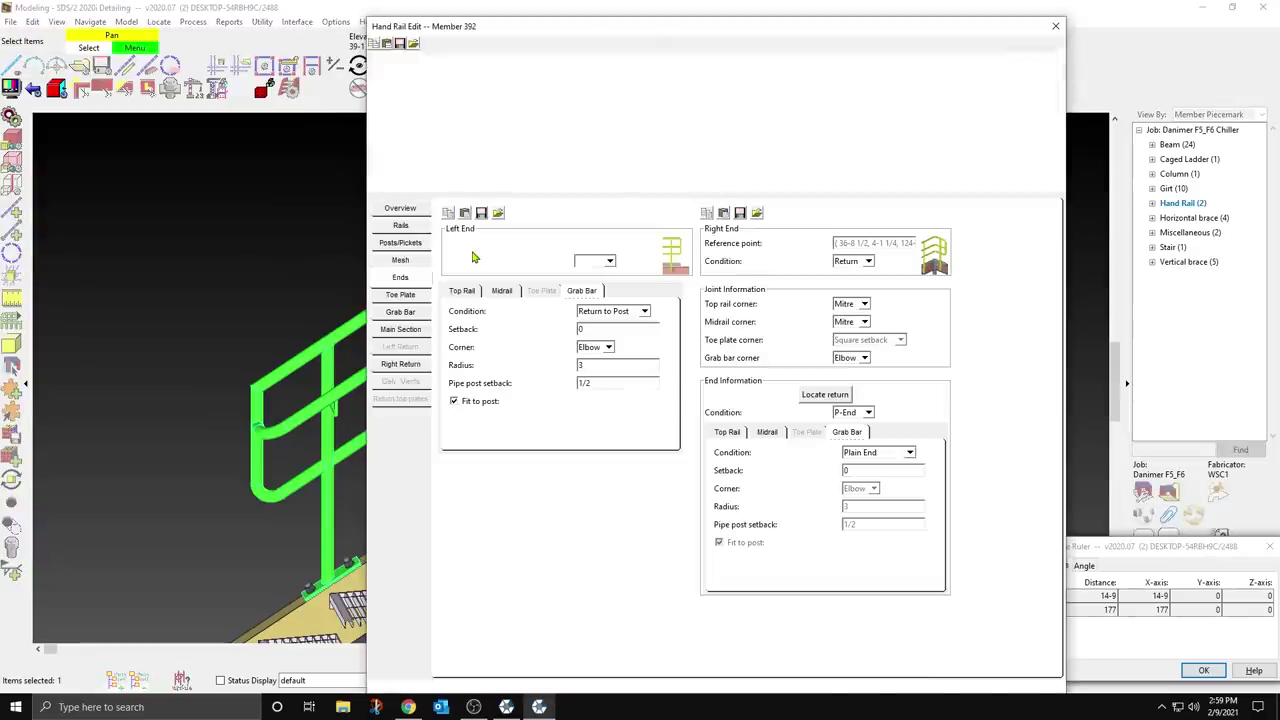
click(404, 313)
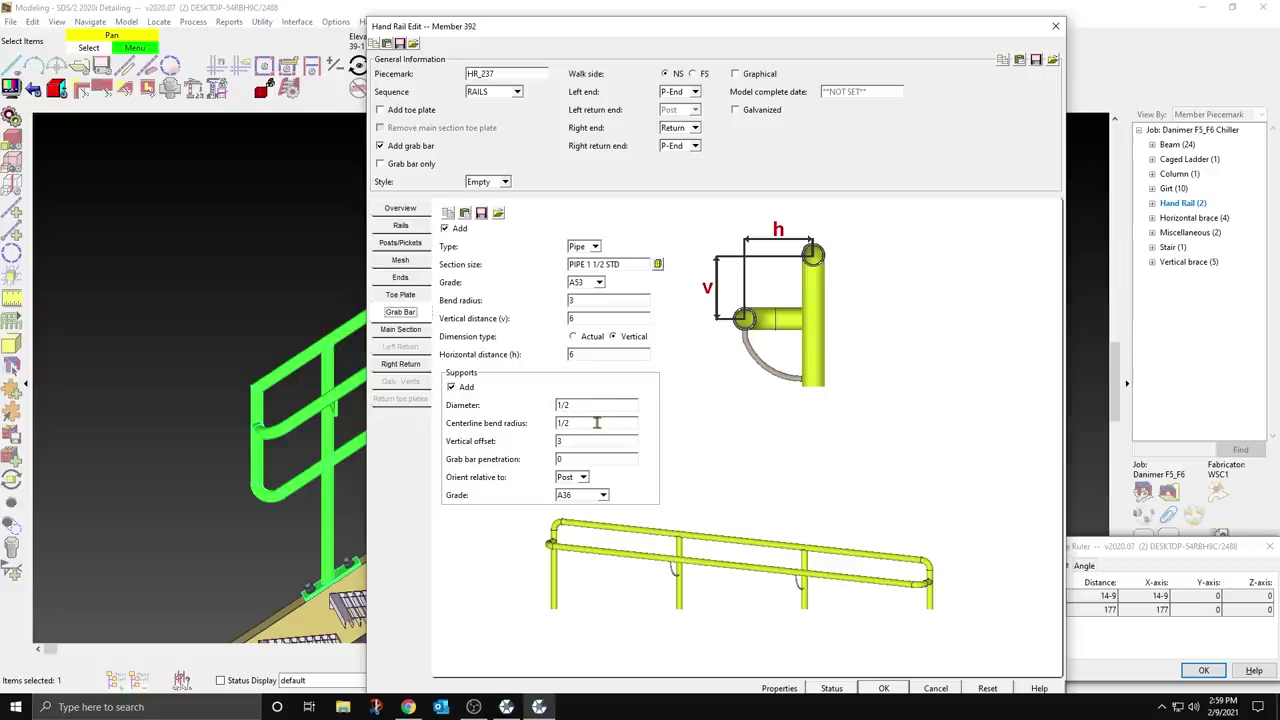
double_click(602, 354)
text(3 1/2)
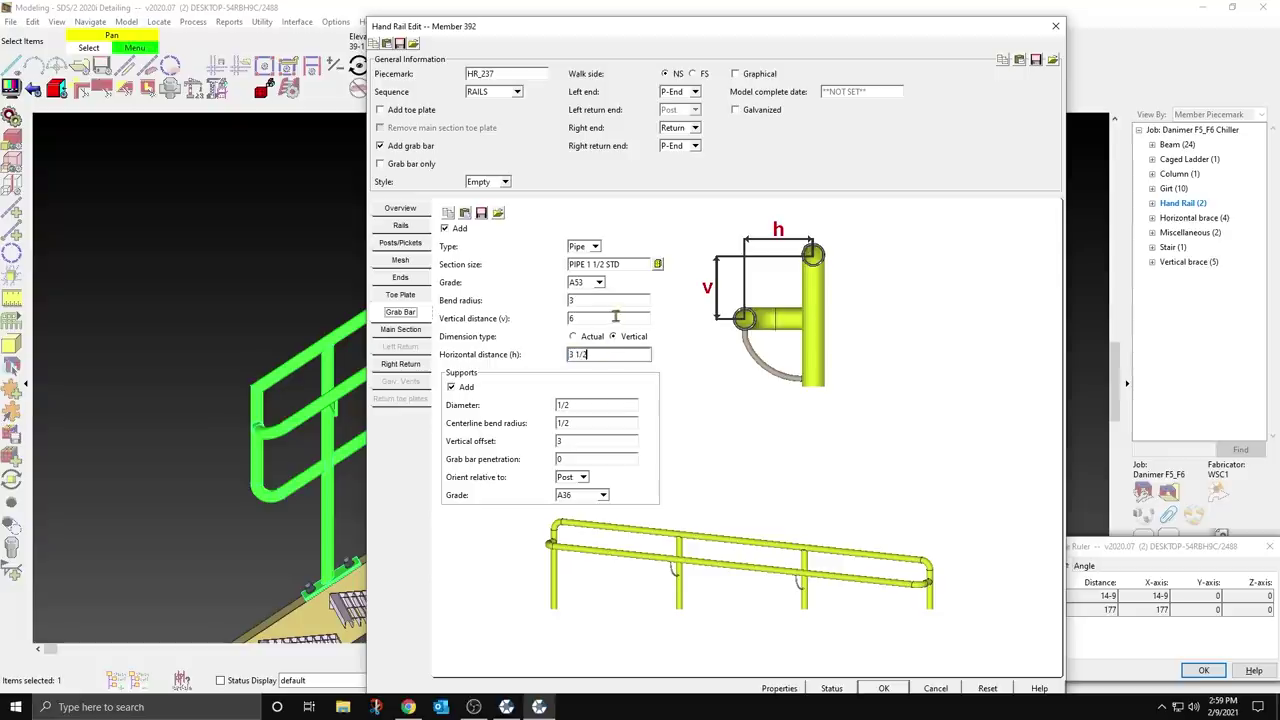
double_click(587, 303)
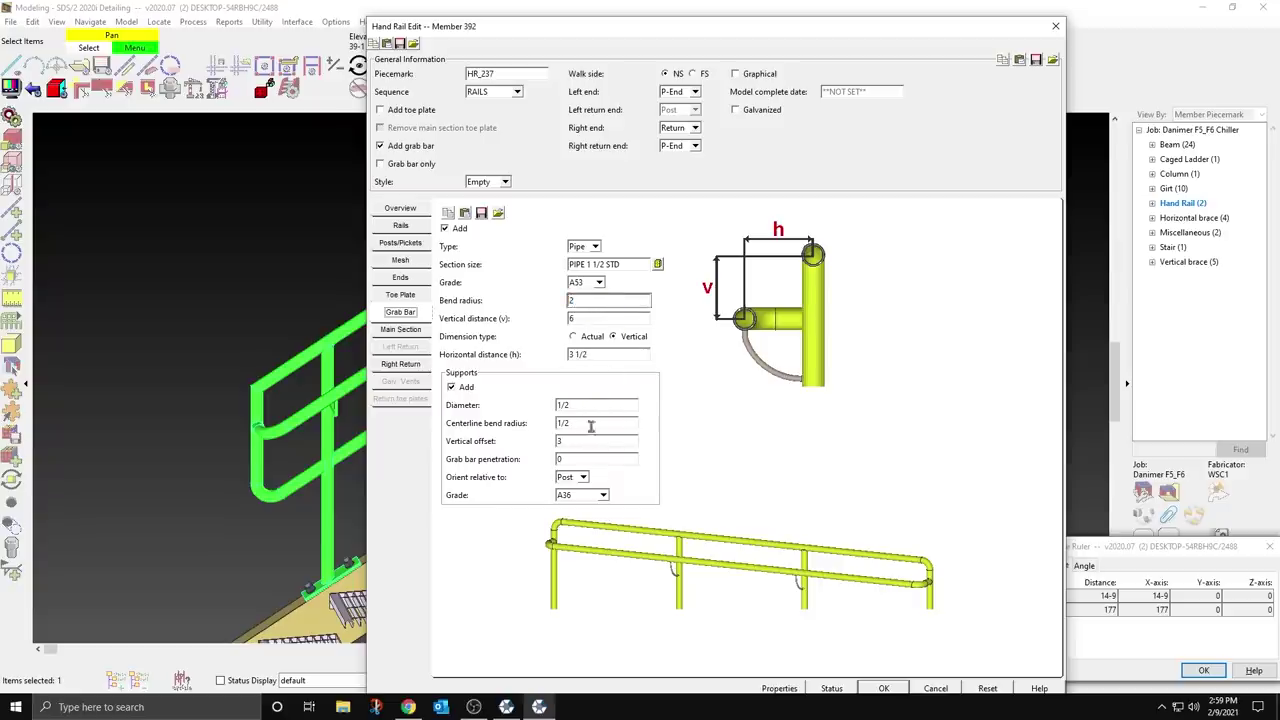
key(Return)
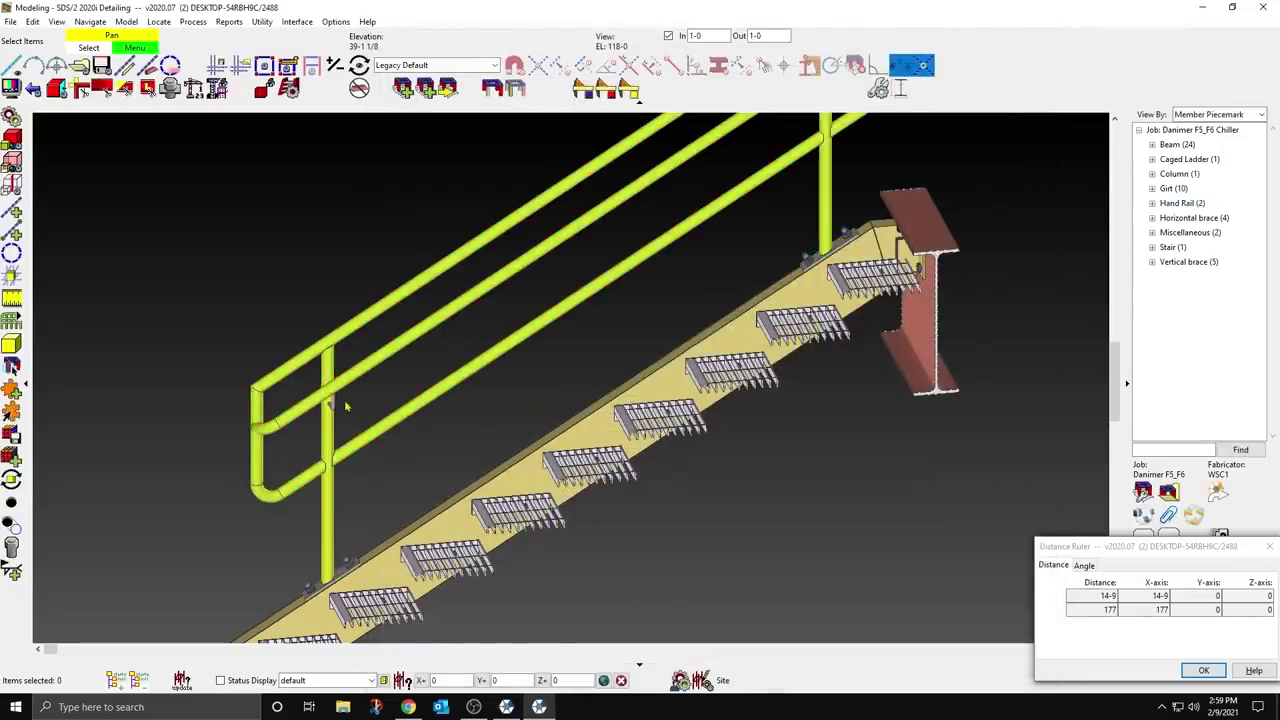
Step: Set the right-end grab bar condition to Return to Post and use Mitre grab bar end corners at both hand rail ends
scroll(344, 399, up, 2)
shift+middle_drag(340, 381, 491, 297)
double_click(500, 286)
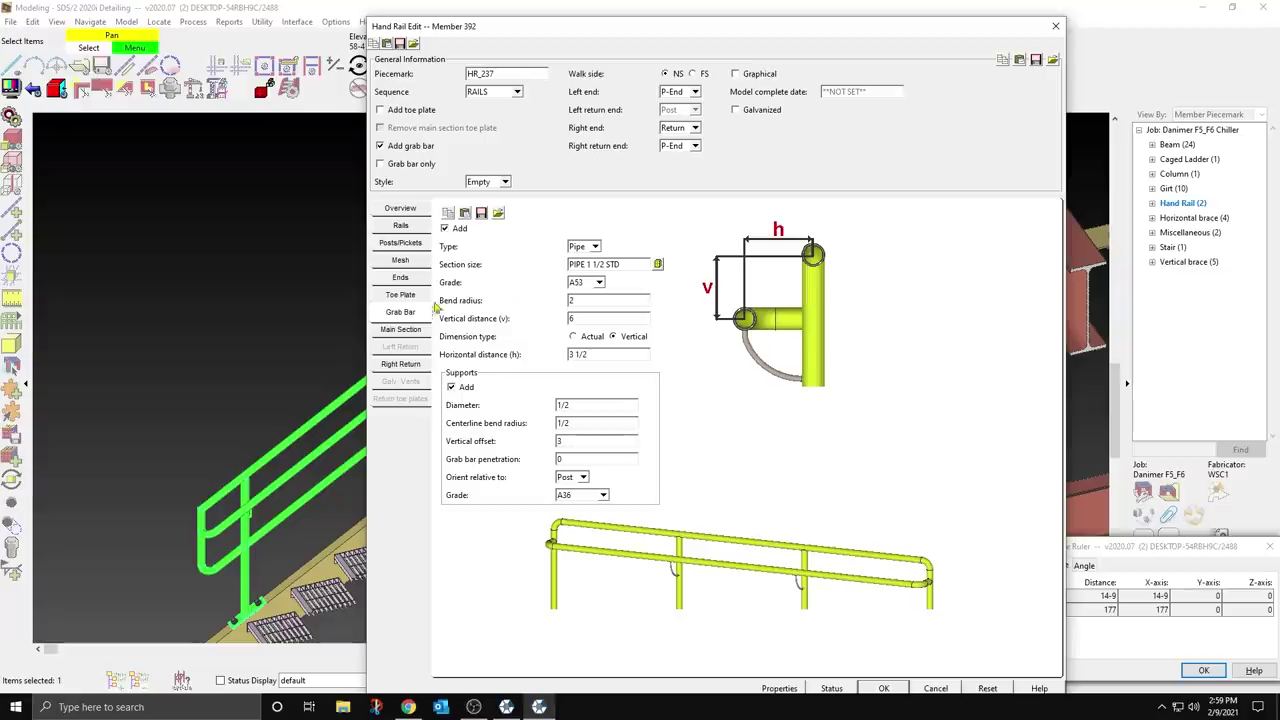
click(401, 279)
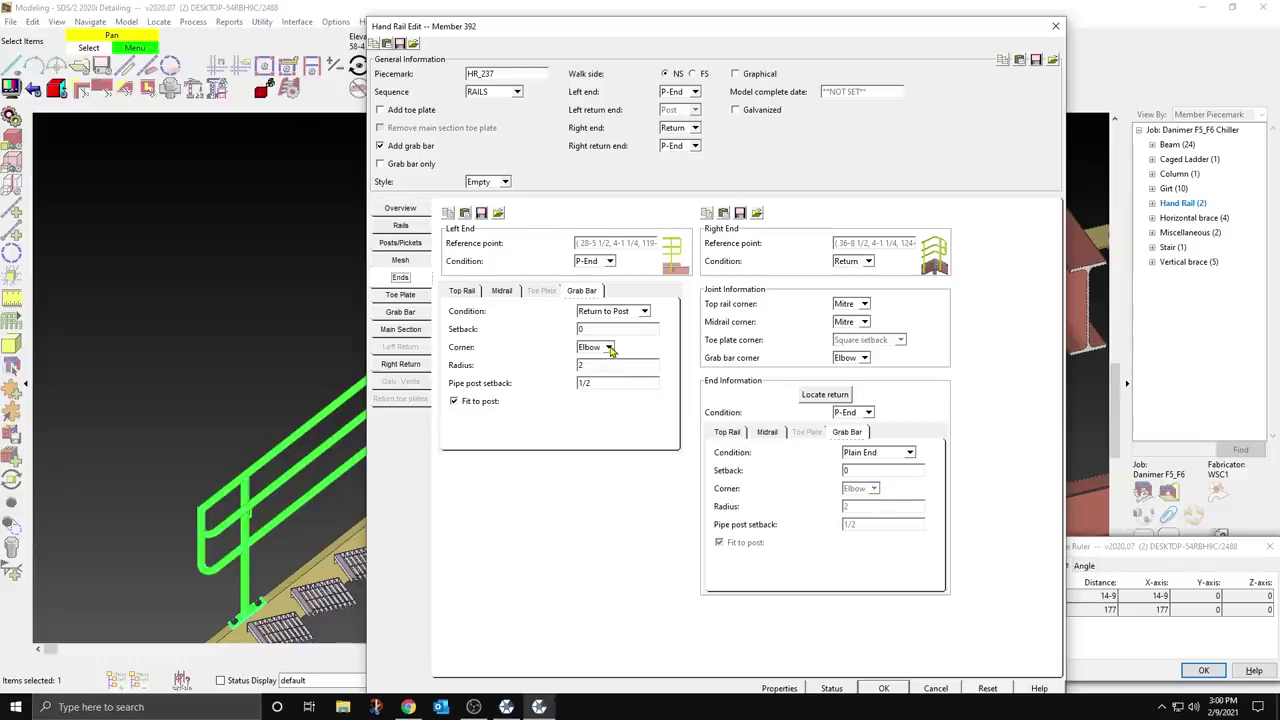
click(906, 453)
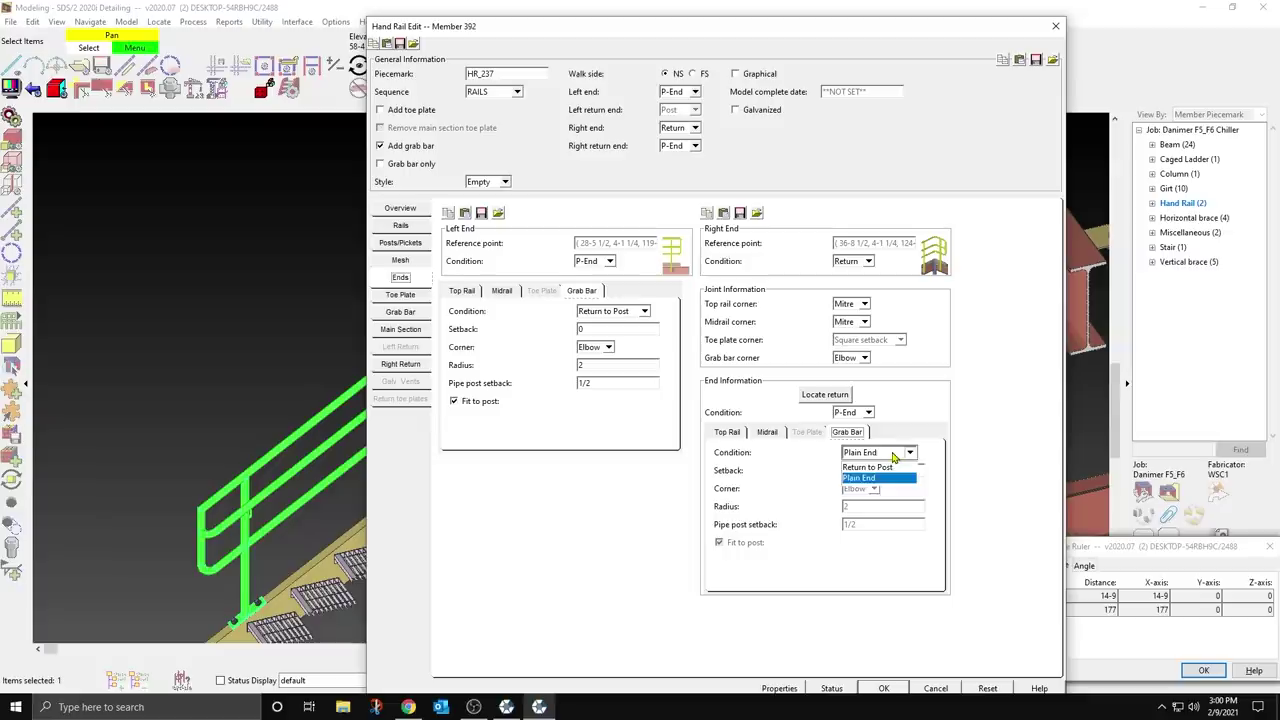
click(884, 463)
click(875, 488)
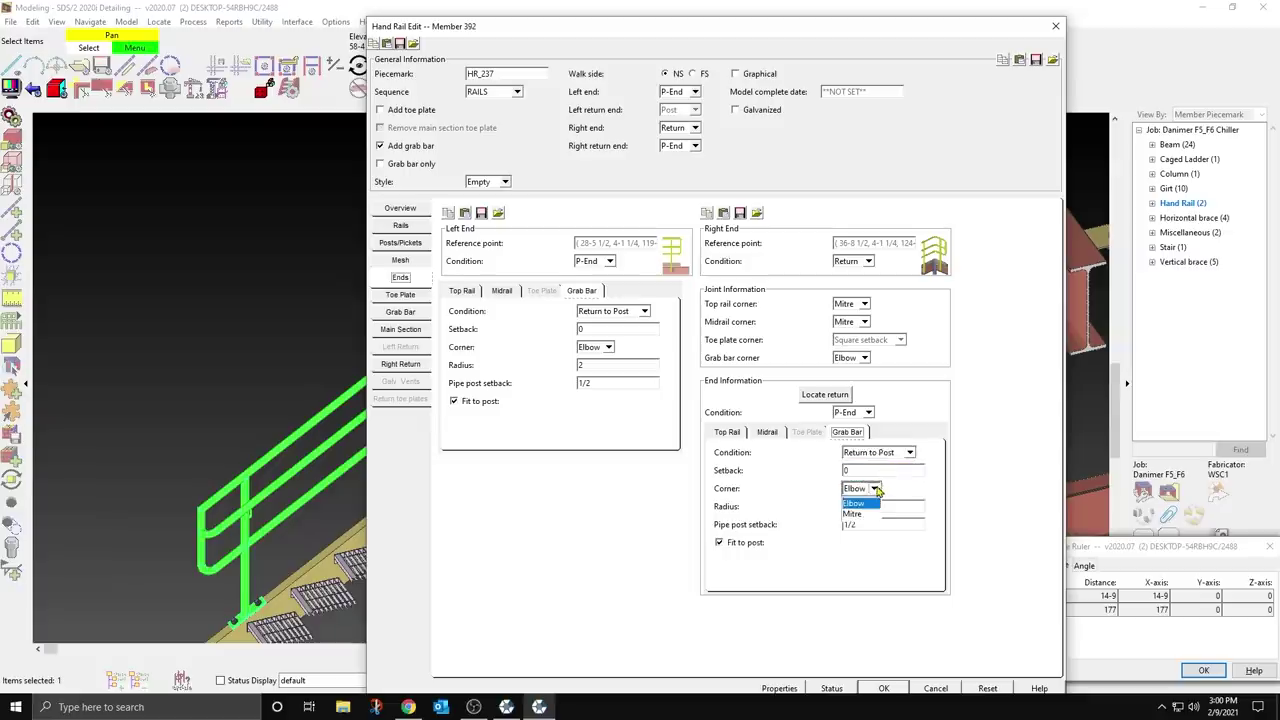
click(856, 513)
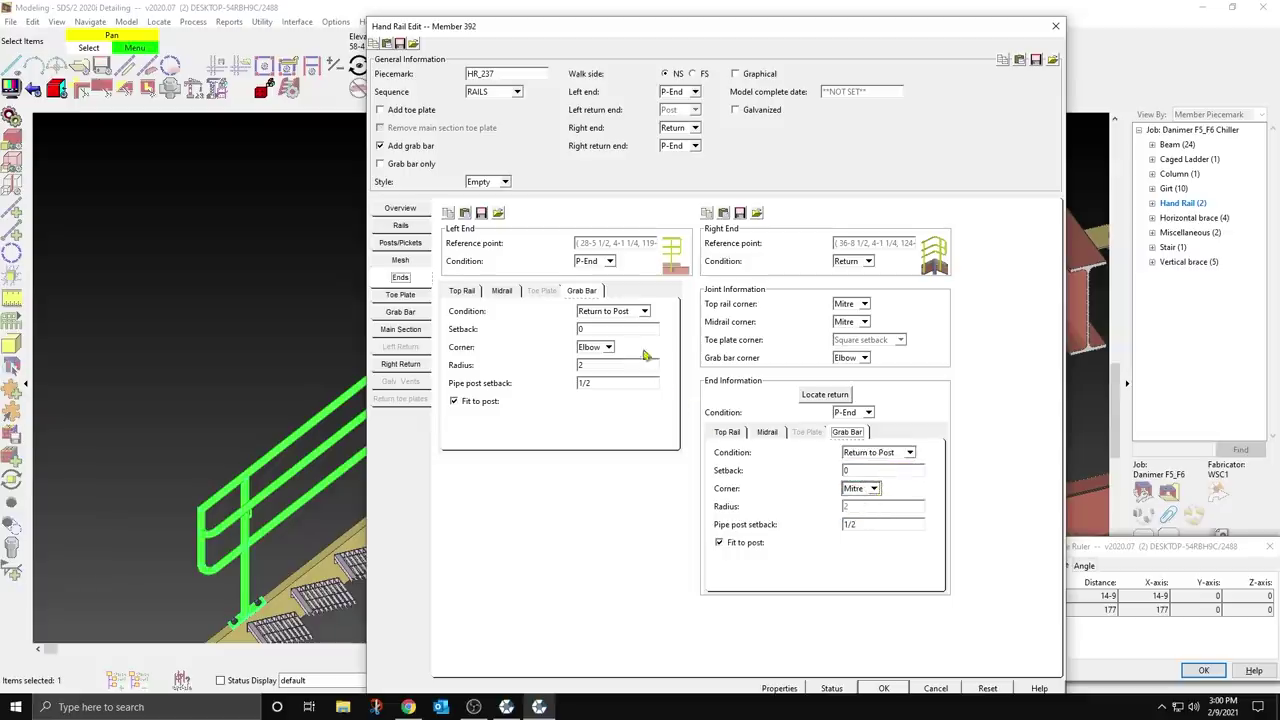
click(608, 347)
click(600, 377)
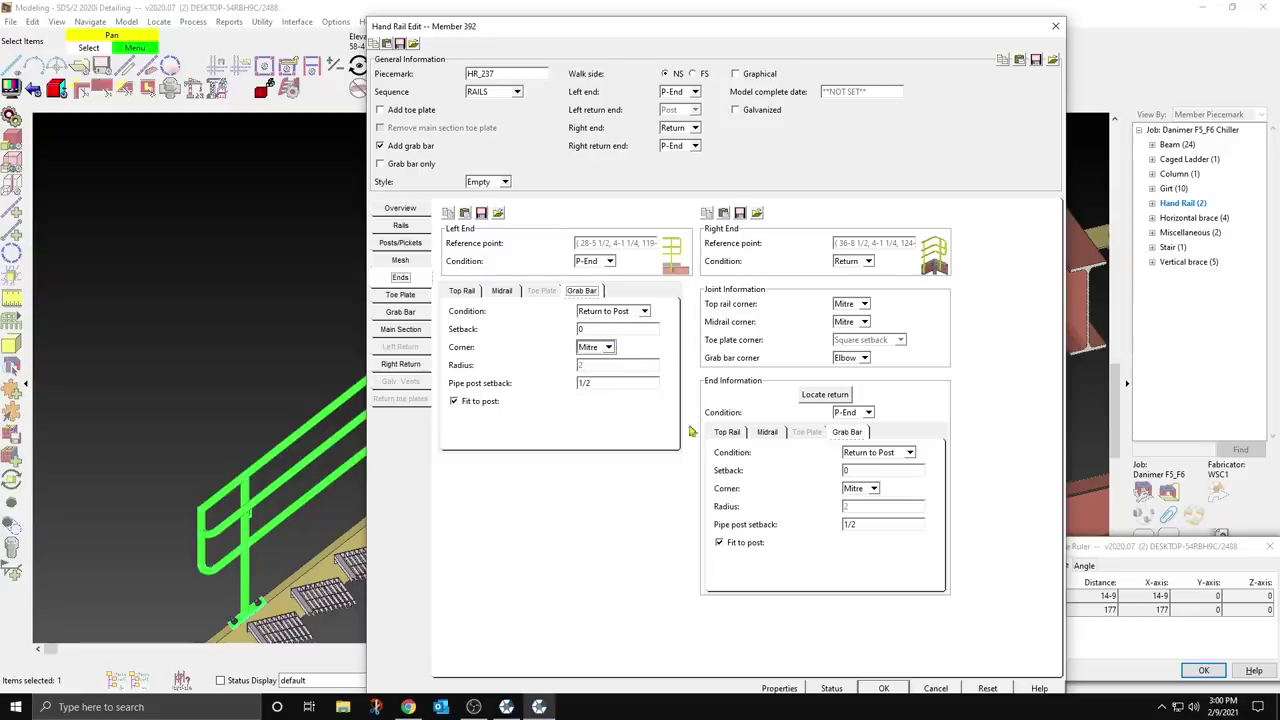
click(884, 688)
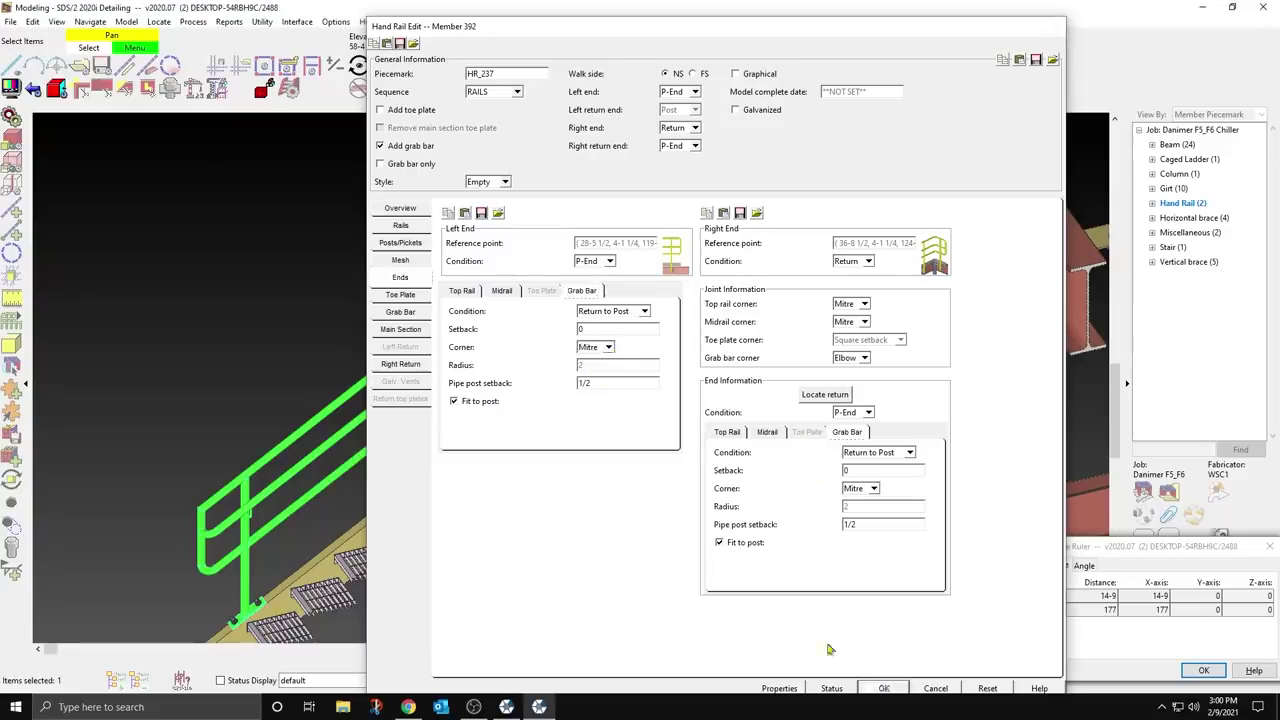
Step: Change the grab bar corner in the hand rail's right-end joint information to Mitre
scroll(571, 214, up, 3)
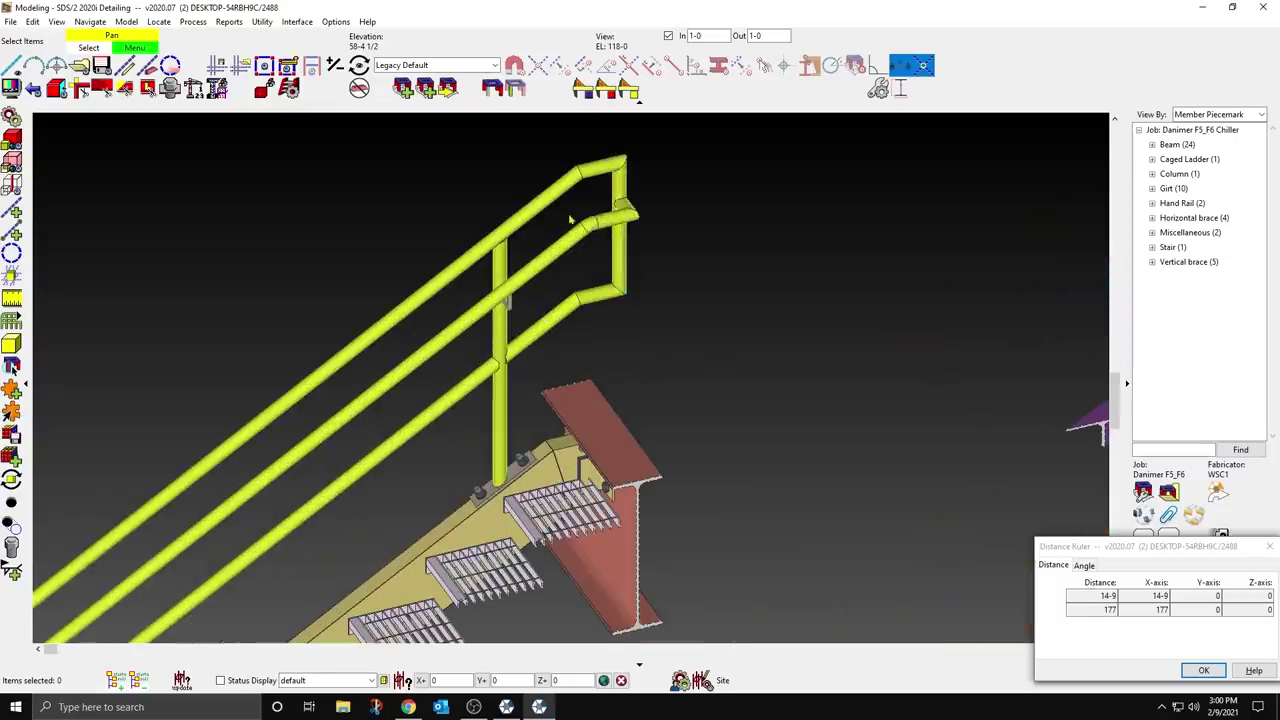
double_click(558, 203)
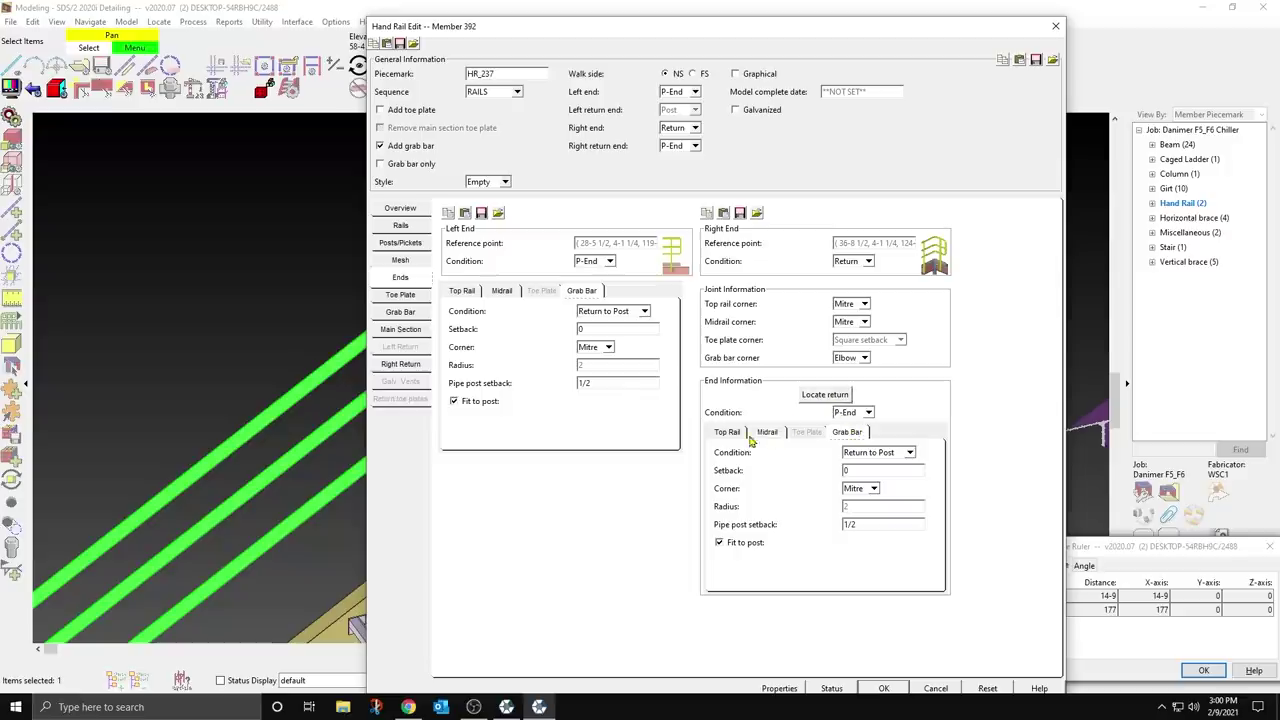
click(762, 436)
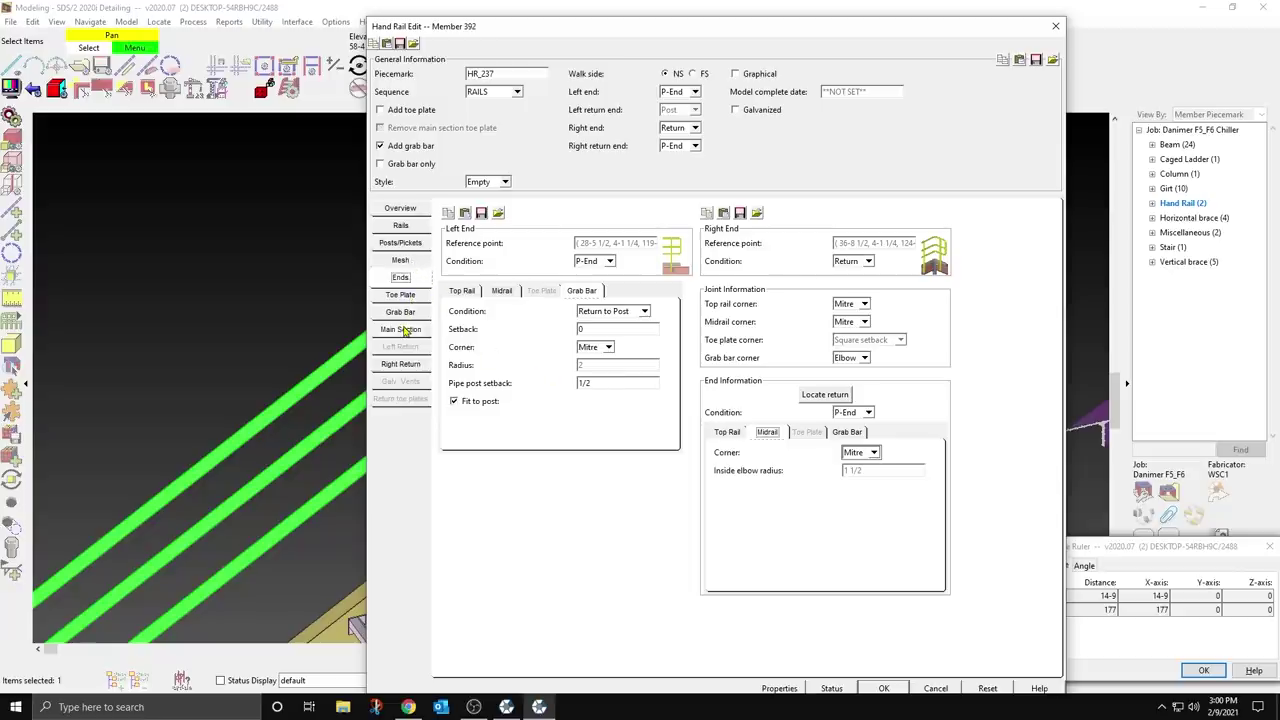
click(866, 358)
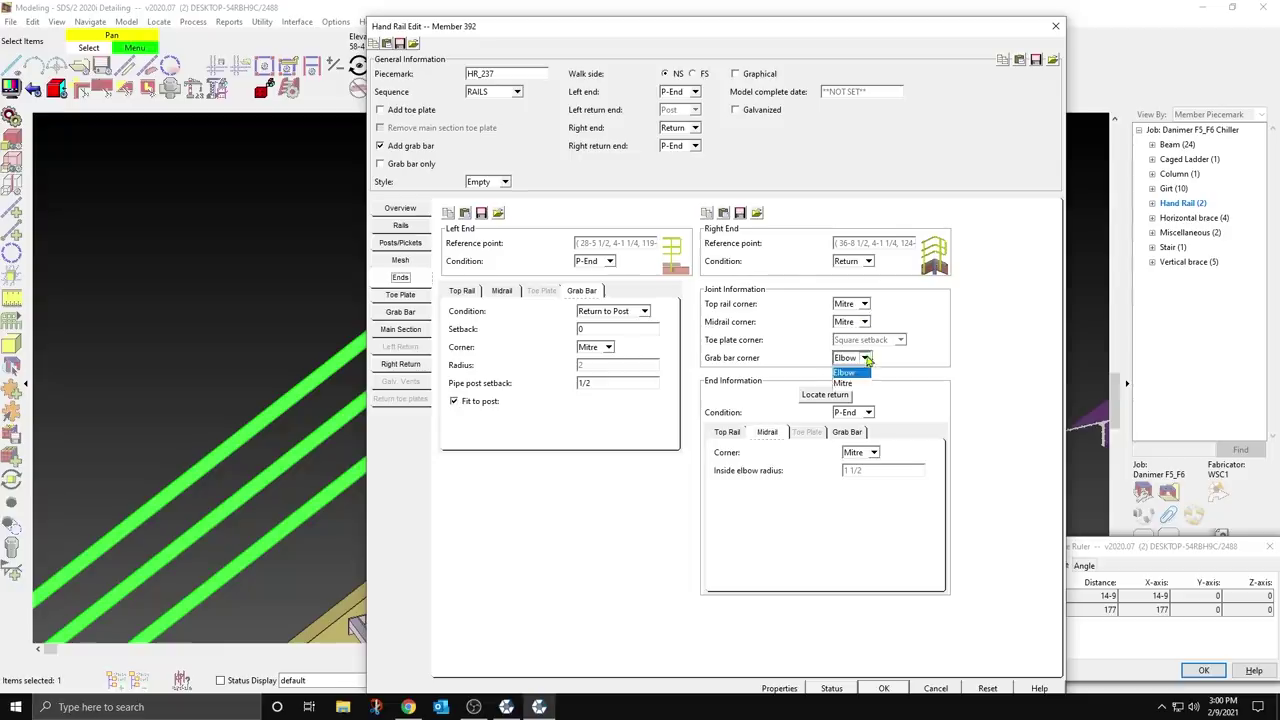
click(857, 383)
click(884, 688)
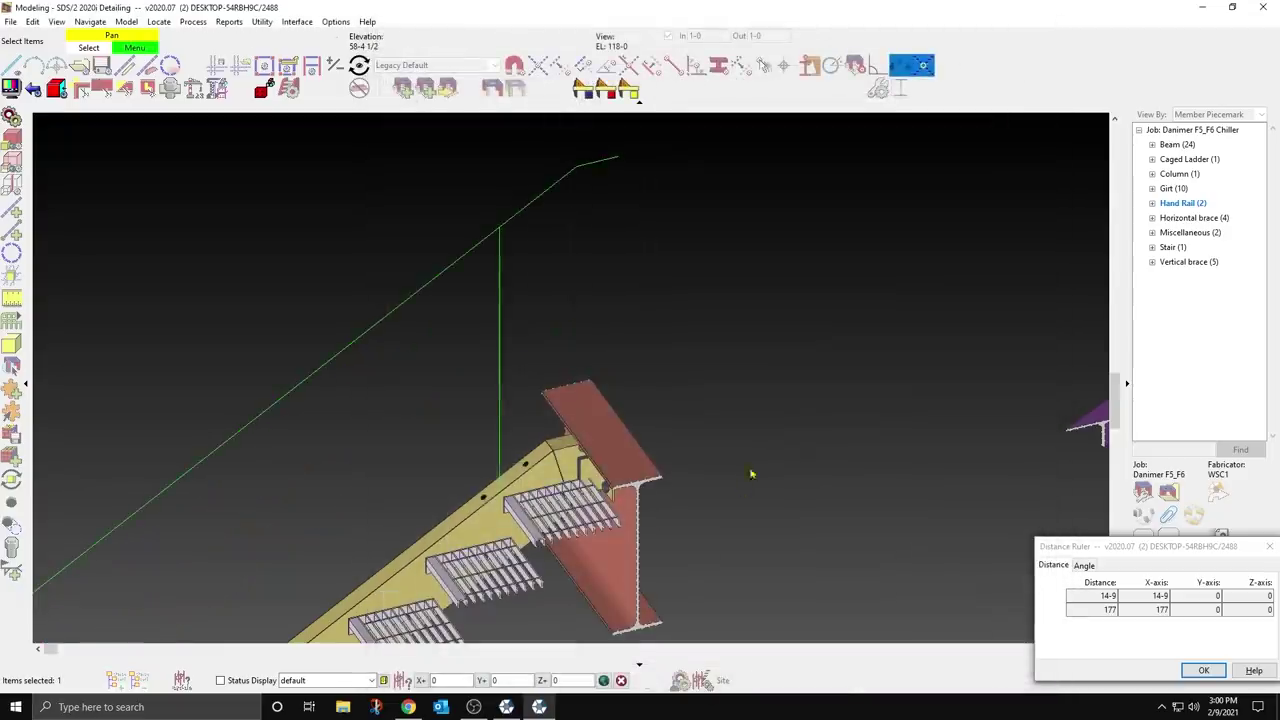
scroll(573, 322, down, 3)
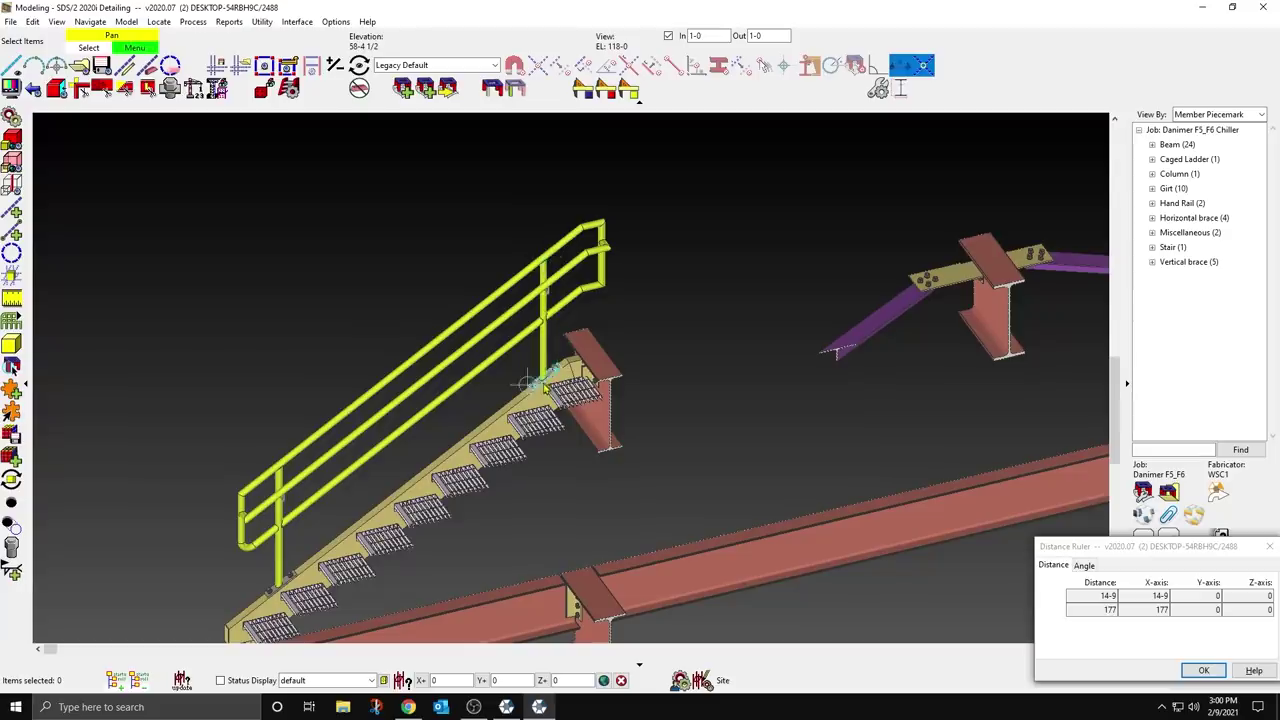
Step: Examine the stair hand rail's bolted base plates, rail ends and grab bar at both ends of the stair
middle_drag(543, 395, 590, 402)
scroll(588, 390, up, 4)
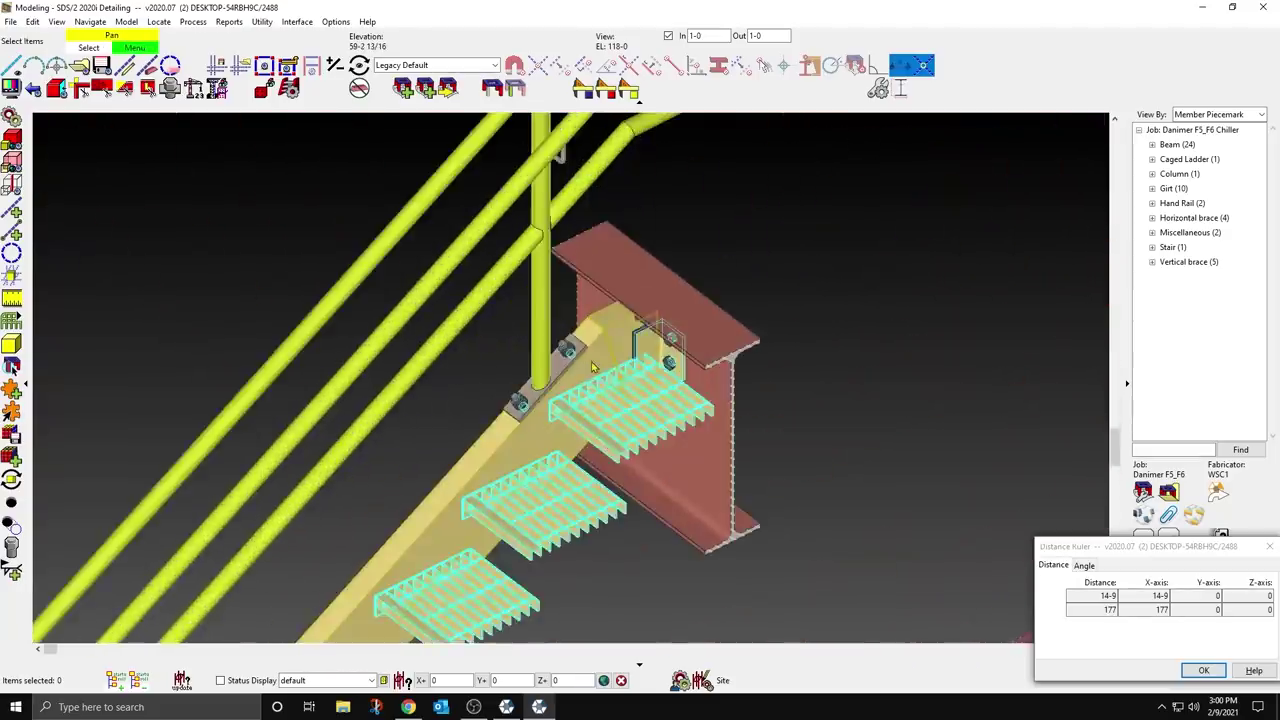
scroll(593, 366, down, 4)
middle_drag(389, 622, 761, 173)
scroll(440, 444, up, 2)
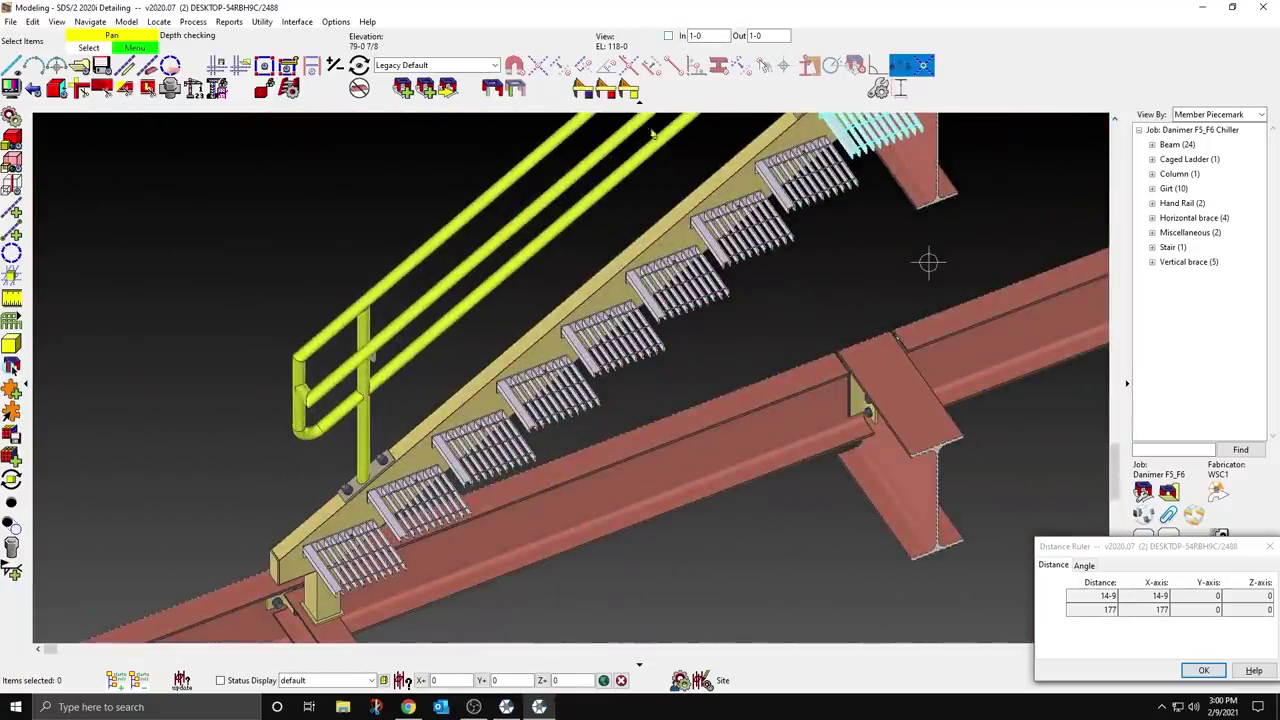
scroll(520, 342, down, 5)
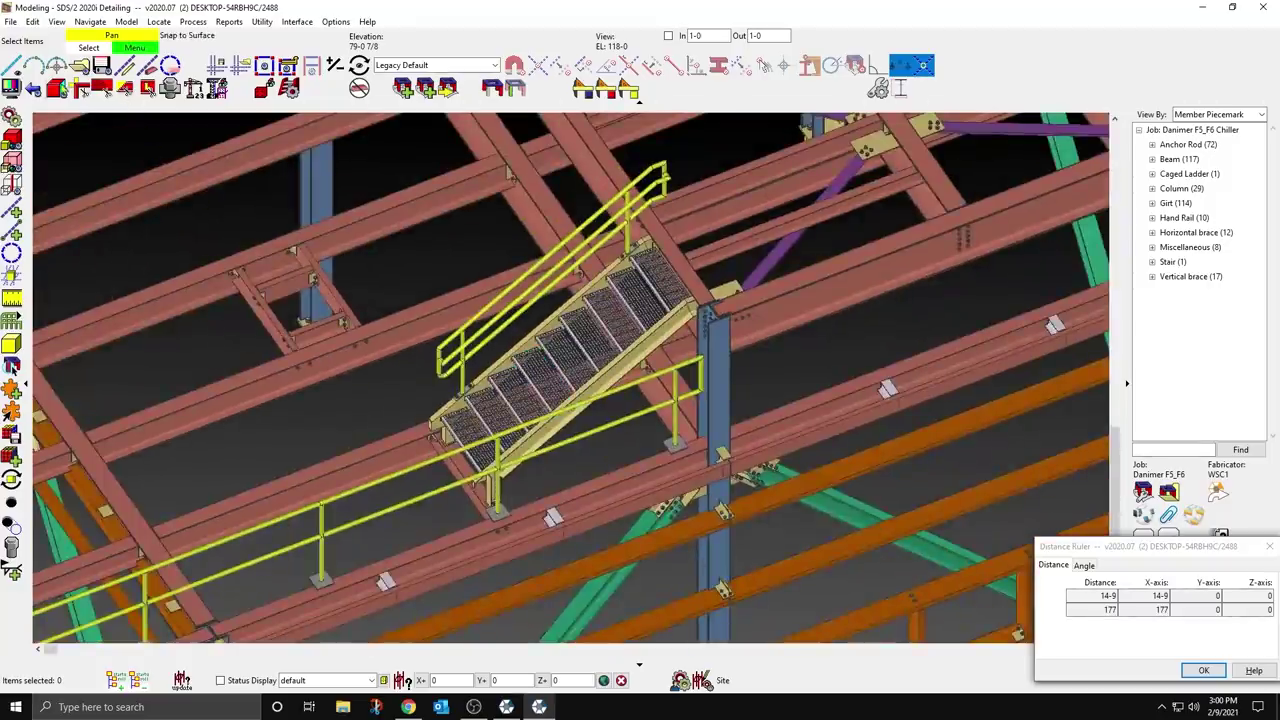
Step: Open the plan view at elevation 124-6 and set its depth to 10-0 in and 5-0 out
click(58, 88)
scroll(683, 282, up, 3)
click(685, 280)
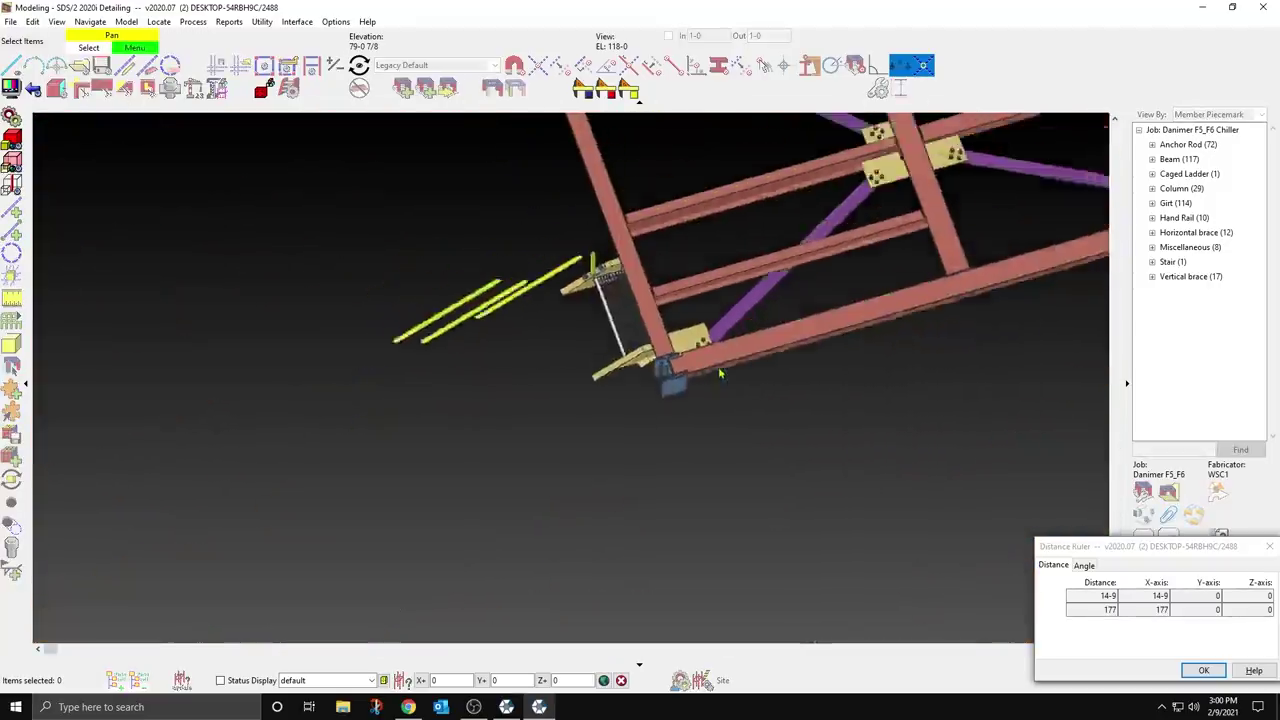
double_click(721, 37)
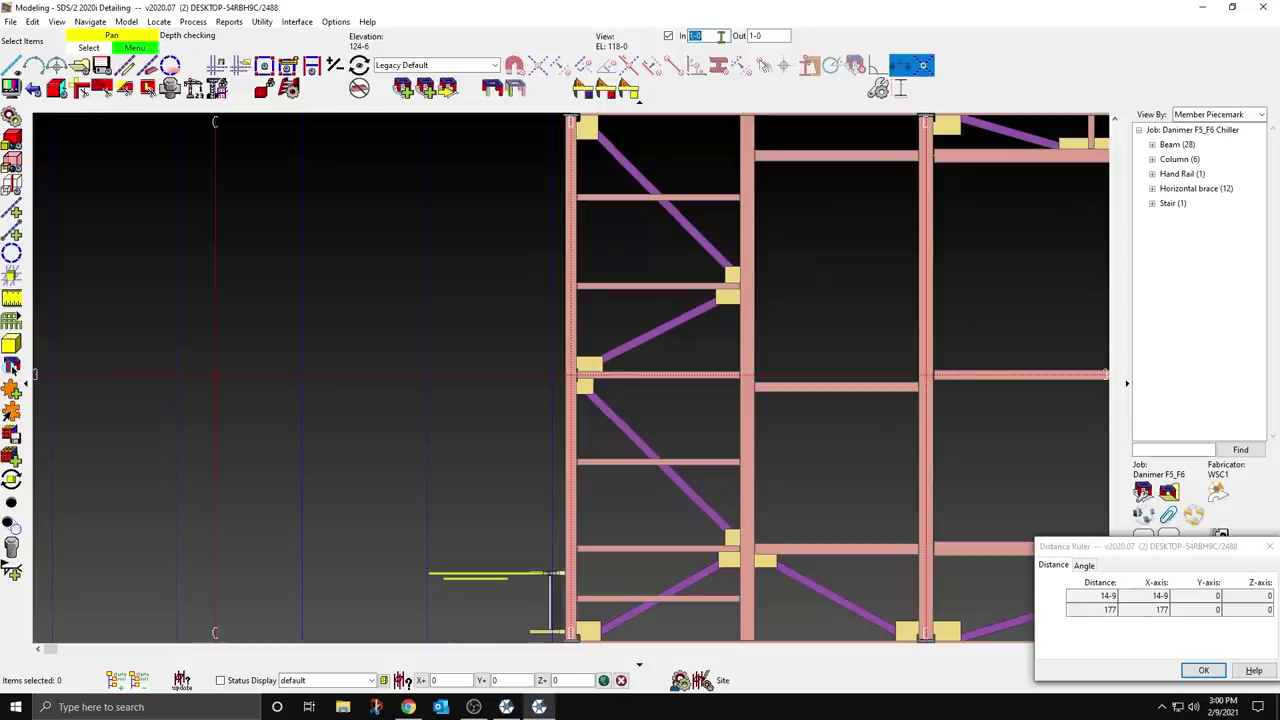
key(Return)
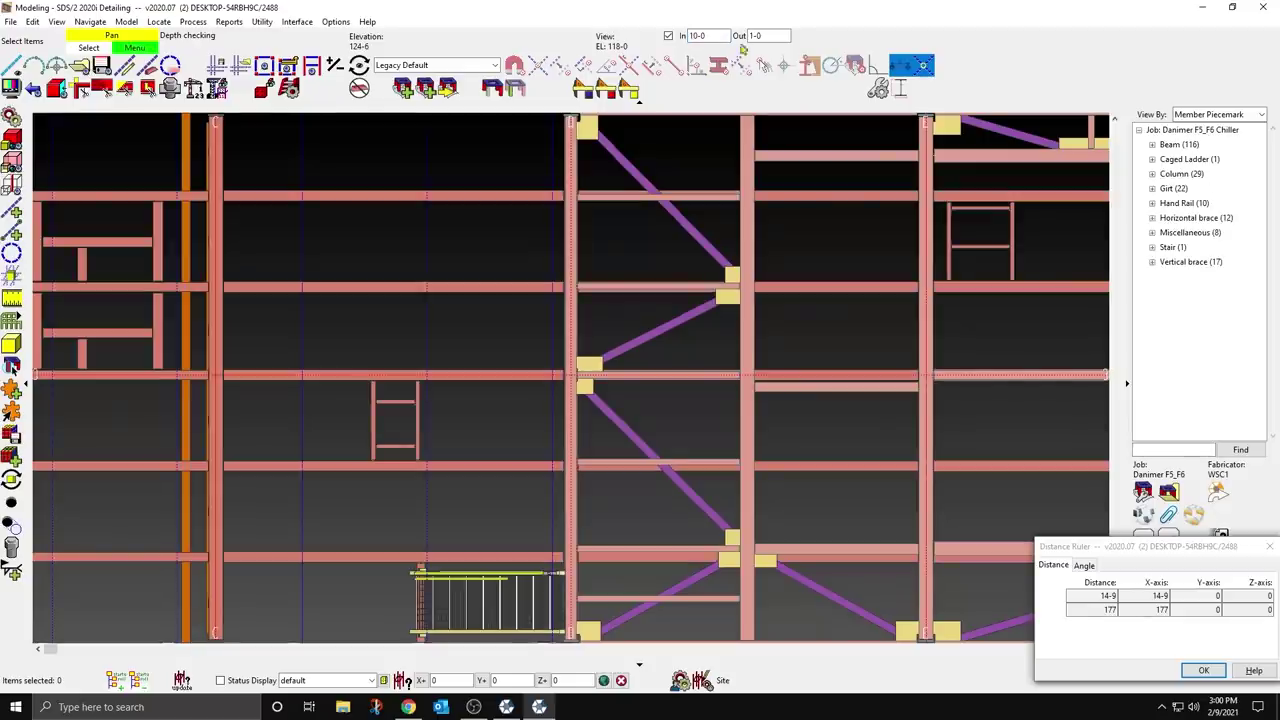
double_click(763, 36)
key(Return)
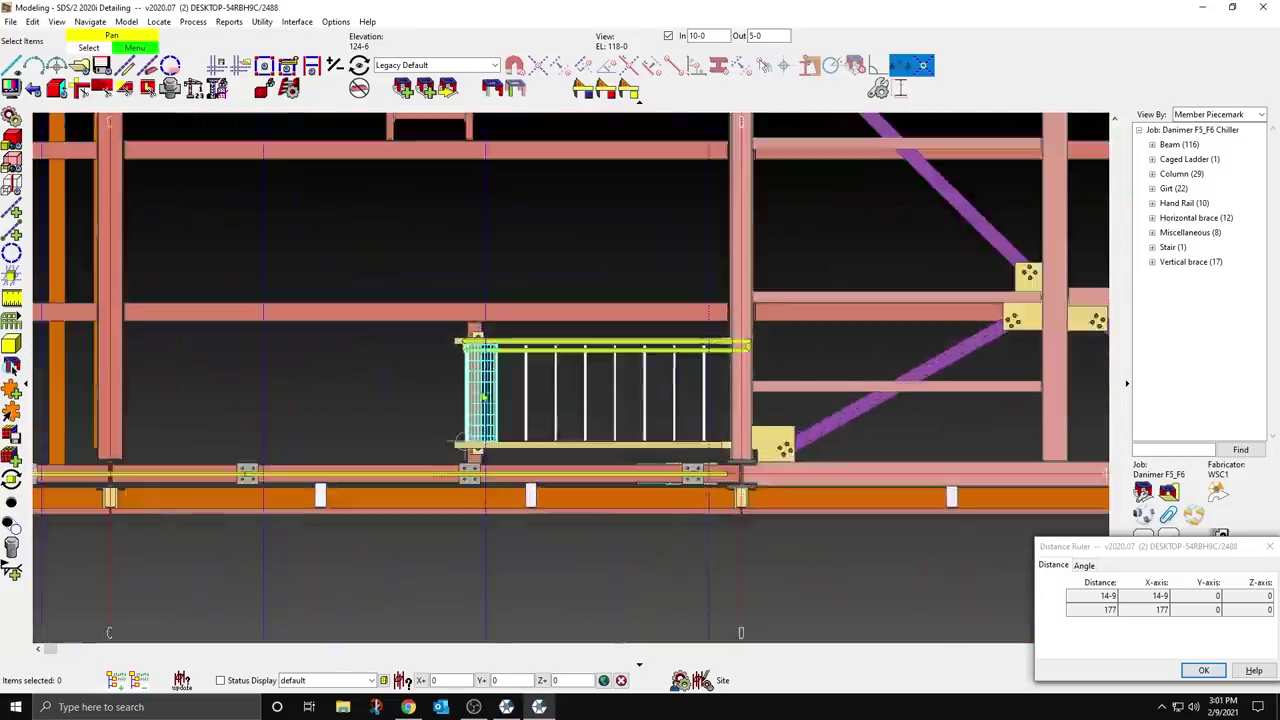
Step: Add a vertical construction line at the stringers' lower end and a -45 degree one through the near stringer's inner corner
scroll(459, 357, up, 2)
click(11, 208)
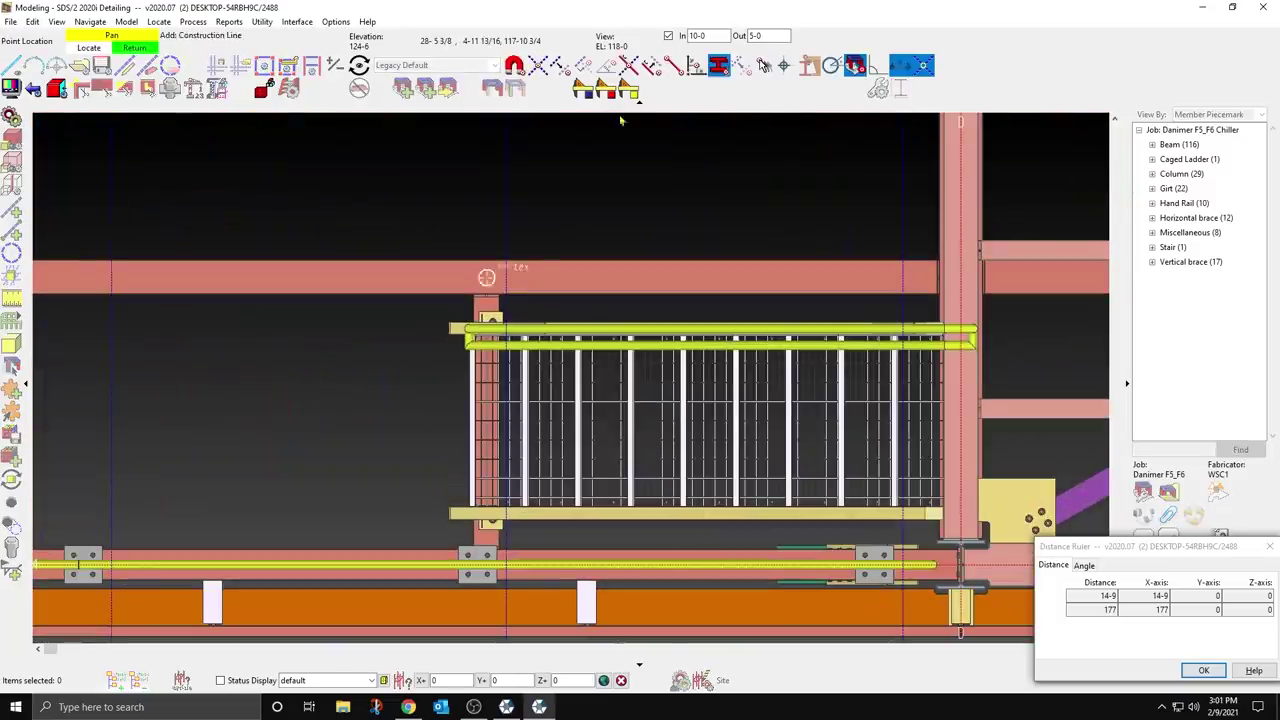
scroll(440, 380, up, 2)
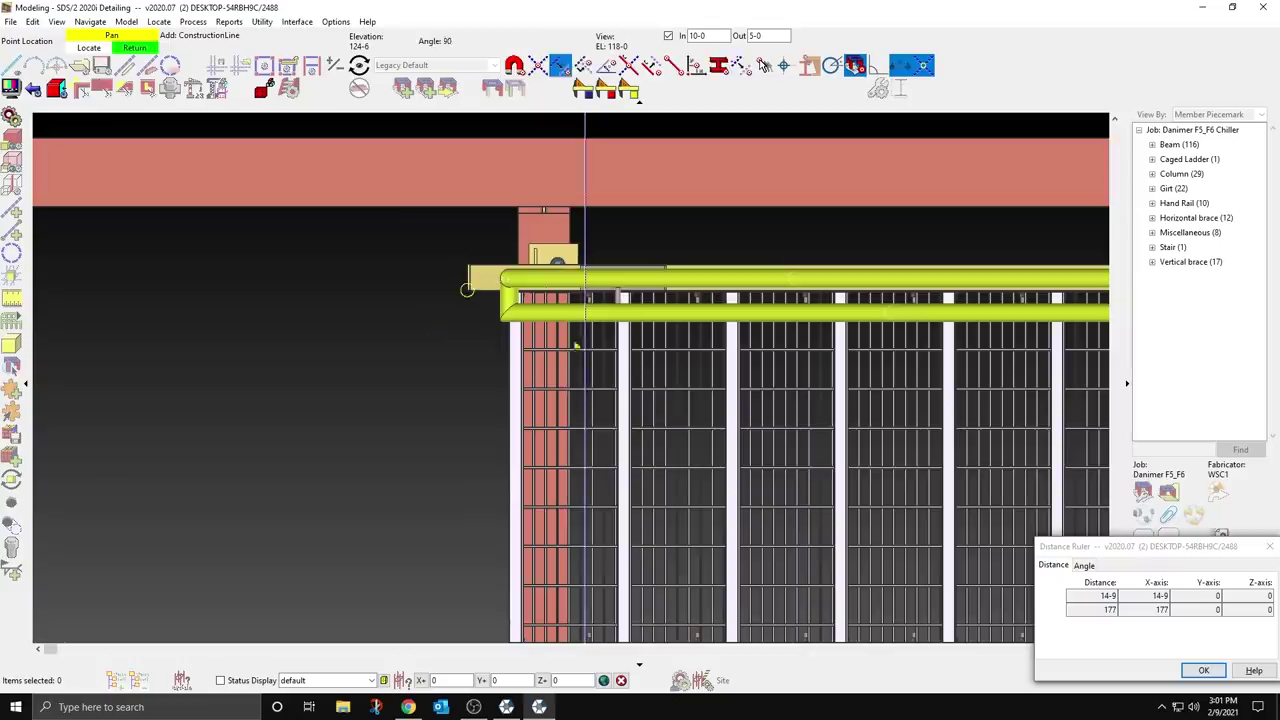
scroll(575, 345, down, 3)
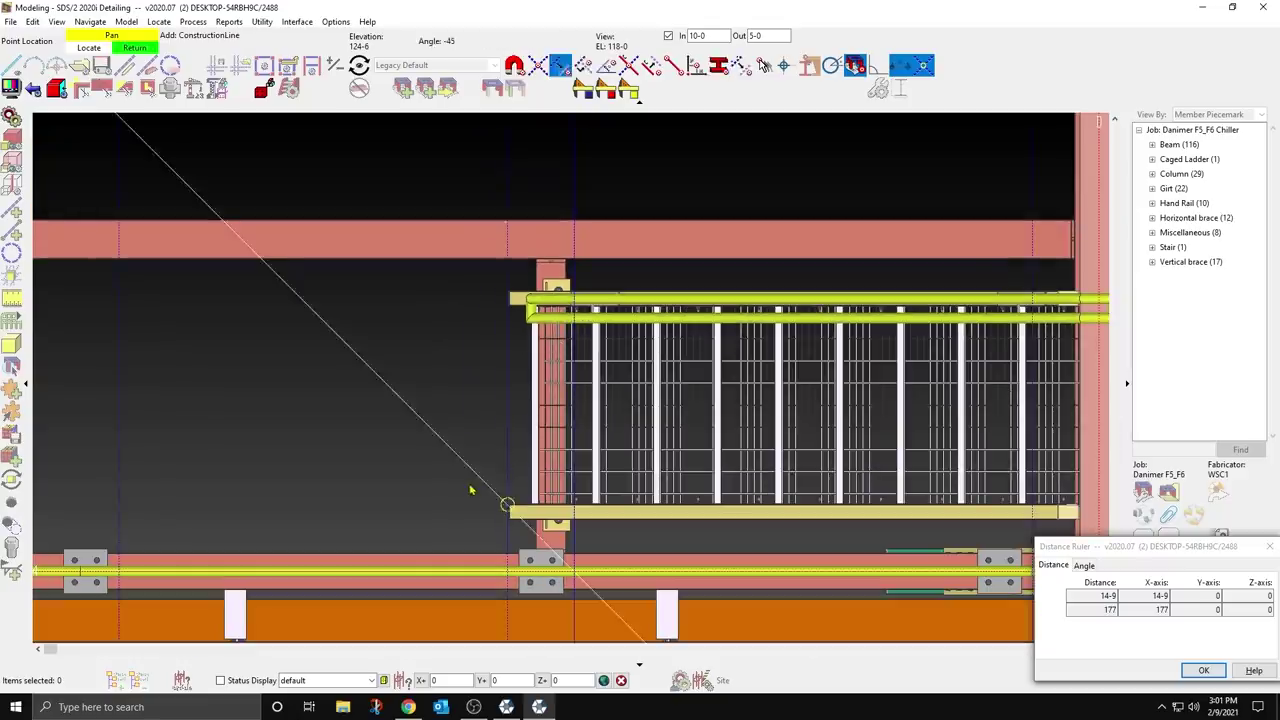
right_click(470, 490)
click(652, 285)
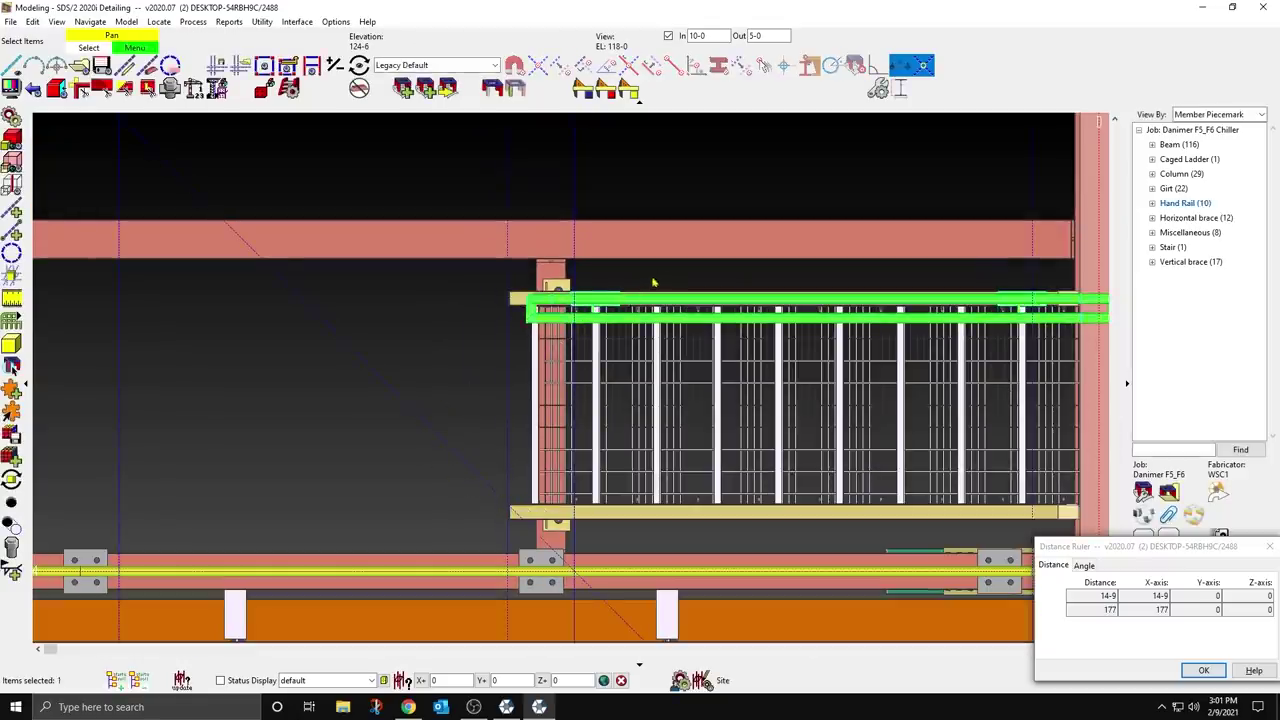
click(659, 180)
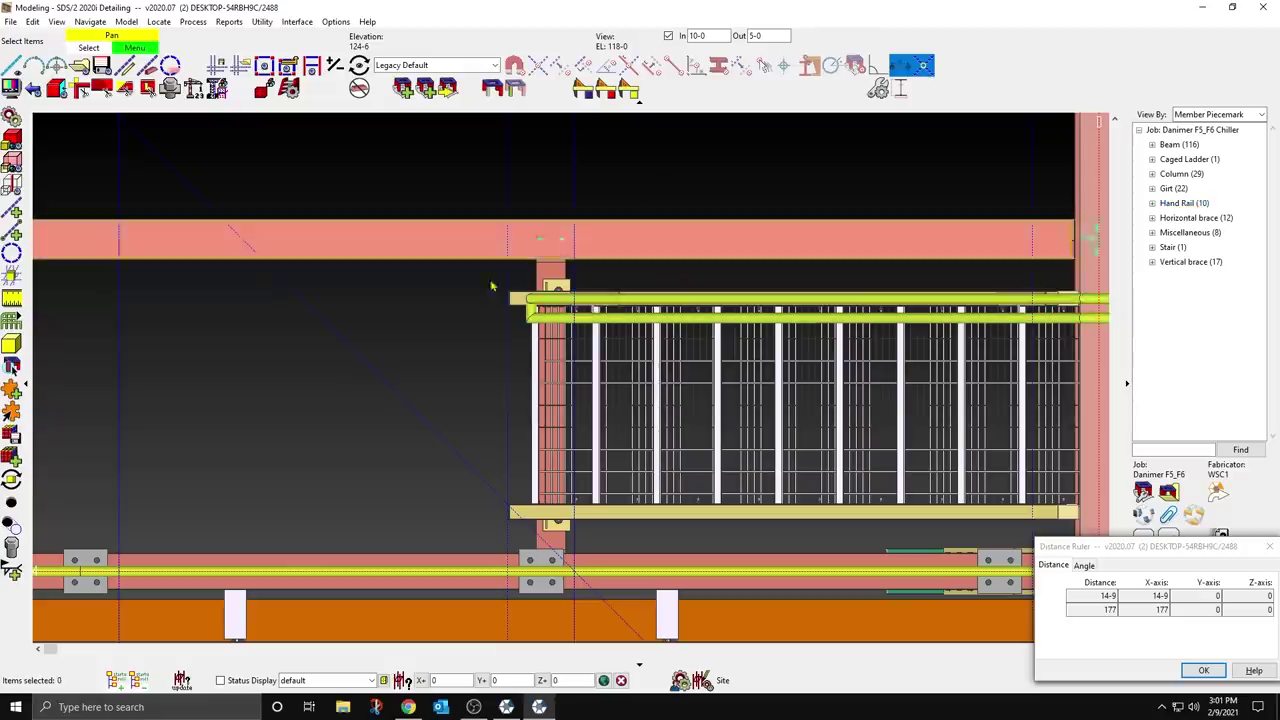
Step: Add horizontal construction lines along the inner edges of both stair stringers
click(12, 210)
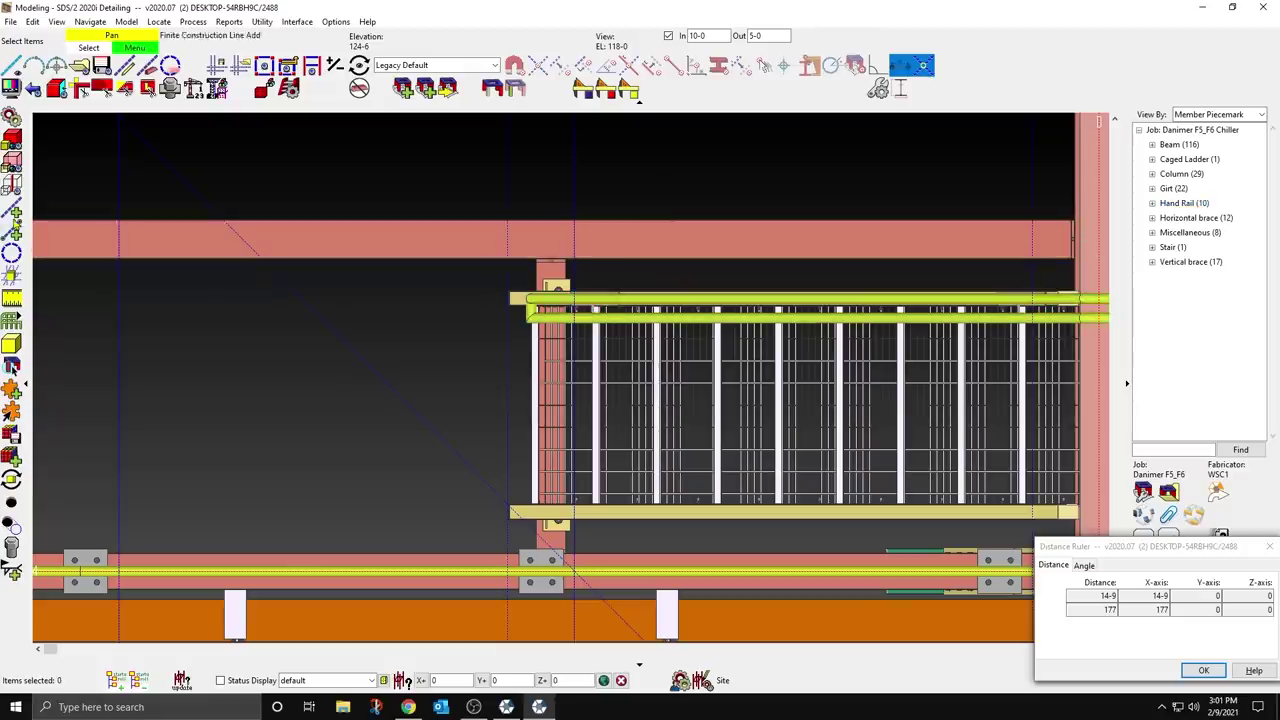
click(440, 334)
click(500, 355)
click(583, 66)
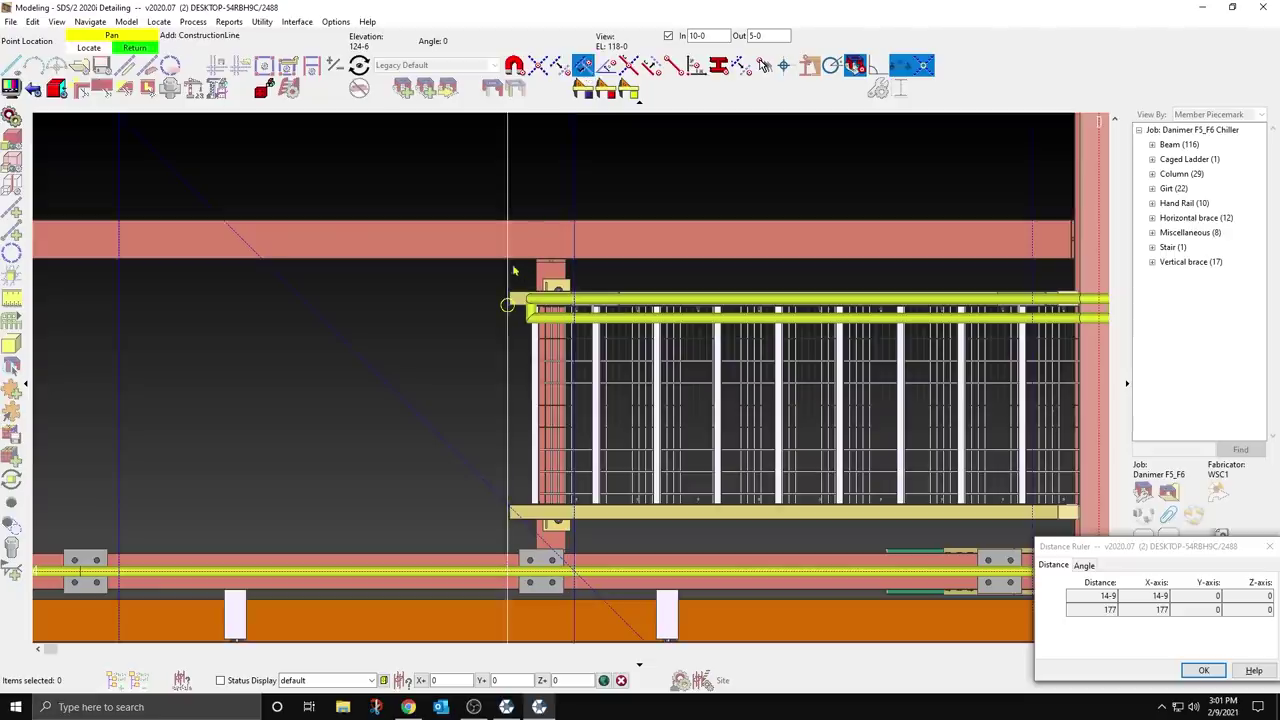
click(513, 271)
click(510, 504)
click(506, 477)
right_click(489, 473)
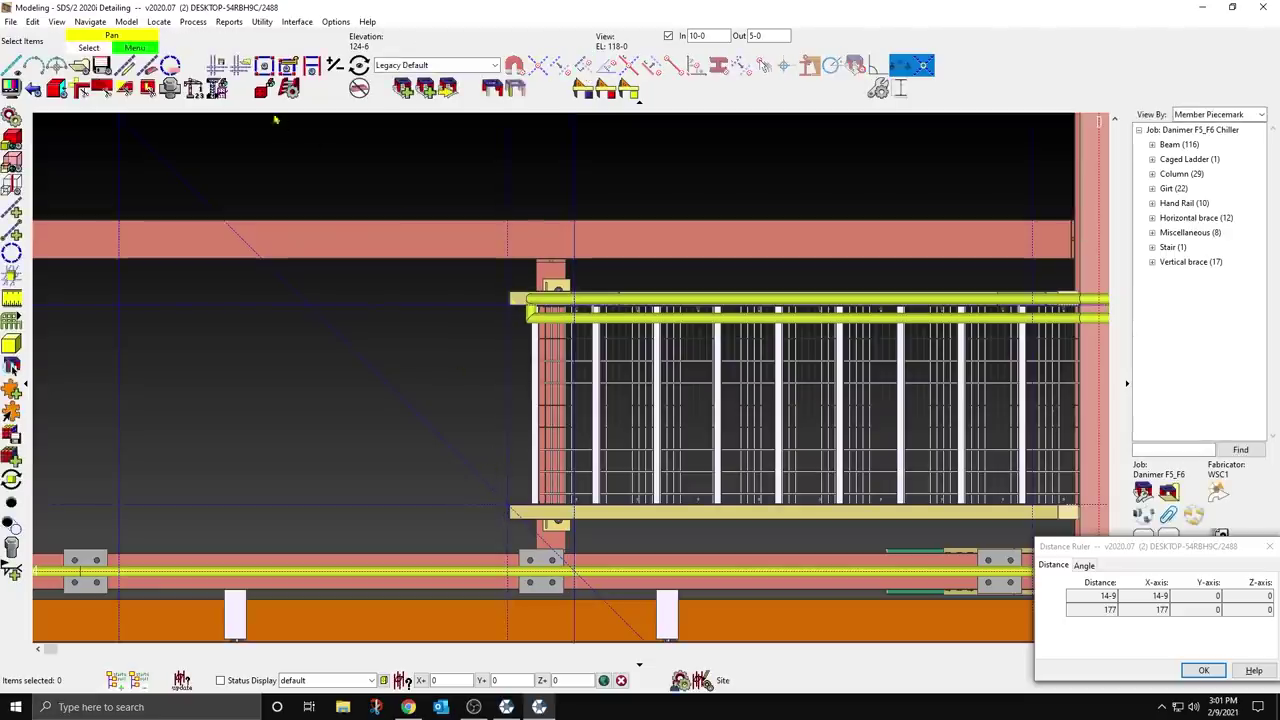
Step: Erase the diagonal construction line that runs through the near stringer's corner
click(149, 66)
click(435, 433)
right_click(436, 438)
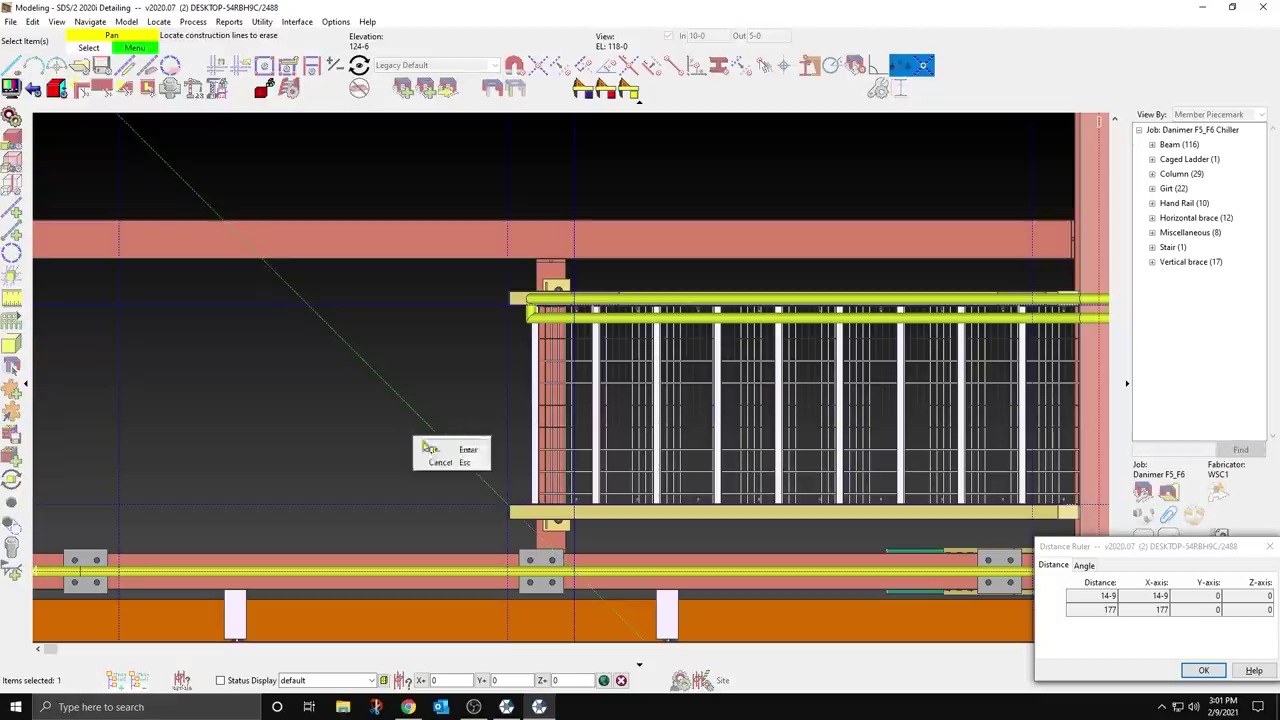
click(445, 443)
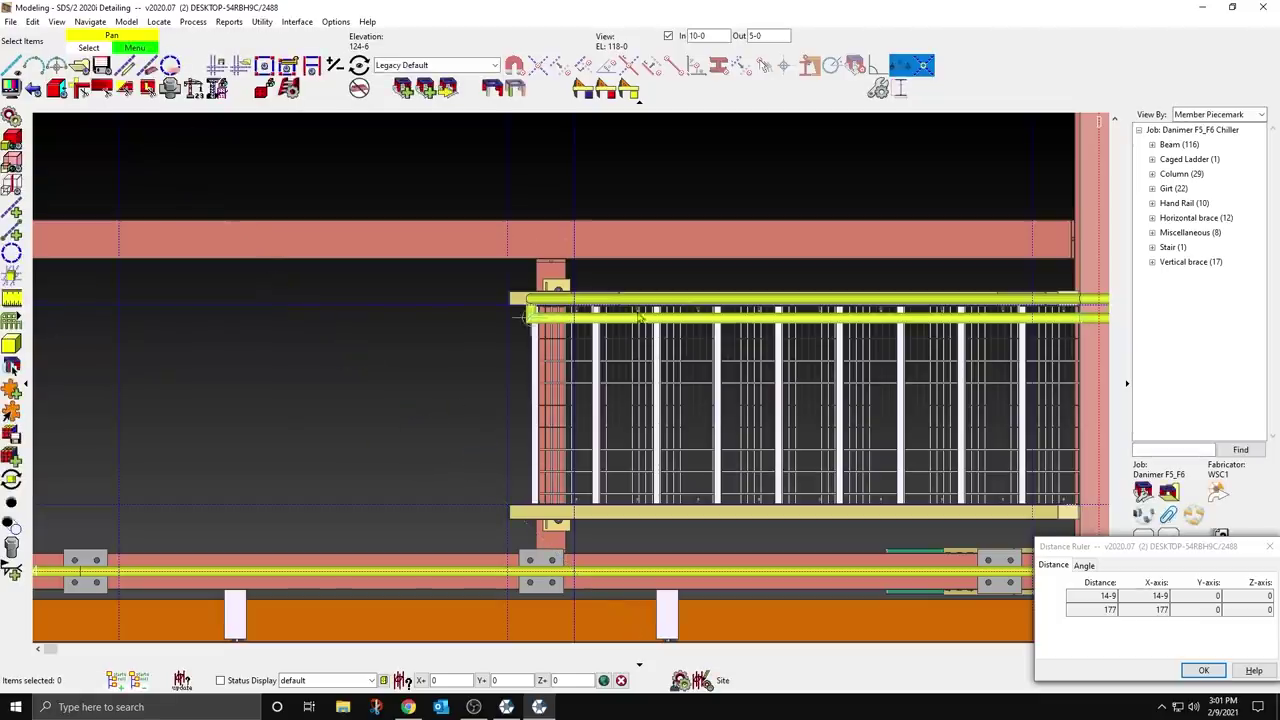
click(667, 303)
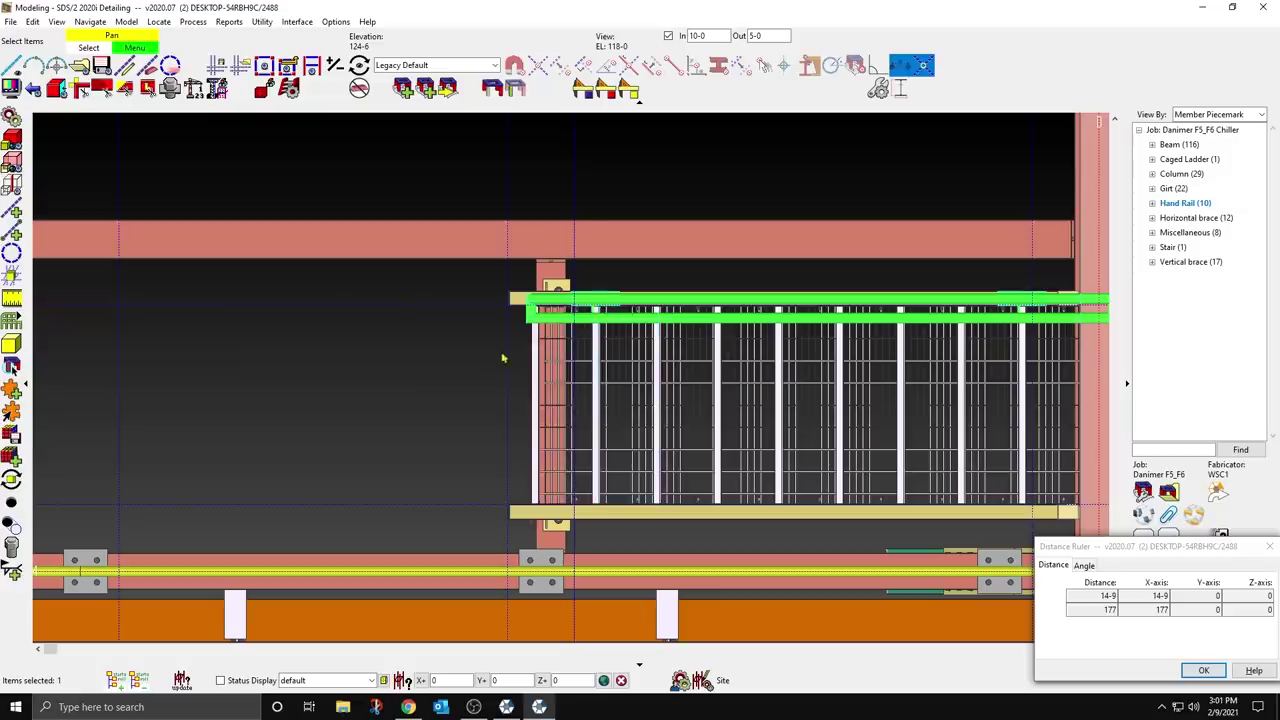
click(437, 351)
Step: Add a construction line offset 1 1/4 from the inner-edge line of the stringer that carries the hand rail
scroll(437, 351, down, 2)
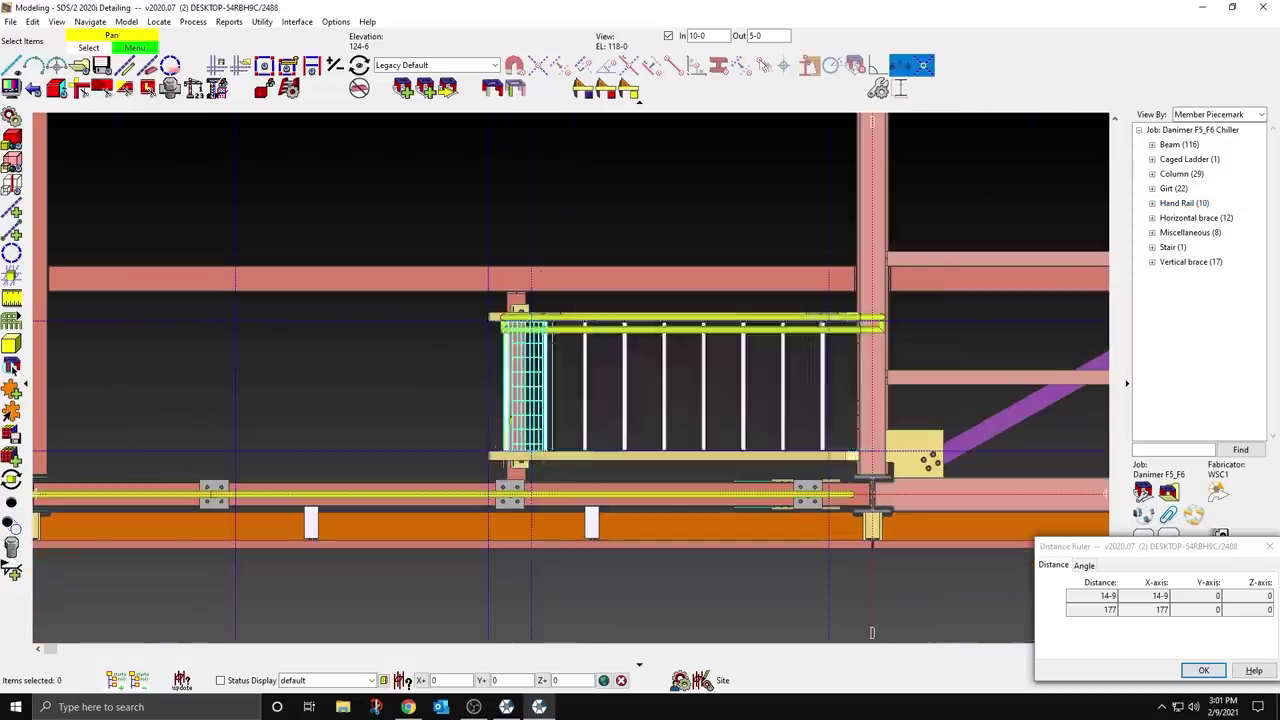
scroll(280, 312, up, 2)
click(14, 210)
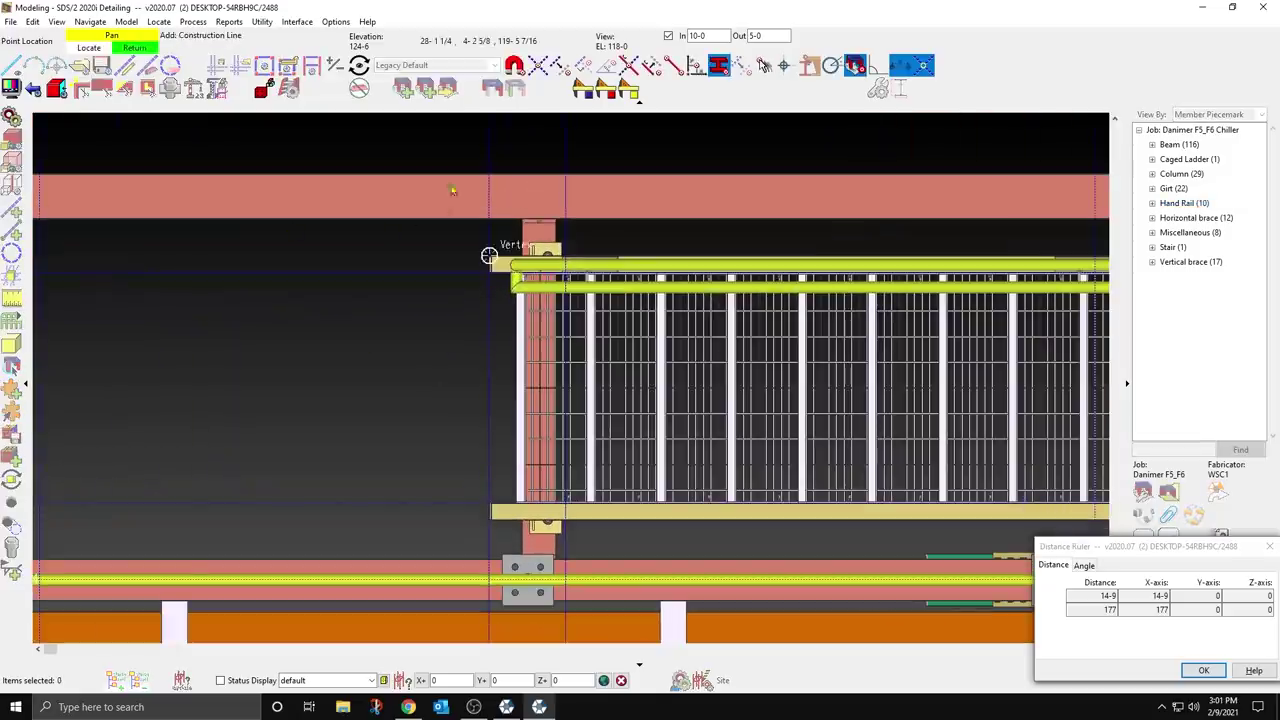
click(557, 69)
click(425, 270)
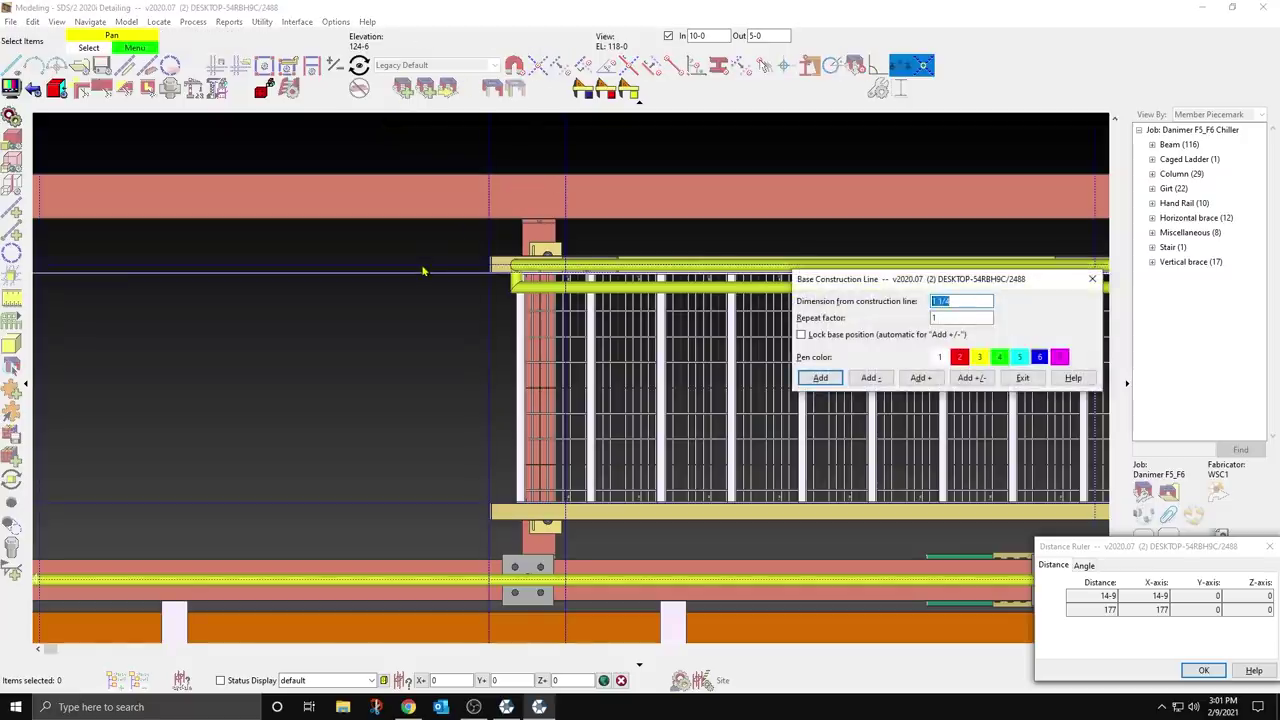
click(1022, 378)
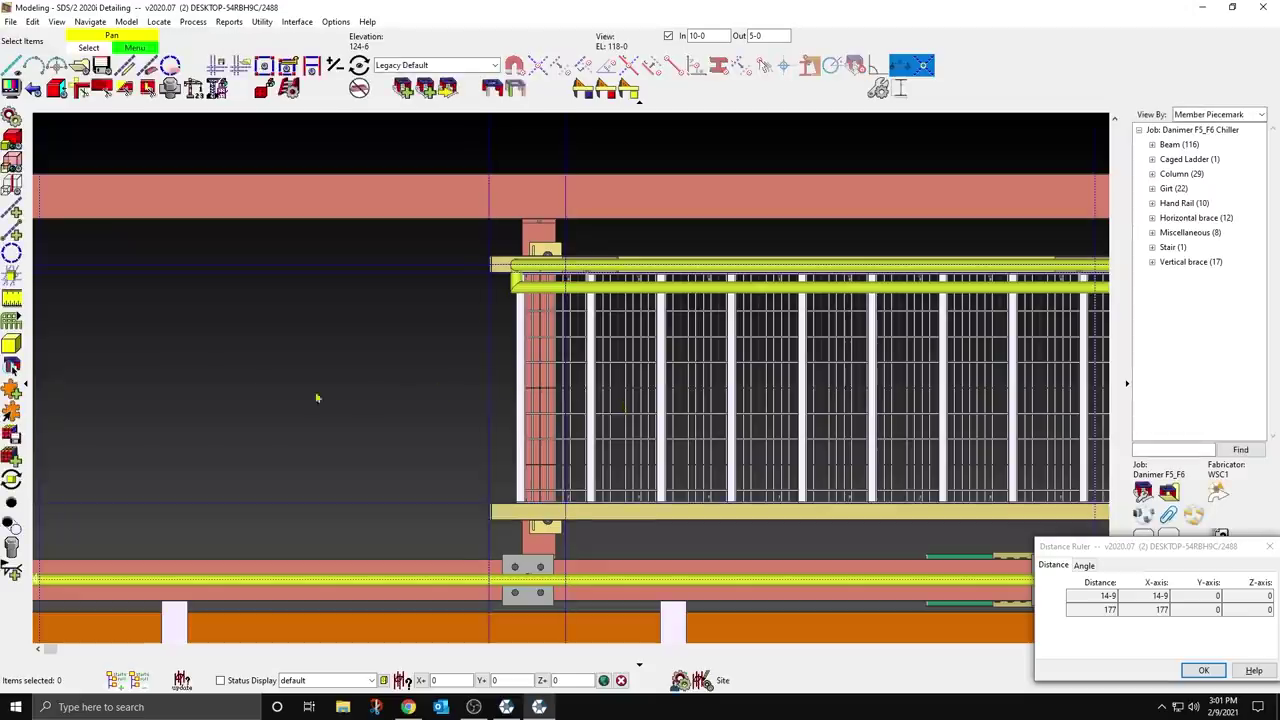
Step: Add a construction line offset -1 1/4 from the opposite stringer's inner-edge line and measure the spacing across the stair
click(437, 512)
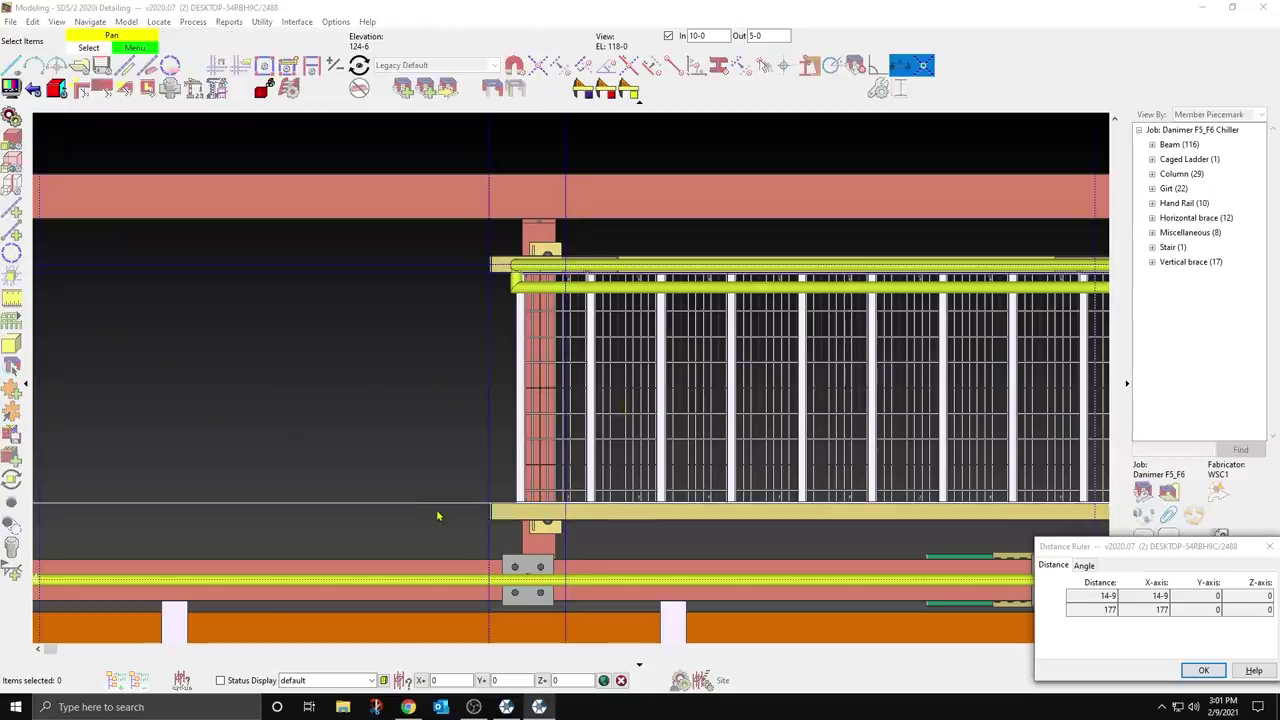
text(-1 1/4)
key(Return)
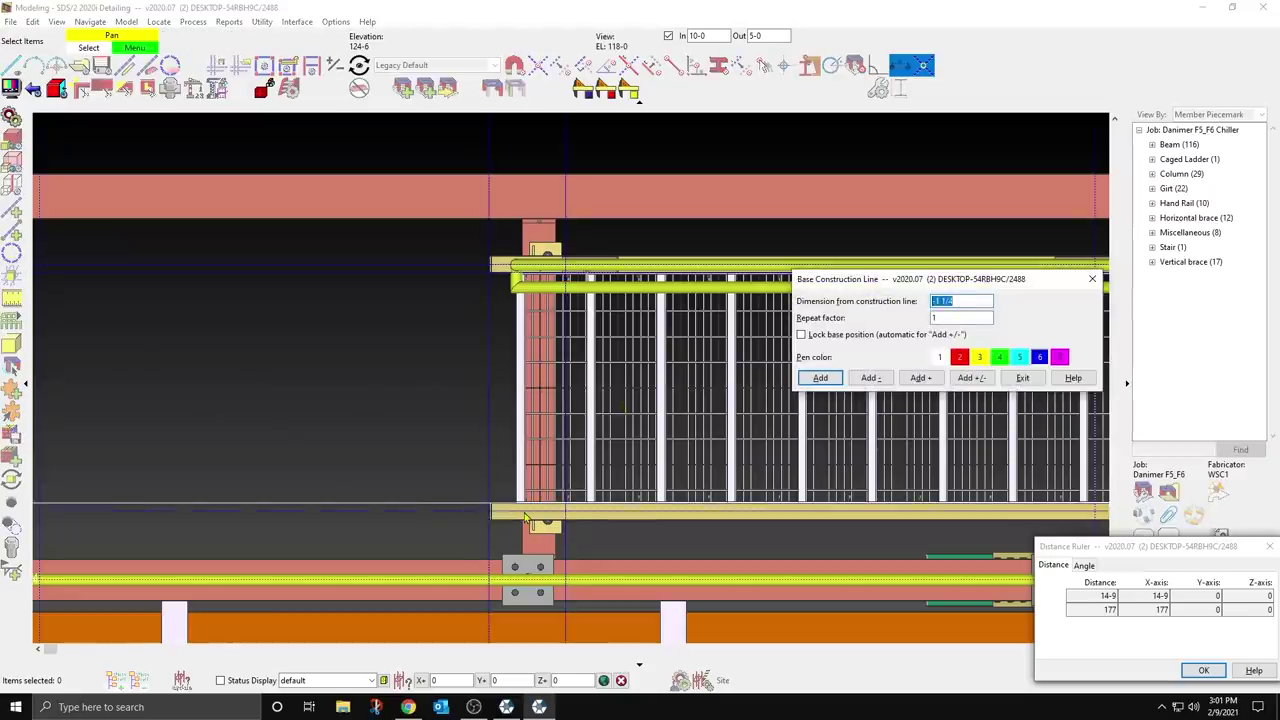
click(1039, 383)
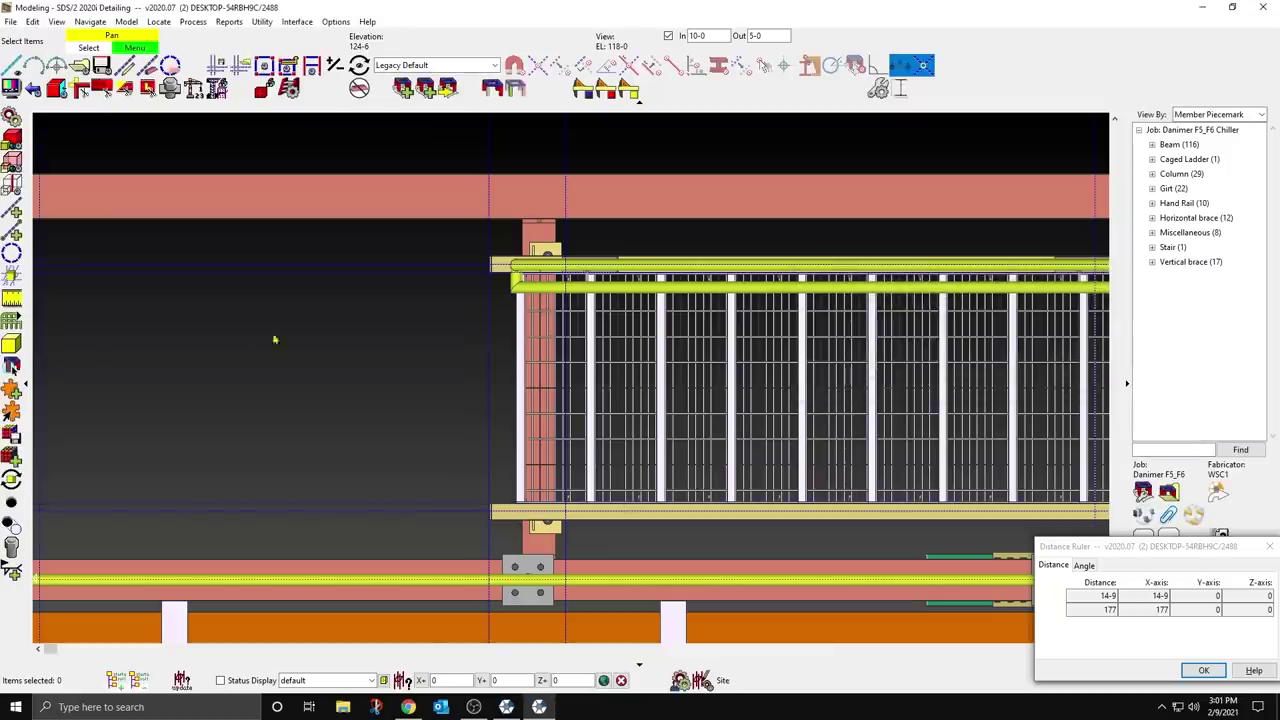
click(423, 298)
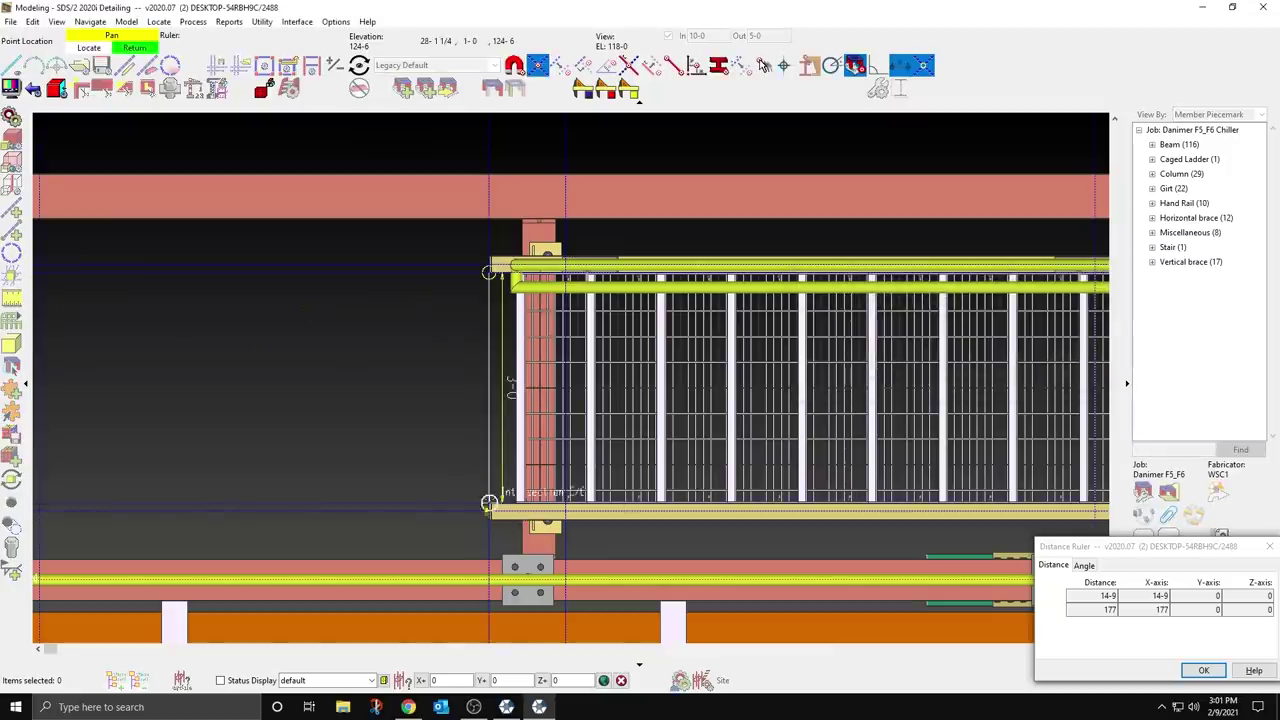
right_click(489, 511)
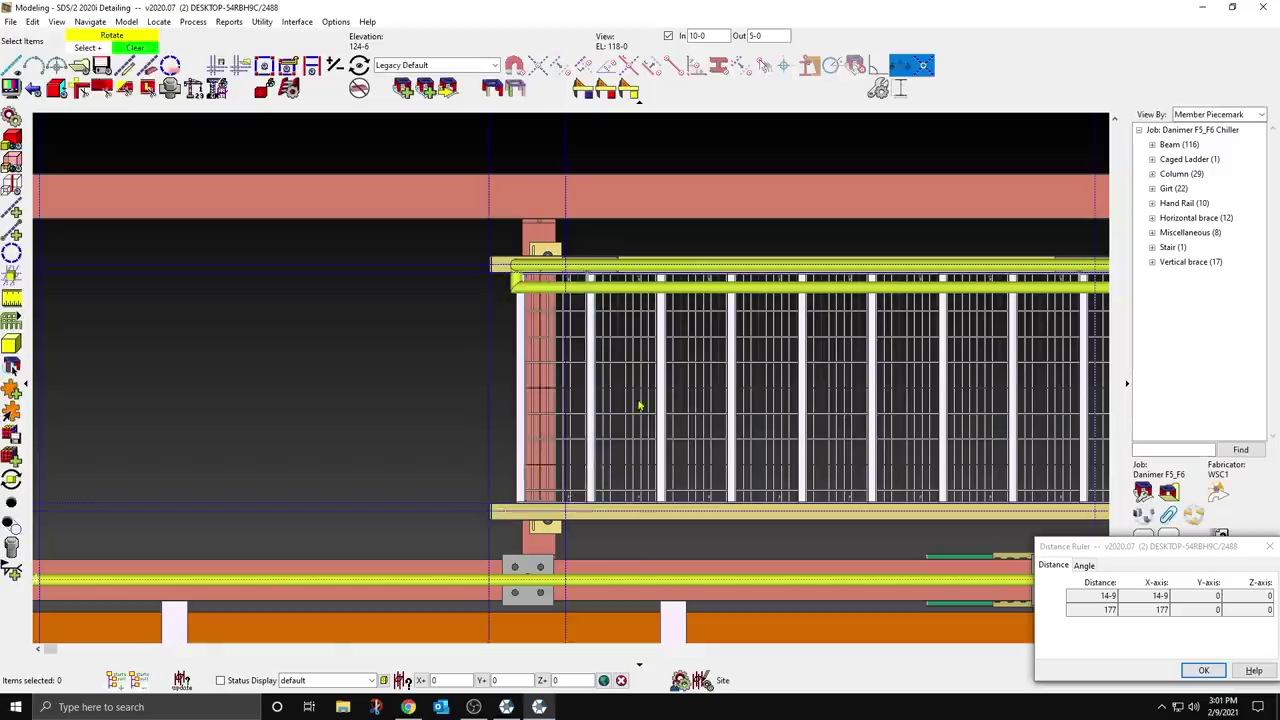
Step: Open the elevation view along the stair and change its view depth by 3-1 1/4 to reach the opposite stringer
shift+middle_drag(640, 406, 614, 652)
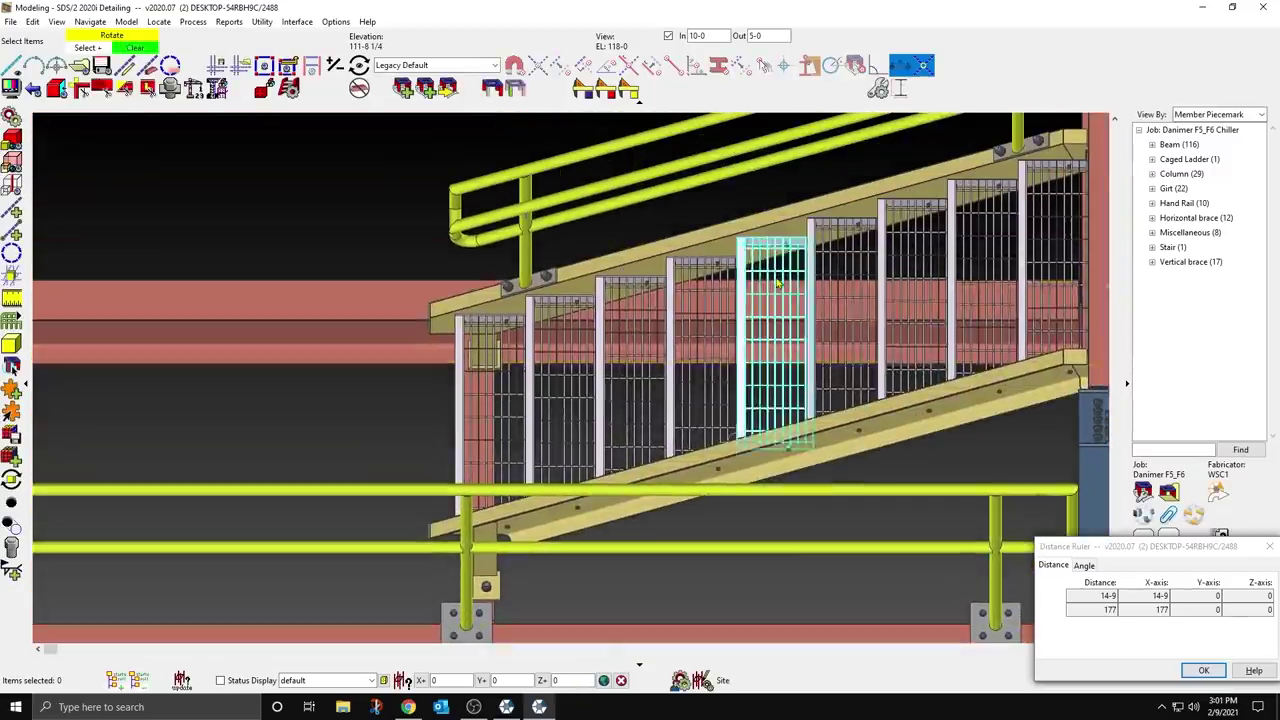
shift+middle_drag(792, 240, 800, 182)
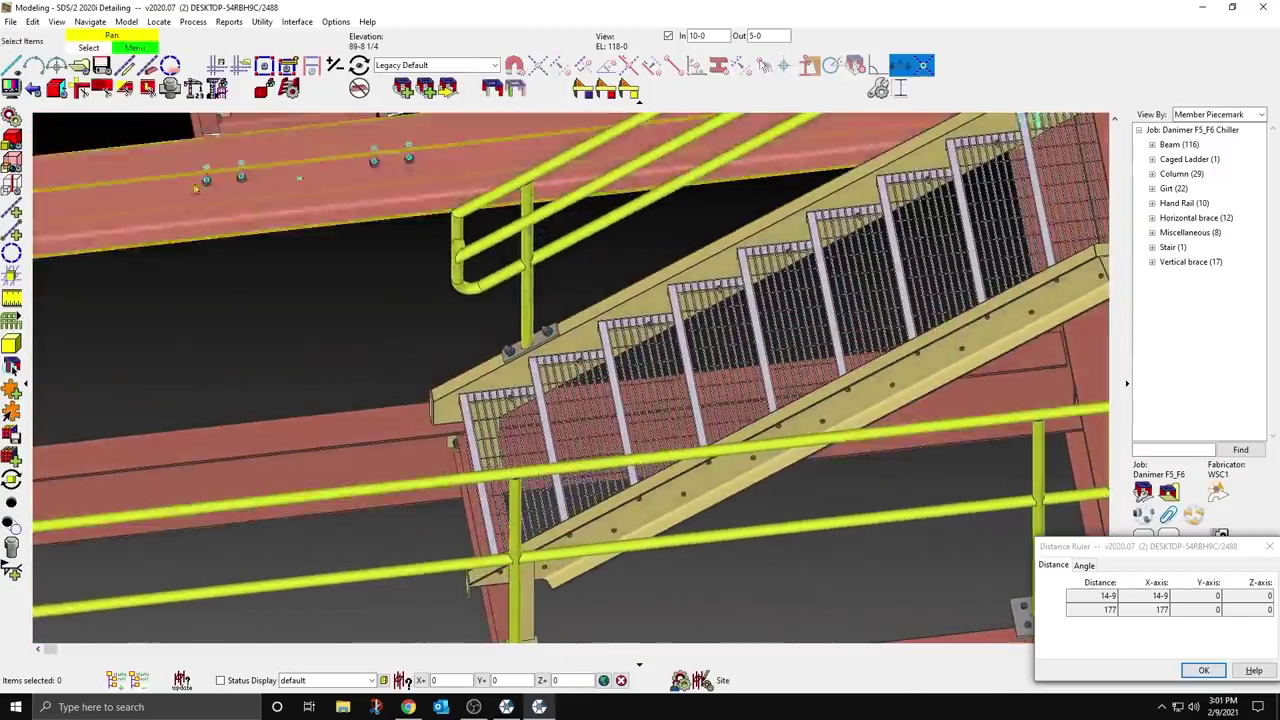
click(56, 92)
click(651, 326)
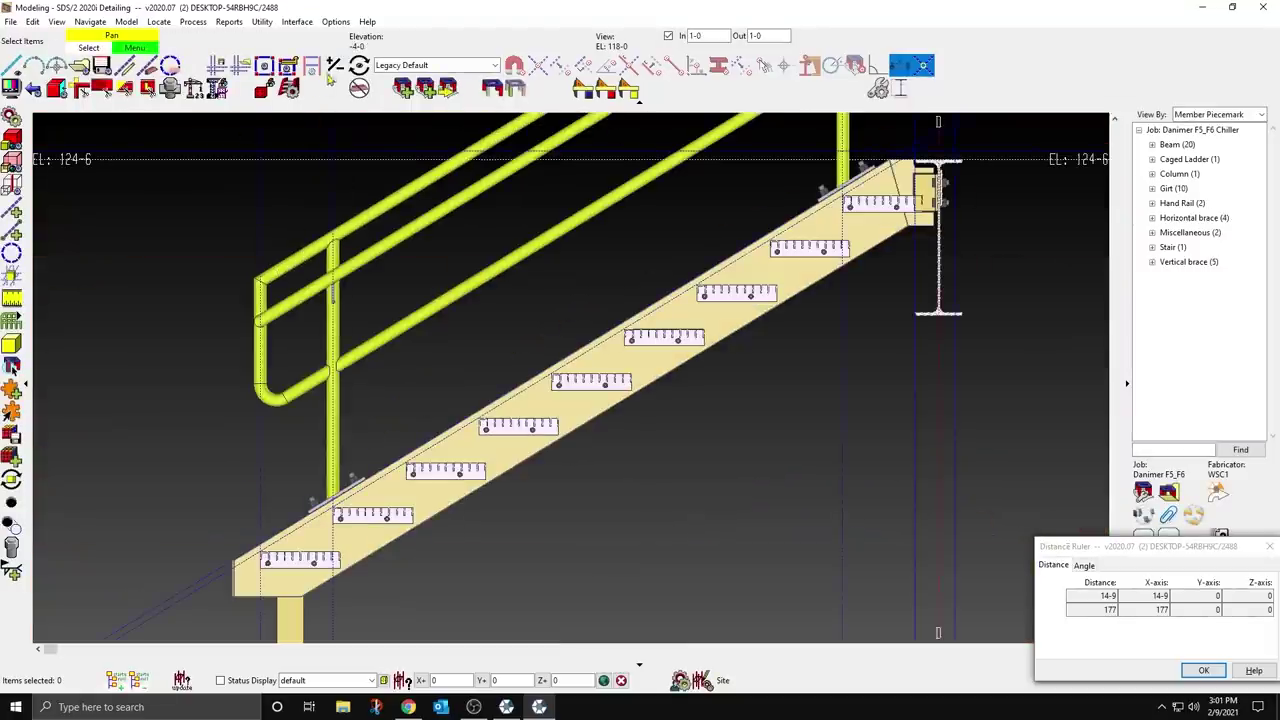
click(332, 69)
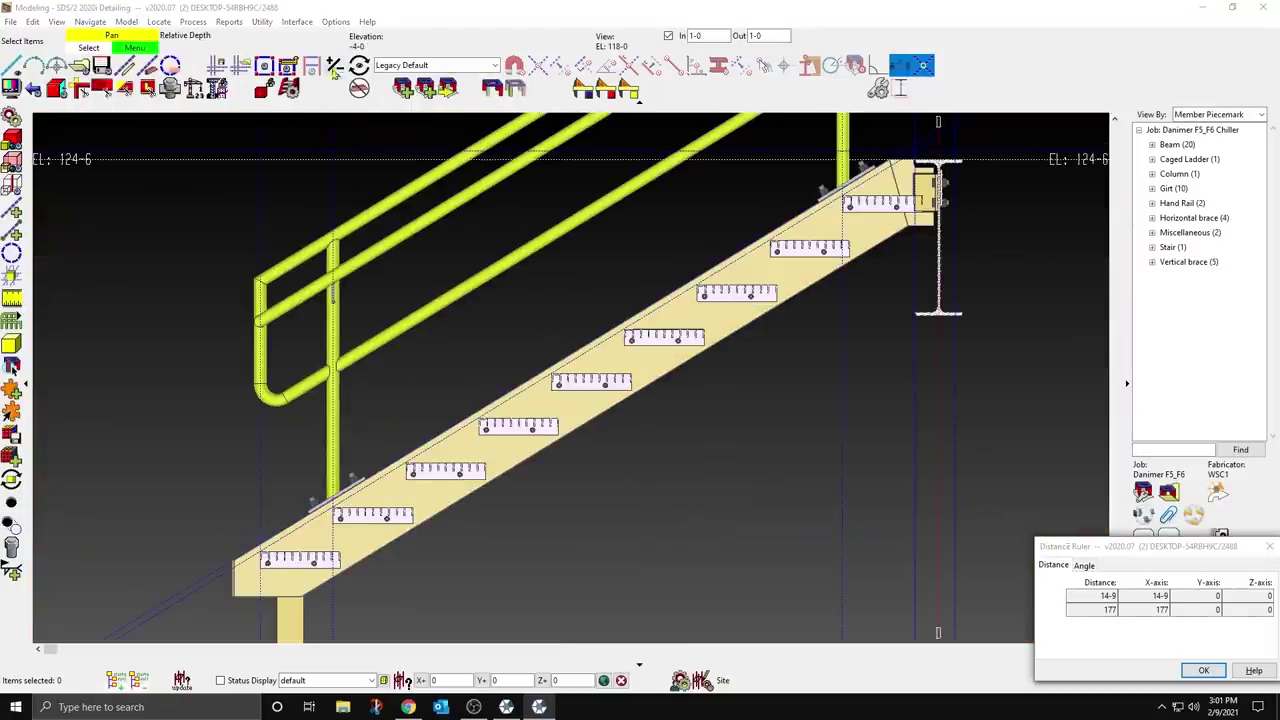
text(-1 1)
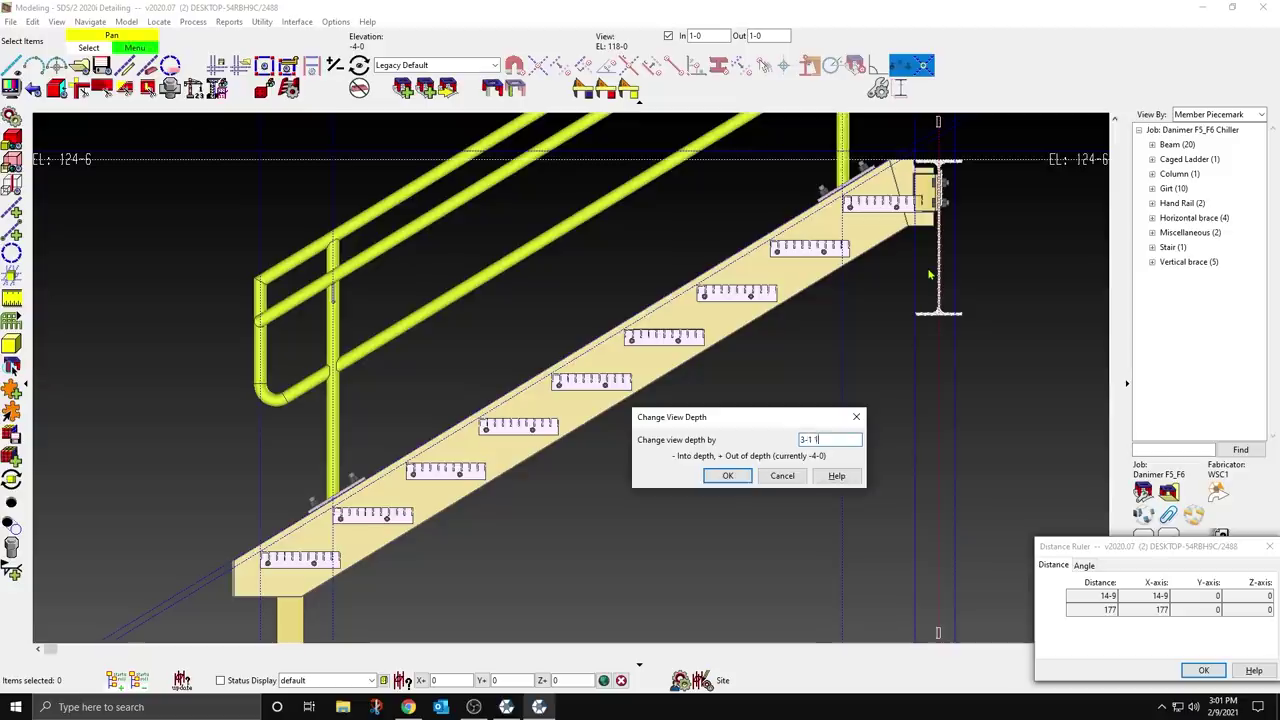
text(/4)
key(Return)
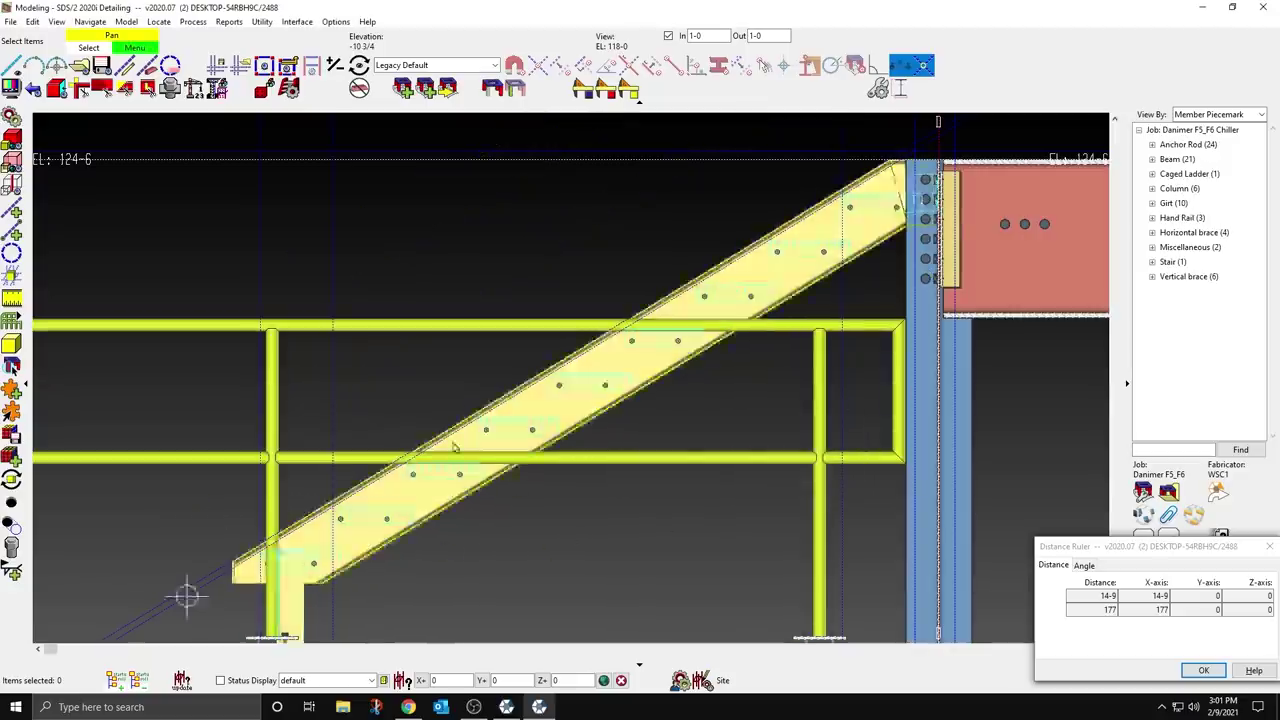
Step: Place a hand rail along the opposite stringer between the lower and upper construction line intersections, with a return at the upper end
click(8, 322)
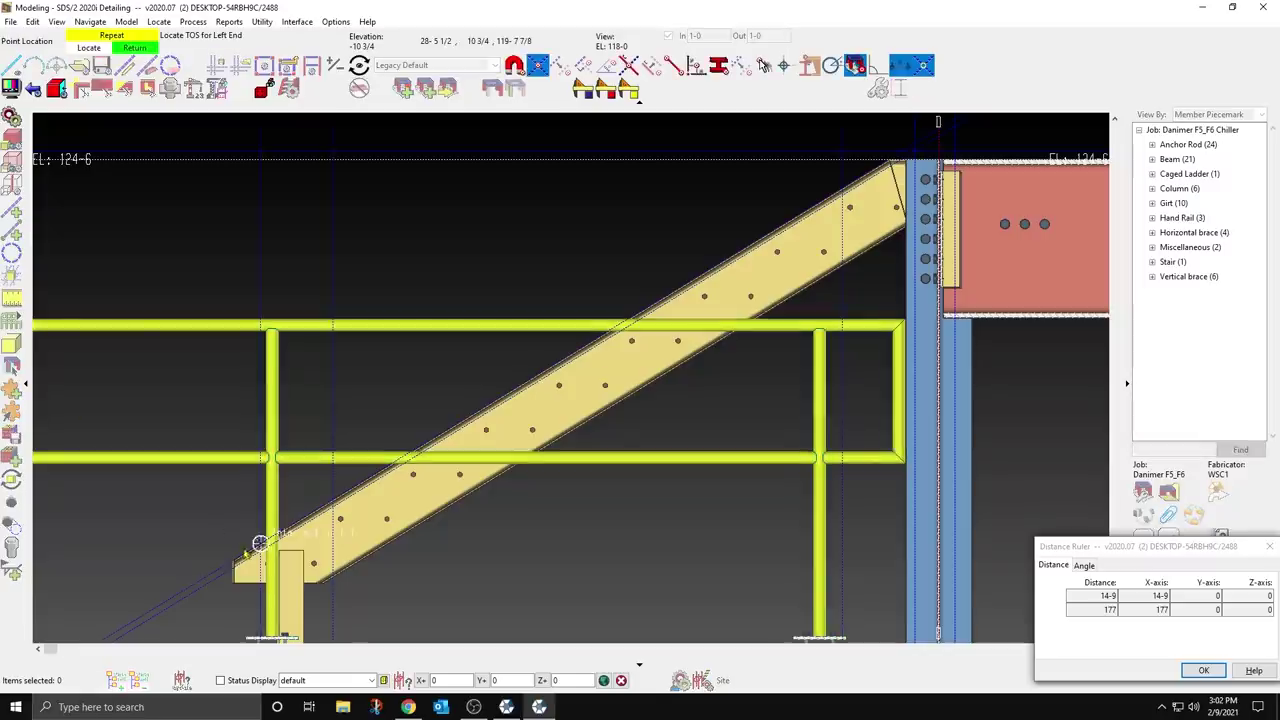
click(259, 551)
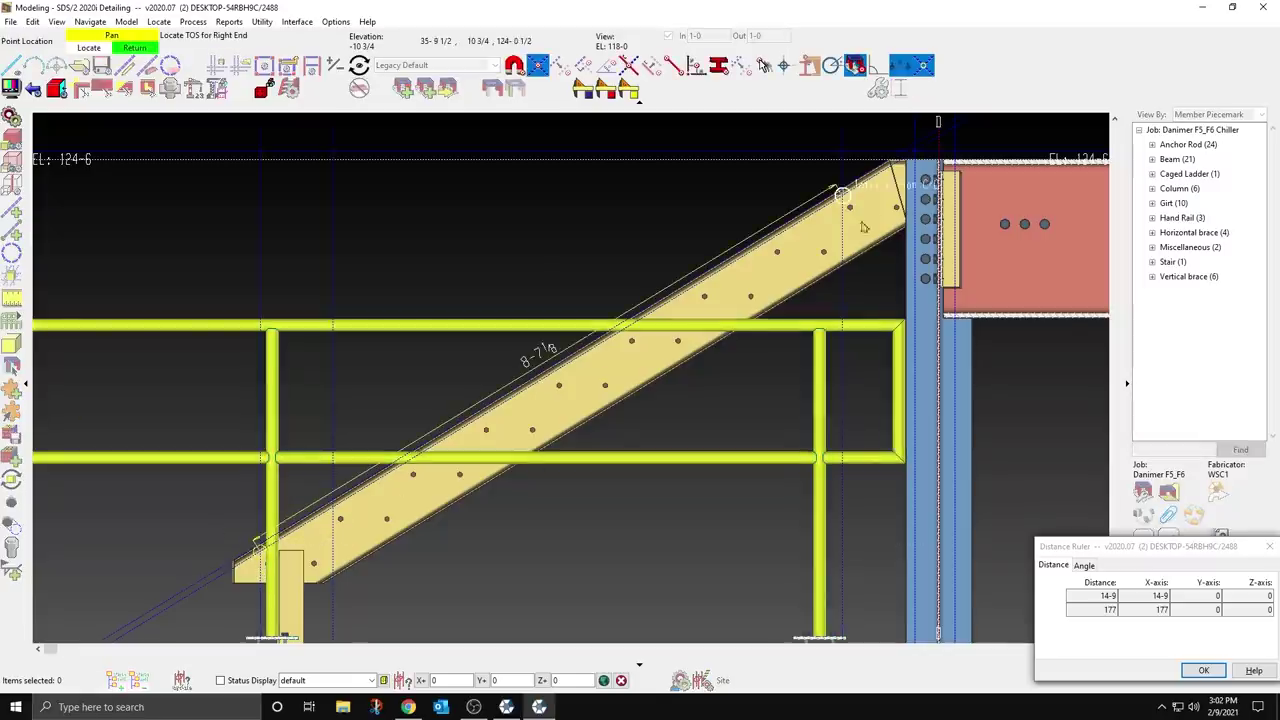
click(915, 150)
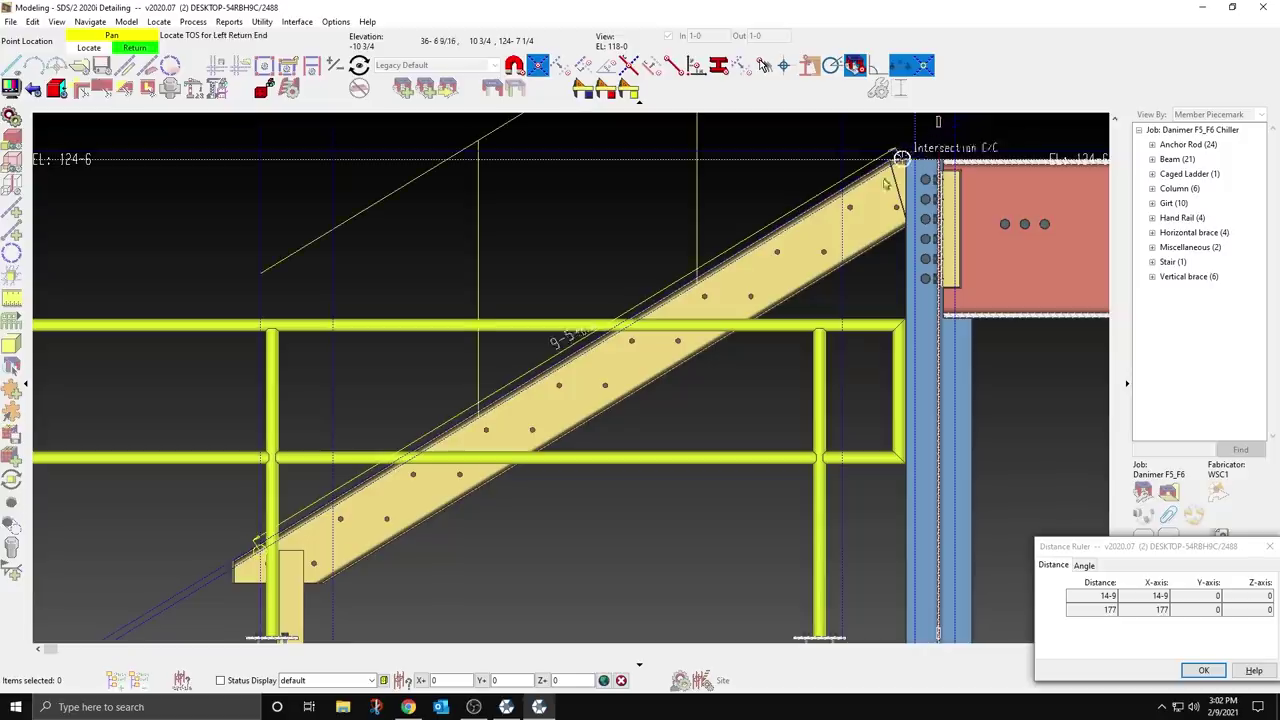
click(955, 151)
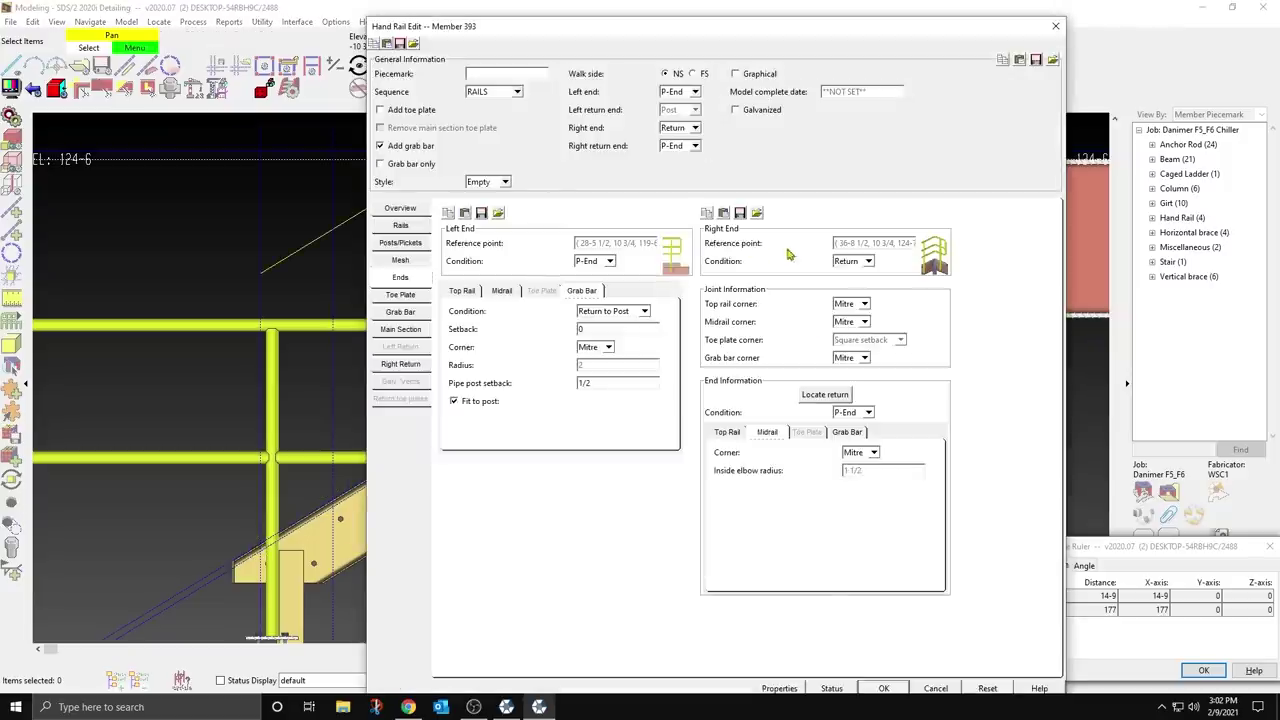
Step: Set the new rail's post spacing method to User with two posts and locate them where the vertical construction lines meet the stringer
click(410, 208)
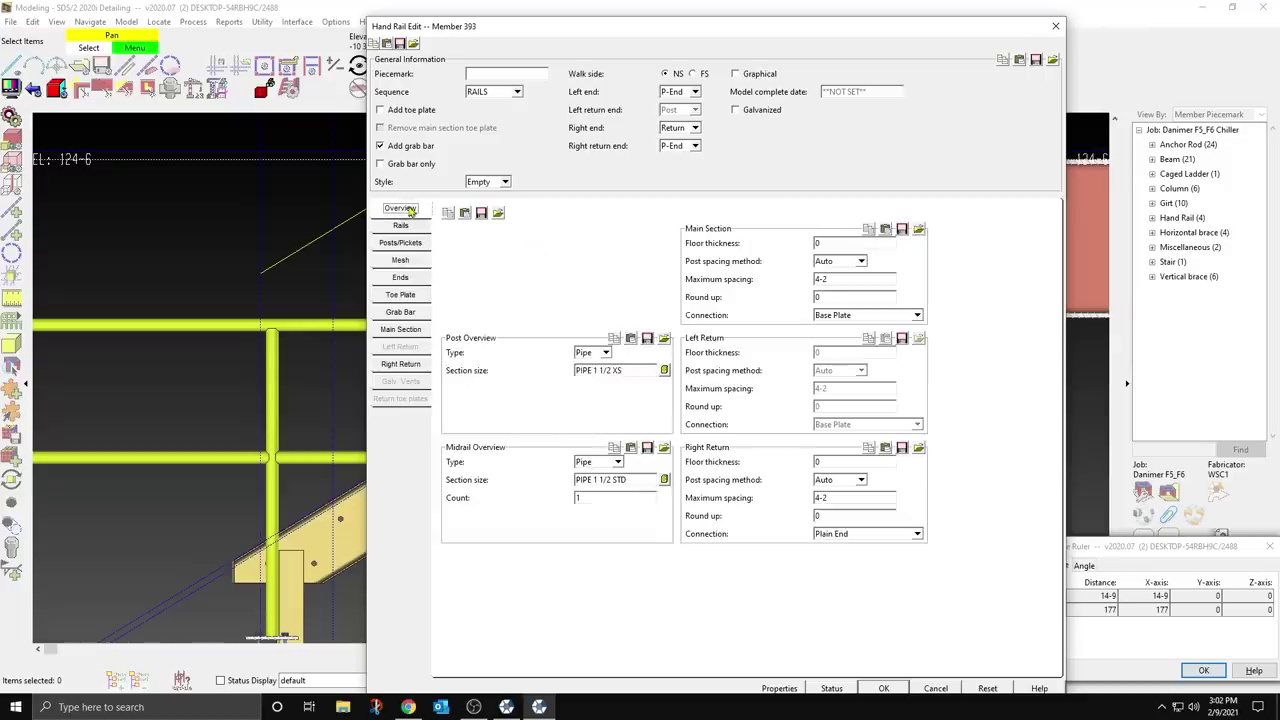
click(862, 261)
click(845, 293)
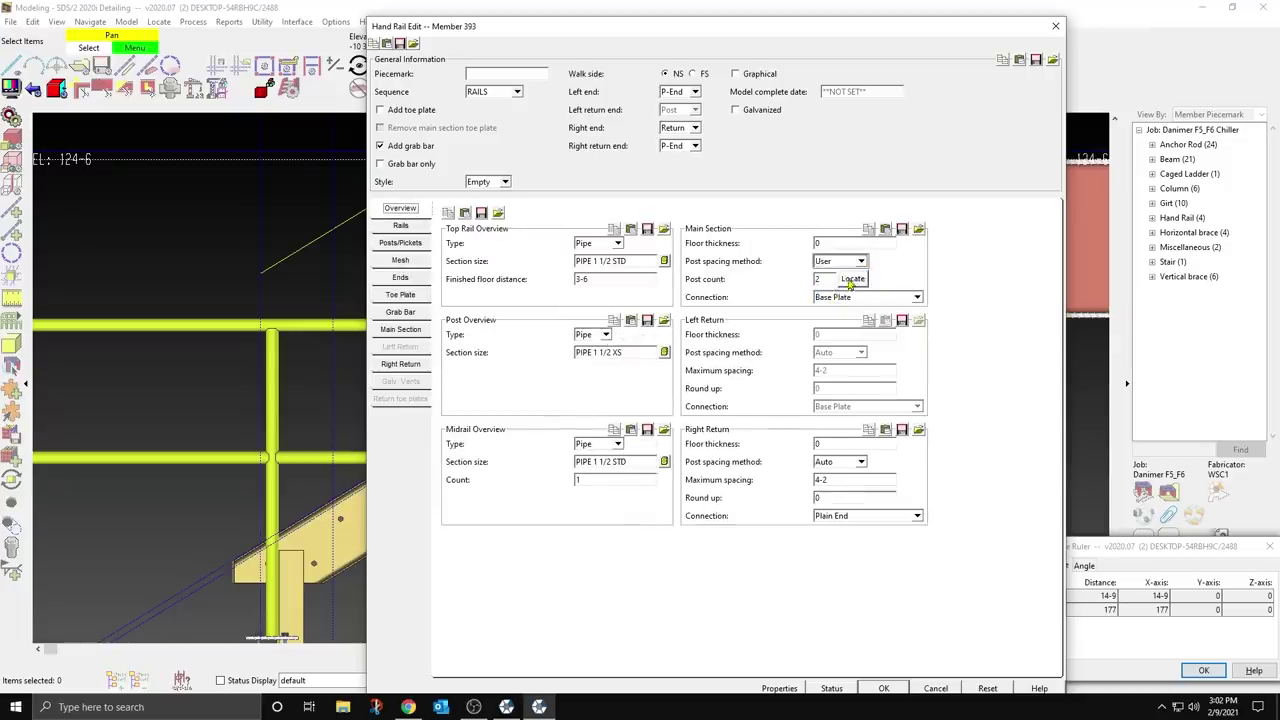
click(852, 279)
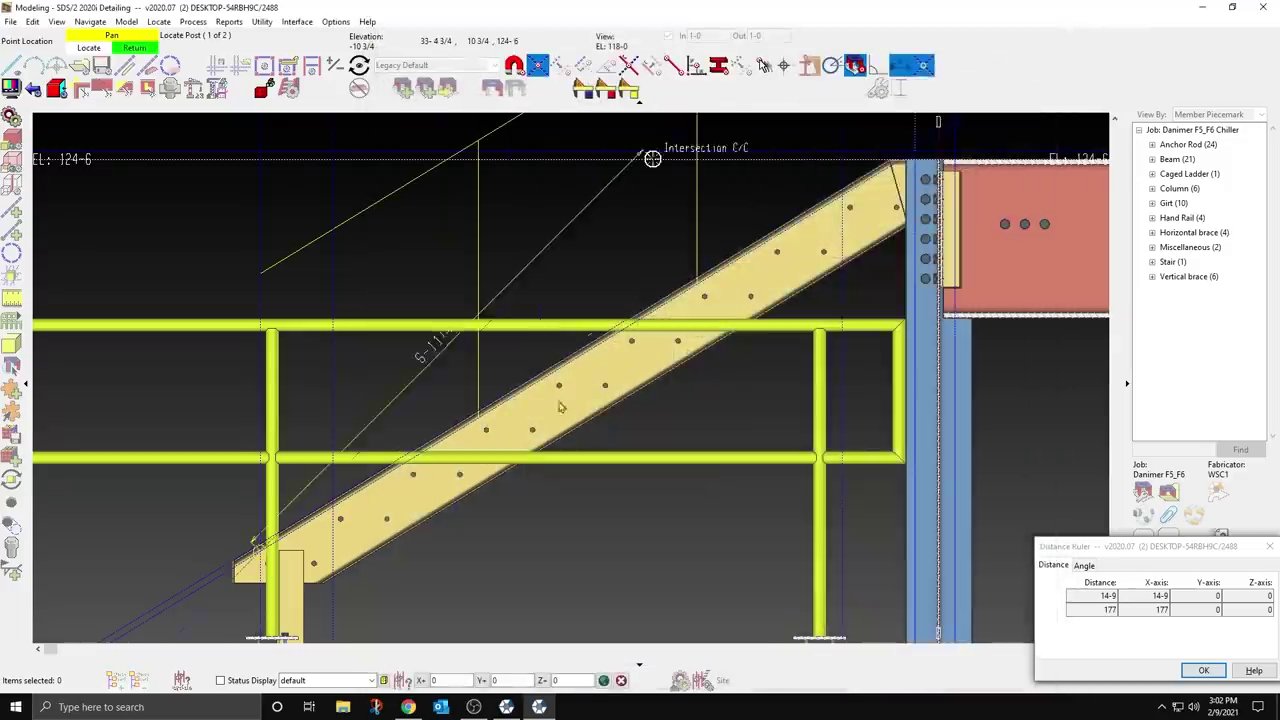
click(352, 517)
click(820, 237)
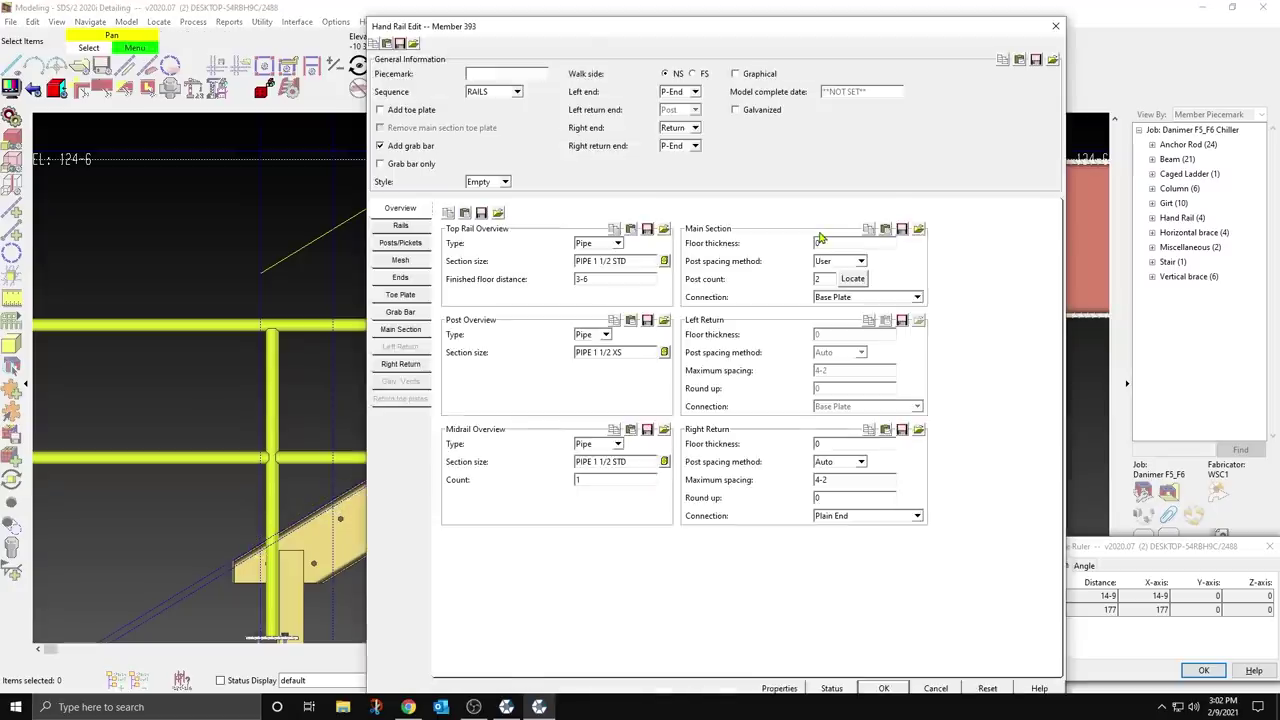
key(Return)
scroll(497, 443, down, 3)
key(Escape)
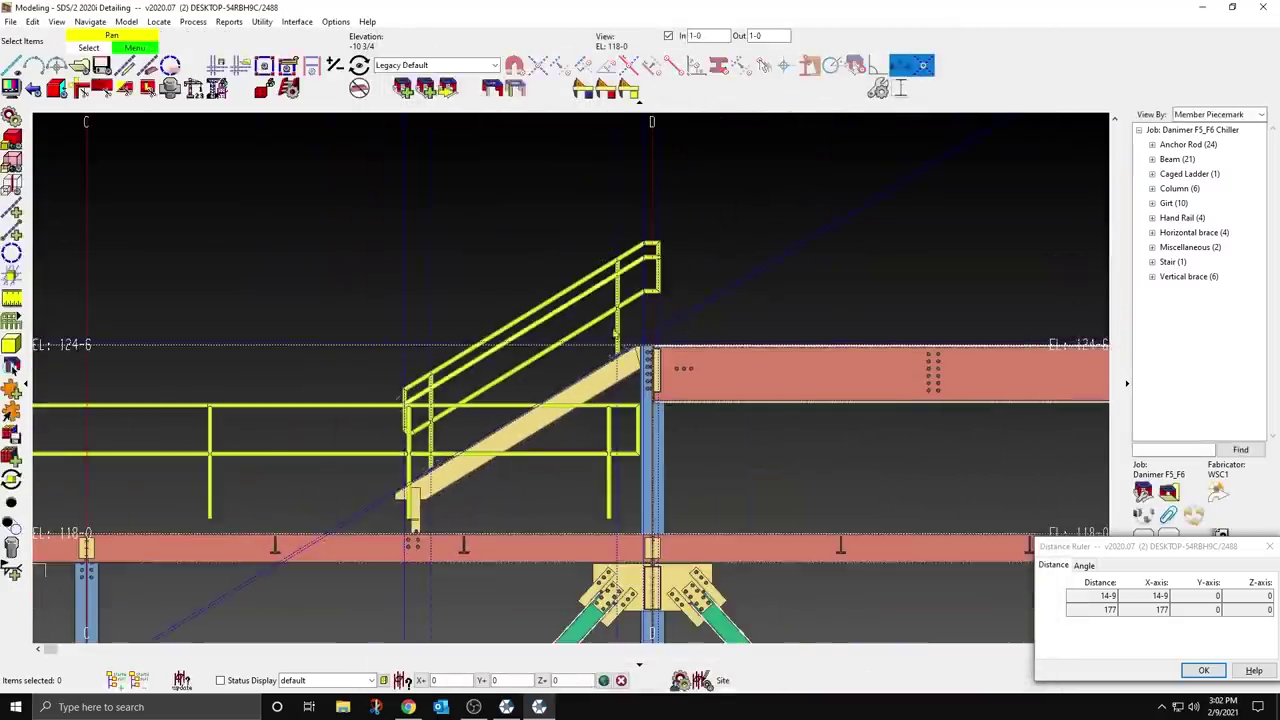
Step: Turn off the view depth limits and change the new stair hand rail's walk side to FS
scroll(617, 362, up, 2)
shift+middle_drag(297, 549, 800, 420)
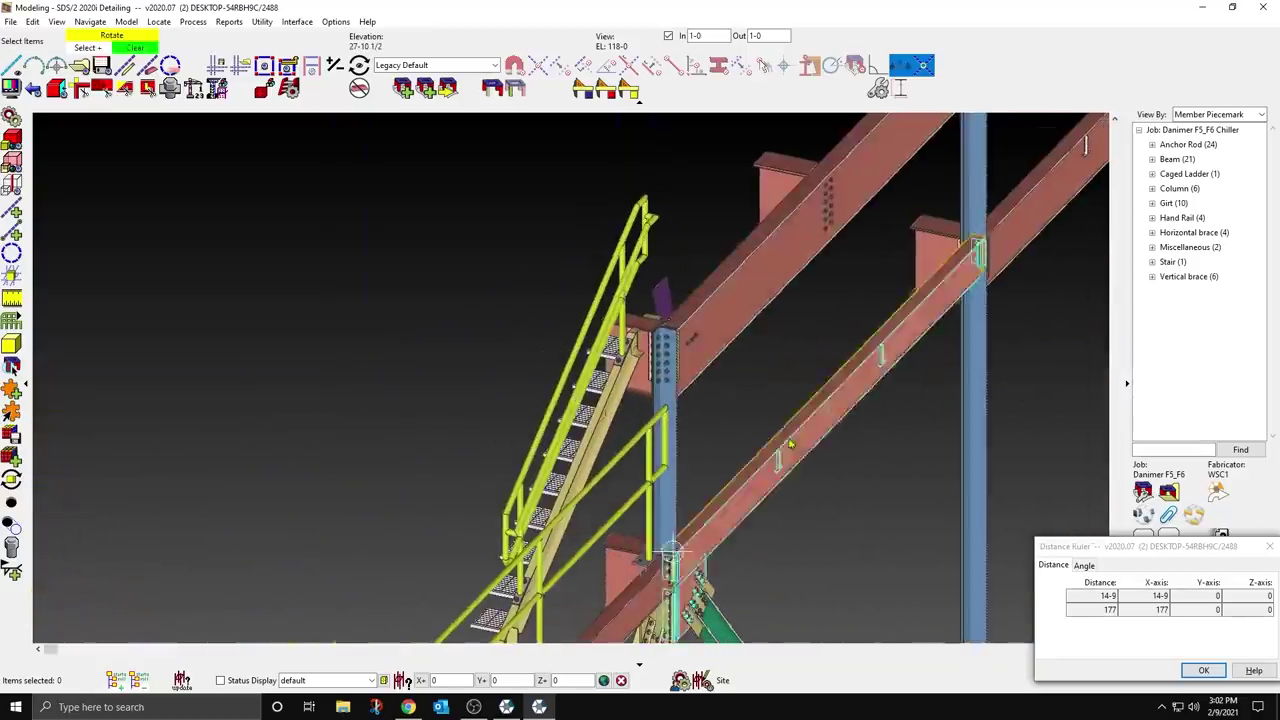
click(668, 36)
scroll(610, 265, up, 3)
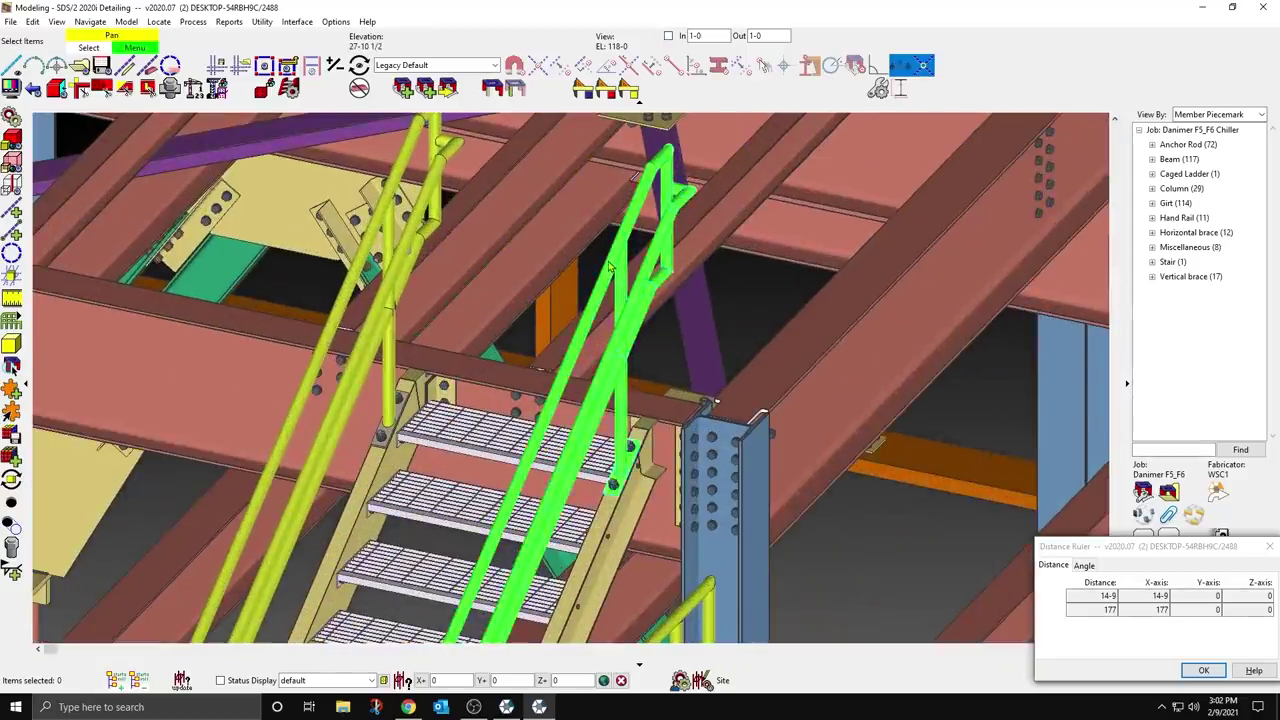
double_click(610, 265)
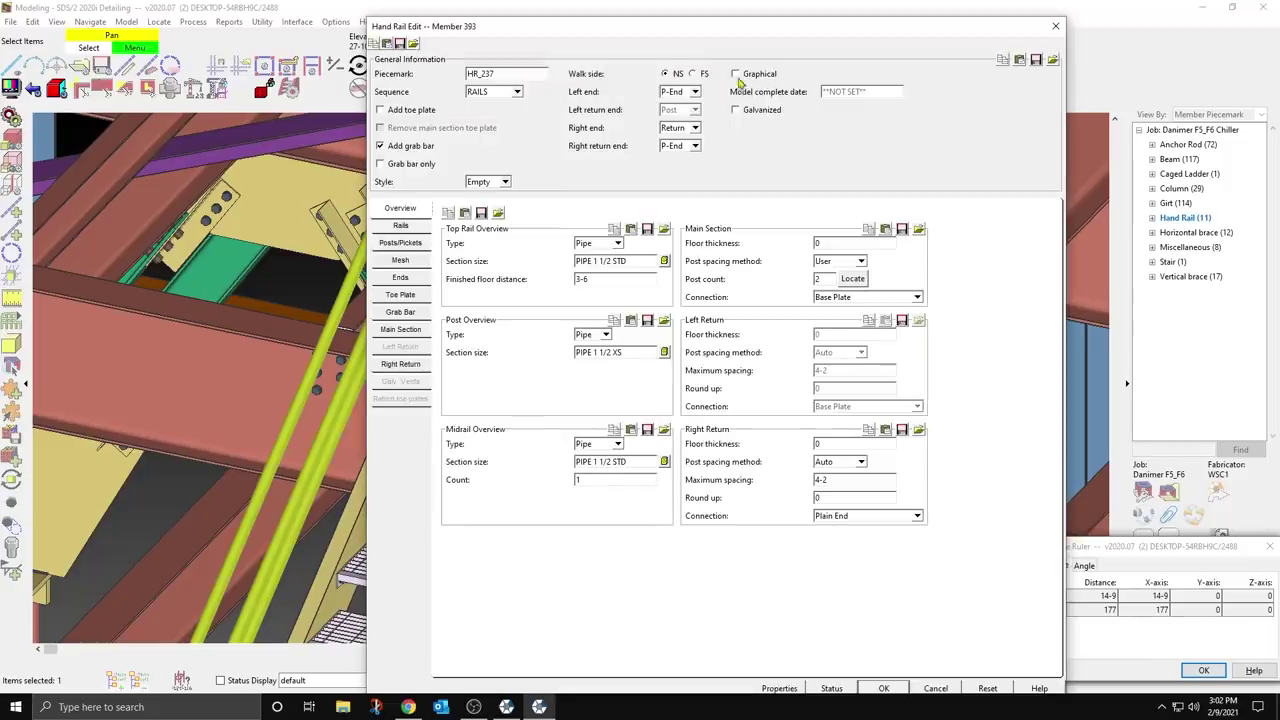
key(Return)
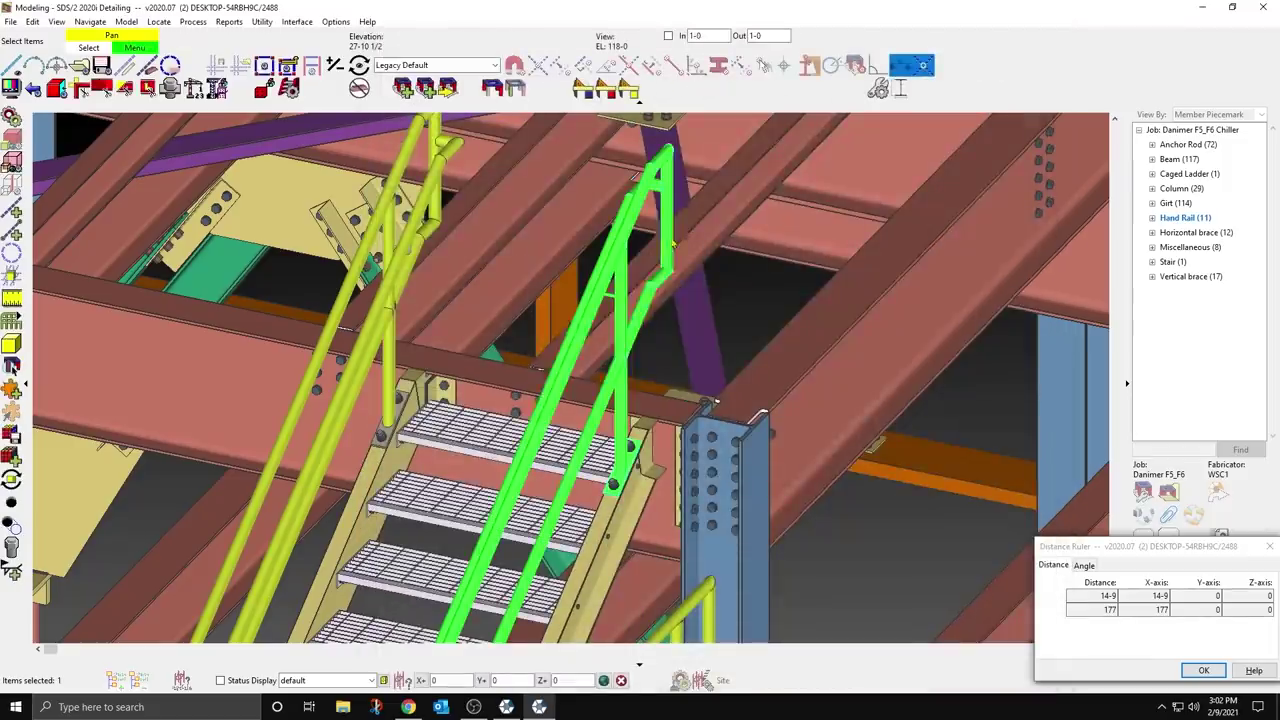
click(773, 312)
scroll(700, 340, down, 2)
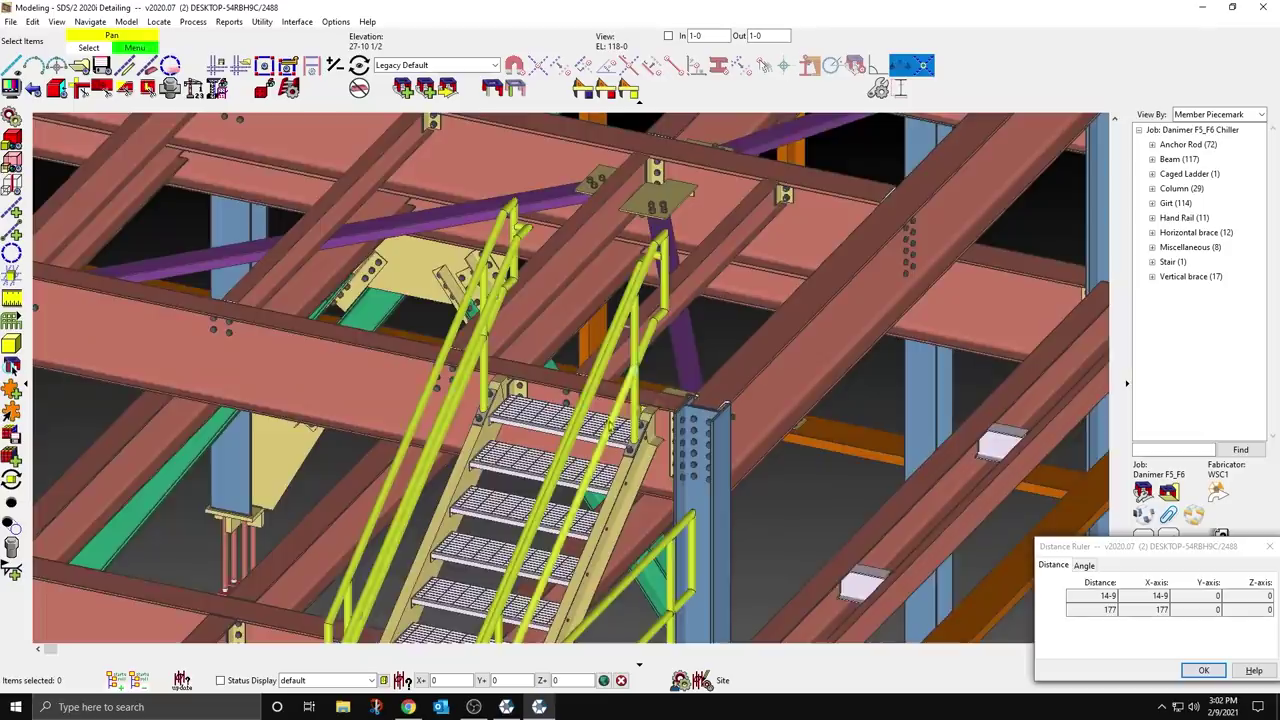
shift+middle_drag(616, 424, 737, 395)
scroll(737, 395, down, 5)
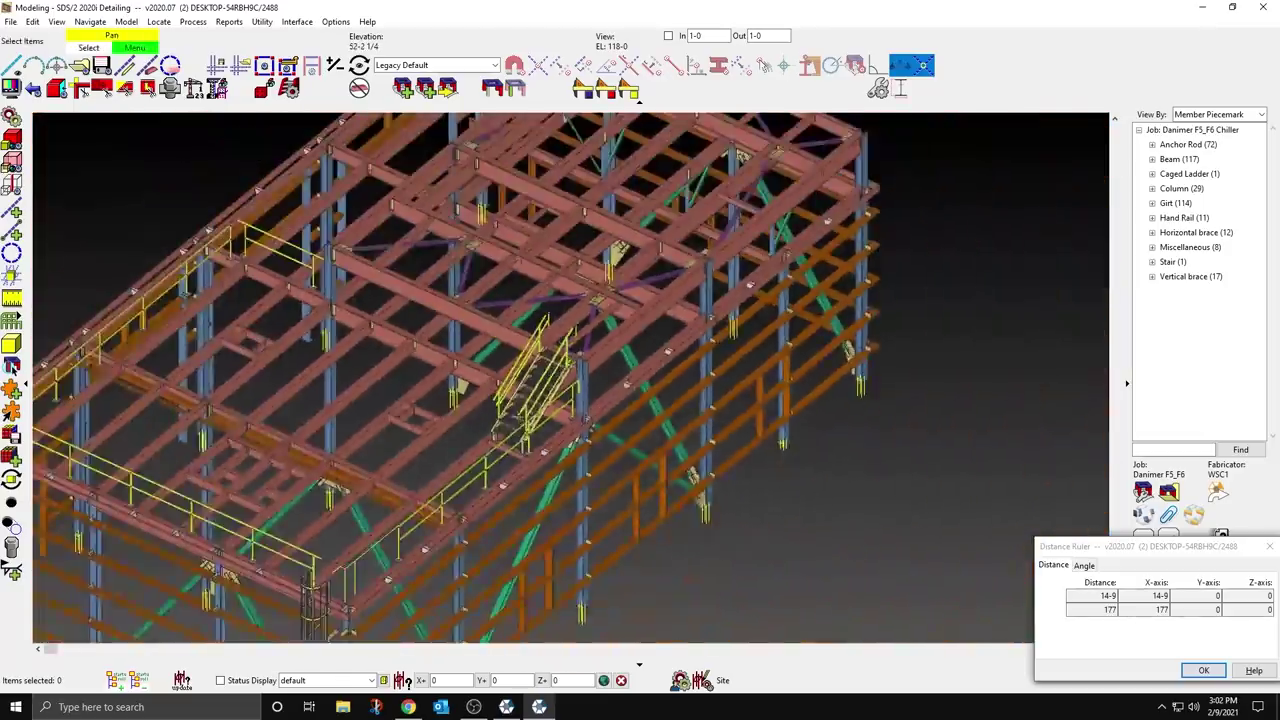
scroll(538, 368, up, 3)
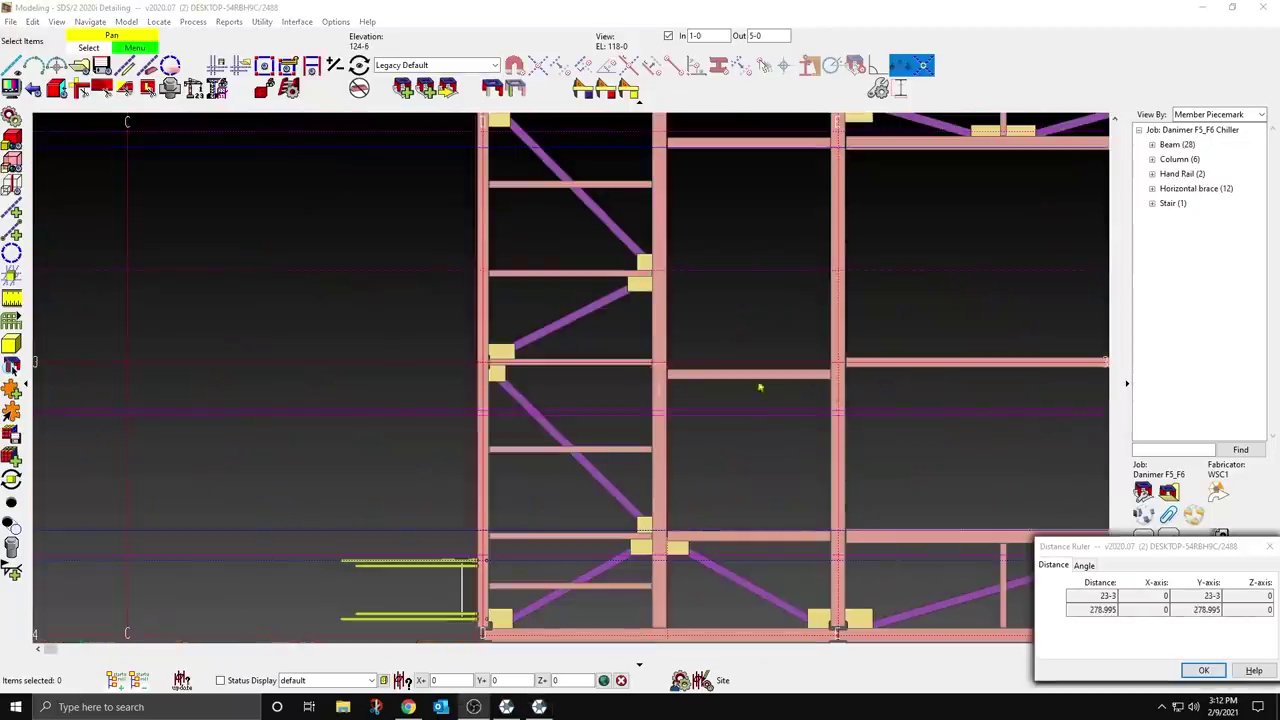
Step: In the 124-6 plan, place a hand rail along the upper platform edge from the stair rail's end to the magenta construction line
click(10, 322)
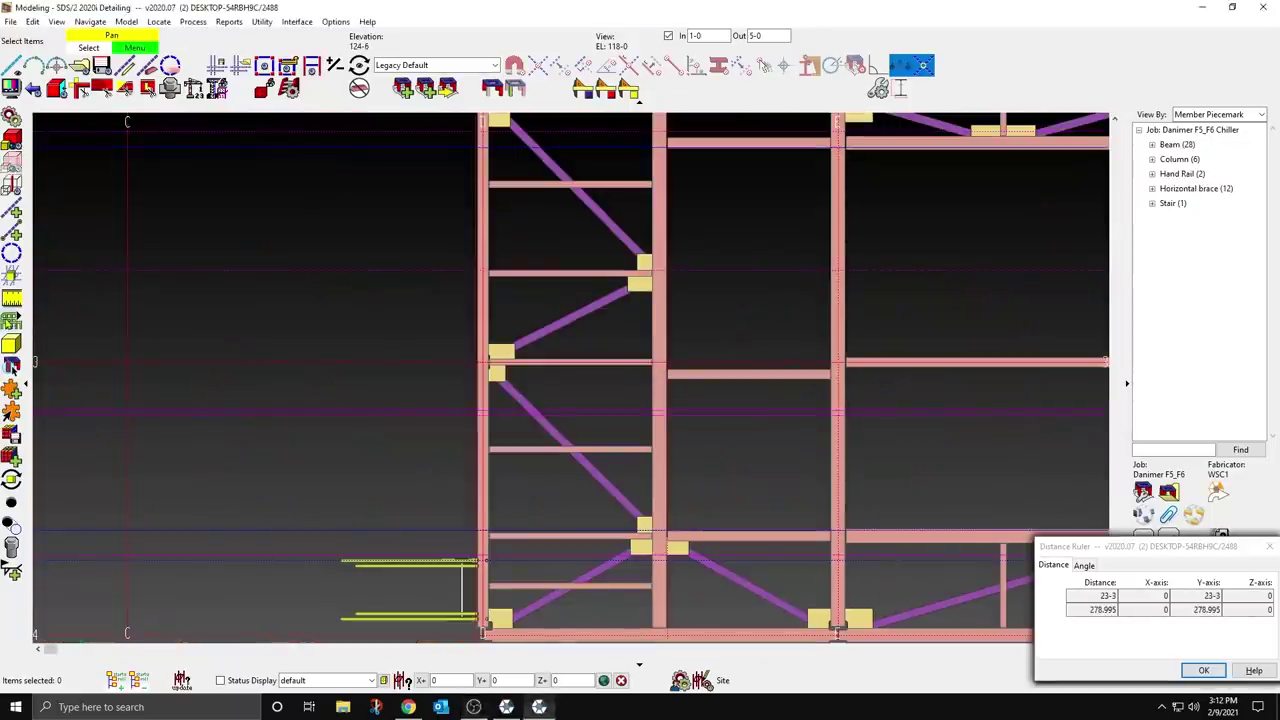
click(475, 555)
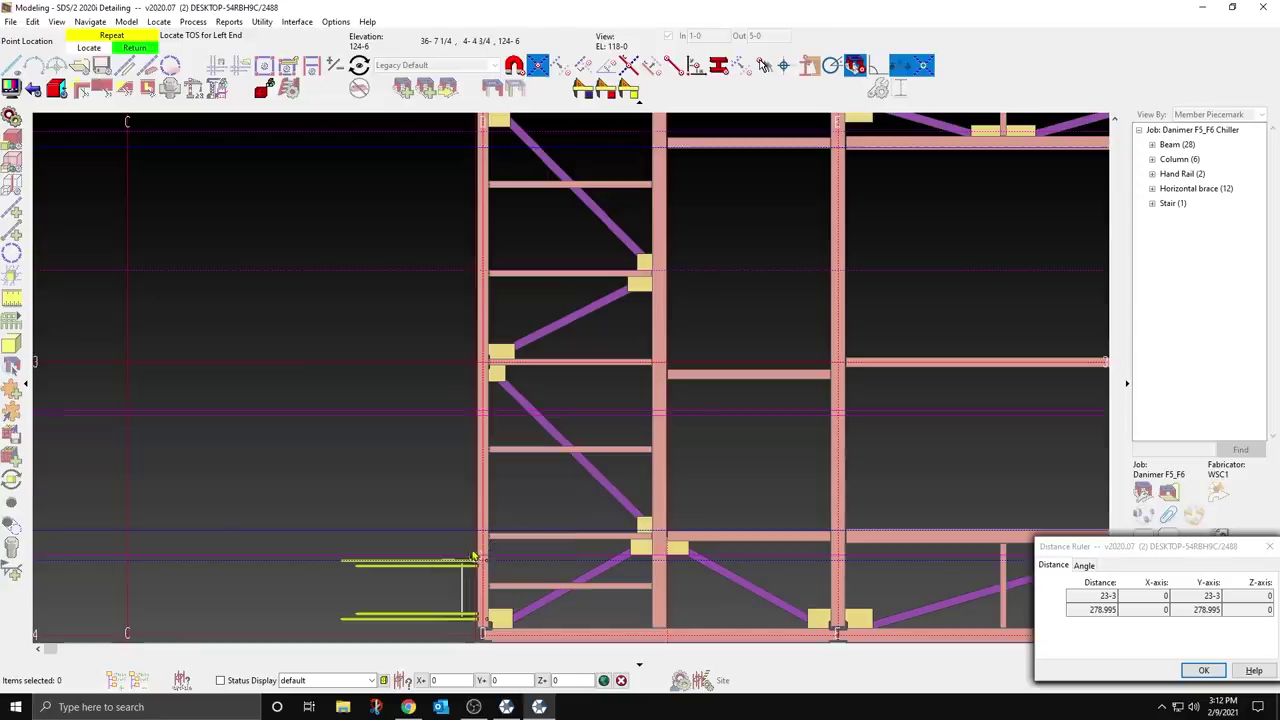
click(466, 443)
right_click(458, 466)
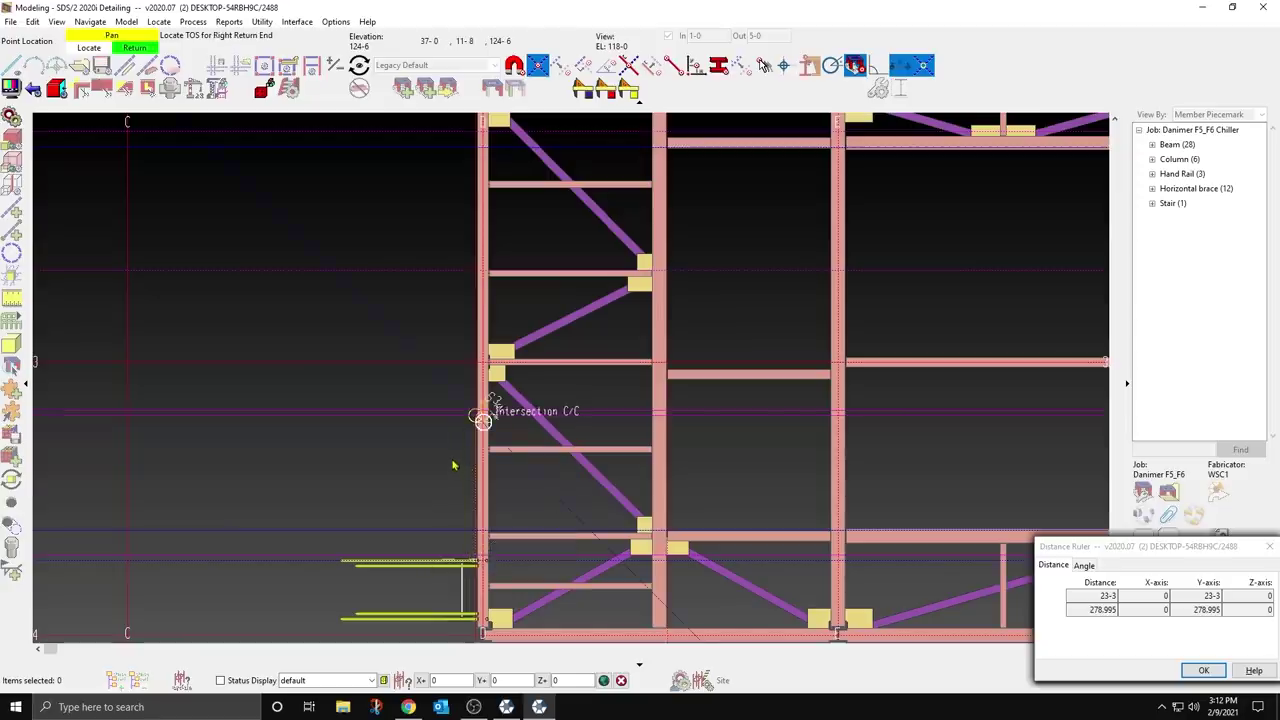
right_click(451, 459)
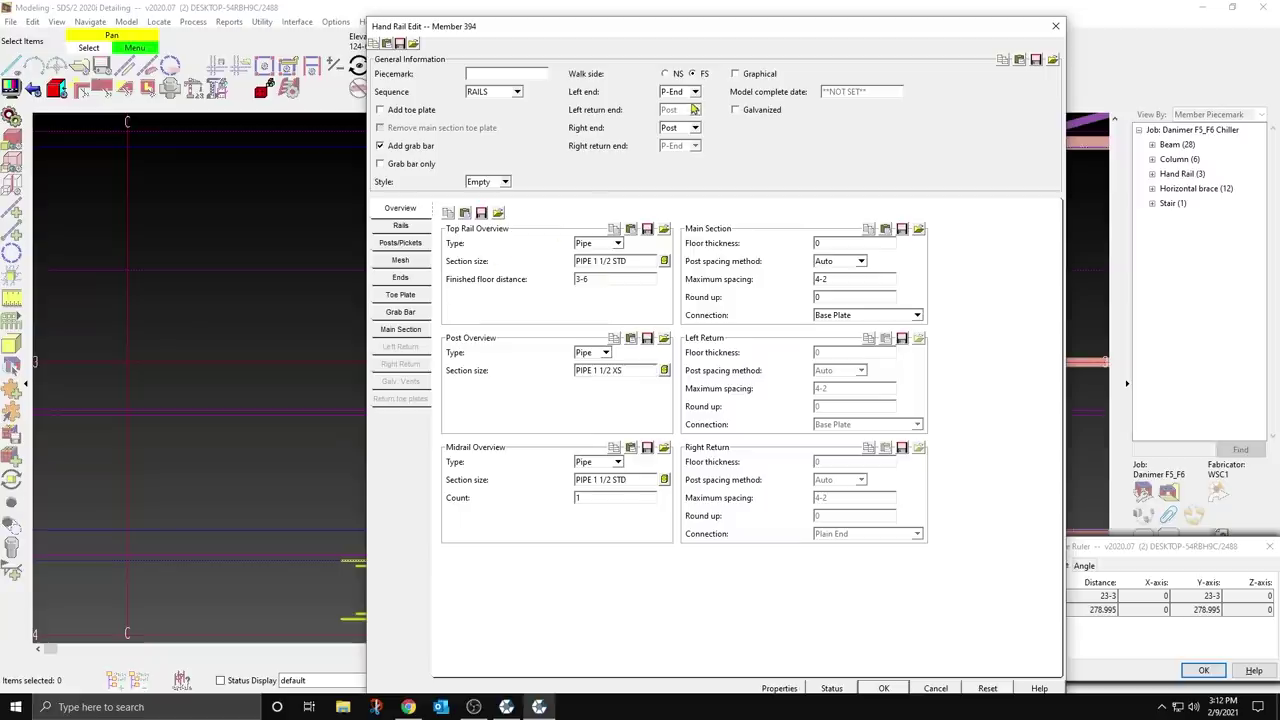
Step: Give the platform rail a toe plate instead of a grab bar, NS walk side, a Post left end and 9-0 maximum post spacing
click(407, 147)
click(407, 110)
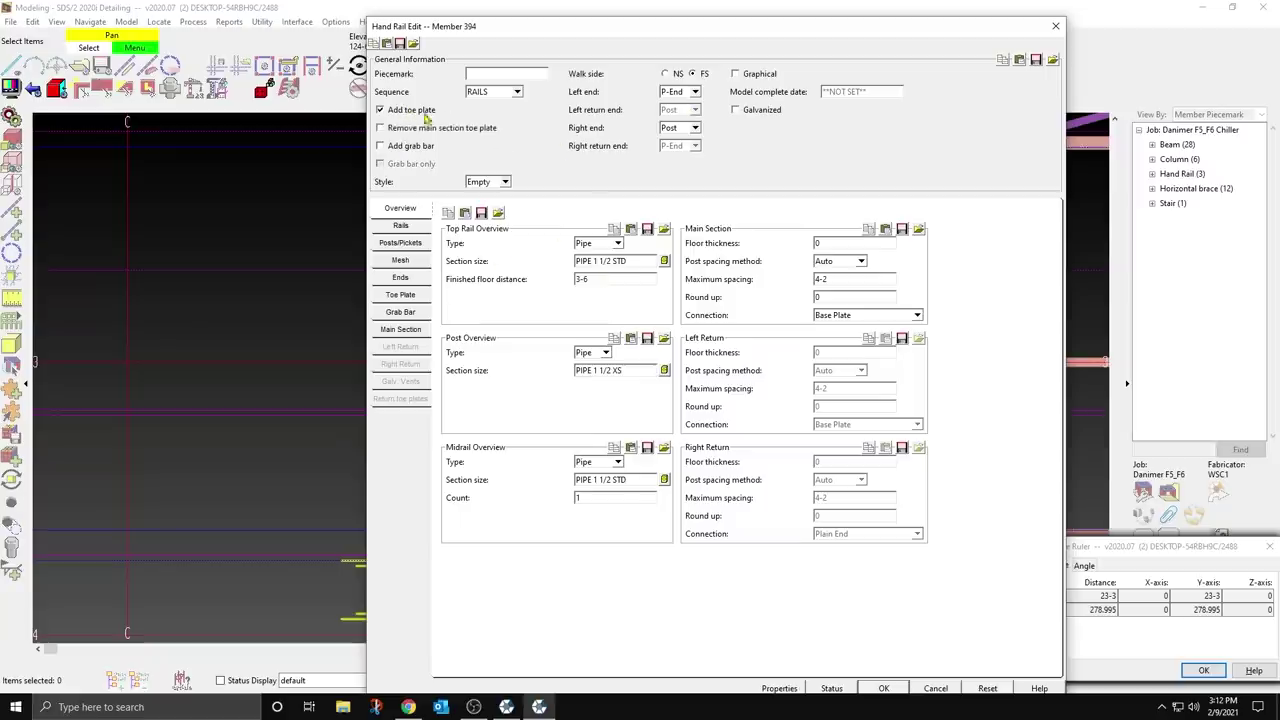
click(677, 74)
click(697, 91)
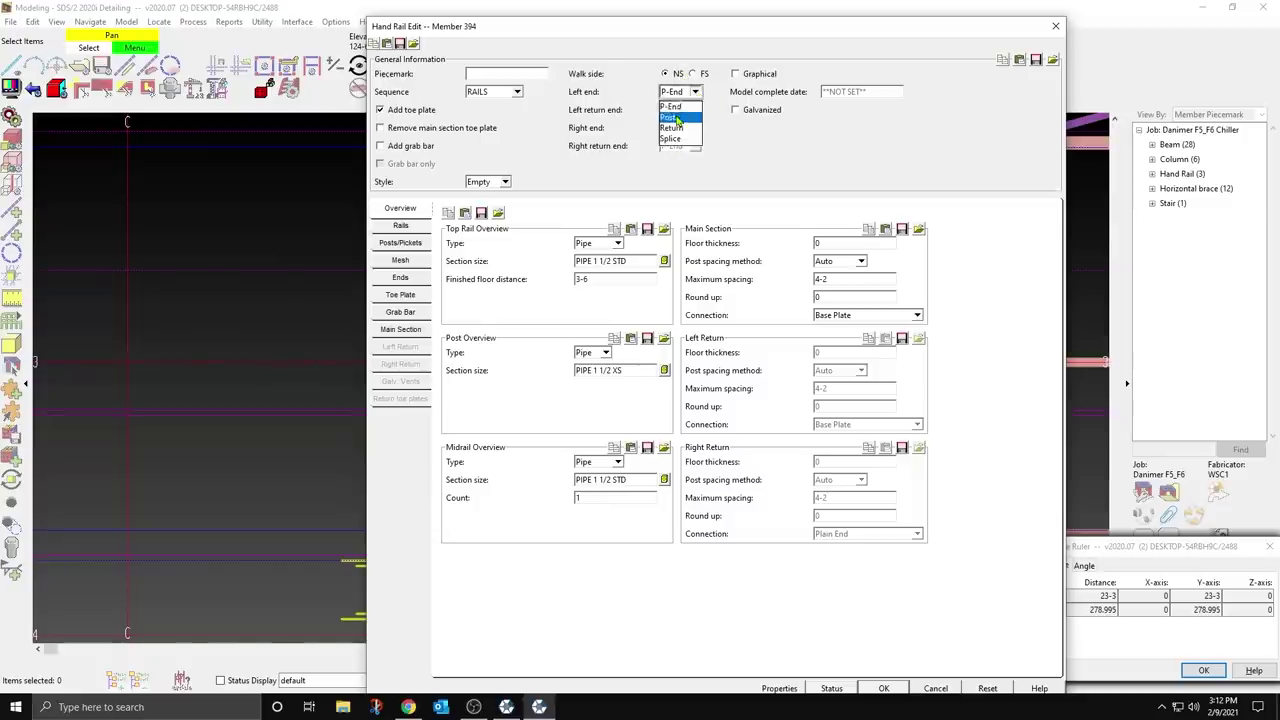
click(676, 112)
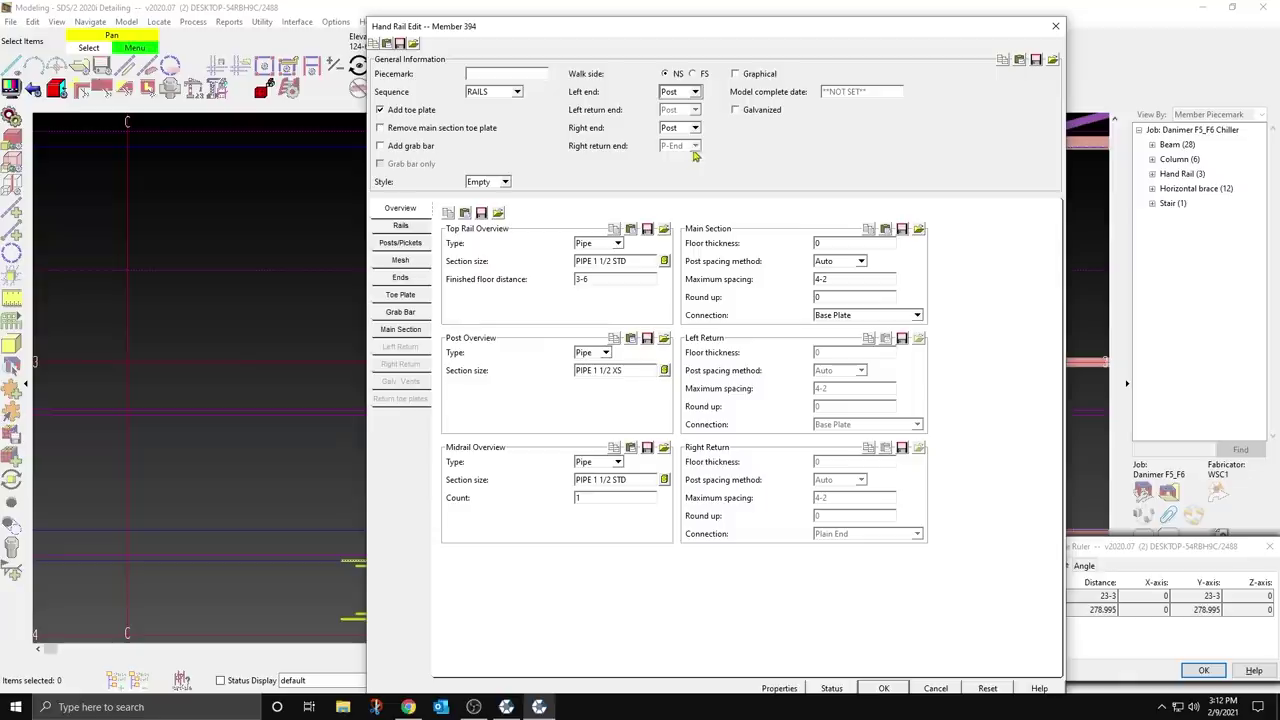
click(849, 278)
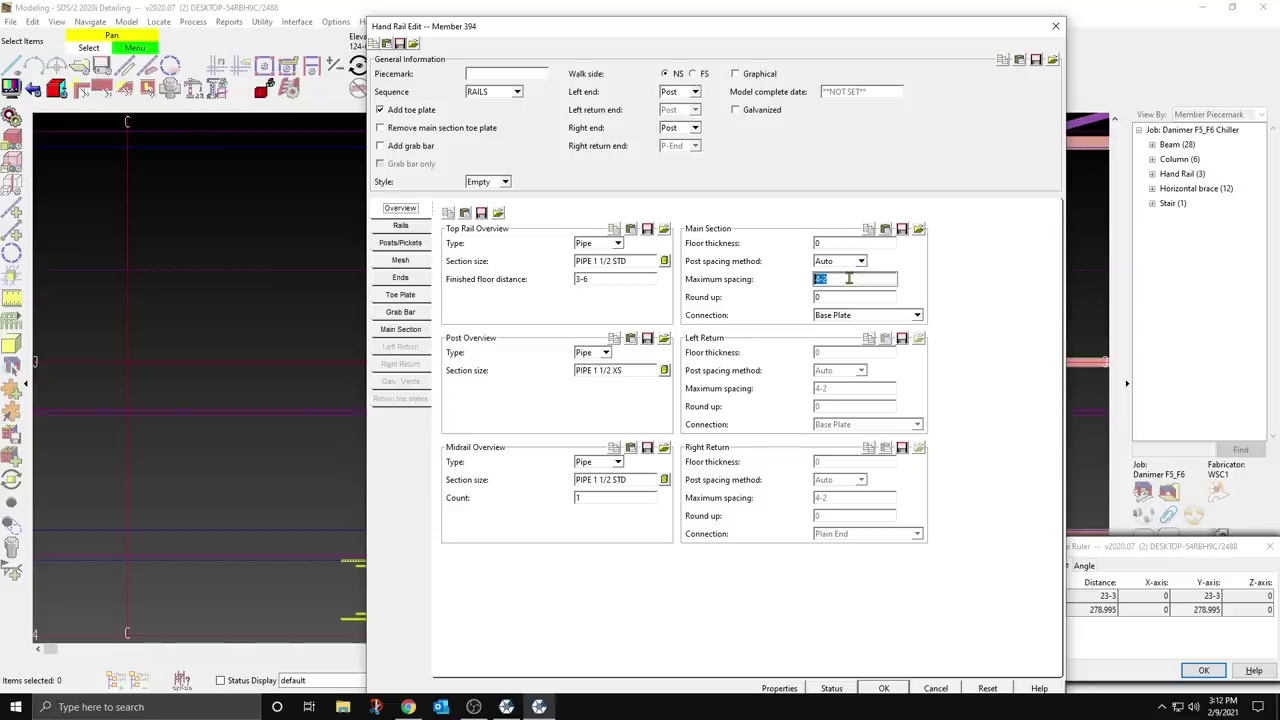
key(Return)
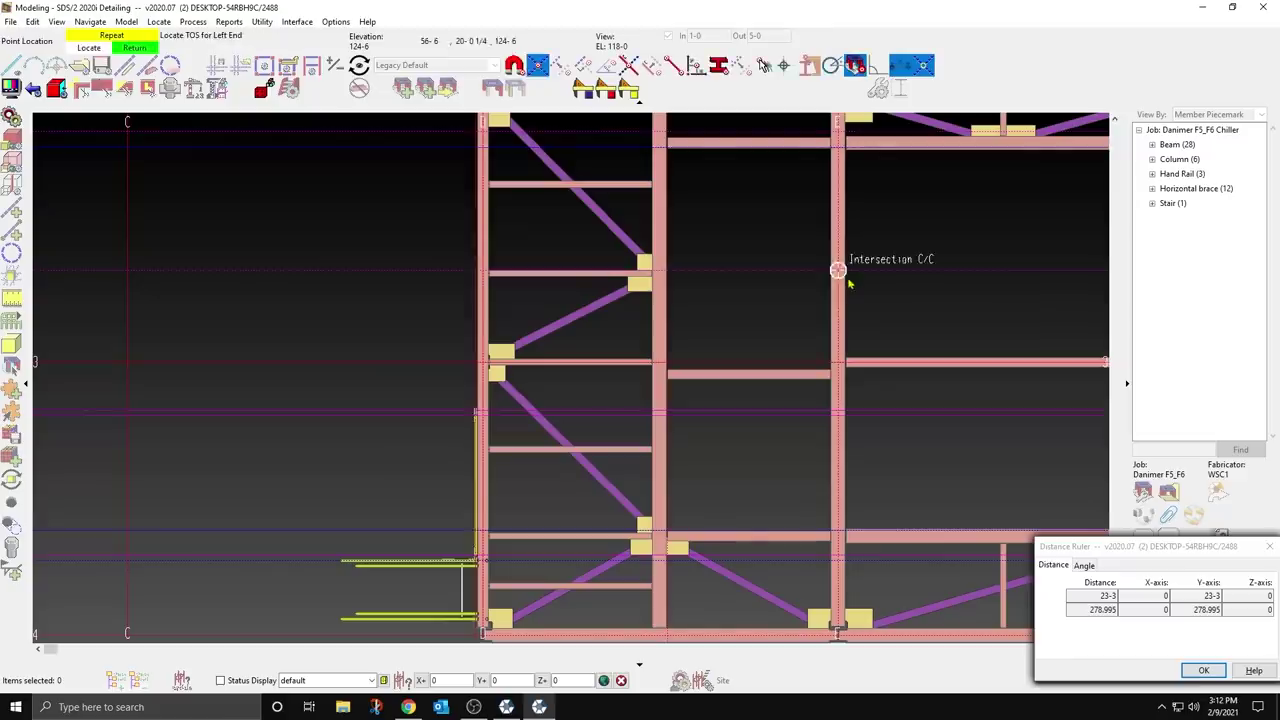
Step: Change the platform rail's main section connection to Clip Angle with 4 3/4 vertical to the first hole and a hole spacing of 3
click(476, 468)
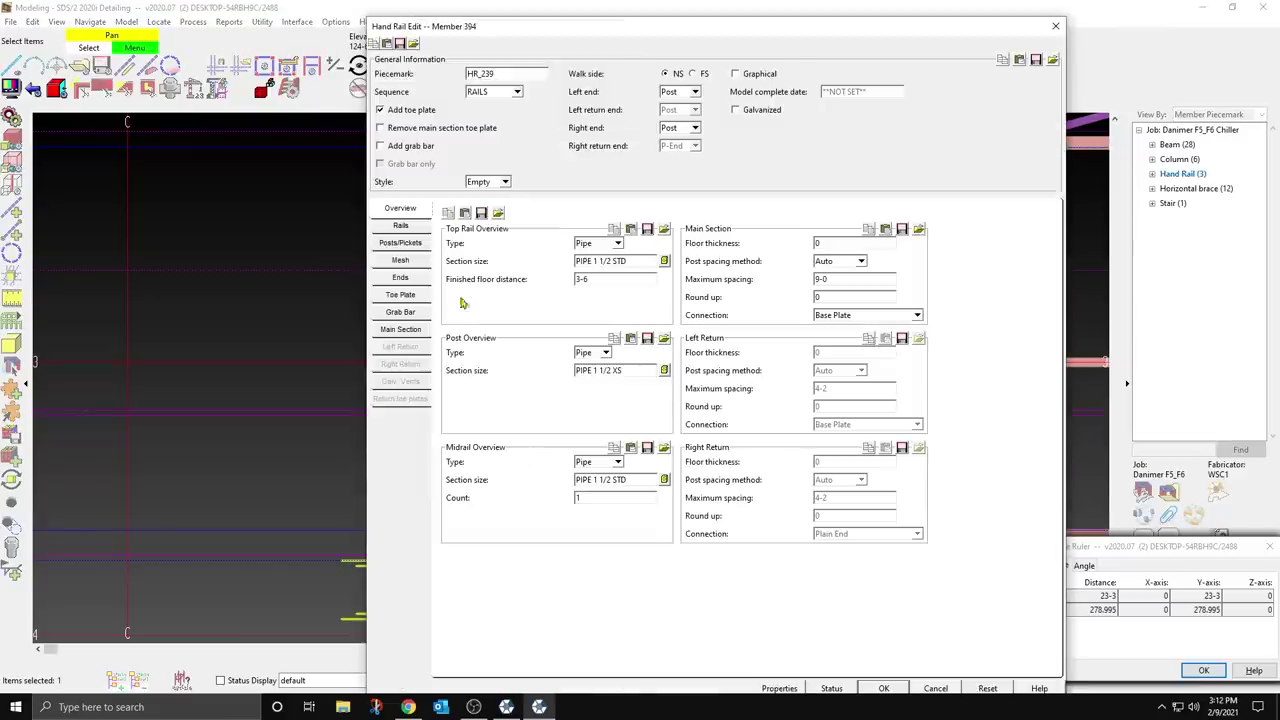
click(400, 278)
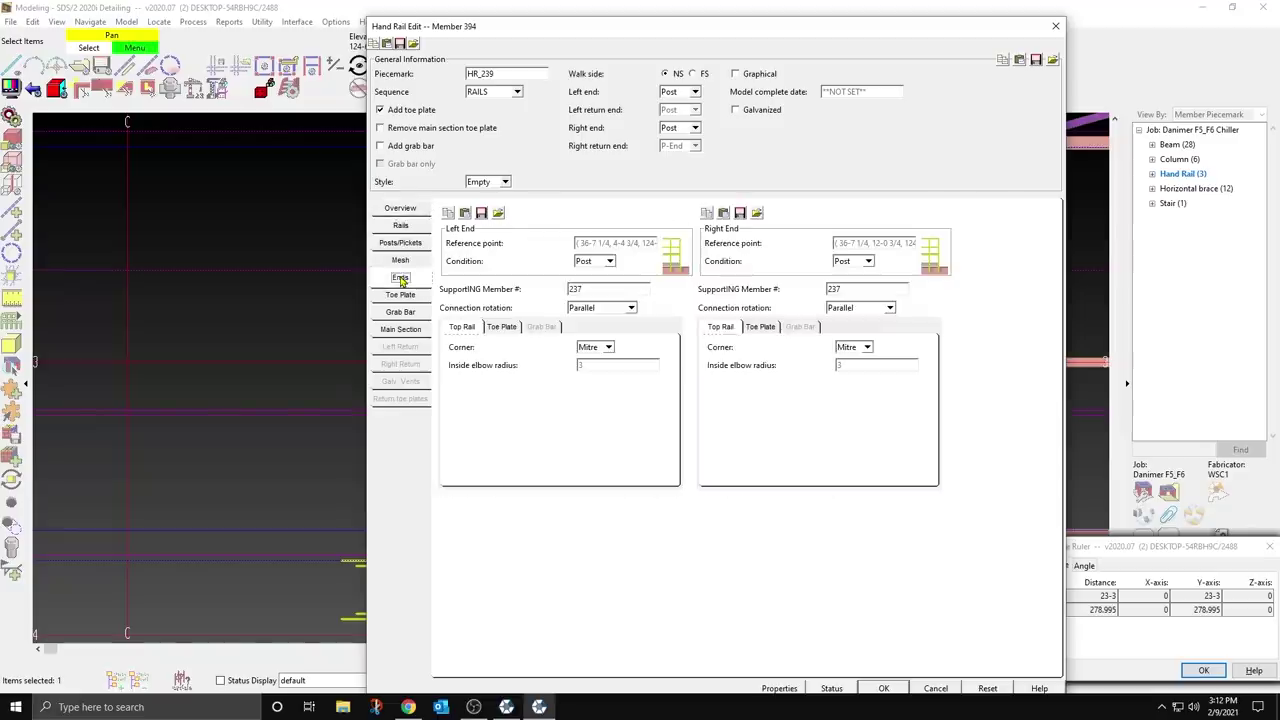
click(401, 330)
click(632, 250)
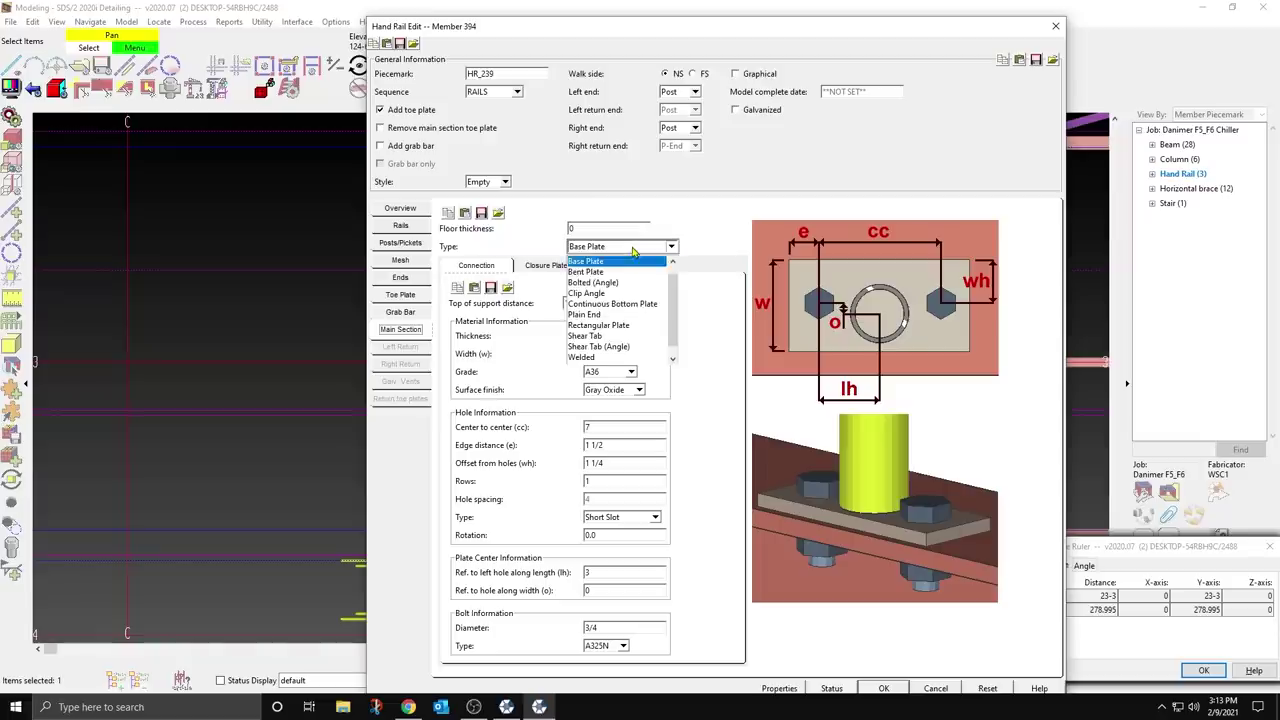
click(612, 293)
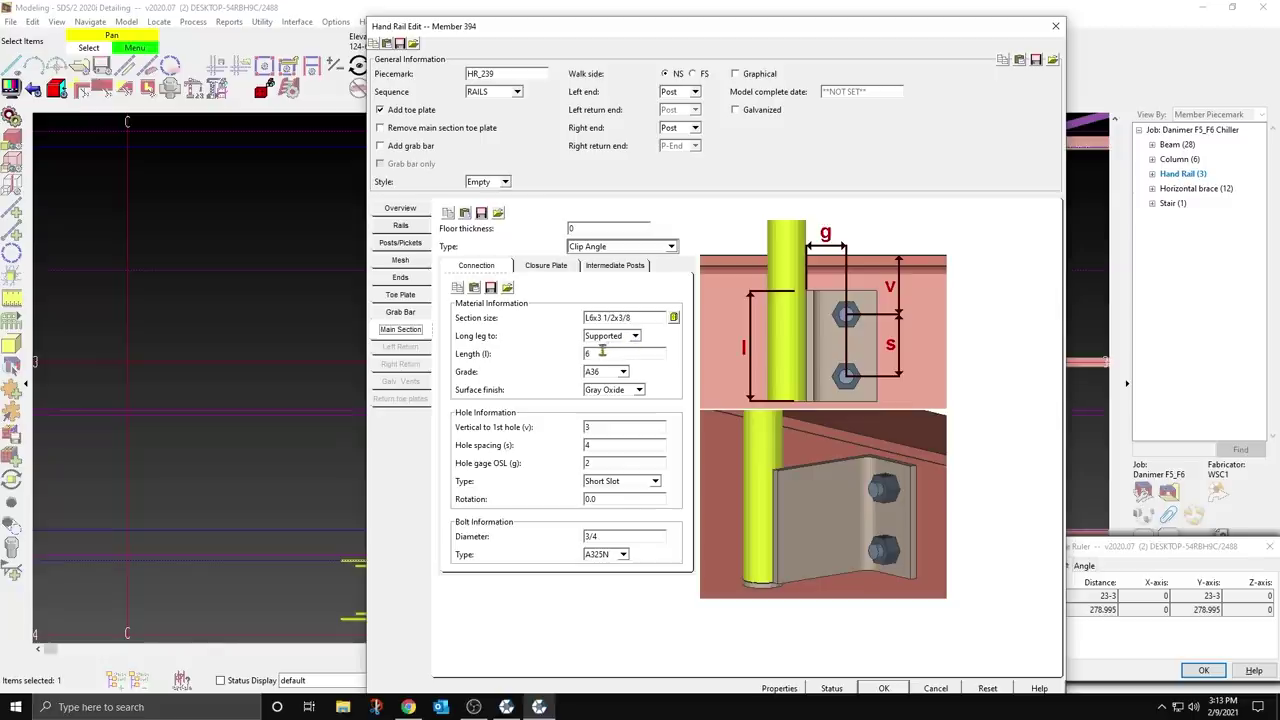
double_click(594, 426)
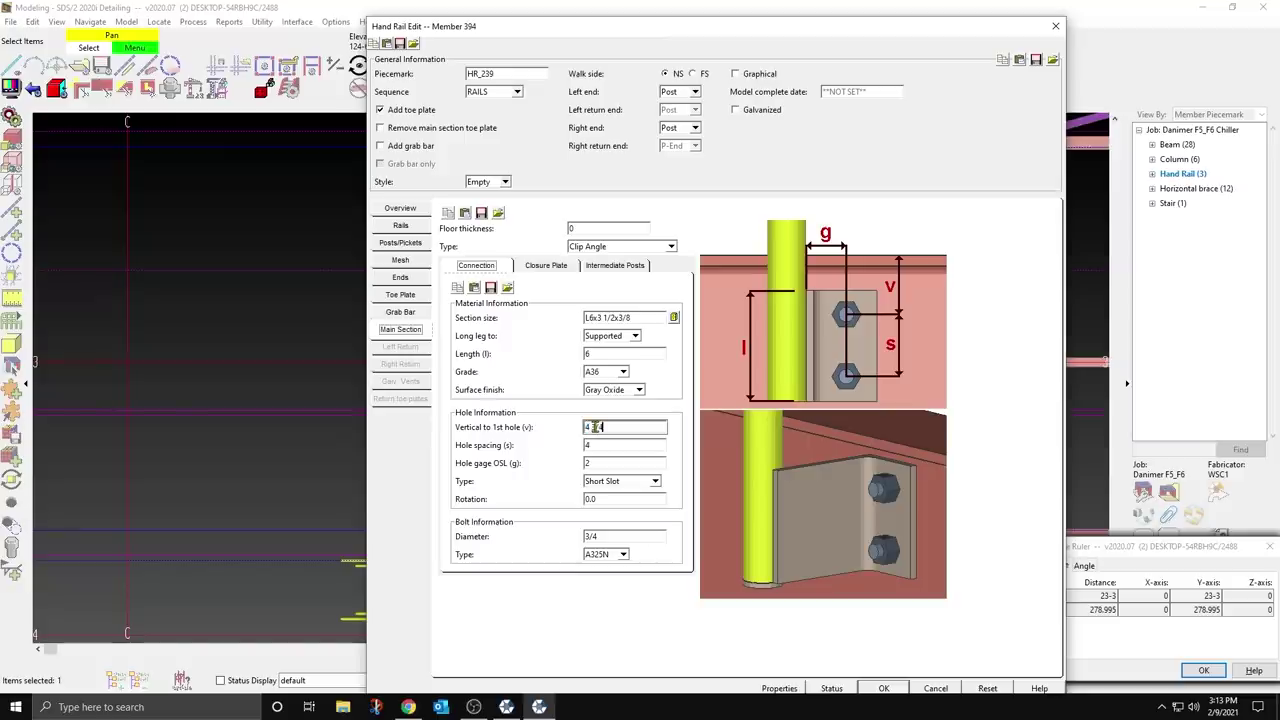
double_click(594, 445)
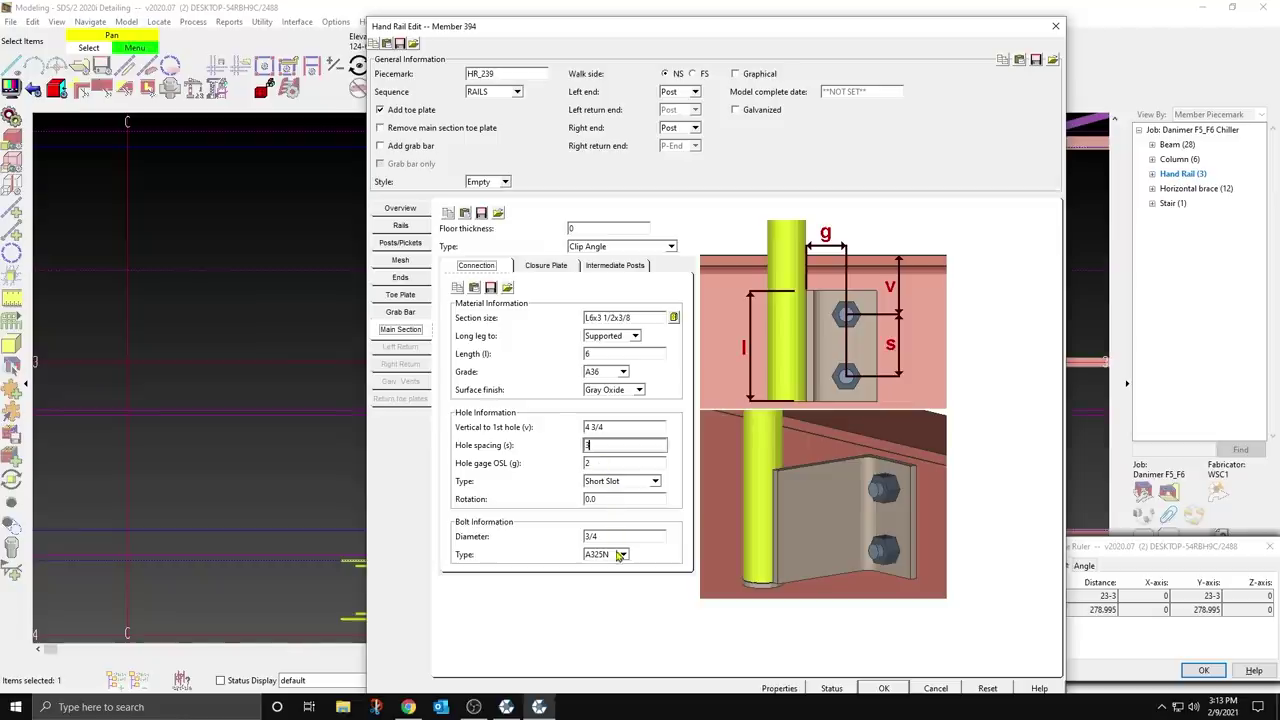
Step: Set the platform rail's toe plate setback to -2 at the left end and -1 3/4 at the right end
click(401, 209)
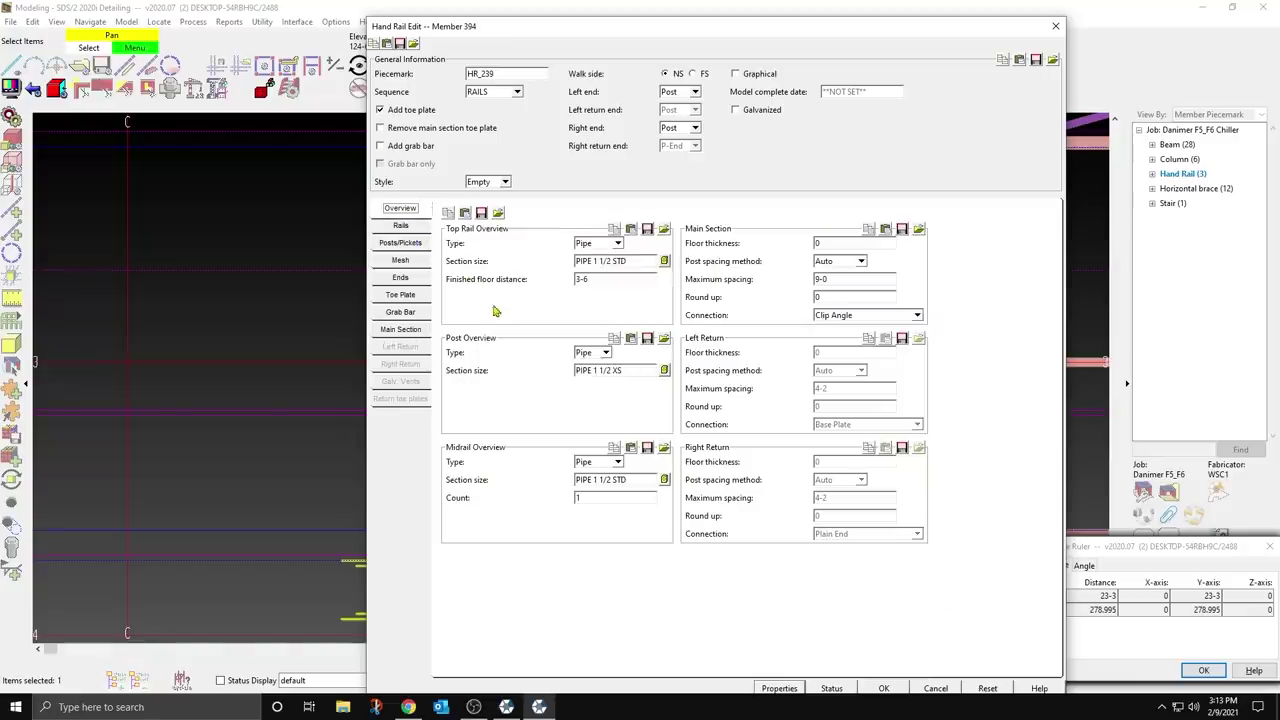
click(401, 278)
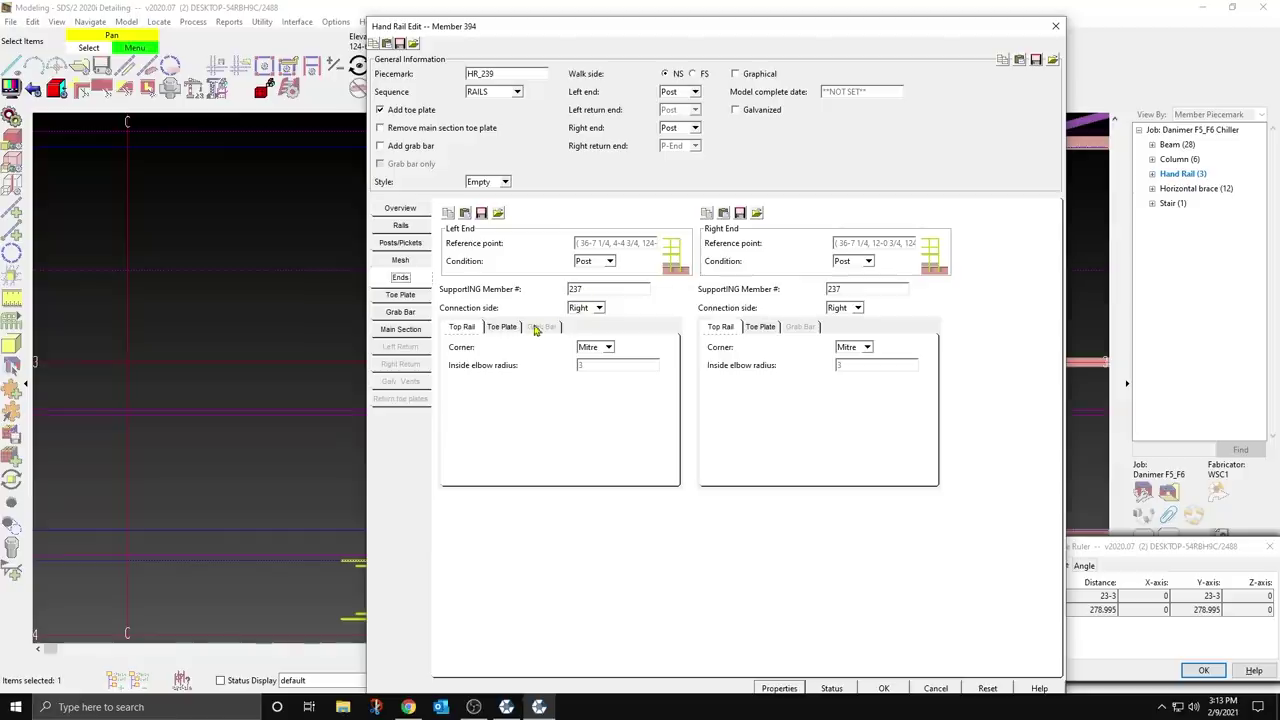
click(502, 328)
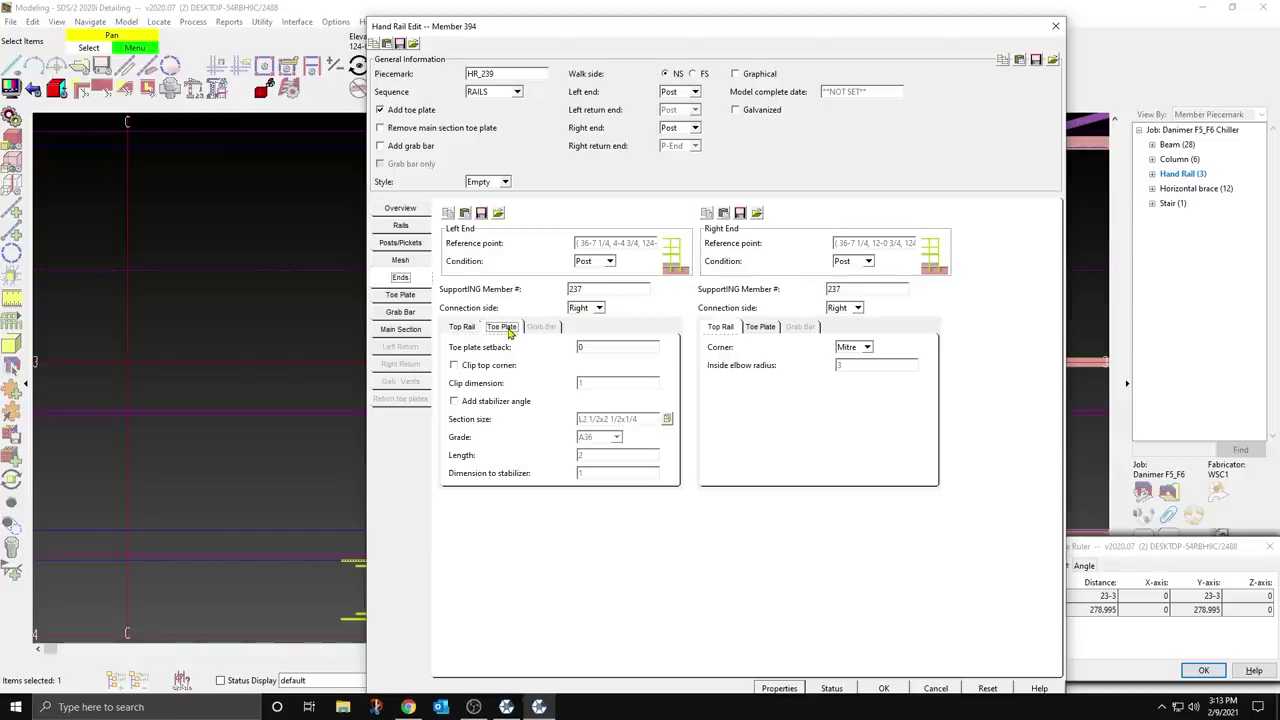
click(777, 330)
double_click(860, 347)
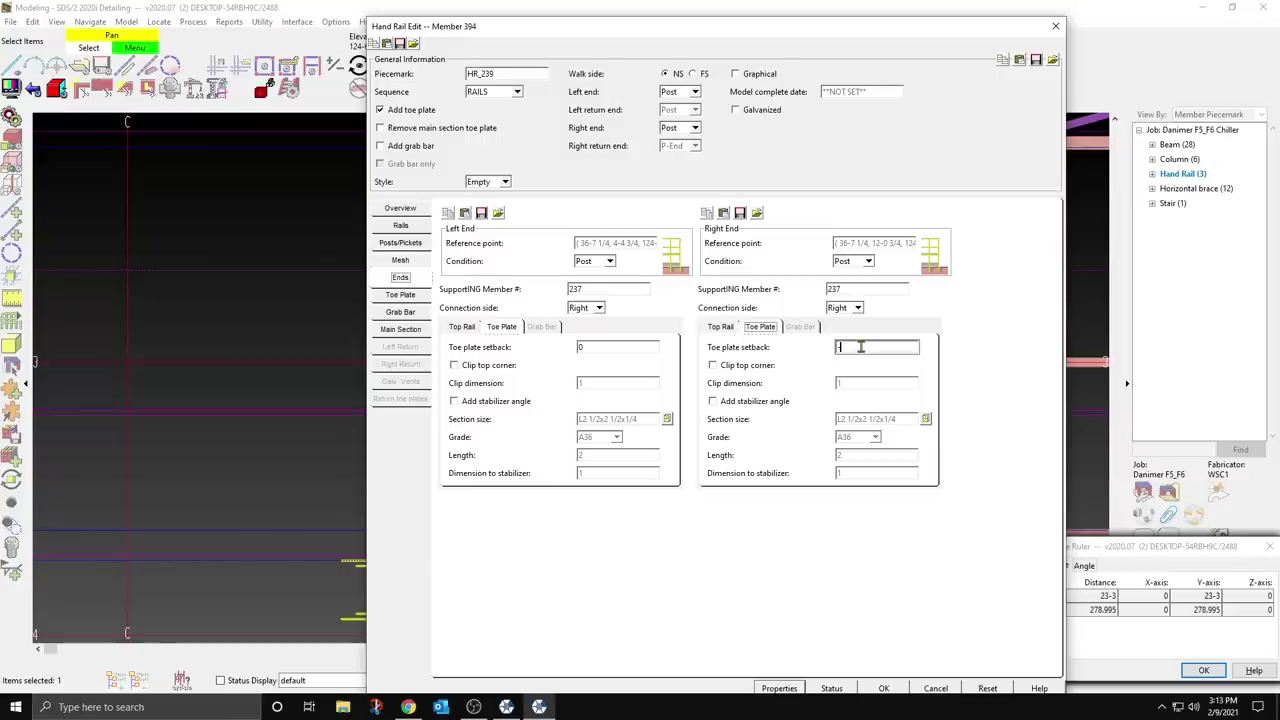
double_click(597, 347)
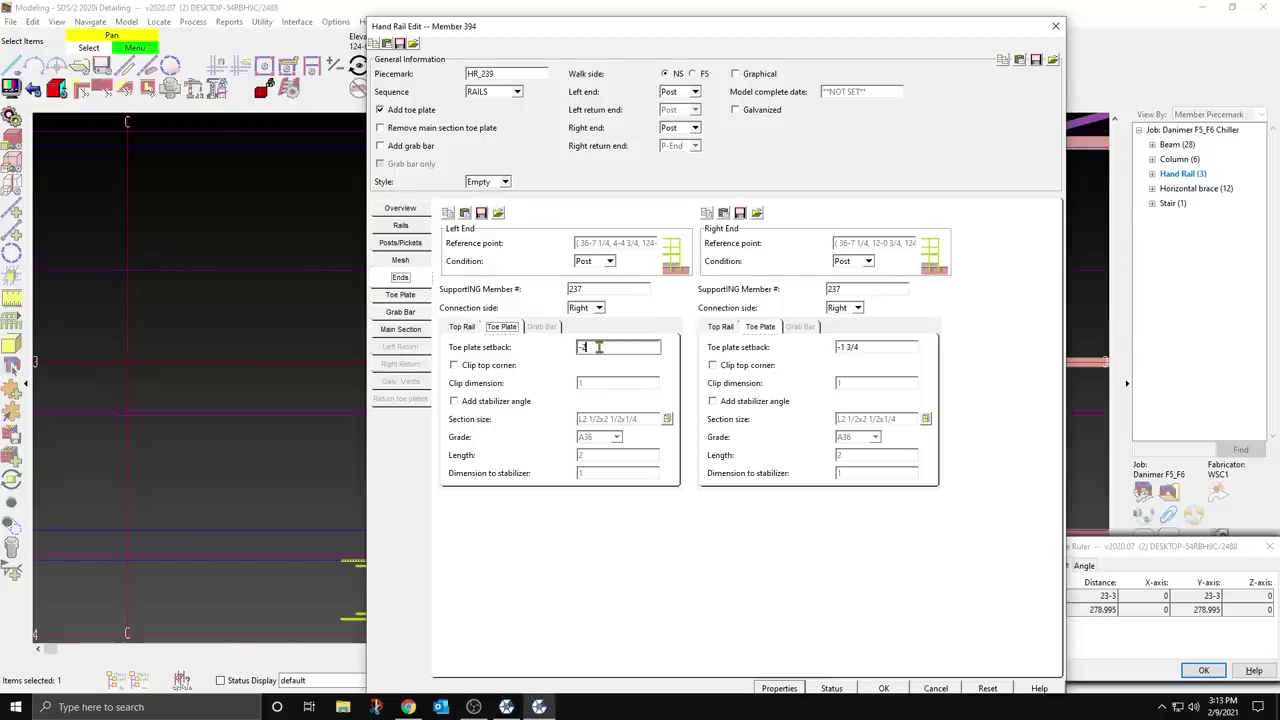
click(883, 688)
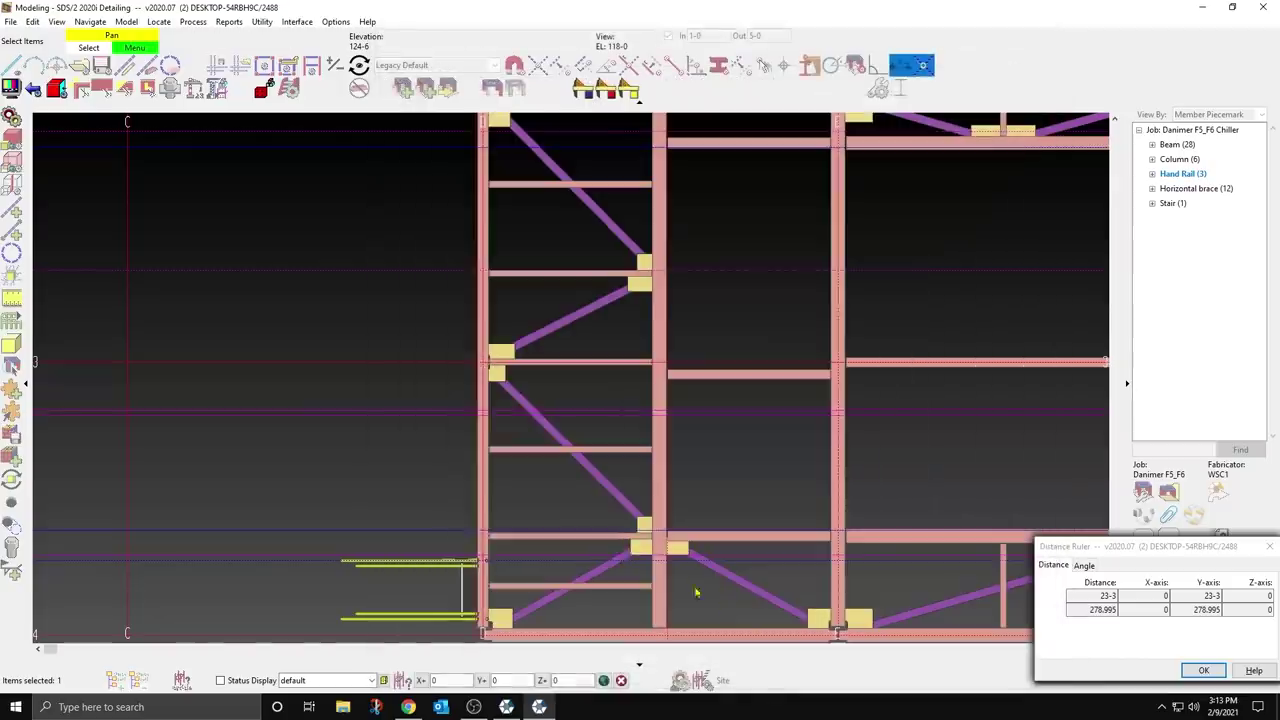
Step: Examine the platform rail in 3D, checking its end posts, clip angles and toe plate against the supporting beam
right_click(460, 420)
click(461, 412)
scroll(430, 455, up, 5)
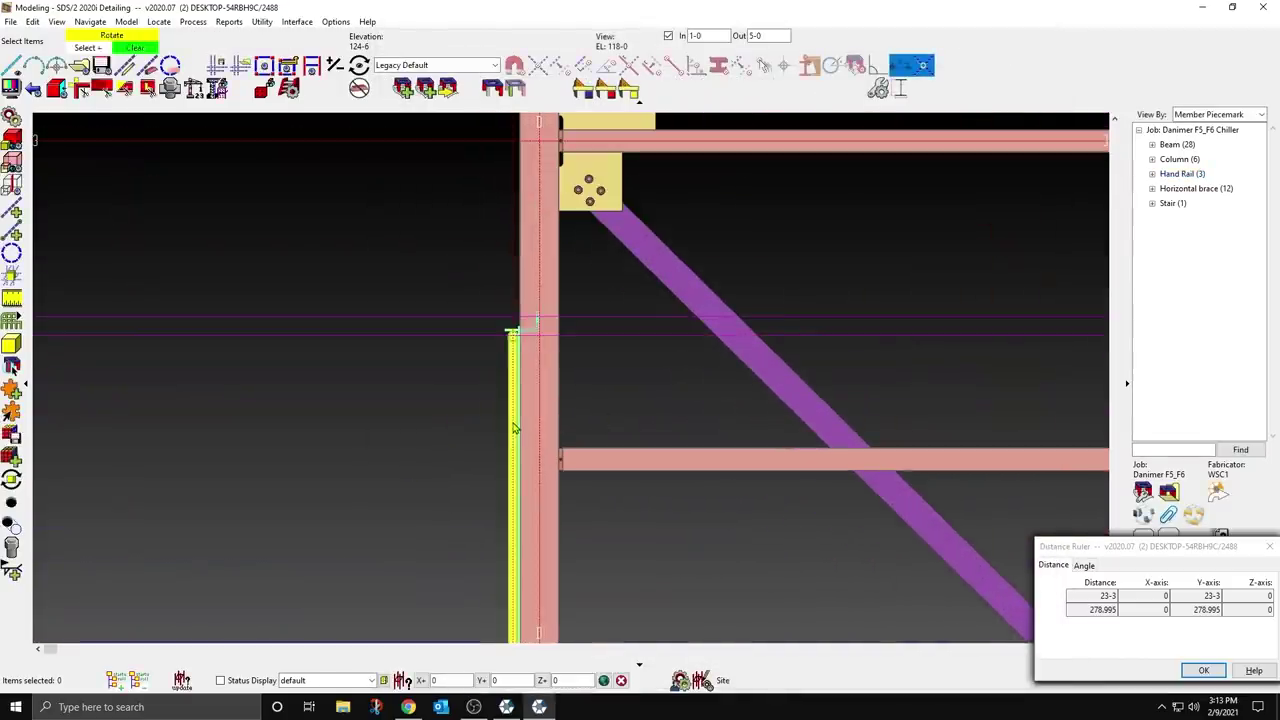
shift+middle_drag(515, 428, 660, 254)
scroll(660, 254, down, 2)
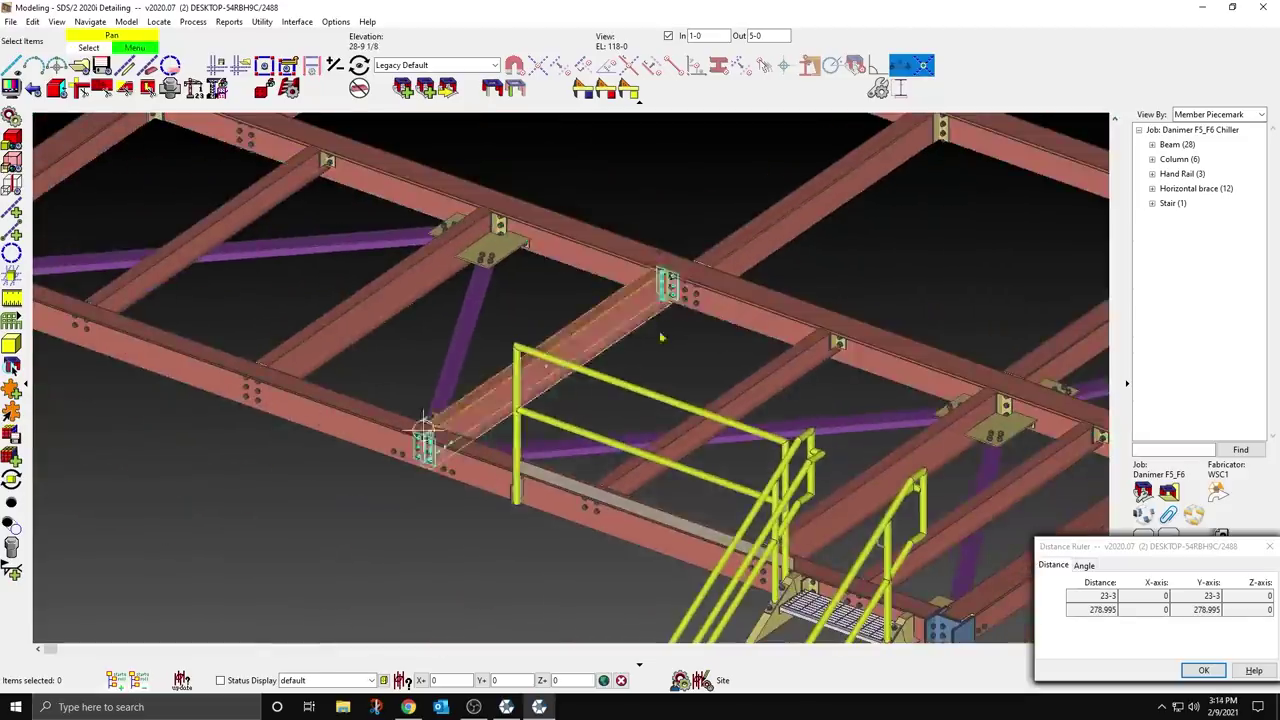
click(700, 418)
shift+middle_drag(700, 418, 596, 384)
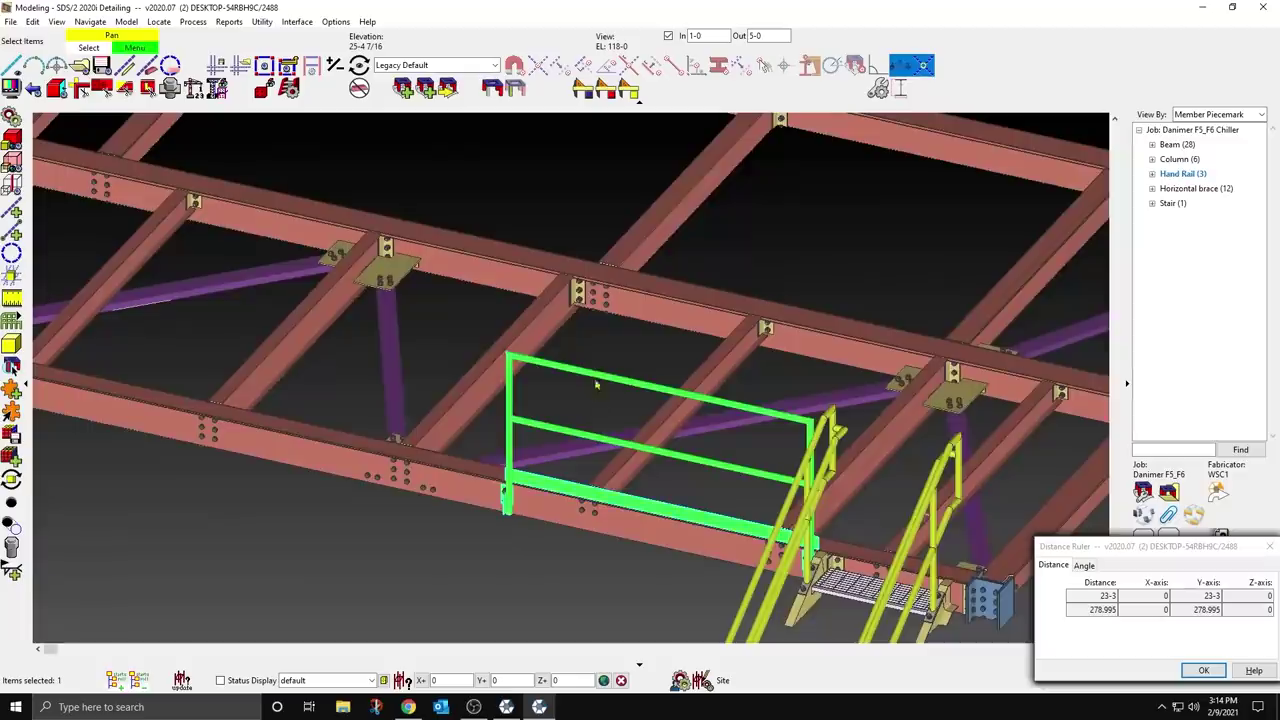
scroll(504, 490, up, 5)
click(663, 423)
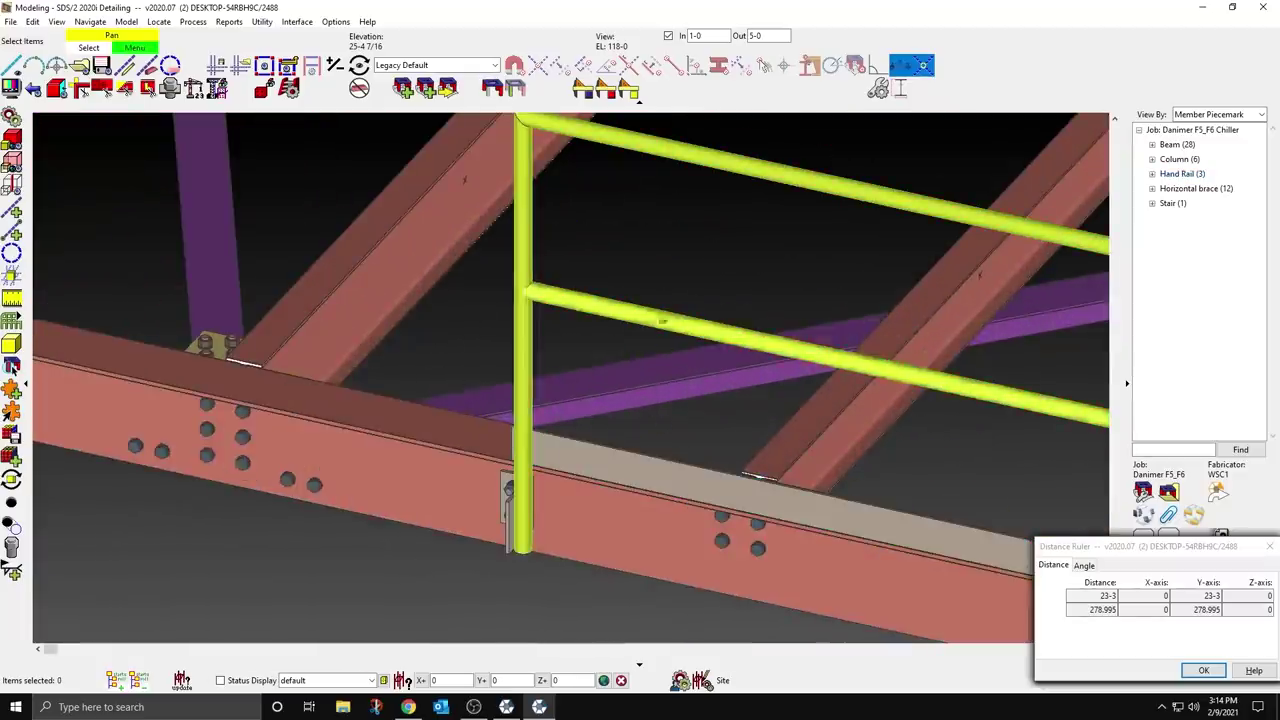
shift+middle_drag(637, 491, 660, 480)
Step: Change the connection side of the platform rail's right end to Left
click(704, 150)
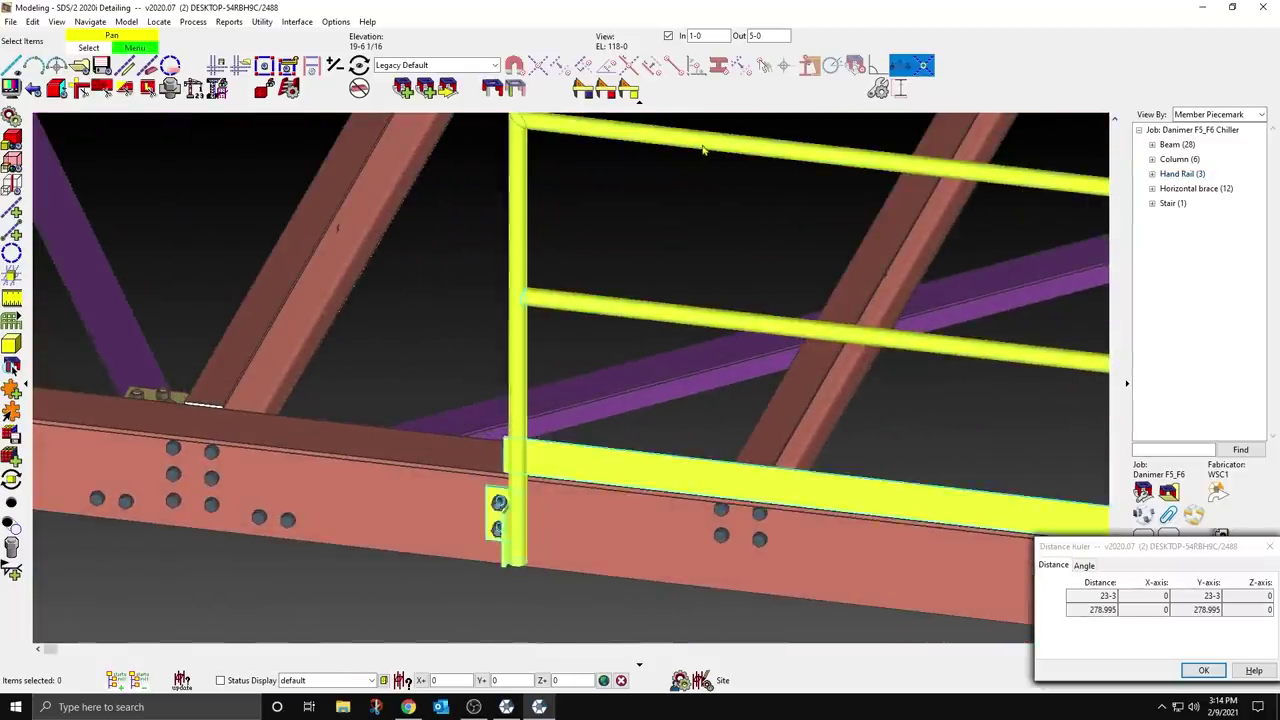
double_click(703, 150)
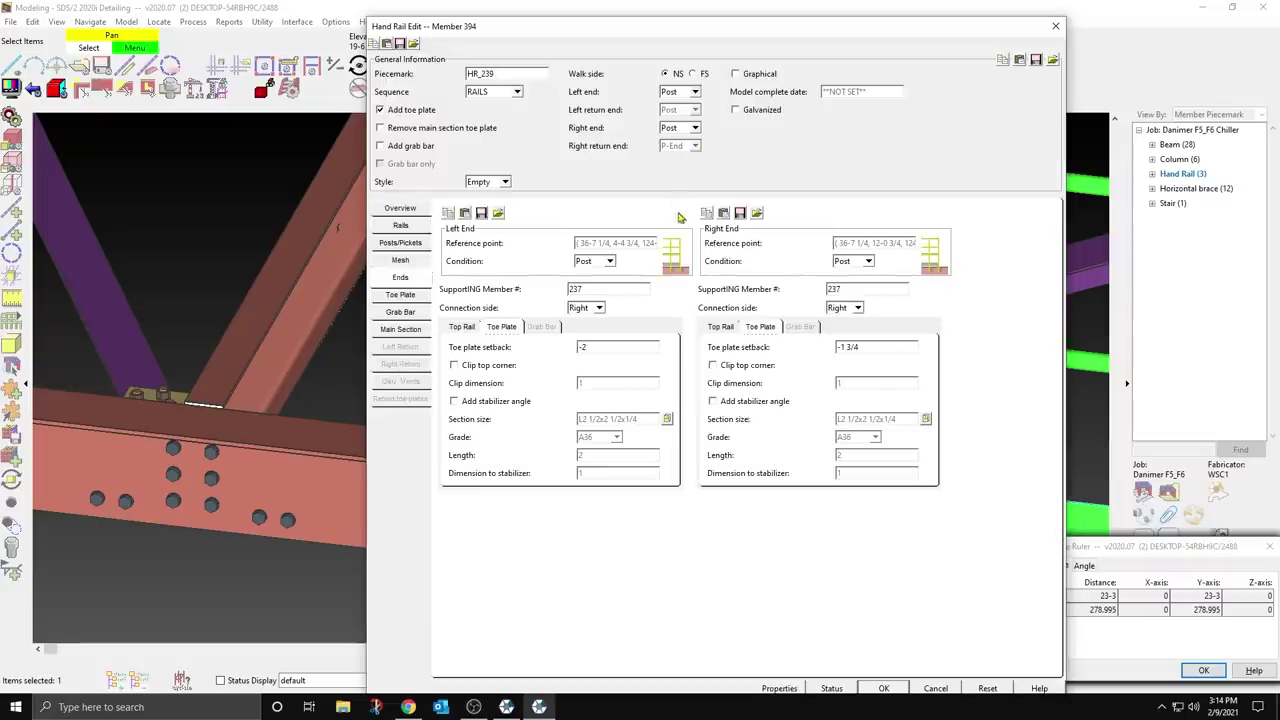
click(858, 308)
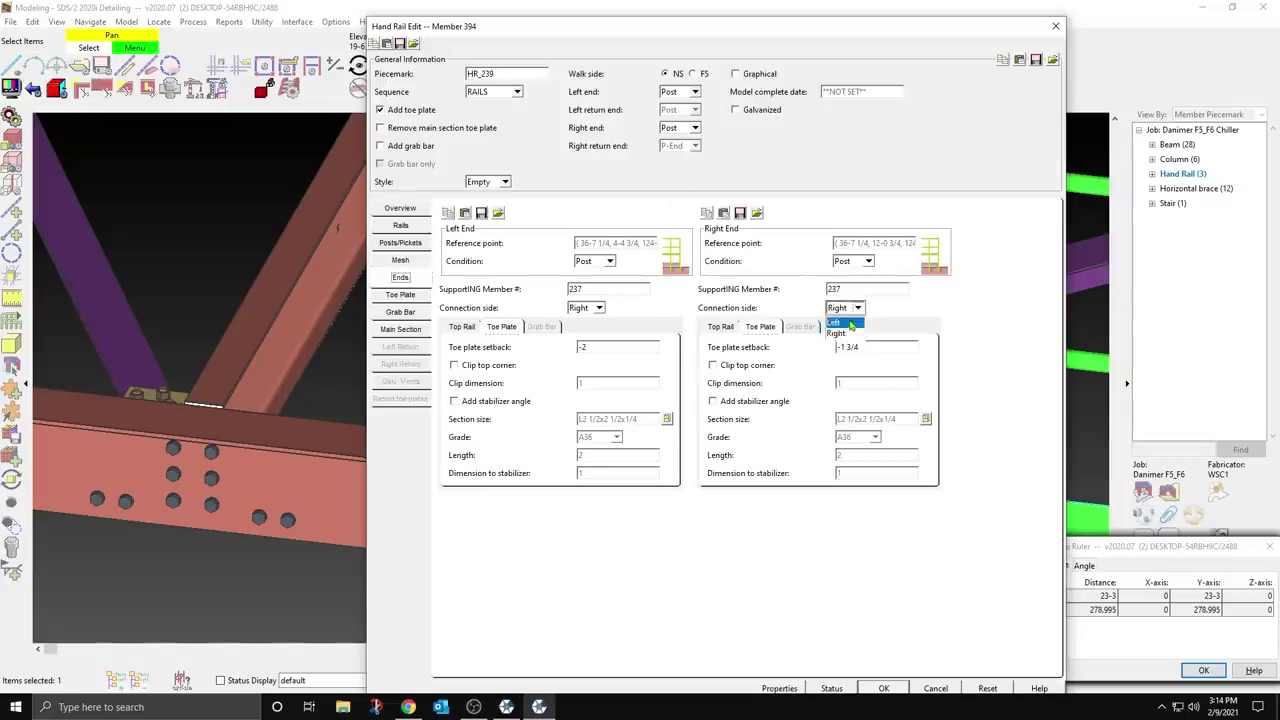
click(847, 320)
key(Return)
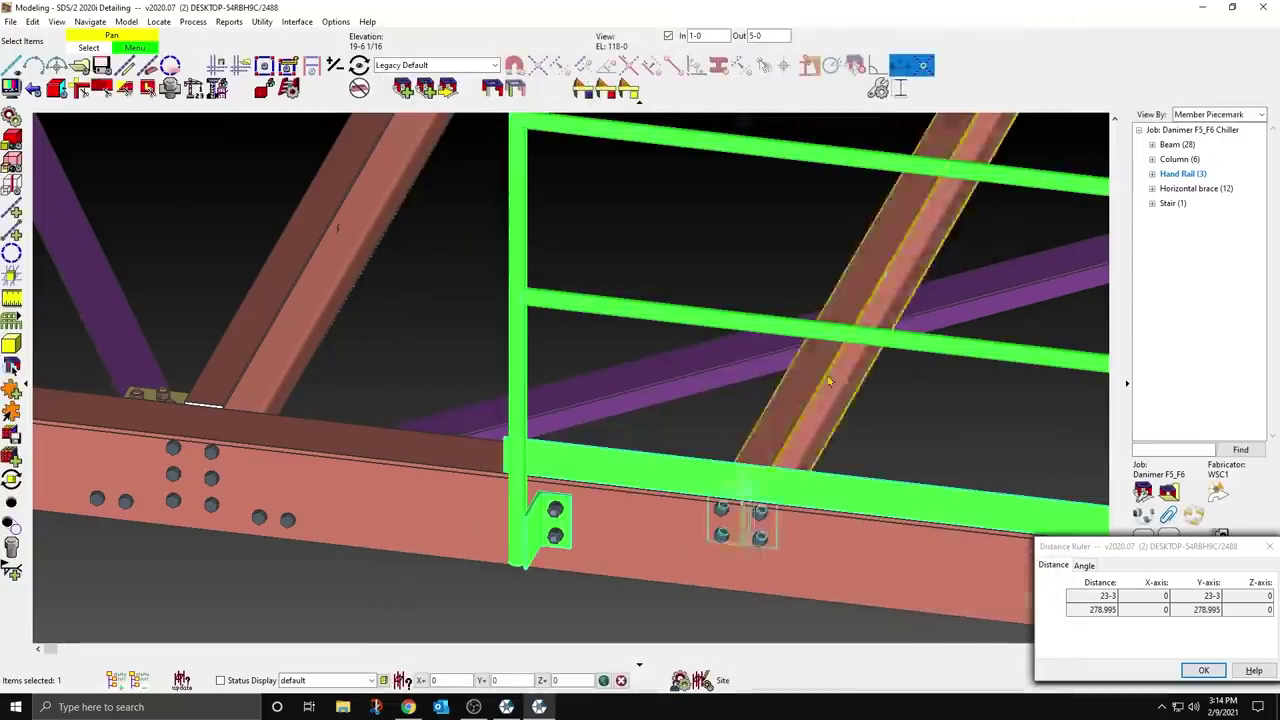
Step: Return to the 124-6 plan view from the platform beam's top surface and set the outward view depth to 5-0
scroll(520, 484, down, 3)
scroll(521, 480, down, 1)
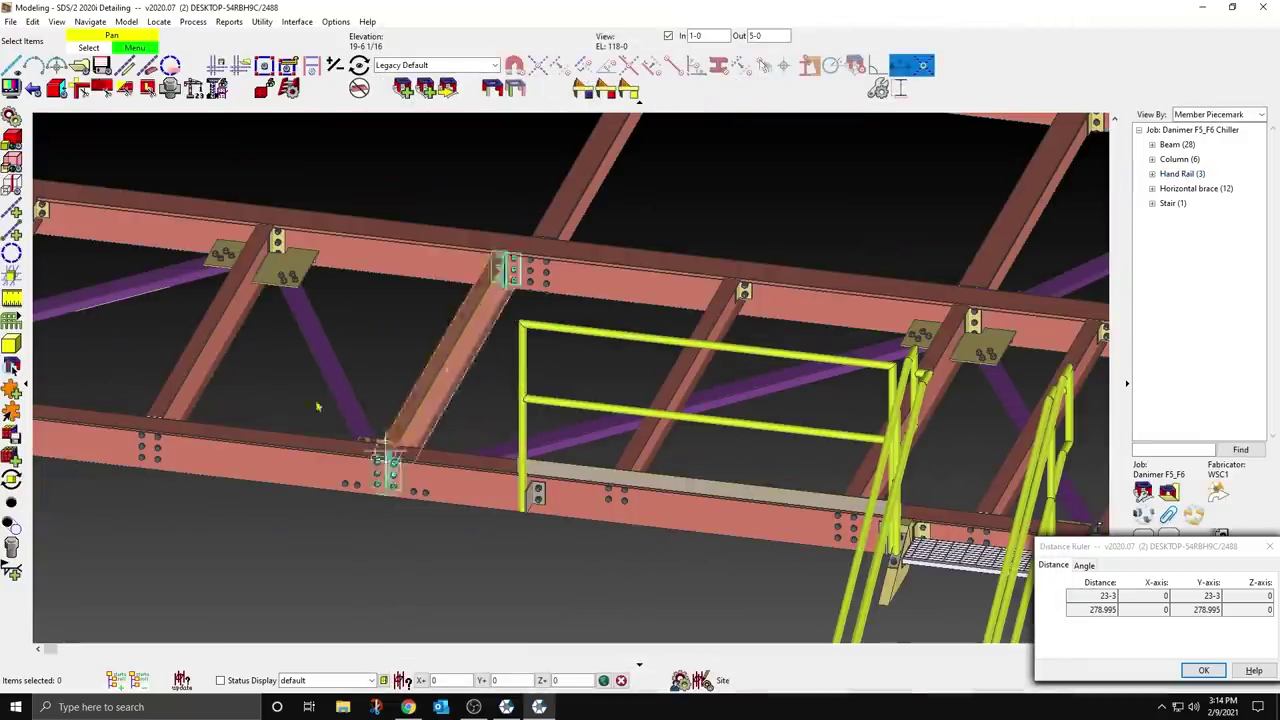
click(56, 90)
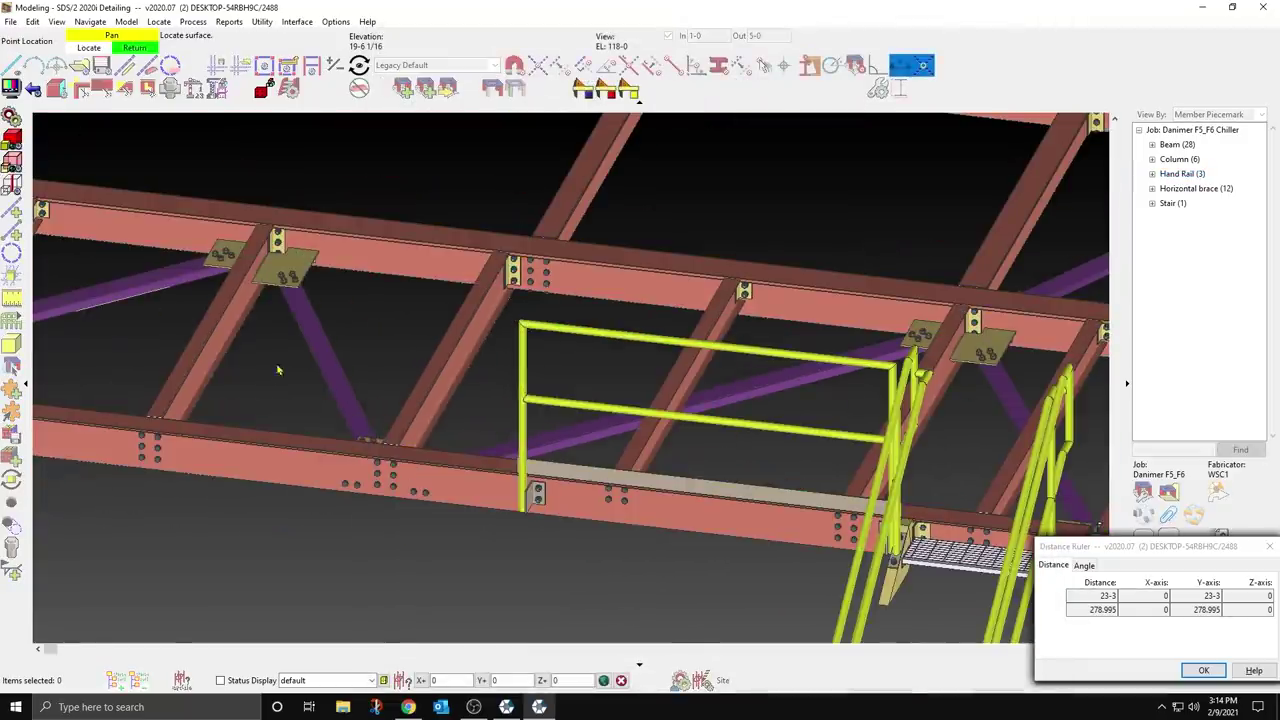
click(474, 467)
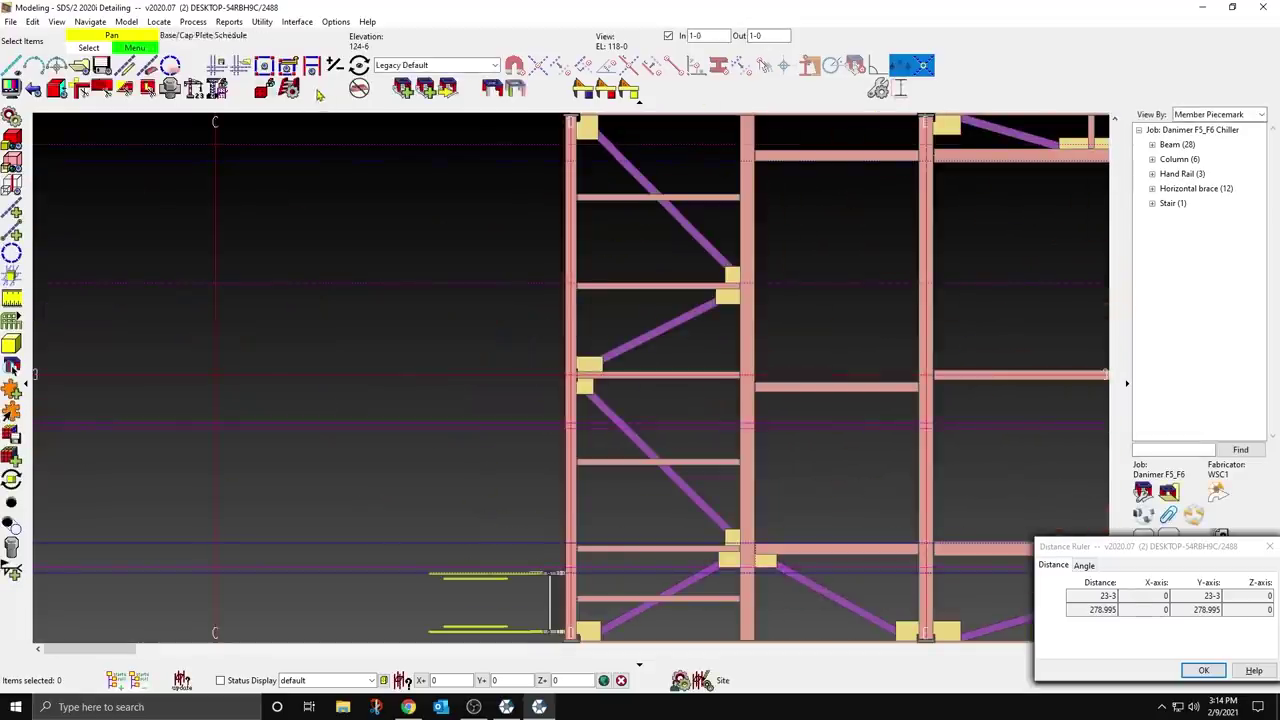
text(5-0)
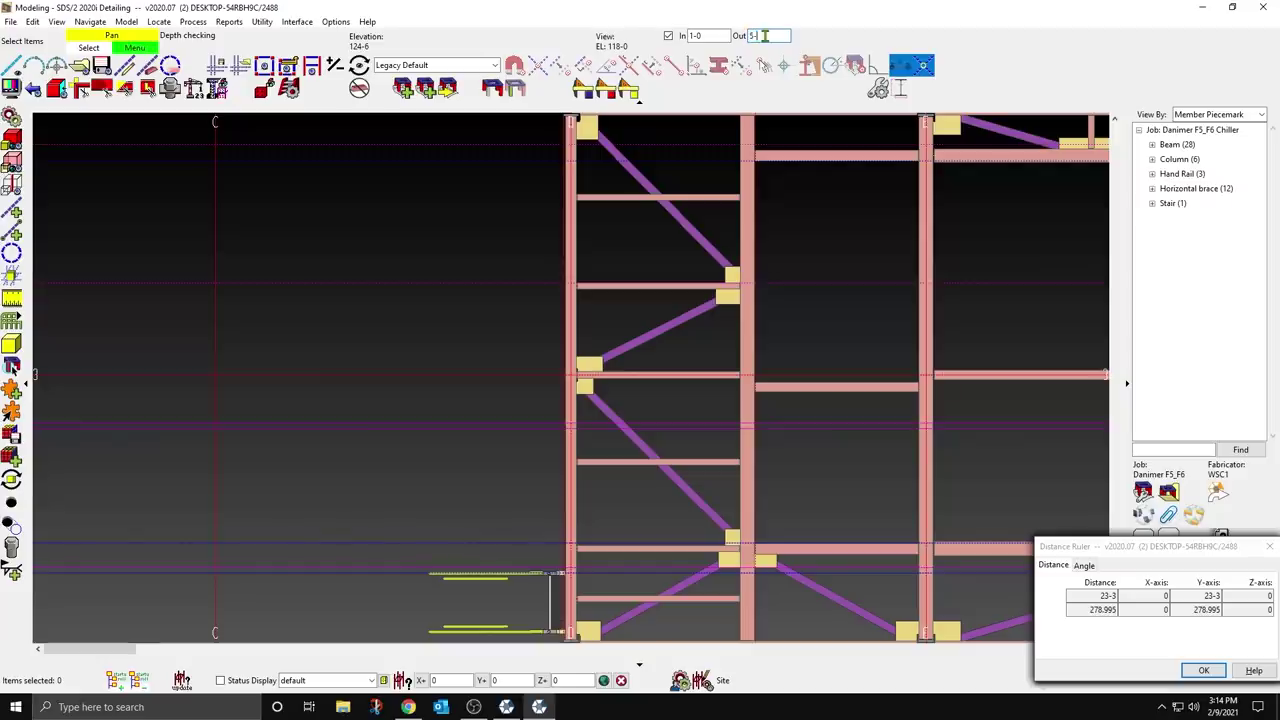
key(Return)
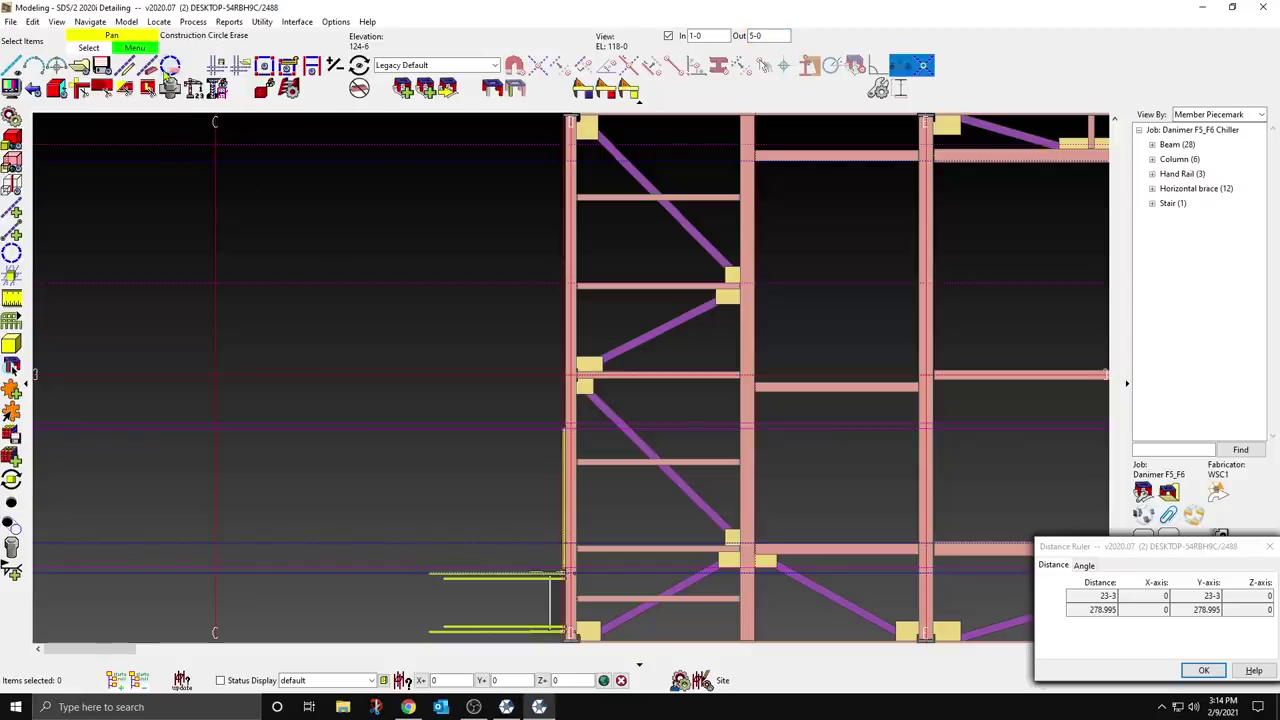
Step: Change the plan view's working depth by 1 1/4
click(333, 66)
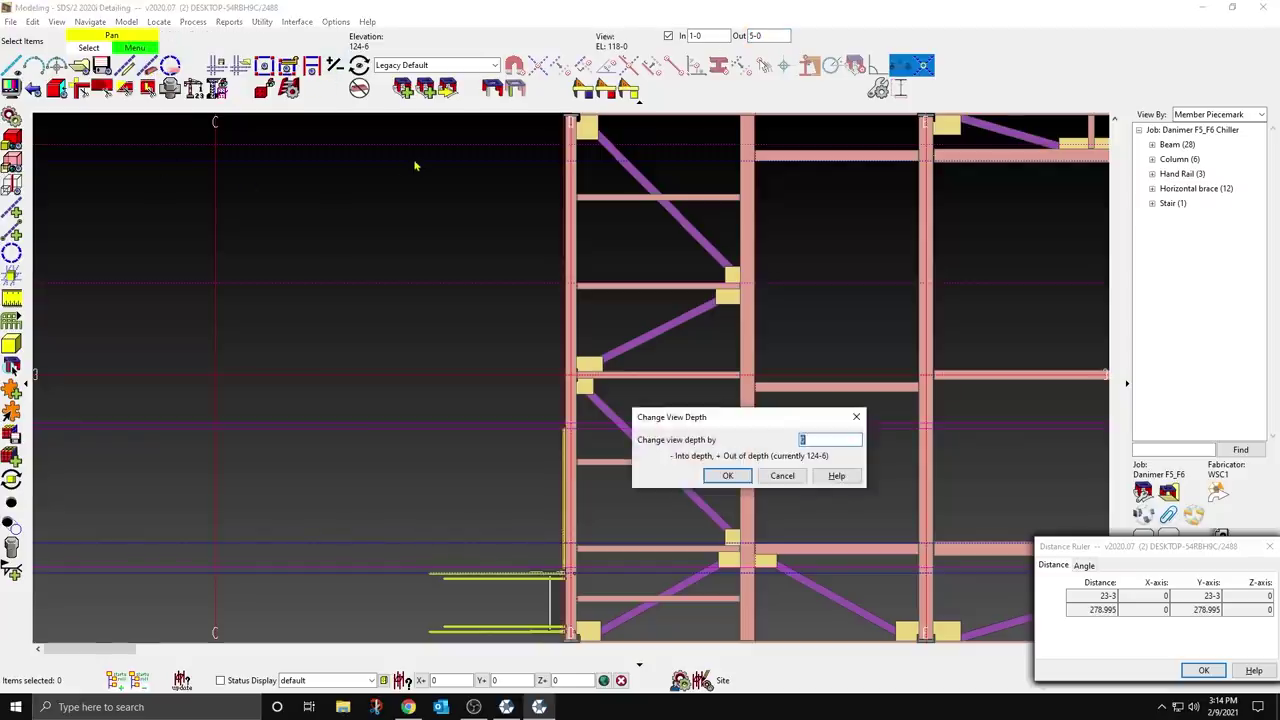
text(1 1/4)
key(Return)
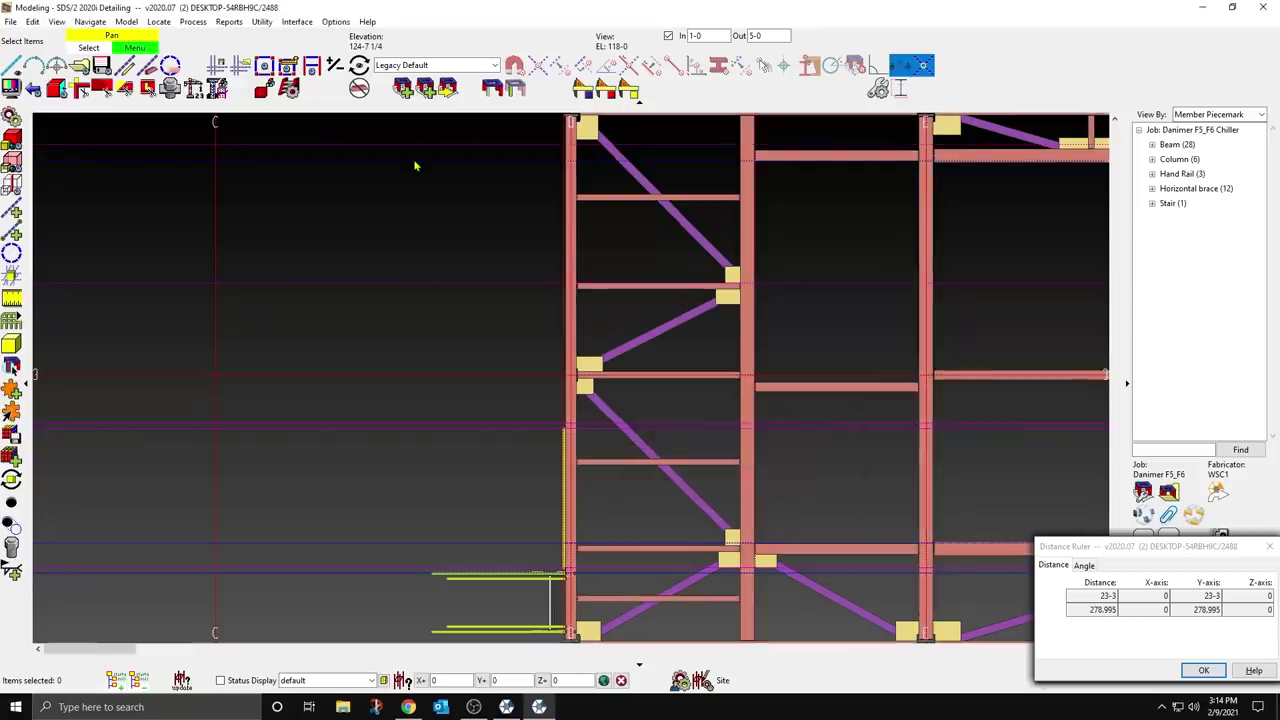
Step: Place a second platform hand rail along column line D, from the magenta line beyond the first rail to the construction line just past grid 2
middle_drag(595, 410, 571, 468)
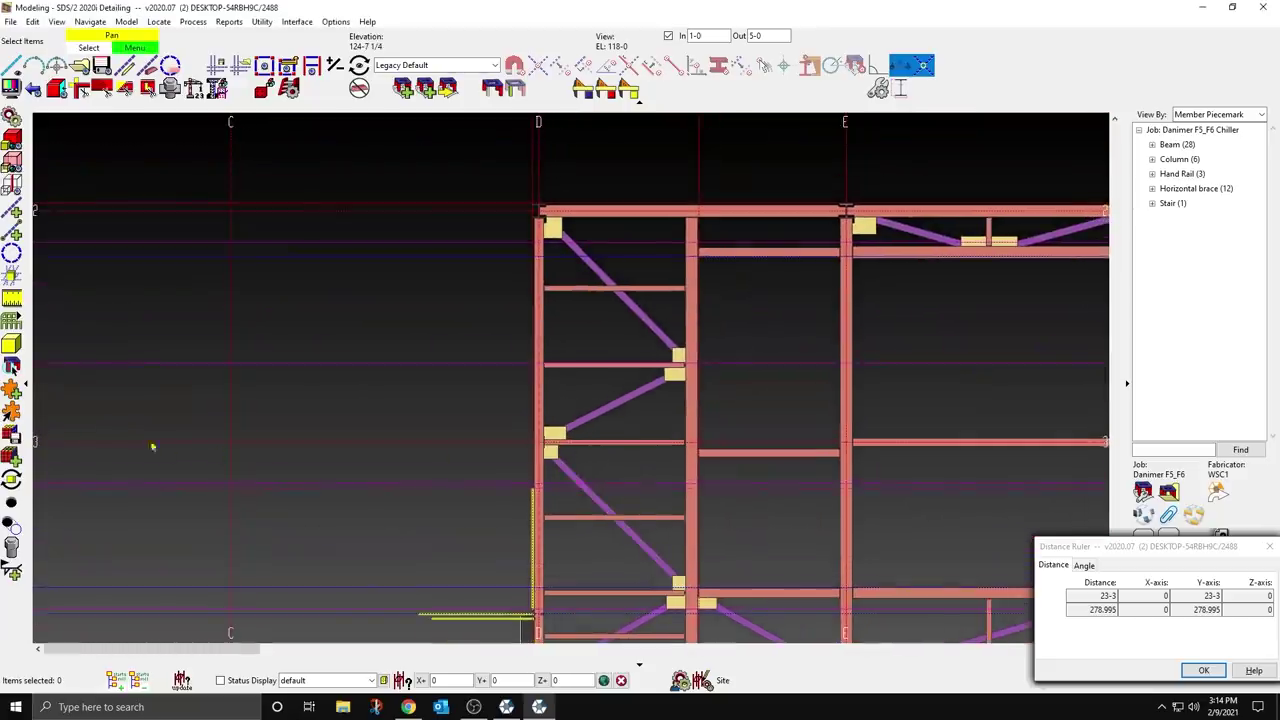
click(23, 338)
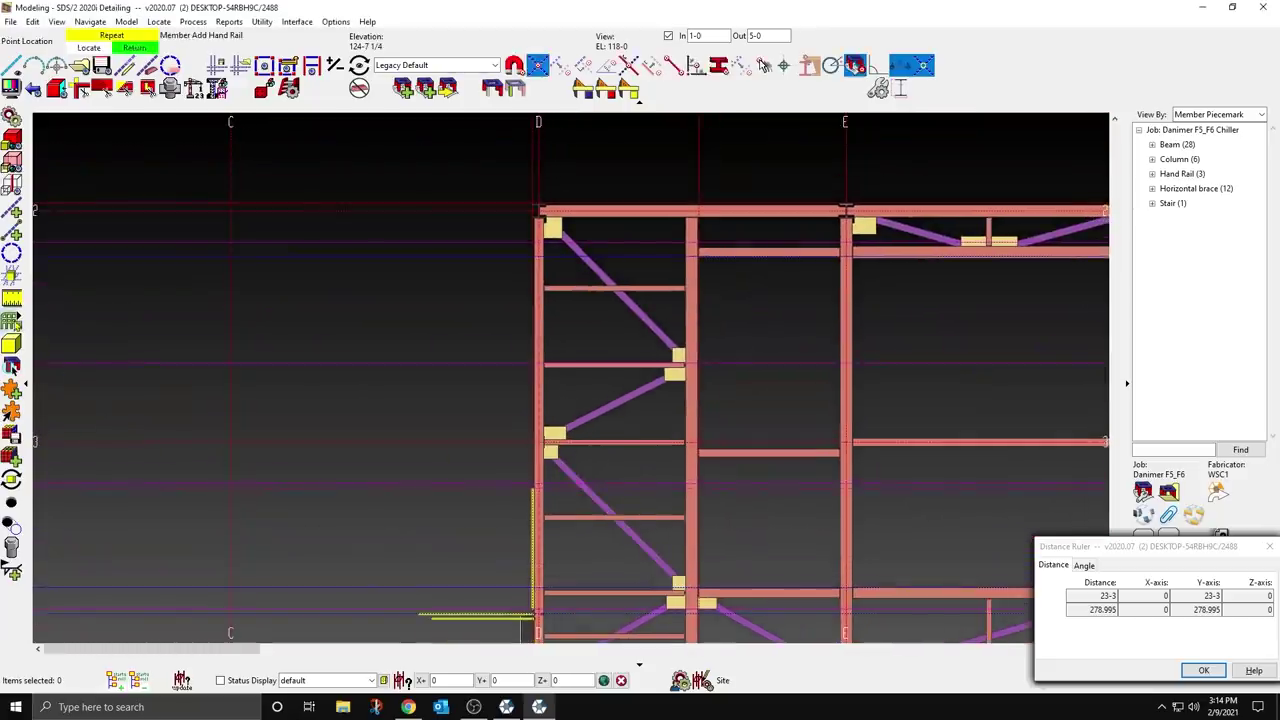
click(505, 486)
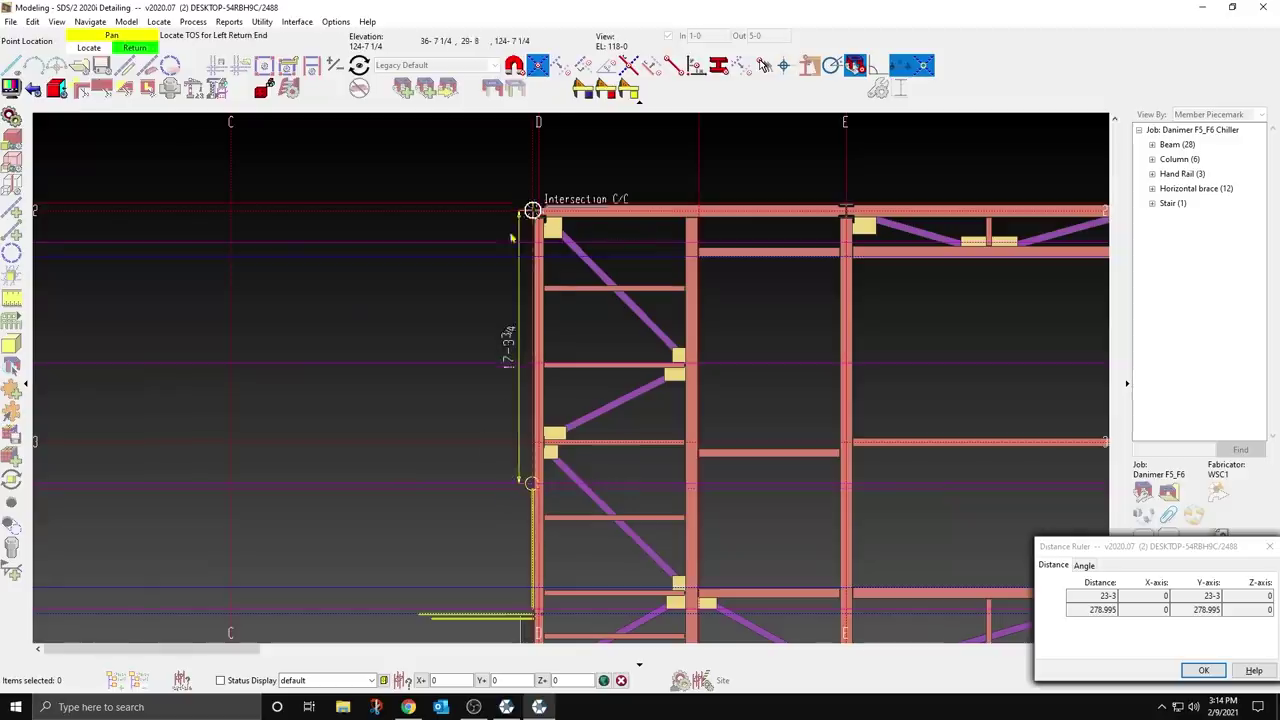
click(438, 330)
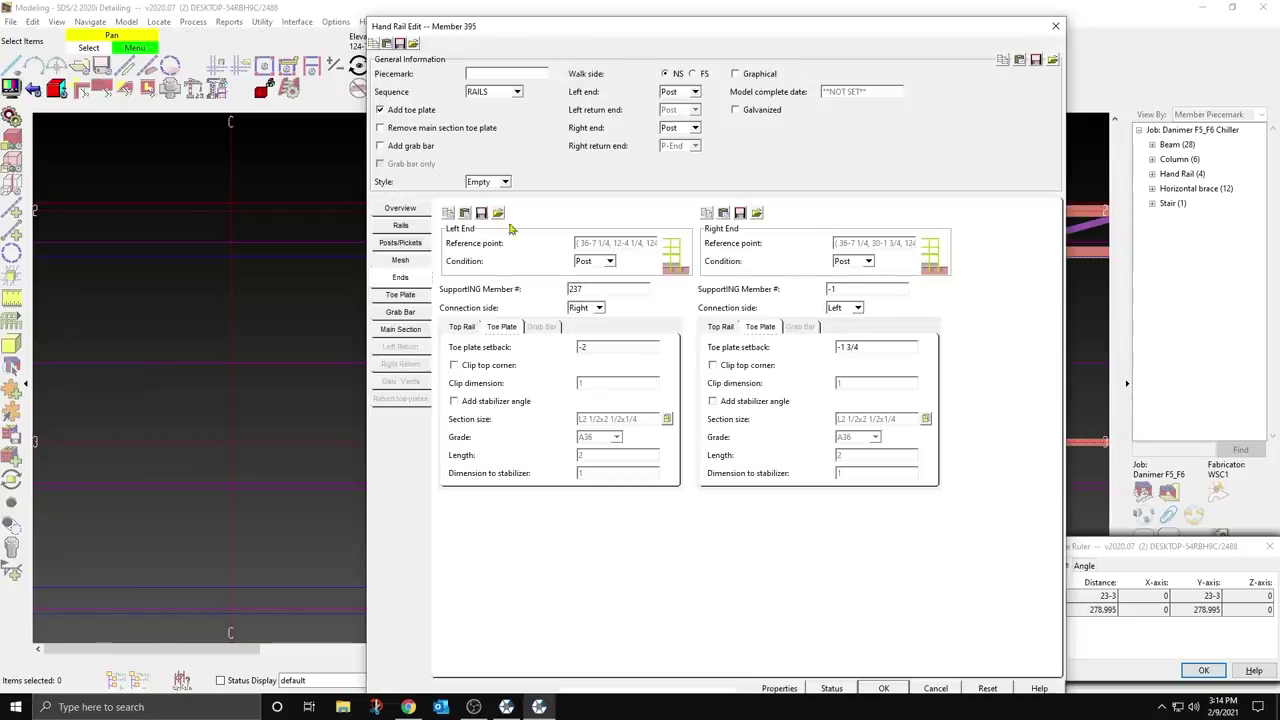
Step: Set the new rail's post spacing method to User with 2 posts, located where the two magenta construction lines cross the rail
click(401, 209)
click(857, 265)
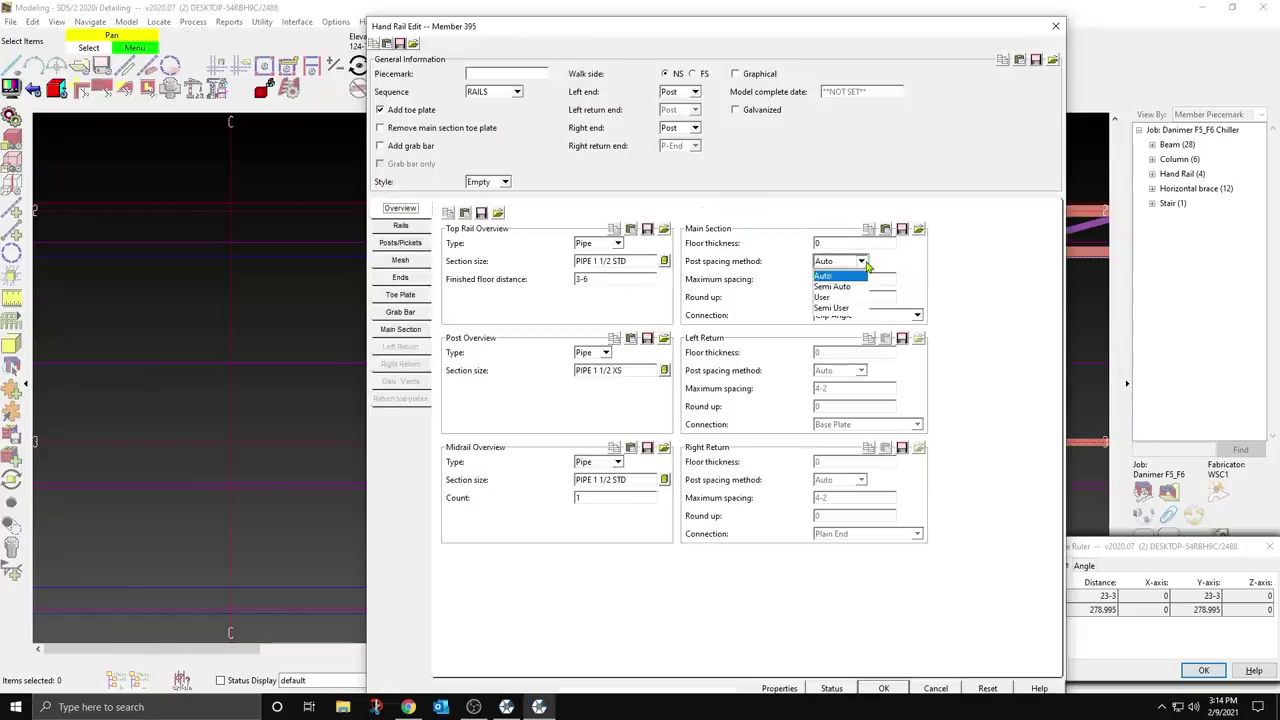
click(830, 296)
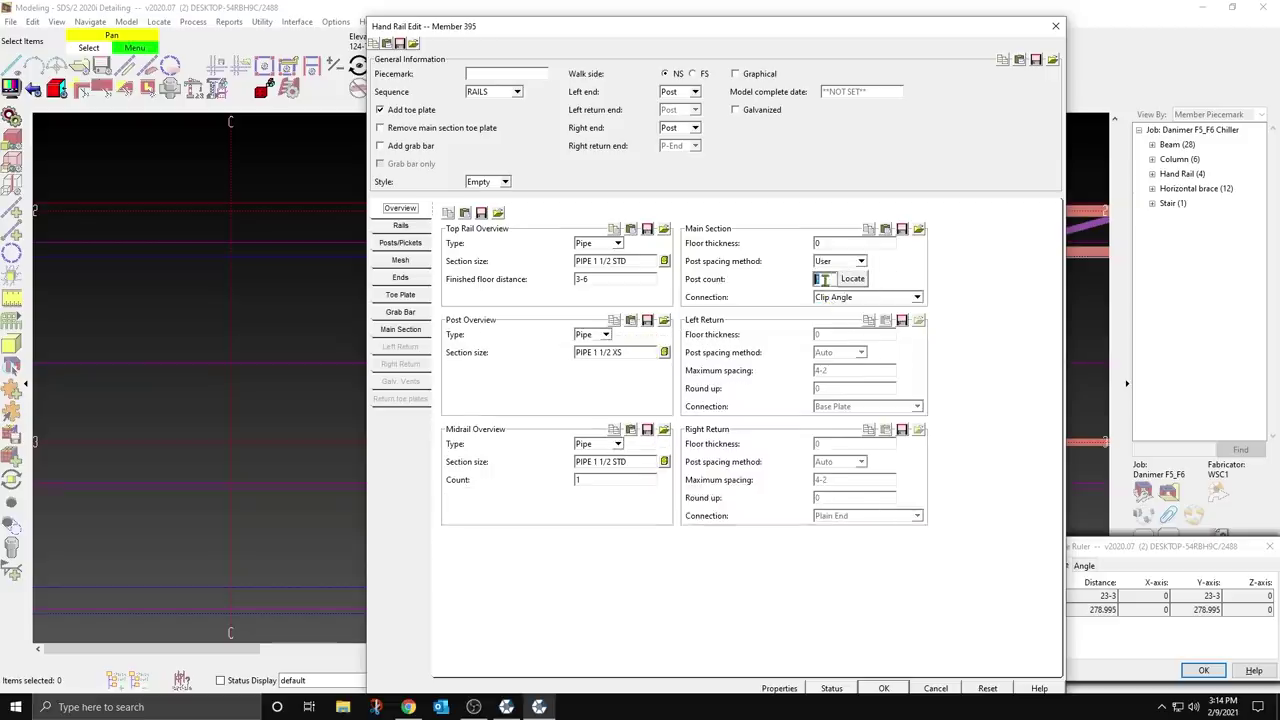
click(853, 279)
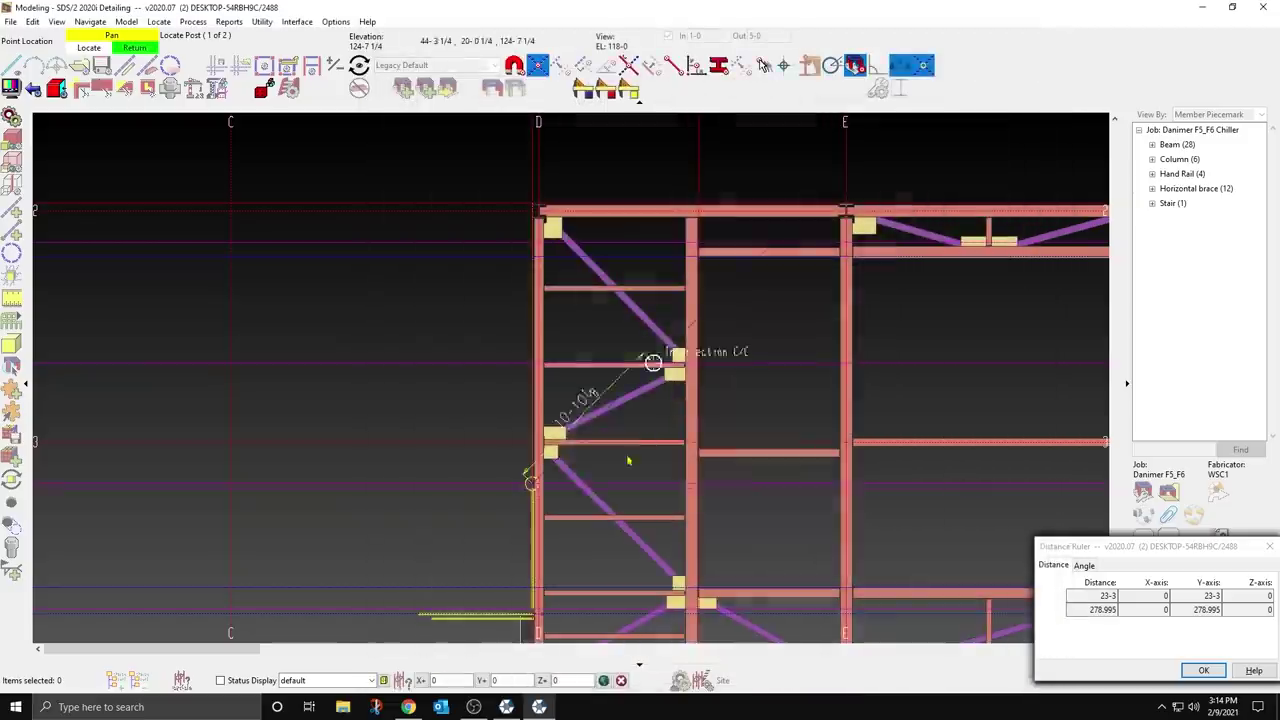
click(523, 251)
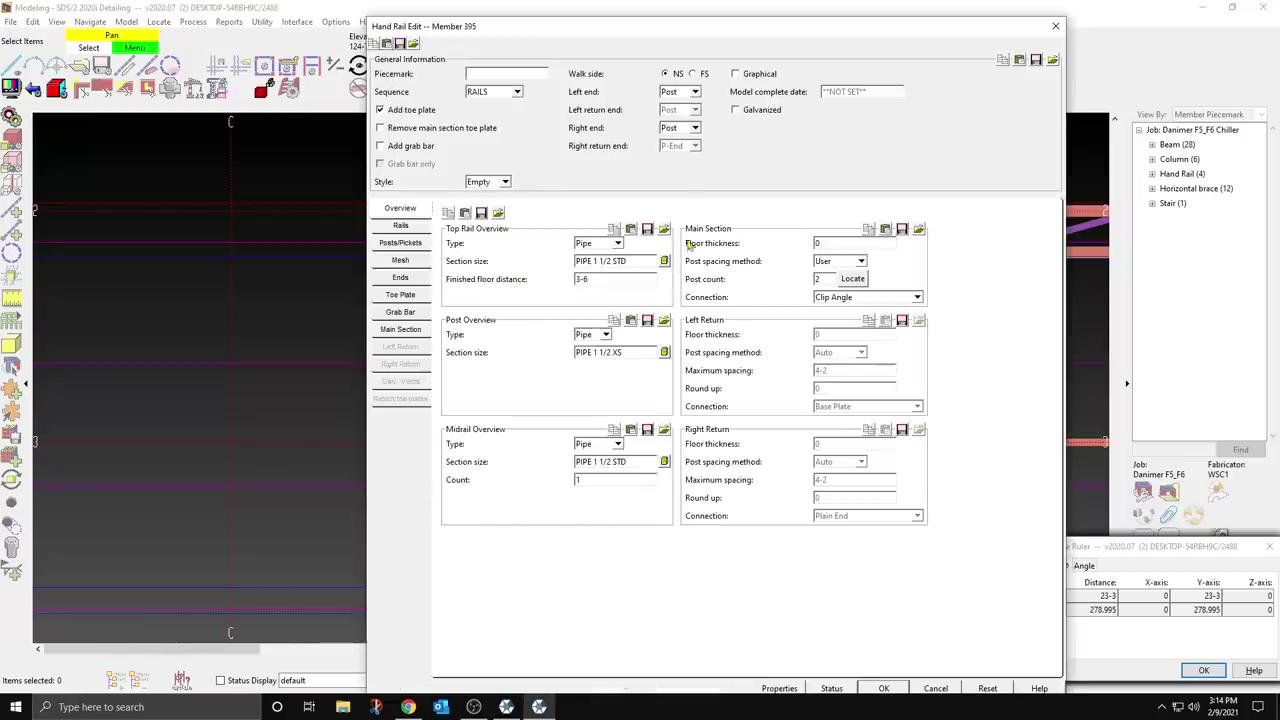
Step: Change the new rail's right end to P-End and accept the hand rail settings
click(695, 129)
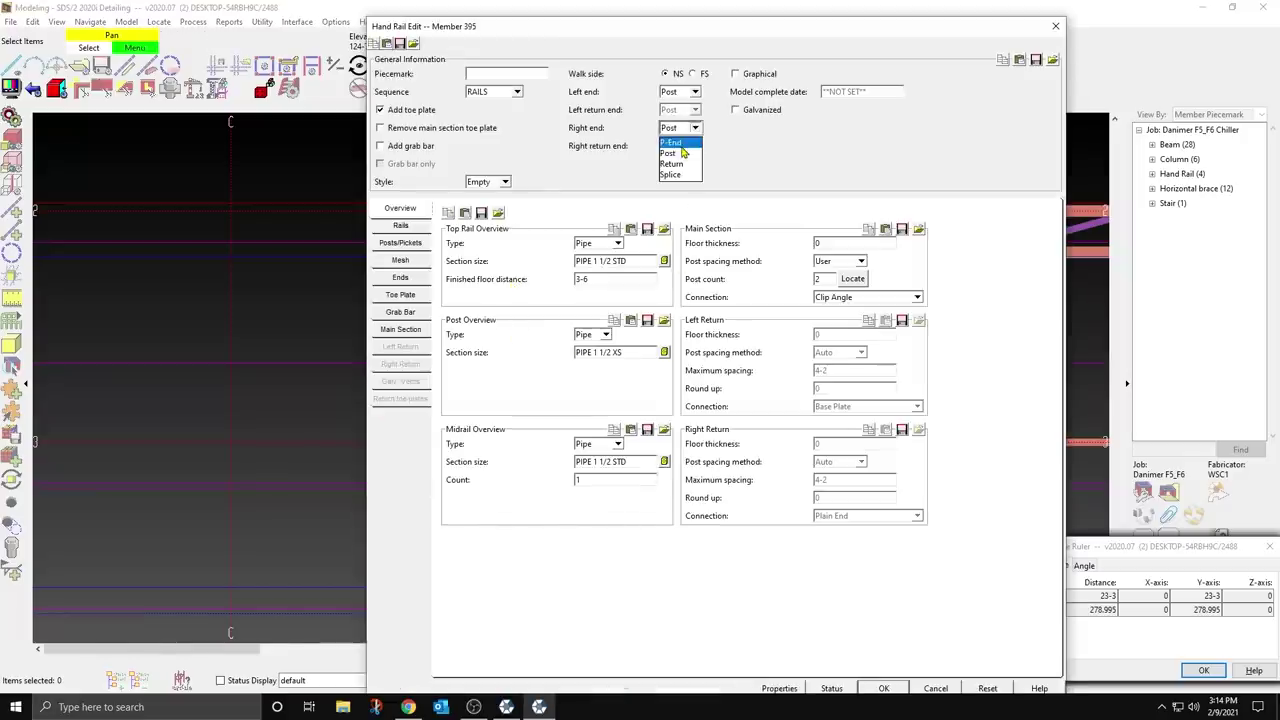
click(675, 143)
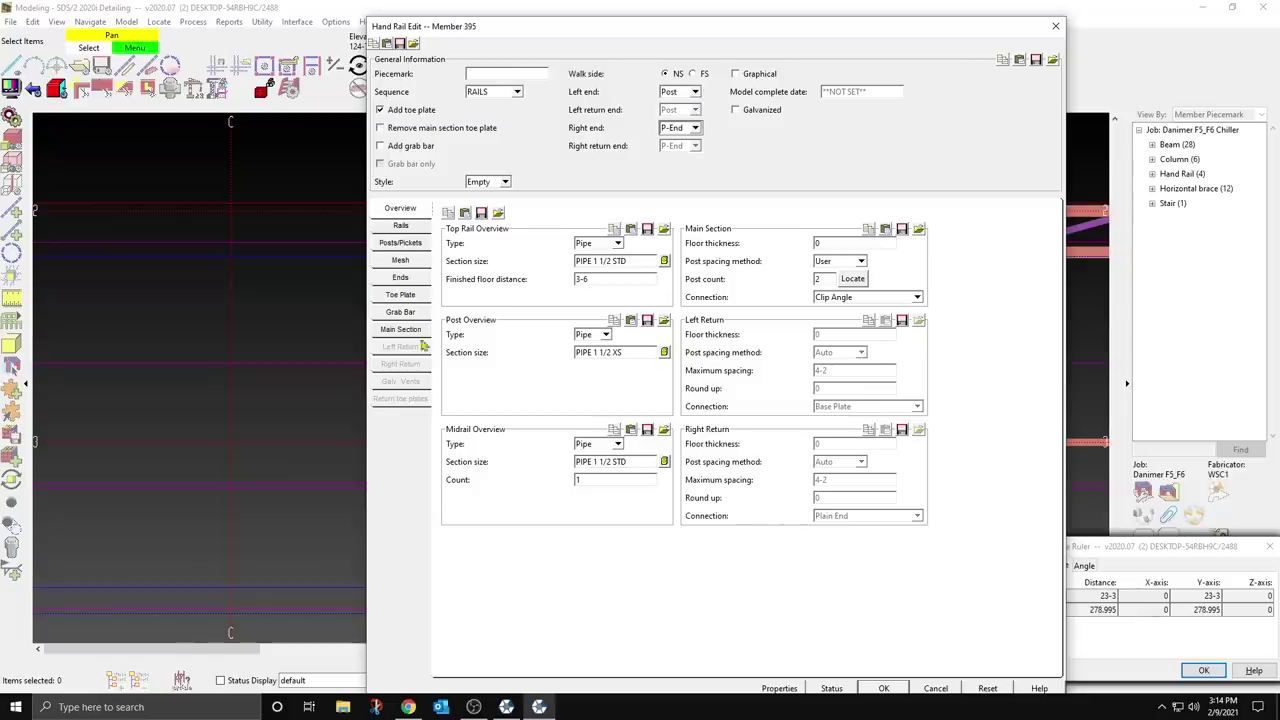
click(887, 688)
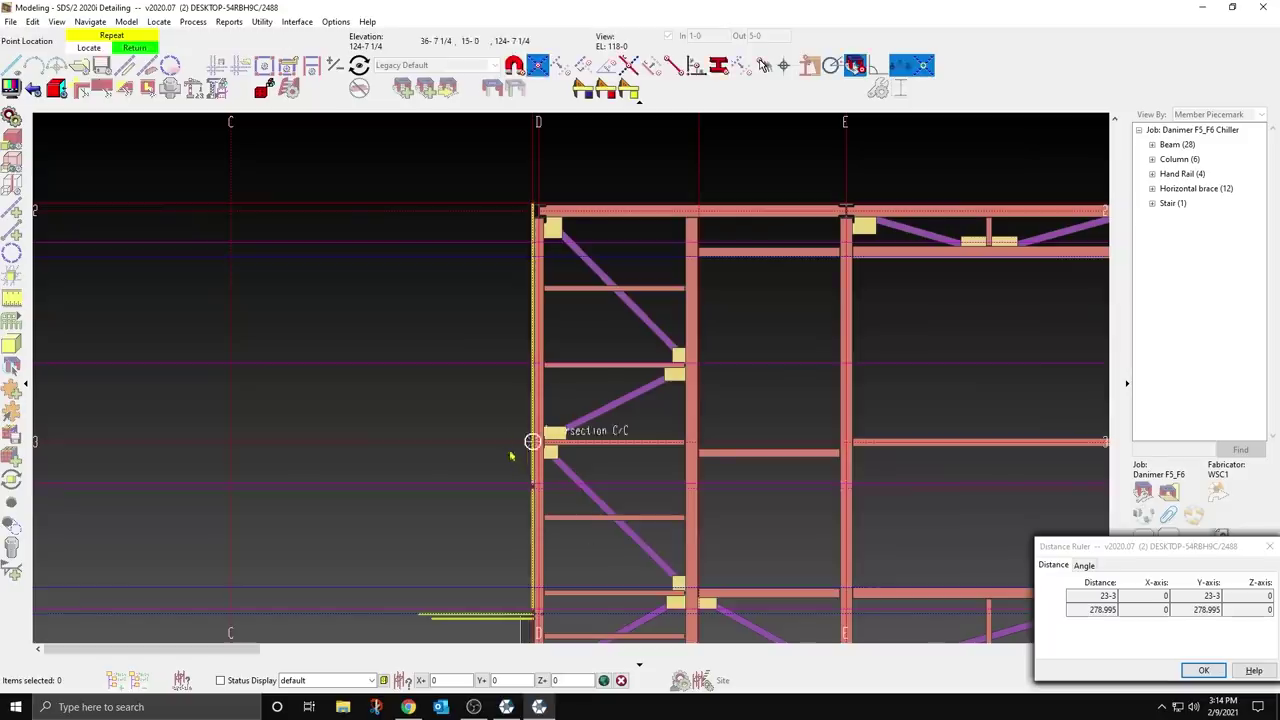
Step: Examine the new rail's posts and clip angles in 3D, checking their clearance from the beam connection bolts
scroll(566, 329, up, 1)
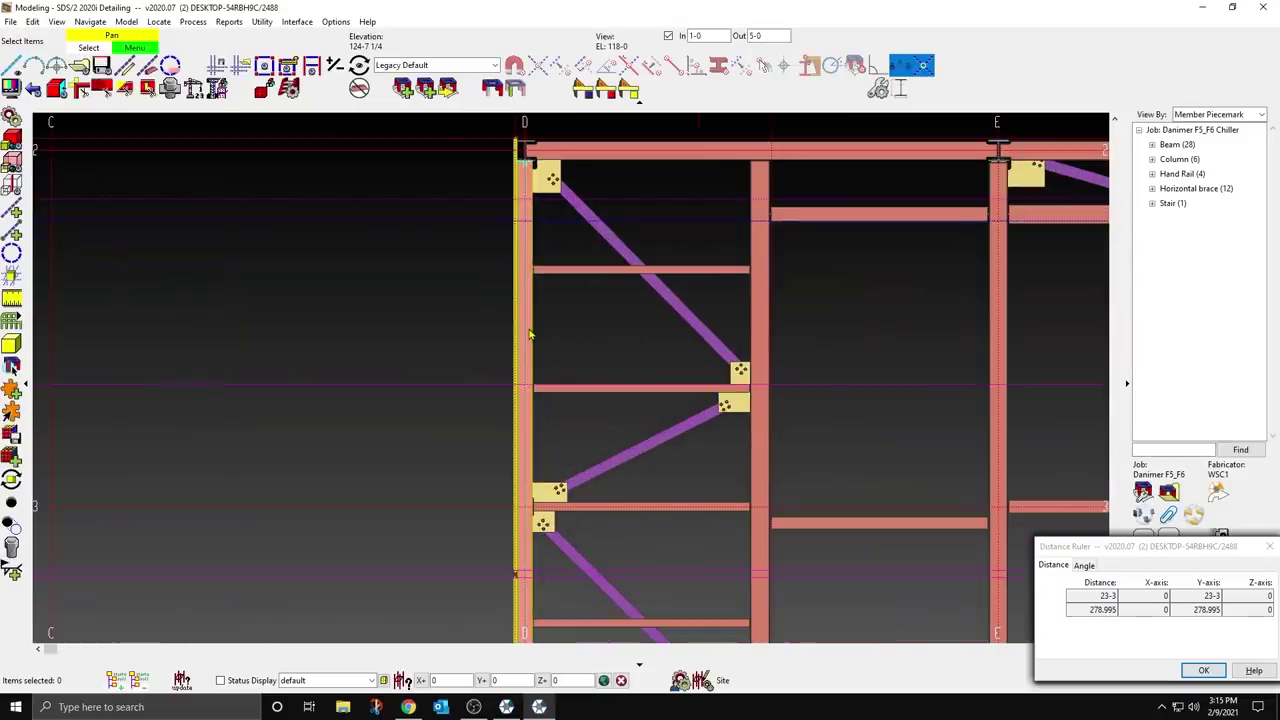
shift+middle_drag(529, 334, 722, 190)
scroll(583, 372, up, 3)
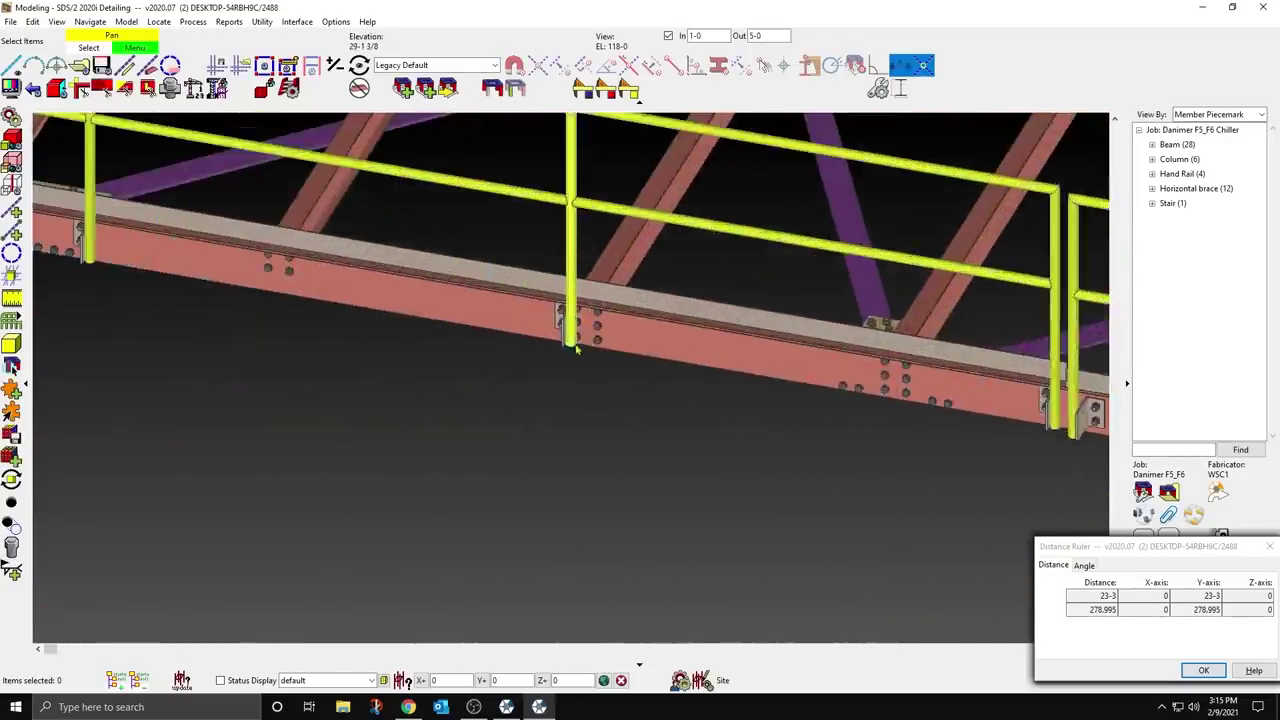
middle_drag(576, 348, 629, 322)
scroll(566, 318, up, 5)
scroll(505, 480, down, 4)
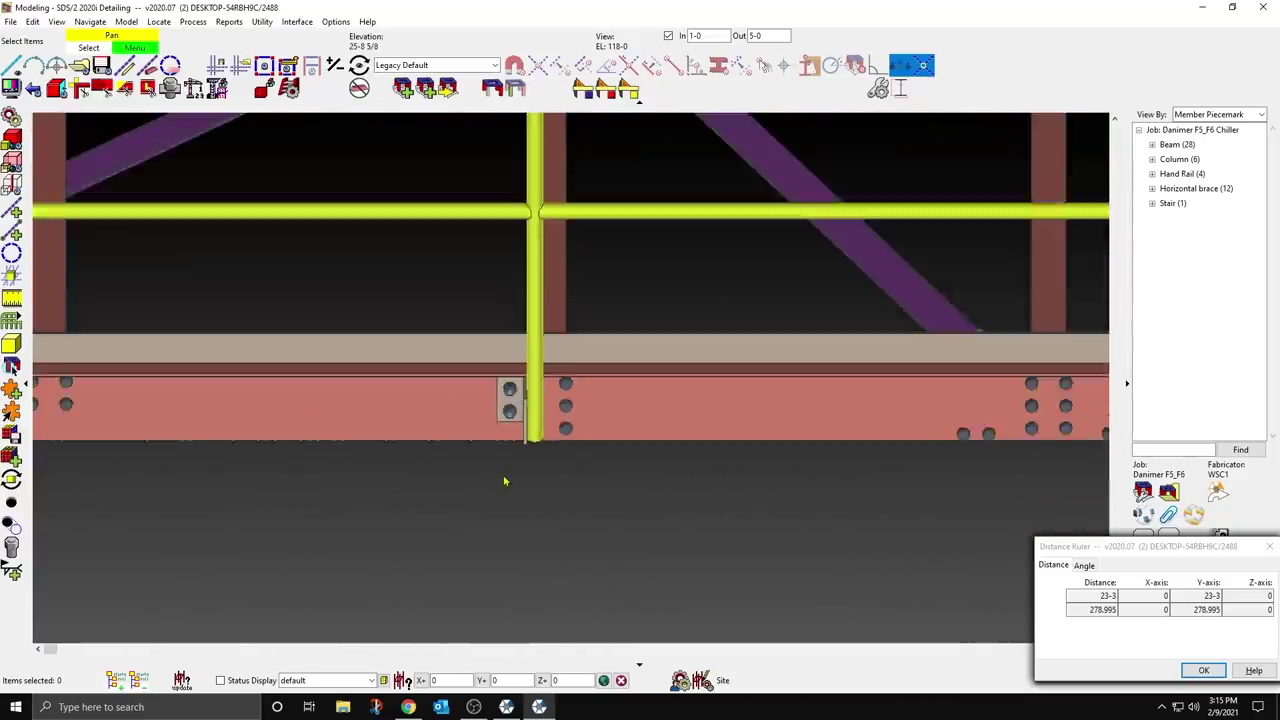
Step: Review the intermediate post distances, toe directions and connection sides in the longer platform rail's settings, without changing anything
scroll(504, 482, down, 3)
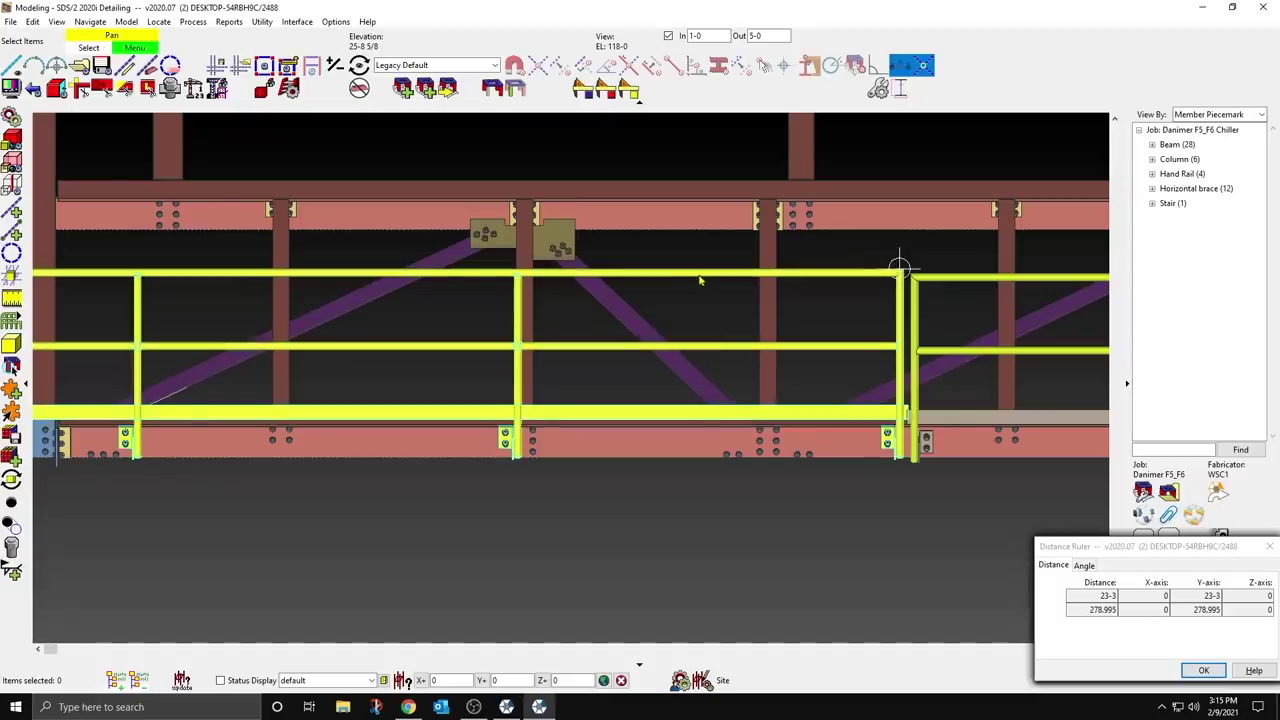
scroll(700, 281, down, 1)
middle_drag(700, 281, 616, 286)
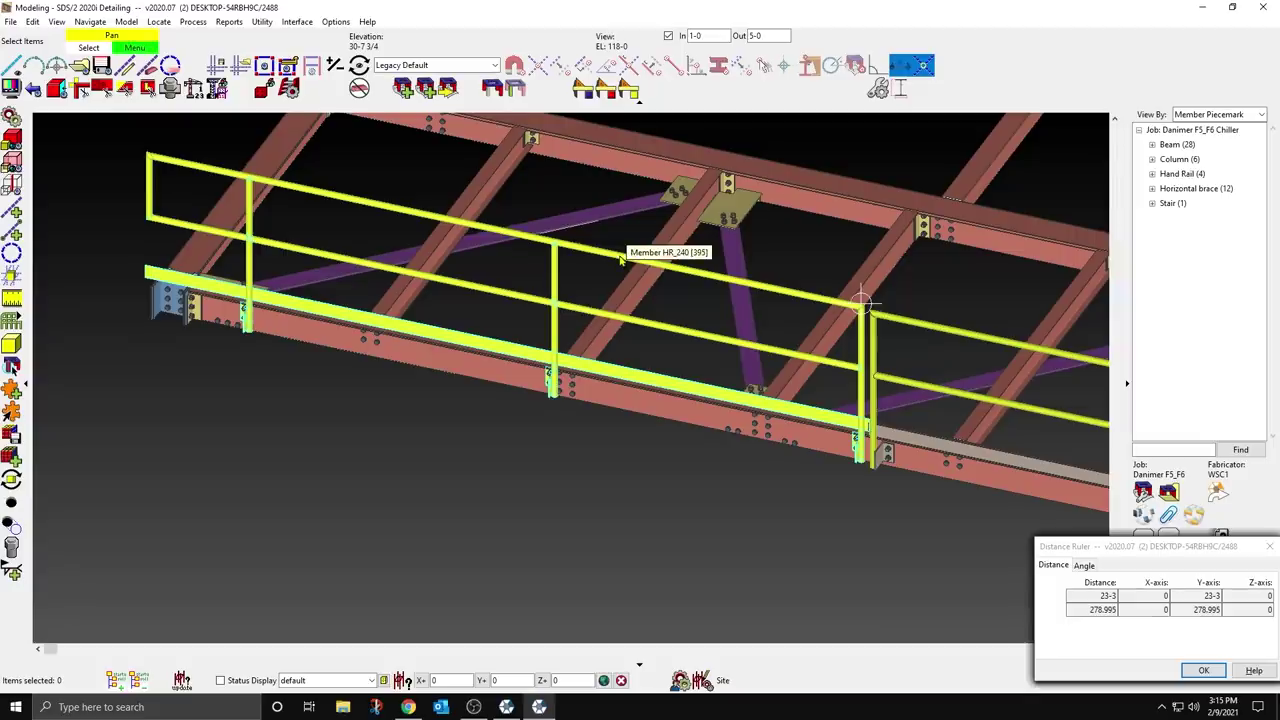
double_click(620, 260)
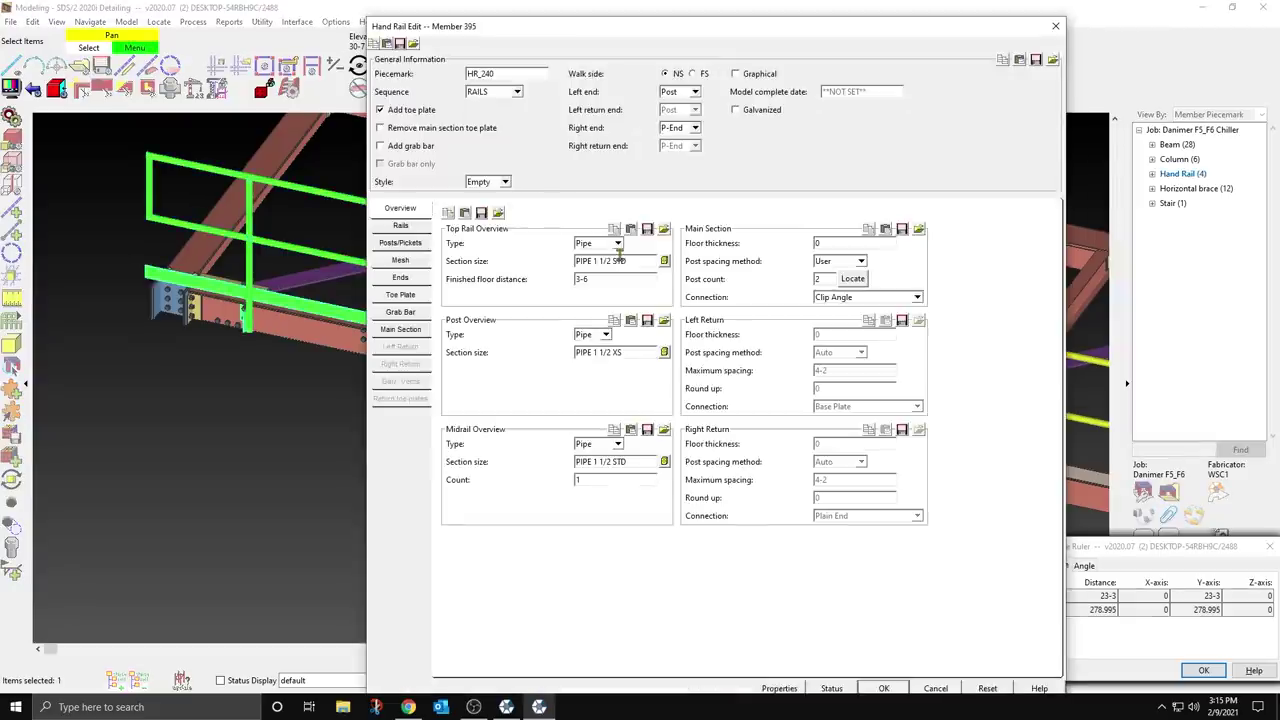
click(401, 330)
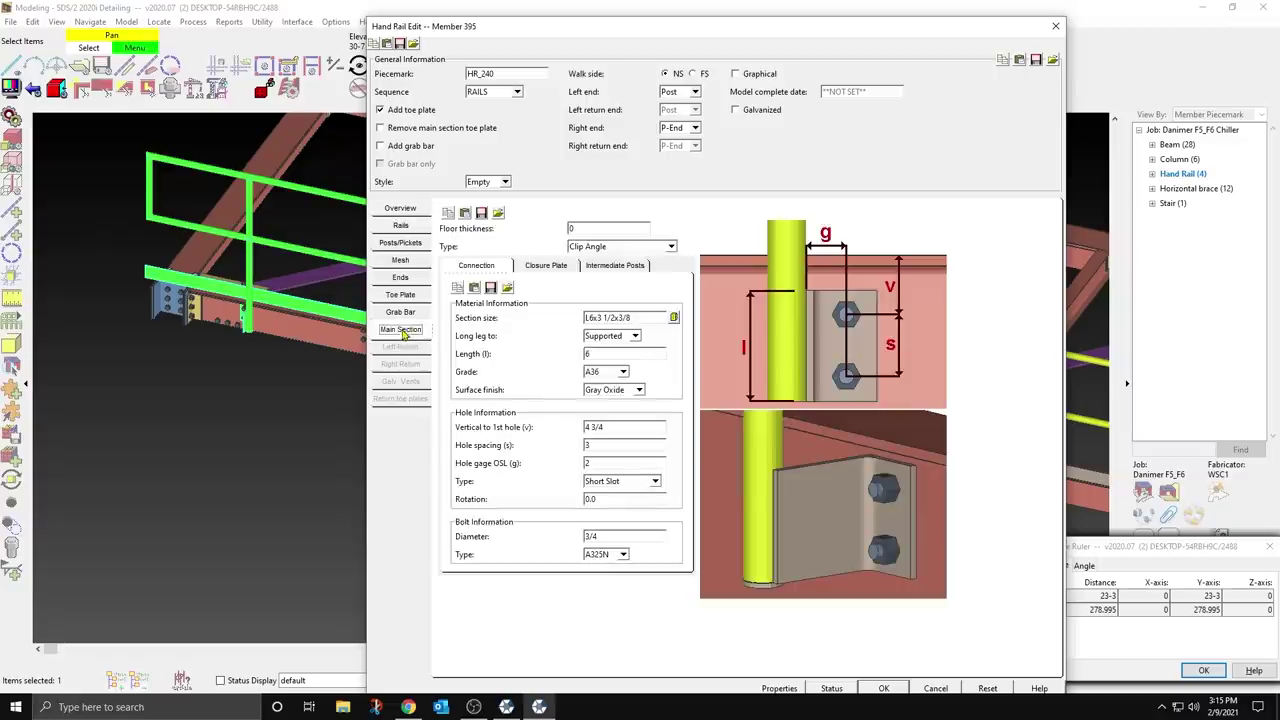
click(617, 266)
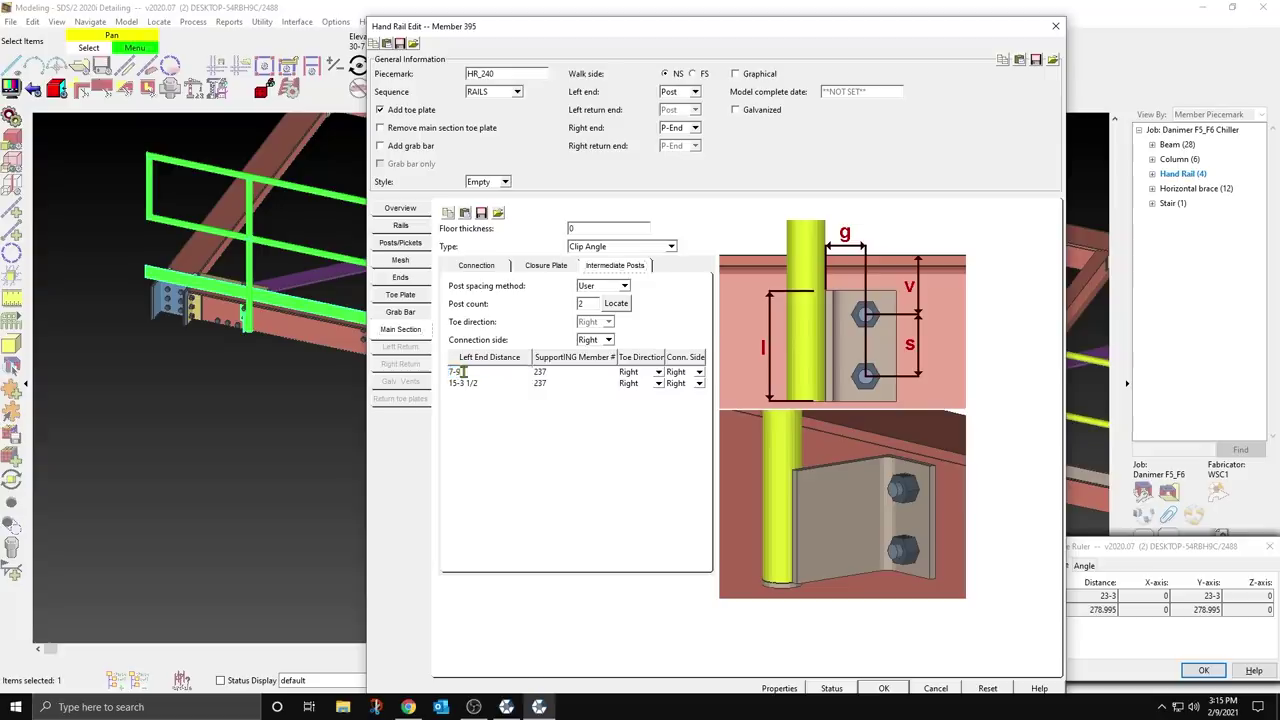
key(Escape)
Step: Set the toe direction and connection side of the longer rail's 15-3 1/2 intermediate post to Left
scroll(560, 410, up, 4)
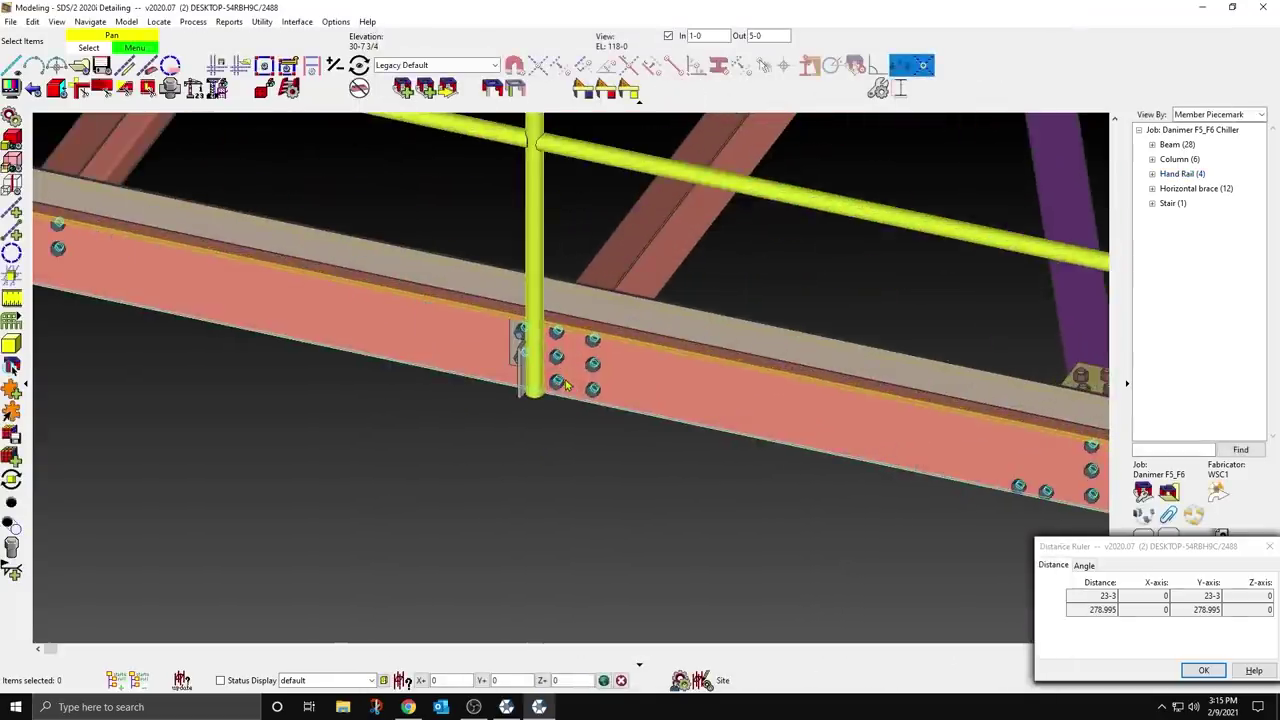
shift+middle_drag(563, 385, 291, 349)
scroll(284, 396, down, 2)
scroll(556, 155, down, 1)
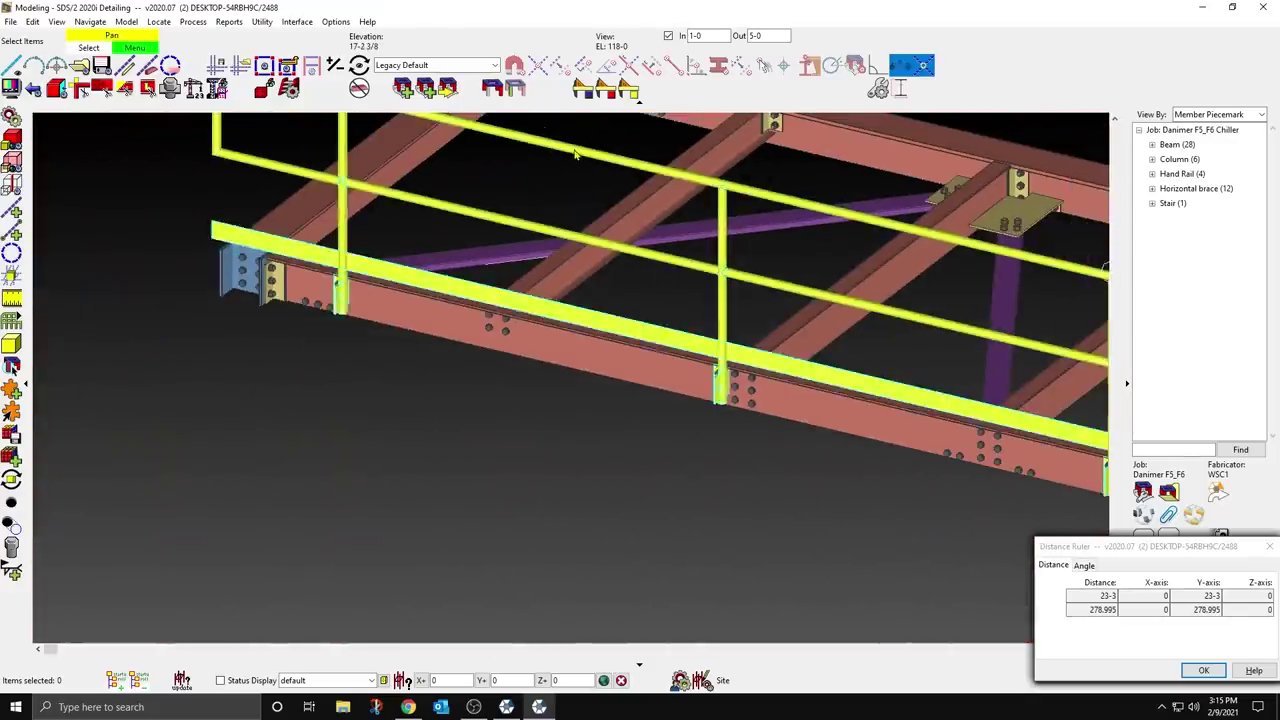
double_click(575, 153)
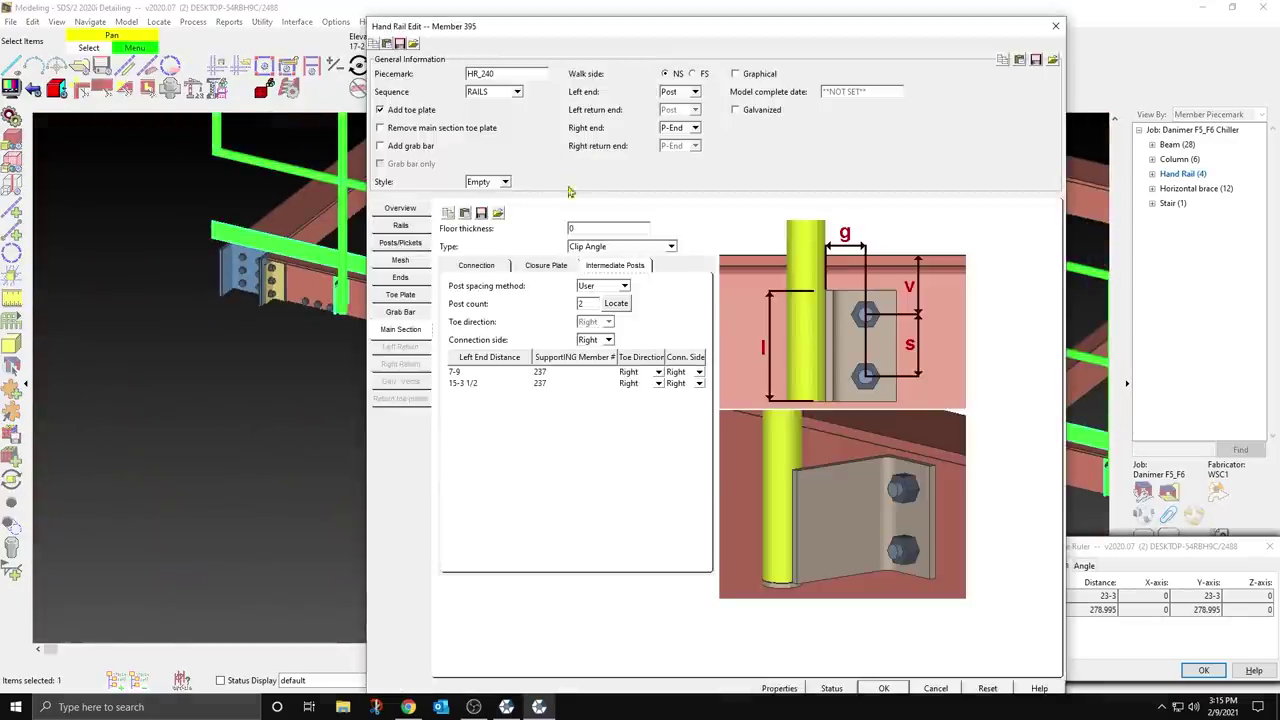
click(698, 384)
click(658, 384)
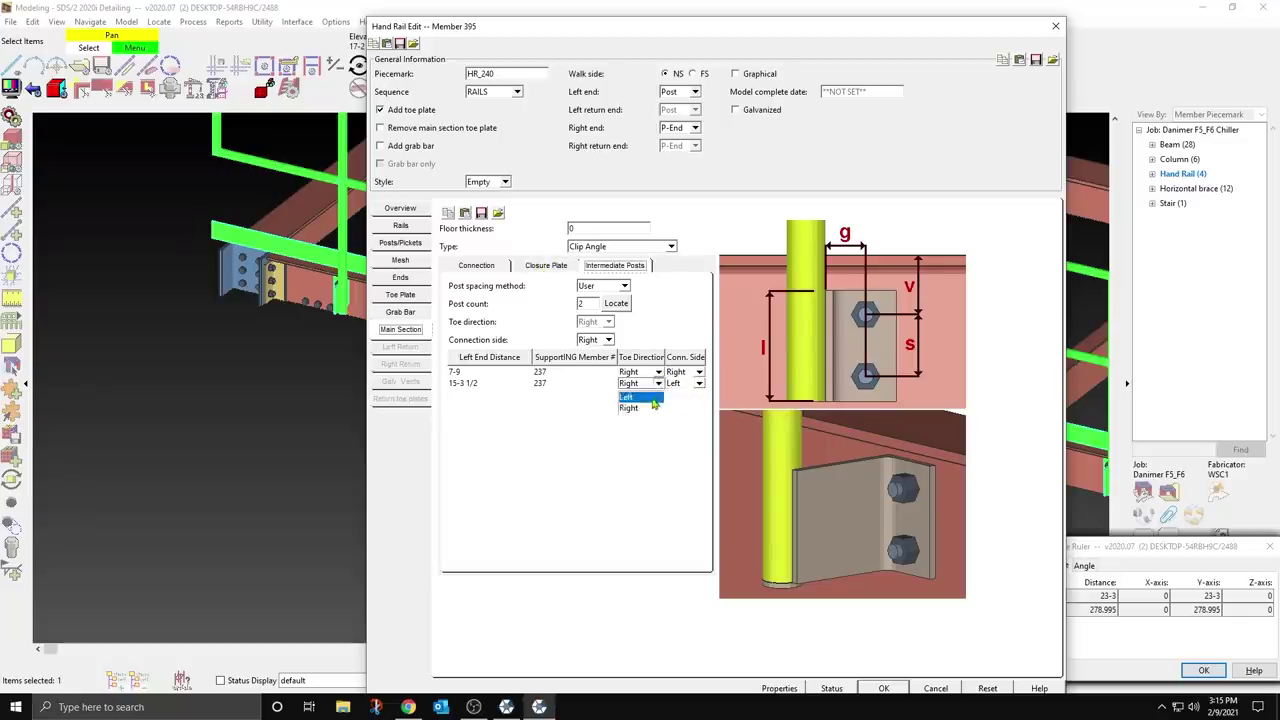
click(655, 397)
click(884, 688)
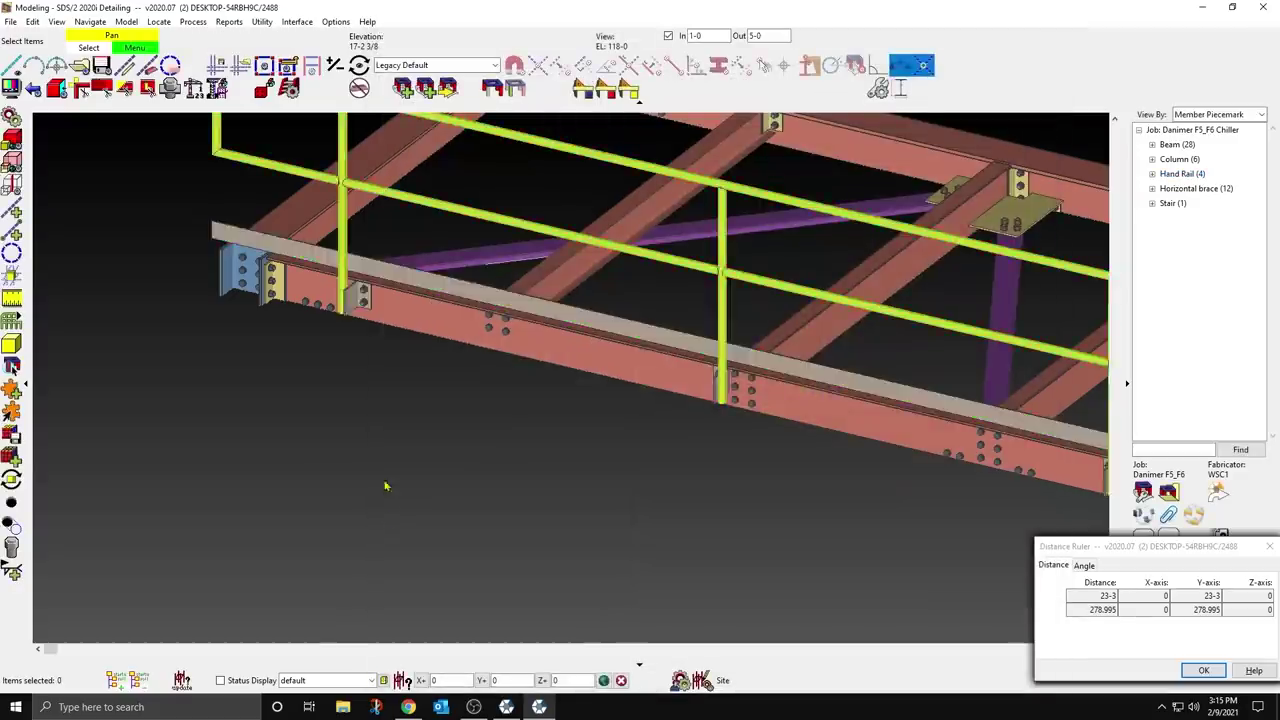
Step: Show the platform in plan from the top surface of its edge beam, with the outward view depth set to 5-0
scroll(702, 405, up, 5)
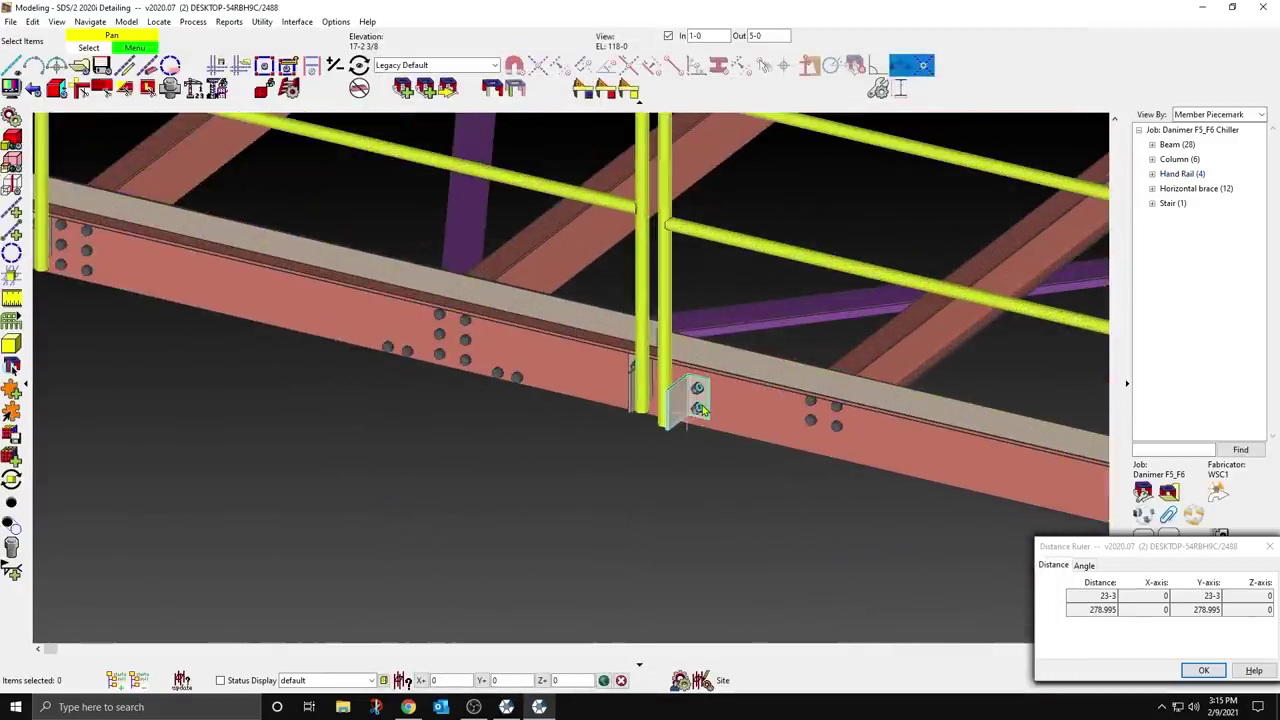
shift+middle_drag(702, 405, 703, 263)
click(708, 267)
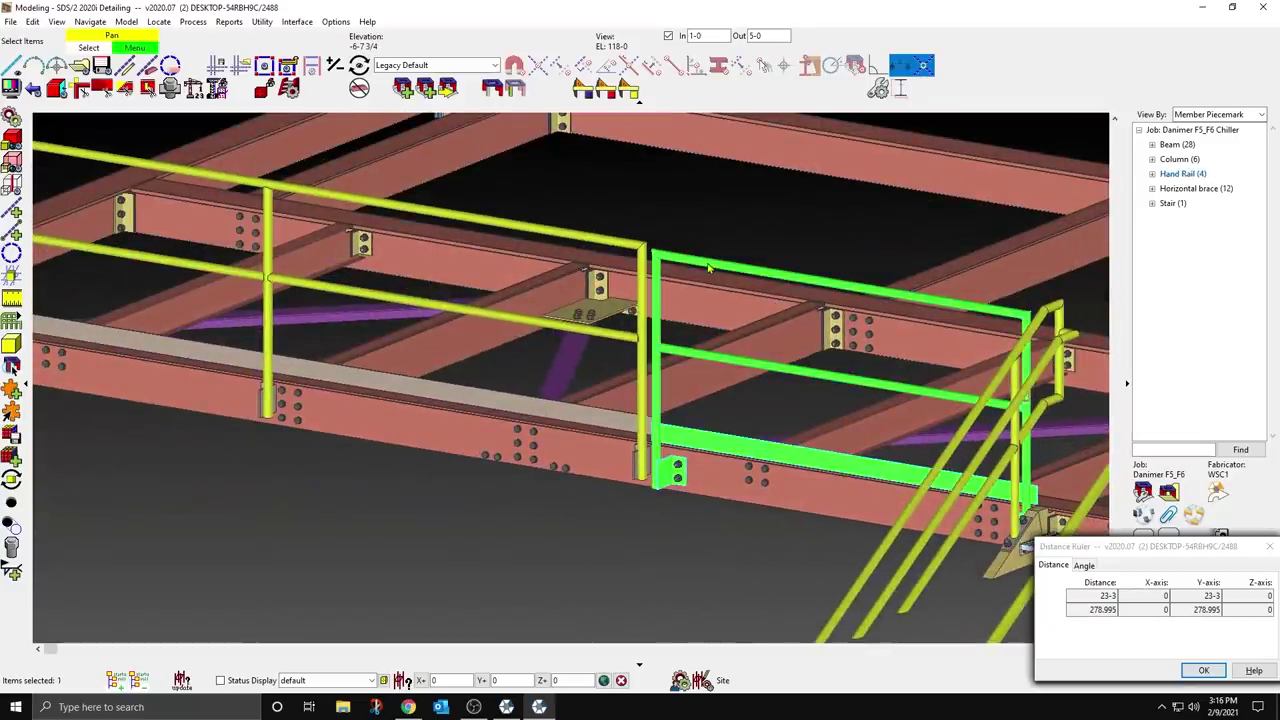
key(Escape)
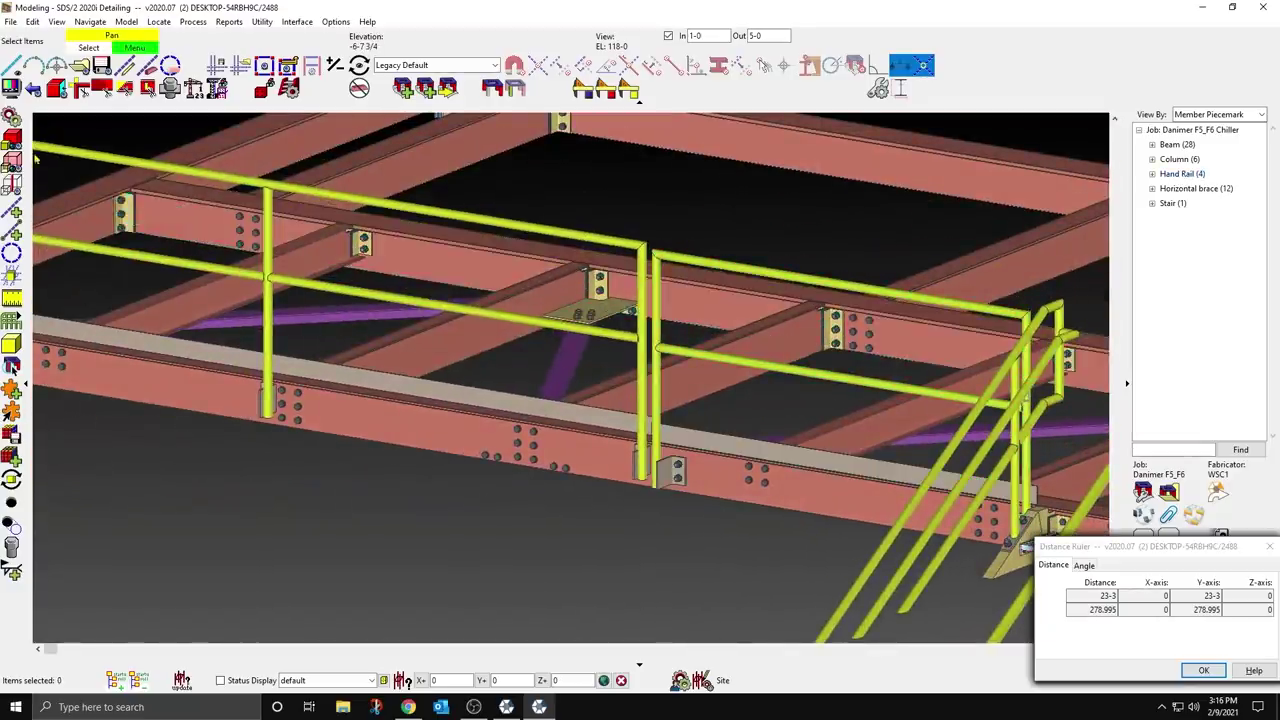
click(58, 85)
scroll(543, 414, up, 3)
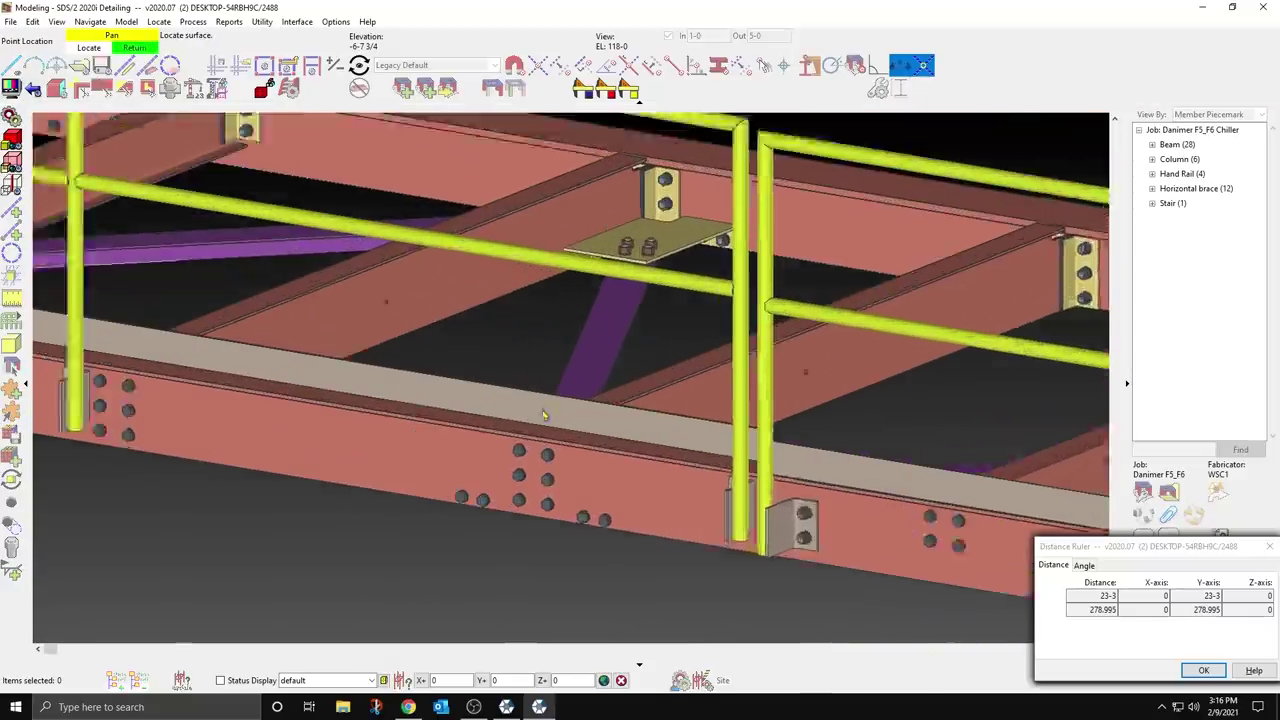
click(635, 484)
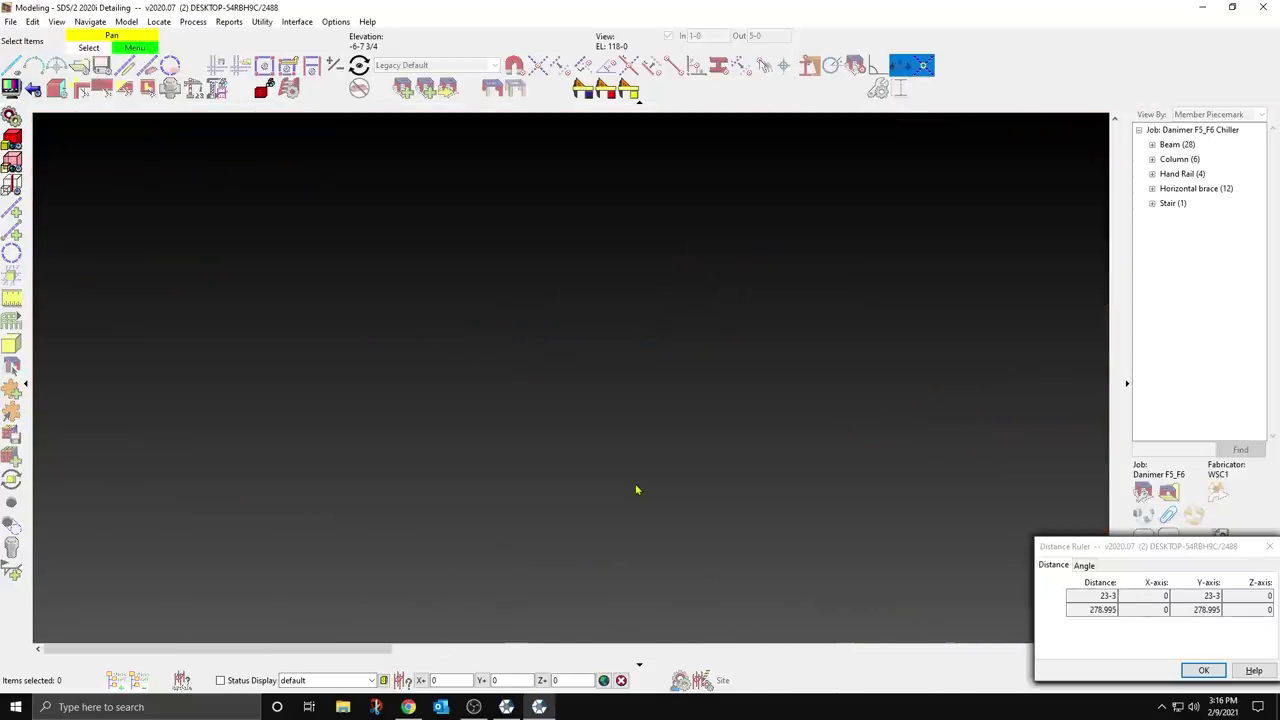
double_click(780, 36)
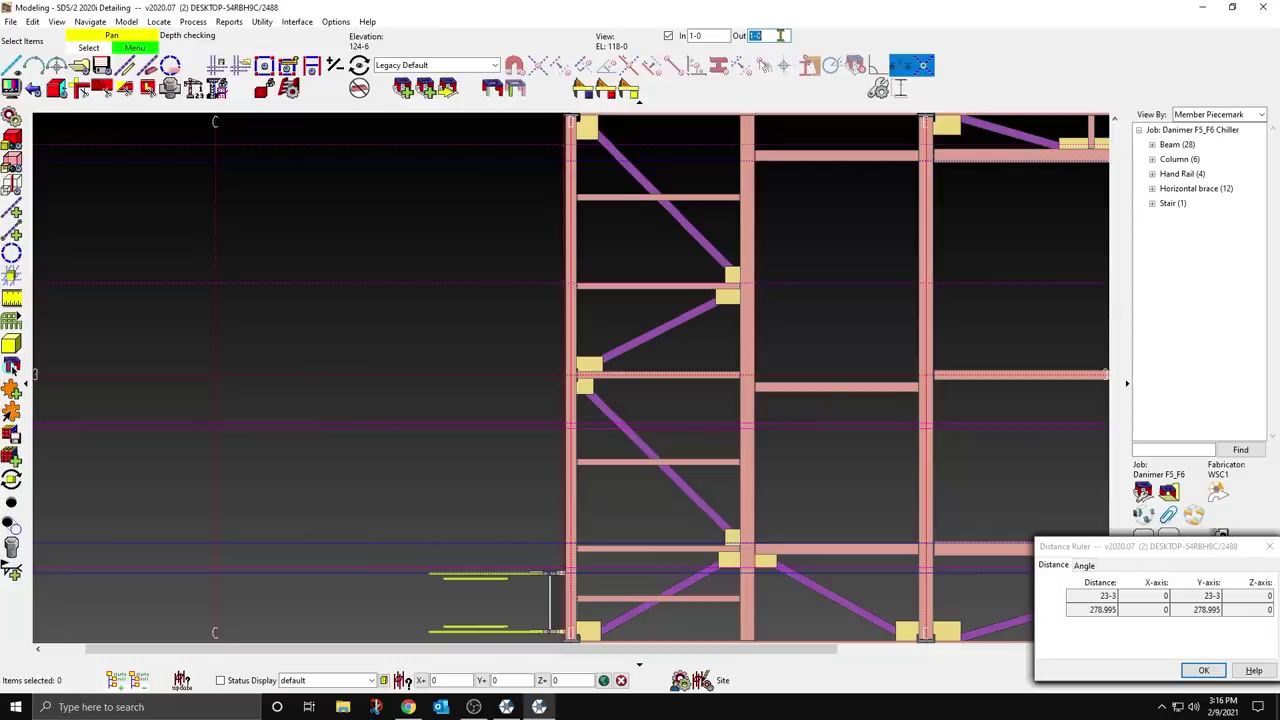
text(5-0)
Step: Move the shorter platform hand rail beside the stair vertically by a Z offset, using Move/Stretch Members
scroll(564, 580, up, 5)
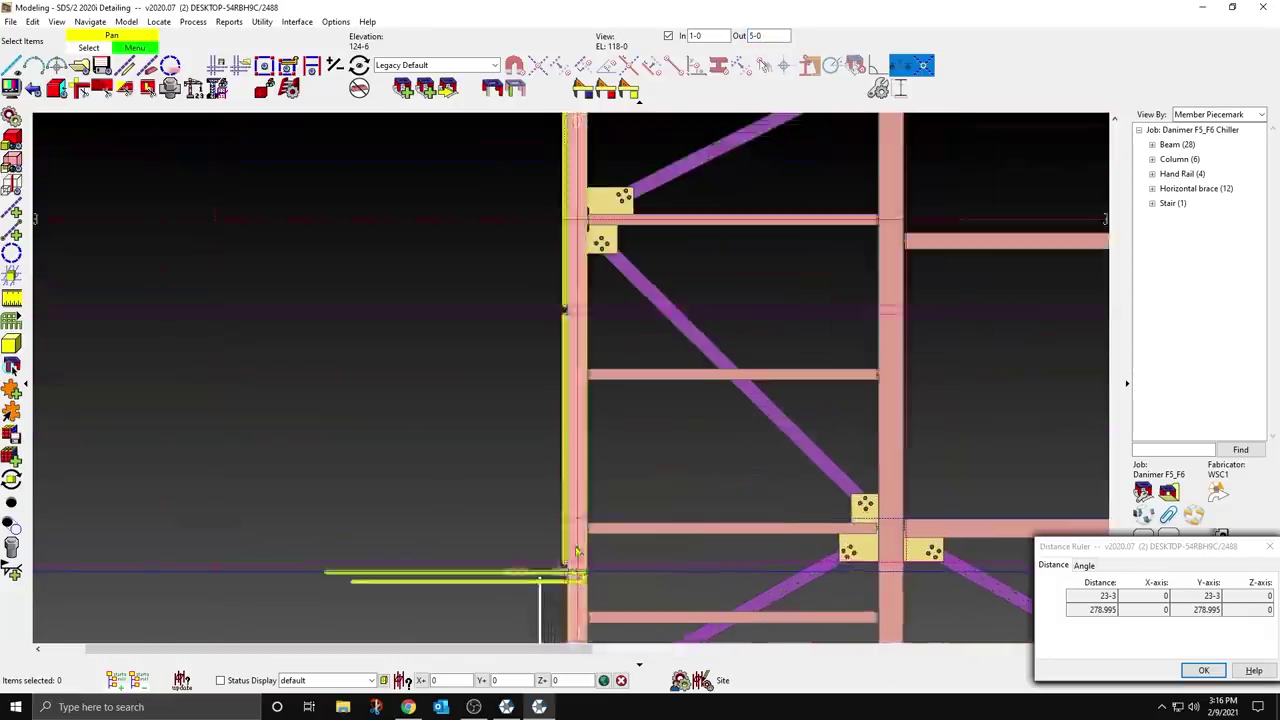
scroll(563, 392, up, 1)
click(563, 392)
right_click(494, 361)
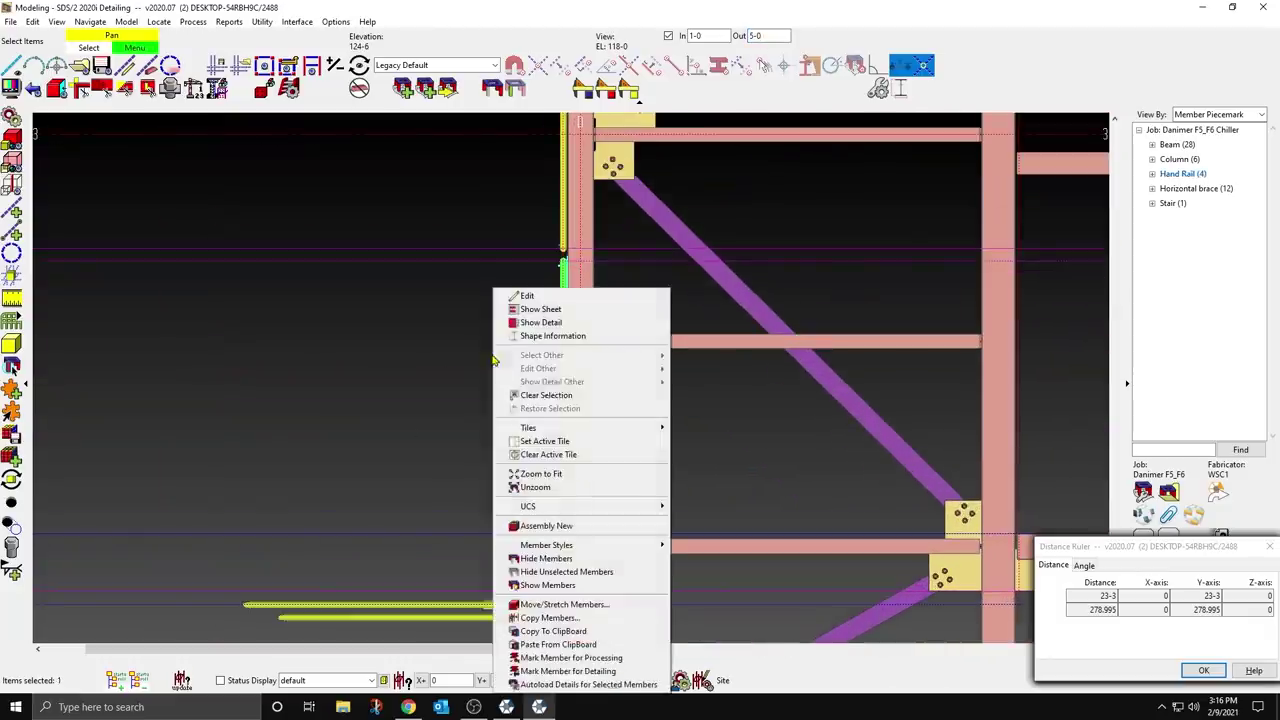
click(560, 607)
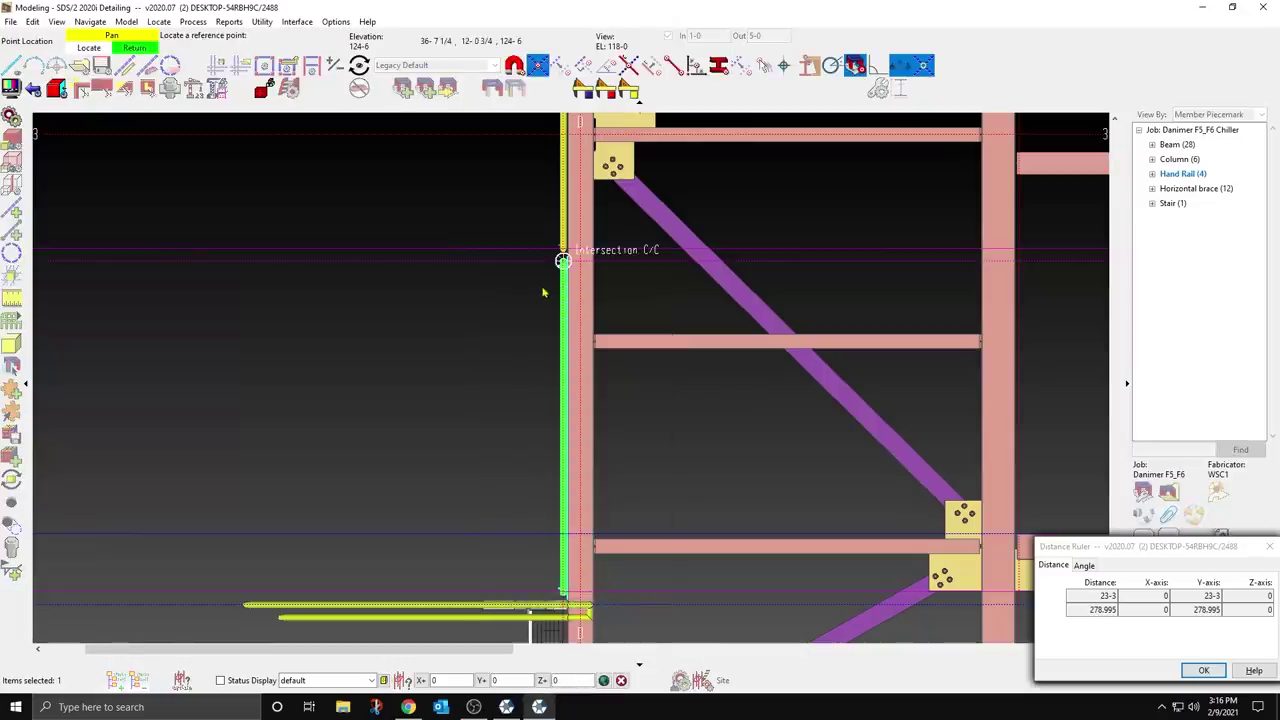
click(543, 292)
click(697, 65)
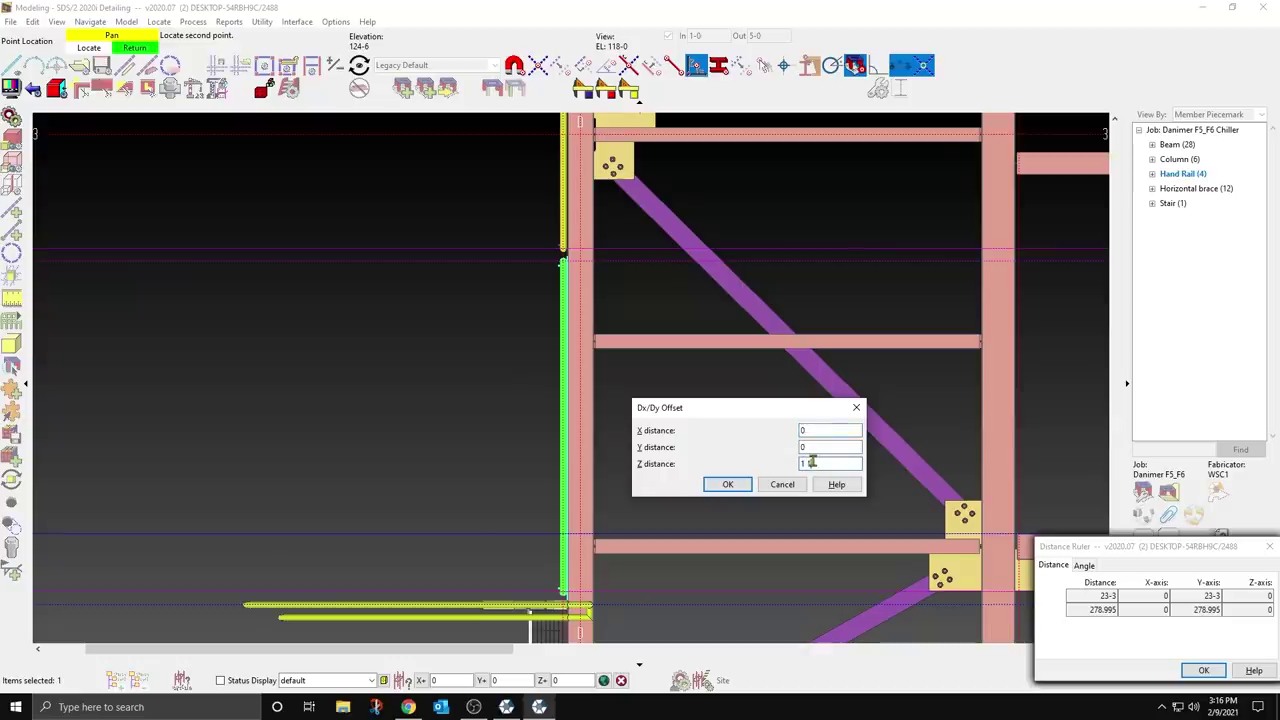
key(Return)
click(762, 436)
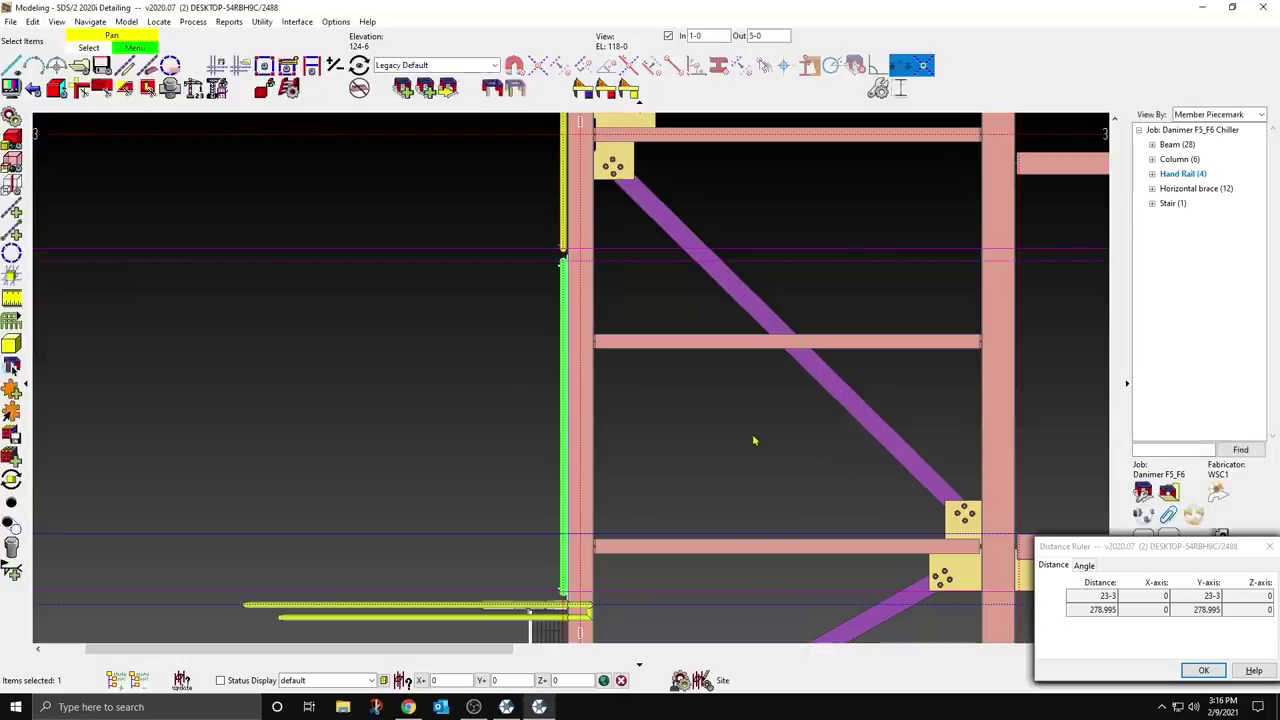
Step: Examine in 3D the moved rail's clip angles and toe plate beside the adjoining rail and at the stair stringer
middle_drag(566, 323, 786, 151)
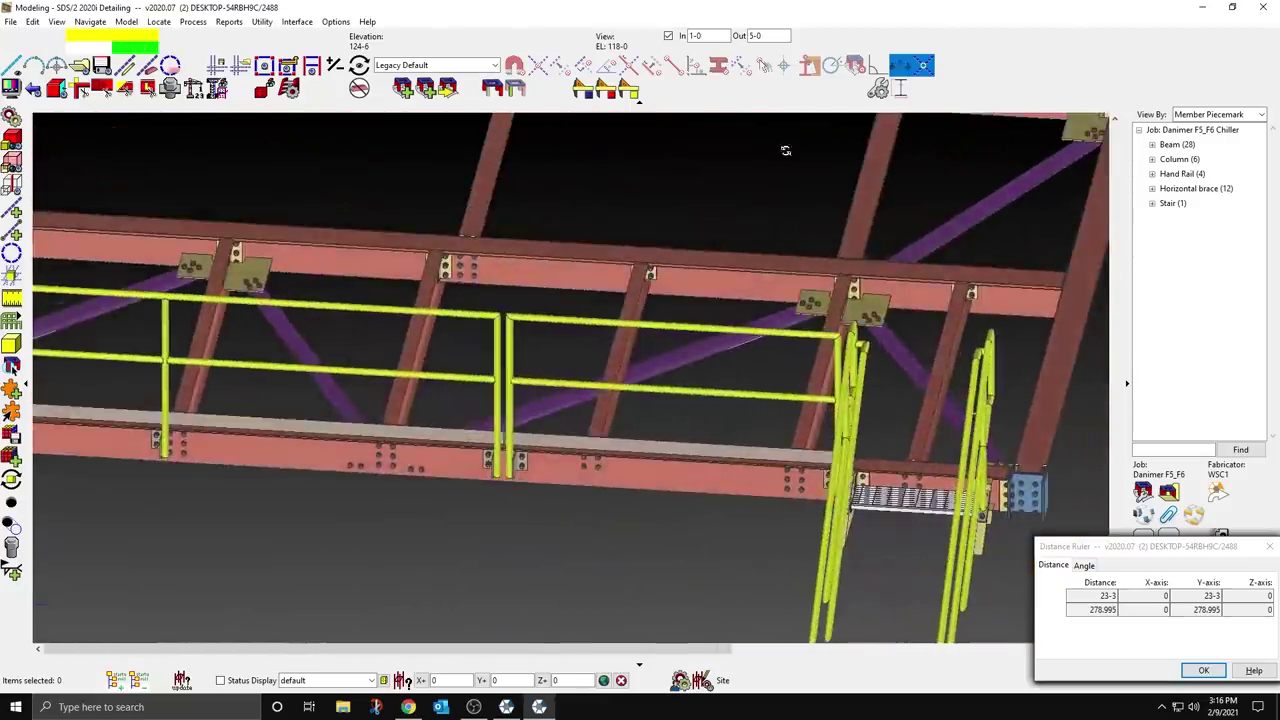
scroll(580, 508, up, 4)
middle_drag(563, 451, 524, 406)
scroll(462, 427, down, 5)
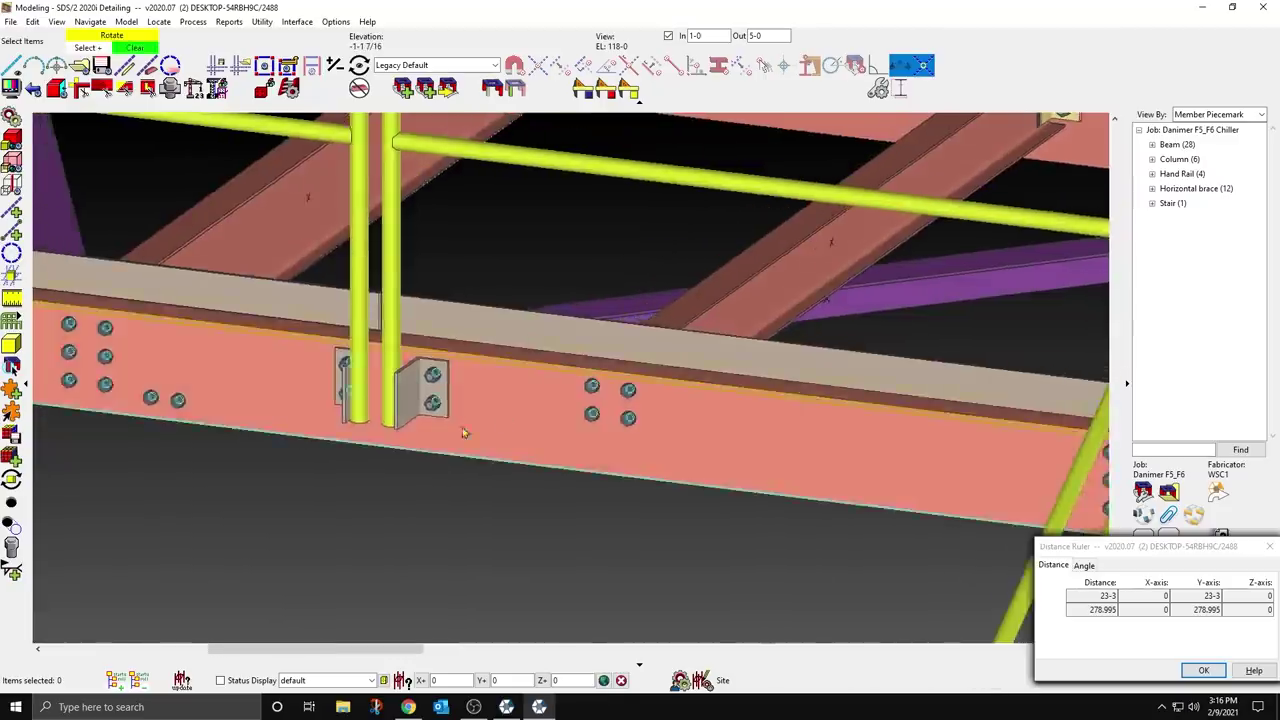
shift+middle_drag(583, 447, 694, 446)
scroll(770, 406, up, 3)
scroll(770, 405, up, 5)
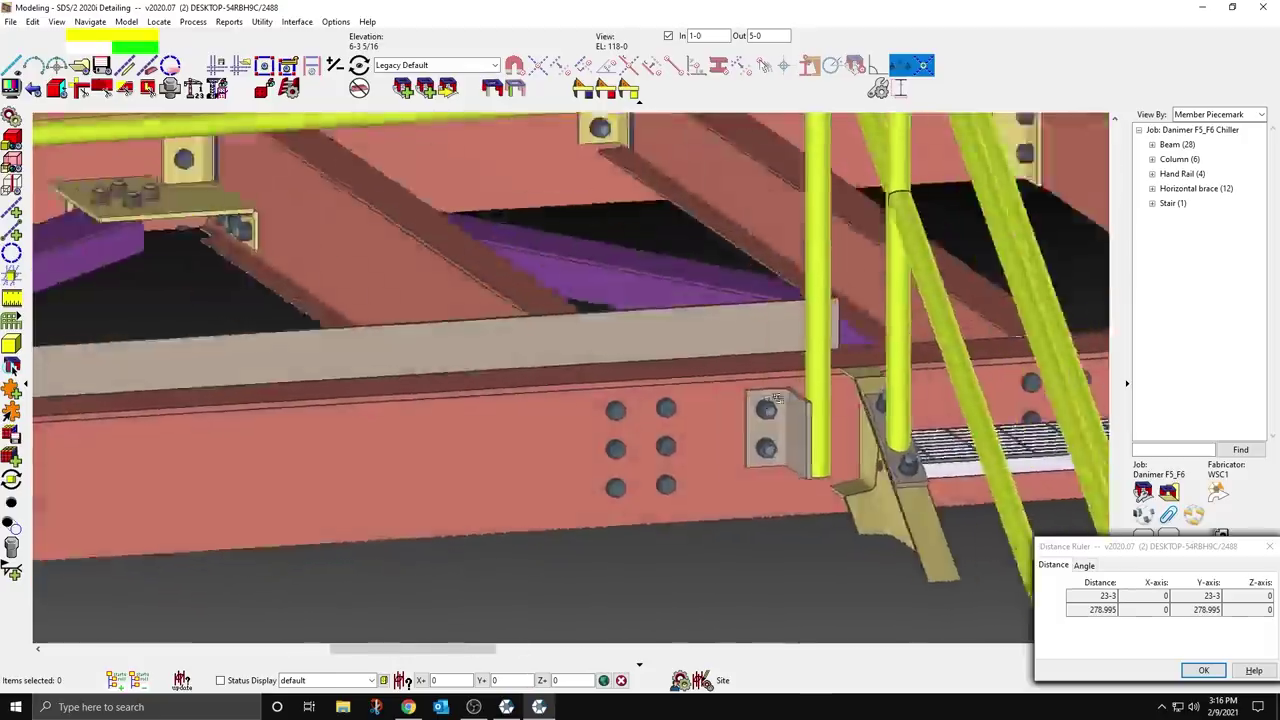
middle_drag(776, 398, 710, 110)
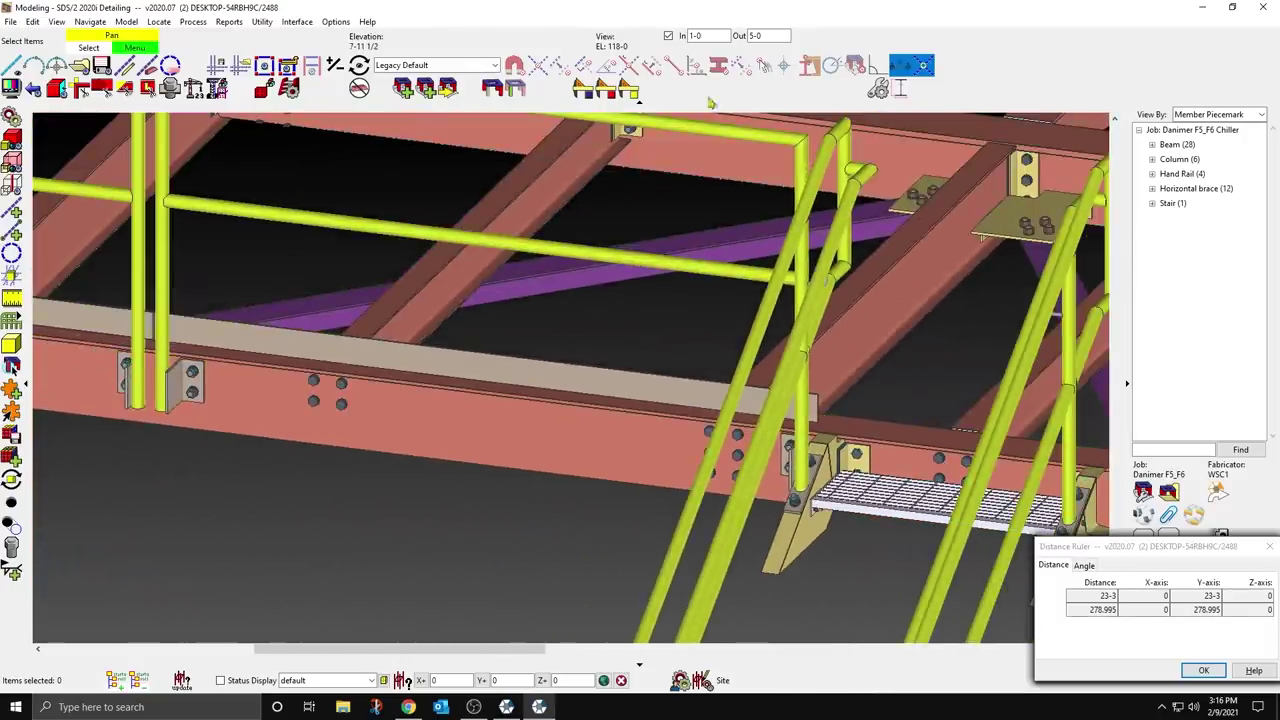
Step: Set the inward view depth to 5-0 and examine the rail, clip angles and toe plate at the blue corner column
key(Return)
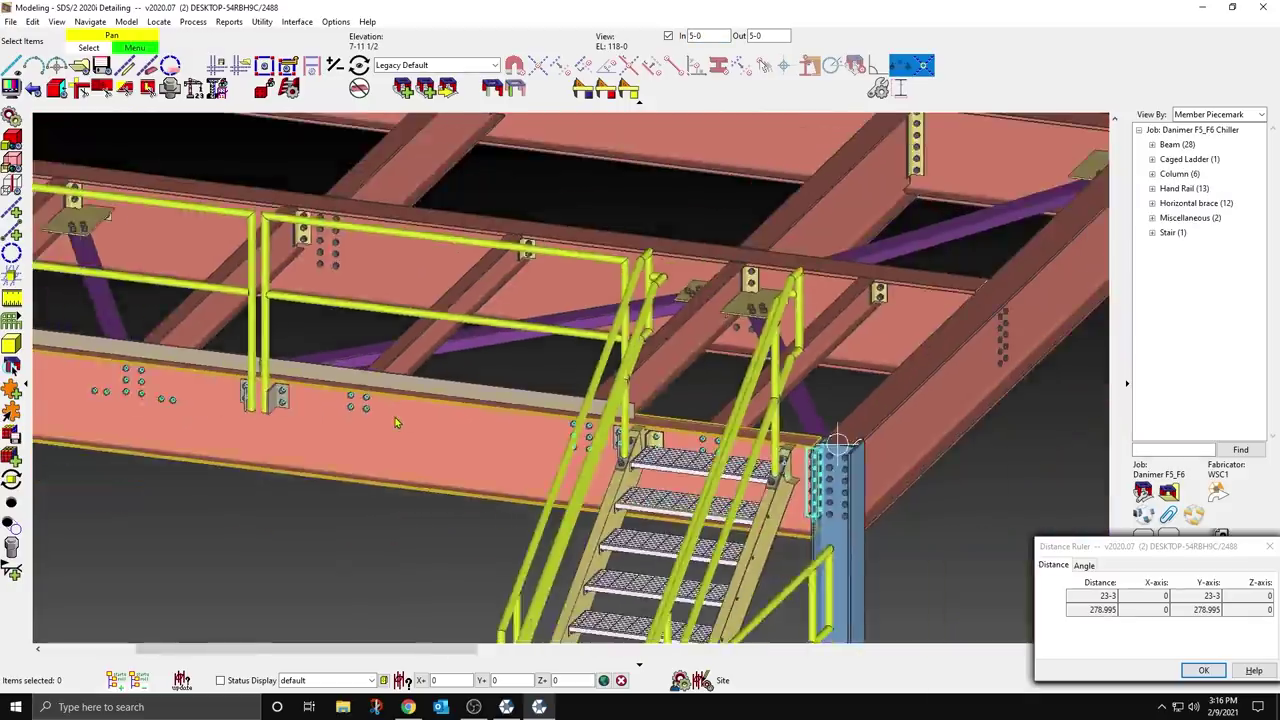
middle_drag(395, 423, 871, 666)
scroll(400, 372, up, 3)
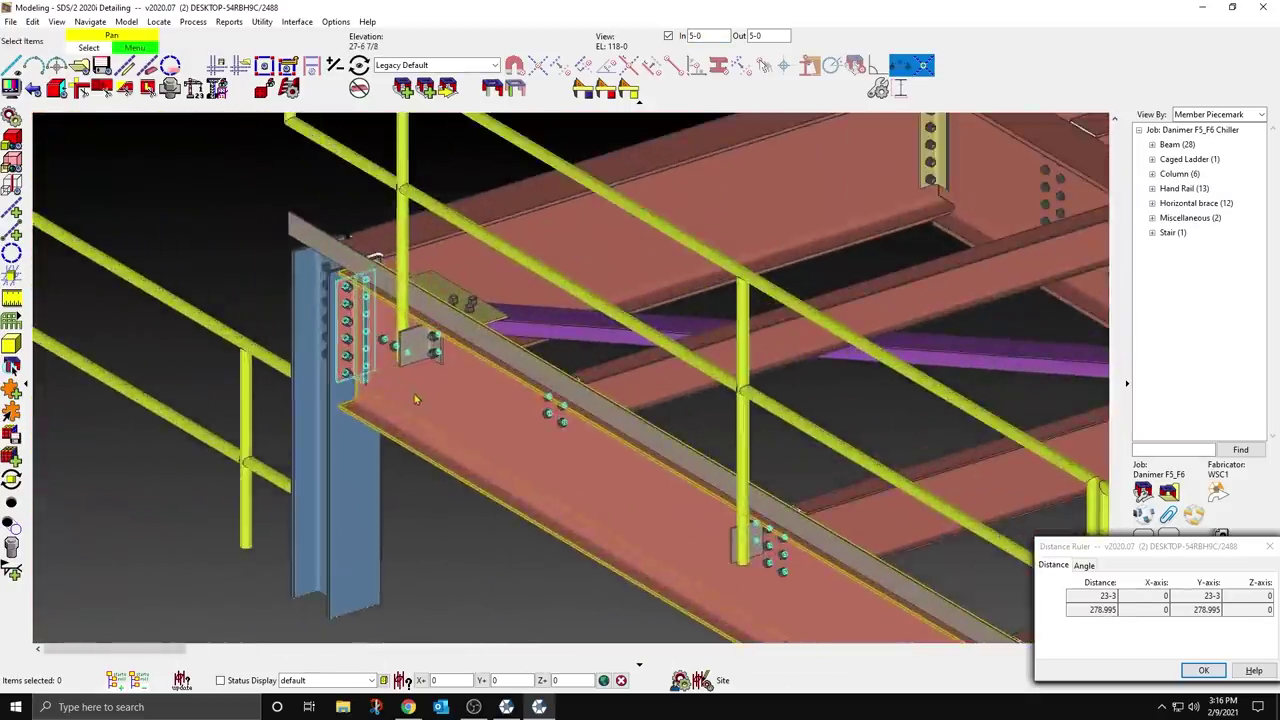
middle_drag(416, 399, 303, 414)
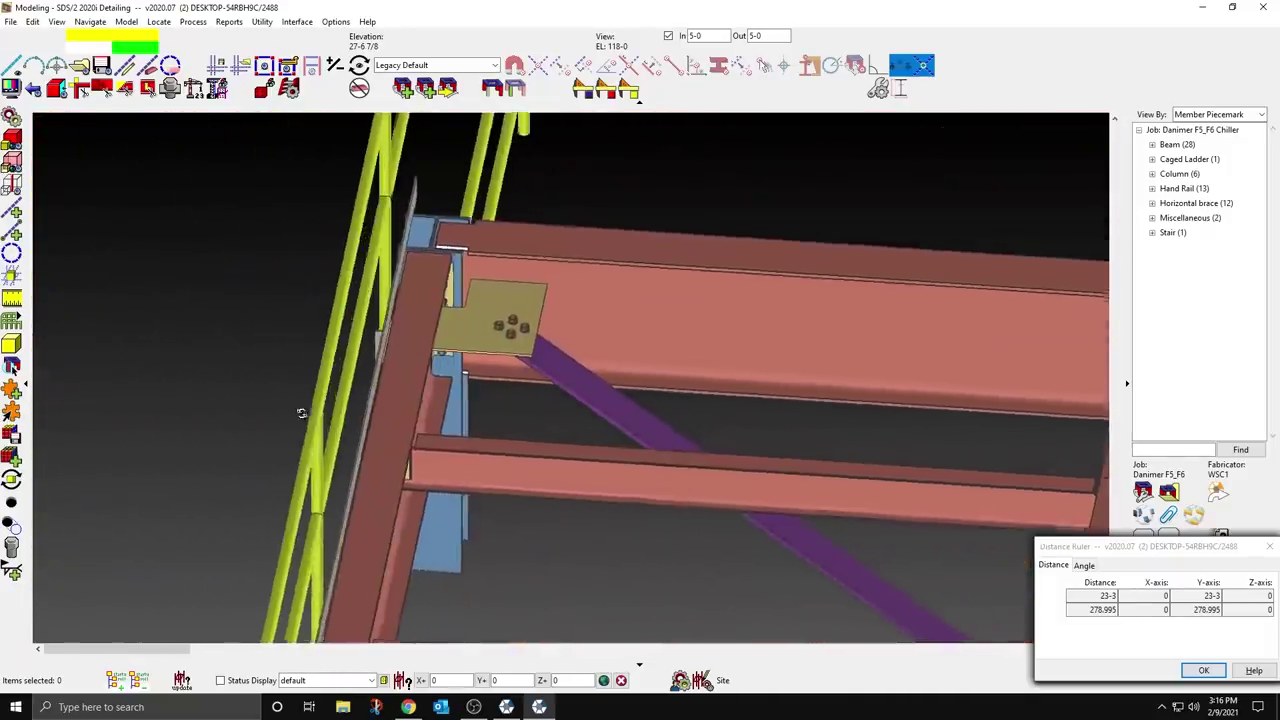
Step: Return to the plan view on the platform's top of steel, with outward depth 5-0 and working elevation 124-7 1/4
click(61, 88)
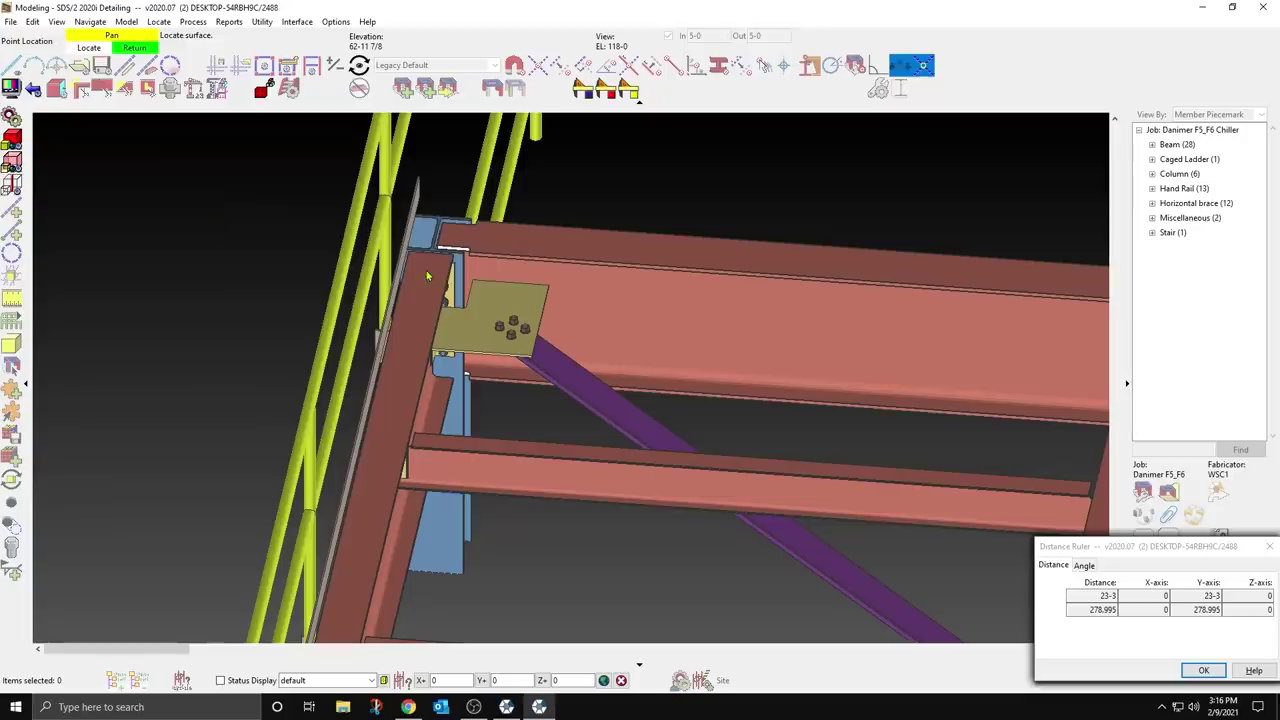
click(569, 229)
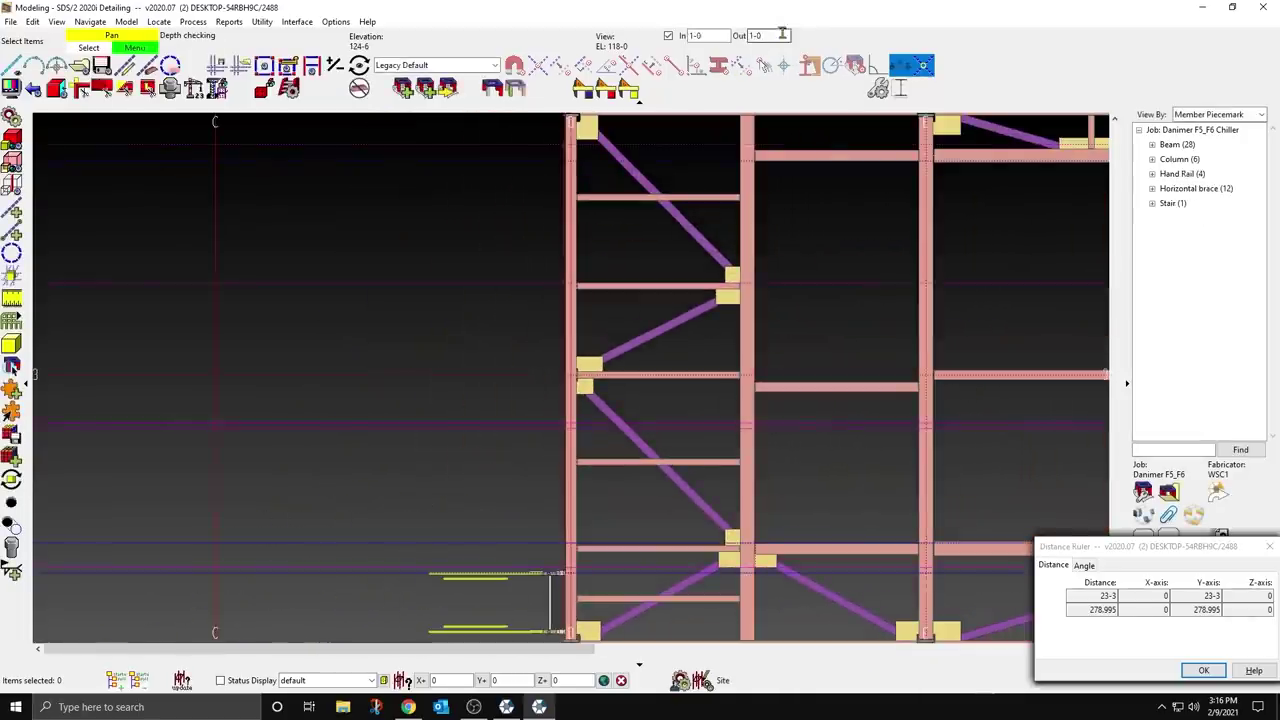
text(0)
key(Return)
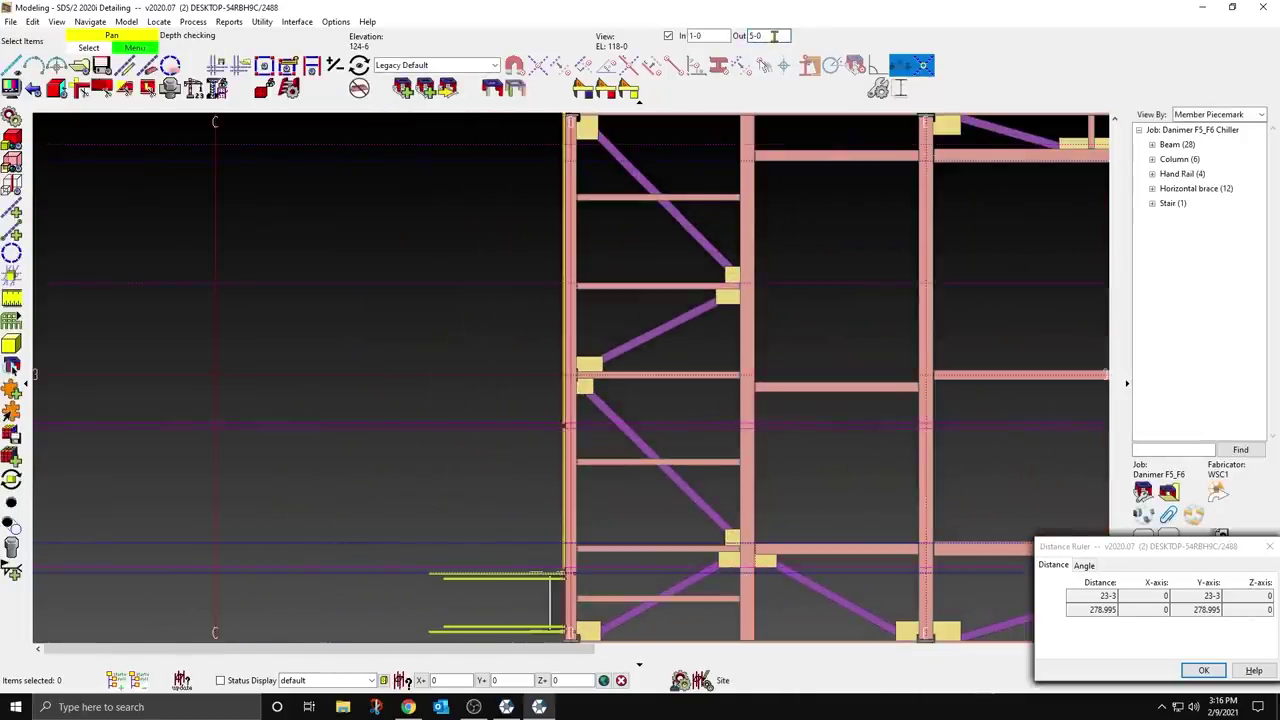
click(330, 63)
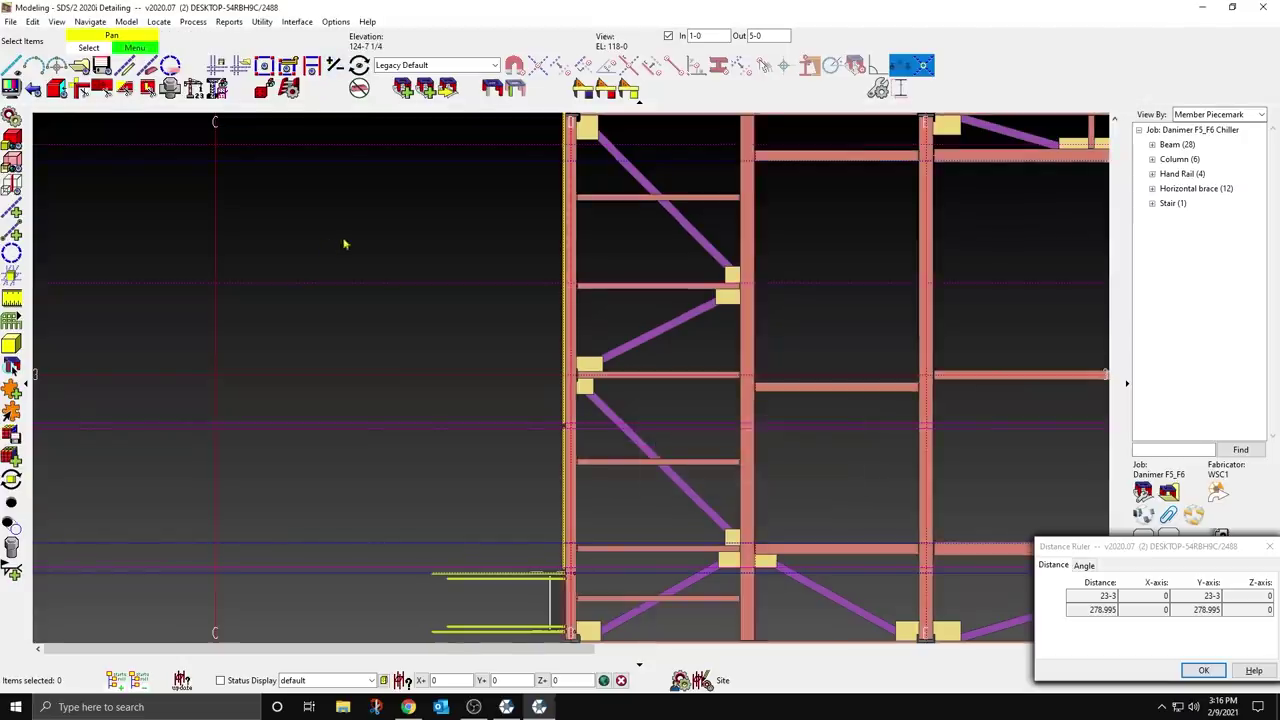
Step: Add a hand rail along the grid line 2 beam, 10-3 1/4 long from the corner at column D, with a right return along the intermediate beam
scroll(467, 321, down, 2)
middle_drag(641, 261, 523, 304)
scroll(460, 220, up, 3)
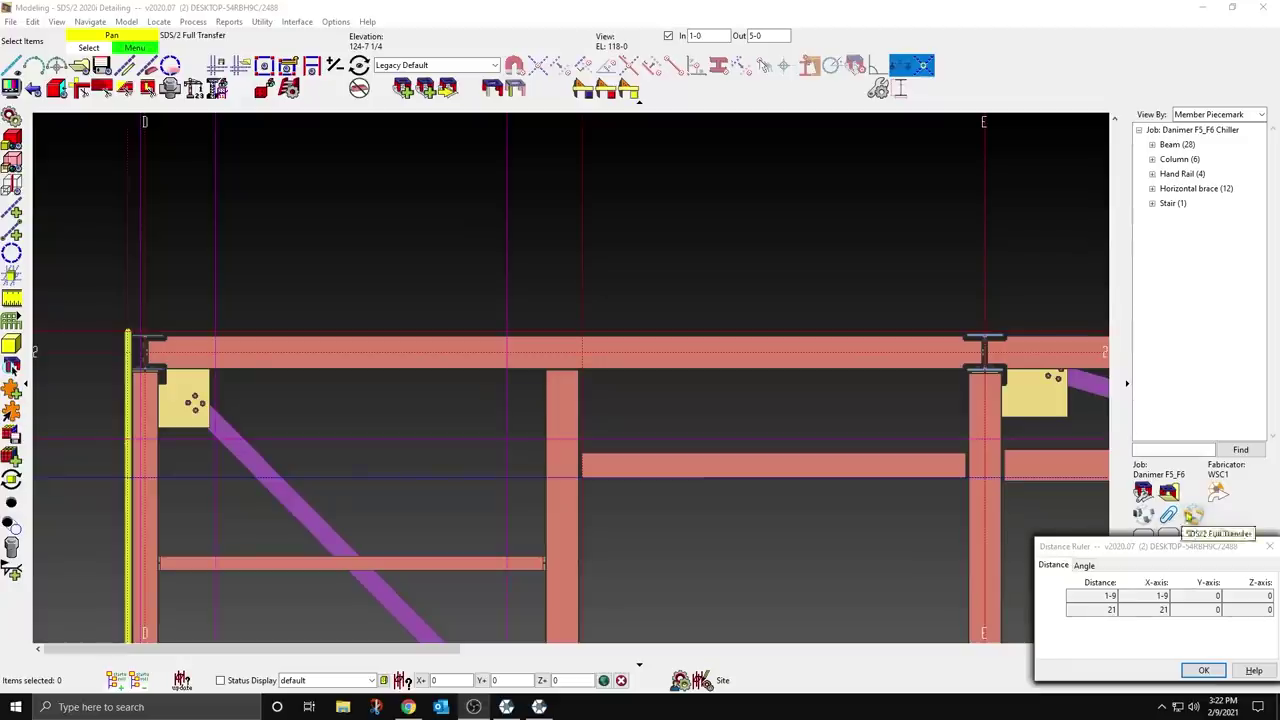
click(13, 322)
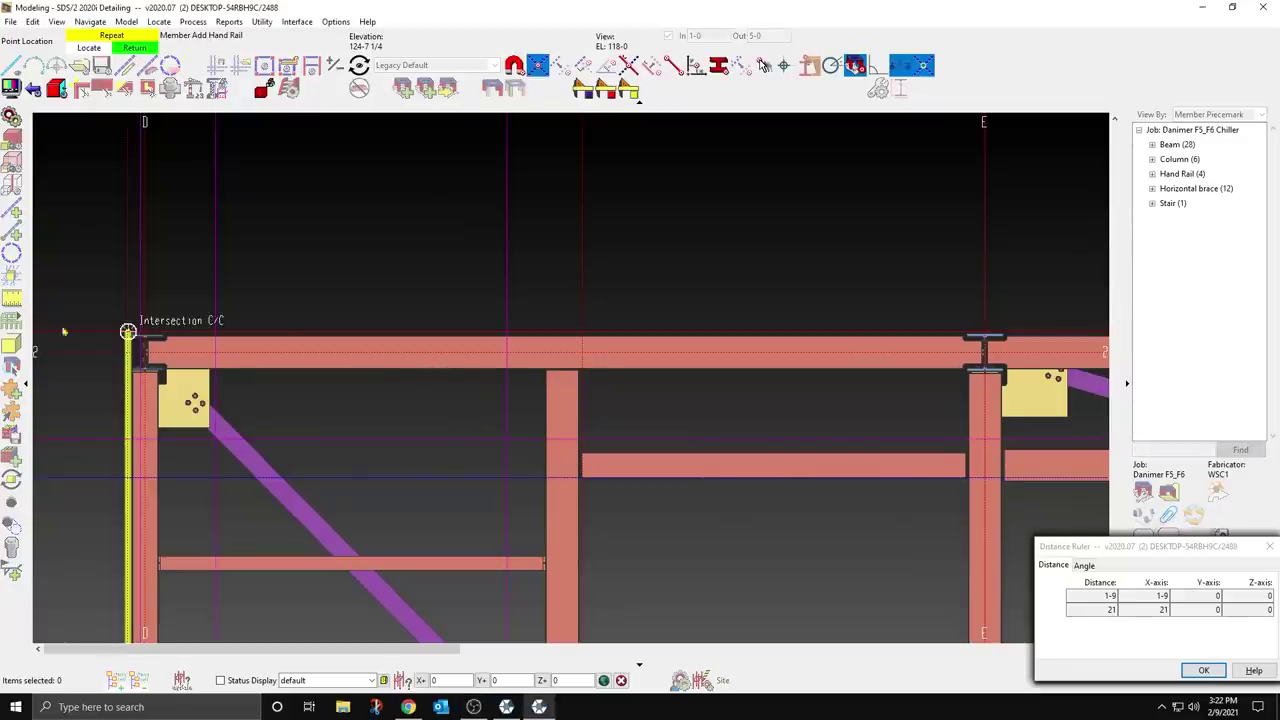
click(141, 331)
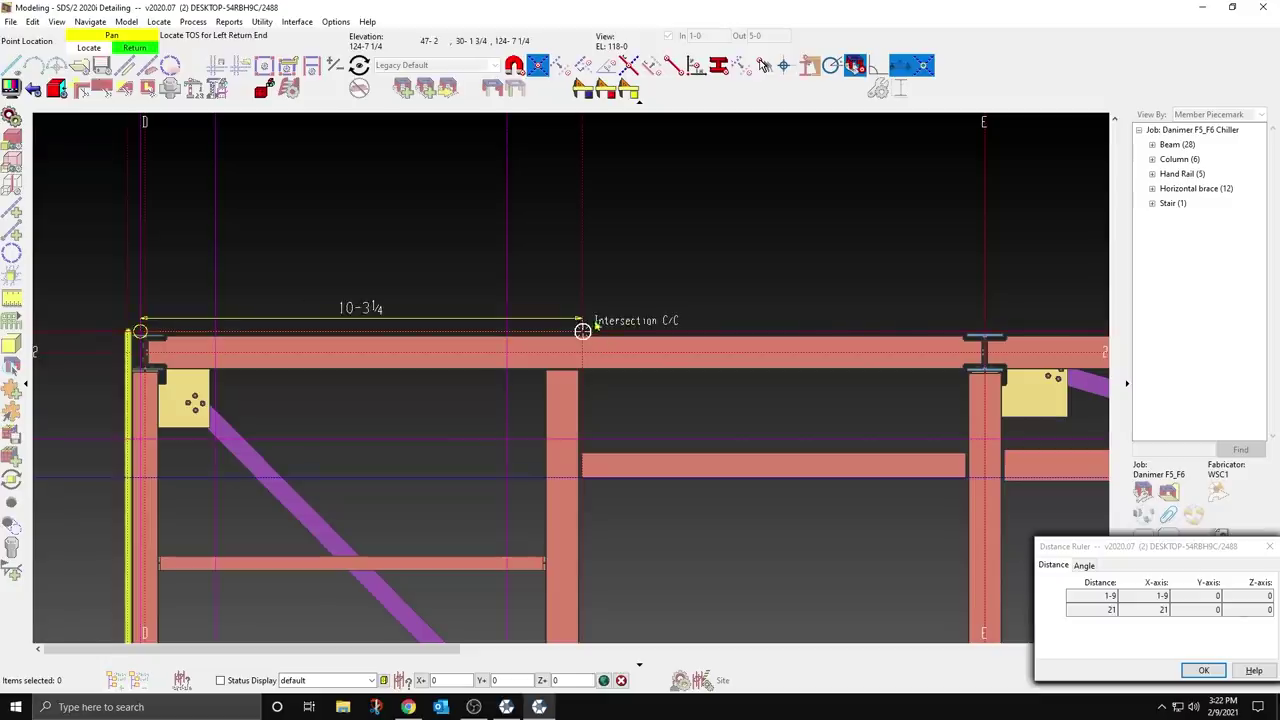
click(608, 345)
right_click(592, 437)
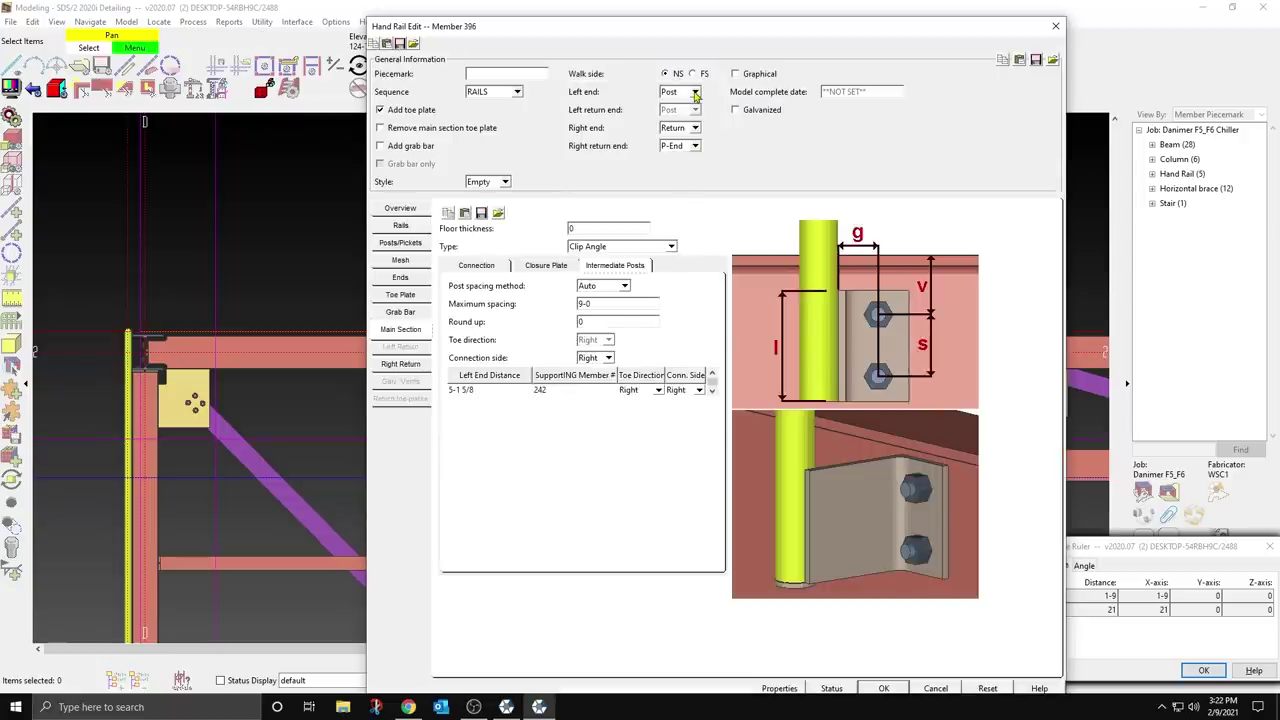
Step: Set the rail's left end to P-End and locate two main-section posts at the vertical construction lines, using User post spacing
click(696, 92)
click(672, 111)
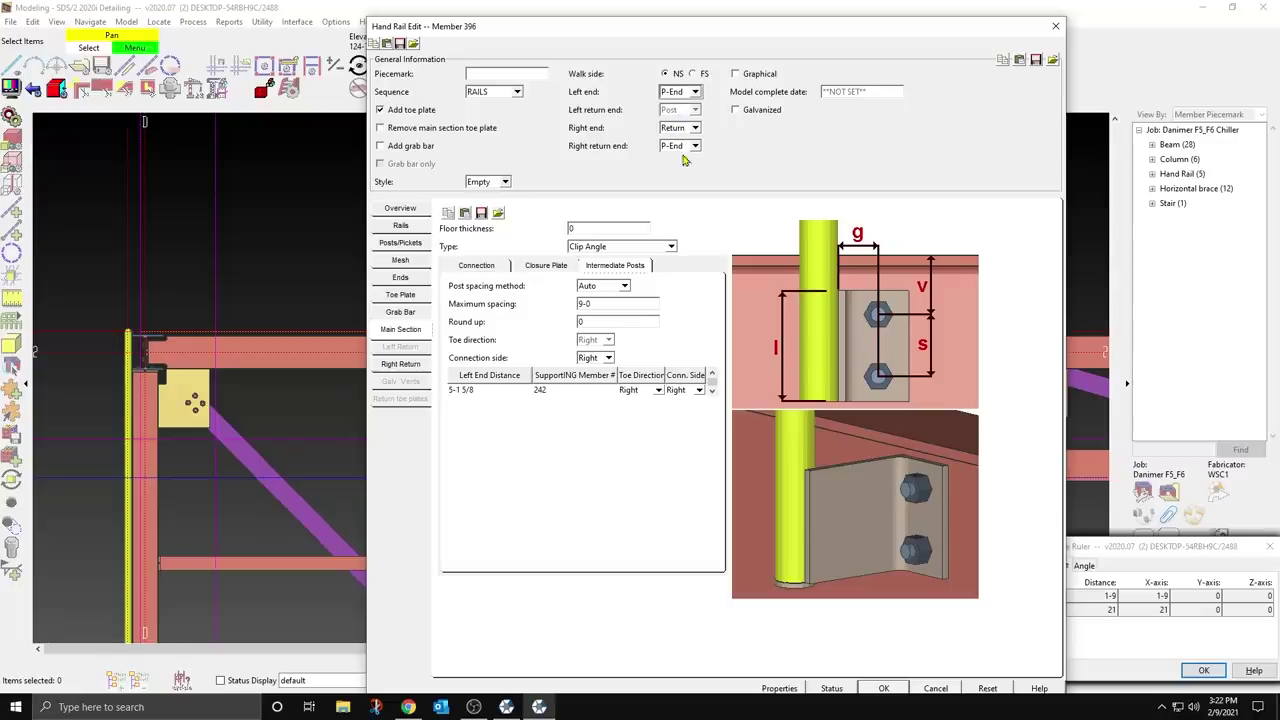
click(405, 209)
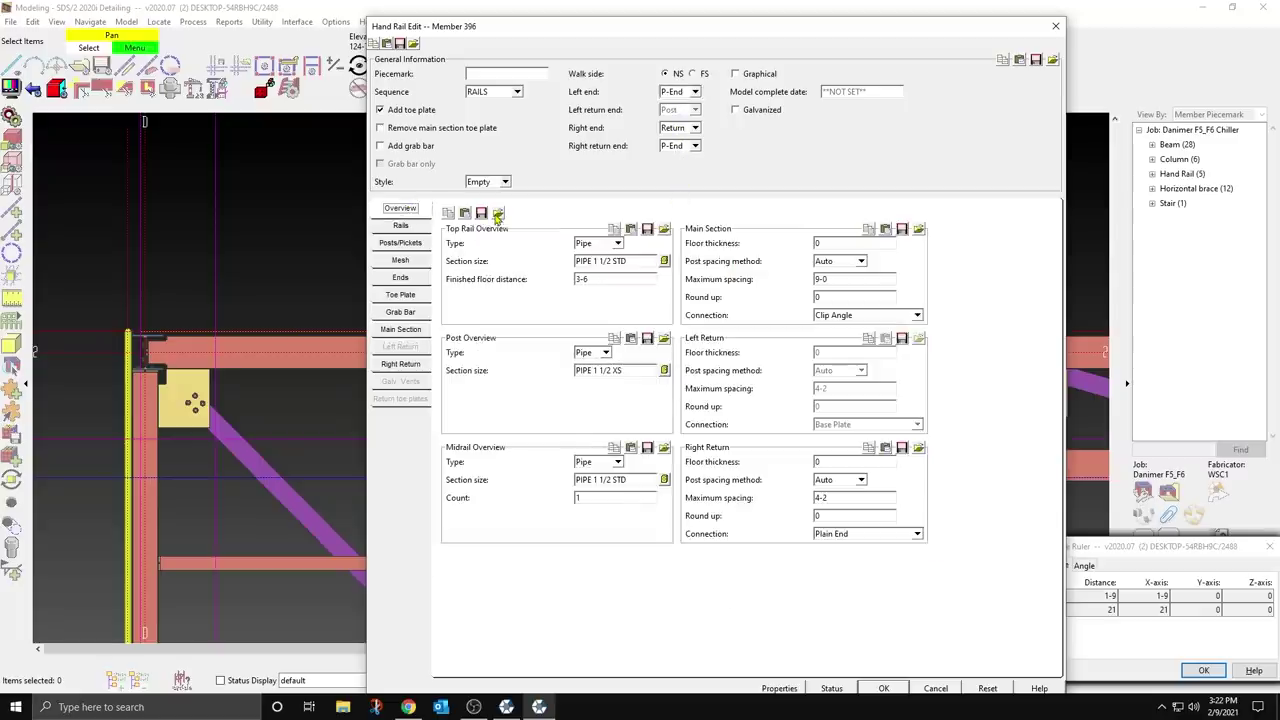
click(860, 261)
click(835, 279)
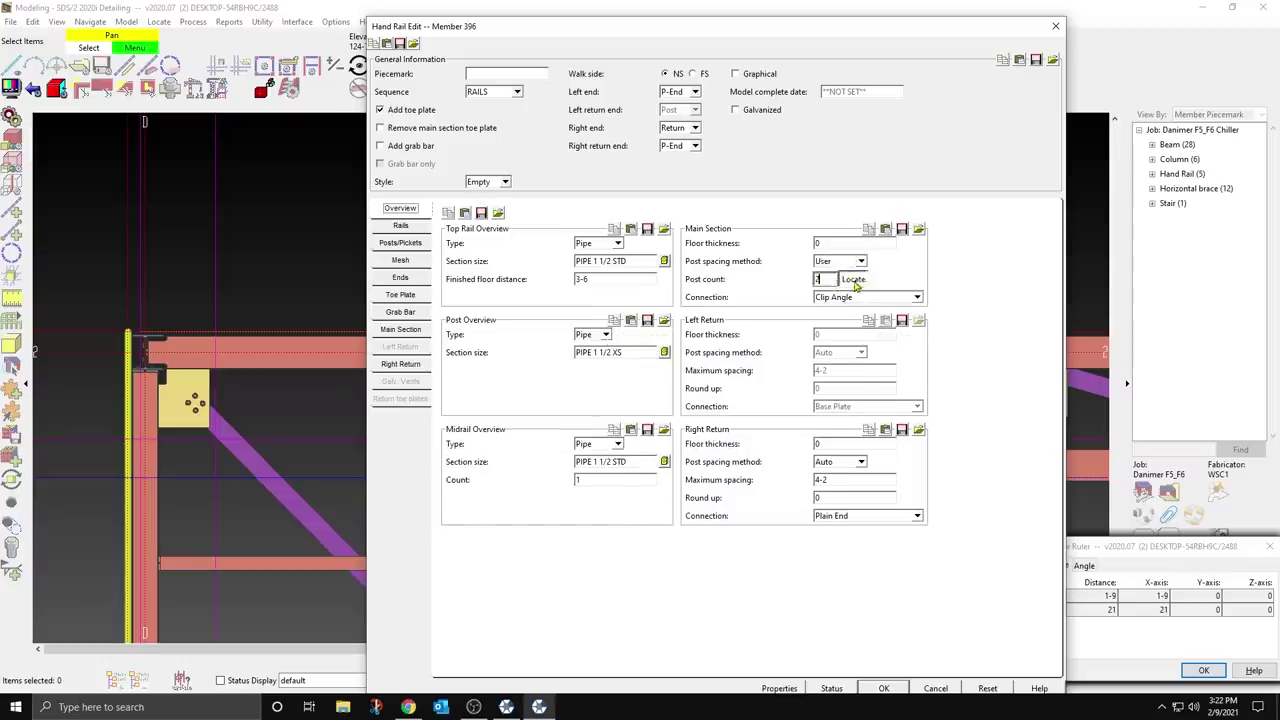
click(852, 279)
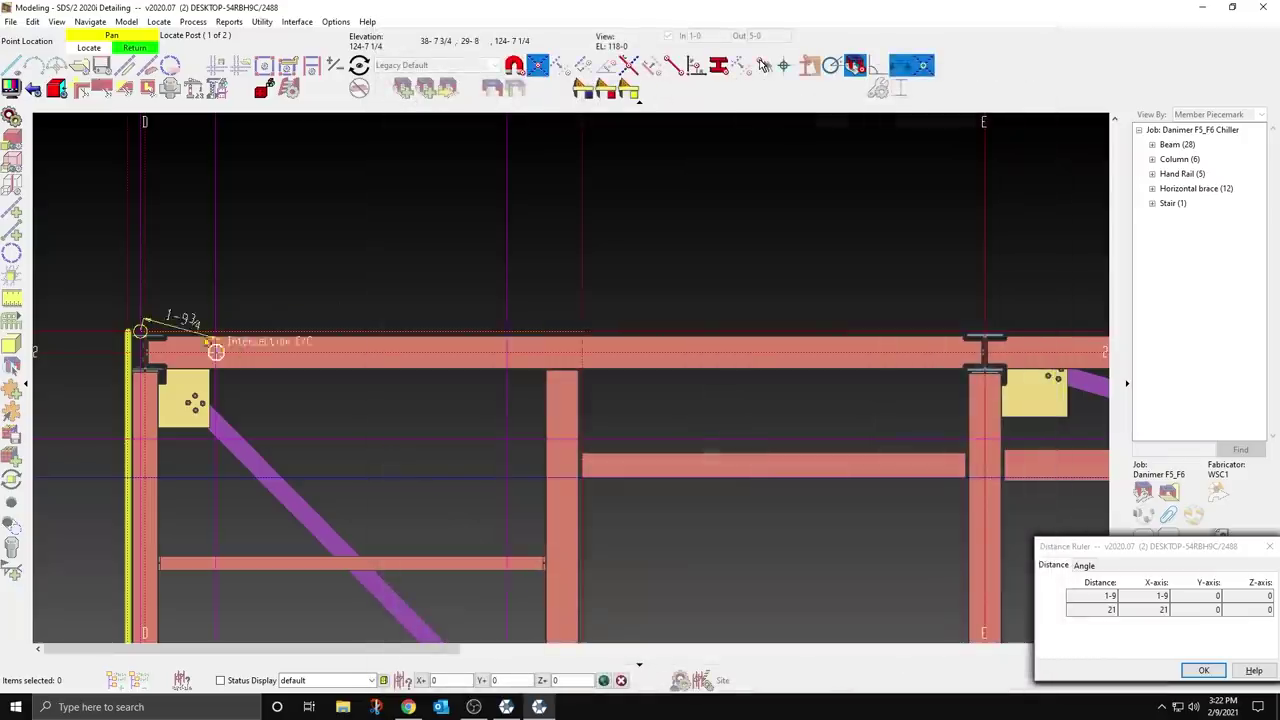
click(478, 334)
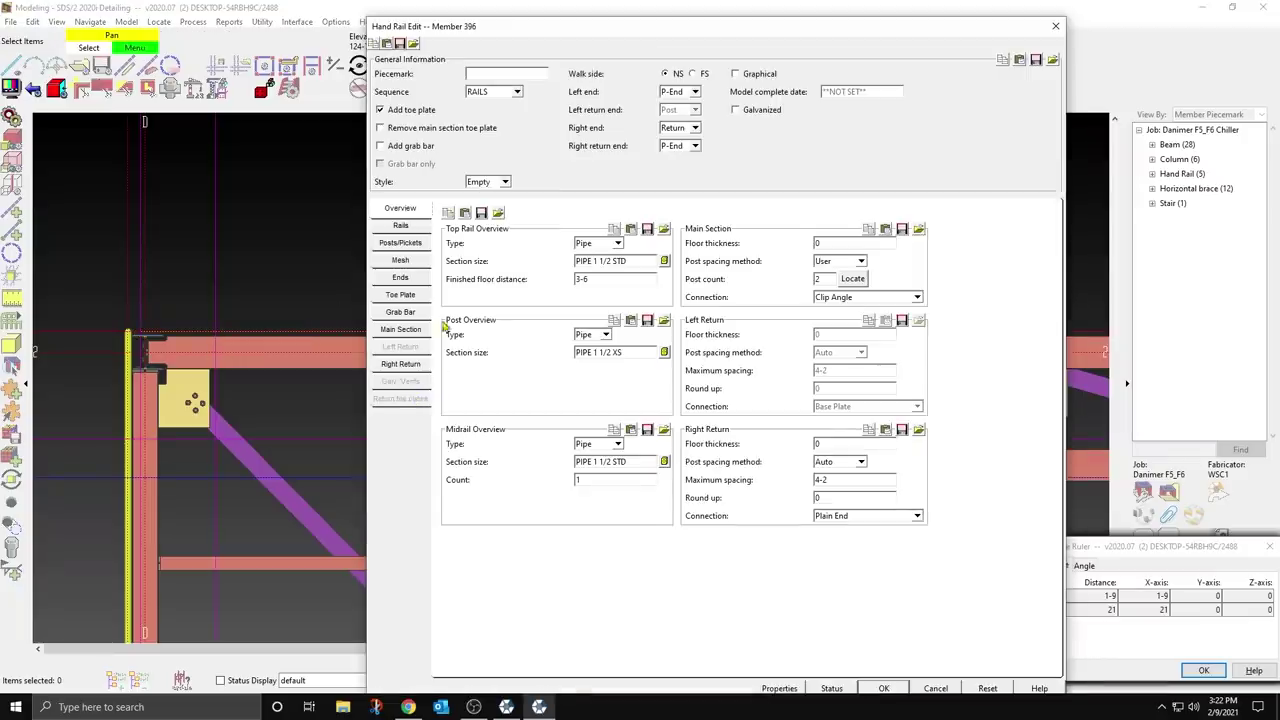
Step: Change the right return's connection to Clip Angle and set its vertical distance to the first hole to 4 3/4
click(404, 364)
click(671, 246)
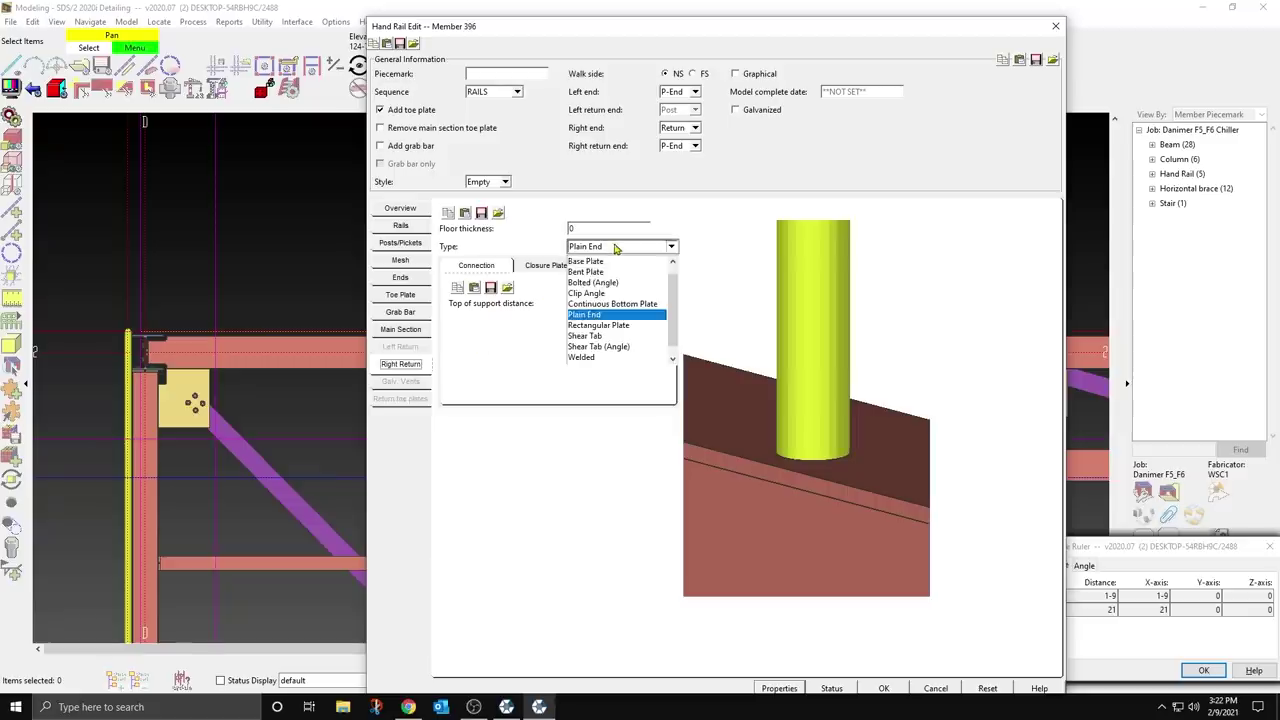
click(591, 296)
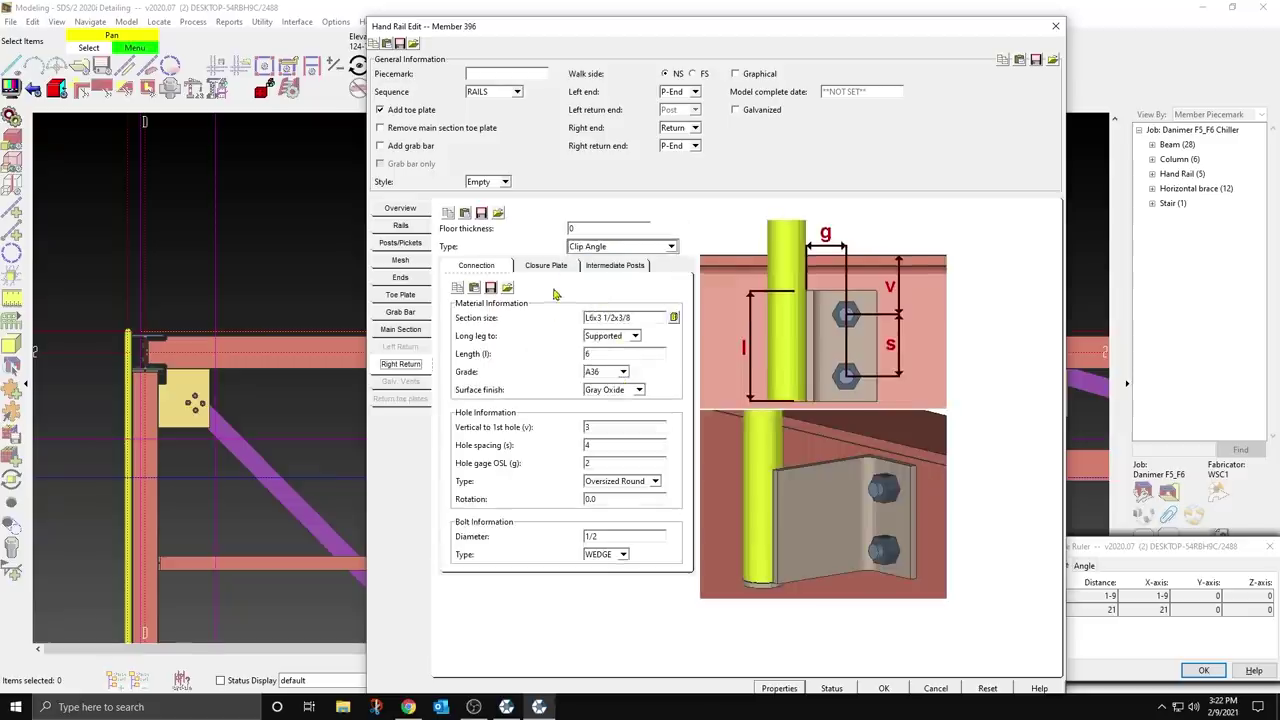
click(404, 330)
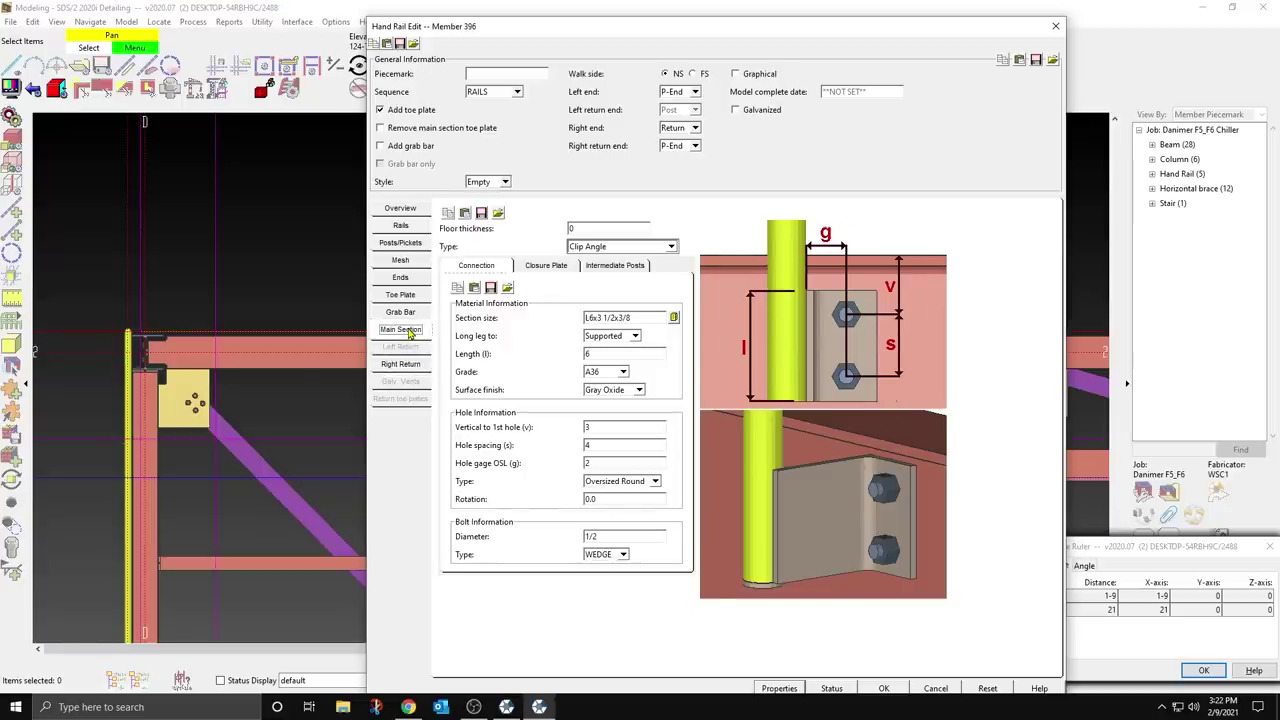
click(484, 266)
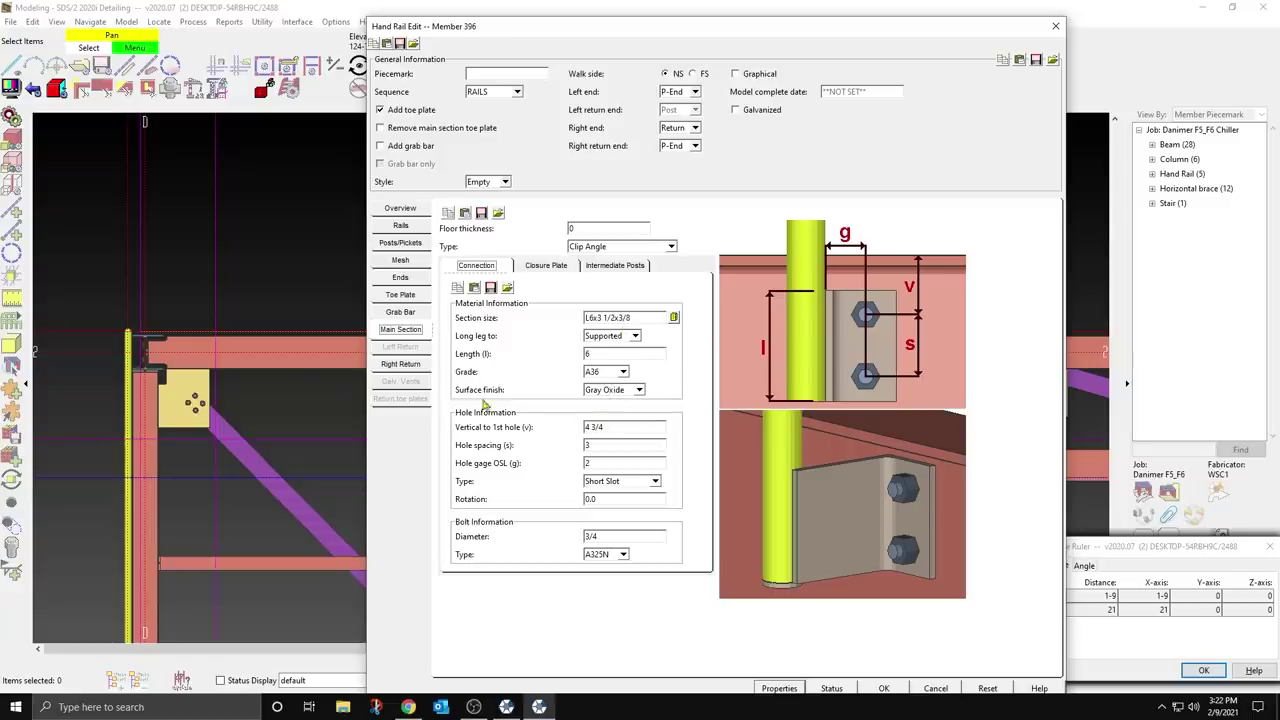
click(411, 365)
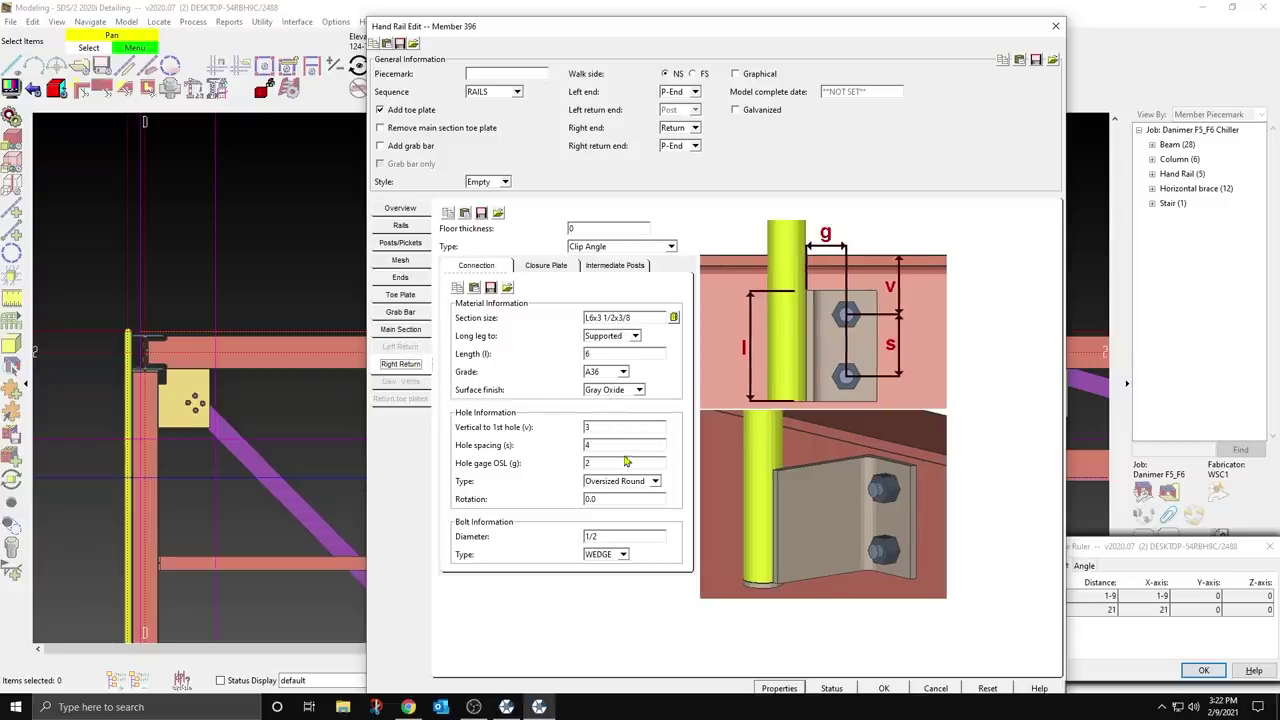
click(610, 430)
text(4 3/4)
Step: Match the right return's clip-angle holes to the main section, with hole spacing 3 and hole type Short Slot
click(396, 330)
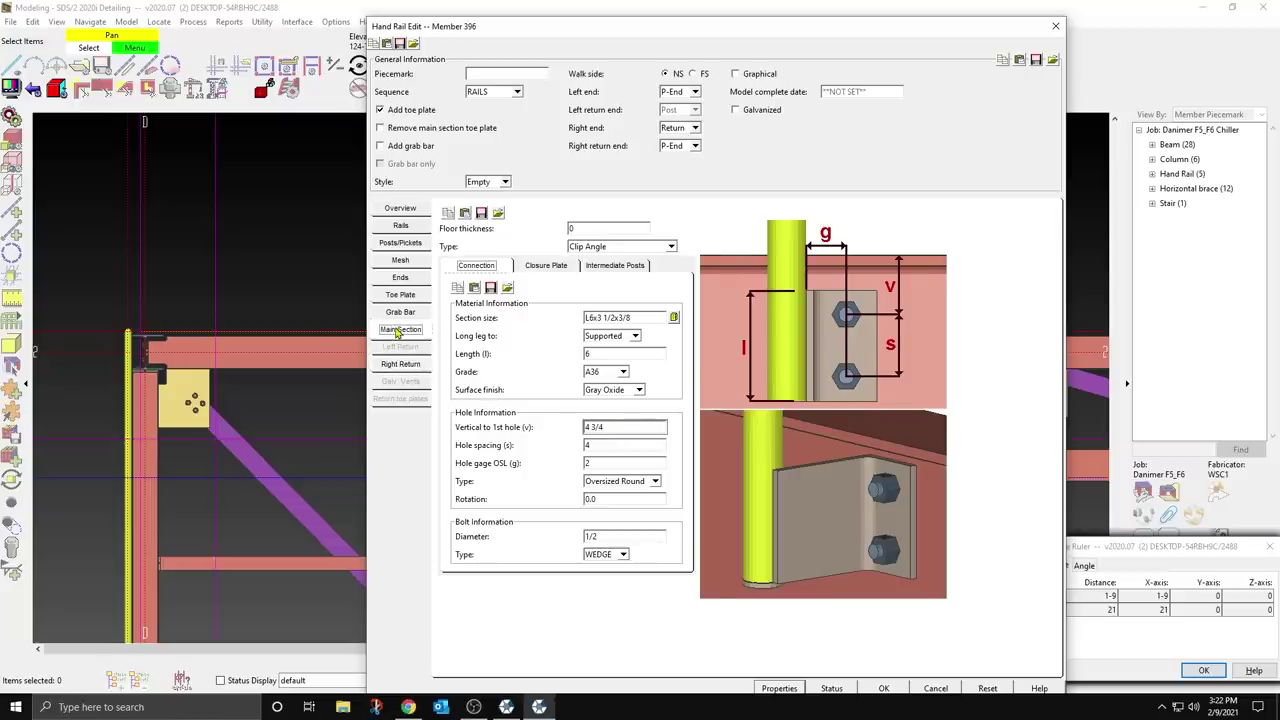
click(402, 364)
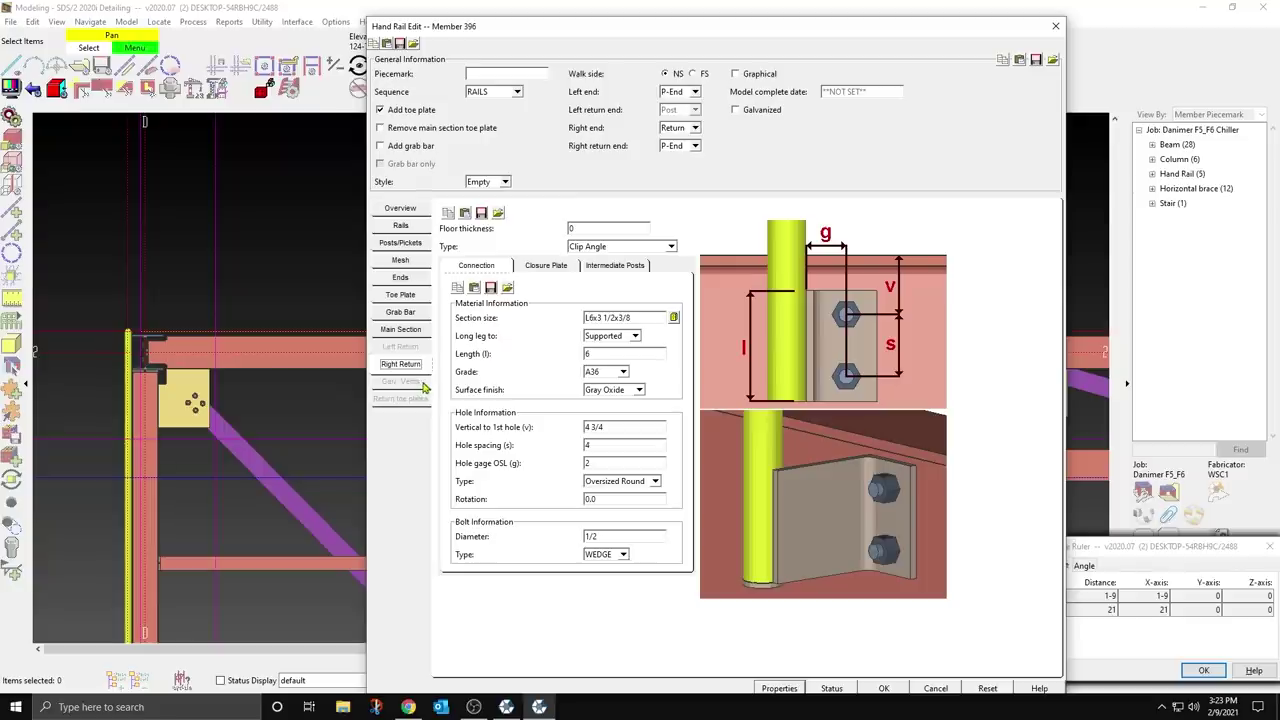
double_click(597, 443)
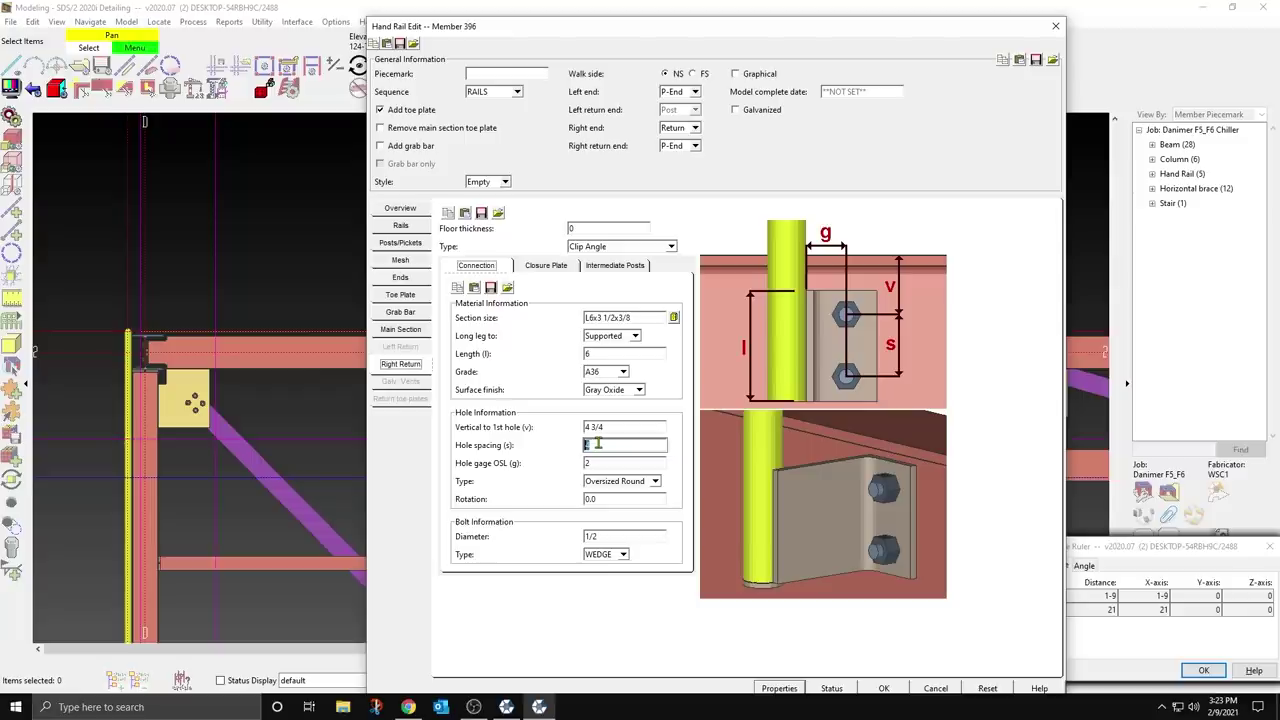
click(410, 331)
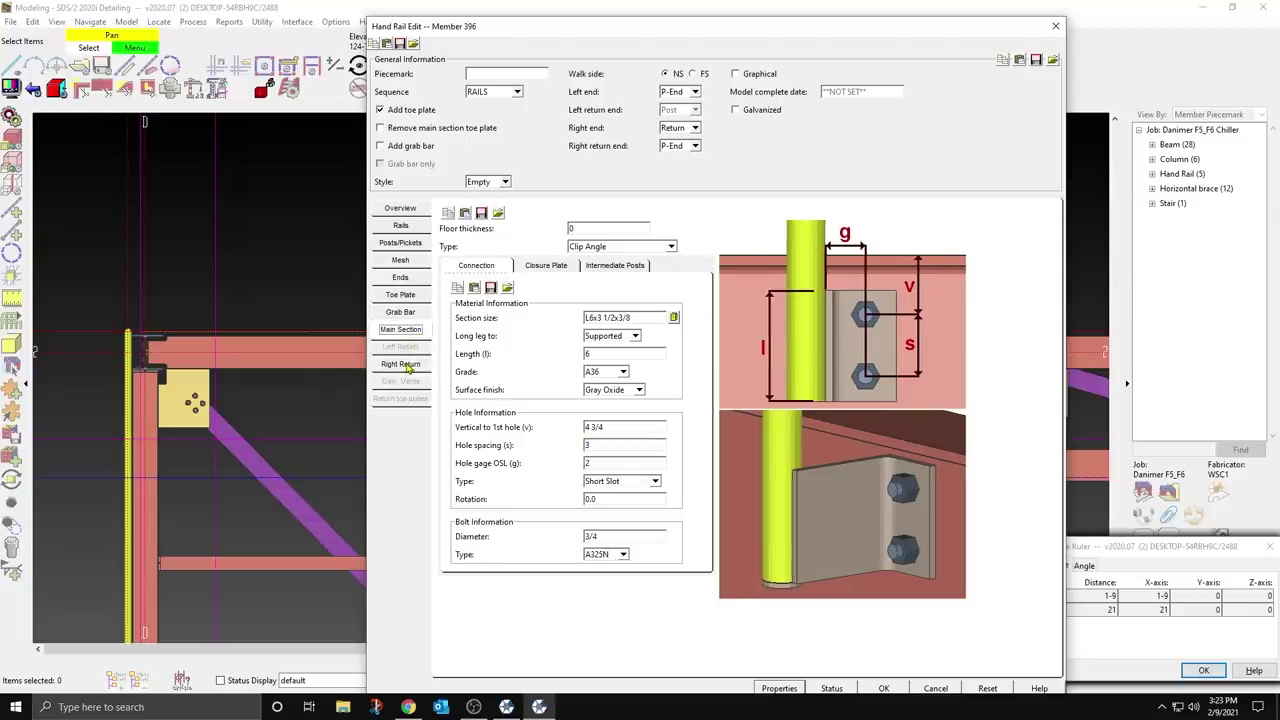
click(401, 364)
click(656, 481)
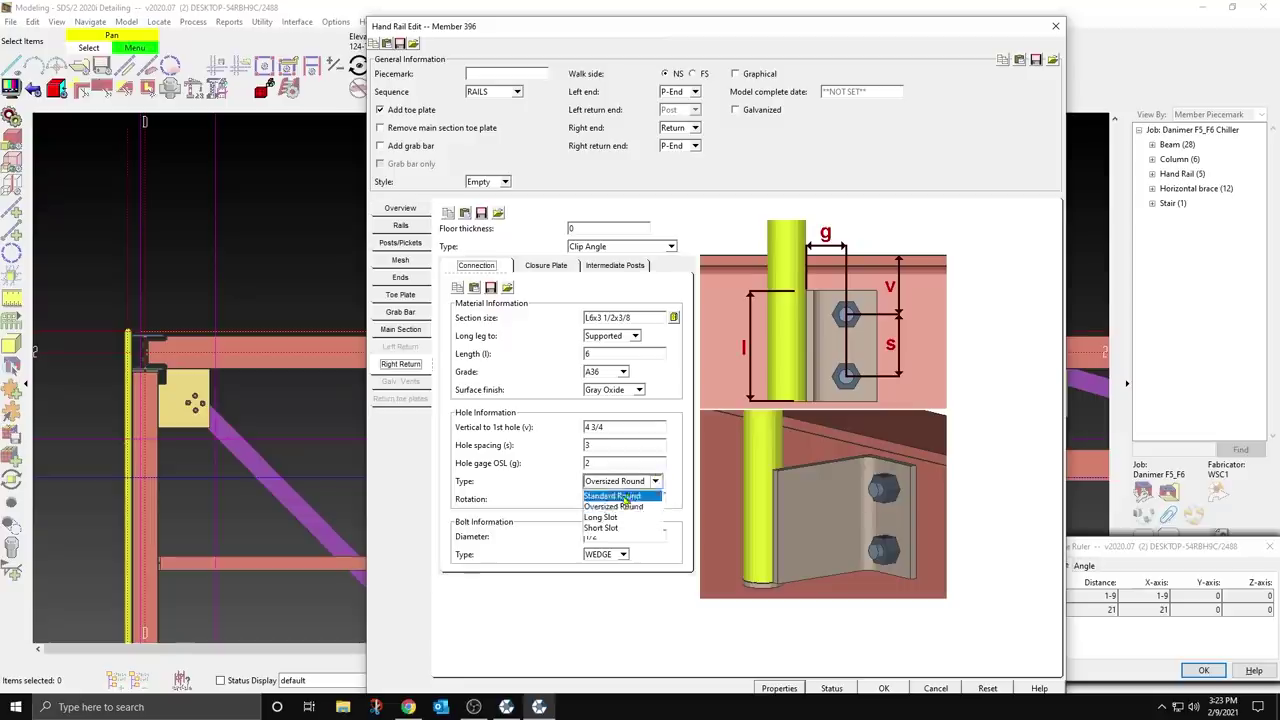
click(606, 528)
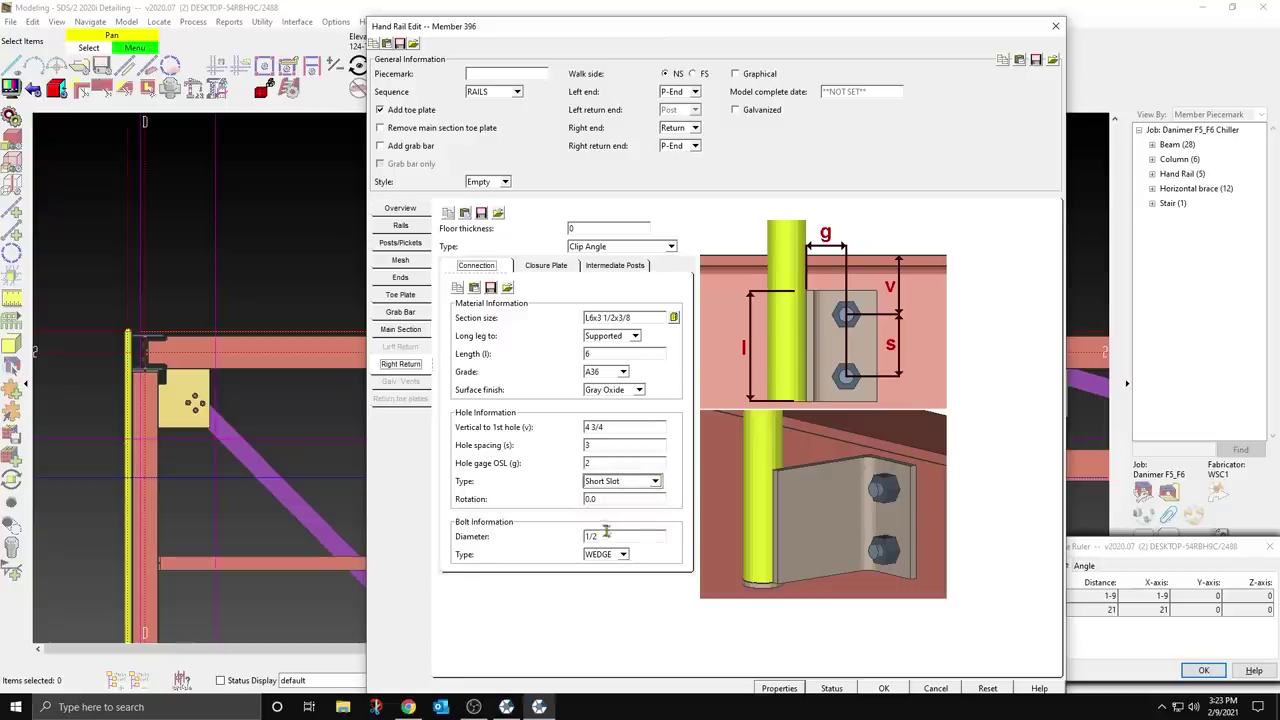
Step: Set the right return's clip-angle bolts to 3/4 diameter and type A325N
click(605, 539)
text(3/)
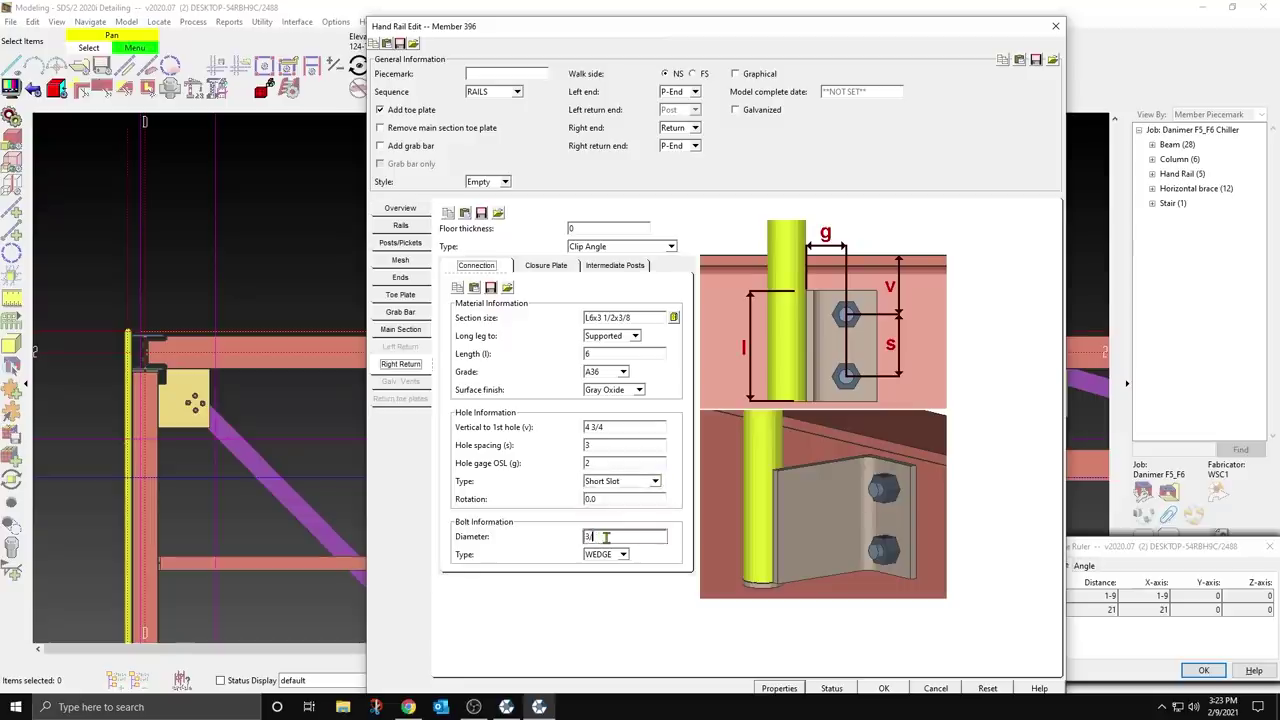
text(4)
click(622, 554)
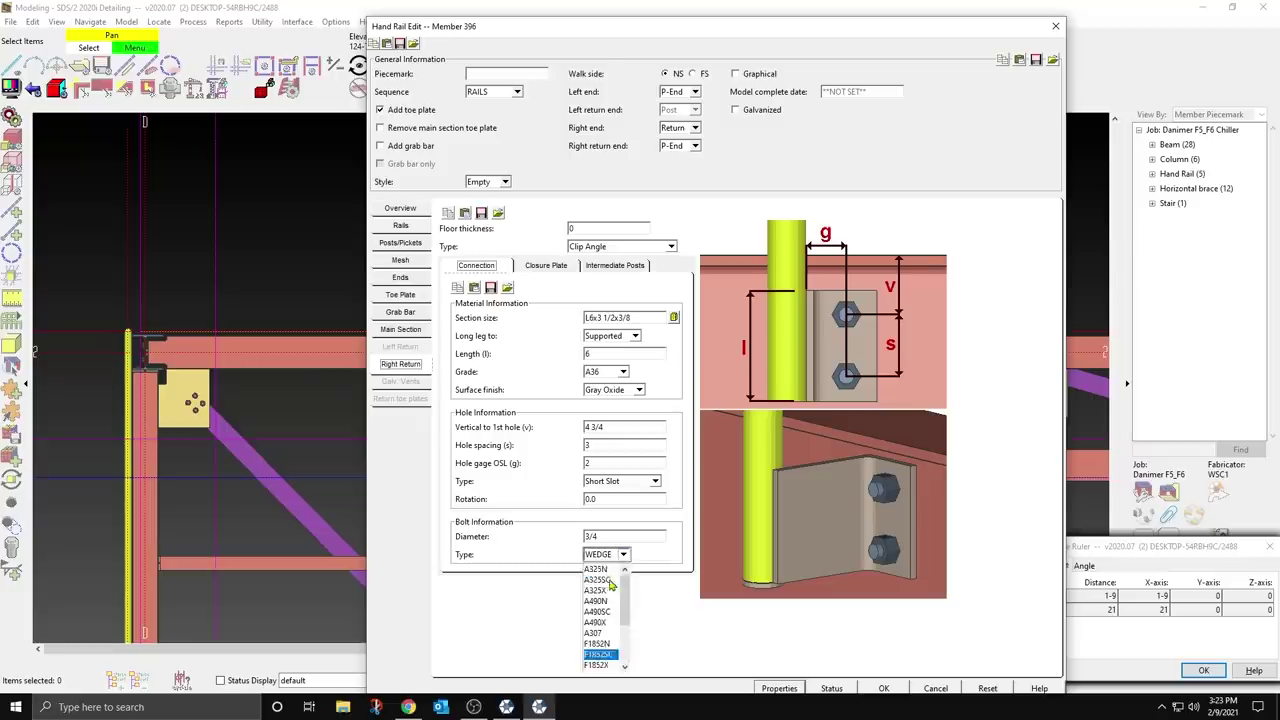
click(608, 572)
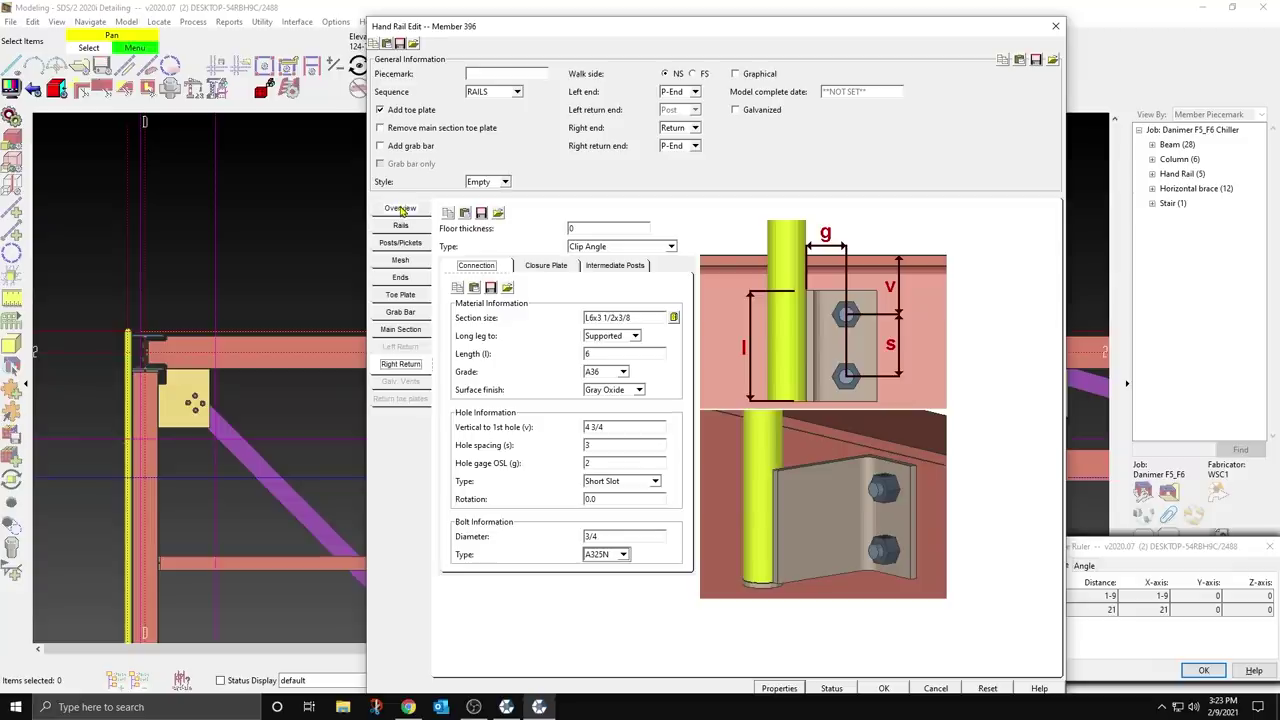
Step: Set the left end's toe plate setback to -2 5/16 and accept the new rail's settings
click(400, 277)
click(541, 291)
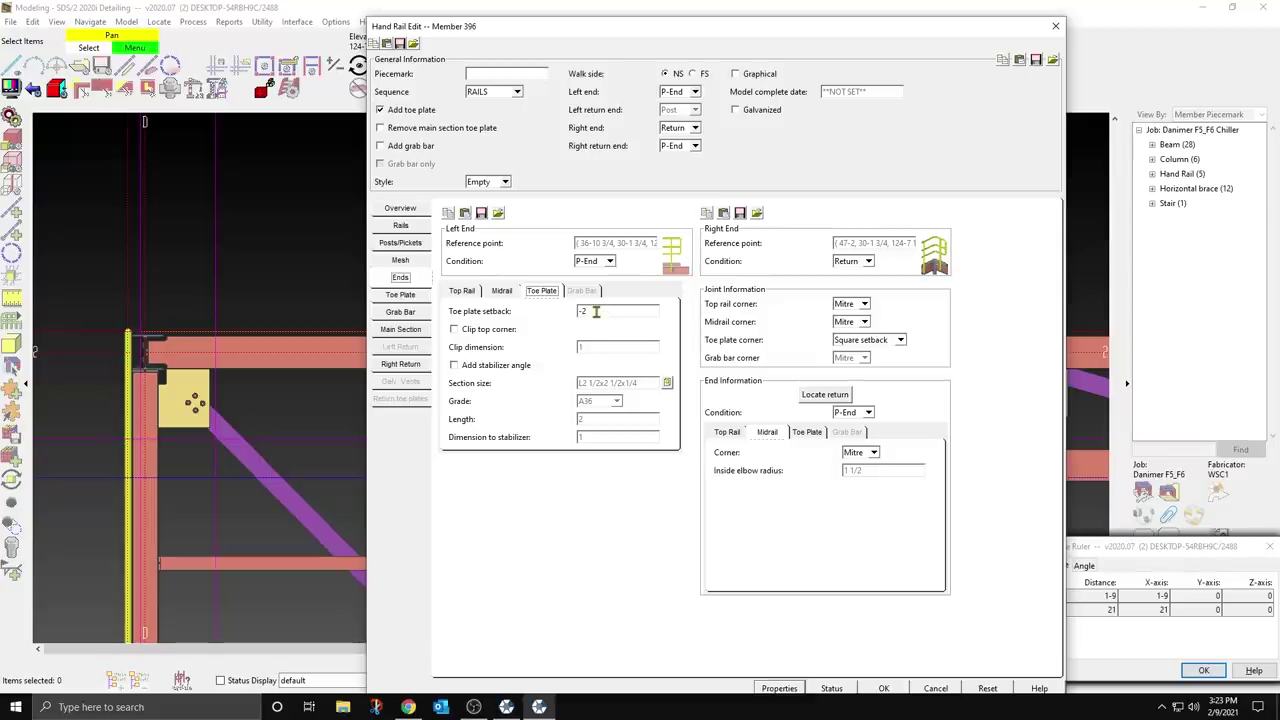
click(596, 312)
text(-2.5)
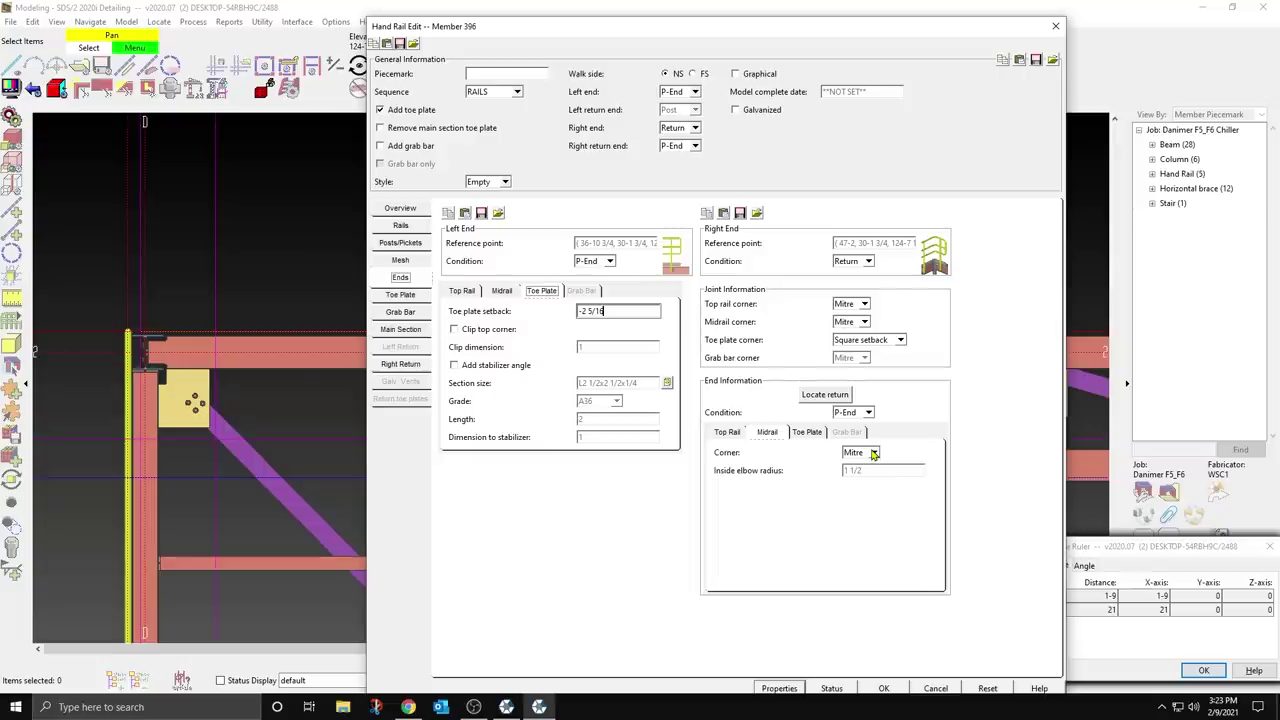
click(883, 688)
right_click(651, 246)
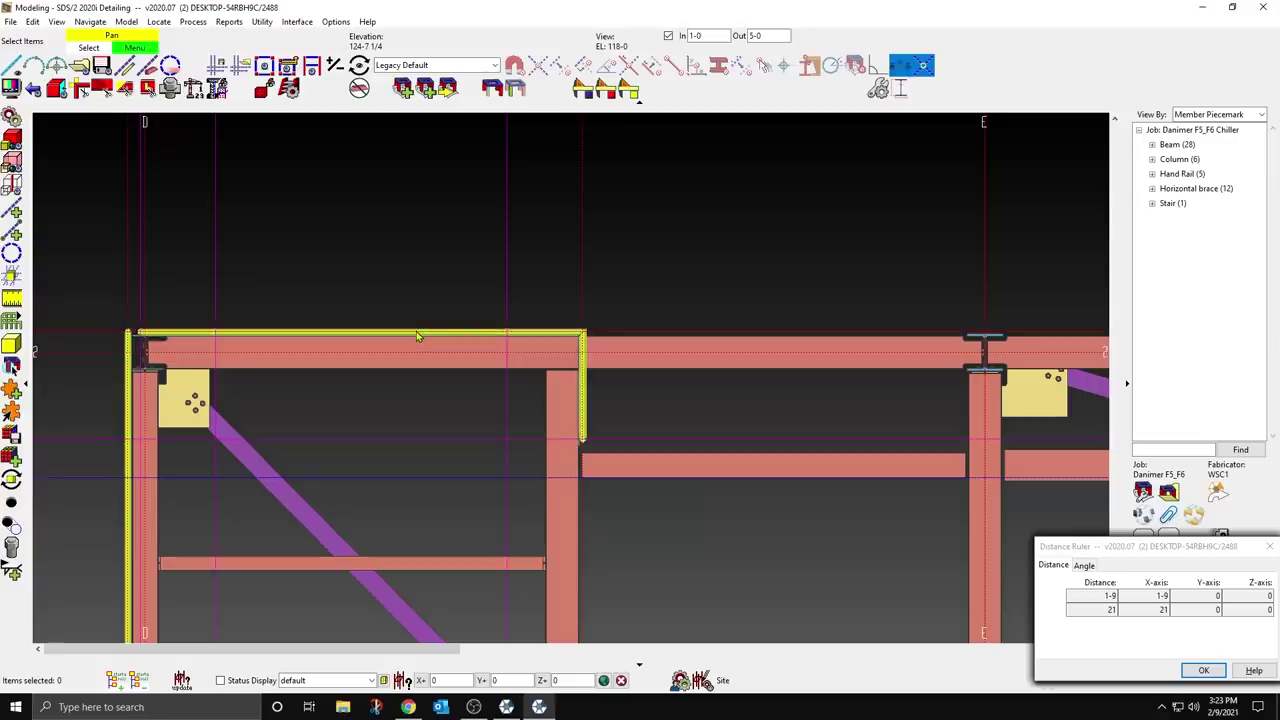
Step: Edit the new hand rail so that its right return end is a Post
double_click(418, 336)
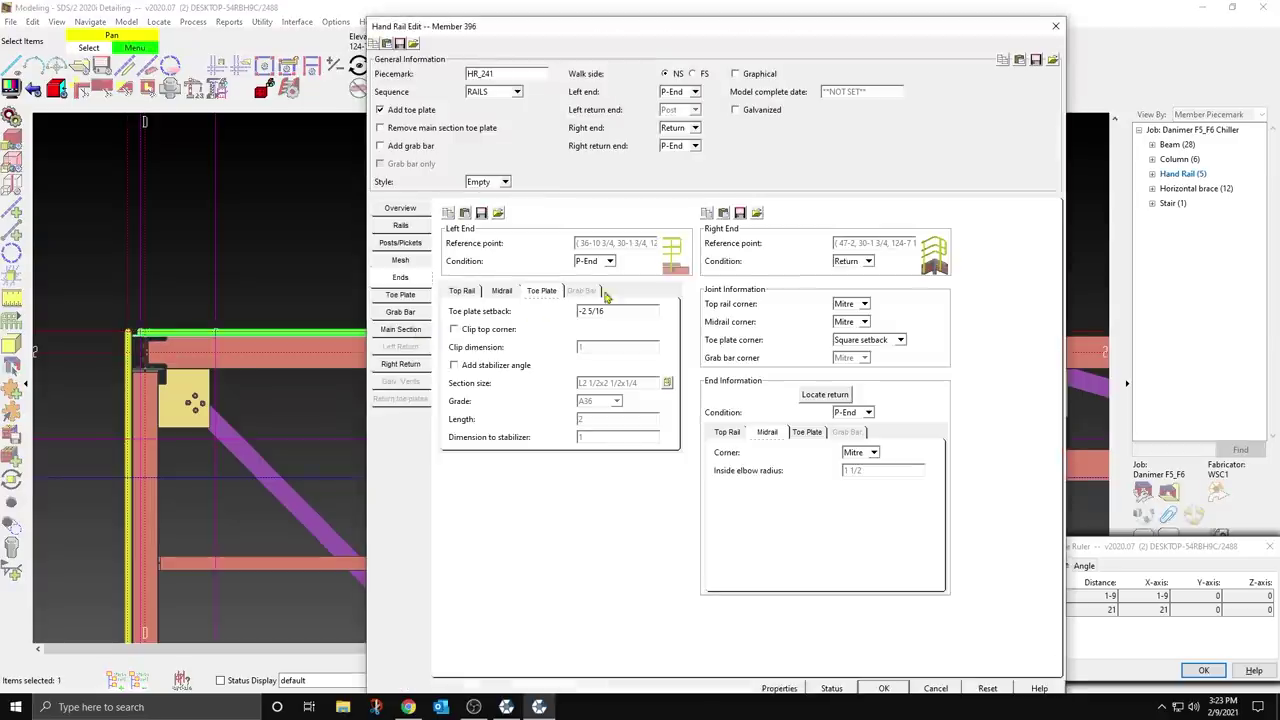
click(695, 146)
click(674, 184)
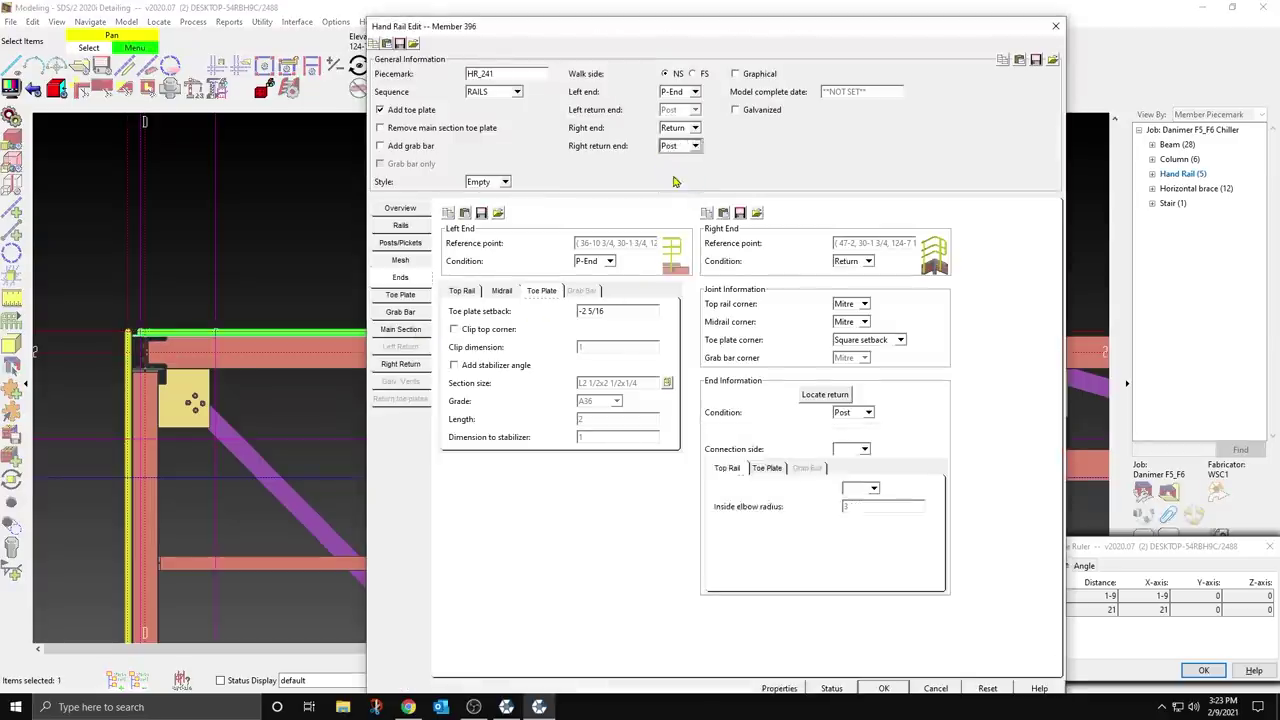
key(Return)
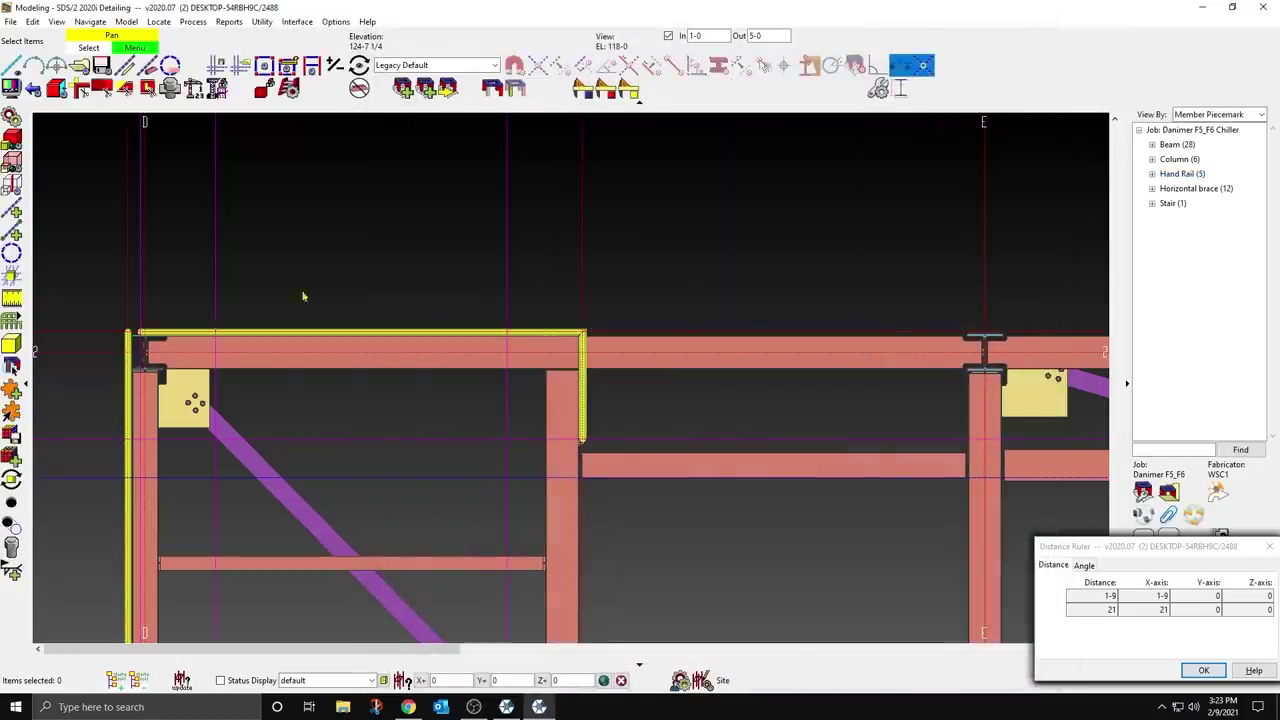
Step: Set the connection side of the right return's intermediate posts to Left on the new hand rail
double_click(403, 338)
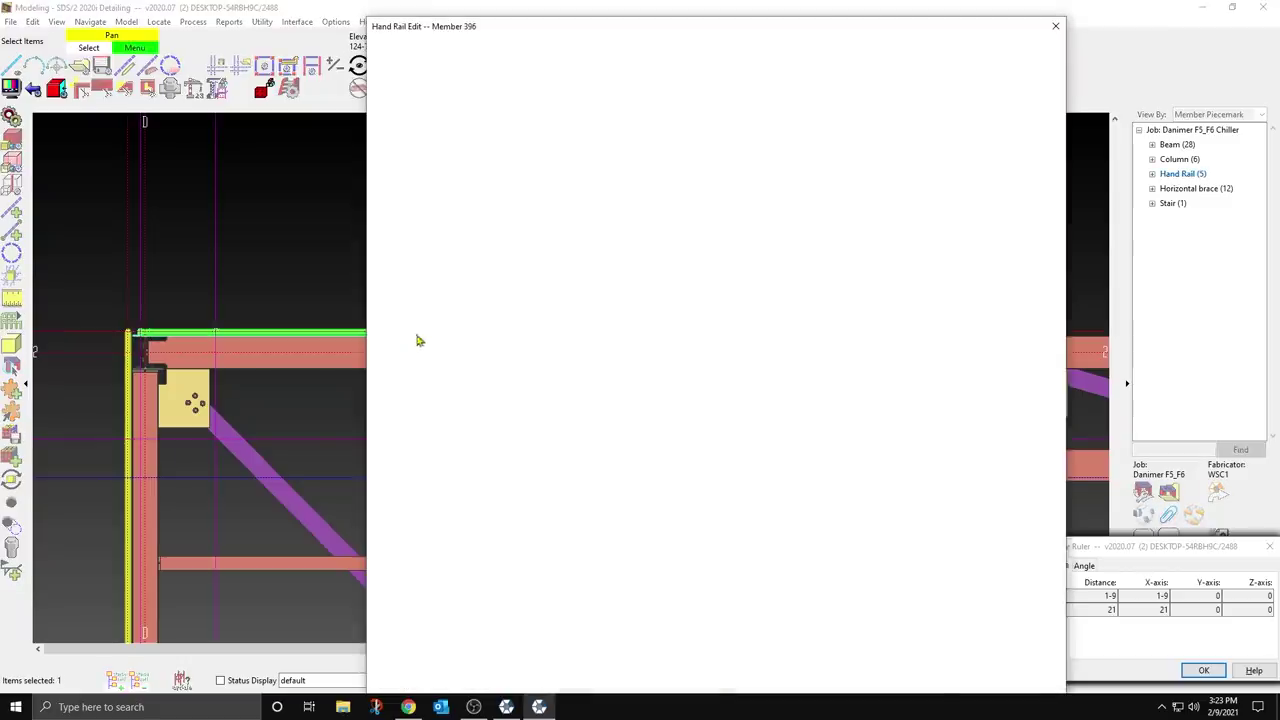
click(408, 364)
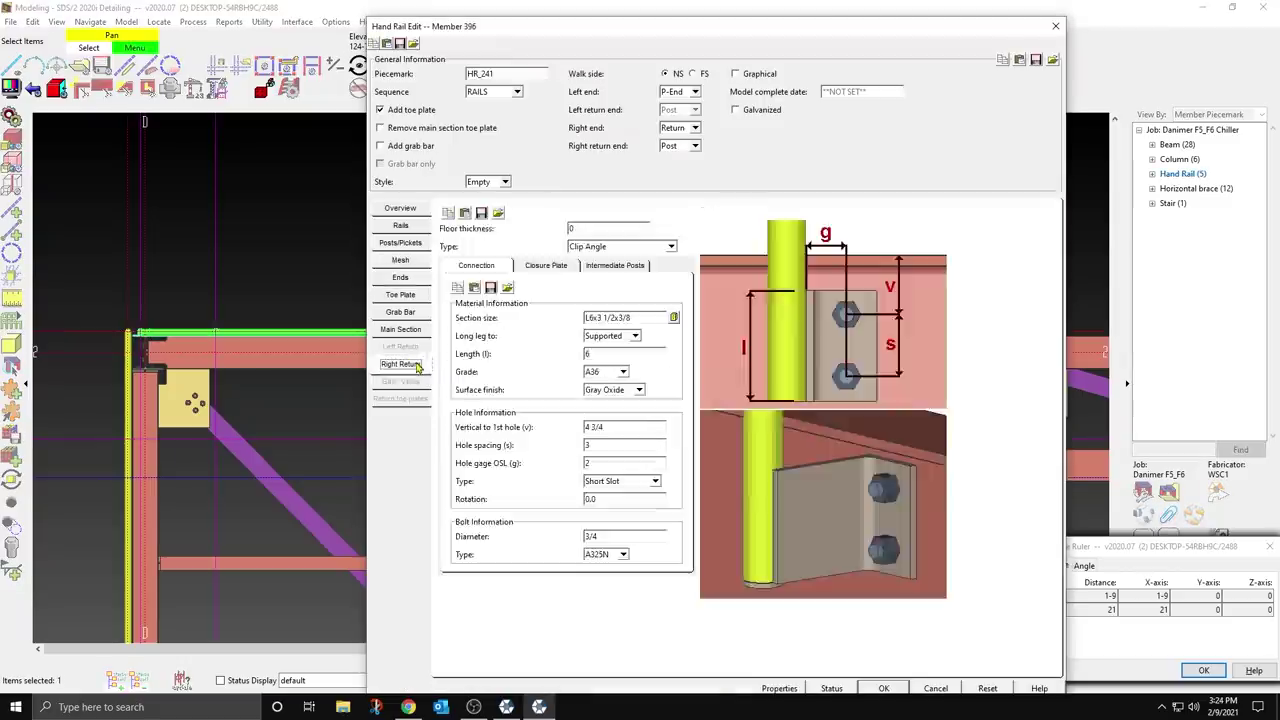
click(615, 265)
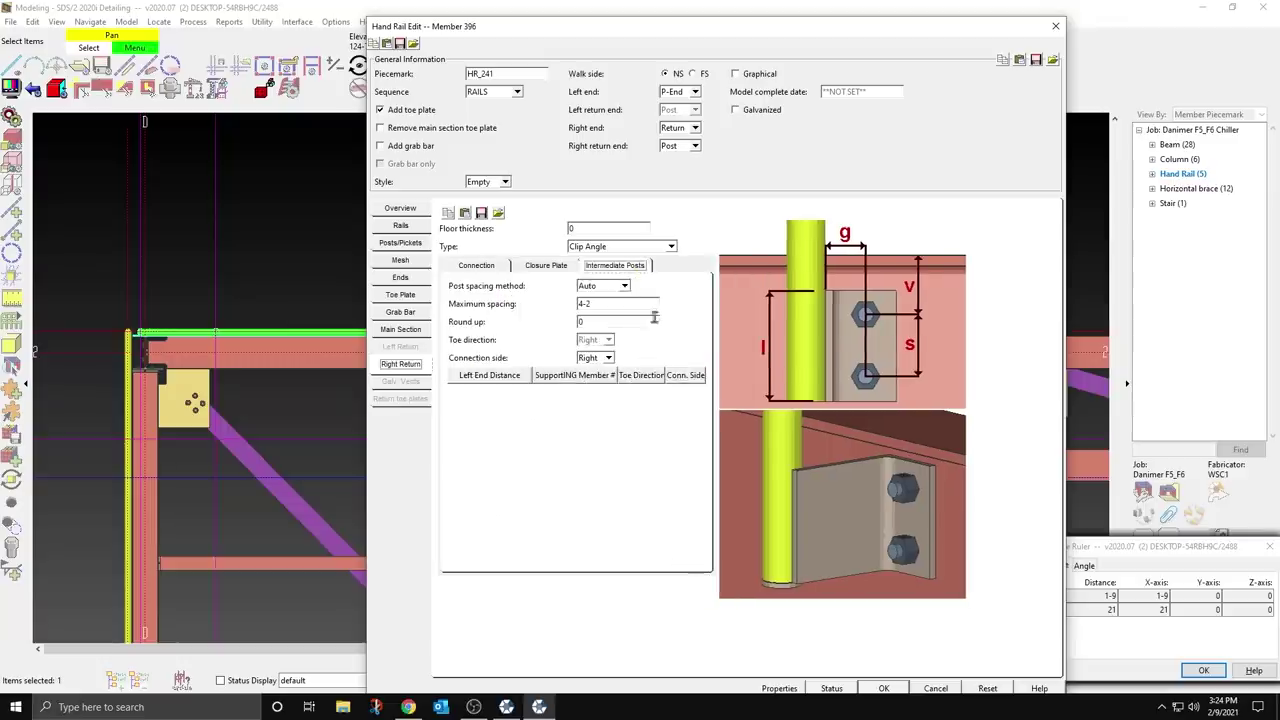
click(606, 358)
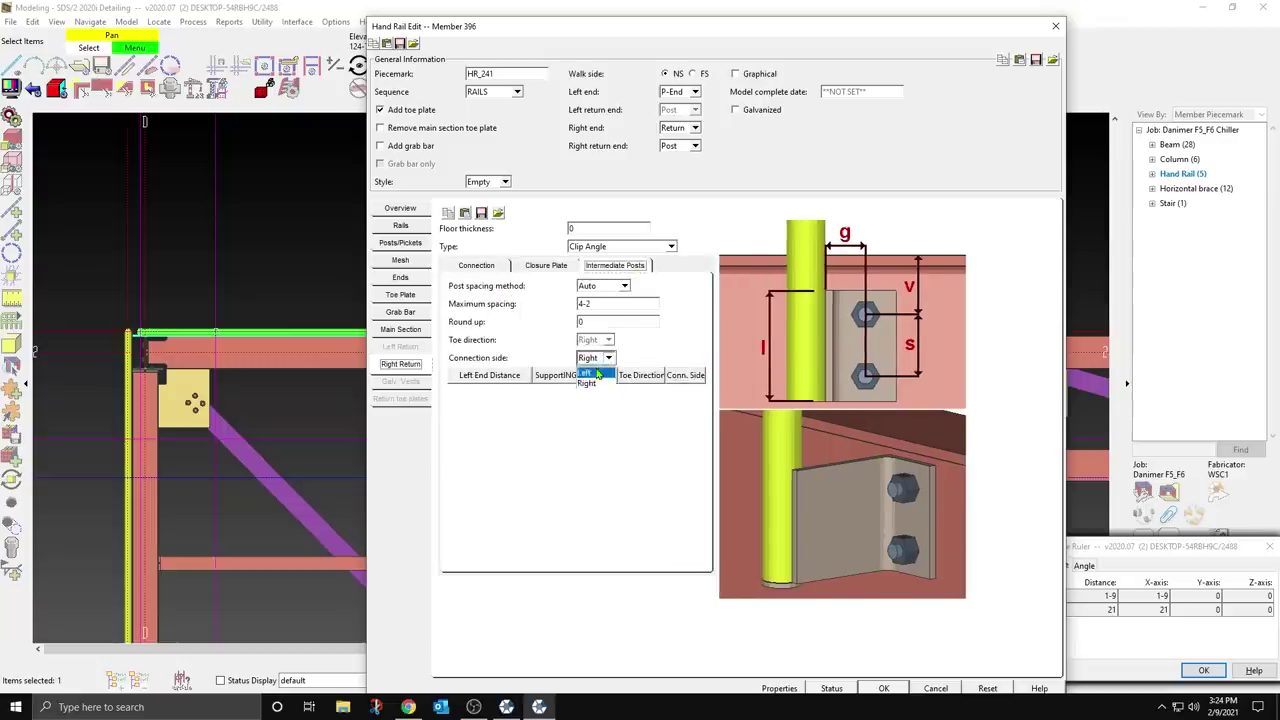
click(596, 370)
key(Return)
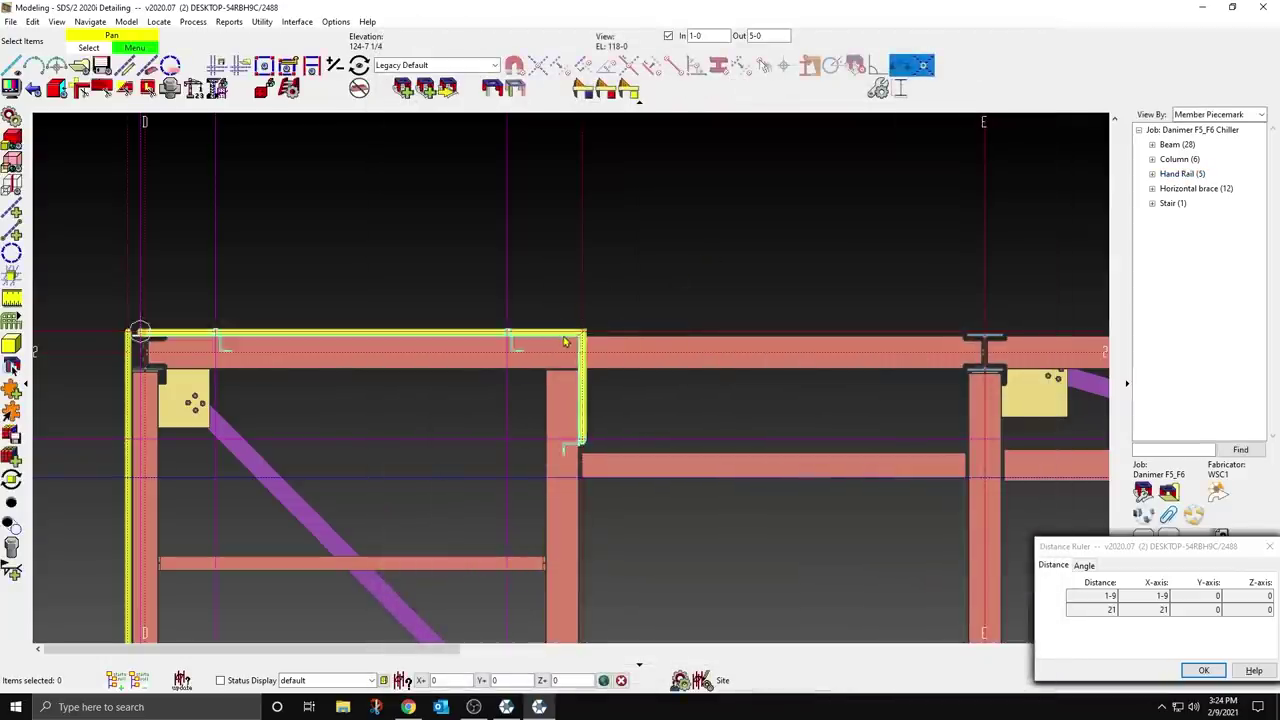
scroll(565, 342, up, 3)
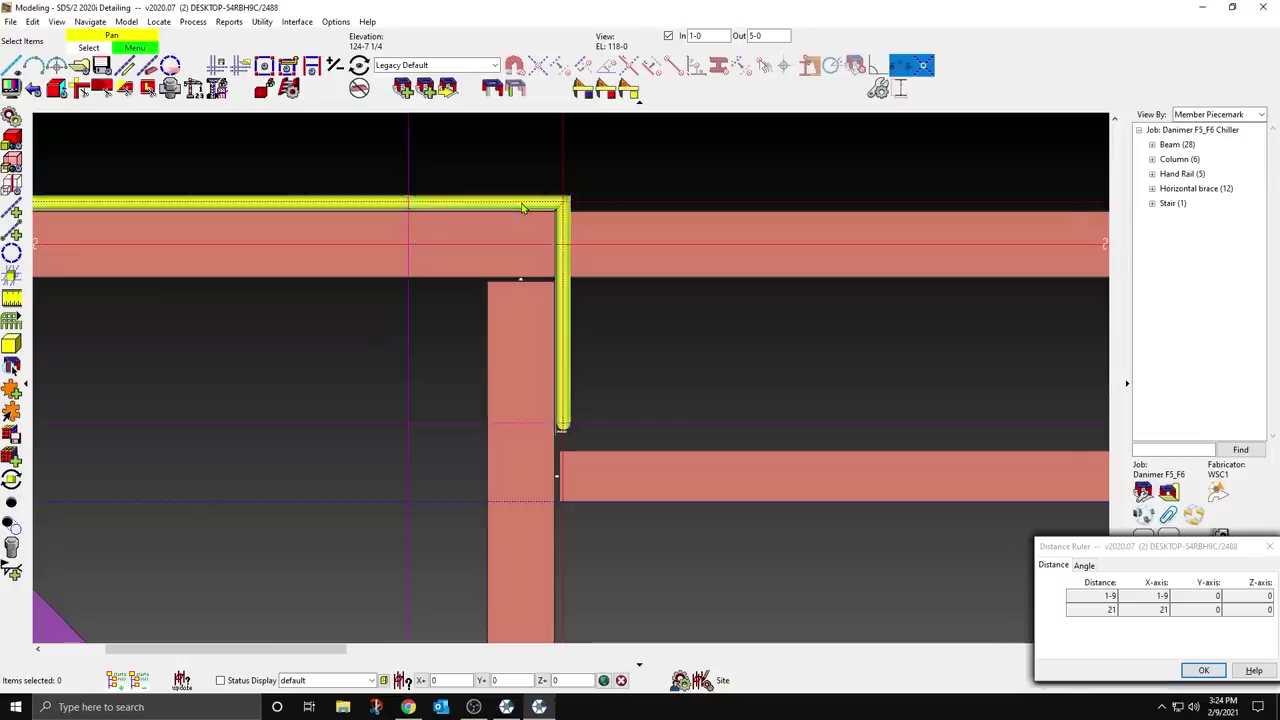
Step: Review the new hand rail's right return connection and end settings, reapplying Left as the connection side of its intermediate posts
double_click(521, 207)
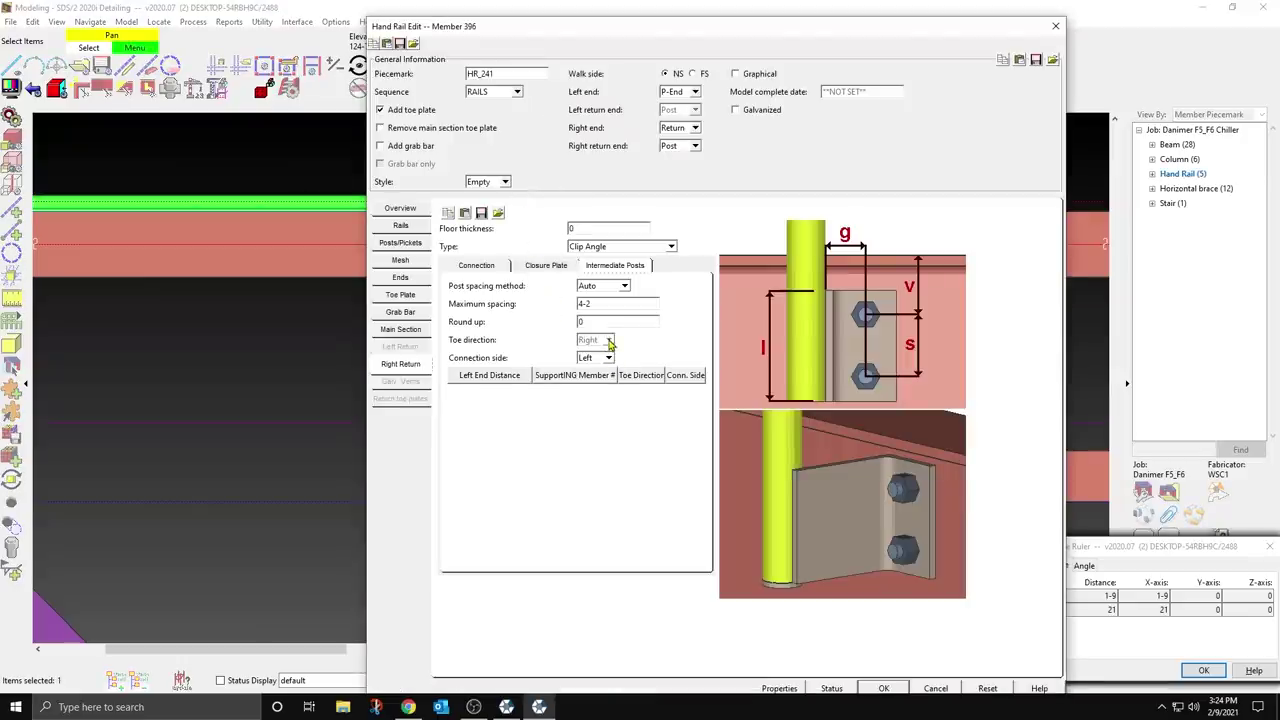
click(490, 270)
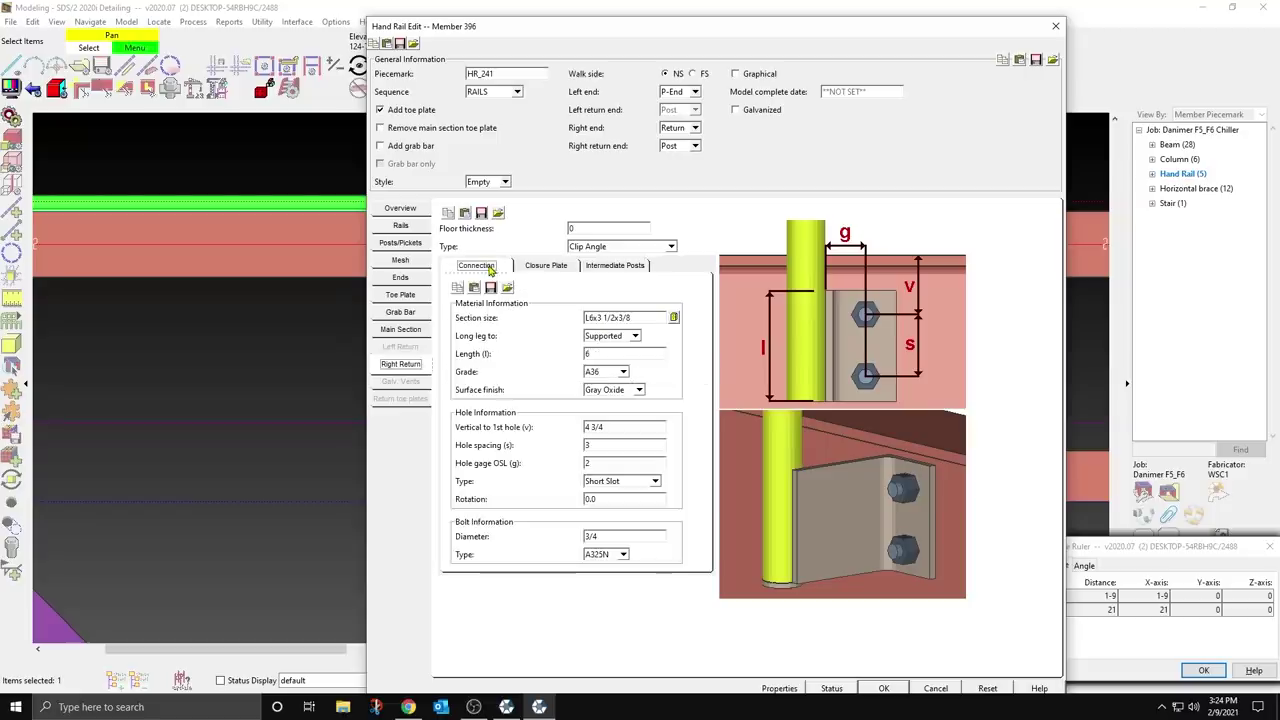
click(596, 268)
click(402, 279)
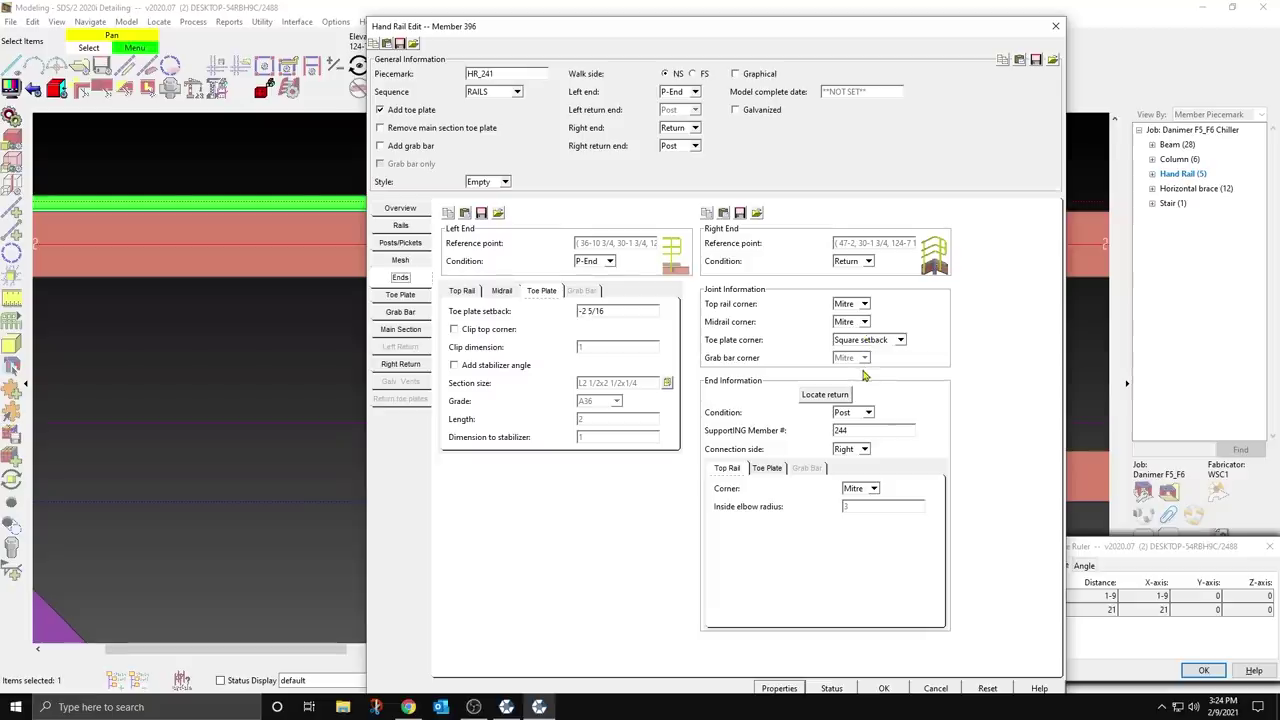
click(400, 364)
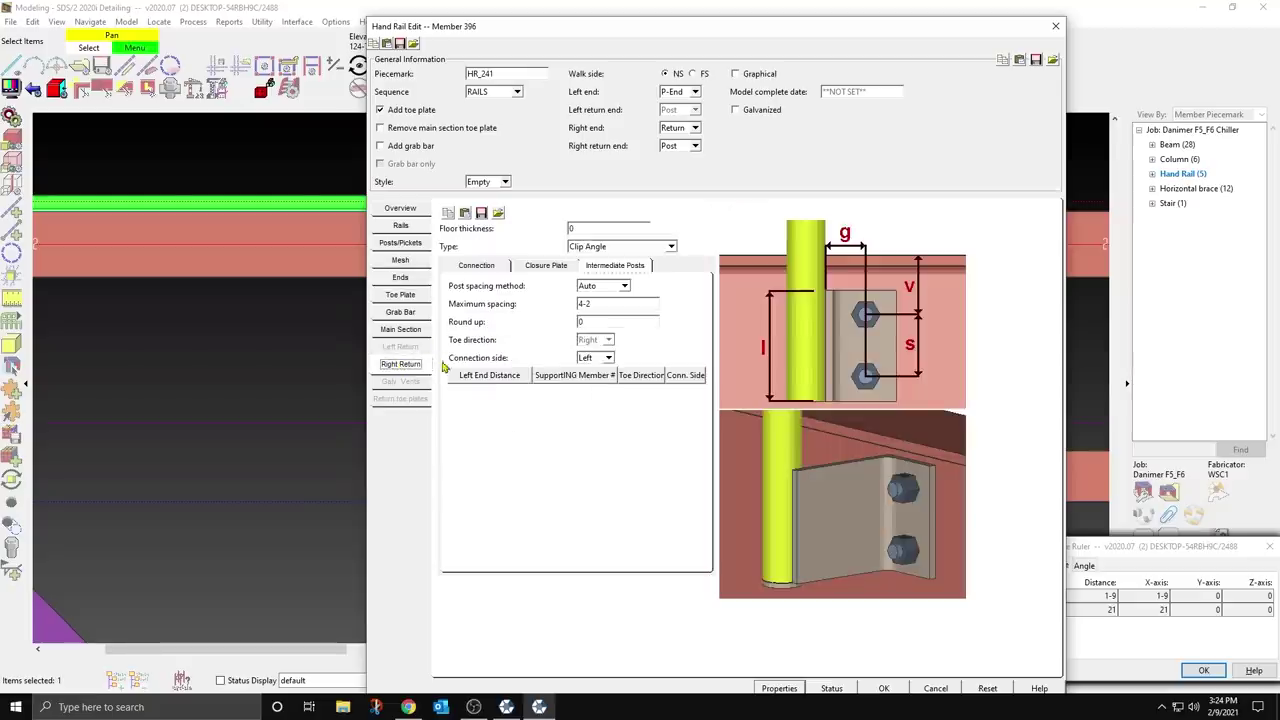
click(608, 357)
click(601, 375)
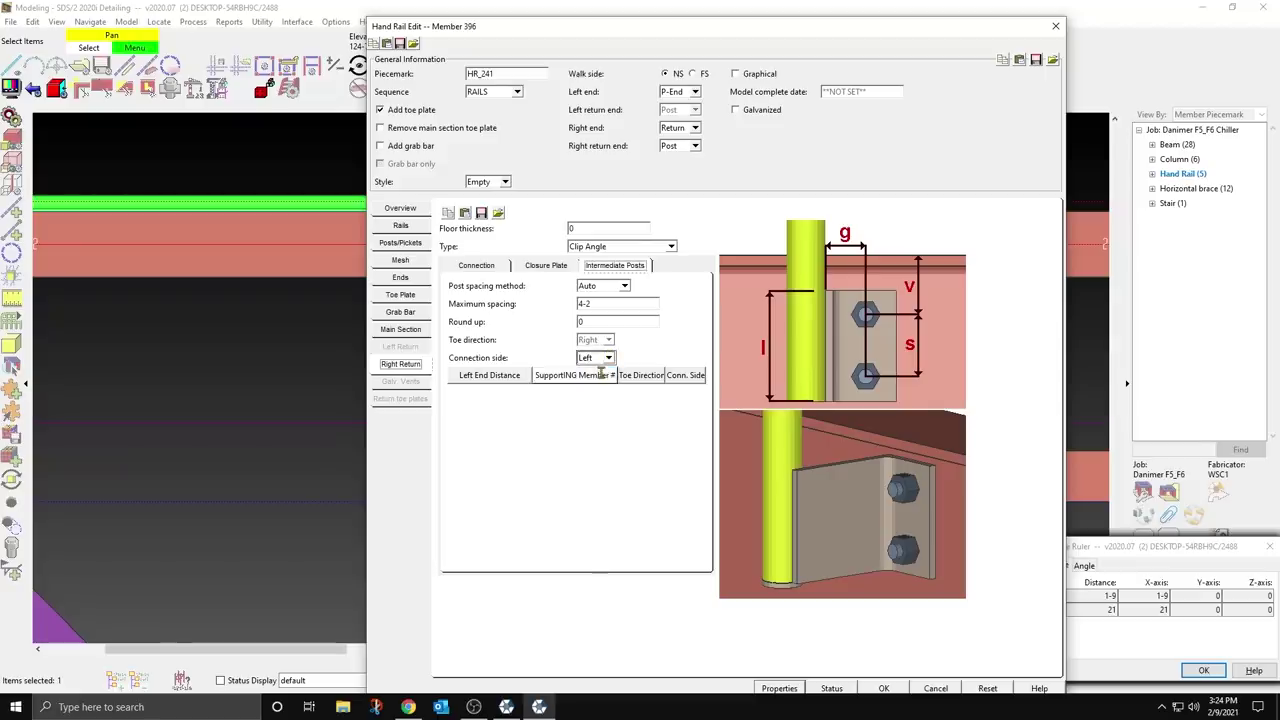
click(884, 688)
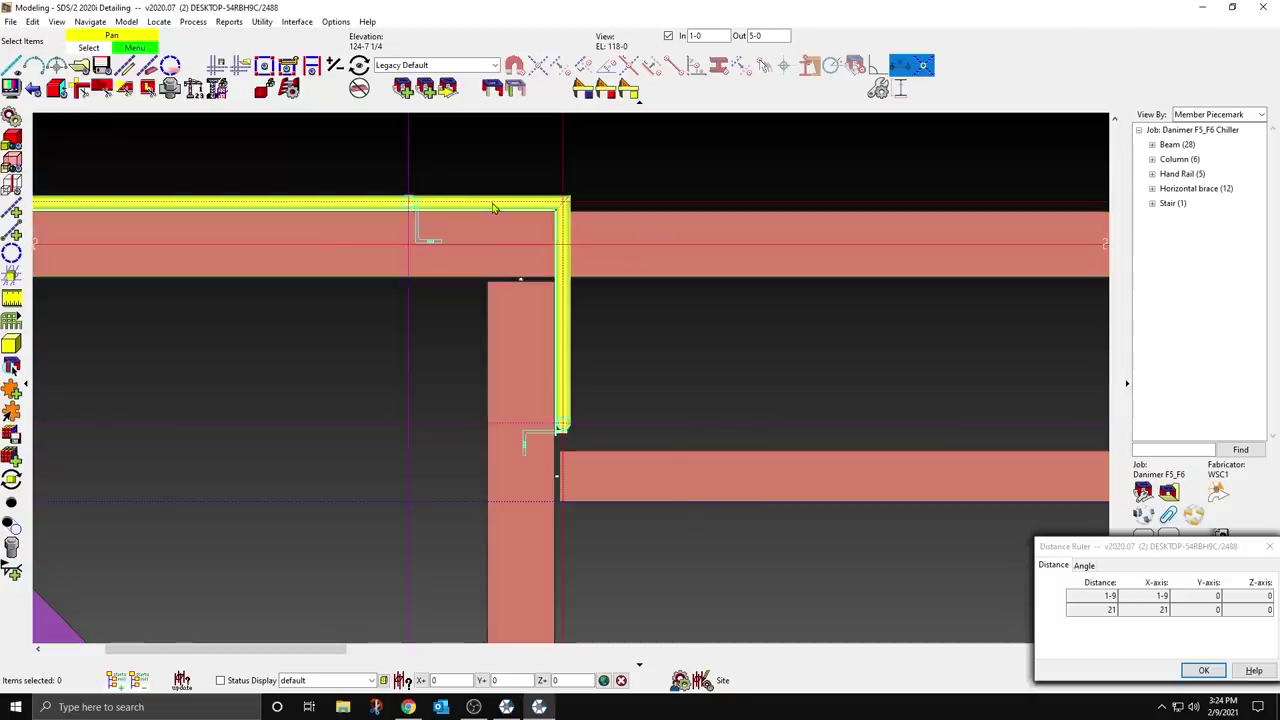
Step: Set the view's In depth to 5-0 and view the new rail's return corner and clip angles in 3D
shift+middle_drag(493, 206, 670, 285)
scroll(263, 309, down, 2)
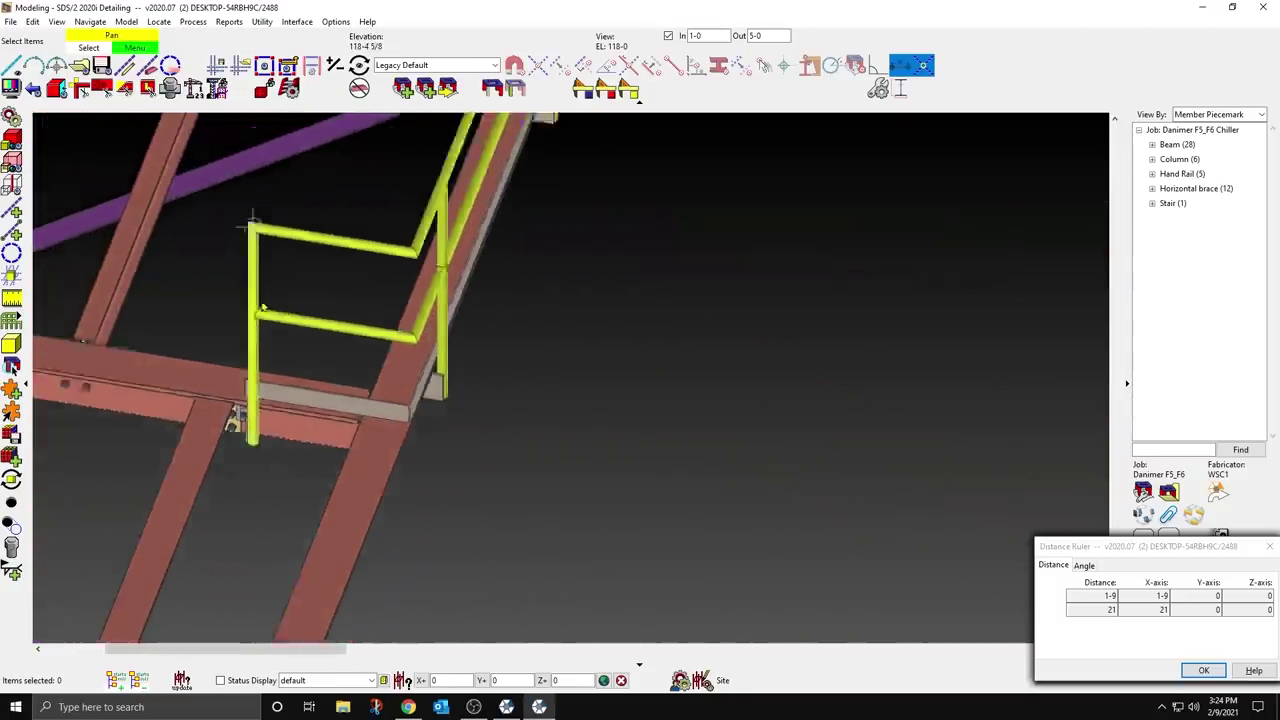
shift+middle_drag(360, 325, 278, 262)
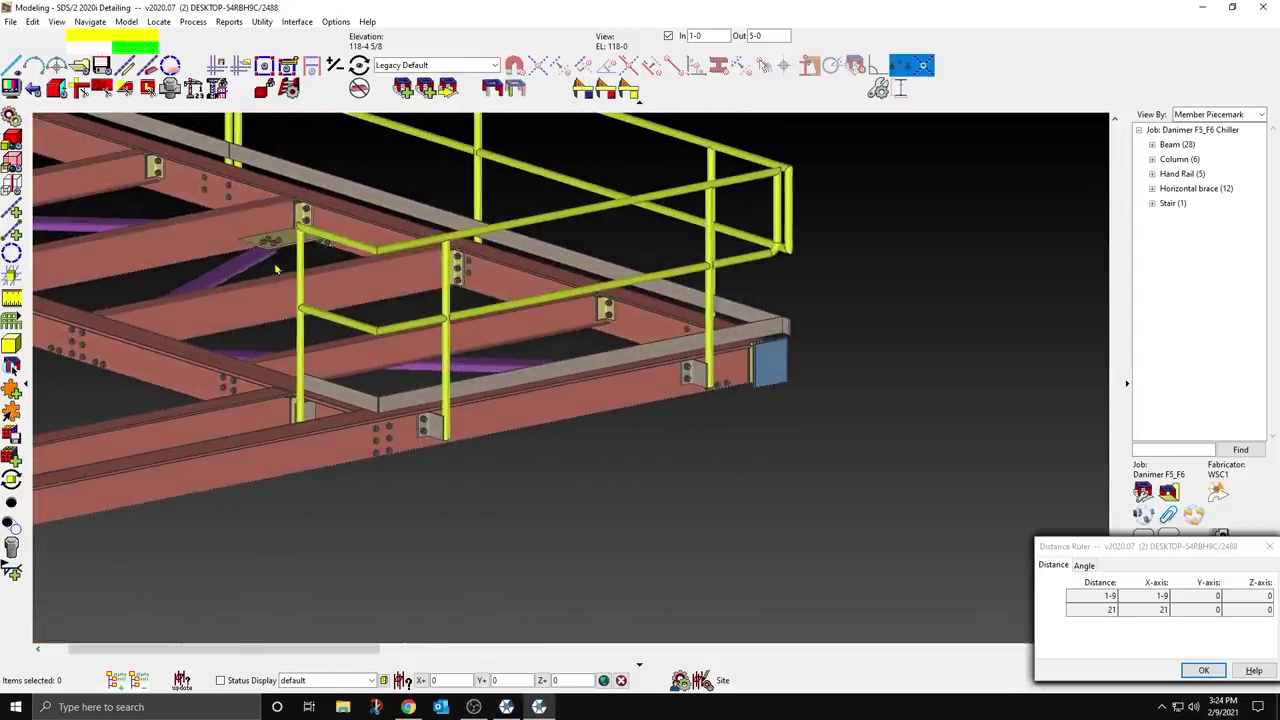
double_click(710, 35)
text(5-0)
key(Return)
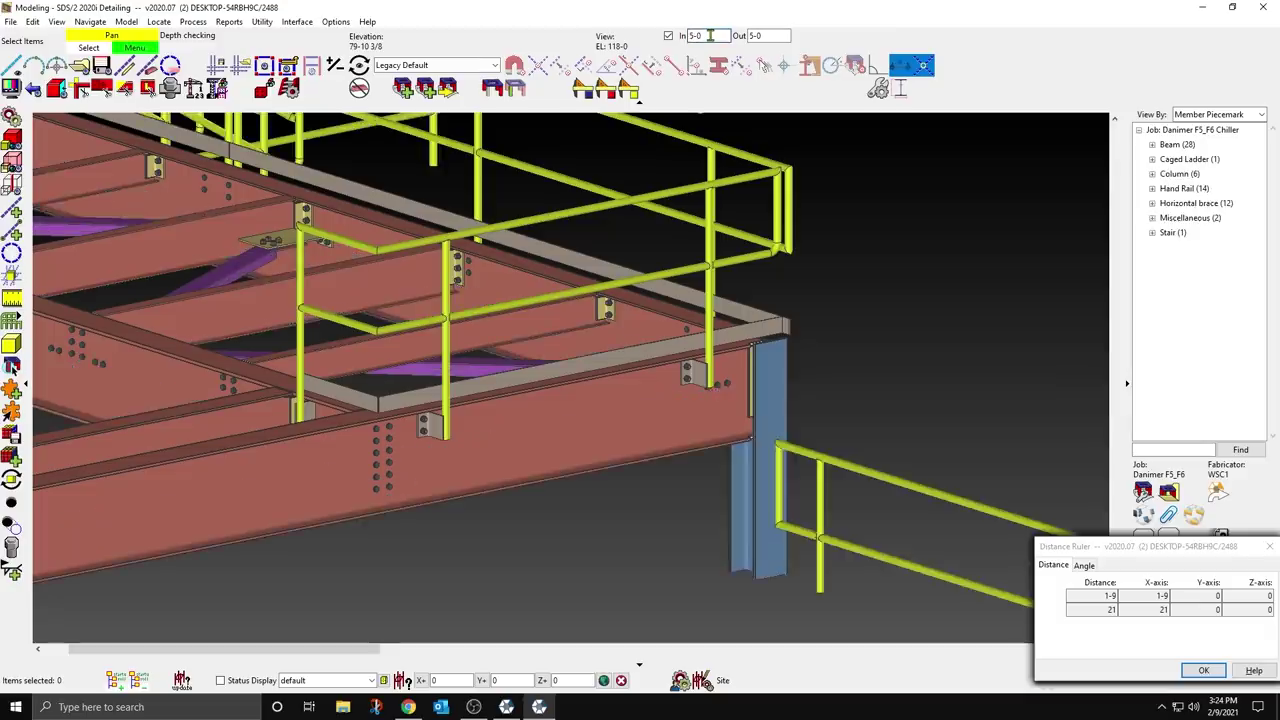
scroll(425, 260, up, 3)
shift+middle_drag(425, 260, 485, 258)
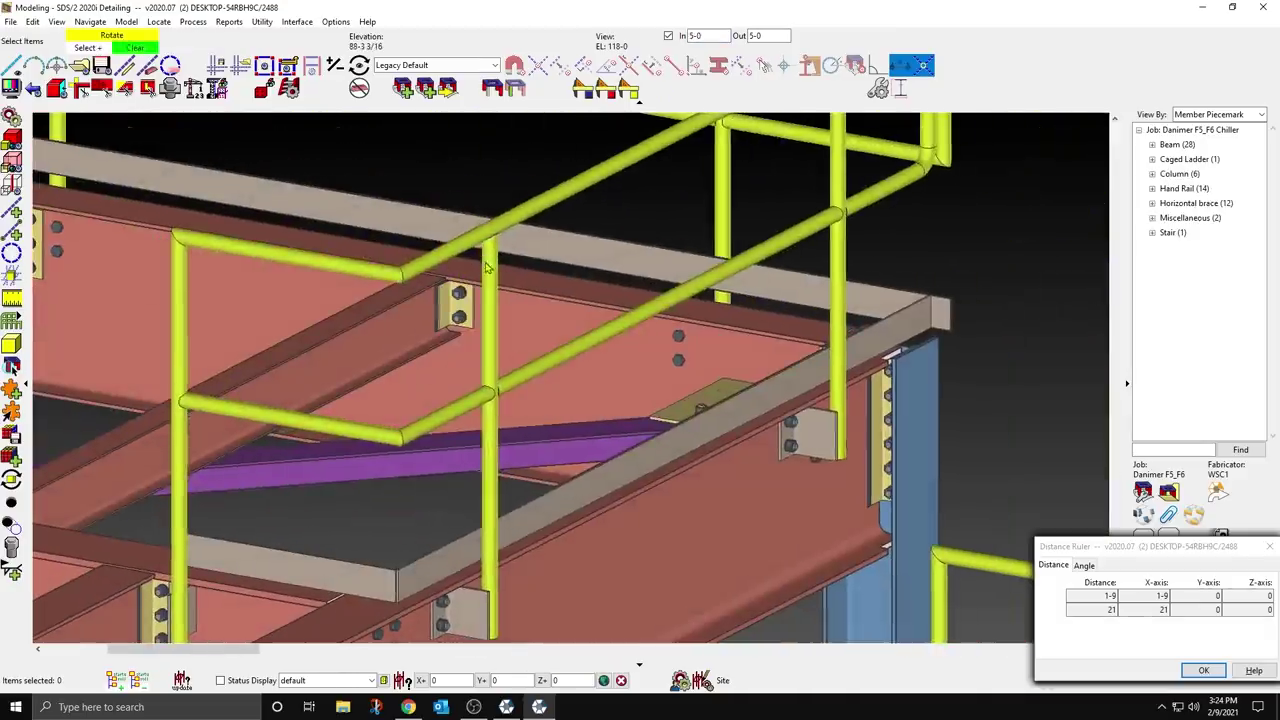
Step: Edit the new hand rail so that the end post of its right return connects on the Left side
double_click(530, 210)
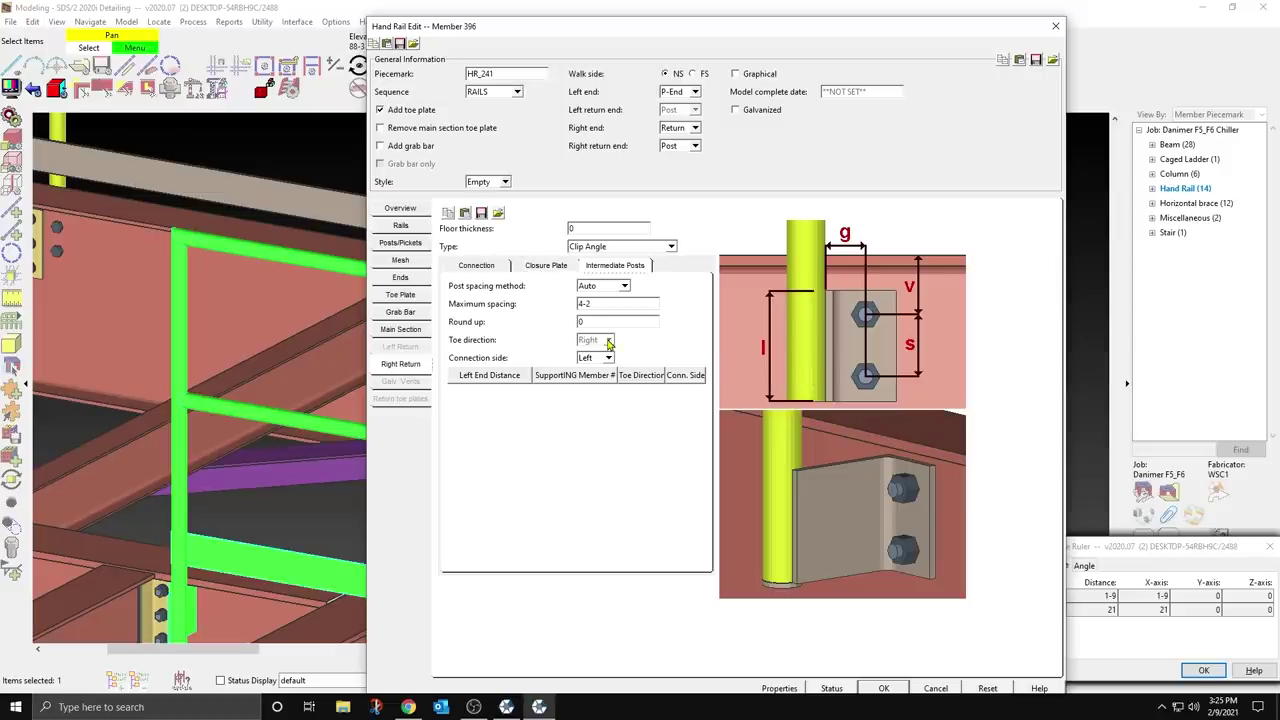
click(485, 270)
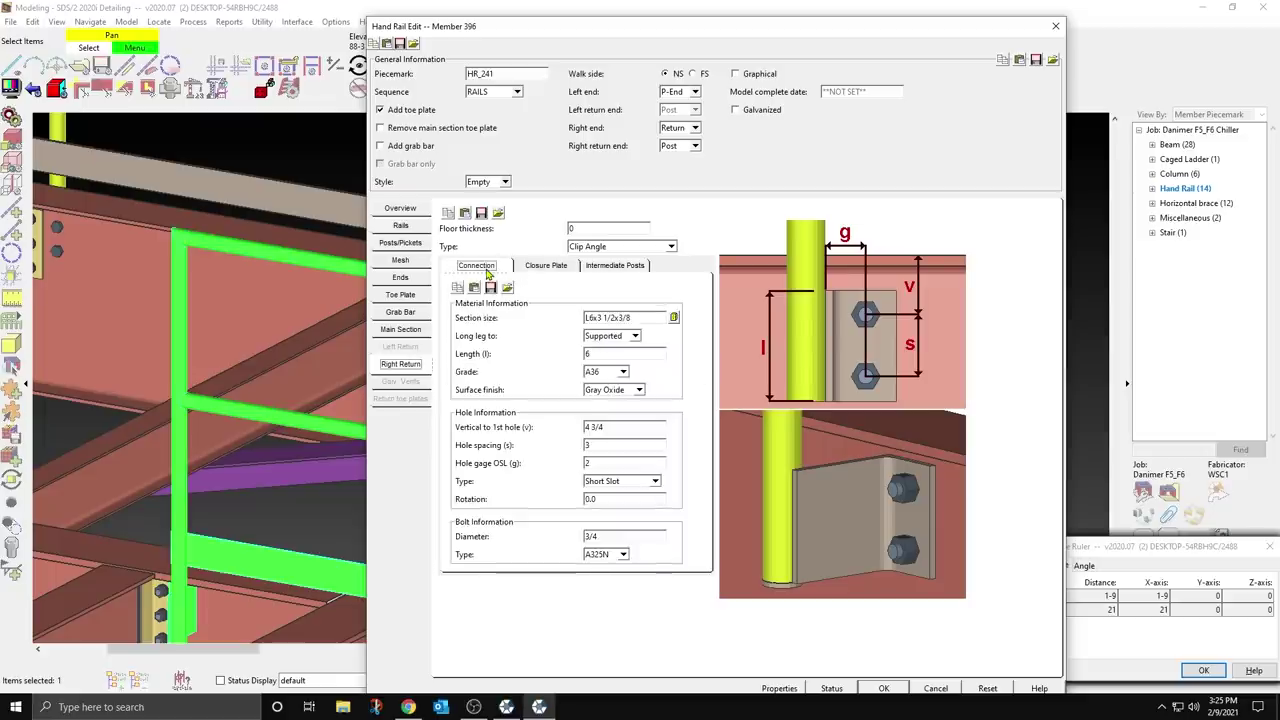
click(614, 266)
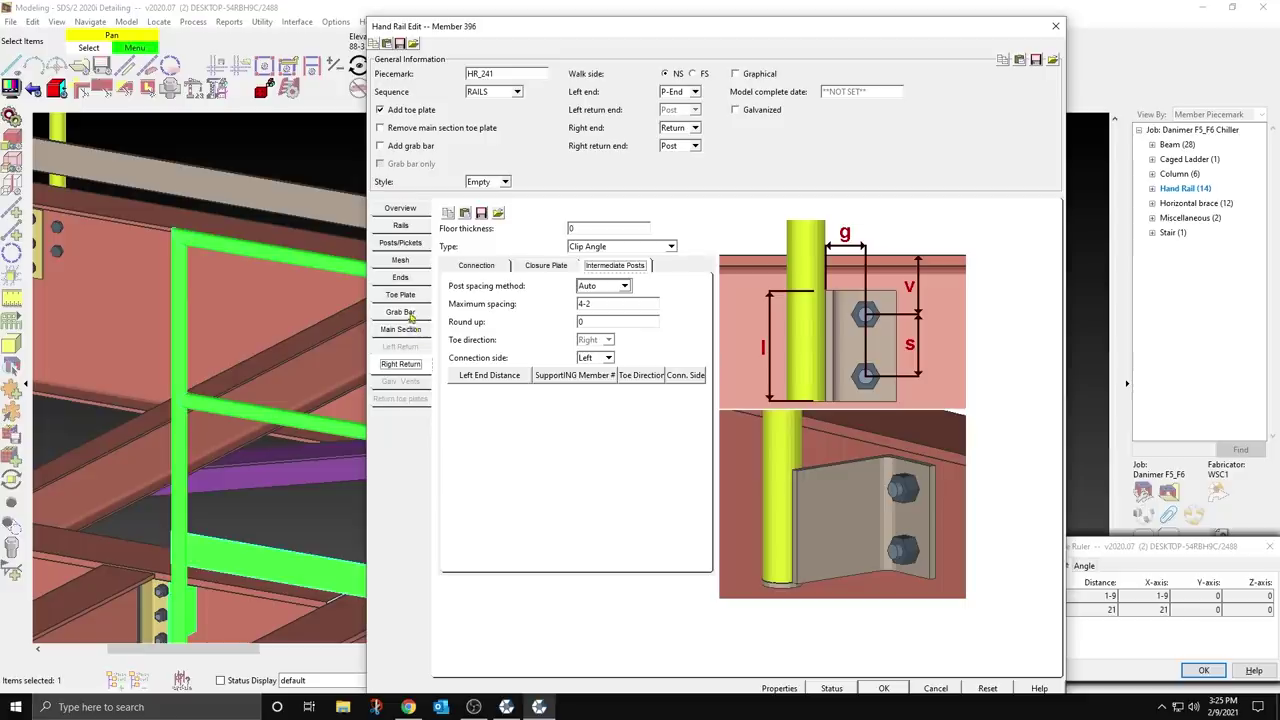
click(401, 278)
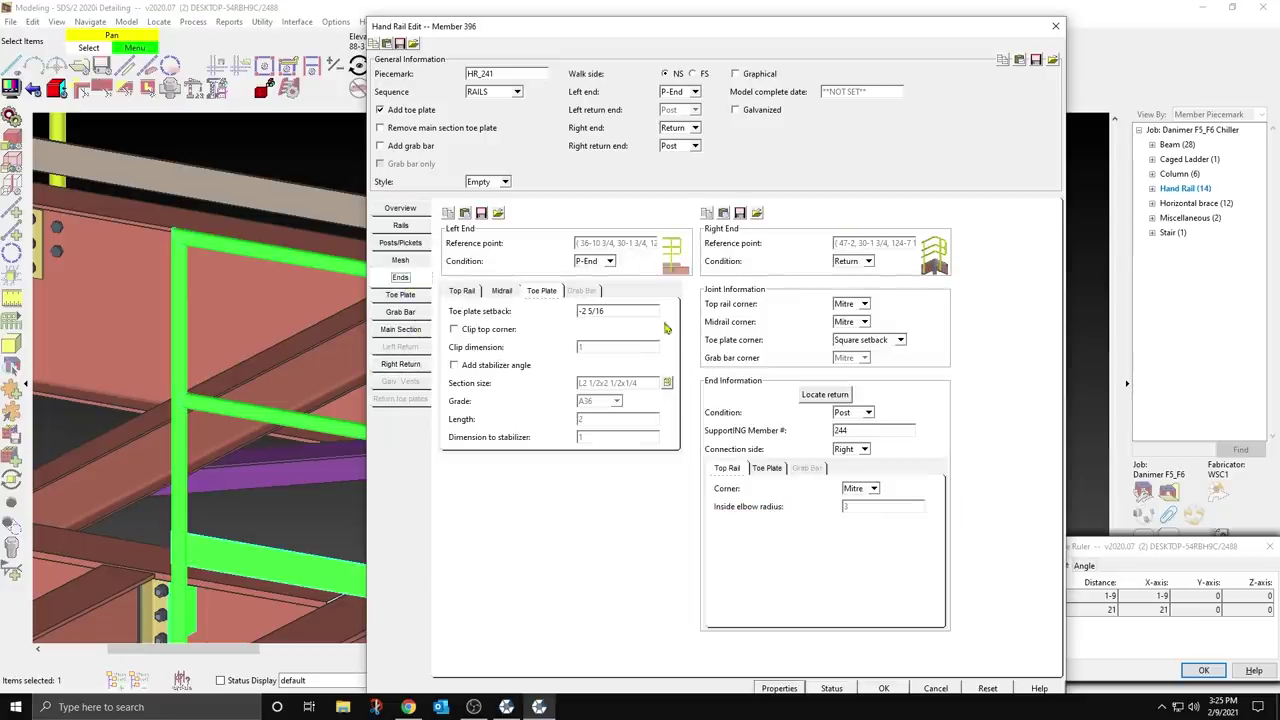
click(864, 449)
click(850, 464)
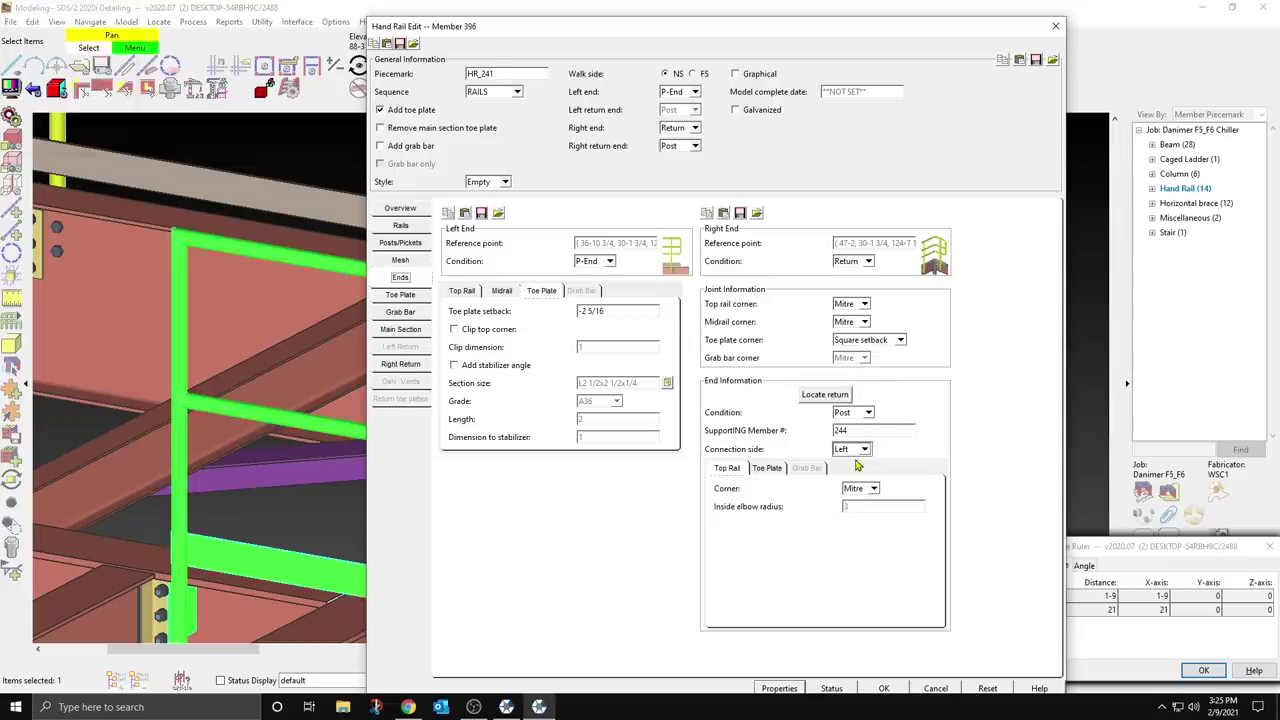
key(Return)
click(763, 649)
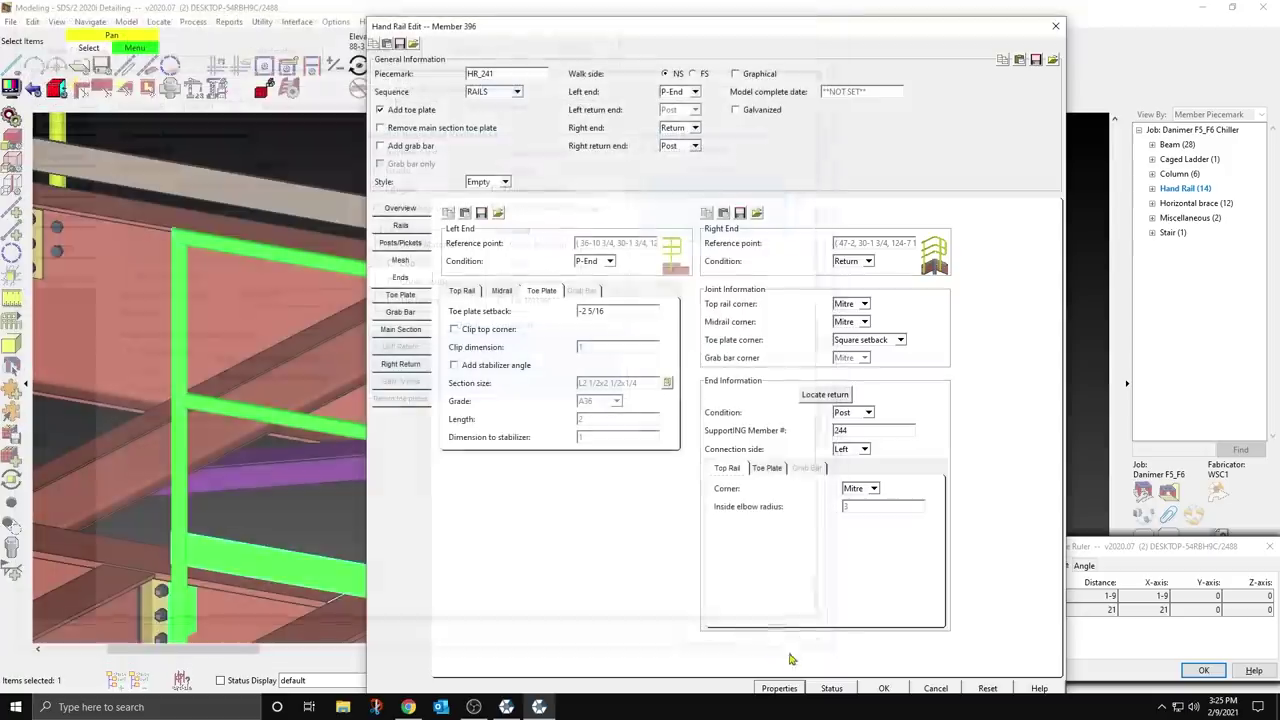
click(883, 688)
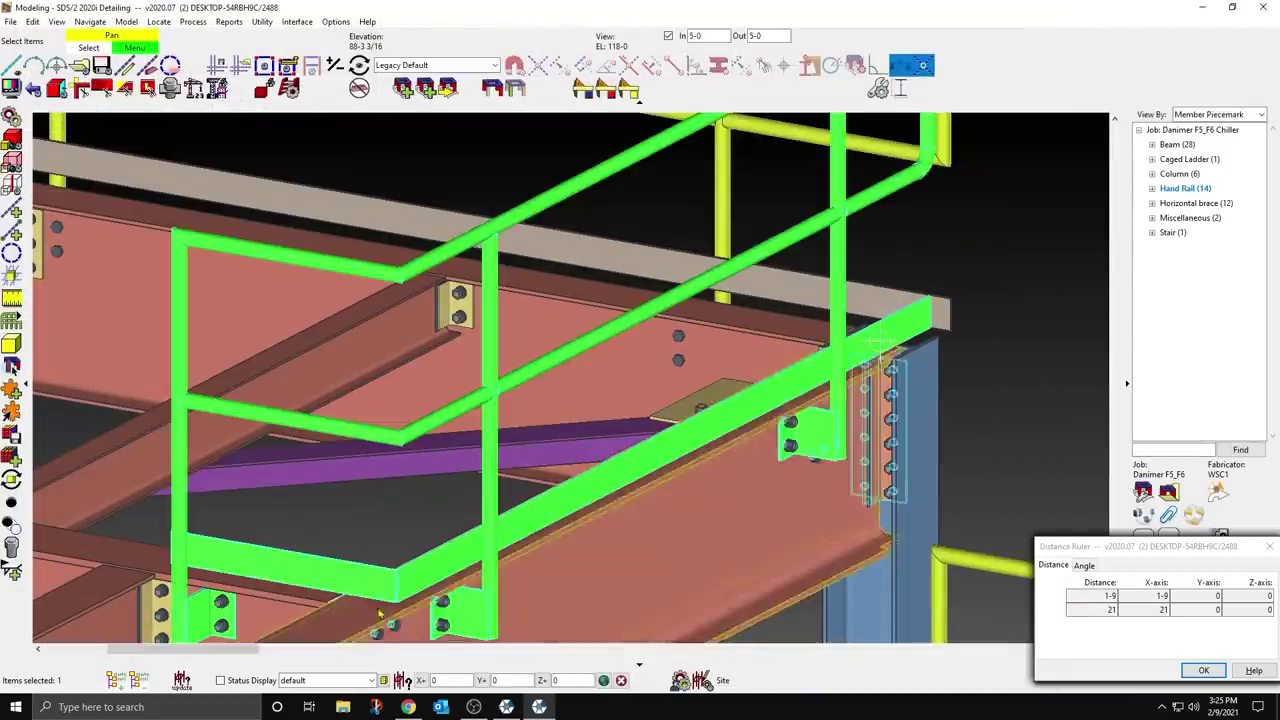
Step: Examine the return's end post and the clip angles of the new rail along the platform's edge beam
scroll(380, 614, down, 3)
scroll(462, 550, up, 4)
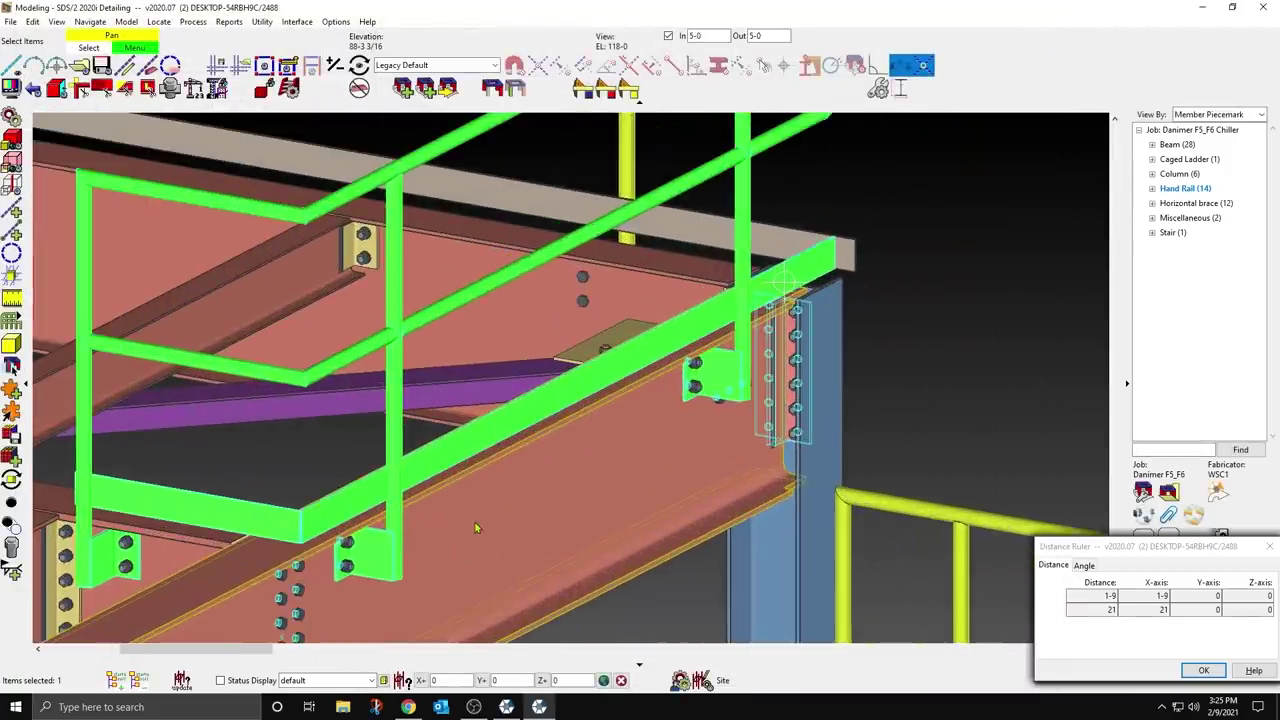
scroll(476, 528, up, 2)
shift+middle_drag(391, 524, 339, 490)
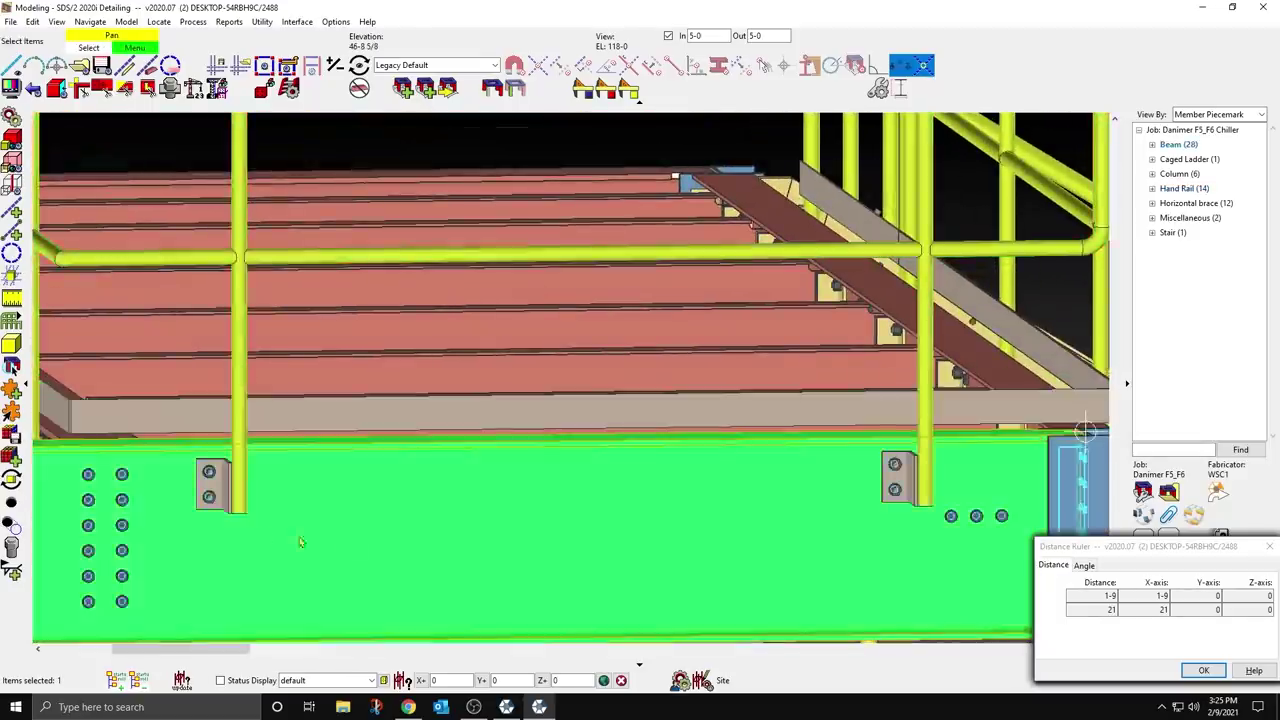
scroll(215, 479, up, 3)
scroll(205, 457, down, 5)
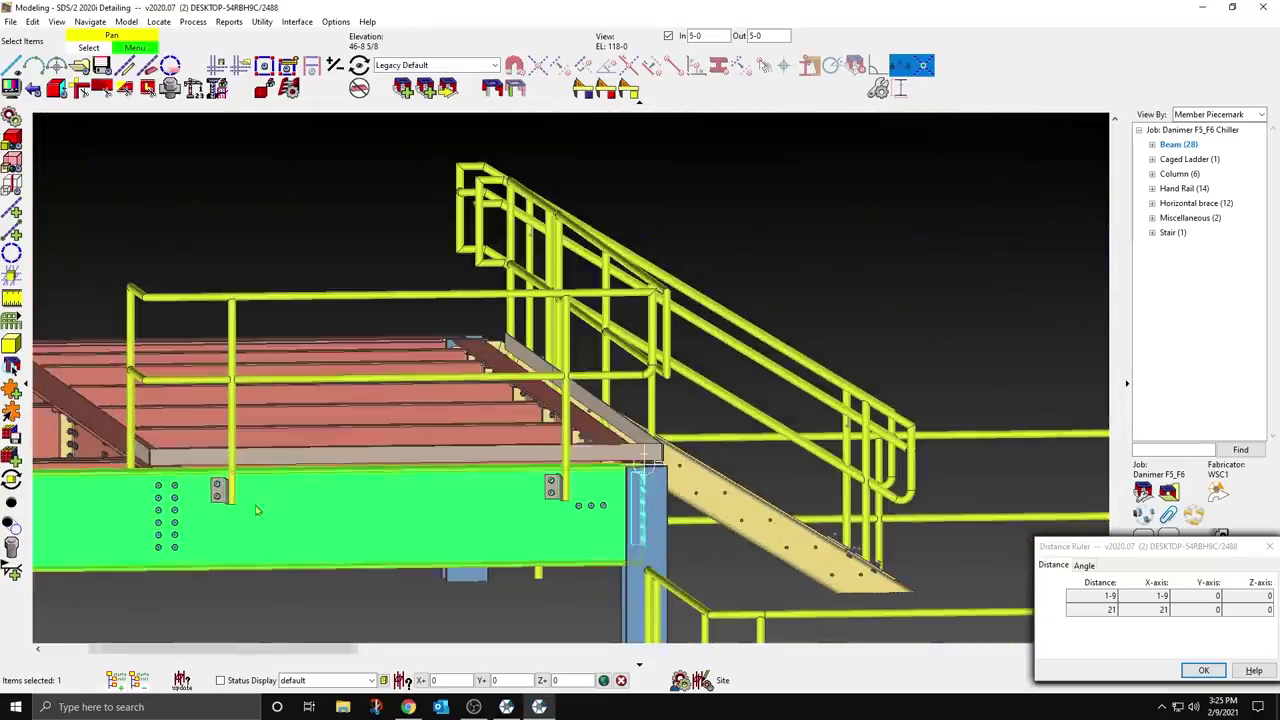
mouse_move(450, 303)
shift+middle_down()
mouse_move(511, 329)
mouse_move(466, 297)
shift+middle_up()
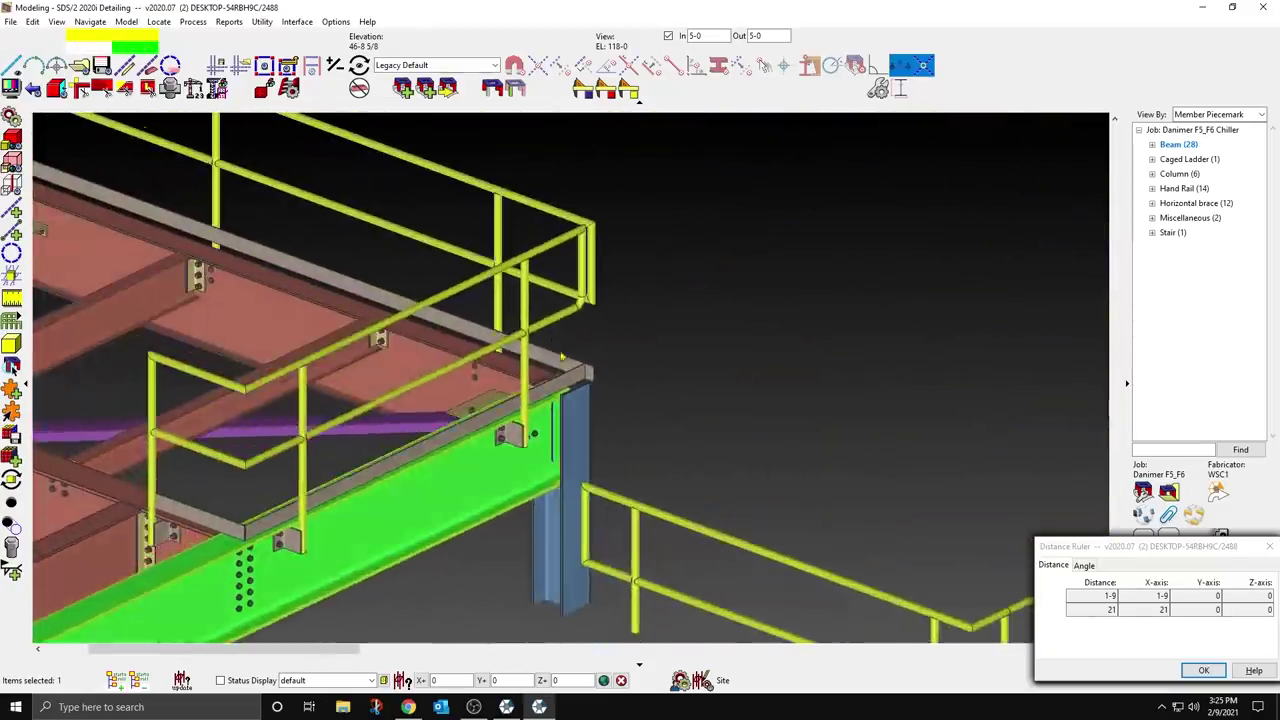
Step: Edit the three platform-edge hand rails together, setting the hole rotation of the main section's clip-angle connection to 90
click(465, 296)
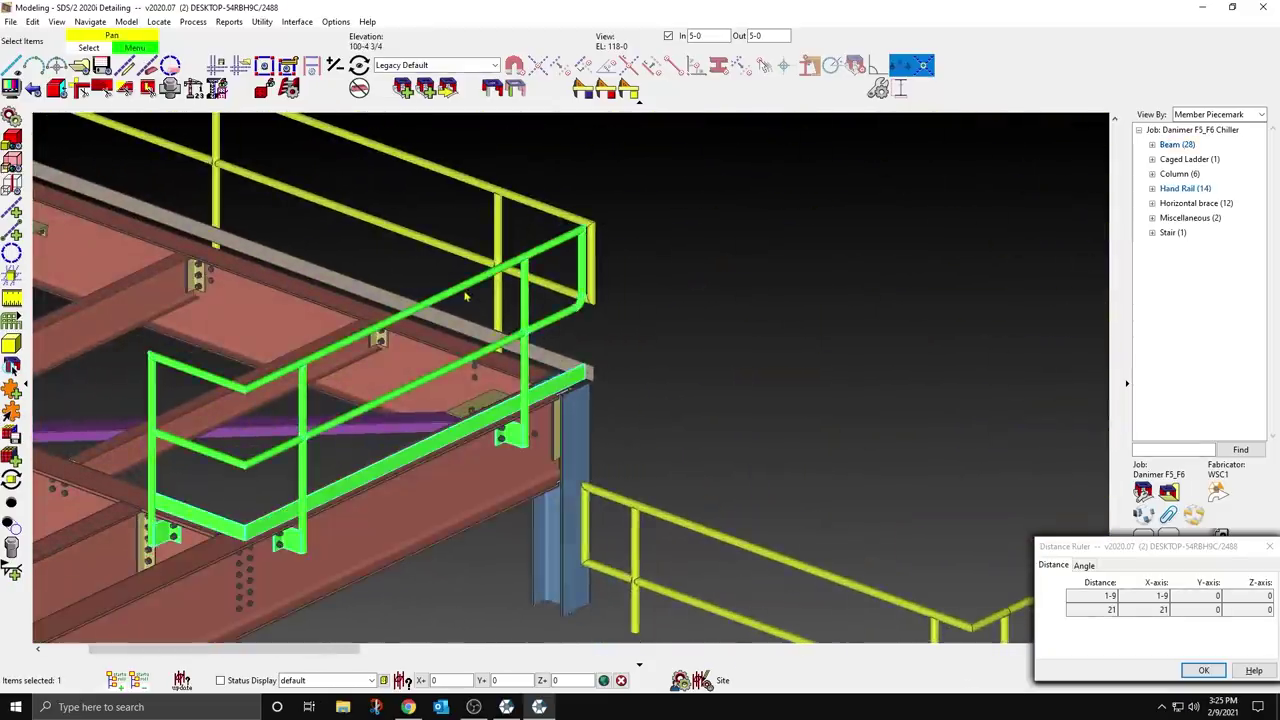
click(467, 182)
middle_drag(534, 243, 931, 538)
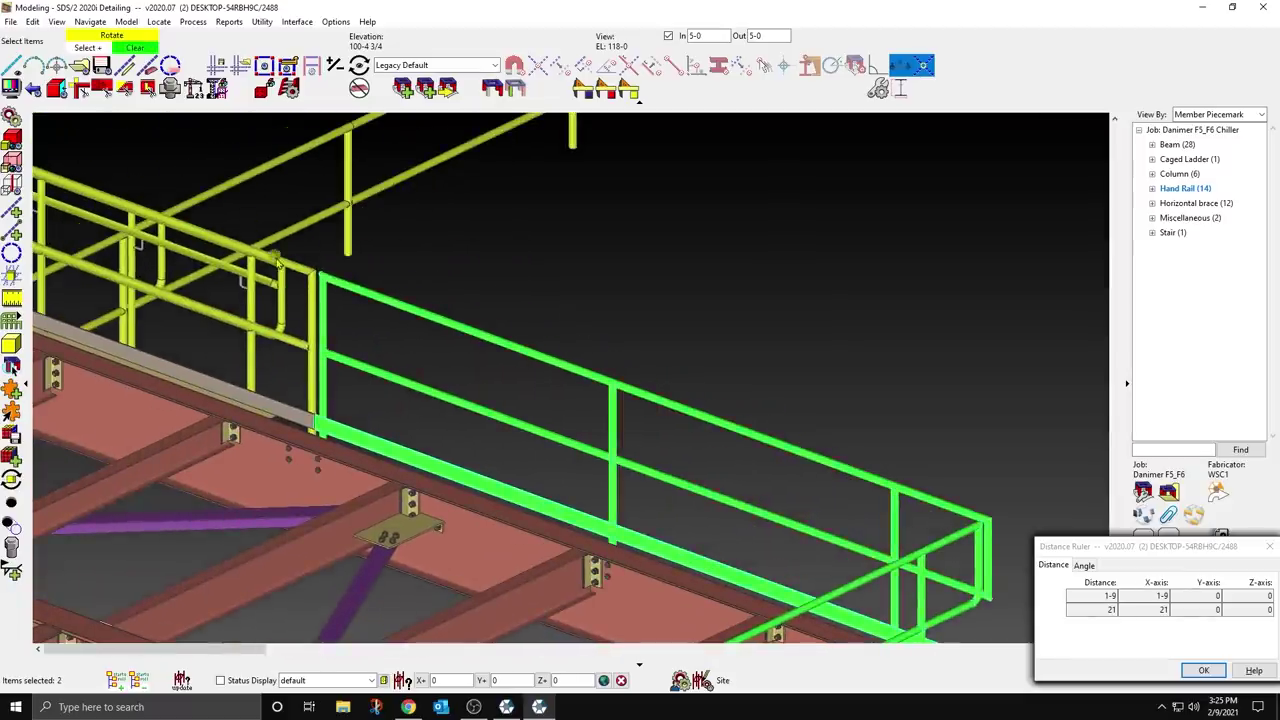
click(279, 262)
key(Left)
right_click(585, 238)
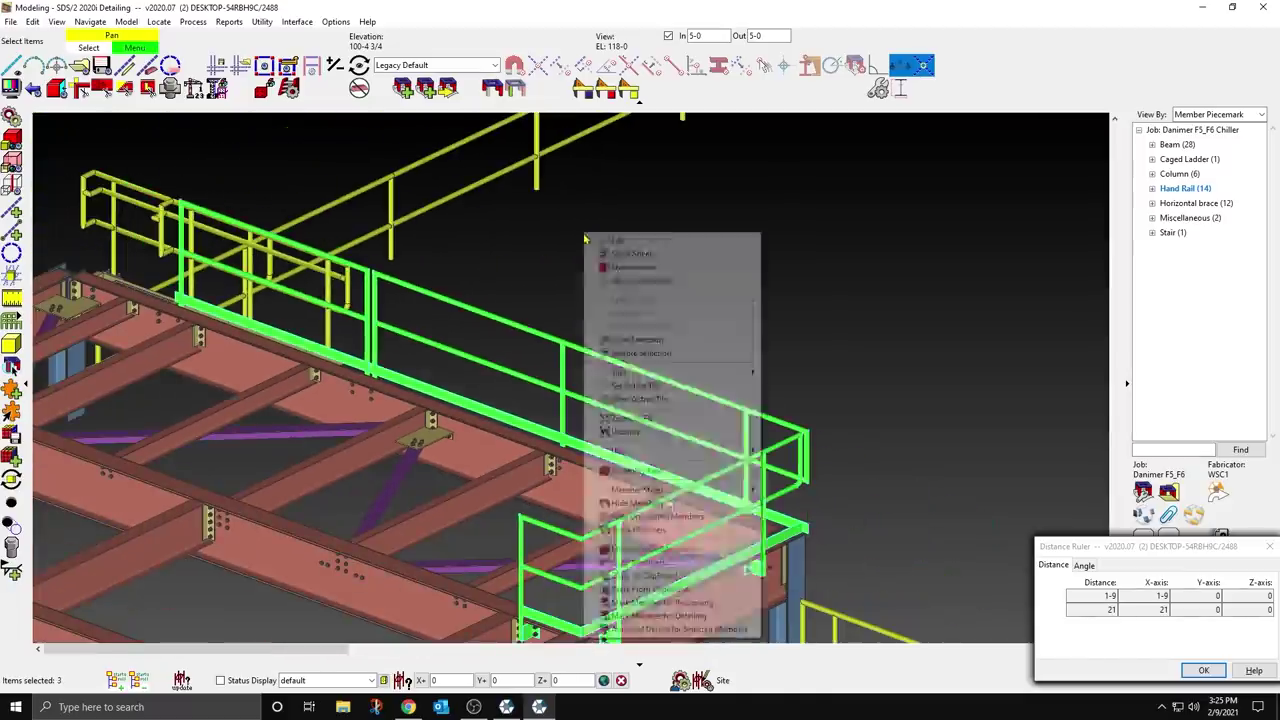
click(608, 240)
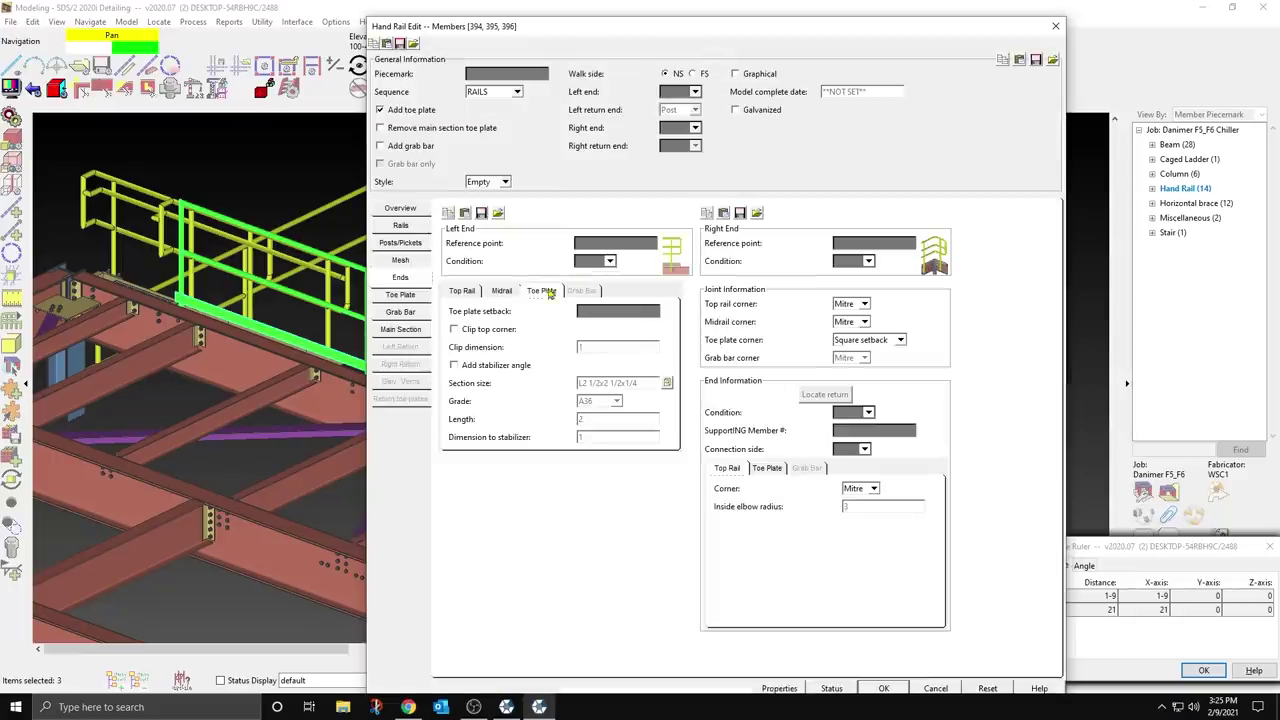
click(400, 329)
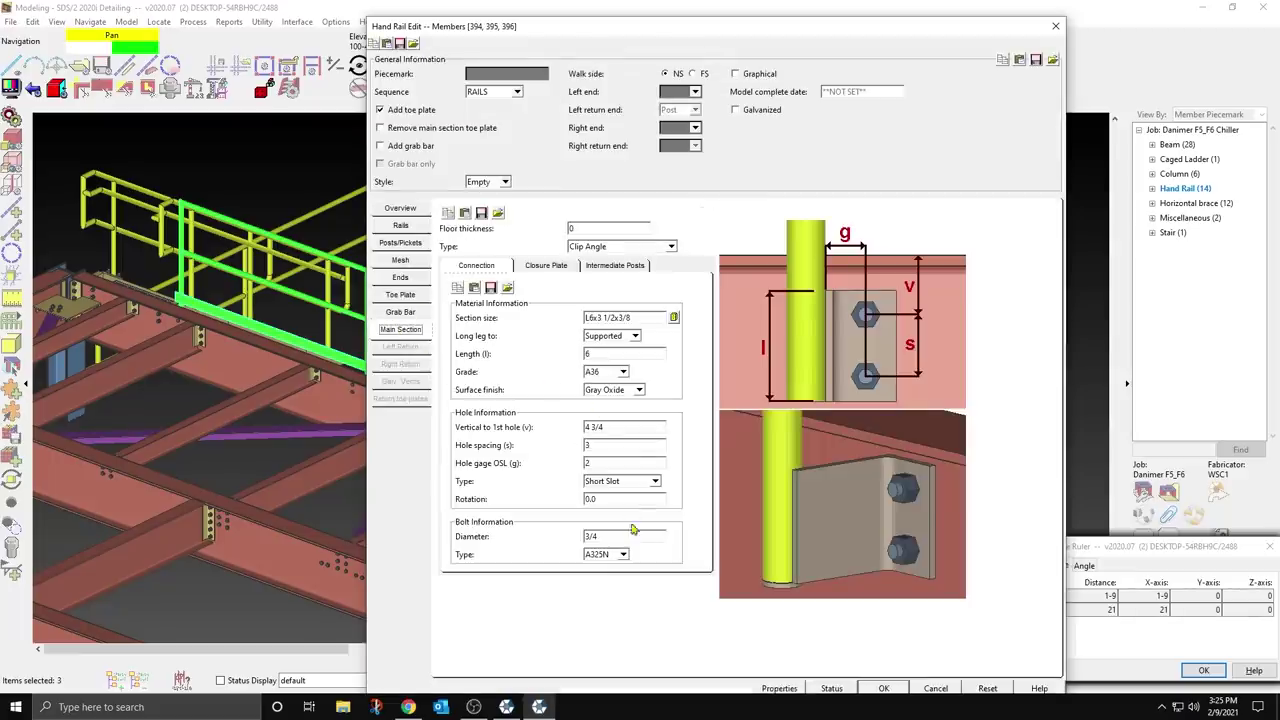
click(609, 498)
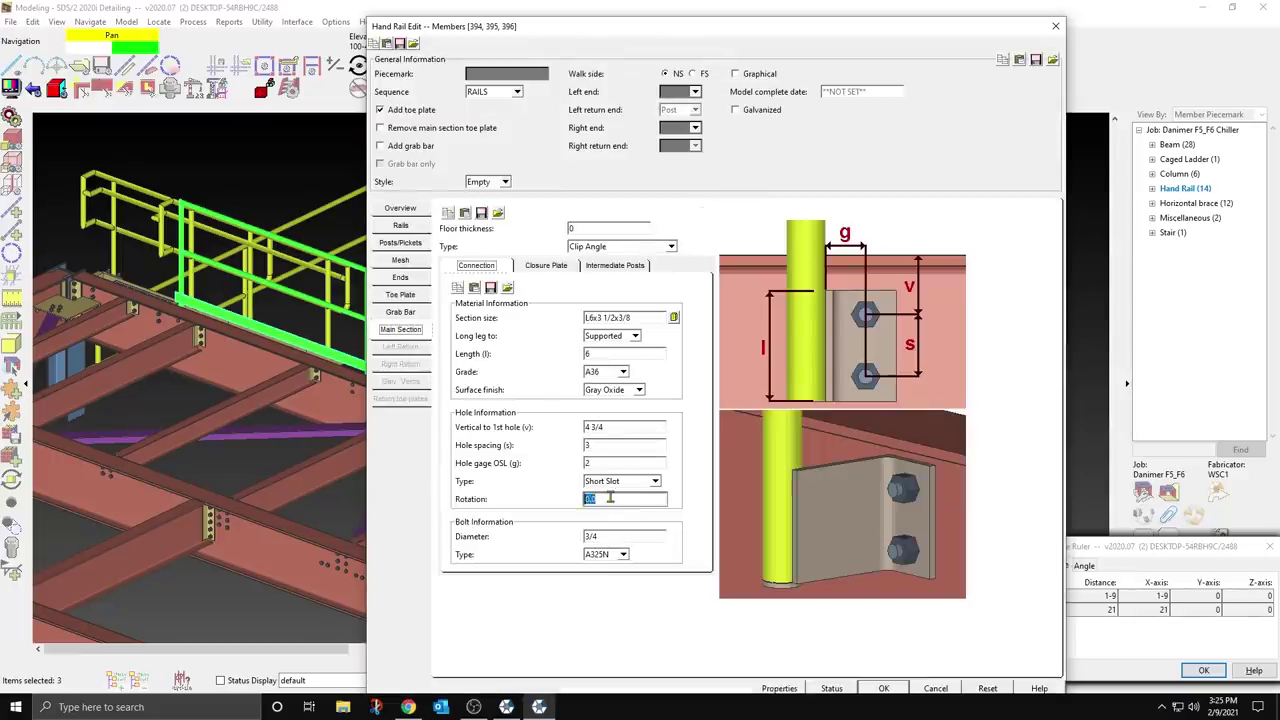
text(90)
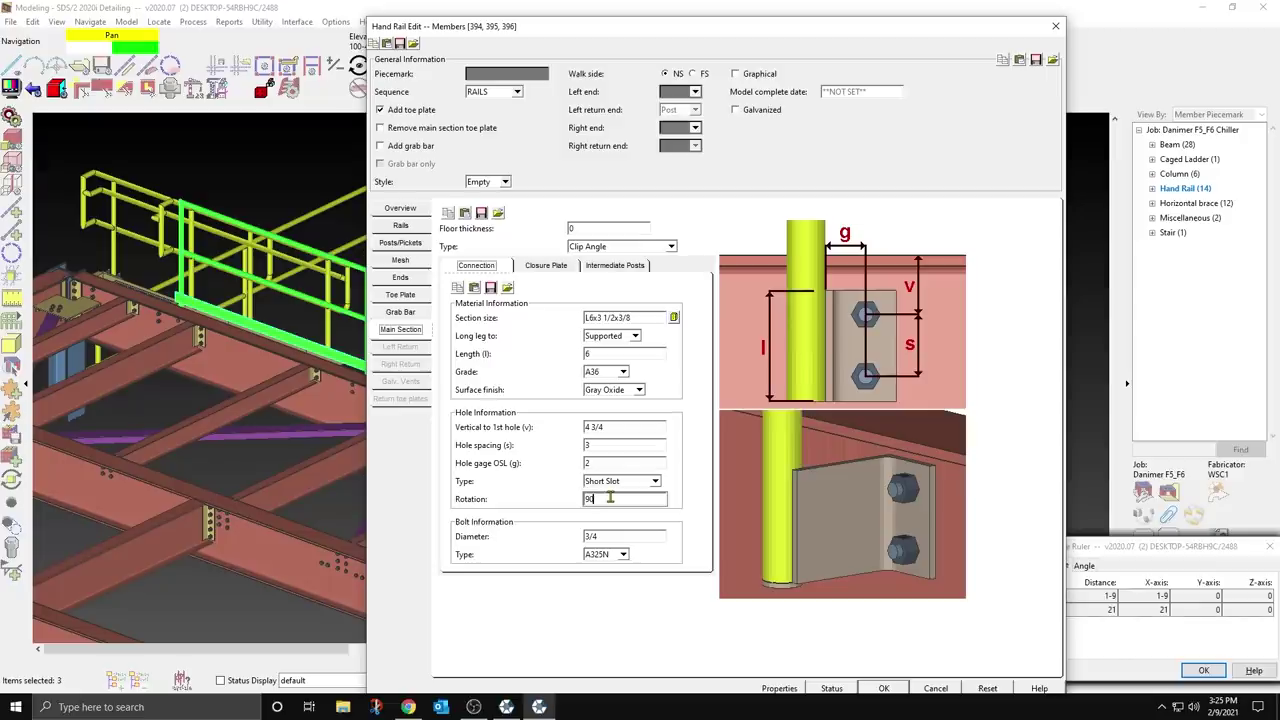
click(406, 347)
click(883, 688)
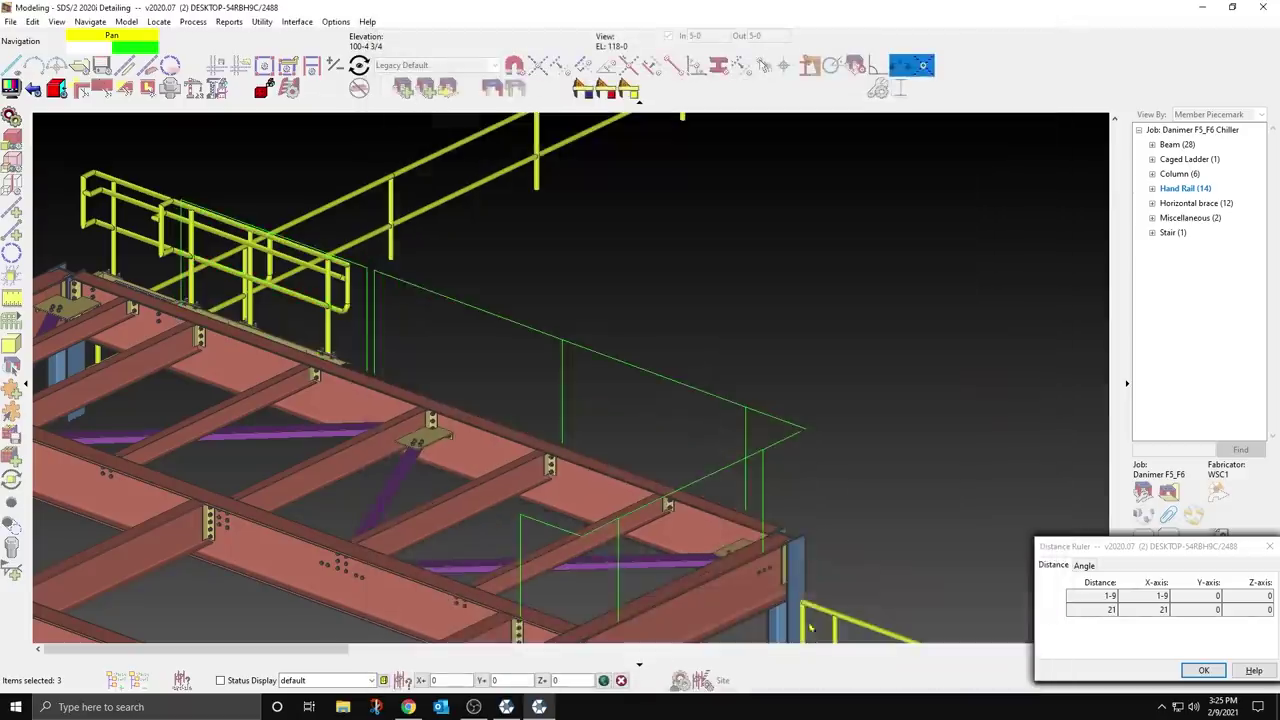
Step: Edit the hole rotation of the right return's clip-angle connection on the end hand rail and inspect the bolted clips
double_click(701, 489)
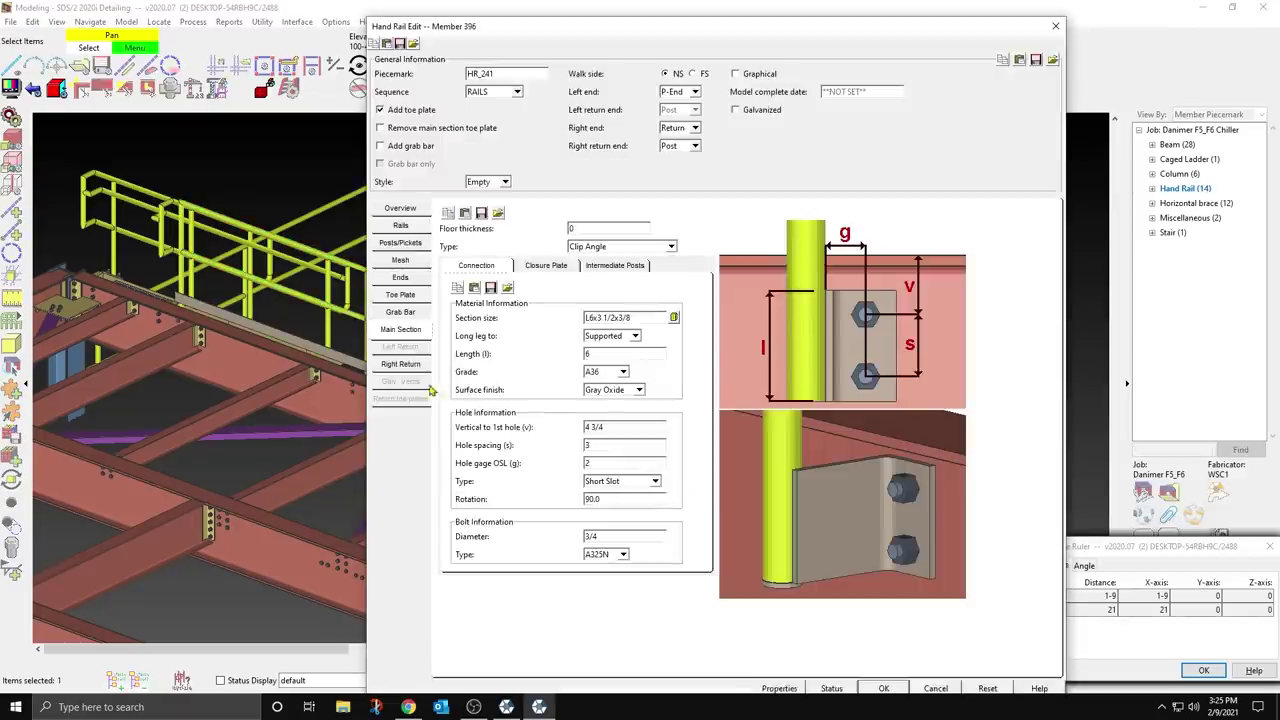
click(404, 366)
click(476, 265)
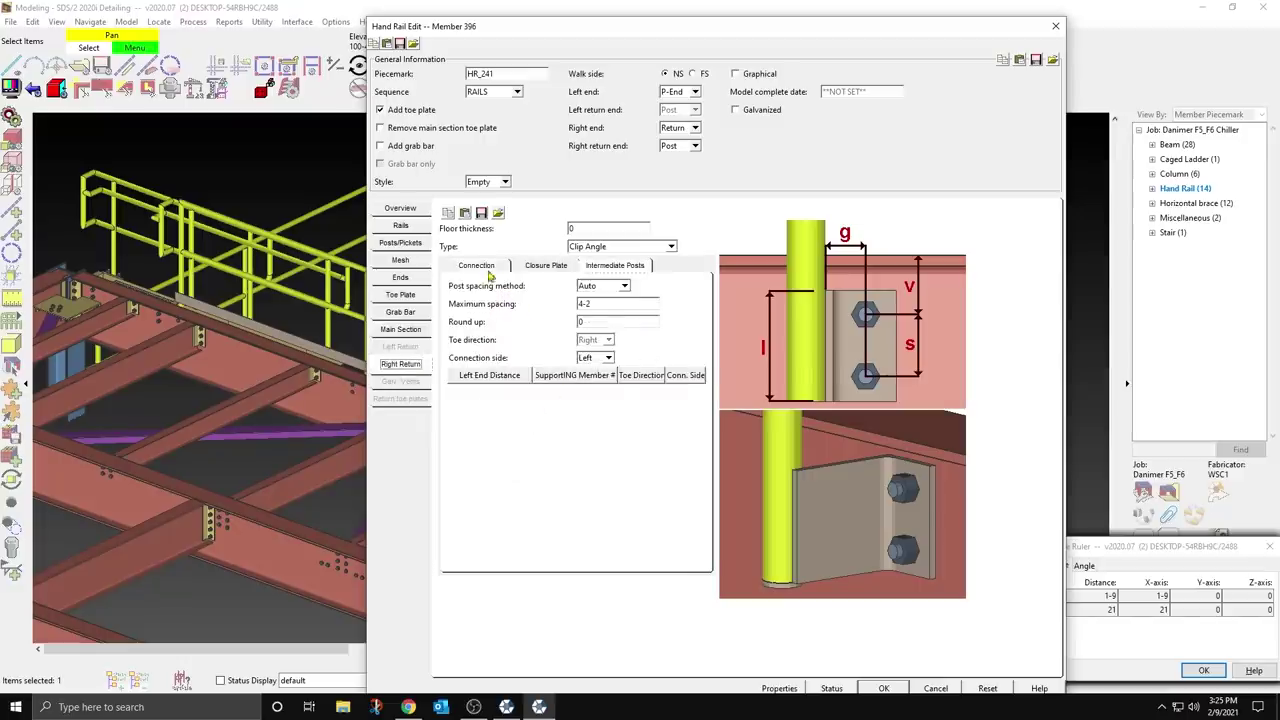
click(619, 498)
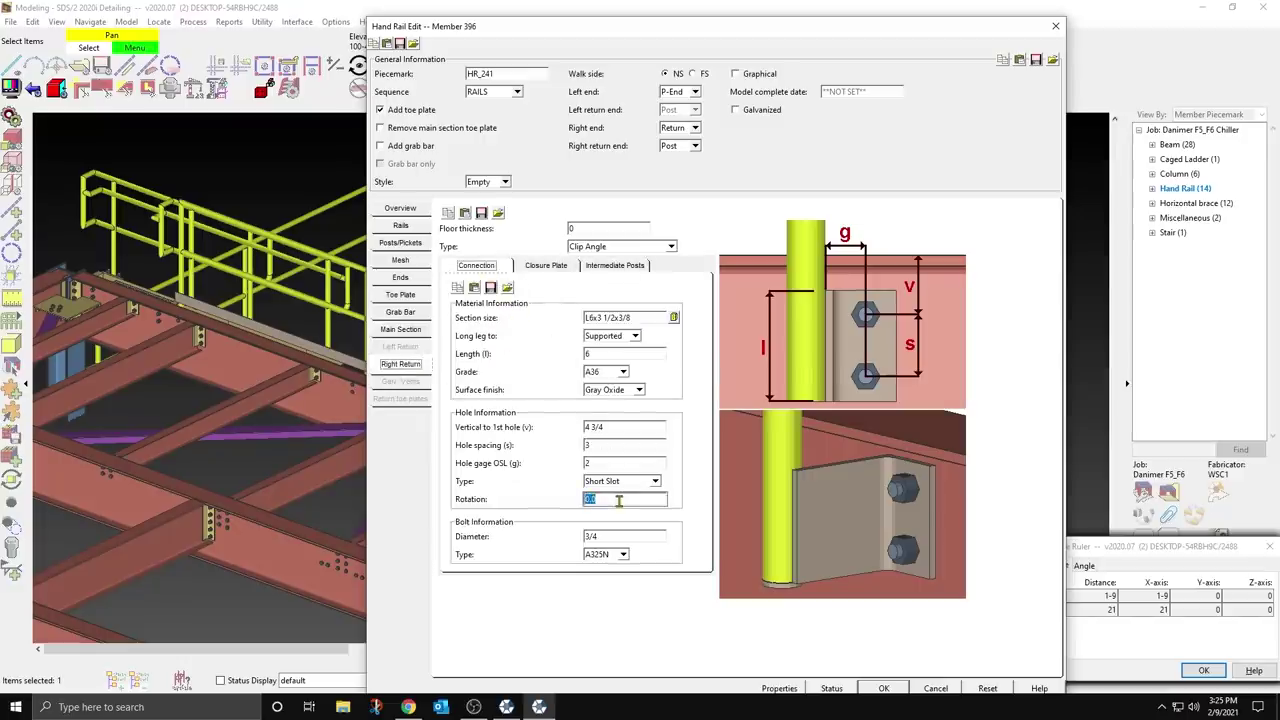
key(Return)
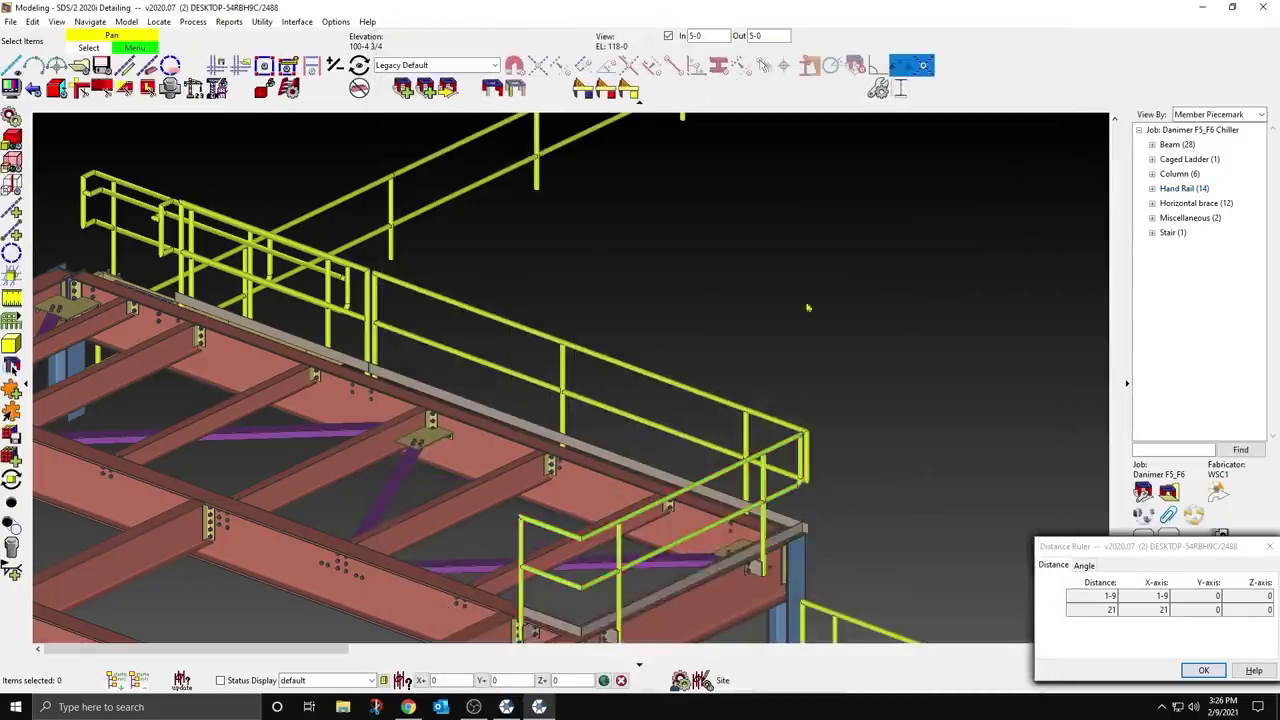
scroll(733, 400, up, 10)
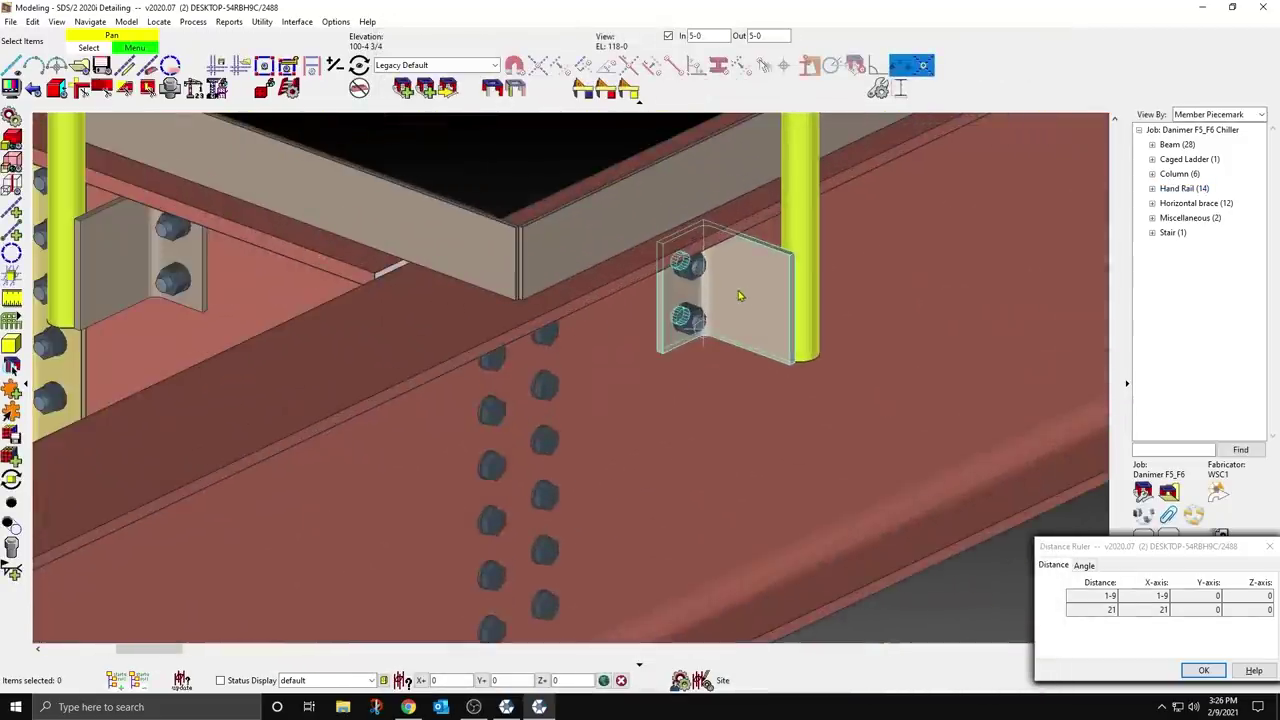
scroll(195, 333, down, 5)
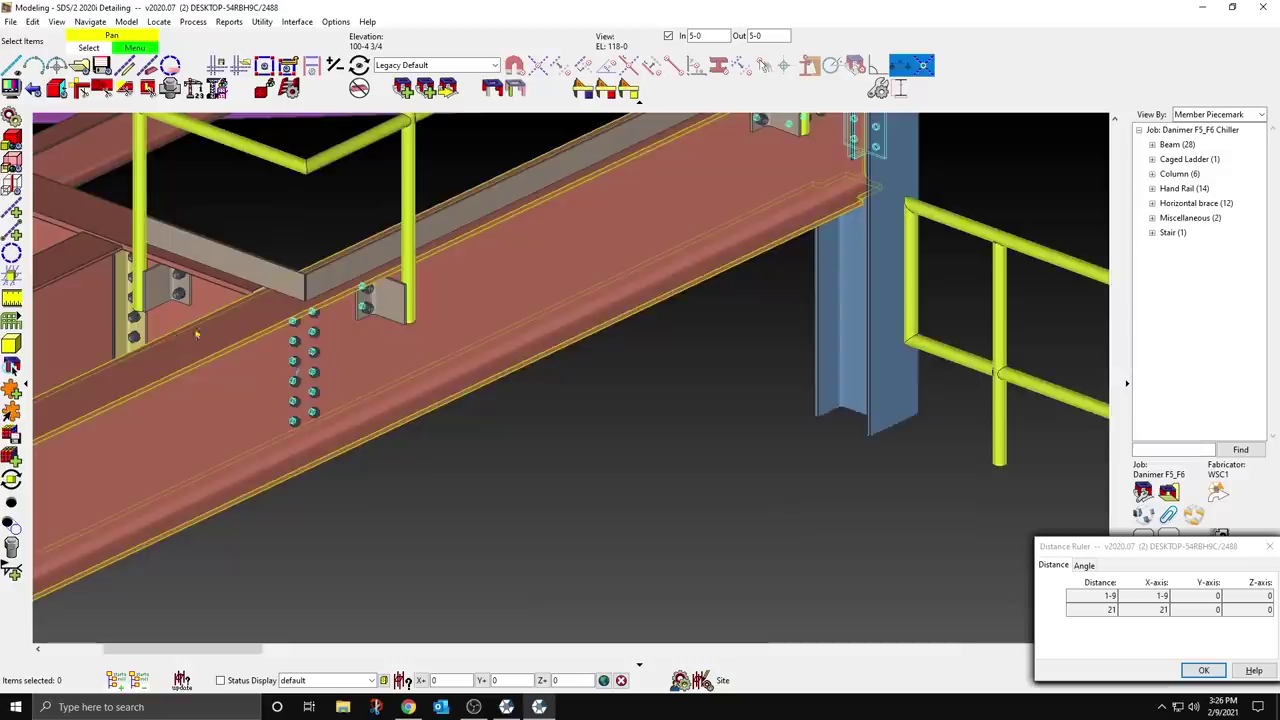
Step: Examine the bolted clip angles along the platform's edge beam and the stair-head rails with the view depth limits turned off
middle_drag(636, 244, 332, 410)
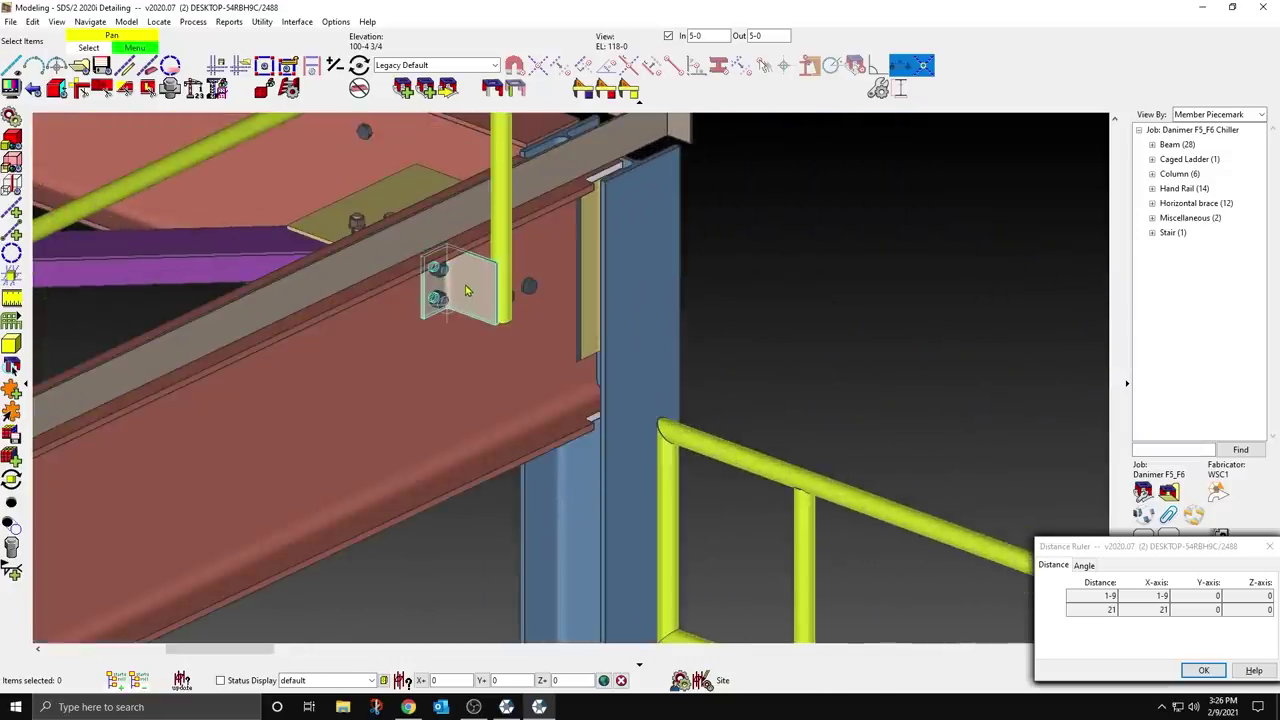
scroll(466, 290, down, 6)
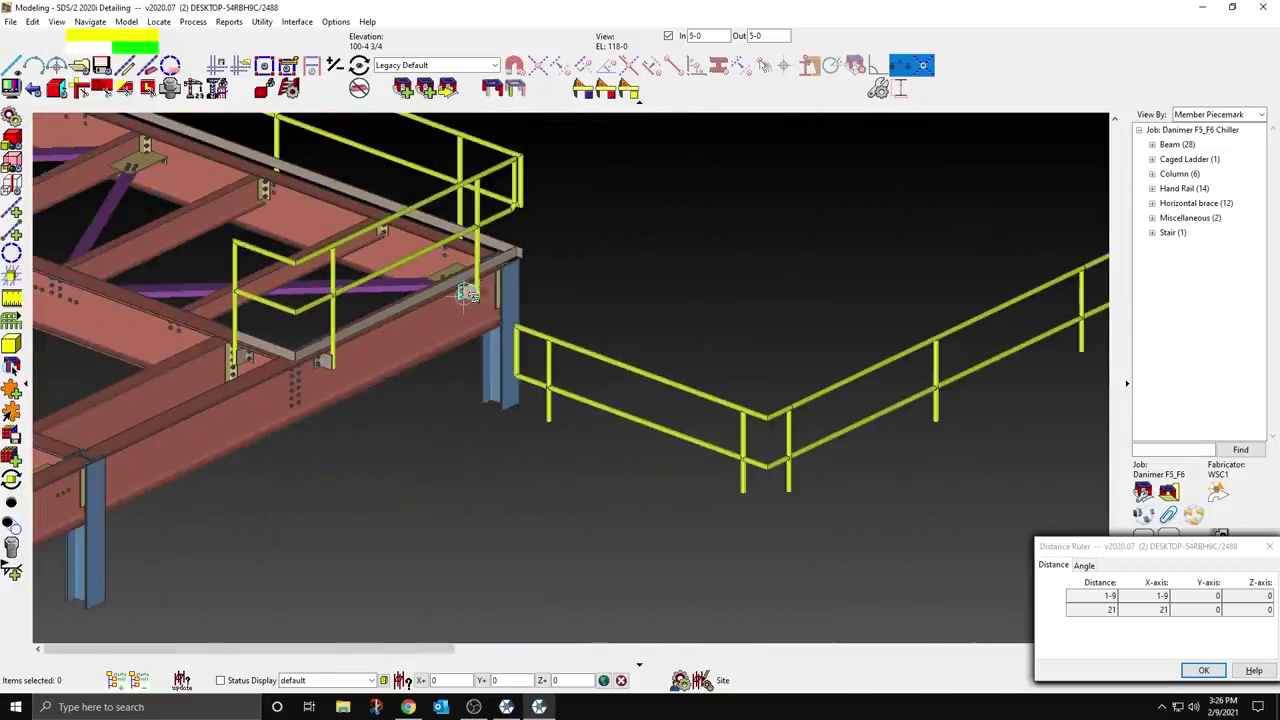
shift+middle_drag(473, 299, 500, 309)
click(668, 36)
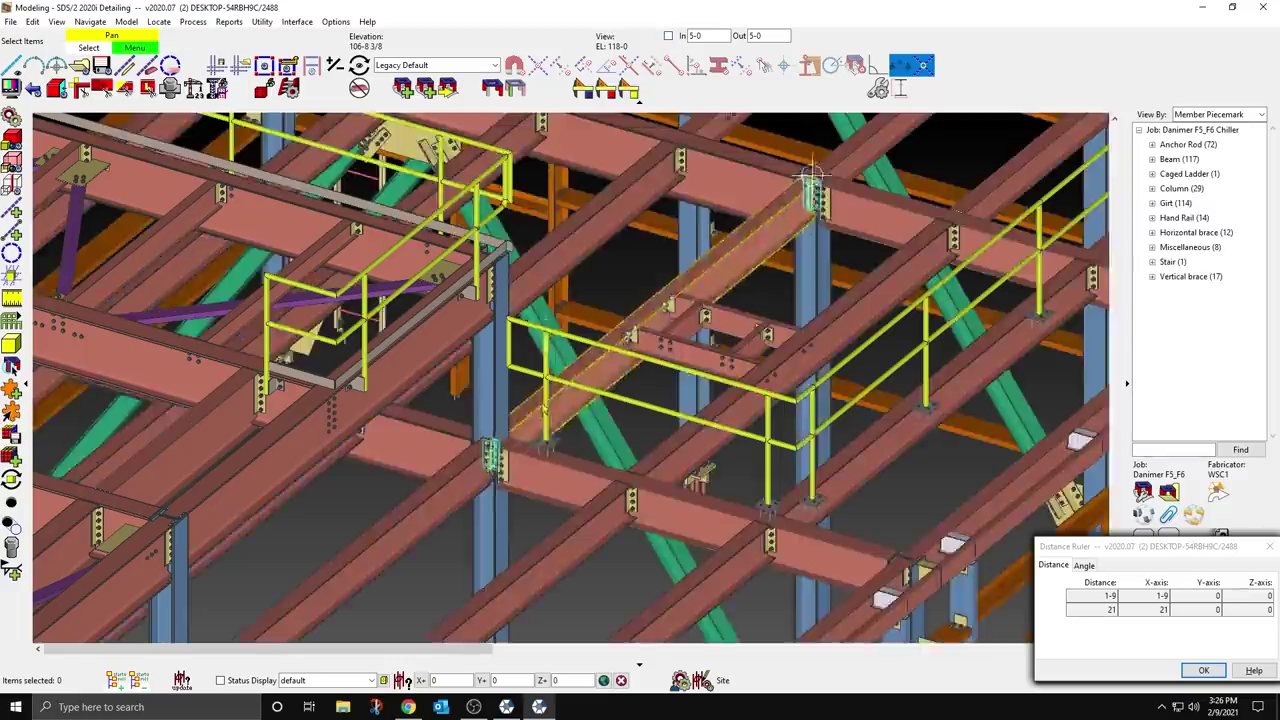
middle_drag(643, 383, 752, 385)
scroll(253, 555, up, 3)
scroll(254, 556, up, 5)
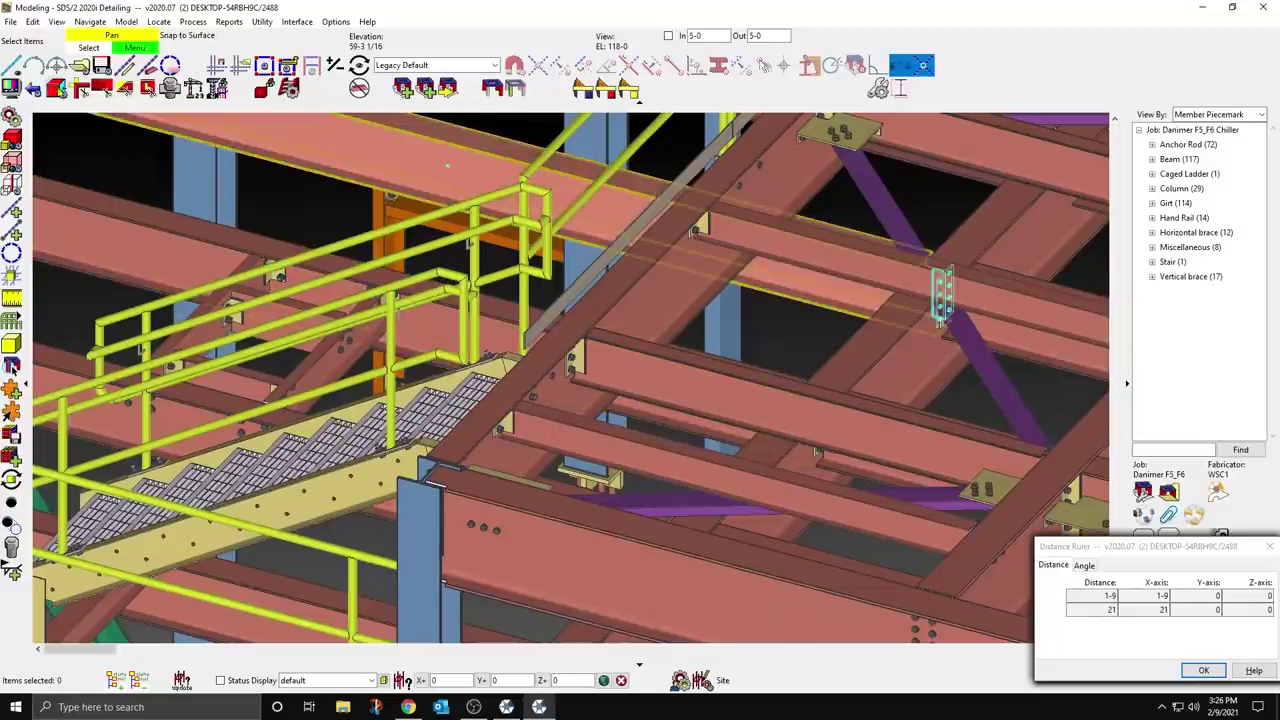
Step: In the EL: 118-0 plan view, place a 10-6 3/4 hand rail outside the grid 4 beam from the column corner, with a left return and a 4-7 3/4 right return
click(58, 87)
click(479, 488)
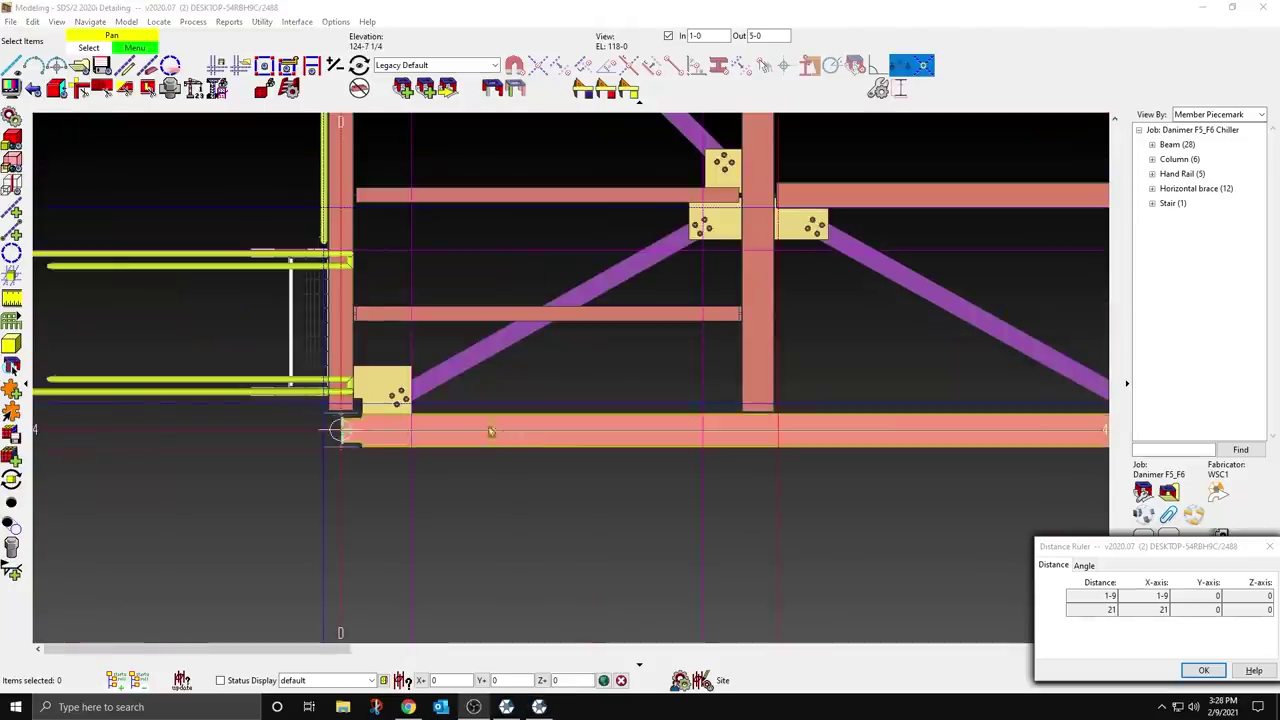
click(18, 325)
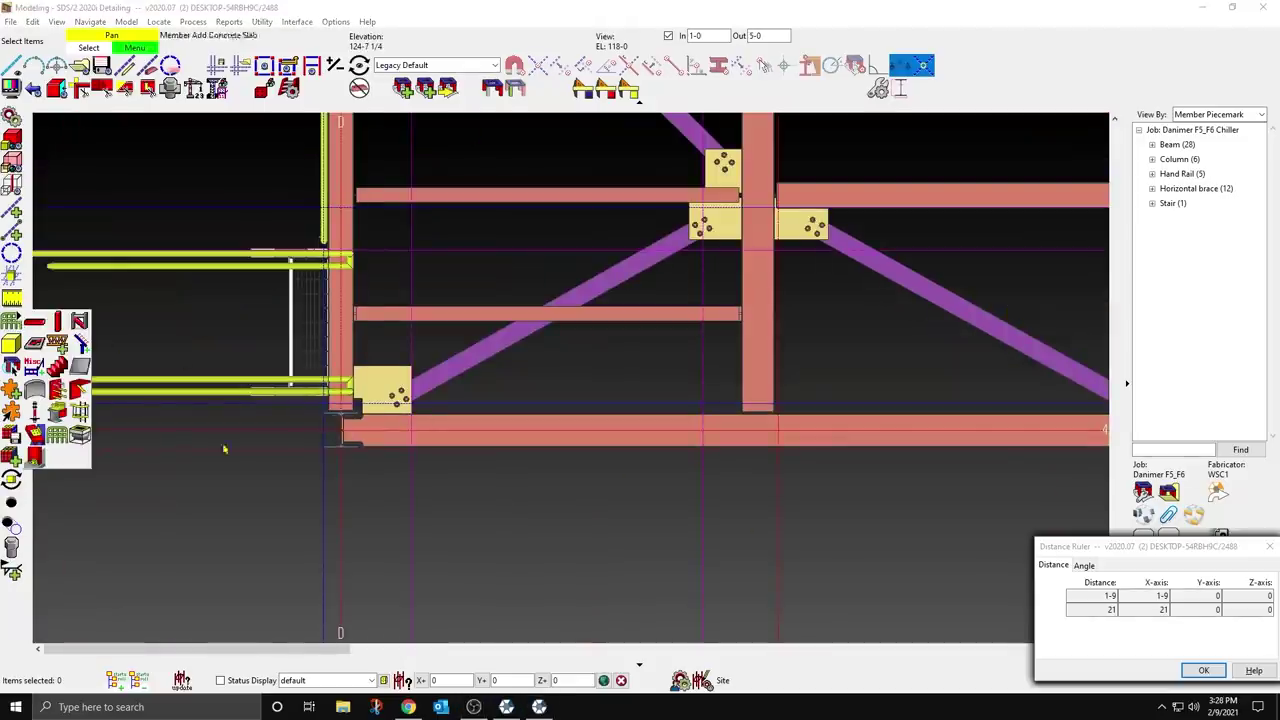
click(57, 412)
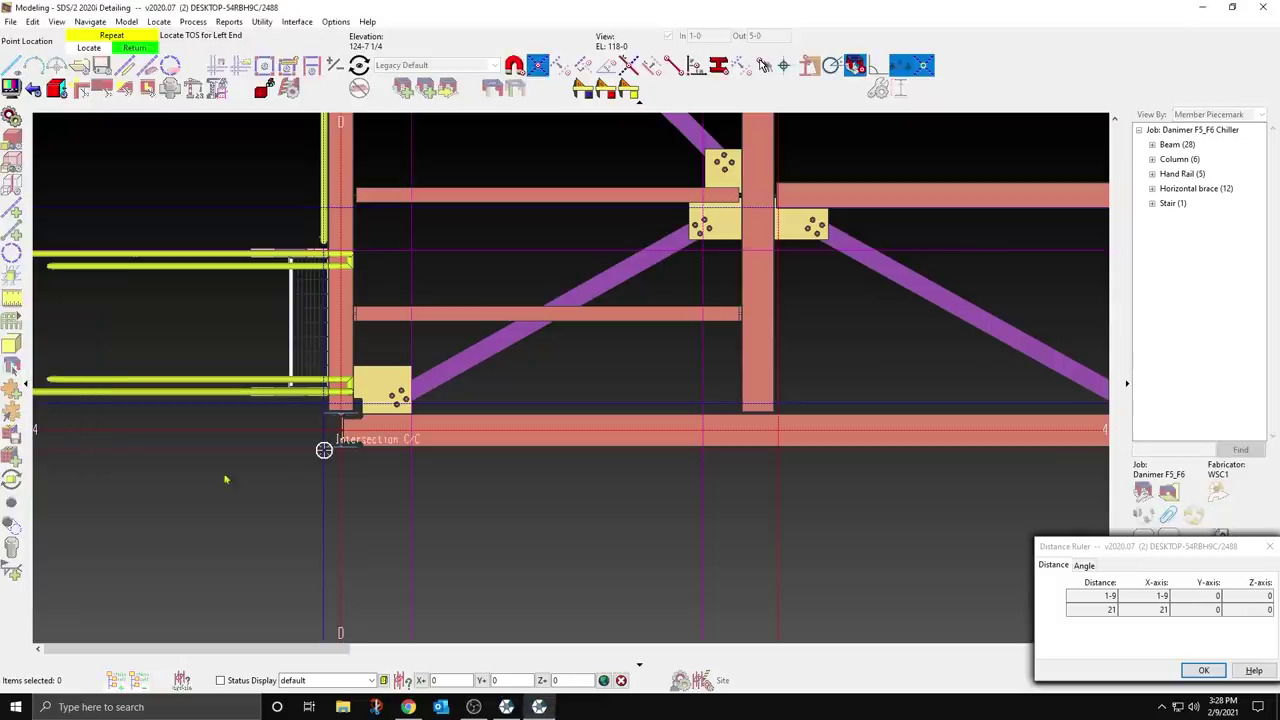
click(295, 469)
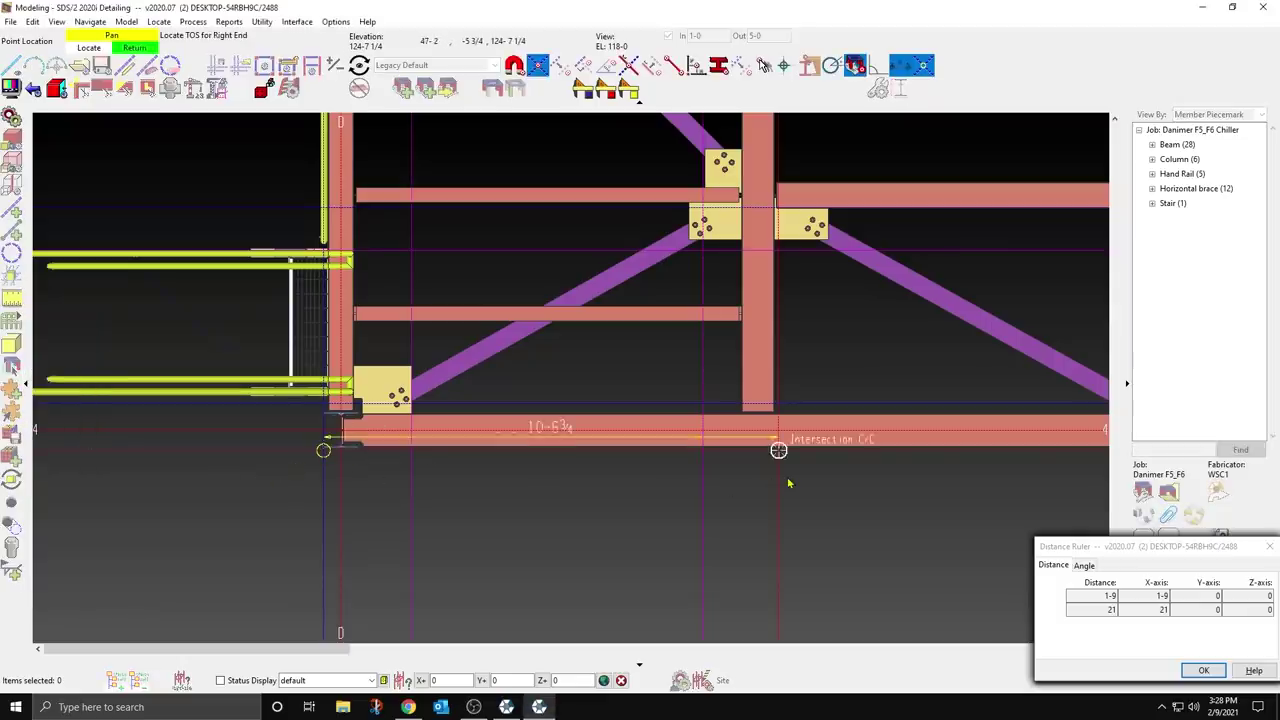
click(788, 483)
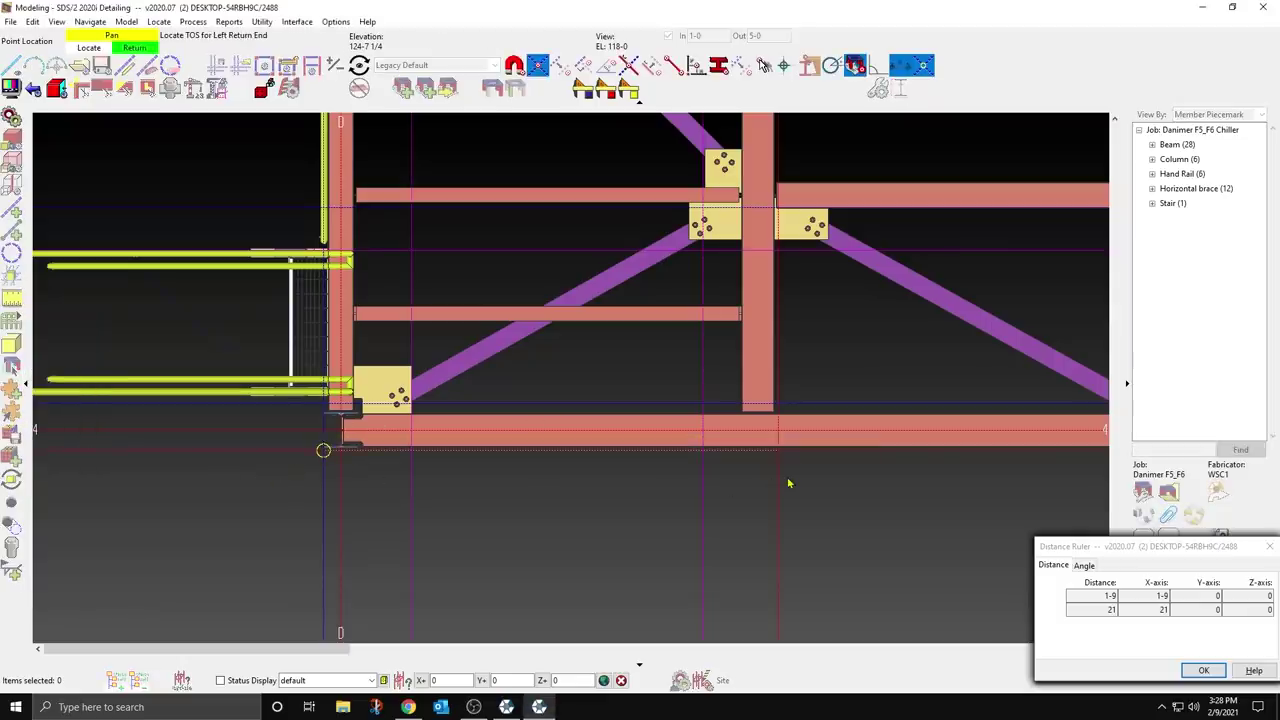
click(315, 417)
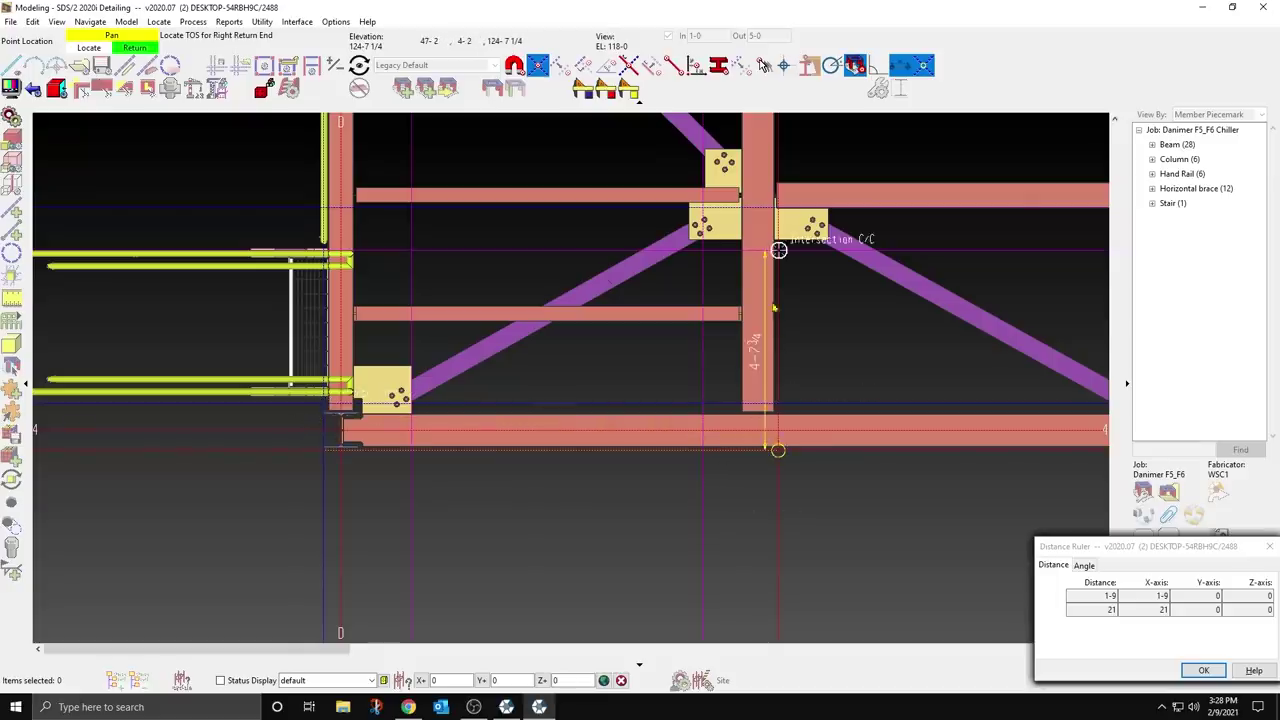
click(777, 287)
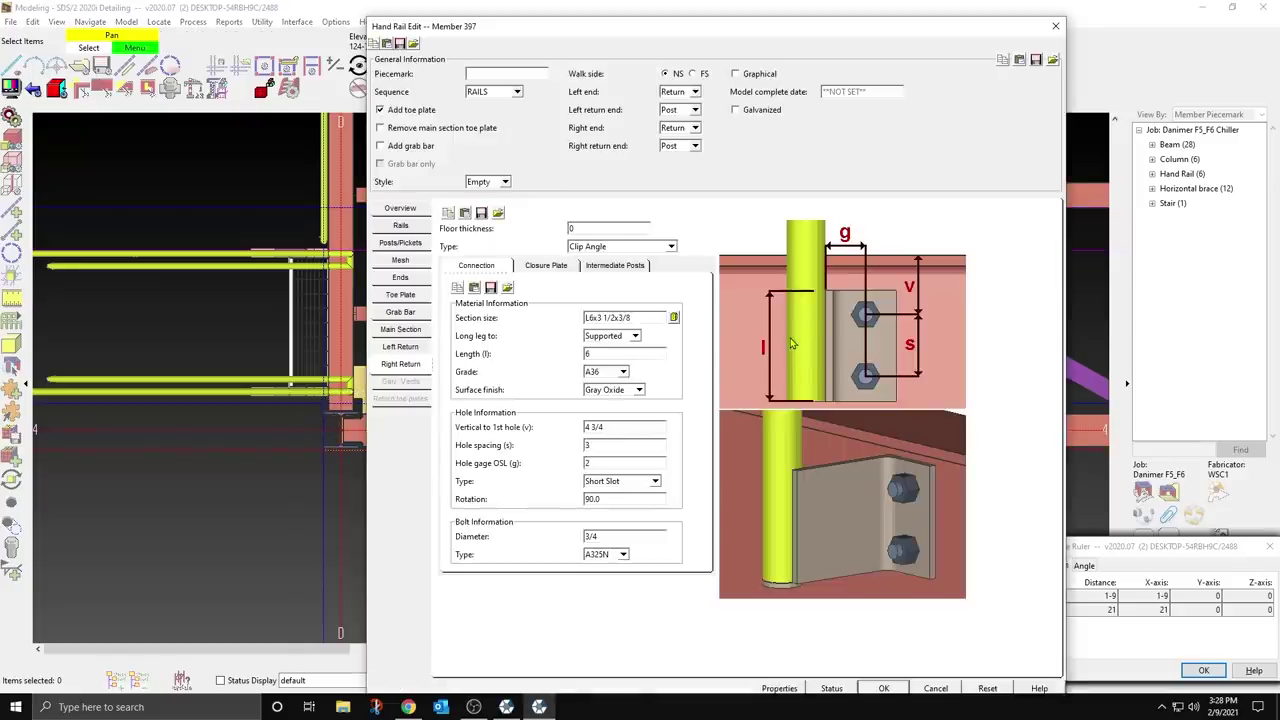
Step: Set both the left and right return ends of the new hand rail to P-End
click(695, 110)
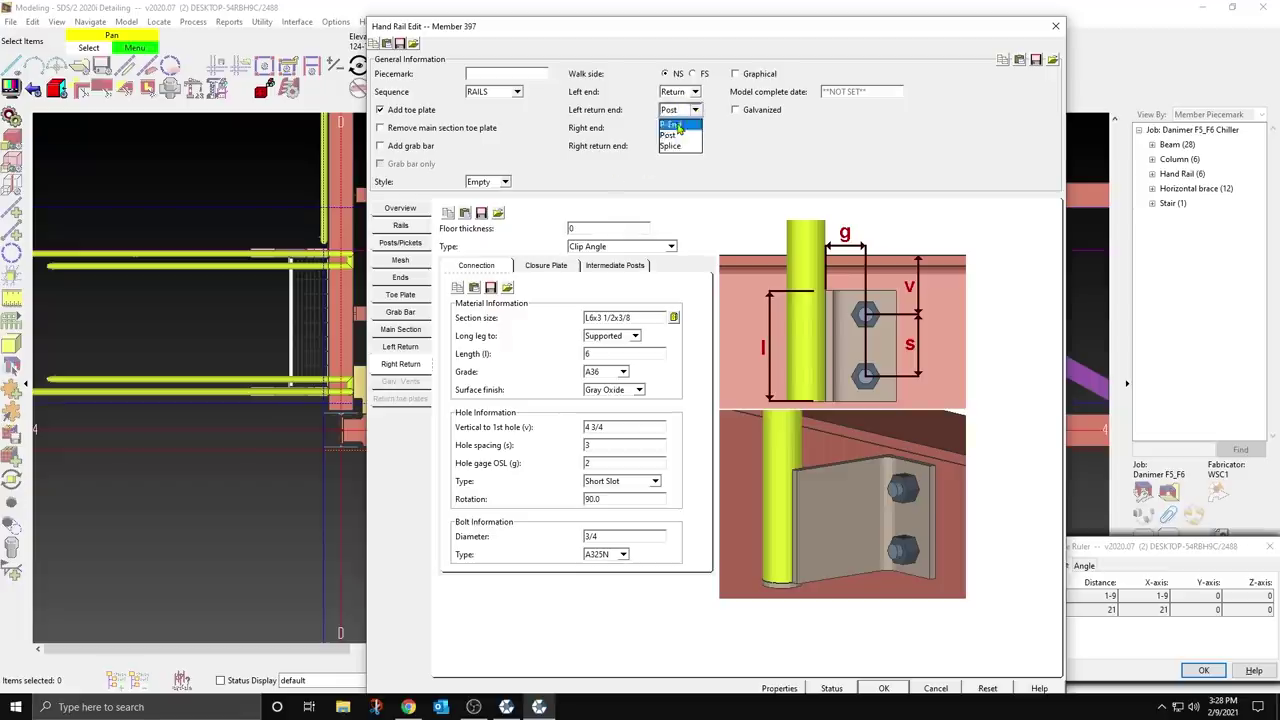
click(688, 124)
click(695, 146)
click(672, 160)
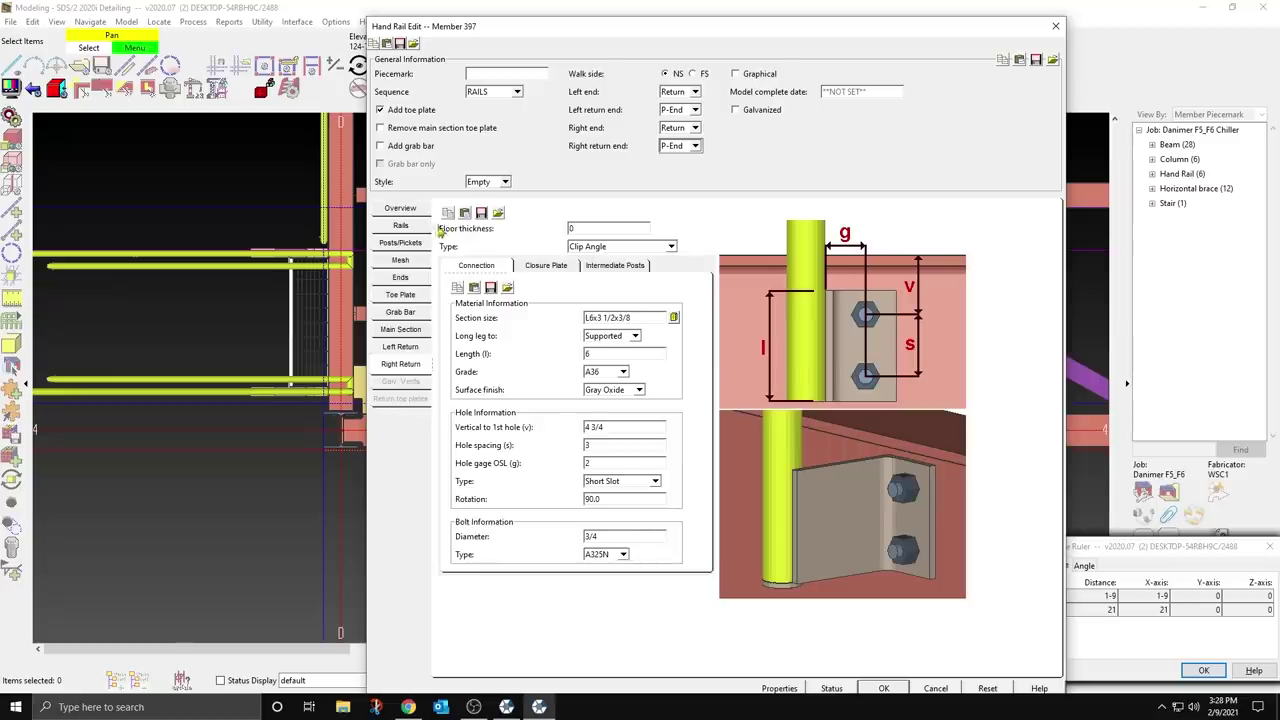
Step: Switch the main section's post spacing method to User with a post count of 2 and locate the posts along the beam
click(400, 208)
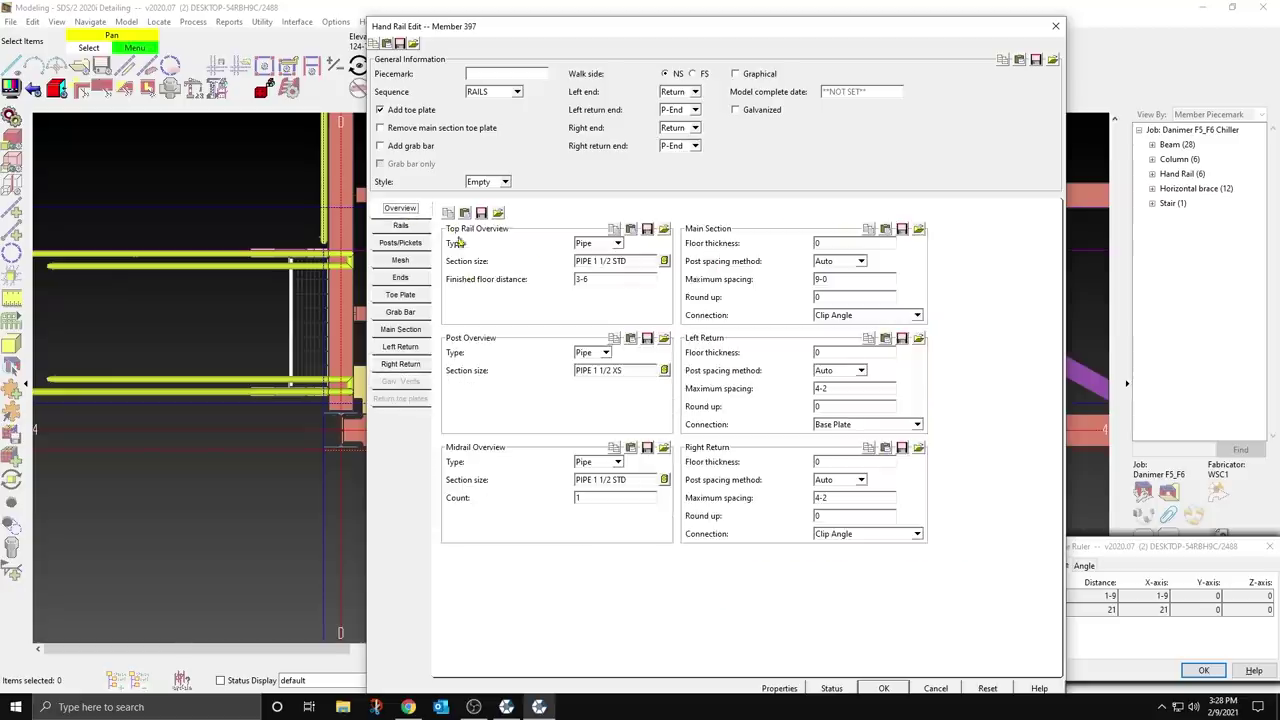
click(858, 261)
click(828, 280)
double_click(826, 279)
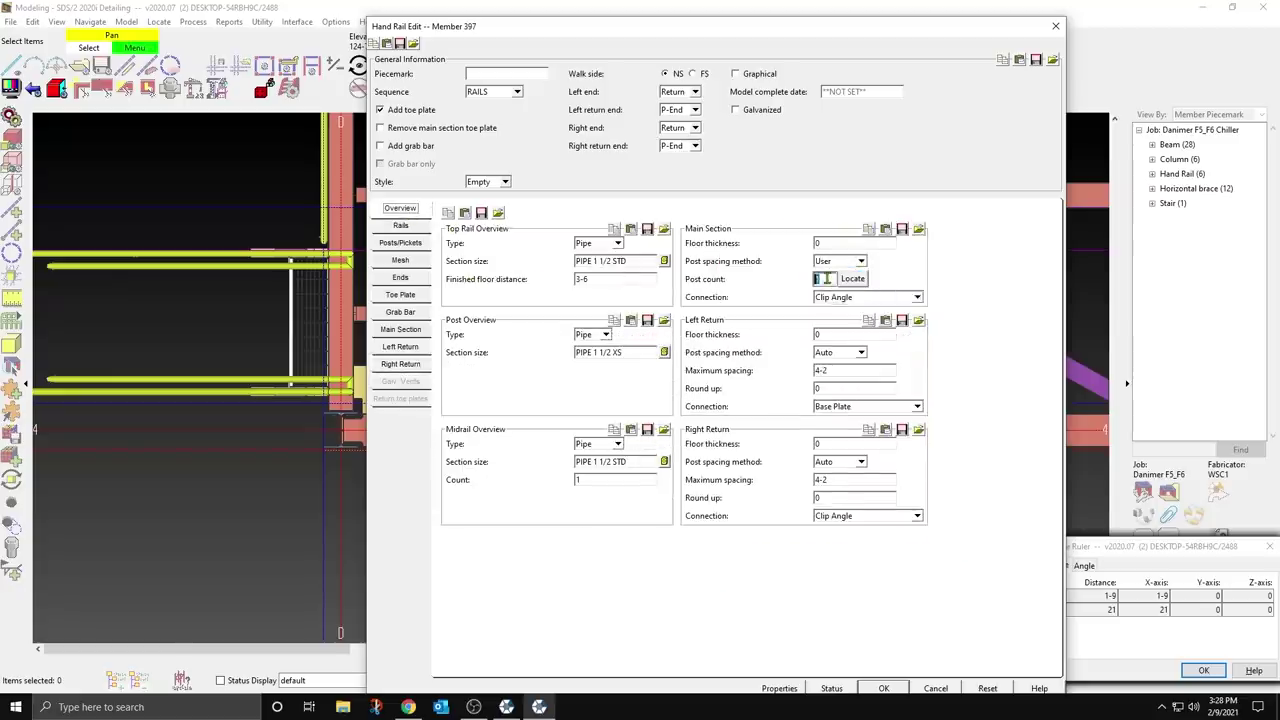
text(3)
click(852, 279)
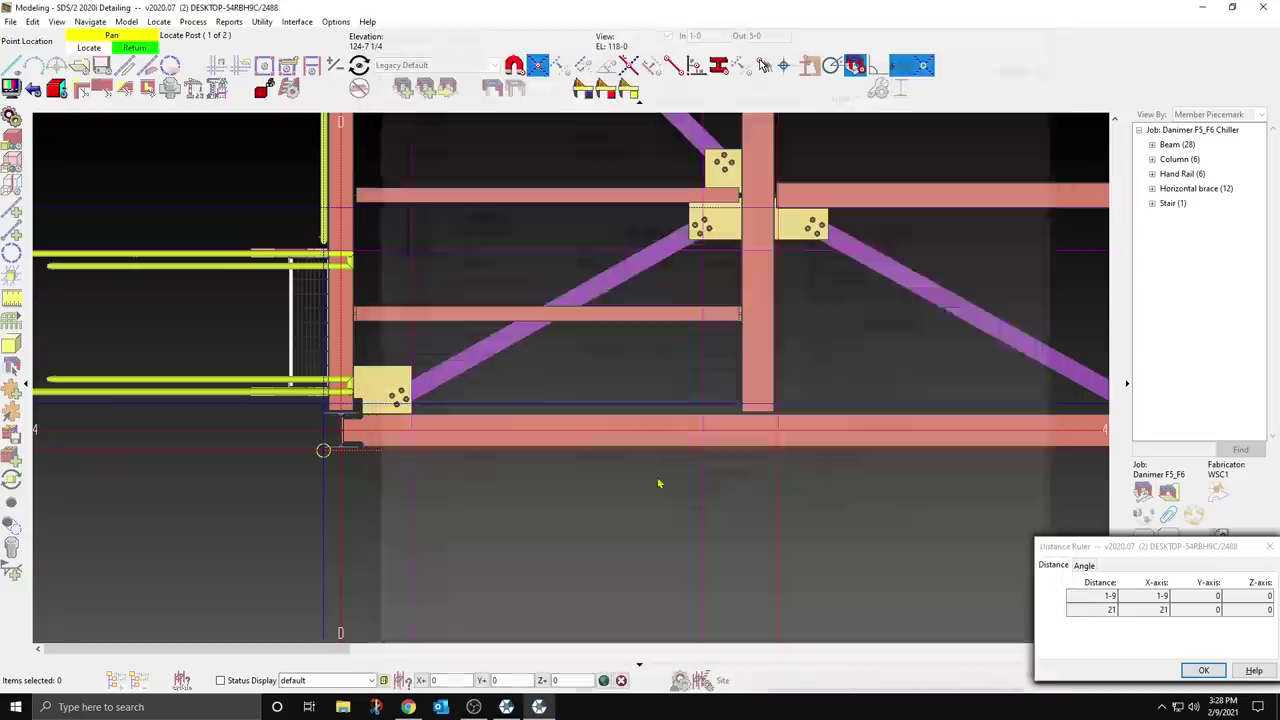
click(655, 487)
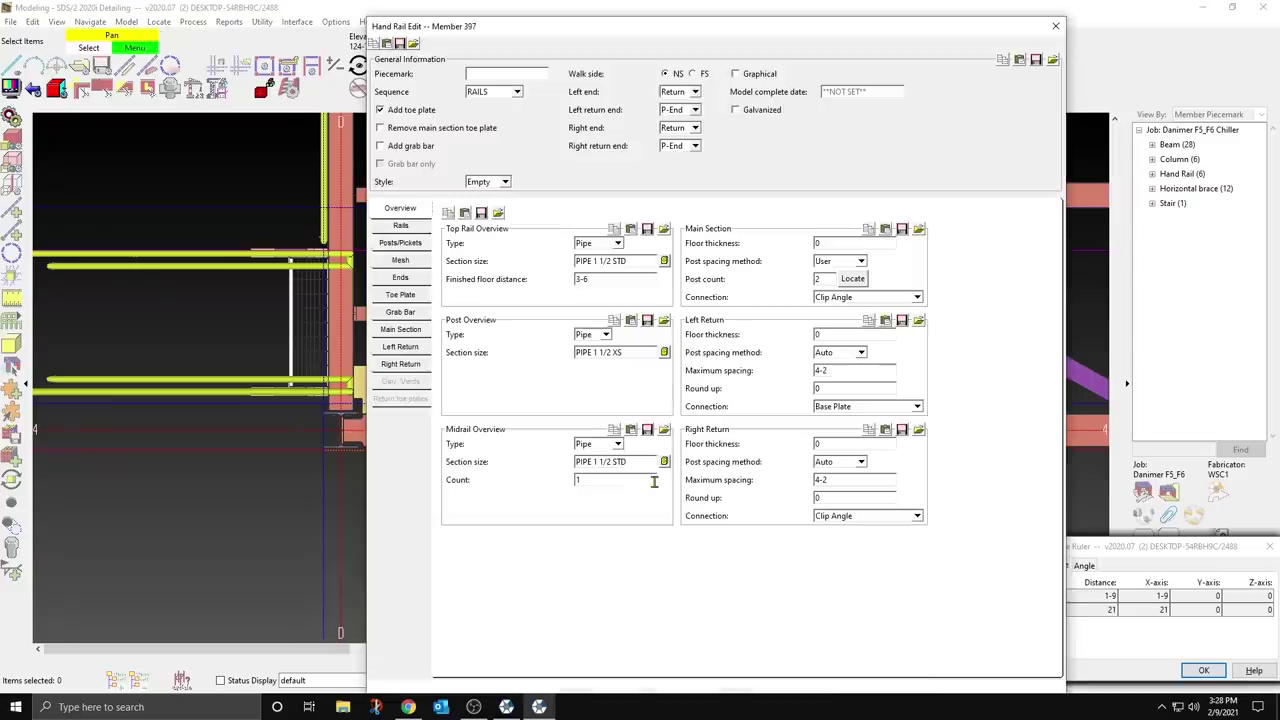
Step: Set the left return's connection type to Plain End, check the right return's clip angle, and create the hand rail
click(401, 330)
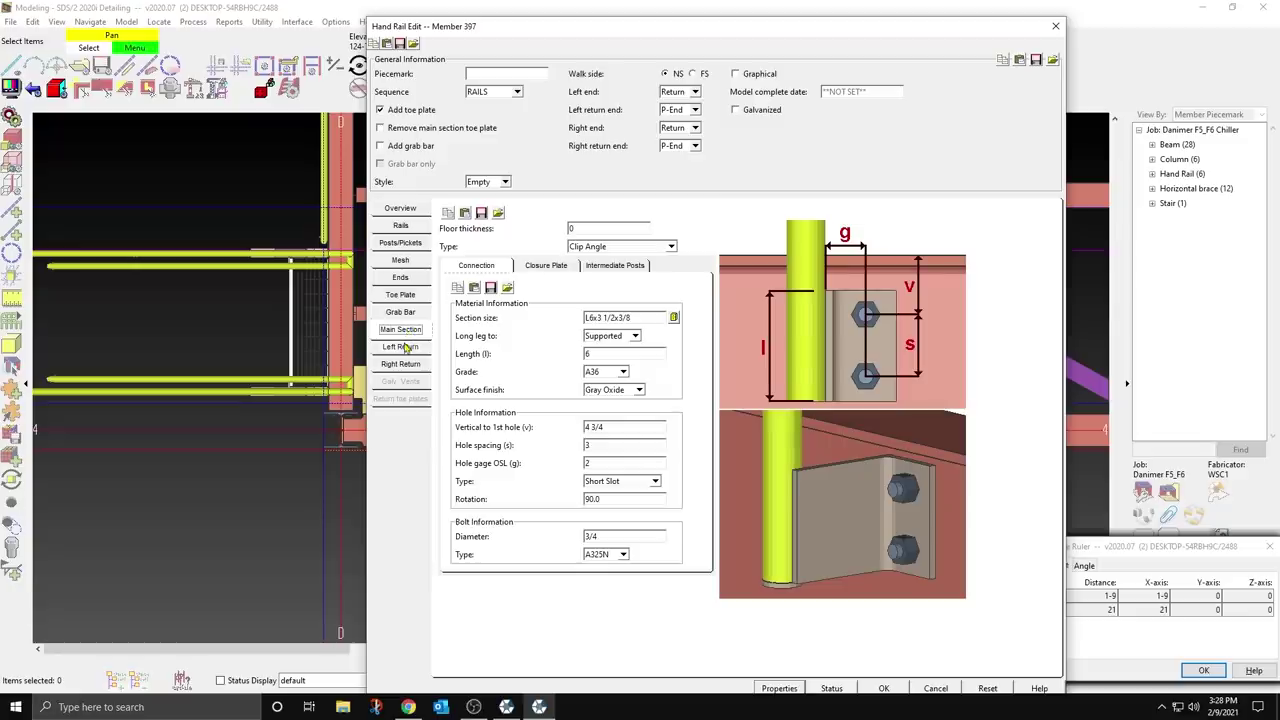
click(402, 347)
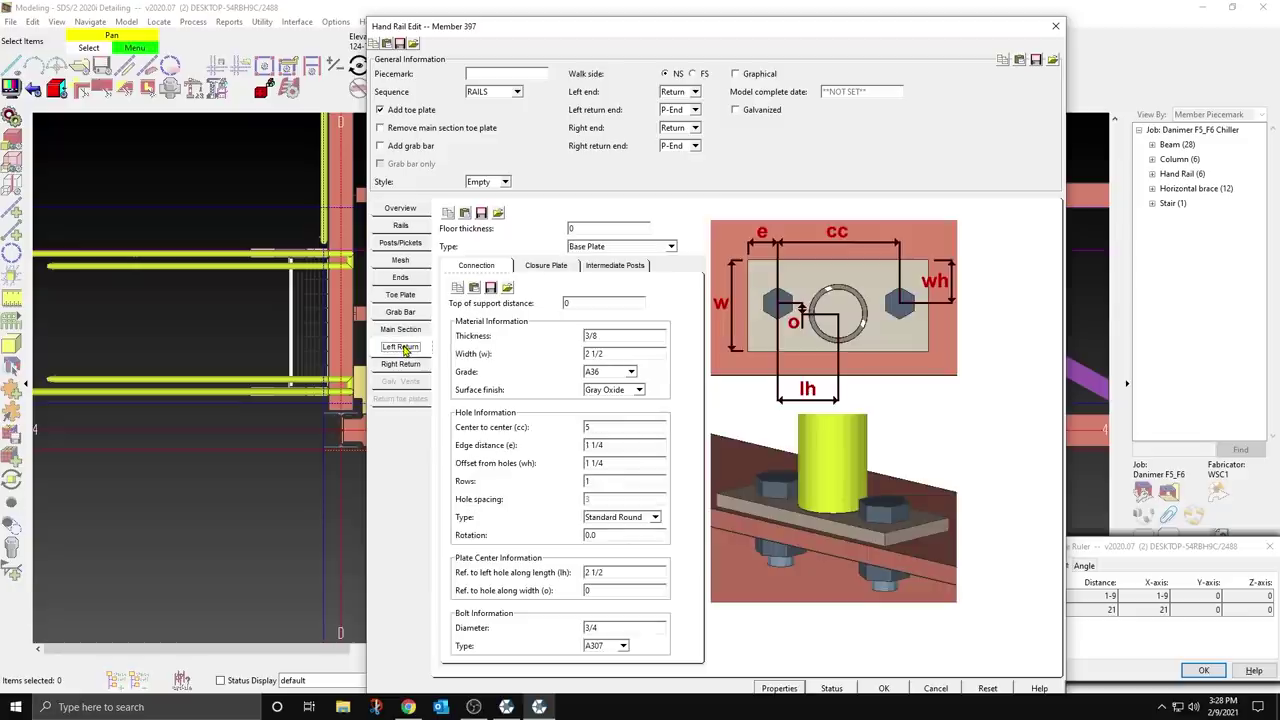
click(671, 247)
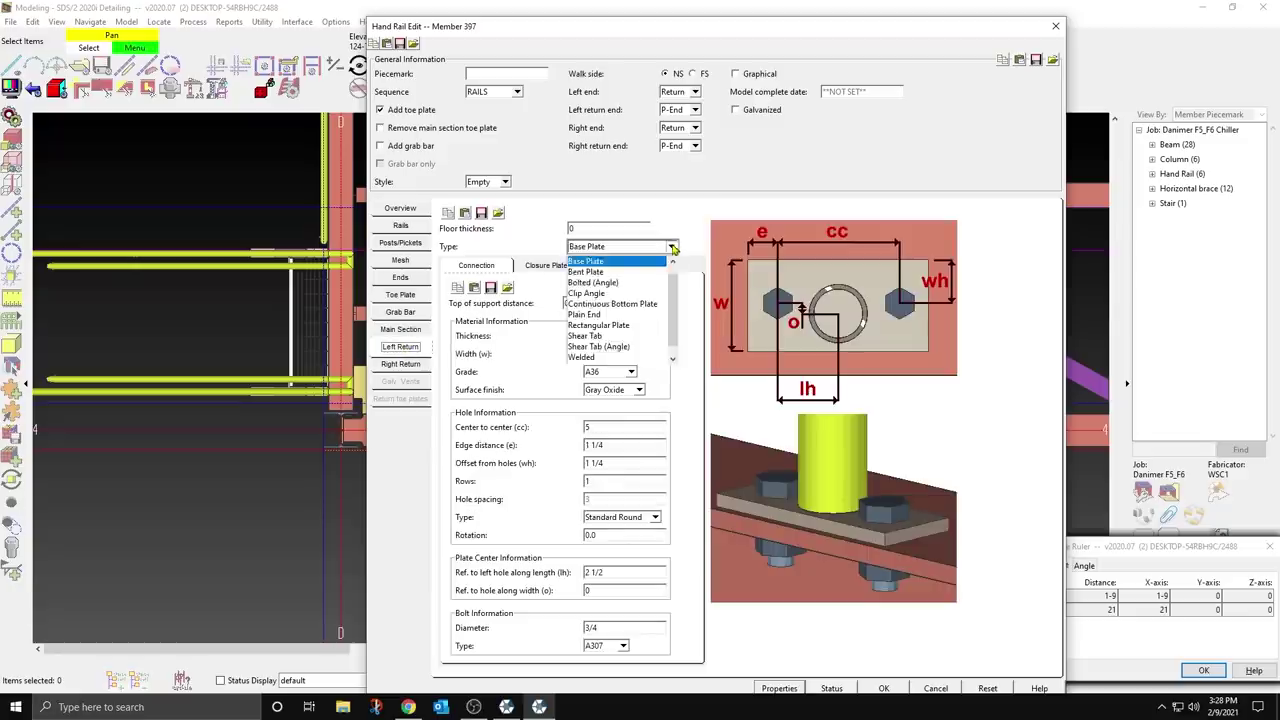
click(598, 303)
click(671, 247)
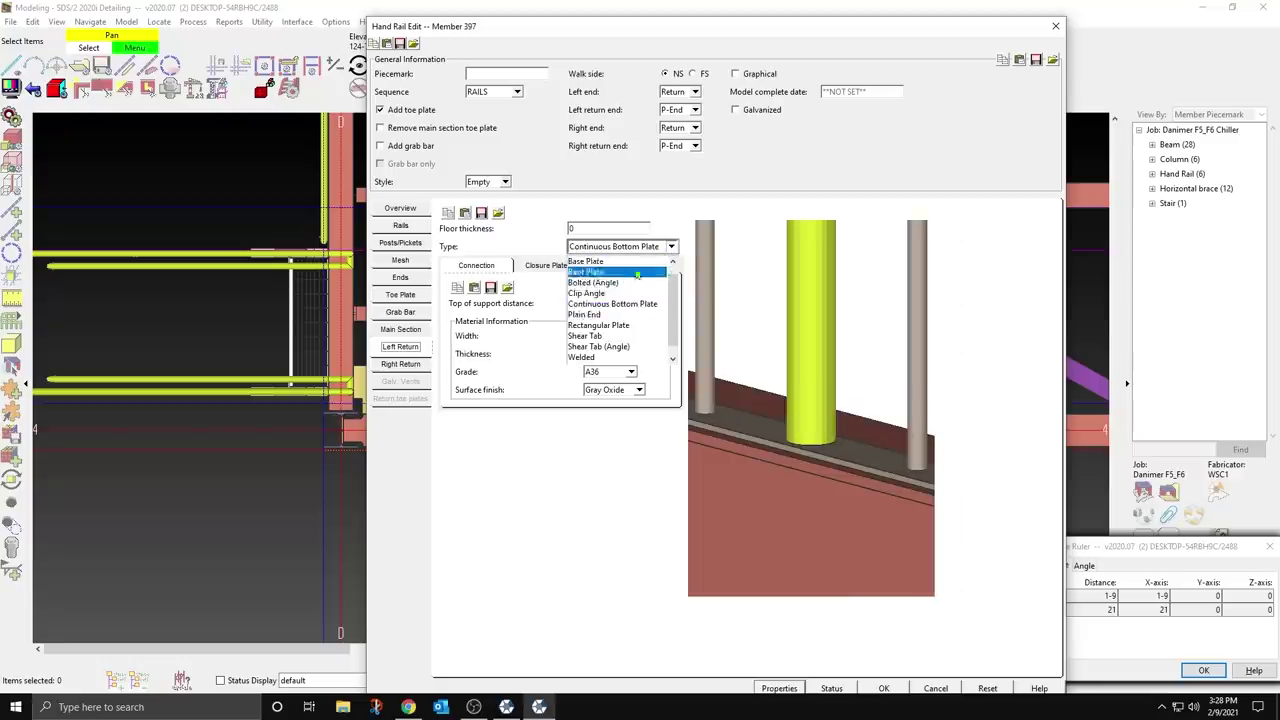
click(593, 315)
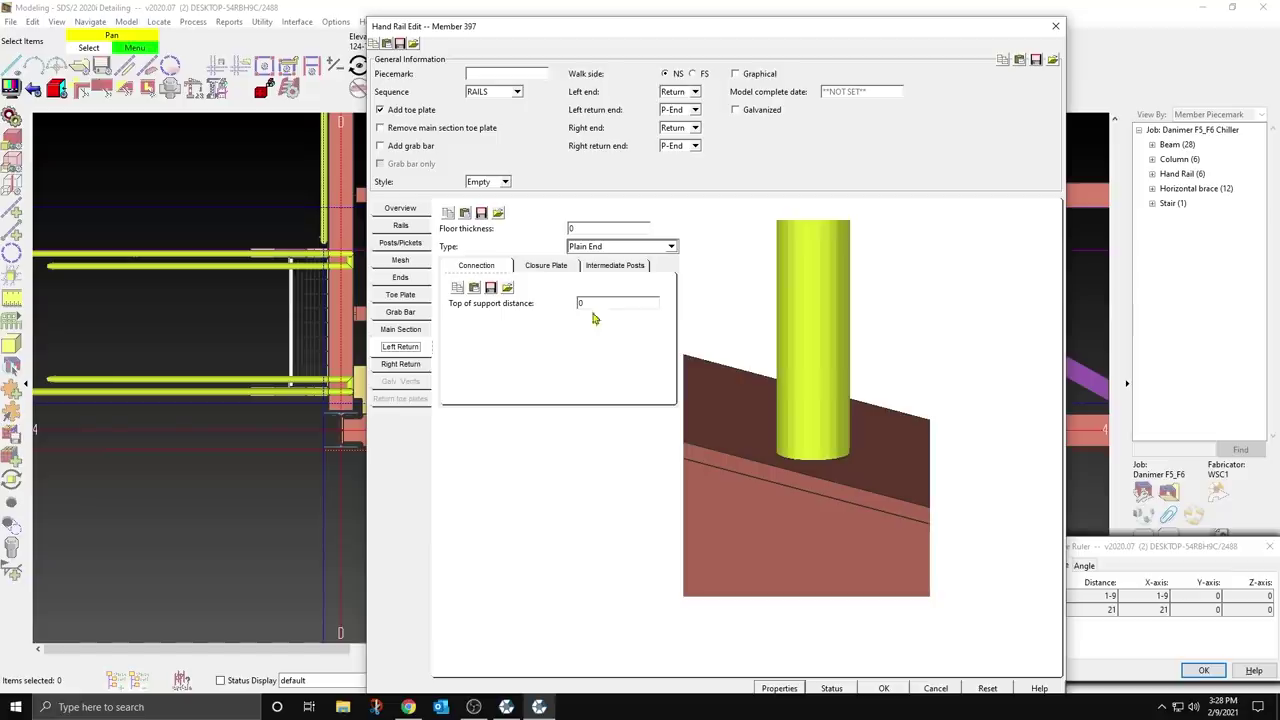
click(401, 365)
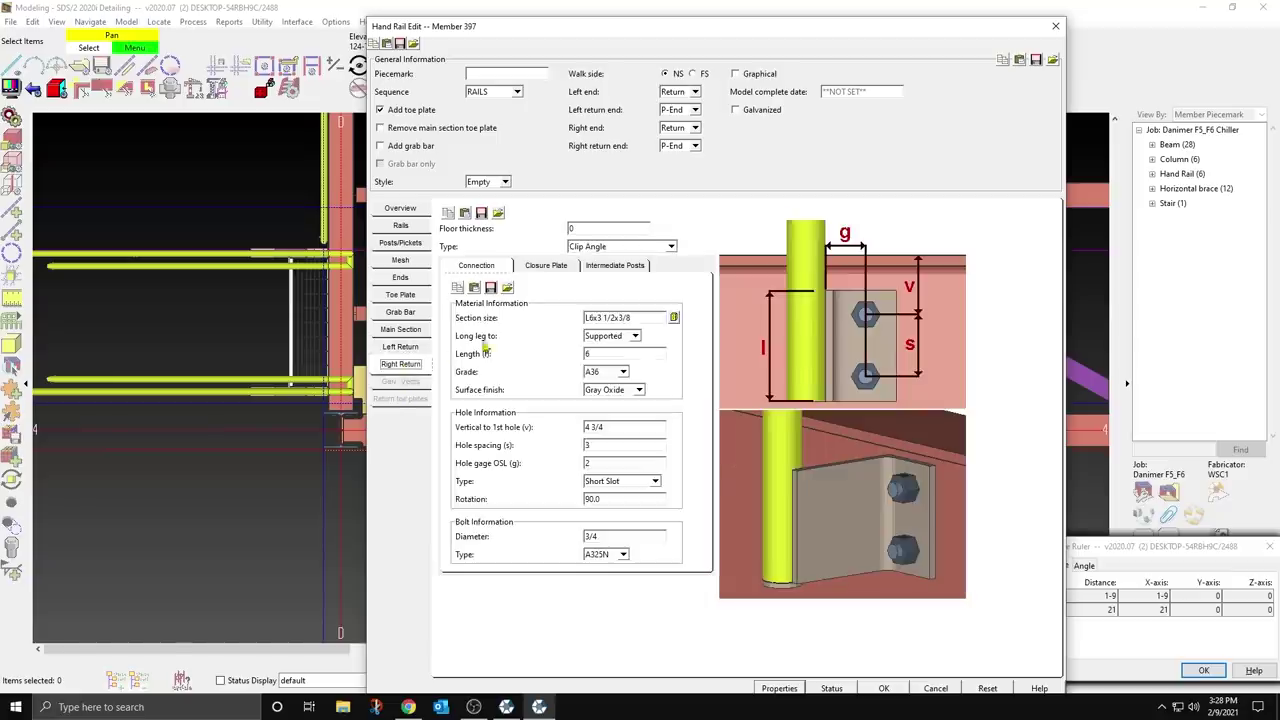
click(886, 689)
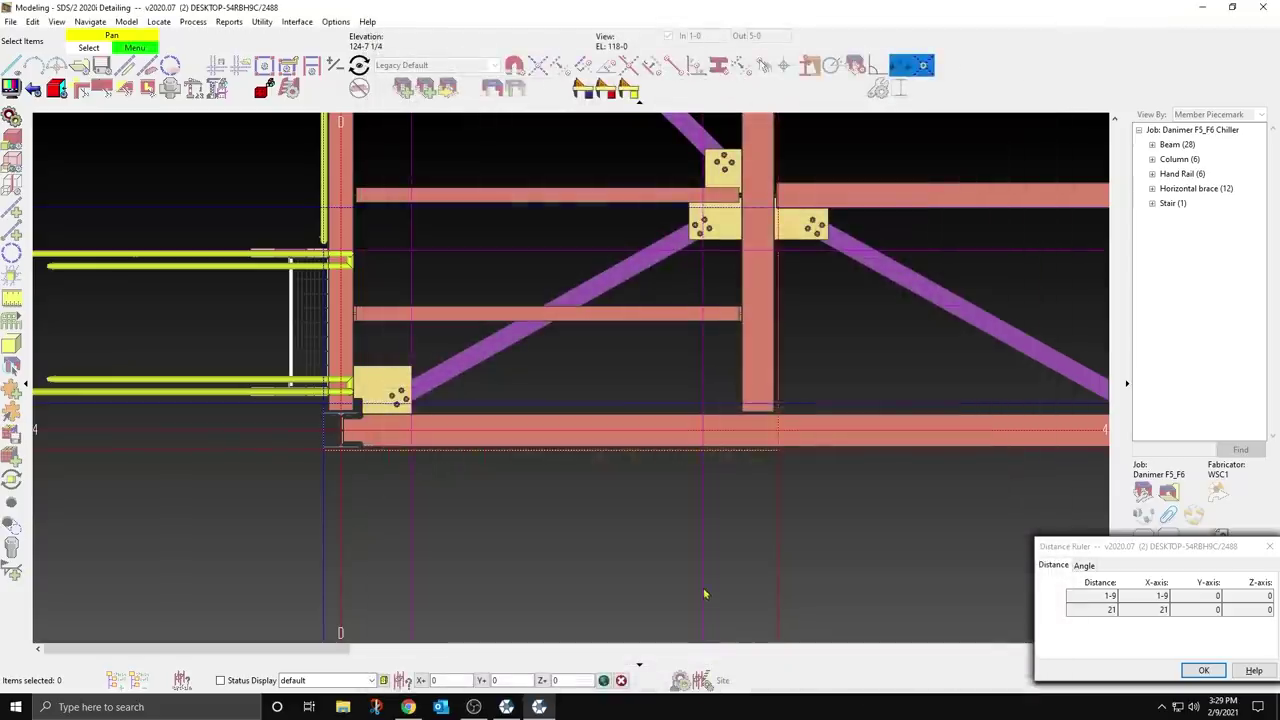
click(586, 440)
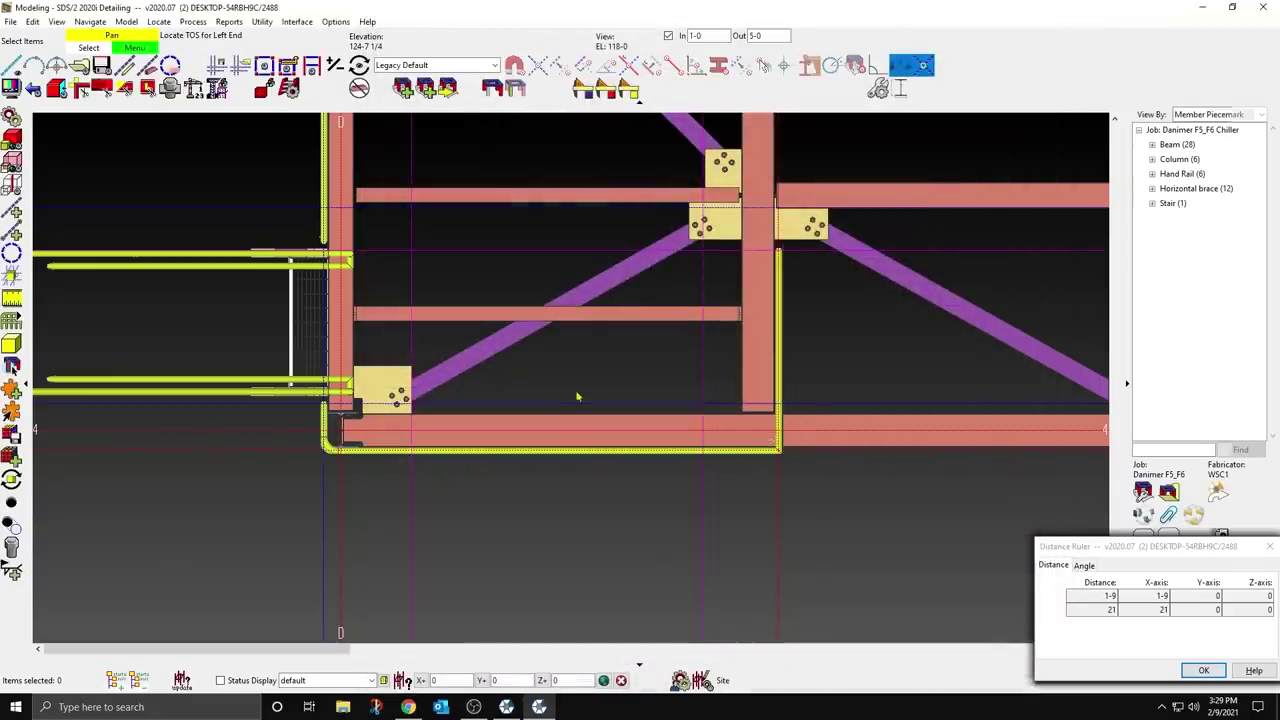
Step: Edit the new hand rail with Mitre for the left end's top rail and midrail corners and FS as the walk side
double_click(590, 457)
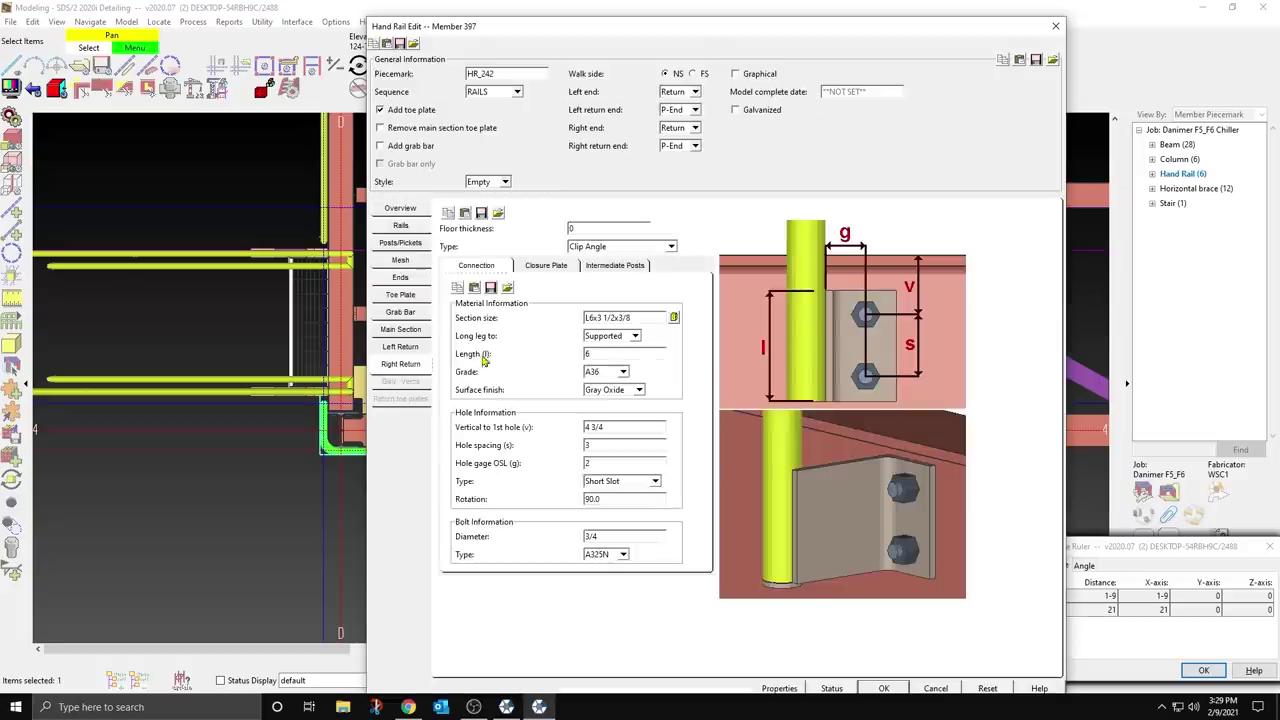
click(401, 278)
click(605, 304)
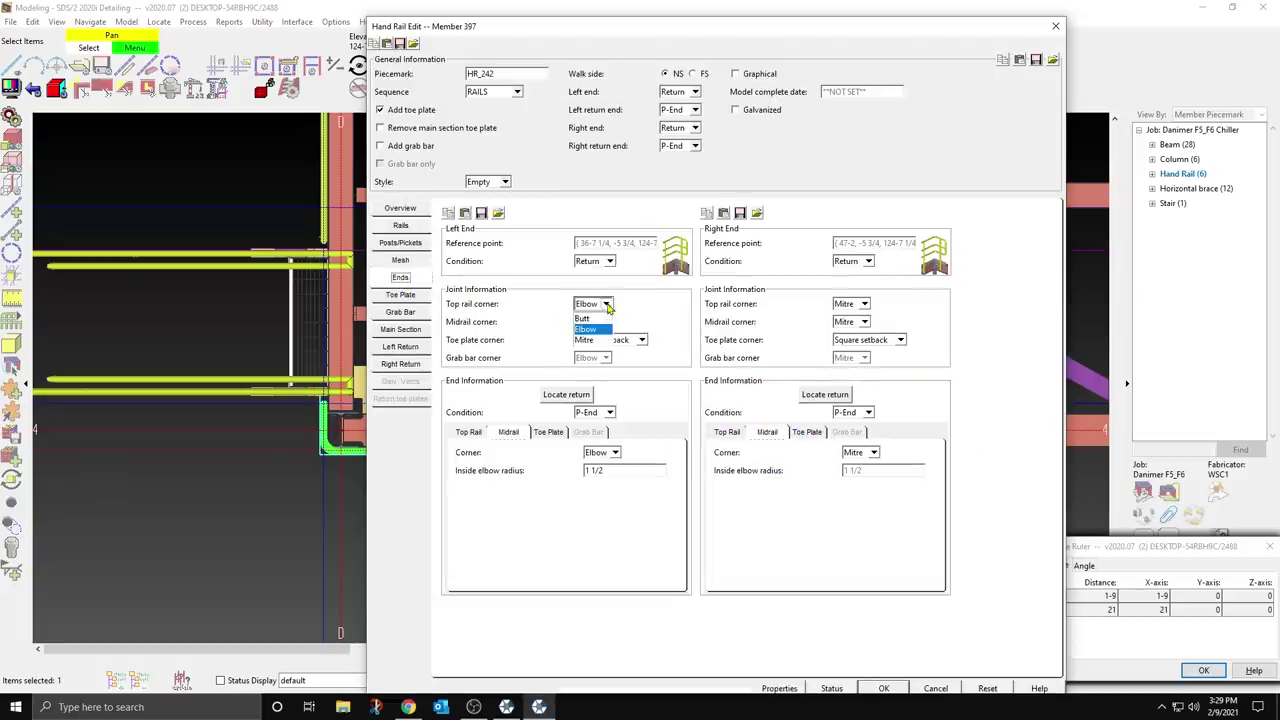
click(603, 334)
click(605, 321)
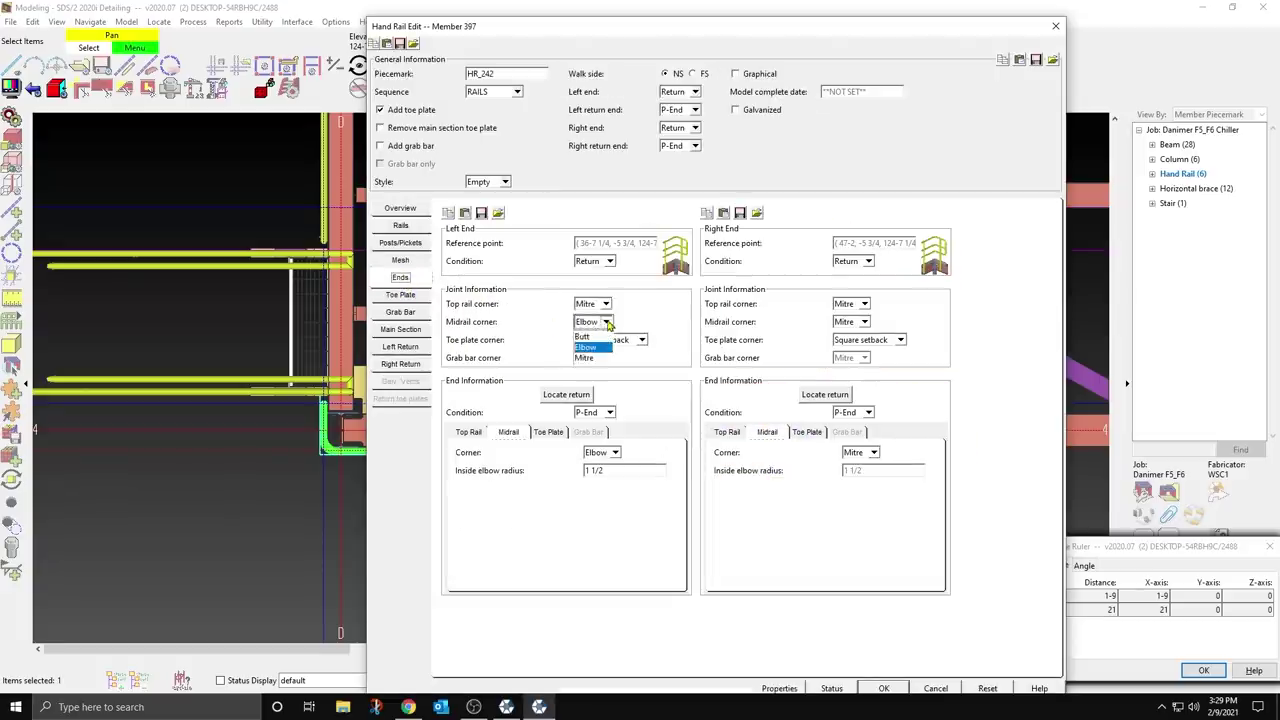
click(600, 356)
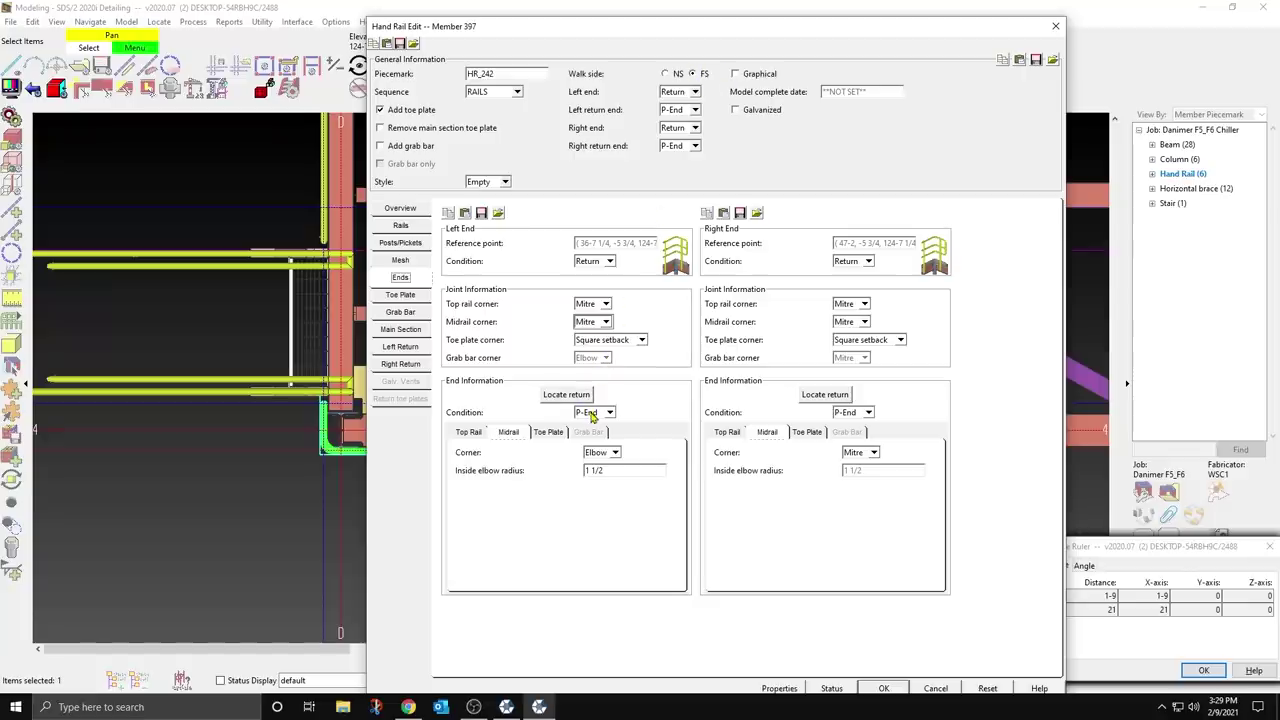
Step: Set the left return end's midrail corner to Mitre, check the other return-end corners, and apply the hand rail edit
click(617, 454)
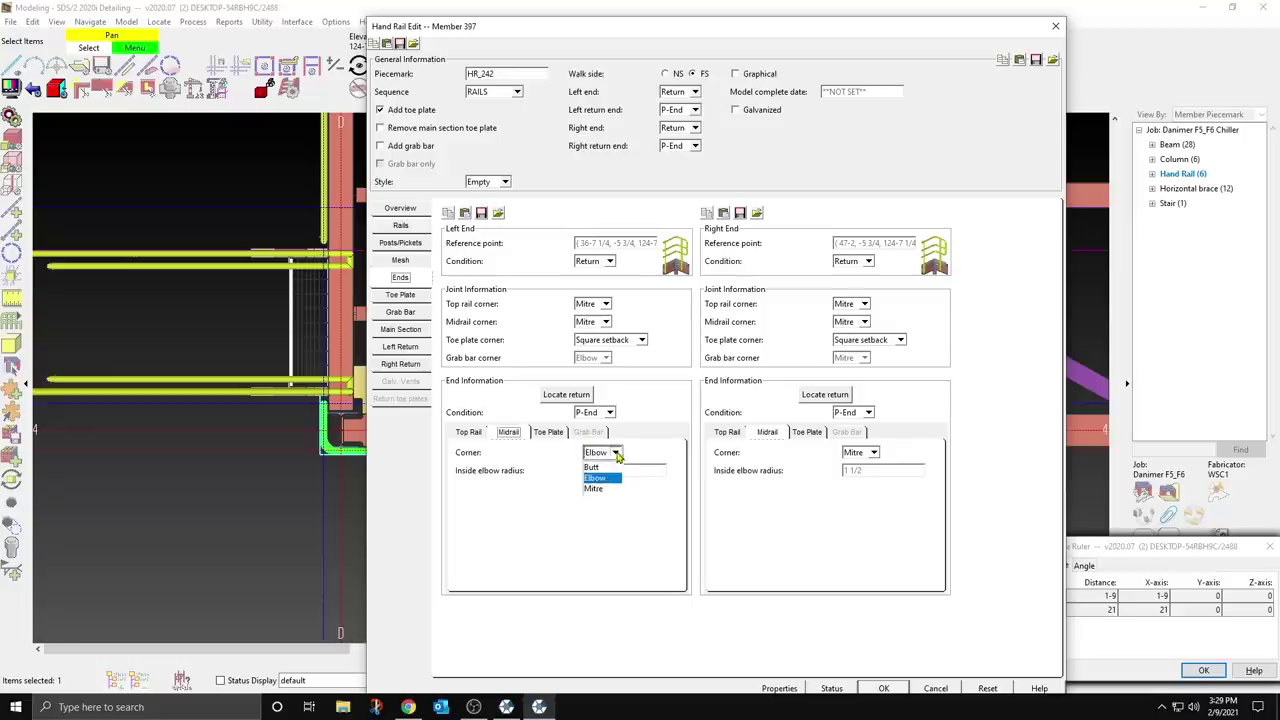
click(600, 486)
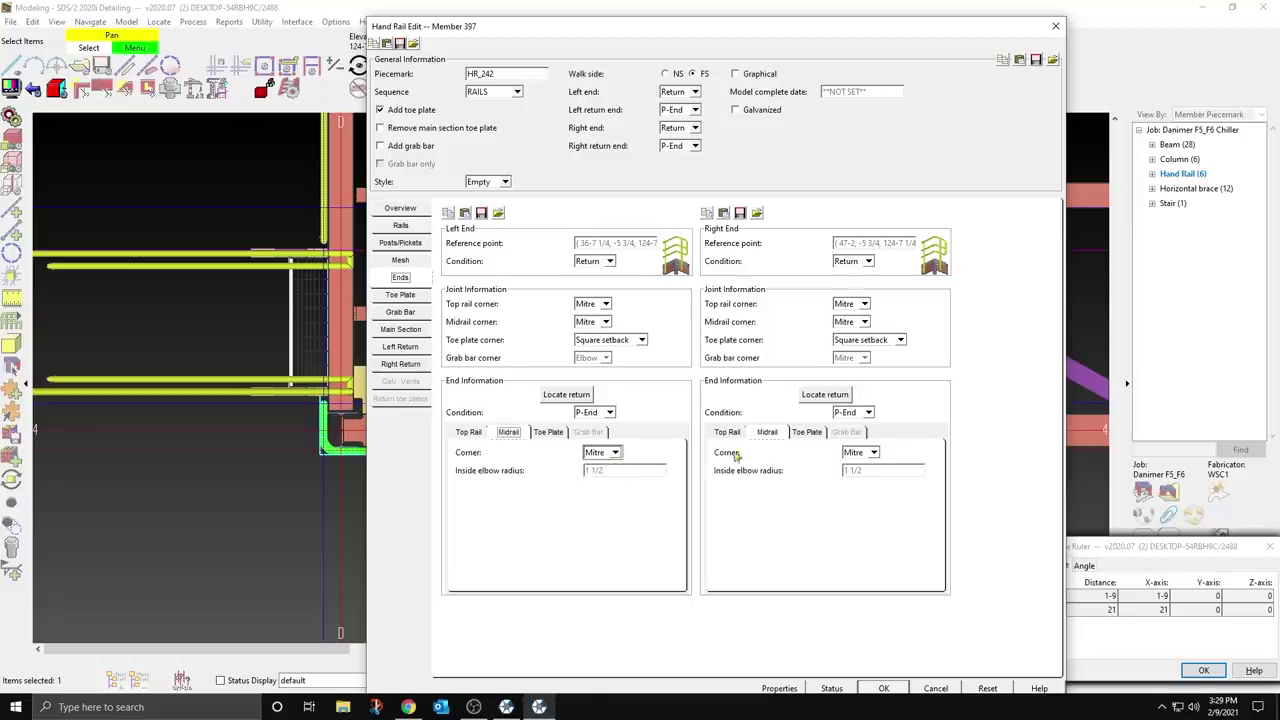
click(766, 433)
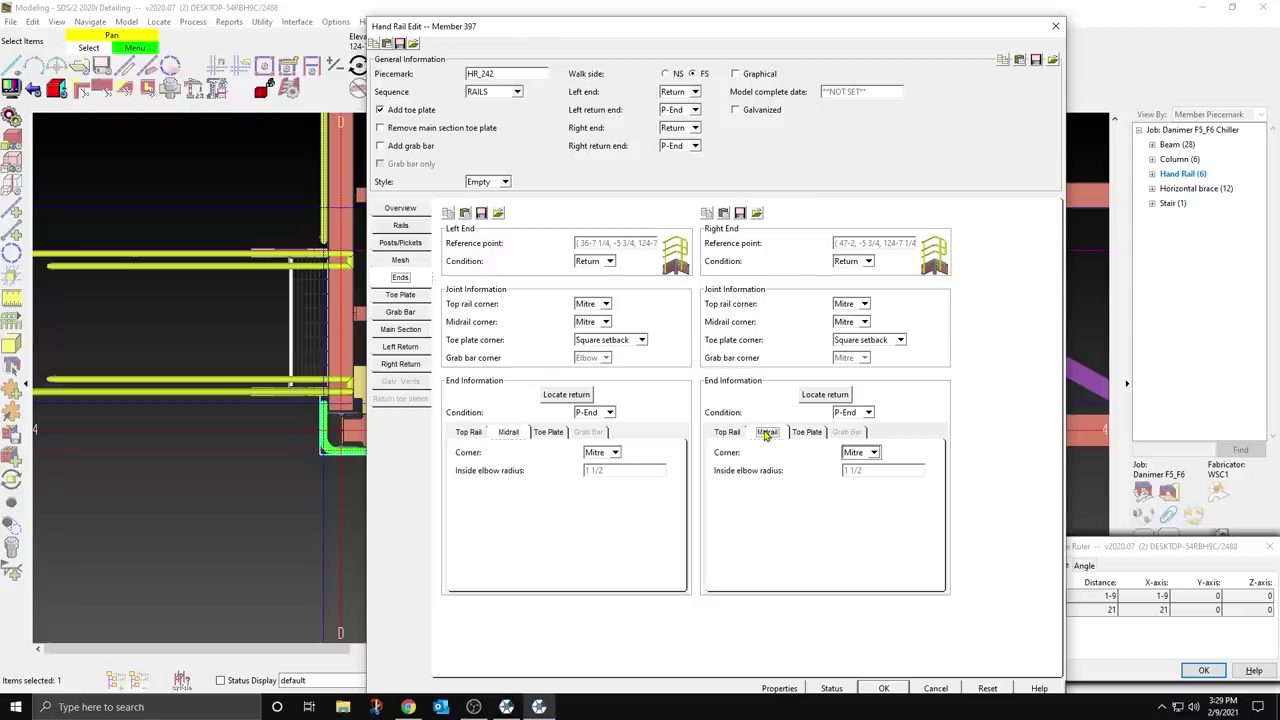
click(474, 433)
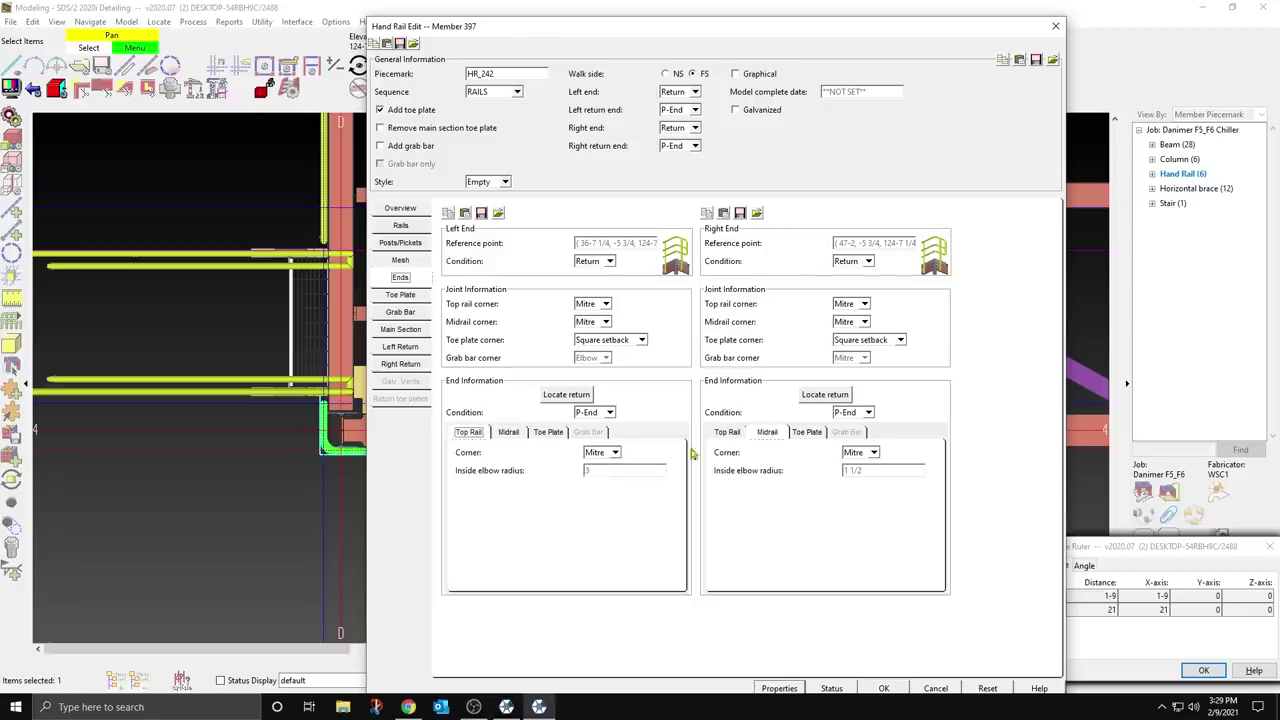
click(728, 433)
click(884, 688)
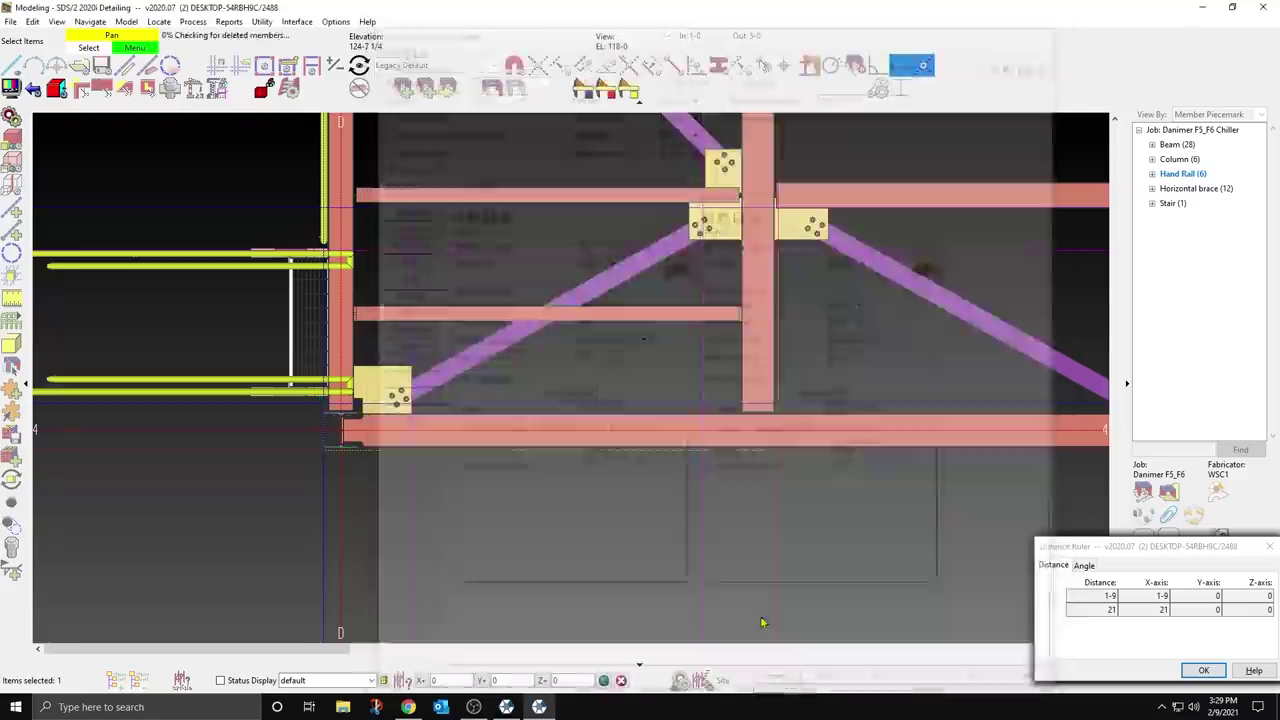
scroll(350, 490, up, 5)
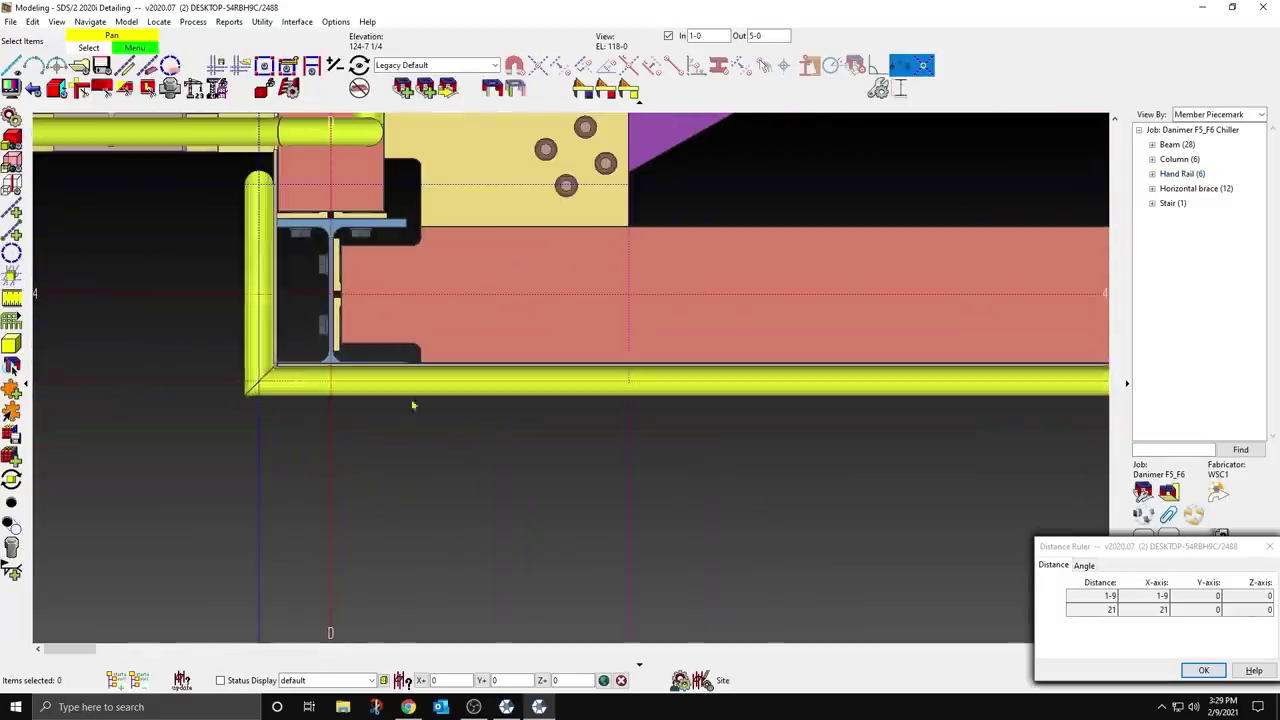
Step: Edit the new lower hand rail, setting the toe plate setback to -2 at both the left and right return ends, and apply it
scroll(418, 395, down, 3)
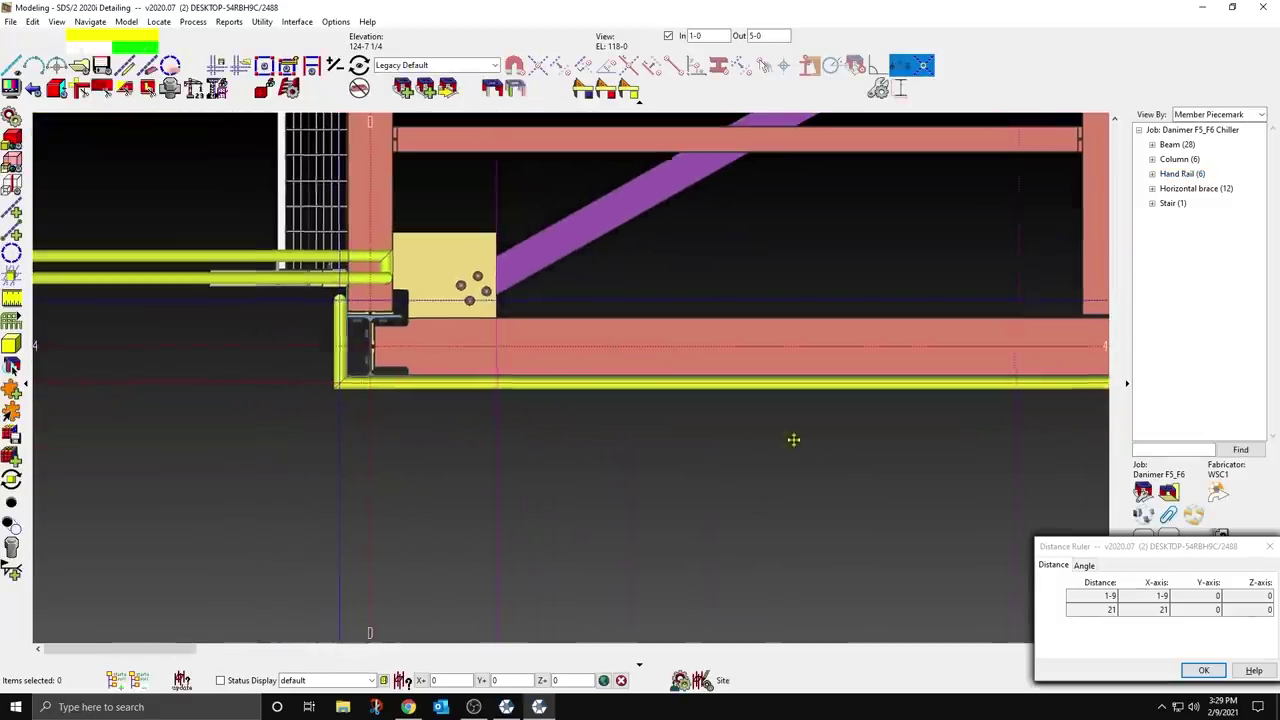
scroll(760, 425, up, 2)
scroll(668, 398, down, 3)
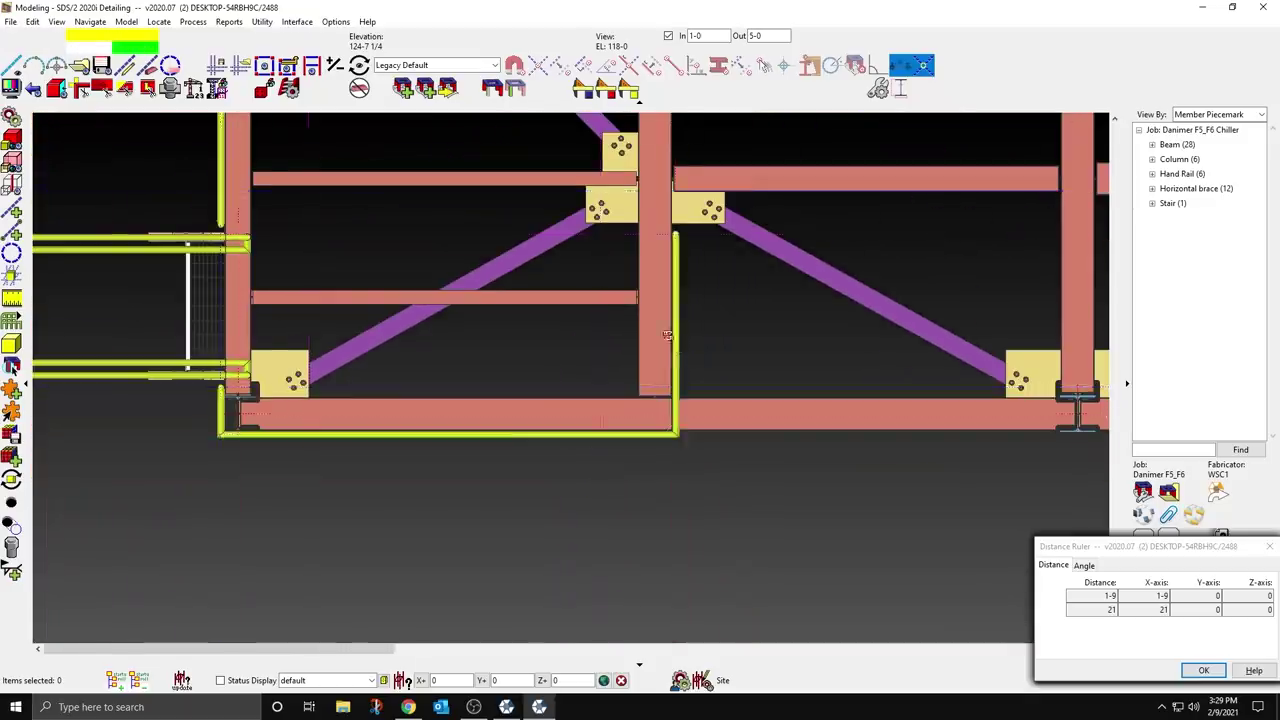
shift+middle_drag(666, 334, 523, 311)
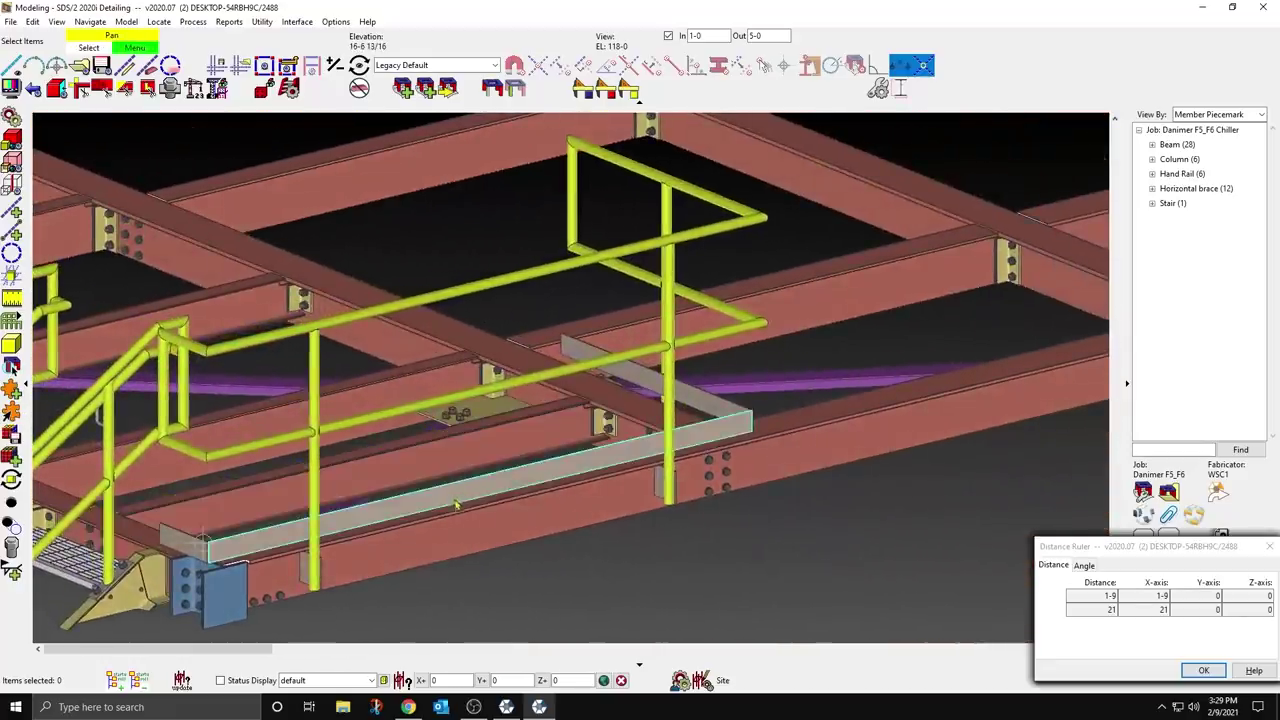
scroll(457, 505, down, 2)
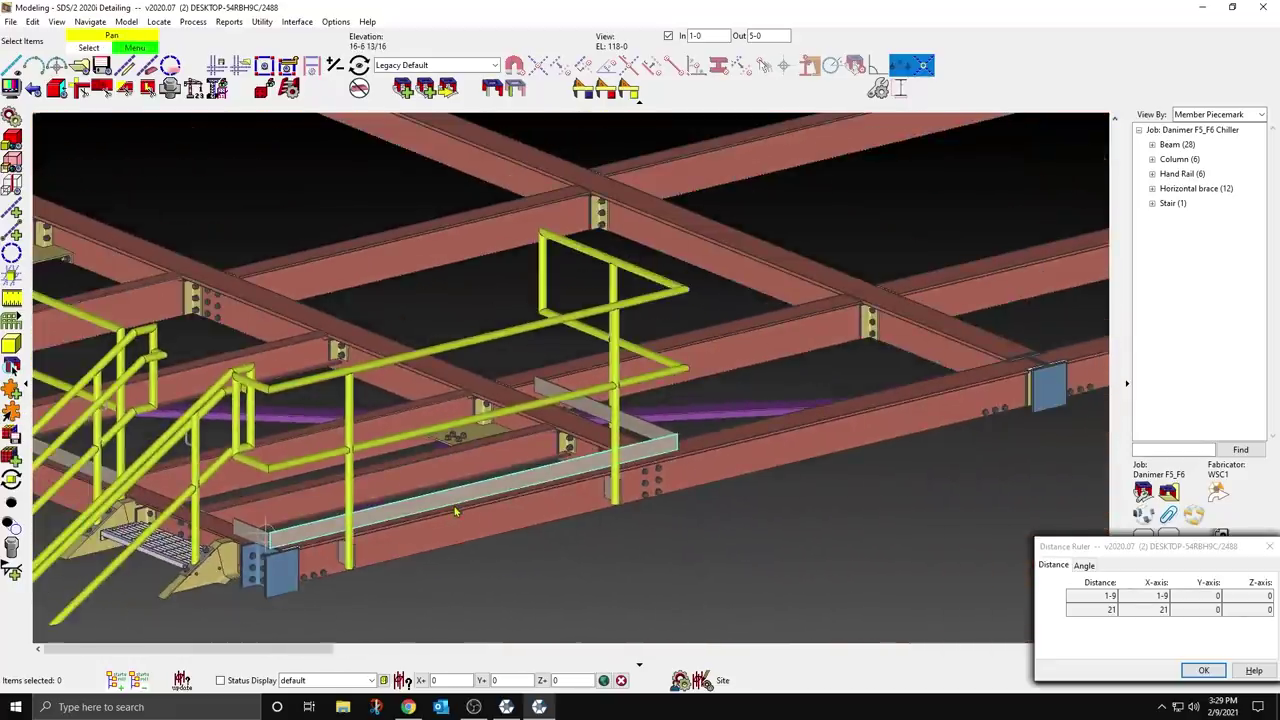
double_click(532, 331)
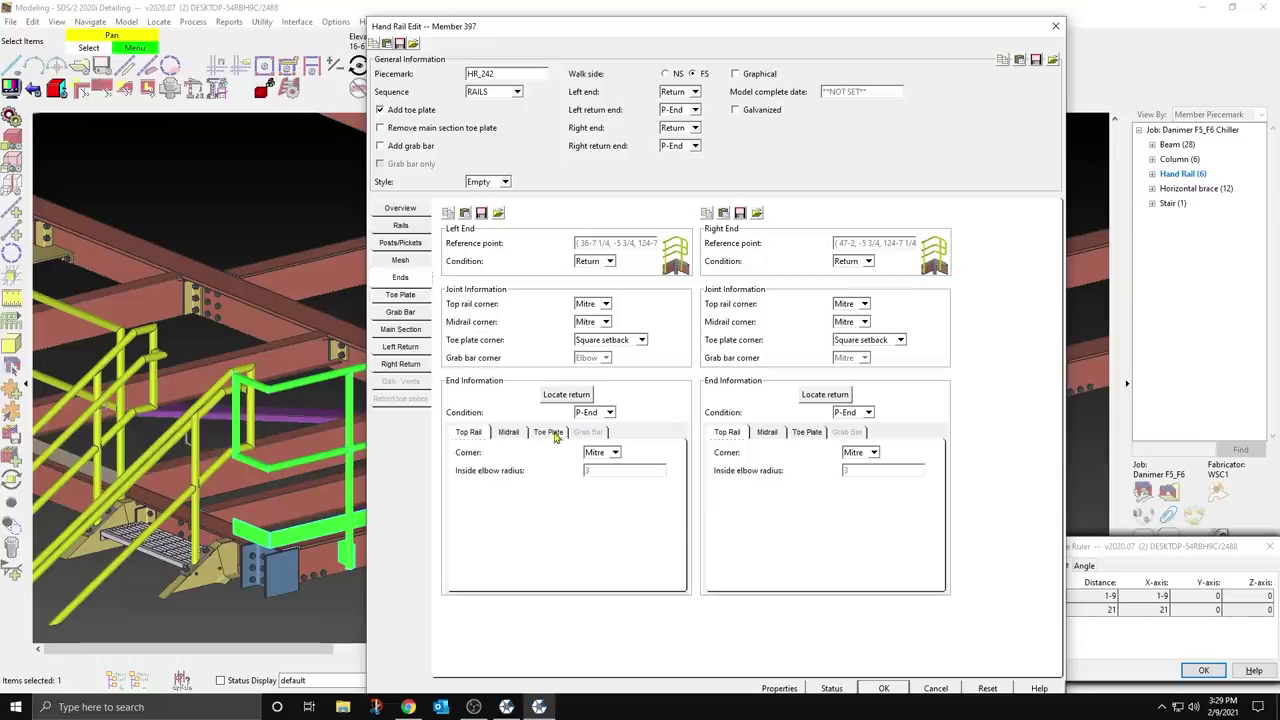
click(549, 432)
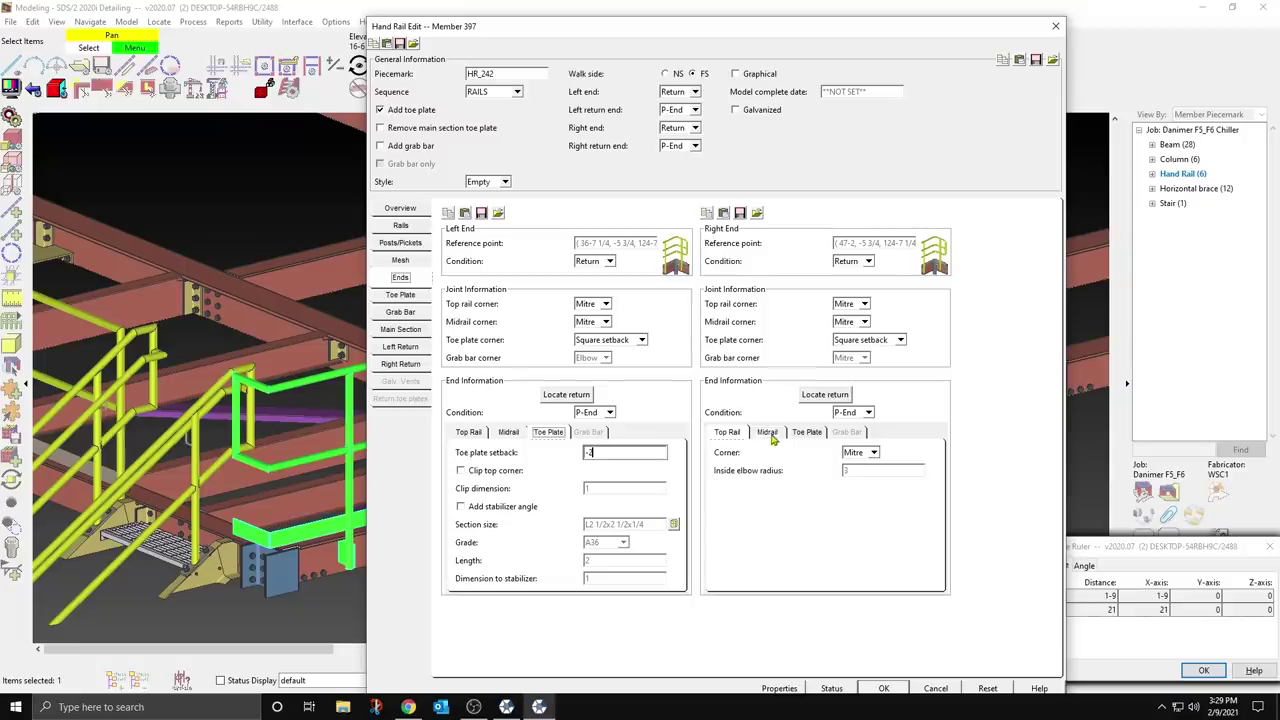
click(809, 432)
click(875, 452)
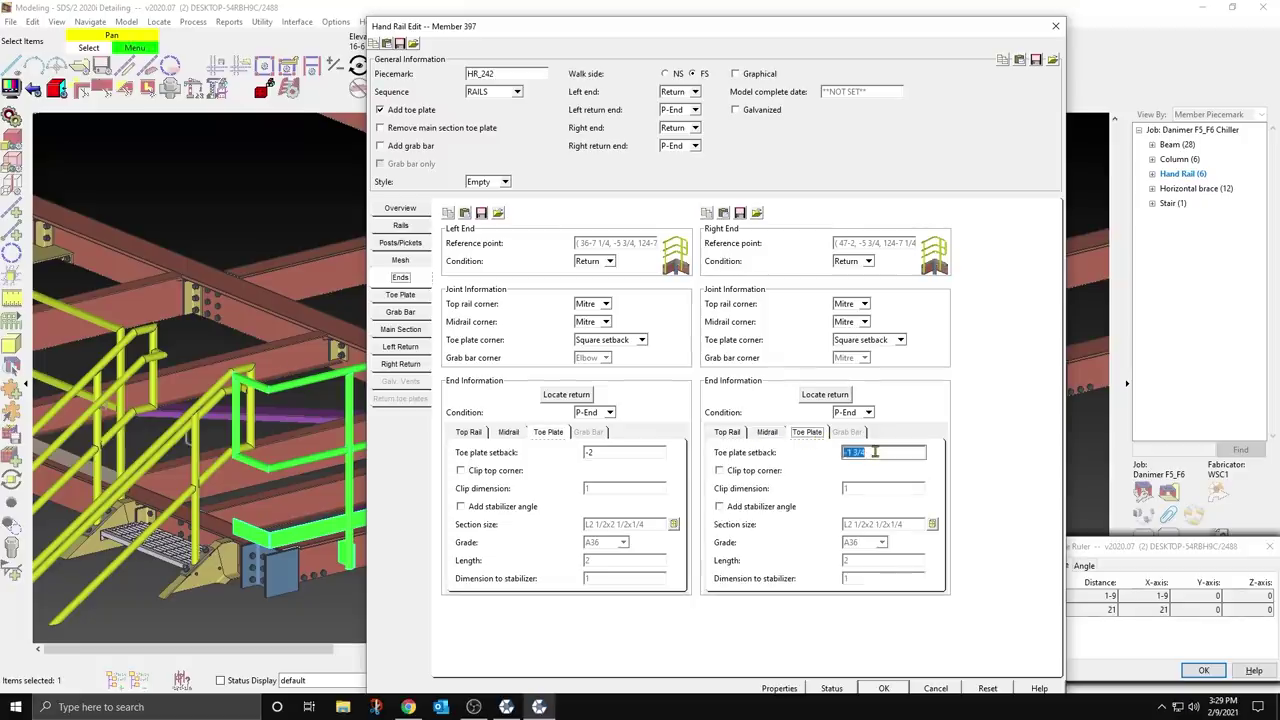
text(-2)
key(Return)
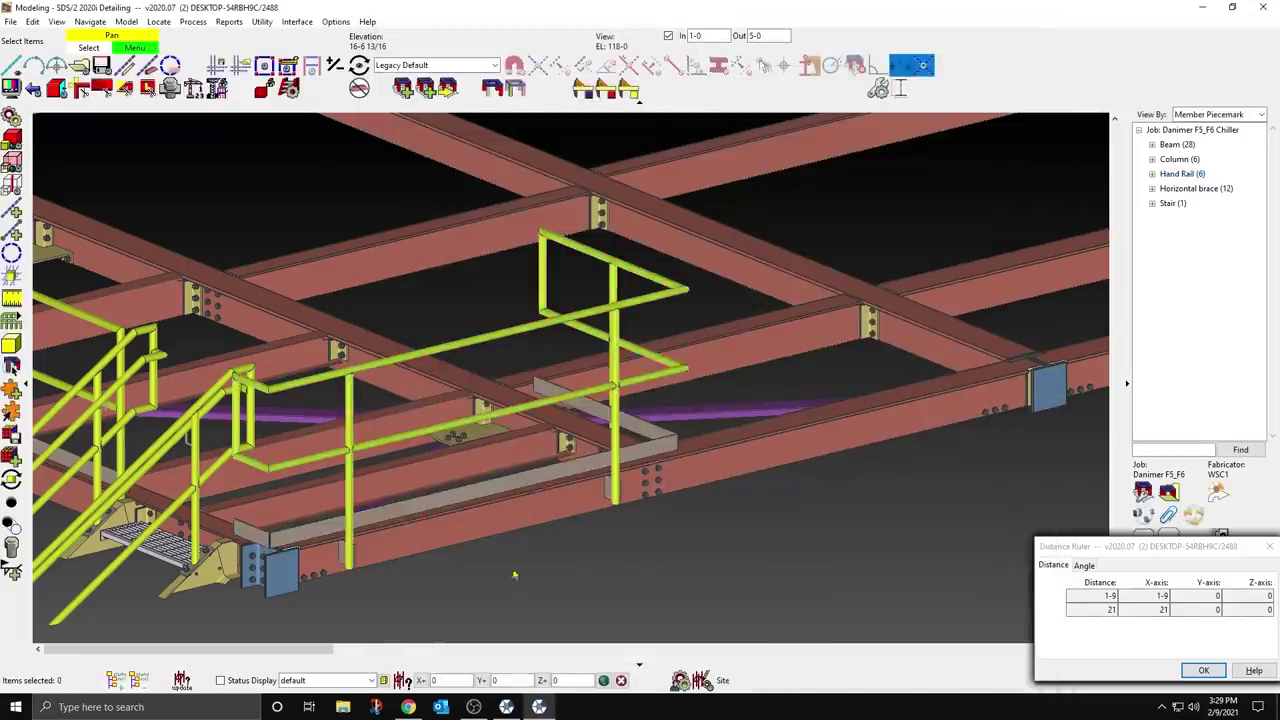
Step: Display the full structure and examine the new hand rail's clip angles, posts, toe plates and return corners against the surrounding framing
scroll(521, 548, down, 3)
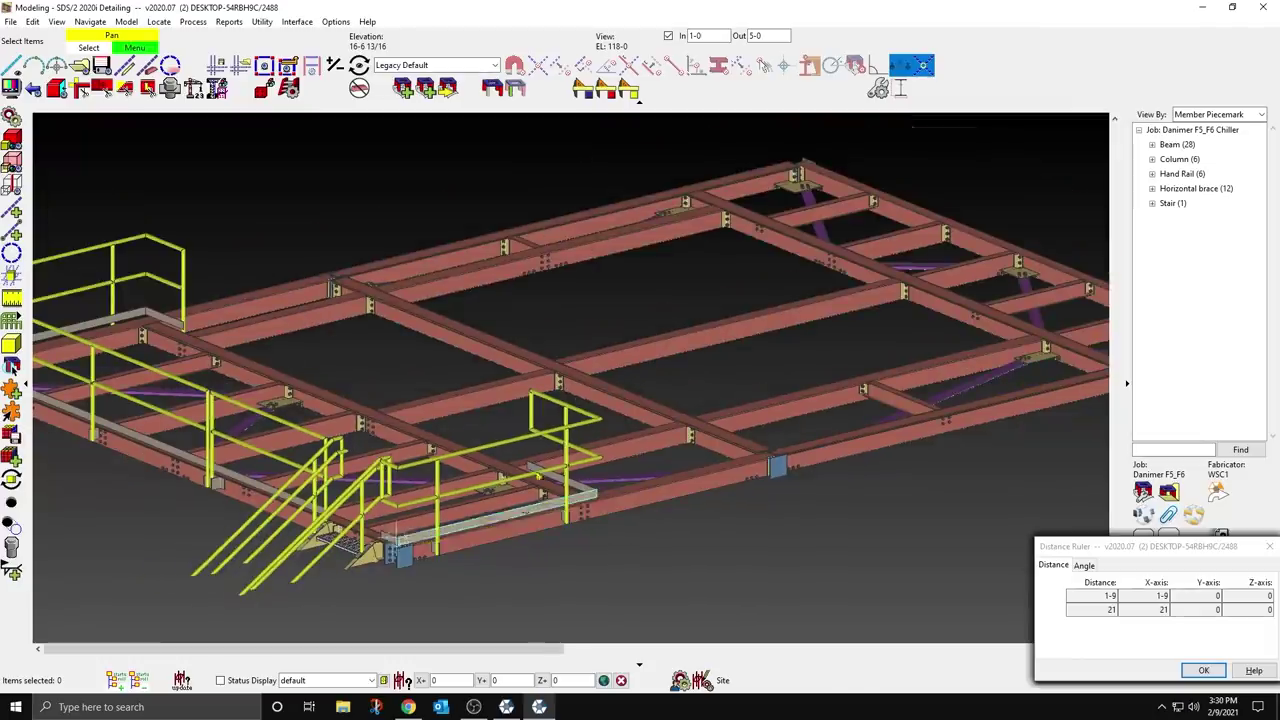
click(630, 89)
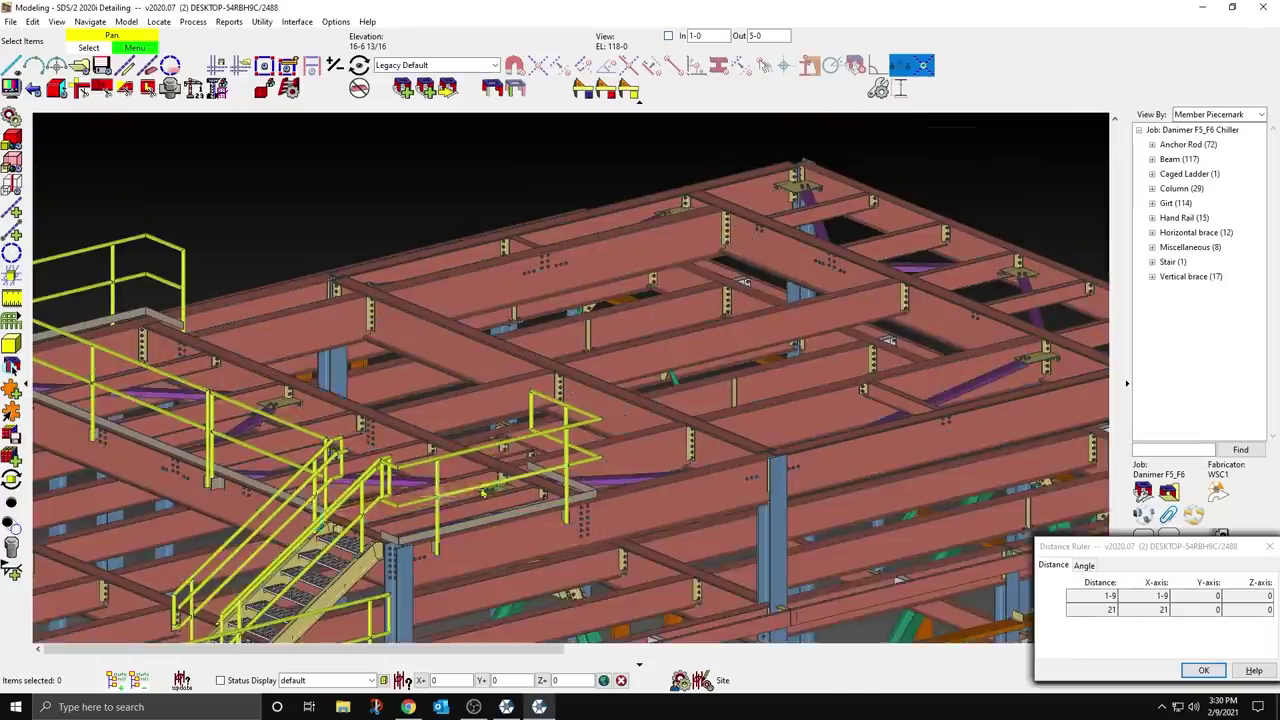
shift+middle_drag(540, 430, 405, 525)
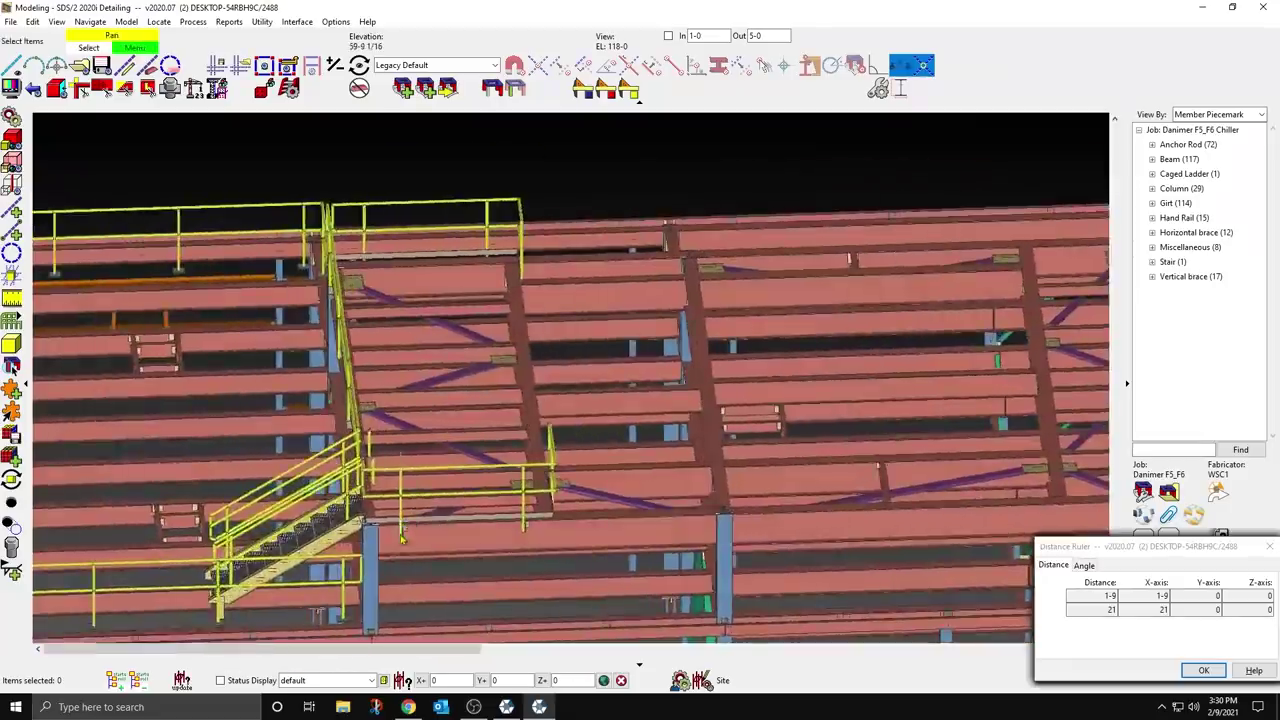
scroll(405, 527, up, 6)
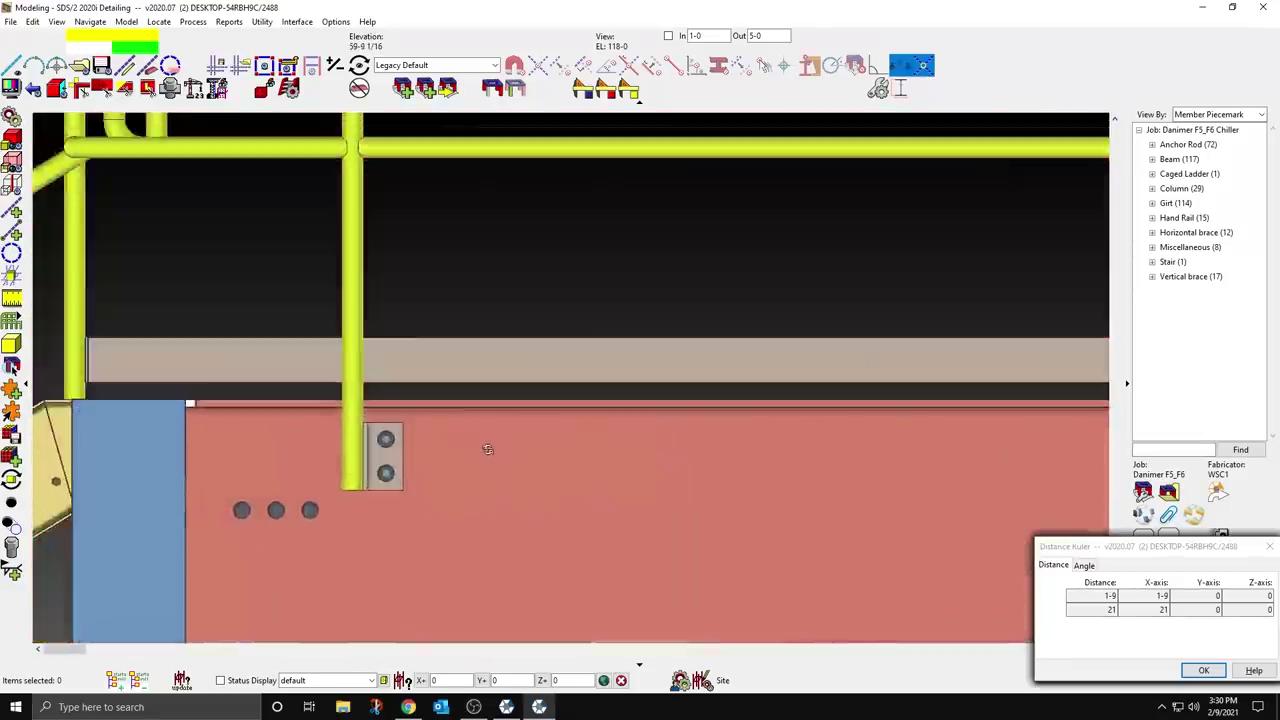
middle_drag(487, 449, 420, 497)
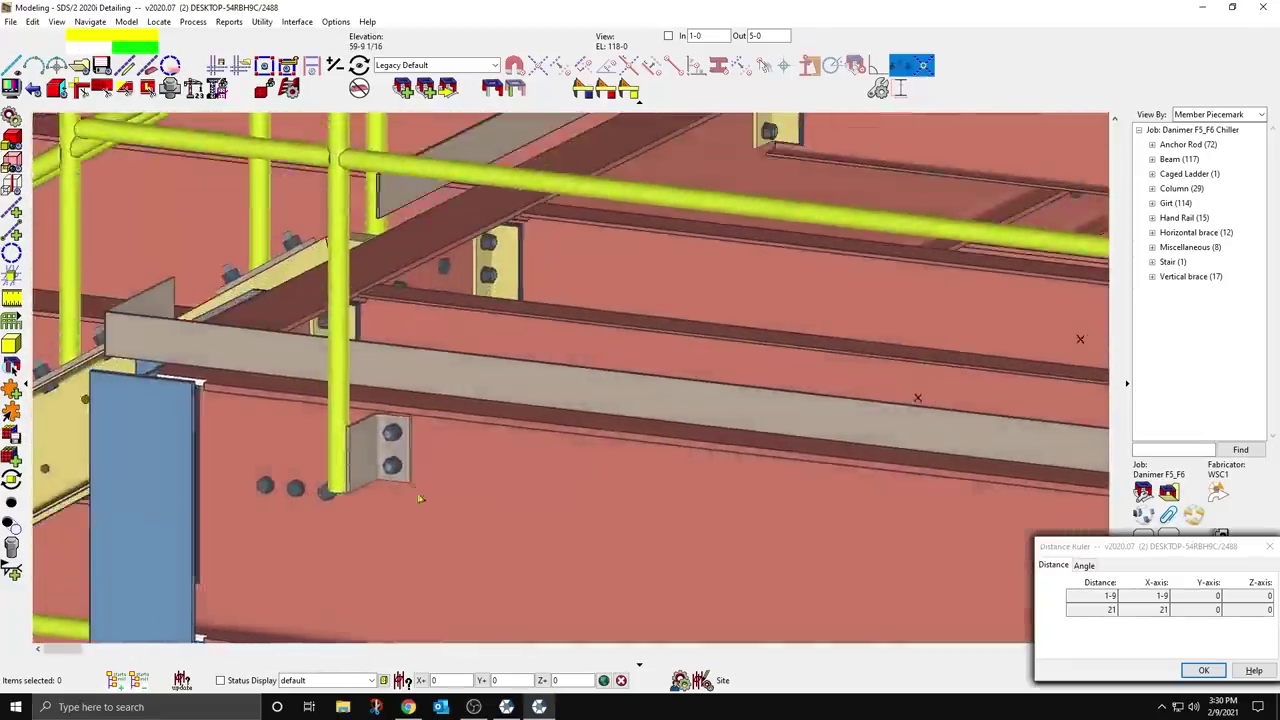
scroll(262, 470, down, 3)
scroll(762, 462, up, 2)
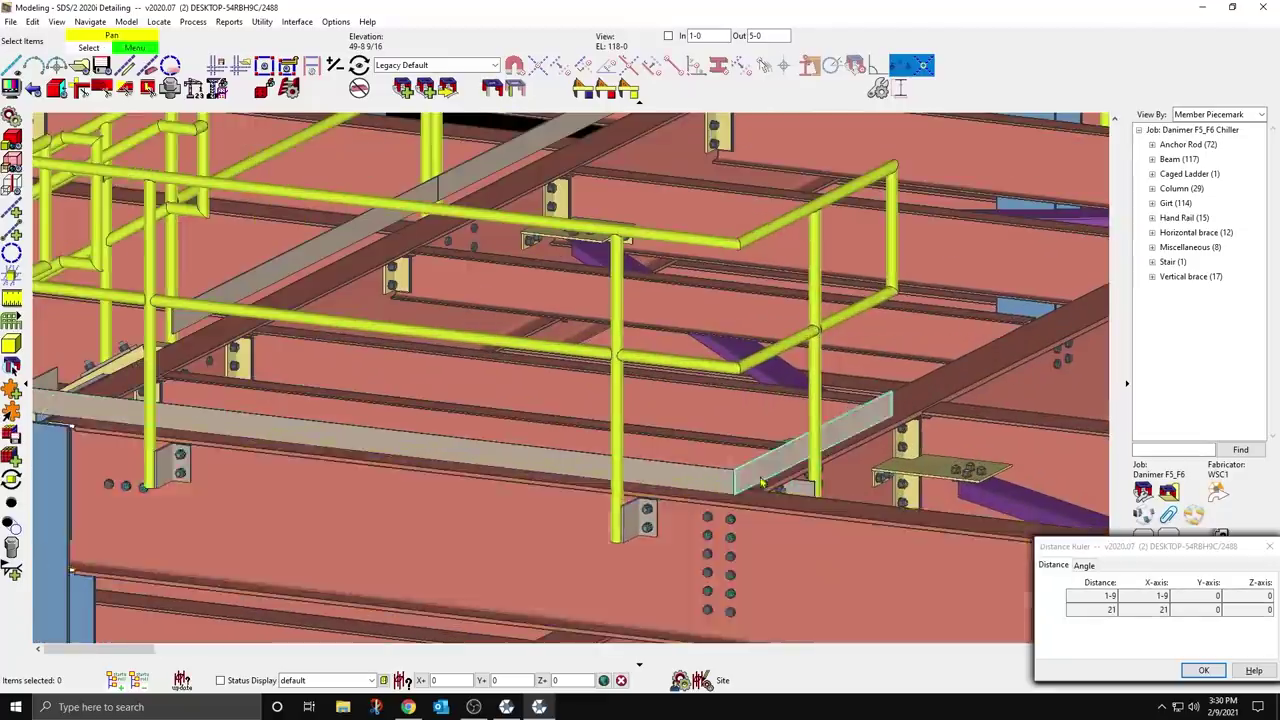
middle_drag(728, 460, 740, 510)
scroll(730, 510, down, 3)
middle_drag(627, 345, 772, 530)
scroll(543, 408, down, 3)
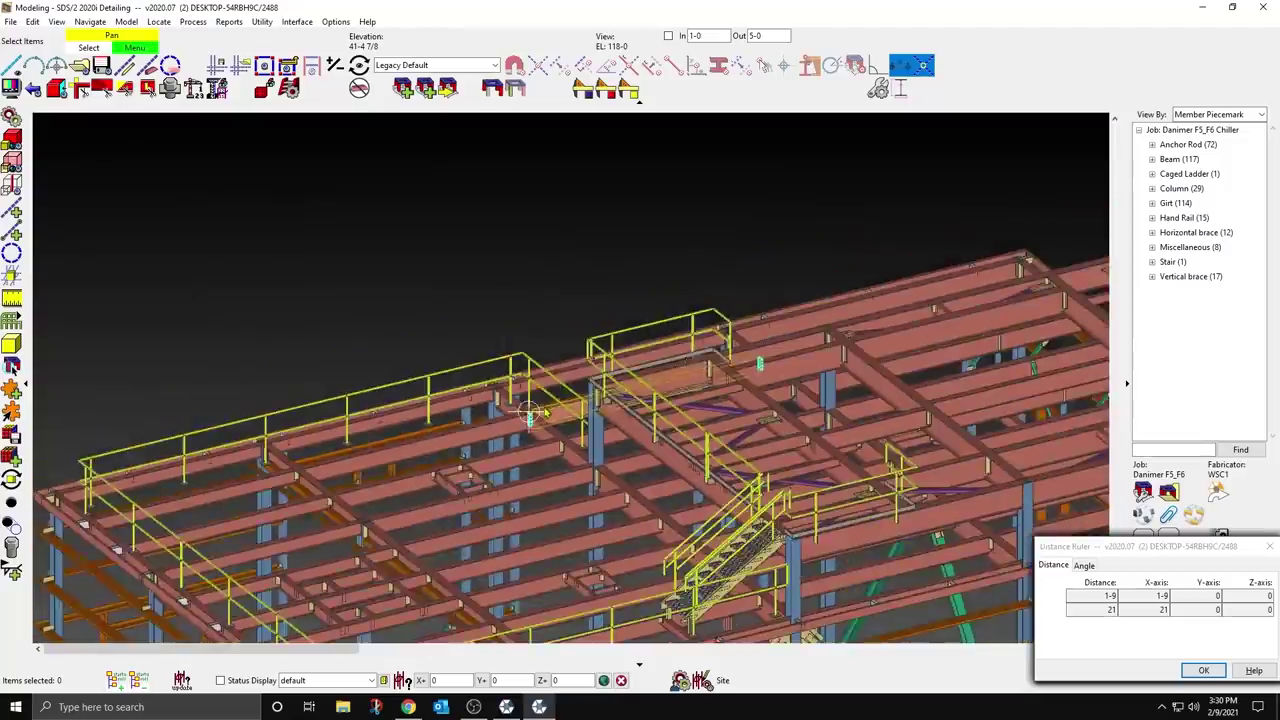
scroll(530, 415, down, 5)
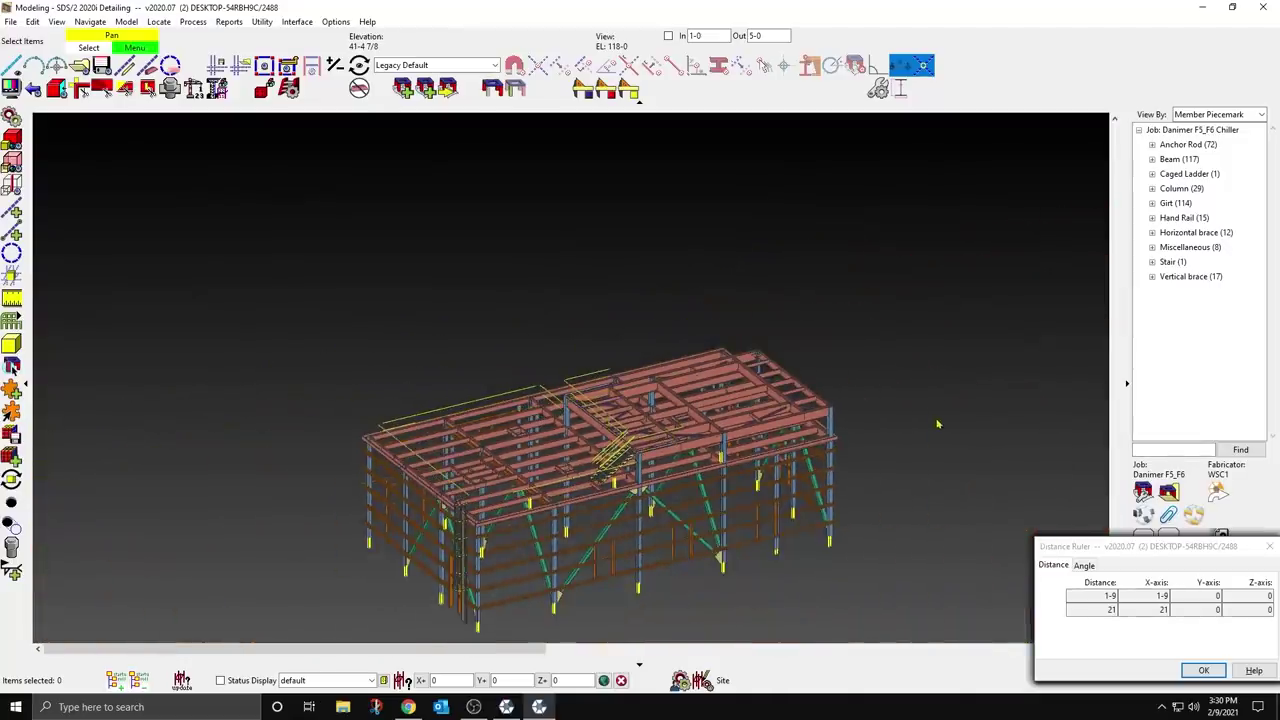
scroll(726, 462, up, 5)
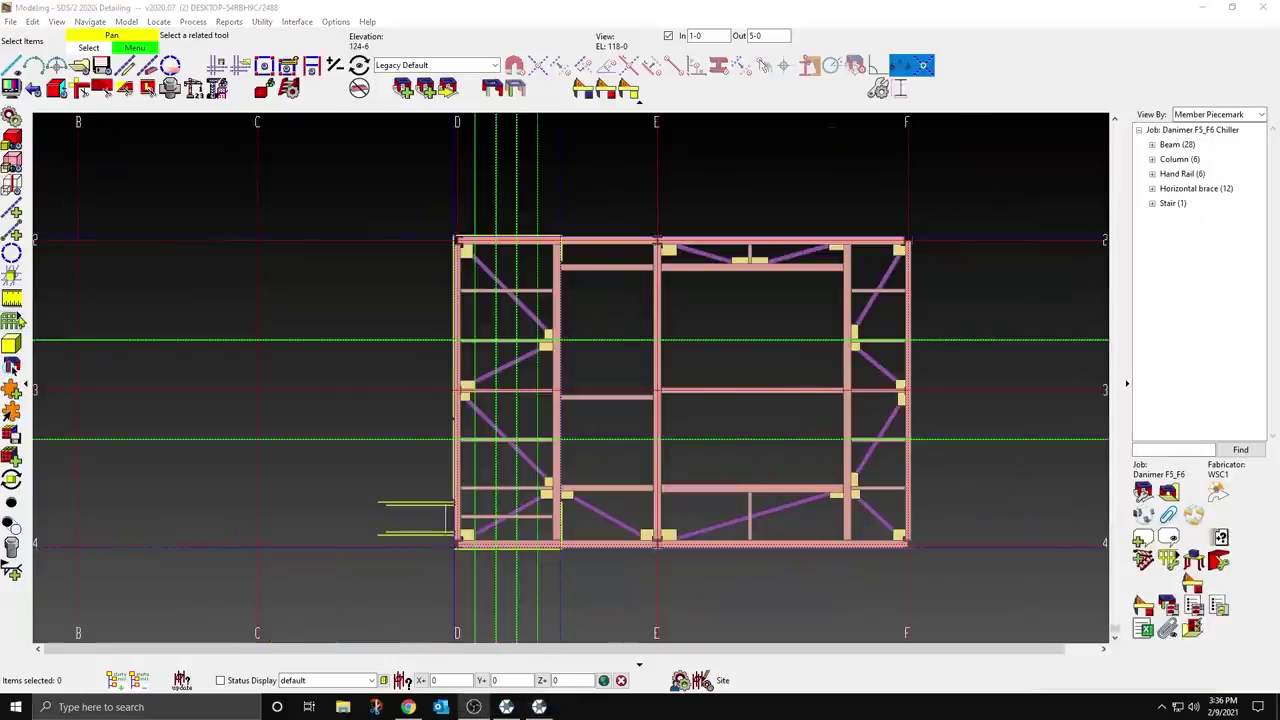
Step: Add a Grating panel about 10-7 long on the platform's stair-side edge, running from the grid D-4 corner to the nearest horizontal construction line
click(17, 316)
click(38, 364)
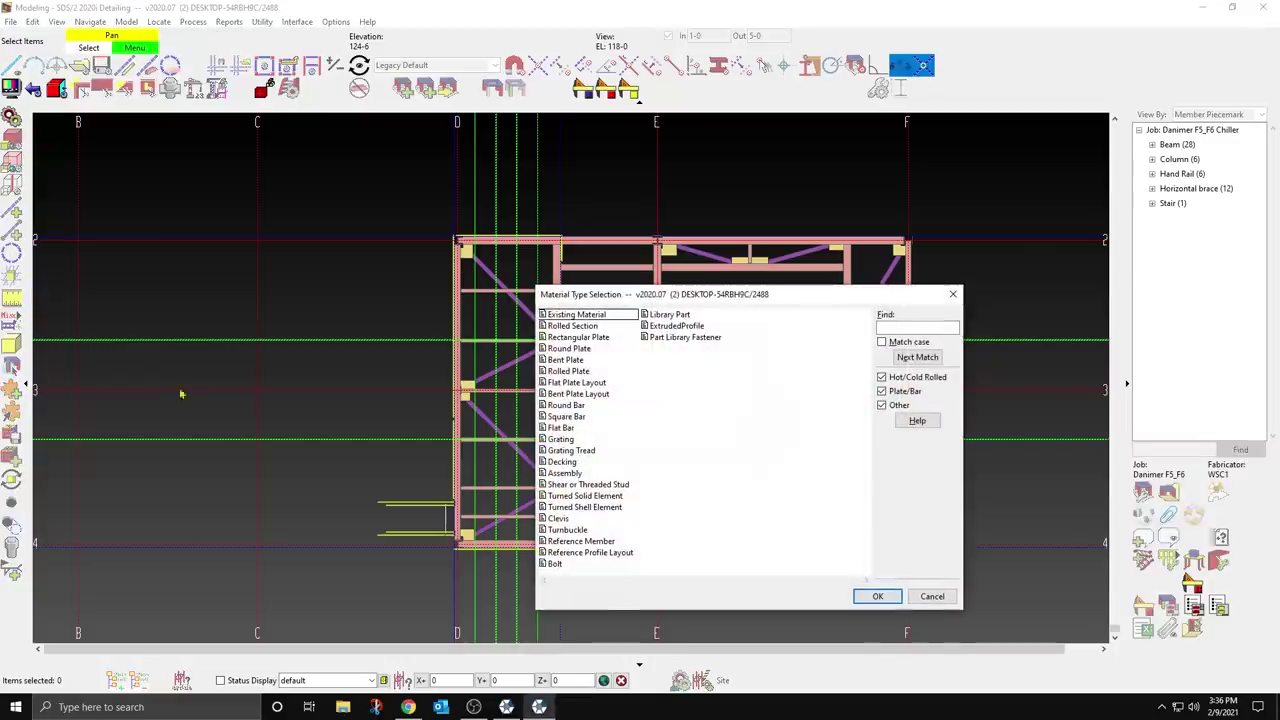
click(561, 439)
click(877, 596)
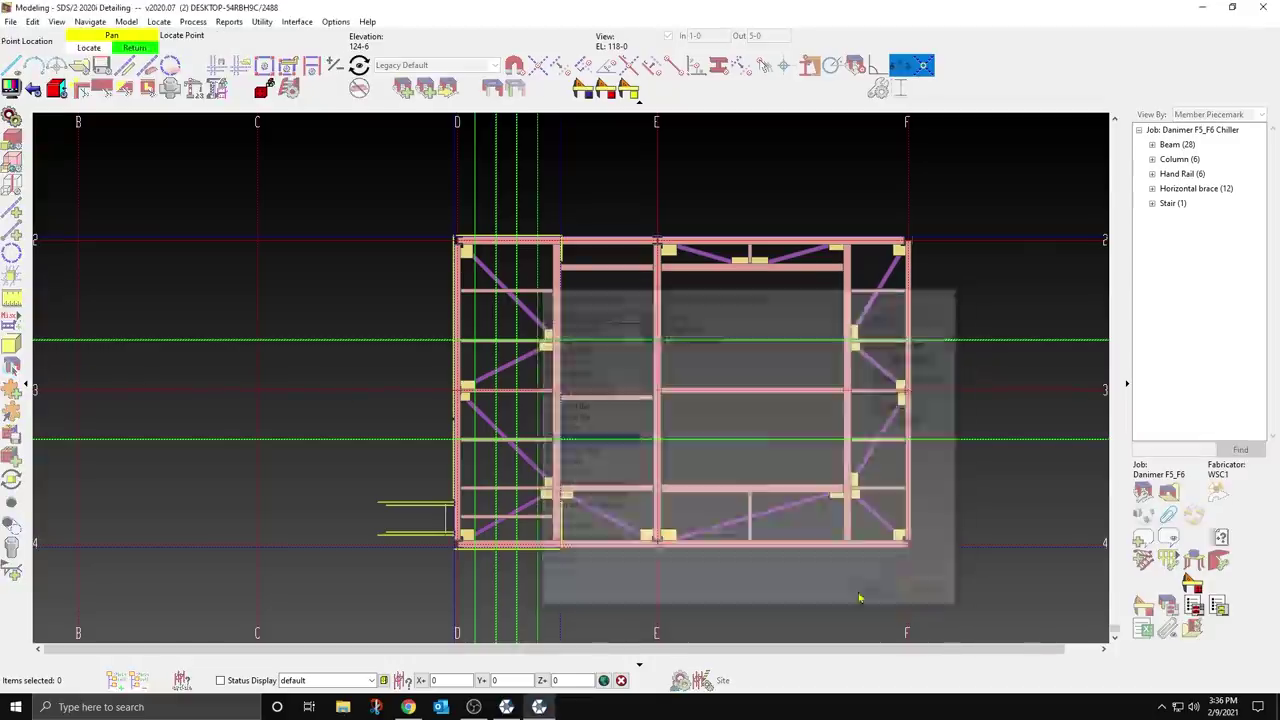
scroll(475, 535, up, 8)
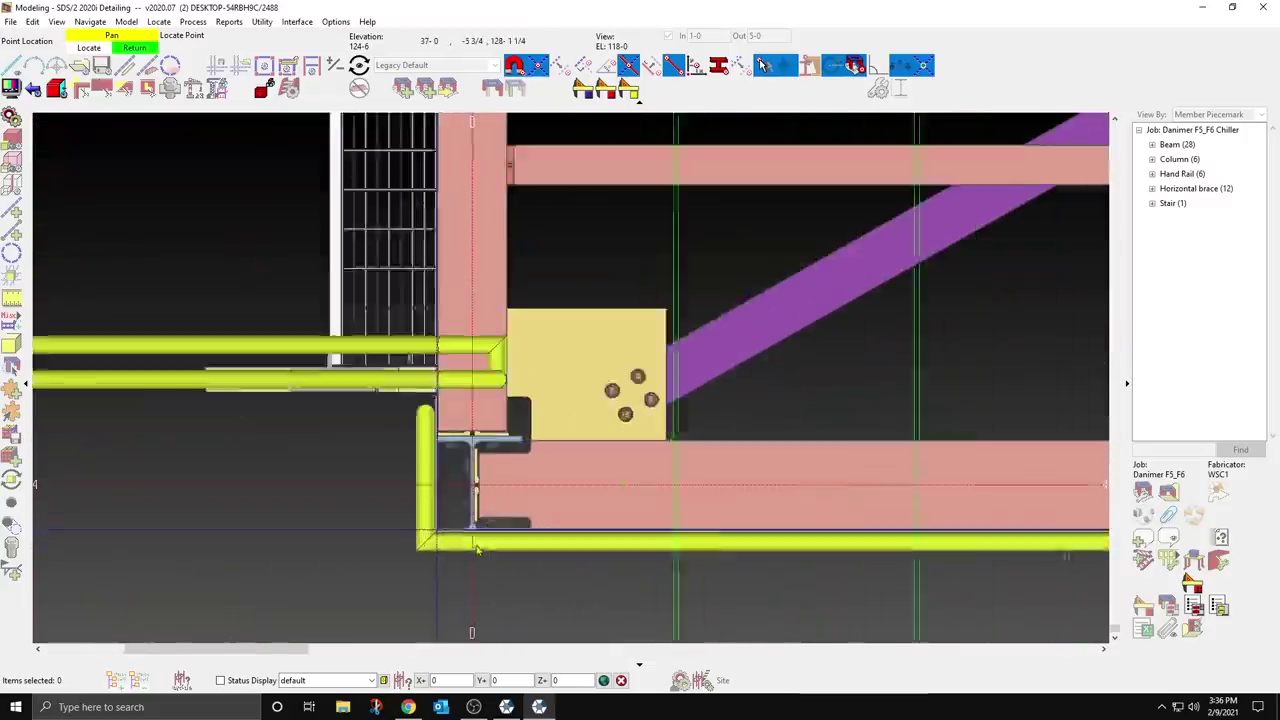
scroll(474, 570, down, 6)
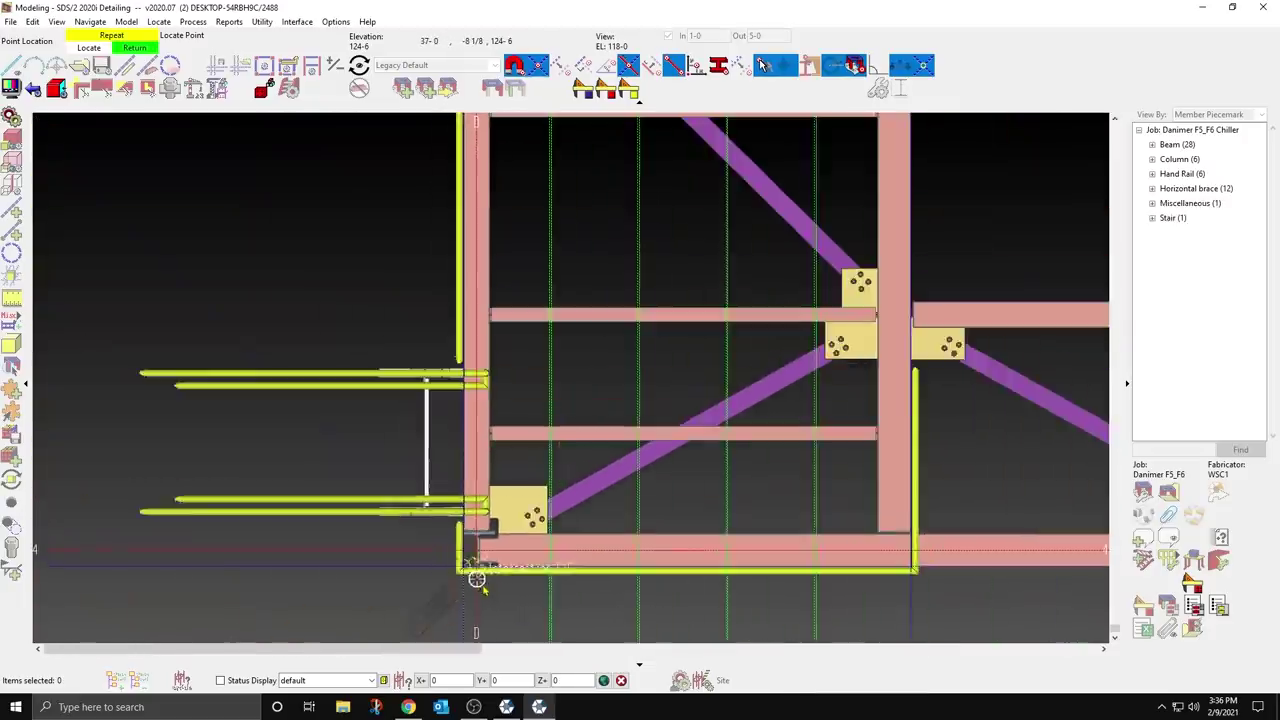
scroll(457, 200, up, 5)
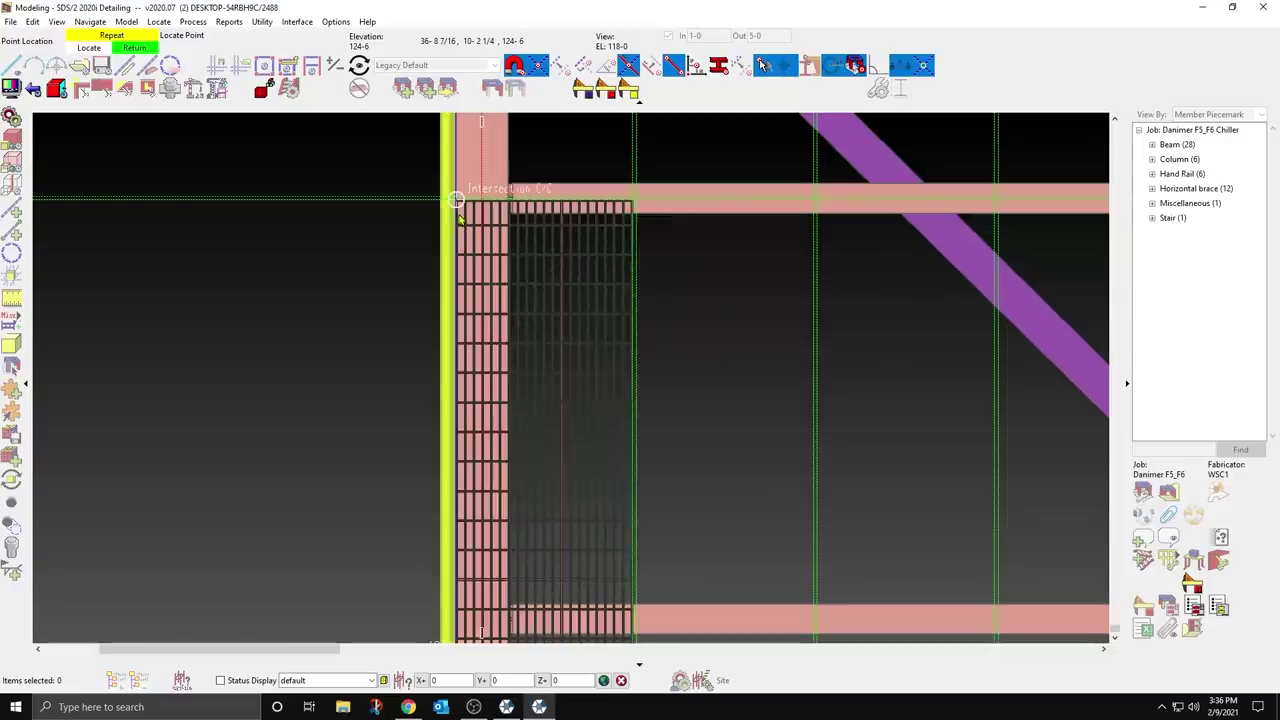
double_click(462, 218)
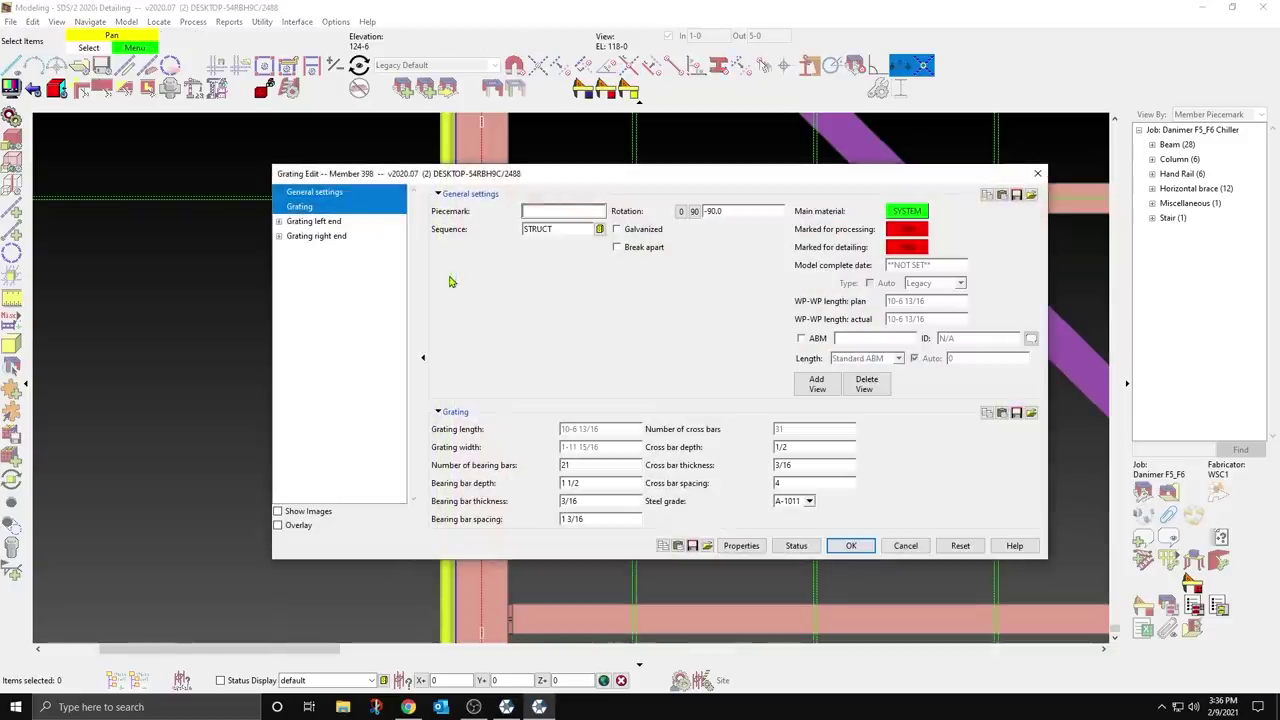
Step: Assign the new grating panel to the GRATING sequence and set its bearing bar depth to 1
click(600, 229)
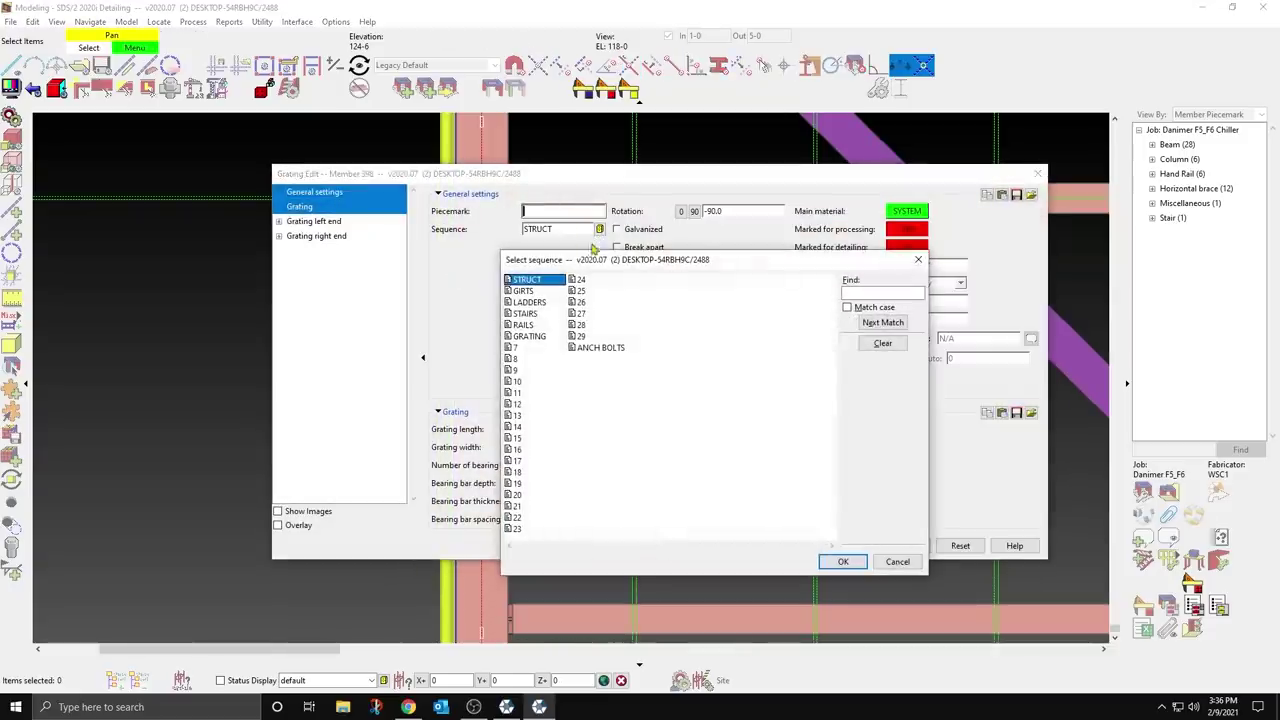
click(538, 337)
click(843, 561)
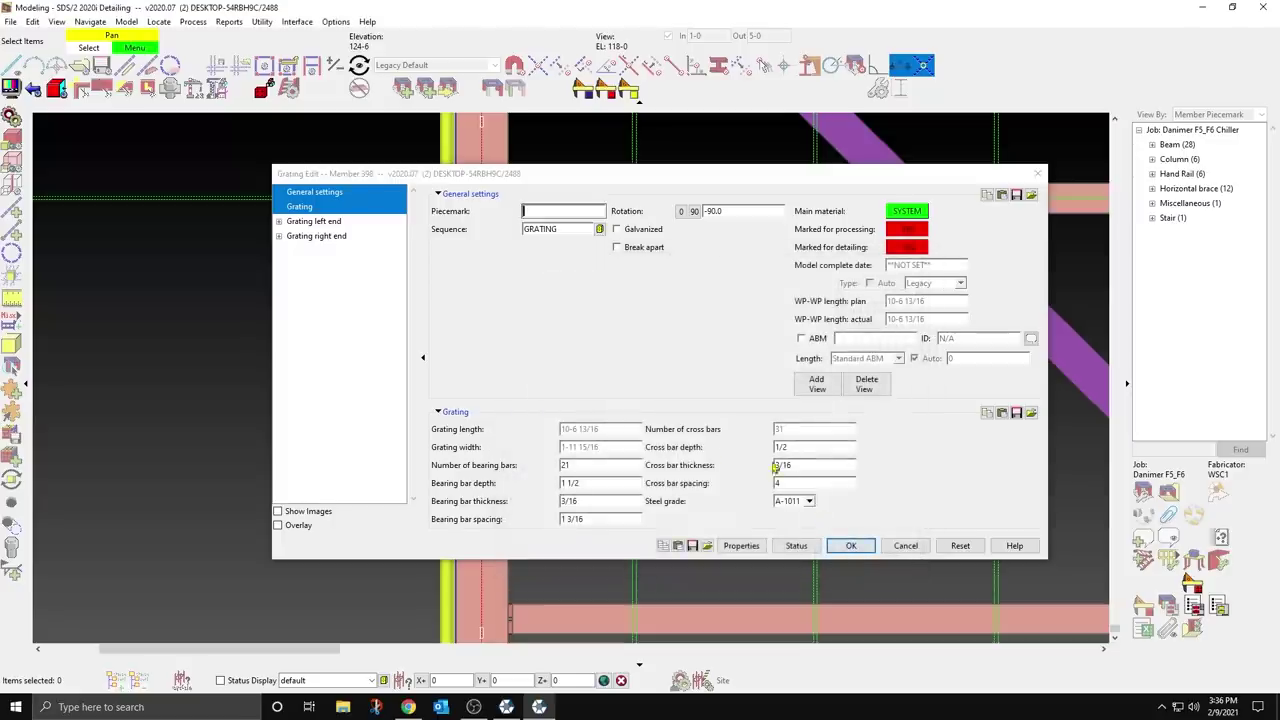
click(588, 482)
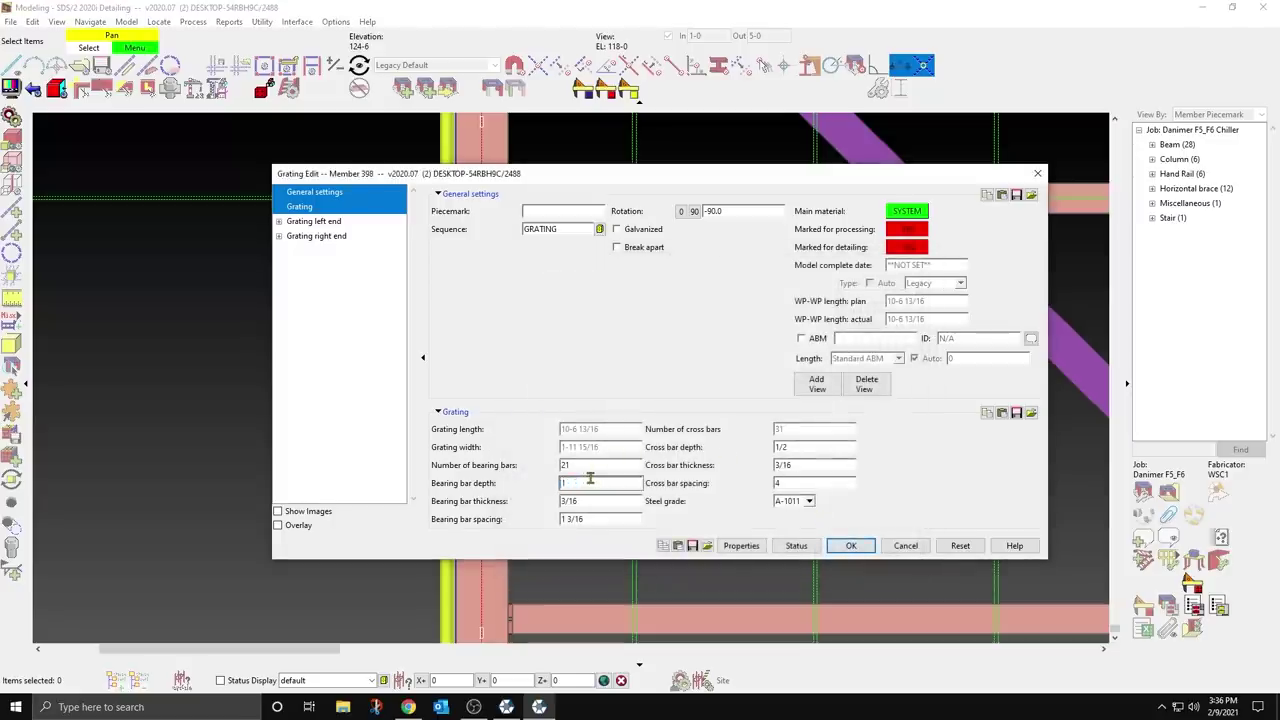